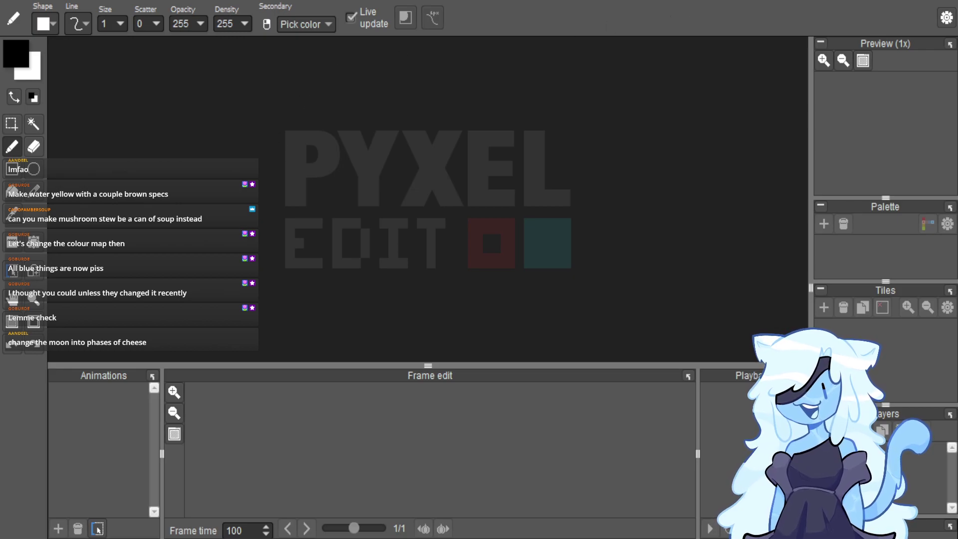
Create a tiled document of 16 by 16 tiles at 16 by 16 pixels, plus a 1600 by 1000 single image document.
key(ctrl+n)
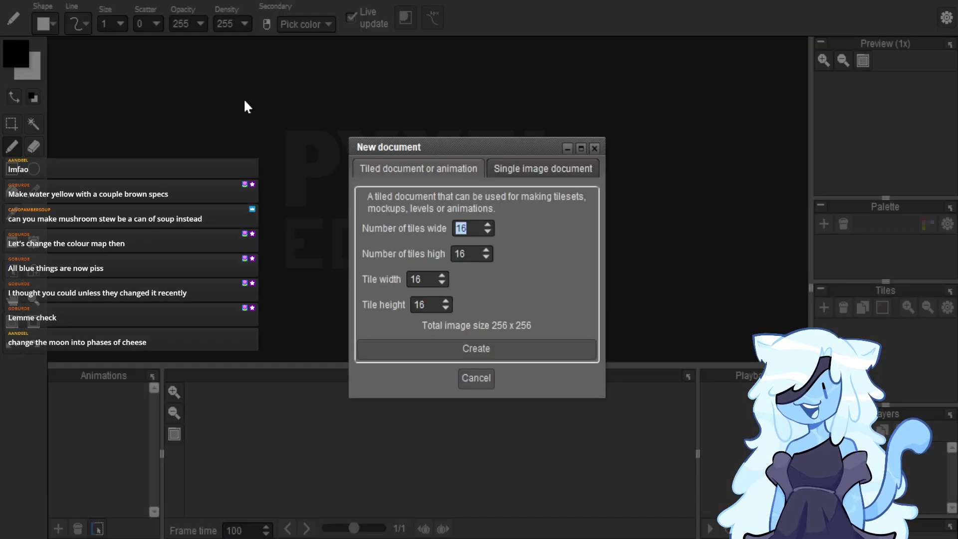
click(458, 350)
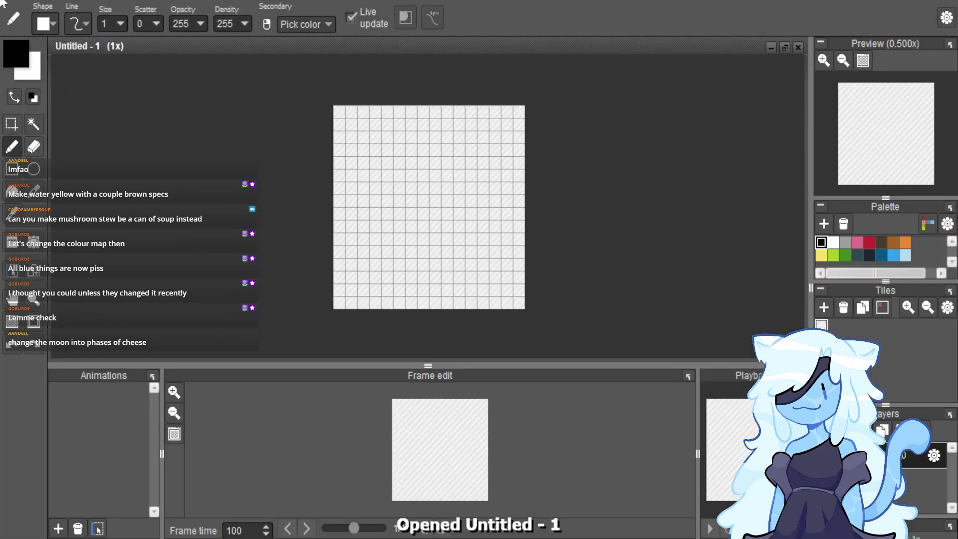
key(ctrl+n)
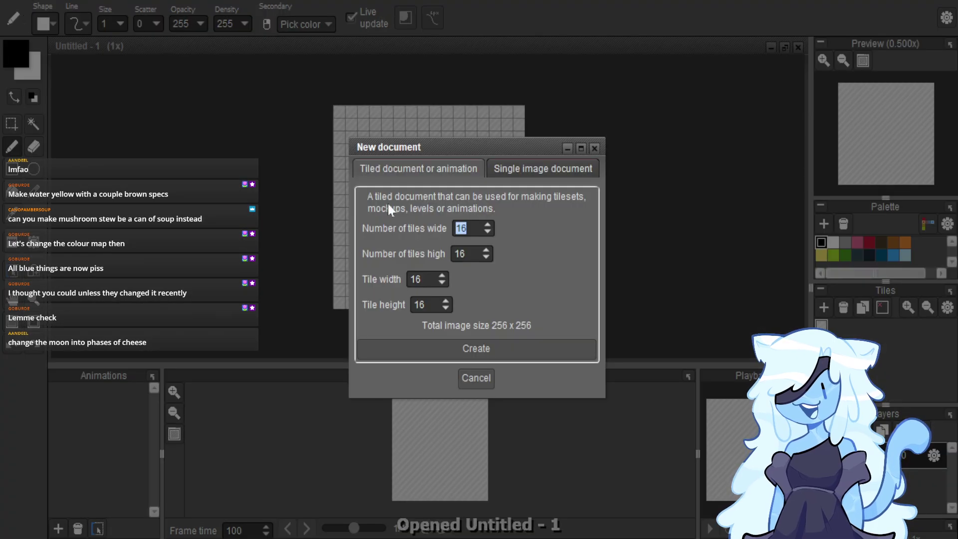
click(524, 161)
click(481, 267)
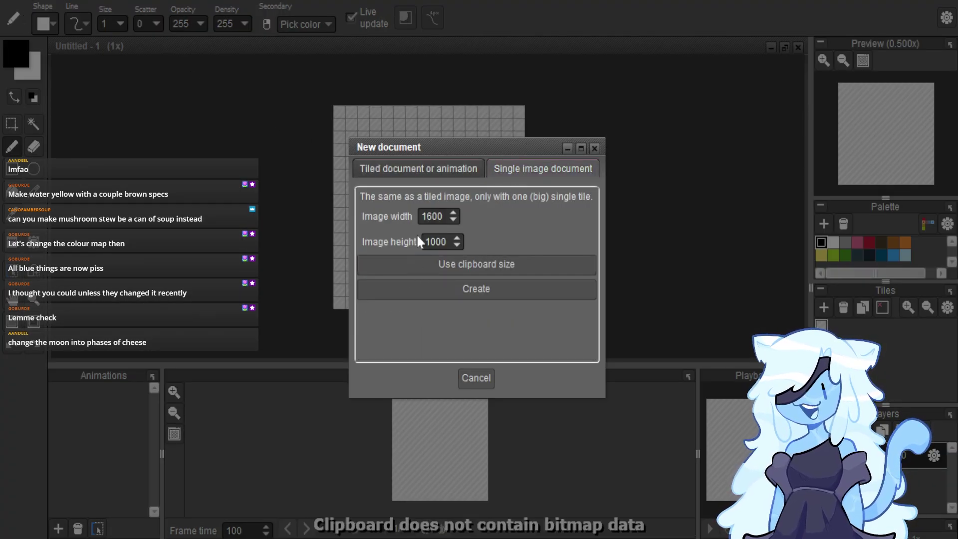
click(479, 287)
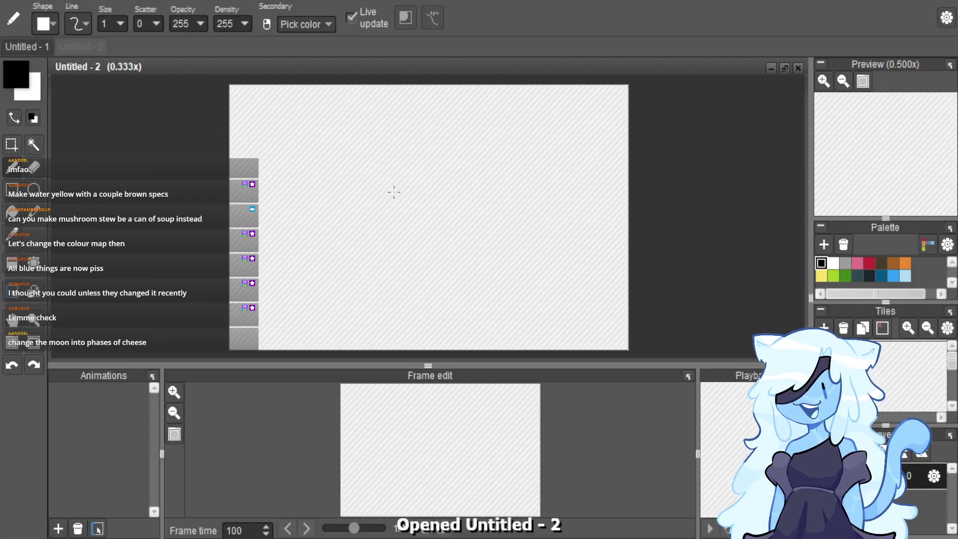
scroll(394, 191, down, 1)
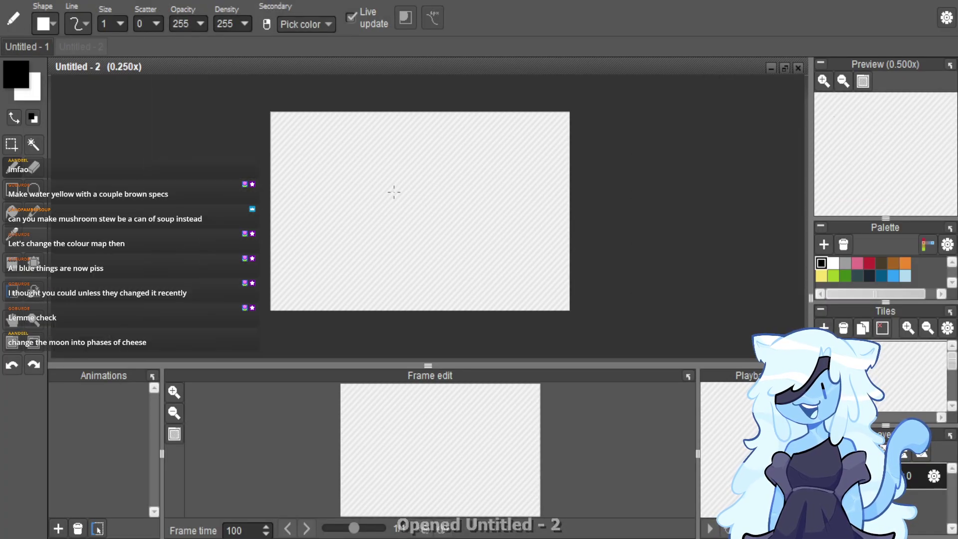
Return to Untitled - 1, and import milk_bucket.png as a separate document.
click(28, 50)
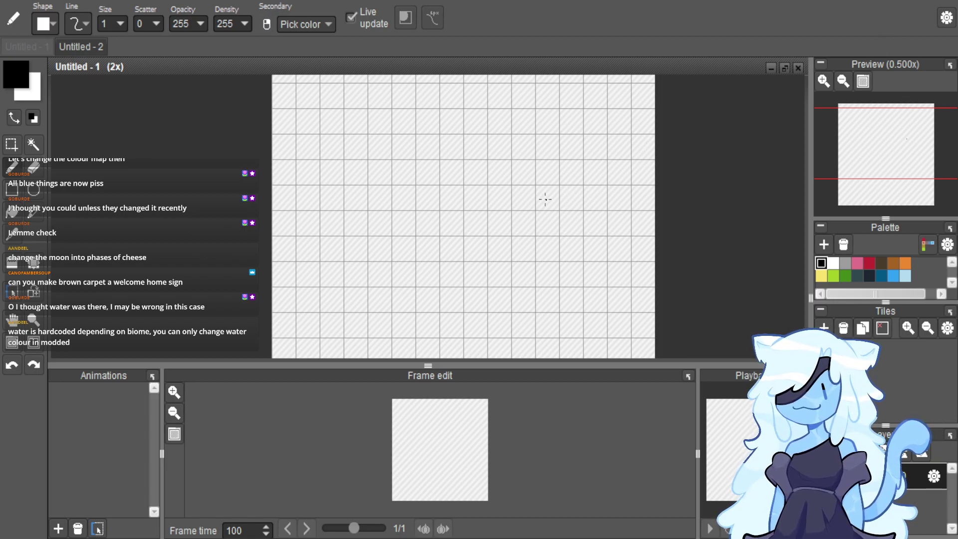
click(549, 222)
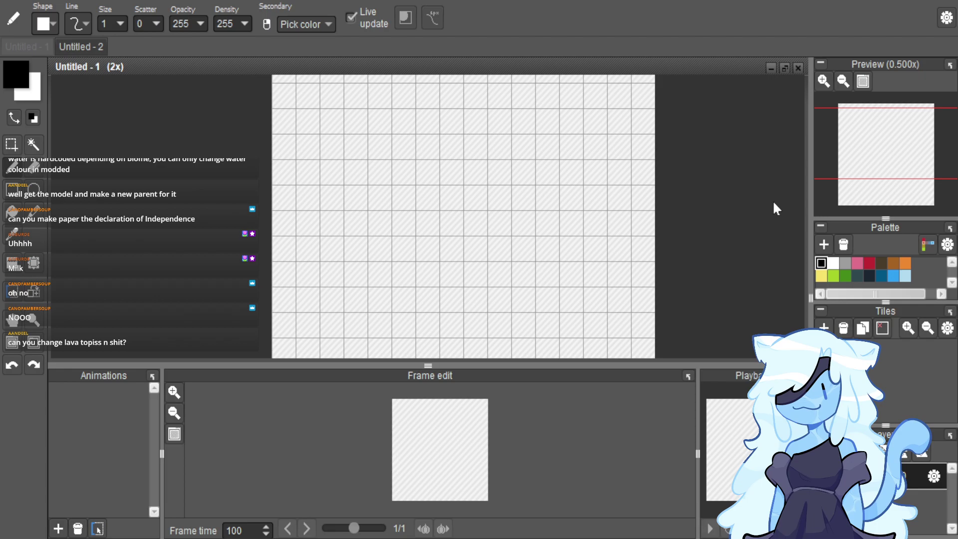
double_click(180, 223)
click(193, 370)
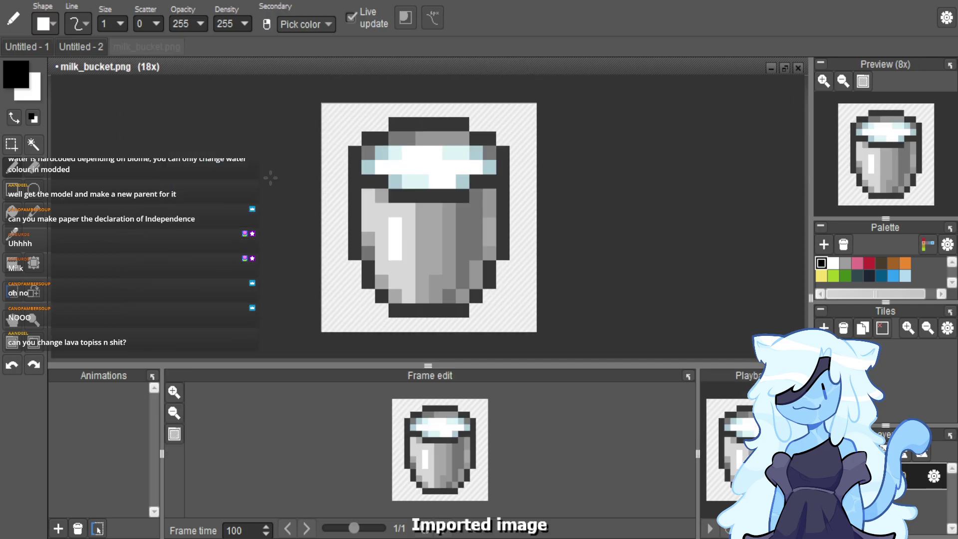
click(435, 139)
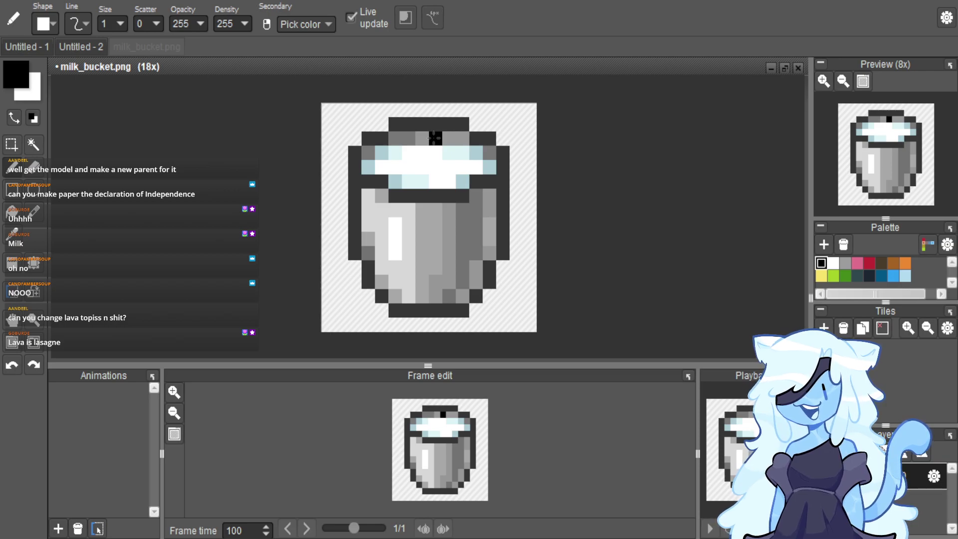
key(ctrl+z)
click(435, 167)
key(ctrl+z)
Recolour the white milk pixels in the bucket with the yellow-green foreground colour ffccda50.
scroll(407, 107, up, 2)
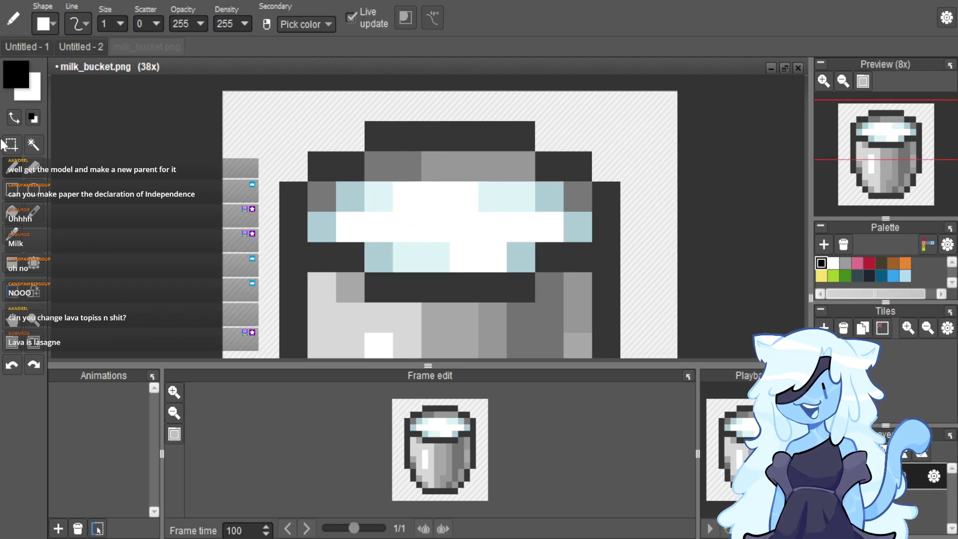
click(20, 84)
mouse_move(263, 252)
mouse_down()
mouse_move(189, 209)
mouse_move(255, 250)
mouse_up()
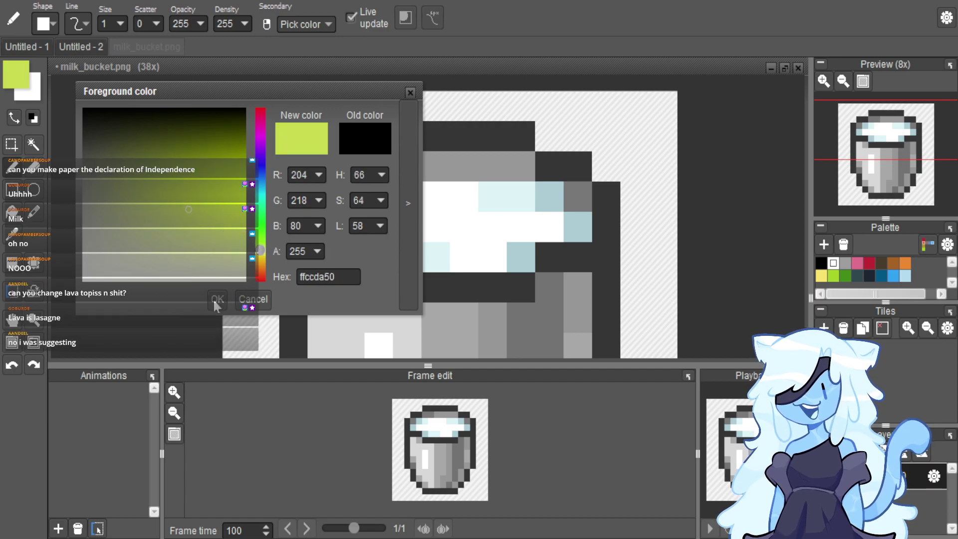
click(217, 299)
click(322, 218)
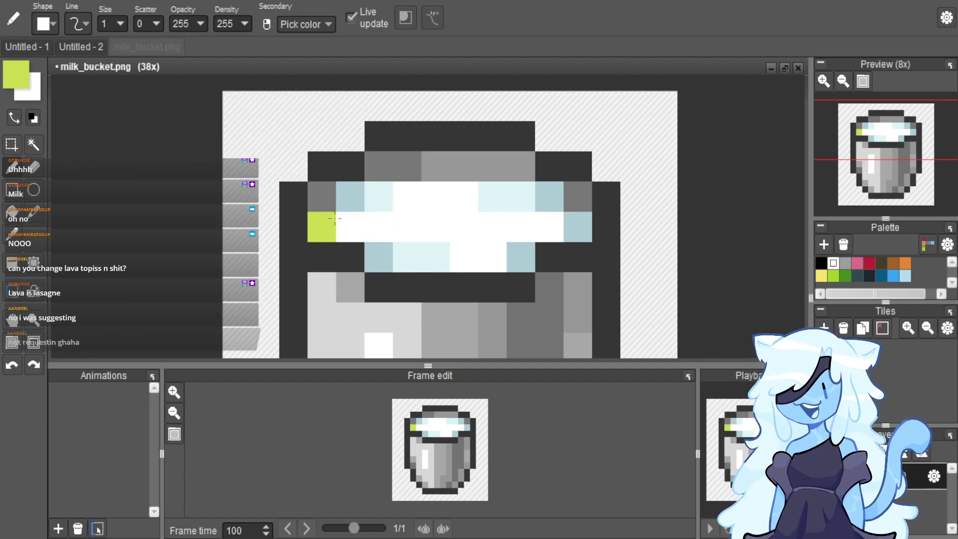
key(ctrl+z)
mouse_move(350, 224)
mouse_down()
mouse_move(528, 221)
mouse_move(552, 226)
mouse_up()
drag(463, 257, 475, 253)
drag(442, 207, 412, 203)
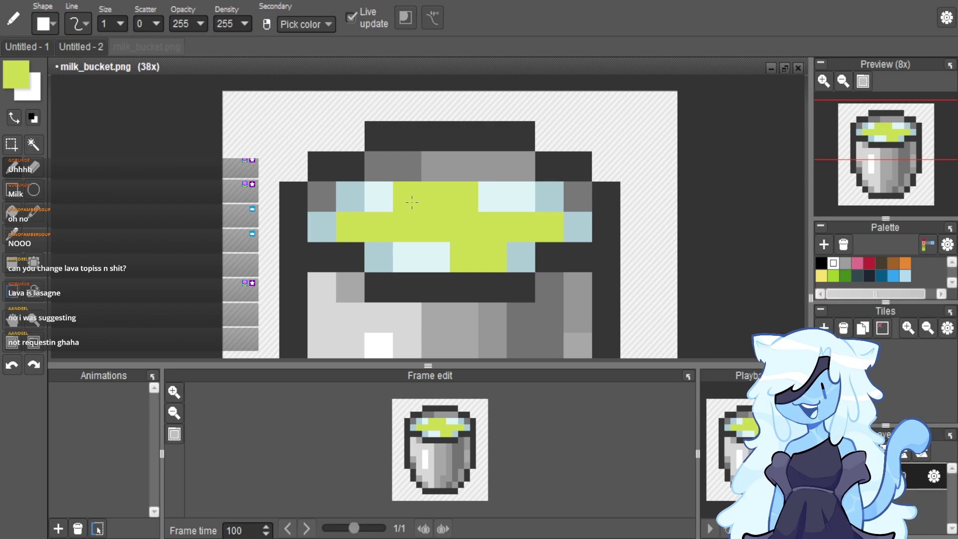
Recolour the palest blue milk pixels in the bucket with the yellow foreground colour ffd8db3f.
click(19, 84)
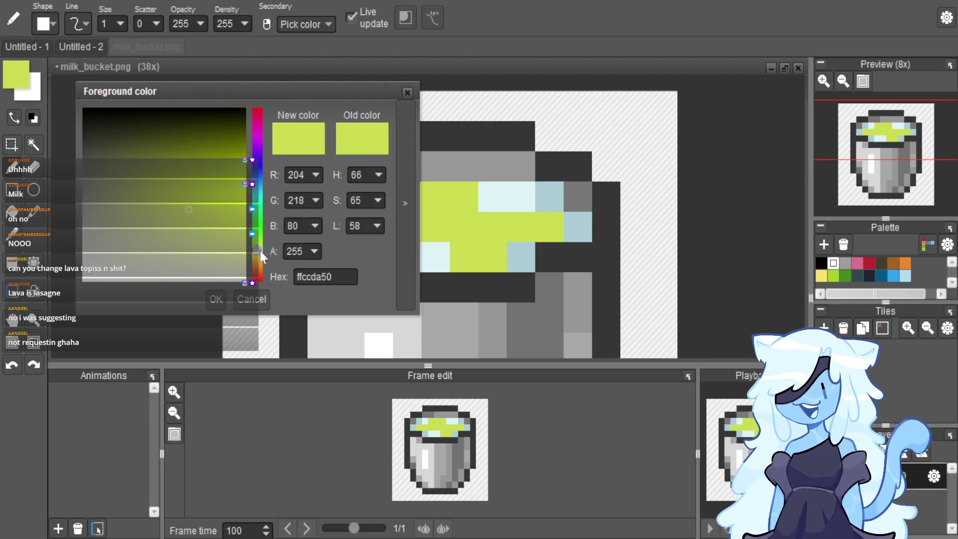
drag(256, 249, 257, 253)
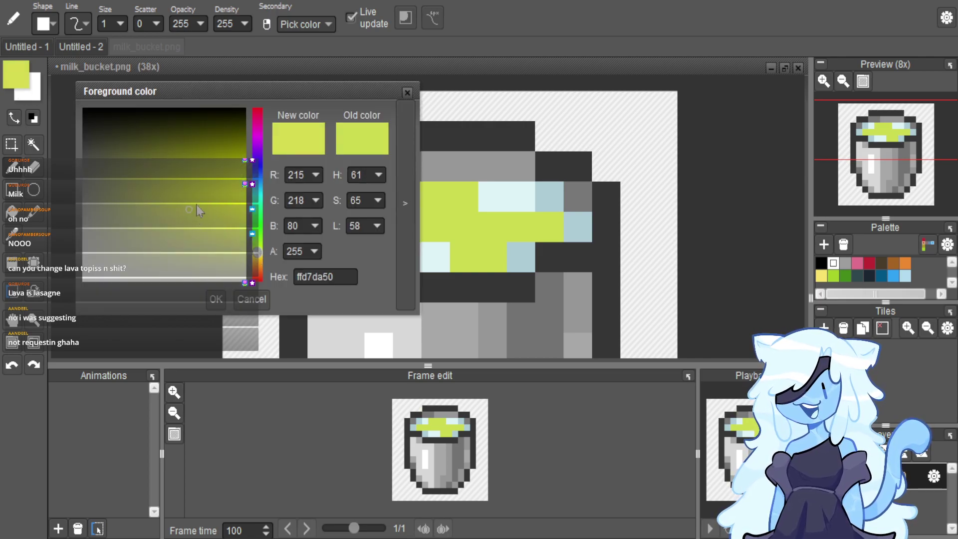
click(216, 299)
click(361, 264)
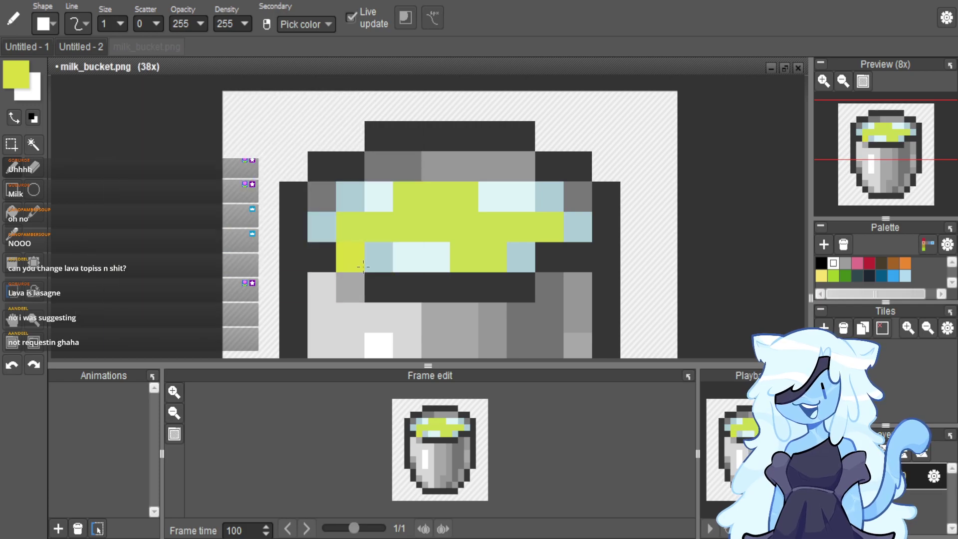
key(ctrl+z)
click(407, 257)
click(435, 257)
click(380, 195)
click(491, 204)
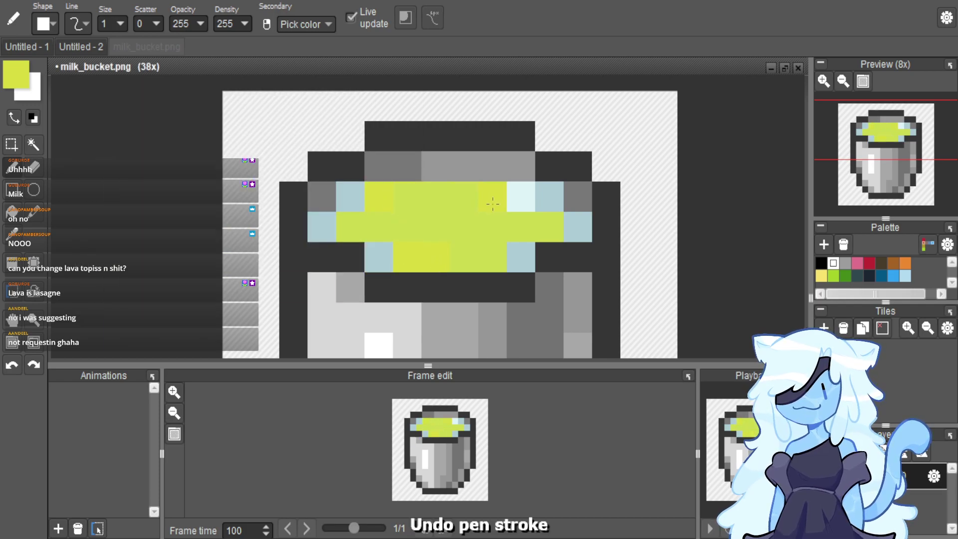
click(521, 196)
Repaint the yellow accent pixels along the liquid's upper and lower edges with the darker yellow ffcbce30.
click(17, 85)
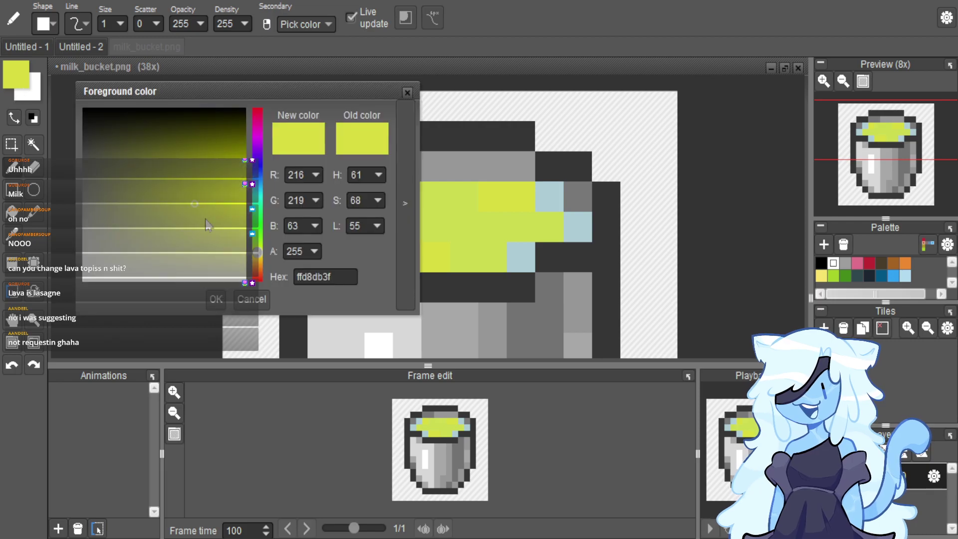
click(188, 202)
click(216, 299)
click(411, 263)
click(436, 257)
click(378, 195)
click(492, 196)
key(ctrl+z)
click(521, 196)
click(494, 198)
Paint the remaining blue-grey edge pixels of the liquid with the dark mustard colour ffb7a52f.
click(25, 80)
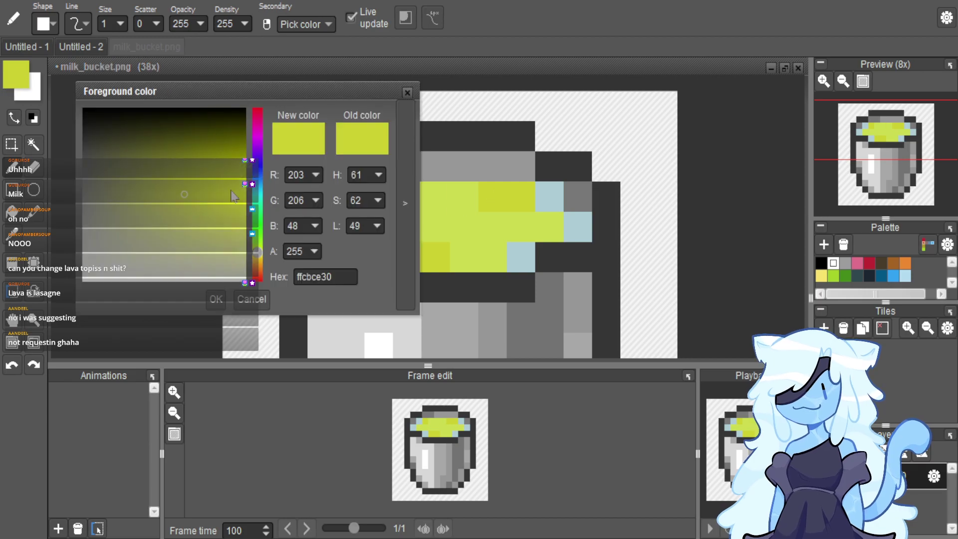
click(180, 187)
click(261, 256)
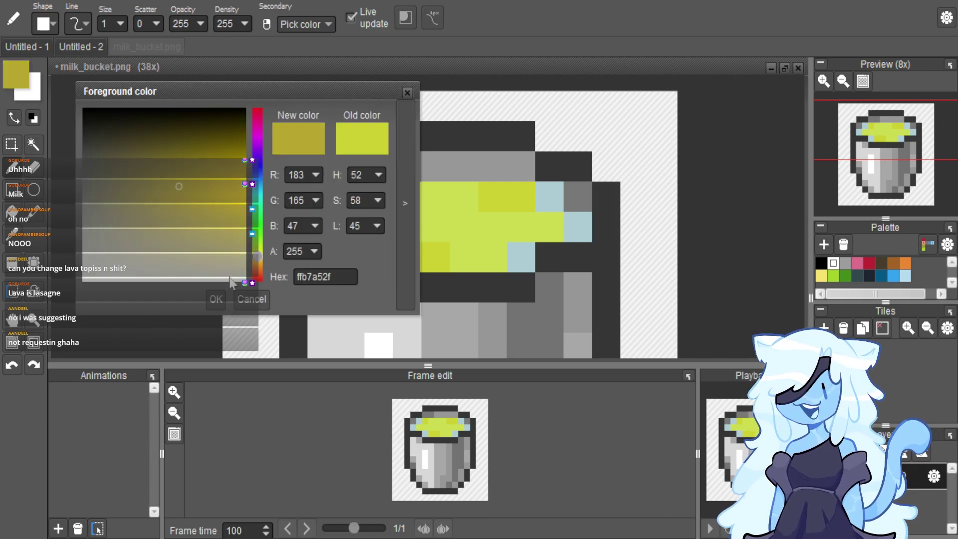
click(216, 299)
click(379, 257)
click(322, 227)
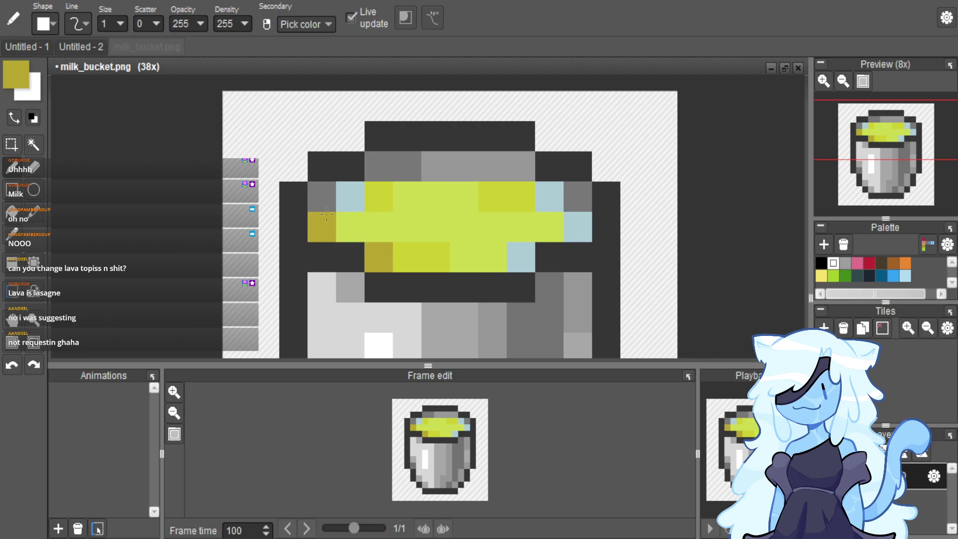
click(521, 258)
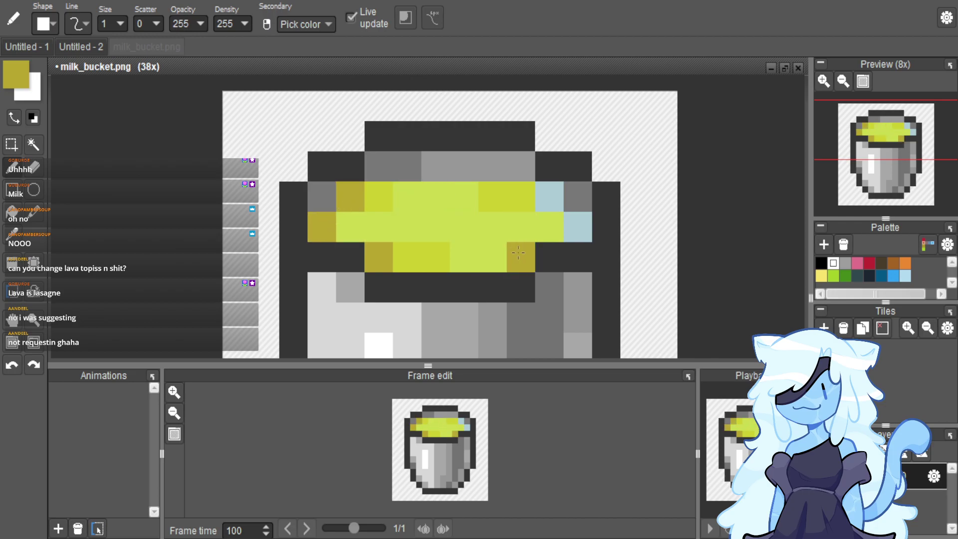
click(577, 226)
click(549, 197)
Export the whole bucket as milk_bucket.png at scale 1 to TMRP\assets\minecraft\textures\item, and clear the selection.
scroll(444, 170, down, 3)
scroll(441, 164, up, 3)
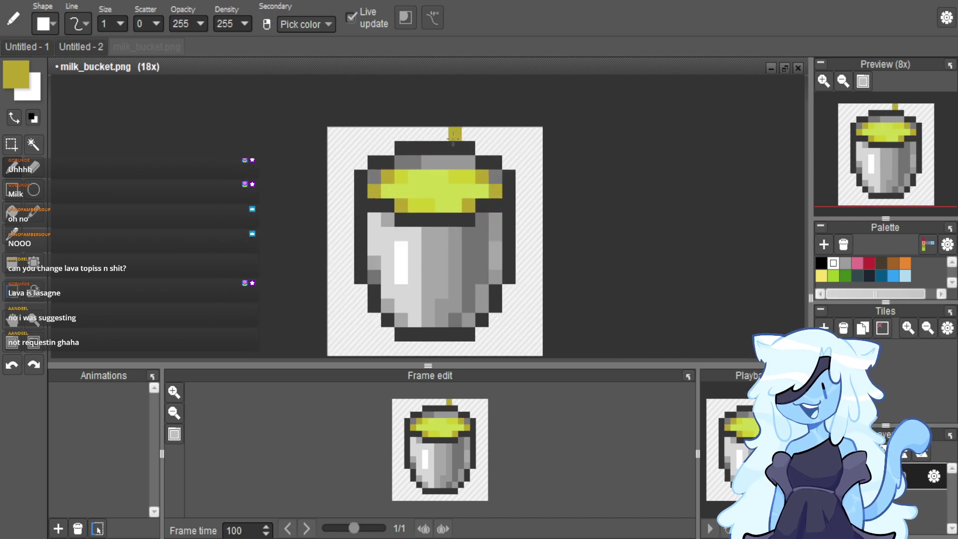
scroll(439, 162, down, 3)
key(ctrl+e)
click(428, 243)
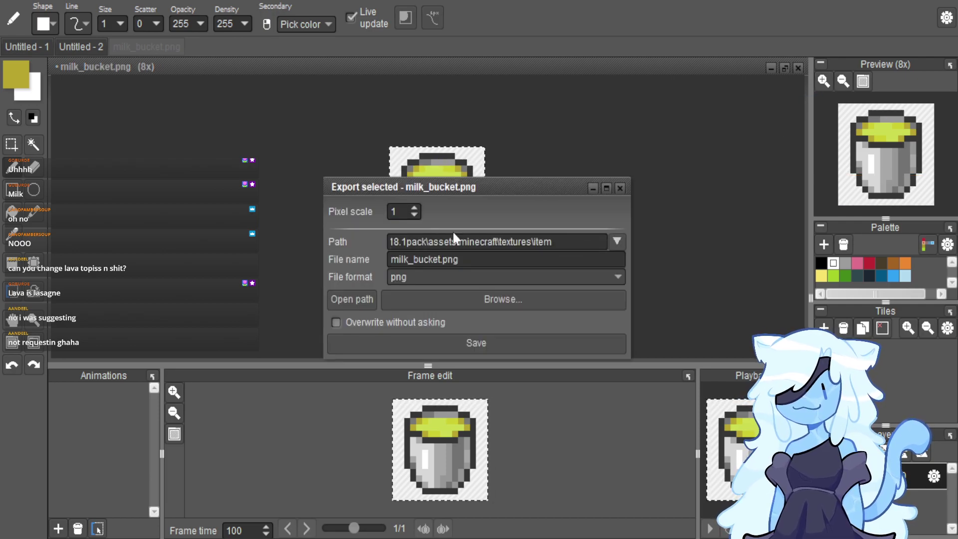
key(BackSpace)
key(BackSpace)
key(BackSpace)
key(BackSpace)
key(BackSpace)
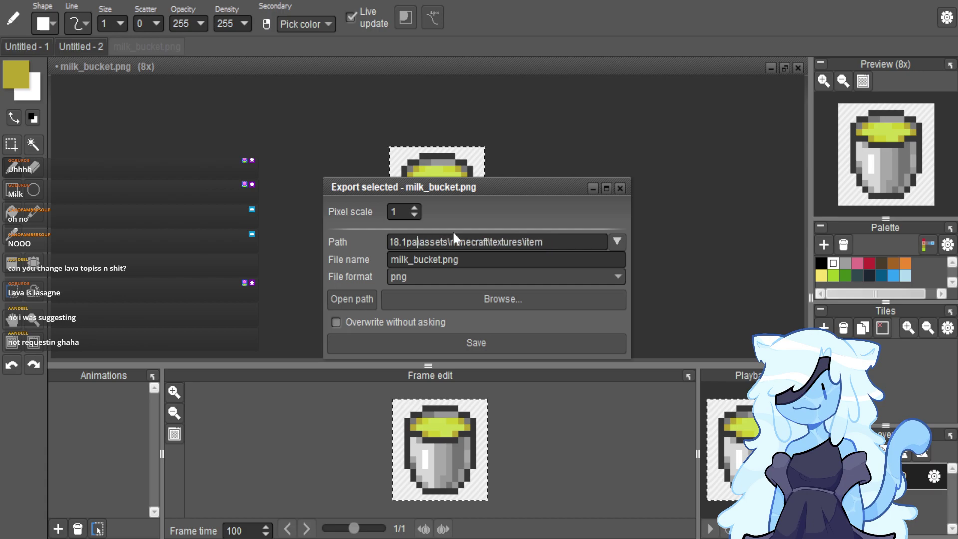
key(BackSpace)
key(BackSpace)
key(BackSpace)
key(BackSpace)
key(BackSpace)
text(TMRA)
text(P\)
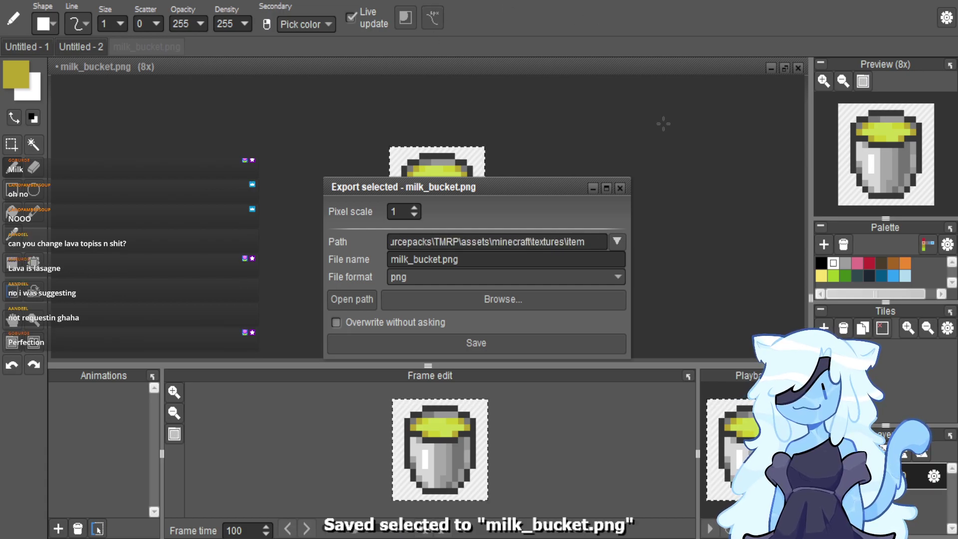
click(620, 189)
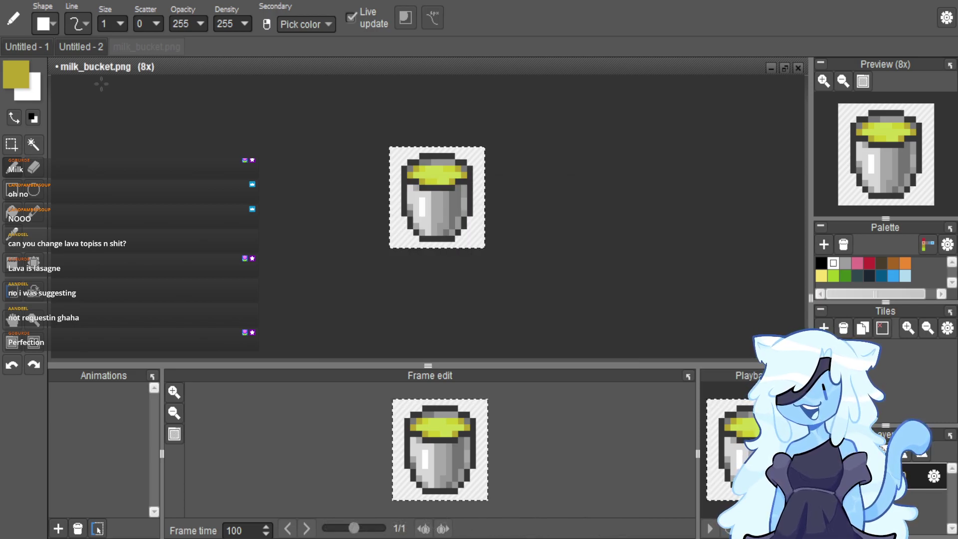
click(11, 145)
click(371, 136)
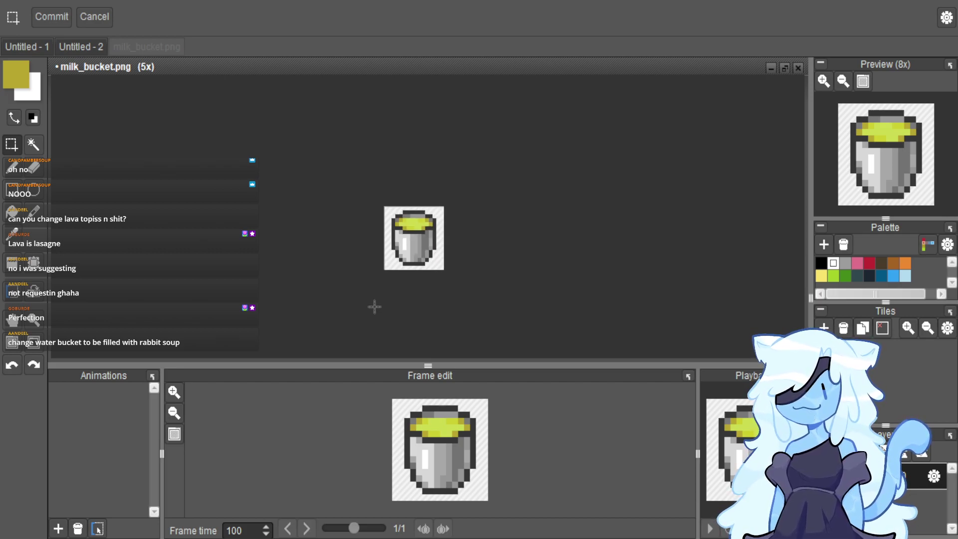
Paste the Campbell's soup can picture into Untitled - 2 and bring a copy into Untitled - 1.
click(65, 46)
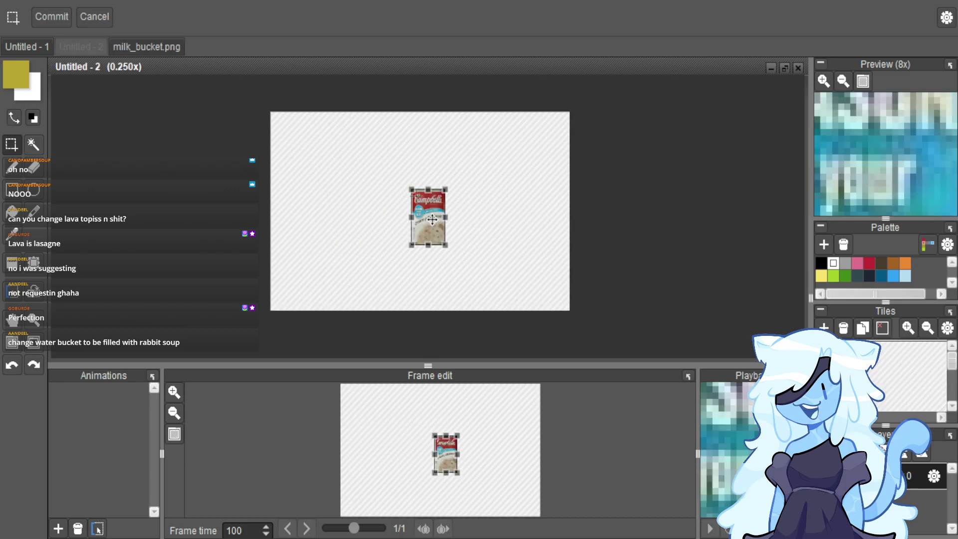
scroll(434, 232, up, 2)
scroll(435, 232, down, 1)
scroll(435, 233, up, 1)
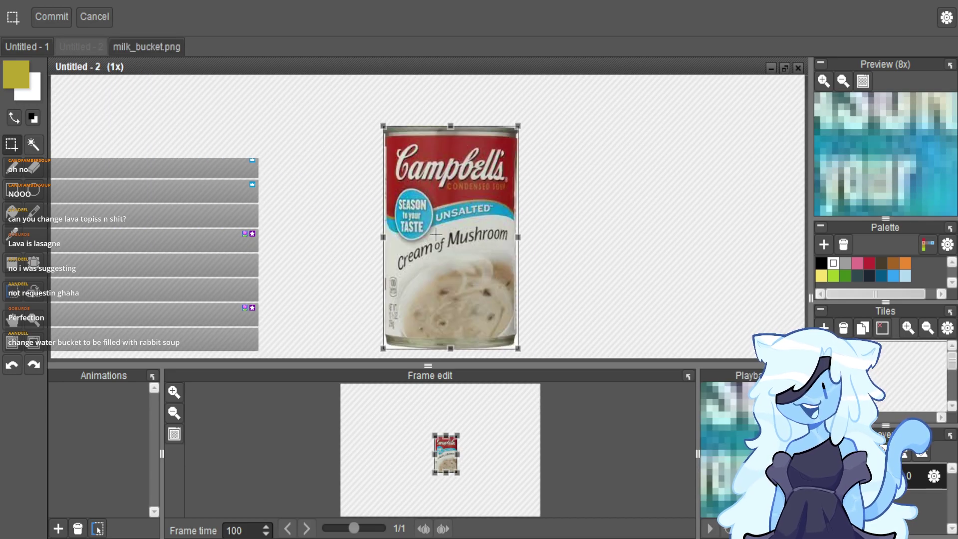
click(26, 44)
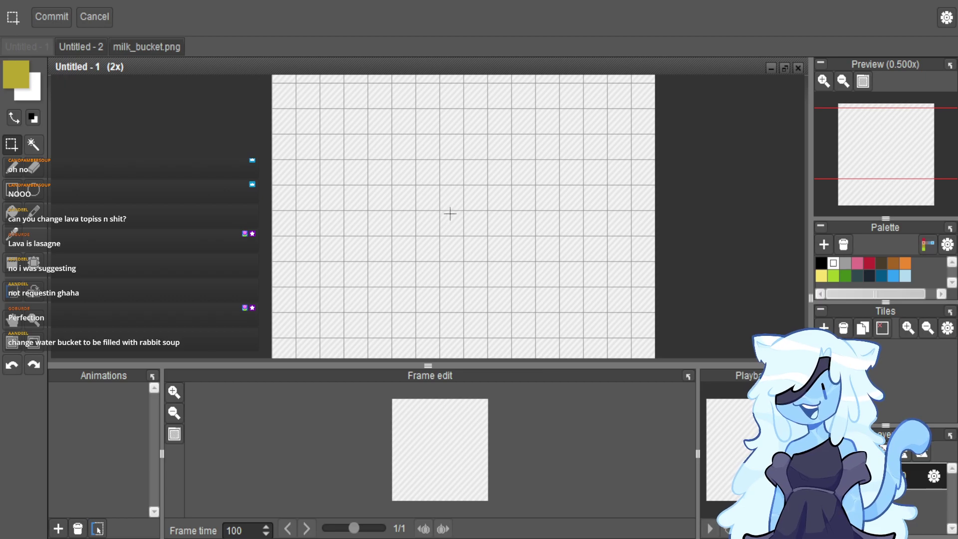
key(ctrl+v)
Shrink the pasted soup can to about four tiles high and place it in the lower-left corner of the tile grid.
scroll(450, 213, down, 3)
drag(472, 174, 449, 227)
scroll(422, 227, up, 3)
scroll(471, 167, down, 1)
scroll(481, 258, up, 1)
scroll(466, 233, down, 1)
scroll(469, 215, up, 1)
drag(470, 214, 470, 234)
click(612, 179)
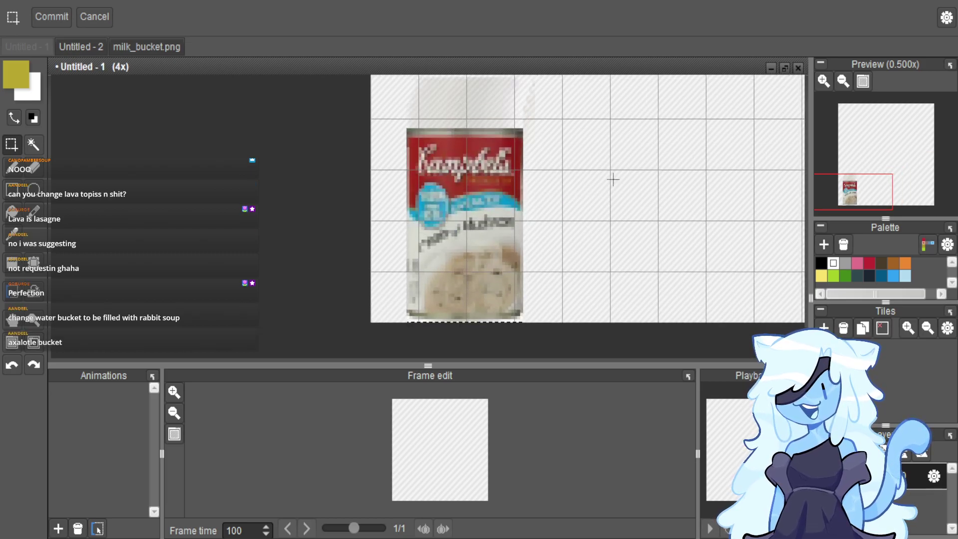
drag(368, 119, 496, 232)
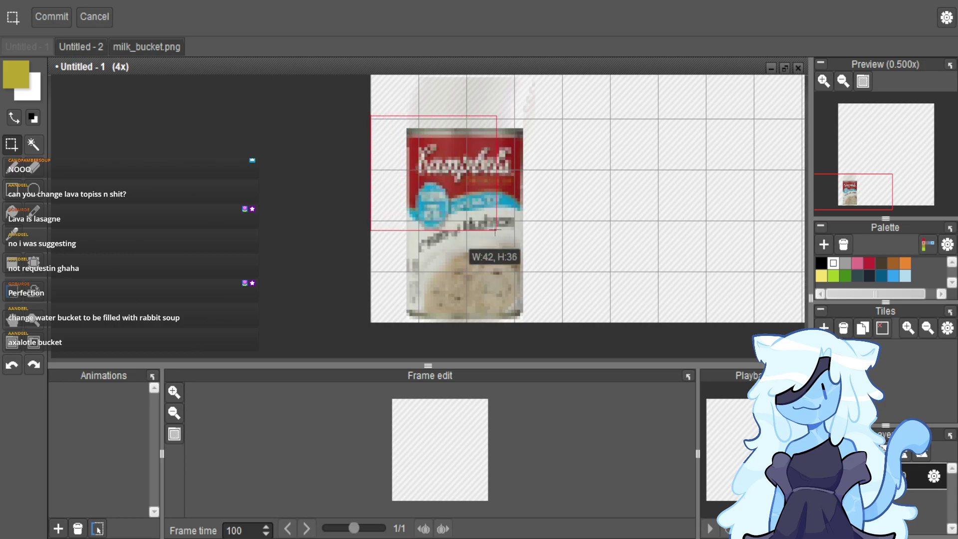
click(616, 142)
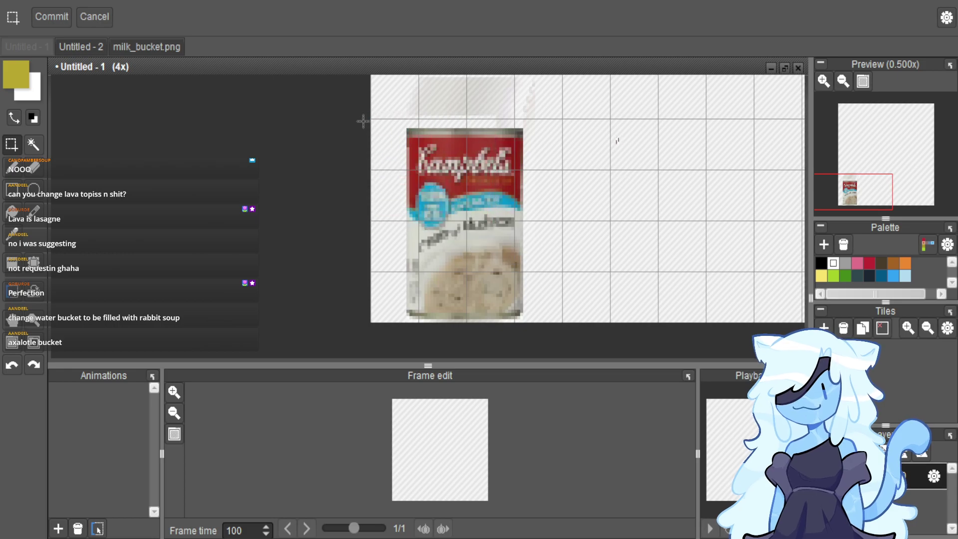
scroll(566, 304, down, 1)
drag(382, 108, 759, 313)
click(778, 281)
scroll(573, 199, up, 1)
scroll(527, 300, up, 1)
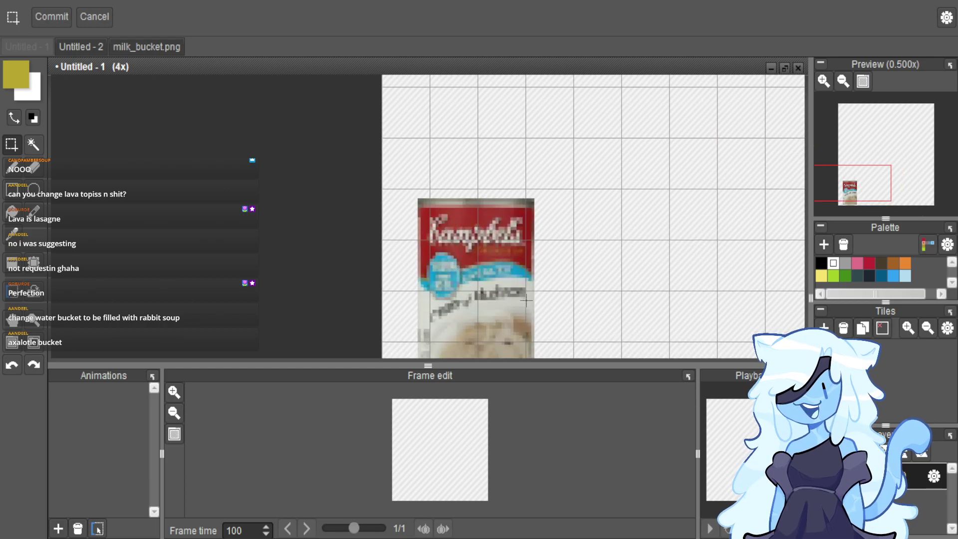
scroll(524, 210, down, 2)
scroll(527, 250, up, 1)
scroll(509, 321, up, 2)
scroll(496, 303, down, 1)
Select the four-by-four tile area around the soup can and export it as mushroom_stew.png at scale 1 to TMRP\assets\minecraft\textures\item.
drag(372, 123, 570, 331)
key(ctrl+shift+e)
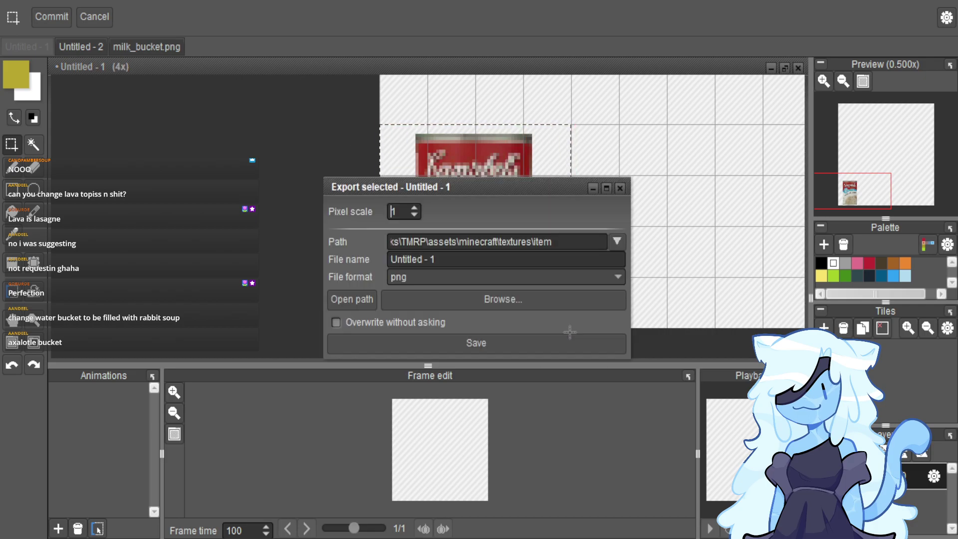
double_click(523, 263)
click(522, 261)
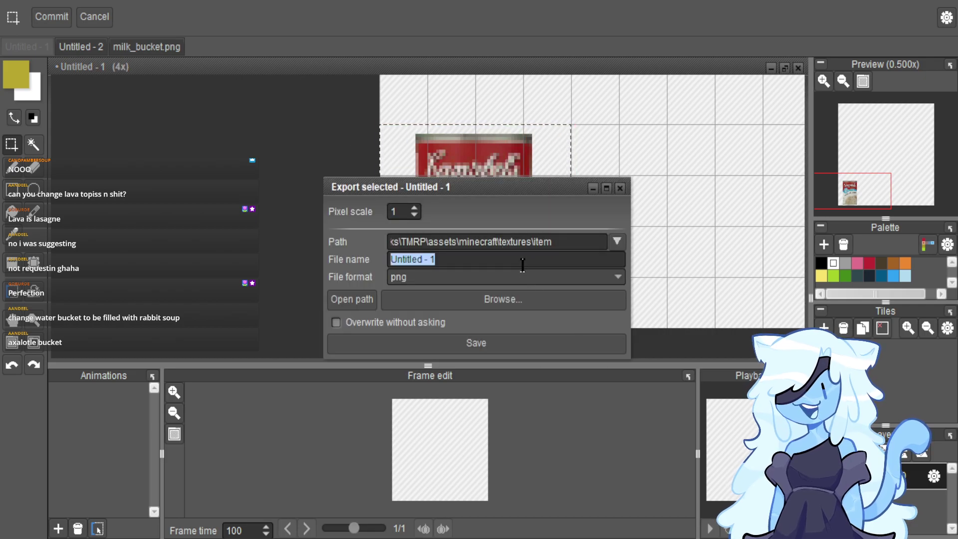
text(mushroom)
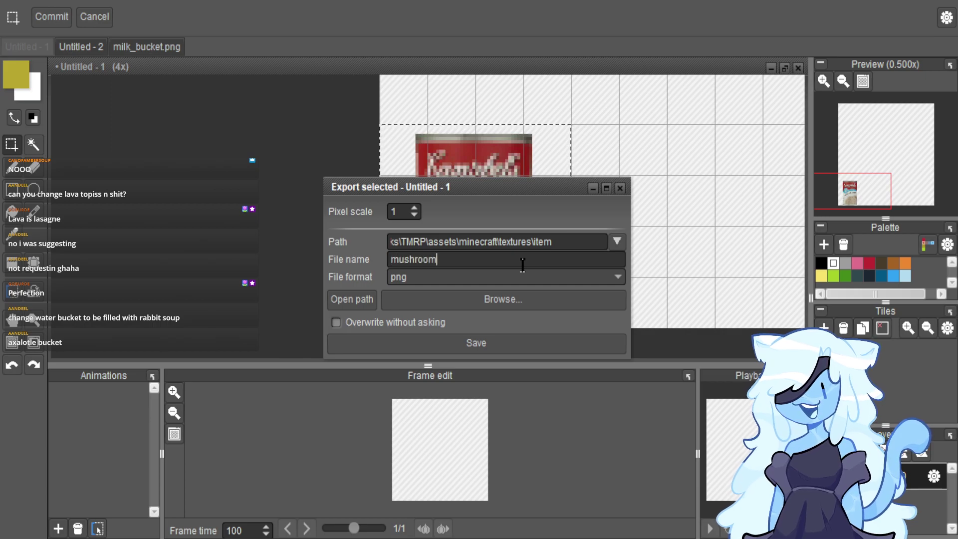
text(_stew)
key(Return)
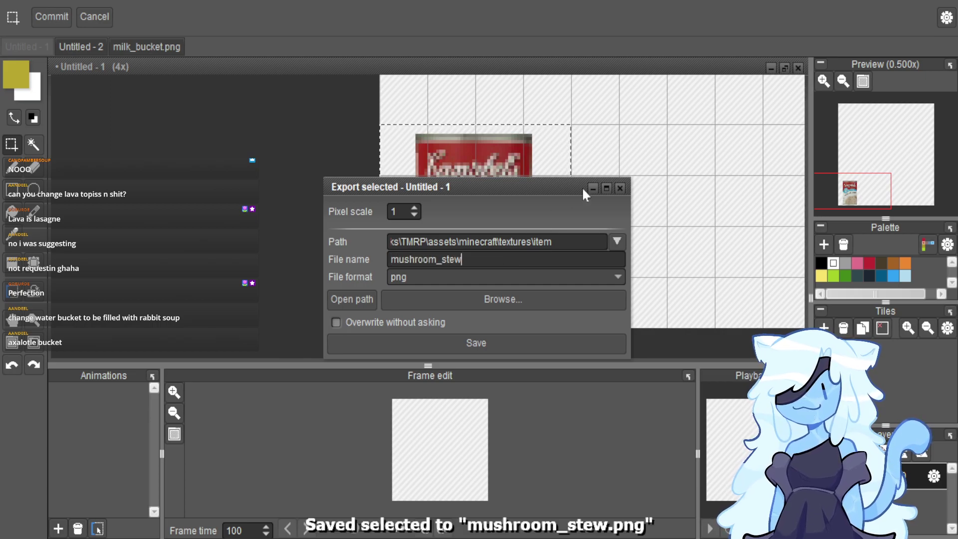
click(618, 187)
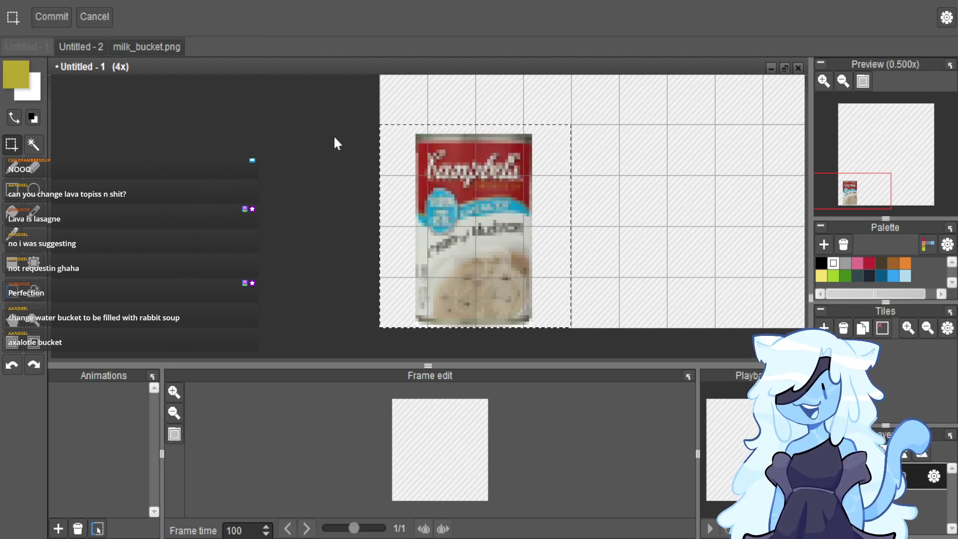
Import moon_phases.png as a new document with 16 by 16 tiles.
double_click(360, 127)
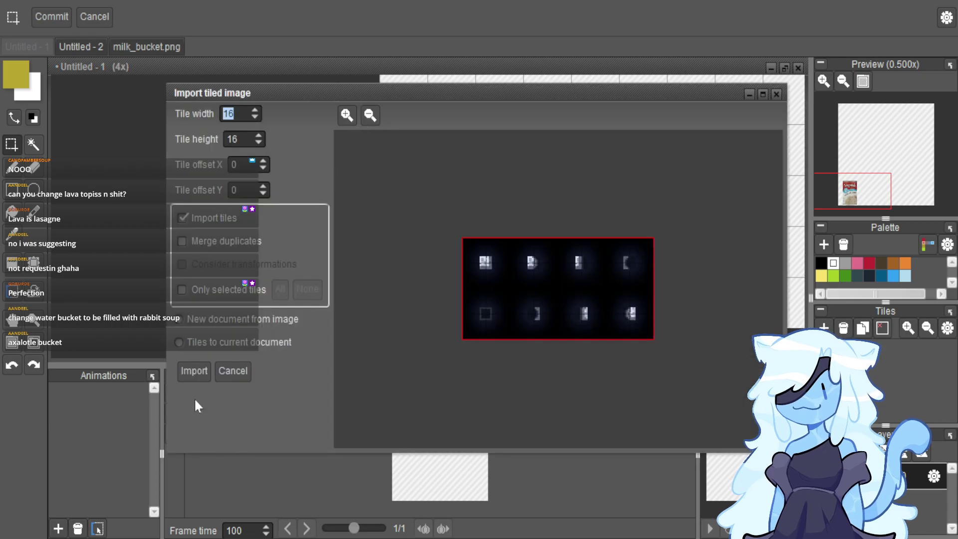
click(195, 369)
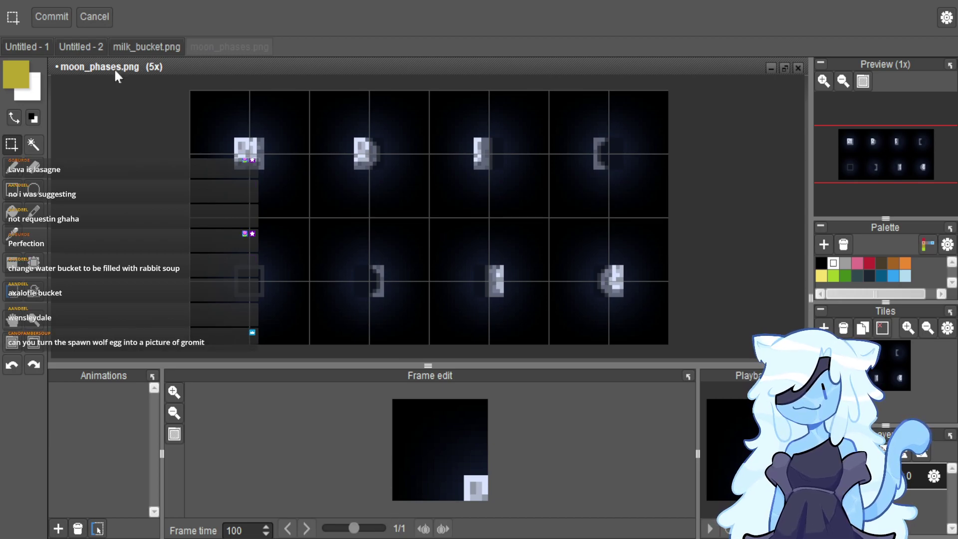
Paste the cheese picture into Untitled - 2, centre it on the canvas, and tilt it about 10 degrees counter-clockwise.
click(79, 46)
key(ctrl+v)
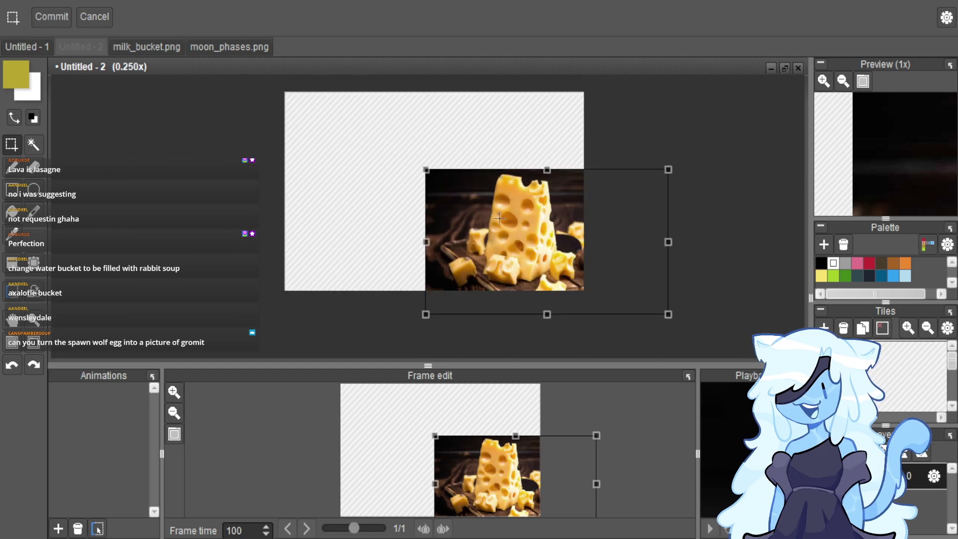
click(695, 193)
scroll(447, 189, up, 1)
scroll(447, 188, down, 1)
drag(310, 117, 571, 278)
drag(593, 146, 585, 116)
click(636, 122)
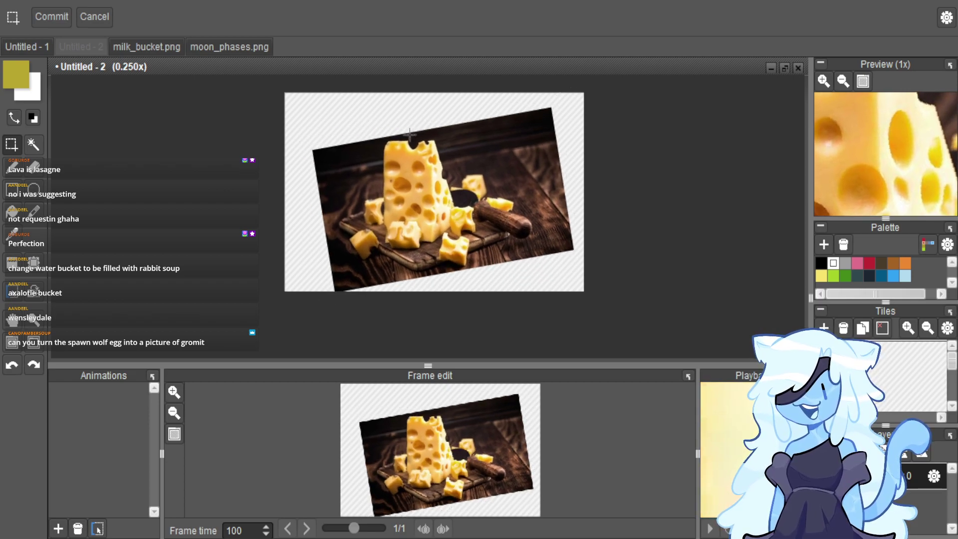
scroll(404, 140, up, 1)
scroll(442, 217, down, 1)
scroll(464, 287, up, 2)
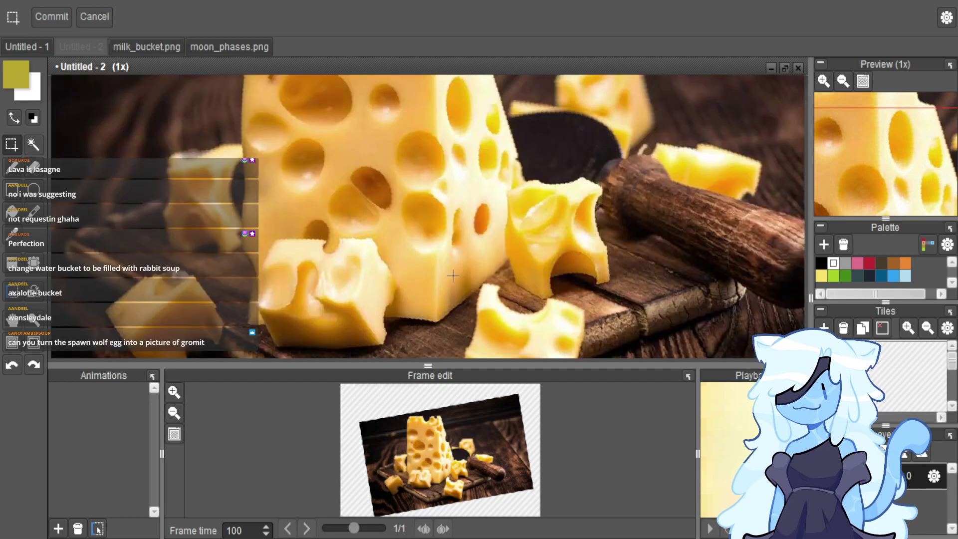
scroll(464, 287, down, 1)
drag(359, 136, 457, 242)
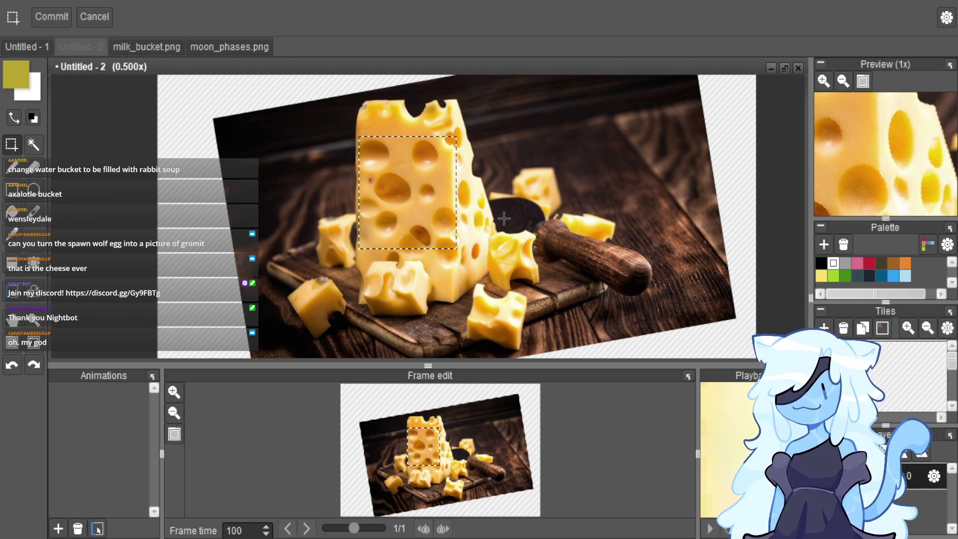
click(512, 166)
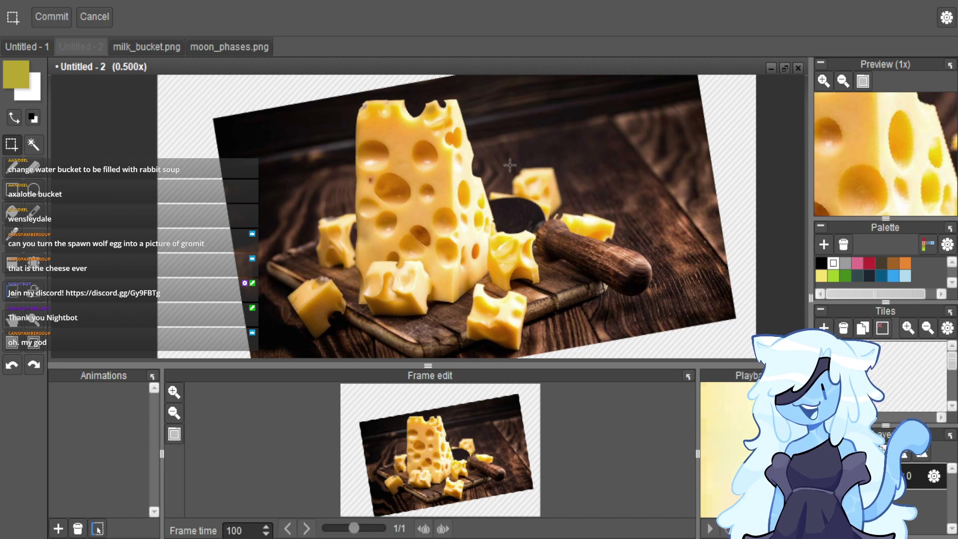
scroll(511, 165, down, 1)
scroll(511, 165, up, 2)
scroll(381, 141, down, 1)
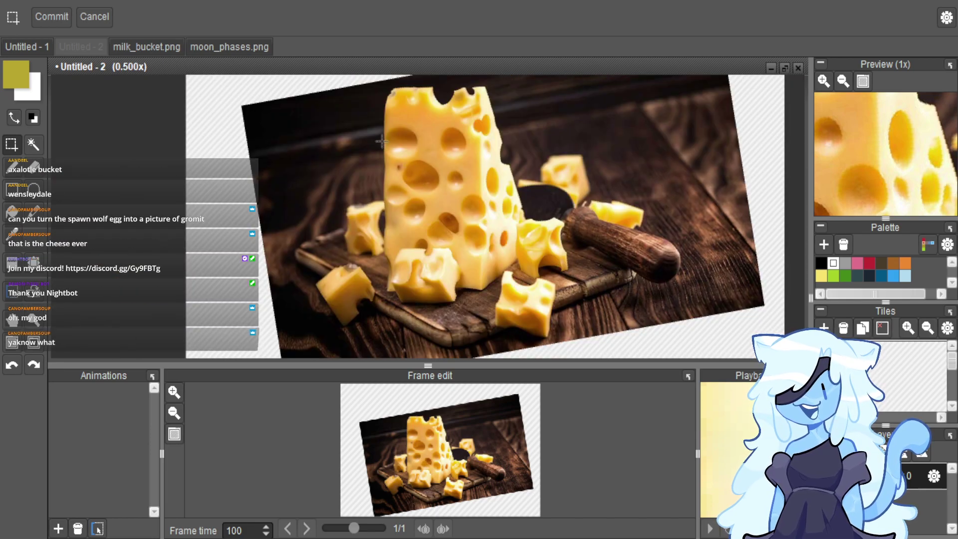
drag(391, 139, 483, 238)
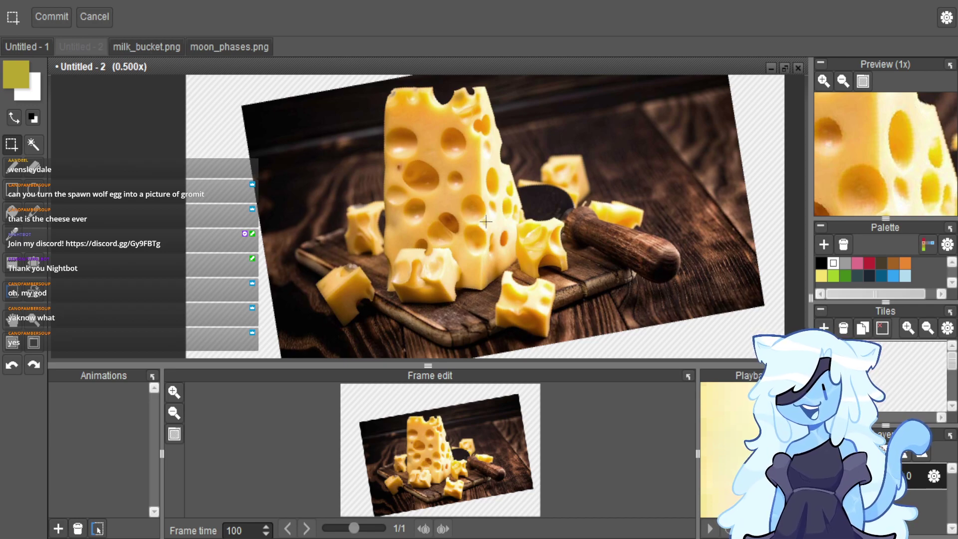
Select and copy a square area of holes on the front face of the big cheese block.
scroll(437, 183, up, 1)
scroll(461, 170, down, 1)
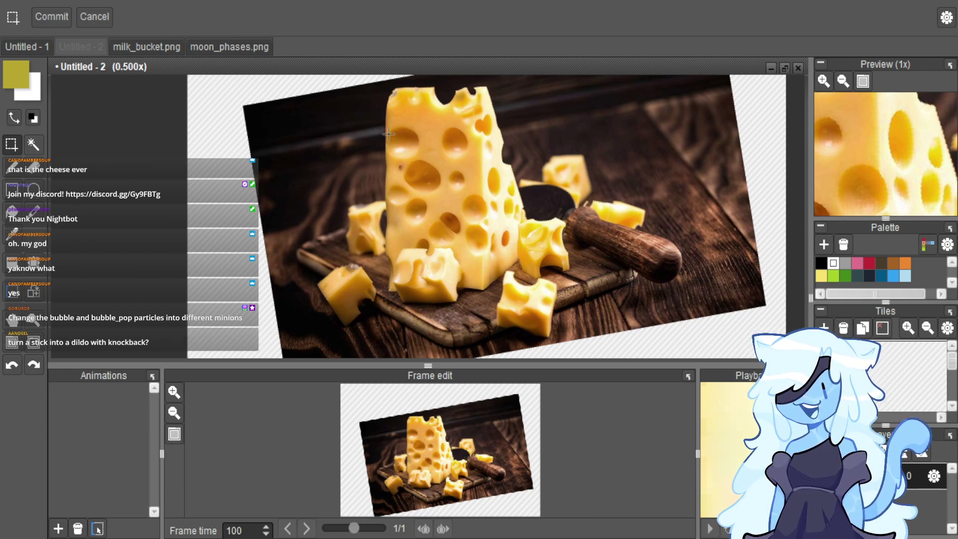
drag(387, 132, 481, 232)
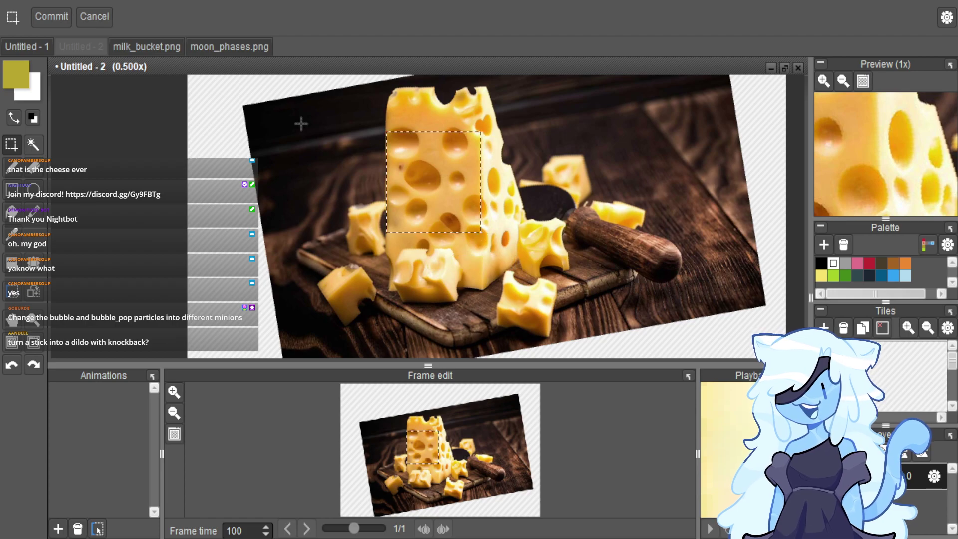
Change the tile size of moon_phases.png to 256 by 256 with tile resampling enabled.
click(229, 48)
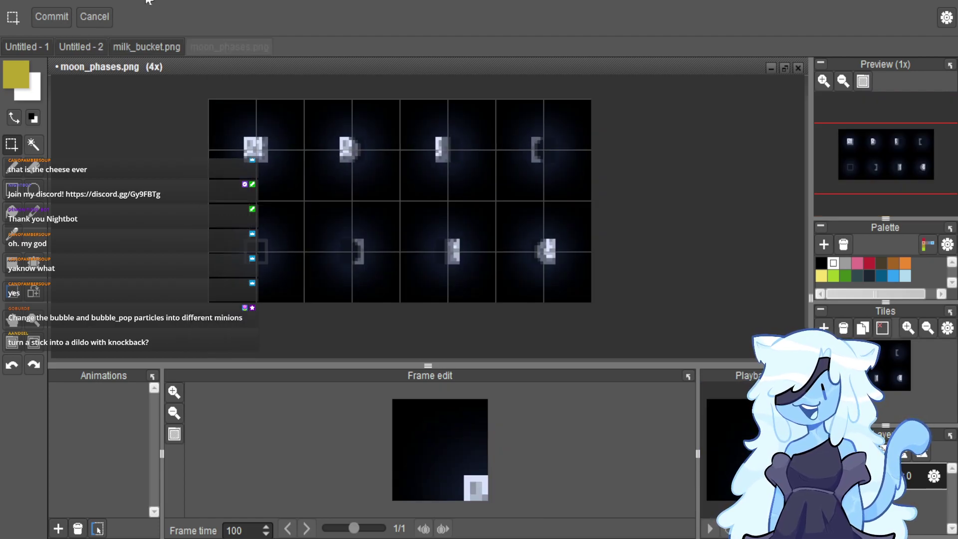
click(137, 41)
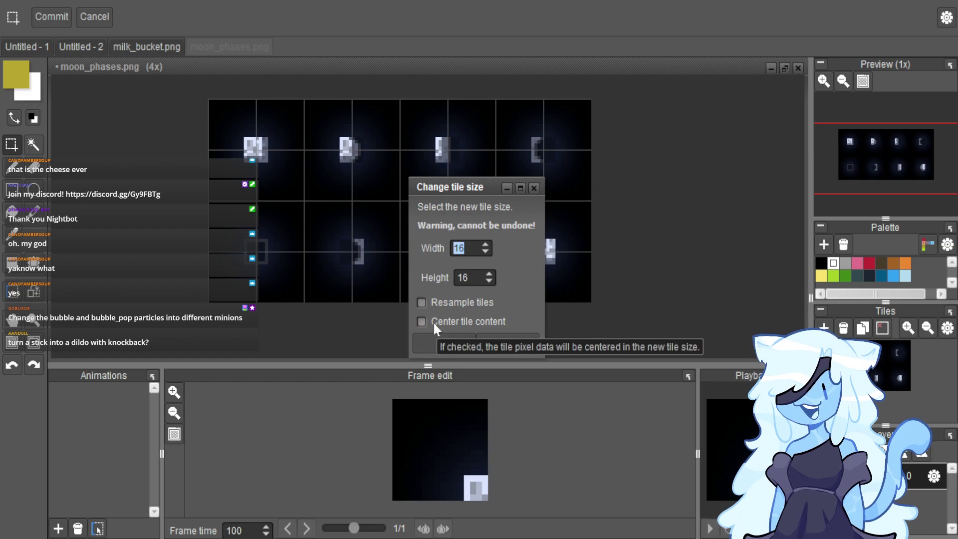
click(431, 303)
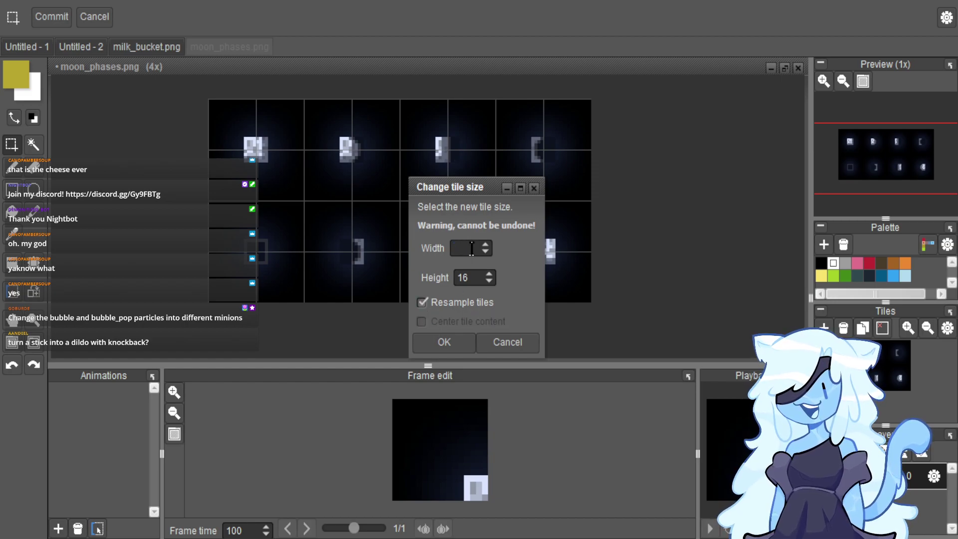
key(Tab)
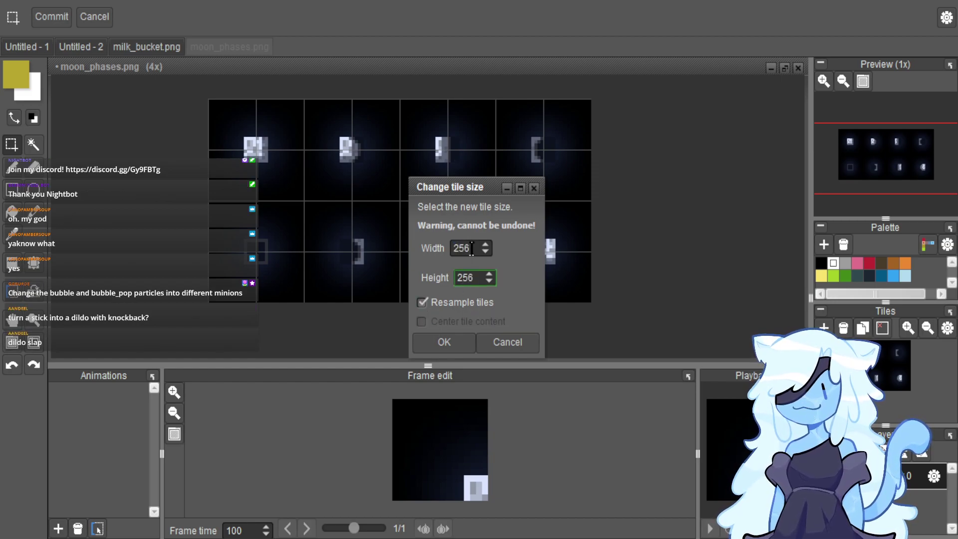
key(Return)
Paste the cheese square onto the moon sheet and align its upper-left corner with that of the full moon.
scroll(291, 144, down, 7)
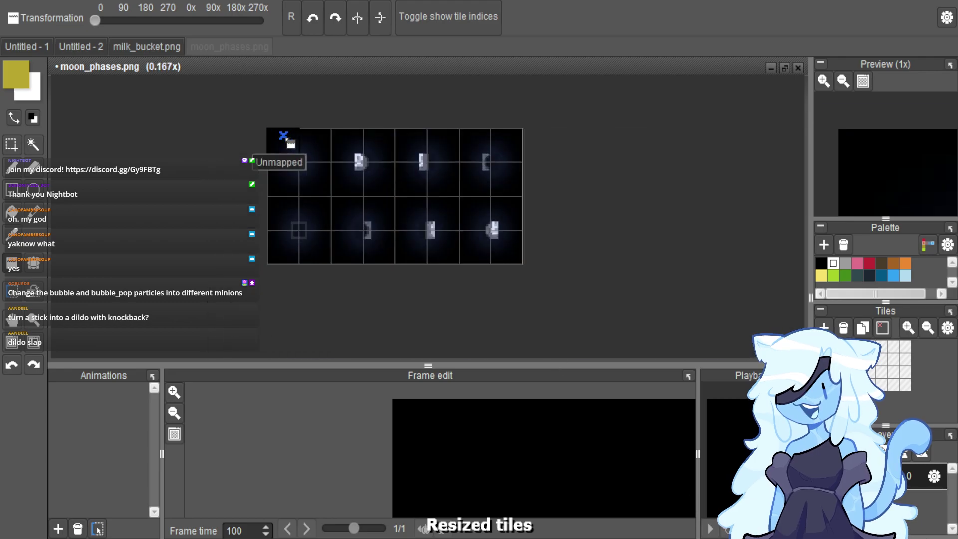
key(ctrl+v)
scroll(287, 161, up, 1)
drag(447, 230, 341, 179)
scroll(289, 161, up, 2)
scroll(357, 203, up, 4)
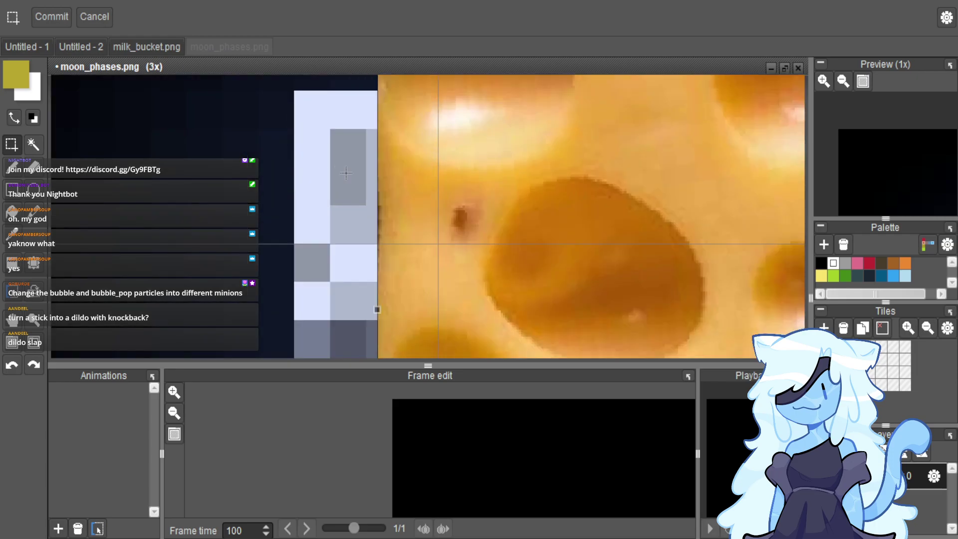
scroll(427, 208, down, 2)
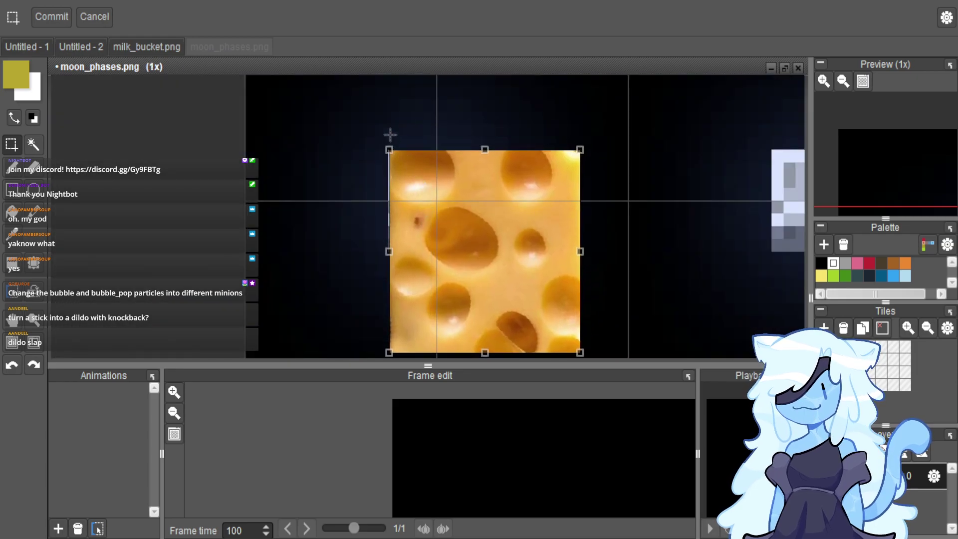
scroll(390, 135, up, 2)
drag(421, 231, 417, 231)
scroll(387, 185, up, 4)
drag(384, 179, 397, 184)
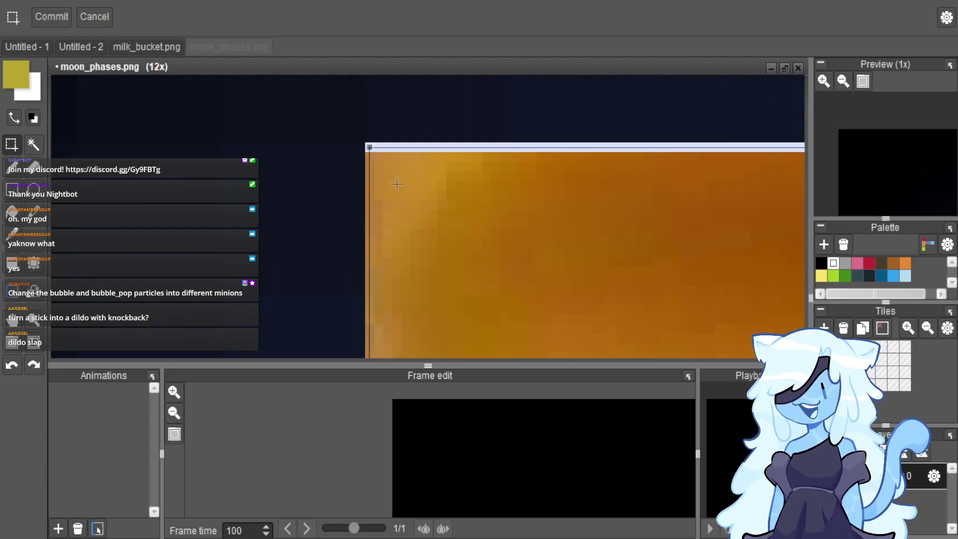
scroll(413, 201, down, 9)
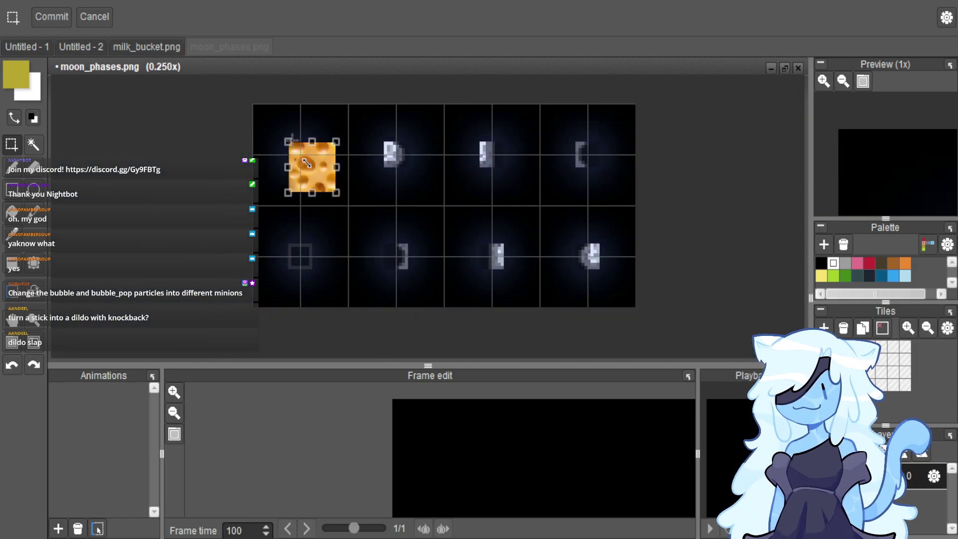
Shrink the pasted cheese square until it exactly covers the full moon and commit it.
scroll(313, 163, up, 3)
drag(470, 350, 368, 271)
scroll(357, 241, up, 2)
scroll(358, 241, up, 2)
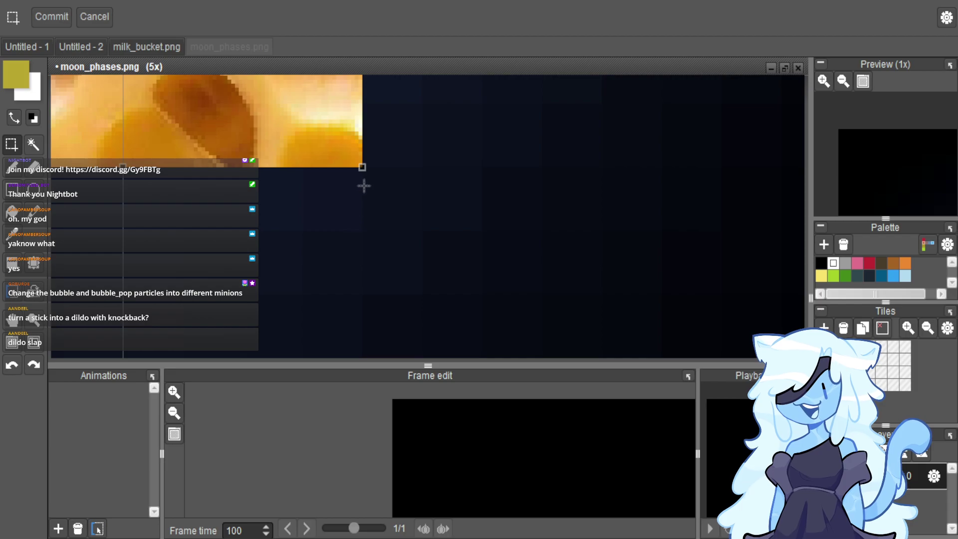
mouse_move(379, 188)
mouse_down()
mouse_move(370, 182)
mouse_move(382, 191)
mouse_up()
scroll(391, 266, down, 1)
scroll(391, 267, down, 3)
scroll(353, 245, down, 1)
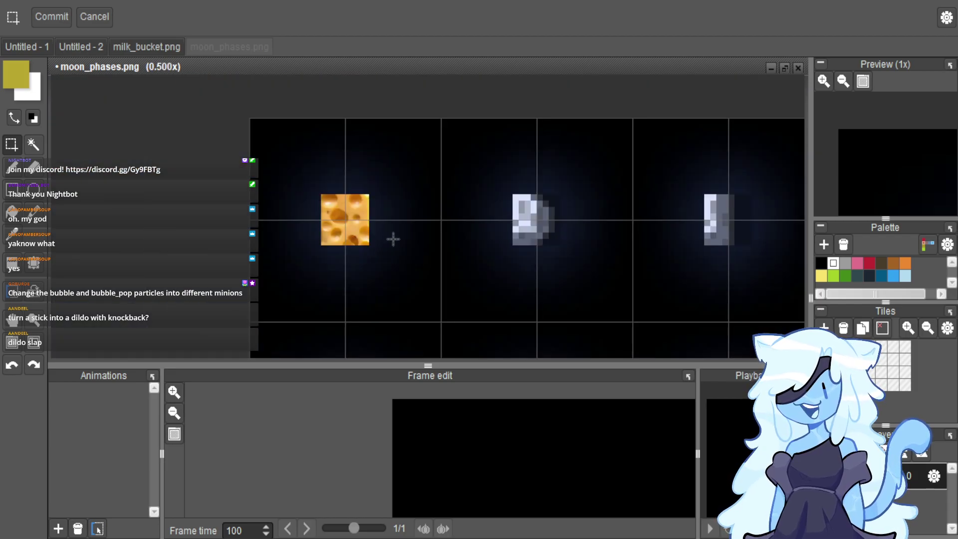
Add a second layer to the moon phases sheet.
scroll(371, 240, up, 1)
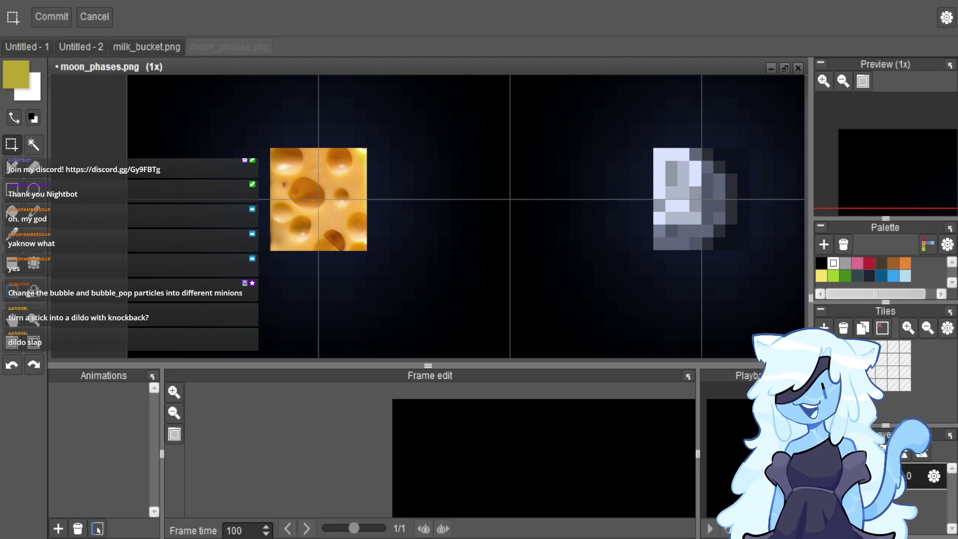
scroll(222, 224, down, 2)
scroll(234, 215, up, 1)
scroll(499, 218, up, 2)
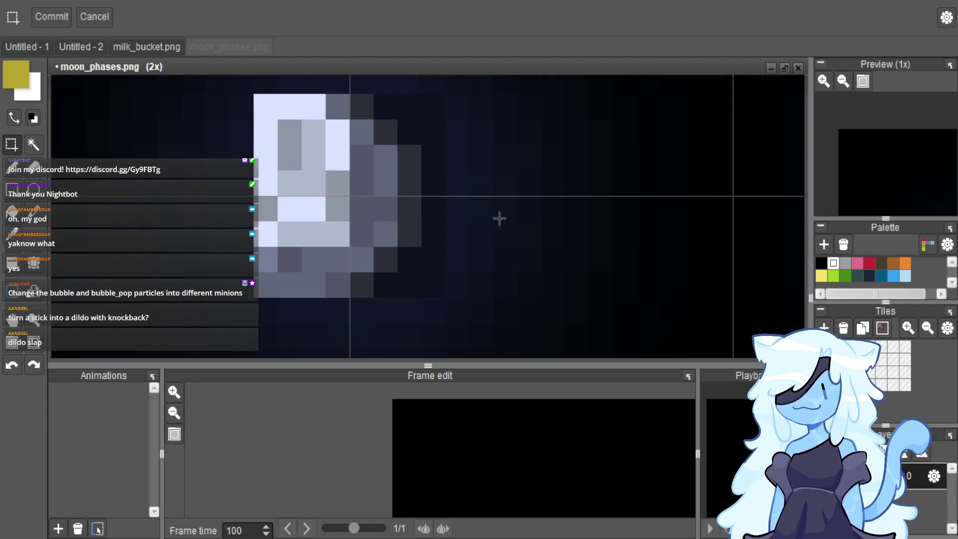
scroll(466, 219, down, 3)
scroll(400, 199, down, 1)
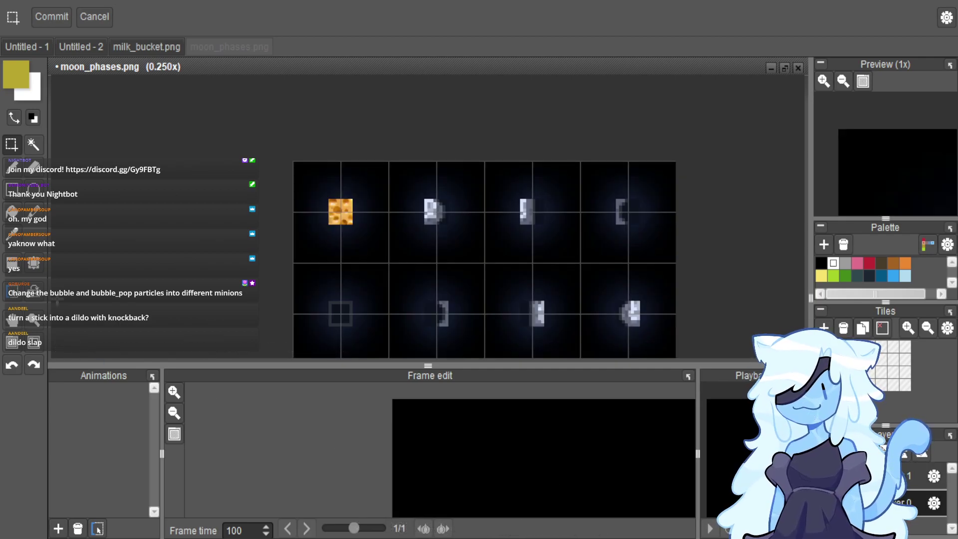
Undo the last tile placement over the cheese moon.
key(a)
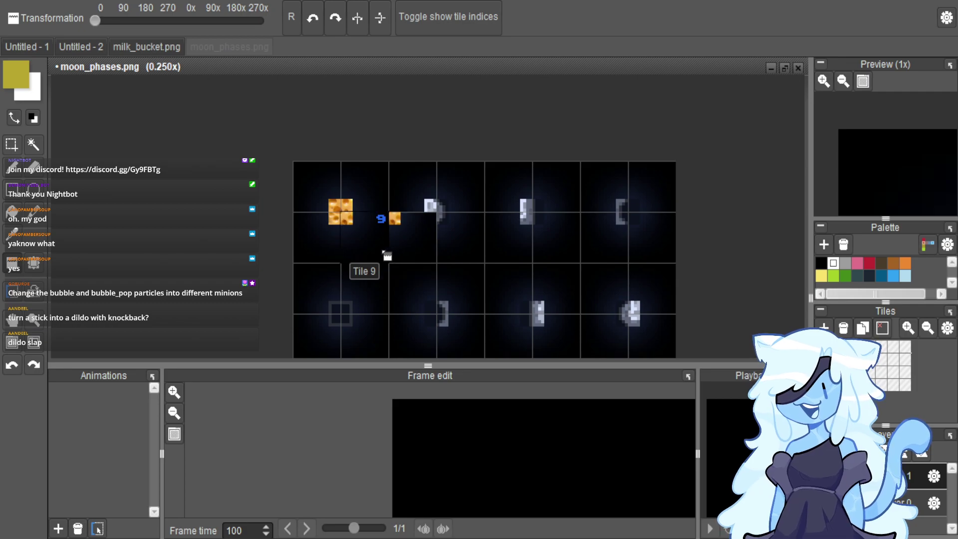
key(ctrl+z)
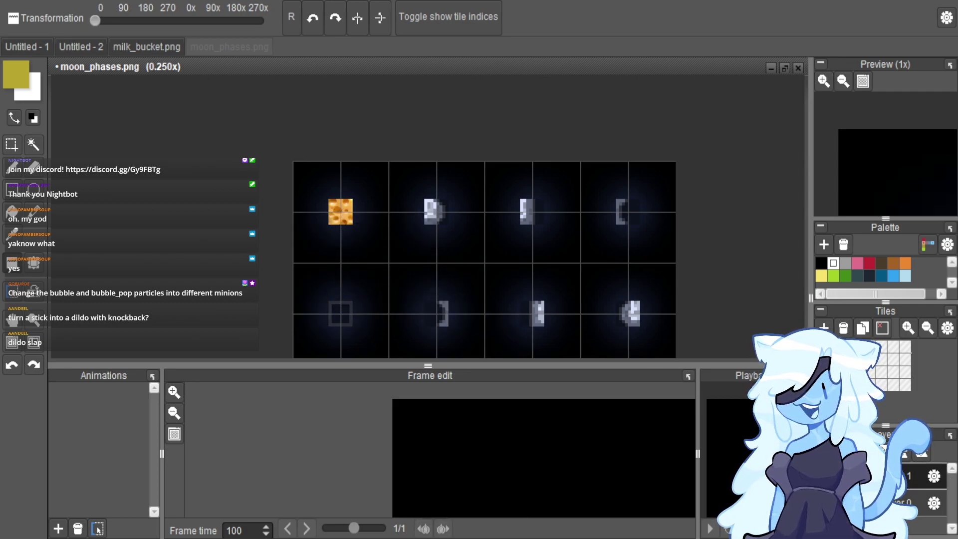
Place the cheese moon's upper-left tile over the upper-left quarter of the seven other moon phases.
click(15, 147)
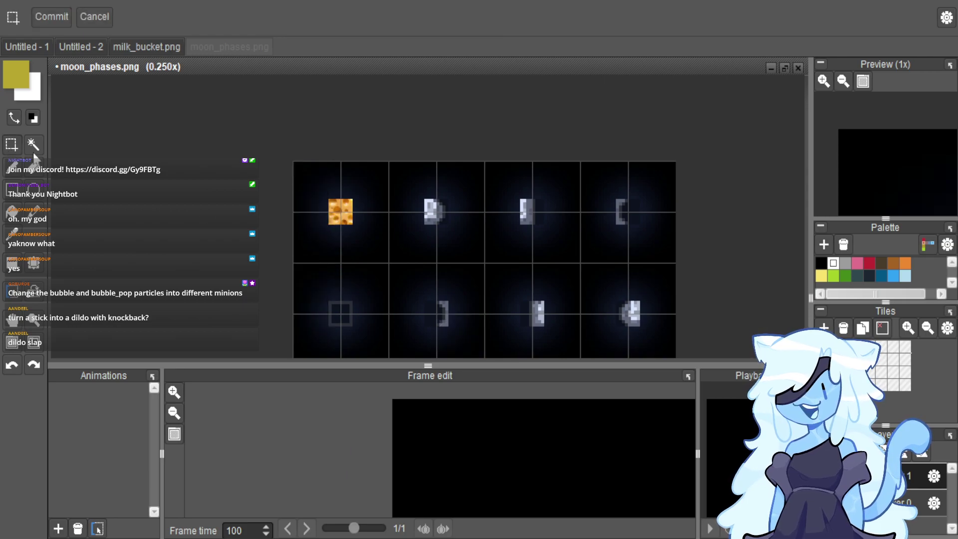
click(12, 262)
click(407, 172)
click(514, 175)
click(600, 186)
click(332, 277)
click(407, 274)
click(499, 273)
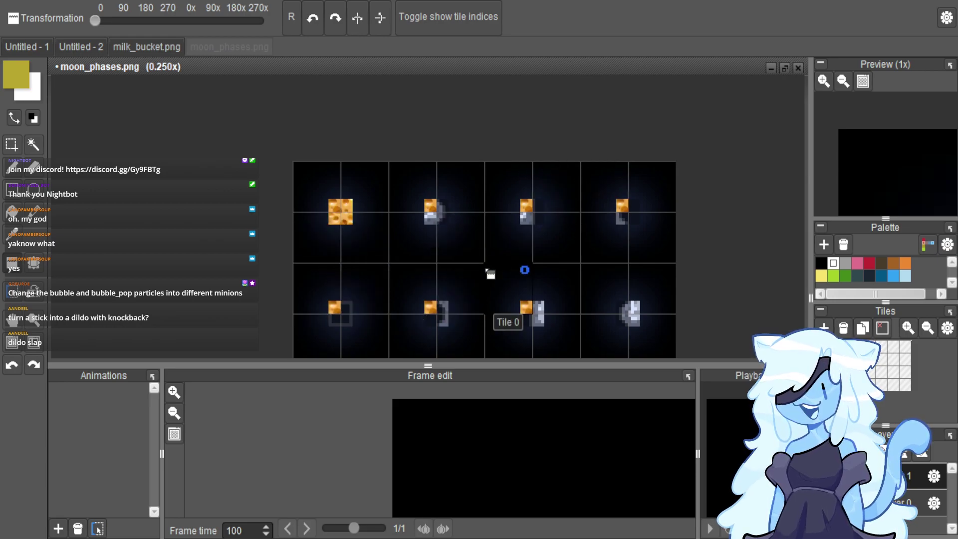
click(599, 272)
Pick the cheese moon's lower-right tile and place it on the lower-right quarter of every other moon phase.
click(353, 227)
click(449, 227)
click(547, 227)
click(642, 225)
click(641, 325)
click(569, 336)
click(474, 342)
click(364, 351)
Pick the cheese moon's upper-right tile and place it on the upper-right quarter of every other moon phase.
right_click(364, 203)
click(471, 196)
click(545, 196)
click(639, 194)
click(667, 308)
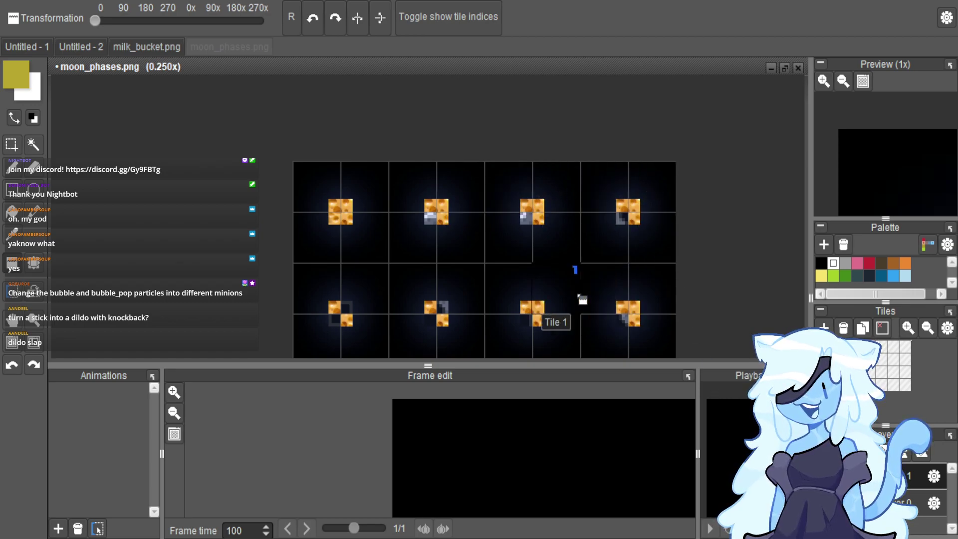
click(567, 297)
click(353, 282)
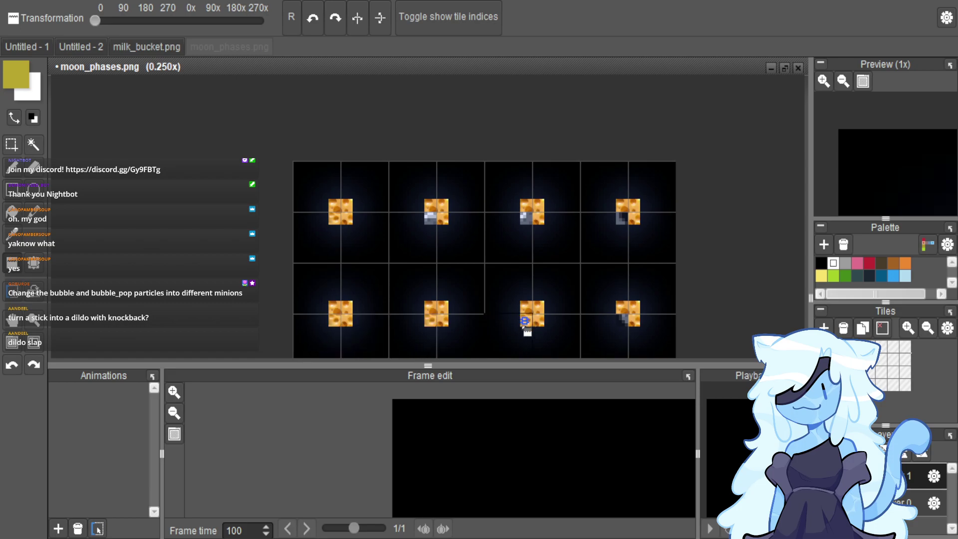
Fill the remaining lower-left quarters of the upper-row phases with the cheese moon's lower-left tile.
click(607, 249)
click(516, 242)
click(409, 252)
Make Layer 0 active and hide Layer 1 with the cheese tiles.
click(14, 146)
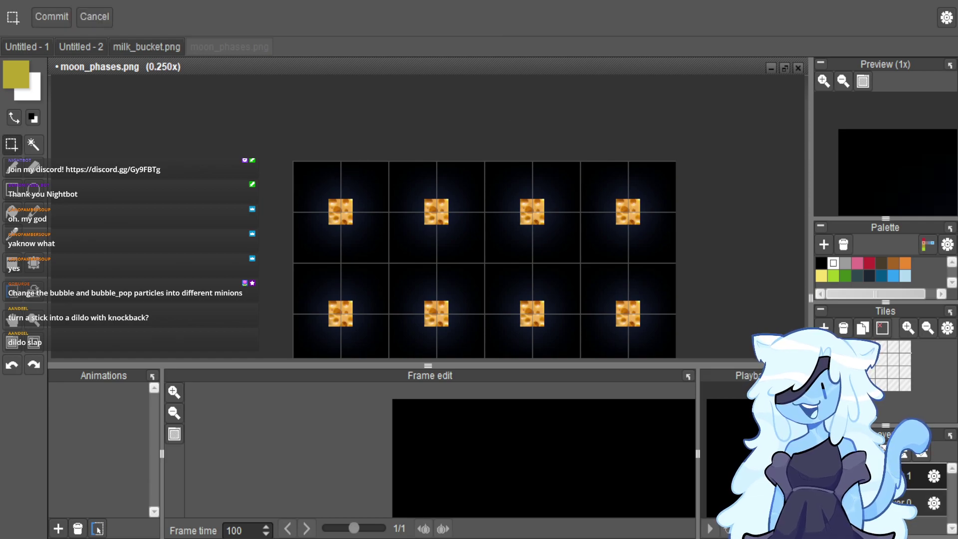
click(893, 503)
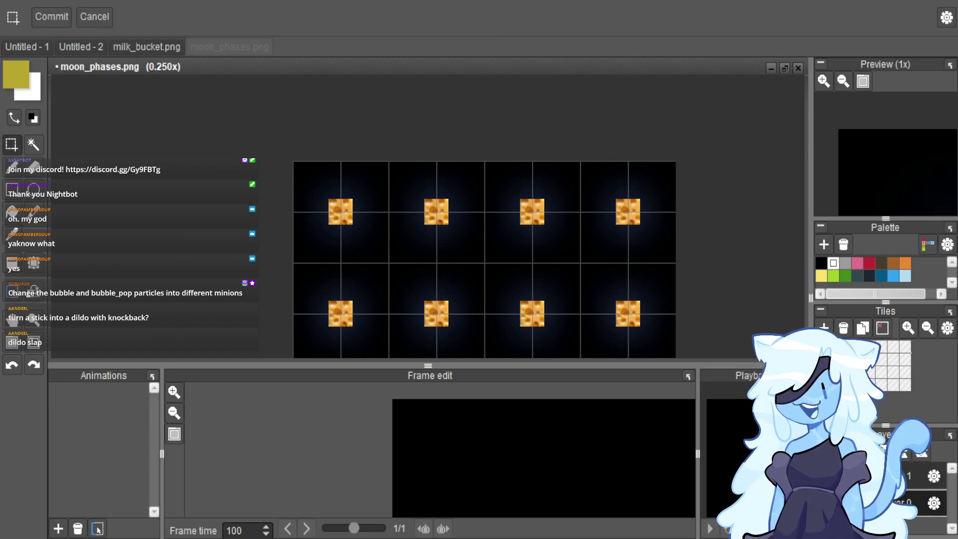
click(828, 475)
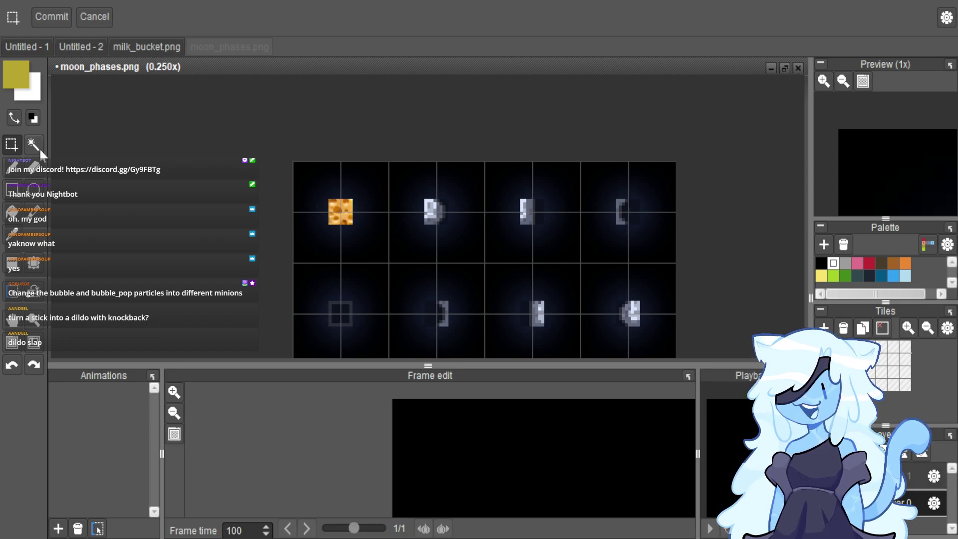
Try to erase the black background around the moon glows on Layer 0 with a contiguous Magic Wand selection.
key(w)
click(400, 177)
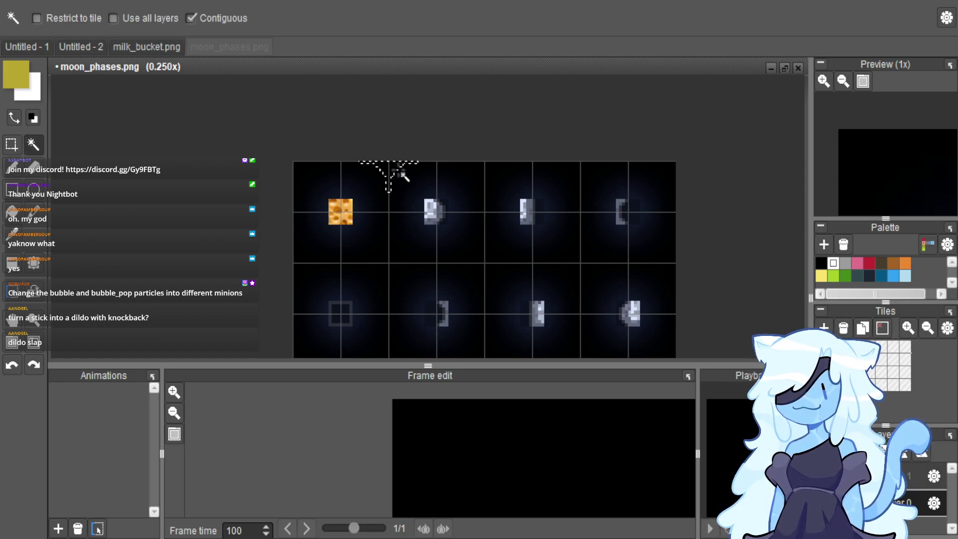
click(402, 180)
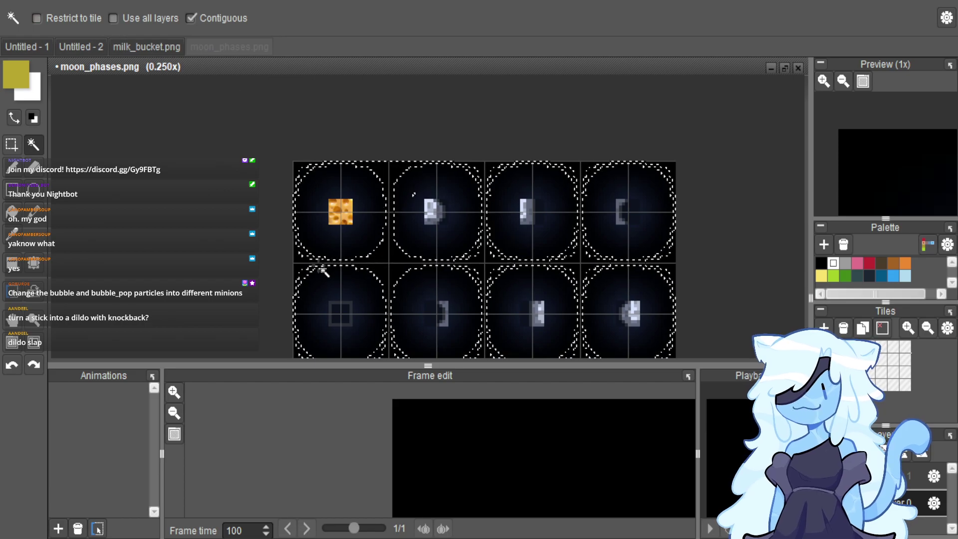
click(304, 276)
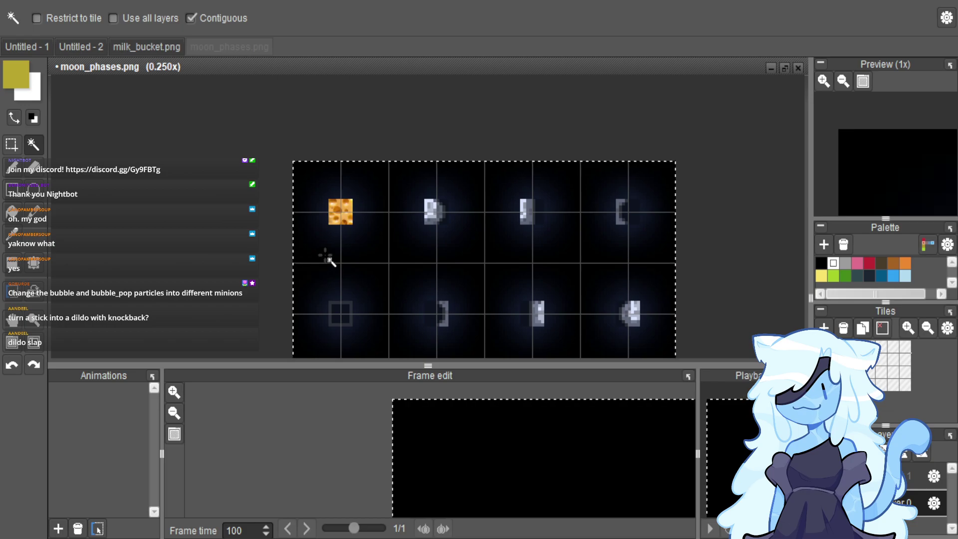
key(ctrl+z)
scroll(305, 177, up, 4)
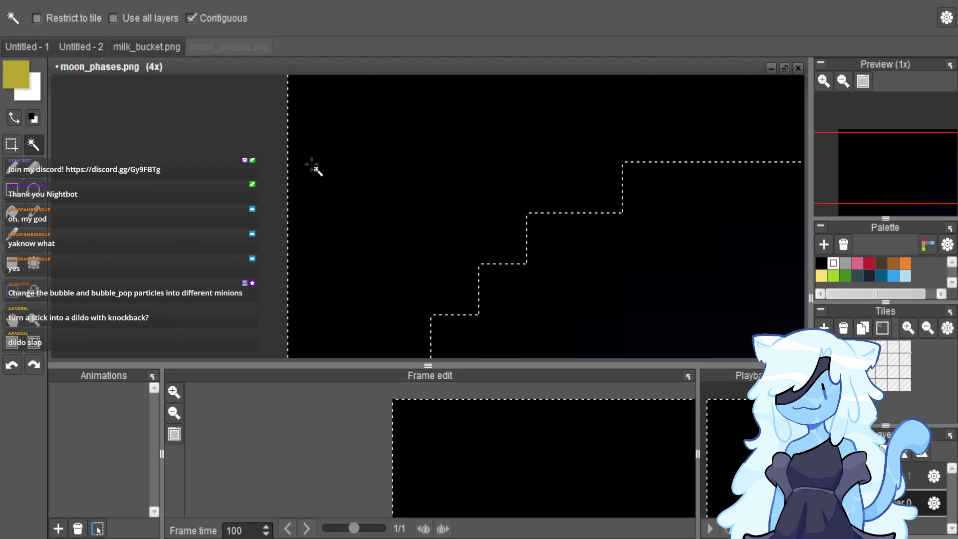
scroll(315, 169, down, 4)
scroll(393, 175, up, 1)
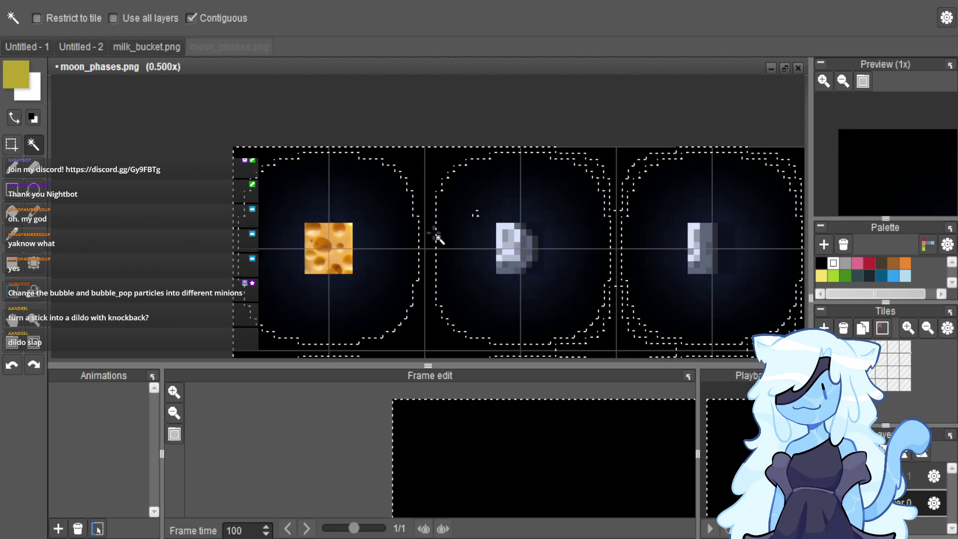
scroll(429, 242, down, 3)
key(Delete)
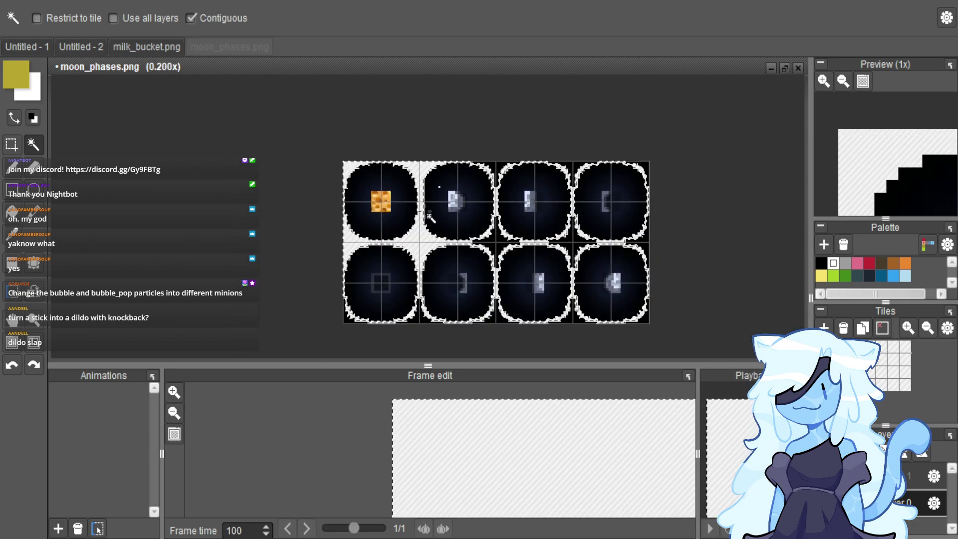
Try to erase the leftover black patches along the upper edge between the upper-row moon glows.
scroll(549, 152, up, 2)
click(468, 183)
scroll(474, 168, up, 2)
scroll(465, 167, down, 2)
key(Delete)
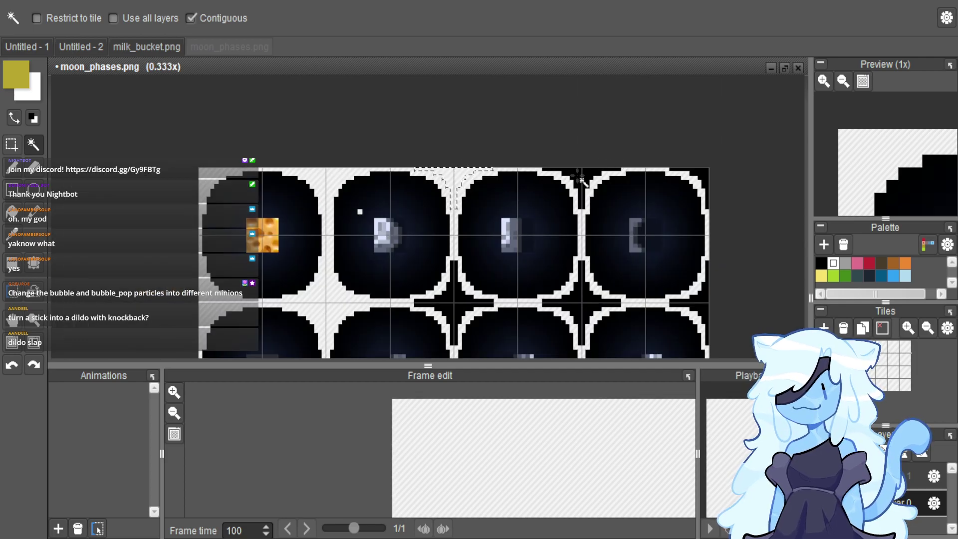
scroll(698, 181, down, 1)
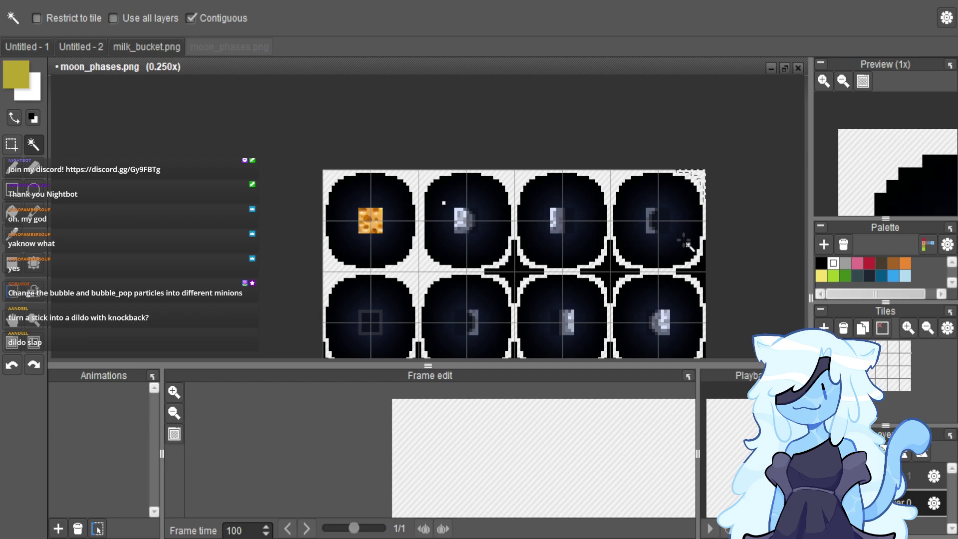
Undo the deletions of the black background on Layer 0.
scroll(691, 237, up, 1)
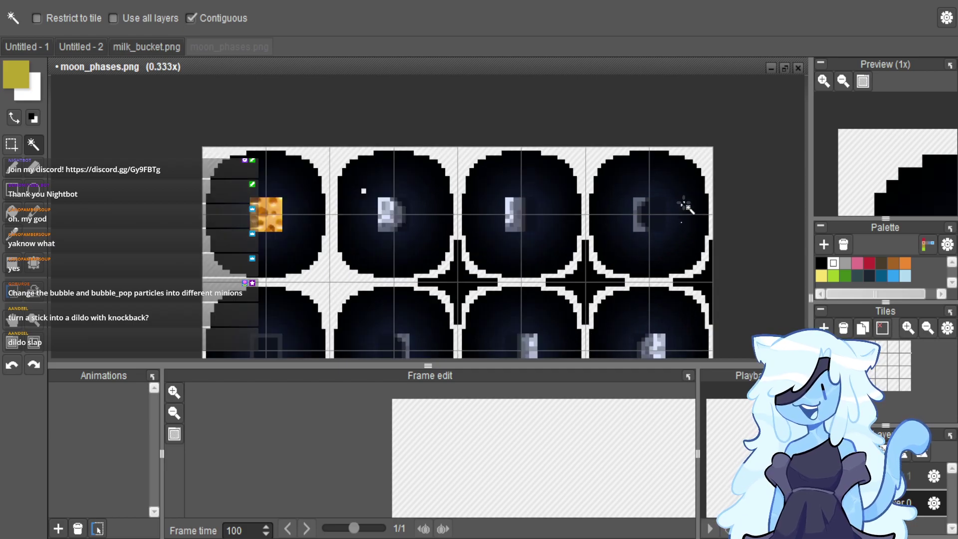
key(ctrl+z)
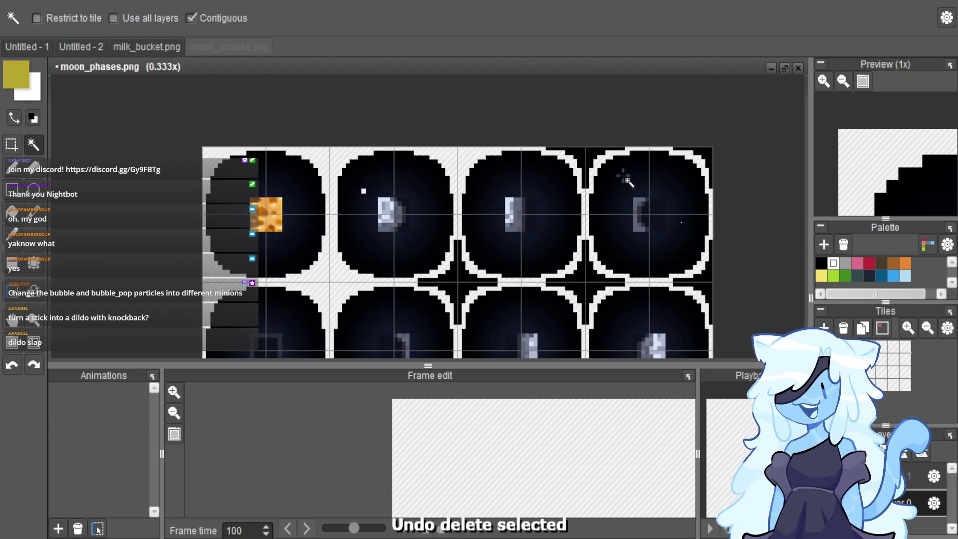
key(ctrl+z)
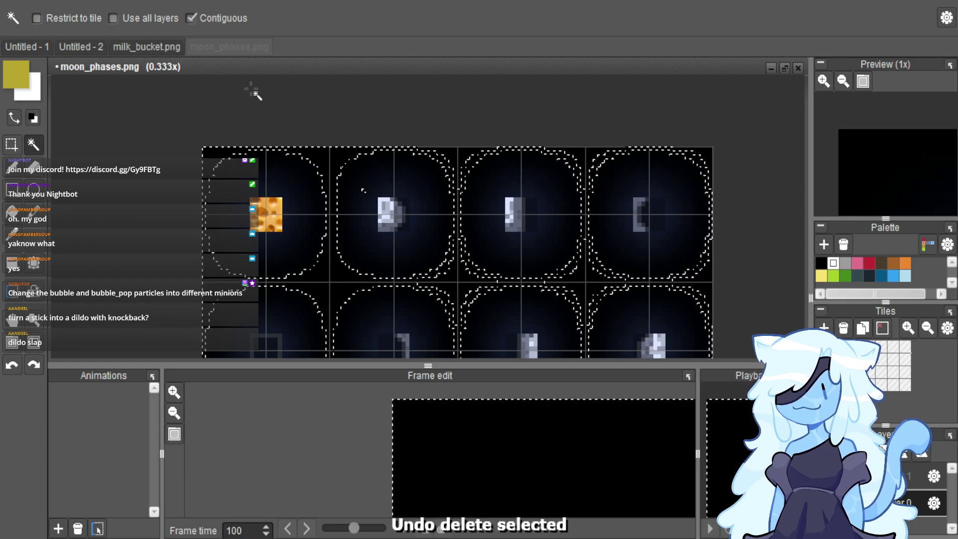
Select the full-width strip above the upper-row moons with the rectangular selection and delete it.
click(11, 144)
drag(93, 150, 177, 201)
key(Delete)
scroll(128, 194, up, 1)
scroll(129, 195, up, 1)
scroll(615, 141, up, 1)
scroll(438, 239, up, 1)
scroll(438, 239, down, 5)
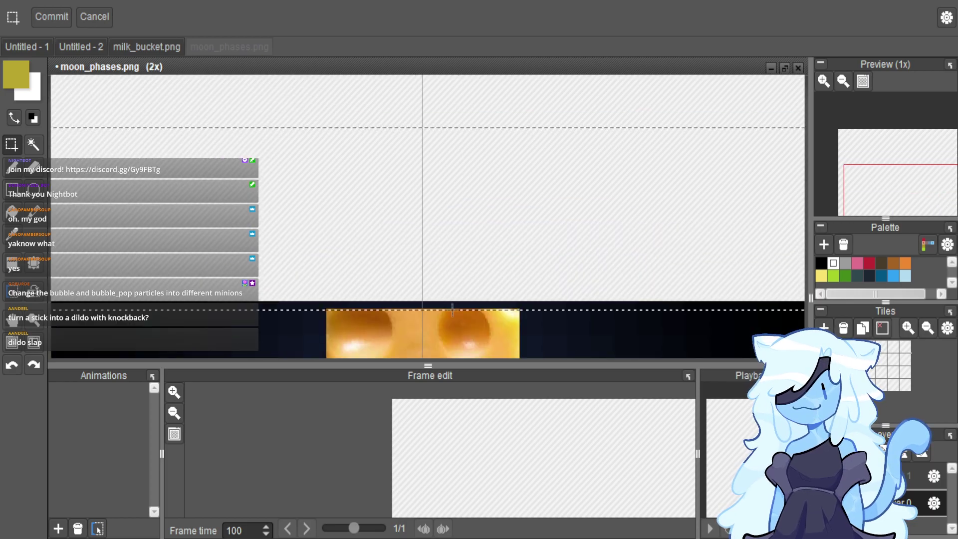
scroll(432, 229, down, 3)
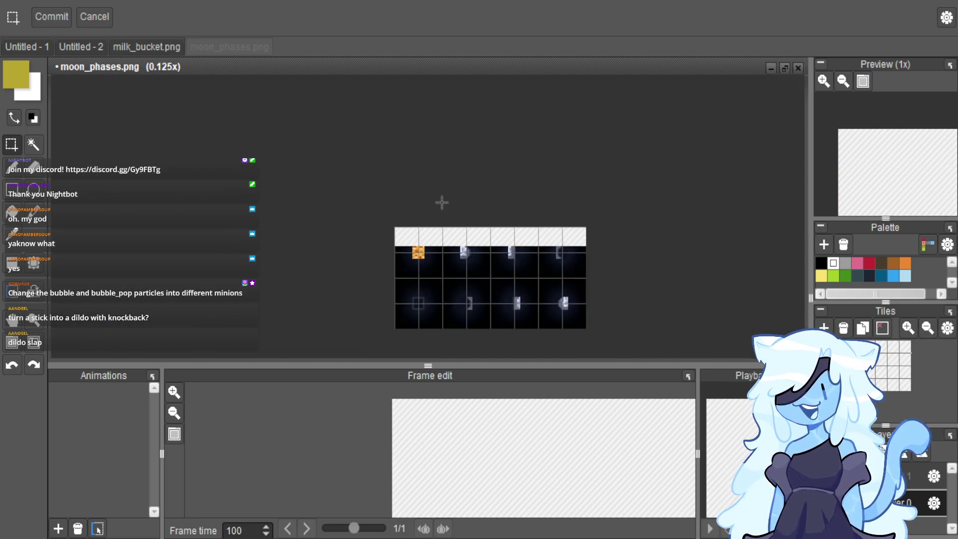
Select the full-width band between the upper and lower moon rows and delete it.
scroll(438, 331, up, 2)
scroll(624, 238, up, 1)
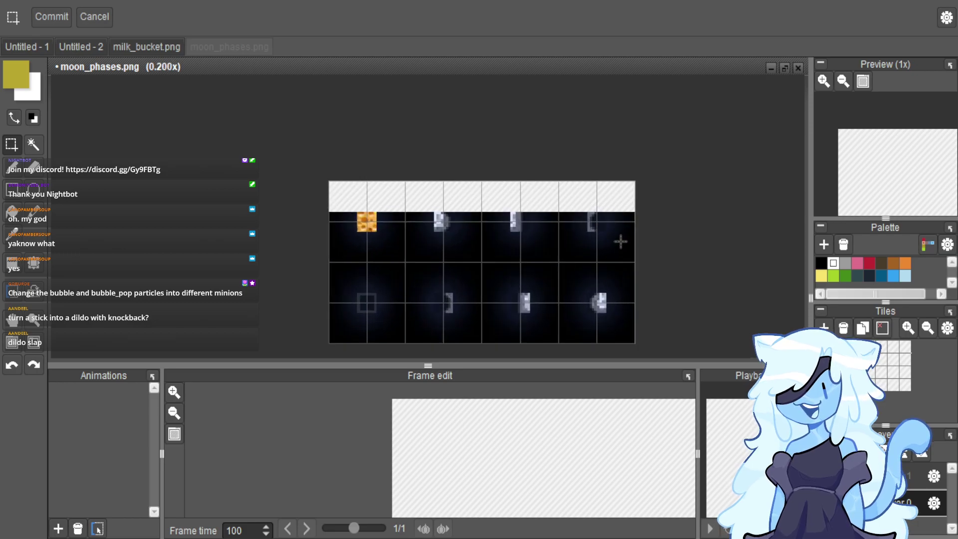
scroll(554, 282, up, 1)
scroll(558, 292, up, 1)
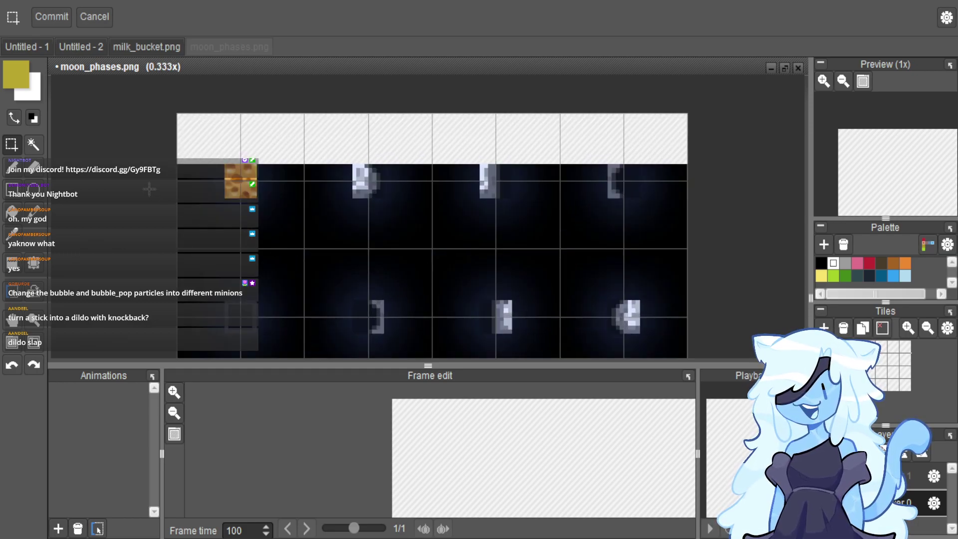
drag(177, 200, 720, 299)
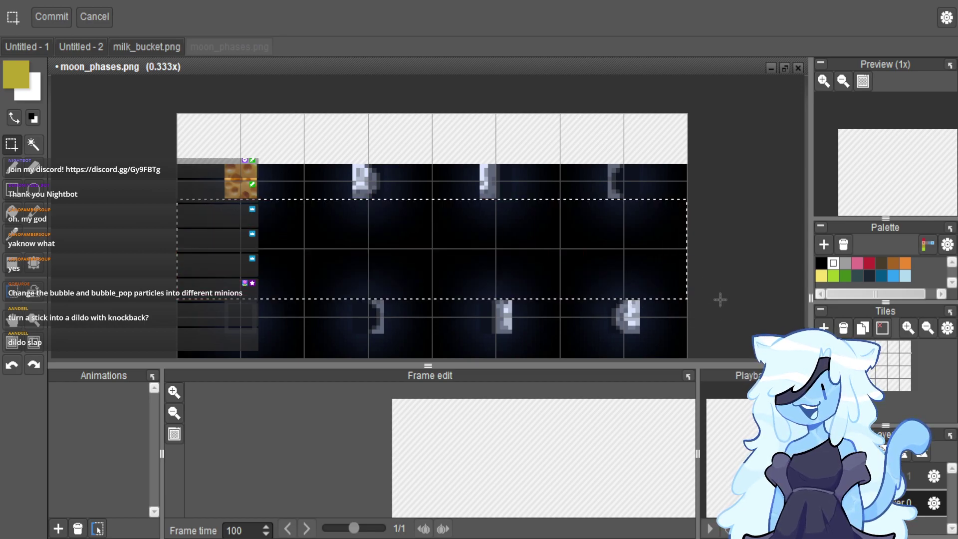
key(Delete)
Select the vertical strip to the right of the last moon column and delete it.
scroll(693, 204, down, 1)
scroll(715, 171, down, 1)
drag(689, 149, 660, 330)
key(Delete)
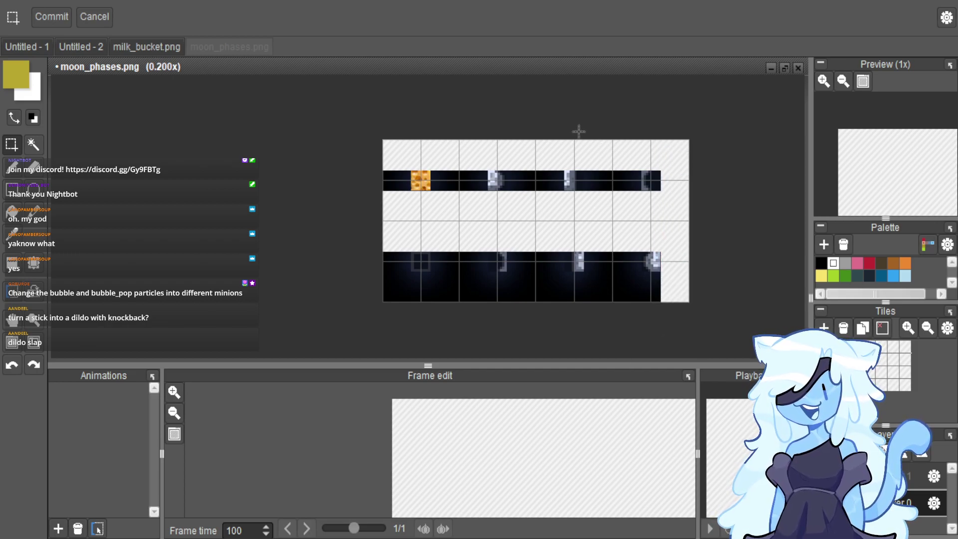
Make Layer 1 active and show its cheese tiles again.
scroll(597, 150, up, 1)
scroll(580, 149, down, 2)
click(907, 466)
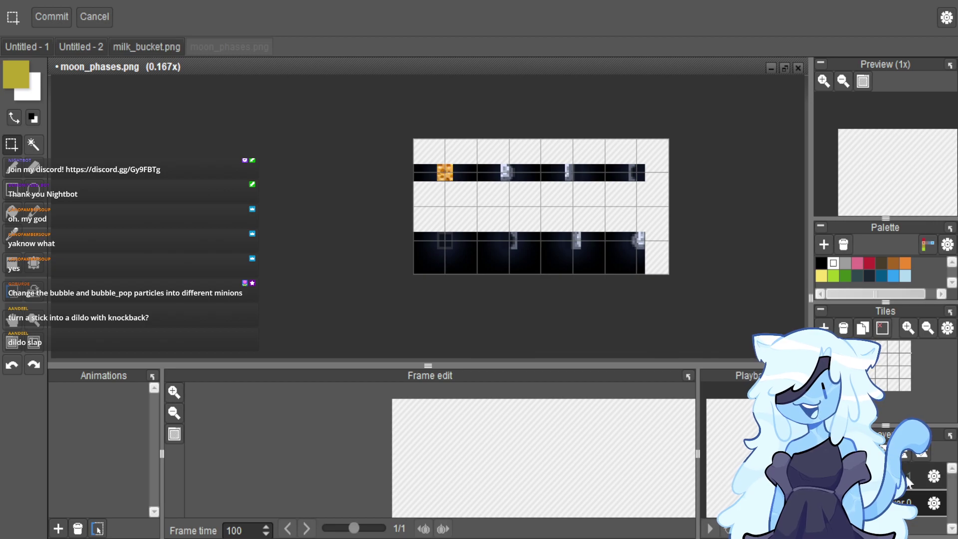
click(826, 475)
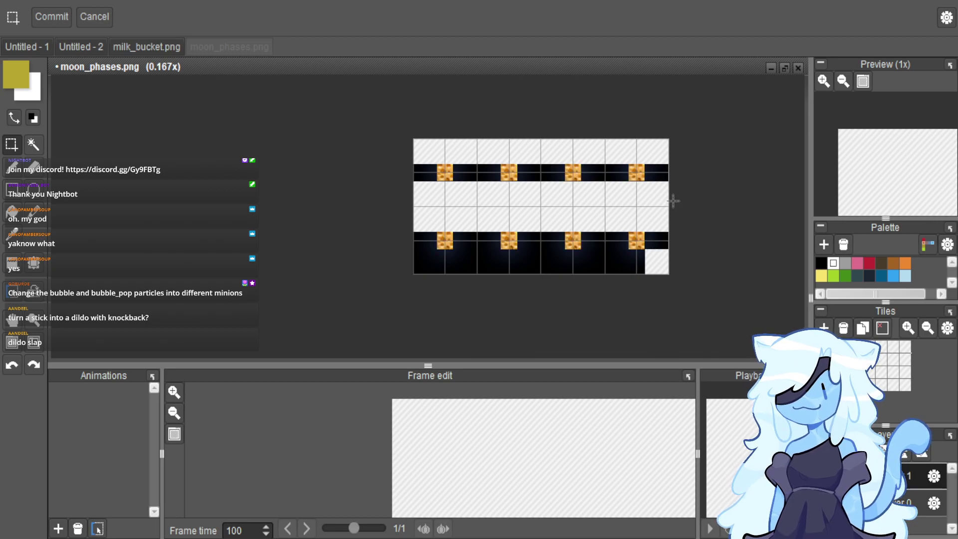
Hide Layer 1, then select and copy the new moon's whole grey square outline from Layer 0.
click(20, 170)
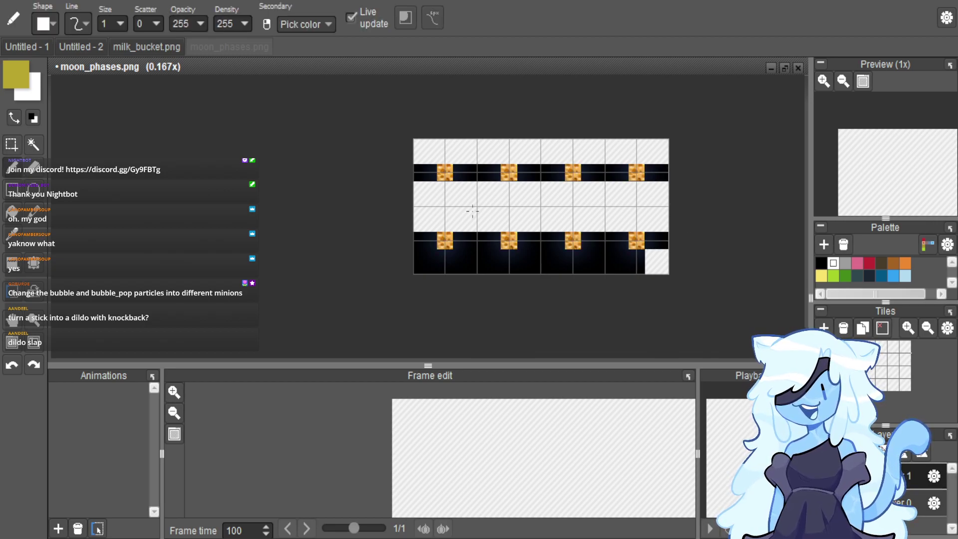
scroll(472, 204, up, 5)
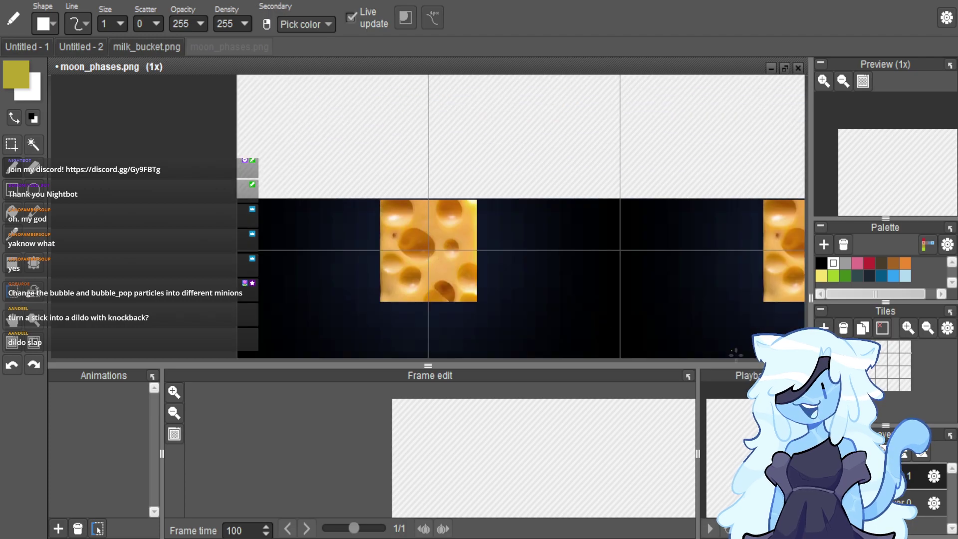
click(825, 475)
click(826, 476)
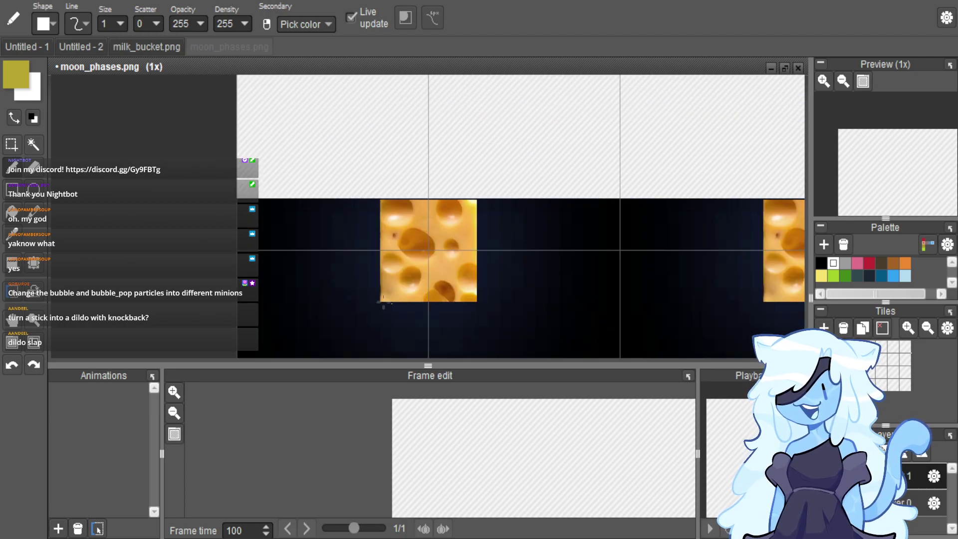
scroll(399, 306, up, 1)
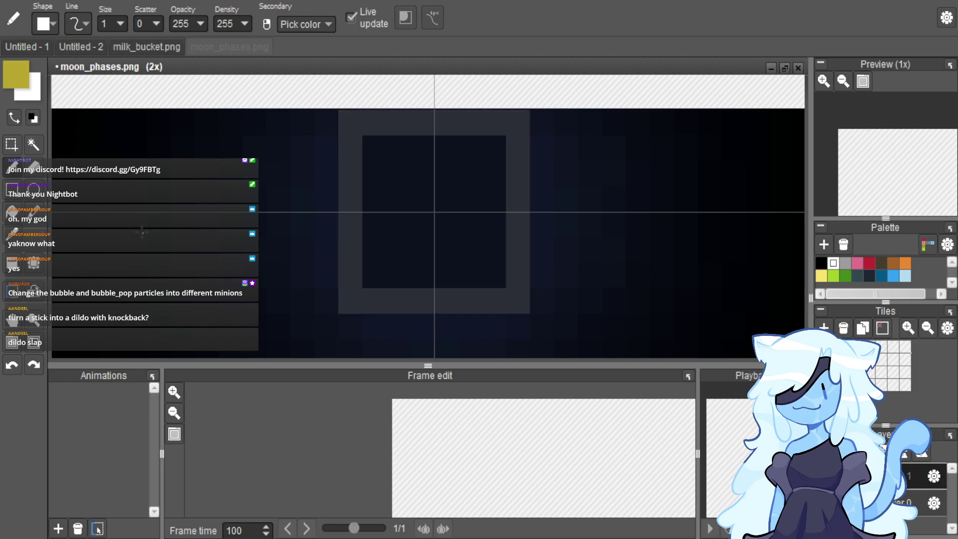
click(11, 145)
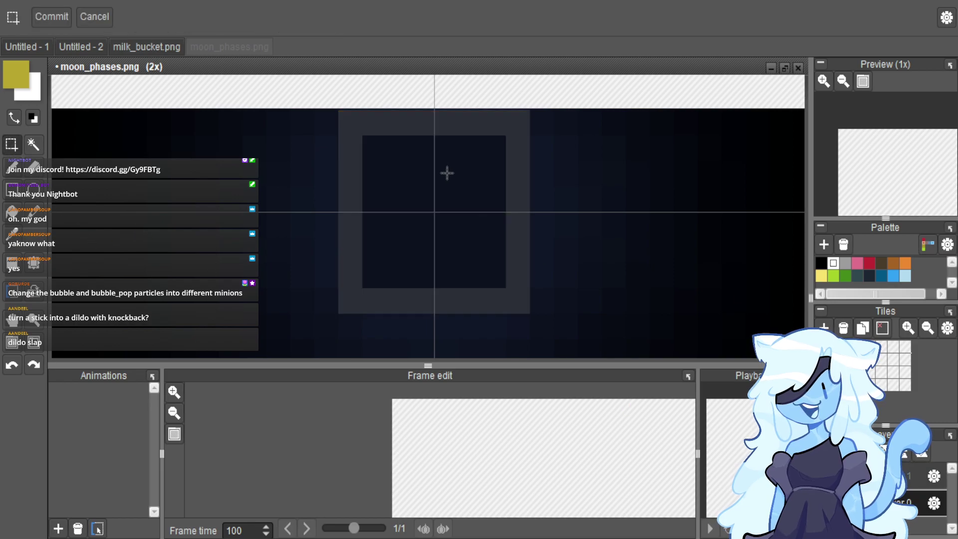
drag(361, 129, 521, 302)
scroll(392, 189, down, 1)
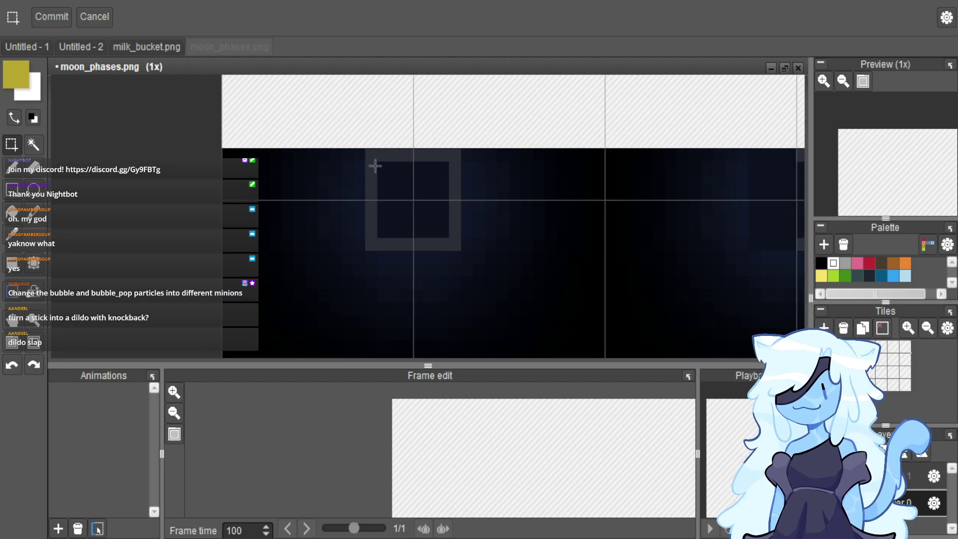
drag(365, 150, 463, 250)
Show Layer 1 as the active layer and try pasting the copied outline over the new-moon cheese at a smaller size.
click(908, 476)
click(826, 476)
key(ctrl+v)
scroll(382, 188, up, 1)
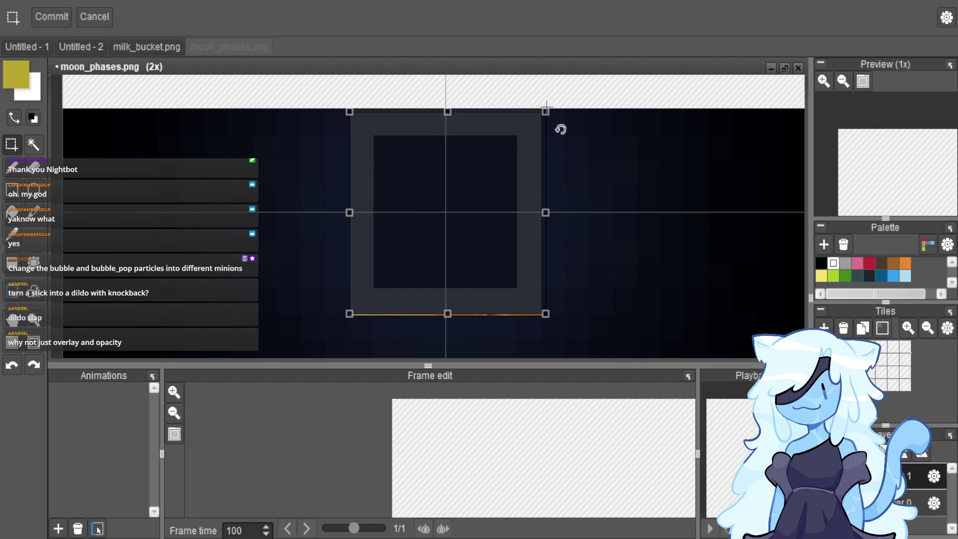
drag(547, 111, 471, 172)
key(ctrl+z)
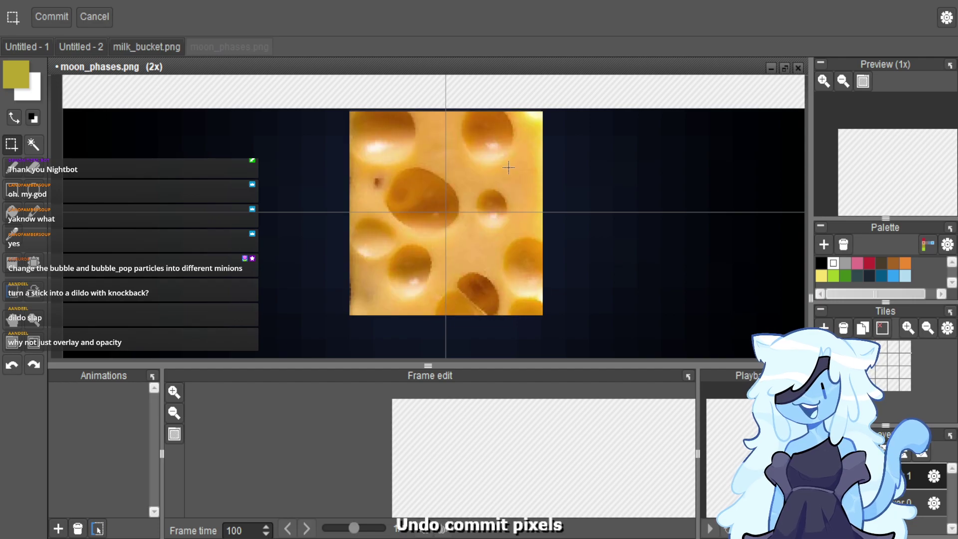
Paste the outline again, shrink it to about half the cheese square's width and centre it on the cheese.
key(ctrl+v)
drag(542, 136, 441, 176)
drag(387, 283, 482, 237)
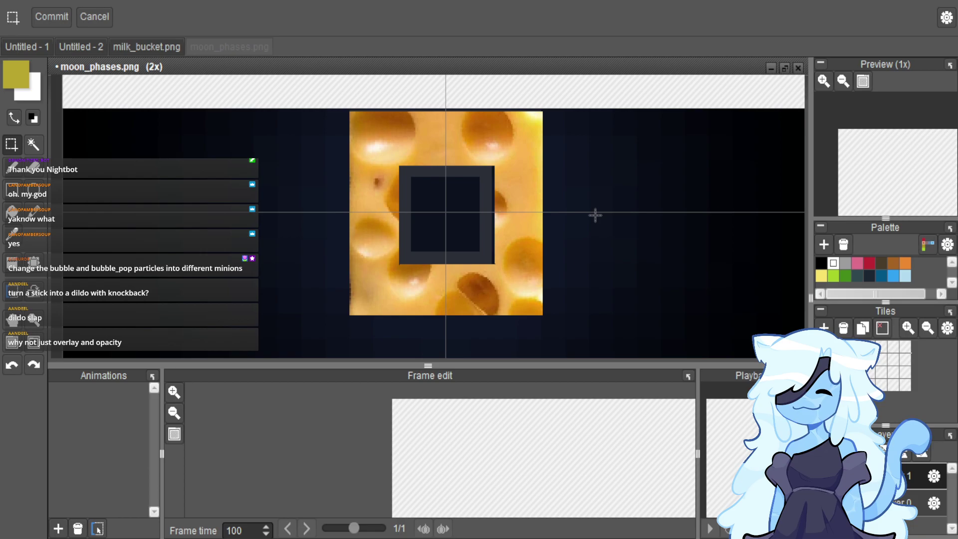
Undo the shrunken grey outline pasted over the cheese squares.
scroll(520, 187, down, 3)
scroll(487, 200, up, 3)
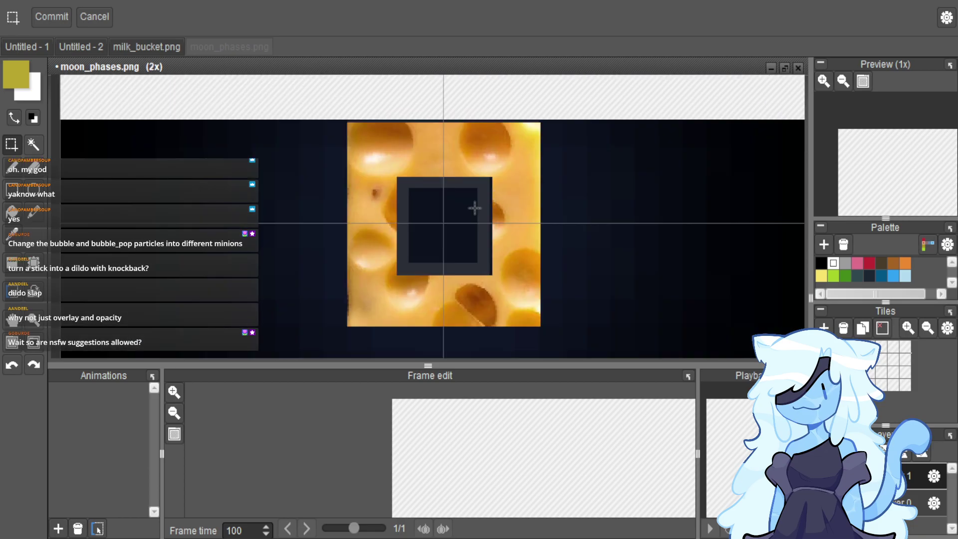
scroll(446, 209, down, 2)
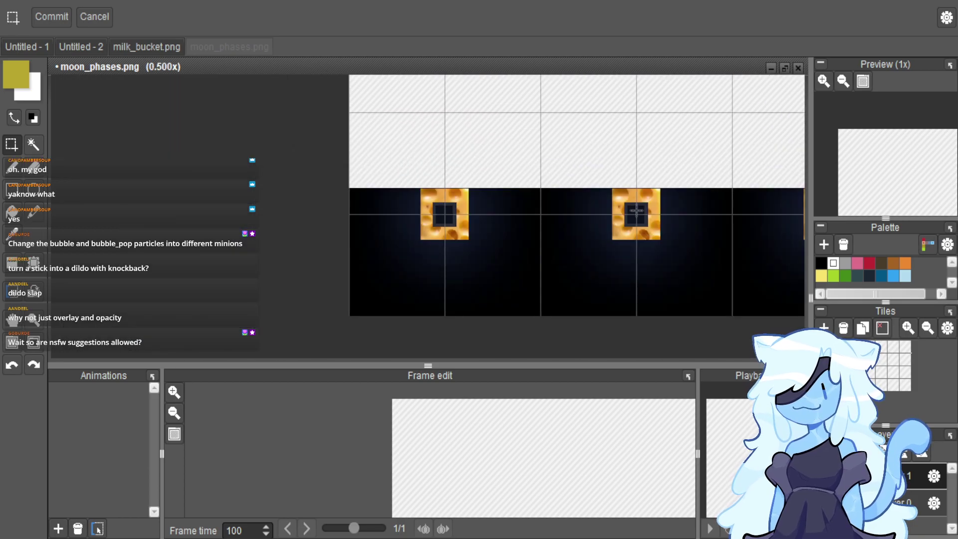
scroll(689, 221, up, 1)
scroll(604, 182, down, 3)
key(ctrl+z)
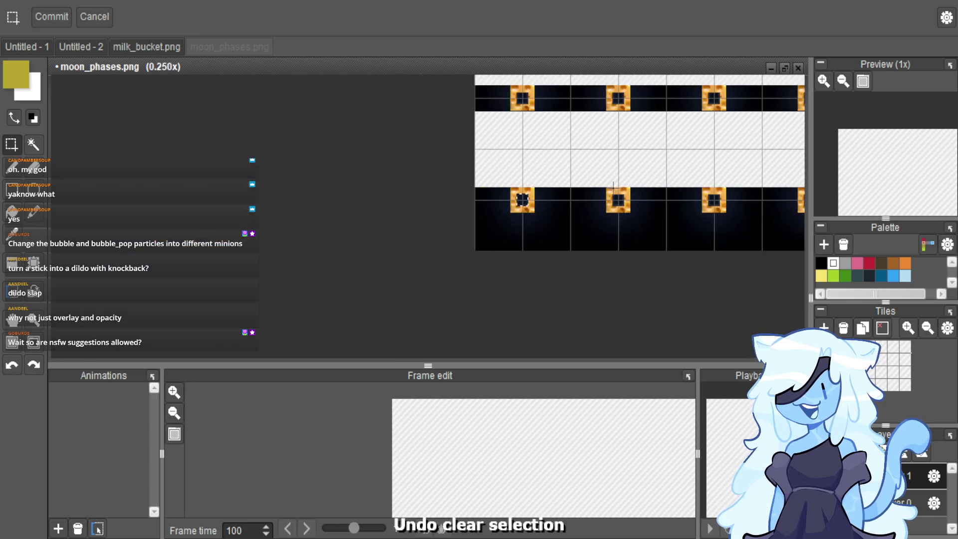
key(ctrl+z)
scroll(475, 229, up, 1)
scroll(484, 272, down, 2)
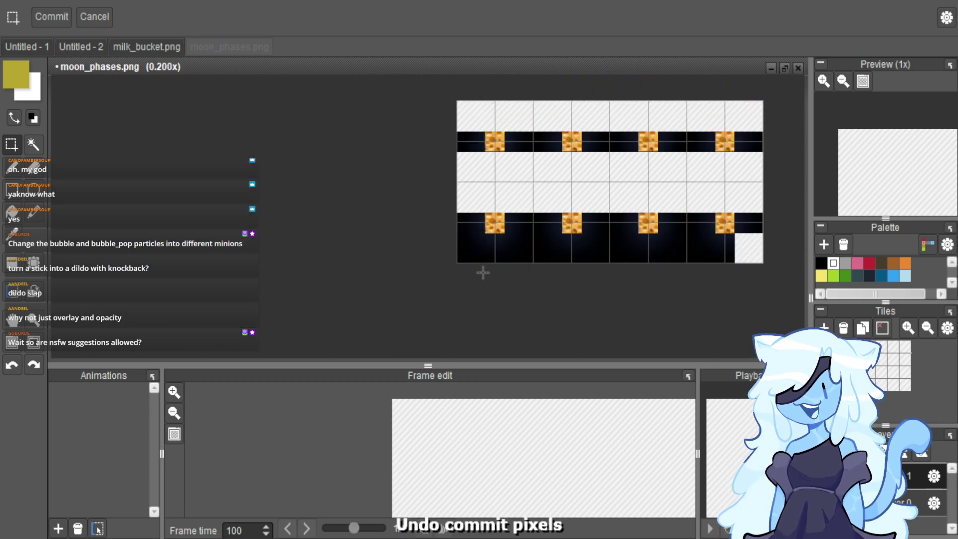
click(843, 329)
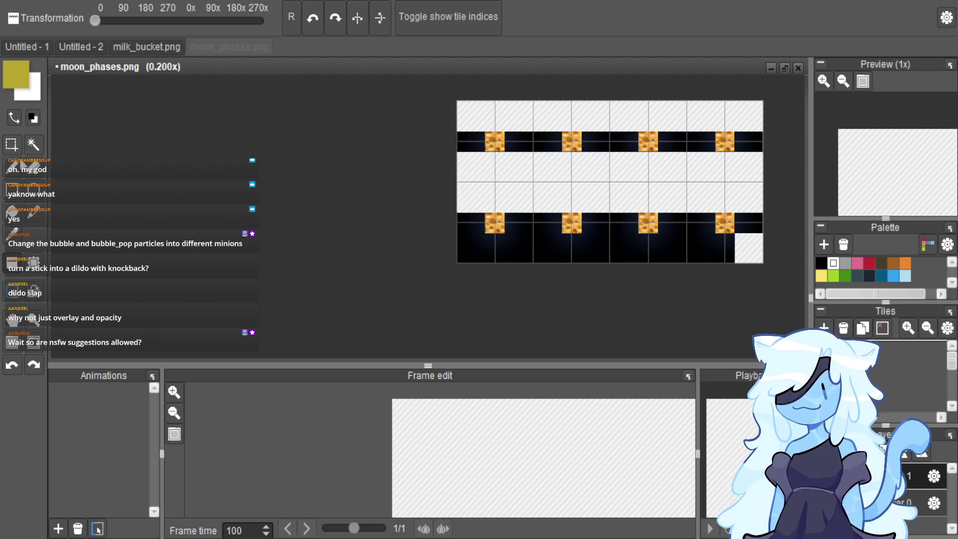
click(12, 168)
scroll(549, 180, up, 6)
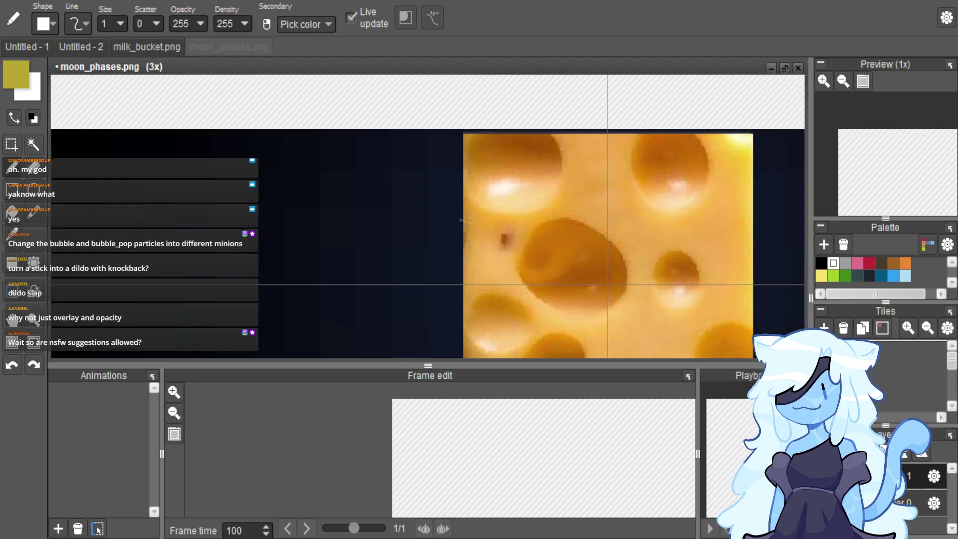
scroll(459, 224, down, 4)
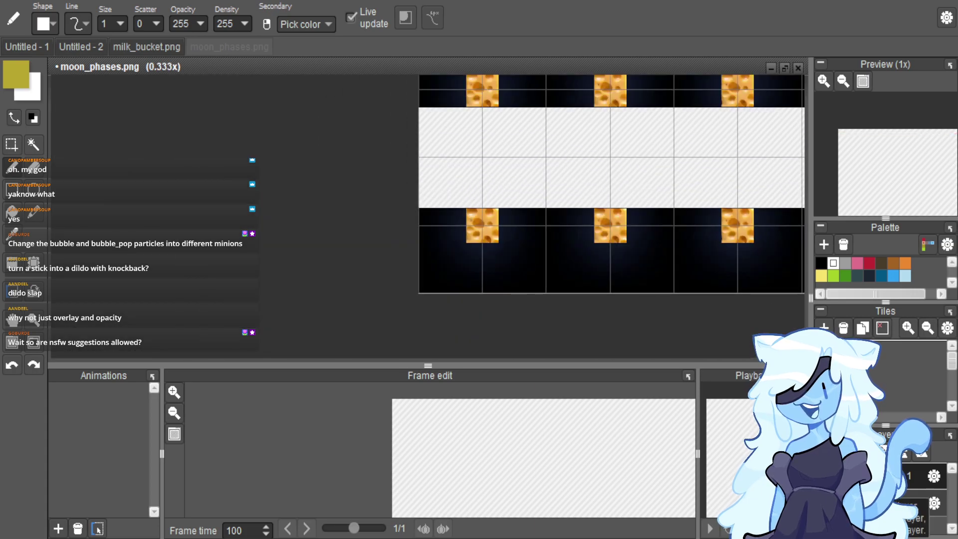
scroll(502, 204, up, 4)
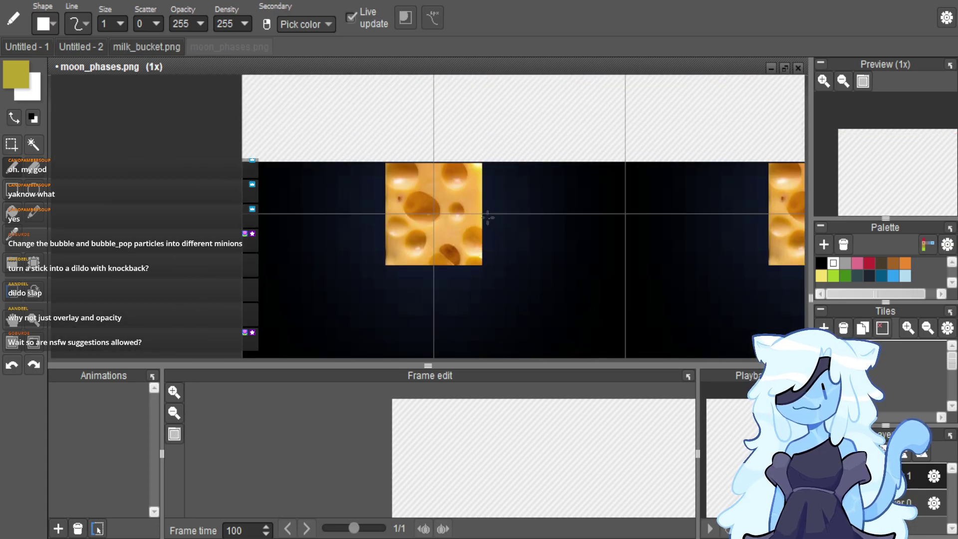
scroll(475, 185, down, 2)
scroll(434, 271, down, 3)
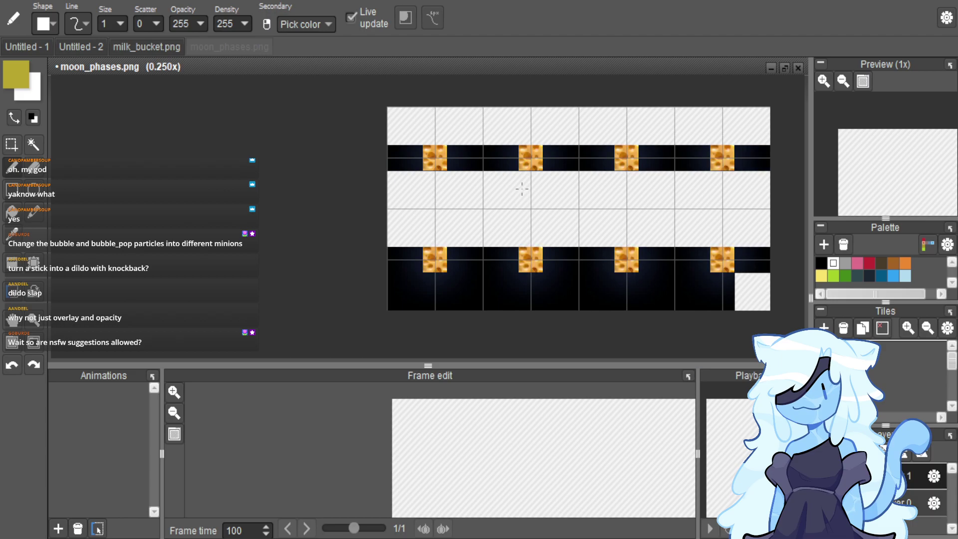
Undo the edit history back past the cheese pastes that cover the seven phases other than the full moon.
key(ctrl+z)
key(ctrl+y)
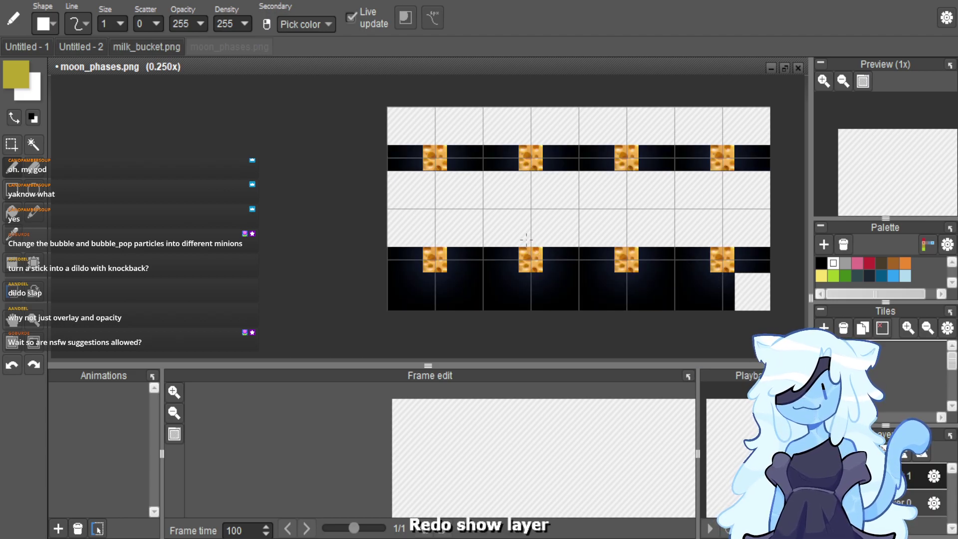
key(ctrl+z)
key(ctrl+z)
key(ctrl+z)
key(ctrl+z)
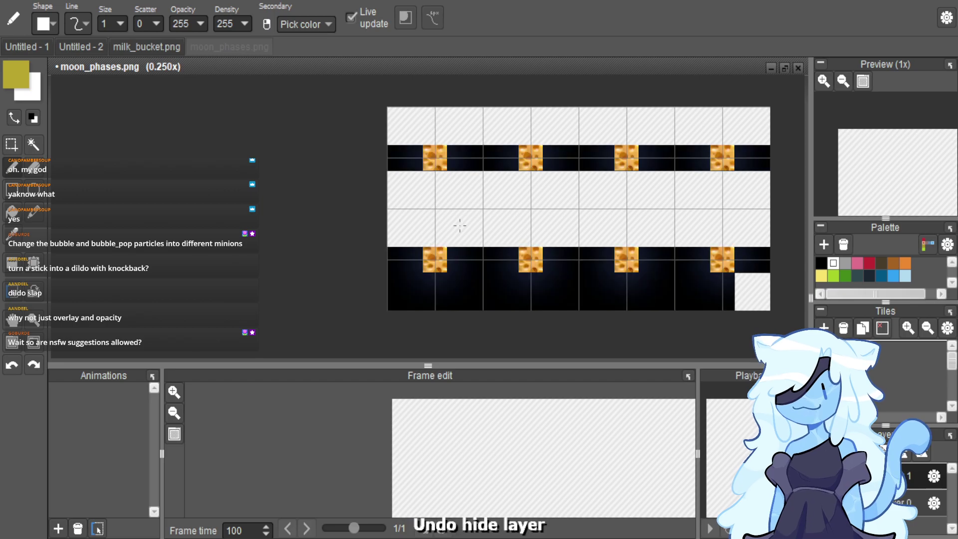
key(ctrl+z)
key(ctrl+z)
key(ctrl+z)
key(ctrl+z)
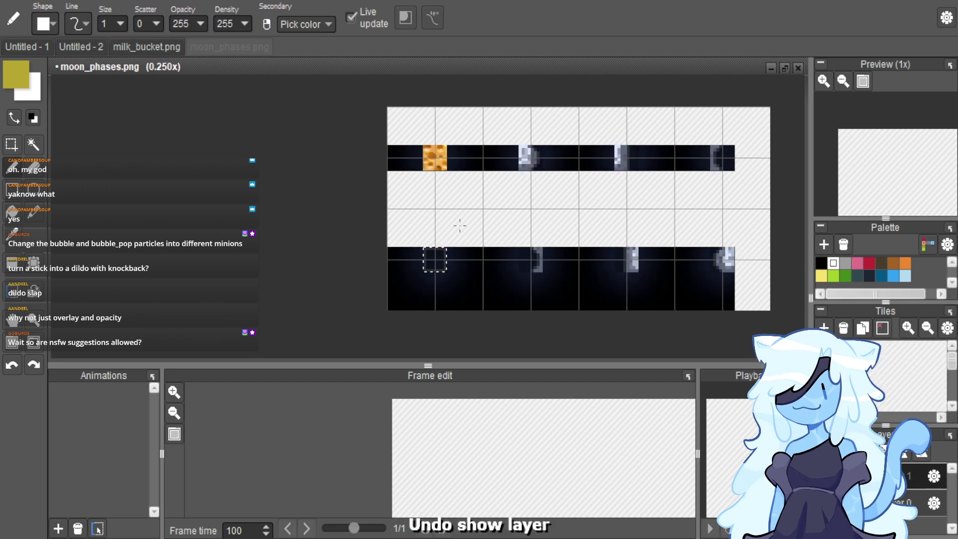
key(ctrl+z)
key(ctrl+z)
key(ctrl+z)
key(ctrl+z)
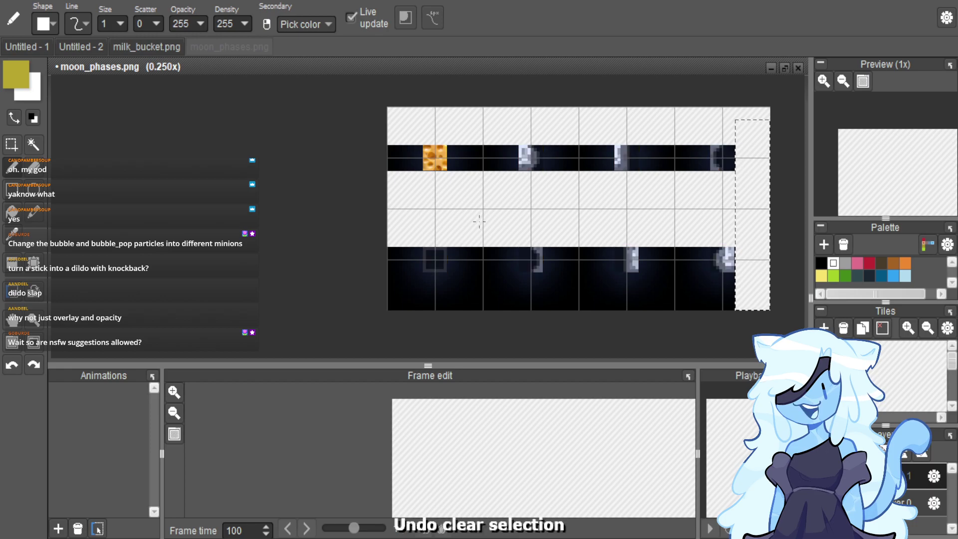
Undo the earlier deletions of the dark background strips around the moon phases.
key(ctrl+y)
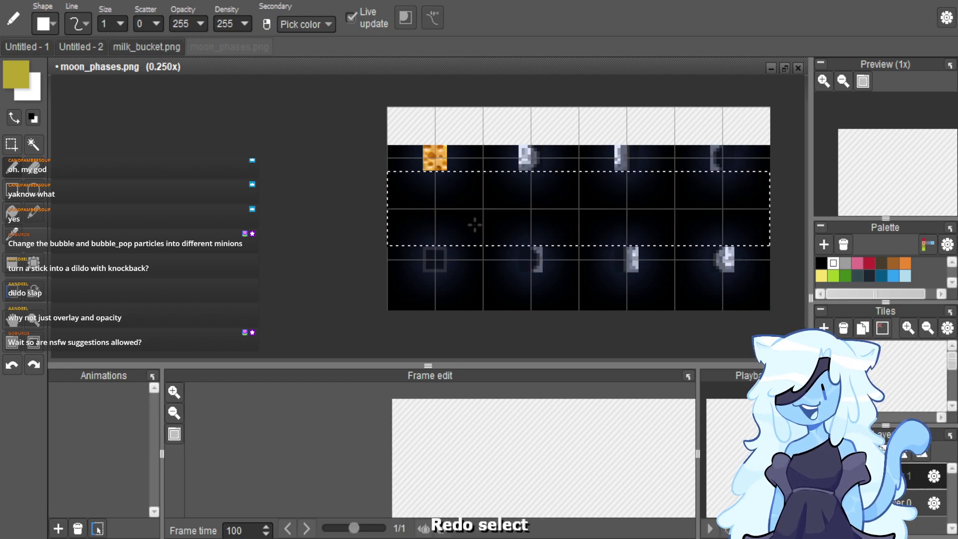
click(10, 146)
scroll(426, 283, down, 1)
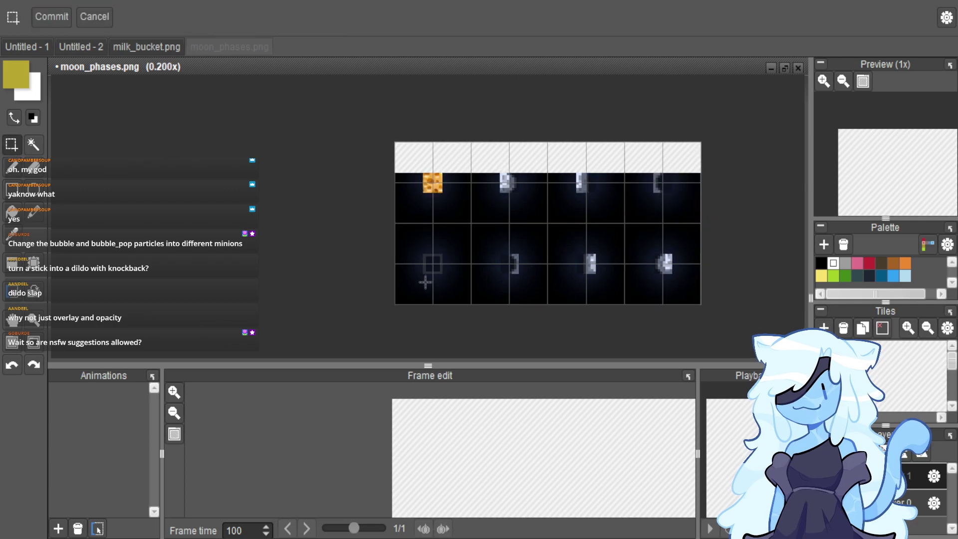
key(ctrl+z)
key(ctrl+z)
key(ctrl+z)
key(ctrl+z)
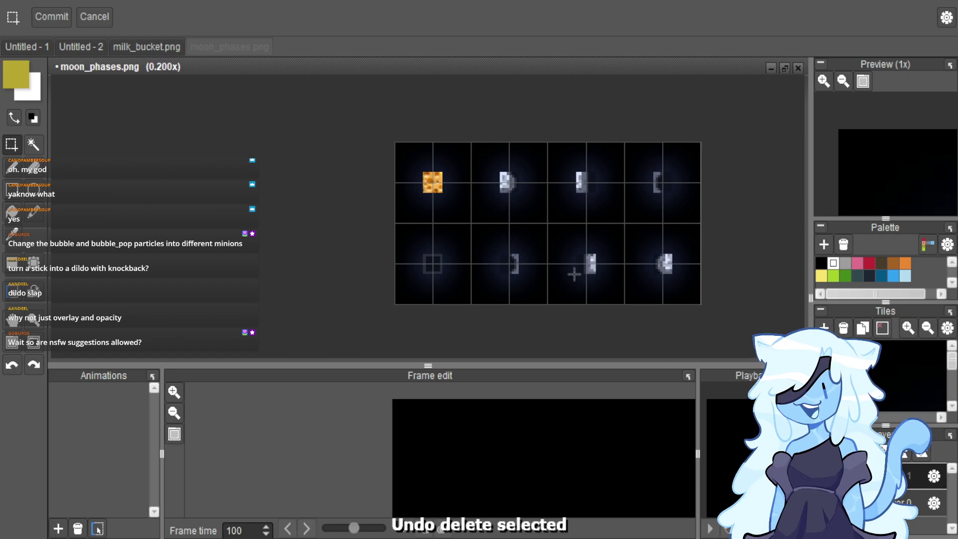
Select a gibbous shape with stepped corners on the full-moon cheese, leaving out a strip along its right side.
scroll(424, 166, up, 4)
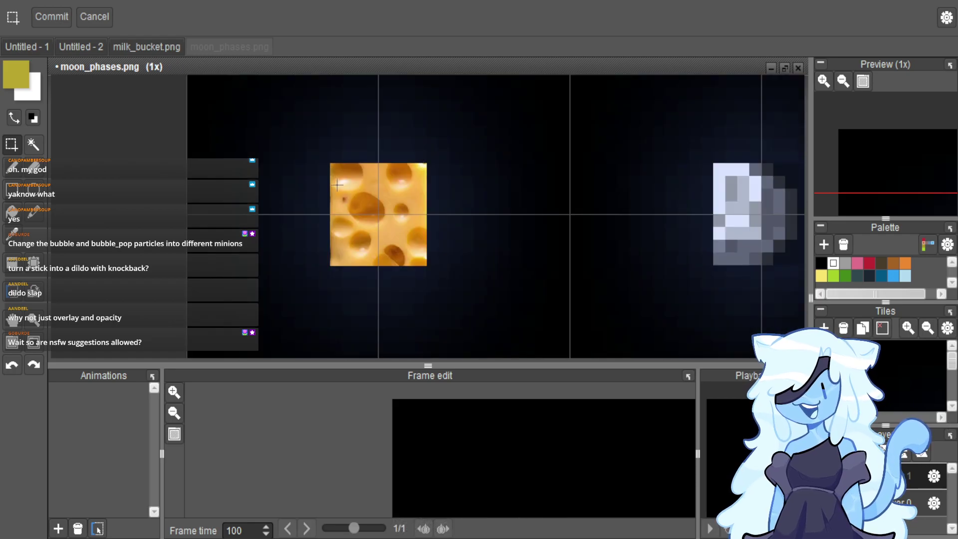
scroll(338, 185, up, 1)
drag(322, 143, 491, 299)
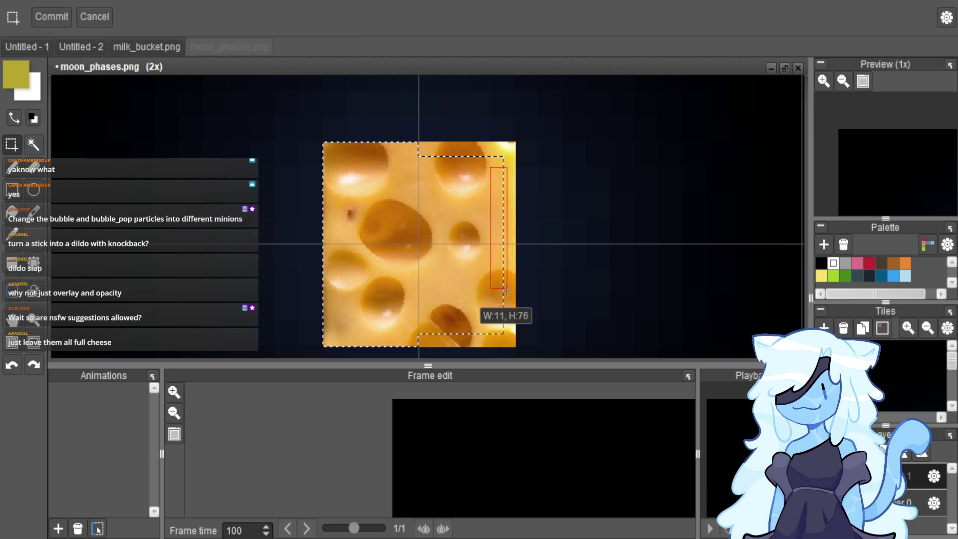
key(ctrl+z)
drag(402, 168, 463, 277)
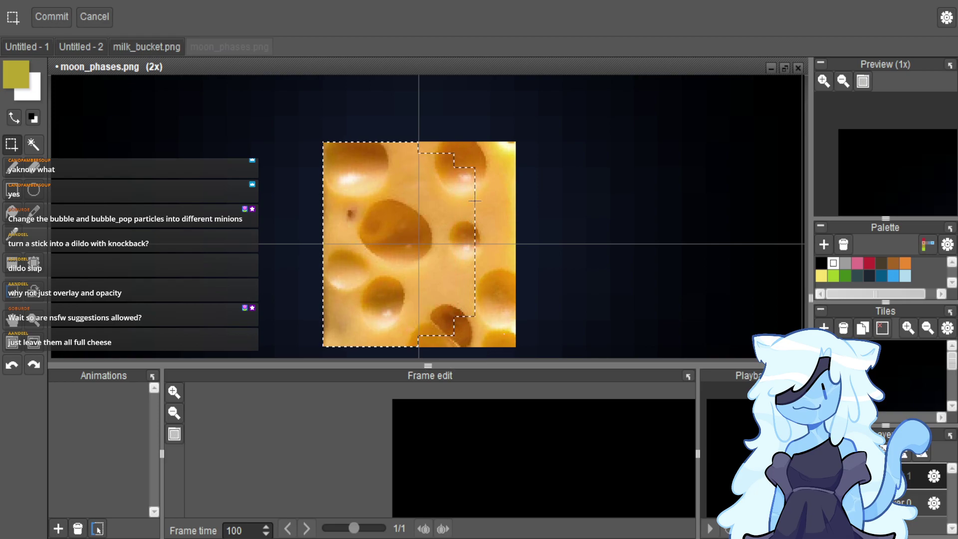
drag(467, 217, 499, 293)
drag(473, 187, 491, 205)
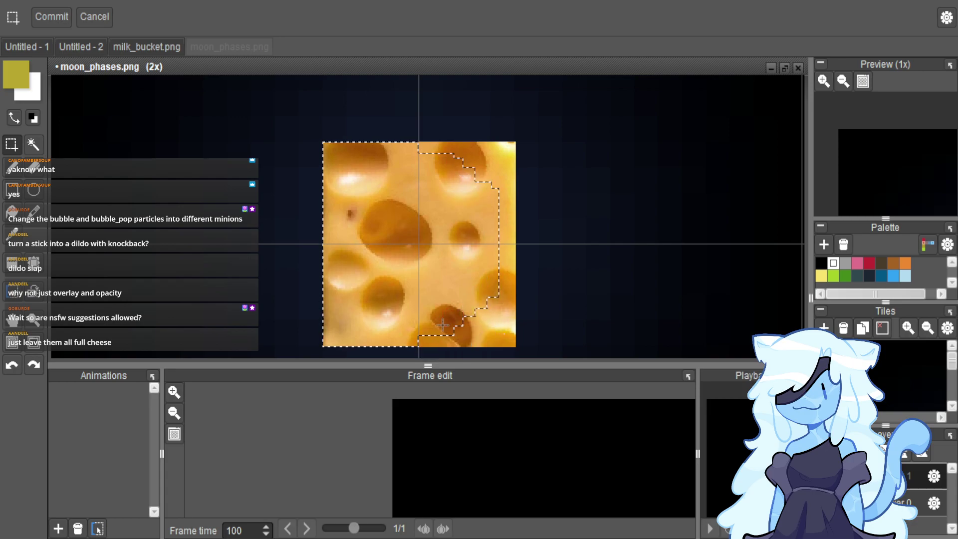
Try to paste the gibbous cheese piece over the second moon phase with Layer 1 active, then undo it.
scroll(442, 325, down, 4)
drag(429, 287, 562, 293)
scroll(562, 293, up, 3)
scroll(562, 293, down, 1)
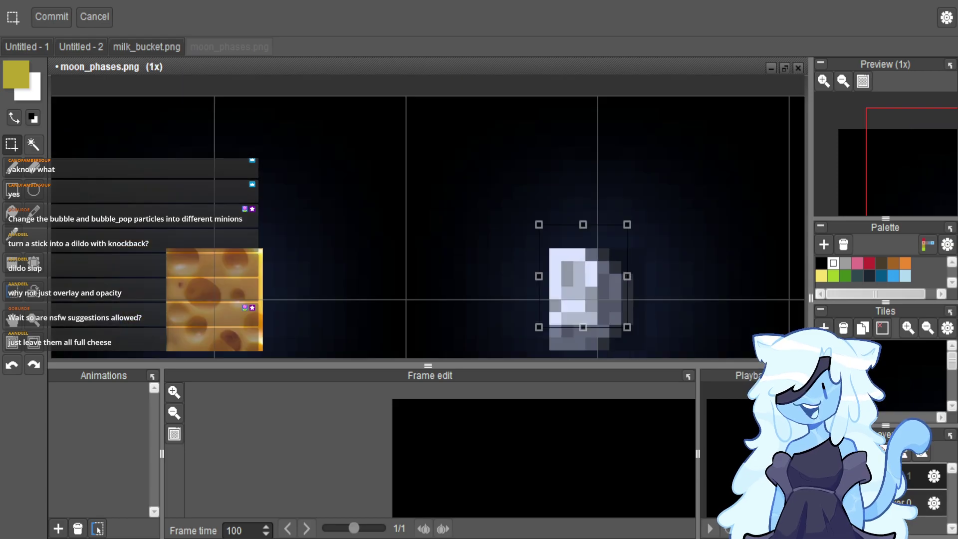
key(ctrl+v)
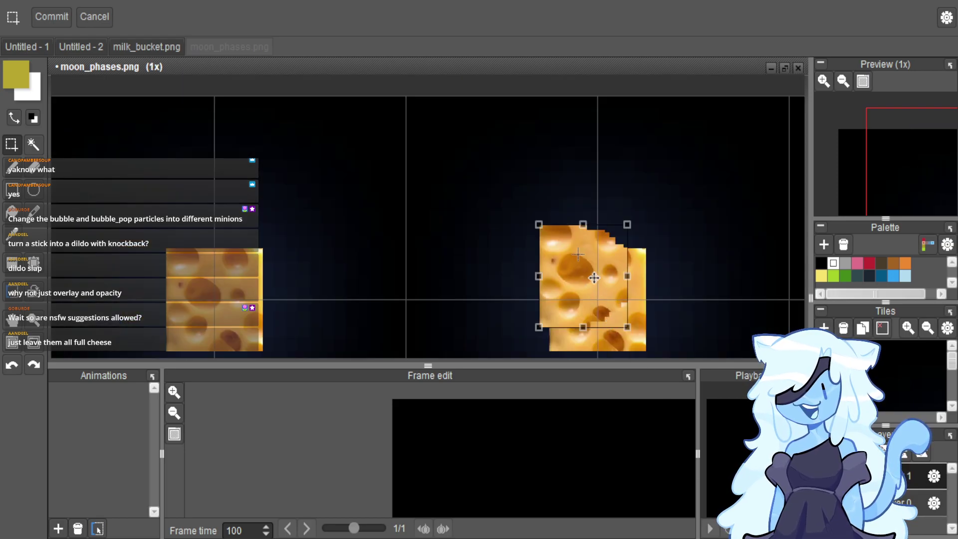
scroll(598, 292, down, 1)
drag(599, 291, 592, 274)
click(621, 256)
scroll(526, 249, down, 1)
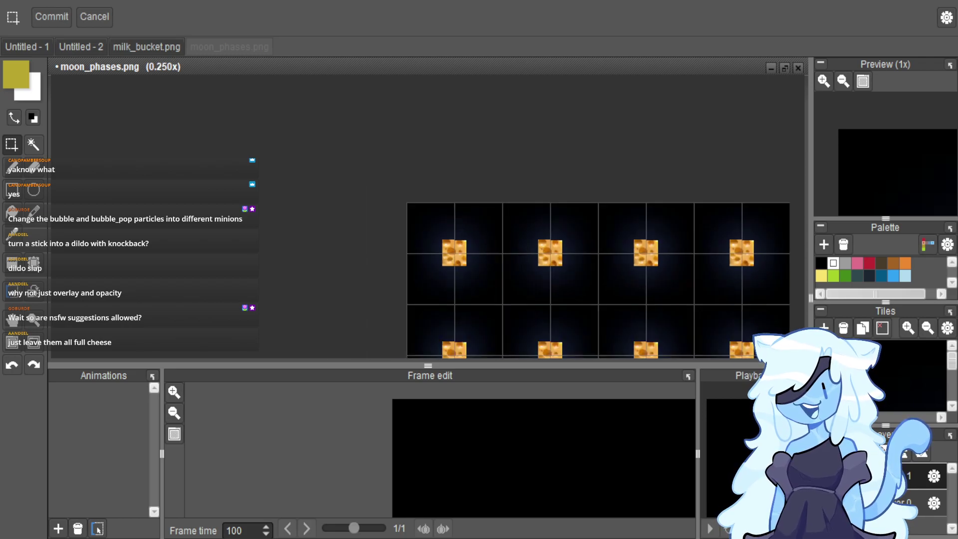
key(ctrl+z)
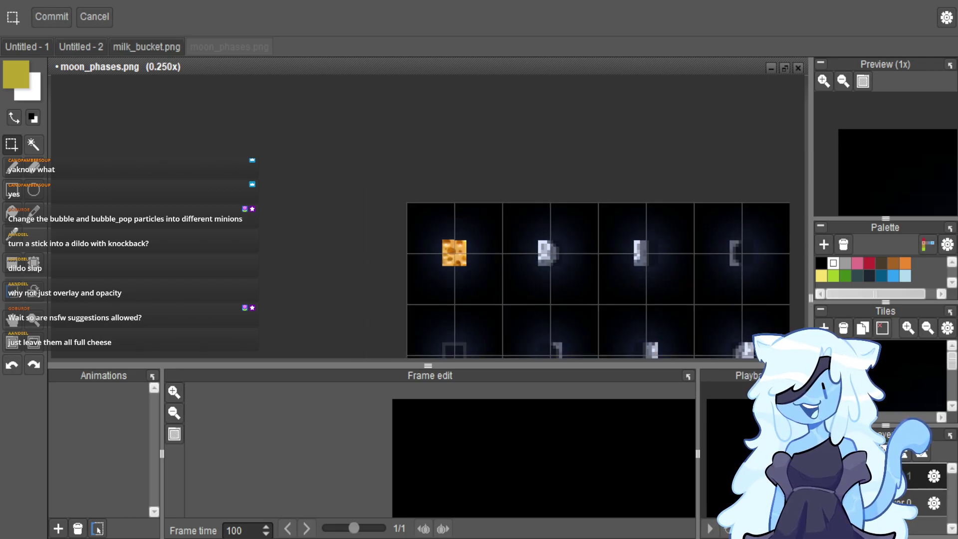
Place the gibbous cheese piece over the second moon phase on Layer 0, lined up with the grey moon's left edge.
scroll(547, 280, up, 1)
scroll(524, 254, up, 2)
drag(237, 172, 600, 258)
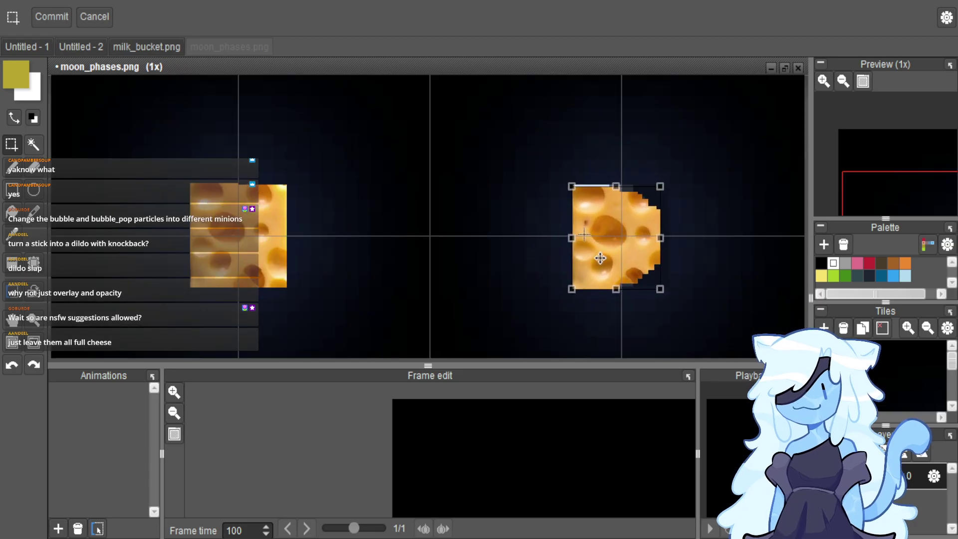
scroll(602, 259, up, 2)
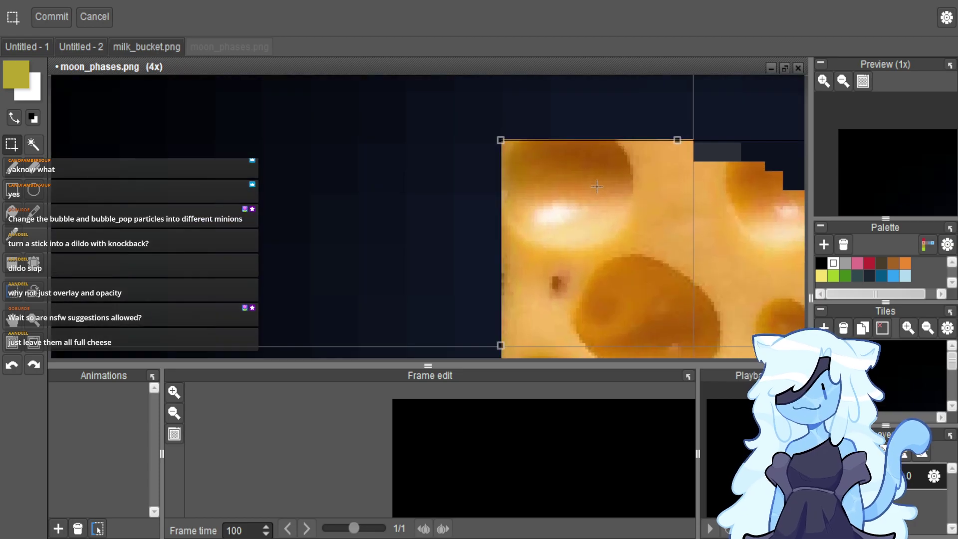
scroll(591, 173, down, 5)
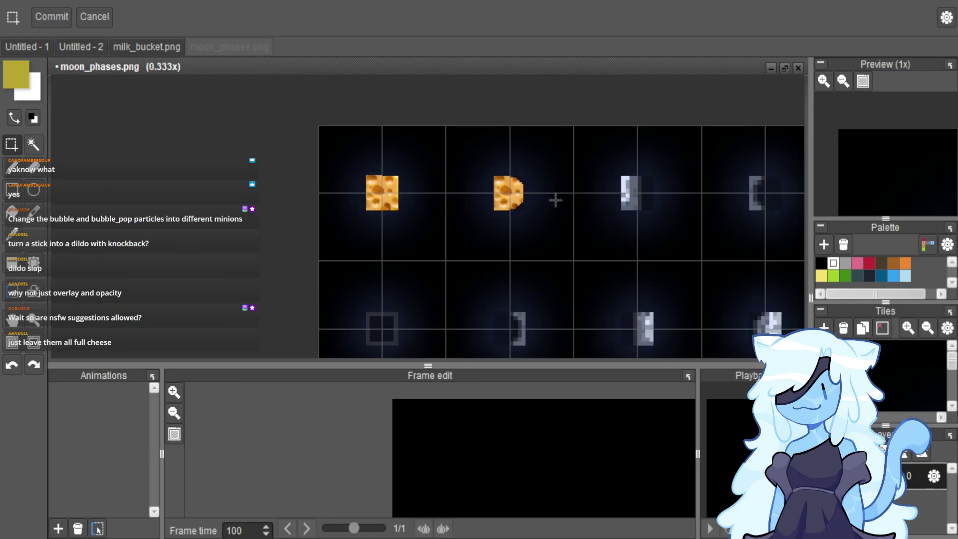
Select the left half of the gibbous cheese, from its left edge to the tile's vertical centre line at full height.
scroll(562, 184, up, 3)
scroll(430, 159, down, 1)
scroll(325, 135, up, 1)
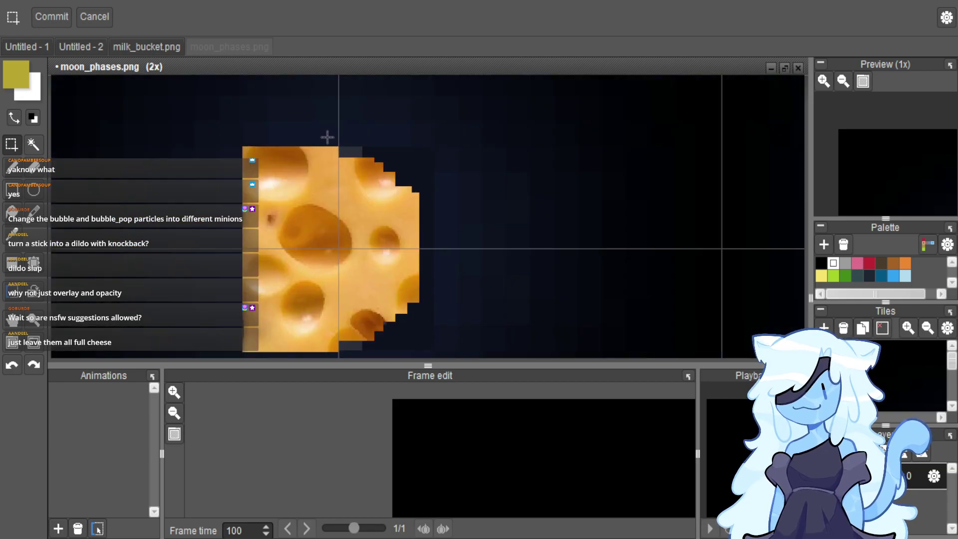
scroll(327, 137, down, 2)
scroll(376, 146, down, 1)
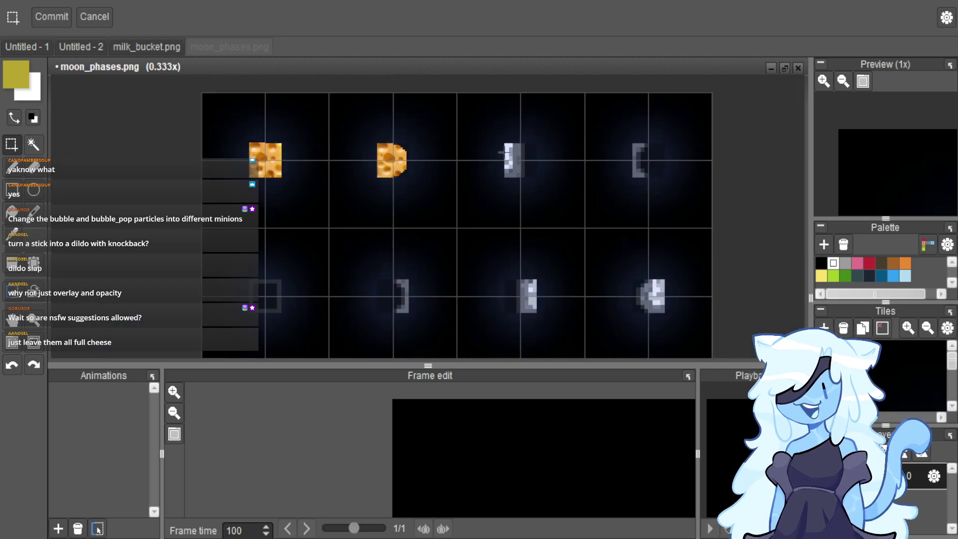
scroll(400, 188, up, 2)
scroll(399, 187, up, 2)
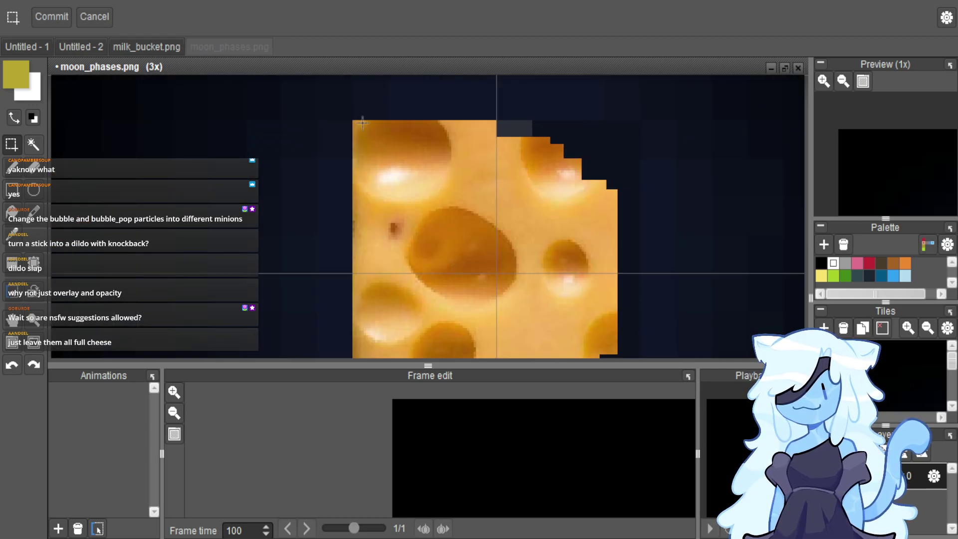
drag(353, 119, 437, 283)
scroll(427, 321, down, 2)
scroll(428, 212, up, 2)
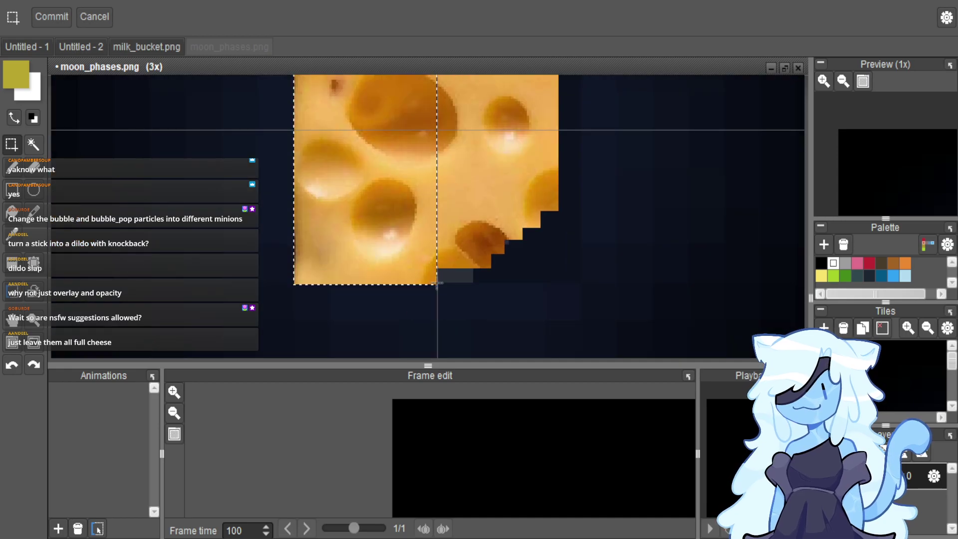
Place a copy of the cheese half over the third moon phase, covering its lit left half up to the centre line.
scroll(364, 278, down, 2)
drag(373, 229, 635, 219)
scroll(554, 210, down, 1)
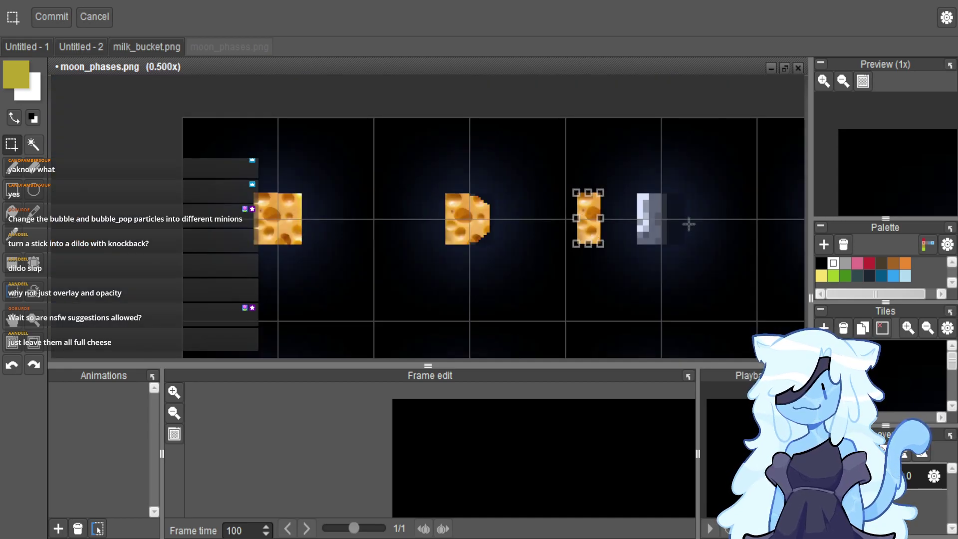
scroll(687, 223, up, 2)
drag(292, 210, 520, 216)
key(Up)
key(Right)
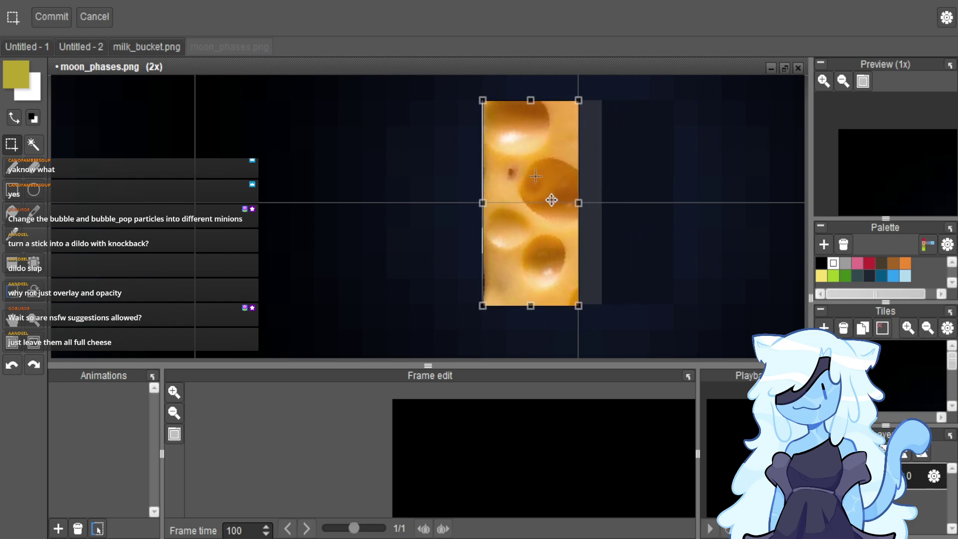
key(ctrl+z)
drag(469, 212, 571, 204)
scroll(620, 188, down, 3)
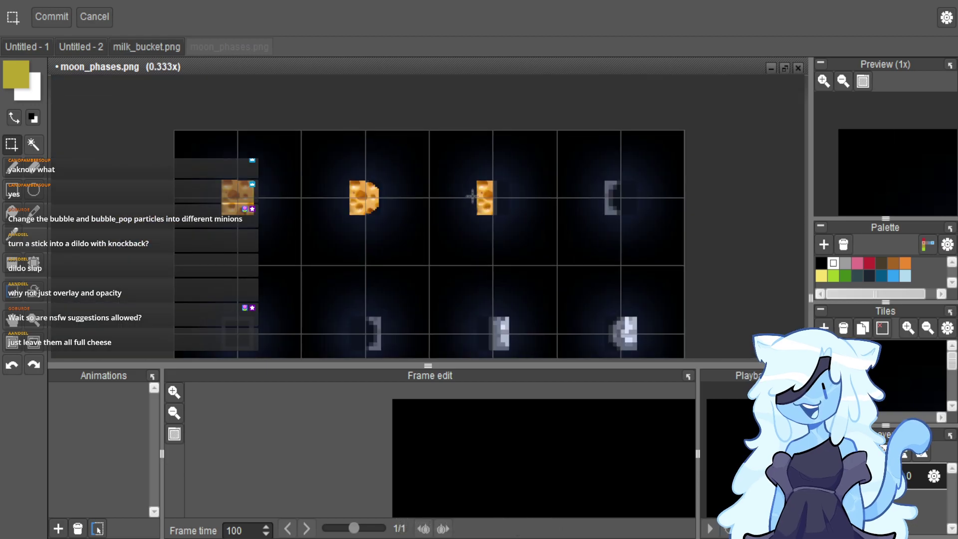
scroll(470, 204, up, 3)
scroll(470, 205, down, 1)
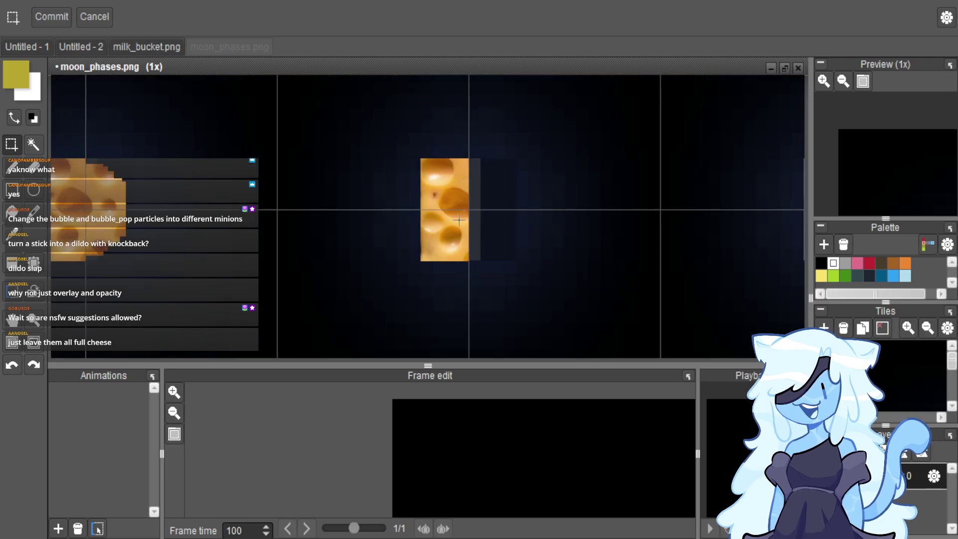
Copy a C-shaped piece of the third phase's cheese half, leaving out the inner rectangle, and place it over the fourth phase's grey crescent.
scroll(458, 179, up, 1)
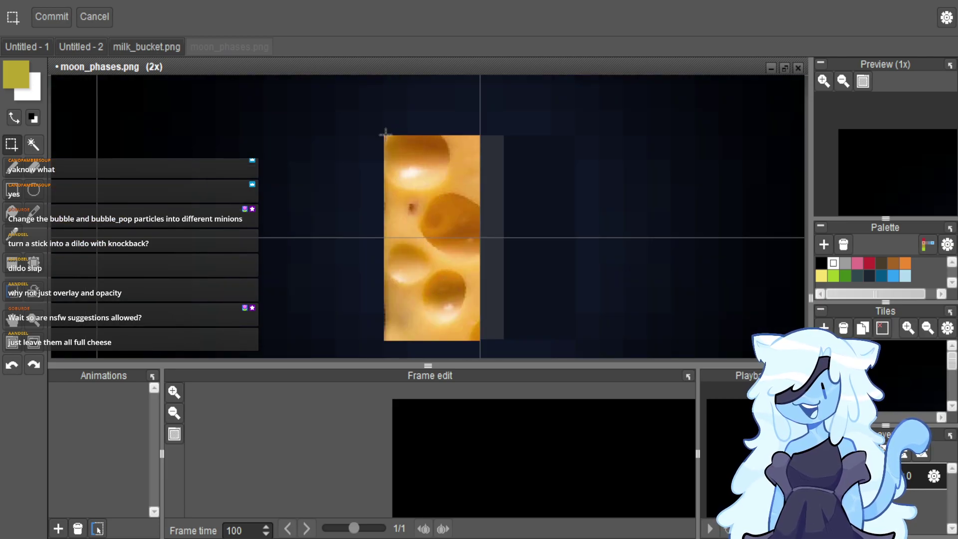
drag(383, 135, 482, 311)
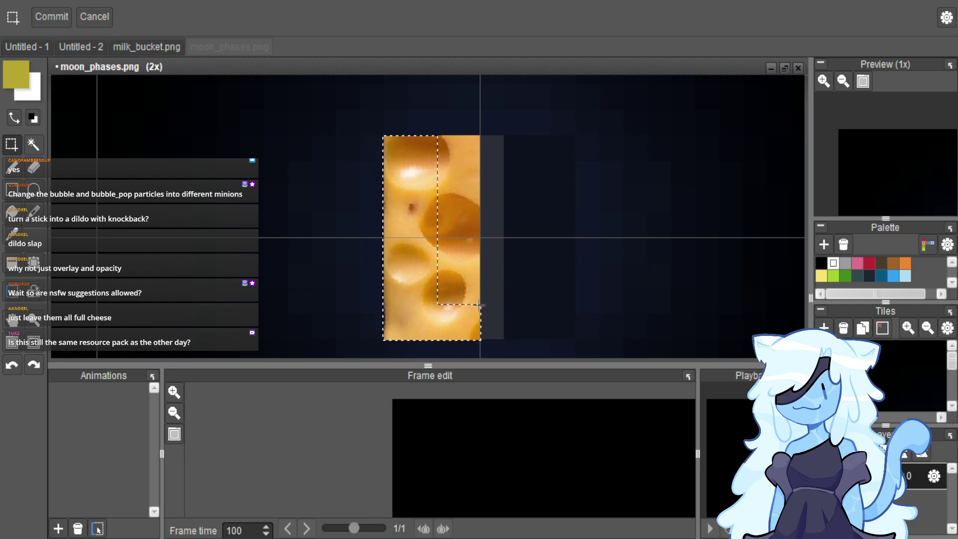
drag(435, 133, 473, 163)
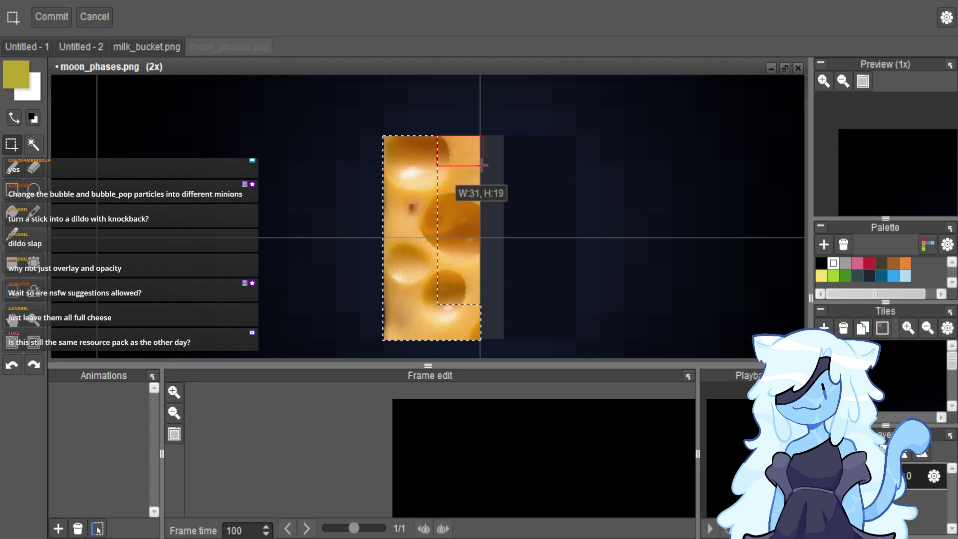
scroll(435, 157, down, 3)
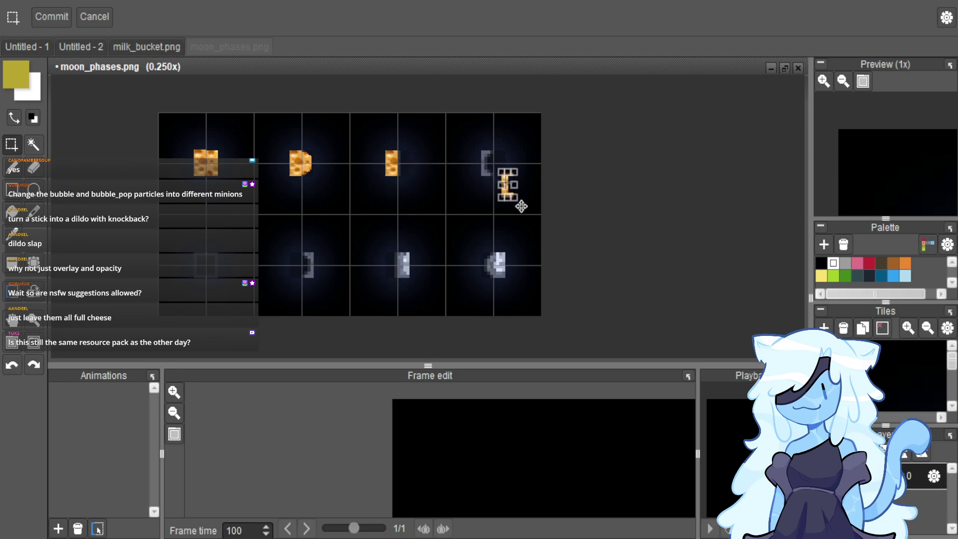
scroll(531, 197, up, 2)
drag(509, 192, 414, 119)
scroll(452, 143, up, 2)
scroll(438, 130, down, 2)
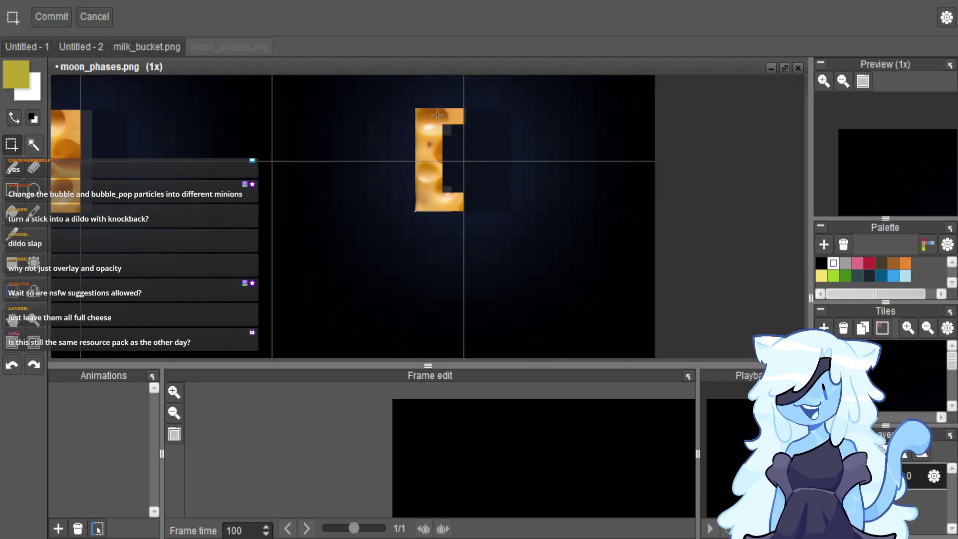
Cover the grey block in the fourth phase's upper inner corner with a copy of the adjacent cheese, stretched to the block's outer edge.
scroll(439, 122, up, 2)
scroll(447, 134, up, 2)
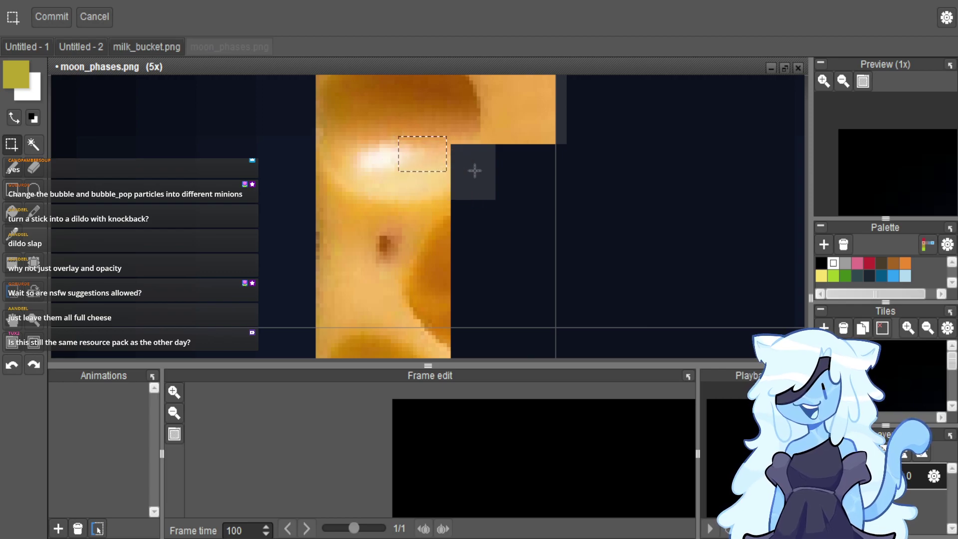
drag(451, 200, 395, 143)
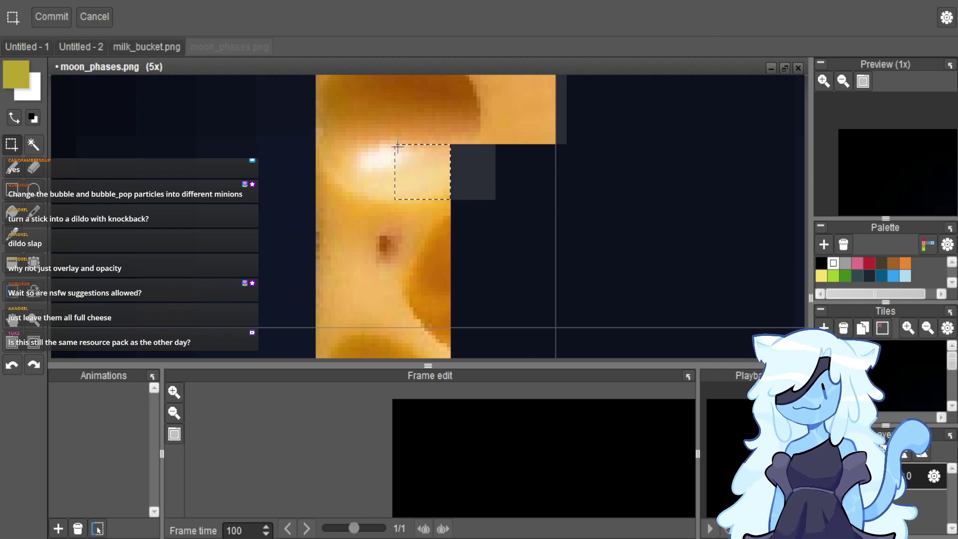
drag(450, 172, 487, 172)
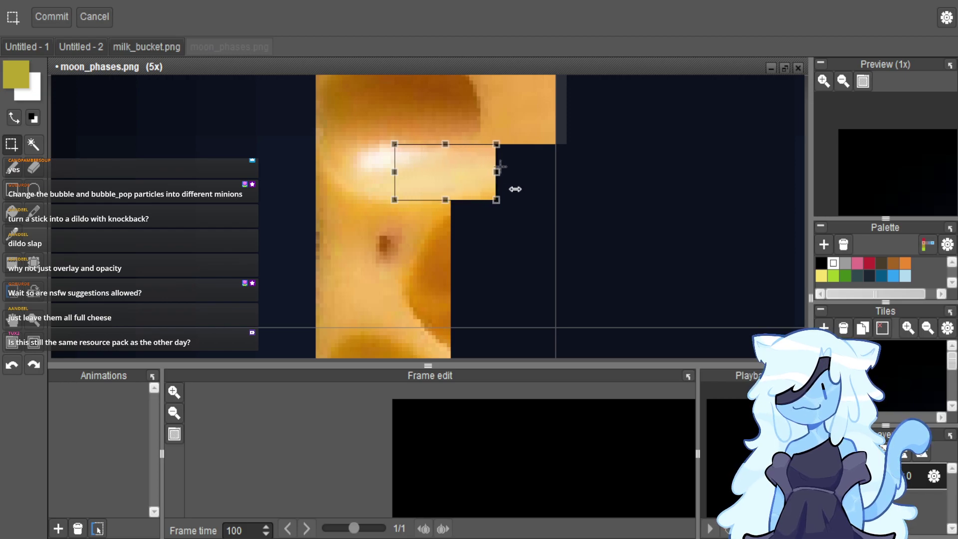
Cover the grey block in the fourth phase's lower inner corner with adjacent cheese, stretching the piece back over the gap it left.
scroll(541, 174, down, 4)
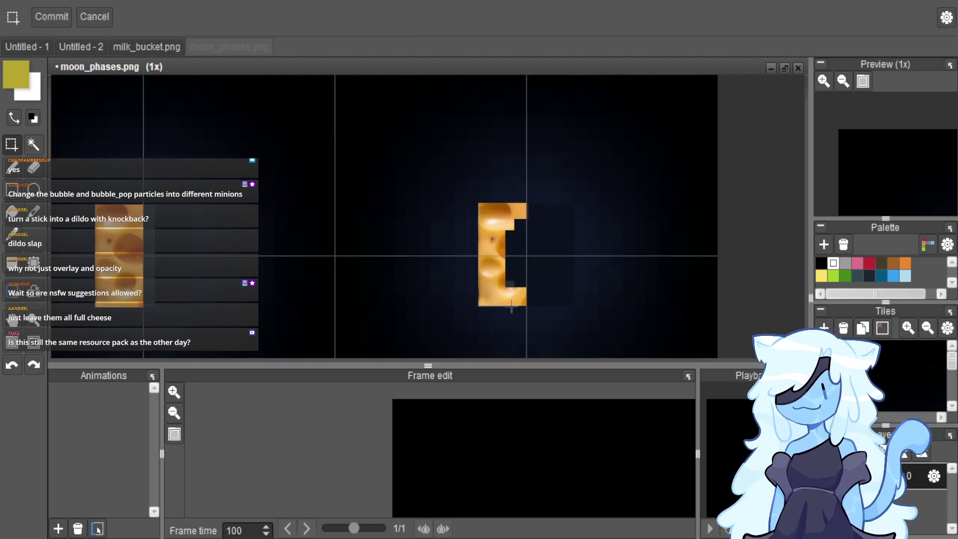
scroll(488, 281, up, 3)
scroll(488, 281, up, 3)
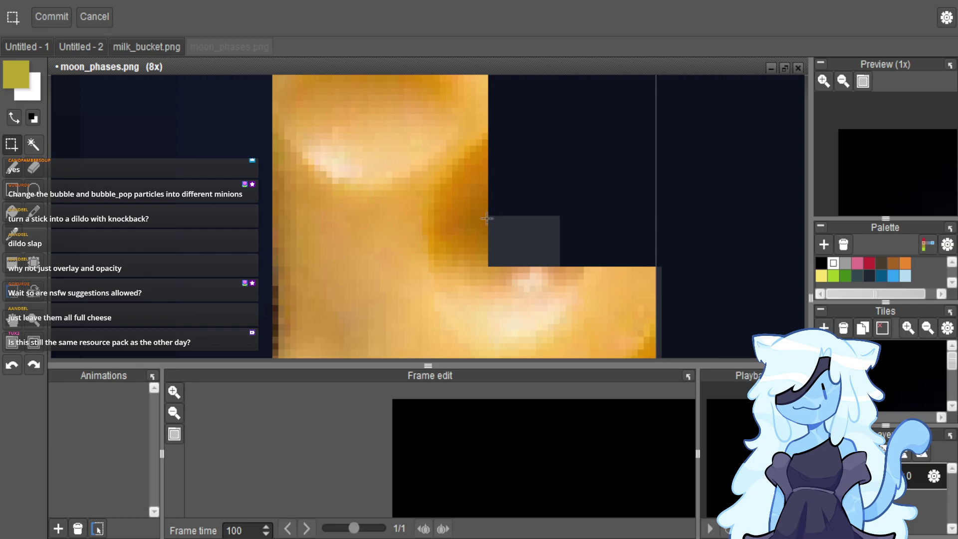
drag(453, 243, 523, 244)
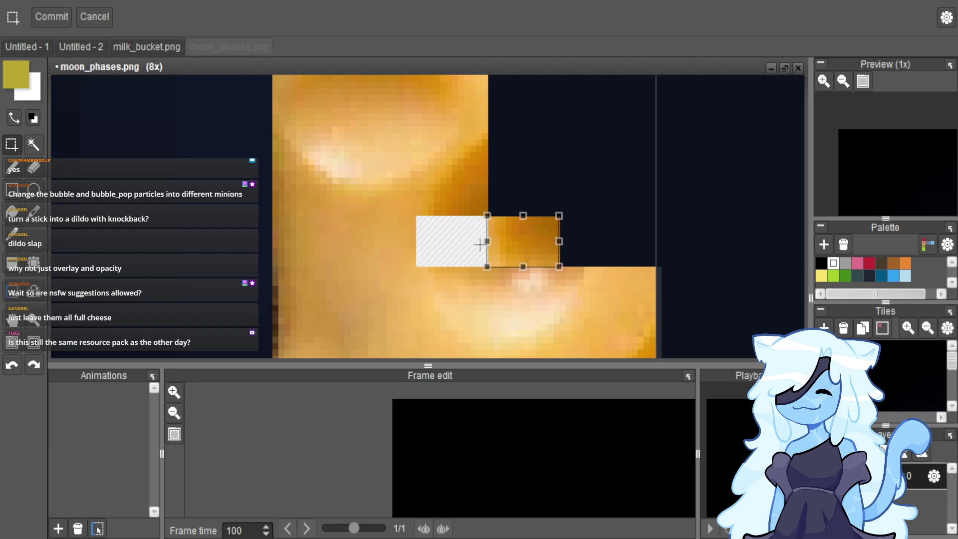
drag(487, 241, 414, 242)
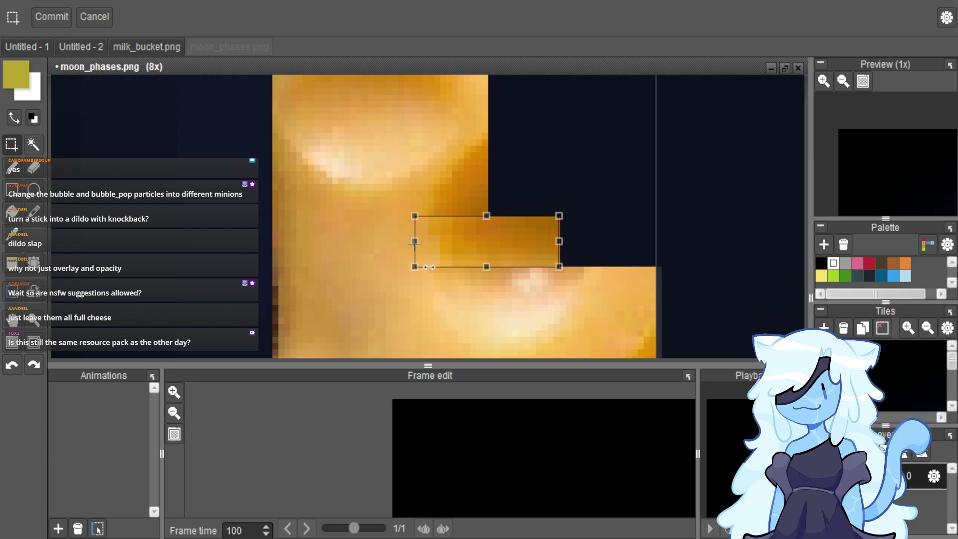
Copy the gibbous cheese from the second moon phase, rotate it half a turn and place it over the eighth phase's grey moon.
scroll(381, 248, down, 6)
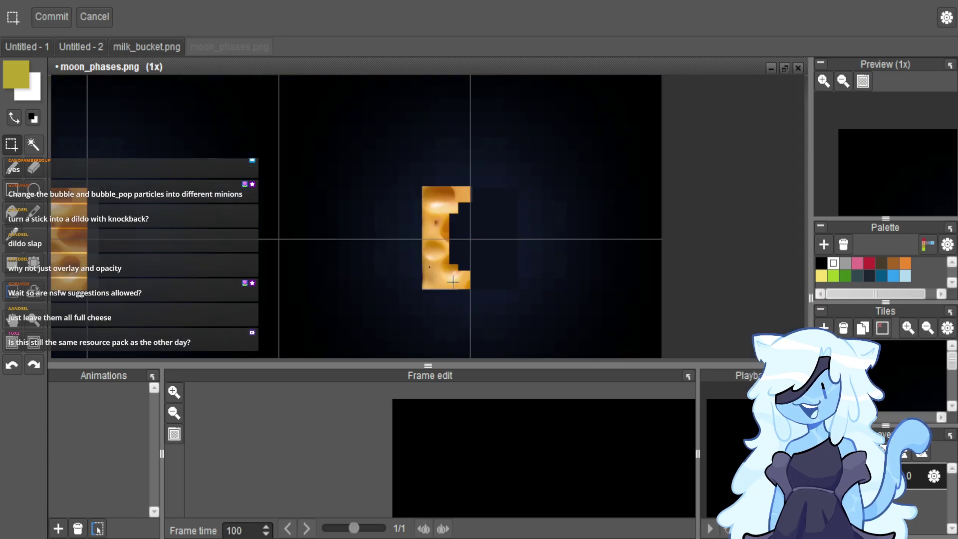
scroll(471, 265, down, 1)
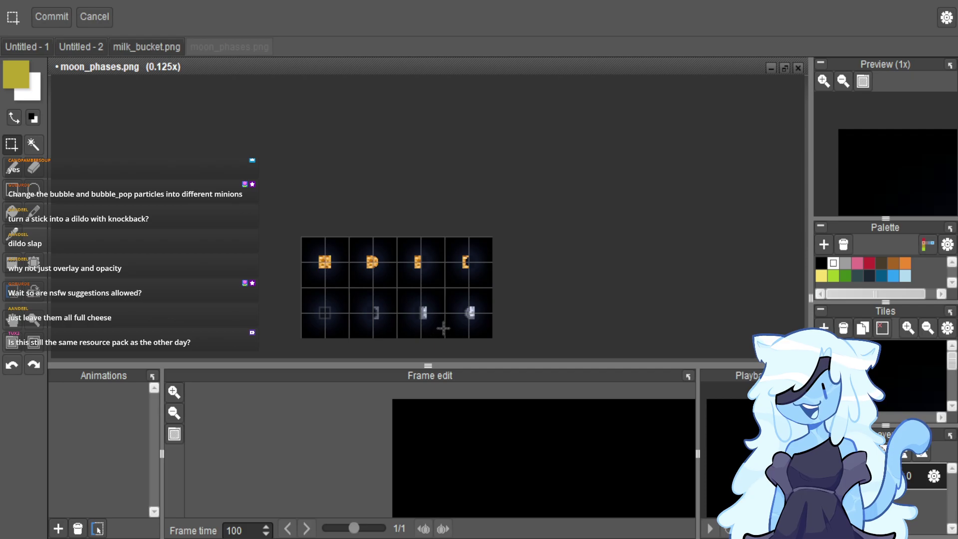
scroll(370, 268, up, 1)
scroll(370, 268, up, 6)
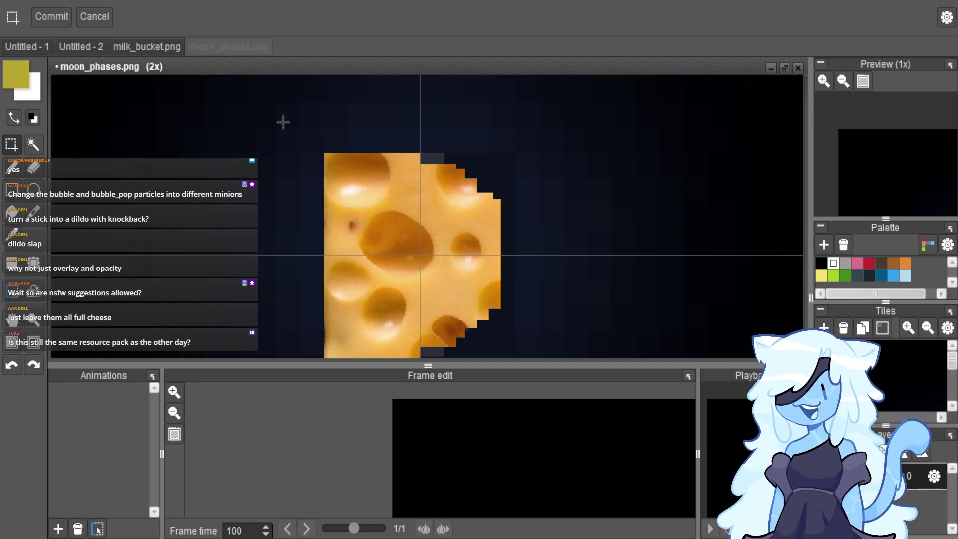
scroll(342, 175, down, 2)
drag(401, 196, 475, 273)
scroll(456, 214, down, 1)
drag(456, 213, 655, 344)
scroll(655, 343, up, 2)
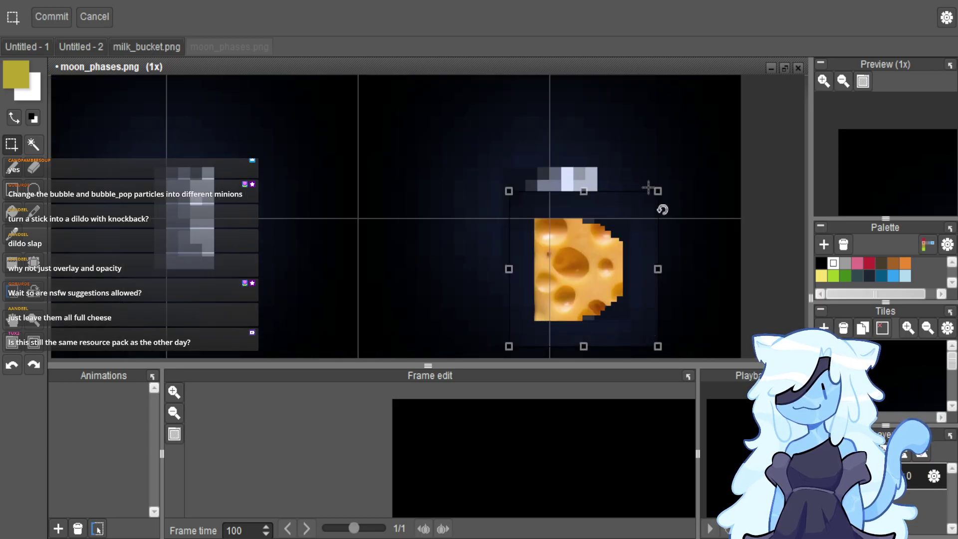
drag(634, 179, 558, 330)
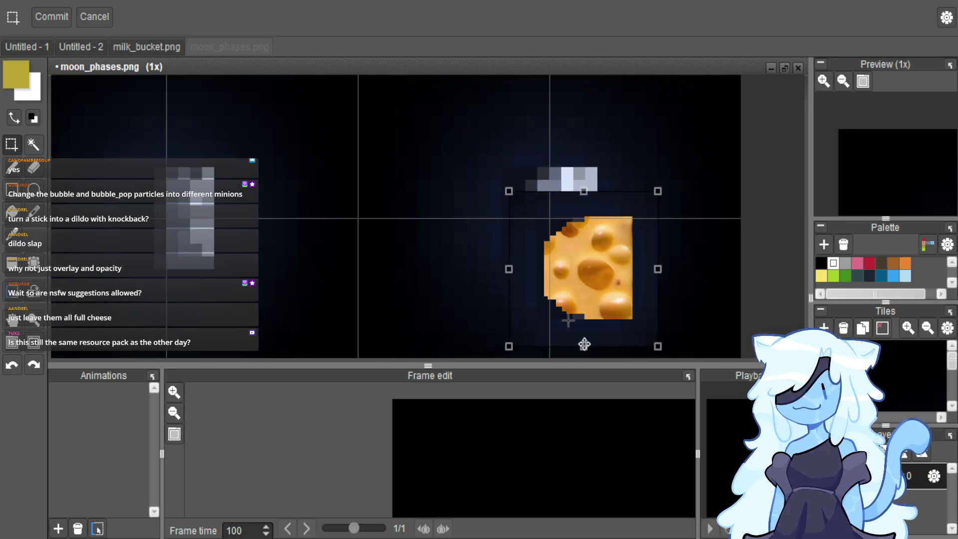
drag(603, 275, 565, 227)
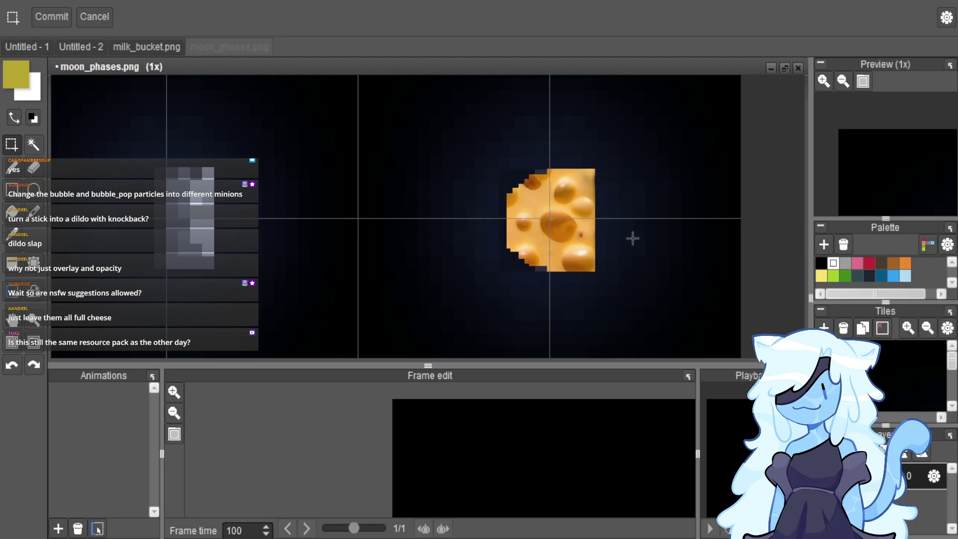
Copy the cheese half and the cheese crescent, turn them to face the opposite way, and place them over the seventh and sixth phases.
scroll(633, 236, down, 2)
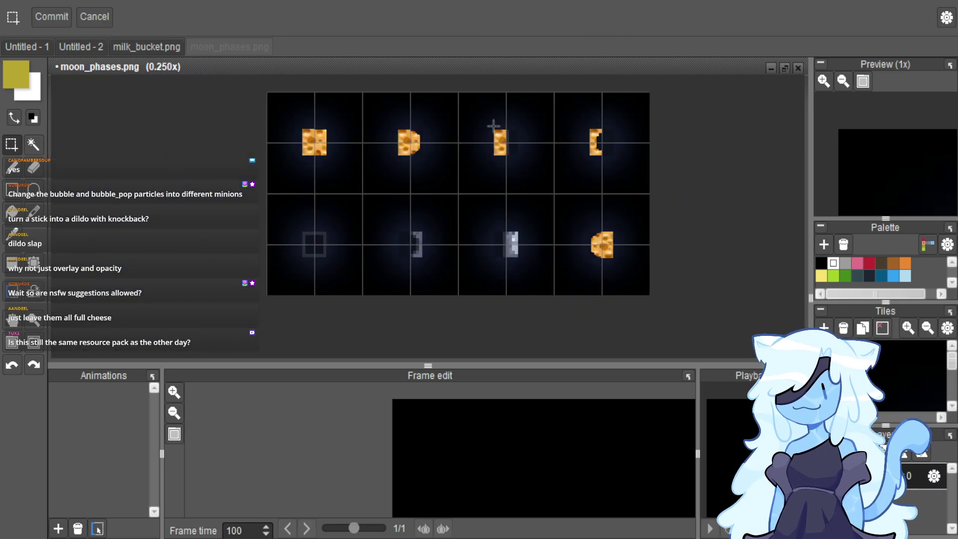
drag(485, 127, 392, 189)
drag(590, 165, 495, 265)
click(552, 177)
scroll(337, 248, up, 1)
scroll(335, 266, down, 1)
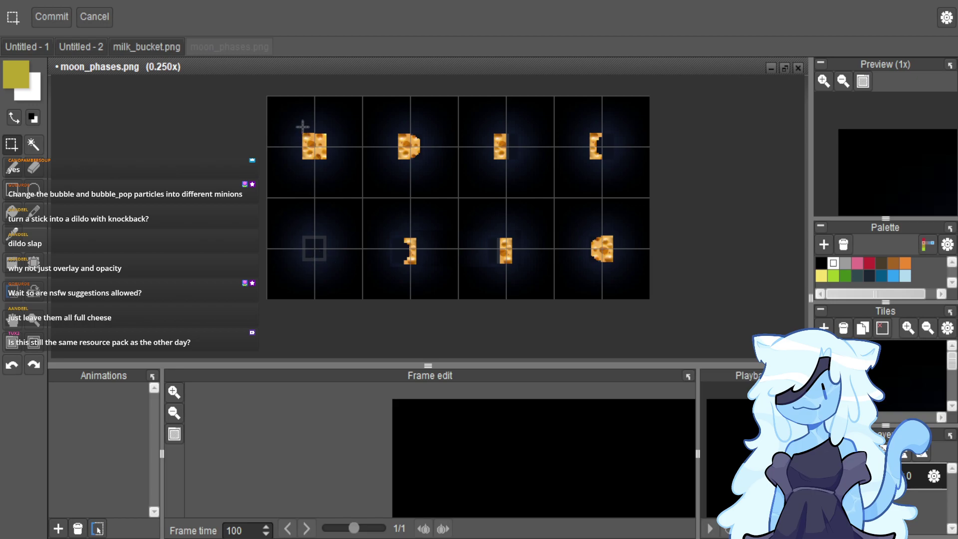
Copy a hollow square frame from the full cheese's outer edges and place it over the fifth phase's grey square outline.
scroll(320, 180, up, 4)
scroll(336, 150, down, 1)
scroll(355, 186, up, 1)
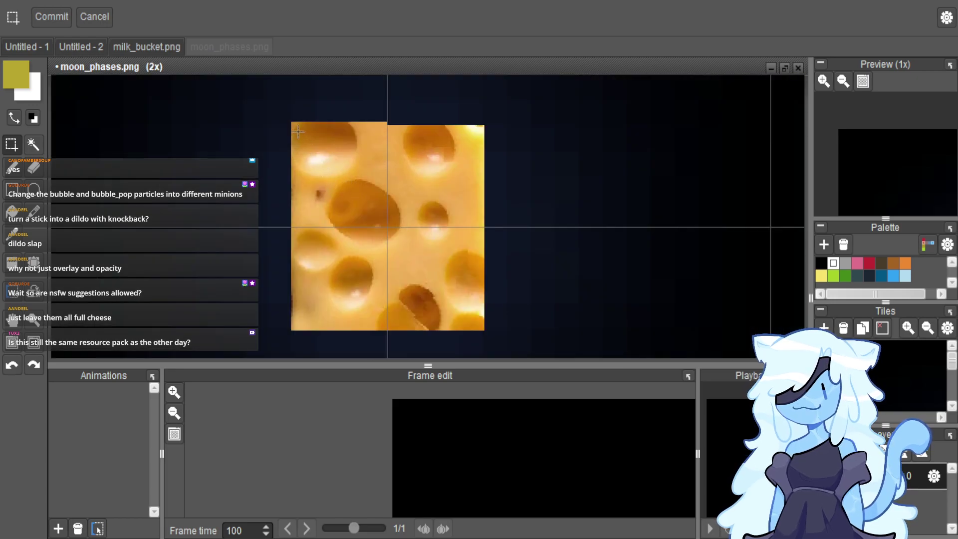
drag(293, 119, 493, 158)
drag(533, 119, 453, 346)
drag(463, 343, 285, 290)
drag(270, 311, 350, 129)
scroll(364, 123, down, 5)
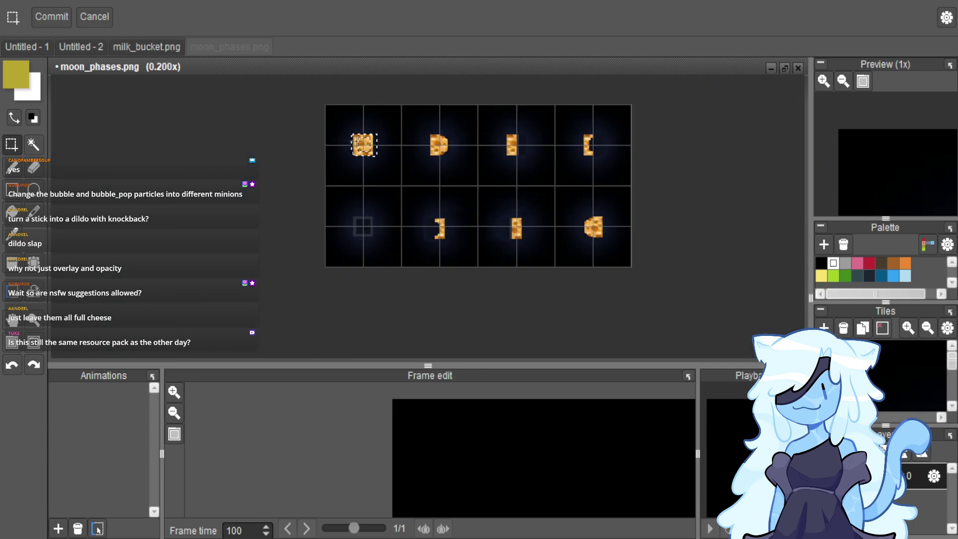
drag(388, 172, 377, 244)
scroll(363, 227, up, 3)
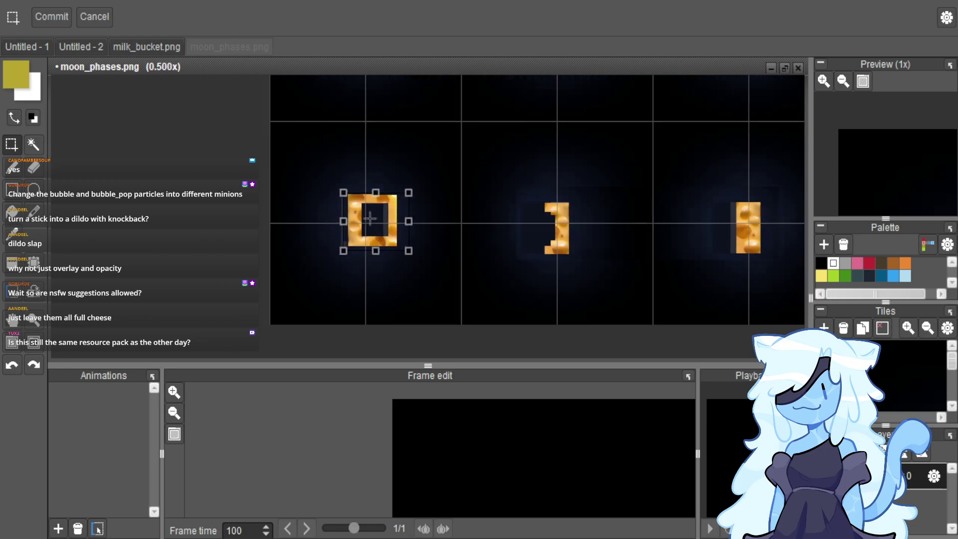
scroll(377, 236, down, 3)
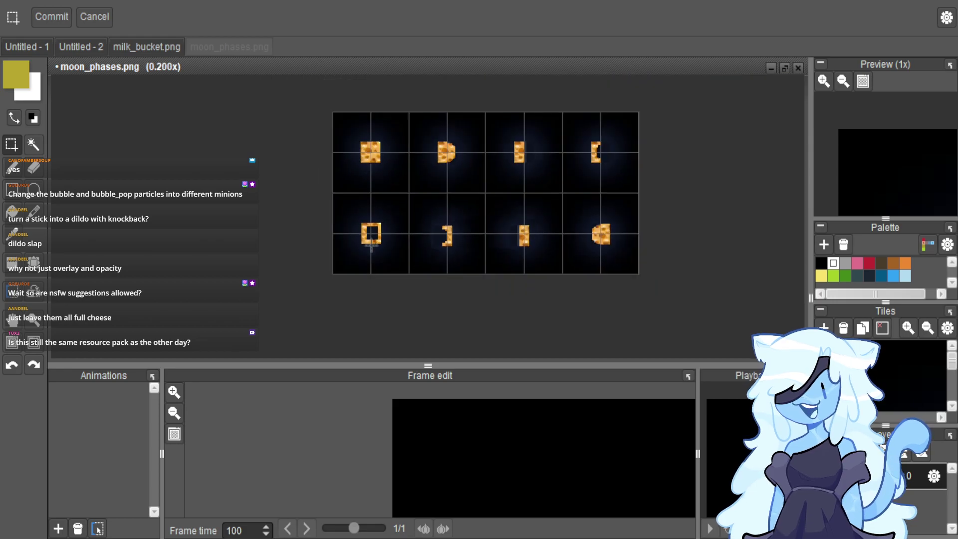
Export the whole moon_phases.png image to the TMRP pack's assets\minecraft\textures\environment folder and close the export dialog.
scroll(437, 198, up, 1)
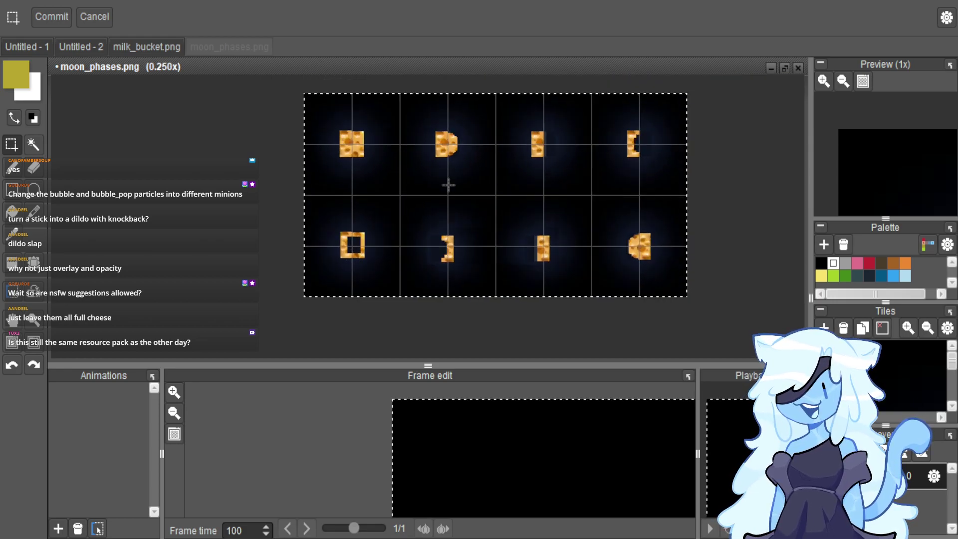
key(ctrl+e)
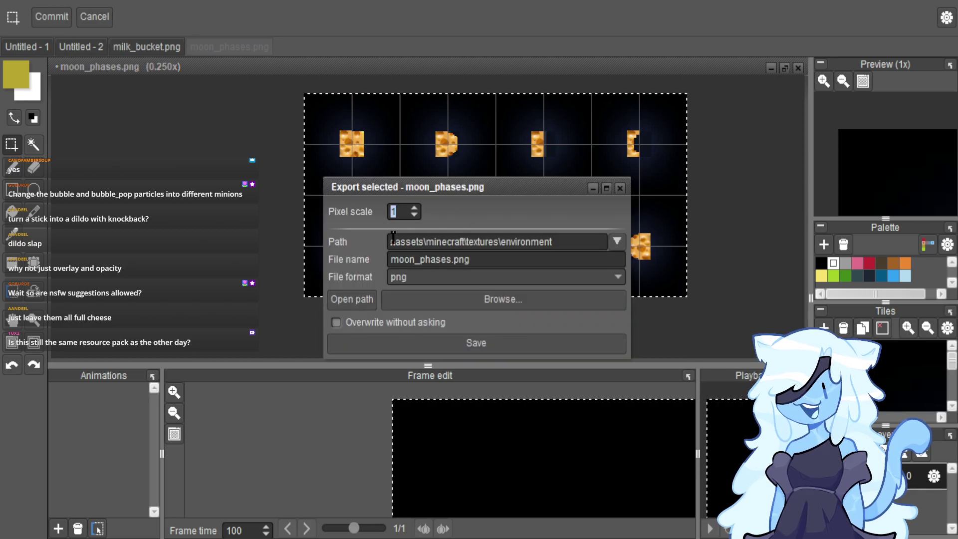
text(1.18.1p)
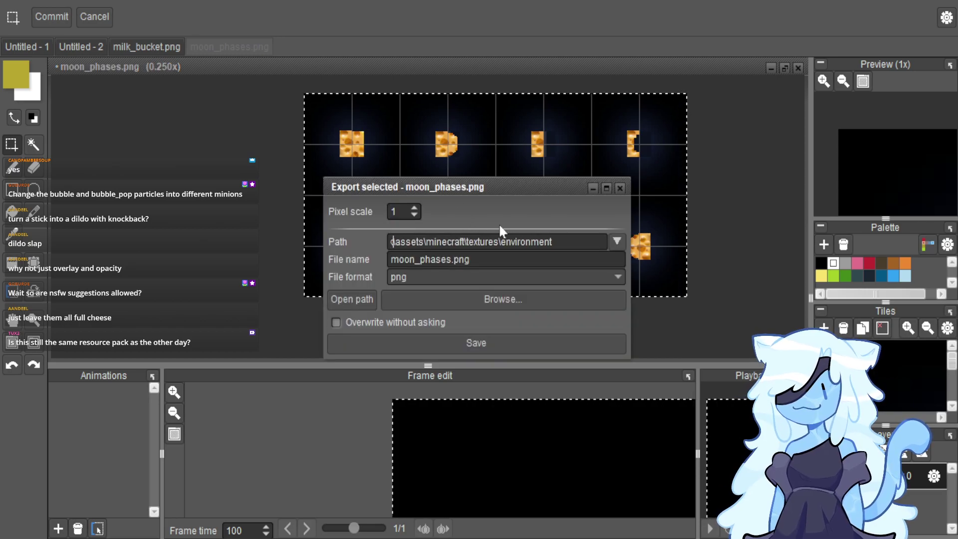
key(BackSpace)
key(BackSpace)
key(BackSpace)
key(BackSpace)
key(BackSpace)
key(BackSpace)
key(BackSpace)
text(TMRP\)
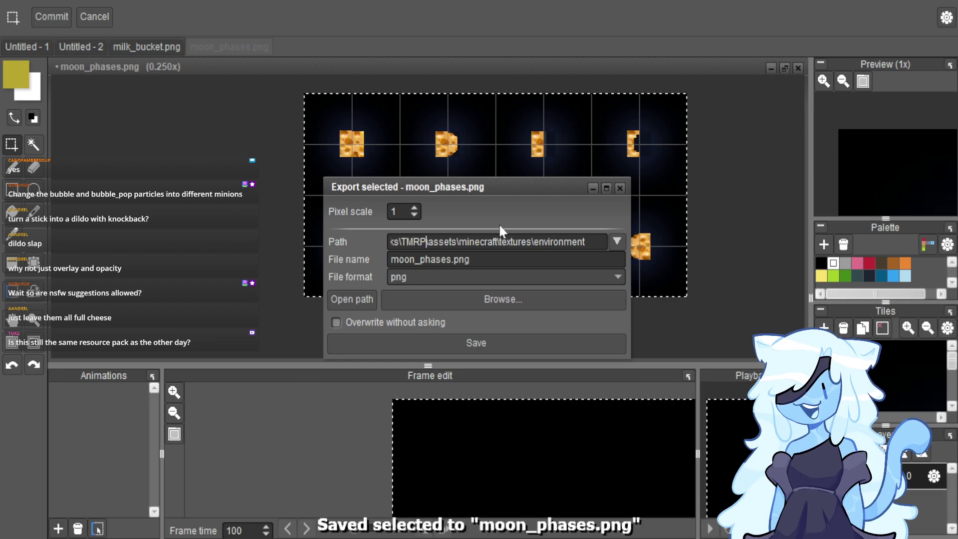
key(Return)
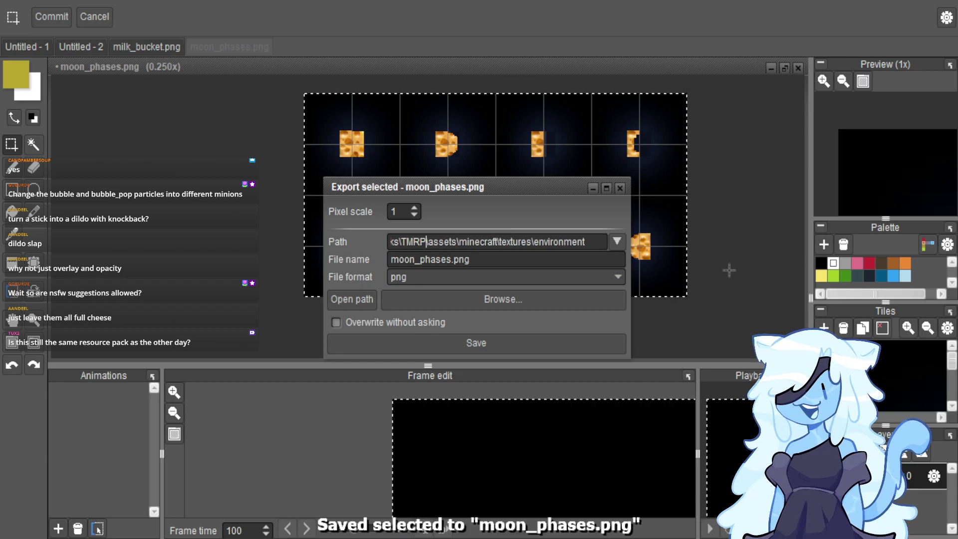
click(619, 187)
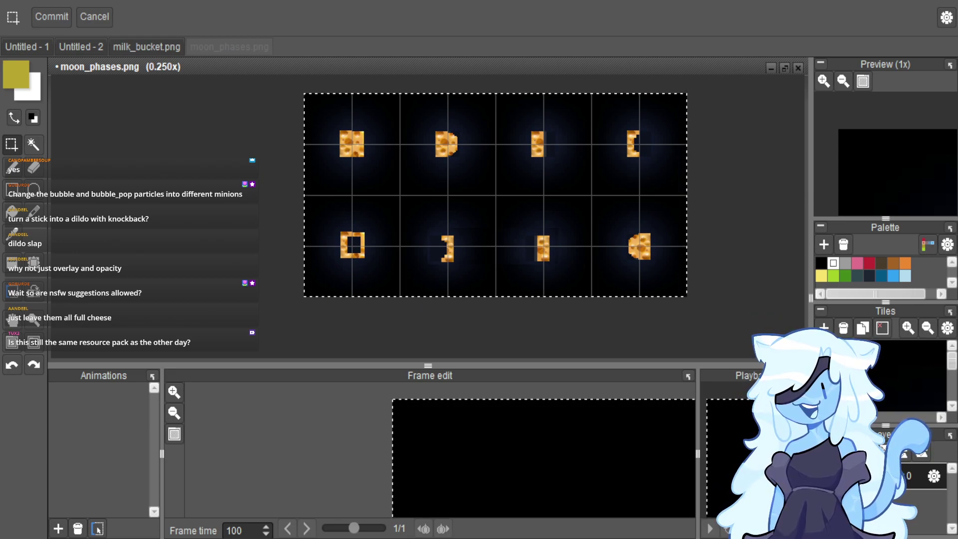
Replace the cheese photo in Untitled - 2 with the copied "welcome HOME" sign picture.
click(80, 47)
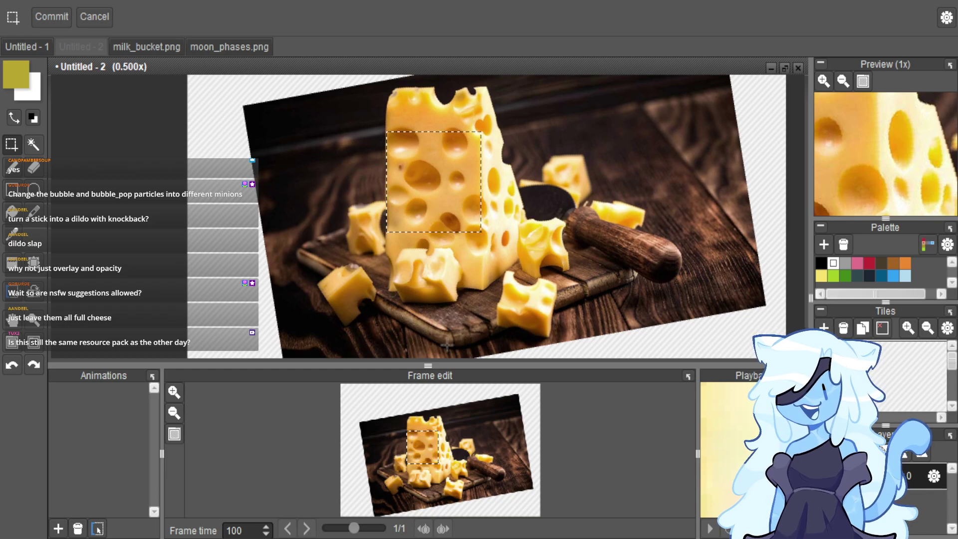
scroll(446, 288, down, 3)
key(ctrl+a)
key(Delete)
key(ctrl+v)
scroll(455, 279, up, 1)
scroll(455, 278, up, 2)
click(724, 169)
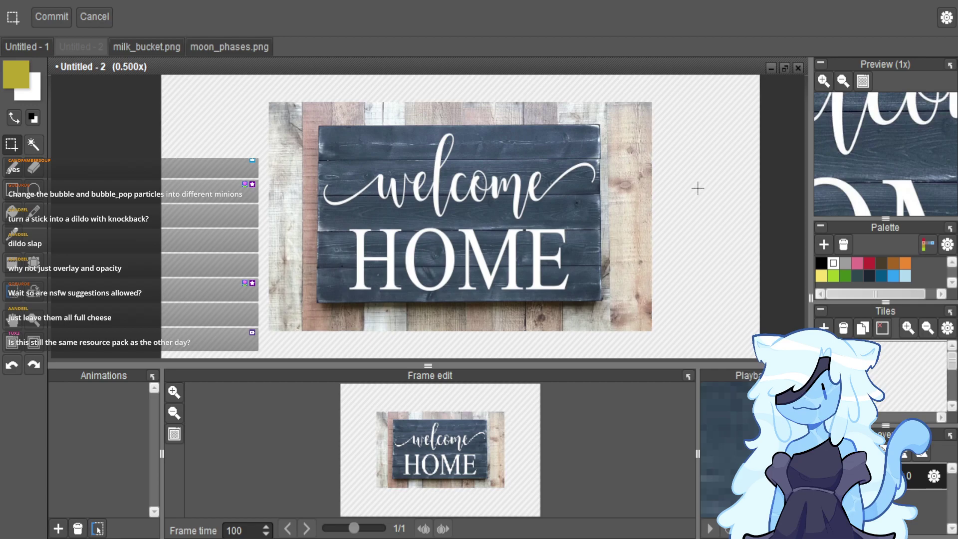
Copy just the blue "welcome HOME" board into Untitled - 1 and shrink it beside the soup can, resting on the canvas's lower edge.
drag(318, 126, 601, 302)
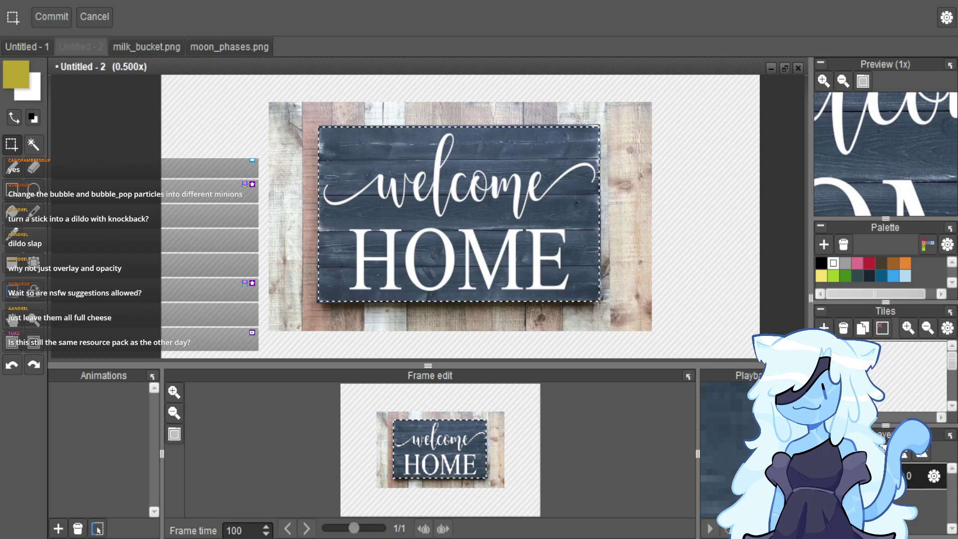
click(45, 46)
scroll(349, 135, down, 1)
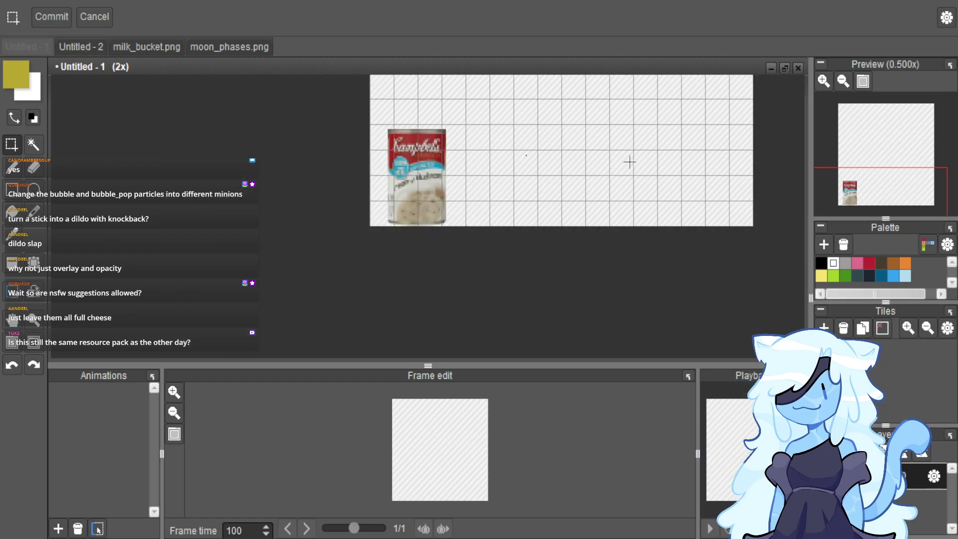
key(ctrl+v)
scroll(522, 222, down, 5)
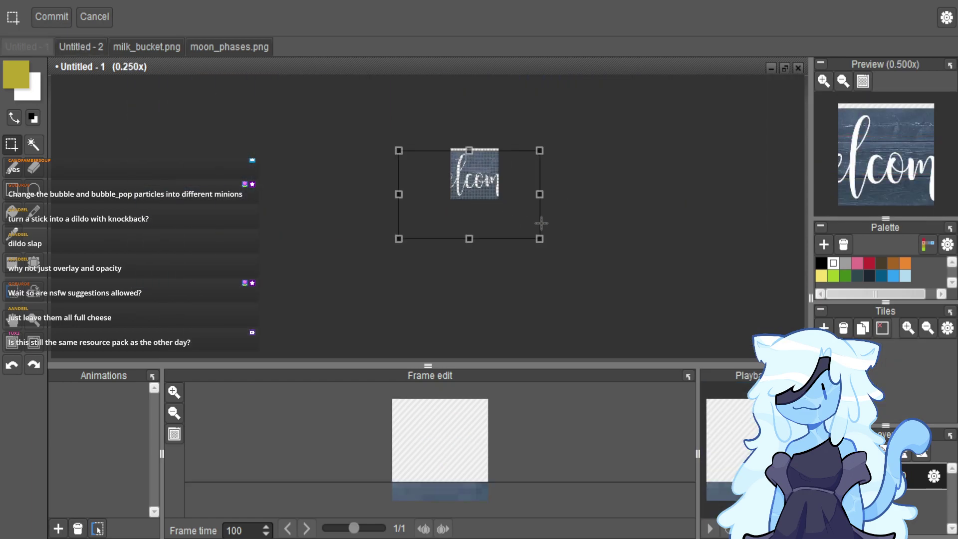
drag(553, 263, 469, 216)
scroll(523, 215, up, 2)
scroll(428, 215, up, 2)
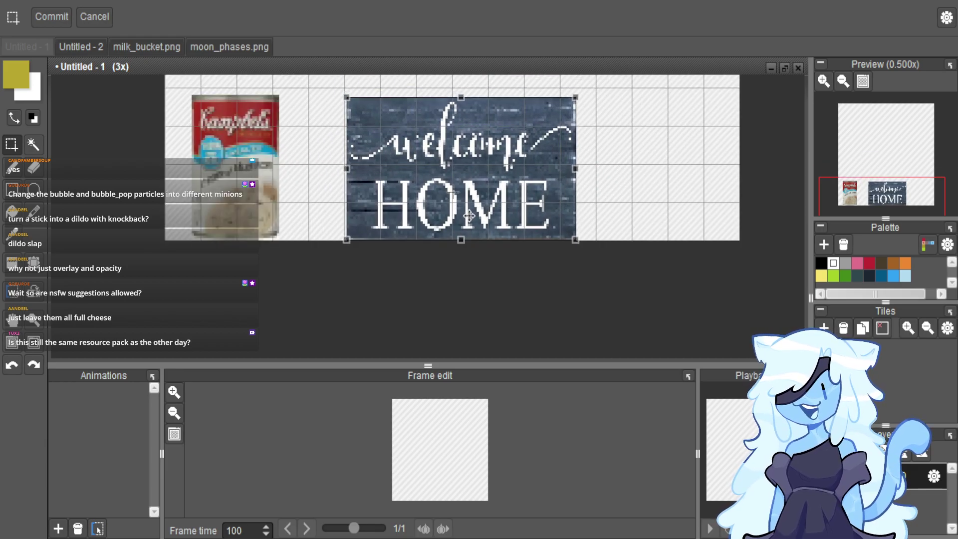
scroll(452, 318, down, 2)
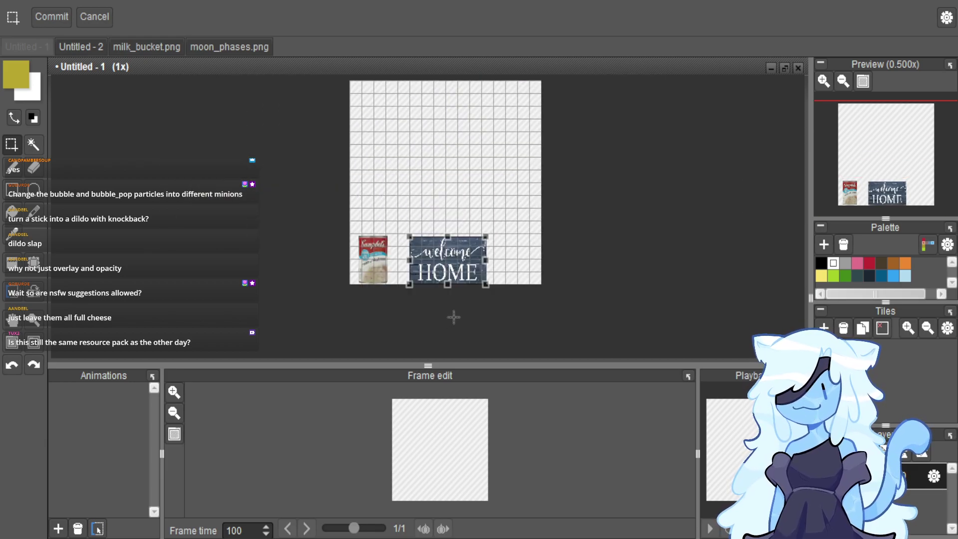
Stretch the "welcome HOME" board into a square texture aligned to the grid, about 7 by 7 grid squares.
drag(485, 236, 509, 205)
scroll(508, 224, up, 3)
scroll(492, 183, up, 1)
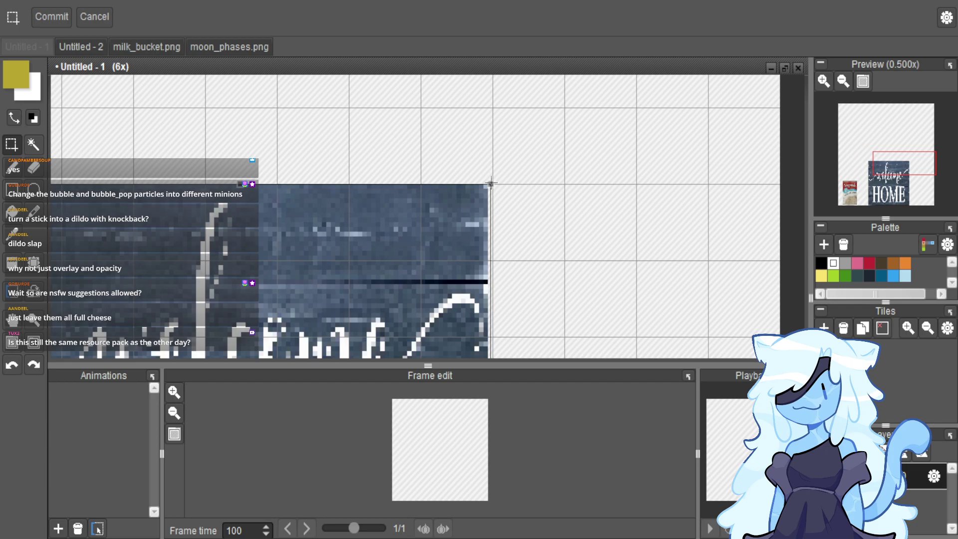
scroll(491, 183, up, 2)
mouse_move(495, 185)
mouse_down()
mouse_move(505, 180)
mouse_move(497, 186)
mouse_up()
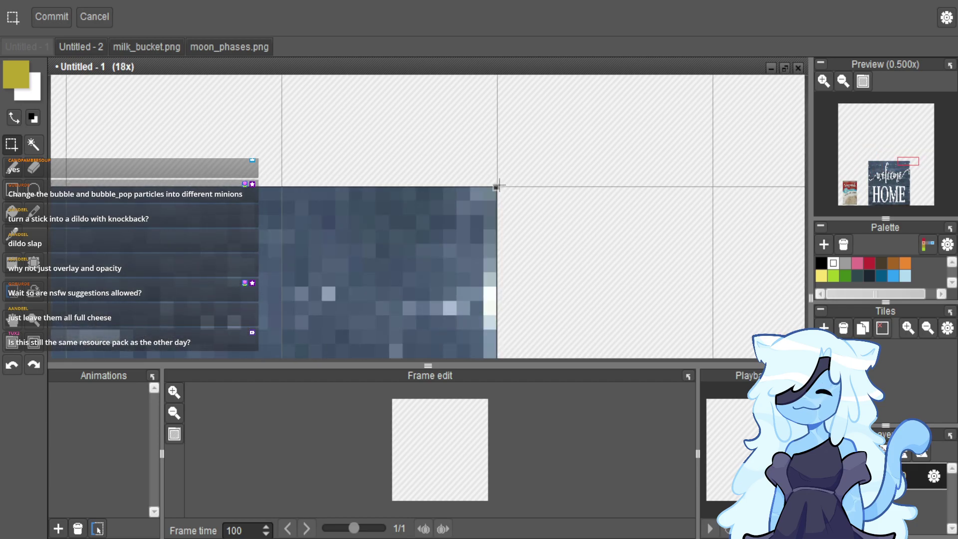
scroll(501, 179, down, 5)
scroll(525, 194, down, 1)
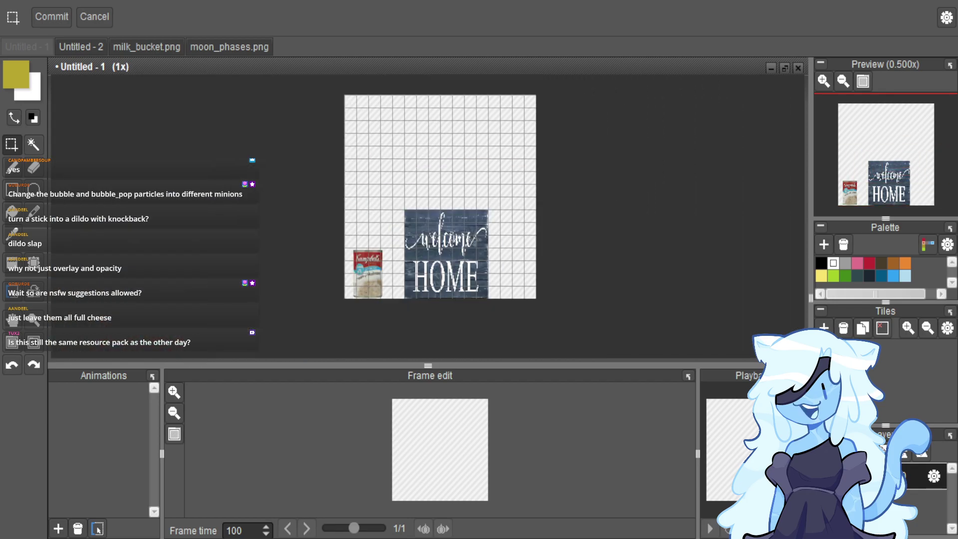
scroll(451, 320, up, 2)
scroll(453, 317, down, 1)
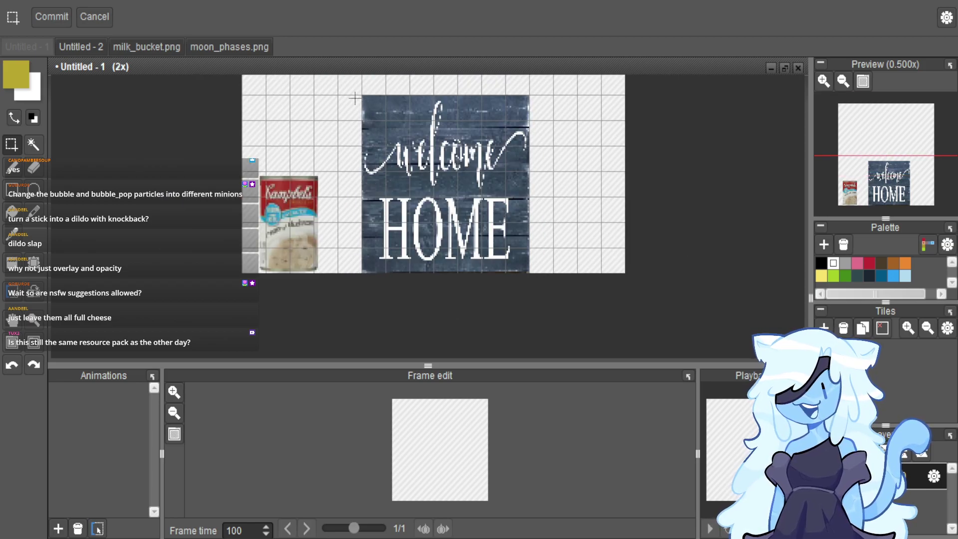
scroll(359, 93, up, 3)
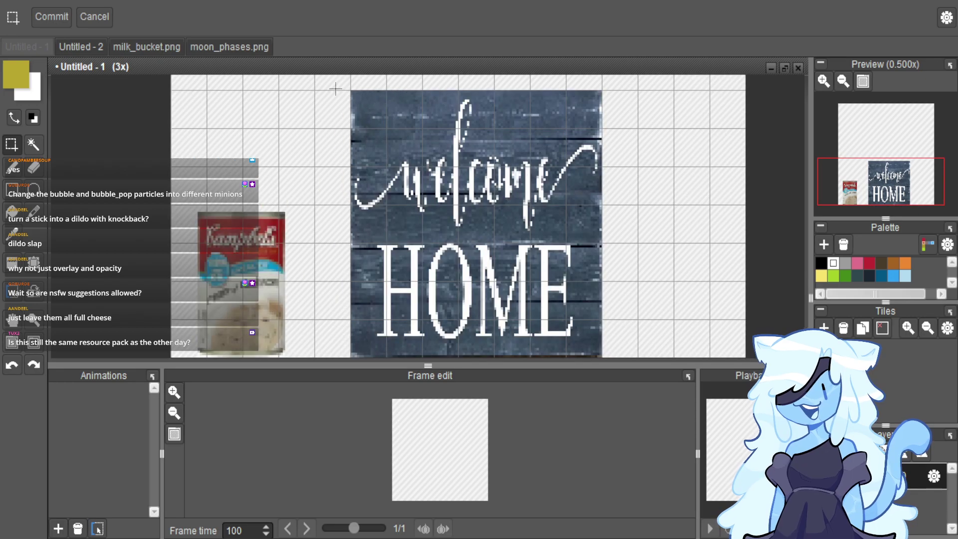
Export only the square "welcome HOME" board as brown_wool png to TMRP\assets\minecraft\textures\block and close the export dialog.
drag(359, 92, 456, 286)
scroll(399, 160, down, 4)
scroll(463, 250, up, 4)
key(ctrl+shift+e)
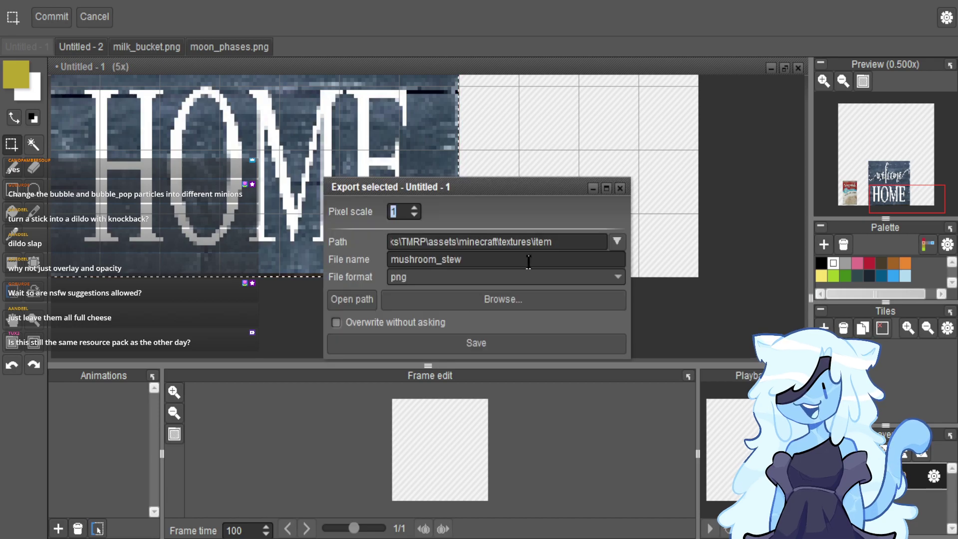
click(575, 241)
key(BackSpace)
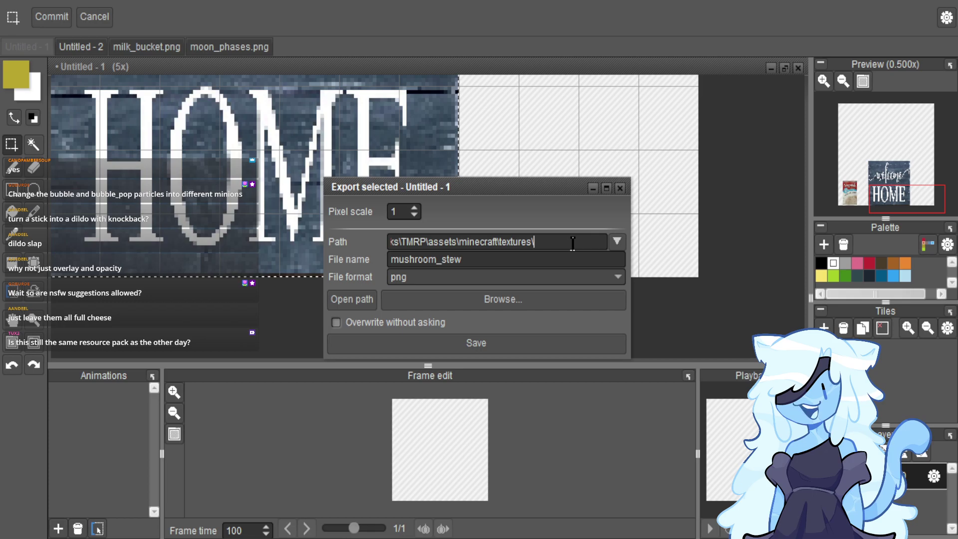
key(ctrl+a)
text(brown_wool)
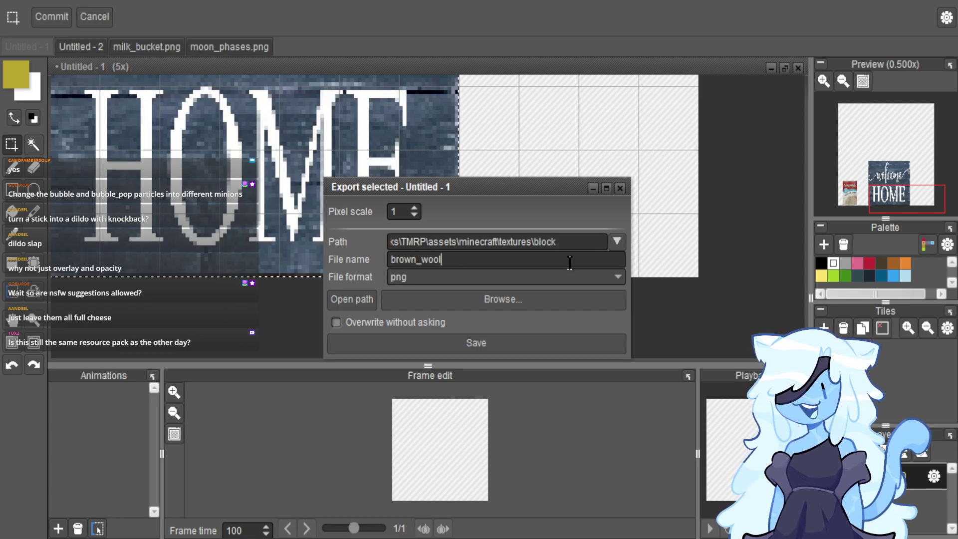
key(Return)
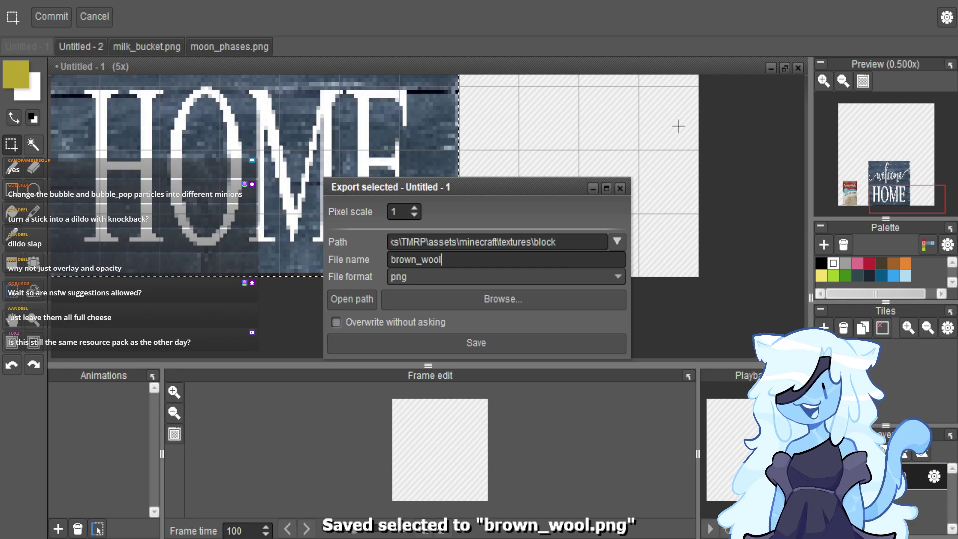
click(607, 187)
click(936, 13)
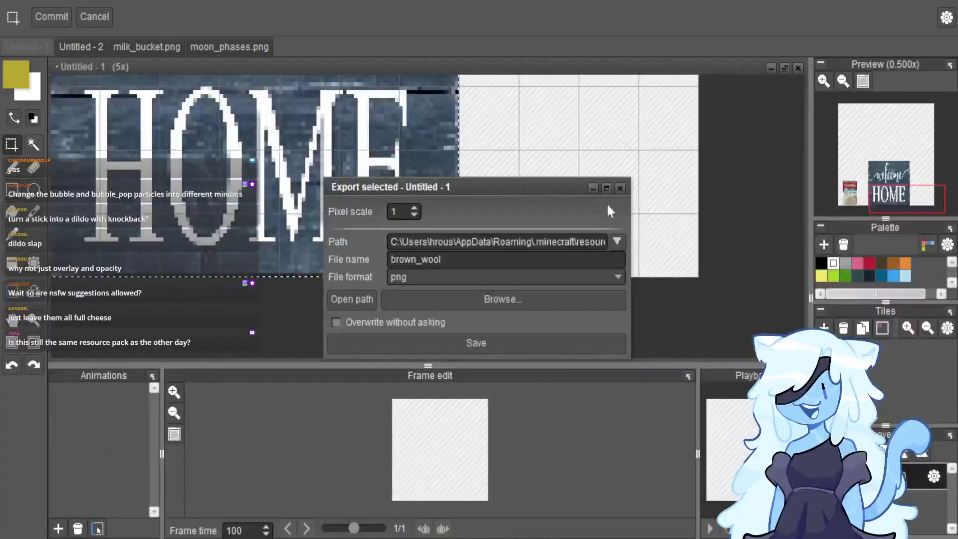
click(629, 184)
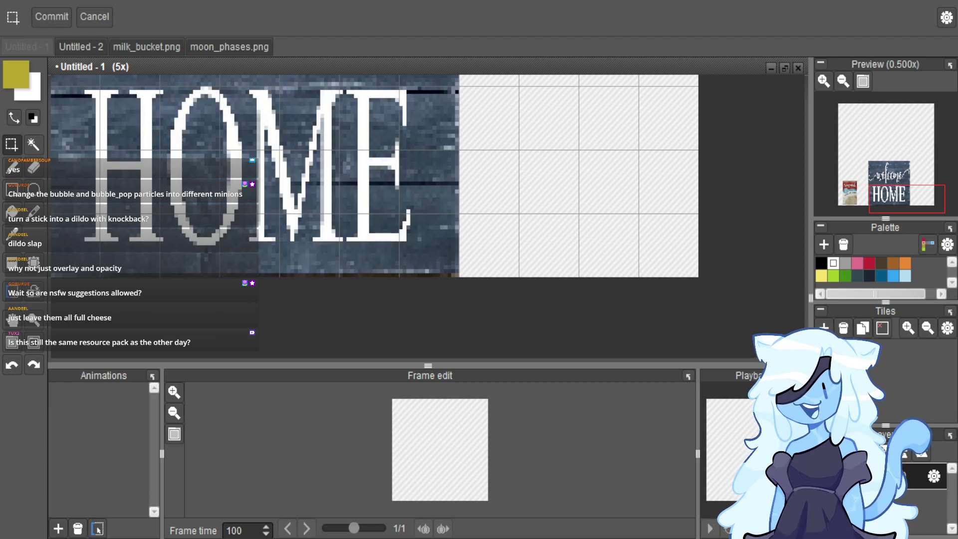
Paste the copied Declaration document picture into Untitled - 1 and shrink it to fit in the empty area above the sign.
scroll(459, 218, down, 3)
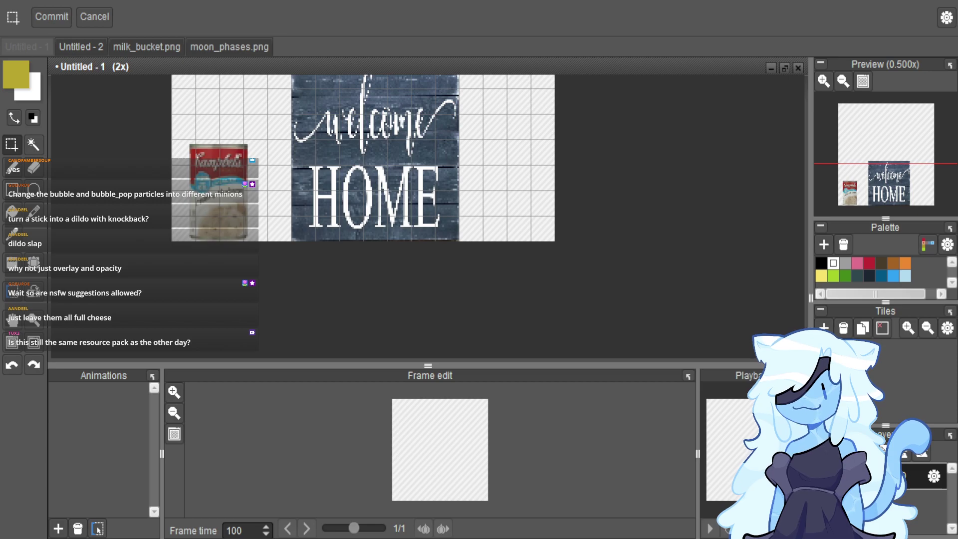
scroll(413, 290, down, 2)
scroll(390, 186, up, 1)
key(ctrl+v)
scroll(392, 195, down, 2)
scroll(407, 201, down, 2)
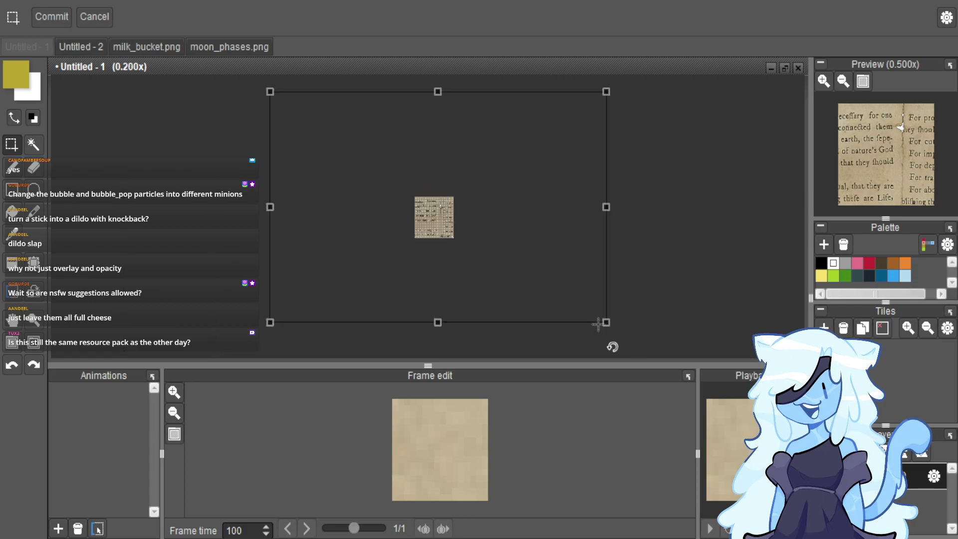
drag(620, 342, 442, 223)
scroll(442, 223, up, 5)
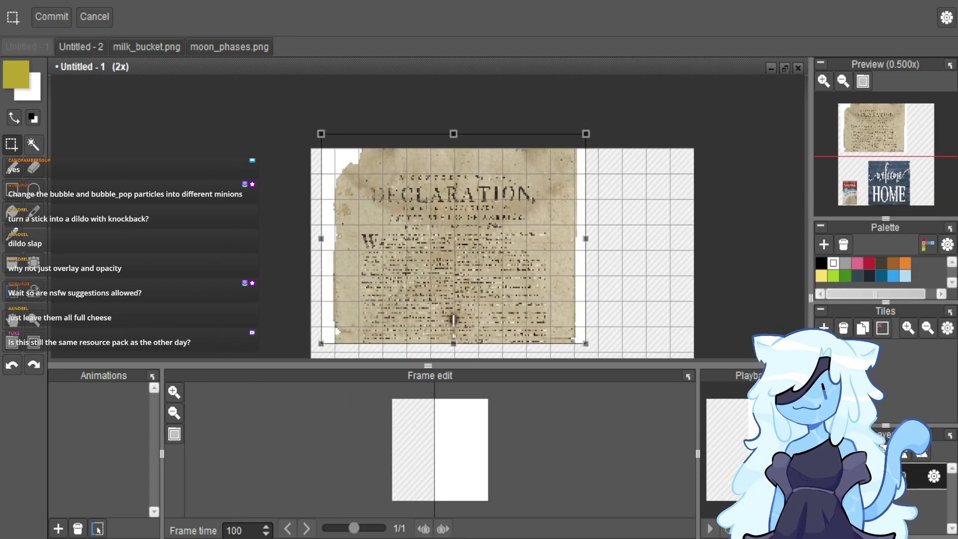
Align the Declaration picture with the canvas's upper edge and the grid, and narrow it to about 9 grid squares wide.
scroll(486, 230, down, 2)
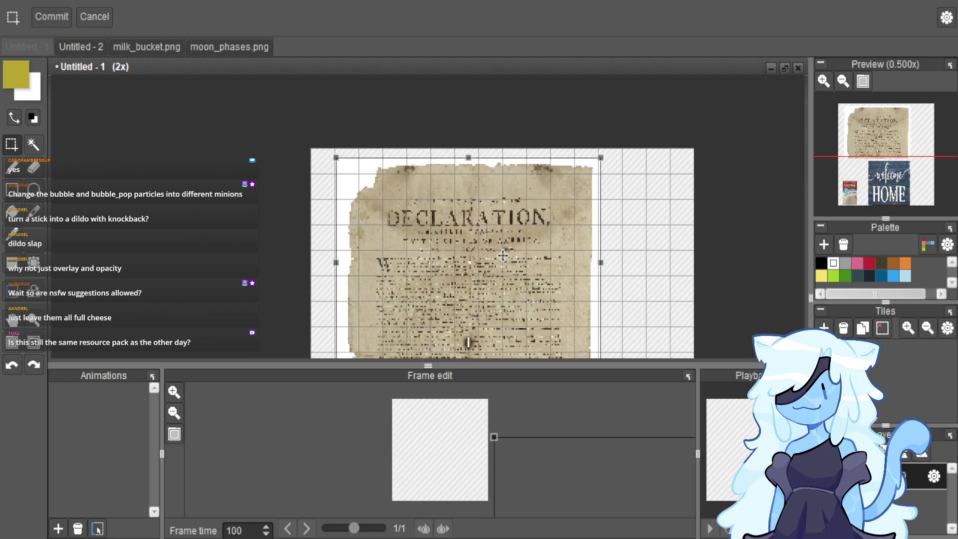
scroll(496, 205, up, 2)
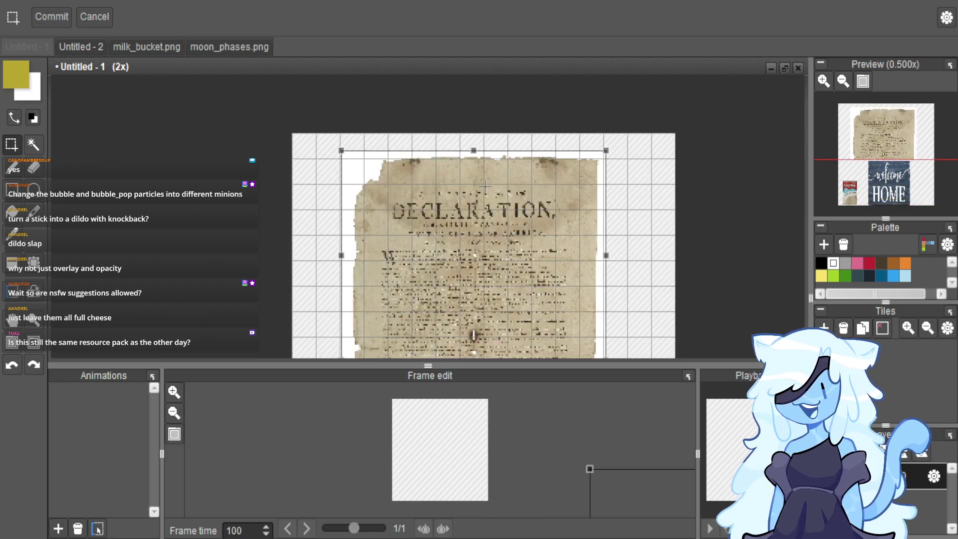
scroll(469, 177, up, 1)
drag(469, 177, 472, 148)
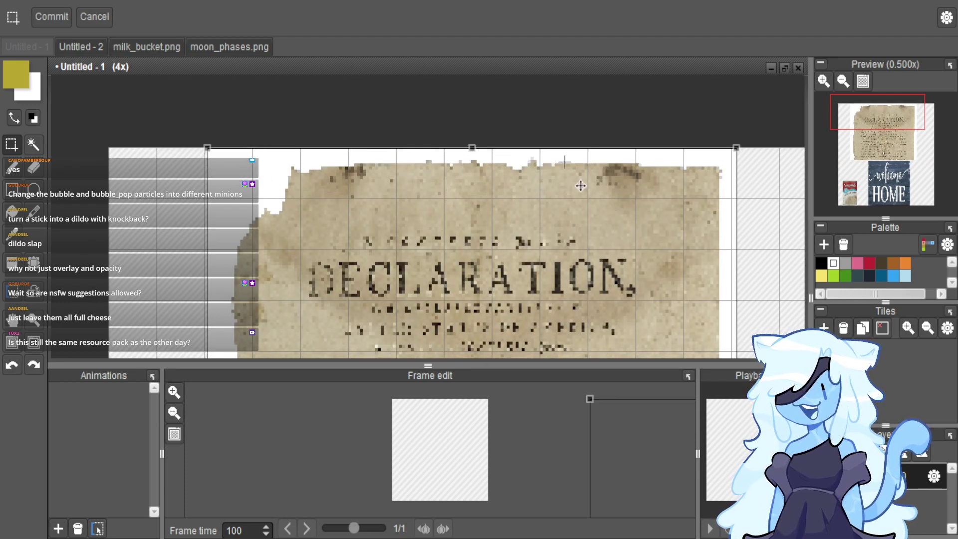
scroll(664, 137, down, 3)
scroll(624, 188, up, 2)
scroll(553, 192, down, 1)
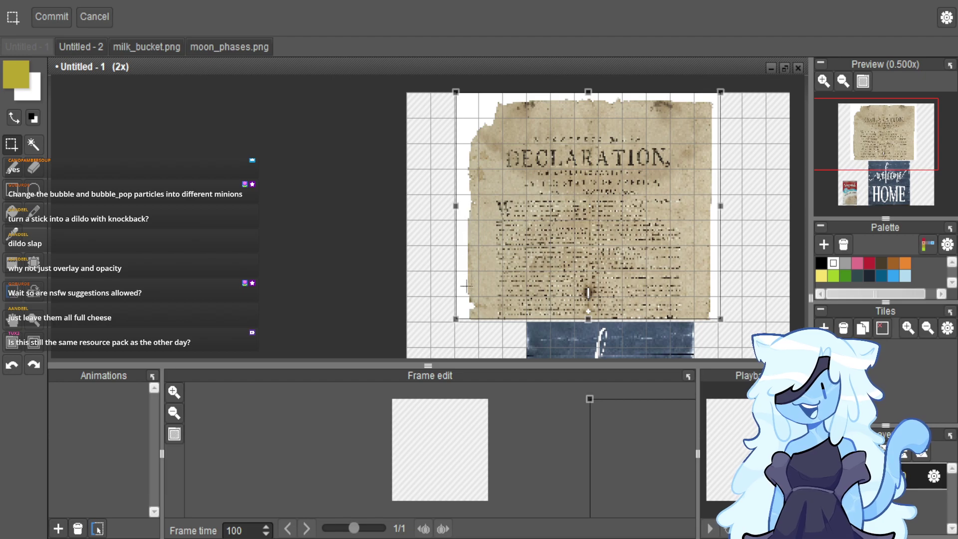
drag(721, 208, 673, 223)
key(Return)
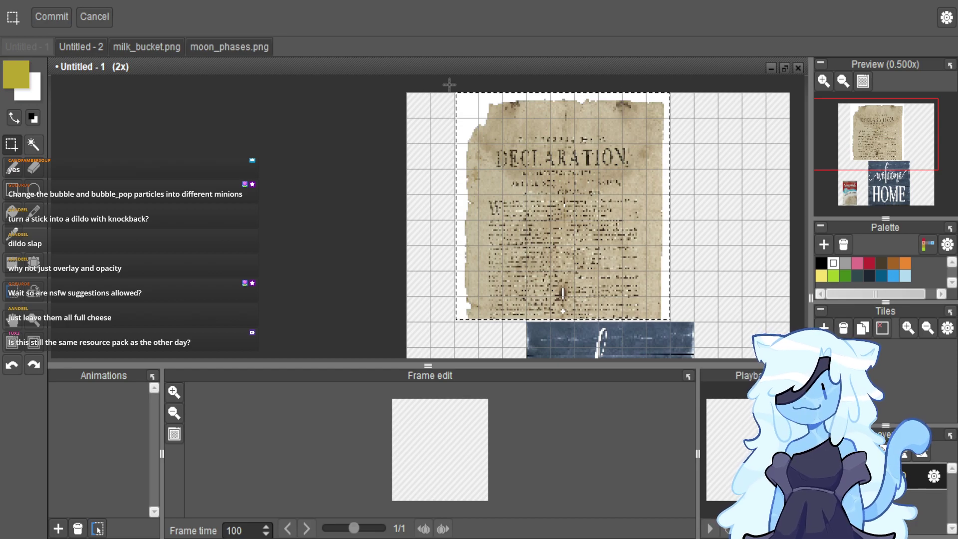
Remove the white background around the Declaration's torn edges with the magic wand.
scroll(446, 82, up, 4)
scroll(338, 171, down, 3)
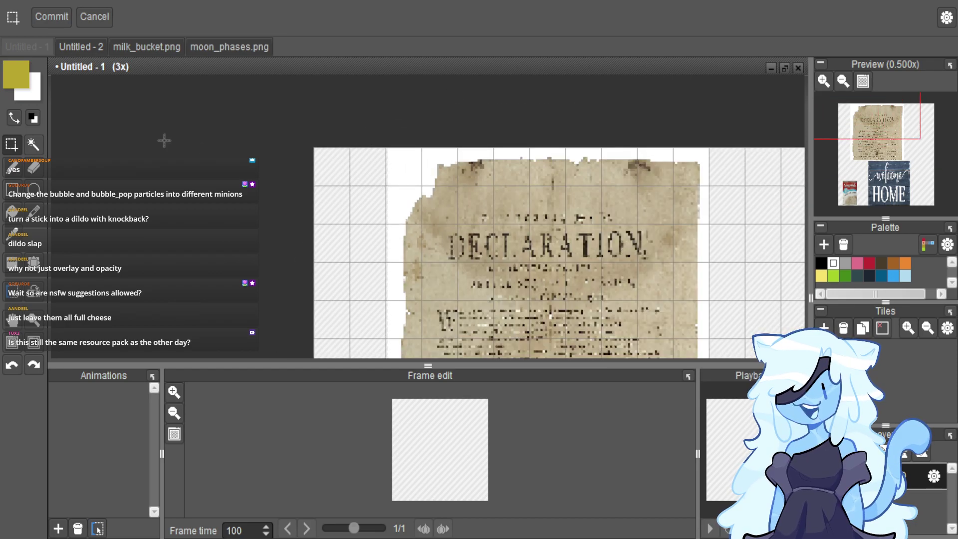
click(33, 145)
scroll(442, 162, down, 4)
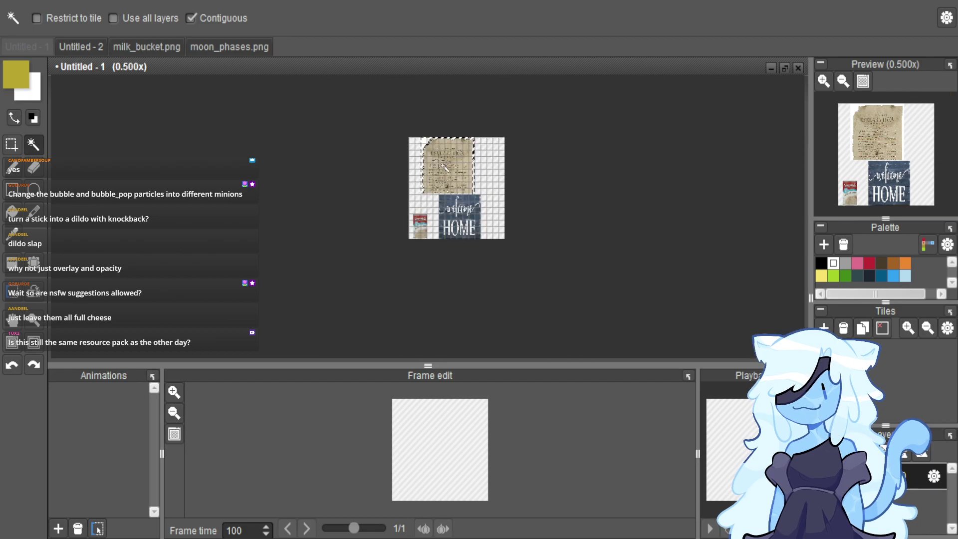
scroll(442, 162, up, 2)
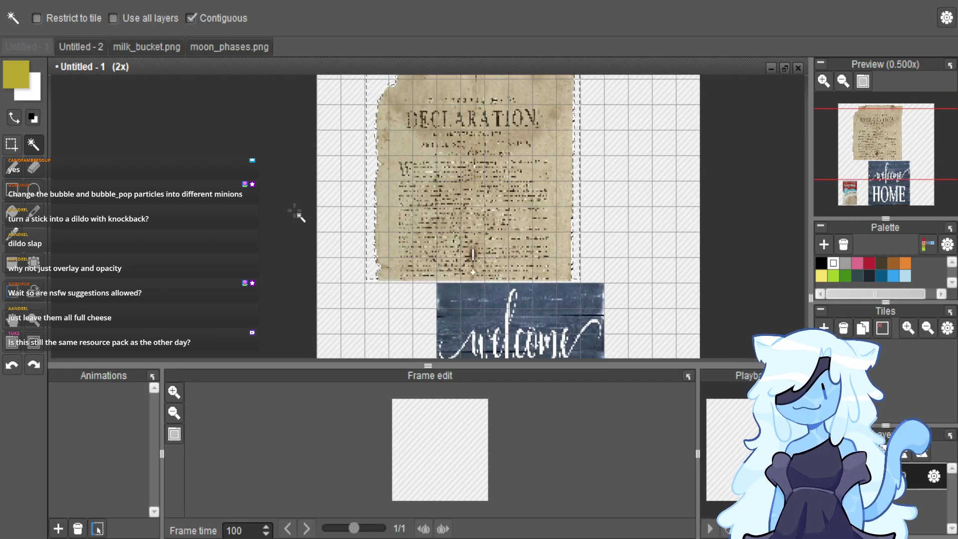
Erase the leftover white strip at the Declaration's lower-left corner with a rectangular selection.
click(11, 145)
scroll(366, 258, up, 1)
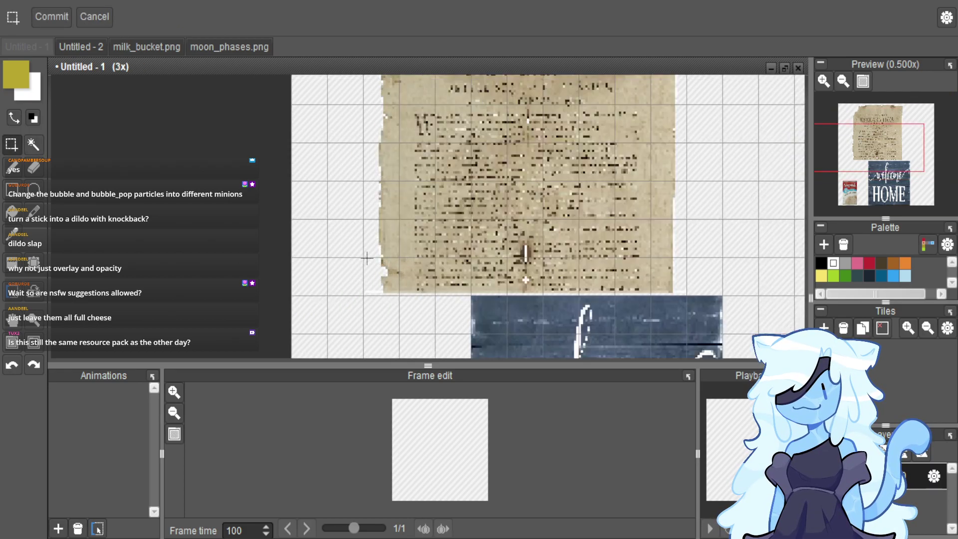
scroll(367, 258, up, 1)
mouse_move(360, 284)
mouse_down()
mouse_move(368, 299)
mouse_move(393, 305)
mouse_up()
scroll(378, 289, up, 2)
key(Delete)
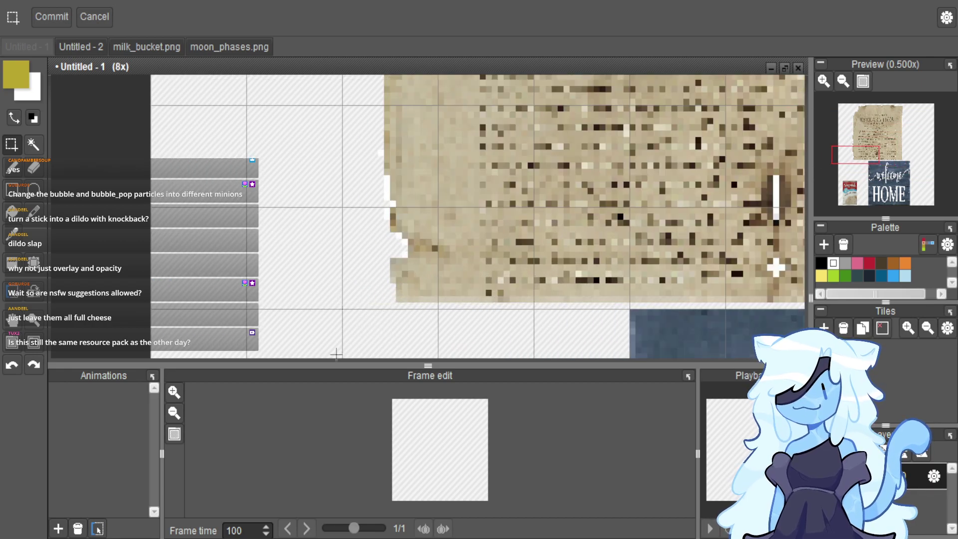
Select the grid squares around the Declaration, export them as paper png to TMRP\assets\minecraft\textures\item, and close the export dialog.
scroll(340, 352, down, 3)
drag(338, 329, 417, 283)
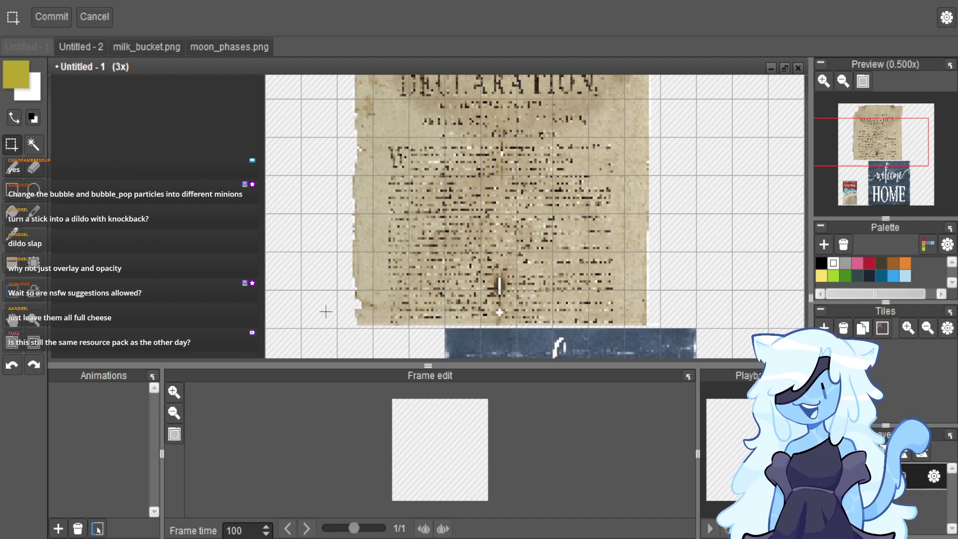
scroll(342, 327, up, 4)
click(342, 324)
scroll(376, 229, down, 6)
drag(342, 325, 364, 255)
scroll(343, 194, up, 5)
scroll(358, 249, up, 1)
key(ctrl+shift+e)
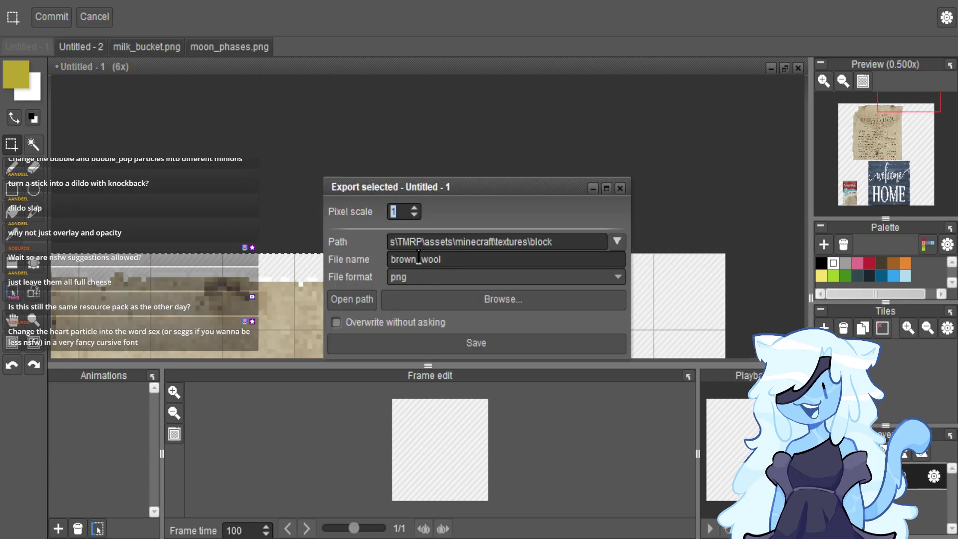
click(617, 242)
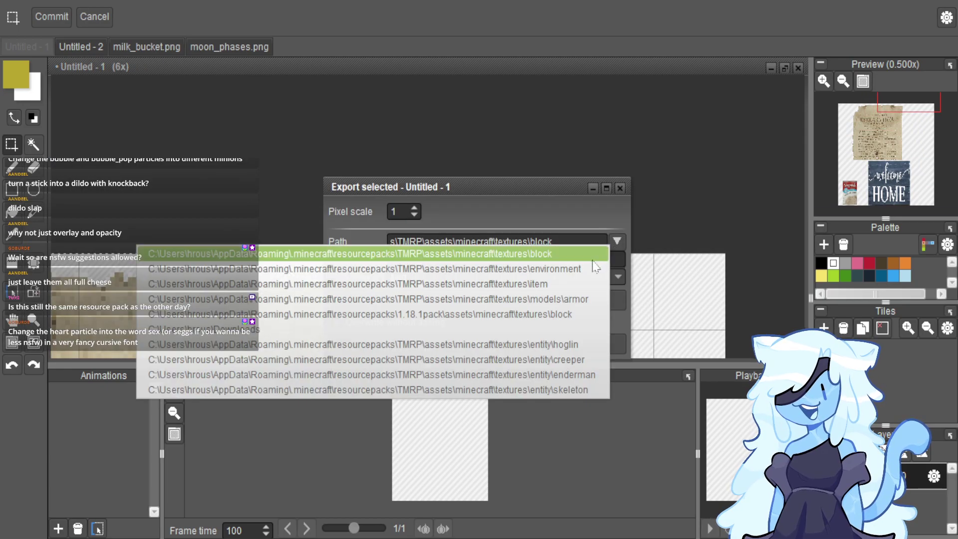
click(573, 284)
double_click(562, 259)
text(paper)
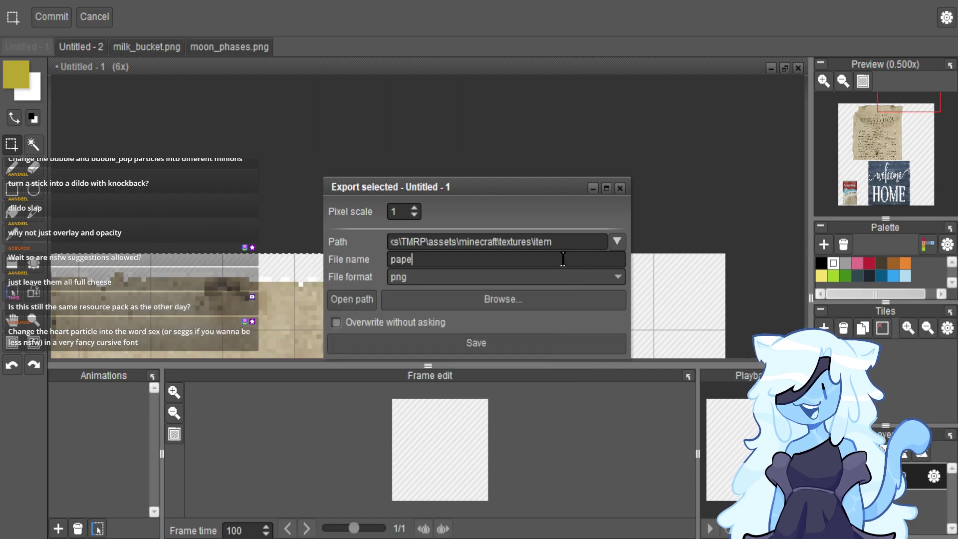
key(Return)
click(620, 188)
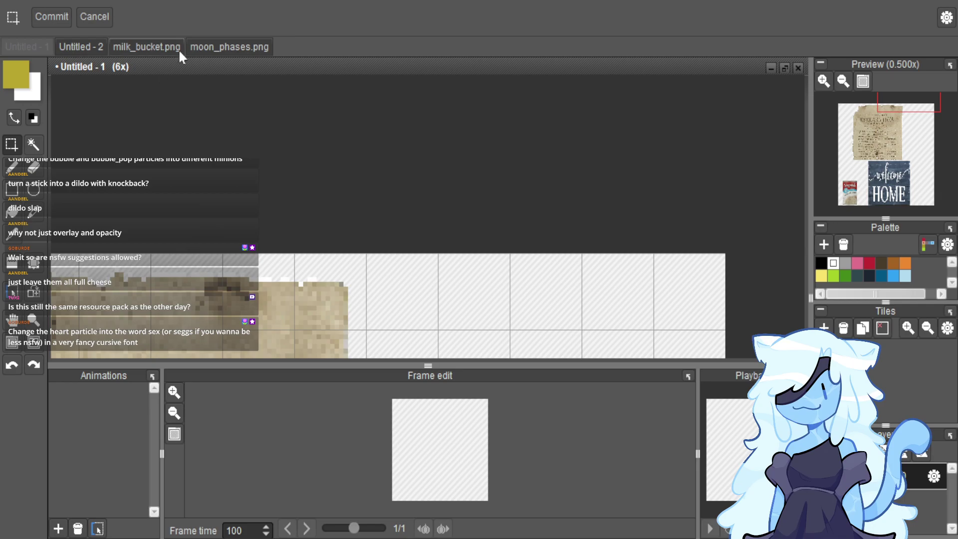
Copy the yellow milk bucket into Untitled - 1 and place it in an empty grid square along the canvas's upper edge, beside the Declaration.
click(150, 50)
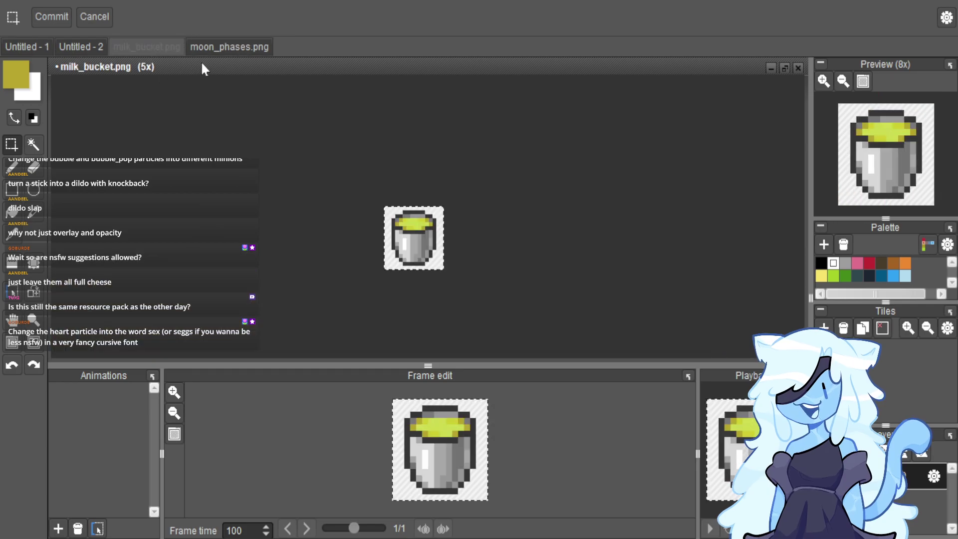
click(36, 49)
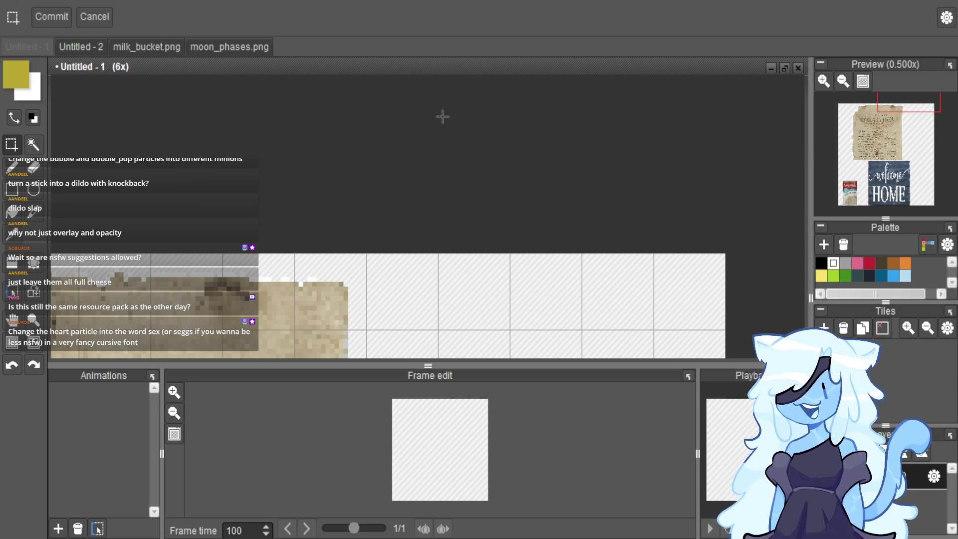
key(ctrl+v)
scroll(471, 135, down, 1)
drag(459, 215, 484, 281)
scroll(483, 281, up, 2)
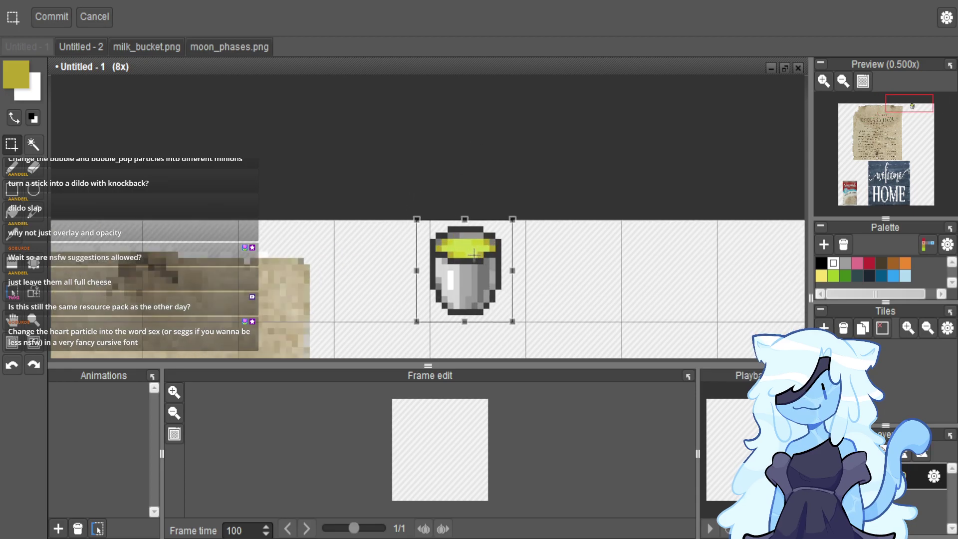
click(554, 234)
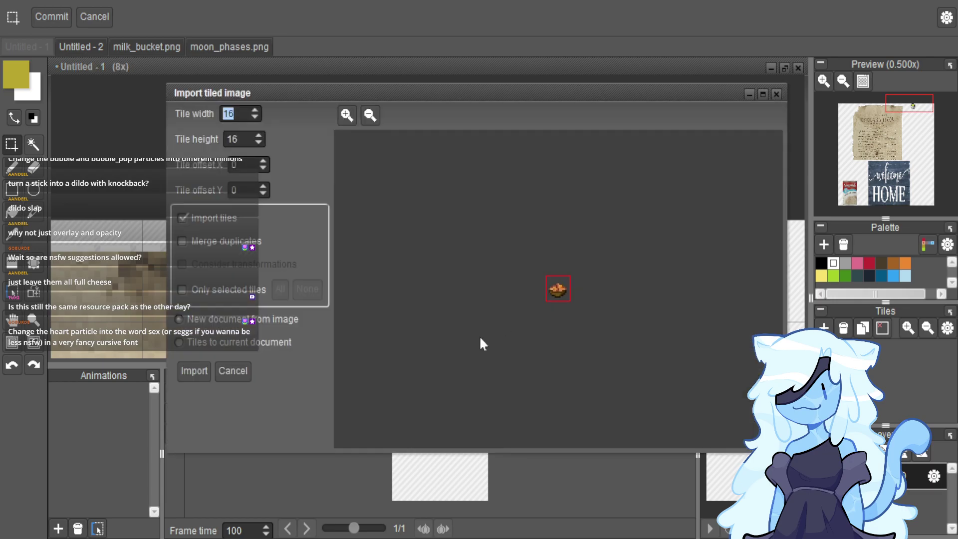
Import rabbit_stew.png as a new document and cut the stew filling out of the bowl.
click(186, 372)
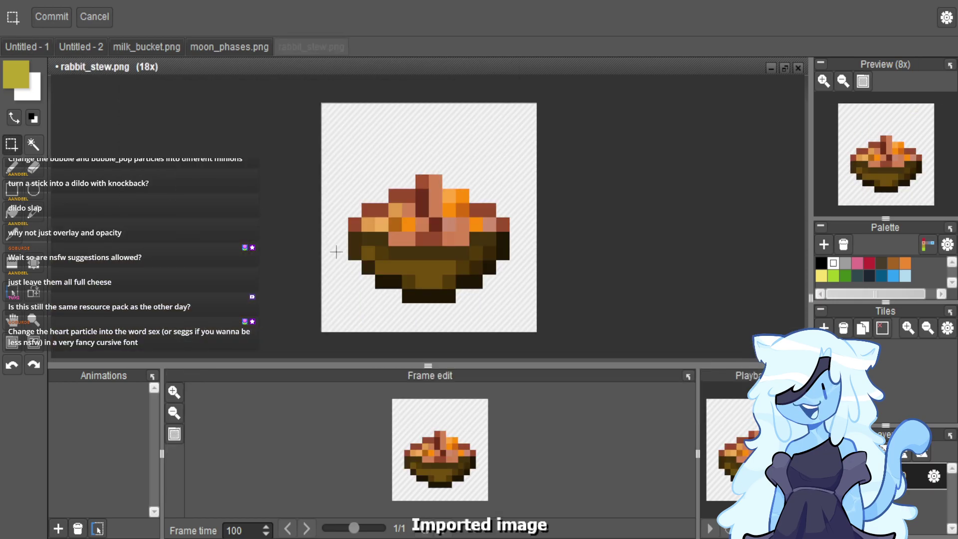
drag(349, 175, 509, 231)
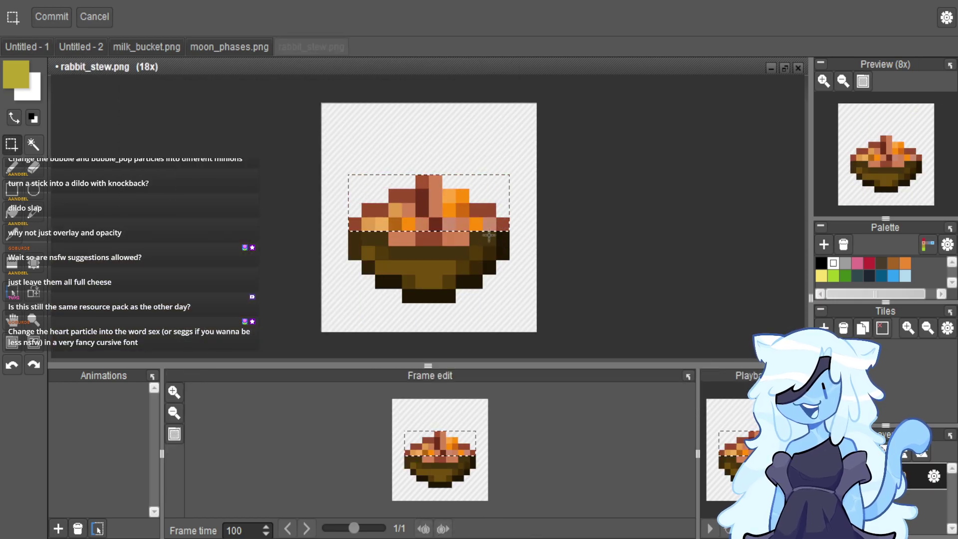
drag(434, 237, 432, 179)
key(Delete)
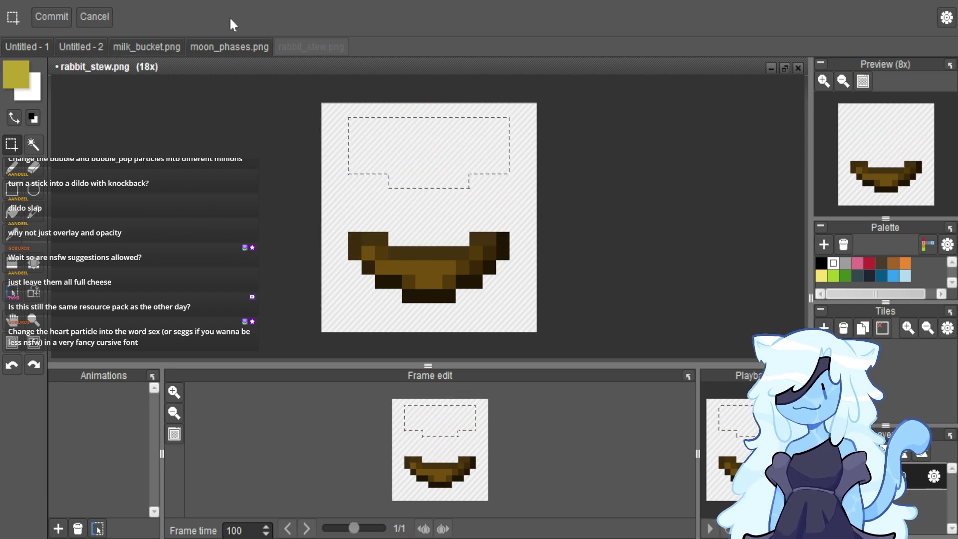
Paste the stew filling over the yellow milk in the bucket's opening in Untitled - 1.
click(80, 47)
click(23, 47)
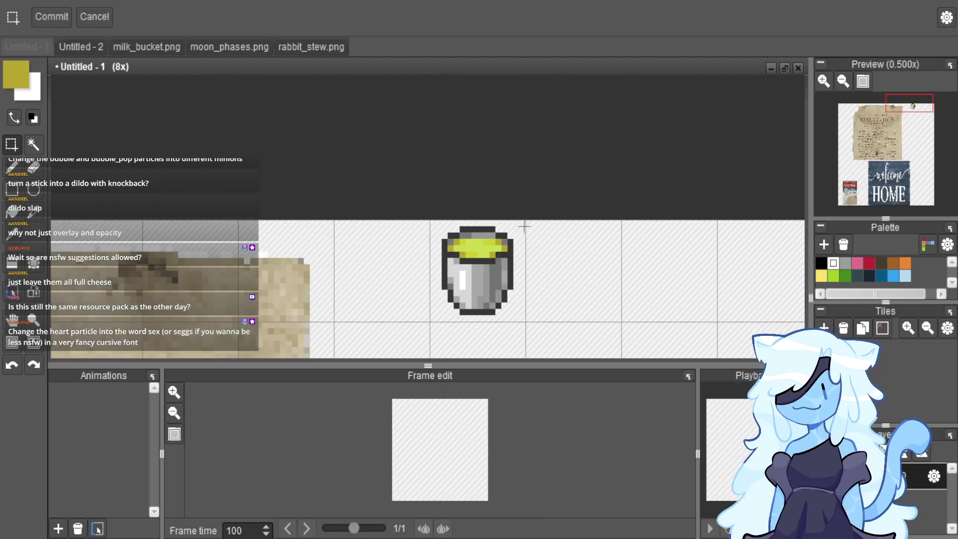
scroll(519, 258, up, 3)
key(ctrl+v)
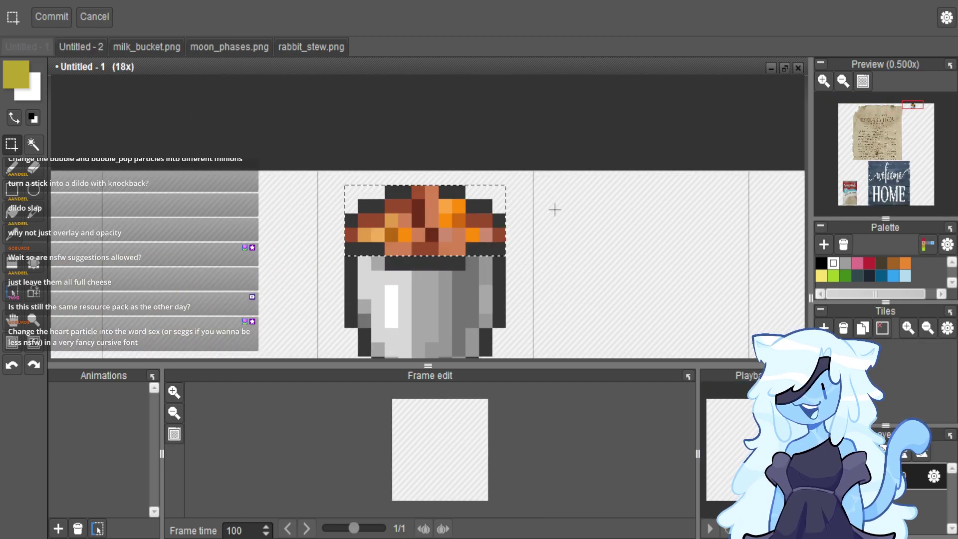
scroll(499, 196, down, 2)
scroll(522, 201, up, 2)
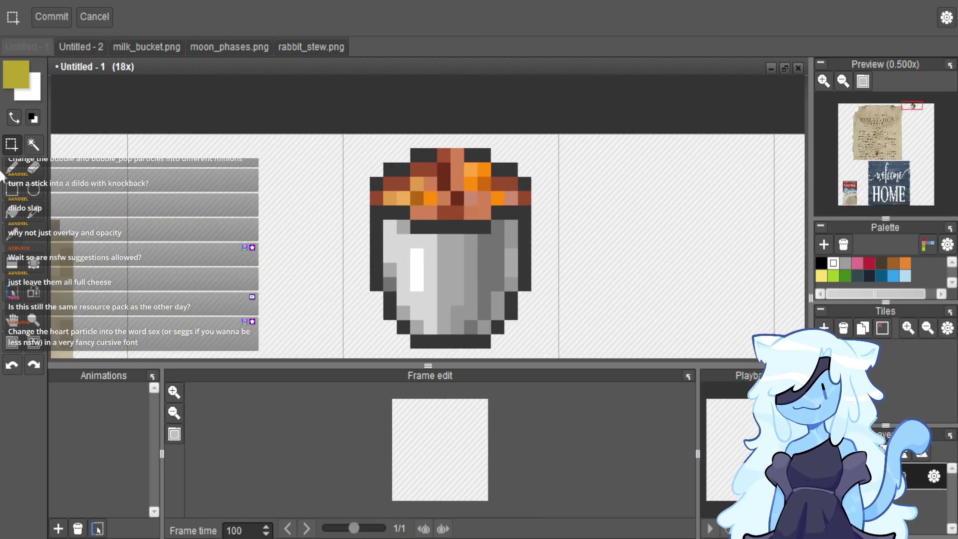
Paint stew spills with the size 1 pencil, reddish-brown over the bucket's rim and light orange dripping down its front, using colours picked from the stew.
key(b)
right_click(376, 197)
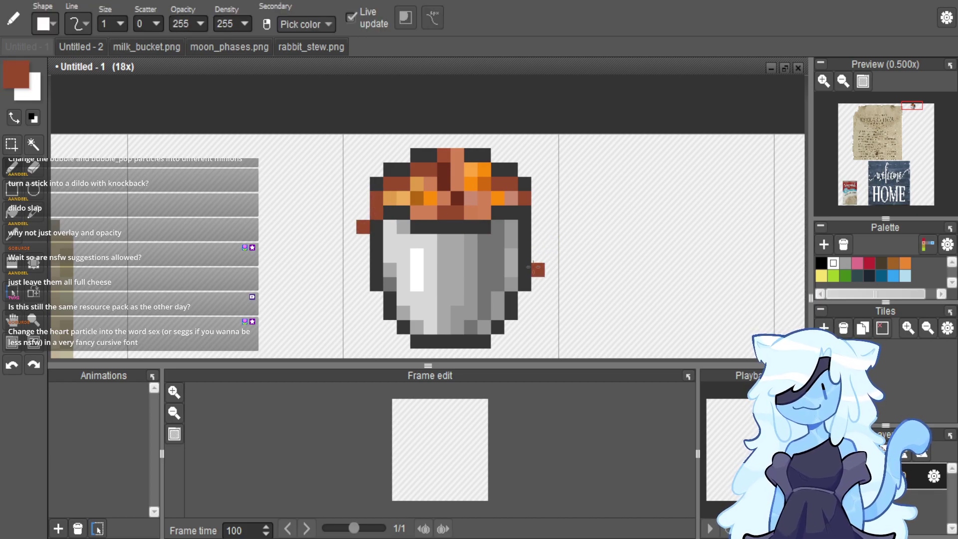
scroll(537, 267, down, 3)
scroll(557, 248, down, 1)
scroll(519, 247, up, 4)
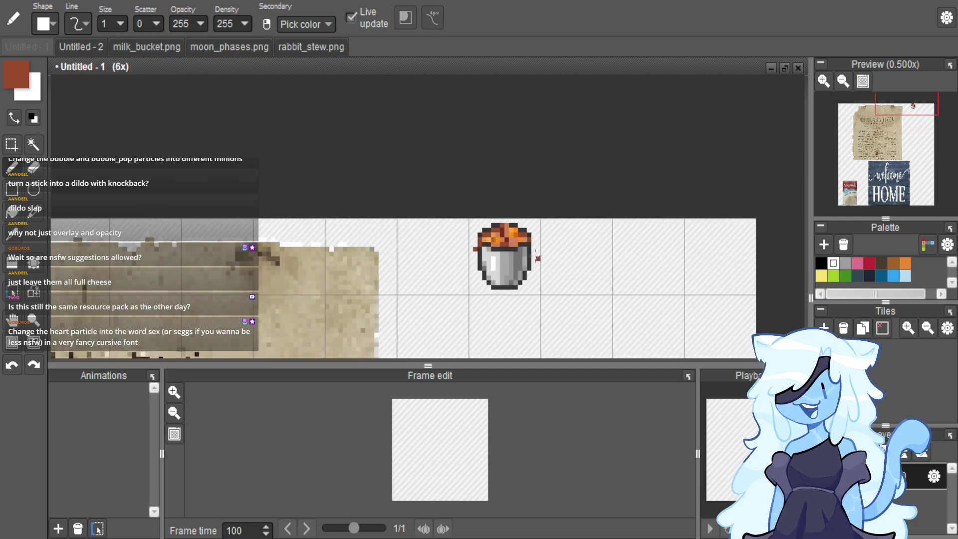
right_click(508, 238)
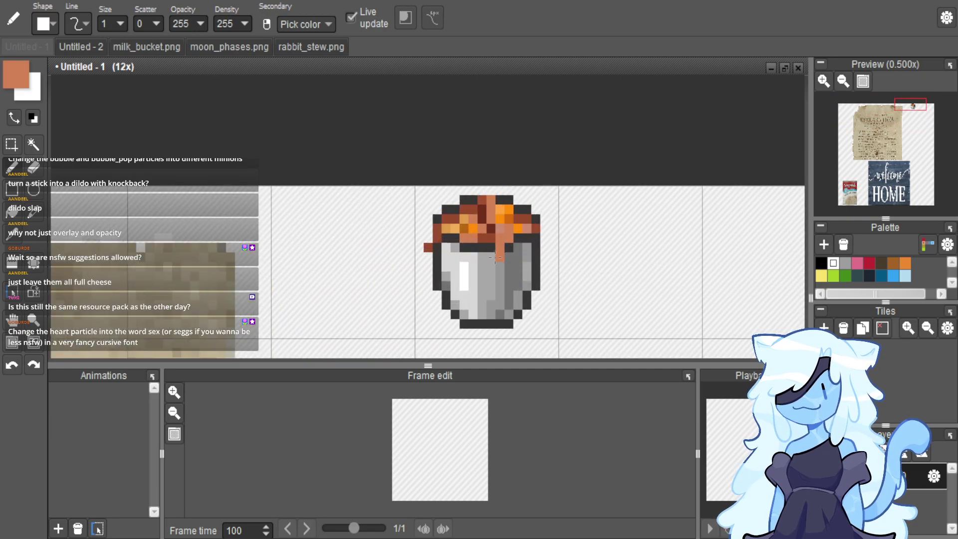
drag(501, 259, 501, 264)
scroll(522, 250, down, 2)
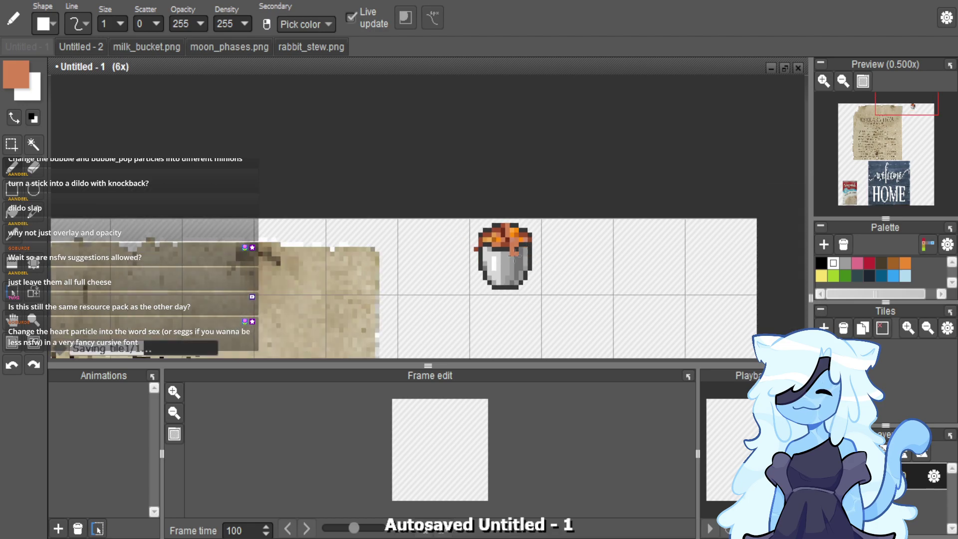
scroll(512, 252, up, 2)
click(503, 263)
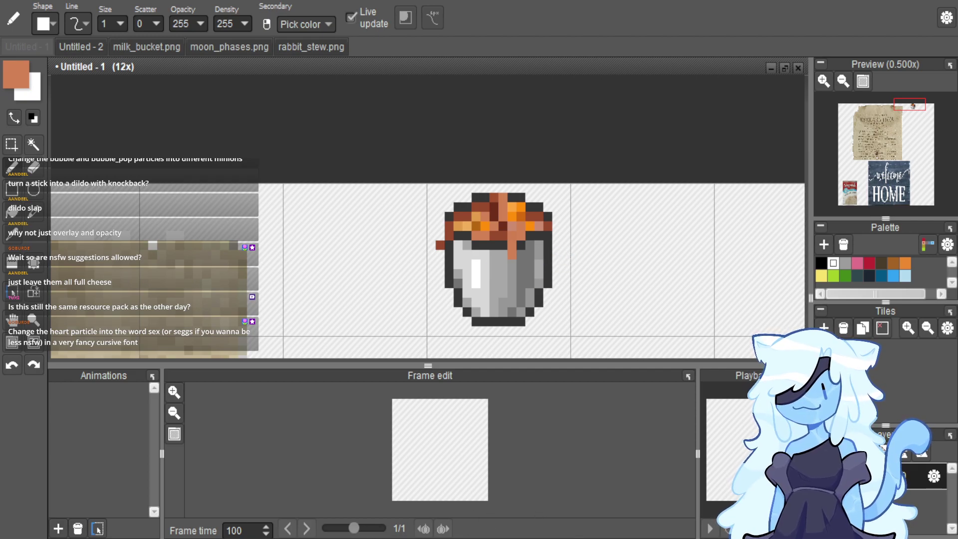
Select the bucket's grid square, export it as bucket_of_axolotl png to TMRP\assets\minecraft\textures\item, and close the export dialog.
click(11, 144)
double_click(499, 260)
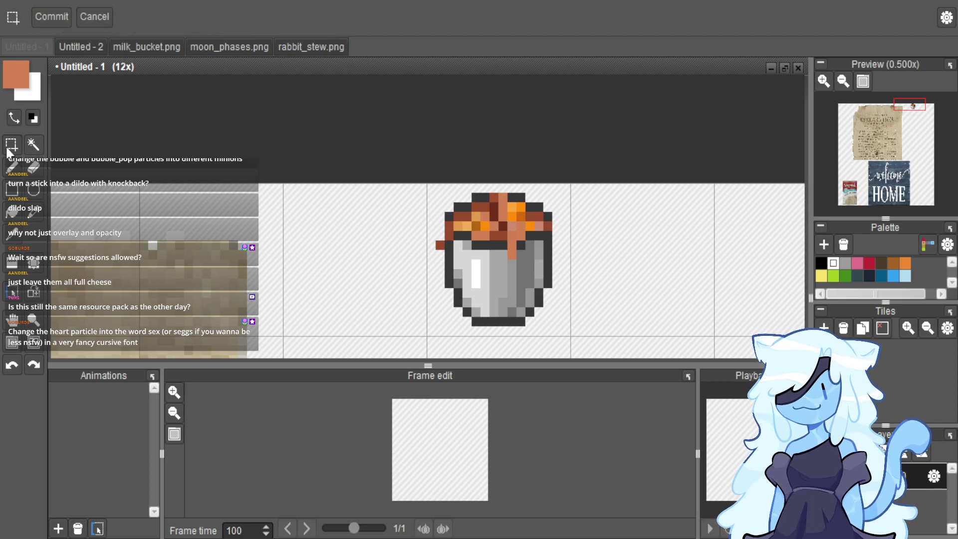
key(ctrl+shift+e)
click(542, 247)
click(533, 258)
text(bucket_of_axoloth)
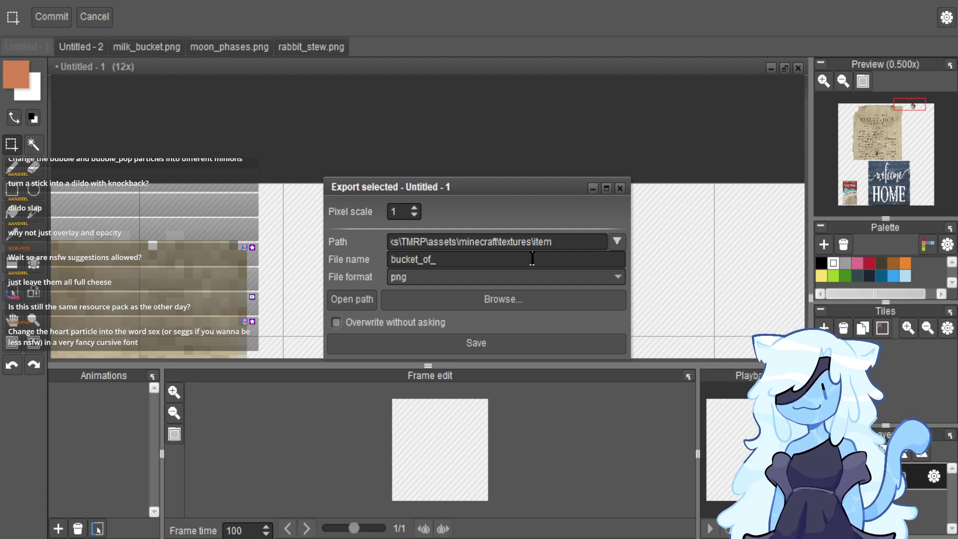
key(Return)
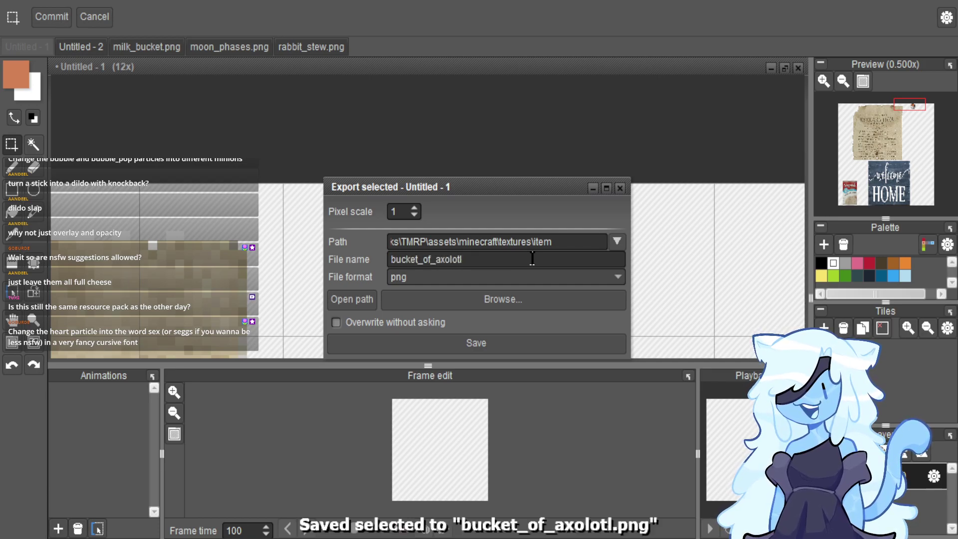
click(620, 188)
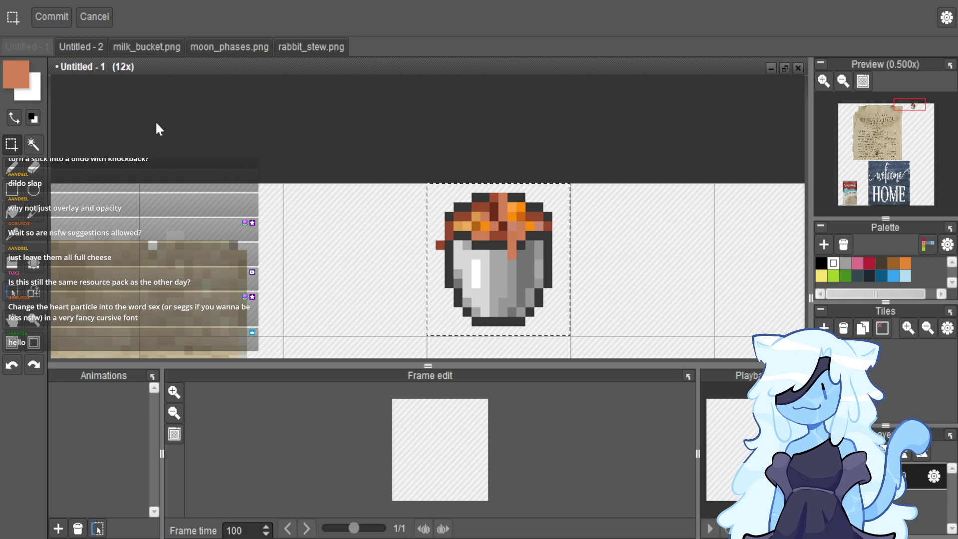
Copy the whole dog picture from bWI9aZ.png and replace the "welcome HOME" picture in Untitled - 2 with it.
key(ctrl+a)
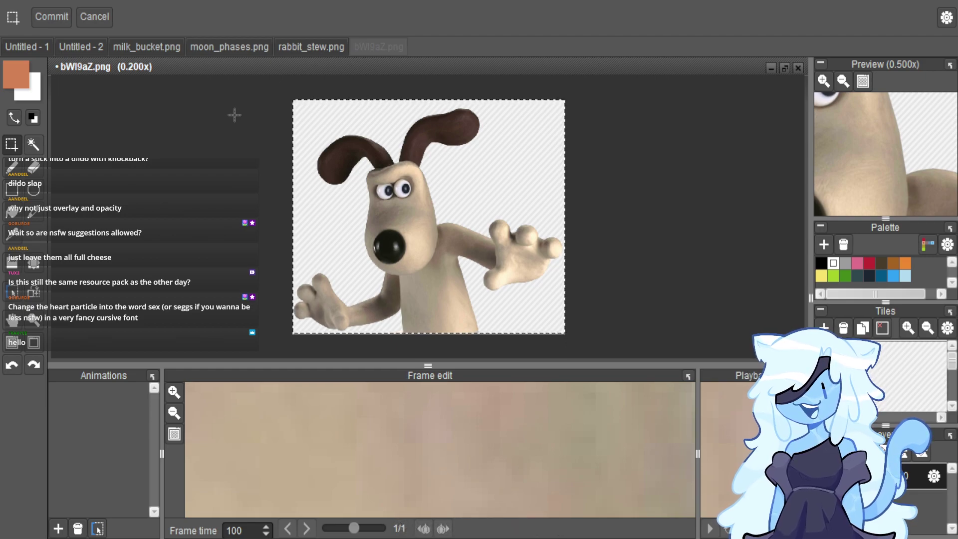
click(92, 43)
scroll(263, 199, down, 1)
key(ctrl+a)
key(Delete)
key(ctrl+z)
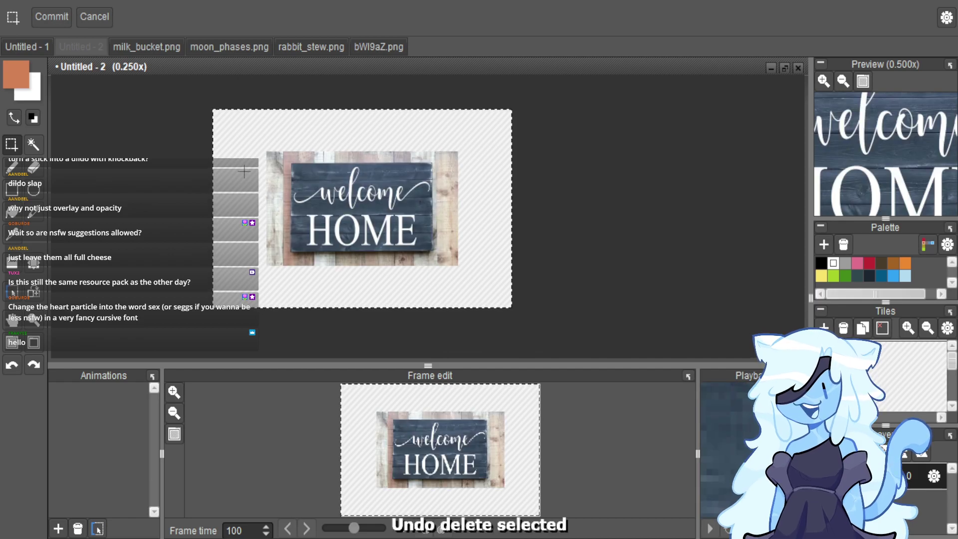
key(Delete)
key(ctrl+v)
scroll(466, 316, down, 1)
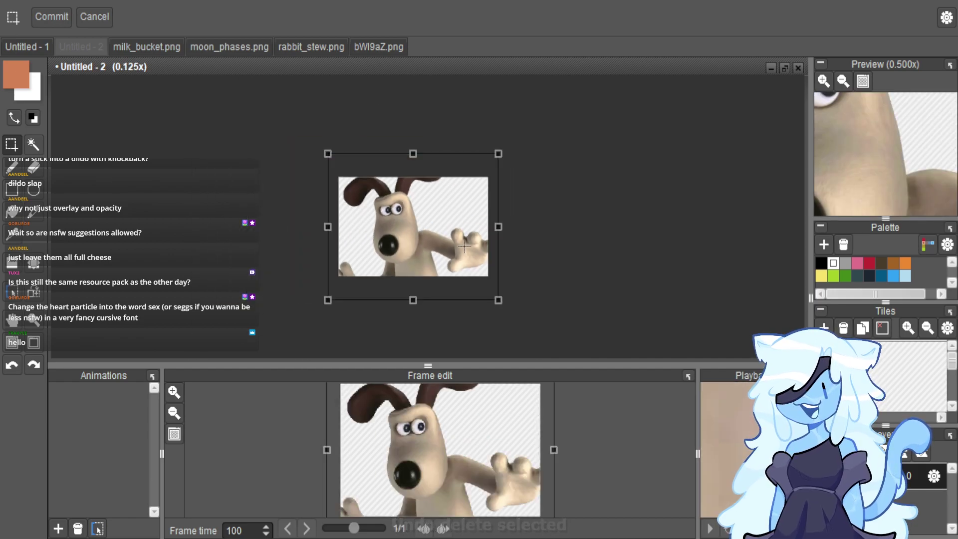
Shrink the pasted dog picture to about 250 pixels wide and commit it.
drag(498, 300, 397, 226)
scroll(382, 202, up, 5)
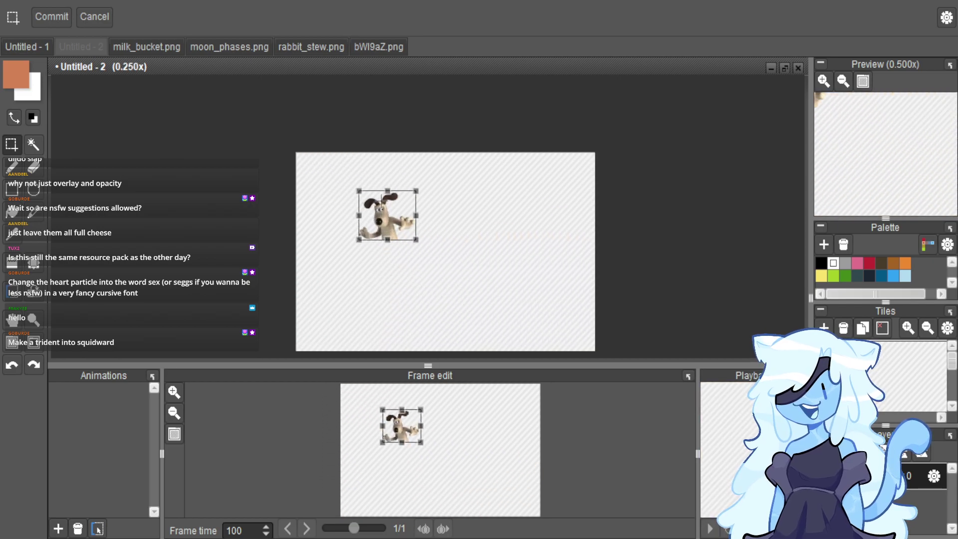
scroll(395, 273, down, 1)
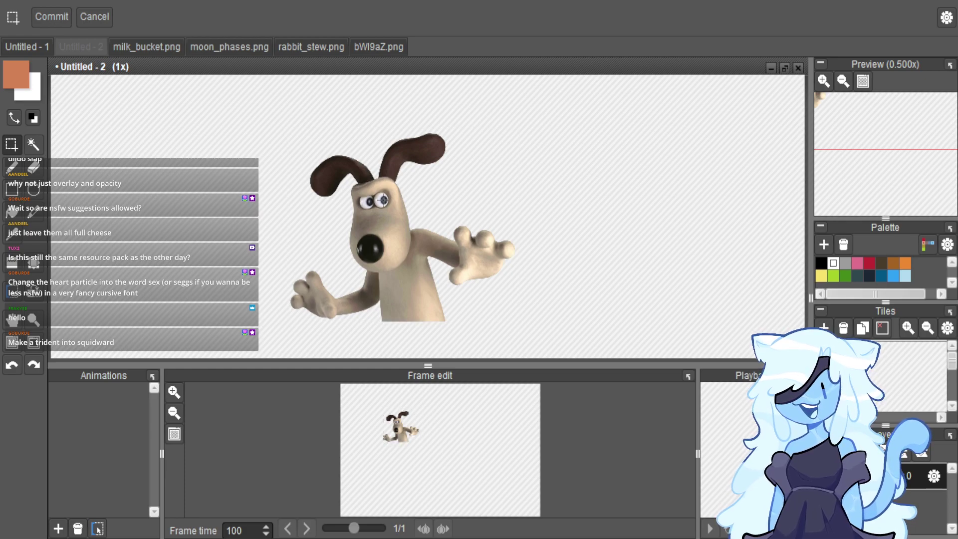
scroll(369, 193, up, 1)
scroll(370, 194, down, 1)
drag(287, 146, 383, 195)
click(353, 215)
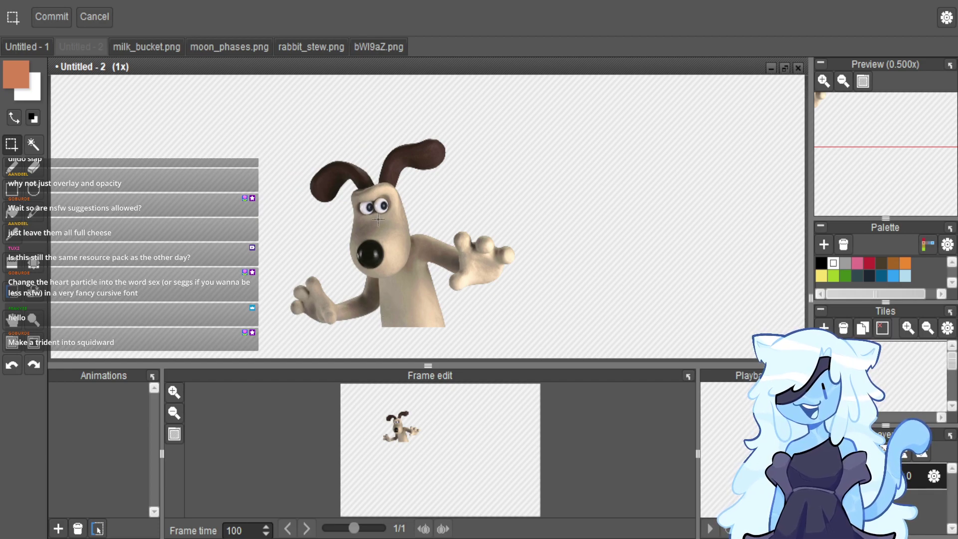
Select the upper part of the dog's head and its eyes with stacked rectangles that follow the curve below the ears.
scroll(379, 175, up, 5)
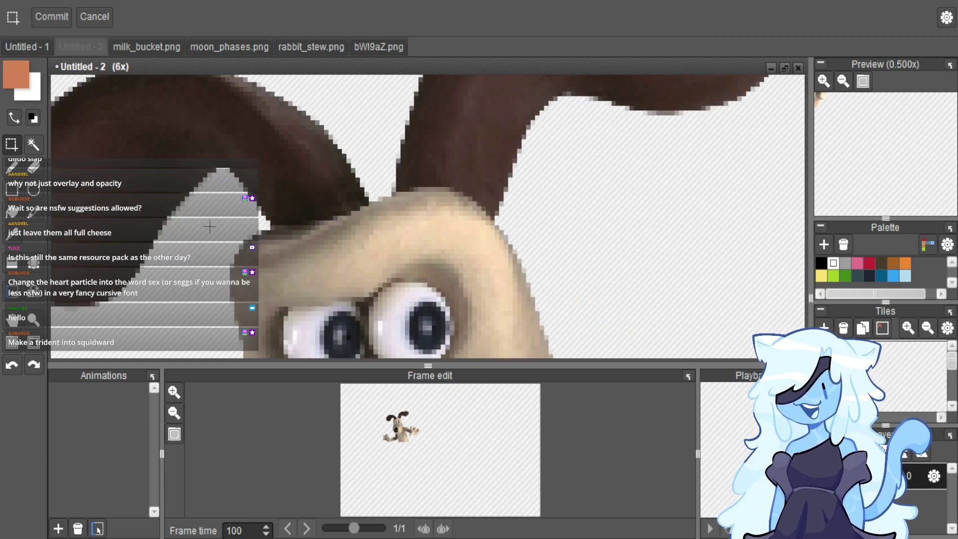
drag(229, 226, 582, 295)
scroll(466, 175, up, 2)
drag(520, 270, 168, 308)
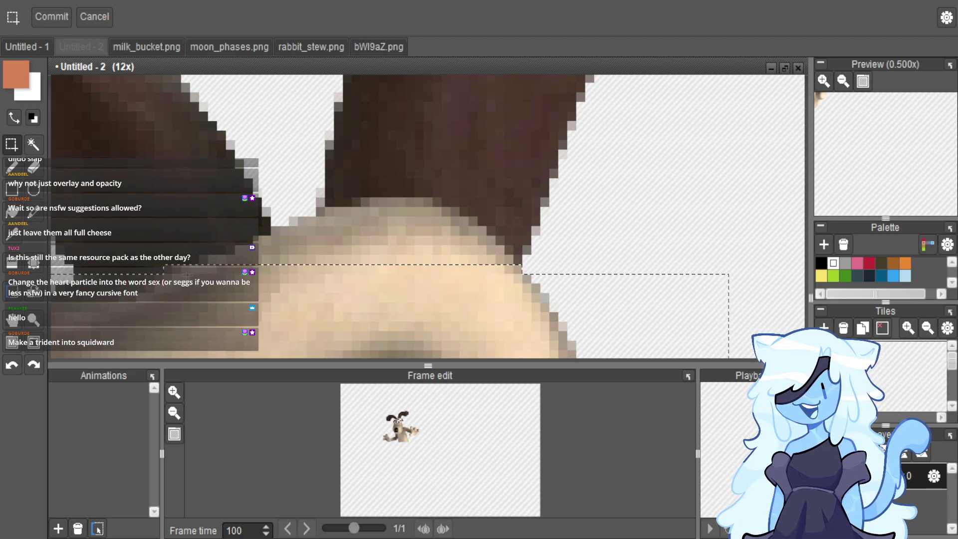
drag(201, 255, 276, 253)
drag(291, 219, 477, 244)
drag(459, 207, 316, 241)
drag(361, 199, 449, 222)
scroll(450, 222, down, 3)
drag(271, 241, 552, 342)
scroll(533, 264, down, 3)
scroll(533, 264, up, 1)
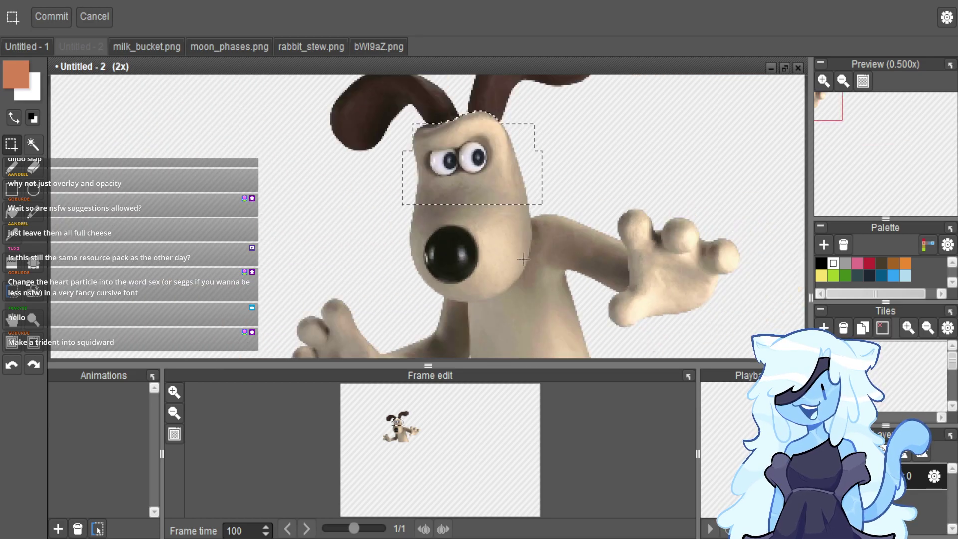
Extend the head selection down over the dog's nose and muzzle to the start of the chin.
drag(398, 189, 497, 288)
scroll(471, 305, up, 3)
scroll(472, 305, up, 1)
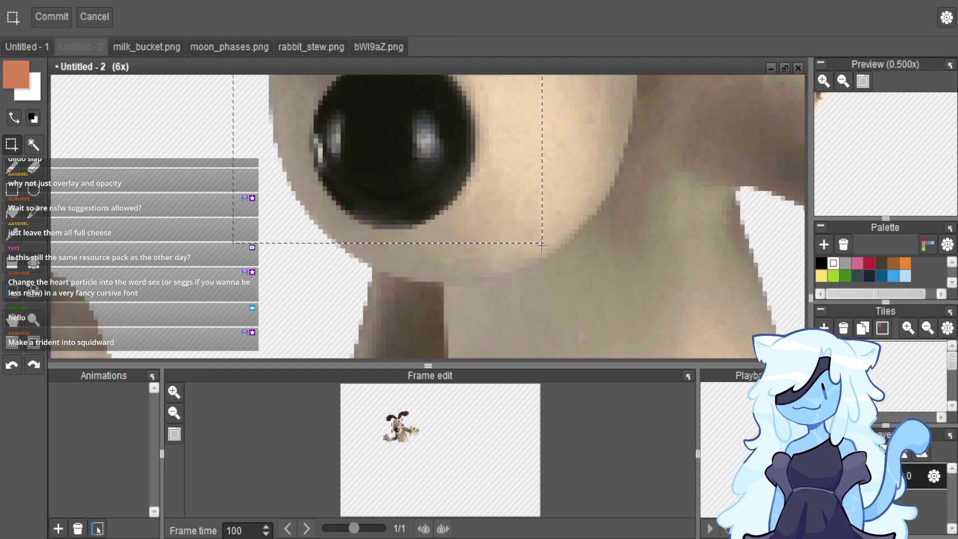
drag(541, 244, 331, 261)
scroll(331, 261, up, 2)
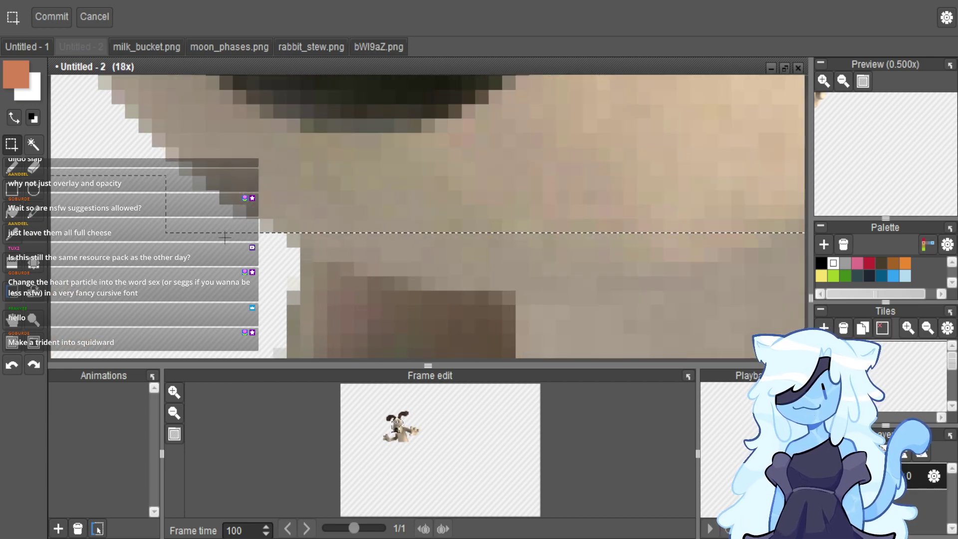
Extend the head selection in narrow stepped rectangles along the rounded underside of the dog's chin.
scroll(265, 244, down, 1)
drag(255, 240, 465, 238)
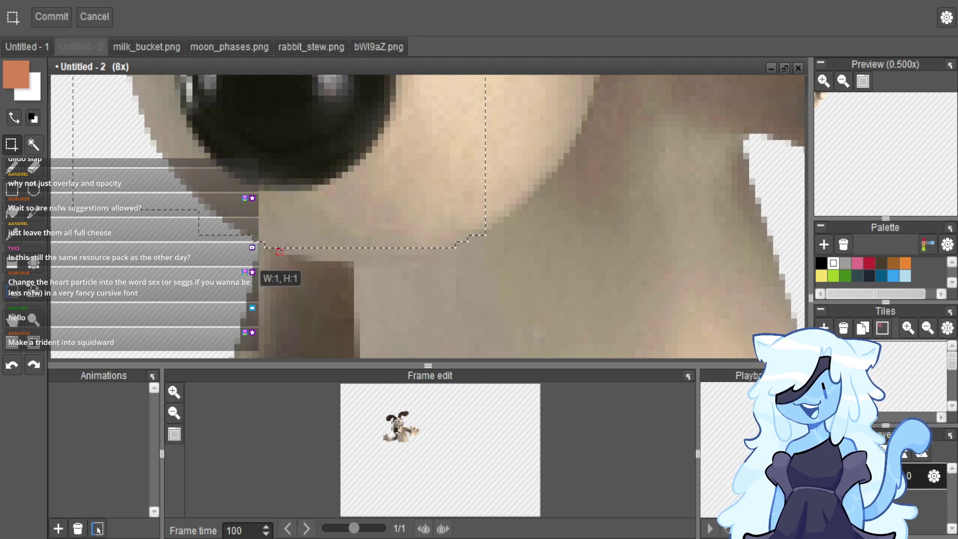
drag(453, 235, 453, 235)
scroll(467, 248, up, 3)
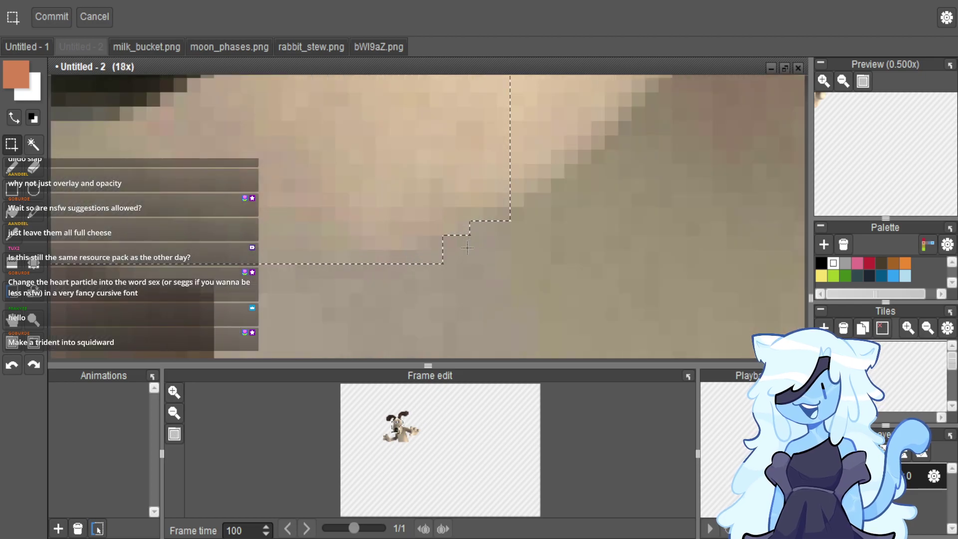
scroll(465, 241, down, 2)
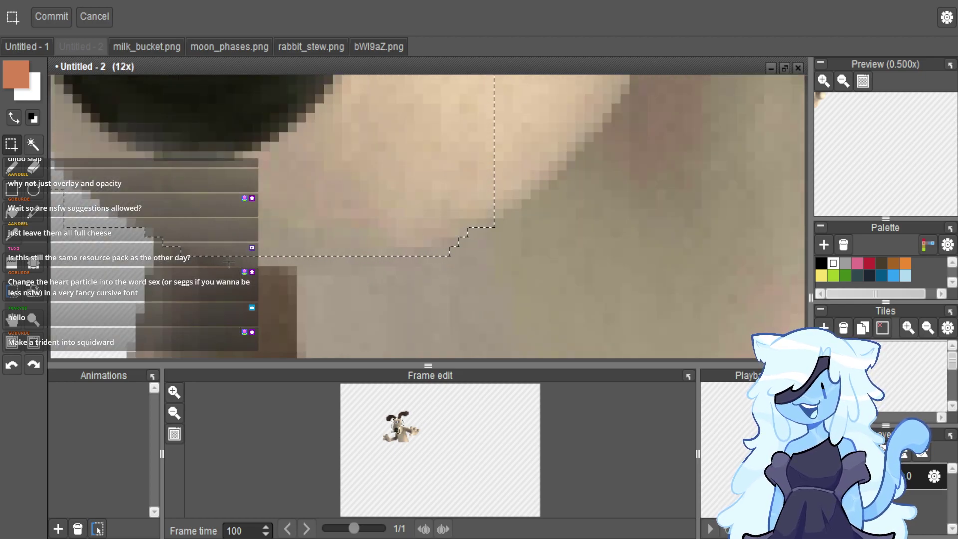
drag(218, 254, 432, 265)
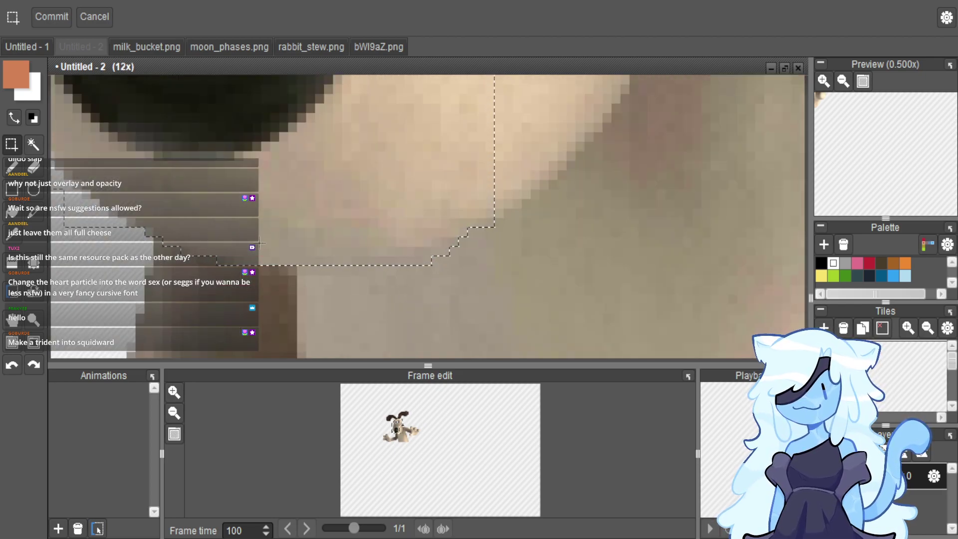
drag(283, 270, 392, 274)
scroll(392, 280, down, 1)
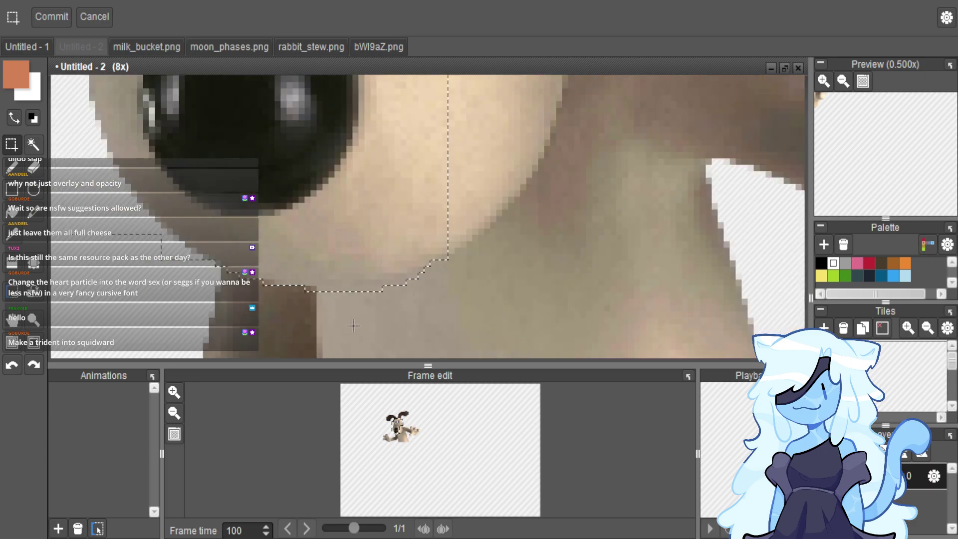
Widen the head selection over the cheek beside the dog's raised arm, following its outline down to the shoulder.
scroll(393, 289, down, 1)
scroll(394, 299, up, 1)
scroll(394, 300, up, 5)
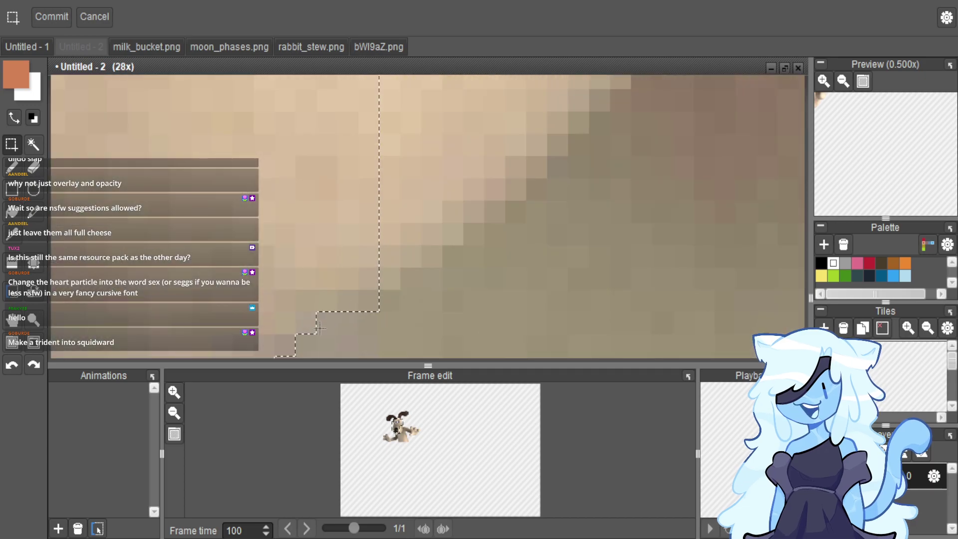
scroll(319, 328, down, 6)
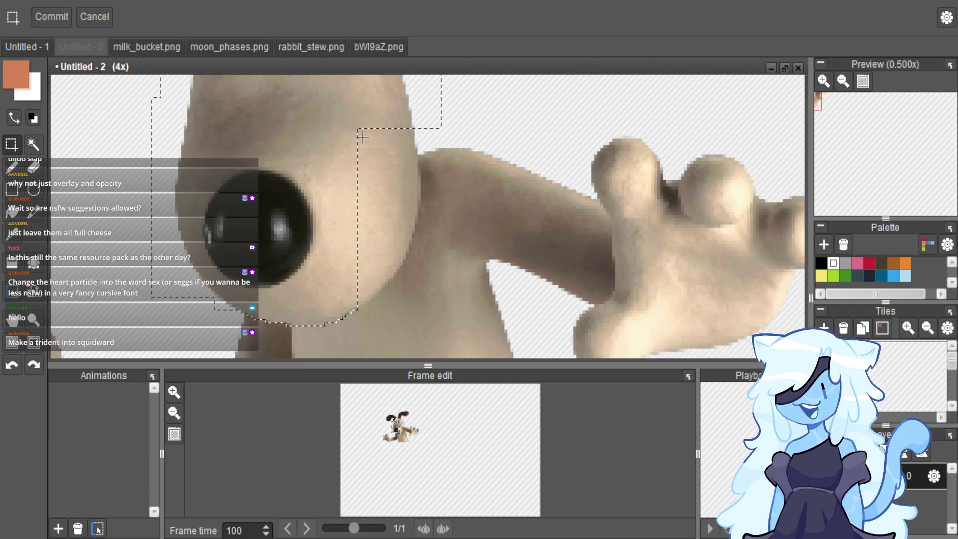
drag(350, 127, 406, 252)
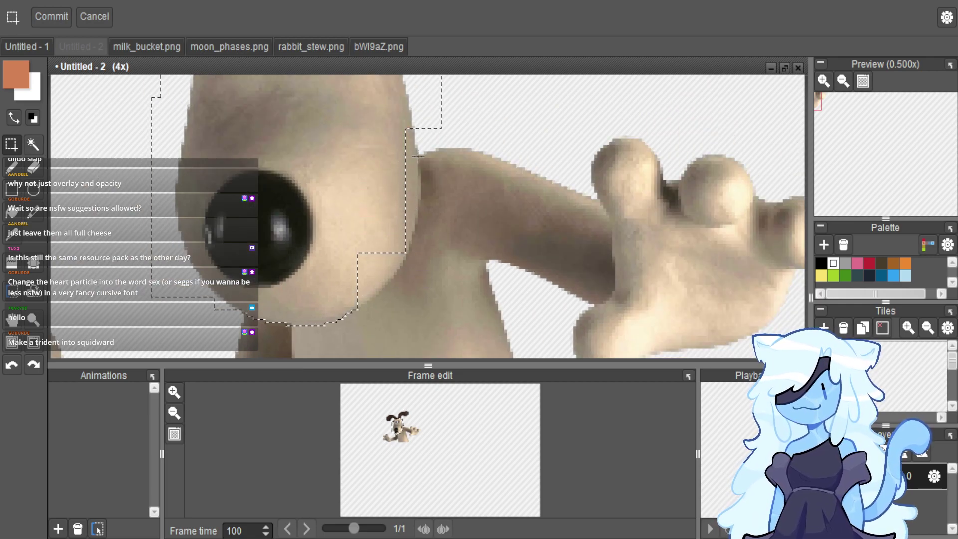
drag(417, 149, 356, 217)
scroll(422, 181, up, 6)
drag(397, 105, 395, 299)
scroll(416, 284, down, 4)
scroll(403, 210, up, 3)
drag(376, 176, 420, 291)
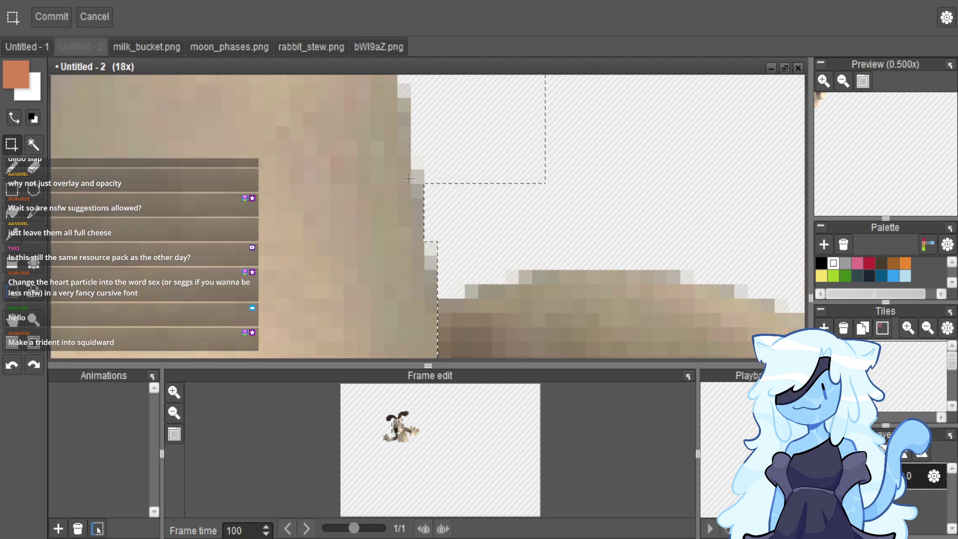
drag(457, 269, 511, 234)
scroll(456, 190, down, 5)
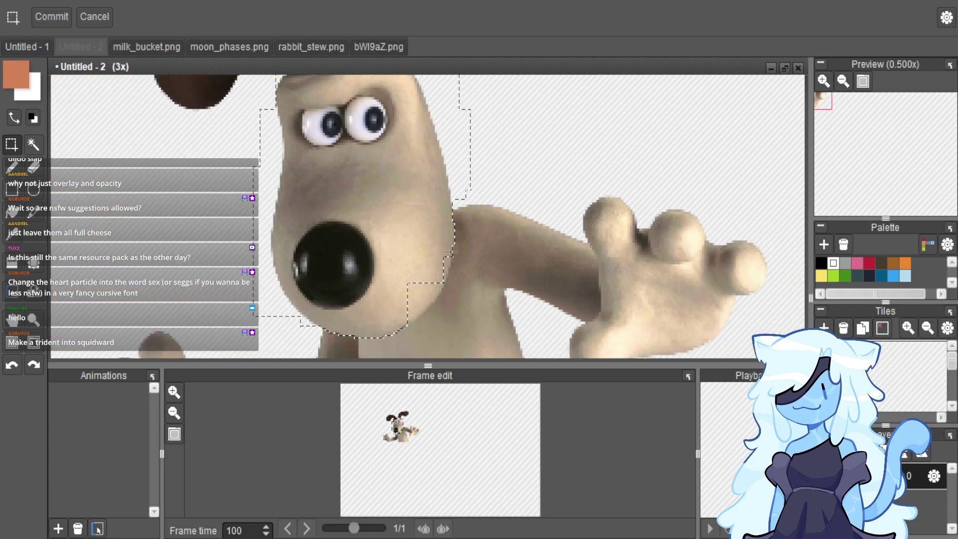
Add small rectangles to the selection along the cheek edge just below the shoulder.
scroll(450, 250, up, 4)
scroll(450, 250, down, 4)
scroll(450, 249, up, 7)
drag(404, 297, 405, 333)
scroll(440, 261, down, 3)
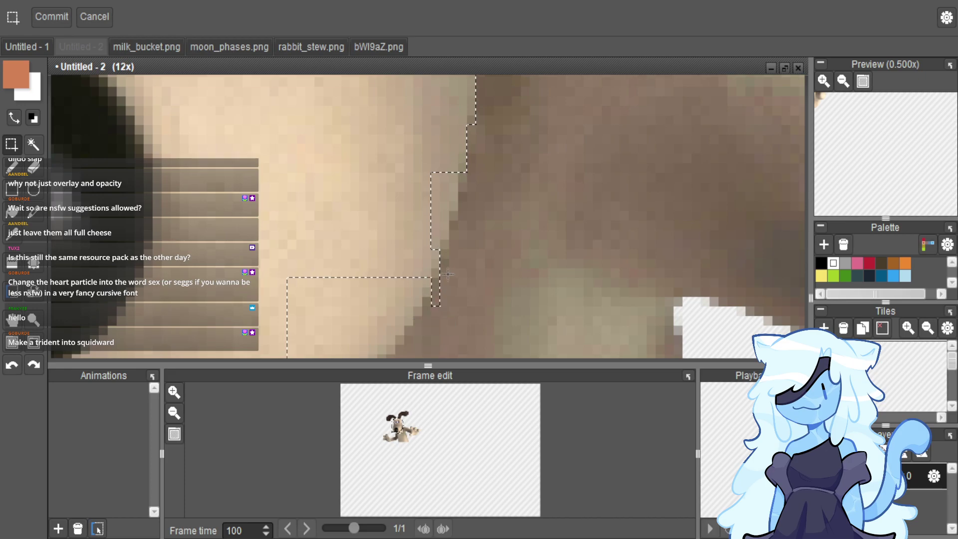
drag(438, 175, 452, 214)
drag(463, 167, 462, 177)
Add the unselected lower cheek to the head selection in stepped rectangles along the curve down to the chin.
scroll(489, 179, down, 3)
scroll(414, 287, up, 3)
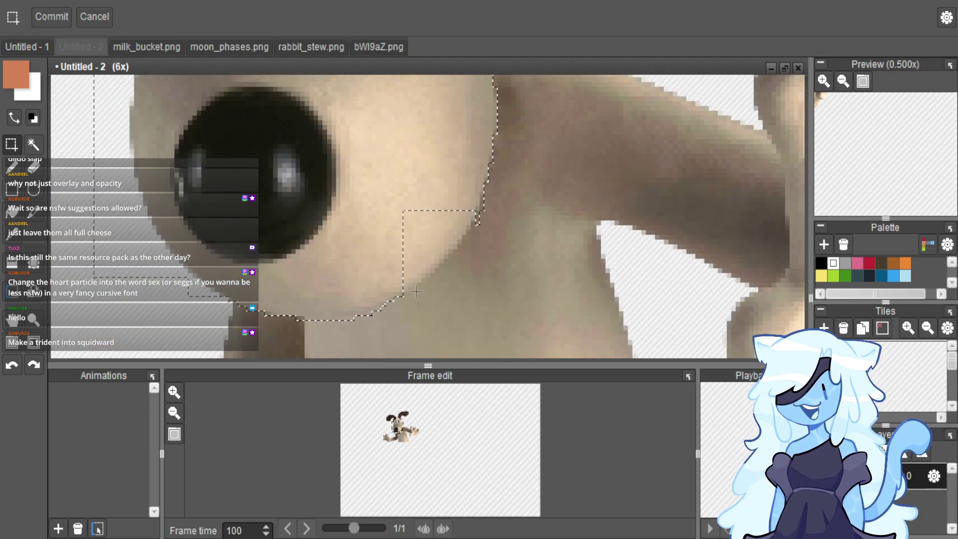
scroll(401, 291, up, 3)
drag(365, 262, 391, 310)
drag(364, 240, 439, 278)
drag(336, 164, 495, 222)
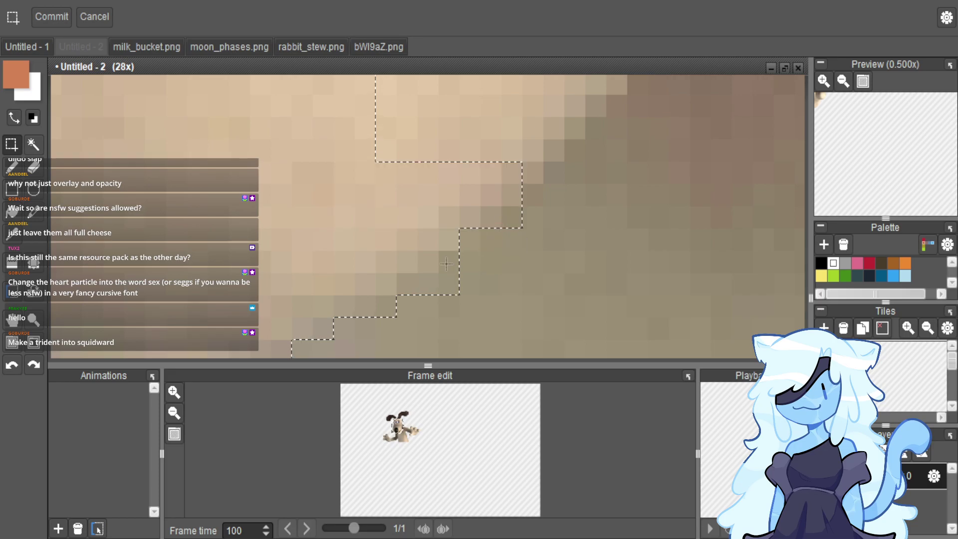
scroll(455, 231, down, 4)
scroll(455, 231, up, 1)
drag(380, 186, 480, 243)
drag(467, 248, 466, 248)
drag(377, 125, 386, 197)
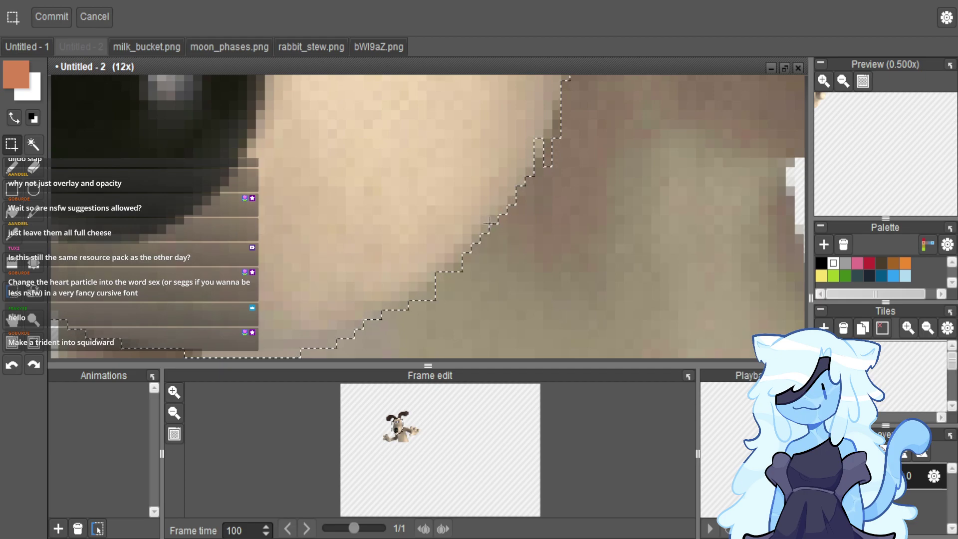
drag(443, 273, 443, 274)
Fill the leftover notch in the selection at the cheek edge to close the head outline.
scroll(439, 280, down, 2)
scroll(496, 147, up, 3)
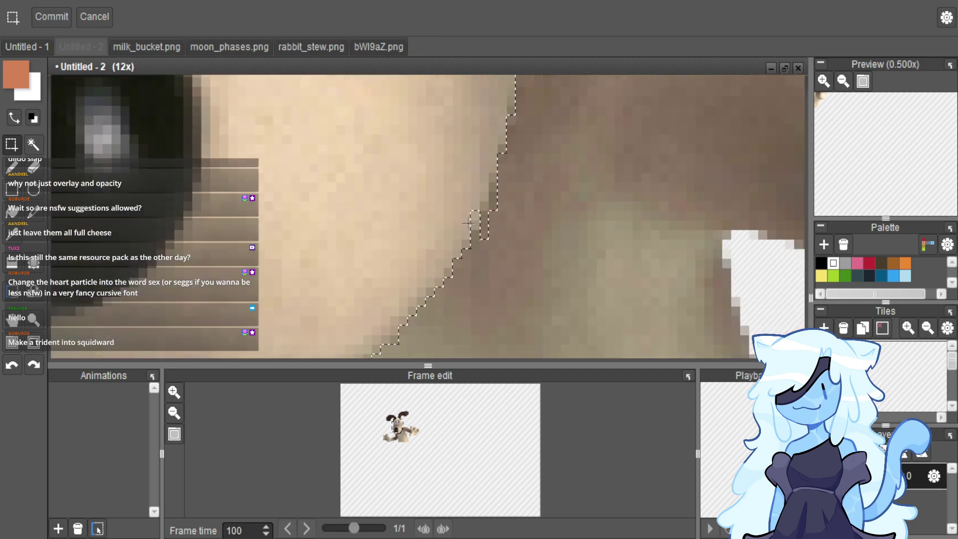
drag(481, 210, 472, 230)
scroll(449, 282, down, 5)
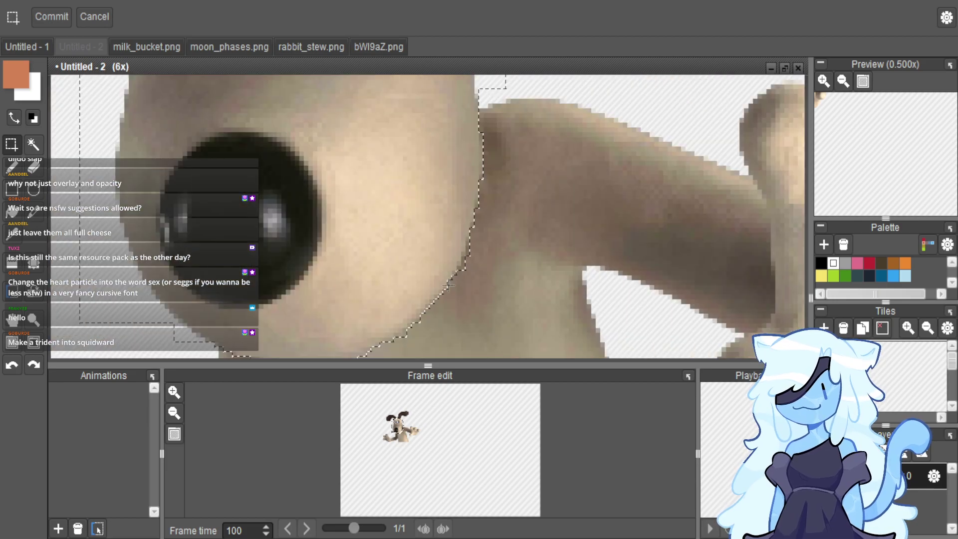
Cut the dog's head from the picture, paste it, and place it on the empty canvas beside the body.
key(ctrl+x)
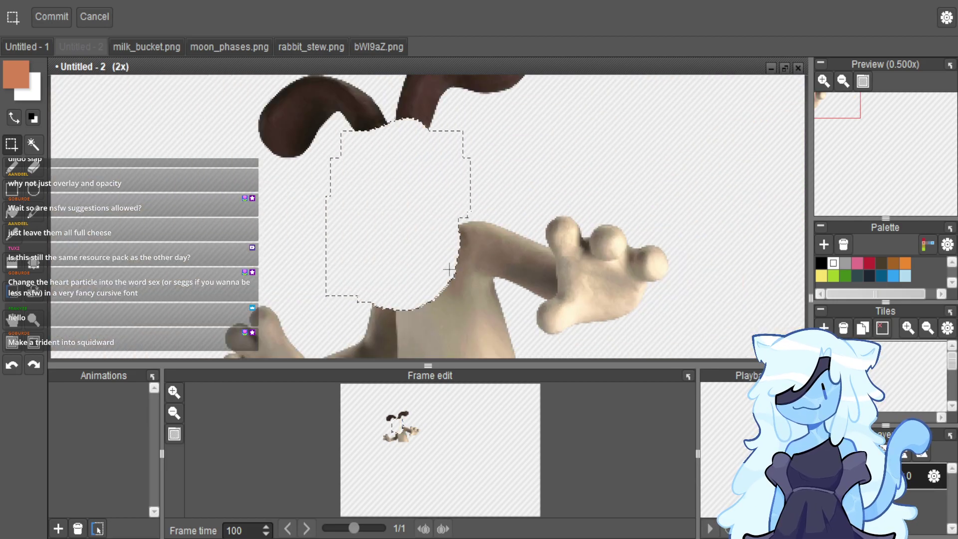
key(ctrl+v)
drag(430, 229, 681, 222)
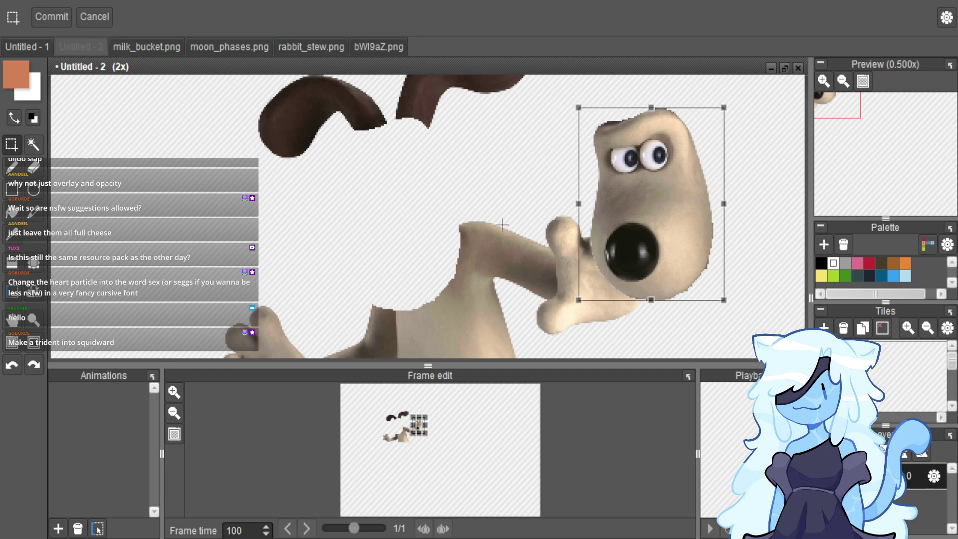
scroll(545, 211, down, 5)
click(527, 202)
Select the detached head and put it back between the ears and body on a separate layer.
scroll(491, 238, up, 2)
scroll(439, 283, down, 1)
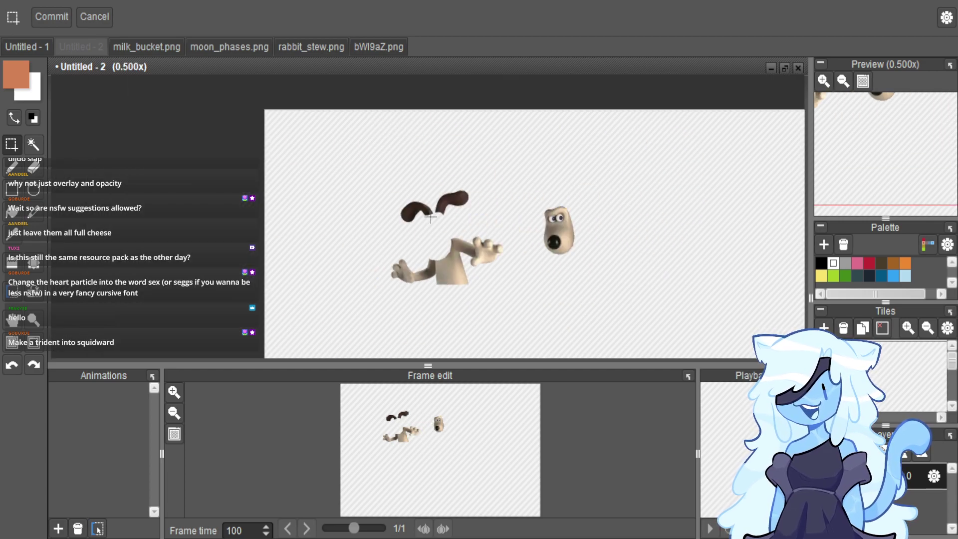
drag(519, 181, 610, 289)
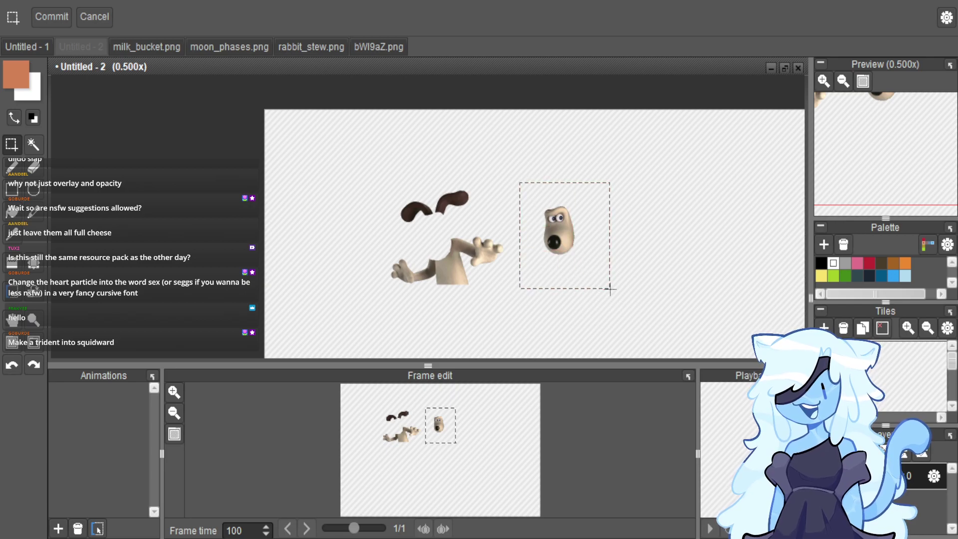
drag(528, 220, 446, 192)
scroll(424, 214, up, 3)
scroll(462, 215, down, 4)
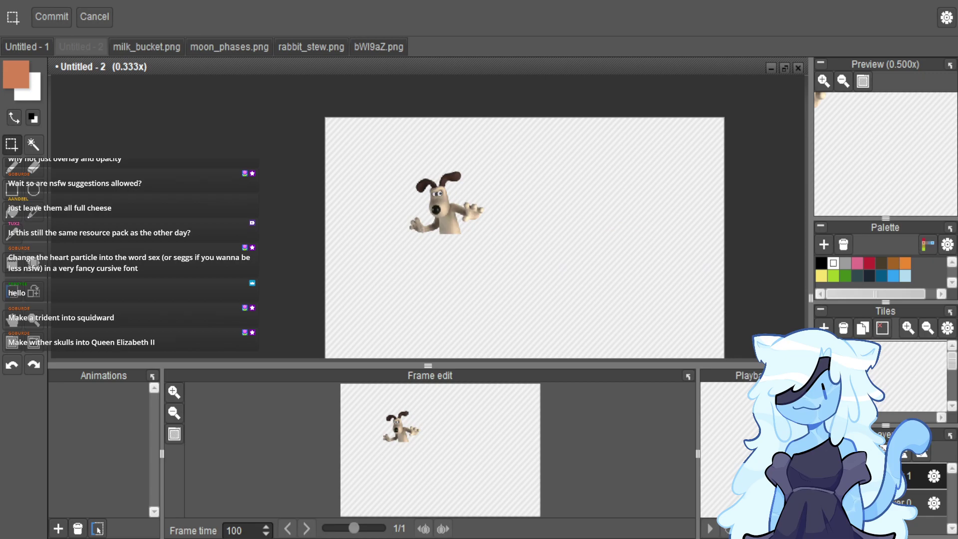
Select the area around the whole dog, copy the head layer's content, and paste it into Untitled - 1.
drag(383, 155, 508, 260)
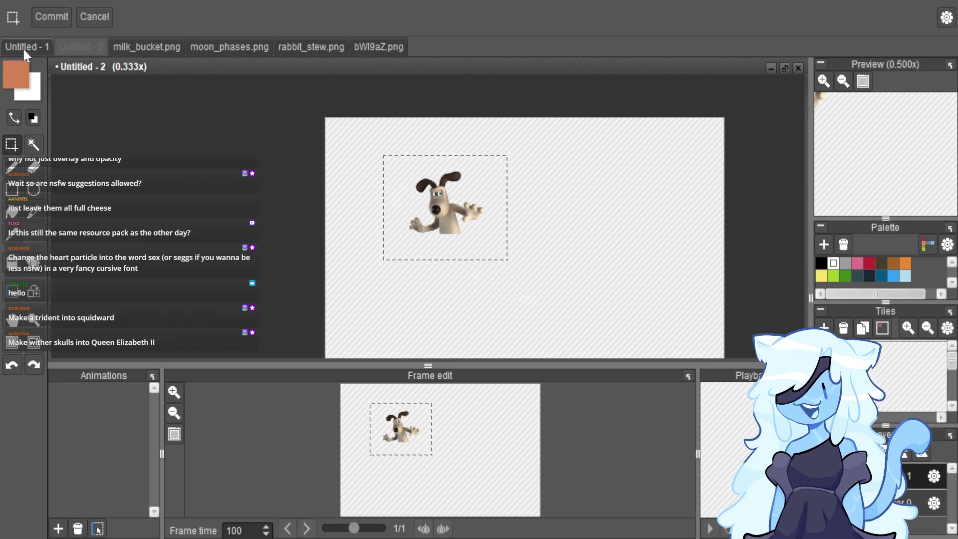
click(23, 47)
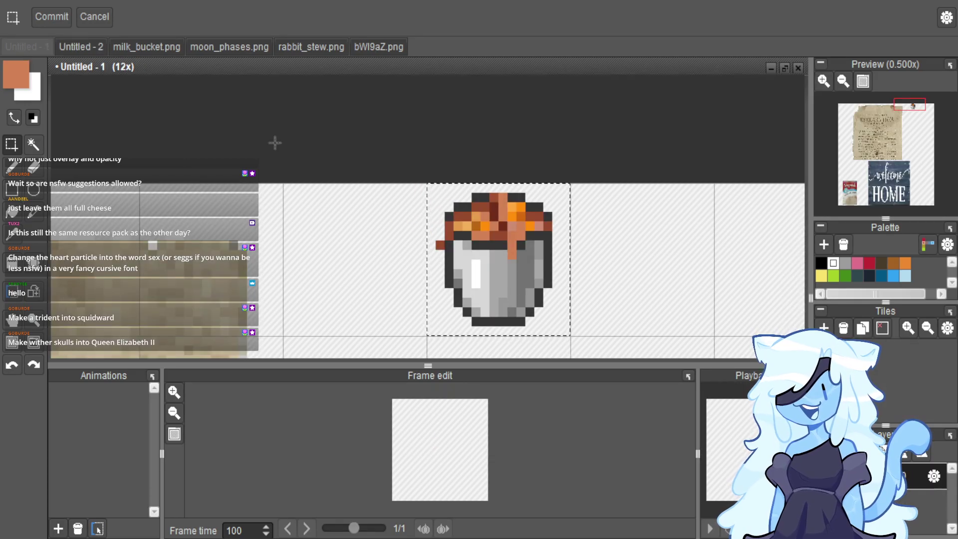
scroll(438, 160, down, 2)
key(ctrl+v)
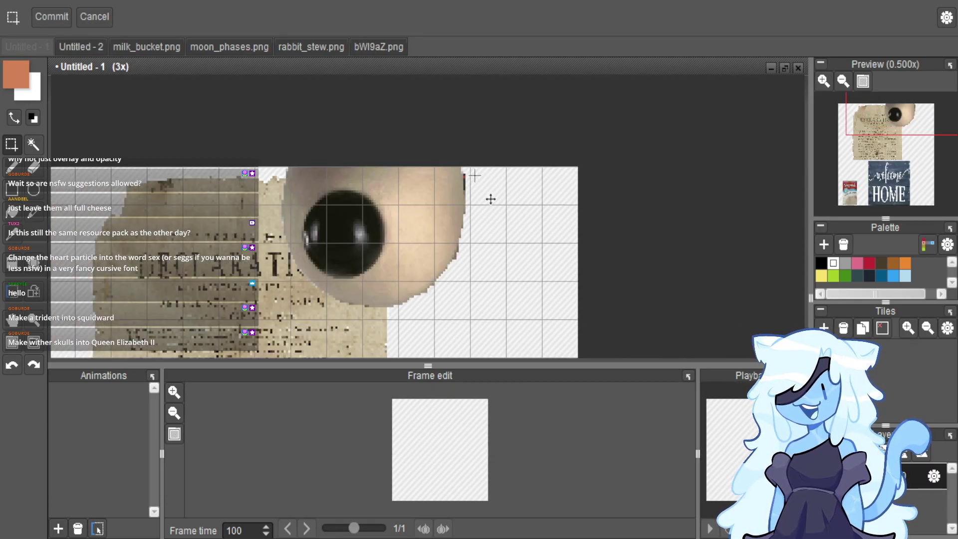
scroll(490, 196, down, 2)
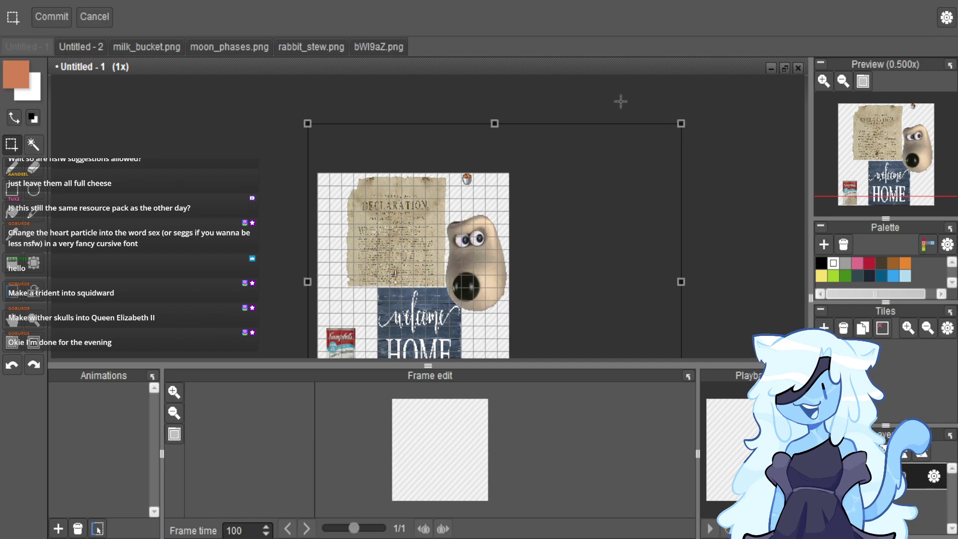
Shrink the pasted head to about 30 pixels tall and place it beside the word HOME in the welcome picture.
scroll(620, 101, down, 2)
drag(660, 132, 556, 213)
scroll(542, 174, up, 2)
drag(487, 276, 646, 255)
scroll(630, 166, up, 3)
scroll(608, 227, down, 2)
drag(693, 209, 801, 135)
drag(704, 213, 687, 274)
click(698, 133)
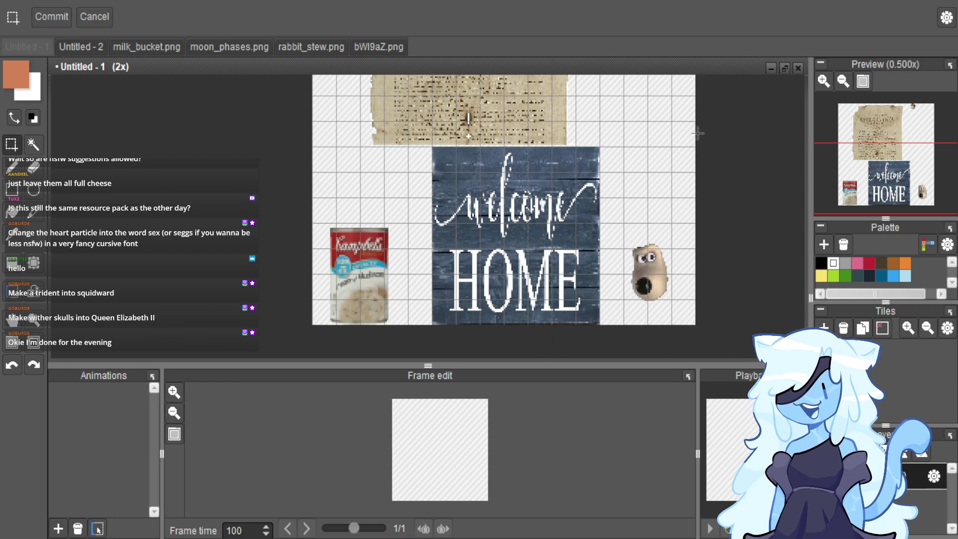
Copy the dog's ears and body from Layer 0 of Untitled - 2 and paste them into Untitled - 1.
click(85, 50)
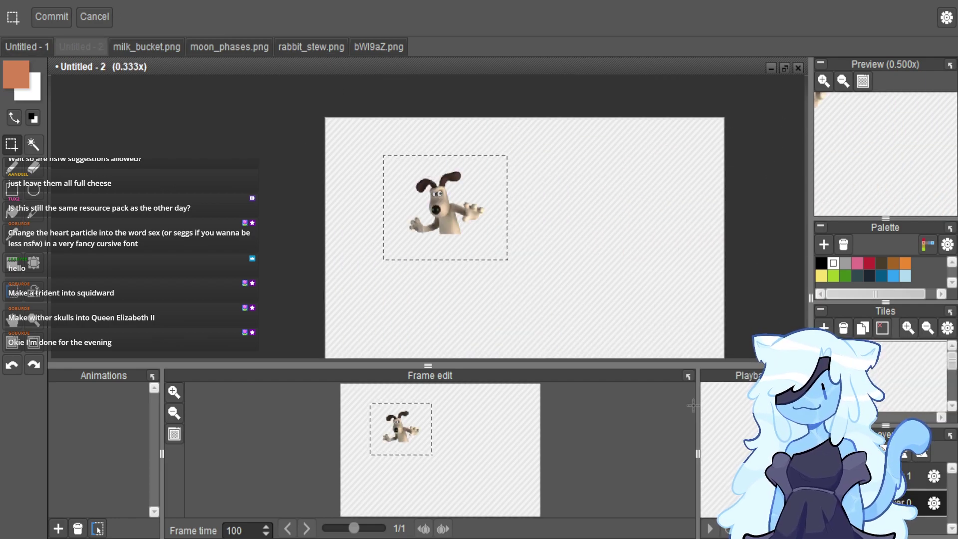
click(33, 48)
scroll(406, 177, down, 1)
scroll(413, 133, up, 1)
key(ctrl+v)
drag(495, 235, 557, 222)
Shrink the pasted ears and body to a frame about 86 pixels wide and move it beside the Declaration paper.
scroll(532, 204, down, 2)
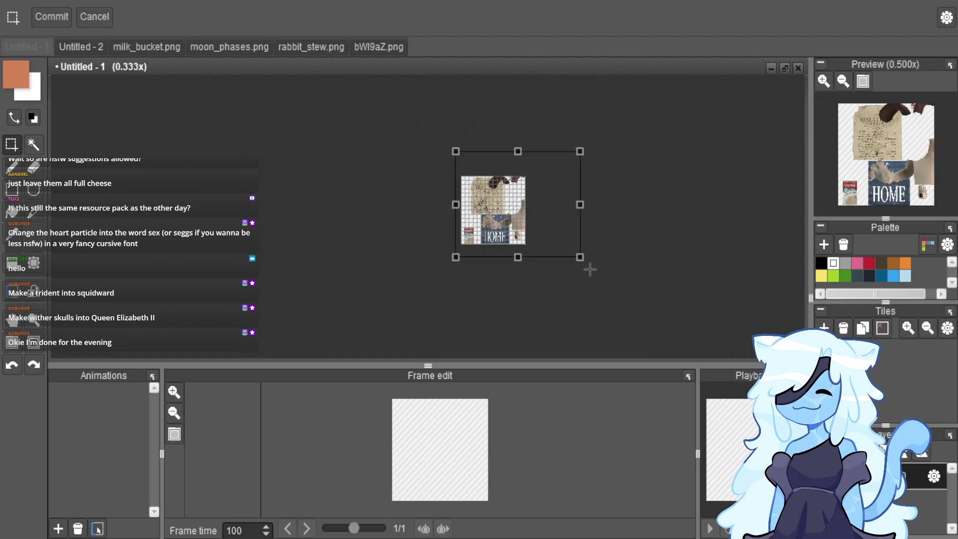
drag(580, 257, 514, 212)
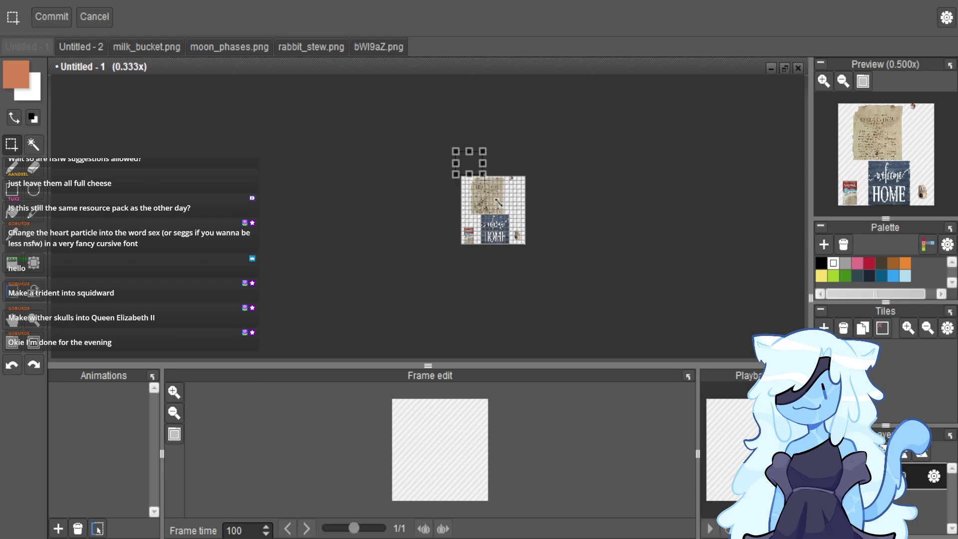
scroll(496, 157, up, 1)
drag(460, 178, 570, 263)
scroll(571, 263, up, 1)
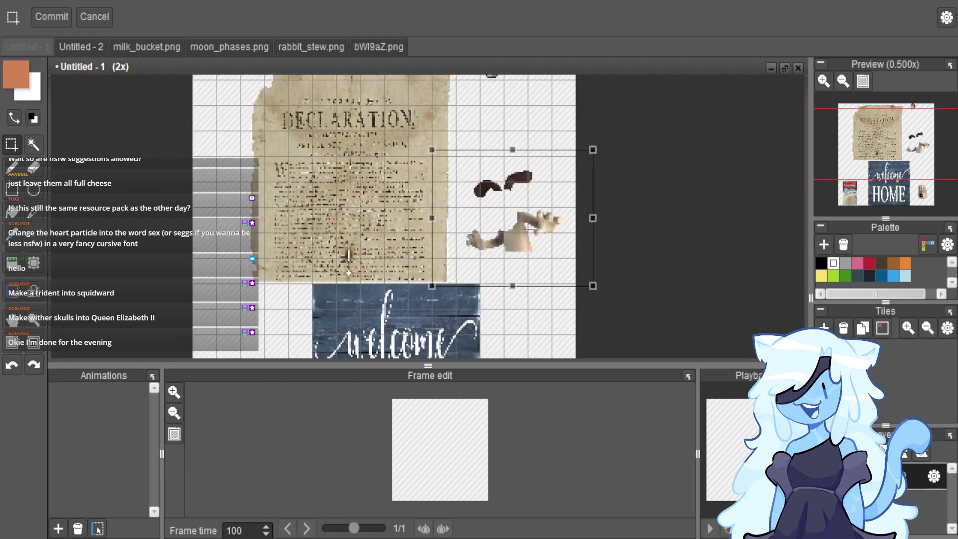
Adjust the position of the shrunken ears and body in the empty area beside the Declaration paper and commit them.
drag(532, 217, 545, 316)
scroll(546, 317, up, 2)
scroll(532, 270, down, 1)
scroll(532, 269, up, 1)
drag(532, 270, 517, 192)
scroll(520, 246, down, 3)
drag(517, 231, 471, 219)
scroll(516, 200, up, 3)
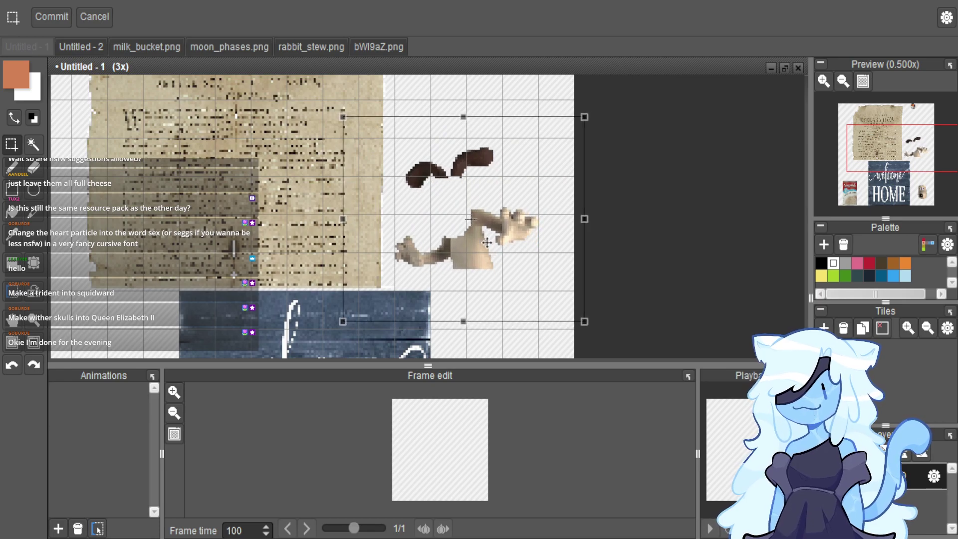
scroll(581, 205, up, 2)
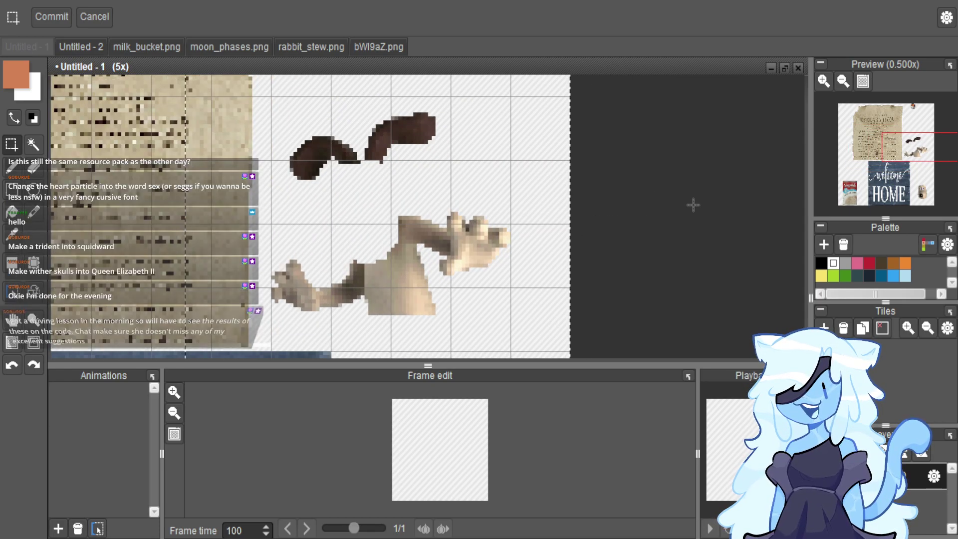
scroll(606, 185, down, 4)
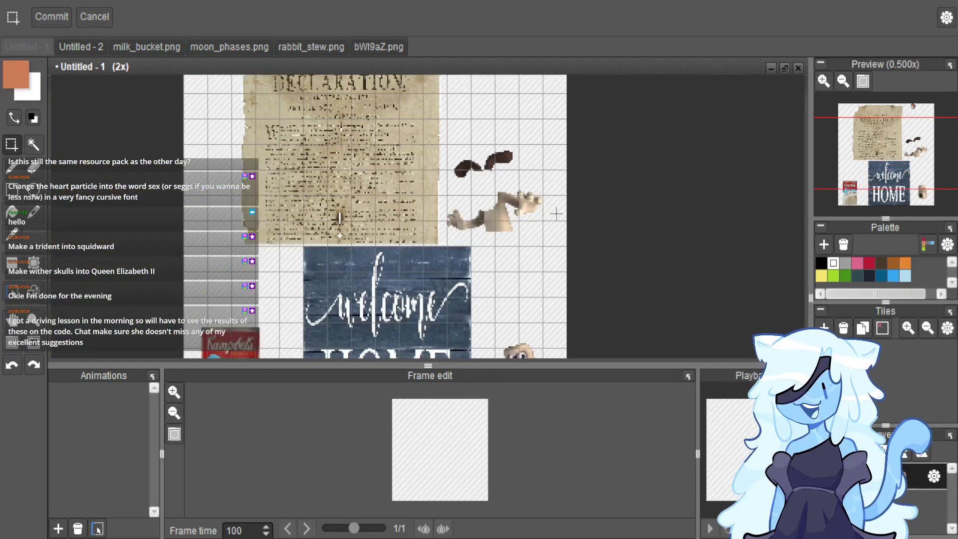
Delete the small dog head beside the word HOME in the welcome picture.
scroll(554, 315, up, 2)
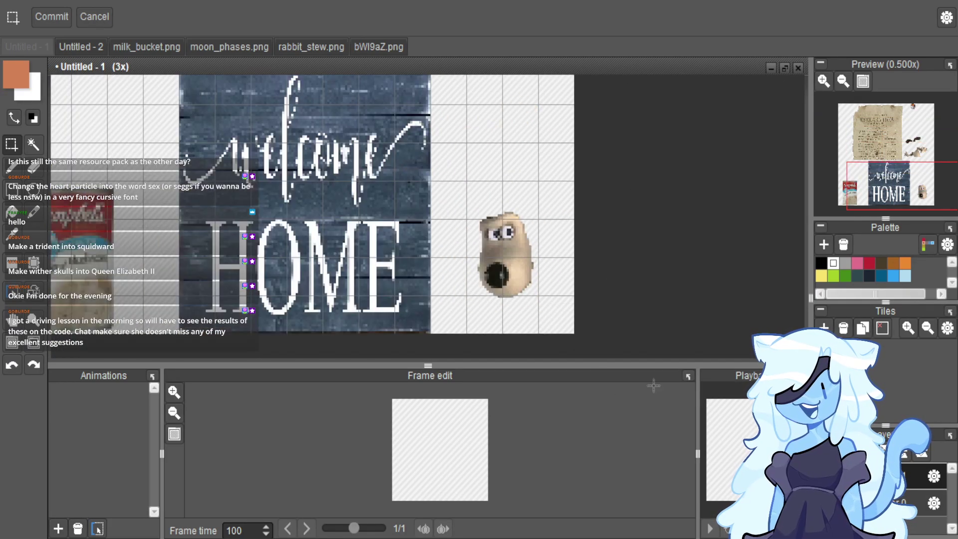
drag(453, 193, 542, 333)
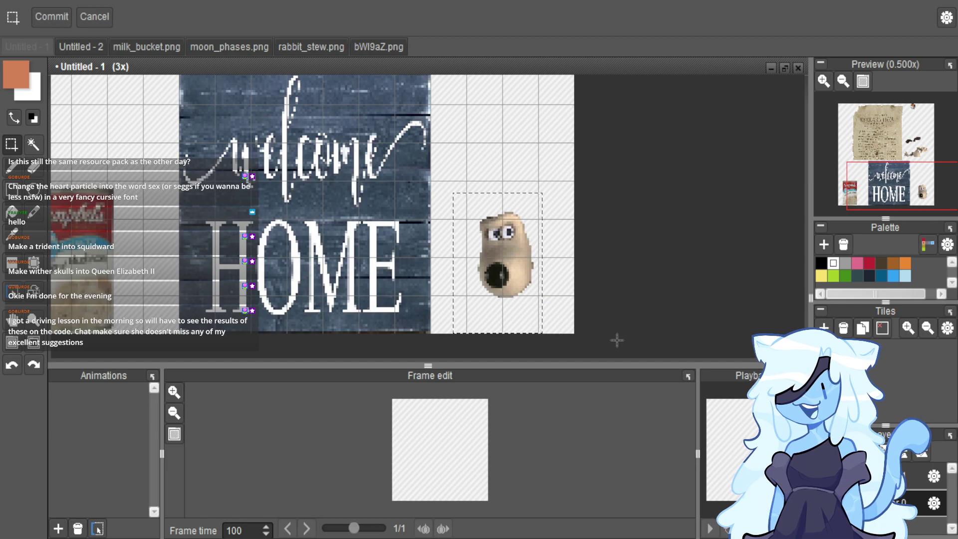
key(Delete)
Paste the dog's head again beside the Declaration paper, shrink it and fit it between the ears and the body.
scroll(577, 304, down, 2)
scroll(541, 188, up, 2)
scroll(541, 189, up, 2)
key(ctrl+z)
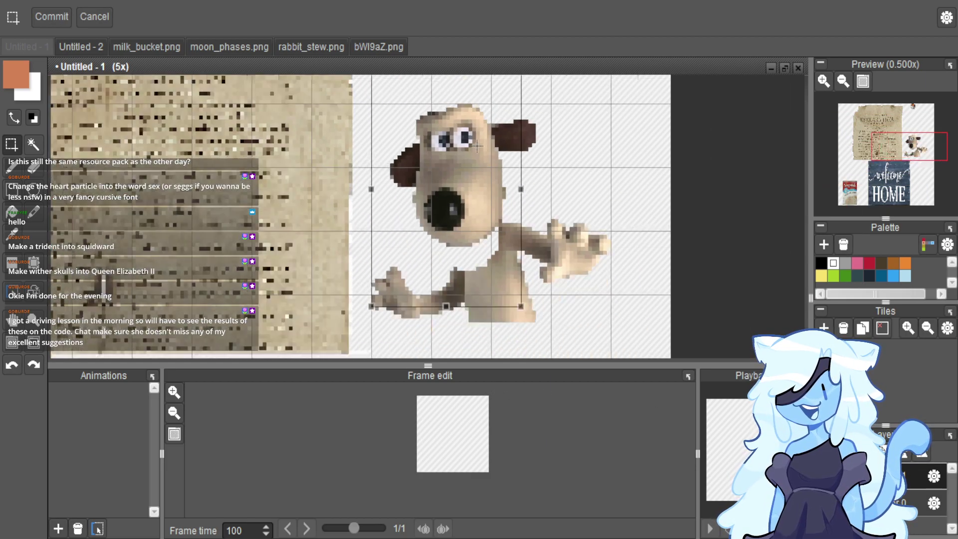
mouse_move(472, 204)
mouse_down()
mouse_move(470, 219)
mouse_move(480, 203)
mouse_up()
drag(527, 99, 492, 112)
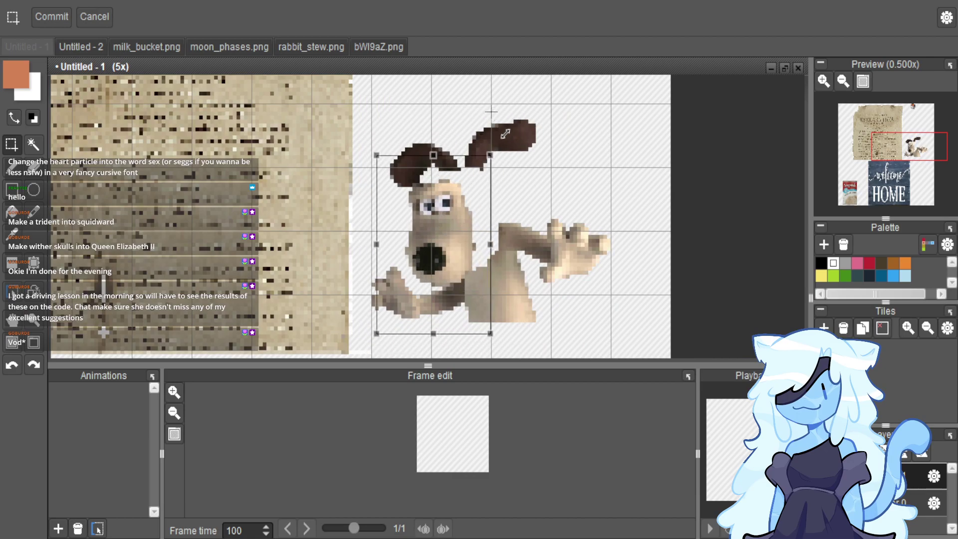
drag(432, 252, 472, 259)
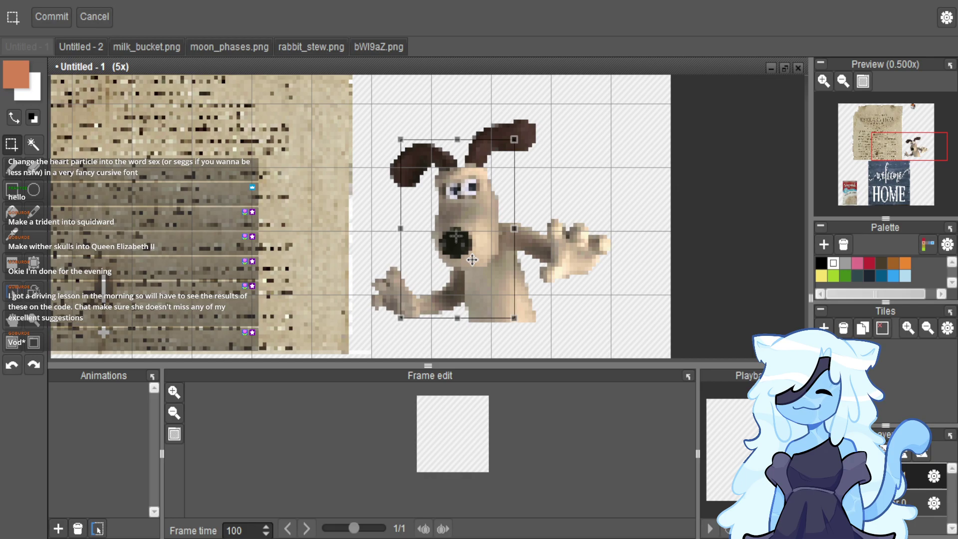
scroll(477, 219, down, 1)
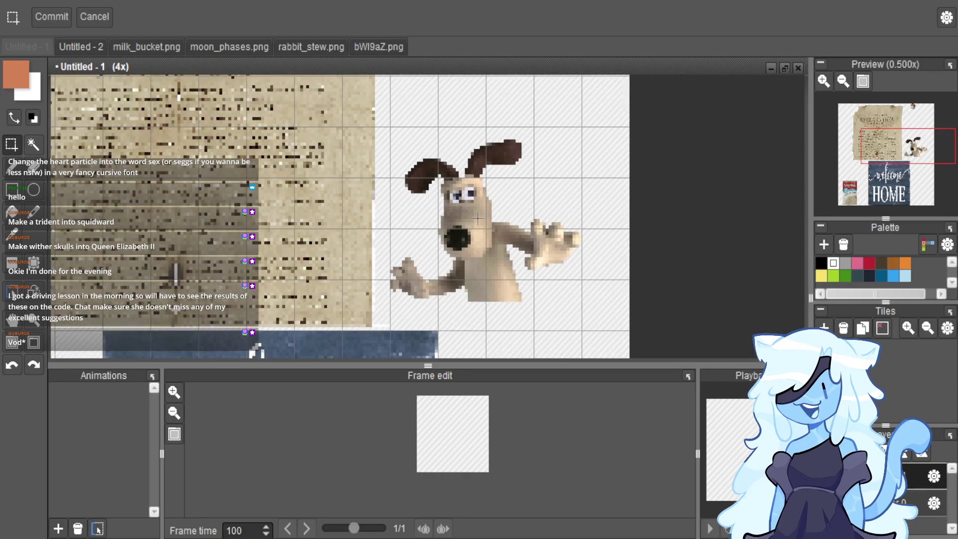
scroll(481, 216, down, 1)
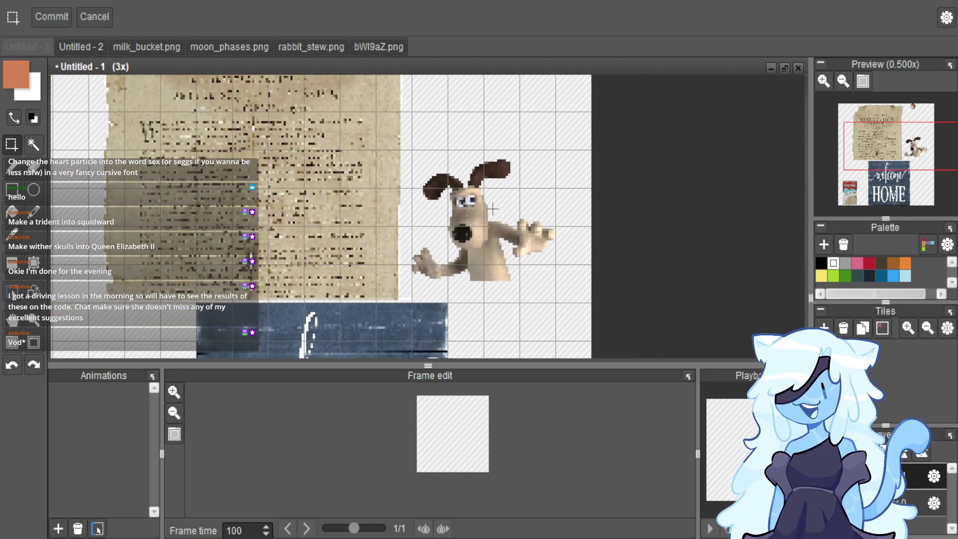
scroll(424, 150, up, 1)
scroll(410, 135, down, 1)
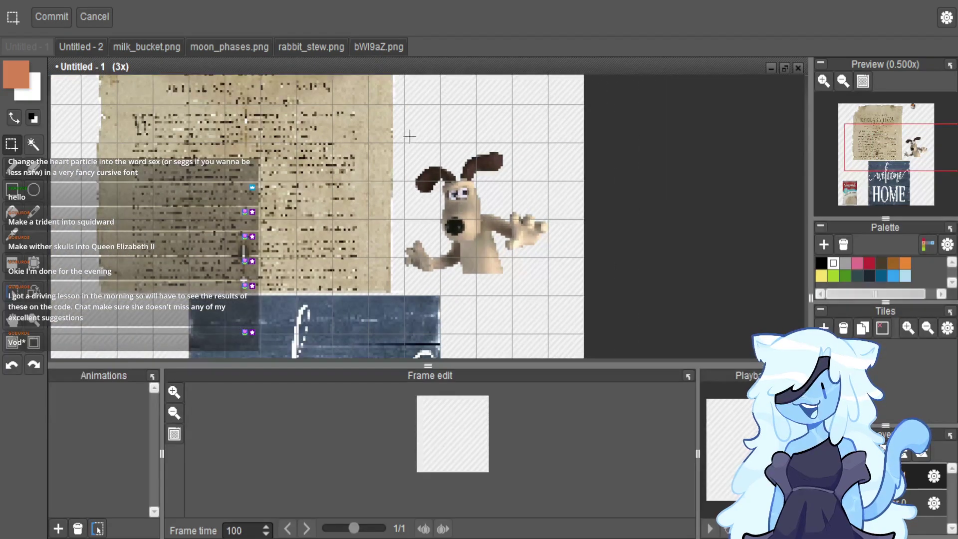
Select the assembled dog beside the Declaration paper and export the selection as a png named spawn_egg at pixel scale 1.
click(913, 502)
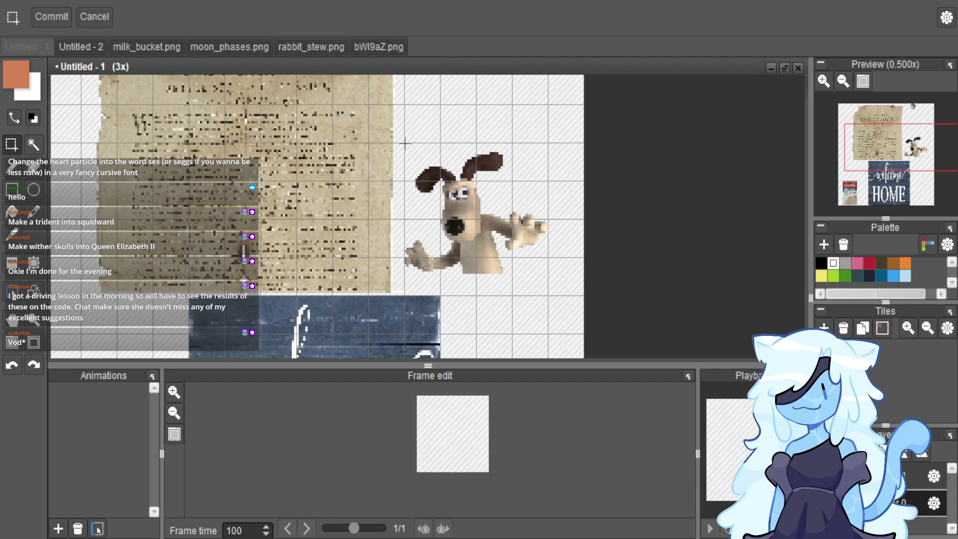
drag(405, 144, 548, 294)
key(ctrl+shift+e)
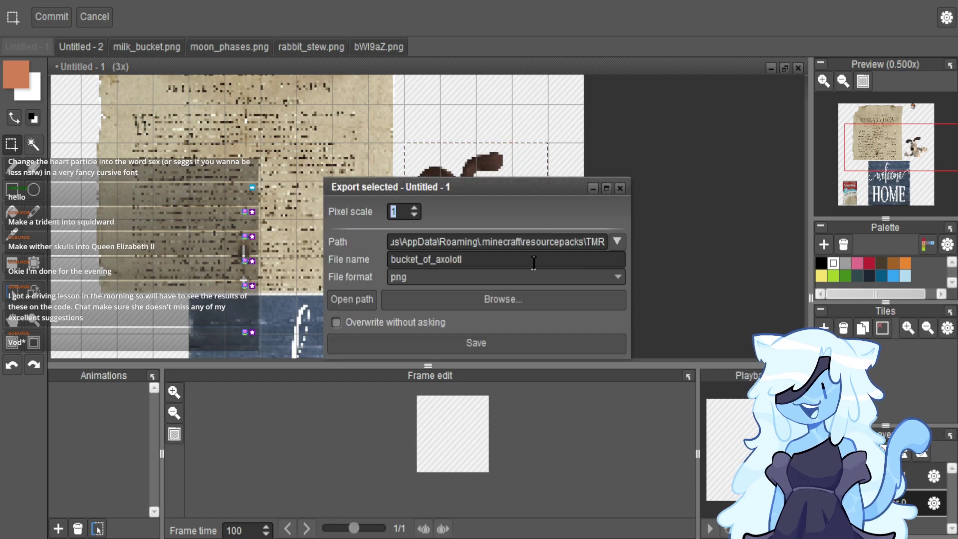
double_click(589, 257)
text(s[pa)
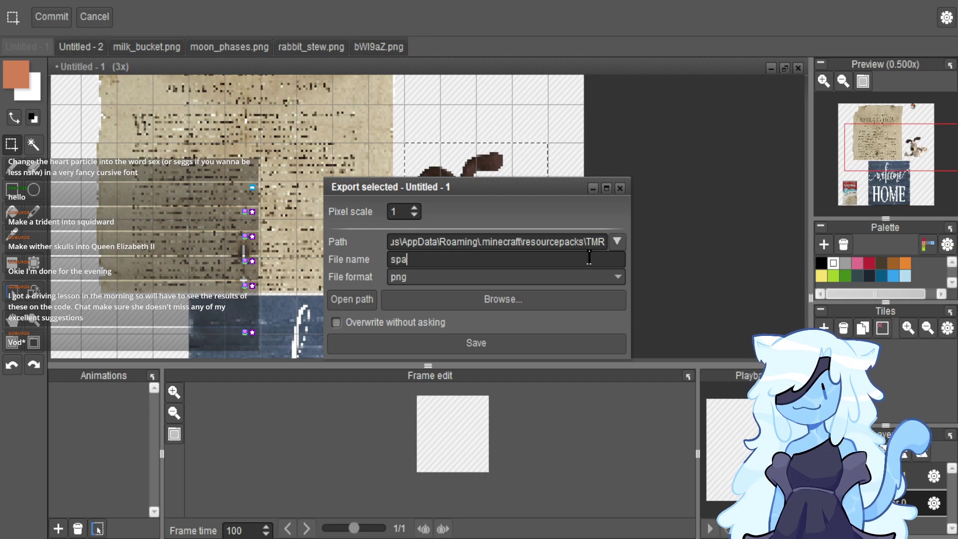
text(wn_egg_)
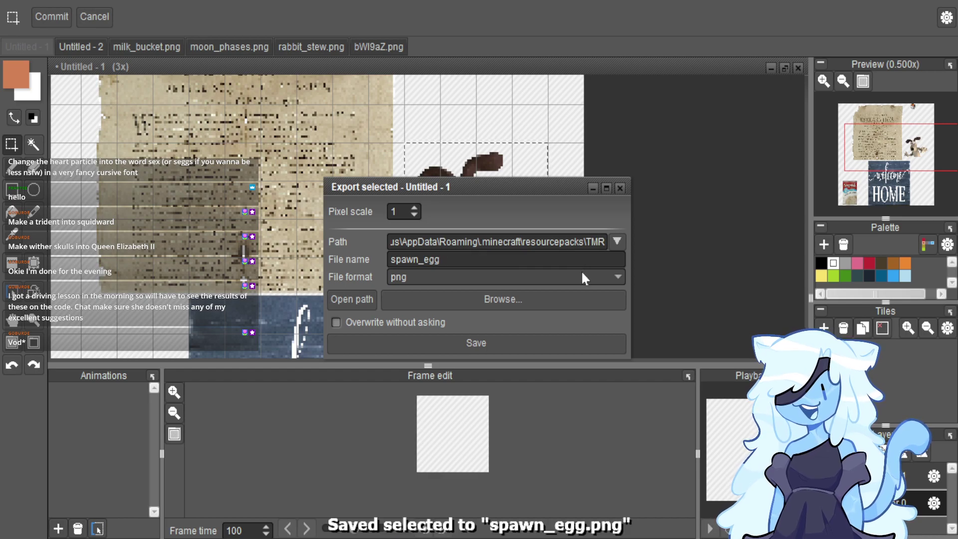
click(620, 188)
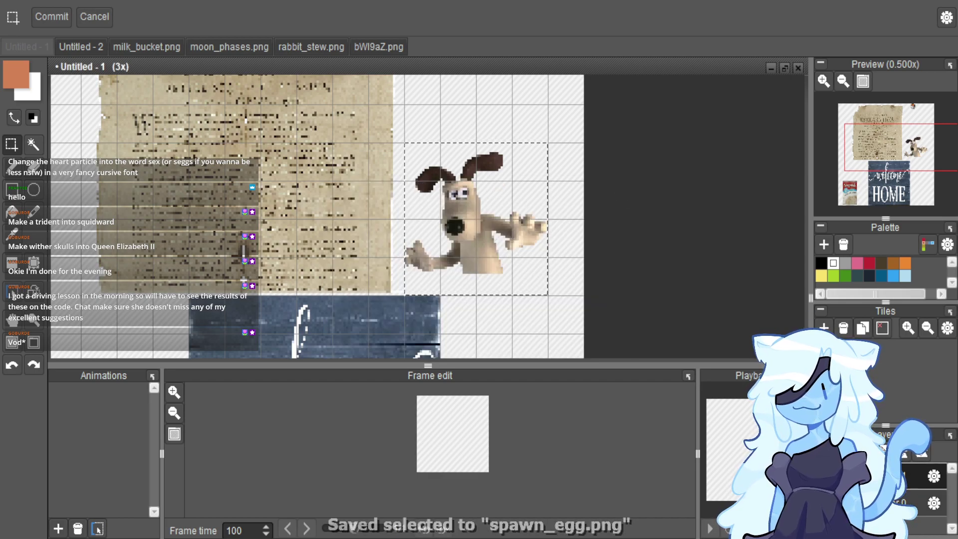
Export the same dog selection again as a png named spawn_egg_overlay in the TMRP item textures folder.
key(ctrl+shift+e)
click(534, 260)
text(_overlay)
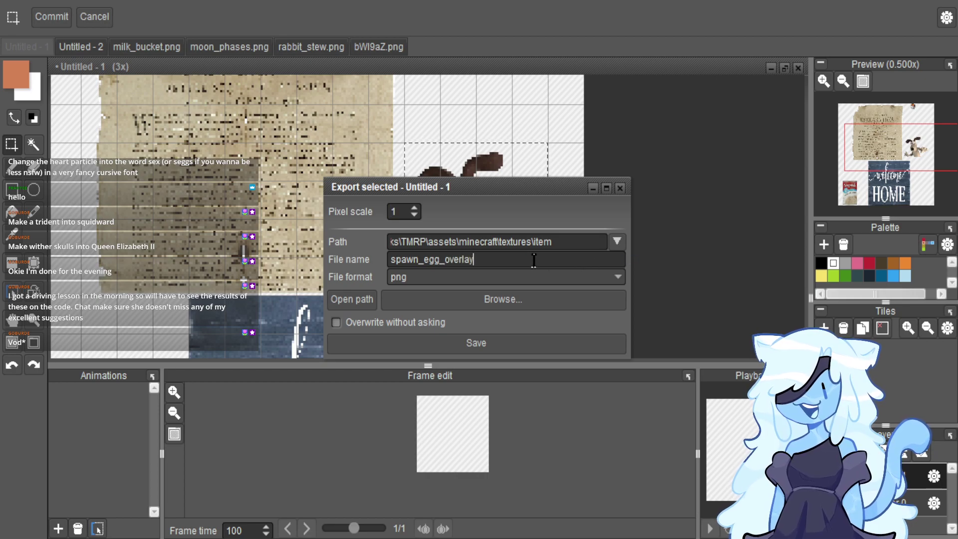
click(620, 188)
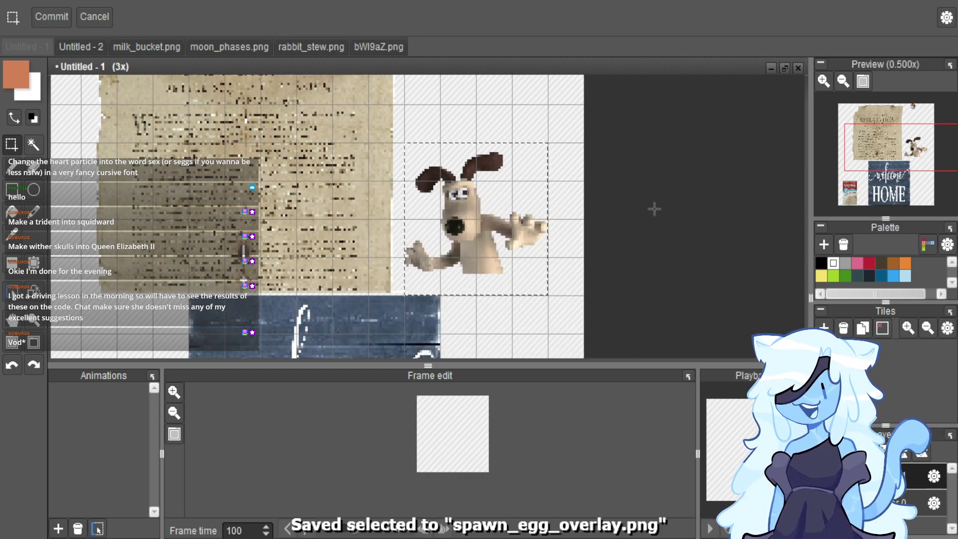
scroll(652, 208, down, 2)
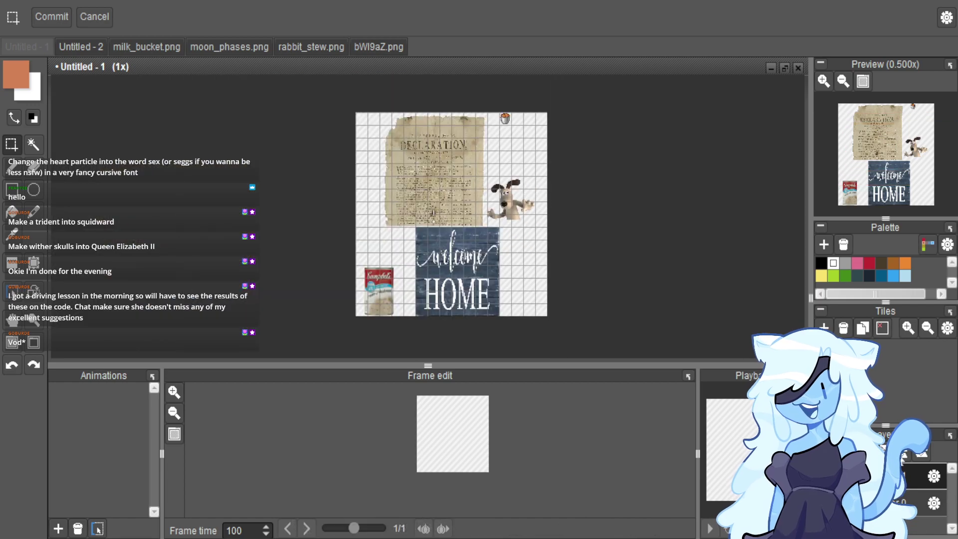
scroll(541, 168, up, 1)
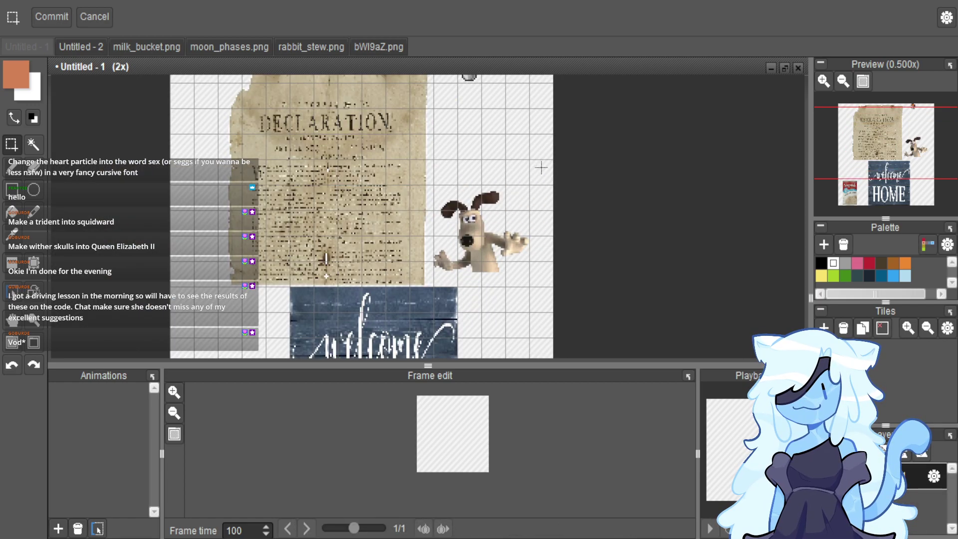
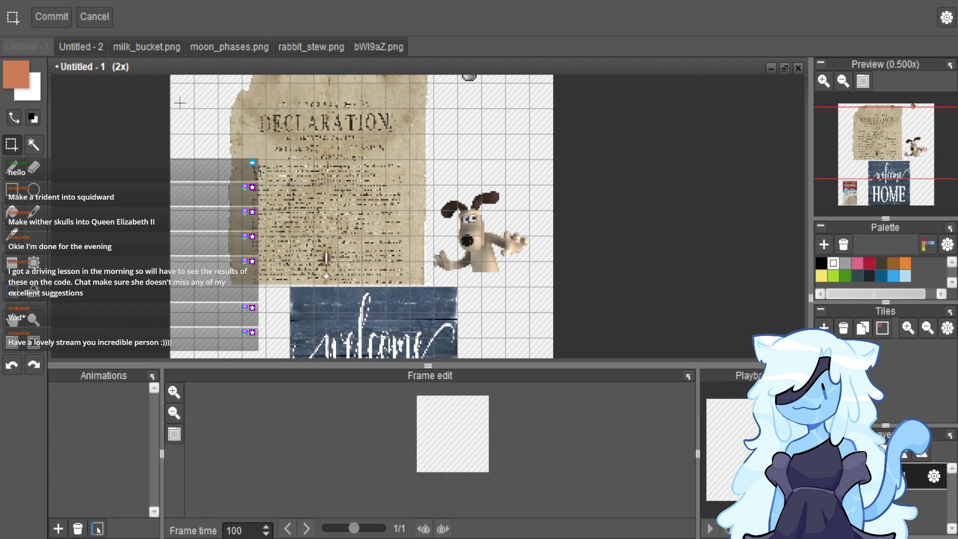
Paste the picture of the three minions into Untitled - 2 and place it on empty canvas beside the dog.
click(81, 49)
scroll(483, 240, down, 1)
key(ctrl+v)
drag(508, 260, 573, 264)
scroll(578, 263, up, 2)
click(638, 248)
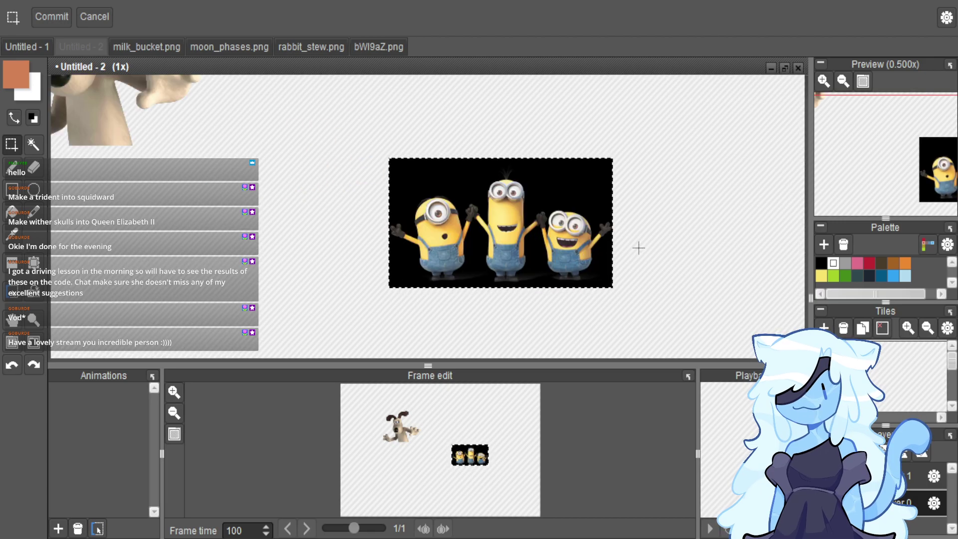
Select the black background around the three minions with the magic wand and delete it.
click(33, 145)
click(422, 177)
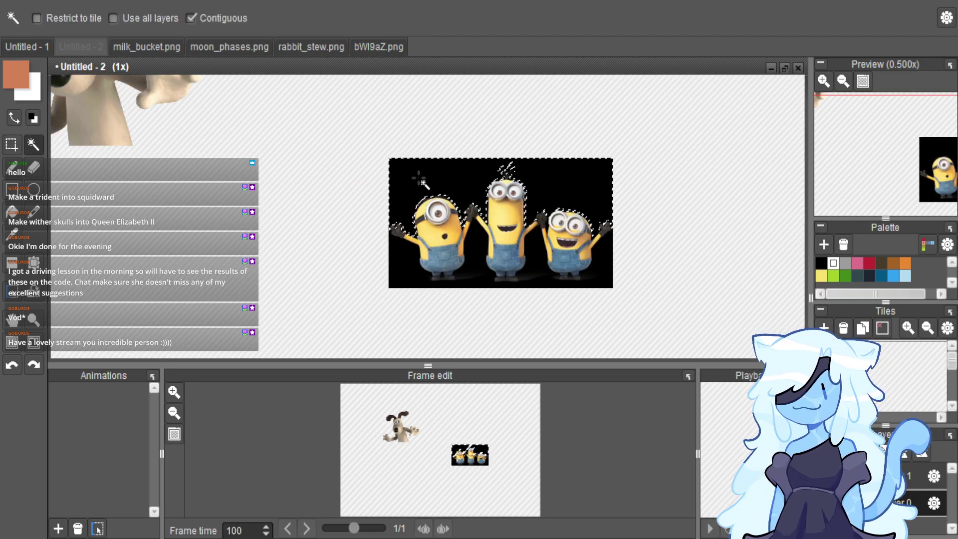
scroll(531, 254, up, 1)
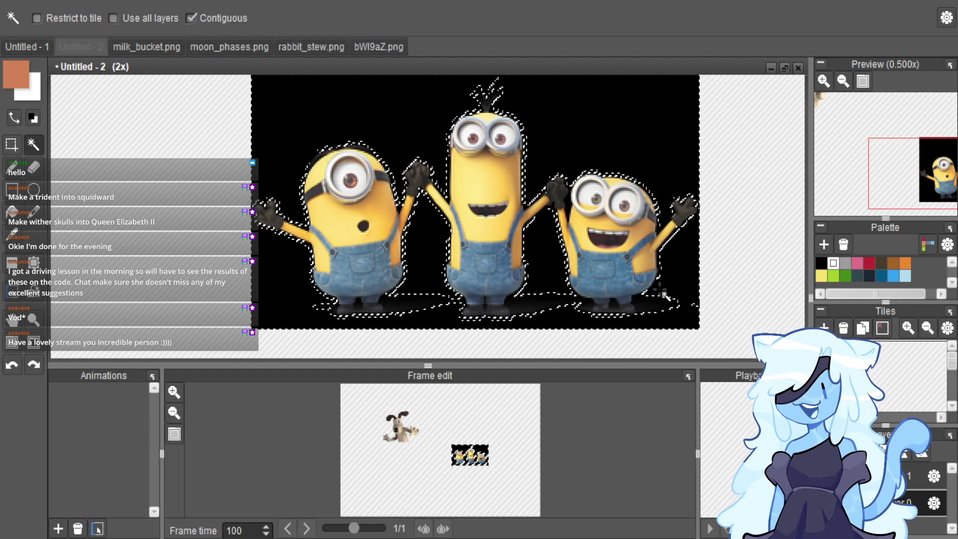
scroll(586, 257, up, 1)
scroll(517, 272, down, 1)
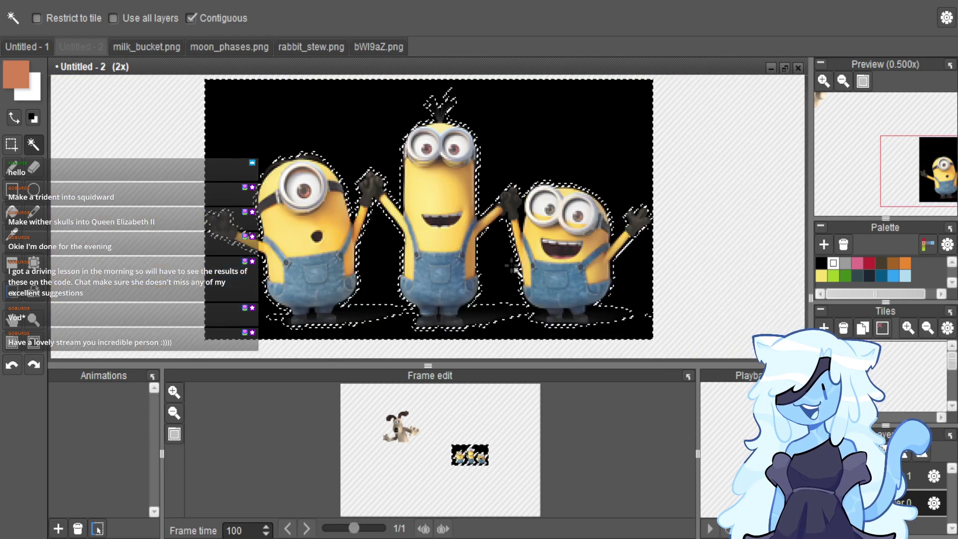
key(Delete)
Cut the one-eyed minion out of the group and paste it separately beside the other two minions.
click(11, 144)
scroll(285, 225, up, 1)
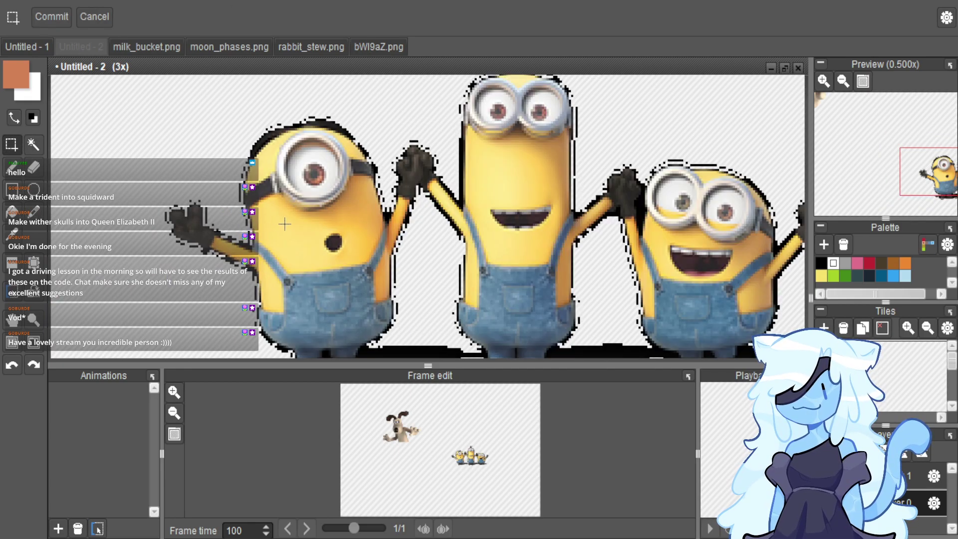
scroll(372, 240, up, 3)
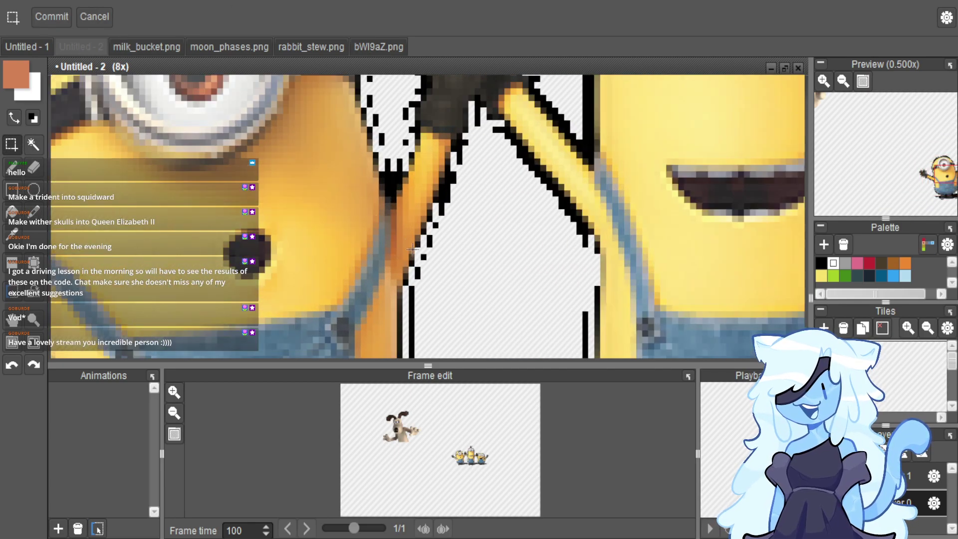
scroll(421, 255, down, 5)
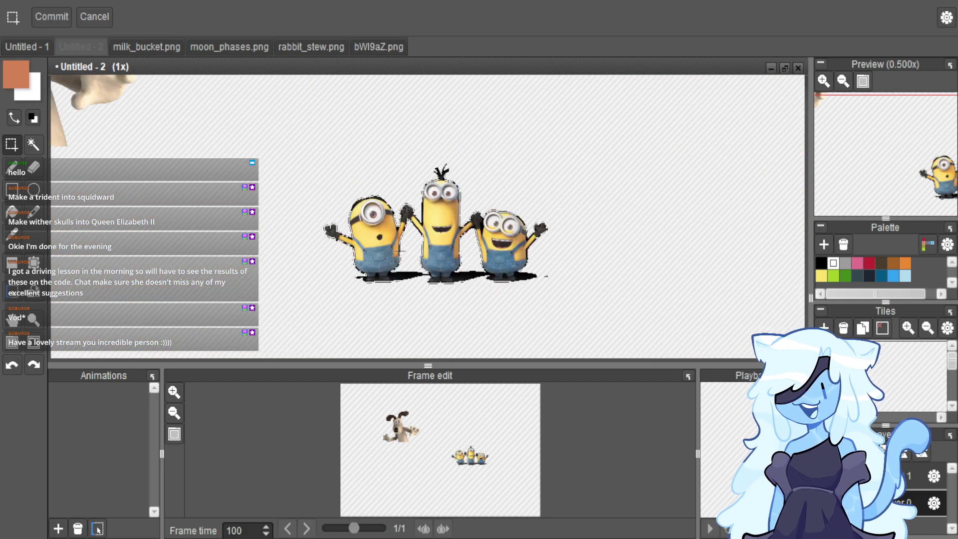
scroll(400, 250, up, 1)
drag(232, 123, 415, 334)
drag(412, 296, 375, 300)
scroll(461, 305, up, 1)
scroll(461, 305, down, 2)
key(ctrl+x)
key(ctrl+v)
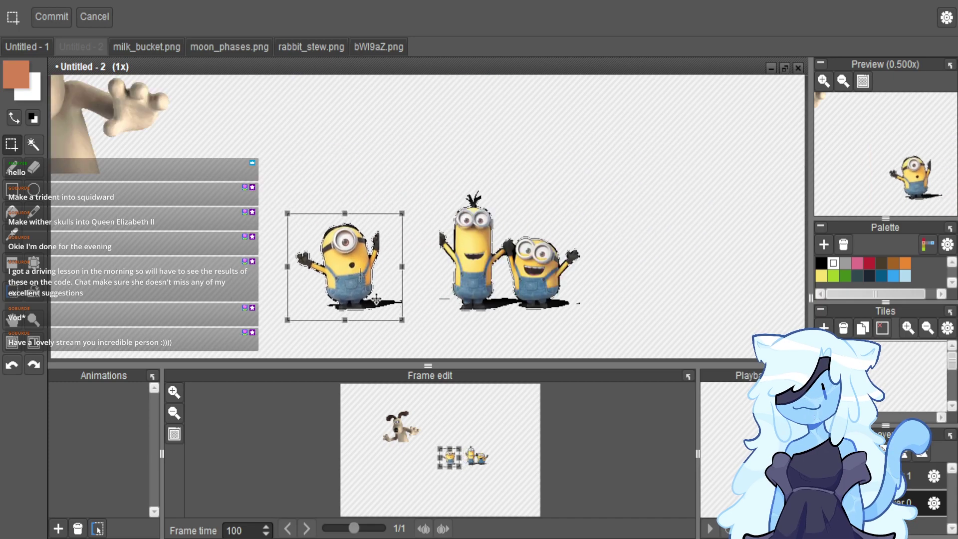
click(509, 274)
Delete the short two-eyed minion and clear the leftover shadow line beside the tall minion.
drag(621, 231, 508, 310)
key(Delete)
click(594, 148)
drag(431, 303, 450, 296)
Select the one-eyed minion in Untitled - 2 and copy it.
drag(278, 210, 408, 323)
click(415, 318)
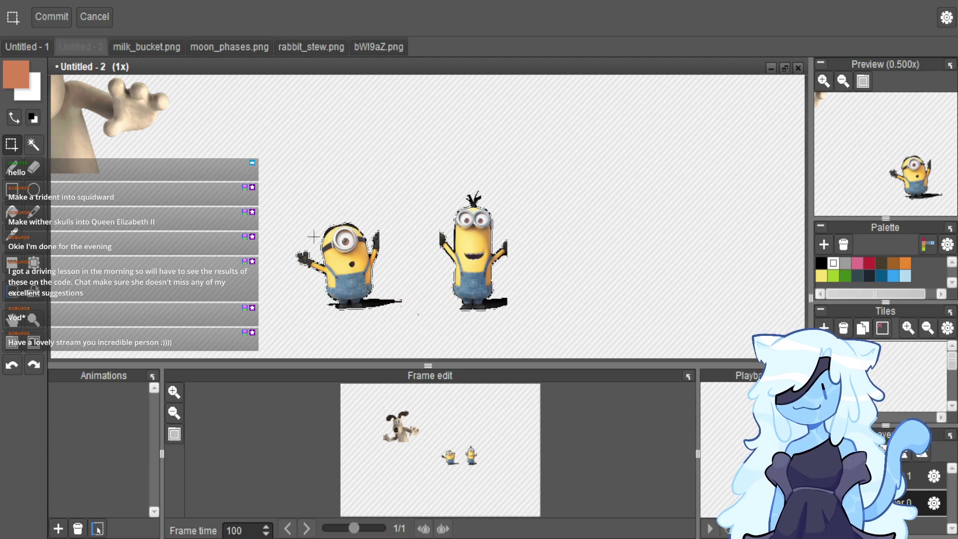
drag(289, 213, 405, 321)
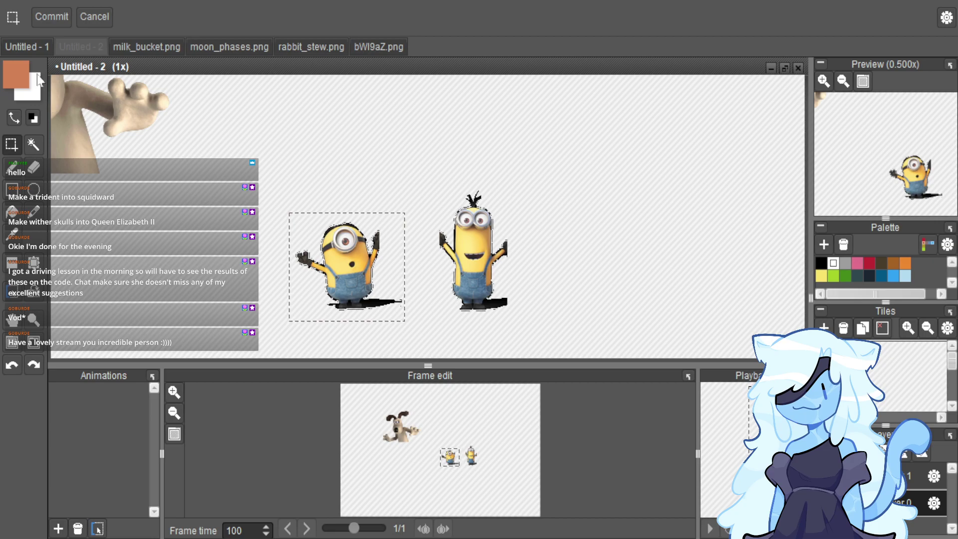
Resize the Untitled - 1 canvas to 36 tiles wide and 36 tiles high.
click(27, 46)
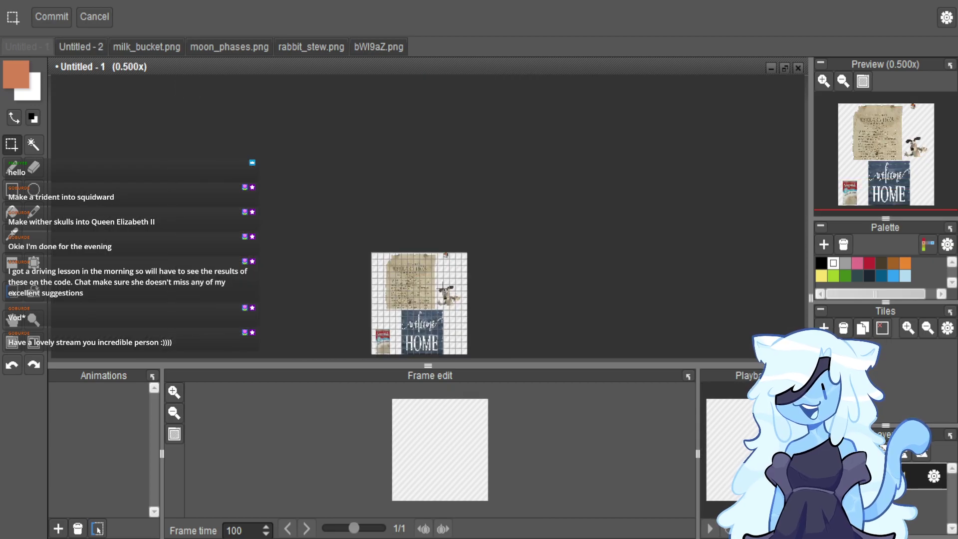
scroll(443, 285, up, 1)
click(146, 14)
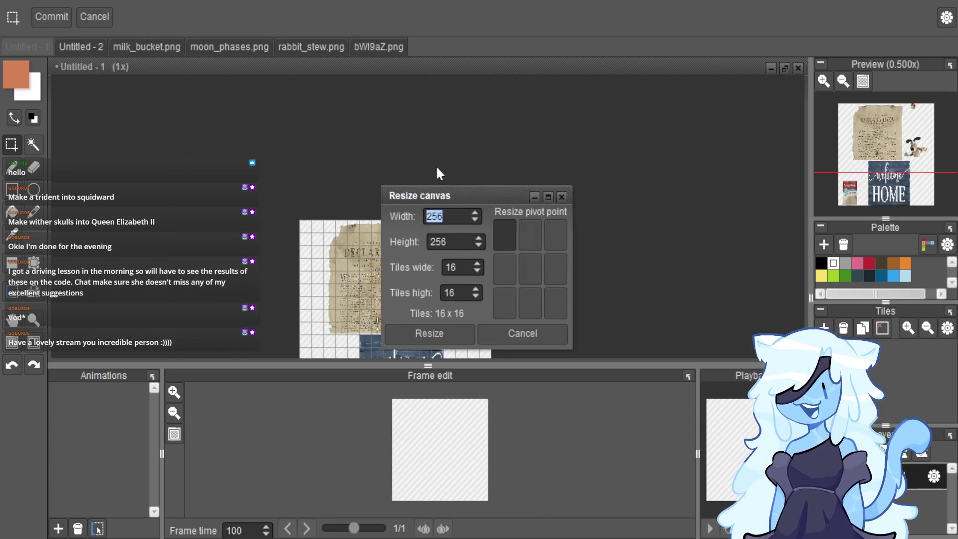
double_click(453, 267)
text(36)
click(453, 294)
double_click(453, 293)
text(36)
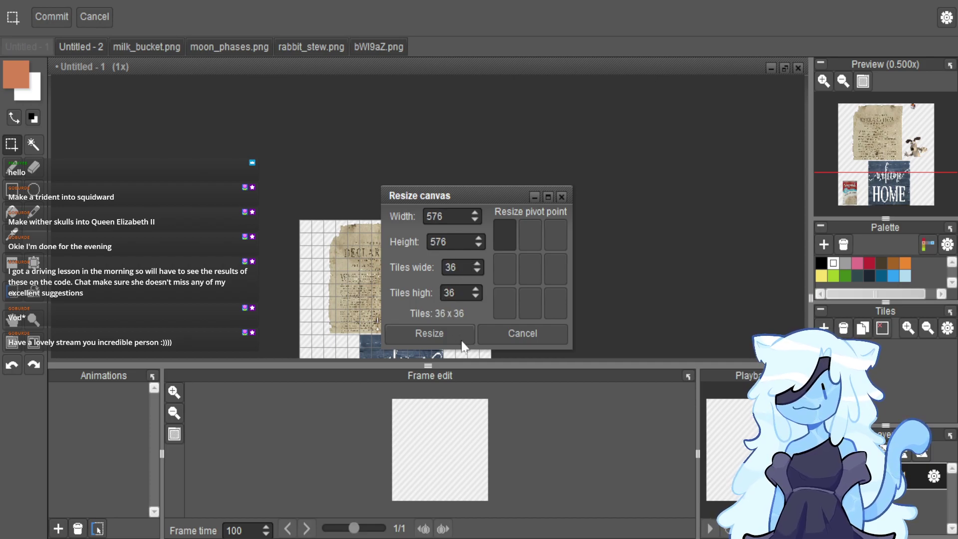
click(463, 335)
Paste the one-eyed minion into Untitled - 1 near the dog and the bucket, and shrink it slightly.
scroll(478, 270, up, 2)
key(ctrl+v)
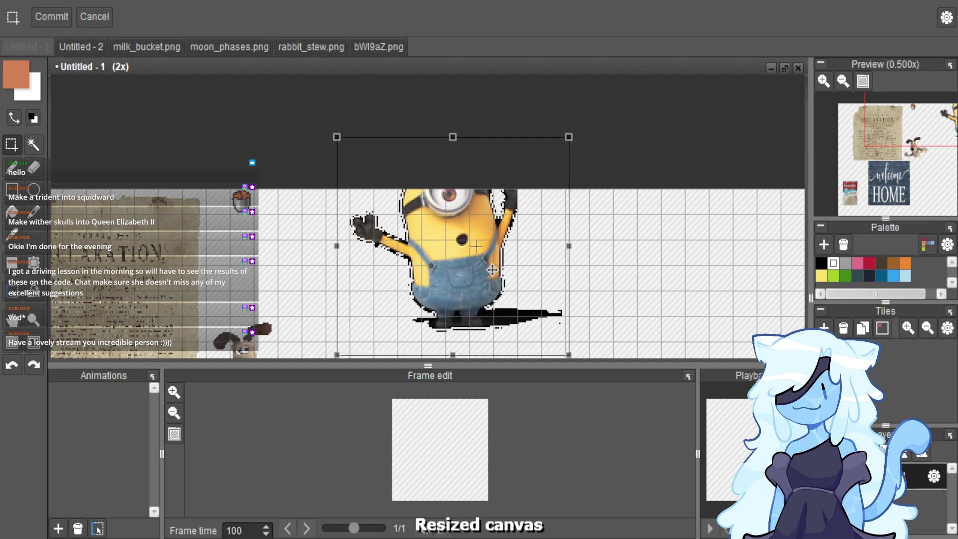
scroll(477, 264, down, 2)
scroll(474, 273, up, 2)
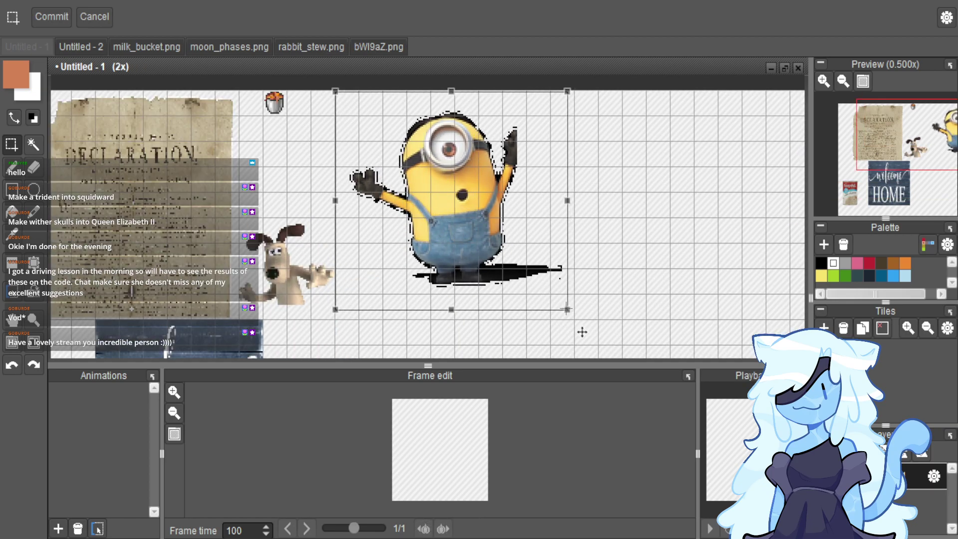
drag(580, 332, 516, 292)
click(546, 253)
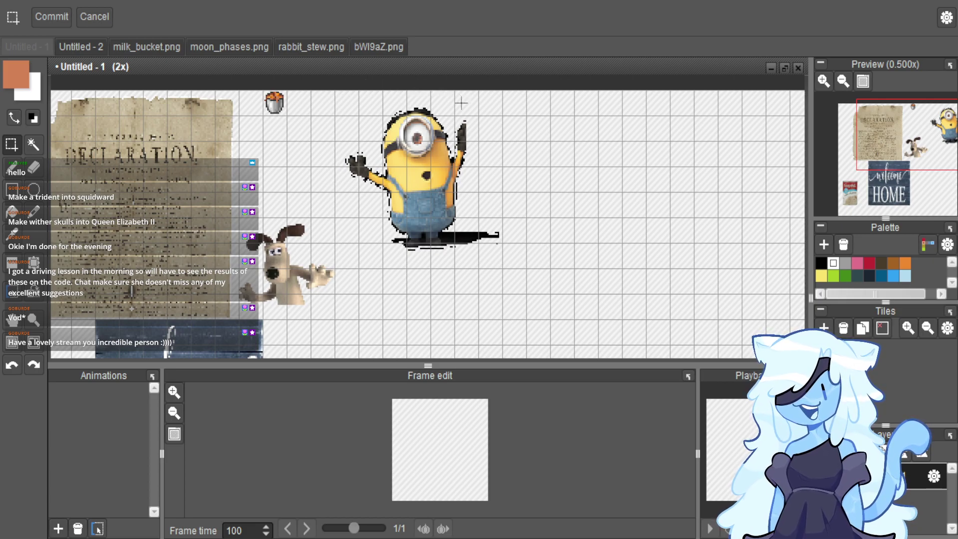
Copy the tall minion from Untitled - 2, paste it into Untitled - 1 beside the one-eyed minion and shrink it.
click(98, 41)
drag(434, 196, 523, 314)
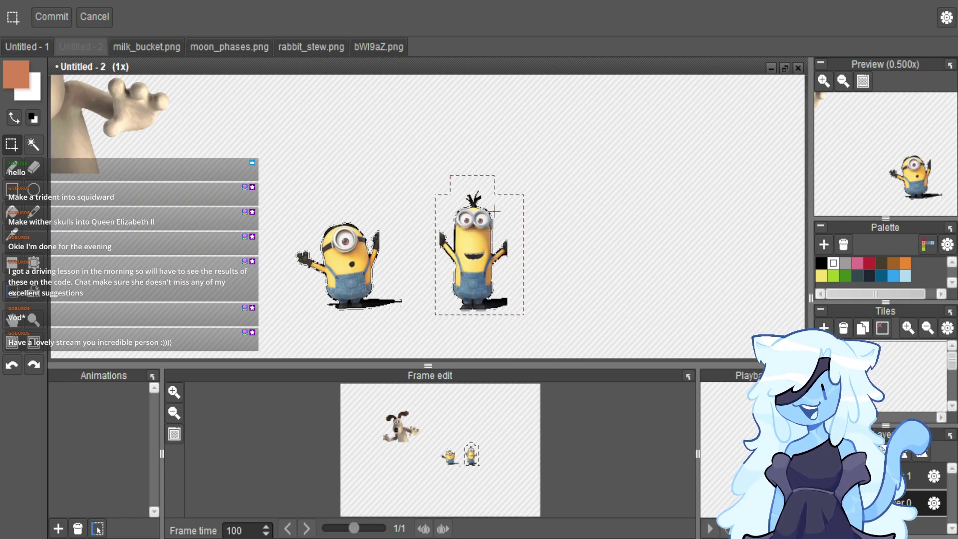
click(28, 47)
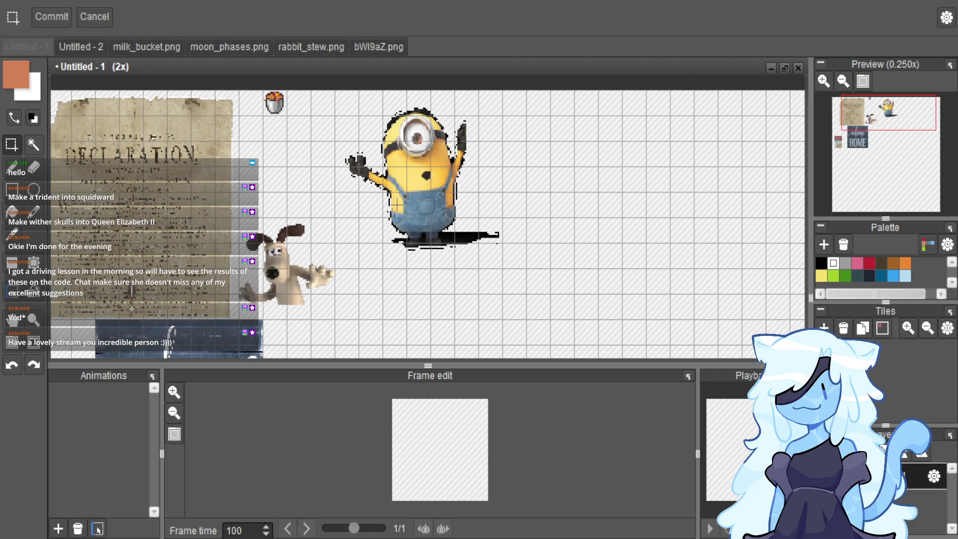
key(ctrl+v)
scroll(397, 204, down, 1)
drag(447, 287, 545, 252)
click(569, 217)
scroll(430, 191, up, 1)
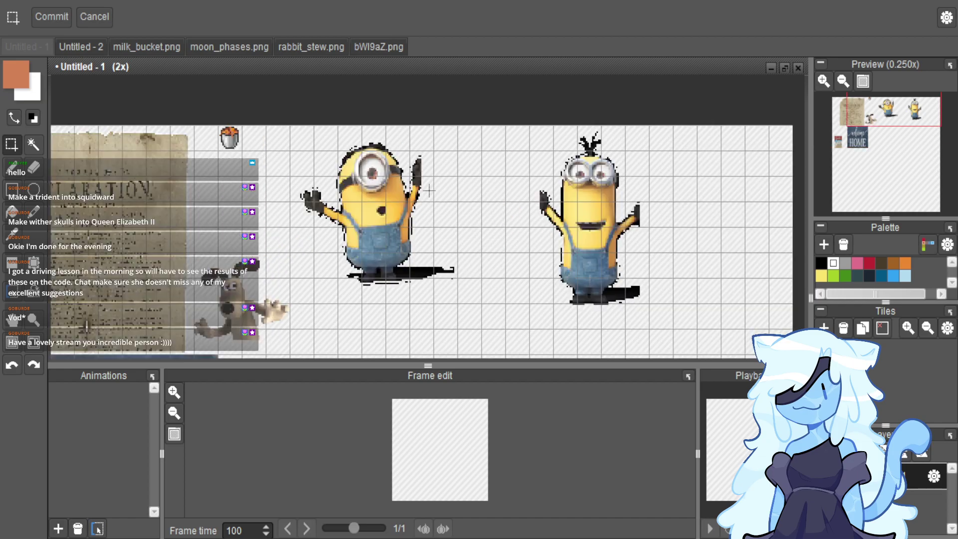
Select the one-eyed minion and export the selection as a png named bubble in the TMRP particle textures folder at pixel scale 1.
drag(290, 123, 456, 301)
key(ctrl+shift+e)
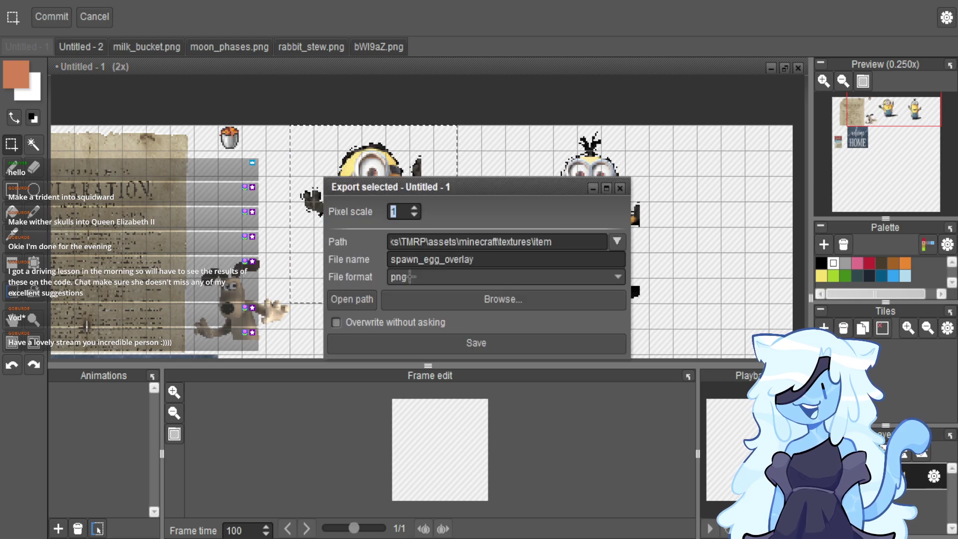
click(568, 243)
key(BackSpace)
key(BackSpace)
key(BackSpace)
key(BackSpace)
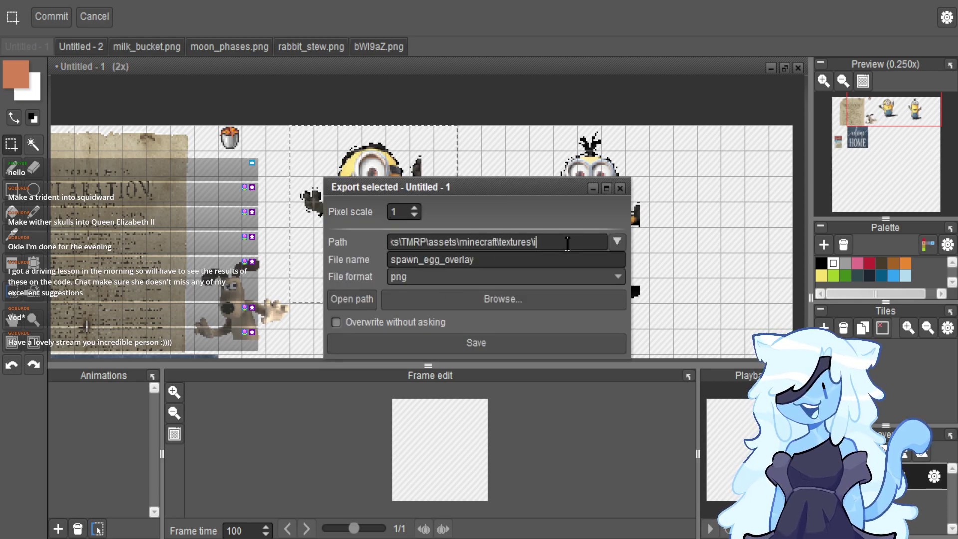
text(particle)
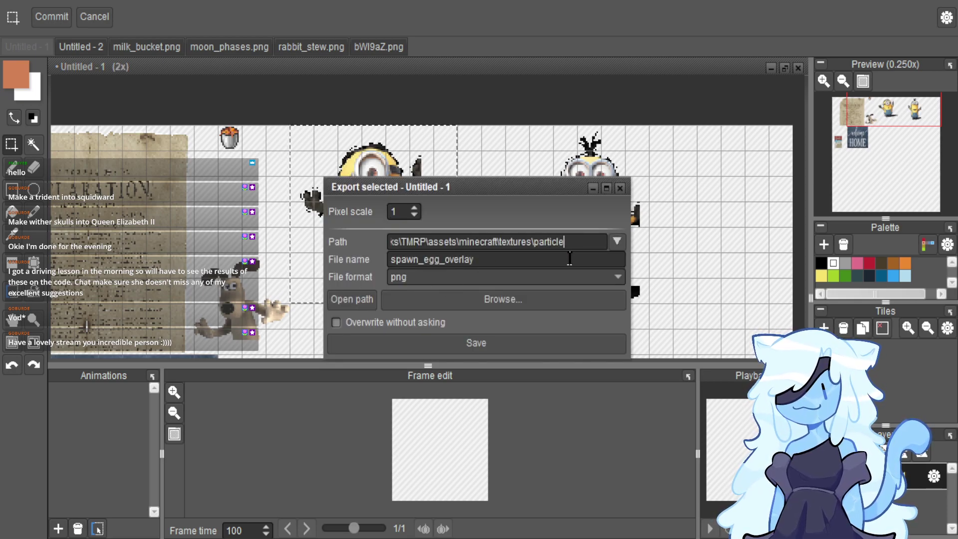
double_click(573, 259)
text(bubble)
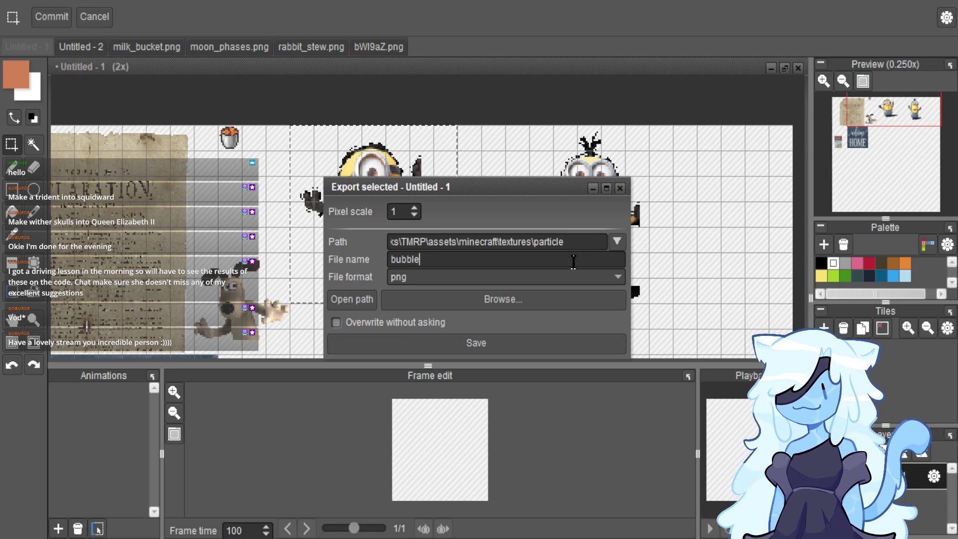
key(Return)
click(620, 187)
Move the selection frame over the tall minion and export it as a png named bubble_pop in the particle textures folder.
drag(418, 224, 635, 224)
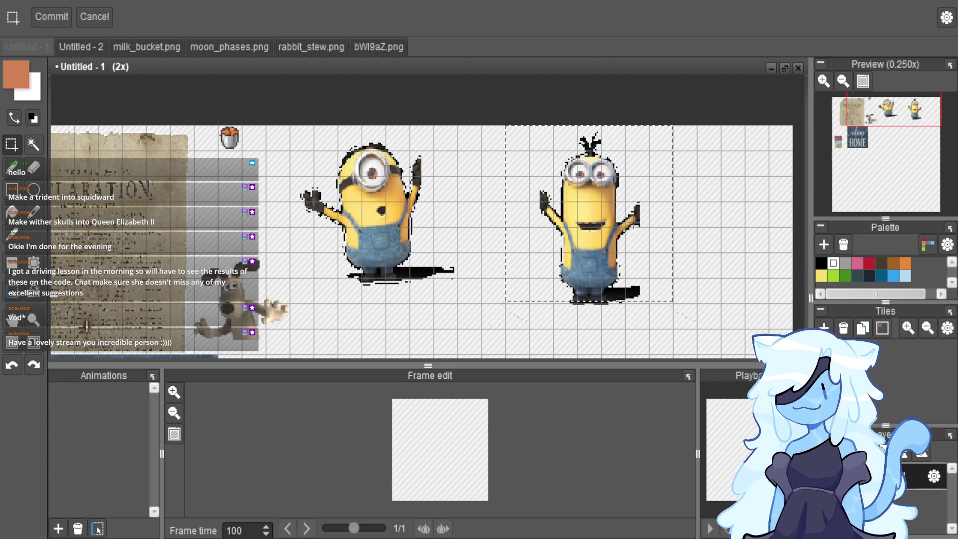
scroll(654, 270, up, 1)
drag(693, 318, 360, 340)
scroll(414, 333, down, 1)
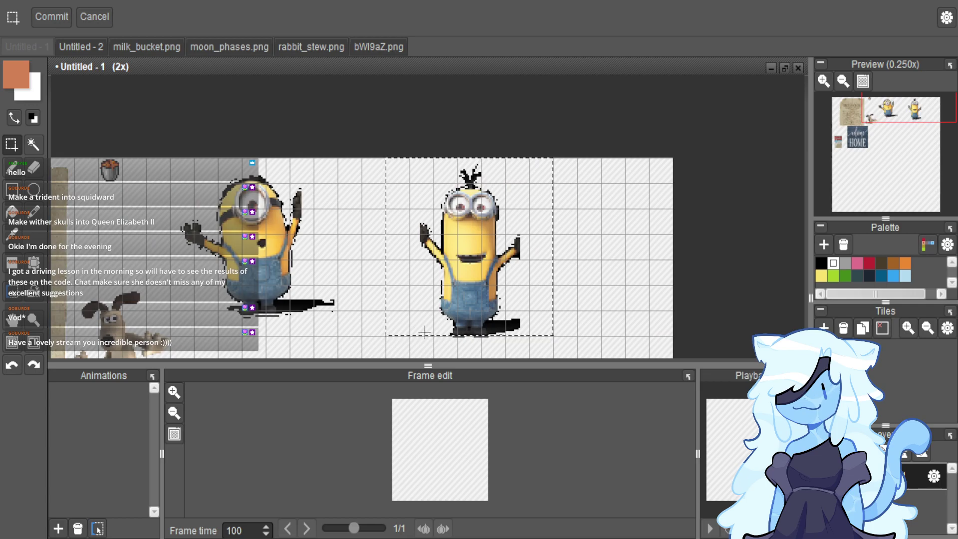
key(ctrl+shift+e)
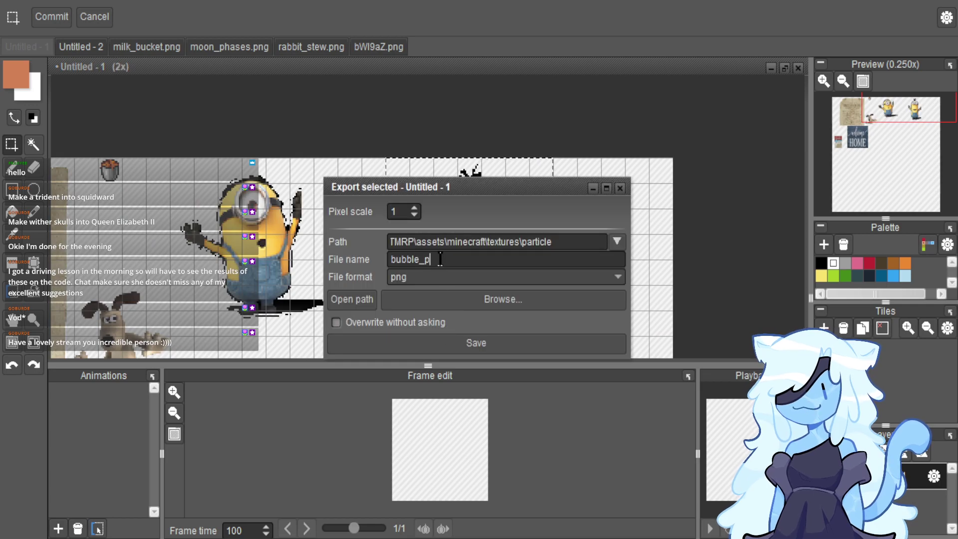
key(Return)
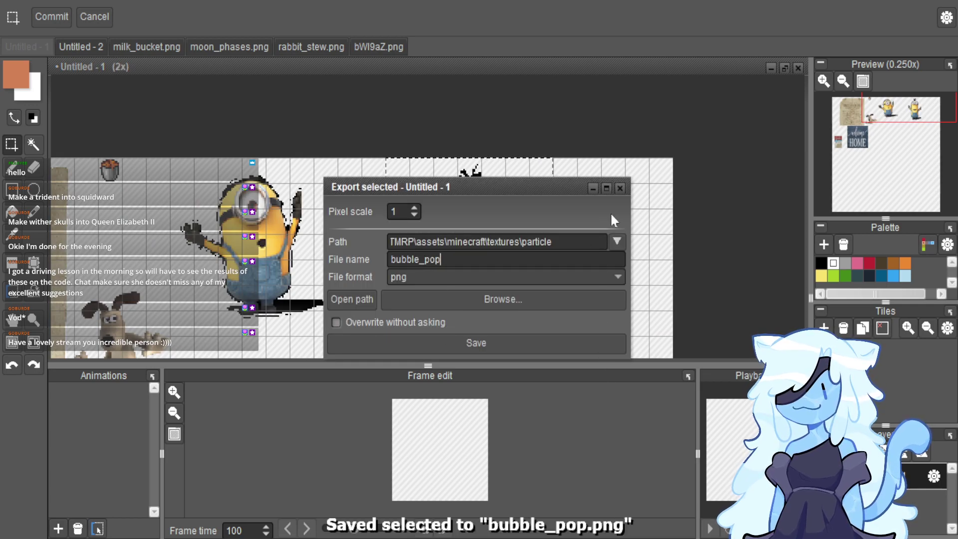
click(620, 189)
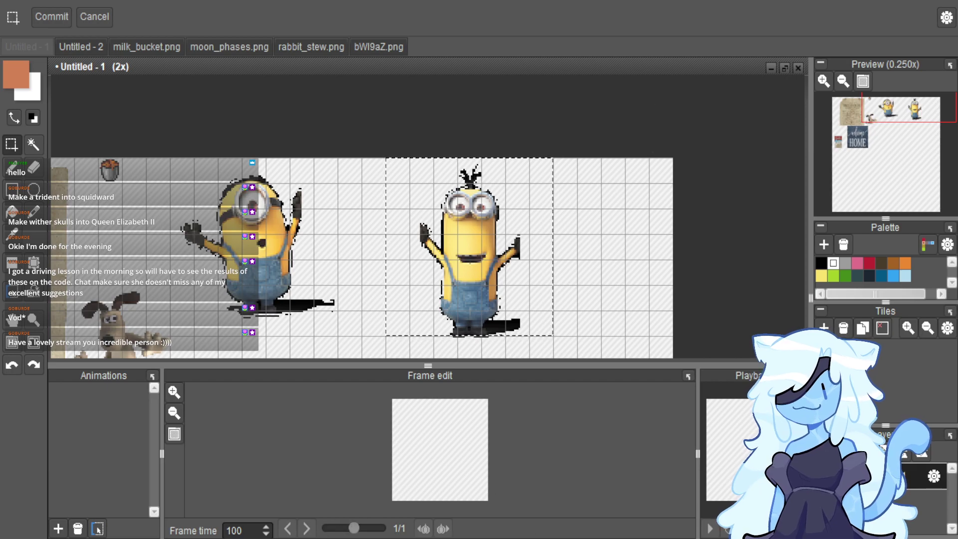
scroll(656, 100, down, 2)
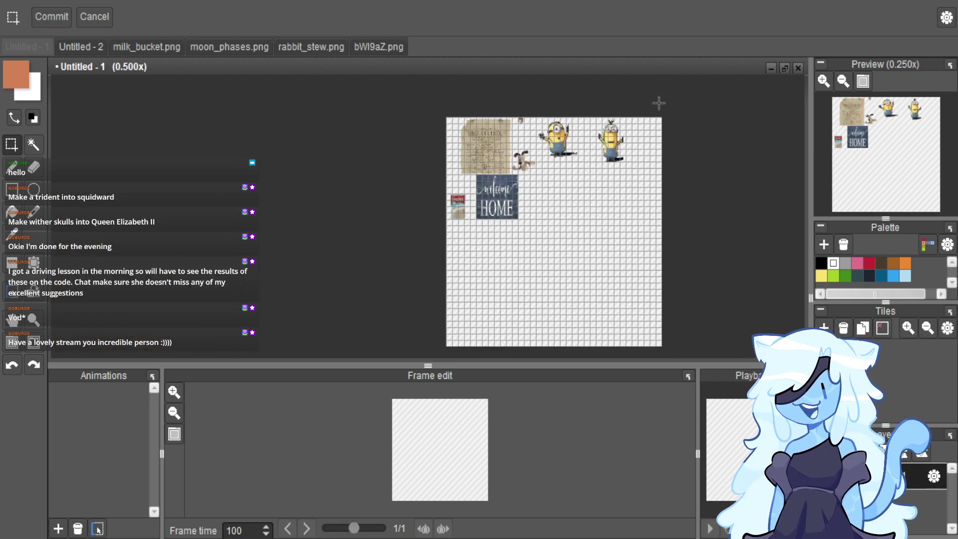
scroll(656, 100, up, 1)
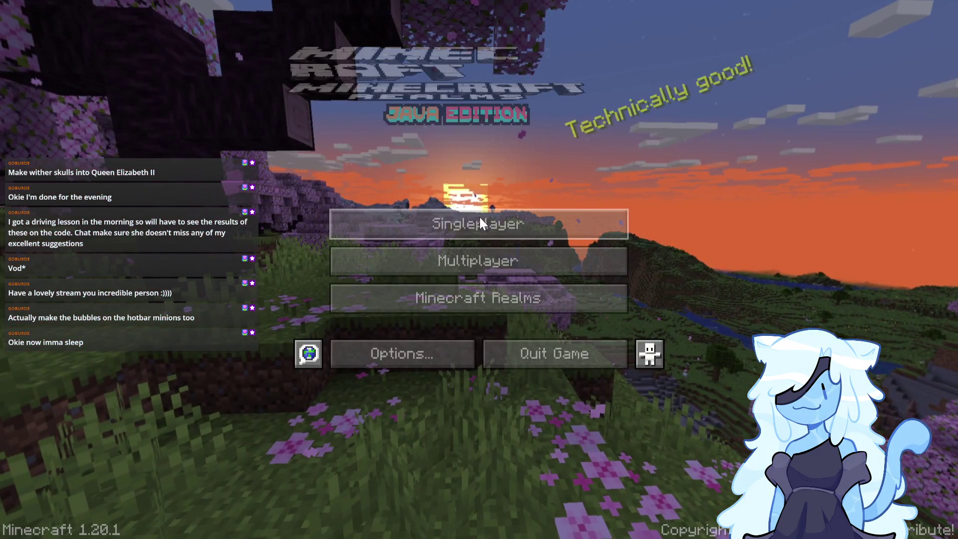
Switch to Minecraft, load a singleplayer world and examine the spawn egg textures in the creative inventory.
click(480, 218)
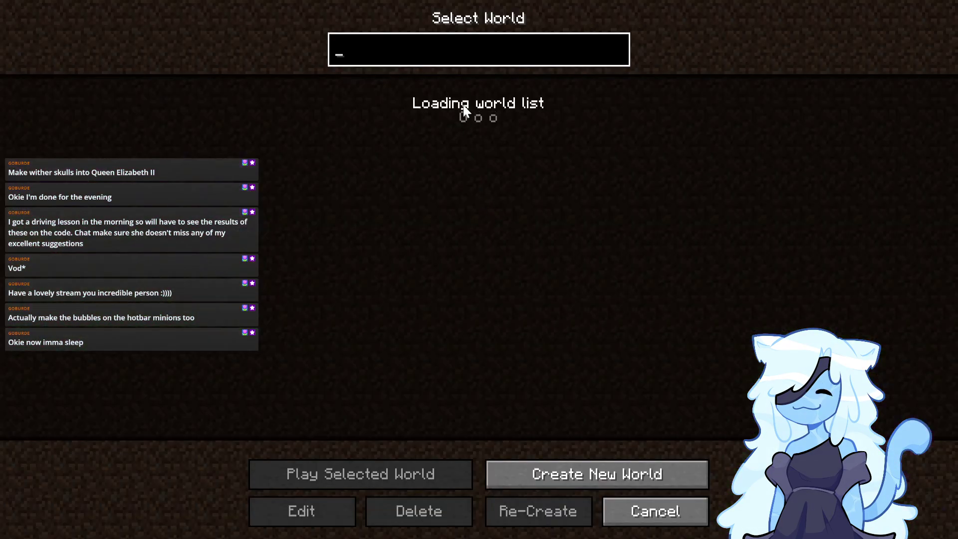
double_click(463, 104)
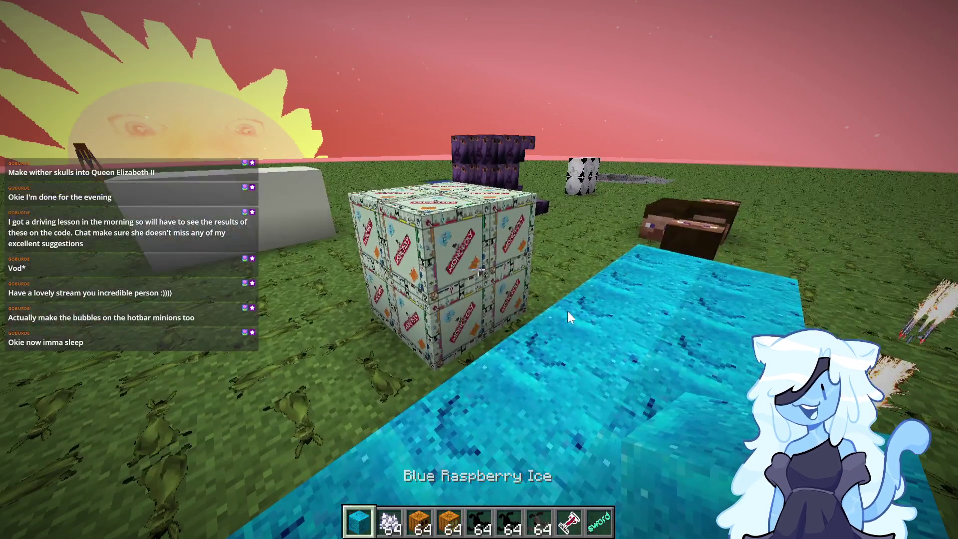
key(e)
click(506, 400)
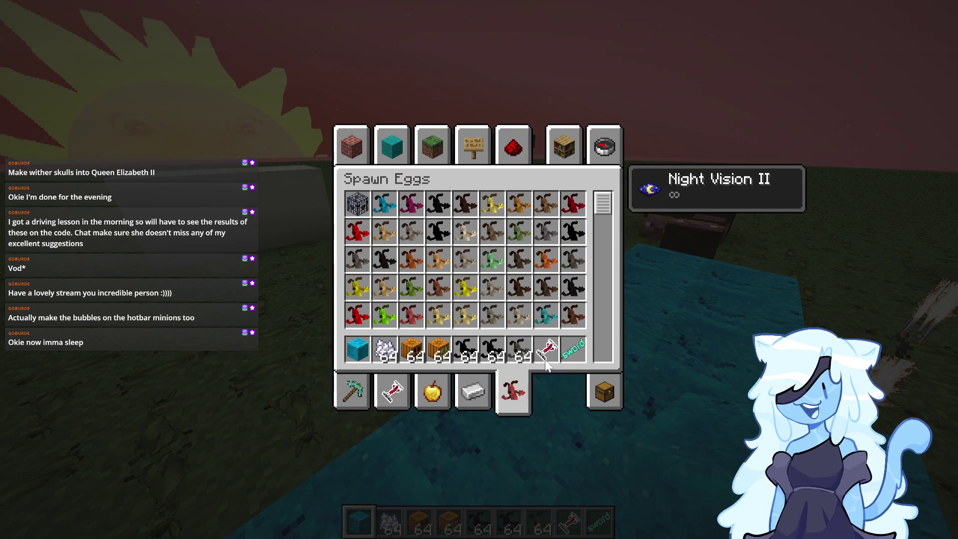
scroll(597, 252, down, 1)
scroll(604, 250, down, 3)
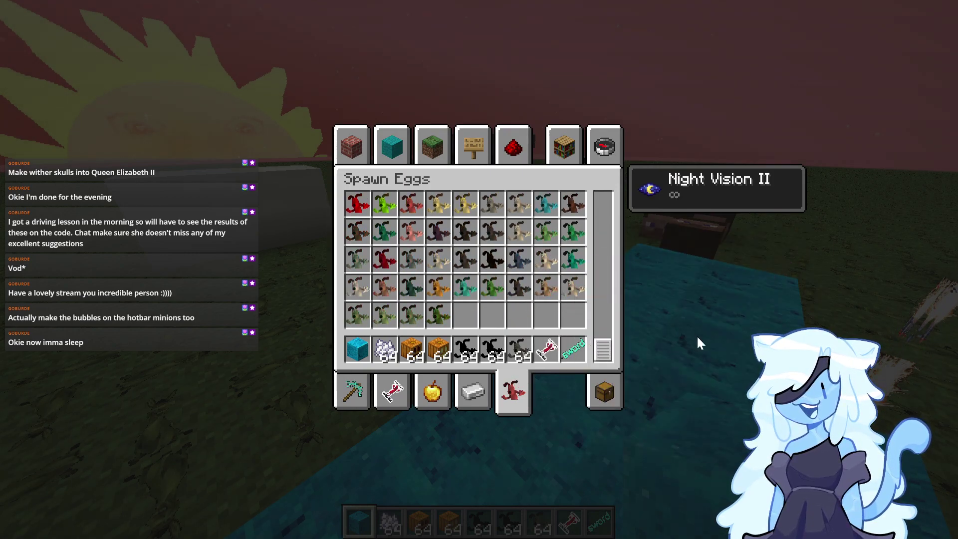
scroll(549, 313, up, 1)
scroll(549, 314, up, 3)
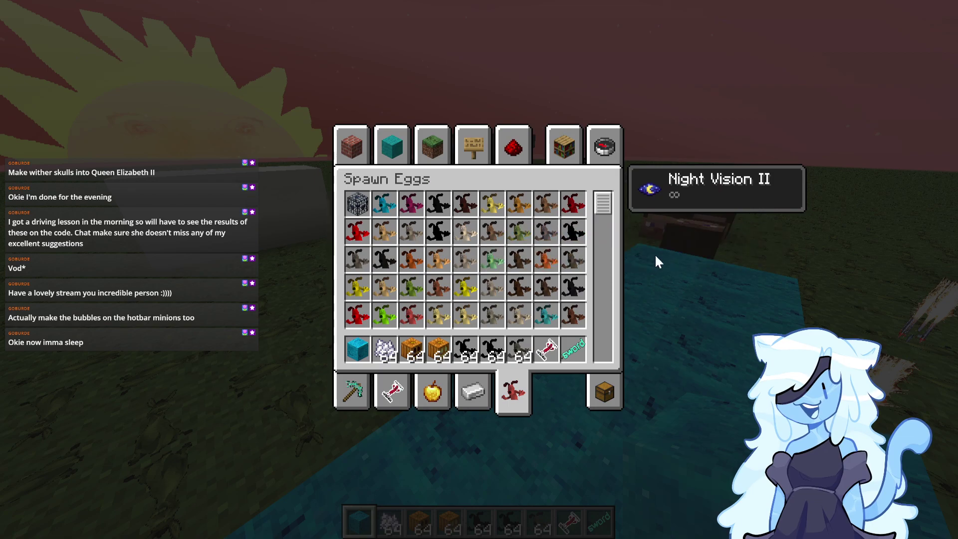
Switch back to the image editor and extend the selection over the dog's whole head, including the muzzle, in Untitled - 1.
scroll(601, 240, down, 3)
scroll(600, 241, up, 3)
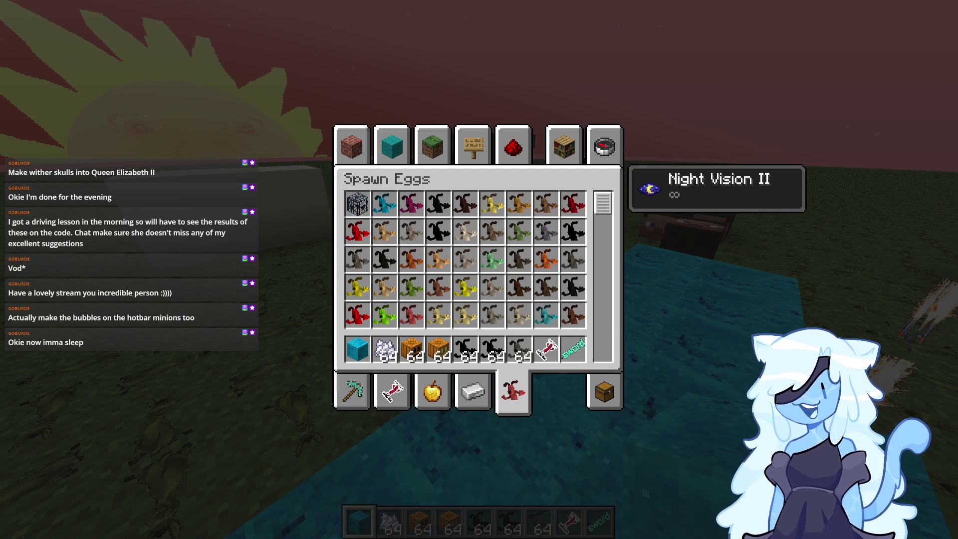
key(alt+Tab)
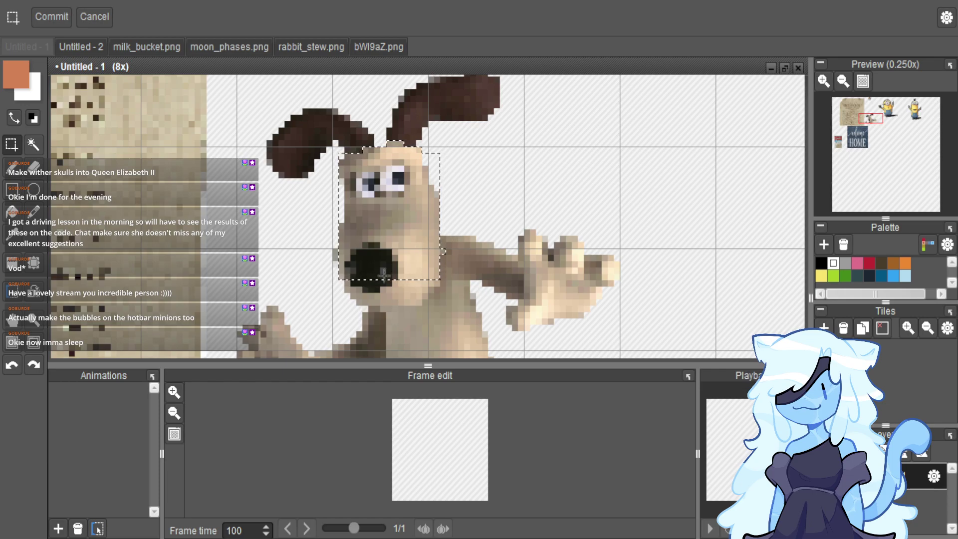
scroll(369, 288, up, 5)
drag(287, 264, 565, 286)
drag(583, 264, 607, 272)
shift+click(584, 286)
drag(564, 309, 542, 332)
scroll(497, 284, down, 5)
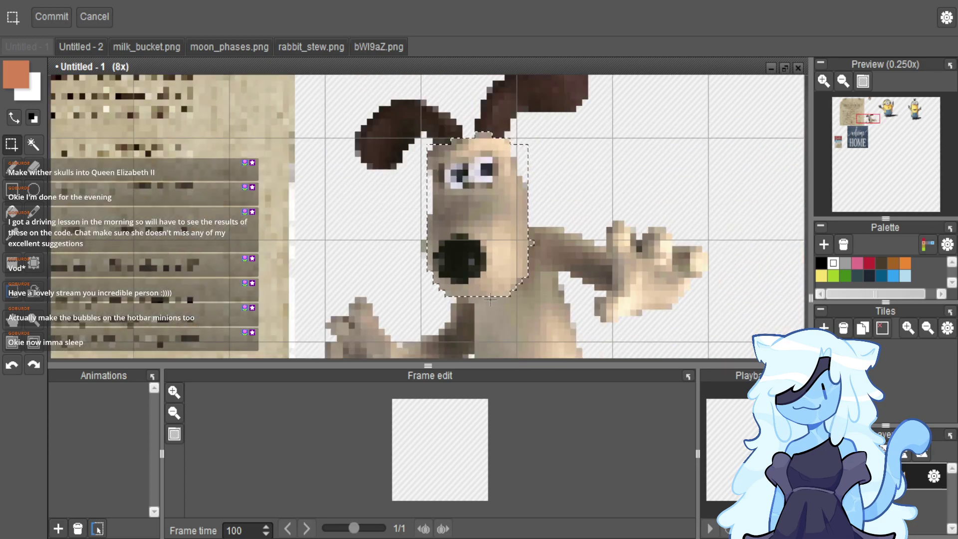
scroll(479, 323, down, 2)
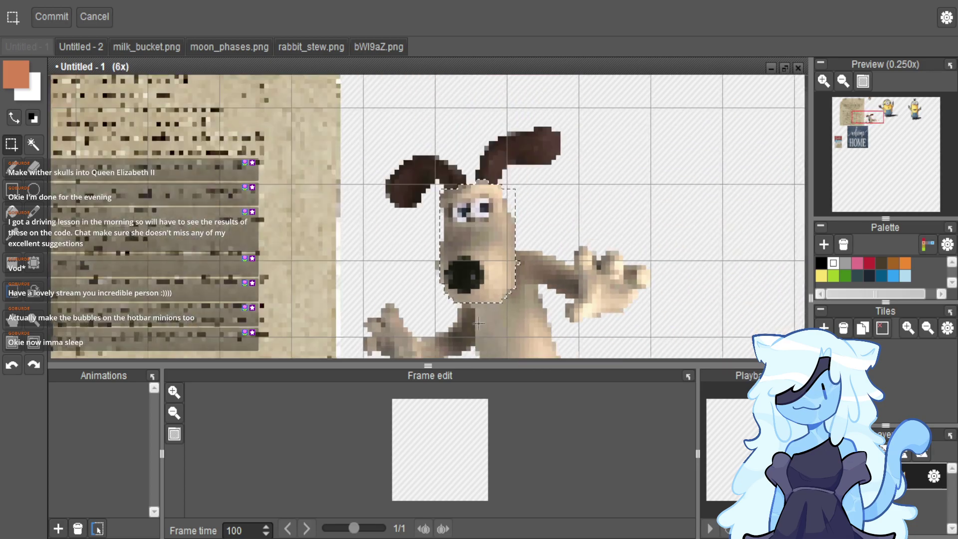
key(Delete)
scroll(477, 242, down, 1)
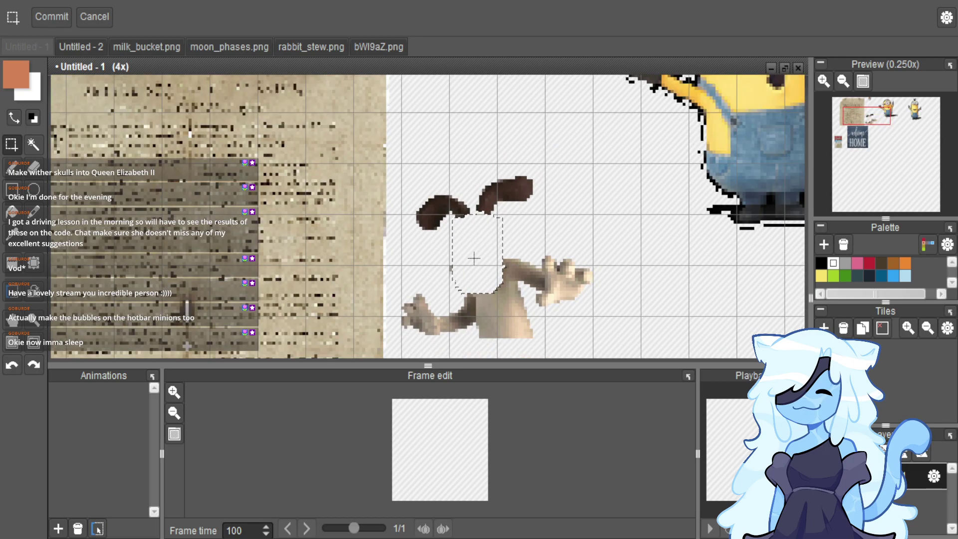
scroll(476, 250, up, 2)
key(ctrl+z)
Cut the selected dog head out and paste it on a new layer, in the empty area beneath the one-eyed minion.
drag(429, 265, 595, 272)
scroll(442, 280, down, 1)
scroll(441, 280, down, 2)
key(Delete)
scroll(596, 272, down, 1)
scroll(601, 274, up, 2)
key(ctrl+v)
drag(468, 208, 584, 305)
scroll(574, 266, down, 1)
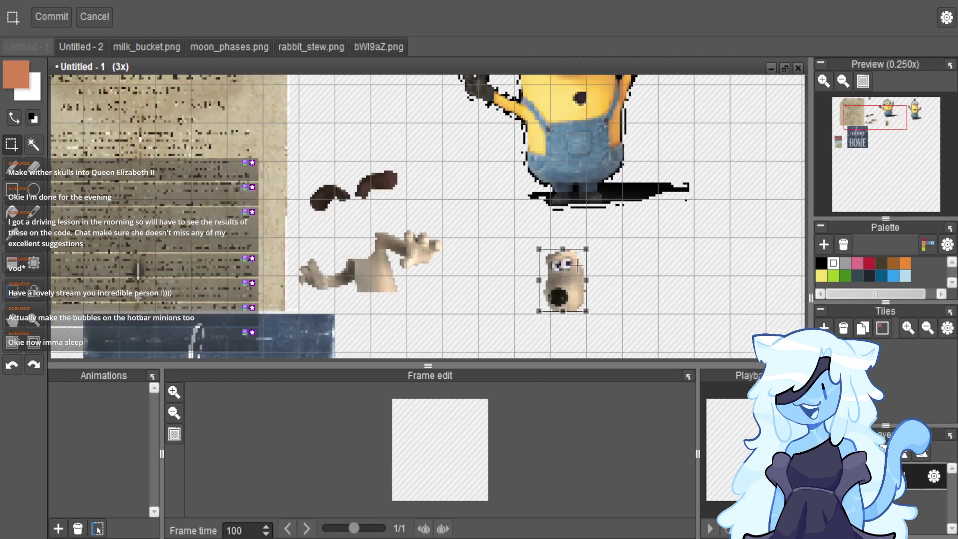
click(631, 282)
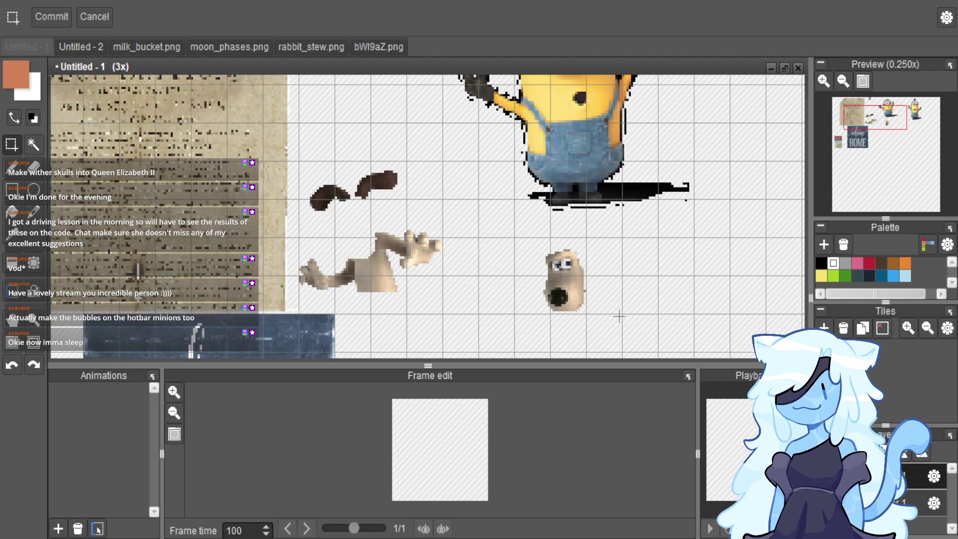
Move the head on the new layer back onto the dog's body between the ears and commit the placement.
drag(530, 238, 395, 279)
click(878, 503)
key(ctrl+x)
click(878, 476)
key(ctrl+v)
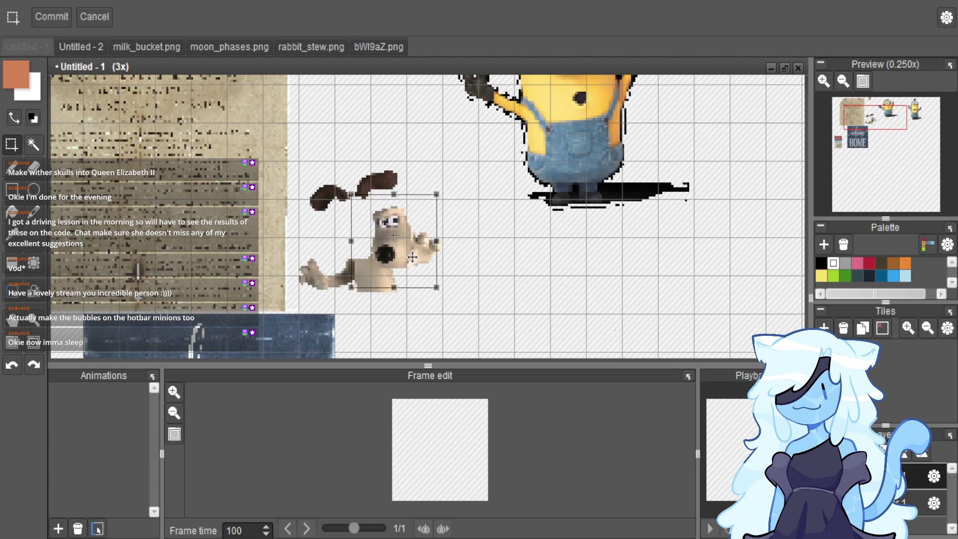
scroll(345, 214, up, 6)
scroll(346, 214, down, 6)
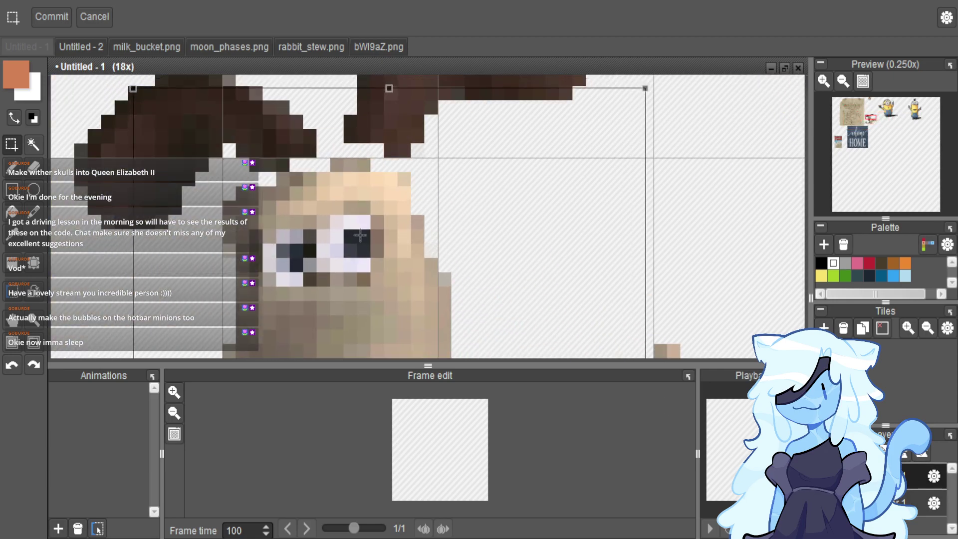
click(466, 225)
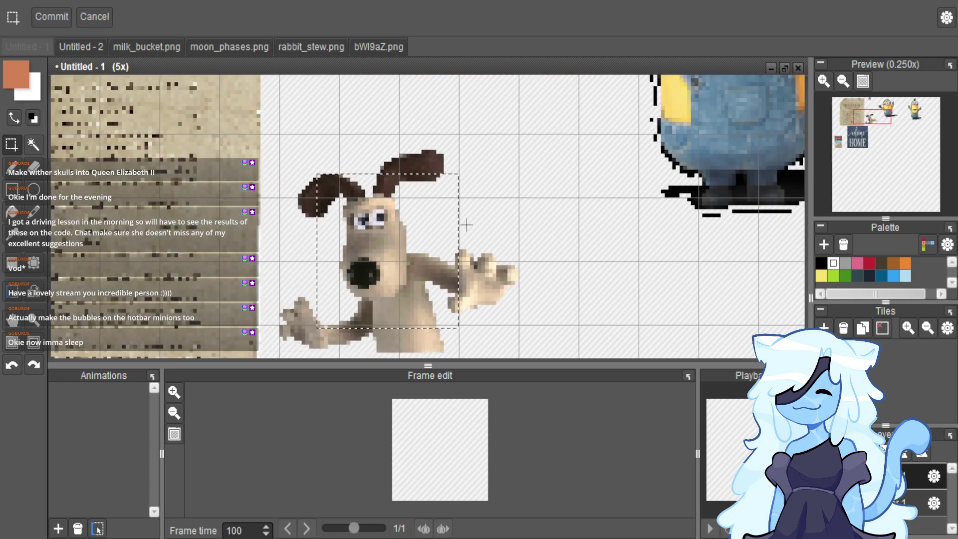
click(471, 221)
Select the whole dog and export the selection as a png named spawn_egg_overlay to the TMRP item textures folder at pixel scale 1.
drag(517, 133, 309, 350)
scroll(428, 215, down, 1)
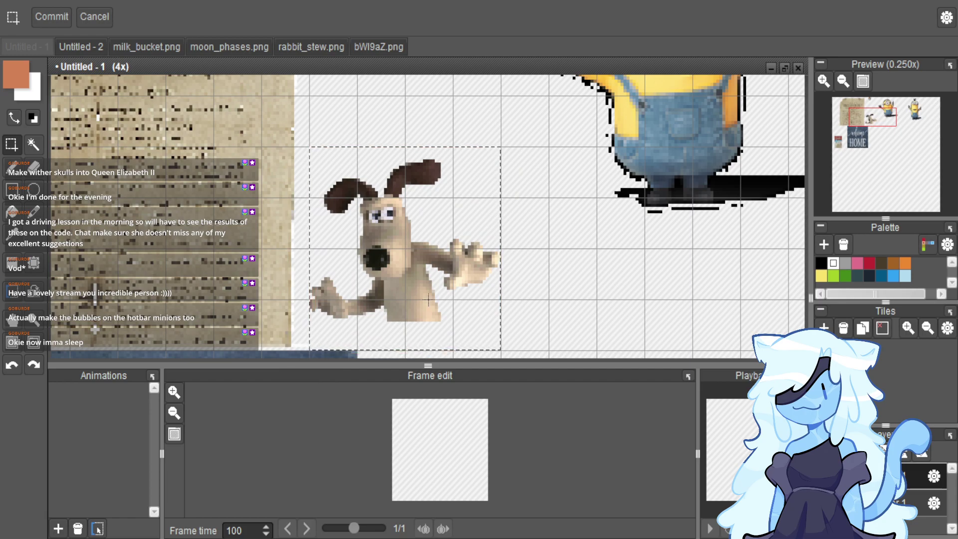
key(ctrl+shift+e)
double_click(474, 258)
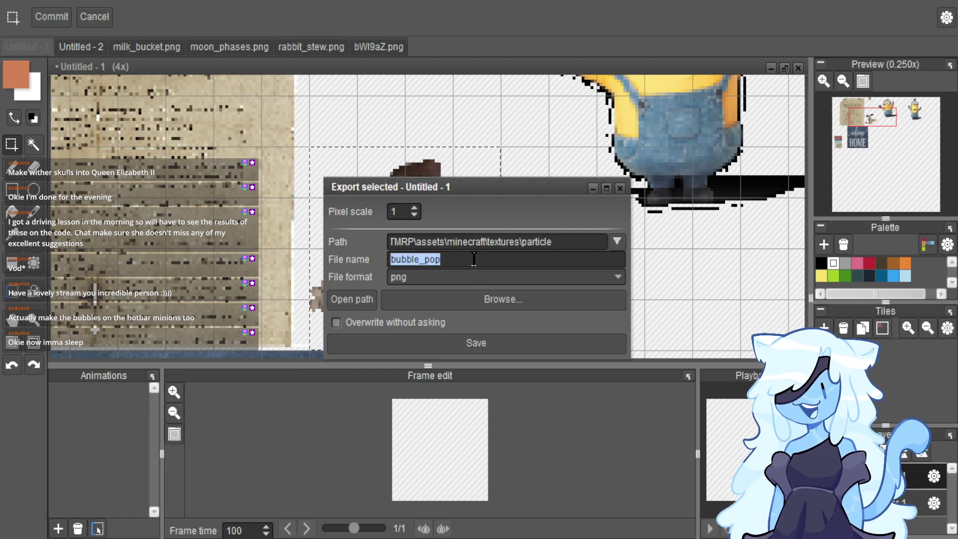
text(spawn)
click(614, 243)
click(574, 269)
click(536, 256)
text(_egg_ove)
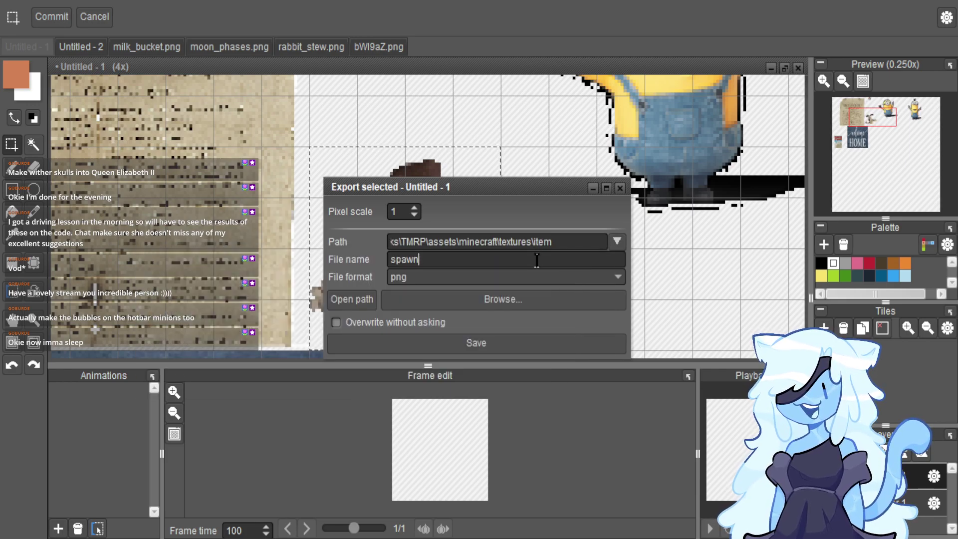
text(rlay)
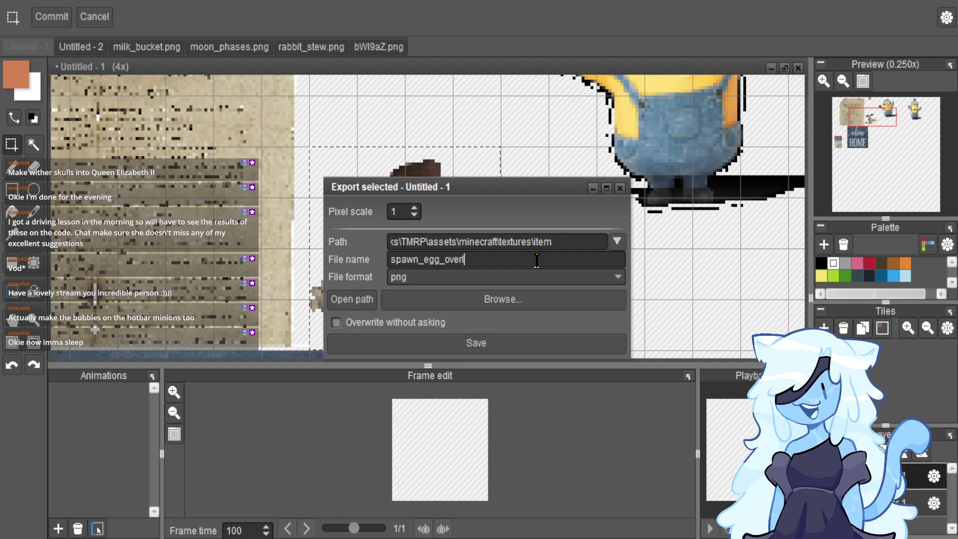
key(Return)
click(461, 288)
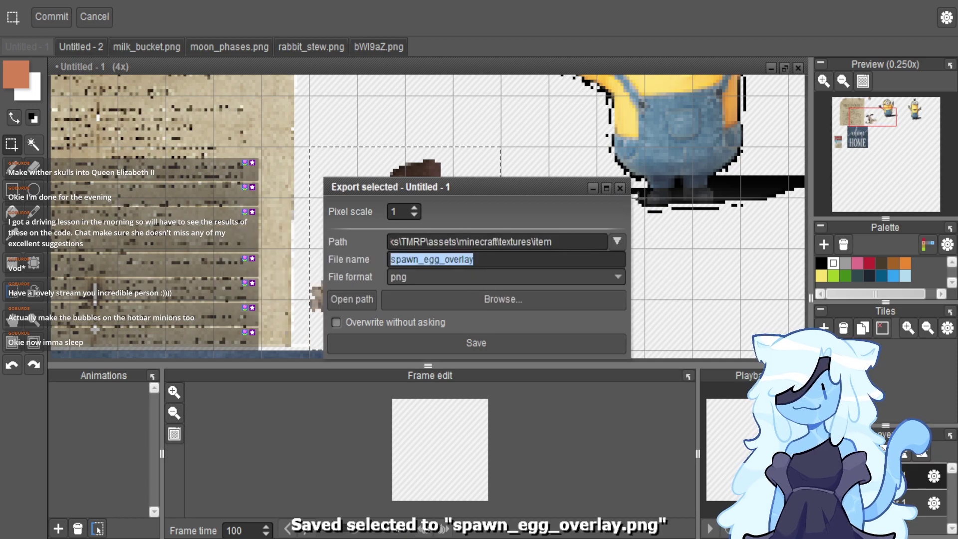
click(621, 189)
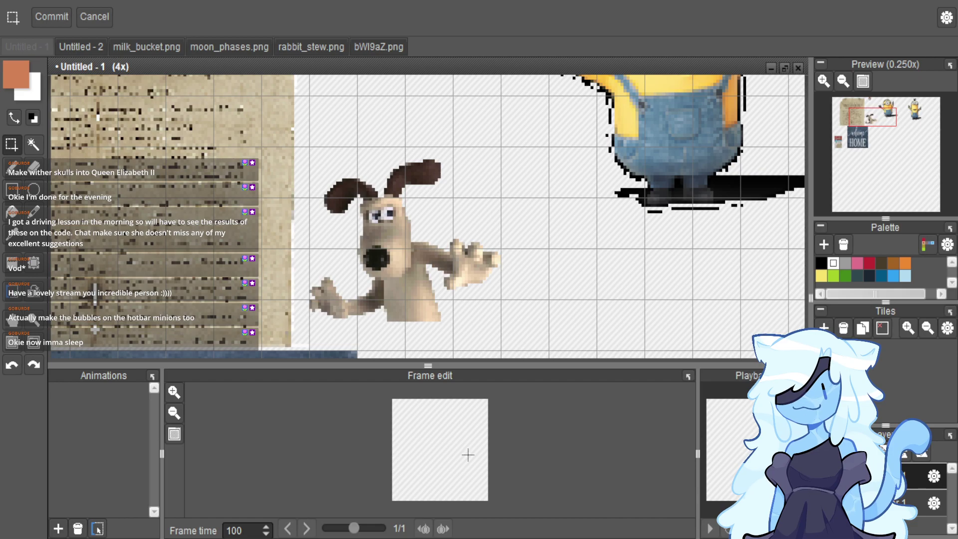
Restore the dog selection, hide the lower layer, re-export only the head as spawn_egg_overlay and show the layer again.
key(ctrl+z)
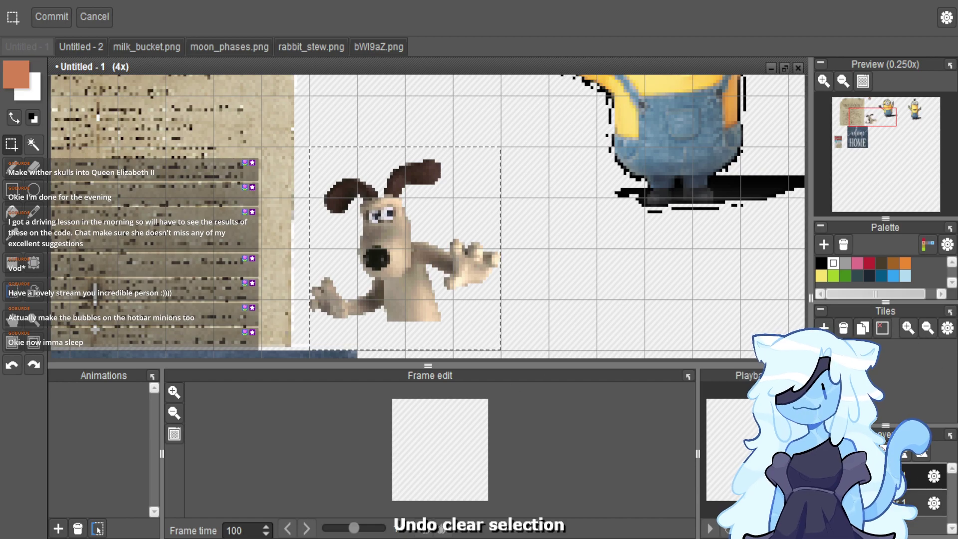
click(829, 503)
key(ctrl+shift+e)
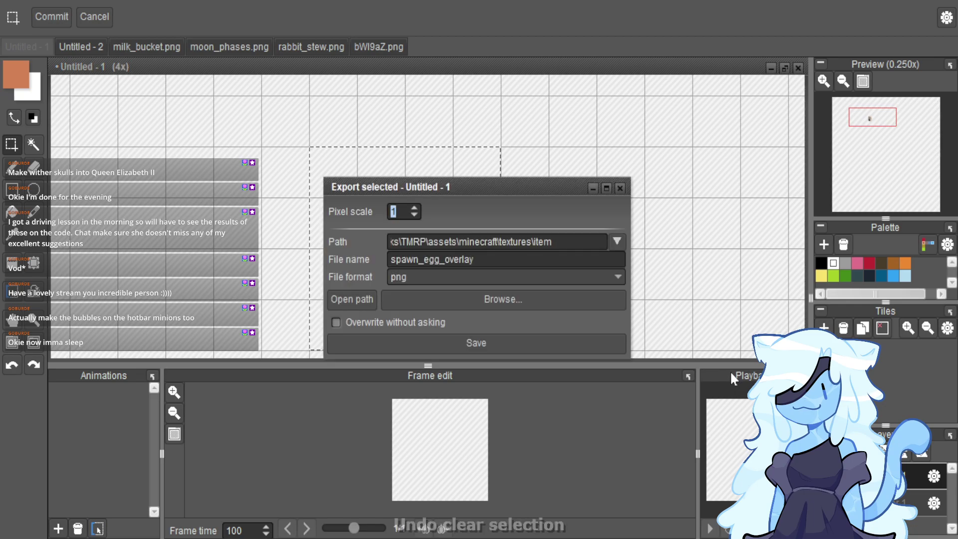
click(549, 342)
click(457, 284)
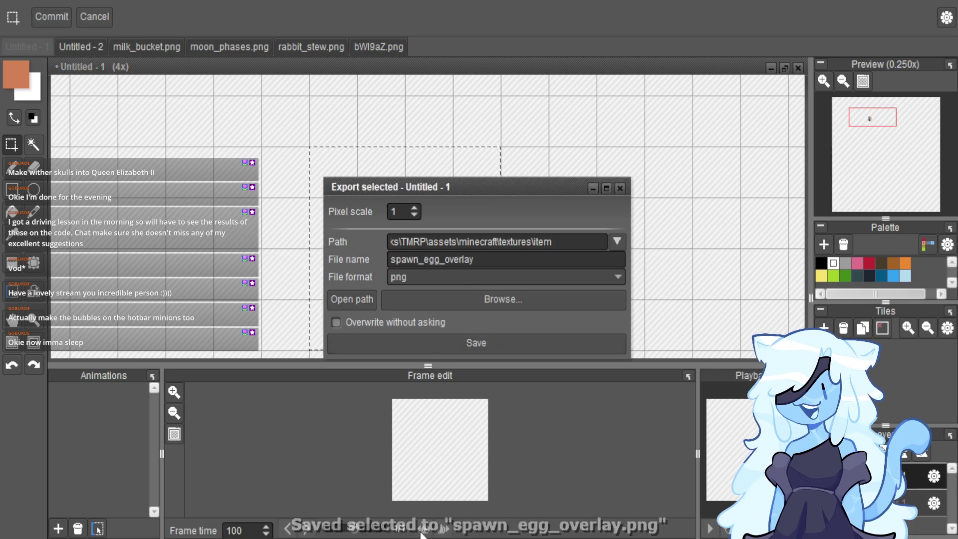
click(829, 503)
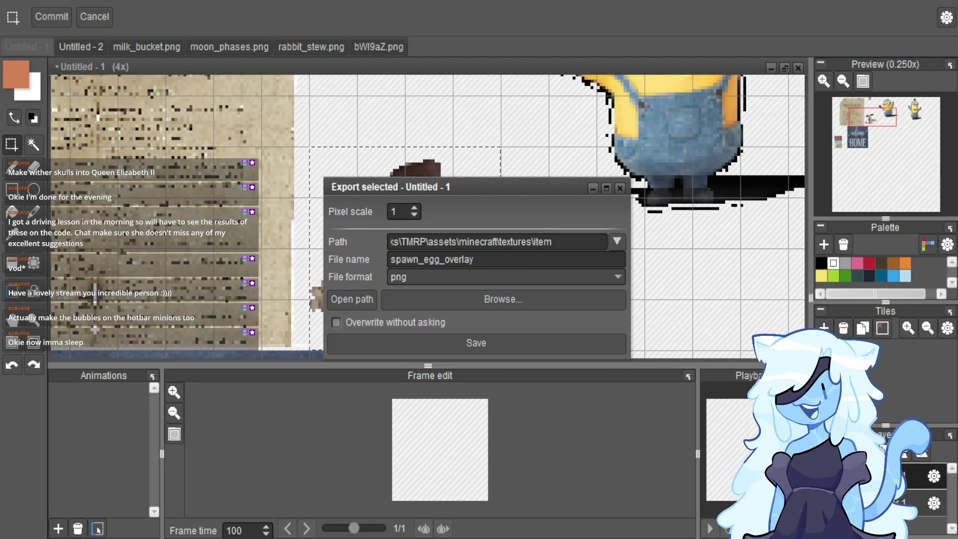
Switch to Minecraft and load the singleplayer world Resourcepack Tetsing.
key(alt+Tab)
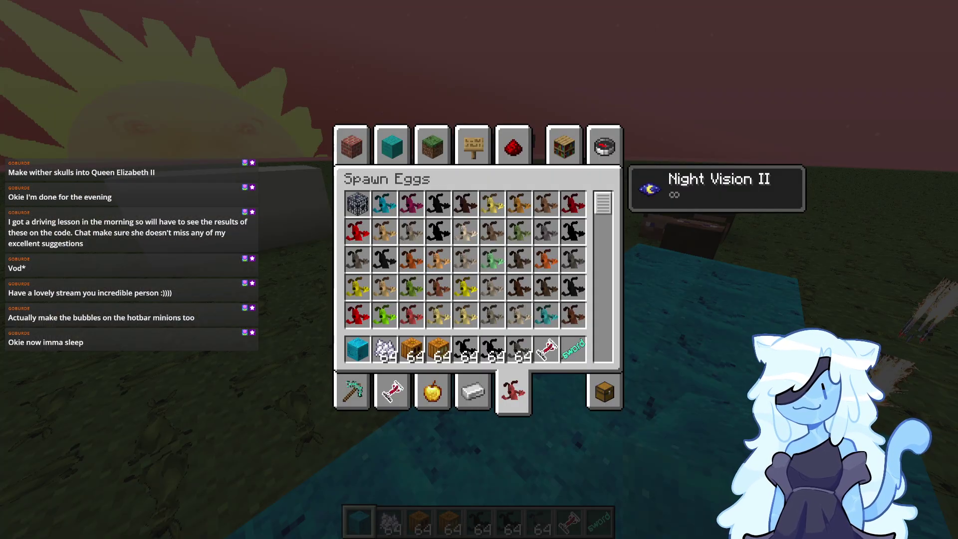
key(alt+Tab)
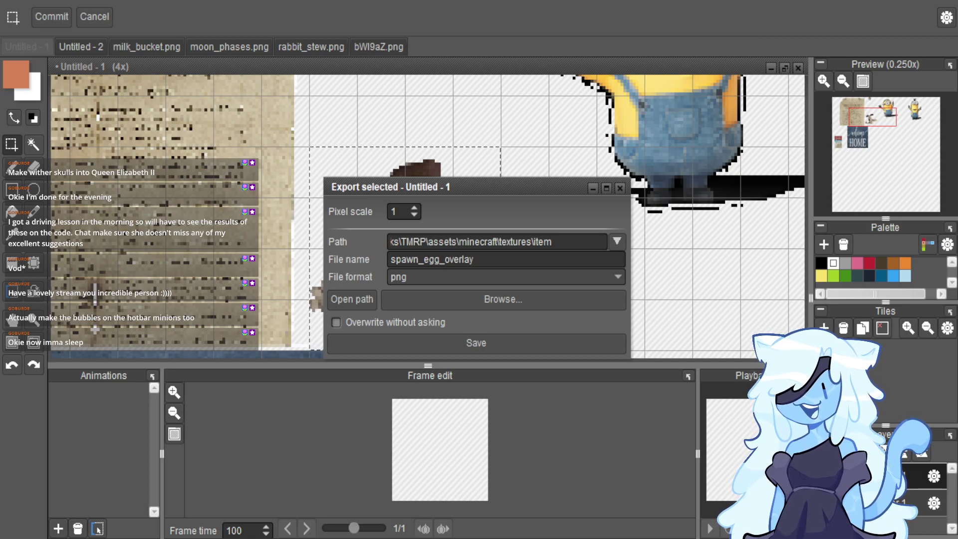
key(alt+Tab)
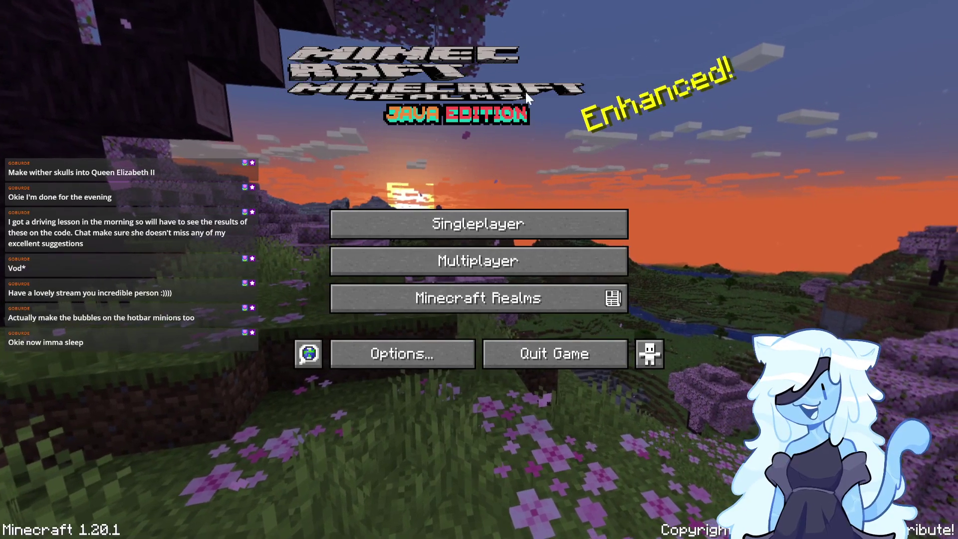
click(559, 223)
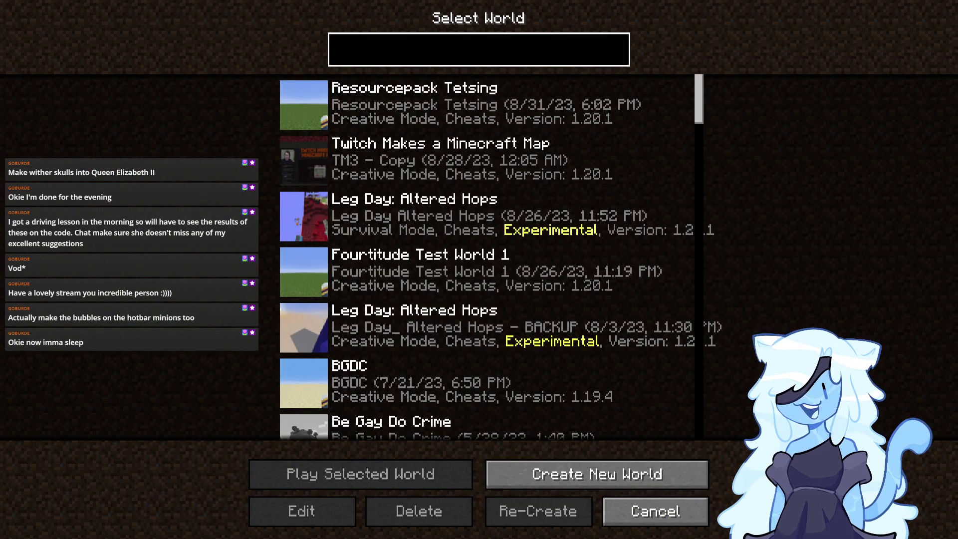
double_click(488, 100)
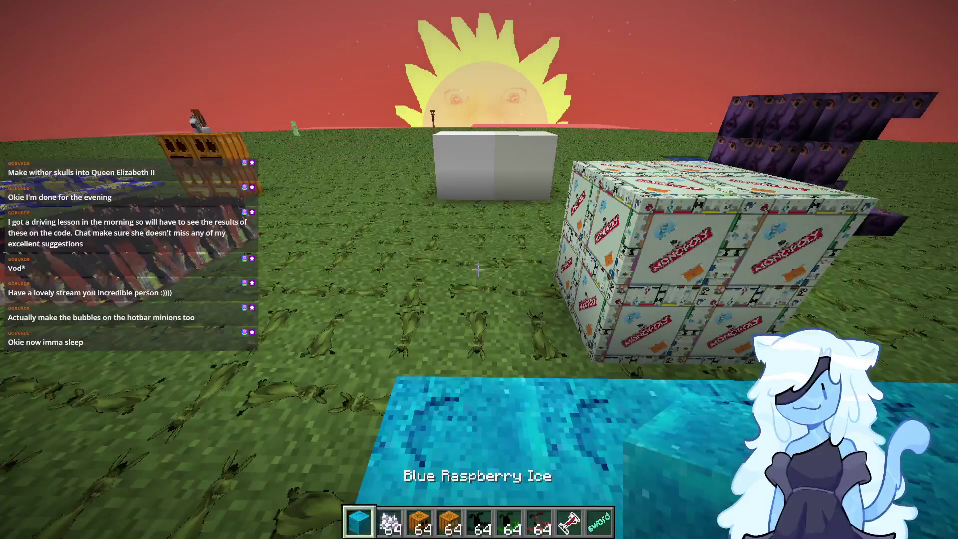
Examine the two-coloured dog textures on all the spawn eggs in the creative inventory.
key(e)
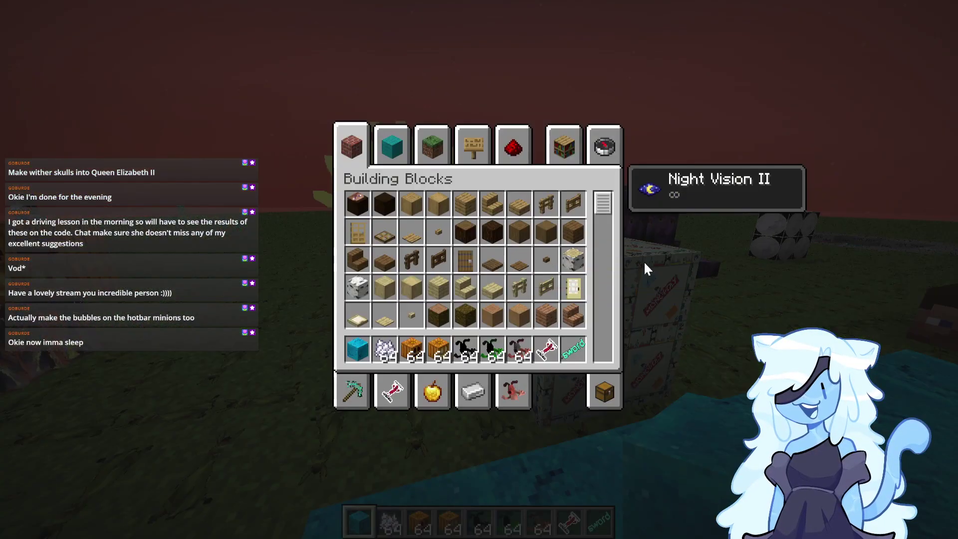
click(513, 395)
scroll(645, 283, down, 10)
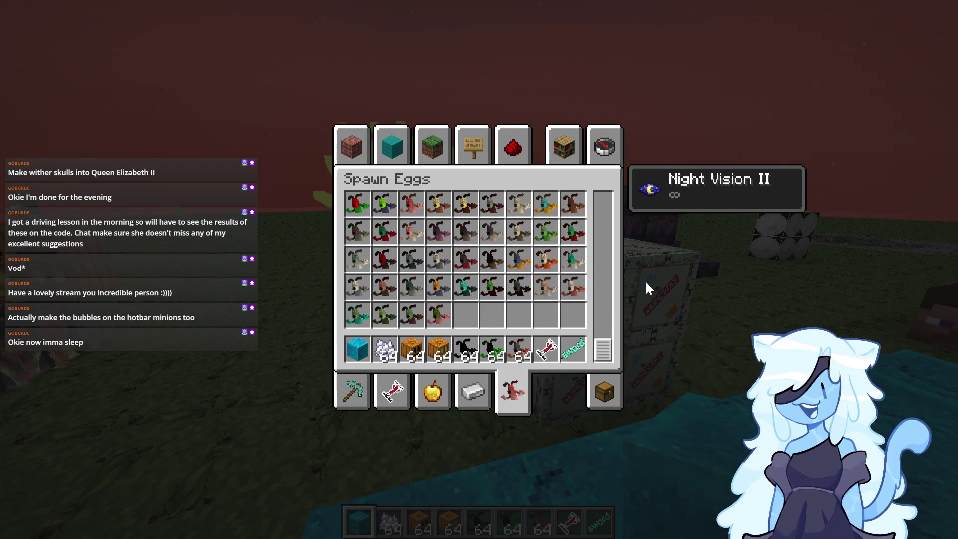
scroll(645, 280, up, 10)
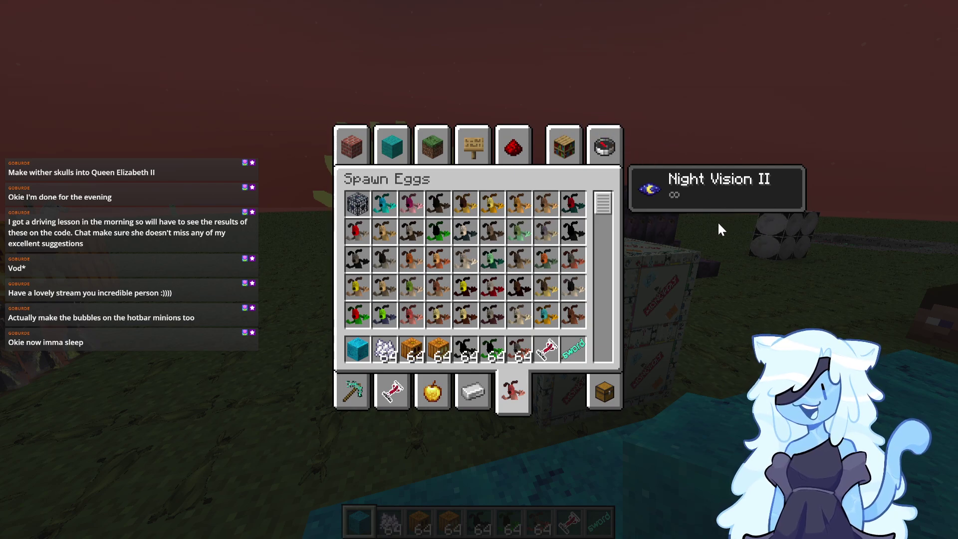
key(F2)
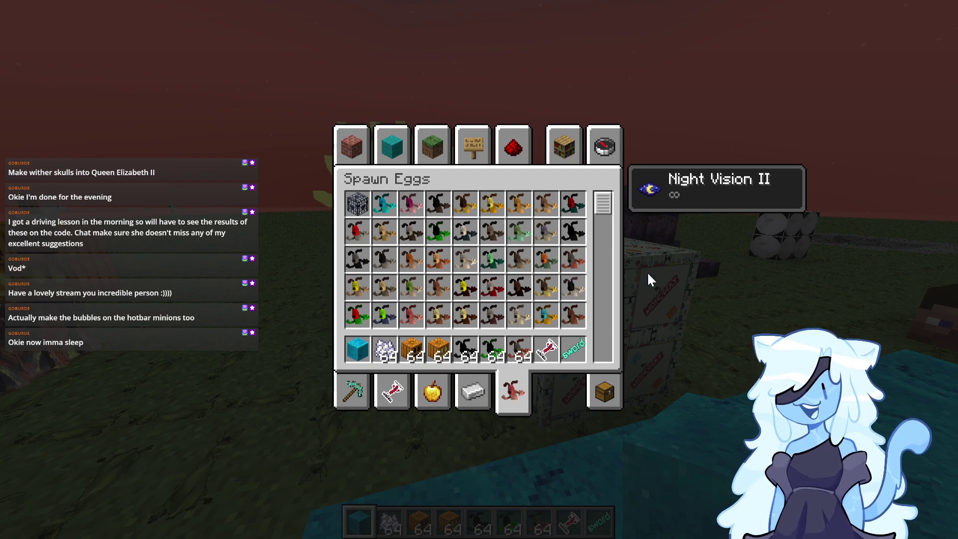
scroll(609, 275, down, 5)
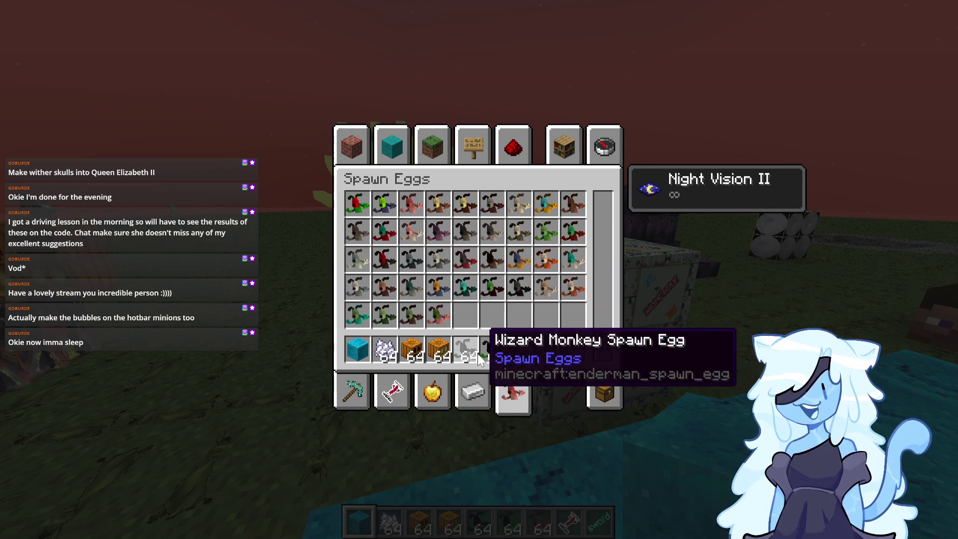
scroll(555, 298, up, 5)
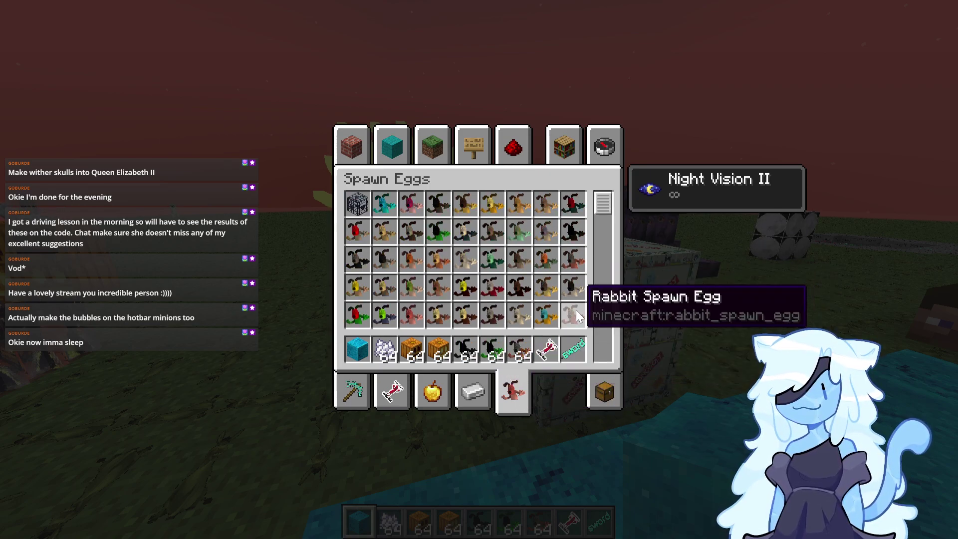
Put a stack of Paper from the Ingredients category into the second hotbar slot and return to the world.
click(473, 390)
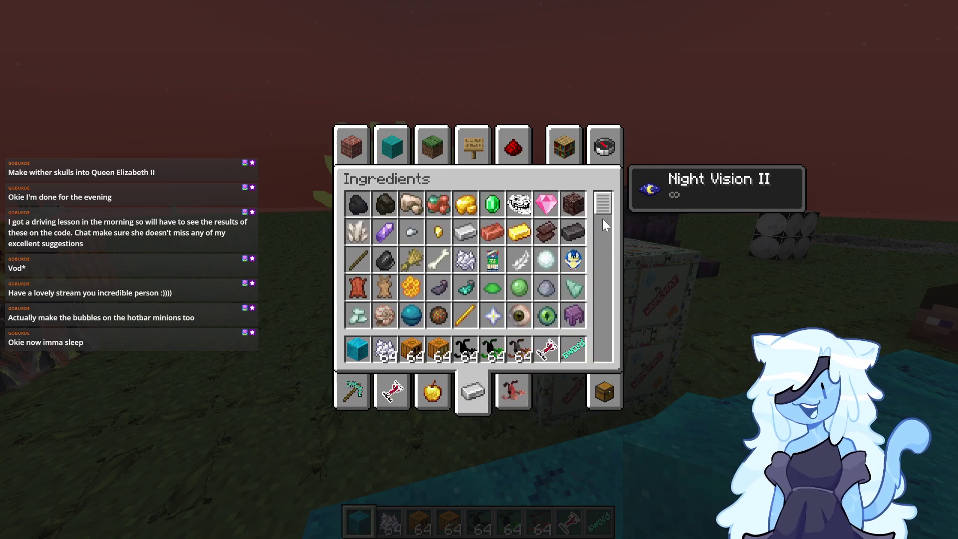
scroll(603, 219, down, 4)
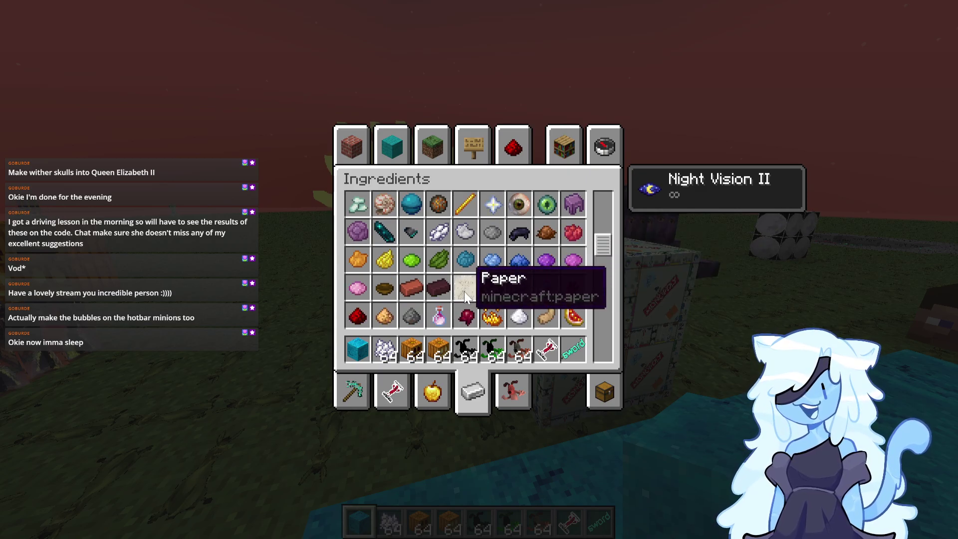
key(2)
key(e)
key(2)
key(w)
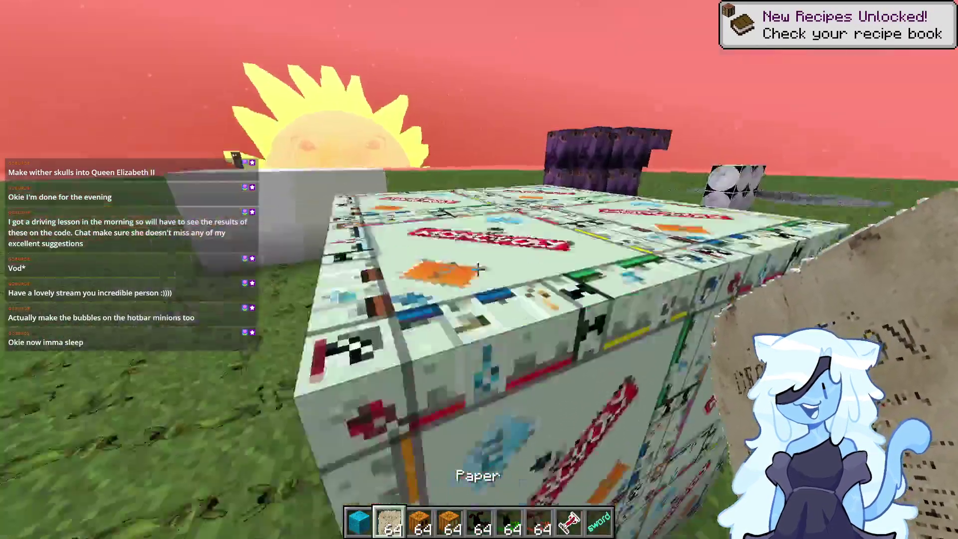
Throw one paper item over the Monopoly blocks and move around to view its texture in the world.
key(q)
key(s)
key(shift)
key(w)
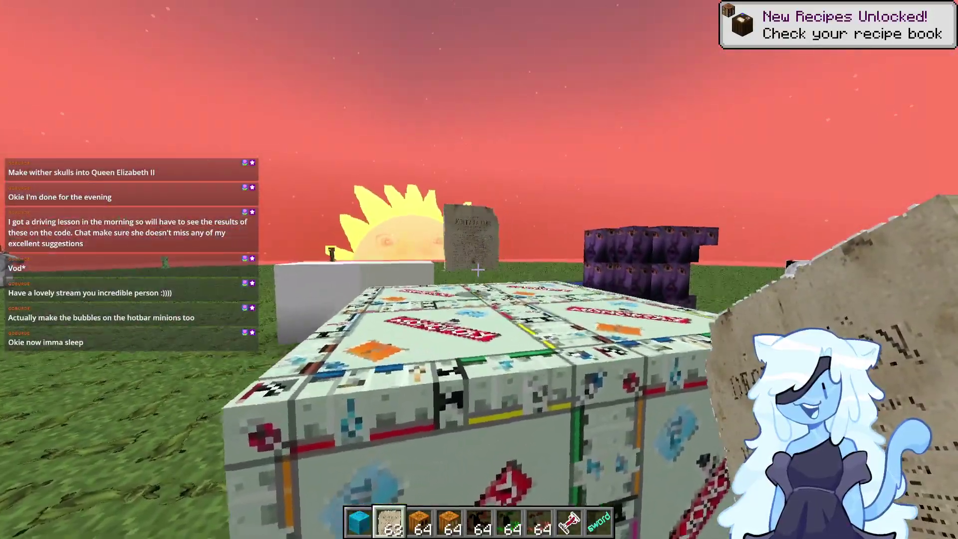
Throw one paper item onto the grass beside the large white blocks, pick it up, and repeat to view its texture.
key(w)
key(shift)
key(d)
key(space)
key(w)
key(shift)
key(q)
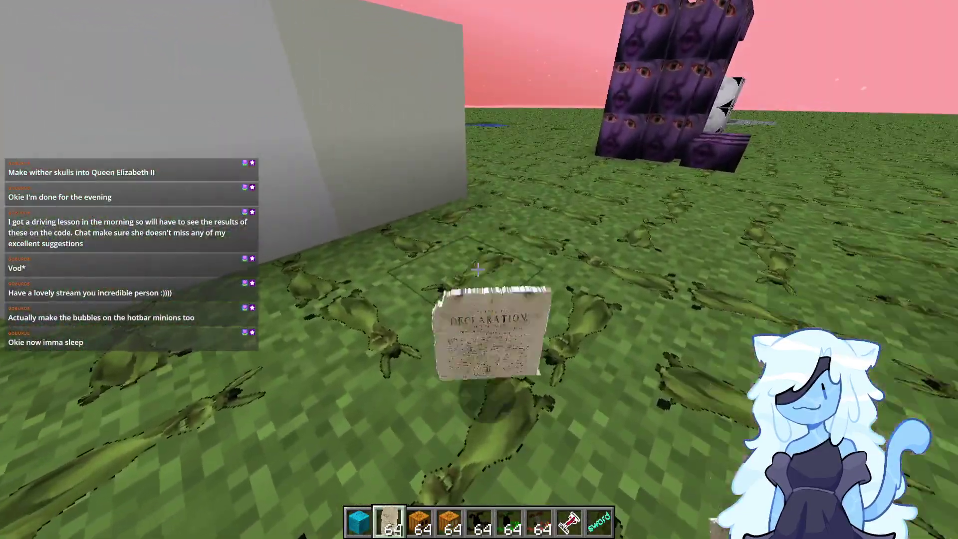
click(478, 269)
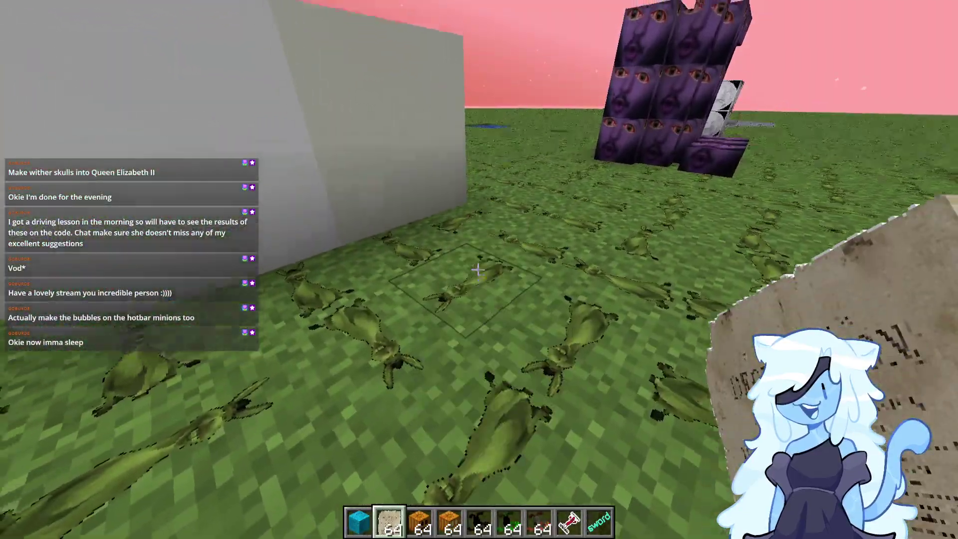
right_click(478, 269)
key(s)
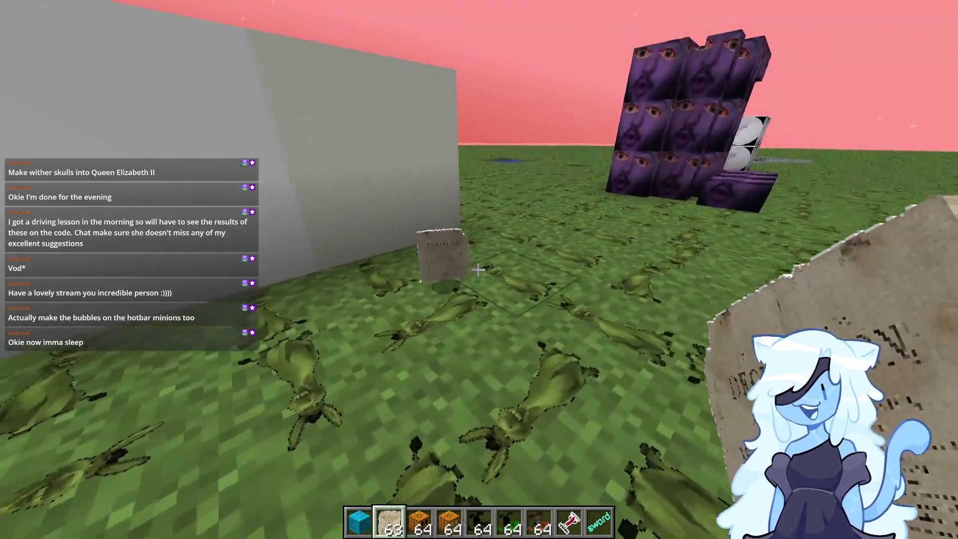
key(w)
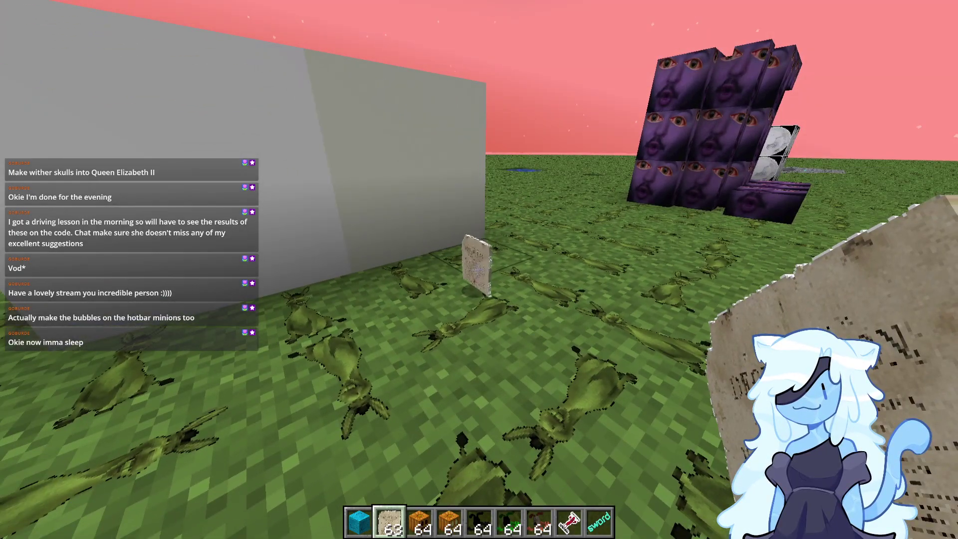
click(478, 269)
Look through the Ingredients and Food & Drinks categories of the creative inventory, down to the splash and lingering potions.
key(e)
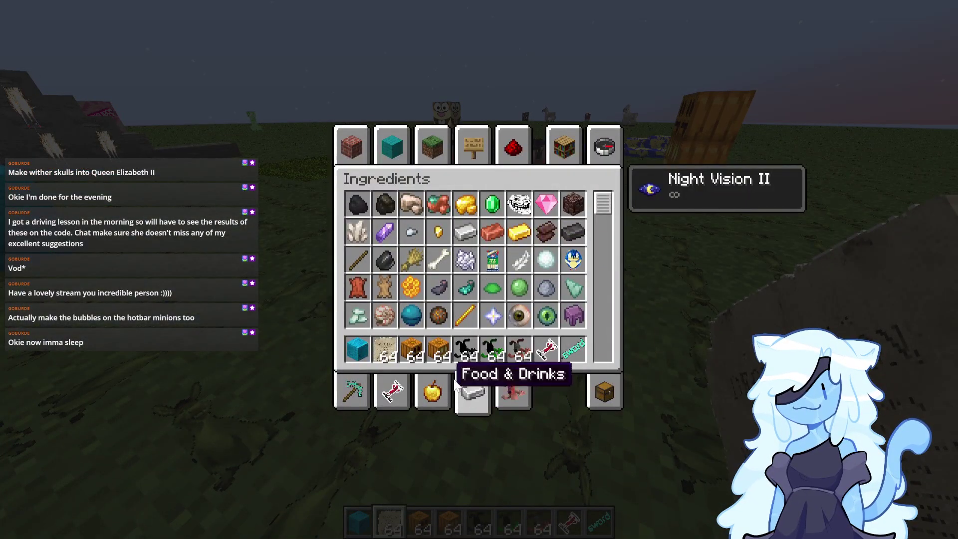
scroll(519, 315, down, 10)
scroll(589, 317, down, 8)
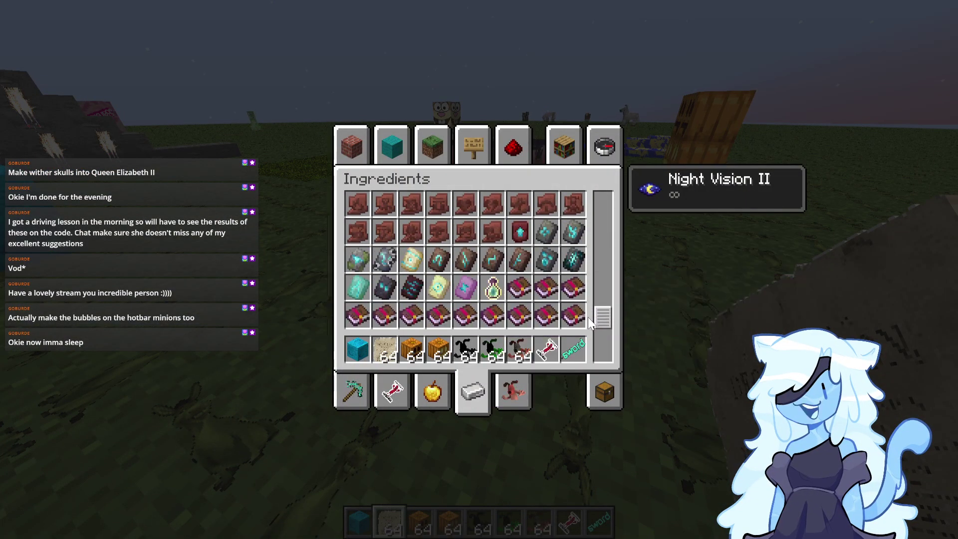
click(445, 403)
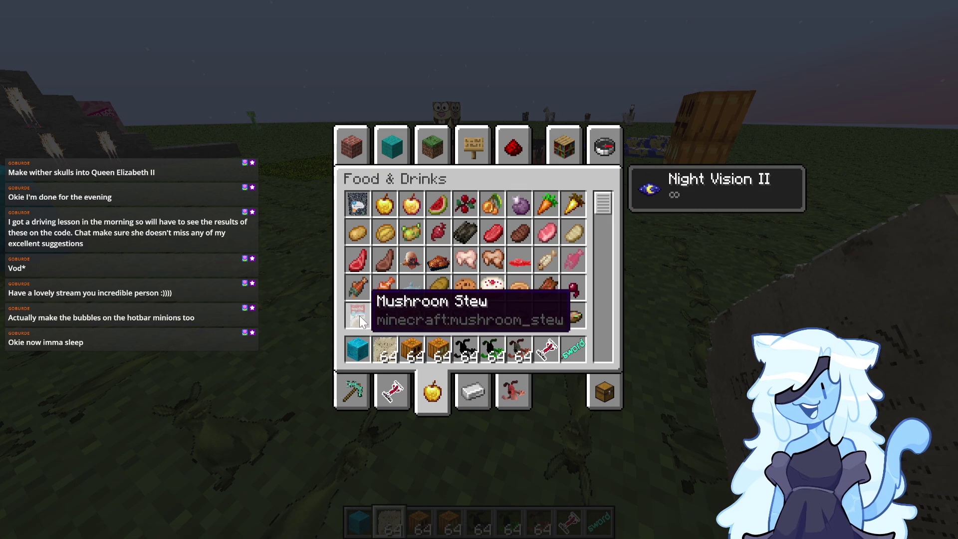
scroll(593, 256, down, 5)
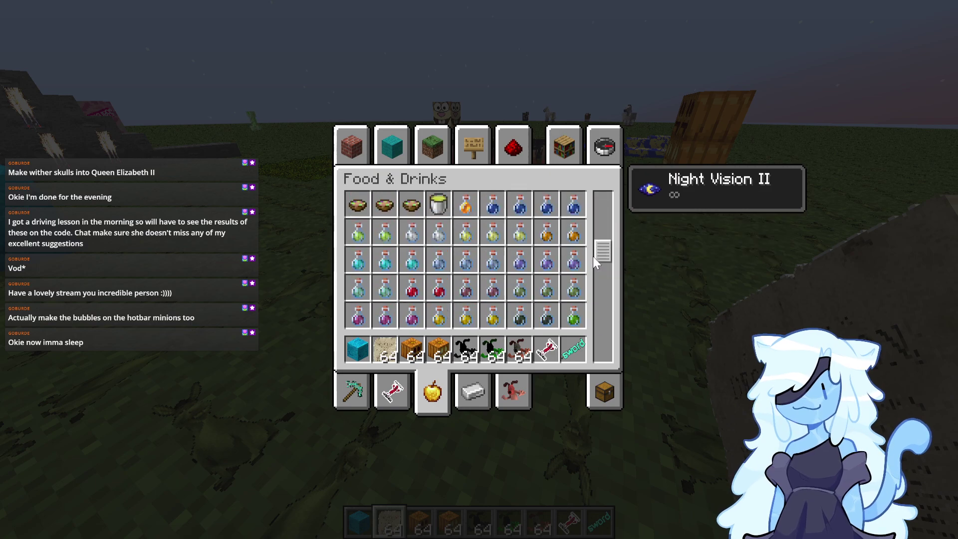
scroll(548, 244, down, 3)
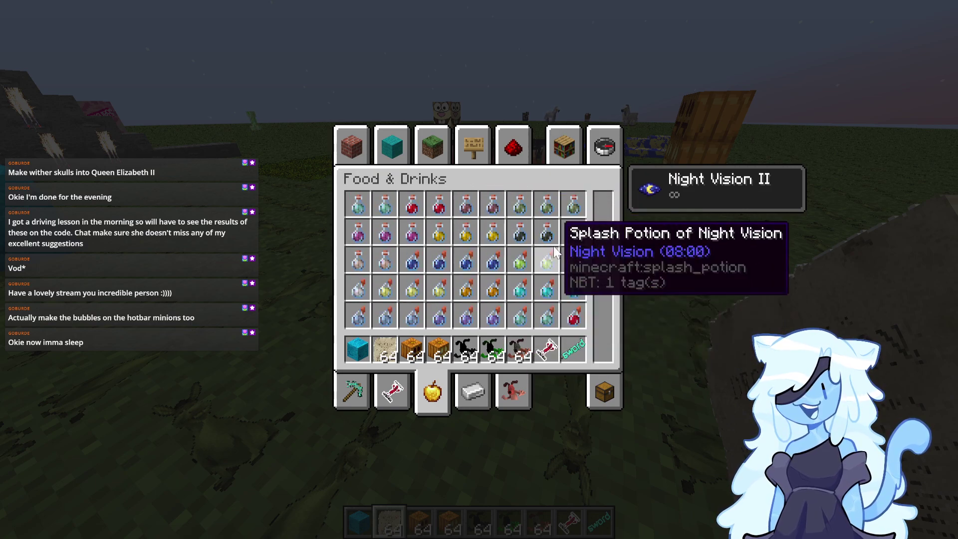
scroll(524, 320, down, 5)
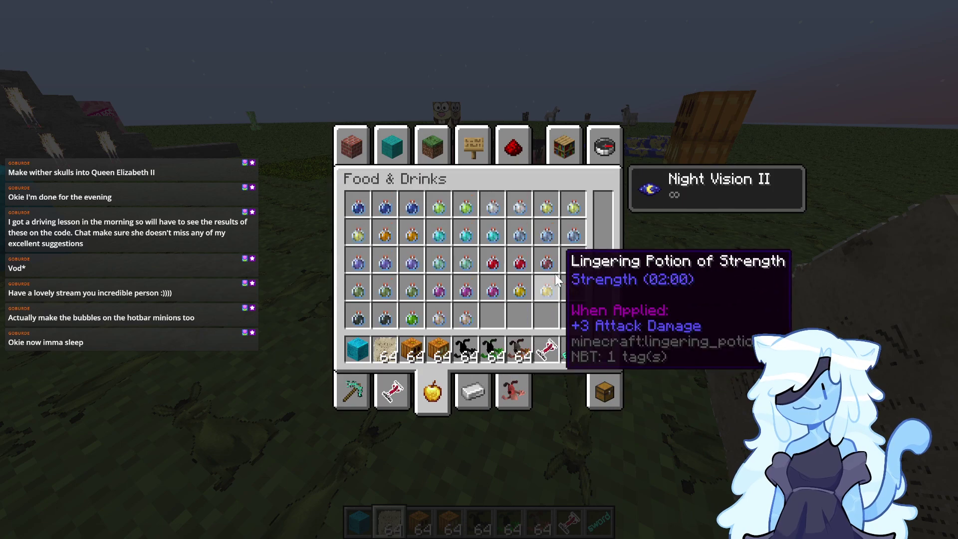
Take the diamond chestplate from the Combat category, wear it on the character and view it in third person.
click(392, 414)
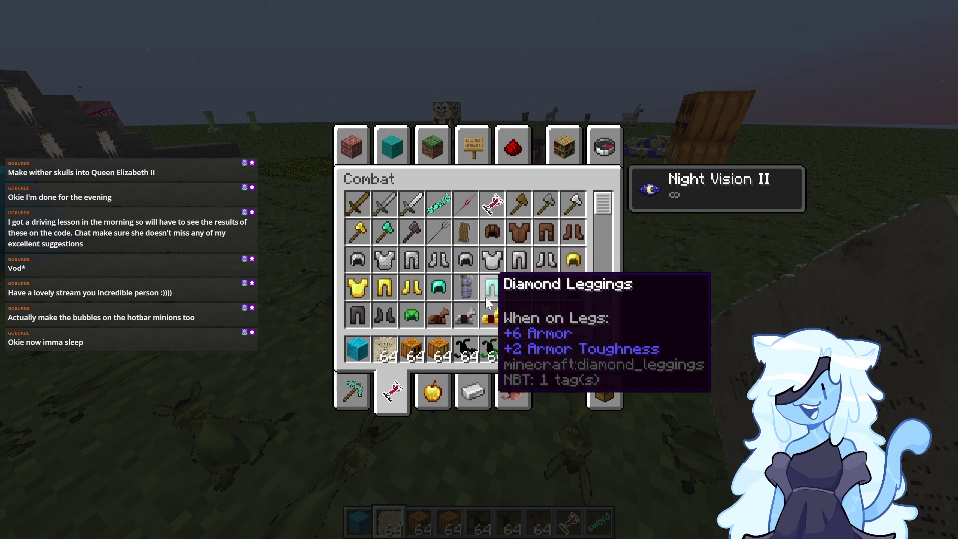
key(3)
click(605, 394)
shift+click(405, 348)
key(e)
key(F5)
key(F5)
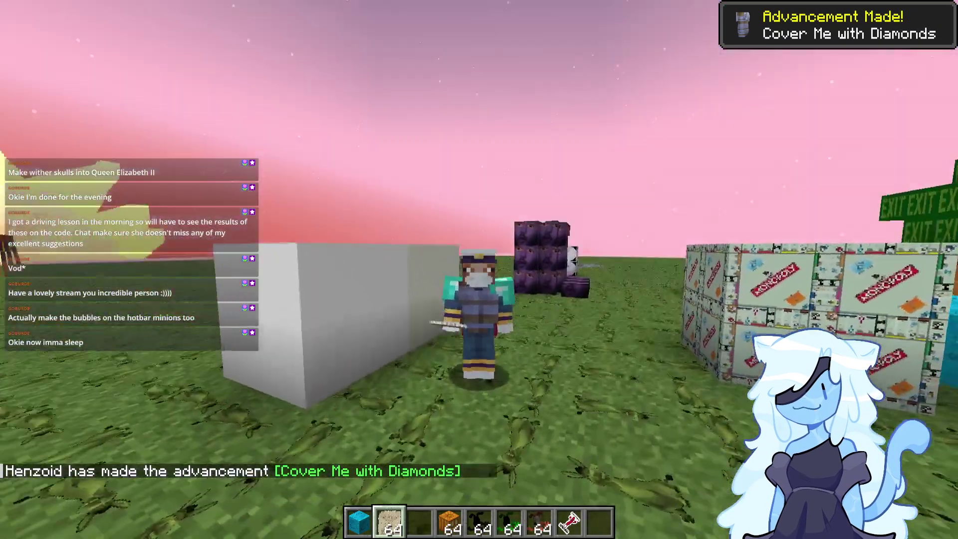
key(F5)
Take the chestplate off the character and destroy the item.
key(e)
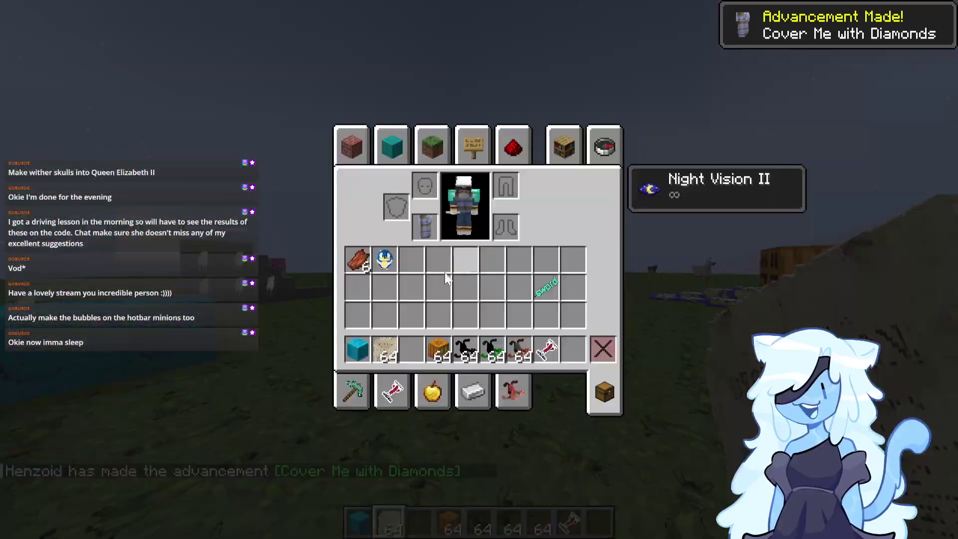
click(424, 227)
click(605, 351)
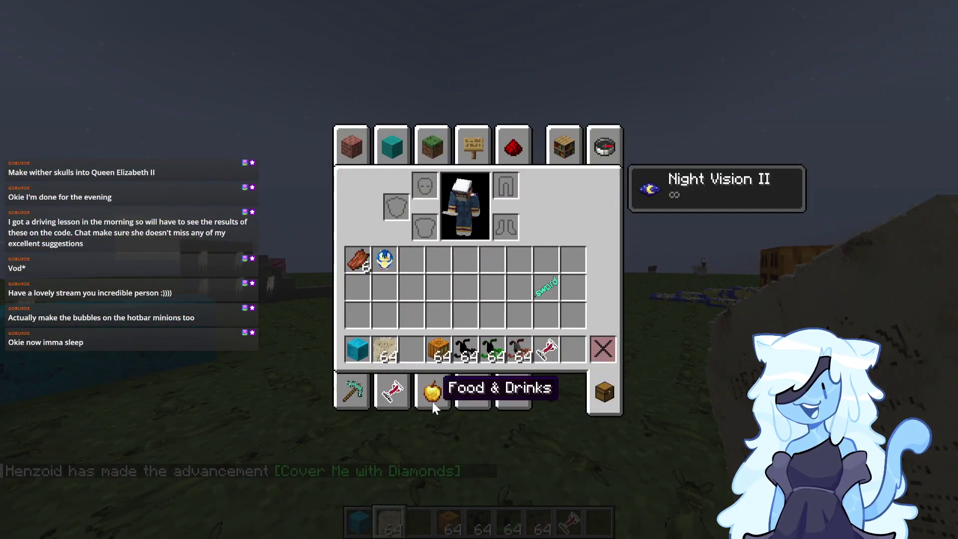
Examine the item textures in the Combat category, including the arrows, and open Tools & Utilities.
click(432, 397)
click(392, 392)
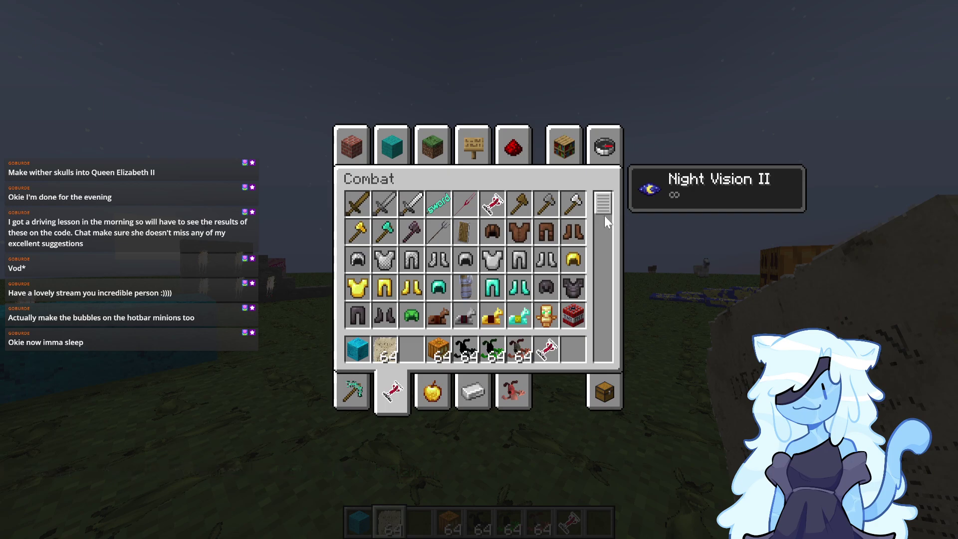
scroll(592, 222, down, 8)
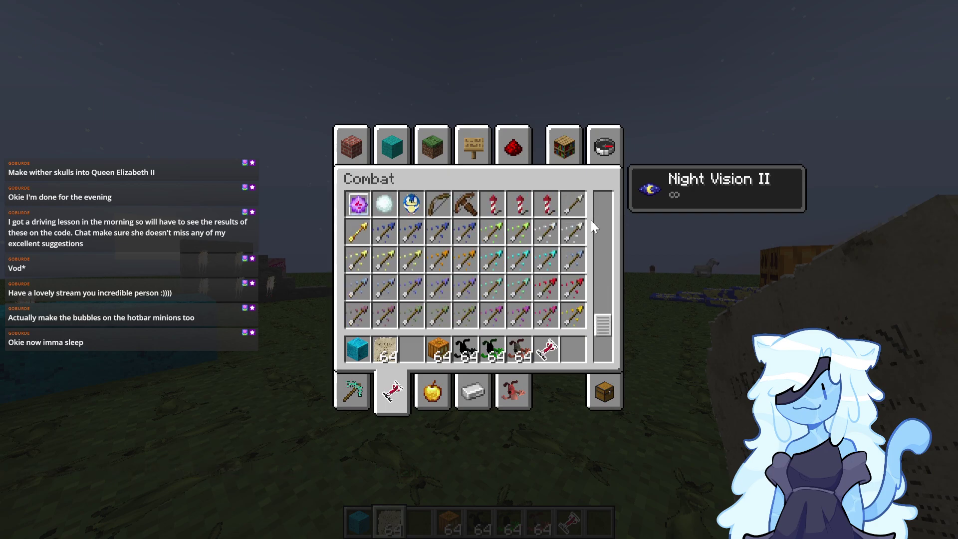
click(353, 391)
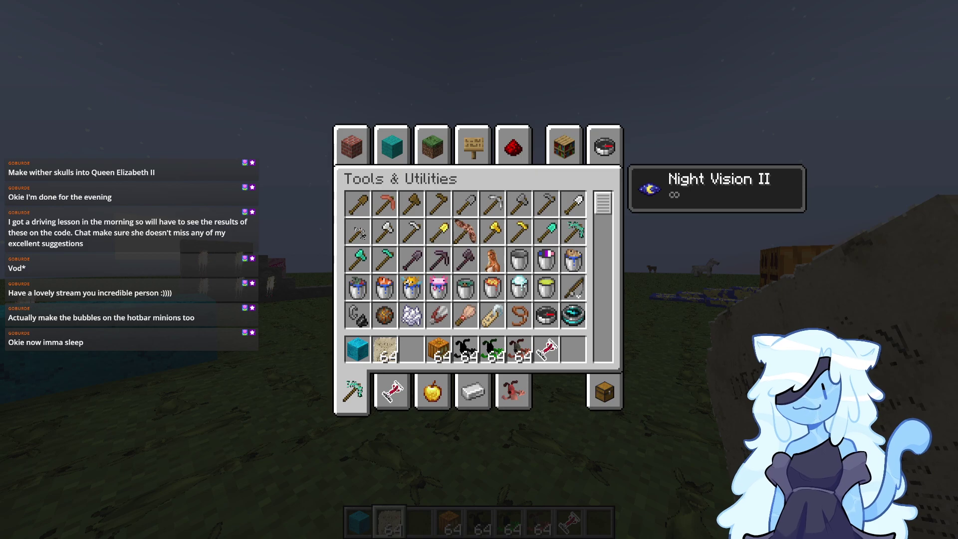
Reload the resource packs and throw the orange-filled bucket from Tools & Utilities onto the grass to view its texture.
key(Escape)
key(F3+t)
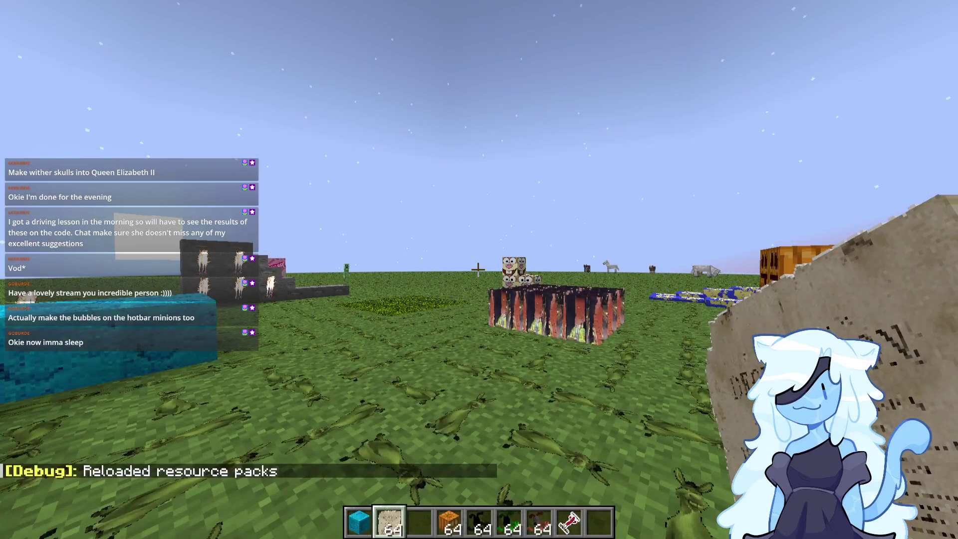
key(e)
key(3)
key(e)
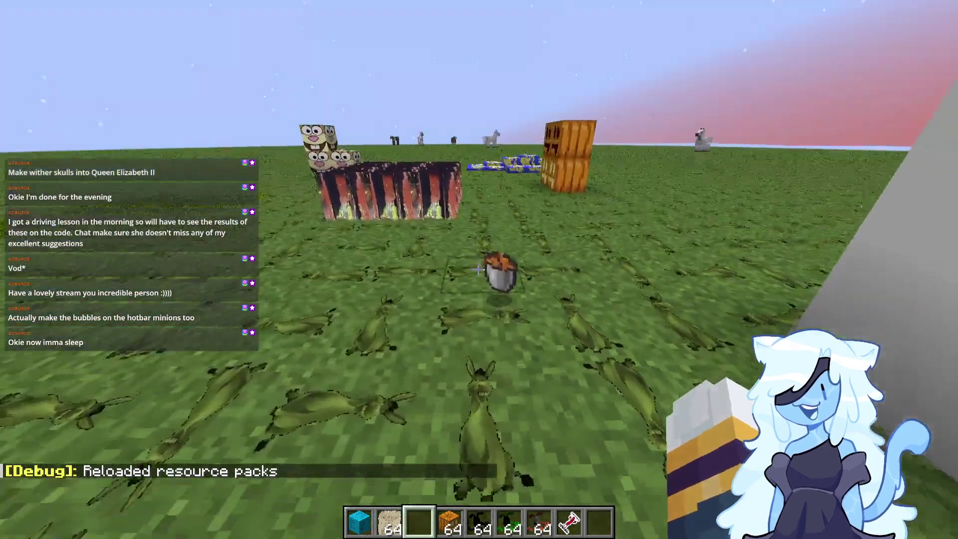
key(w)
Look through the rest of Tools & Utilities, including goat horns and music discs, and the building blocks.
key(e)
scroll(532, 264, down, 5)
scroll(549, 310, up, 3)
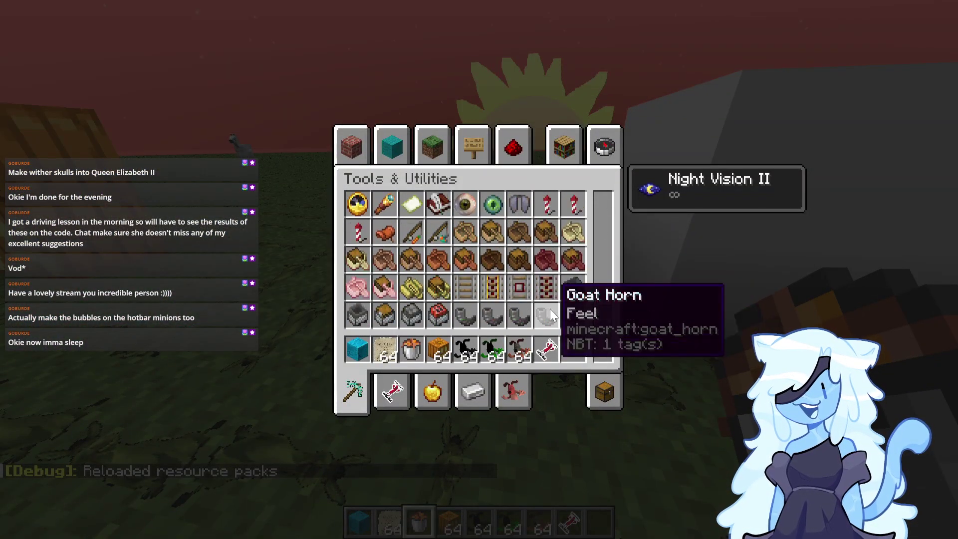
scroll(505, 281, down, 4)
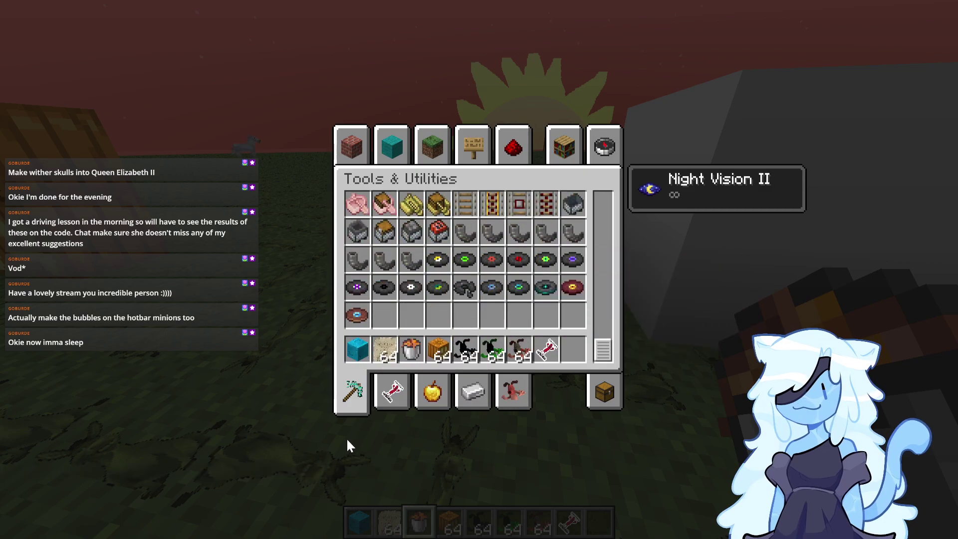
click(352, 144)
drag(612, 217, 606, 373)
Put Brown Wool from Colored Blocks into the second hotbar slot and stack it two wide and two high on the grass.
click(398, 146)
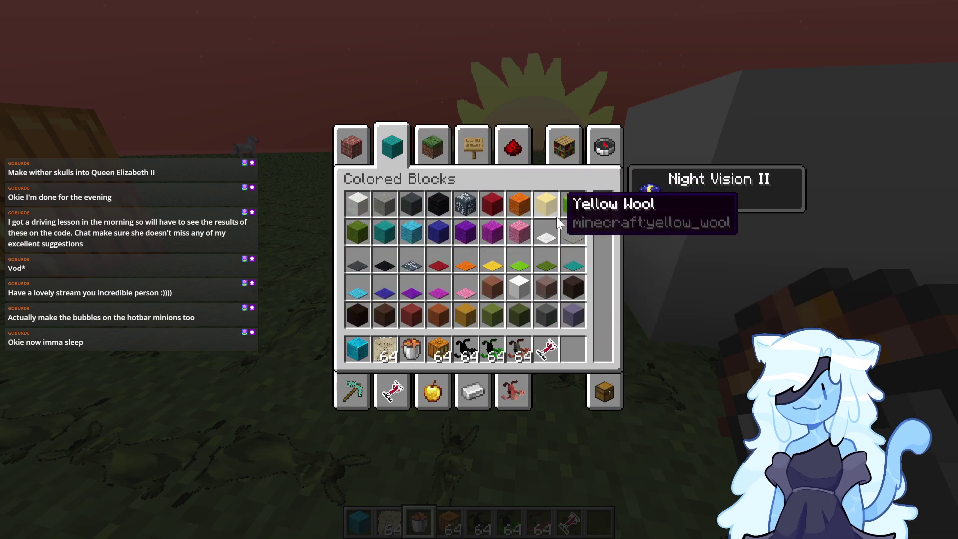
scroll(556, 217, down, 8)
scroll(591, 244, up, 8)
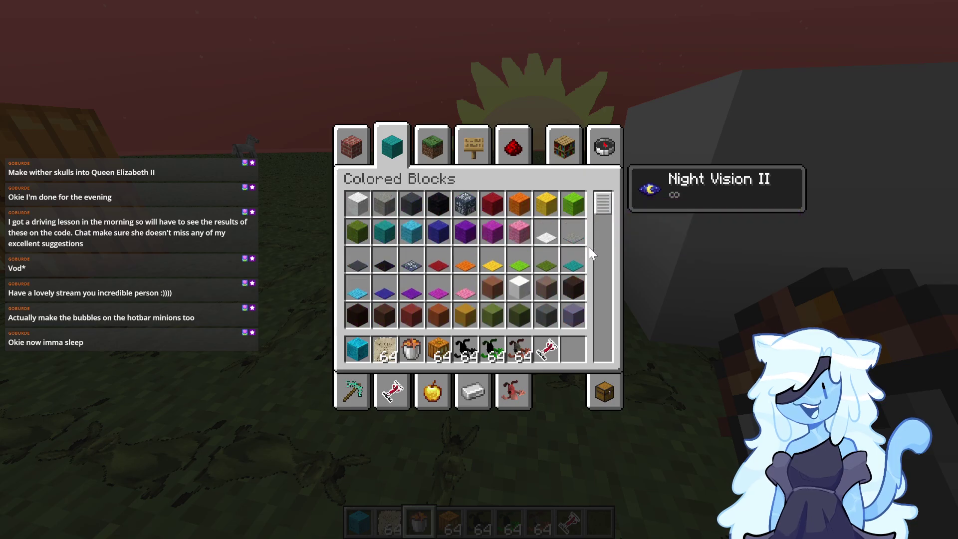
key(2)
key(e)
key(2)
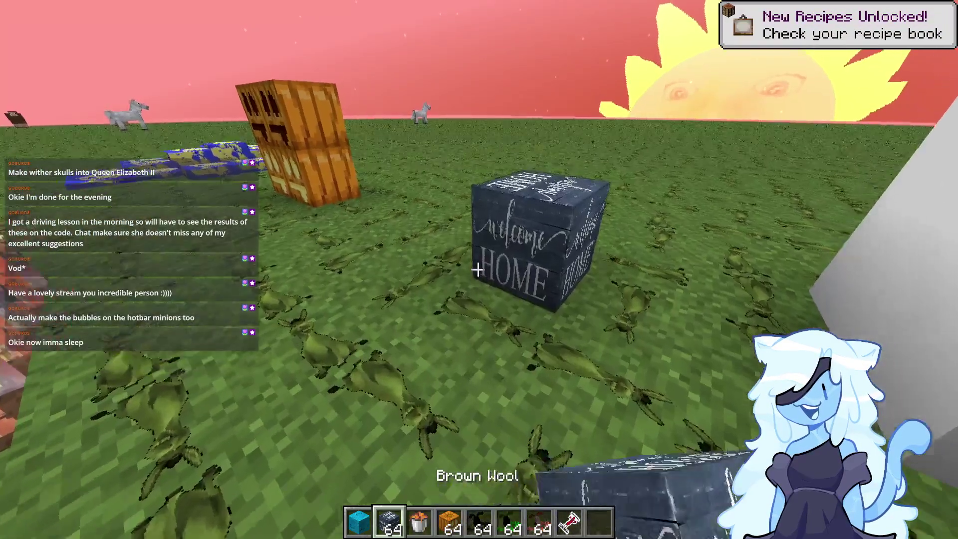
key(w)
right_click(478, 269)
right_click(478, 270)
right_click(478, 269)
key(s)
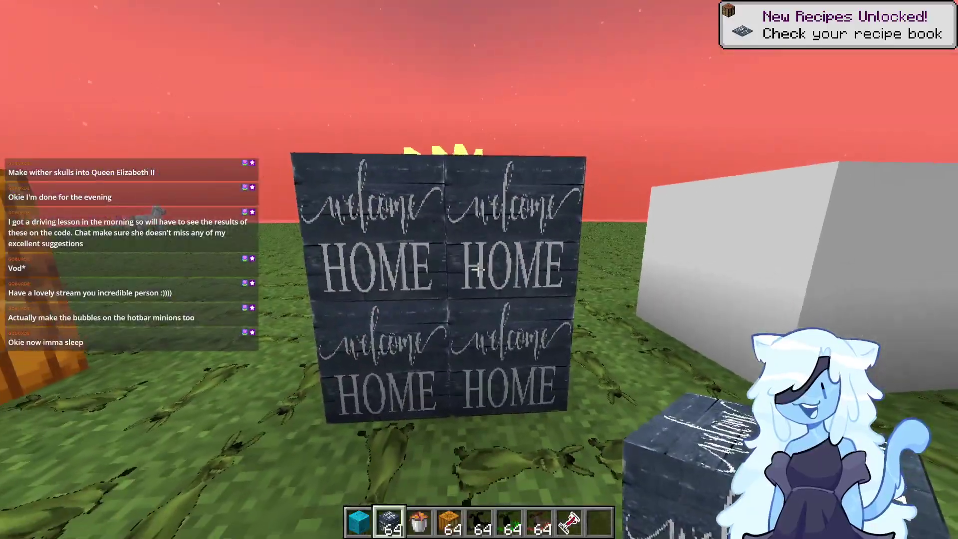
Replace the second hotbar item with Brown Carpet and lay a two-by-two patch of it beside the wool blocks.
key(e)
key(2)
key(e)
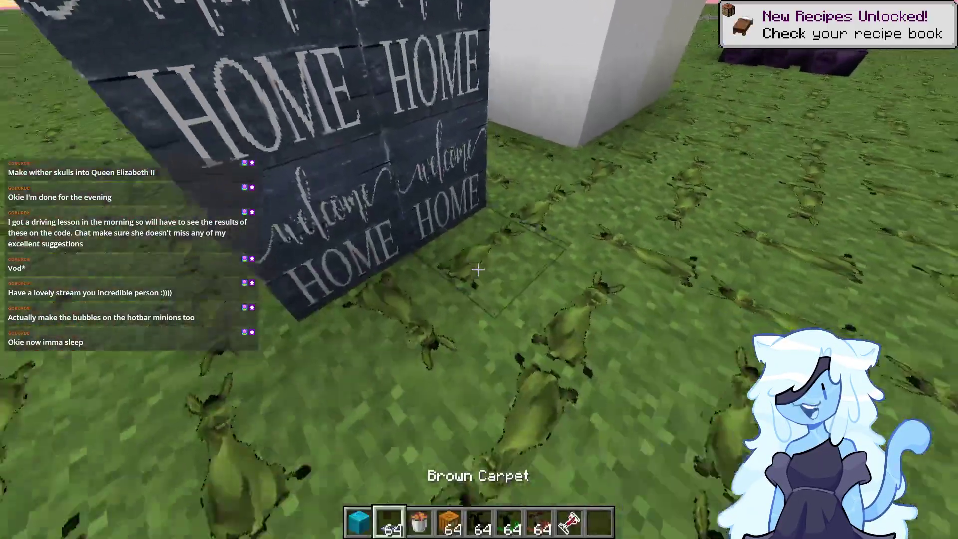
right_click(477, 269)
right_click(478, 270)
right_click(478, 269)
right_click(478, 270)
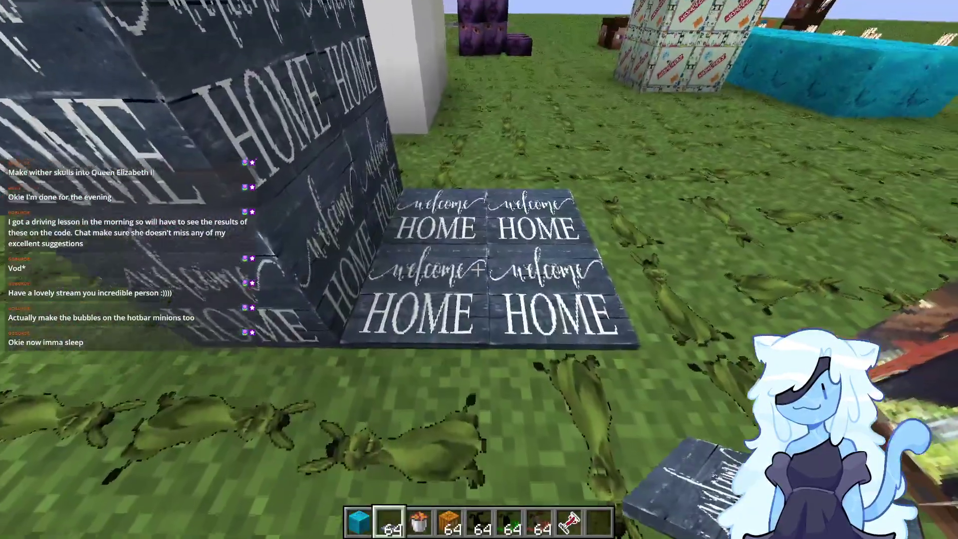
key(d)
Examine the textures in the Colored Blocks, Natural Blocks and Functional Blocks categories, down to the banners and mob heads.
key(e)
scroll(499, 164, down, 5)
scroll(493, 158, down, 7)
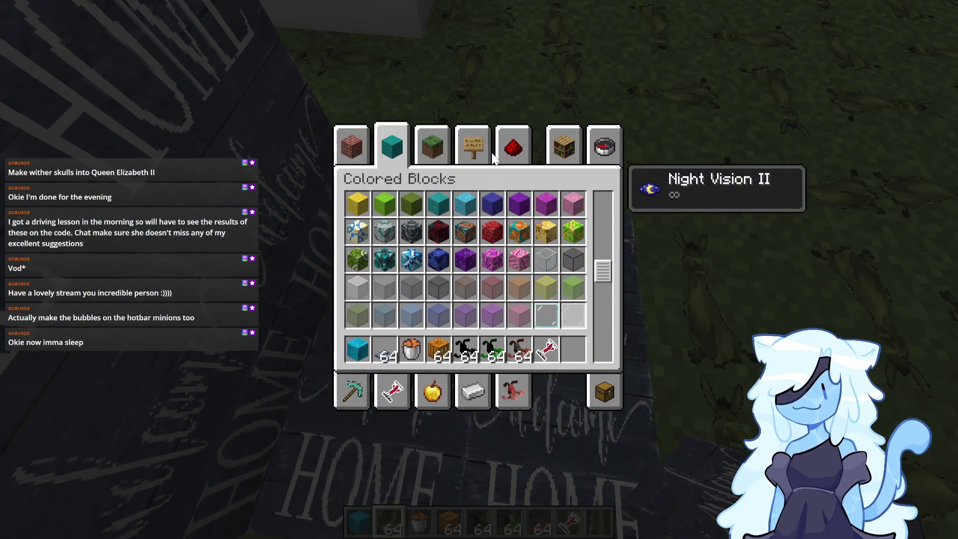
click(475, 144)
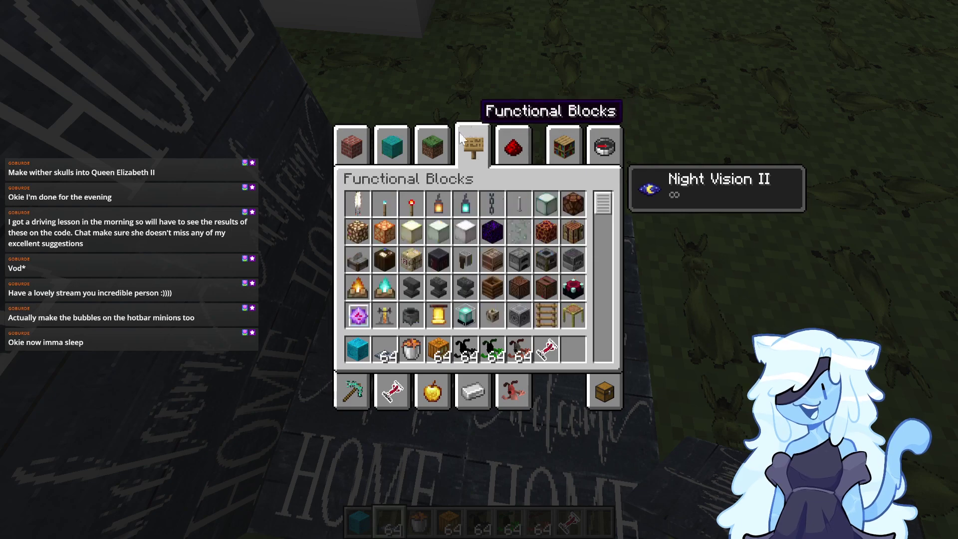
click(433, 144)
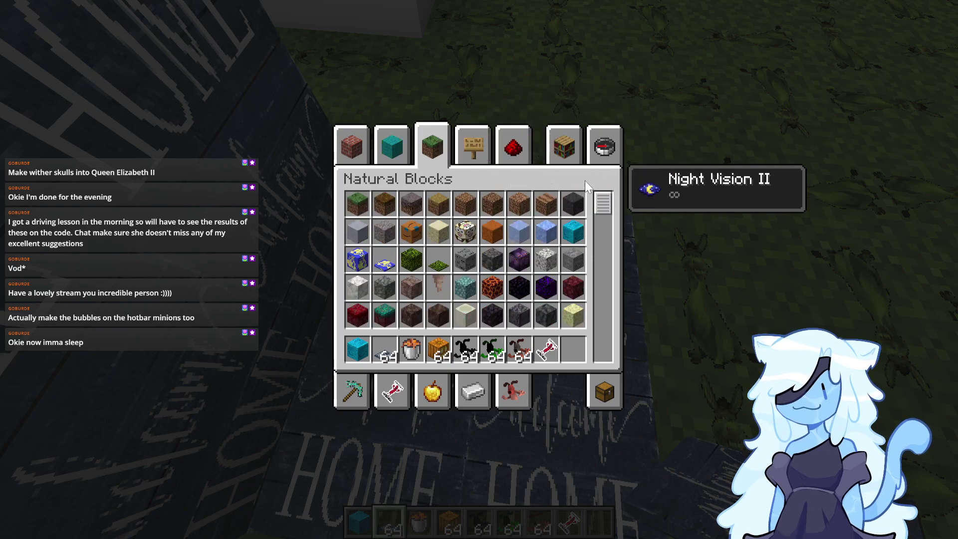
scroll(587, 180, down, 4)
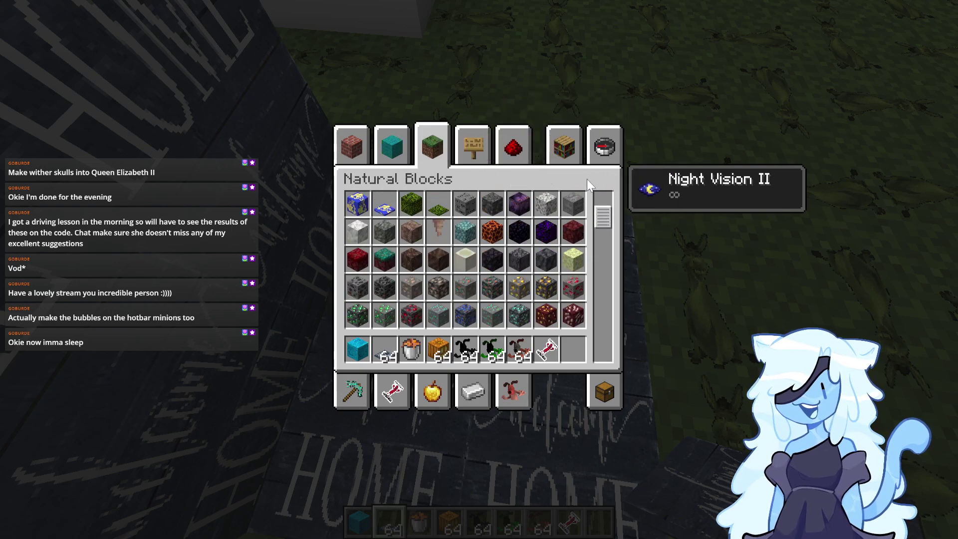
scroll(587, 179, down, 10)
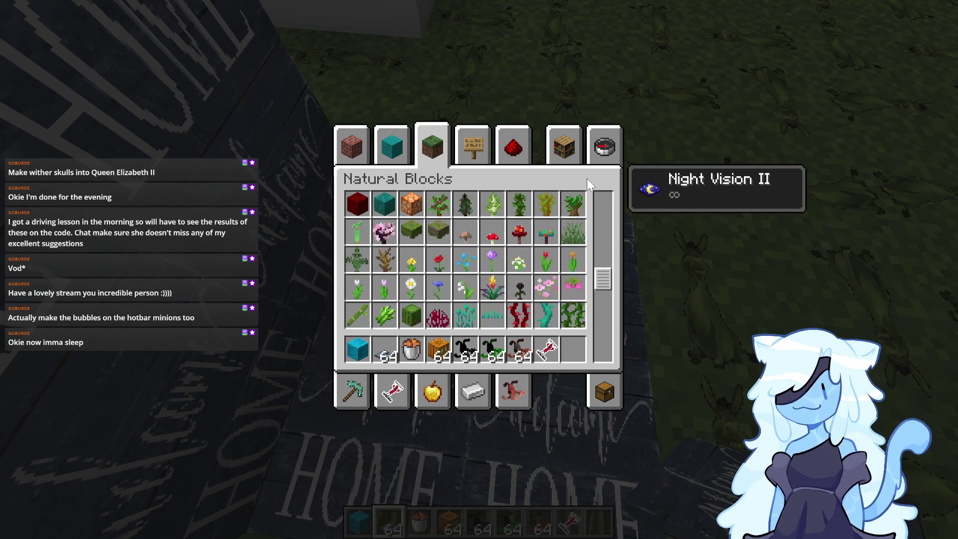
scroll(587, 178, down, 5)
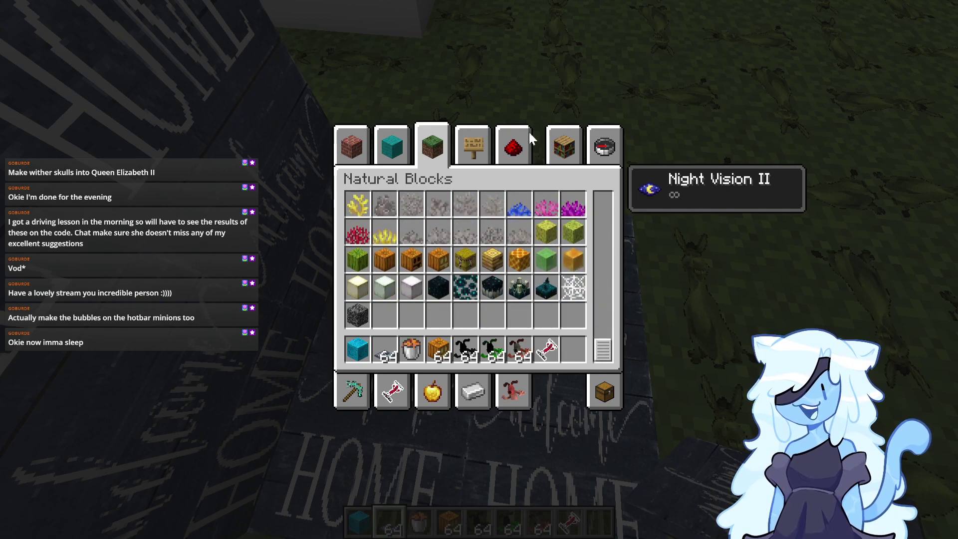
click(467, 139)
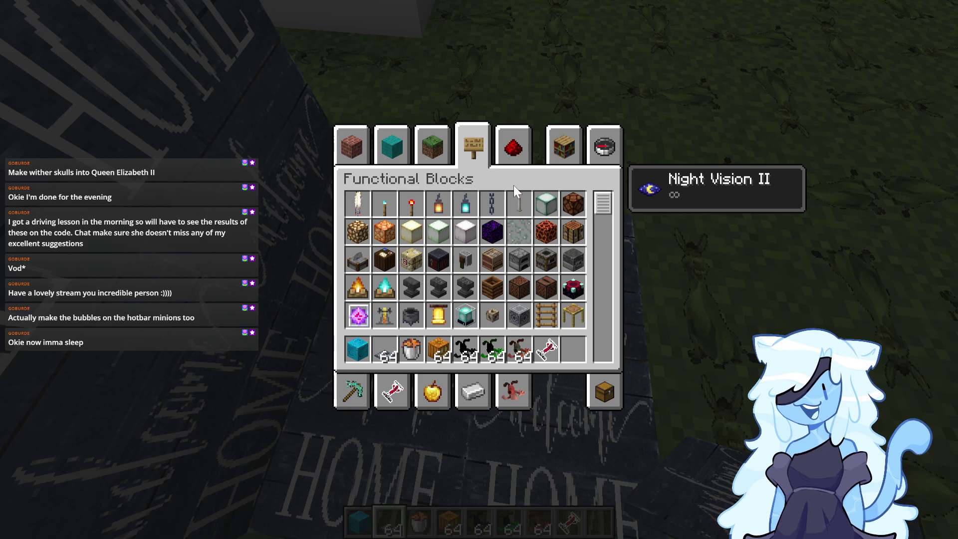
scroll(513, 184, down, 15)
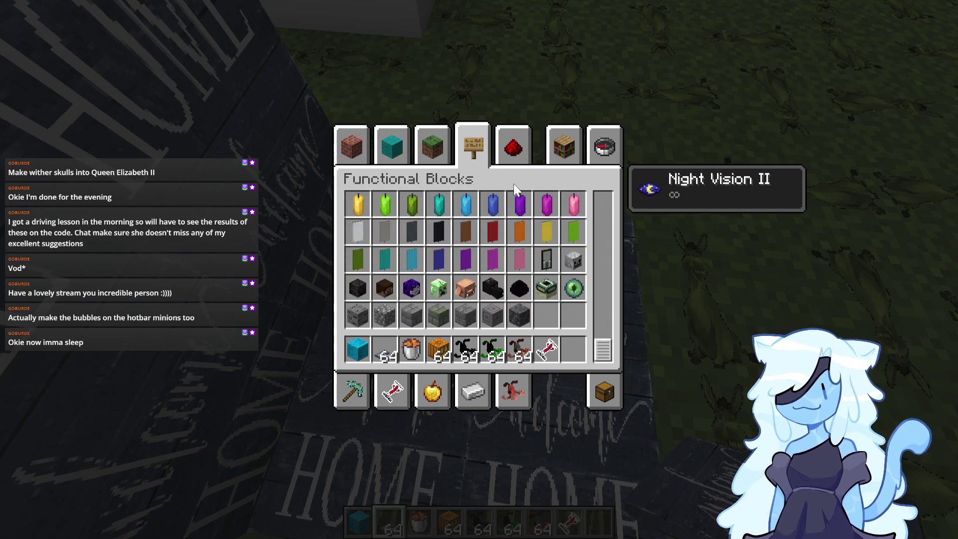
Examine the textures in the Redstone Blocks category down to its end, and close the inventory.
click(514, 146)
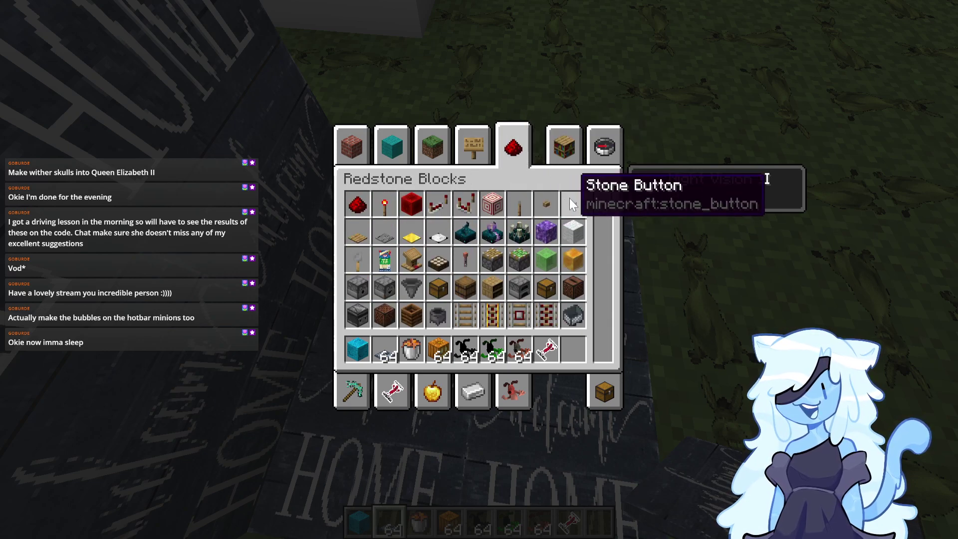
scroll(391, 249, down, 2)
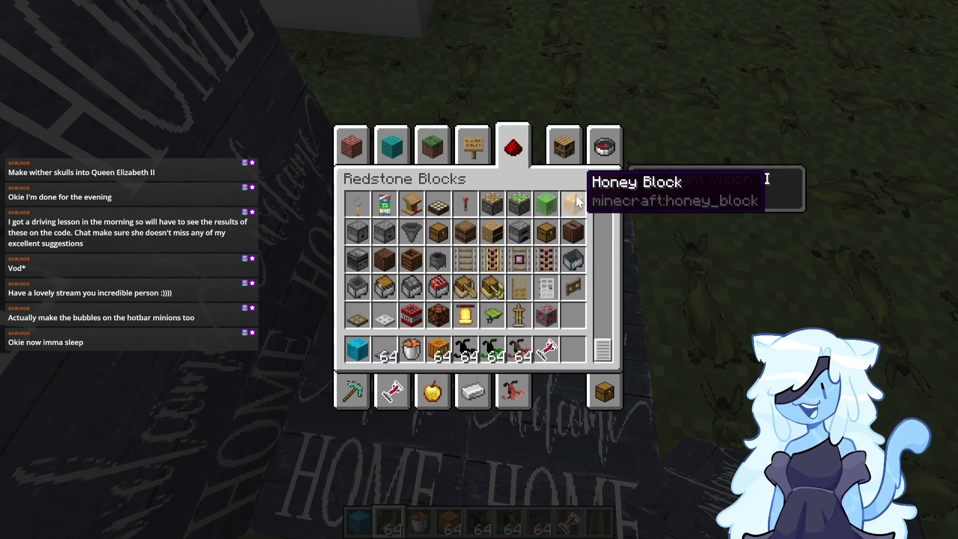
key(e)
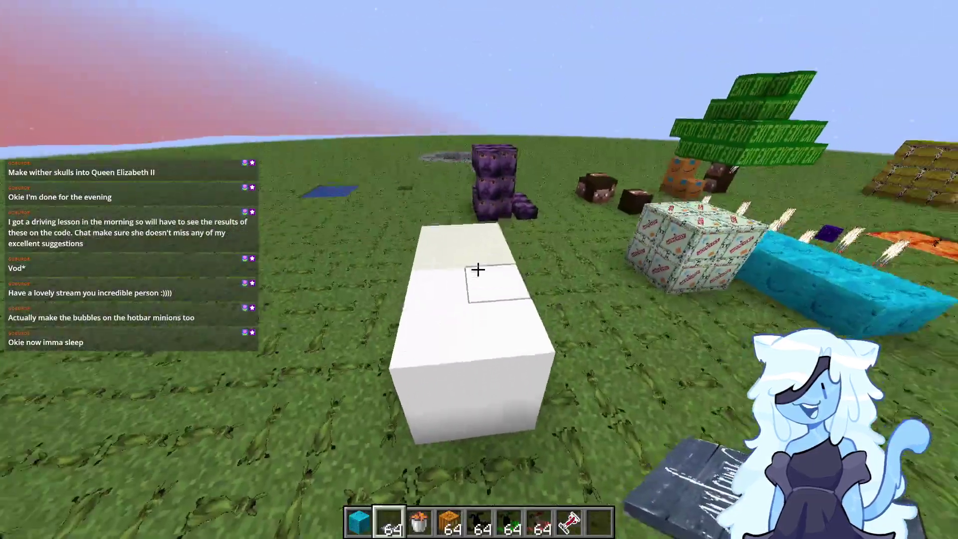
Near the pool, run the command /particle bubble ~ ~ ~ 1 1 1 1 100 to spawn bubble particles around the player.
key(t)
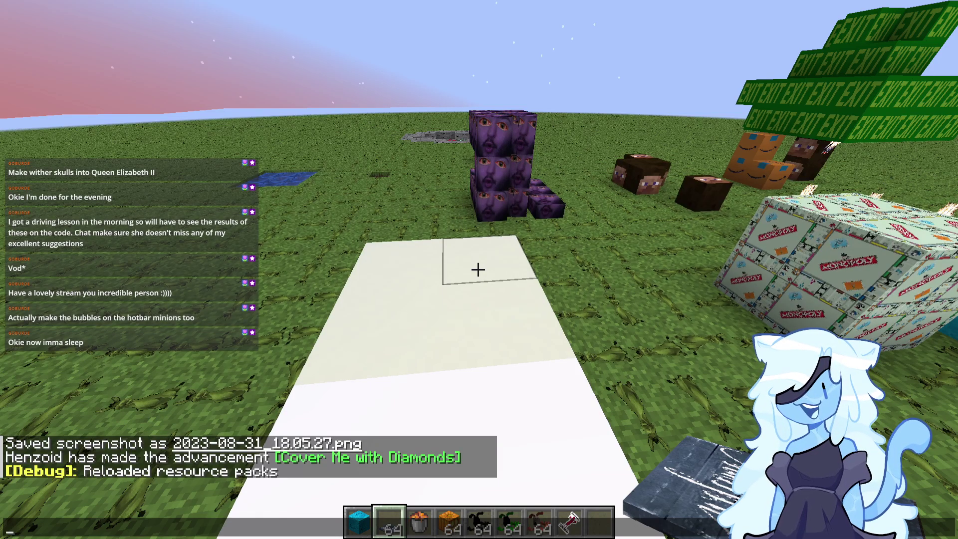
key(Escape)
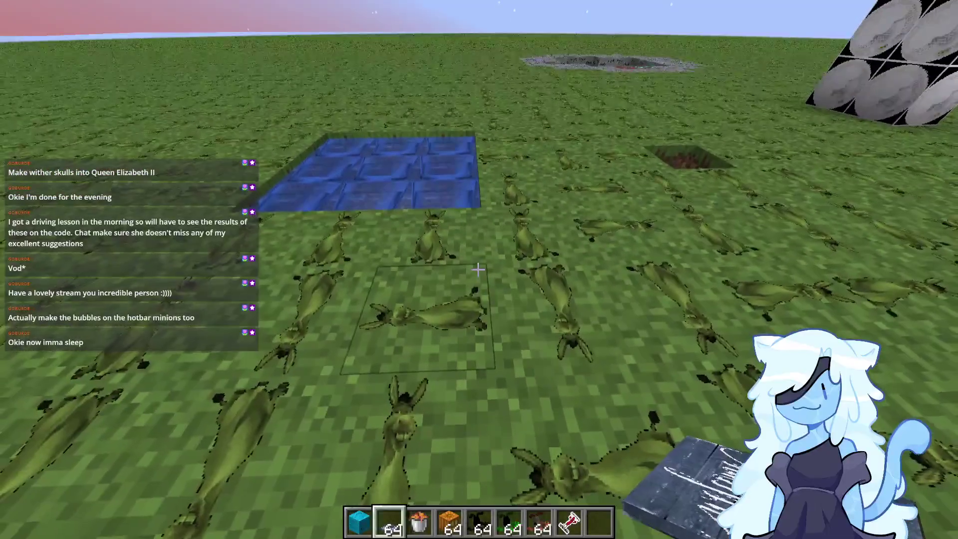
text(/particle bubbl)
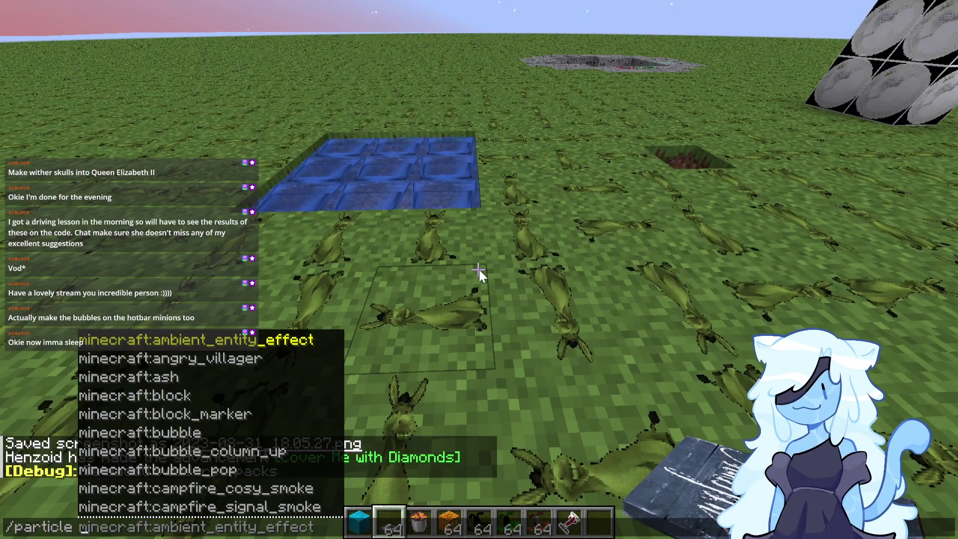
text(e ~ ~ ~ )
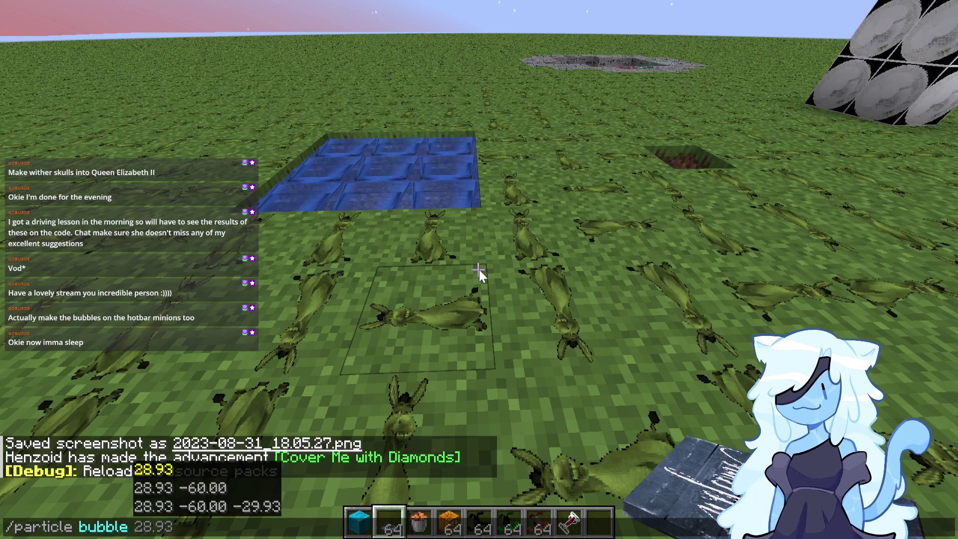
text(1)
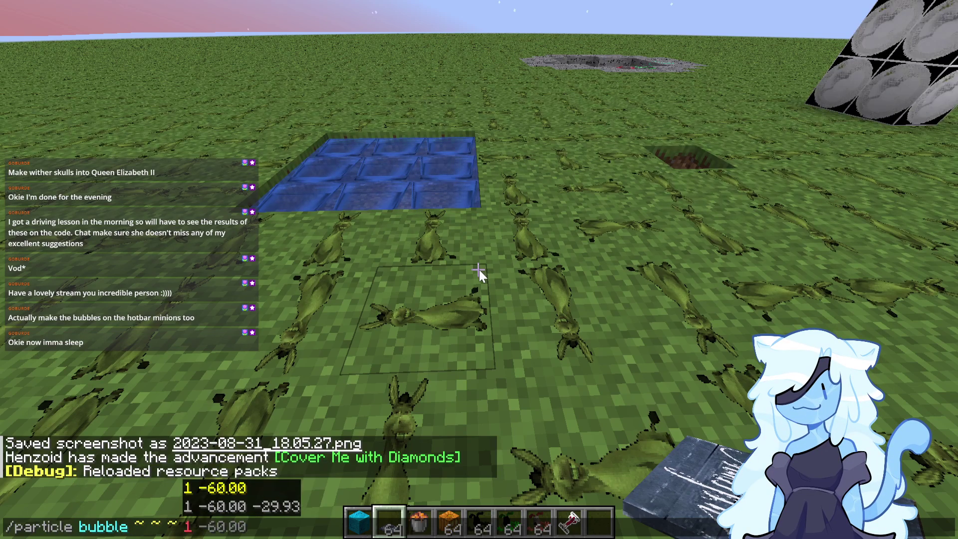
text( 1 1 1 100)
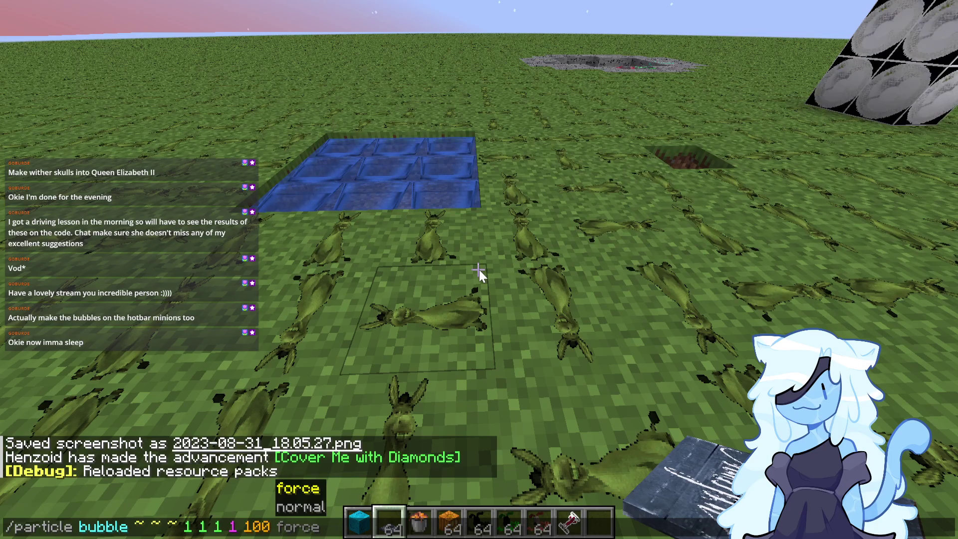
key(Return)
Rerun the same bubble particle command many times in quick succession beside the pool.
key(t)
key(Up)
key(Return)
key(t)
key(Up)
key(Return)
key(t)
key(Up)
key(Return)
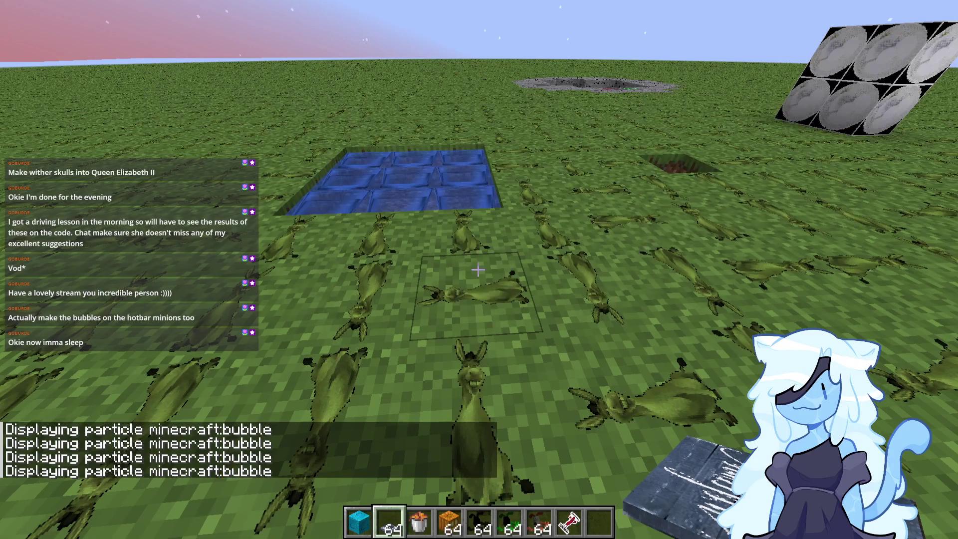
key(t)
key(Up)
key(Return)
key(t)
key(Up)
key(Return)
key(t)
key(Up)
key(Return)
key(t)
key(Up)
key(Return)
key(t)
key(Up)
key(Return)
key(t)
key(Up)
key(Return)
key(t)
key(Up)
key(Return)
Take two in-game screenshots of the bubble particles, rerunning the bubble command between them.
key(t)
key(Up)
key(Return)
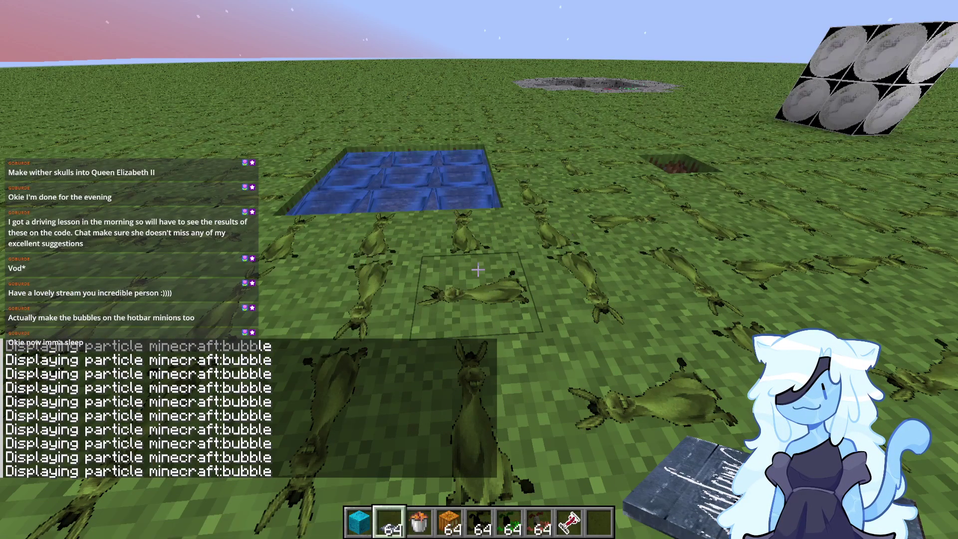
key(t)
key(Up)
key(Escape)
key(F2)
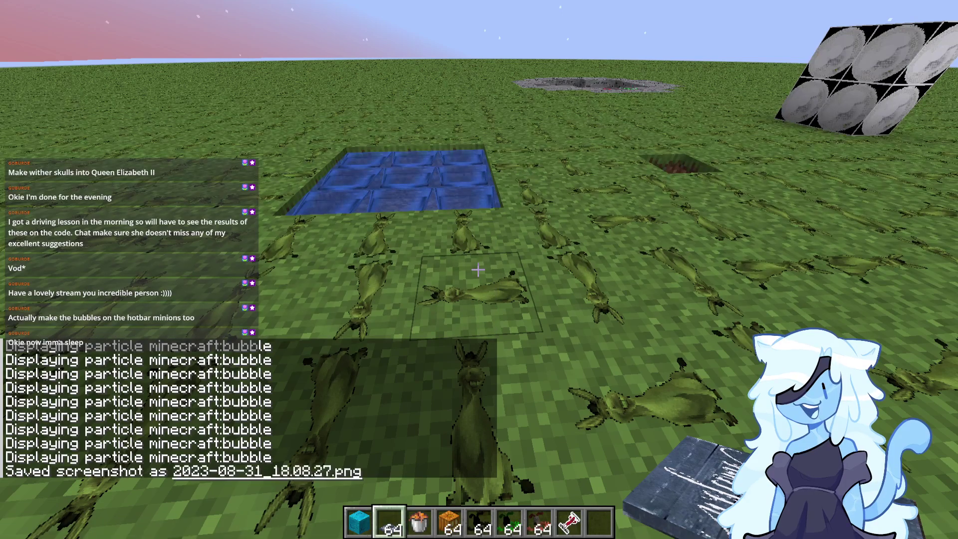
key(t)
key(Up)
key(Return)
key(F2)
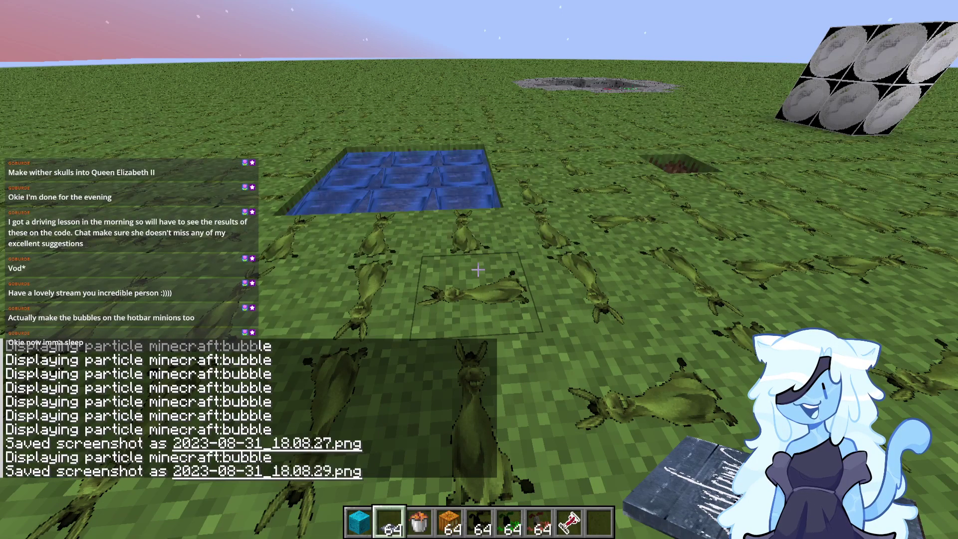
Change the particle name in the previous command to bubble_pop and run /particle bubble_pop ~ ~ ~ 1 1 1 1 100.
key(t)
key(Up)
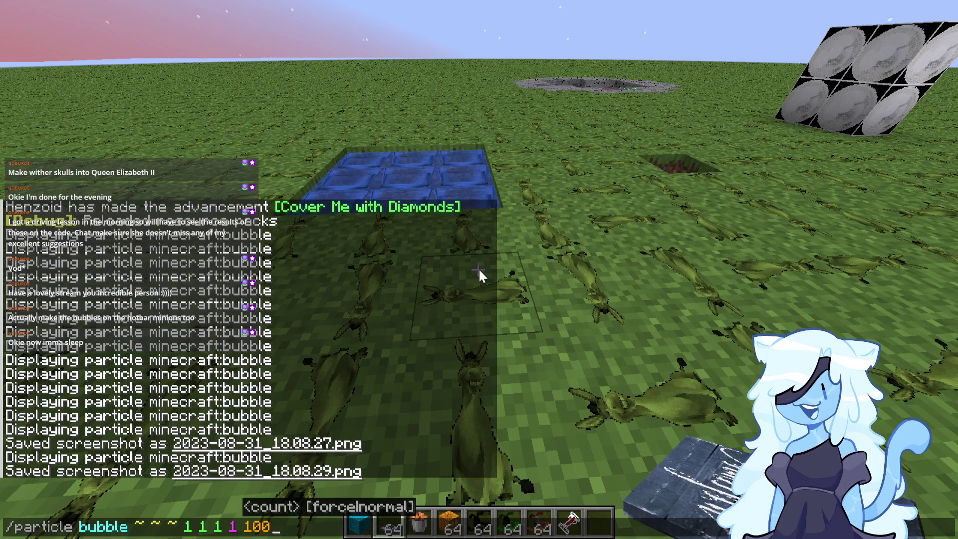
click(133, 528)
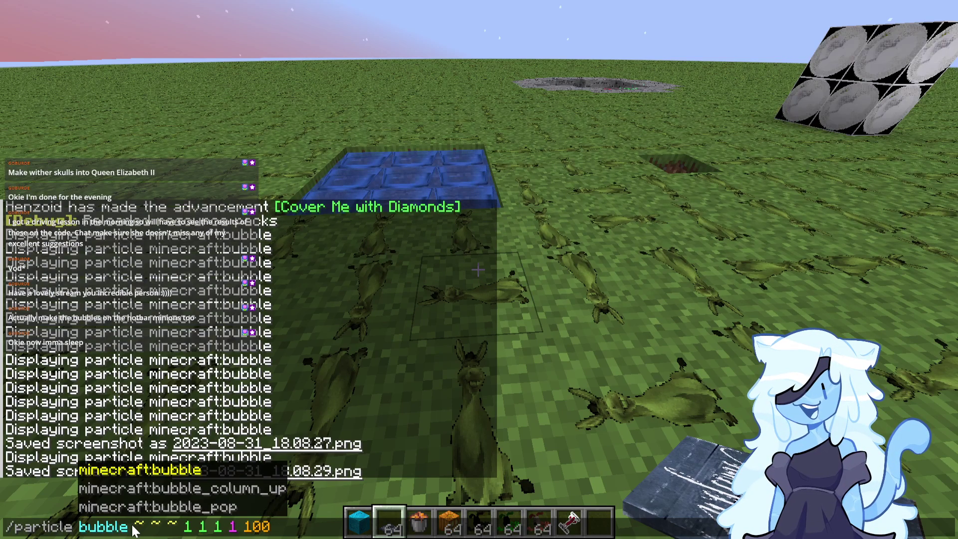
text(_pop)
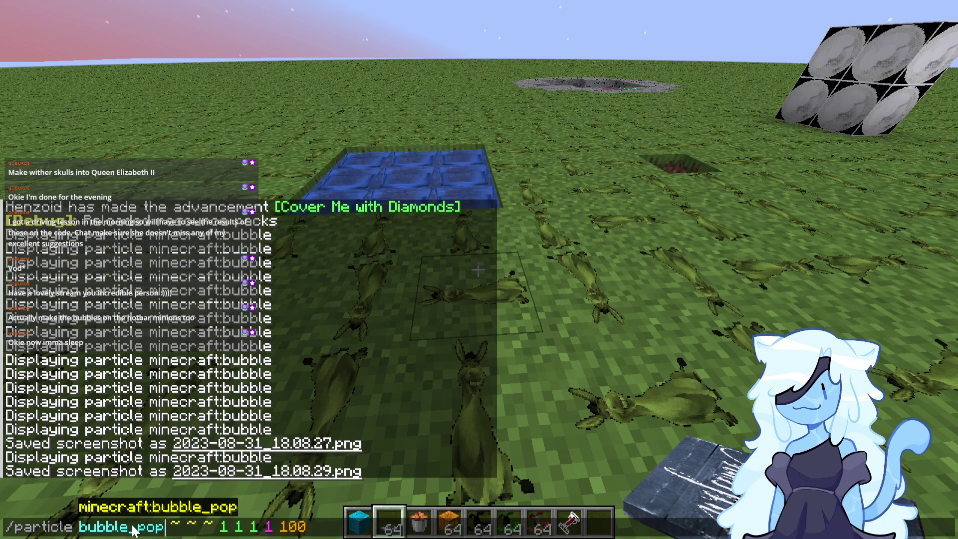
key(Return)
Rerun the bubble_pop particle command several times in a row to view the popping bubbles over the grass.
key(t)
key(Up)
key(Return)
key(t)
key(Up)
key(Return)
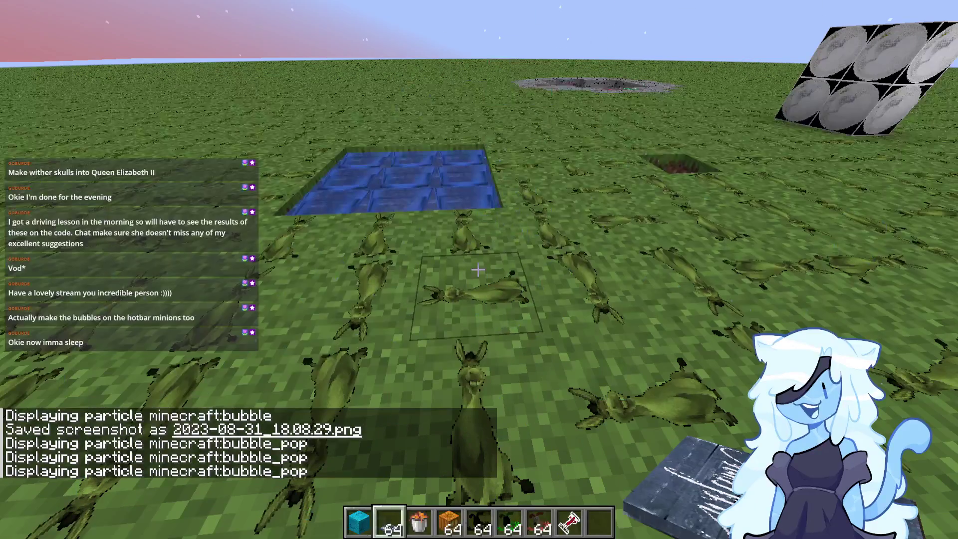
key(t)
key(Up)
key(Return)
key(t)
key(Up)
key(Return)
key(t)
key(Up)
key(Return)
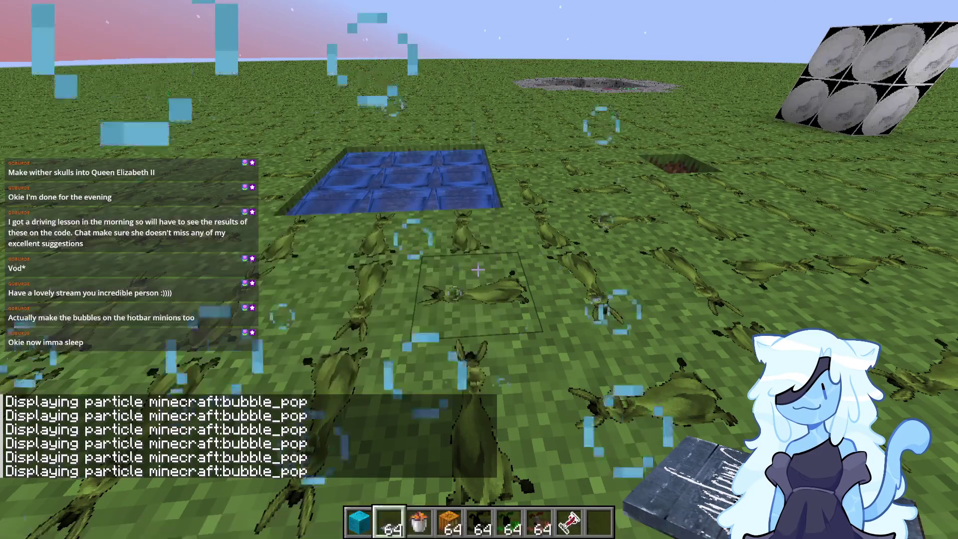
key(t)
key(Up)
key(Return)
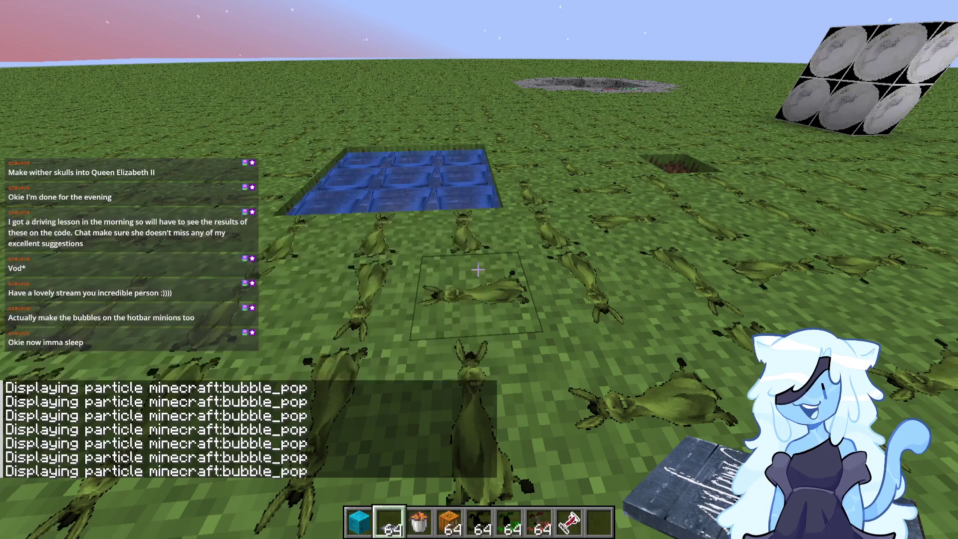
Reload the resource packs in the running world.
key(t)
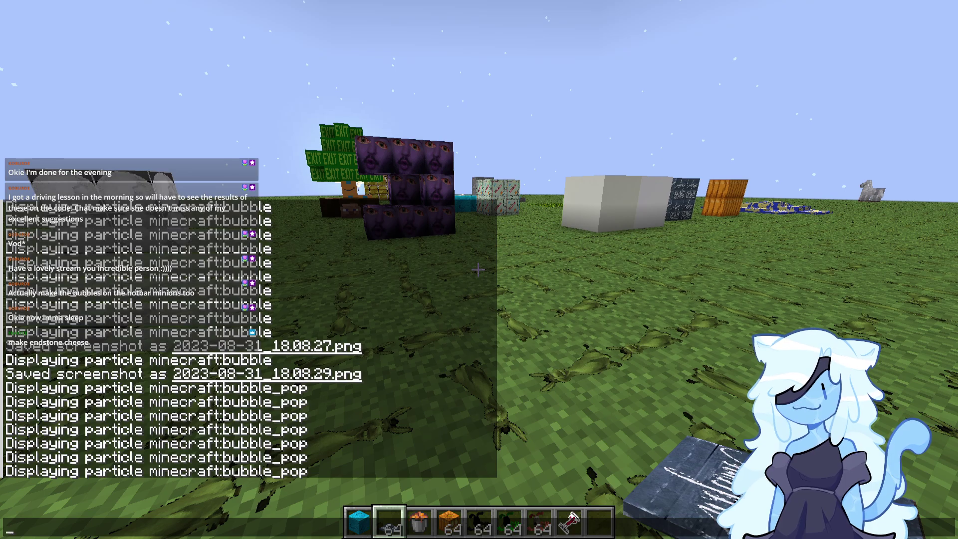
key(Escape)
key(F3+t)
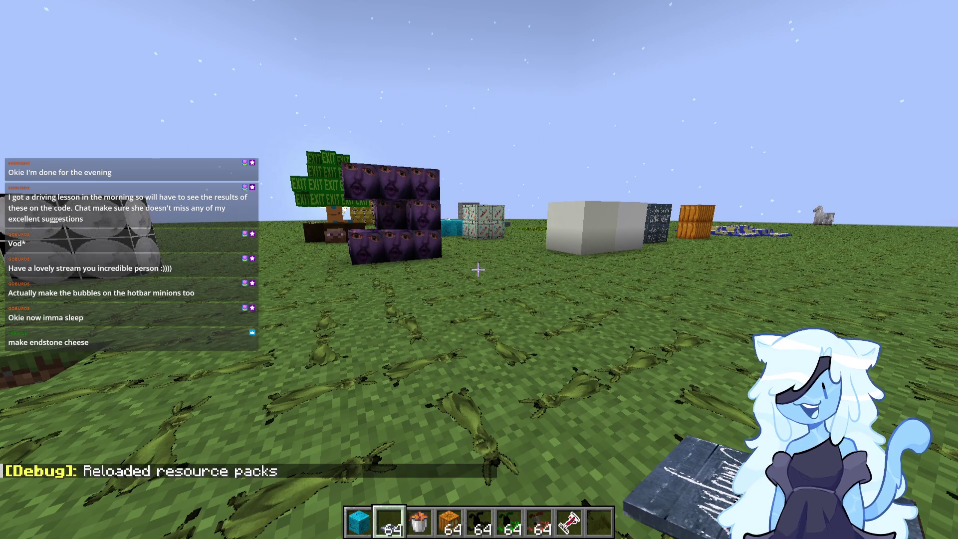
Spawn bubble_pop particles four times with the previous particle command to check the reloaded textures.
key(t)
key(Up)
key(Return)
key(t)
key(Up)
key(Return)
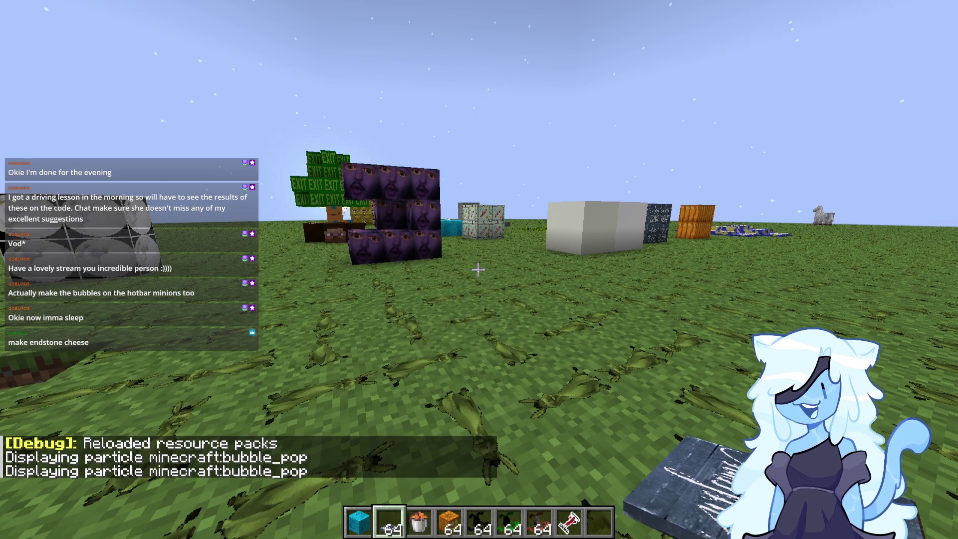
key(t)
key(Up)
key(Return)
key(t)
key(Up)
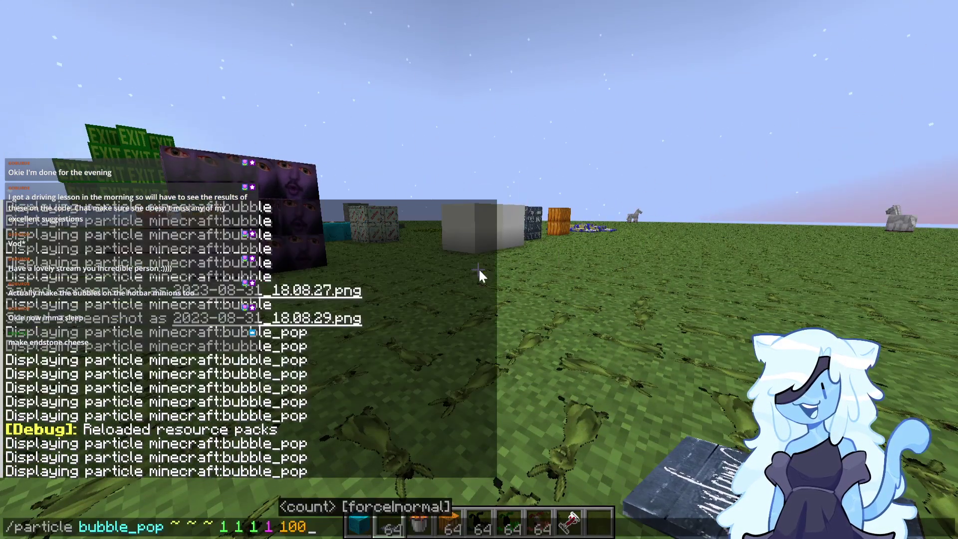
key(Return)
Run the bubble_pop particle command twice more, taking an in-game screenshot after each run.
key(t)
key(Up)
key(Return)
key(F2)
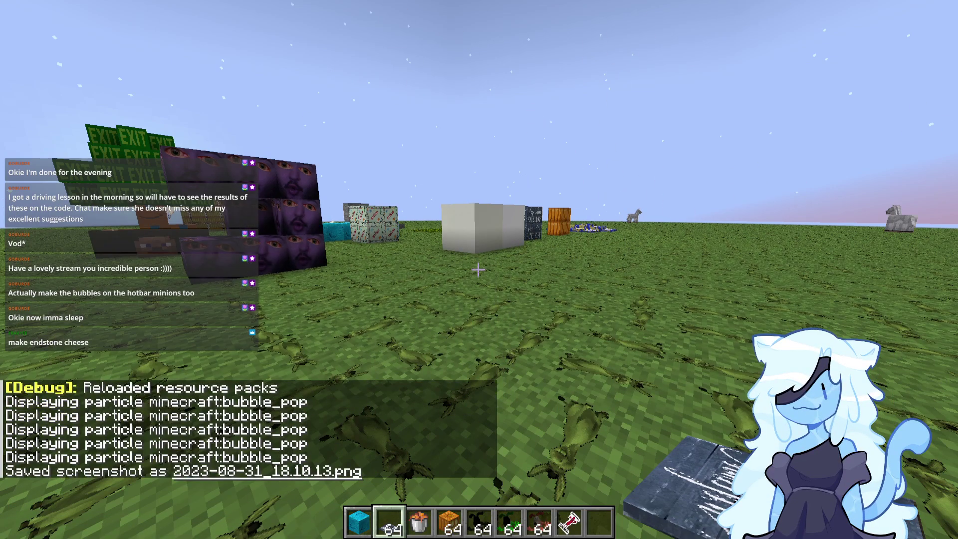
key(t)
key(Up)
key(Return)
key(F2)
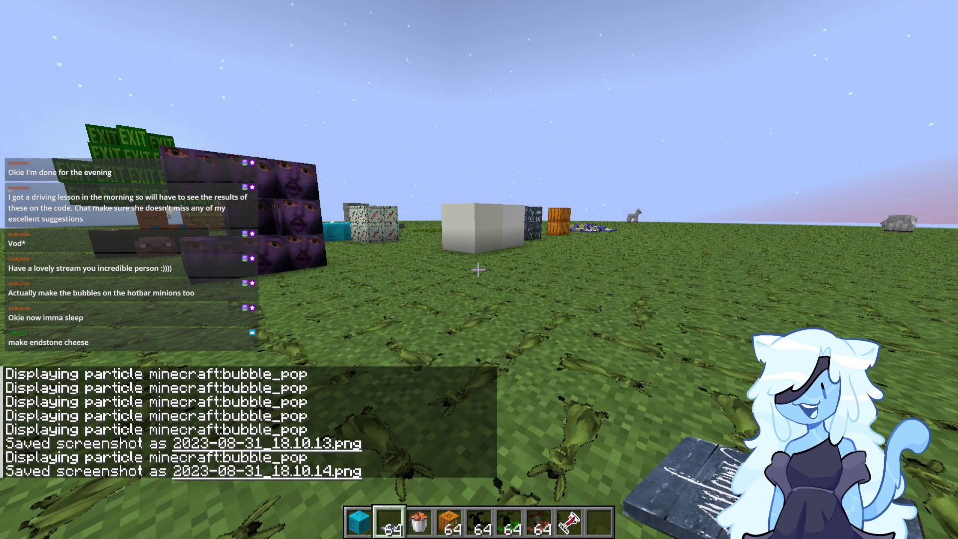
Keep rerunning the bubble_pop particle command in quick succession while facing the textured blocks.
key(t)
key(Up)
key(Return)
key(t)
key(Up)
key(Return)
key(t)
key(Up)
key(Return)
key(t)
key(Up)
key(Return)
key(t)
Recall the earlier command /particle bubble ~ ~ ~ 1 1 1 1 100 and run it repeatedly.
key(Up)
key(Return)
key(t)
key(Up)
key(Return)
key(t)
key(Up)
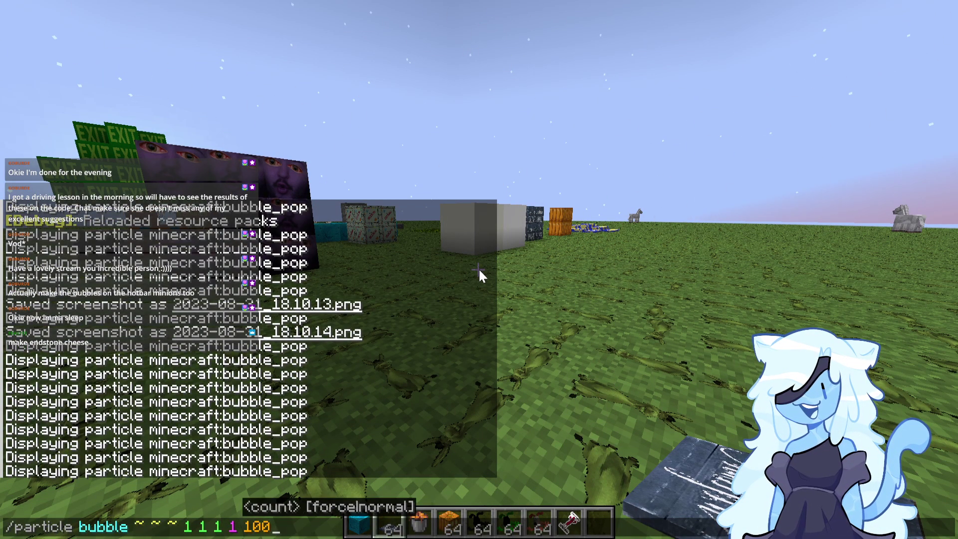
key(Up)
key(Return)
key(t)
key(Up)
key(Return)
key(t)
key(Up)
key(Return)
key(t)
key(Up)
key(Return)
key(t)
key(Up)
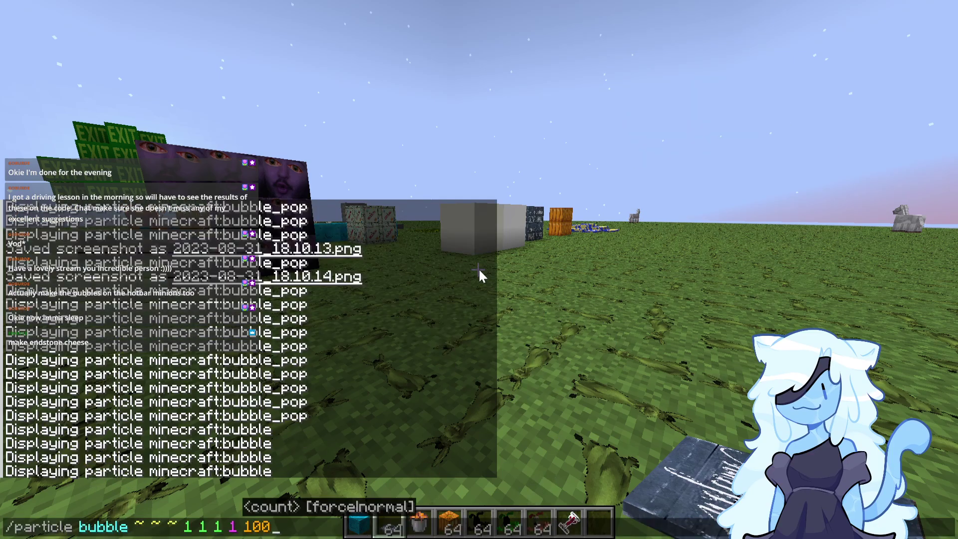
key(Return)
key(t)
key(Up)
key(Return)
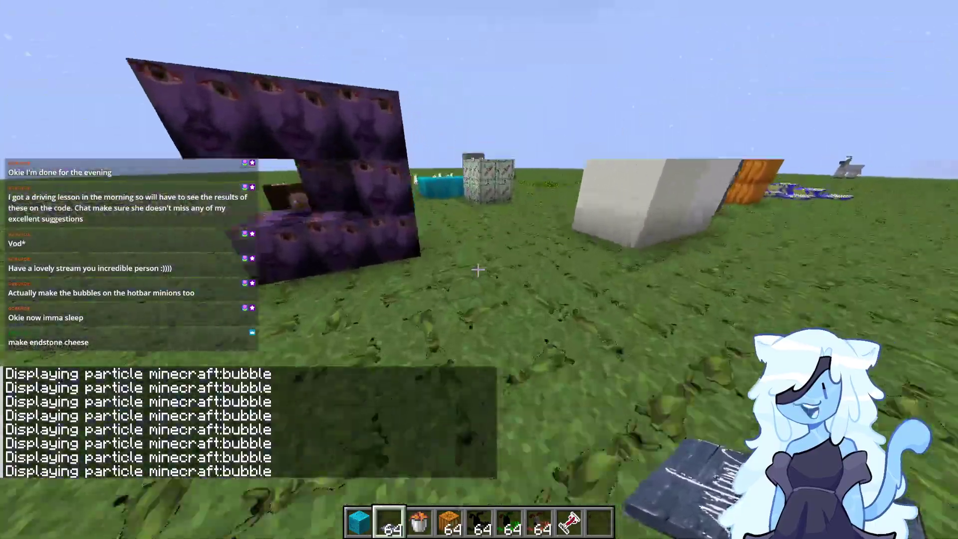
key(w)
key(space)
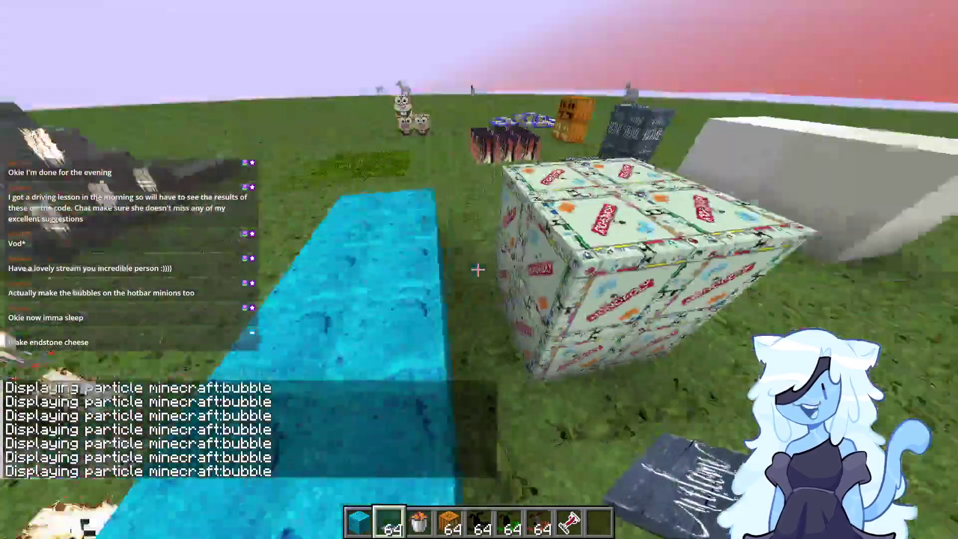
key(t)
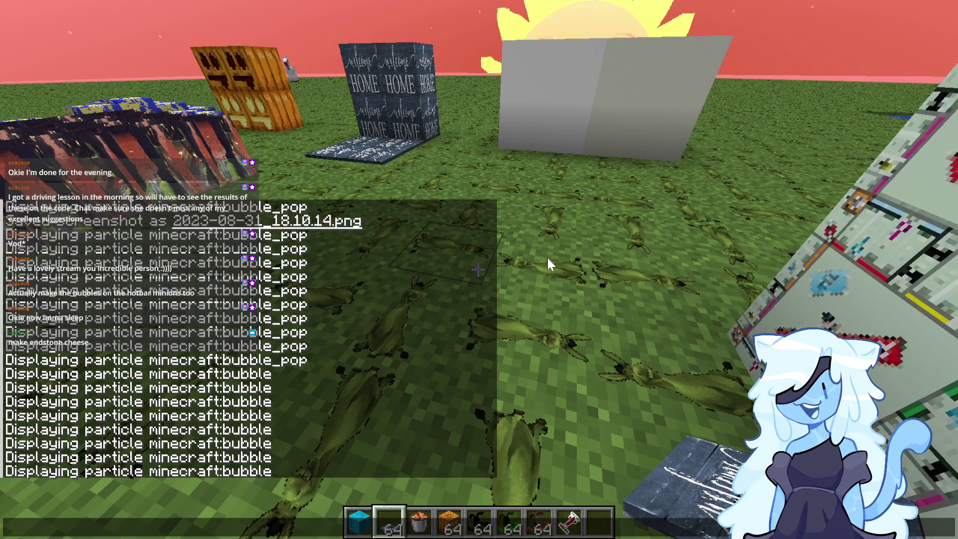
key(Escape)
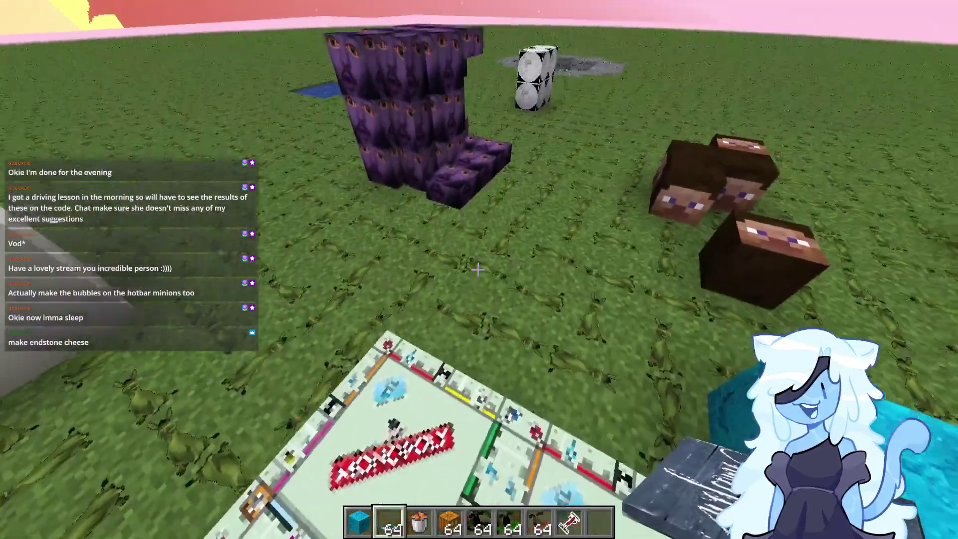
Save and leave the world for the title screen, and quit the game.
key(Escape)
click(489, 312)
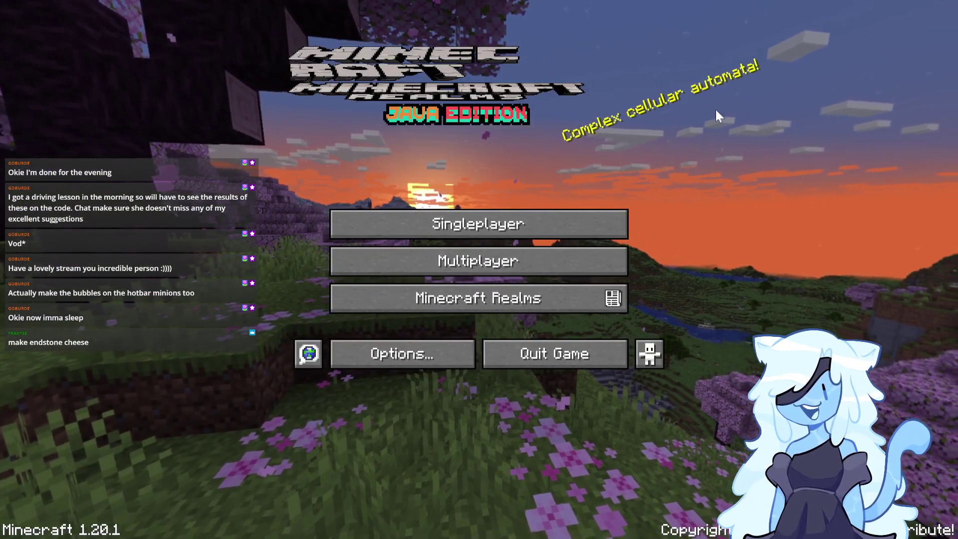
click(579, 354)
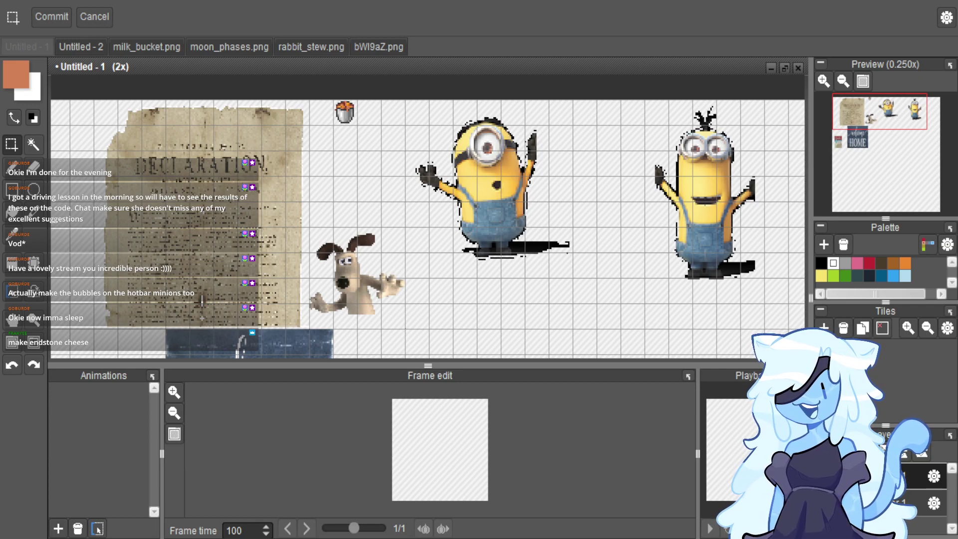
scroll(379, 197, down, 2)
scroll(402, 240, up, 2)
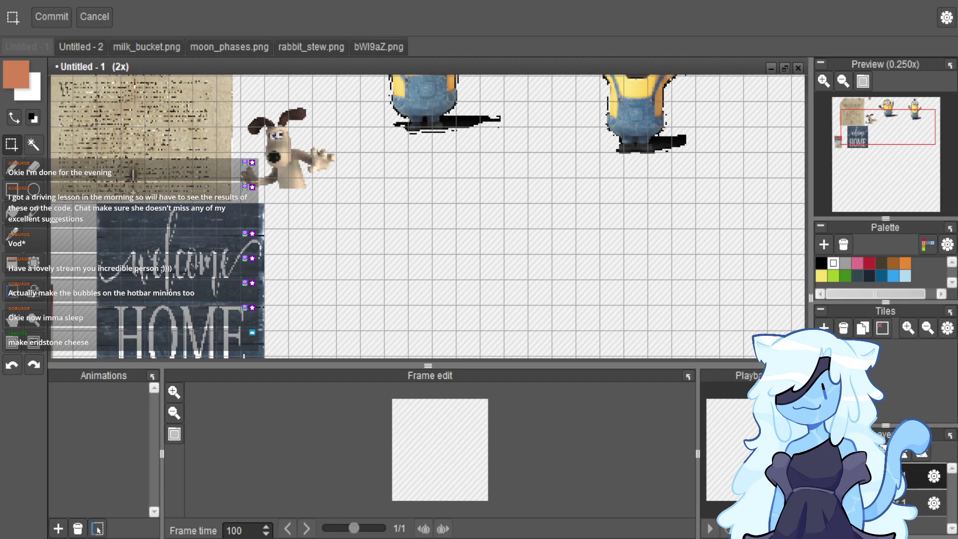
scroll(391, 197, down, 2)
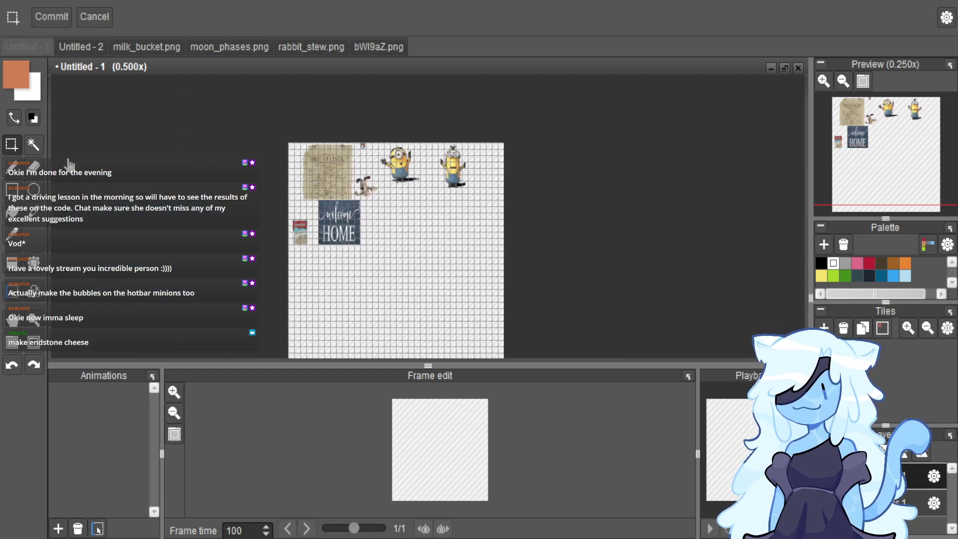
Open eggswords.png, copy the entire image and paste it into the Untitled - 1 canvas below the minions.
double_click(174, 118)
key(ctrl+a)
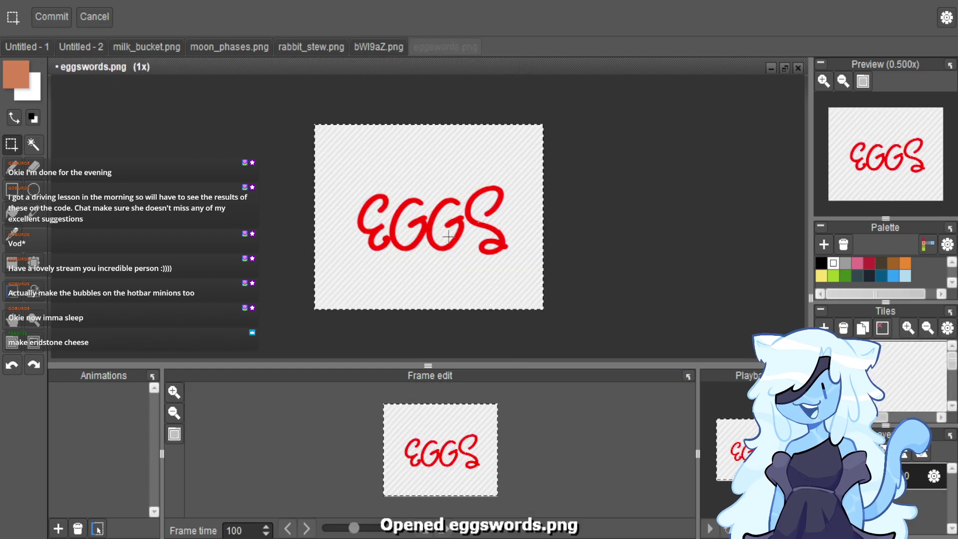
key(ctrl+Tab)
key(ctrl+v)
drag(415, 210, 413, 237)
scroll(413, 236, up, 1)
scroll(413, 236, down, 1)
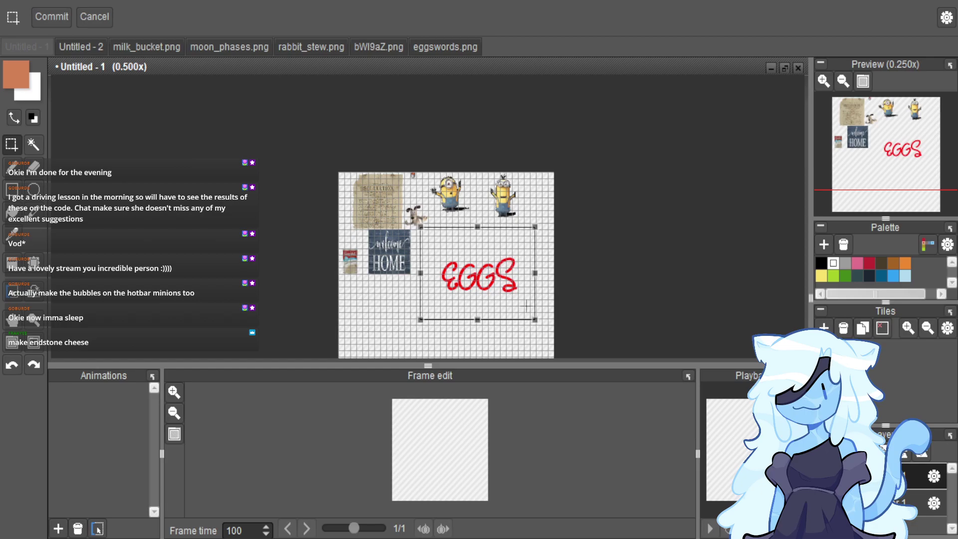
Scale the pasted EGGS lettering down and place it in the empty area beside the welcome HOME sign.
drag(549, 341, 497, 304)
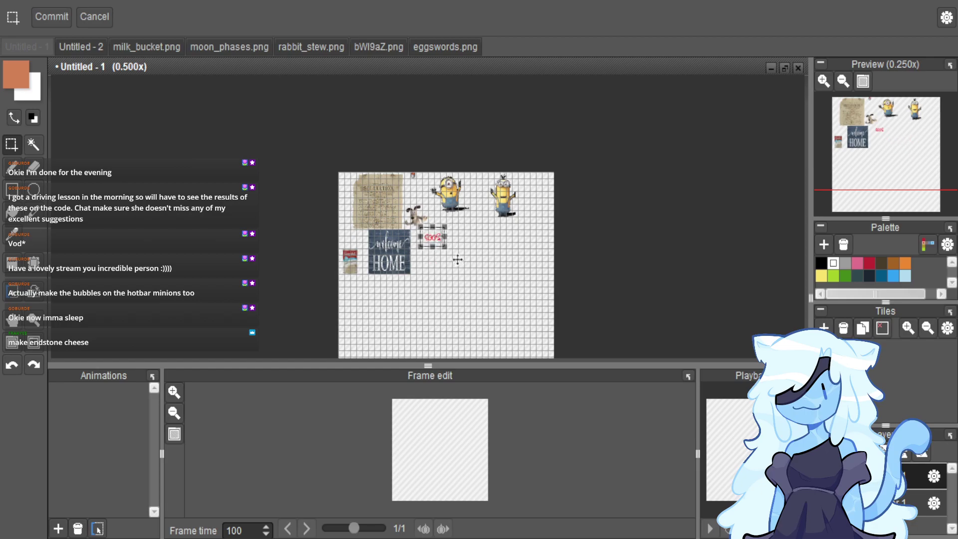
scroll(456, 259, up, 2)
drag(471, 250, 448, 235)
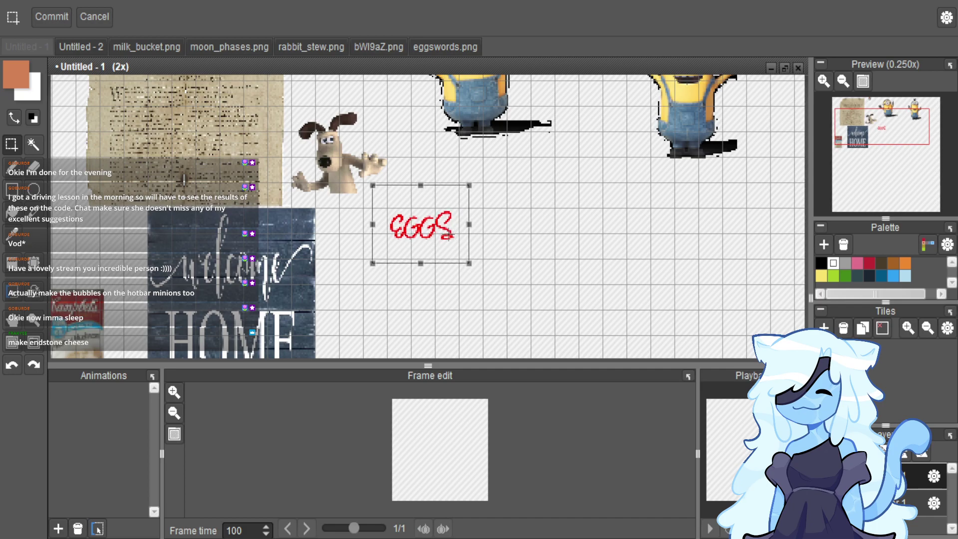
scroll(569, 186, up, 2)
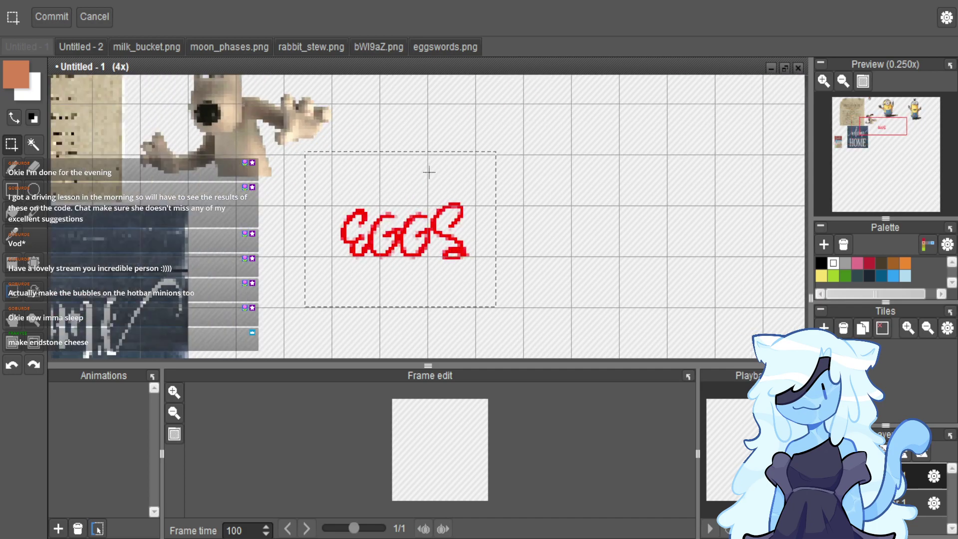
Select the area around the EGGS lettering and set its export path to the TMRP pack's assets\minecraft\textures\particle folder.
mouse_move(331, 155)
mouse_down()
mouse_move(456, 273)
mouse_move(474, 305)
mouse_up()
key(ctrl+e)
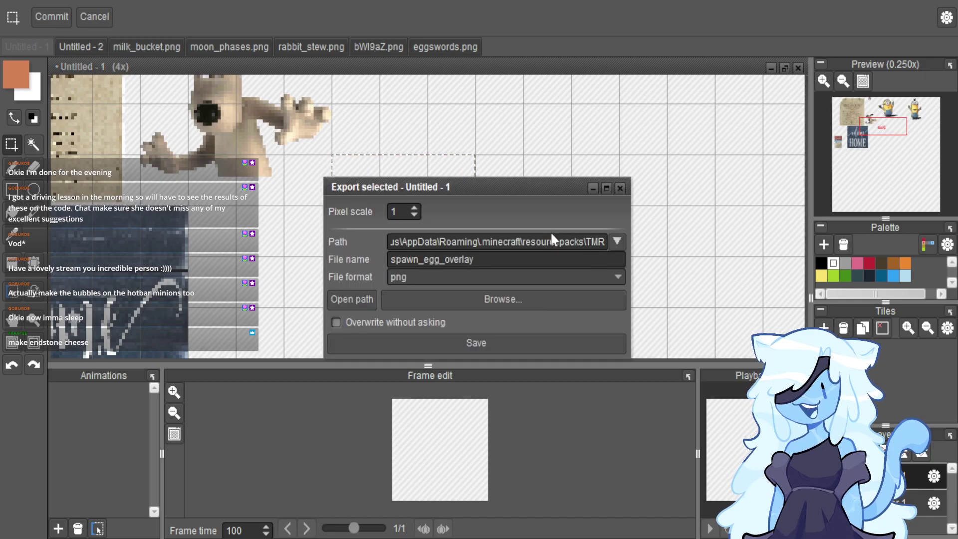
click(510, 241)
key(End)
key(BackSpace)
key(BackSpace)
key(BackSpace)
key(BackSpace)
text(particle)
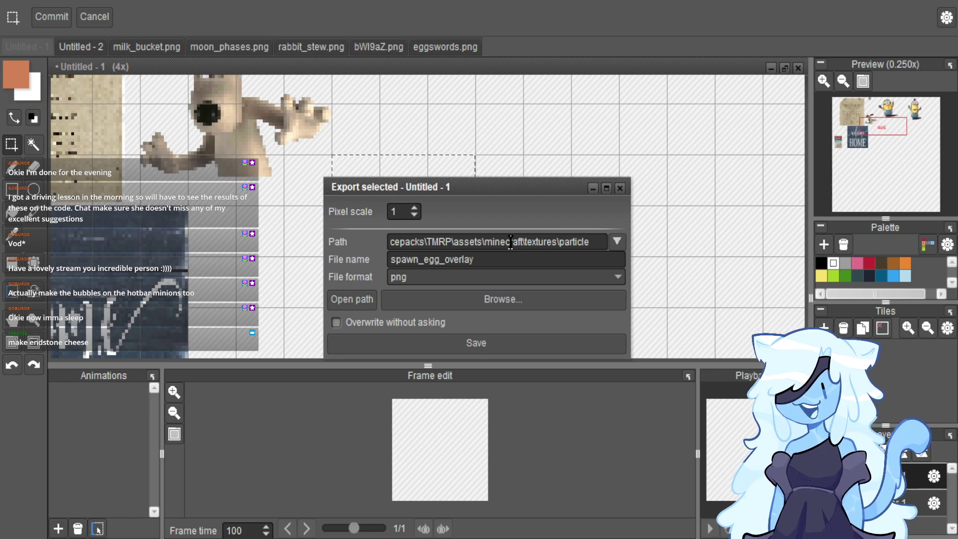
Export the EGGS selection as a png named heart and close the export dialog.
double_click(518, 259)
text(heart)
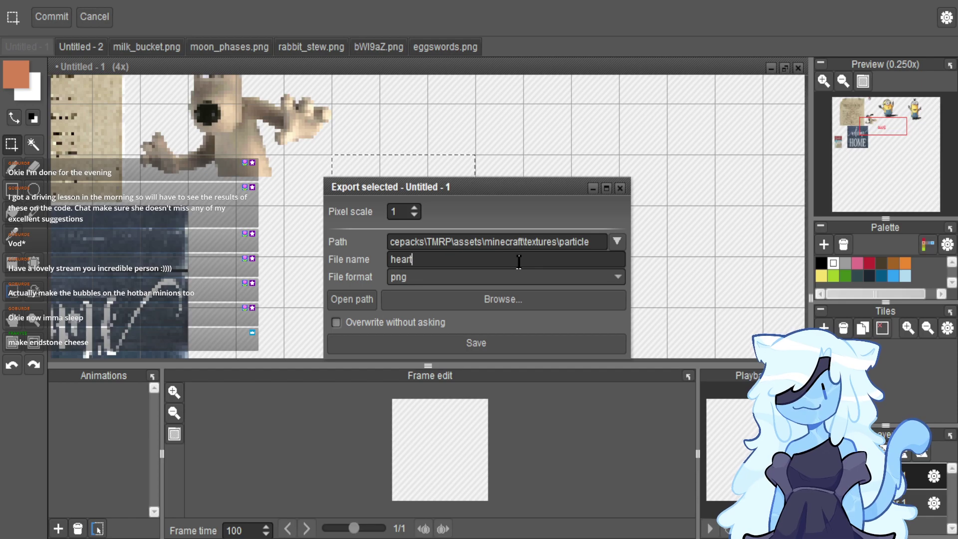
key(Return)
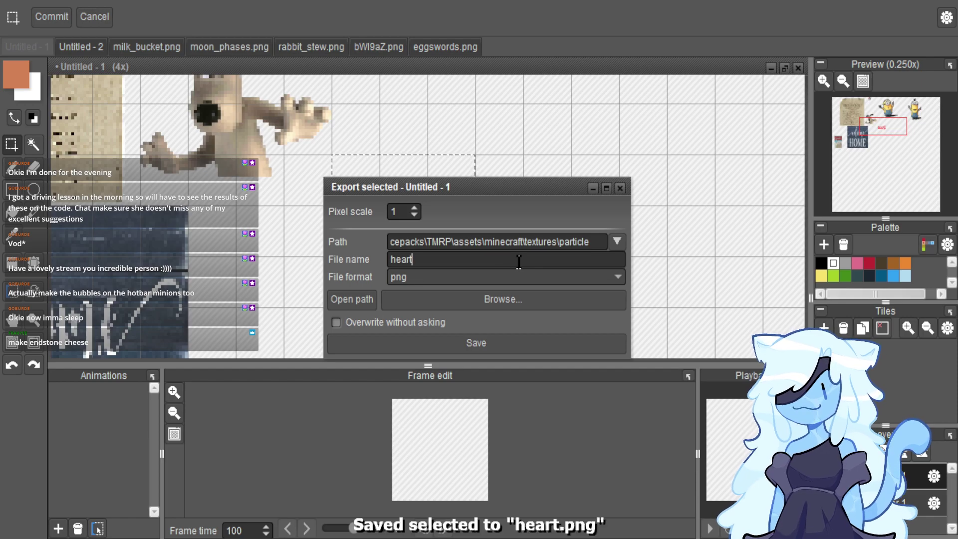
click(620, 188)
click(556, 219)
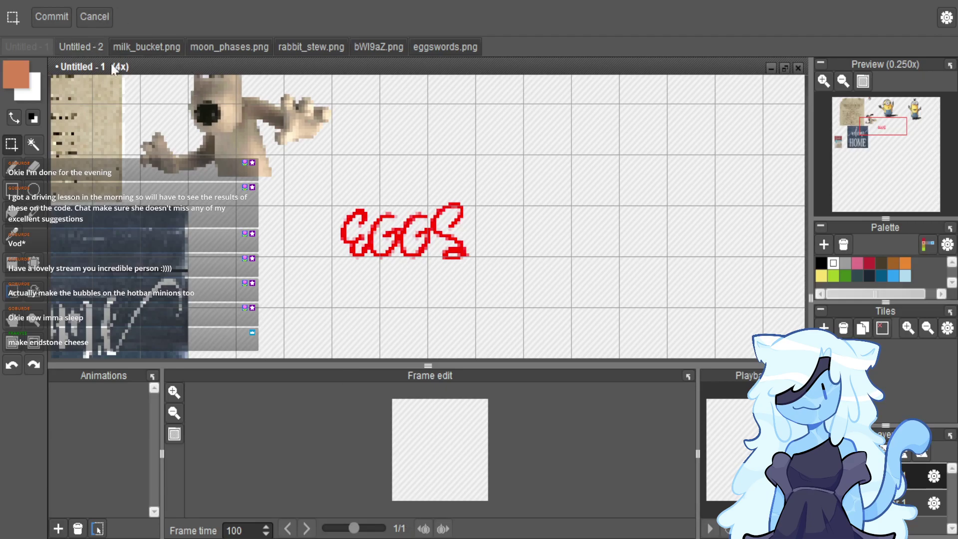
Clear the Untitled - 2 canvas, paste the Squidward picture and scale it down to fit fully inside the canvas.
click(92, 44)
key(Delete)
key(ctrl+v)
scroll(347, 219, down, 2)
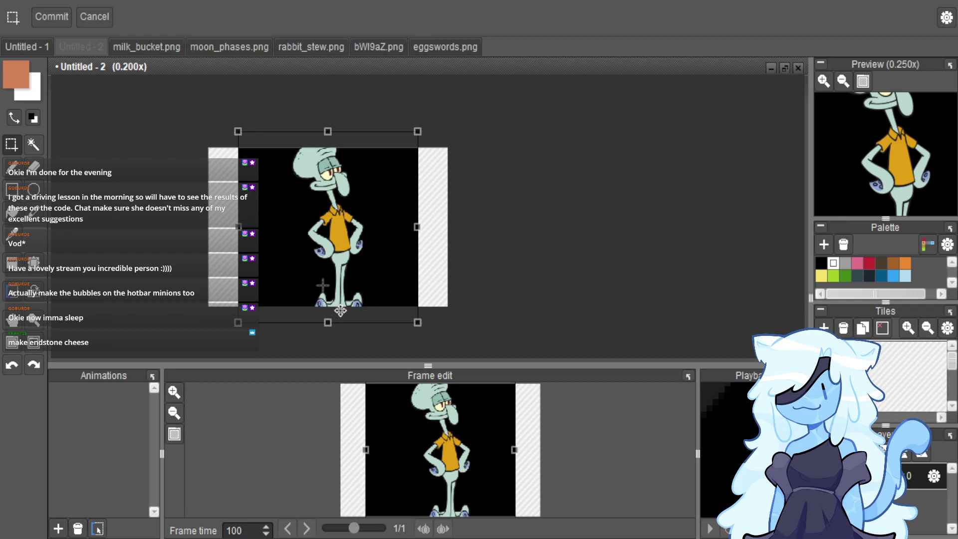
drag(419, 129, 324, 193)
drag(305, 278, 383, 227)
key(Return)
Delete the stray line remnants on the canvas around the Squidward picture.
drag(139, 93, 580, 436)
drag(267, 185, 199, 355)
key(Delete)
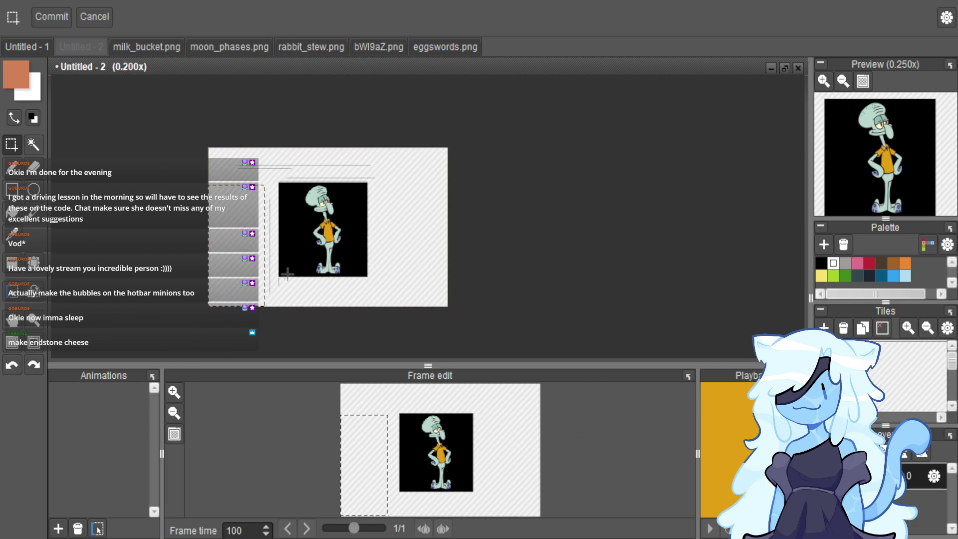
drag(281, 196, 242, 300)
key(Delete)
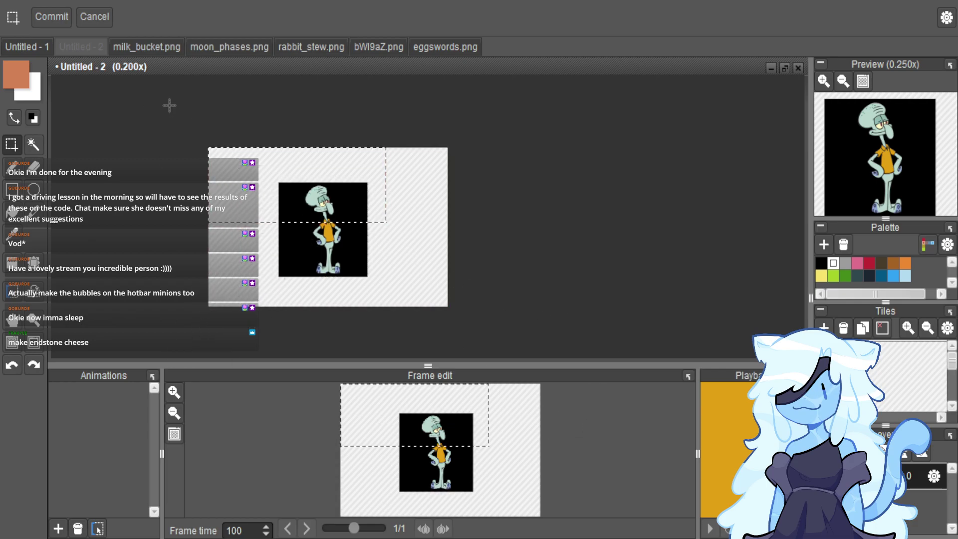
scroll(323, 238, up, 3)
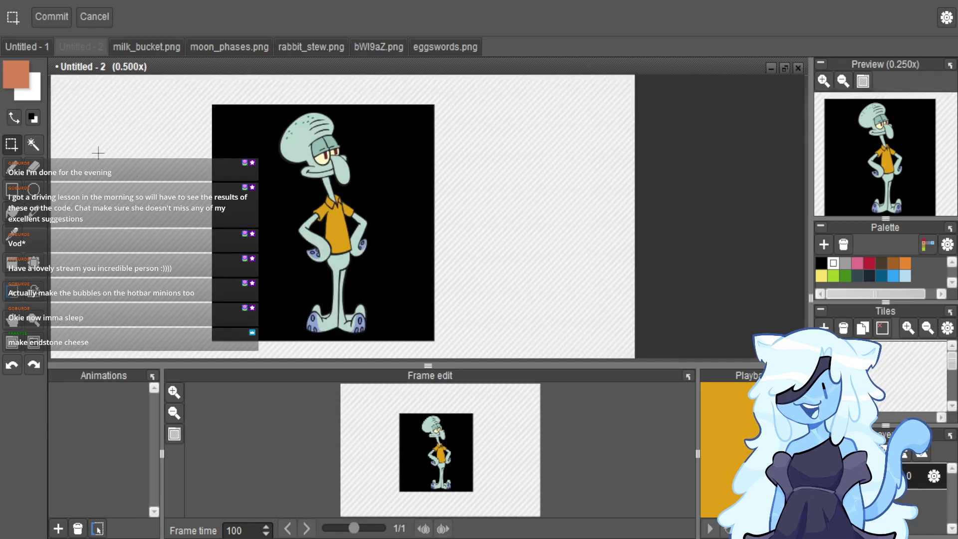
Remove the black background around Squidward and between his arms and body with the Magic wand.
click(34, 145)
click(270, 188)
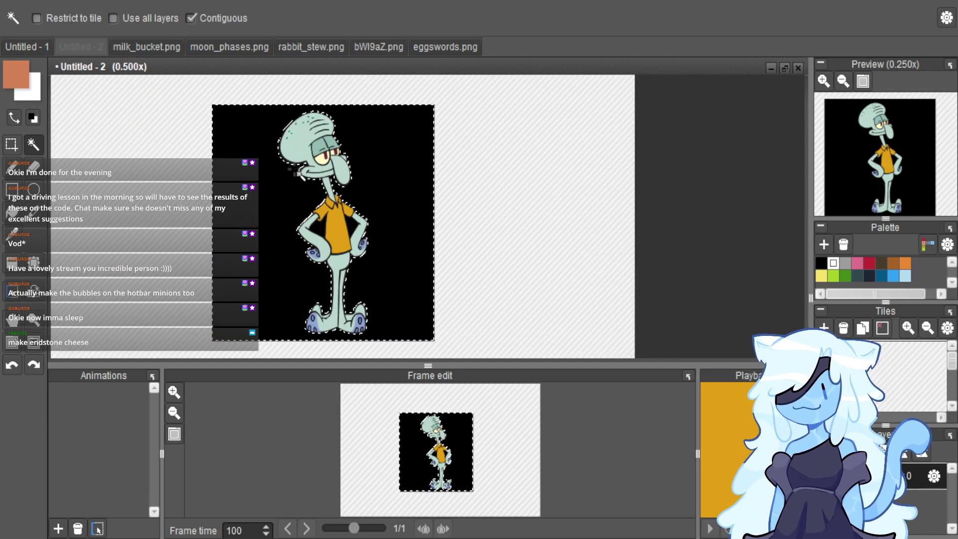
key(Delete)
click(316, 227)
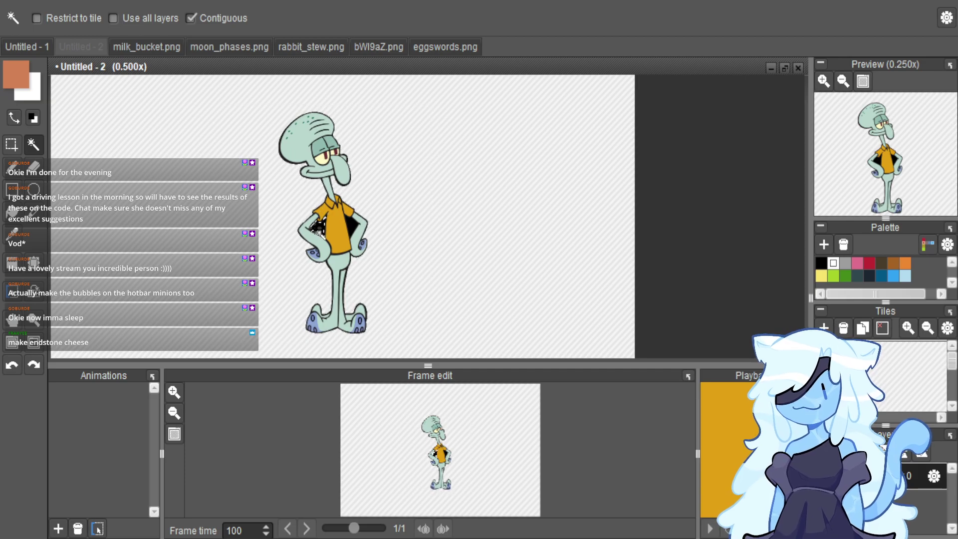
Try to delete Squidward's dark outline by selecting it with the Magic wand.
scroll(259, 227, up, 3)
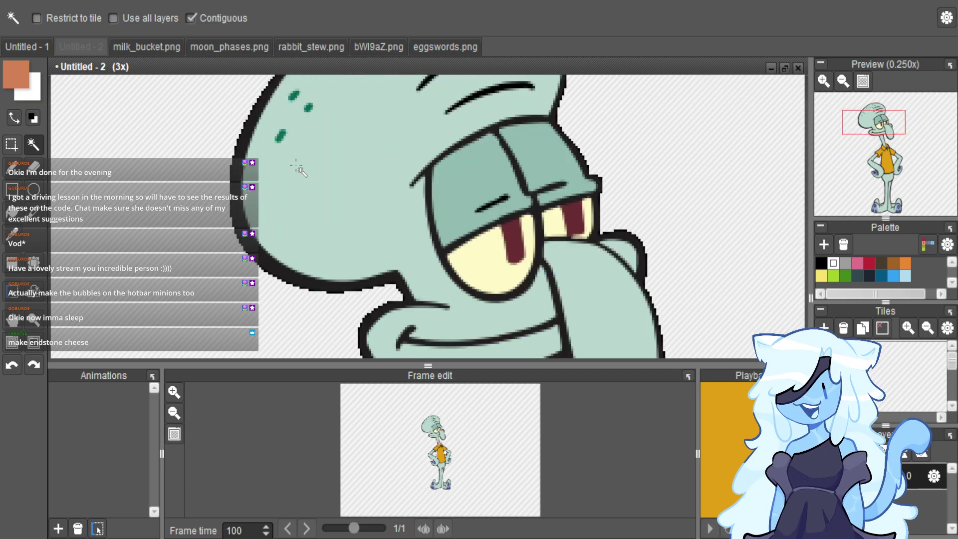
scroll(259, 227, up, 1)
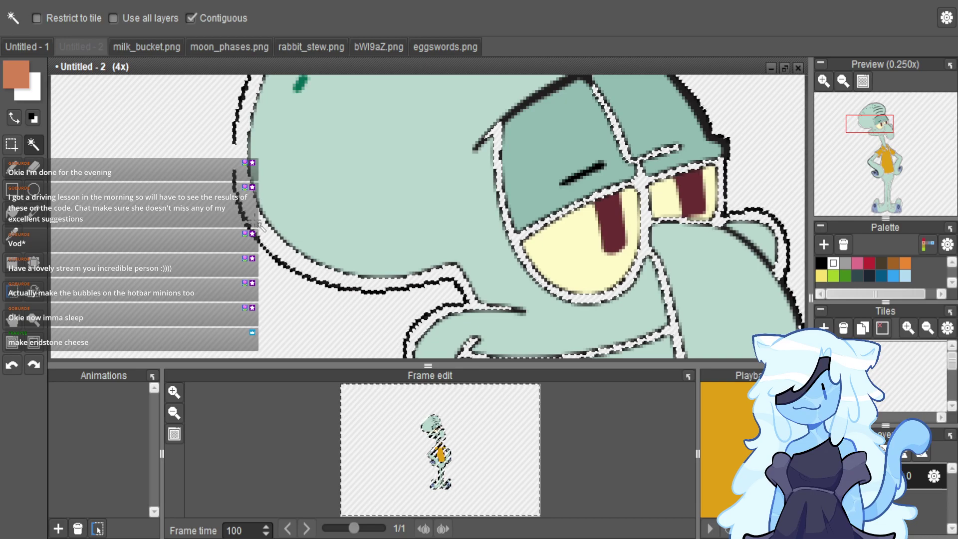
scroll(247, 223, down, 1)
key(s)
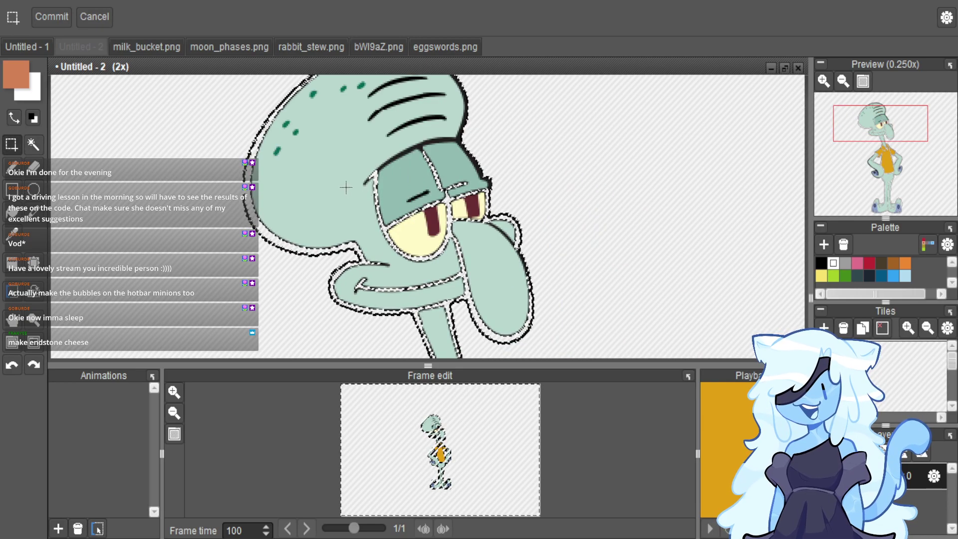
scroll(247, 207, up, 2)
click(222, 129)
drag(222, 128, 247, 258)
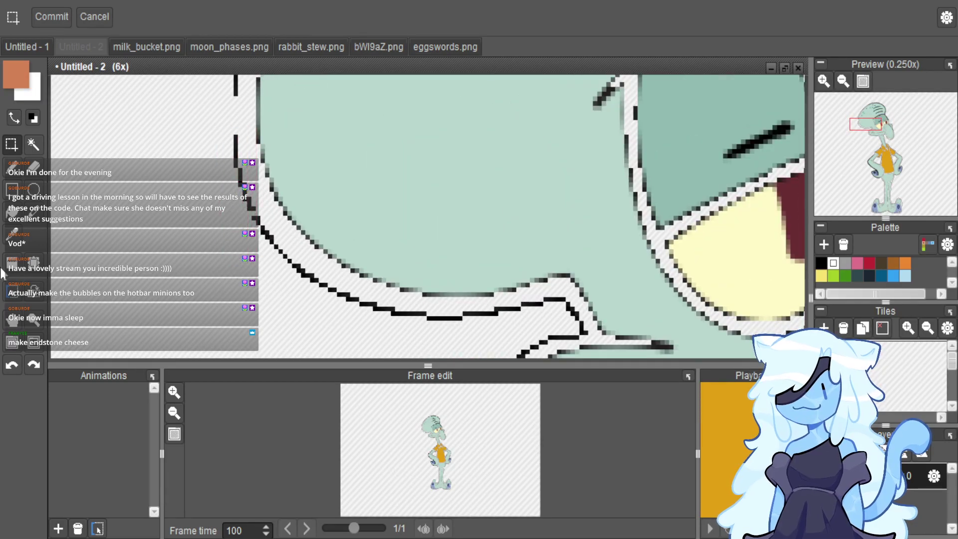
Erase the leftover black outline fragments along Squidward's head and mouth with a size 9 eraser.
key(e)
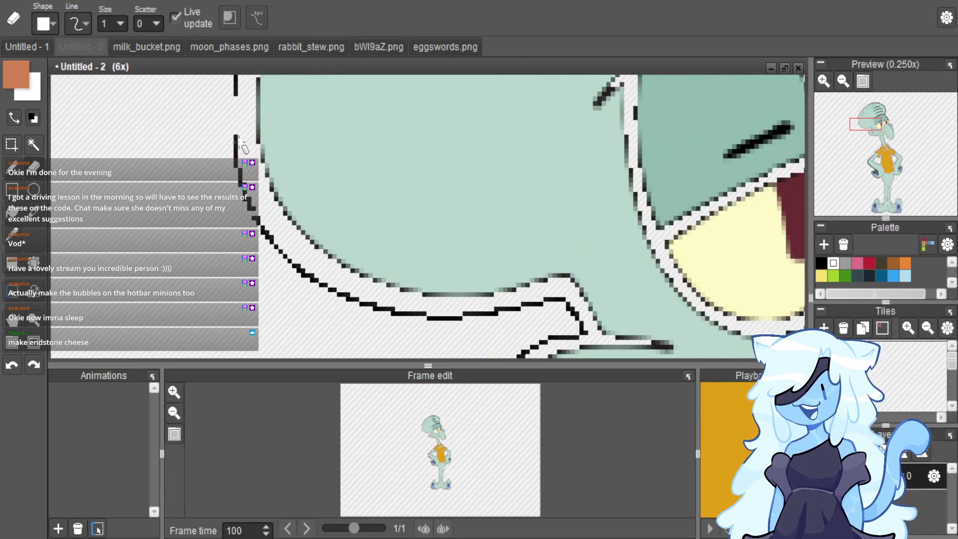
mouse_move(126, 31)
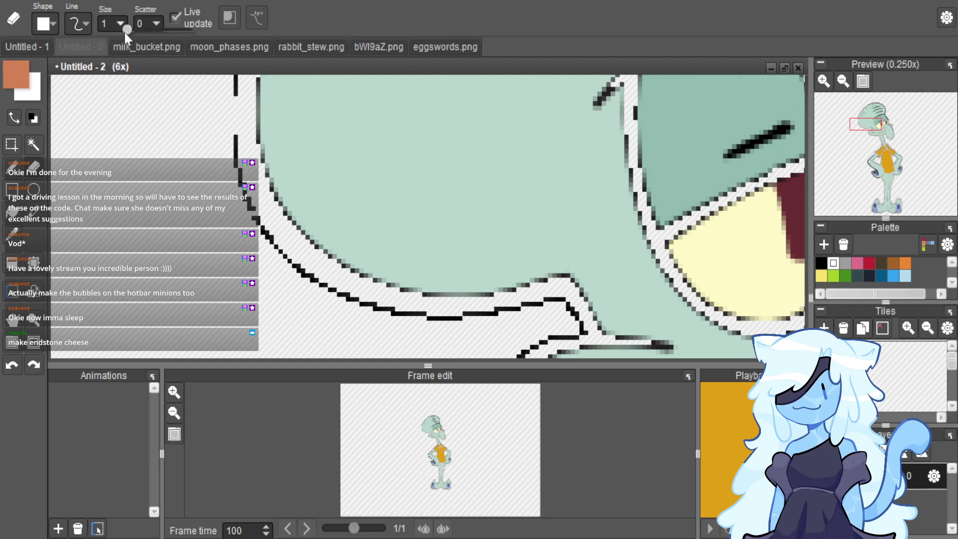
mouse_move(226, 155)
mouse_down()
mouse_move(252, 247)
mouse_move(309, 307)
mouse_move(338, 331)
mouse_move(361, 337)
mouse_move(322, 297)
mouse_move(458, 333)
mouse_up()
scroll(433, 273, down, 2)
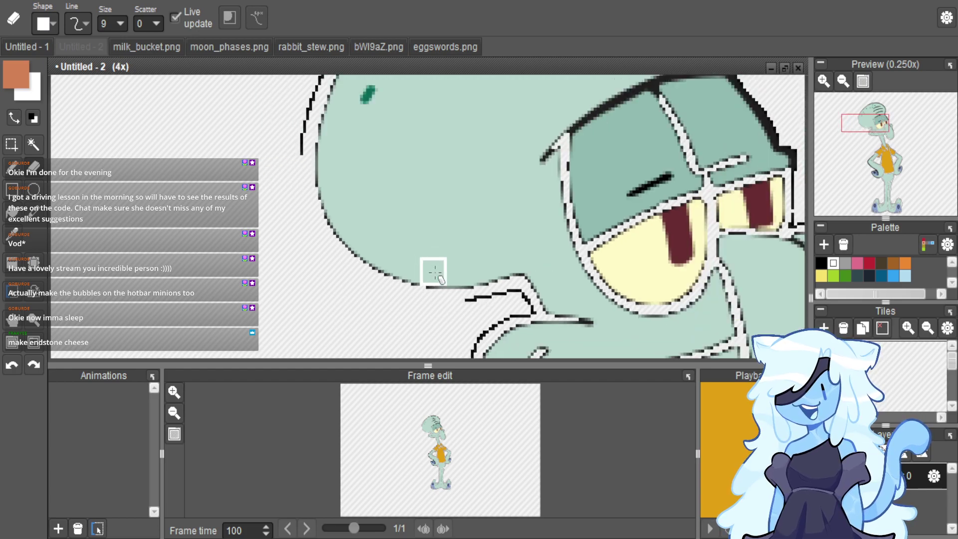
scroll(480, 312, up, 3)
mouse_move(536, 271)
mouse_down()
mouse_move(472, 285)
mouse_move(428, 342)
mouse_move(419, 278)
mouse_move(474, 268)
mouse_move(462, 278)
mouse_move(463, 301)
mouse_up()
scroll(496, 215, down, 4)
scroll(469, 267, up, 4)
scroll(464, 303, down, 3)
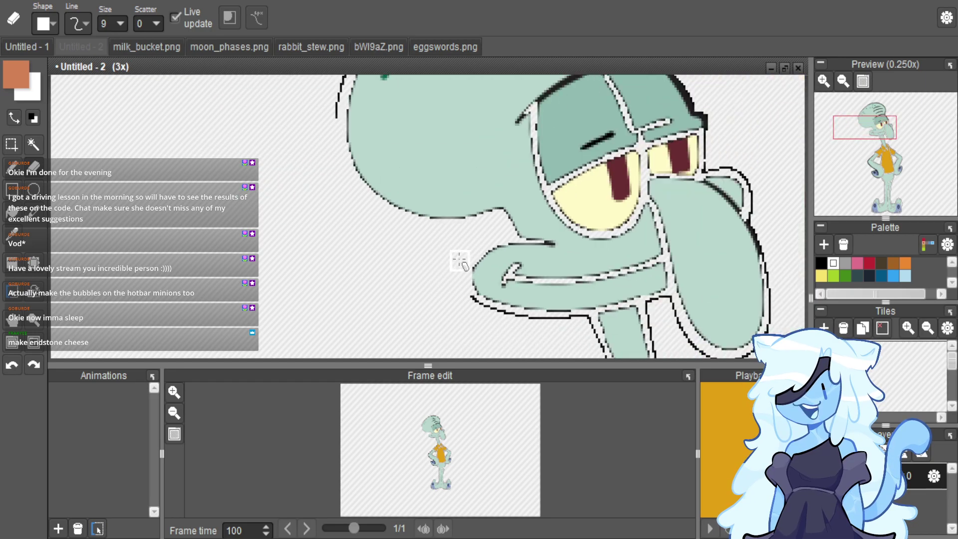
scroll(524, 338, down, 2)
scroll(526, 338, down, 1)
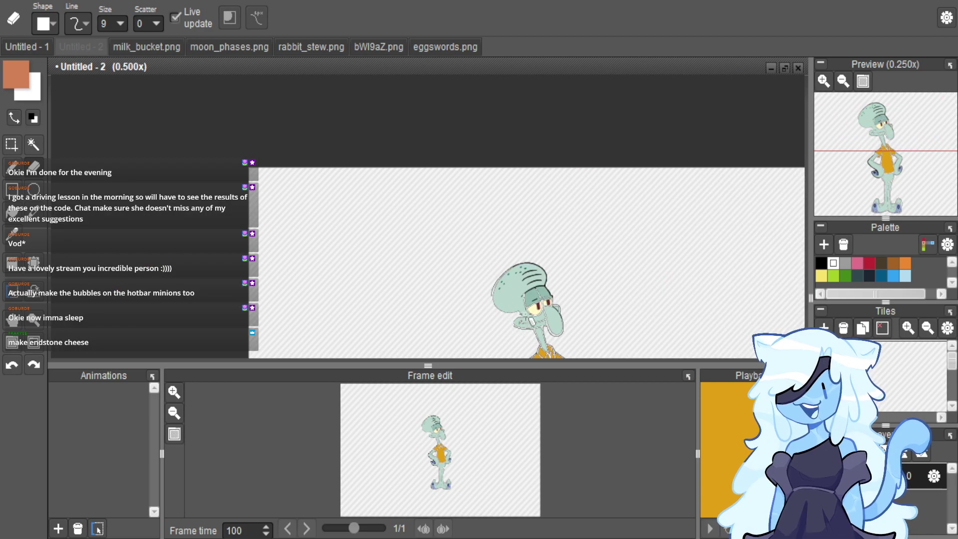
Undo the eraser strokes and the deletion of Squidward's dark outline.
scroll(499, 309, up, 6)
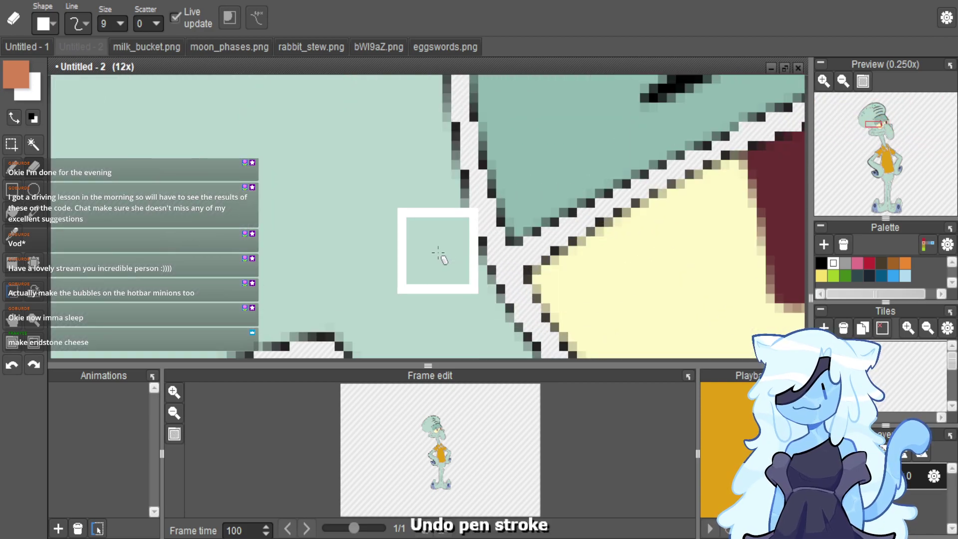
scroll(438, 254, down, 3)
key(ctrl+z)
key(ctrl+z)
key(ctrl+z)
key(ctrl+z)
key(ctrl+z)
key(ctrl+z)
key(ctrl+z)
key(ctrl+z)
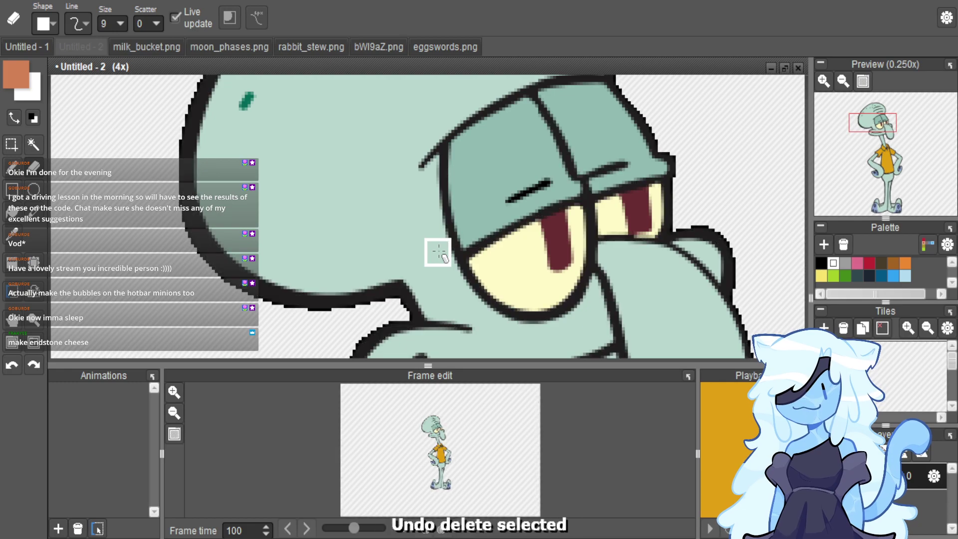
scroll(438, 254, down, 2)
scroll(409, 245, up, 1)
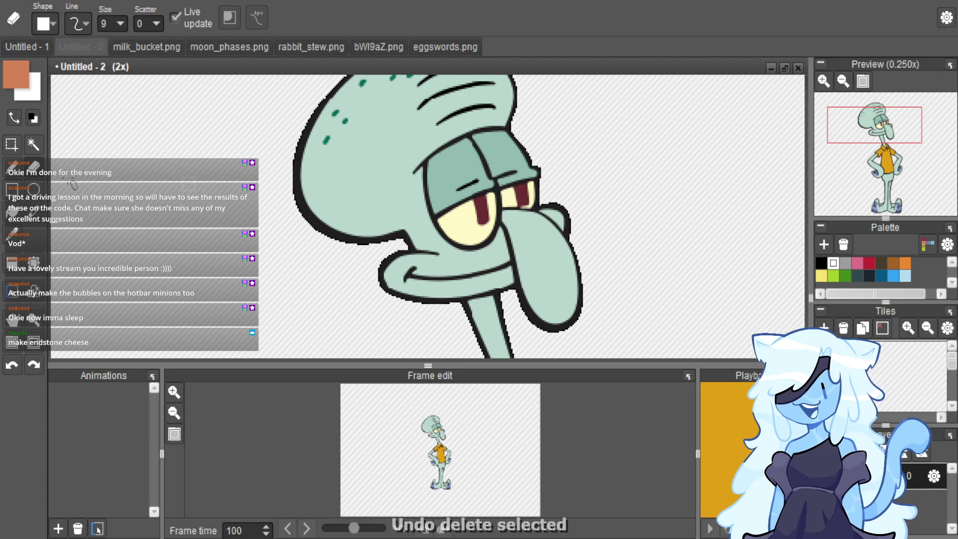
Select Squidward's dark outline with the Magic wand and clear the selection without editing it.
click(34, 148)
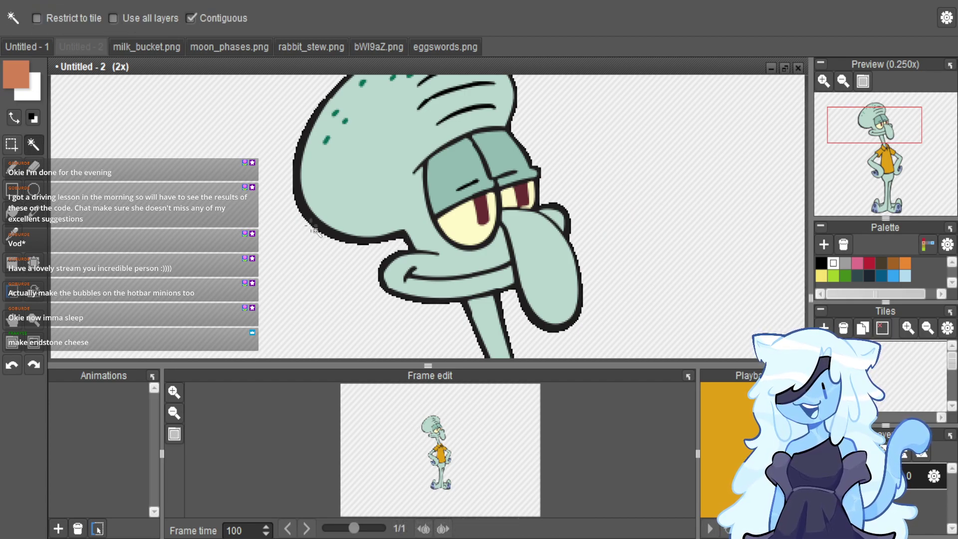
scroll(288, 208, up, 3)
click(286, 195)
scroll(284, 212, down, 3)
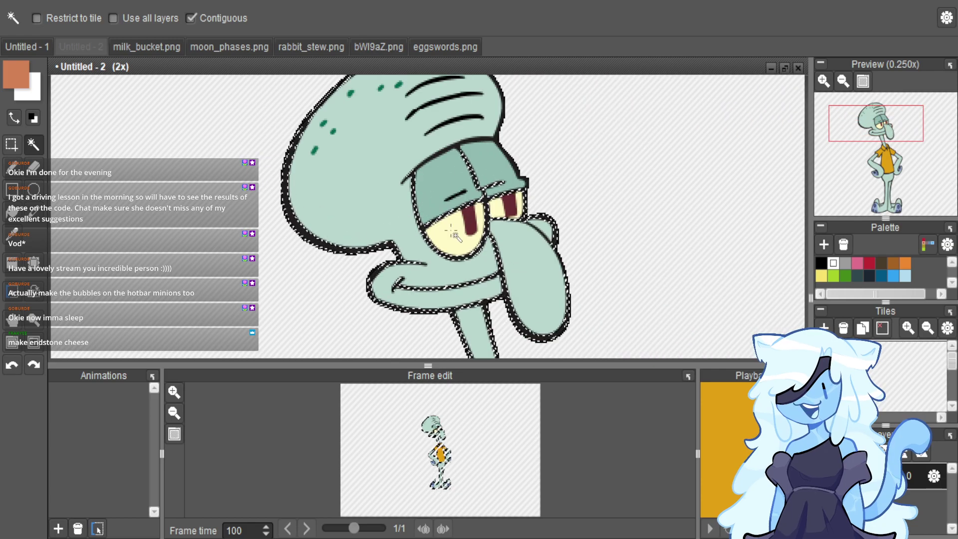
scroll(458, 233, up, 3)
click(11, 144)
scroll(307, 246, down, 1)
scroll(306, 246, down, 1)
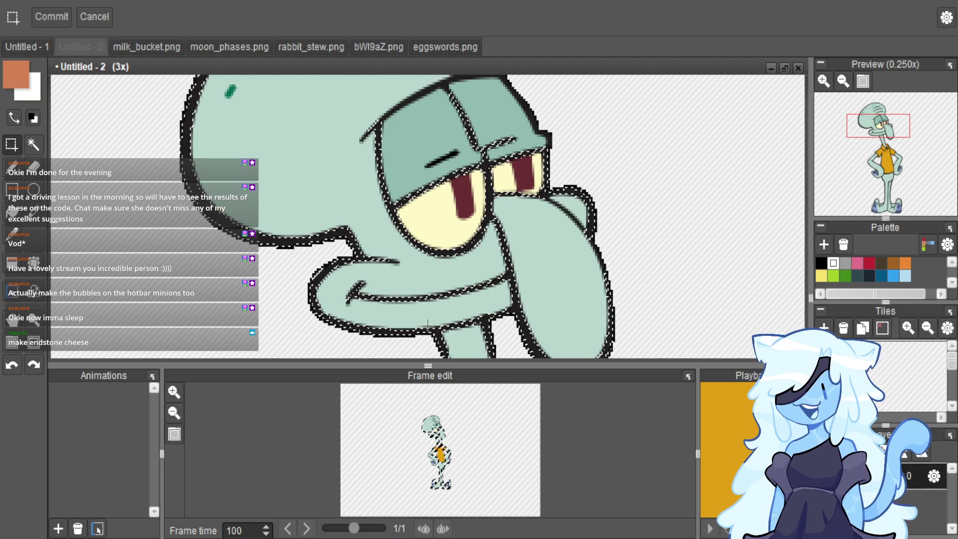
click(373, 312)
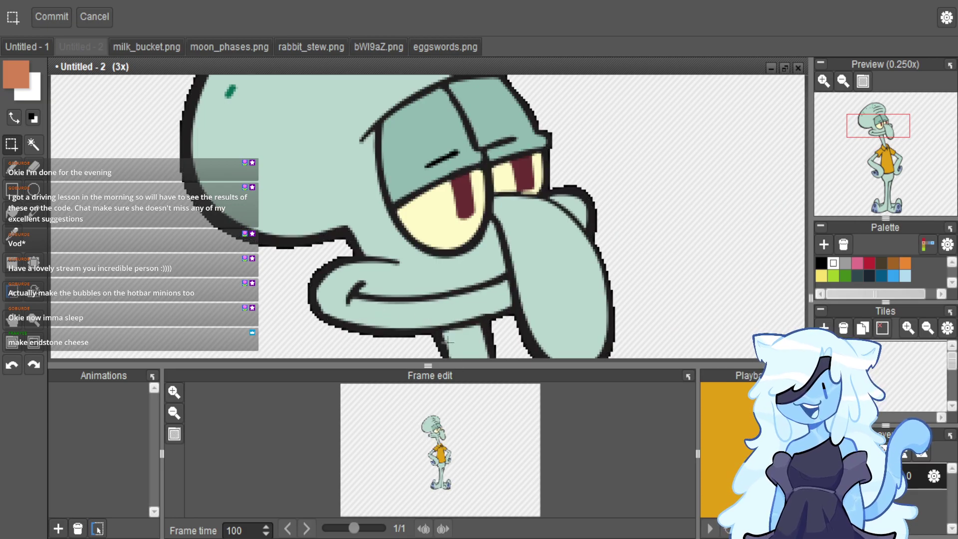
scroll(501, 312, up, 5)
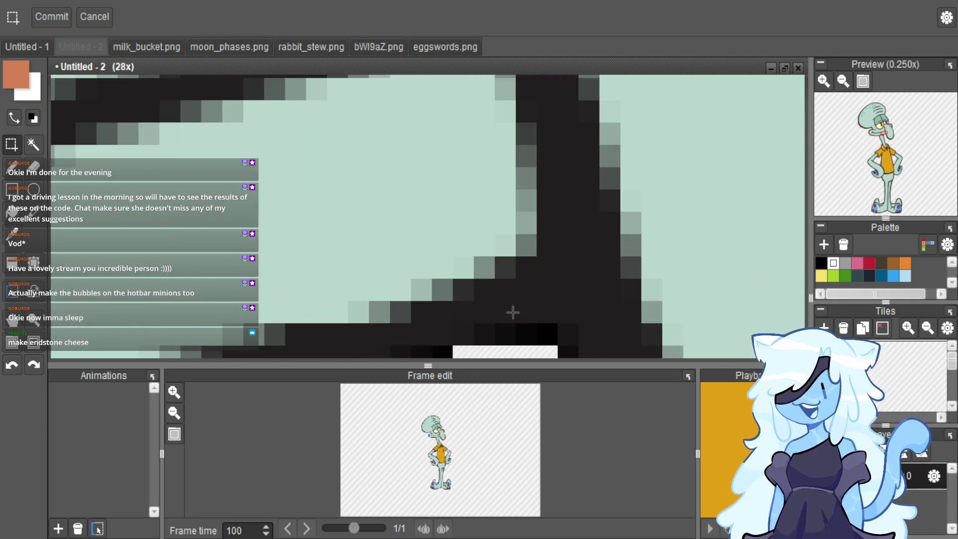
scroll(529, 322, down, 2)
scroll(532, 322, down, 4)
scroll(520, 327, up, 3)
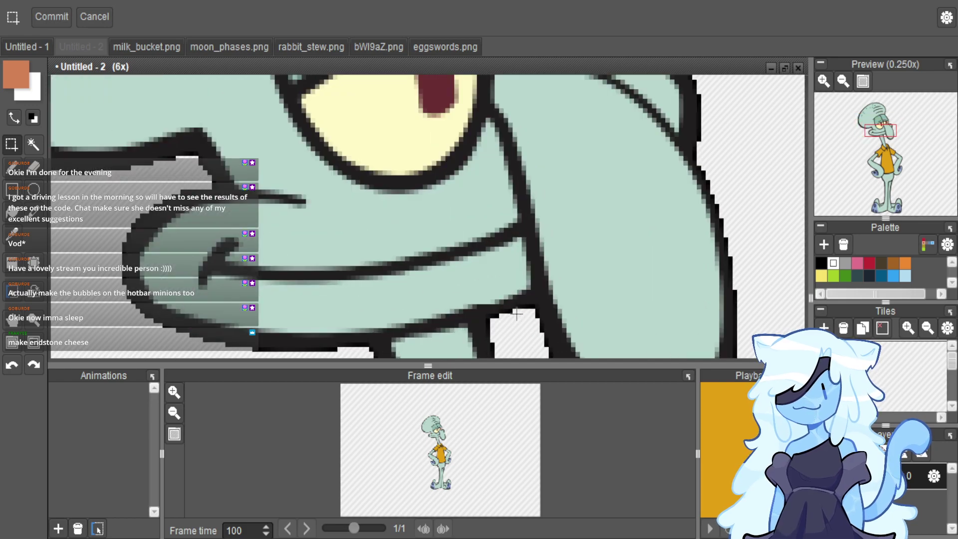
scroll(366, 293, down, 6)
scroll(442, 276, down, 1)
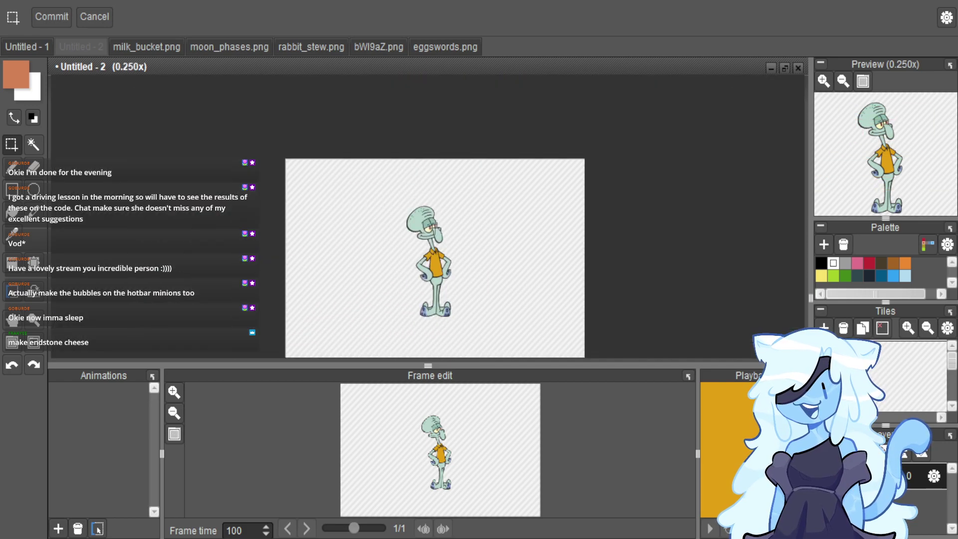
Select the whole Squidward figure in Untitled - 2 with a rectangular selection for copying.
scroll(432, 286, up, 1)
scroll(422, 190, up, 1)
scroll(422, 190, down, 1)
scroll(427, 217, up, 2)
scroll(433, 253, down, 3)
scroll(447, 314, up, 3)
scroll(447, 314, down, 2)
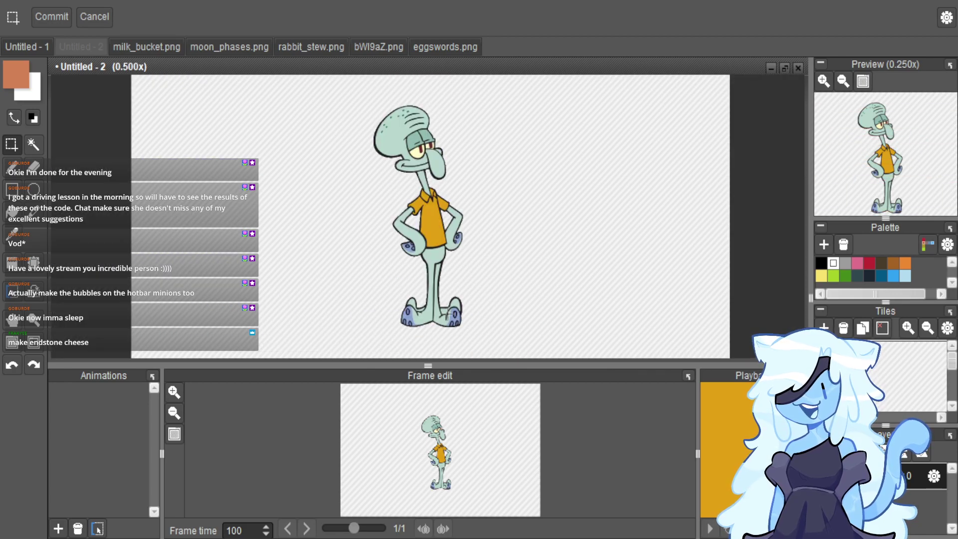
drag(363, 104, 482, 343)
Paste Squidward into Untitled - 1, shrink the figure and place it below the right-hand Minion.
click(35, 47)
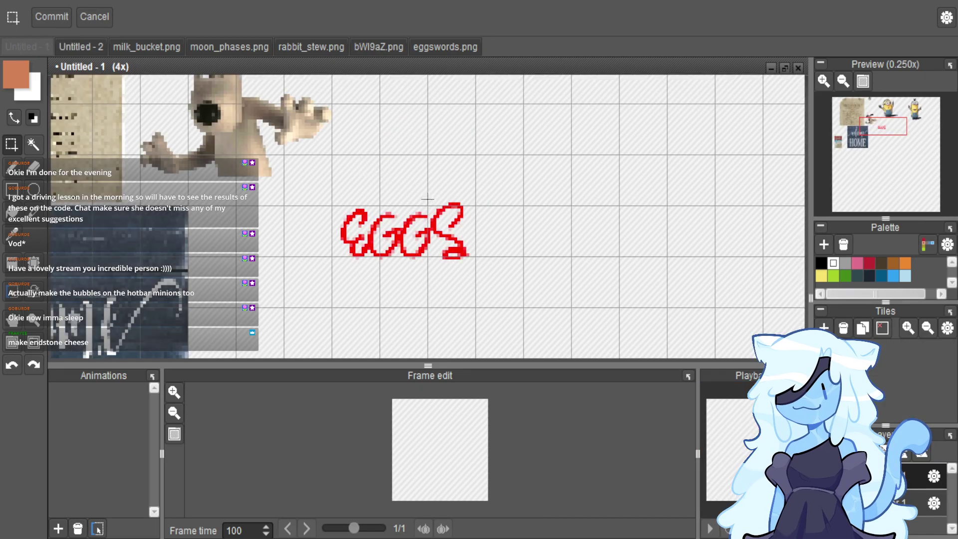
scroll(442, 225, down, 1)
key(ctrl+v)
scroll(447, 236, down, 3)
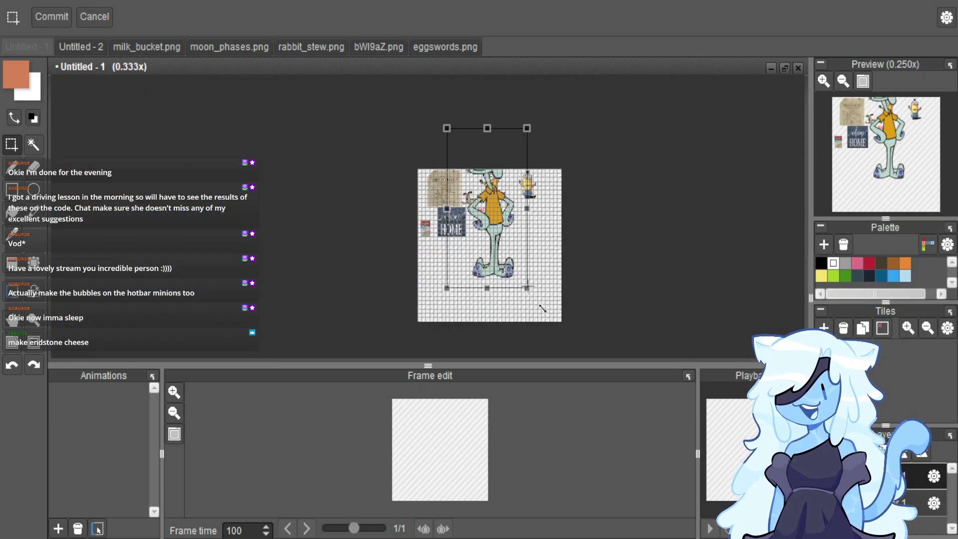
drag(545, 311, 517, 252)
scroll(517, 252, up, 2)
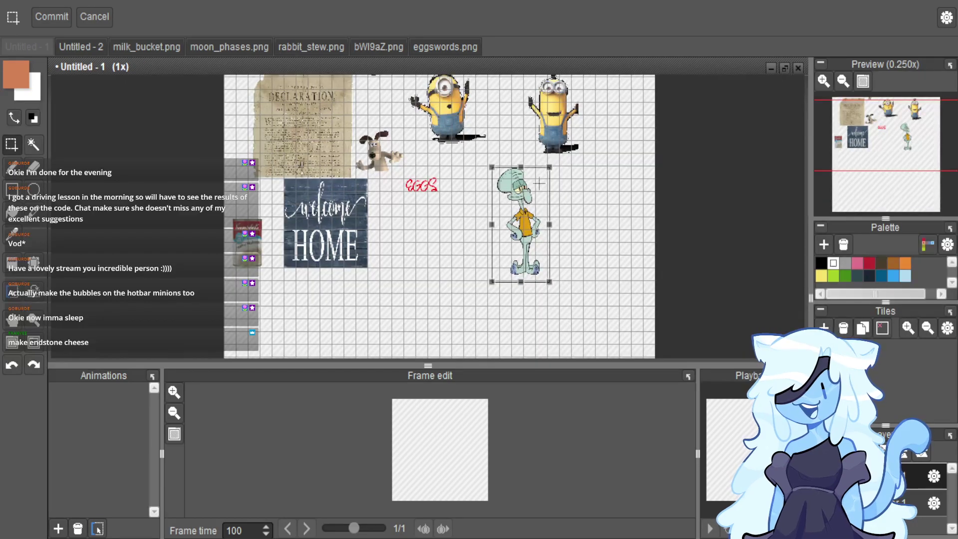
Shrink the pasted Squidward further and rotate it clockwise into a diagonal pose with the head at the upper right.
drag(551, 169, 536, 182)
drag(525, 215, 557, 158)
scroll(504, 180, up, 3)
scroll(501, 180, down, 3)
scroll(505, 196, up, 1)
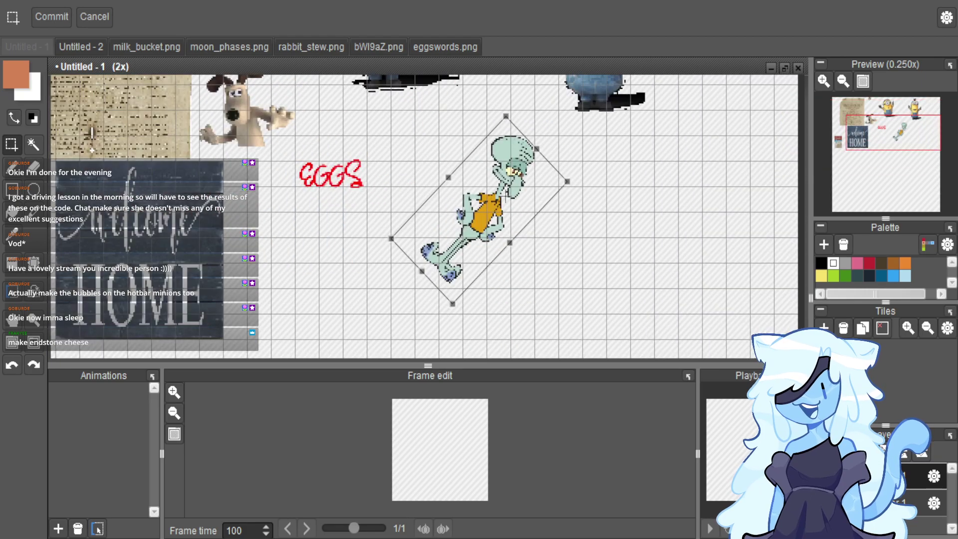
mouse_move(542, 205)
mouse_down()
mouse_move(552, 198)
mouse_move(542, 203)
mouse_up()
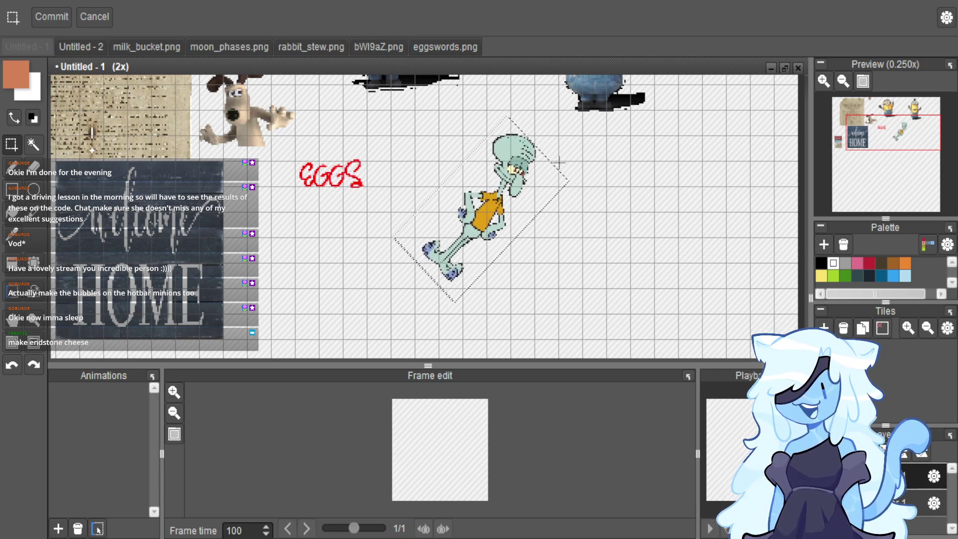
scroll(531, 134, down, 1)
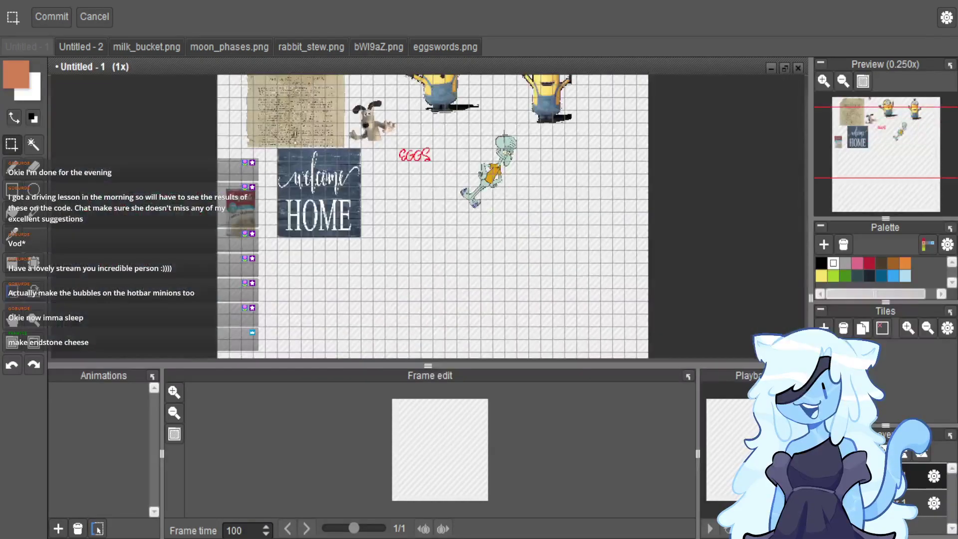
Reselect the tilted Squidward with a rectangular selection, nudge it slightly down and to the left, and commit the move.
drag(451, 134, 528, 206)
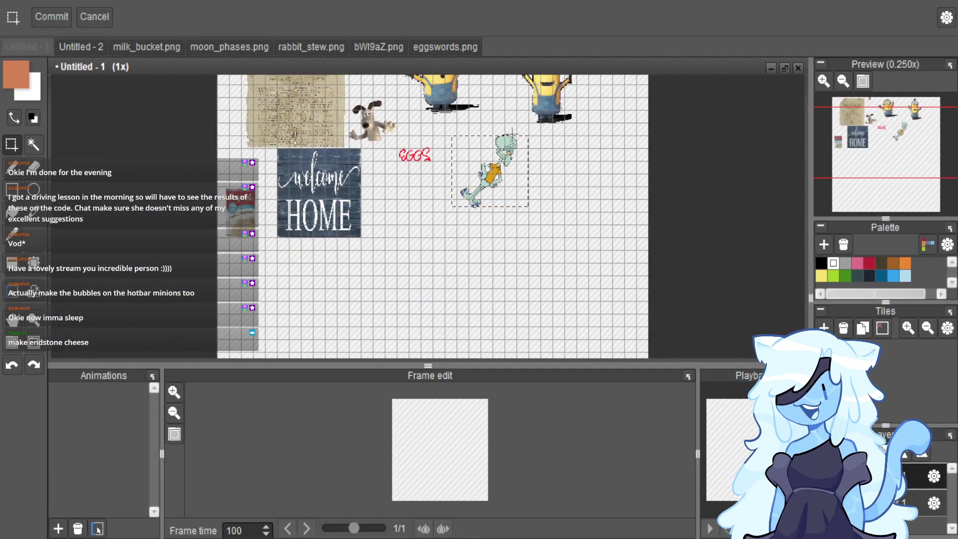
scroll(512, 133, up, 2)
scroll(437, 229, down, 1)
drag(361, 162, 521, 320)
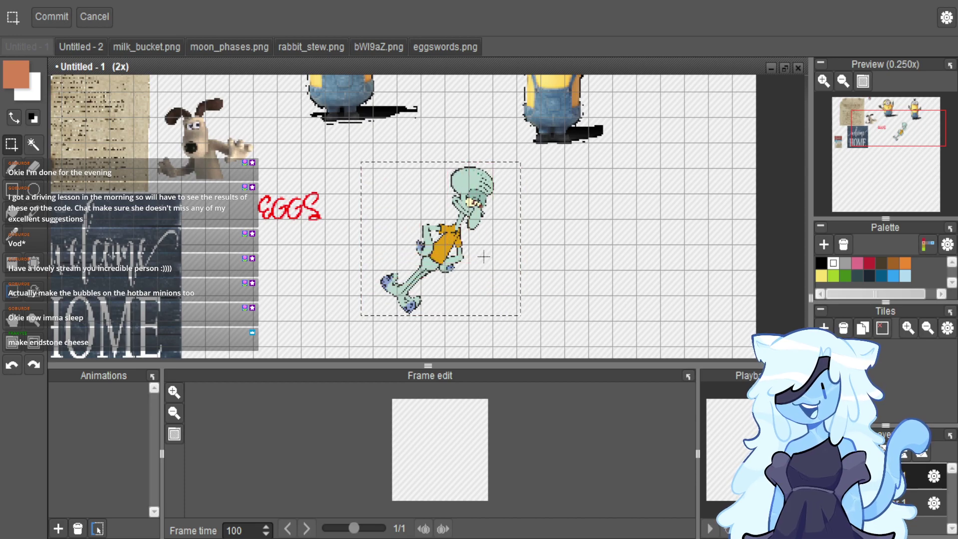
drag(484, 260, 481, 259)
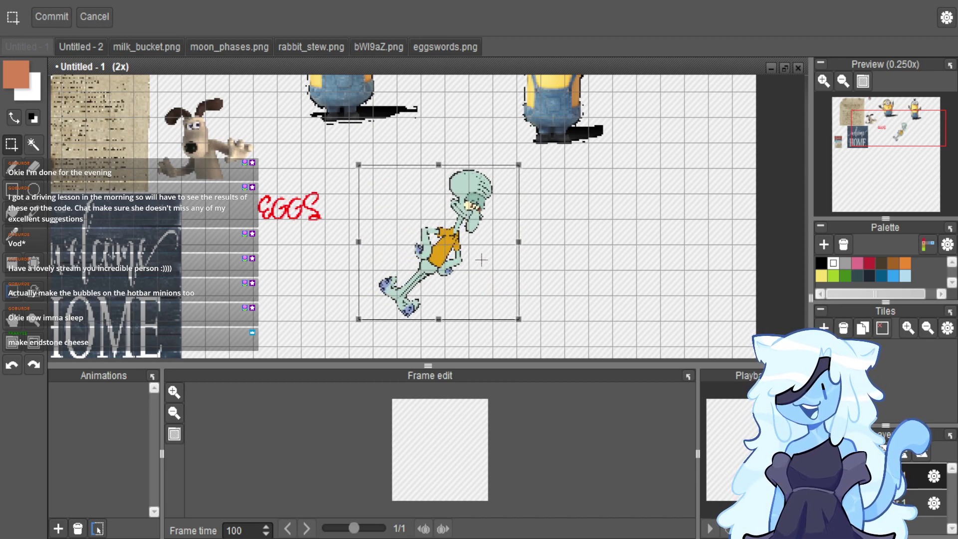
key(Return)
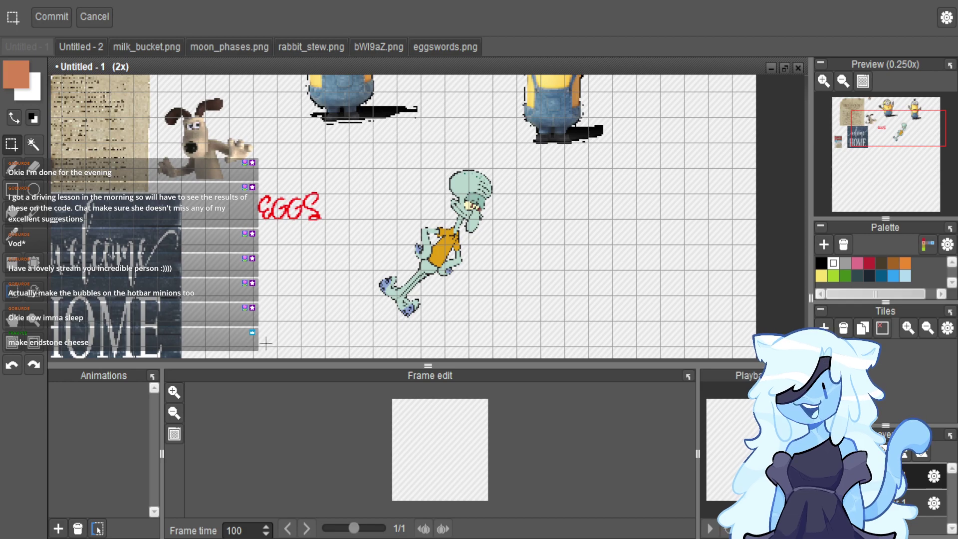
Select the diagonal Squidward and export the selection as iron_sword in png format to the TMRP textures\item folder.
scroll(367, 328, up, 1)
drag(378, 326, 429, 260)
scroll(378, 325, down, 3)
scroll(451, 252, up, 2)
scroll(424, 229, down, 2)
scroll(422, 235, up, 1)
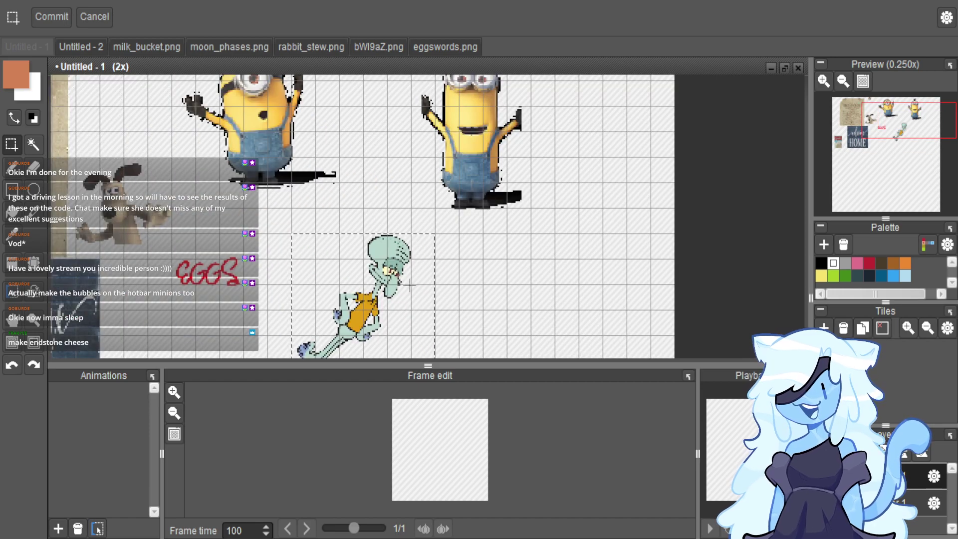
key(ctrl+shift+e)
click(617, 241)
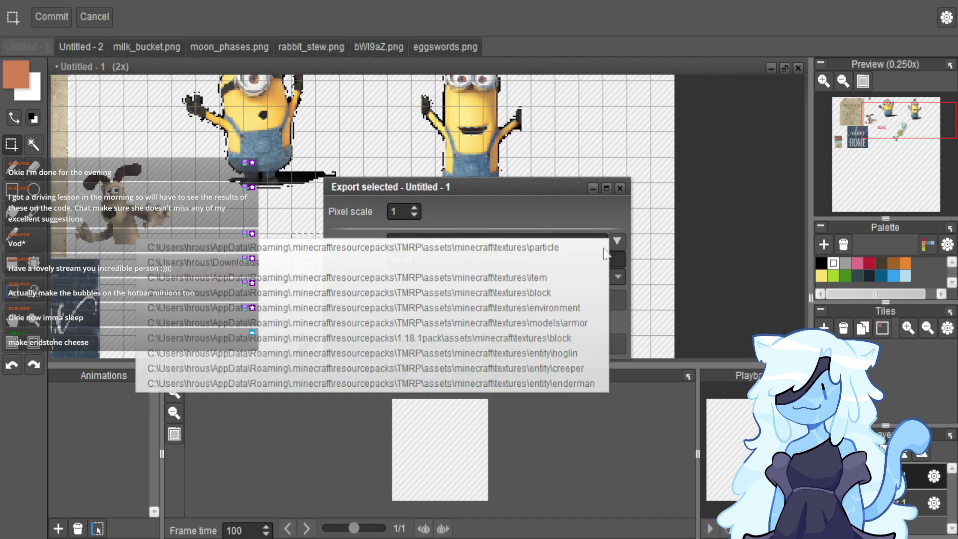
click(572, 277)
double_click(562, 257)
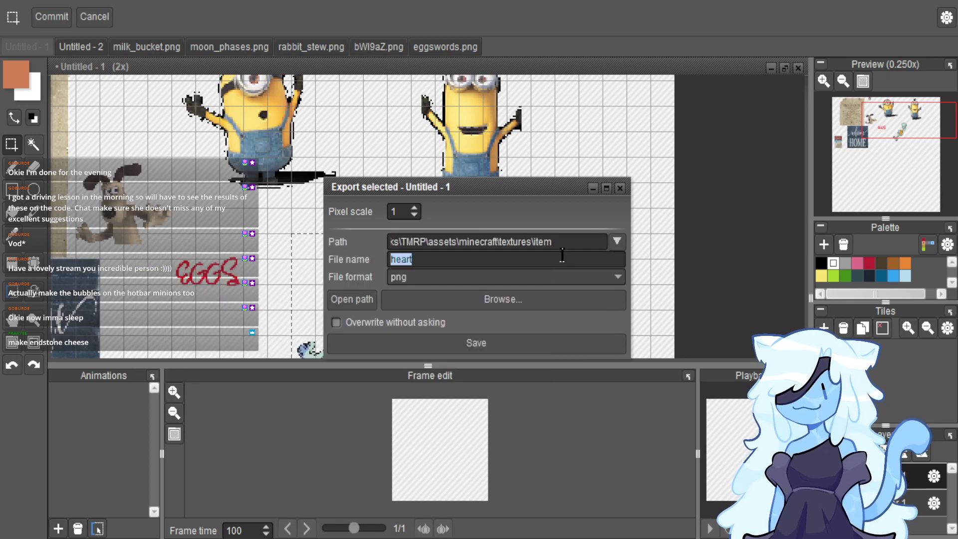
text(iron_sword)
key(Return)
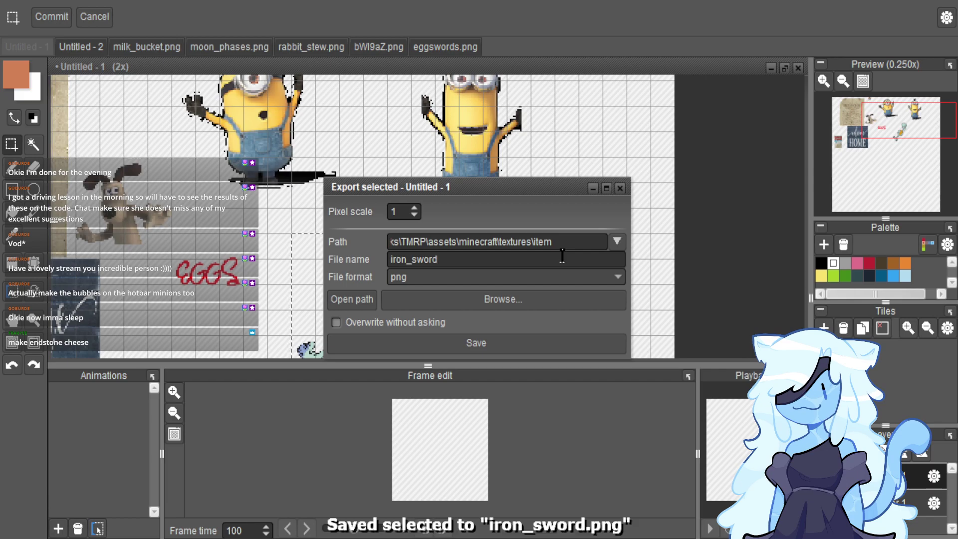
click(620, 188)
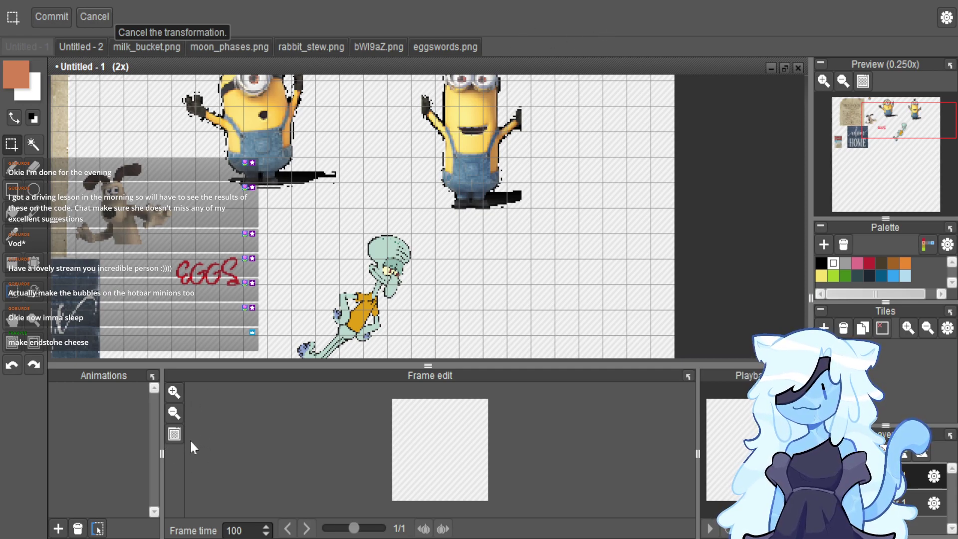
Import wither.png as a new document with 16 by 16 tiles.
double_click(200, 142)
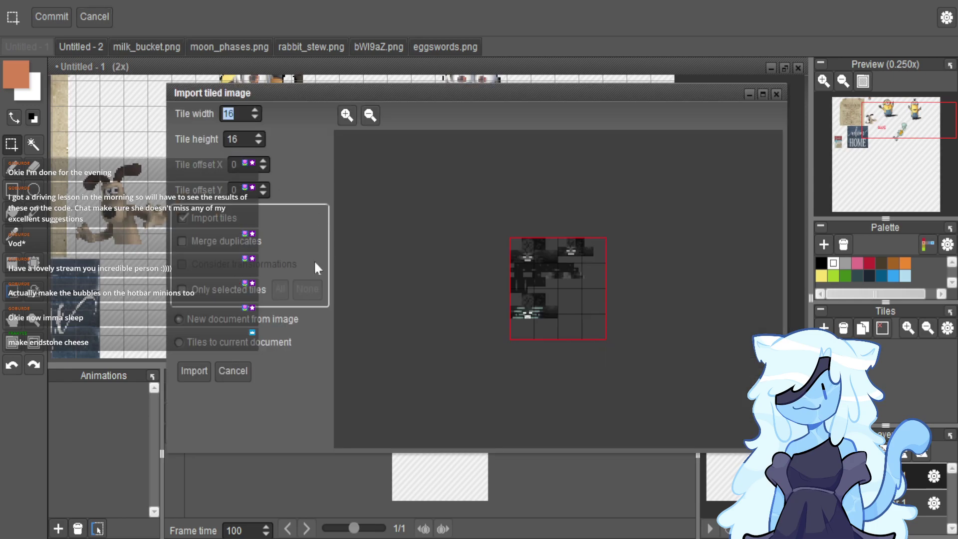
click(195, 371)
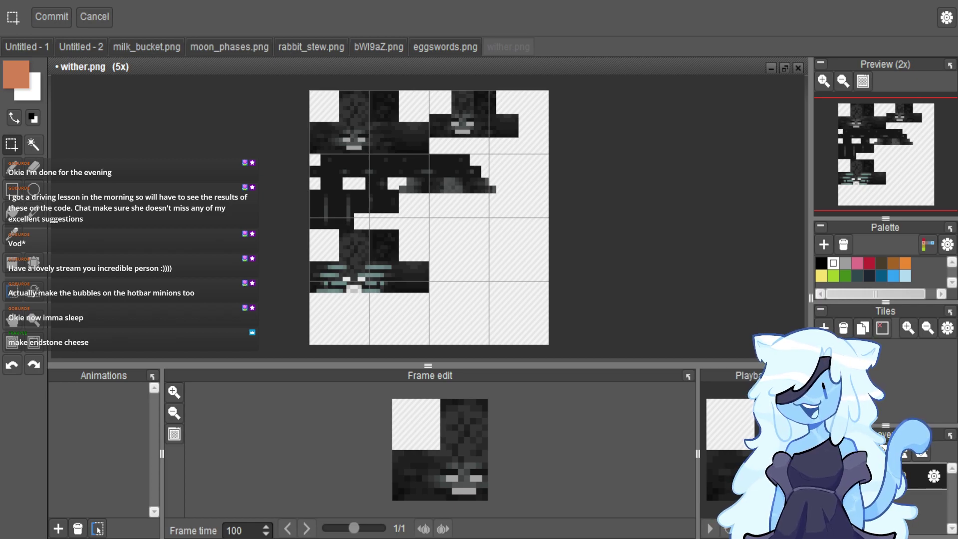
scroll(365, 263, down, 2)
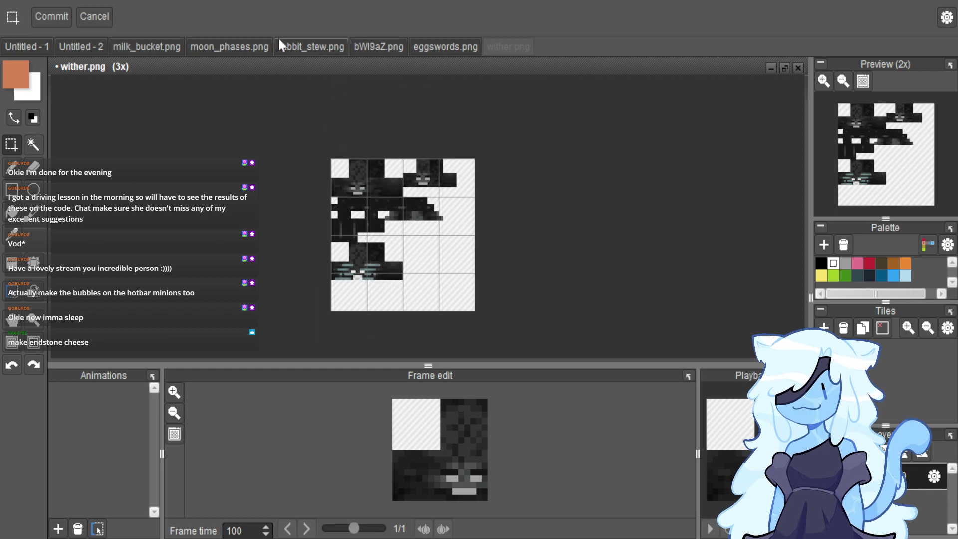
Paste the cropped photo of a smiling face into Untitled - 2, shrink it and commit the result.
click(81, 46)
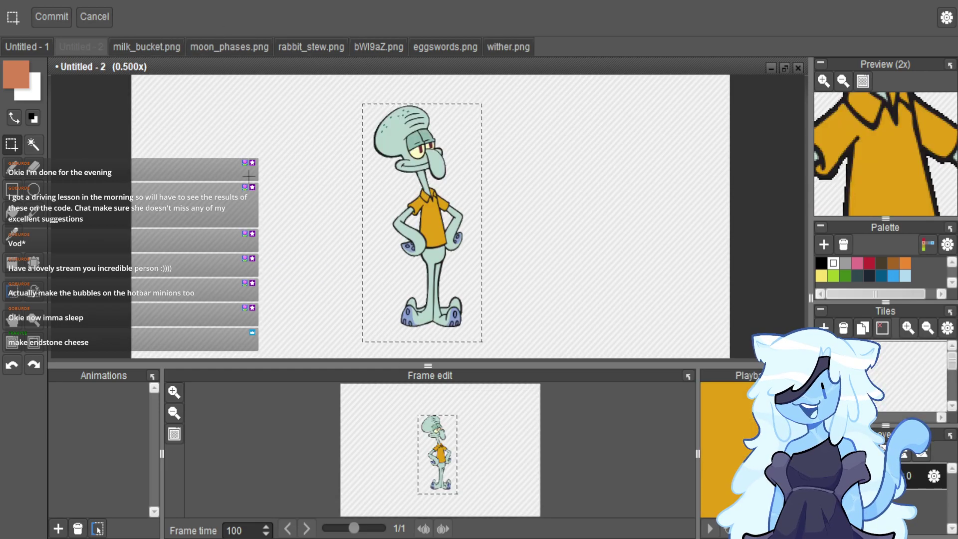
key(ctrl+v)
scroll(450, 243, up, 1)
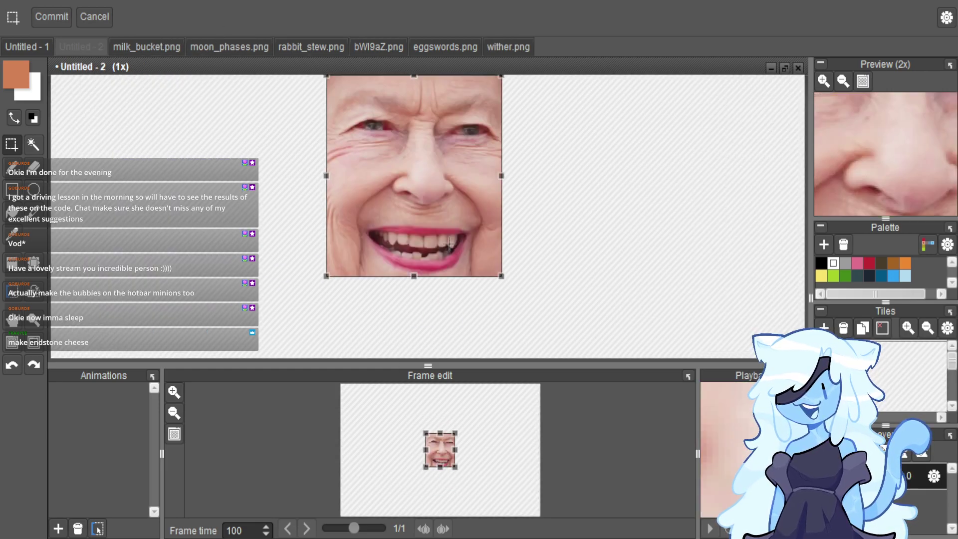
scroll(439, 219, down, 1)
drag(460, 162, 410, 188)
scroll(395, 245, up, 3)
scroll(394, 234, down, 1)
key(Return)
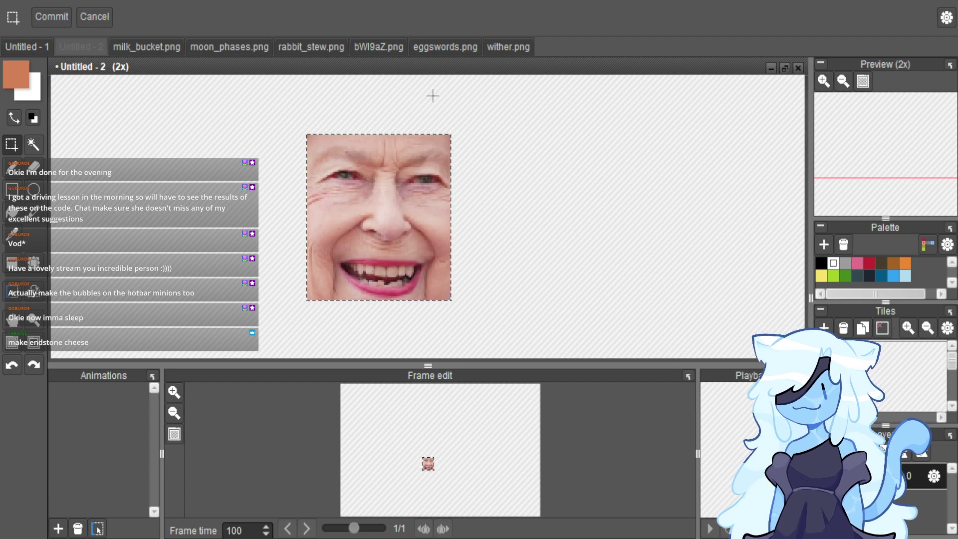
Change the tile size of wither.png to 80 by 80 with Resample tiles enabled.
click(497, 42)
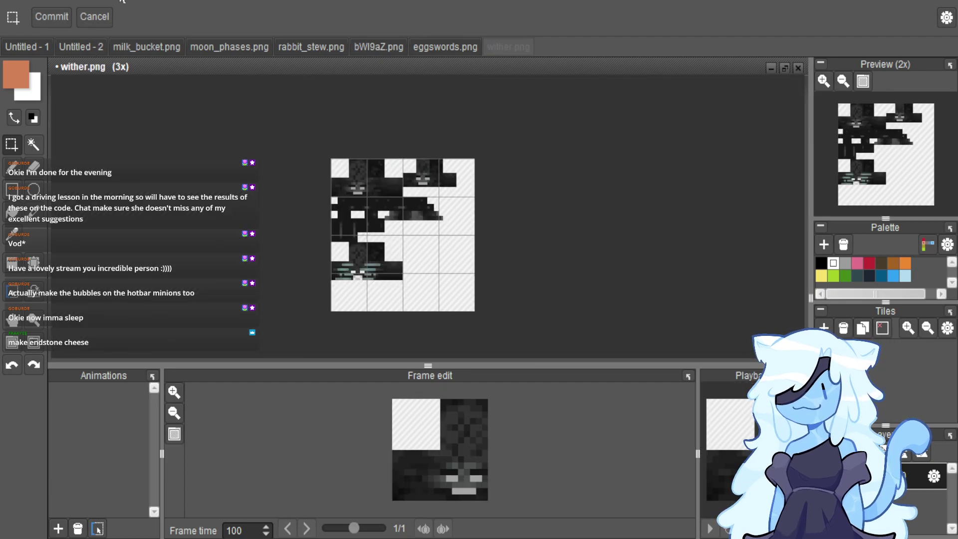
key(ctrl+t)
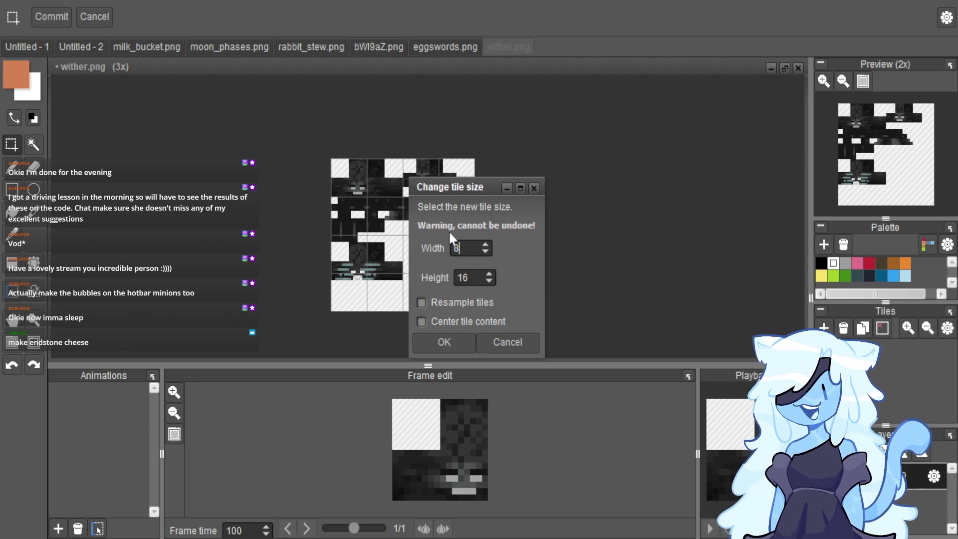
double_click(467, 277)
text(80)
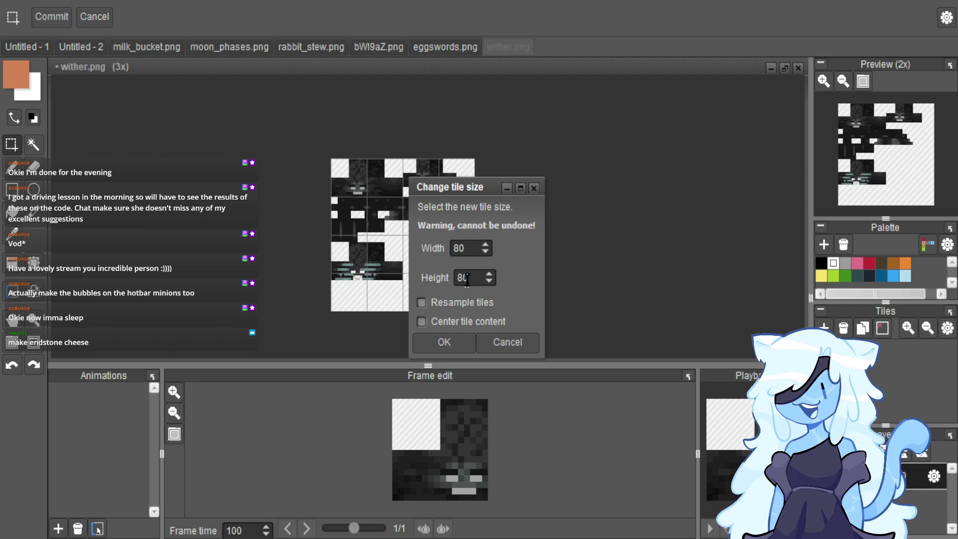
click(467, 303)
click(449, 337)
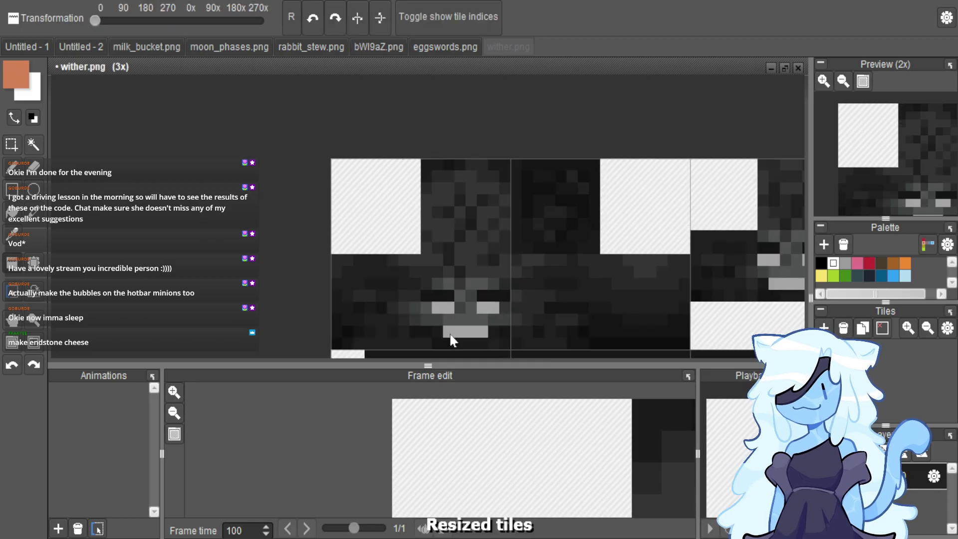
Paste the face photo into wither.png and scale it to fit the front of the large upper head.
scroll(445, 303, up, 2)
key(ctrl+v)
drag(412, 174, 416, 213)
scroll(415, 214, down, 2)
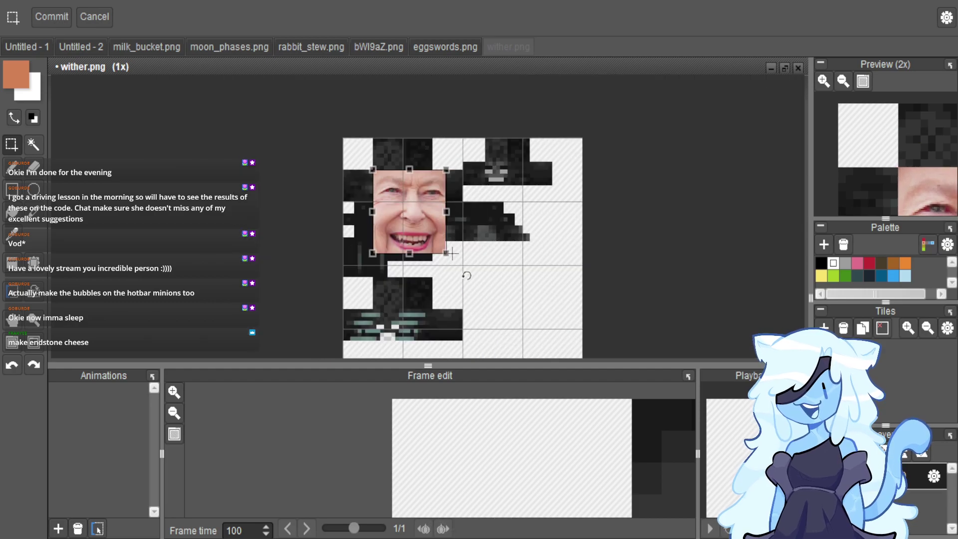
drag(459, 270, 414, 227)
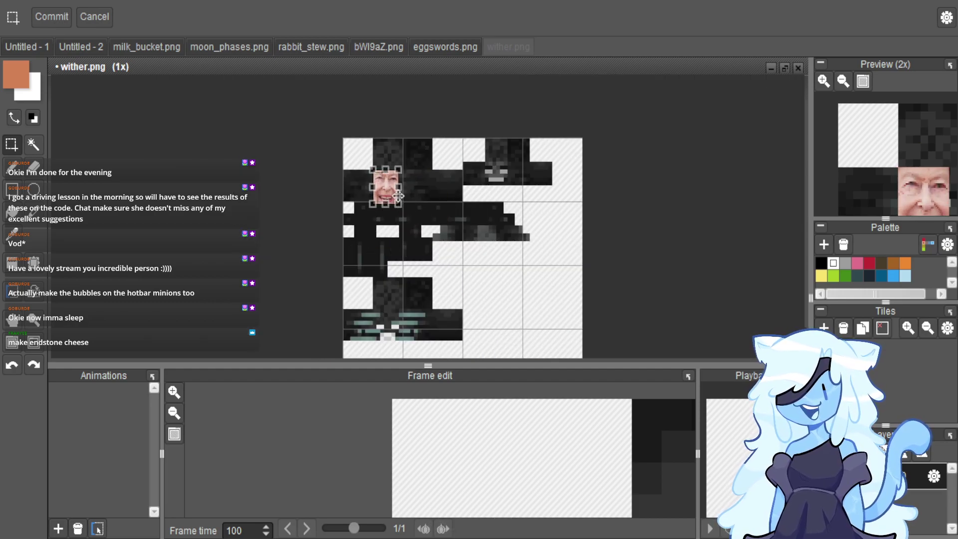
scroll(475, 303, up, 3)
scroll(473, 342, up, 2)
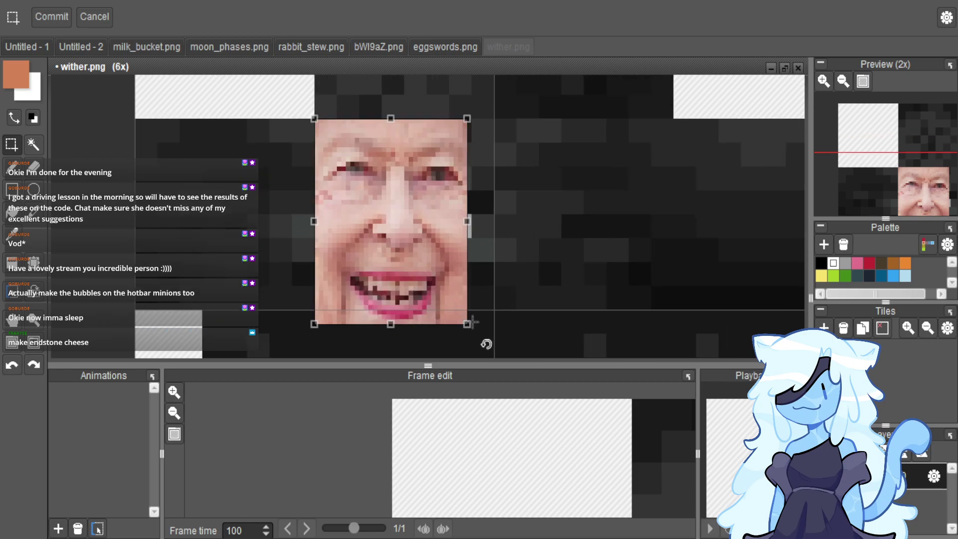
drag(485, 344, 513, 331)
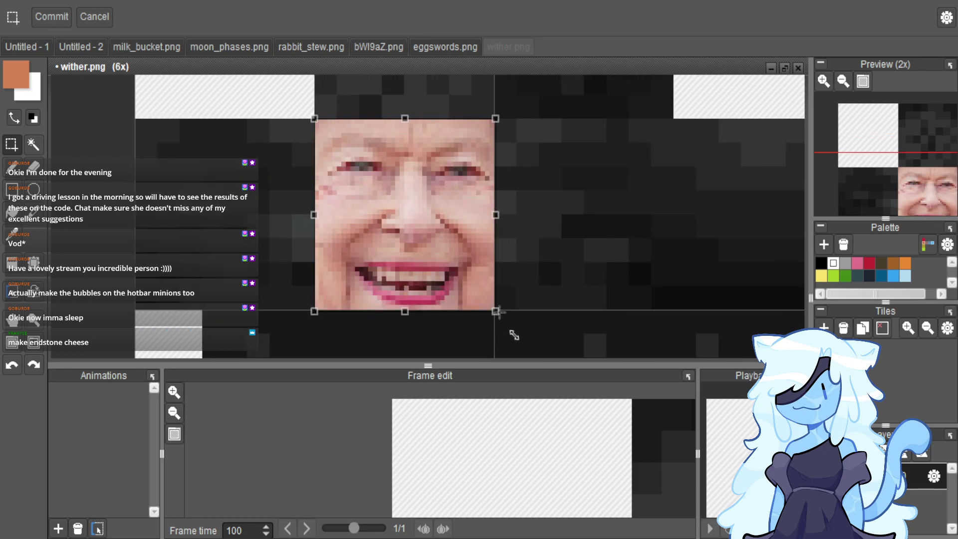
Place another copy of the face on the wither's small side head and shrink it to fit the front.
scroll(338, 237, down, 2)
scroll(338, 237, down, 2)
drag(354, 221, 579, 204)
scroll(576, 183, up, 2)
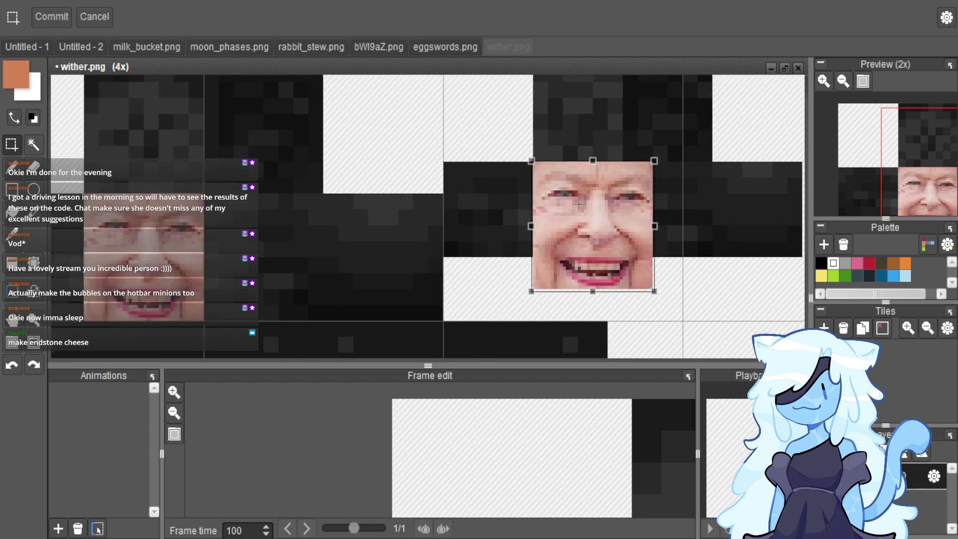
drag(655, 293, 628, 261)
scroll(628, 262, down, 2)
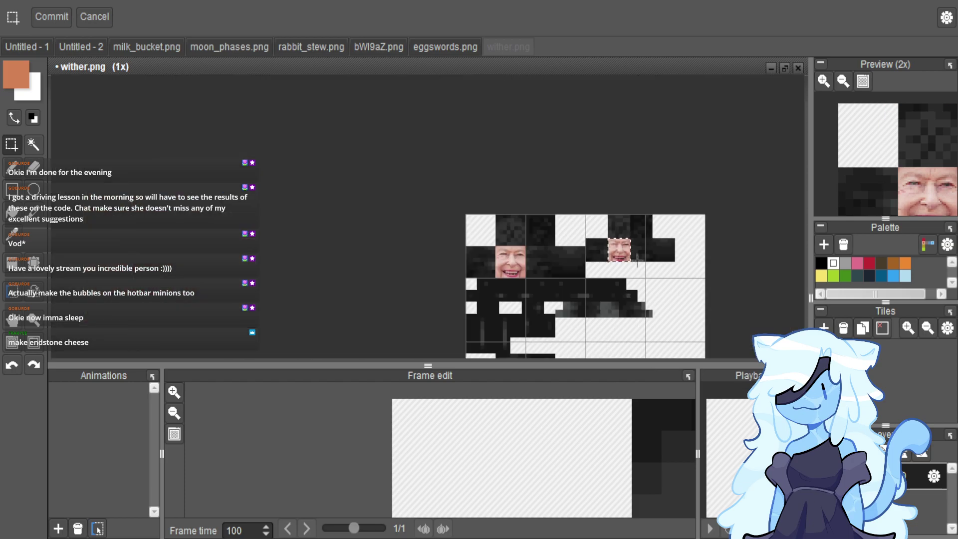
Place another copy of the face on the front of the wither's lower head, scale it to cover that front and commit it.
scroll(606, 201, up, 3)
scroll(609, 199, down, 4)
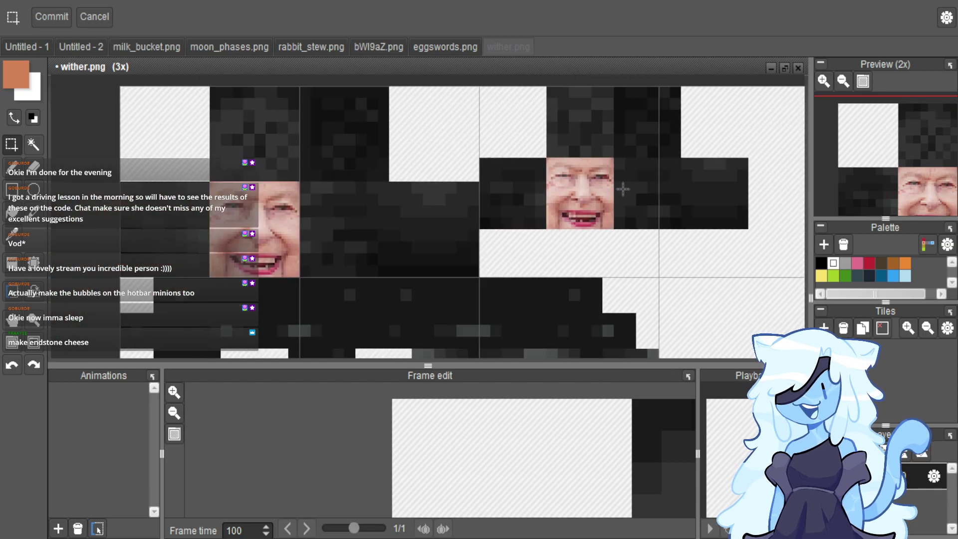
scroll(540, 276, up, 4)
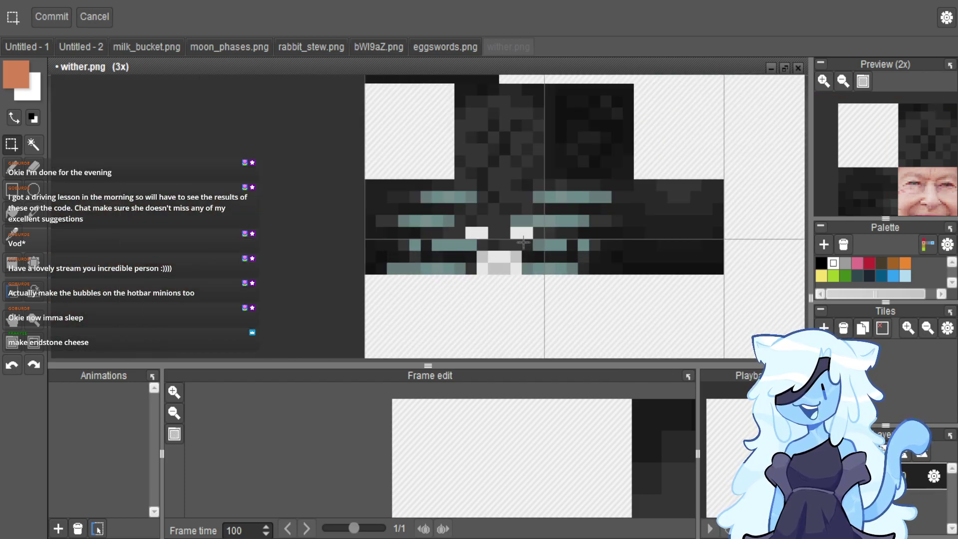
drag(491, 211, 547, 213)
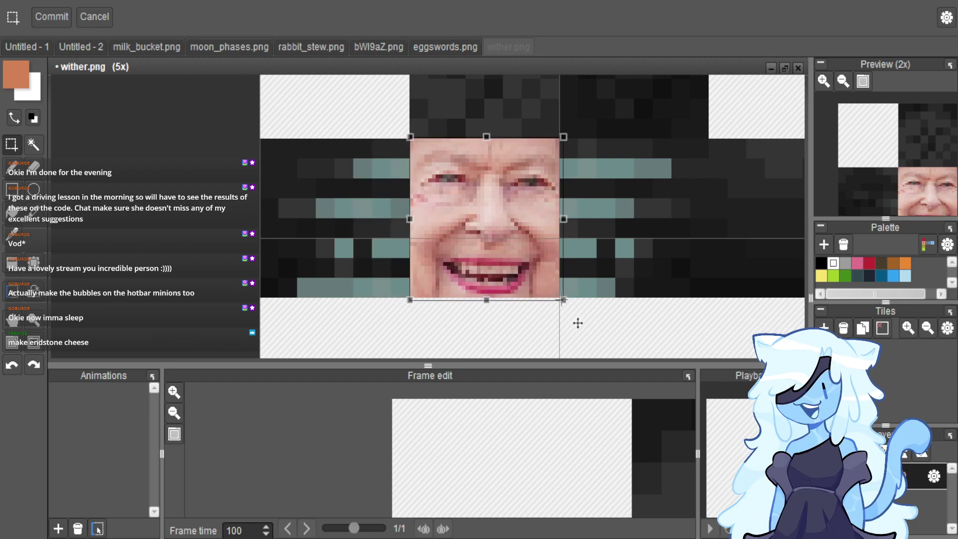
drag(573, 321, 577, 324)
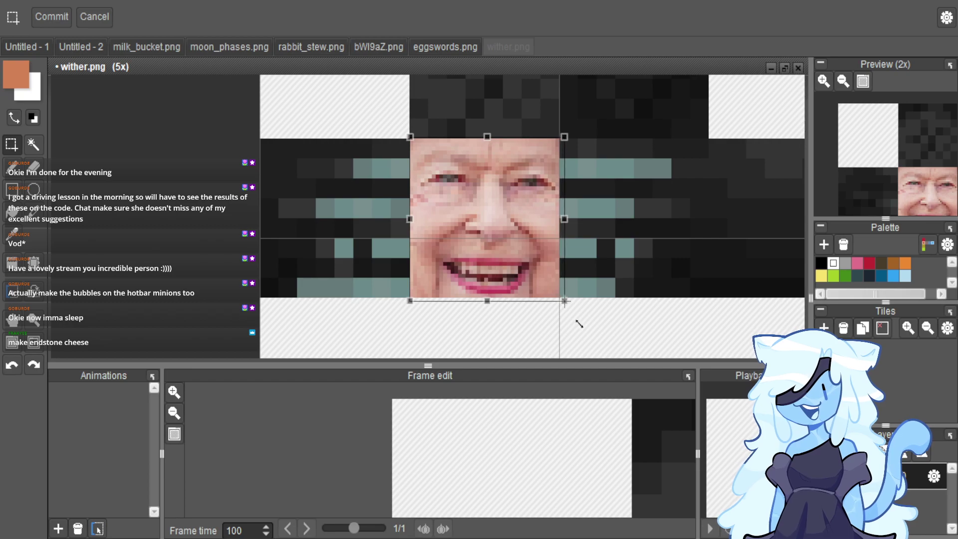
key(Return)
Select the mouth of the lower head's face and stretch it upwards to make the grin taller.
scroll(575, 278, up, 2)
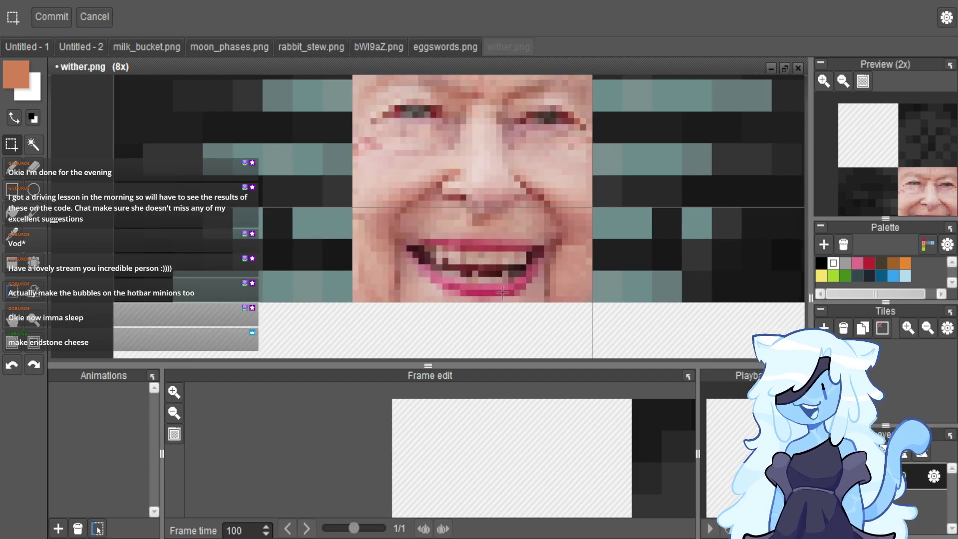
drag(407, 240, 543, 299)
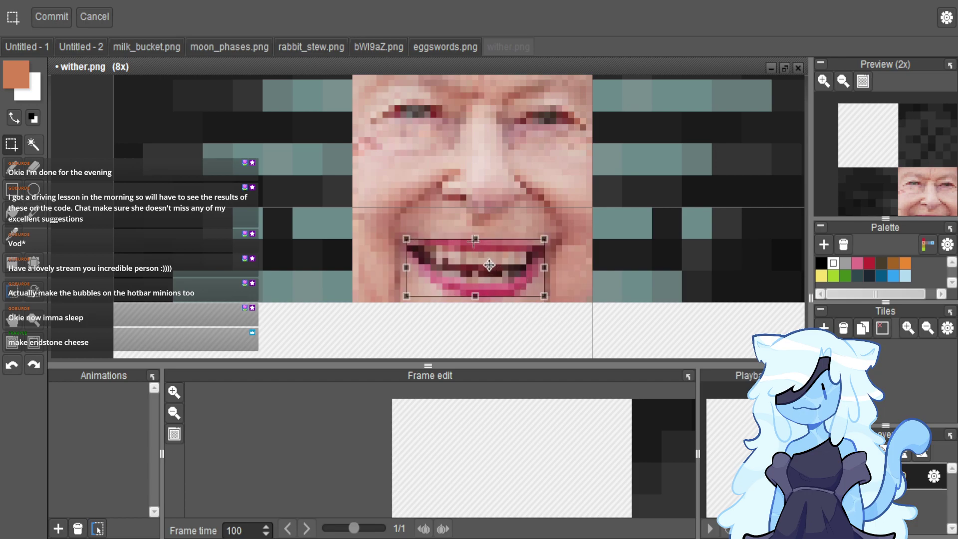
drag(490, 260, 497, 223)
scroll(526, 154, down, 4)
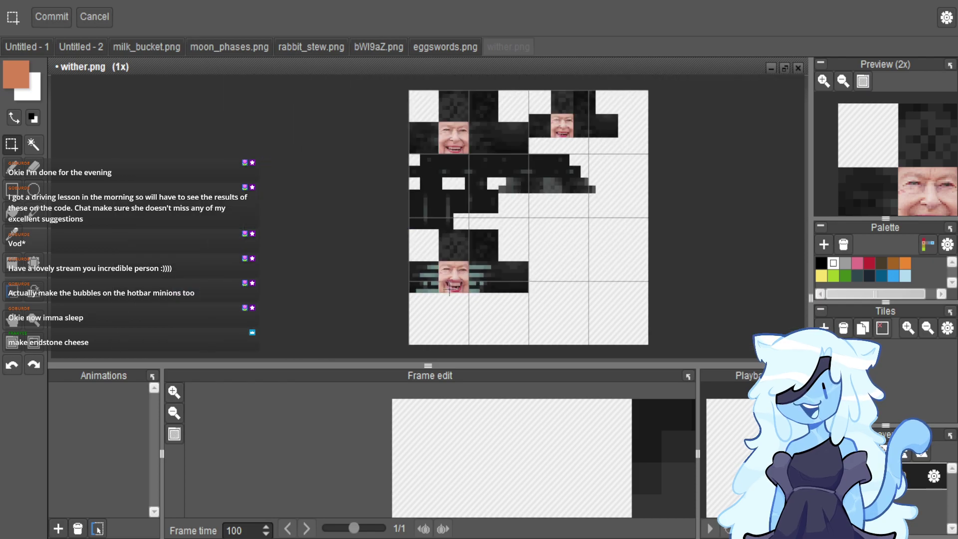
scroll(526, 154, up, 1)
scroll(460, 283, up, 2)
scroll(460, 282, down, 1)
scroll(460, 282, up, 1)
scroll(480, 271, up, 1)
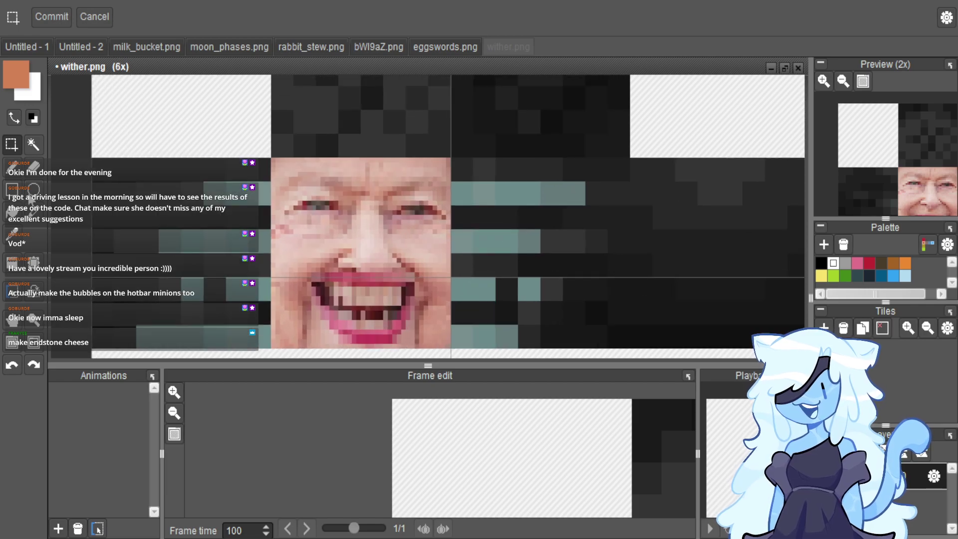
Sample a pale skin tone from the lower face and fill the top row of teal stripes on both sides with it.
click(14, 213)
scroll(279, 171, up, 2)
alt+click(284, 197)
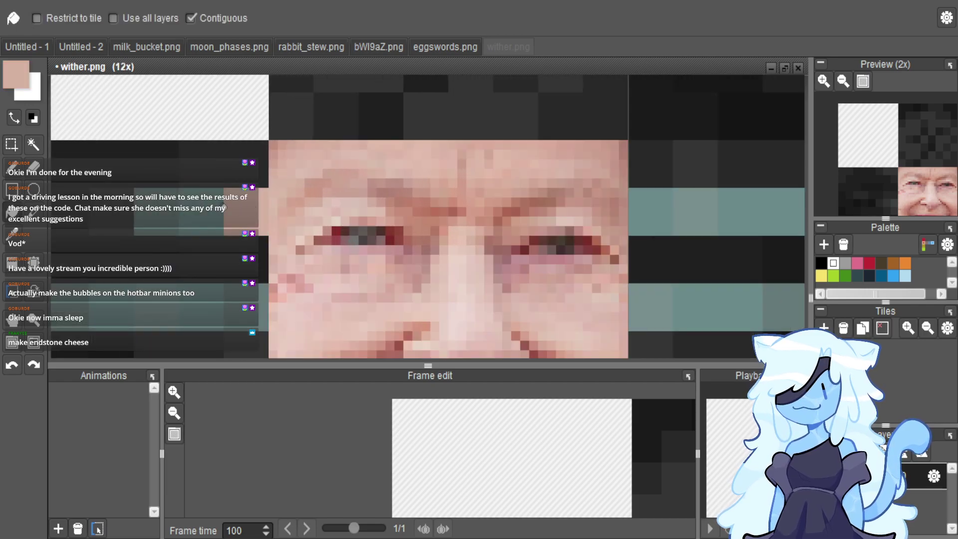
click(644, 202)
scroll(498, 246, down, 1)
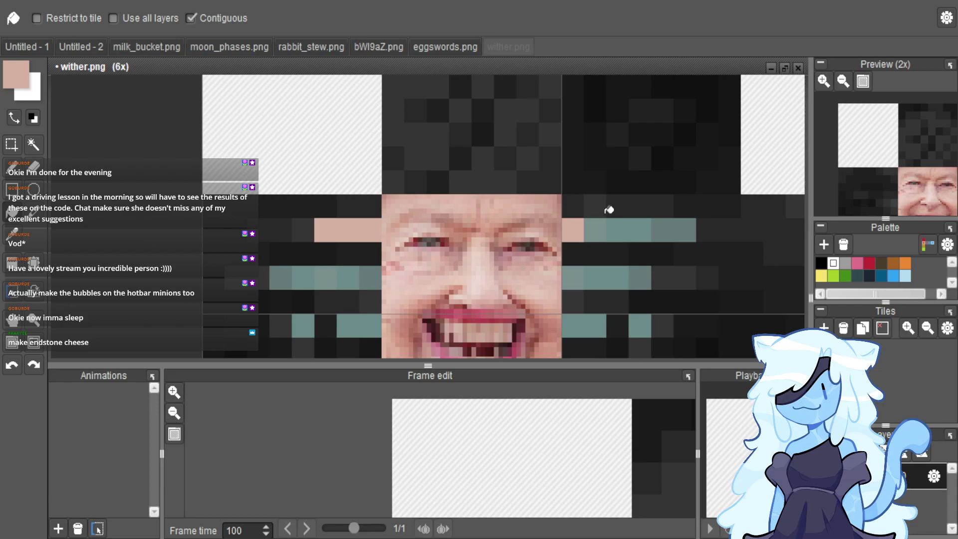
click(636, 267)
Fill the two middle rows of teal stripes on both sides of the lower face with the pale skin tone.
click(608, 278)
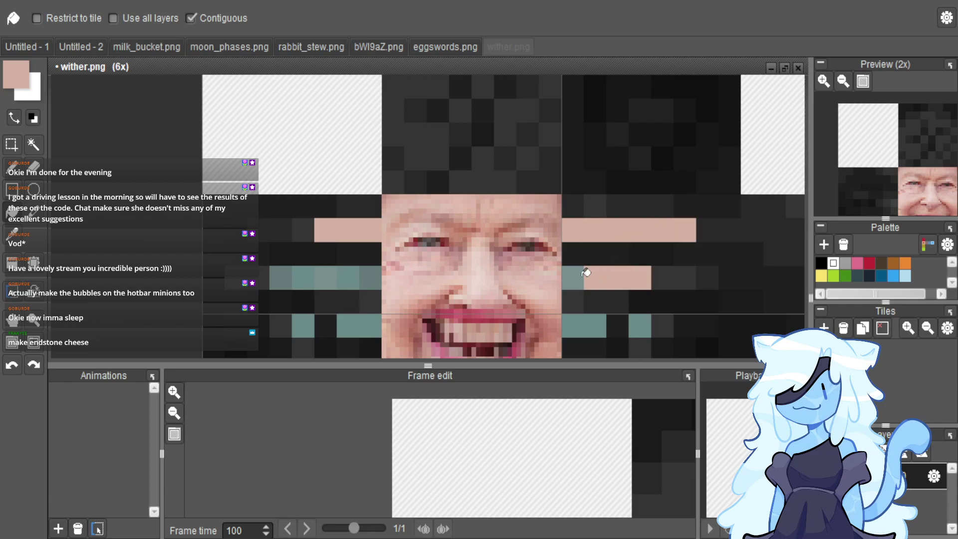
click(585, 277)
click(579, 316)
click(642, 315)
click(372, 315)
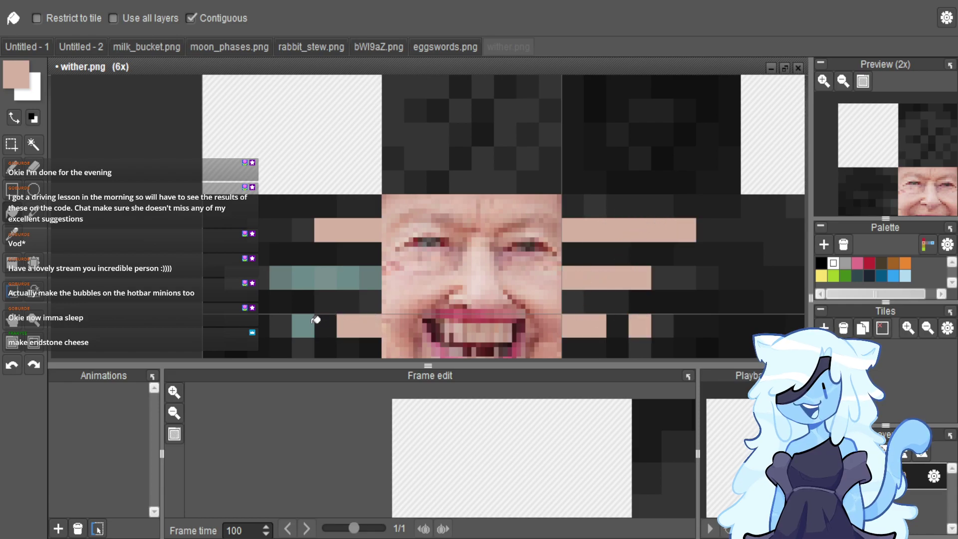
click(303, 320)
click(281, 274)
click(325, 274)
click(303, 274)
click(352, 277)
click(366, 279)
Fill the bottom row of teal stripes on both sides of the lower face with the pale skin tone.
scroll(365, 278, down, 3)
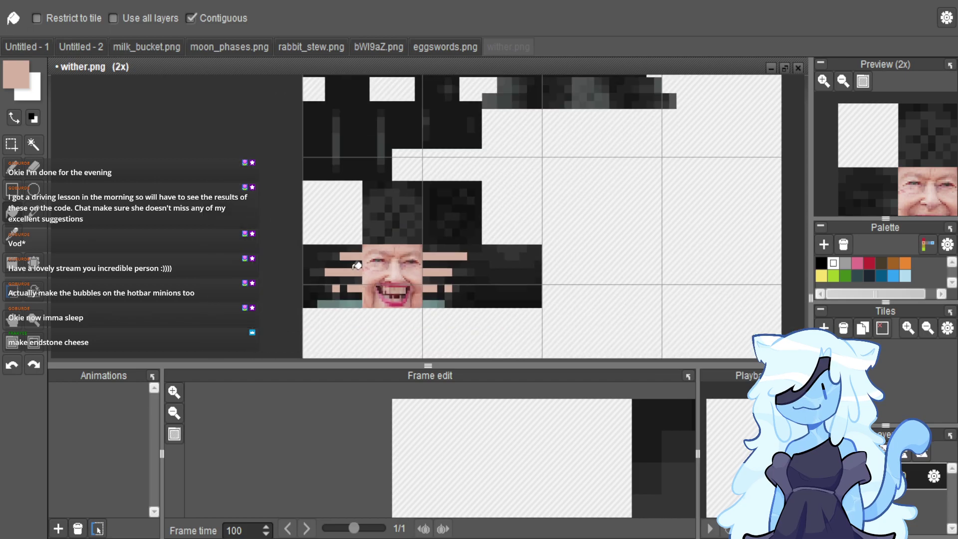
scroll(427, 312, up, 3)
click(443, 285)
click(469, 285)
click(419, 280)
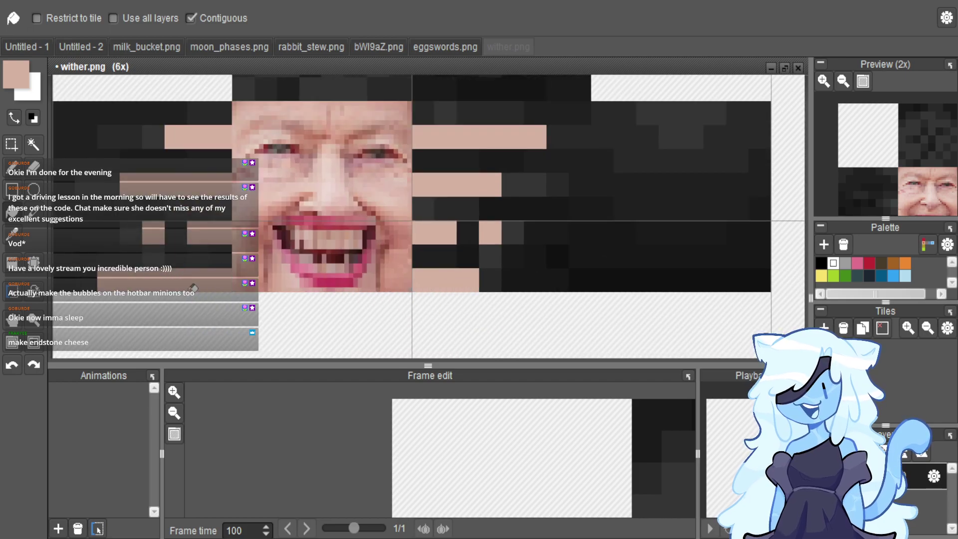
Try filling the dark patches on the upper large head's side, next to the face, with the pale skin tone.
scroll(264, 311, down, 3)
scroll(299, 208, up, 4)
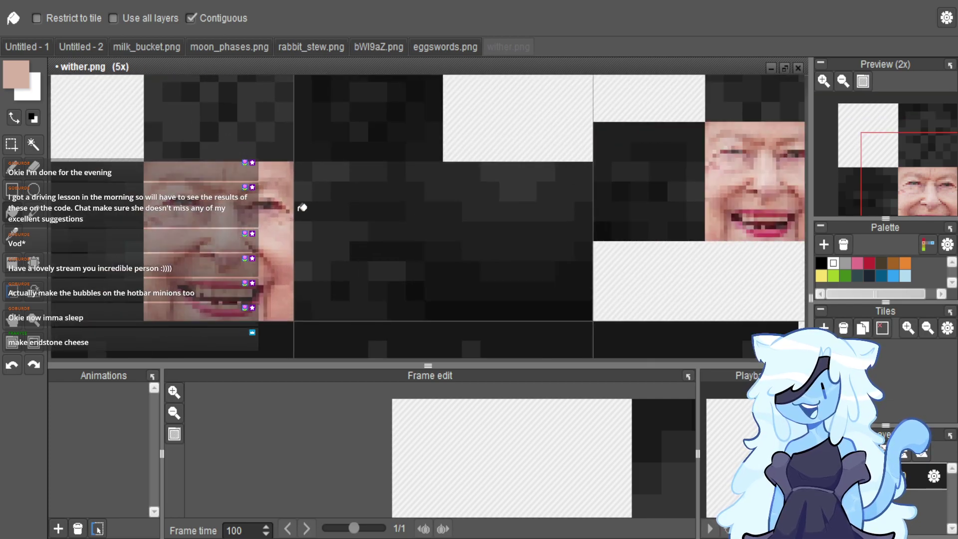
click(307, 232)
click(317, 232)
click(304, 267)
click(325, 295)
click(310, 301)
click(339, 285)
click(315, 212)
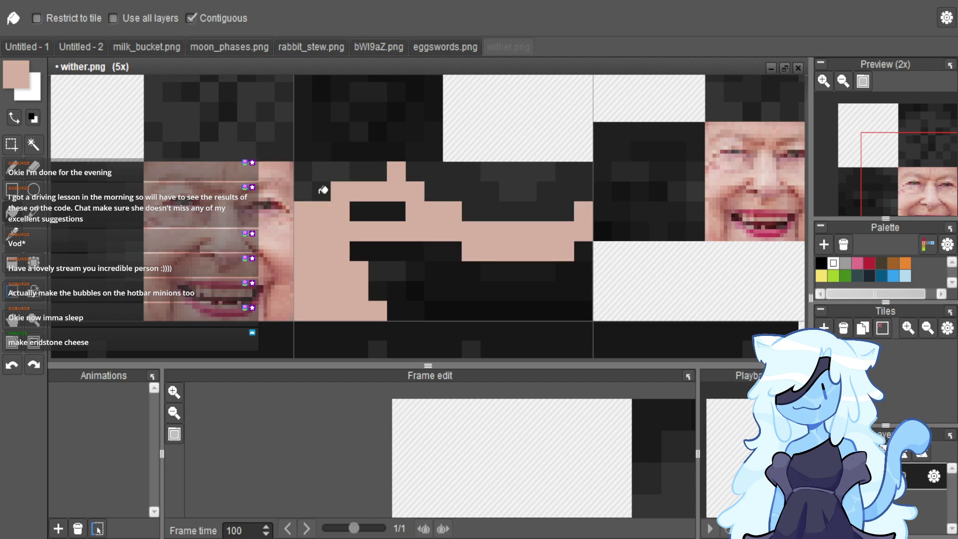
Undo the skin-tone fills on the side of the upper large head.
key(ctrl+z)
key(ctrl+z)
key(ctrl+z)
key(ctrl+z)
key(ctrl+z)
key(ctrl+z)
key(ctrl+z)
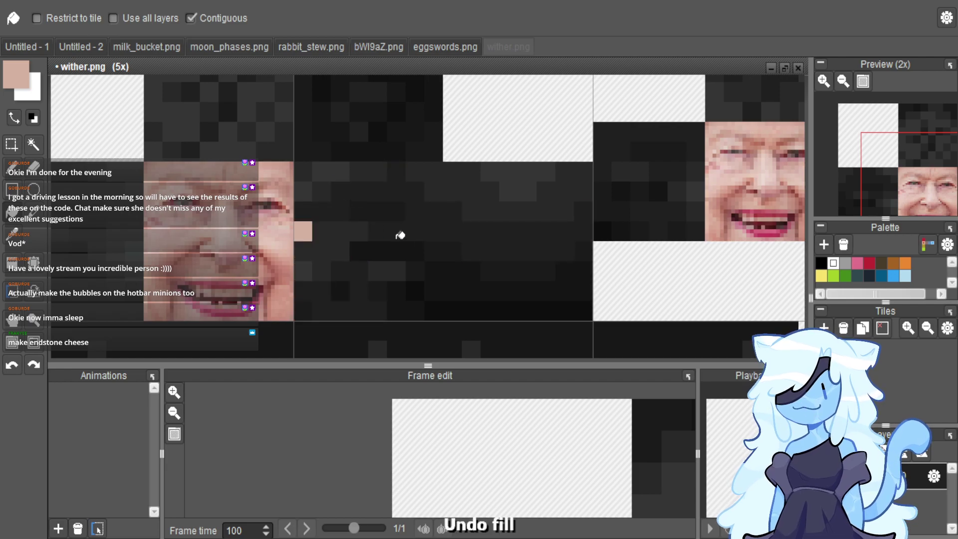
Fill the dark patches on the side and back of the upper large head with the pale skin tone, leaving a dark upper edge.
scroll(404, 228, down, 5)
scroll(395, 236, up, 1)
scroll(395, 236, up, 2)
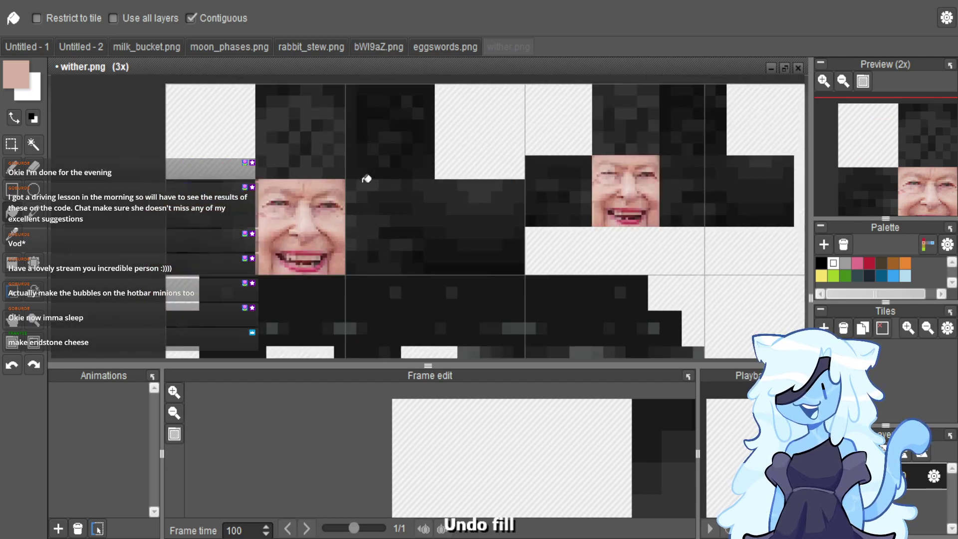
scroll(390, 211, down, 1)
scroll(362, 215, down, 2)
scroll(363, 214, up, 5)
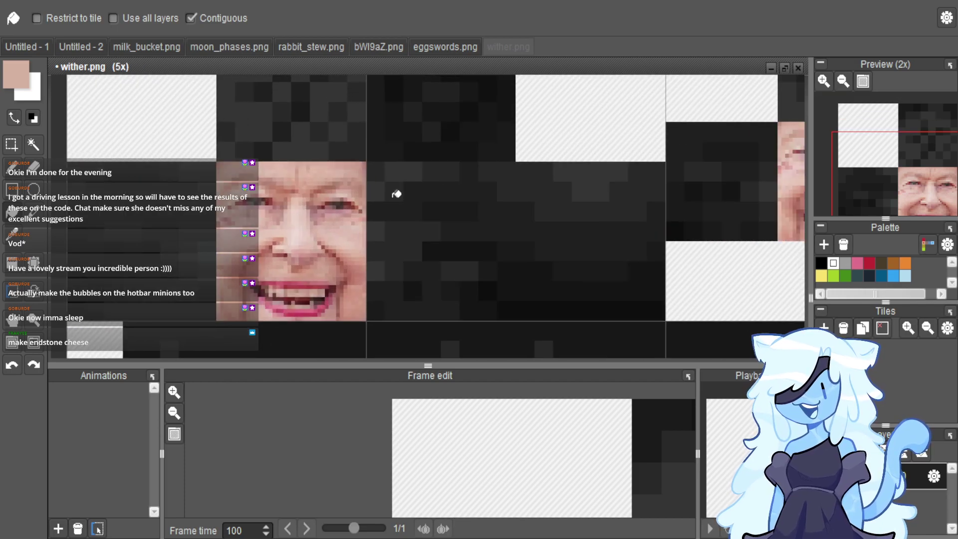
click(378, 171)
click(379, 190)
click(394, 195)
click(388, 212)
click(394, 233)
click(381, 235)
mouse_move(385, 264)
mouse_down()
mouse_move(389, 299)
mouse_move(379, 300)
mouse_move(463, 261)
mouse_move(449, 252)
mouse_move(495, 250)
mouse_move(498, 270)
mouse_move(450, 290)
mouse_move(494, 292)
mouse_move(526, 311)
mouse_up()
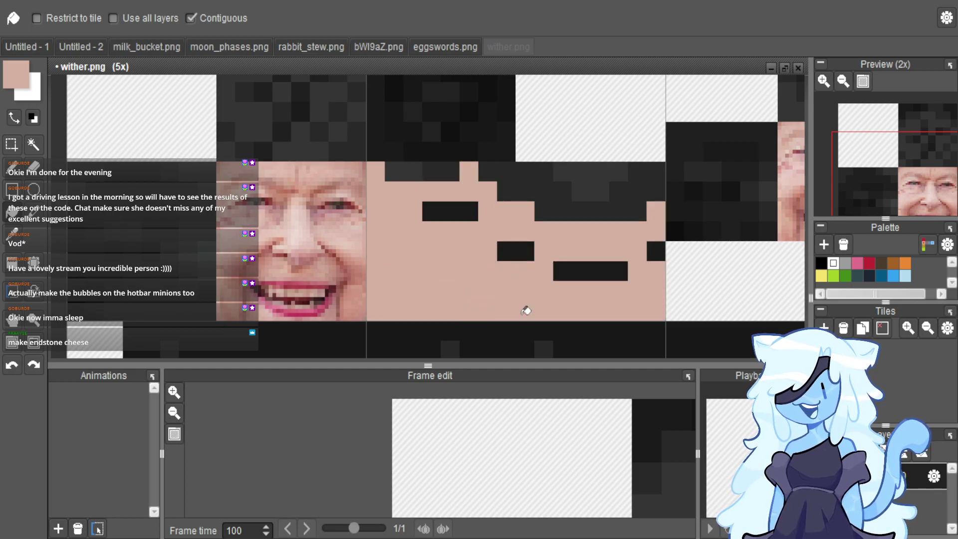
mouse_move(526, 258)
mouse_down()
mouse_move(659, 250)
mouse_move(607, 269)
mouse_move(693, 208)
mouse_up()
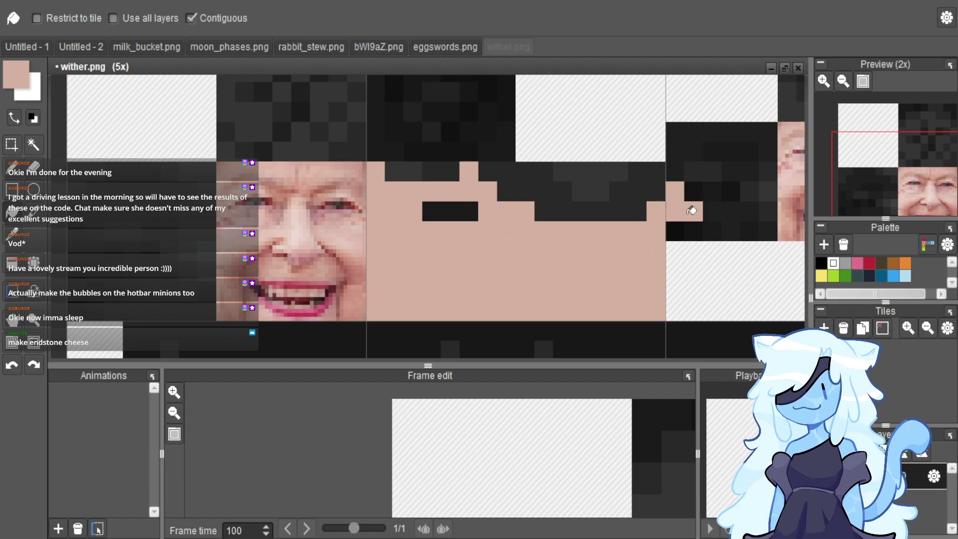
scroll(492, 191, down, 3)
click(11, 145)
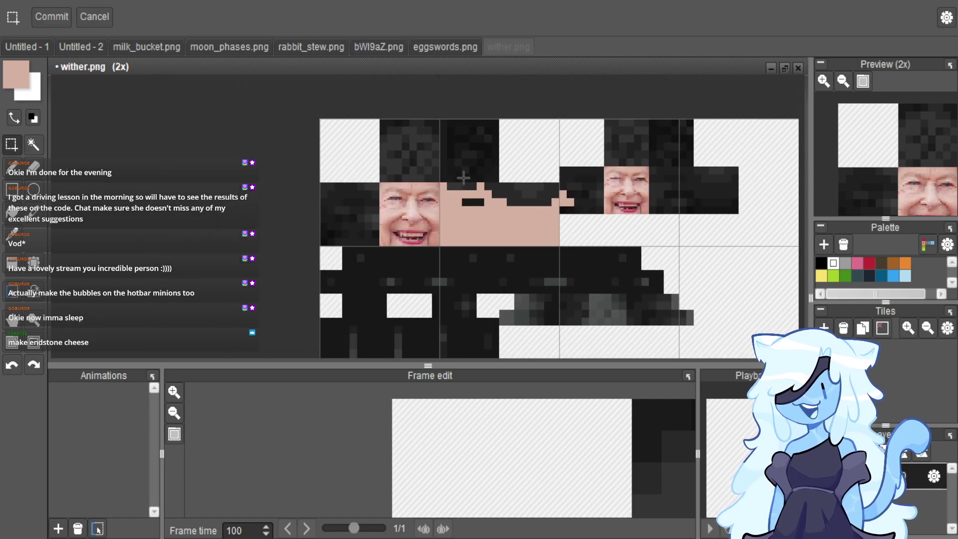
drag(320, 183, 735, 207)
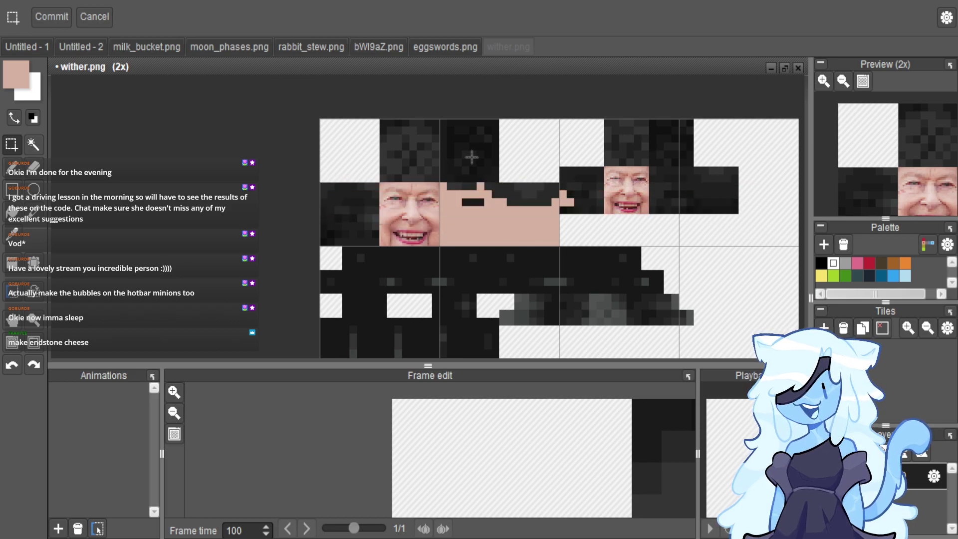
scroll(470, 154, down, 2)
scroll(480, 172, up, 1)
Select the empty areas around the wither texture with the Magic Wand and invert the selection.
click(33, 144)
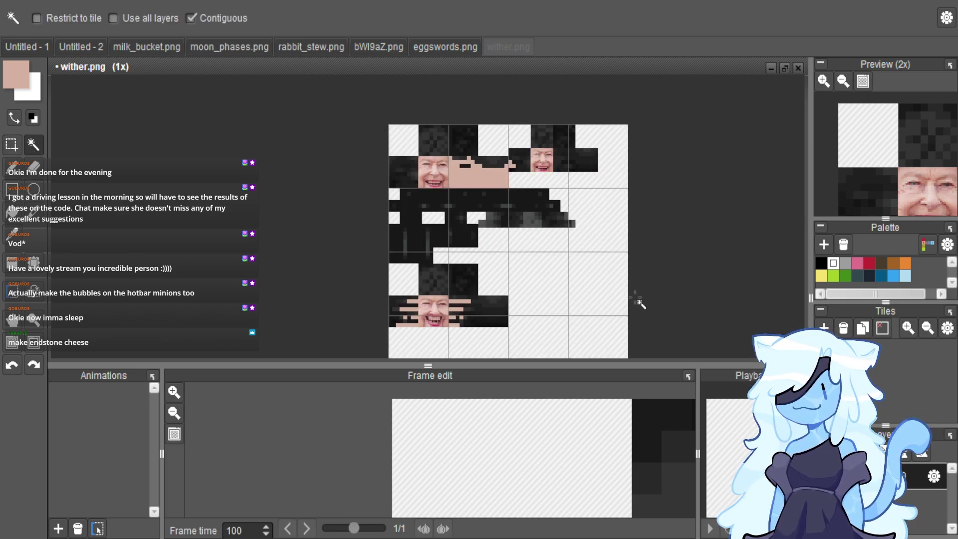
click(517, 264)
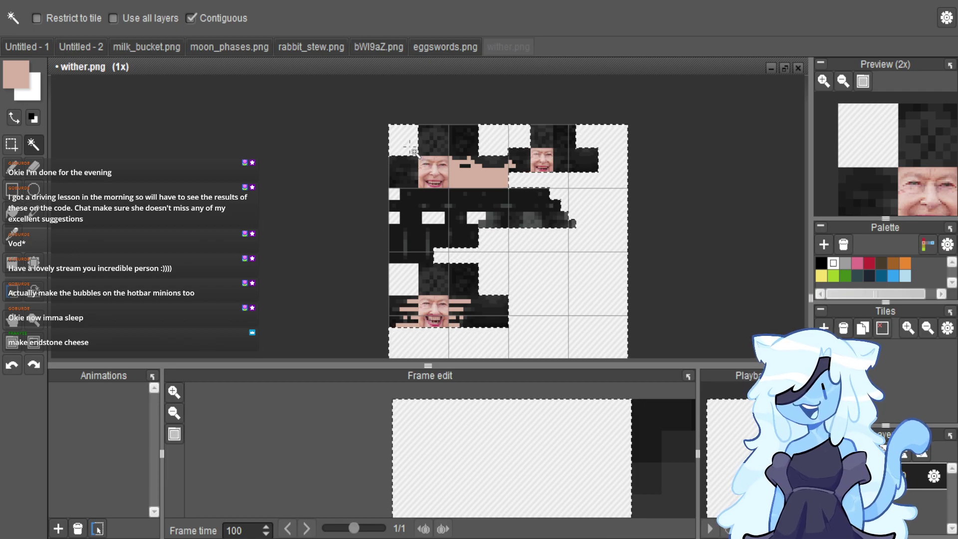
scroll(400, 194, up, 2)
click(604, 314)
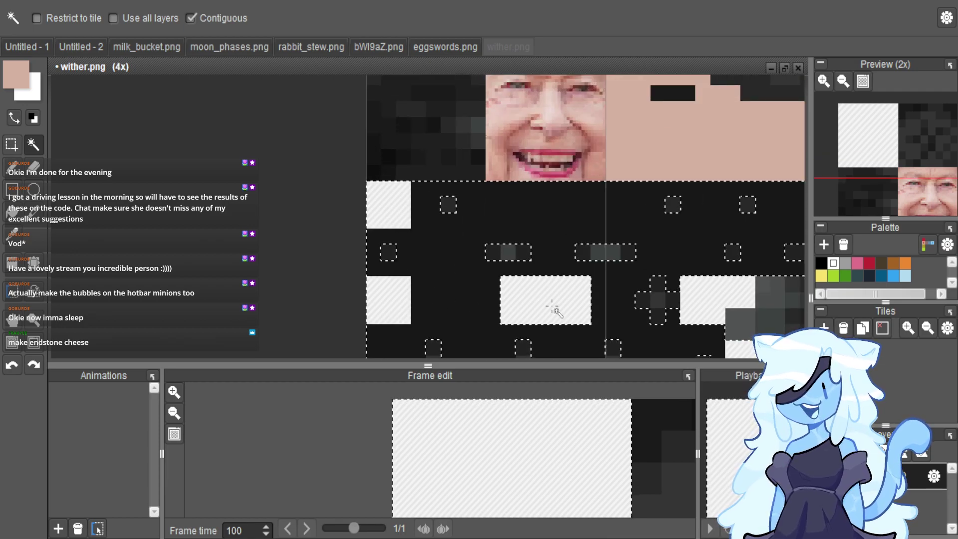
key(ctrl+z)
scroll(508, 271, down, 2)
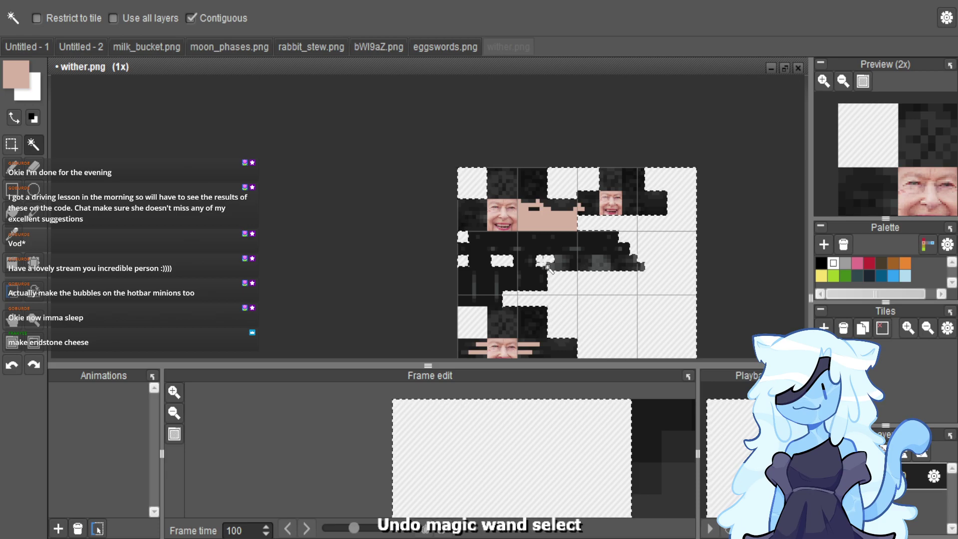
scroll(499, 315, down, 2)
scroll(539, 310, up, 2)
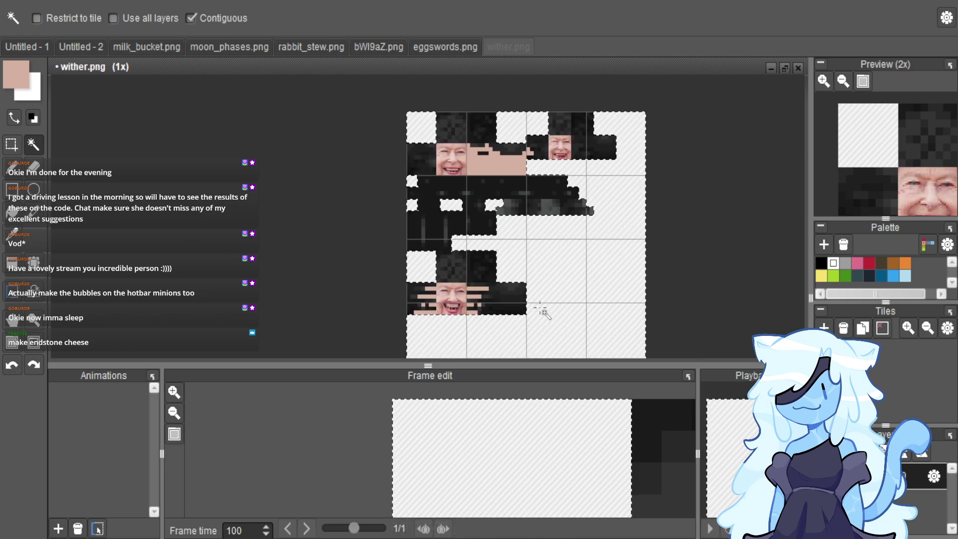
click(127, 11)
click(124, 16)
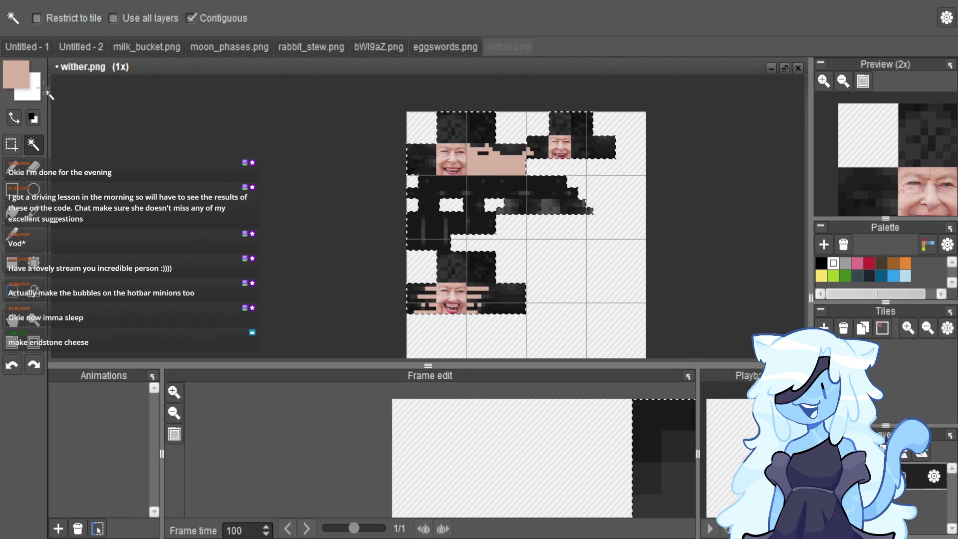
Try to remove the upper face from the inverted selection with a rectangular selection, then undo it and clear the selection.
click(12, 146)
scroll(448, 147, up, 4)
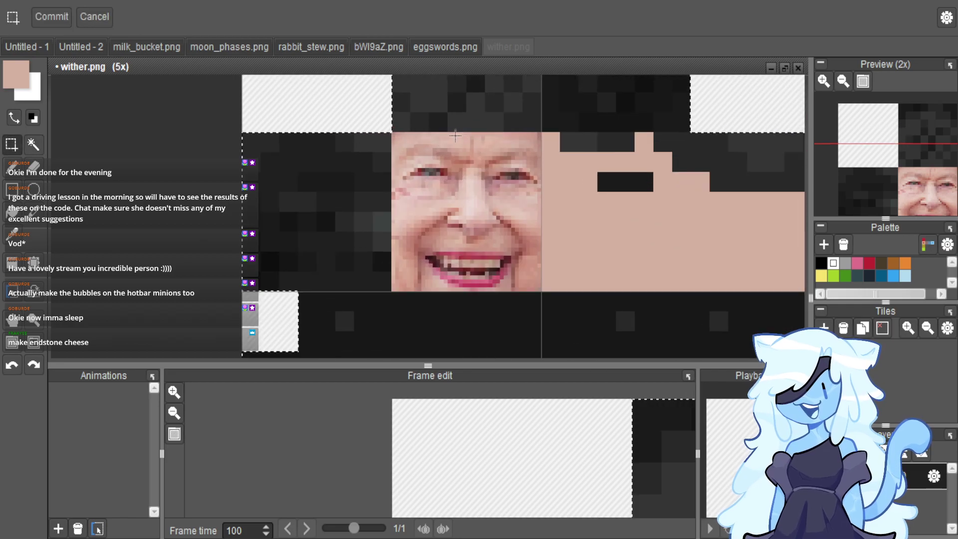
drag(392, 134, 539, 288)
key(ctrl+z)
scroll(485, 262, down, 1)
scroll(485, 262, up, 1)
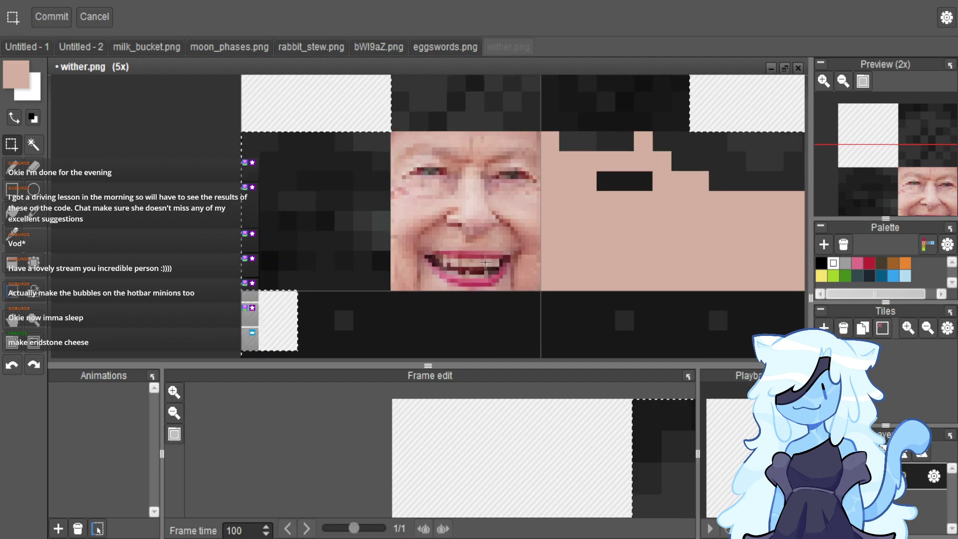
drag(392, 132, 540, 290)
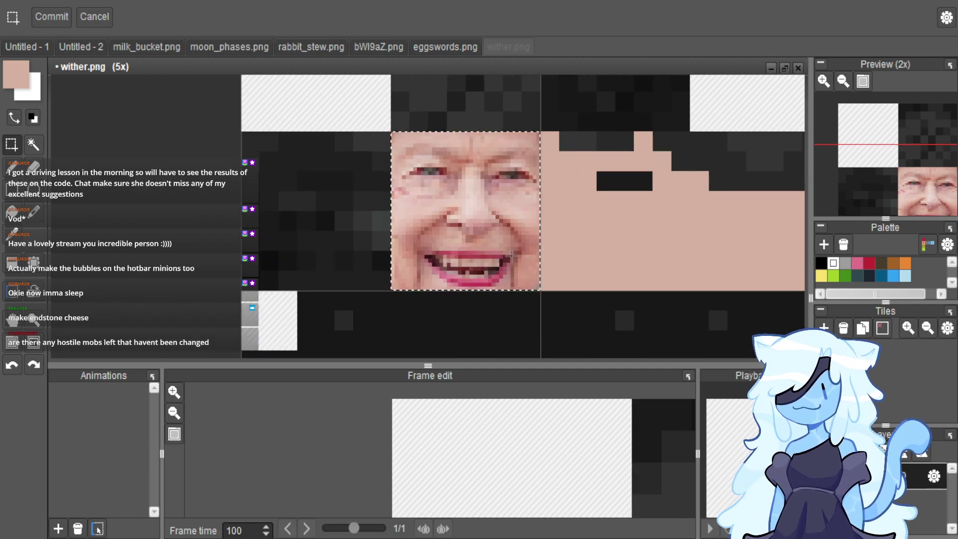
key(ctrl+z)
scroll(428, 206, down, 2)
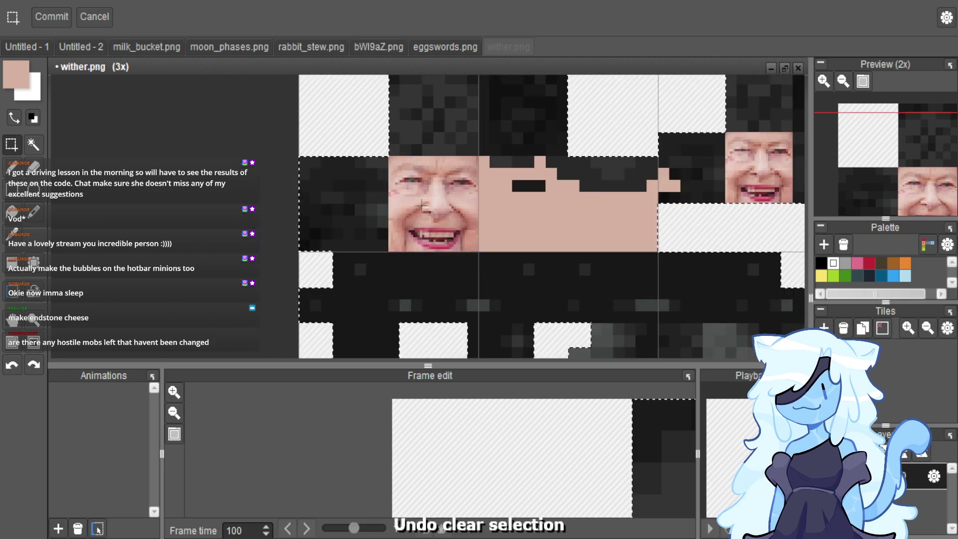
scroll(428, 206, down, 2)
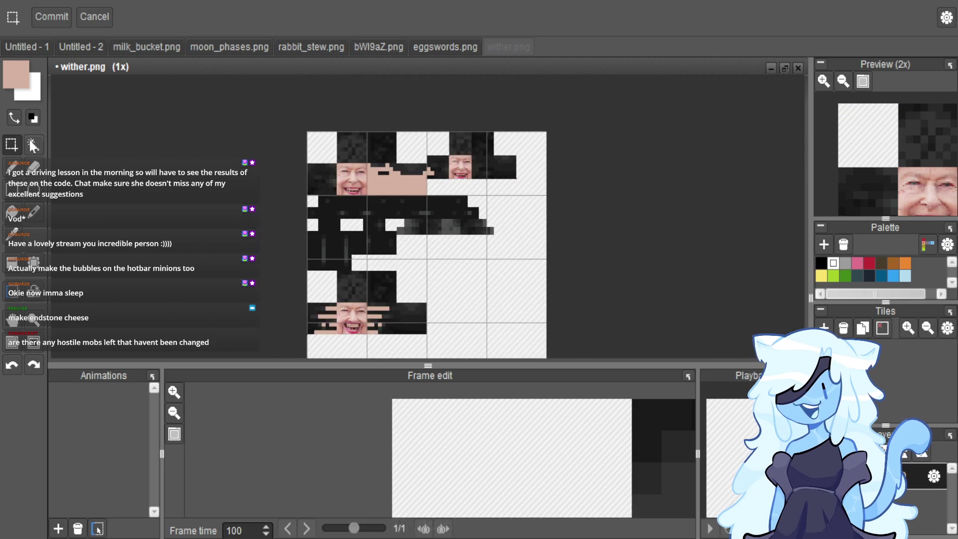
Paint the skin tone over the dark top area of the upper large head with a size 19 pen.
click(12, 167)
click(123, 24)
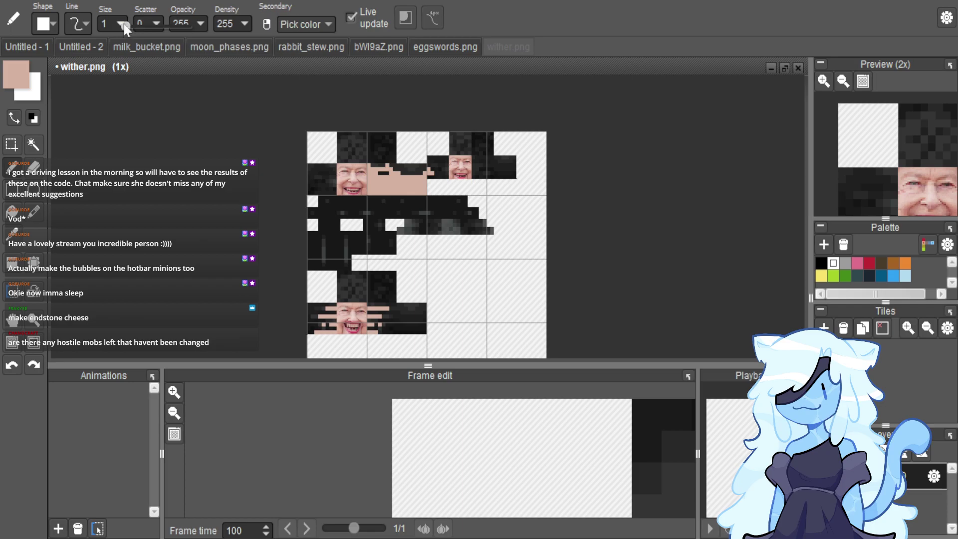
scroll(345, 131, up, 2)
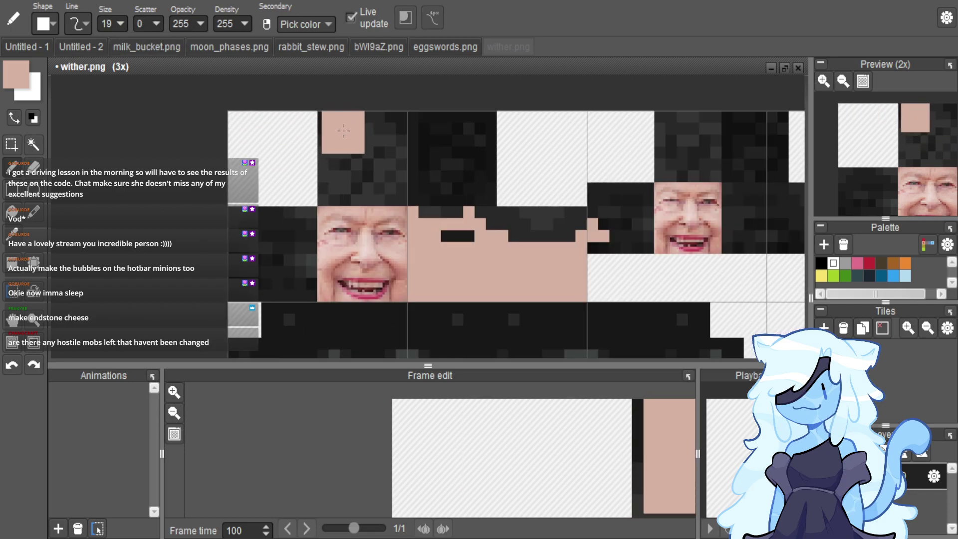
scroll(344, 131, up, 1)
mouse_move(339, 131)
mouse_down()
mouse_move(393, 148)
mouse_move(409, 132)
mouse_move(505, 139)
mouse_move(521, 130)
mouse_move(515, 154)
mouse_up()
drag(517, 181, 517, 199)
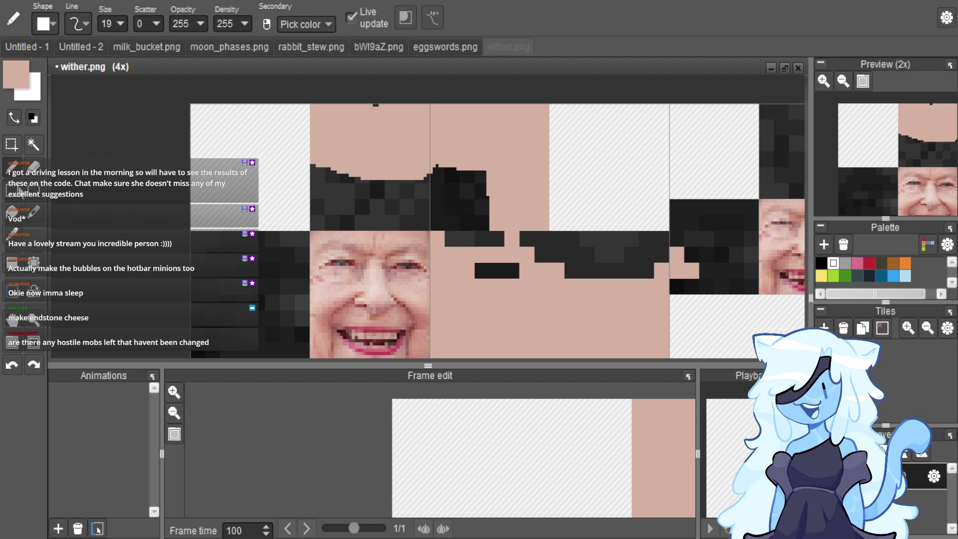
Cover the top, underside and dark patches beside the upper large head's face with filled skin-tone rectangles.
click(12, 190)
click(149, 18)
drag(554, 98, 312, 230)
drag(441, 231, 668, 315)
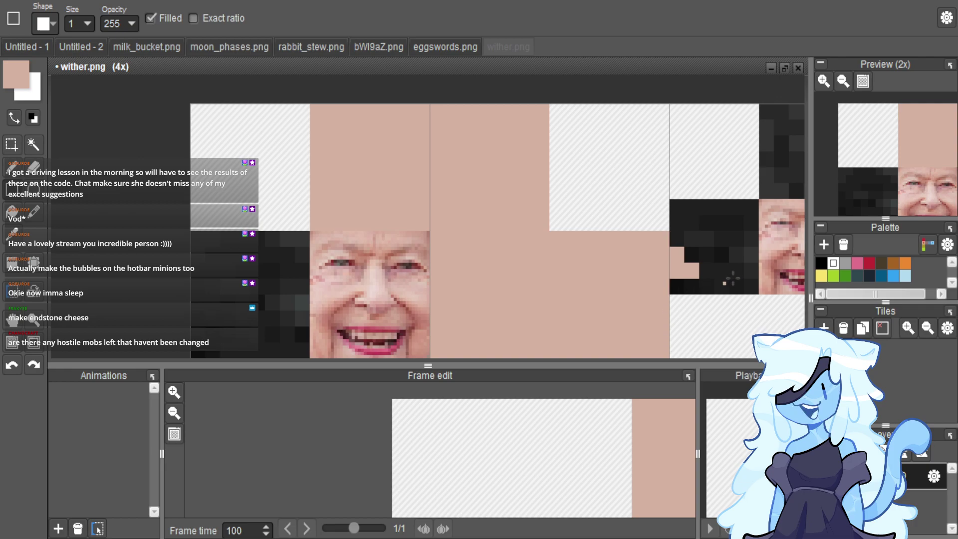
Fill the small head's outer side, top and underside with solid skin-tone rectangles, leaving its face uncovered.
scroll(770, 254, up, 1)
drag(753, 173, 623, 310)
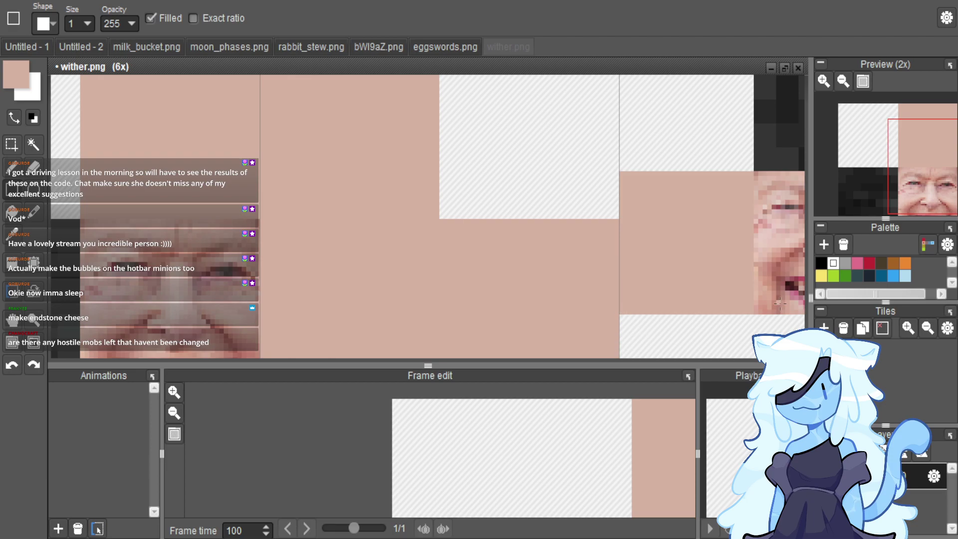
scroll(657, 277, down, 2)
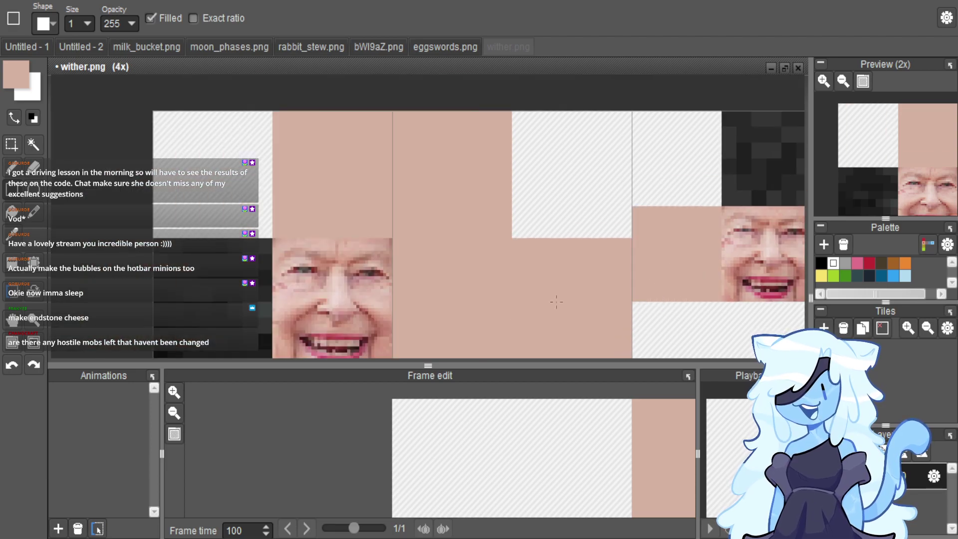
scroll(439, 228, down, 2)
scroll(720, 174, up, 4)
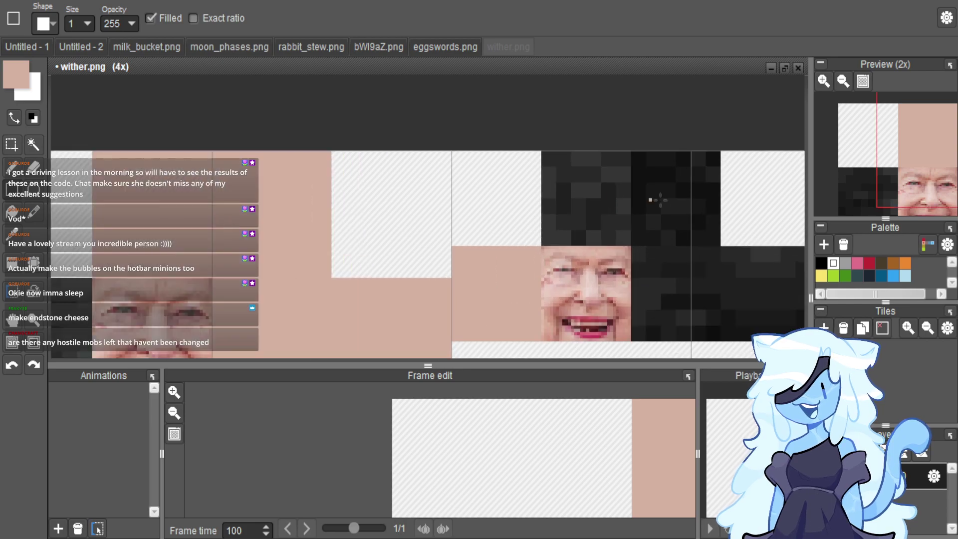
scroll(717, 125, up, 2)
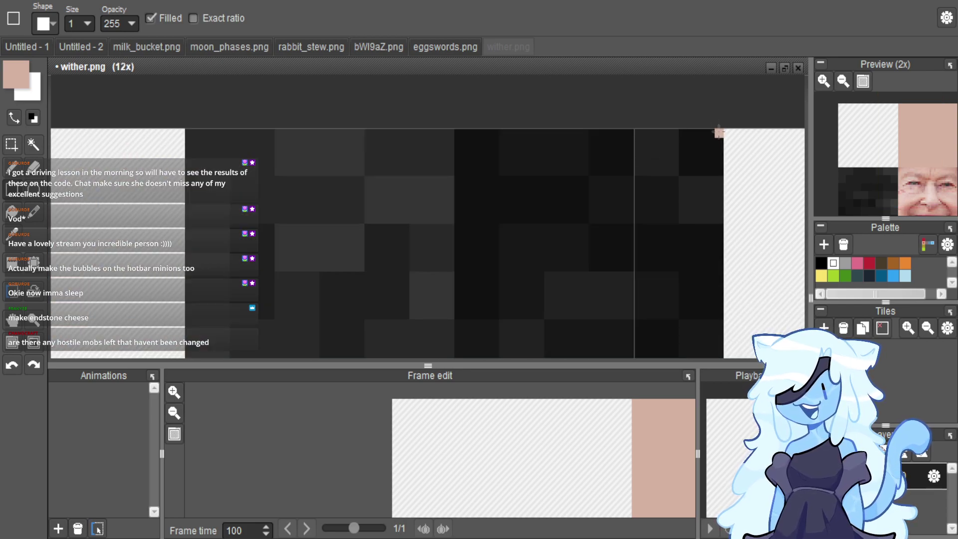
scroll(717, 125, down, 1)
drag(719, 129, 368, 307)
Cover the small head's remaining dark side and back with one filled skin-tone rectangle.
scroll(437, 238, down, 3)
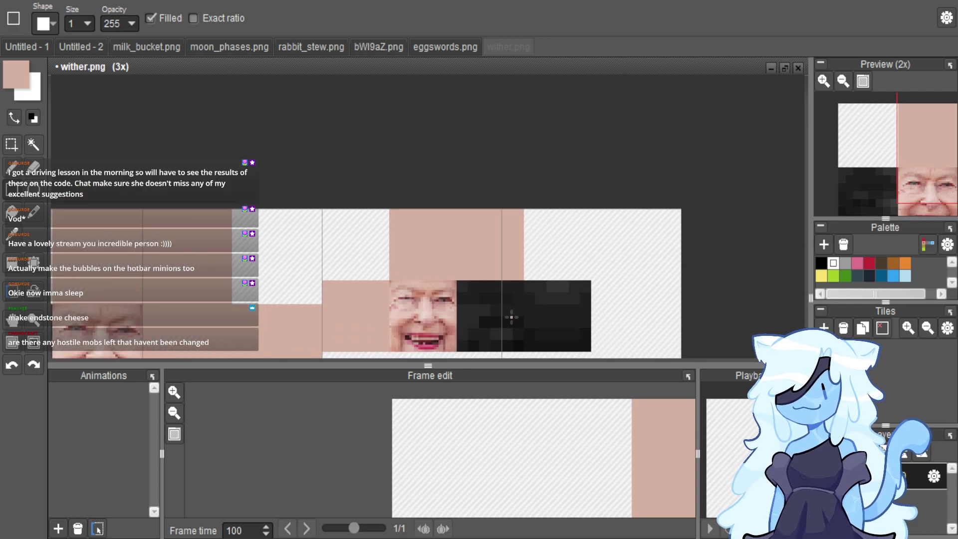
scroll(509, 315, down, 1)
scroll(338, 207, up, 4)
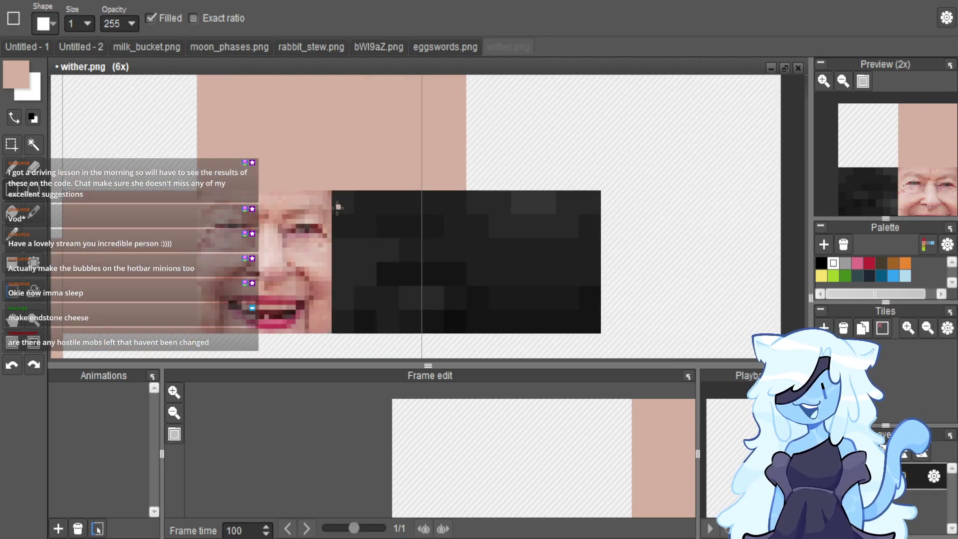
drag(334, 196, 600, 333)
Fill the dark outer side of the upper large head with a skin-tone rectangle up to the face's edge.
scroll(650, 308, down, 1)
scroll(650, 308, down, 1)
scroll(620, 271, down, 1)
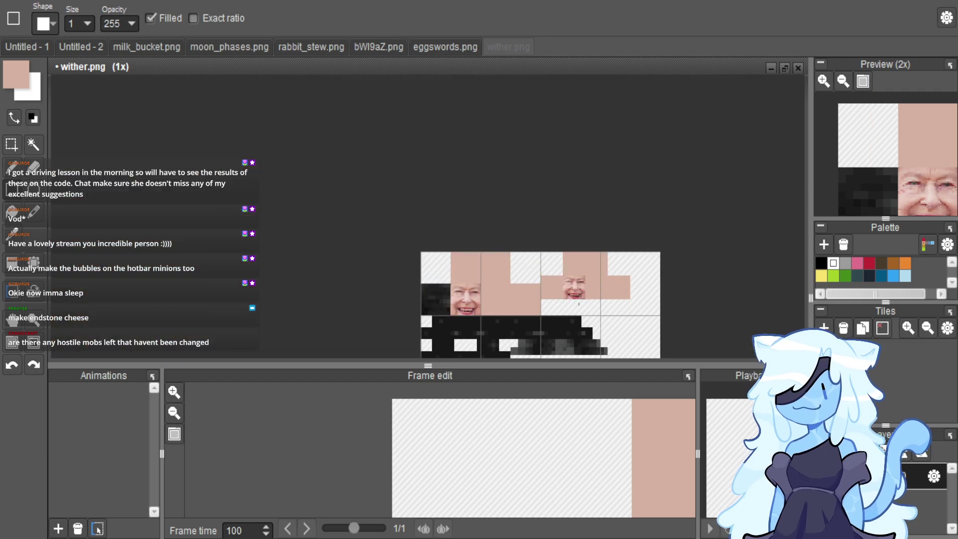
scroll(461, 322, up, 1)
scroll(417, 296, up, 1)
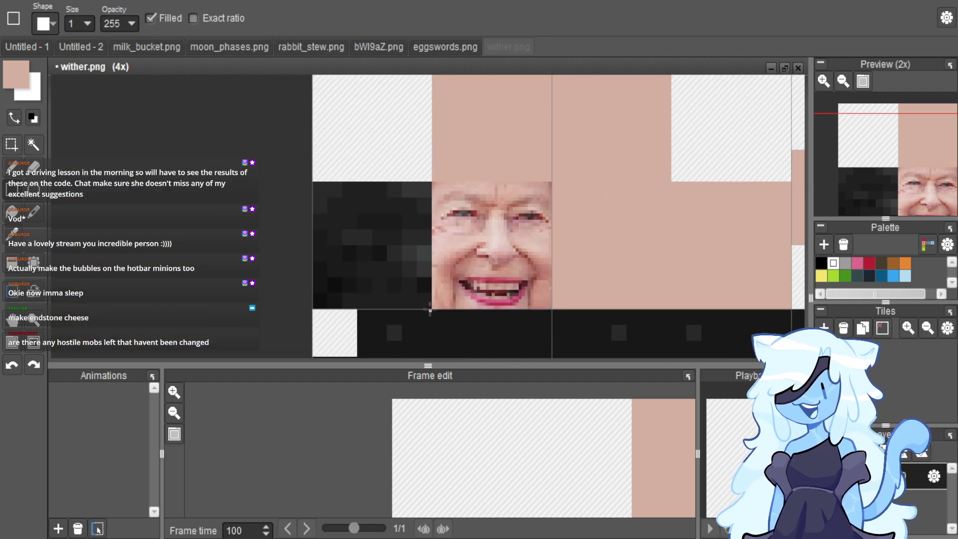
drag(431, 305, 242, 210)
Cover the wide dark strip of the body directly below the upper large head with a filled skin-tone rectangle.
scroll(321, 135, down, 1)
scroll(330, 218, up, 1)
drag(319, 215, 349, 250)
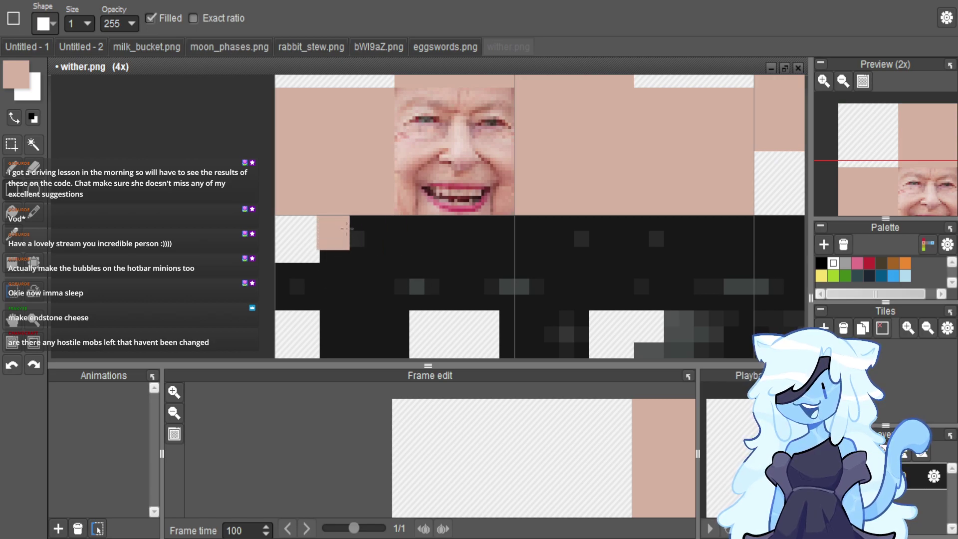
key(ctrl+z)
scroll(336, 225, up, 3)
drag(169, 111, 704, 246)
scroll(192, 114, down, 4)
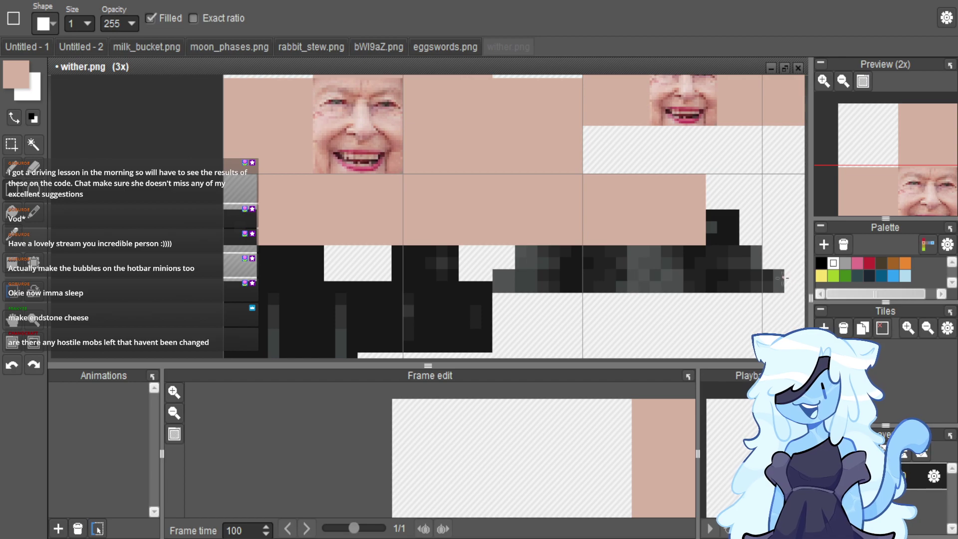
Fill the grey patches and the dark stepped end of the body section with skin-tone rectangles, following their outline.
scroll(782, 278, up, 2)
drag(785, 262, 301, 299)
drag(338, 259, 449, 231)
drag(337, 262, 746, 226)
scroll(723, 216, up, 3)
drag(706, 105, 570, 298)
Cover the striped dark sides and back of the lower head with skin-tone rectangles, keeping its face intact.
scroll(570, 298, down, 7)
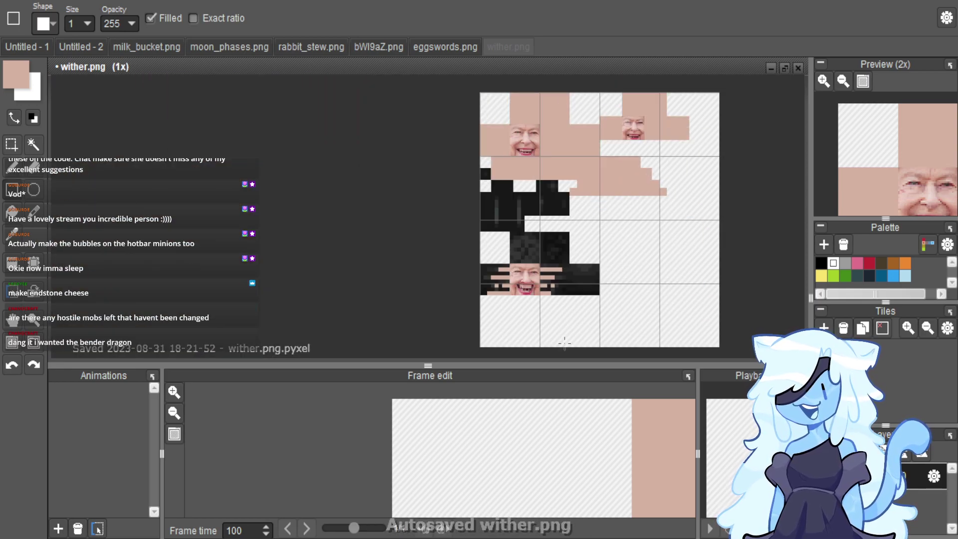
scroll(560, 335, up, 2)
scroll(561, 183, down, 1)
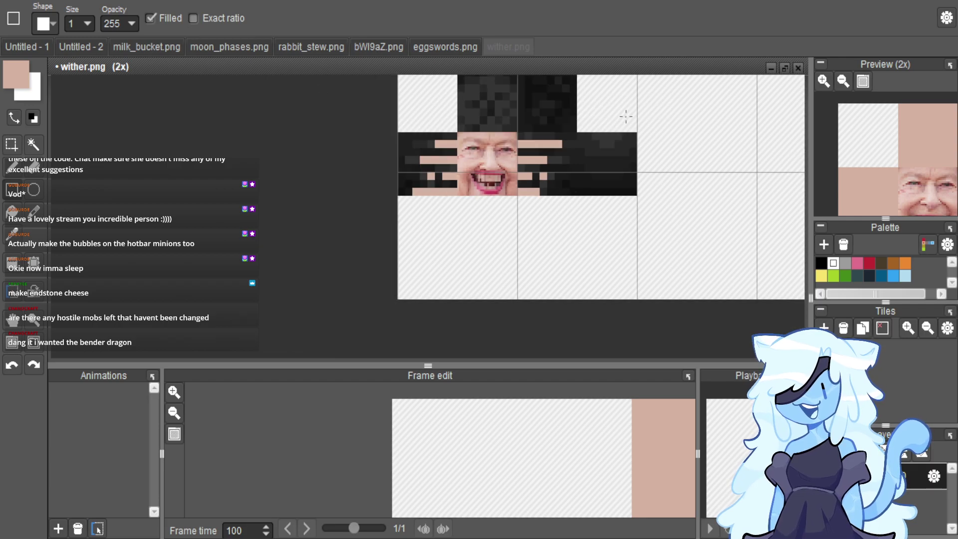
scroll(624, 111, up, 3)
drag(354, 158, 650, 314)
scroll(669, 286, down, 3)
scroll(483, 307, up, 2)
scroll(373, 176, up, 1)
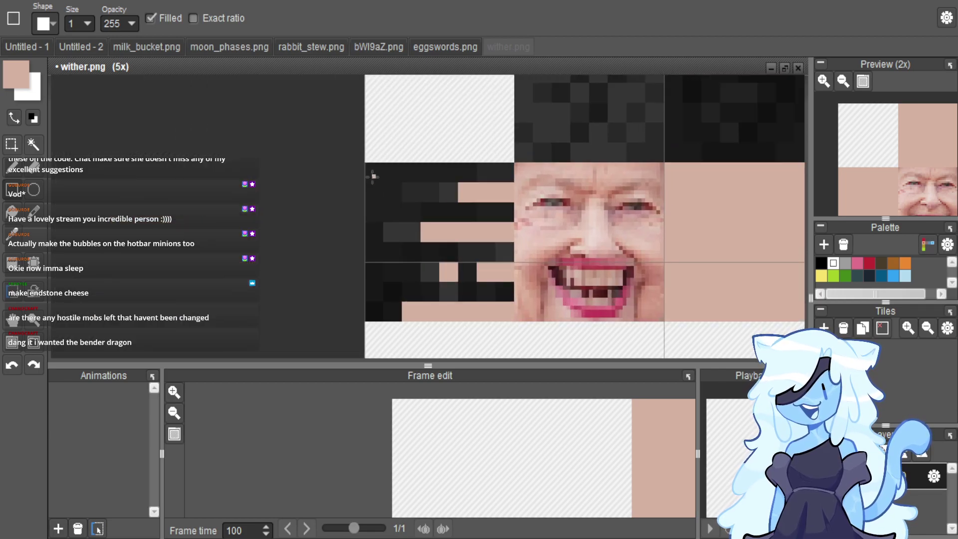
drag(365, 161, 511, 317)
Fill the dark top and underside of the lower head with a skin-tone rectangle.
scroll(511, 317, down, 2)
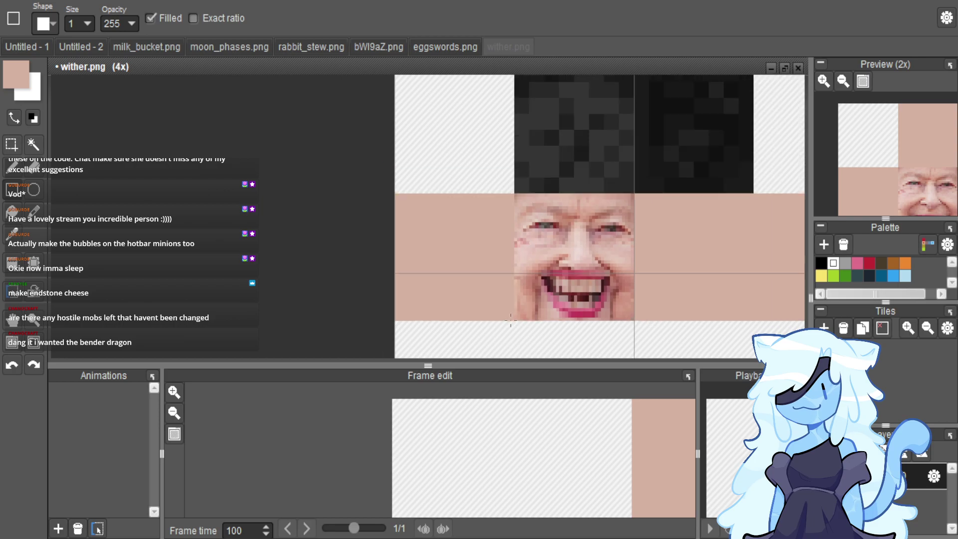
scroll(576, 187, up, 1)
scroll(731, 107, up, 1)
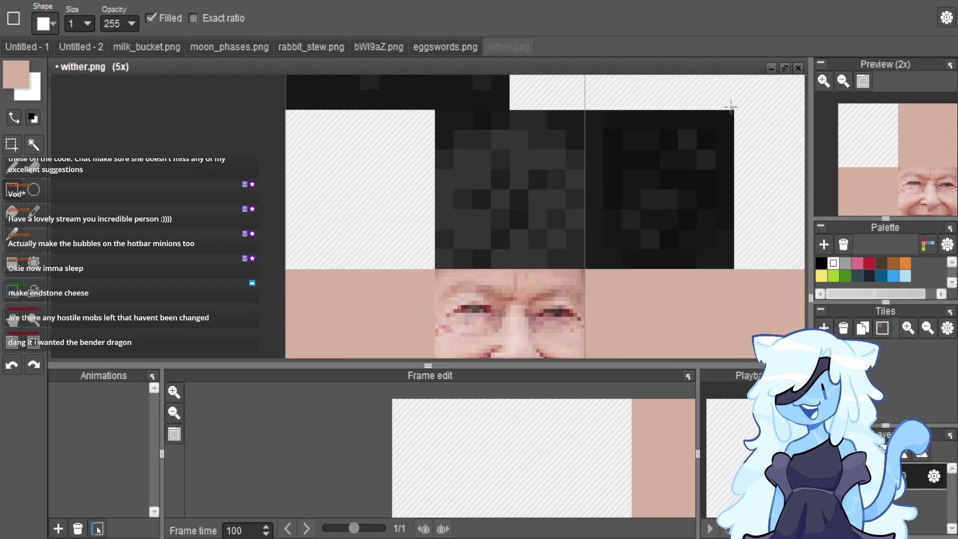
drag(731, 112, 435, 265)
Cover the two large dark body blocks above the lower head with filled skin-tone rectangles.
scroll(466, 280, down, 3)
scroll(465, 143, up, 2)
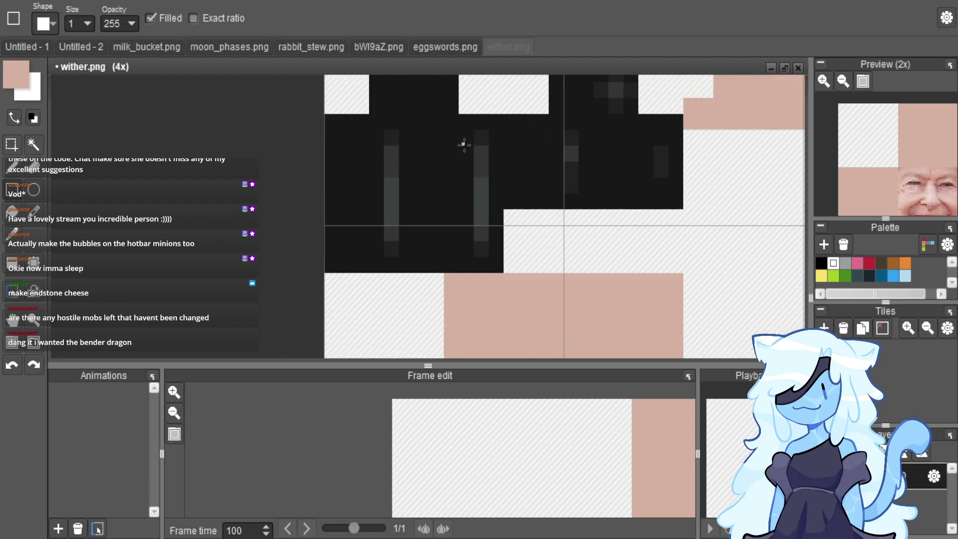
drag(503, 272, 325, 116)
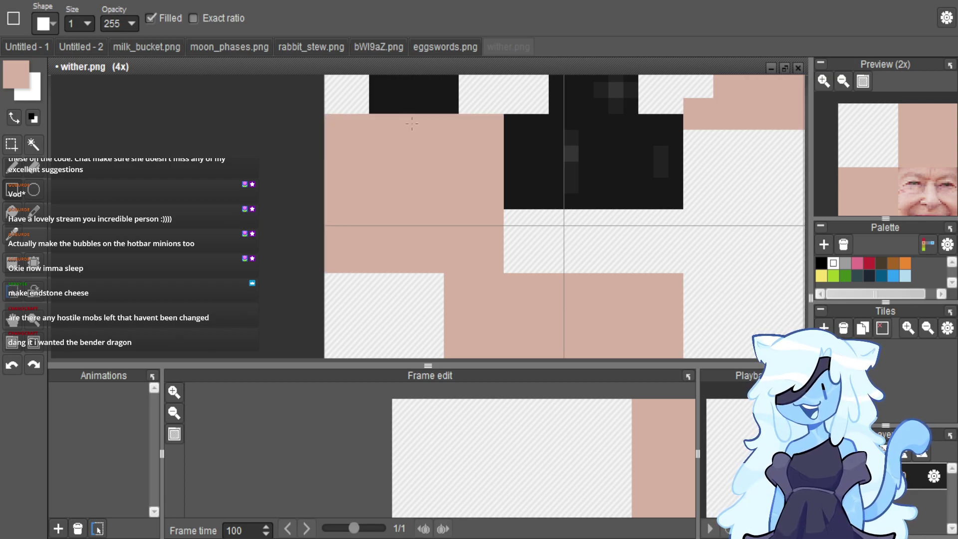
scroll(678, 102, up, 2)
drag(680, 124, 420, 258)
scroll(421, 274, down, 2)
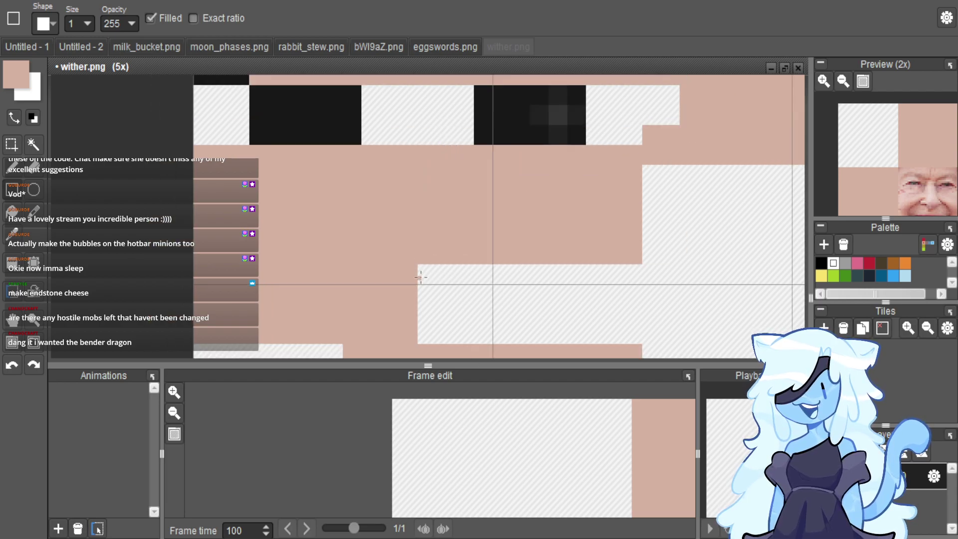
Fill the three remaining small dark blocks in the body section with skin-tone rectangles, leaving the empty gaps untouched.
scroll(480, 128, up, 3)
drag(450, 121, 602, 237)
scroll(601, 237, down, 2)
scroll(369, 205, up, 2)
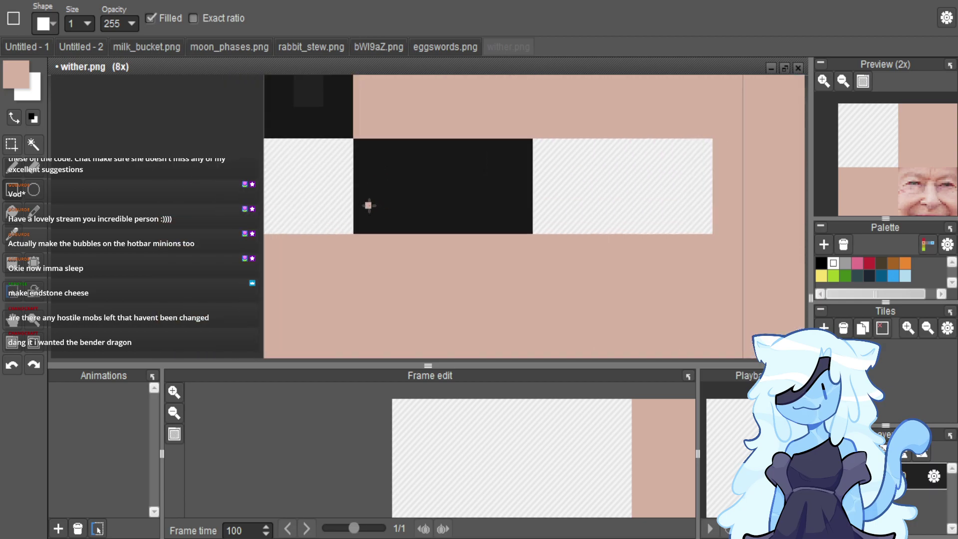
drag(359, 141, 532, 234)
scroll(531, 229, down, 2)
scroll(388, 103, up, 2)
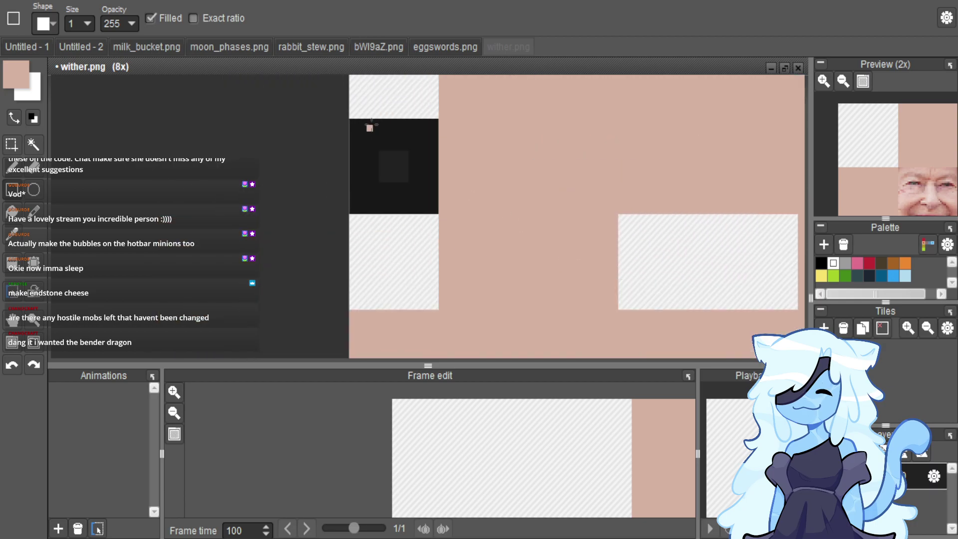
drag(352, 122, 439, 220)
Examine the whole wither texture and its faces for any remaining dark areas.
scroll(427, 267, down, 3)
scroll(426, 267, down, 3)
scroll(454, 300, up, 1)
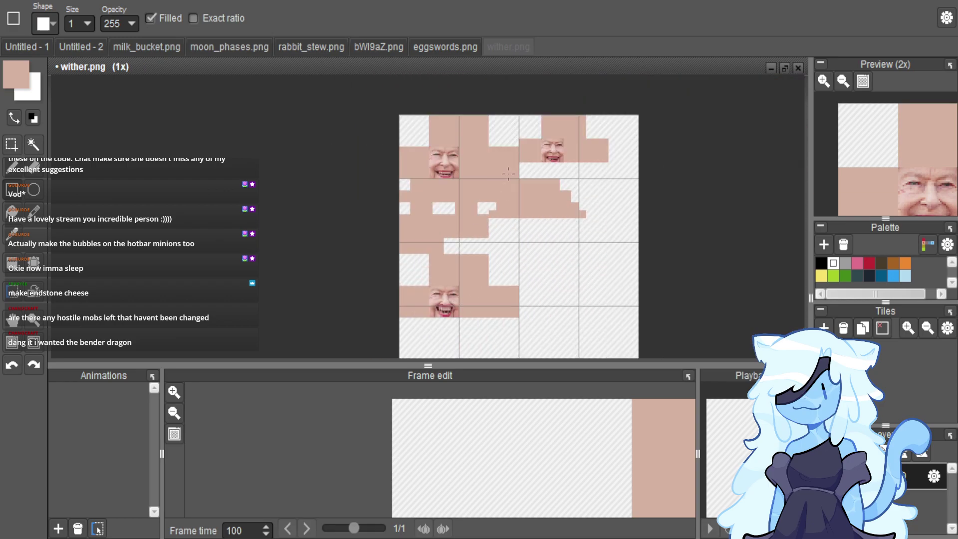
scroll(508, 185, up, 2)
scroll(395, 213, up, 1)
scroll(394, 213, down, 1)
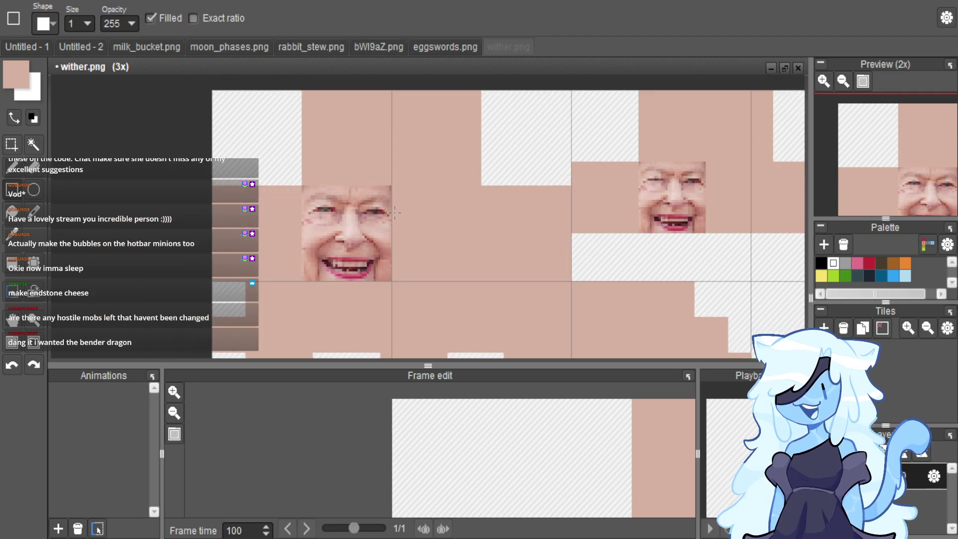
scroll(395, 213, up, 1)
scroll(395, 213, down, 3)
Select the whole texture and export it as wither.png to the TMRP pack's assets\minecraft\textures\entity\wither folder.
key(ctrl+a)
key(ctrl+e)
key(Tab)
click(397, 241)
key(BackSpace)
key(BackSpace)
key(BackSpace)
key(BackSpace)
key(BackSpace)
key(BackSpace)
key(BackSpace)
key(BackSpace)
key(BackSpace)
key(BackSpace)
text(TMRP\)
key(Return)
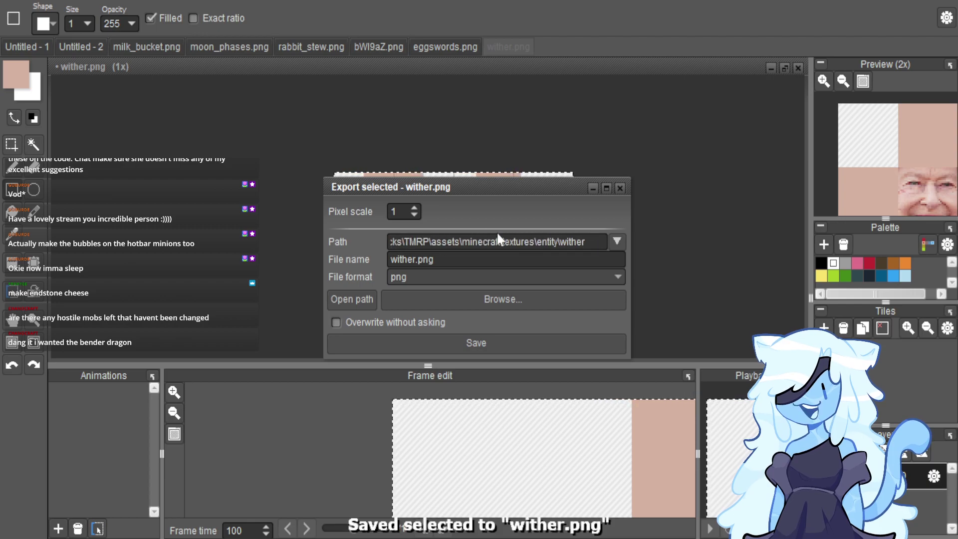
click(620, 188)
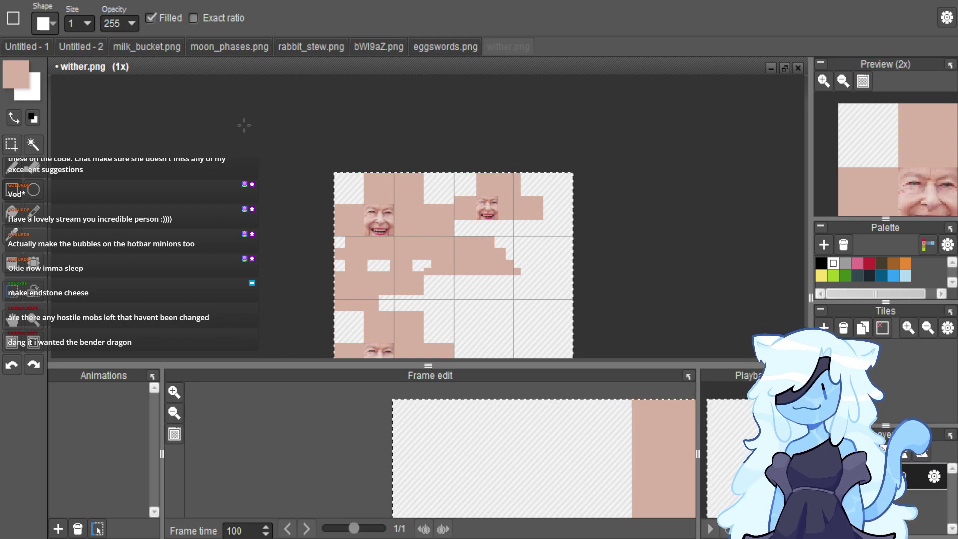
Export the same selection to the wither folder as wither_invulnerable.png.
key(ctrl+e)
click(448, 260)
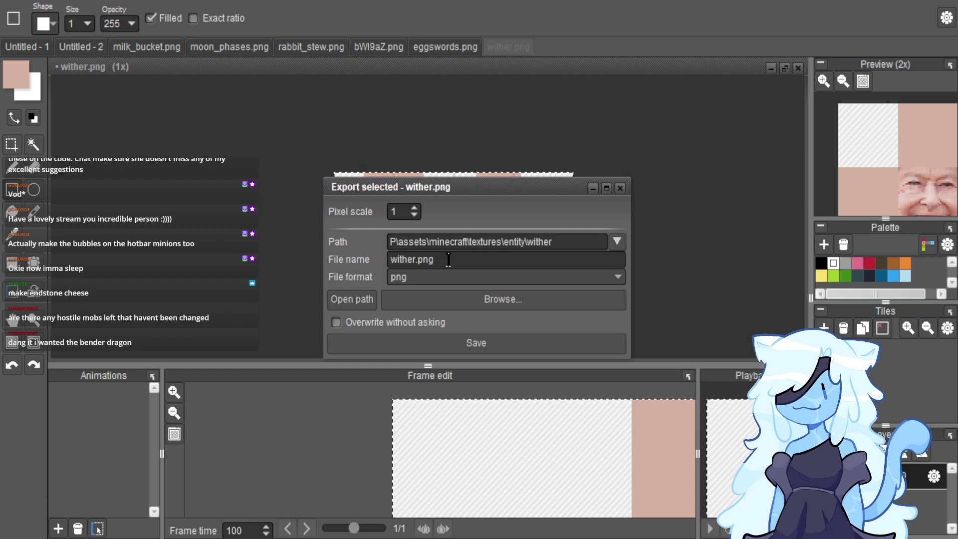
text(_invulnerable)
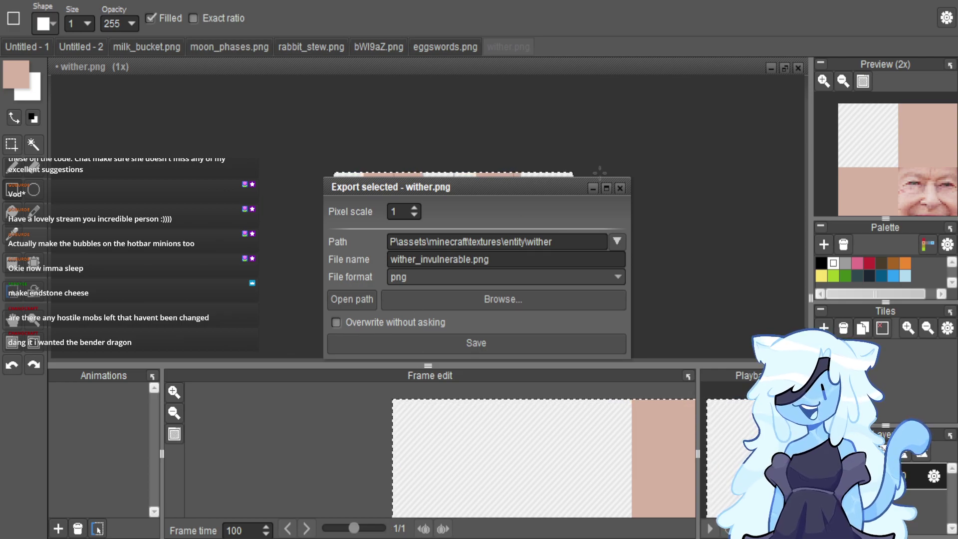
click(620, 188)
Import widgets.png as a new document with 16 by 16 tiles and bring its hotbar graphics into view.
scroll(491, 157, down, 1)
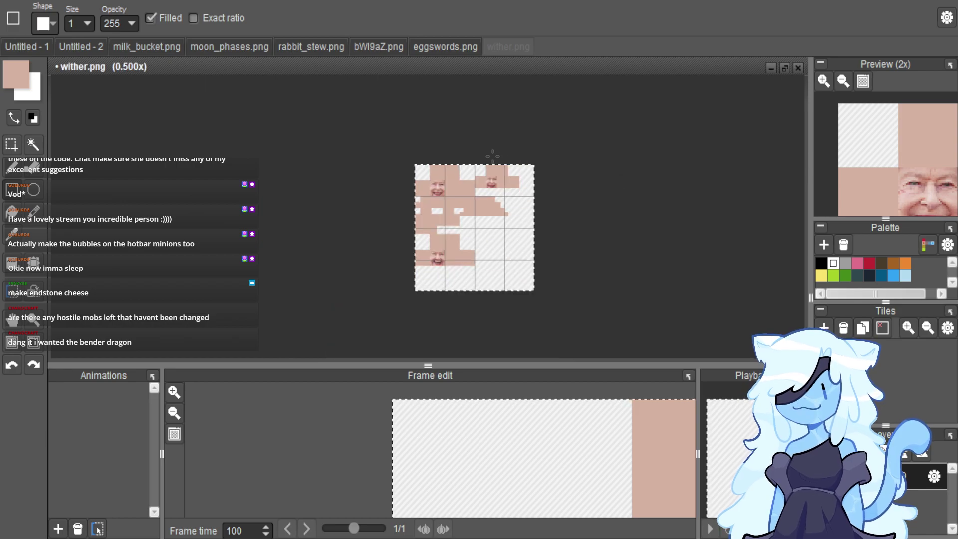
scroll(490, 156, up, 1)
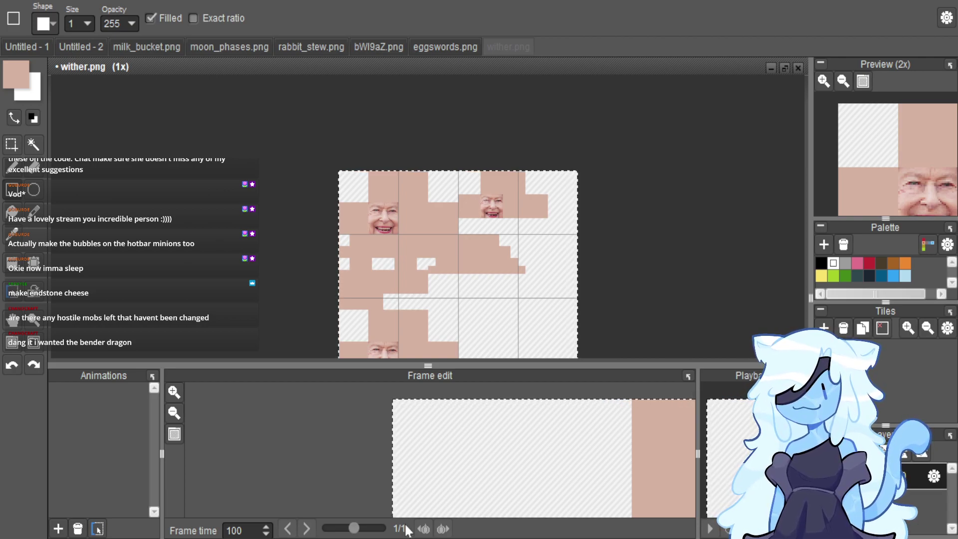
scroll(500, 168, down, 1)
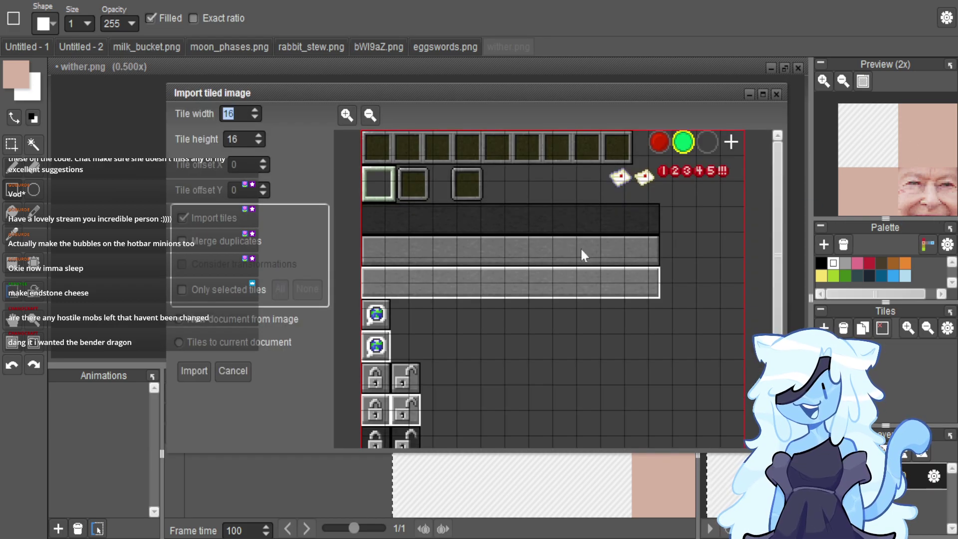
click(192, 371)
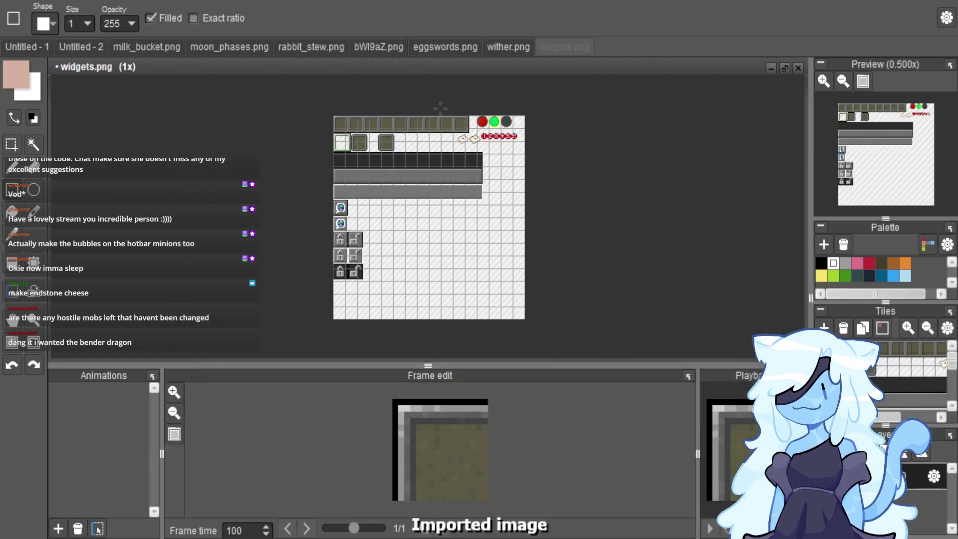
scroll(506, 99, up, 2)
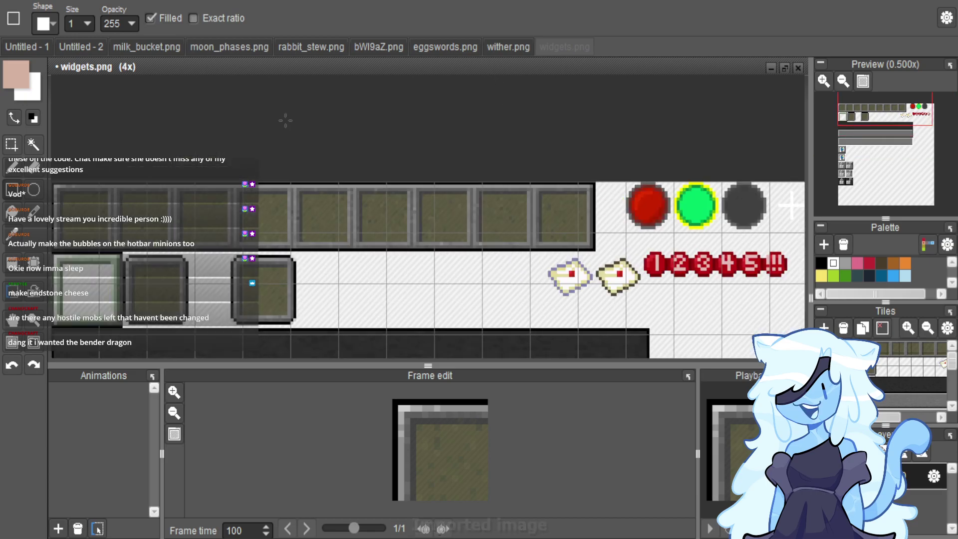
scroll(340, 142, down, 2)
scroll(312, 298, up, 2)
scroll(315, 297, down, 2)
scroll(299, 239, up, 2)
scroll(287, 175, up, 1)
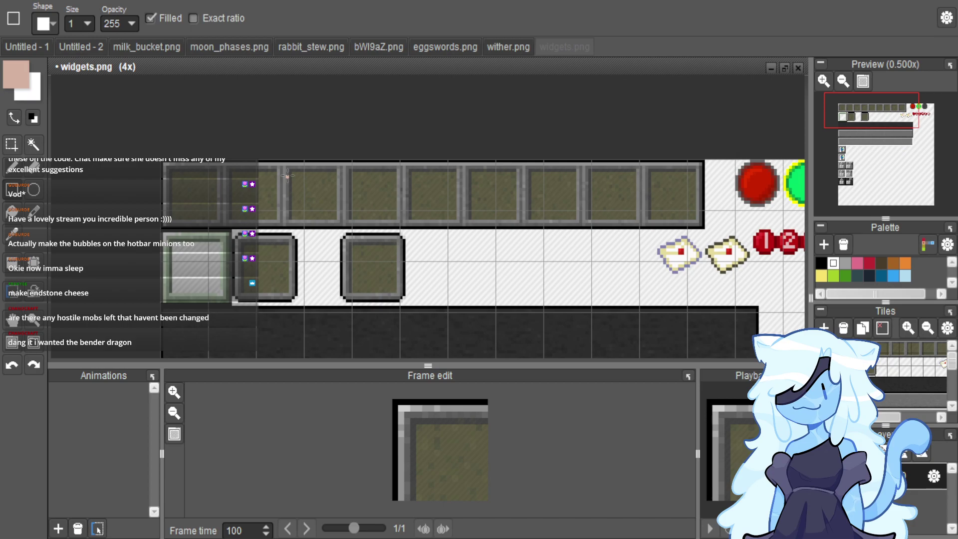
click(12, 166)
click(161, 210)
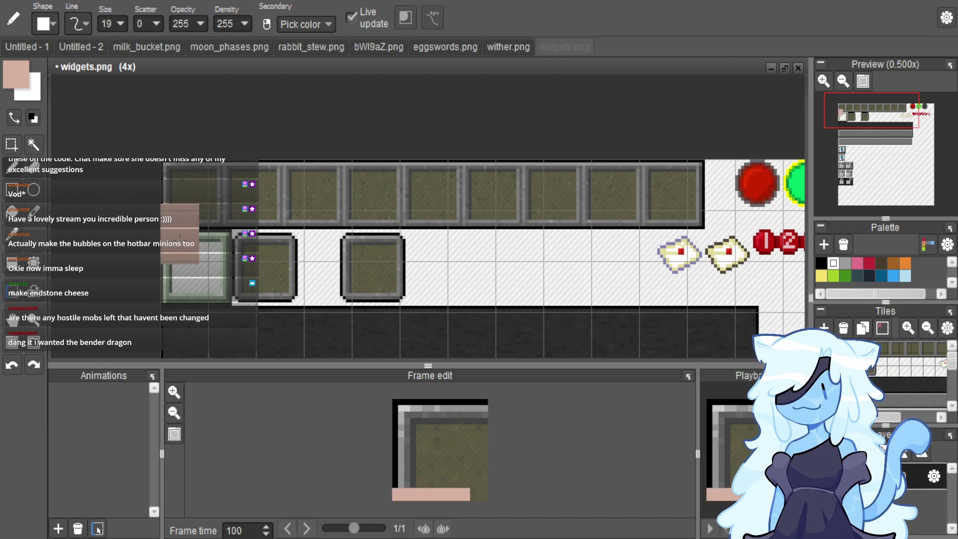
key(ctrl+z)
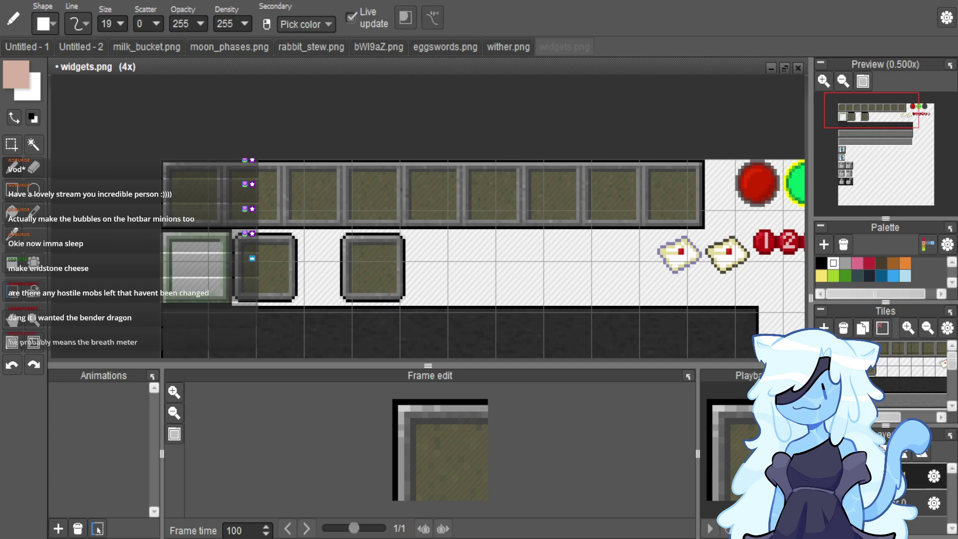
Clear the entire canvas of the Untitled - 2 document, removing the leftover face photo, and drop the selection.
scroll(417, 278, down, 3)
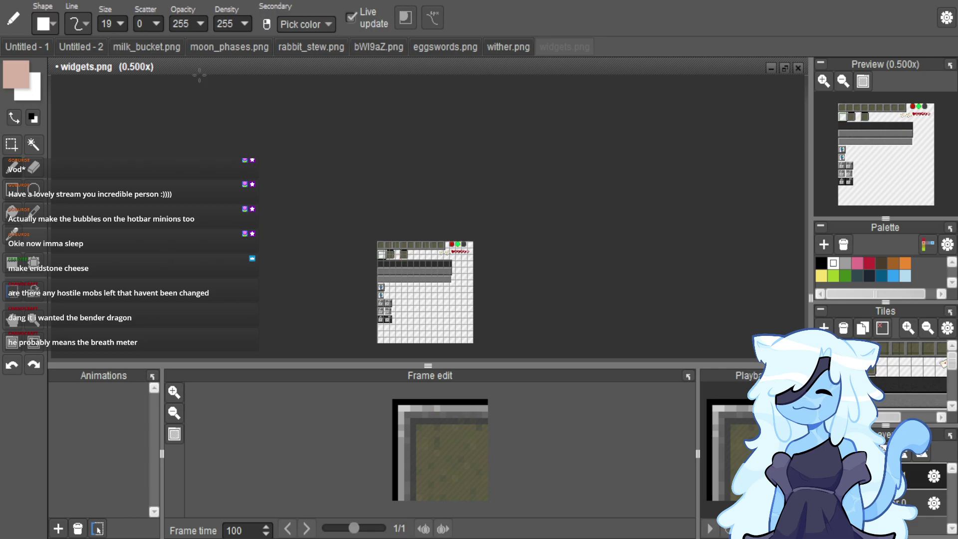
click(97, 47)
scroll(254, 155, down, 2)
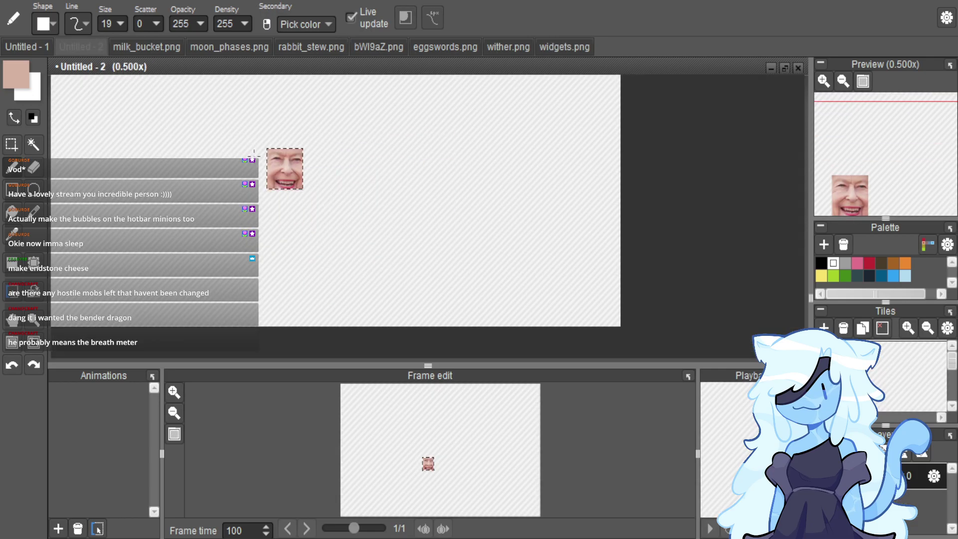
scroll(294, 195, down, 1)
key(ctrl+a)
key(Delete)
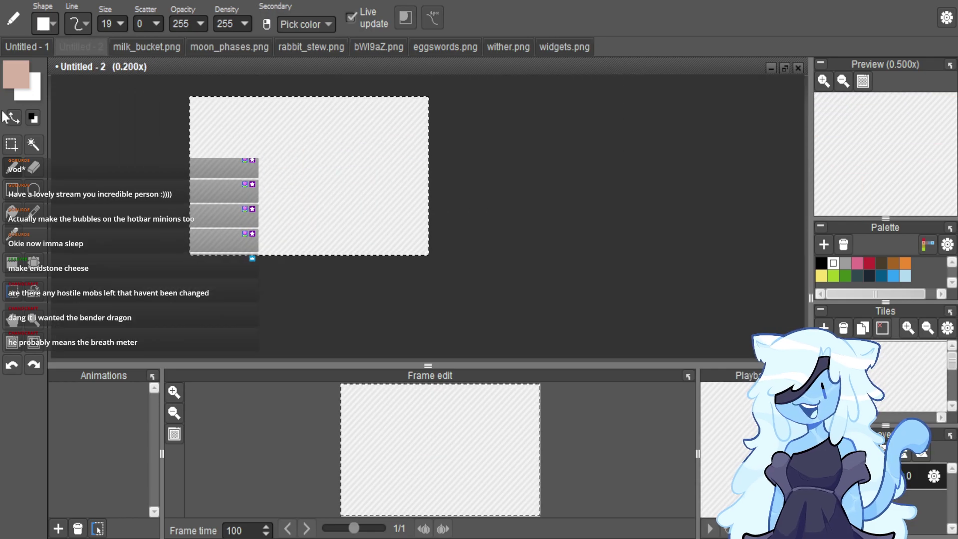
click(12, 145)
click(110, 197)
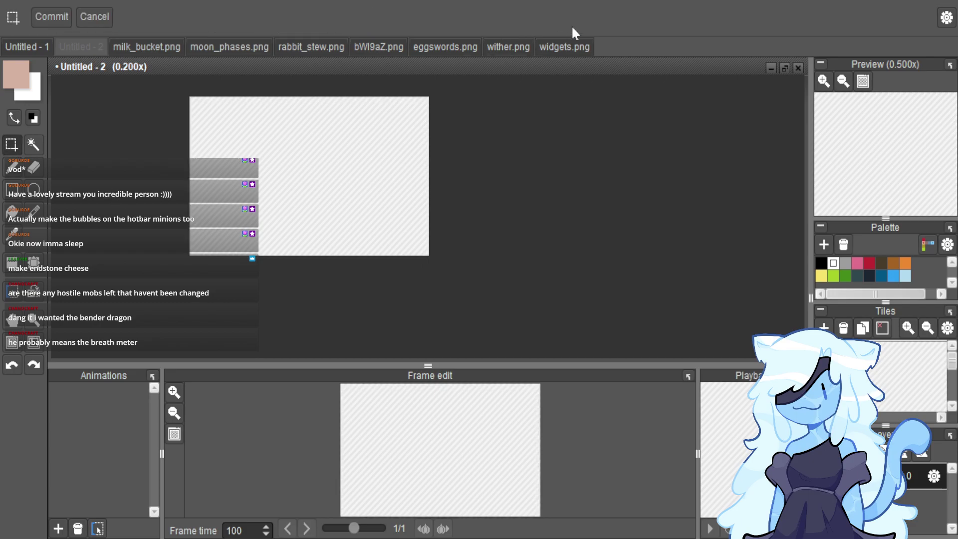
Return to the widgets.png document and bring its button strips and lock graphics into closer view.
click(559, 47)
scroll(430, 295, up, 2)
scroll(424, 279, down, 1)
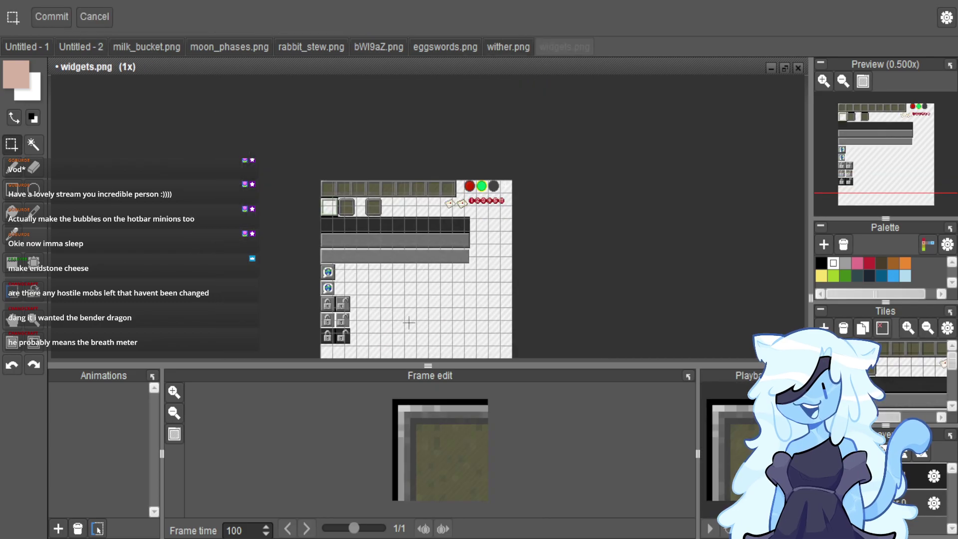
scroll(409, 322, up, 1)
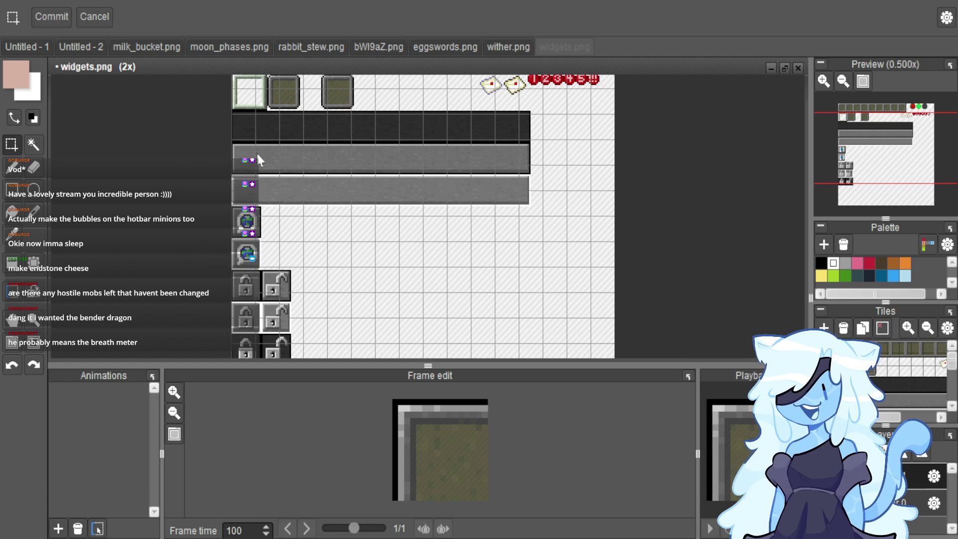
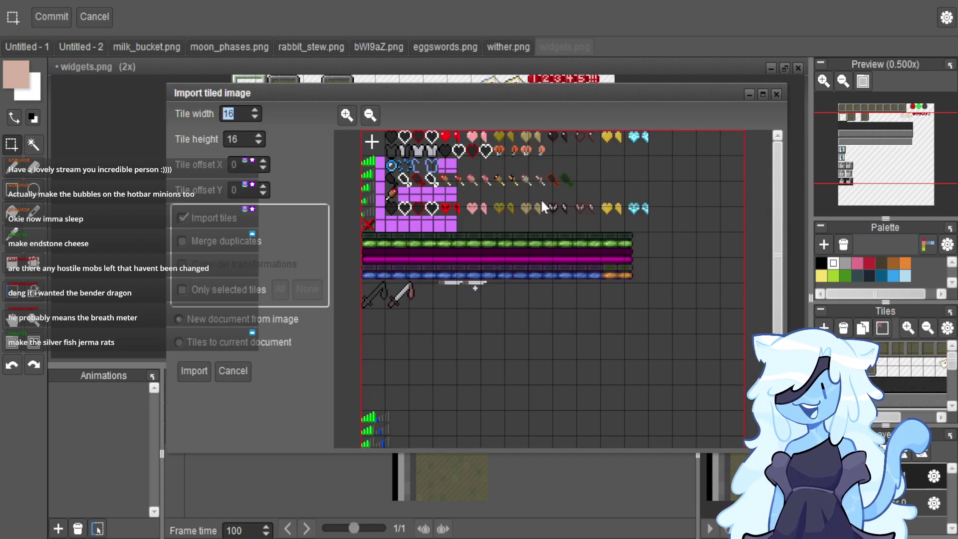
Import icons.png as a new document with 16 by 16 tiles.
click(193, 371)
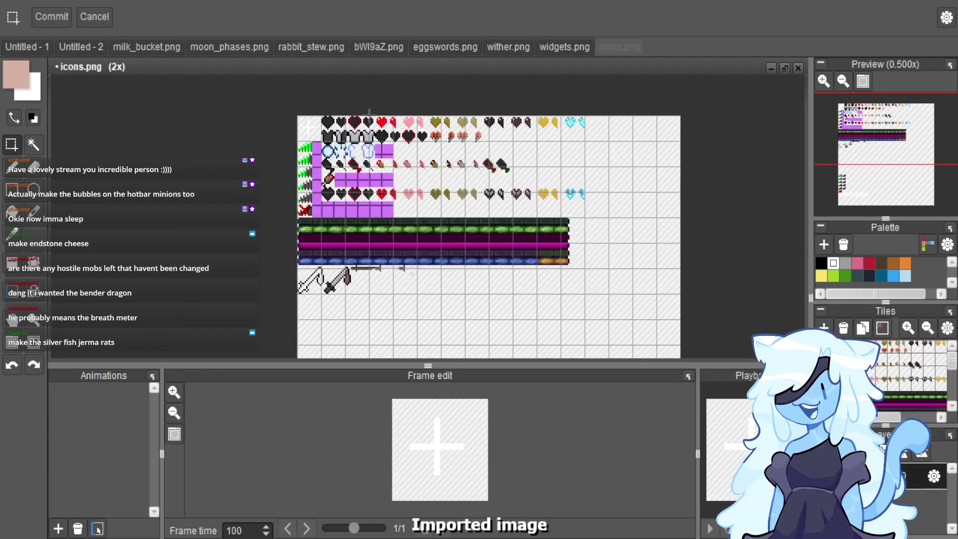
scroll(342, 122, up, 2)
scroll(329, 206, down, 4)
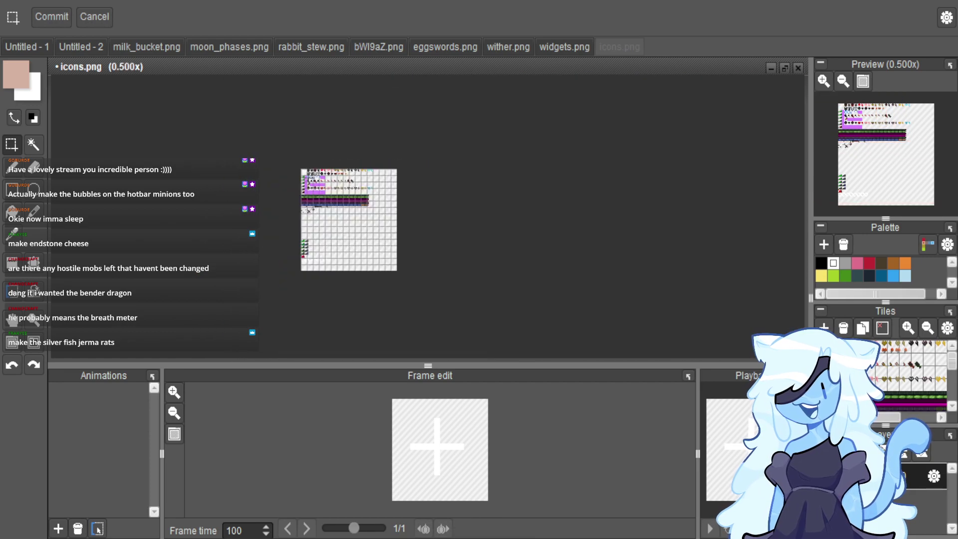
scroll(301, 163, up, 2)
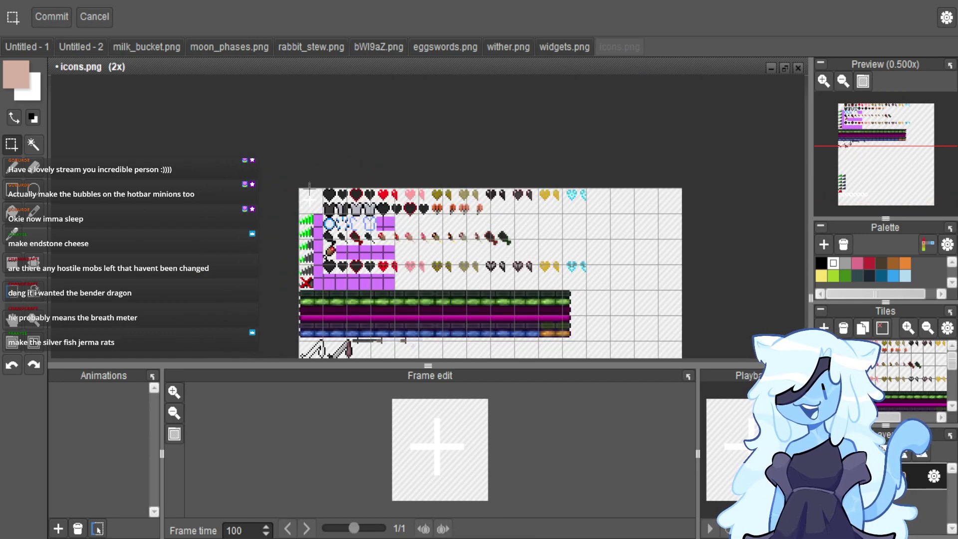
scroll(241, 145, down, 3)
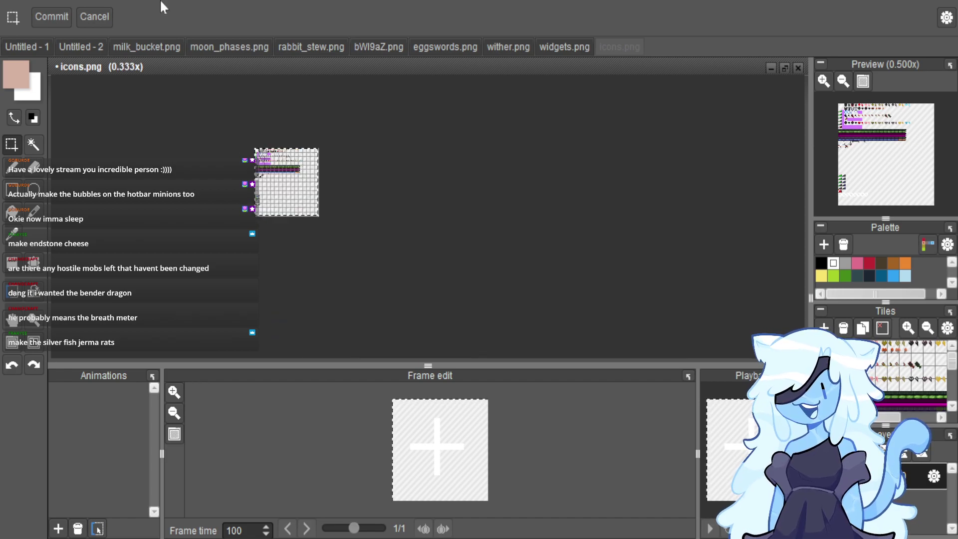
Change the icons.png tile size to 64 by 64 with tile resampling enabled.
click(140, 31)
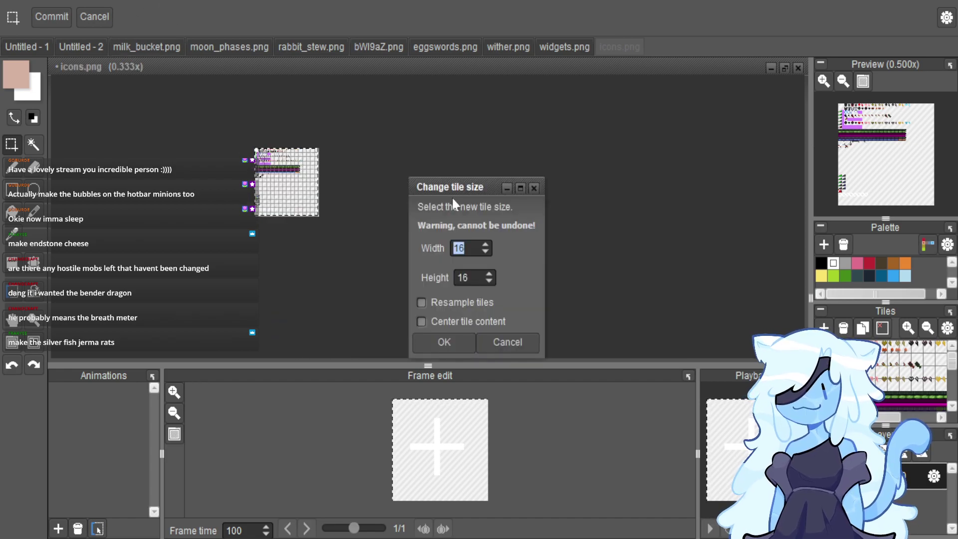
text(64)
key(Tab)
text(64)
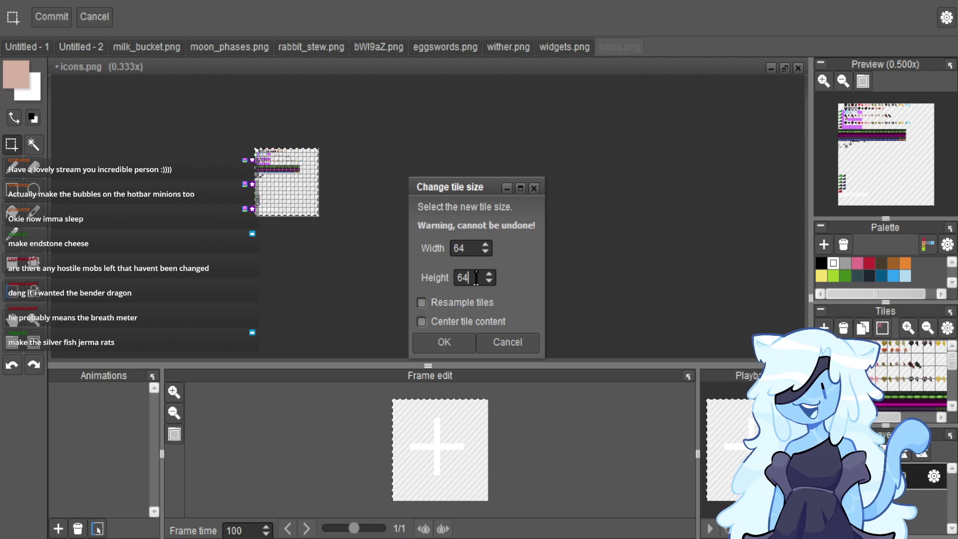
click(422, 303)
click(473, 349)
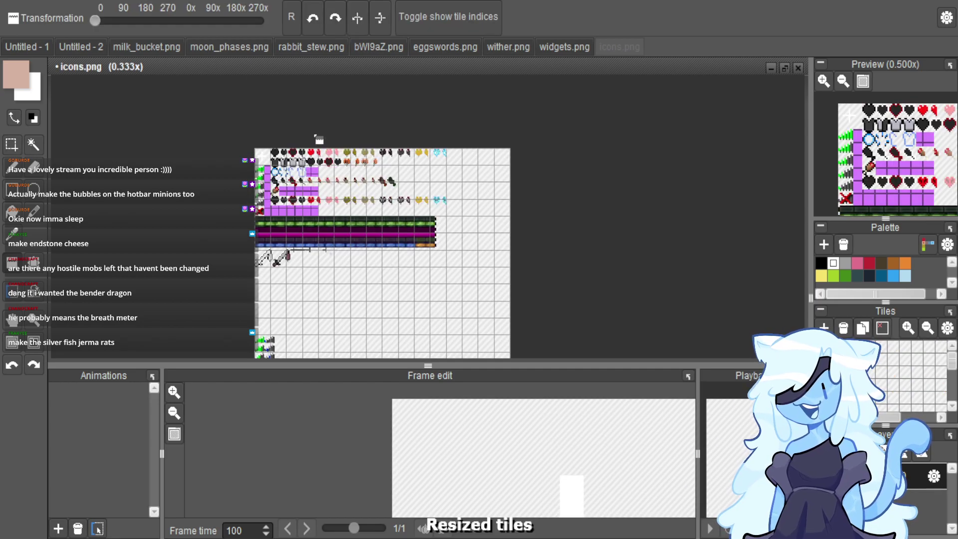
Try pasting the copied Minions picture onto the enlarged icons.png canvas.
click(12, 144)
scroll(219, 94, down, 1)
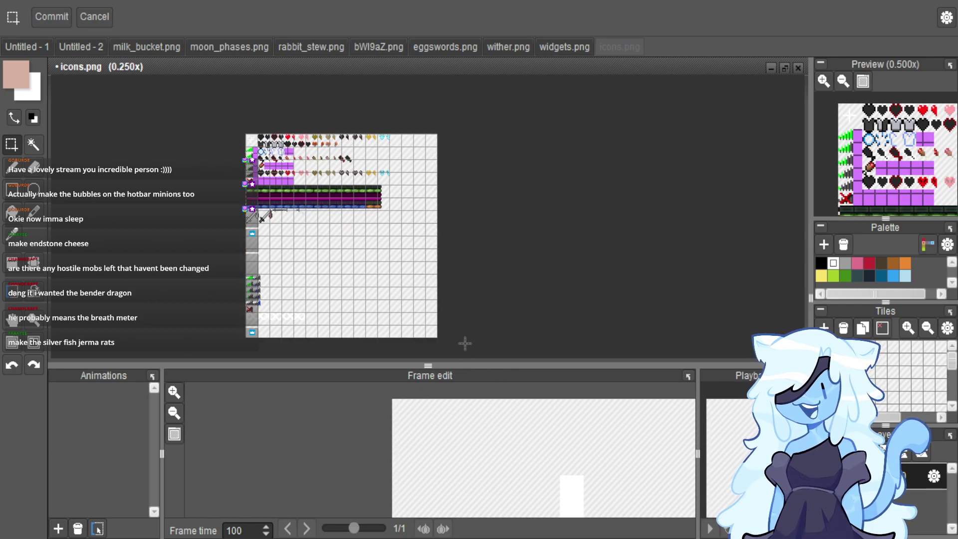
scroll(325, 107, up, 2)
scroll(229, 219, up, 2)
scroll(263, 339, down, 2)
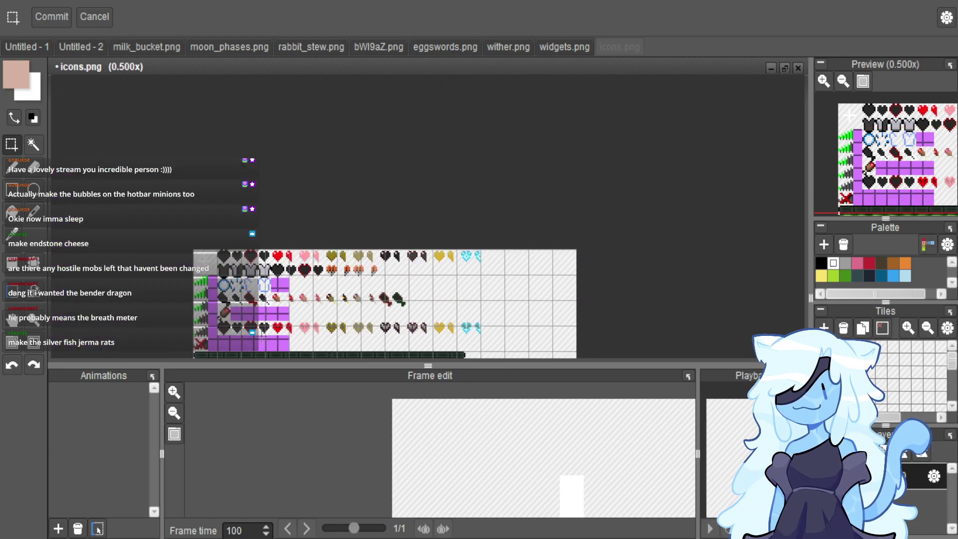
scroll(220, 294, up, 2)
scroll(248, 318, down, 2)
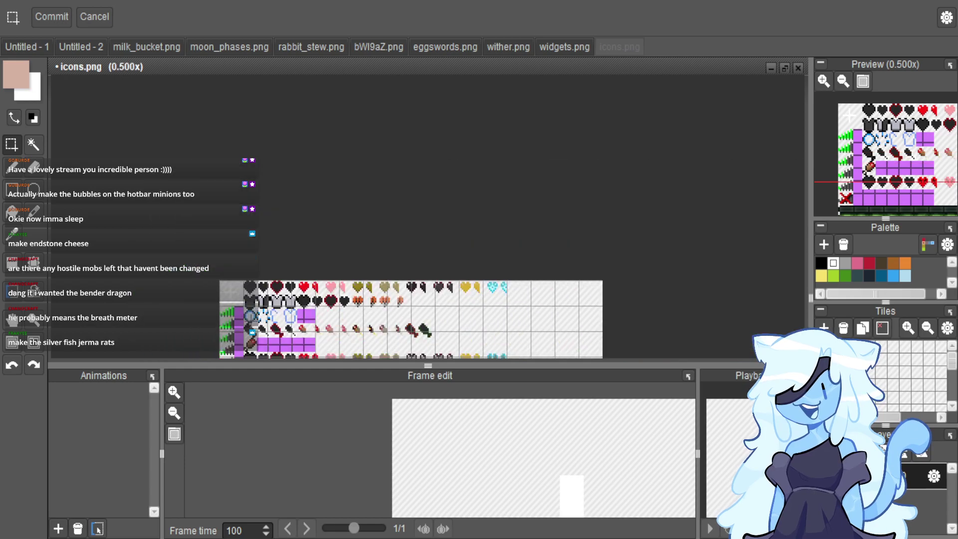
scroll(254, 325, up, 5)
key(ctrl+v)
scroll(265, 283, down, 3)
scroll(266, 283, down, 2)
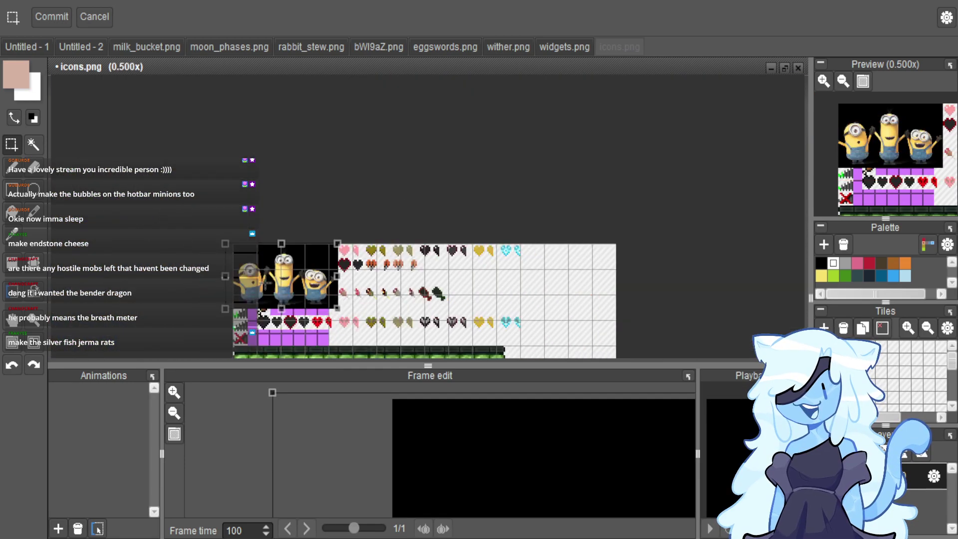
key(ctrl+z)
Paste the Minions picture into the Untitled - 2 document and place it in the middle of the empty canvas.
click(79, 47)
key(ctrl+v)
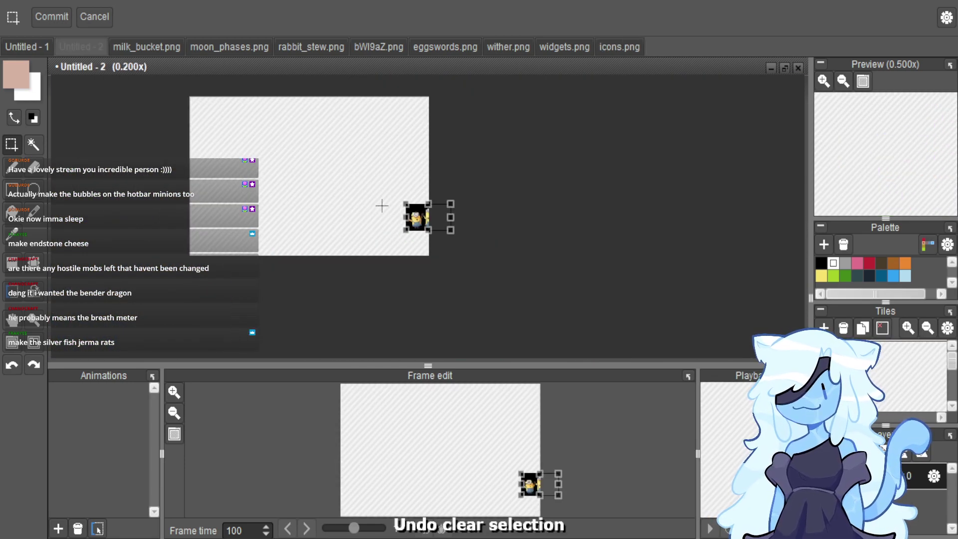
drag(429, 217, 325, 173)
click(385, 136)
scroll(374, 149, up, 4)
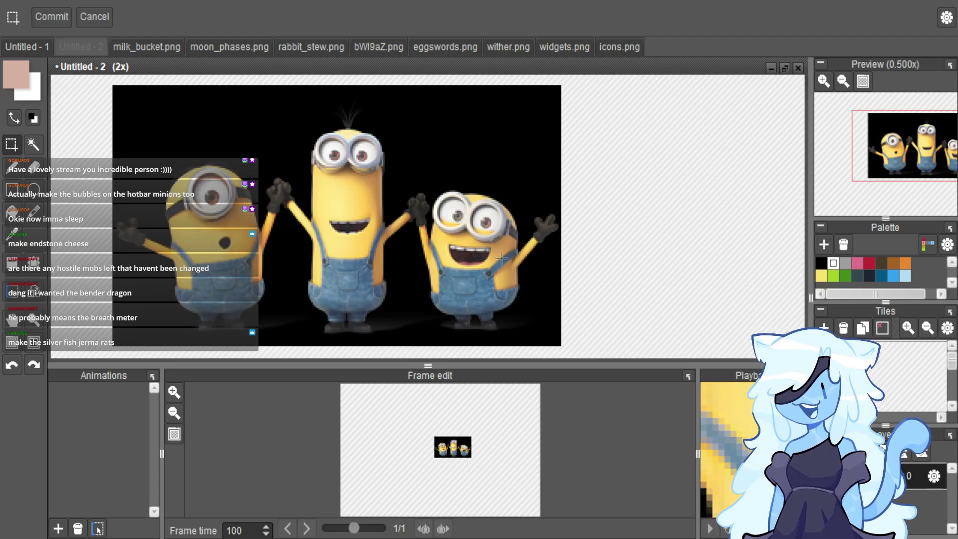
Select the rightmost minion and move it out of the group picture onto the empty canvas to the right.
scroll(505, 240, up, 1)
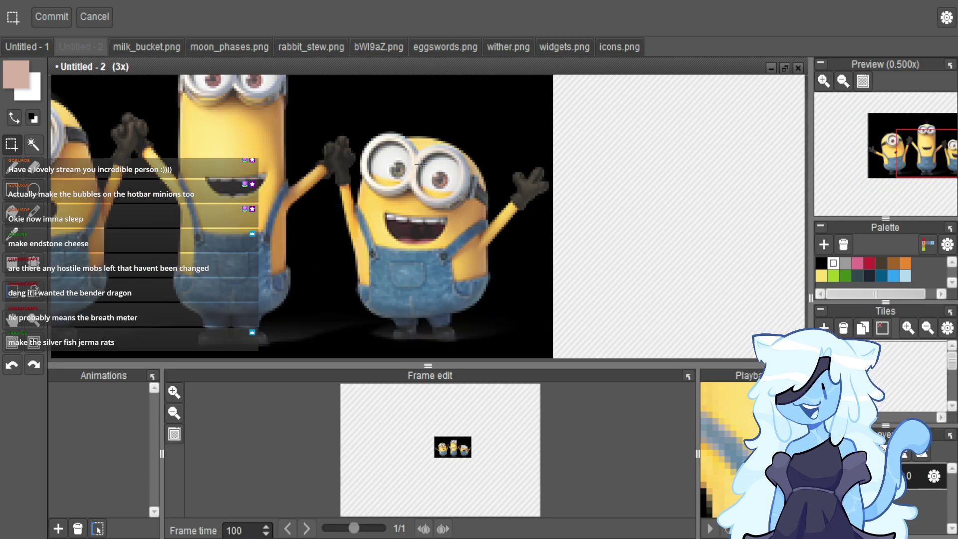
drag(332, 128, 542, 344)
scroll(543, 344, down, 2)
drag(464, 295, 658, 279)
scroll(719, 255, up, 2)
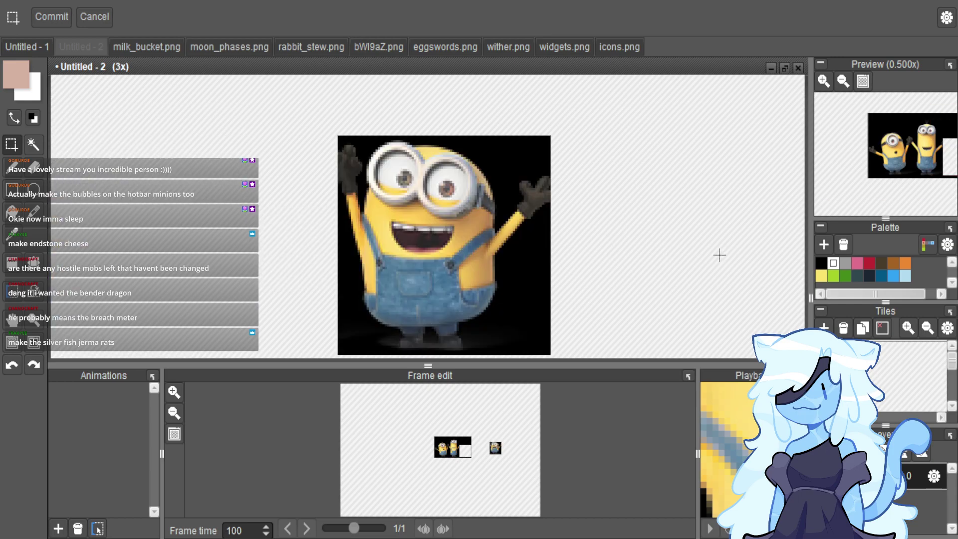
scroll(618, 284, down, 2)
scroll(616, 286, up, 2)
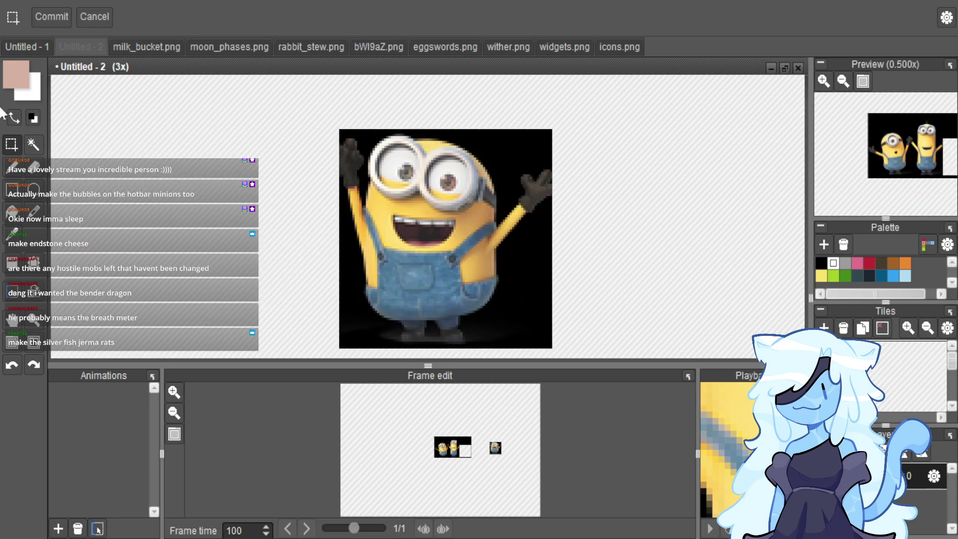
Select the contiguous black background around the separated minion and add the dark floor areas left of its feet to the selection.
click(33, 144)
click(387, 329)
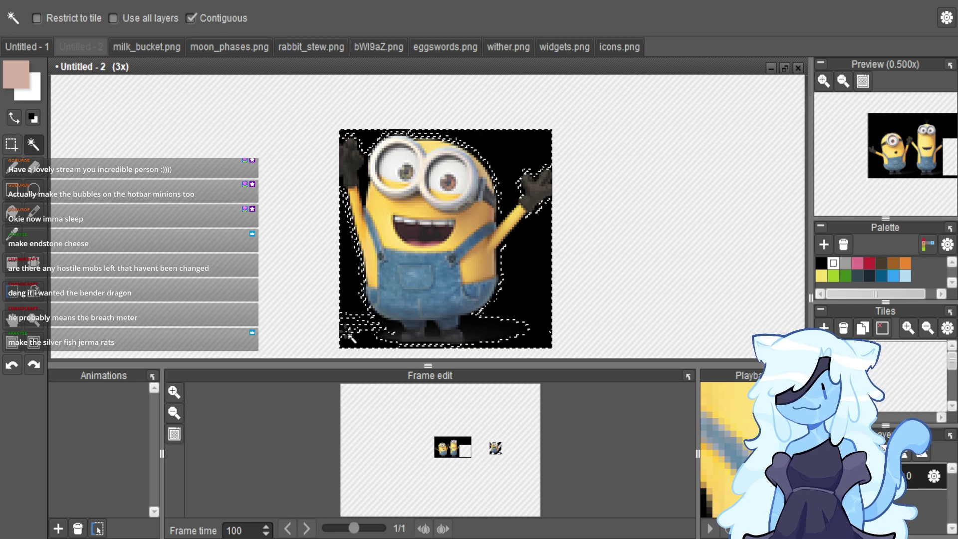
scroll(361, 322, up, 2)
click(11, 145)
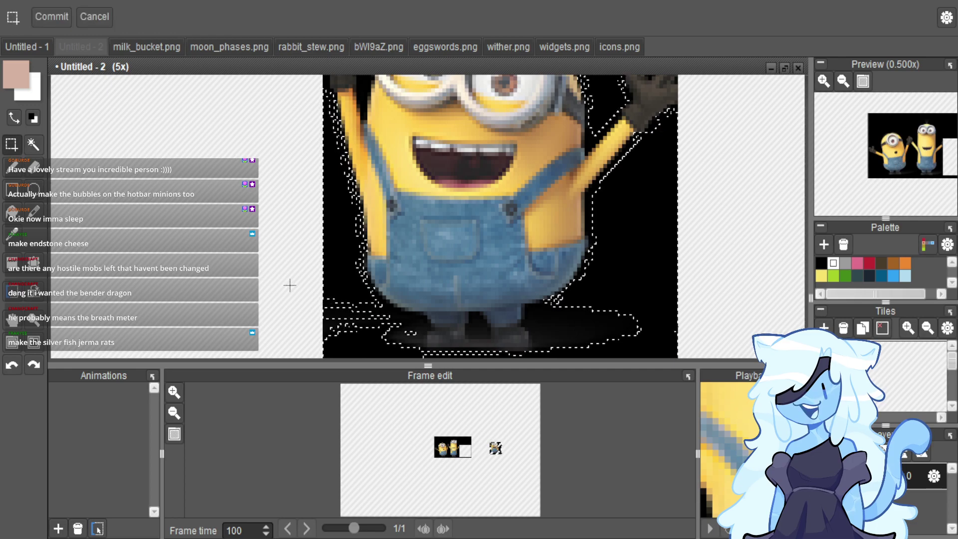
drag(304, 296, 367, 355)
drag(364, 307, 427, 334)
scroll(419, 310, up, 2)
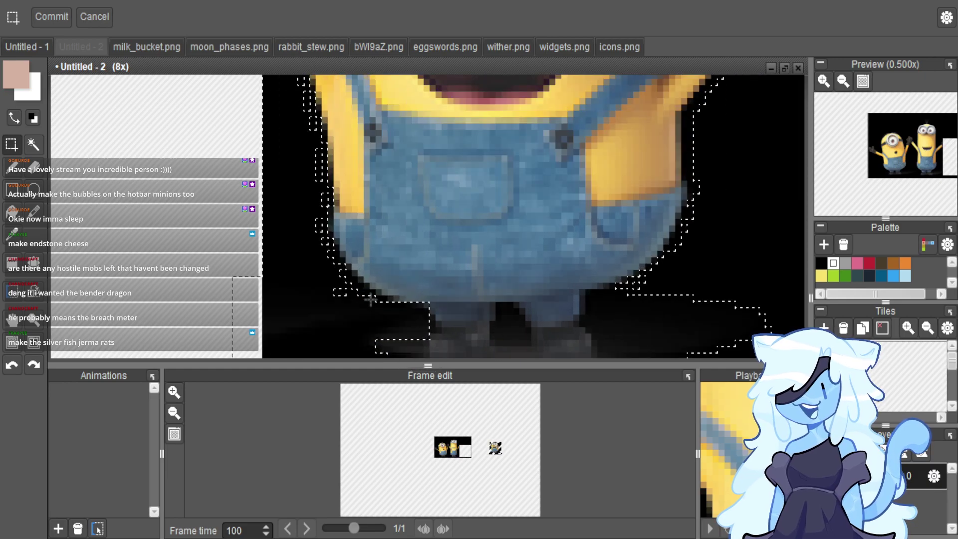
Add stray fringe patches along the minion's left side and the gap between its legs to the selection, and clear the selected background.
drag(348, 305, 335, 261)
drag(333, 267, 323, 248)
drag(303, 201, 302, 198)
drag(329, 259, 325, 274)
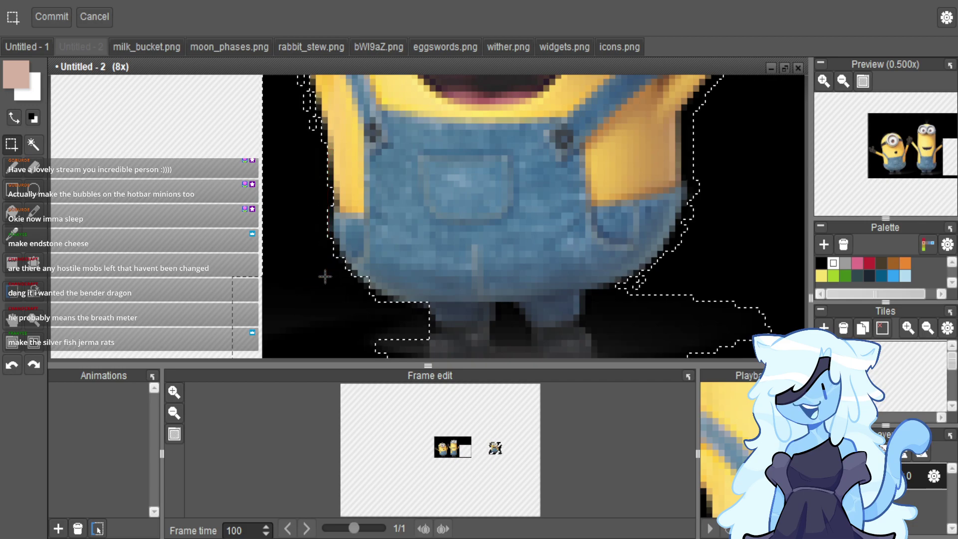
drag(436, 330, 432, 319)
drag(495, 310, 515, 343)
scroll(518, 307, down, 3)
scroll(520, 308, down, 2)
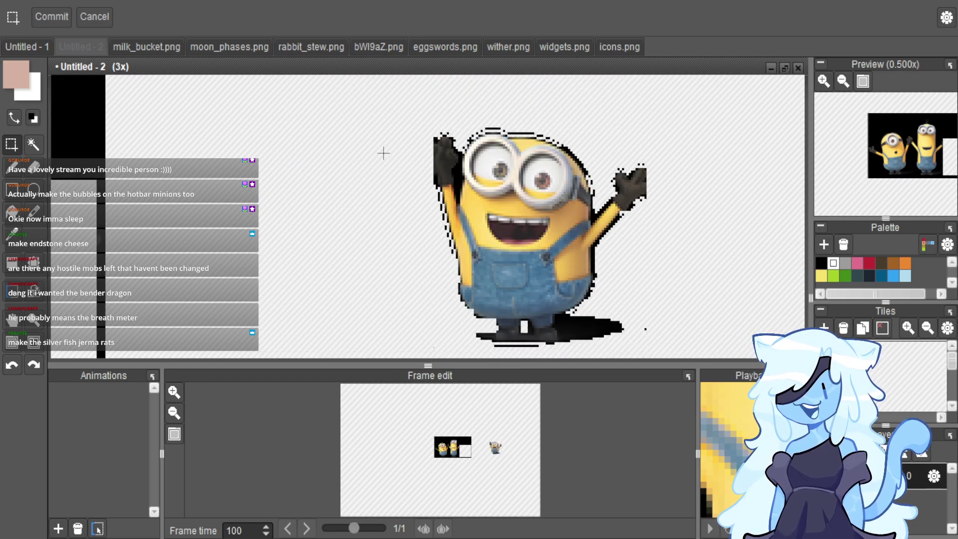
Erase the black floor shadow right of the minion's feet and the fringe along the right of its overalls with a size 9 eraser.
key(e)
scroll(533, 312, up, 3)
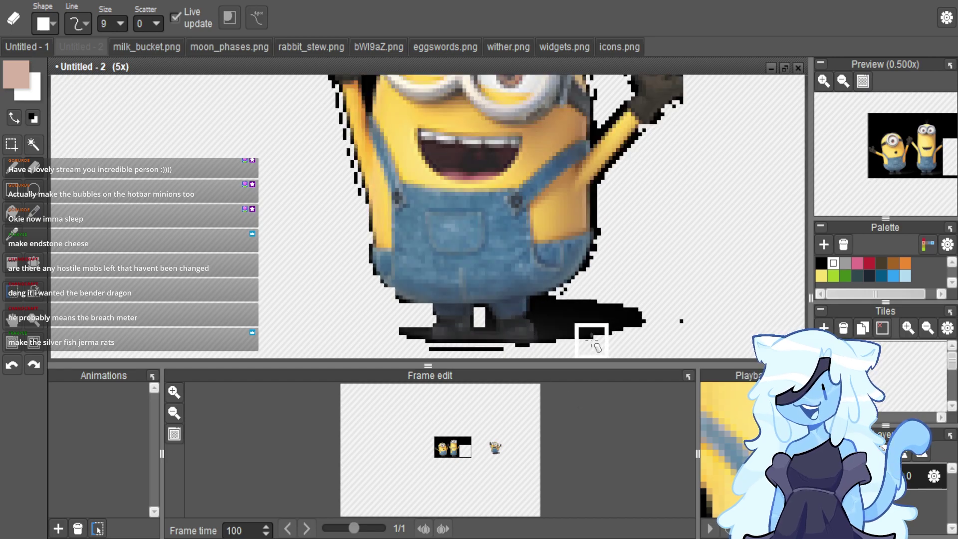
drag(534, 313, 688, 331)
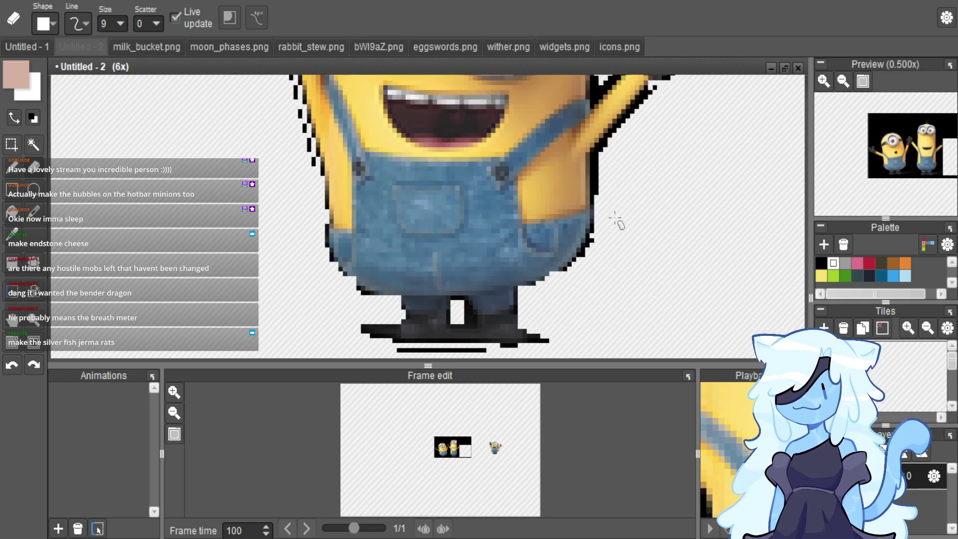
mouse_move(544, 302)
mouse_down()
mouse_move(567, 299)
mouse_move(620, 220)
mouse_move(627, 193)
mouse_move(617, 175)
mouse_move(617, 220)
mouse_up()
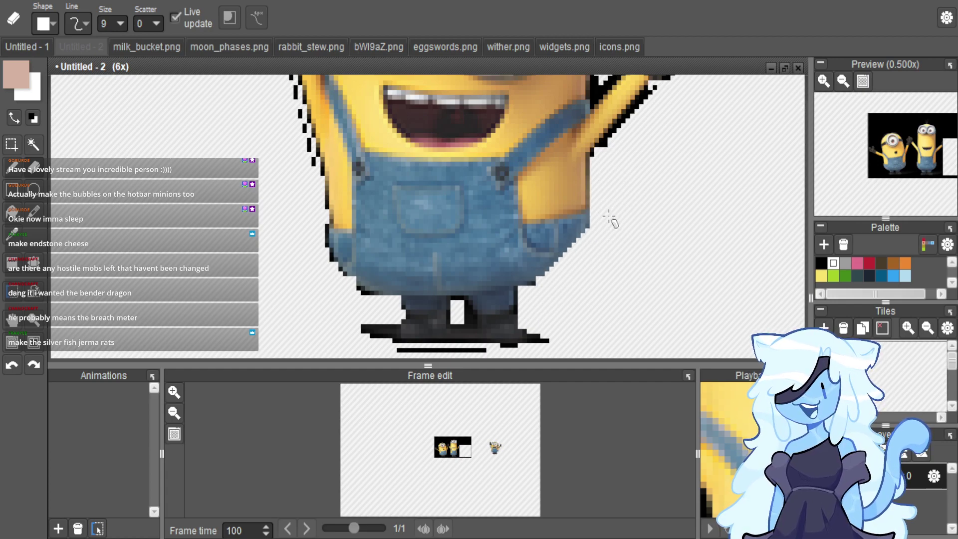
Erase the black strip beneath the minion's feet and the dark fringe around the shoes and lower left of the overalls.
scroll(551, 168, up, 1)
scroll(560, 298, up, 1)
scroll(544, 302, up, 1)
scroll(555, 203, down, 2)
scroll(524, 278, up, 1)
scroll(519, 269, up, 1)
mouse_move(517, 267)
mouse_down()
mouse_move(362, 270)
mouse_move(267, 241)
mouse_move(236, 218)
mouse_up()
key(ctrl+z)
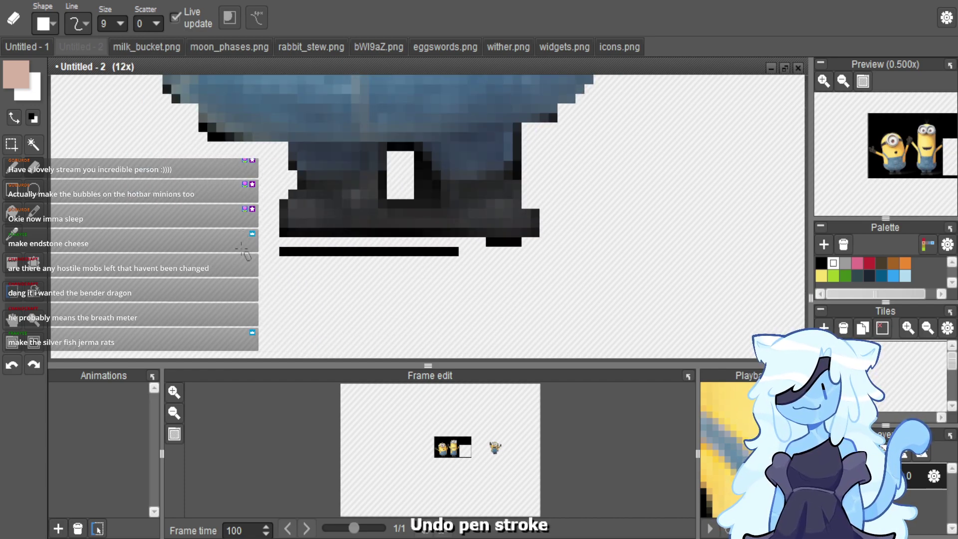
drag(430, 307, 364, 295)
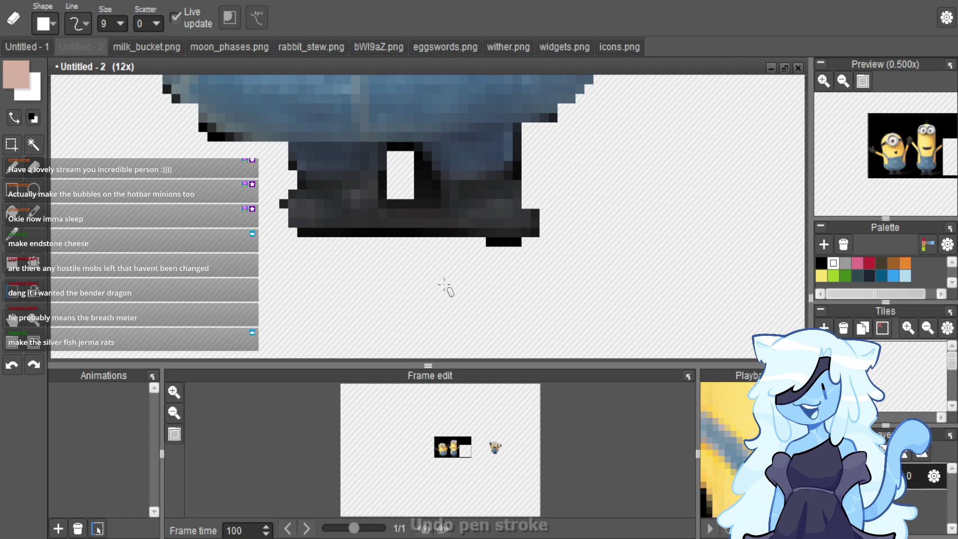
scroll(517, 292, down, 3)
scroll(423, 260, up, 3)
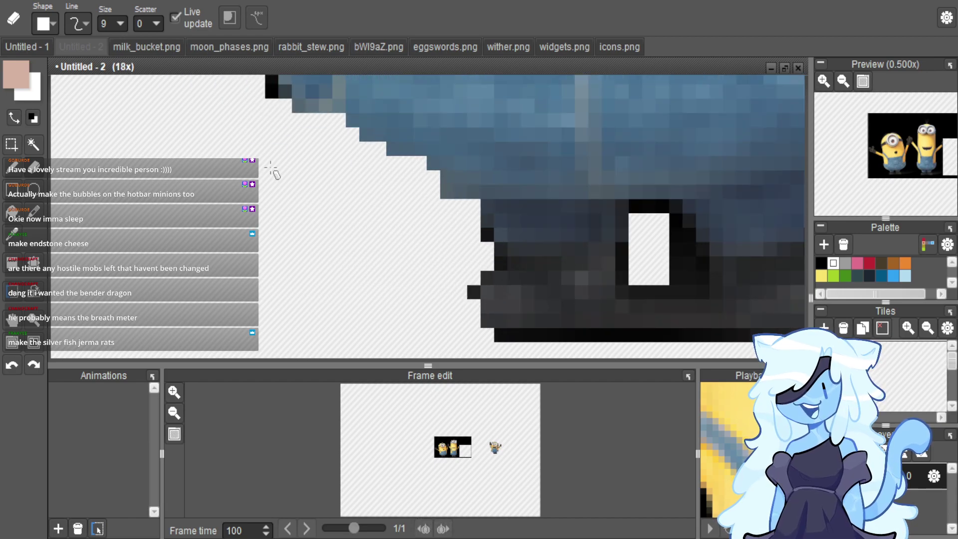
scroll(308, 246, down, 3)
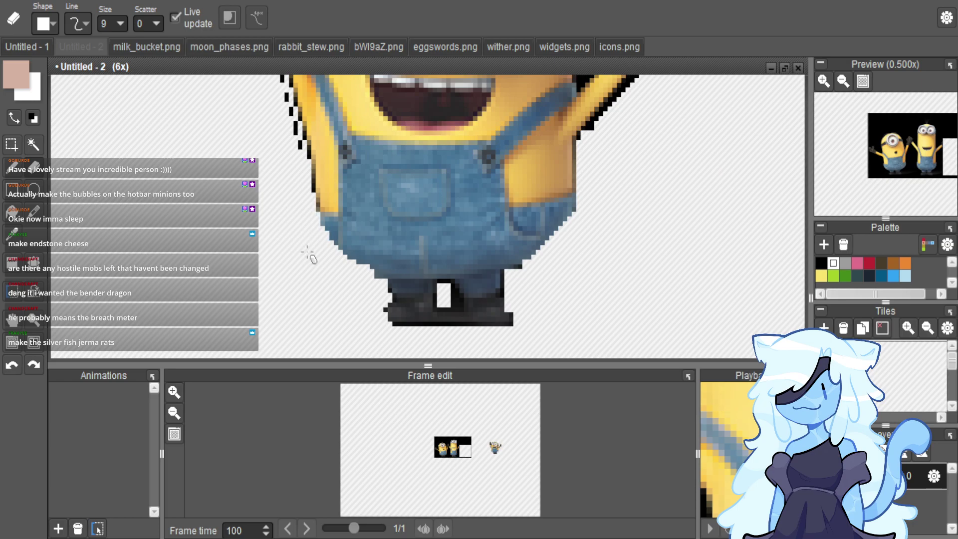
scroll(322, 272, down, 2)
Set the eraser size to 1 and erase the black gap between the minion's left-hand raised arm and its face.
scroll(322, 148, up, 3)
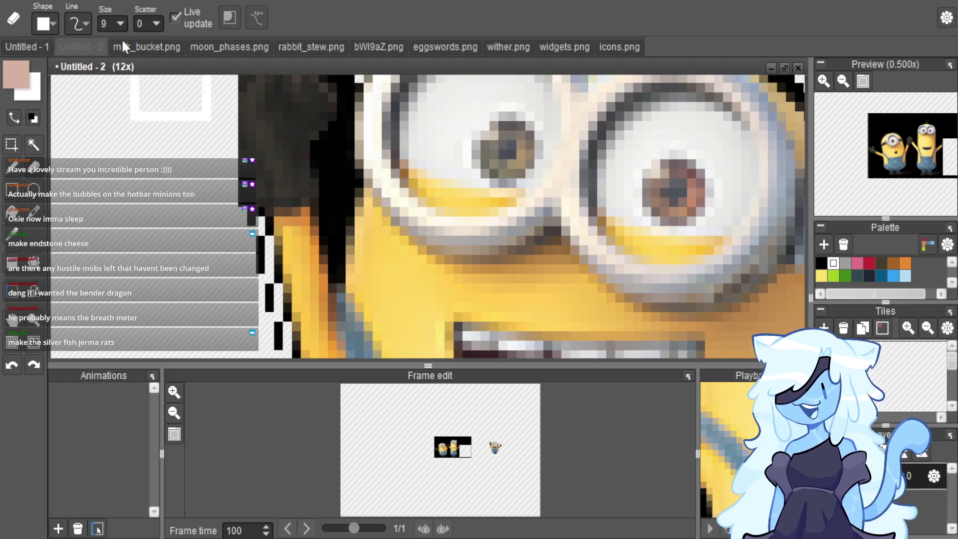
drag(113, 25, 80, 38)
text(1)
mouse_move(332, 145)
mouse_down()
mouse_move(322, 164)
mouse_move(342, 283)
mouse_move(333, 278)
mouse_move(322, 182)
mouse_up()
mouse_move(317, 150)
mouse_down()
mouse_move(340, 132)
mouse_move(355, 184)
mouse_up()
key(ctrl+z)
mouse_move(332, 234)
mouse_down()
mouse_move(334, 155)
mouse_move(323, 249)
mouse_move(332, 274)
mouse_move(338, 218)
mouse_up()
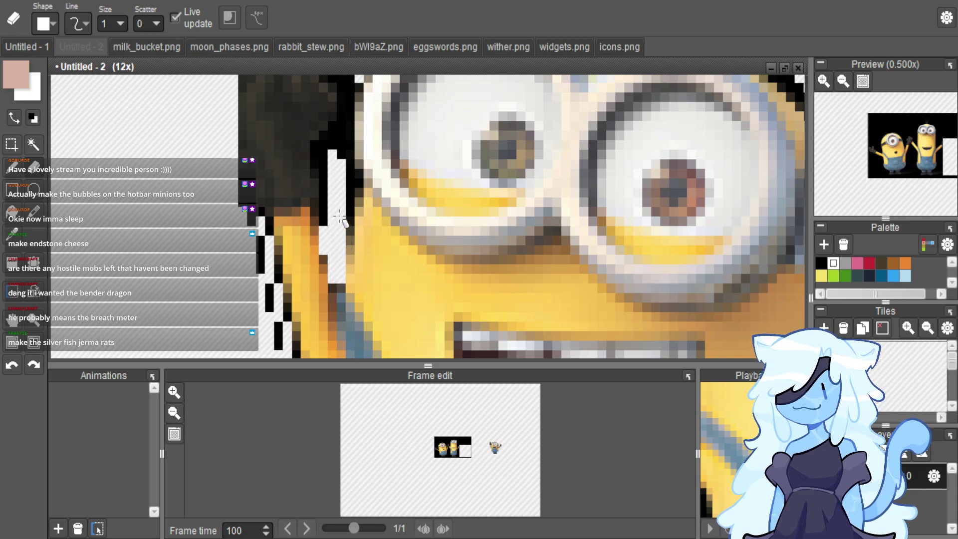
Erase the remaining black pixels between the left-hand glove and the goggles, and along the adjoining edge of the face.
drag(344, 178, 346, 89)
mouse_move(344, 141)
mouse_down()
mouse_move(349, 111)
mouse_move(350, 172)
mouse_up()
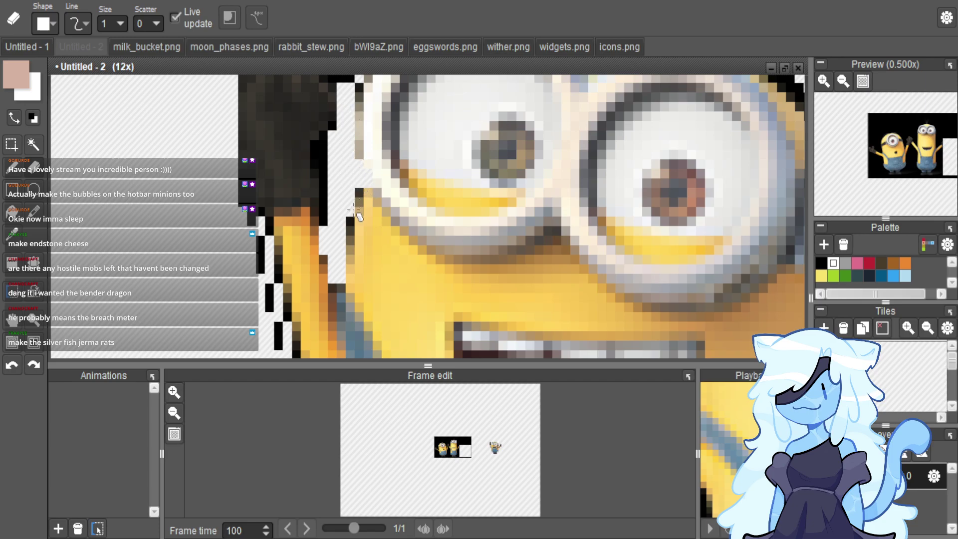
key(ctrl+z)
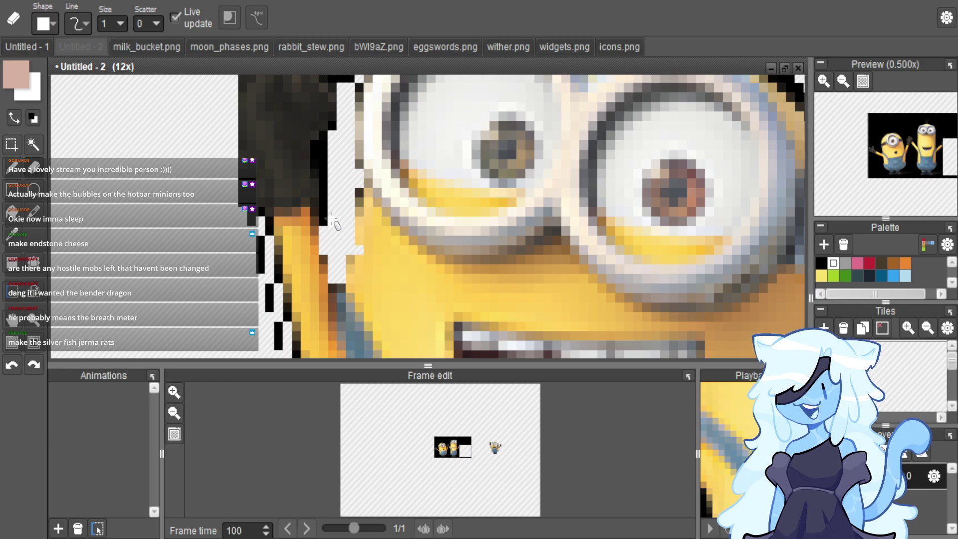
drag(324, 175, 325, 152)
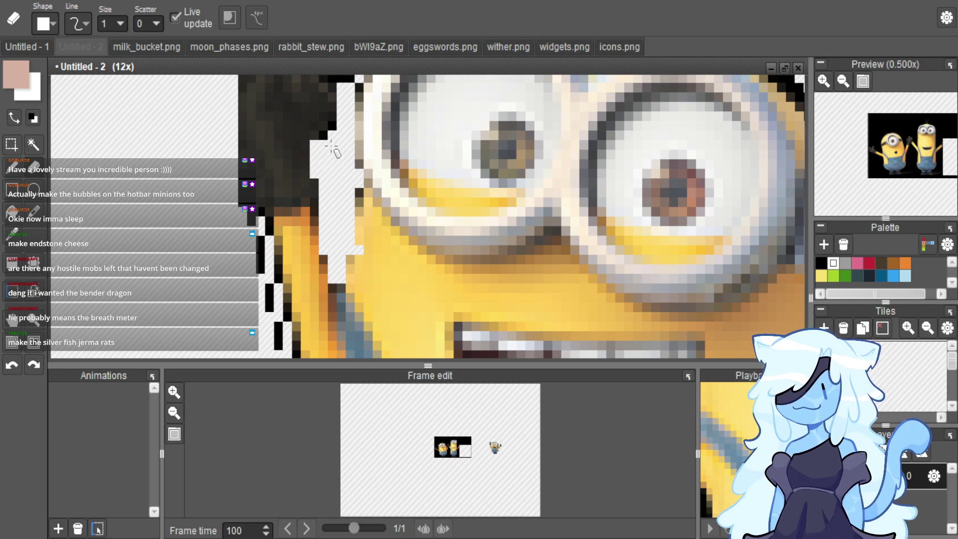
Erase the black fringe along the outer edge of the minion's left-hand raised arm and down that side of its body.
mouse_move(254, 179)
mouse_down()
mouse_move(287, 319)
mouse_move(275, 313)
mouse_move(261, 264)
mouse_move(268, 292)
mouse_up()
scroll(270, 292, down, 4)
scroll(294, 265, up, 3)
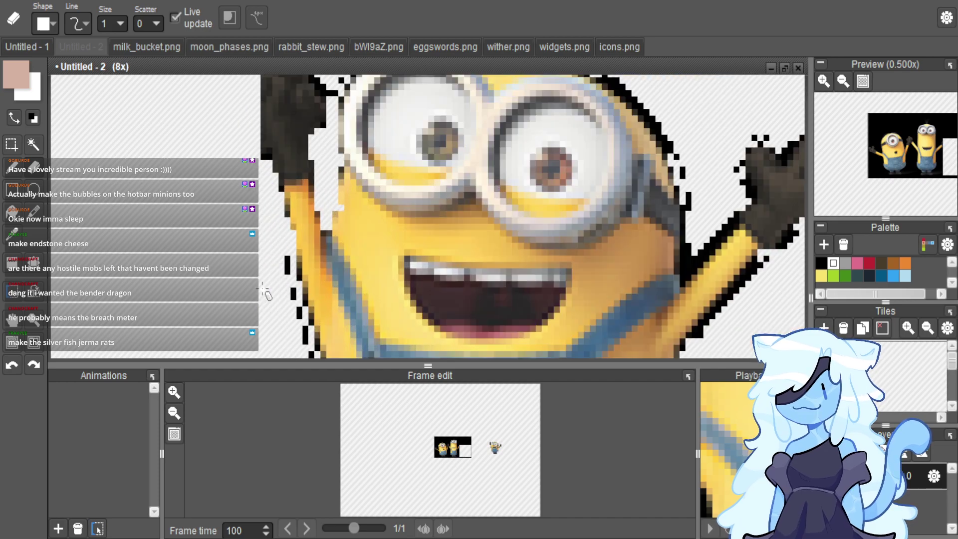
scroll(295, 264, down, 3)
scroll(300, 300, up, 1)
scroll(305, 305, up, 2)
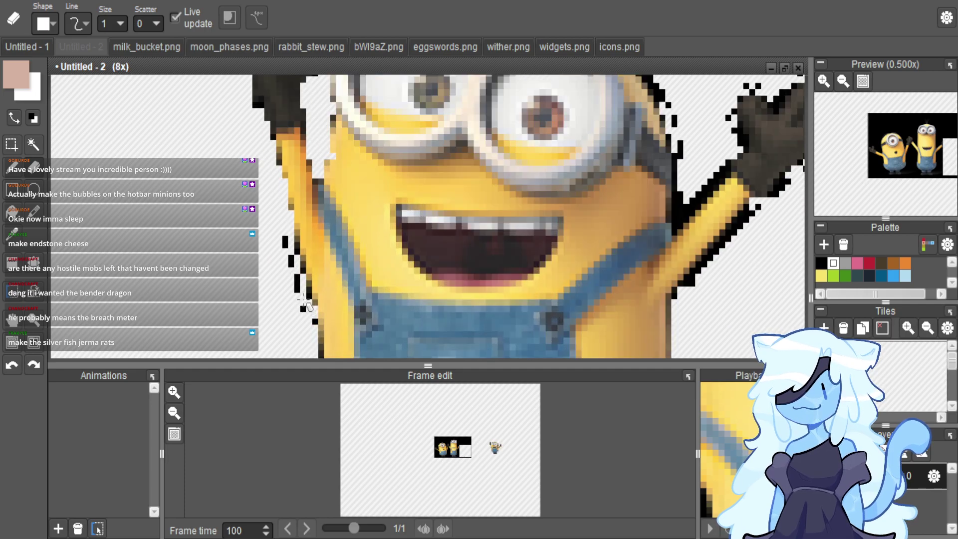
mouse_move(304, 280)
mouse_down()
mouse_move(294, 233)
mouse_move(285, 247)
mouse_move(299, 285)
mouse_up()
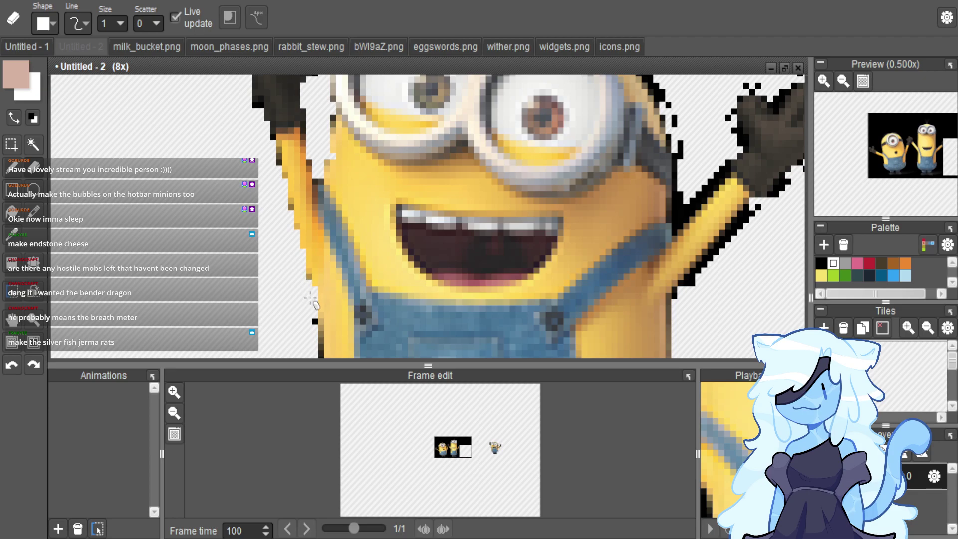
scroll(310, 298, down, 3)
scroll(324, 326, up, 3)
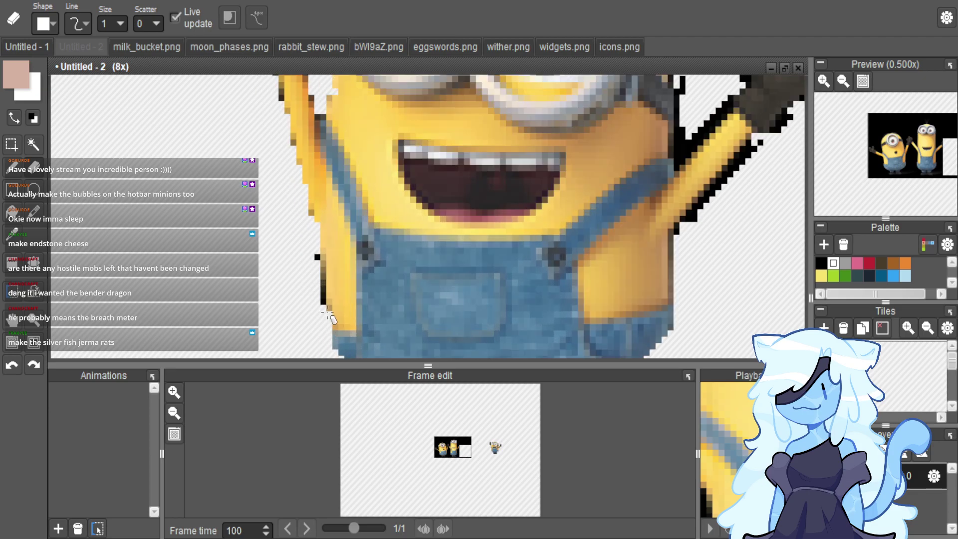
Erase the black pixels around the left-hand glove's fingers and along the outer rim of the adjacent goggle lens.
scroll(306, 268, down, 1)
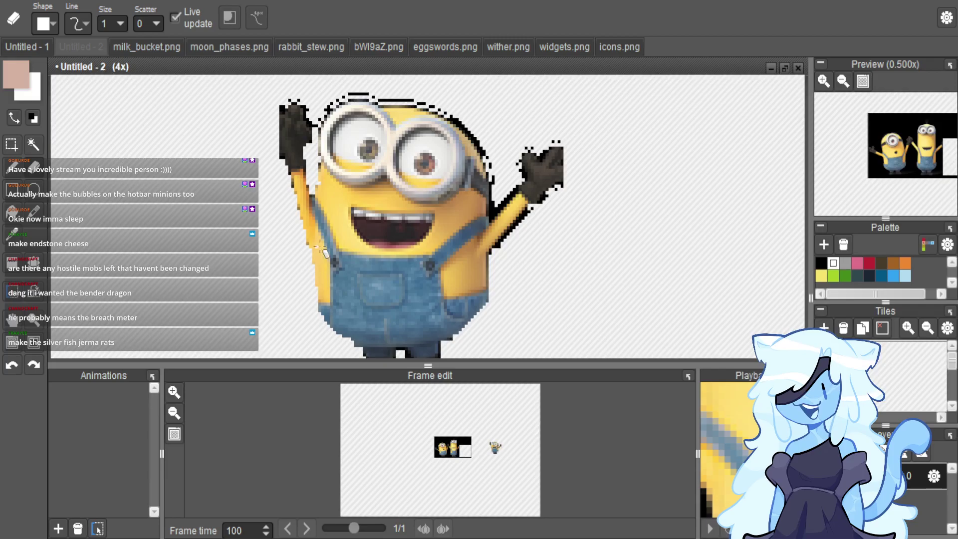
scroll(339, 136, up, 3)
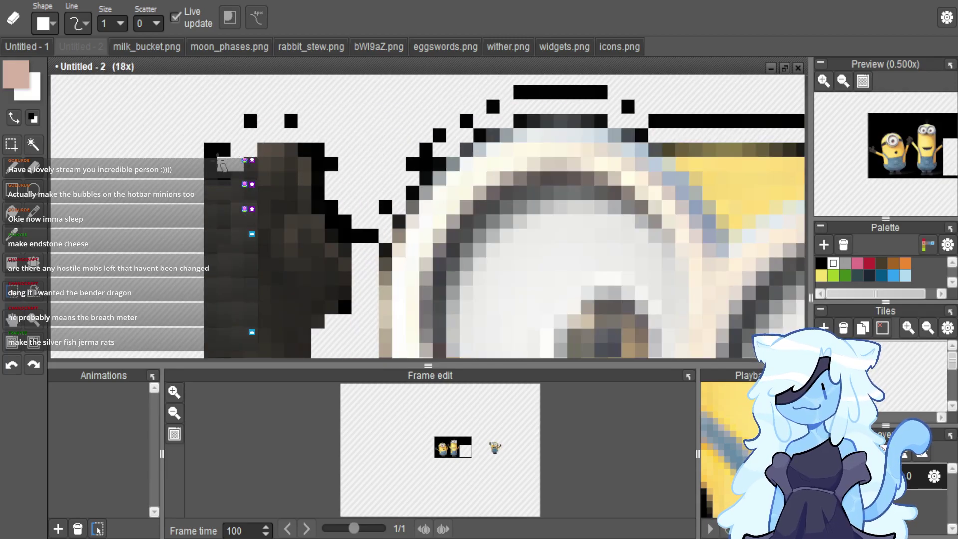
mouse_move(265, 134)
mouse_down()
mouse_move(323, 146)
mouse_move(312, 186)
mouse_move(367, 241)
mouse_move(353, 202)
mouse_move(303, 145)
mouse_move(370, 181)
mouse_move(384, 216)
mouse_move(440, 152)
mouse_move(407, 174)
mouse_move(395, 201)
mouse_up()
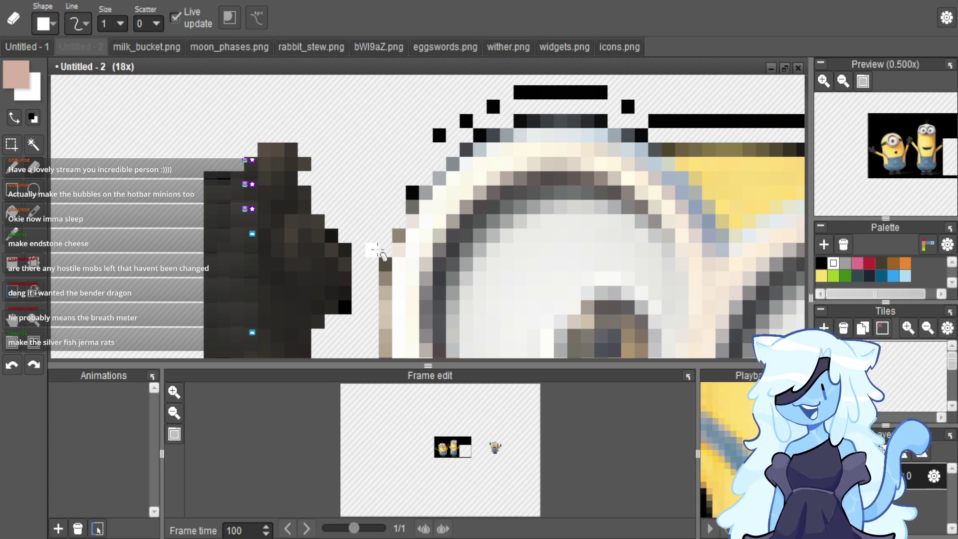
mouse_move(479, 136)
mouse_down()
mouse_move(501, 118)
mouse_move(483, 116)
mouse_move(422, 145)
mouse_move(533, 93)
mouse_move(589, 90)
mouse_move(669, 119)
mouse_up()
scroll(447, 170, down, 2)
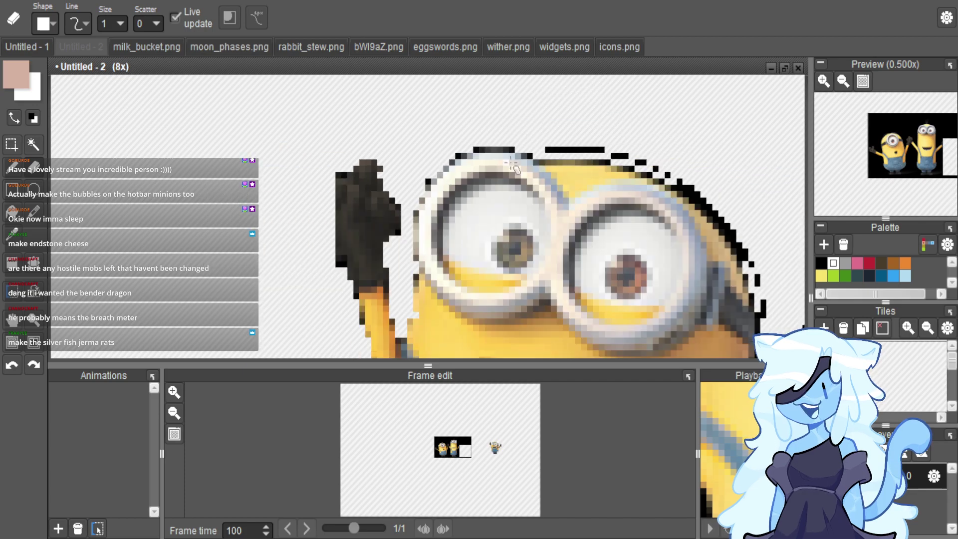
Erase the detached black outline above the goggles and across the top of the minion's head.
scroll(593, 130, up, 3)
mouse_move(594, 131)
mouse_down()
mouse_move(619, 179)
mouse_move(592, 193)
mouse_move(516, 179)
mouse_move(425, 210)
mouse_move(580, 194)
mouse_move(520, 175)
mouse_up()
scroll(520, 172, down, 2)
scroll(633, 199, up, 2)
drag(616, 202, 506, 182)
scroll(492, 185, down, 3)
scroll(541, 198, up, 3)
mouse_move(551, 202)
mouse_down()
mouse_move(633, 240)
mouse_move(601, 234)
mouse_move(689, 295)
mouse_move(711, 326)
mouse_up()
scroll(589, 231, down, 2)
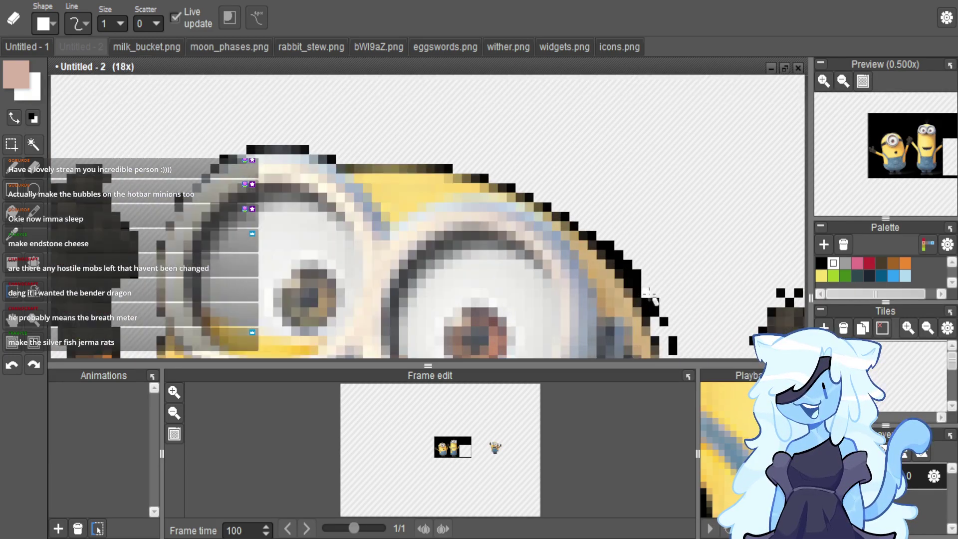
Erase the thick black fringe down the right-hand curve of the head to the goggle strap.
scroll(563, 207, up, 1)
mouse_move(564, 207)
mouse_down()
mouse_move(665, 335)
mouse_move(669, 363)
mouse_up()
mouse_move(638, 294)
mouse_down()
mouse_move(588, 224)
mouse_move(622, 259)
mouse_up()
scroll(622, 259, down, 2)
scroll(607, 203, up, 3)
mouse_move(606, 202)
mouse_down()
mouse_move(616, 287)
mouse_move(569, 286)
mouse_up()
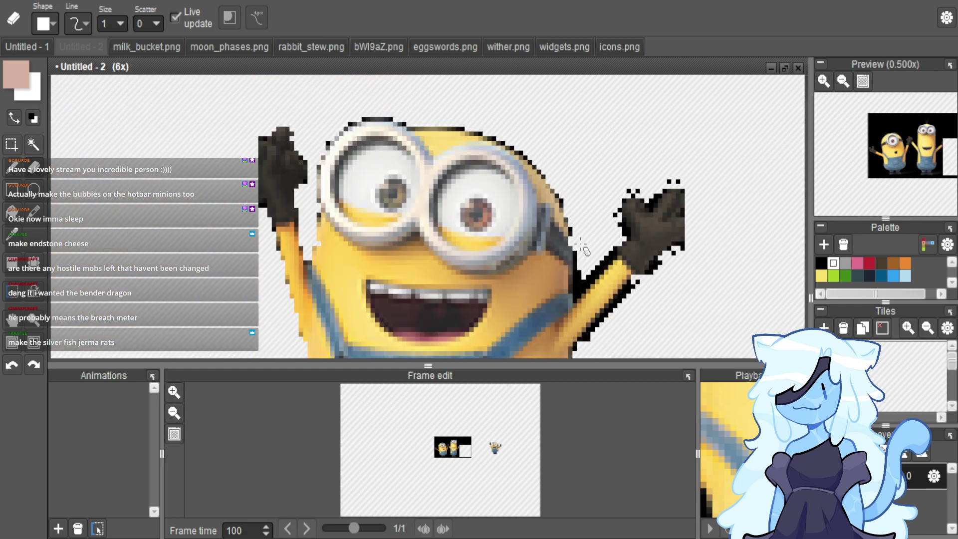
Erase the black gap between the right side of the face and the upper edge of the right-hand arm.
scroll(604, 287, up, 3)
mouse_move(531, 206)
mouse_down()
mouse_move(541, 267)
mouse_move(530, 320)
mouse_up()
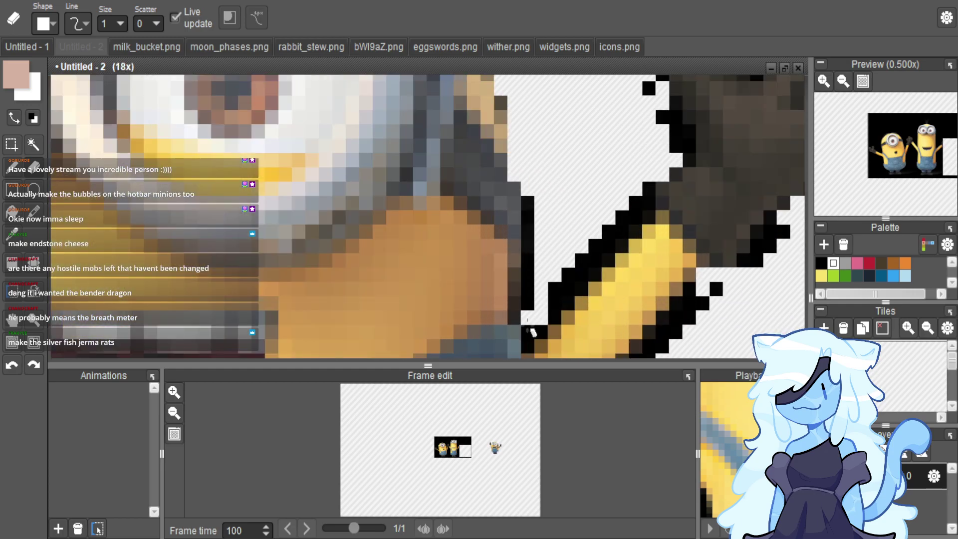
drag(527, 252, 521, 196)
mouse_move(531, 275)
mouse_down()
mouse_move(532, 333)
mouse_move(587, 272)
mouse_move(658, 220)
mouse_move(653, 194)
mouse_move(564, 286)
mouse_up()
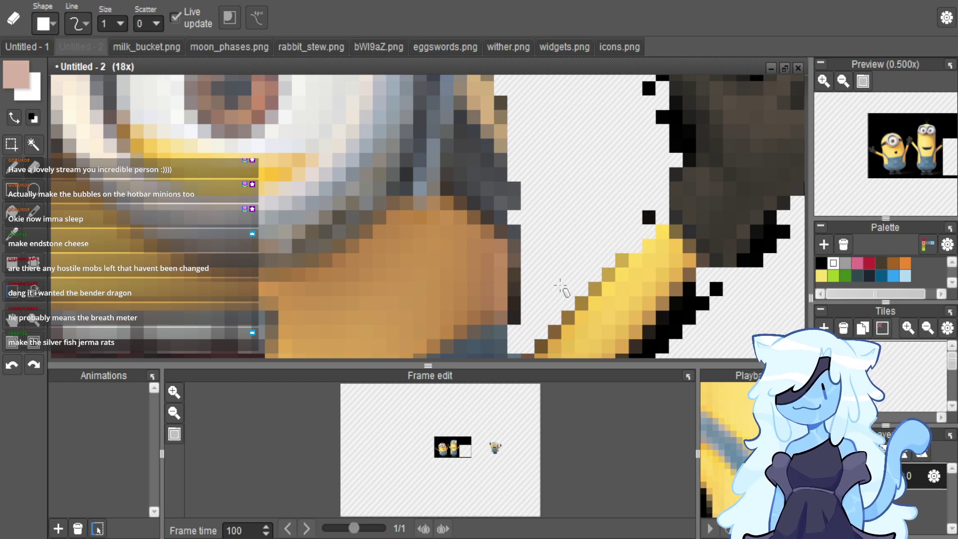
Erase the black pixels around the right-hand glove, including the gaps between its fingers and the edge below the palm.
scroll(629, 219, down, 3)
scroll(658, 162, up, 3)
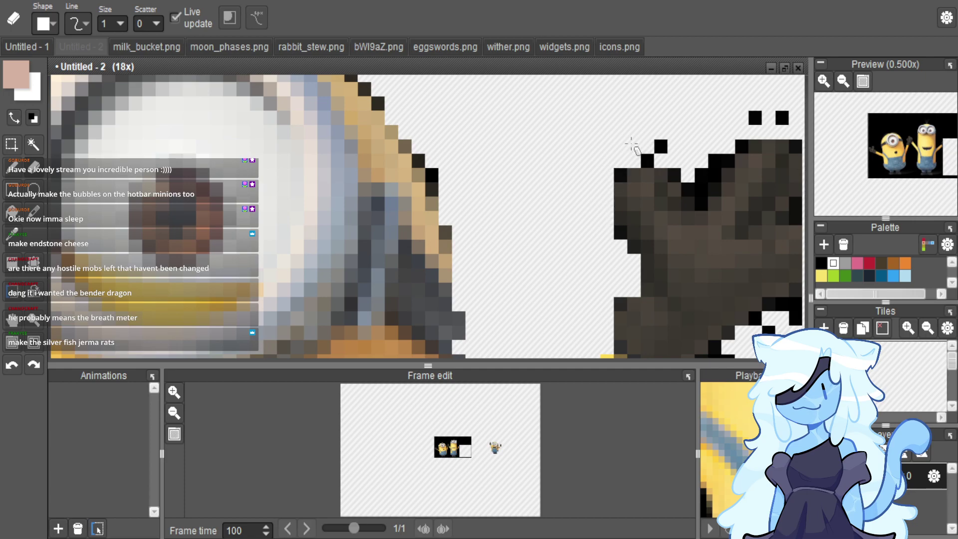
drag(701, 203, 691, 180)
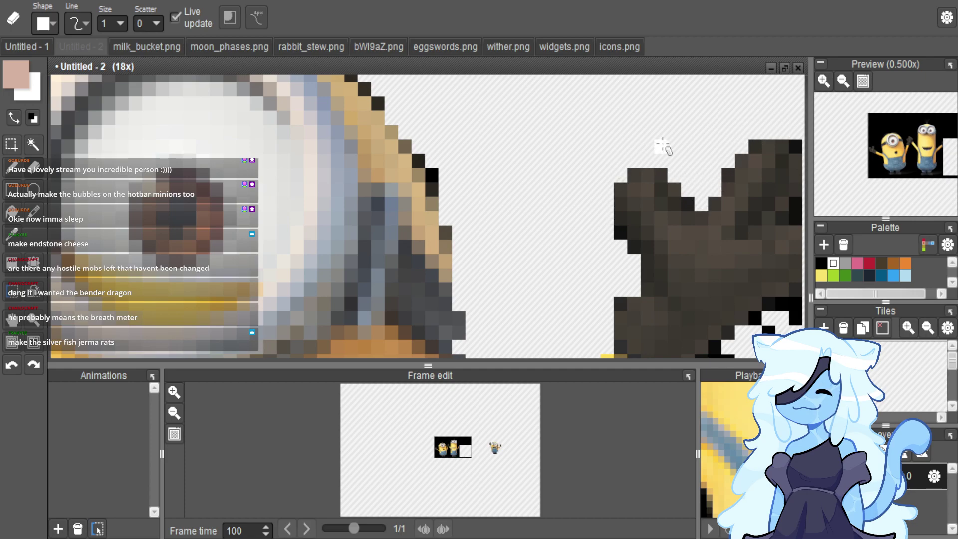
scroll(670, 145, down, 3)
scroll(712, 159, up, 2)
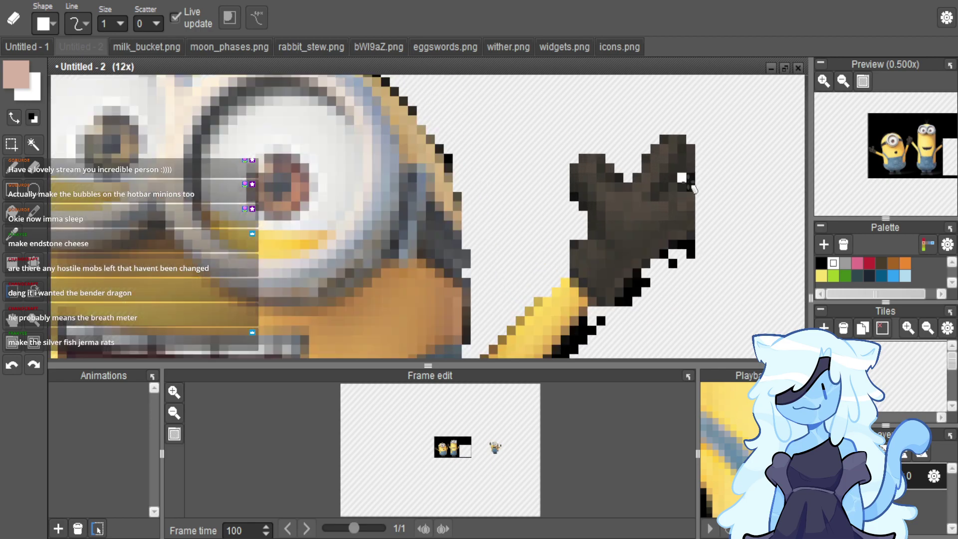
mouse_move(697, 209)
mouse_down()
mouse_move(700, 241)
mouse_move(662, 270)
mouse_up()
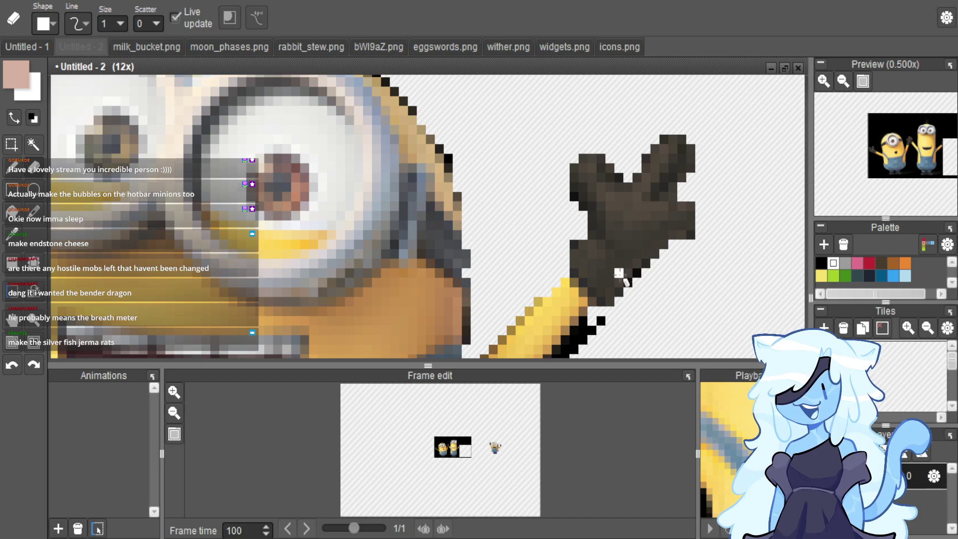
Erase the black fringe along the underside of the right-hand arm and check the whole cut-out down to the feet.
scroll(619, 275, down, 2)
scroll(606, 274, up, 2)
scroll(607, 276, down, 2)
scroll(599, 295, up, 2)
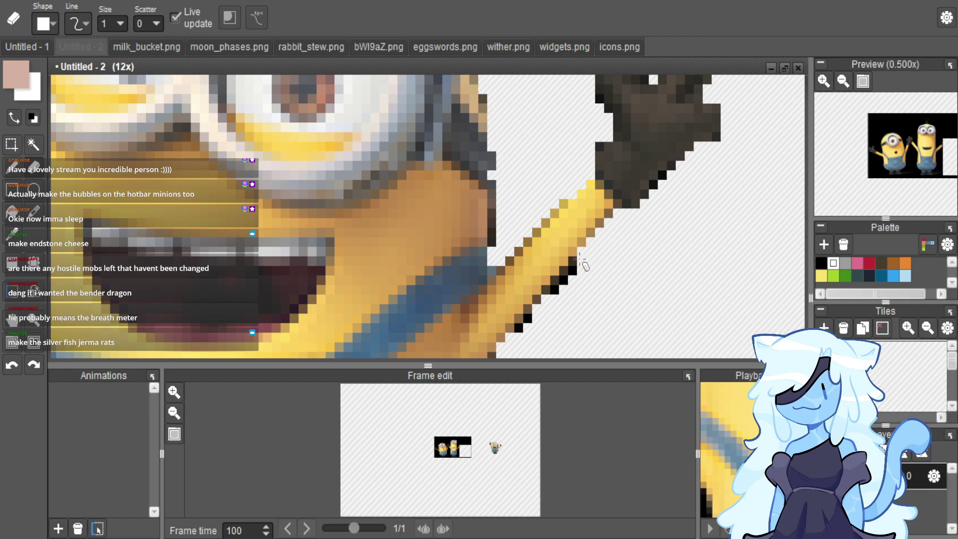
scroll(552, 279, down, 3)
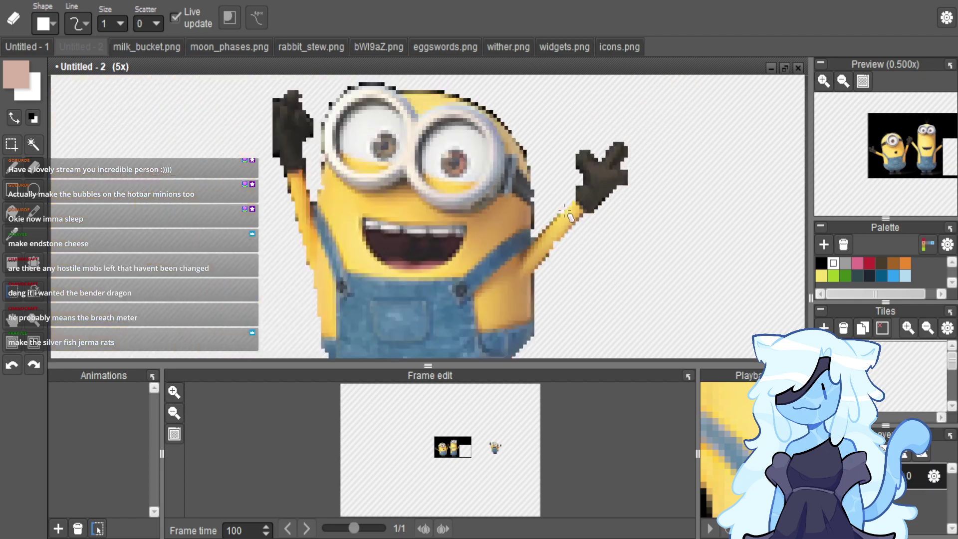
scroll(529, 280, up, 2)
scroll(456, 325, up, 3)
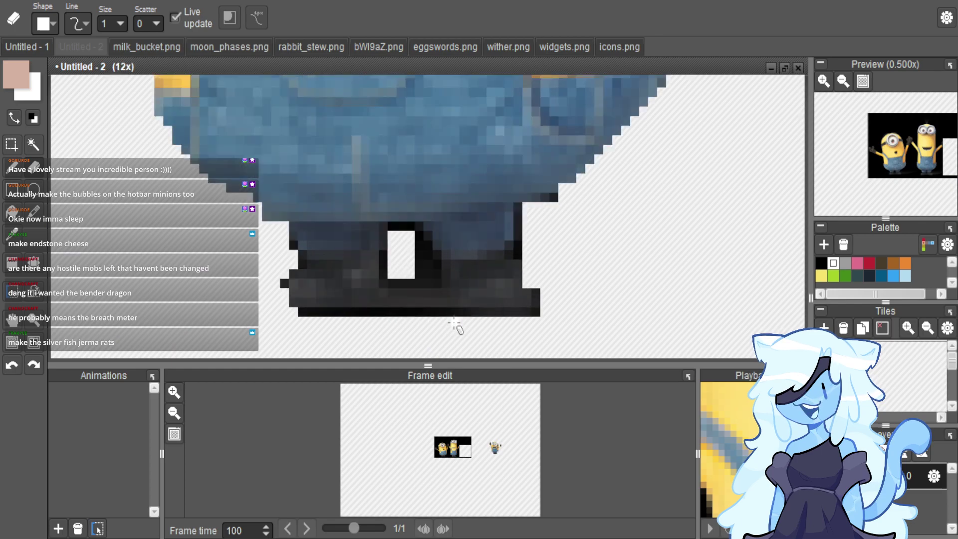
scroll(573, 310, down, 4)
scroll(502, 298, down, 3)
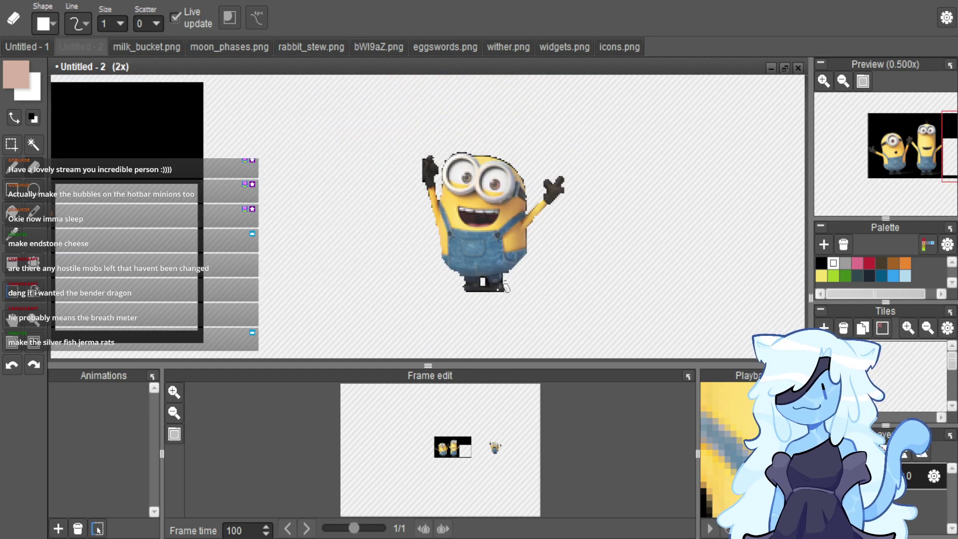
Select the whole cut-out minion with a rectangular selection and paste a copy of it into icons.png.
click(14, 167)
click(11, 144)
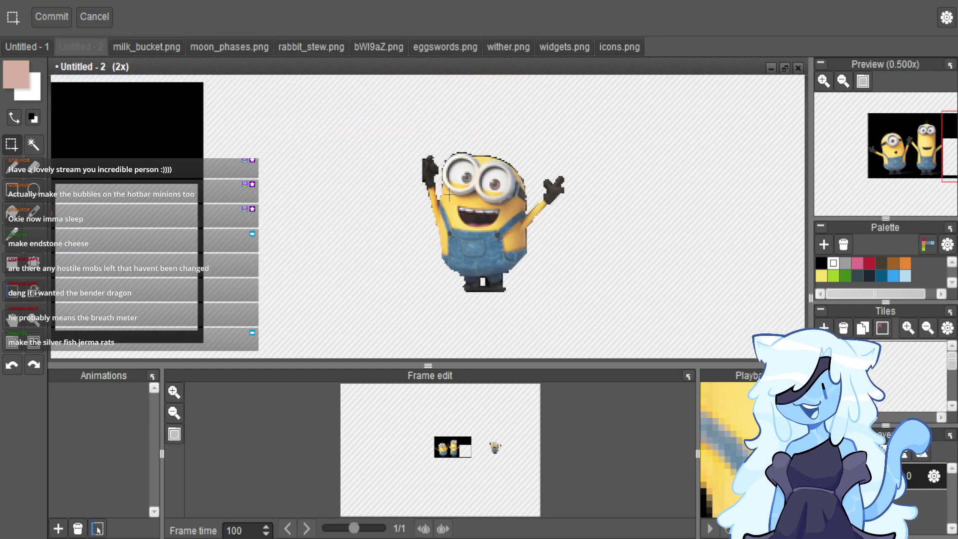
mouse_move(403, 149)
mouse_down()
mouse_move(573, 275)
mouse_move(572, 302)
mouse_up()
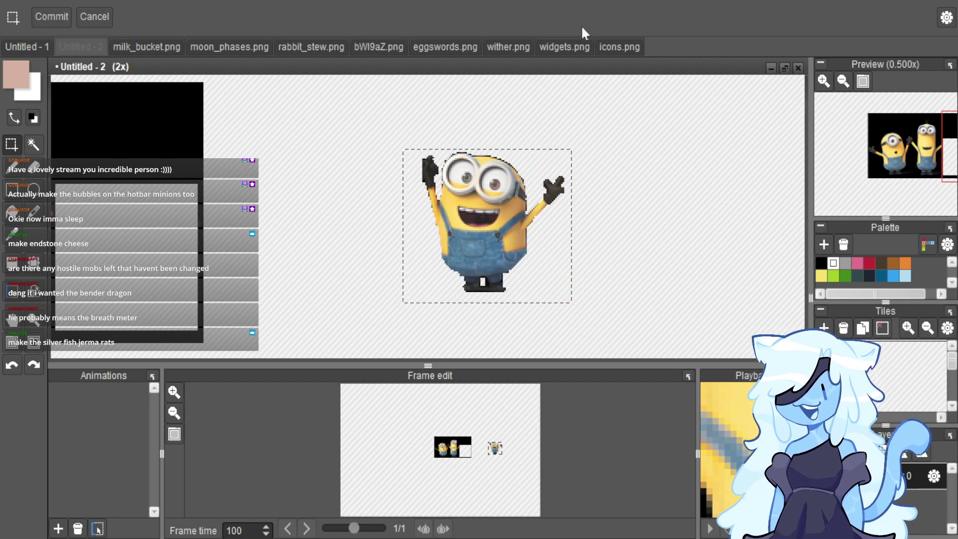
click(619, 47)
scroll(240, 291, up, 3)
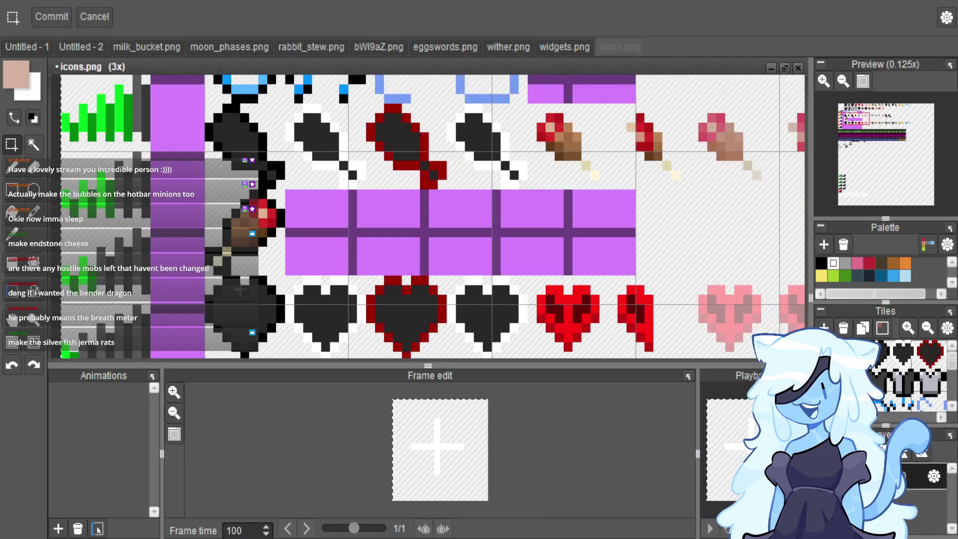
scroll(270, 261, down, 5)
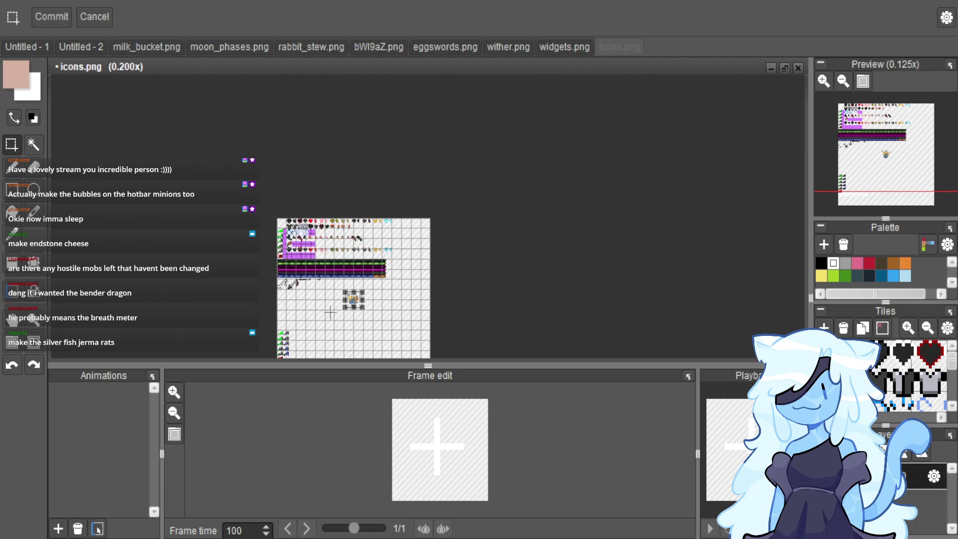
scroll(374, 324, up, 3)
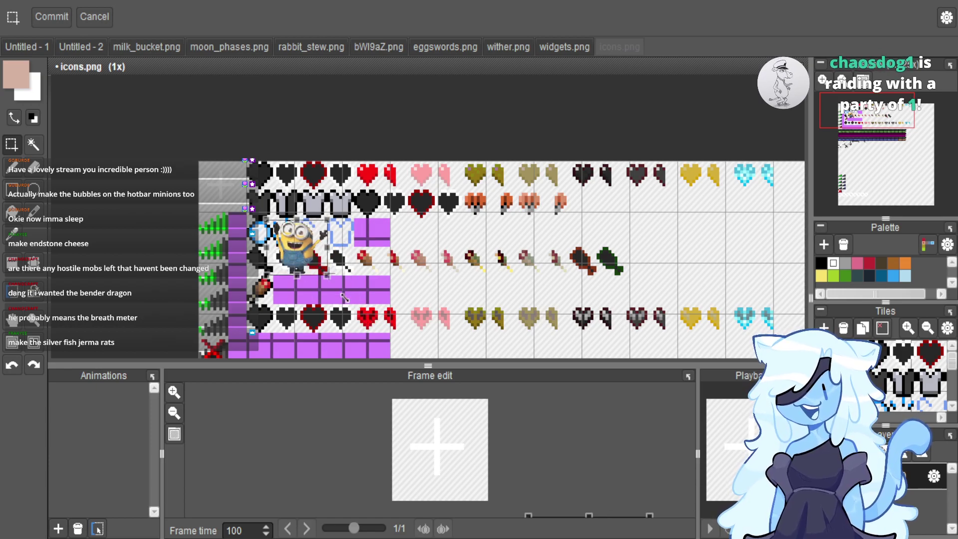
Shrink the pasted minion to icon size and move it over the full breath bubble icon.
scroll(269, 242, up, 1)
scroll(270, 242, up, 1)
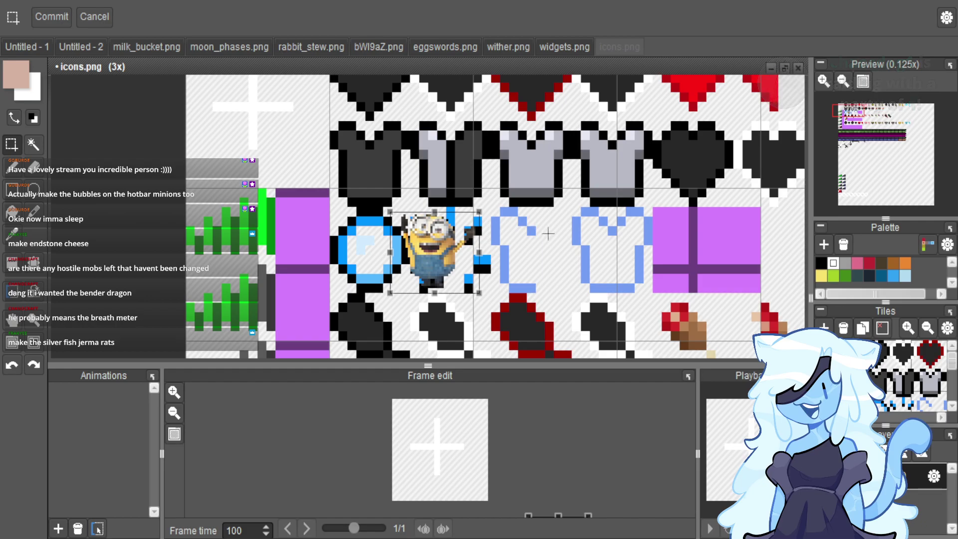
drag(444, 274, 365, 247)
scroll(352, 272, up, 1)
scroll(361, 243, up, 1)
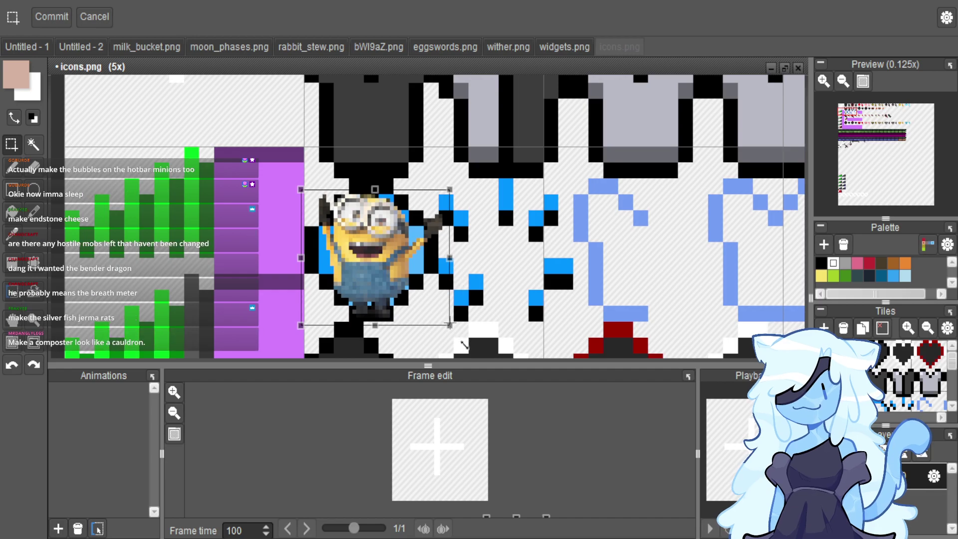
Fine-tune the minion's size and position so it covers the breath bubble cell, and commit the placement.
drag(464, 344, 537, 354)
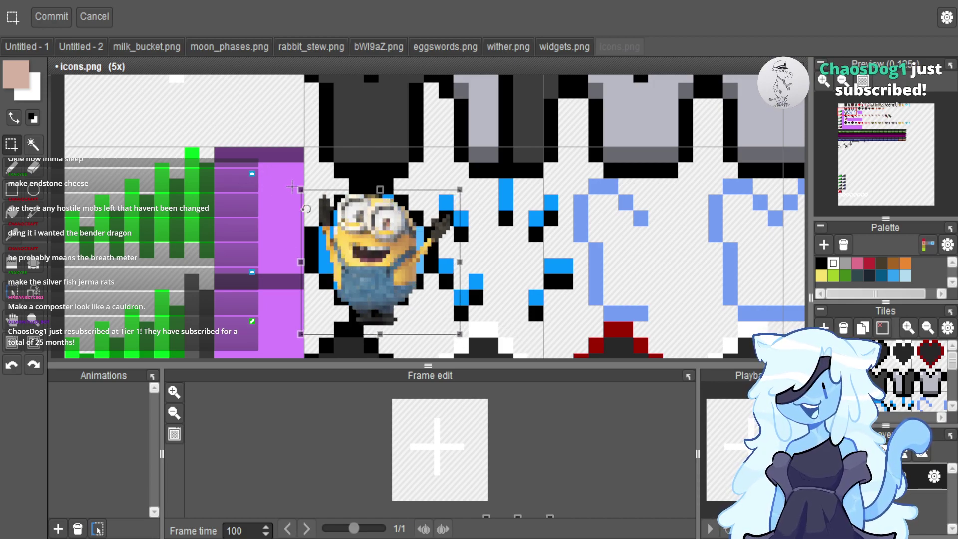
drag(300, 190, 285, 158)
mouse_move(379, 251)
mouse_down()
mouse_move(388, 252)
mouse_move(377, 251)
mouse_up()
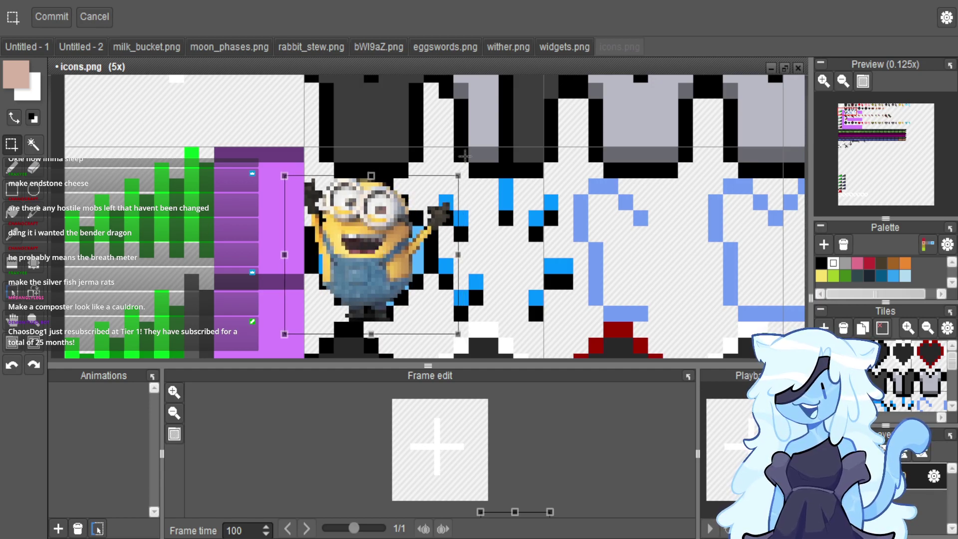
drag(457, 174, 444, 169)
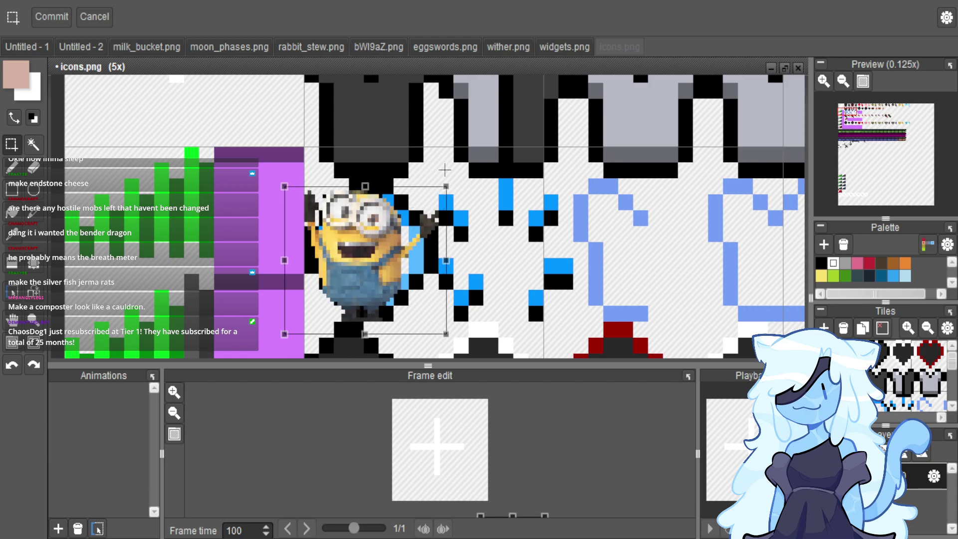
drag(397, 315, 391, 302)
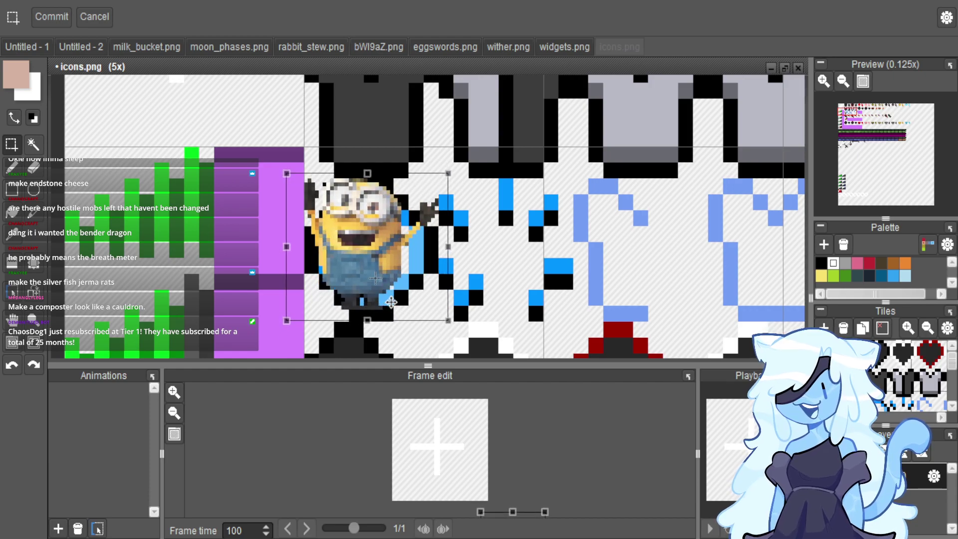
click(493, 240)
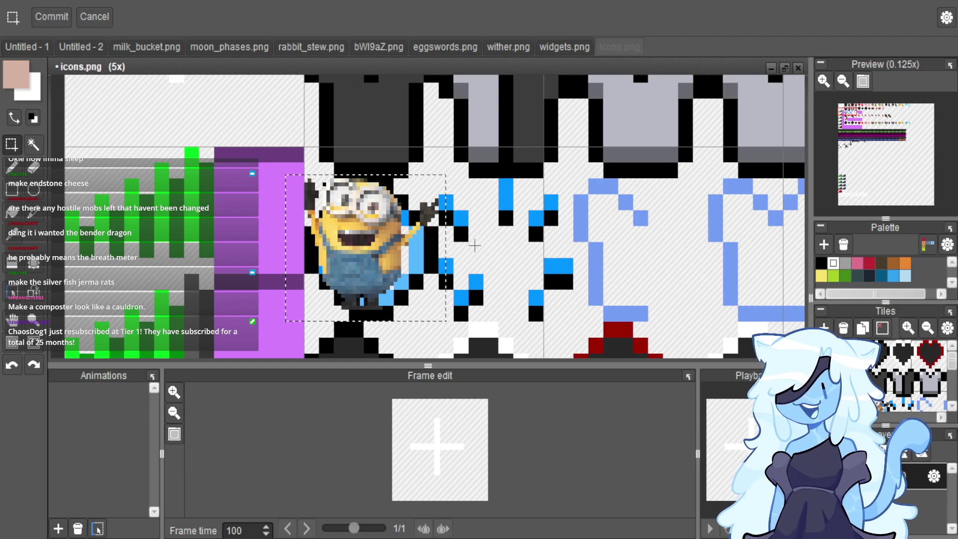
Delete the old bubble's leftover pixels beneath and beside the minion's feet and in the gap between its legs.
scroll(464, 255, up, 4)
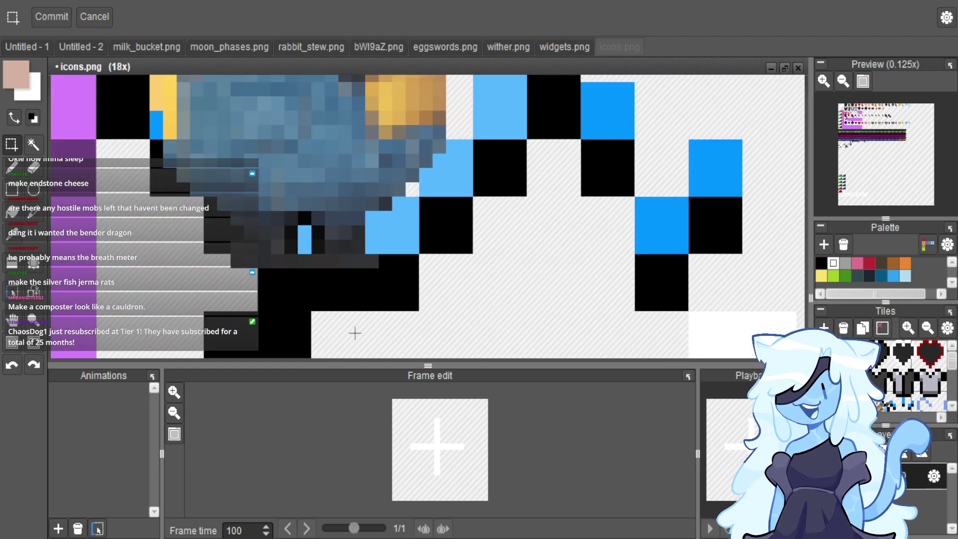
scroll(355, 333, up, 1)
drag(198, 296, 475, 232)
key(Delete)
drag(380, 150, 552, 187)
key(Delete)
drag(467, 289, 407, 217)
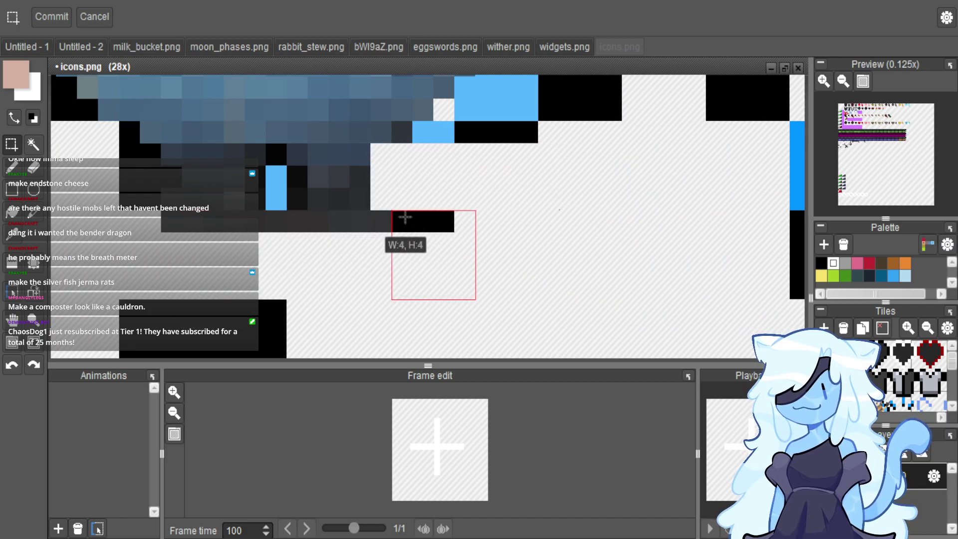
key(Delete)
drag(270, 193, 270, 194)
key(Delete)
scroll(404, 318, down, 4)
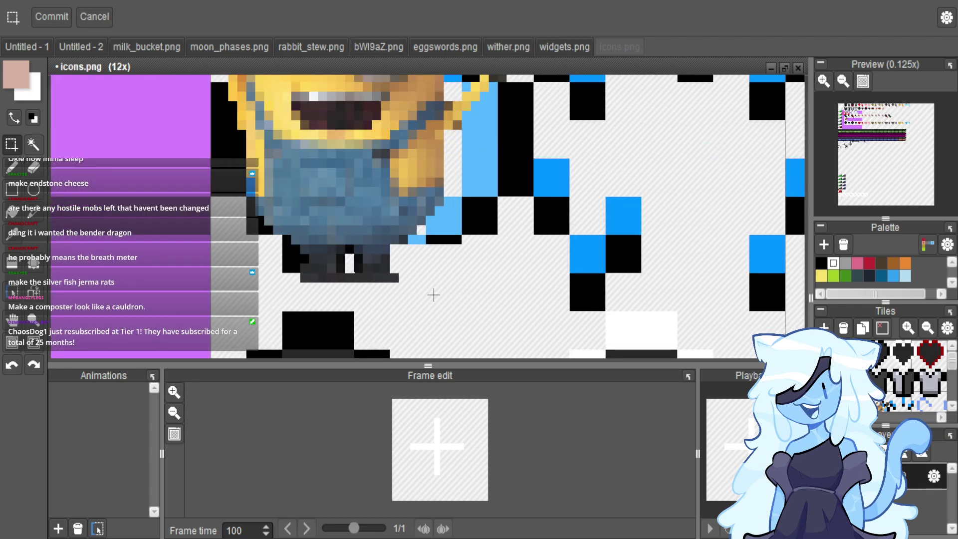
Delete the old bubble's leftover blue and black pixels along the lower curve of the minion's overalls.
drag(409, 241, 524, 244)
scroll(480, 232, up, 1)
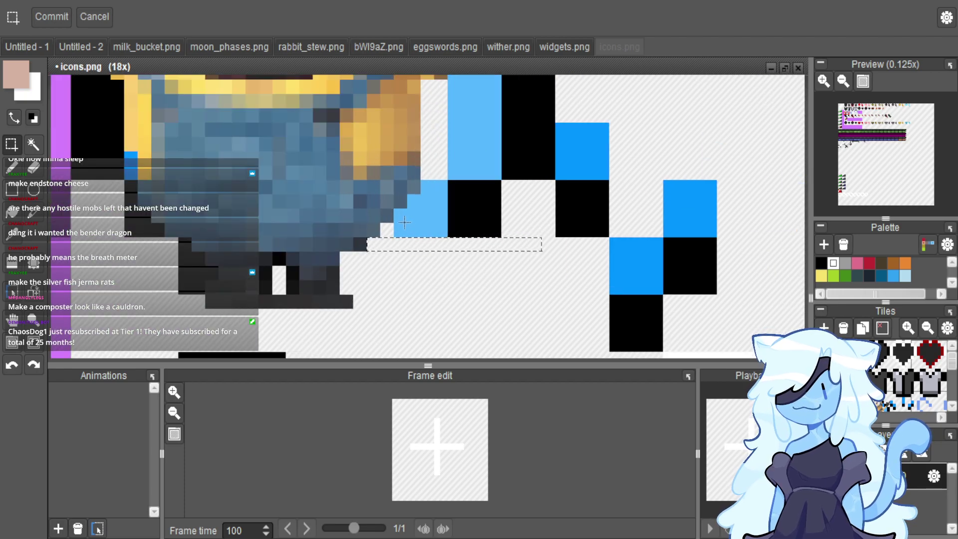
drag(395, 212, 538, 266)
scroll(509, 208, up, 2)
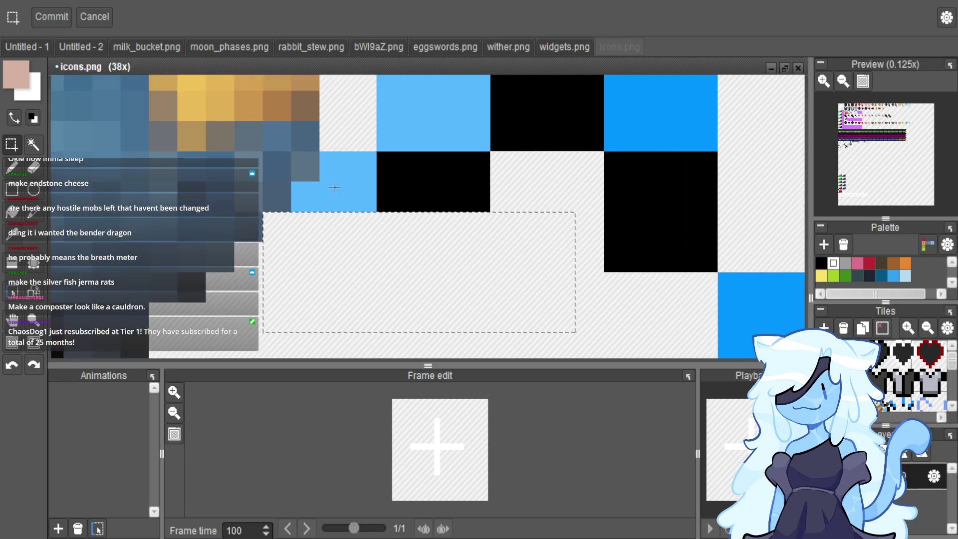
drag(294, 181, 563, 218)
drag(295, 184, 514, 207)
drag(323, 155, 517, 209)
scroll(460, 275, down, 3)
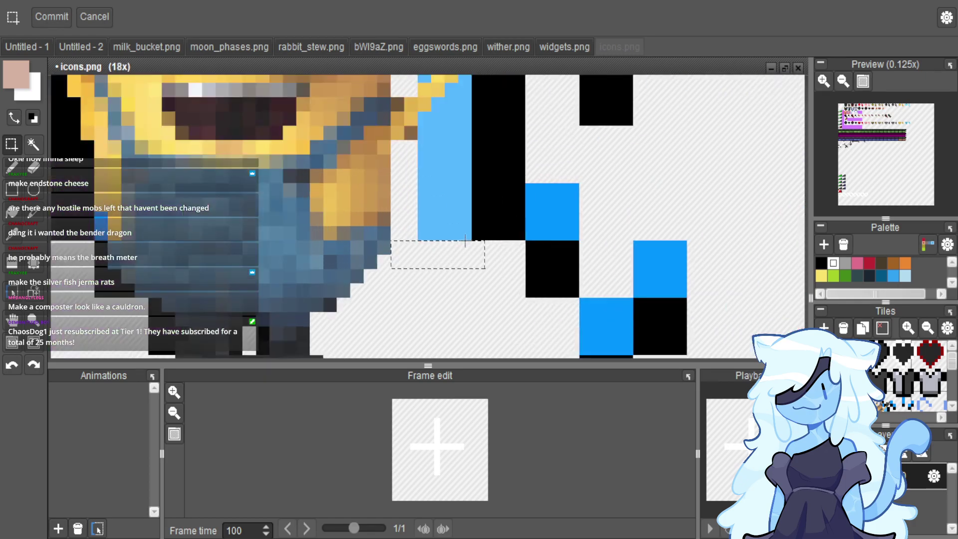
Delete the light blue bubble column beside the minion's body and the blue pixels beneath its outstretched forearm.
drag(419, 112, 466, 256)
scroll(470, 249, down, 1)
scroll(462, 115, up, 2)
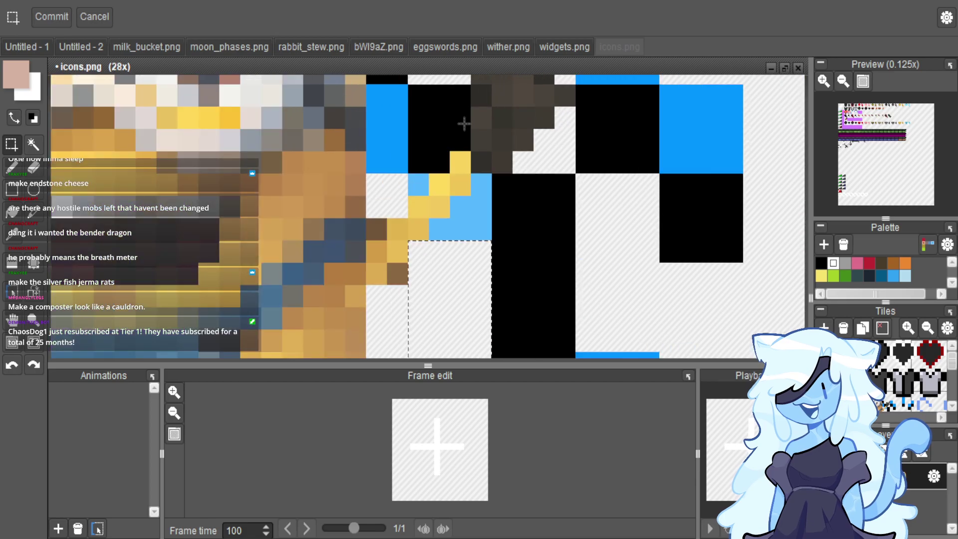
drag(481, 218, 481, 259)
key(Delete)
mouse_move(460, 206)
mouse_down()
mouse_move(462, 242)
mouse_move(446, 274)
mouse_up()
key(Delete)
Clear the bubble pixels above the outstretched forearm and delete the black column below that hand.
key(Delete)
scroll(439, 235, down, 2)
scroll(400, 178, up, 1)
mouse_move(397, 162)
mouse_down()
mouse_move(453, 202)
mouse_move(394, 214)
mouse_up()
key(Delete)
key(Delete)
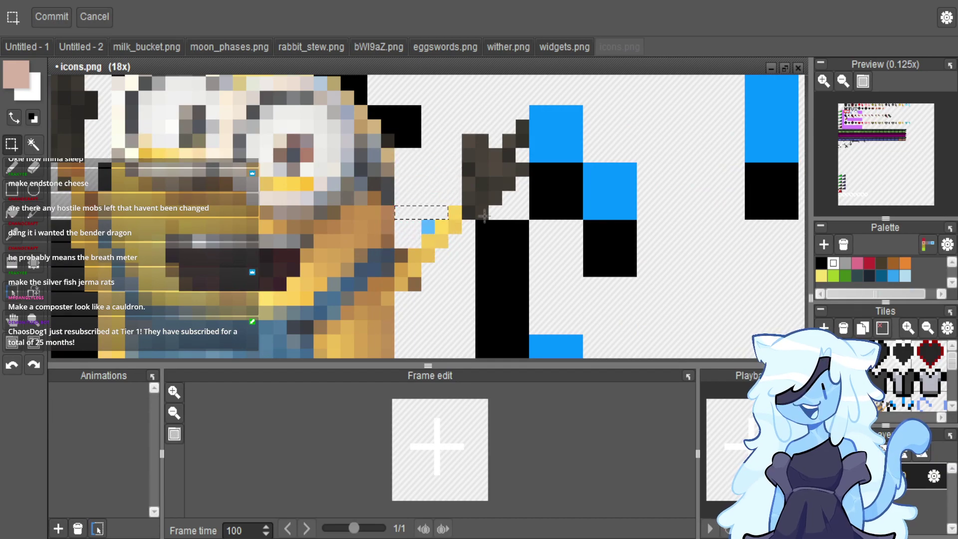
scroll(501, 223, down, 2)
drag(481, 218, 509, 306)
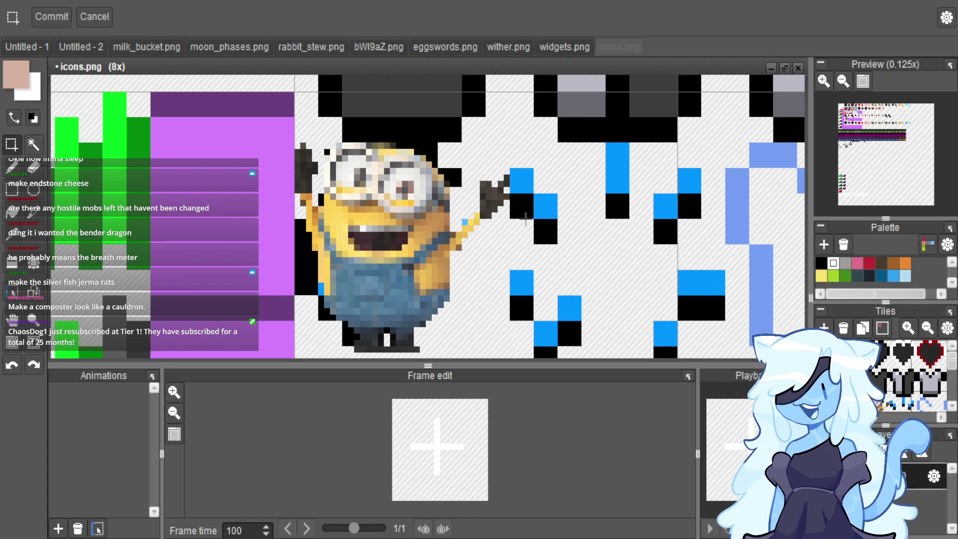
Delete the last blue pixel above the outstretched forearm and the black block beside the goggles.
scroll(472, 213, up, 1)
drag(466, 230, 466, 231)
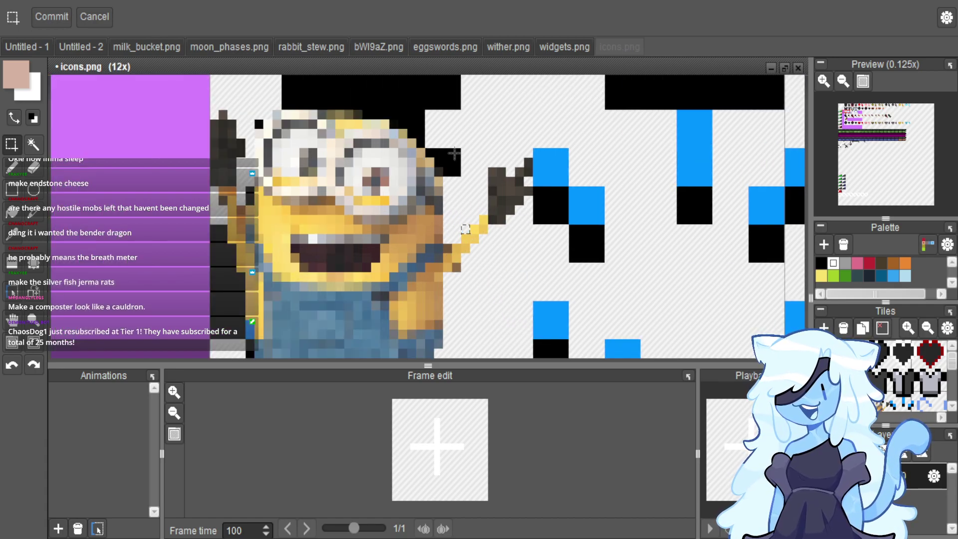
drag(435, 160, 470, 169)
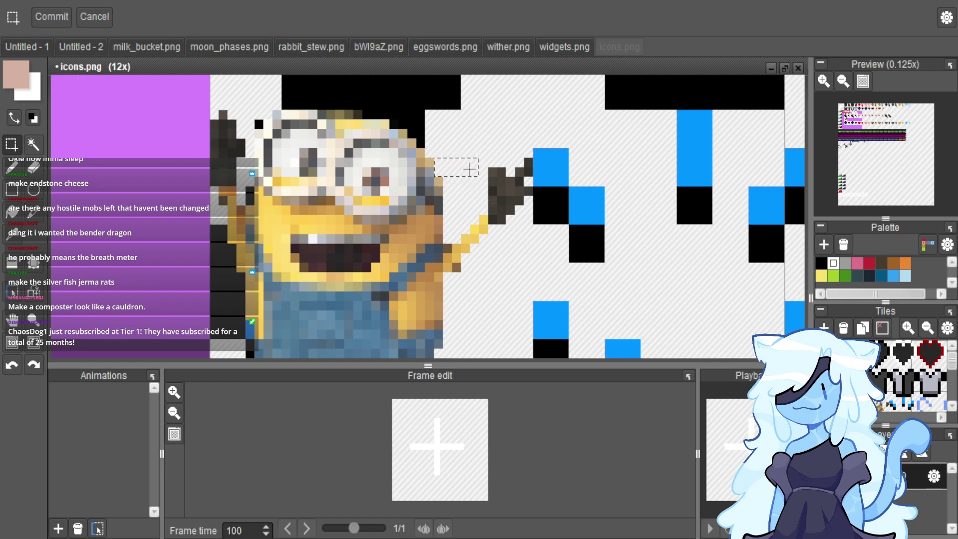
scroll(462, 183, down, 2)
scroll(302, 257, up, 1)
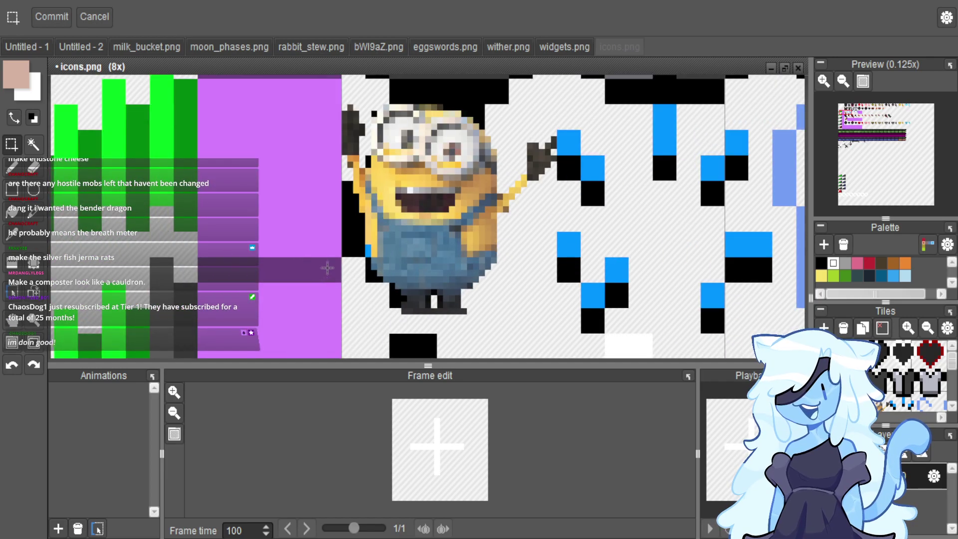
Delete the black and blue bubble remnants between the purple block and the minion's body, down to its feet.
scroll(324, 265, down, 2)
scroll(352, 272, up, 3)
drag(329, 185, 347, 274)
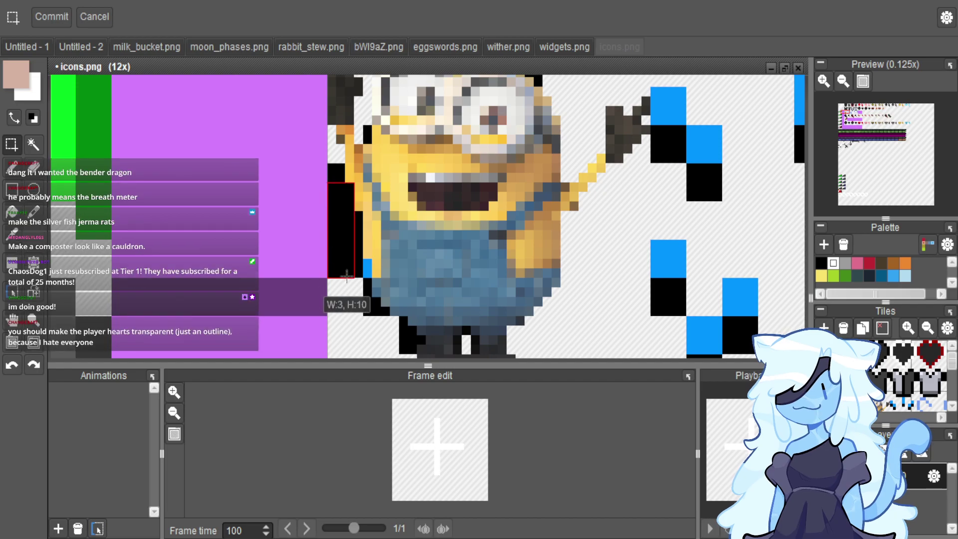
key(Delete)
drag(358, 217, 346, 293)
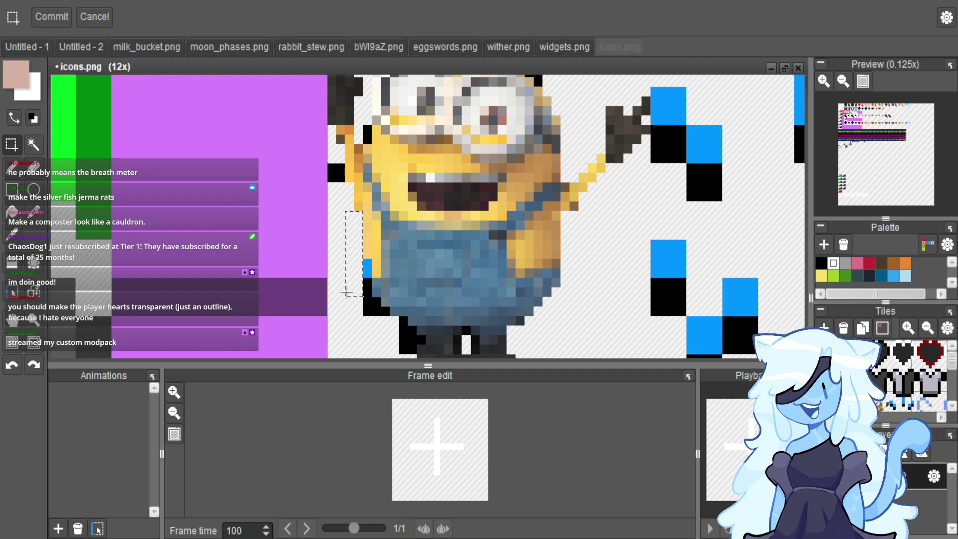
mouse_move(367, 283)
mouse_down()
mouse_move(361, 312)
mouse_move(378, 311)
mouse_move(372, 277)
mouse_up()
key(Delete)
key(Delete)
mouse_move(380, 310)
mouse_down()
mouse_move(411, 349)
mouse_move(404, 354)
mouse_up()
key(Delete)
key(Delete)
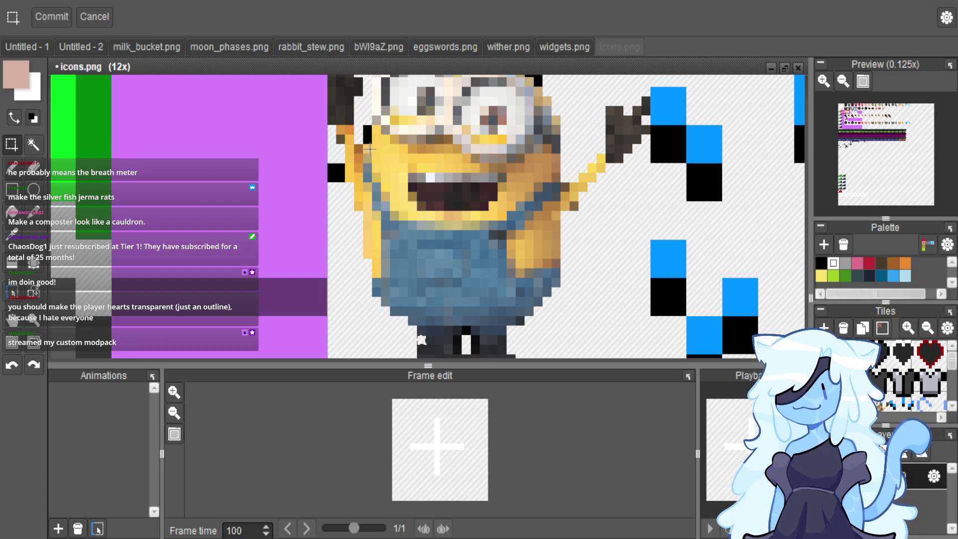
Delete the black leftovers below the raised hand, between that arm and the face, and above the minion's head.
drag(319, 173, 341, 186)
key(Delete)
drag(364, 126, 372, 140)
scroll(371, 145, down, 1)
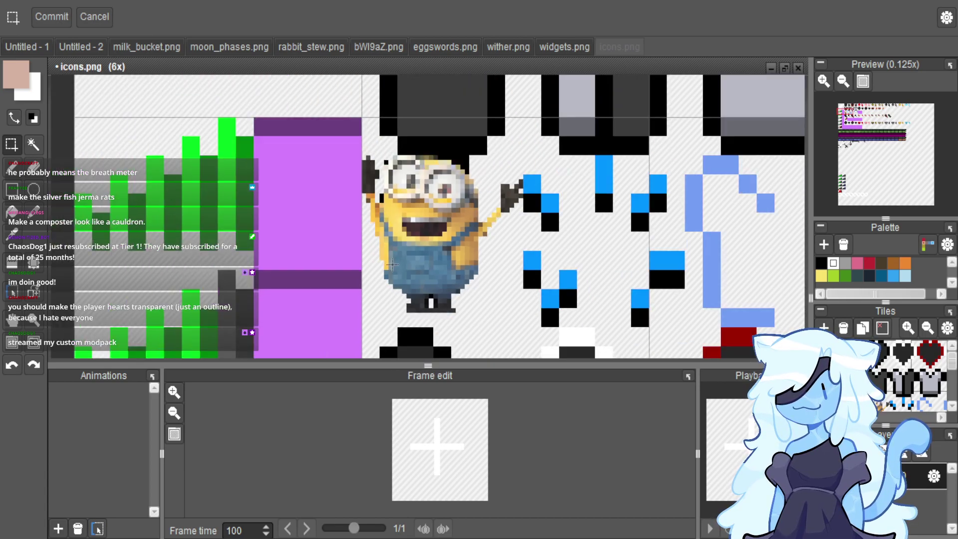
scroll(372, 145, up, 1)
key(Delete)
scroll(454, 155, down, 1)
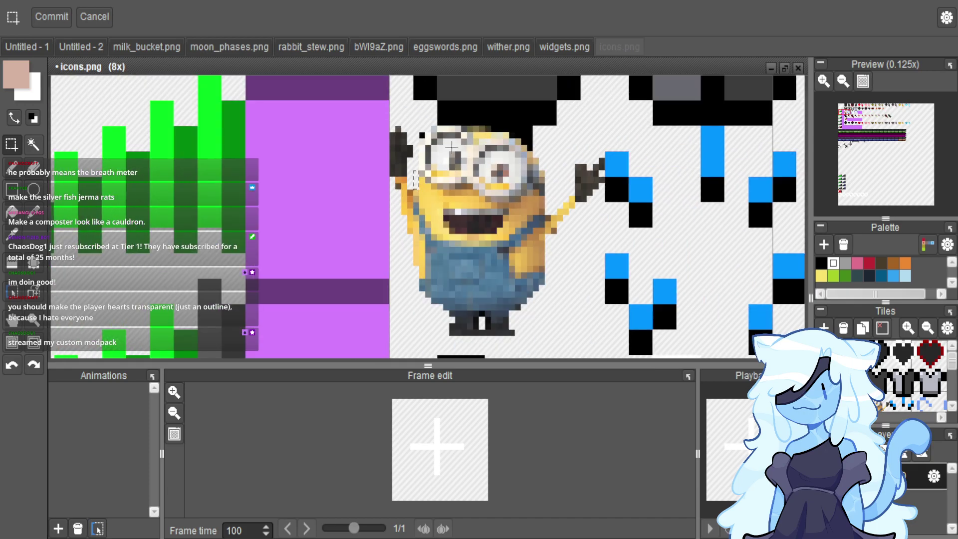
mouse_move(535, 128)
mouse_down()
mouse_move(493, 128)
mouse_move(530, 137)
mouse_up()
key(Delete)
key(Delete)
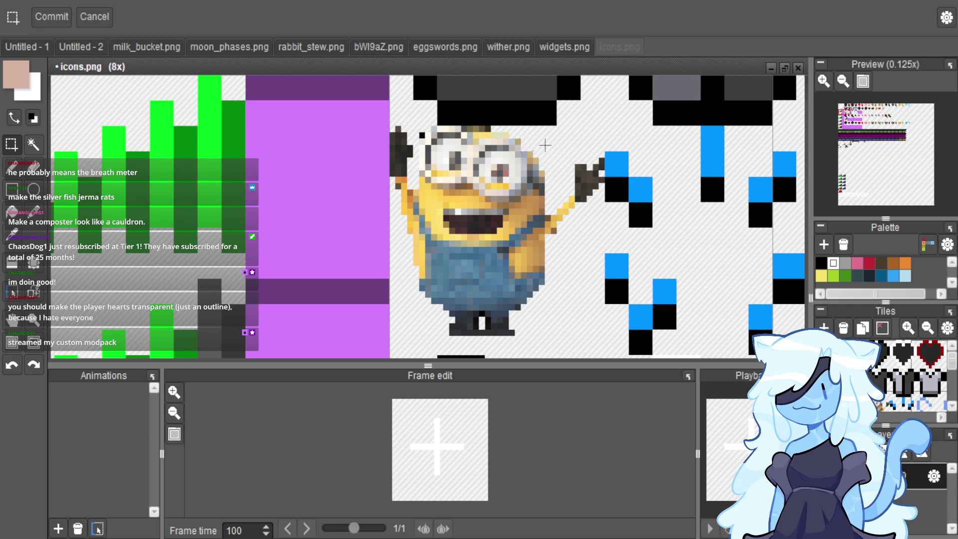
Fill the blue parts of the popping bubble icon with yellow sampled from the minion.
scroll(494, 160, down, 2)
scroll(507, 158, down, 3)
scroll(509, 162, up, 3)
scroll(511, 167, up, 2)
scroll(514, 175, down, 2)
scroll(514, 175, down, 1)
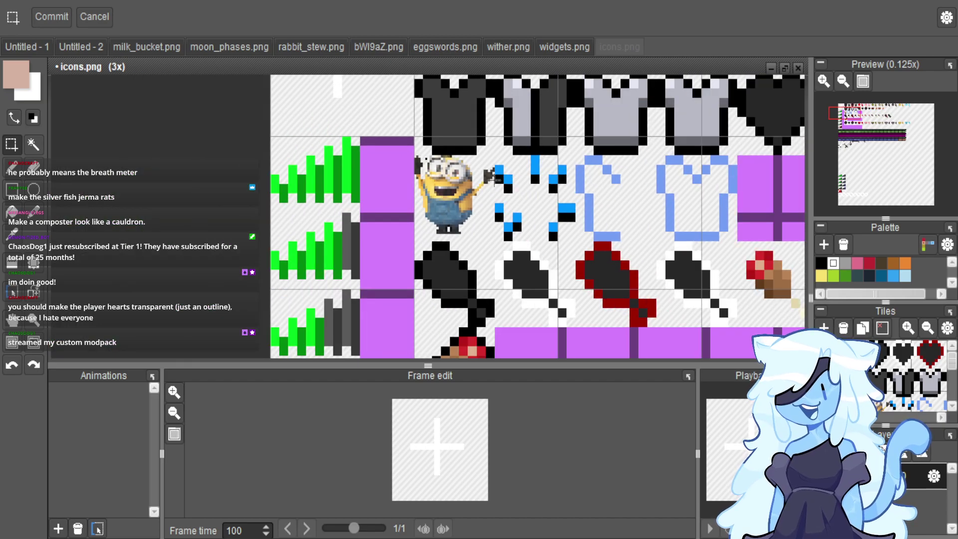
scroll(504, 177, up, 2)
key(f)
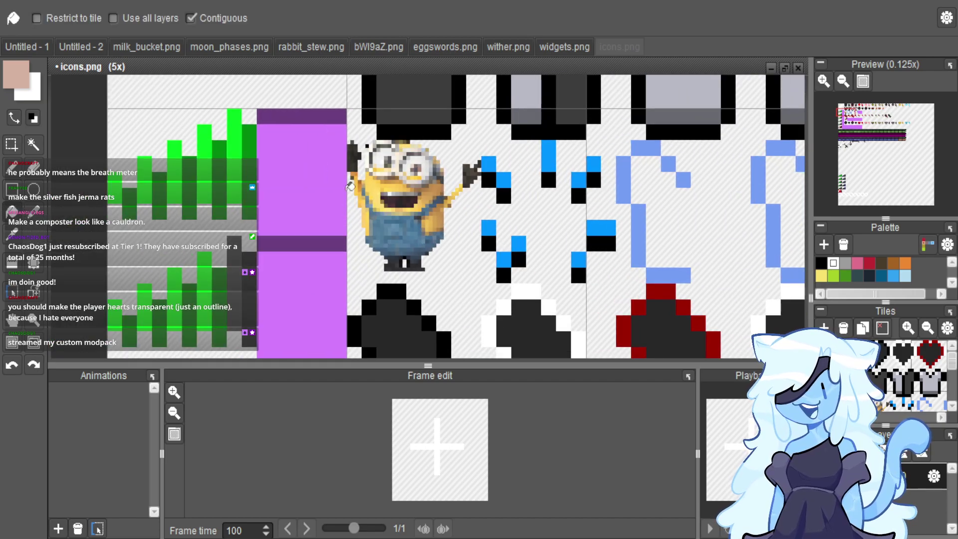
alt+click(391, 185)
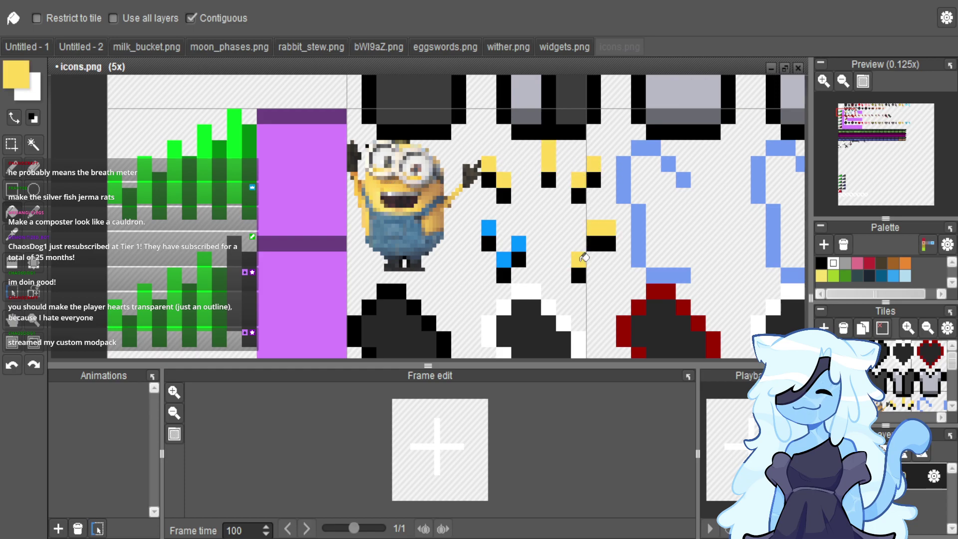
Select the top row of heart icons with a rectangular selection.
scroll(486, 237, down, 5)
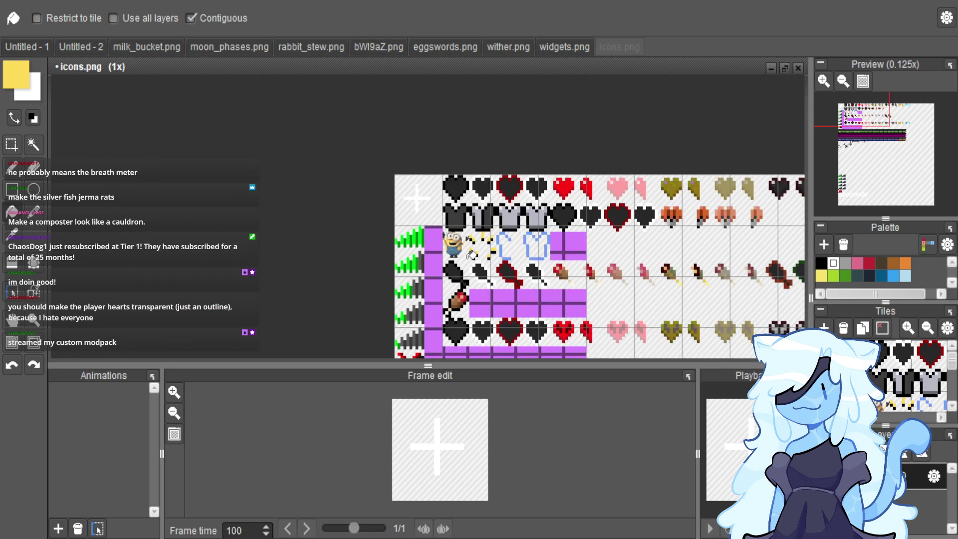
scroll(516, 213, up, 3)
scroll(516, 214, down, 2)
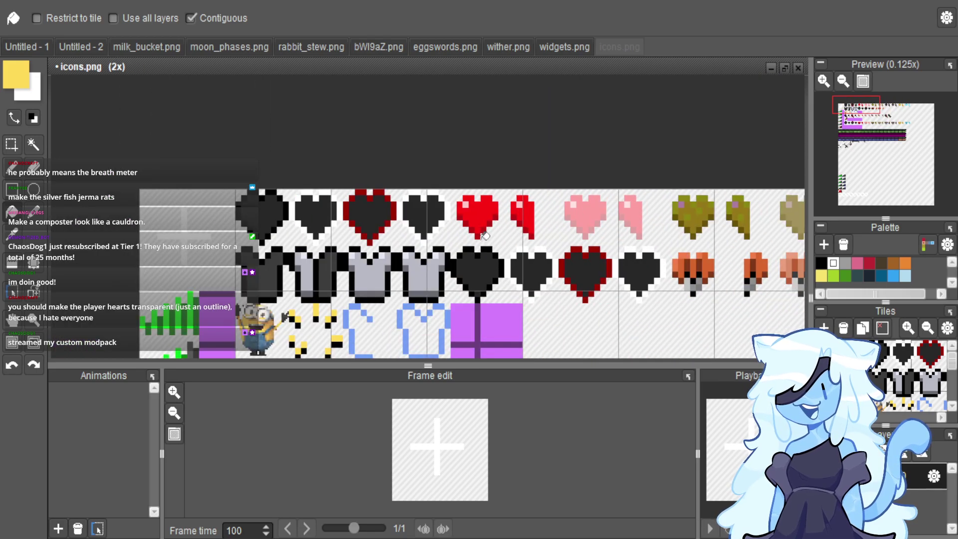
scroll(495, 226, up, 1)
scroll(580, 205, up, 3)
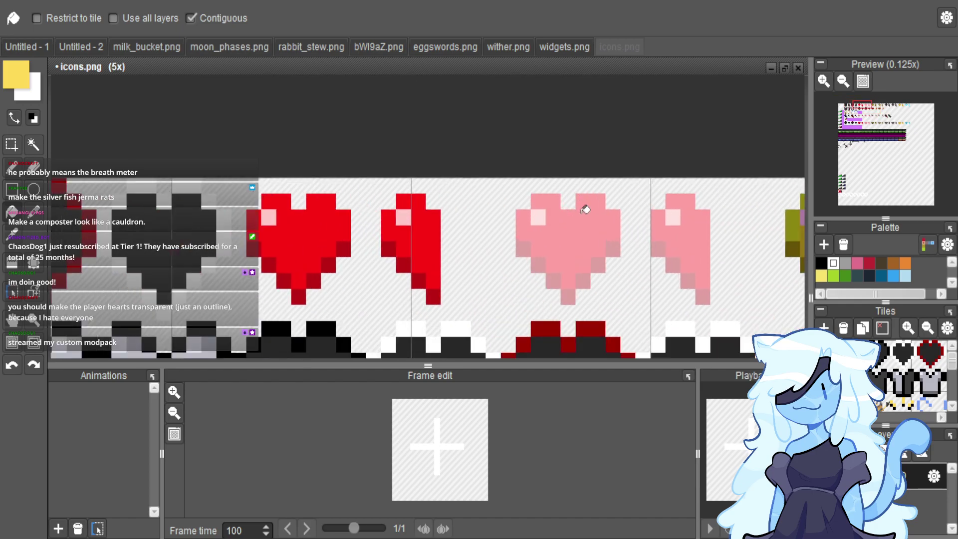
click(11, 144)
scroll(259, 238, up, 1)
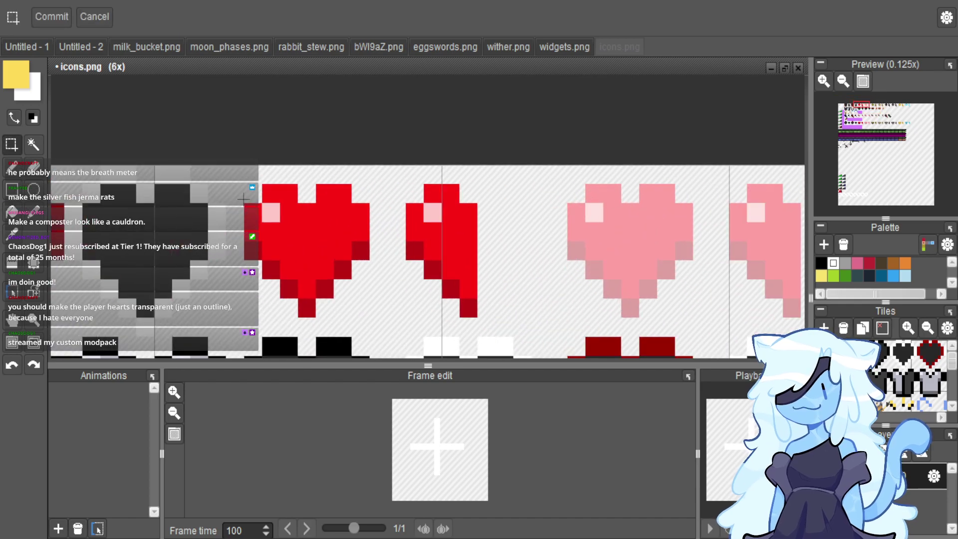
scroll(246, 187, down, 4)
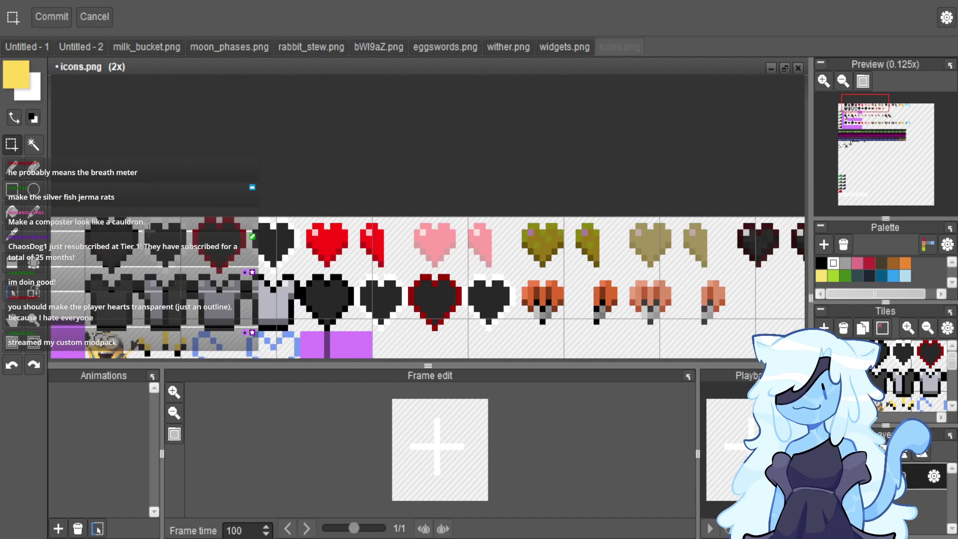
scroll(80, 207, down, 1)
drag(81, 211, 609, 238)
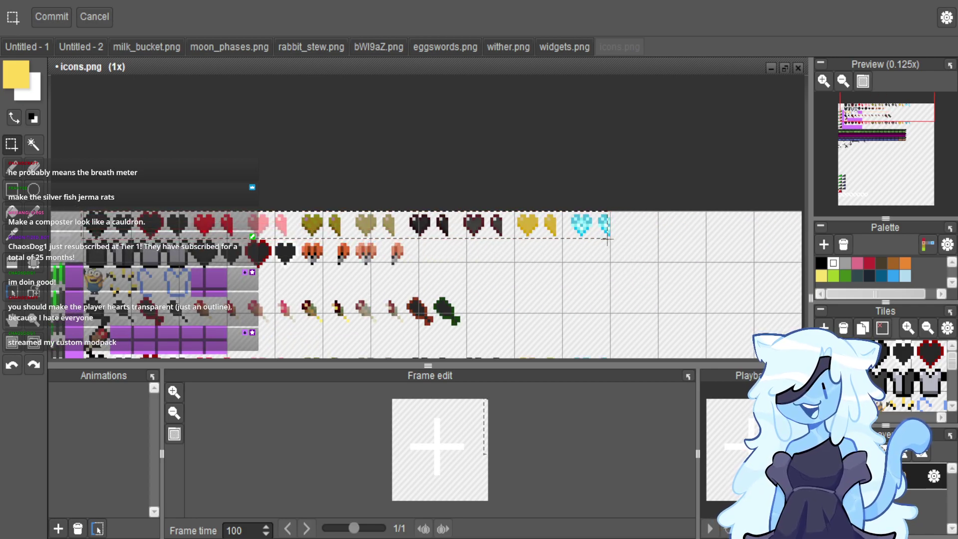
Extend the selection at the row's end to take in the whole light blue half heart.
scroll(617, 234, up, 3)
scroll(548, 145, up, 1)
drag(513, 121, 569, 275)
scroll(633, 260, down, 3)
scroll(633, 260, down, 2)
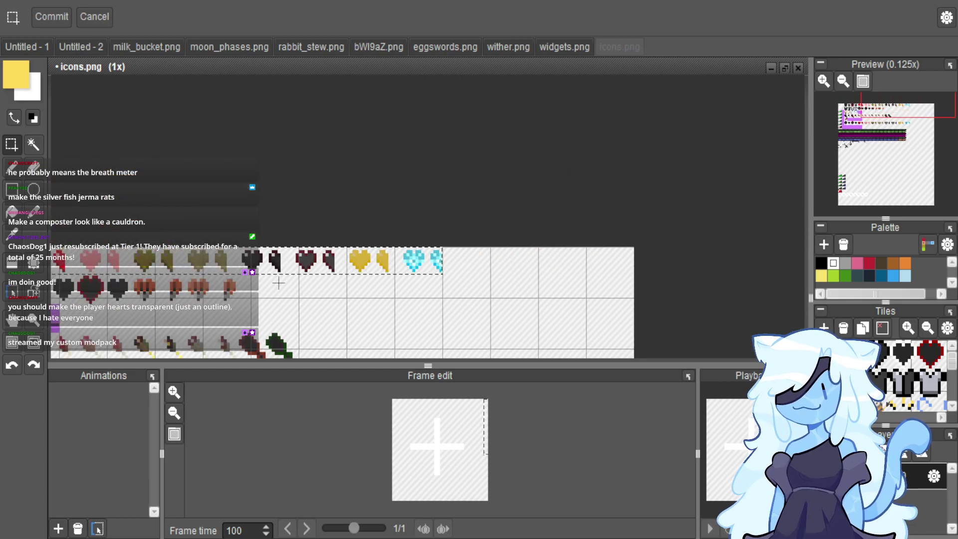
Extend the selection's lower edge along the entire row so it includes the bottom tips of the hearts.
scroll(633, 260, up, 2)
scroll(632, 260, down, 1)
scroll(633, 260, up, 1)
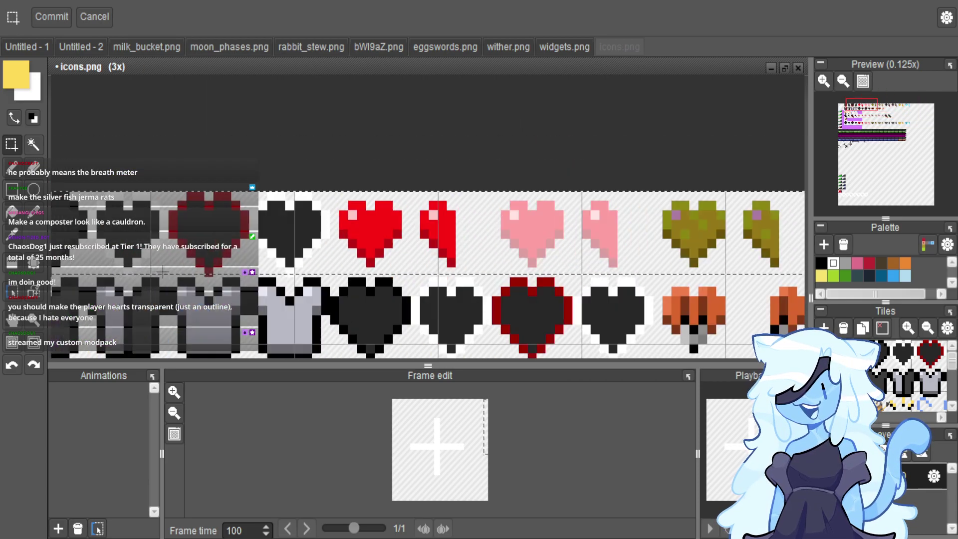
scroll(632, 260, up, 1)
scroll(632, 260, down, 1)
scroll(160, 301, down, 2)
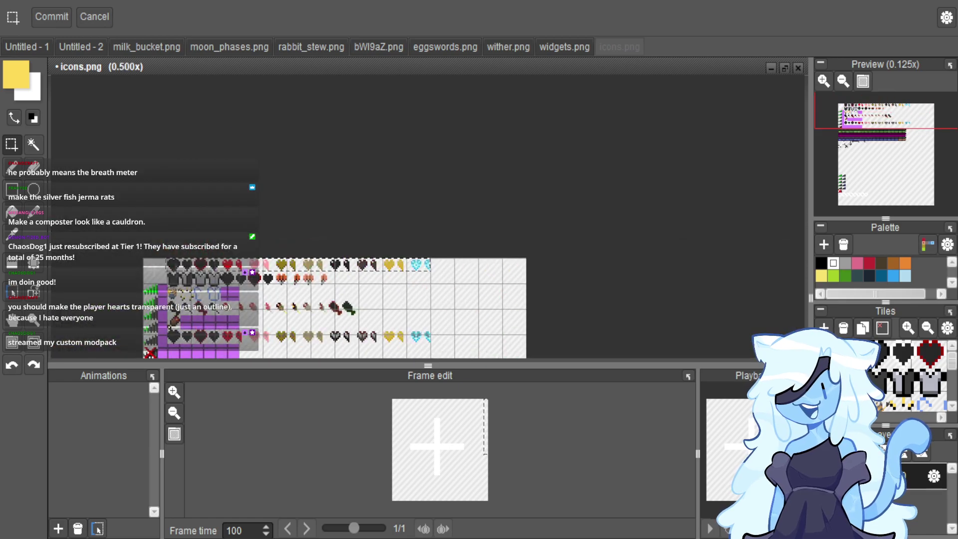
scroll(159, 301, up, 2)
scroll(159, 301, up, 1)
scroll(160, 301, up, 1)
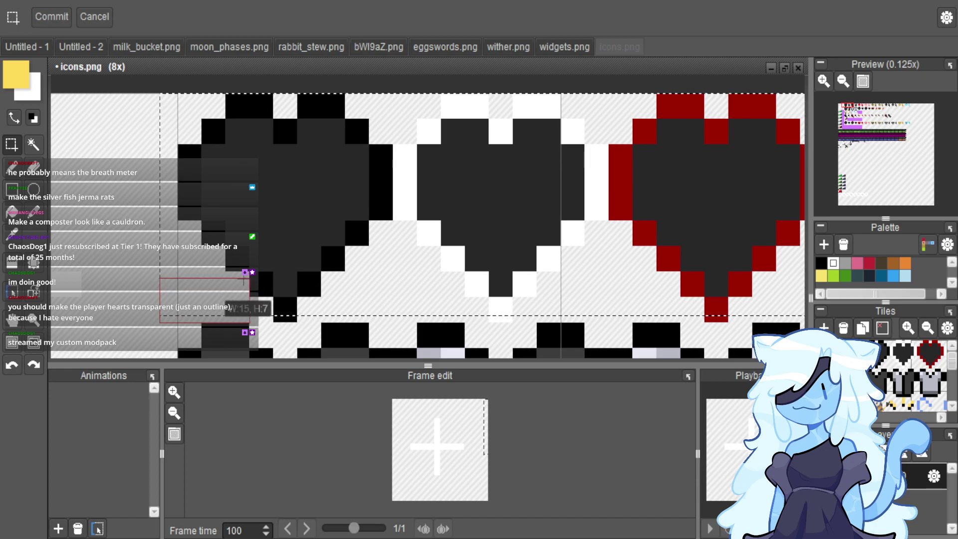
scroll(246, 295, down, 1)
scroll(244, 259, down, 3)
drag(245, 259, 673, 250)
scroll(718, 251, up, 1)
scroll(777, 274, up, 2)
scroll(763, 235, up, 3)
scroll(673, 253, down, 8)
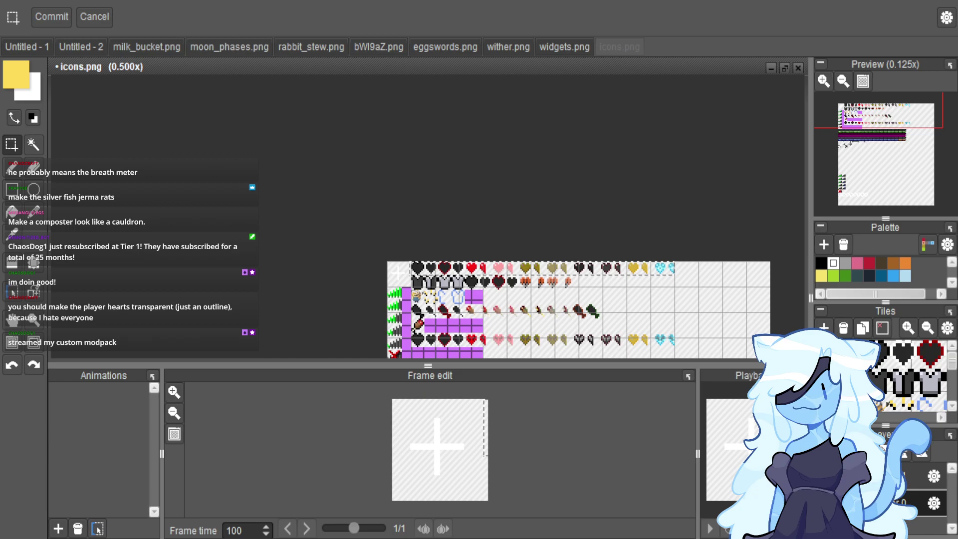
Move the selected heart row onto the new layer and make that layer mostly transparent.
key(ctrl+x)
key(ctrl+v)
scroll(434, 257, up, 3)
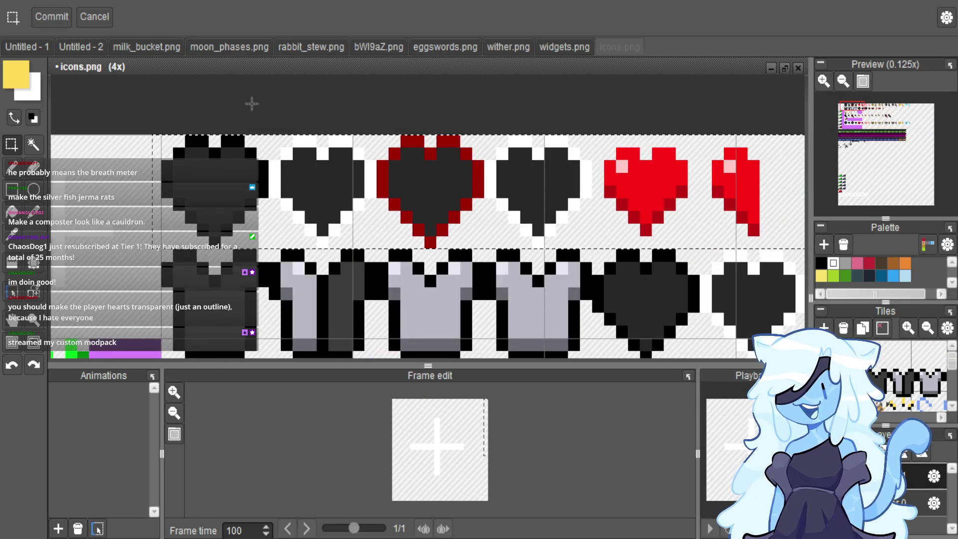
scroll(228, 179, down, 1)
click(934, 476)
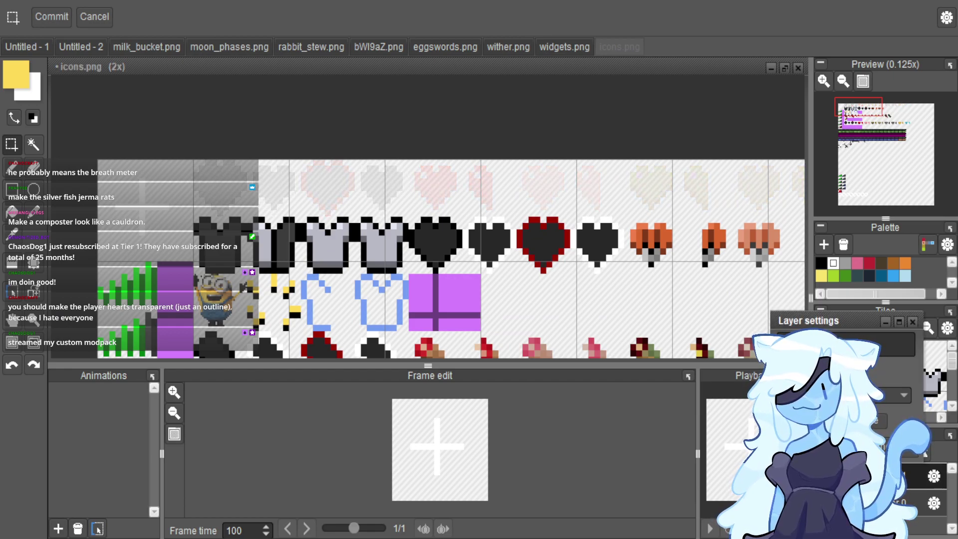
Export the selected image as icons.png into the TMRP pack's assets\minecraft\textures\gui folder.
scroll(494, 344, down, 2)
scroll(494, 344, up, 1)
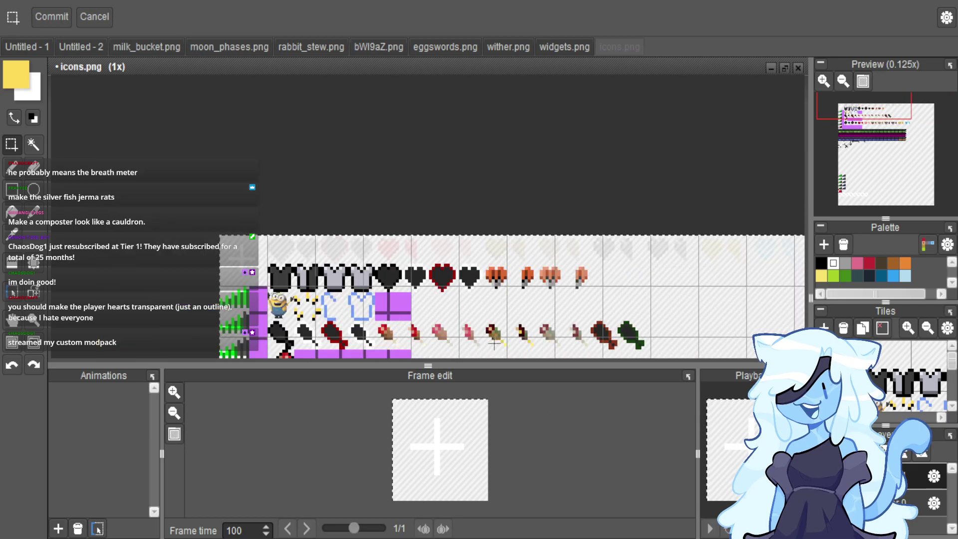
key(ctrl+e)
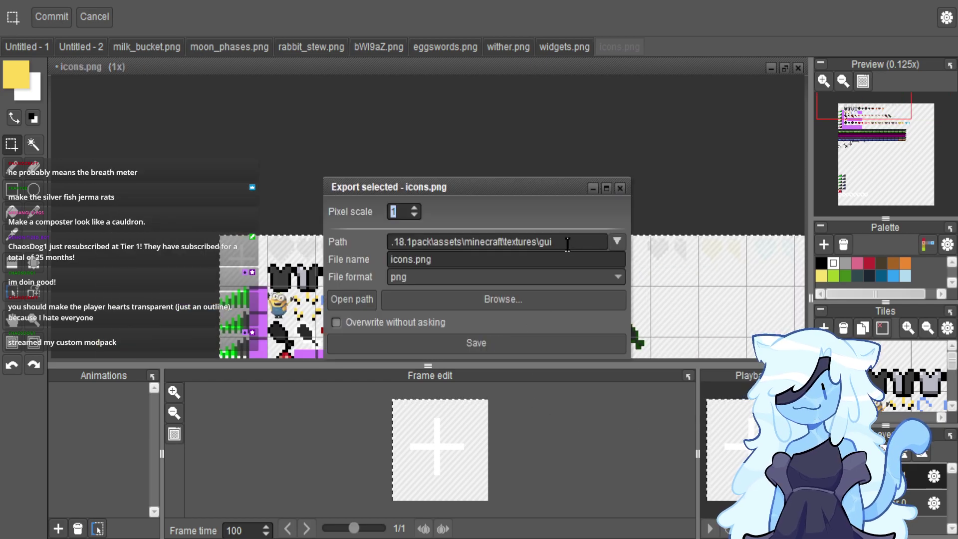
click(432, 246)
key(BackSpace)
key(BackSpace)
key(BackSpace)
key(BackSpace)
key(BackSpace)
key(BackSpace)
key(BackSpace)
key(BackSpace)
key(BackSpace)
key(BackSpace)
key(BackSpace)
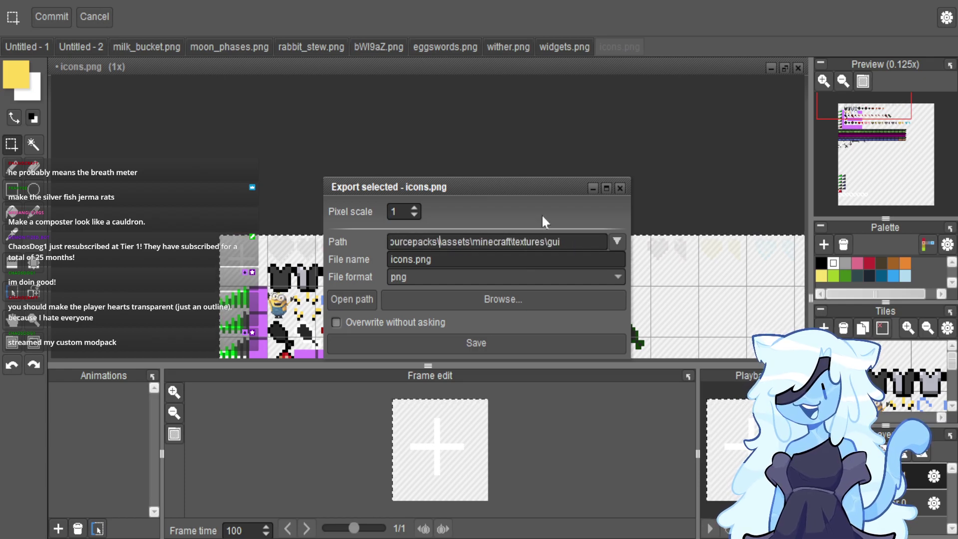
text(TMRP\)
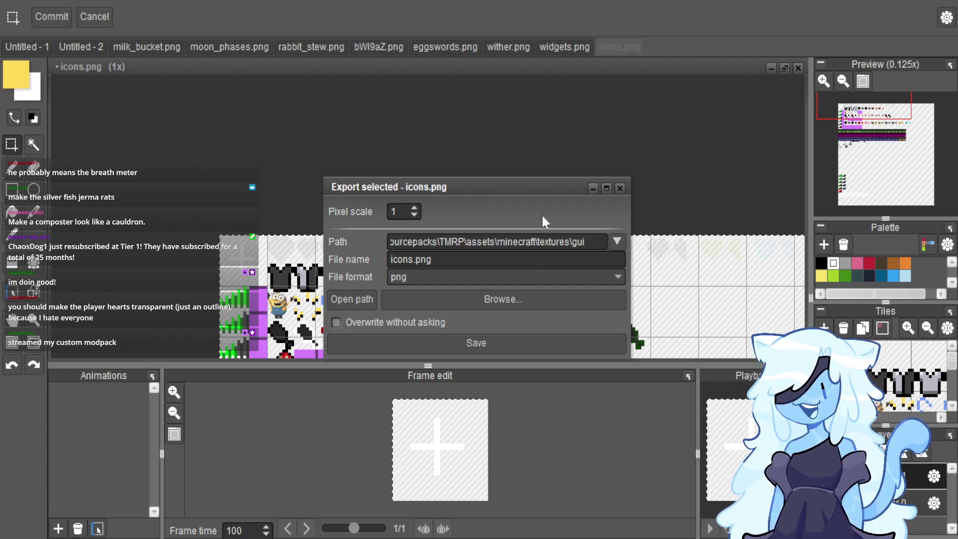
key(Return)
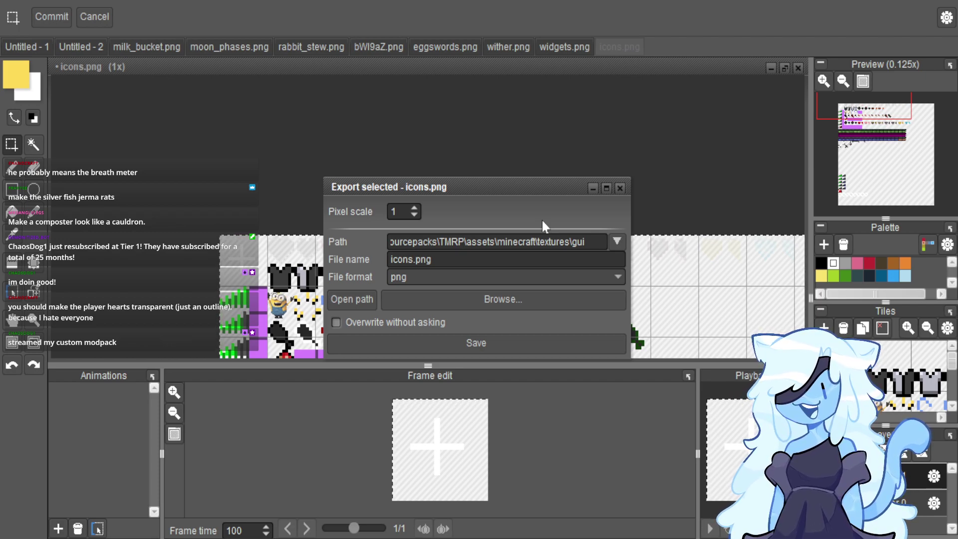
click(620, 189)
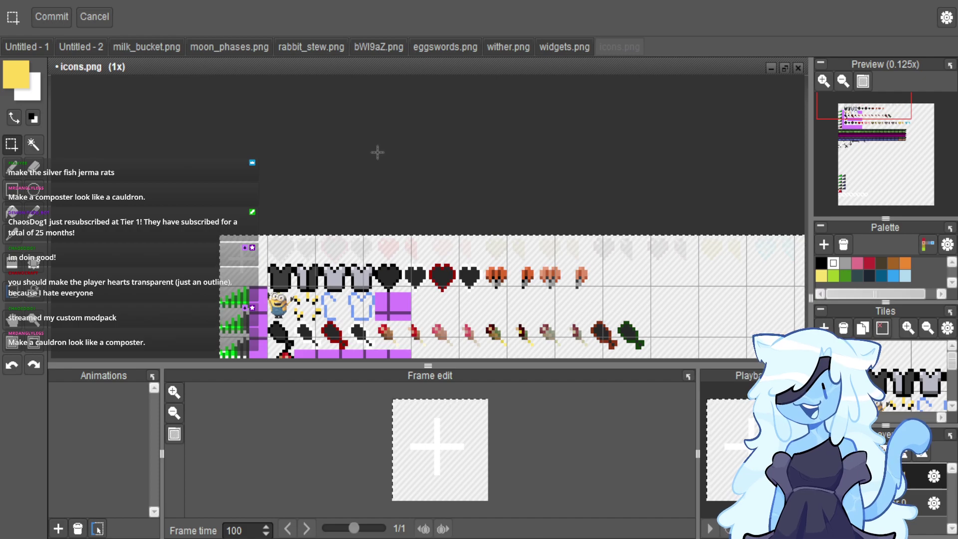
Close icons.png and widgets.png without saving their changes.
scroll(378, 154, down, 2)
click(565, 42)
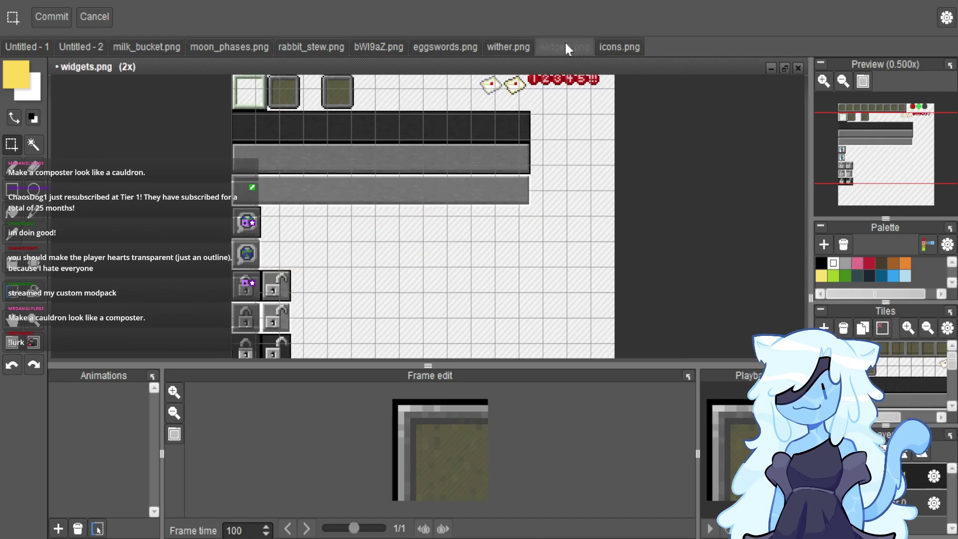
click(609, 42)
click(798, 68)
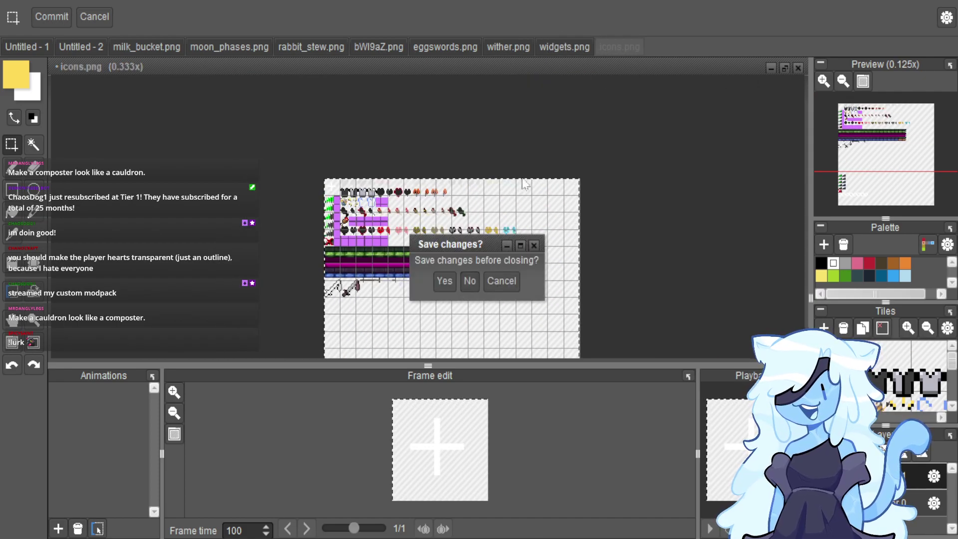
click(470, 280)
click(570, 42)
click(798, 68)
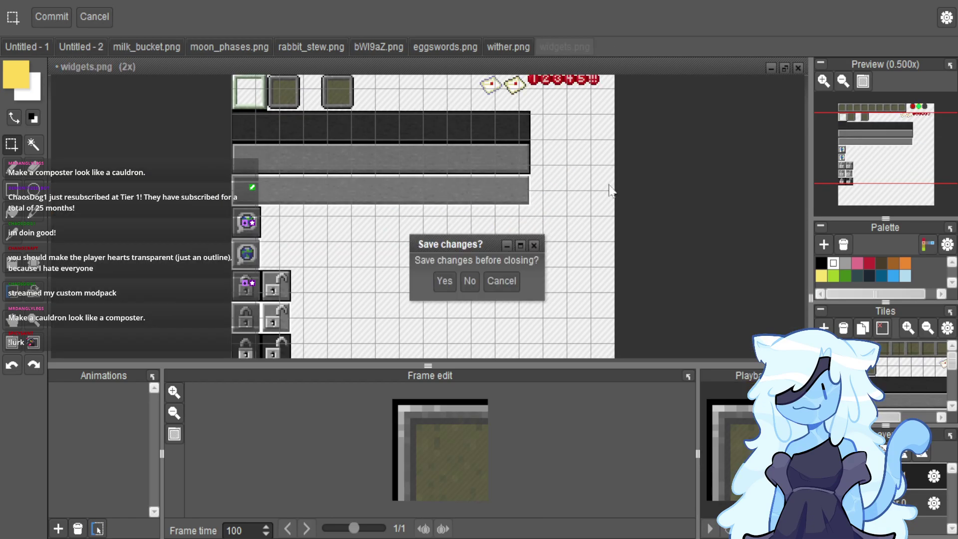
click(468, 281)
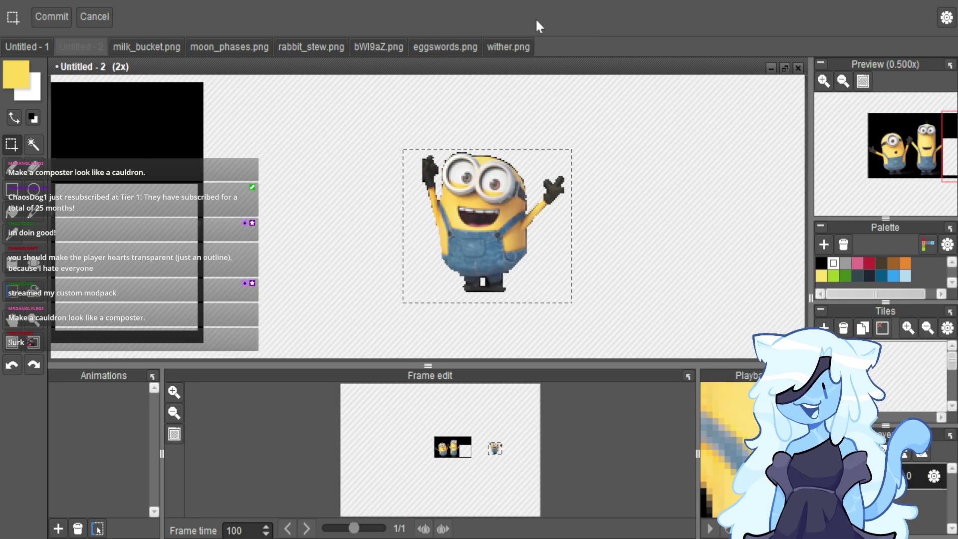
Find the cheese moon in moon_phases.png and select the full cheese square with a rectangular selection.
click(25, 42)
scroll(313, 234, down, 1)
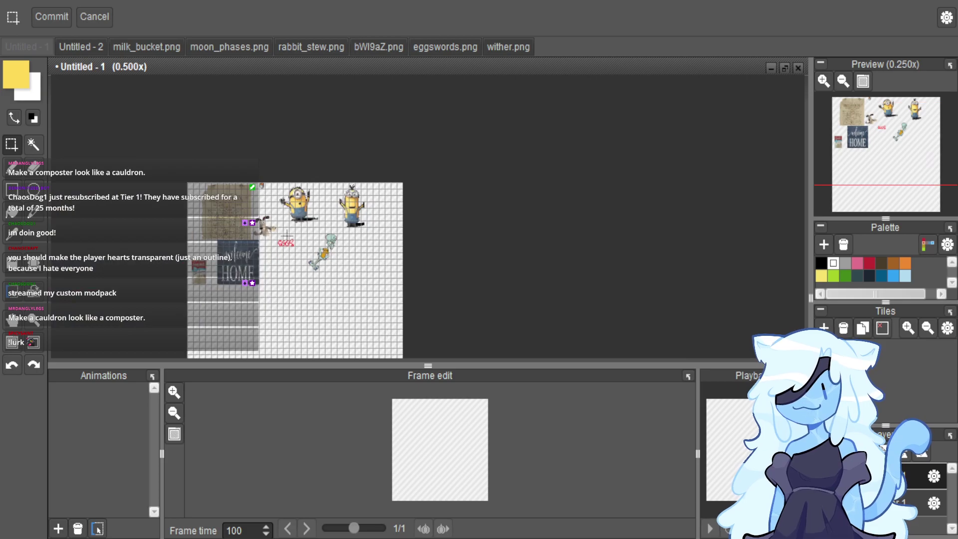
scroll(288, 236, up, 1)
click(88, 46)
scroll(312, 179, down, 1)
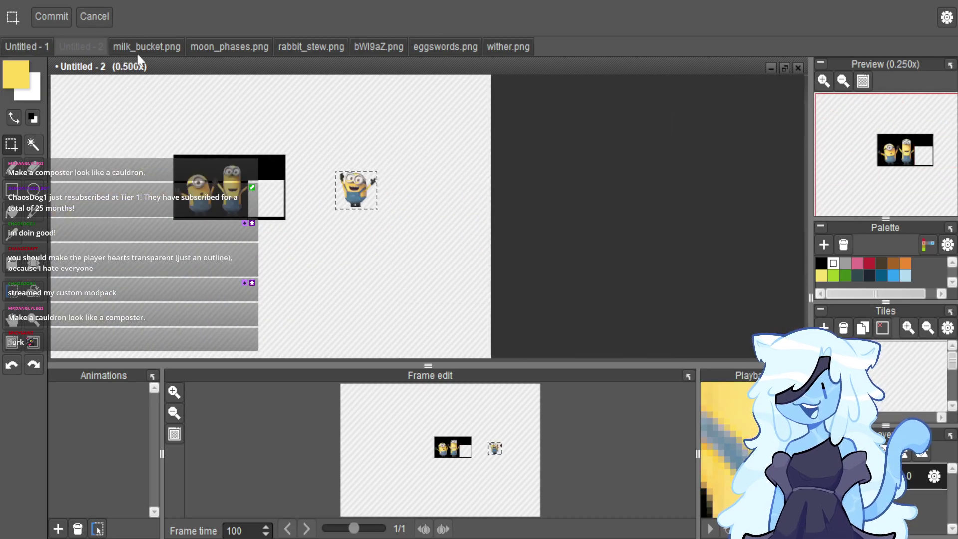
click(143, 47)
click(220, 42)
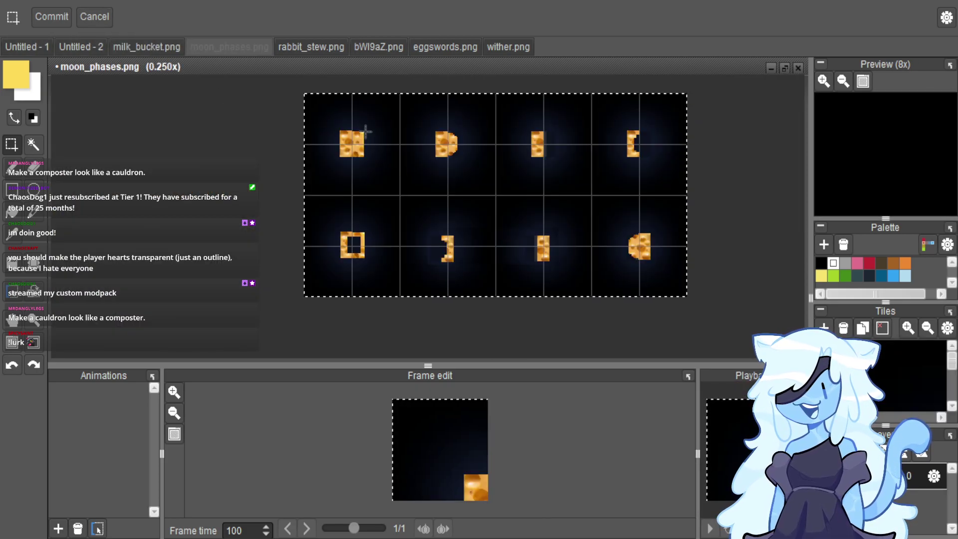
scroll(343, 132, up, 3)
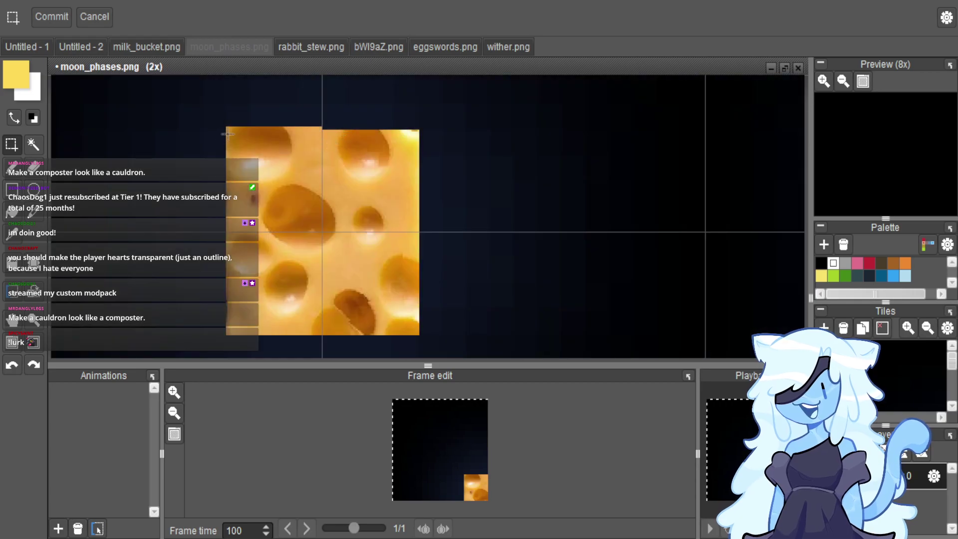
drag(229, 127, 379, 267)
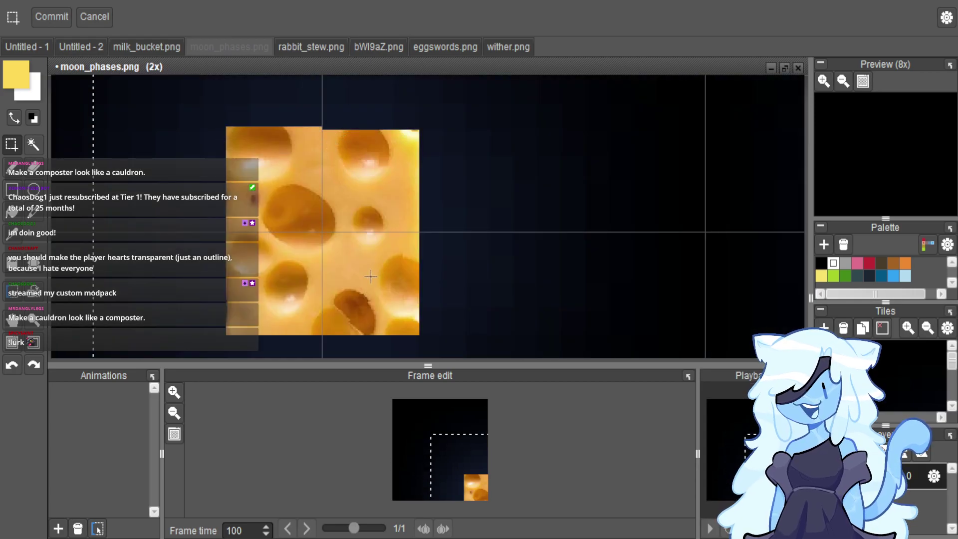
scroll(210, 127, down, 2)
scroll(209, 128, up, 2)
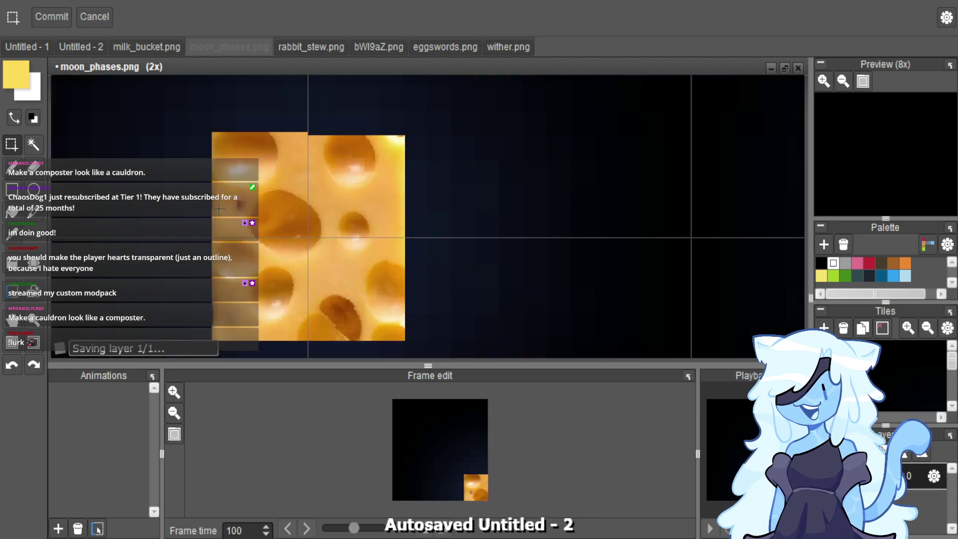
drag(212, 134, 404, 337)
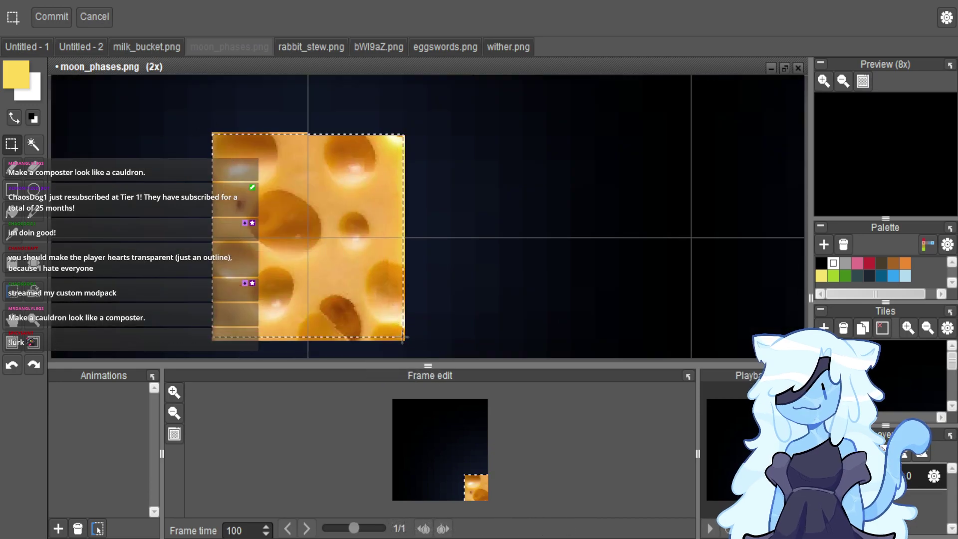
Paste the cheese square into Untitled - 1 and place it in the empty area beside Squidward.
click(43, 47)
scroll(442, 222, up, 1)
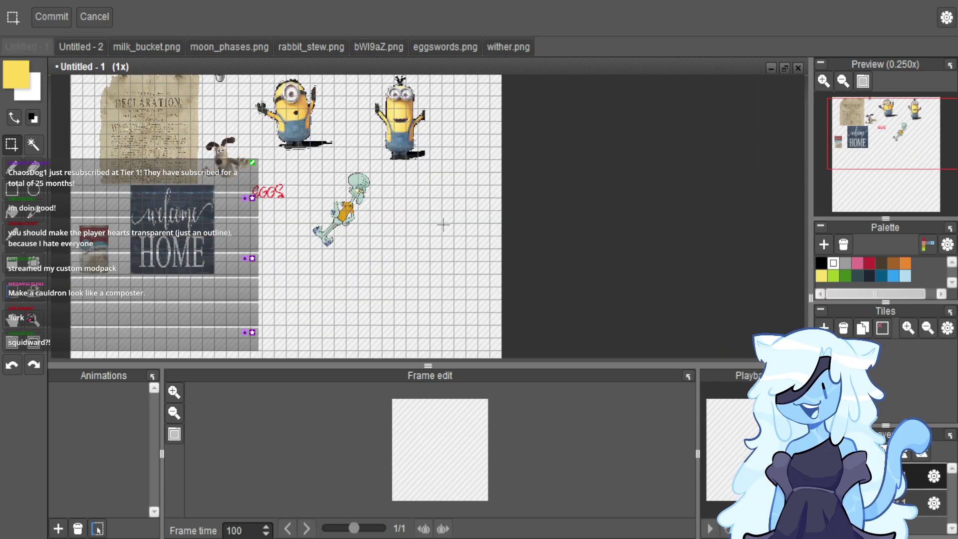
key(ctrl+v)
scroll(430, 227, up, 2)
drag(374, 164, 390, 195)
scroll(389, 195, up, 1)
scroll(356, 131, down, 1)
scroll(356, 131, down, 2)
scroll(327, 132, up, 2)
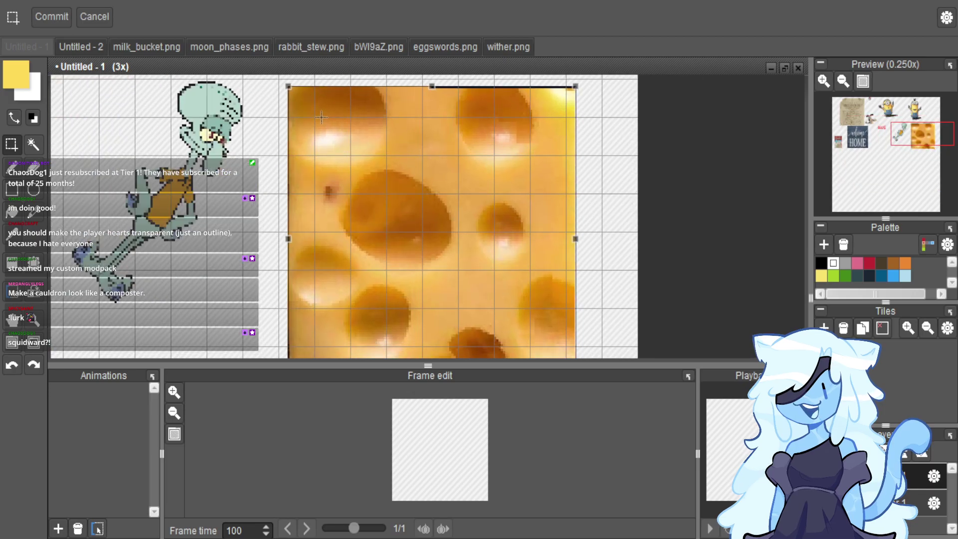
Align the upper-left corner of the pasted cheese square with a grid intersection.
scroll(328, 131, down, 2)
scroll(342, 205, up, 3)
drag(344, 211, 325, 199)
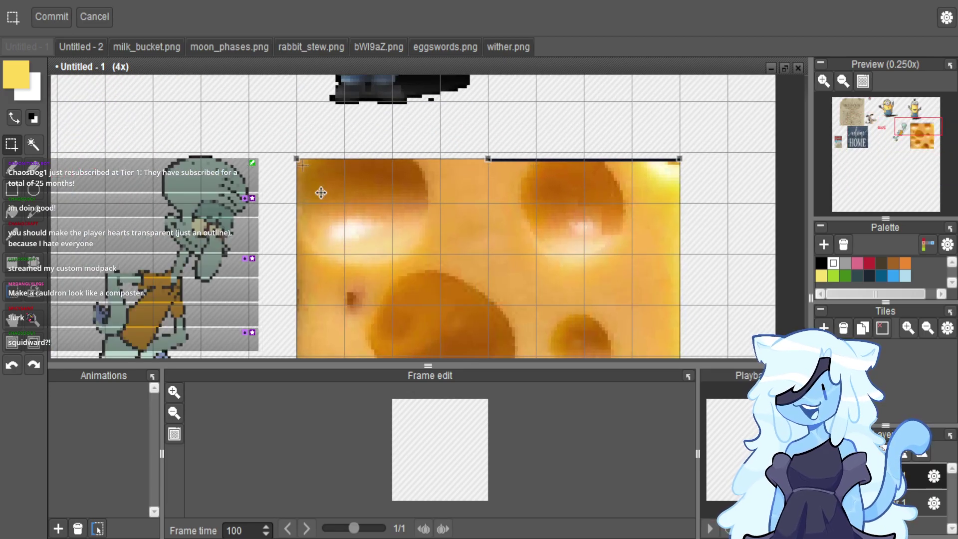
scroll(325, 199, up, 2)
drag(365, 265, 365, 255)
scroll(365, 255, down, 3)
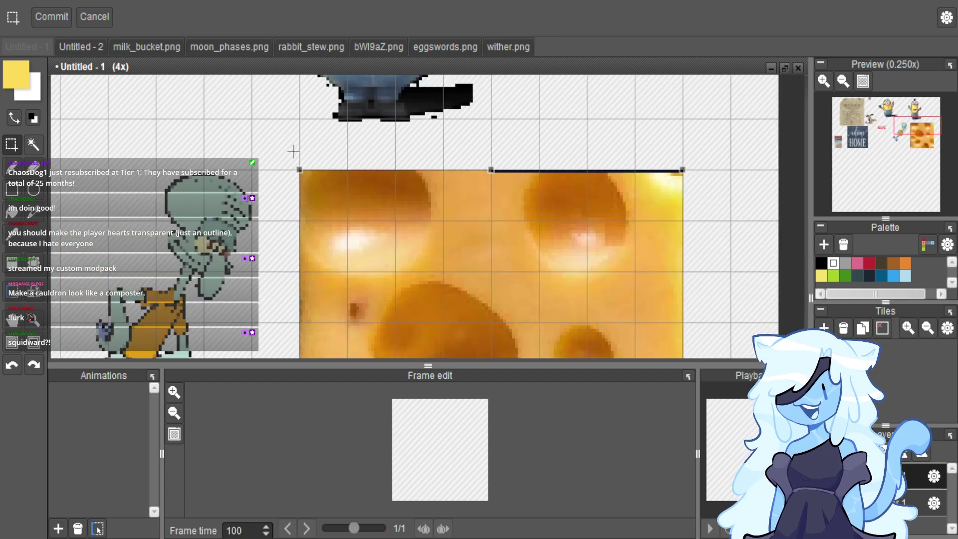
Scale the pasted cheese down to a square of five by five grid tiles and commit it.
scroll(401, 287, up, 1)
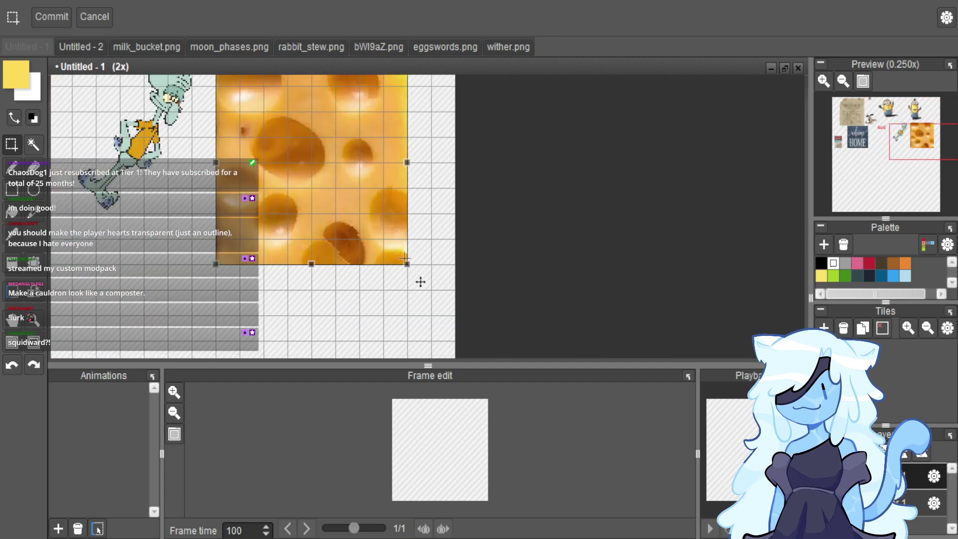
scroll(349, 174, down, 2)
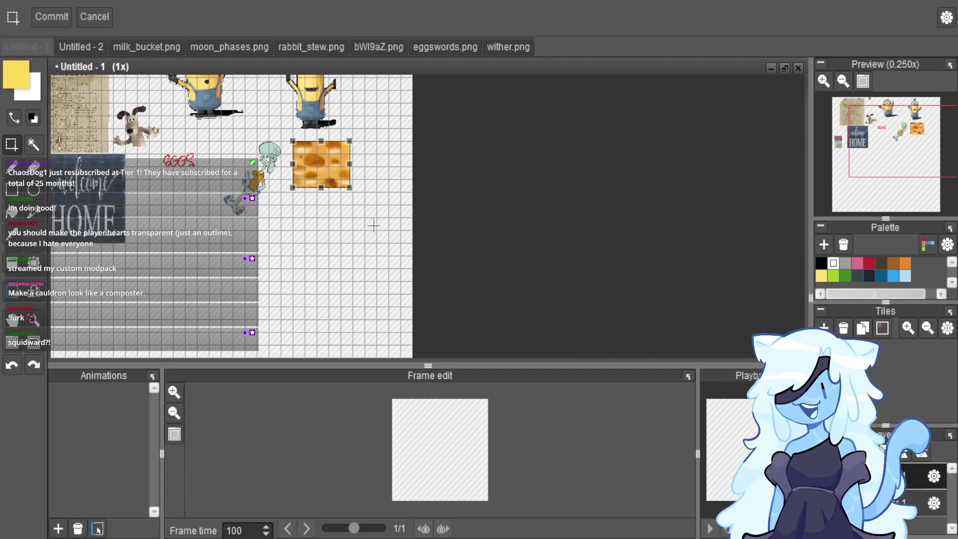
scroll(367, 173, up, 3)
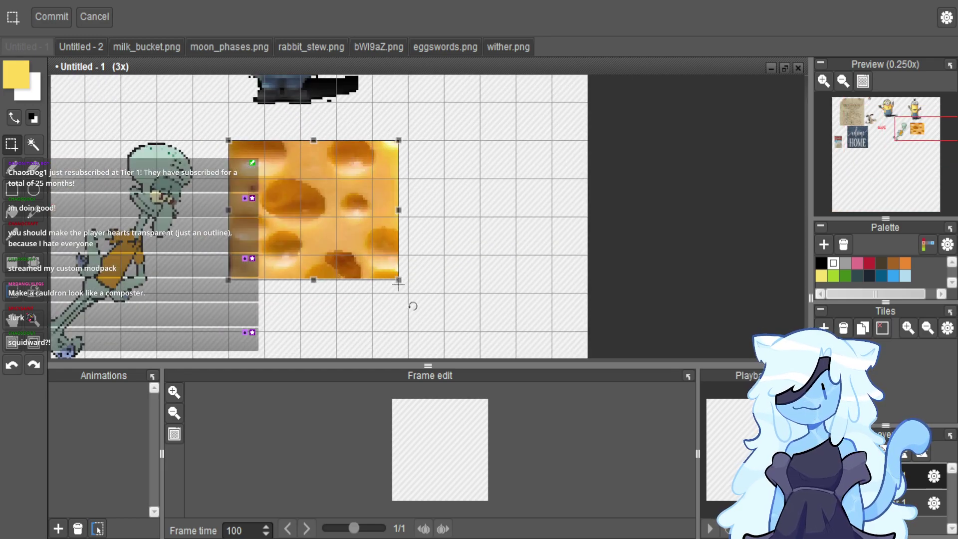
drag(402, 283, 412, 333)
key(Return)
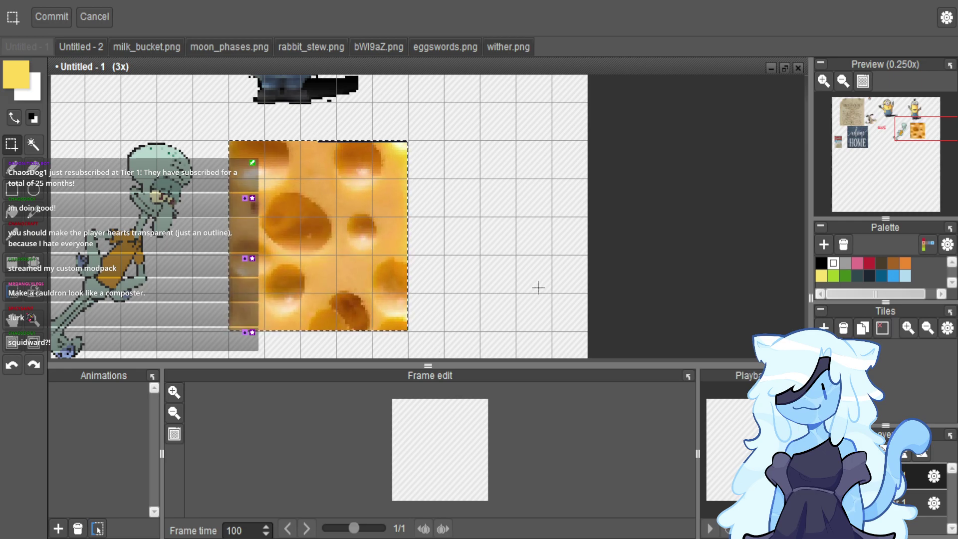
Export the selected cheese square as end_stone in png format to the TMRP pack's assets\minecraft\textures\block folder.
key(ctrl+shift+e)
click(565, 242)
key(BackSpace)
key(BackSpace)
key(BackSpace)
key(BackSpace)
text(block)
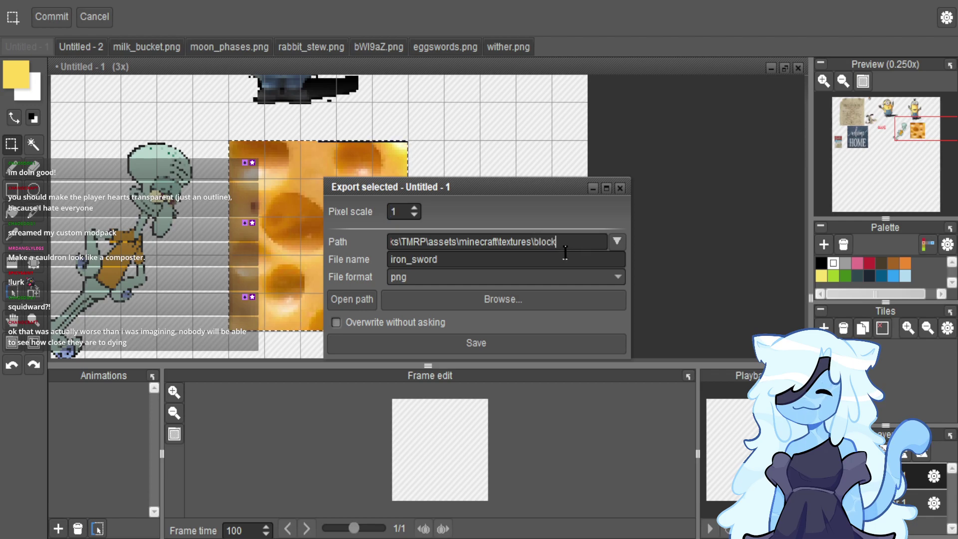
double_click(566, 256)
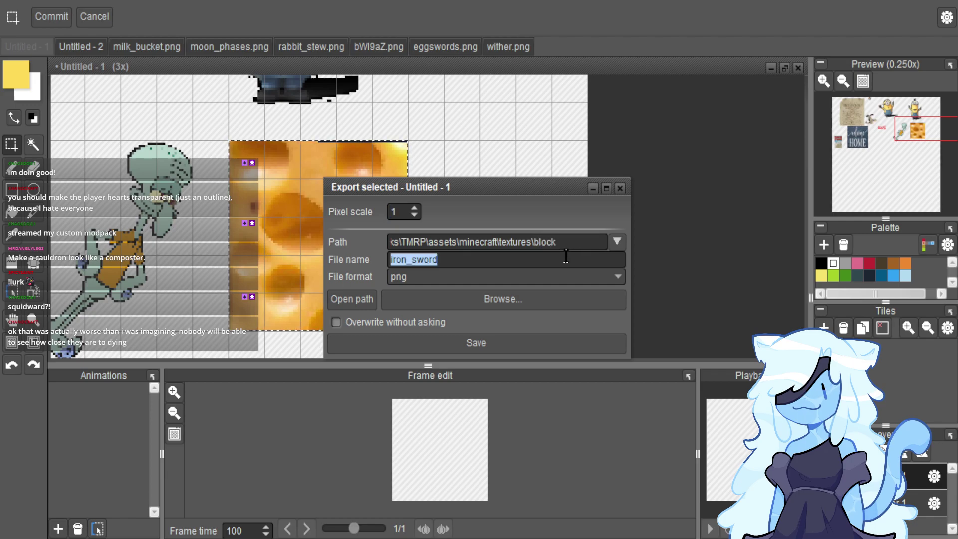
text(end_stone)
key(Return)
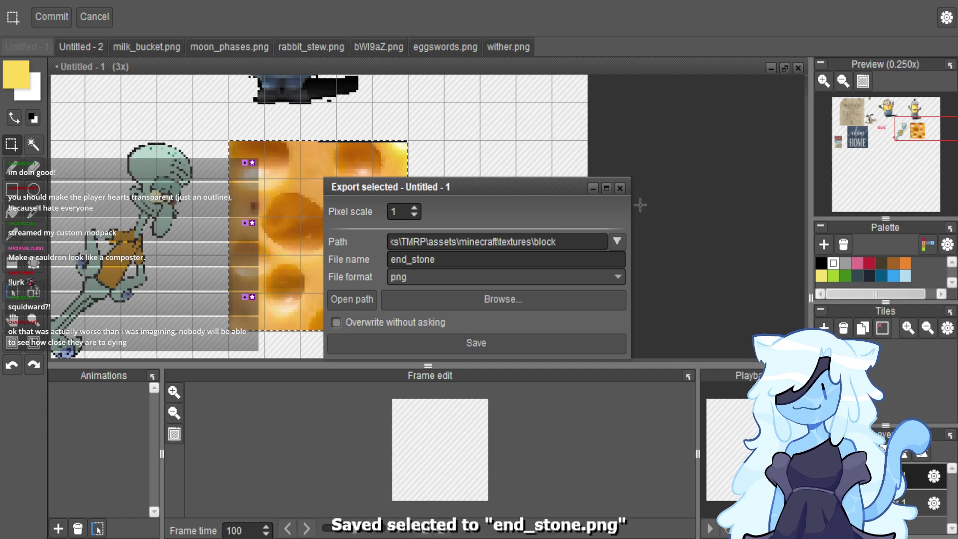
click(619, 187)
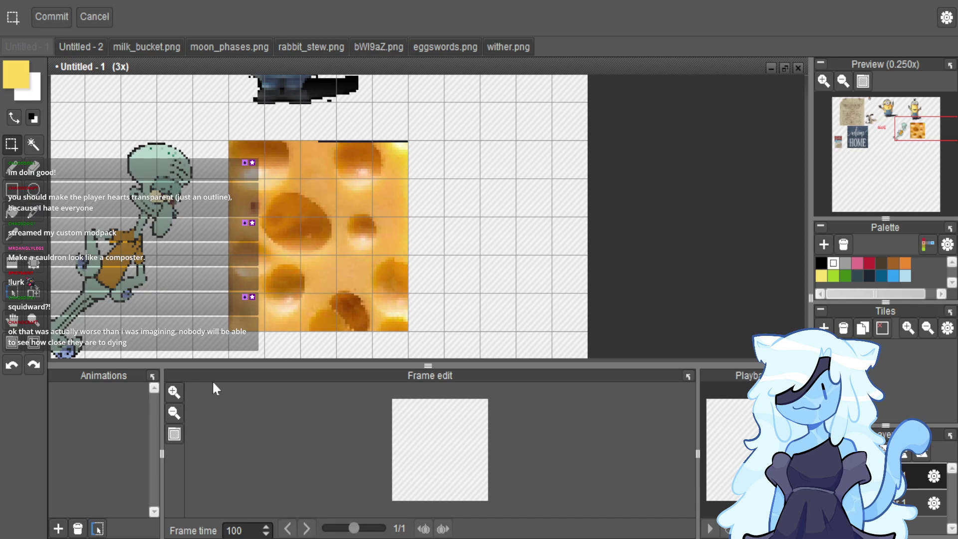
Import silverfish.png as a new tiled document with 16 by 16 tiles.
double_click(206, 289)
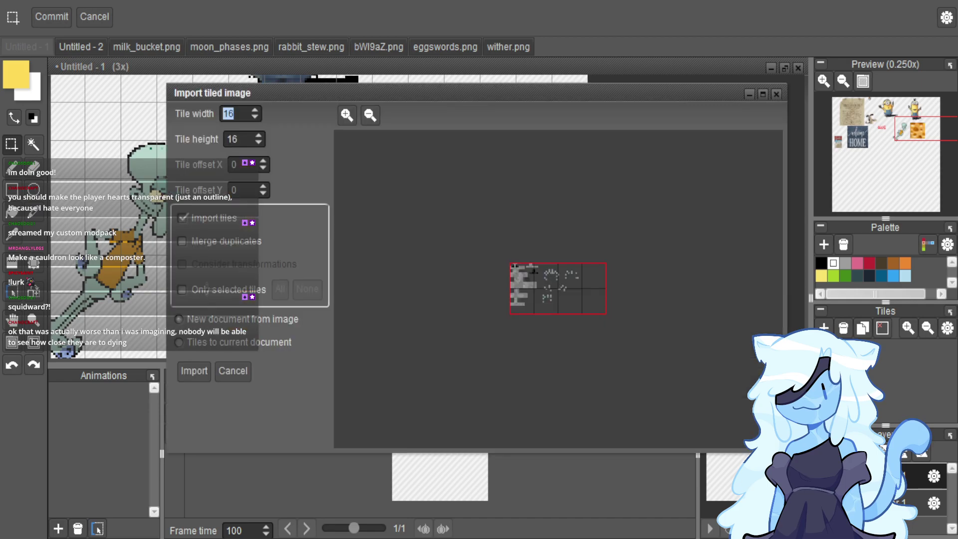
click(194, 369)
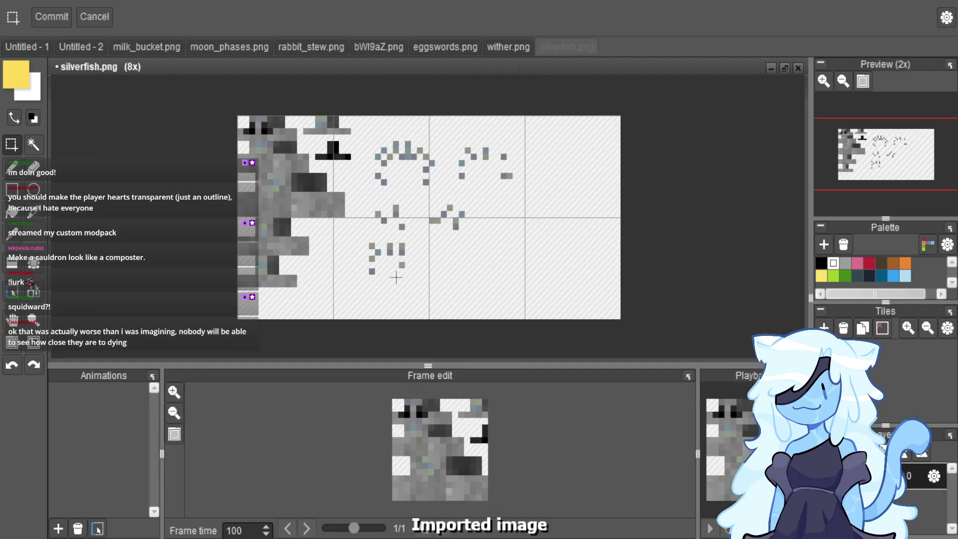
Delete the scattered speckle pixels beside the silverfish body parts and clear the selection.
scroll(444, 136, up, 1)
scroll(417, 133, down, 2)
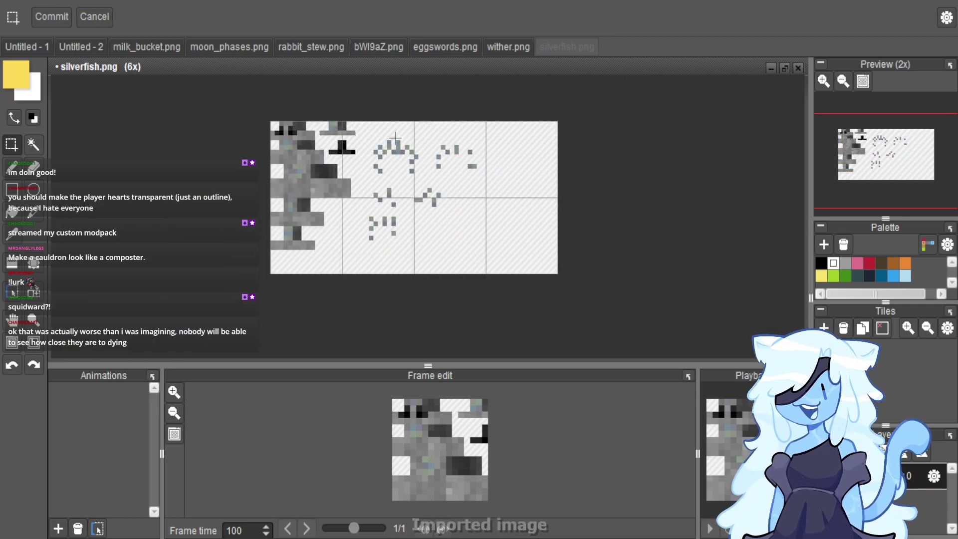
scroll(391, 140, up, 1)
drag(356, 133, 434, 242)
drag(472, 294, 517, 343)
key(Delete)
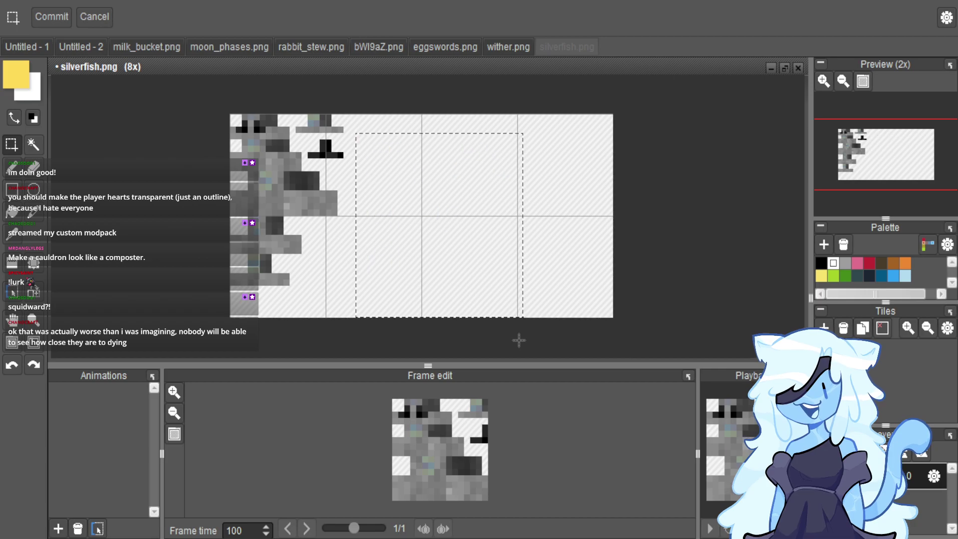
click(614, 214)
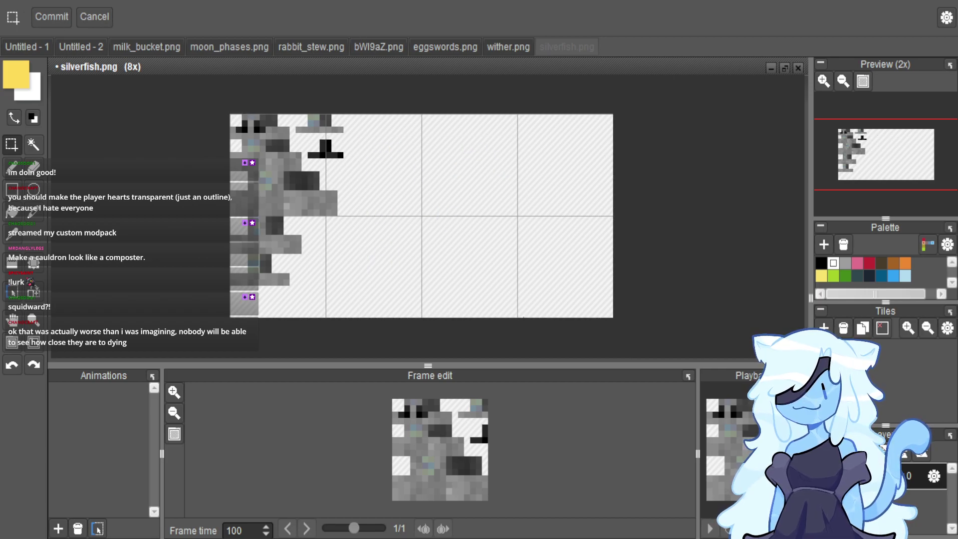
Export the whole silverfish.png as png to the TMRP pack's assets\minecraft\textures\entity folder and close the export dialog.
key(ctrl+a)
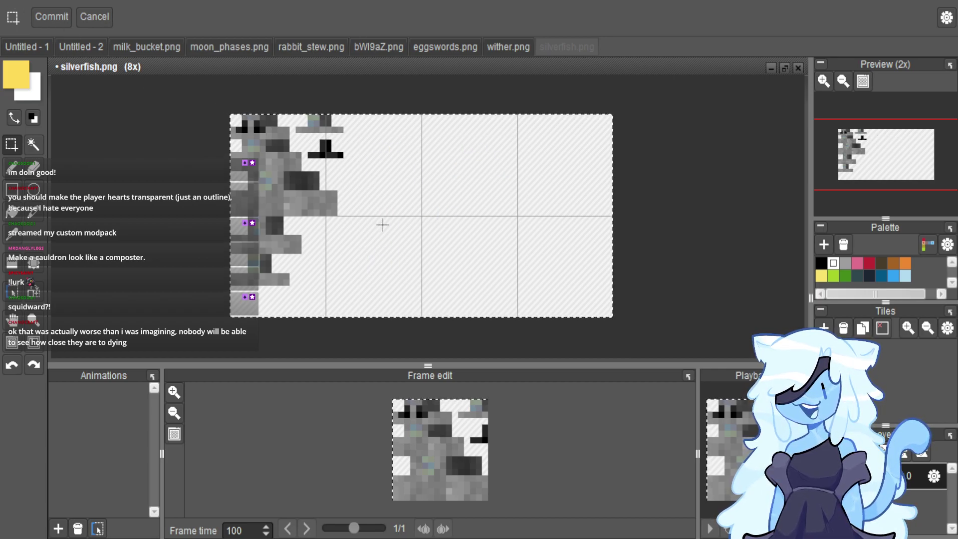
key(ctrl+e)
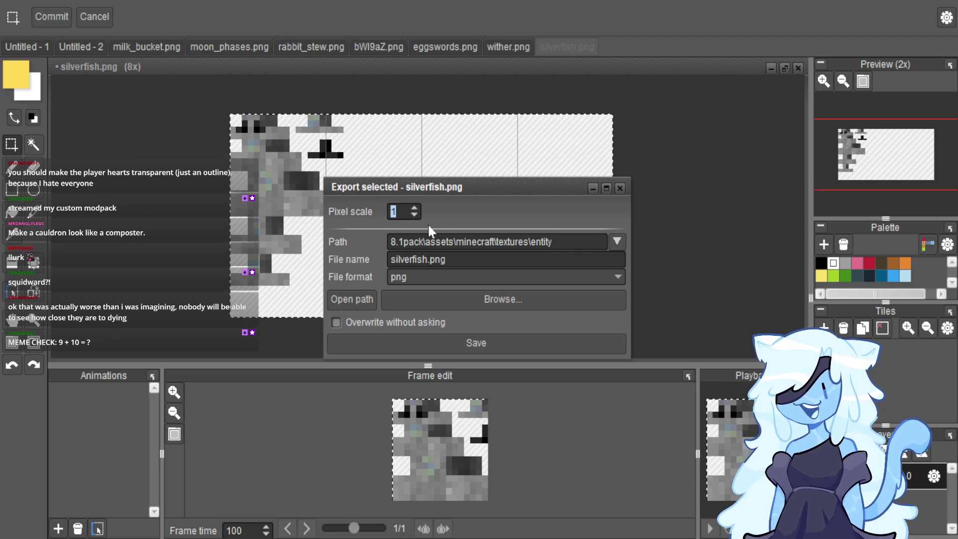
click(425, 242)
key(BackSpace)
key(BackSpace)
key(BackSpace)
key(BackSpace)
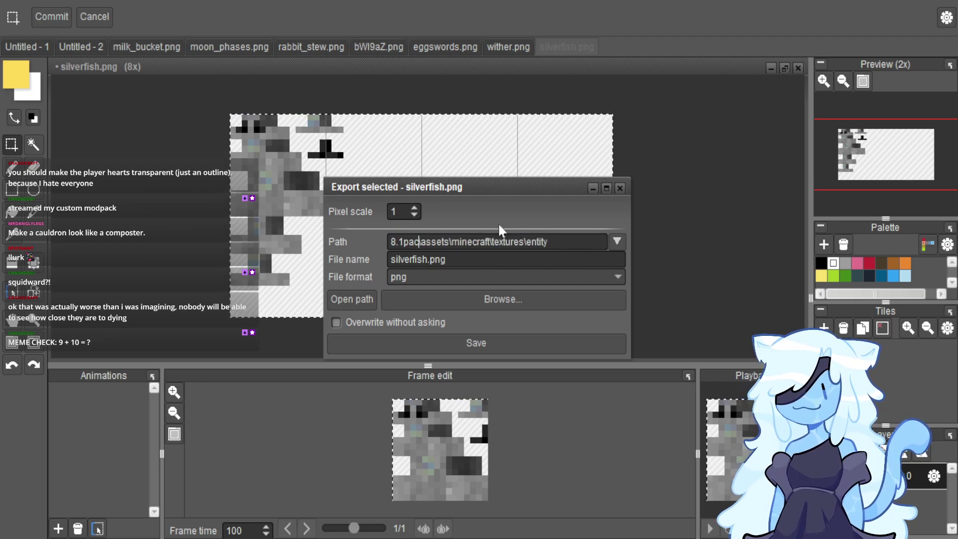
key(BackSpace)
key(BackSpace)
key(BackSpace)
key(BackSpace)
key(BackSpace)
key(BackSpace)
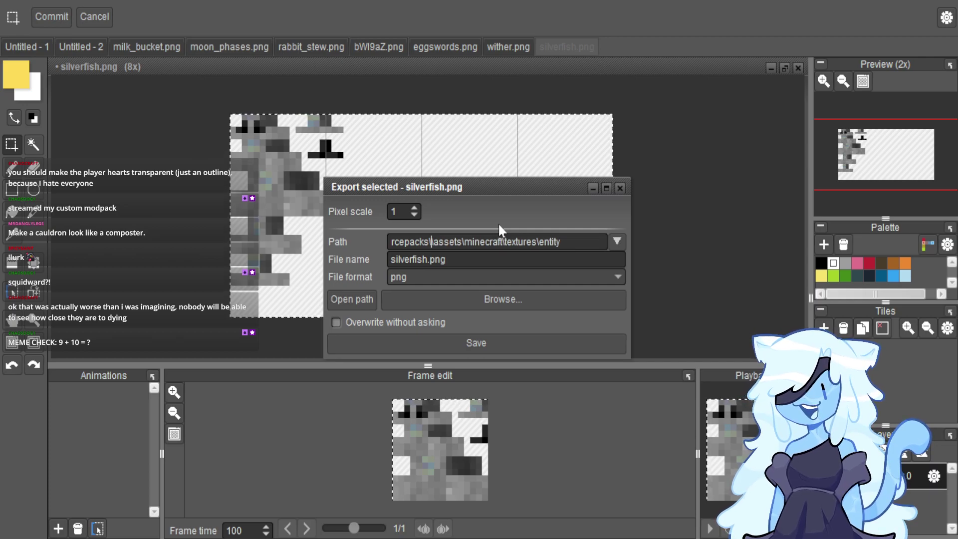
text(TMRP)
key(Return)
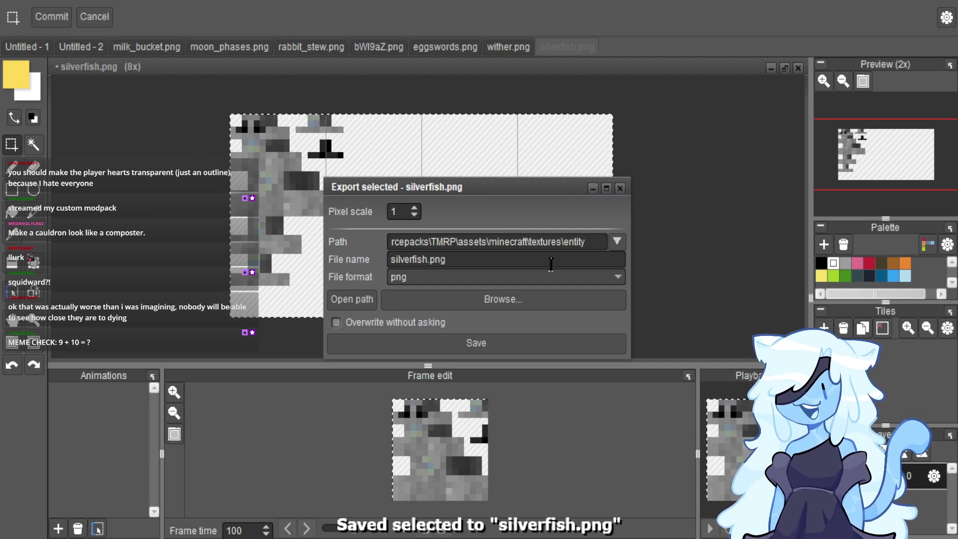
click(620, 188)
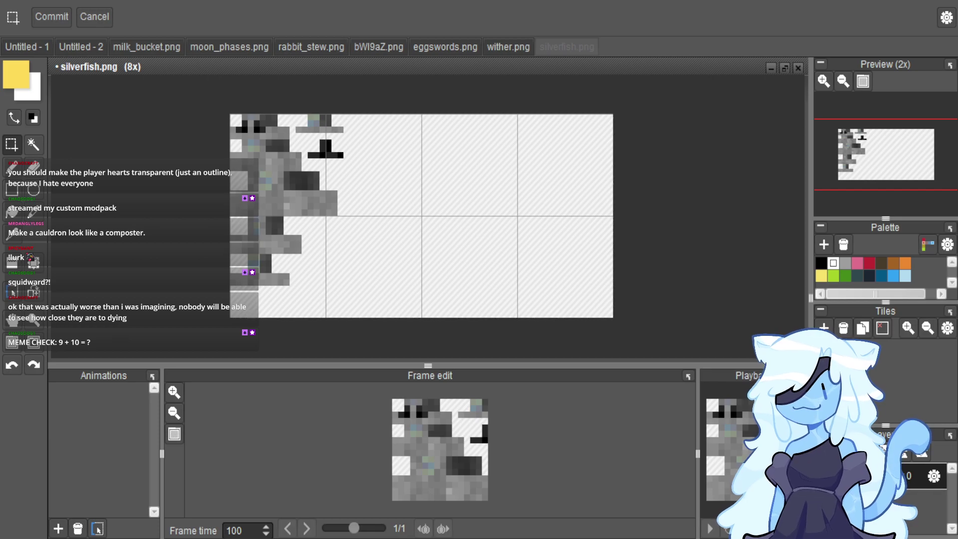
Clear everything from the Untitled - 2 document and paste the copied rat picture into it.
click(95, 42)
key(ctrl+a)
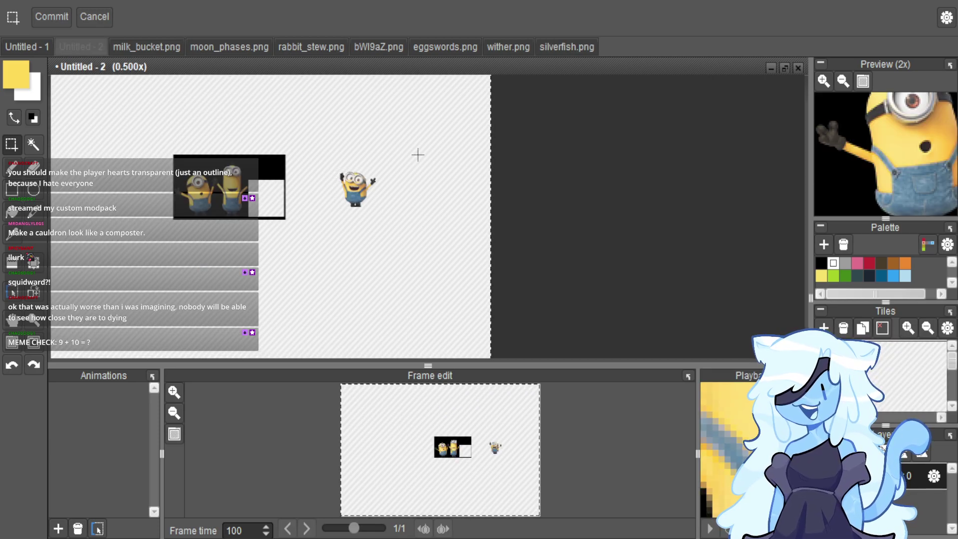
key(Delete)
key(ctrl+v)
scroll(175, 197, up, 2)
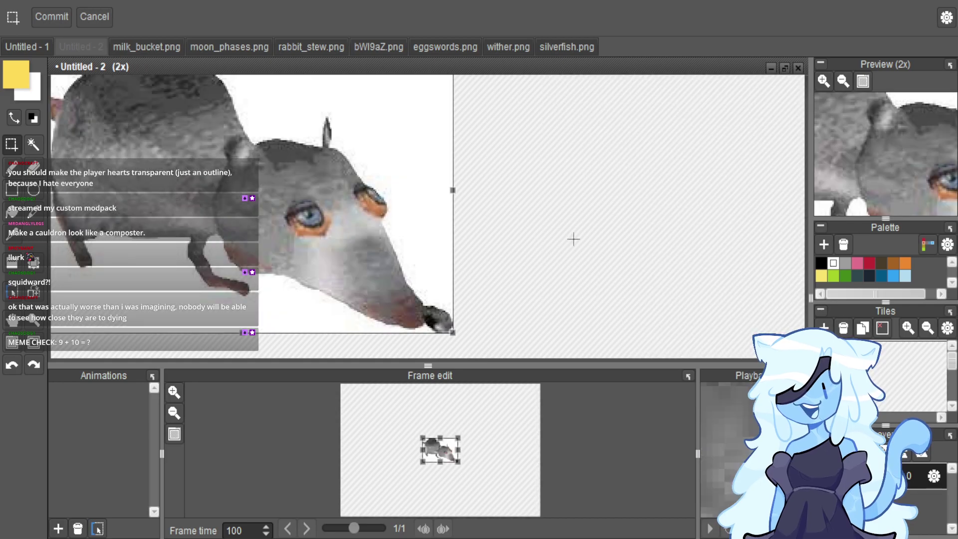
scroll(561, 235, down, 1)
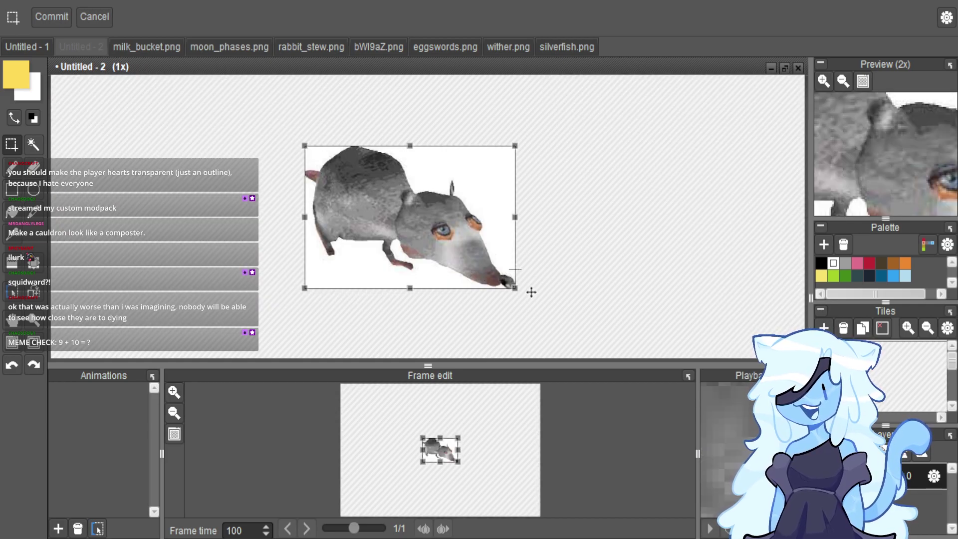
Rotate the pasted rat counterclockwise until its snout points roughly sideways and select the area around its eyes and nose.
drag(528, 303, 586, 241)
scroll(565, 227, up, 1)
drag(306, 140, 505, 263)
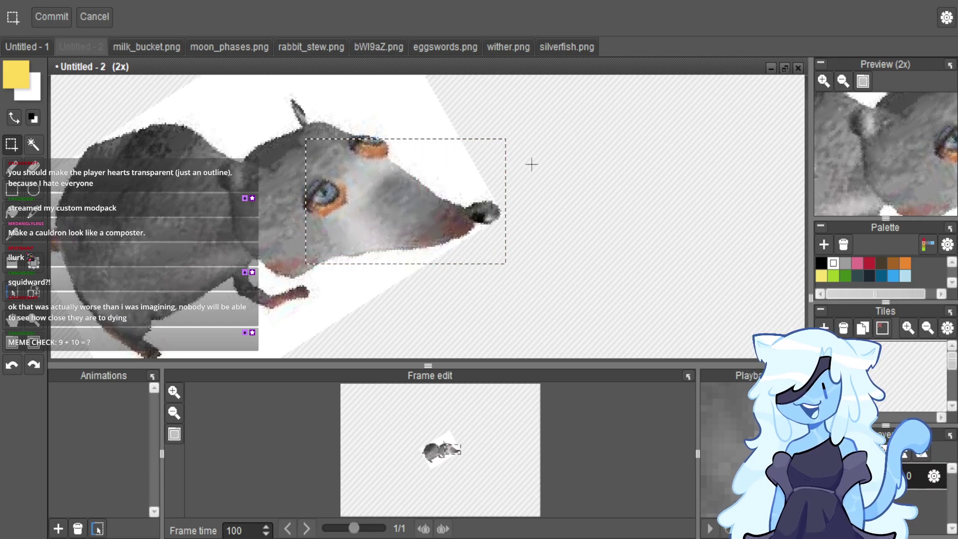
Try to paste the rat face crop into the Untitled - 1 document and reposition it there.
click(579, 47)
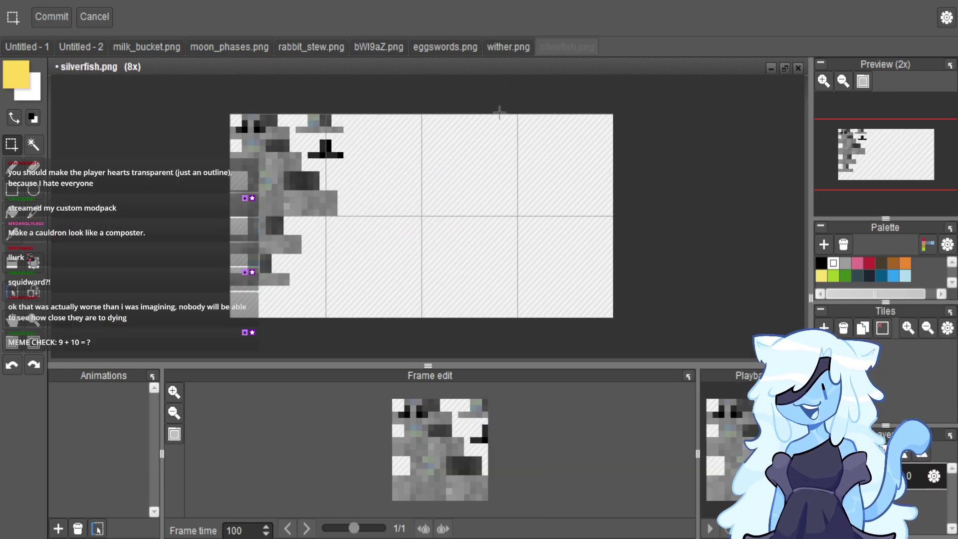
click(15, 47)
key(ctrl+v)
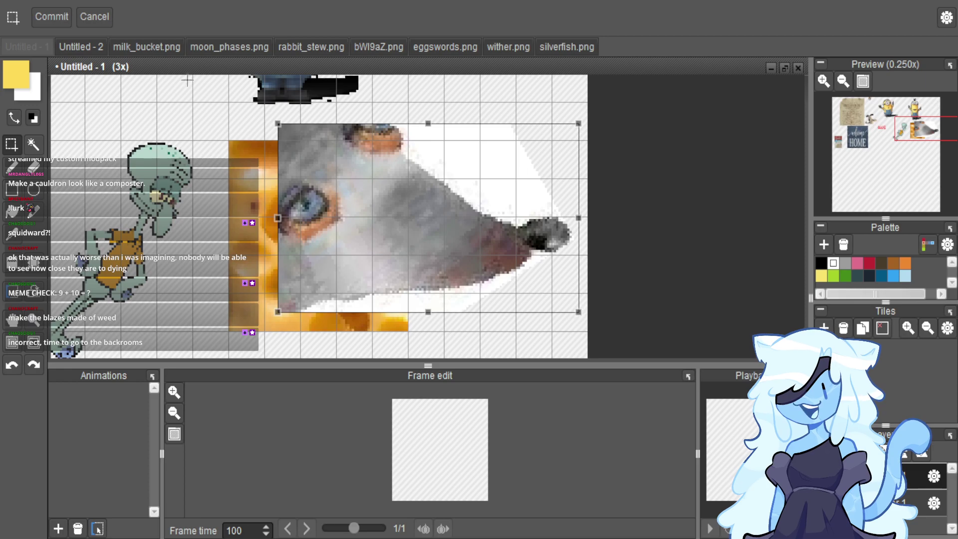
key(ctrl+z)
key(ctrl+v)
drag(277, 218, 155, 186)
drag(351, 291, 403, 283)
drag(277, 261, 957, 159)
Paste the rat face crop into Untitled - 2 and place it on empty canvas beside the full rat.
click(96, 47)
key(ctrl+v)
scroll(294, 184, down, 2)
drag(335, 210, 421, 213)
scroll(417, 164, up, 3)
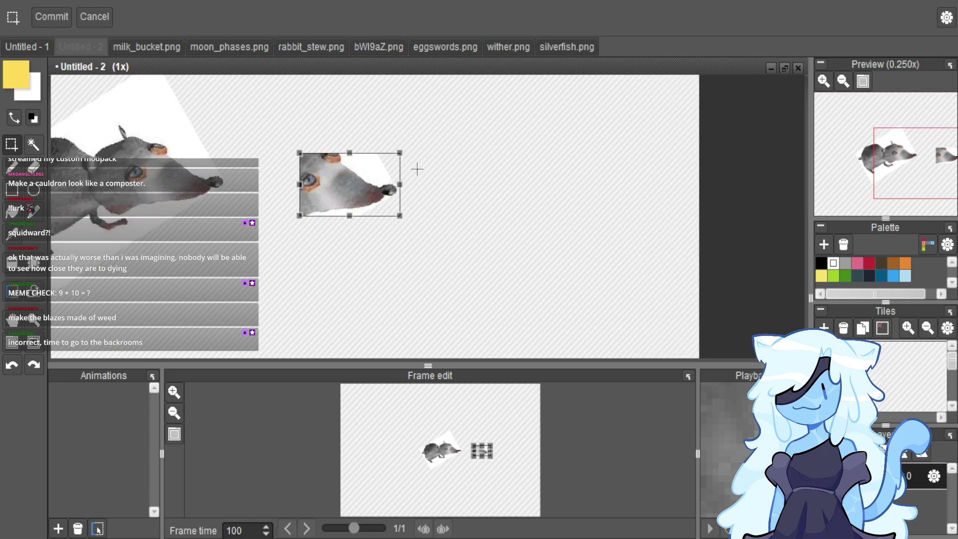
Deselect the rat face crop and erase the white background around its snout with a size 8 eraser, redoing the first stroke.
click(34, 169)
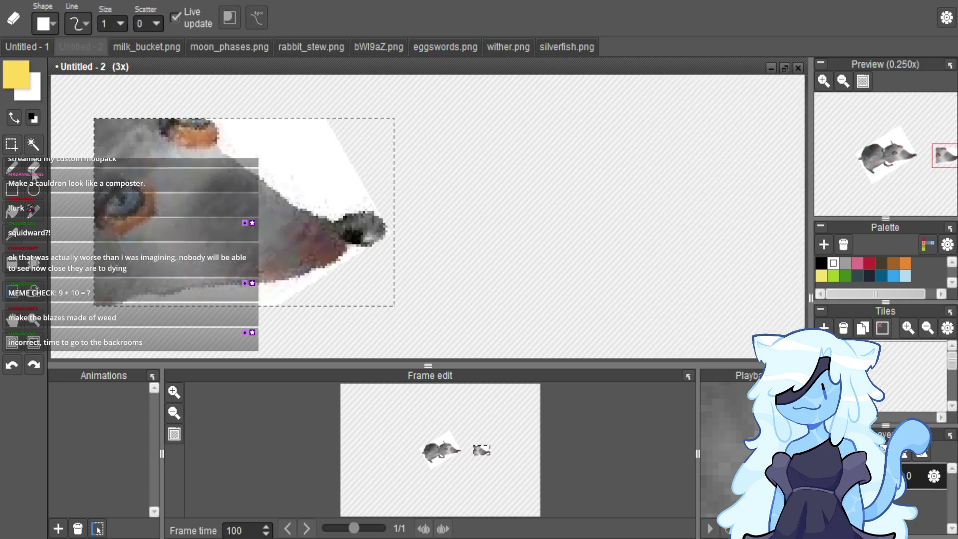
click(12, 144)
click(109, 98)
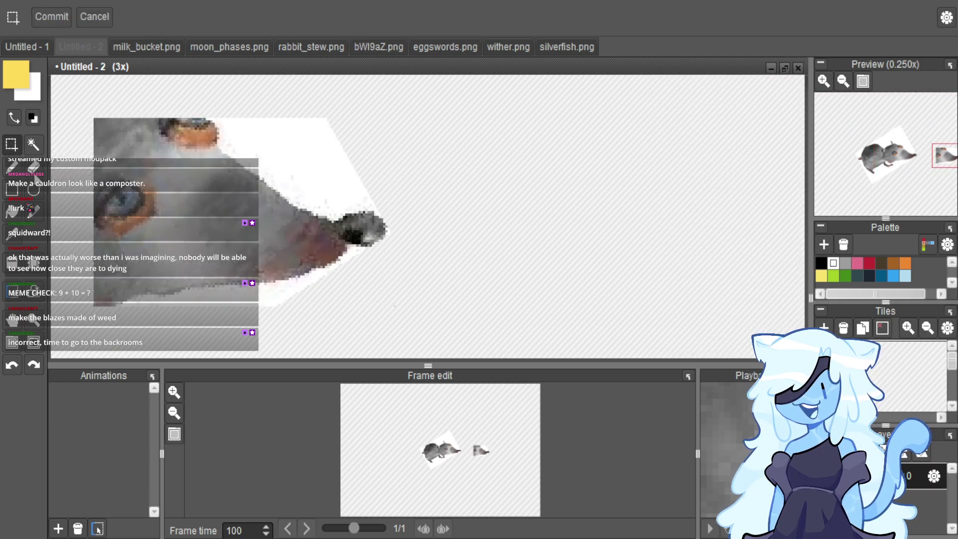
click(34, 174)
drag(120, 23, 136, 30)
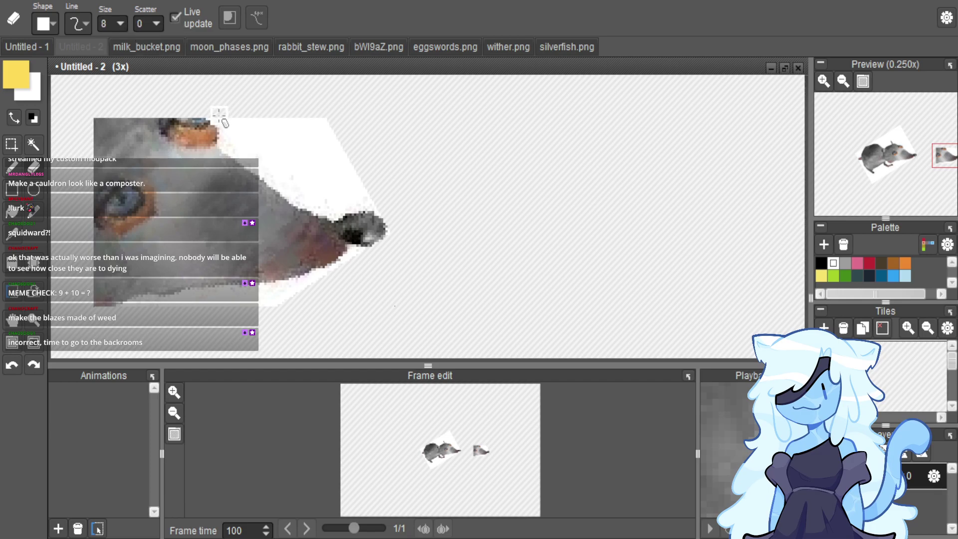
mouse_move(258, 177)
mouse_down()
mouse_move(317, 224)
mouse_move(370, 215)
mouse_up()
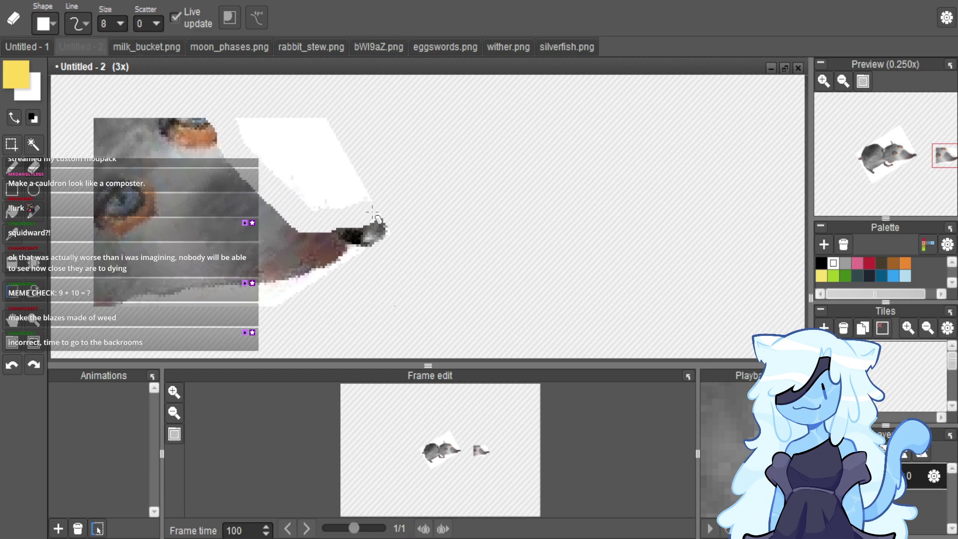
key(ctrl+z)
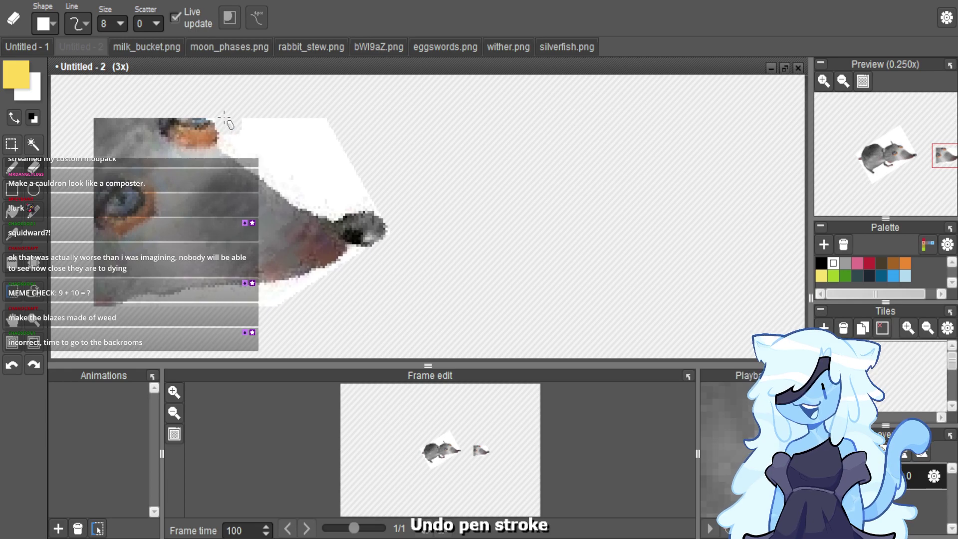
mouse_move(241, 143)
mouse_down()
mouse_move(277, 183)
mouse_move(339, 211)
mouse_move(354, 194)
mouse_move(313, 175)
mouse_move(257, 124)
mouse_move(287, 169)
mouse_move(251, 109)
mouse_move(322, 156)
mouse_up()
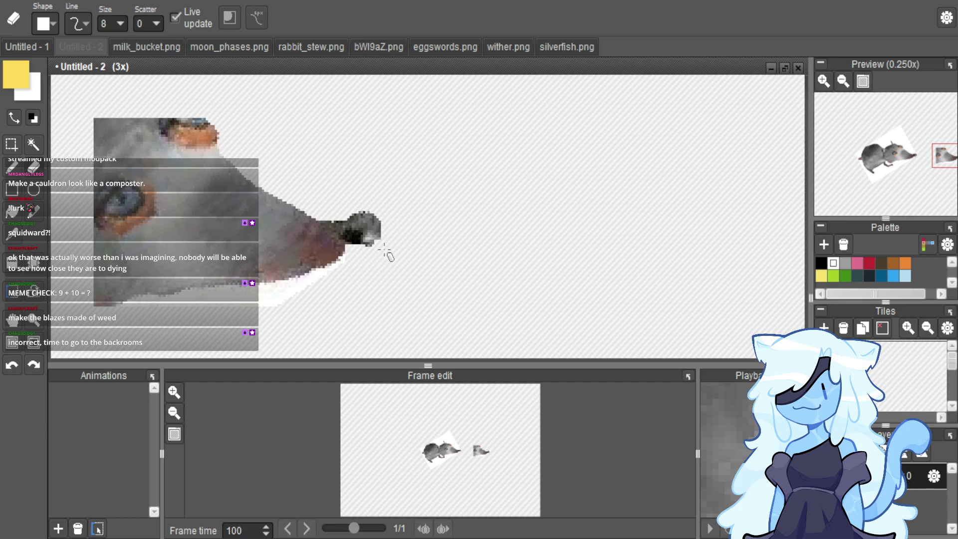
drag(350, 261, 280, 286)
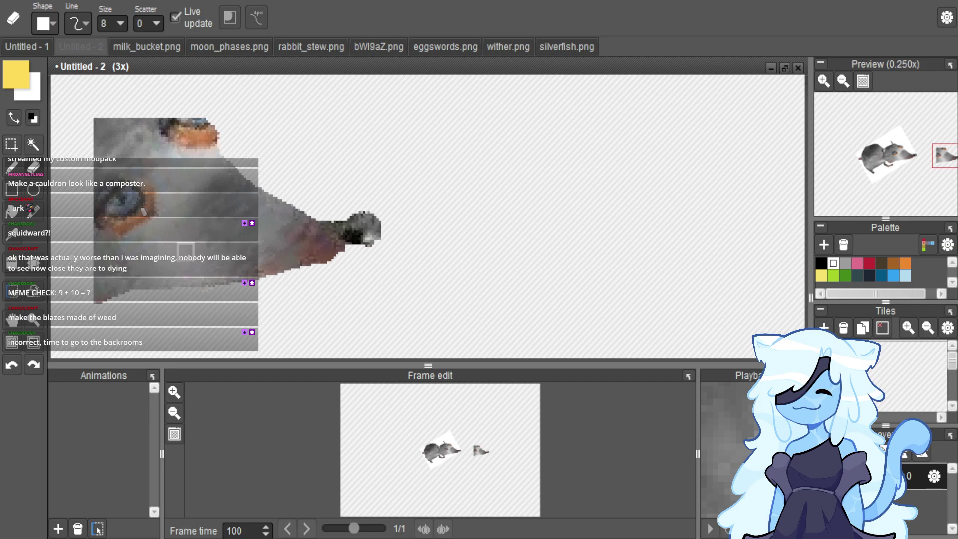
Select the cleaned rat face and paste a copy of it into silverfish.png.
click(12, 144)
drag(73, 106, 410, 335)
click(567, 47)
key(ctrl+v)
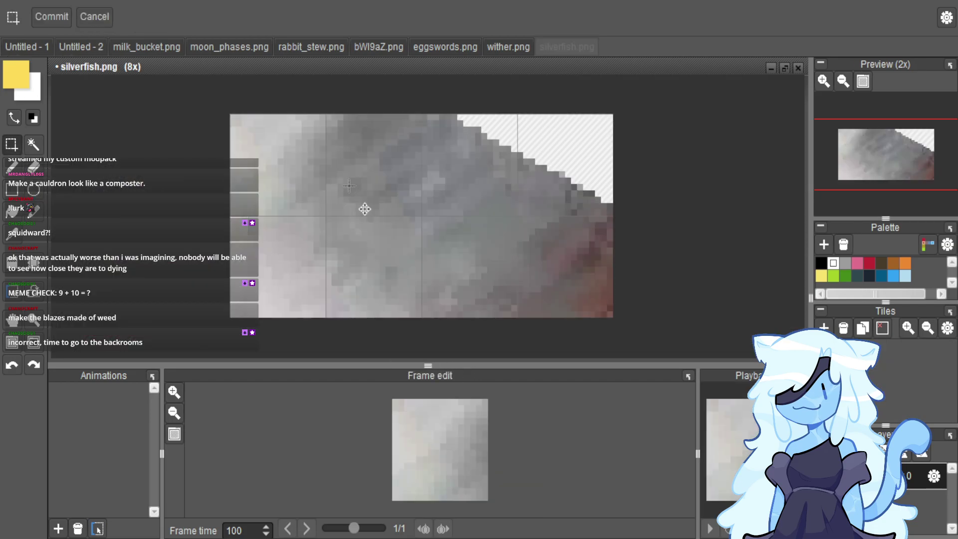
Shrink and rotate the pasted rat face, position it over the silverfish's head and upper body parts, and commit it.
drag(592, 300, 375, 108)
drag(294, 111, 420, 232)
drag(394, 197, 352, 119)
scroll(366, 142, up, 3)
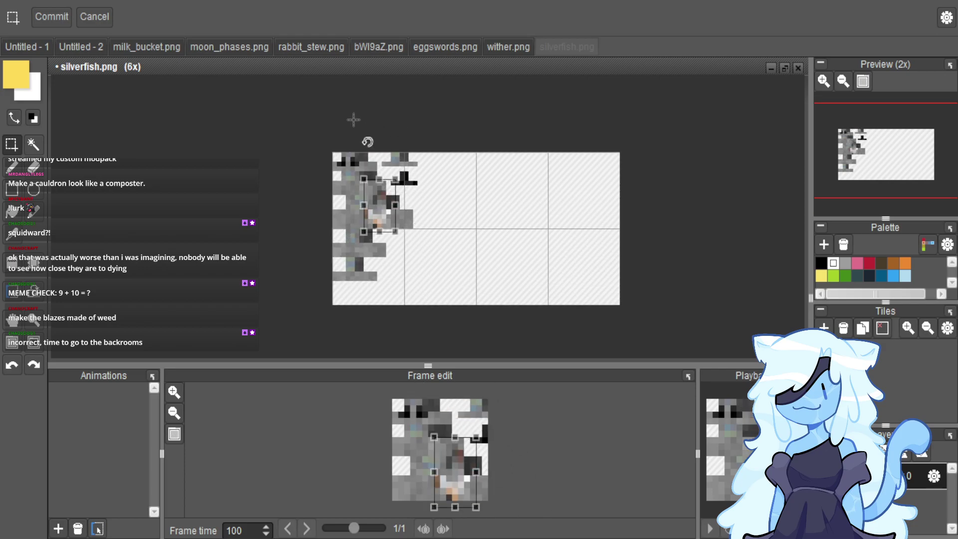
scroll(390, 209, up, 2)
drag(388, 220, 341, 108)
mouse_move(369, 183)
mouse_down()
mouse_move(373, 208)
mouse_move(377, 189)
mouse_up()
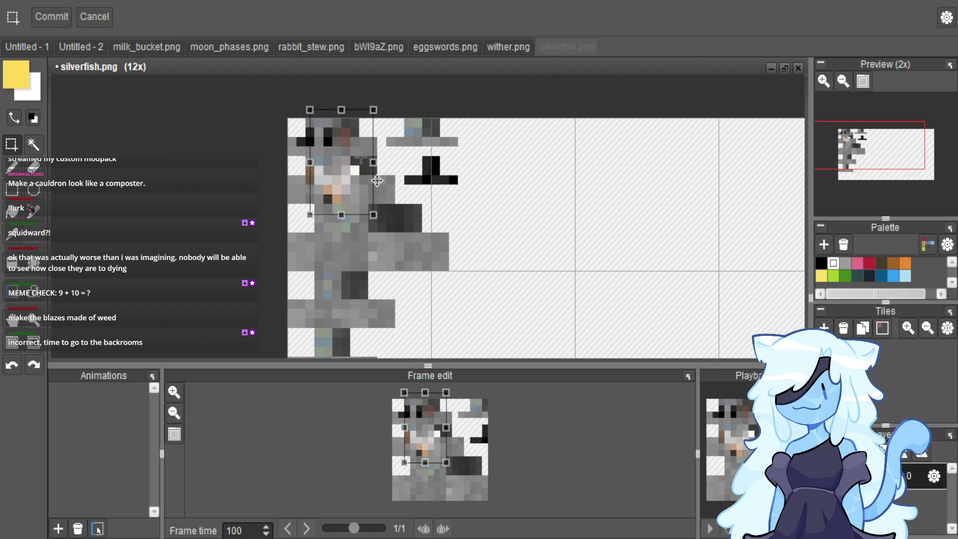
mouse_move(371, 99)
mouse_down()
mouse_move(322, 87)
mouse_move(375, 104)
mouse_move(366, 100)
mouse_up()
drag(347, 137, 342, 159)
click(404, 183)
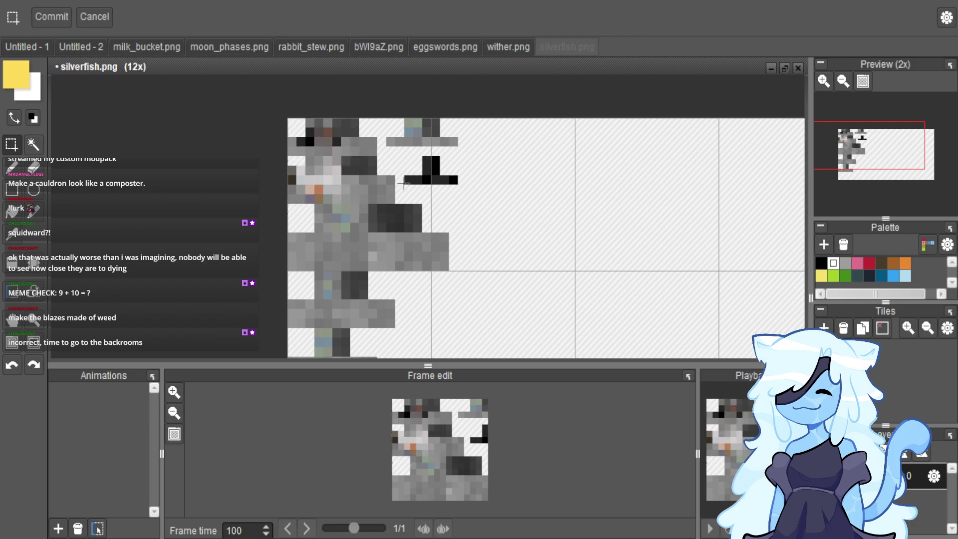
Switch to the pencil and reduce its brush size to 1.
scroll(376, 243, down, 1)
scroll(375, 243, up, 4)
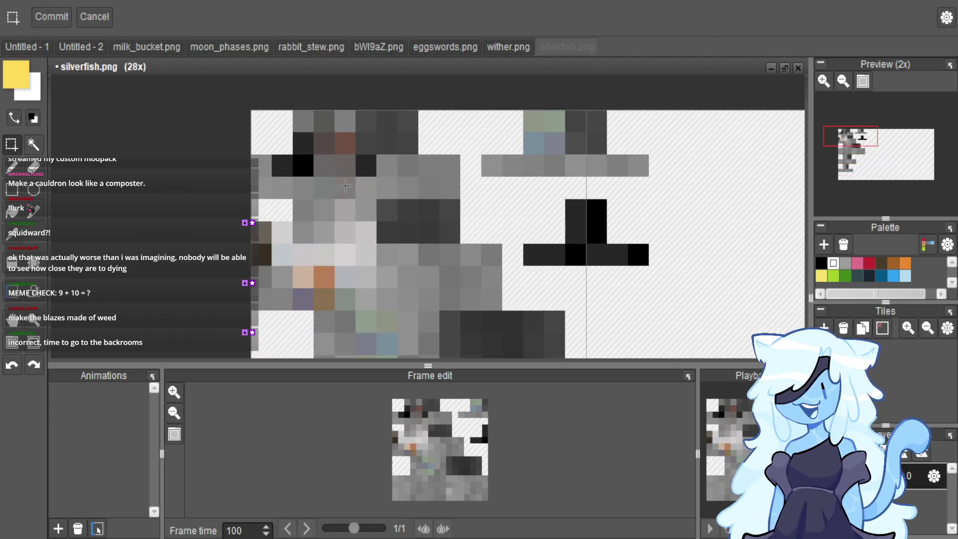
click(11, 170)
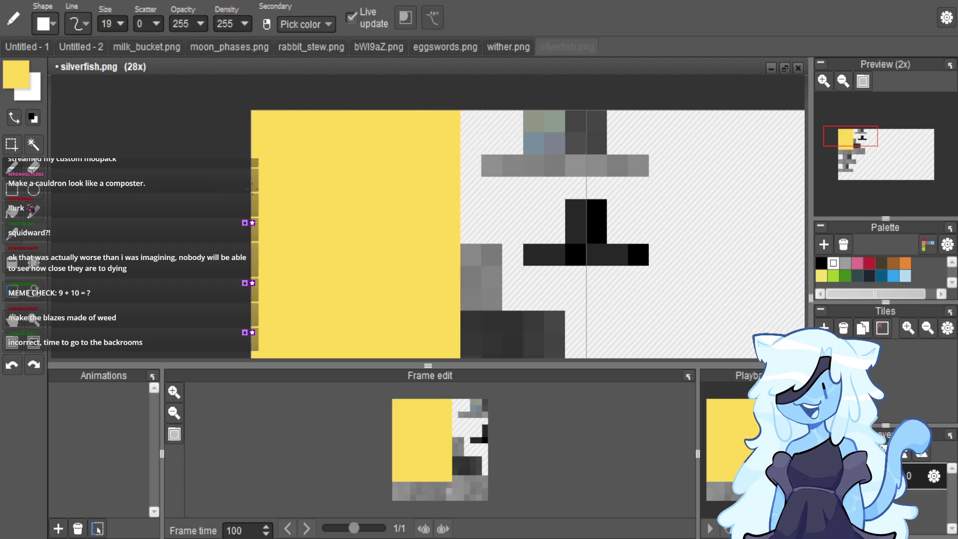
scroll(290, 232, down, 6)
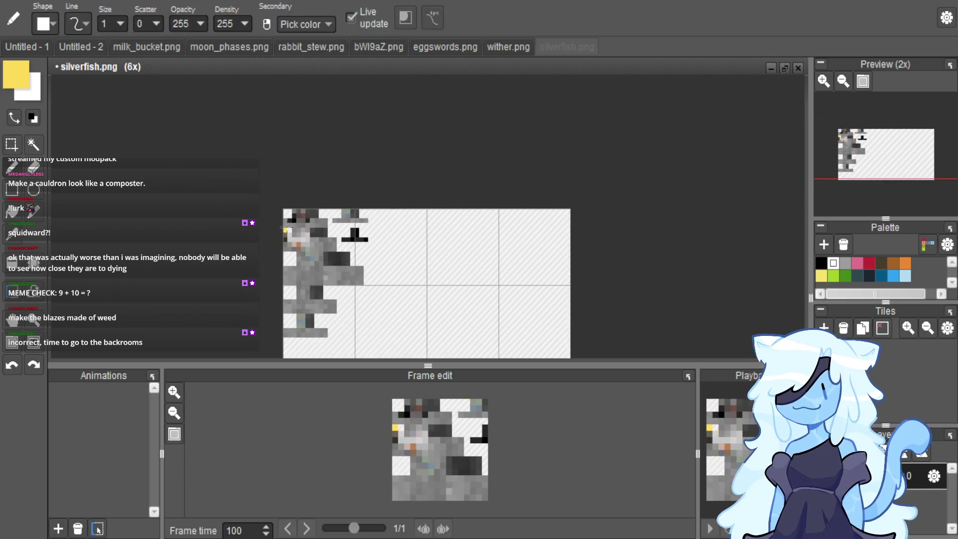
Export the edited silverfish.png again to the TMRP entity folder, overwriting the existing file, and close the export dialog.
key(ctrl+e)
click(494, 337)
click(495, 342)
click(452, 283)
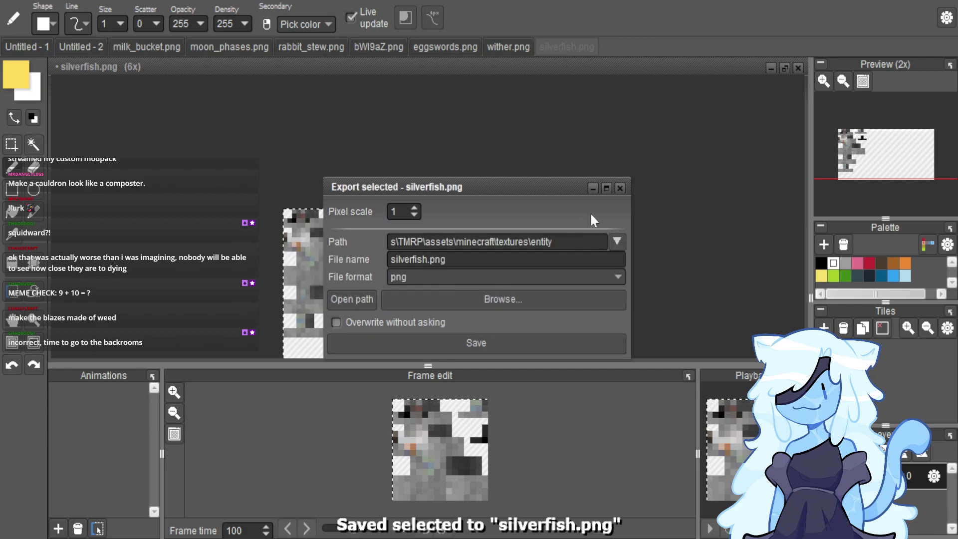
click(620, 188)
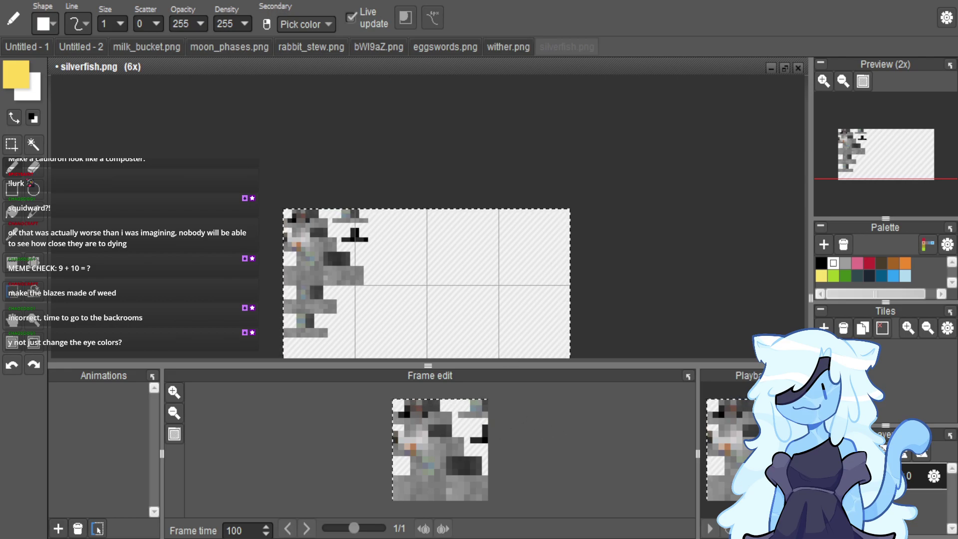
Import the cauldron and composter textures as new tiled documents with 16 by 16 tiles.
key(ctrl+i)
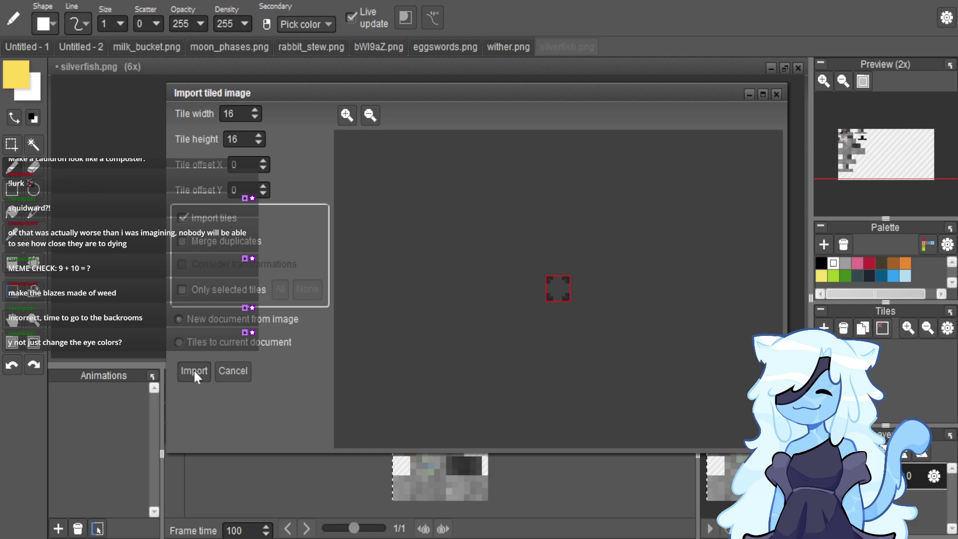
click(194, 371)
click(194, 371)
click(194, 371)
click(194, 370)
click(194, 371)
click(193, 367)
click(193, 367)
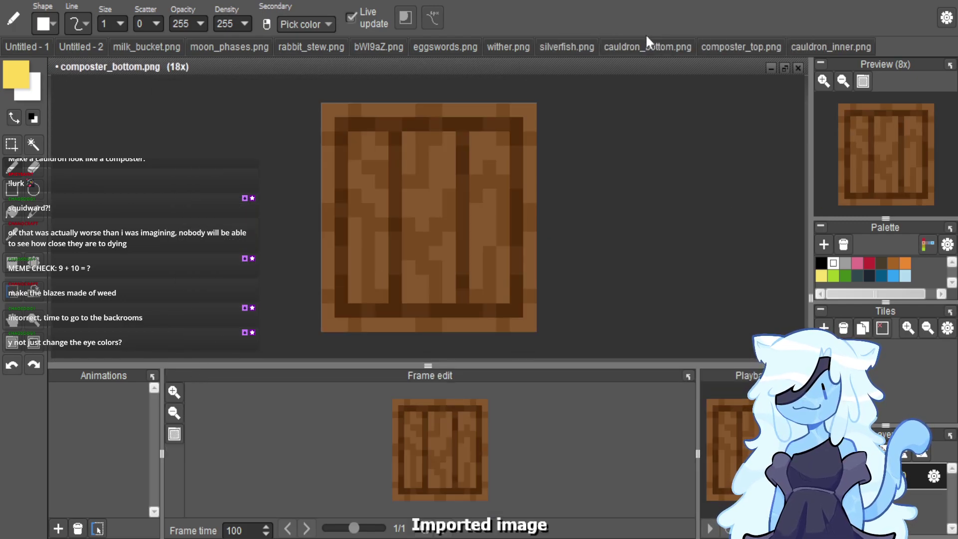
Close silverfish.png, wither.png and eggswords.png without saving, and bring up bWI9aZ.png.
click(548, 48)
click(798, 68)
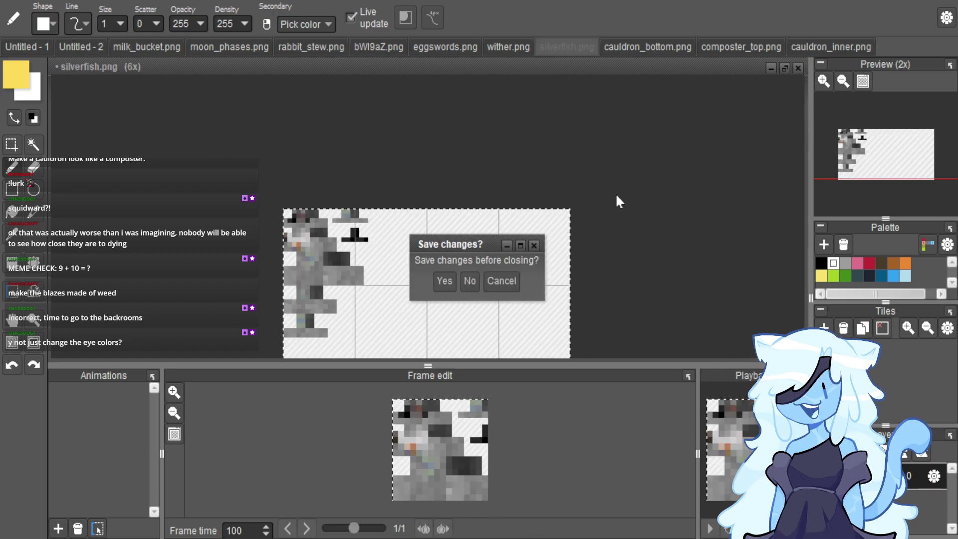
click(467, 281)
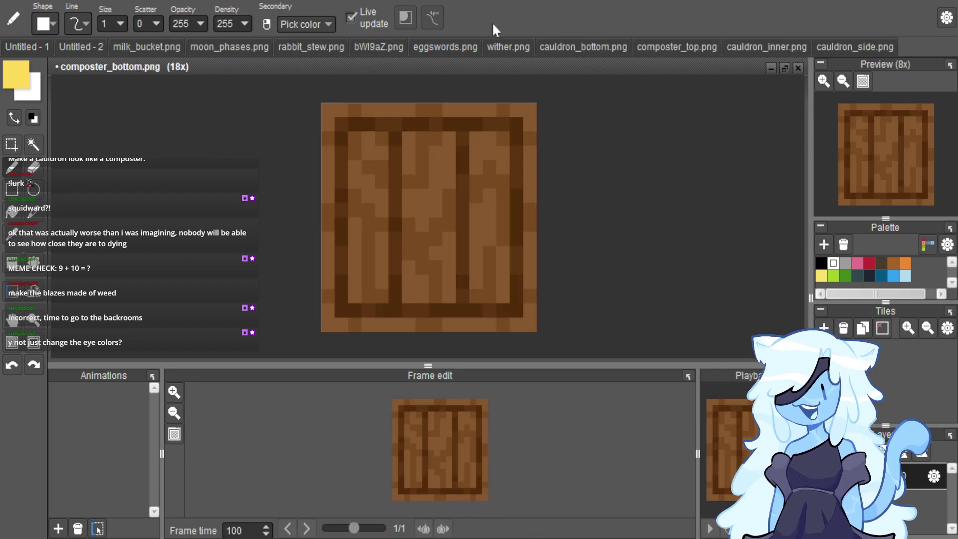
click(517, 47)
click(798, 68)
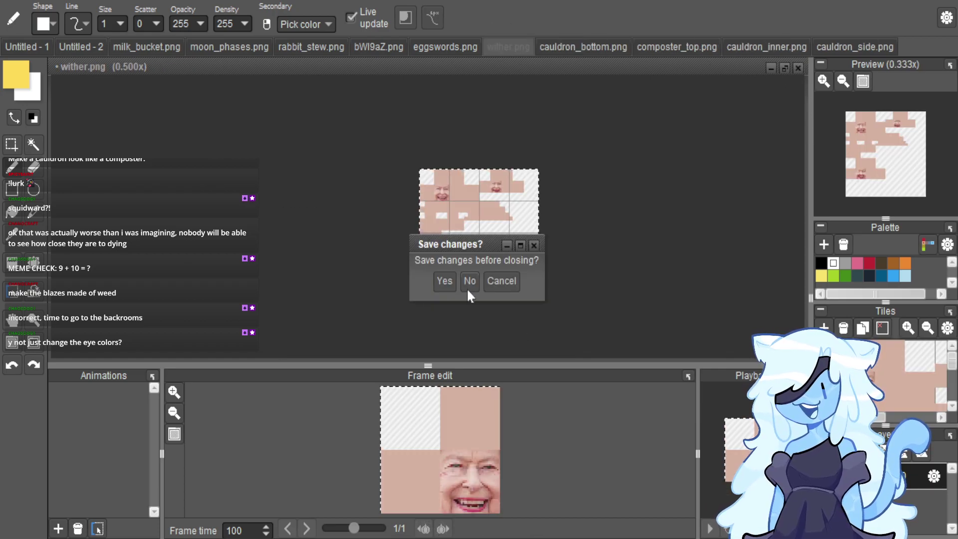
key(n)
click(799, 68)
key(n)
click(383, 46)
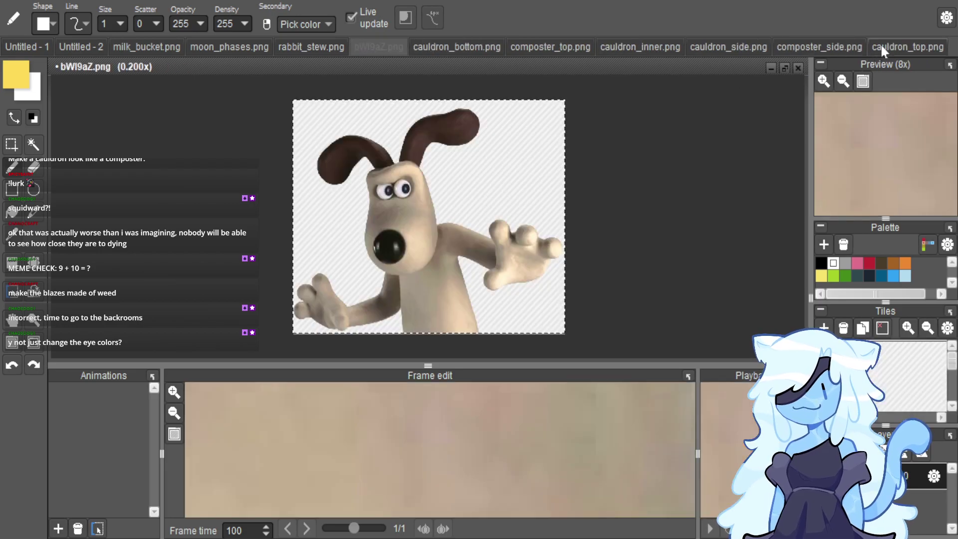
Close bWI9aZ.png, rabbit_stew.png, moon_phases.png and milk_bucket.png without saving their changes.
click(798, 68)
click(469, 281)
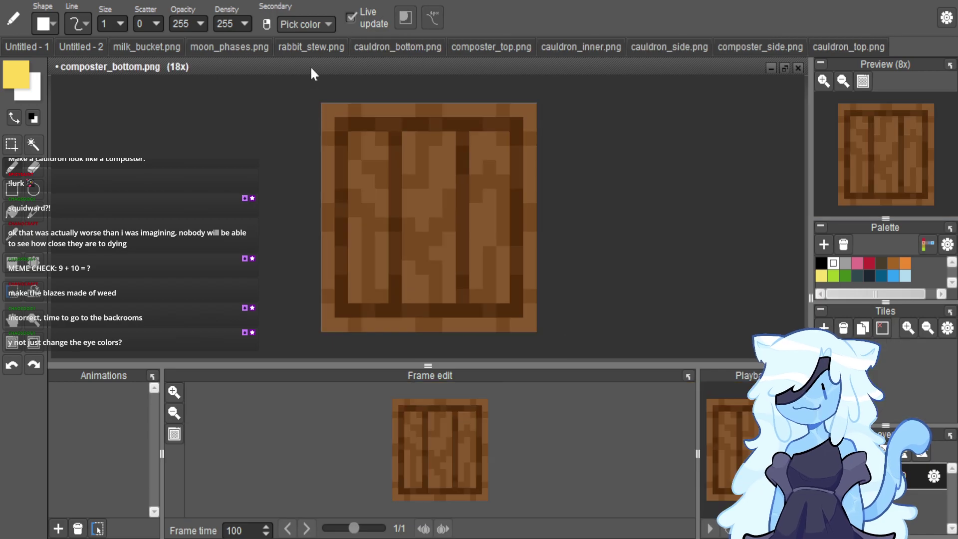
key(ctrl+Tab)
click(799, 68)
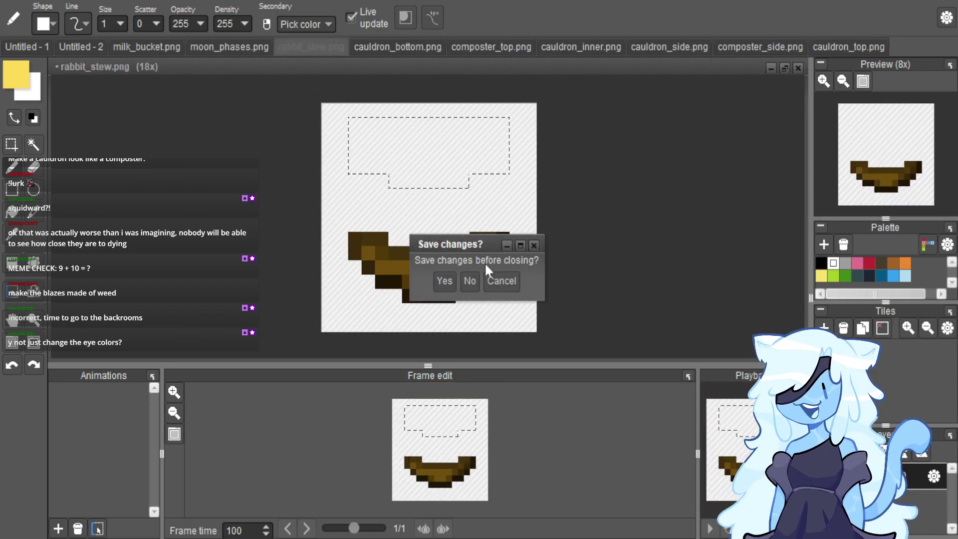
key(n)
click(230, 46)
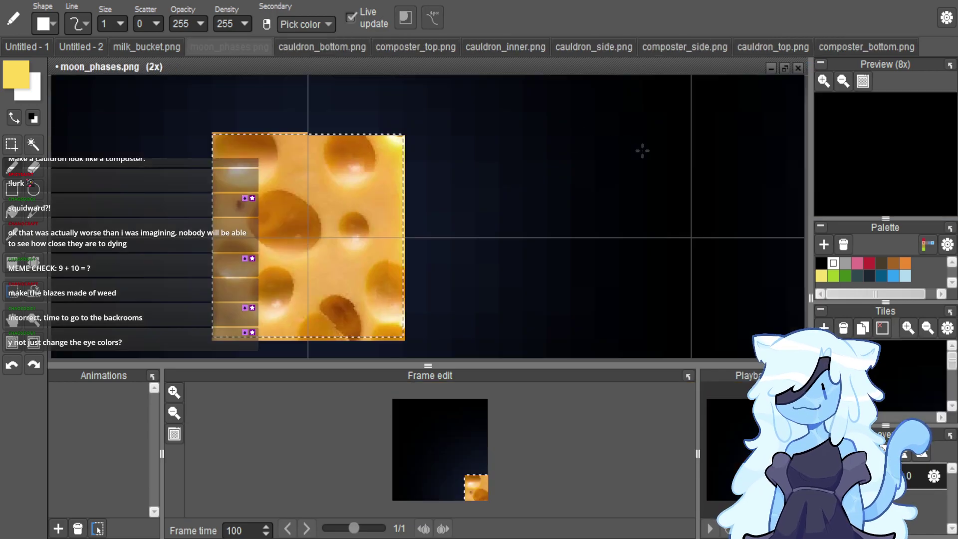
click(798, 67)
click(470, 282)
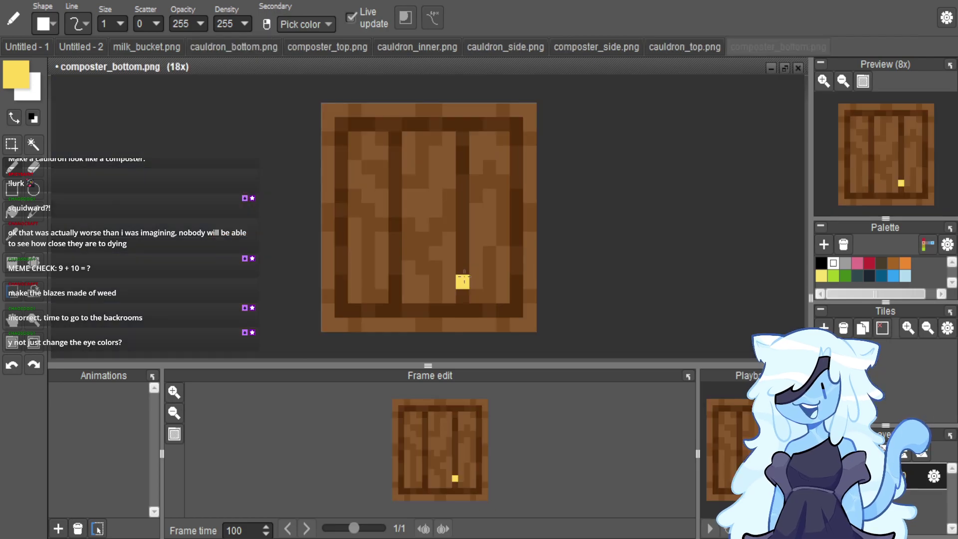
click(141, 44)
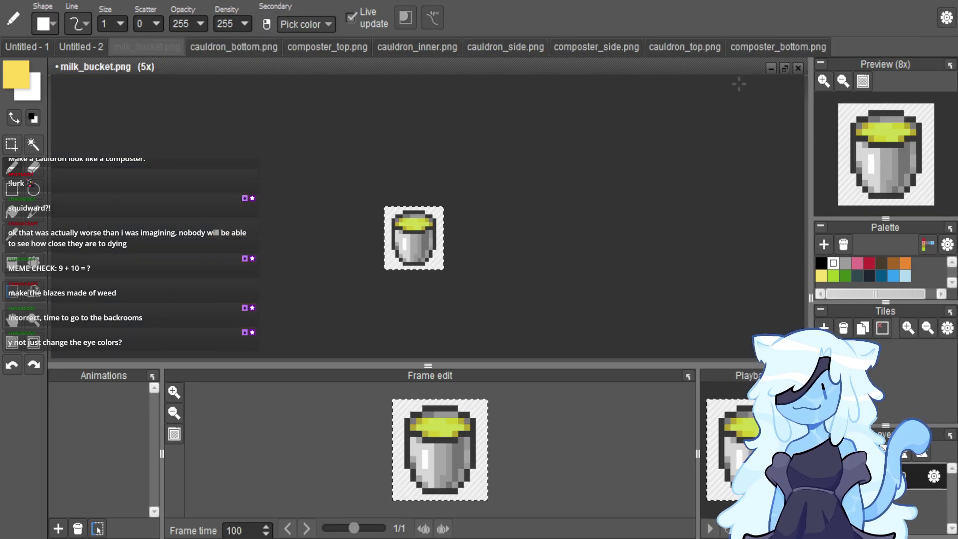
click(798, 68)
click(470, 282)
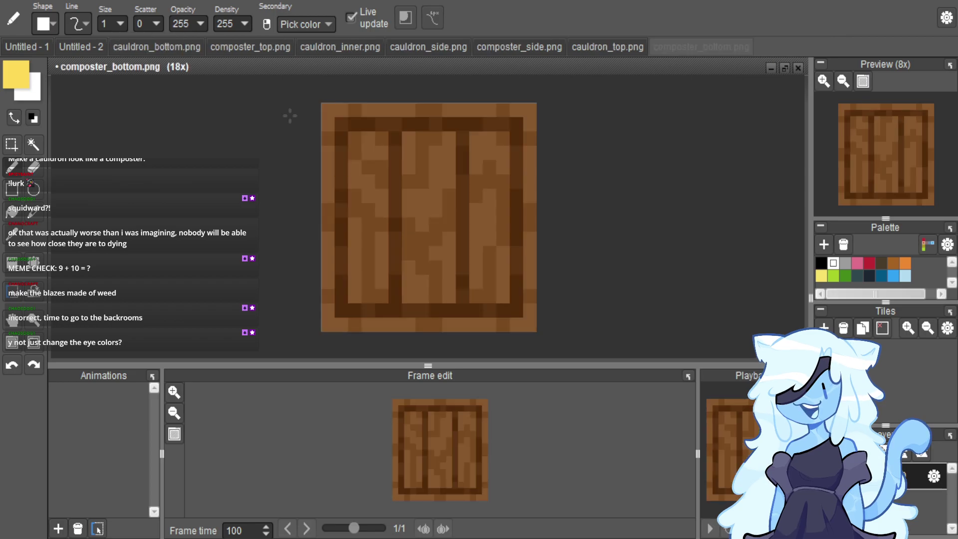
Copy the whole cauldron_top.png texture and paste it over the texture in composter_top.png.
click(157, 50)
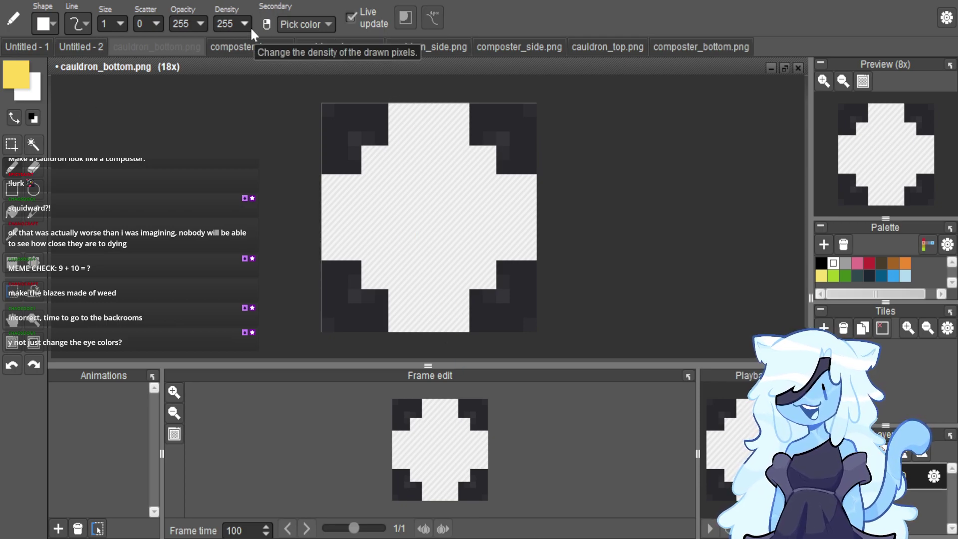
click(254, 41)
click(10, 149)
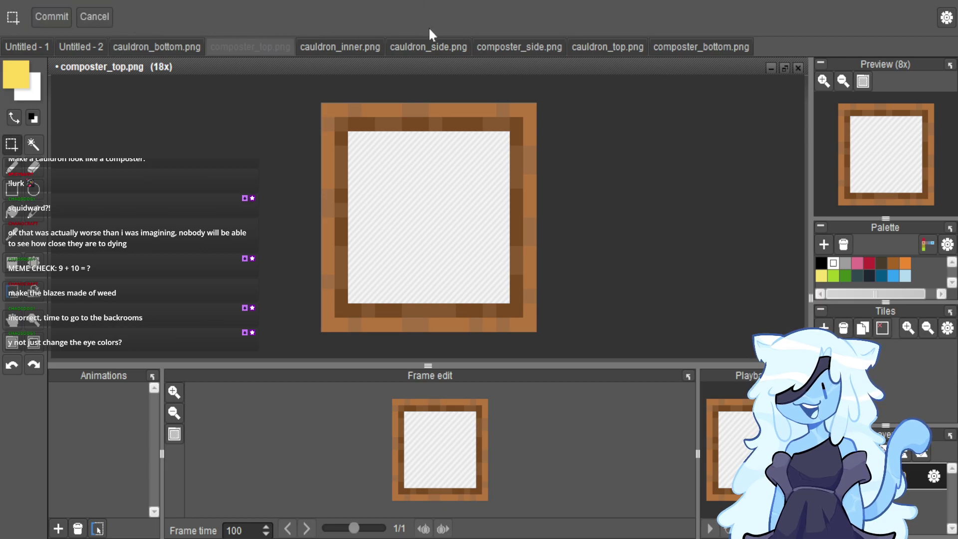
click(606, 46)
key(ctrl+a)
drag(642, 402, 642, 403)
click(572, 326)
drag(568, 340, 314, 80)
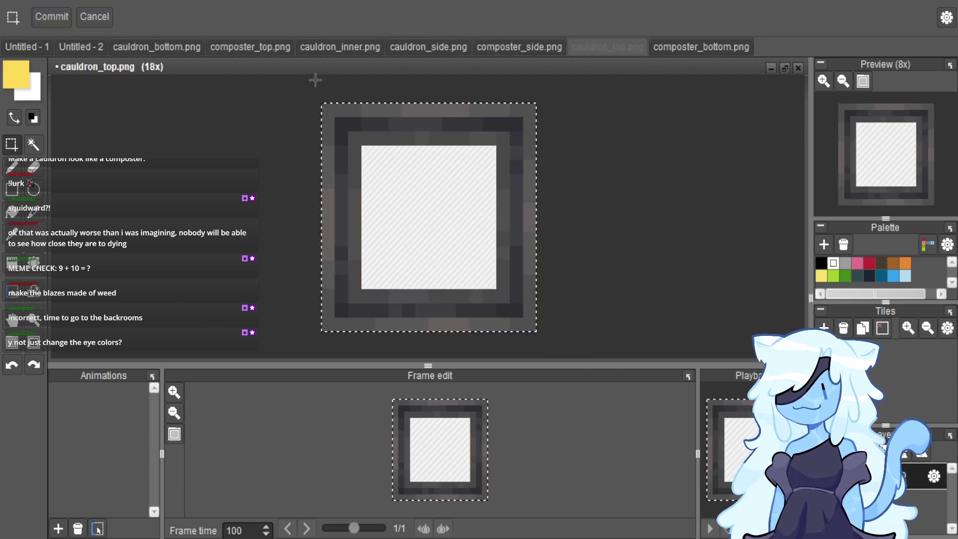
click(240, 48)
key(Return)
Export composter_top.png to the TMRP\assets\minecraft\textures\block folder and close the export dialog.
key(ctrl+e)
click(421, 243)
click(422, 242)
key(BackSpace)
key(BackSpace)
key(BackSpace)
key(BackSpace)
key(BackSpace)
key(BackSpace)
key(BackSpace)
key(BackSpace)
key(BackSpace)
key(BackSpace)
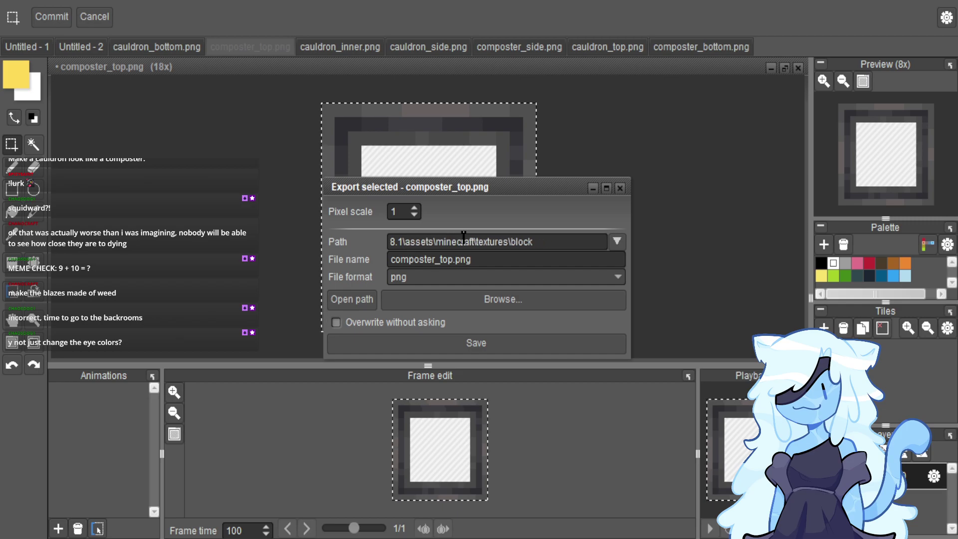
text(TMRP\)
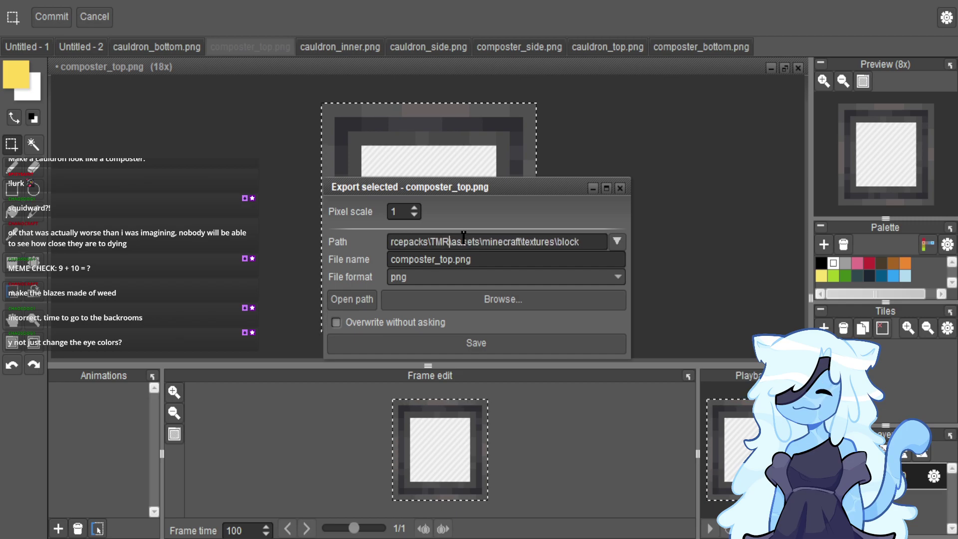
key(Return)
click(620, 188)
click(631, 188)
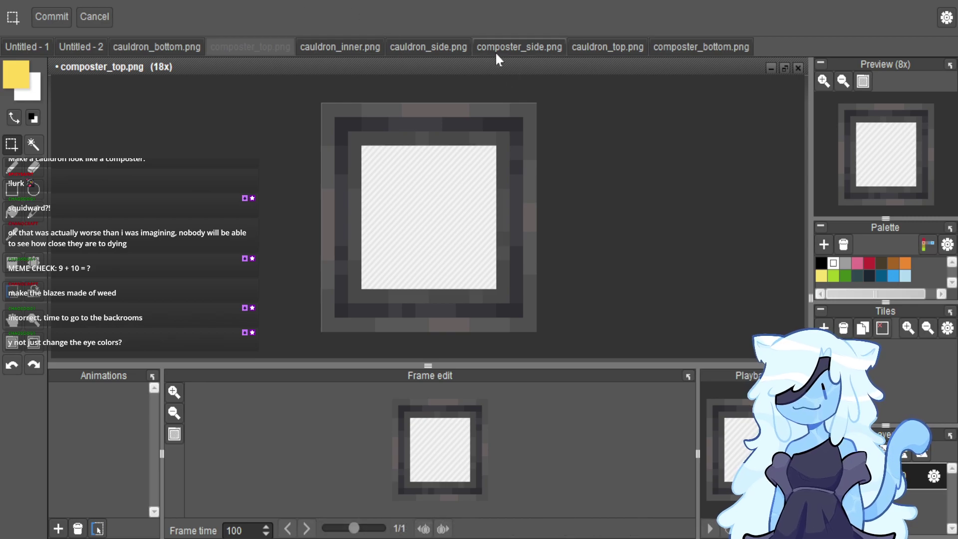
Copy the whole cauldron_side.png texture and paste it over the texture in composter_side.png.
click(533, 47)
click(432, 47)
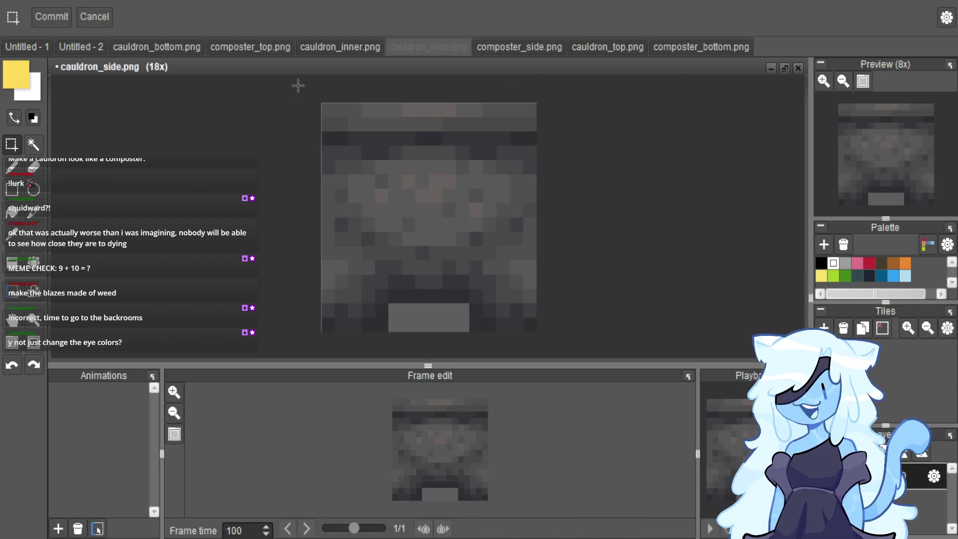
click(513, 47)
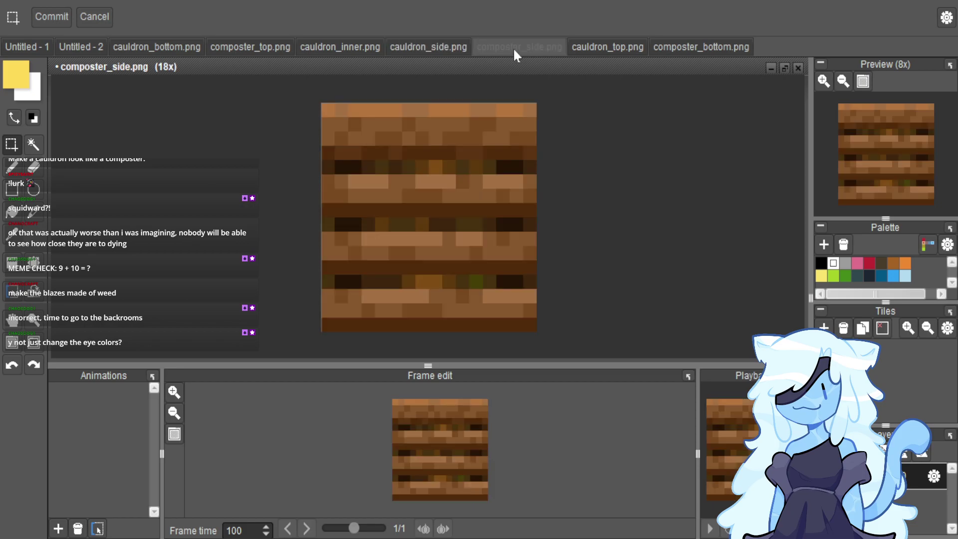
key(ctrl+a)
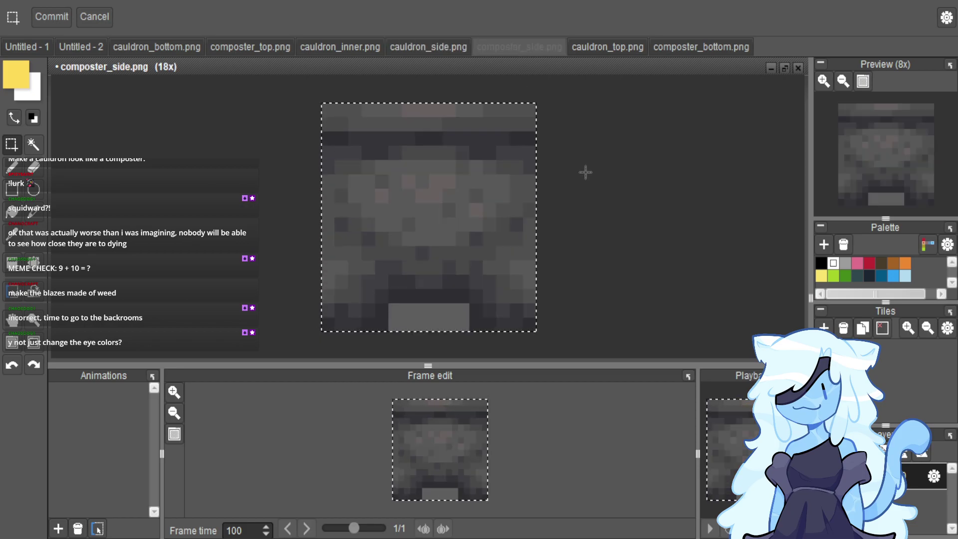
Export composter_side.png to the TMRP\assets\minecraft\textures\block folder and close the export dialog.
key(ctrl+e)
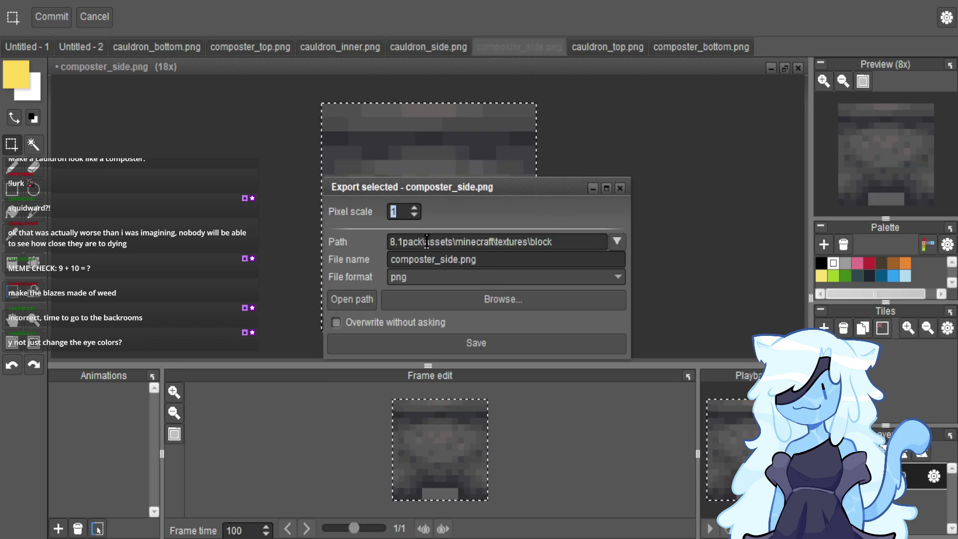
key(BackSpace)
key(BackSpace)
key(BackSpace)
key(BackSpace)
key(BackSpace)
key(BackSpace)
key(BackSpace)
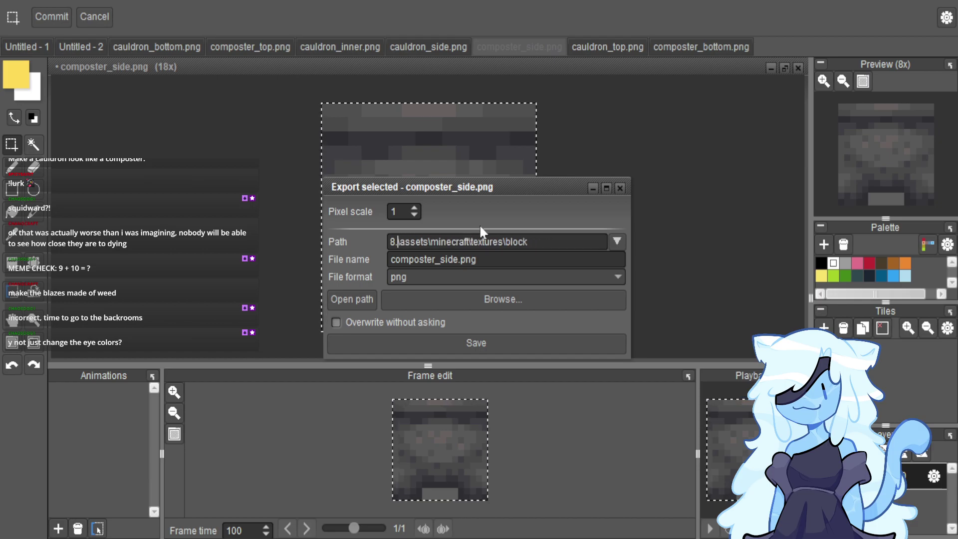
key(BackSpace)
key(BackSpace)
key(BackSpace)
text(TM)
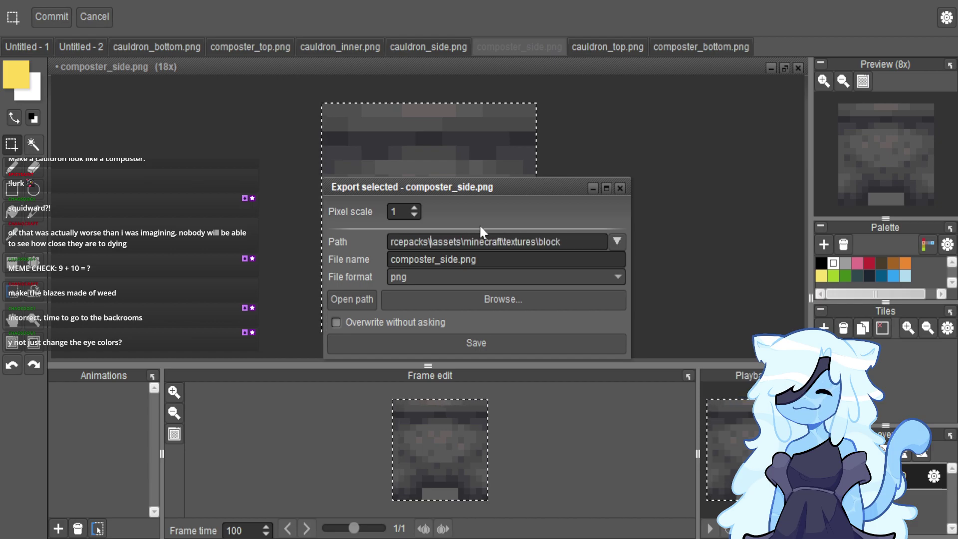
key(Return)
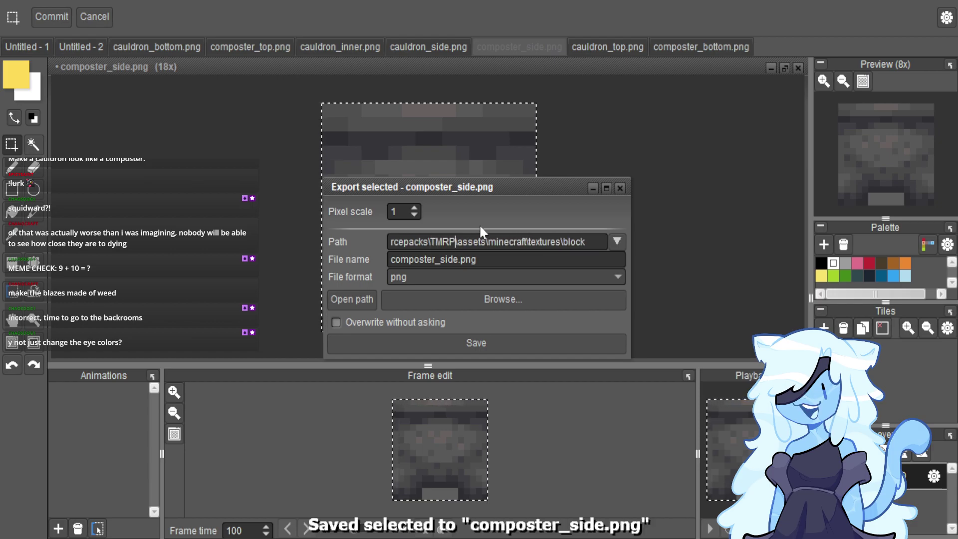
click(619, 188)
Copy the whole cauldron_inner.png texture and paste it over the texture in composter_bottom.png.
click(679, 45)
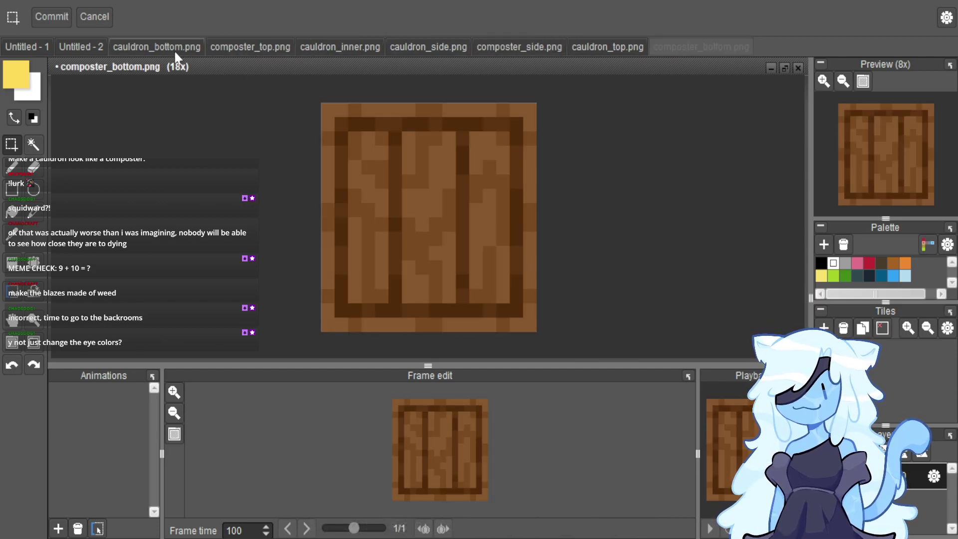
click(316, 44)
key(ctrl+a)
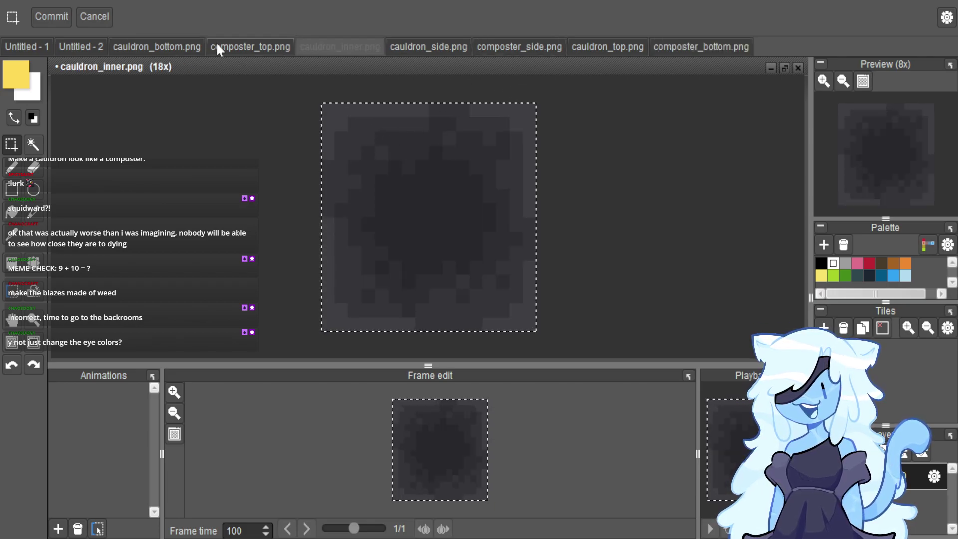
click(187, 44)
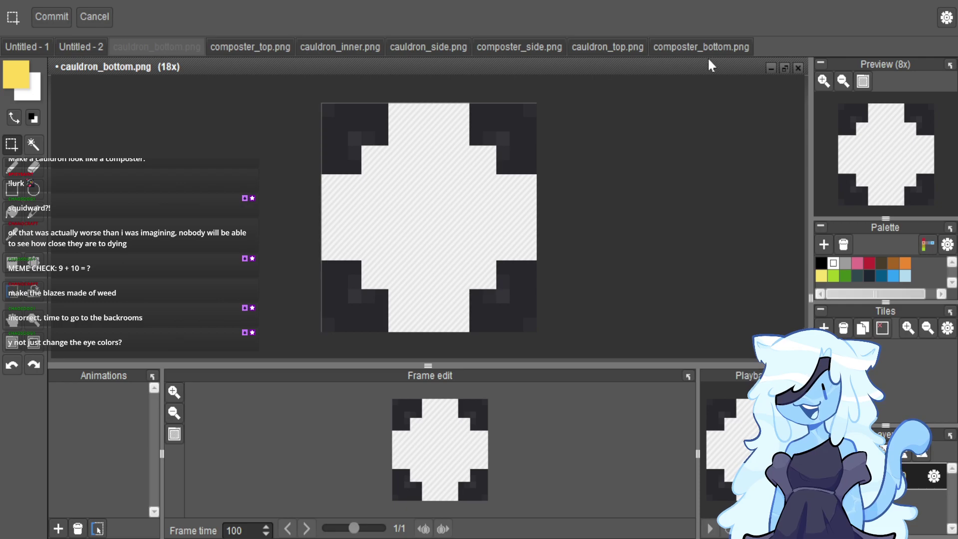
click(693, 44)
key(ctrl+v)
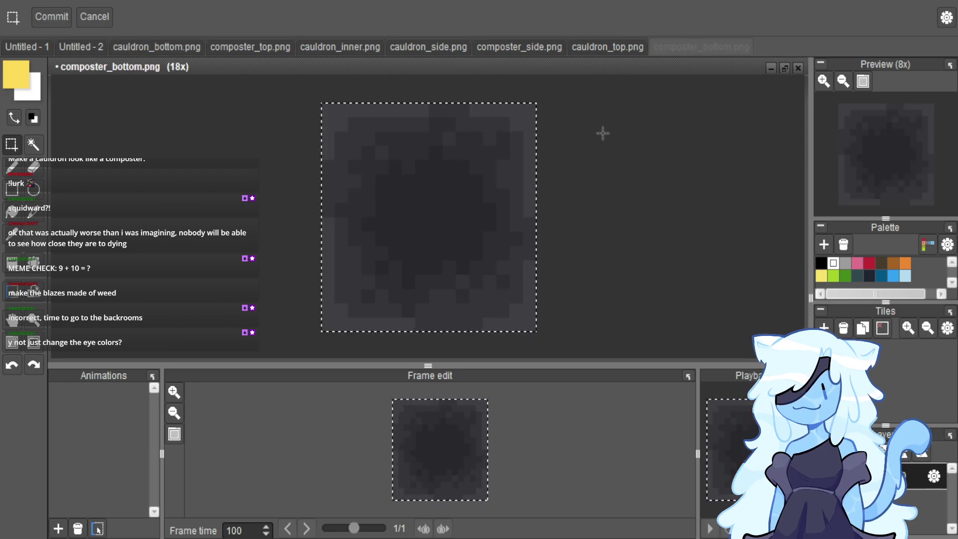
Export composter_bottom.png to the TMRP\assets\minecraft\textures\block folder and close the export dialog.
key(ctrl+e)
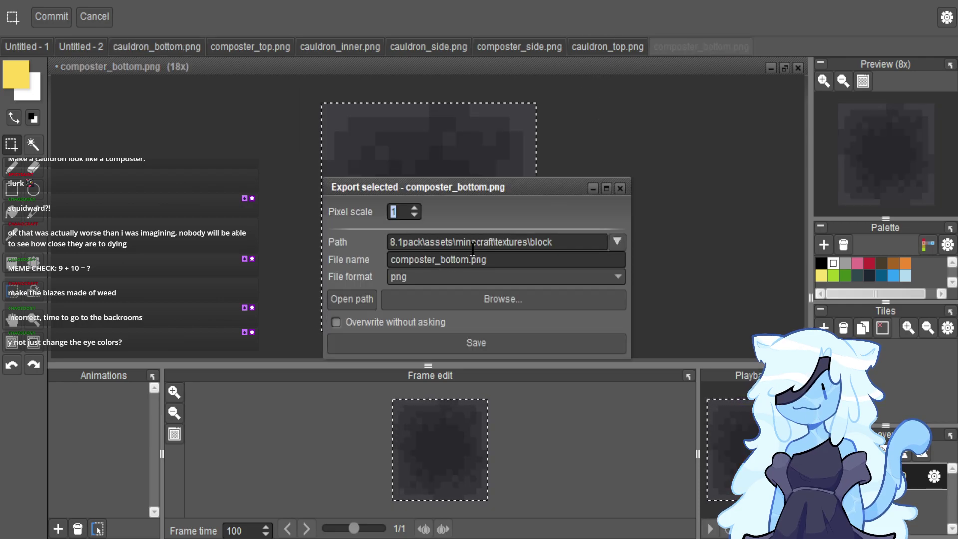
click(423, 242)
key(BackSpace)
key(BackSpace)
key(BackSpace)
key(BackSpace)
key(BackSpace)
key(BackSpace)
key(BackSpace)
key(BackSpace)
key(BackSpace)
key(BackSpace)
text(TMRP)
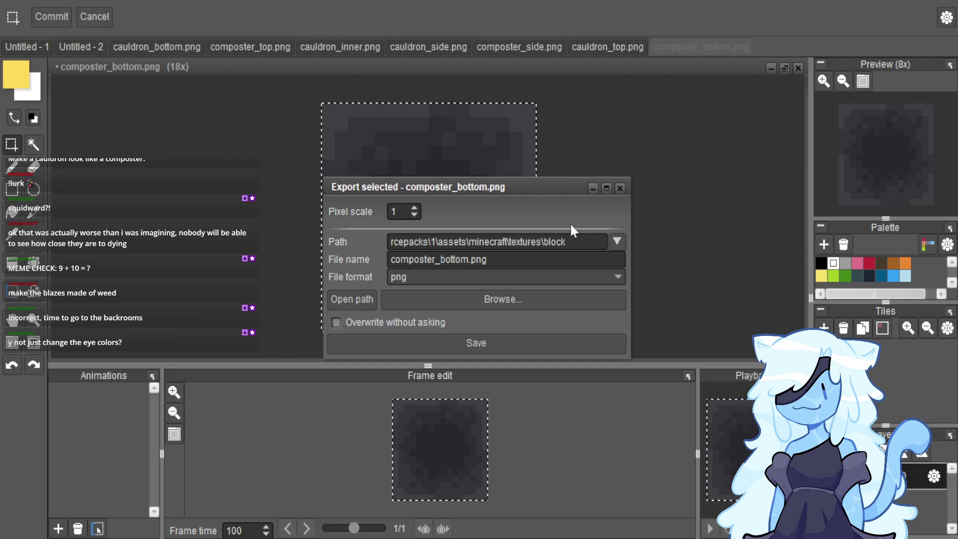
key(Return)
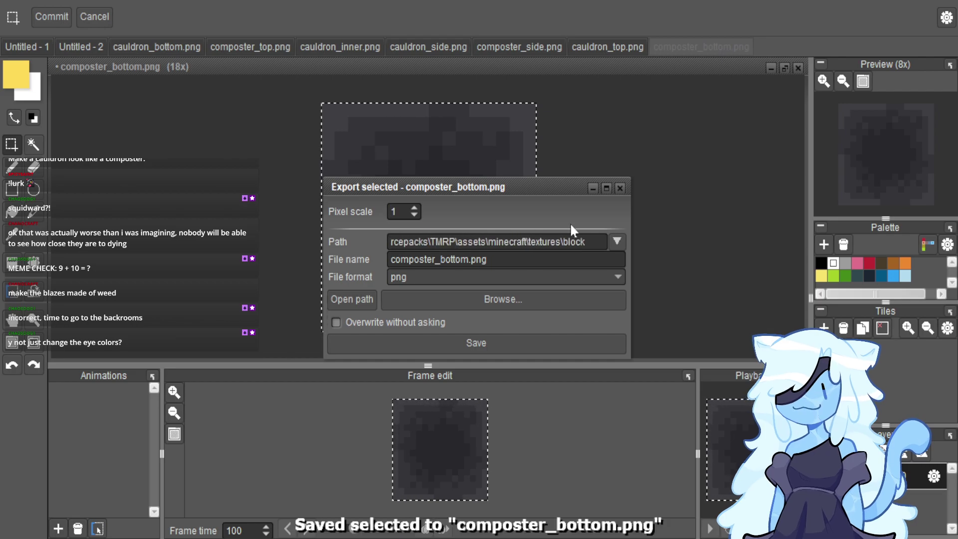
click(619, 188)
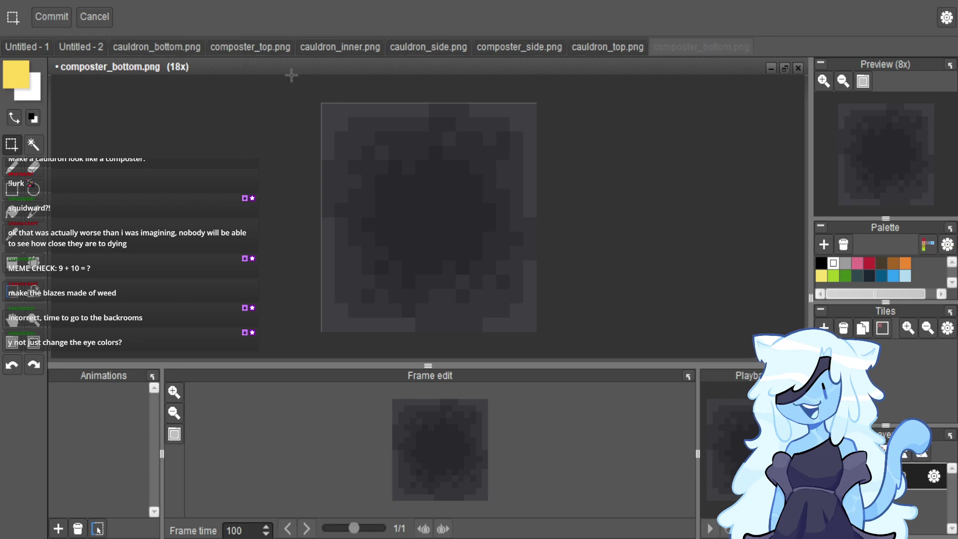
Undo the pasted cauldron textures in composter_top.png, composter_side.png and composter_bottom.png.
click(228, 47)
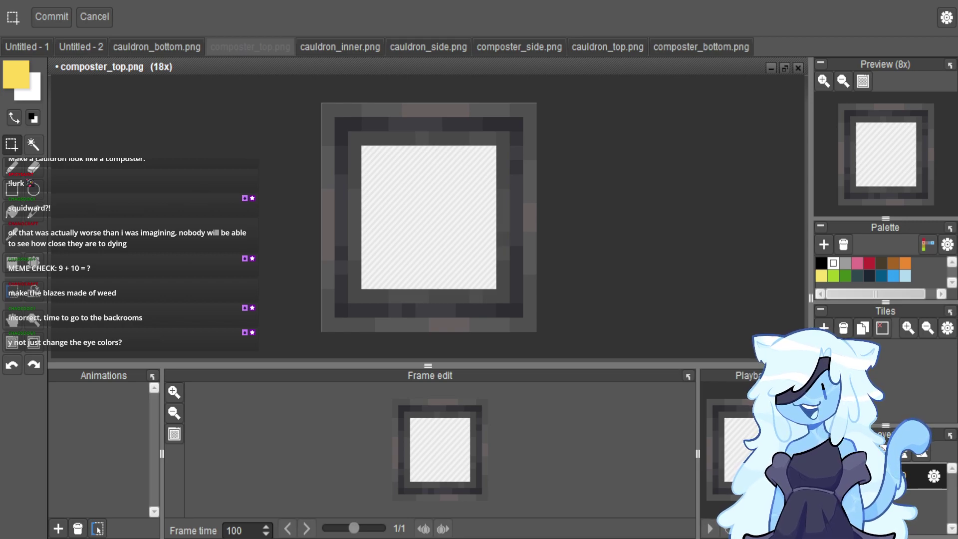
key(ctrl+z)
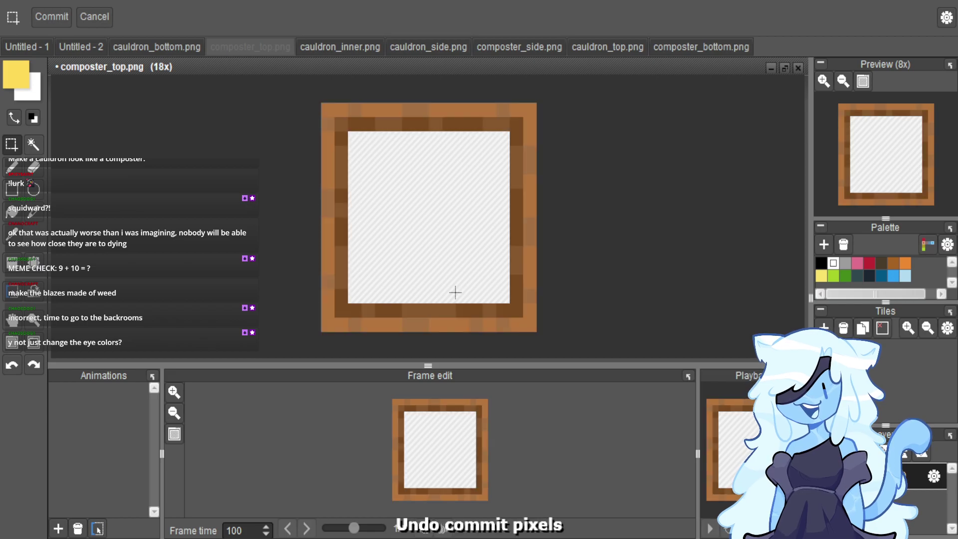
click(444, 43)
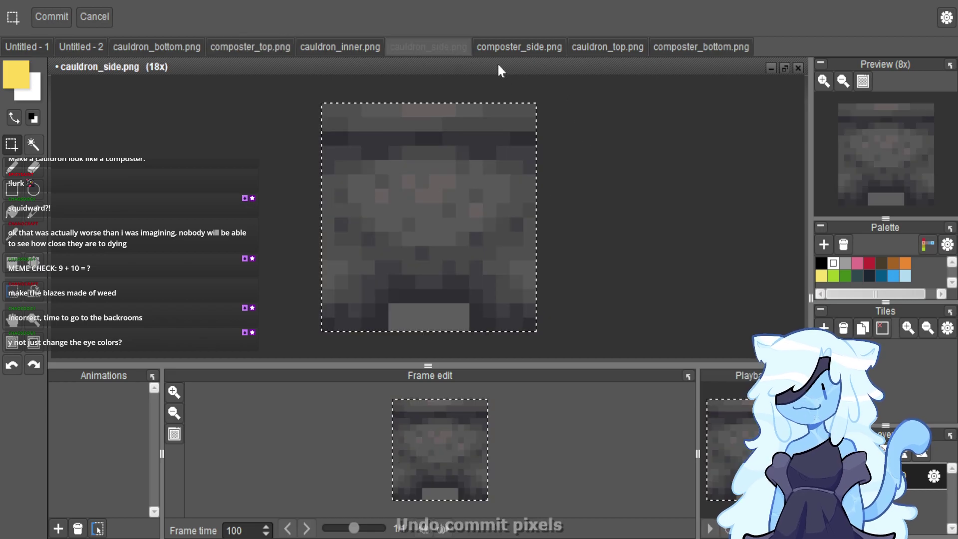
click(514, 53)
key(ctrl+z)
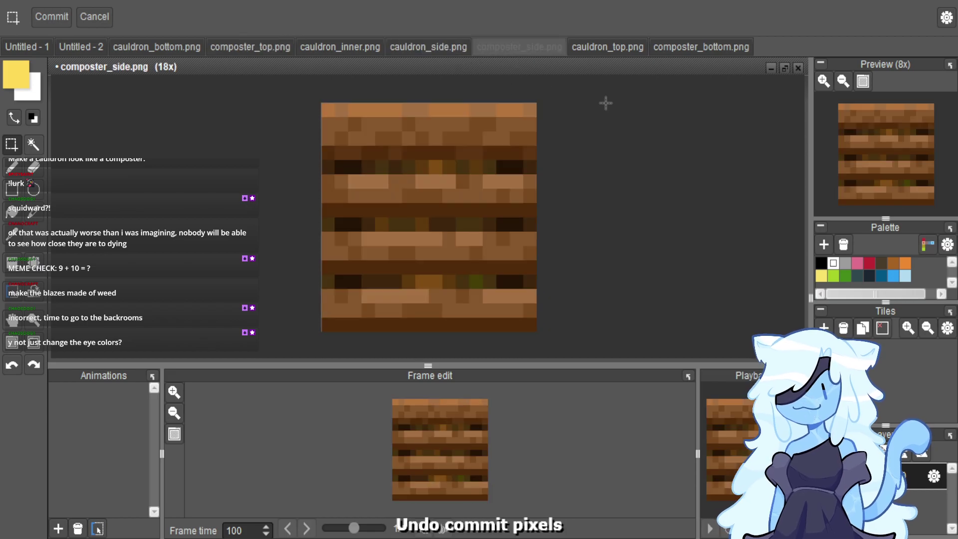
click(690, 45)
key(ctrl+z)
key(ctrl+z)
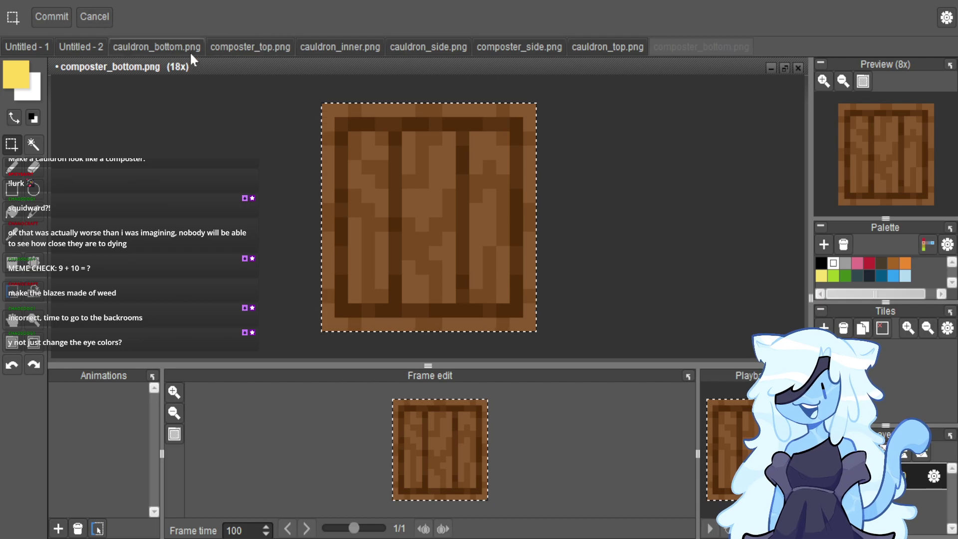
Paste the copied composter_bottom.png wood texture over cauldron_bottom.png and commit it.
click(177, 44)
key(ctrl+v)
click(587, 135)
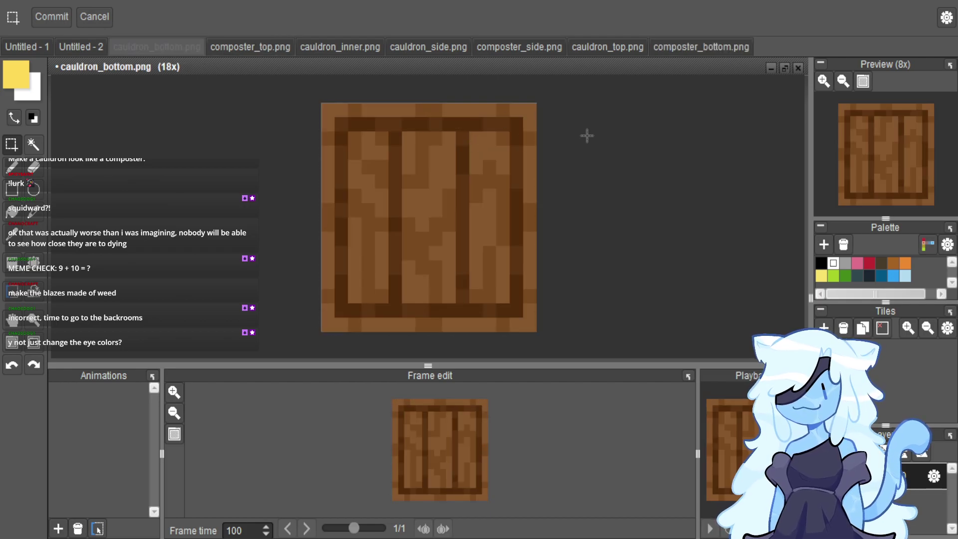
Export the whole cauldron_bottom.png texture to the TMRP\assets\minecraft\textures\block folder and close the export dialog.
key(ctrl+a)
key(ctrl+e)
click(425, 242)
key(BackSpace)
key(BackSpace)
key(BackSpace)
key(BackSpace)
key(BackSpace)
key(BackSpace)
key(BackSpace)
key(BackSpace)
key(BackSpace)
key(BackSpace)
text(TMRP)
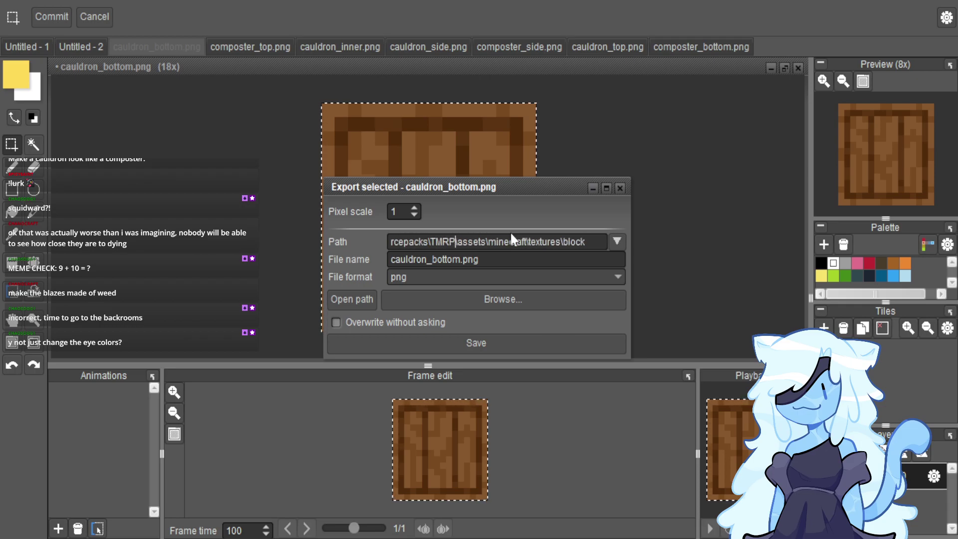
key(Return)
click(619, 187)
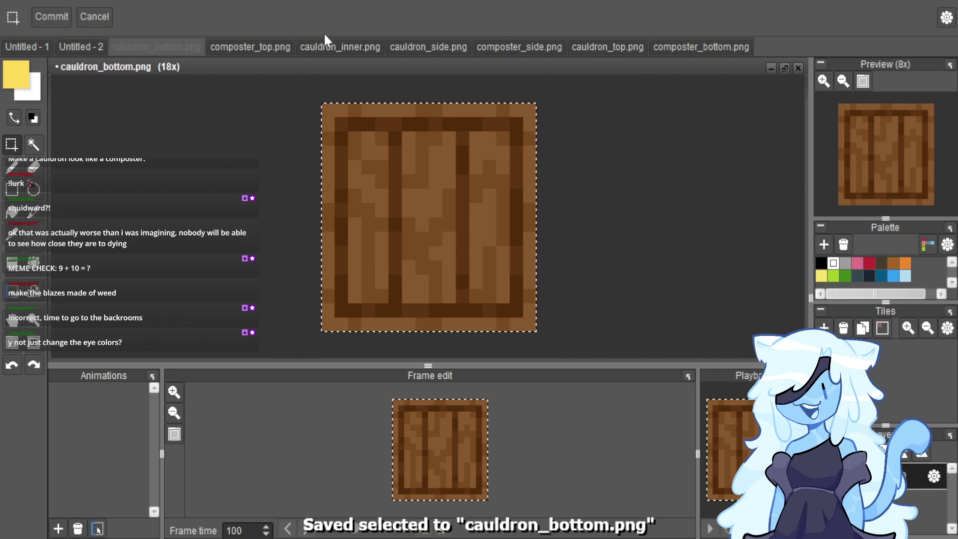
Copy the composter_side.png texture, paste it over cauldron_side.png and commit it.
click(513, 44)
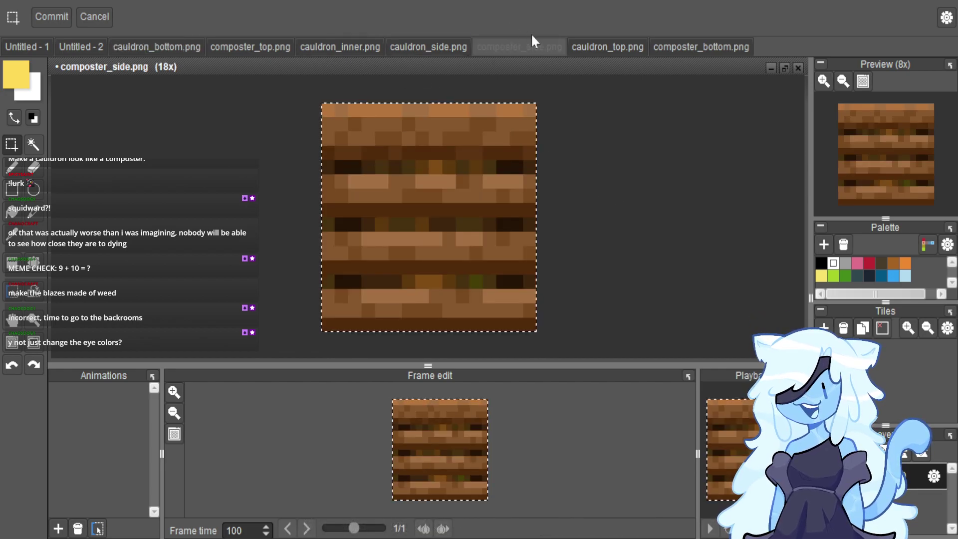
click(427, 54)
key(ctrl+v)
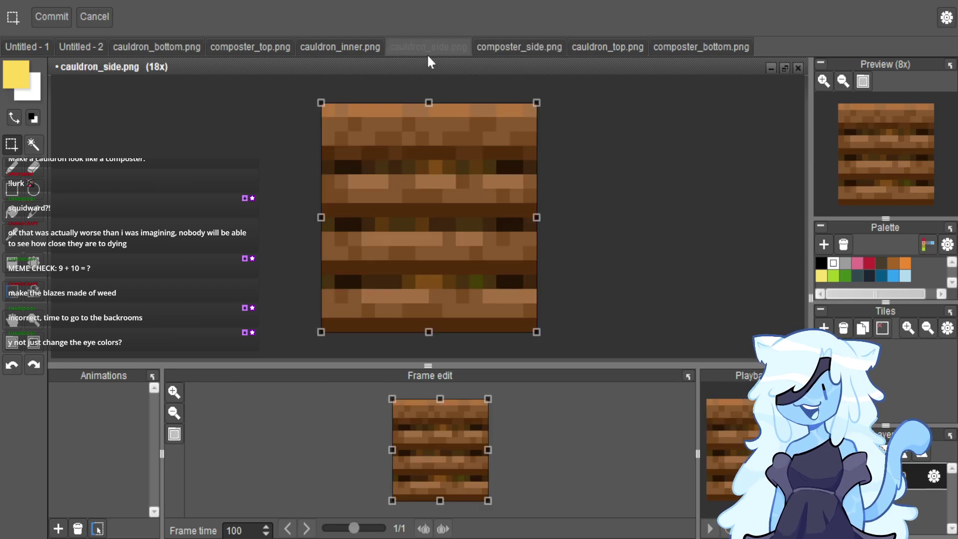
key(Return)
Export cauldron_side.png to the TMRP\assets\minecraft\textures\block folder and close the export dialog.
key(ctrl+e)
click(422, 243)
key(BackSpace)
key(BackSpace)
key(BackSpace)
key(BackSpace)
key(BackSpace)
key(BackSpace)
key(BackSpace)
key(BackSpace)
key(BackSpace)
key(BackSpace)
text(TMRP\)
key(Return)
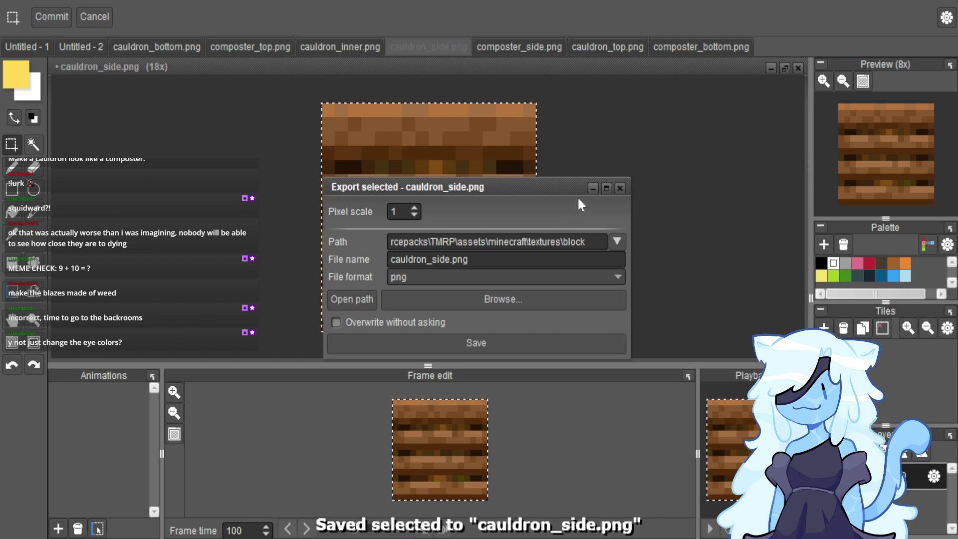
click(619, 187)
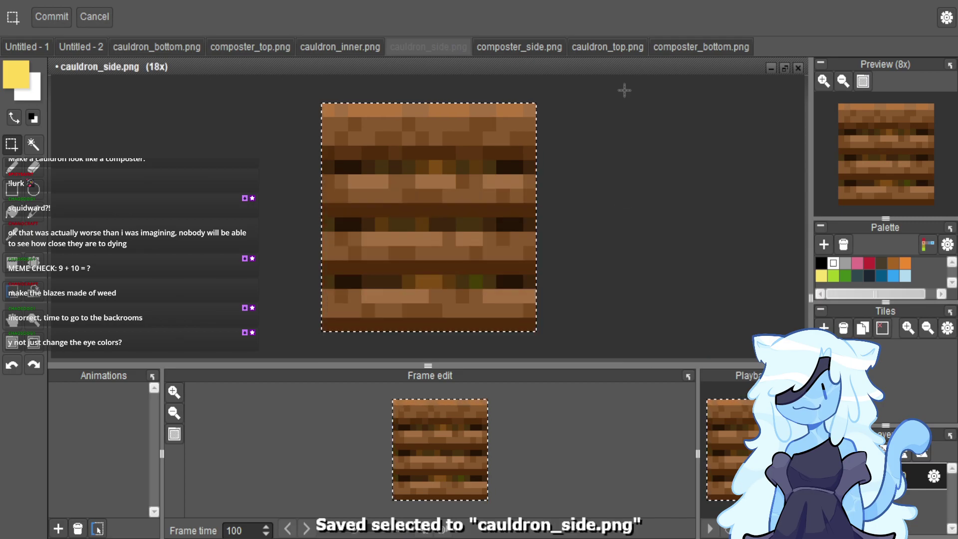
Clear the cauldron_top.png texture and paste the copied composter_top.png wooden frame in its place.
click(708, 43)
click(620, 49)
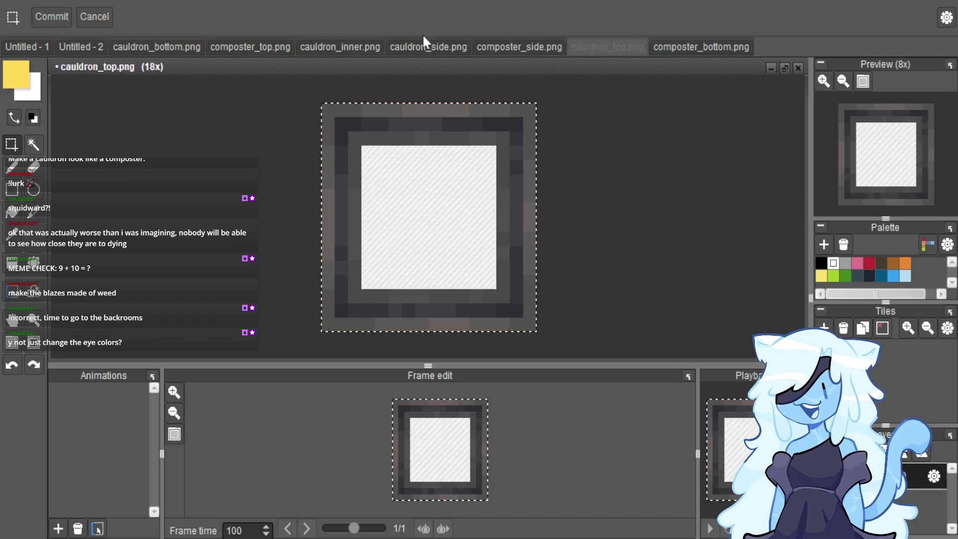
click(250, 50)
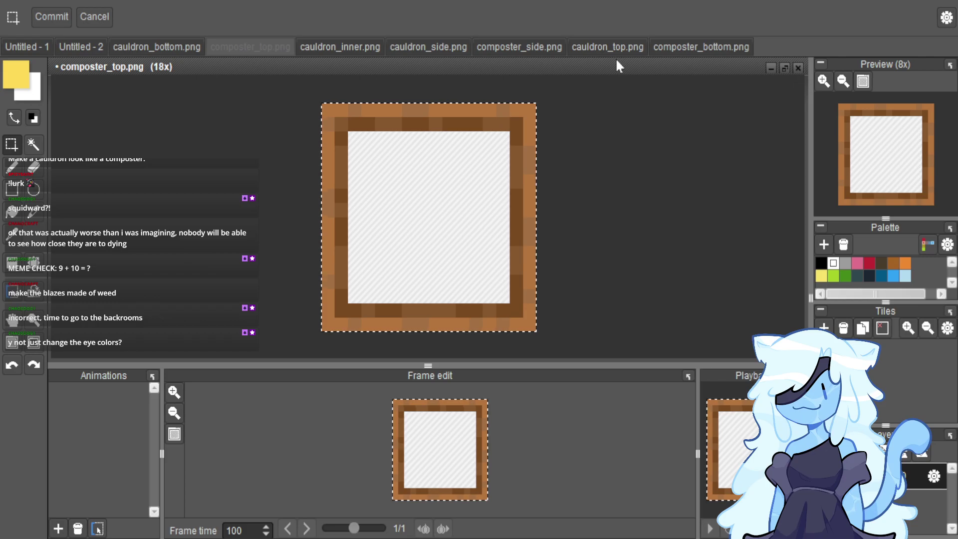
click(613, 44)
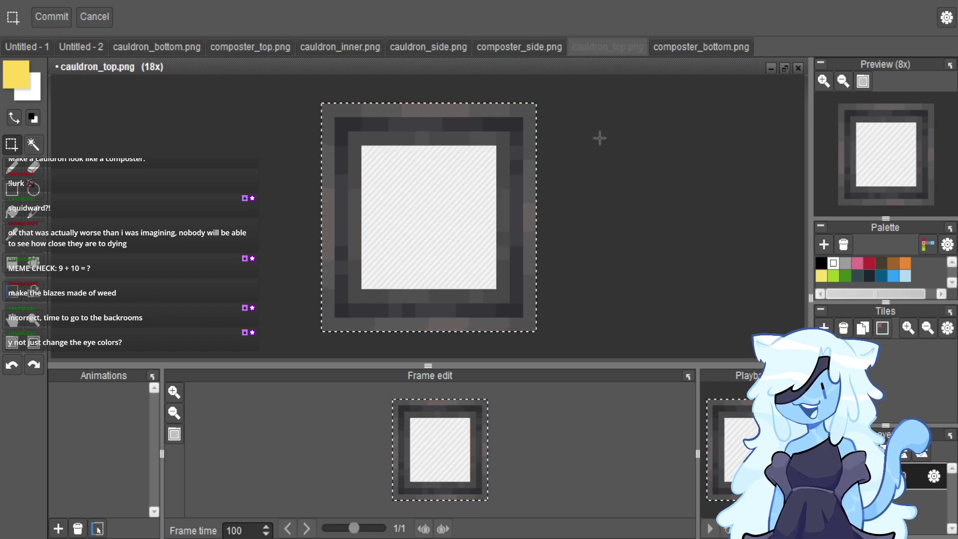
key(Delete)
key(ctrl+v)
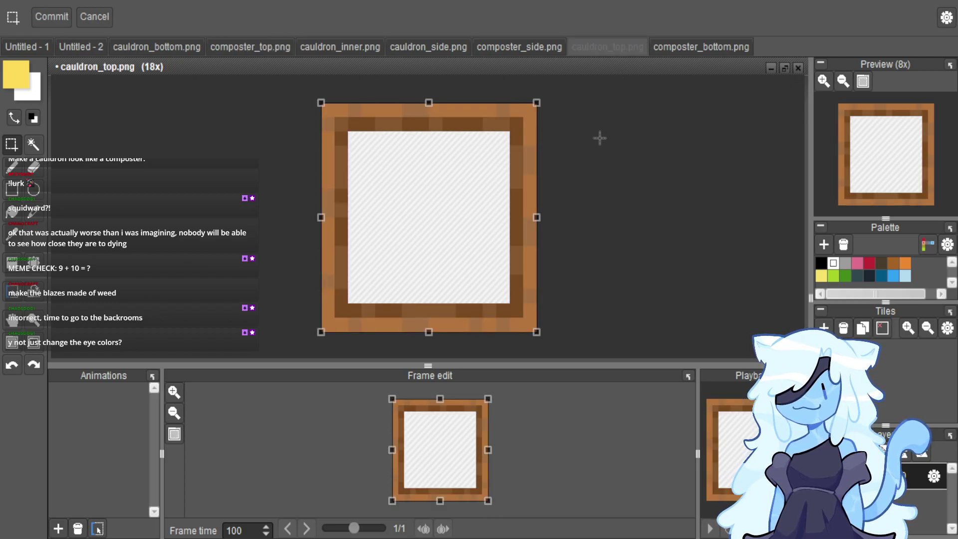
Add a smaller copy of the wooden frame inside the rim of cauldron_top.png to narrow the opening, and commit it.
click(669, 154)
drag(322, 104, 533, 112)
drag(528, 109, 305, 328)
drag(306, 327, 350, 134)
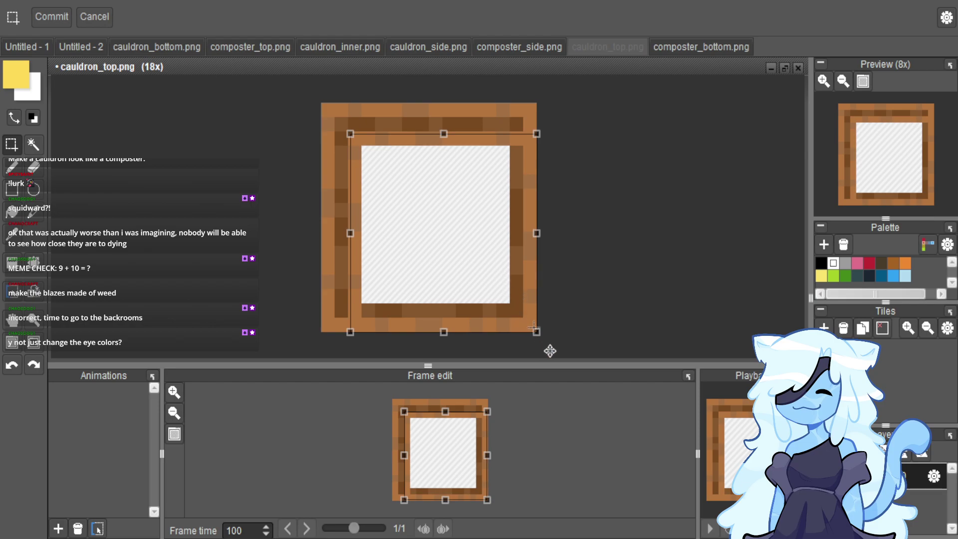
drag(536, 332, 511, 305)
key(Return)
Export the whole cauldron_top.png texture to the TMRP\assets\minecraft\textures\block folder and close the export dialog.
key(ctrl+a)
key(ctrl+e)
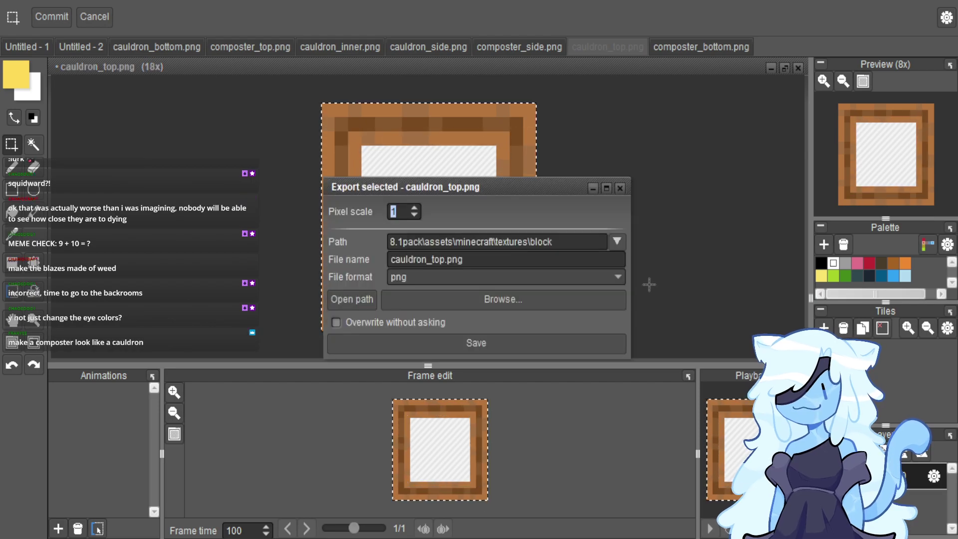
click(423, 241)
key(BackSpace)
key(BackSpace)
key(BackSpace)
key(BackSpace)
key(BackSpace)
key(BackSpace)
key(BackSpace)
key(BackSpace)
key(BackSpace)
text(TMRP)
key(Return)
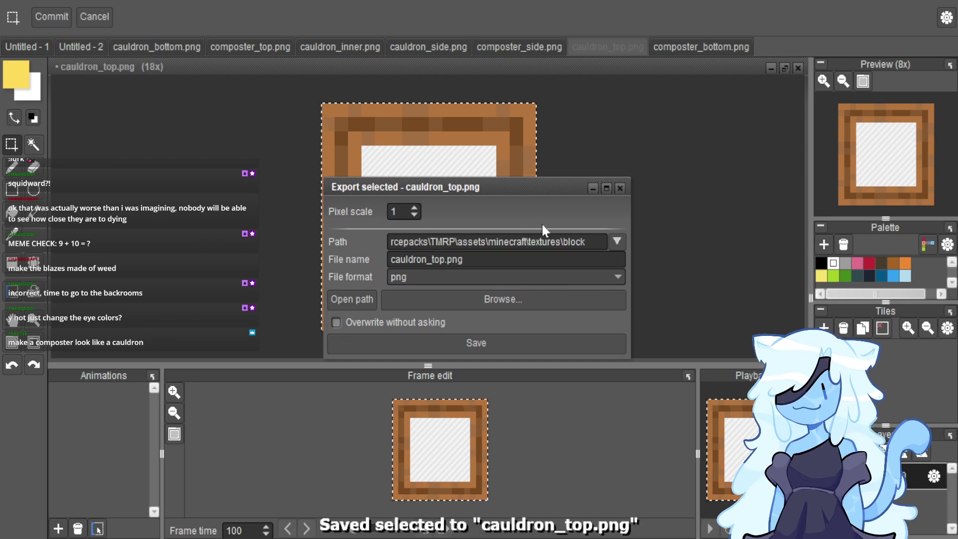
click(620, 188)
click(621, 189)
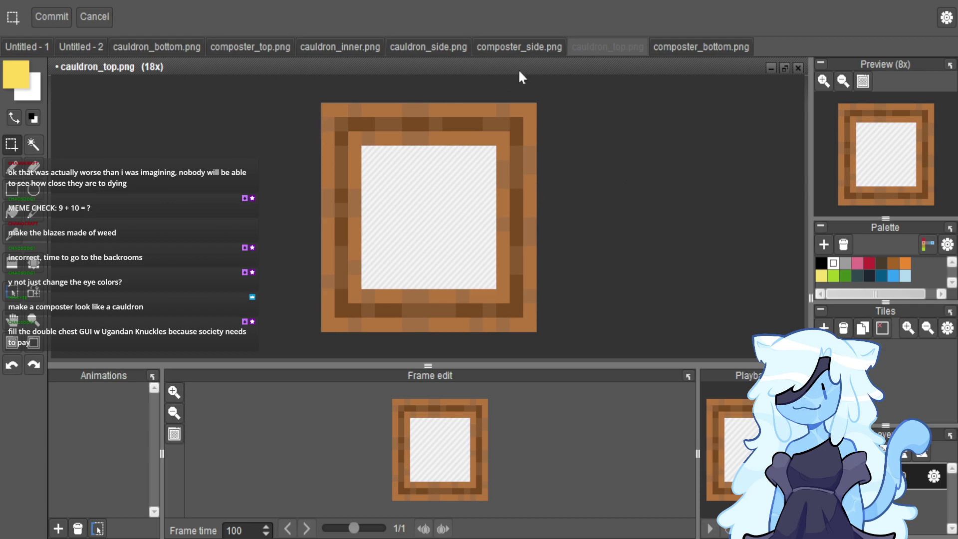
Copy the composter_bottom.png wood texture and paste it over cauldron_inner.png.
click(528, 48)
click(440, 45)
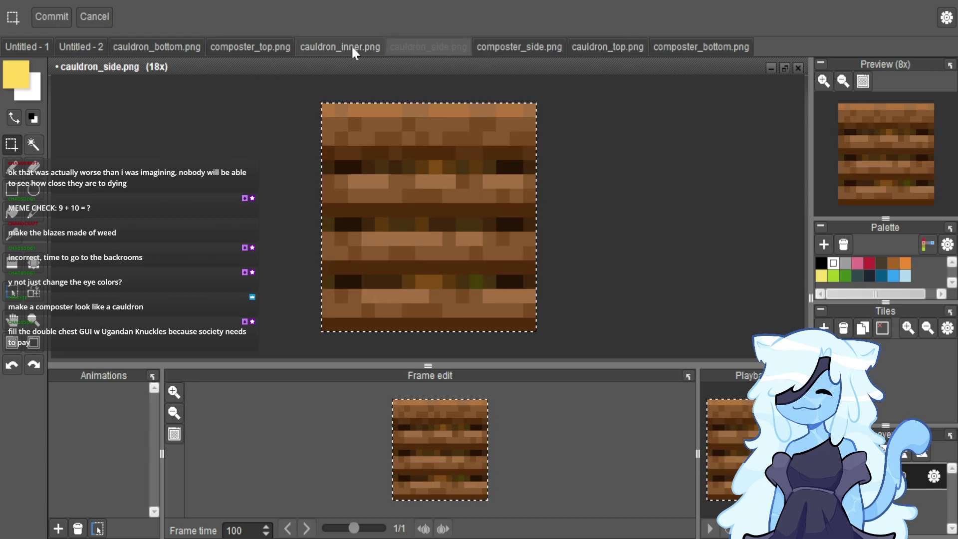
click(352, 48)
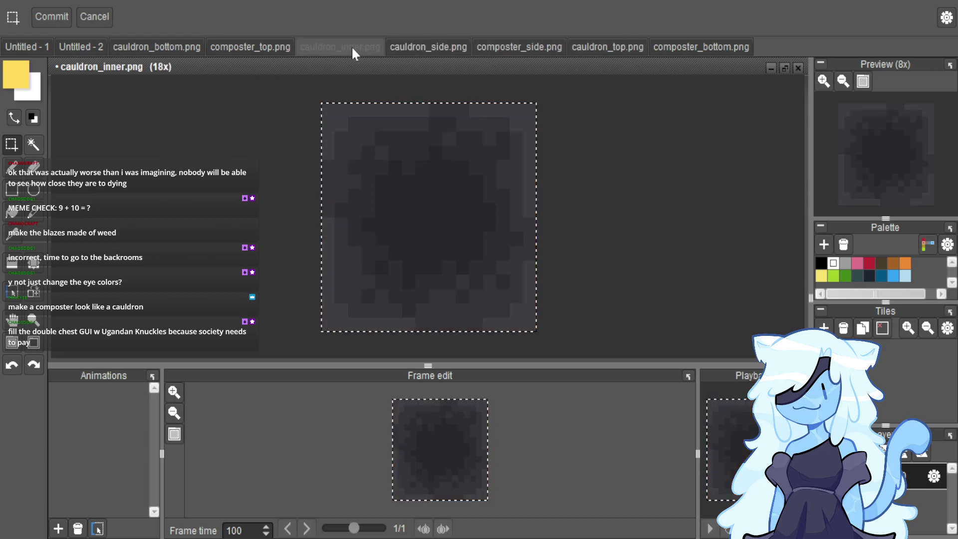
click(720, 42)
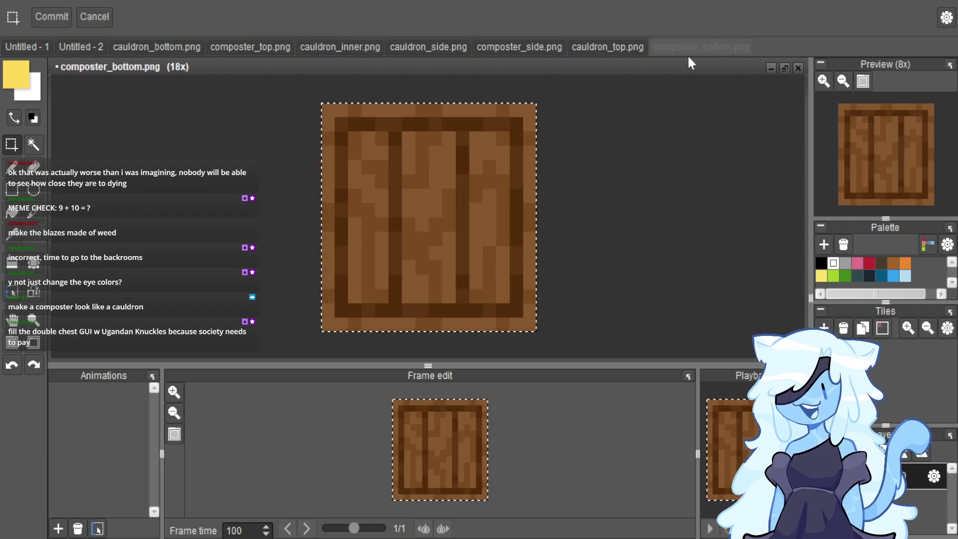
click(329, 48)
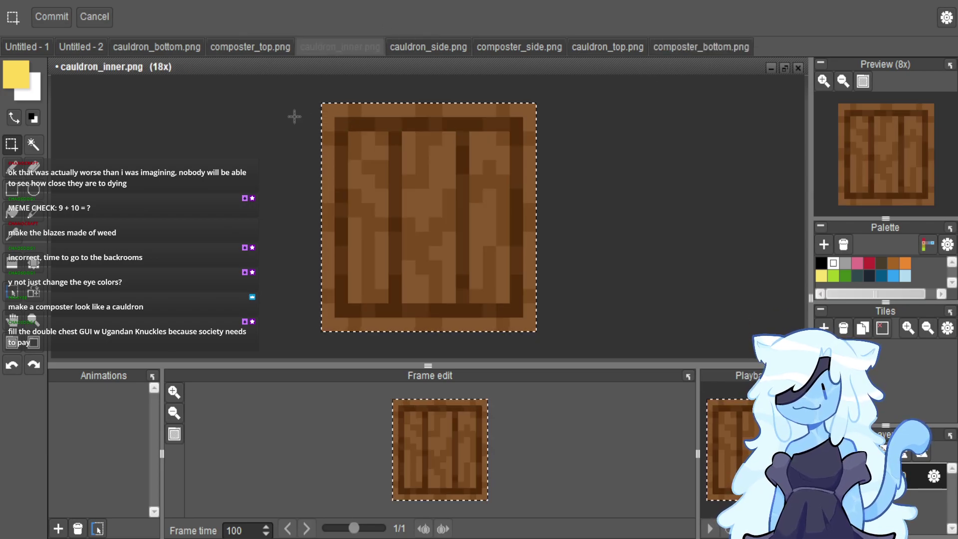
Export cauldron_inner.png to the TMRP\assets\minecraft\textures\block folder and close the export dialog.
key(ctrl+shift+e)
click(423, 242)
key(BackSpace)
key(BackSpace)
key(BackSpace)
key(BackSpace)
key(BackSpace)
key(BackSpace)
key(BackSpace)
key(BackSpace)
key(BackSpace)
key(BackSpace)
key(BackSpace)
text(TMRP\)
key(Return)
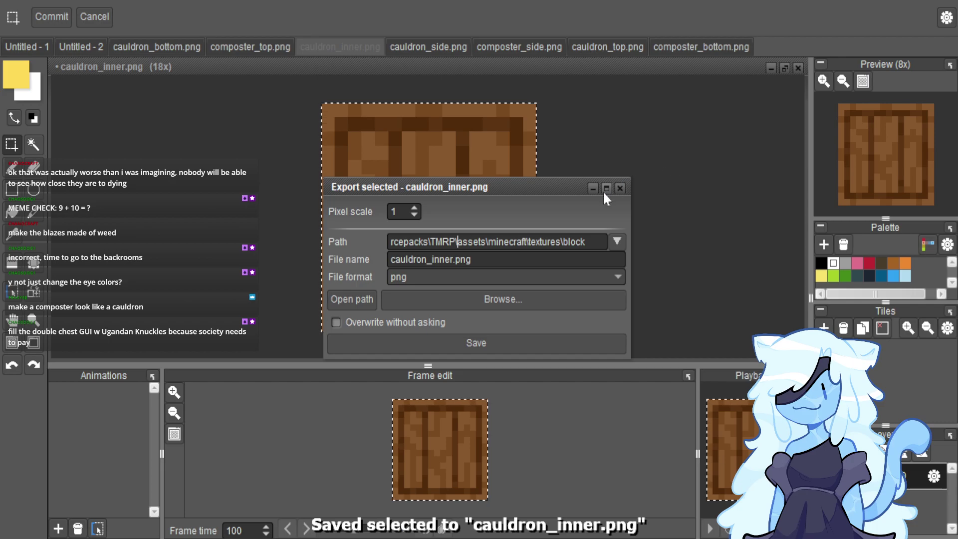
click(620, 188)
Review each open cauldron and composter texture to check the swapped artwork.
click(130, 45)
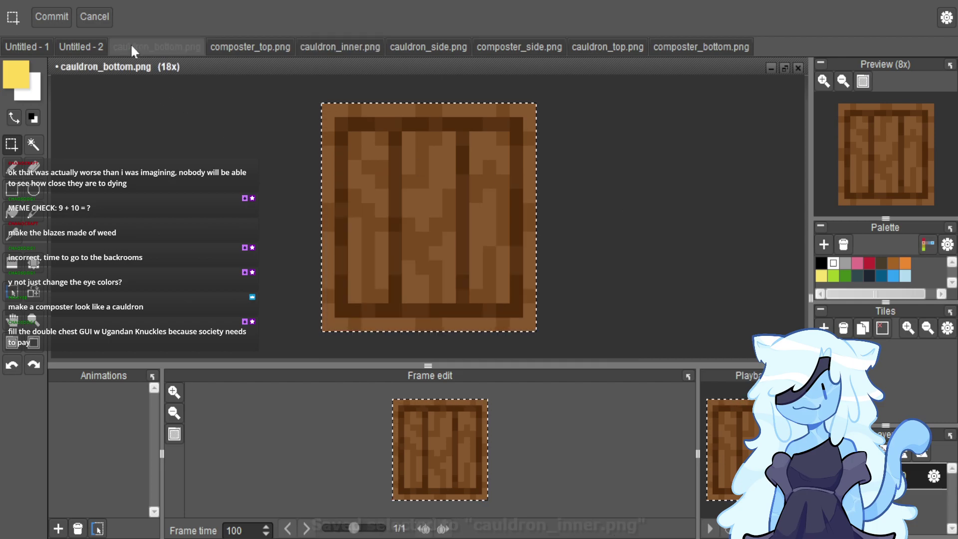
click(279, 45)
click(357, 45)
click(428, 47)
click(532, 43)
click(641, 46)
click(674, 50)
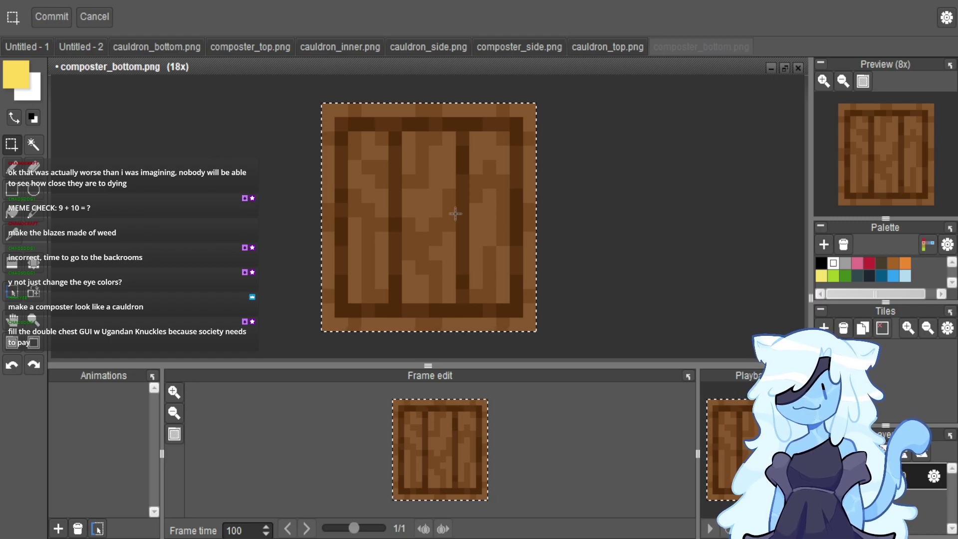
scroll(455, 213, down, 5)
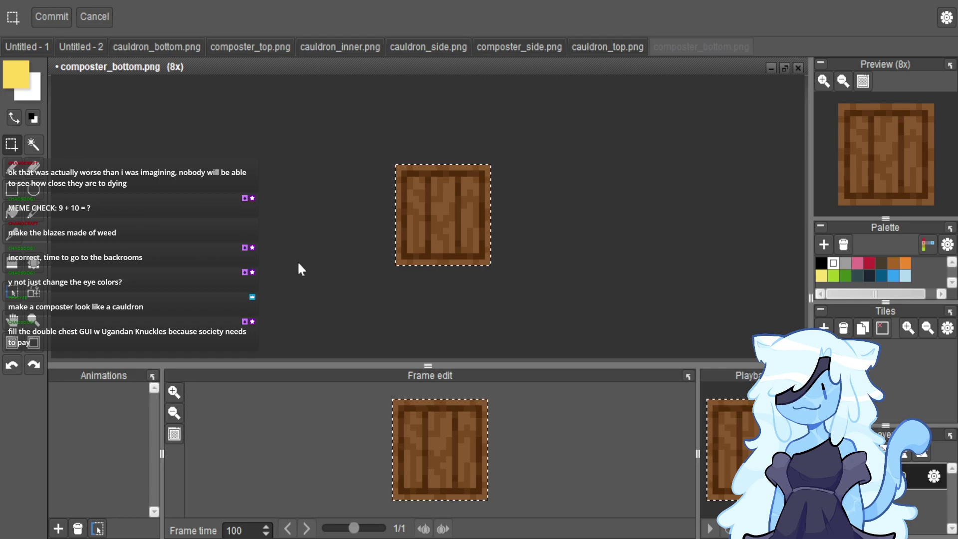
Import the chest GUI image generic_54.png as a new document with 16 by 16 tiles.
double_click(352, 205)
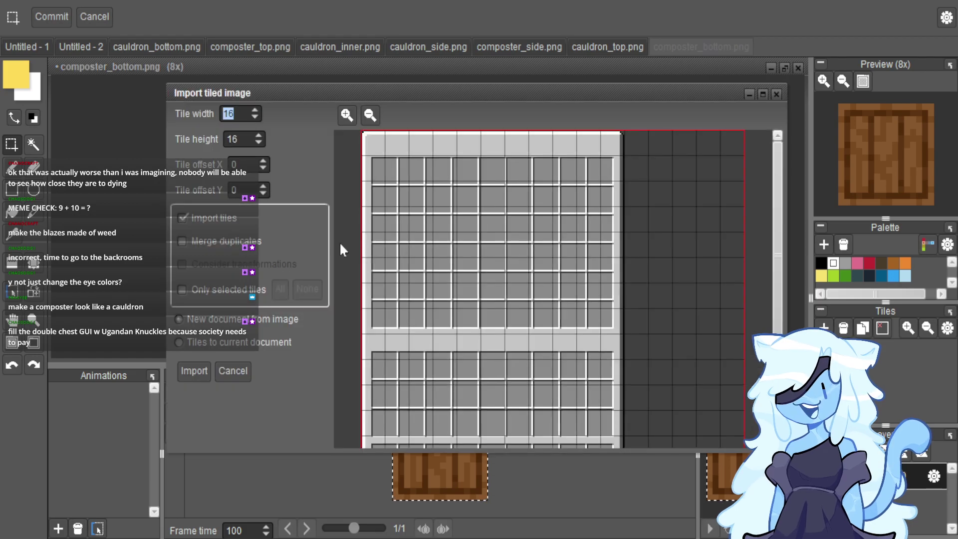
click(194, 373)
scroll(388, 138, up, 1)
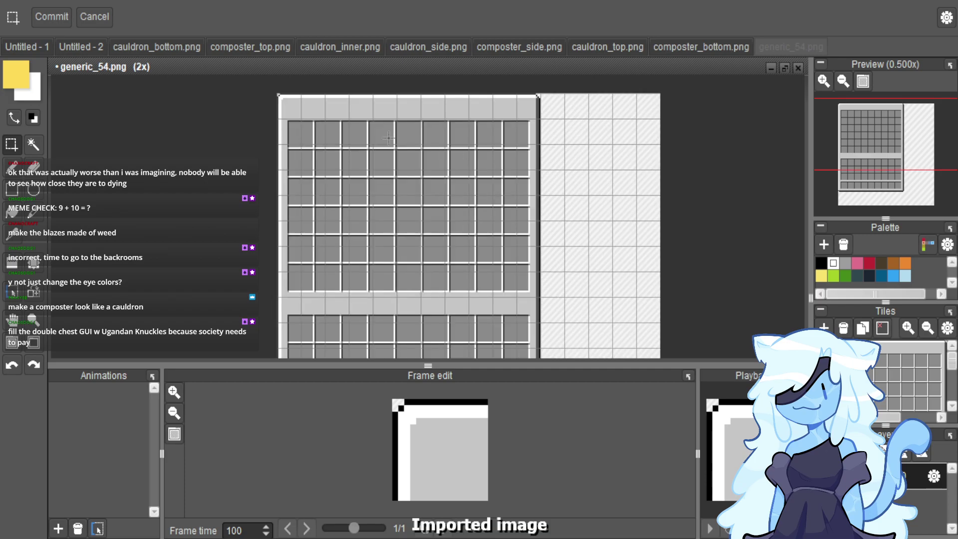
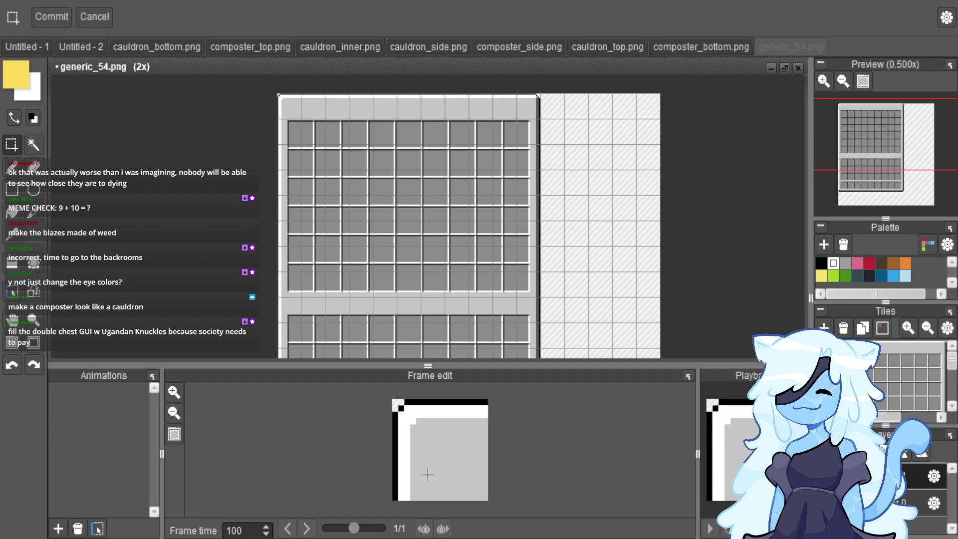
Paste the Ugandan Knuckles picture into generic_54.png and scale it down over the chest's upper slot grid.
scroll(497, 253, down, 2)
scroll(539, 261, up, 1)
key(ctrl+v)
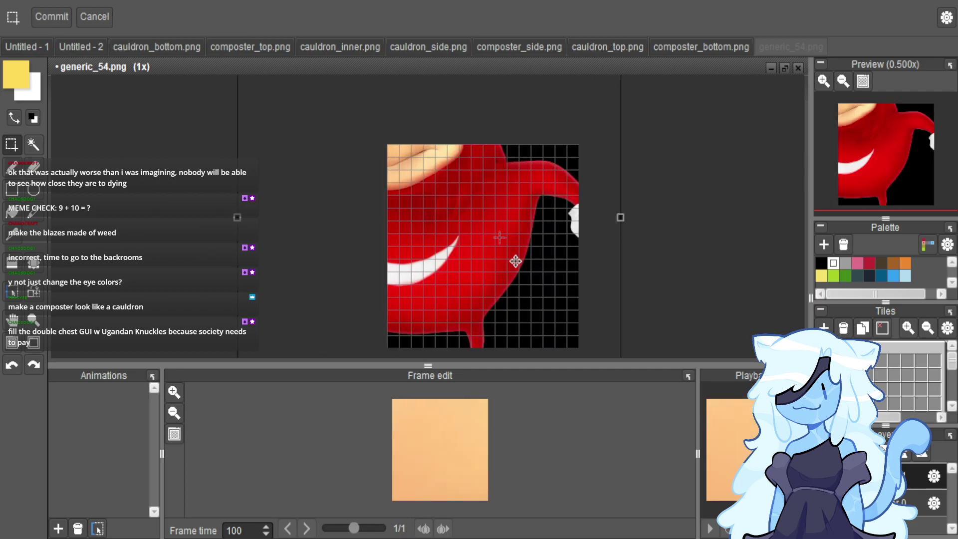
scroll(516, 261, down, 2)
drag(540, 299, 515, 257)
scroll(515, 257, up, 3)
drag(488, 219, 419, 190)
scroll(531, 227, up, 1)
drag(550, 291, 540, 284)
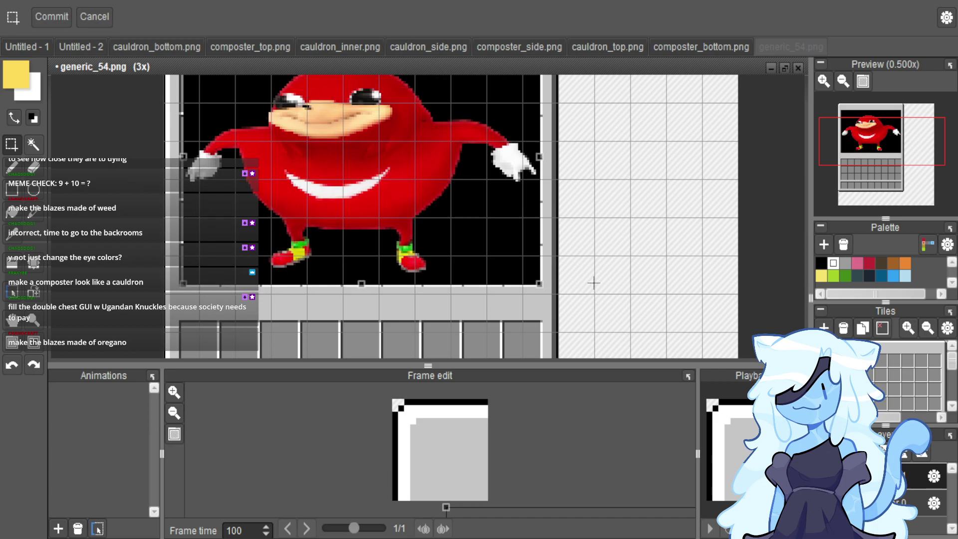
Fit the pasted picture's upper-left corner to the corner of the chest slot grid, undoing any stray transformation.
scroll(594, 283, down, 1)
scroll(379, 150, up, 2)
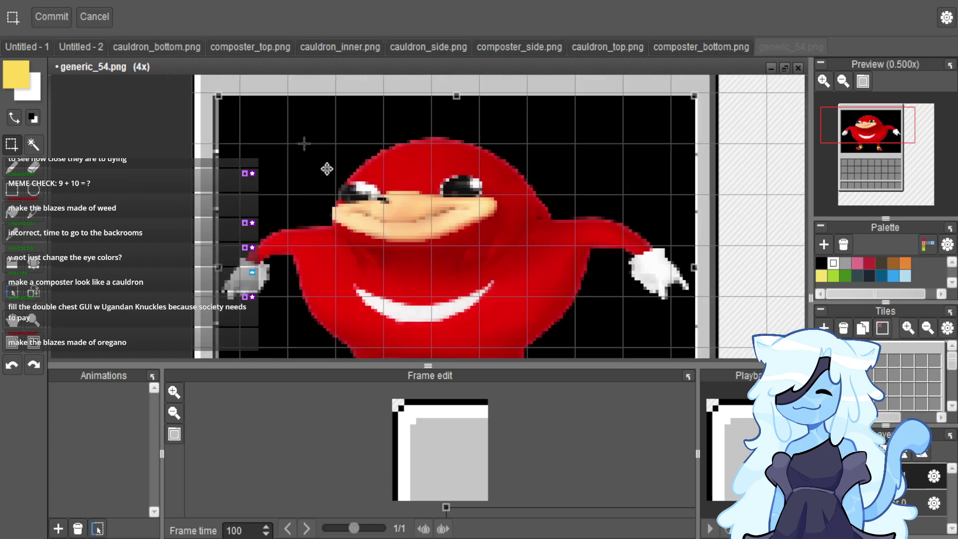
scroll(336, 171, up, 2)
drag(211, 88, 167, 61)
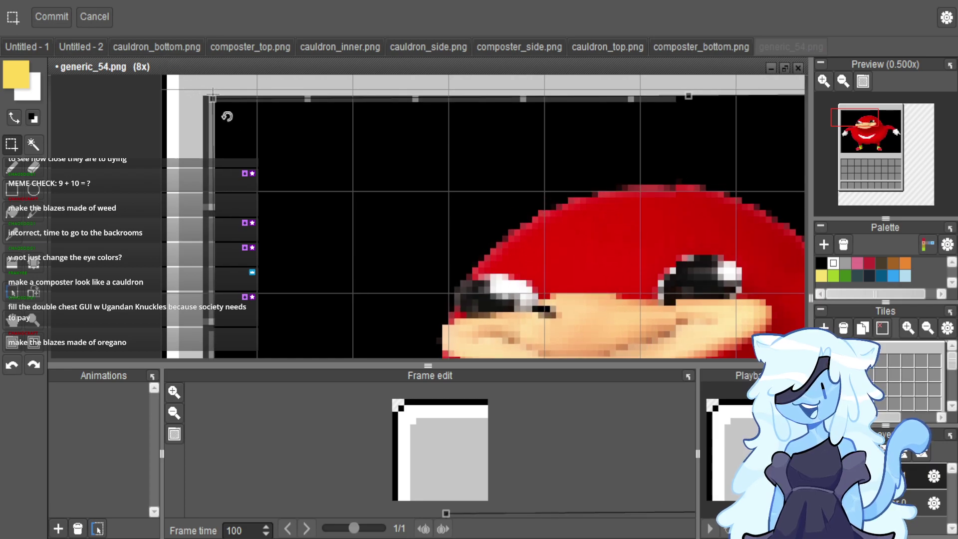
drag(222, 115, 216, 114)
key(ctrl+z)
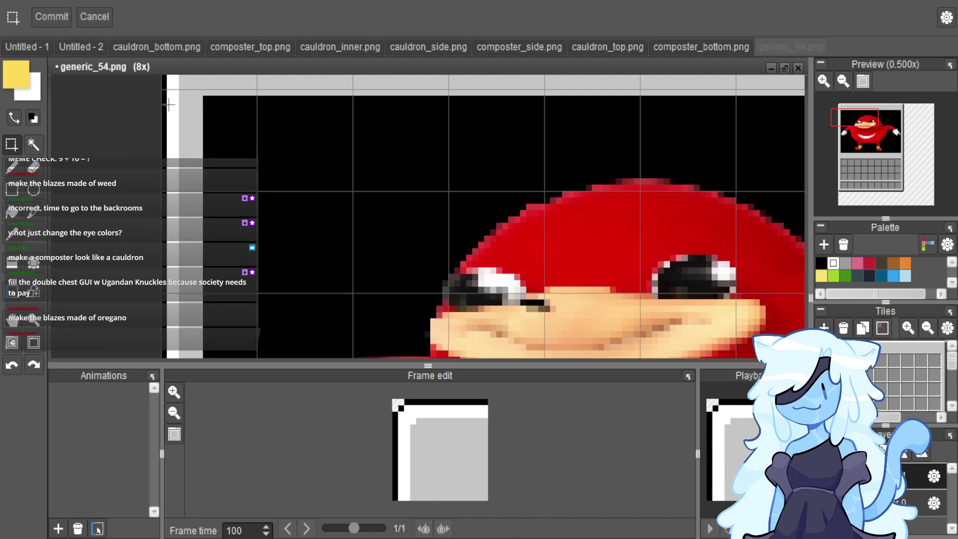
Restore the selection around the pasted picture and fit its lower-right corner to the end of the slot grid.
scroll(227, 132, down, 3)
scroll(227, 131, down, 1)
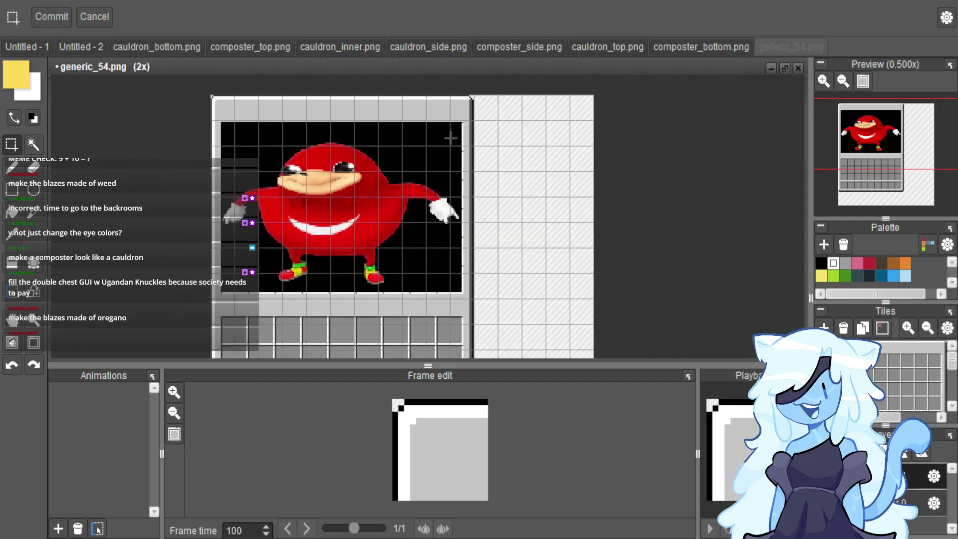
key(ctrl+z)
scroll(433, 270, up, 5)
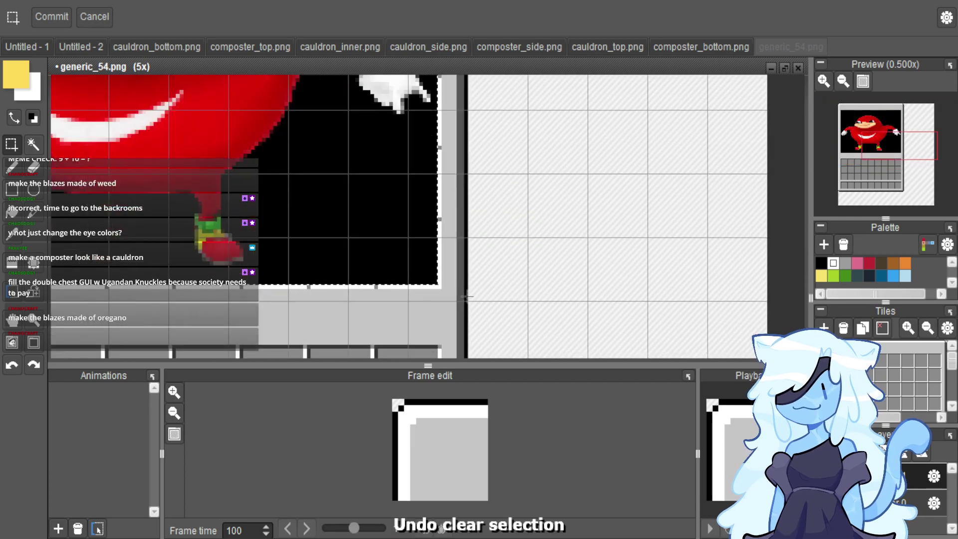
drag(456, 300, 466, 312)
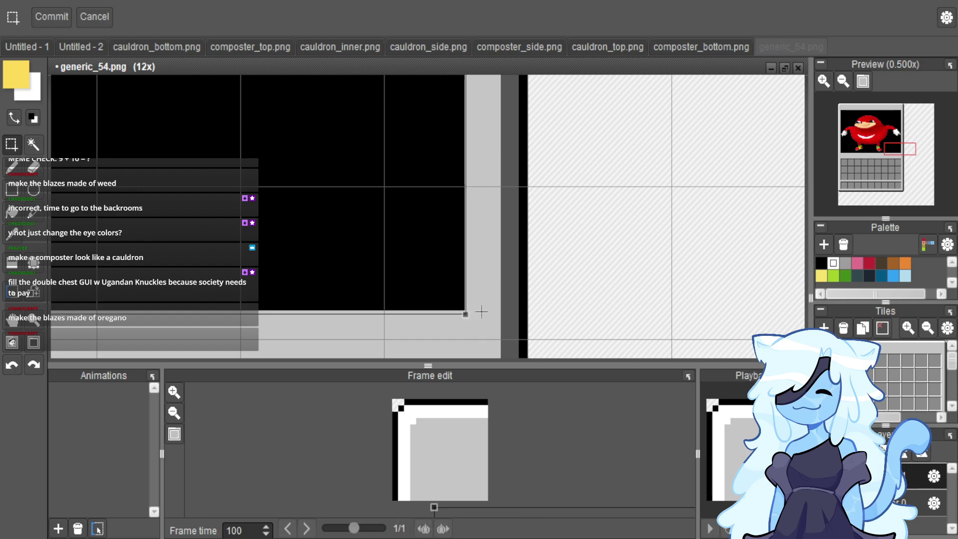
scroll(482, 312, down, 5)
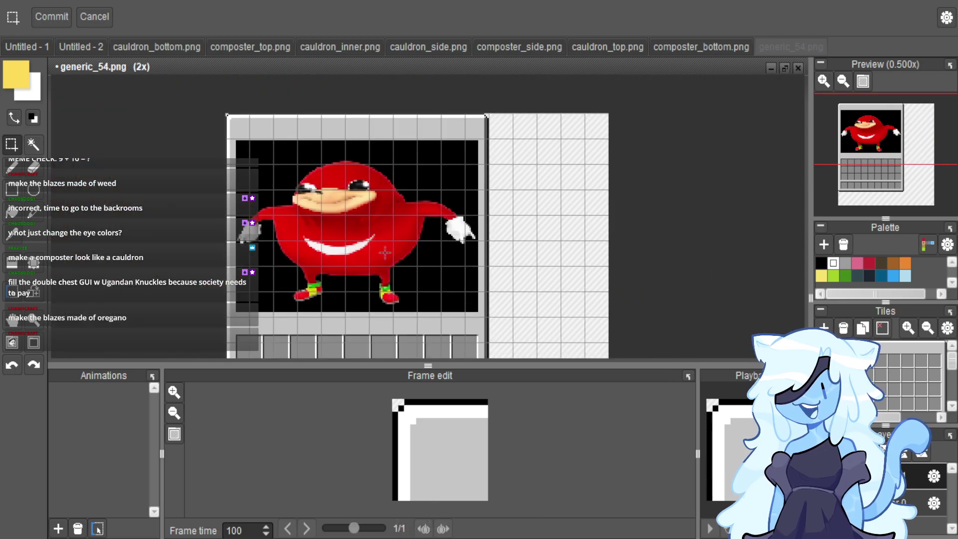
Select the black background around the red character with the magic wand, delete it and clear the selection.
scroll(387, 255, up, 1)
scroll(392, 205, down, 1)
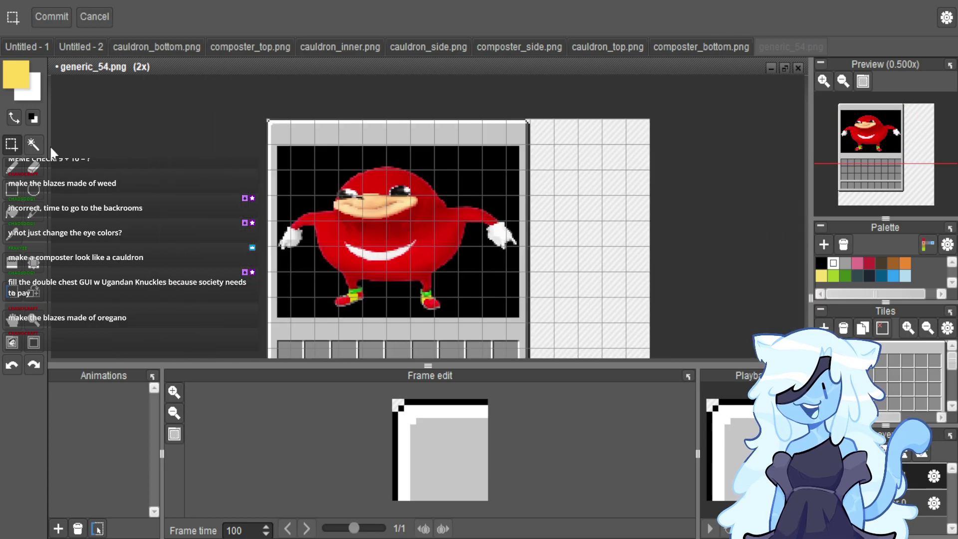
click(33, 144)
click(304, 187)
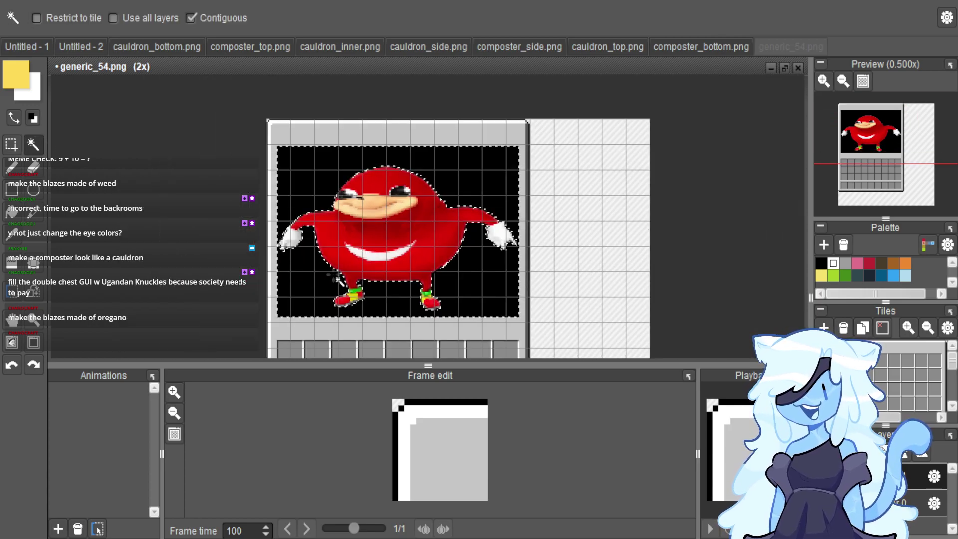
key(Delete)
click(11, 144)
click(145, 206)
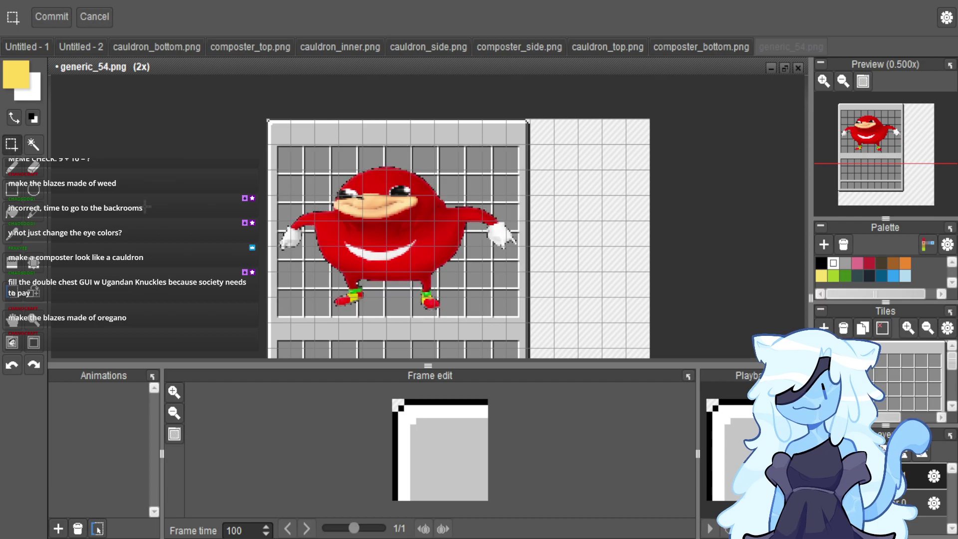
drag(273, 140, 532, 340)
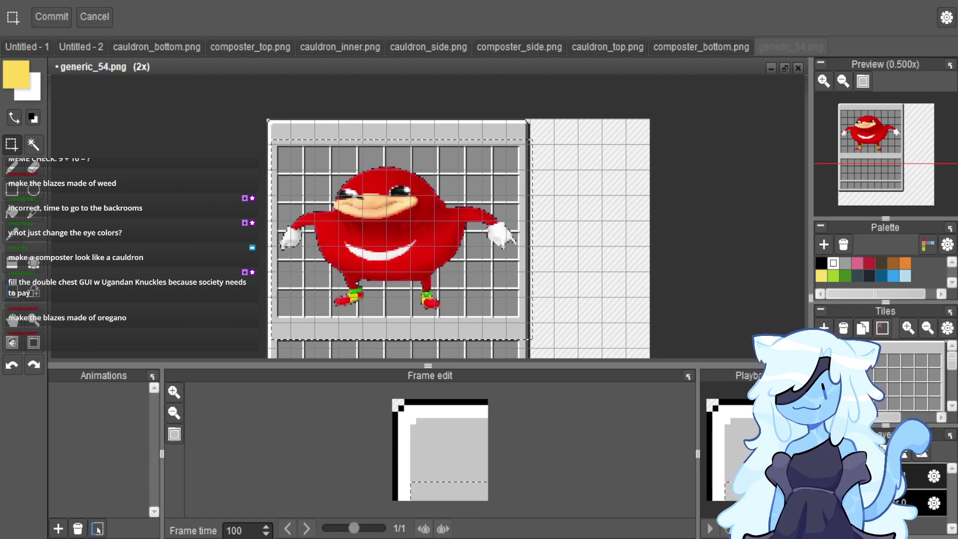
key(ctrl+t)
key(ctrl+z)
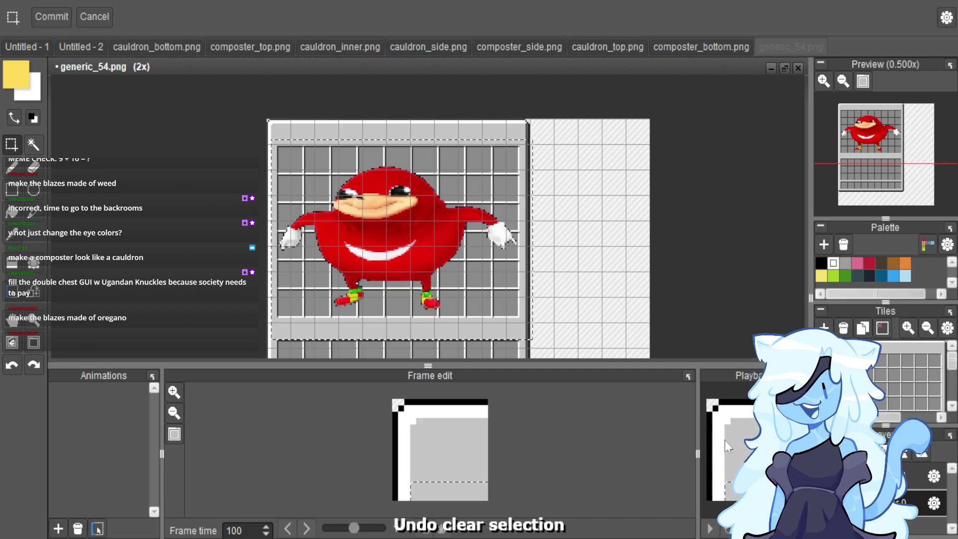
Duplicate the chest GUI layer and move the copy above the character layer.
click(863, 453)
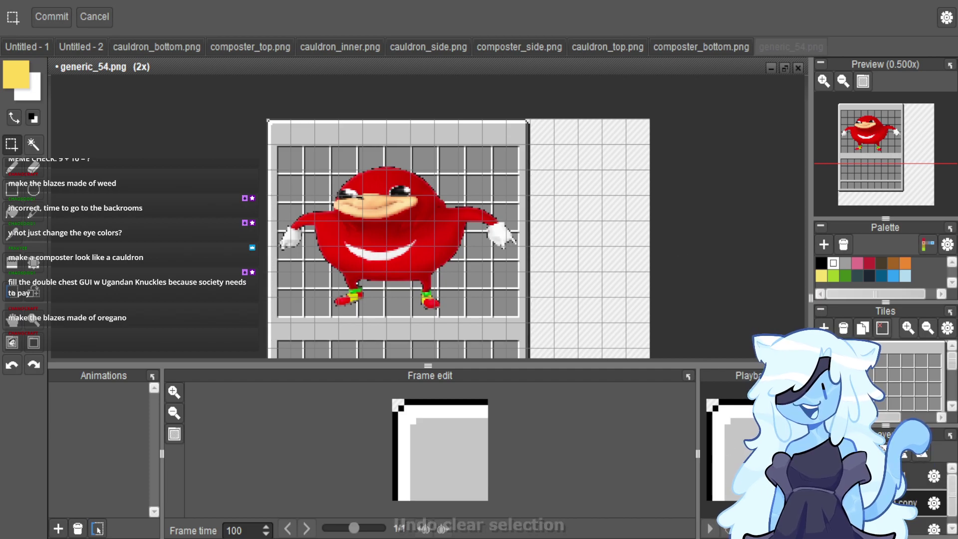
drag(878, 502, 878, 476)
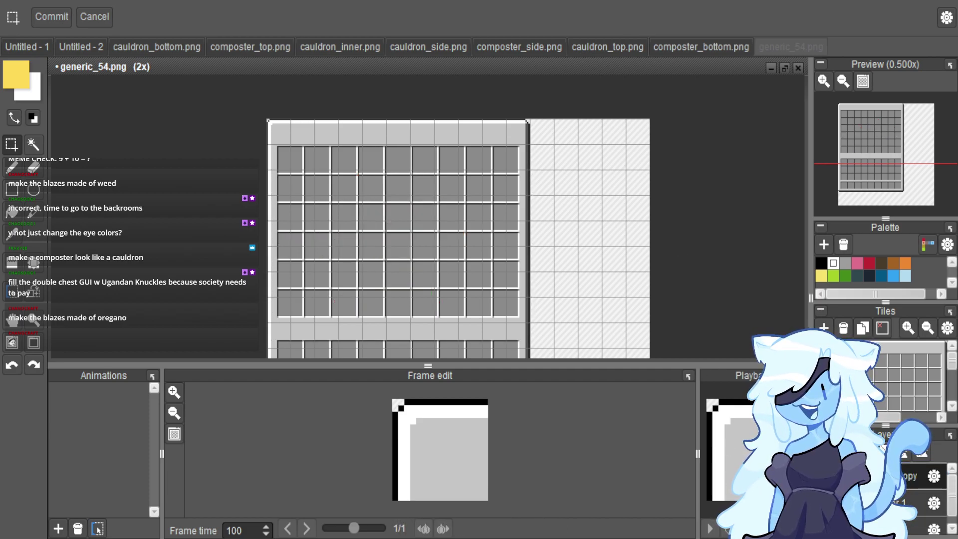
Make the duplicated chest GUI layer partly transparent in its layer settings so the character shows faintly through the slots.
click(935, 479)
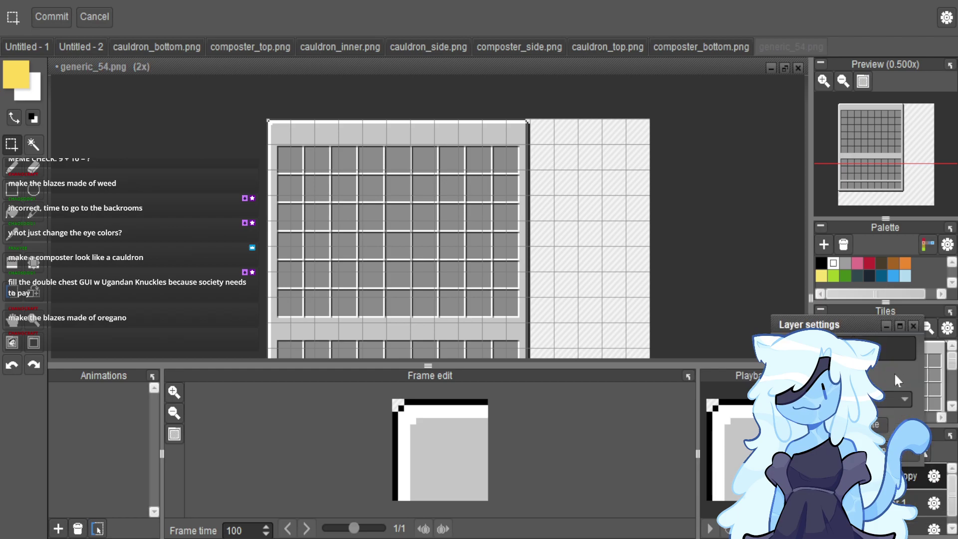
drag(889, 375, 848, 374)
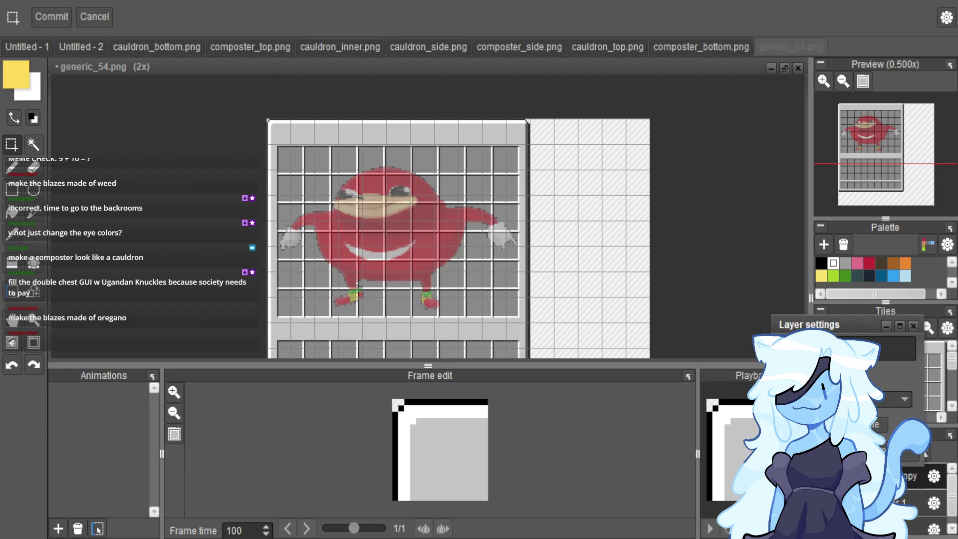
drag(848, 375, 871, 374)
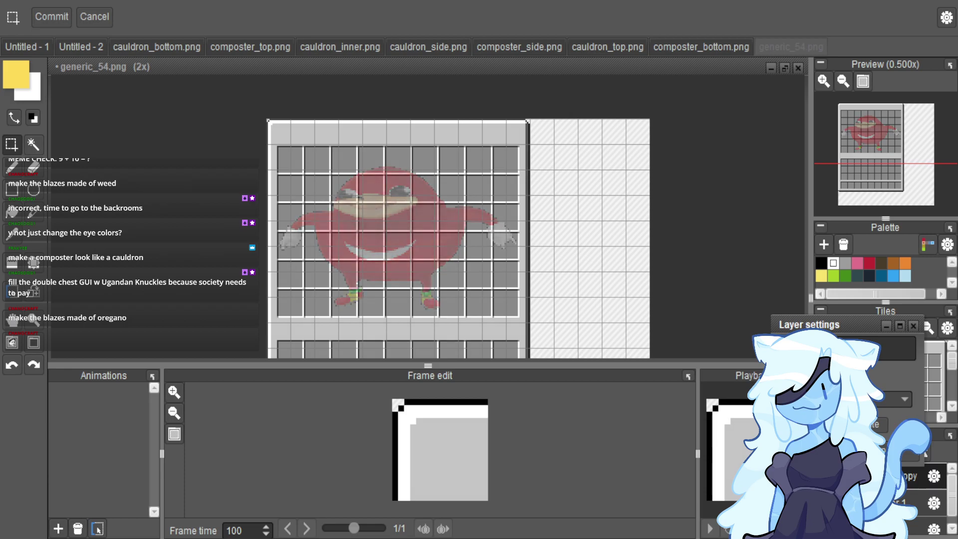
key(Right)
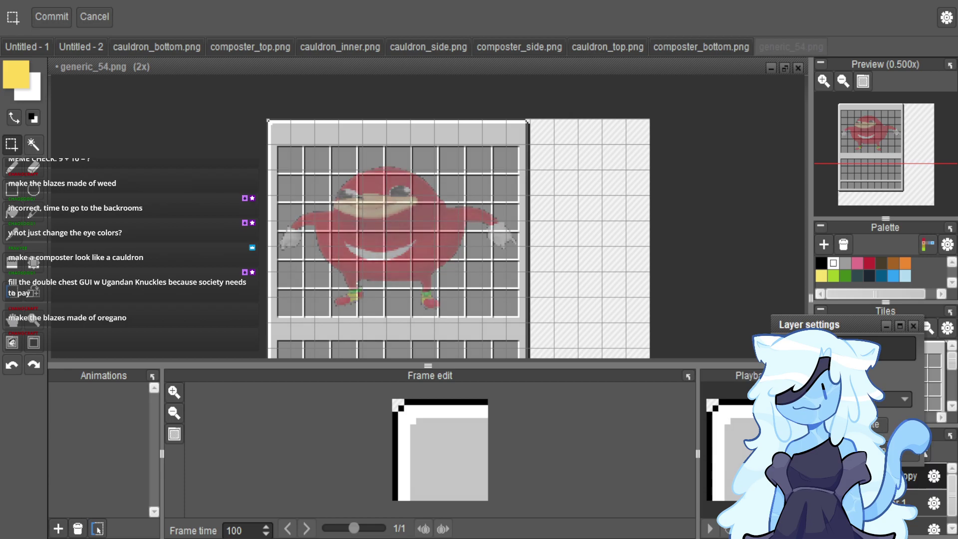
key(Return)
Merge the semi-transparent GUI copy with the character layer and the original GUI layer below it.
click(904, 454)
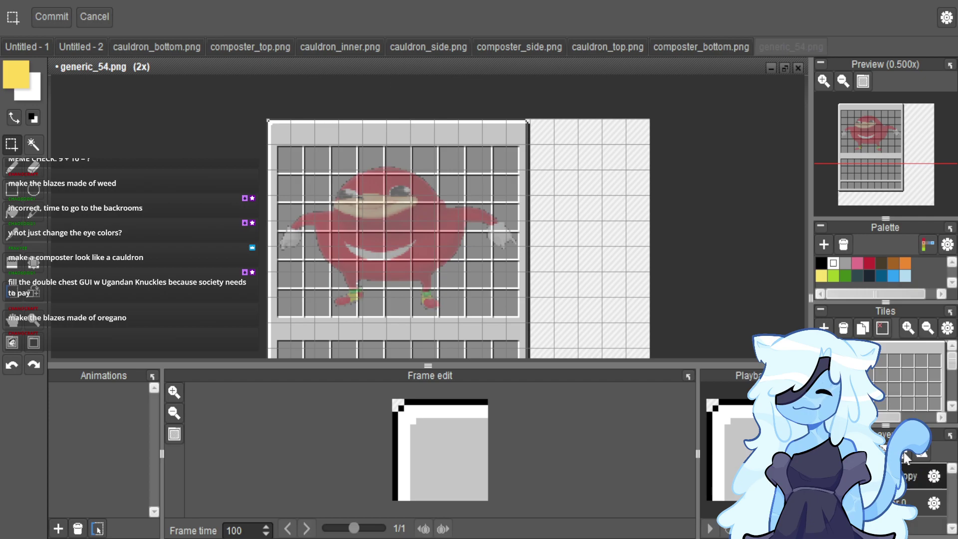
click(905, 454)
scroll(487, 229, down, 2)
scroll(486, 231, up, 5)
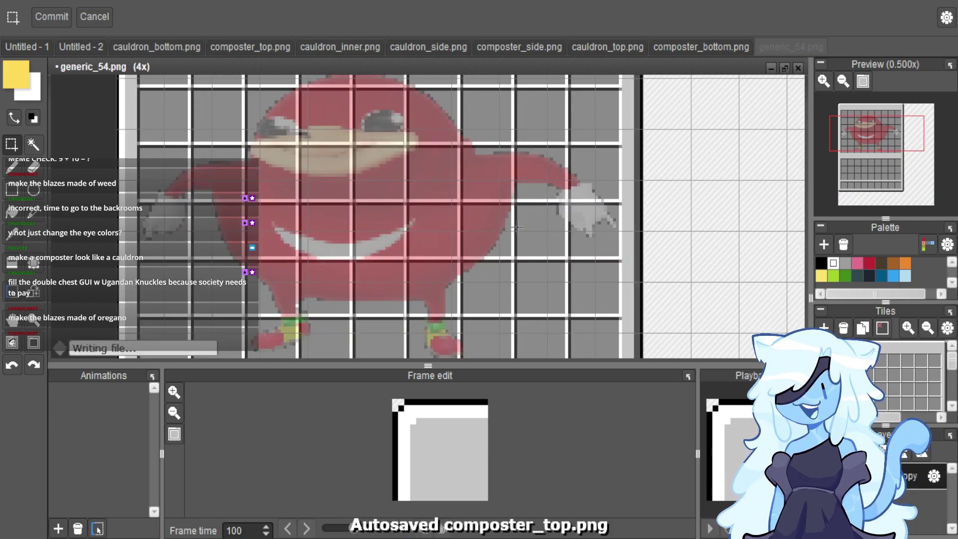
scroll(625, 191, down, 3)
scroll(624, 191, down, 1)
key(ctrl+a)
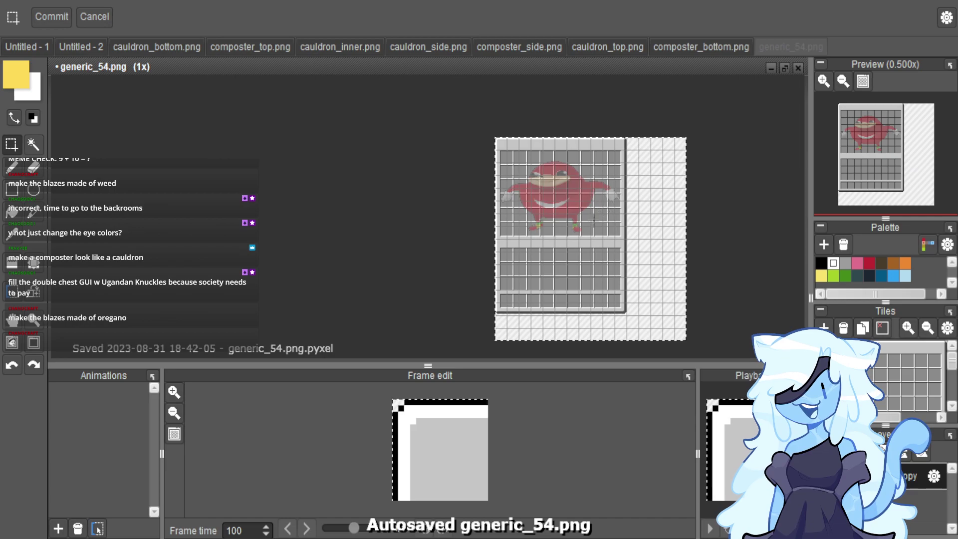
key(ctrl+shift+e)
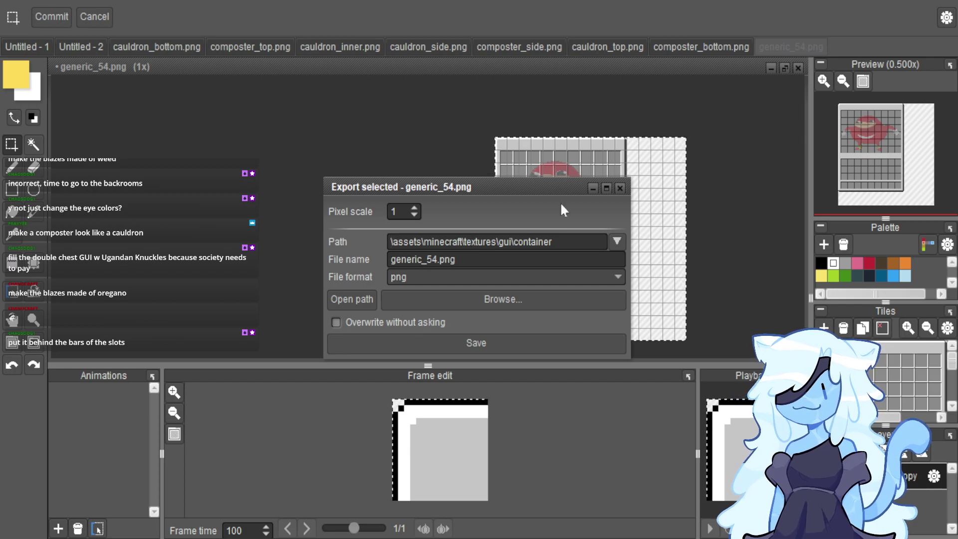
key(Escape)
Undo the two layer merges to separate the GUI copy, character and original GUI layers.
scroll(489, 224, up, 2)
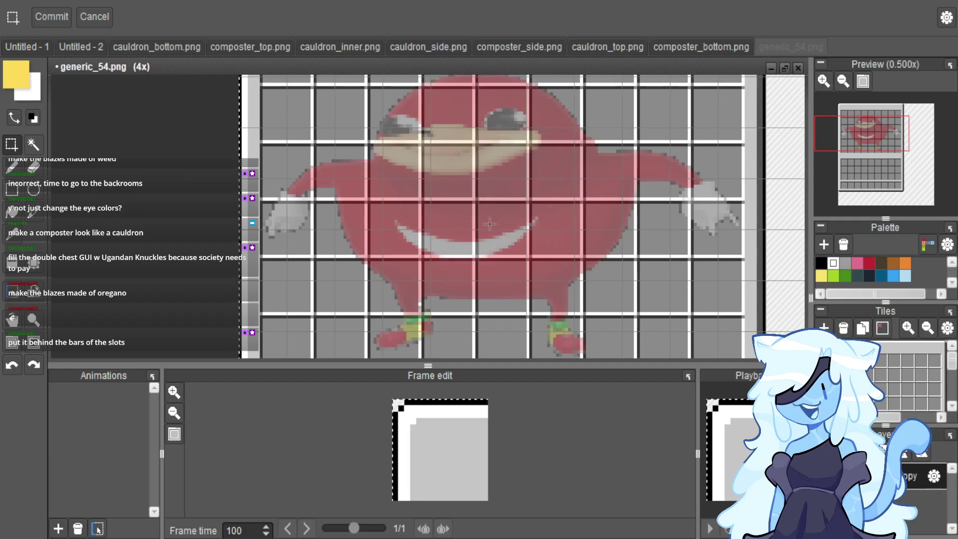
scroll(489, 224, down, 2)
key(ctrl+z)
key(ctrl+z)
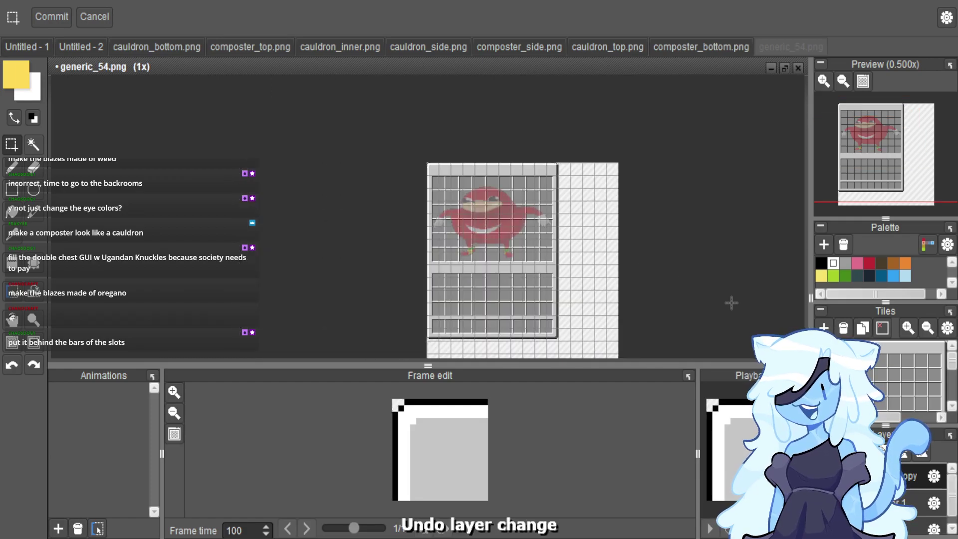
Set the duplicated chest GUI layer back to full opacity in its layer settings.
click(932, 475)
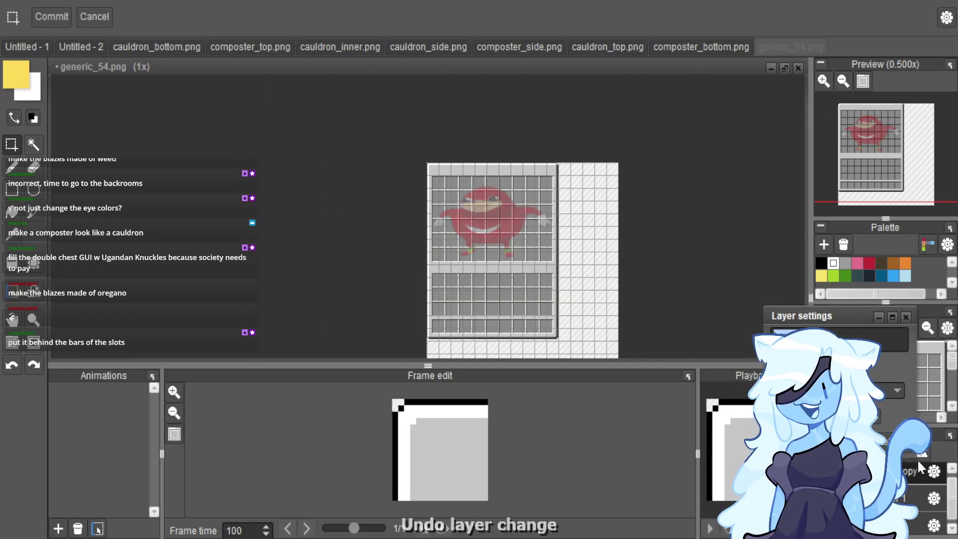
click(880, 360)
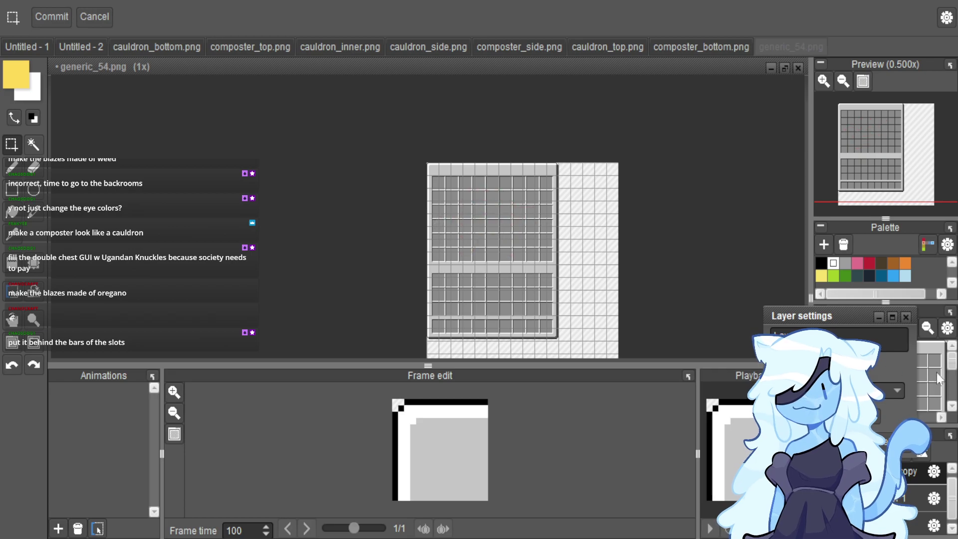
key(Return)
scroll(484, 203, up, 1)
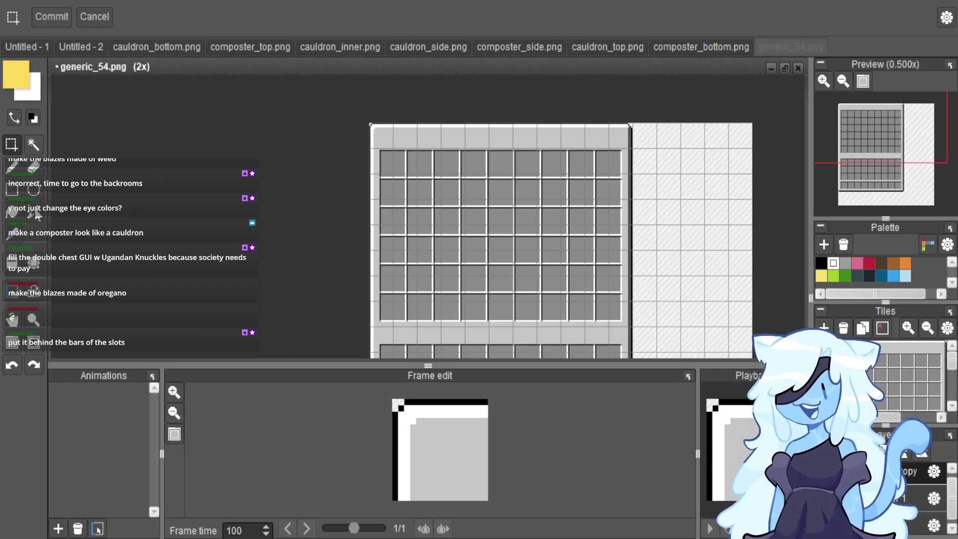
Select every slot interior in the chest's upper grid on the GUI copy layer with the magic wand and delete them, keeping the bars.
key(w)
click(393, 165)
shift+click(419, 165)
shift+click(416, 189)
shift+click(391, 207)
key(ctrl+z)
shift+click(419, 219)
shift+click(399, 249)
shift+click(419, 253)
shift+click(399, 278)
shift+click(418, 278)
shift+click(395, 300)
shift+click(420, 306)
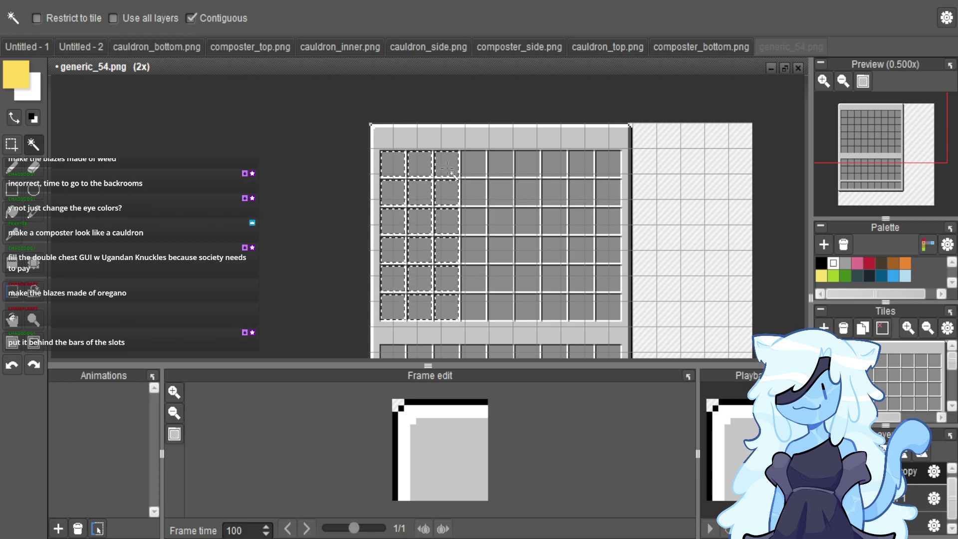
shift+click(483, 256)
shift+click(502, 279)
shift+click(529, 279)
shift+click(527, 251)
shift+click(503, 248)
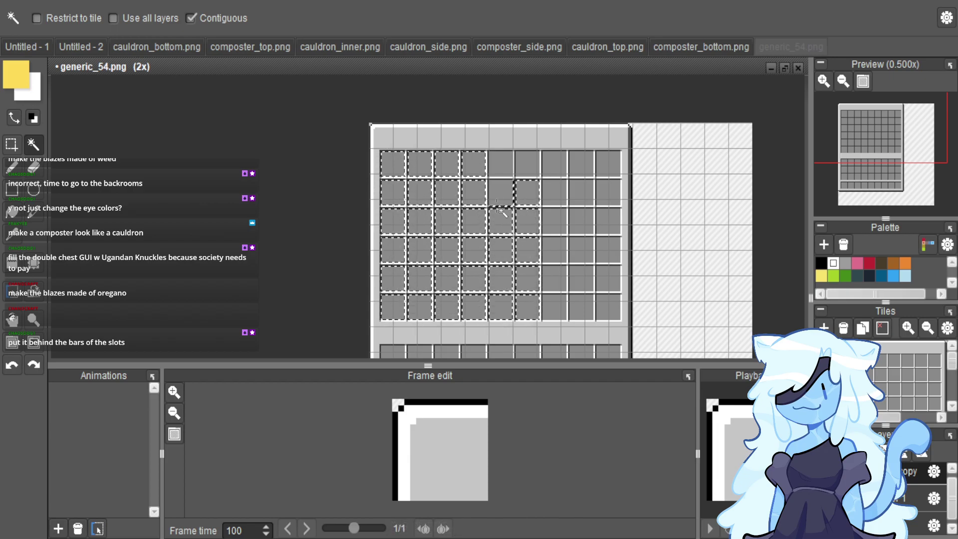
shift+click(504, 185)
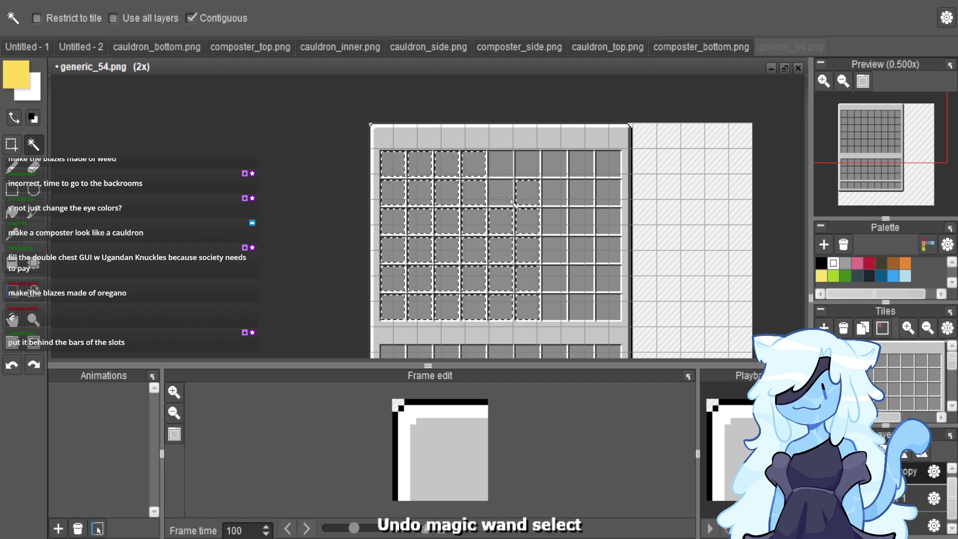
shift+click(605, 166)
shift+click(605, 191)
shift+click(585, 192)
shift+click(557, 193)
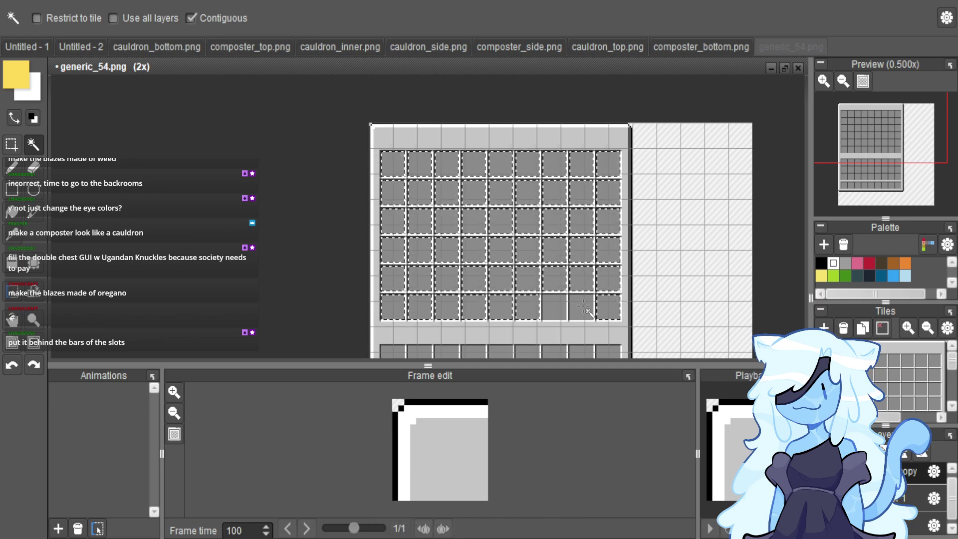
key(Delete)
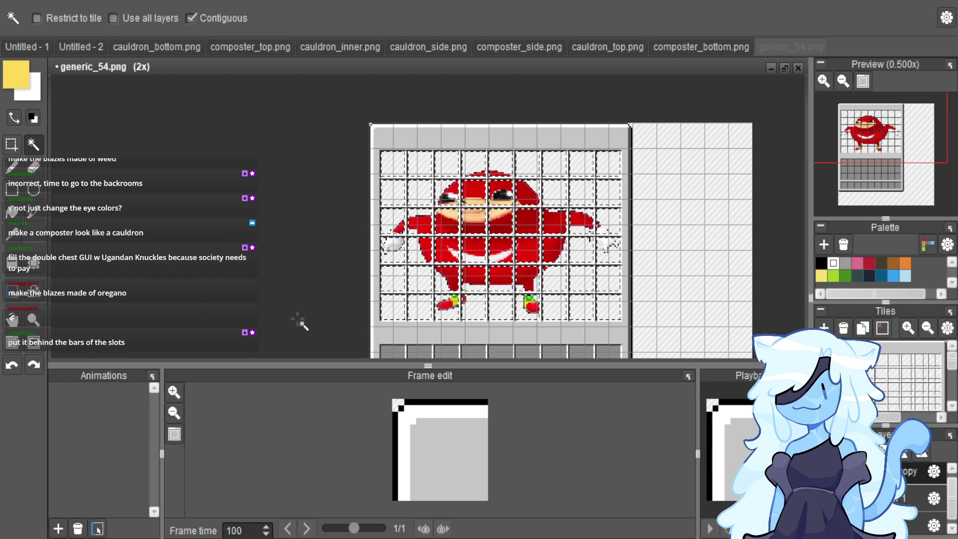
click(12, 146)
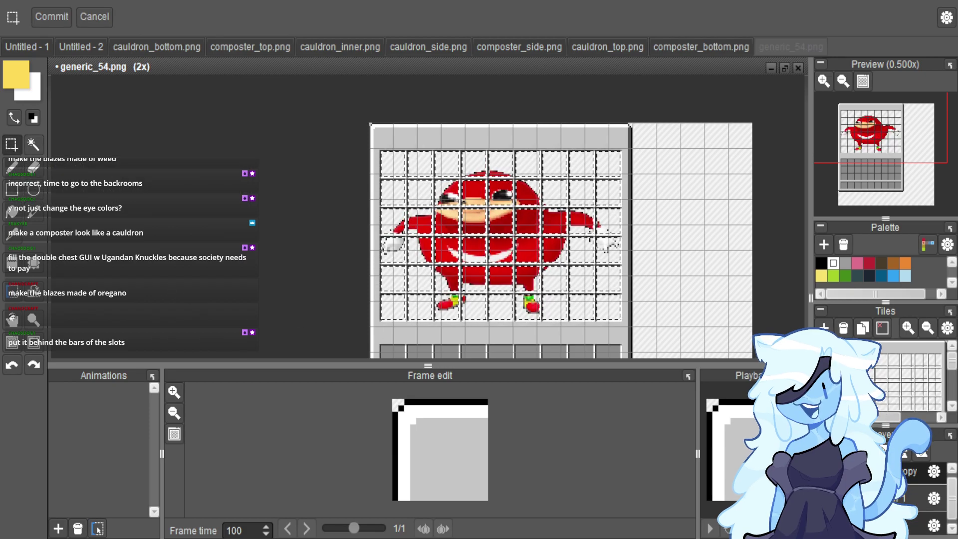
Undo the deletion of the upper grid's slot interiors and delete them again, keeping the bars.
key(ctrl+z)
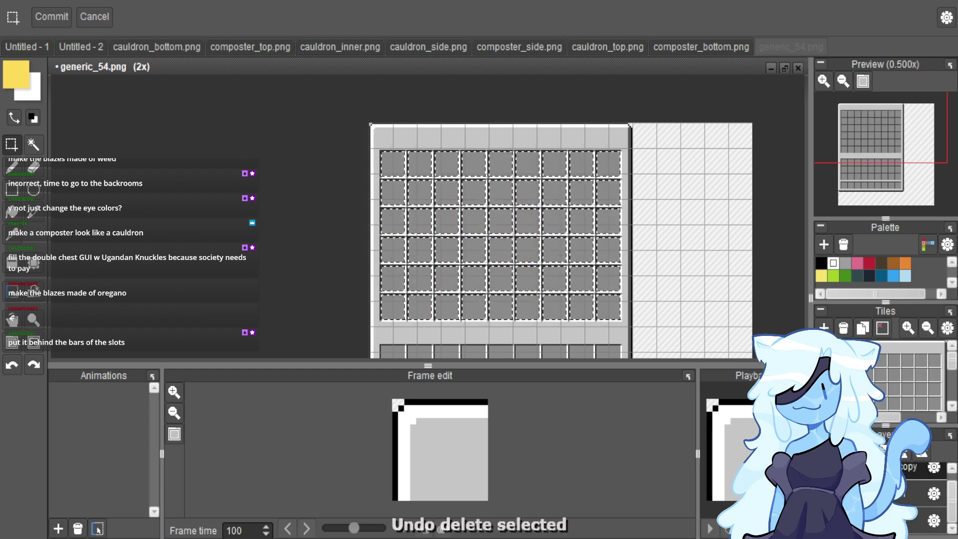
key(Delete)
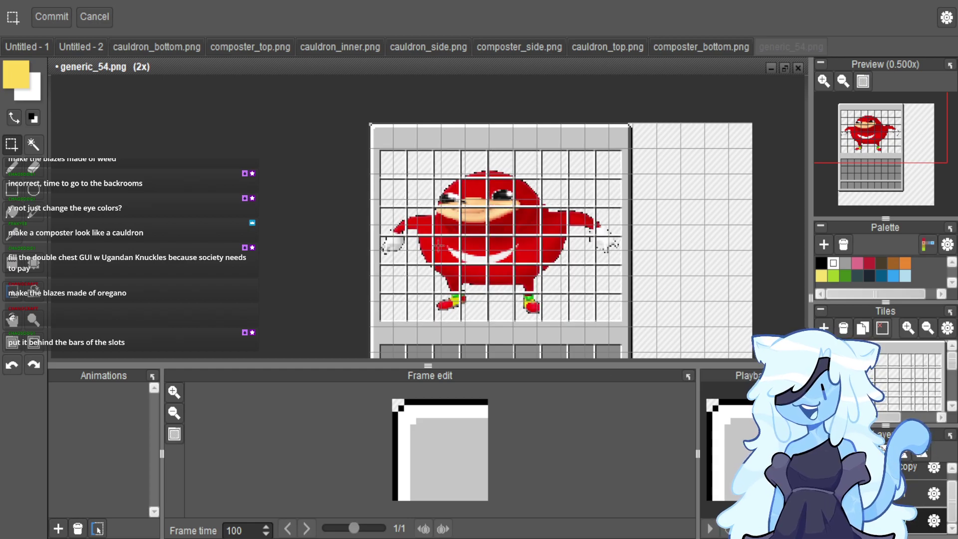
Try to paste the copied grey slot area behind Ugandan Knuckles, aligned with the chest's upper grid.
key(ctrl+v)
drag(453, 270, 526, 291)
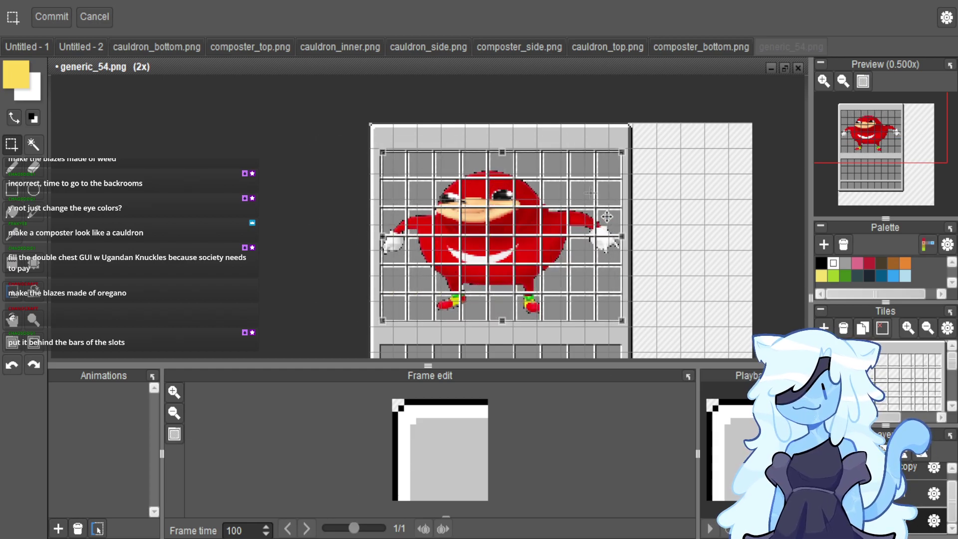
scroll(604, 232, up, 2)
scroll(598, 248, down, 2)
mouse_move(561, 231)
mouse_down()
mouse_move(629, 256)
mouse_move(596, 224)
mouse_move(565, 228)
mouse_up()
scroll(393, 166, up, 3)
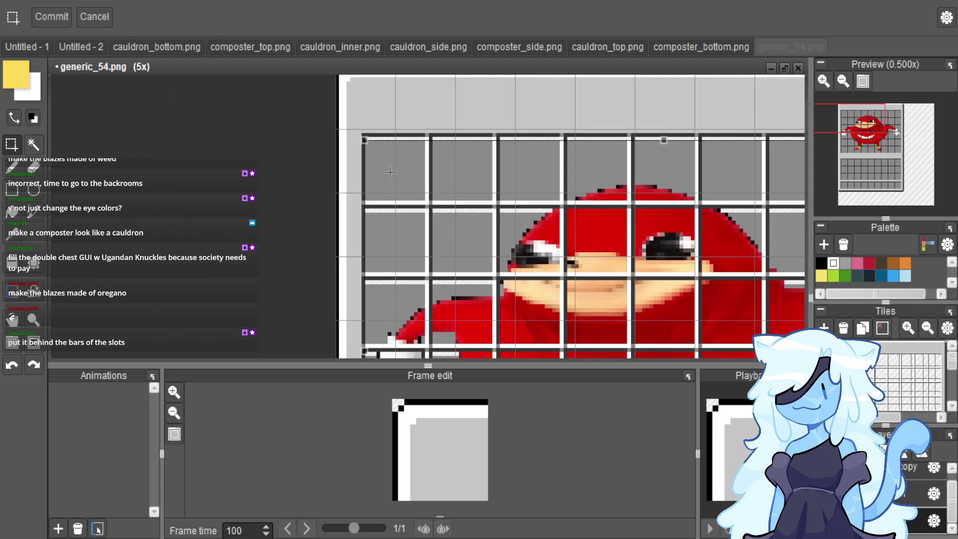
scroll(334, 129, down, 3)
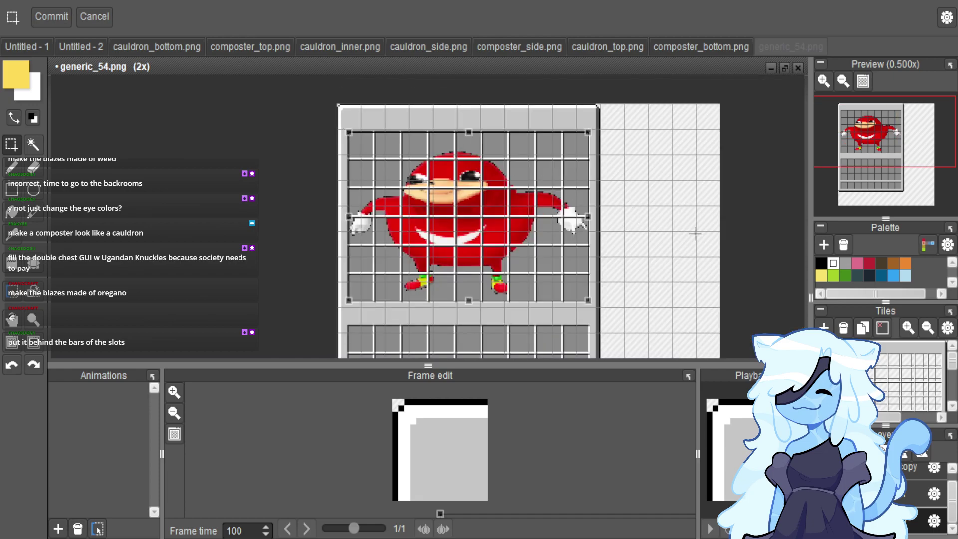
key(Delete)
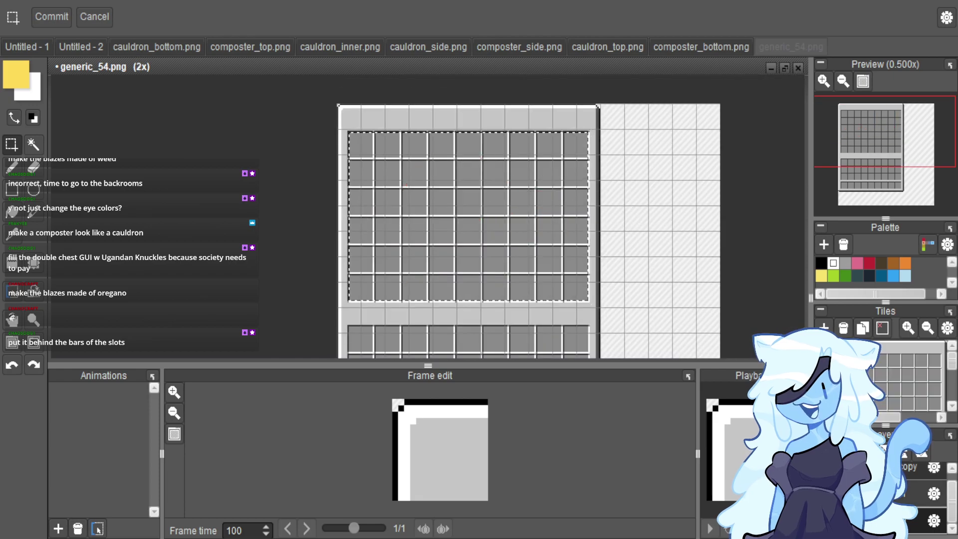
key(ctrl+z)
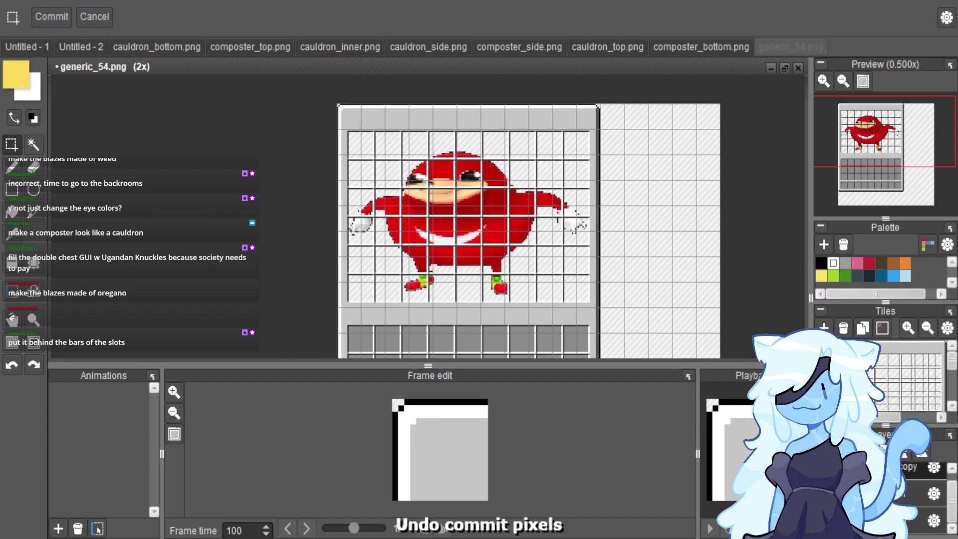
Select the clear tile and start removing unused tiles from the tileset.
click(887, 321)
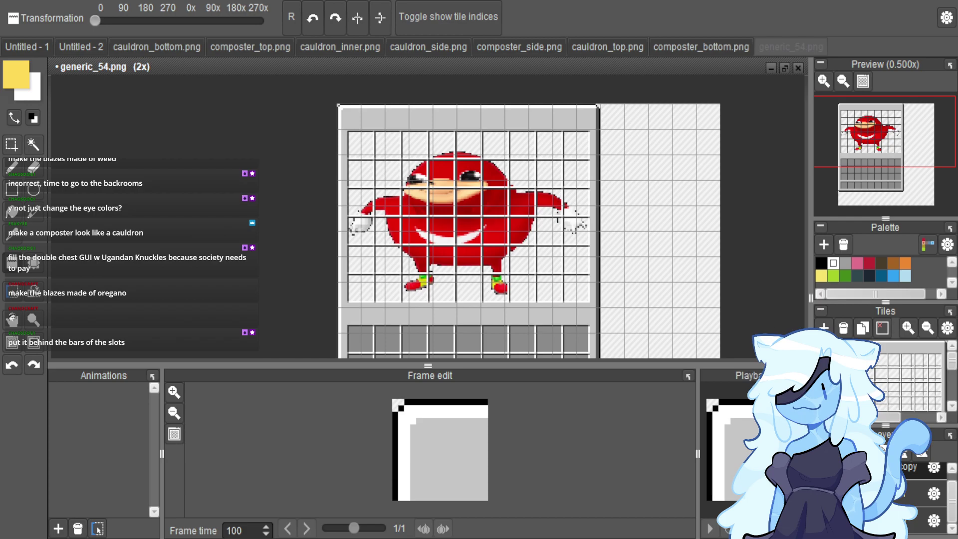
click(839, 329)
click(840, 328)
click(841, 328)
click(840, 328)
click(842, 327)
click(842, 327)
click(842, 327)
click(841, 327)
click(843, 329)
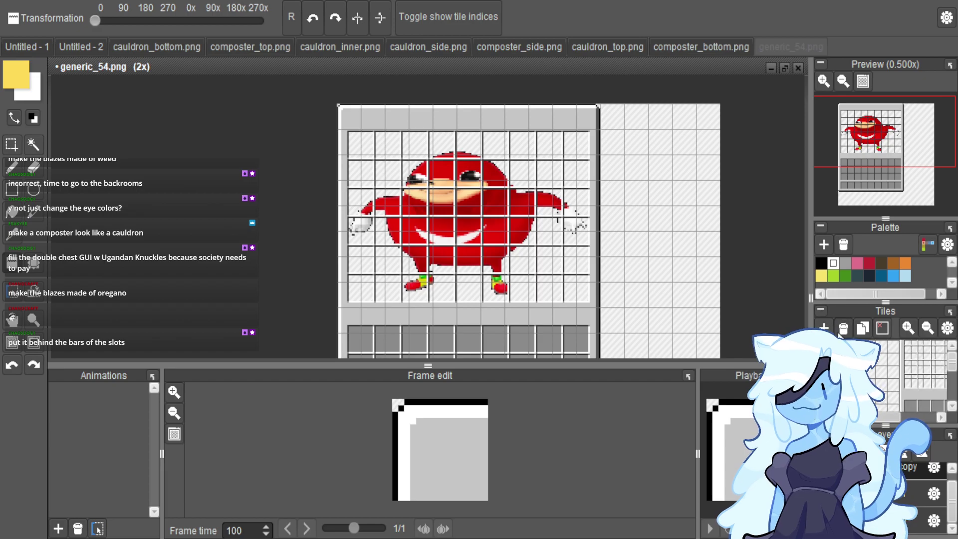
click(839, 334)
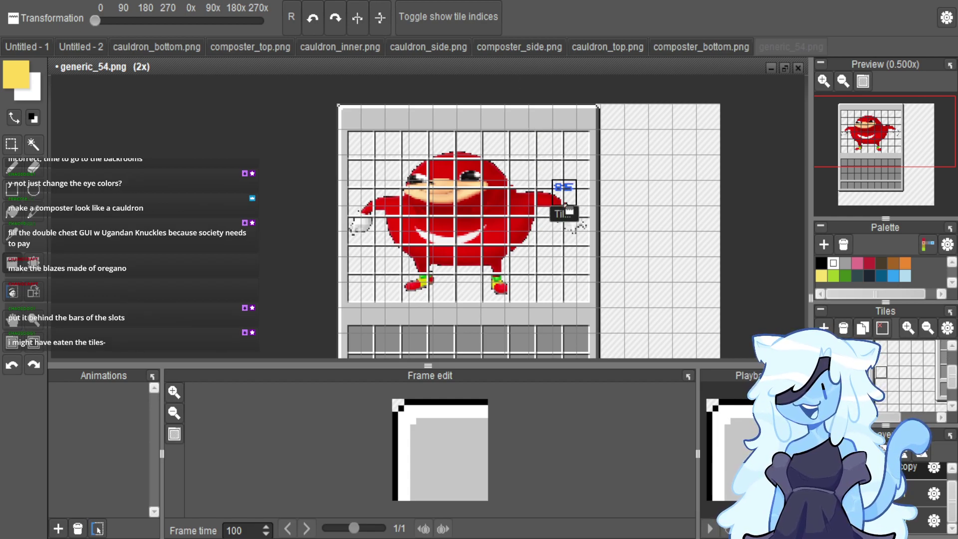
Check the tileset settings and close them without changing anything.
scroll(563, 214, down, 2)
scroll(566, 222, up, 2)
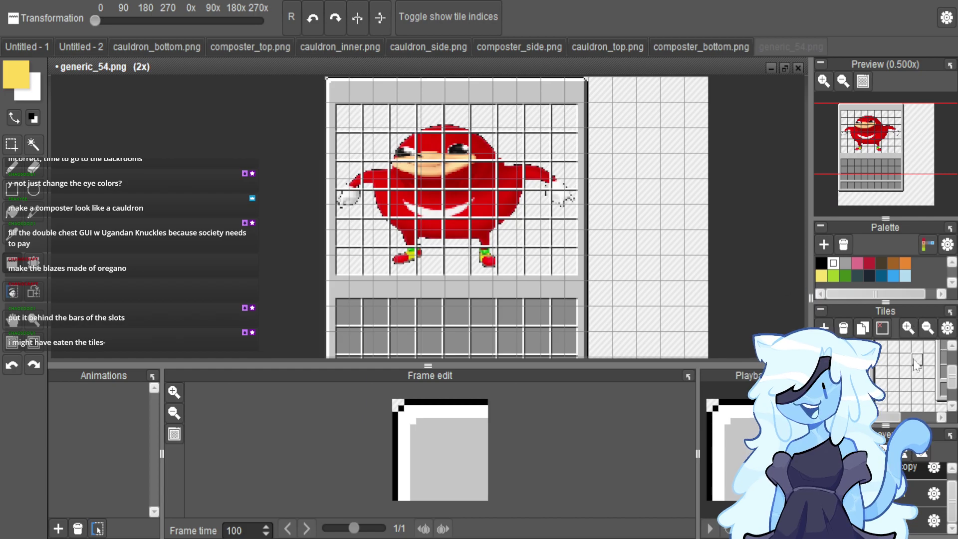
click(948, 328)
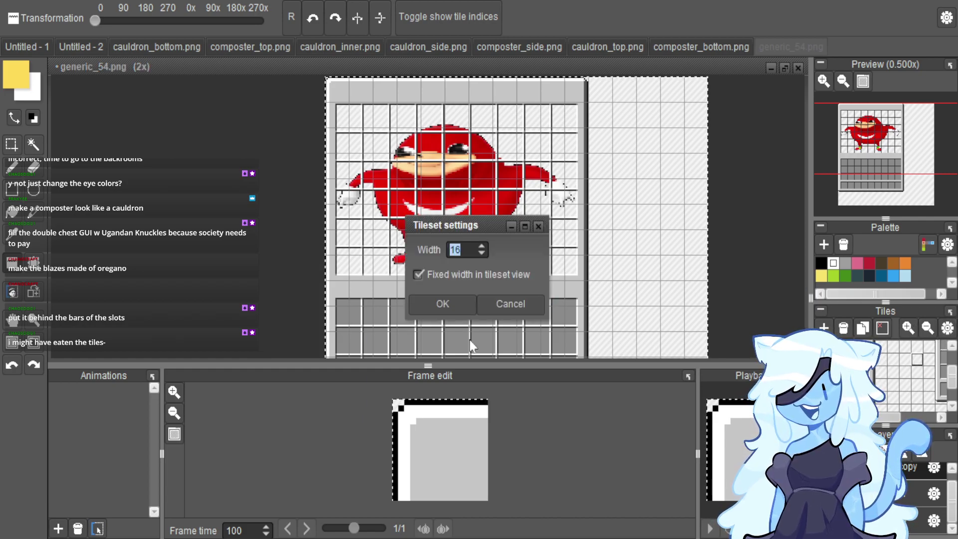
click(498, 301)
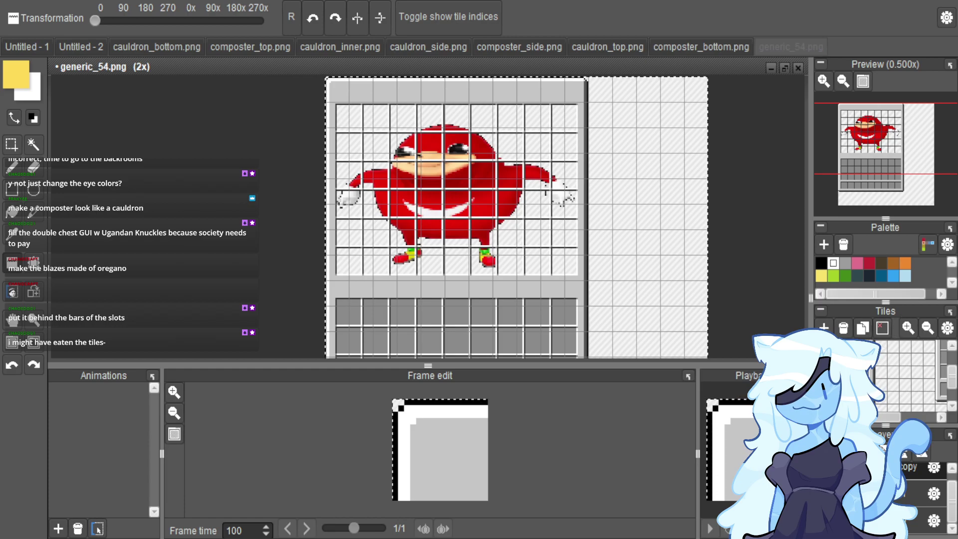
Delete the leftover tiles from the tileset one after another.
click(719, 384)
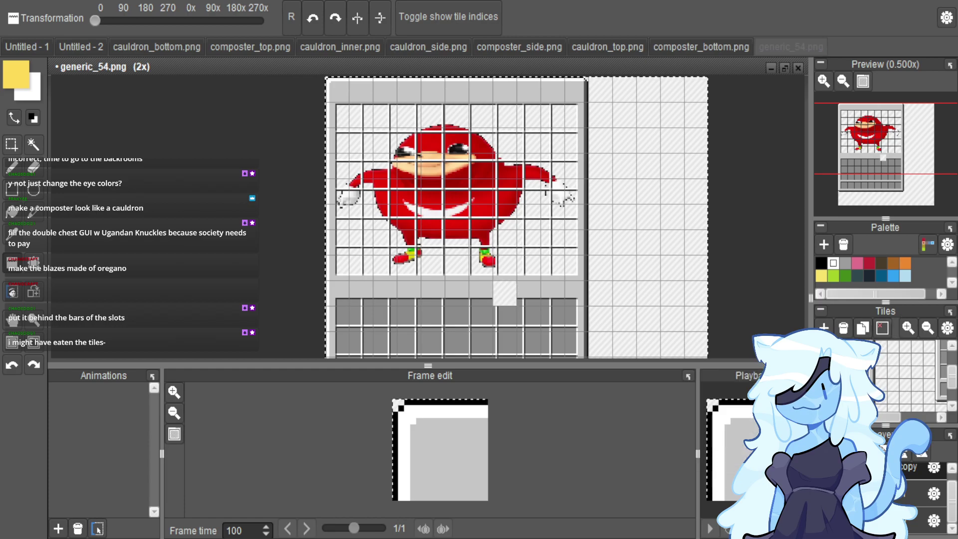
click(844, 329)
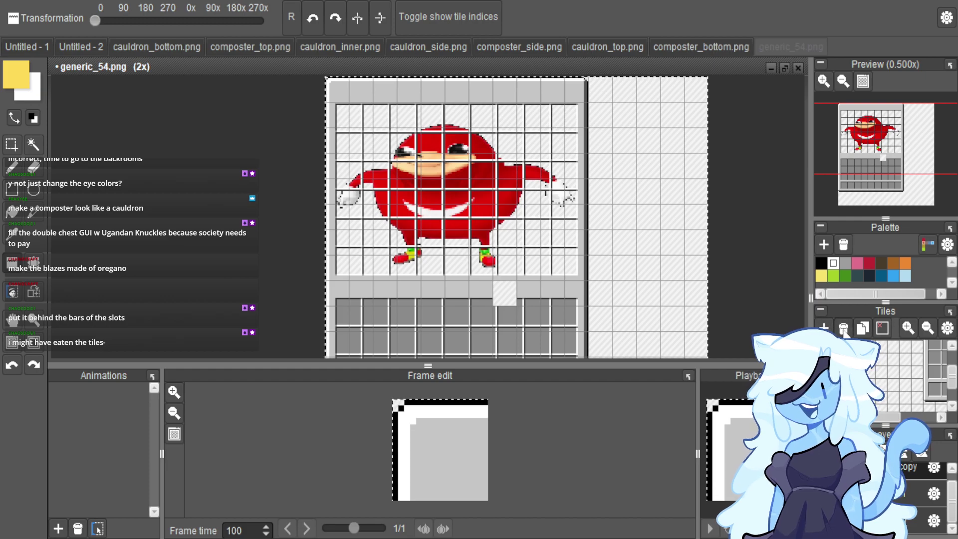
click(843, 329)
click(843, 329)
click(844, 329)
click(844, 329)
click(843, 330)
click(843, 329)
click(843, 329)
click(843, 330)
click(844, 330)
click(844, 330)
click(844, 330)
click(844, 330)
click(844, 330)
click(843, 330)
click(843, 330)
click(843, 329)
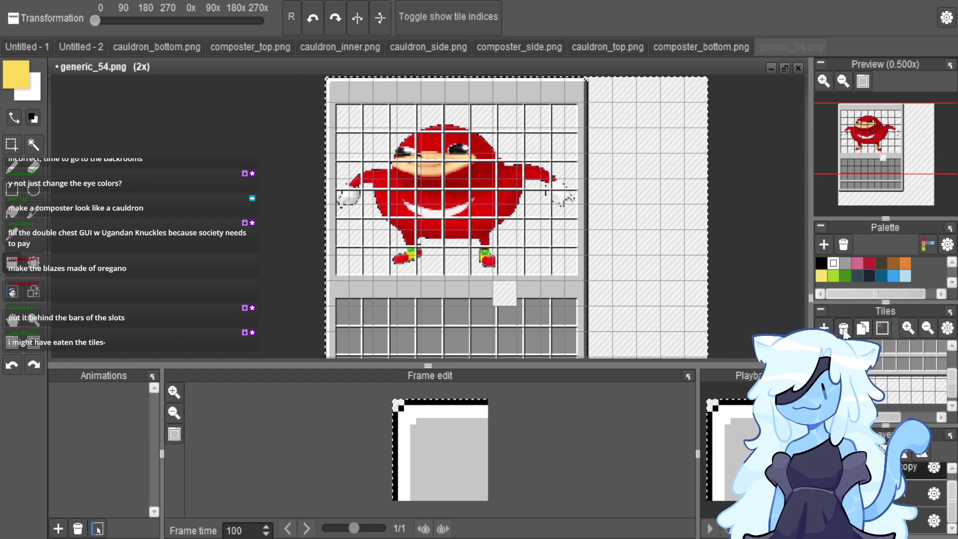
click(843, 329)
click(844, 330)
click(844, 330)
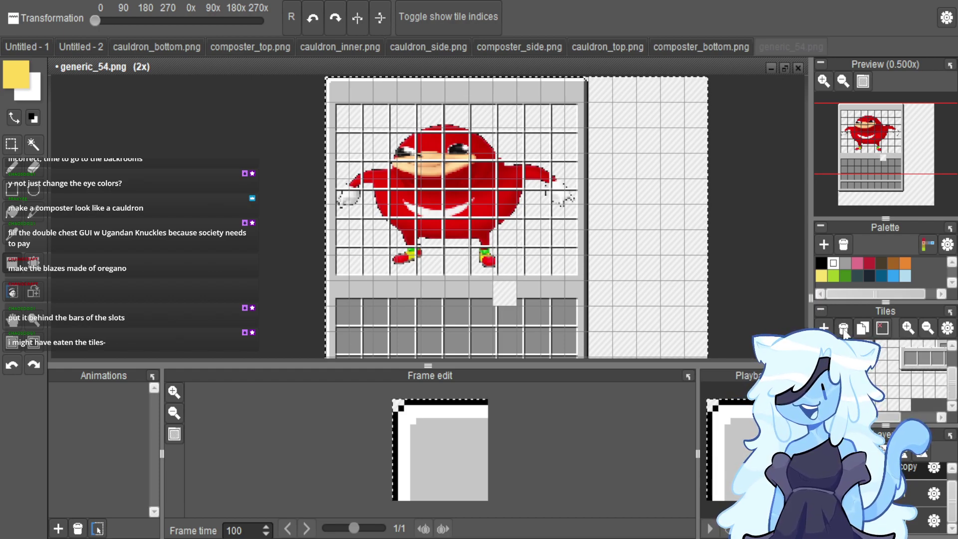
click(844, 330)
click(844, 330)
click(844, 330)
click(844, 330)
click(844, 330)
click(844, 330)
click(843, 330)
click(844, 329)
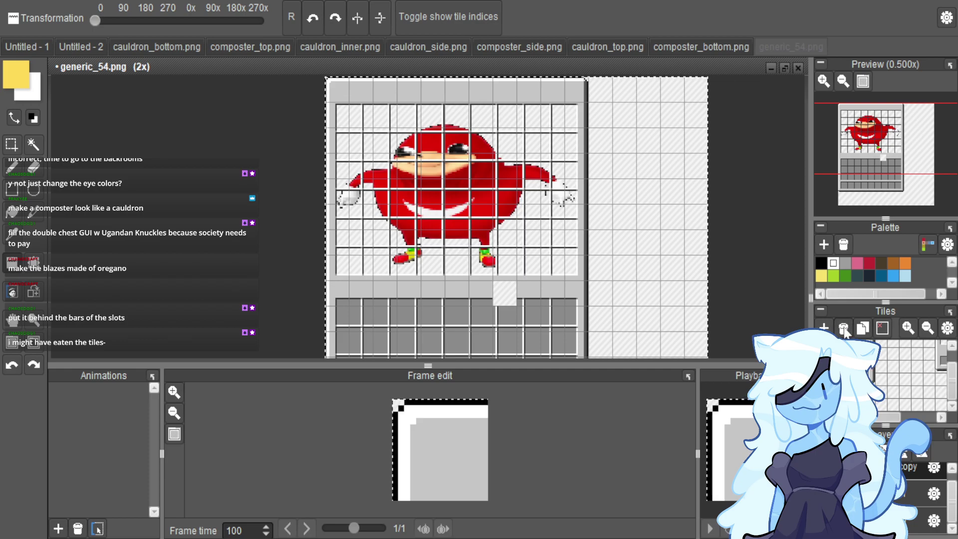
click(844, 330)
click(844, 330)
click(844, 329)
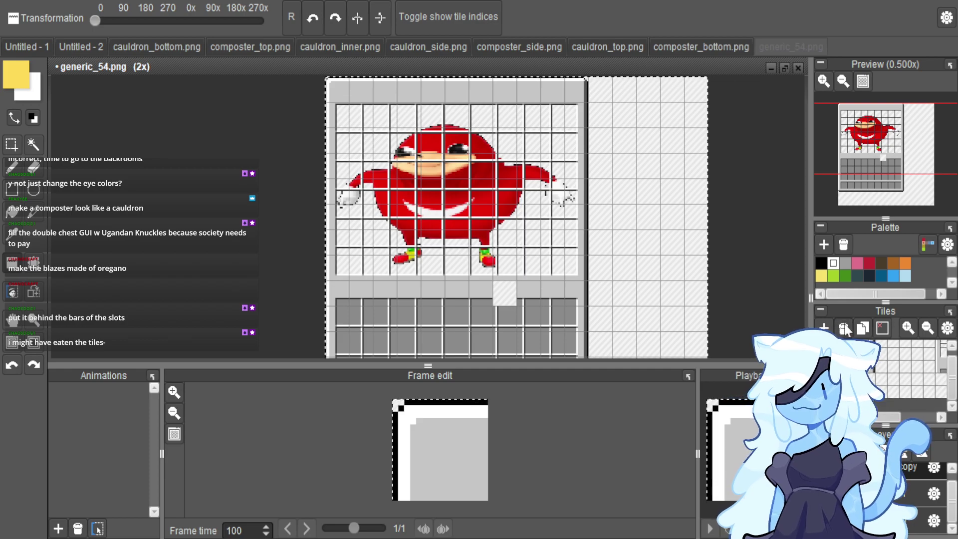
Try to paste the copied slot area over the chest's upper grid, and undo the paste.
scroll(644, 216, down, 2)
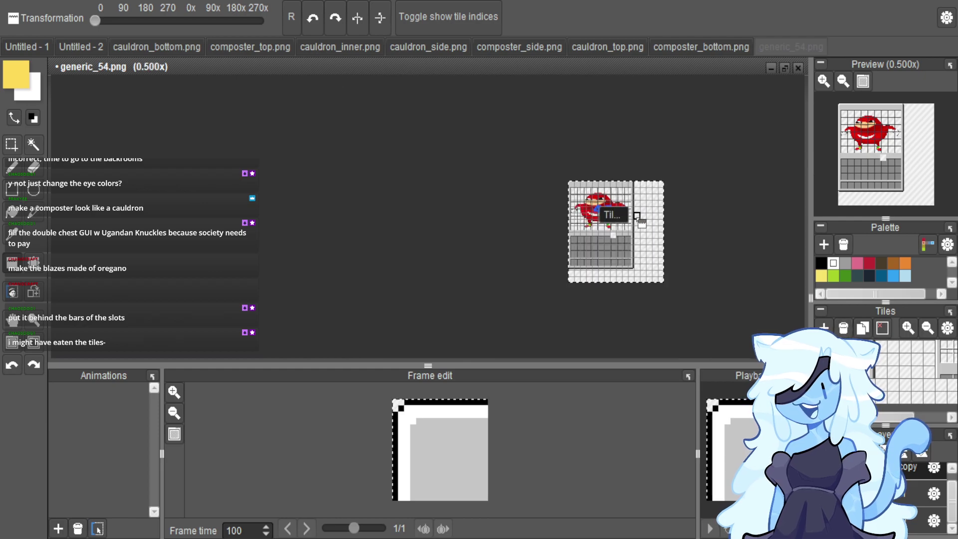
scroll(601, 242, up, 2)
scroll(661, 234, down, 1)
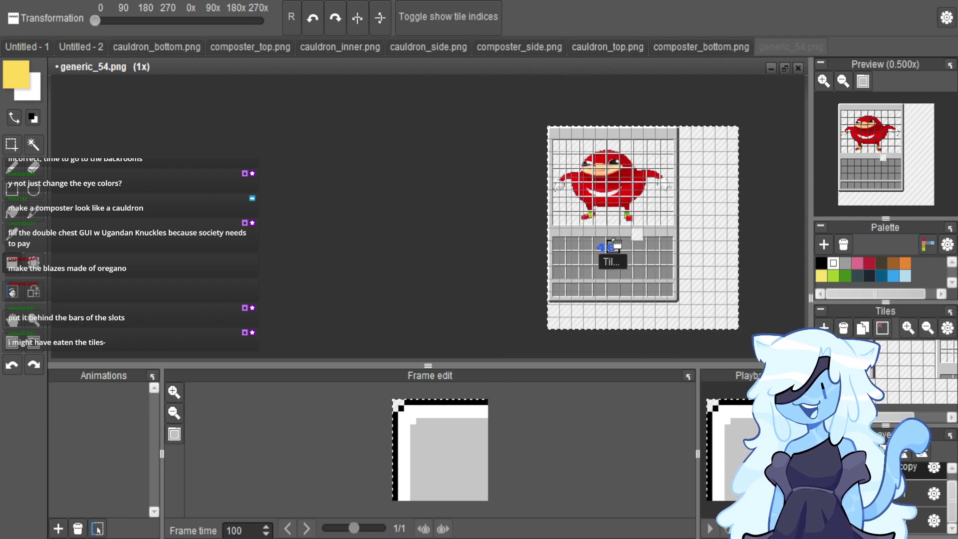
key(ctrl+v)
drag(668, 254, 645, 228)
scroll(644, 228, up, 3)
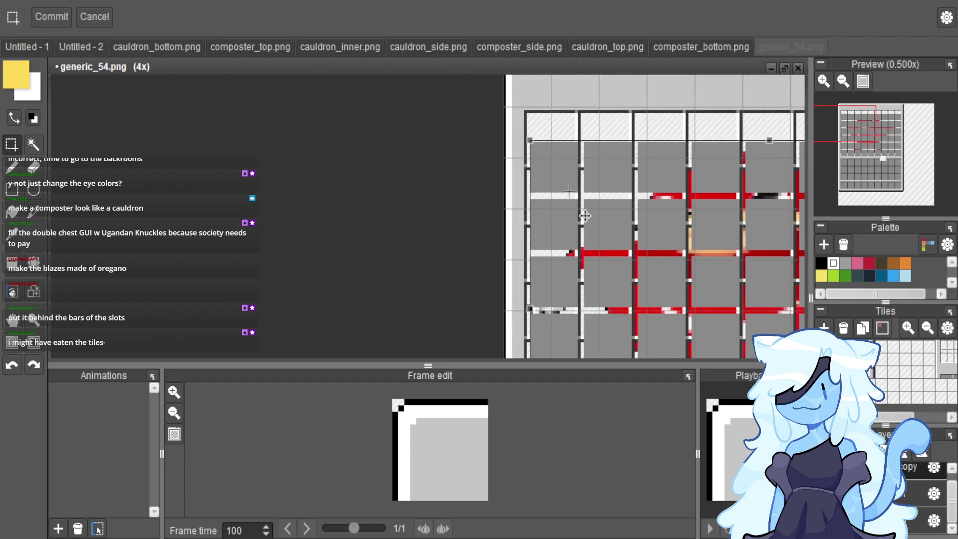
key(ctrl+z)
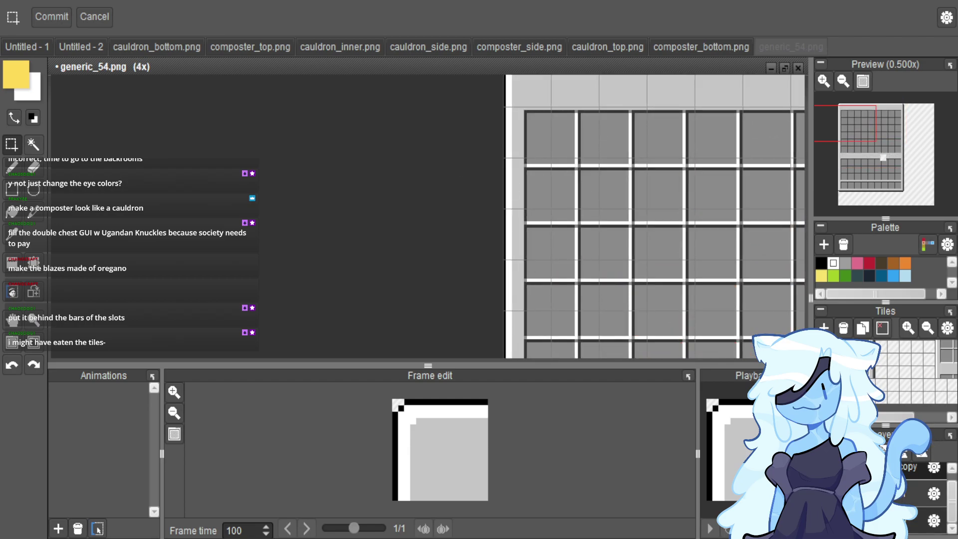
Undo the last changes and commit the grey slot area behind Ugandan Knuckles, aligned with the upper grid.
key(ctrl+z)
key(ctrl+z)
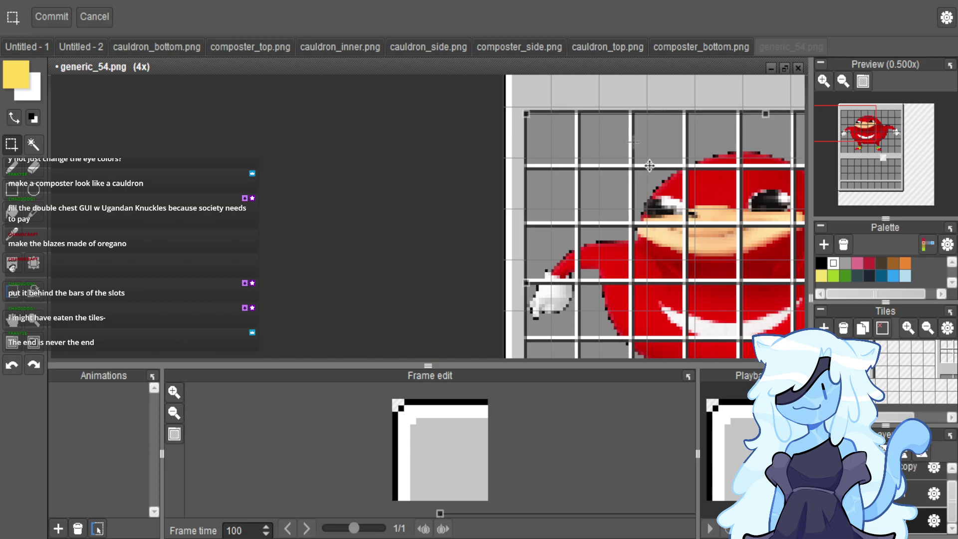
click(458, 177)
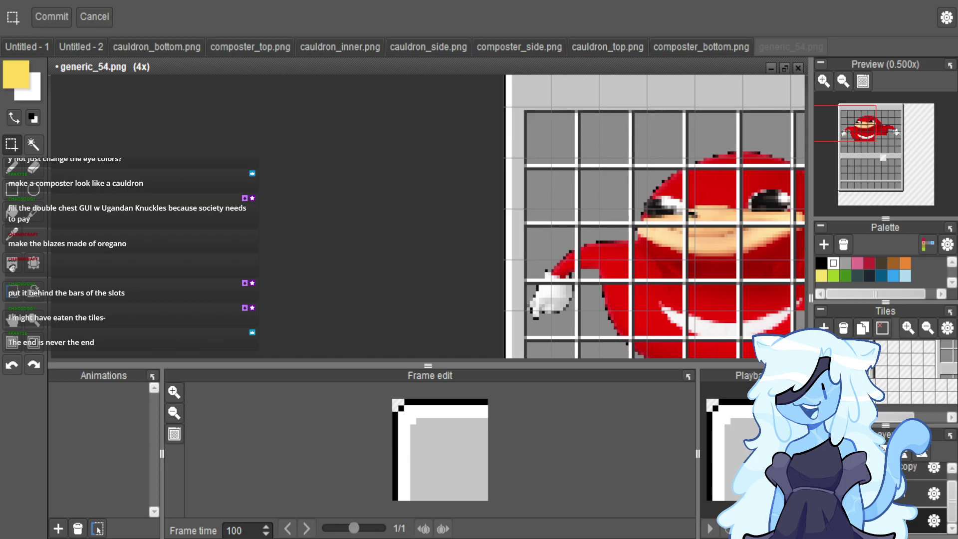
scroll(490, 208, down, 3)
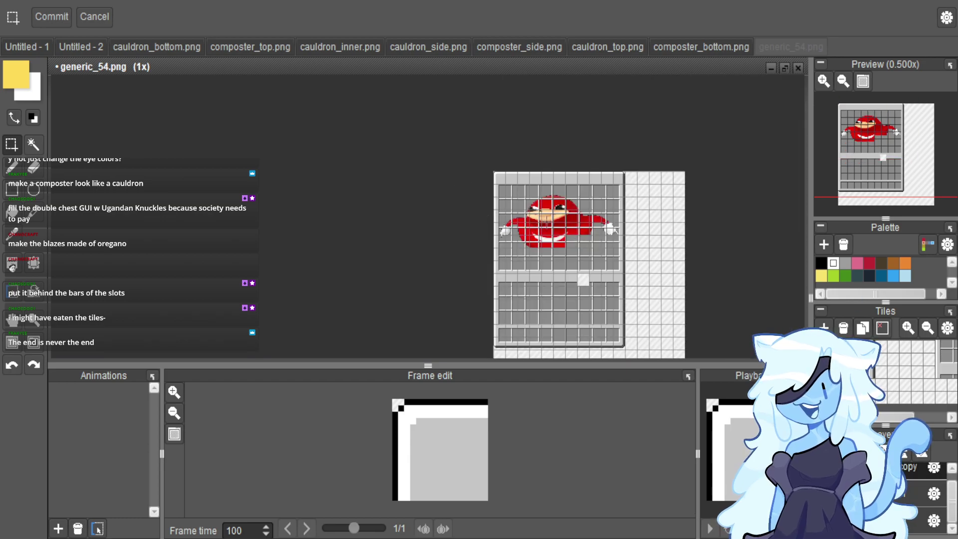
scroll(546, 221, up, 1)
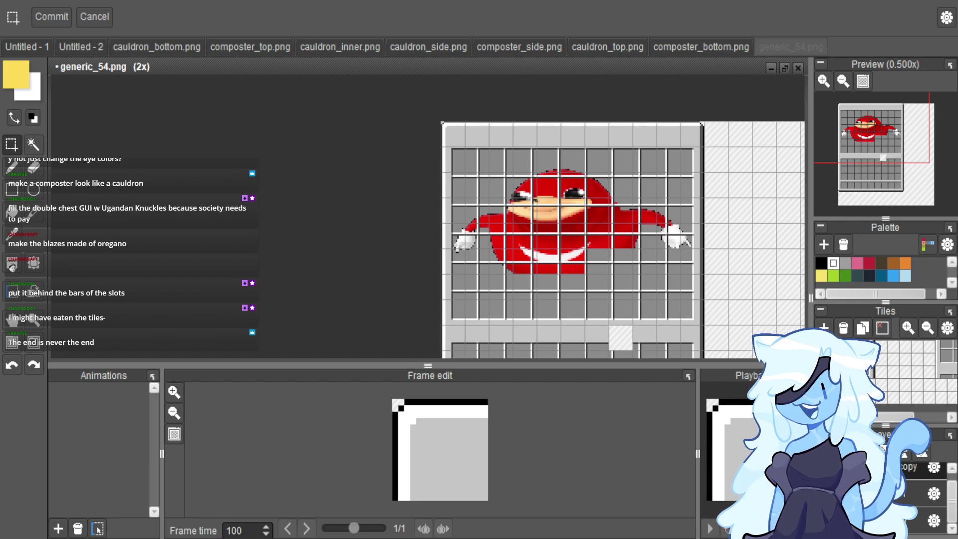
Clear the remaining tiles out of the tileset with the tile tool active.
key(a)
click(843, 324)
click(842, 324)
click(843, 325)
click(842, 325)
click(843, 324)
click(843, 325)
click(843, 324)
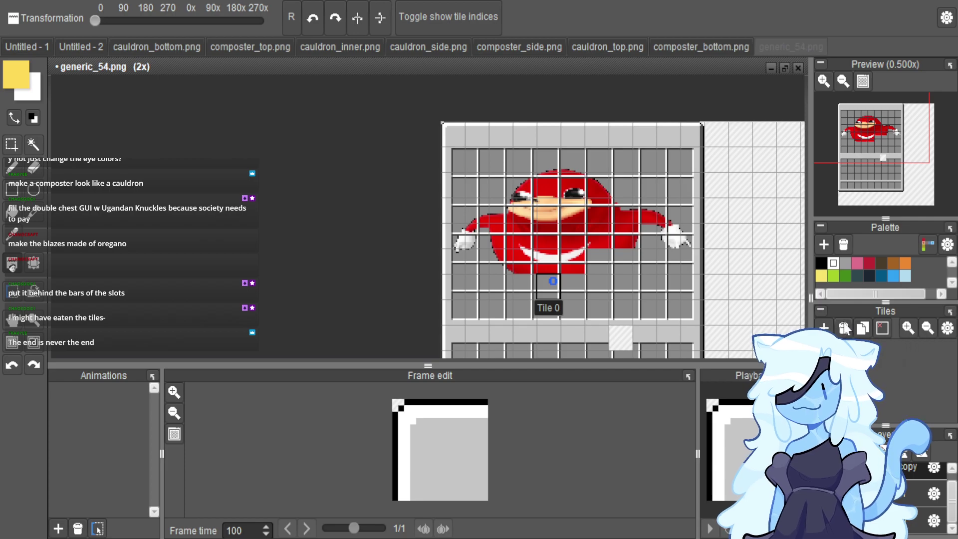
Select the whole upper slot grid with a rectangular selection, delete its contents from the current layer and deselect.
key(r)
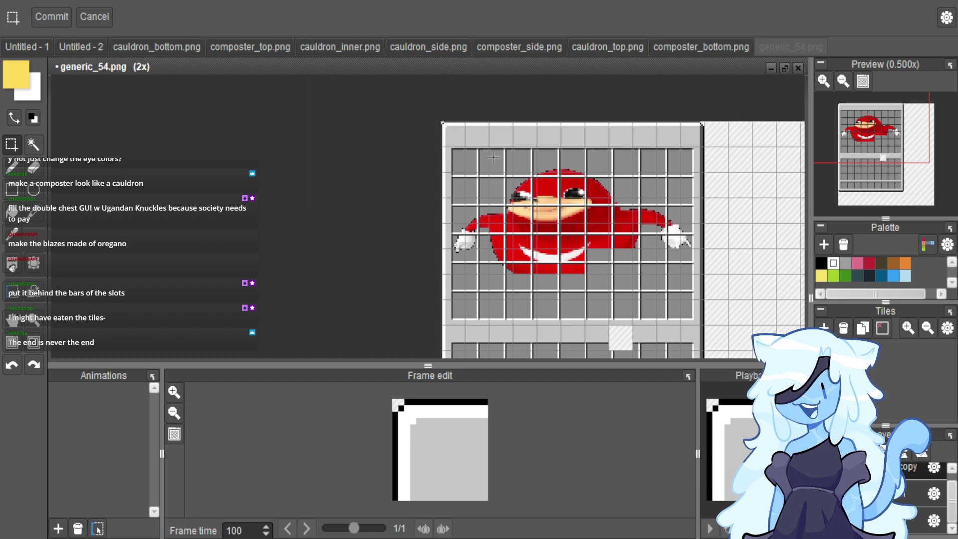
drag(452, 149, 693, 318)
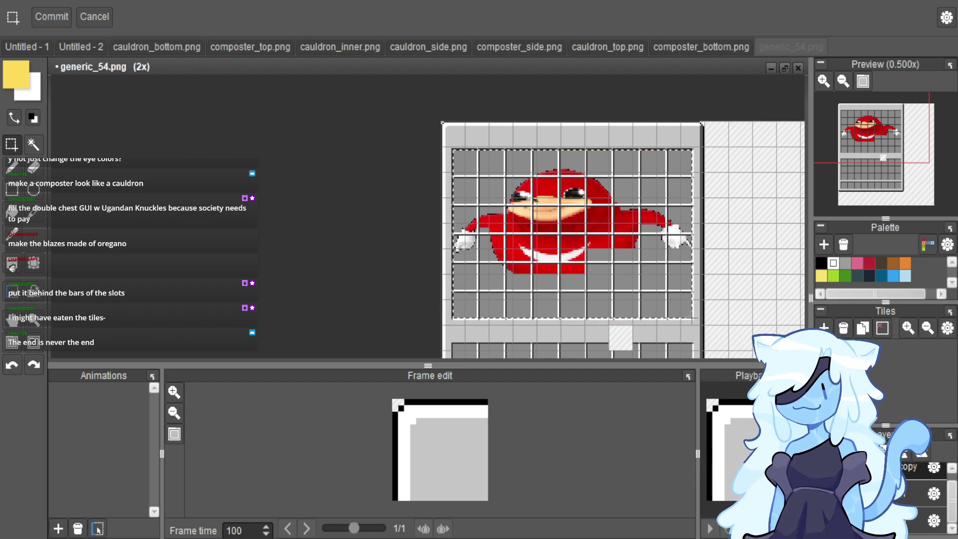
key(Delete)
click(791, 321)
Patch the square hole in the strip between the two slot grids with a neighbouring piece of the strip.
scroll(652, 261, up, 2)
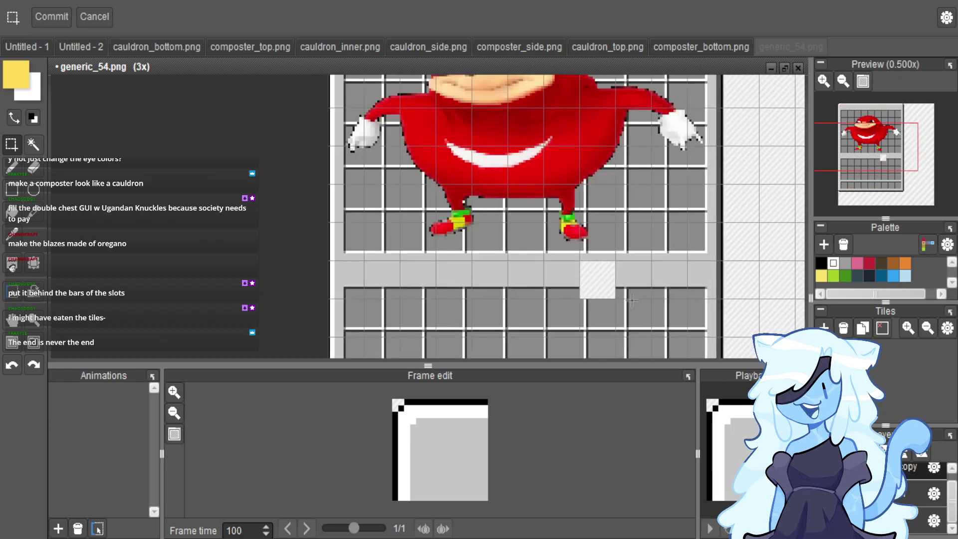
scroll(664, 255, up, 1)
mouse_move(451, 245)
mouse_down()
mouse_move(364, 300)
mouse_move(327, 305)
mouse_up()
mouse_move(381, 293)
mouse_down()
mouse_move(597, 310)
mouse_move(585, 296)
mouse_up()
Try moving the GUI copy layer one place down in the layer stack, and undo the move.
scroll(559, 272, down, 4)
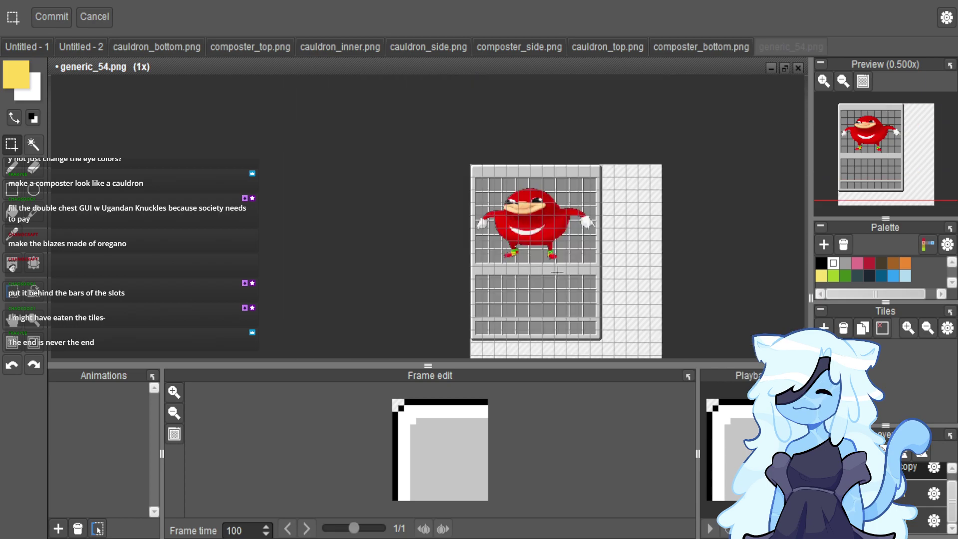
scroll(557, 272, up, 3)
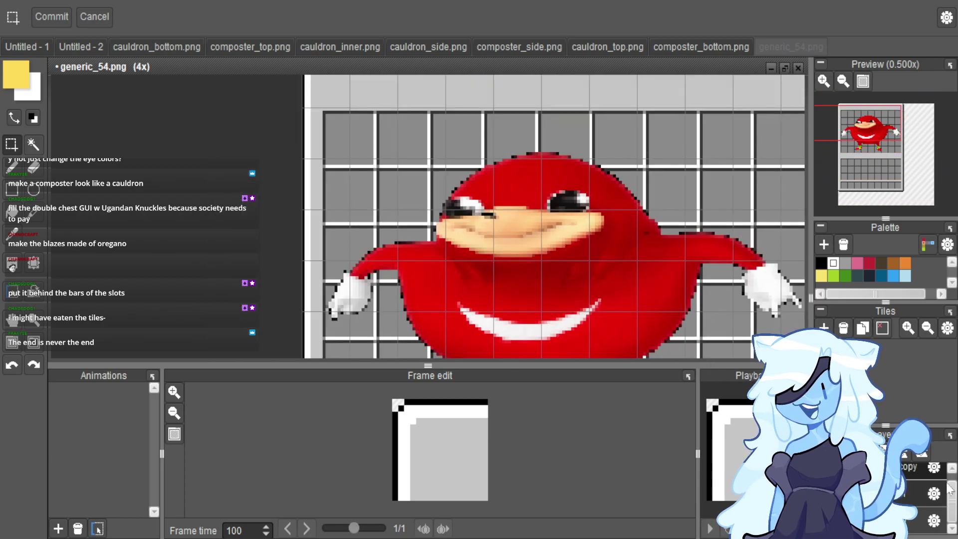
drag(898, 467, 898, 493)
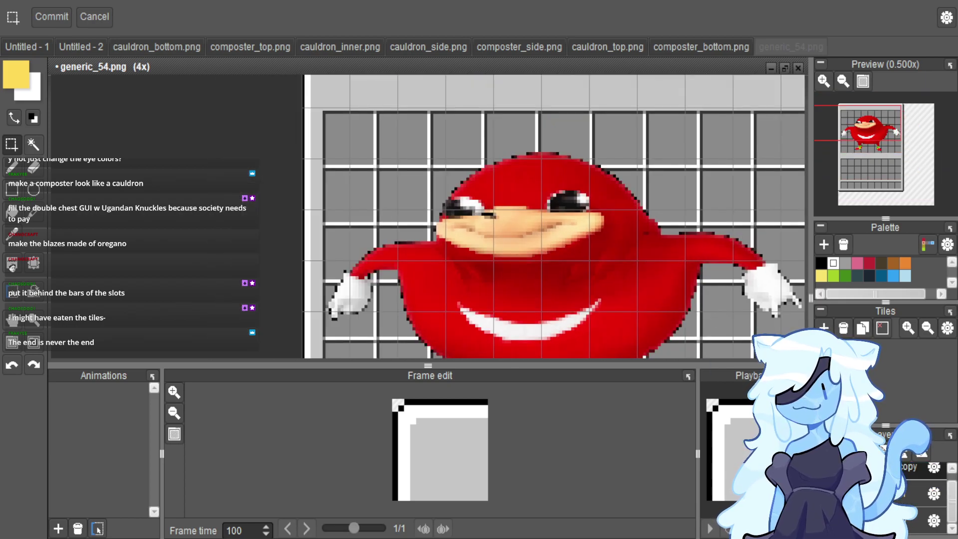
scroll(560, 262, down, 2)
scroll(552, 256, up, 1)
key(ctrl+z)
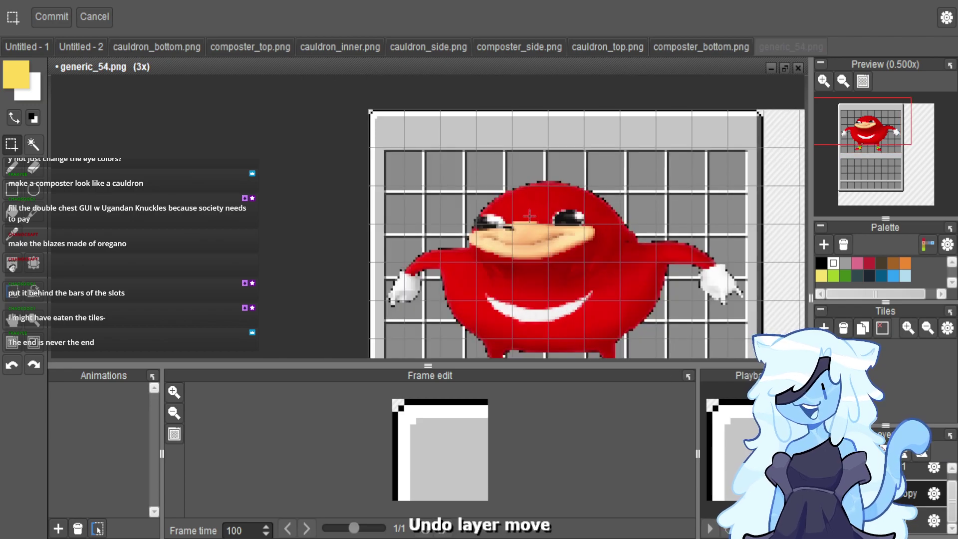
Undo the strip patch and the deletion of the upper slot grid, so the grid's bars are back over Knuckles.
key(ctrl+z)
key(ctrl+z)
key(ctrl+z)
scroll(559, 239, down, 2)
key(ctrl+z)
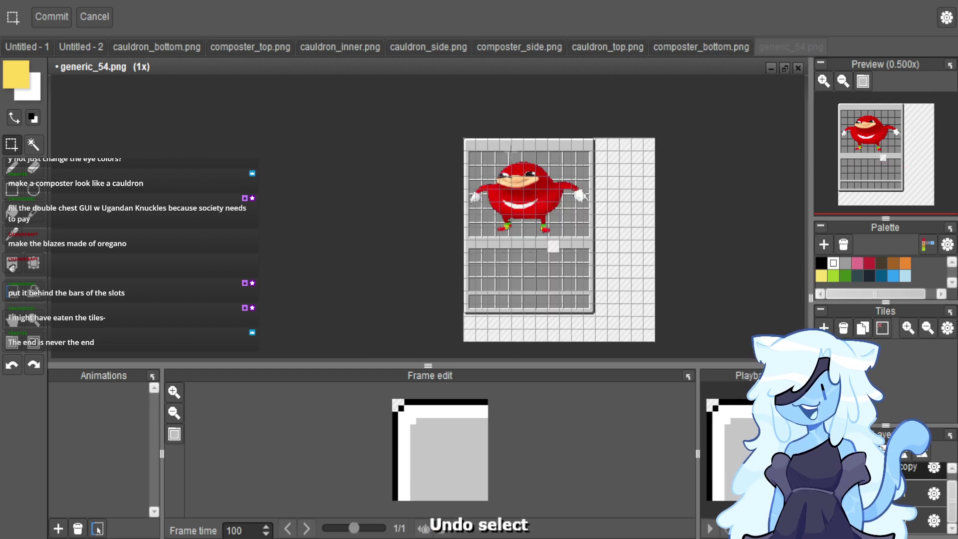
key(ctrl+z)
key(ctrl+z)
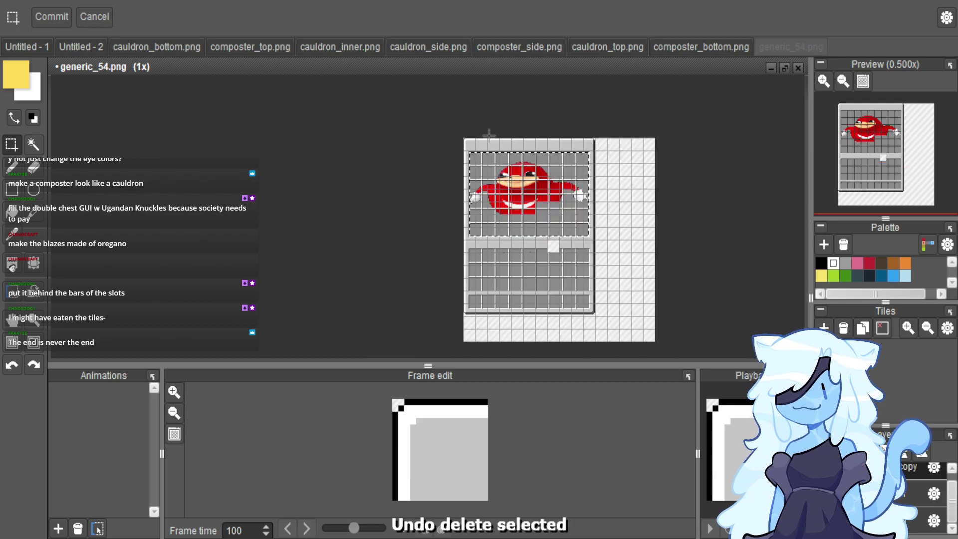
scroll(487, 134, up, 1)
key(ctrl+y)
key(ctrl+z)
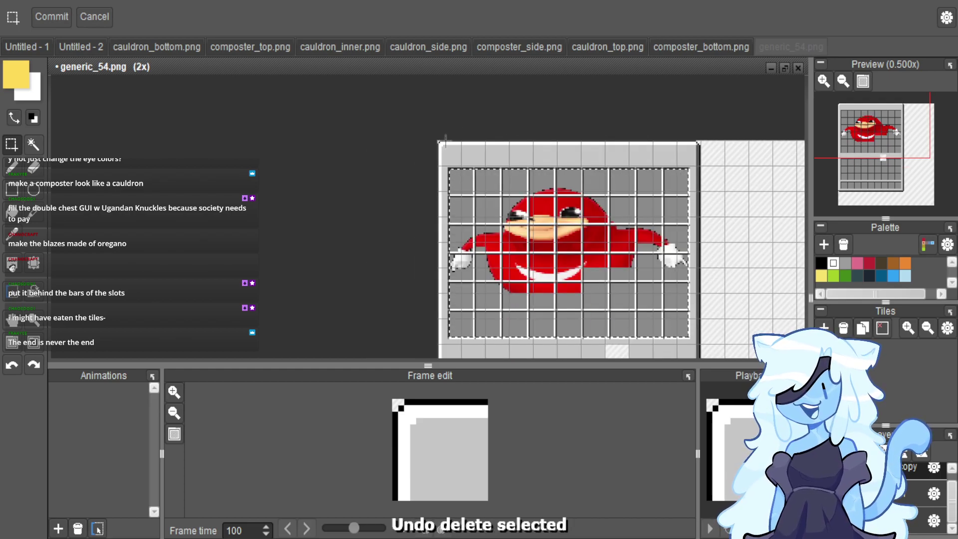
Delete the remaining grey slot fills covering Knuckles' lower body and legs with the magic wand, keeping the bars.
scroll(692, 307, up, 1)
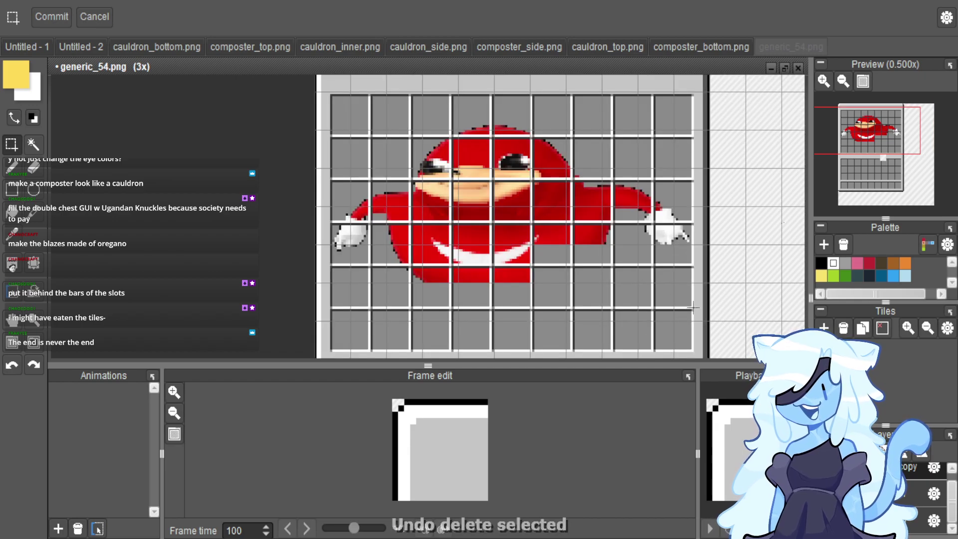
key(w)
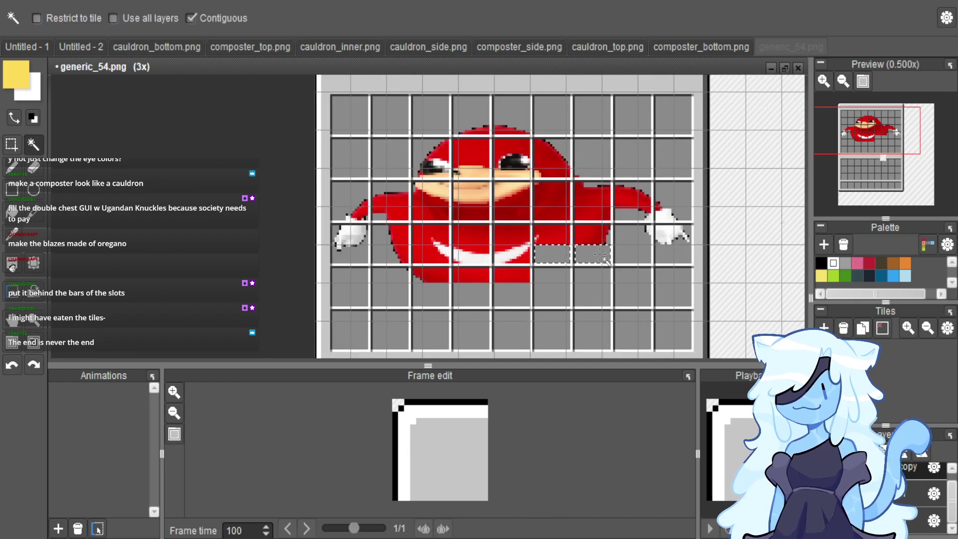
shift+click(632, 279)
shift+click(602, 286)
shift+click(559, 294)
shift+click(541, 324)
shift+click(510, 298)
shift+click(431, 294)
shift+click(471, 294)
shift+click(431, 329)
shift+click(471, 329)
shift+click(526, 339)
shift+click(389, 332)
key(Delete)
click(586, 343)
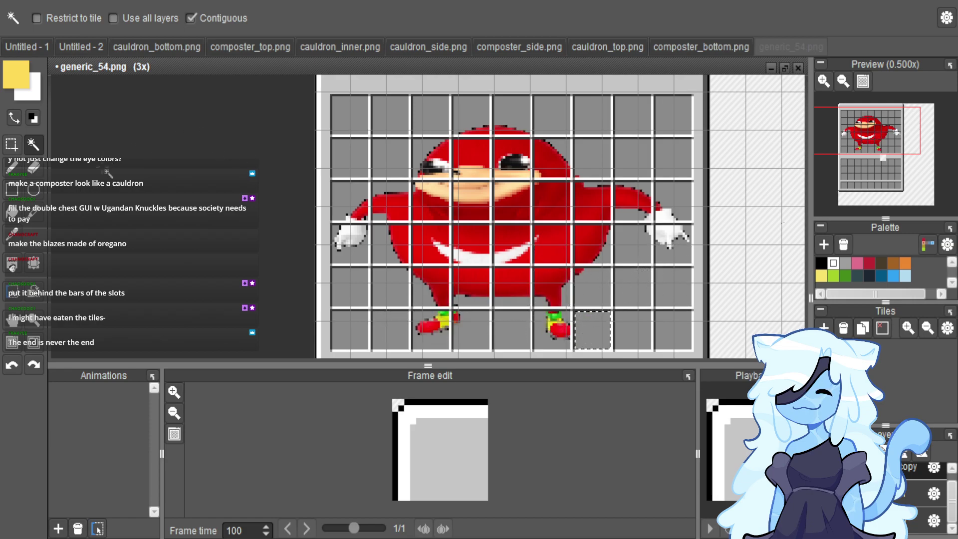
Merge the GUI copy layer with the layers beneath it into a single layer.
click(12, 145)
scroll(437, 247, down, 1)
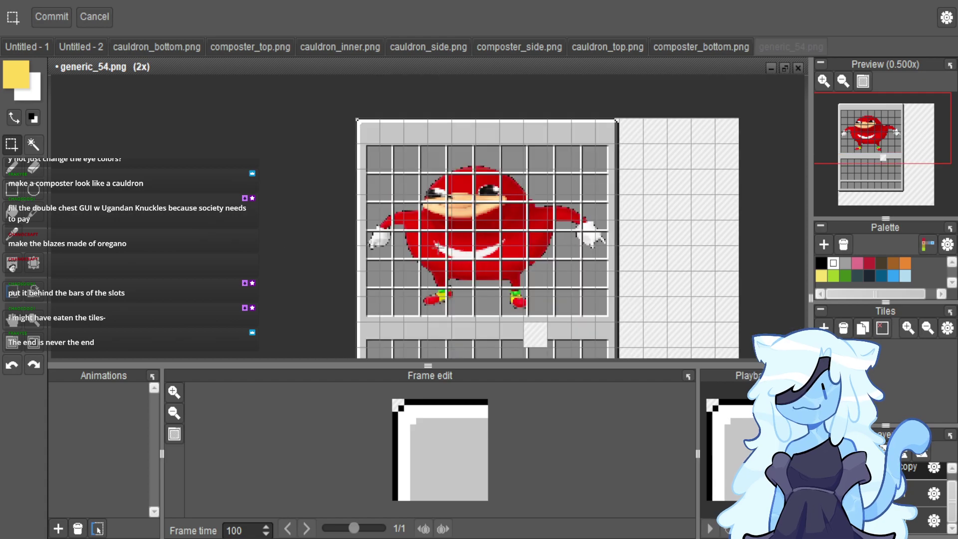
scroll(439, 247, down, 1)
scroll(490, 297, up, 4)
drag(439, 235, 381, 283)
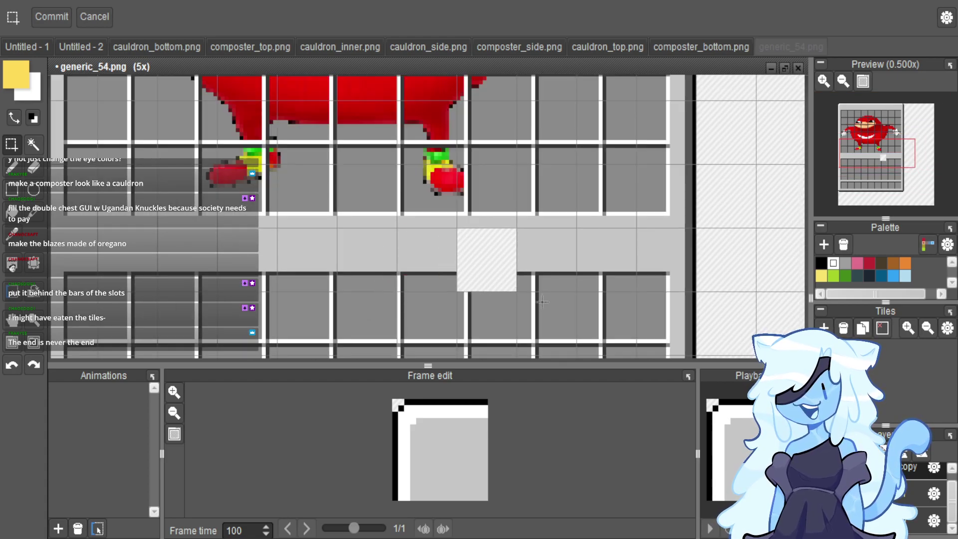
scroll(542, 302, down, 2)
click(903, 455)
click(903, 455)
scroll(553, 260, down, 3)
scroll(552, 260, up, 1)
scroll(552, 241, up, 2)
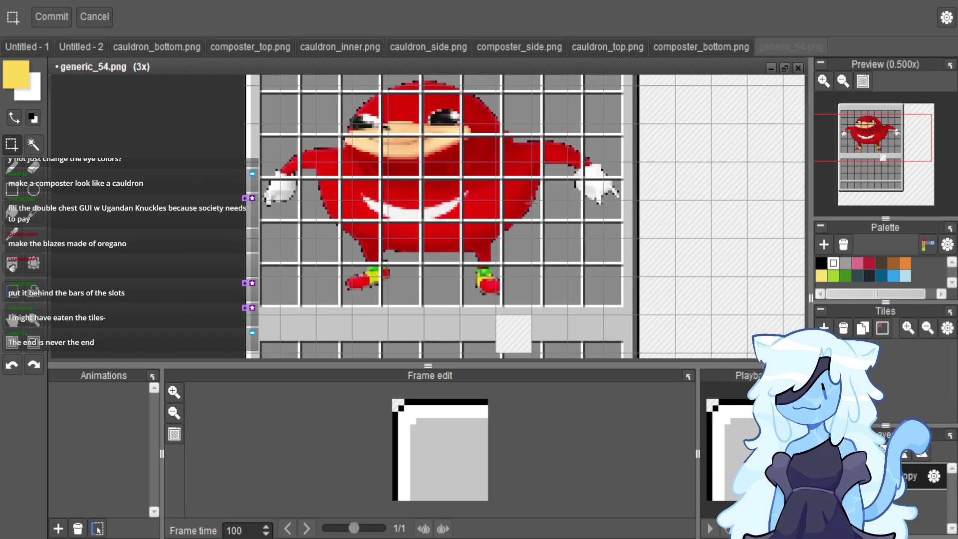
Cover the square hole between the two slot grids with a matching neighbouring piece of the GUI, aligned to the bars.
scroll(549, 244, down, 1)
scroll(520, 294, up, 2)
scroll(520, 293, up, 1)
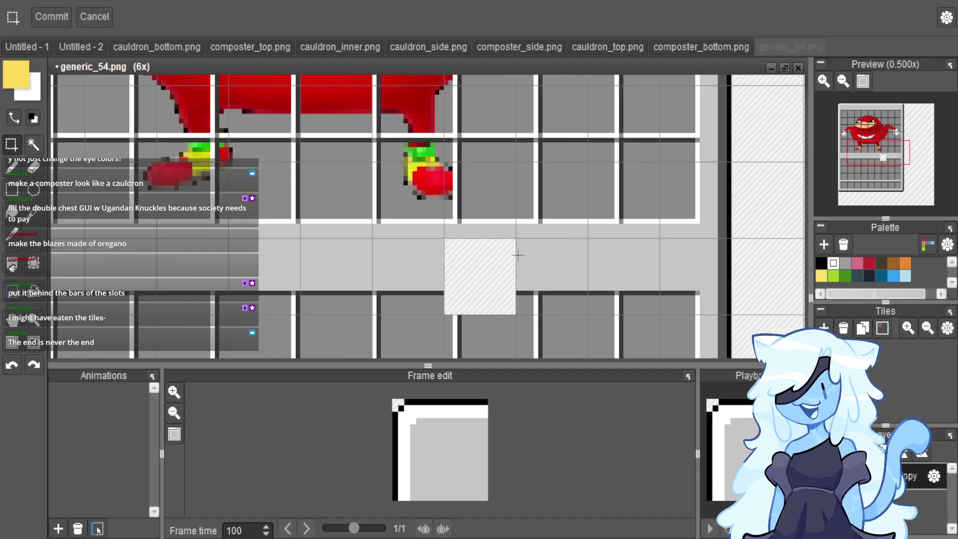
drag(521, 238, 552, 306)
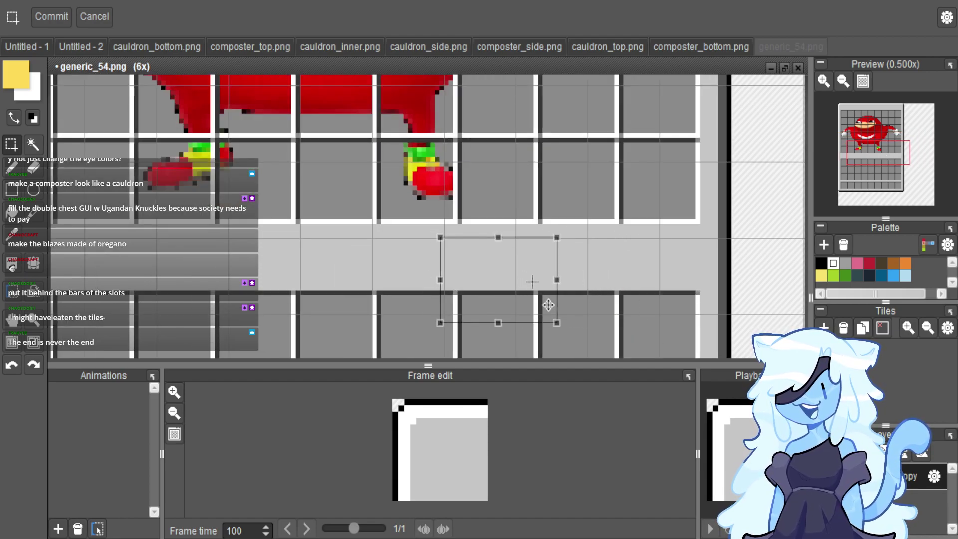
scroll(571, 283, down, 3)
scroll(571, 283, down, 2)
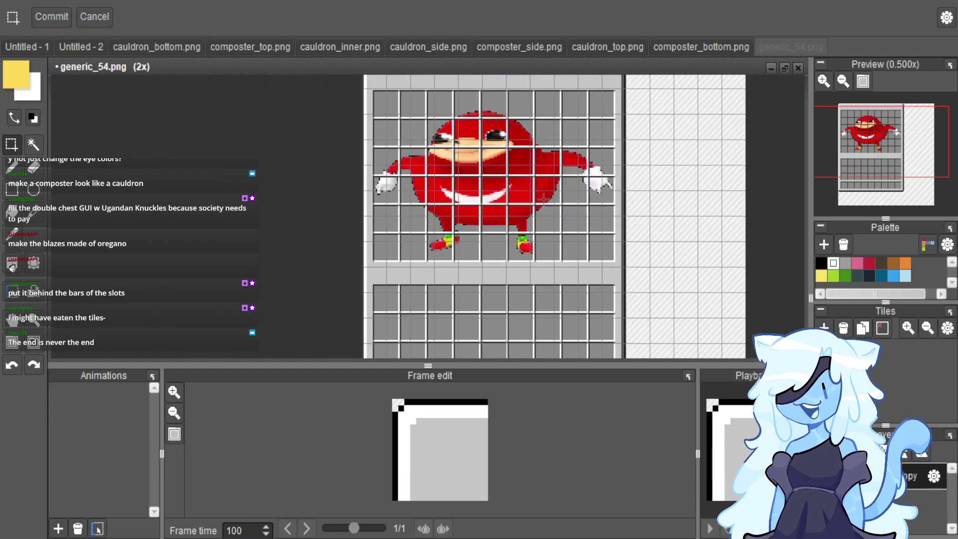
Export the selected chest GUI as generic_54.png at pixel scale 1 into TMRP\assets\minecraft\textures\gui\container.
key(ctrl+e)
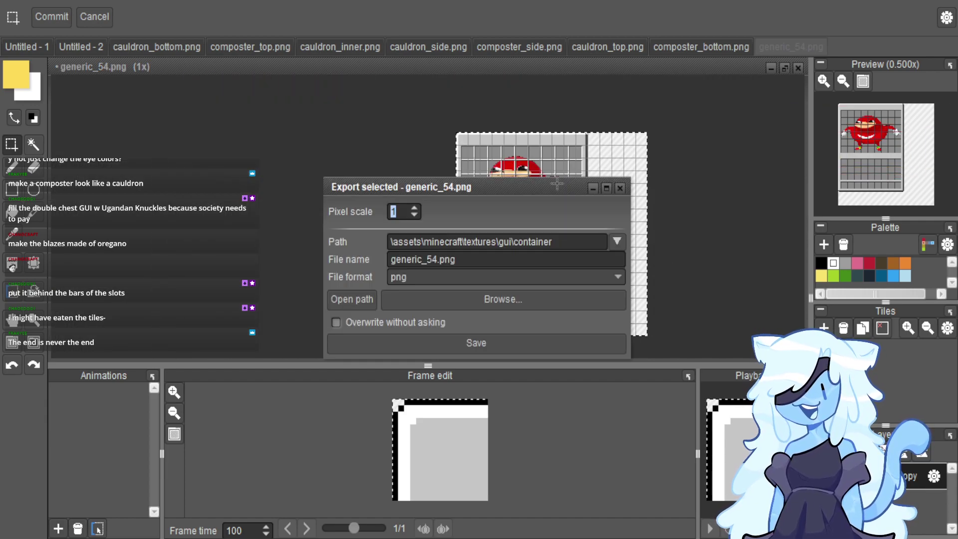
click(460, 240)
key(BackSpace)
key(BackSpace)
key(BackSpace)
key(BackSpace)
key(BackSpace)
key(BackSpace)
key(BackSpace)
key(BackSpace)
key(BackSpace)
key(BackSpace)
key(BackSpace)
text(TMRP)
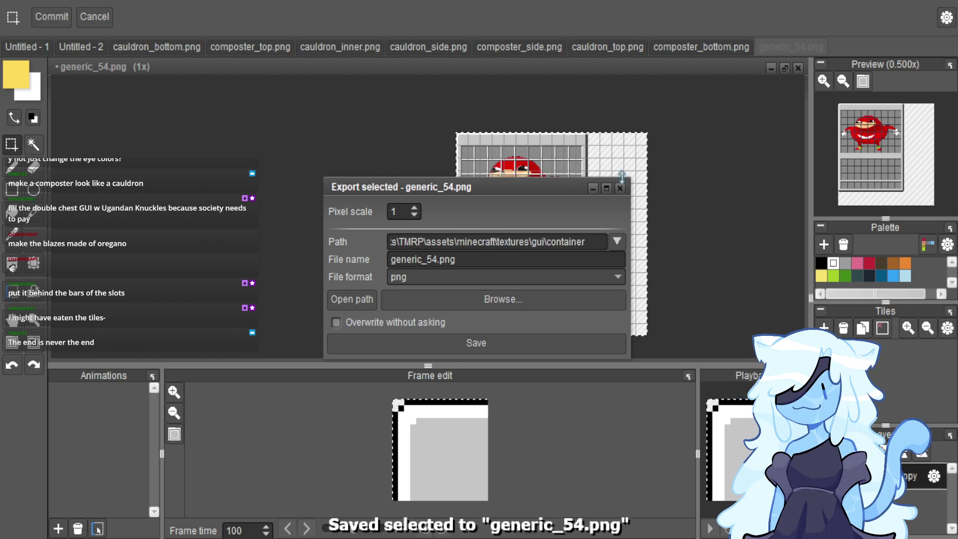
key(Return)
Close the generic_54.png document without saving its changes.
scroll(520, 160, up, 2)
scroll(519, 161, up, 1)
scroll(499, 199, down, 2)
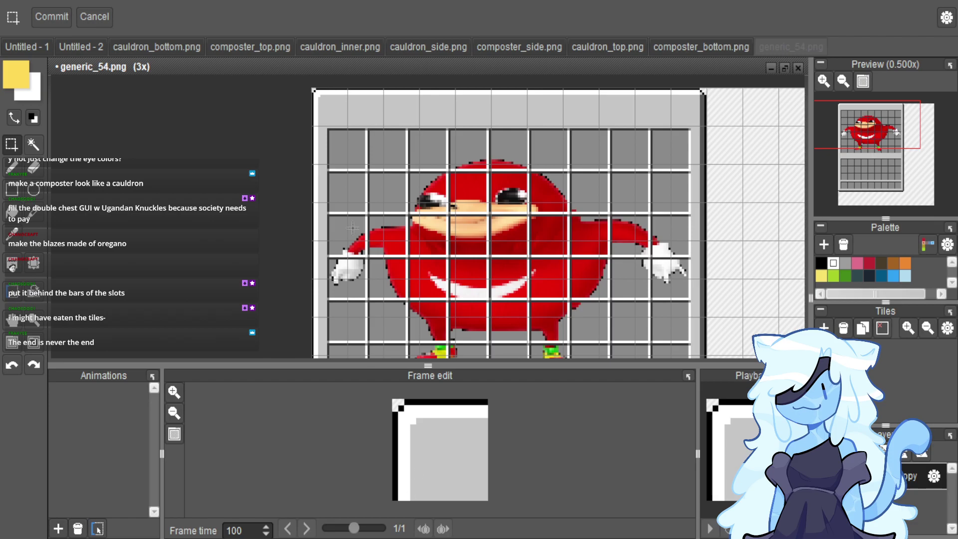
scroll(327, 161, down, 3)
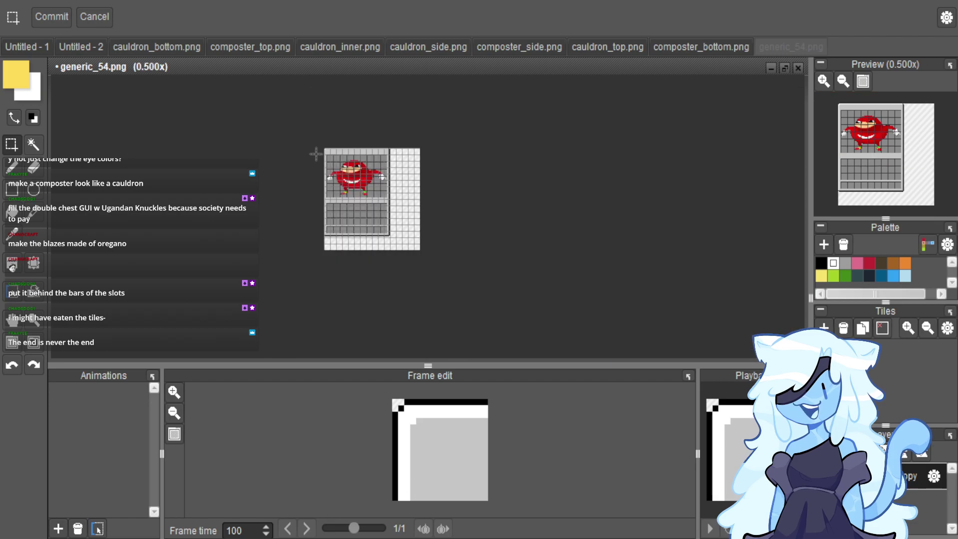
click(798, 69)
click(477, 281)
Close all open cauldron and composter texture documents without saving changes, keeping only the two untitled documents.
click(798, 68)
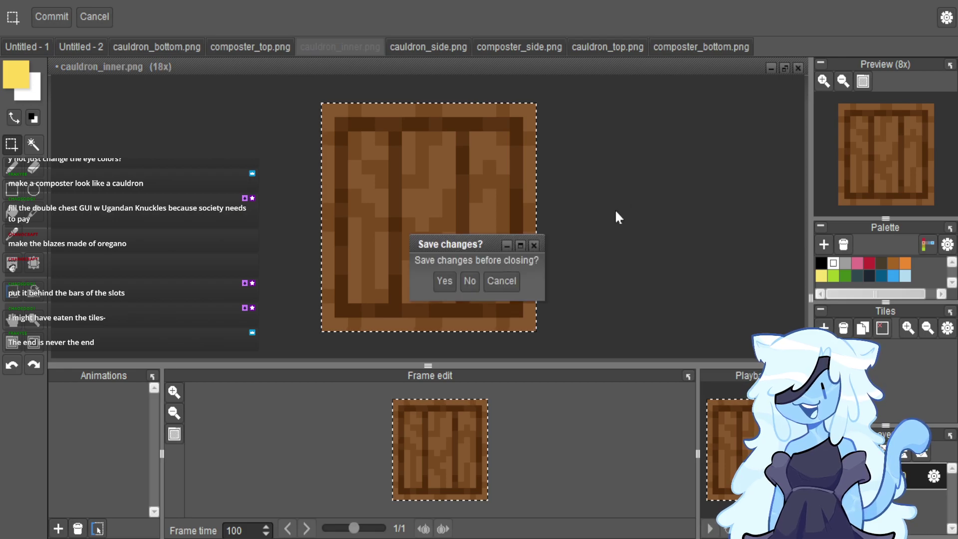
click(472, 282)
click(797, 68)
click(468, 282)
click(798, 69)
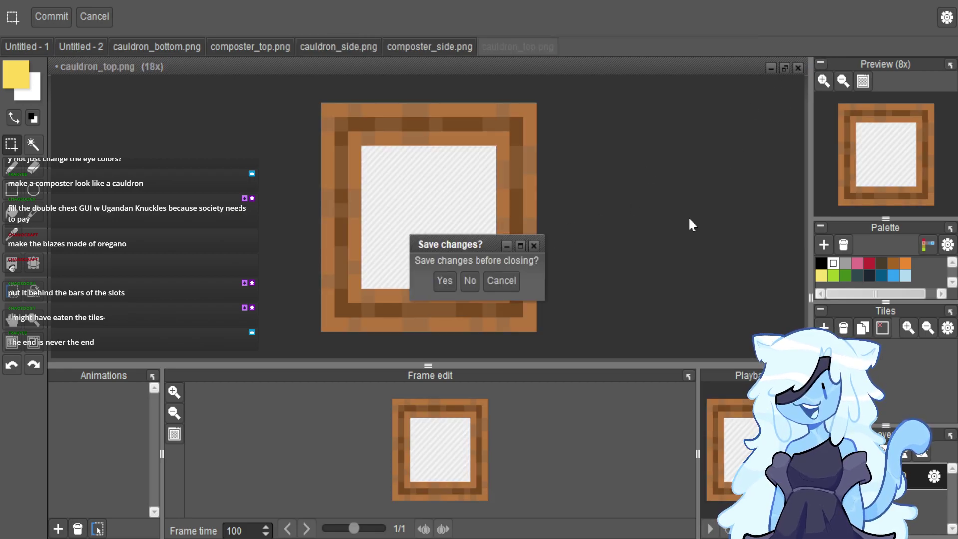
click(463, 286)
click(798, 68)
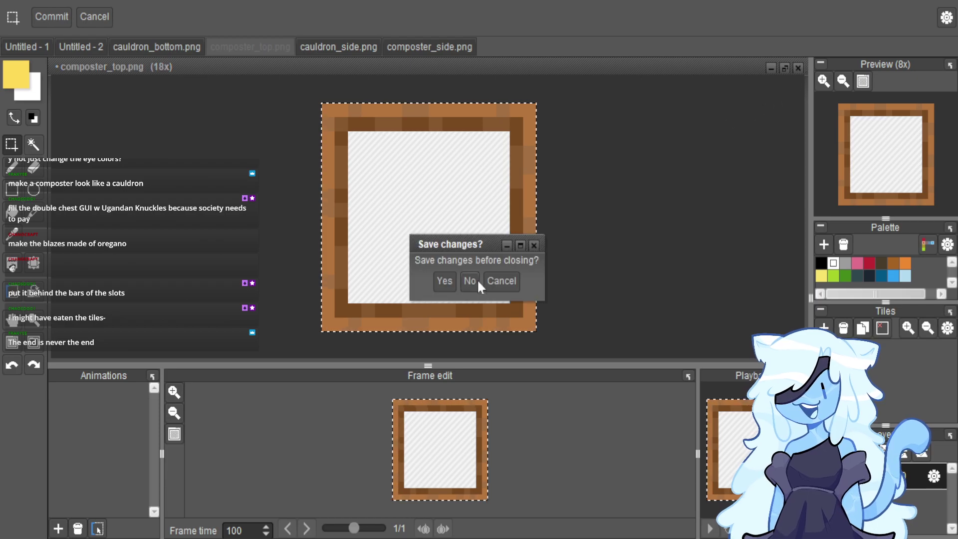
click(474, 283)
click(798, 68)
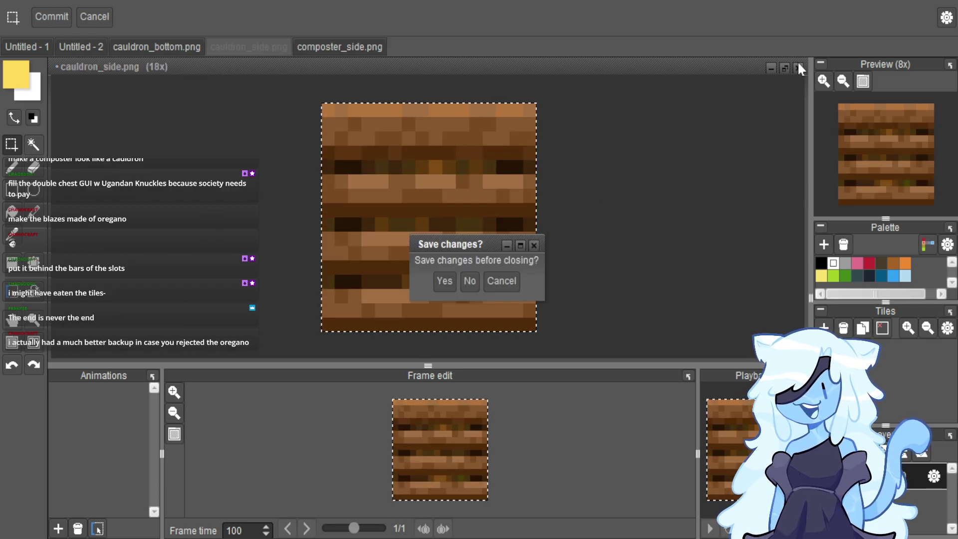
click(473, 278)
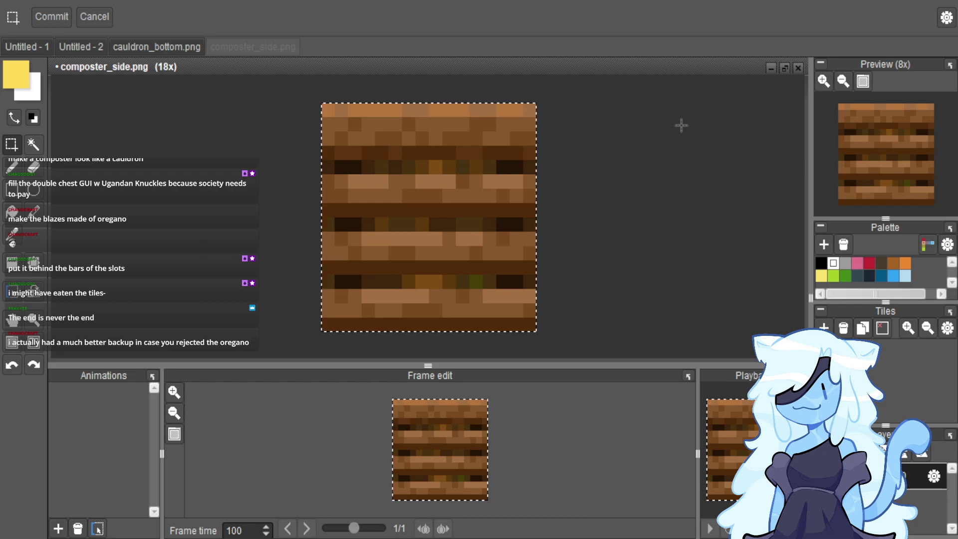
click(798, 67)
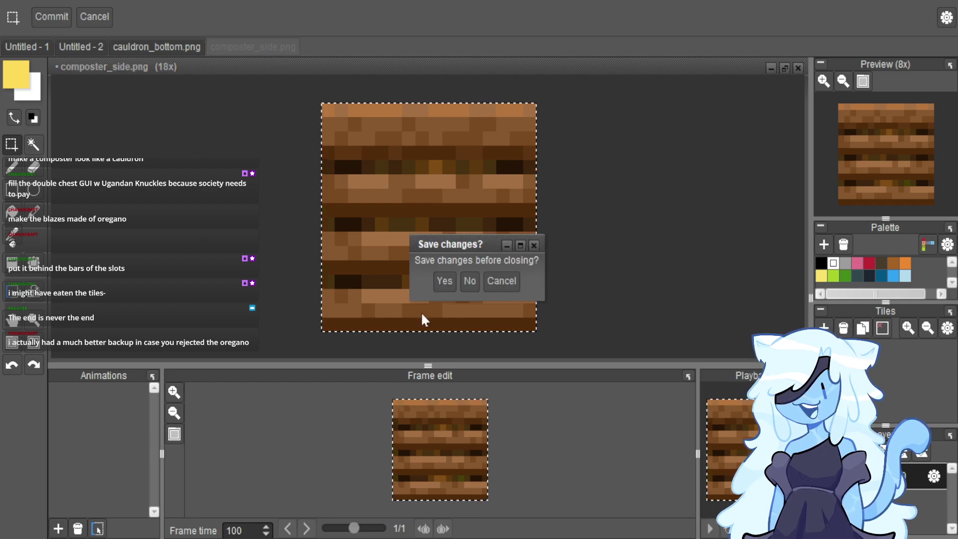
click(470, 280)
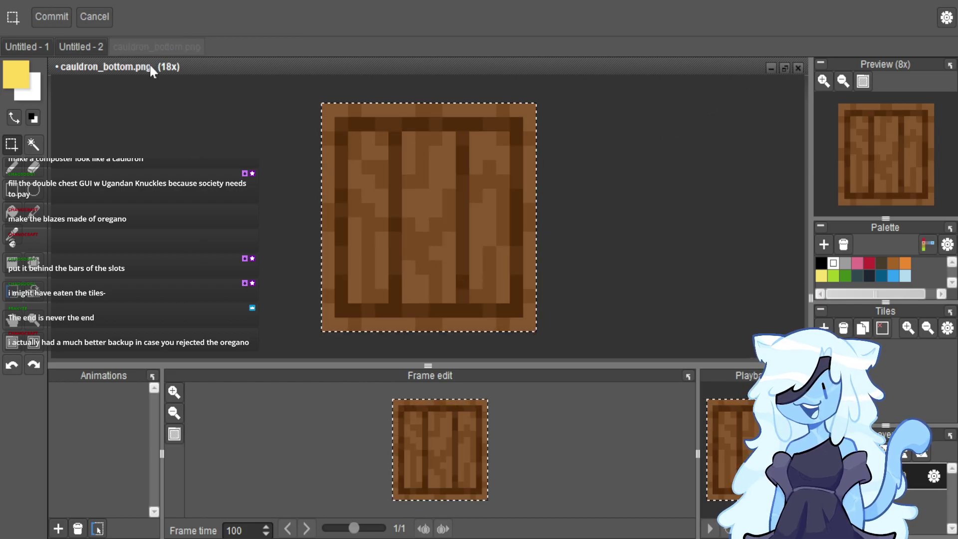
click(798, 68)
click(473, 277)
Paste the Badia oregano bottle picture into Untitled - 2 and place it in the empty area beside the rat images.
key(ctrl+v)
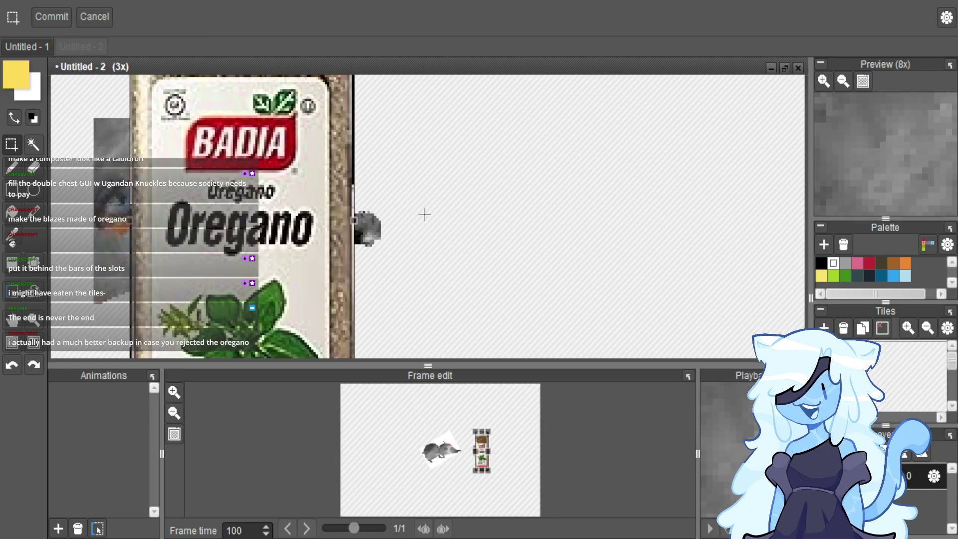
scroll(426, 220, down, 3)
drag(411, 241, 494, 261)
scroll(477, 269, up, 2)
scroll(466, 267, down, 2)
scroll(537, 182, up, 4)
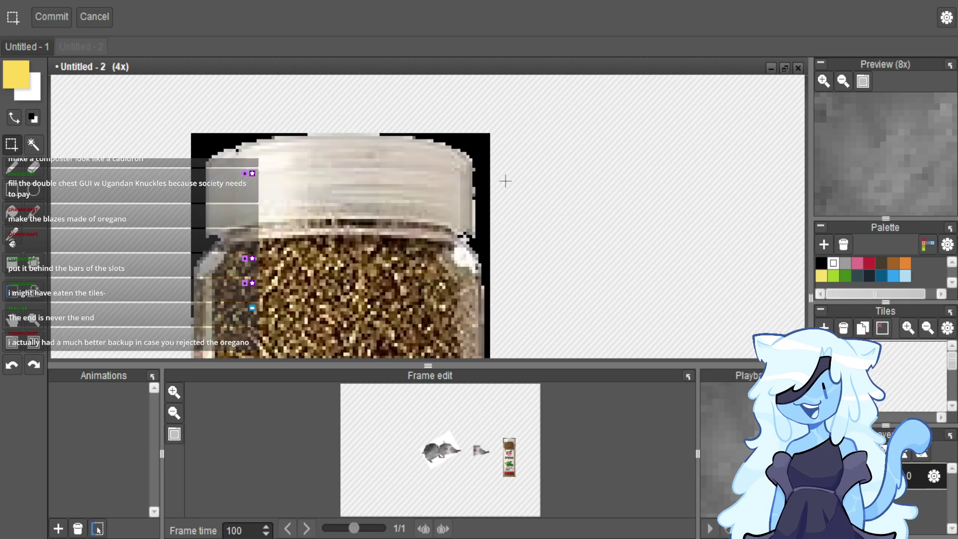
Remove the black background around the oregano bottle's corners and edges with the magic wand, and deselect.
click(40, 147)
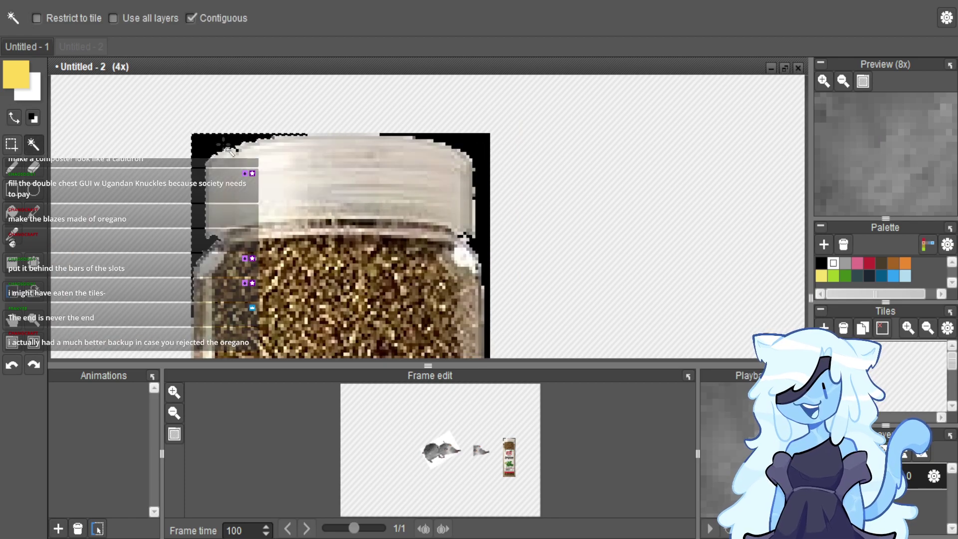
scroll(477, 203, down, 2)
scroll(461, 265, down, 2)
scroll(459, 291, up, 4)
scroll(484, 147, down, 2)
scroll(473, 230, up, 1)
scroll(473, 231, up, 1)
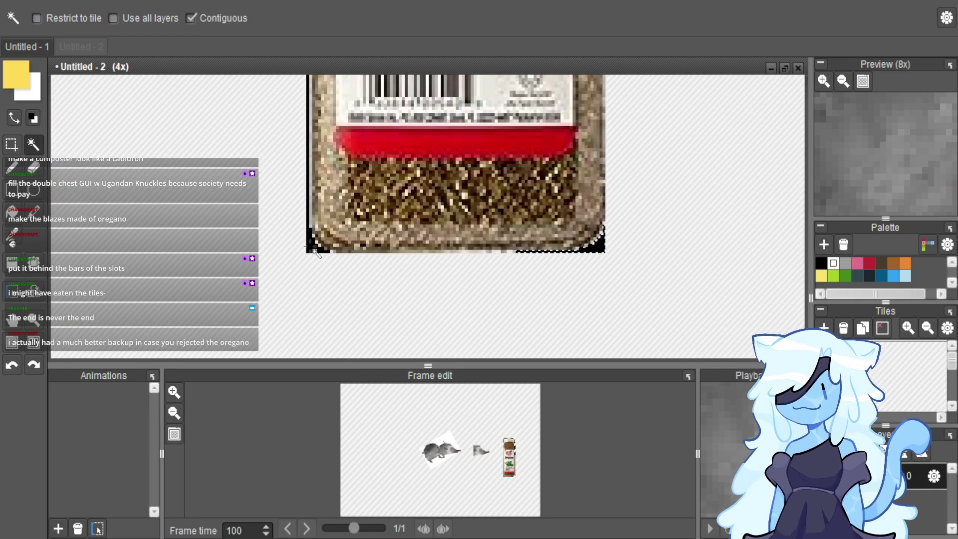
scroll(392, 299, down, 3)
scroll(391, 300, down, 1)
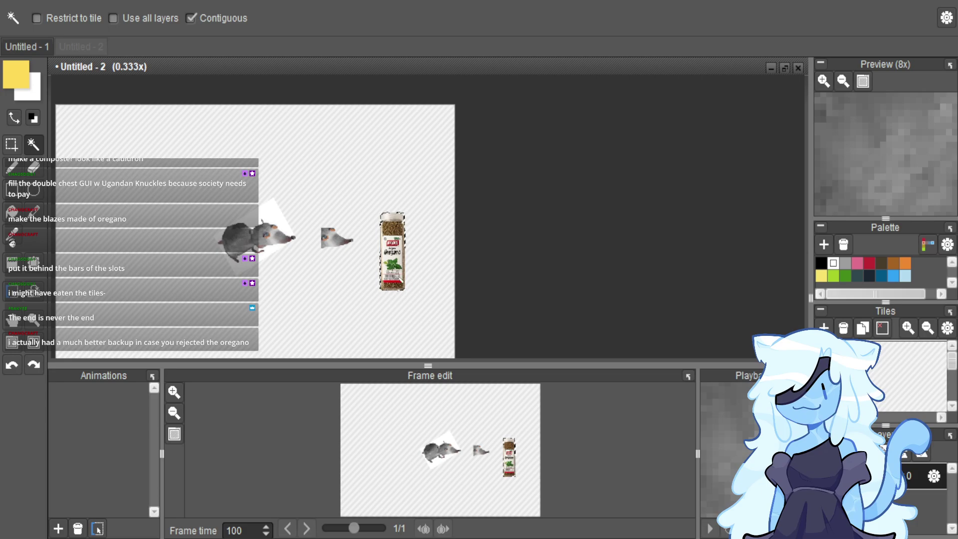
scroll(399, 235, up, 2)
key(r)
click(340, 159)
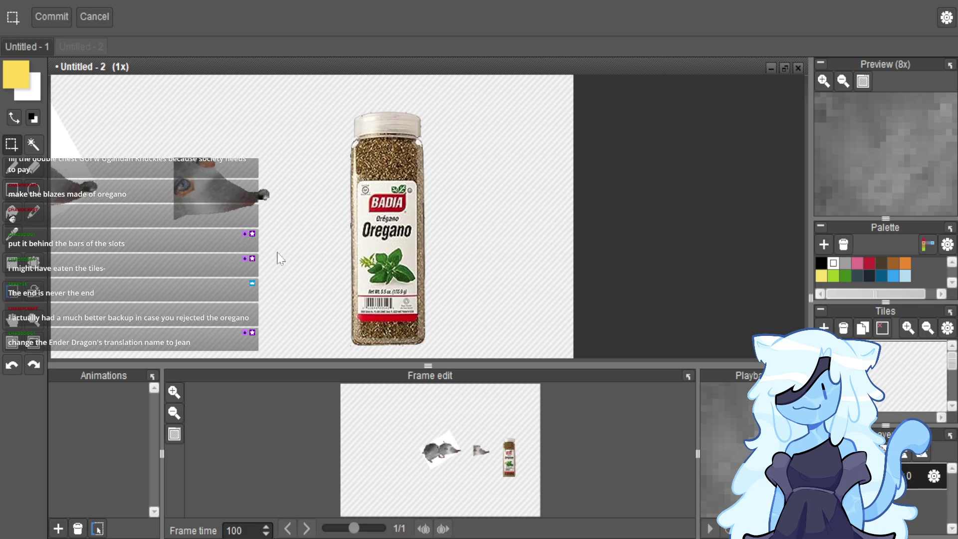
Import blaze.png as a tiled image with a tile width and height of 16.
double_click(223, 210)
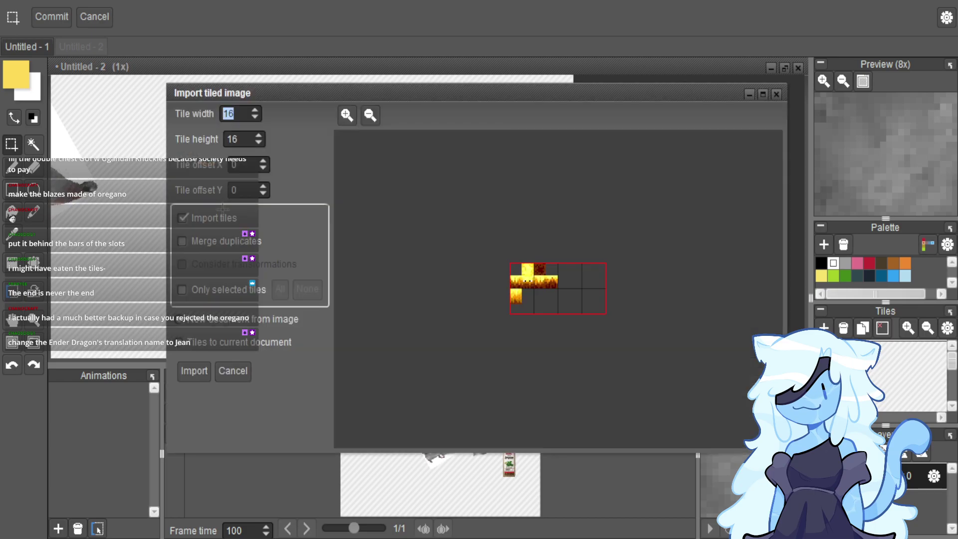
click(193, 379)
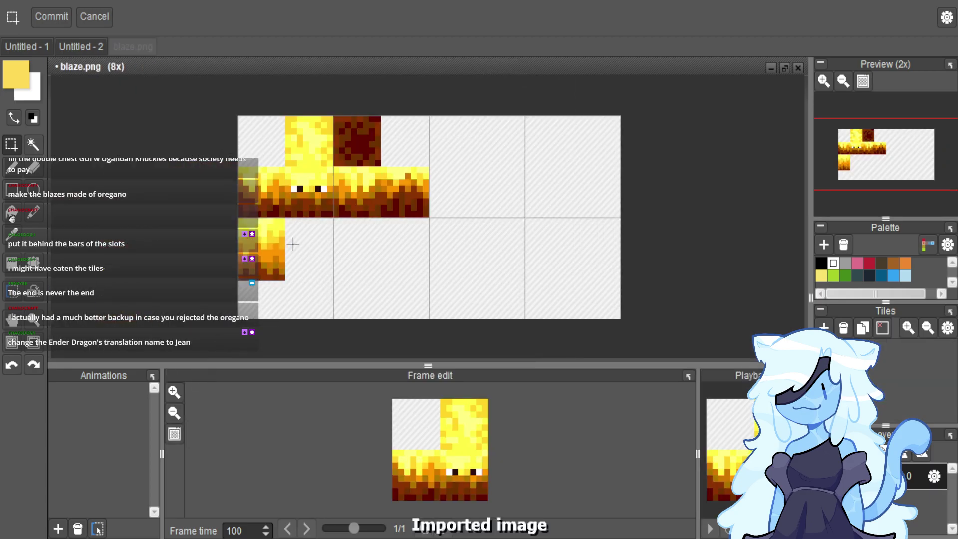
scroll(456, 219, up, 5)
scroll(454, 229, down, 6)
drag(439, 174, 539, 276)
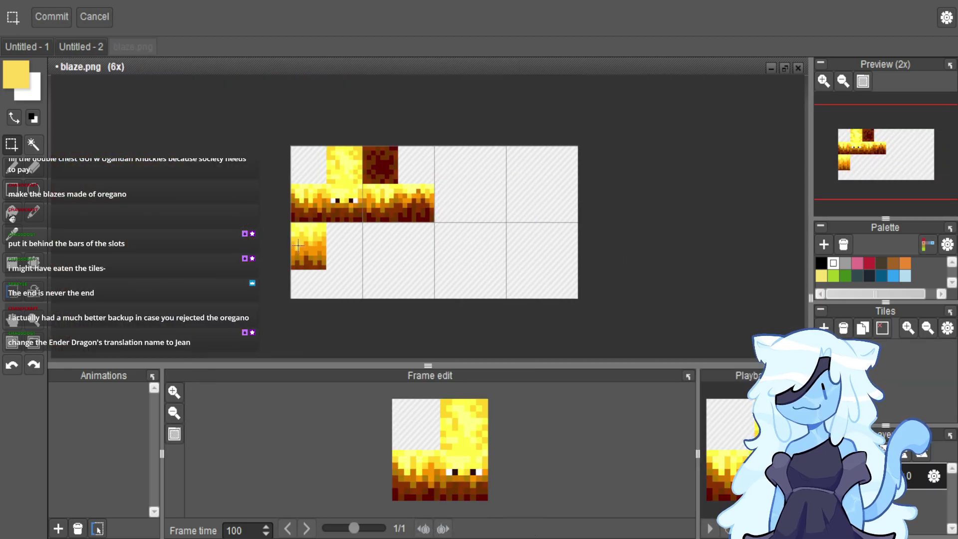
scroll(272, 259, up, 5)
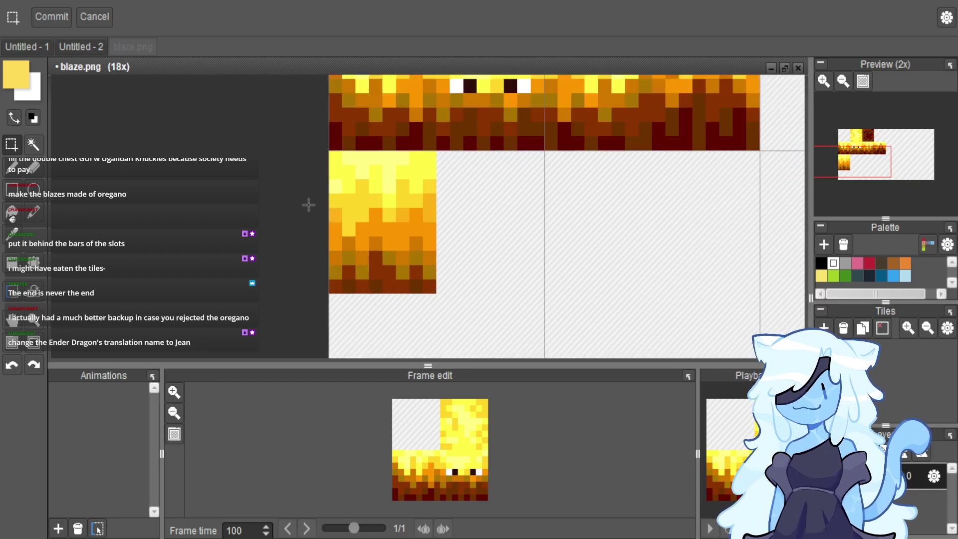
drag(333, 159, 388, 189)
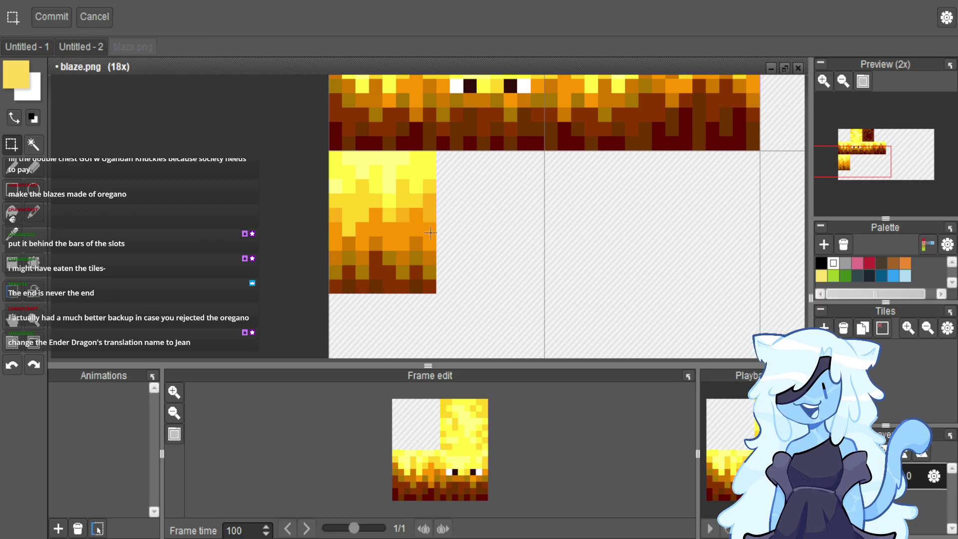
scroll(261, 228, down, 4)
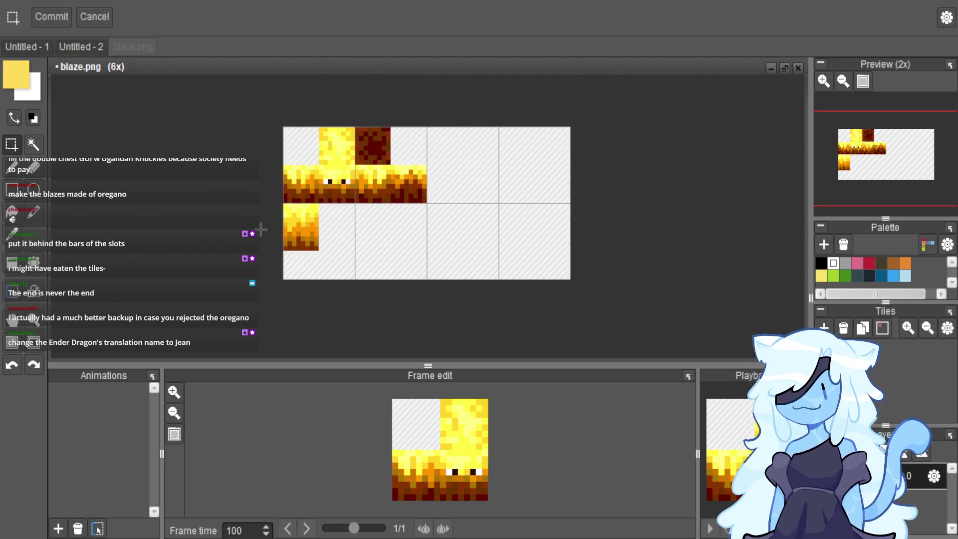
Change the tile size of blaze.png to a width and height of 112 with the tiles resampled.
click(160, 8)
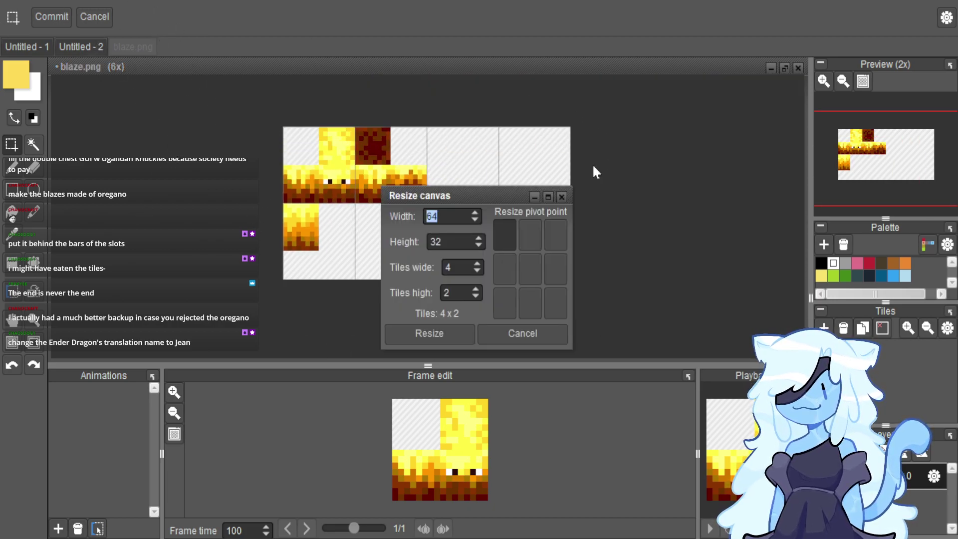
click(562, 196)
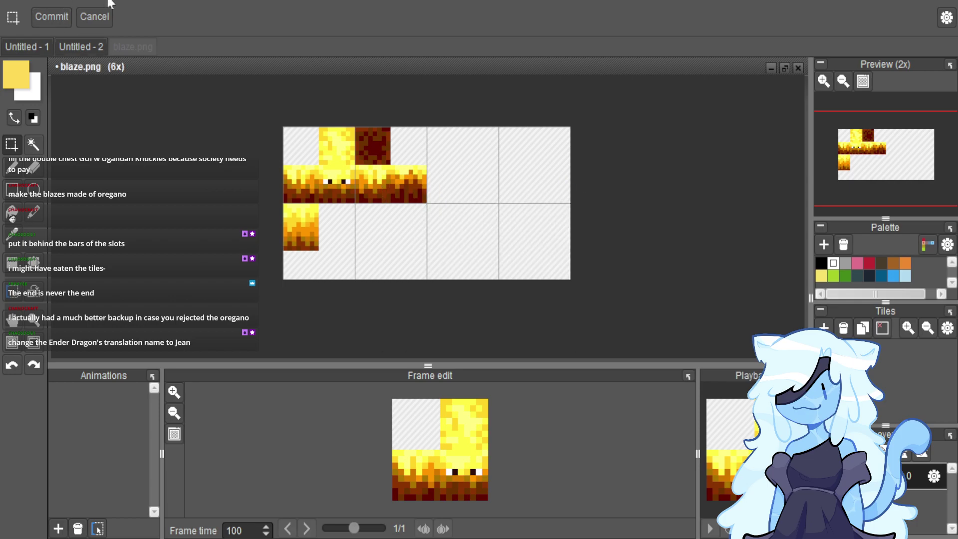
click(132, 31)
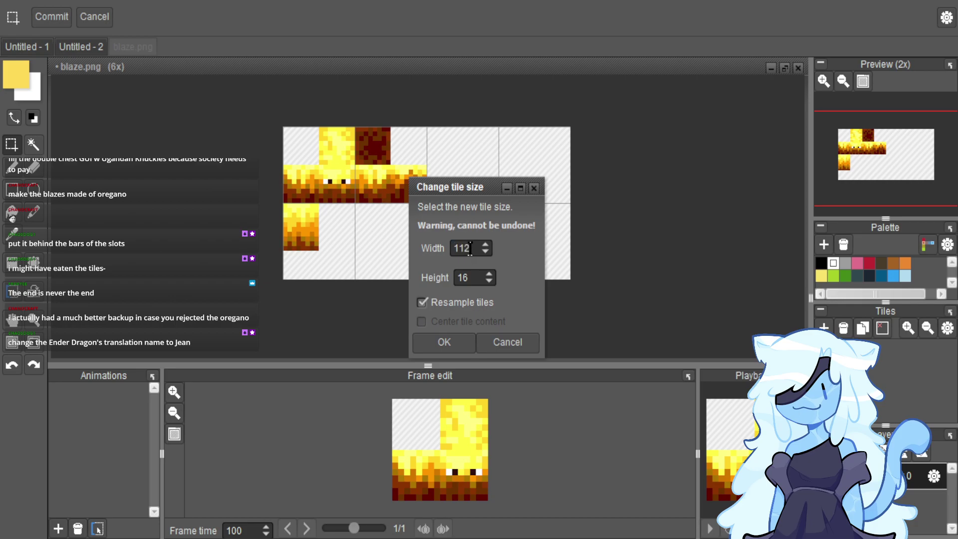
click(491, 276)
text(112)
key(Return)
scroll(490, 282, down, 7)
scroll(453, 231, up, 2)
scroll(455, 239, up, 1)
scroll(467, 267, down, 4)
scroll(482, 277, up, 1)
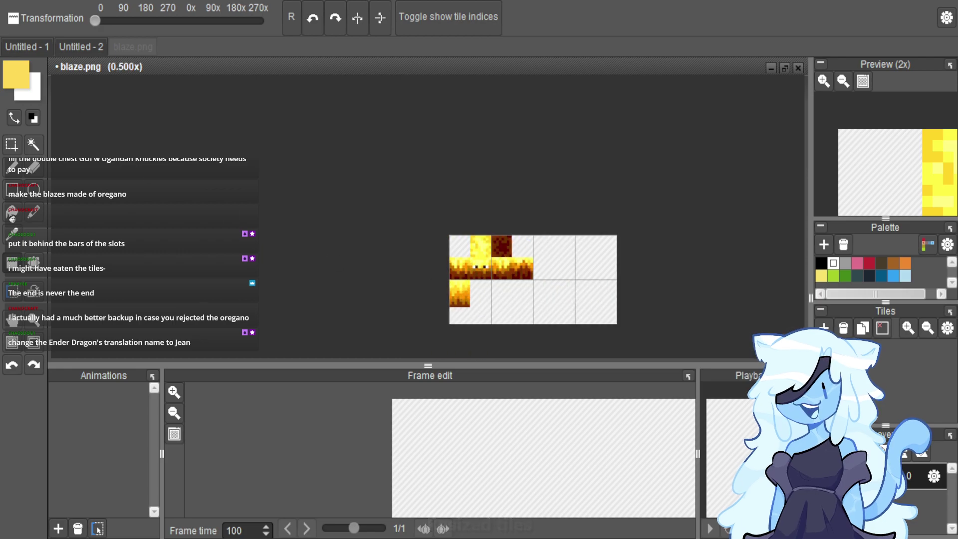
Copy the whole oregano bottle from Untitled - 2 and paste it into blaze.png.
click(79, 48)
click(10, 148)
drag(344, 107, 430, 349)
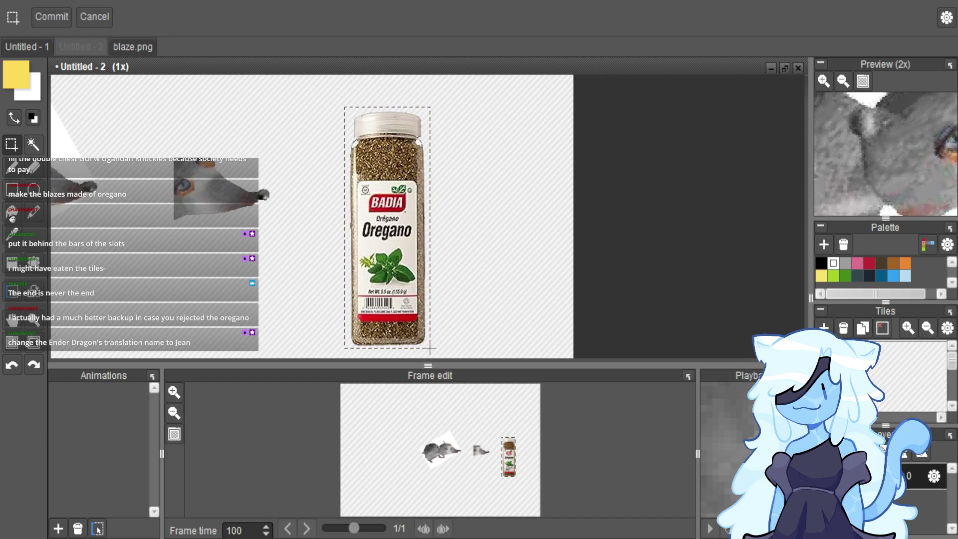
click(132, 47)
scroll(449, 255, up, 4)
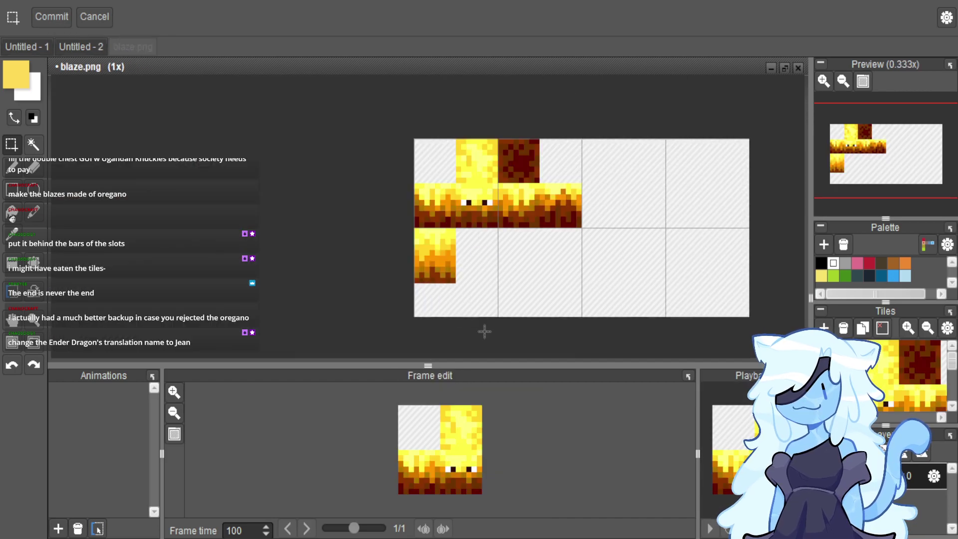
key(ctrl+v)
Shrink the pasted bottle to a narrow strip and fit it over the leftmost quarter of the blaze rod texture.
drag(412, 215, 409, 126)
scroll(393, 130, down, 2)
scroll(401, 145, down, 2)
scroll(402, 131, up, 2)
scroll(409, 122, down, 1)
drag(420, 90, 398, 109)
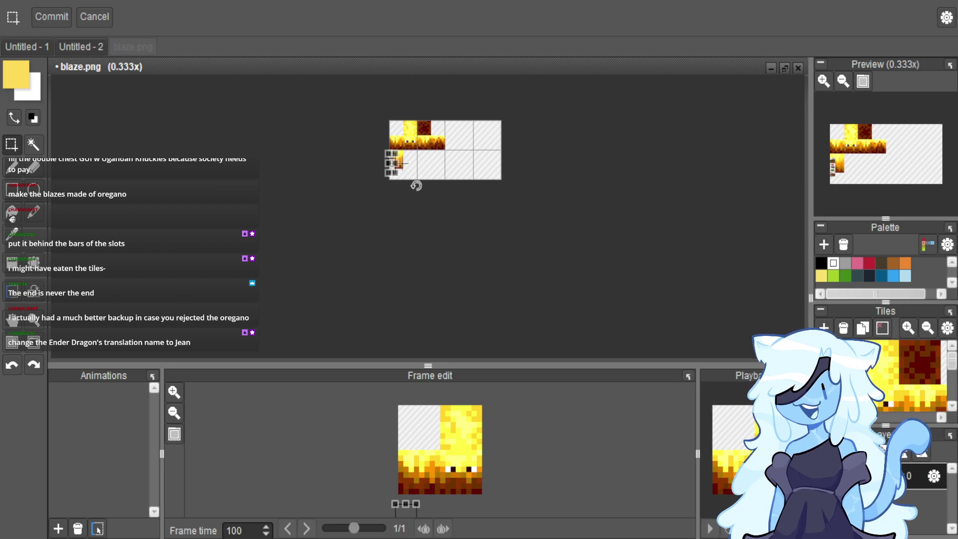
scroll(402, 163, up, 4)
mouse_move(402, 220)
mouse_down()
mouse_move(411, 183)
mouse_move(425, 208)
mouse_move(383, 232)
mouse_move(403, 224)
mouse_move(383, 220)
mouse_move(412, 216)
mouse_up()
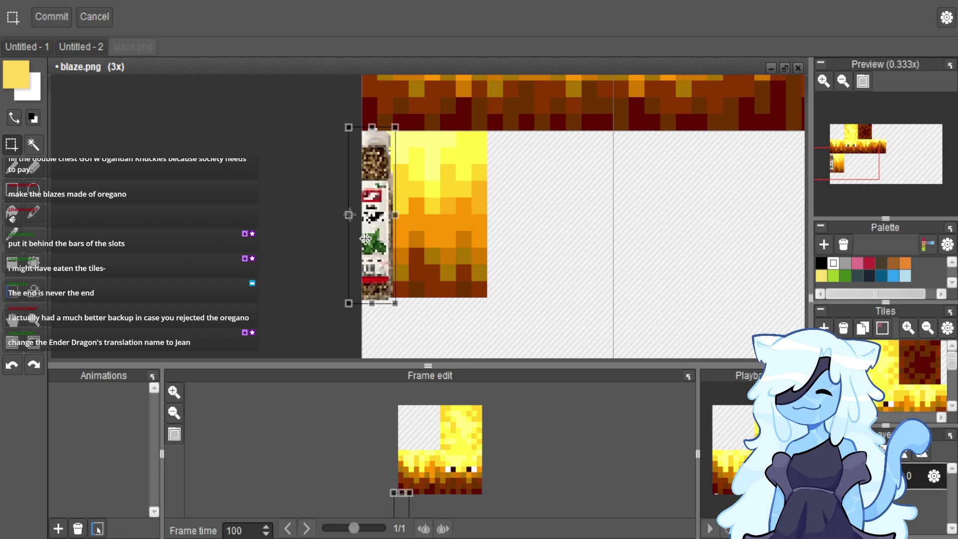
drag(363, 237, 360, 234)
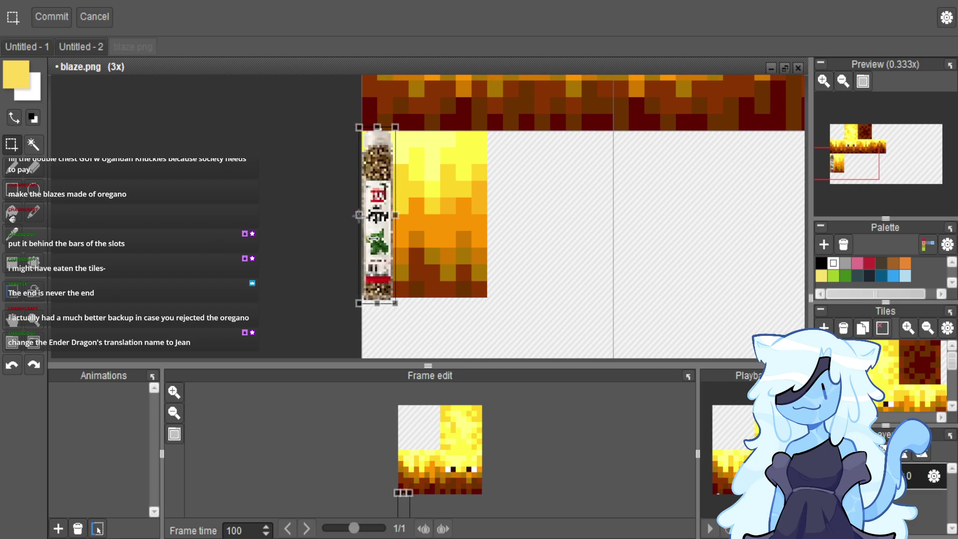
Remove the cap nub overlapping the head texture and patch the yellow gaps along the cap's left side with neighbouring pixels.
scroll(395, 221, up, 2)
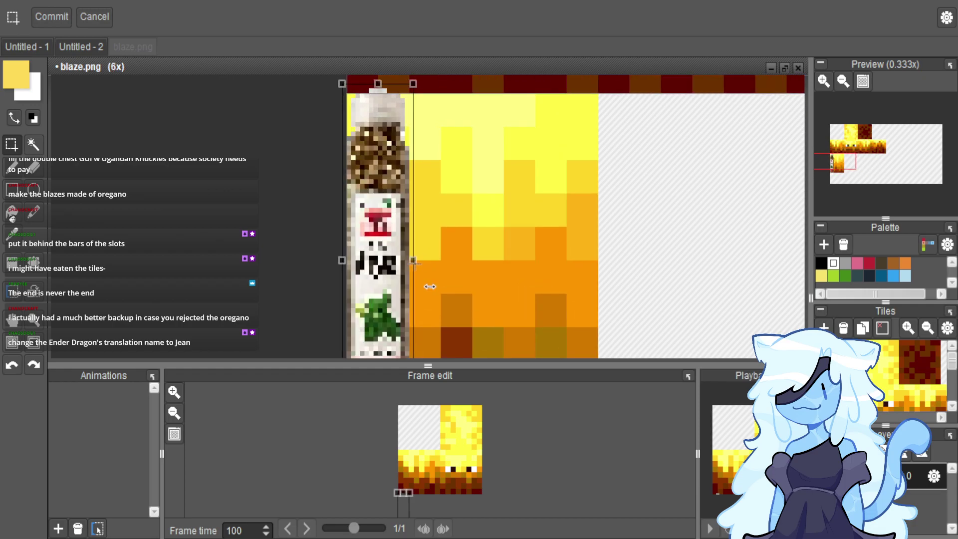
scroll(428, 113, up, 2)
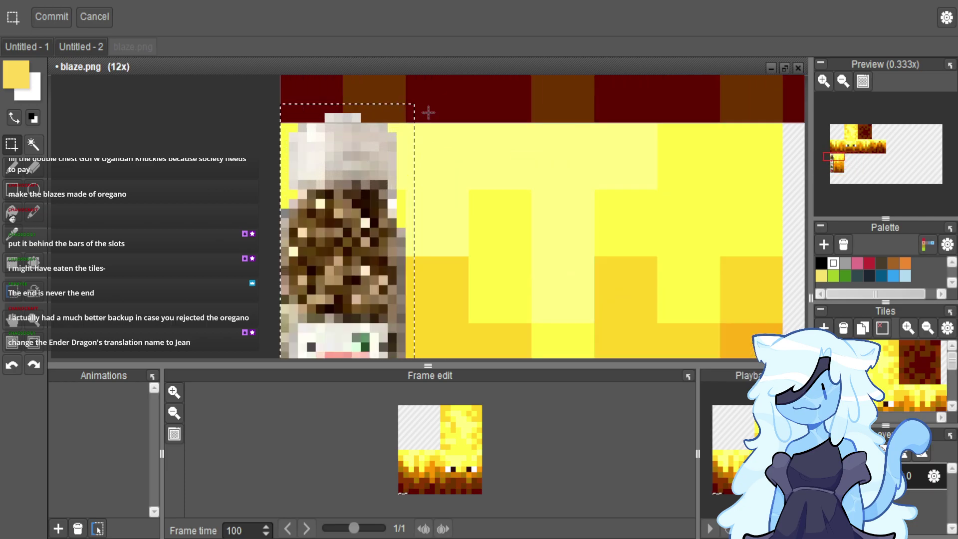
drag(326, 105, 355, 101)
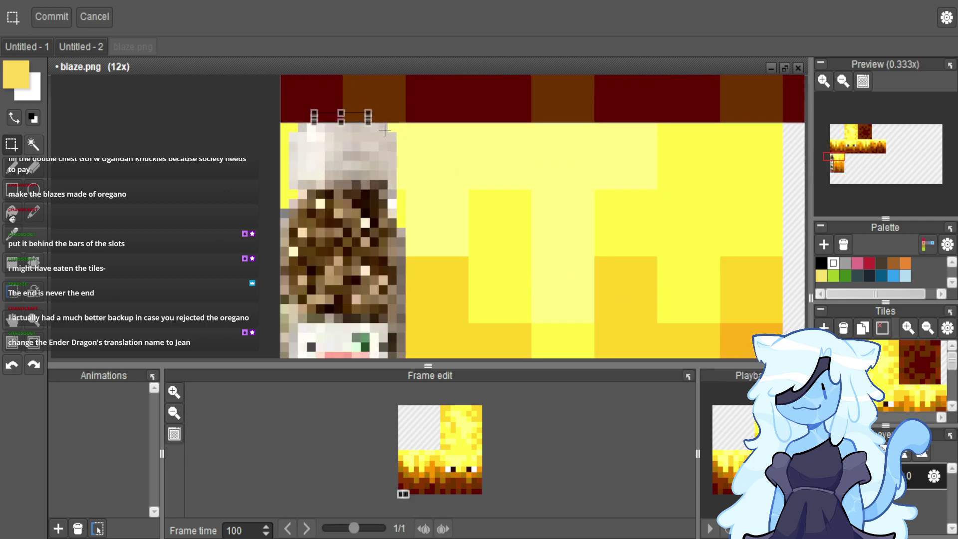
scroll(385, 129, down, 2)
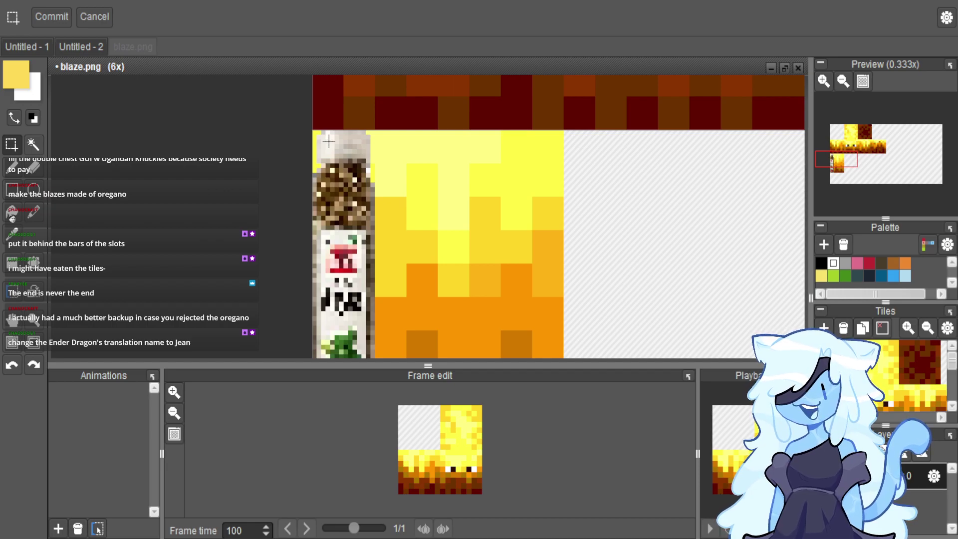
scroll(329, 142, up, 3)
drag(299, 126, 300, 204)
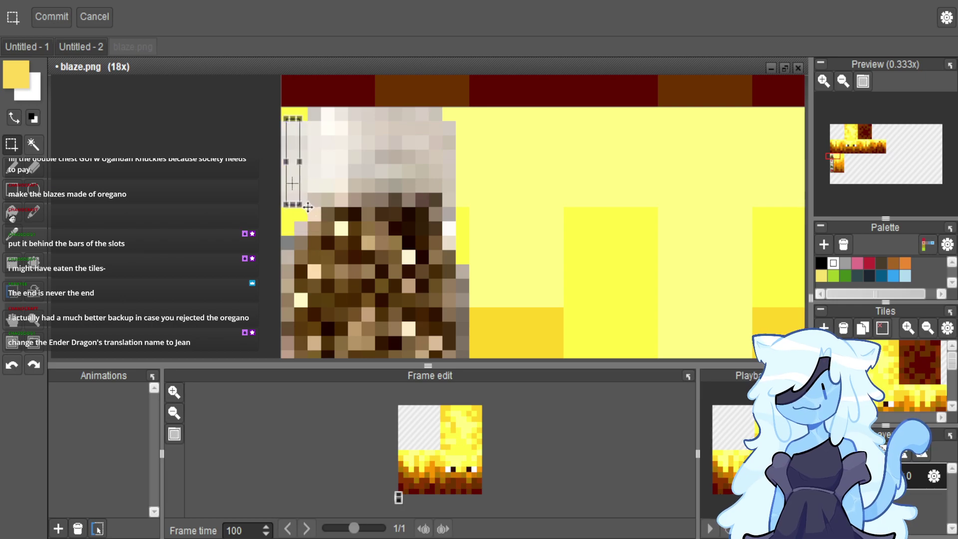
mouse_move(314, 110)
mouse_down()
mouse_move(350, 112)
mouse_move(321, 113)
mouse_up()
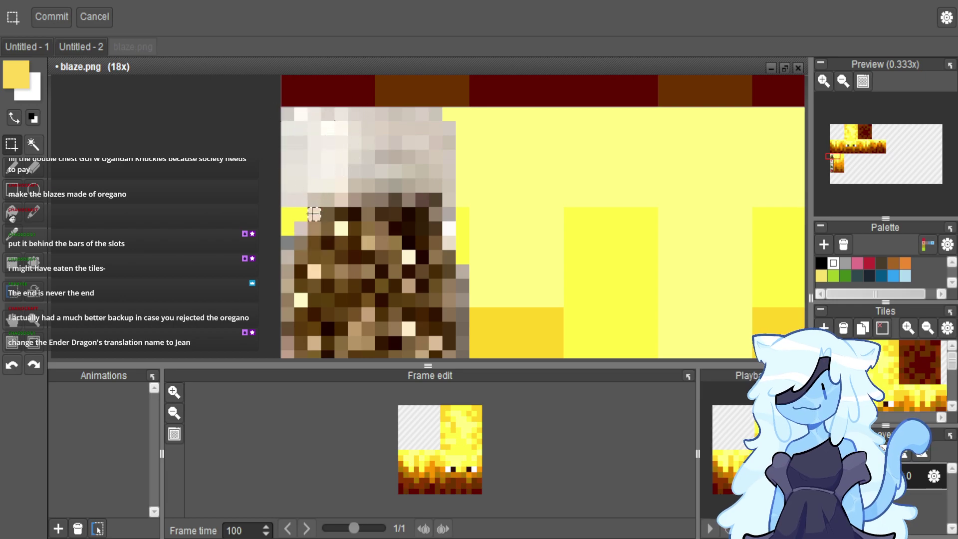
drag(291, 198, 323, 245)
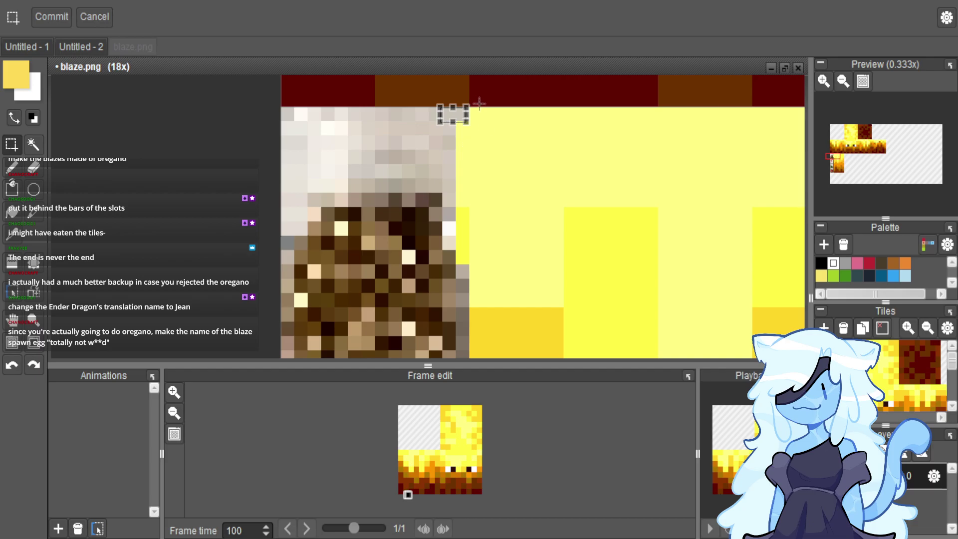
Cover the remaining yellow gaps along the right side of the bottle's cap and neck with copied bottle pixels.
drag(485, 136, 457, 158)
click(461, 131)
click(462, 131)
drag(464, 243, 451, 159)
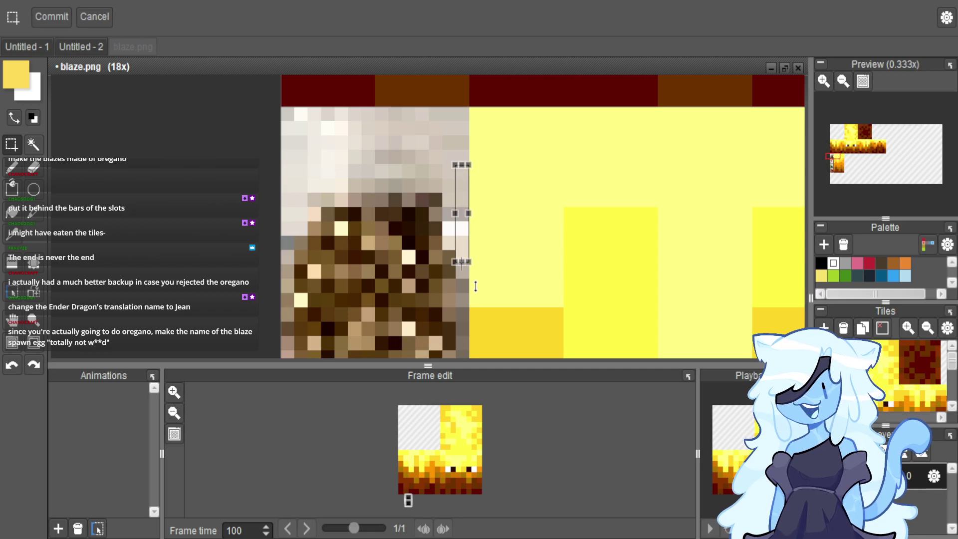
drag(477, 276, 474, 289)
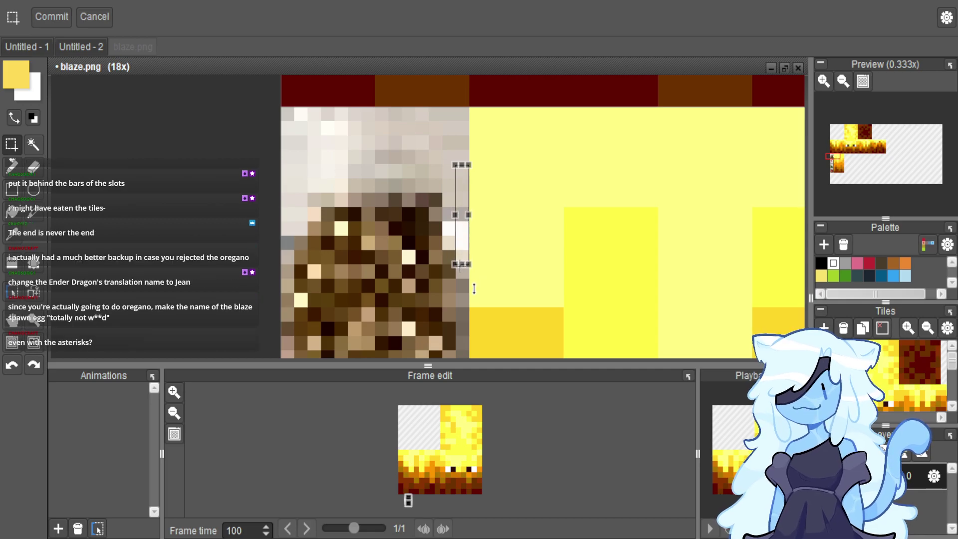
Delete the bottle pixels that stick out below the lower edge of the rod texture.
scroll(497, 261, down, 8)
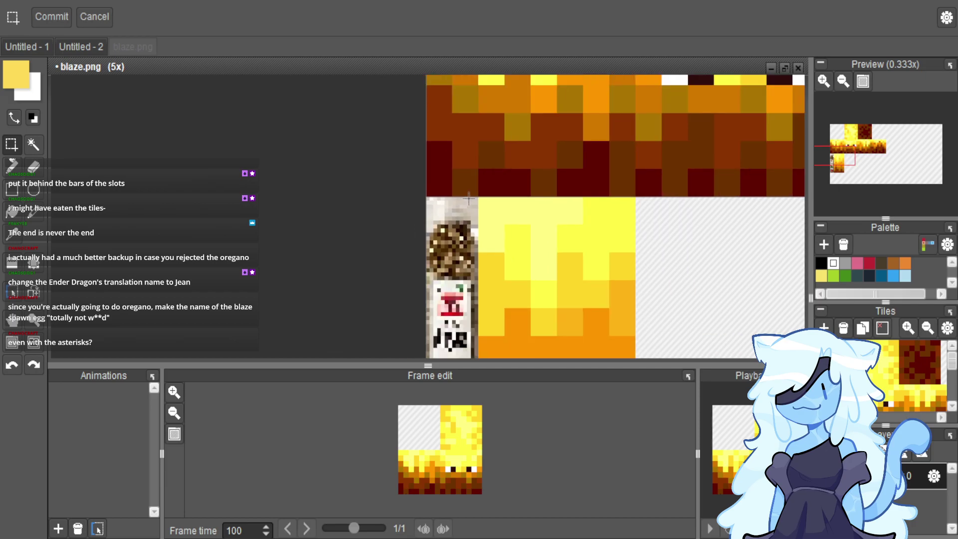
scroll(475, 256, up, 4)
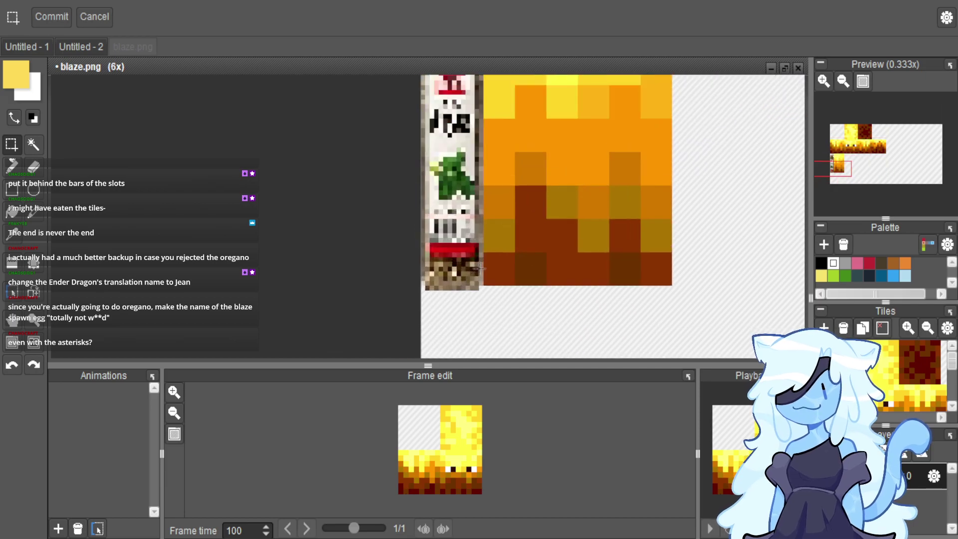
drag(445, 295, 408, 295)
key(Delete)
scroll(478, 328, down, 3)
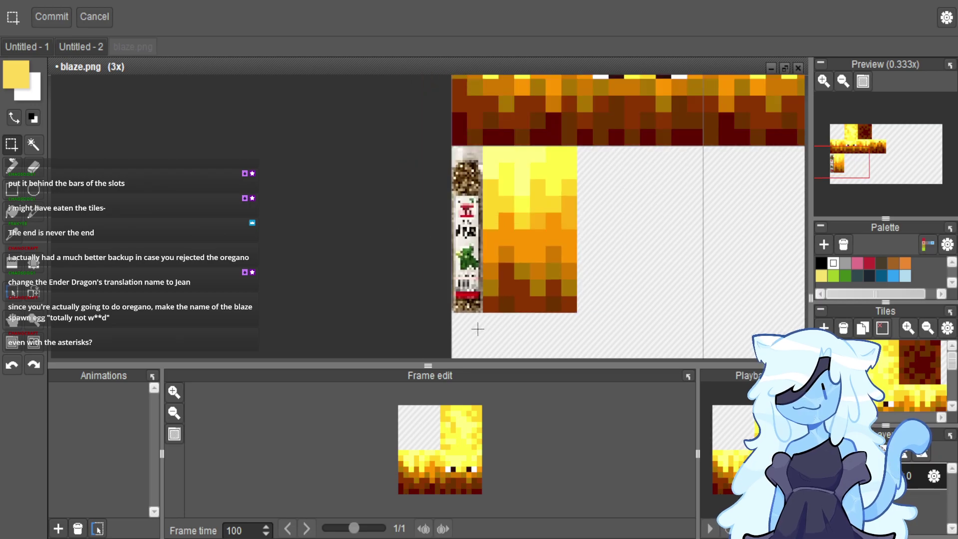
Duplicate the bottle strip three times side by side to cover the full width of the rod texture.
scroll(464, 142, up, 4)
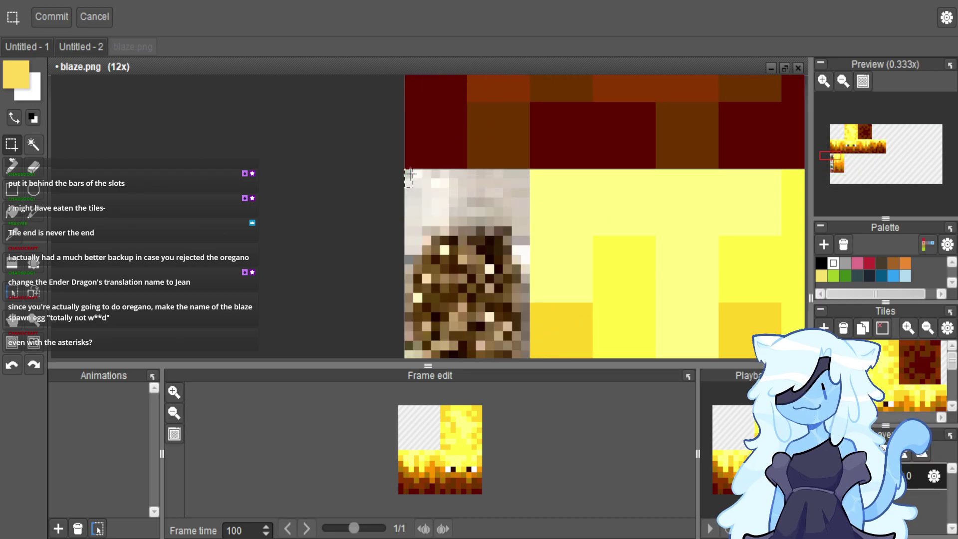
scroll(414, 169, down, 4)
drag(411, 171, 459, 335)
scroll(438, 333, up, 5)
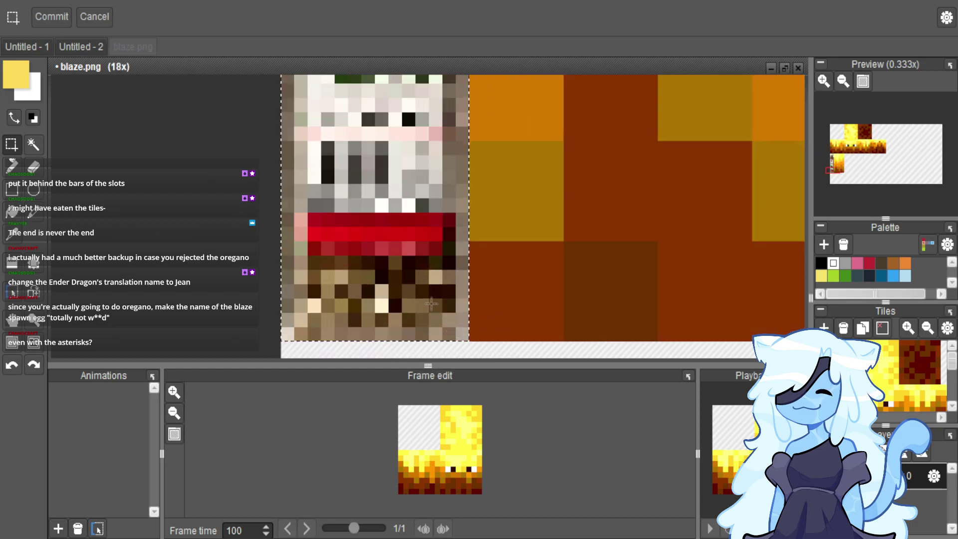
drag(371, 295, 758, 300)
scroll(361, 267, down, 3)
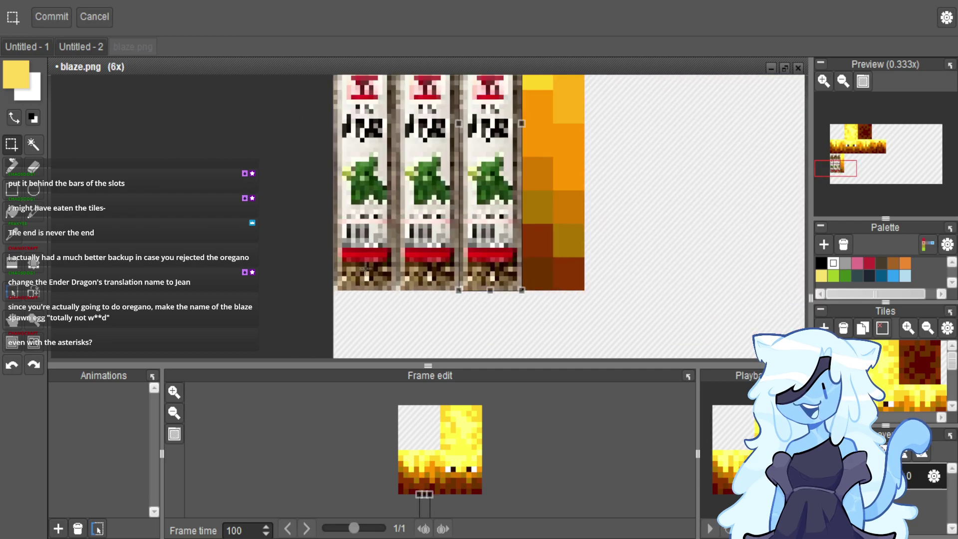
scroll(464, 244, up, 2)
drag(529, 302, 658, 303)
scroll(674, 215, down, 4)
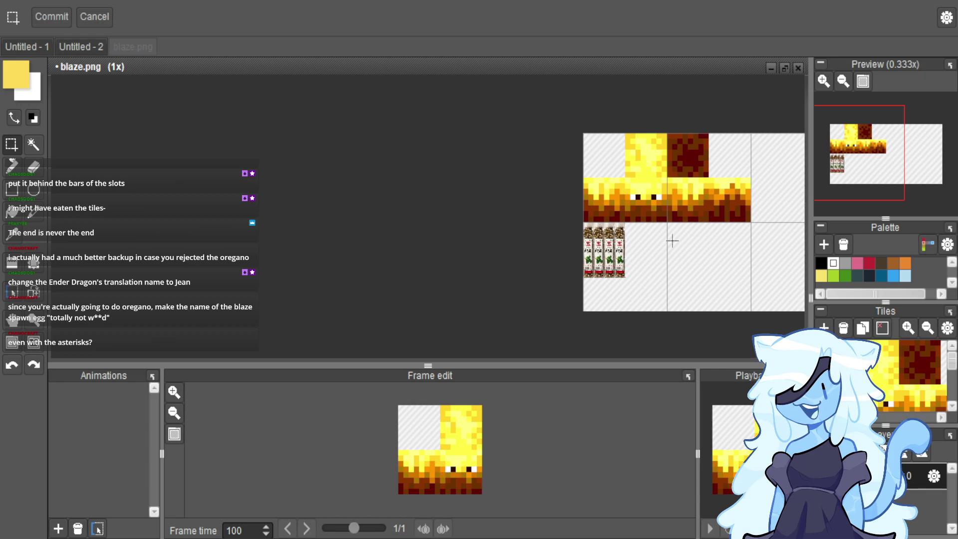
Copy one bottle strip and stretch it over the blaze head's side face left of the eyes.
scroll(589, 255, down, 1)
scroll(601, 190, up, 2)
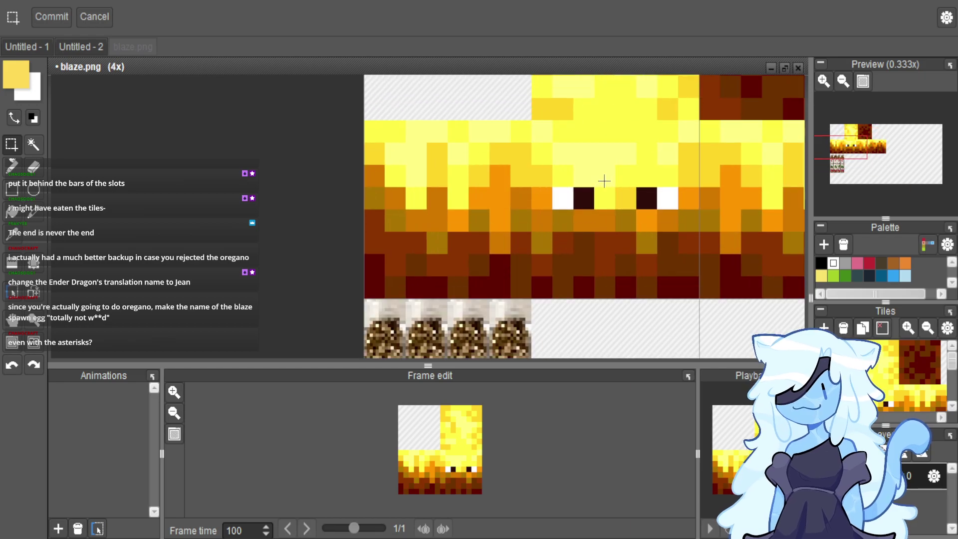
scroll(585, 187, down, 2)
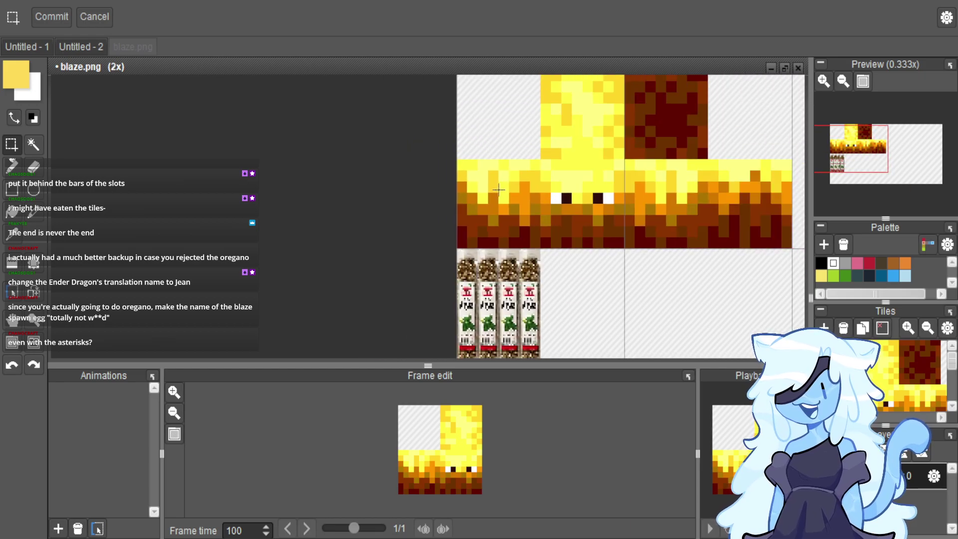
drag(434, 190, 473, 190)
mouse_move(477, 270)
mouse_down()
mouse_move(573, 251)
mouse_move(567, 285)
mouse_move(552, 270)
mouse_move(499, 278)
mouse_move(502, 286)
mouse_move(492, 275)
mouse_up()
scroll(567, 259, up, 3)
scroll(534, 275, down, 3)
scroll(527, 273, up, 1)
scroll(502, 285, up, 5)
scroll(431, 318, down, 5)
click(426, 319)
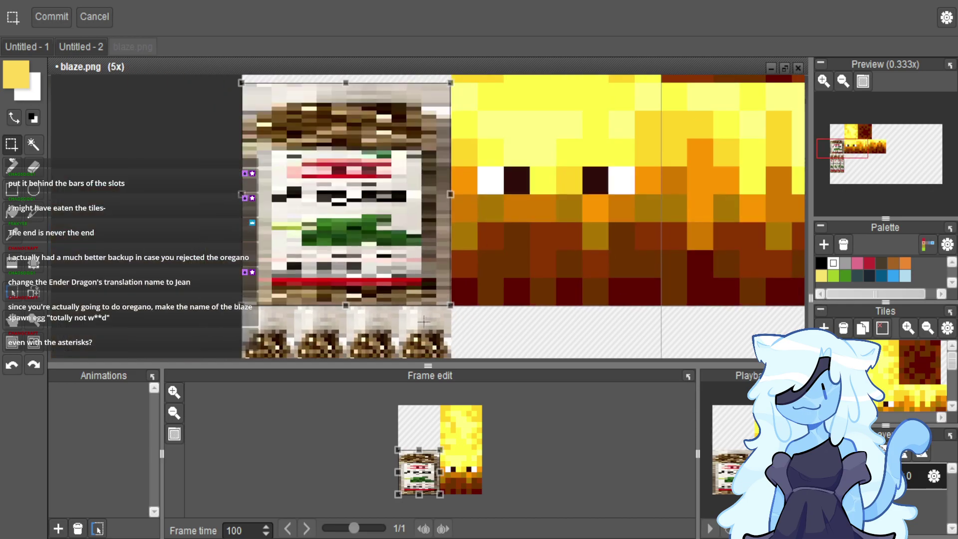
Duplicate the stretched bottle onto the two head faces to the right of the blaze's face.
scroll(416, 311, down, 2)
drag(332, 256, 754, 221)
scroll(568, 224, up, 1)
scroll(701, 141, up, 6)
drag(683, 157, 579, 164)
scroll(579, 169, down, 6)
scroll(579, 170, down, 4)
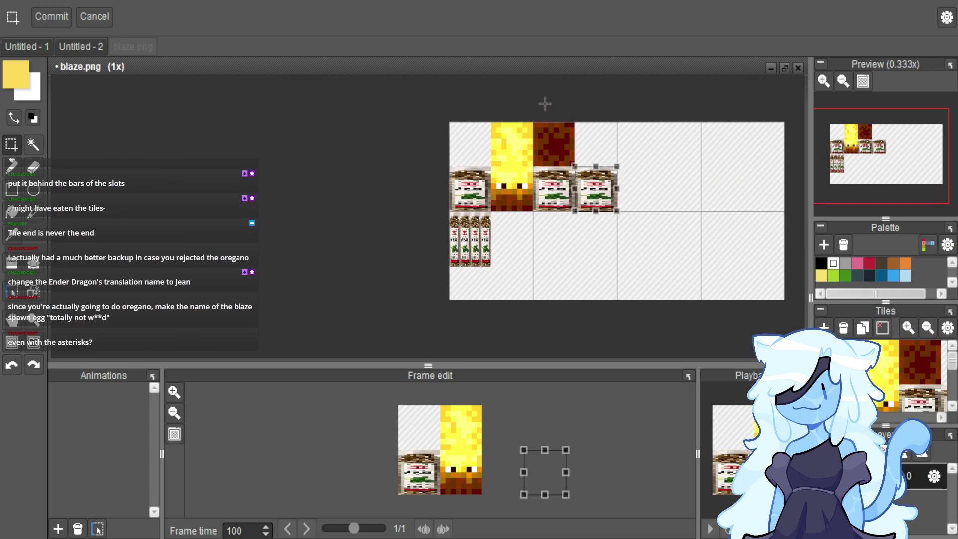
Place copies of the stretched bottle over the dark bottom face and the yellow top face of the head.
scroll(545, 104, up, 2)
drag(687, 325, 577, 200)
scroll(531, 139, up, 3)
drag(550, 230, 433, 202)
scroll(562, 194, down, 3)
scroll(434, 199, up, 3)
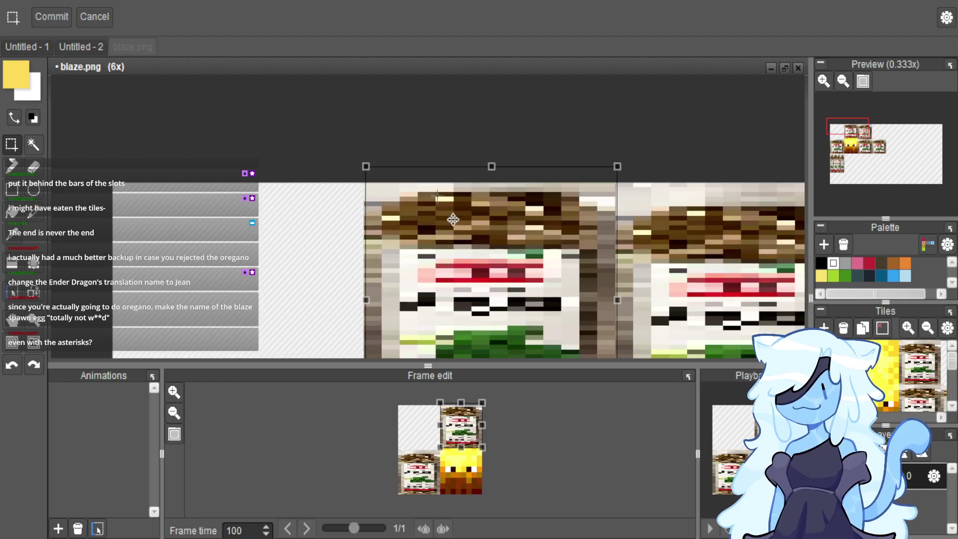
scroll(437, 199, down, 5)
scroll(444, 242, up, 1)
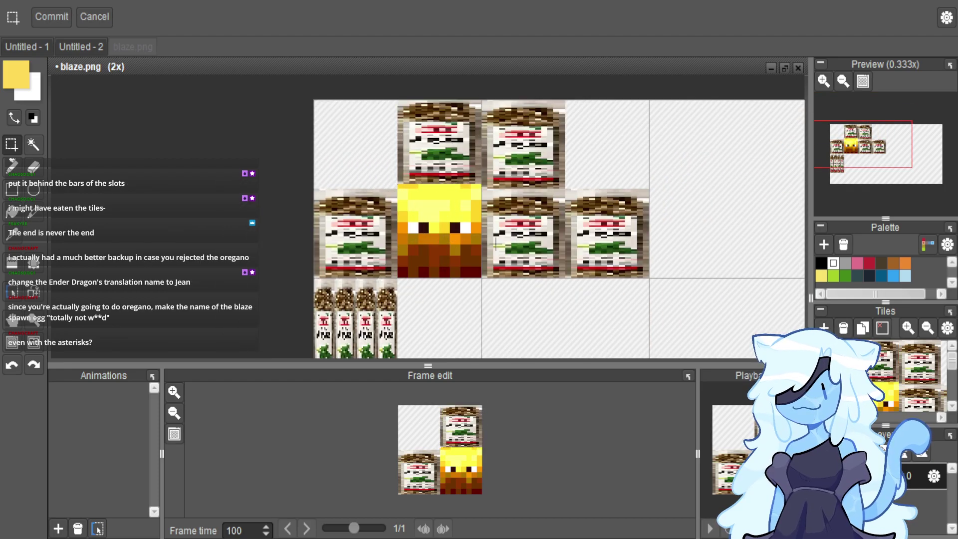
Paste the oregano leaf image into blaze.png, scale it down and move it over the blaze's face.
scroll(504, 243, up, 1)
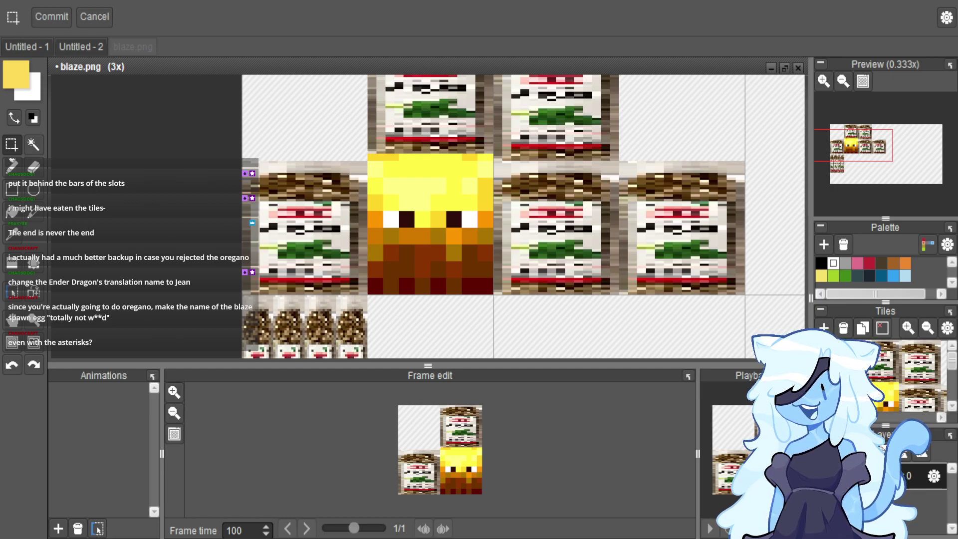
scroll(457, 250, down, 1)
key(ctrl+v)
scroll(457, 250, down, 6)
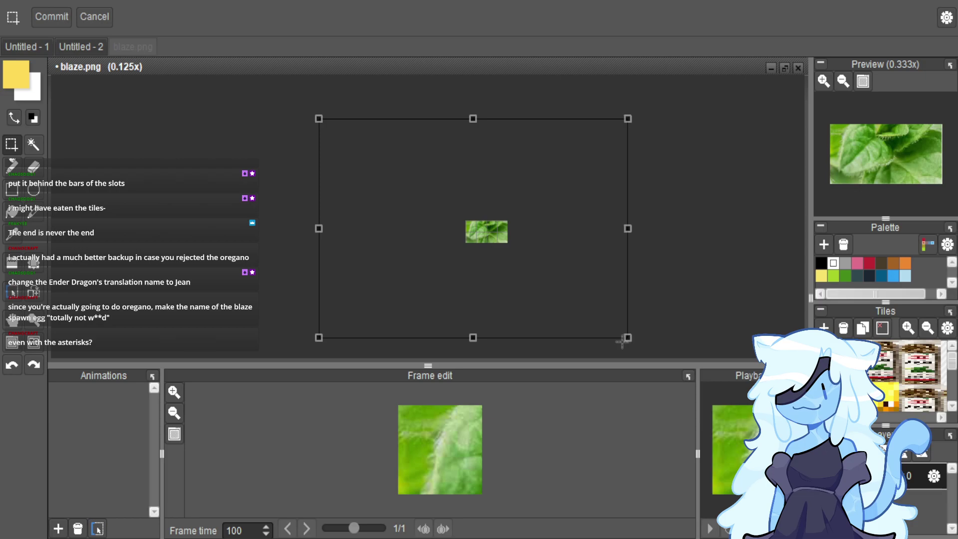
drag(628, 338, 418, 176)
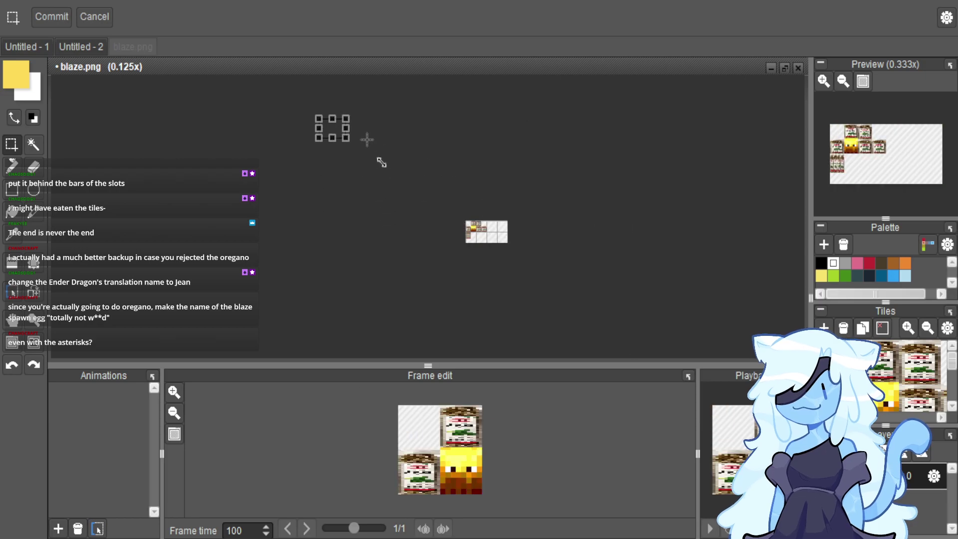
drag(342, 152, 473, 247)
scroll(472, 232, up, 6)
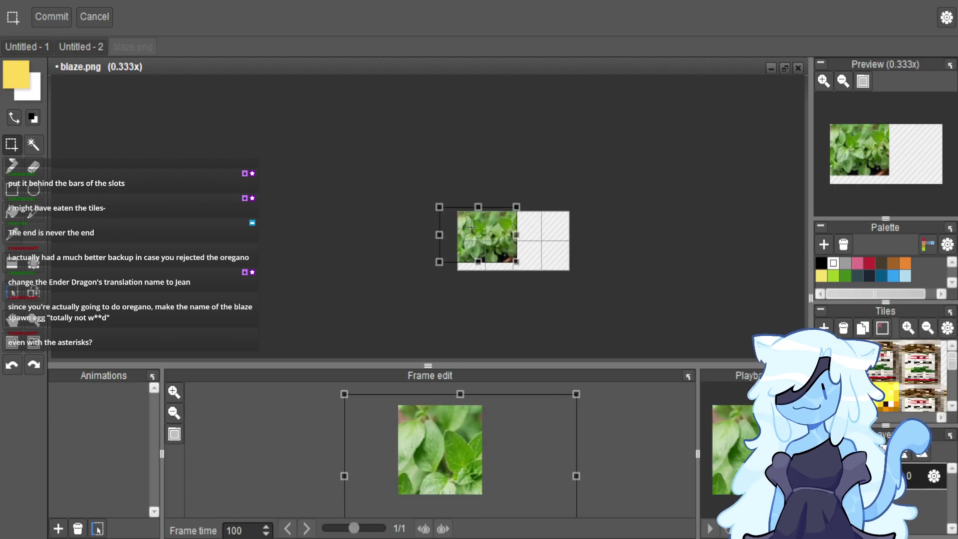
drag(297, 129, 616, 305)
drag(644, 347, 514, 225)
Align the leaf image with the face's edge, squeeze it to the face's width and trim the overhang at the bottom.
scroll(527, 247, up, 3)
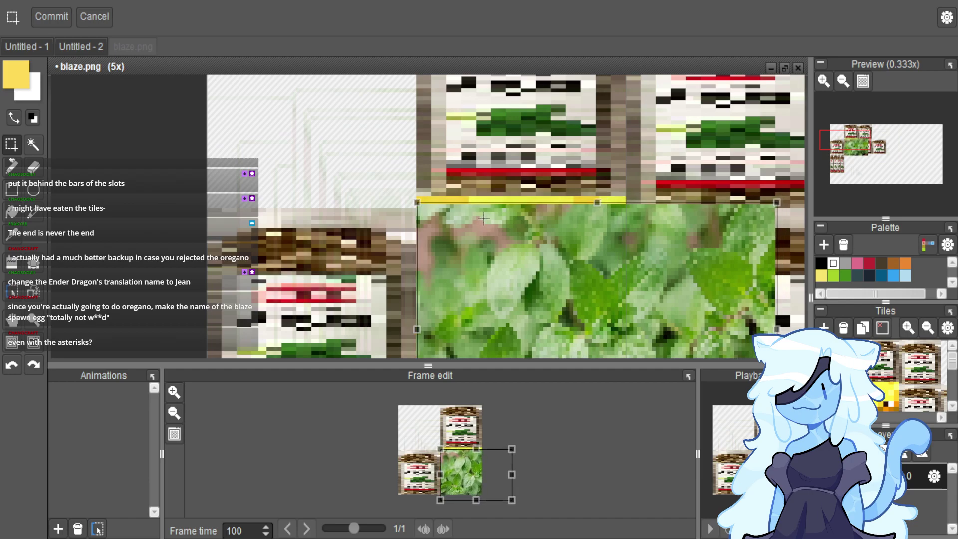
scroll(500, 235, down, 2)
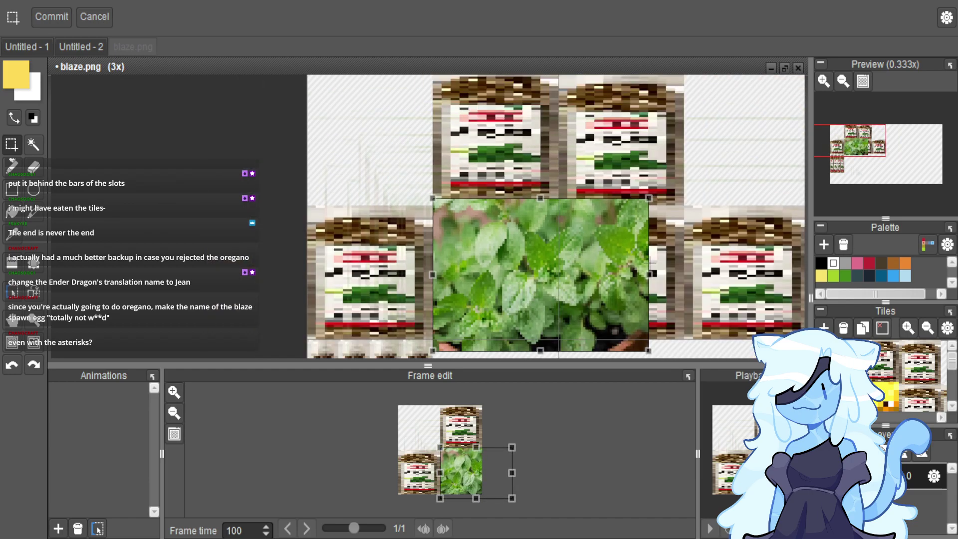
drag(666, 295, 577, 288)
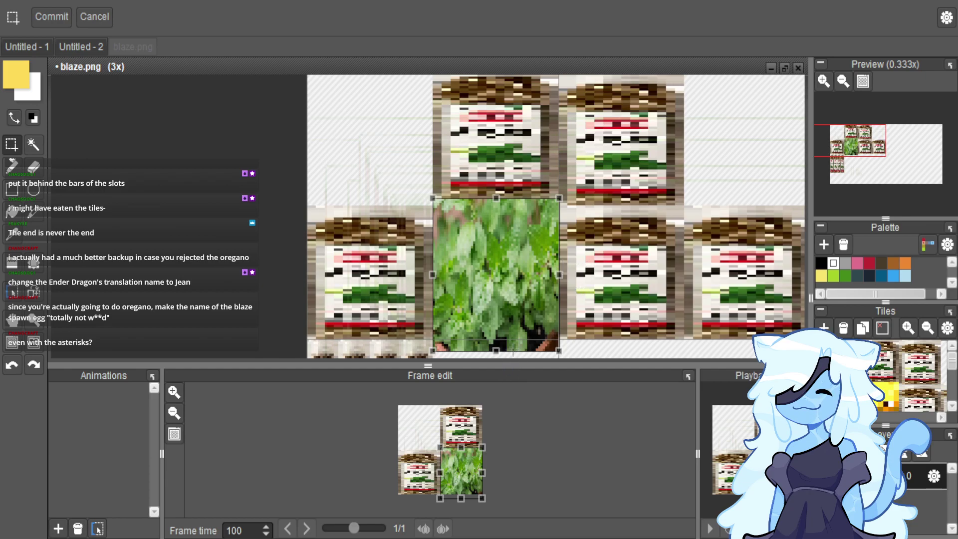
scroll(512, 356, down, 2)
scroll(495, 308, up, 4)
drag(495, 309, 478, 288)
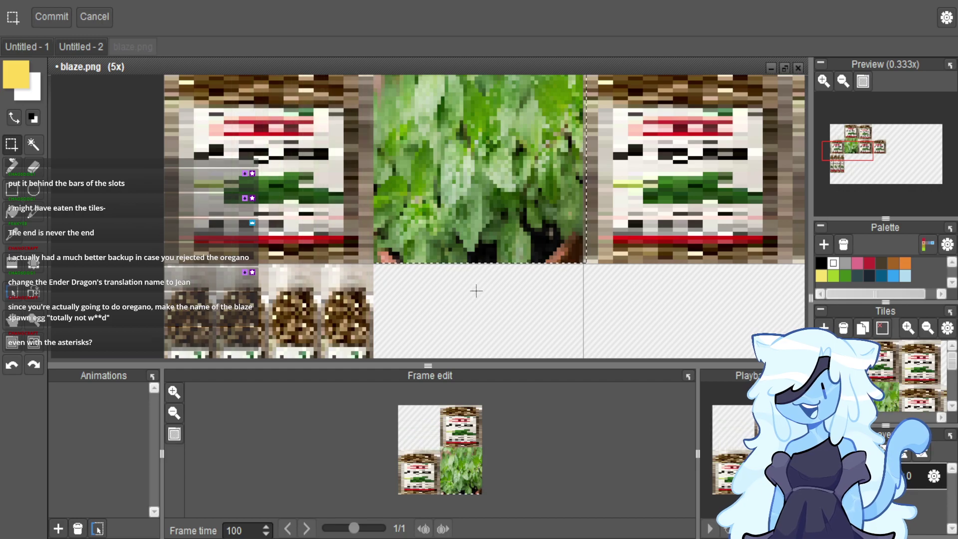
scroll(478, 289, down, 3)
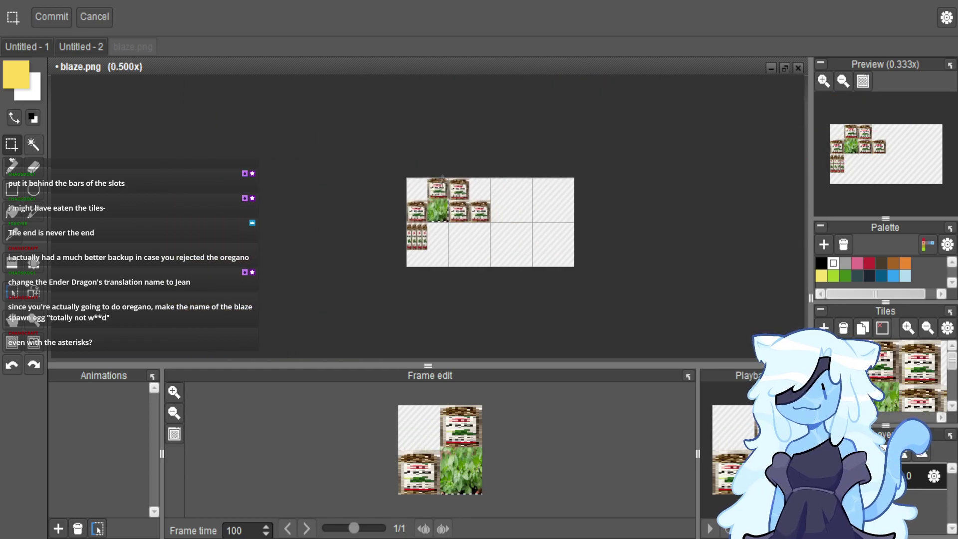
scroll(443, 182, up, 3)
scroll(444, 182, down, 2)
scroll(439, 185, down, 1)
scroll(440, 219, up, 1)
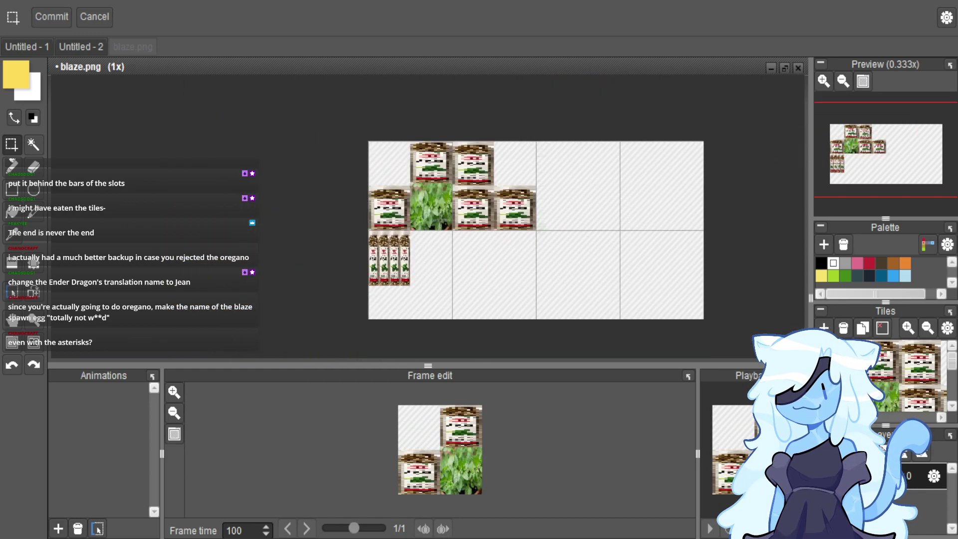
Export the whole texture as blaze.png into the TMRP resource pack's assets\minecraft\textures\entity folder.
key(ctrl+a)
key(ctrl+e)
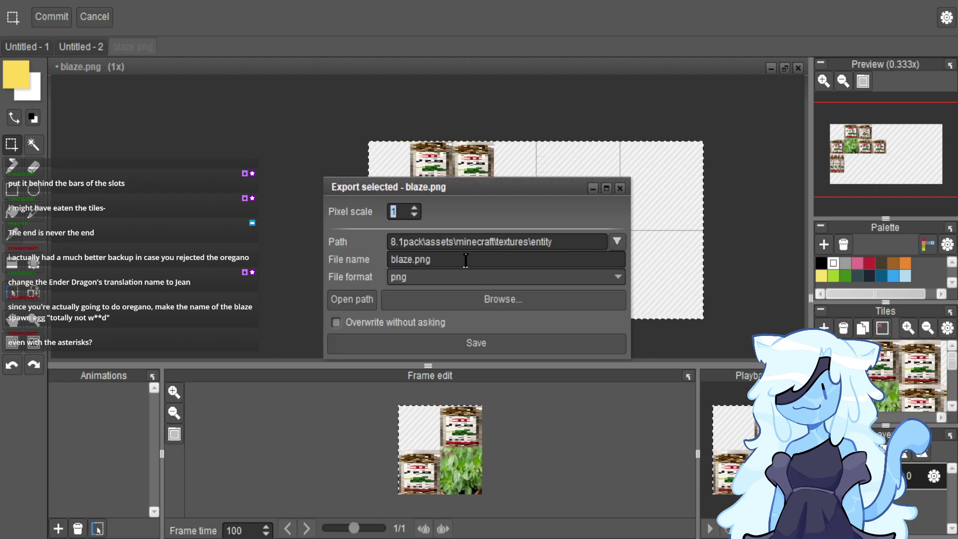
click(423, 242)
key(BackSpace)
key(BackSpace)
key(BackSpace)
key(BackSpace)
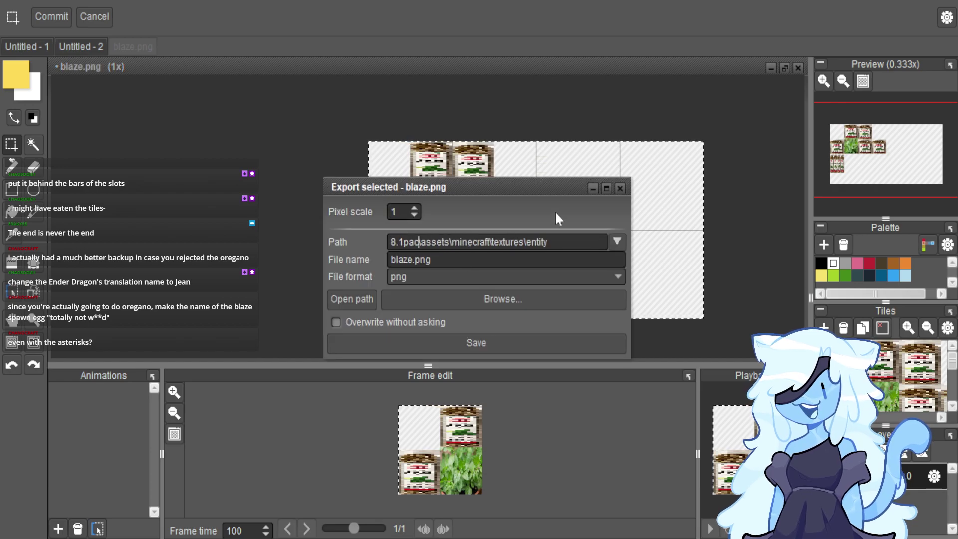
key(BackSpace)
key(BackSpace)
key(BackSpace)
key(BackSpace)
key(BackSpace)
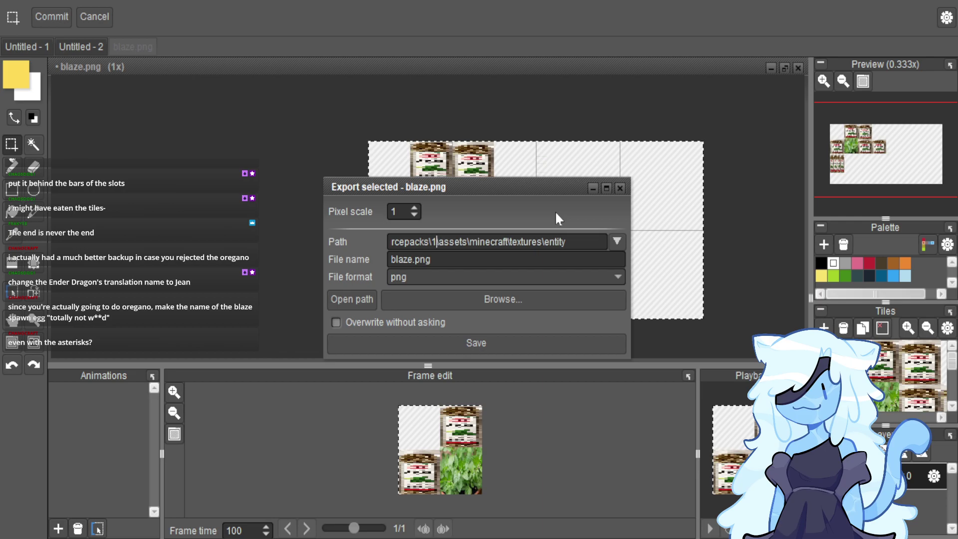
text(TMRP)
key(Return)
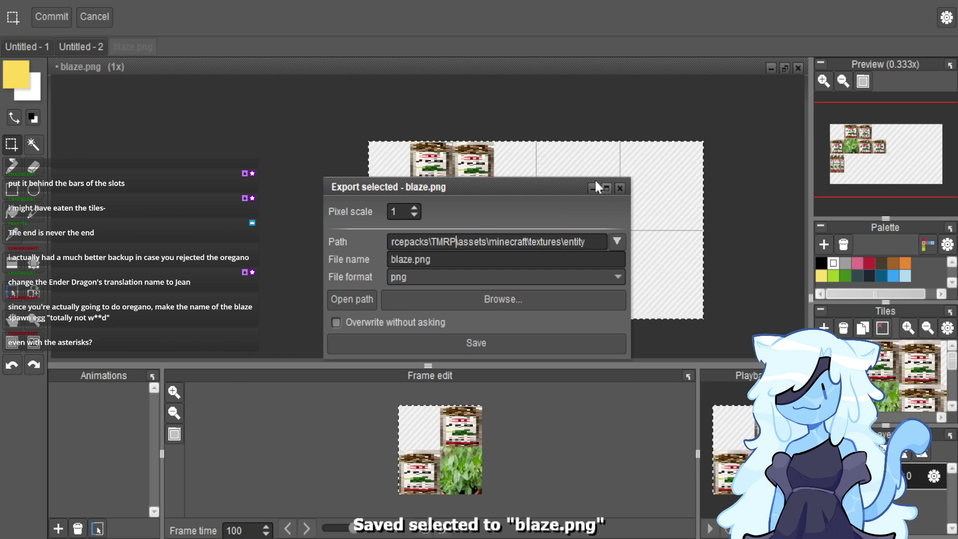
click(621, 186)
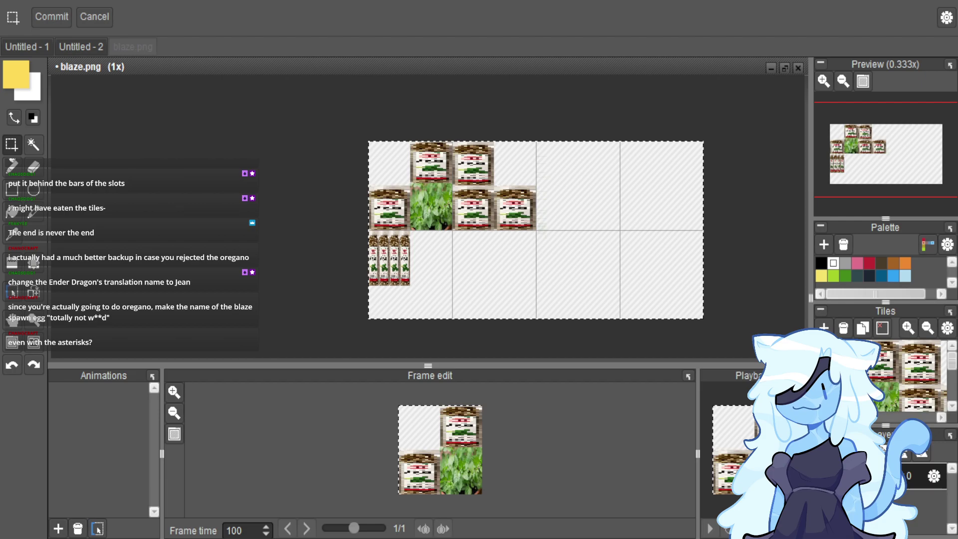
Switch to Visual Studio Code and find the "ender dragon" entity entry in en_us.json.
key(alt+Tab)
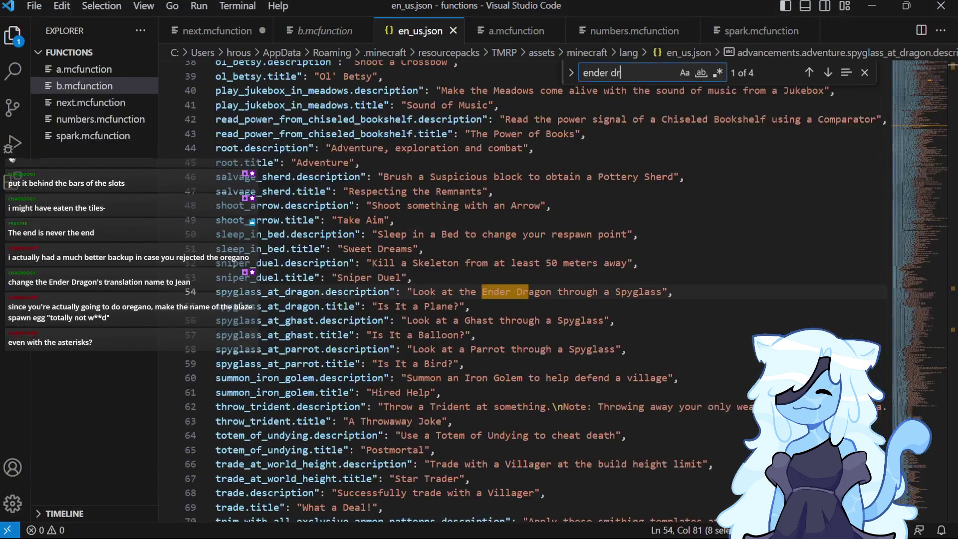
text(agon)
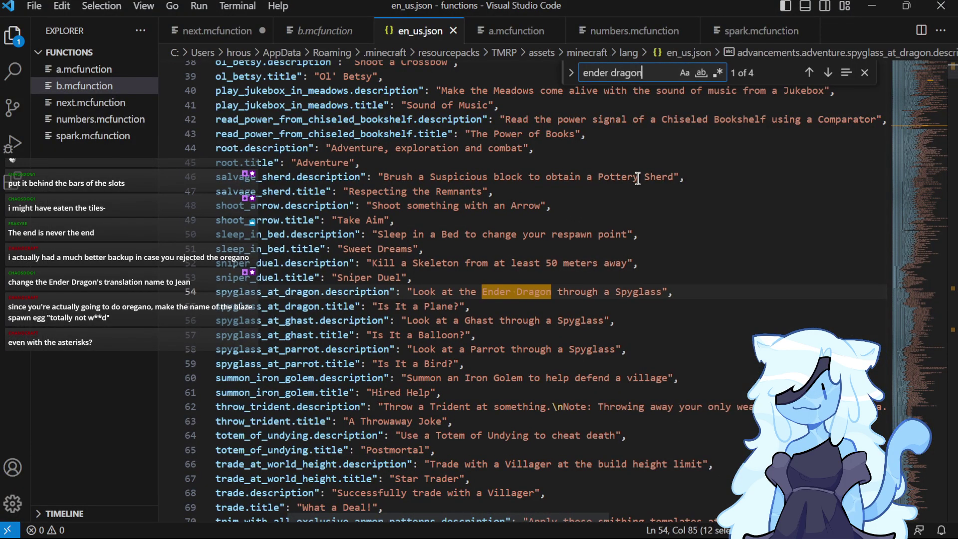
key(Return)
key(Return)
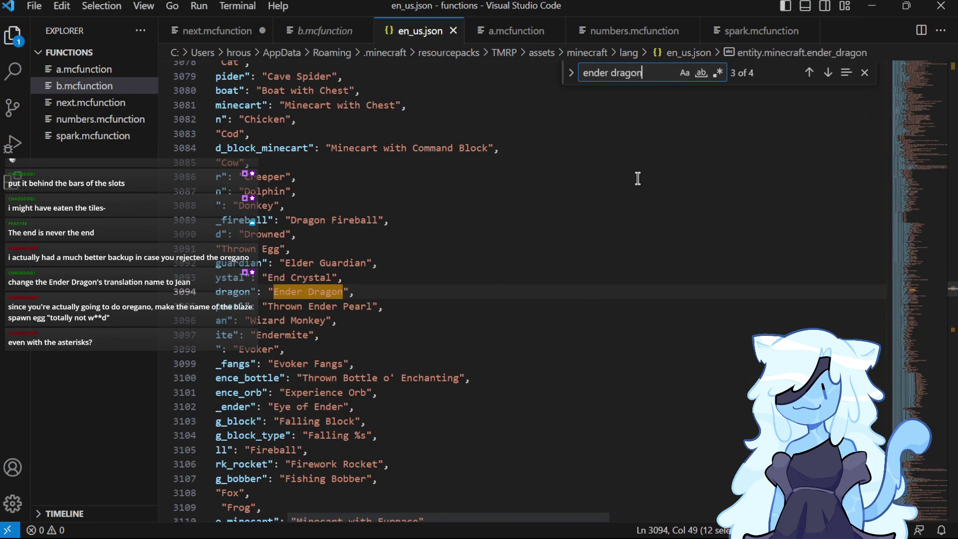
Change the entity.minecraft.ender_dragon translation to "Jean" and save the file.
double_click(438, 292)
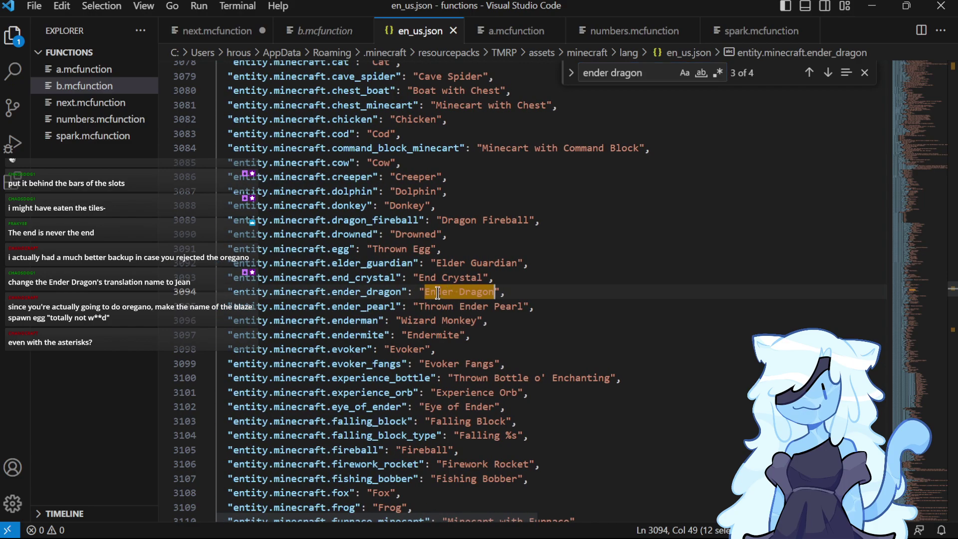
key(shift+Right)
key(shift+Right)
key(shift+Right)
key(shift+Right)
key(shift+Right)
key(shift+Right)
key(shift+Right)
text(Jean)
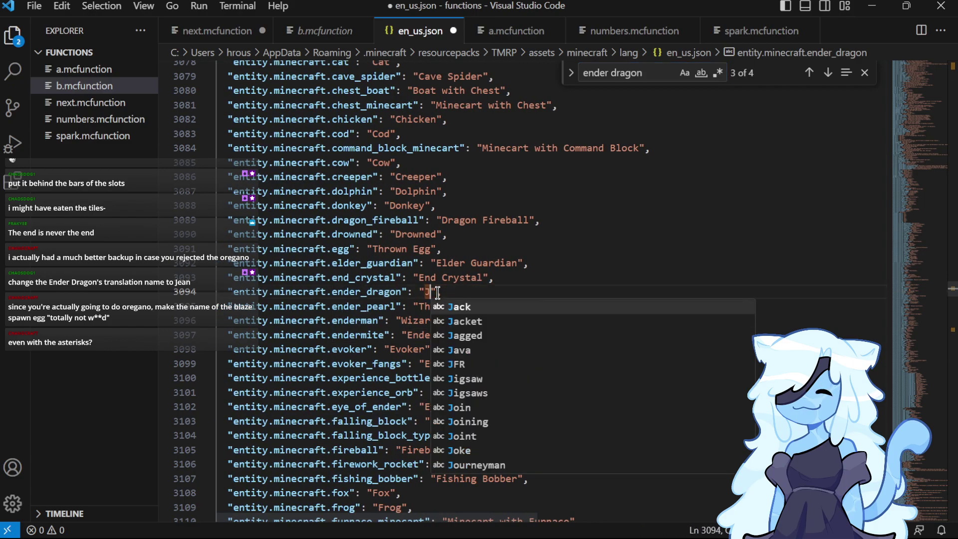
key(ctrl+s)
Find the ender_dragon_spawn_egg entry, change its translation to "Jean Spawn Egg" and save en_us.json.
click(828, 73)
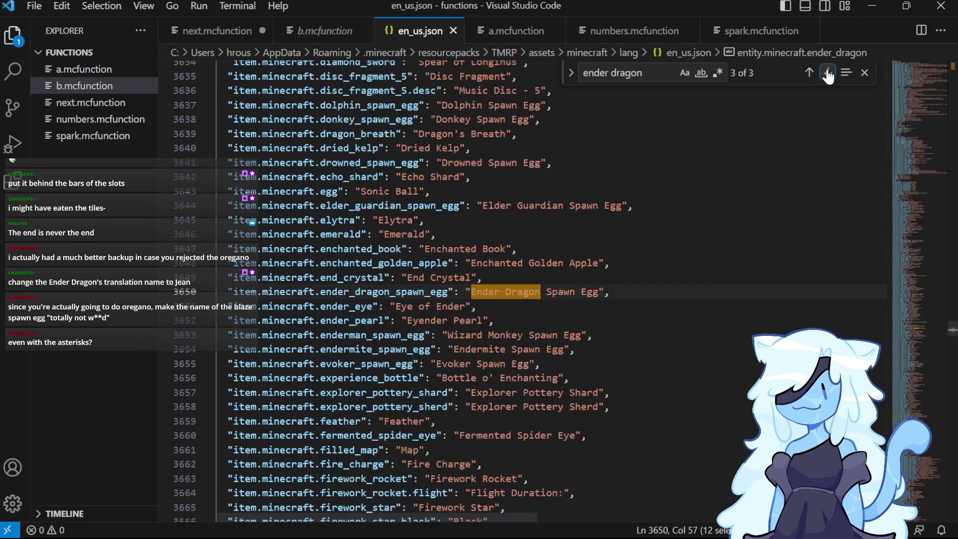
click(828, 73)
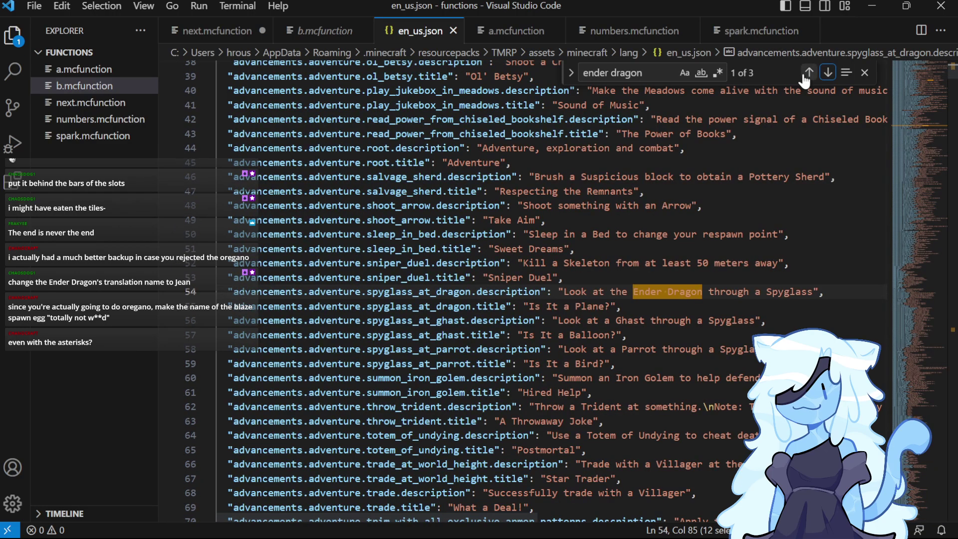
click(809, 73)
key(Right)
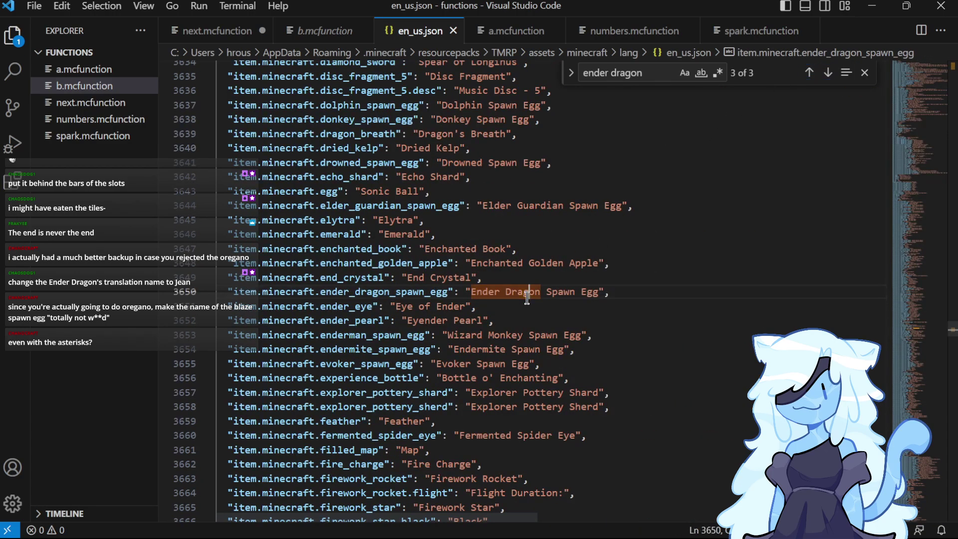
key(BackSpace)
key(BackSpace)
key(BackSpace)
key(BackSpace)
key(BackSpace)
key(BackSpace)
key(BackSpace)
key(BackSpace)
key(BackSpace)
key(BackSpace)
key(BackSpace)
key(BackSpace)
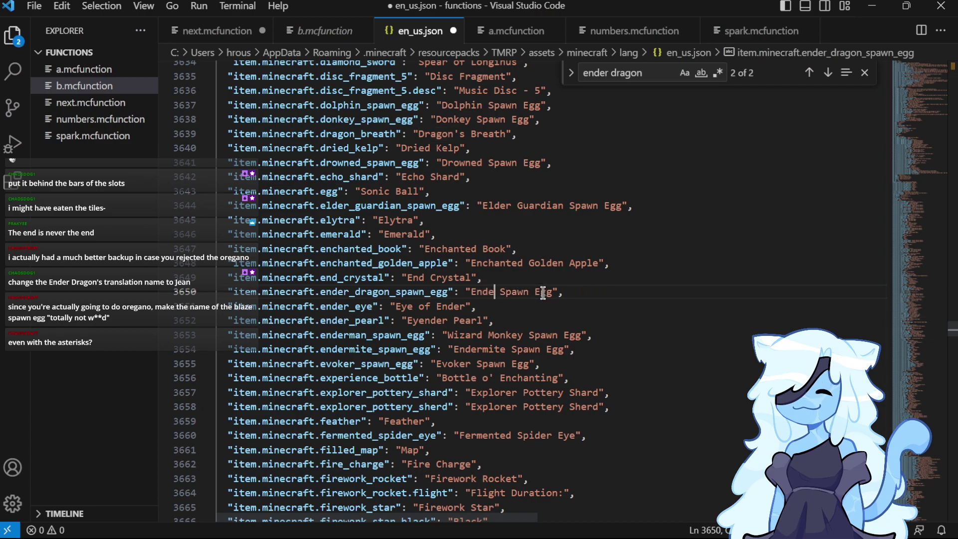
text(Kea)
key(BackSpace)
key(BackSpace)
key(BackSpace)
text(Jean)
click(614, 264)
key(ctrl+s)
Return to Pyxel Edit, paste the blaze texture into Untitled - 1, and place it at about half size below the soup can.
click(952, 3)
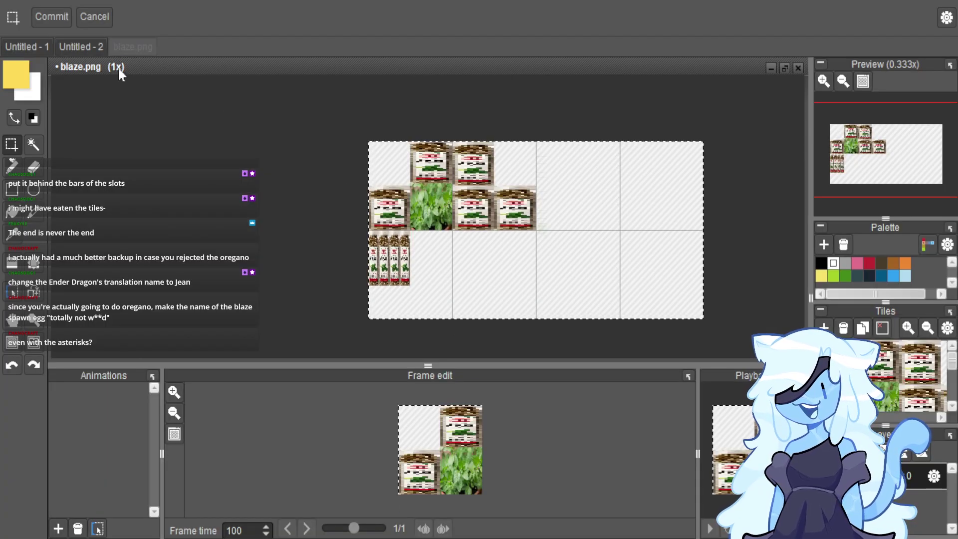
click(36, 46)
scroll(378, 225, down, 3)
scroll(344, 261, up, 1)
key(ctrl+v)
drag(423, 246, 382, 312)
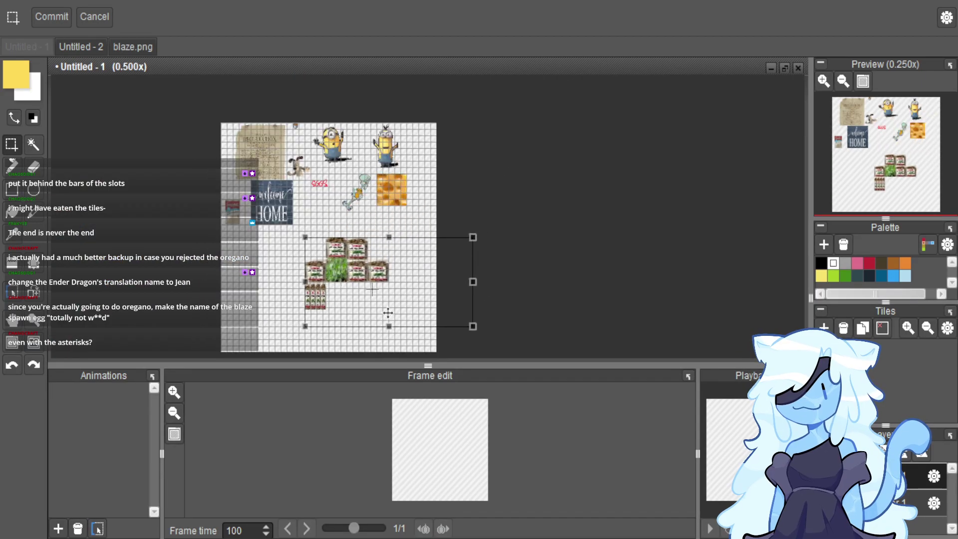
drag(473, 326, 392, 283)
scroll(362, 272, up, 3)
scroll(362, 272, down, 3)
drag(474, 272, 396, 247)
scroll(392, 264, up, 3)
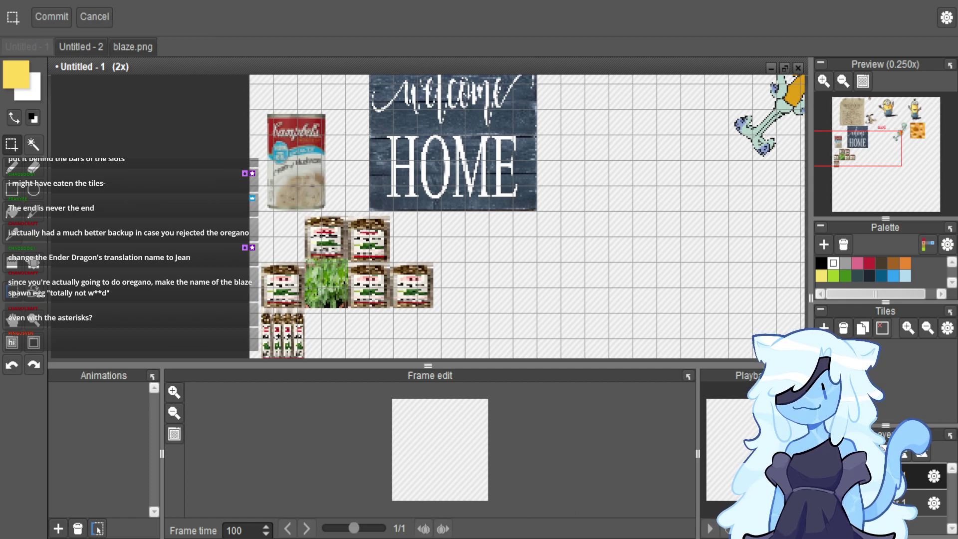
Examine the reduced blaze texture copy below the soup can, including its bottles and leaf face.
scroll(626, 151, down, 1)
scroll(626, 151, up, 1)
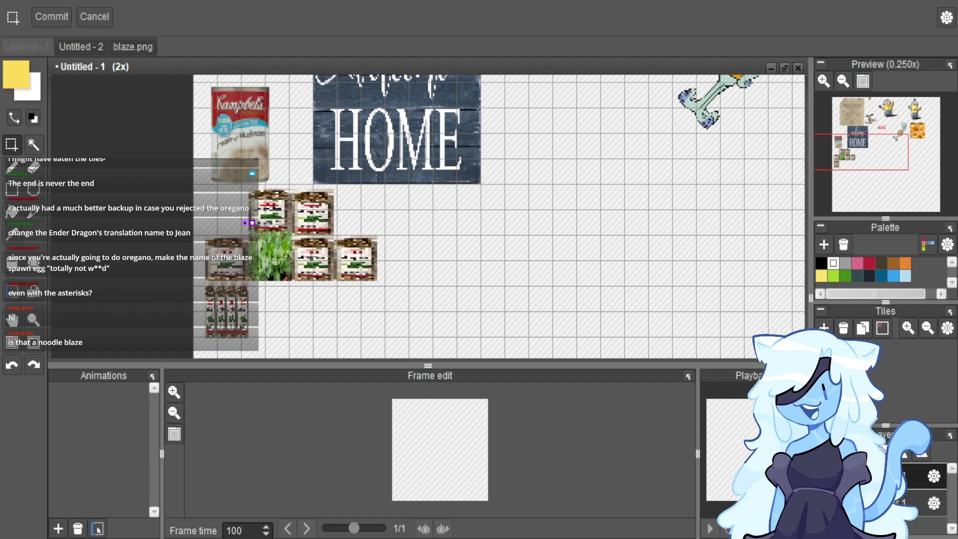
scroll(385, 265, down, 1)
scroll(344, 265, up, 2)
scroll(369, 252, down, 1)
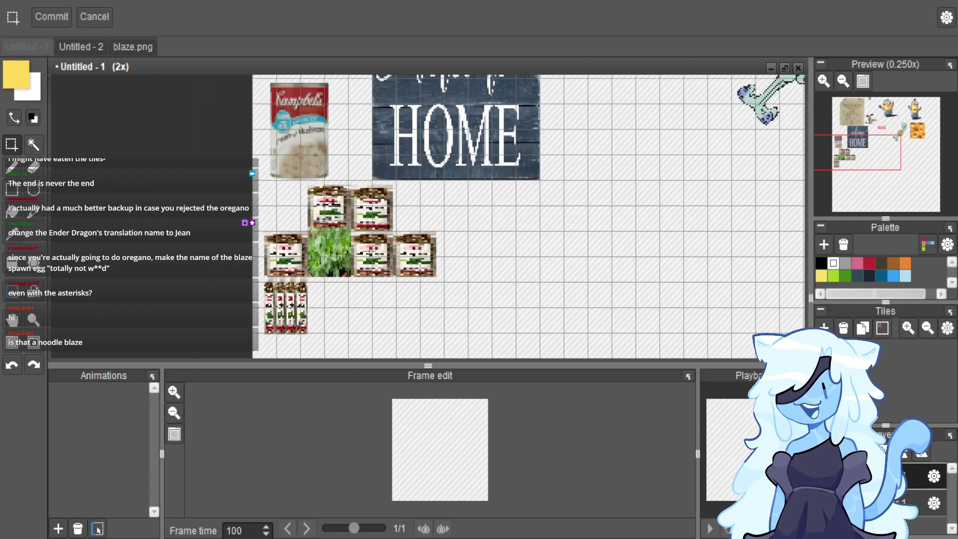
scroll(370, 252, up, 2)
scroll(297, 264, down, 3)
scroll(330, 229, up, 3)
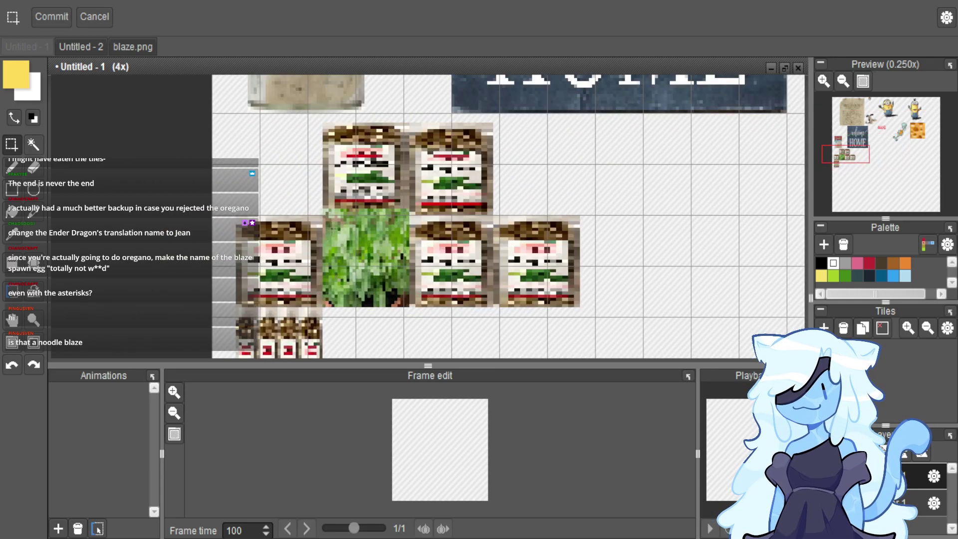
drag(323, 210, 405, 308)
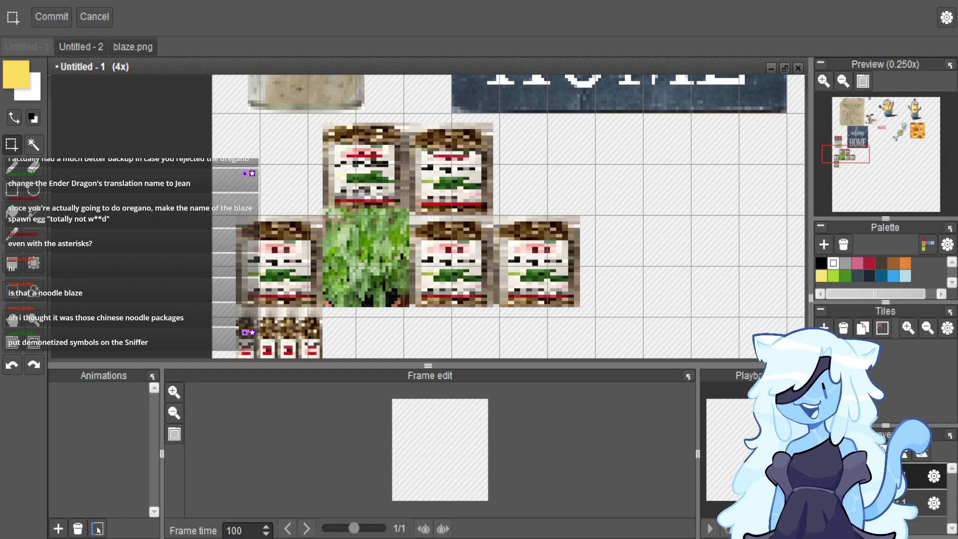
Paste the baked beans image into Untitled - 1 and scale it down in the empty area right of the blaze texture.
scroll(407, 239, down, 3)
key(ctrl+v)
scroll(469, 195, down, 3)
drag(474, 195, 560, 259)
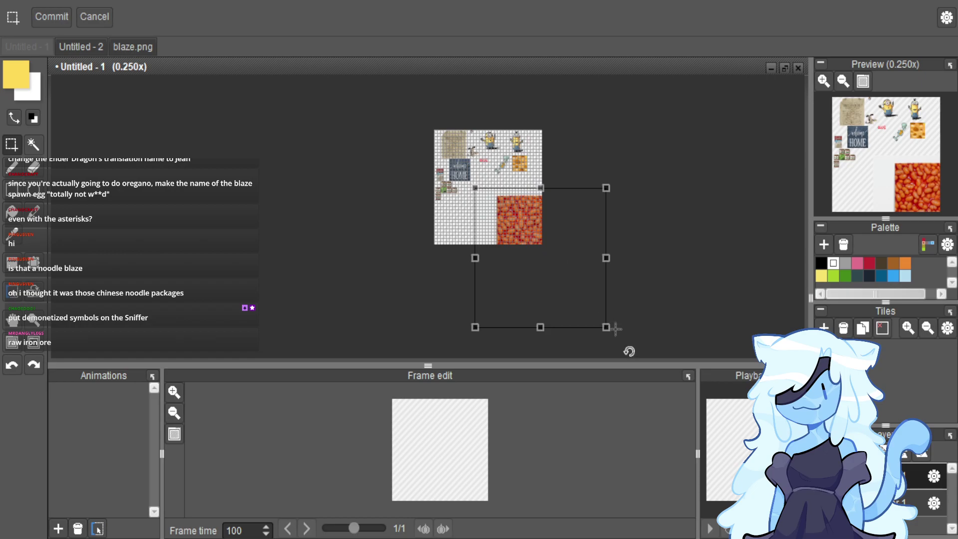
drag(606, 327, 687, 188)
scroll(502, 195, up, 3)
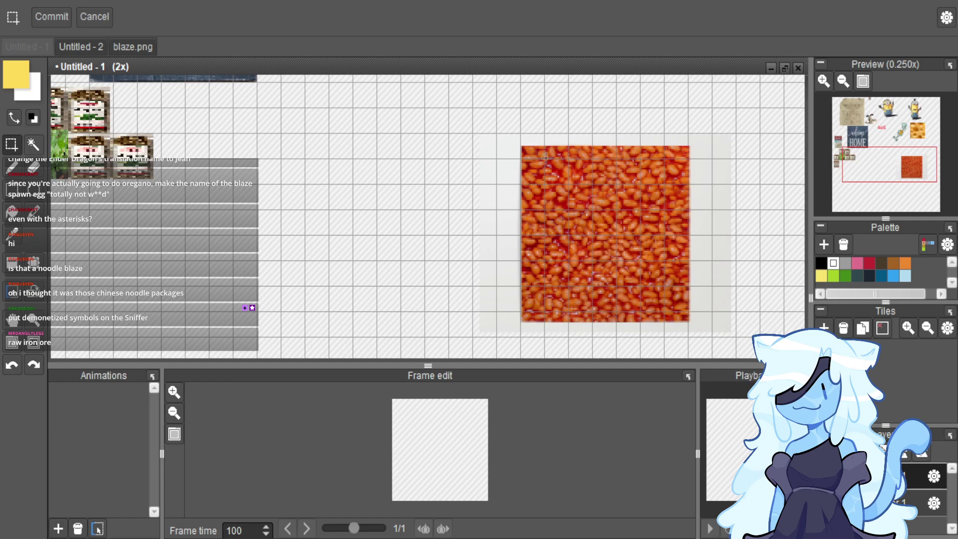
scroll(647, 266, up, 1)
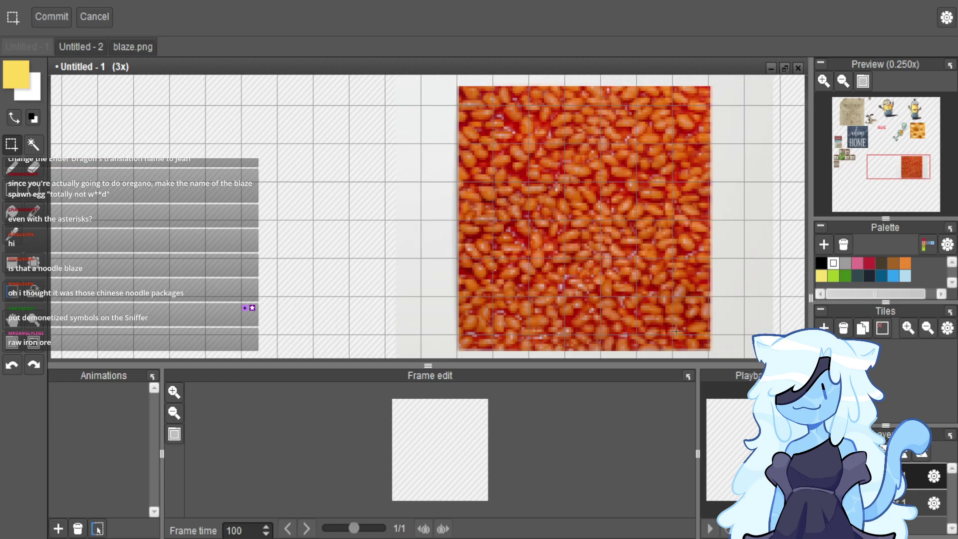
scroll(674, 330, up, 2)
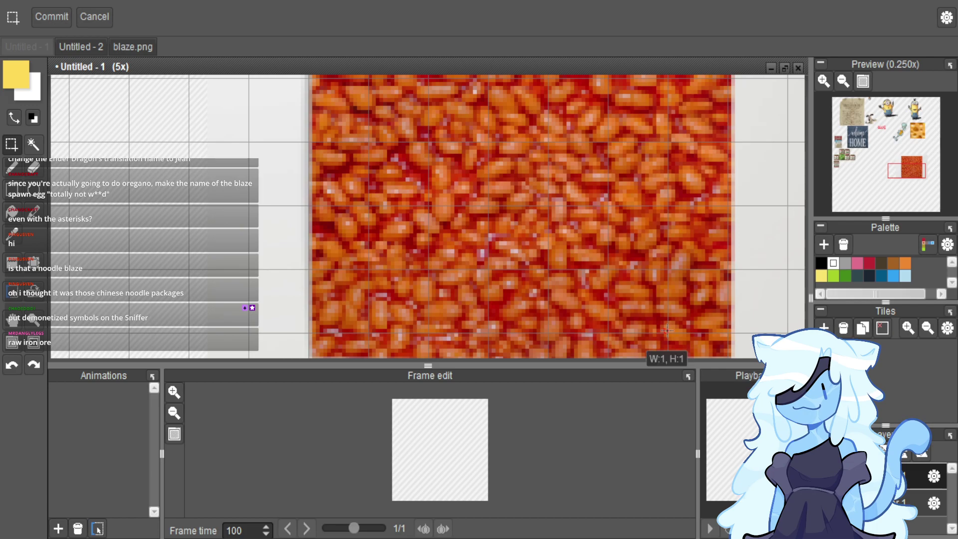
Select a large, roughly square area inside the baked beans image and open the export settings for that selection.
scroll(619, 287, down, 3)
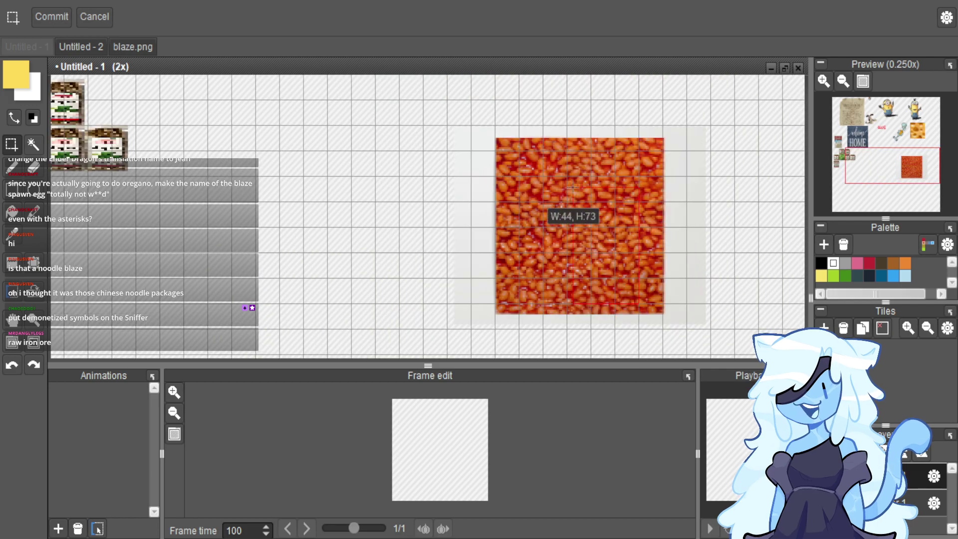
scroll(536, 172, up, 2)
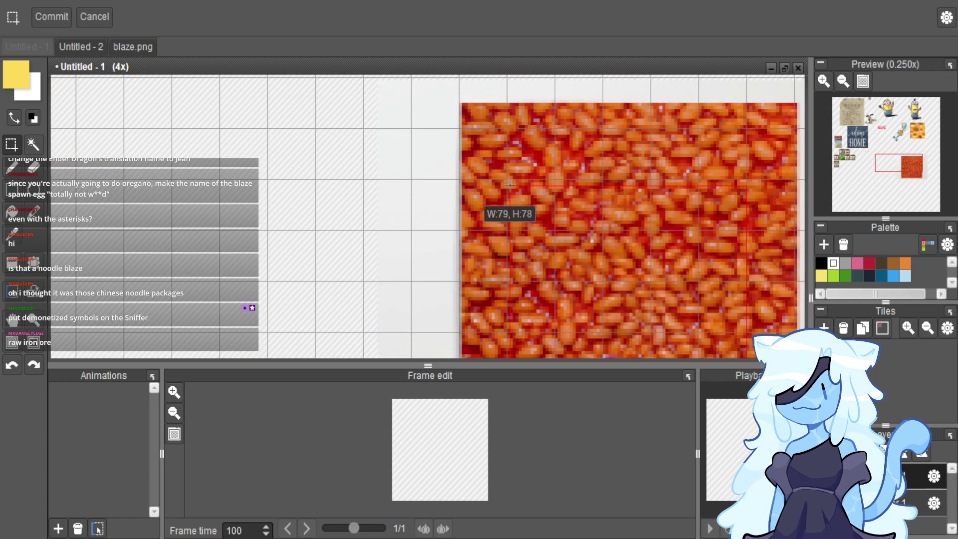
scroll(511, 183, up, 2)
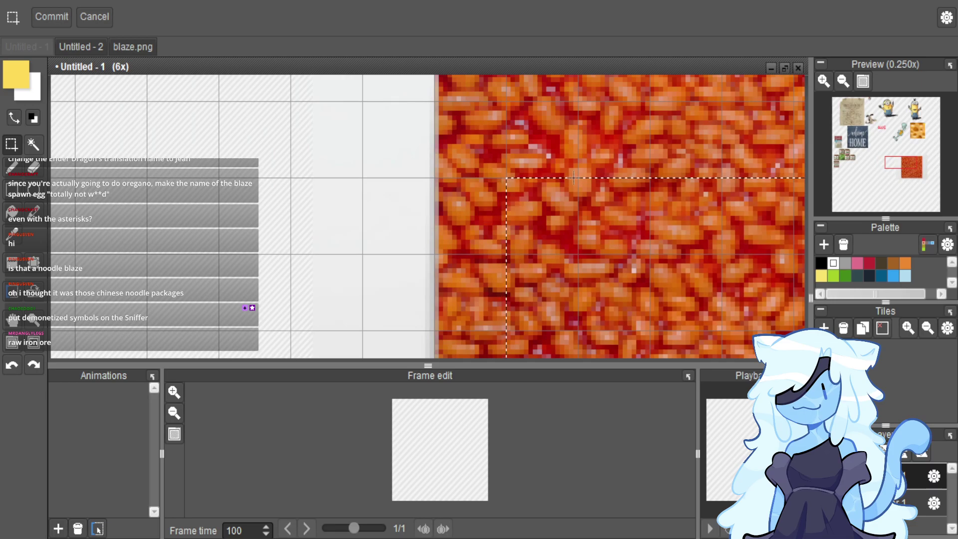
key(ctrl+shift+e)
double_click(487, 259)
text(r)
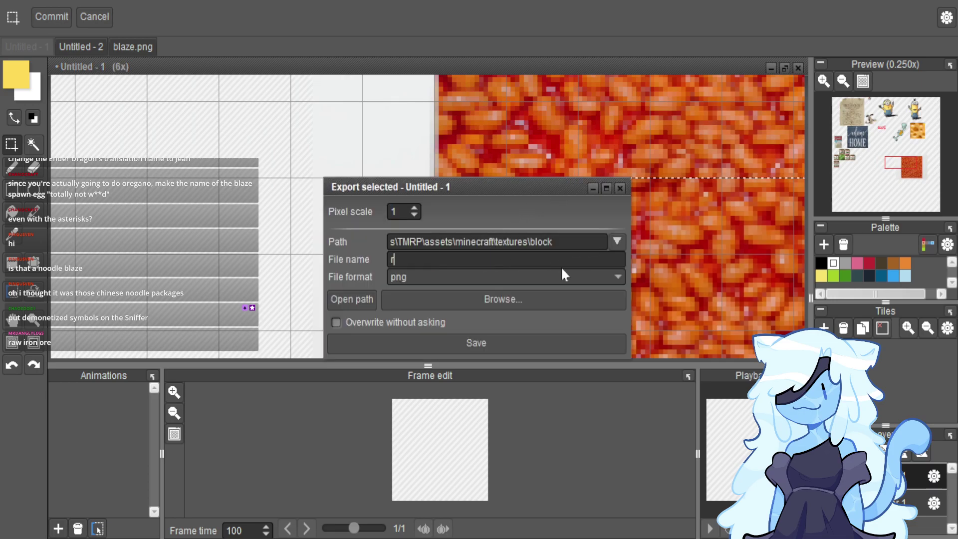
text(aw_iron_ore)
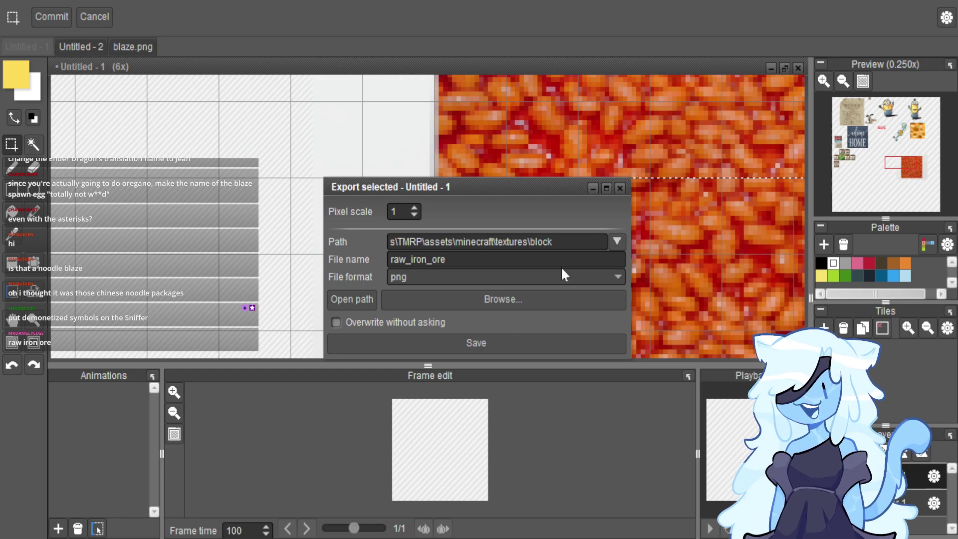
key(BackSpace)
key(BackSpace)
key(BackSpace)
key(BackSpace)
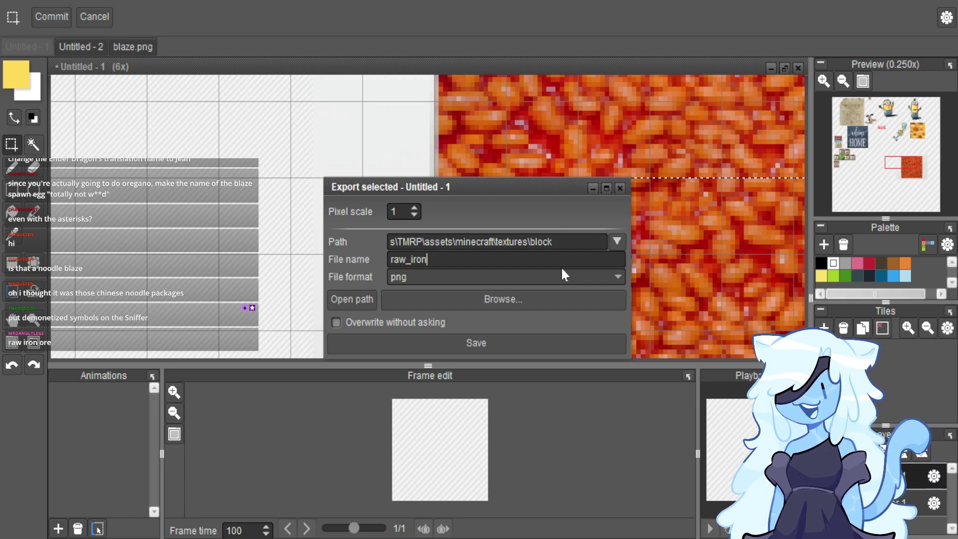
text(_)
Export the selected beans area as block_of_raw_iron in png format to the resource pack's textures\block folder.
key(ctrl+a)
text(bl)
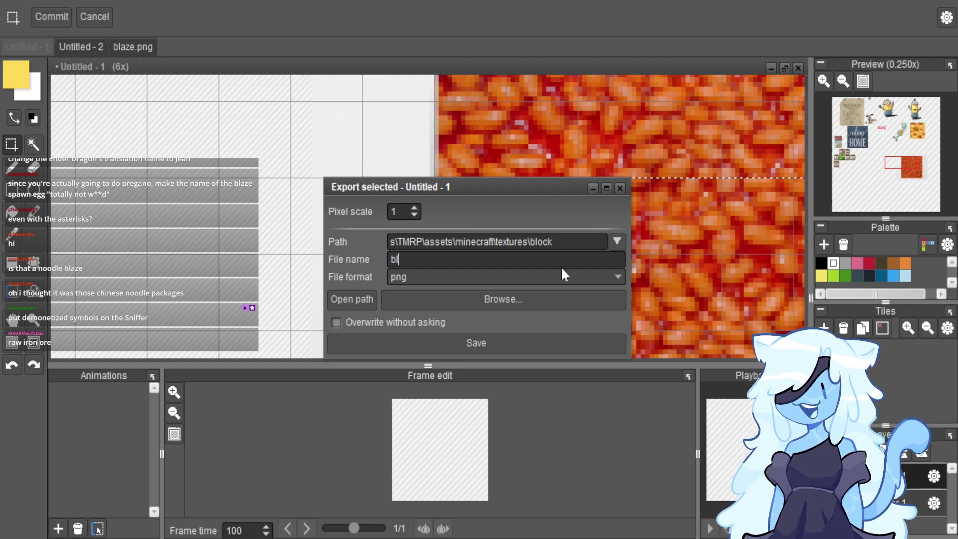
text(ock_of_raw_iron)
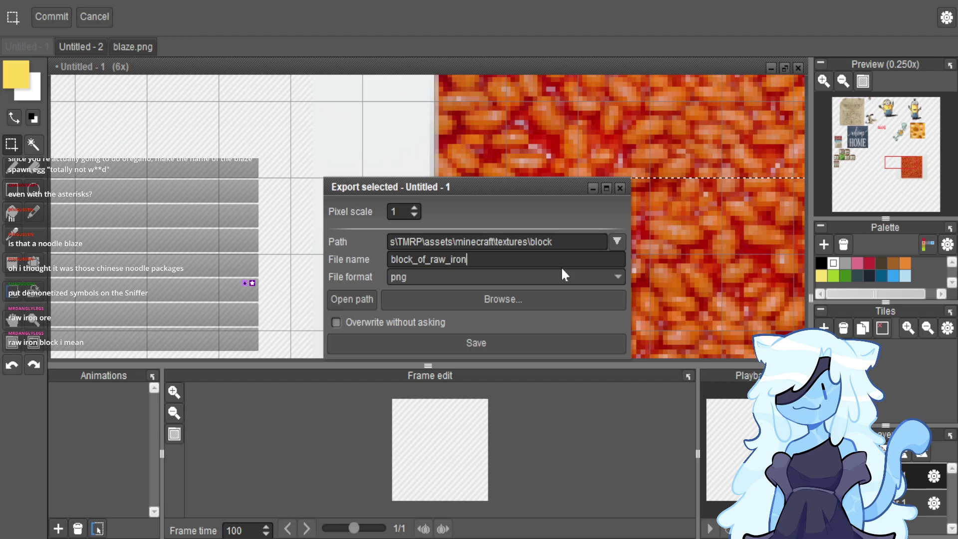
key(Return)
click(620, 189)
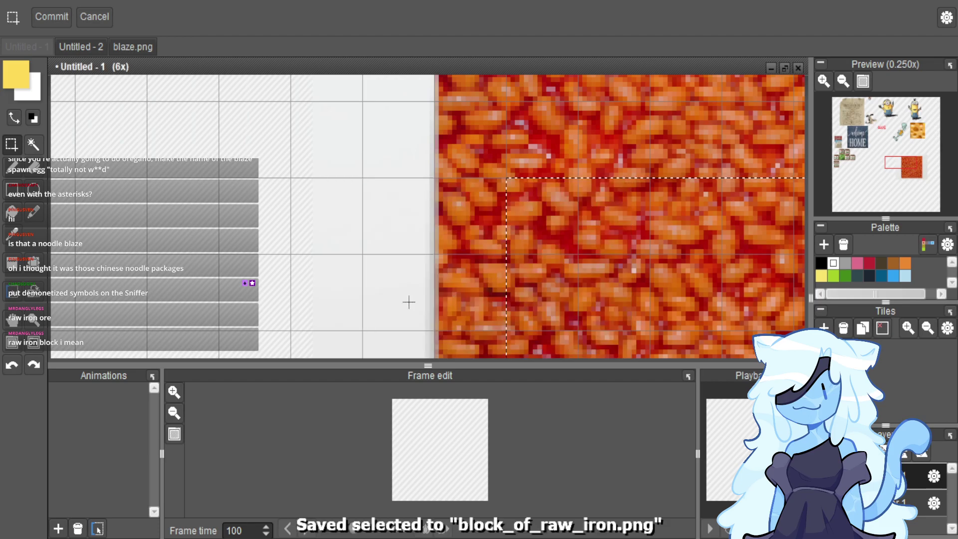
Select the baked beans image together with its pale border and undo its deletion.
scroll(434, 202, down, 4)
drag(410, 188, 531, 308)
key(Delete)
click(745, 260)
click(516, 275)
key(ctrl+z)
key(ctrl+z)
key(ctrl+z)
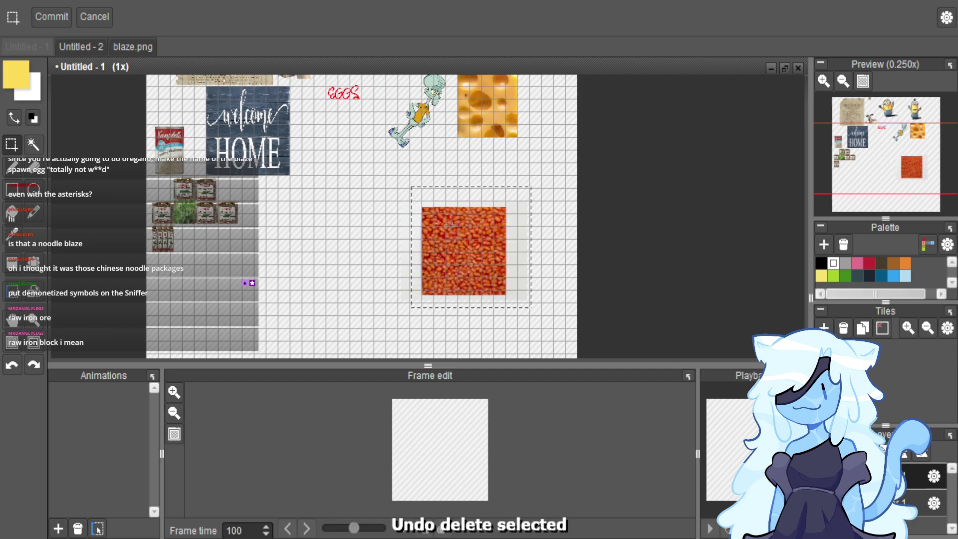
Scale the baked beans image down and place it beside the welcome home sign.
click(461, 254)
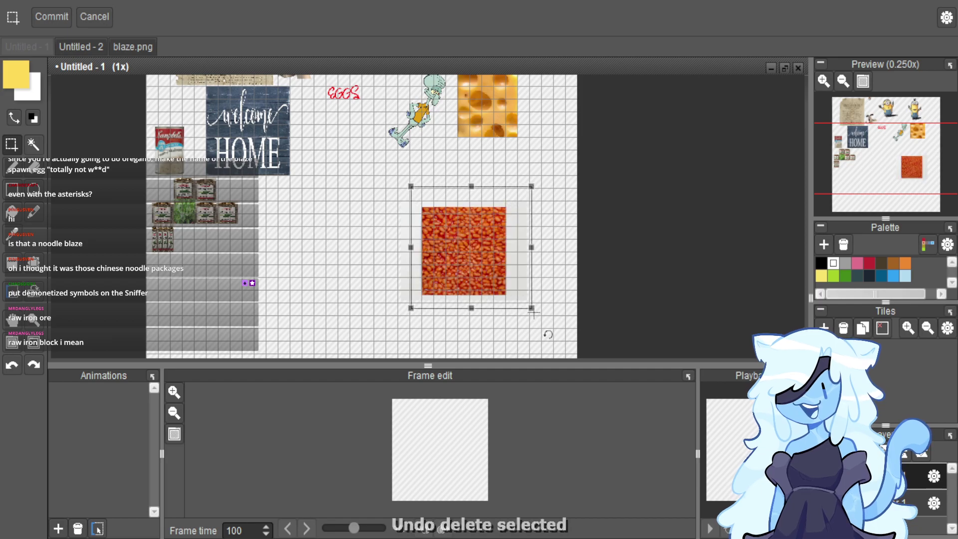
drag(532, 309, 364, 184)
scroll(404, 193, down, 1)
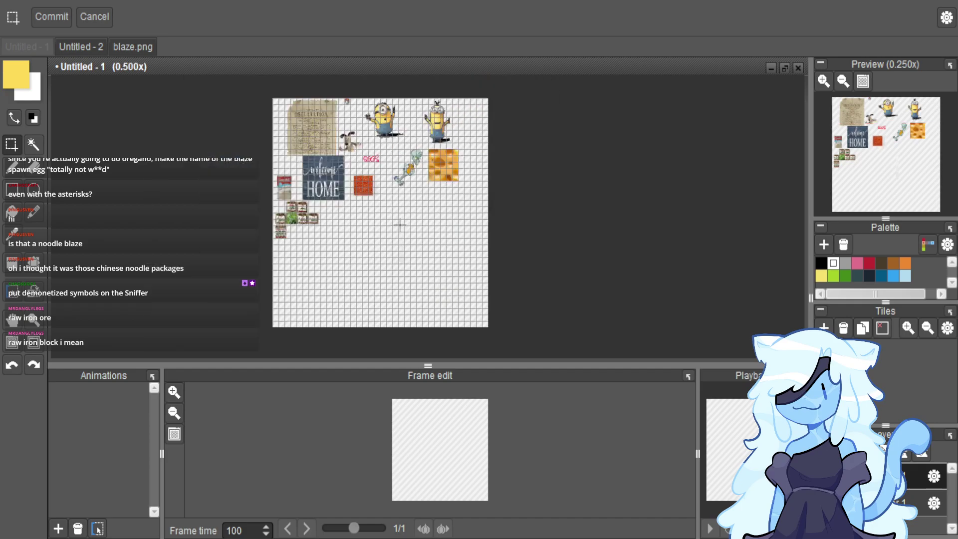
scroll(359, 168, up, 1)
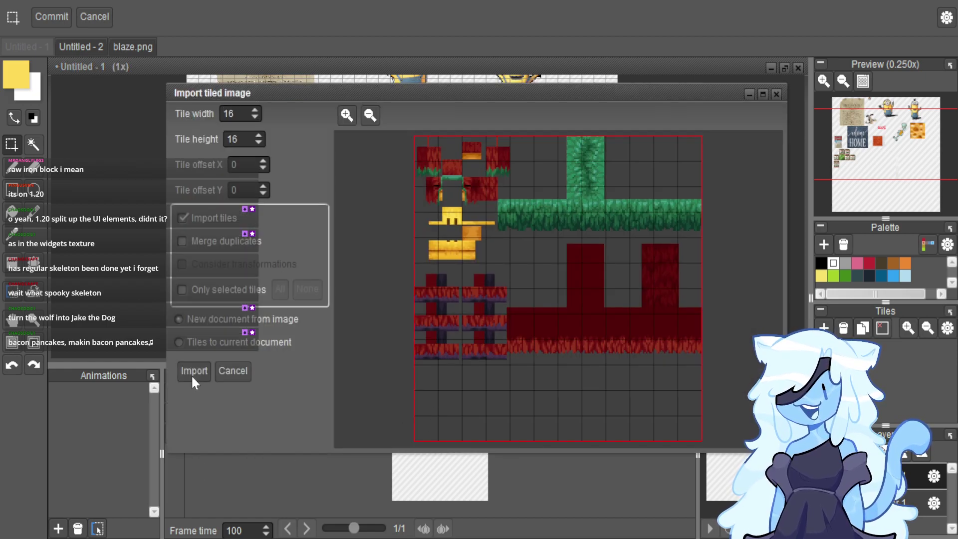
Import the sniffer texture as a new document with 16 by 16 tiles.
click(194, 371)
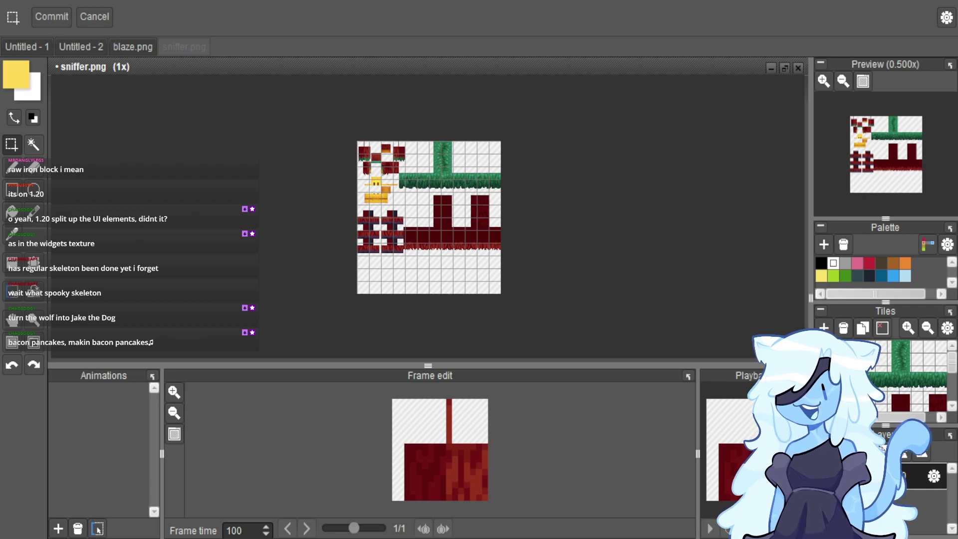
scroll(353, 150, down, 1)
scroll(359, 165, up, 1)
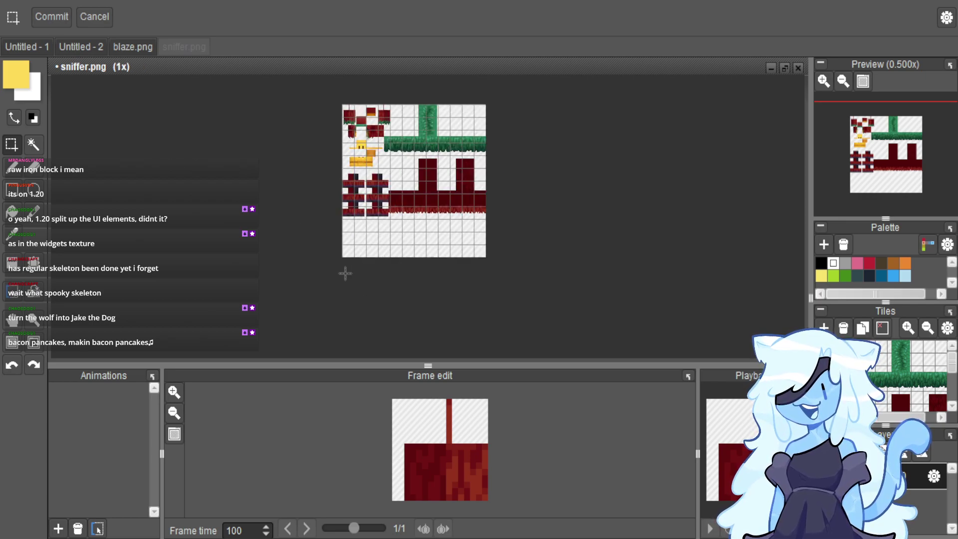
Paste the dollar coin image into the empty lower area of Untitled - 1 and scale it down.
key(ctrl+v)
drag(359, 272, 899, 308)
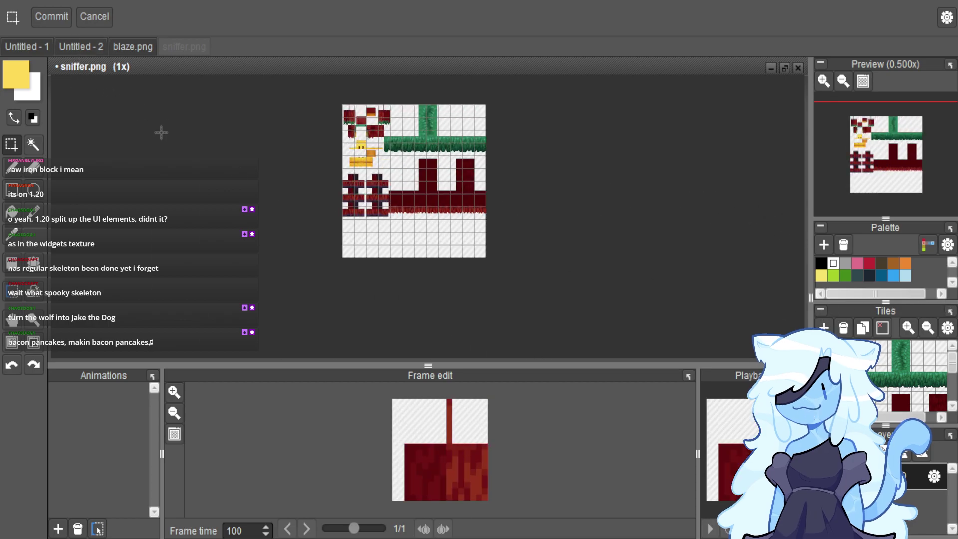
click(27, 47)
scroll(422, 184, down, 2)
key(ctrl+v)
drag(520, 306, 468, 257)
scroll(464, 254, up, 5)
scroll(510, 302, down, 1)
scroll(519, 302, down, 1)
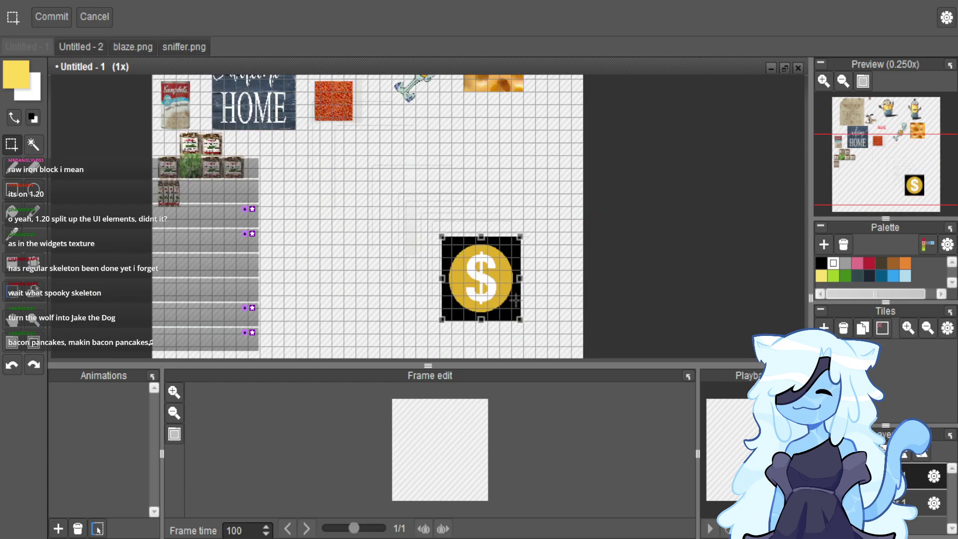
Resize the dollar coin image to fill a block of two by two grid tiles and place it there.
scroll(477, 287, up, 3)
drag(433, 287, 471, 288)
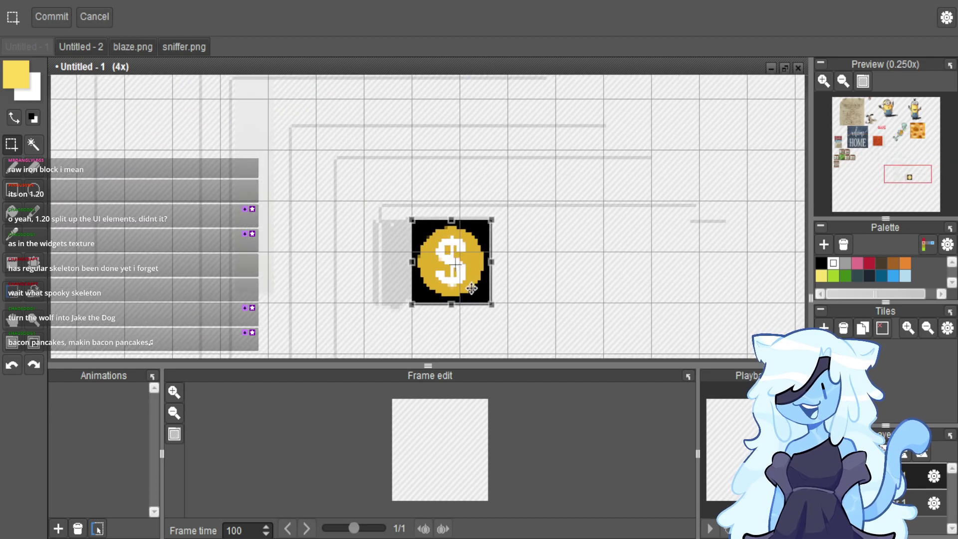
drag(492, 218, 508, 200)
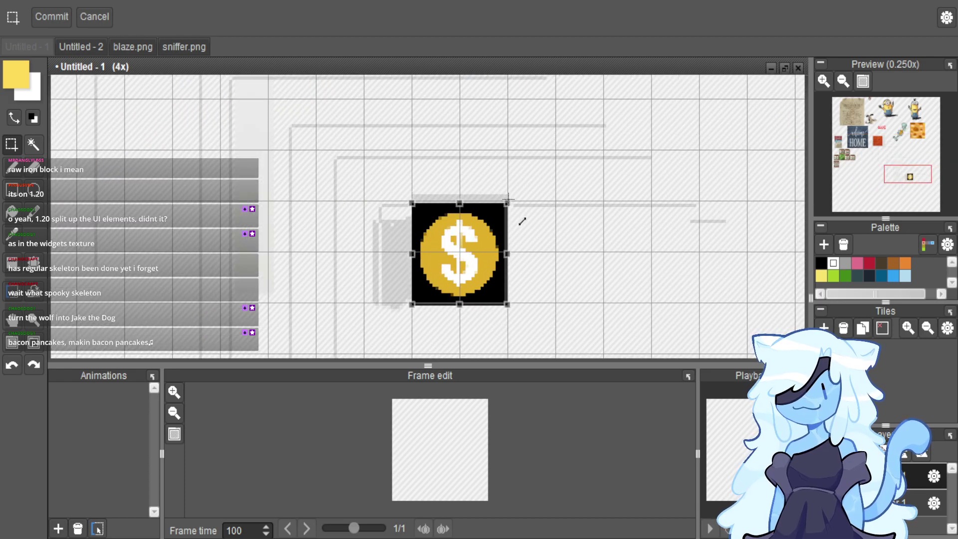
click(518, 193)
scroll(482, 233, down, 1)
Change the tile size of sniffer.png to 32 by 32 with tiles resampled.
click(180, 46)
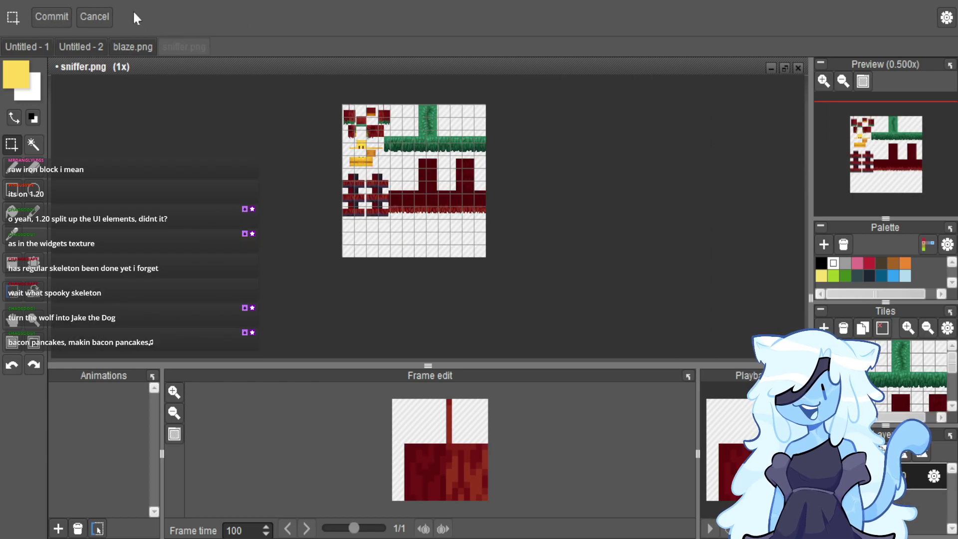
click(160, 31)
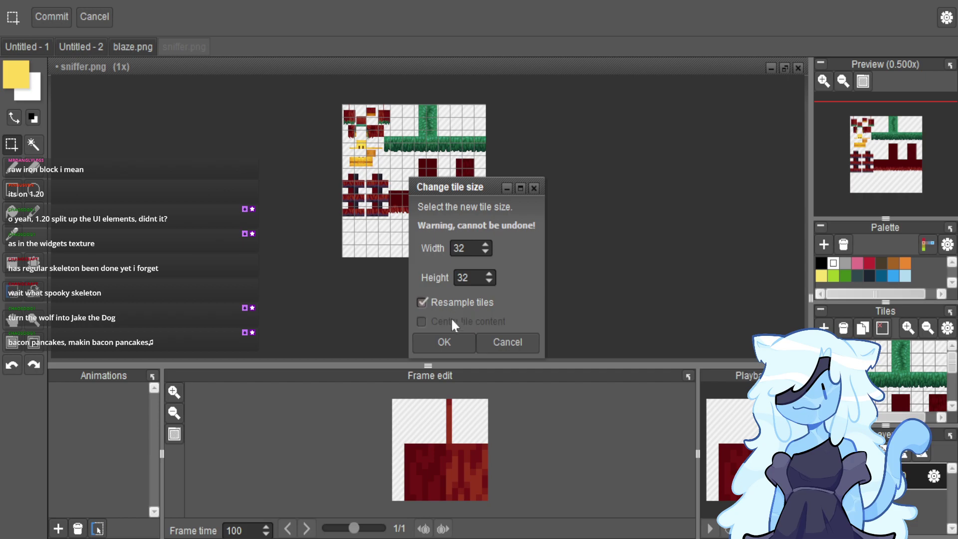
click(444, 343)
Select the dollar coin with its black background in Untitled - 1.
click(41, 50)
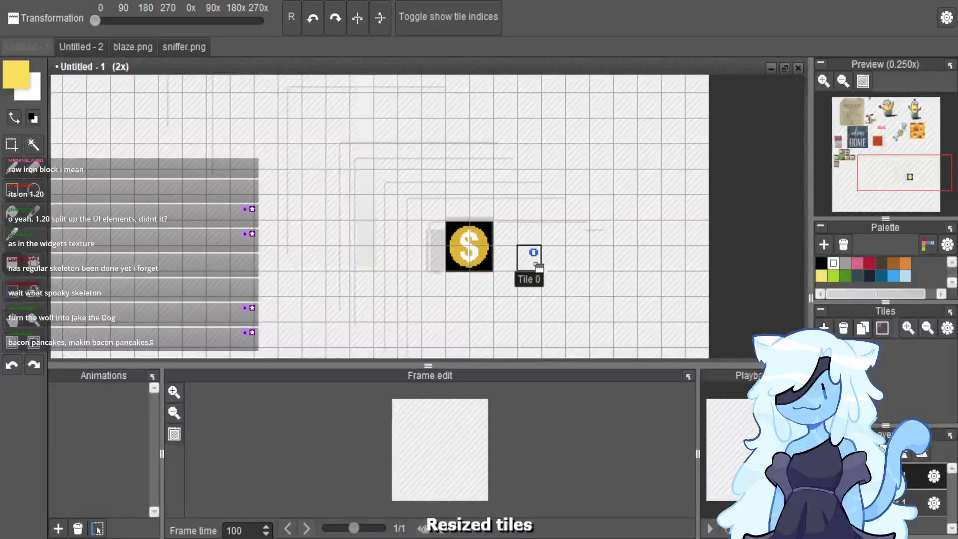
scroll(549, 280, up, 3)
click(11, 144)
drag(359, 165, 476, 289)
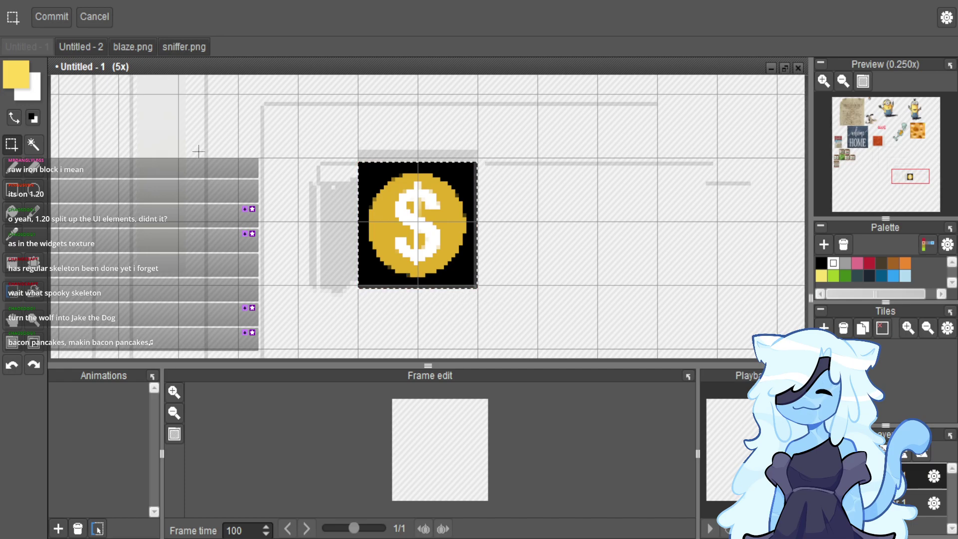
click(174, 48)
scroll(379, 206, up, 2)
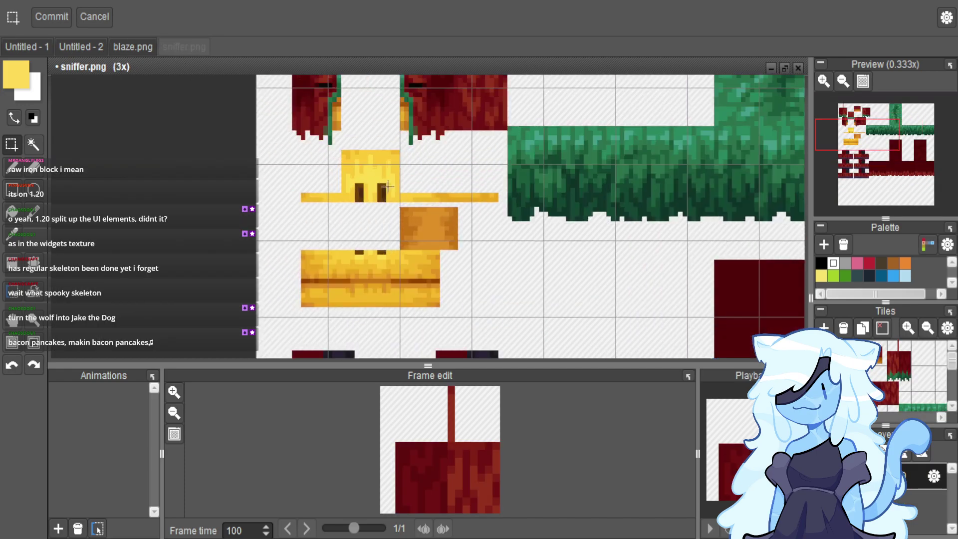
scroll(378, 189, down, 2)
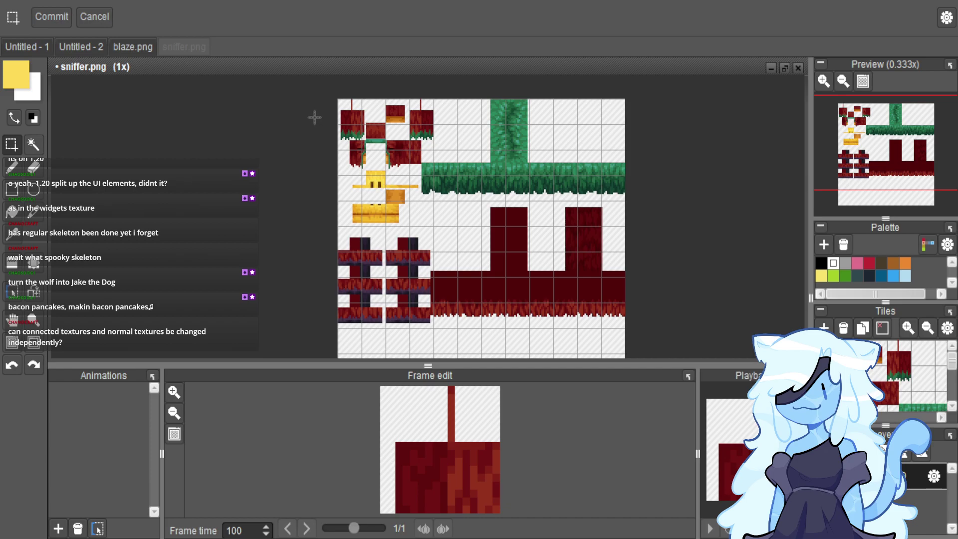
click(82, 47)
click(144, 50)
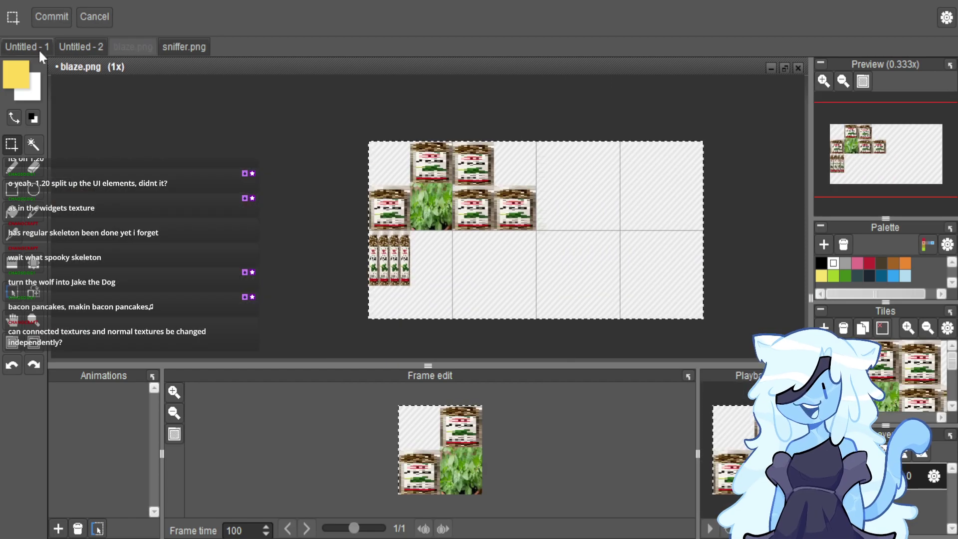
Clear the leftover grey streaks around the dollar coin in Untitled - 1.
click(32, 49)
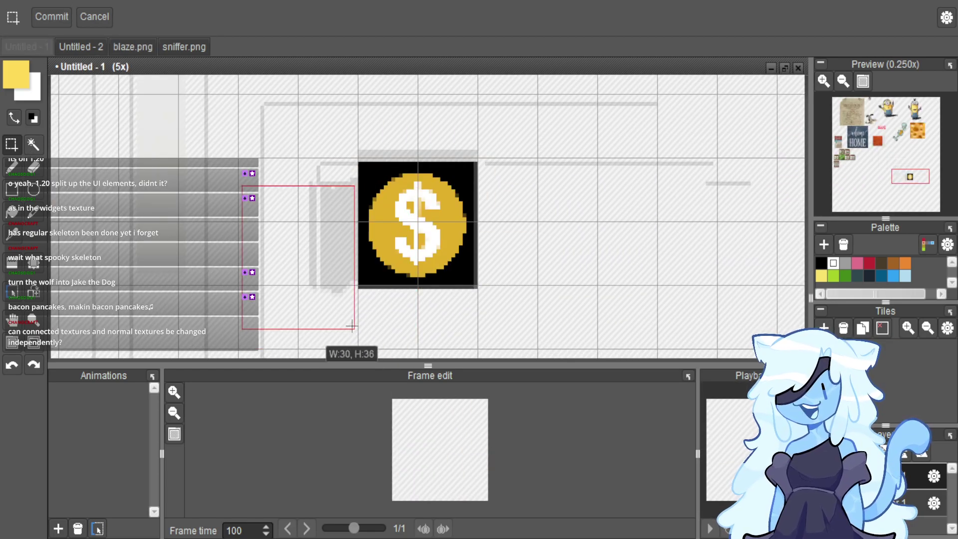
scroll(482, 321, down, 5)
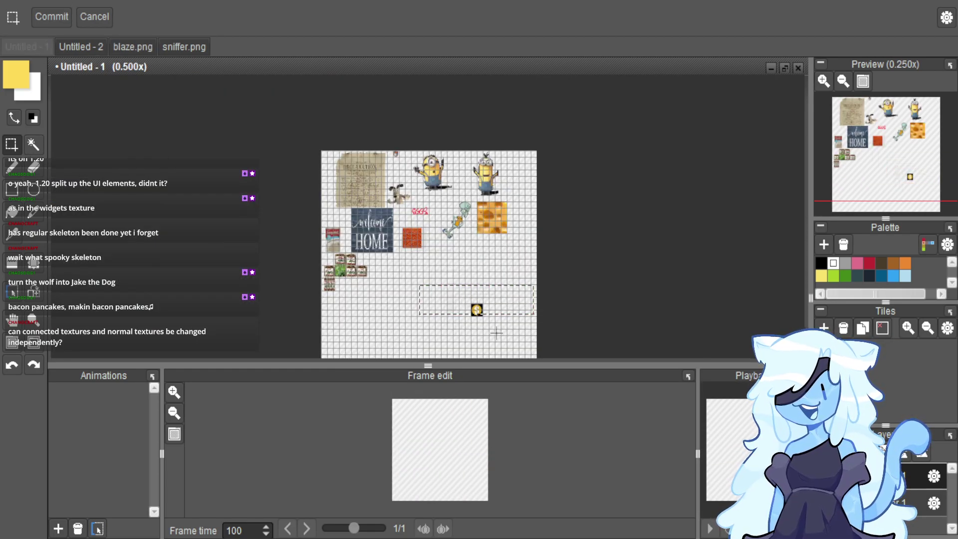
drag(414, 285, 567, 343)
scroll(496, 316, up, 4)
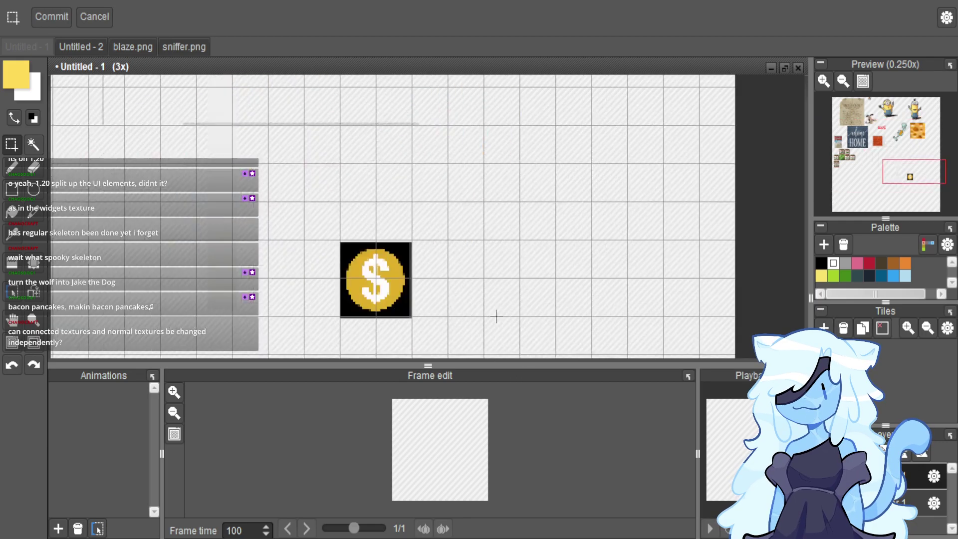
Remove the coin's black background with the magic wand and delete the remaining dark edge lines around it.
click(34, 145)
click(306, 222)
key(Delete)
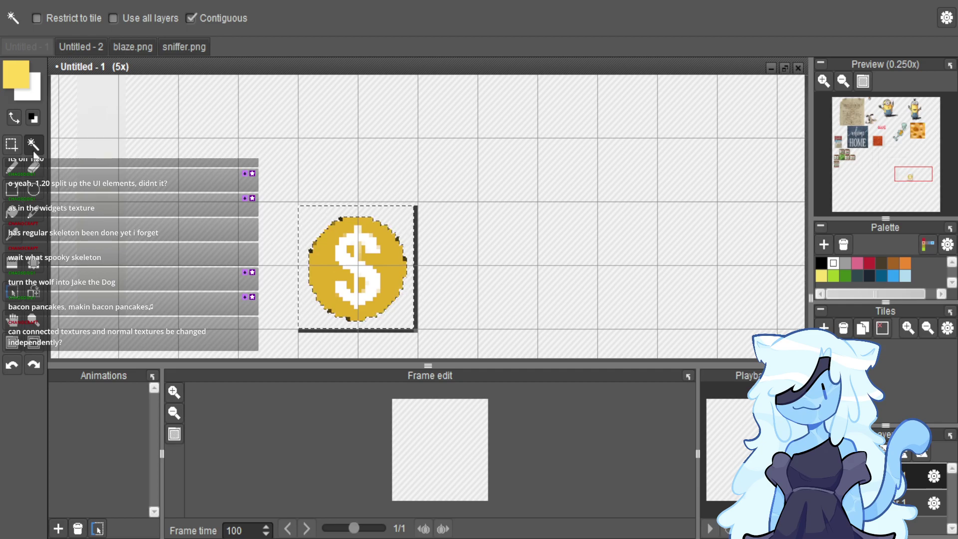
click(18, 146)
drag(416, 207, 250, 345)
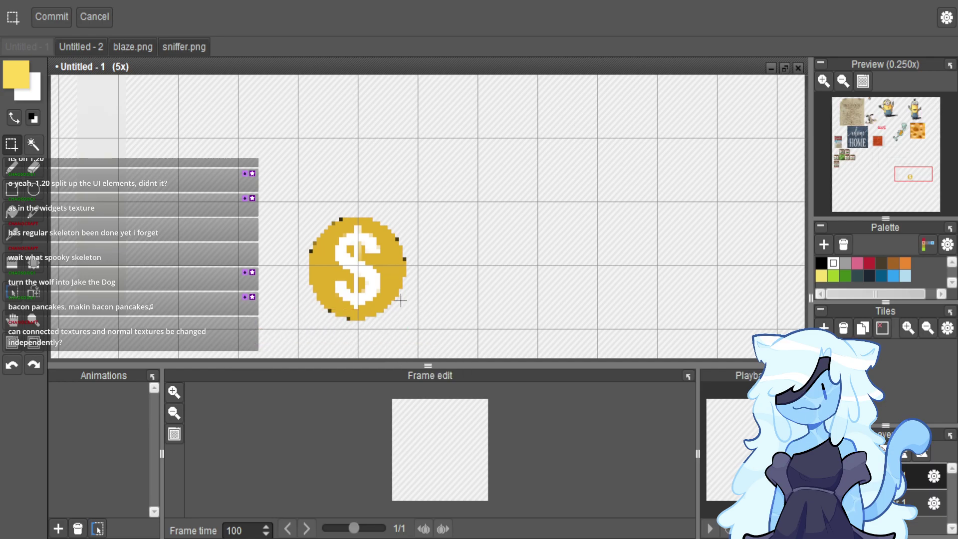
Copy the cleaned dollar coin into sniffer.png, scale it down and place it on the yellow snout strip.
drag(294, 202, 424, 344)
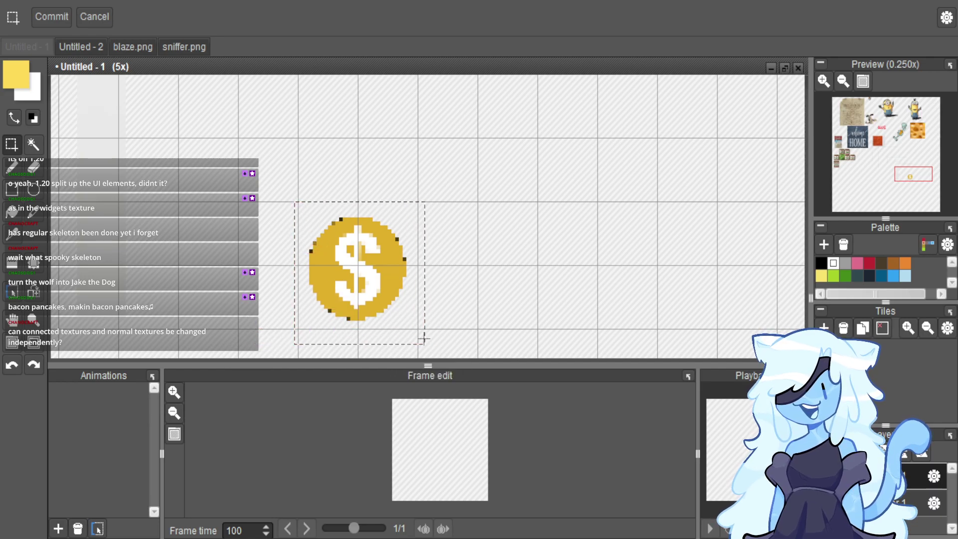
click(171, 52)
key(ctrl+v)
scroll(454, 220, up, 1)
drag(454, 220, 347, 185)
drag(399, 126, 283, 184)
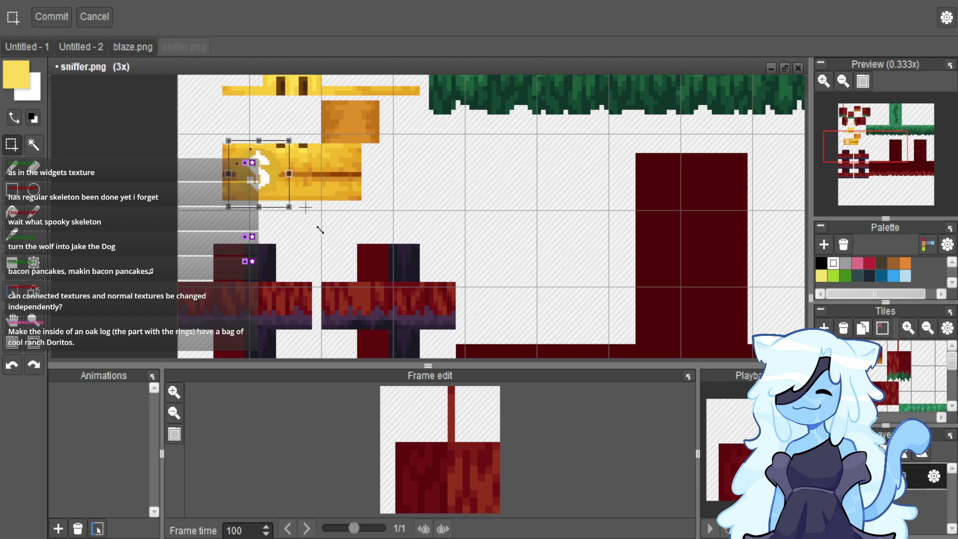
Paste more dollar coins onto the dark red head panel, the green fringe and the green vertical strip of the sniffer texture.
scroll(284, 274, down, 2)
scroll(324, 177, up, 2)
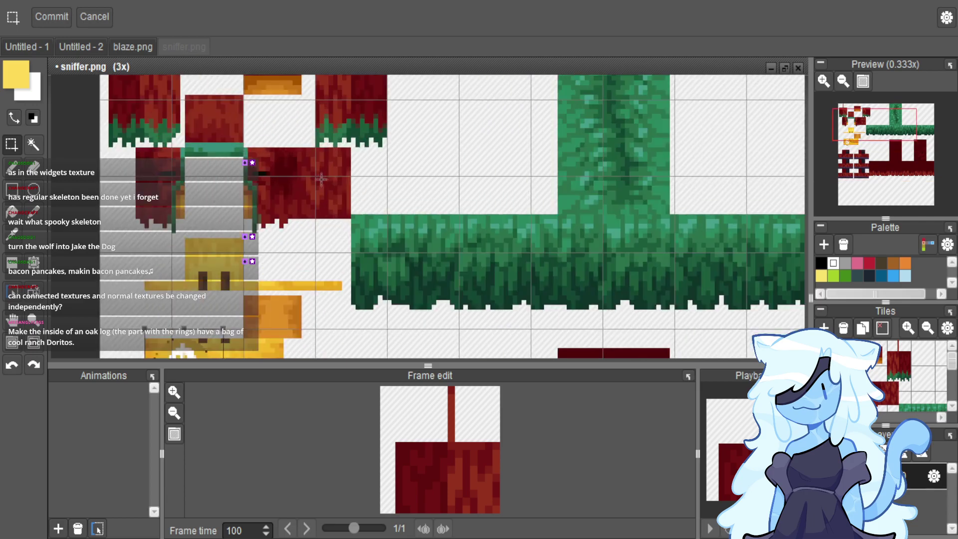
drag(220, 349, 629, 199)
key(ctrl+v)
key(ctrl+v)
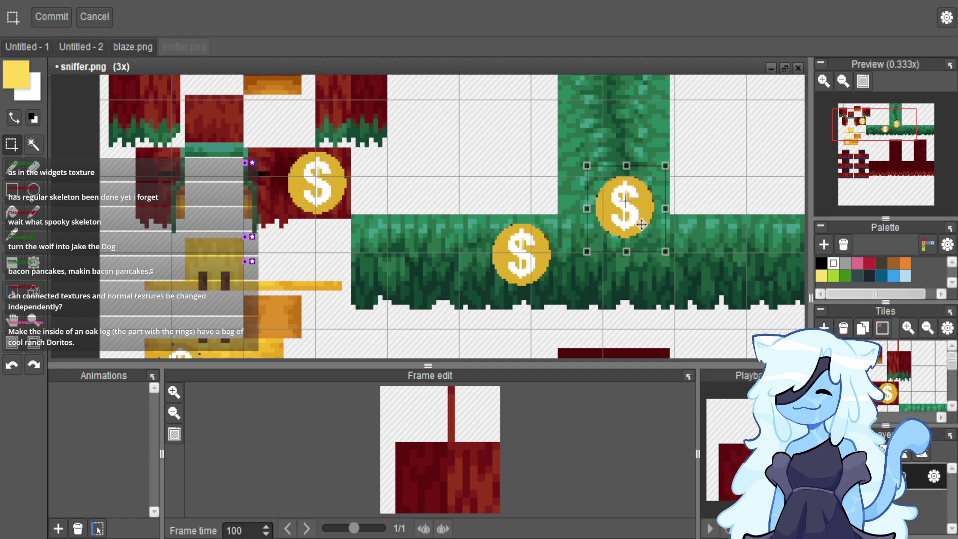
Paste more dollar coins along the green fringe and near the upper end of the green vertical strip in sniffer.png.
scroll(592, 218, down, 2)
key(ctrl+v)
mouse_move(592, 231)
mouse_down()
mouse_move(580, 177)
mouse_move(646, 231)
mouse_move(587, 219)
mouse_move(607, 219)
mouse_up()
key(ctrl+v)
scroll(640, 223, up, 3)
key(ctrl+v)
drag(482, 243, 667, 259)
scroll(401, 242, down, 1)
key(ctrl+v)
scroll(664, 281, down, 3)
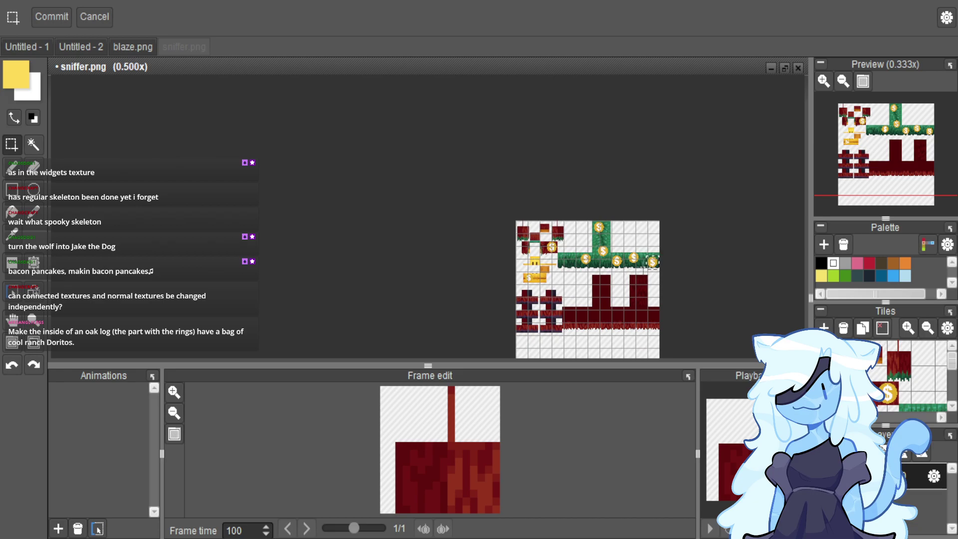
Paste dollar coins onto the two dark red columns, the dark red band beneath them and the six leg panels.
scroll(646, 252, up, 2)
drag(713, 155, 659, 257)
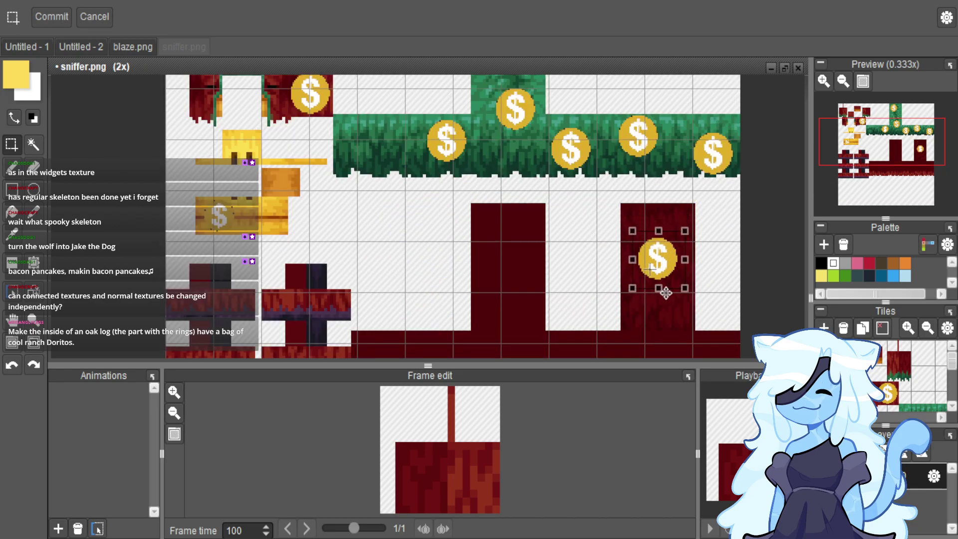
scroll(666, 293, down, 1)
scroll(642, 243, up, 1)
mouse_move(607, 134)
ctrl+mouse_down()
mouse_move(601, 183)
mouse_move(604, 215)
mouse_move(595, 195)
mouse_move(669, 234)
mouse_move(685, 258)
mouse_move(651, 236)
mouse_move(490, 250)
mouse_move(446, 142)
mouse_move(372, 247)
mouse_move(245, 206)
mouse_move(256, 222)
mouse_move(238, 193)
mouse_move(242, 135)
mouse_move(178, 154)
mouse_move(143, 140)
mouse_move(184, 216)
mouse_move(172, 224)
mouse_move(168, 215)
mouse_move(181, 259)
mouse_move(168, 273)
mouse_move(267, 302)
mouse_move(260, 223)
mouse_move(469, 266)
mouse_move(419, 189)
ctrl+mouse_up()
scroll(428, 352, down, 2)
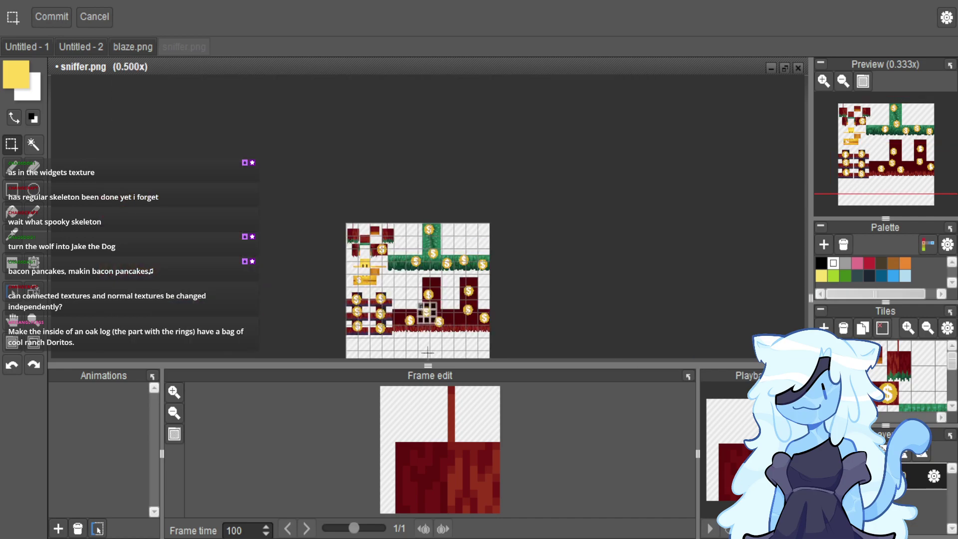
Paste a dollar coin onto the upper-left dark red panel with the green grassy edge.
scroll(373, 258, up, 3)
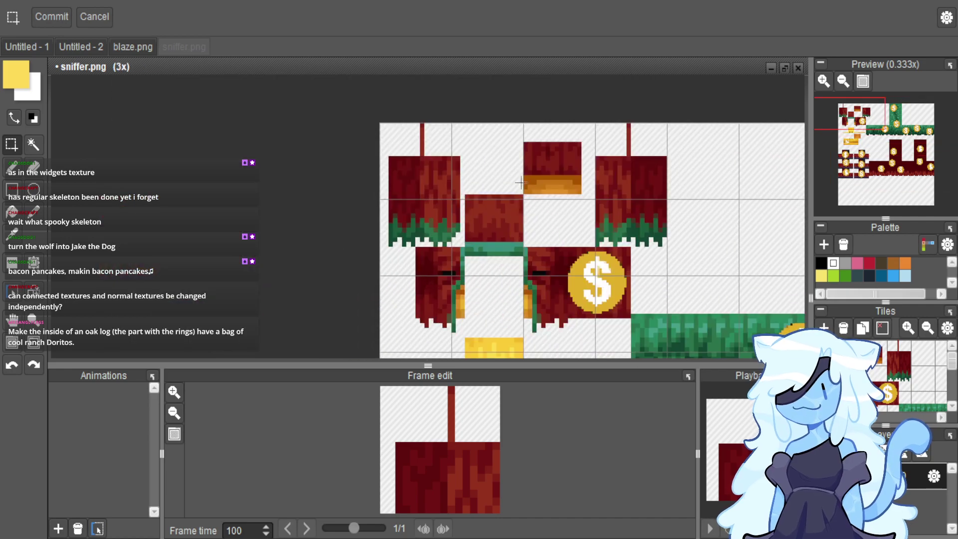
scroll(511, 182, up, 1)
key(ctrl+v)
drag(457, 232, 419, 222)
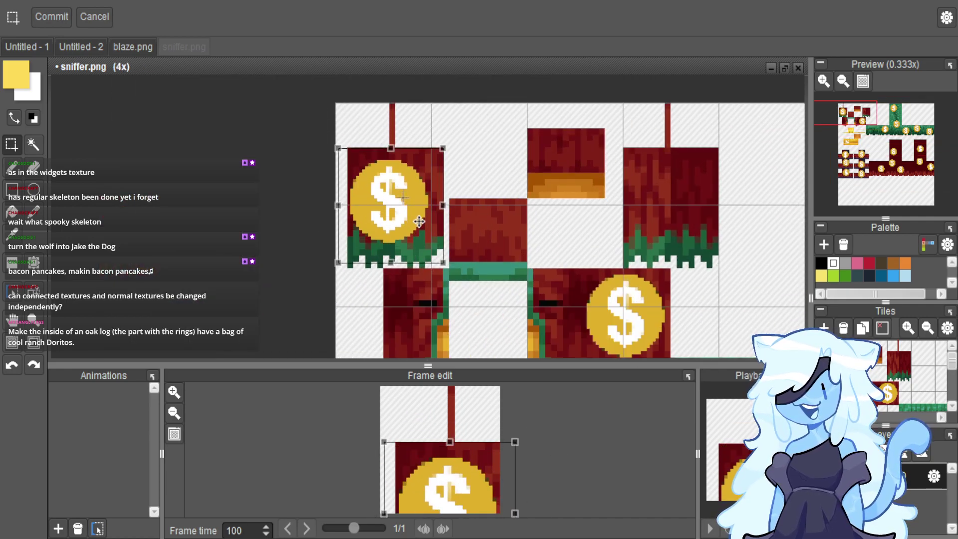
scroll(494, 200, down, 3)
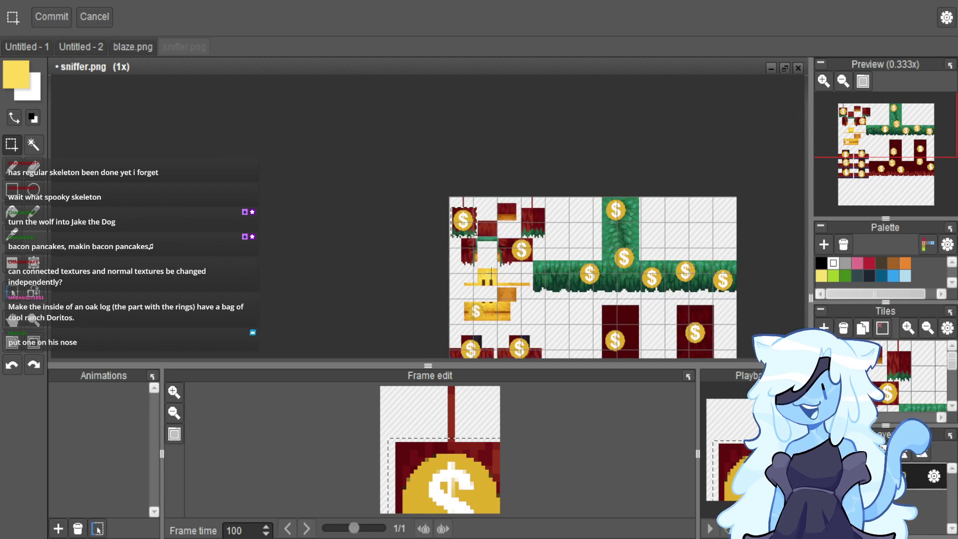
Place a scaled-down, slightly tilted dollar coin on the sniffer's small yellow nose square.
scroll(488, 272, up, 2)
drag(426, 141, 496, 299)
drag(482, 284, 496, 296)
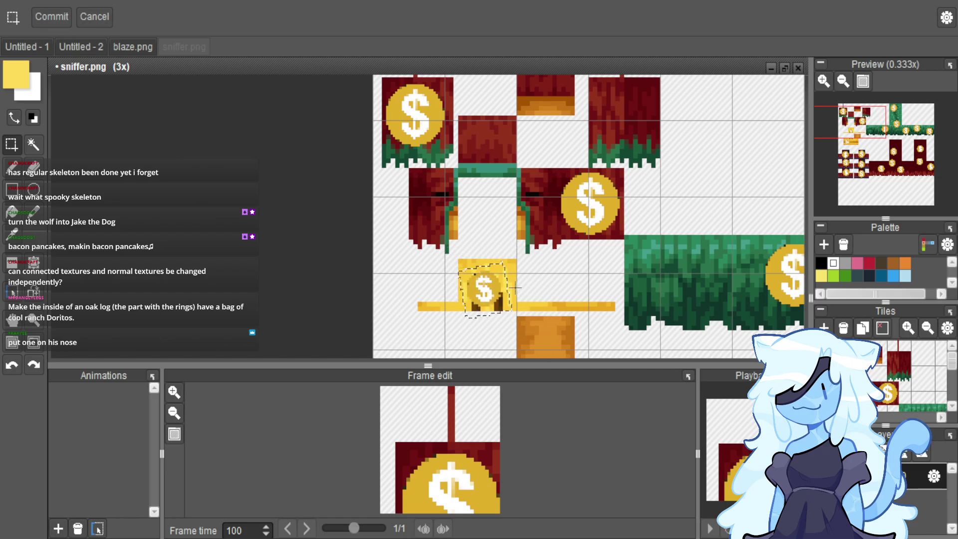
scroll(515, 288, down, 1)
scroll(439, 238, down, 3)
Export the whole texture as sniffer.png at pixel scale 1 to the TMRP pack's textures\entity\sniffer folder.
key(ctrl+a)
key(ctrl+e)
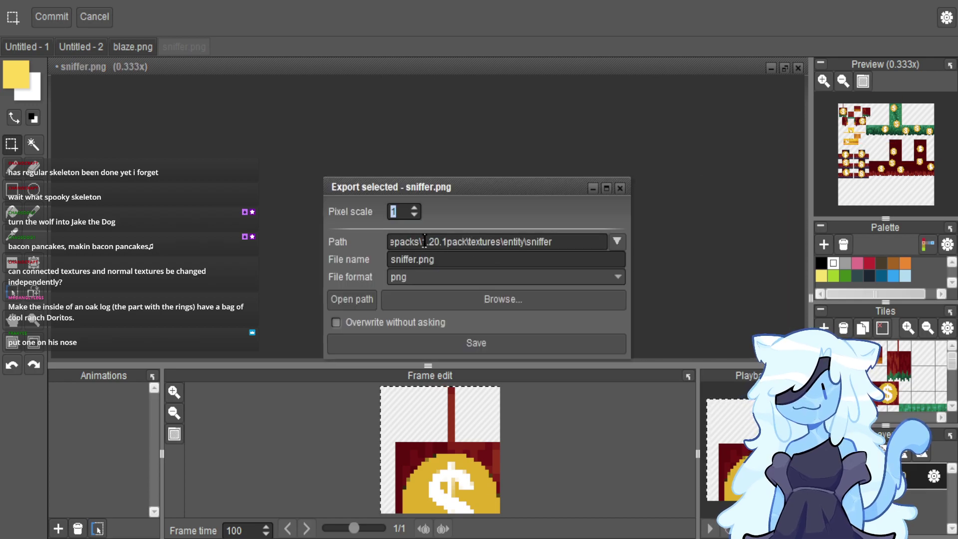
click(468, 242)
click(468, 242)
key(Left)
key(BackSpace)
key(BackSpace)
key(BackSpace)
key(BackSpace)
key(BackSpace)
key(BackSpace)
key(BackSpace)
key(BackSpace)
key(BackSpace)
key(BackSpace)
text(TMRP)
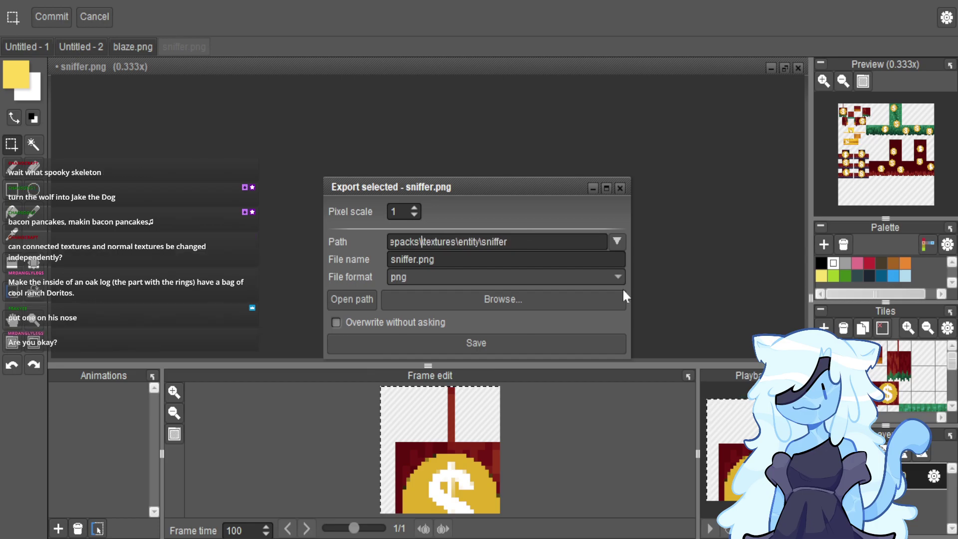
key(Return)
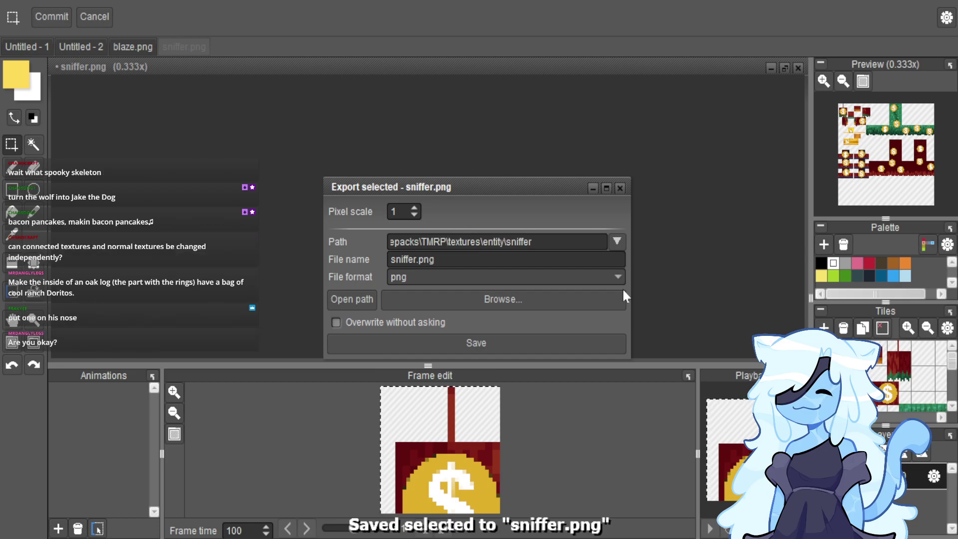
click(619, 189)
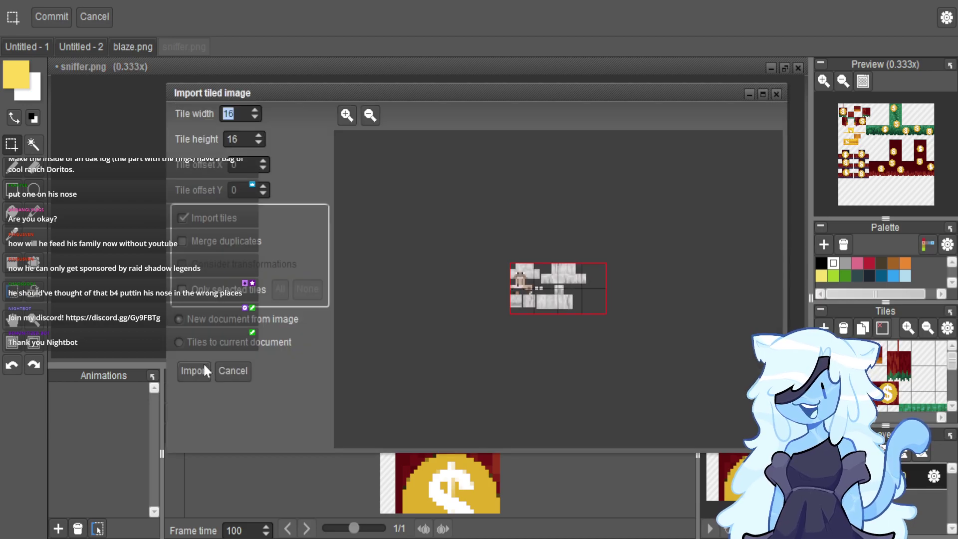
Open the wolf.png texture.
click(193, 370)
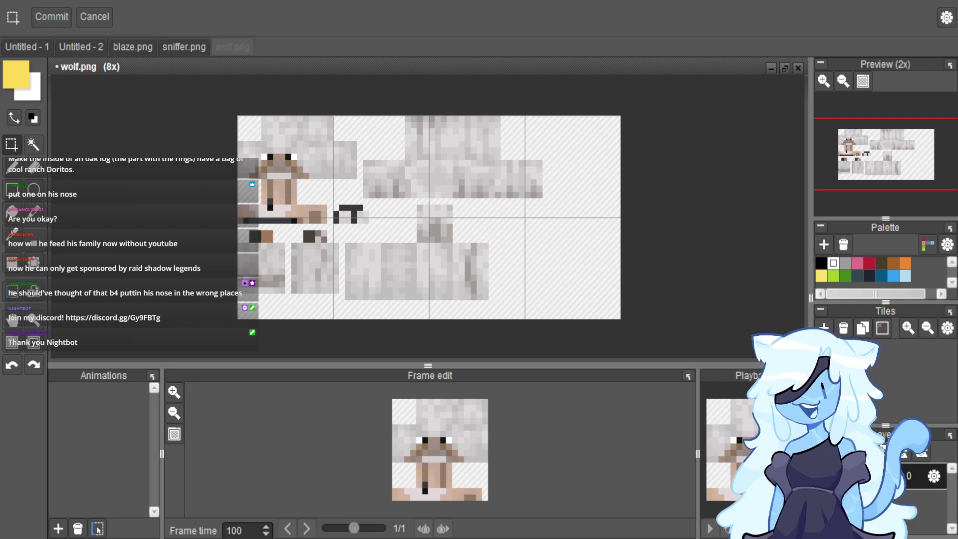
scroll(408, 205, down, 1)
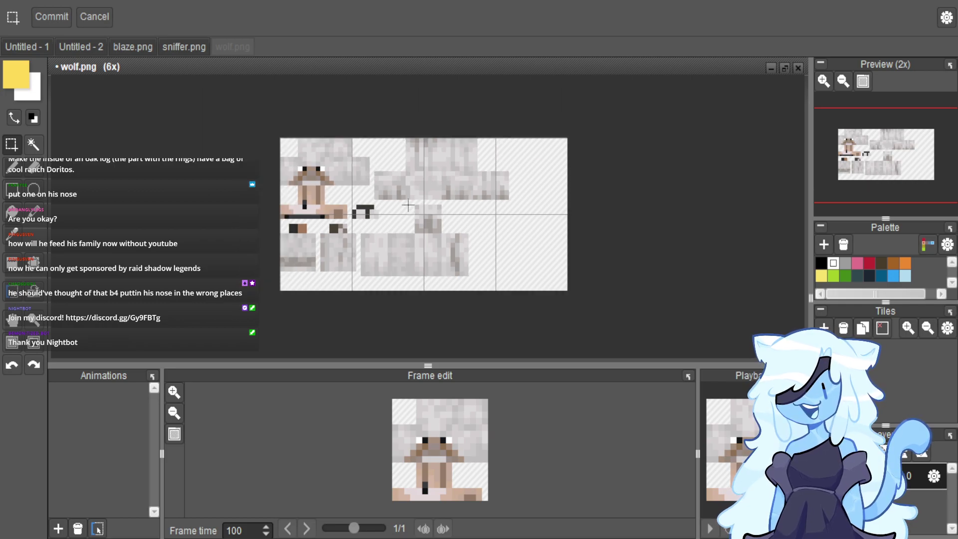
Position the Jake the Dog picture on the Untitled - 2 canvas and copy the area around his face.
click(98, 43)
scroll(474, 233, down, 5)
drag(474, 232, 396, 222)
click(481, 217)
scroll(359, 187, up, 1)
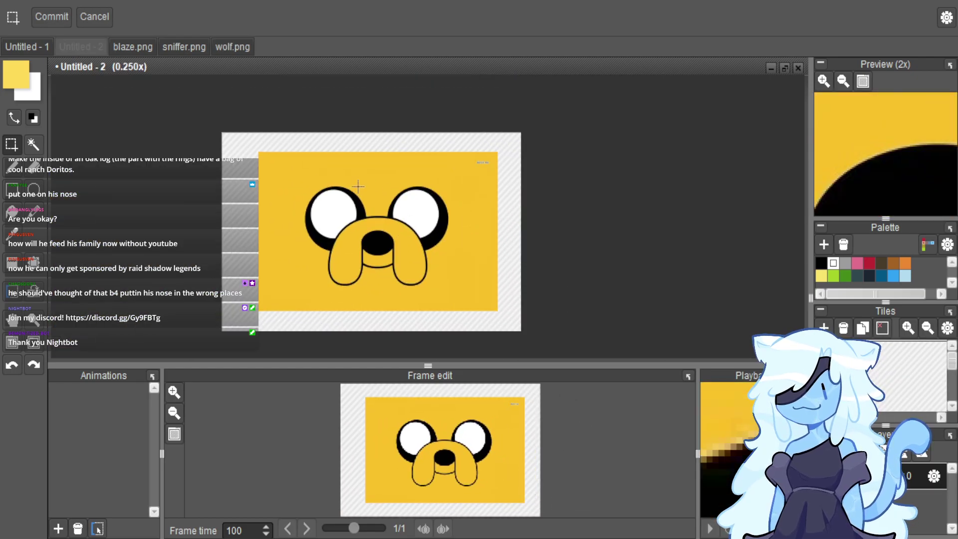
drag(310, 180, 454, 289)
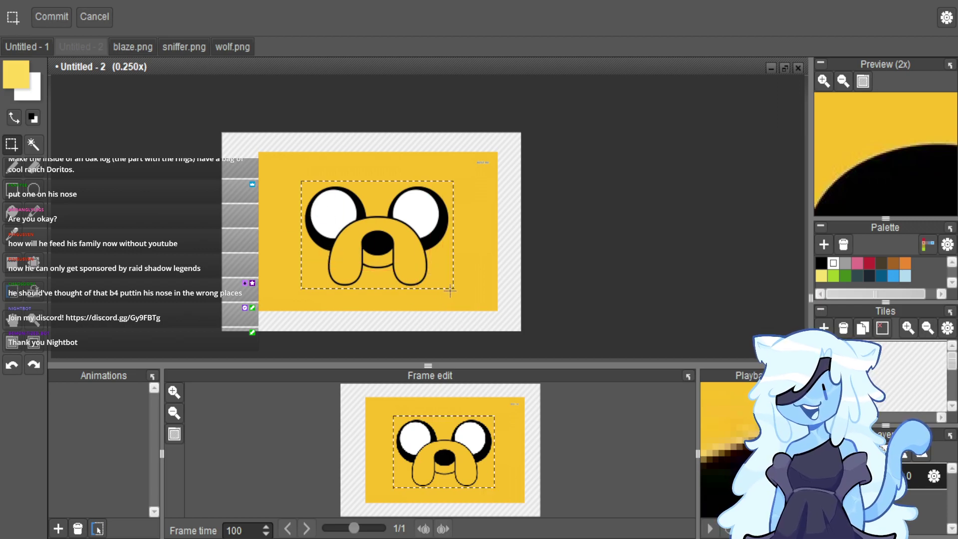
Change the tile size of wolf.png to 64 by 64 with the tiles resampled.
click(216, 47)
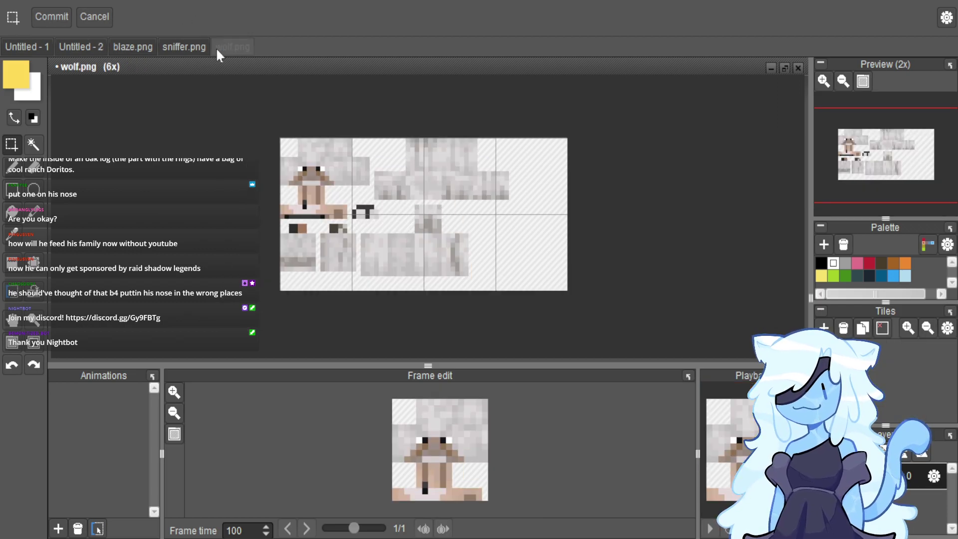
click(120, 29)
text(64)
key(Tab)
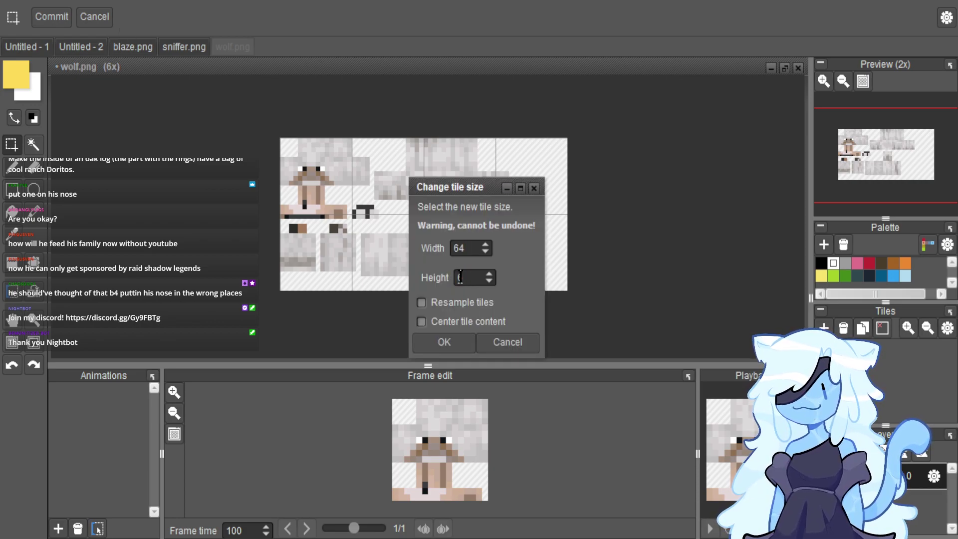
click(455, 343)
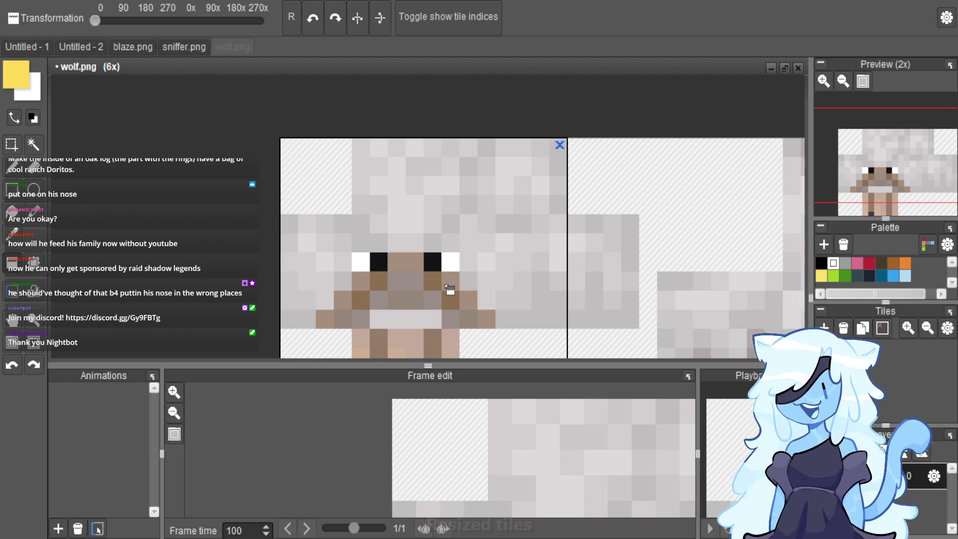
click(12, 145)
scroll(333, 187, down, 2)
scroll(352, 212, up, 2)
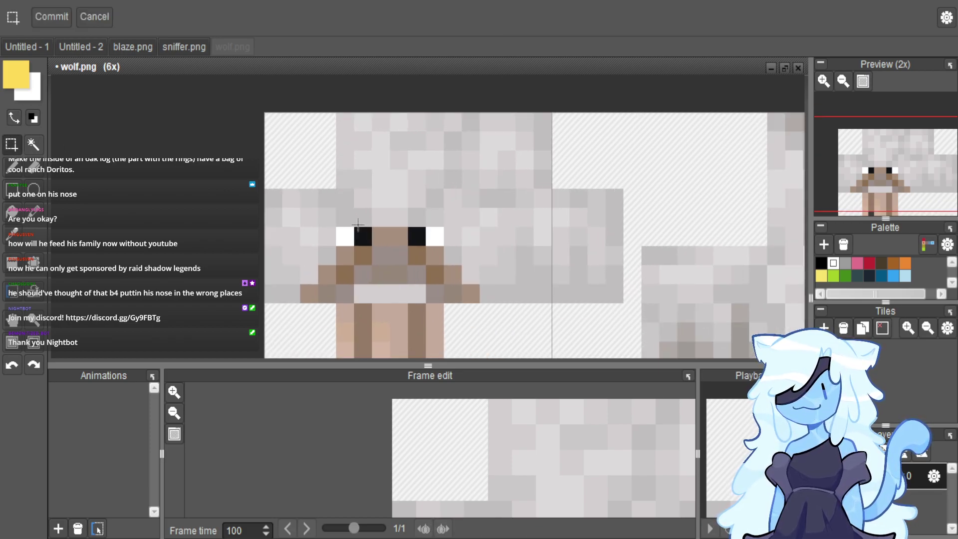
Paste Jake's face into wolf.png, scale it down roughly and align its upper-left corner with the wolf's face.
key(ctrl+v)
scroll(384, 199, down, 4)
scroll(384, 199, down, 3)
drag(391, 208, 464, 282)
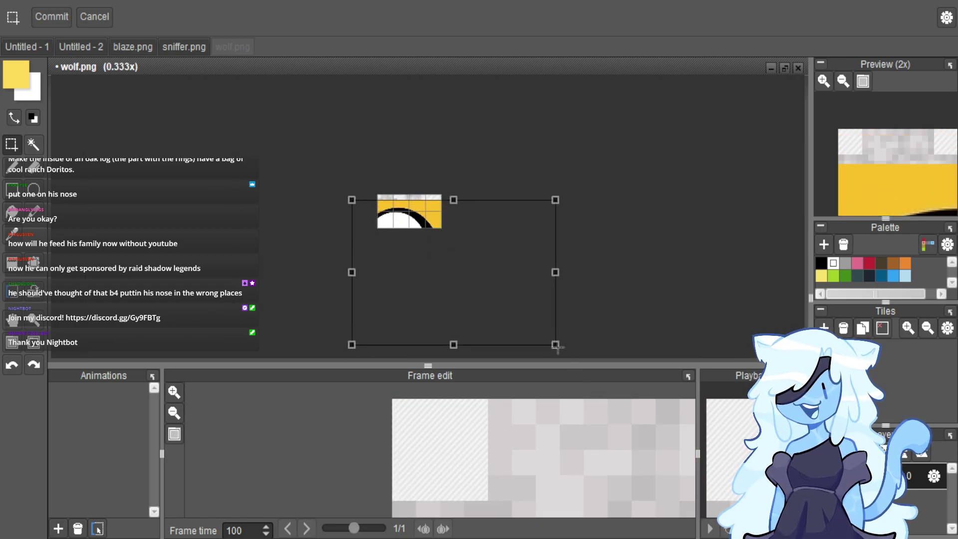
drag(530, 310, 539, 250)
drag(575, 310, 336, 234)
scroll(405, 205, up, 4)
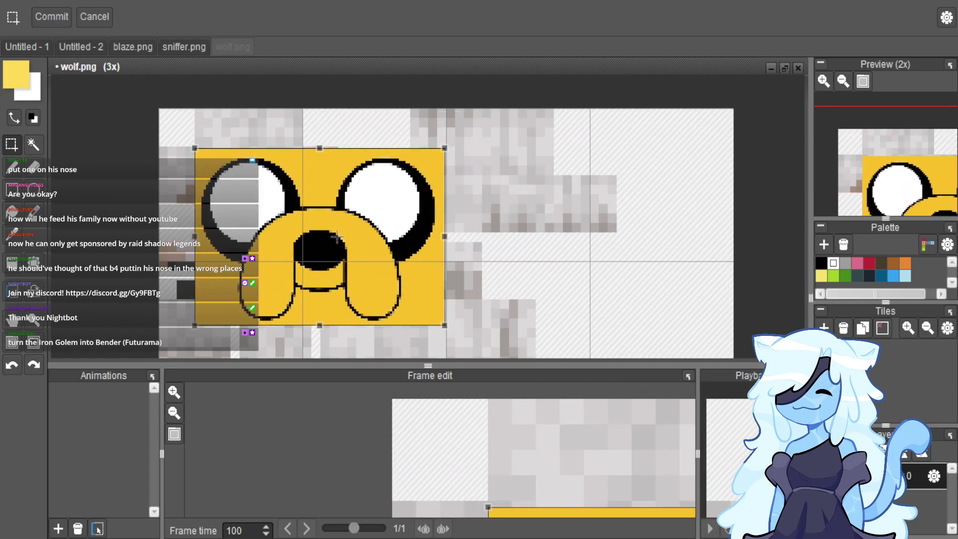
Shrink the pasted Jake face and narrow it until it exactly covers the front of the wolf's head.
drag(459, 345, 268, 207)
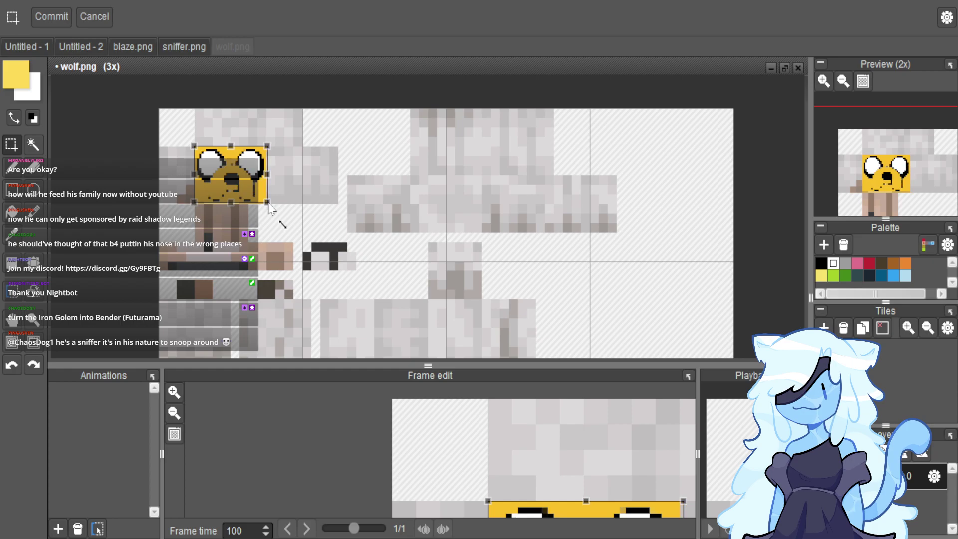
scroll(269, 207, up, 1)
drag(212, 214, 216, 212)
drag(275, 218, 249, 218)
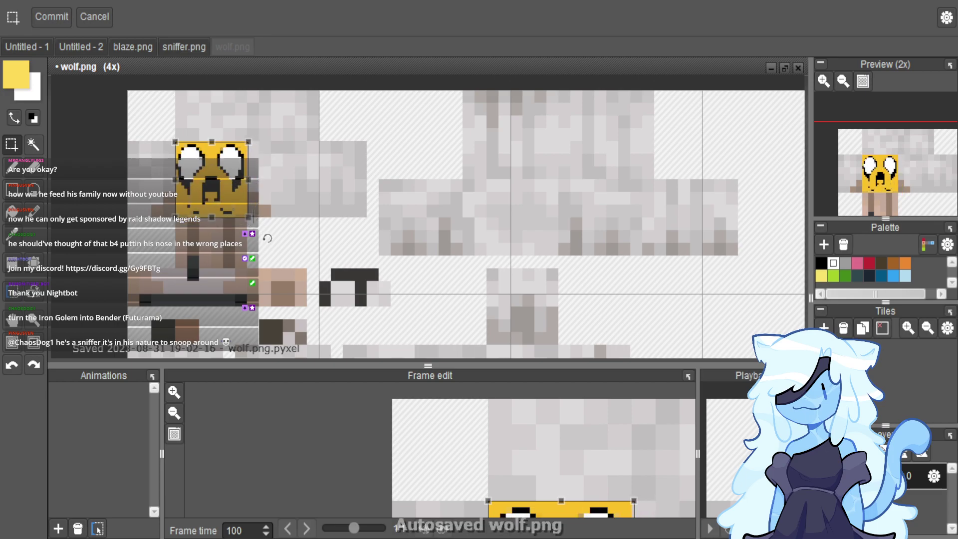
scroll(266, 239, up, 3)
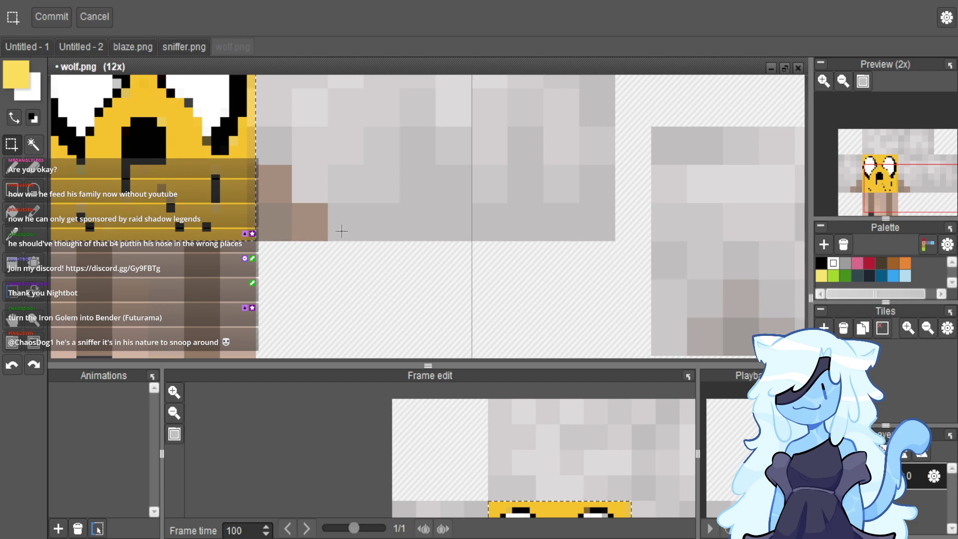
Redraw the broken outlines of Jake's jowls as continuous black lines with the pencil.
scroll(192, 230, down, 2)
scroll(94, 230, up, 2)
click(11, 177)
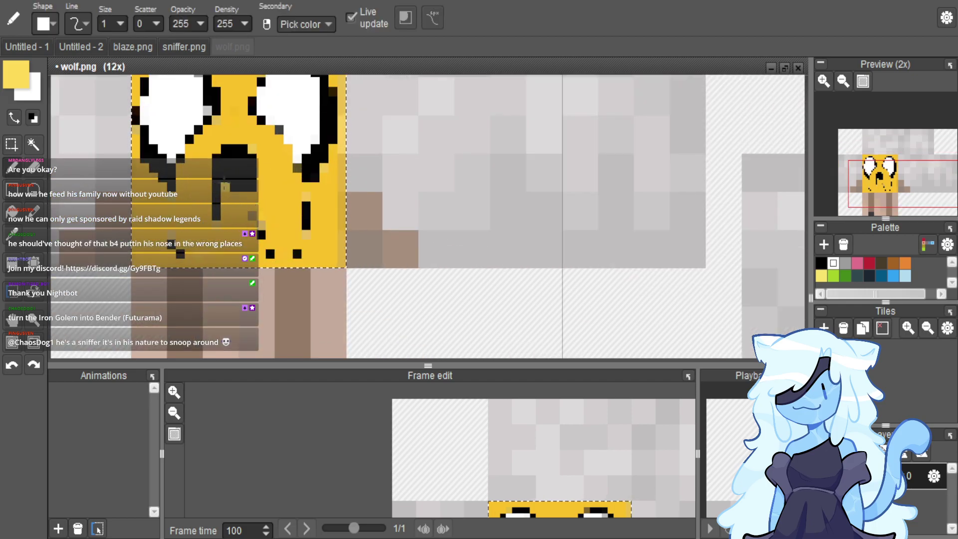
right_click(224, 187)
drag(171, 196, 171, 215)
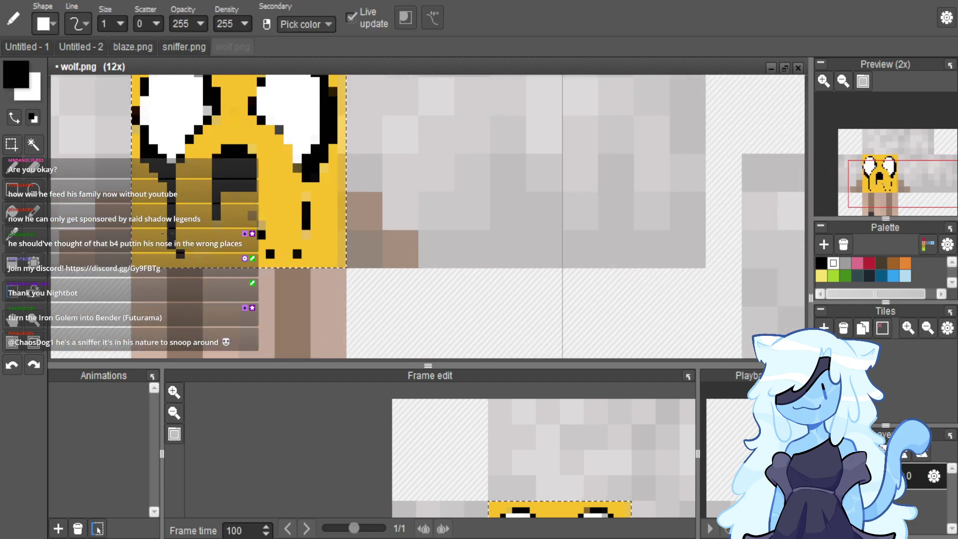
click(305, 243)
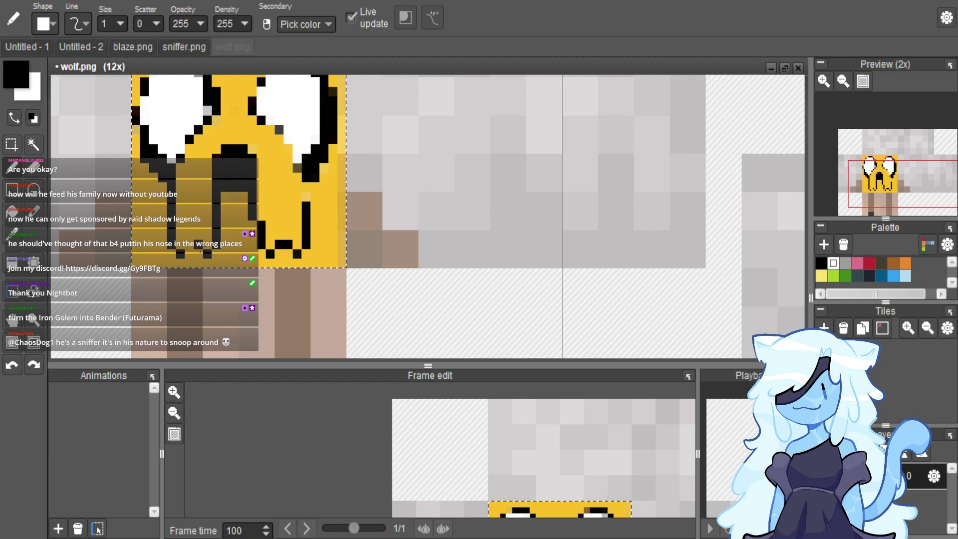
scroll(314, 225, down, 1)
scroll(314, 224, up, 1)
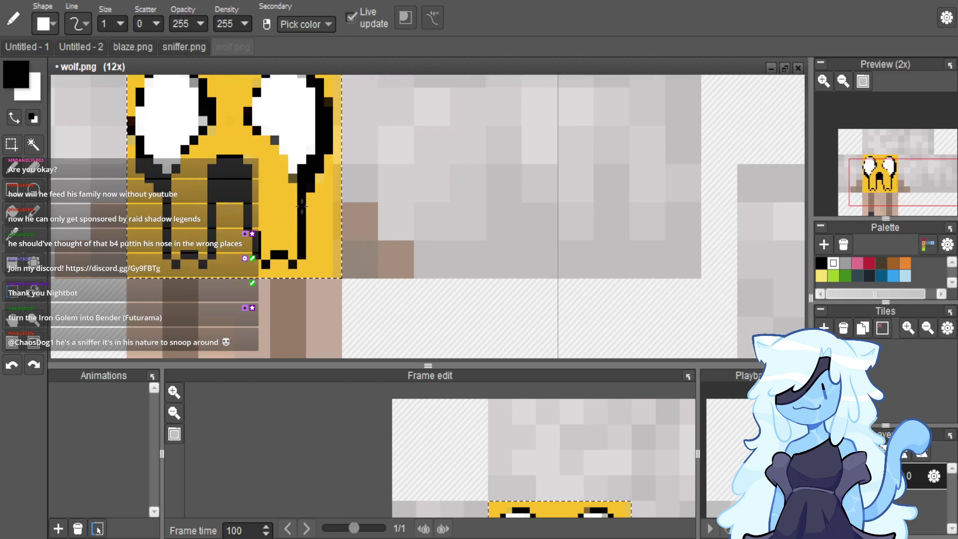
Redraw Jake's mouth and widen his nose in black, cleaning up stray dark pixels with the face's yellow.
scroll(318, 218, down, 1)
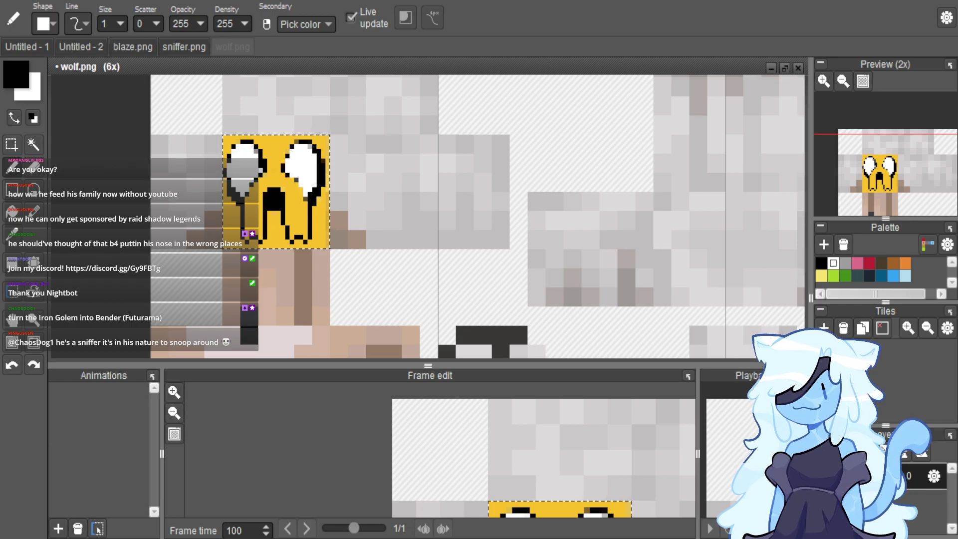
scroll(281, 244, up, 1)
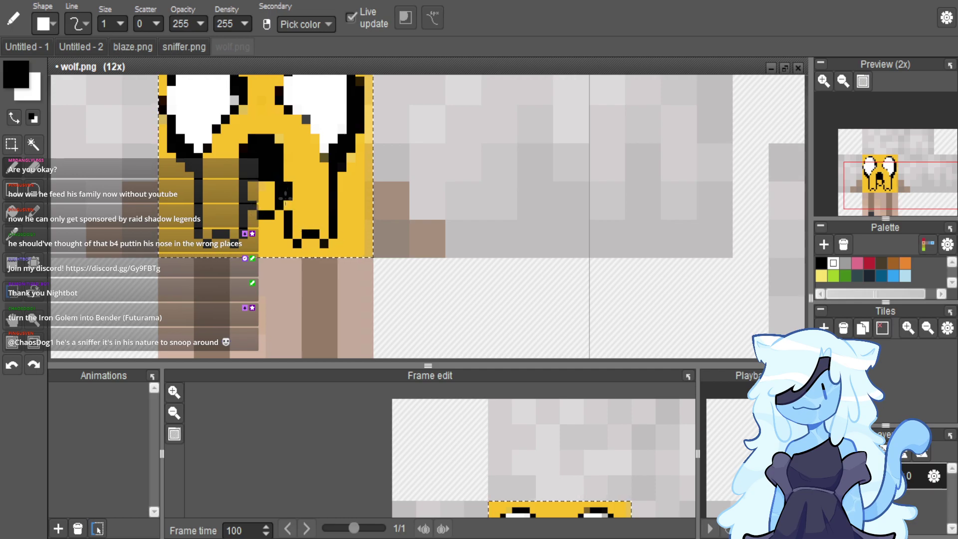
right_click(272, 191)
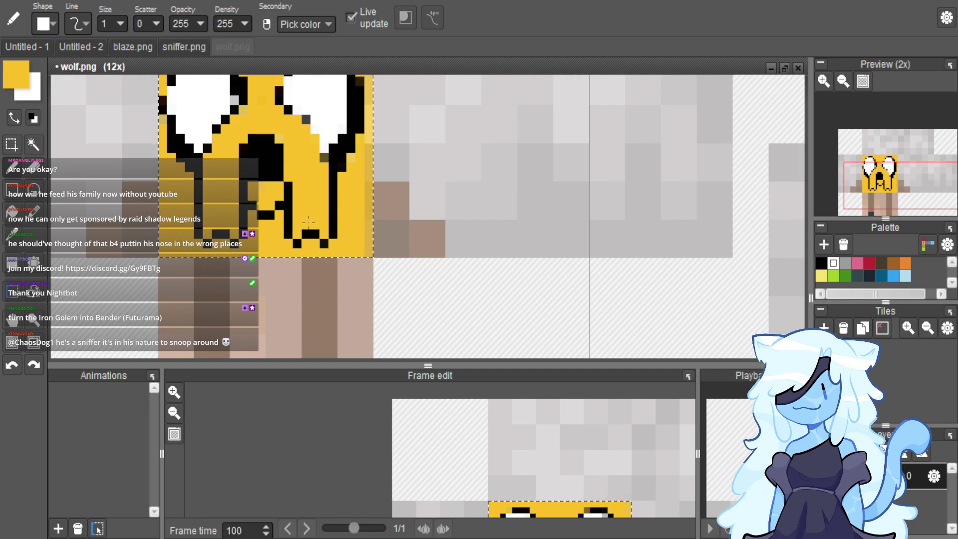
scroll(276, 193, down, 1)
scroll(299, 199, up, 1)
right_click(299, 202)
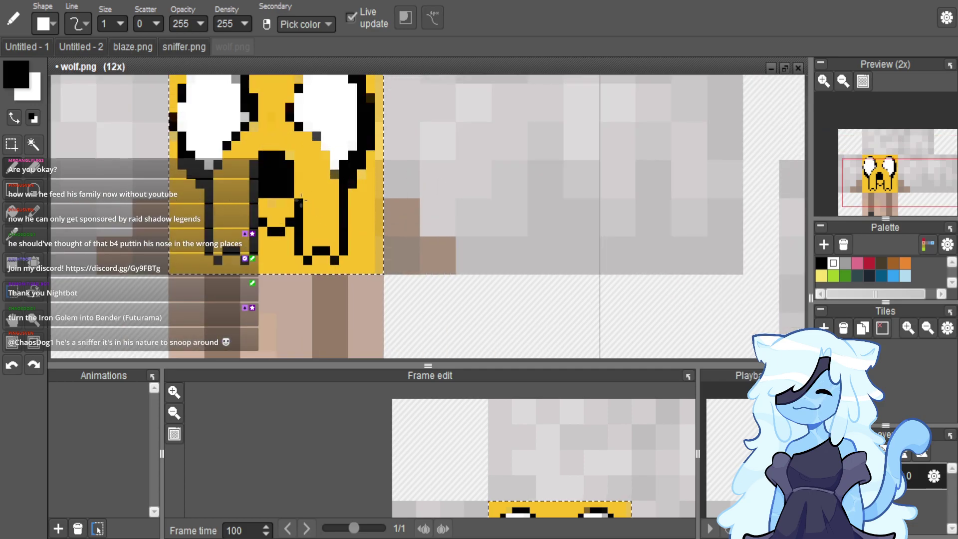
click(295, 157)
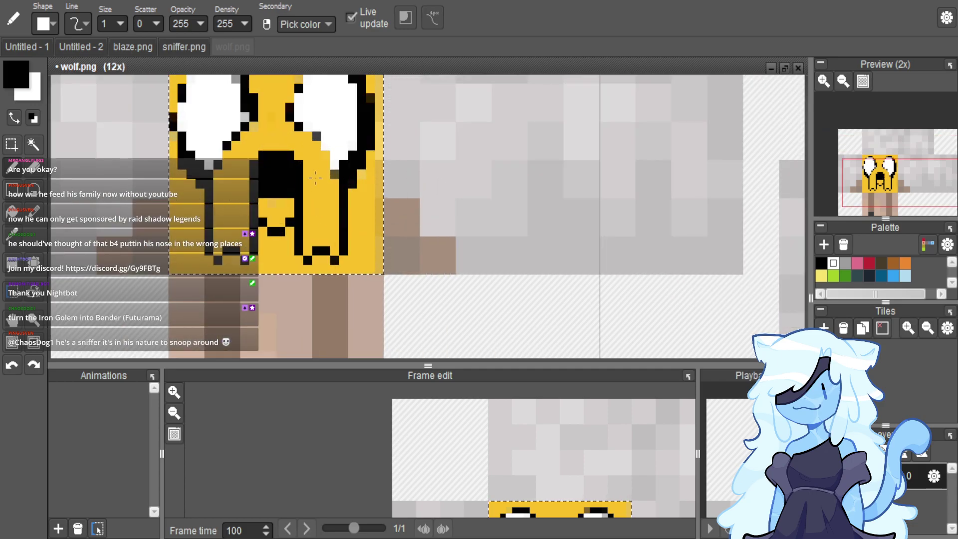
scroll(302, 167, down, 2)
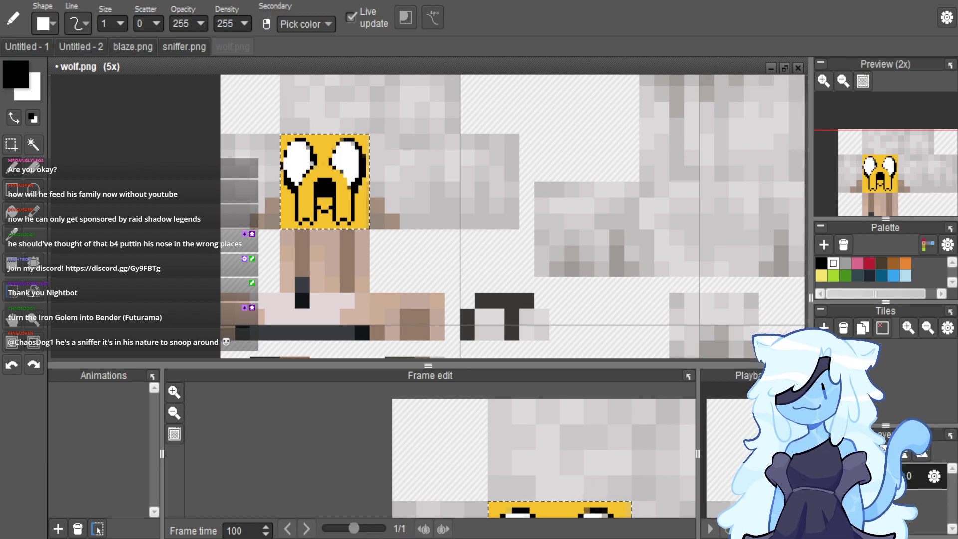
click(12, 144)
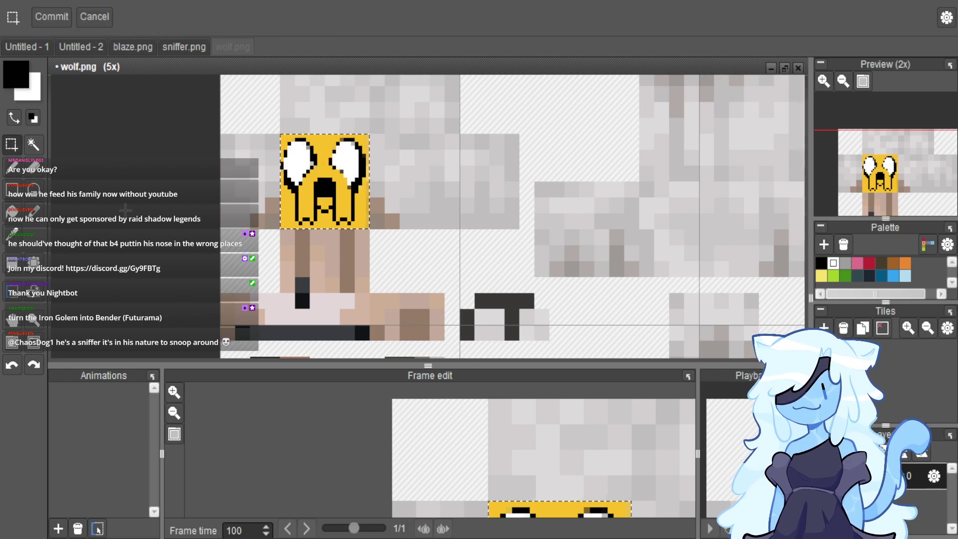
Erase the wolf's snout and ear textures beneath the head, leaving that area of wolf.png transparent.
scroll(308, 282, down, 5)
scroll(308, 282, up, 2)
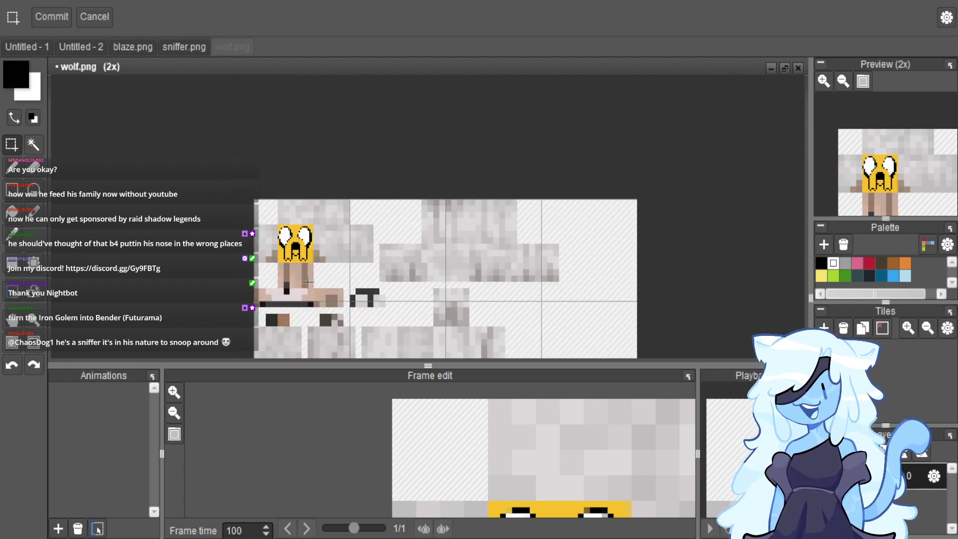
scroll(290, 303, down, 1)
scroll(287, 280, up, 2)
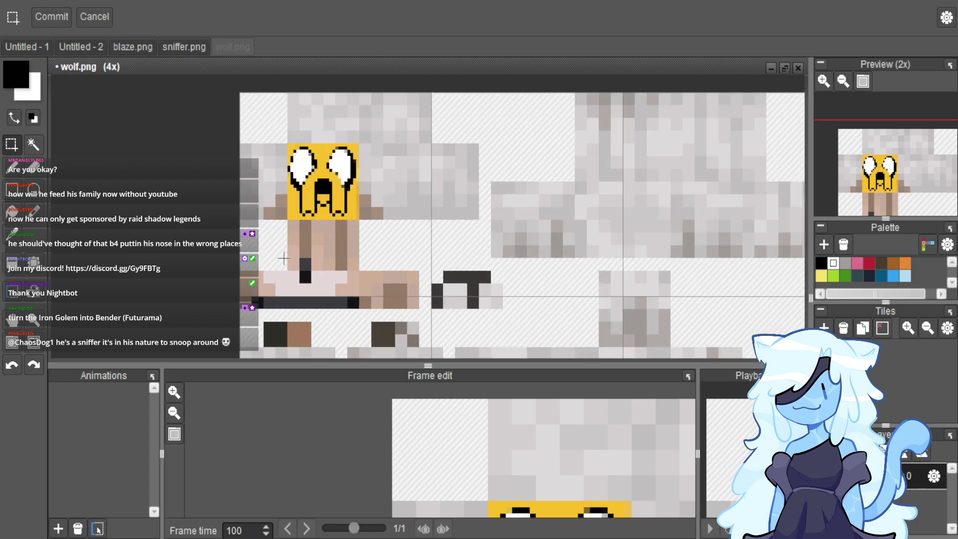
drag(243, 230, 420, 317)
click(422, 317)
mouse_move(244, 223)
mouse_down()
mouse_move(380, 280)
mouse_move(415, 310)
mouse_move(428, 285)
mouse_move(513, 319)
mouse_up()
key(Delete)
key(Delete)
drag(505, 271, 421, 285)
key(Delete)
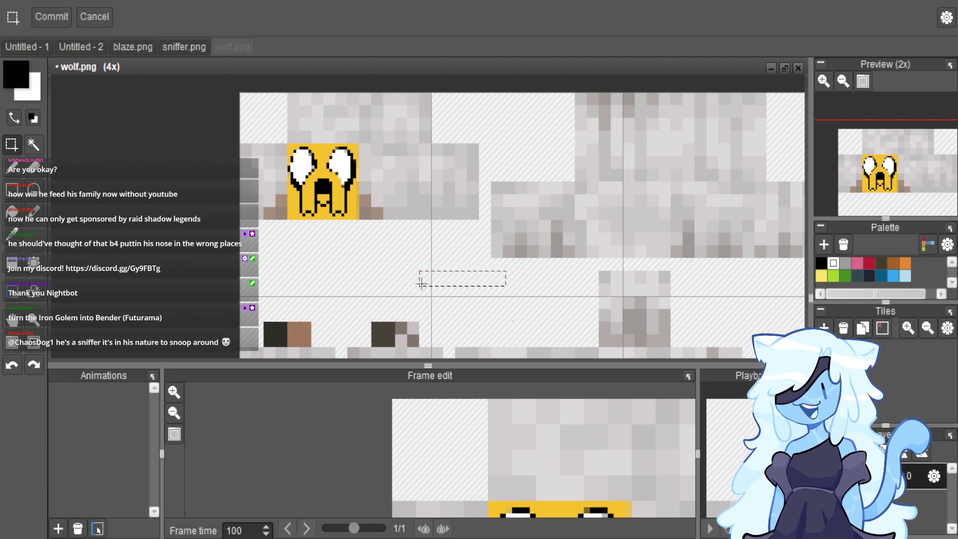
drag(301, 145, 336, 194)
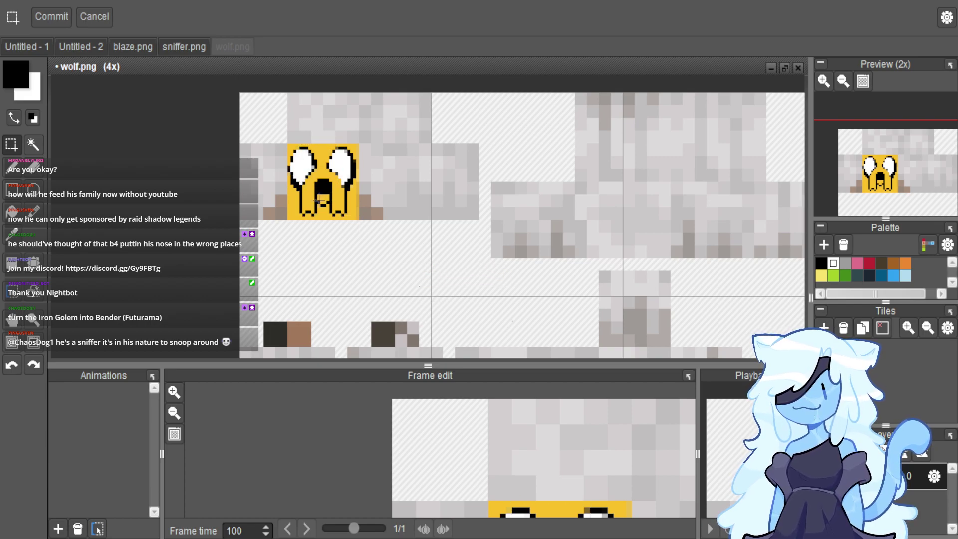
Sample the yellow of Jake's face and bucket-fill every patch on the side of the wolf's head left of the face.
click(20, 206)
scroll(288, 208, up, 1)
right_click(292, 206)
click(274, 197)
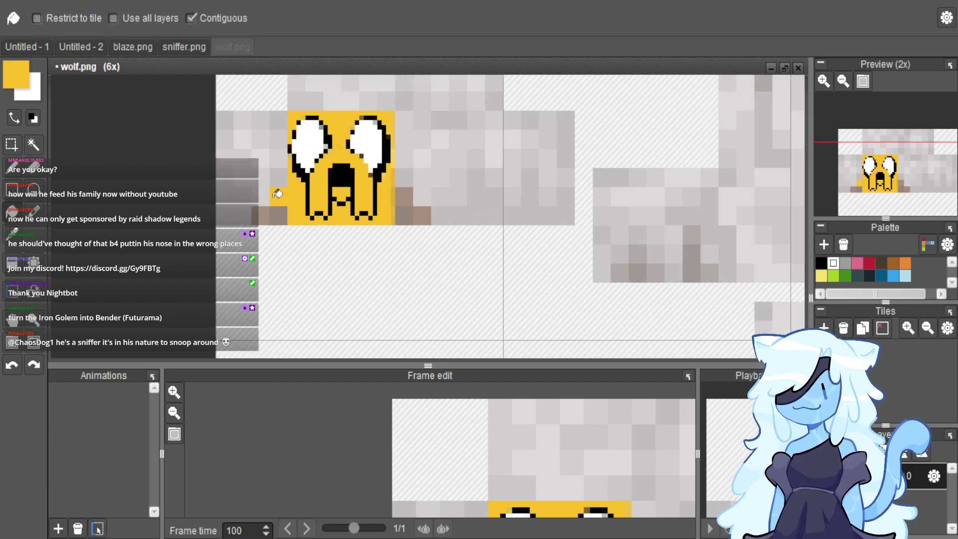
click(271, 215)
click(262, 214)
click(261, 200)
click(277, 173)
click(274, 159)
click(280, 117)
click(262, 119)
click(243, 123)
click(227, 127)
click(242, 135)
click(259, 135)
click(260, 157)
click(225, 136)
Fill the lower gray patches of the head's top and underside textures with the same yellow.
click(297, 85)
click(327, 89)
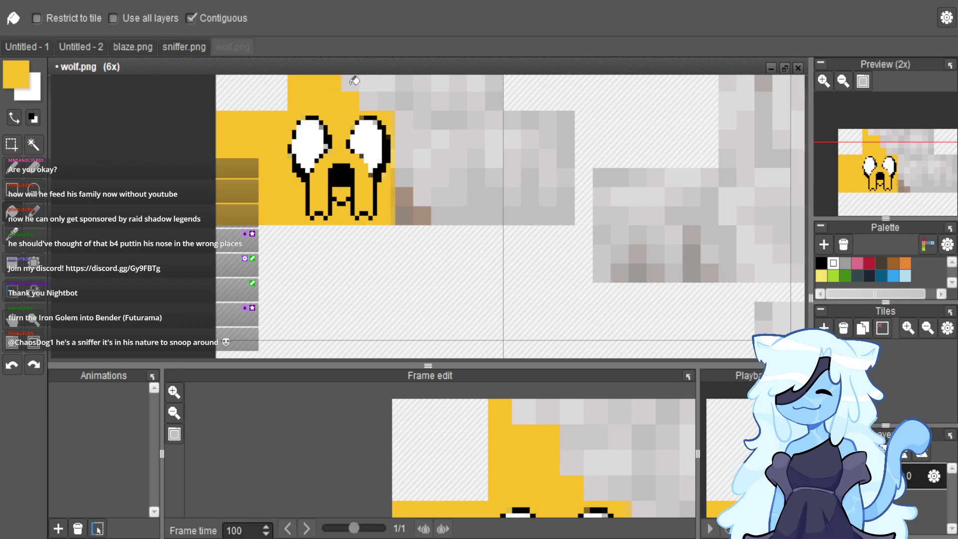
click(359, 82)
click(439, 83)
click(467, 100)
click(494, 84)
click(470, 87)
click(453, 83)
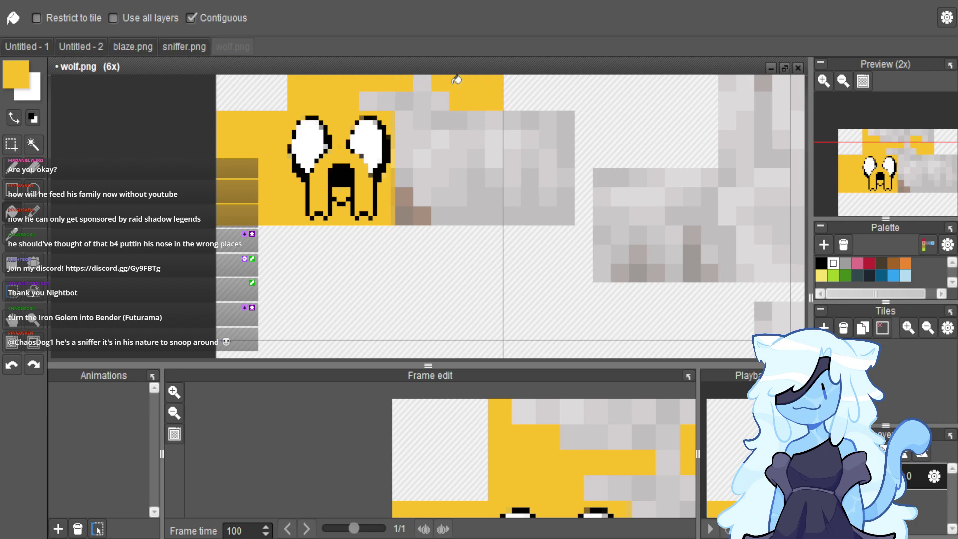
click(433, 94)
click(425, 86)
click(417, 97)
click(400, 97)
click(384, 100)
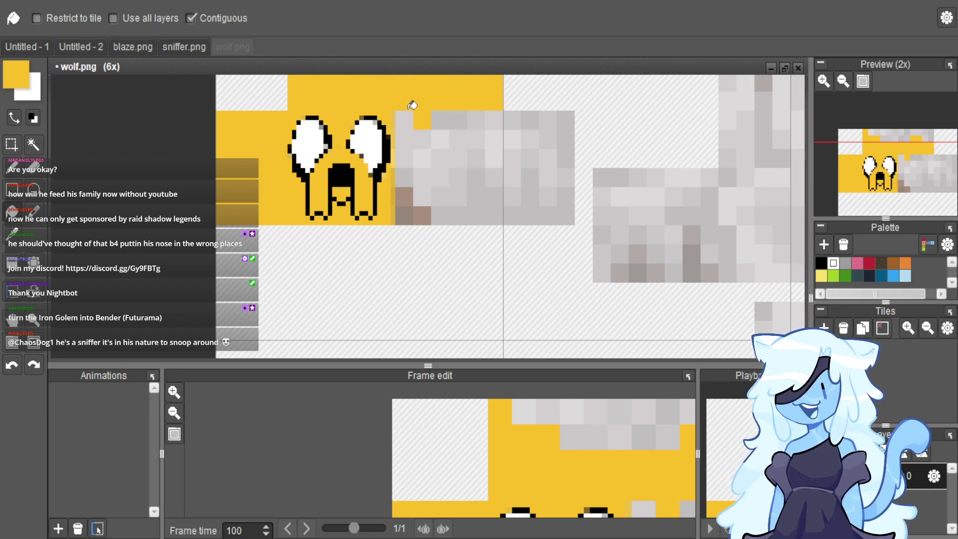
Fill all gray and brown patches on the head's other side and back, right of Jake's face, with yellow.
click(400, 113)
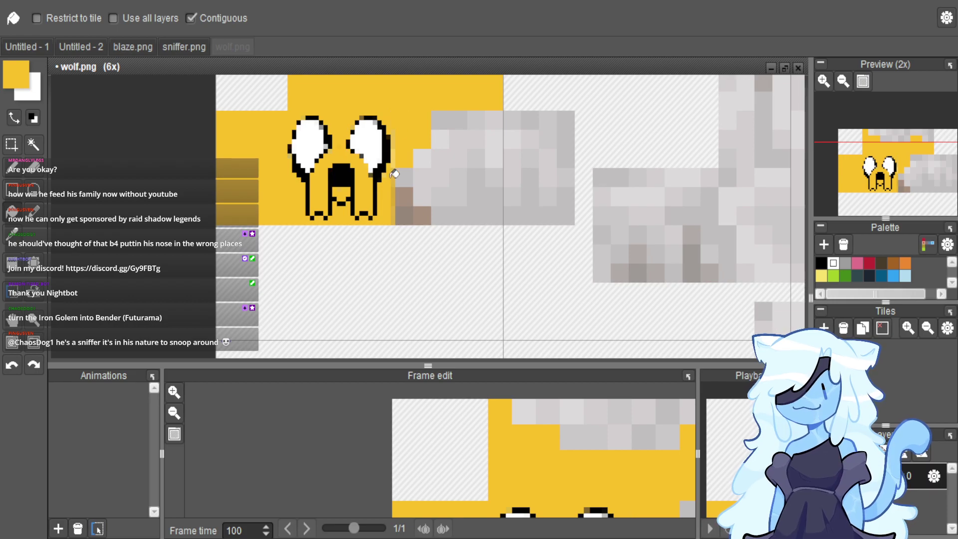
click(393, 194)
click(393, 212)
click(400, 212)
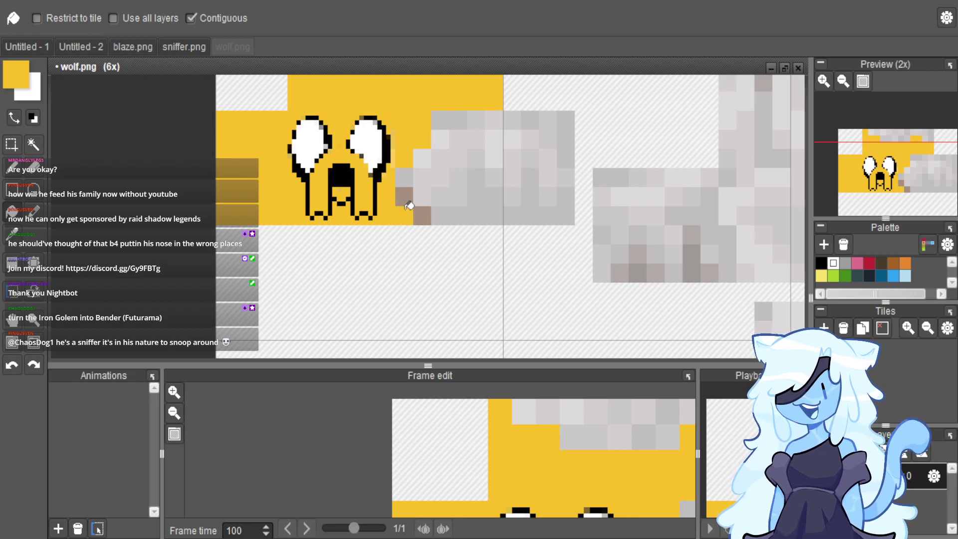
click(402, 202)
click(418, 200)
click(422, 213)
click(444, 199)
click(476, 188)
click(518, 179)
click(530, 163)
click(535, 147)
click(507, 136)
click(440, 126)
click(424, 155)
click(440, 141)
click(475, 158)
click(494, 175)
click(512, 195)
click(553, 176)
click(564, 172)
click(553, 191)
click(564, 156)
click(548, 129)
click(530, 117)
click(512, 117)
click(493, 117)
click(477, 125)
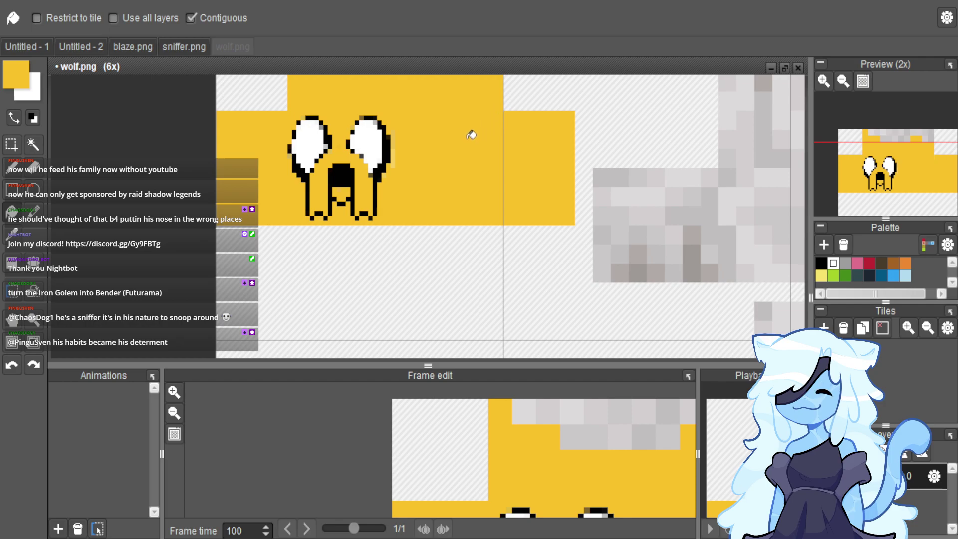
Fill the remaining gray patches along the upper edge of the head's top and underside textures with yellow.
scroll(473, 133, down, 3)
scroll(483, 91, up, 2)
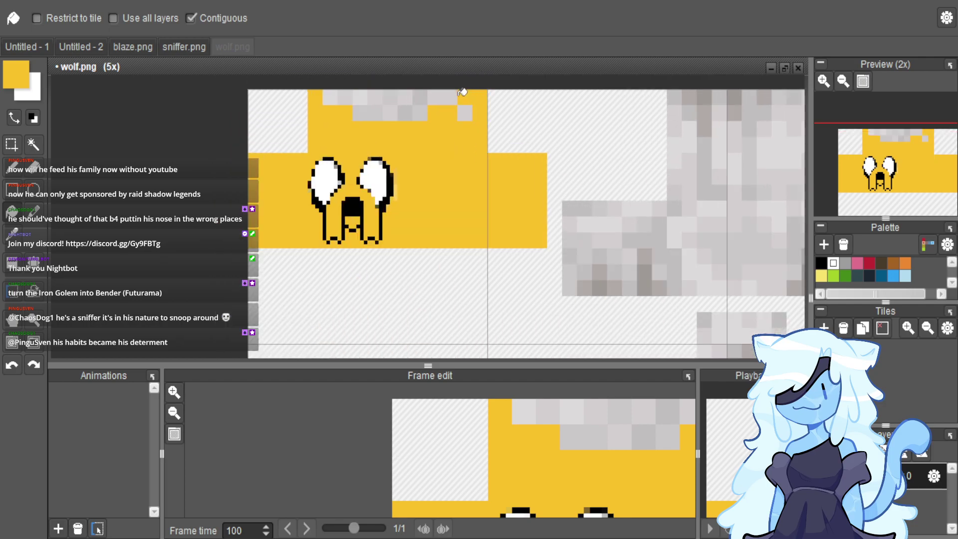
click(449, 97)
click(369, 97)
click(344, 97)
click(329, 97)
click(358, 108)
click(401, 108)
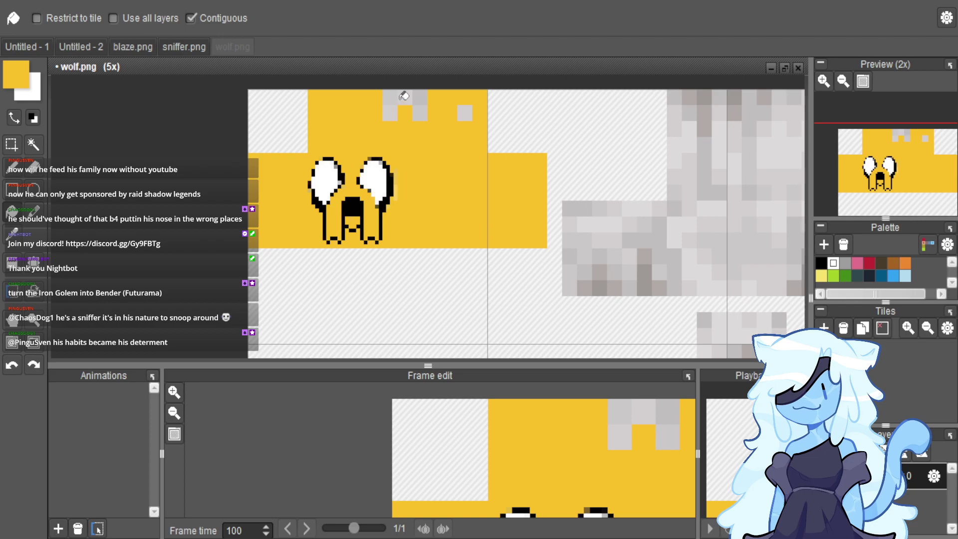
click(399, 98)
click(392, 100)
click(393, 109)
click(423, 107)
click(423, 100)
click(464, 112)
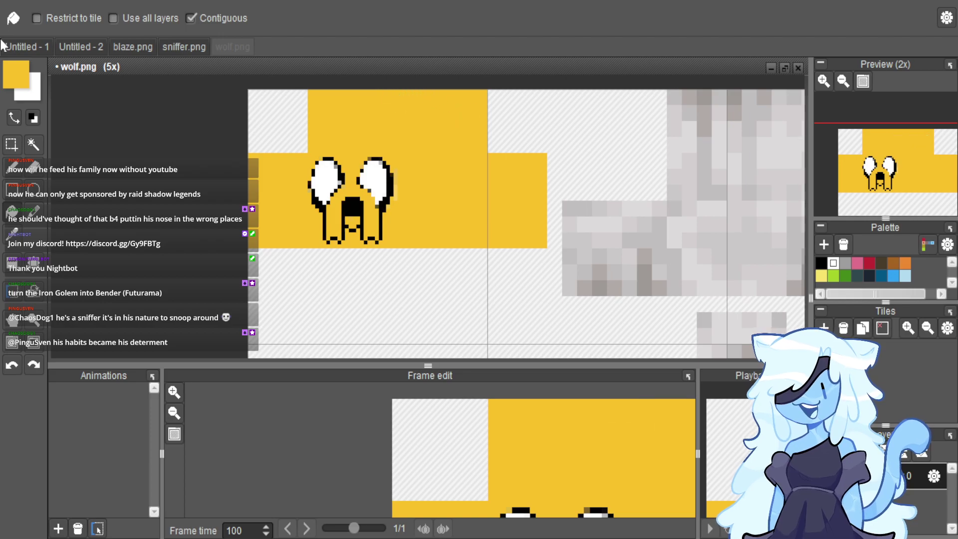
Copy the yellow head texture onto the wolf's mane and cover the duplicated Jake face with plain yellow.
click(12, 146)
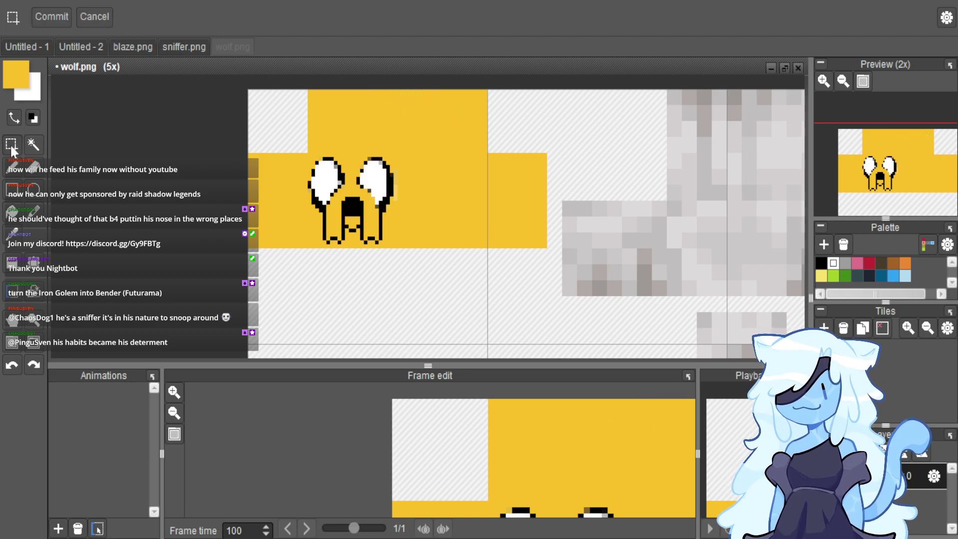
drag(249, 90, 547, 247)
scroll(359, 219, down, 2)
click(390, 231)
drag(409, 225, 660, 255)
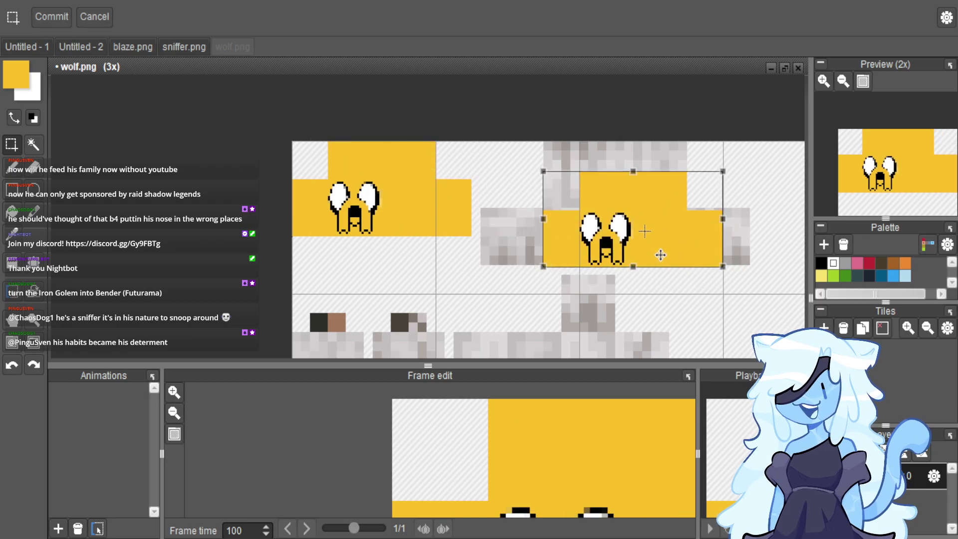
scroll(700, 226, up, 3)
click(703, 331)
click(600, 102)
drag(578, 122, 659, 310)
drag(652, 248, 563, 257)
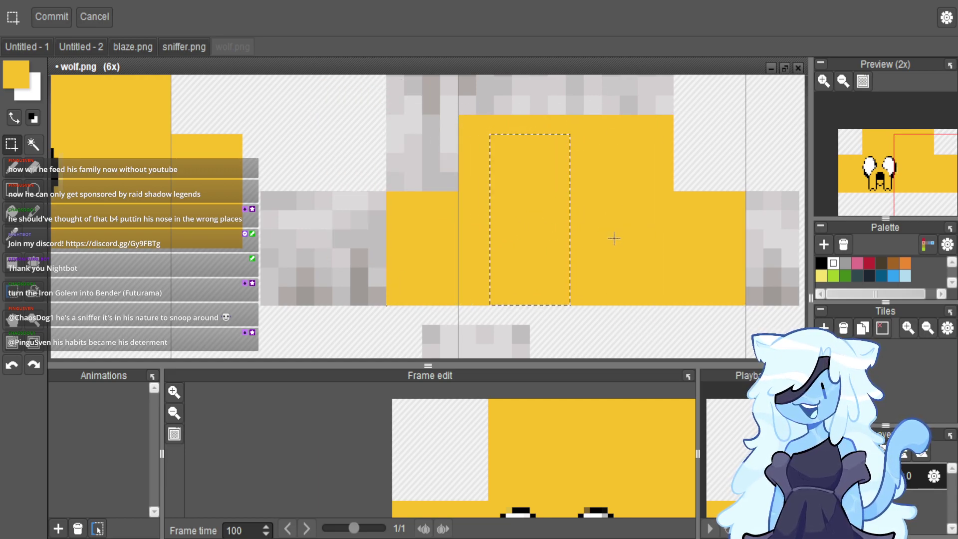
Cover the left end of the mane's lower strip and the left edge of its upper block with copied yellow pieces.
drag(387, 191, 568, 310)
drag(518, 282, 394, 278)
scroll(422, 272, down, 1)
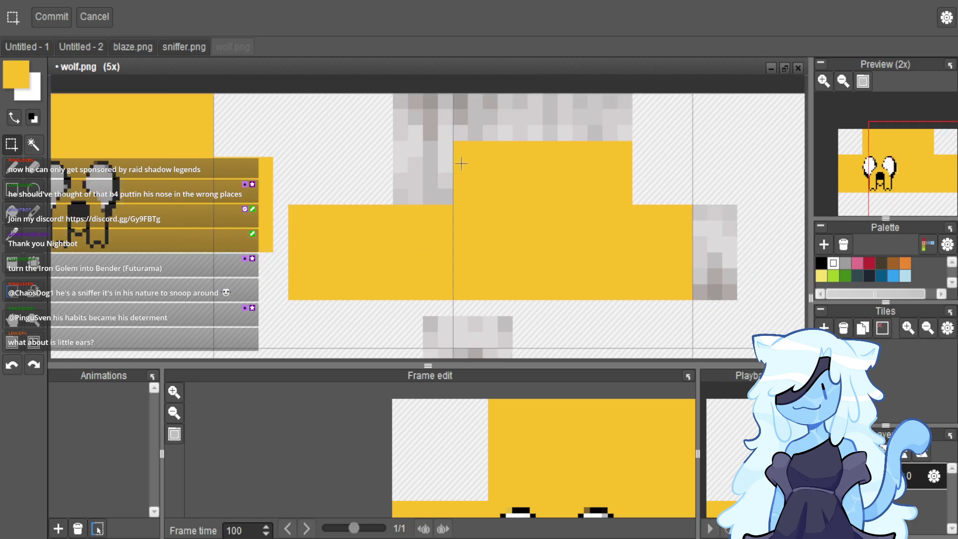
drag(462, 145, 493, 230)
drag(481, 193, 398, 162)
scroll(438, 162, up, 3)
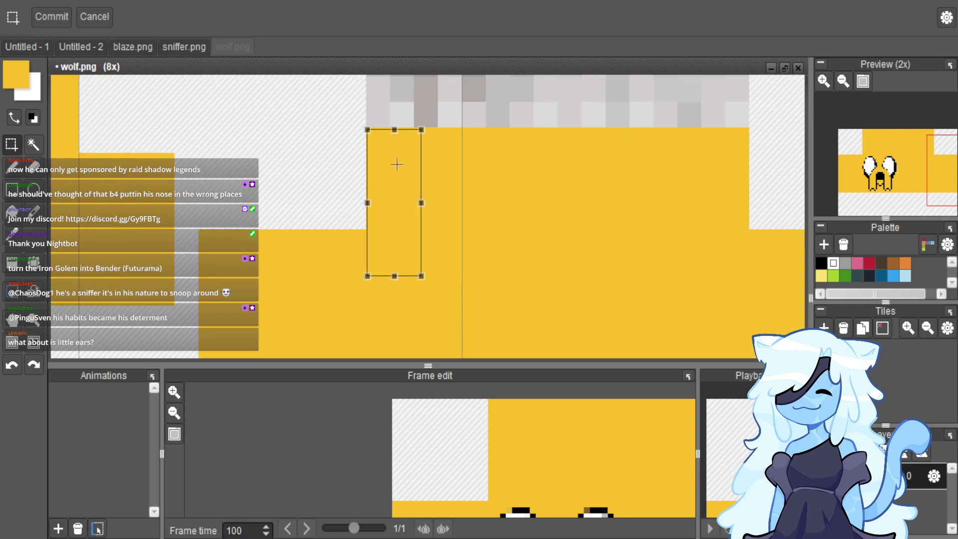
click(468, 165)
Cover the gray strip above the mane's upper block and the gray right end of its lower strip with copied yellow.
drag(367, 130, 748, 227)
scroll(607, 254, down, 3)
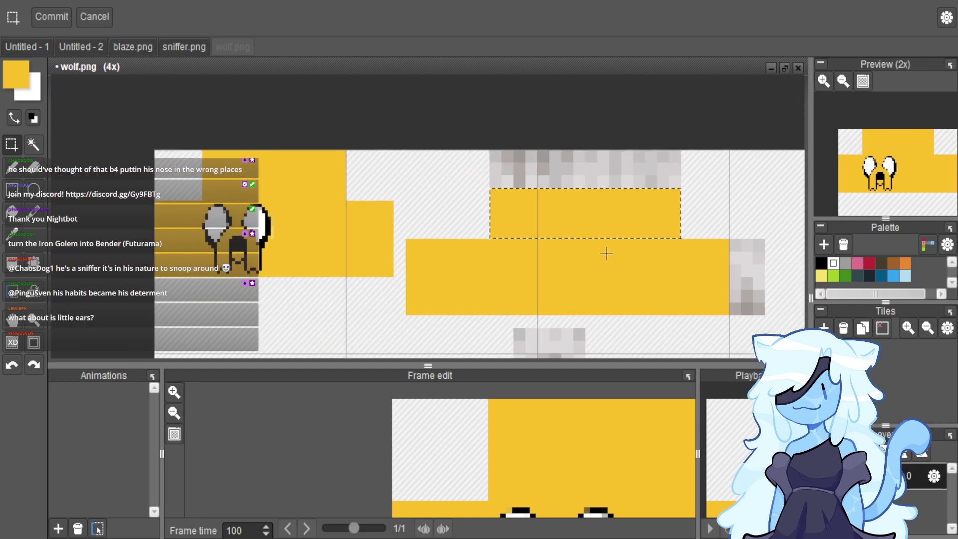
drag(624, 227, 768, 235)
scroll(770, 309, up, 2)
scroll(762, 221, down, 3)
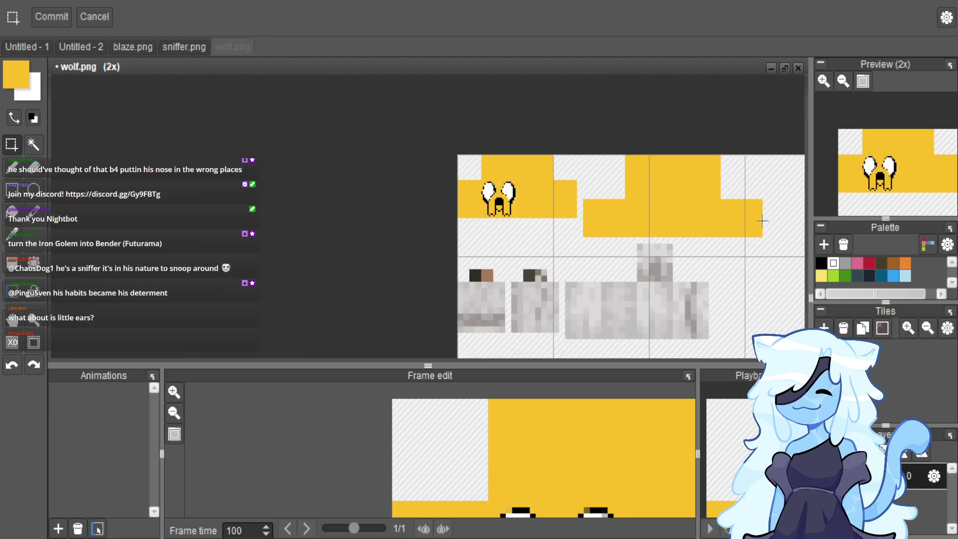
Copy yellow from the mane and cover the wide lower block of the wolf's body texture with it.
drag(580, 241, 782, 115)
drag(732, 230, 715, 120)
click(669, 304)
scroll(567, 298, up, 2)
scroll(559, 278, down, 1)
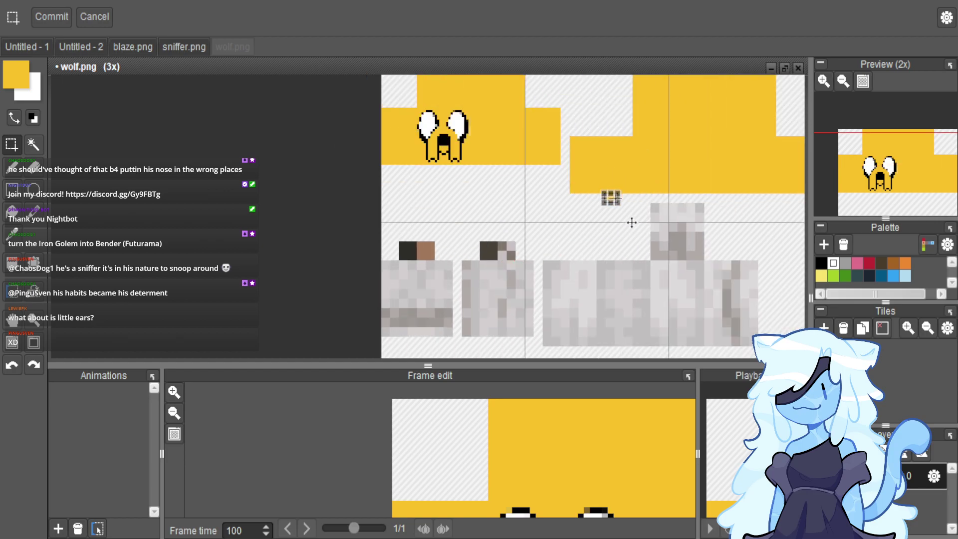
scroll(550, 269, up, 4)
drag(569, 231, 543, 248)
scroll(391, 85, down, 4)
drag(454, 149, 727, 252)
scroll(667, 147, down, 3)
scroll(667, 148, up, 4)
scroll(669, 137, down, 1)
scroll(646, 175, down, 2)
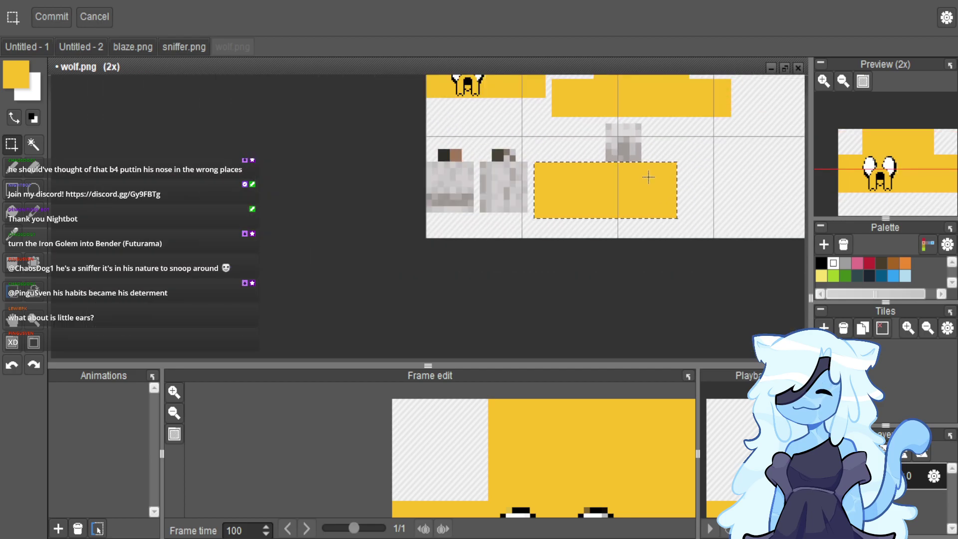
scroll(645, 175, up, 4)
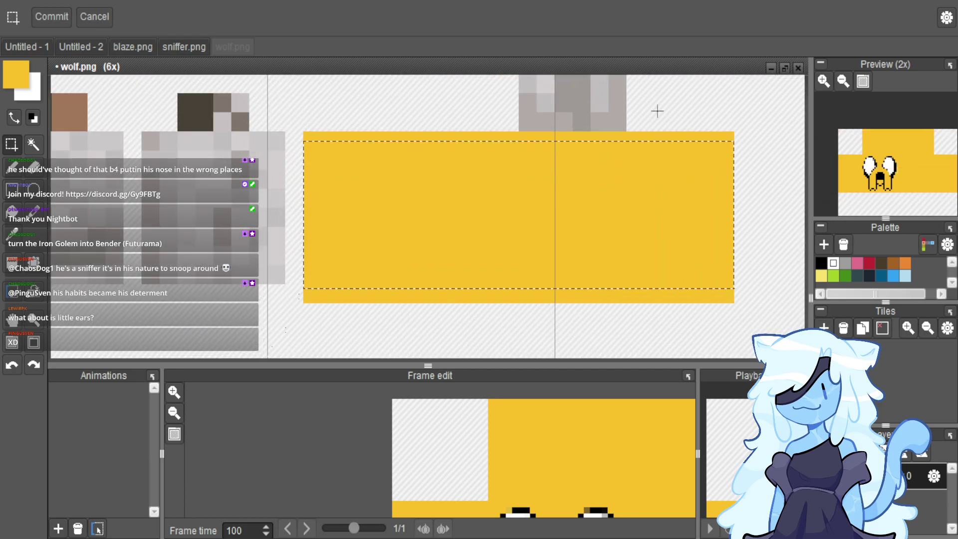
Copy a block of yellow from the body and align it over the small gray block above it.
click(624, 129)
drag(624, 130, 519, 284)
scroll(513, 294, down, 2)
drag(543, 217, 542, 152)
key(ctrl+c)
key(ctrl+v)
scroll(534, 99, up, 9)
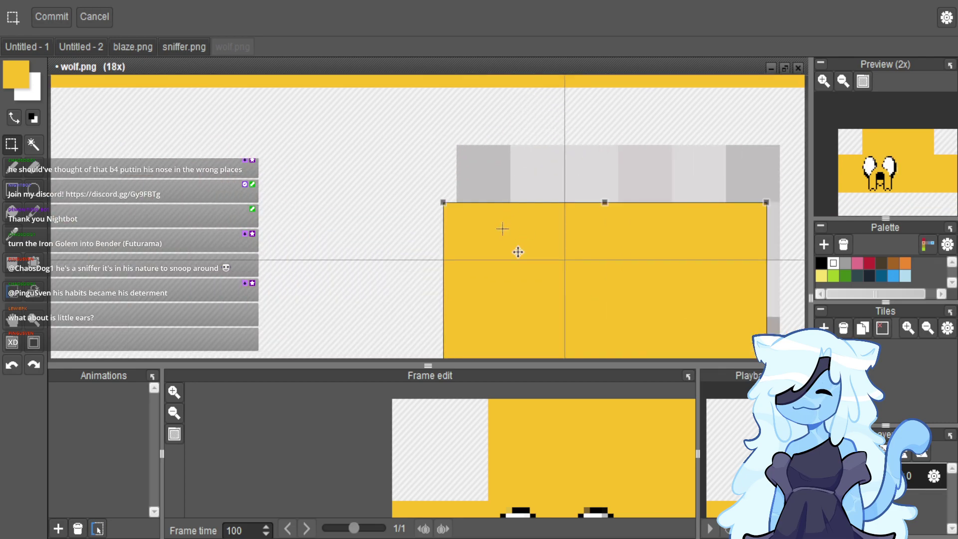
drag(518, 252, 531, 199)
scroll(518, 164, down, 6)
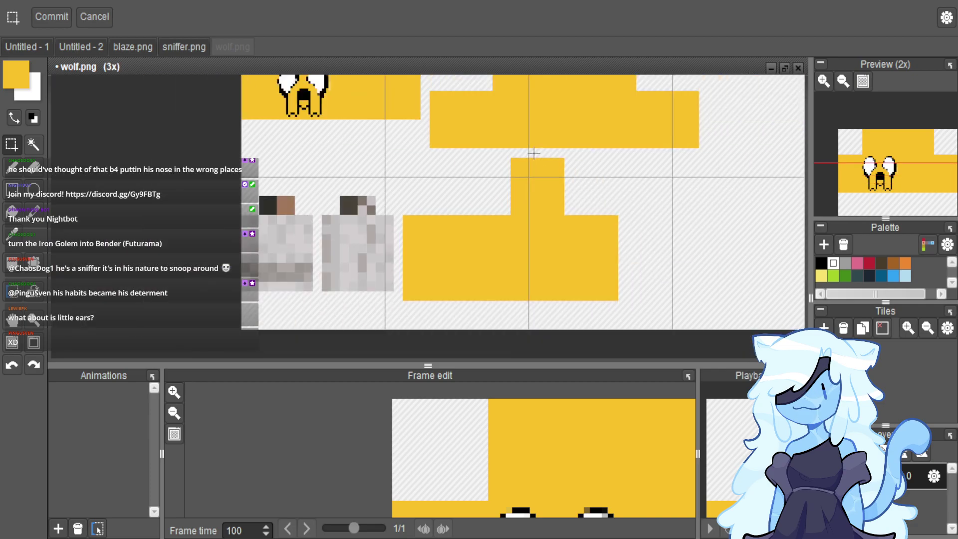
Cover the large gray blocks of the wolf's leg and tail textures with copied yellow.
drag(394, 215, 323, 290)
drag(361, 255, 317, 204)
key(ctrl+c)
key(ctrl+v)
scroll(354, 252, up, 5)
scroll(316, 202, down, 2)
Cover the small dark and brown blocks above the leg and tail textures with yellow, resizing the pasted piece to fit.
drag(418, 190, 554, 138)
scroll(342, 199, up, 1)
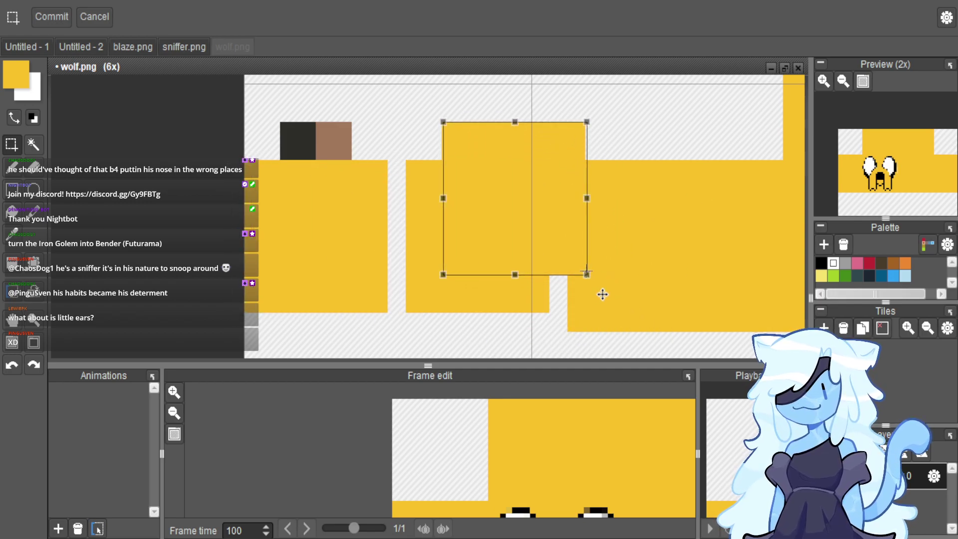
drag(603, 295, 354, 173)
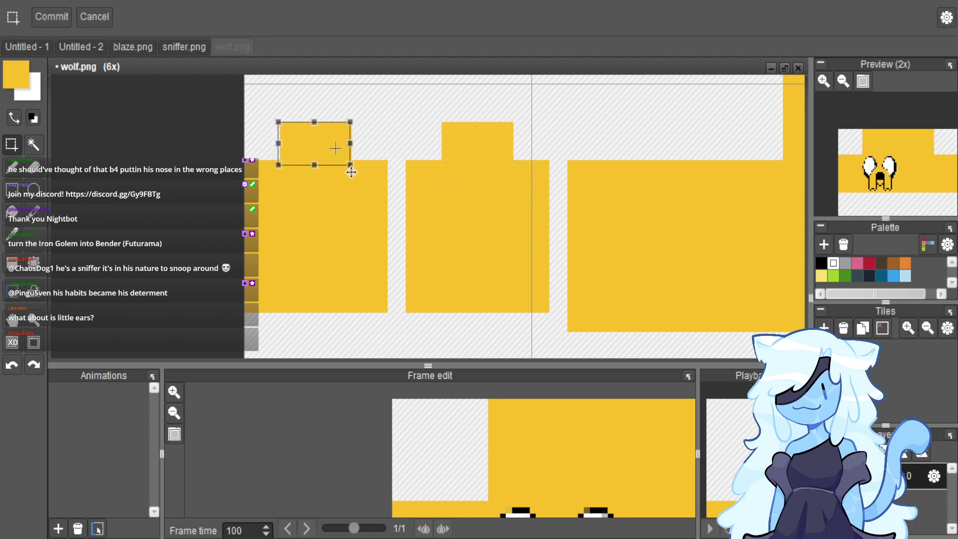
scroll(359, 249, down, 5)
scroll(365, 246, up, 1)
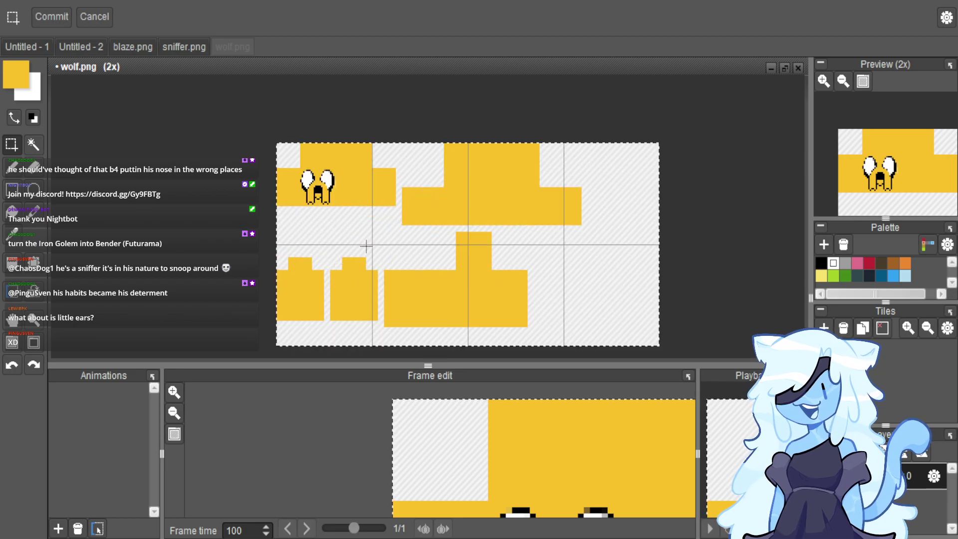
Export the whole image as wolf.png, replacing 1.20.1pac with TMRP in the resource pack path.
key(ctrl+a)
key(ctrl+e)
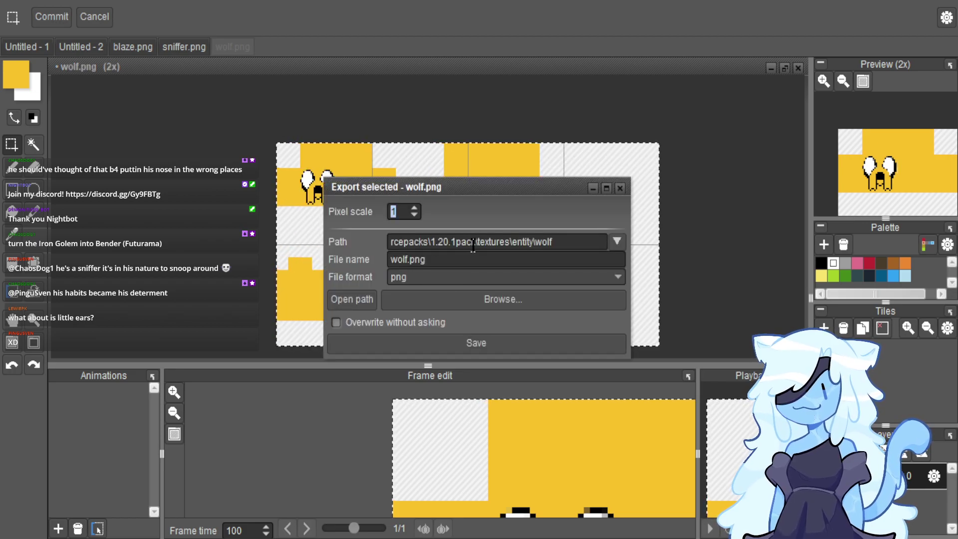
click(474, 245)
click(474, 245)
key(BackSpace)
key(BackSpace)
key(BackSpace)
key(BackSpace)
key(BackSpace)
key(BackSpace)
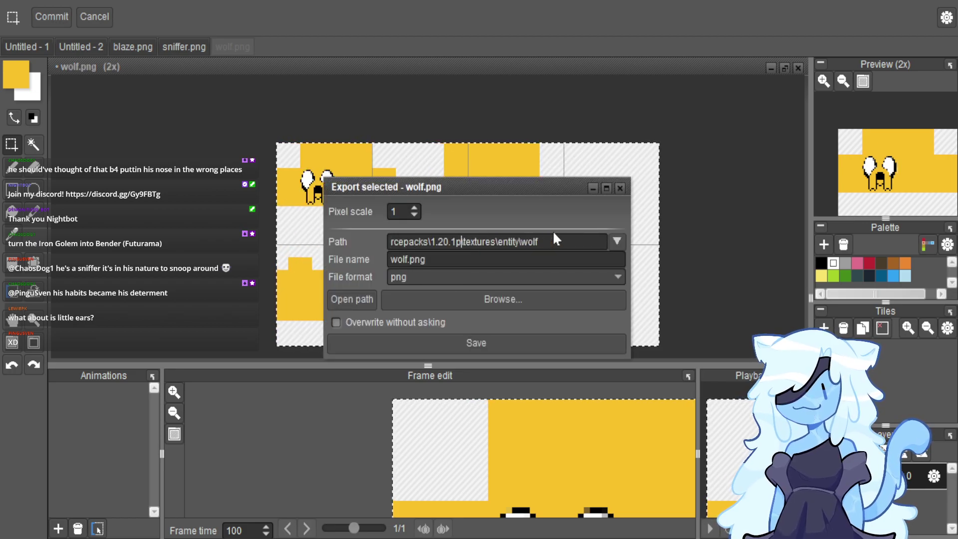
key(BackSpace)
key(BackSpace)
key(BackSpace)
key(BackSpace)
text(TMRP)
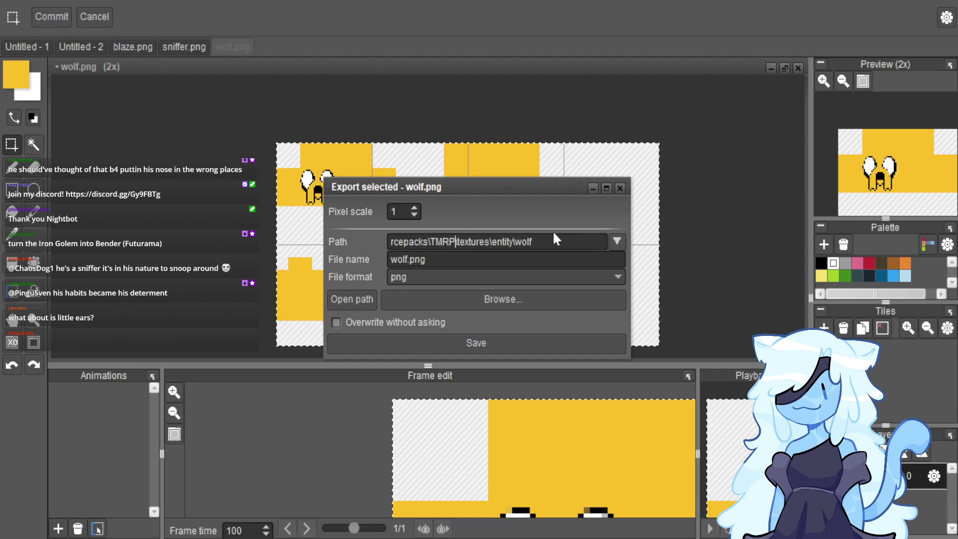
key(Return)
click(619, 188)
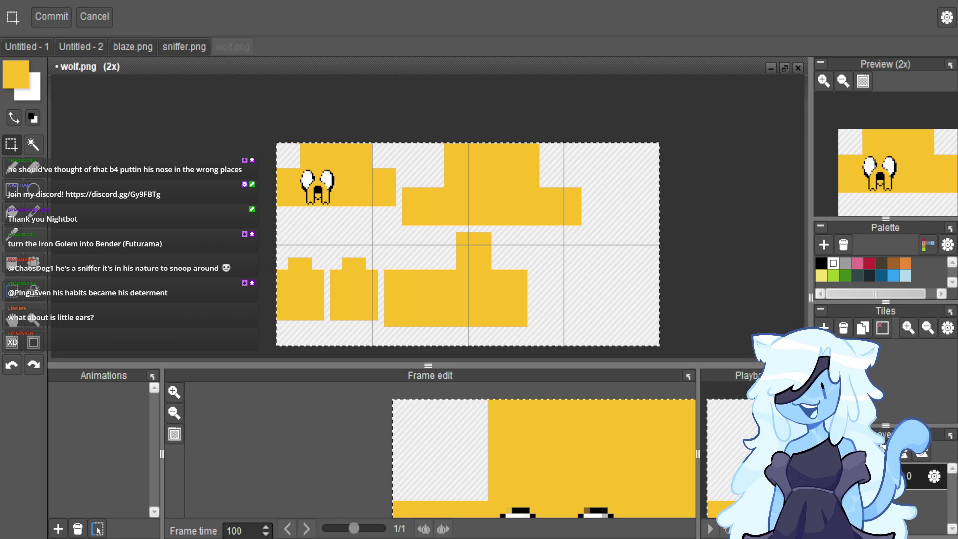
Copy the Jake reference image's arm curve beside the left eye and paste it into wolf.png.
click(79, 46)
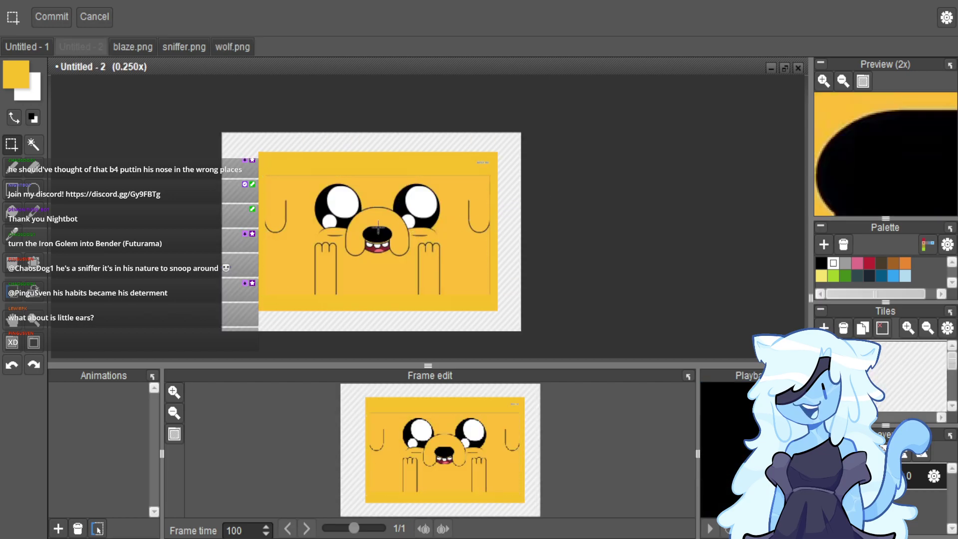
drag(288, 188, 261, 247)
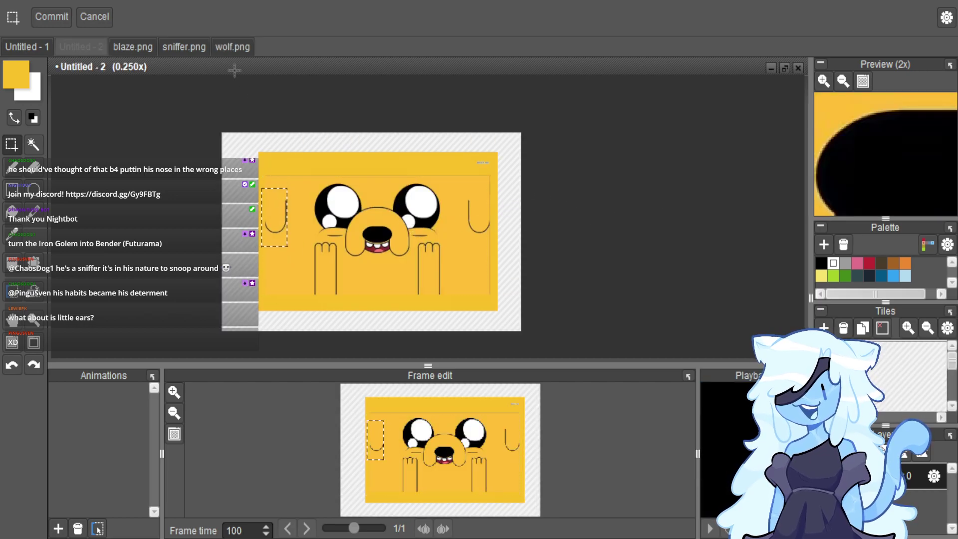
click(239, 46)
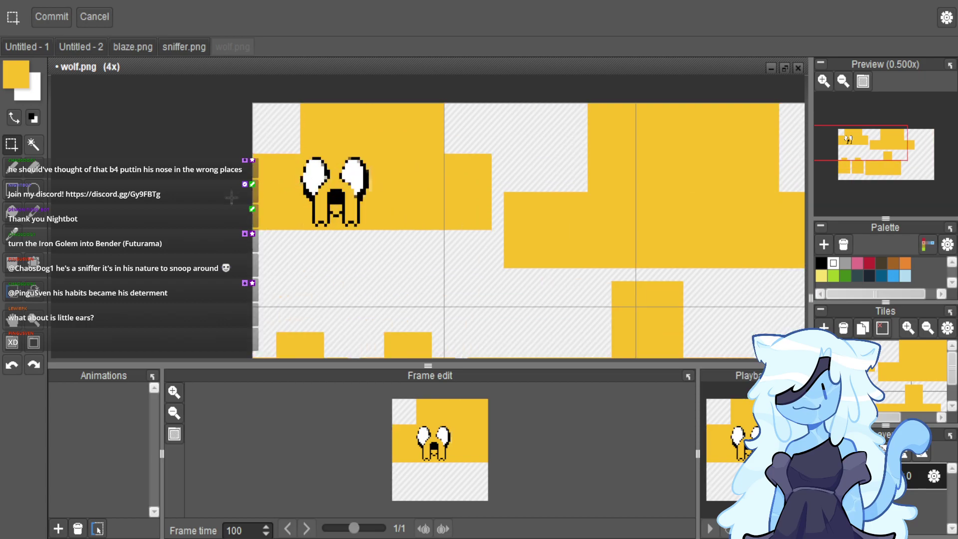
key(ctrl+v)
scroll(329, 182, down, 4)
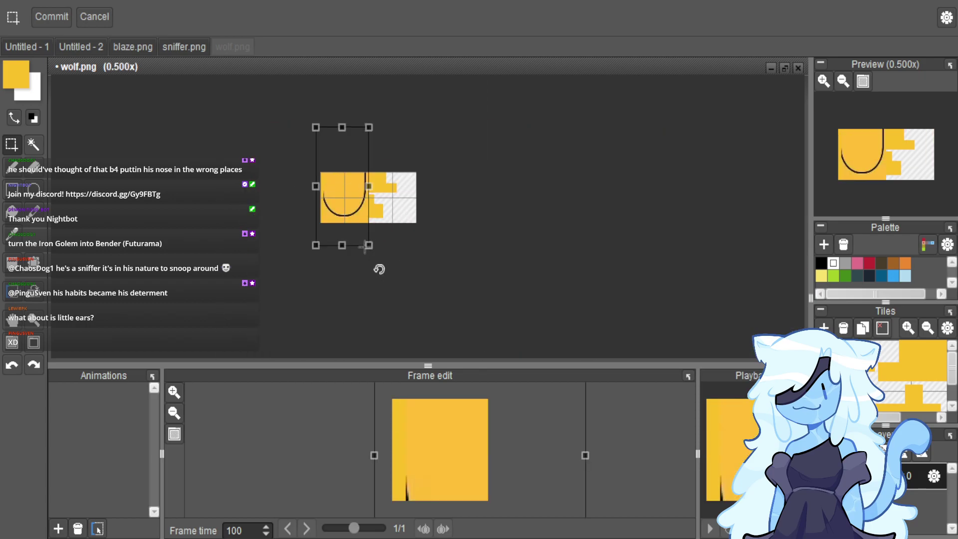
Shrink the pasted arm to fit the head texture and place it just left of Jake's face.
drag(369, 245, 325, 184)
scroll(335, 147, up, 2)
drag(274, 109, 299, 238)
scroll(288, 315, up, 1)
scroll(286, 318, up, 1)
drag(325, 169, 302, 197)
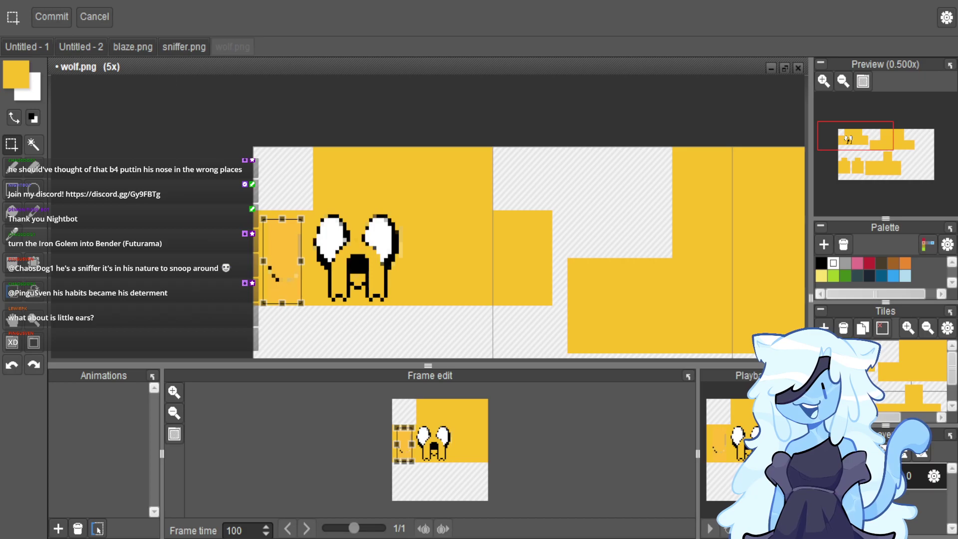
scroll(313, 298, up, 2)
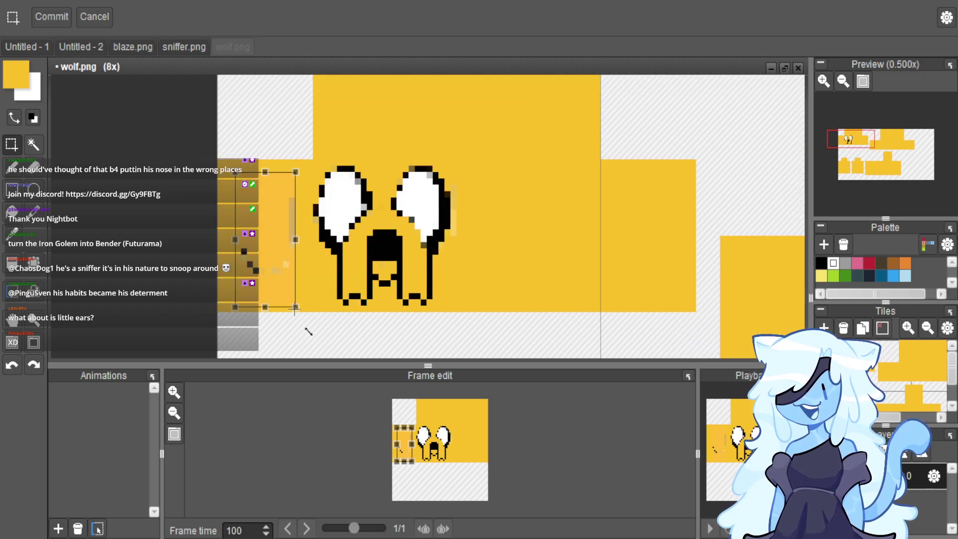
drag(288, 281, 305, 289)
scroll(270, 249, up, 5)
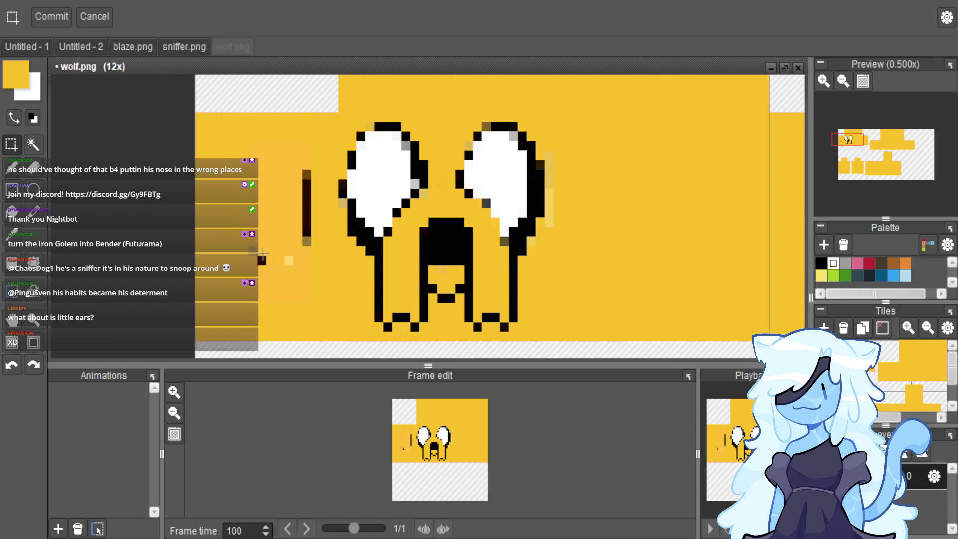
Complete the arm's curved outline with a 1-pixel brush in the dark brown picked from the arm line.
key(b)
right_click(328, 205)
click(328, 234)
click(315, 248)
drag(297, 255, 259, 252)
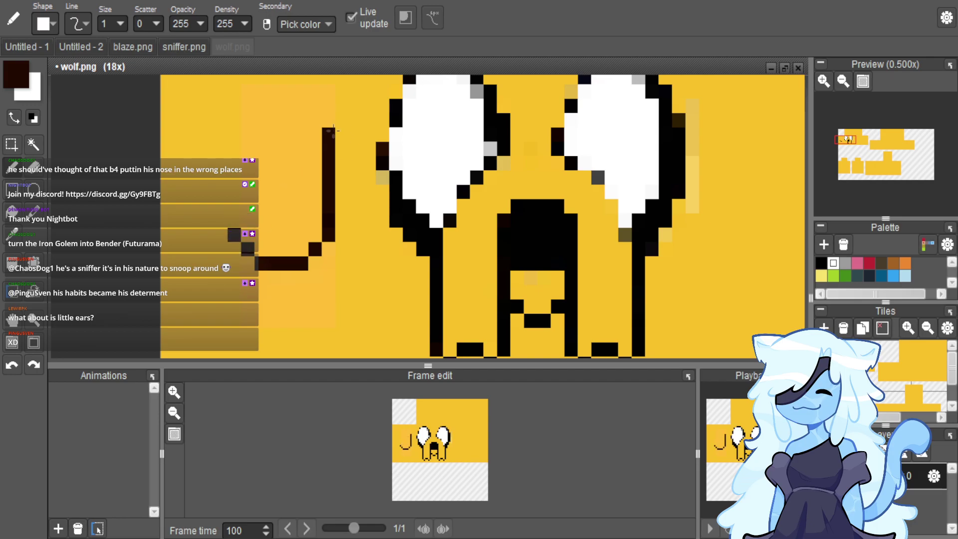
Copy the finished arm and place a mirrored copy on the right side of Jake's face.
scroll(334, 190, down, 6)
click(12, 144)
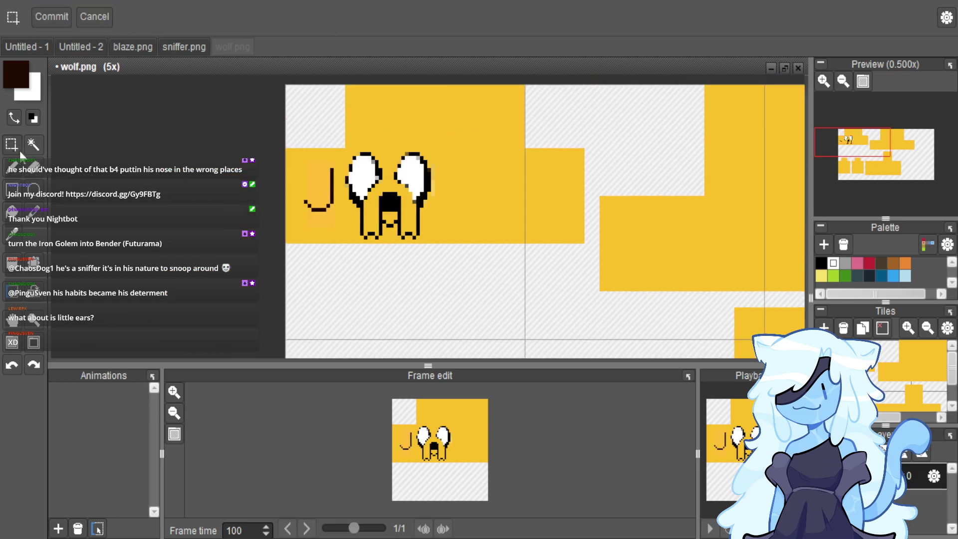
drag(304, 161, 334, 220)
drag(304, 190, 474, 234)
click(518, 193)
scroll(495, 199, up, 3)
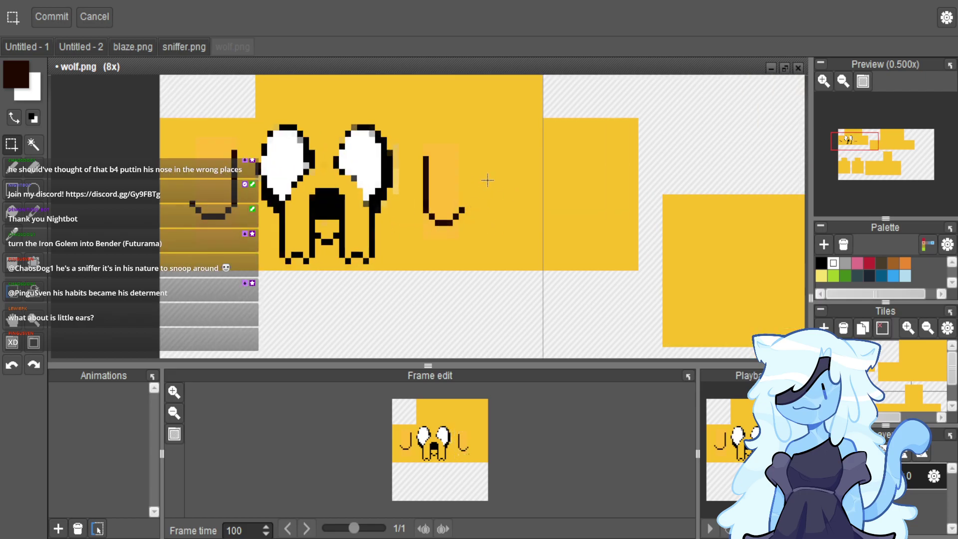
Fill the lighter orange patches around both arms with the yellow picked from the head.
click(33, 146)
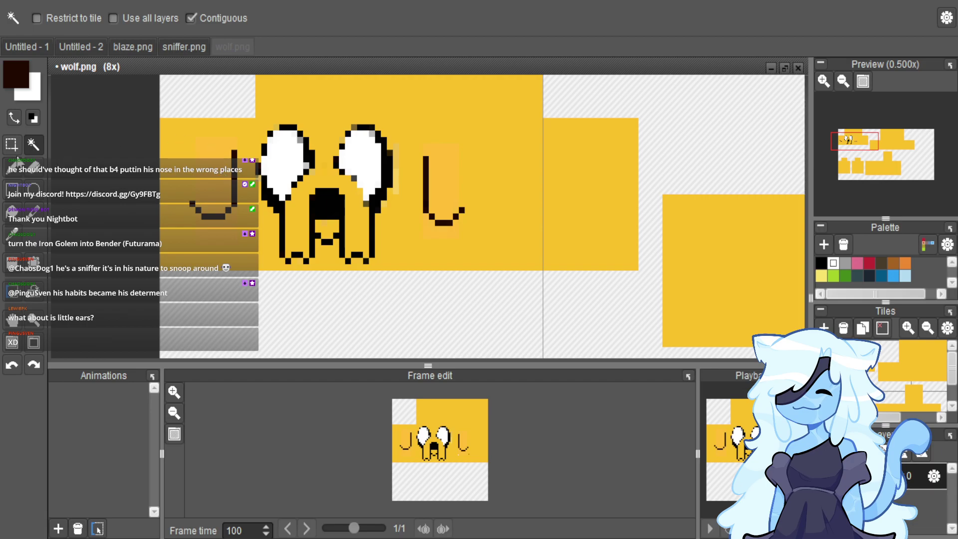
click(13, 165)
right_click(186, 158)
click(16, 214)
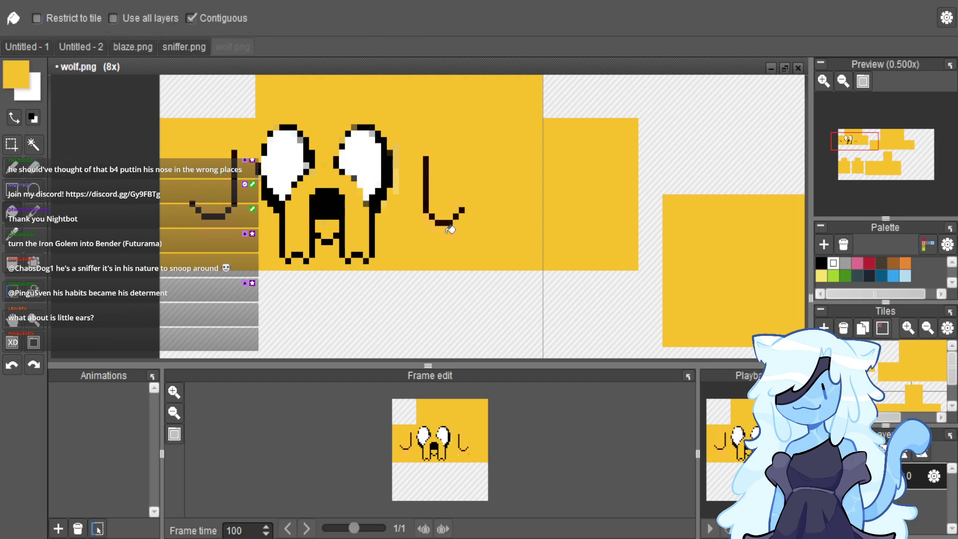
Export the whole wolf texture as wolf.png to the TMRP wolf folder, overwriting the existing file.
scroll(218, 224, down, 3)
key(ctrl+a)
key(ctrl+shift+e)
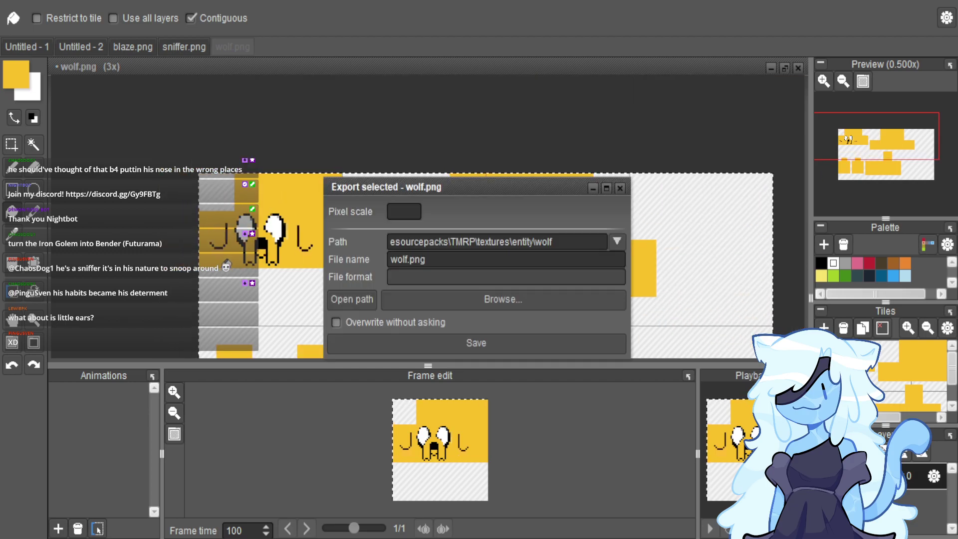
click(467, 341)
click(462, 285)
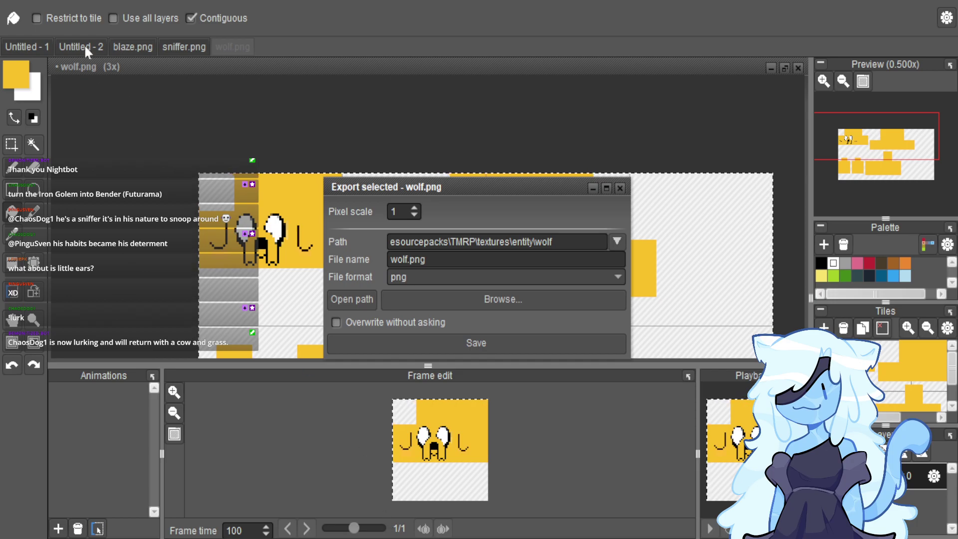
click(618, 189)
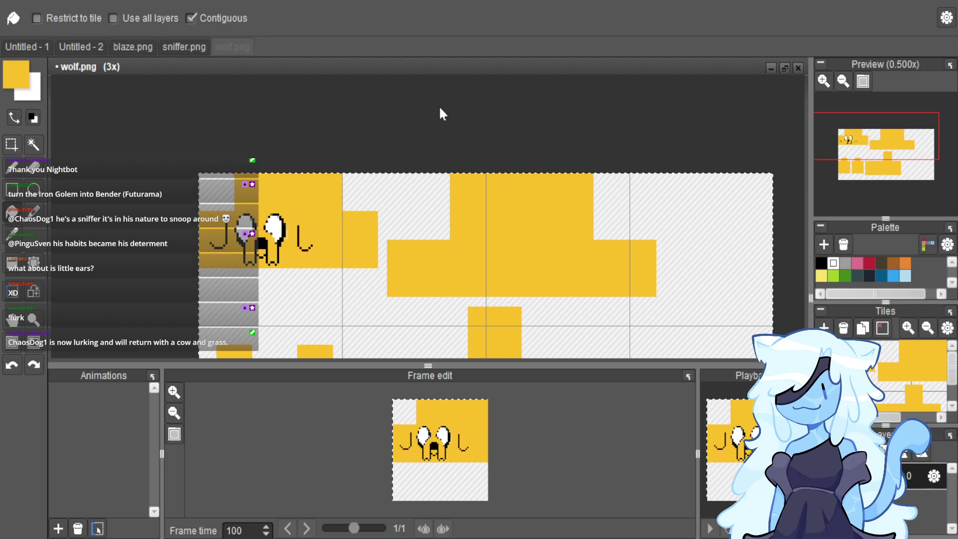
Import birch_log_top.png and enlarge its tile to a 256-pixel square with the content resampled.
key(ctrl+i)
click(193, 371)
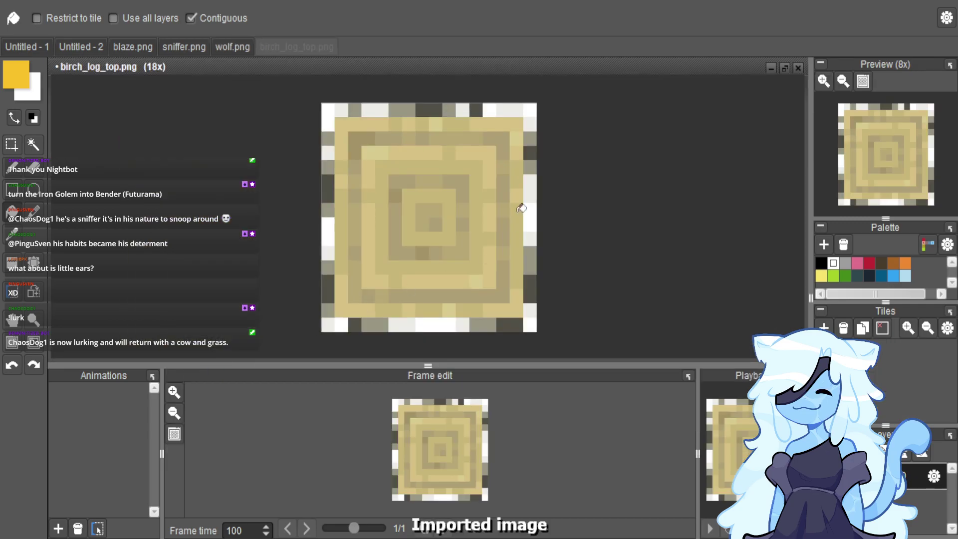
click(139, 34)
click(454, 302)
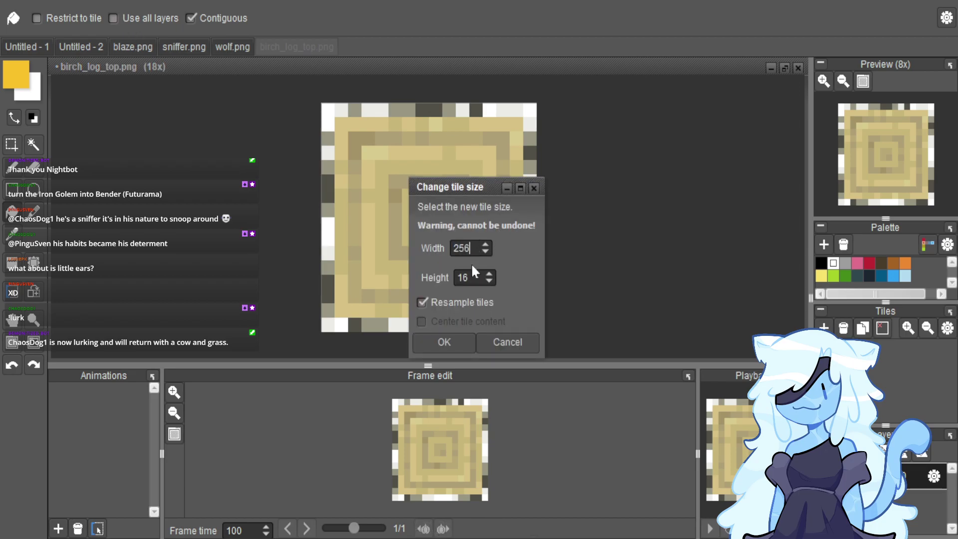
click(452, 340)
scroll(419, 231, down, 8)
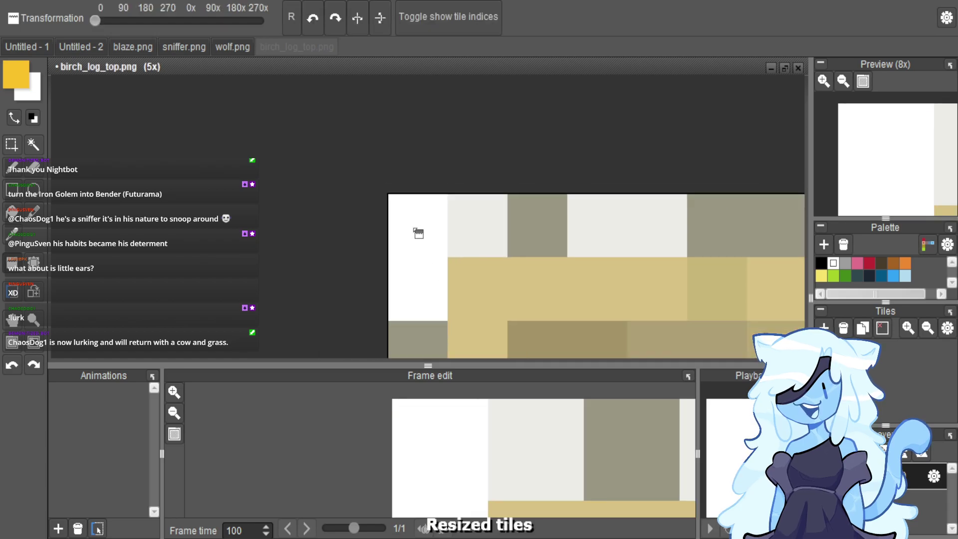
scroll(409, 180, up, 1)
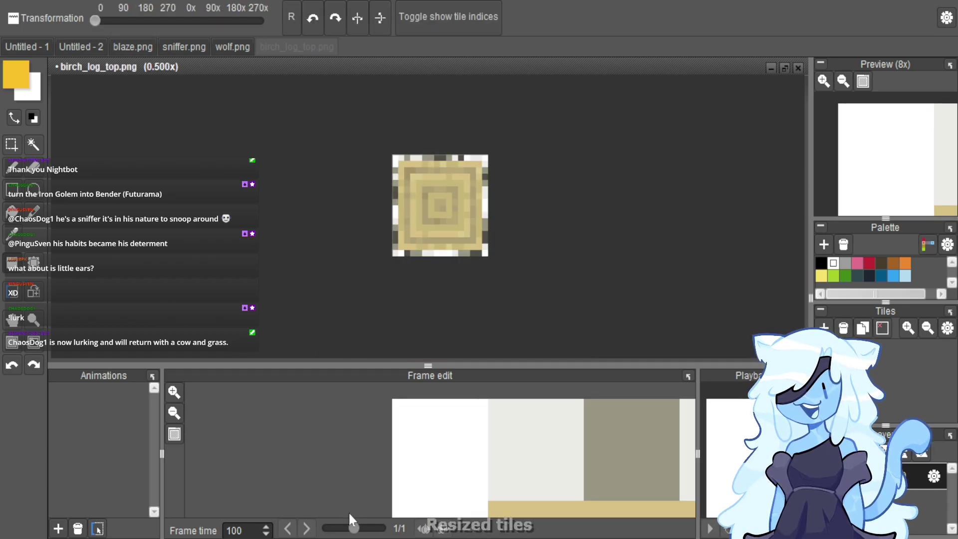
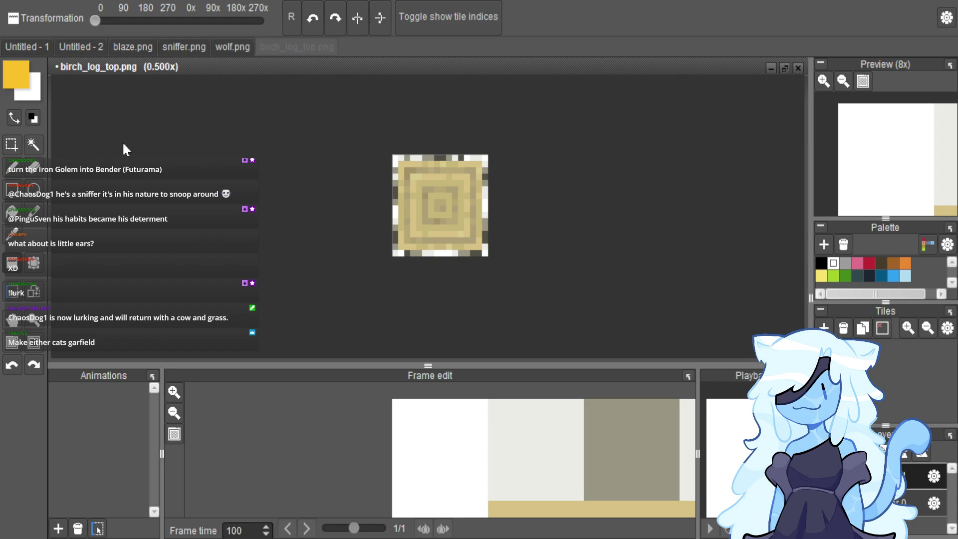
Open dorts.png, copy the whole chip bag image and paste it into birch_log_top.png.
double_click(170, 111)
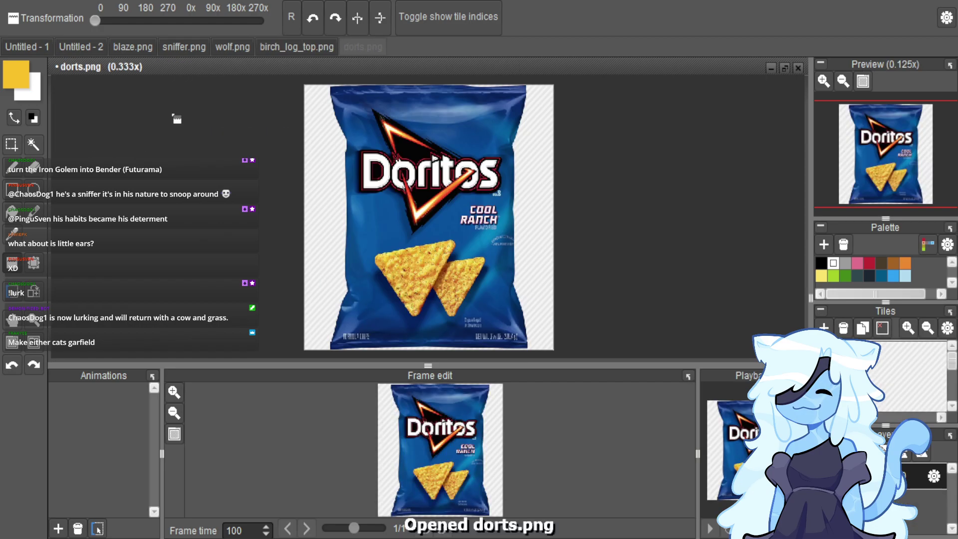
click(16, 146)
click(311, 47)
key(ctrl+v)
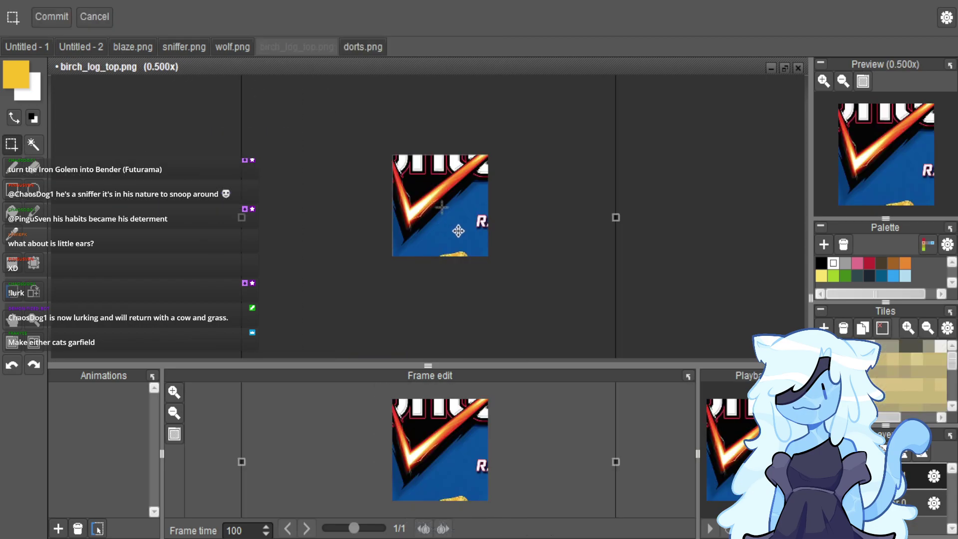
Shrink and tilt the pasted chip bag to fit over the log texture, and place its layer beneath the log layer.
scroll(542, 254, down, 3)
drag(572, 320, 564, 210)
scroll(505, 228, up, 3)
drag(538, 260, 535, 257)
click(582, 232)
scroll(518, 240, up, 2)
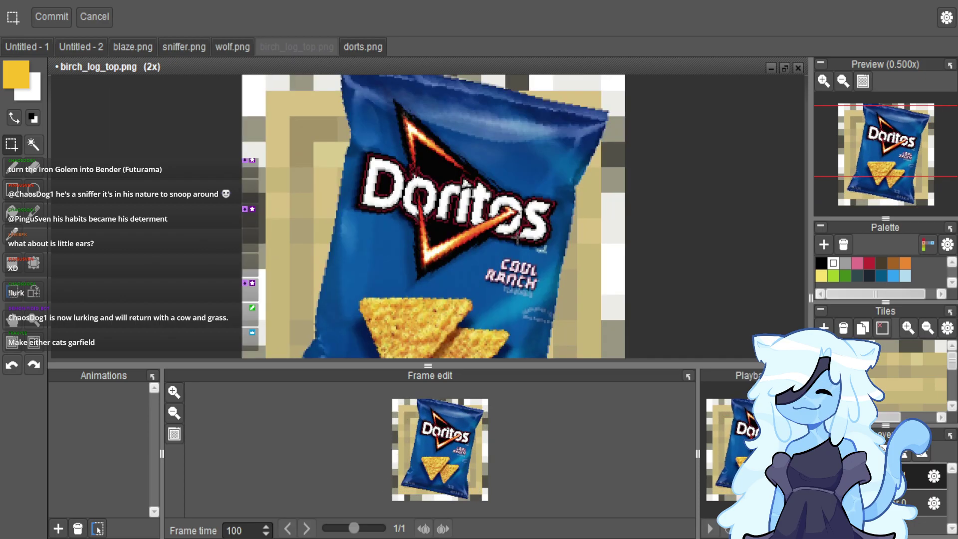
scroll(518, 234, down, 1)
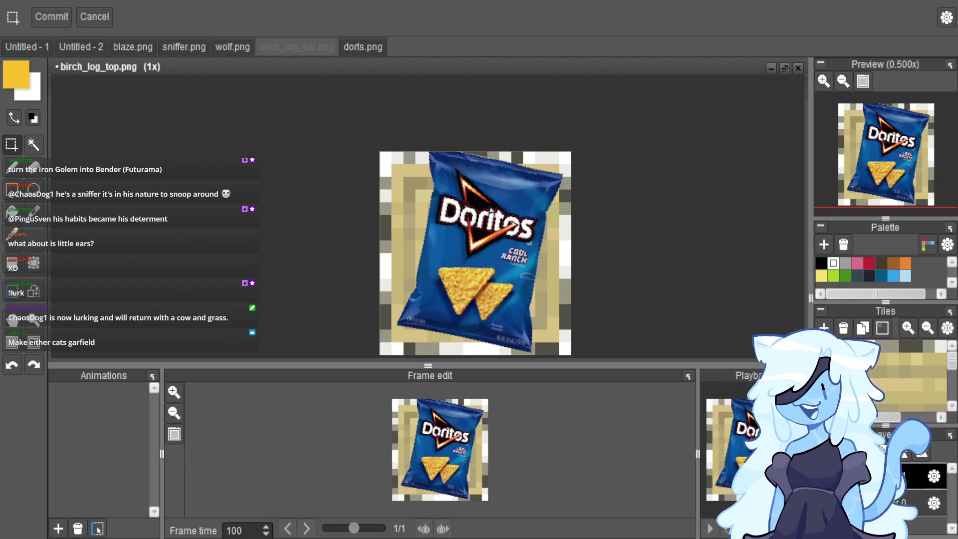
key(ctrl+z)
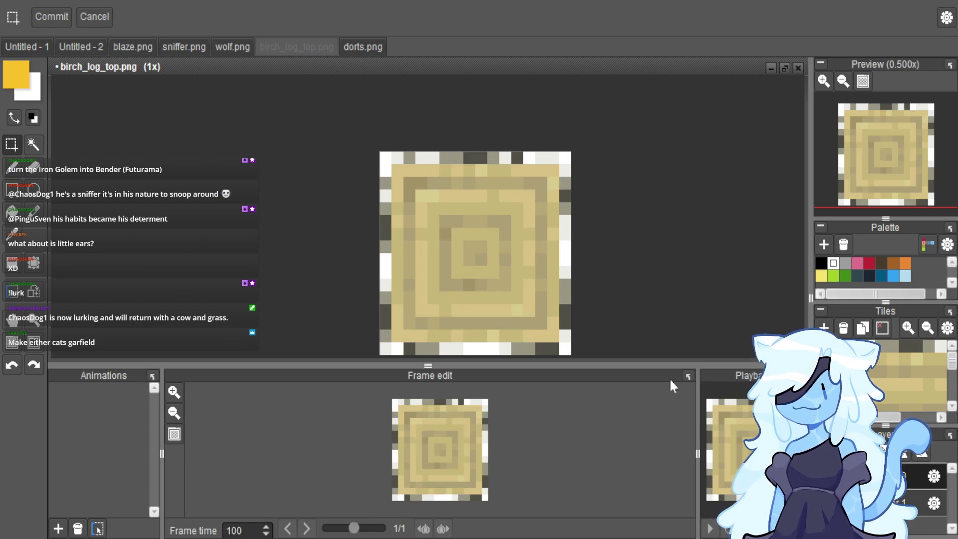
Select a rectangle six blocks wide and three high in the log's upper-left rings and delete it from the log layer.
scroll(507, 195, up, 2)
drag(578, 175, 445, 231)
scroll(577, 169, up, 1)
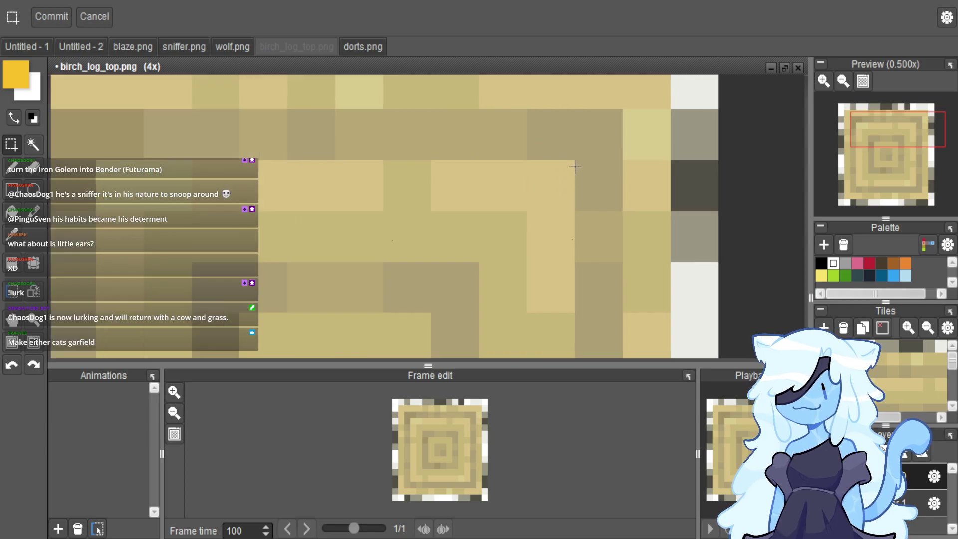
drag(574, 160, 423, 226)
drag(98, 158, 380, 305)
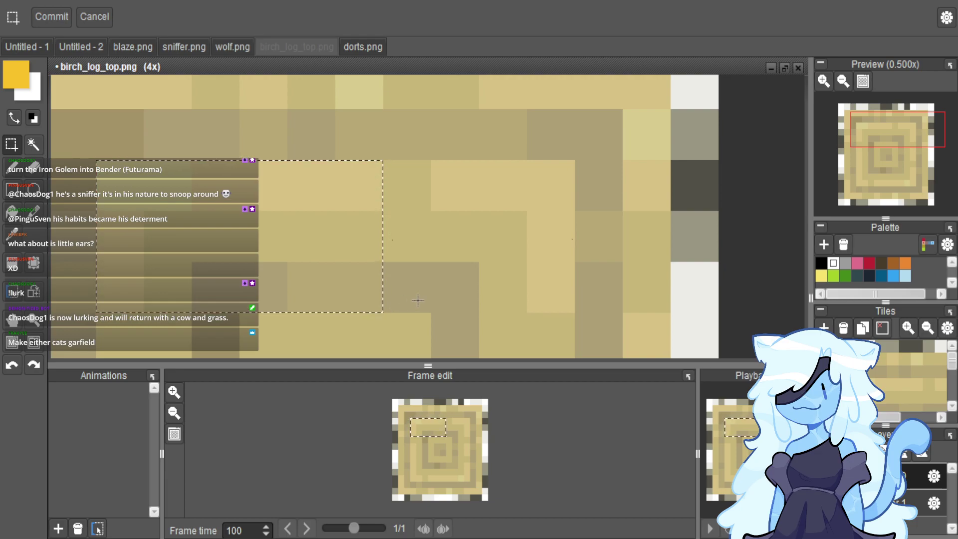
key(ctrl+v)
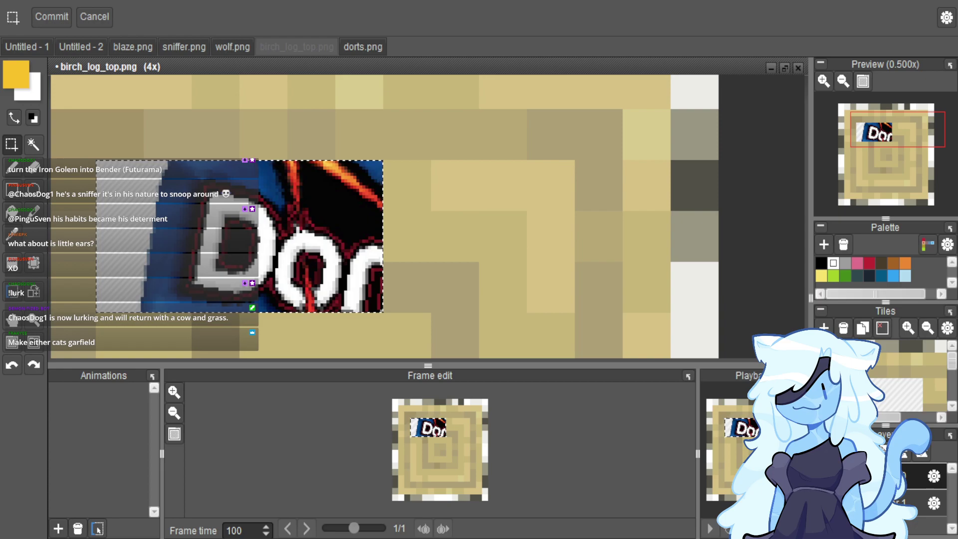
Undo the deletion, cut the same log patch instead and paste it in place on a layer behind the chip bag.
scroll(538, 195, down, 1)
key(ctrl+z)
key(Delete)
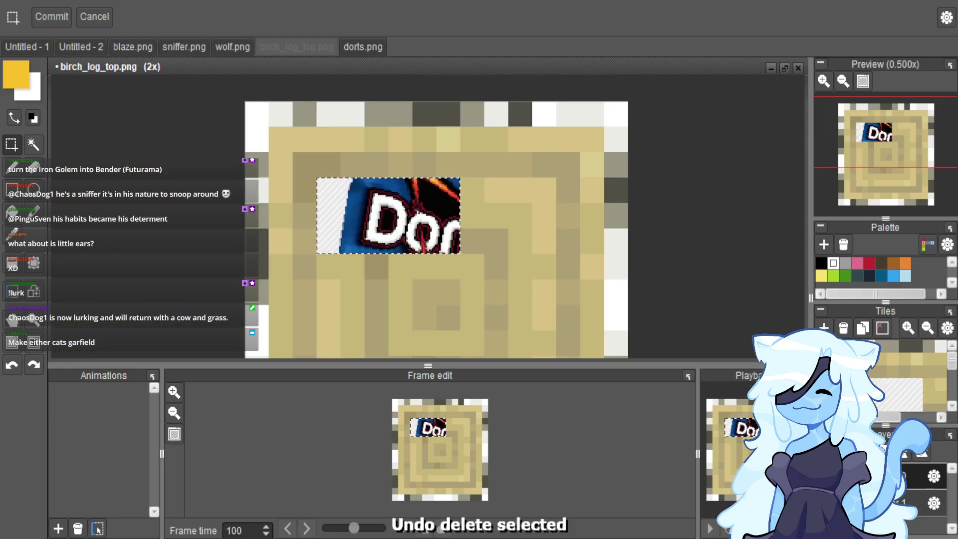
key(ctrl+v)
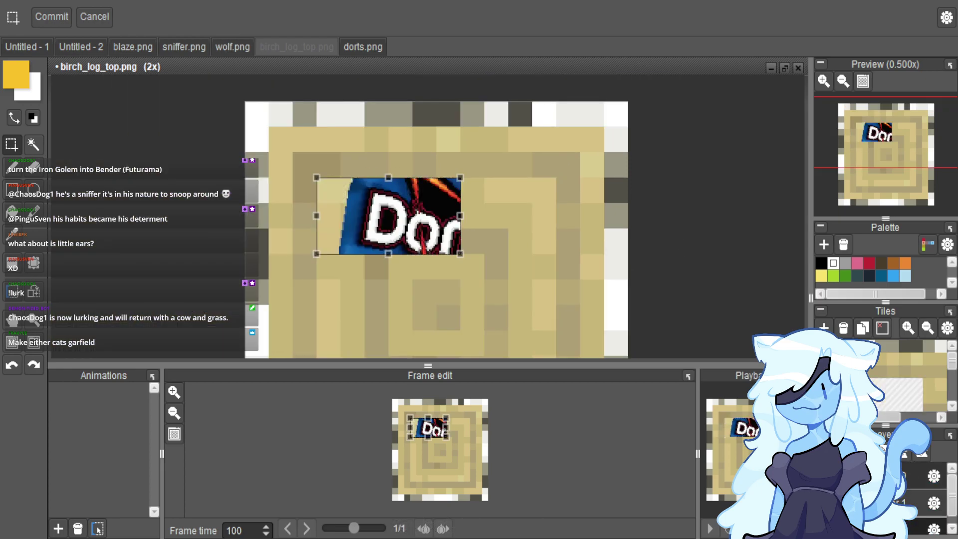
click(506, 224)
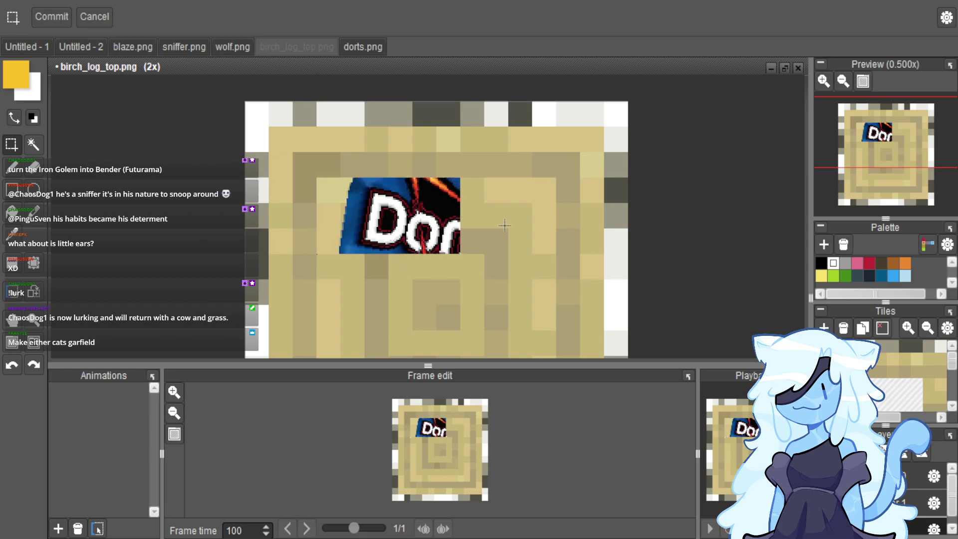
Set up a separate layer between the chip bag and the log patch behind it.
scroll(318, 224, up, 1)
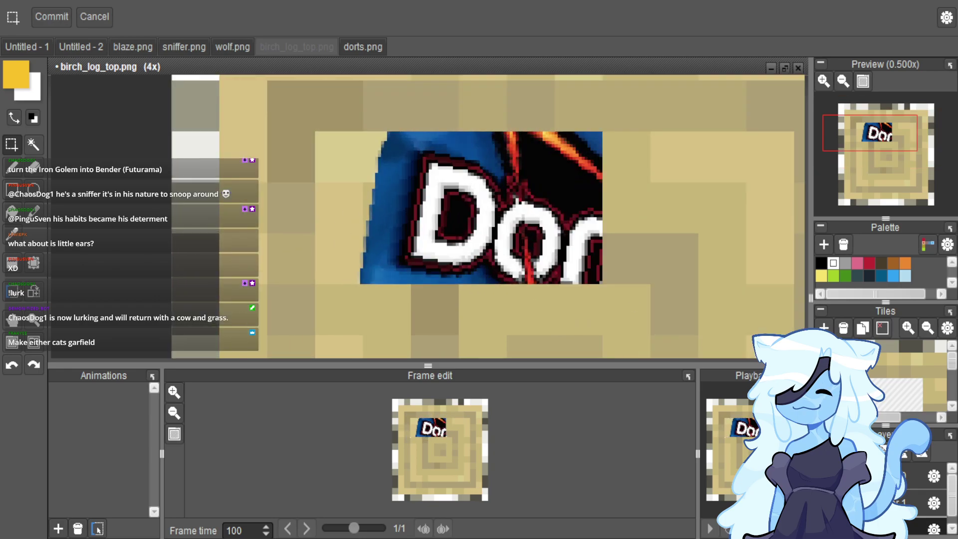
scroll(923, 494, down, 1)
click(933, 520)
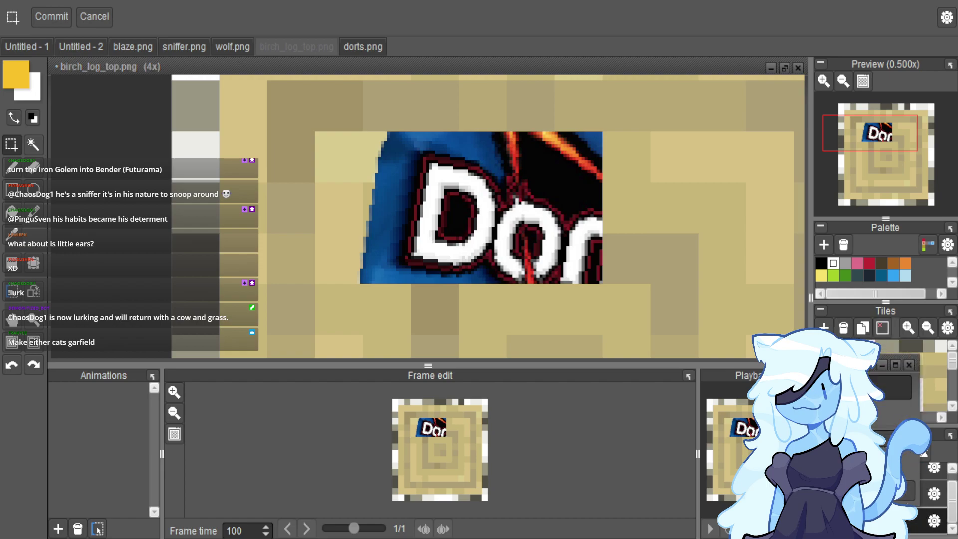
key(Escape)
click(919, 530)
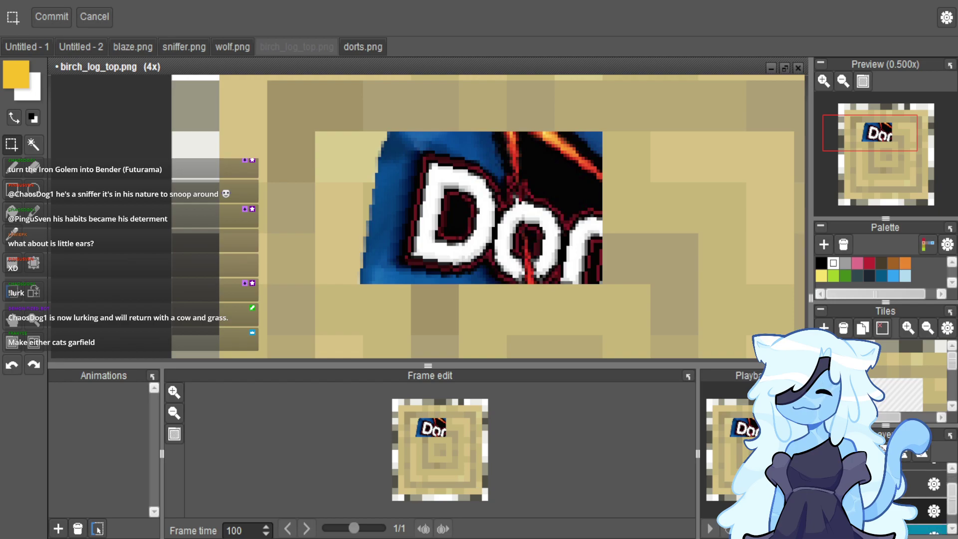
scroll(923, 499, down, 1)
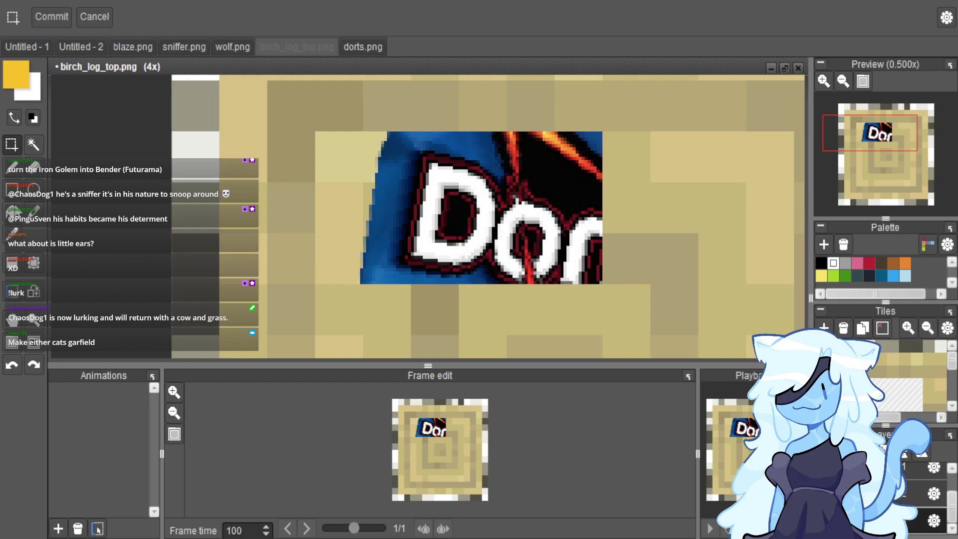
Fill the patch area behind the bag with black (ff000000) and lower that layer's opacity to create a shadow.
click(12, 212)
click(7, 64)
click(83, 108)
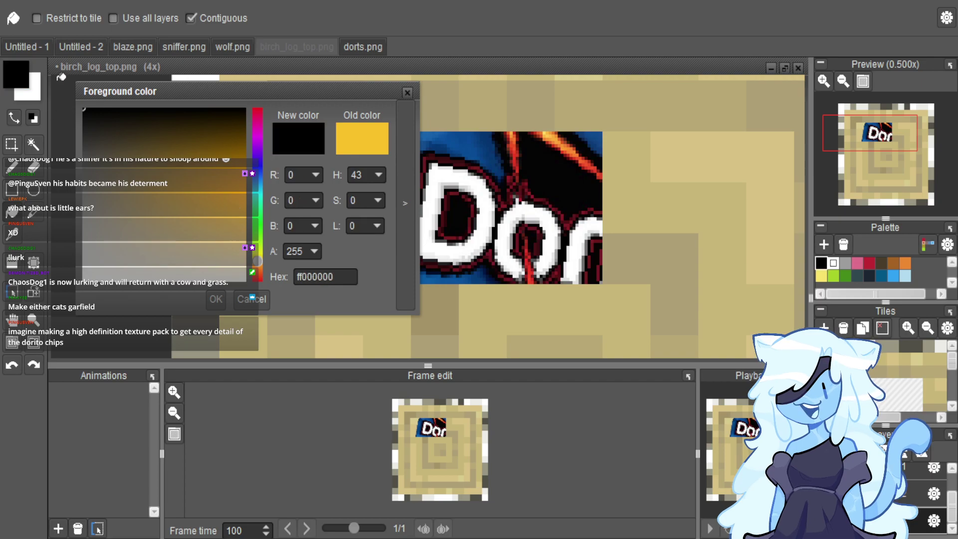
click(218, 298)
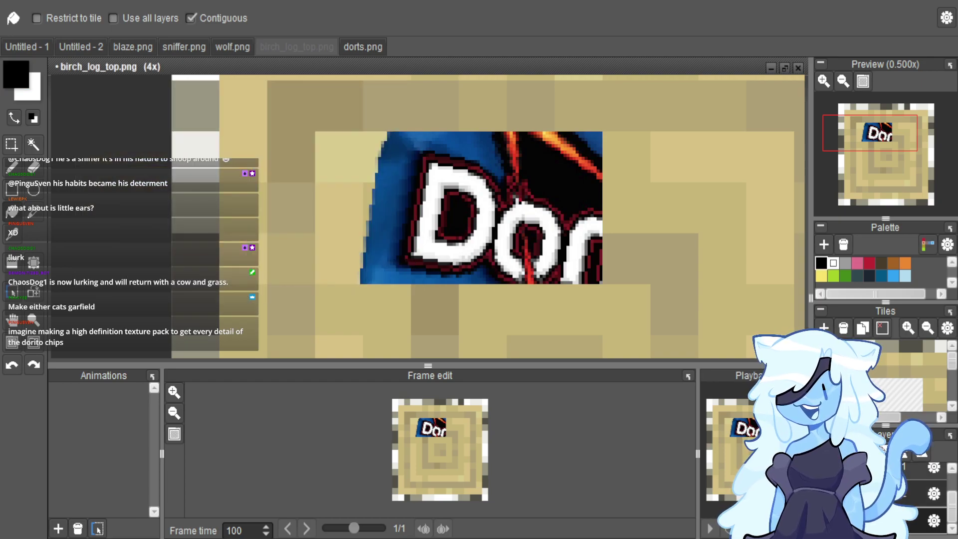
click(933, 494)
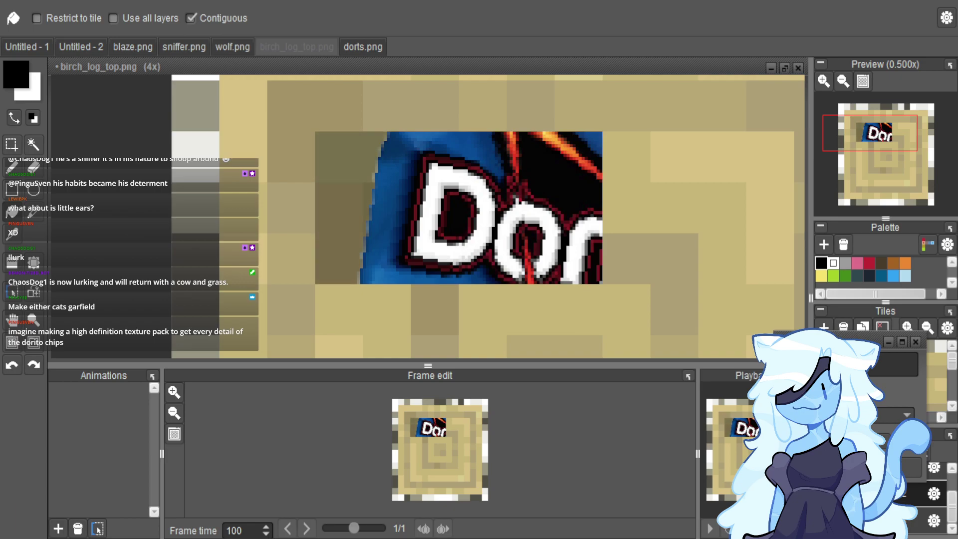
key(Return)
scroll(481, 248, down, 4)
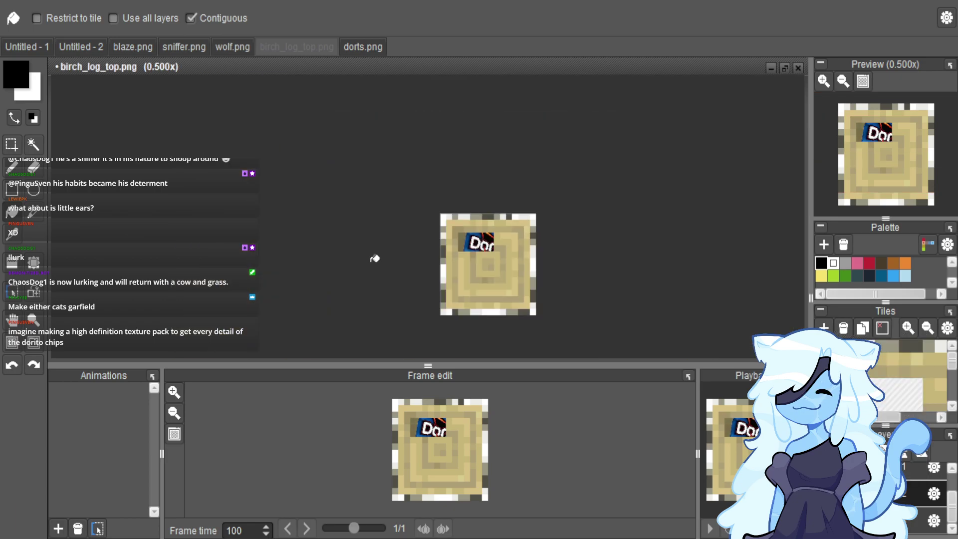
On the log layer, select a vertical strip one block wide and five blocks tall just right of the centre rings.
click(11, 144)
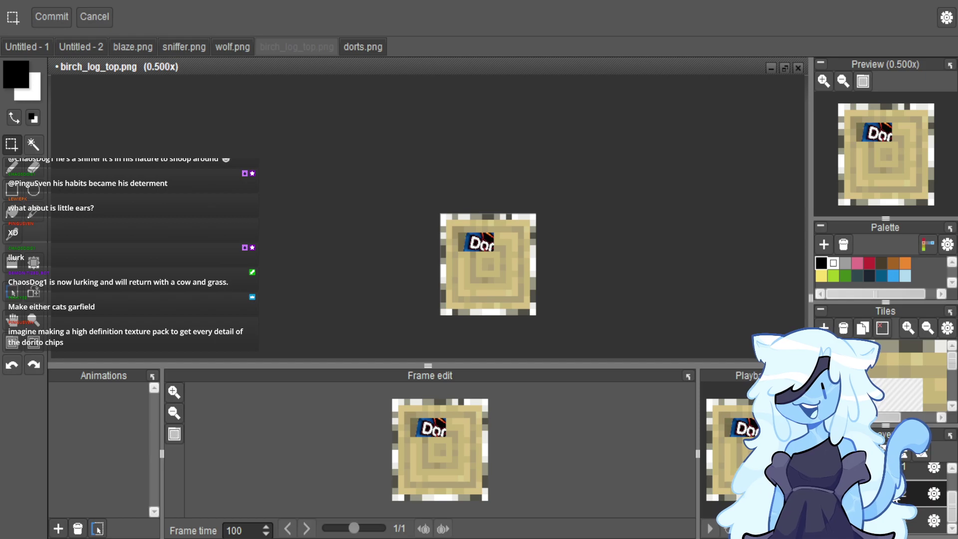
scroll(904, 500, up, 2)
click(906, 476)
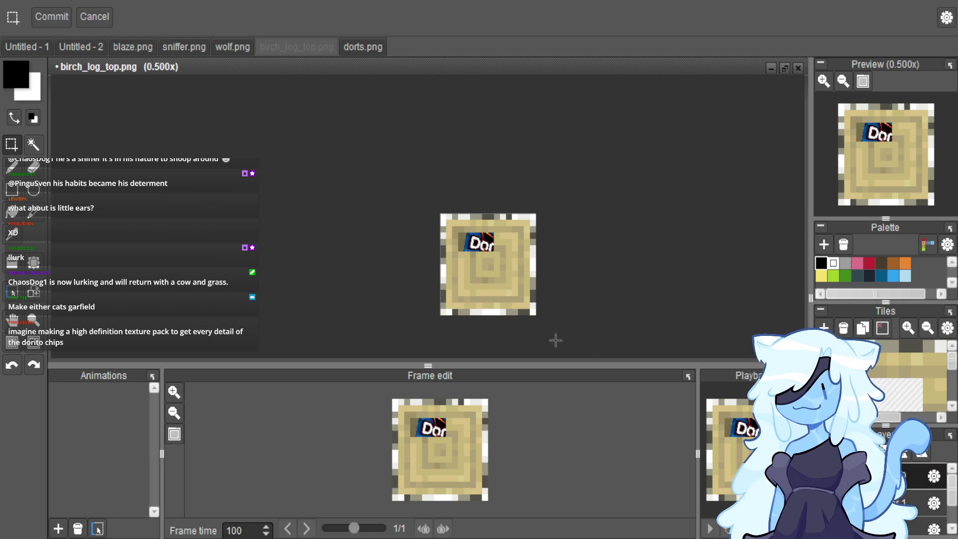
scroll(479, 228, up, 5)
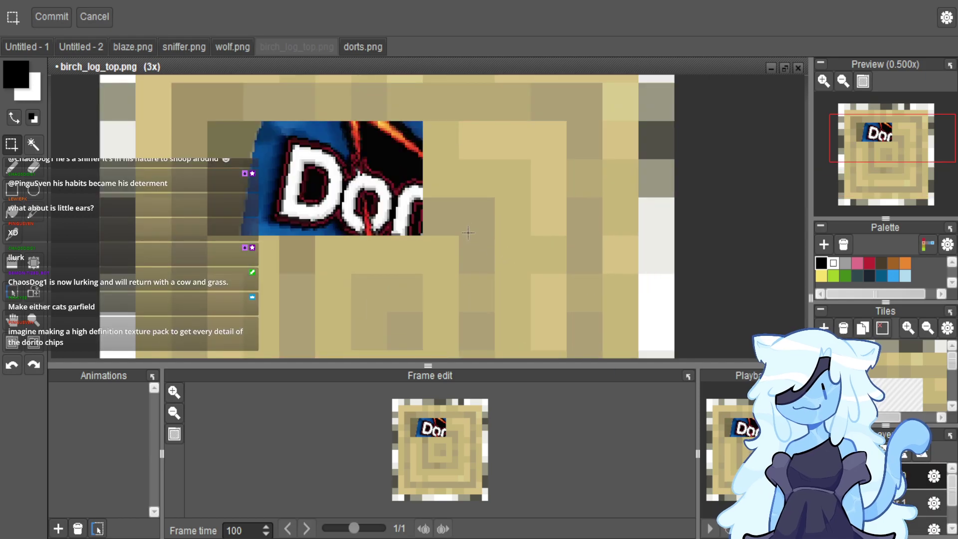
scroll(469, 232, up, 1)
scroll(477, 218, down, 2)
scroll(471, 265, up, 1)
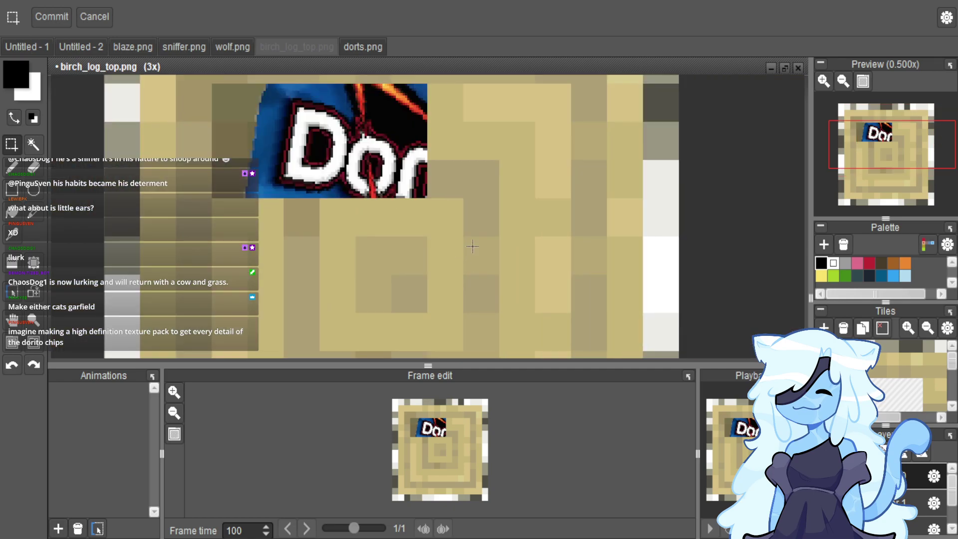
scroll(464, 201, up, 1)
drag(464, 198, 526, 313)
scroll(514, 344, down, 3)
scroll(505, 347, down, 2)
scroll(504, 342, up, 6)
Cut the selected vertical strip out of the log layer and paste it in place behind the chip bag.
key(ctrl+c)
key(ctrl+v)
key(Escape)
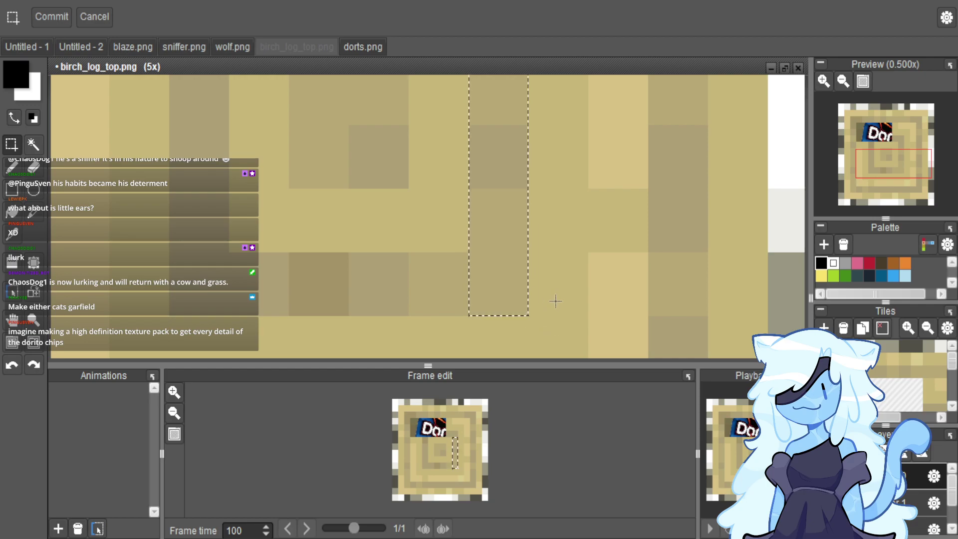
key(ctrl+z)
key(ctrl+v)
drag(436, 330, 506, 272)
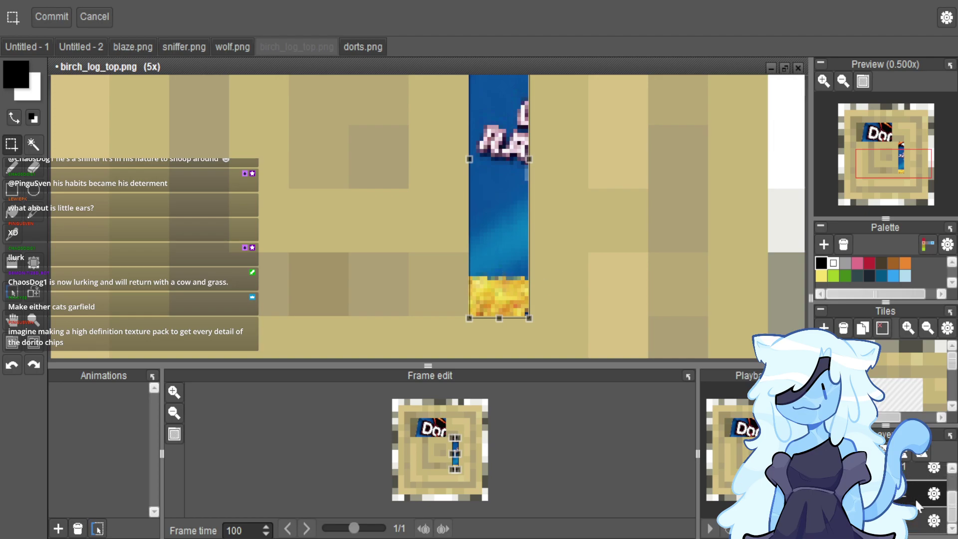
scroll(594, 333, up, 3)
scroll(594, 334, down, 4)
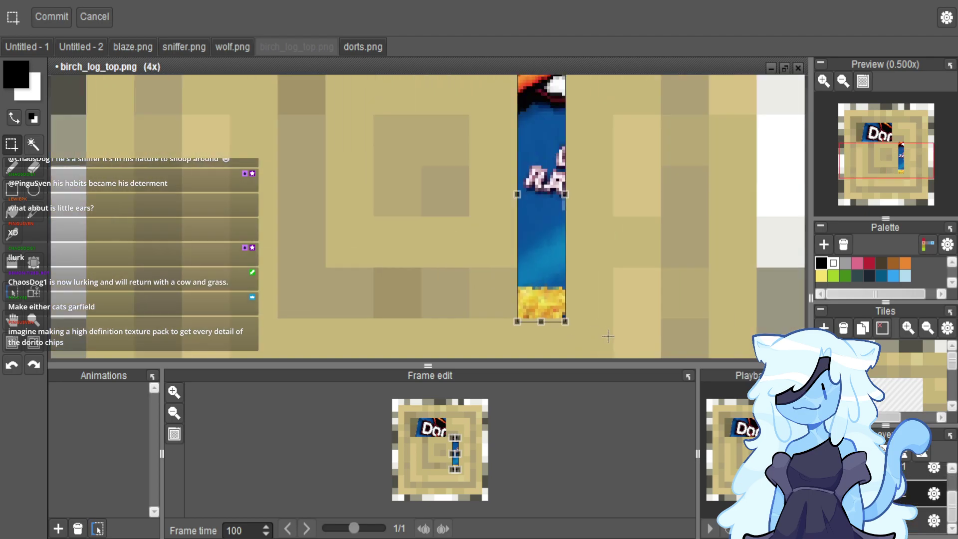
scroll(623, 324, down, 1)
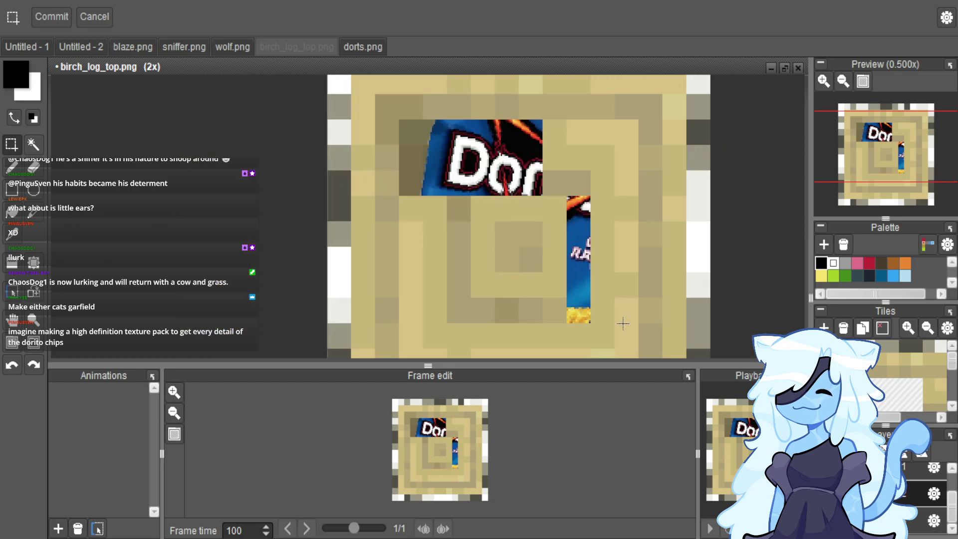
Cut a piece one block wide and two high out of the log, directly left of the opened strip's lower end.
scroll(599, 211, up, 3)
scroll(597, 208, down, 4)
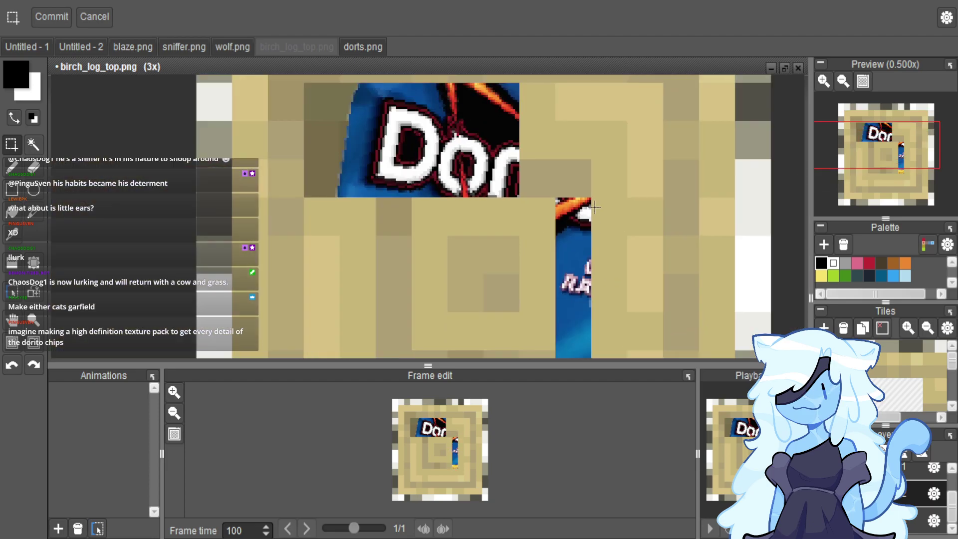
scroll(591, 275, up, 1)
scroll(566, 233, up, 3)
drag(518, 173, 578, 299)
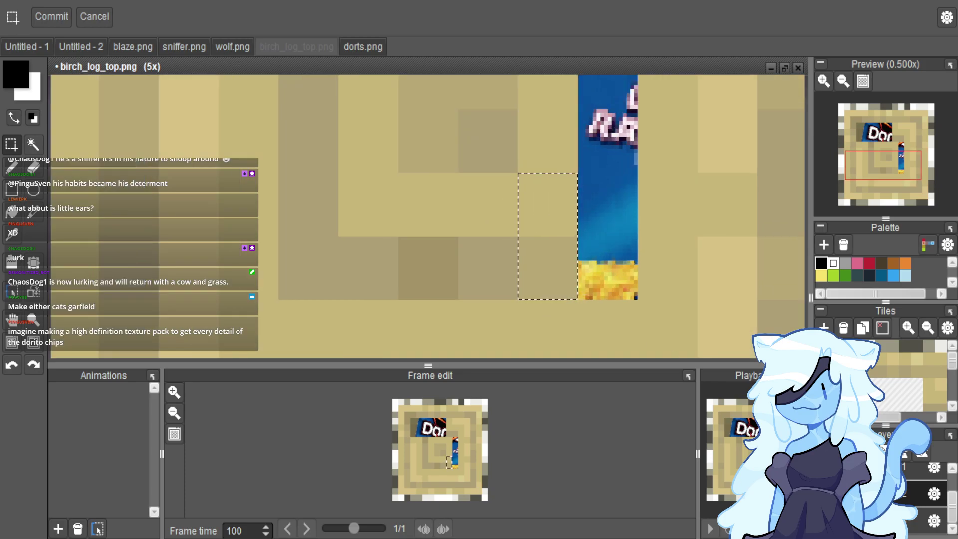
key(ctrl+v)
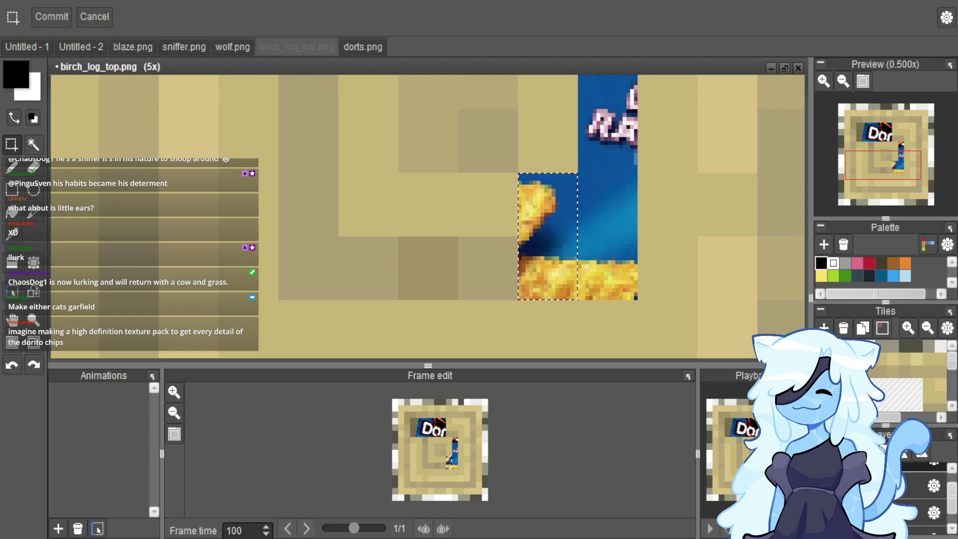
scroll(685, 301, down, 5)
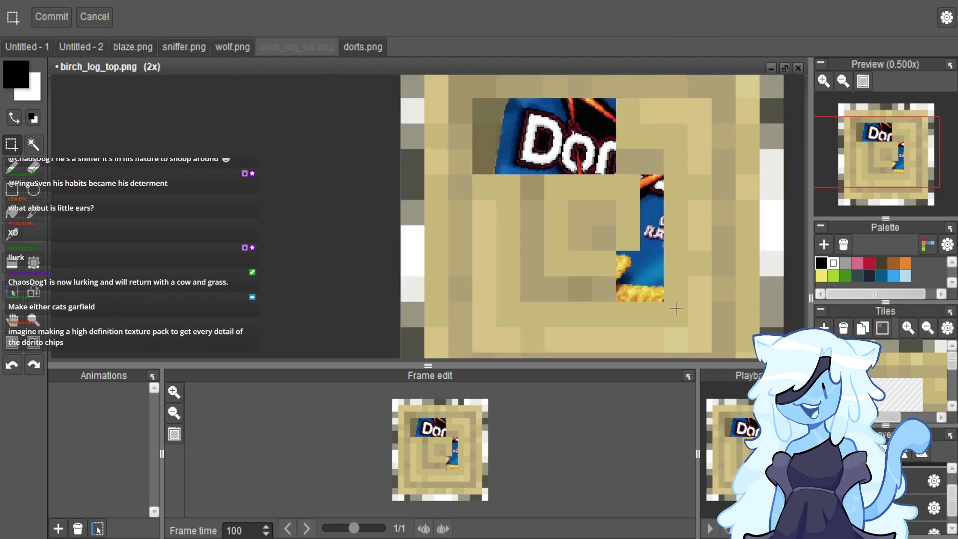
Select an L-shaped log area near the texture's upper-right corner: three blocks in a row plus the block above its right end.
scroll(704, 229, up, 1)
scroll(703, 229, up, 2)
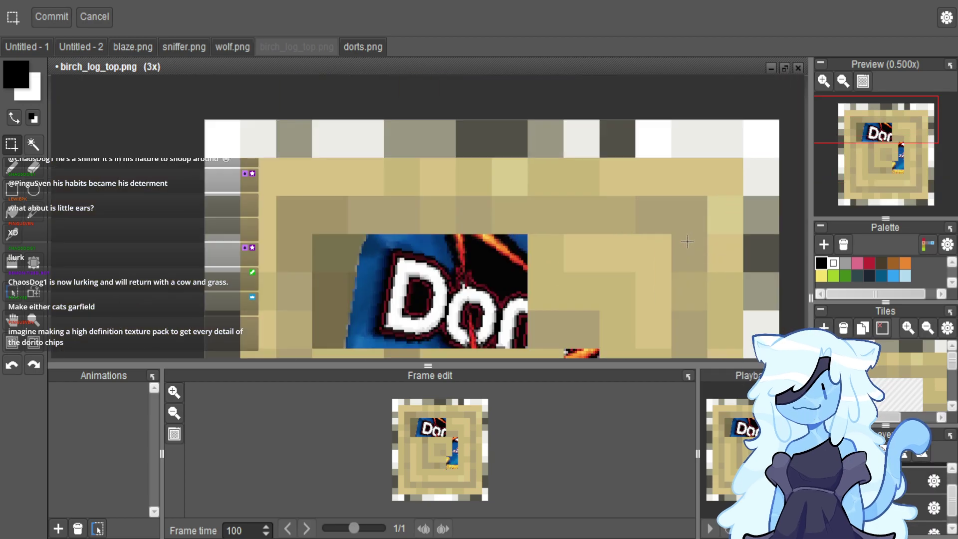
scroll(703, 234, up, 2)
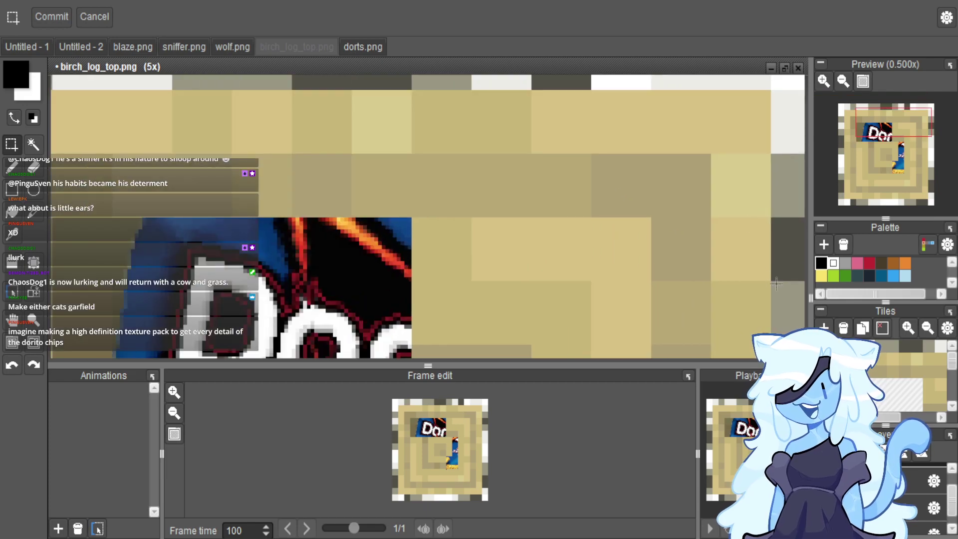
drag(771, 280, 593, 218)
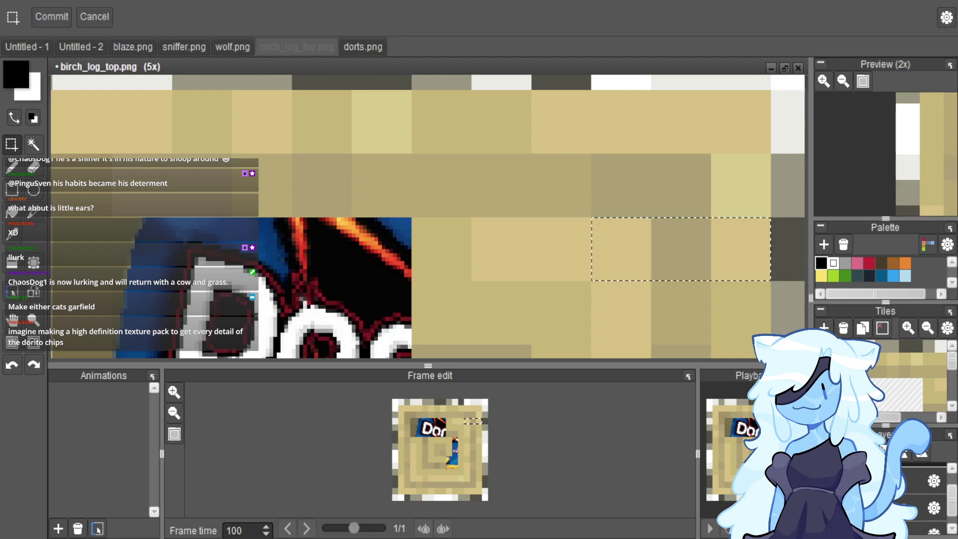
scroll(765, 206, up, 2)
drag(772, 222, 680, 124)
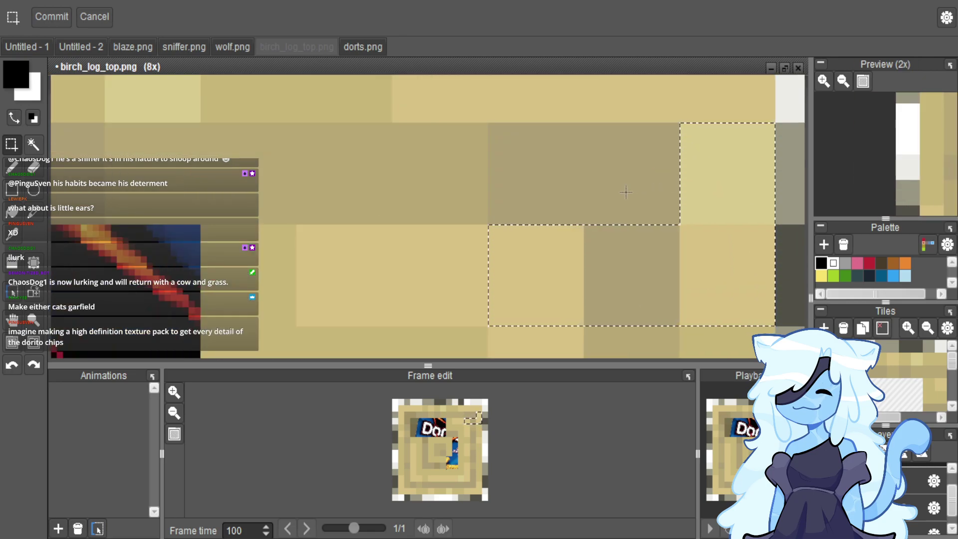
Cut the L-shaped selection out of the log and paste the piece in place behind the chip bag.
scroll(625, 192, down, 2)
key(ctrl+x)
key(ctrl+v)
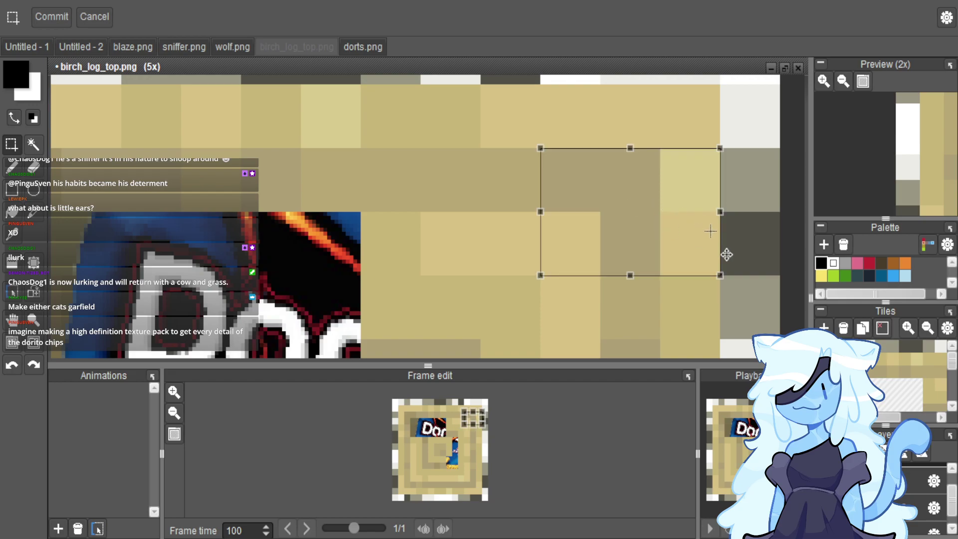
key(ctrl+z)
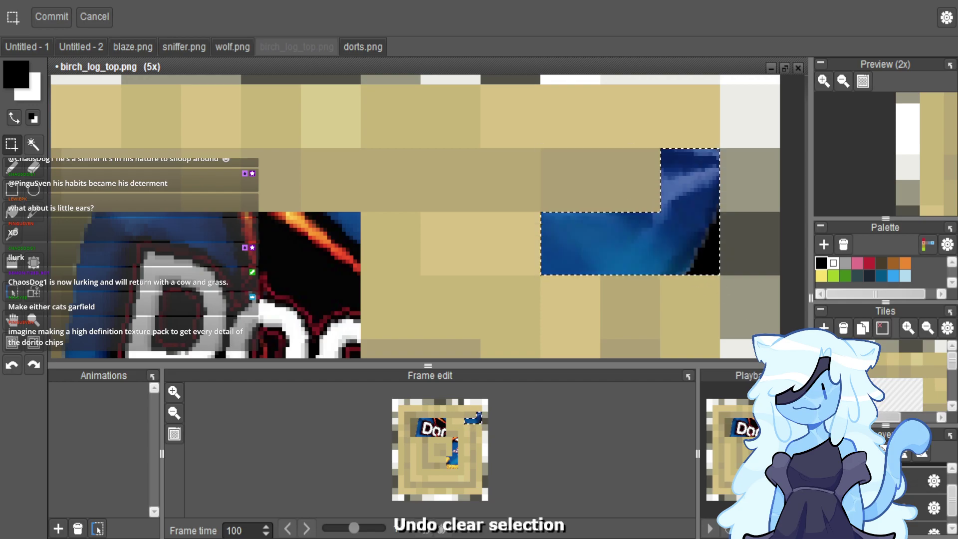
click(720, 343)
scroll(898, 502, down, 1)
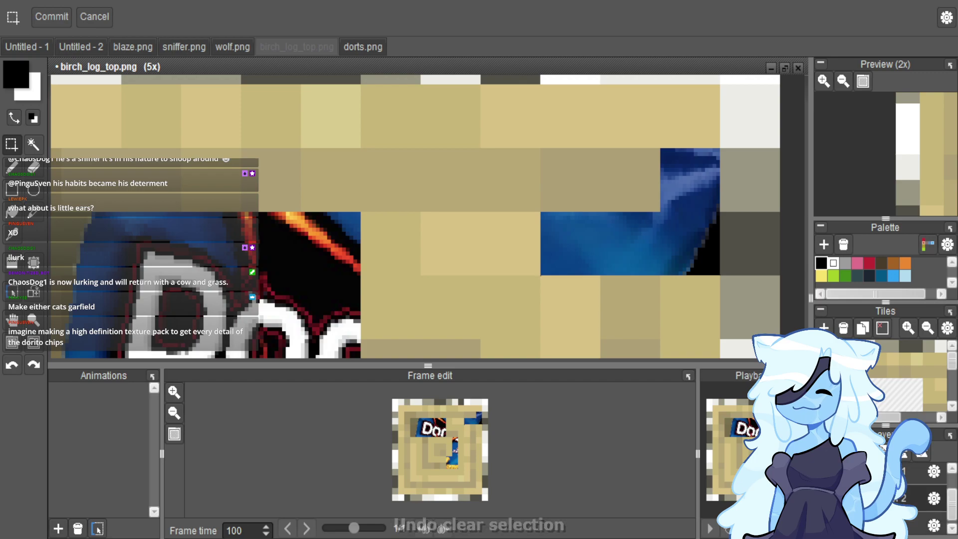
key(ctrl+v)
drag(493, 250, 697, 246)
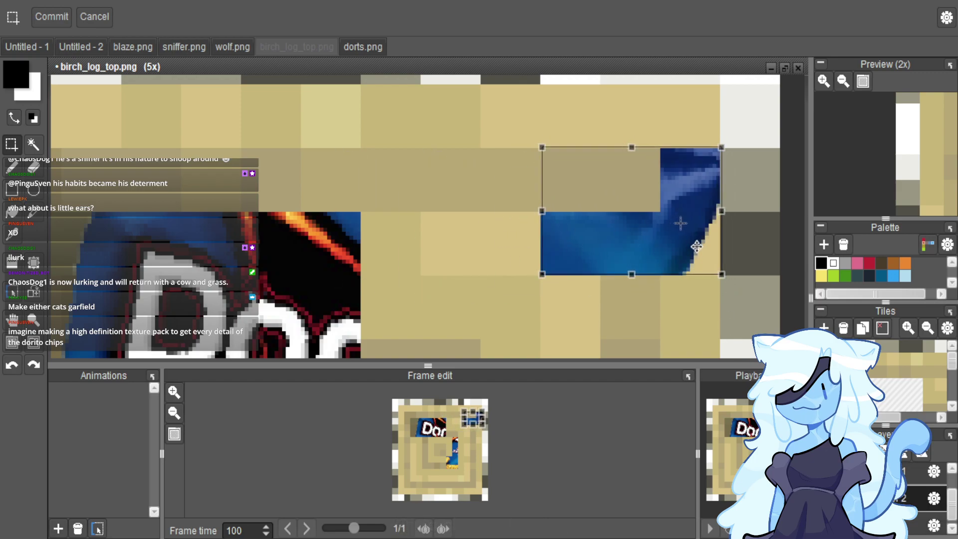
key(Return)
scroll(695, 295, down, 3)
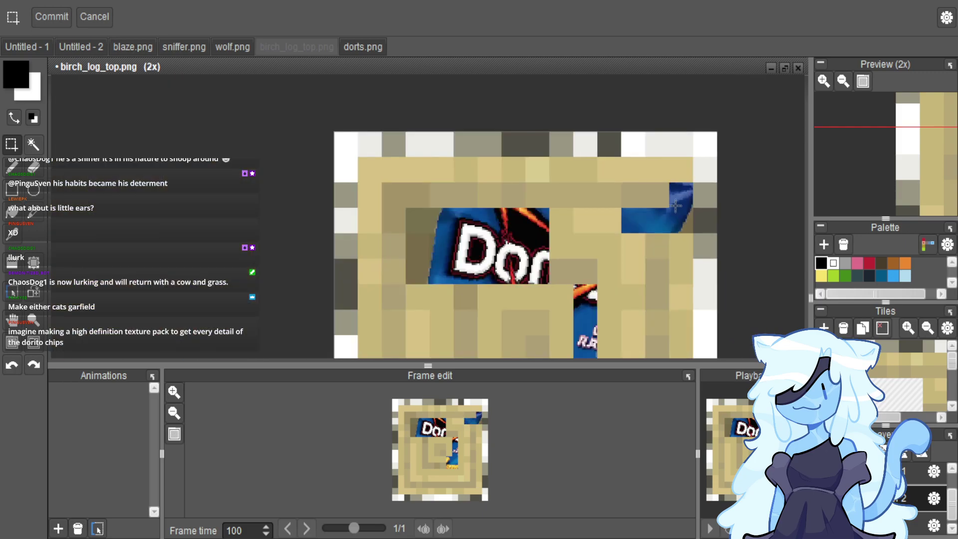
Cut a log area three blocks wide and two high below the centre rings and paste it in place behind the chip bag.
scroll(676, 205, up, 1)
scroll(663, 210, down, 1)
scroll(649, 225, up, 3)
scroll(633, 241, down, 1)
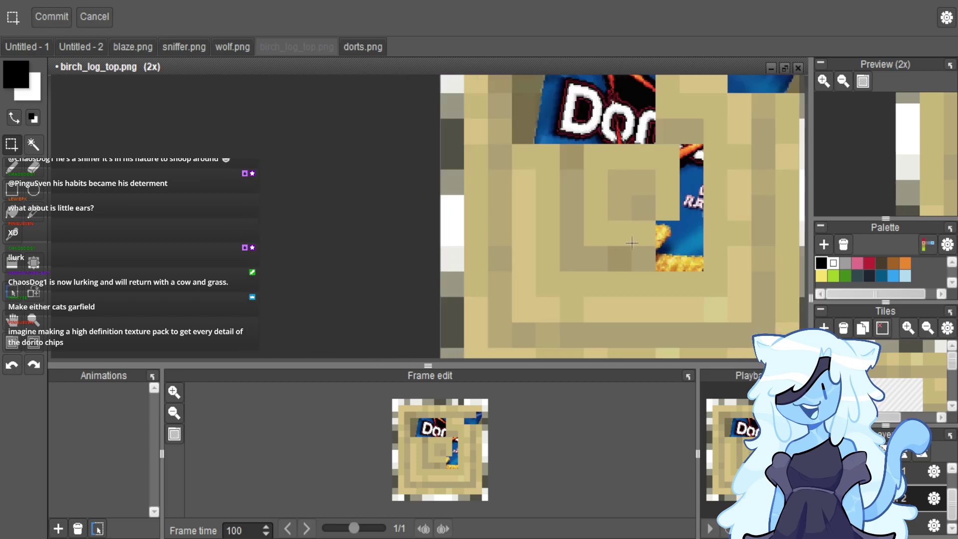
scroll(634, 241, up, 2)
scroll(637, 233, down, 1)
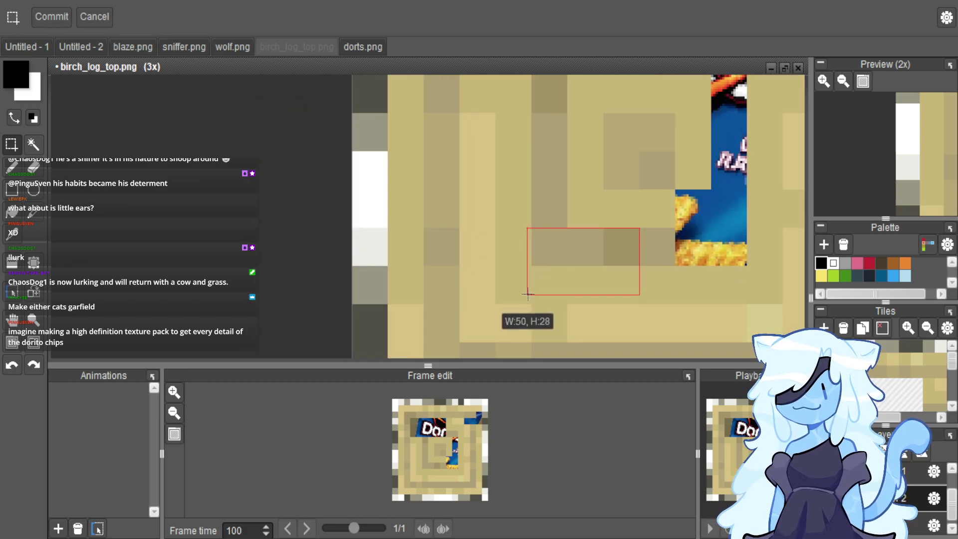
drag(533, 299, 532, 300)
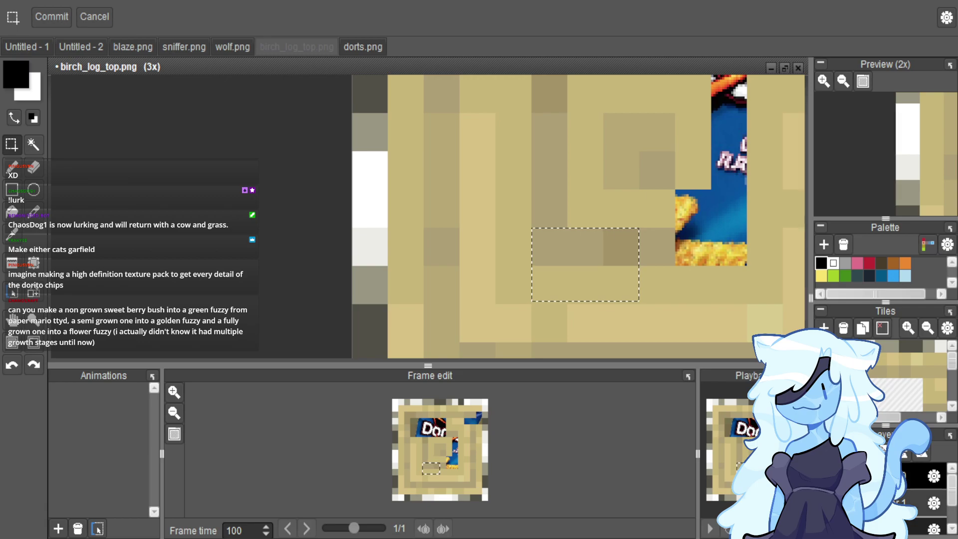
key(ctrl+v)
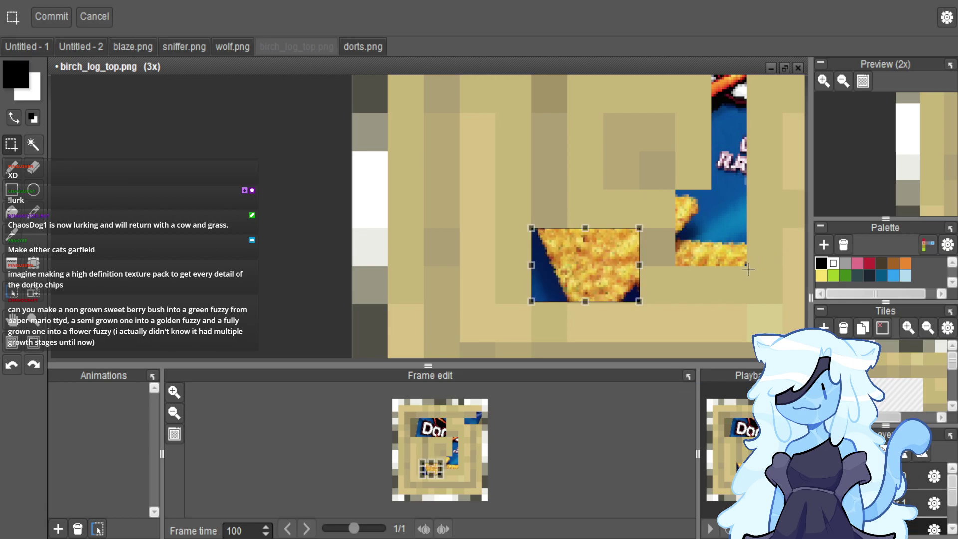
Cut the single log block directly above the left end of the lower hole and paste it in place behind the chip bag.
scroll(707, 278, down, 3)
scroll(525, 204, up, 5)
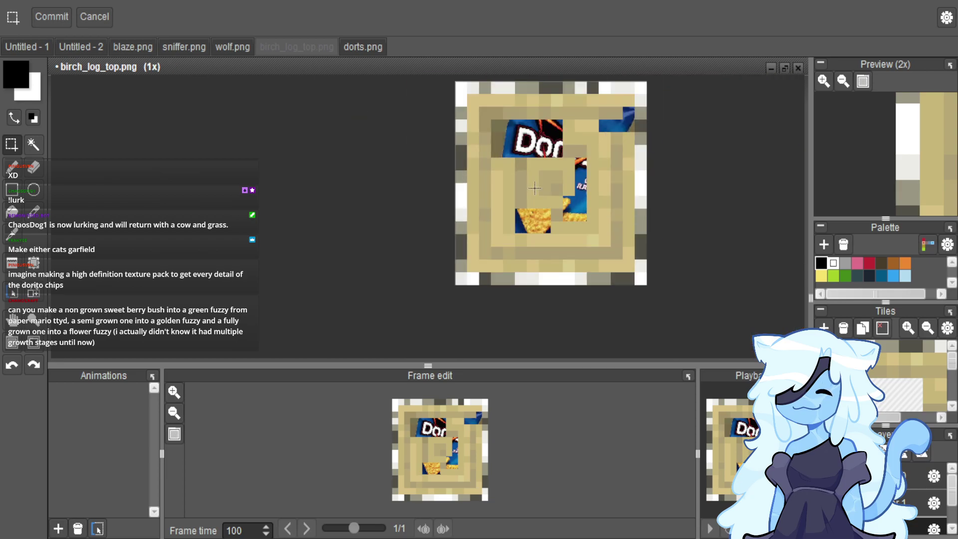
scroll(525, 204, up, 1)
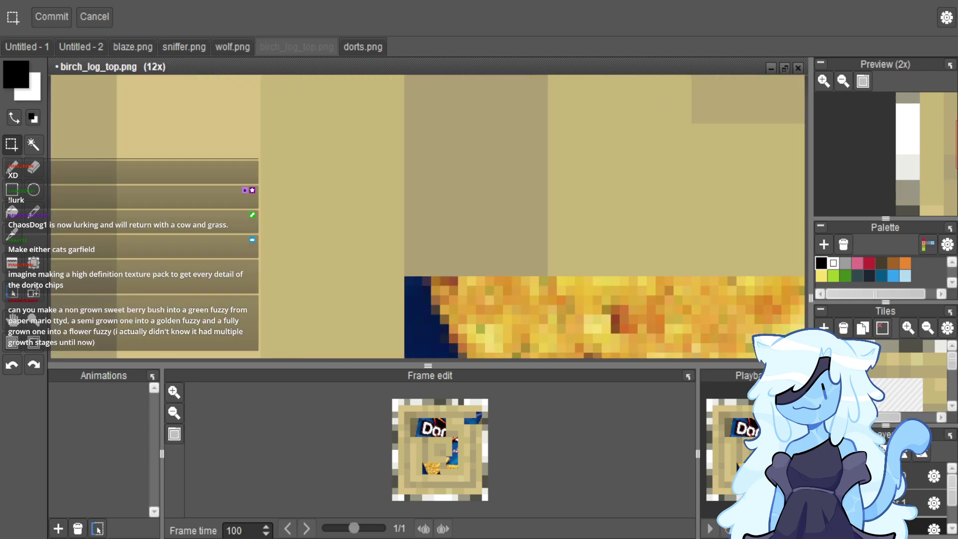
click(862, 476)
drag(546, 279, 405, 126)
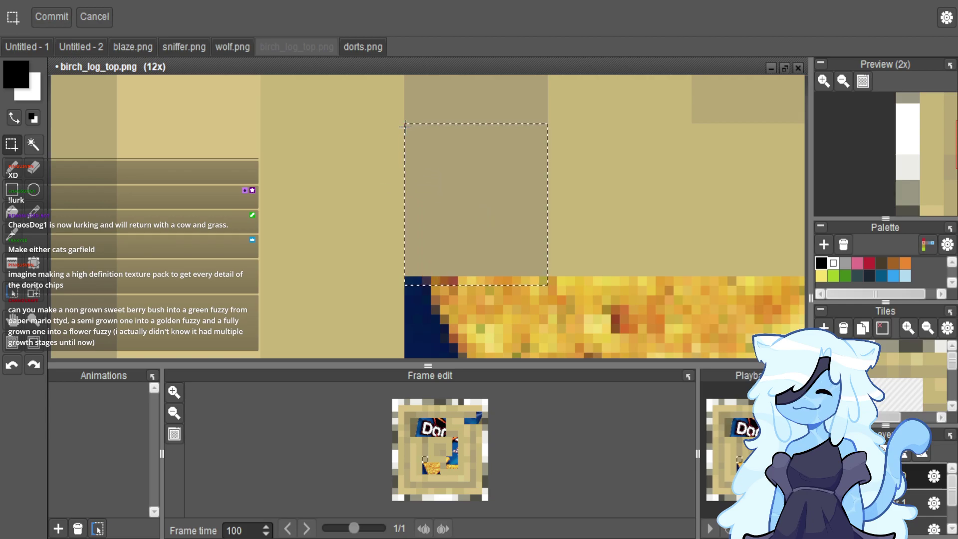
key(ctrl+v)
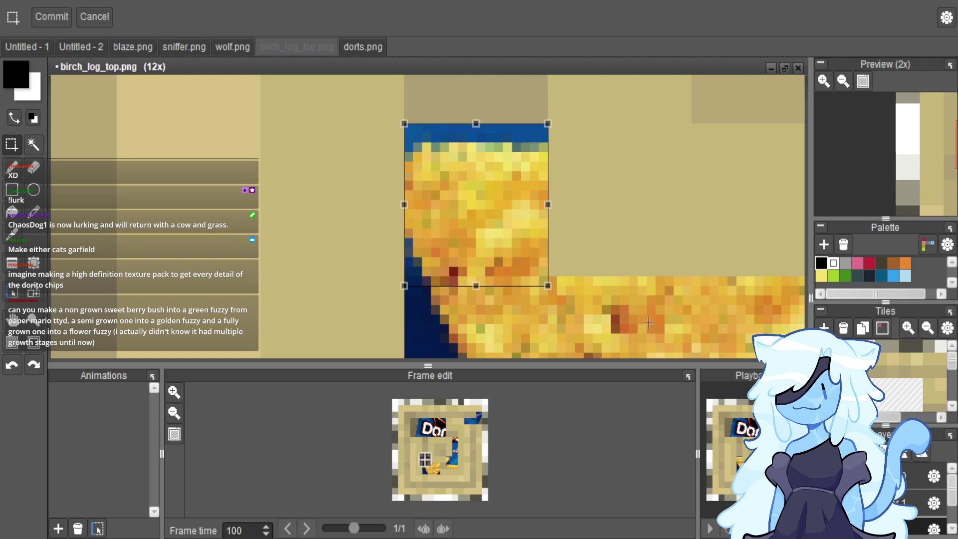
scroll(608, 256, down, 5)
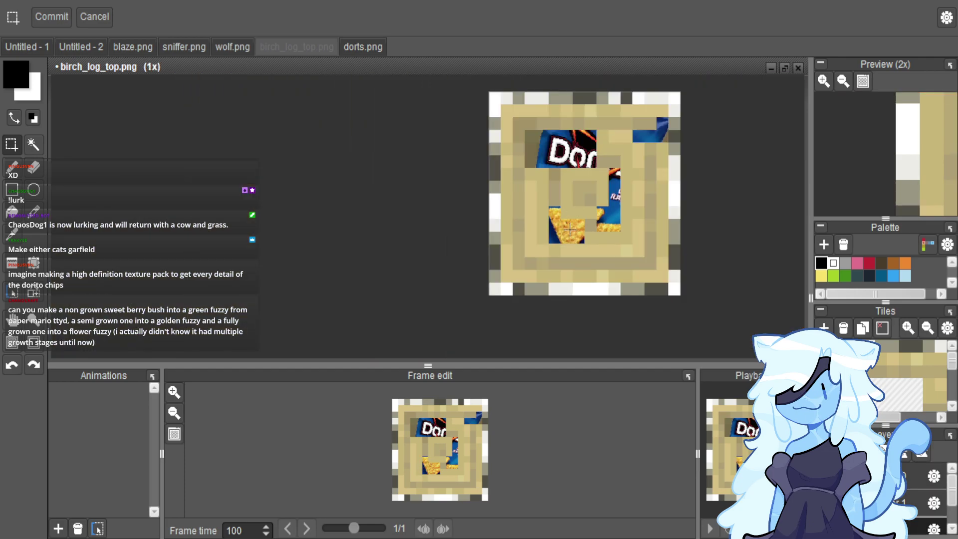
Select a strip one block high and almost eight blocks wide along the log's lowest wood row, starting at the row's left end.
scroll(540, 247, up, 3)
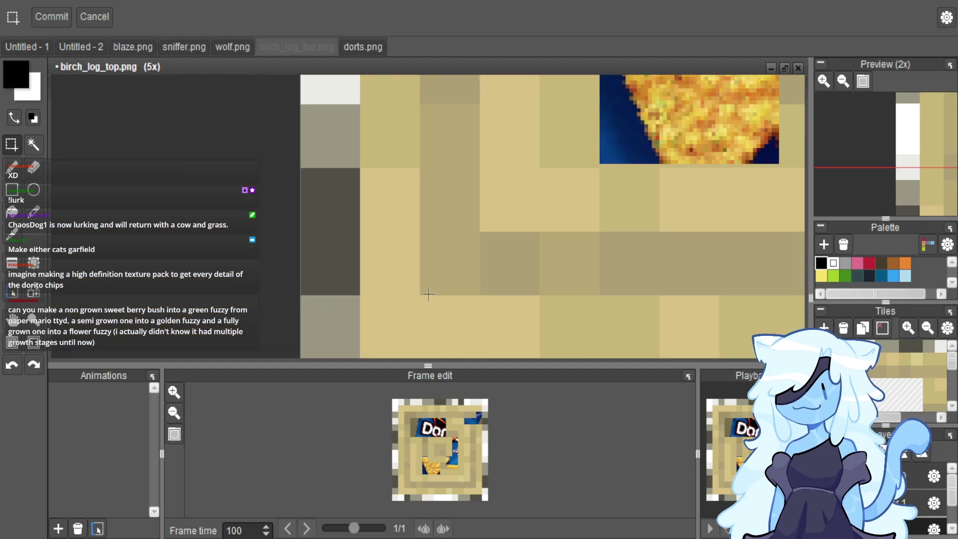
scroll(380, 336, down, 2)
scroll(384, 315, up, 3)
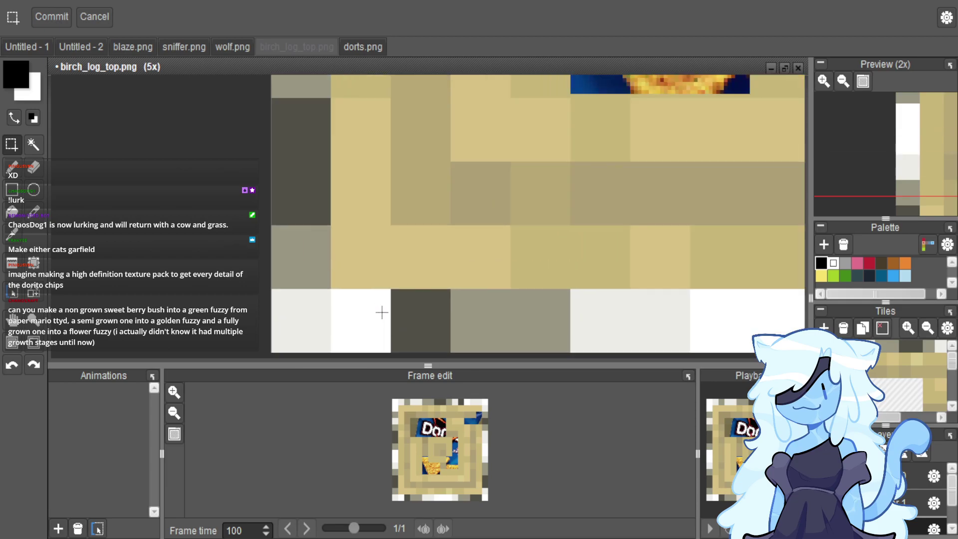
drag(332, 289, 800, 223)
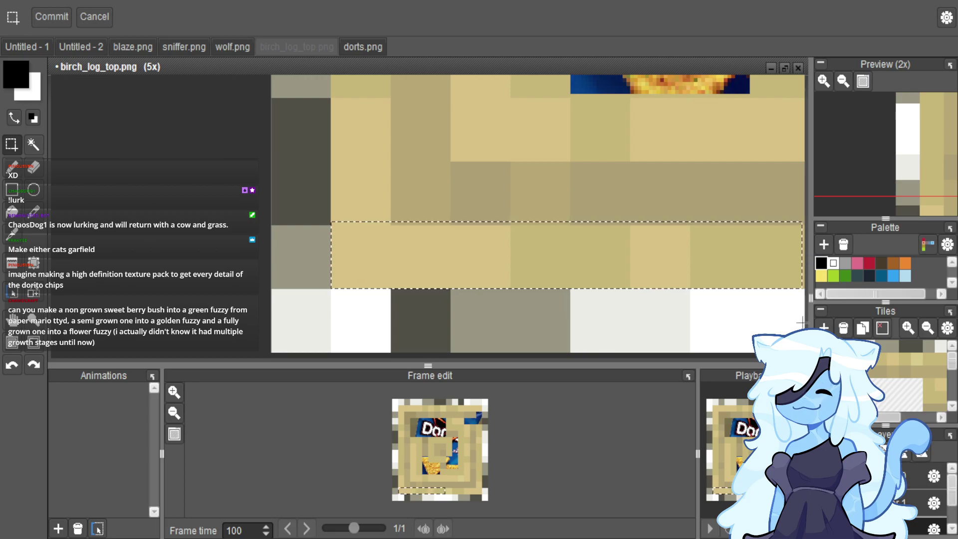
click(415, 183)
drag(332, 227, 797, 287)
Extend the right end of the strip selection to the block edge so that it spans exactly eight blocks.
scroll(797, 287, down, 2)
scroll(733, 313, up, 4)
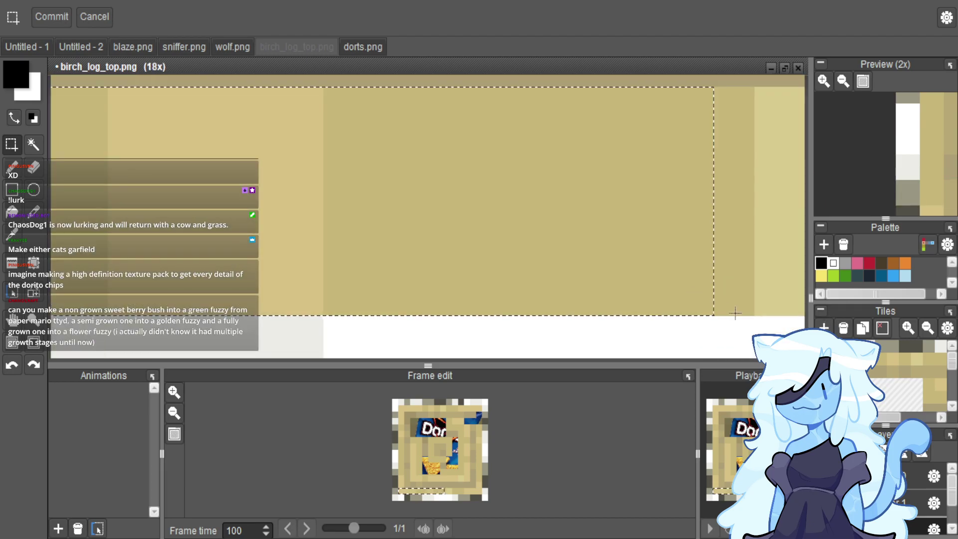
drag(751, 312, 691, 106)
scroll(732, 229, down, 4)
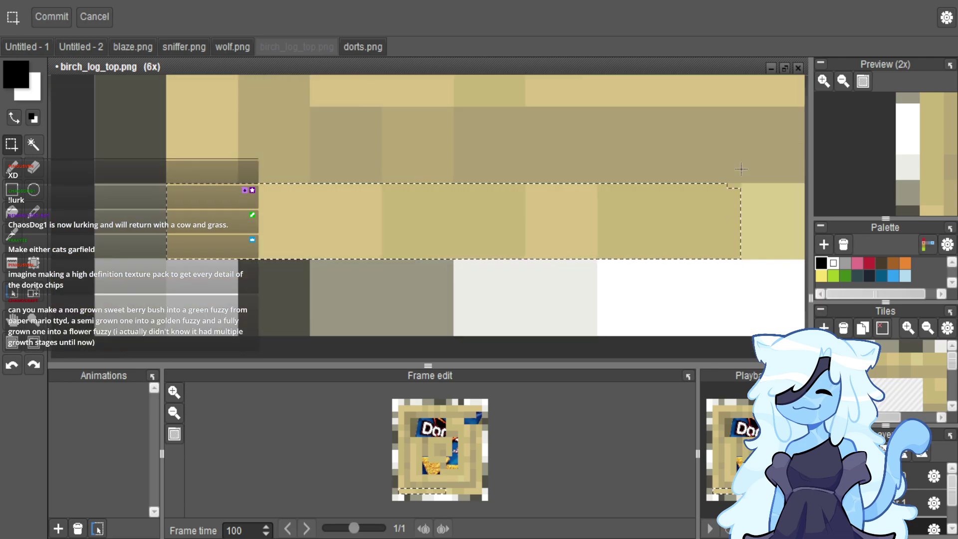
scroll(737, 170, up, 5)
drag(734, 251, 670, 251)
scroll(717, 185, down, 6)
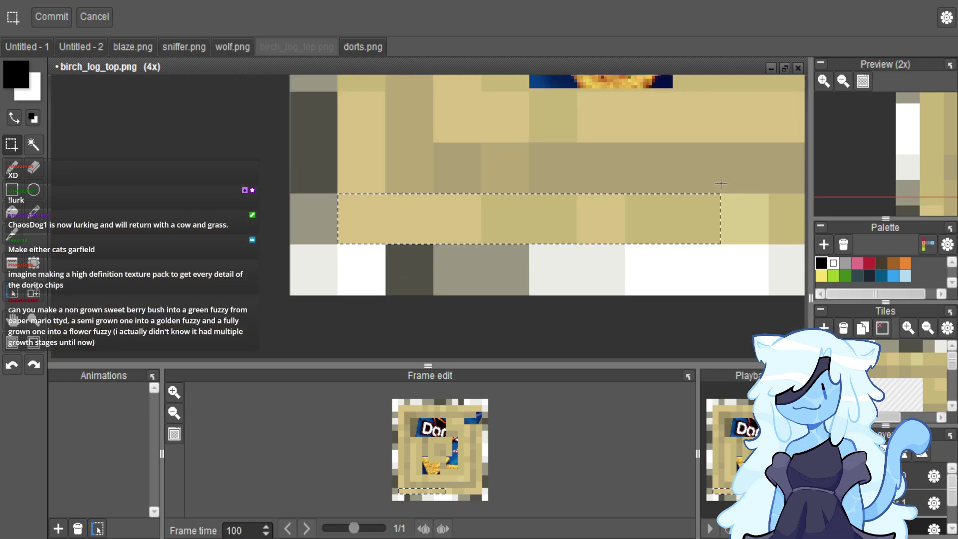
Cut the eight-block strip out of the log and paste it in place behind the chip bag.
click(914, 477)
key(ctrl+v)
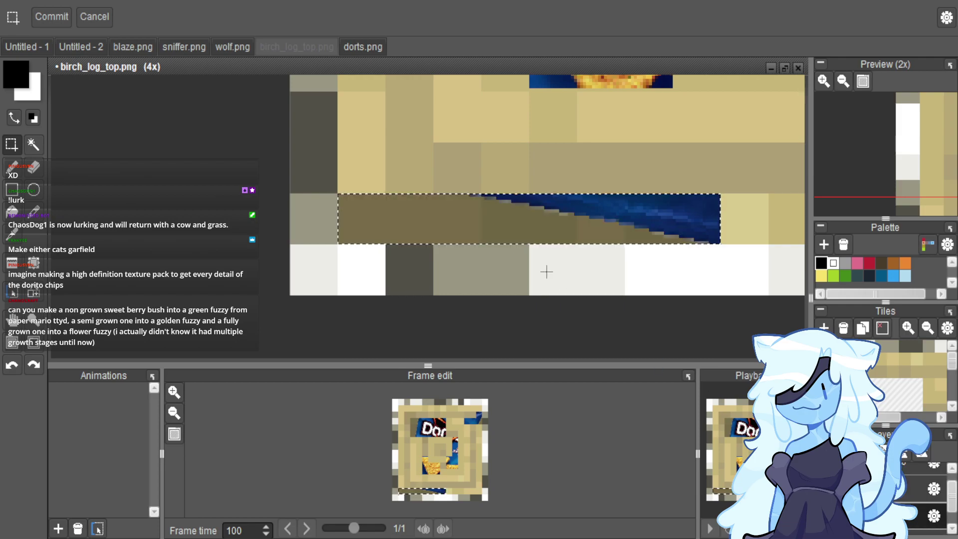
scroll(563, 325, down, 1)
scroll(535, 349, down, 2)
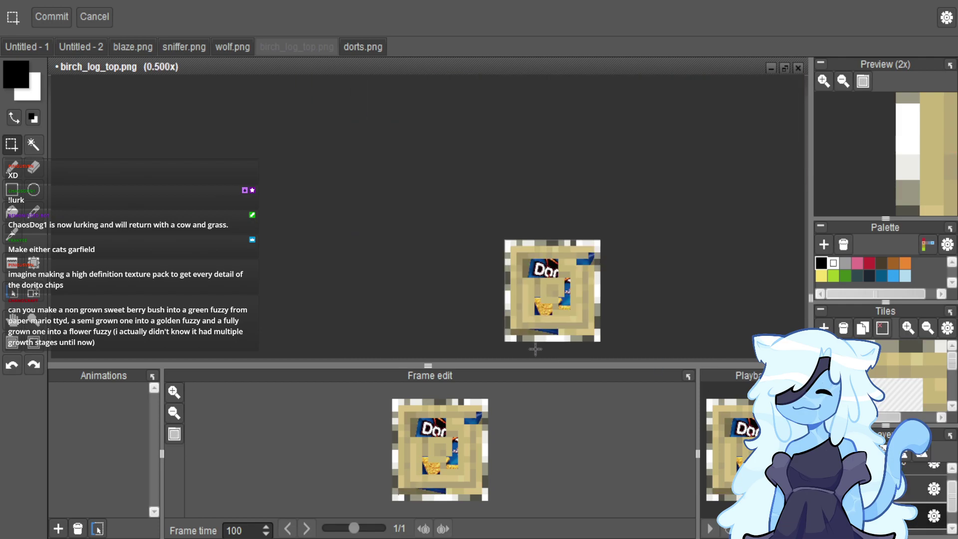
scroll(558, 328, up, 1)
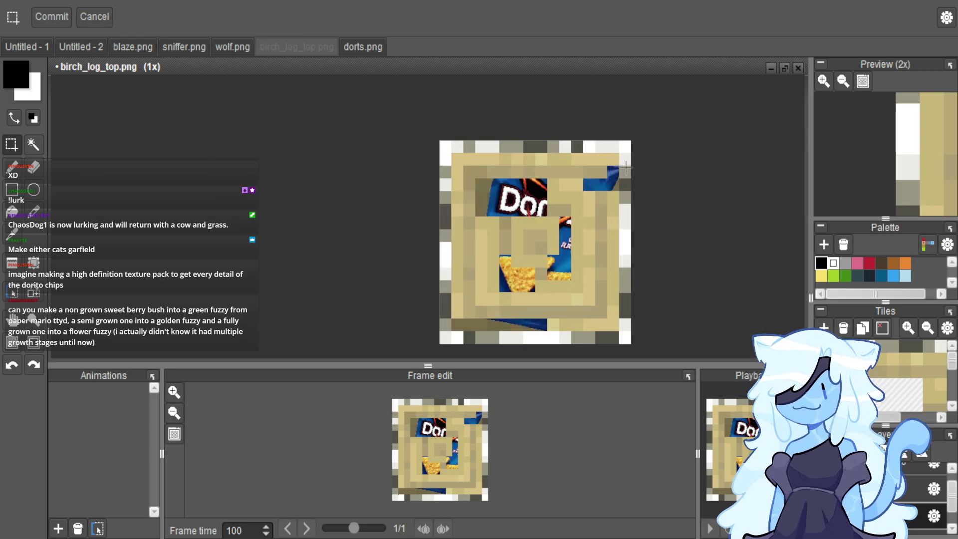
Delete a narrow sliver of bark from the log layer along the right edge of the upper-right hole.
scroll(625, 167, up, 5)
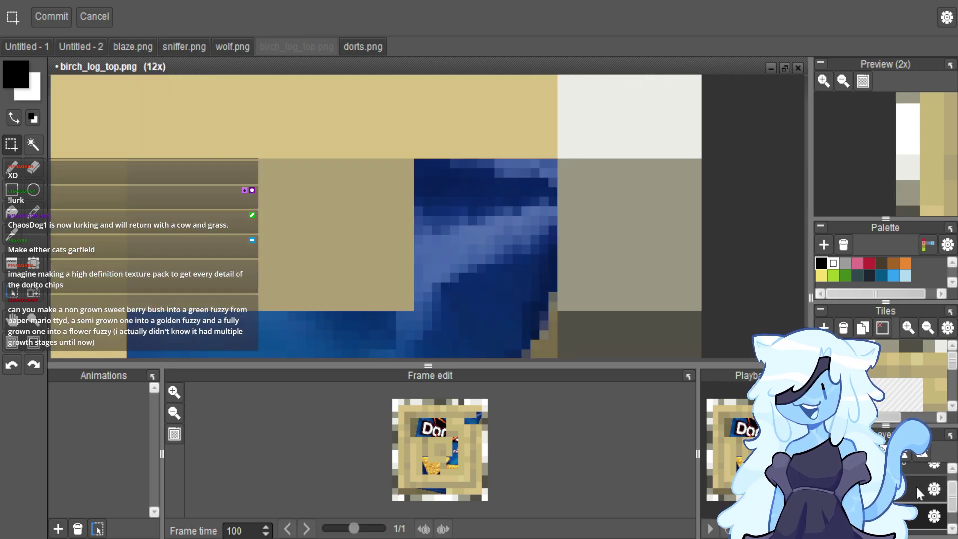
scroll(921, 492, up, 1)
click(918, 499)
drag(559, 160, 569, 274)
key(Delete)
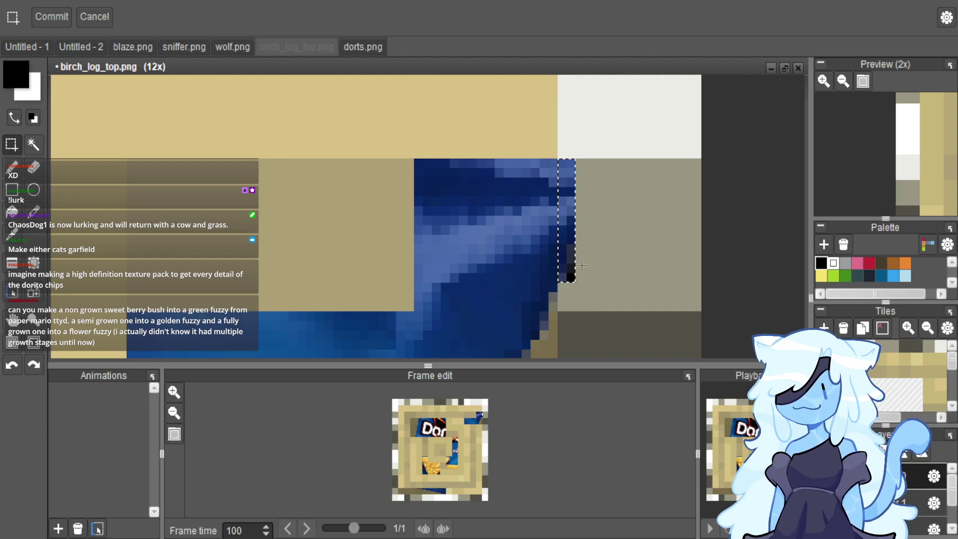
On the chip bag layer, select the blocks above and right of the upper-right hole, cut that bag corner out, and switch to the log layer.
click(918, 502)
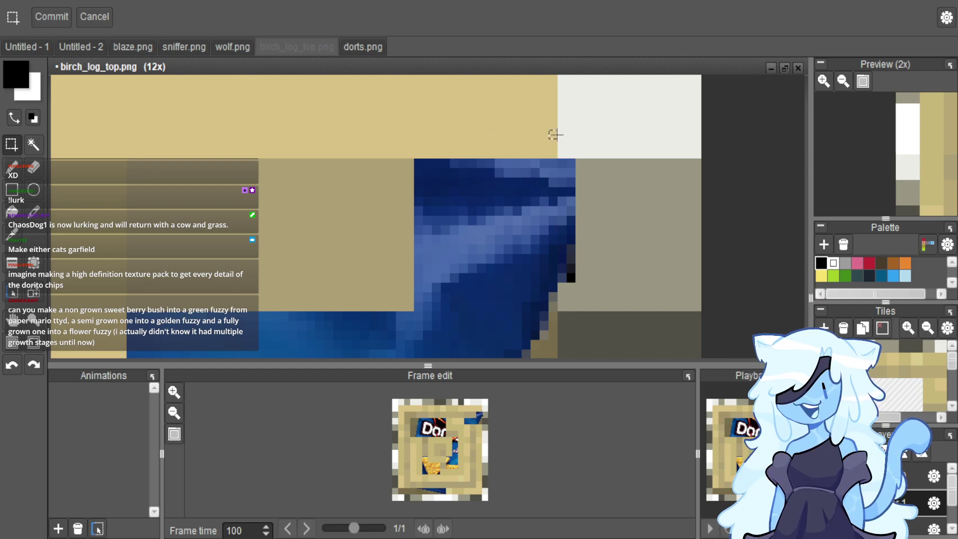
drag(560, 134, 700, 307)
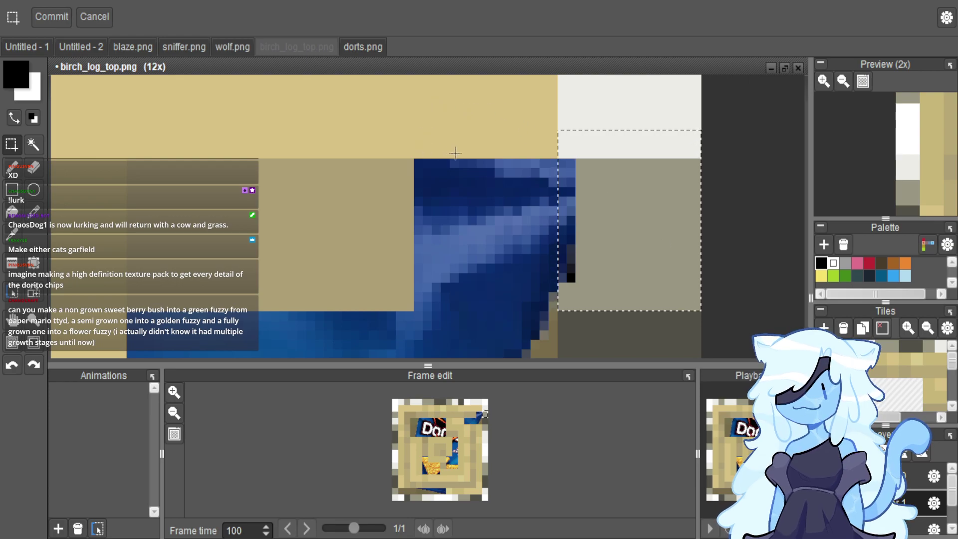
drag(414, 158, 546, 191)
scroll(660, 169, down, 3)
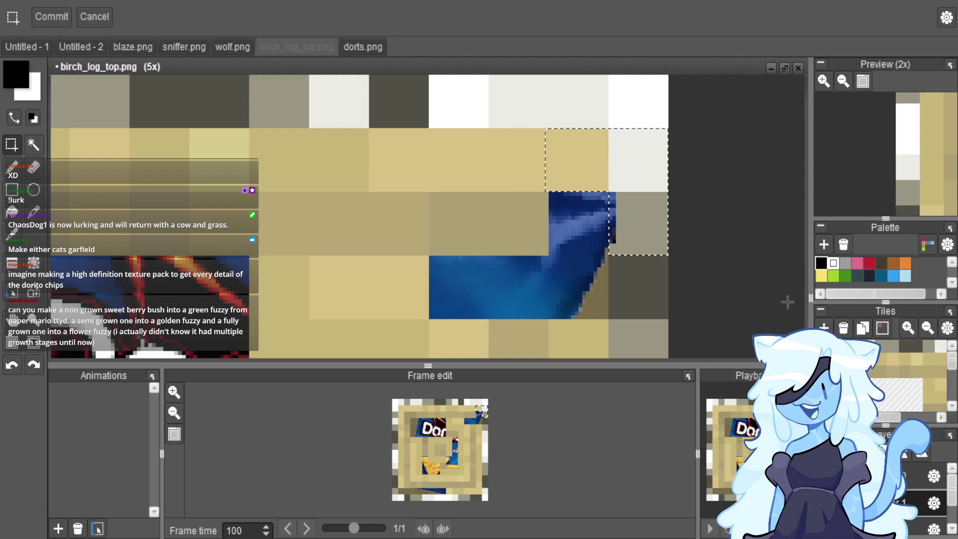
click(906, 483)
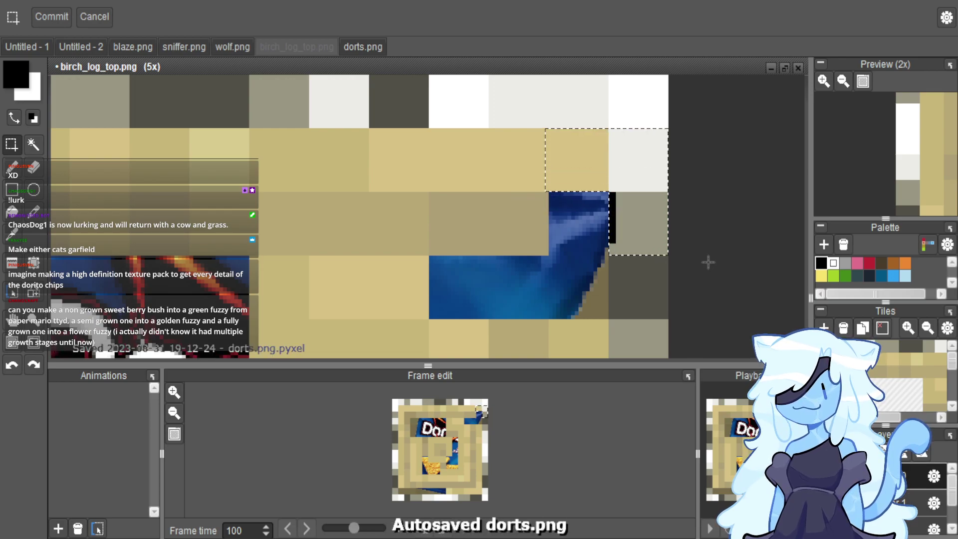
Paste the cut bag corner onto the log layer, undo the first placement, and align it with the bag in the upper-right hole.
key(ctrl+v)
click(712, 225)
click(713, 226)
key(ctrl+z)
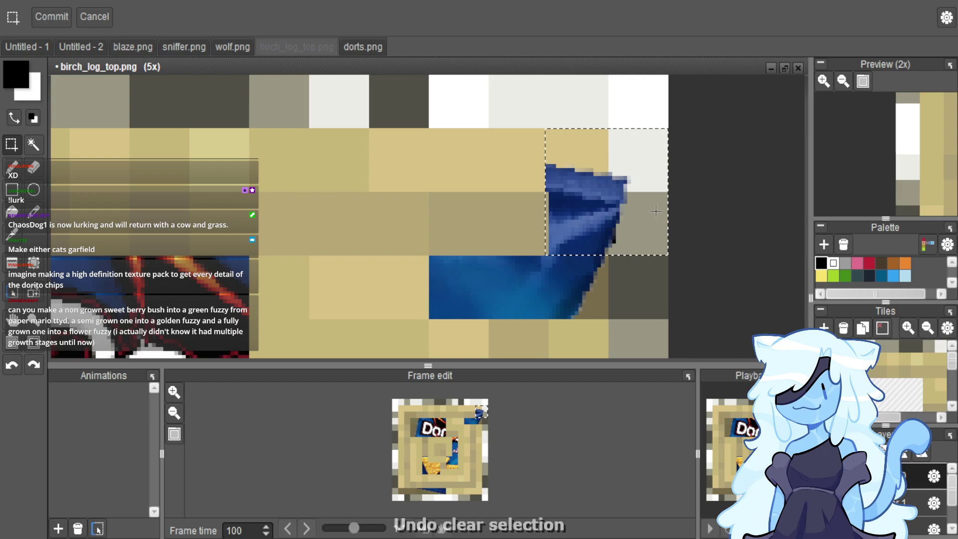
key(ctrl+z)
drag(425, 242, 616, 218)
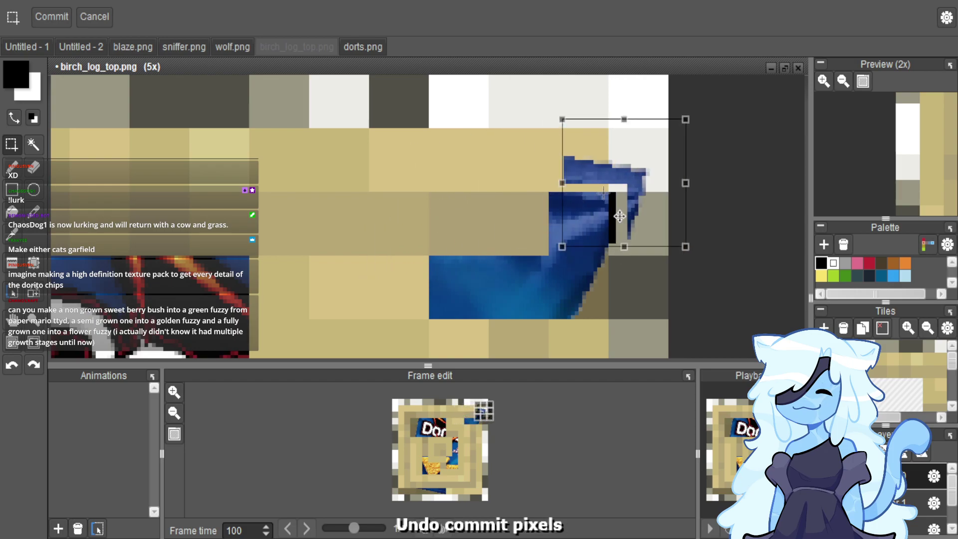
scroll(617, 220, up, 5)
scroll(448, 144, down, 3)
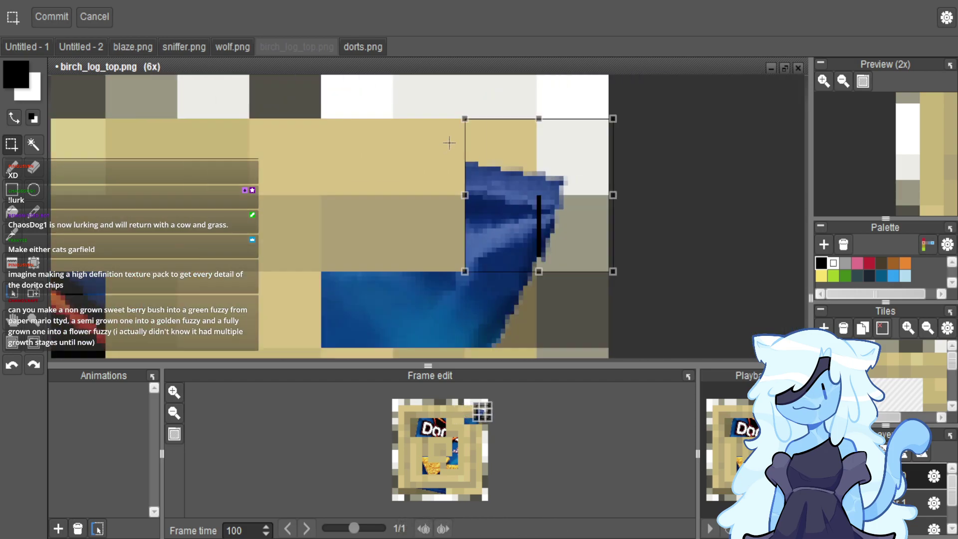
drag(582, 238, 577, 237)
click(654, 206)
Cover the few leftover black pixels along the right edge of the pasted bag corner.
scroll(533, 264, up, 1)
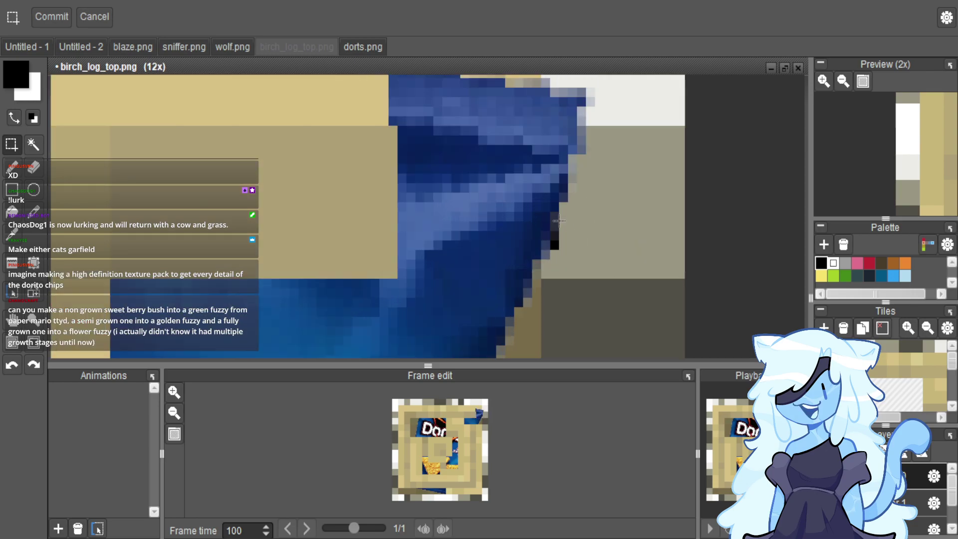
mouse_move(559, 212)
mouse_down()
mouse_move(561, 257)
mouse_move(562, 248)
mouse_up()
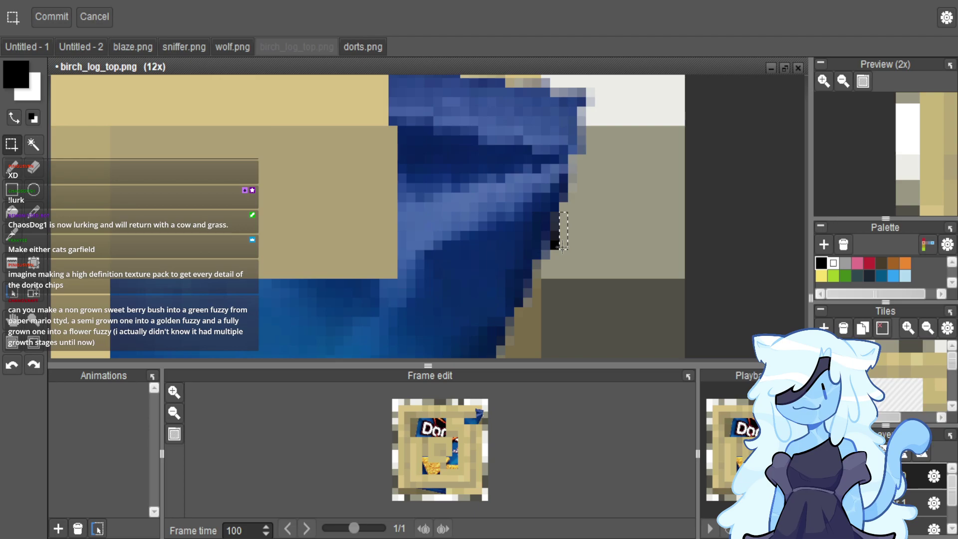
scroll(597, 257, down, 3)
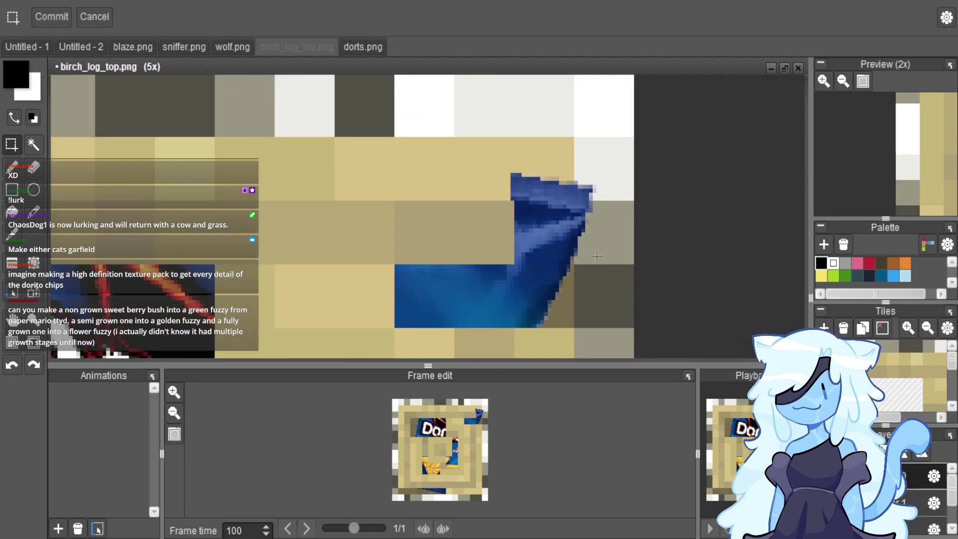
scroll(513, 158, up, 2)
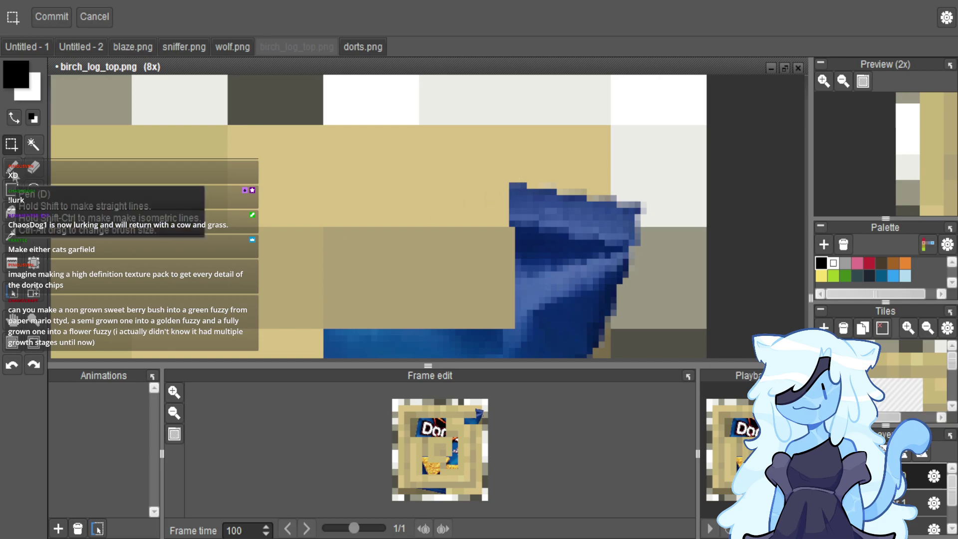
Shift the wood and bark strip above the bag corner slightly upward and delete a one-pixel row across the corner.
drag(488, 222, 402, 126)
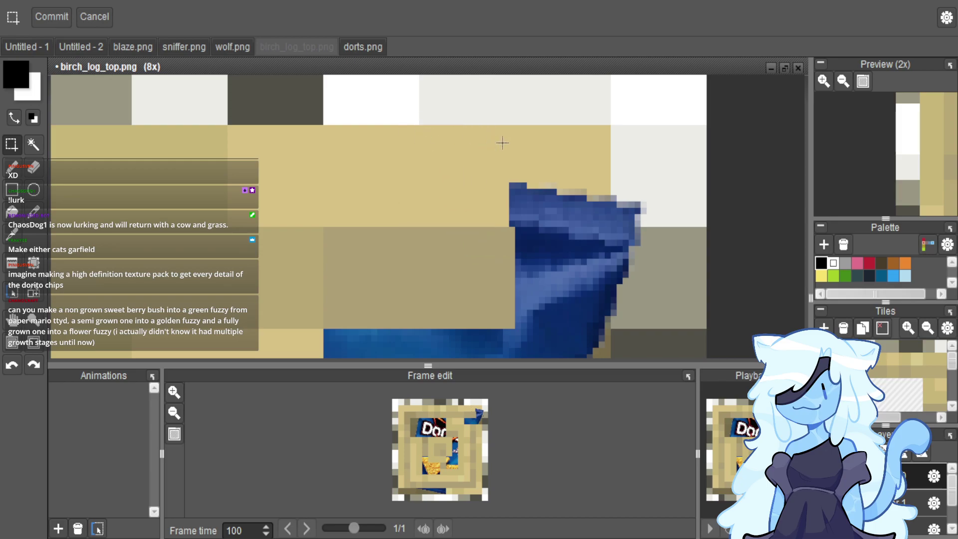
drag(471, 132, 687, 175)
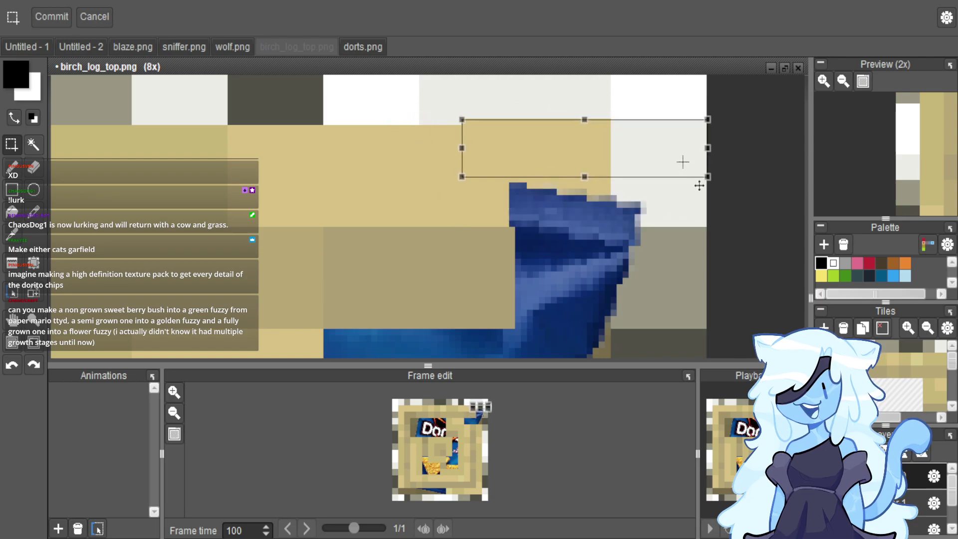
scroll(614, 165, up, 3)
drag(599, 245, 382, 247)
key(Delete)
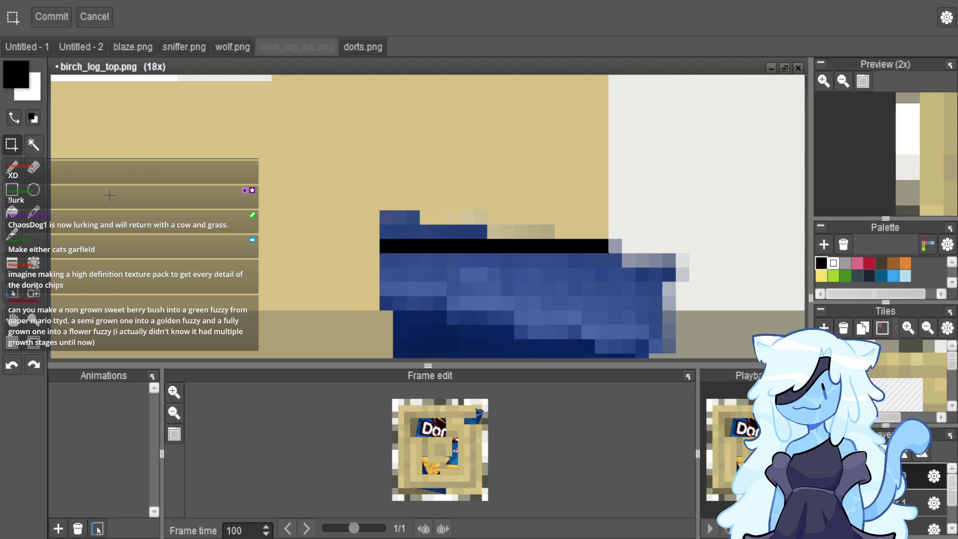
With the Pen and the sampled light wood colour, draw a stepped diagonal line across the bag corner, undoing a stray stroke.
click(11, 161)
right_click(357, 254)
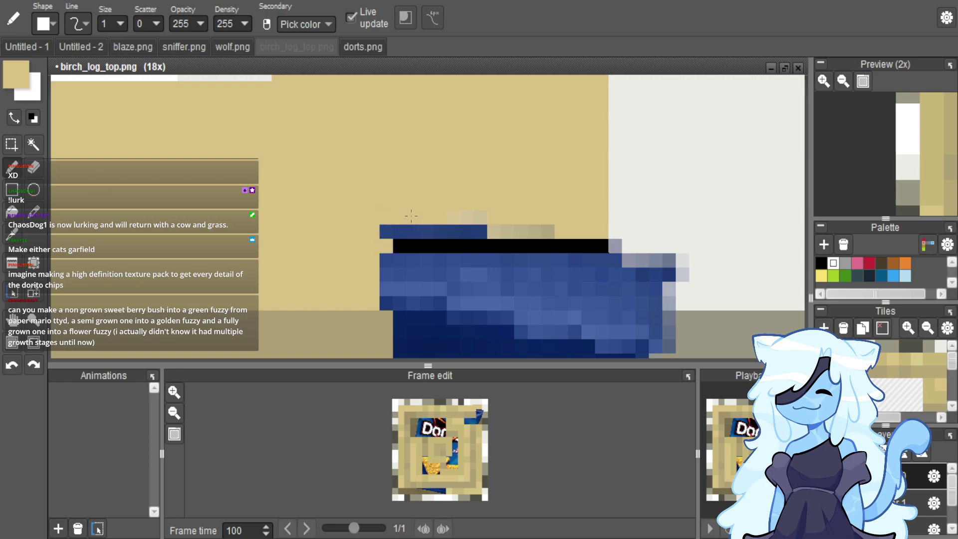
scroll(432, 268, down, 3)
scroll(432, 268, up, 2)
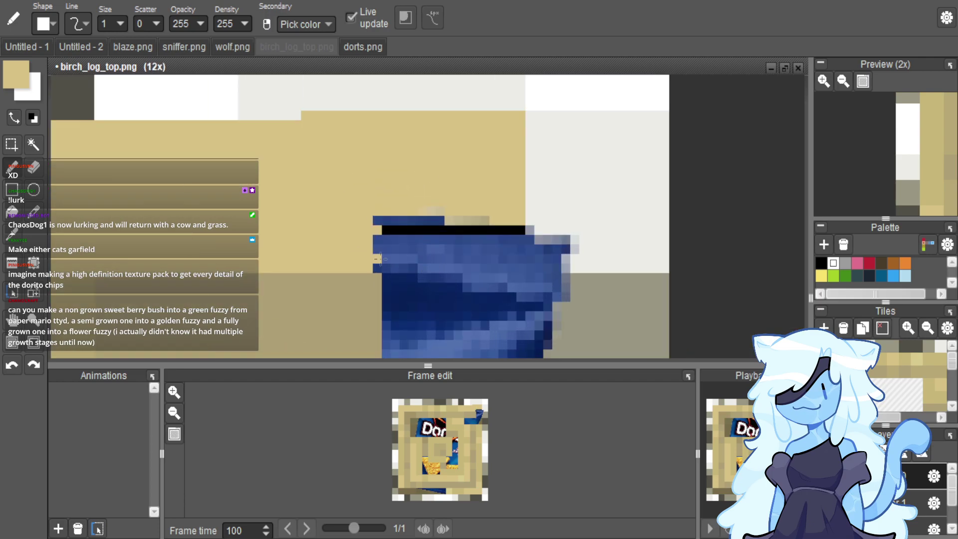
key(ctrl+z)
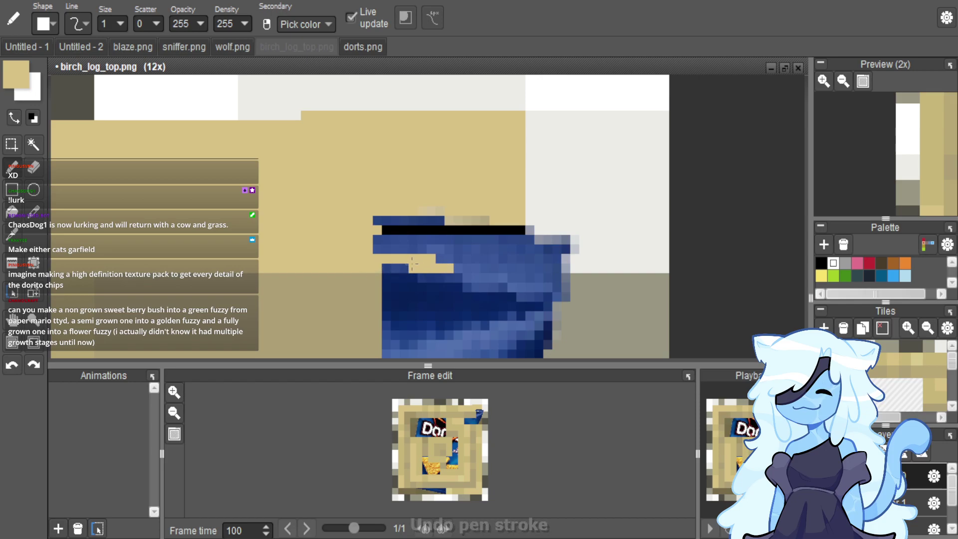
scroll(423, 268, up, 1)
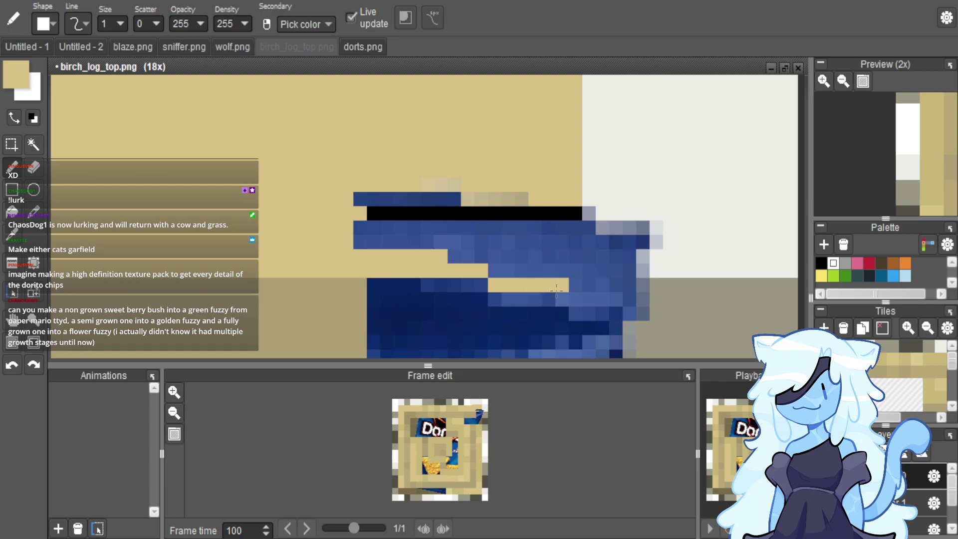
Paint over the bag pixels spilling onto the bark with the sampled grey and off-white bark colours.
right_click(702, 318)
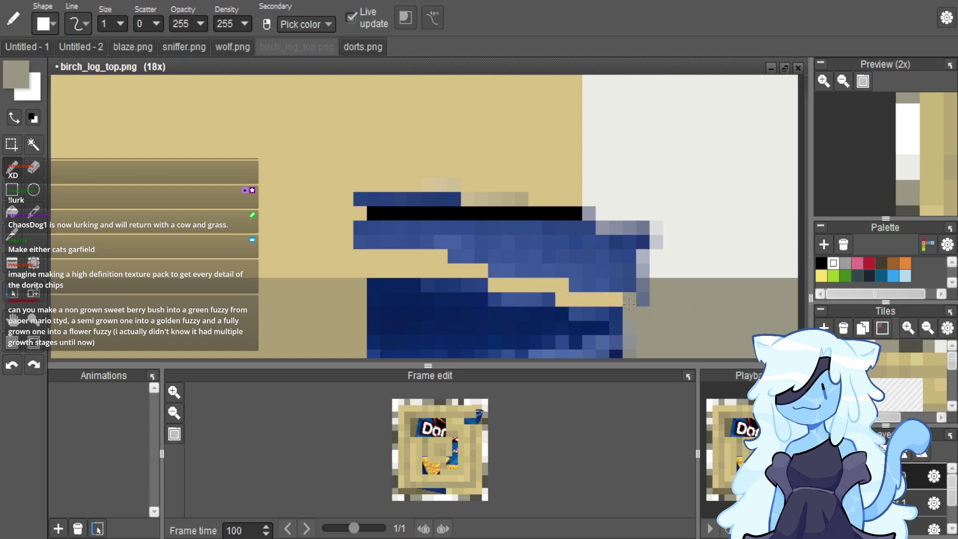
scroll(639, 287, down, 3)
key(ctrl+z)
scroll(642, 289, up, 4)
drag(587, 284, 614, 284)
click(606, 306)
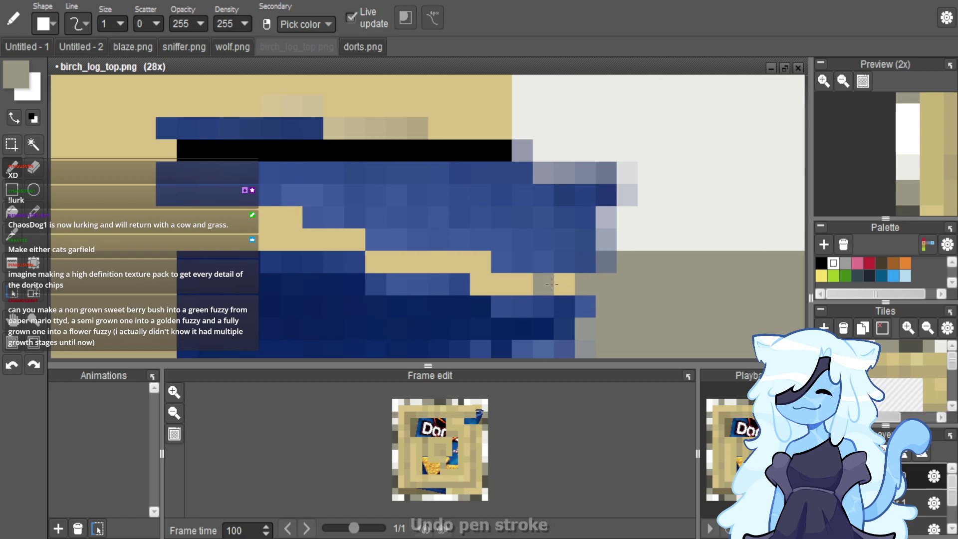
right_click(633, 238)
drag(612, 238, 592, 238)
mouse_move(530, 230)
mouse_down()
mouse_move(527, 156)
mouse_move(543, 208)
mouse_move(572, 213)
mouse_move(650, 178)
mouse_move(584, 217)
mouse_move(556, 162)
mouse_move(587, 185)
mouse_up()
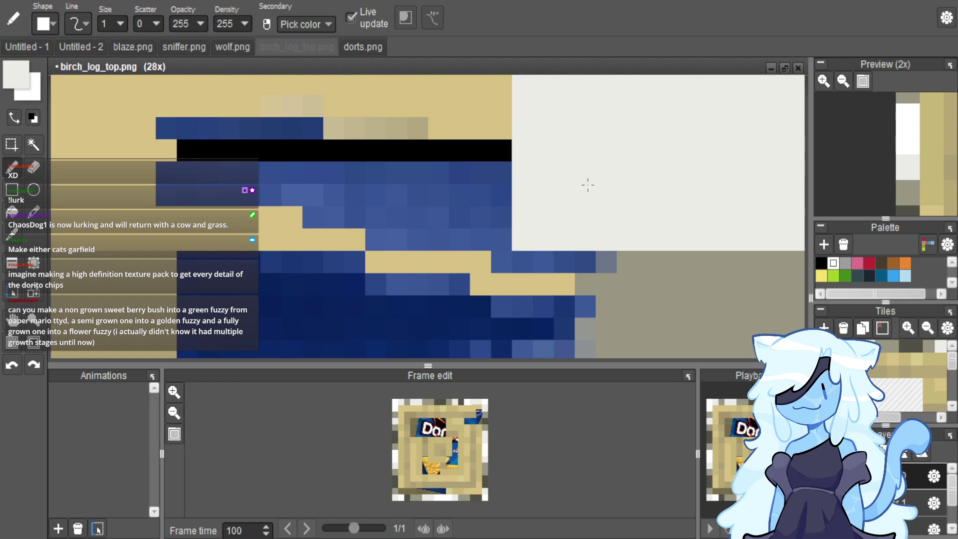
Cover the rest of the bag above the stepped line with the light wood colour and tidy a stray edge pixel in grey.
right_click(560, 282)
mouse_move(563, 270)
mouse_down()
mouse_move(503, 255)
mouse_move(497, 234)
mouse_move(380, 239)
mouse_move(366, 181)
mouse_move(393, 127)
mouse_move(396, 186)
mouse_move(394, 120)
mouse_move(407, 220)
mouse_move(447, 207)
mouse_move(494, 213)
mouse_move(487, 144)
mouse_move(479, 222)
mouse_move(452, 156)
mouse_move(430, 202)
mouse_move(465, 172)
mouse_move(170, 135)
mouse_move(369, 128)
mouse_move(254, 134)
mouse_up()
mouse_move(326, 111)
mouse_down()
mouse_move(215, 143)
mouse_move(176, 169)
mouse_move(235, 162)
mouse_move(161, 190)
mouse_move(287, 189)
mouse_move(345, 206)
mouse_move(320, 211)
mouse_move(368, 193)
mouse_move(264, 182)
mouse_move(143, 208)
mouse_up()
mouse_move(315, 146)
mouse_down()
mouse_move(252, 116)
mouse_move(248, 169)
mouse_up()
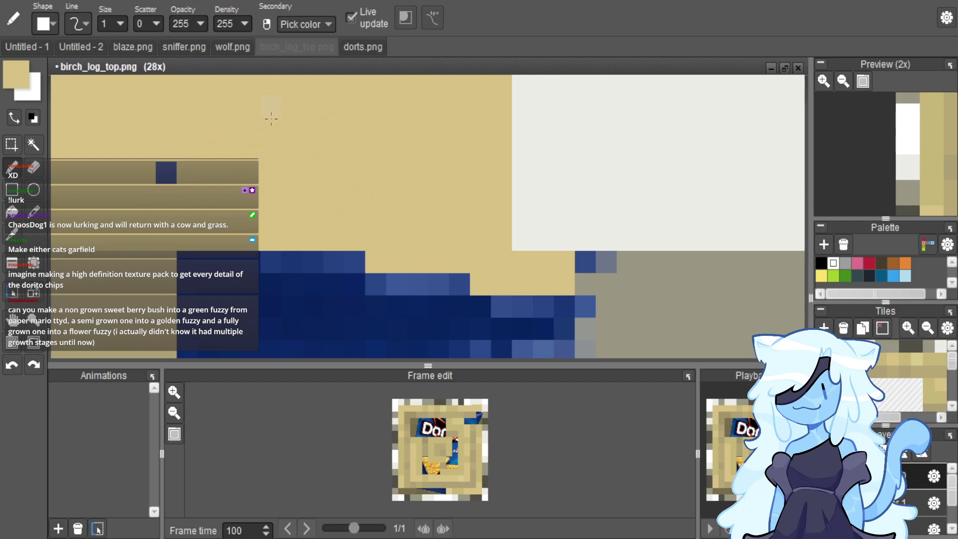
right_click(638, 296)
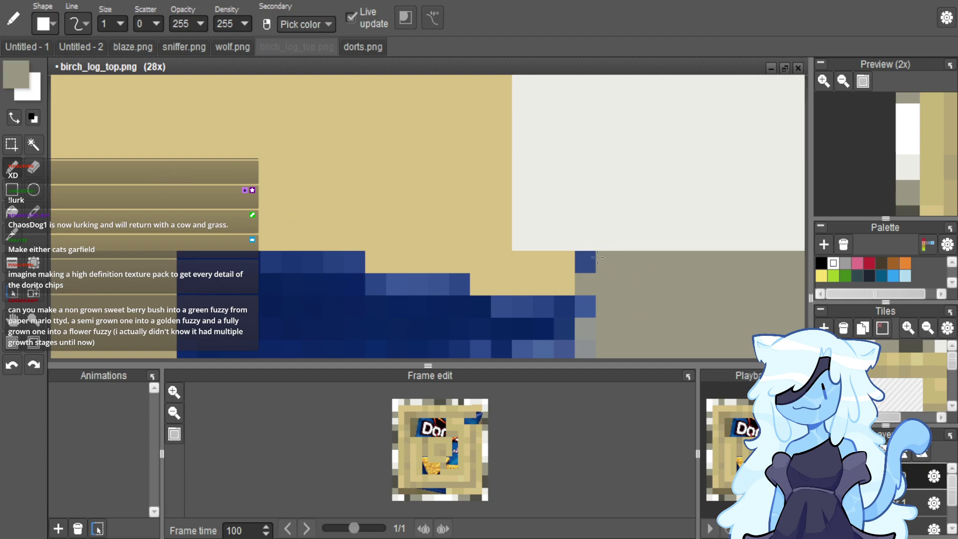
scroll(594, 257, down, 5)
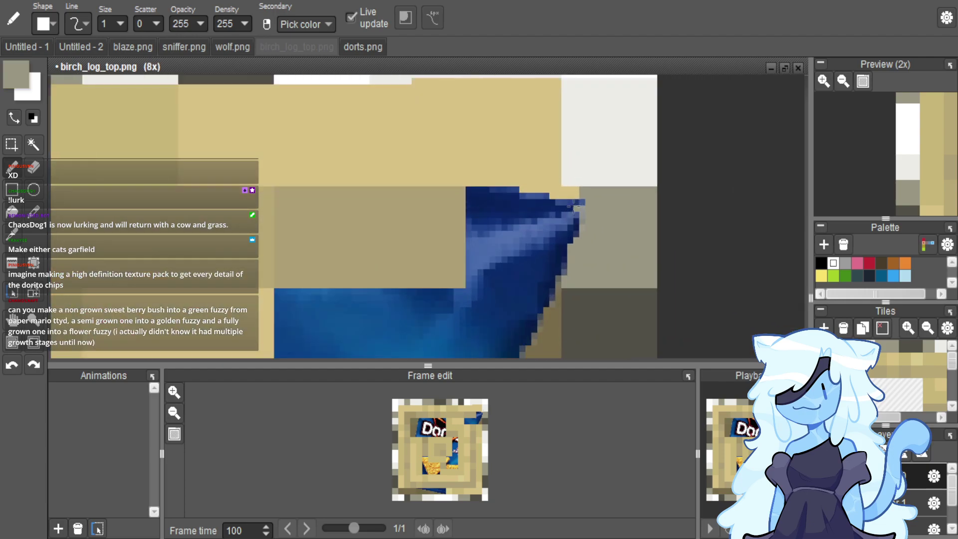
scroll(491, 239, up, 2)
scroll(486, 238, down, 2)
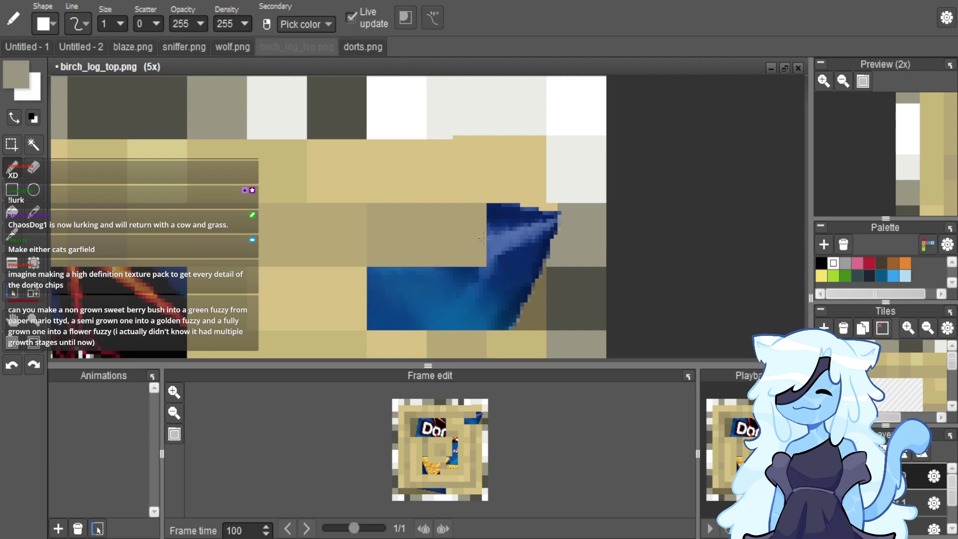
Repaint the edge pixels of the bag's pointed tip with blues sampled from the bag, undoing the last pen stroke.
scroll(509, 196, up, 1)
scroll(509, 196, up, 1)
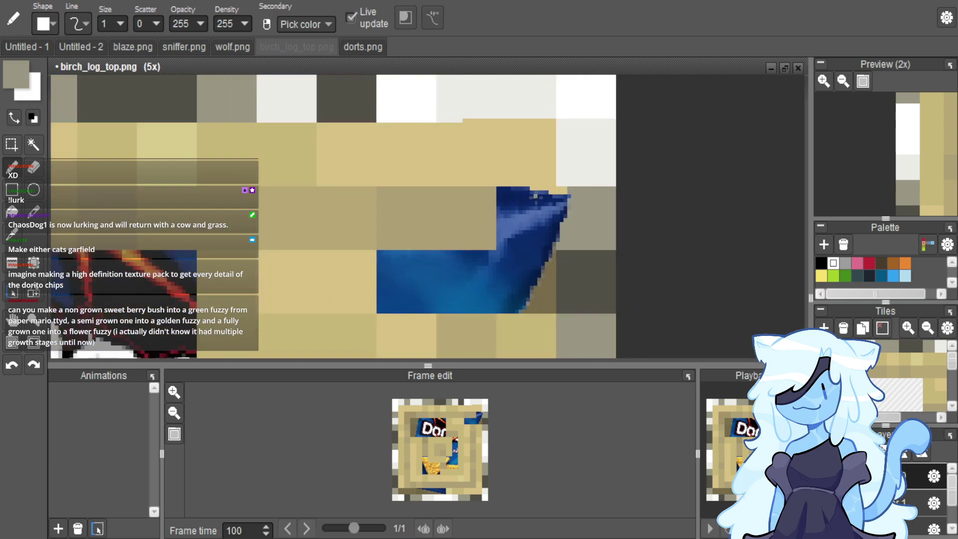
scroll(568, 214, down, 1)
scroll(592, 248, up, 3)
right_click(522, 190)
right_click(529, 224)
right_click(527, 245)
click(542, 226)
right_click(520, 275)
right_click(541, 278)
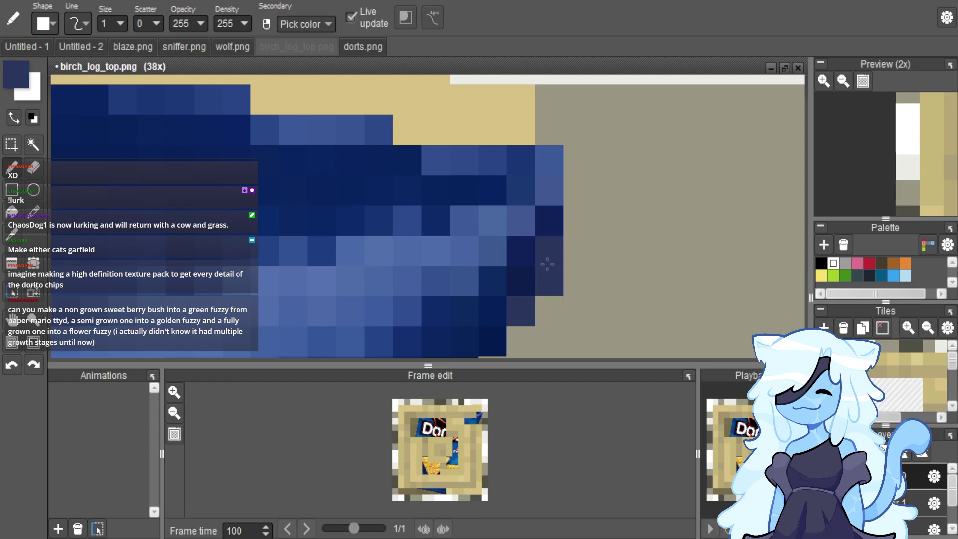
key(ctrl+z)
Select the entire log top texture and merge its layers into one.
scroll(549, 222, down, 8)
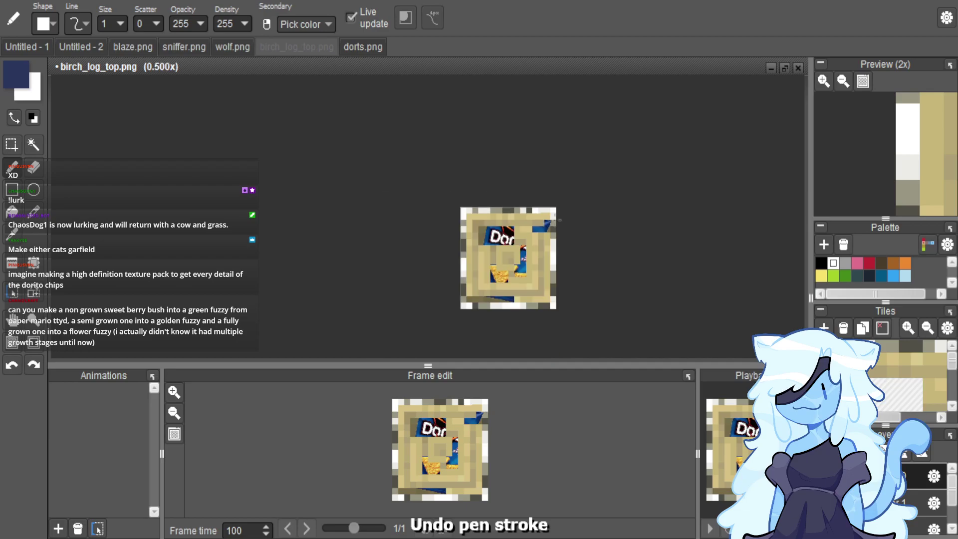
scroll(559, 220, up, 1)
scroll(585, 240, down, 1)
key(ctrl+a)
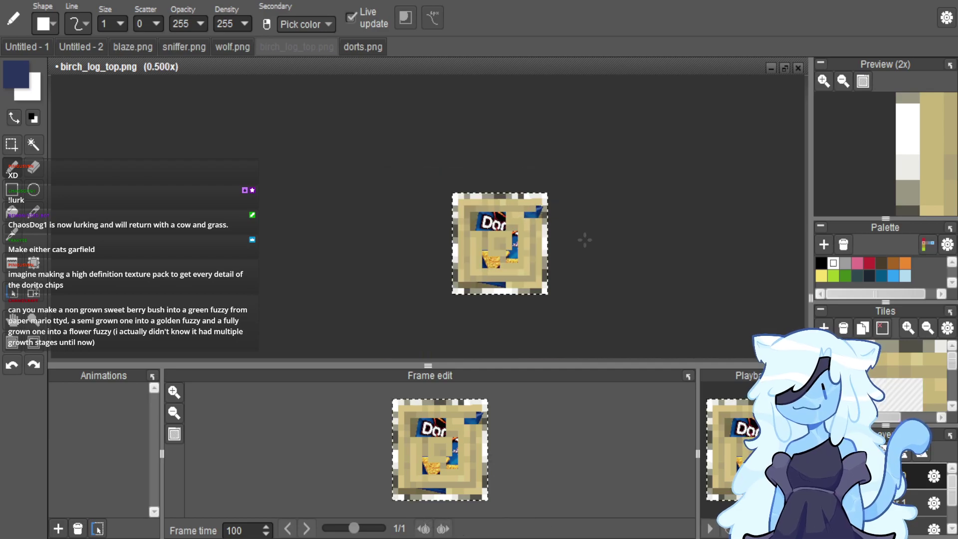
key(ctrl+e)
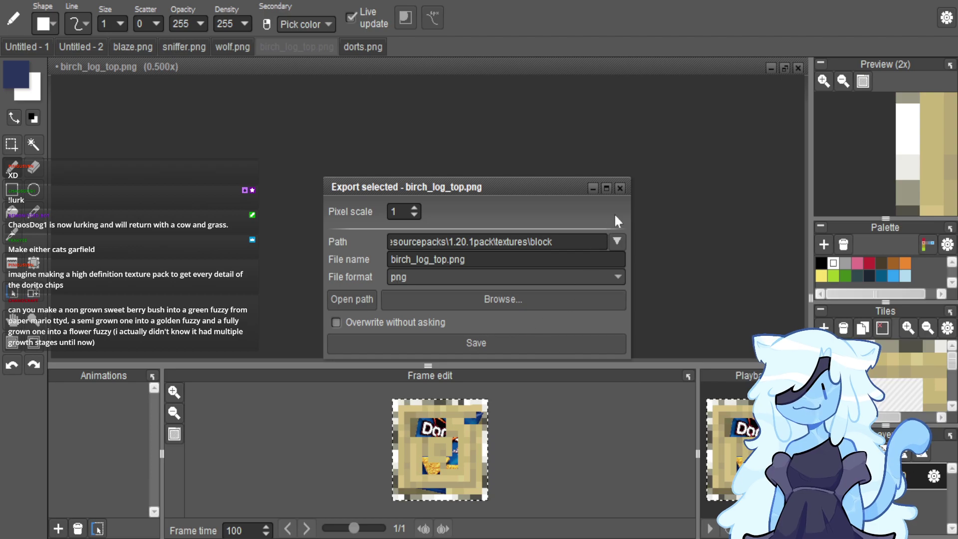
click(619, 188)
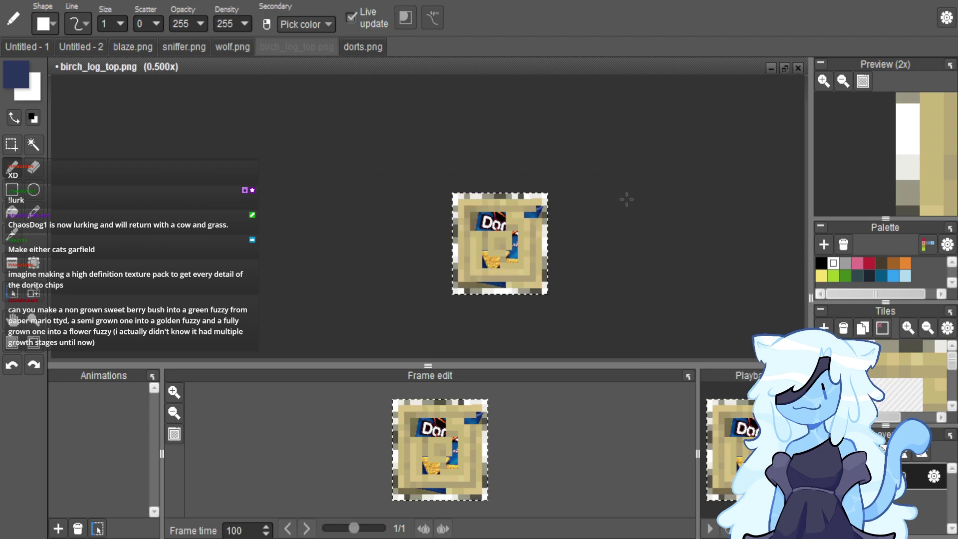
Export the selection as birch_log_top.png, changing the pack folder in the path to TMRP, and close the export dialog.
key(ctrl+shift+e)
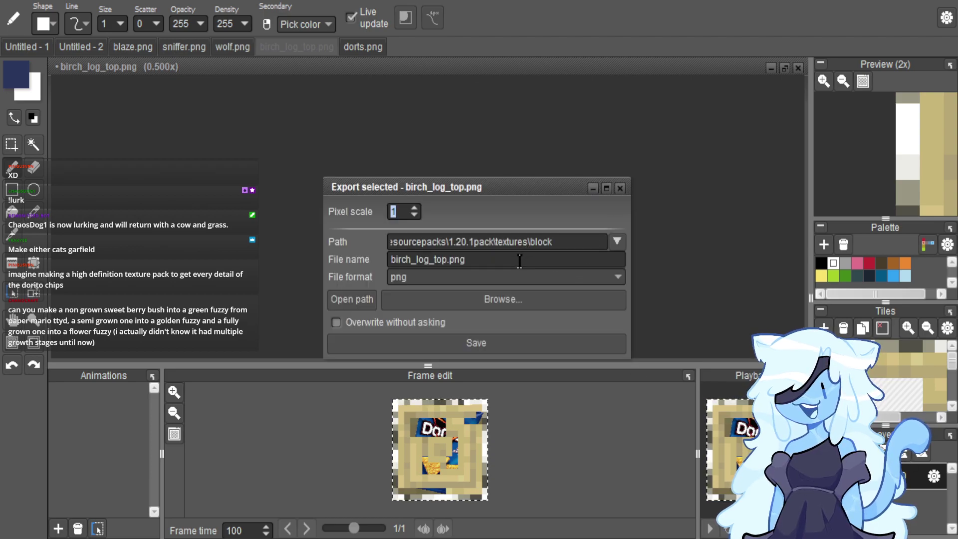
triple_click(496, 242)
click(497, 241)
key(BackSpace)
key(BackSpace)
key(BackSpace)
key(BackSpace)
key(BackSpace)
key(BackSpace)
key(BackSpace)
key(BackSpace)
text(TMRP)
key(Return)
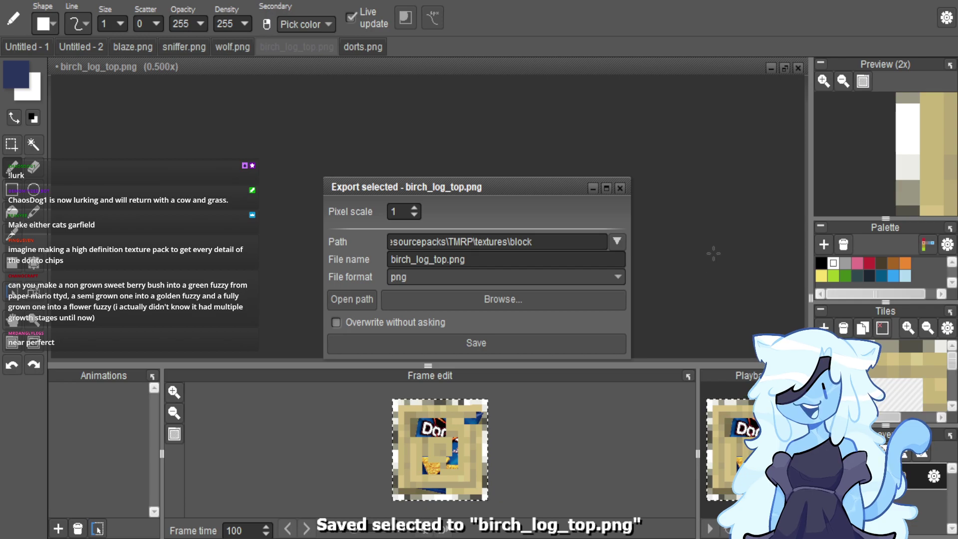
click(619, 188)
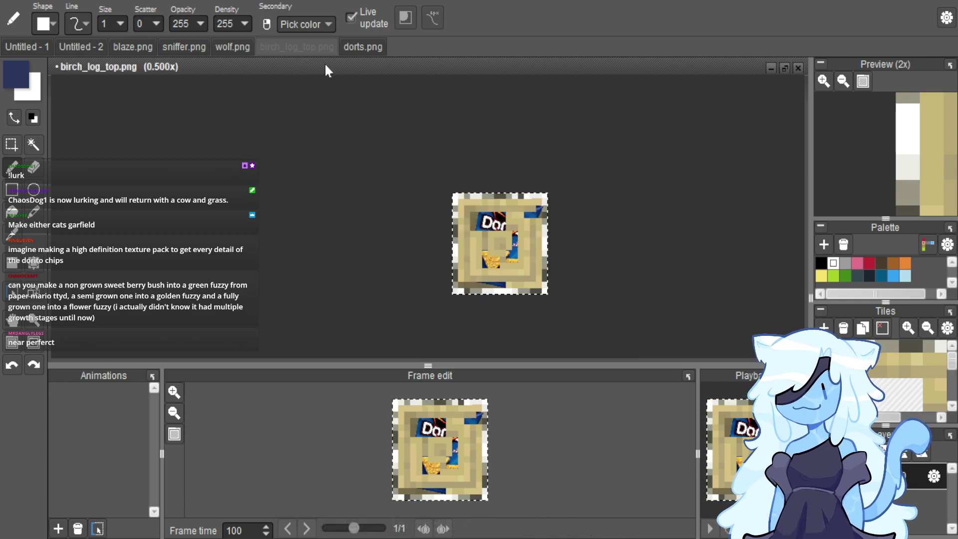
On the Untitled - 1 sheet, deselect the dollar coin and paste the finished log top texture.
click(18, 43)
scroll(483, 186, down, 3)
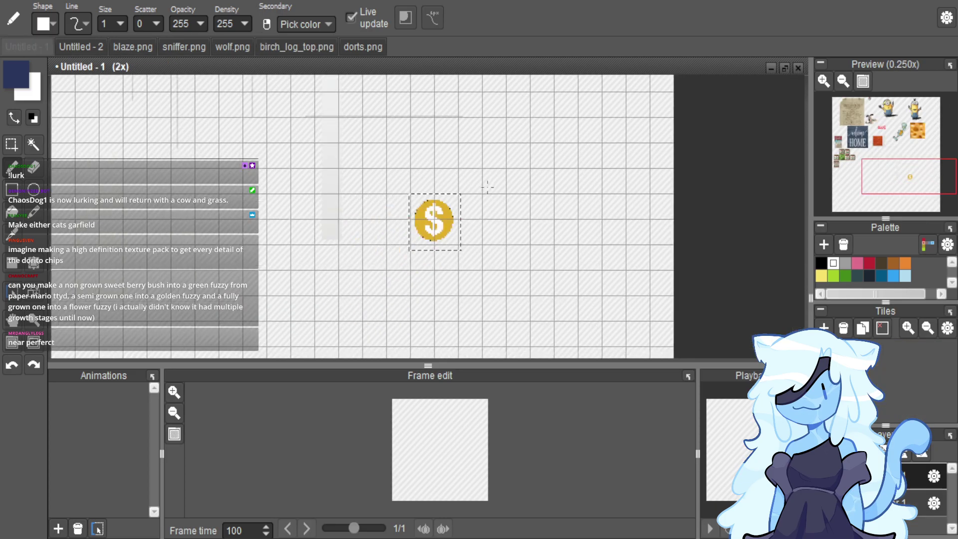
scroll(497, 189, down, 3)
scroll(468, 168, up, 2)
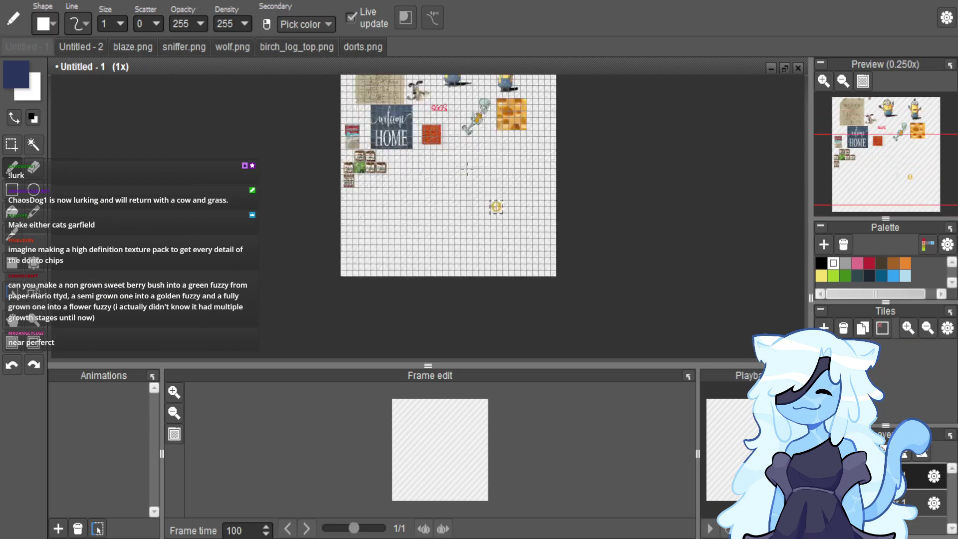
click(13, 144)
click(484, 282)
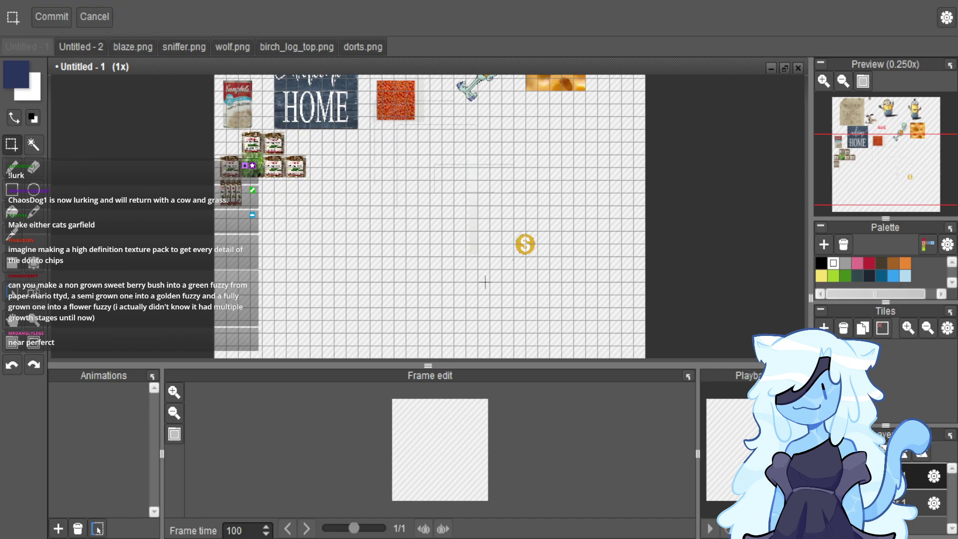
key(ctrl+v)
Move the pasted log top texture below the welcome HOME sign, align its edges with the tile grid and deselect it.
drag(455, 236, 458, 270)
scroll(349, 104, up, 2)
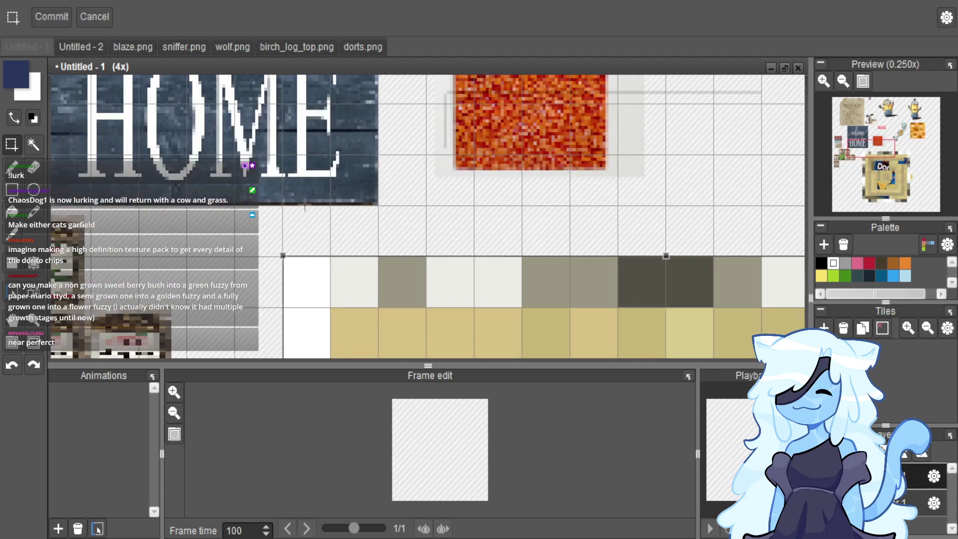
scroll(305, 191, down, 2)
scroll(306, 191, down, 1)
drag(412, 325, 351, 277)
scroll(353, 252, up, 3)
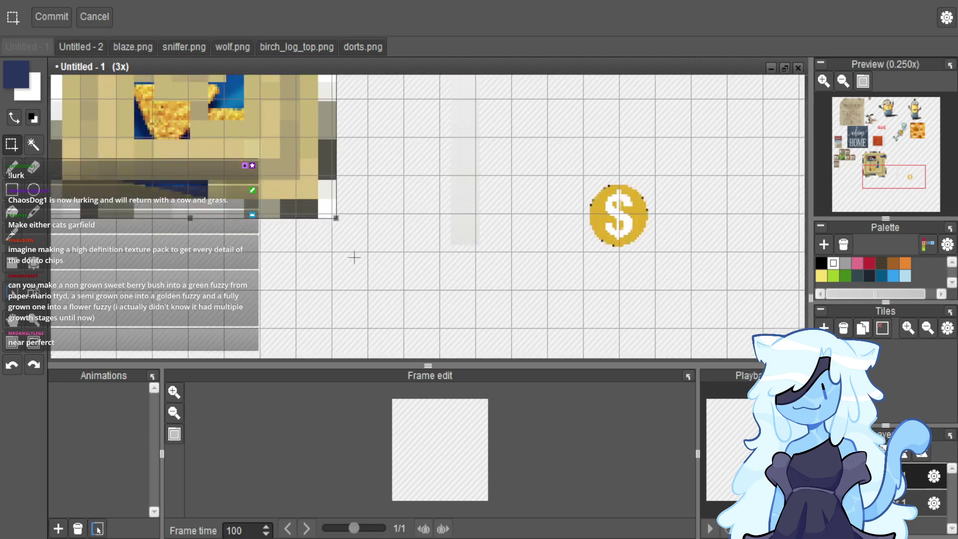
drag(350, 243, 346, 240)
scroll(347, 241, up, 2)
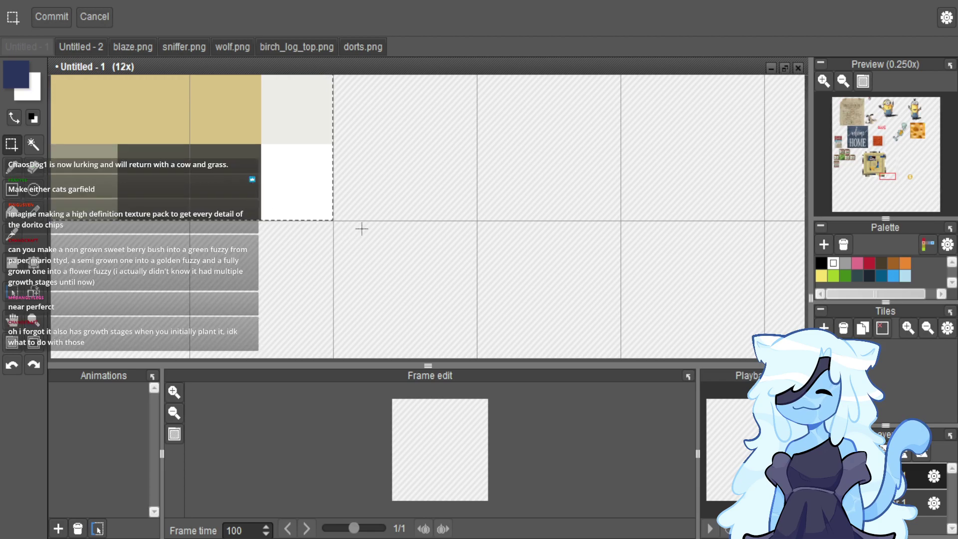
scroll(362, 232, down, 4)
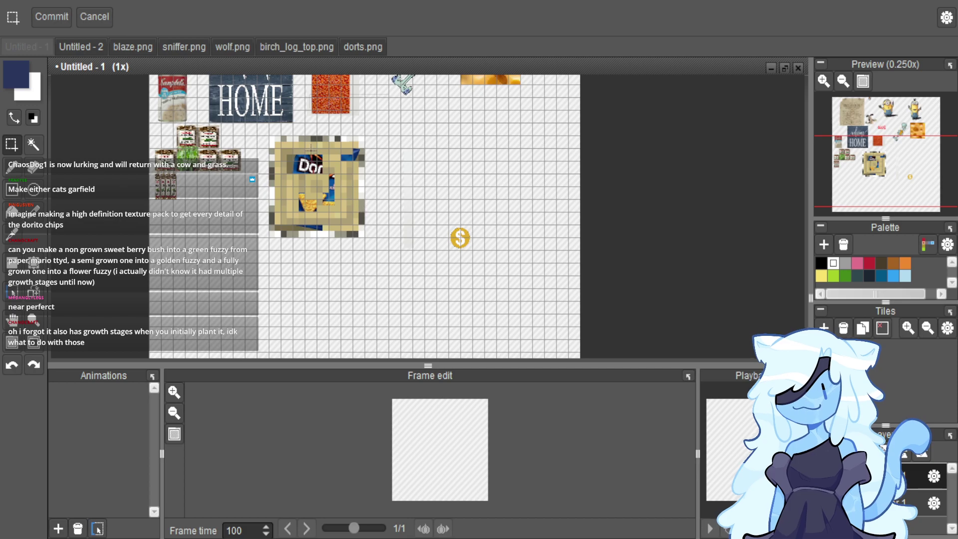
scroll(310, 153, up, 2)
scroll(310, 153, down, 1)
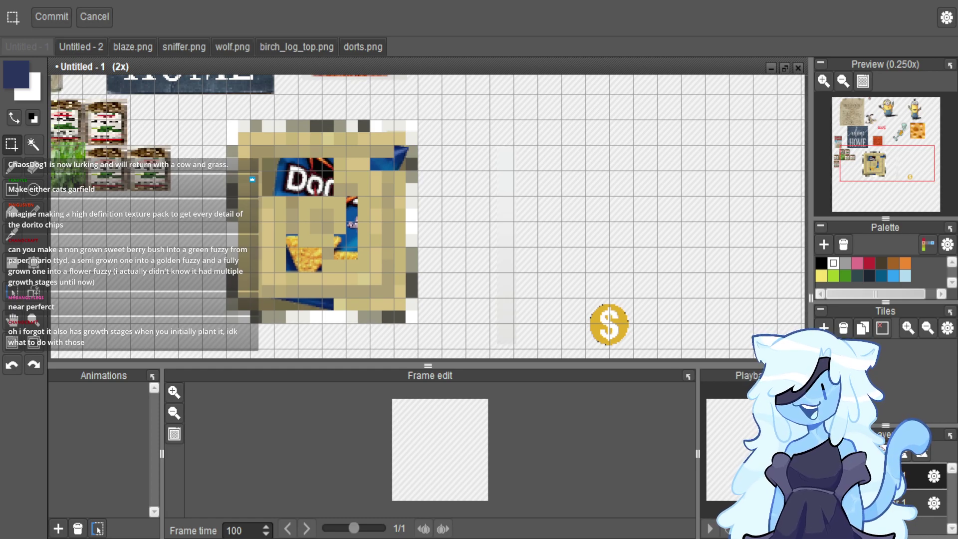
scroll(457, 224, down, 2)
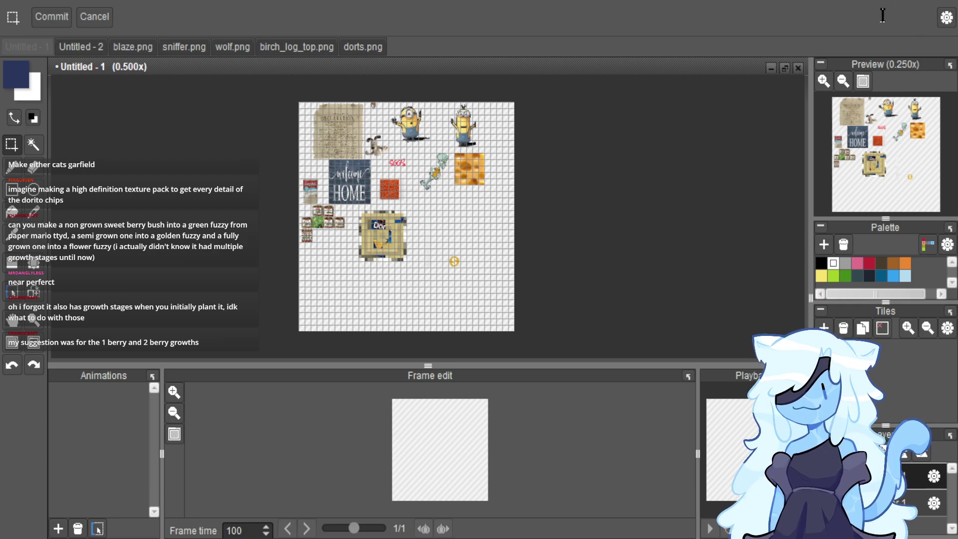
Import the four sweet berry bush textures, sweet_berry_bush_stage0.png through sweet_berry_bush_stage3.png.
double_click(202, 142)
click(196, 372)
click(197, 371)
click(197, 371)
click(196, 371)
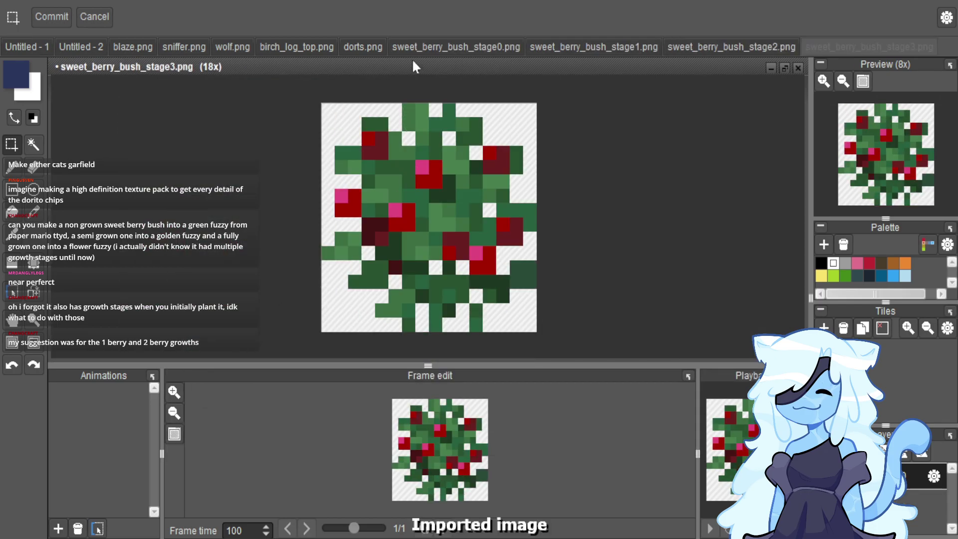
Close dorts.png and birch_log_top.png without saving their changes.
click(363, 47)
click(798, 68)
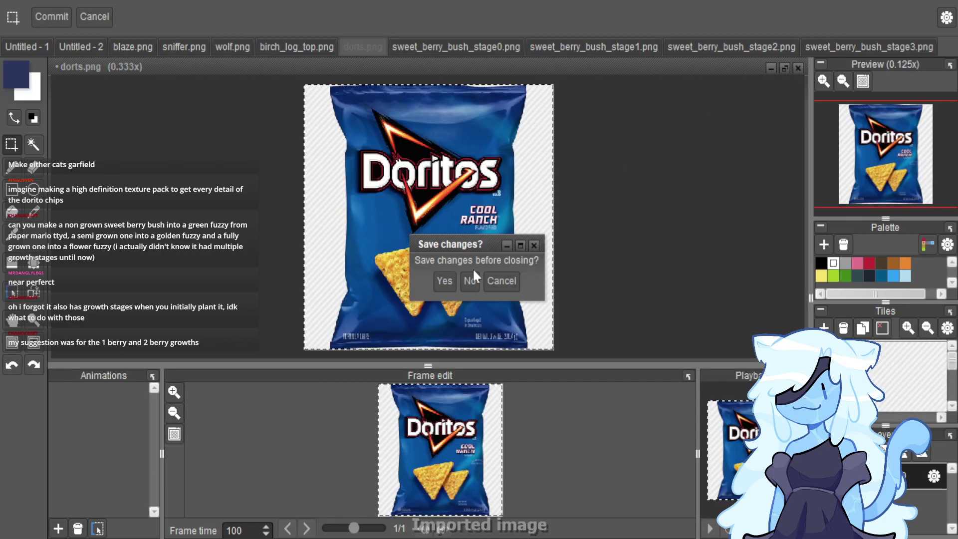
click(469, 280)
click(295, 47)
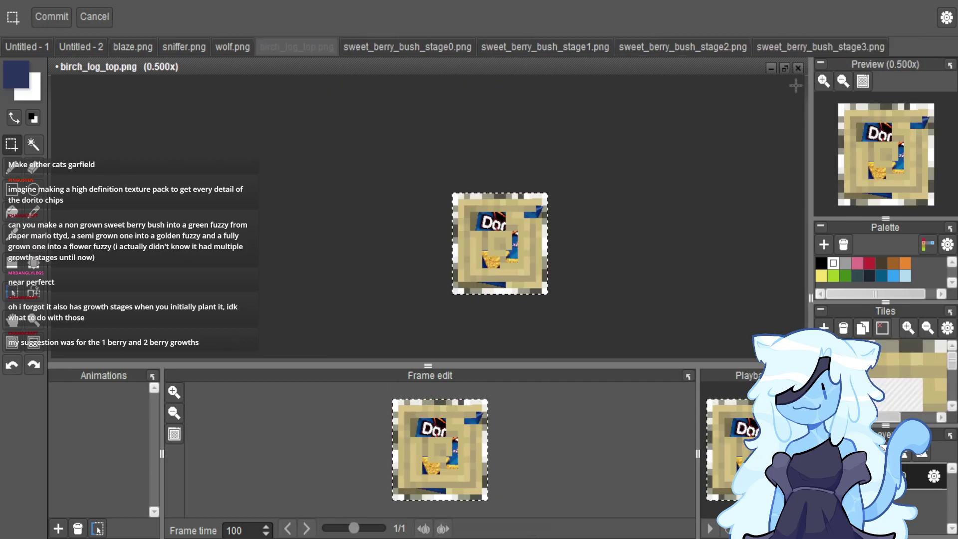
click(798, 69)
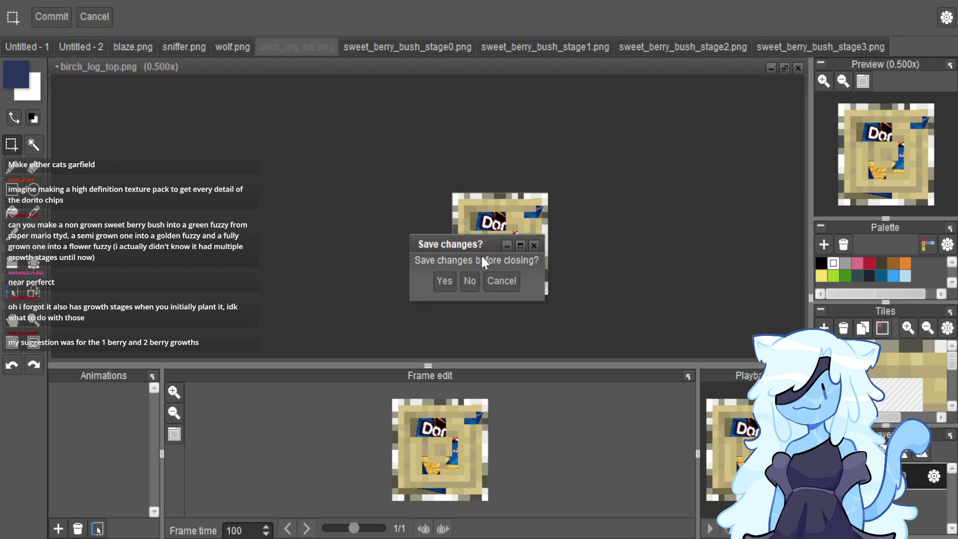
click(469, 280)
Close wolf.png, sniffer.png and blaze.png without saving their changes.
click(233, 47)
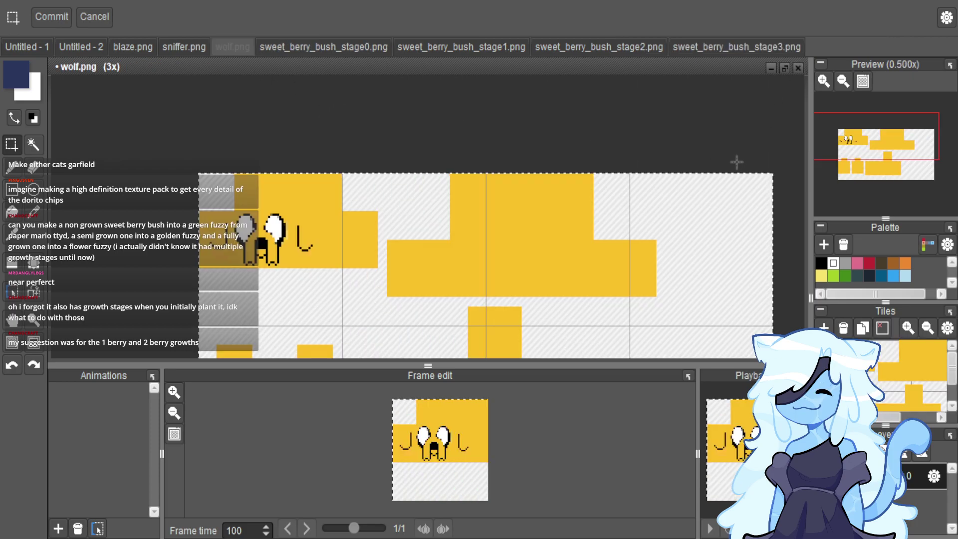
click(798, 68)
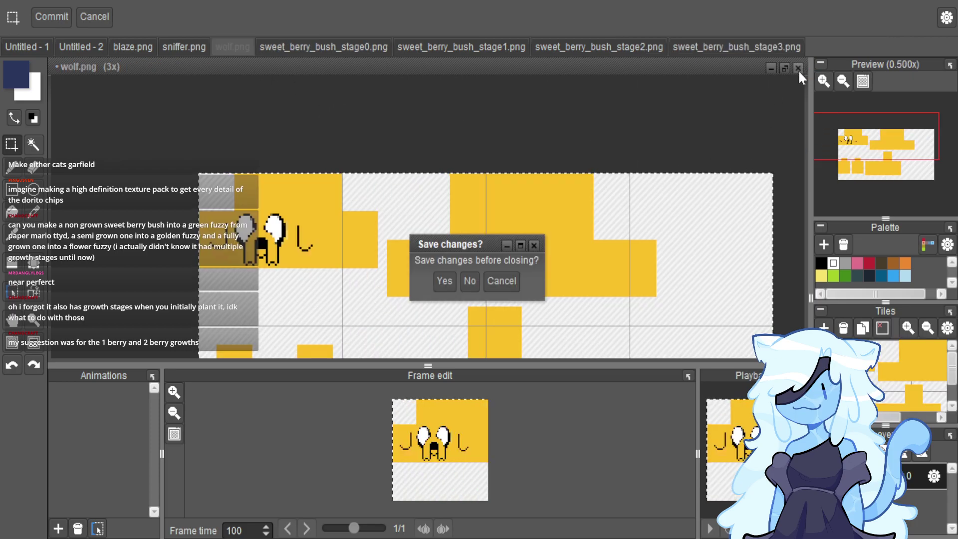
click(470, 280)
click(189, 47)
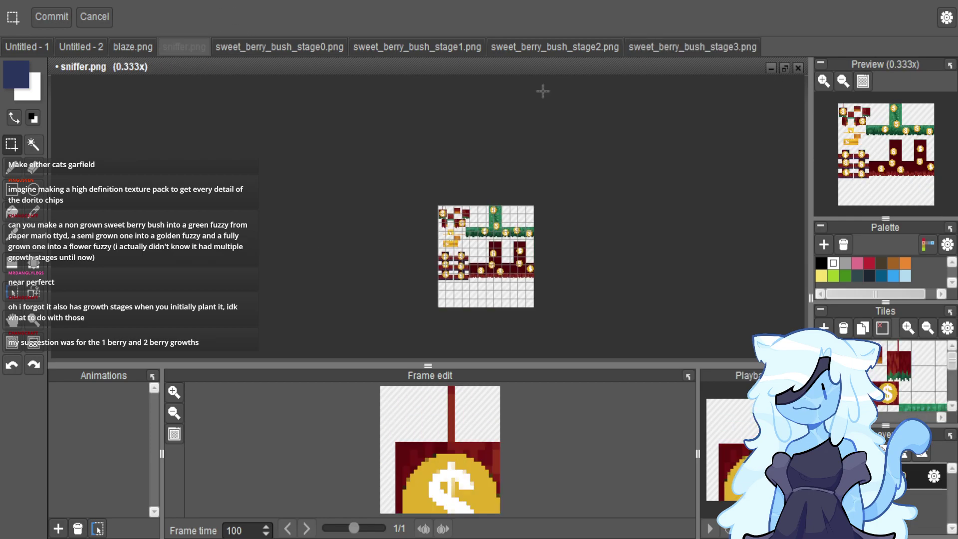
click(798, 69)
click(470, 280)
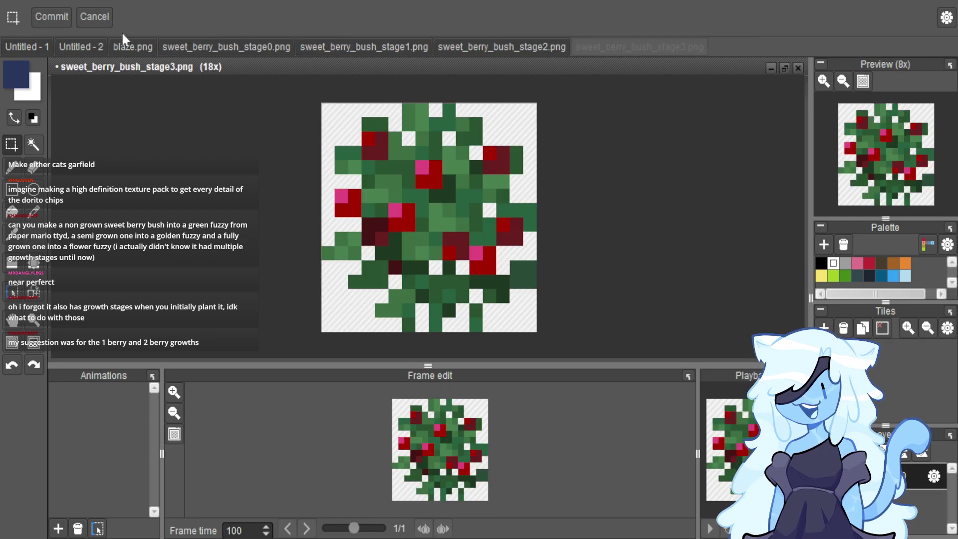
click(133, 46)
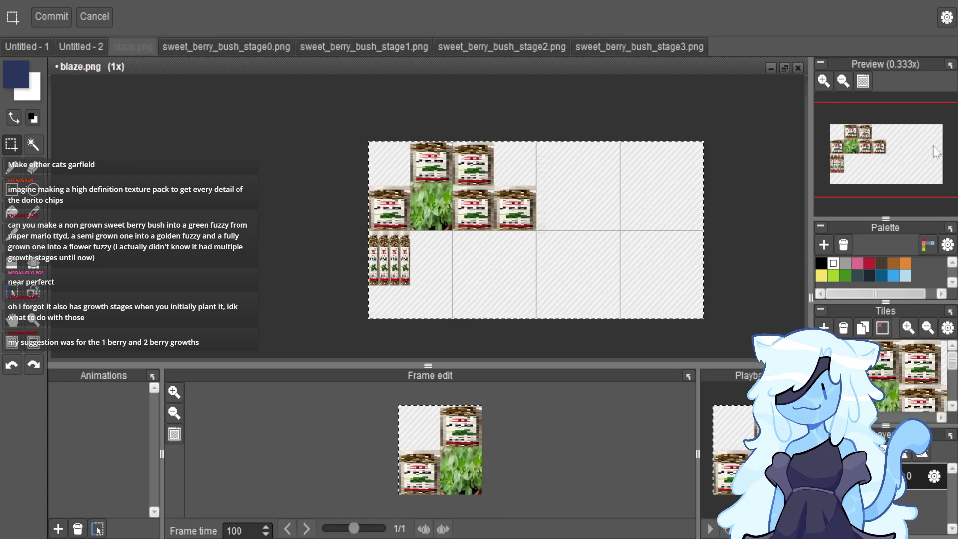
click(798, 68)
click(470, 280)
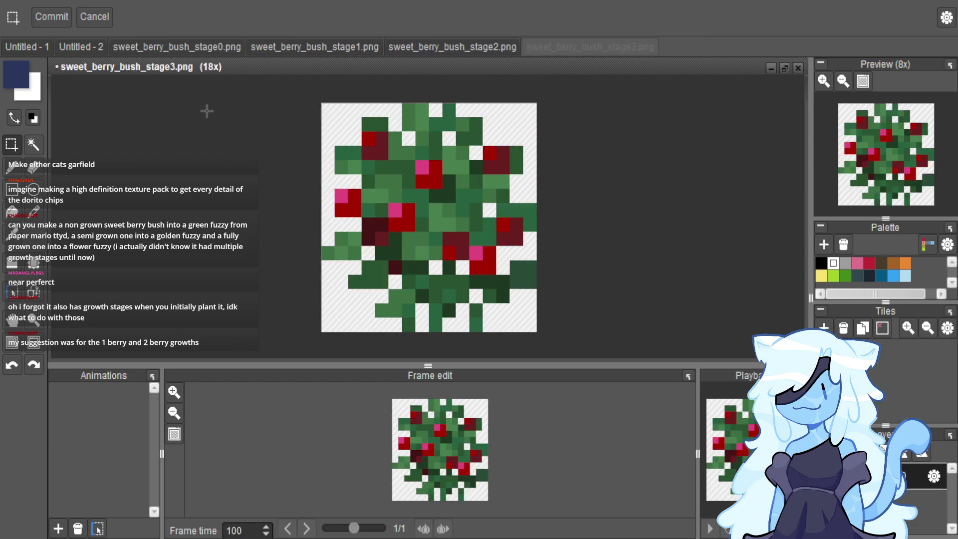
Compare the four sweet berry bush stage textures to see how the leaves and berries differ between growth stages.
click(171, 47)
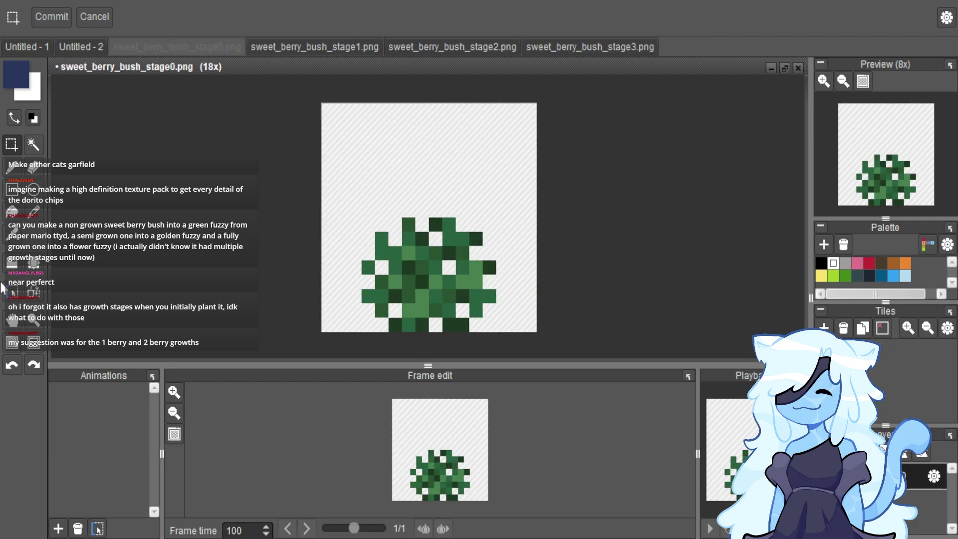
click(13, 169)
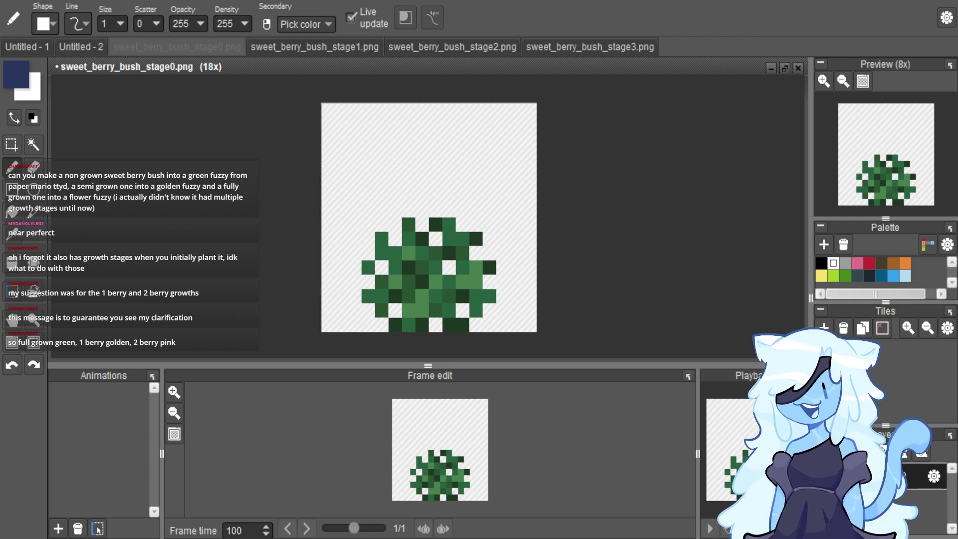
click(287, 47)
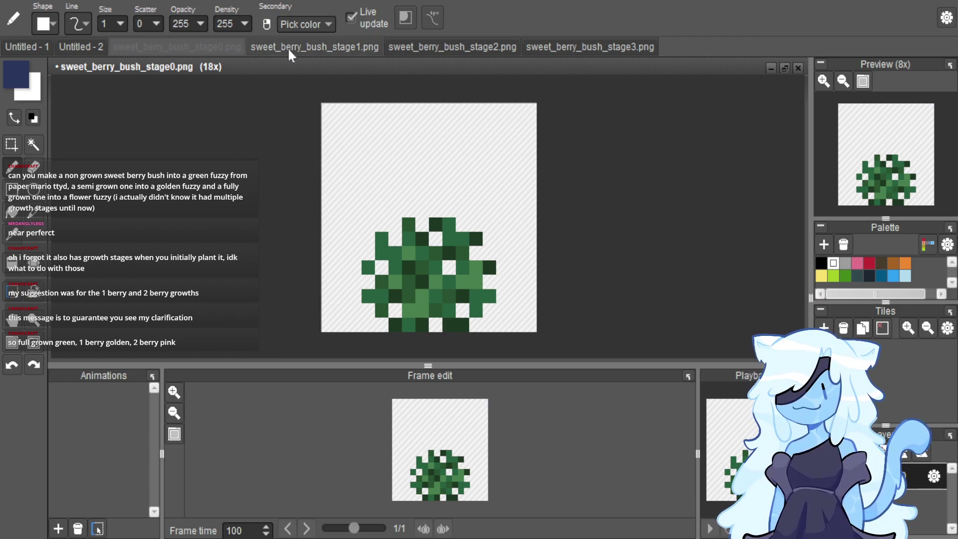
click(430, 45)
click(612, 46)
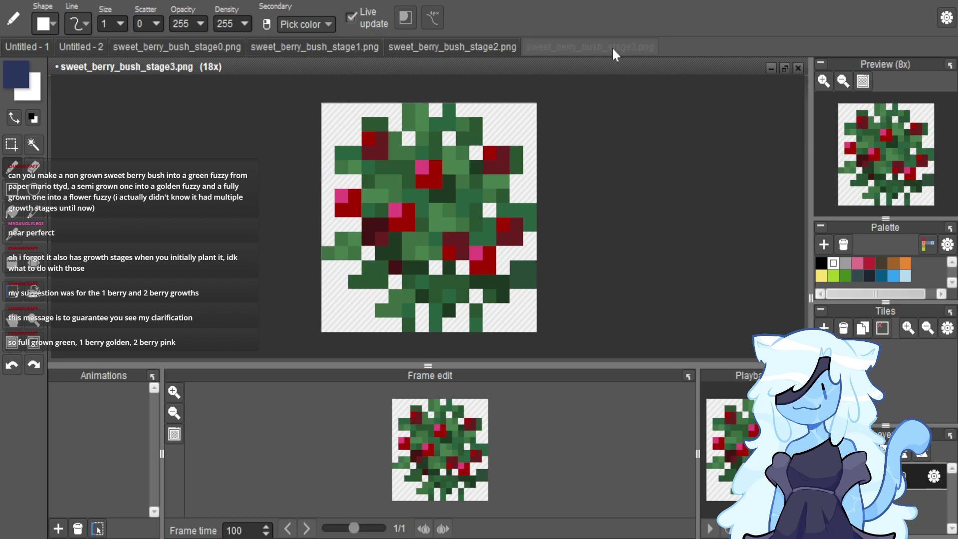
click(467, 50)
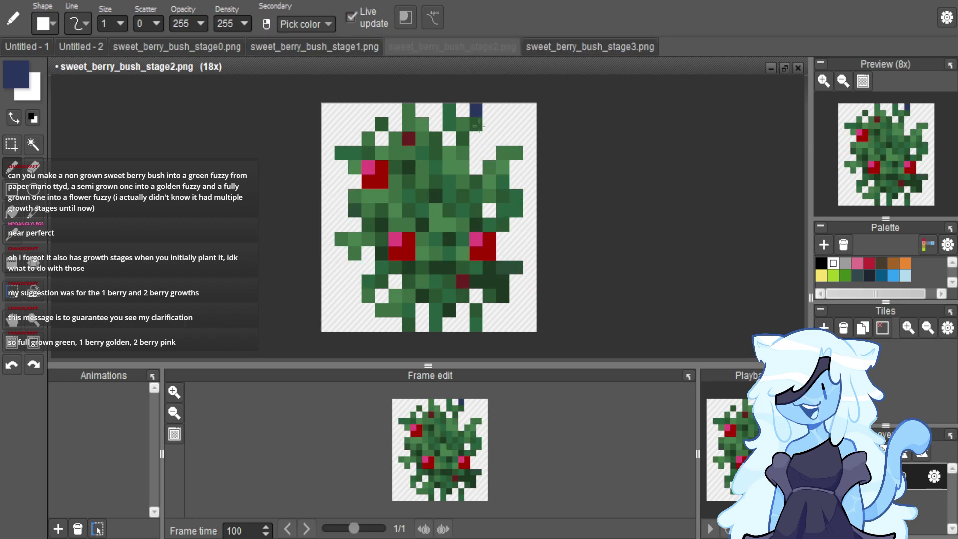
click(606, 50)
click(339, 49)
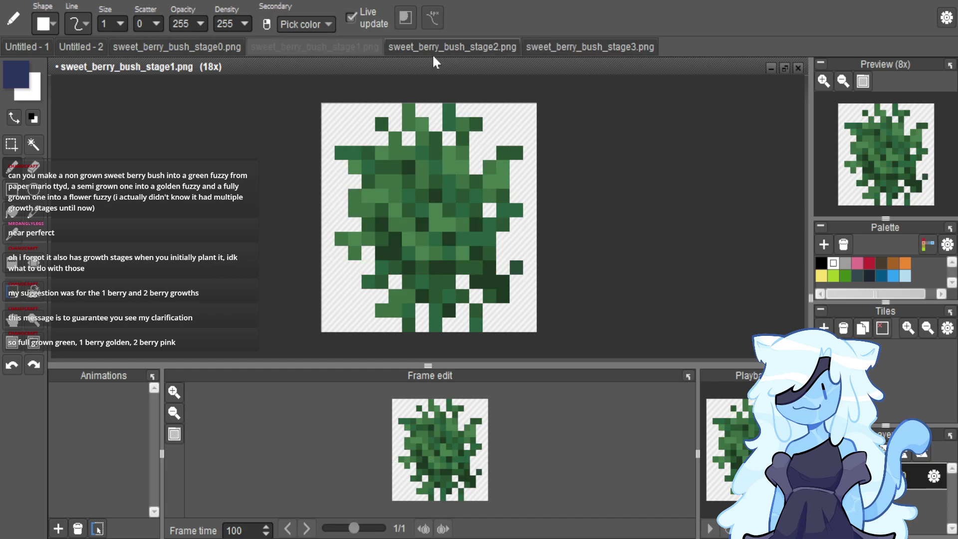
click(467, 47)
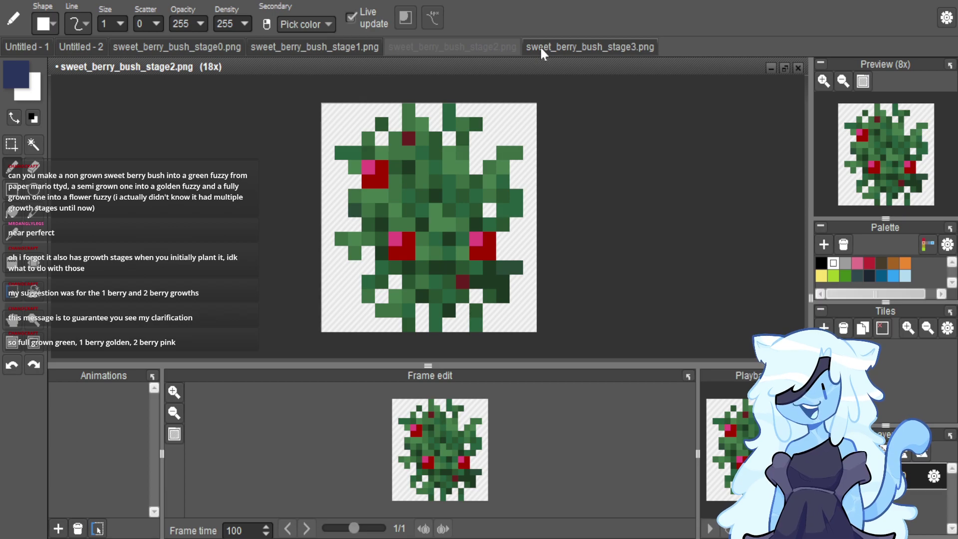
click(576, 43)
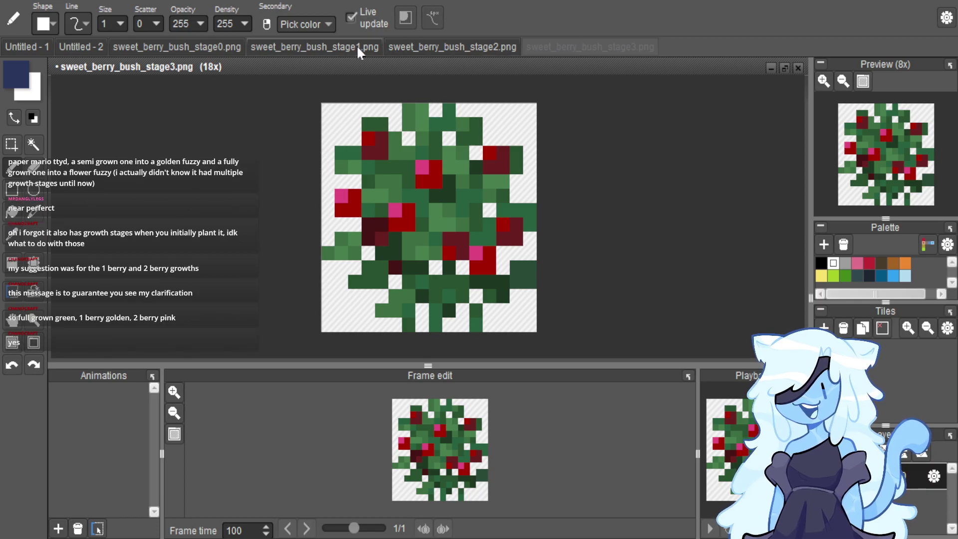
click(280, 48)
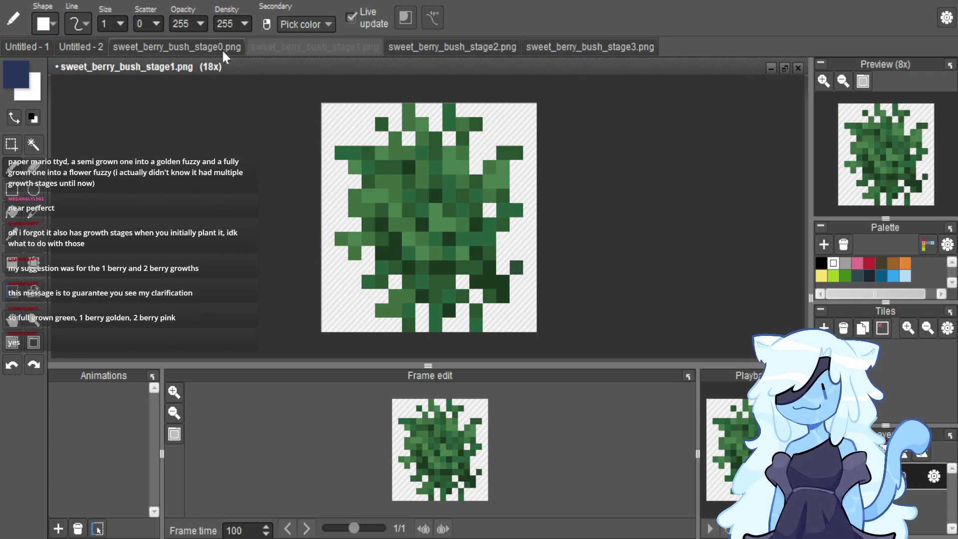
click(223, 50)
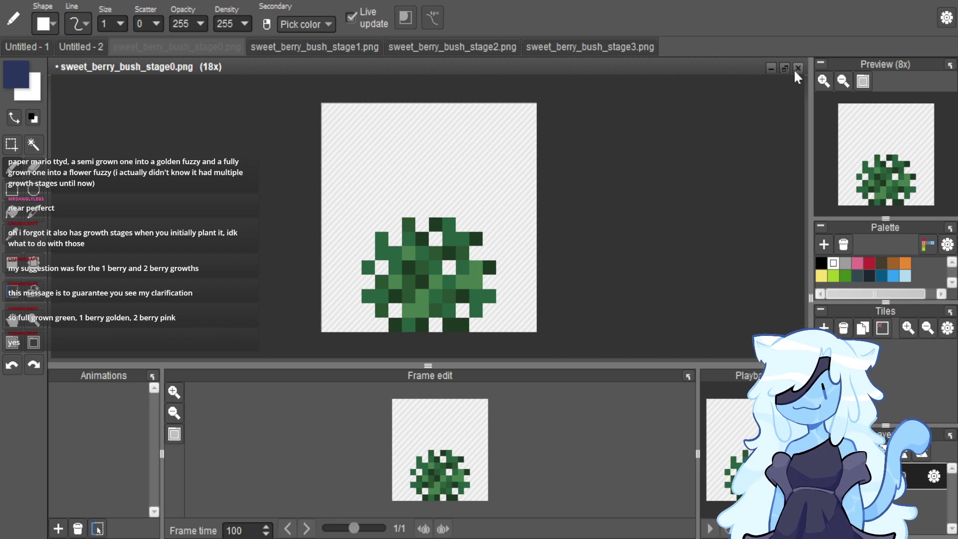
click(341, 50)
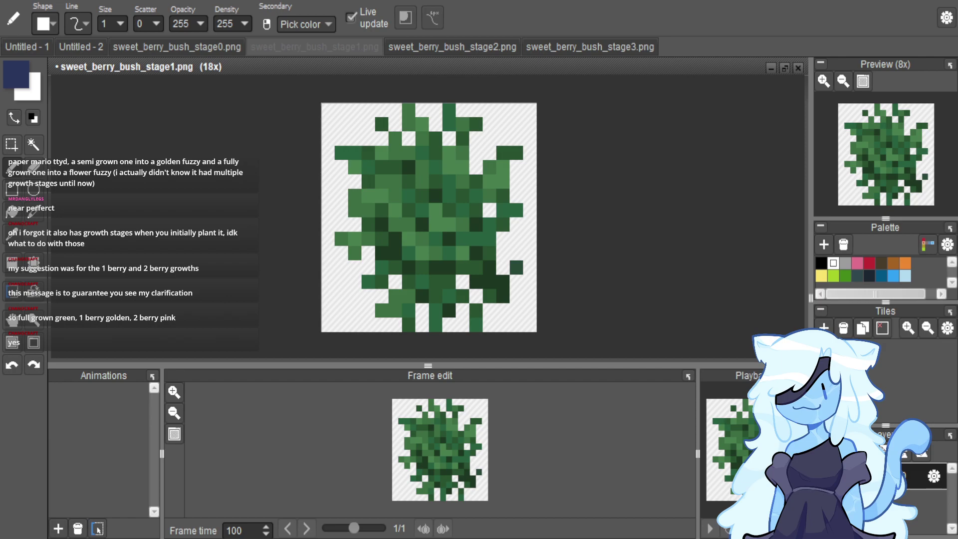
key(ctrl+z)
click(416, 257)
Clear the whole Untitled - 2 canvas and paste the green Fuzzy image onto it.
click(81, 47)
scroll(381, 177, down, 1)
key(ctrl+a)
key(Delete)
key(ctrl+v)
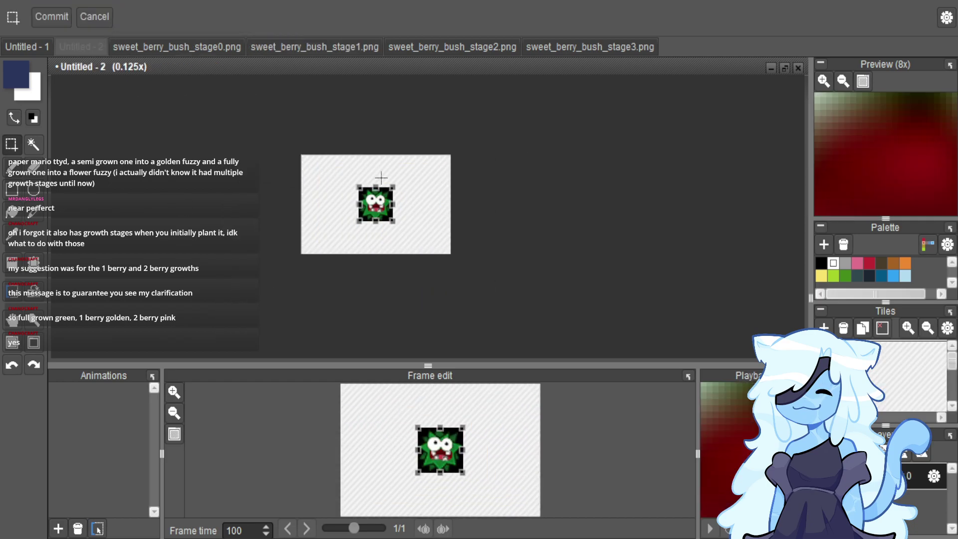
Select the black background around the green Fuzzy with the magic wand, delete it and clear the selection.
scroll(381, 178, up, 1)
scroll(378, 230, up, 2)
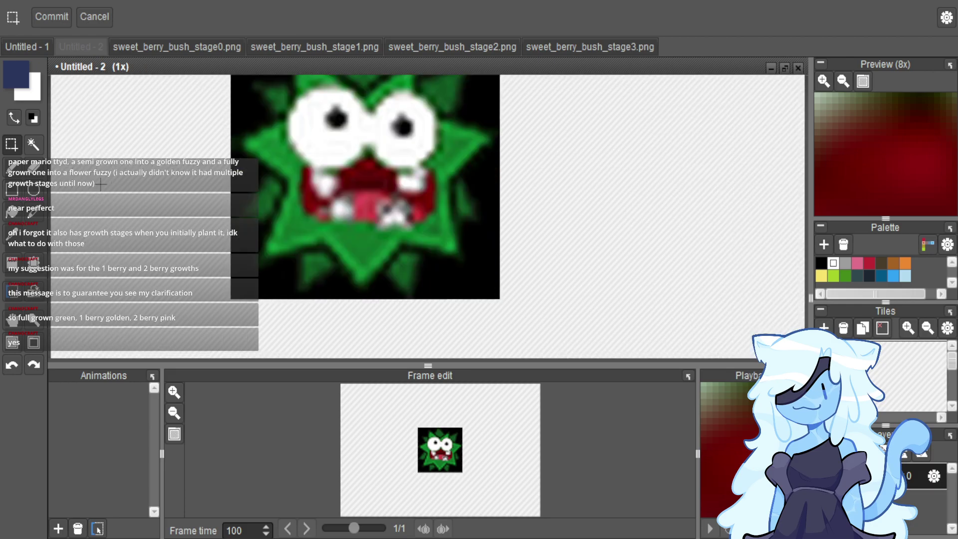
click(36, 144)
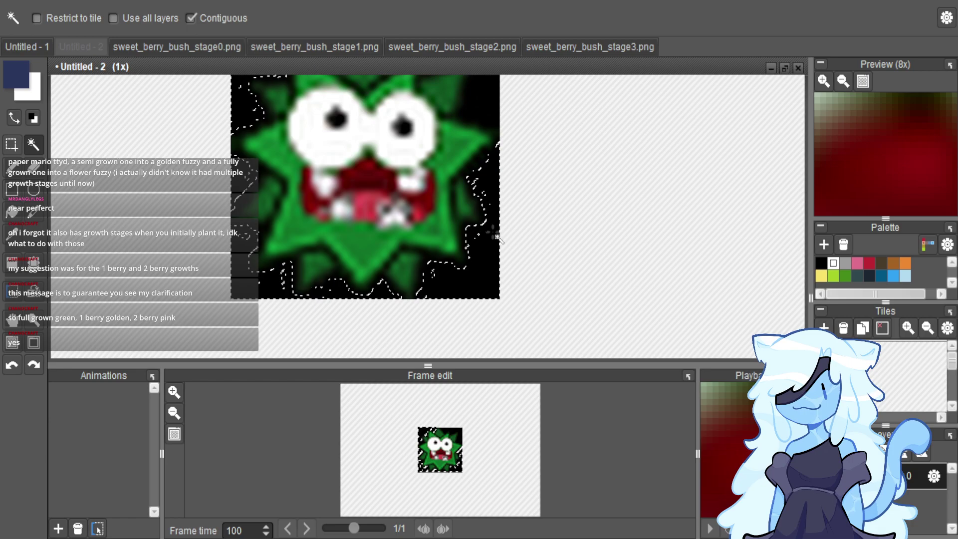
scroll(494, 240, down, 1)
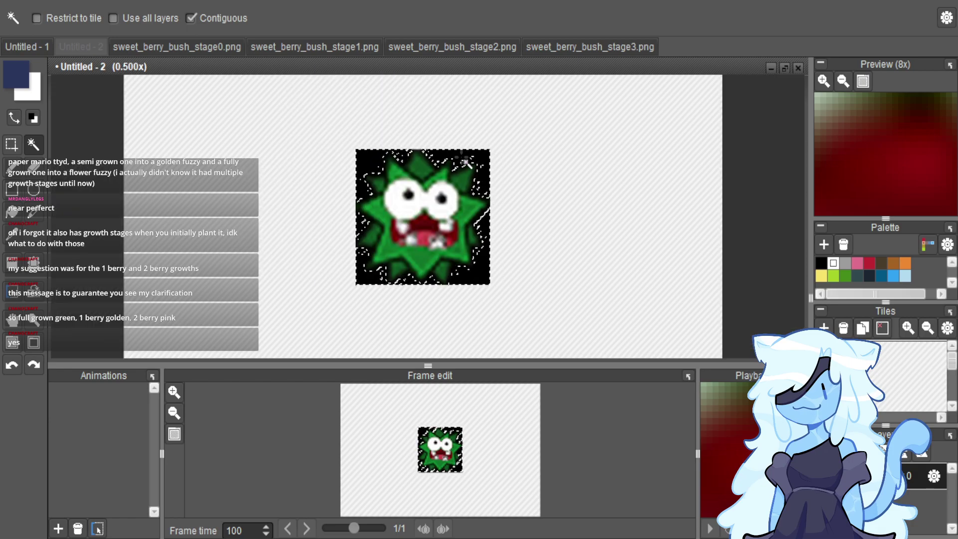
scroll(465, 162, up, 4)
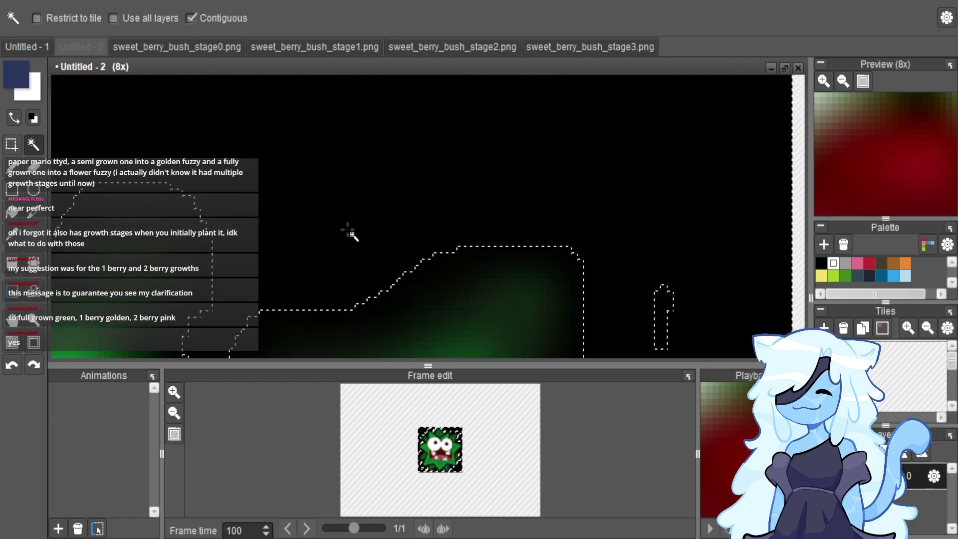
scroll(599, 221, down, 4)
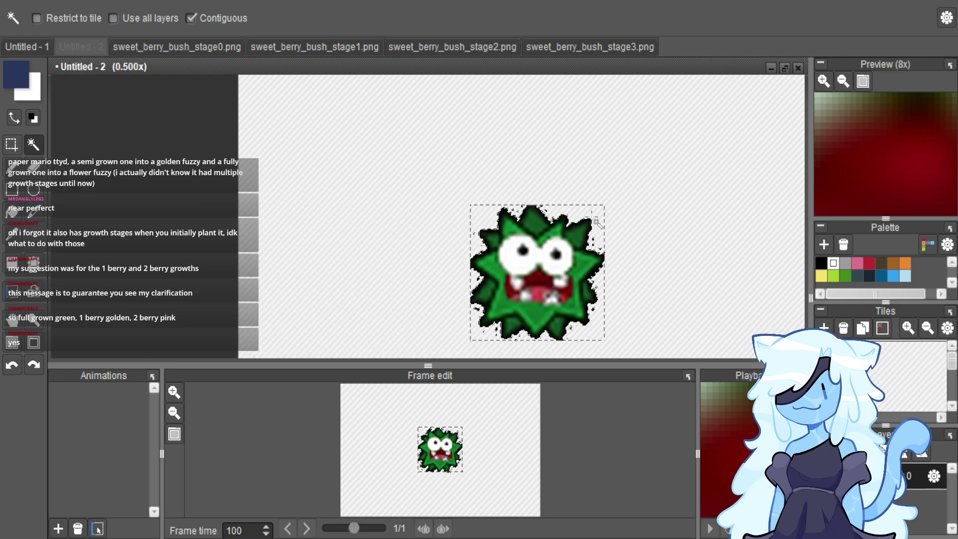
click(11, 145)
scroll(472, 275, up, 2)
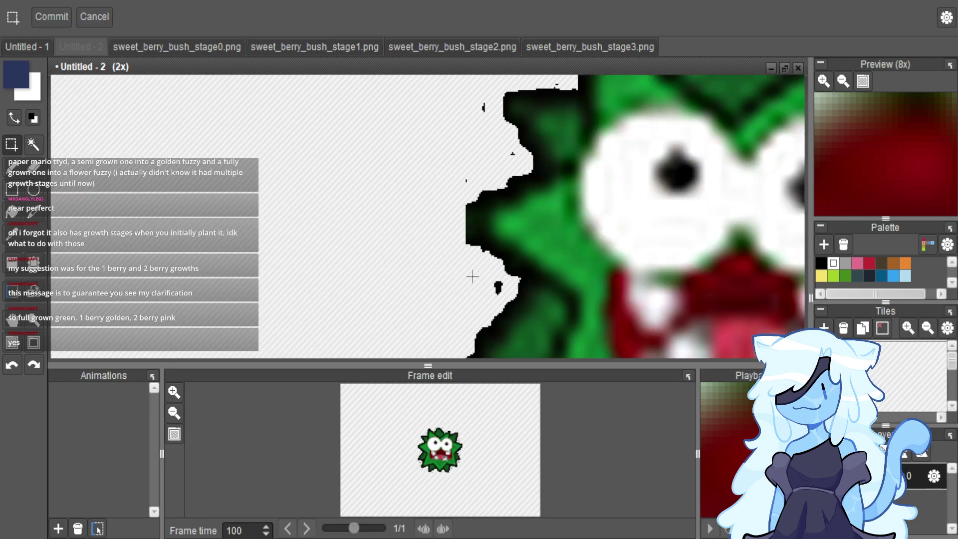
Select and delete stray black pixels beside the left spikes of the green Fuzzy.
scroll(472, 276, up, 1)
drag(501, 272, 521, 307)
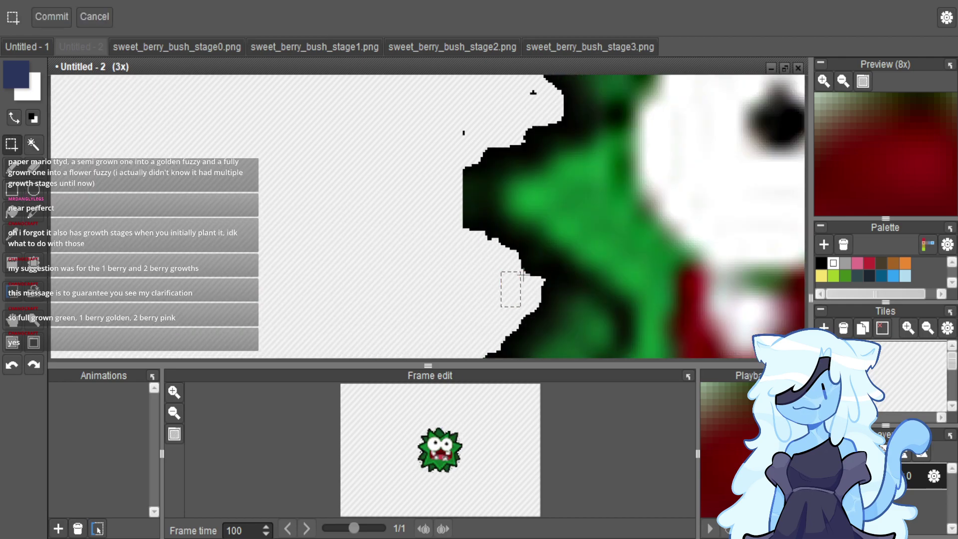
scroll(503, 233, down, 2)
scroll(501, 153, up, 2)
drag(484, 169, 496, 201)
key(Delete)
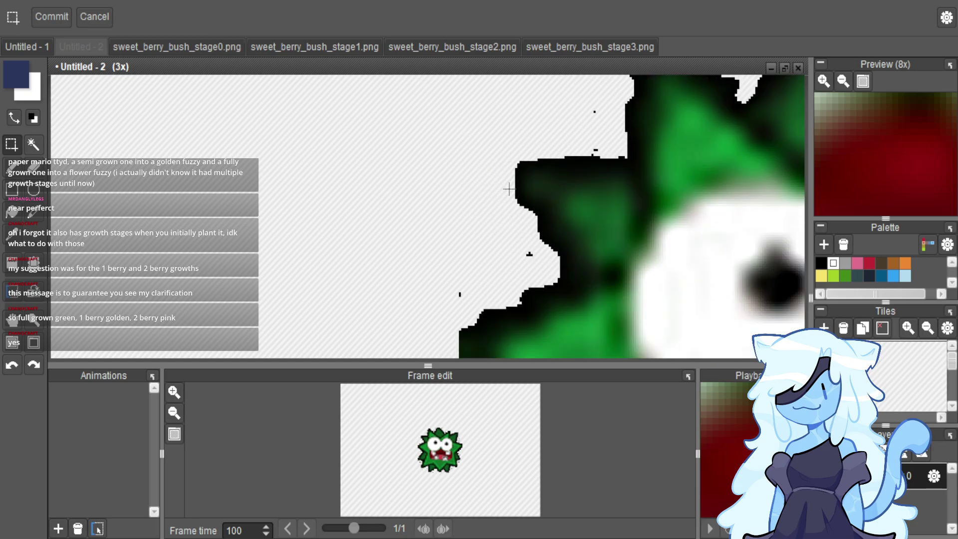
Erase the leftover black specks around the upper spikes of the green Fuzzy with the size 8 eraser.
key(e)
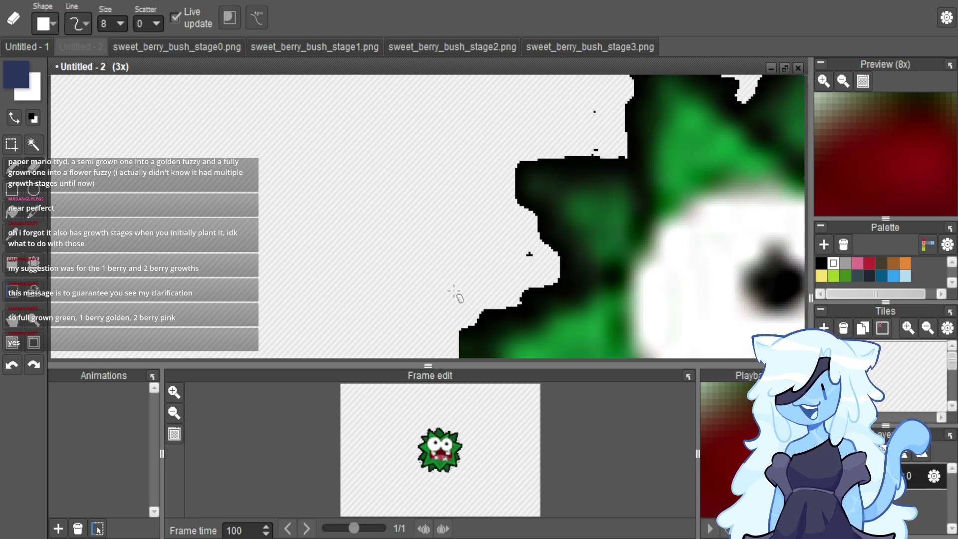
scroll(519, 300, up, 3)
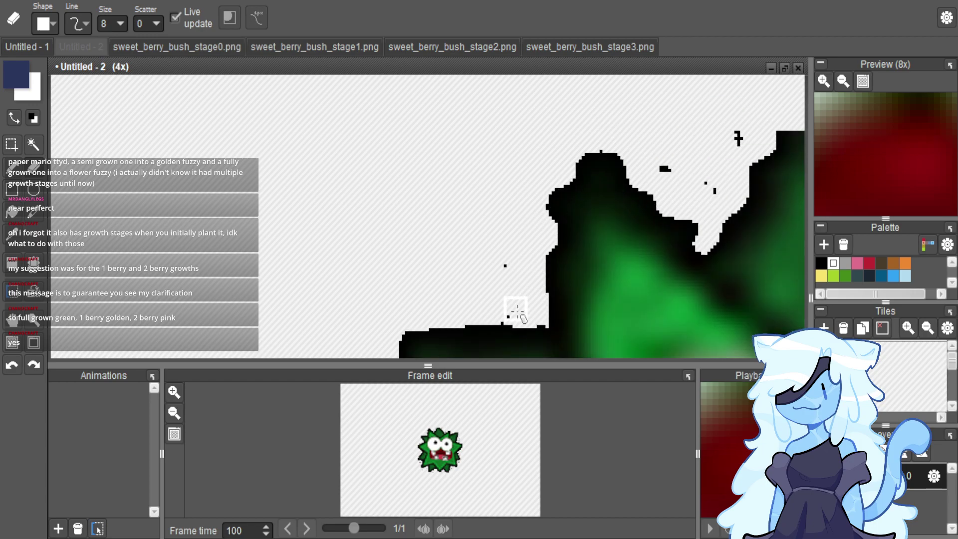
scroll(514, 227, down, 2)
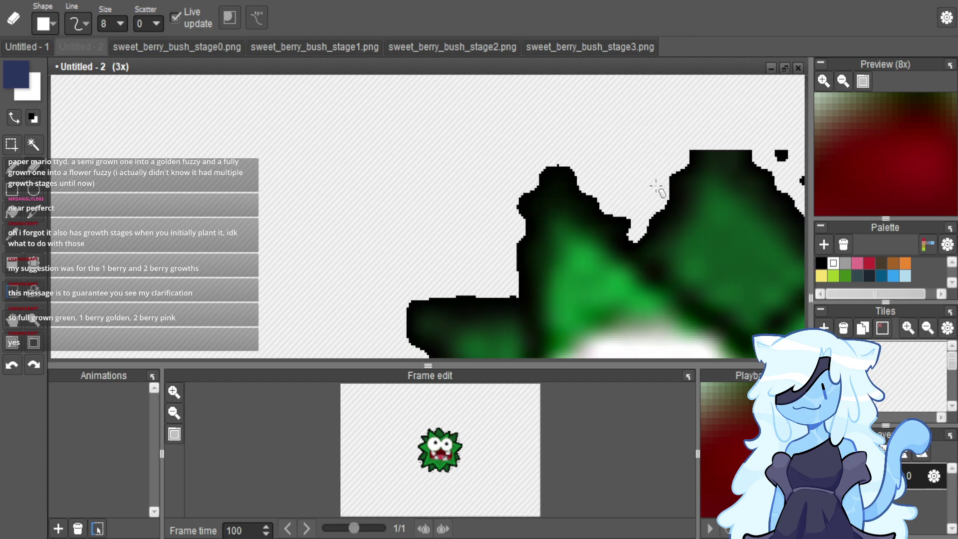
scroll(639, 175, down, 3)
scroll(616, 135, up, 4)
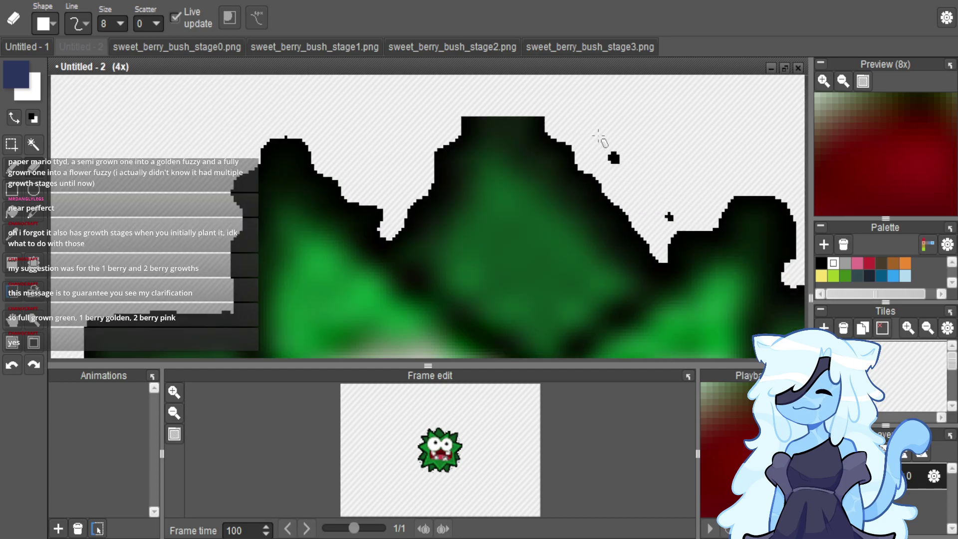
scroll(668, 214, down, 4)
Erase the leftover black specks along the right side of the green Fuzzy.
scroll(648, 220, up, 3)
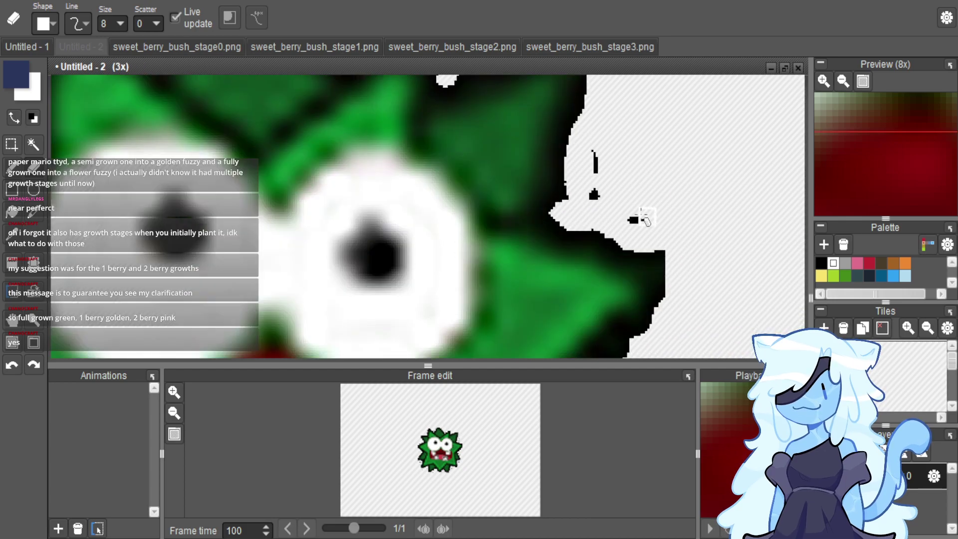
scroll(643, 162, down, 4)
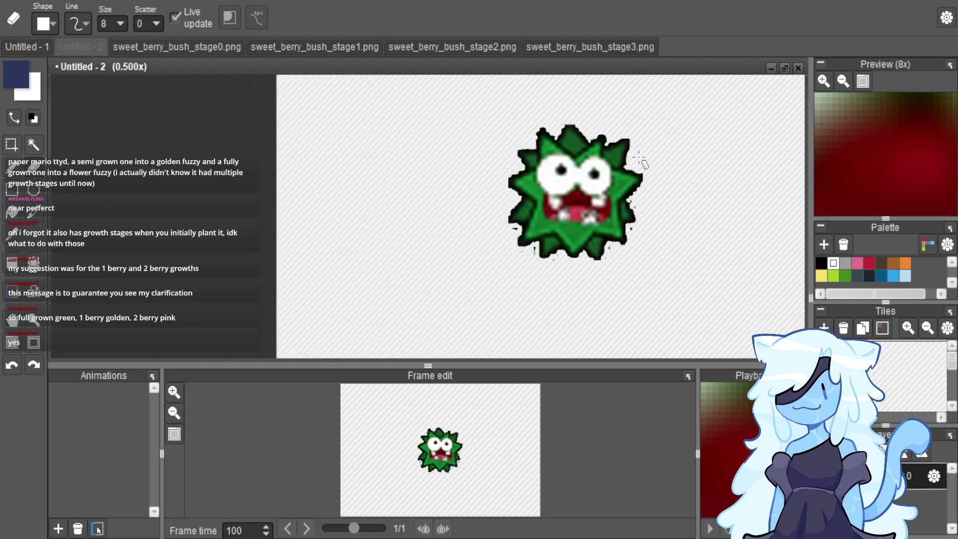
scroll(579, 149, up, 3)
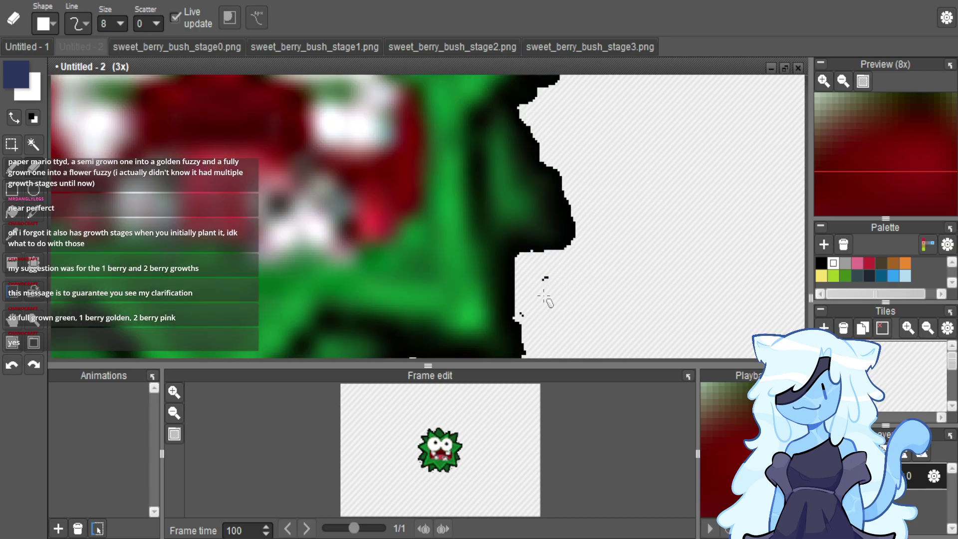
scroll(530, 311, down, 4)
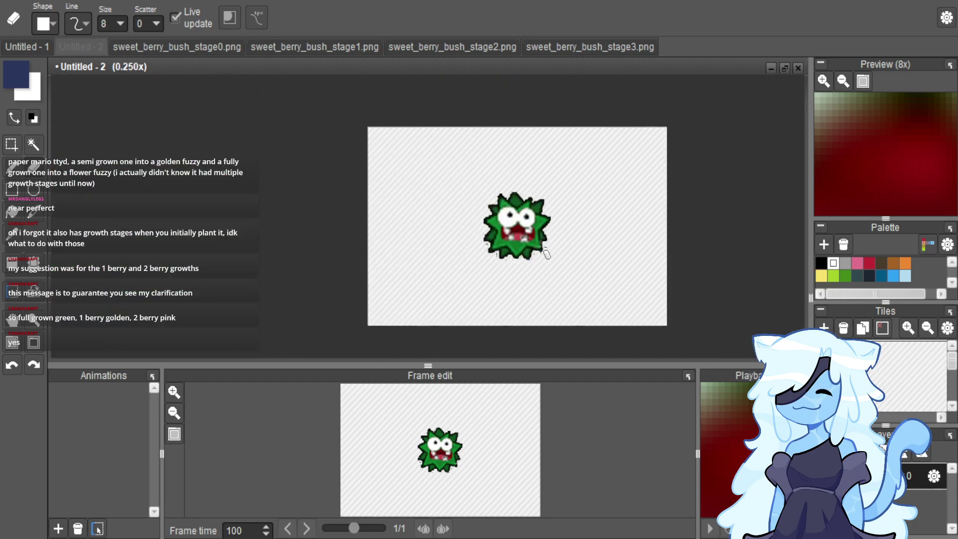
scroll(539, 251, up, 2)
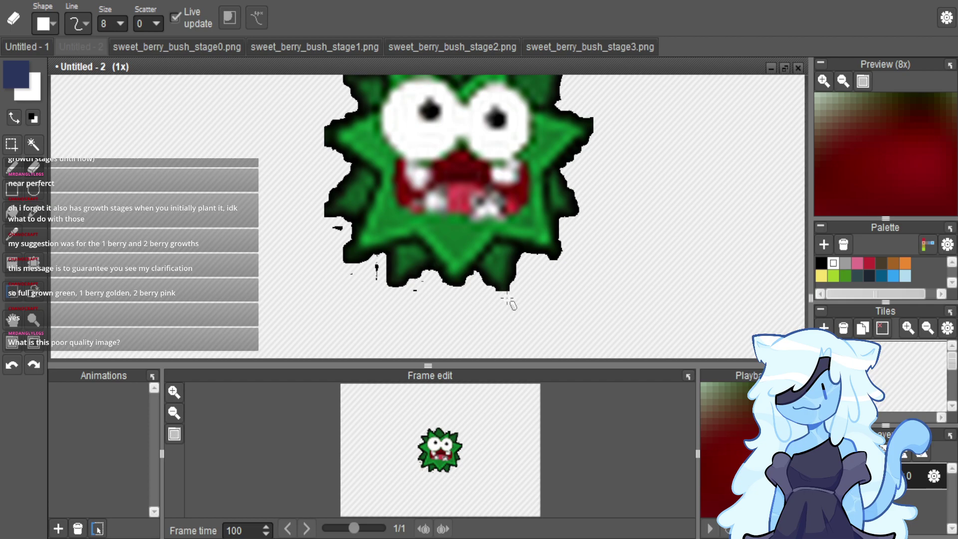
Erase the remaining black specks below and at the lower left of the green Fuzzy, undoing a stray eraser stroke.
scroll(508, 301, up, 3)
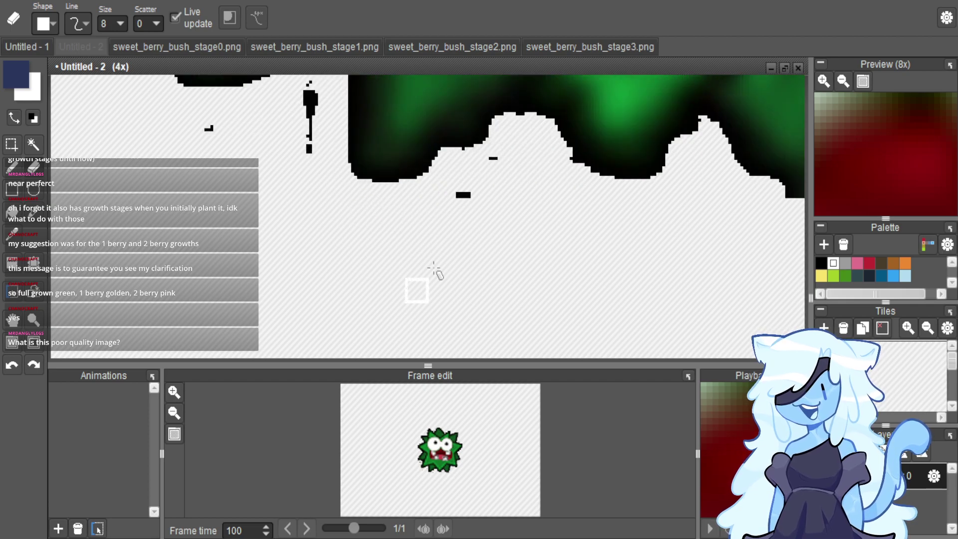
scroll(495, 263, down, 4)
scroll(478, 248, up, 2)
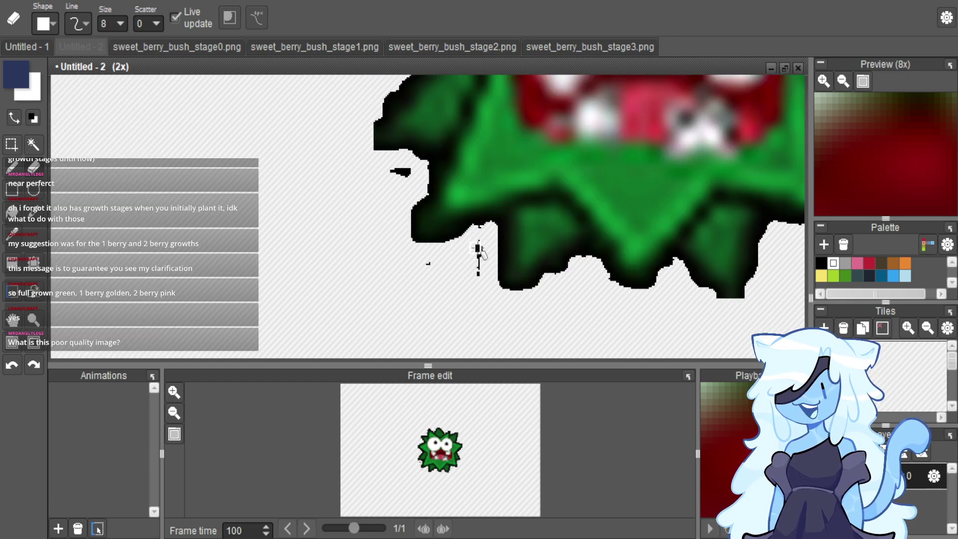
scroll(479, 249, up, 3)
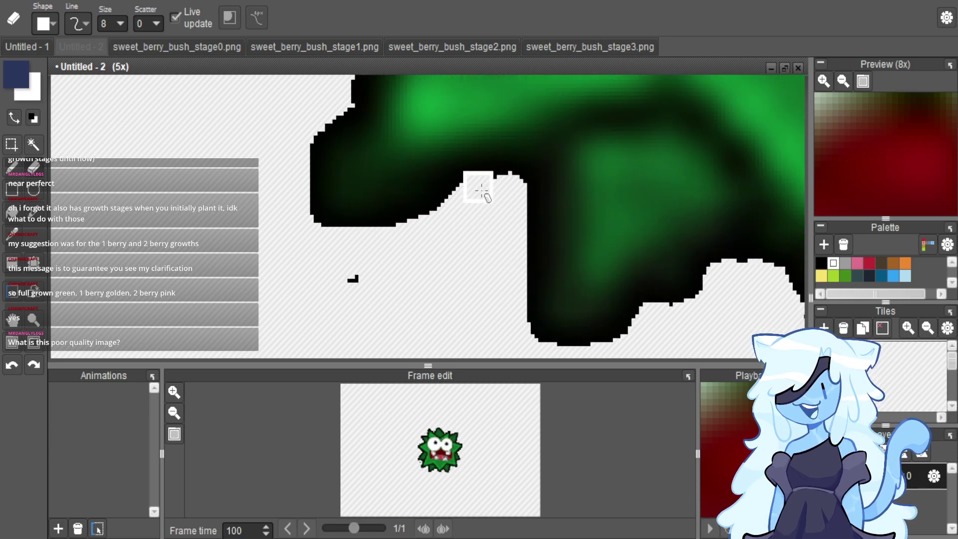
key(ctrl+z)
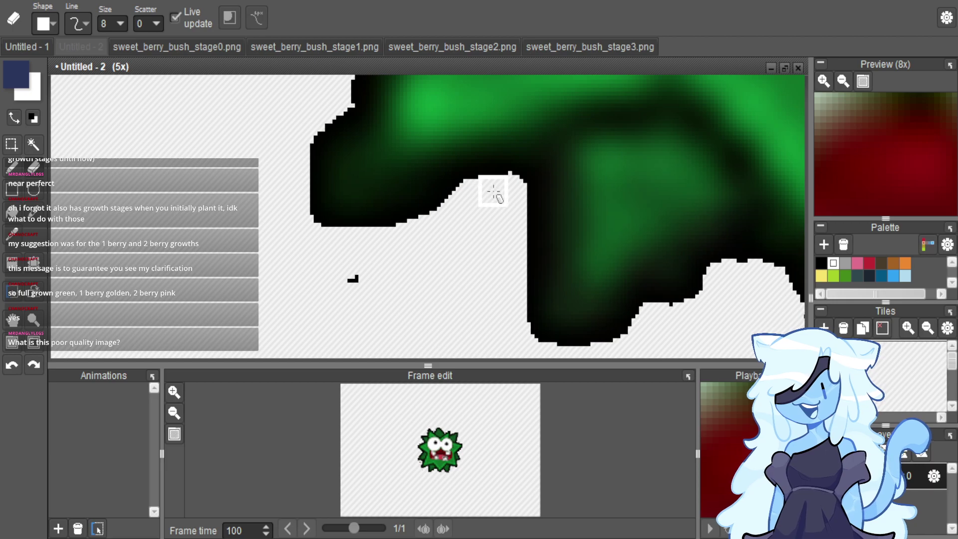
click(358, 281)
scroll(357, 283, down, 3)
scroll(330, 216, up, 3)
click(331, 159)
scroll(330, 168, down, 6)
scroll(331, 168, up, 2)
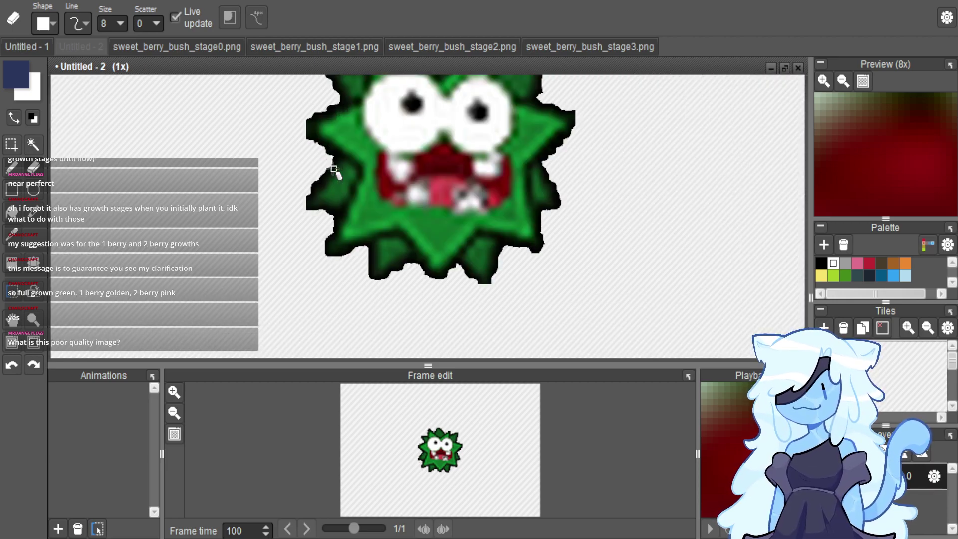
Copy the cleaned green Fuzzy from Untitled - 2 and paste it into sweet_berry_bush_stage1.png.
click(12, 144)
scroll(205, 250, down, 2)
drag(235, 166, 334, 266)
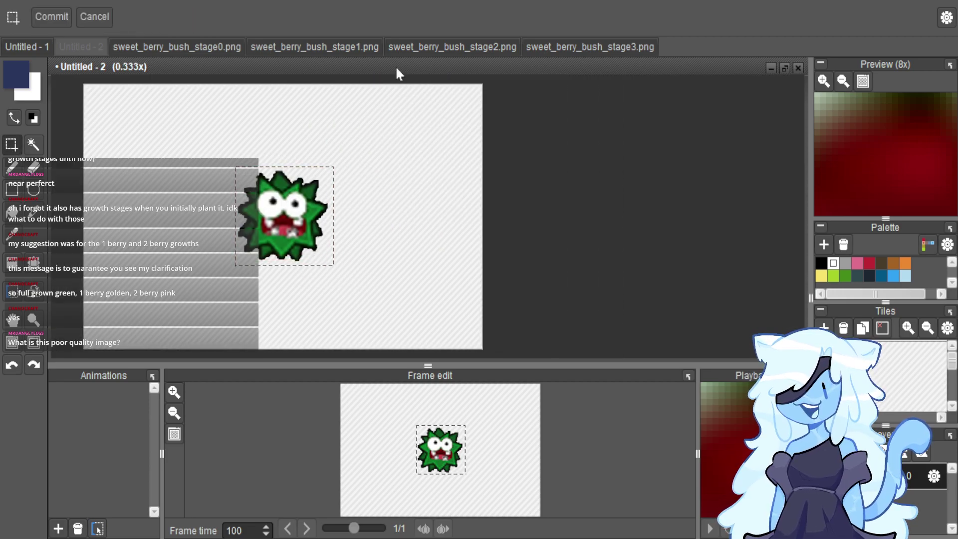
click(375, 43)
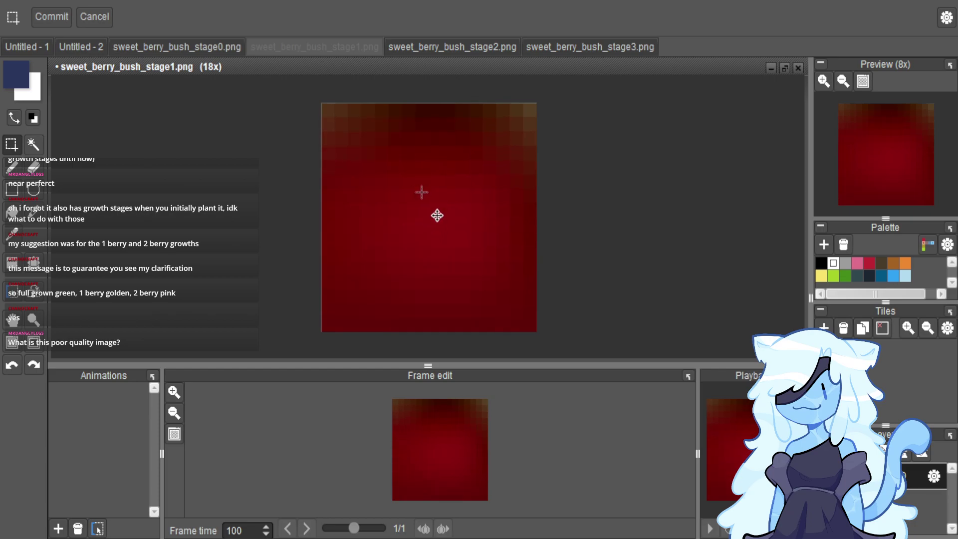
Try to shrink the pasted green Fuzzy to fit the small stage 1 bush texture, and undo the placement.
scroll(437, 215, down, 10)
drag(497, 119, 375, 252)
drag(377, 285, 474, 97)
scroll(422, 205, up, 4)
scroll(438, 146, down, 2)
scroll(428, 136, up, 3)
click(488, 99)
key(ctrl+z)
key(ctrl+z)
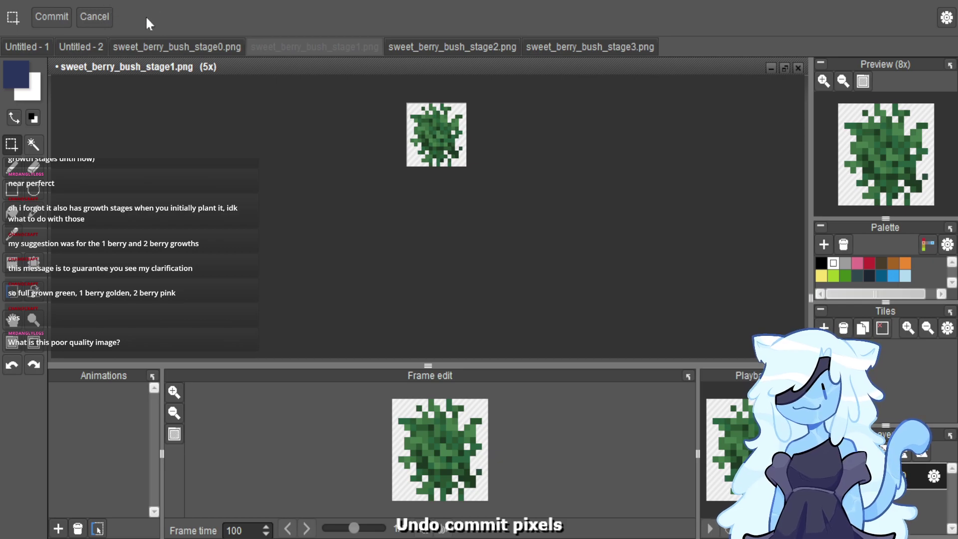
Double the tile width and height of sweet_berry_bush_stage1.png with Resample tiles enabled.
key(ctrl+r)
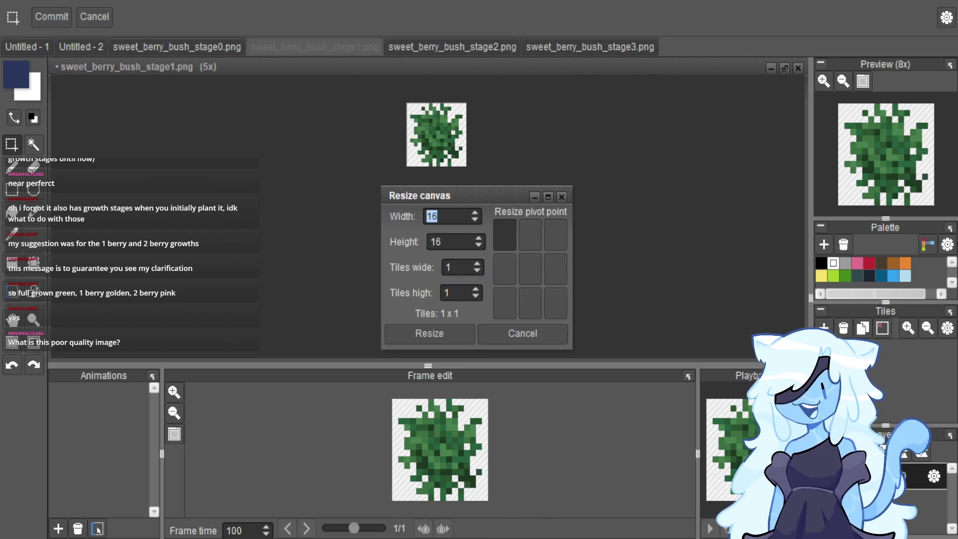
click(522, 339)
click(149, 20)
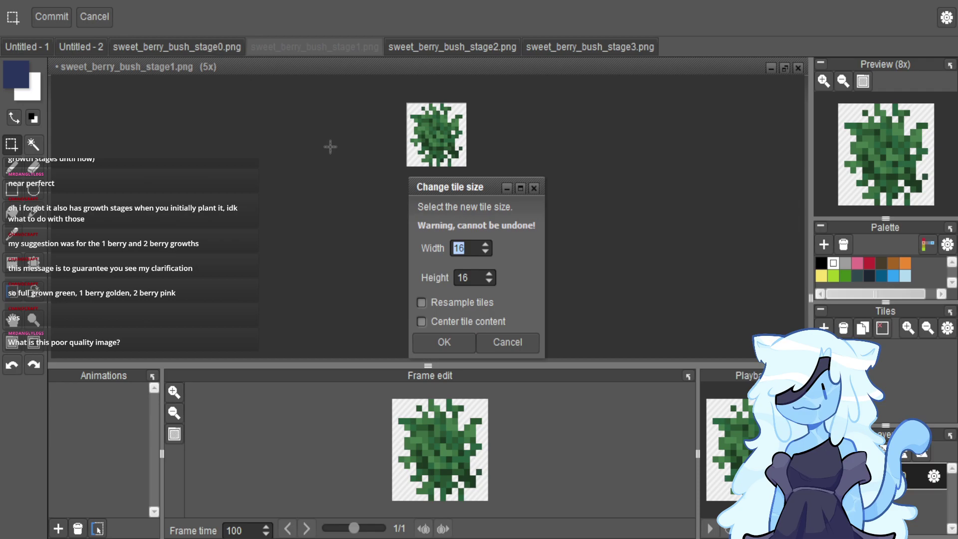
click(462, 303)
click(462, 339)
Try to scale the pasted green Fuzzy down over the enlarged bush texture, and undo the placement.
scroll(481, 281, down, 6)
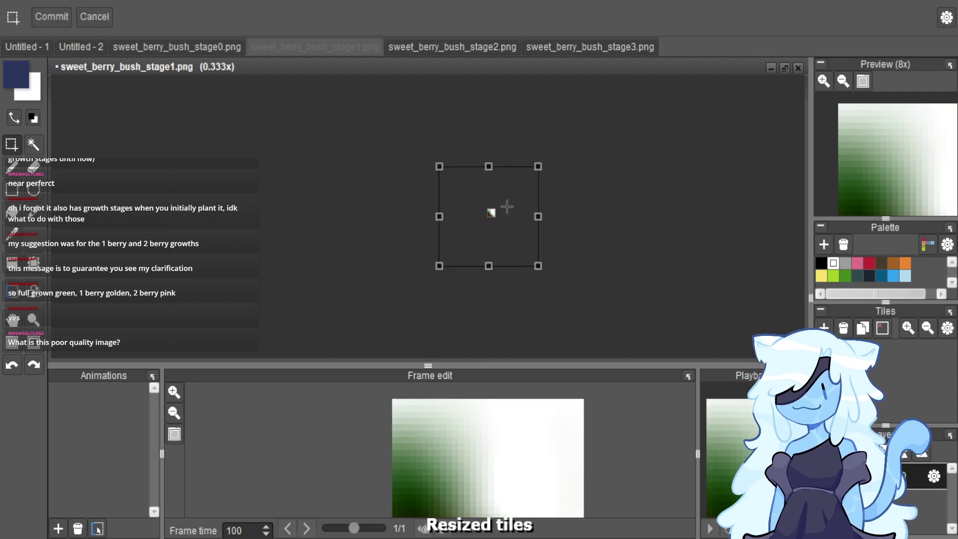
drag(539, 167, 491, 214)
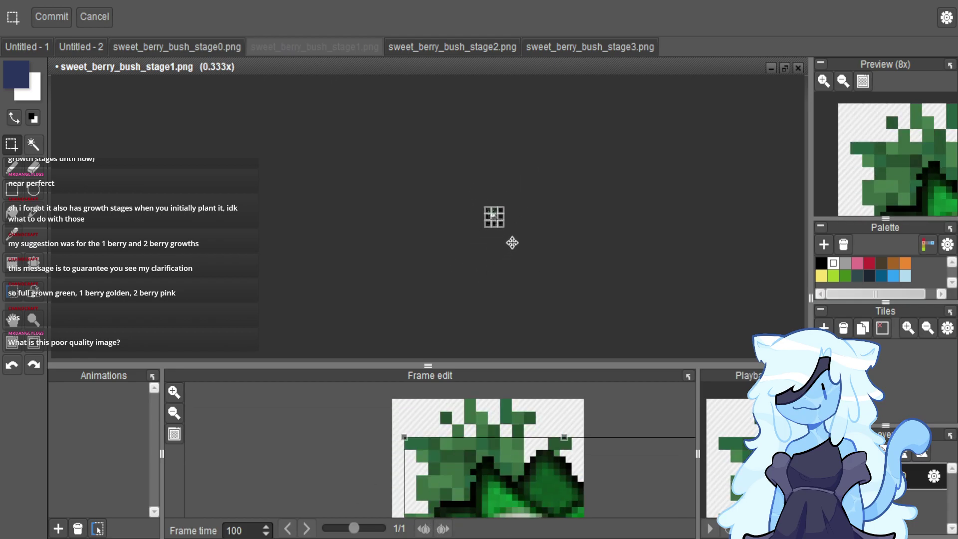
scroll(491, 220, up, 5)
drag(491, 221, 488, 207)
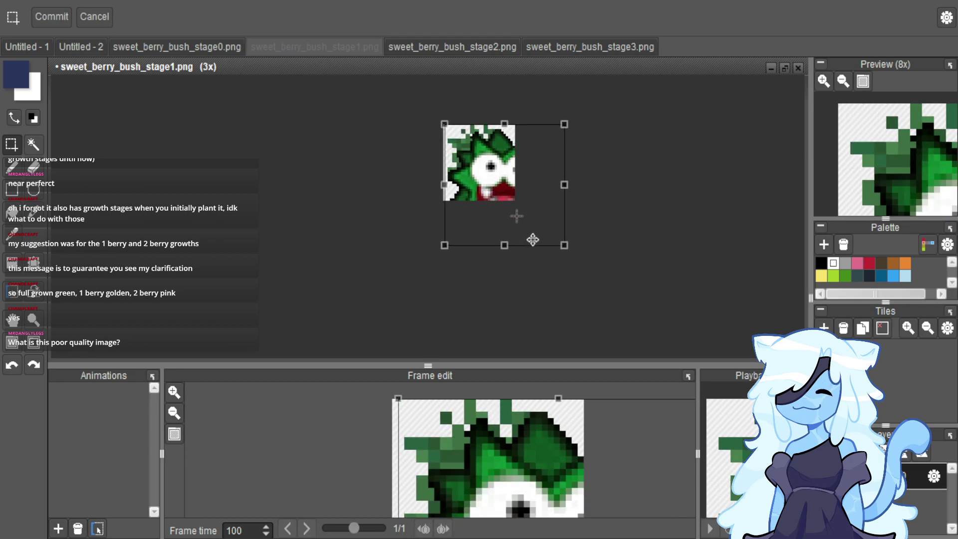
drag(567, 246, 524, 225)
scroll(492, 166, up, 2)
drag(491, 166, 505, 164)
click(565, 146)
key(ctrl+z)
key(ctrl+z)
Replace the bush on the stage 1 canvas with the pasted green Fuzzy, scaled down to fit the canvas.
drag(541, 239, 382, 95)
key(Delete)
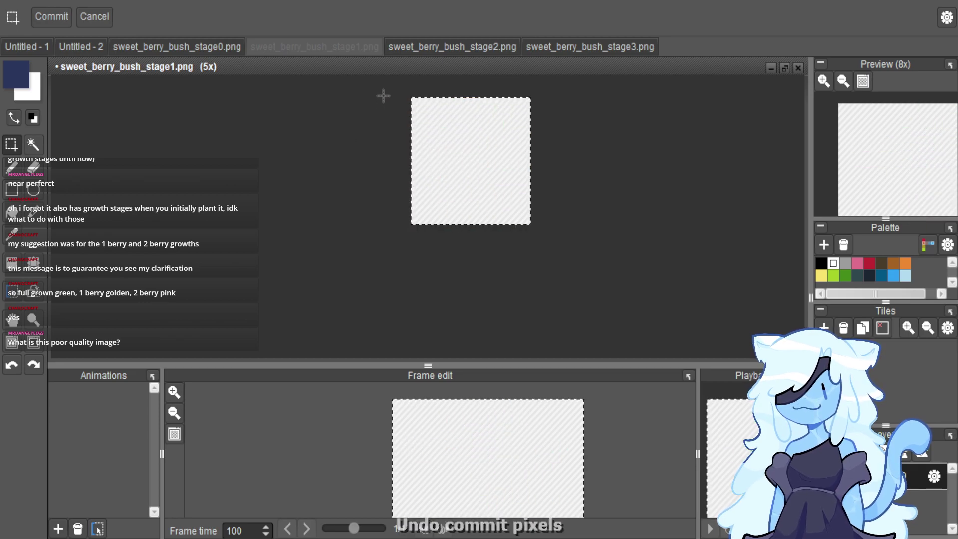
key(ctrl+v)
scroll(610, 216, down, 5)
drag(674, 289, 615, 226)
scroll(609, 227, up, 3)
scroll(607, 226, up, 1)
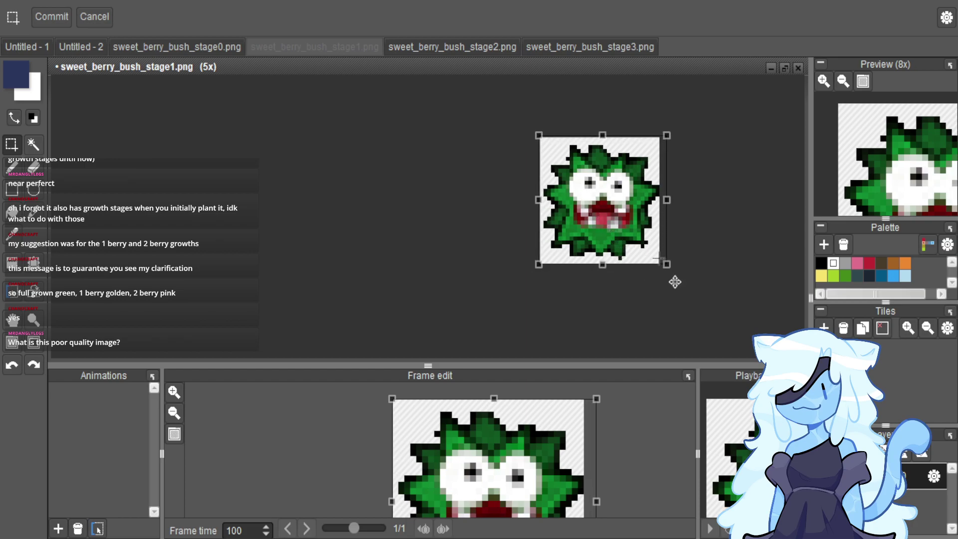
drag(684, 286, 679, 287)
key(Return)
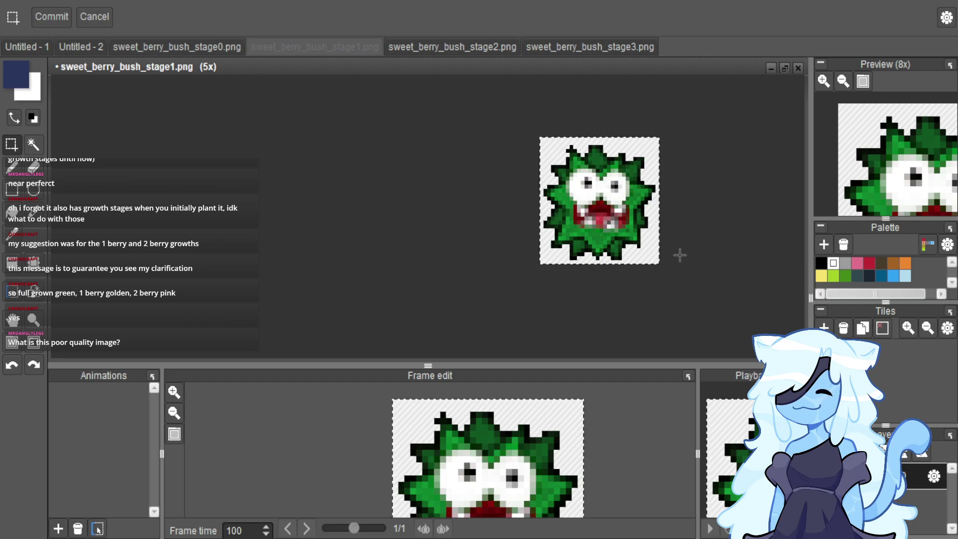
Export the green Fuzzy as sweet_berry_bush_stage1.png to the TMRP pack's textures\block folder at pixel scale 1.
key(ctrl+e)
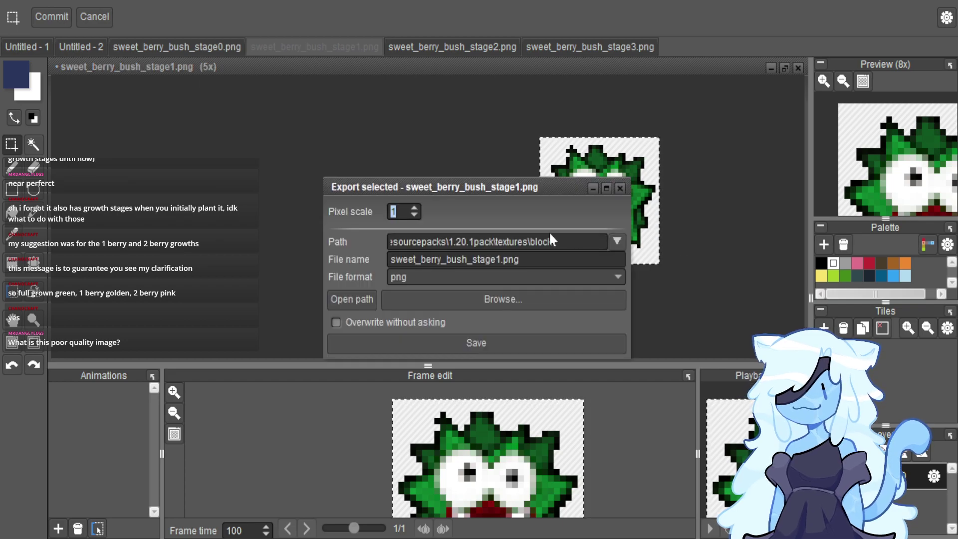
click(494, 242)
click(494, 242)
key(BackSpace)
key(BackSpace)
key(BackSpace)
key(BackSpace)
key(BackSpace)
key(BackSpace)
key(BackSpace)
key(BackSpace)
key(BackSpace)
key(BackSpace)
text(TMRP)
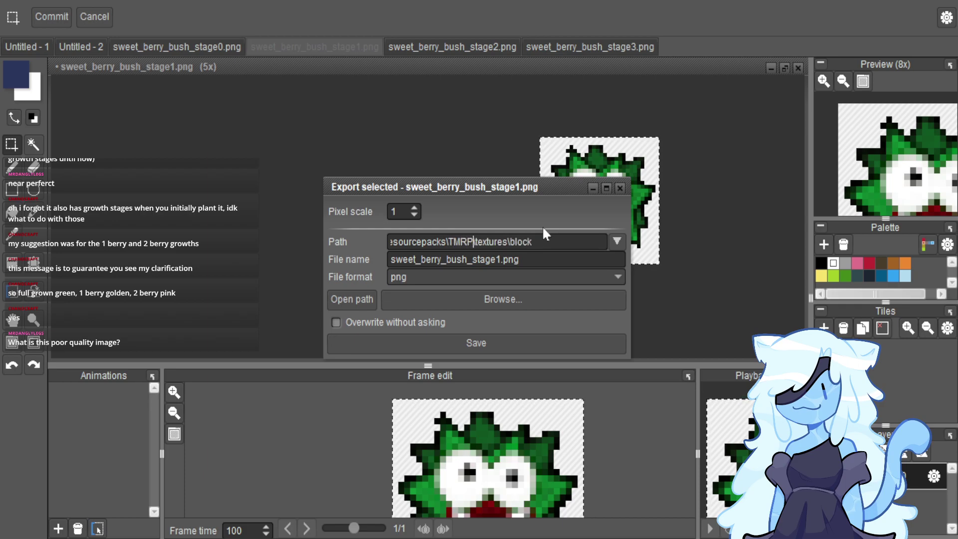
key(Return)
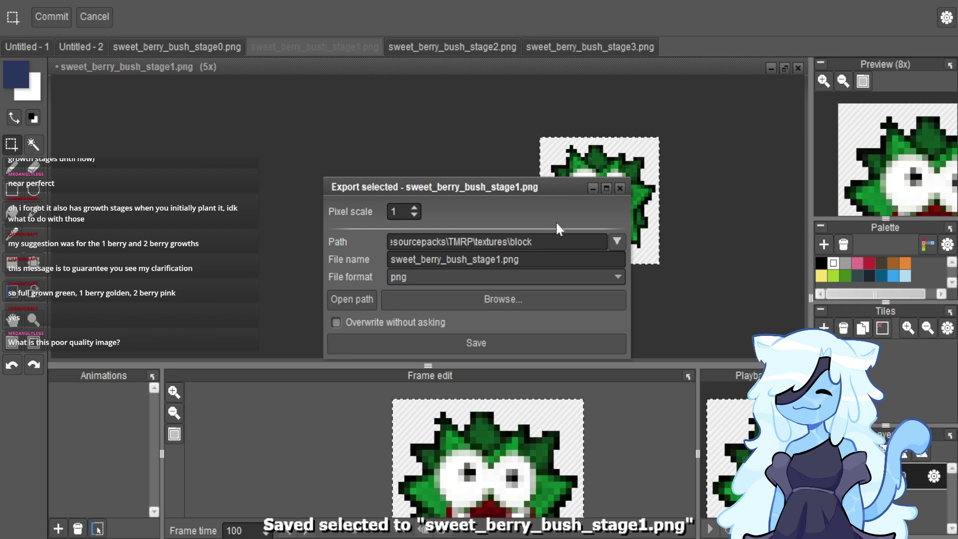
click(619, 188)
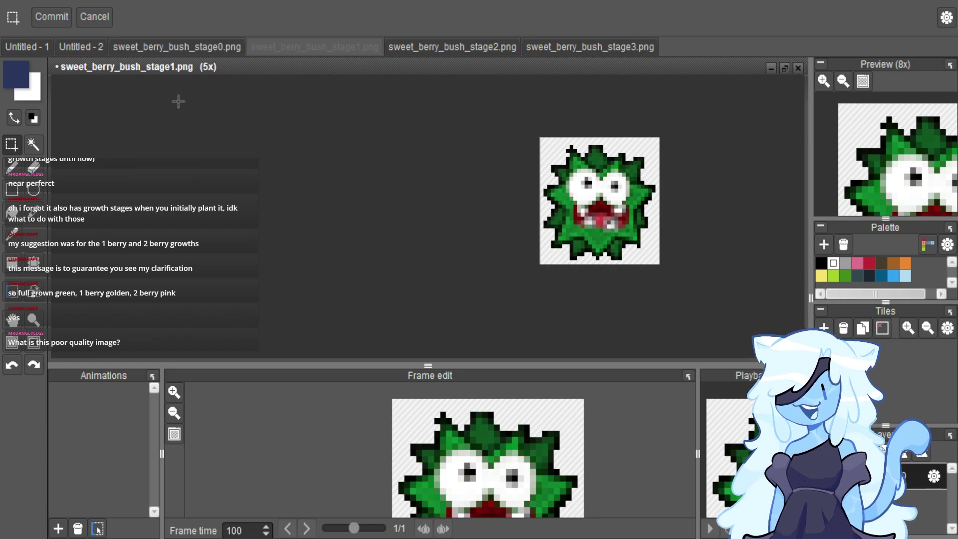
Paste the golden Fuzzy over the green one on the stage 1 canvas and scale it down to fit.
scroll(322, 205, down, 1)
scroll(544, 198, up, 1)
key(ctrl+v)
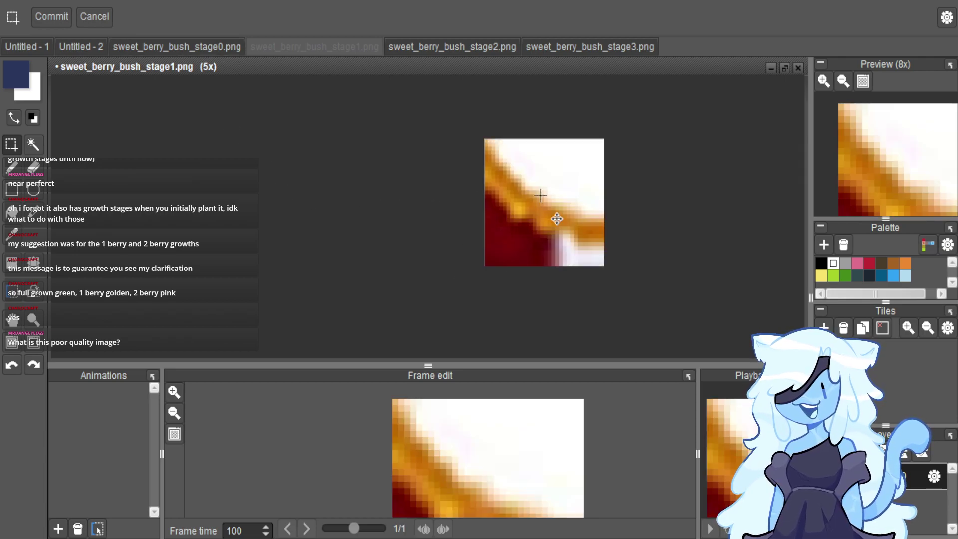
scroll(551, 214, down, 5)
drag(594, 267, 565, 223)
scroll(548, 198, up, 4)
drag(546, 186, 540, 202)
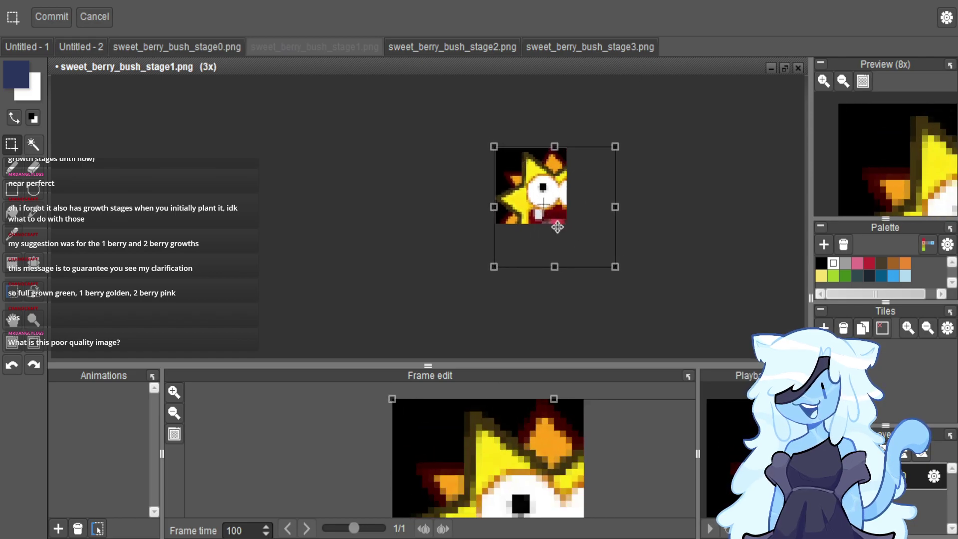
drag(627, 289, 581, 248)
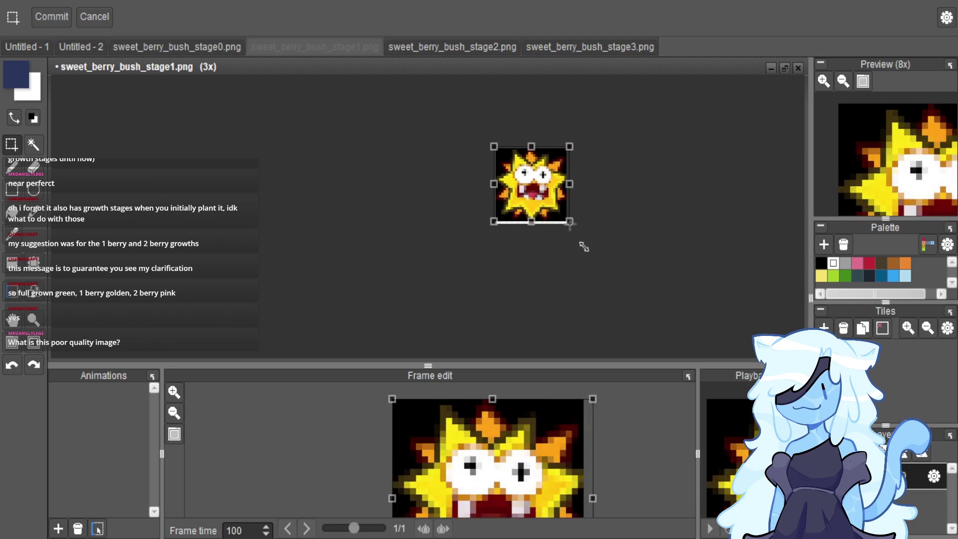
scroll(578, 245, up, 2)
scroll(571, 220, up, 1)
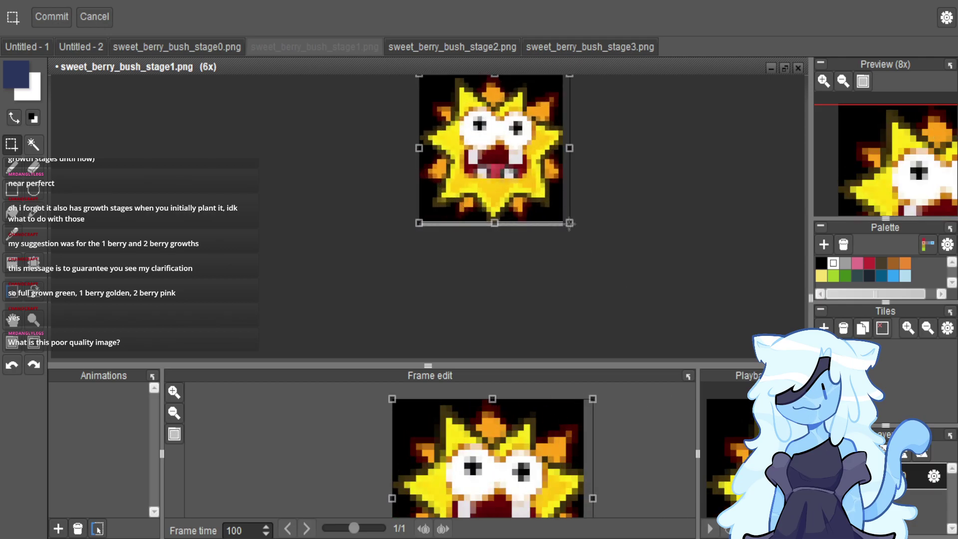
drag(584, 247, 577, 250)
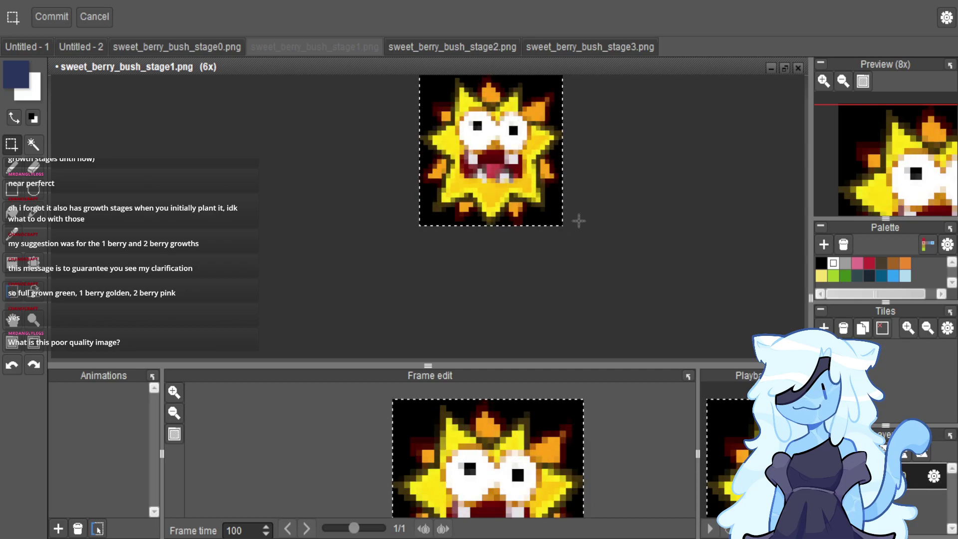
Delete the black background around the golden Fuzzy, including the small gaps along its lower edge, using contiguous magic wand selections.
click(33, 145)
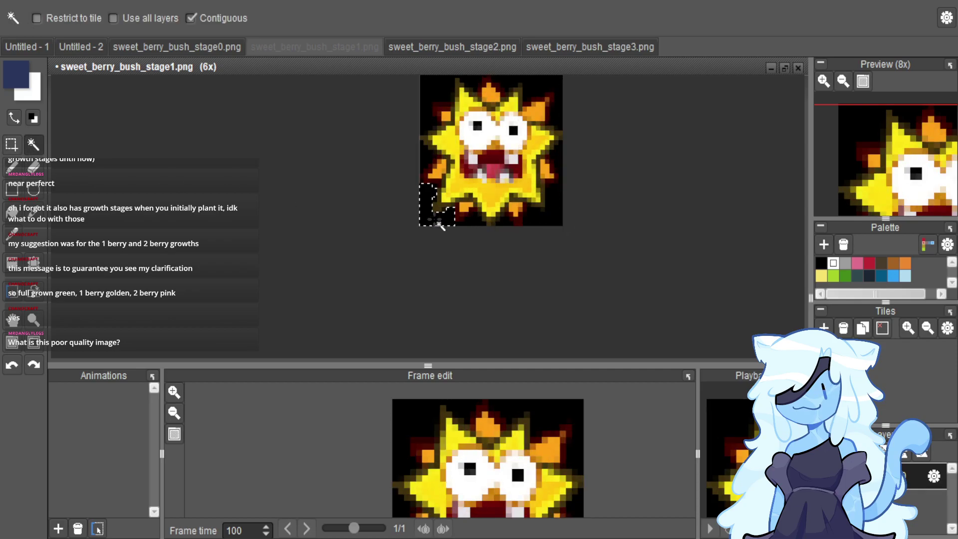
click(536, 88)
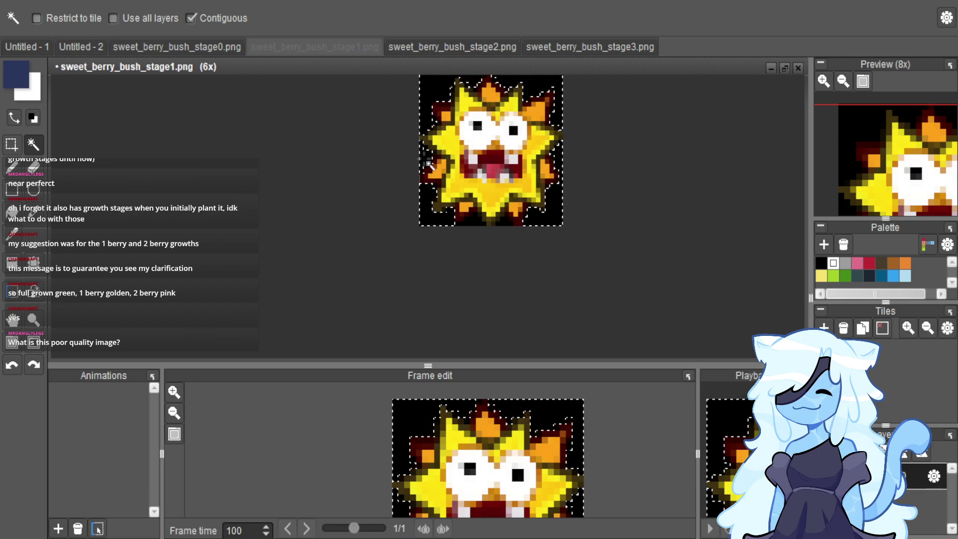
key(Delete)
click(473, 225)
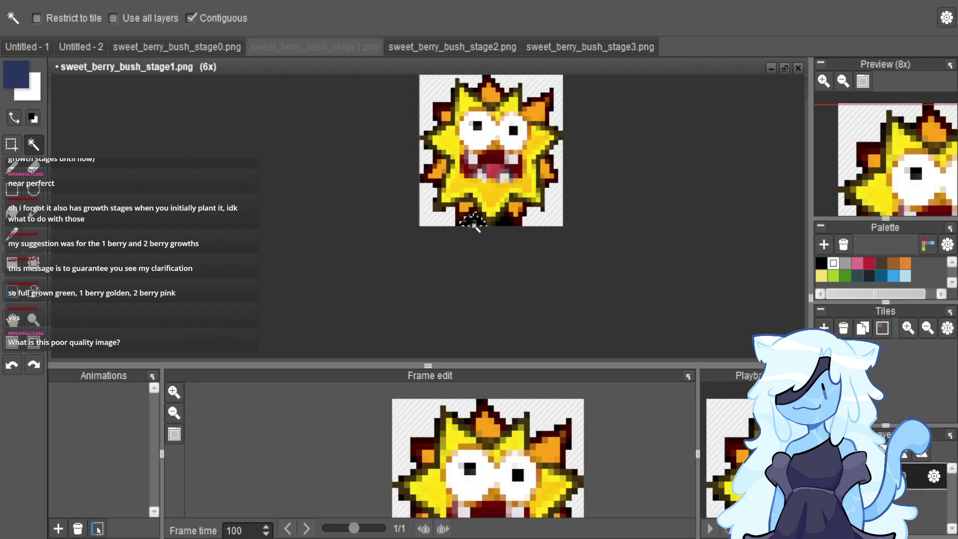
key(Delete)
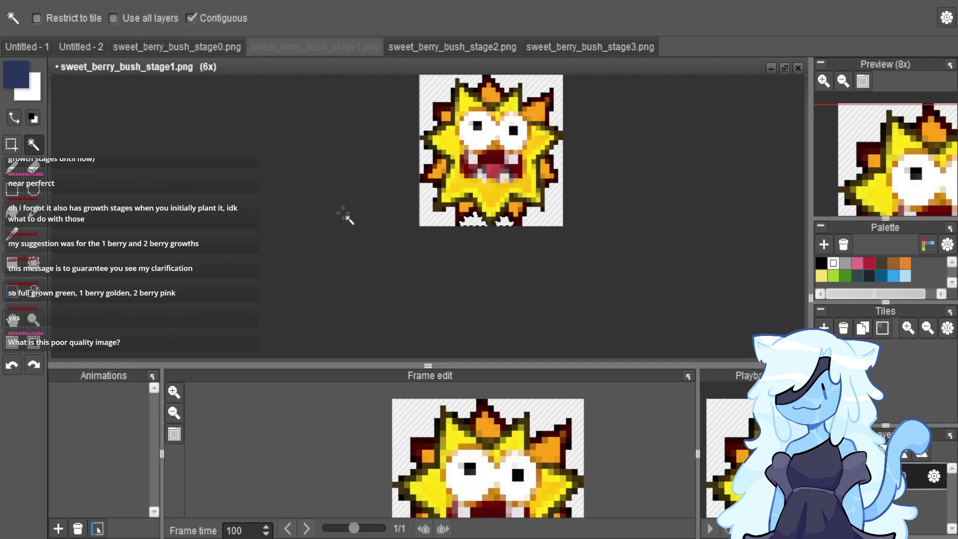
Export the whole golden Fuzzy canvas as sweet_berry_bush_stage2.png to the TMRP pack's textures\block folder at pixel scale 1.
scroll(345, 215, down, 2)
key(ctrl+a)
click(14, 146)
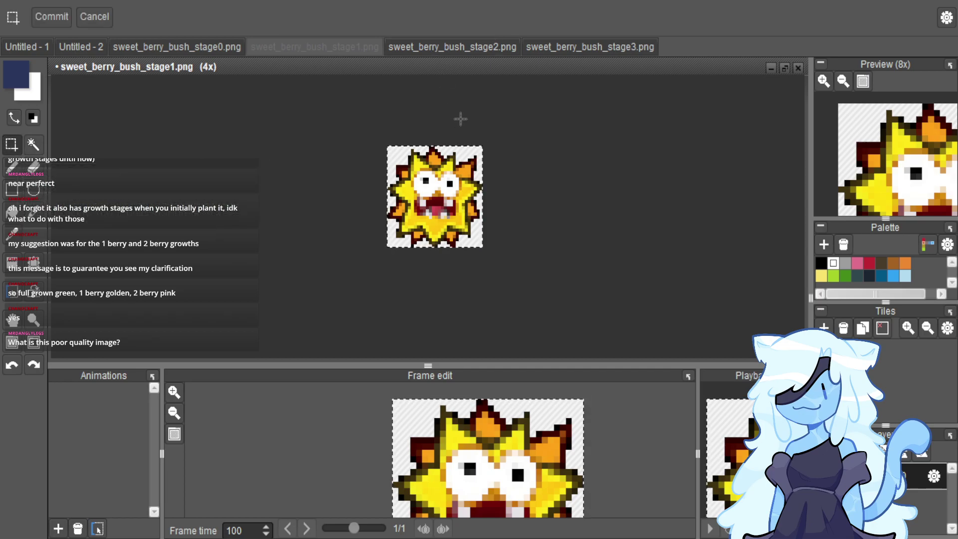
key(ctrl+shift+e)
click(502, 259)
key(BackSpace)
text(2)
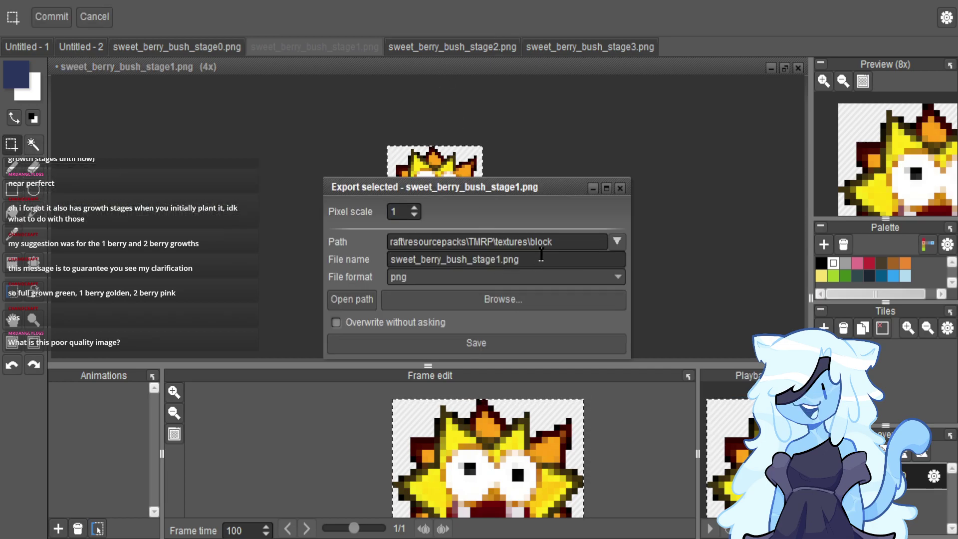
key(Return)
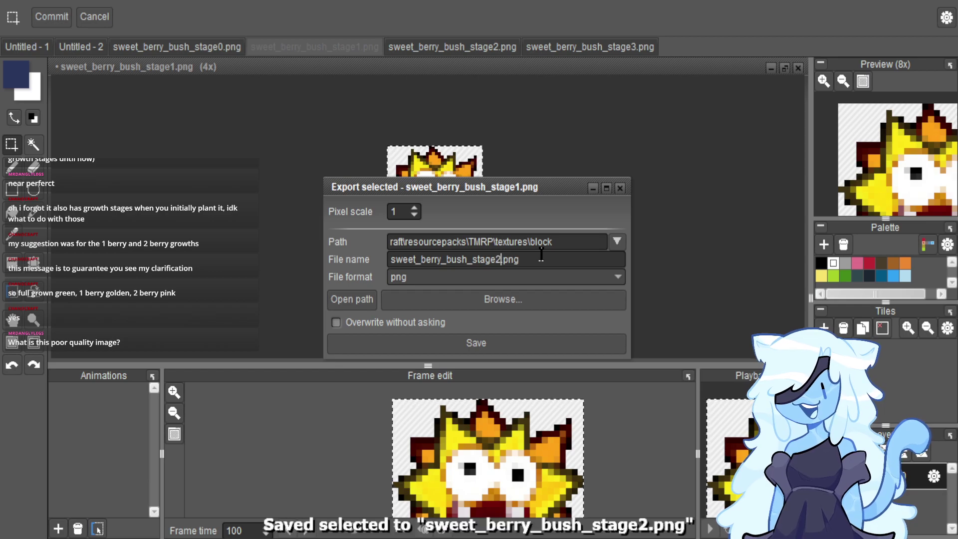
click(620, 188)
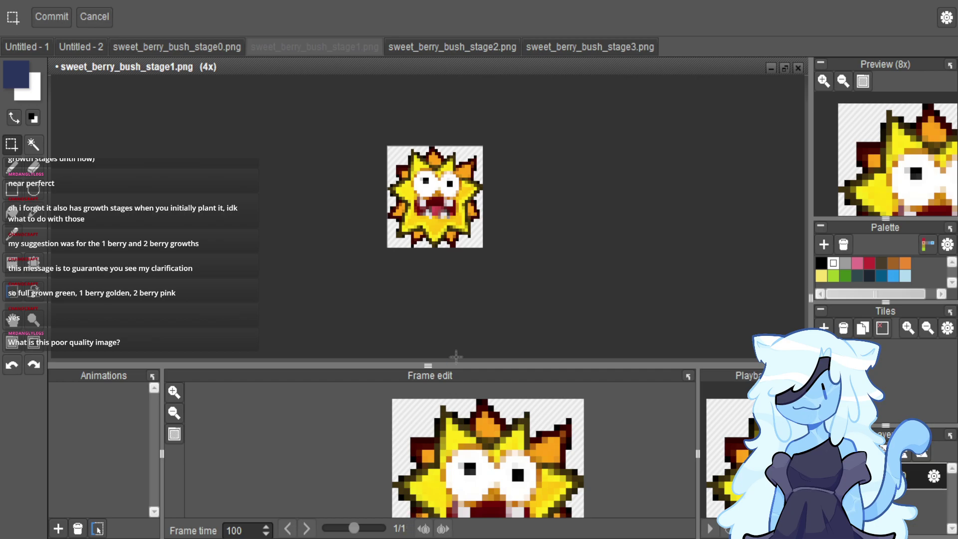
Paste the pink Fuzzy over the golden one on the stage 1 canvas and scale it down to fill the canvas.
scroll(459, 245, down, 1)
key(ctrl+v)
scroll(455, 230, down, 4)
drag(444, 226, 479, 259)
scroll(476, 246, up, 4)
scroll(283, 99, down, 1)
mouse_move(336, 171)
mouse_down()
mouse_move(343, 184)
mouse_move(338, 171)
mouse_up()
scroll(316, 168, down, 3)
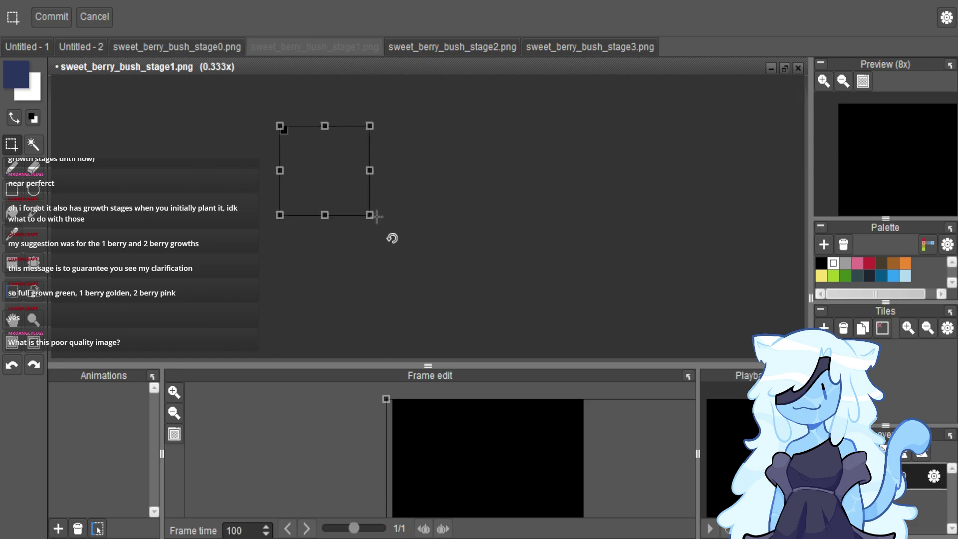
drag(369, 216, 302, 156)
scroll(301, 152, up, 6)
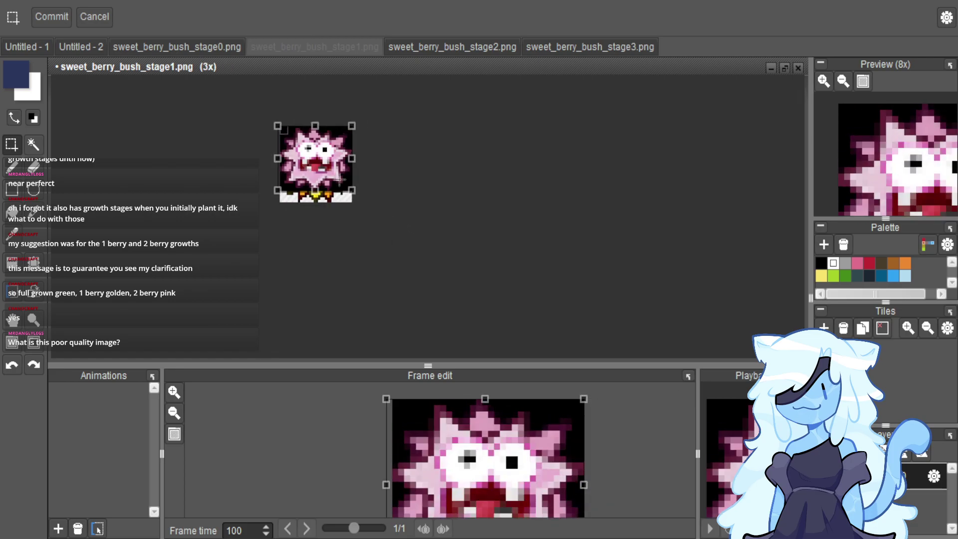
drag(367, 198, 362, 192)
drag(381, 224, 381, 245)
click(383, 211)
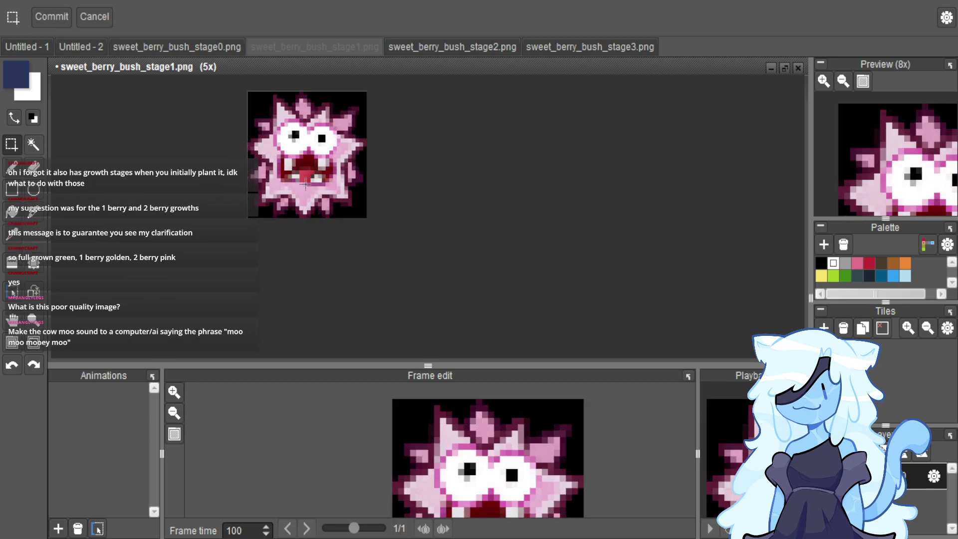
Delete the black background around the pink Fuzzy with contiguous magic wand selections.
click(33, 149)
click(254, 116)
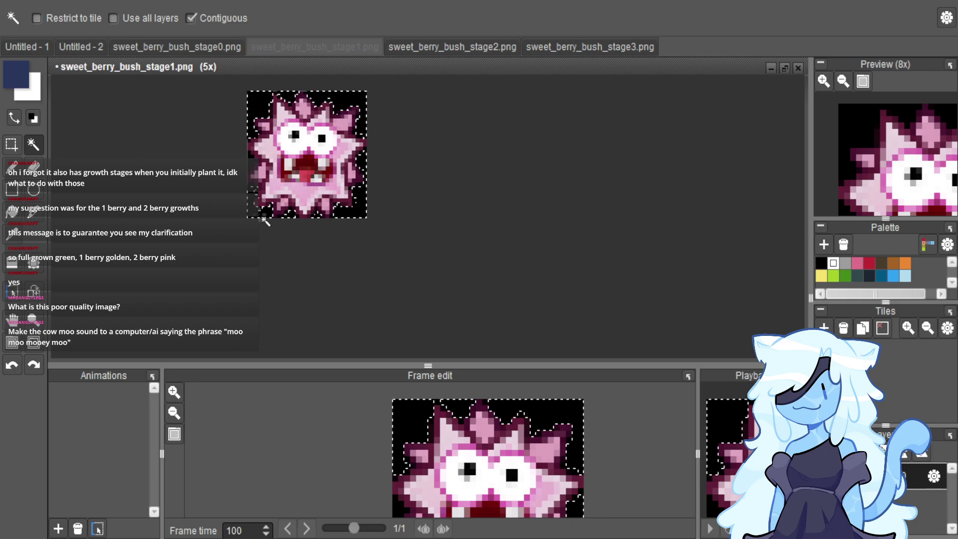
key(Delete)
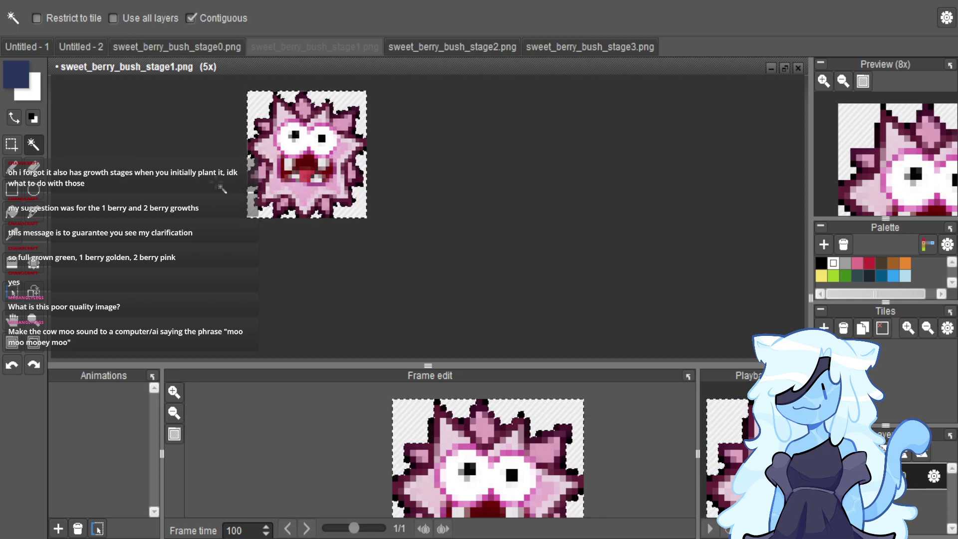
Erase the stray black pixels along the lower outline of the pink Fuzzy with the size 1 eraser.
scroll(132, 159, up, 1)
key(b)
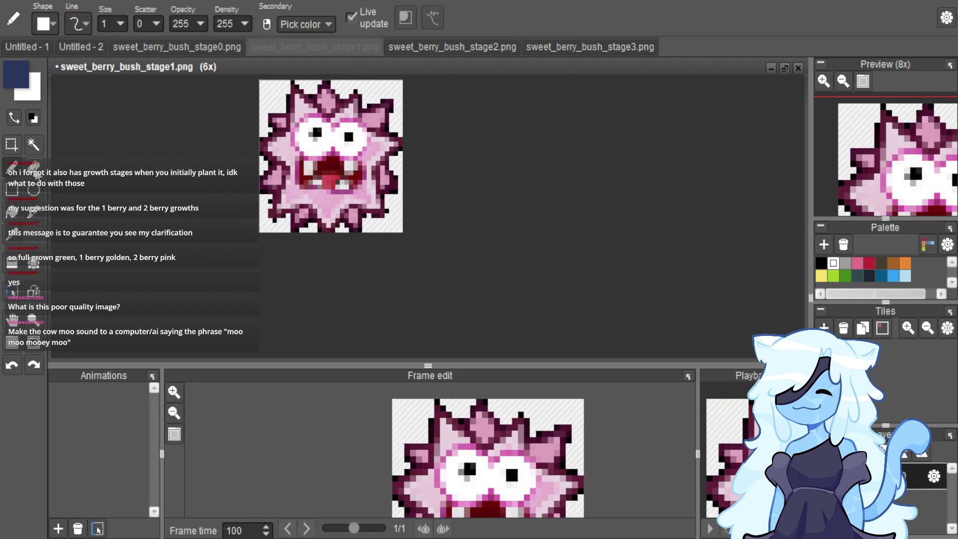
key(e)
scroll(269, 166, up, 4)
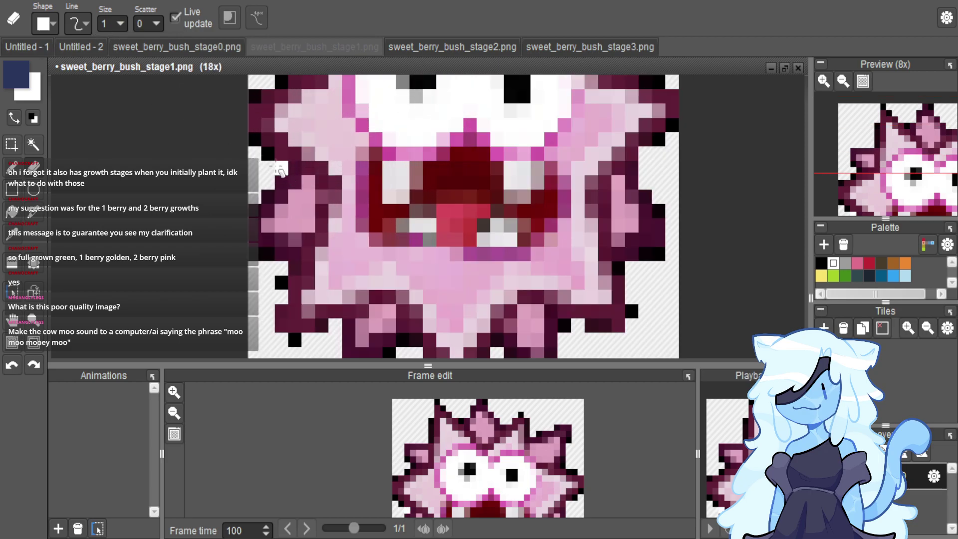
click(282, 282)
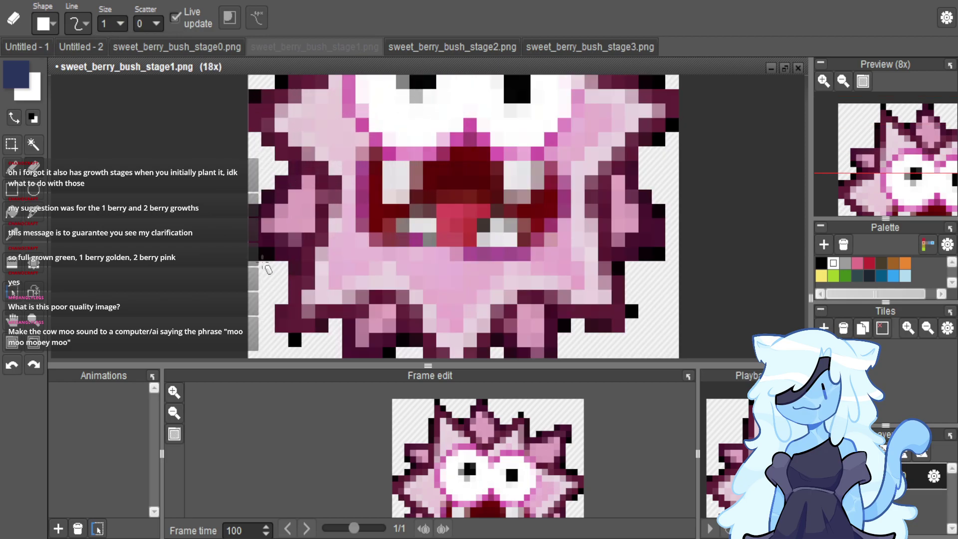
click(266, 253)
click(295, 339)
scroll(381, 325, down, 3)
scroll(321, 285, up, 5)
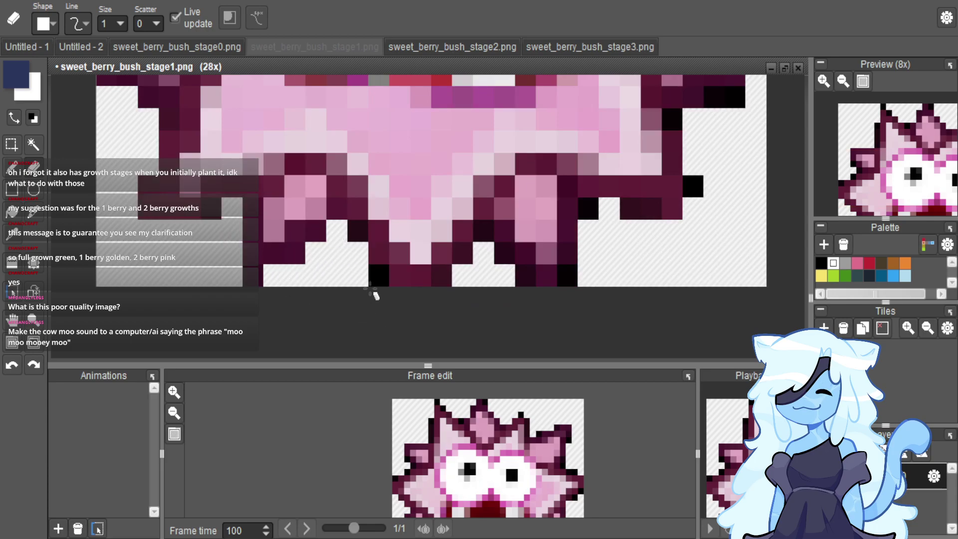
scroll(379, 299, down, 3)
scroll(381, 307, up, 4)
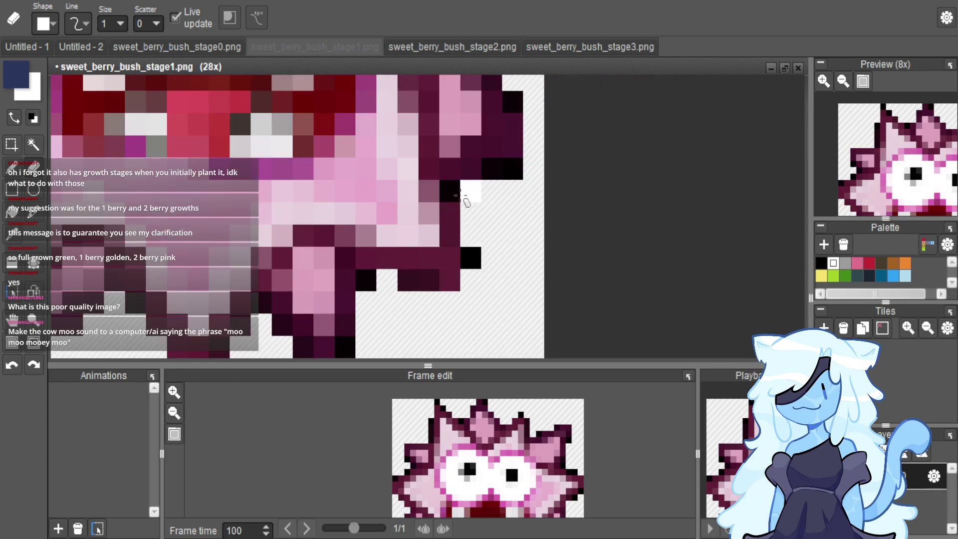
click(505, 169)
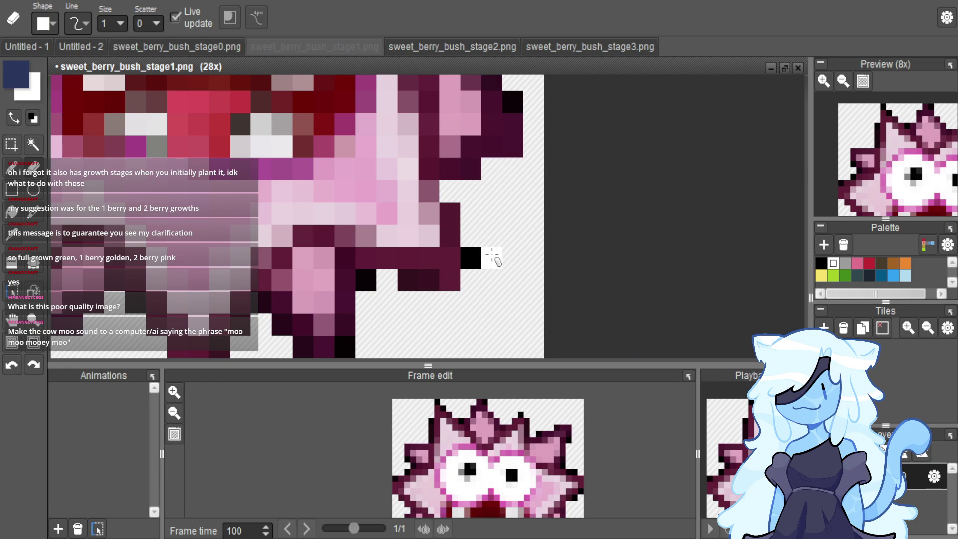
click(366, 280)
click(470, 258)
click(450, 281)
Erase the stray black pixels along the side and upper spikes of the pink Fuzzy, undoing a misplaced eraser stroke.
scroll(450, 284, down, 2)
scroll(471, 214, up, 2)
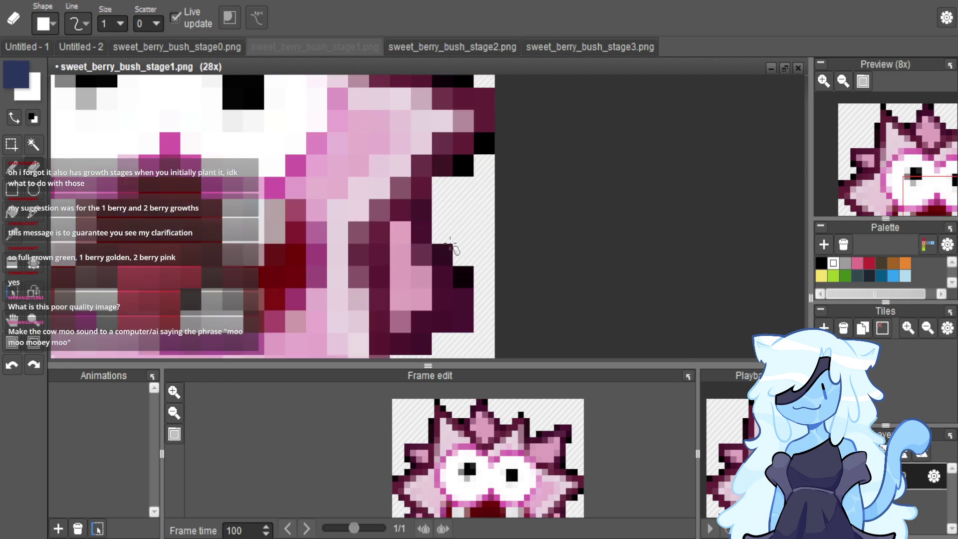
scroll(466, 185, down, 3)
scroll(471, 169, up, 4)
click(387, 237)
click(411, 235)
click(358, 207)
click(364, 188)
scroll(367, 193, down, 3)
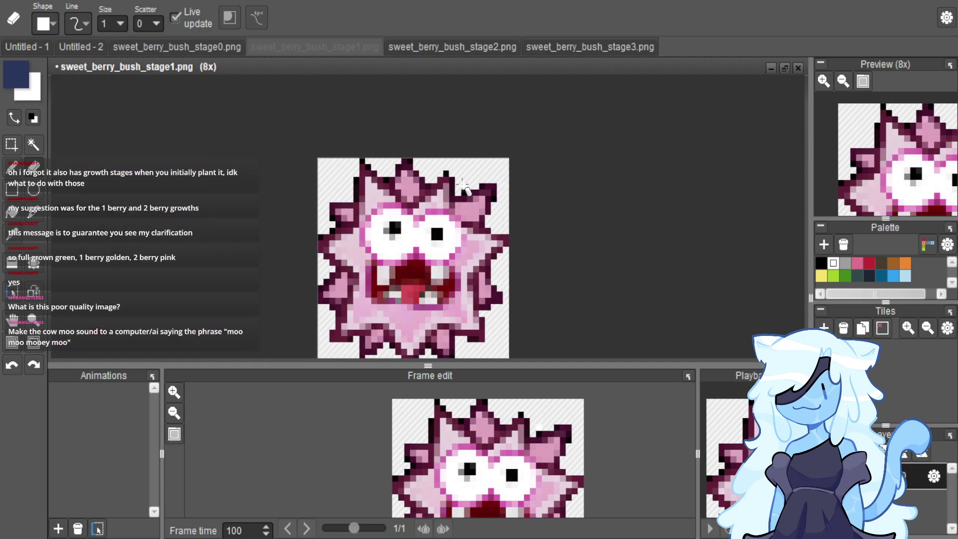
click(404, 160)
click(409, 160)
key(ctrl+z)
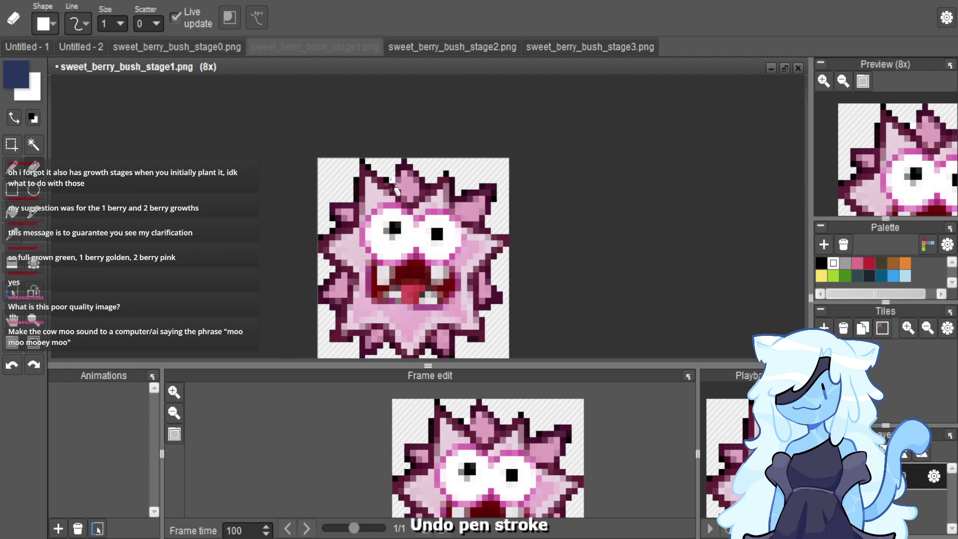
click(363, 160)
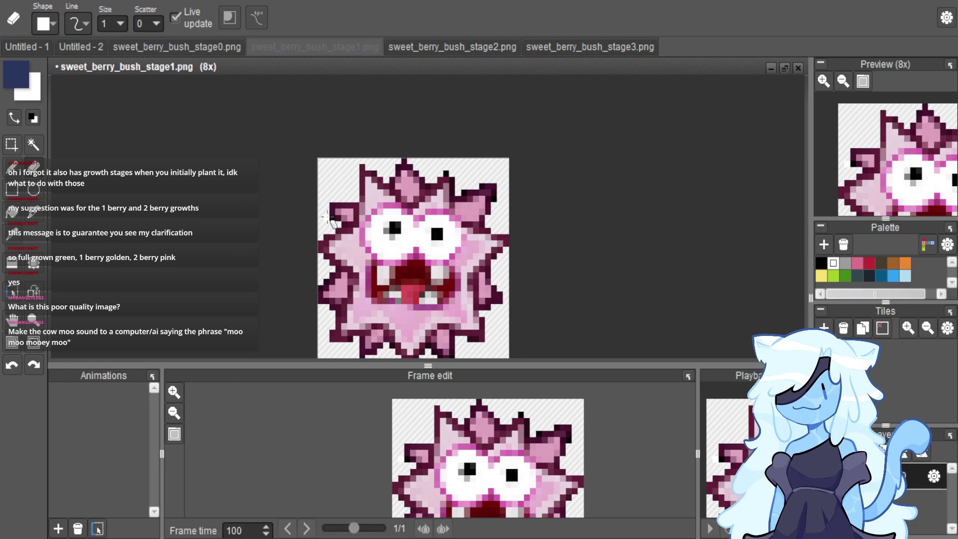
Export the whole pink Fuzzy canvas as sweet_berry_bush_stage3.png to the TMRP pack's textures\block folder at pixel scale 1.
scroll(331, 222, down, 1)
key(ctrl+a)
key(ctrl+shift+e)
click(498, 260)
click(498, 260)
key(BackSpace)
text(3)
key(Return)
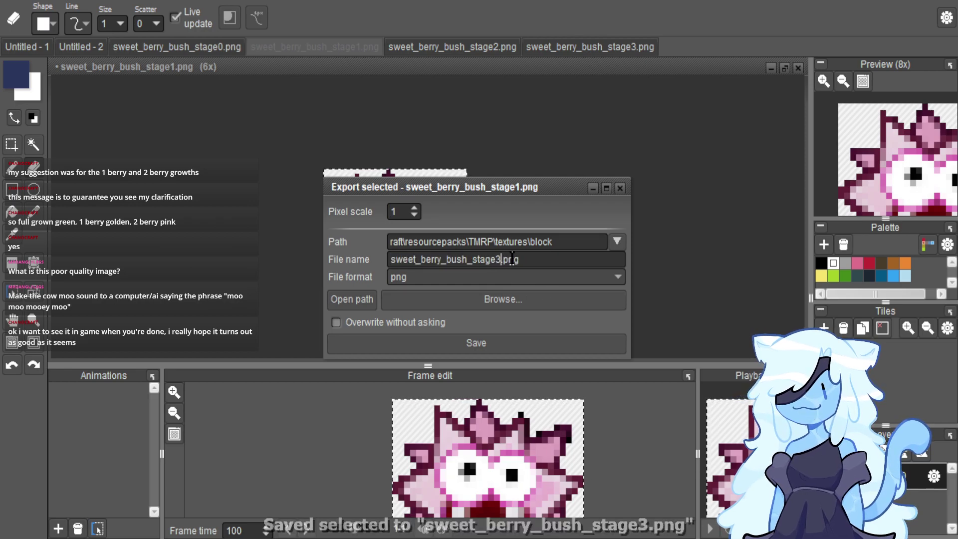
click(619, 188)
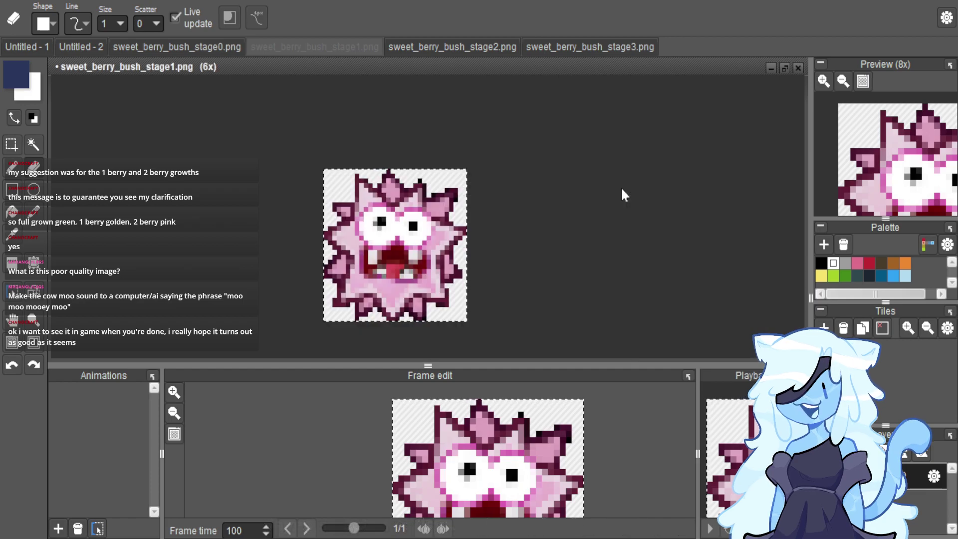
Change the tile size of iron_golem.png to 32 by 32 with Resample tiles enabled.
click(12, 146)
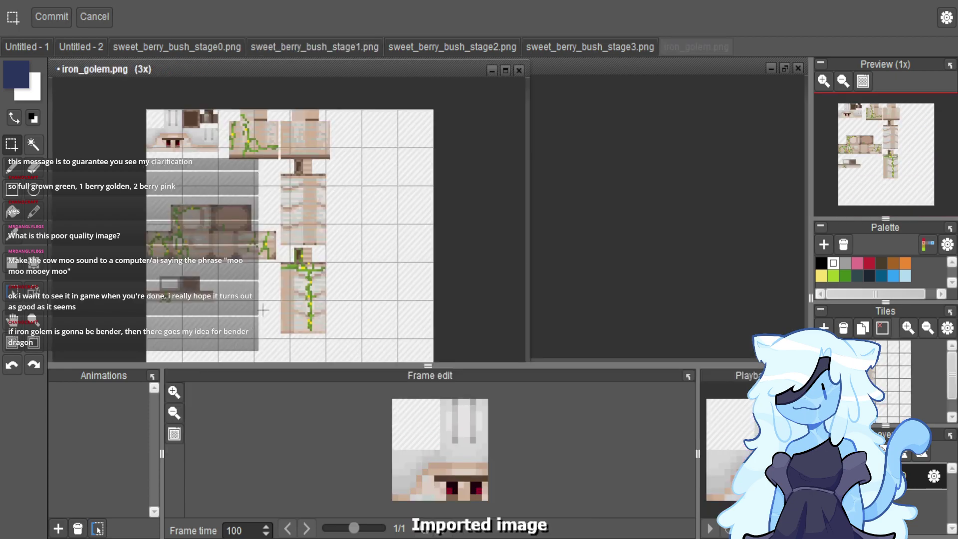
click(194, 371)
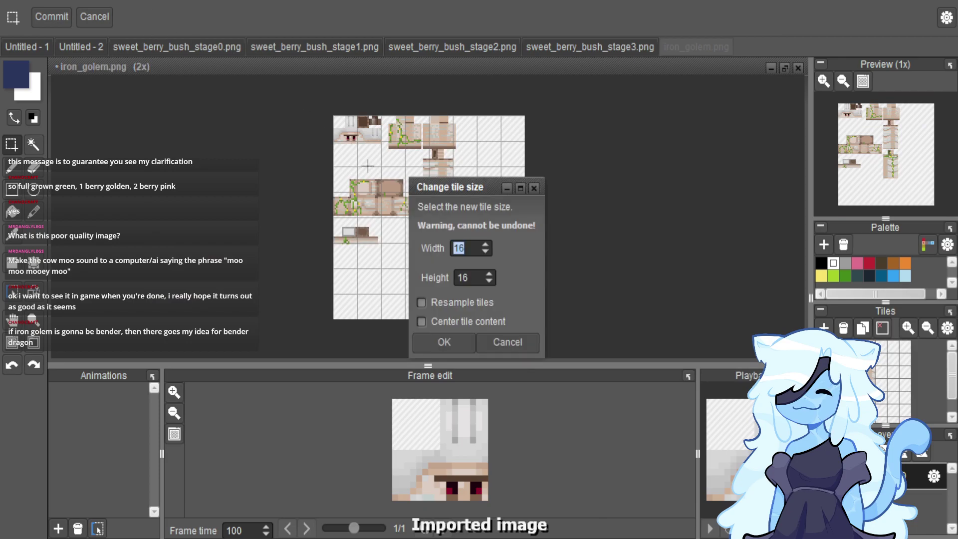
double_click(464, 278)
text(32)
click(438, 303)
click(441, 341)
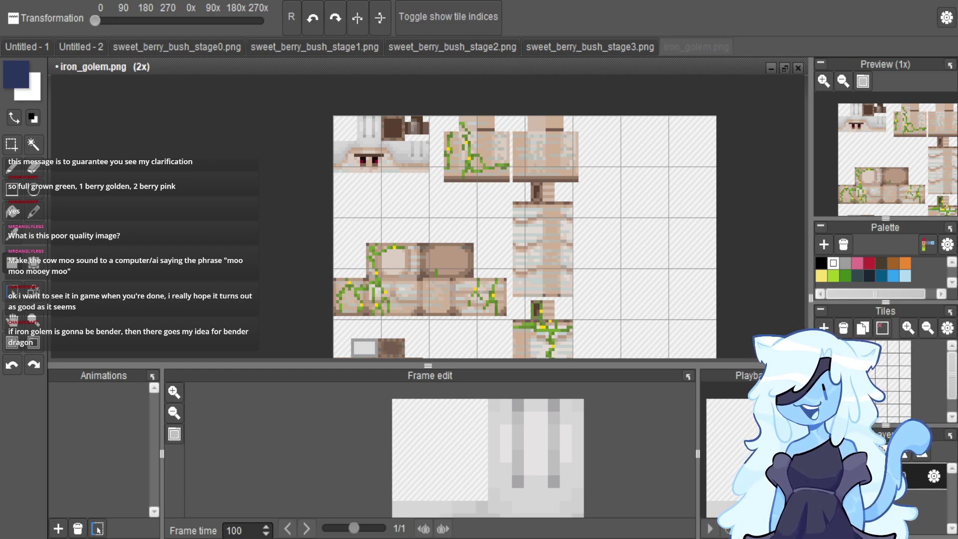
Close the Untitled - 2 document holding the pasted Bender image without saving it.
scroll(427, 295, down, 3)
click(69, 49)
scroll(284, 180, down, 2)
key(ctrl+z)
key(ctrl+v)
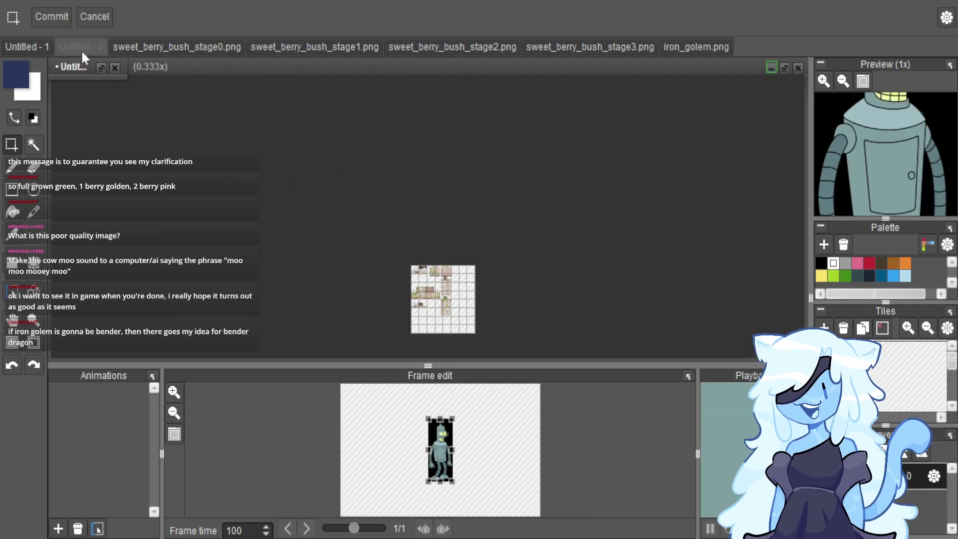
click(102, 68)
click(519, 69)
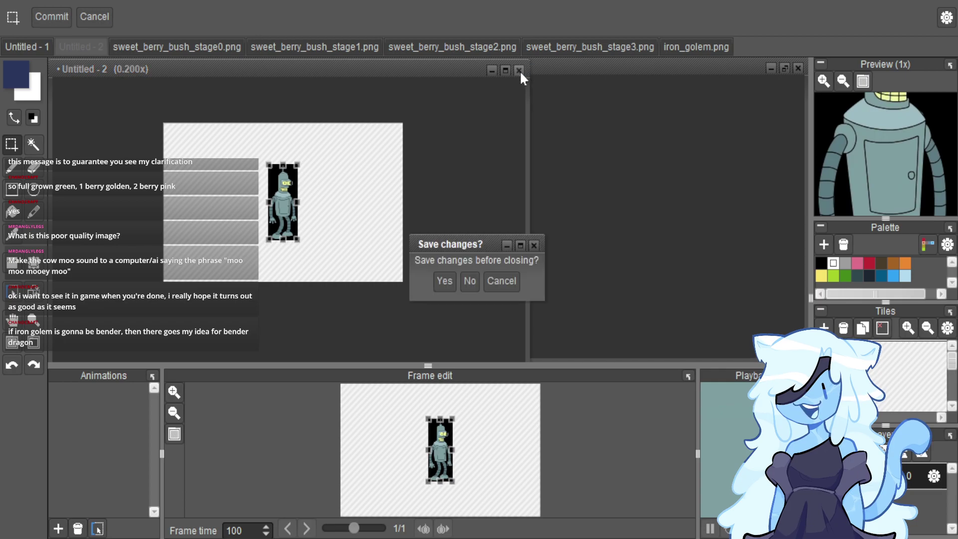
click(467, 283)
Create a new single-image document 1600 wide by 1000 high and paste the Bender picture into it.
click(82, 44)
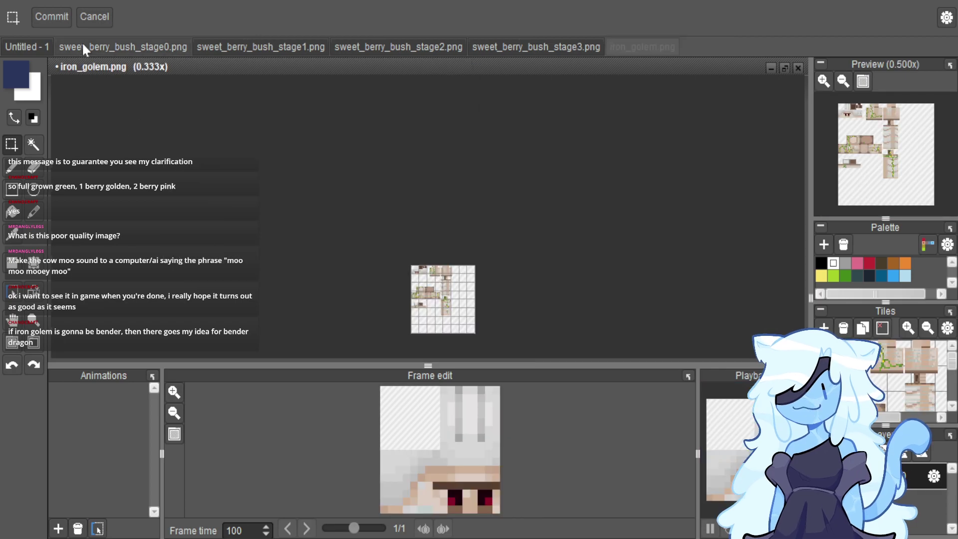
click(657, 47)
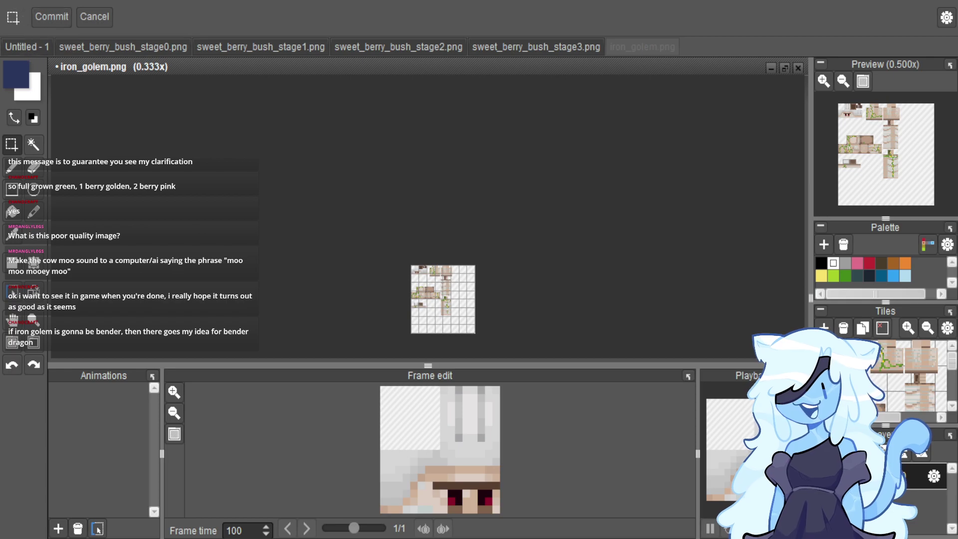
click(25, 47)
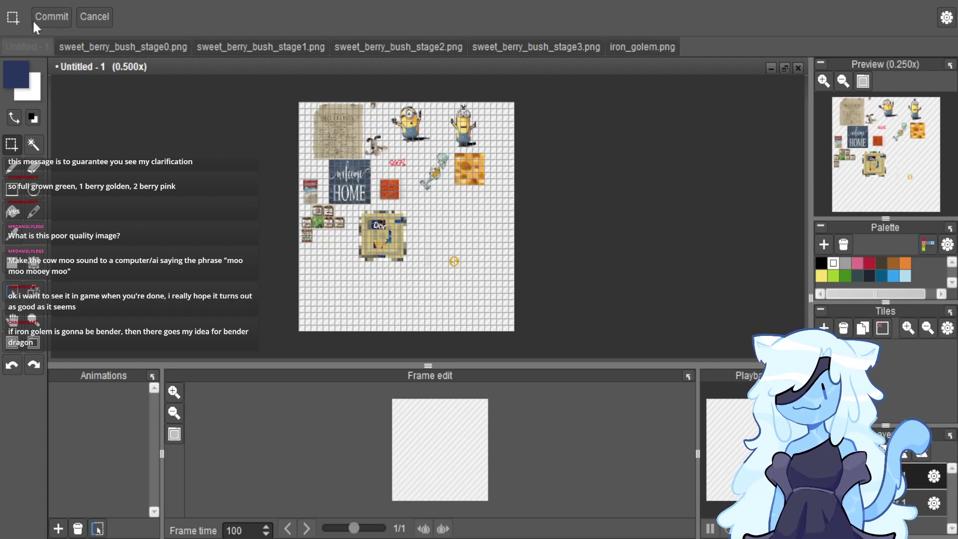
key(ctrl+n)
click(519, 160)
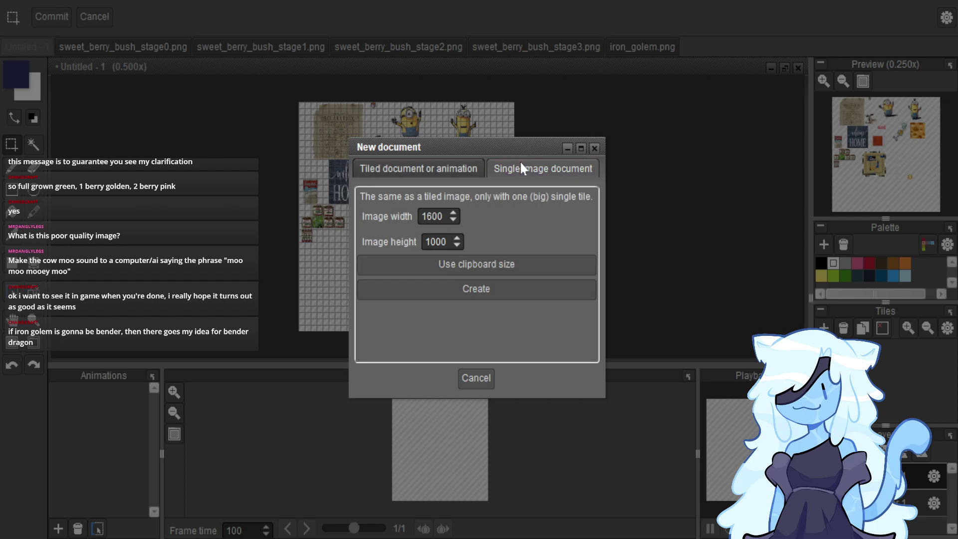
click(481, 284)
key(ctrl+v)
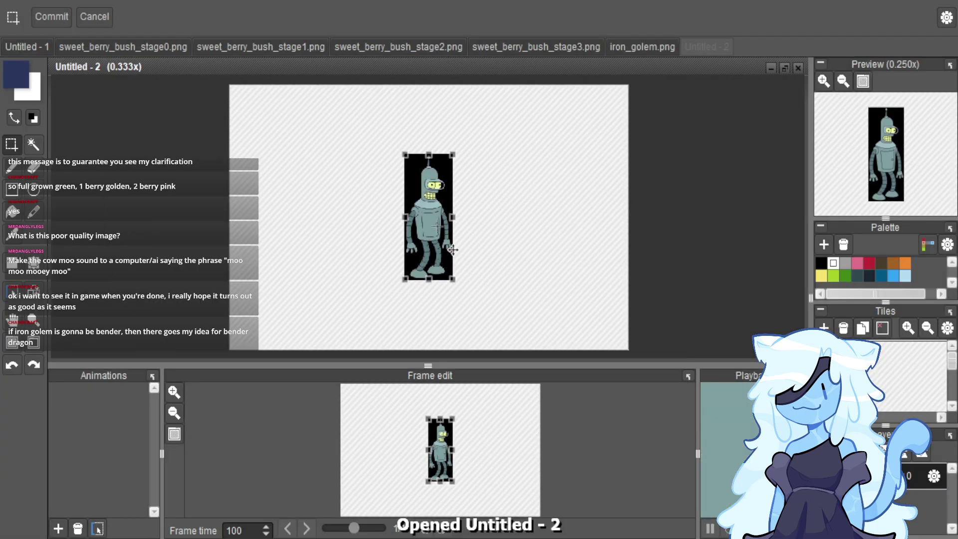
Select the black background around Bender with the contiguous Magic Wand and delete it.
scroll(453, 212, up, 2)
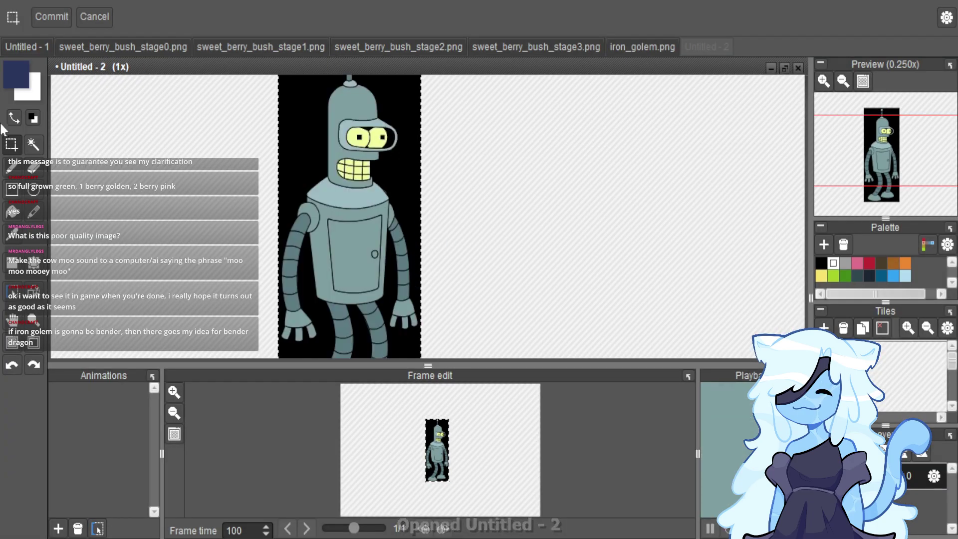
click(33, 144)
scroll(306, 208, down, 1)
click(395, 192)
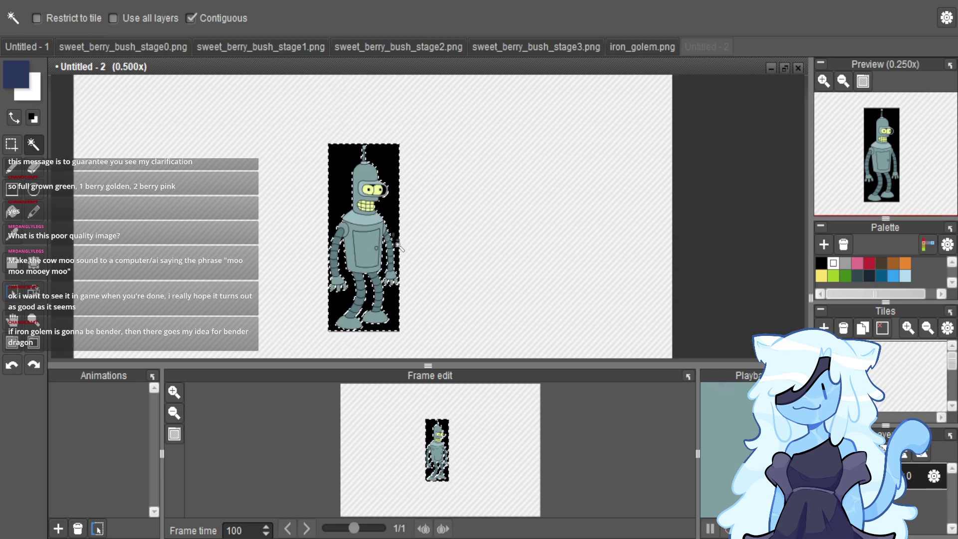
key(Delete)
click(11, 144)
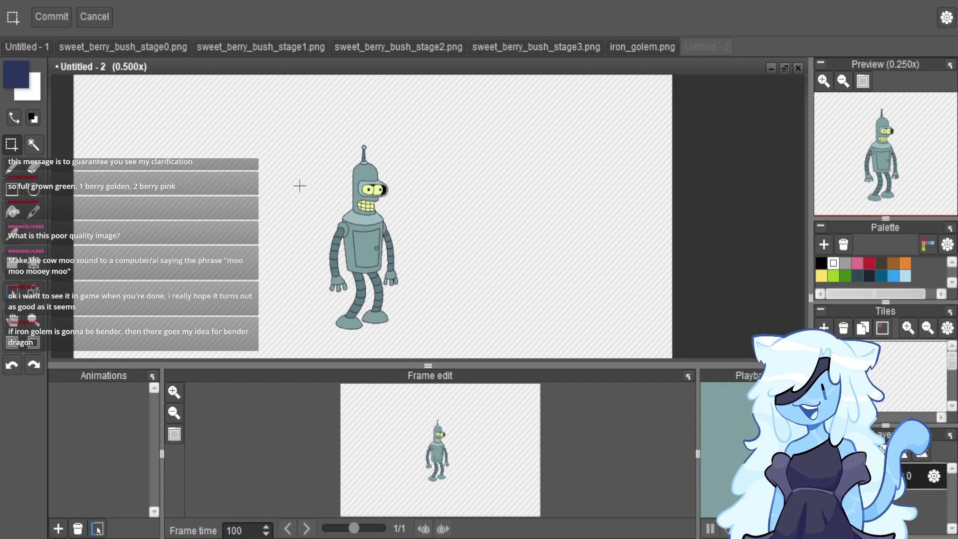
Examine the cut-out Bender figure and compare its head with the head area of the iron_golem.png texture.
scroll(399, 202, up, 3)
scroll(401, 205, down, 3)
scroll(399, 205, up, 1)
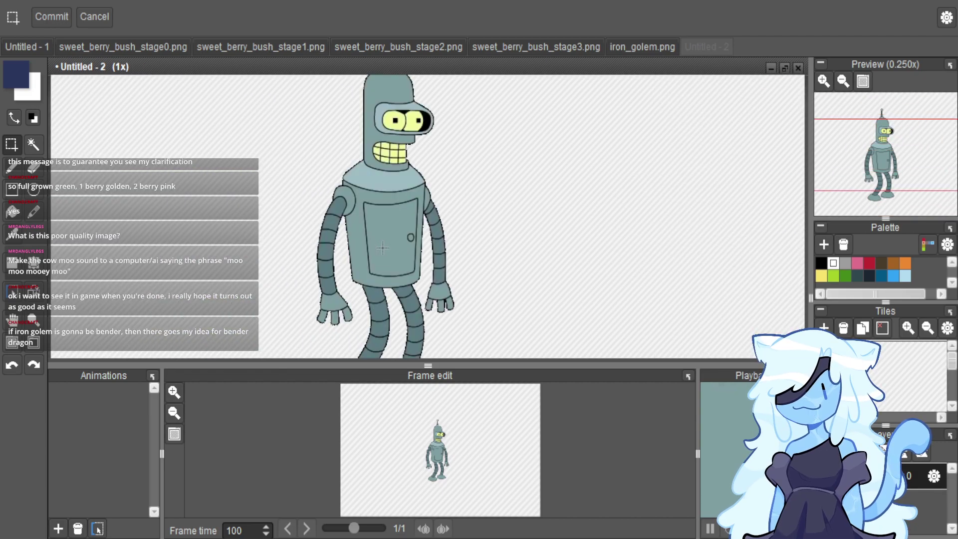
scroll(394, 202, down, 2)
scroll(389, 198, up, 3)
scroll(388, 198, down, 2)
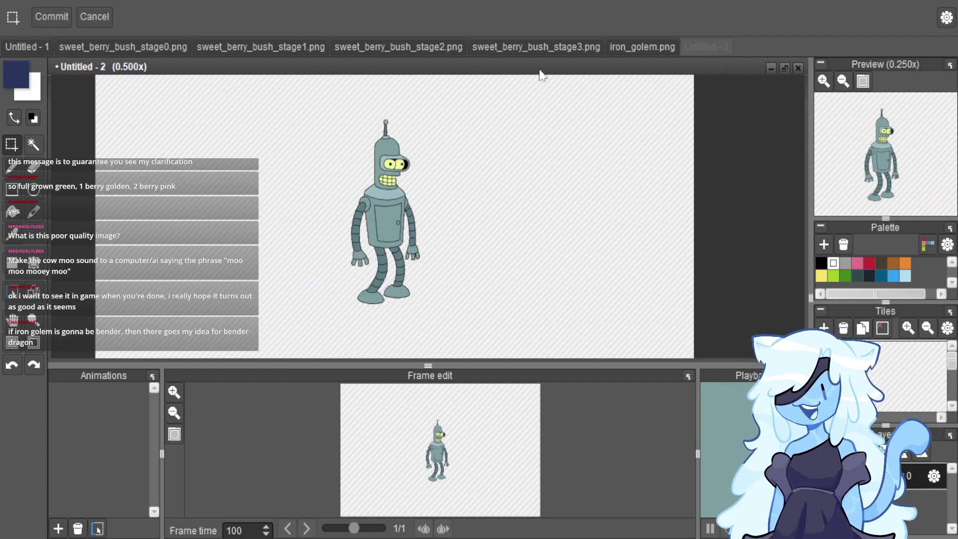
scroll(444, 145, up, 2)
scroll(428, 171, up, 2)
scroll(426, 169, down, 2)
click(618, 46)
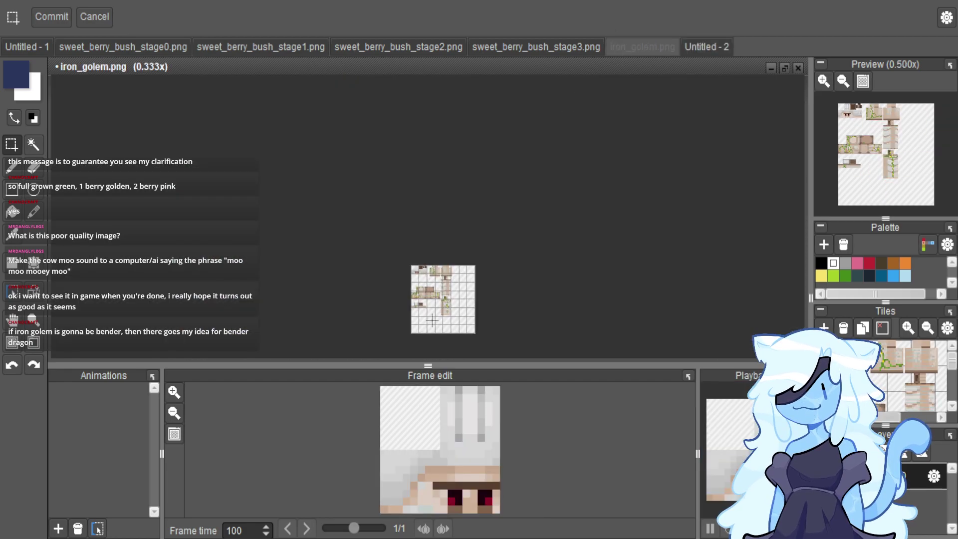
scroll(447, 313, up, 1)
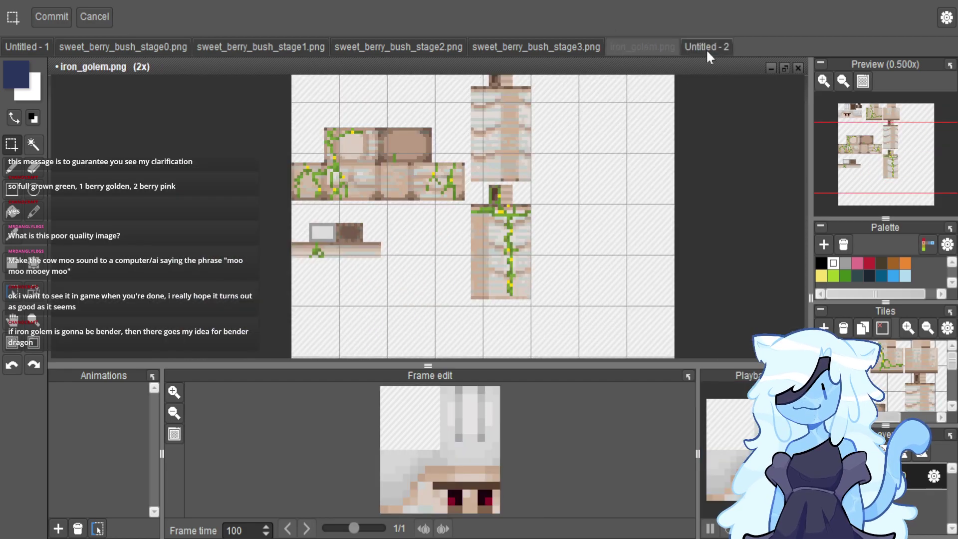
click(714, 42)
click(609, 48)
scroll(447, 295, down, 1)
scroll(409, 160, up, 2)
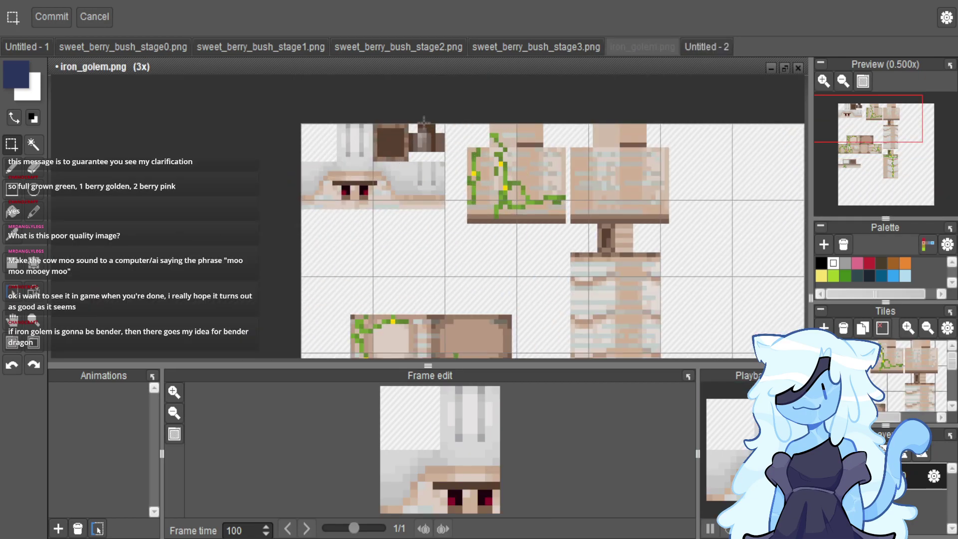
scroll(424, 121, up, 2)
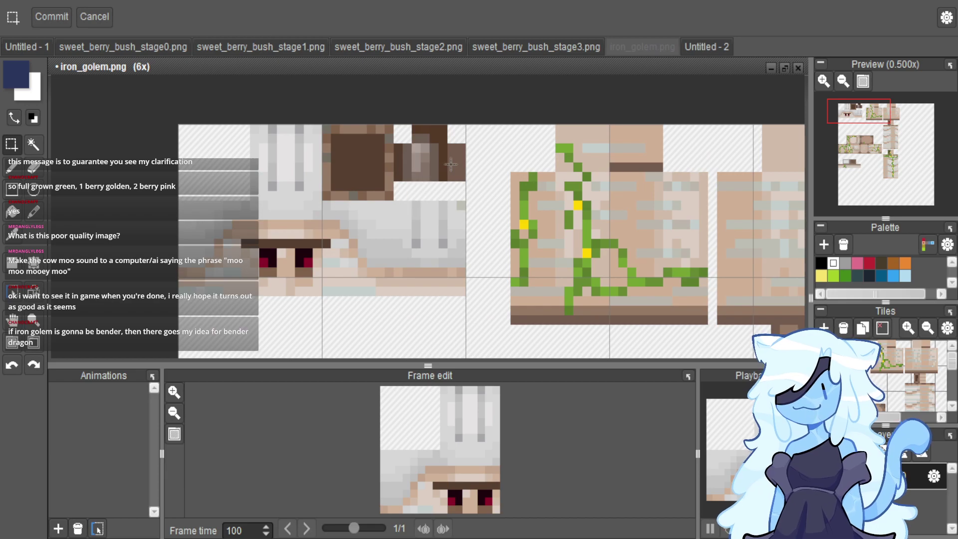
scroll(417, 182, down, 4)
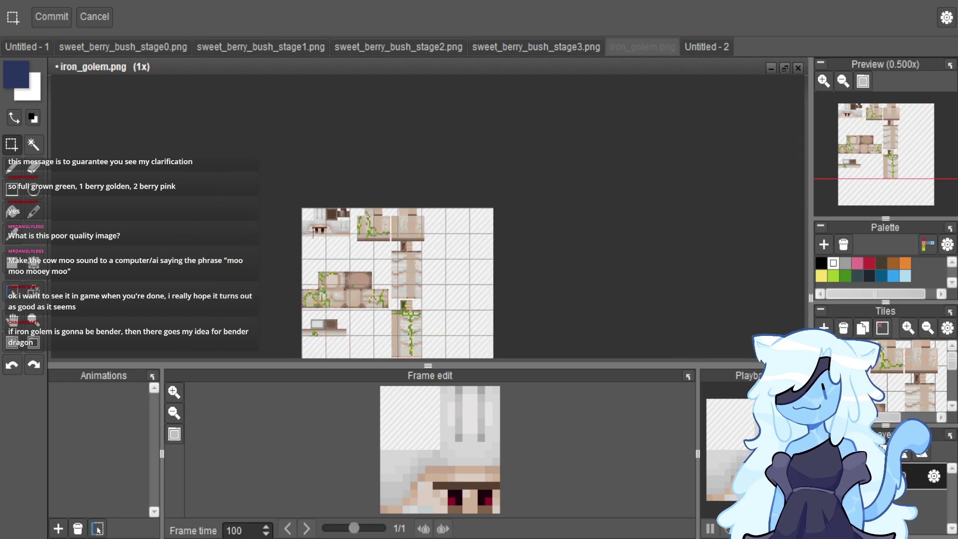
scroll(309, 221, up, 2)
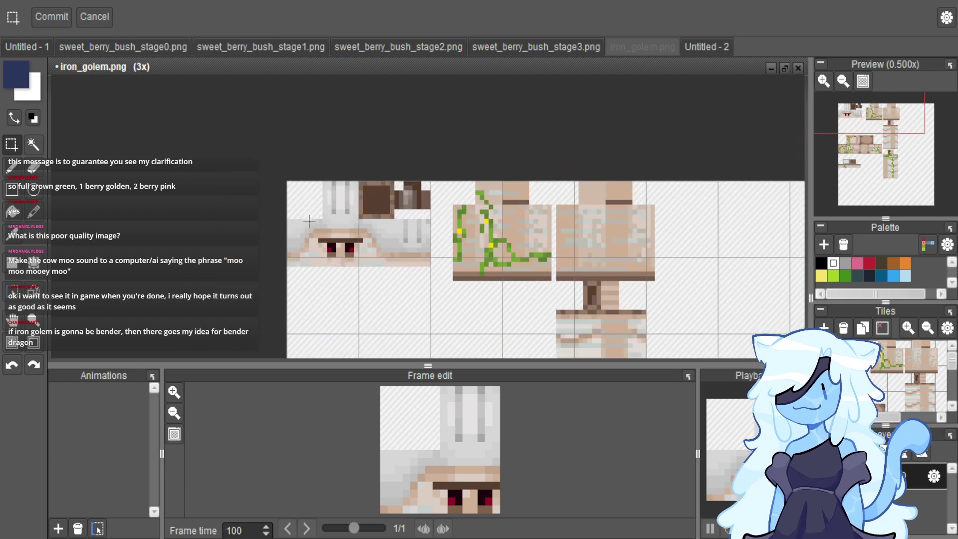
Copy the upper part of Bender's head, including the eyes, and paste it into iron_golem.png.
click(701, 49)
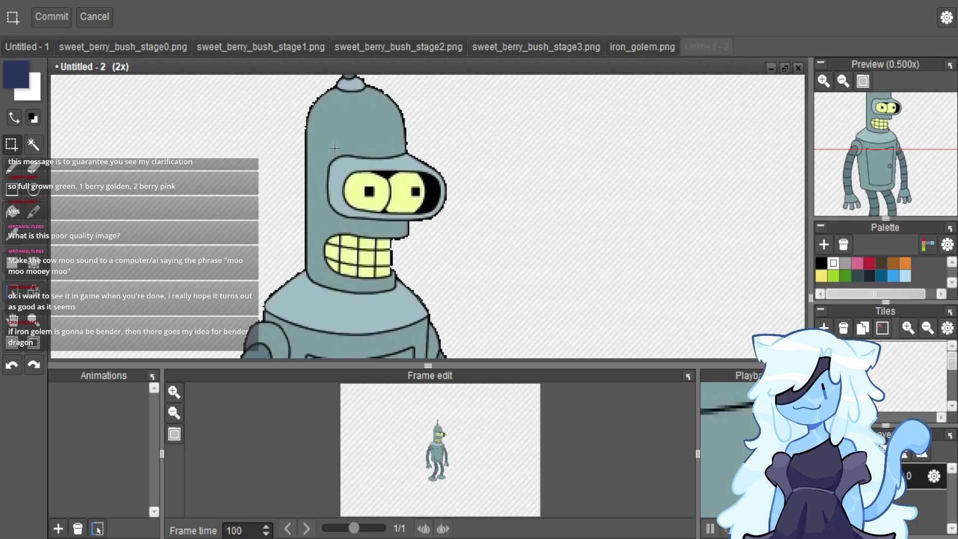
scroll(343, 182, down, 1)
drag(327, 145, 398, 209)
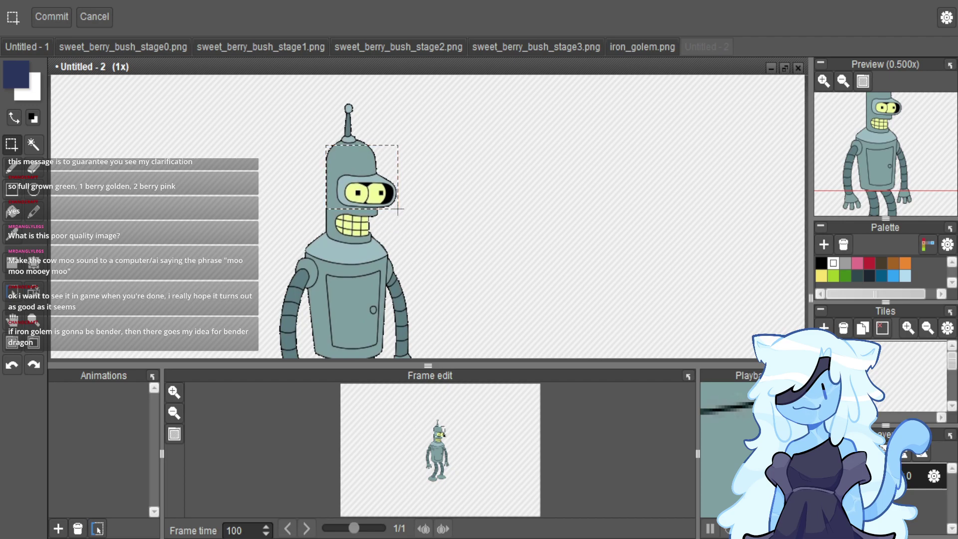
click(637, 54)
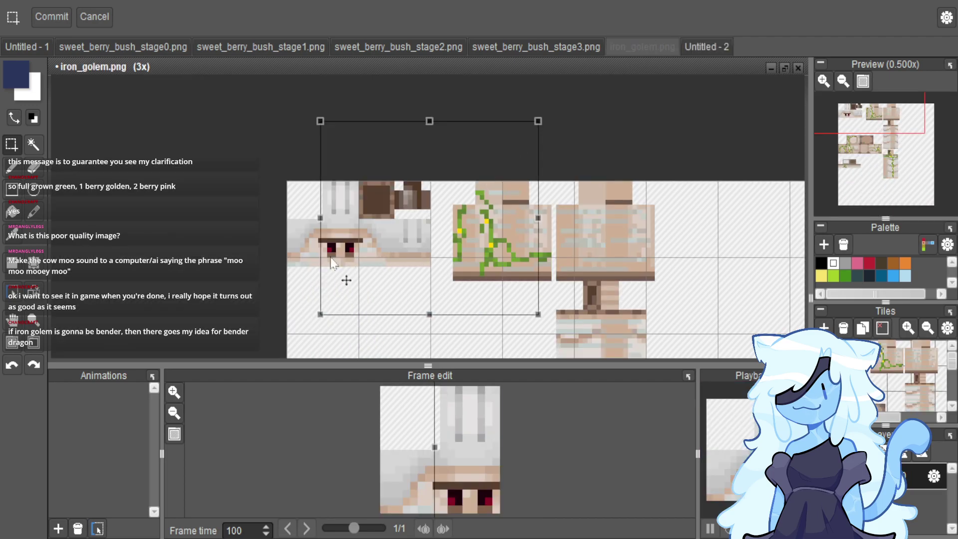
key(ctrl+v)
Shrink the pasted Bender head to roughly the size of the golem's front face, position it over that face and commit it.
drag(539, 117, 372, 264)
drag(351, 303, 353, 265)
scroll(337, 256, up, 3)
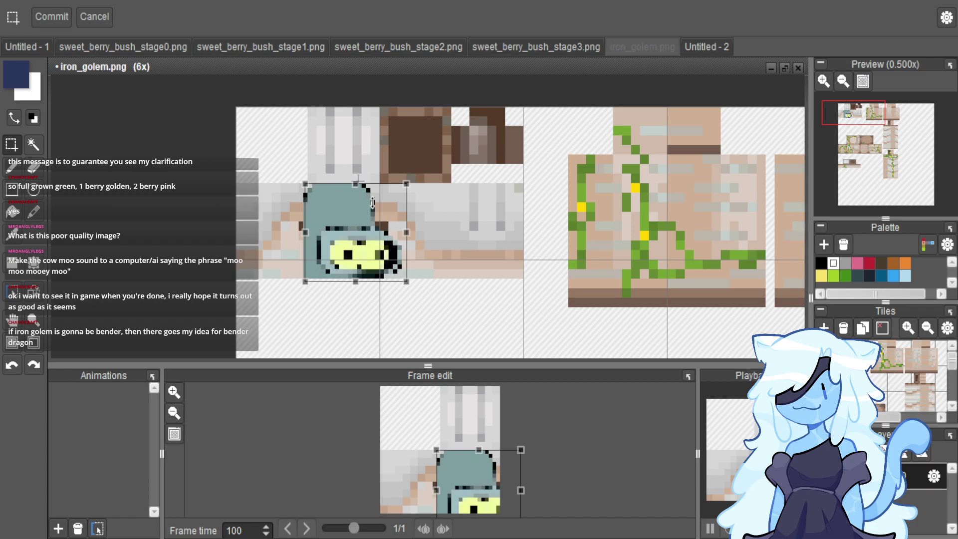
scroll(354, 184, up, 1)
mouse_move(366, 202)
mouse_down()
mouse_move(369, 170)
mouse_move(370, 194)
mouse_up()
click(498, 223)
click(495, 222)
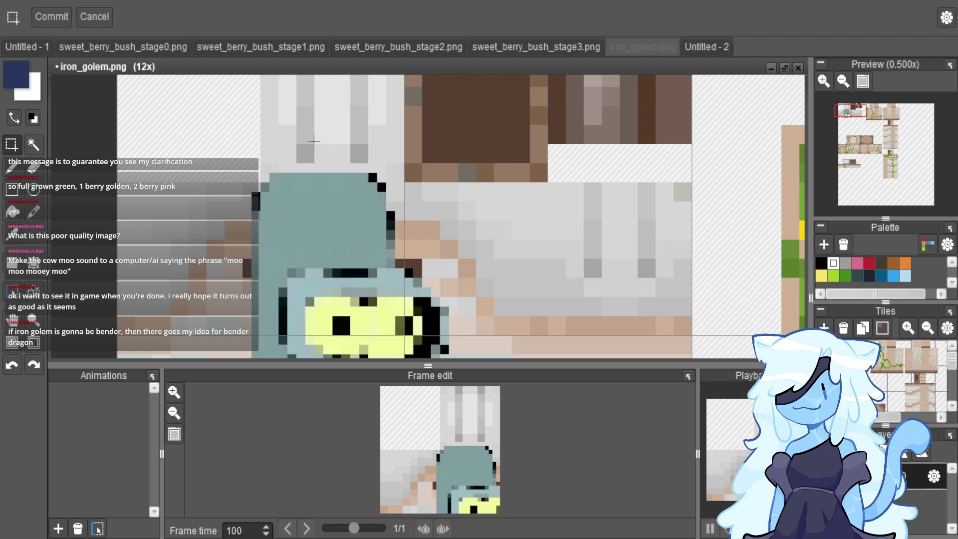
Paint over the jagged black outline beside Bender's forehead with the size 1 pencil, using the teal sampled from his head.
click(12, 167)
scroll(441, 217, up, 4)
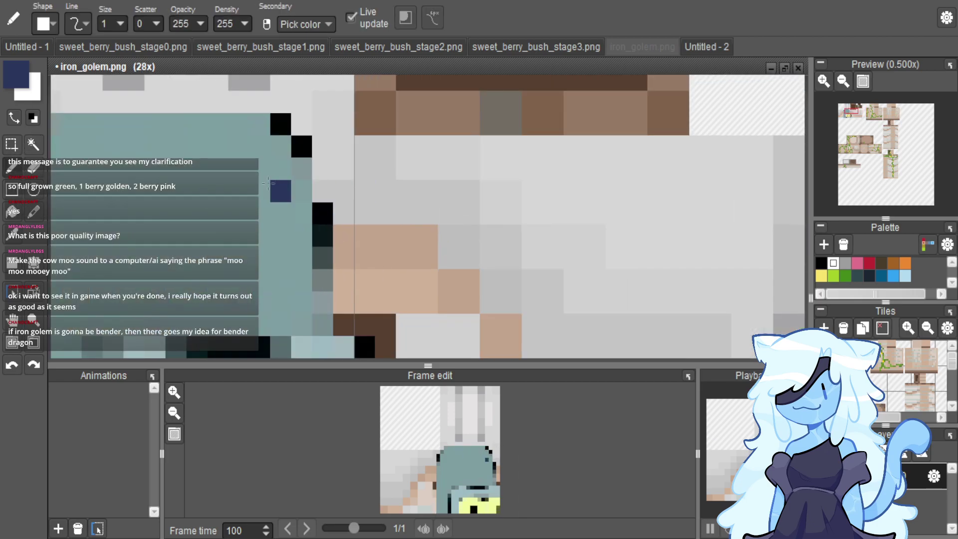
right_click(280, 190)
mouse_move(291, 128)
mouse_down()
mouse_move(314, 132)
mouse_move(328, 307)
mouse_up()
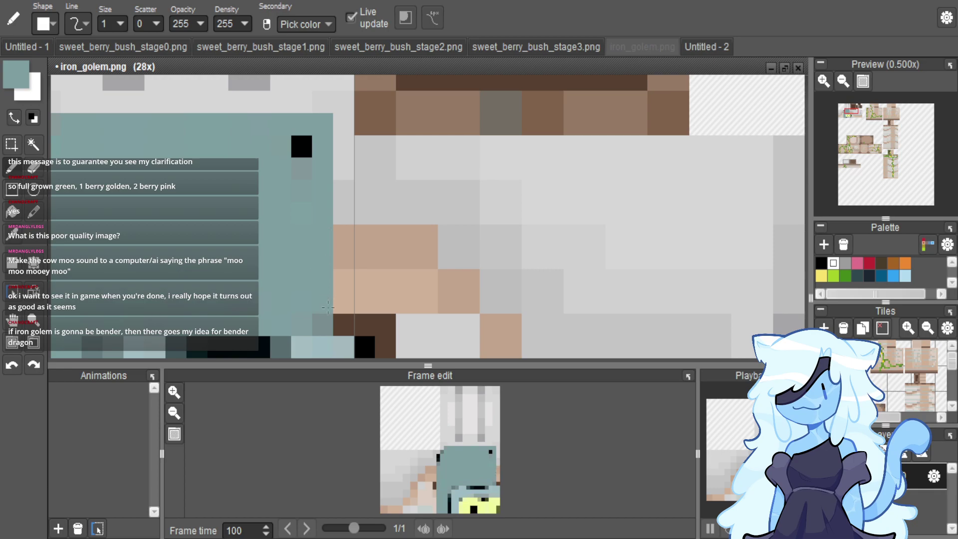
drag(319, 236, 303, 157)
Draw a straight black vertical edge along the forehead's eye-facing side with sampled black, and try a black pixel near the opposite edge.
right_click(260, 347)
drag(343, 301, 344, 131)
scroll(587, 281, down, 5)
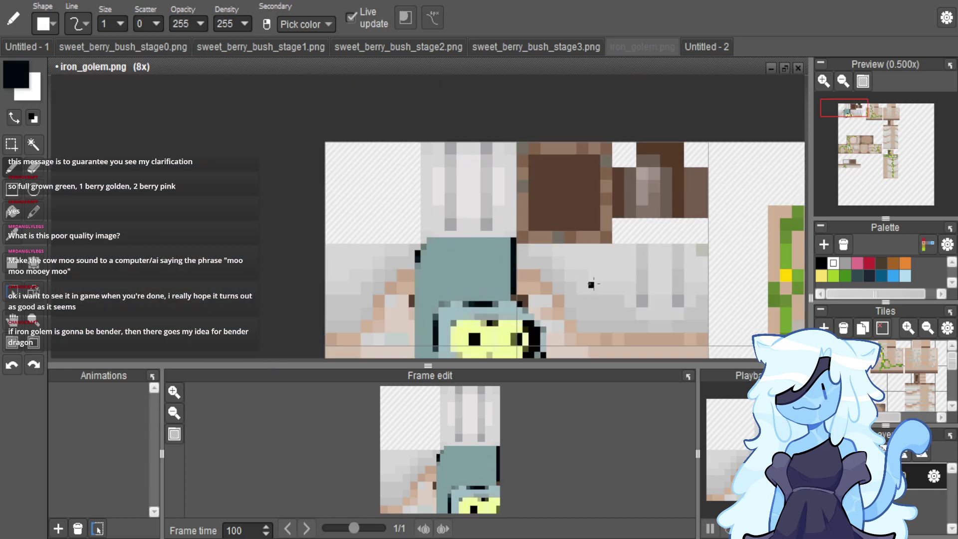
scroll(426, 242, up, 5)
click(430, 246)
scroll(431, 235, down, 6)
scroll(430, 233, up, 1)
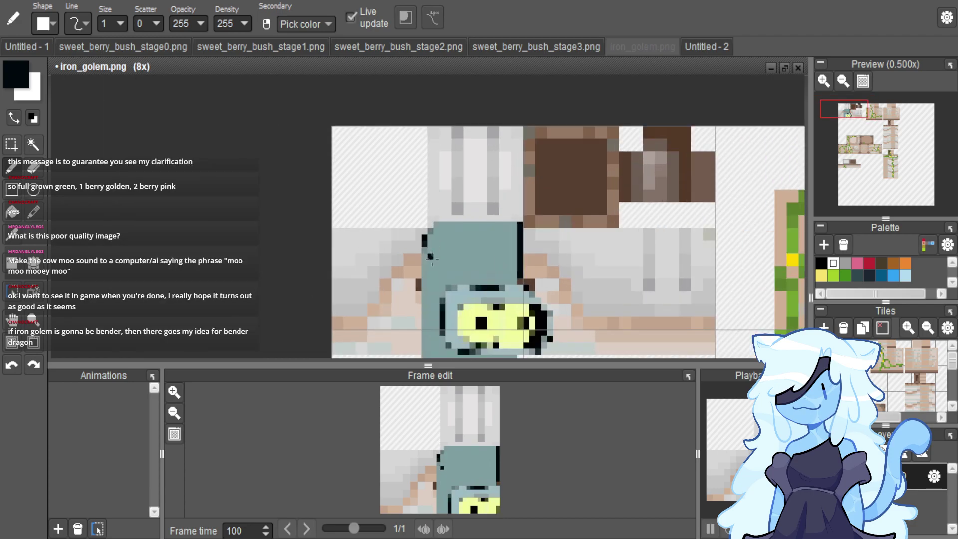
Start trimming the excess pixels around the pasted Bender head with the size 1 eraser.
scroll(433, 269, down, 2)
scroll(437, 306, up, 2)
key(e)
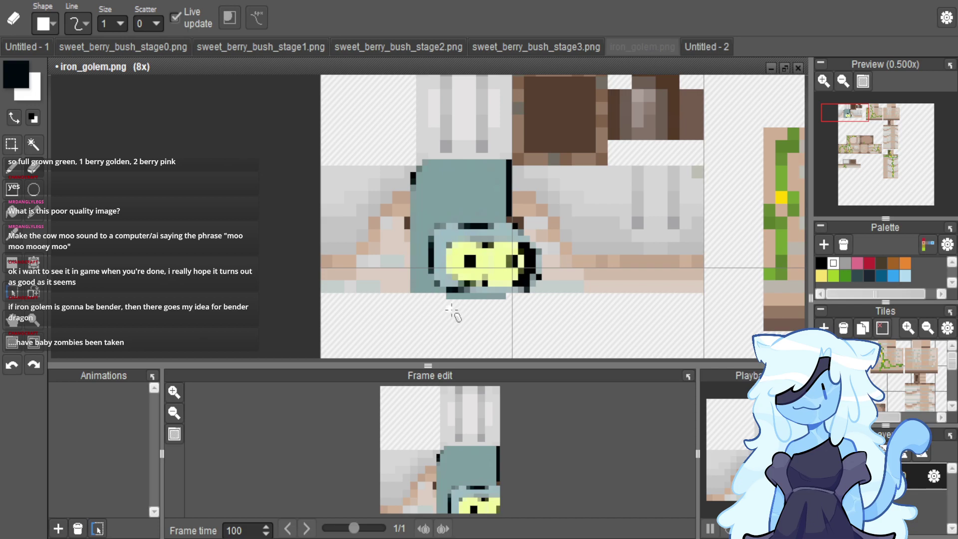
Erase the row of Bender pixels hanging below the lower edge of the golem's front face.
scroll(451, 312, up, 5)
mouse_move(353, 256)
mouse_down()
mouse_move(449, 267)
mouse_move(494, 256)
mouse_move(594, 275)
mouse_move(626, 261)
mouse_up()
scroll(483, 321, down, 5)
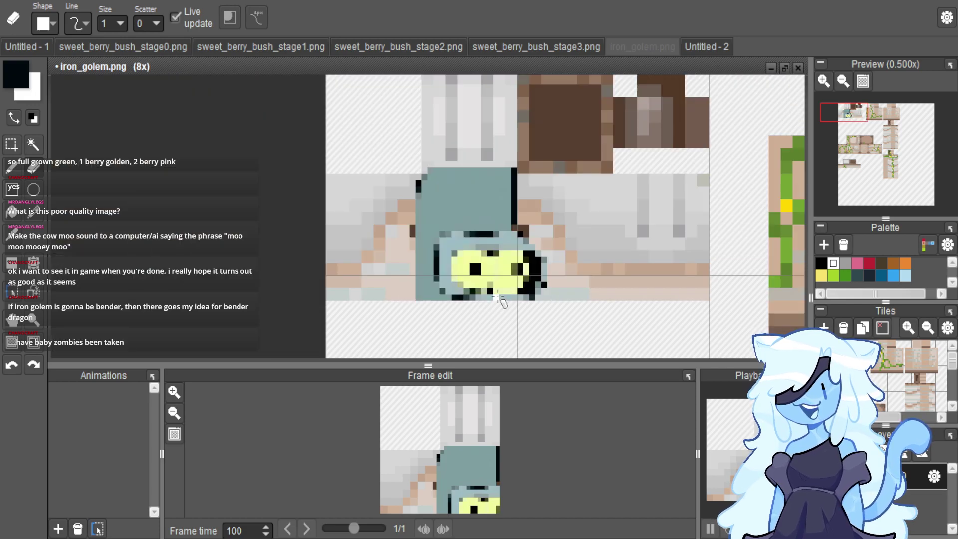
Touch up the outline beside Bender's visor with the size 1 pencil, using black sampled from it.
scroll(498, 298, up, 3)
right_click(590, 201)
key(b)
right_click(570, 199)
click(556, 200)
scroll(542, 218, down, 4)
scroll(530, 258, down, 1)
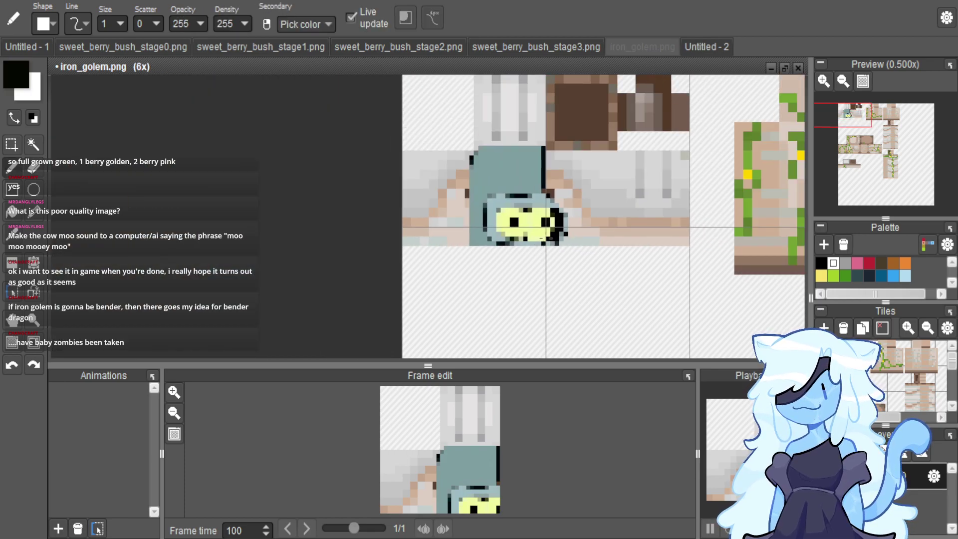
scroll(592, 181, down, 1)
scroll(563, 190, up, 2)
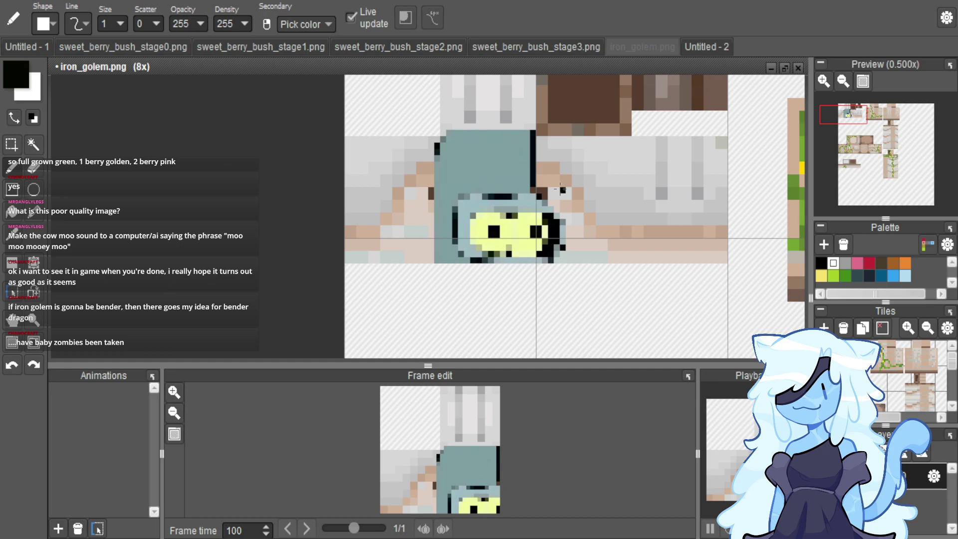
Select the golem head's old side and back faces around the pasted Bender face and delete their pixels.
click(11, 144)
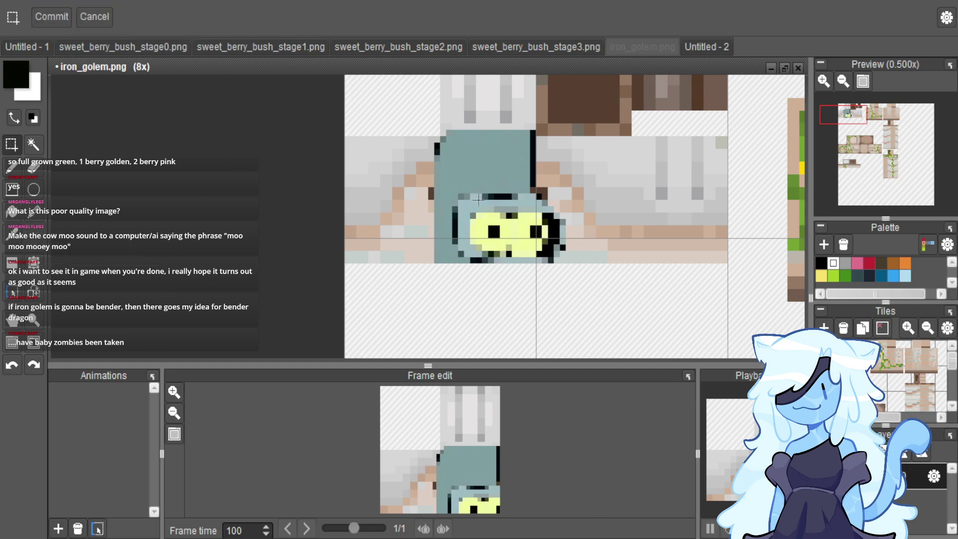
drag(435, 138, 349, 262)
scroll(337, 271, down, 1)
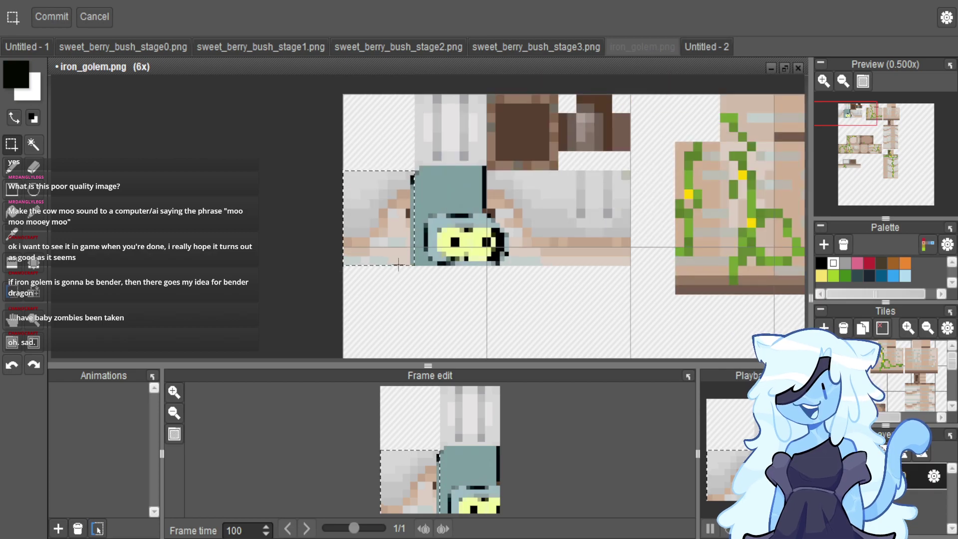
scroll(549, 201, up, 1)
drag(473, 161, 537, 196)
click(540, 175)
key(ctrl+z)
drag(468, 163, 641, 163)
scroll(705, 298, up, 3)
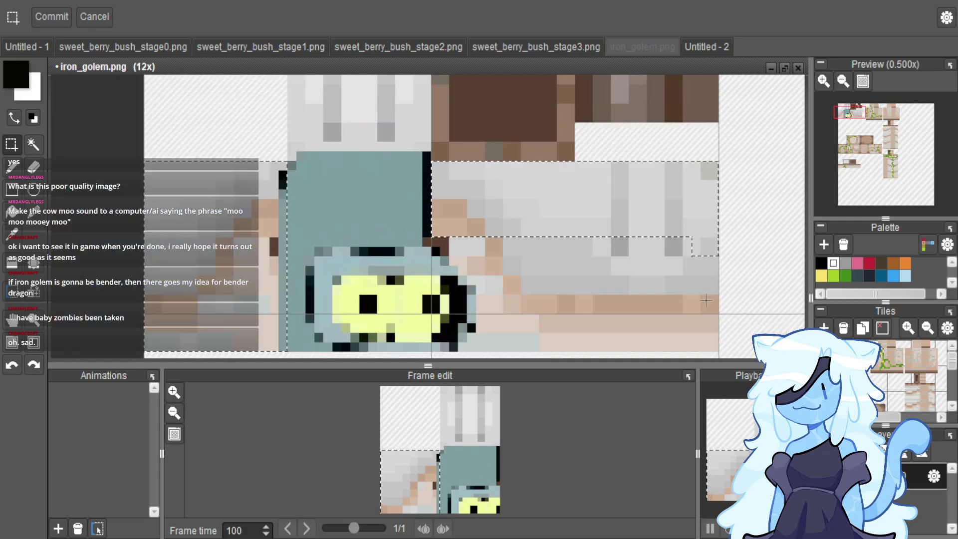
drag(715, 348, 507, 287)
key(ctrl+z)
scroll(466, 268, up, 3)
key(ctrl+z)
scroll(522, 306, down, 4)
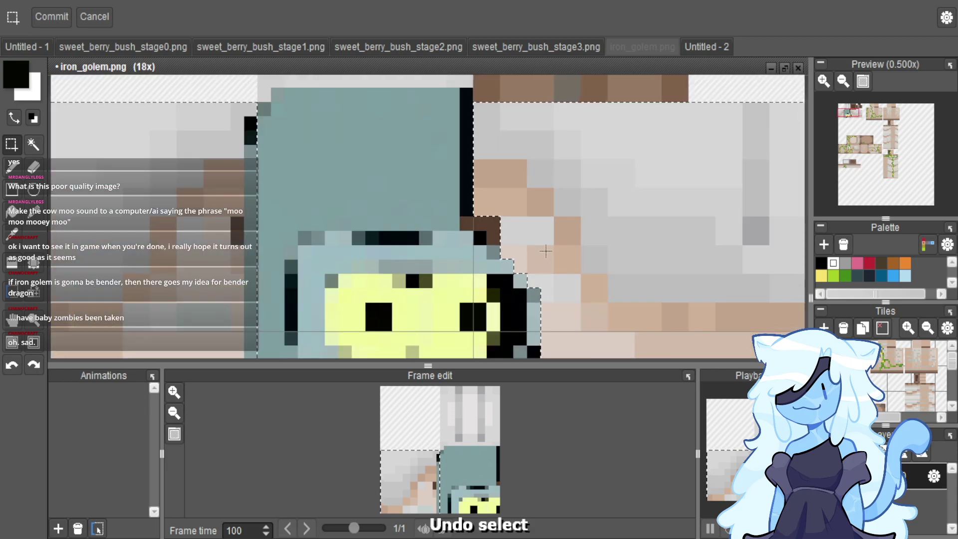
scroll(507, 275, up, 2)
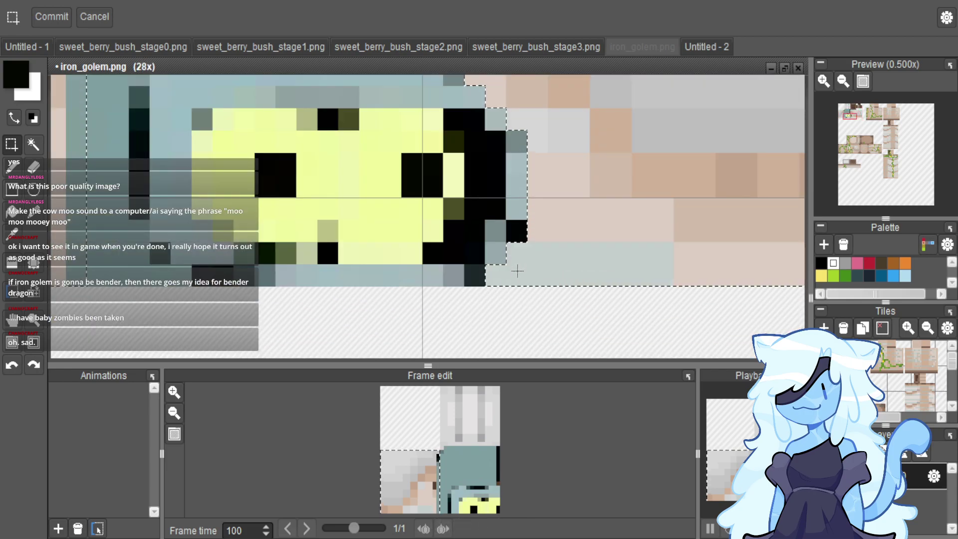
scroll(498, 274, down, 4)
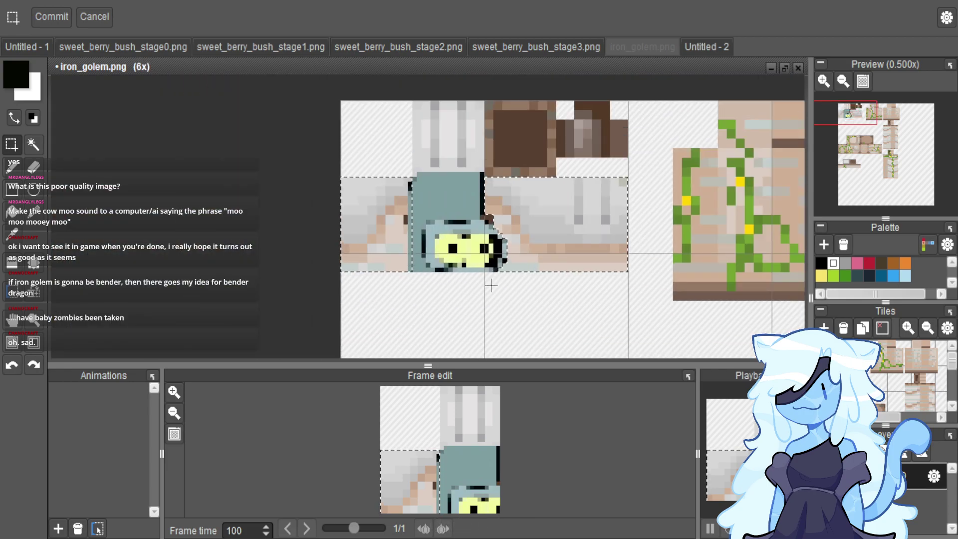
key(Delete)
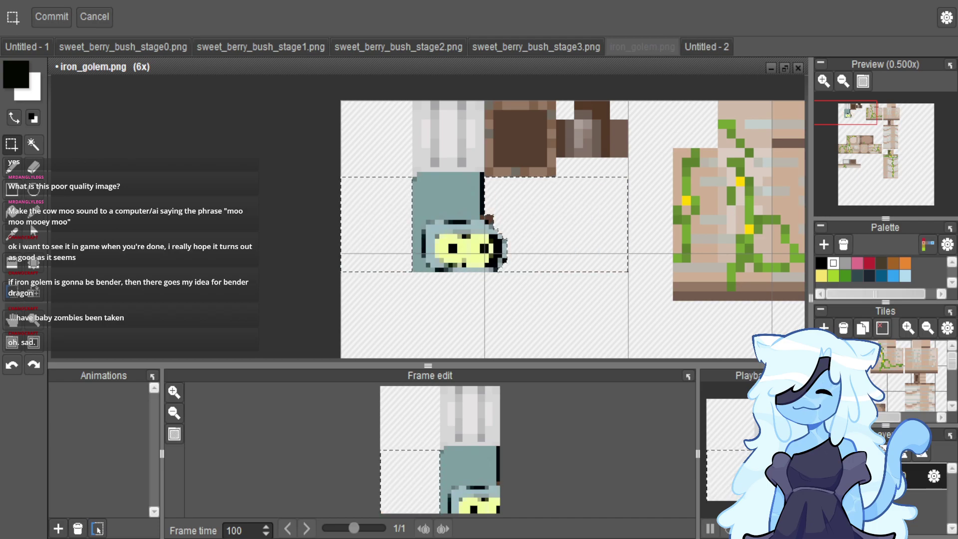
Fill the emptied head faces on both sides of Bender's face with teal sampled from his forehead.
key(f)
alt+click(422, 198)
click(430, 210)
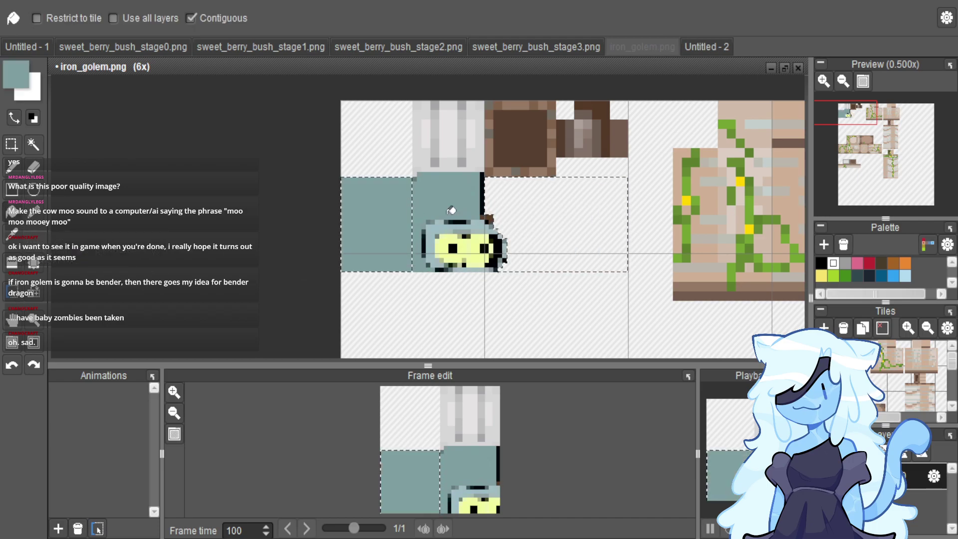
click(531, 218)
scroll(530, 220, down, 2)
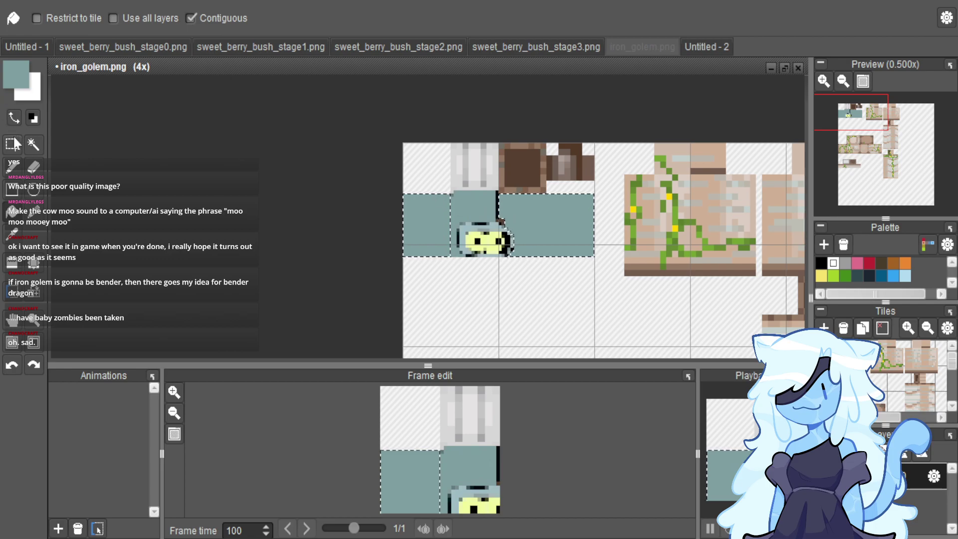
Delete the grey top face of the golem's head down to Bender's forehead and fill it with the same teal.
click(14, 144)
scroll(480, 125, up, 2)
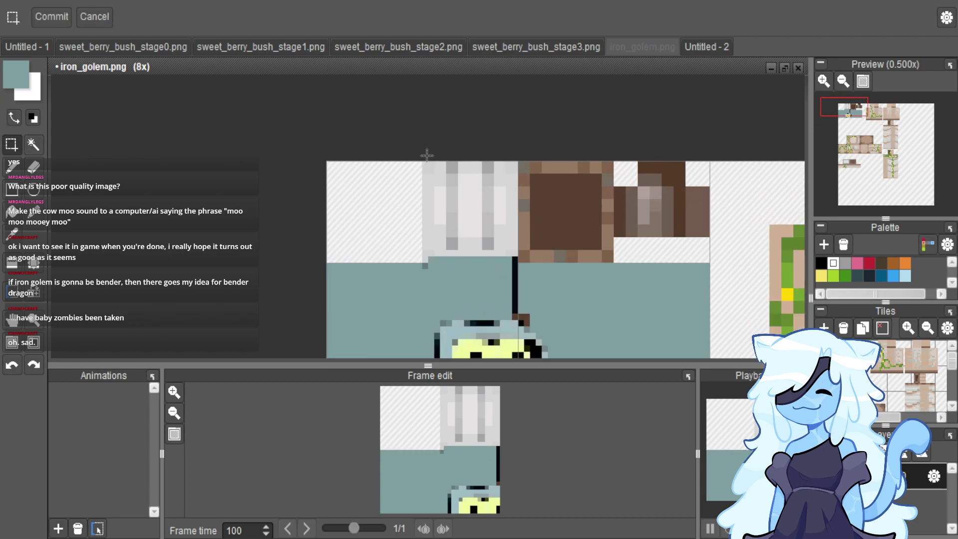
drag(425, 156, 442, 173)
drag(513, 253, 425, 165)
scroll(446, 255, up, 4)
drag(355, 289, 399, 279)
scroll(397, 252, down, 2)
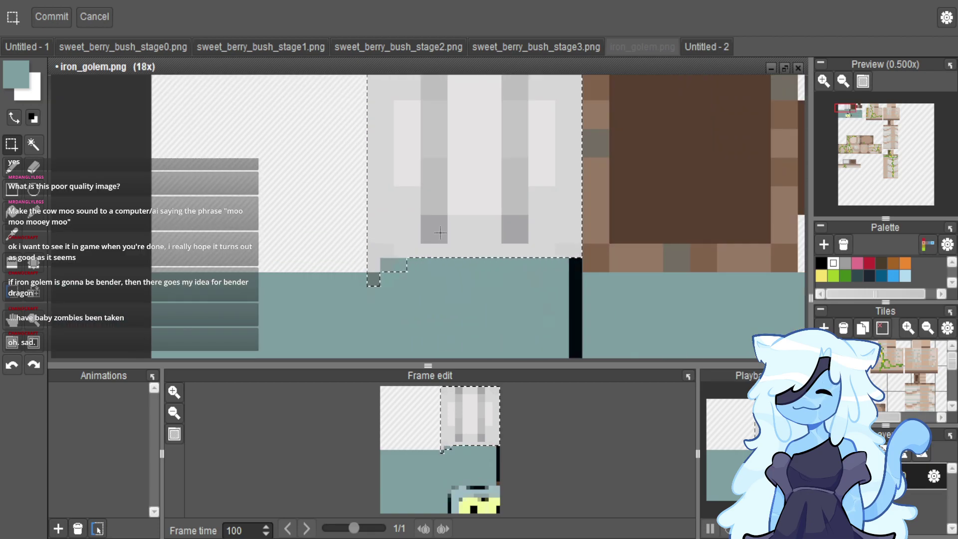
key(Delete)
click(11, 211)
click(387, 211)
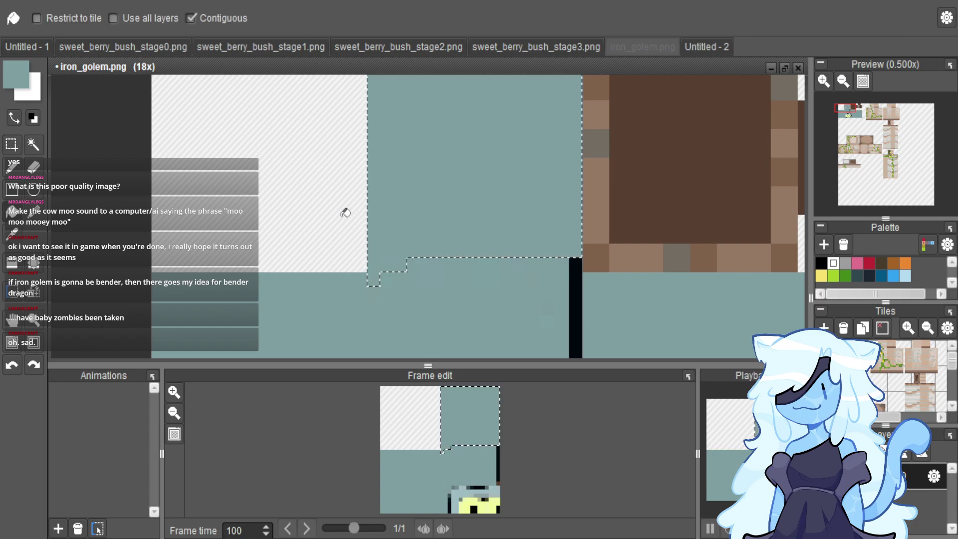
Copy Bender's mouth from the image in Untitled - 2 and paste it into iron_golem.png.
scroll(348, 211, down, 3)
click(12, 145)
click(269, 145)
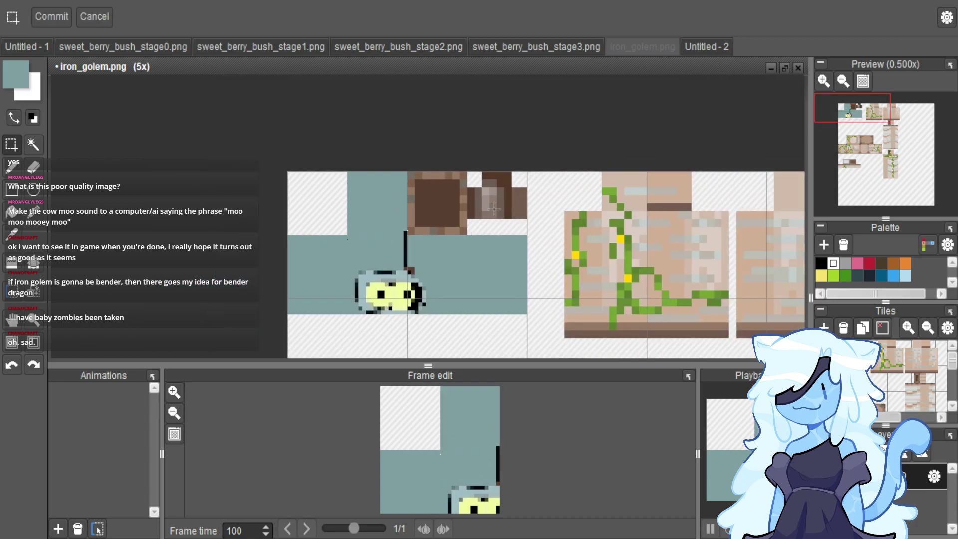
scroll(474, 202, up, 3)
scroll(439, 213, down, 2)
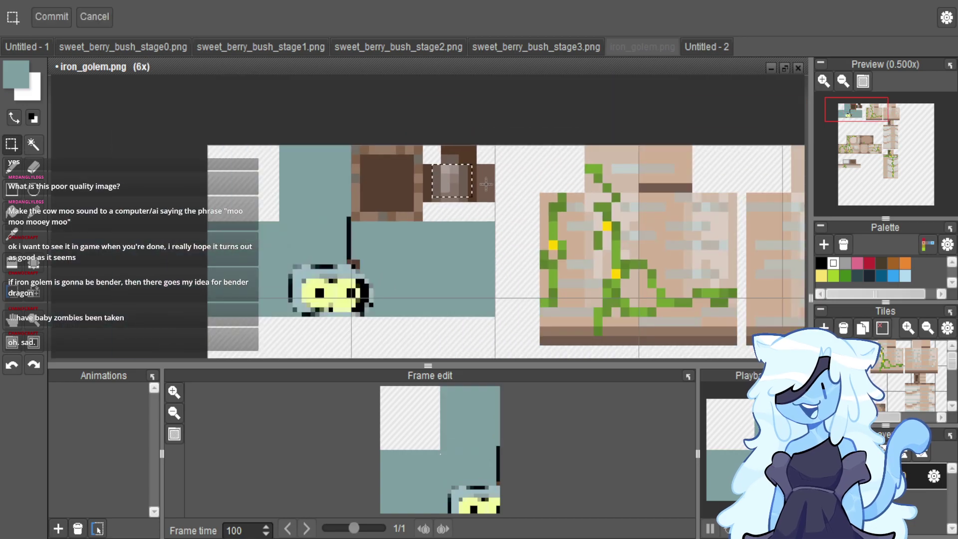
scroll(450, 169, up, 2)
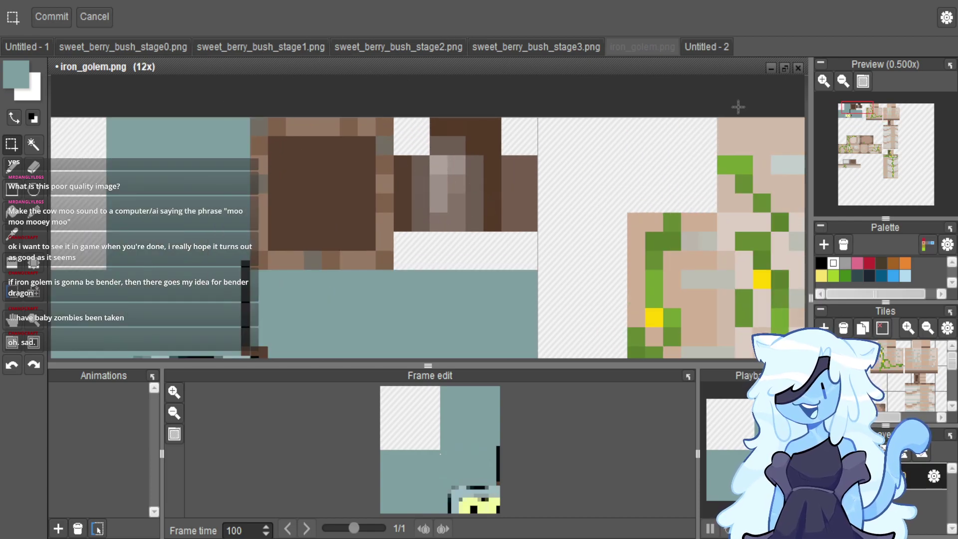
click(714, 47)
scroll(327, 191, up, 3)
drag(307, 221, 442, 319)
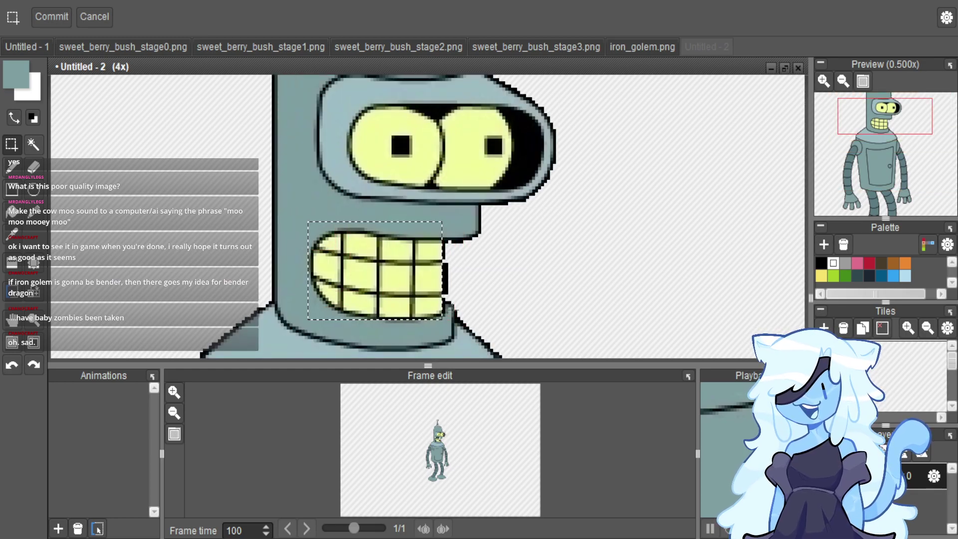
click(627, 47)
key(ctrl+v)
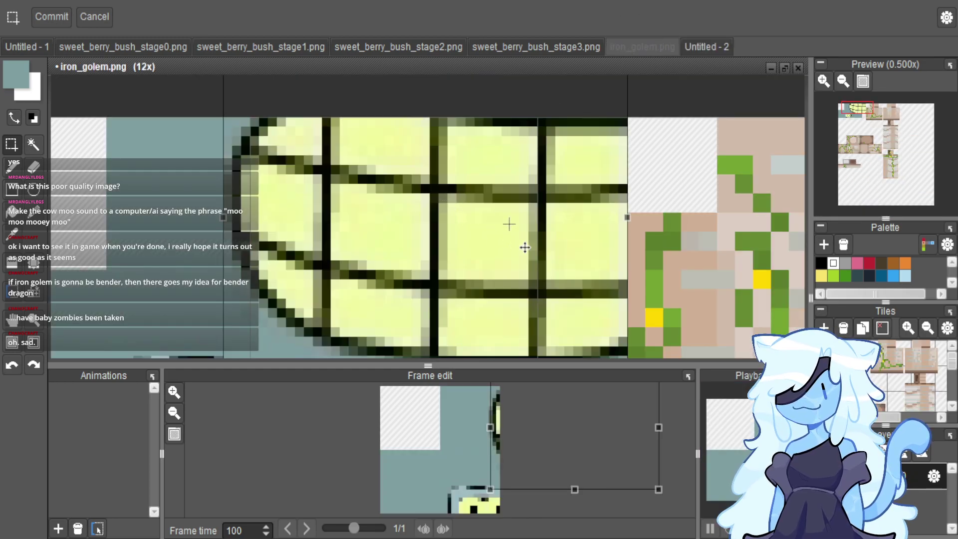
Shrink the pasted mouth to about the size of the nose texture and move it to the empty area beside it.
scroll(559, 265, down, 3)
drag(566, 286, 427, 207)
drag(423, 198, 493, 218)
key(Down)
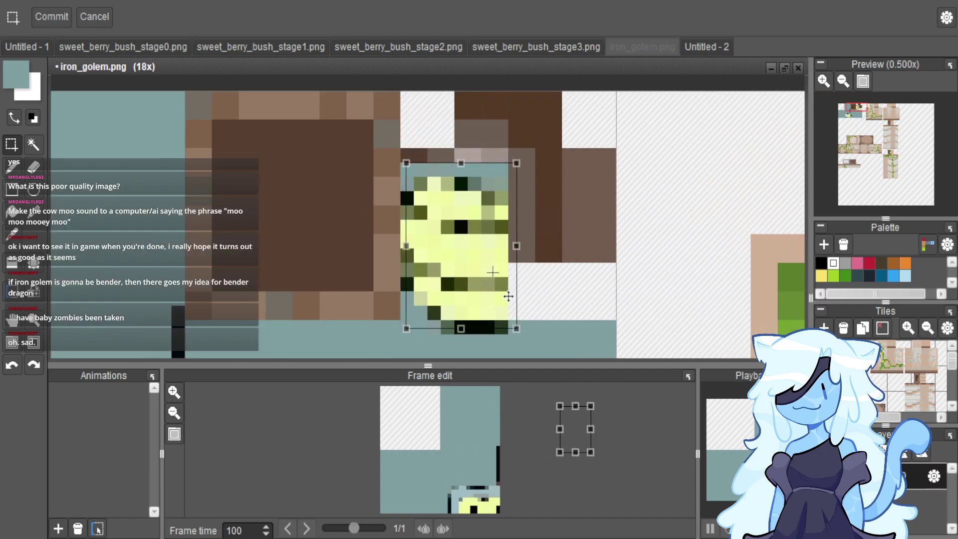
key(Right)
drag(509, 283, 726, 281)
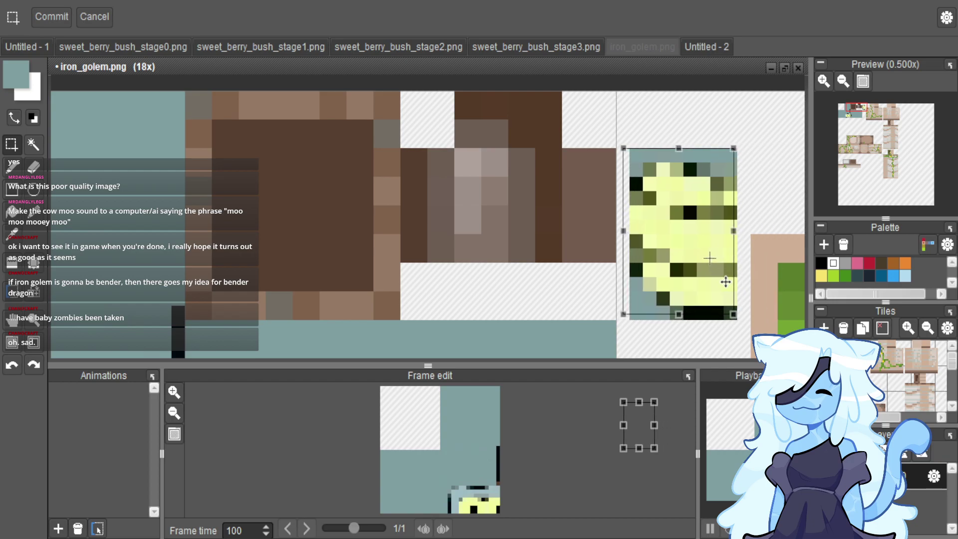
Flip and stretch the mouth across the nose's row of faces, and trim off the pixels extending past that row.
drag(739, 317, 419, 286)
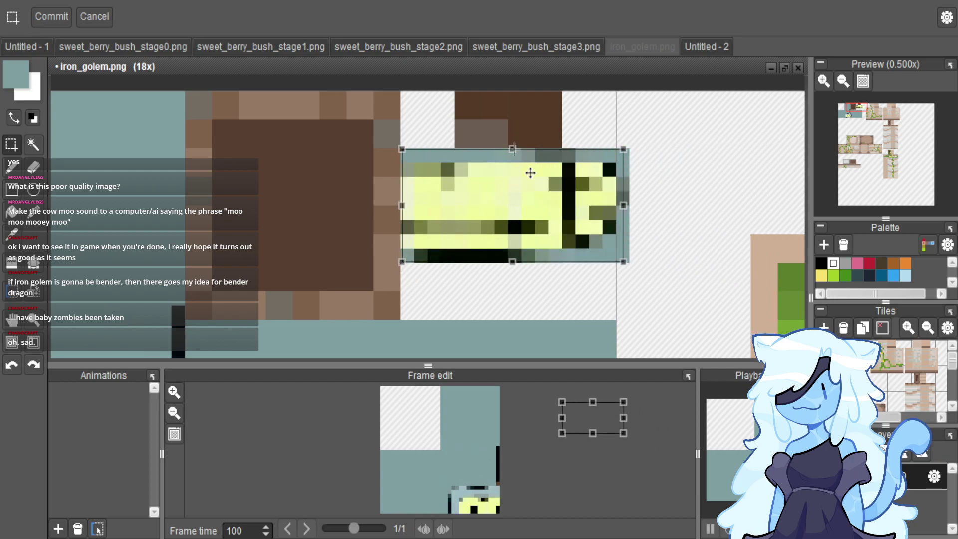
drag(528, 170, 530, 161)
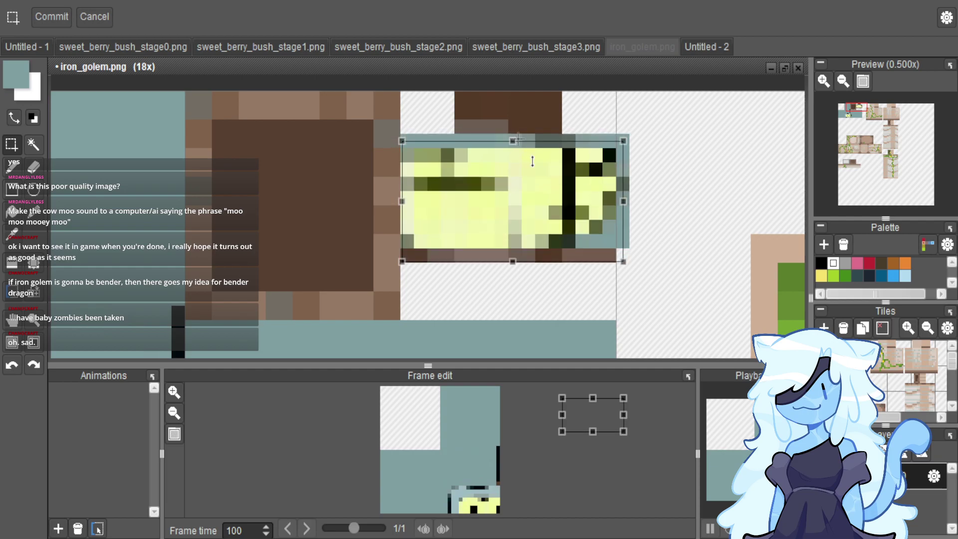
drag(525, 285, 528, 296)
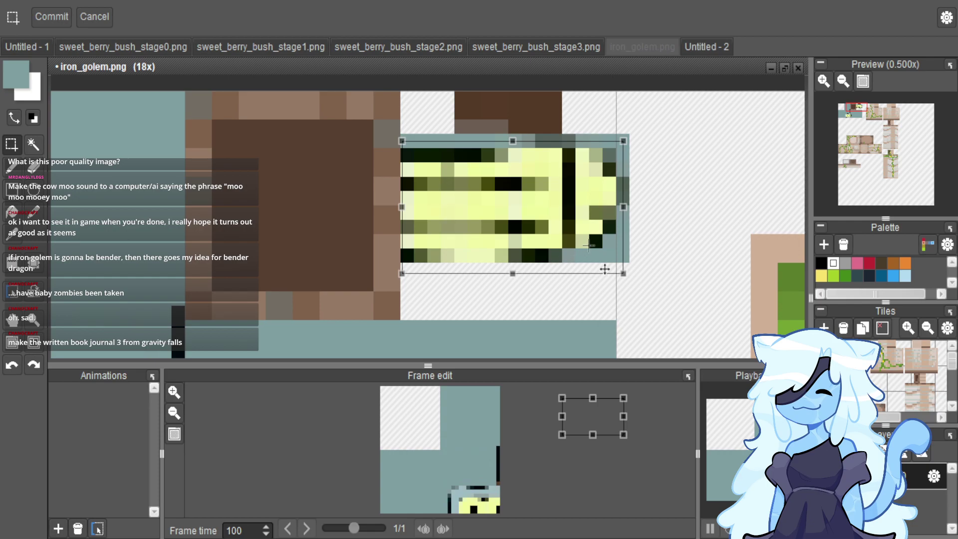
drag(642, 229, 658, 216)
click(693, 203)
drag(701, 127, 621, 270)
key(Delete)
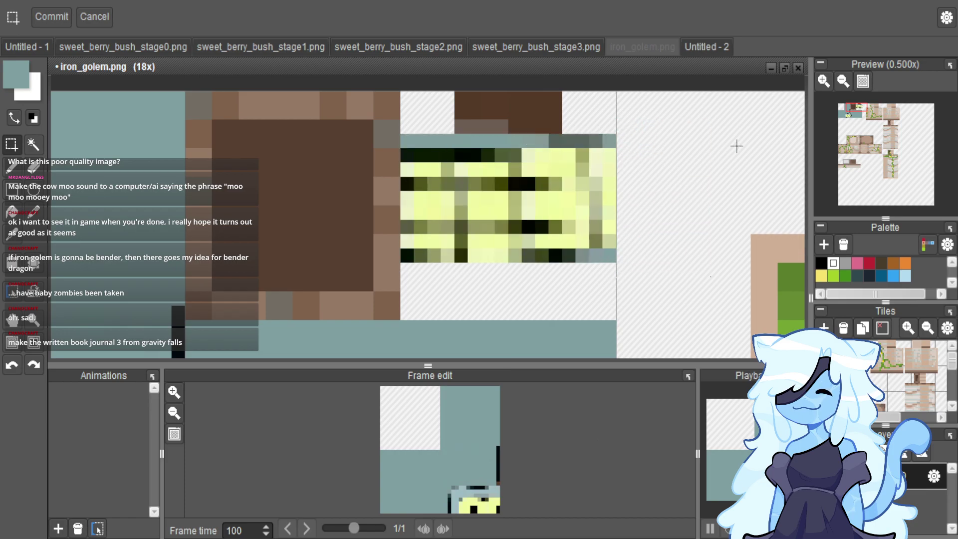
Cover the brown nose faces above the mouth strip with a teal patch.
drag(408, 141, 453, 259)
scroll(512, 227, down, 2)
scroll(475, 168, up, 2)
drag(475, 169, 559, 144)
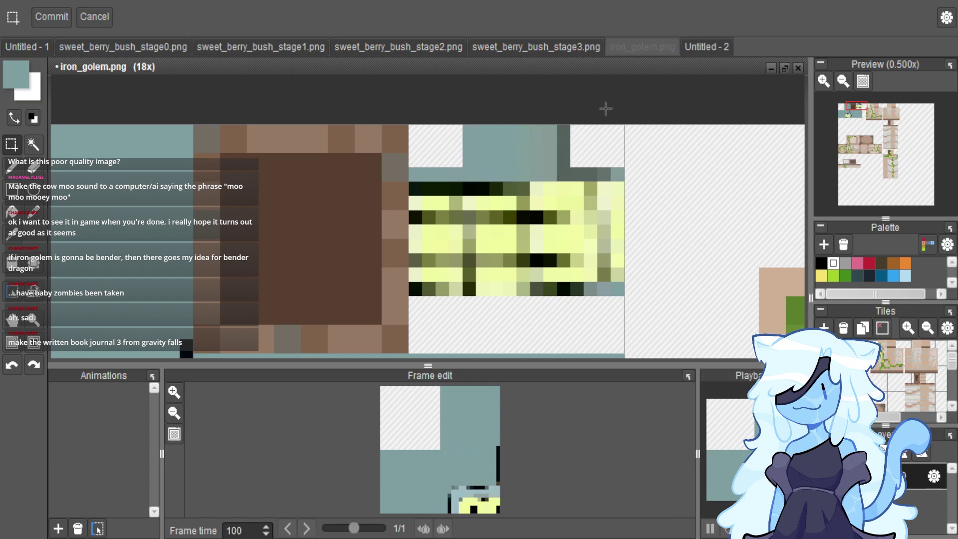
Copy the teal top face of the head over the brown face beside it.
scroll(606, 107, down, 2)
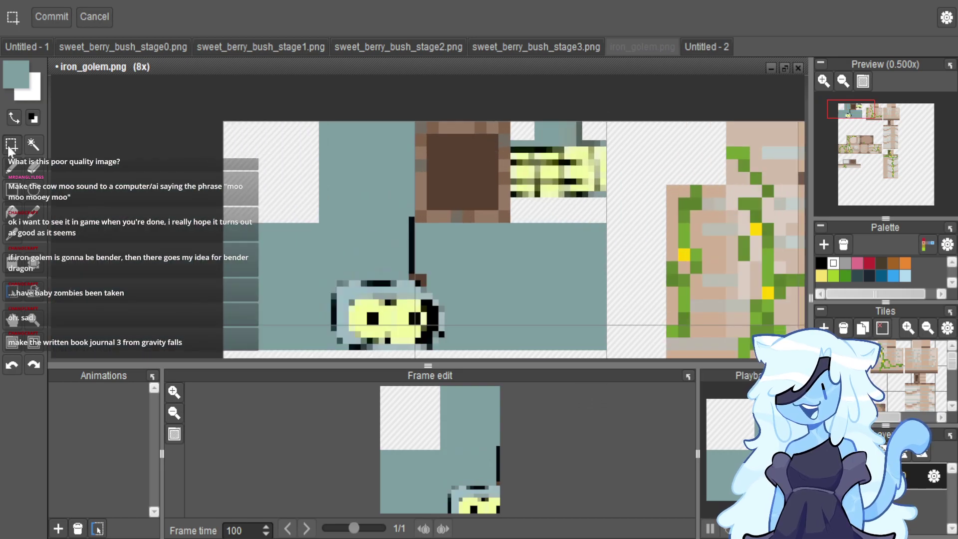
double_click(330, 129)
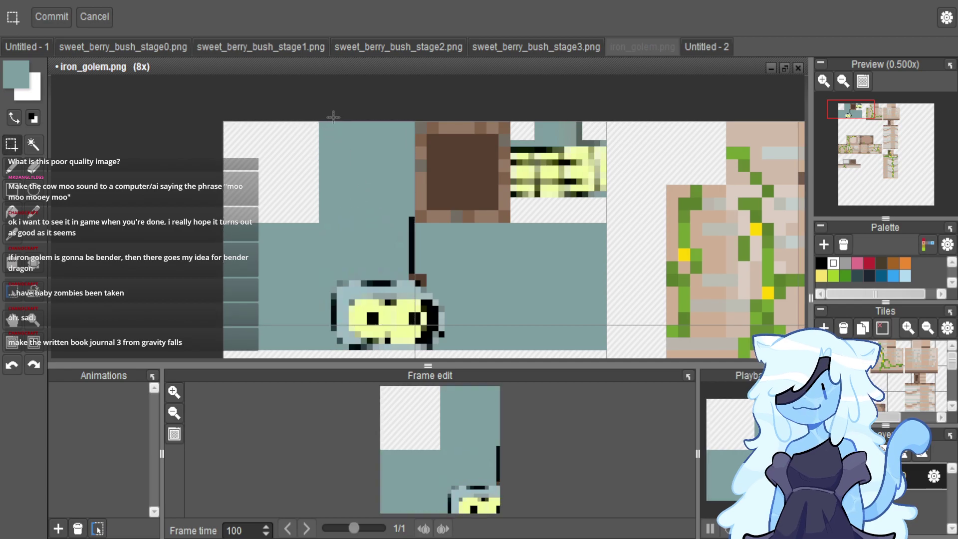
drag(323, 119, 454, 216)
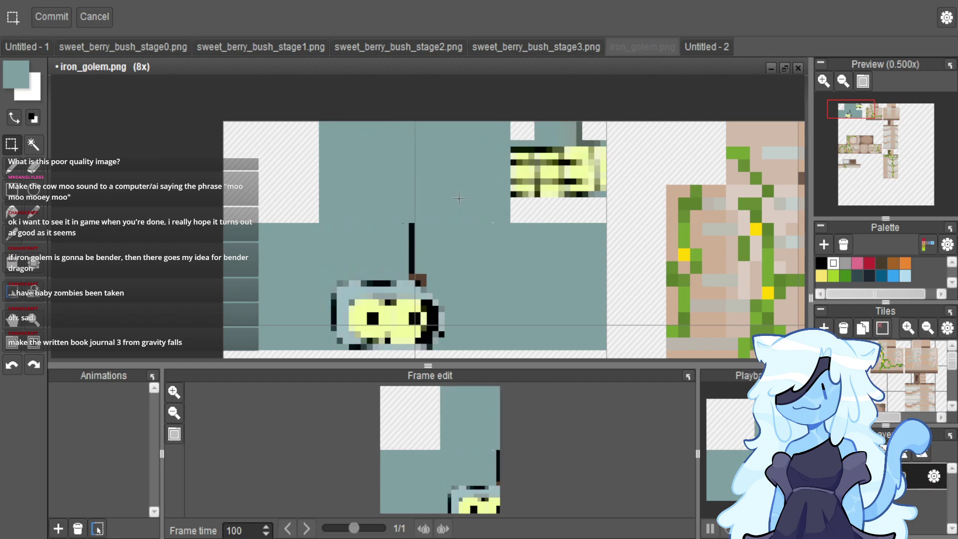
scroll(502, 209, down, 4)
scroll(500, 216, up, 1)
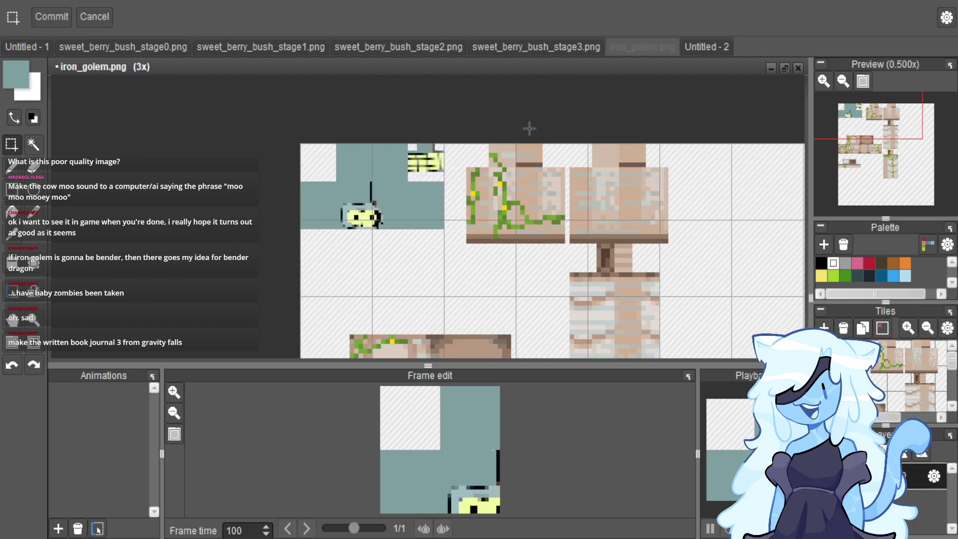
Copy Bender's torso with its door from the Untitled - 2 drawing and paste it into iron_golem.png.
click(704, 46)
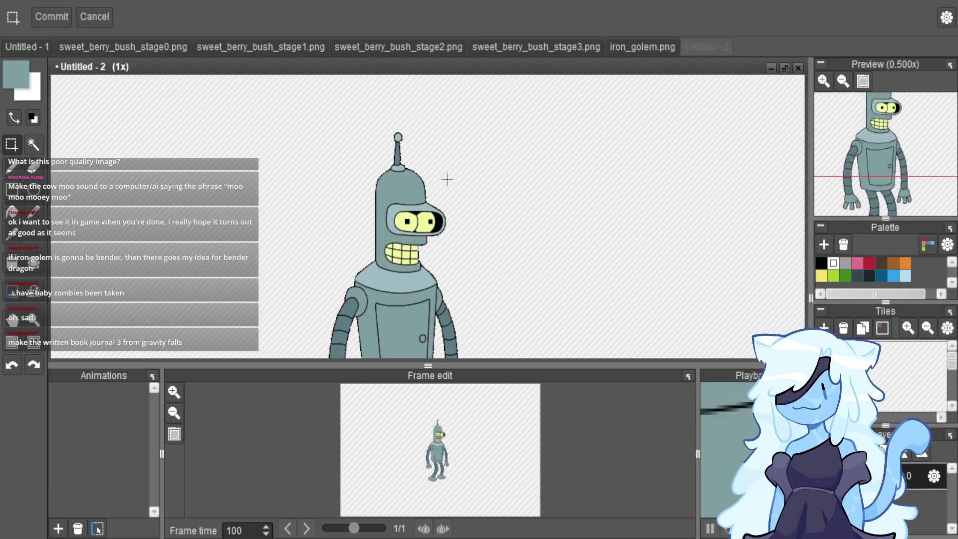
scroll(449, 186, down, 2)
scroll(298, 110, up, 3)
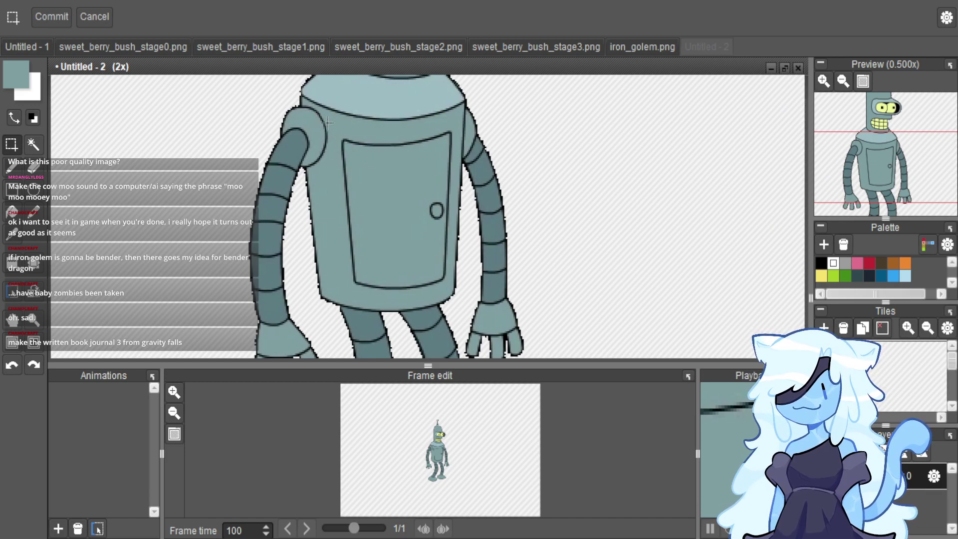
drag(361, 164, 455, 290)
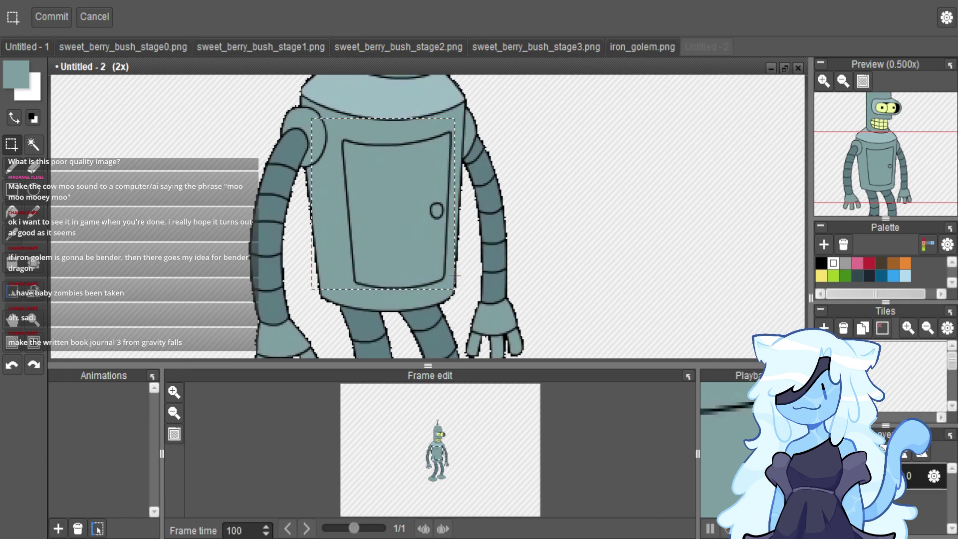
click(636, 44)
scroll(507, 171, down, 3)
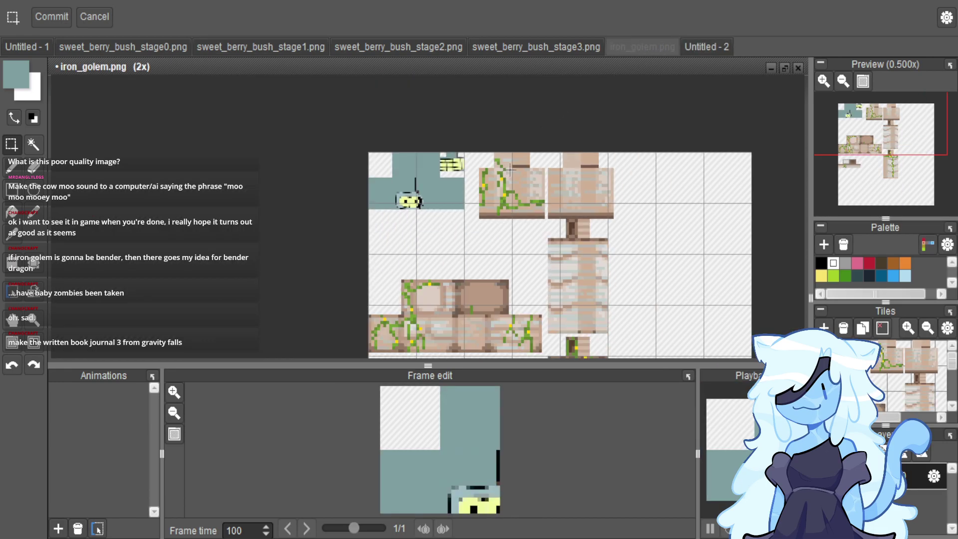
scroll(517, 236, up, 5)
key(ctrl+v)
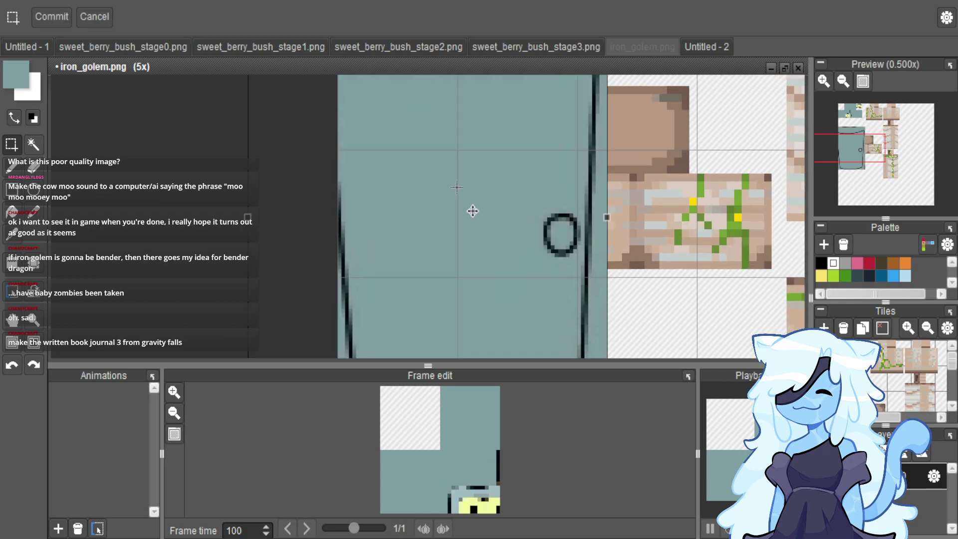
Move the pasted torso onto the golem's front torso face and shrink it to fit that face.
scroll(472, 212, down, 4)
drag(457, 187, 425, 190)
scroll(485, 215, up, 2)
scroll(472, 248, up, 2)
scroll(403, 160, up, 3)
scroll(403, 161, down, 5)
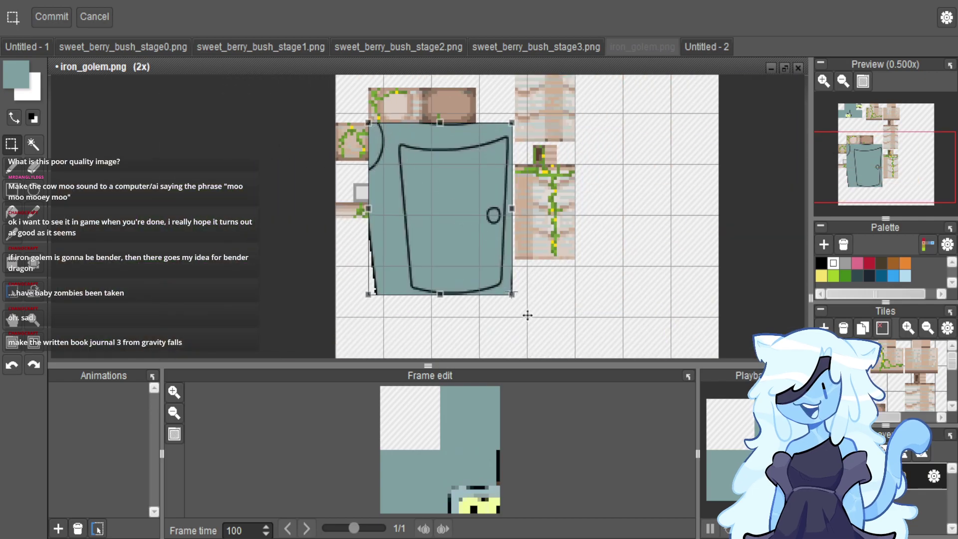
drag(511, 295, 427, 152)
scroll(448, 221, up, 2)
mouse_move(453, 237)
mouse_down()
mouse_move(437, 238)
mouse_move(453, 242)
mouse_up()
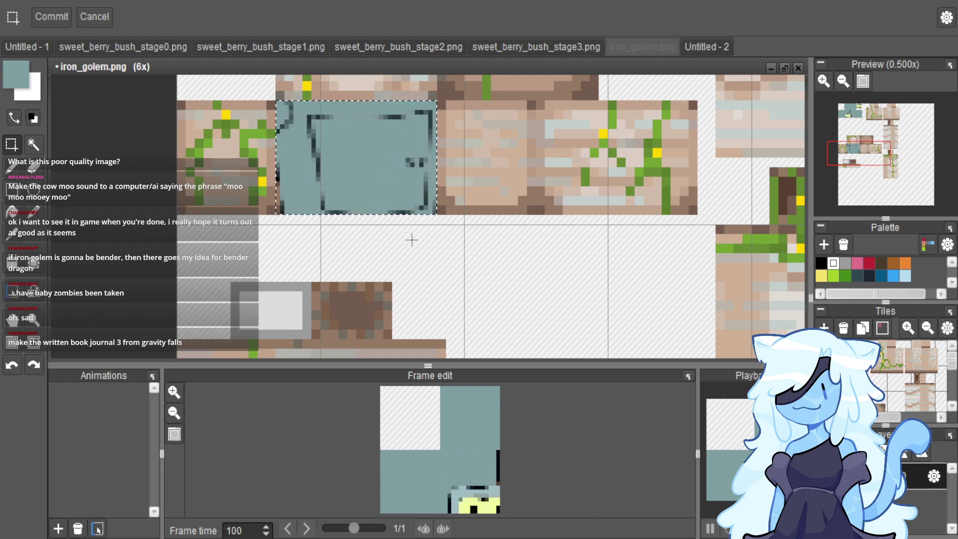
Copy the front torso face onto the back torso face and cover its dark lower edge with a teal patch.
drag(363, 177, 622, 176)
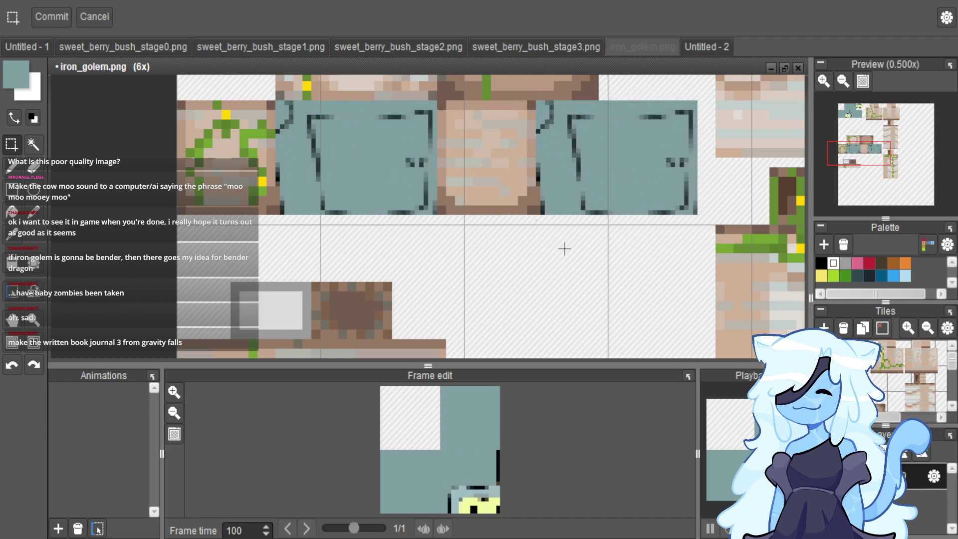
scroll(540, 144, up, 2)
mouse_move(560, 171)
mouse_down()
mouse_move(596, 251)
mouse_move(587, 276)
mouse_move(569, 258)
mouse_move(561, 270)
mouse_up()
scroll(561, 269, down, 3)
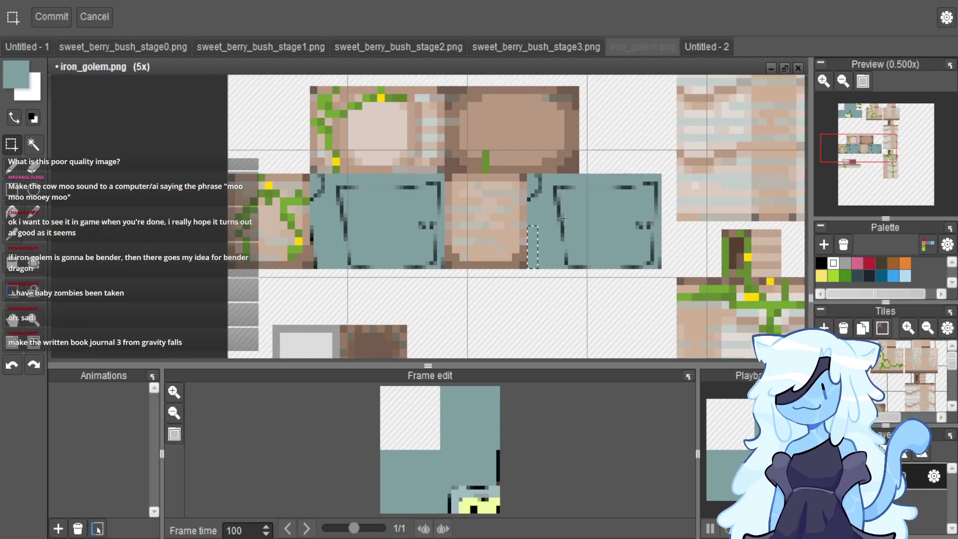
Paint over the dark shoulder outline on the back torso face with the teal pen colour.
key(b)
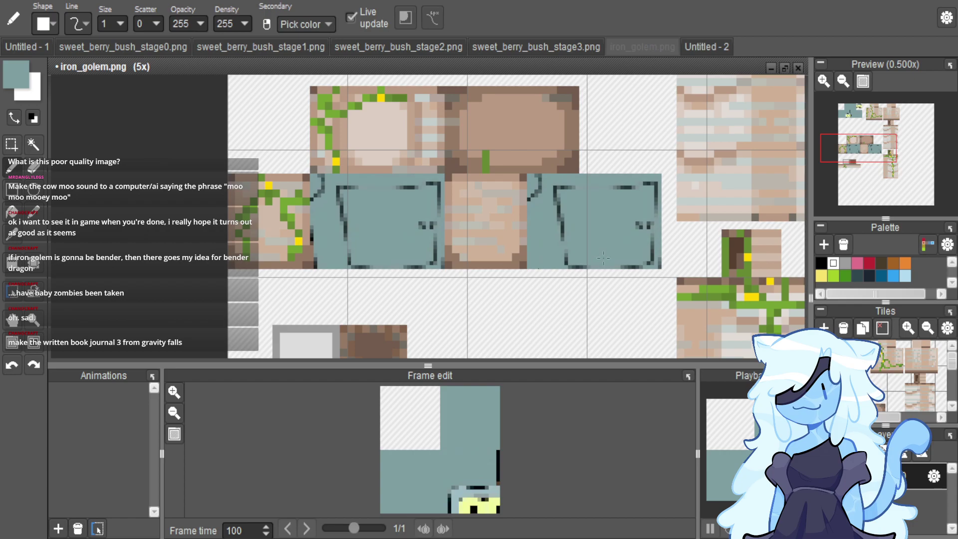
scroll(603, 257, up, 2)
scroll(531, 145, up, 5)
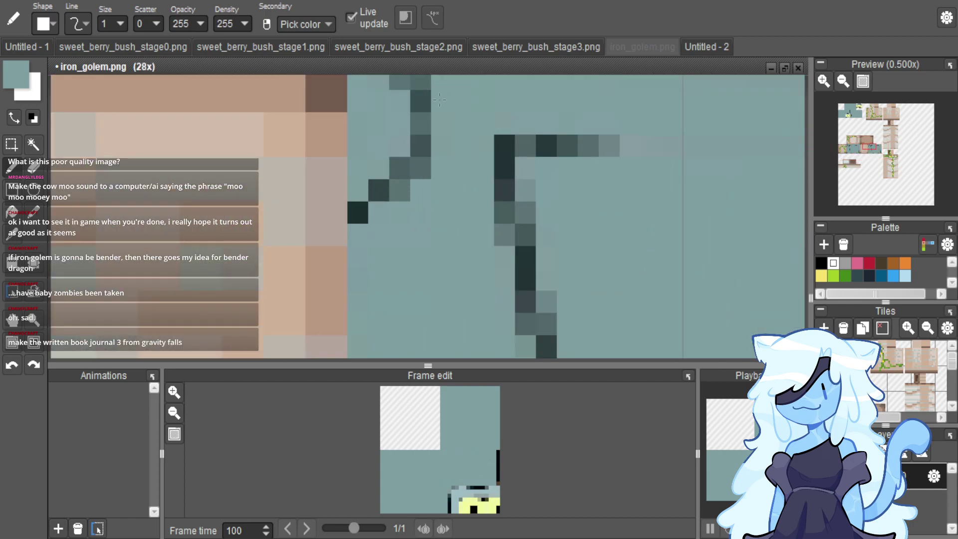
mouse_move(383, 193)
mouse_down()
mouse_move(364, 209)
mouse_move(420, 123)
mouse_up()
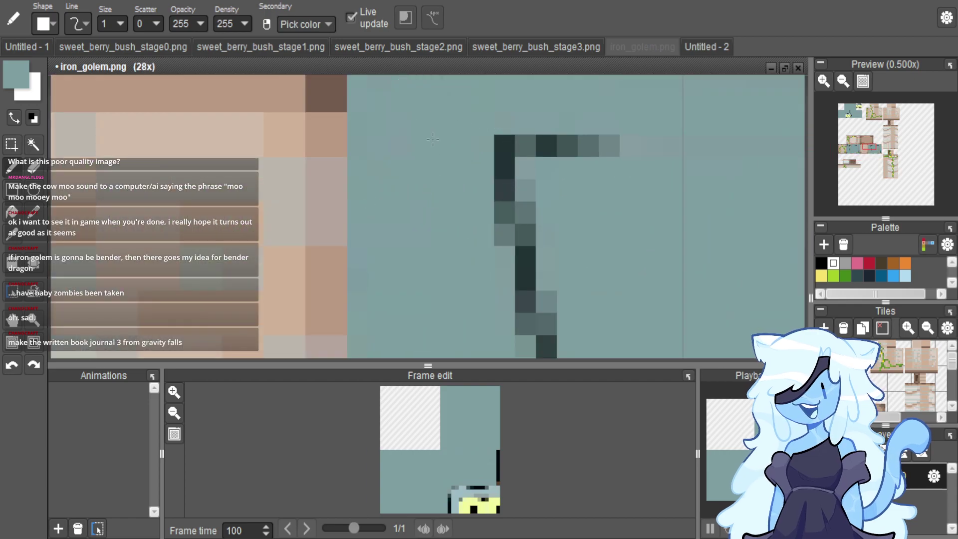
scroll(500, 172, down, 5)
Cover the door outline on the back torso face with plain teal patches copied from the same face.
click(11, 143)
drag(552, 142, 585, 282)
drag(573, 242, 619, 242)
click(653, 229)
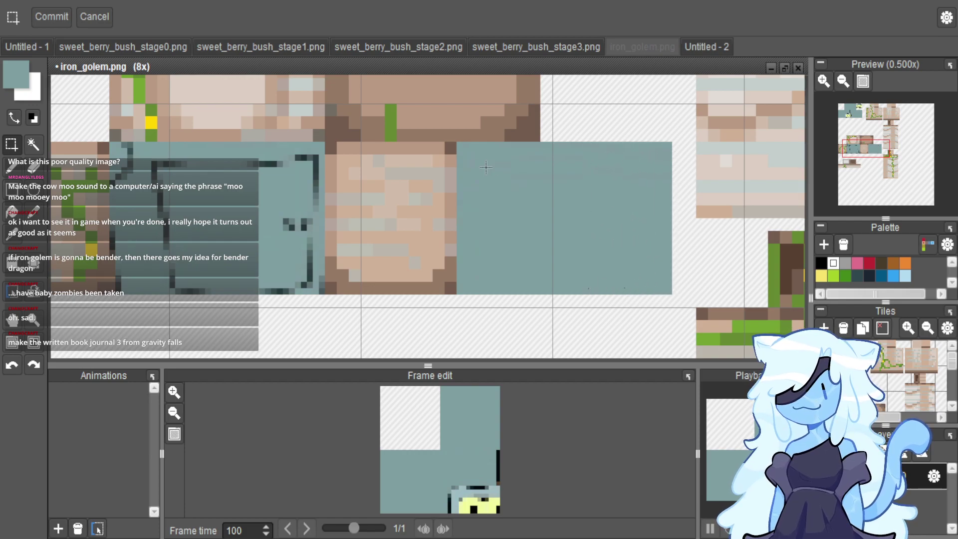
Cover the remaining brown side, top and bottom faces of the torso with plain teal copied from the back face.
drag(467, 144, 594, 292)
drag(547, 255, 286, 154)
scroll(408, 254, down, 3)
drag(261, 119, 175, 208)
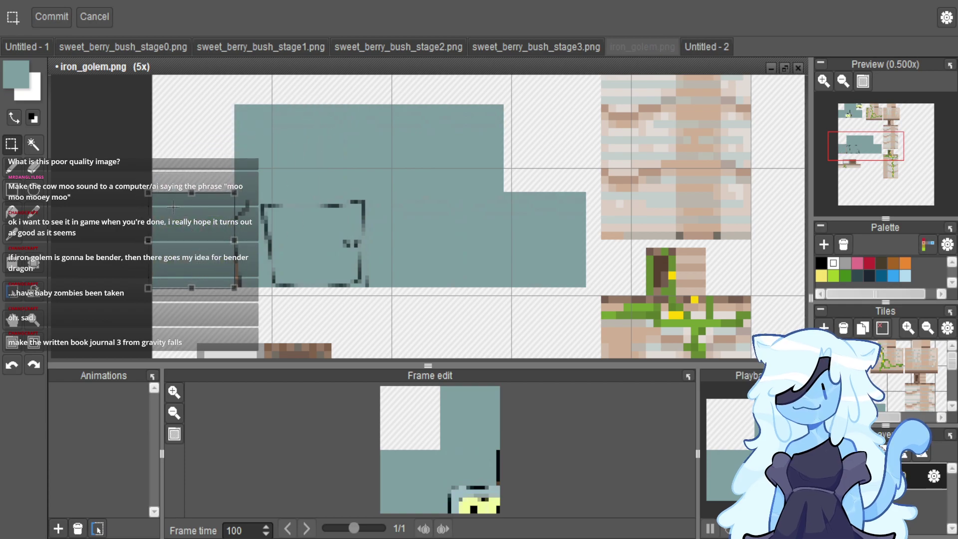
scroll(201, 250, up, 3)
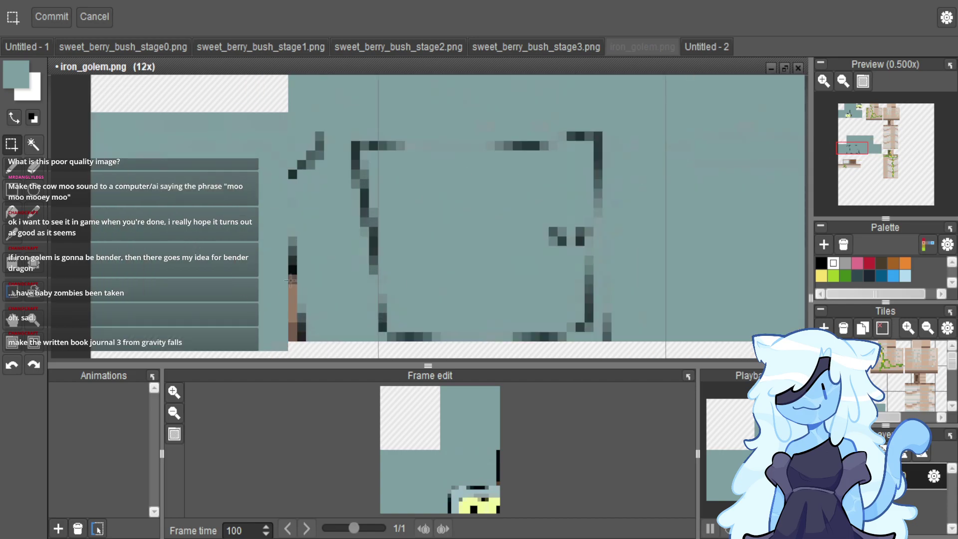
Cover the brown and black pixels along the front torso face's lower outer edge with a plain teal patch.
scroll(295, 296, down, 1)
drag(319, 354, 156, 322)
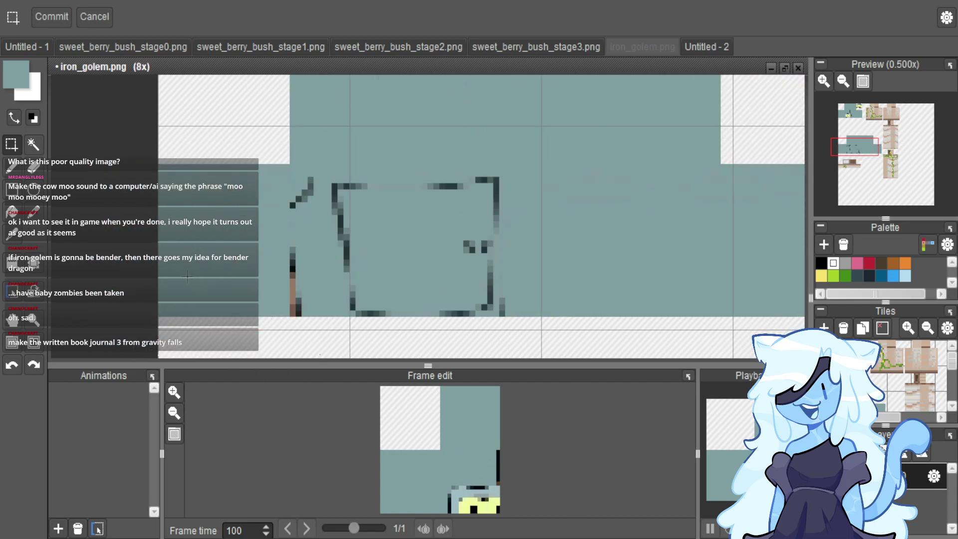
drag(183, 215, 309, 296)
click(353, 245)
scroll(333, 244, down, 2)
scroll(324, 219, up, 1)
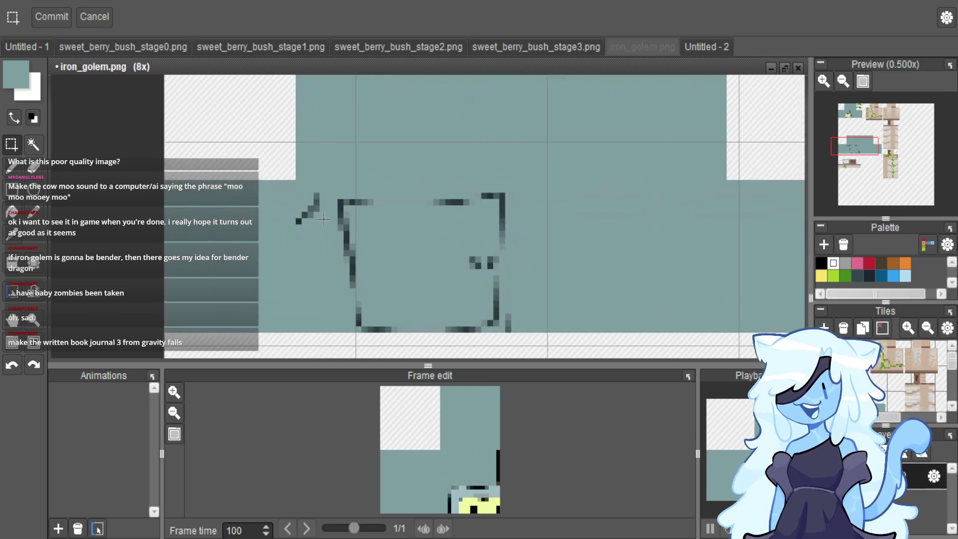
Paint over the shoulder outline beside the door on the front torso face with the torso's teal.
scroll(324, 219, down, 5)
scroll(320, 216, up, 4)
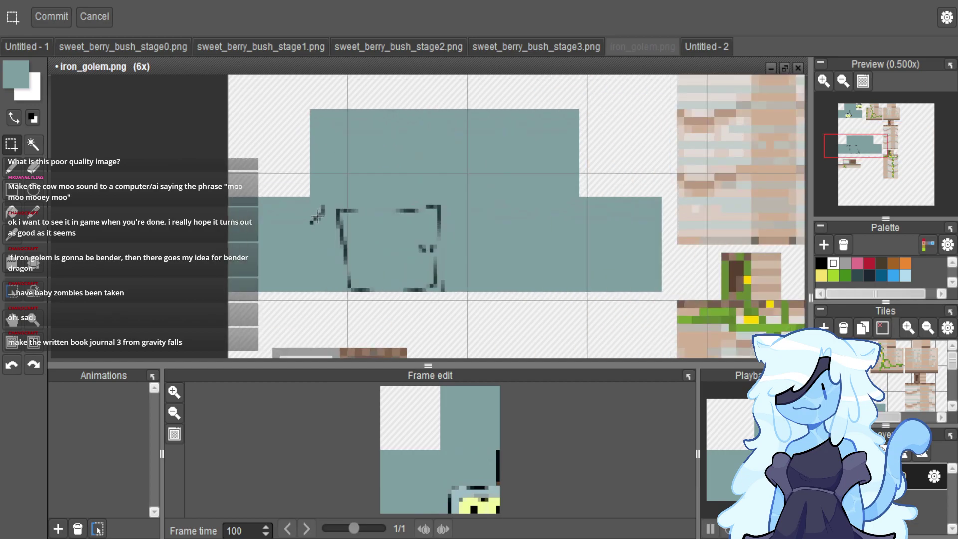
scroll(318, 215, up, 1)
key(b)
right_click(351, 256)
scroll(328, 232, up, 6)
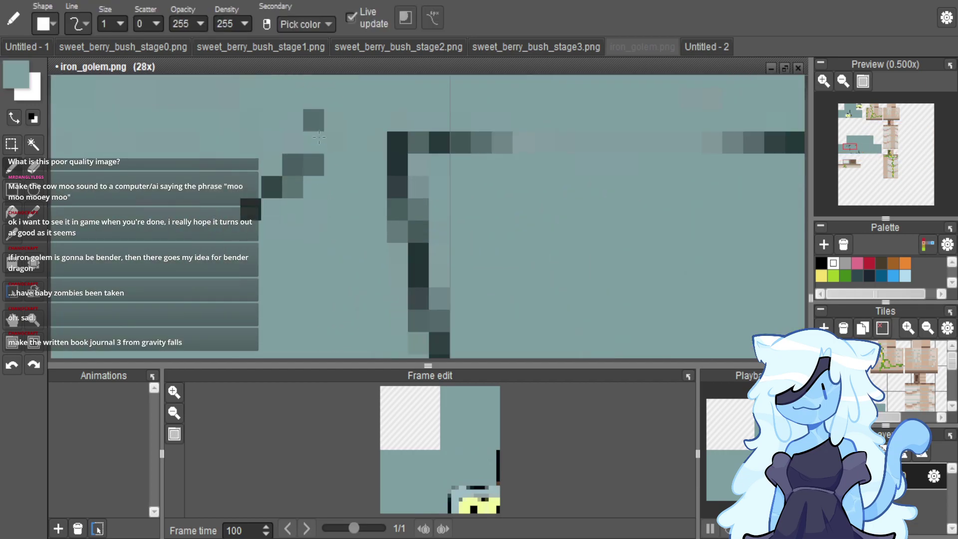
scroll(272, 204, down, 7)
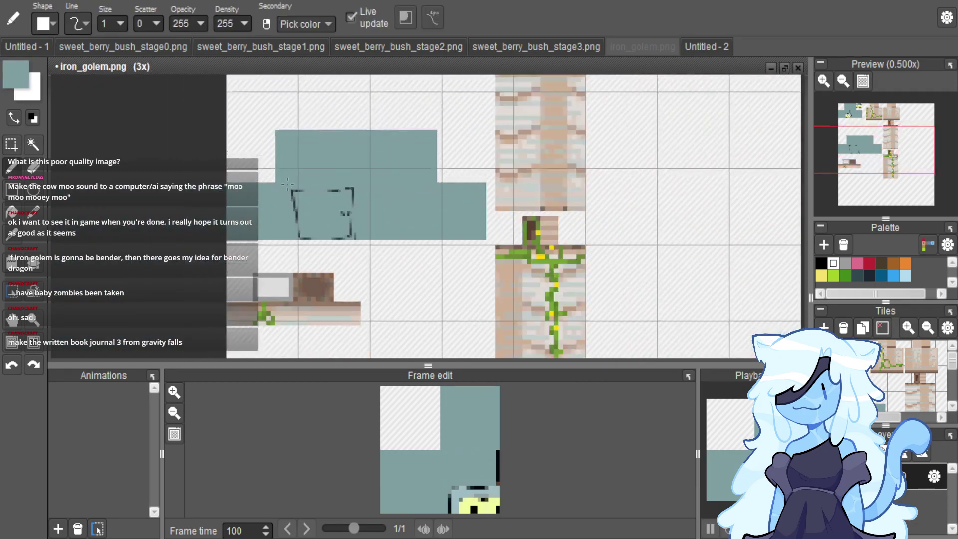
scroll(454, 65, down, 1)
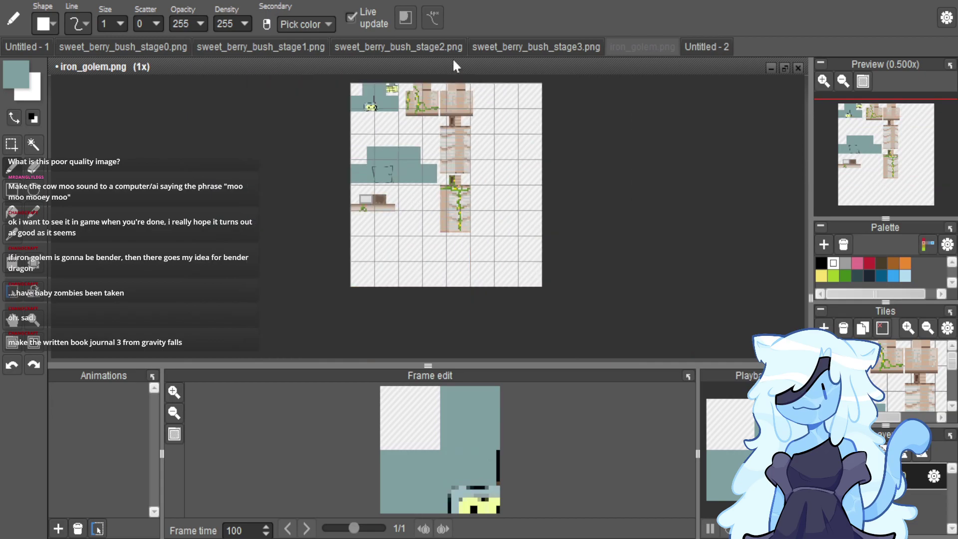
Select Bender's lower arm, from the forearm bands down to the wrist, in the Untitled - 2 drawing for copying.
click(495, 47)
click(698, 47)
key(m)
click(249, 199)
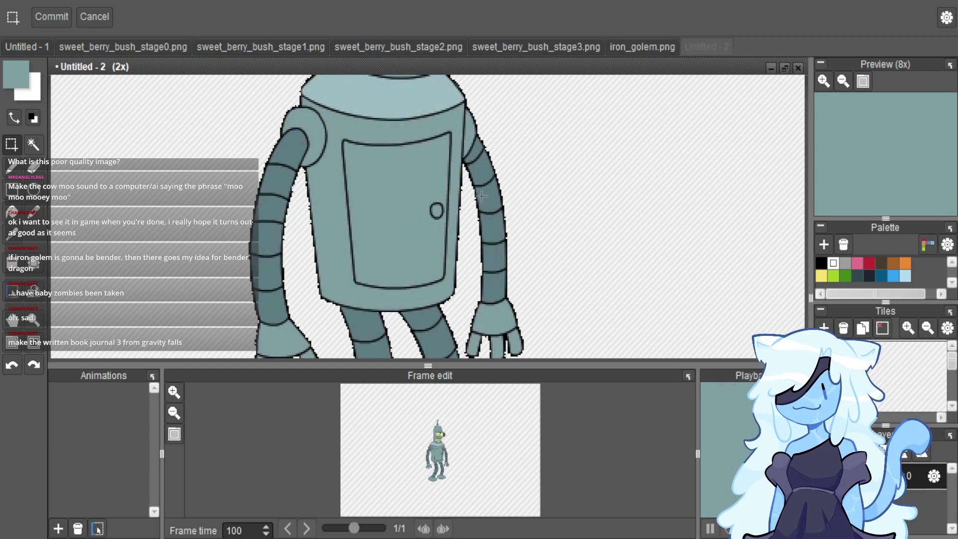
drag(480, 182, 502, 285)
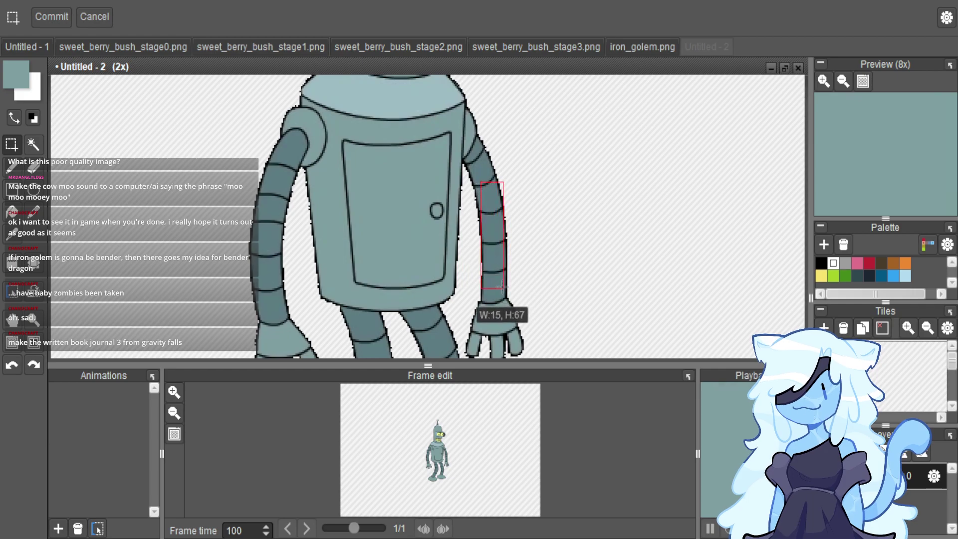
scroll(510, 269, up, 1)
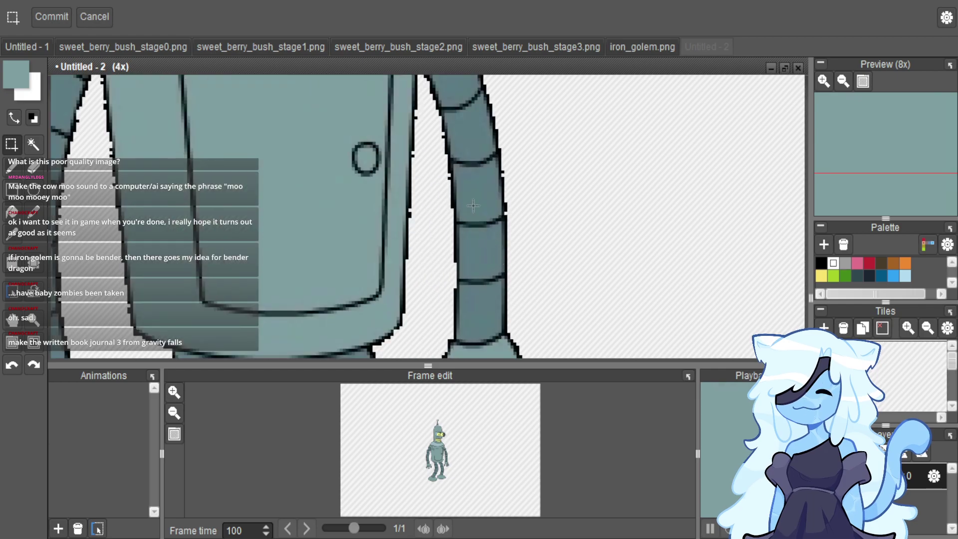
drag(454, 147, 509, 352)
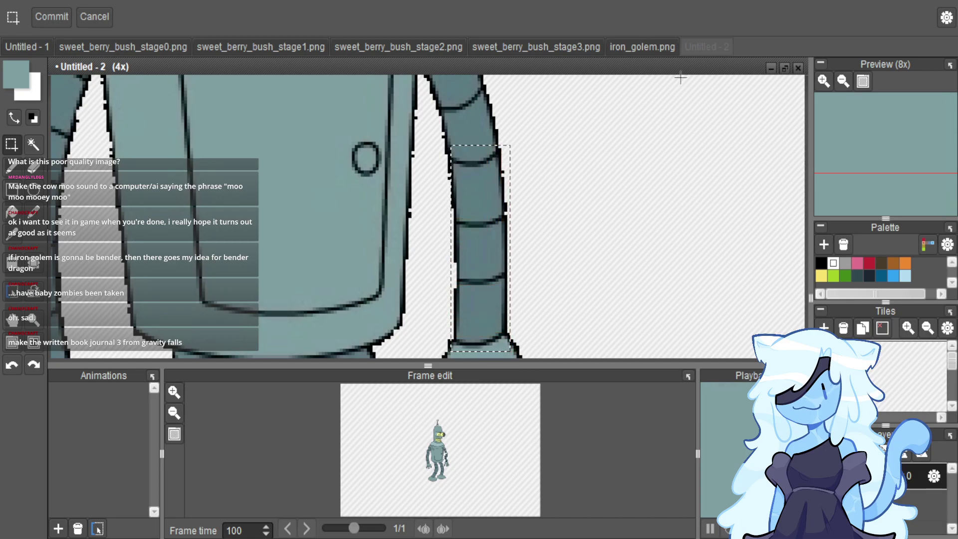
Paste the arm piece into iron_golem.png beside the vine-covered leg texture and shrink it to that texture's height.
click(665, 50)
scroll(447, 182, up, 1)
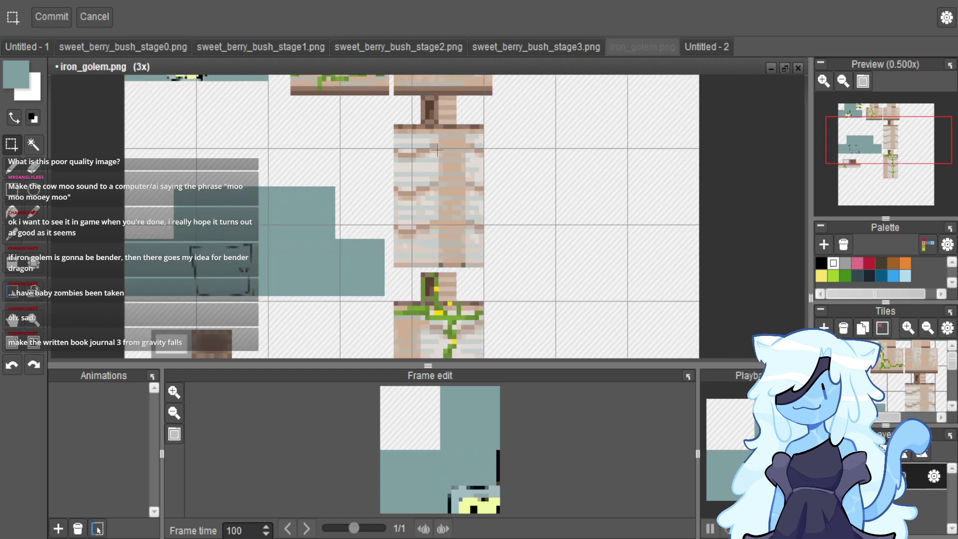
scroll(447, 182, down, 2)
drag(444, 183, 395, 156)
scroll(389, 125, up, 4)
scroll(405, 168, down, 2)
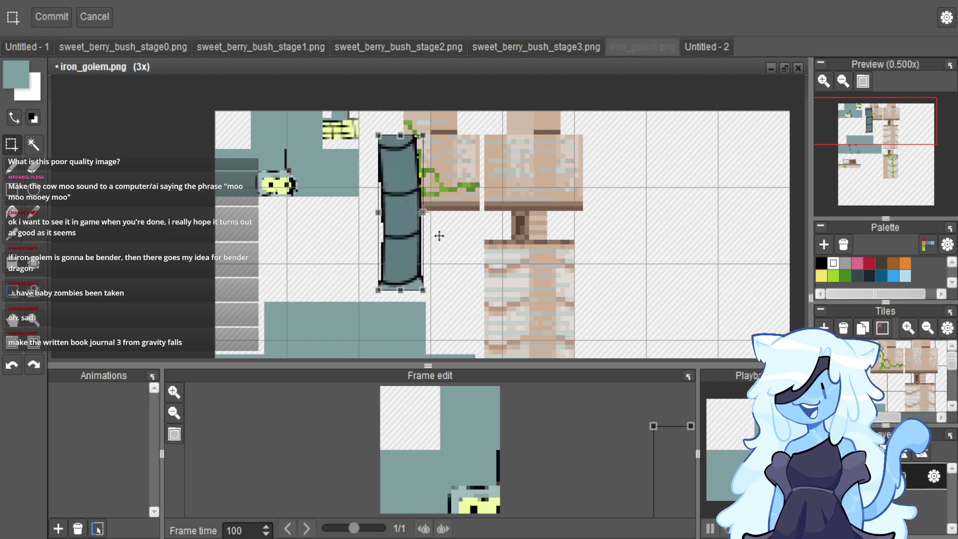
drag(438, 229, 422, 240)
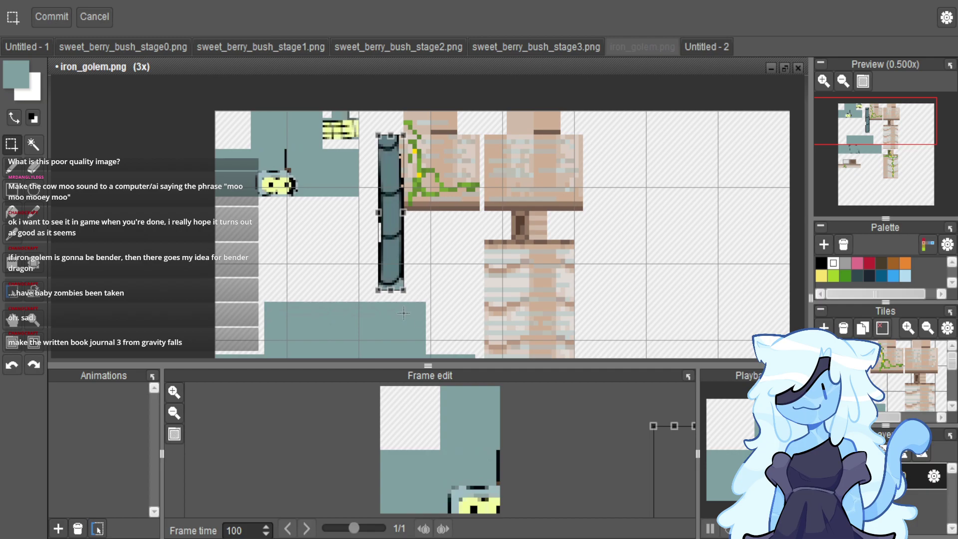
drag(404, 316, 407, 238)
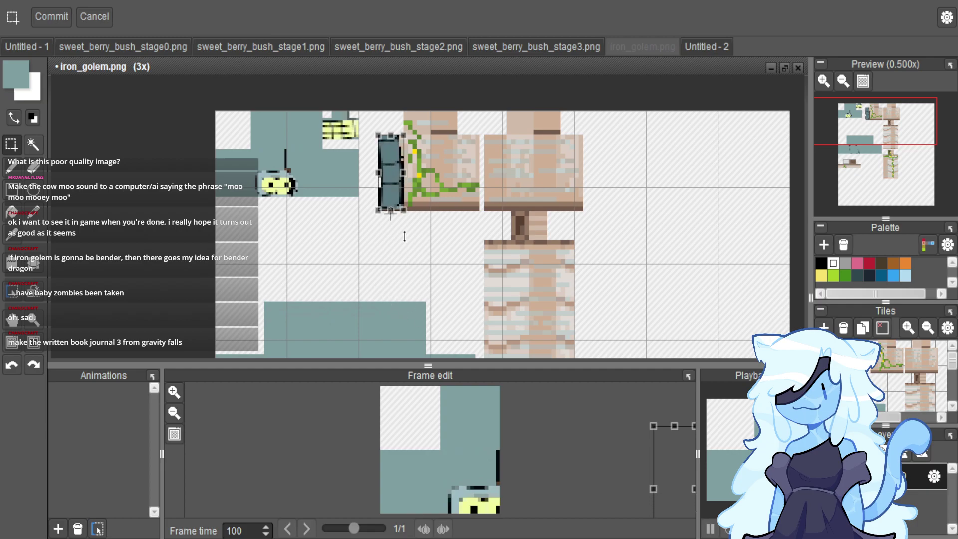
Pick the black of the arm piece's outline and fill the gap in its outer edge with the pen.
scroll(391, 212, up, 3)
drag(405, 234, 344, 217)
scroll(377, 137, up, 5)
click(11, 167)
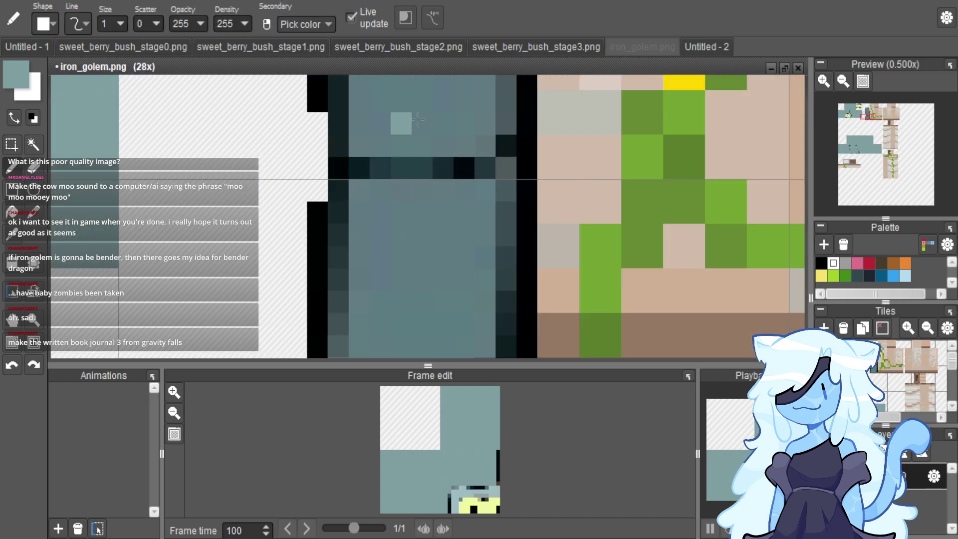
right_click(327, 109)
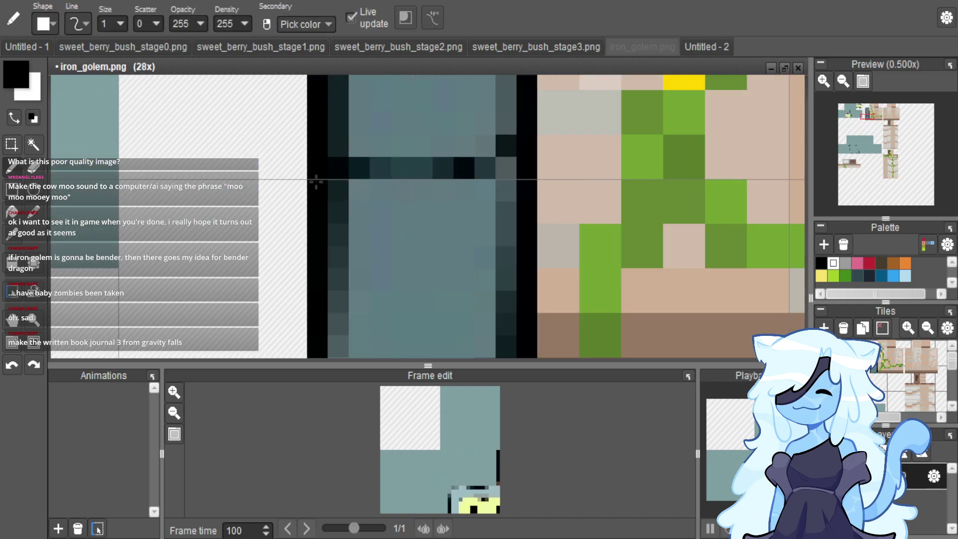
Fill the gap in the black outline where the arm piece meets the vine texture, undoing the stray pen stroke.
scroll(316, 179, down, 5)
scroll(375, 107, up, 3)
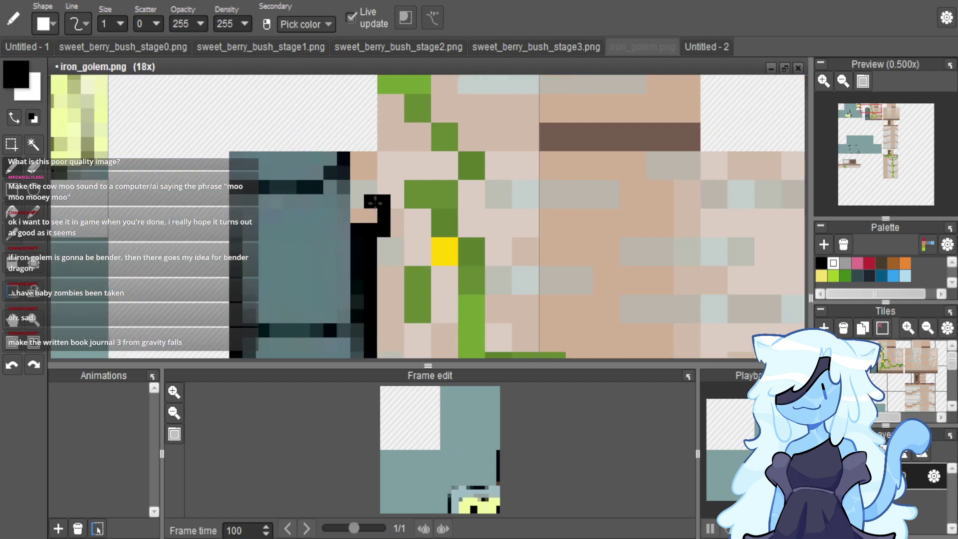
key(ctrl+z)
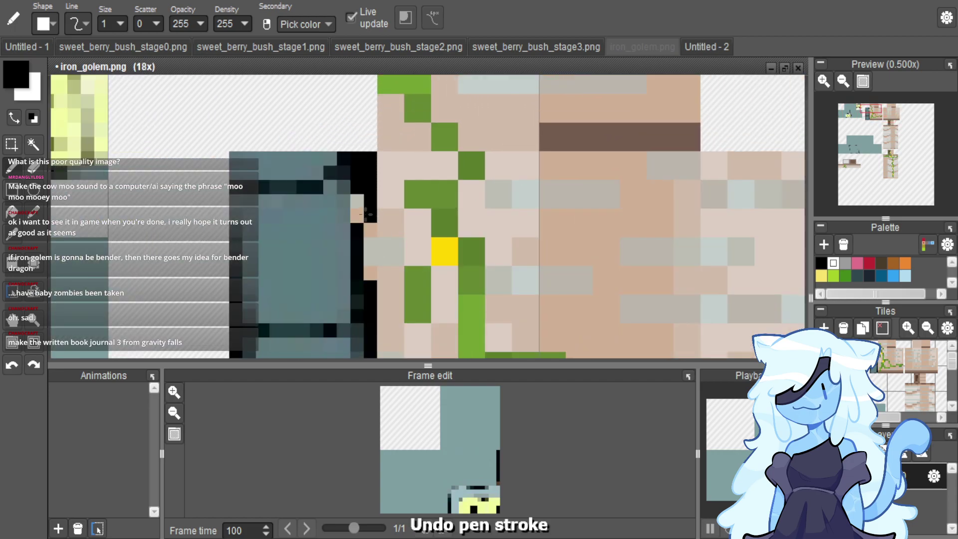
drag(367, 215, 362, 267)
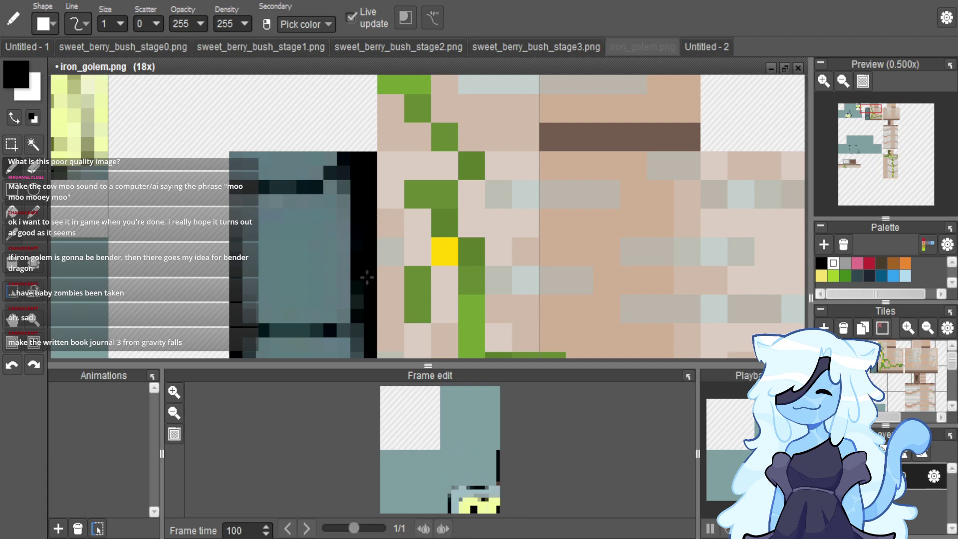
scroll(366, 277, down, 3)
click(12, 144)
scroll(289, 242, up, 1)
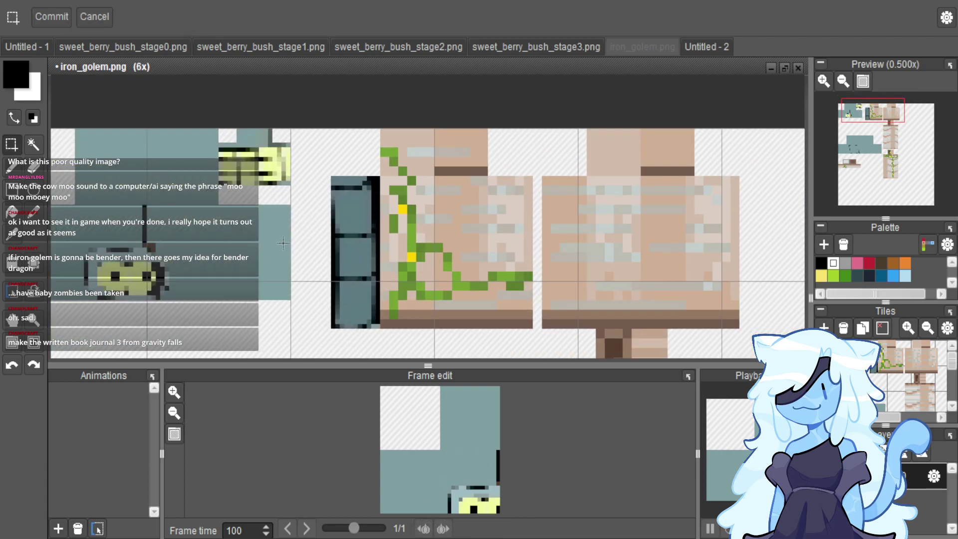
Duplicate the black-outlined arm piece onto the vine-covered texture directly beside it, undoing the extra third copy.
drag(333, 174, 429, 322)
key(ctrl+c)
key(ctrl+v)
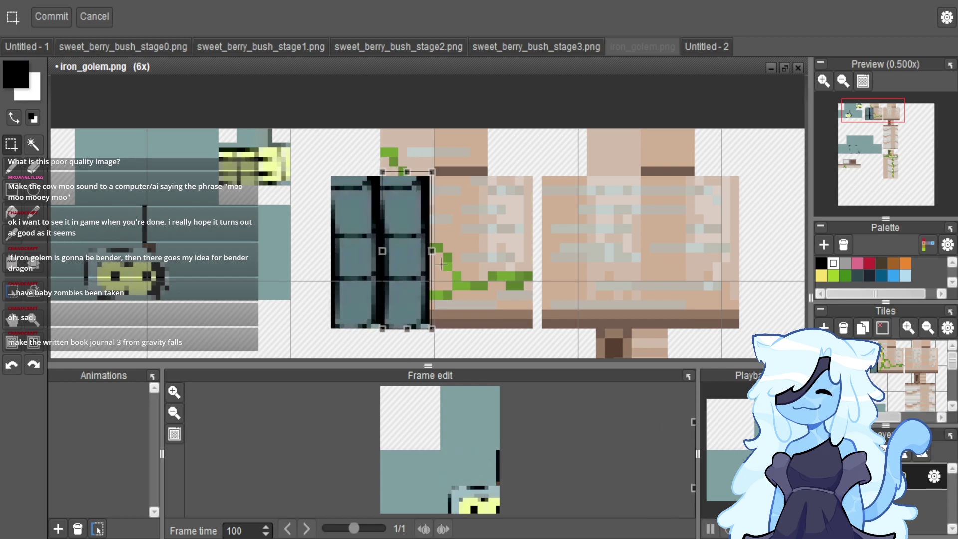
scroll(444, 264, up, 2)
drag(364, 263, 370, 261)
scroll(369, 261, down, 2)
mouse_move(382, 215)
mouse_down()
mouse_move(506, 266)
mouse_move(550, 264)
mouse_move(402, 232)
mouse_move(371, 213)
mouse_up()
drag(410, 265, 453, 256)
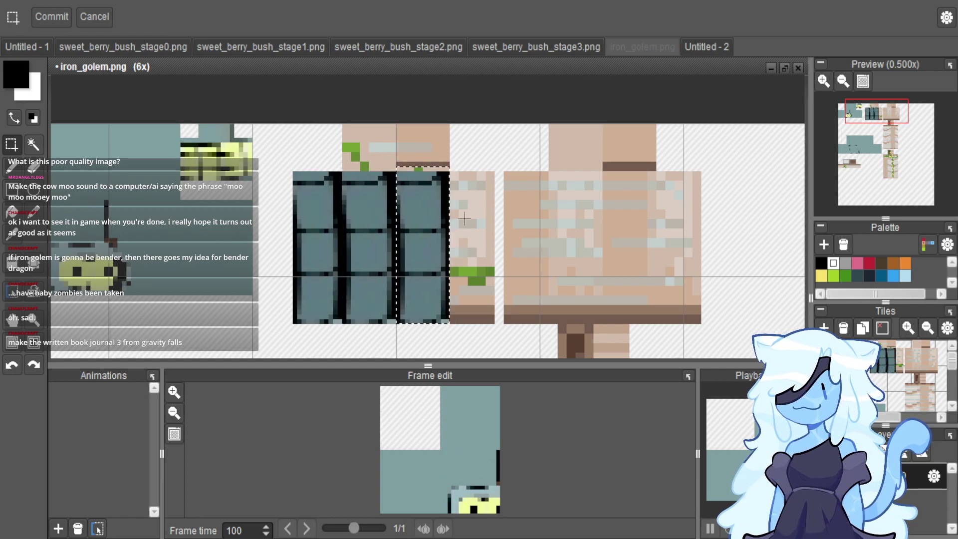
key(ctrl+z)
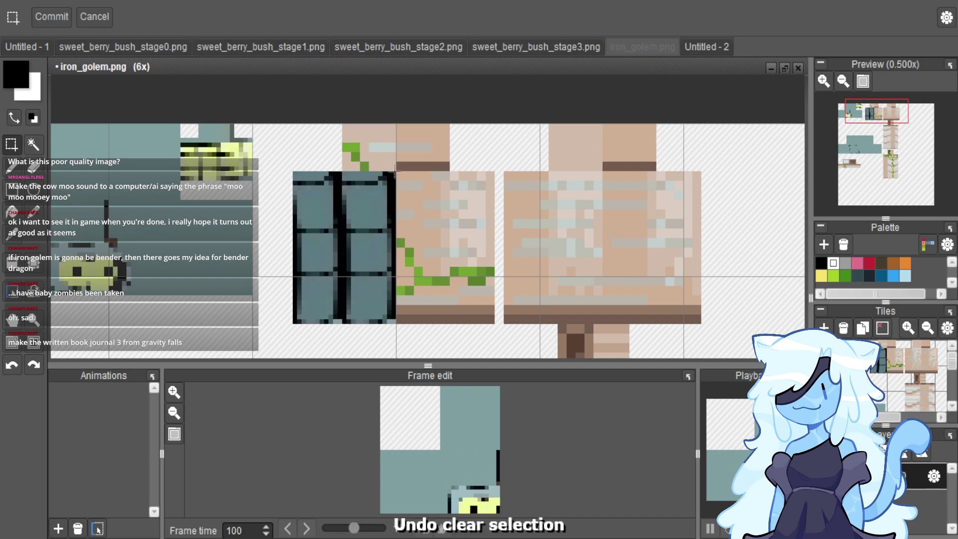
Copy the pair of arm pieces over the rest of the vine-covered block to make four banded columns.
drag(396, 171, 292, 324)
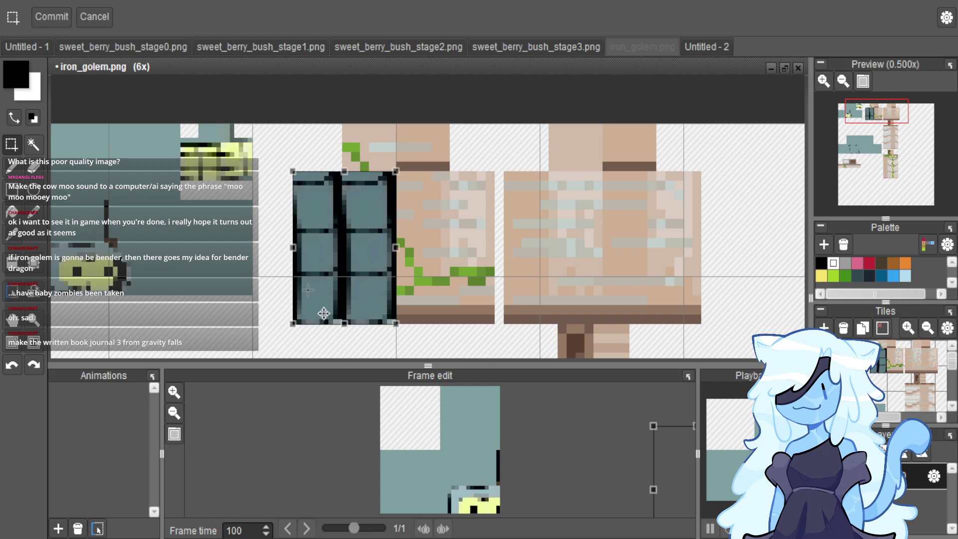
drag(293, 248, 495, 251)
key(Return)
click(517, 254)
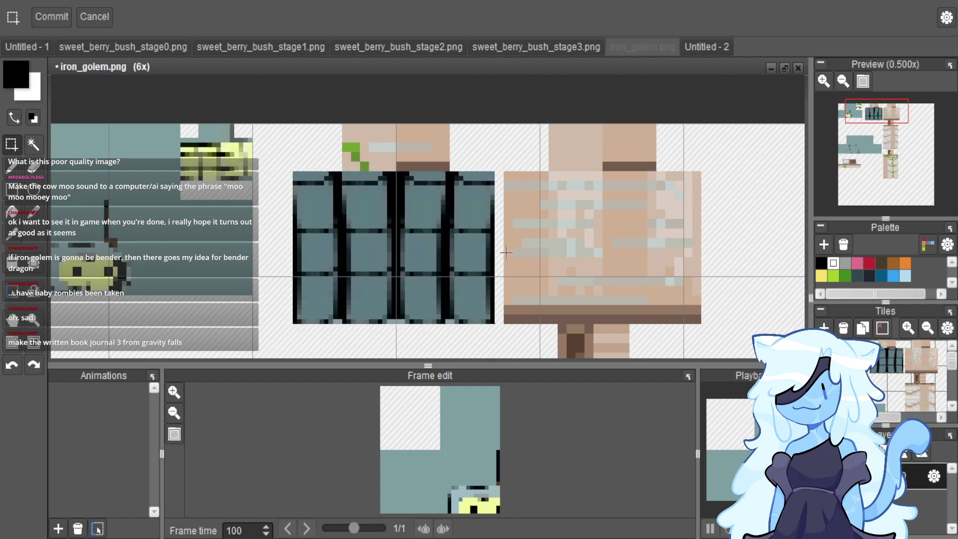
Copy the four-column banded block onto the tan block beside it.
drag(490, 322, 294, 172)
key(ctrl+c)
key(ctrl+v)
drag(383, 231, 592, 228)
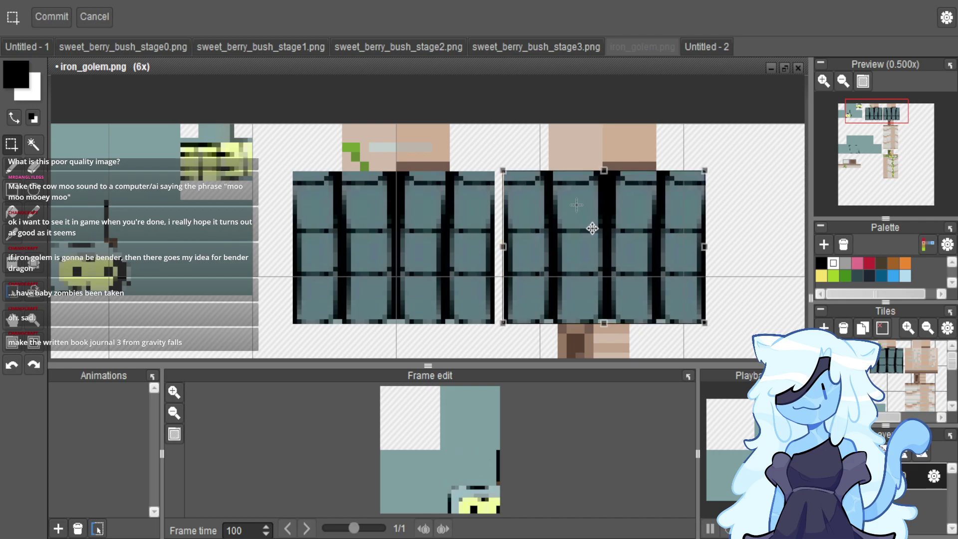
click(739, 211)
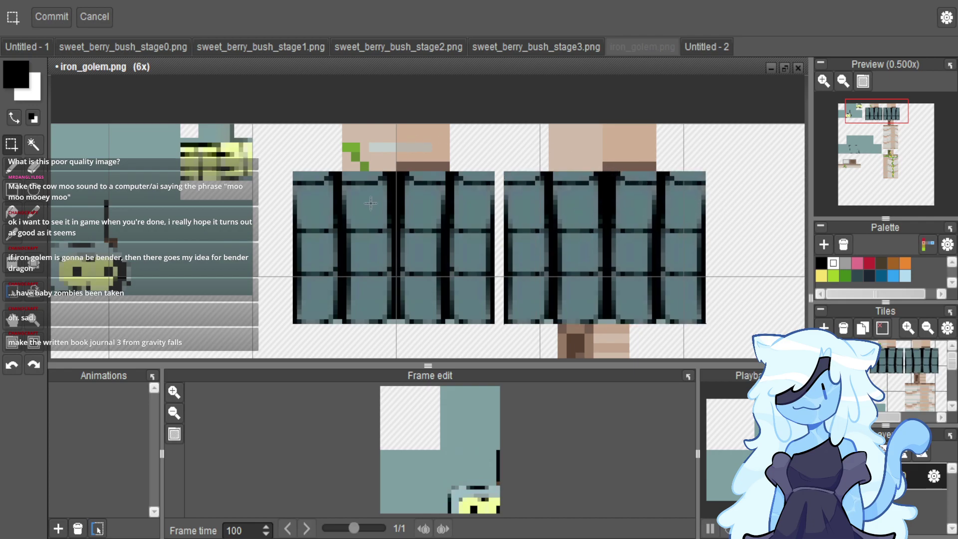
Cover the tan end pieces above both banded blocks with copies of the banded texture.
drag(342, 173, 649, 155)
key(ctrl+c)
key(ctrl+v)
click(692, 154)
scroll(619, 122, down, 3)
scroll(619, 121, down, 1)
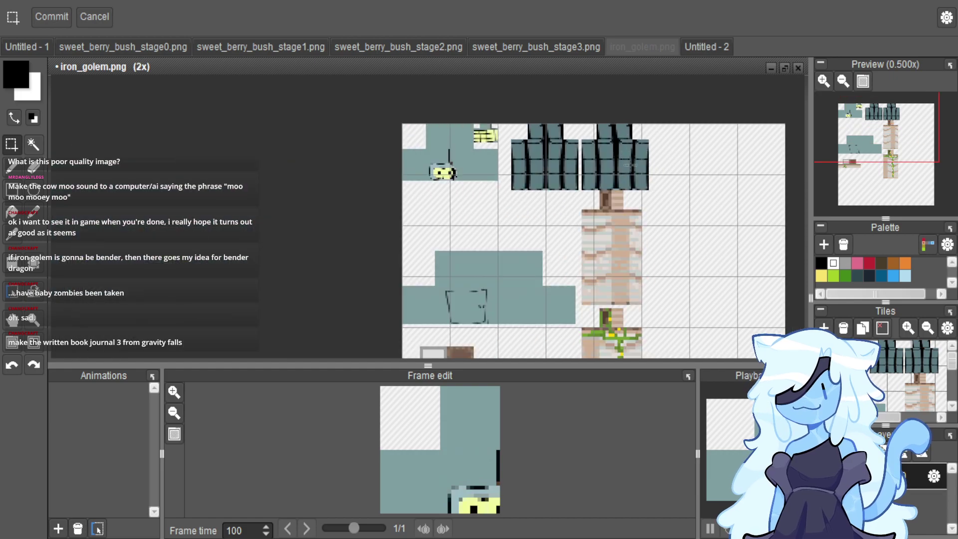
scroll(459, 103, up, 1)
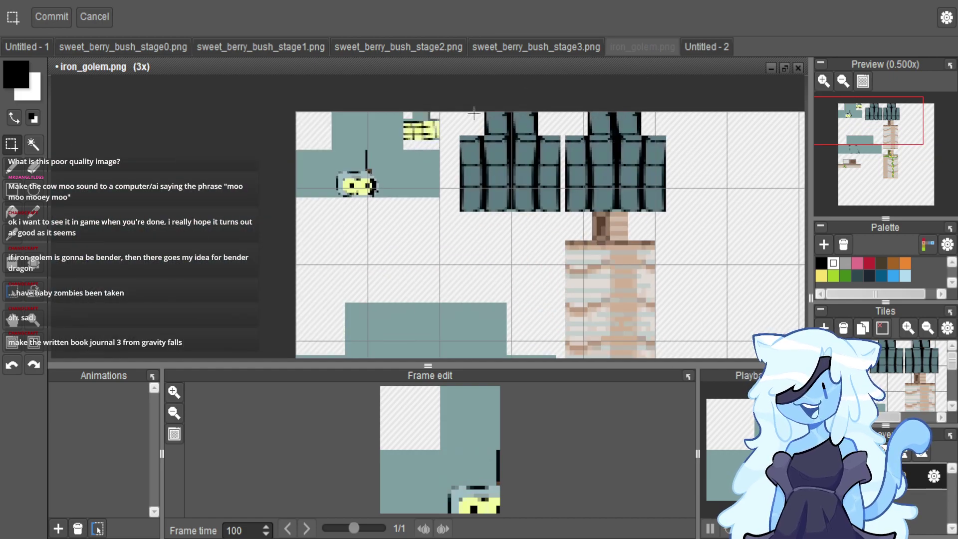
drag(460, 103, 667, 211)
scroll(553, 133, down, 1)
drag(558, 141, 654, 256)
scroll(569, 181, up, 3)
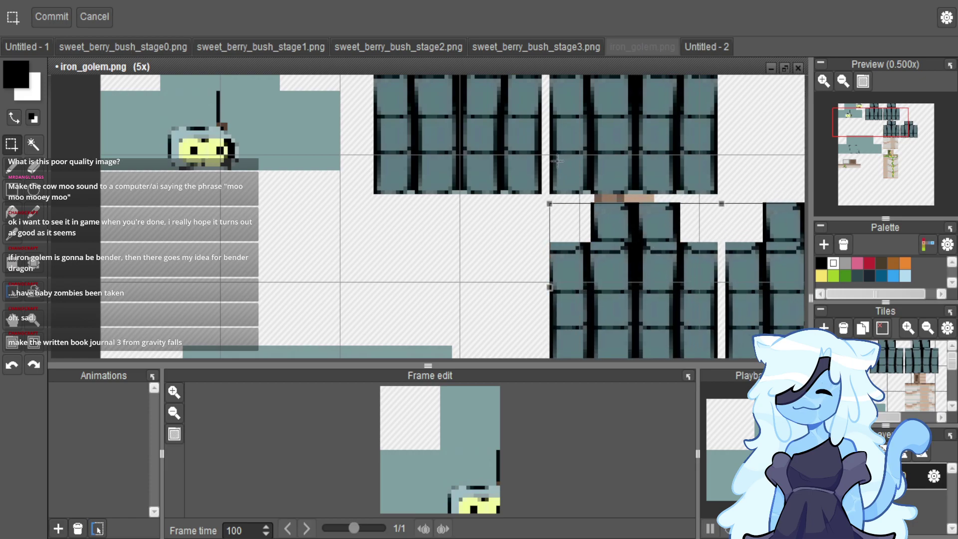
scroll(558, 160, down, 2)
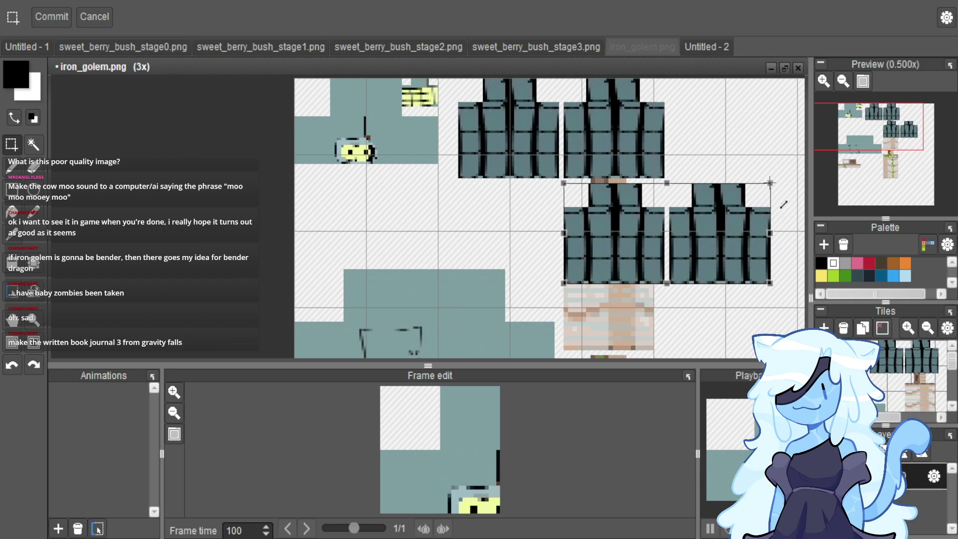
drag(770, 183, 720, 178)
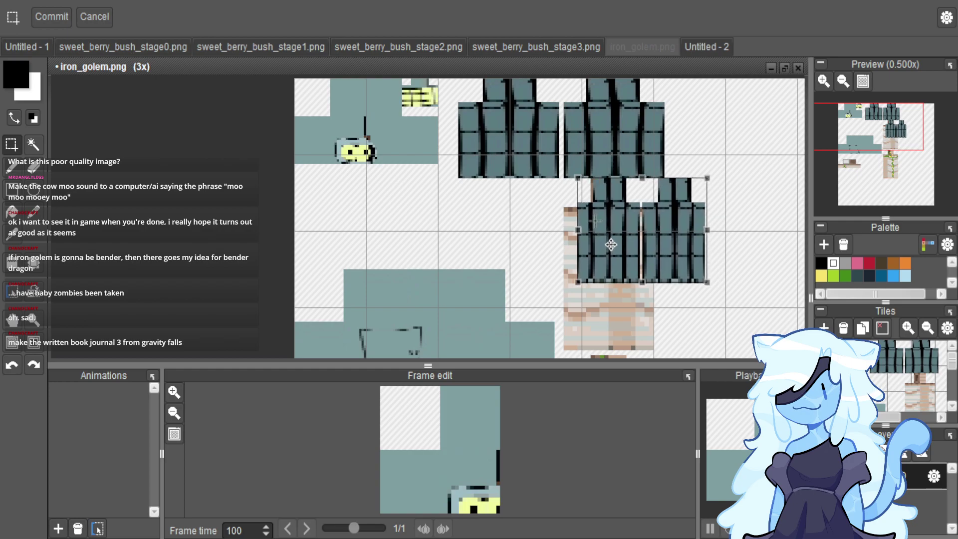
scroll(606, 200, up, 2)
drag(607, 200, 605, 200)
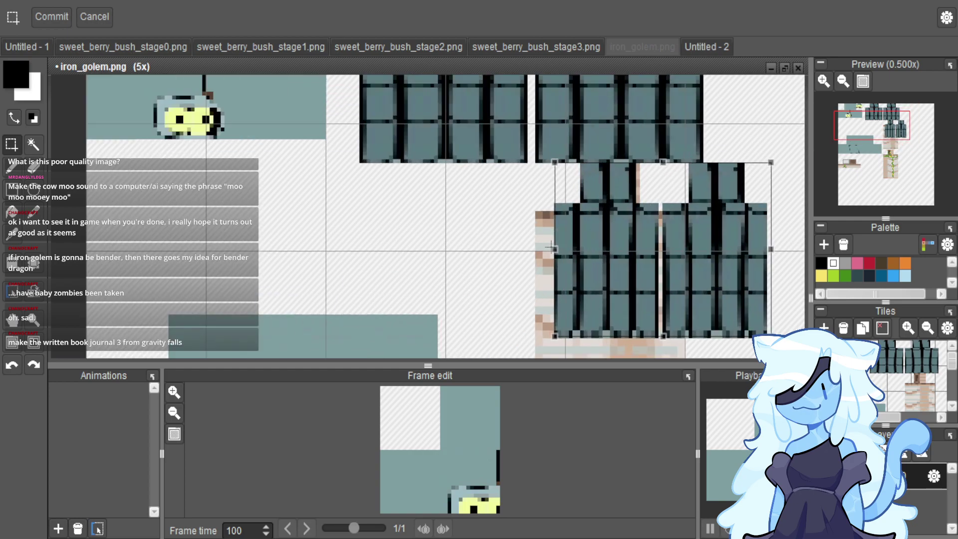
drag(554, 249, 535, 249)
drag(602, 233, 637, 256)
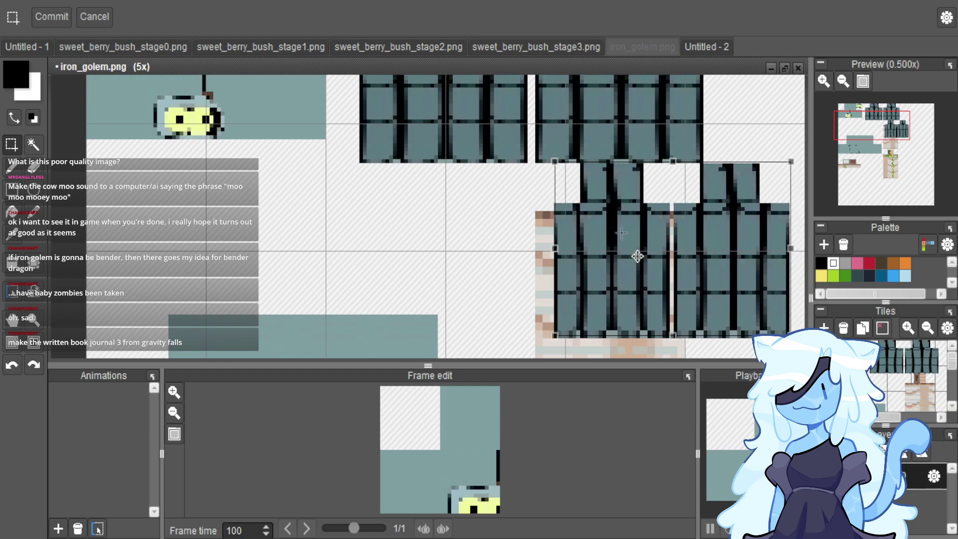
drag(793, 248, 784, 247)
scroll(703, 194, down, 2)
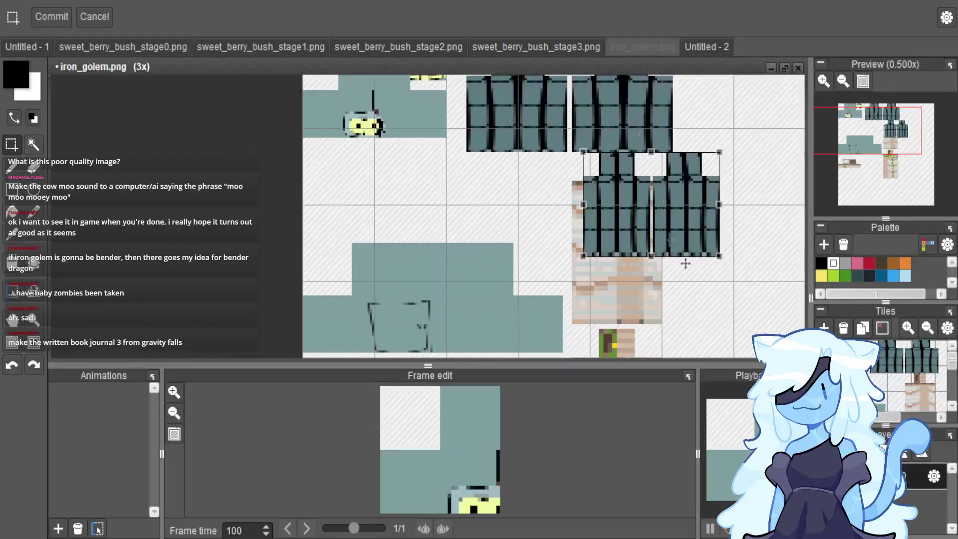
drag(650, 258, 651, 324)
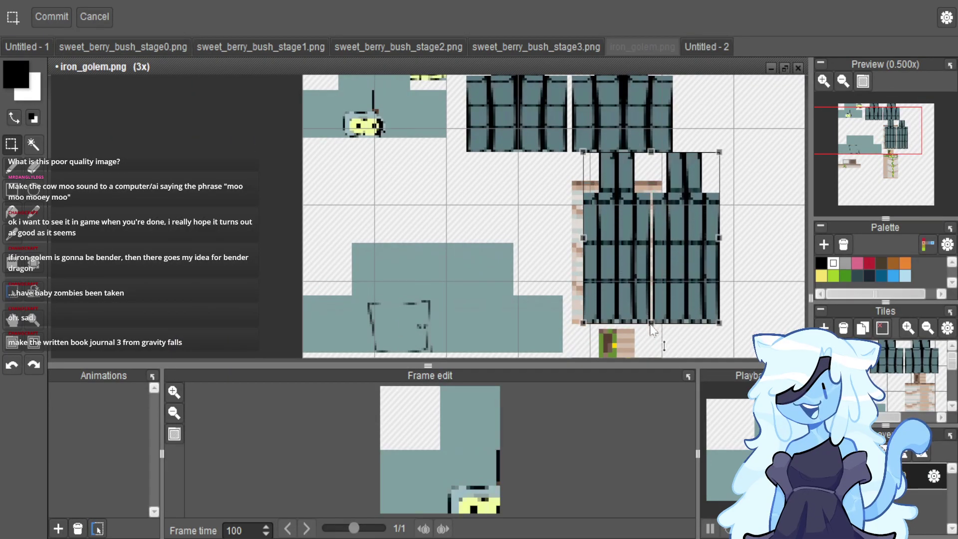
drag(699, 222, 801, 230)
scroll(743, 179, down, 1)
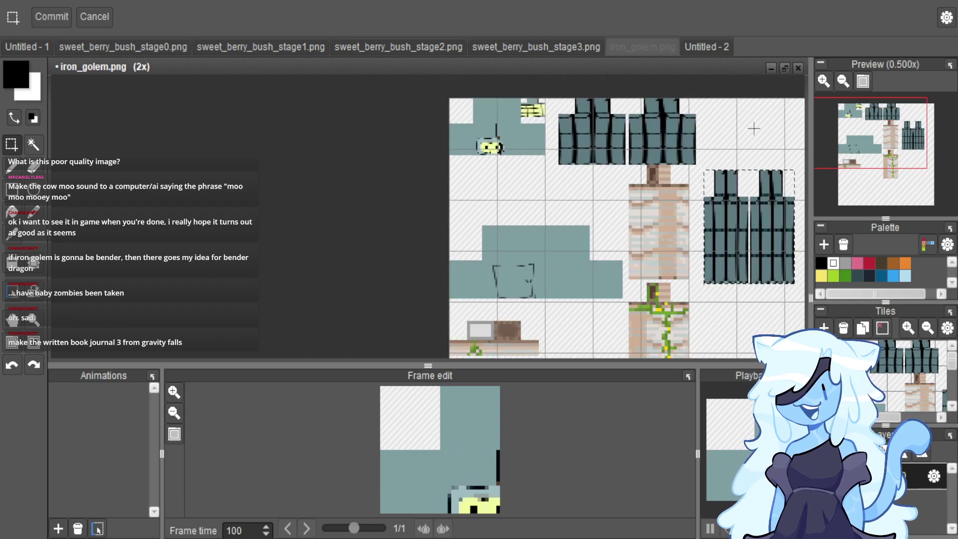
key(ctrl+z)
Copy the second four-column block onto the long tan limb texture below it and stretch it to that texture's width and height.
scroll(635, 115, up, 4)
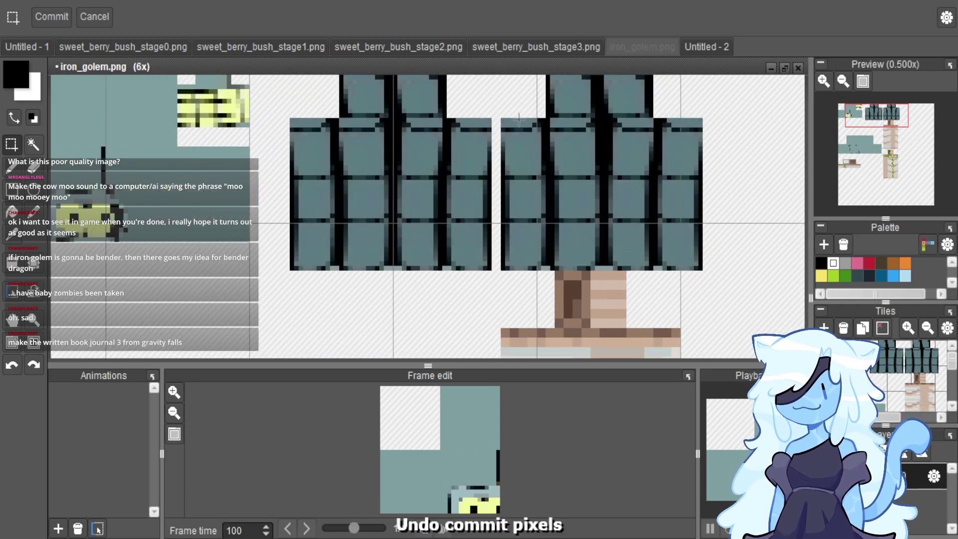
drag(501, 118, 701, 268)
scroll(677, 216, down, 5)
drag(650, 156, 670, 218)
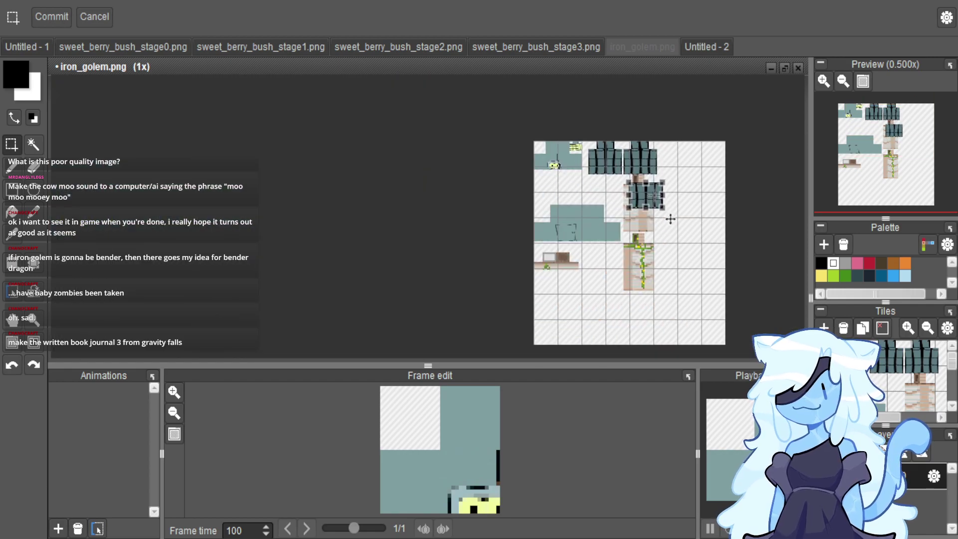
scroll(671, 218, up, 4)
drag(628, 196, 595, 198)
drag(656, 258, 643, 337)
scroll(649, 234, down, 2)
scroll(634, 229, up, 1)
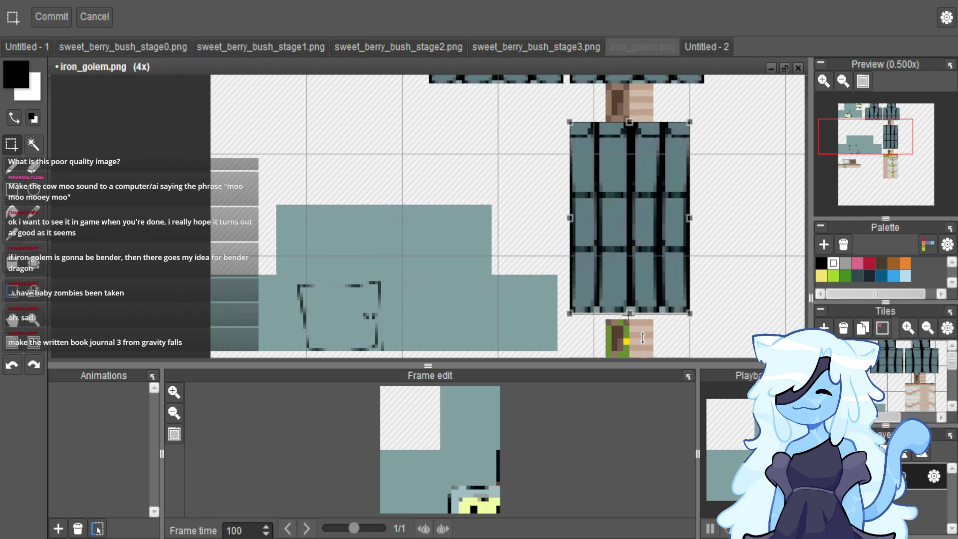
scroll(702, 285, down, 3)
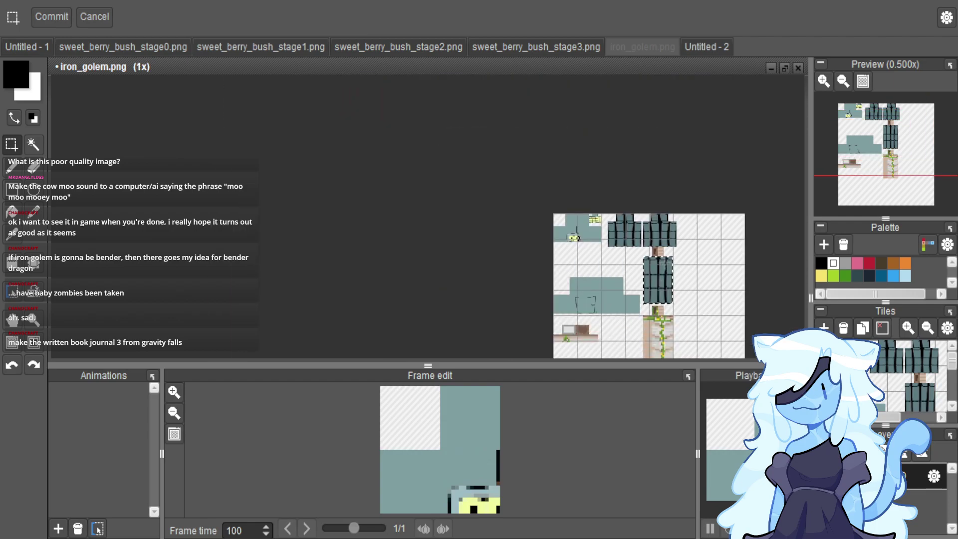
Copy the banded end piece above the second block onto the brown end piece of the long limb and resize it to fit.
scroll(654, 120, up, 4)
drag(602, 142, 707, 189)
scroll(668, 156, down, 2)
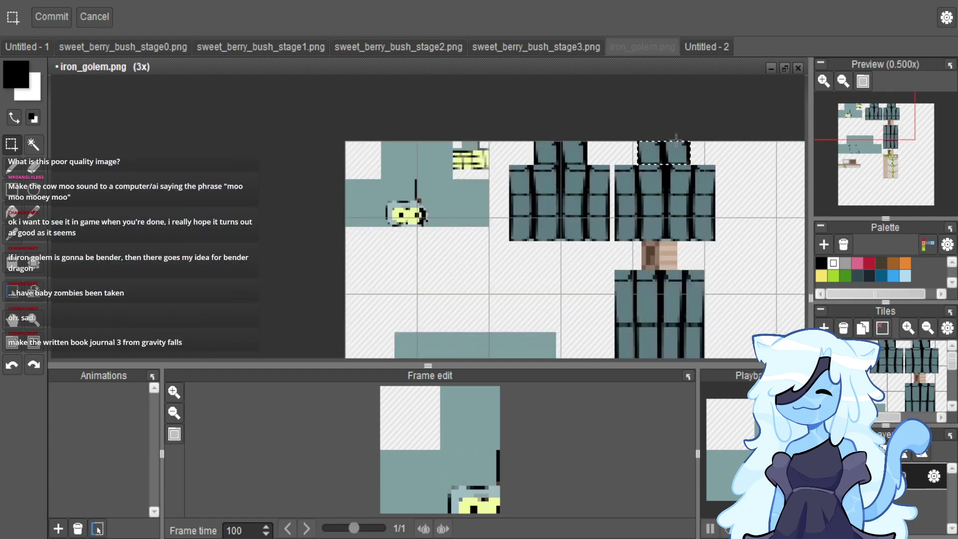
scroll(692, 195, up, 1)
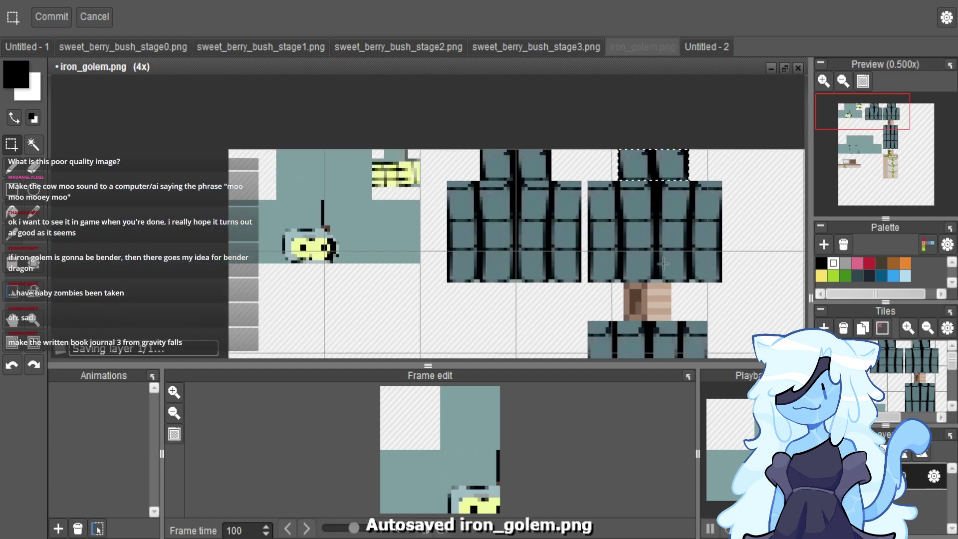
scroll(666, 308, up, 1)
scroll(665, 308, up, 6)
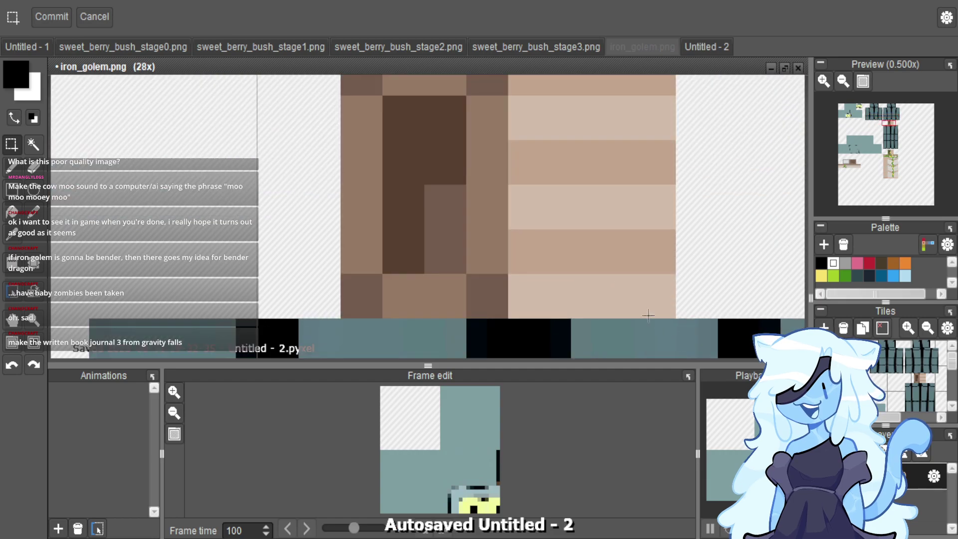
scroll(571, 246, down, 6)
scroll(571, 246, down, 1)
drag(585, 116, 555, 231)
scroll(585, 240, up, 3)
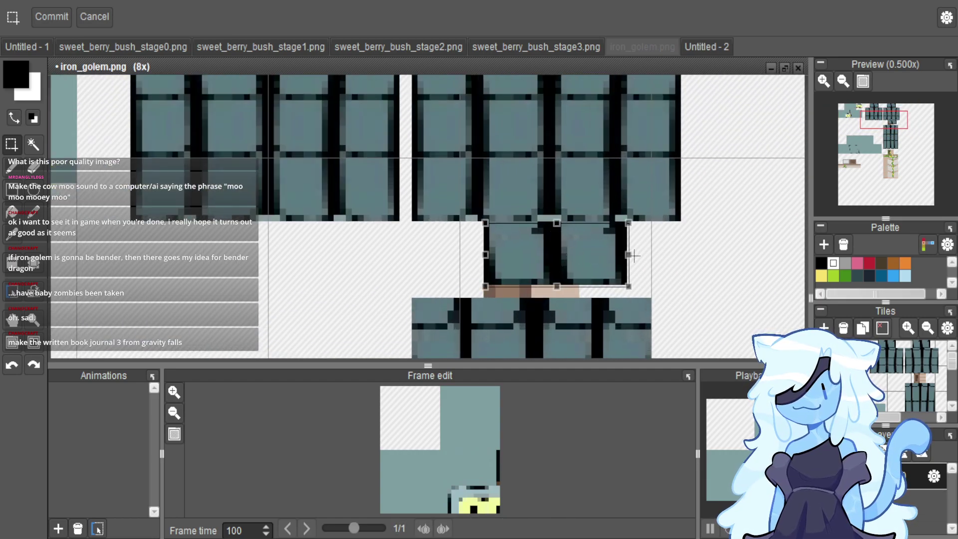
drag(631, 253, 579, 296)
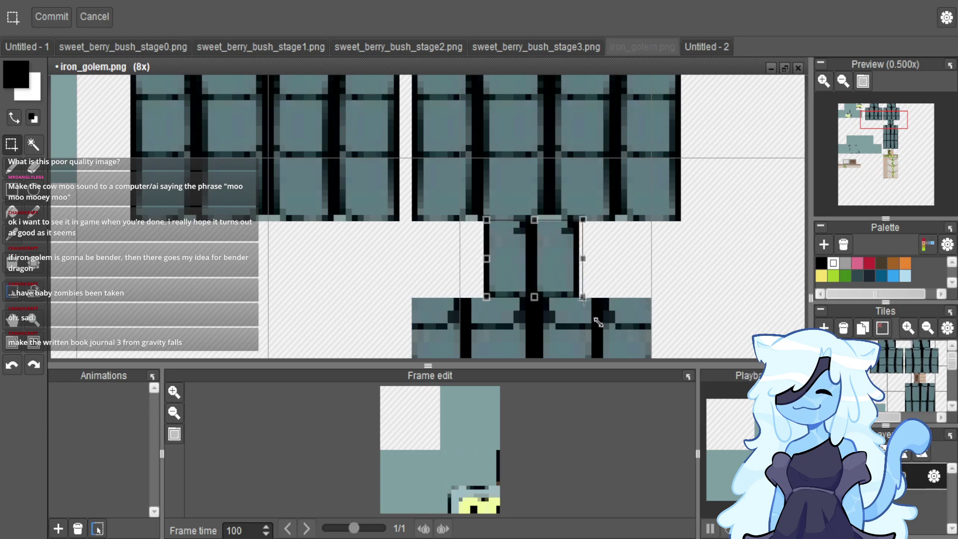
Copy the finished long limb with its end piece over the vine-covered long limb texture below it.
scroll(583, 262, down, 7)
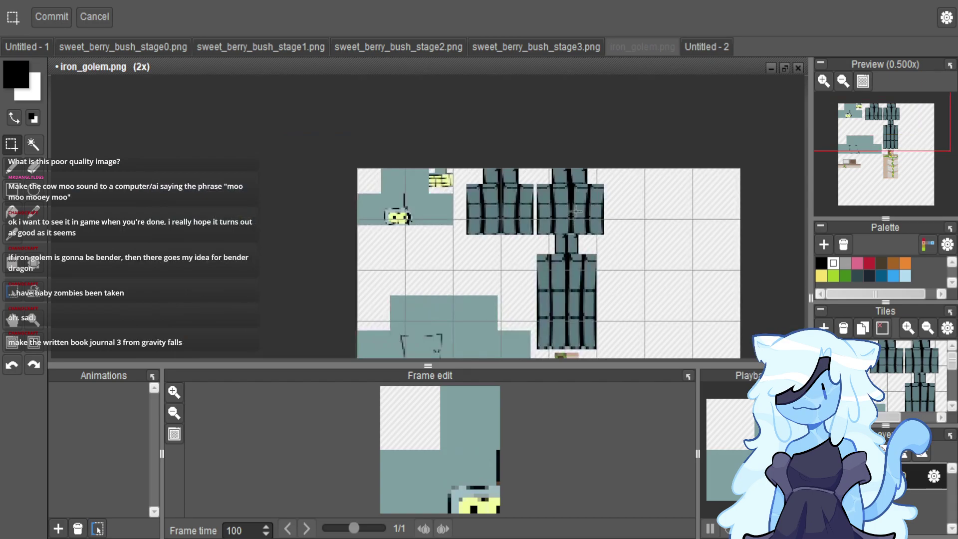
scroll(573, 232, up, 2)
scroll(537, 191, up, 2)
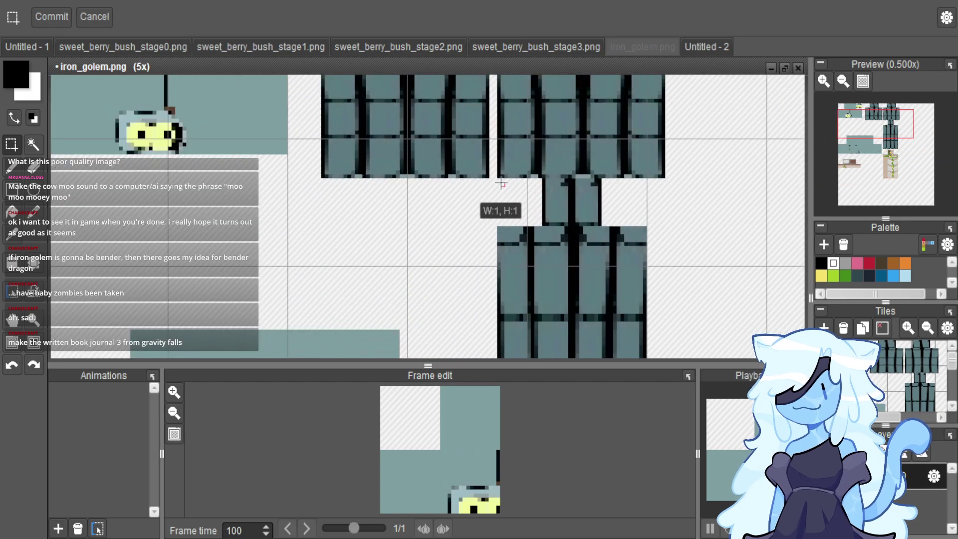
scroll(500, 183, down, 3)
scroll(519, 200, up, 3)
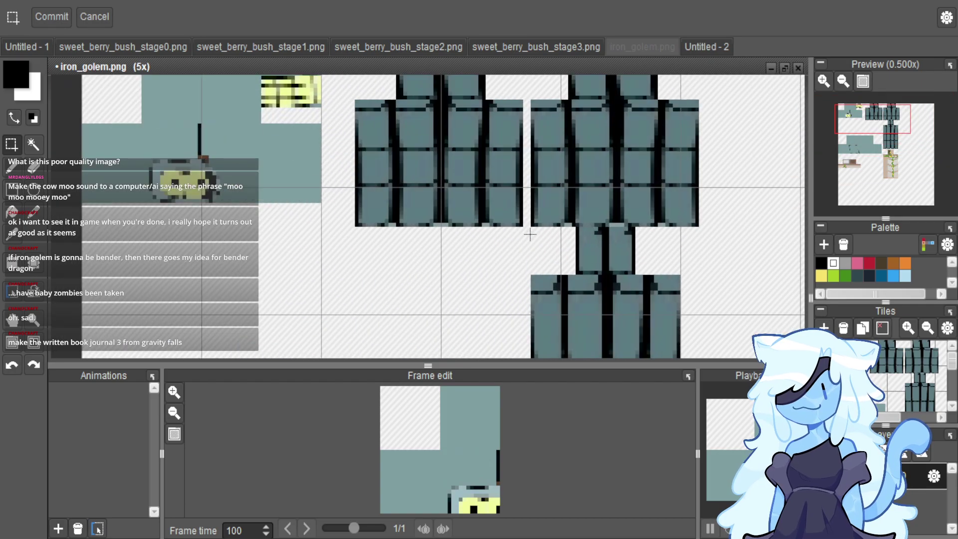
scroll(532, 229, down, 5)
scroll(556, 336, up, 5)
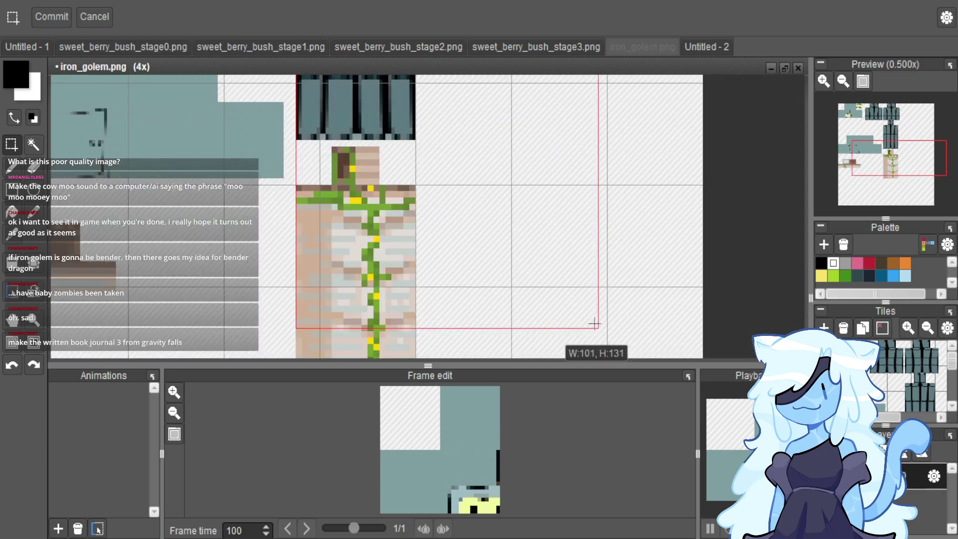
drag(401, 142, 406, 295)
key(ctrl+c)
key(ctrl+v)
drag(390, 228, 380, 180)
click(444, 140)
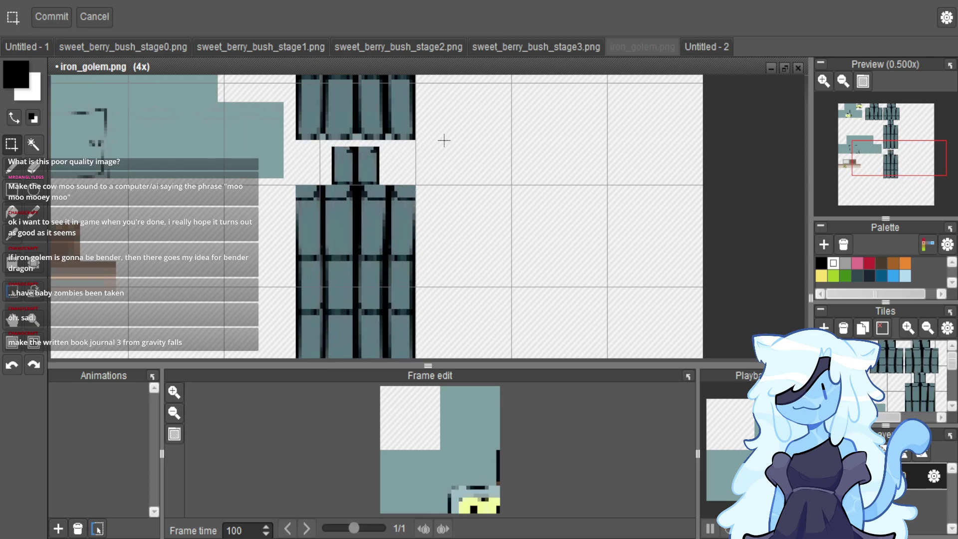
Pick the torso's teal and cover the small brown and grey waist texture with filled rectangles of it.
scroll(444, 140, down, 3)
scroll(355, 144, up, 2)
scroll(285, 201, up, 1)
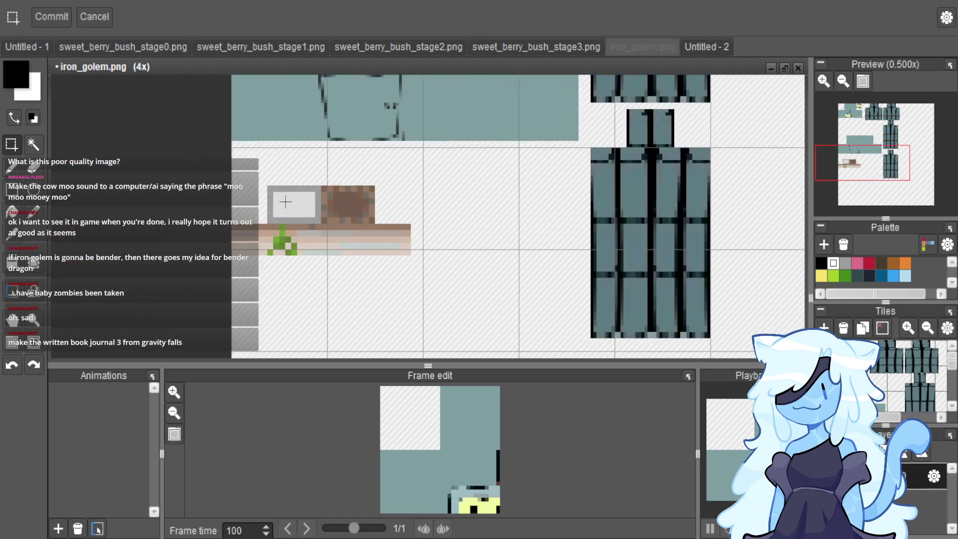
drag(231, 225, 410, 254)
click(12, 168)
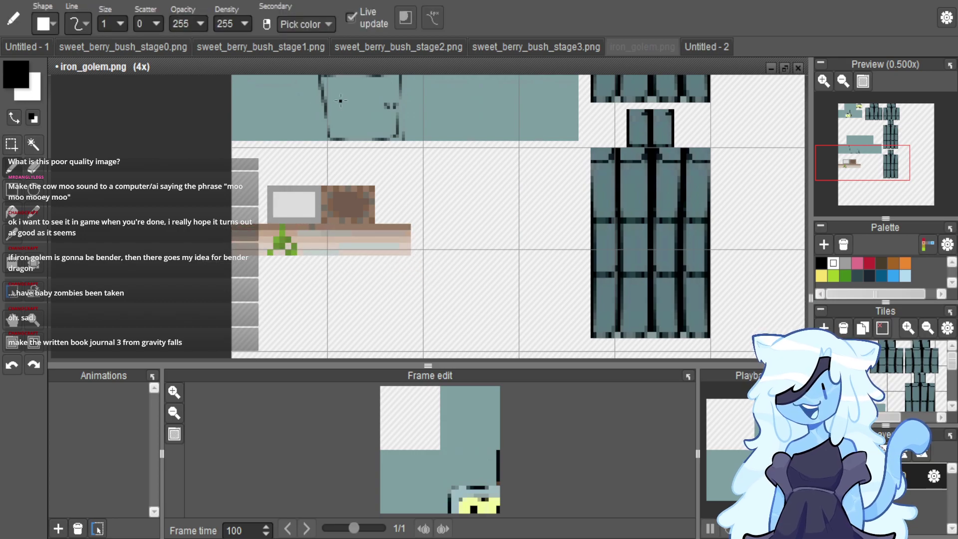
right_click(299, 134)
scroll(269, 208, up, 1)
key(r)
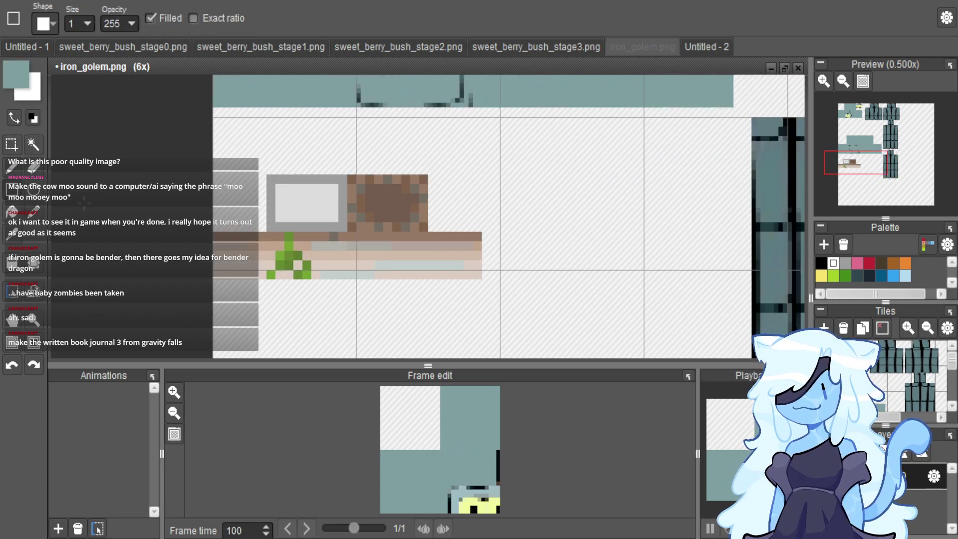
drag(270, 176, 208, 278)
scroll(224, 277, down, 4)
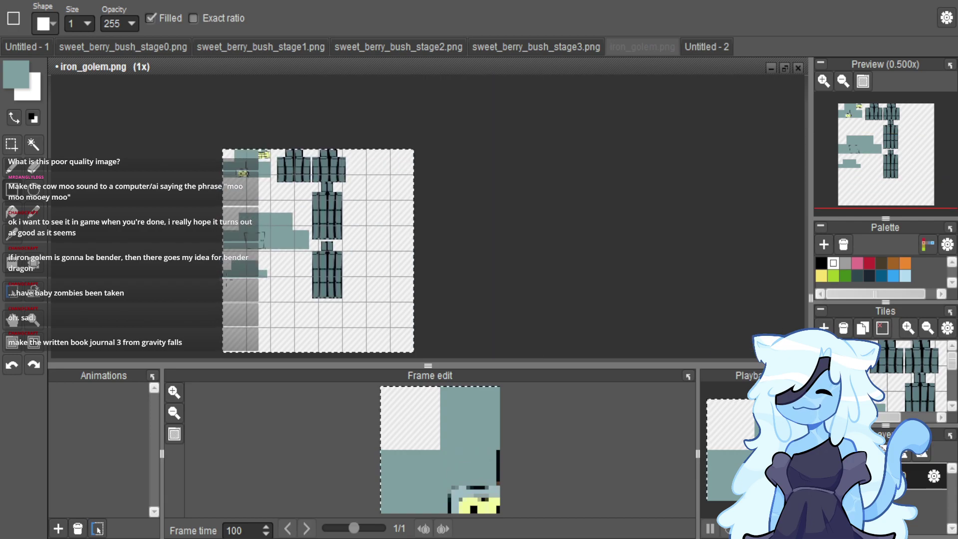
Begin exporting iron_golem.png as a PNG and point the export path to the TMRP pack's textures\entity\iron_golem folder.
scroll(248, 112, up, 2)
key(ctrl+e)
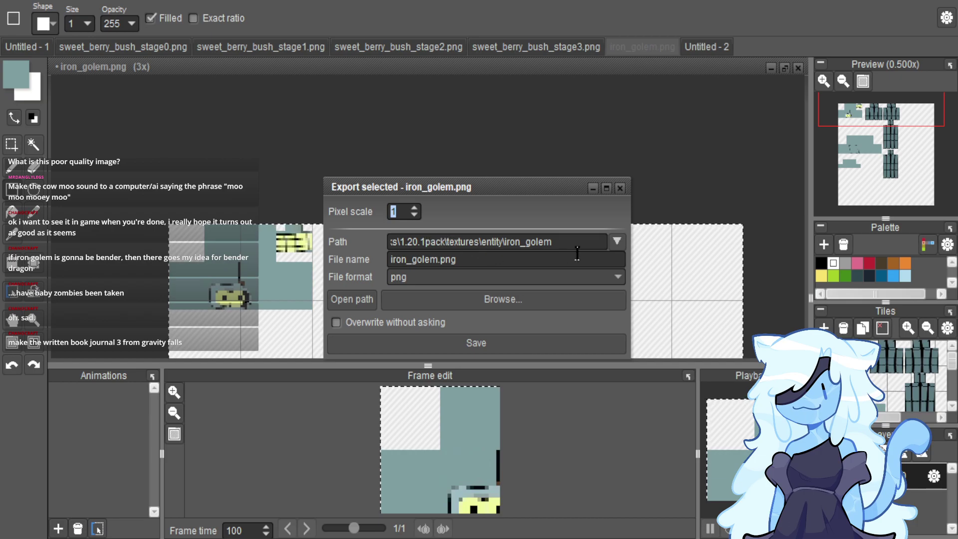
click(617, 242)
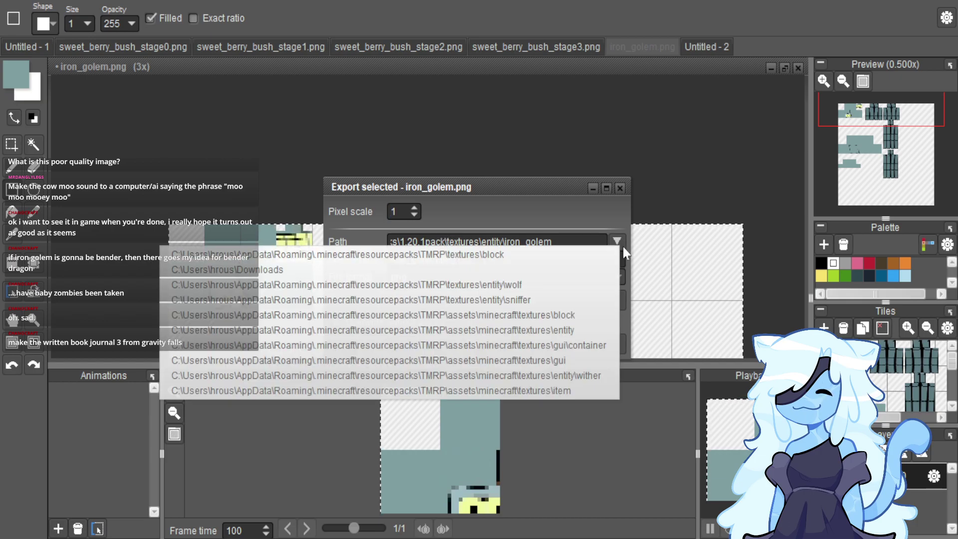
click(569, 283)
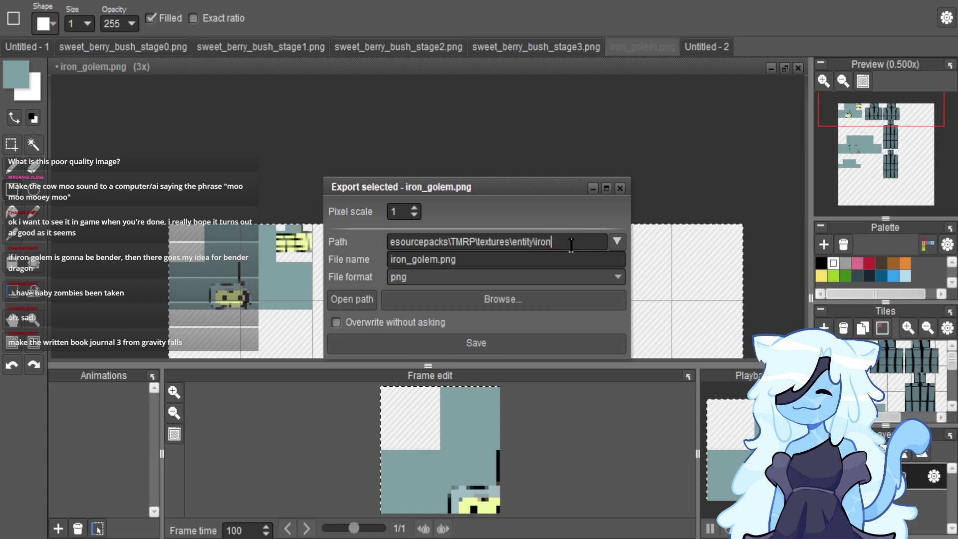
Insert assets\minecraft between TMRP and textures in the export path, and export iron_golem.png there.
key(Home)
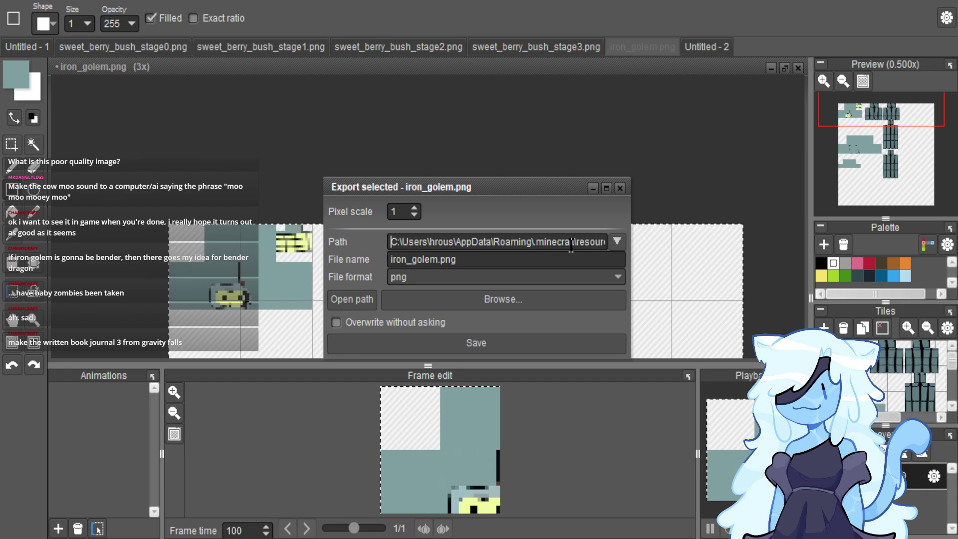
key(Right)
key(Right)
key(Right)
key(Right)
key(Right)
key(Right)
key(Right)
key(Right)
key(Right)
key(Right)
key(Right)
key(Right)
key(Right)
key(Right)
key(Right)
key(Right)
key(Right)
key(Right)
key(Right)
key(Right)
key(Right)
key(Right)
key(Right)
key(Right)
key(Right)
key(Right)
key(Right)
key(Right)
key(Right)
key(Right)
key(Right)
key(Right)
key(Right)
key(Right)
key(Right)
key(Right)
key(Right)
key(Right)
key(Right)
key(Right)
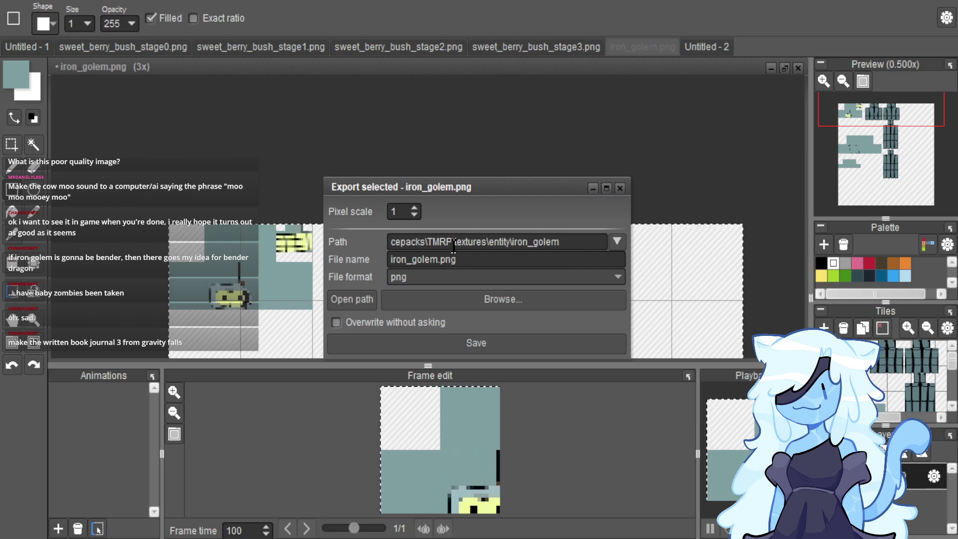
text(sset)
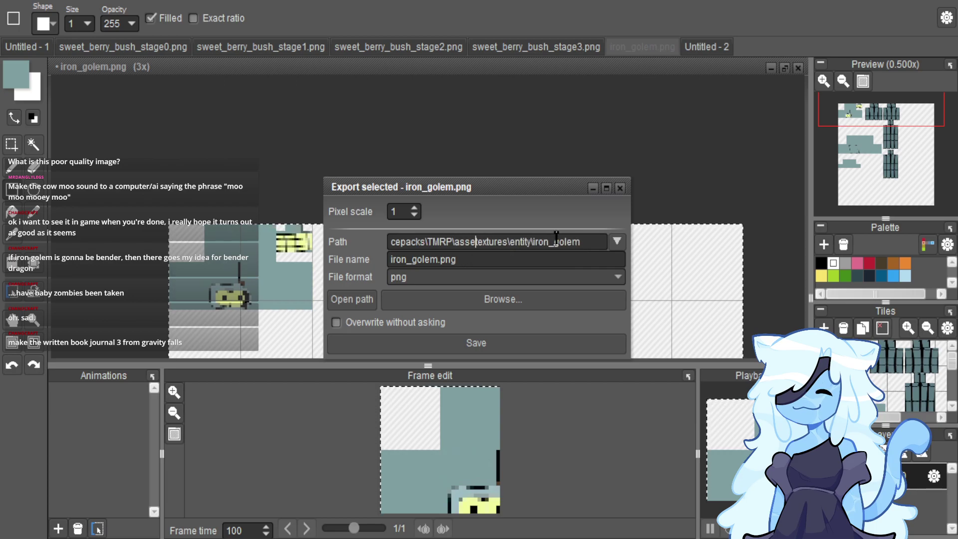
text(s\minecraft\)
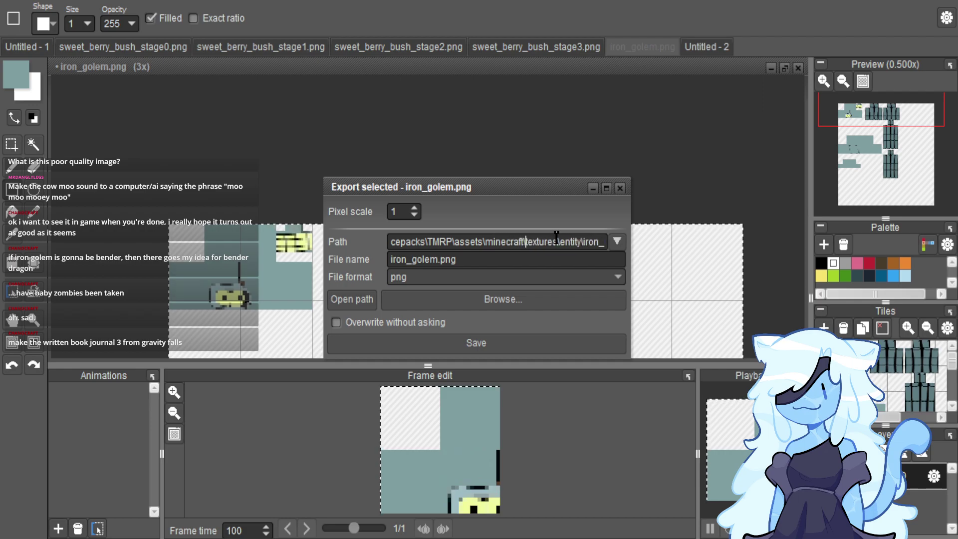
key(Return)
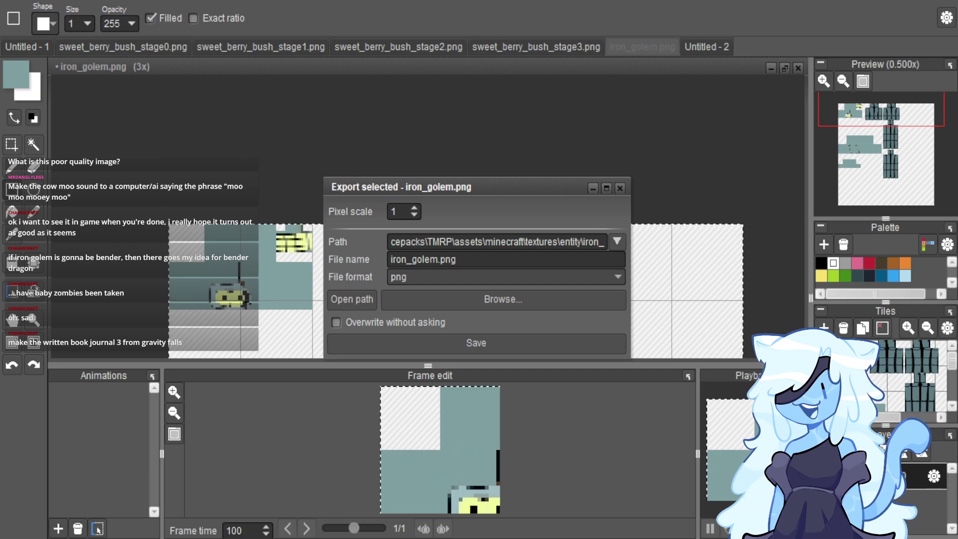
click(620, 188)
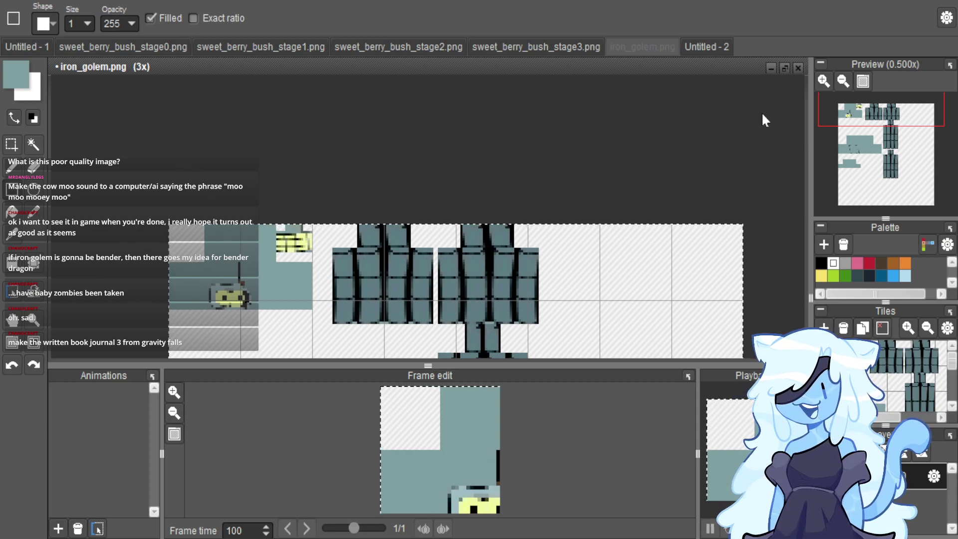
Open the orange cat texture red.png.
double_click(914, 115)
click(193, 371)
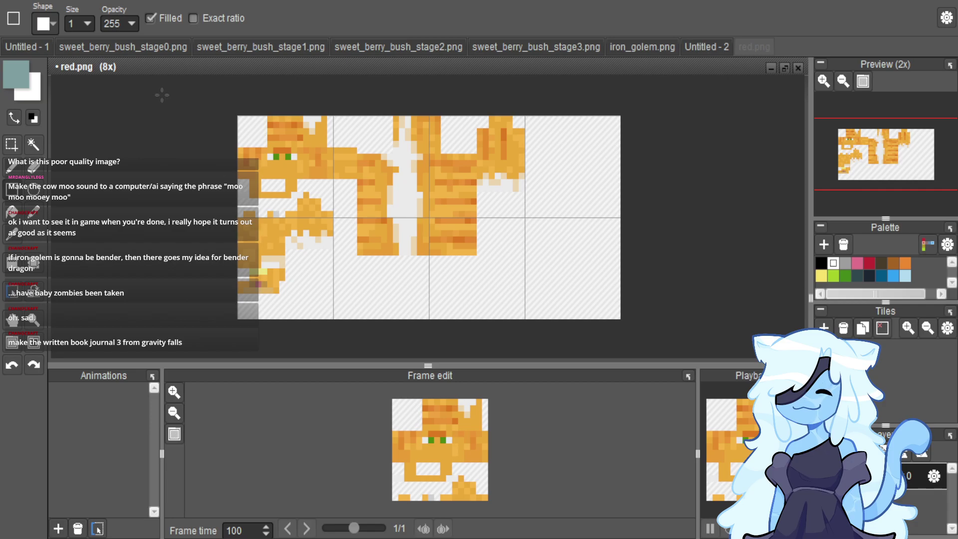
Paste the Garfield picture onto the Untitled - 2 canvas and shrink and position it so the whole figure fits.
click(38, 50)
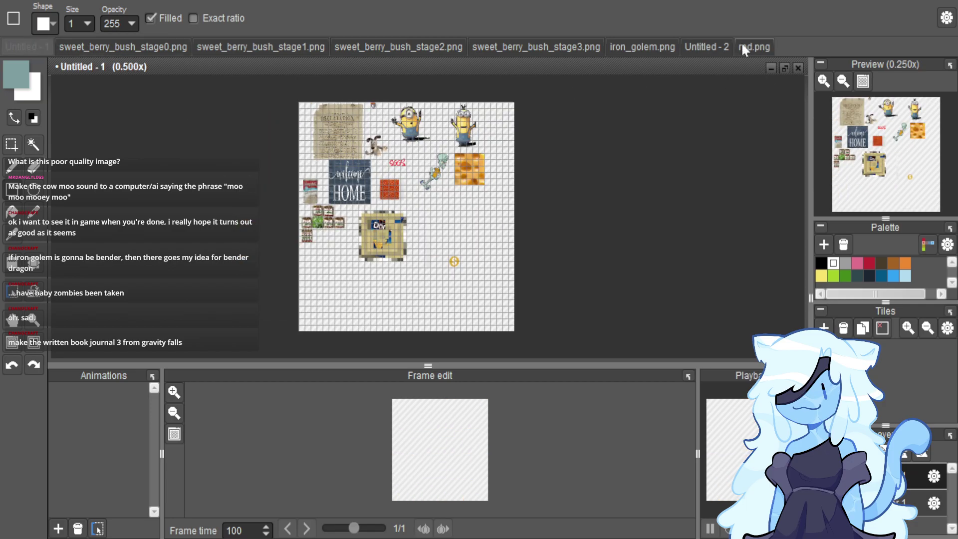
click(705, 46)
key(ctrl+v)
scroll(477, 220, down, 1)
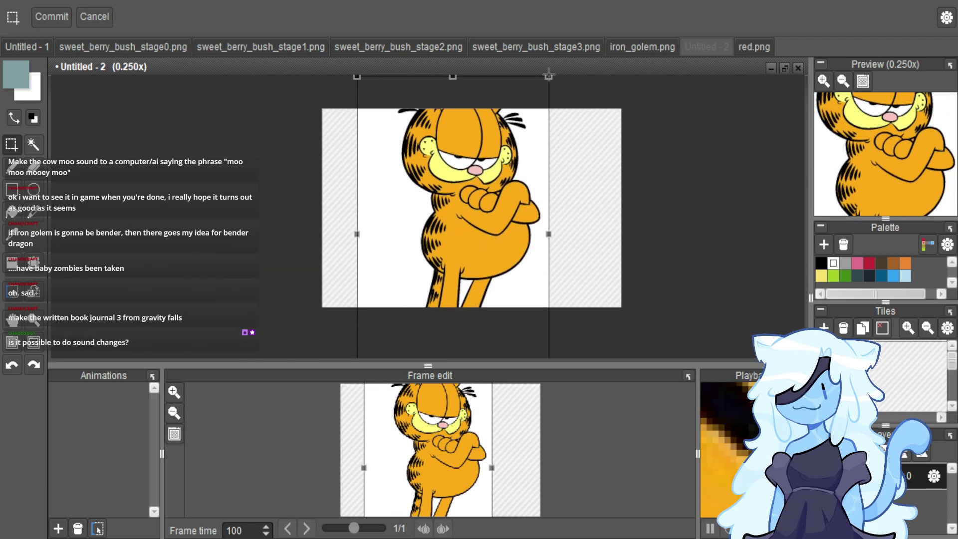
drag(550, 78, 504, 147)
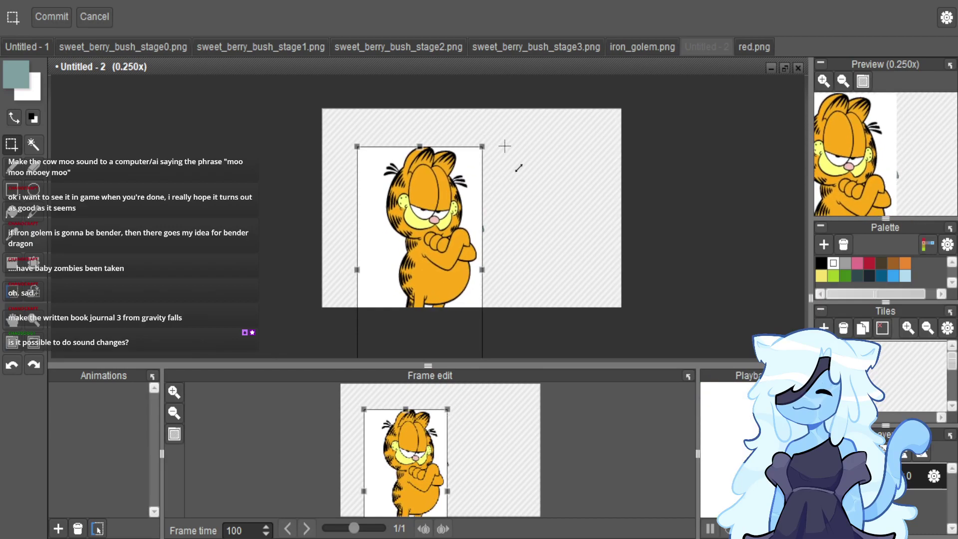
drag(410, 278, 427, 224)
drag(439, 342, 454, 329)
drag(469, 272, 469, 271)
drag(500, 90, 479, 109)
drag(425, 230, 437, 228)
click(555, 200)
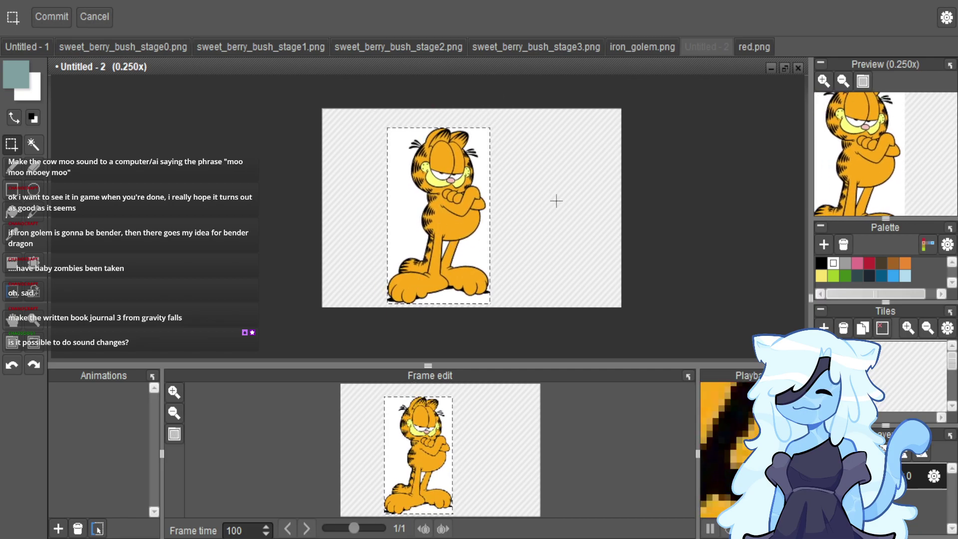
Change the tile size of red.png to 256 by 256 with the tiles resampled.
scroll(450, 158, up, 2)
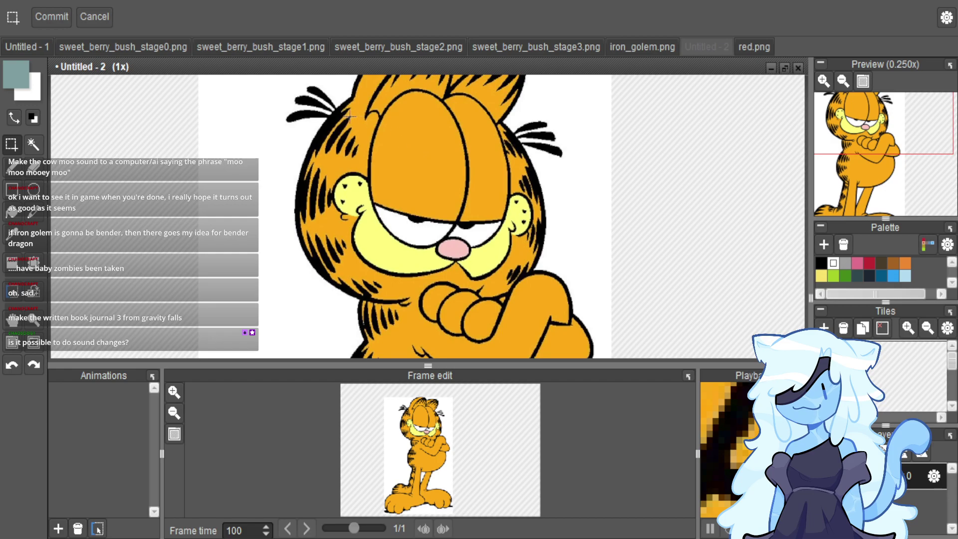
drag(334, 167, 531, 297)
click(749, 47)
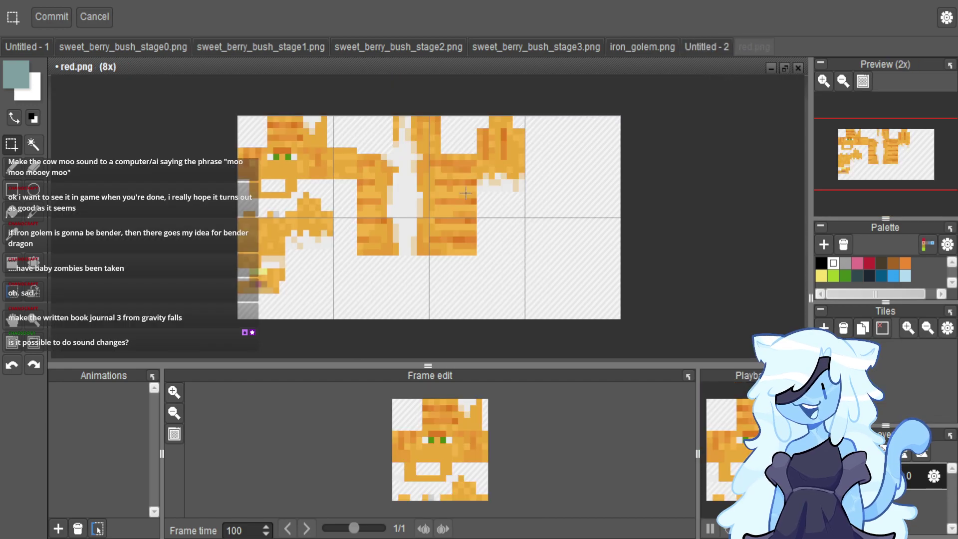
click(132, 27)
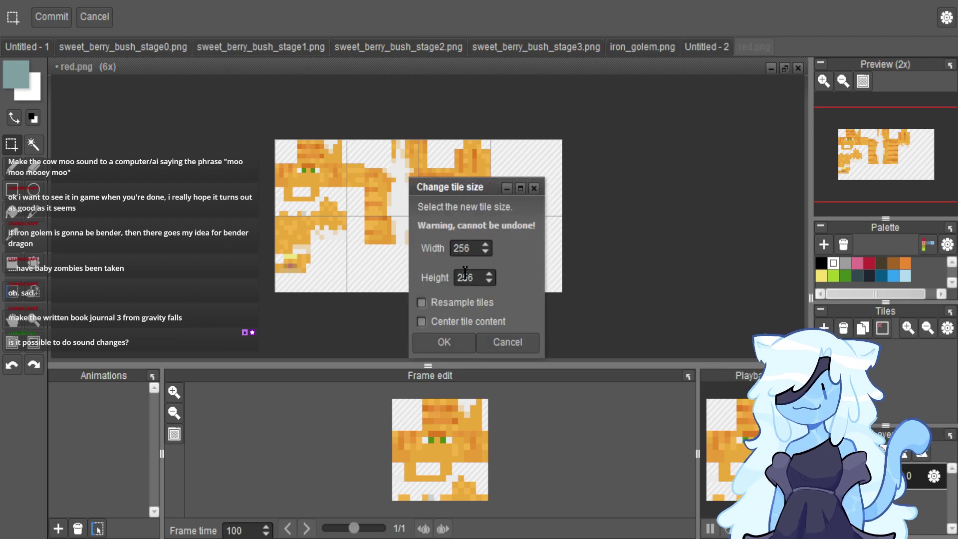
click(444, 342)
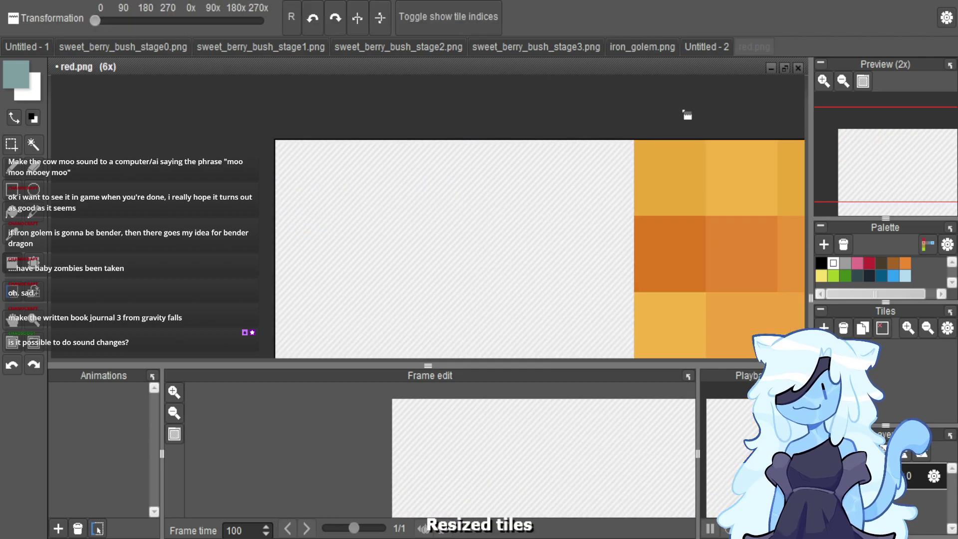
Copy Garfield's face on Untitled - 2 and place the duplicate on the empty area beside the figure.
click(701, 46)
click(12, 145)
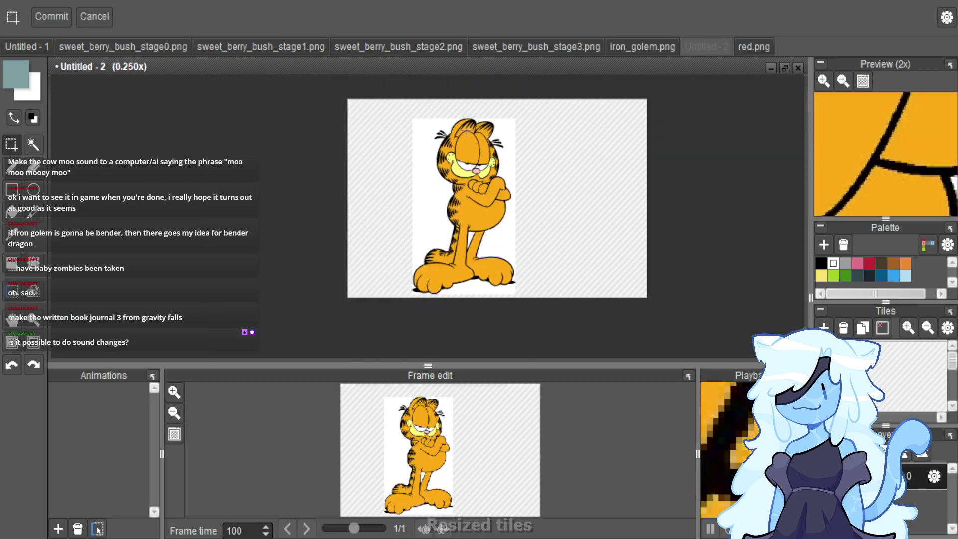
scroll(459, 150, up, 2)
drag(437, 119, 684, 199)
key(ctrl+c)
key(ctrl+v)
scroll(592, 114, up, 3)
scroll(587, 163, down, 2)
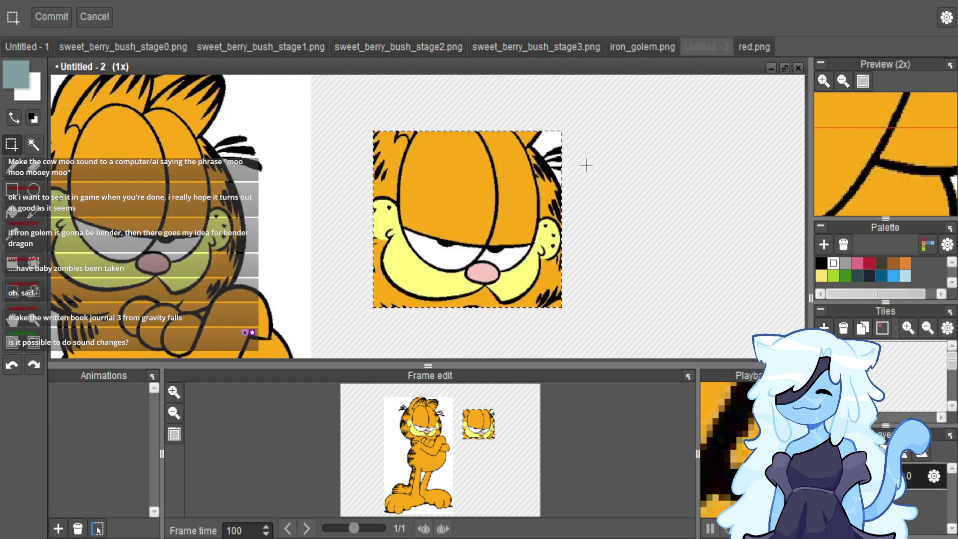
scroll(546, 143, up, 3)
scroll(494, 153, down, 1)
key(w)
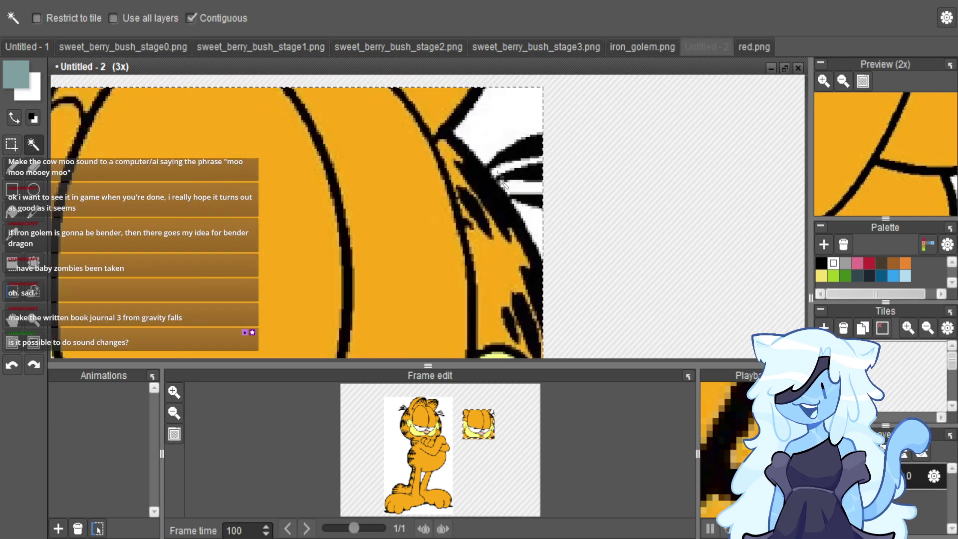
click(511, 125)
click(554, 145)
click(12, 145)
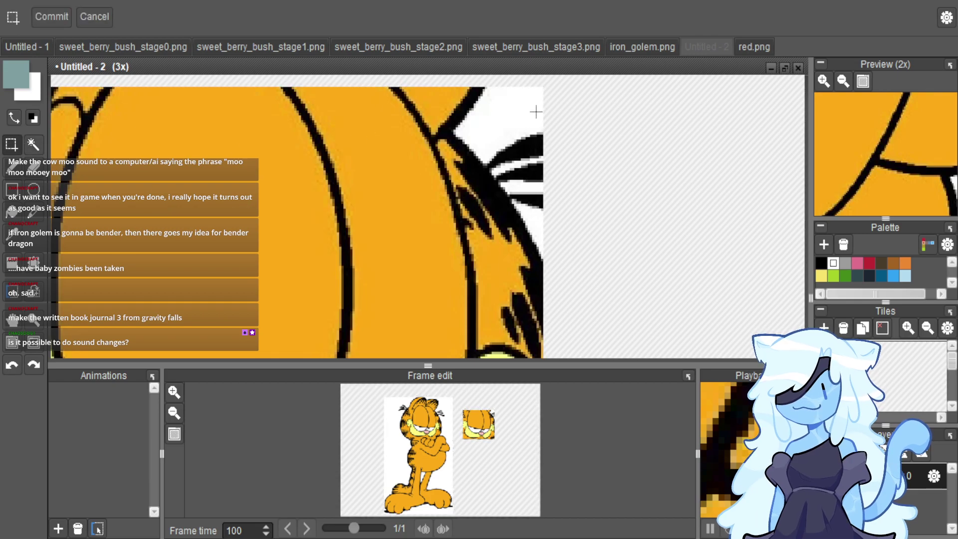
Erase the white background beside the copied face's ear and around its whiskers with a size 5 eraser.
scroll(535, 112, up, 2)
key(e)
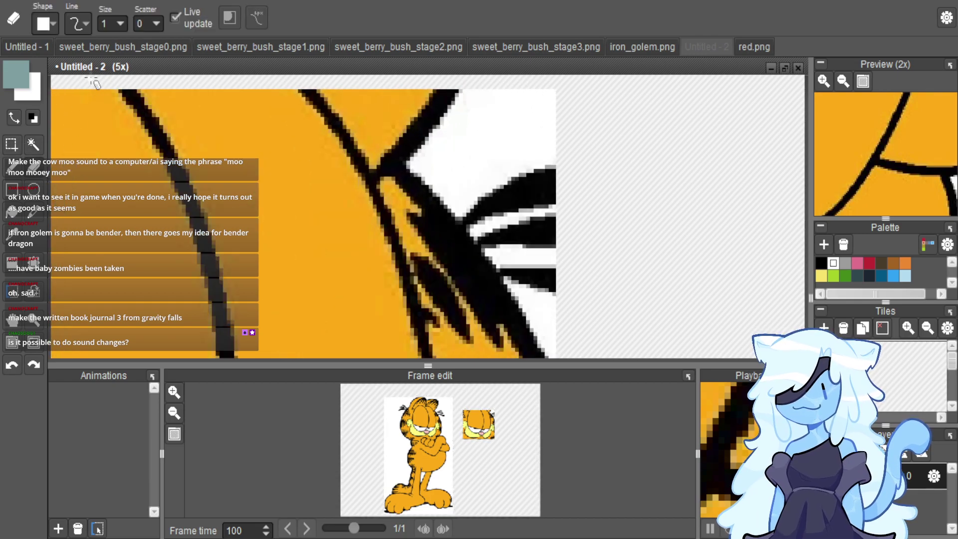
drag(120, 23, 129, 28)
mouse_move(464, 104)
mouse_down()
mouse_move(418, 166)
mouse_move(462, 210)
mouse_move(506, 170)
mouse_move(563, 149)
mouse_move(466, 192)
mouse_move(449, 178)
mouse_move(494, 117)
mouse_move(499, 94)
mouse_move(451, 144)
mouse_move(570, 90)
mouse_move(461, 169)
mouse_move(540, 139)
mouse_move(504, 103)
mouse_up()
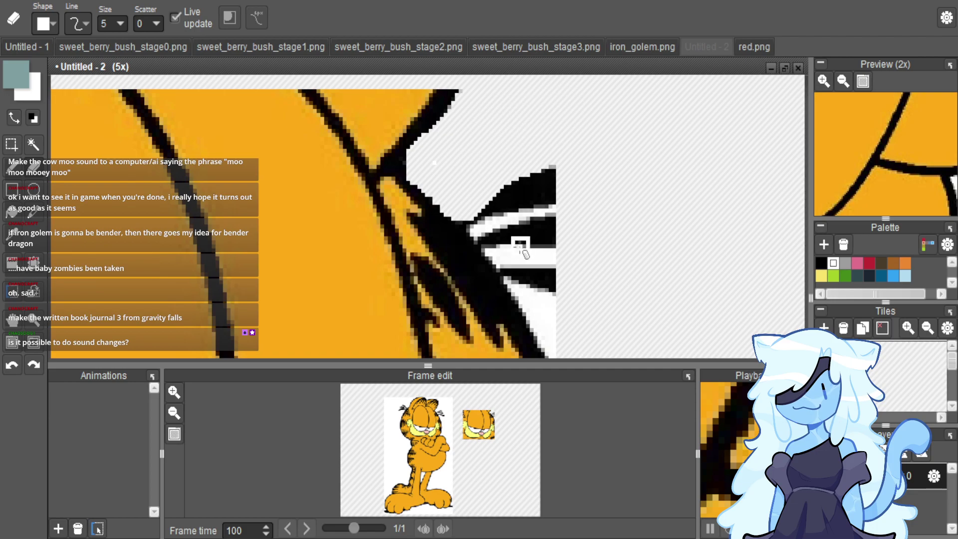
scroll(520, 246, up, 2)
scroll(483, 221, down, 2)
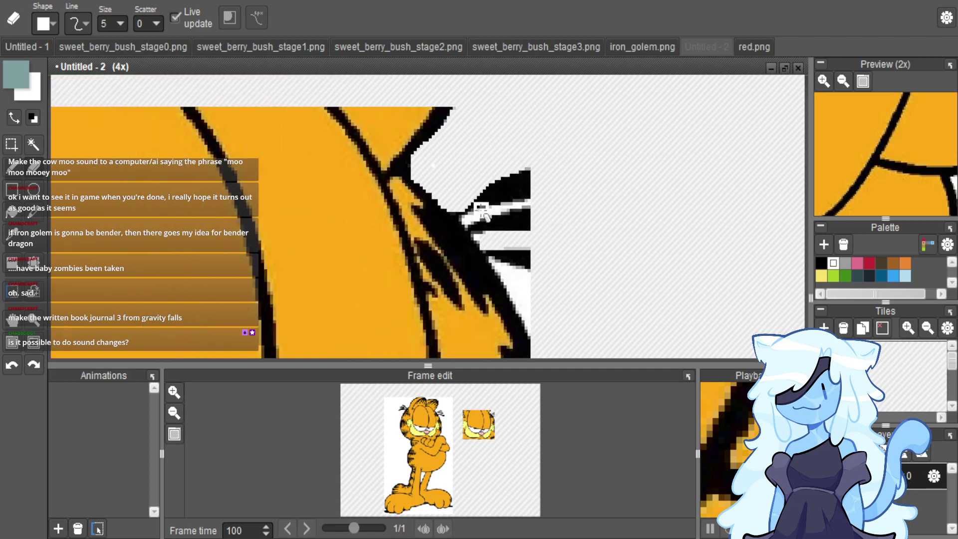
mouse_move(513, 302)
mouse_down()
mouse_move(502, 273)
mouse_move(542, 289)
mouse_up()
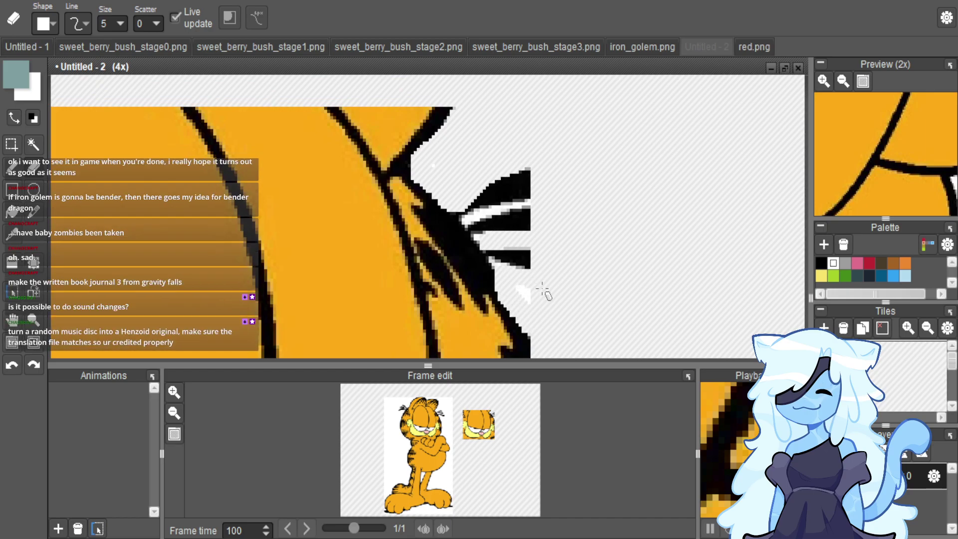
Erase the remaining white pixels between the copied face's upper whiskers with a size 1 eraser.
scroll(526, 296, up, 2)
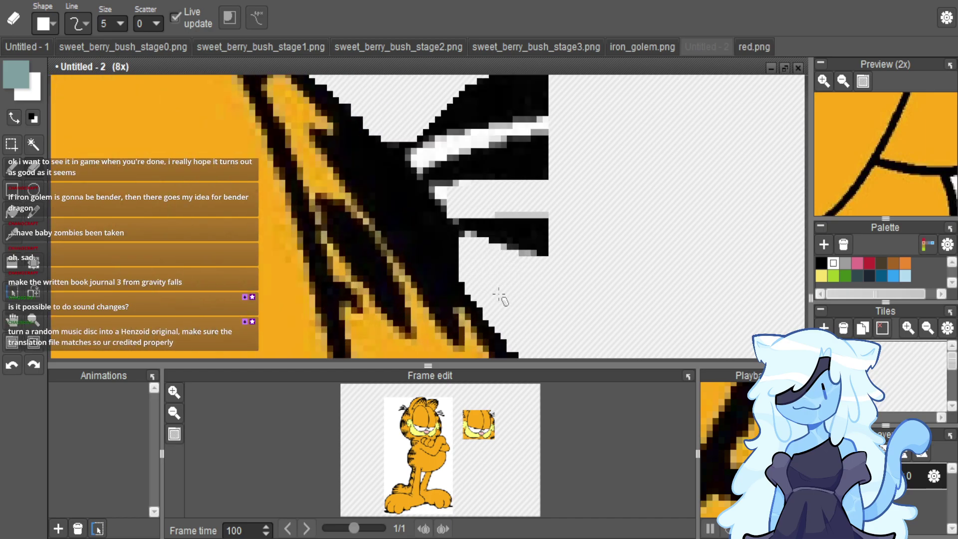
drag(120, 23, 77, 50)
scroll(452, 178, up, 1)
scroll(383, 185, down, 2)
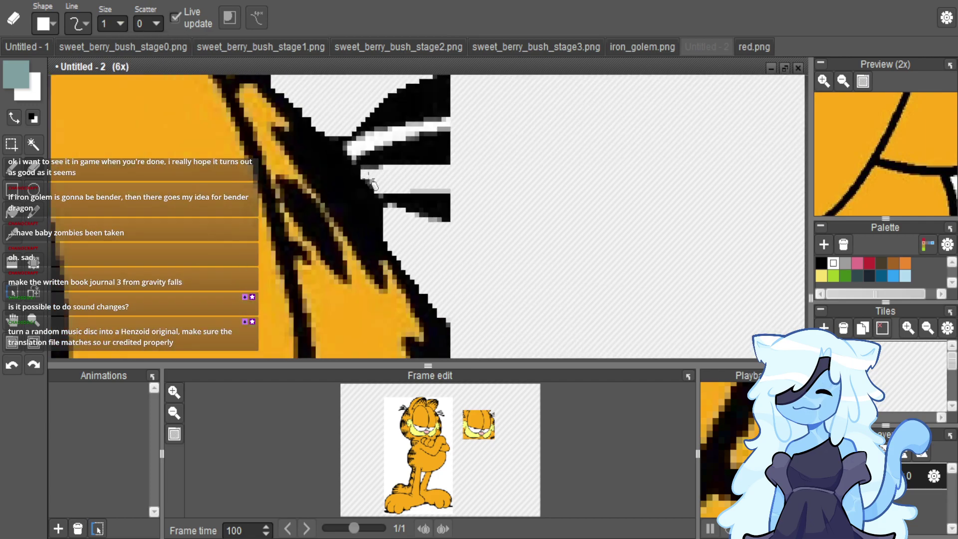
scroll(374, 185, up, 2)
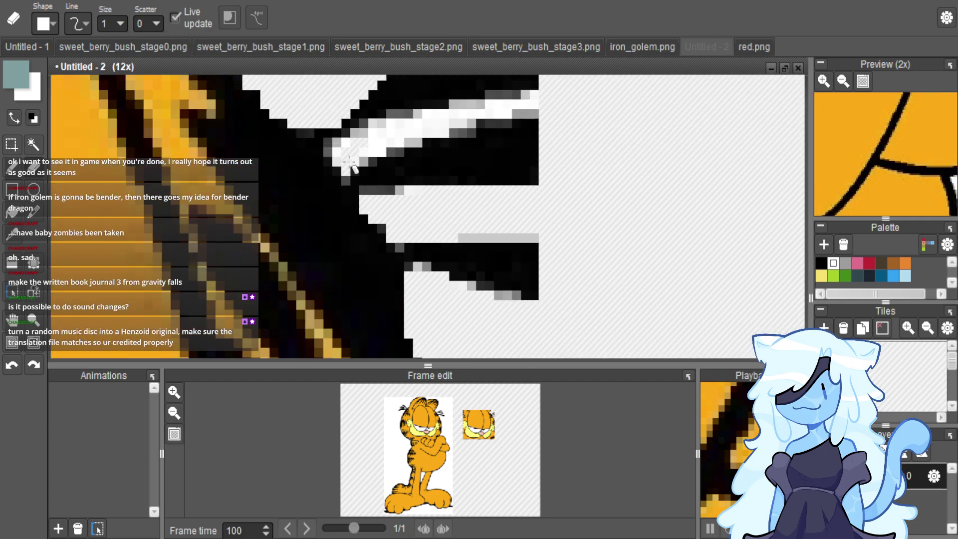
mouse_move(357, 165)
mouse_down()
mouse_move(443, 106)
mouse_move(544, 122)
mouse_move(476, 119)
mouse_move(537, 100)
mouse_up()
mouse_move(461, 133)
mouse_down()
mouse_move(378, 151)
mouse_move(459, 116)
mouse_up()
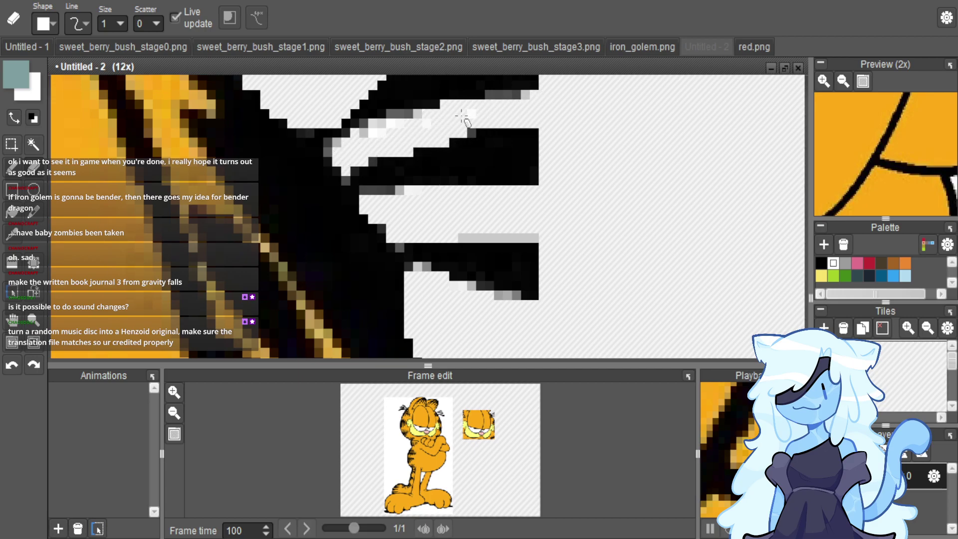
mouse_move(405, 141)
mouse_down()
mouse_move(387, 124)
mouse_move(491, 115)
mouse_up()
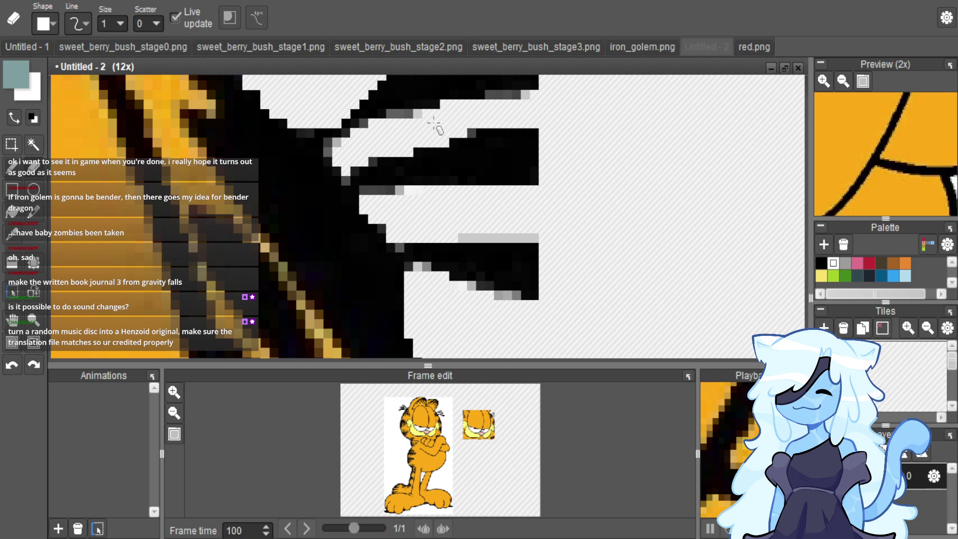
Copy the cleaned-up Garfield face beside the figure on Untitled - 2 and switch to red.png.
scroll(349, 155, down, 7)
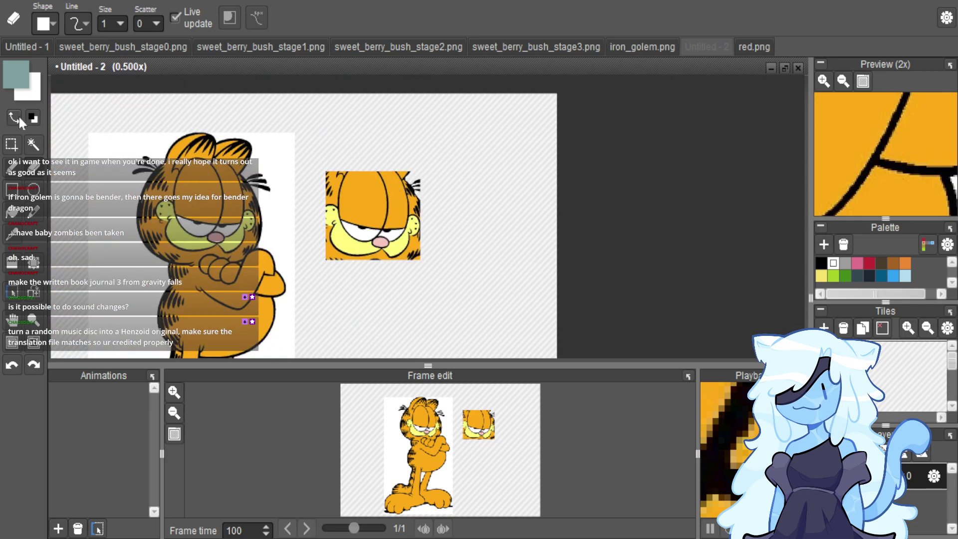
click(13, 144)
drag(319, 168, 427, 259)
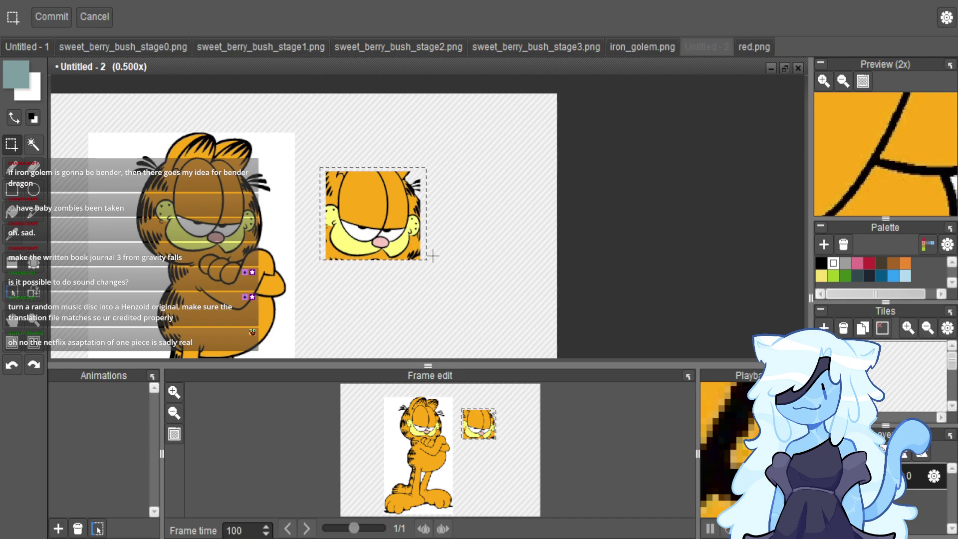
click(671, 48)
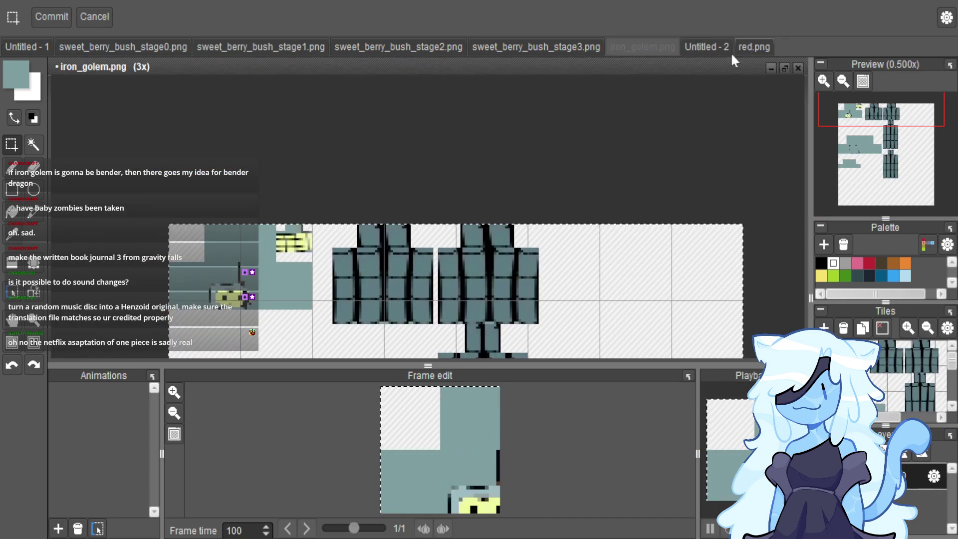
click(753, 47)
scroll(449, 164, down, 4)
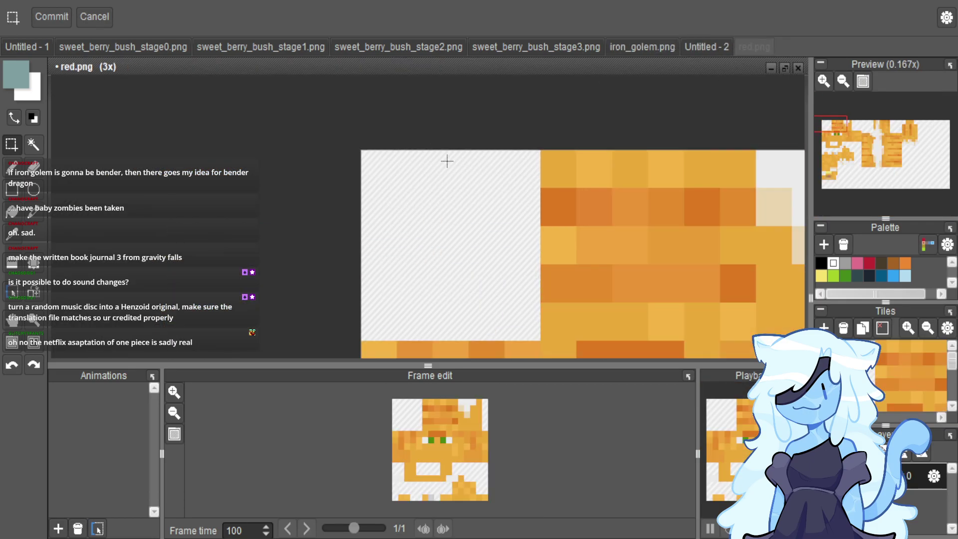
Paste the Garfield face into red.png and position it over the front of the cat's head.
scroll(493, 214, up, 2)
click(771, 68)
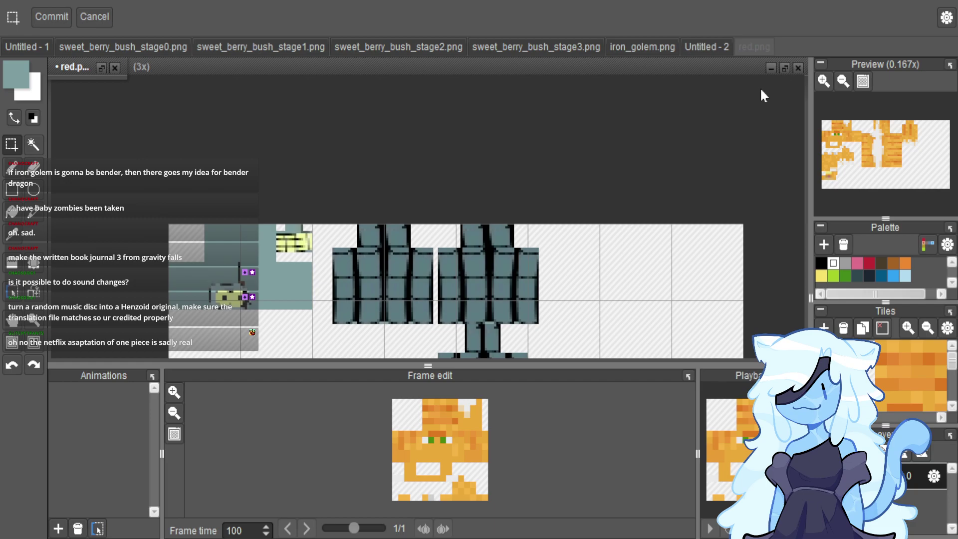
click(97, 67)
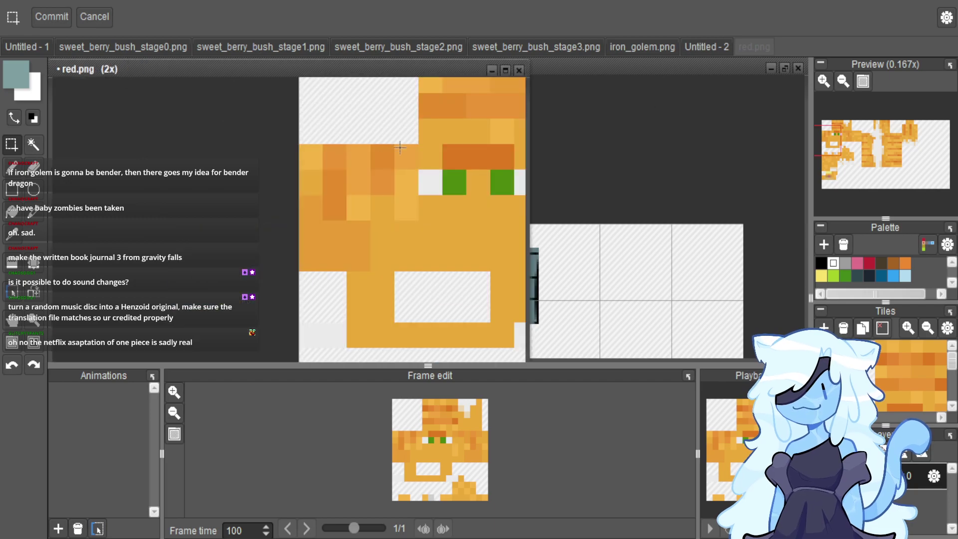
scroll(400, 147, down, 2)
click(503, 69)
drag(368, 137, 450, 142)
scroll(451, 143, up, 1)
scroll(450, 142, up, 2)
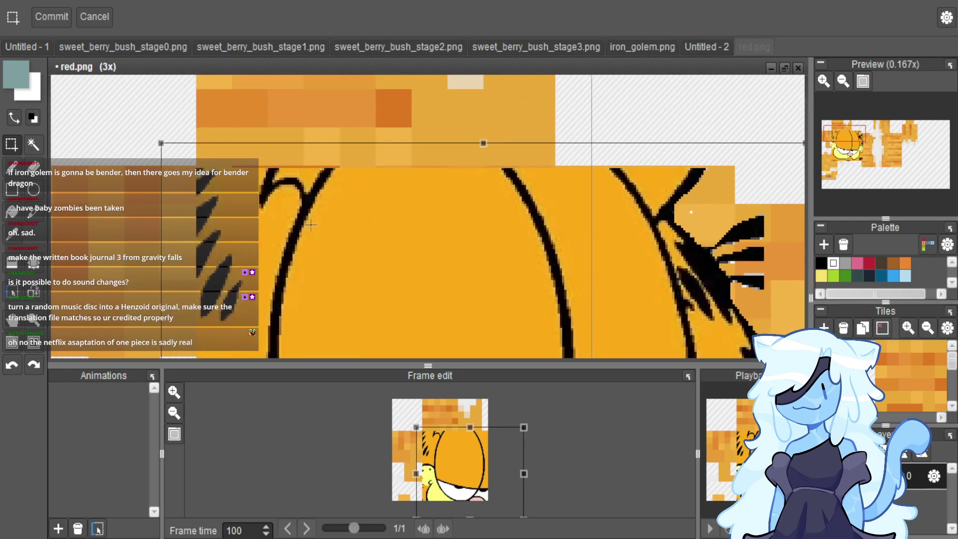
drag(310, 225, 309, 221)
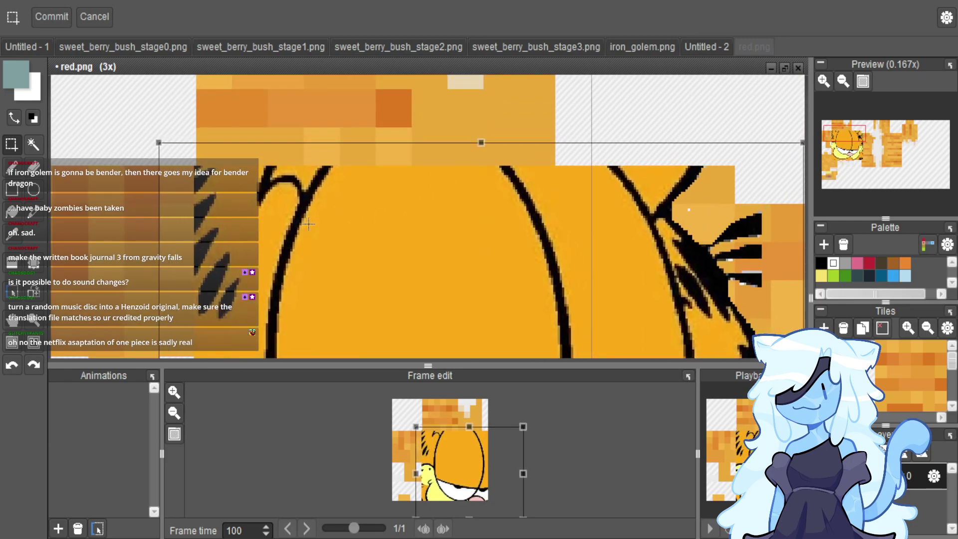
scroll(164, 188, up, 1)
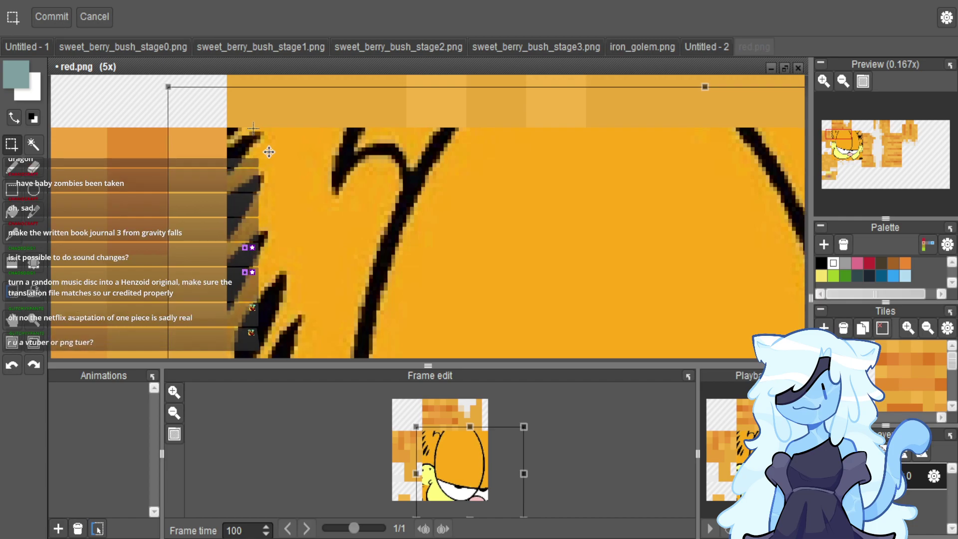
Scale the pasted Garfield face down to fit the cat's face area and commit it.
scroll(262, 151, down, 3)
drag(465, 322, 314, 186)
scroll(307, 144, up, 2)
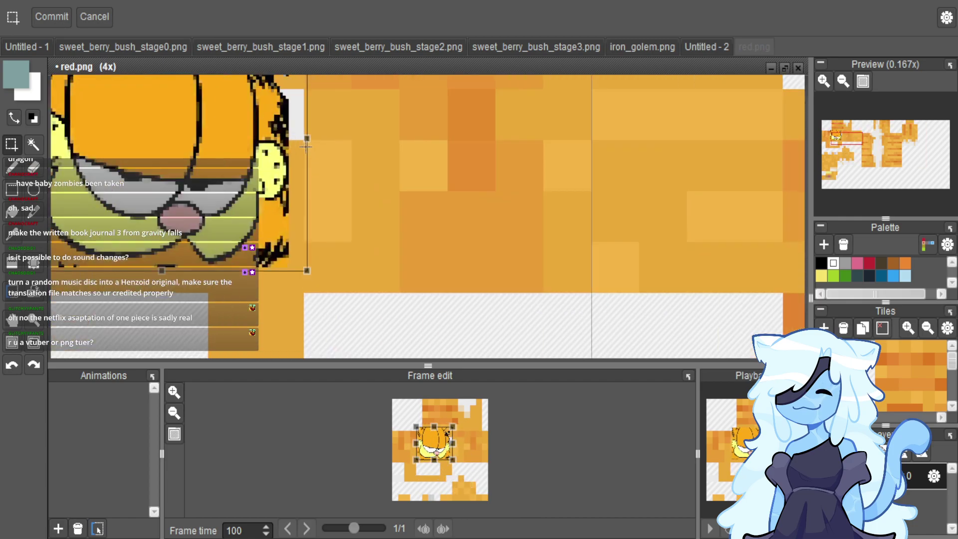
drag(325, 293, 343, 319)
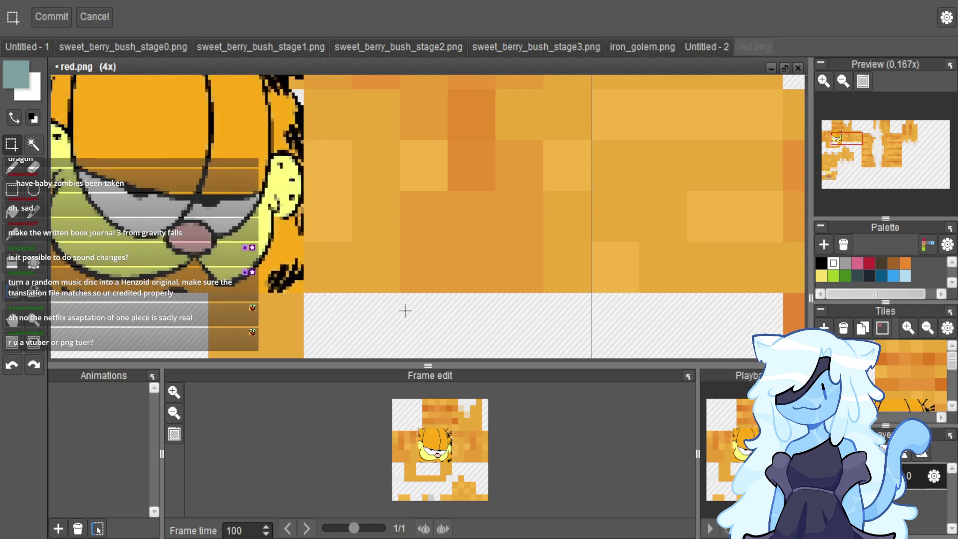
Delete the part of the Garfield face that spills onto the empty area beside its upper corner.
scroll(399, 307, down, 4)
scroll(392, 295, up, 3)
scroll(388, 286, down, 2)
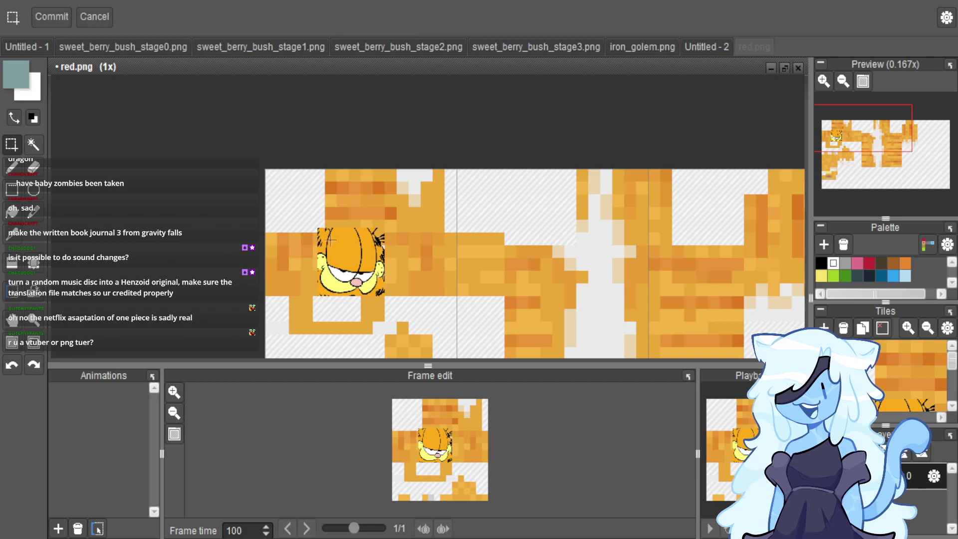
scroll(300, 209, up, 4)
drag(267, 193, 326, 225)
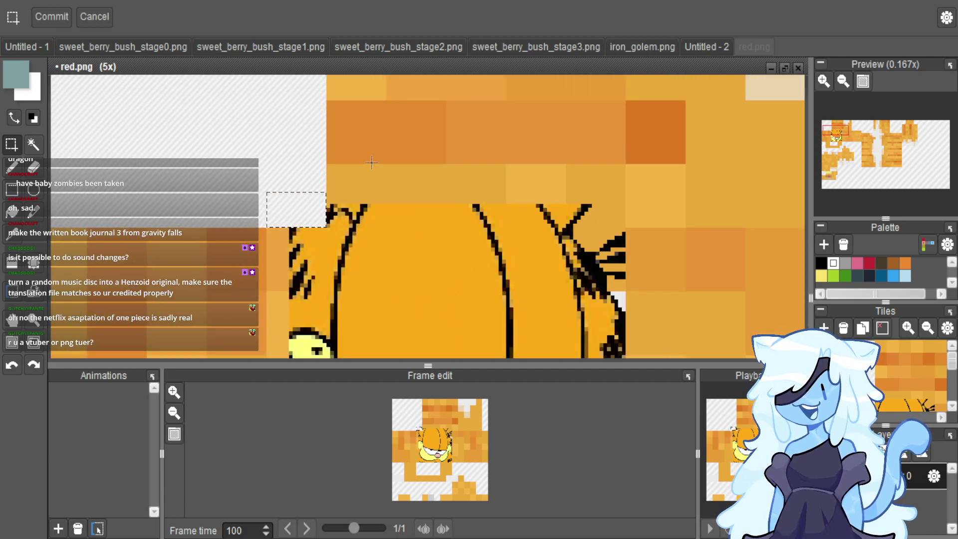
scroll(355, 180, down, 5)
scroll(352, 159, up, 1)
scroll(352, 159, down, 1)
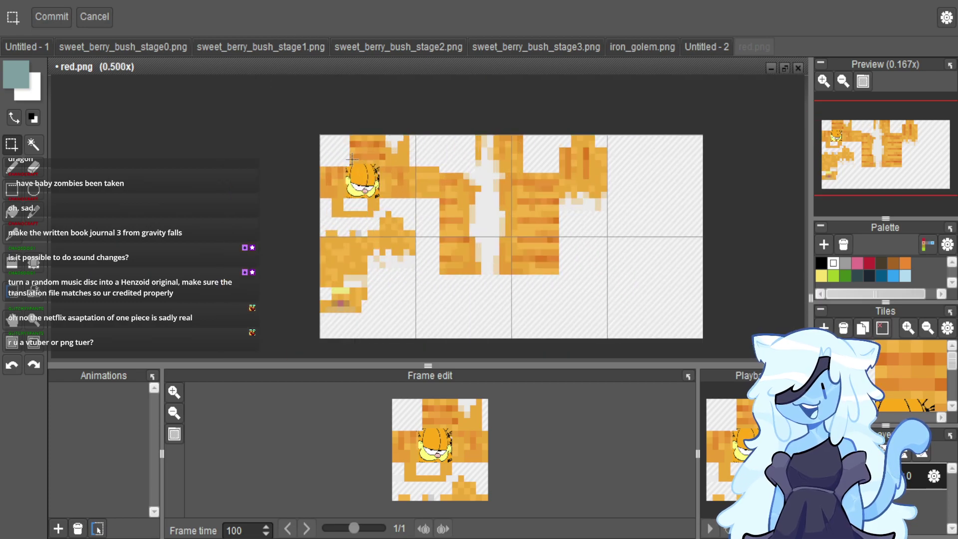
Try to export the whole selected red.png texture to the 1.20.1pack\textures\entity\cat folder at pixel scale 1.
key(ctrl+shift+e)
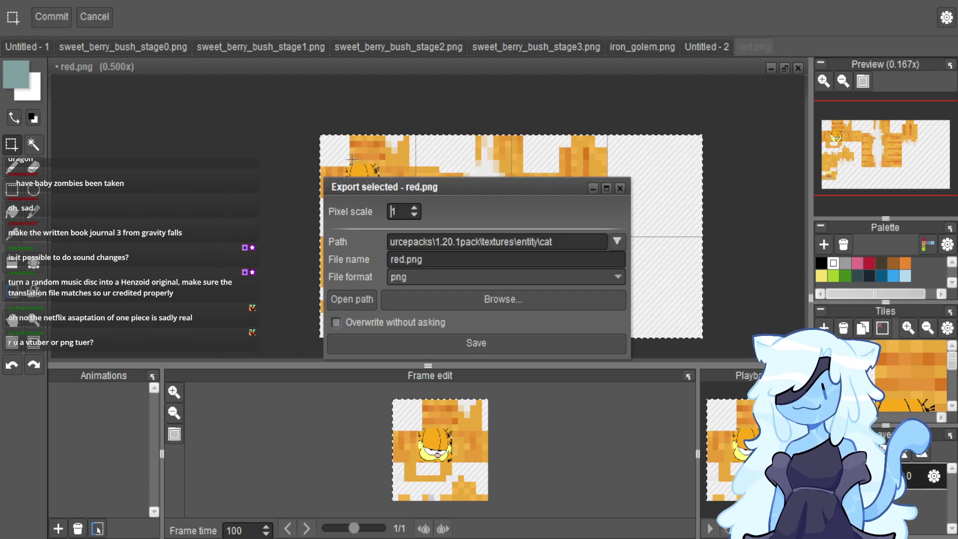
click(619, 241)
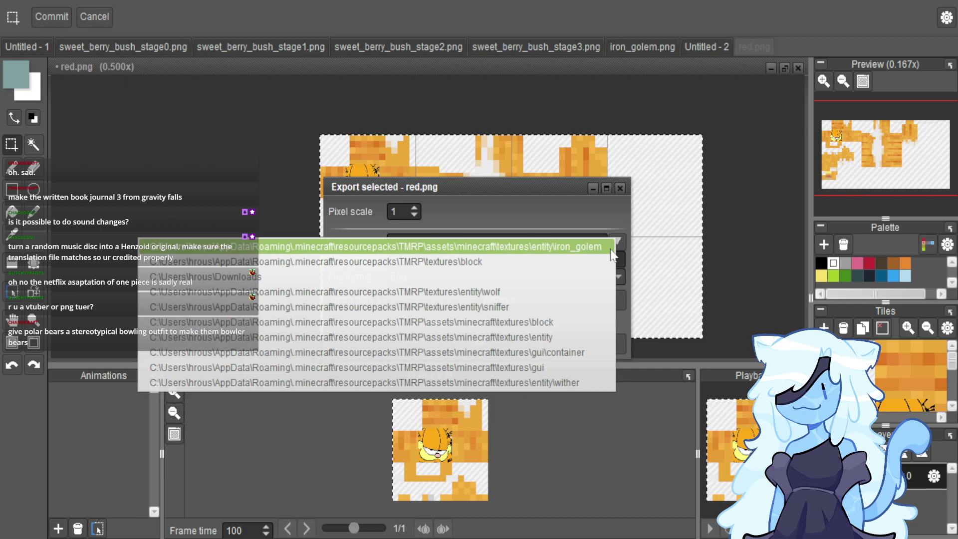
click(565, 210)
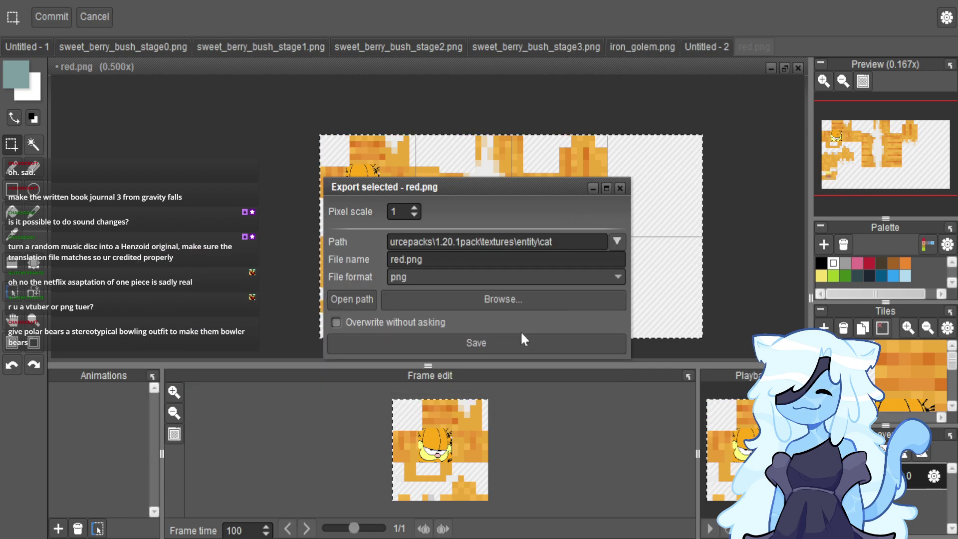
click(498, 343)
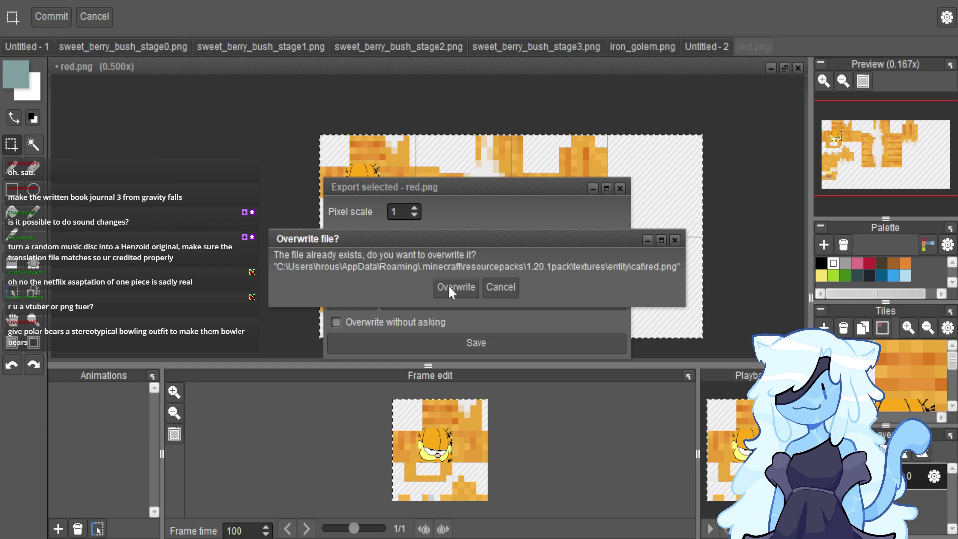
click(501, 288)
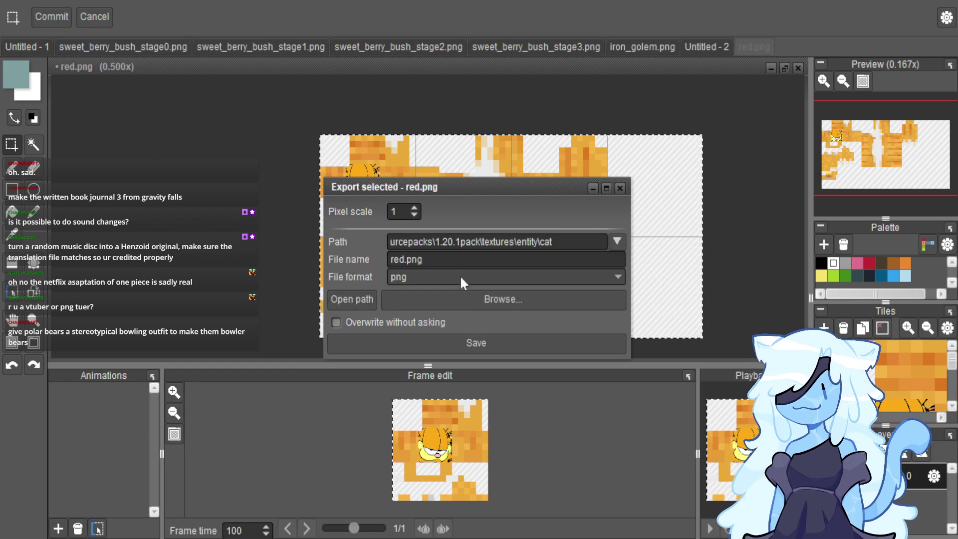
double_click(483, 243)
click(484, 243)
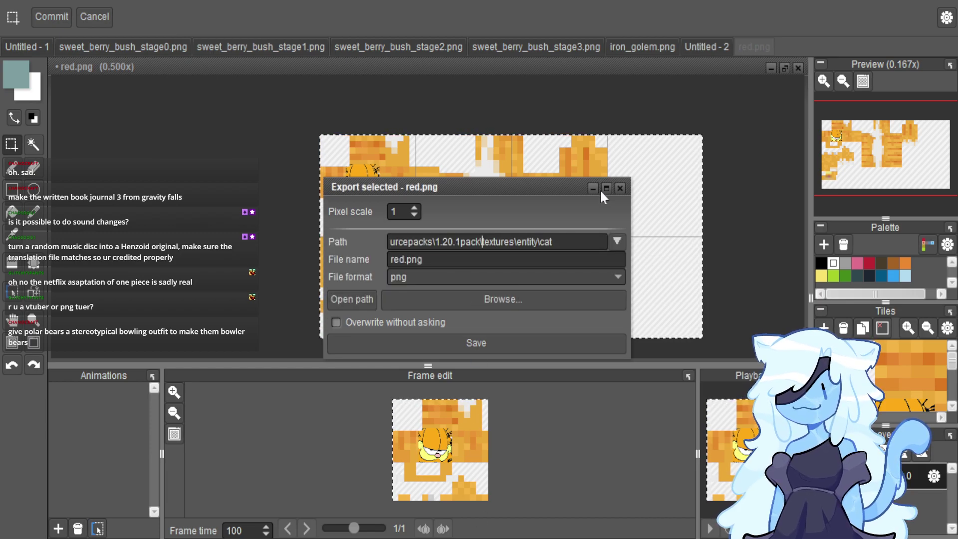
Set the export path of red.png to the TMRP\textures\entity\cat folder.
click(617, 240)
click(556, 311)
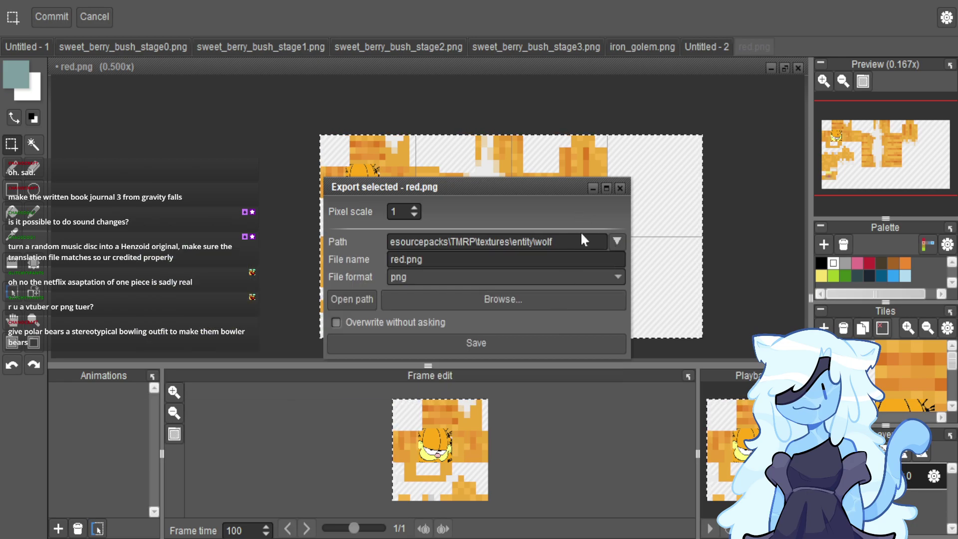
key(BackSpace)
key(BackSpace)
key(BackSpace)
key(BackSpace)
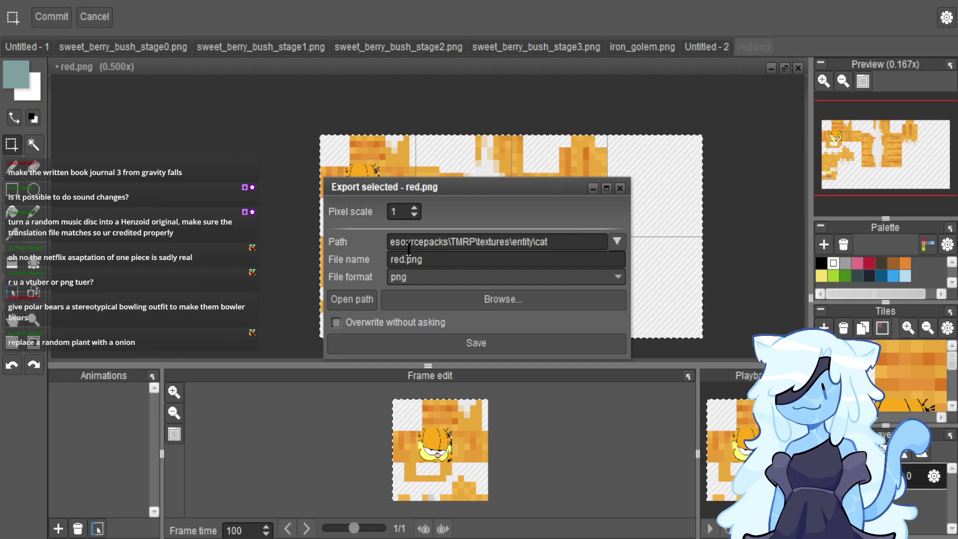
key(End)
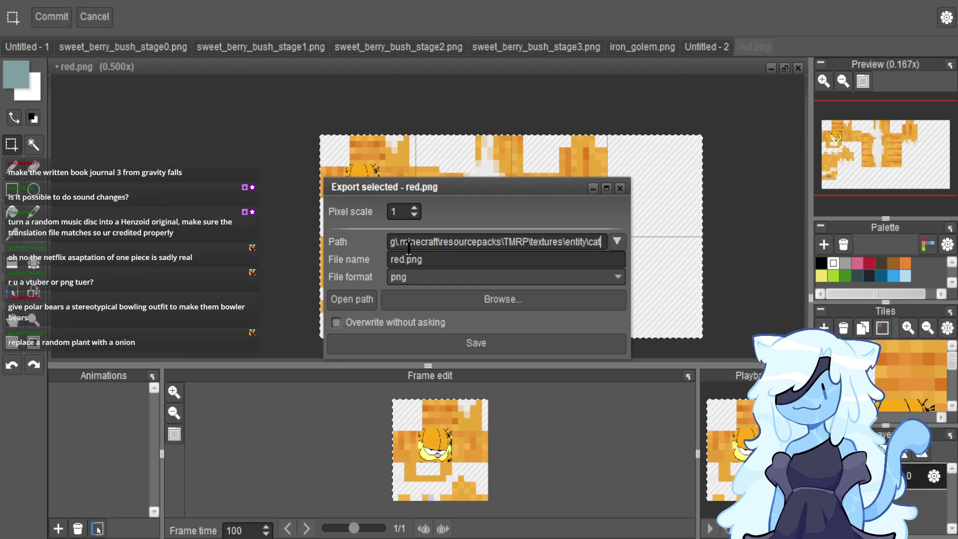
Export the selected texture as red.png to TMRP\assets\minecraft\textures\entity\cat and close the export dialog.
click(610, 242)
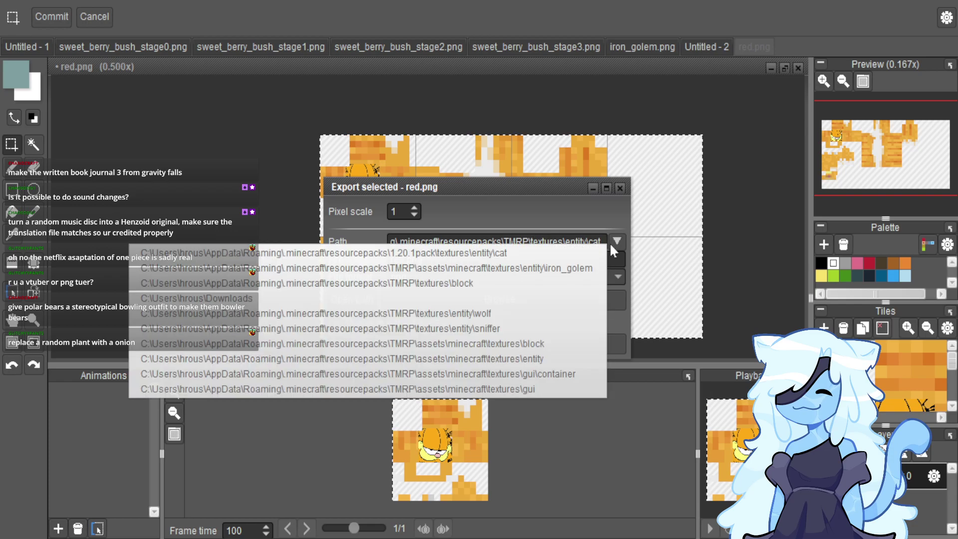
click(580, 270)
key(End)
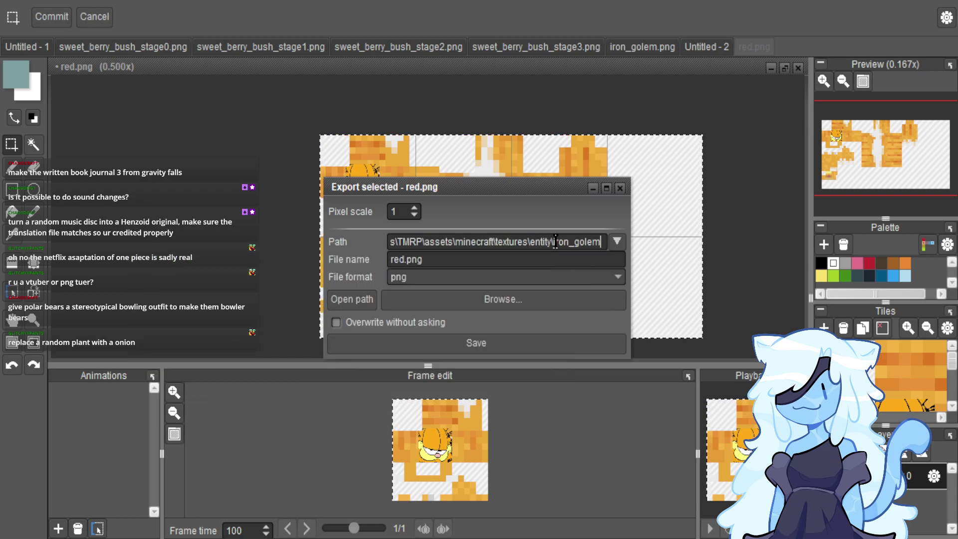
key(BackSpace)
key(BackSpace)
text(cat)
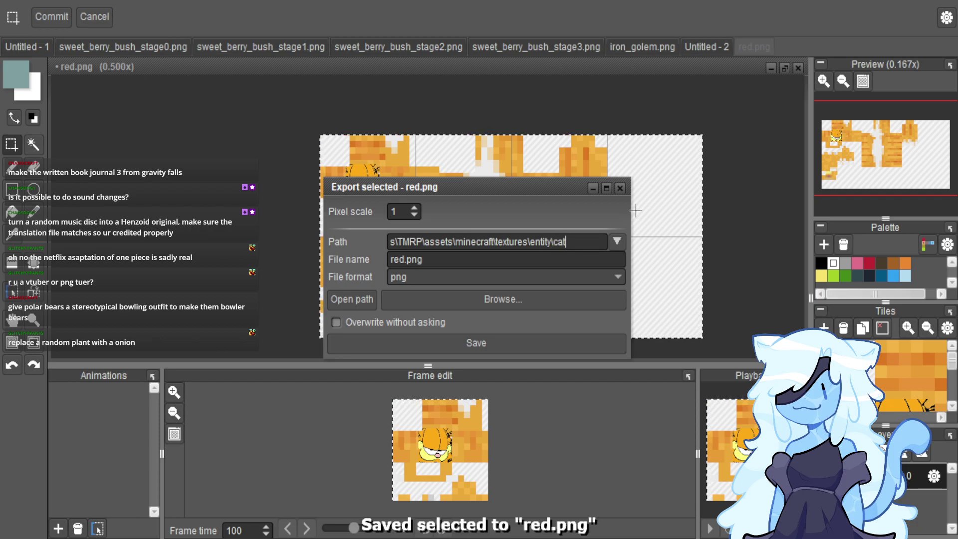
click(620, 187)
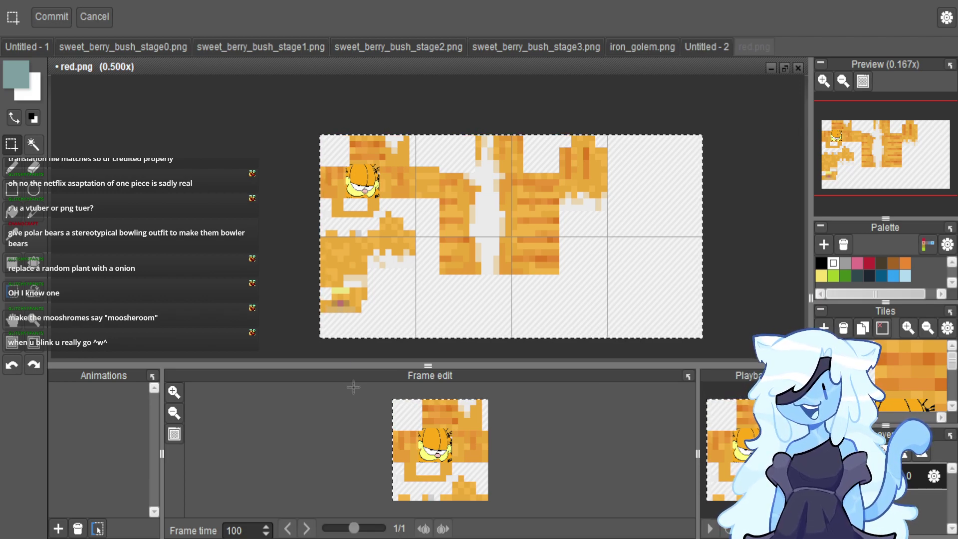
Close iron_golem.png and sweet_berry_bush_stage3.png without saving their changes.
click(701, 44)
click(663, 43)
click(798, 67)
click(470, 282)
click(569, 50)
click(799, 68)
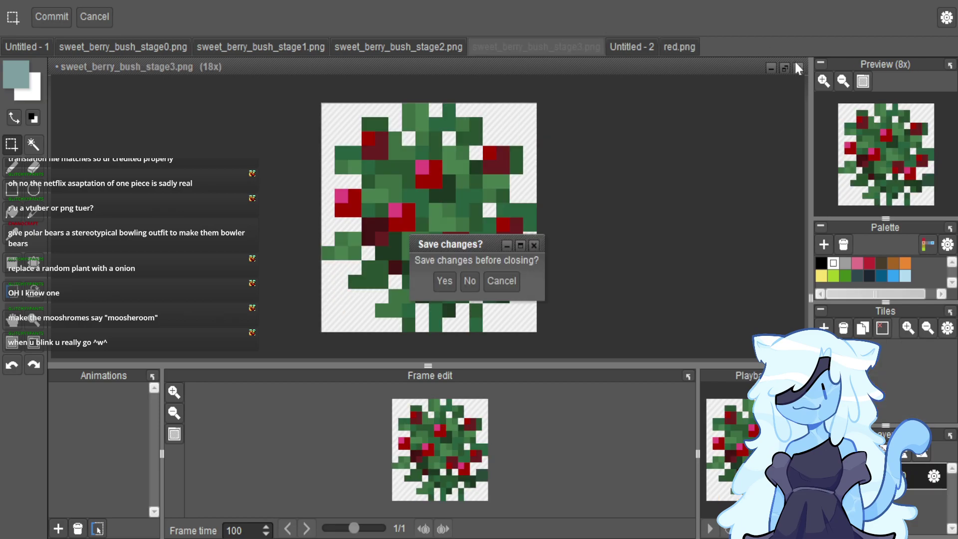
Close sweet_berry_bush_stage2.png, sweet_berry_bush_stage1.png and sweet_berry_bush_stage0.png without saving their changes.
click(418, 50)
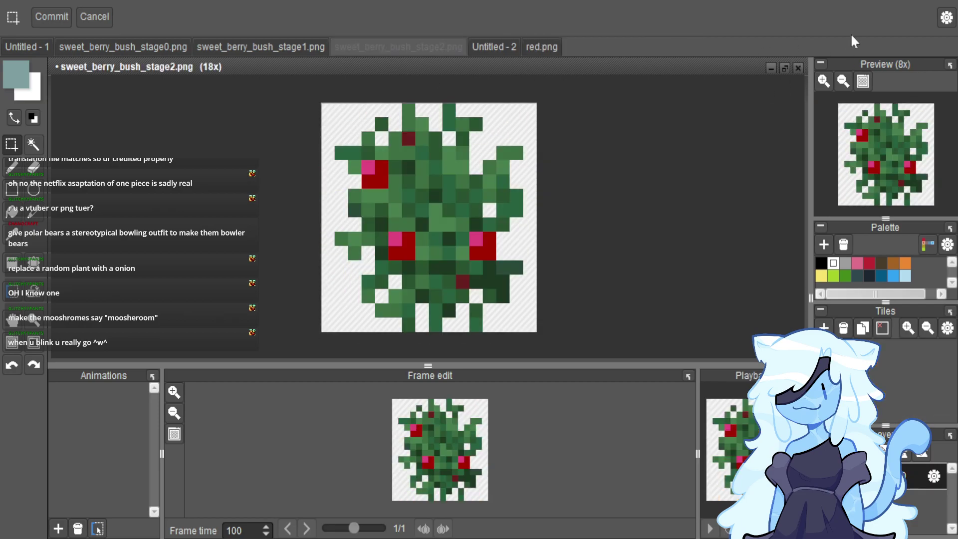
click(798, 67)
click(468, 281)
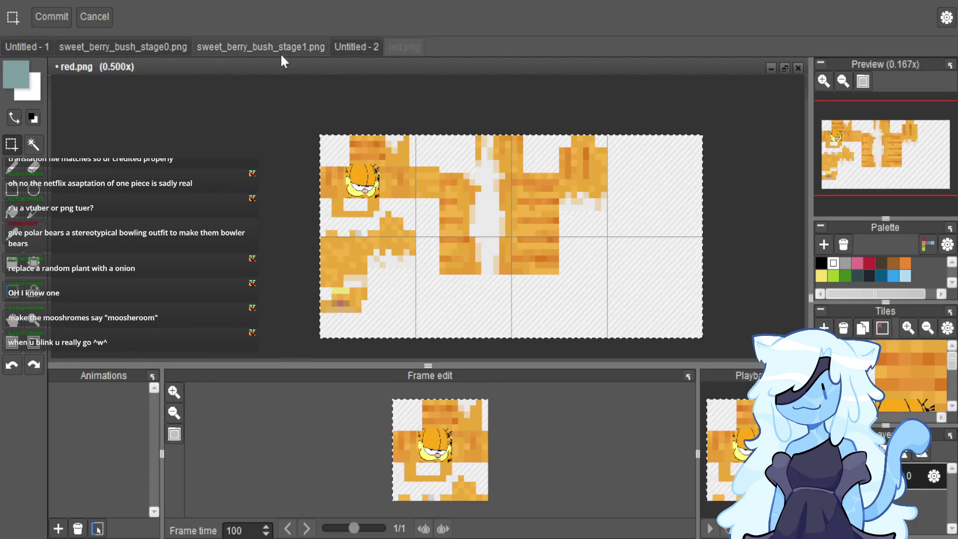
click(280, 48)
click(798, 67)
click(470, 281)
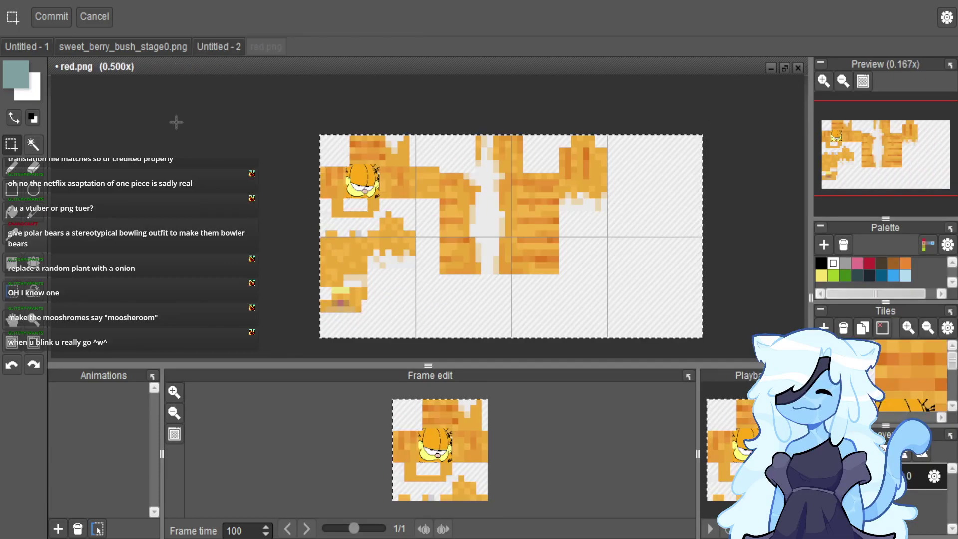
click(185, 47)
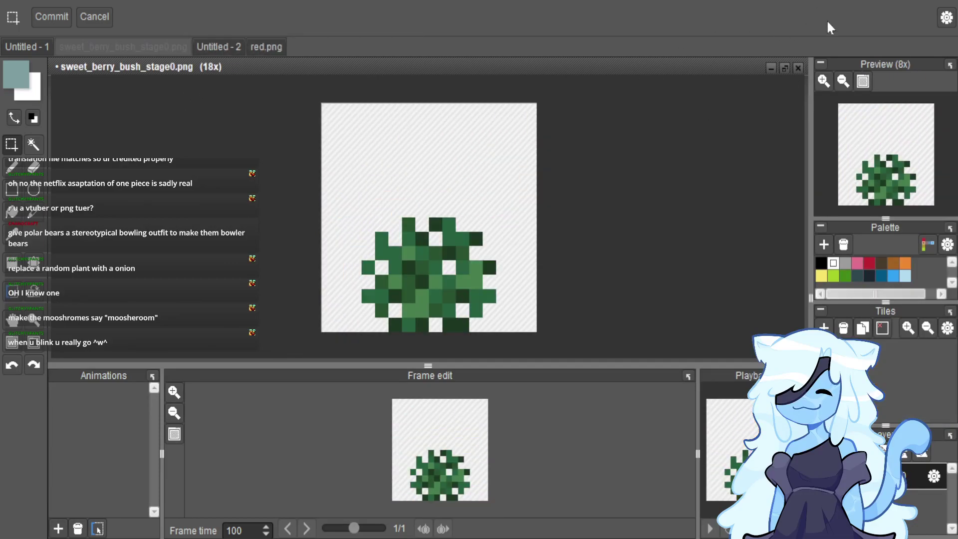
click(798, 68)
click(469, 280)
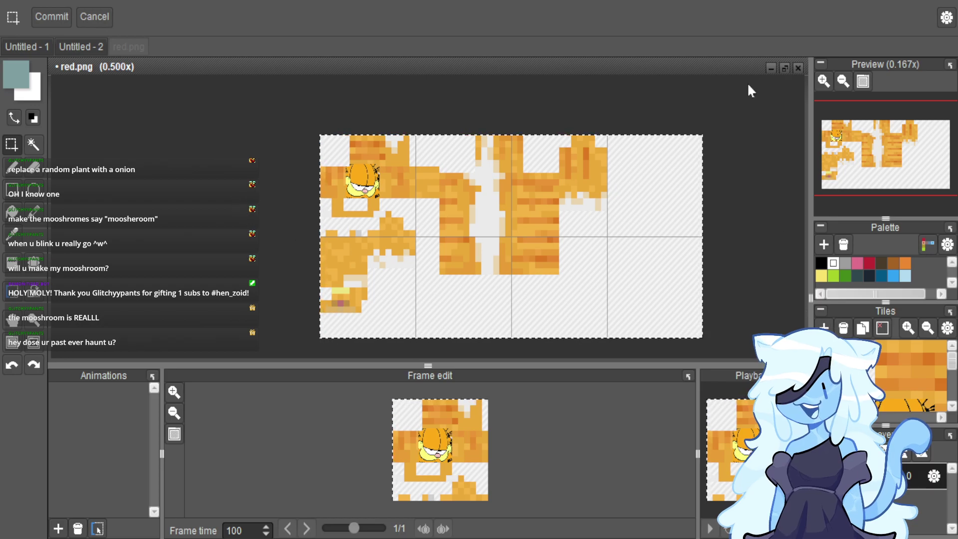
Import book.png as a new document with 16 by 16 tiles.
double_click(753, 97)
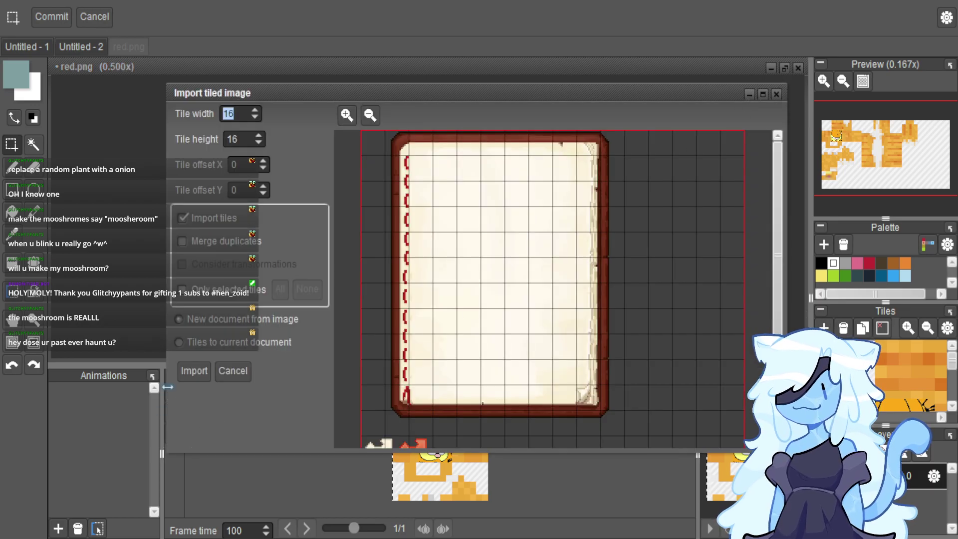
click(193, 369)
scroll(396, 144, up, 1)
scroll(397, 143, down, 1)
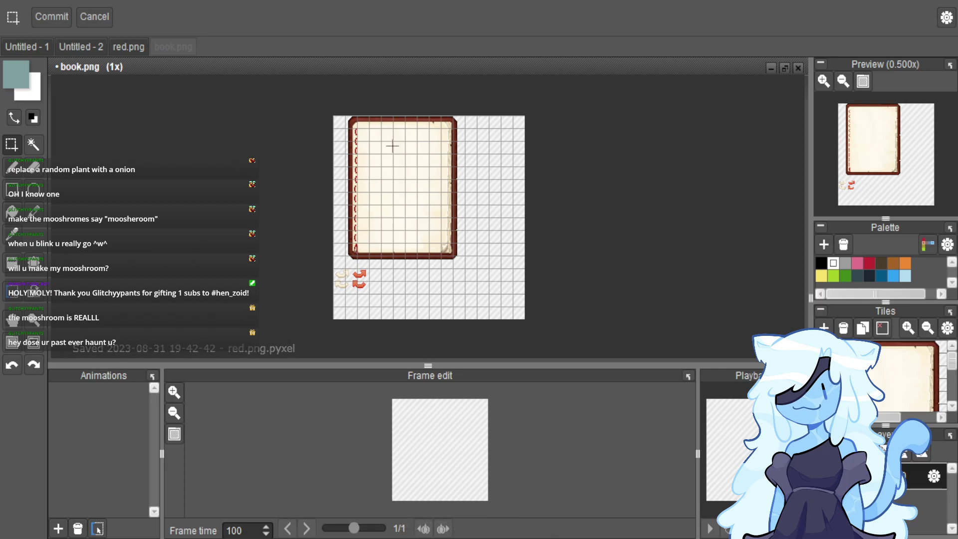
Paste the Gravity Falls Journal 3 cover image into book.png and shrink it to roughly the book page's size.
key(ctrl+v)
scroll(402, 181, down, 4)
drag(401, 194, 561, 244)
click(631, 209)
key(ctrl+v)
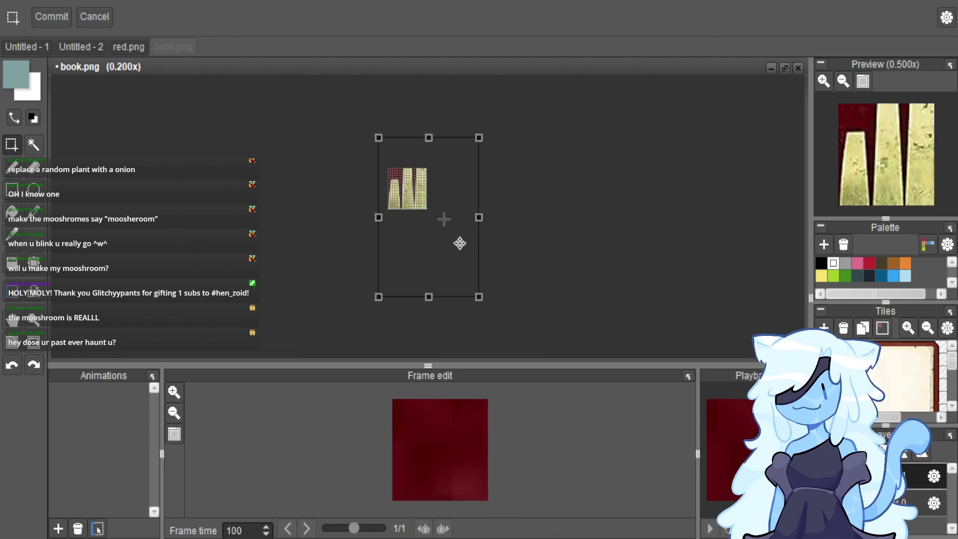
drag(491, 321, 416, 200)
drag(396, 160, 412, 193)
scroll(412, 194, up, 3)
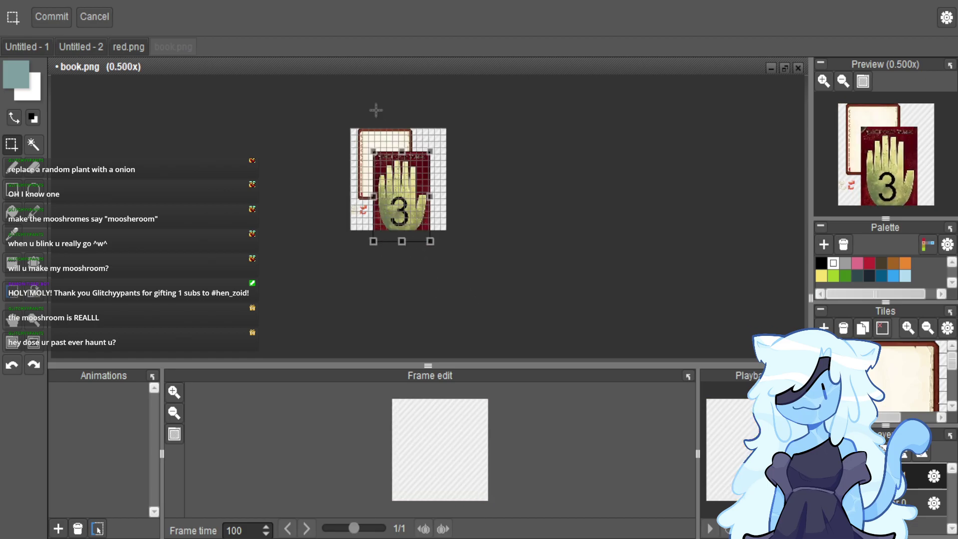
Move the pasted journal cover so its upper-left corner lines up with the book page's upper-left corner.
scroll(376, 112, up, 3)
scroll(399, 223, down, 2)
drag(450, 331, 424, 287)
scroll(380, 254, up, 3)
drag(373, 243, 347, 232)
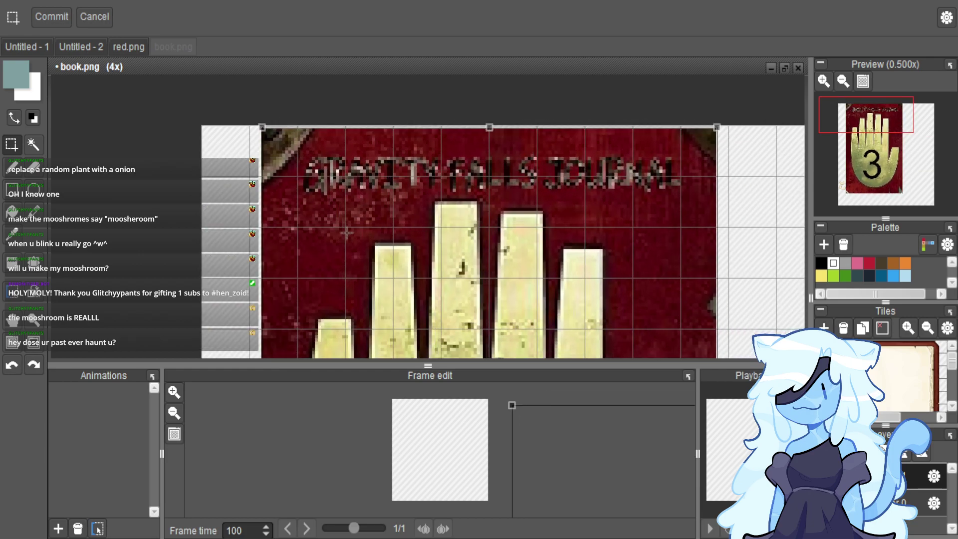
Resize the journal cover from its lower-right corner so that it fits exactly over the book page.
scroll(379, 214, down, 2)
scroll(404, 229, down, 1)
scroll(424, 284, up, 2)
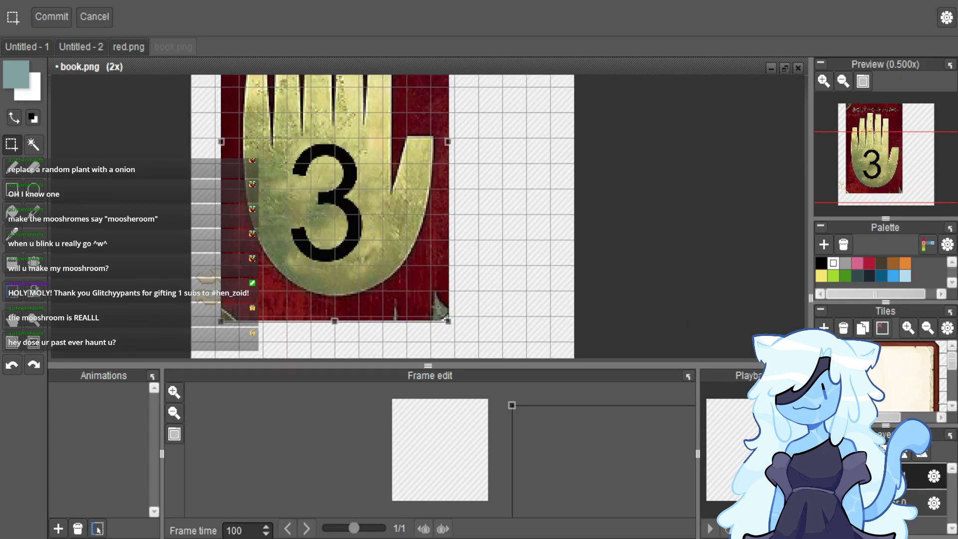
drag(458, 345, 449, 275)
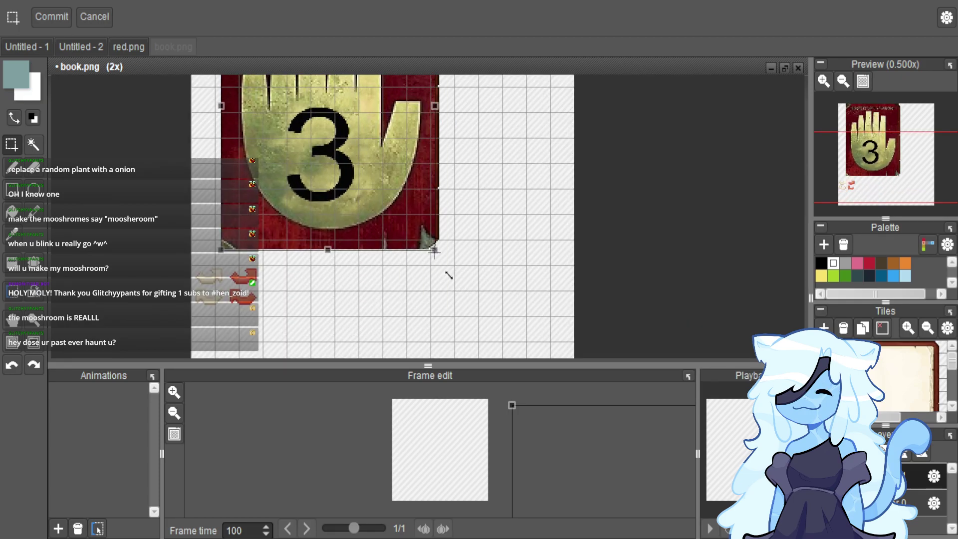
scroll(448, 275, up, 2)
scroll(436, 247, up, 1)
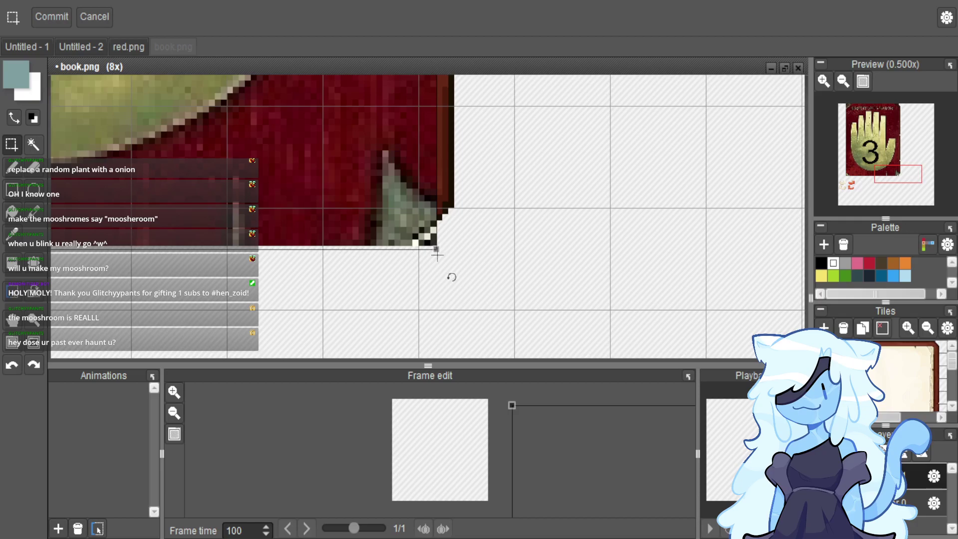
drag(451, 273, 470, 264)
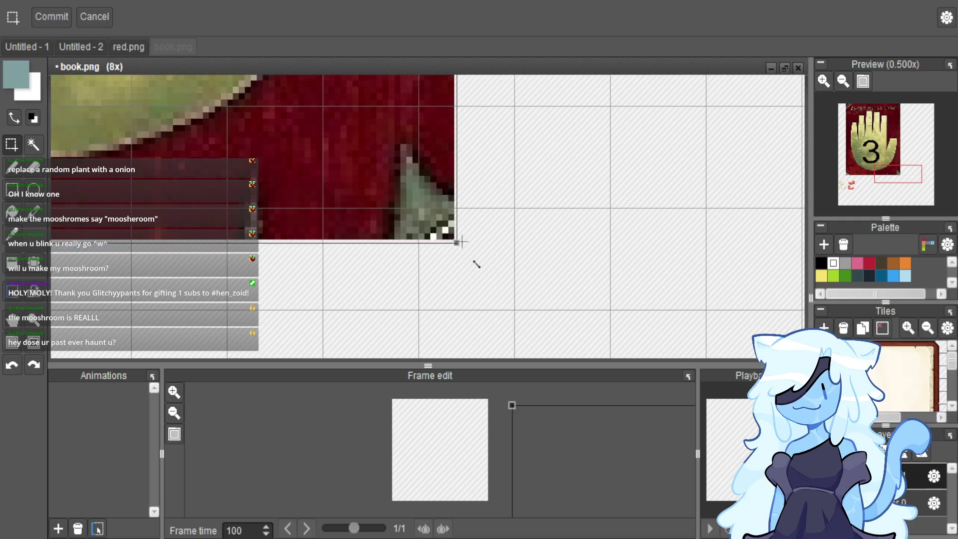
scroll(447, 336, down, 4)
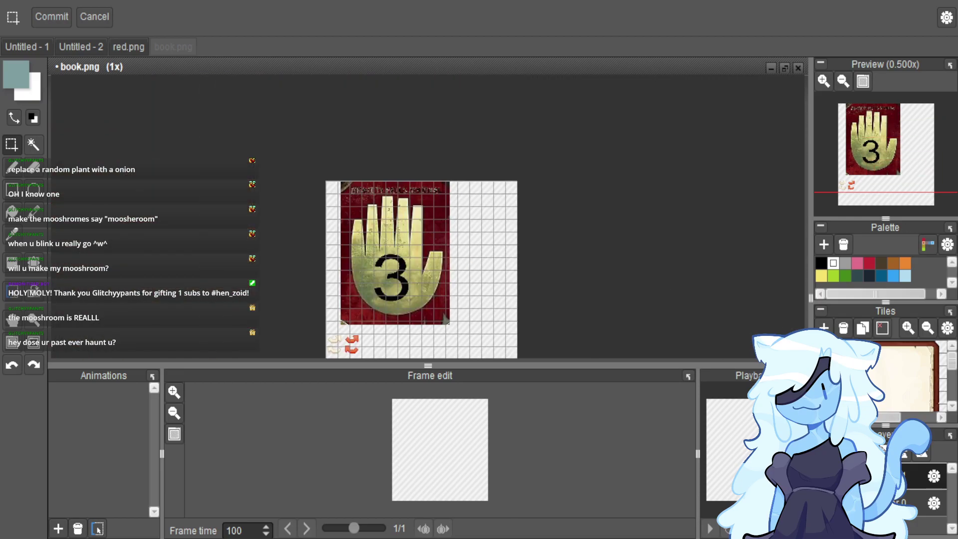
Make the journal cover layer semi-transparent and merge it down onto the book layer.
click(940, 473)
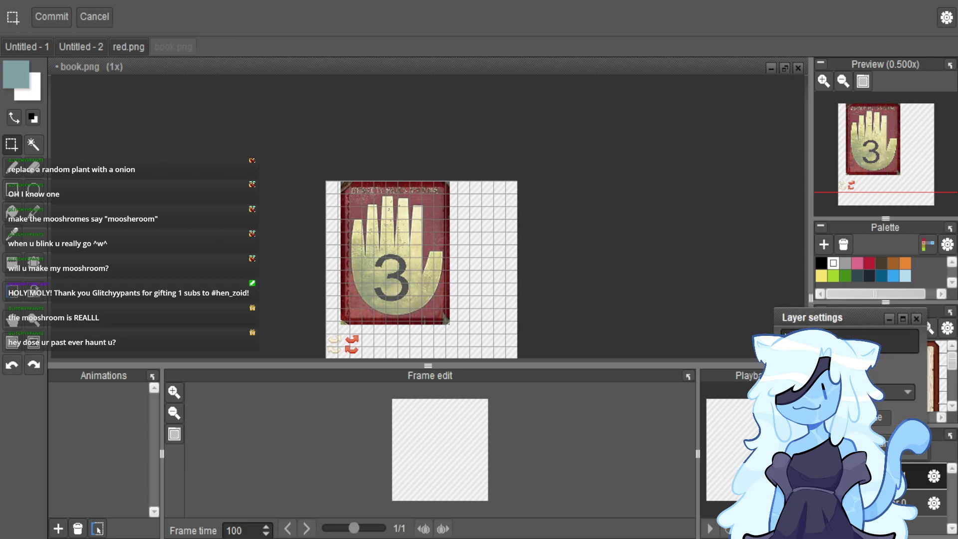
key(Escape)
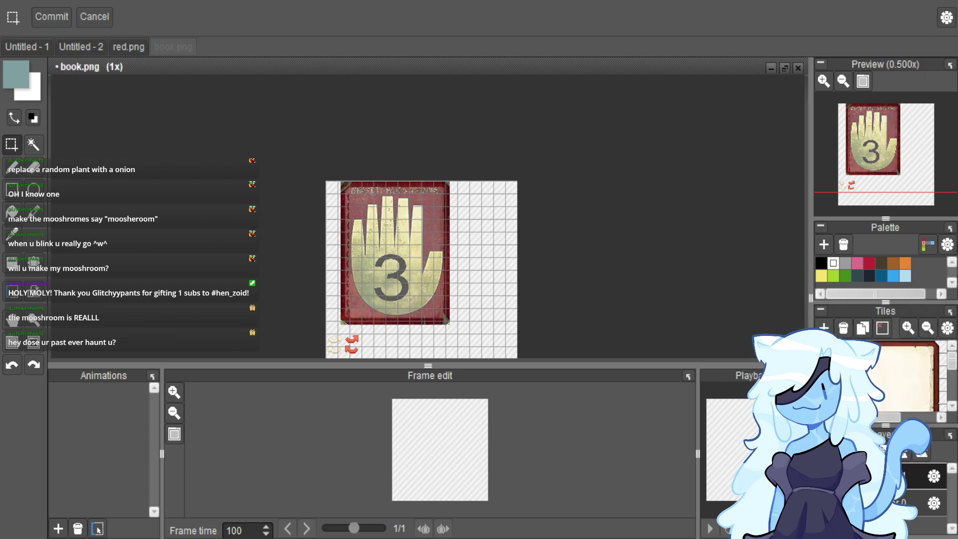
key(ctrl+e)
scroll(486, 311, up, 3)
scroll(445, 277, down, 3)
Export the whole canvas as book.png to TMRP\assets\minecraft\textures\gui and close the export dialog.
key(ctrl+a)
key(ctrl+shift+e)
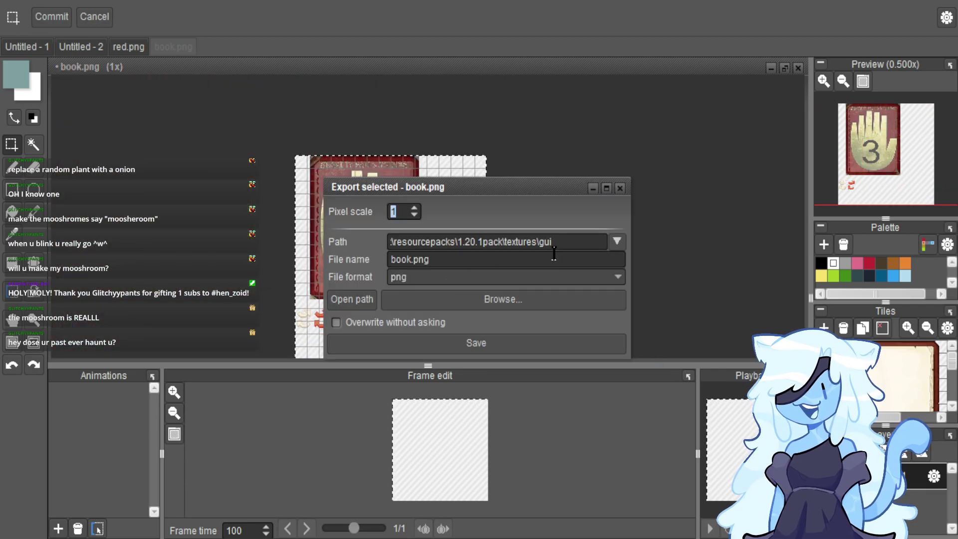
click(618, 242)
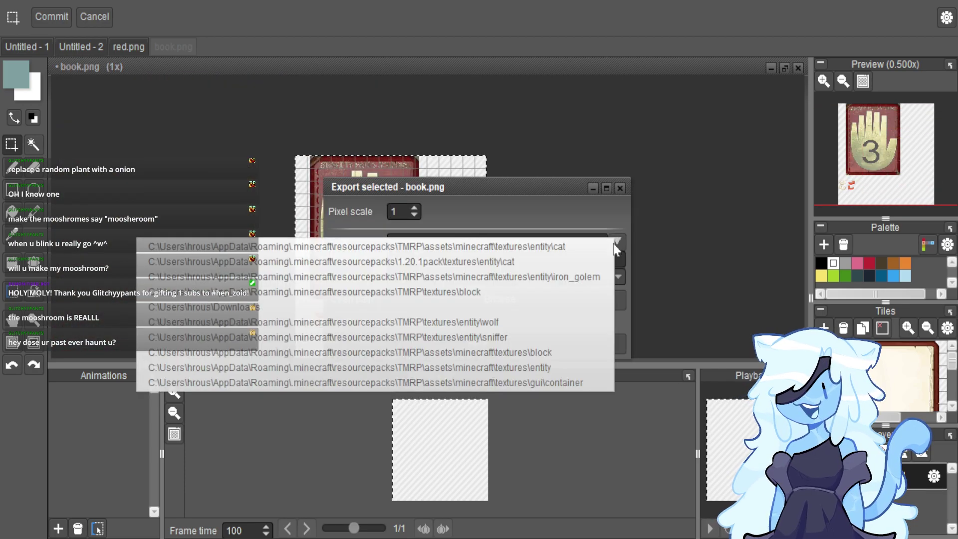
click(566, 277)
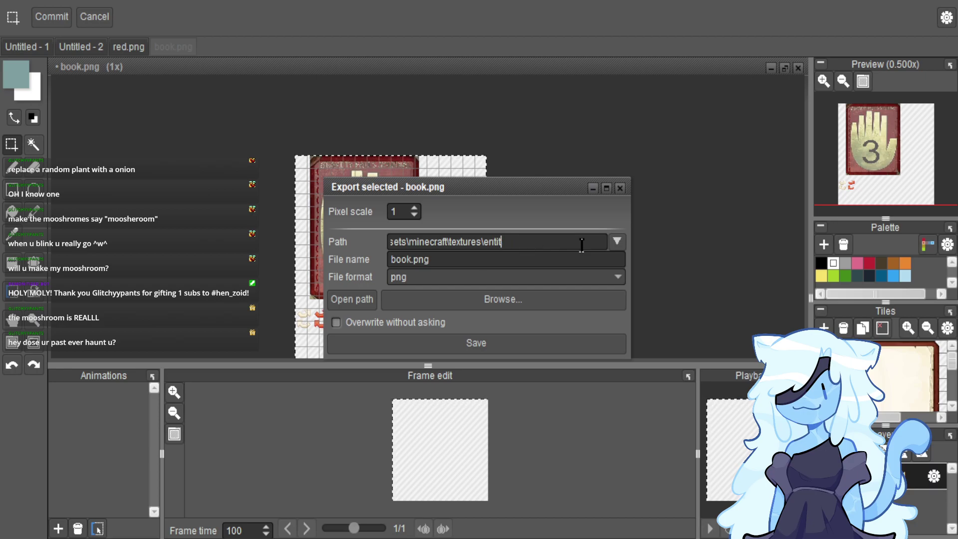
key(BackSpace)
key(BackSpace)
key(BackSpace)
key(BackSpace)
key(BackSpace)
text(gui)
key(Return)
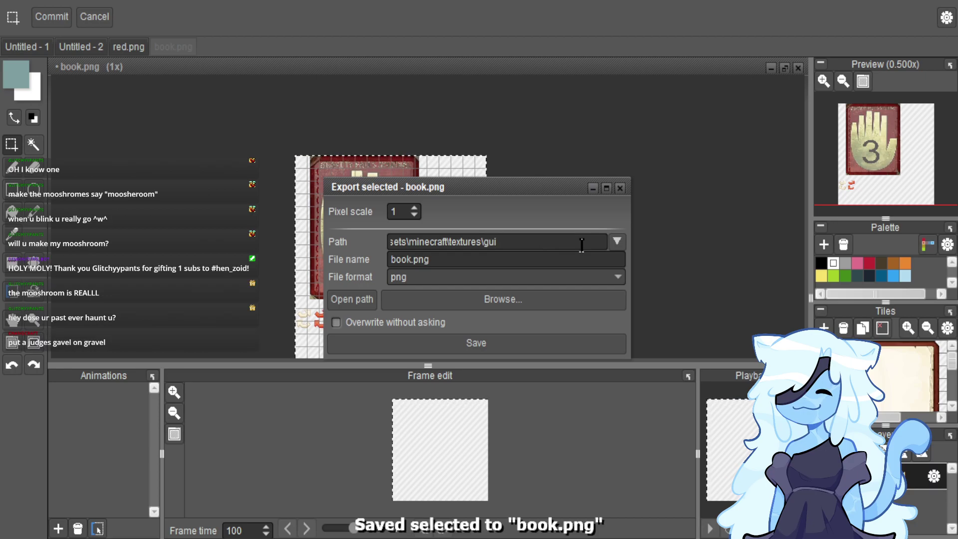
click(620, 187)
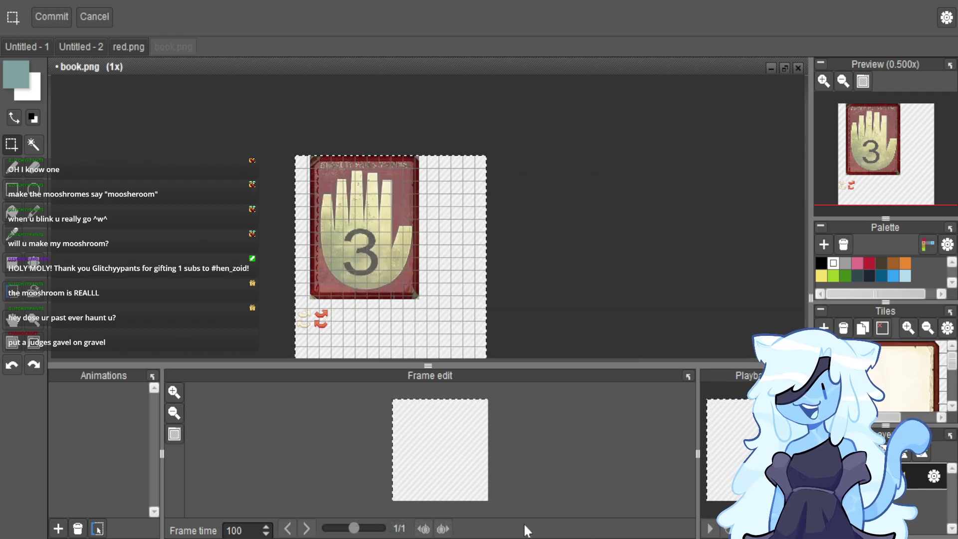
click(20, 43)
drag(380, 252, 366, 258)
drag(401, 301, 364, 261)
click(374, 257)
click(183, 48)
Import music_disc_13.png as a new document with 16 by 16 tiles.
double_click(601, 163)
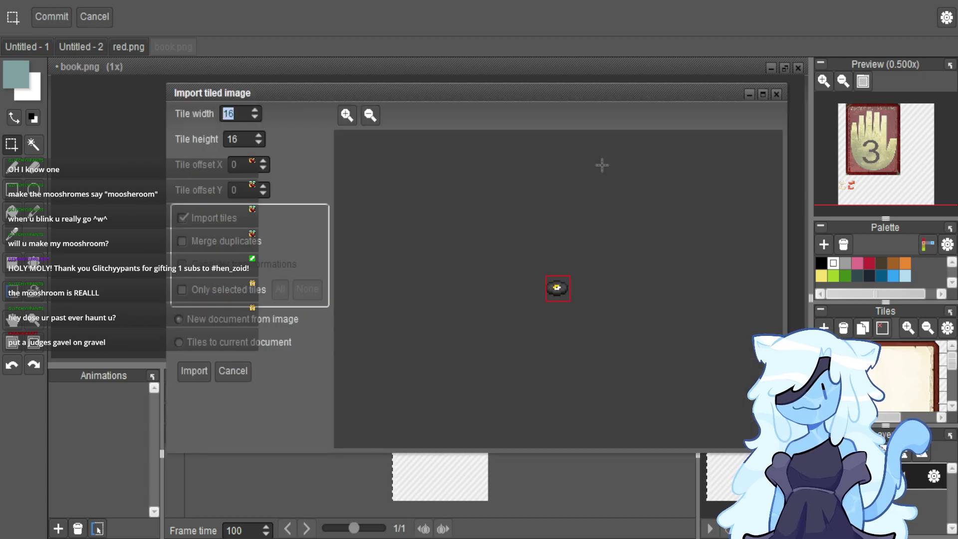
click(181, 366)
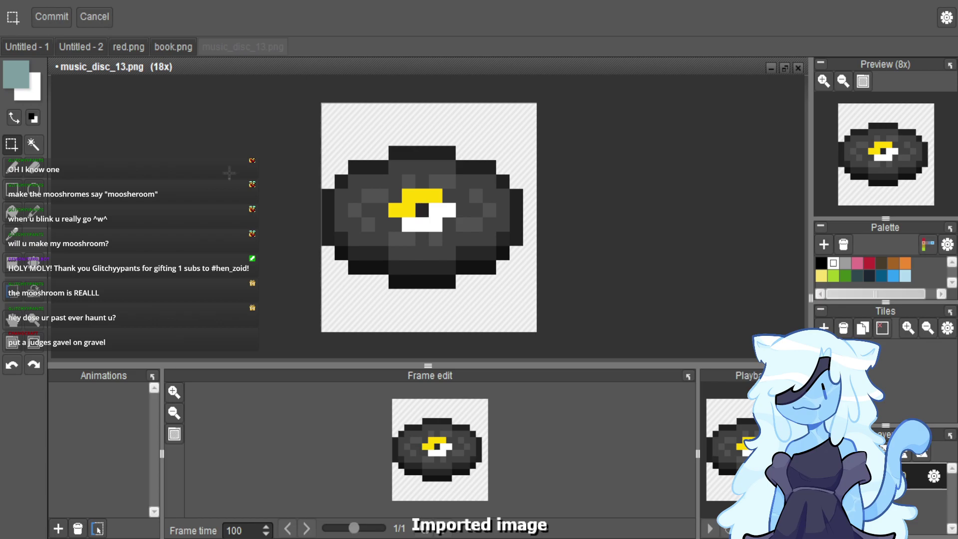
Repaint the disc's centre label with the Pen: upper pixels in bright turquoise (ff10fcde) and lower pixels in the label's yellow.
click(18, 175)
click(16, 74)
drag(247, 222, 244, 206)
click(241, 201)
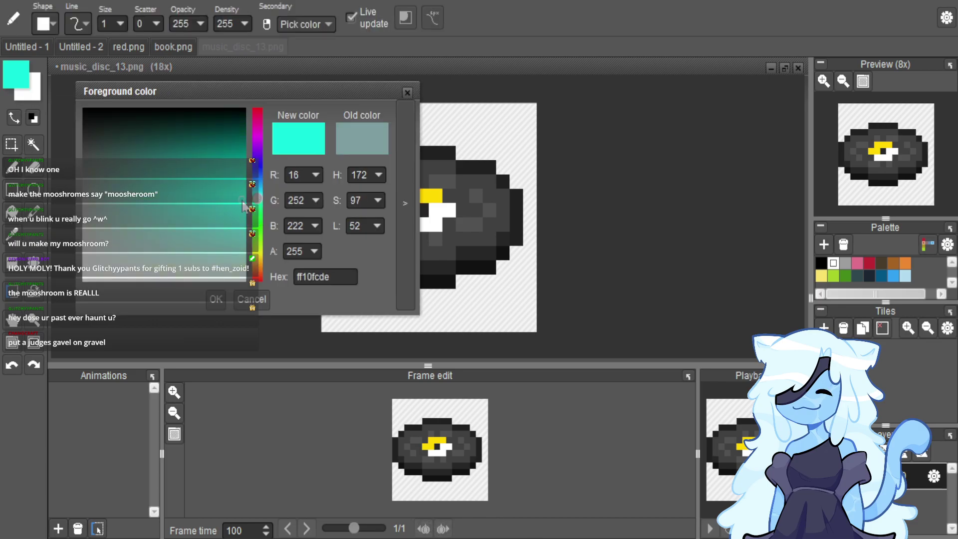
click(216, 301)
scroll(435, 212, up, 2)
drag(396, 186, 377, 203)
click(420, 186)
right_click(432, 188)
mouse_move(438, 204)
mouse_down()
mouse_move(399, 231)
mouse_move(457, 208)
mouse_up()
right_click(417, 185)
scroll(439, 195, down, 4)
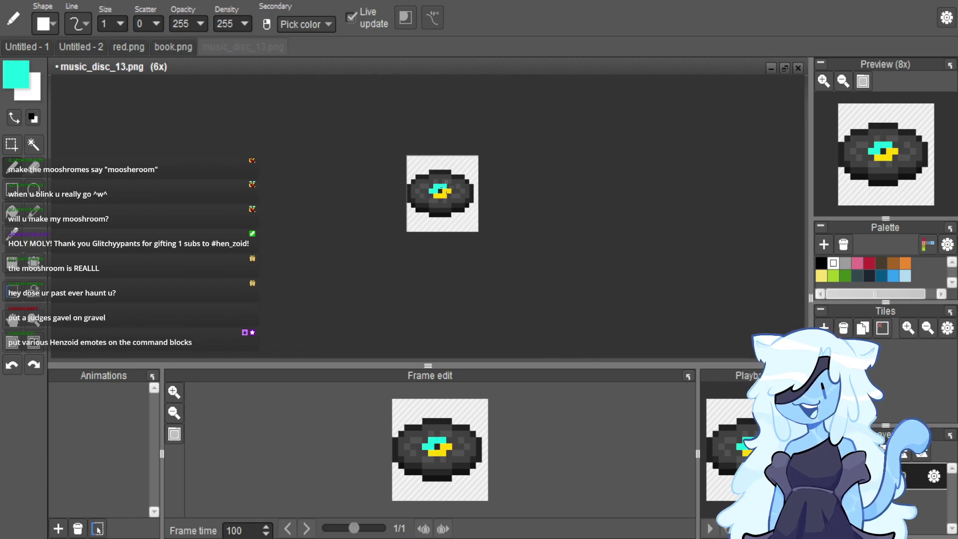
click(449, 201)
Export the whole disc texture as music_disc_13.png to TMRP\assets\minecraft\textures\item and close the export dialog.
key(ctrl+a)
key(ctrl+e)
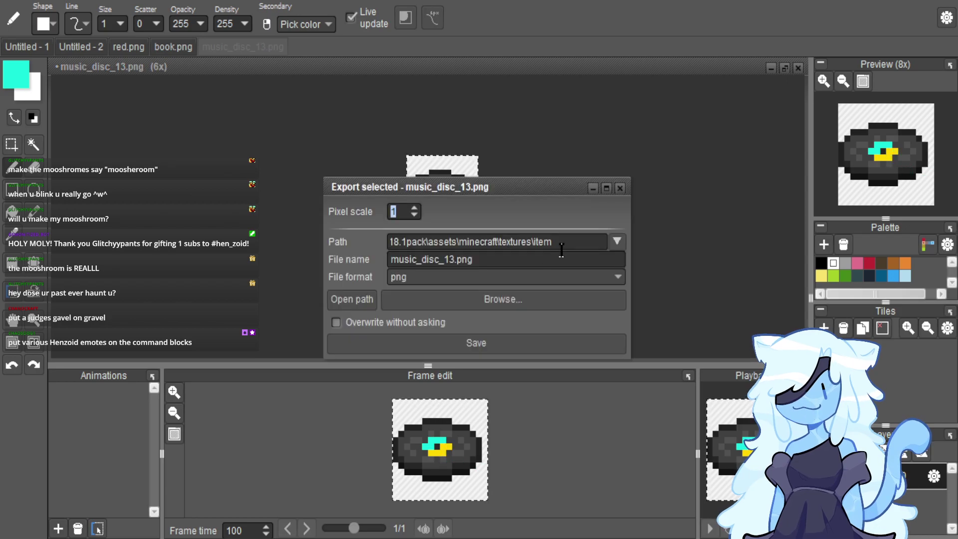
click(436, 242)
key(BackSpace)
key(BackSpace)
key(BackSpace)
key(BackSpace)
key(BackSpace)
key(BackSpace)
key(BackSpace)
key(BackSpace)
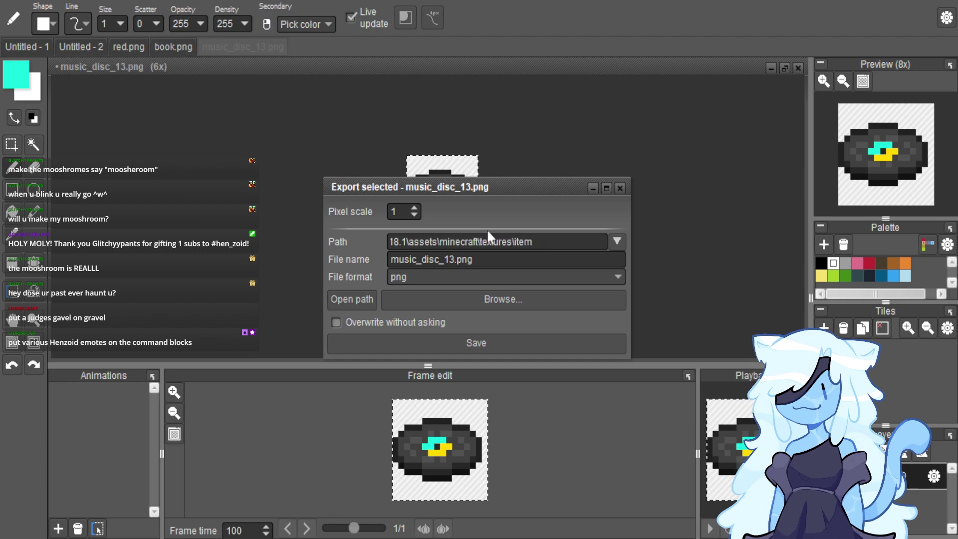
key(BackSpace)
key(BackSpace)
text(TM)
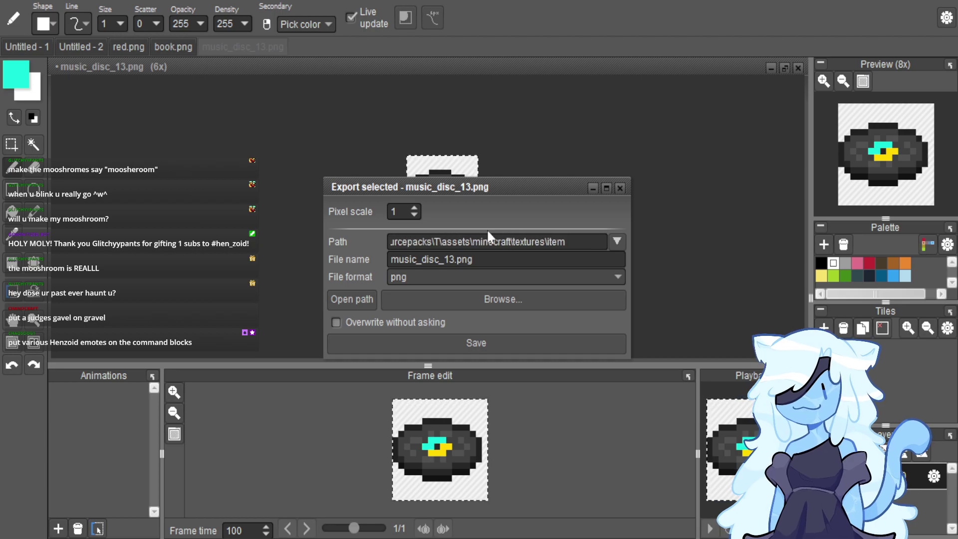
text(RP)
key(Return)
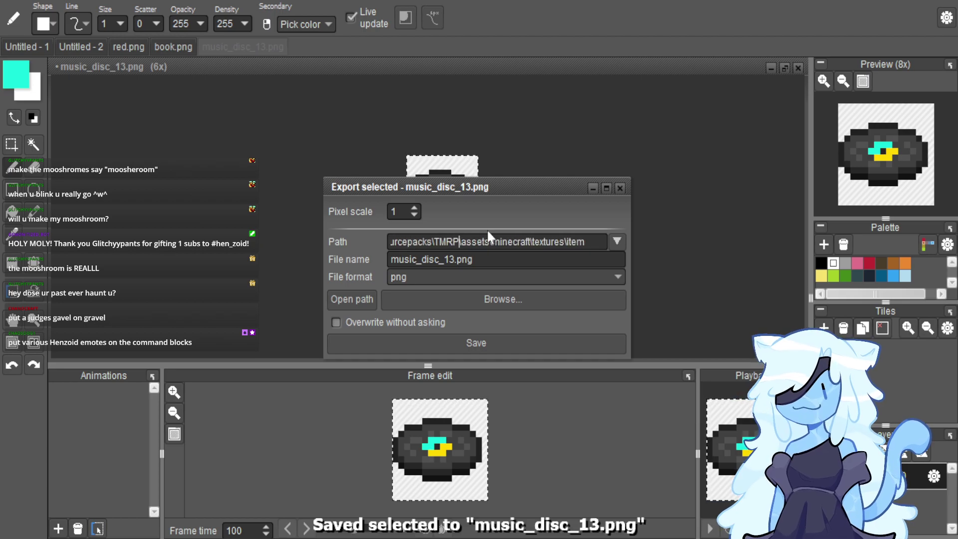
click(620, 188)
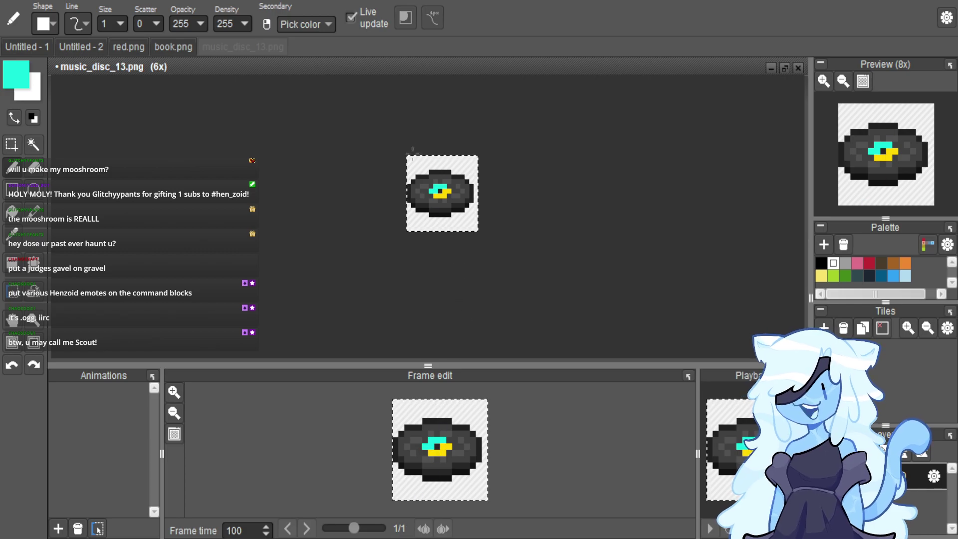
key(ctrl+e)
click(620, 188)
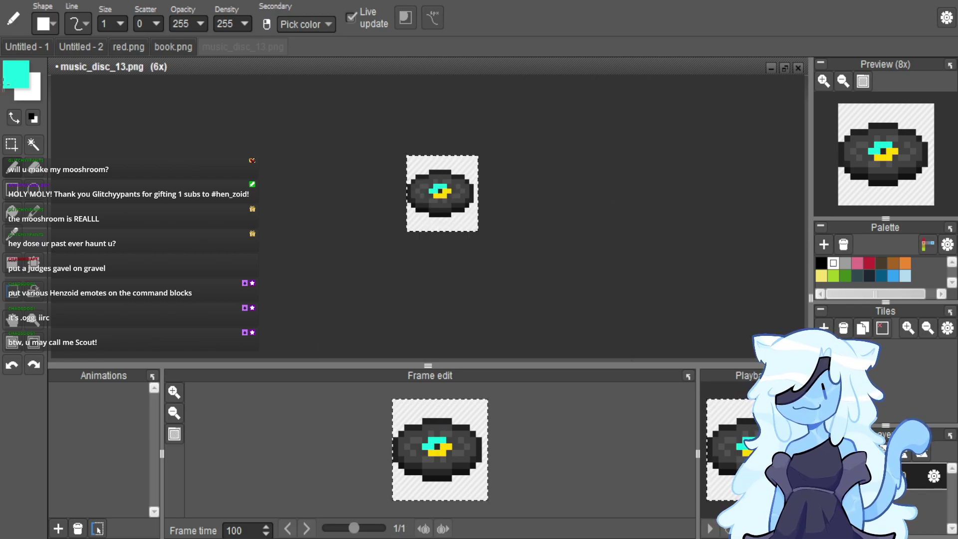
Open bowlingshirt.png, copy the entire image and paste it into Untitled - 2.
click(12, 145)
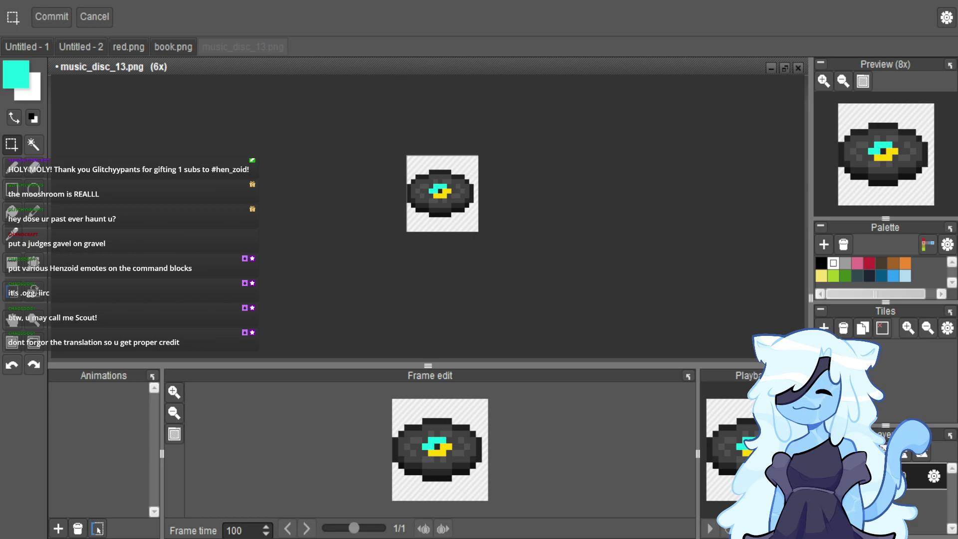
click(71, 48)
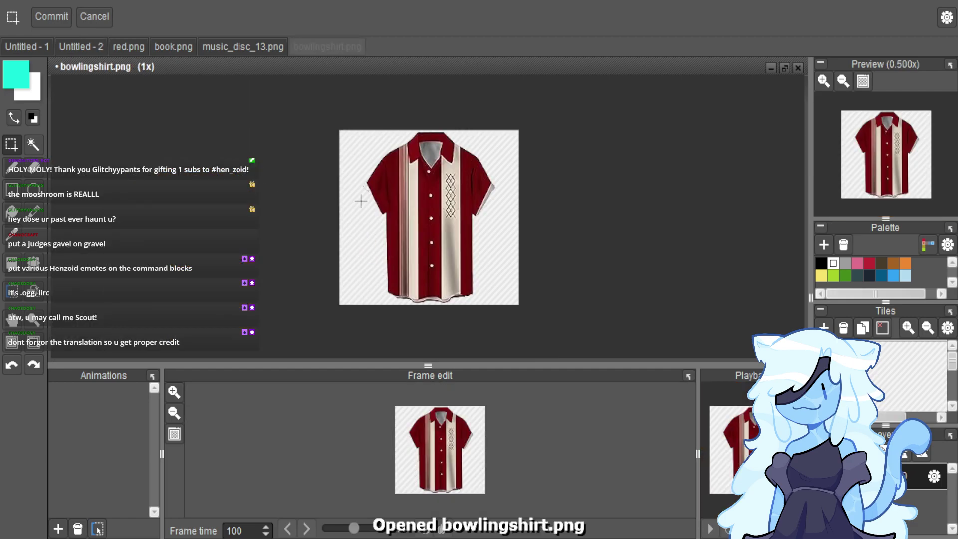
key(ctrl+a)
key(ctrl+c)
click(93, 42)
key(ctrl+v)
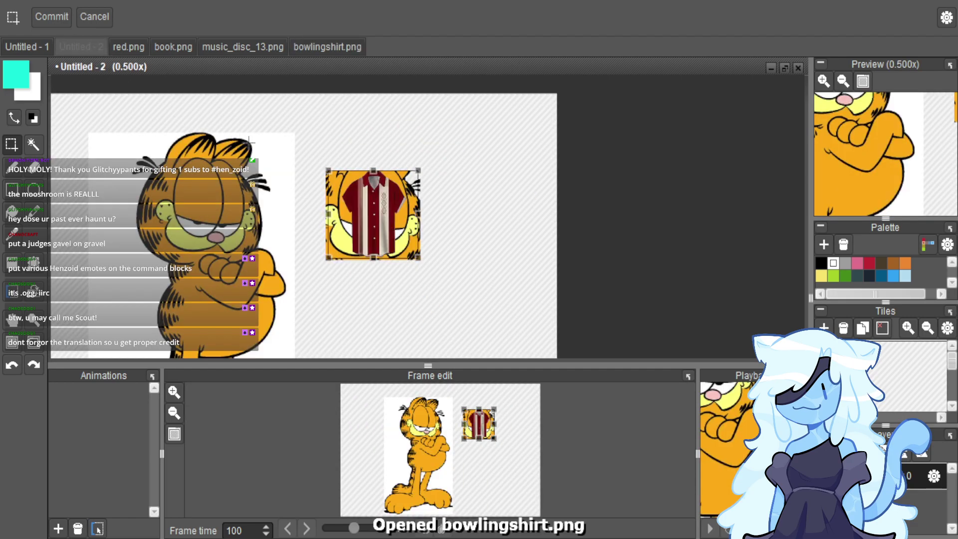
Place the pasted bowling shirt in the empty area below the cropped Garfield face and deselect it.
scroll(439, 214, down, 1)
drag(406, 237, 433, 335)
click(475, 284)
scroll(439, 321, up, 1)
scroll(440, 321, up, 1)
scroll(434, 315, down, 2)
scroll(424, 307, up, 2)
scroll(415, 297, up, 1)
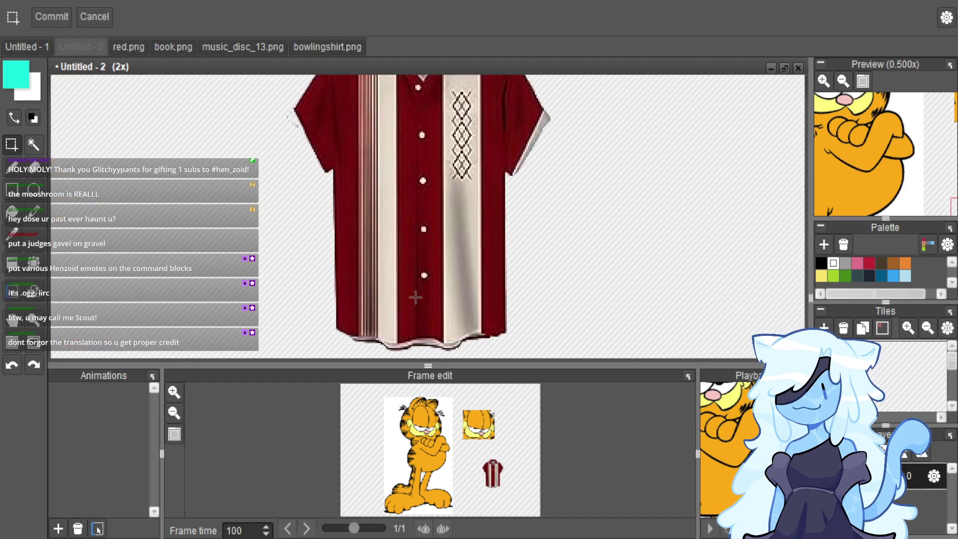
scroll(415, 298, down, 1)
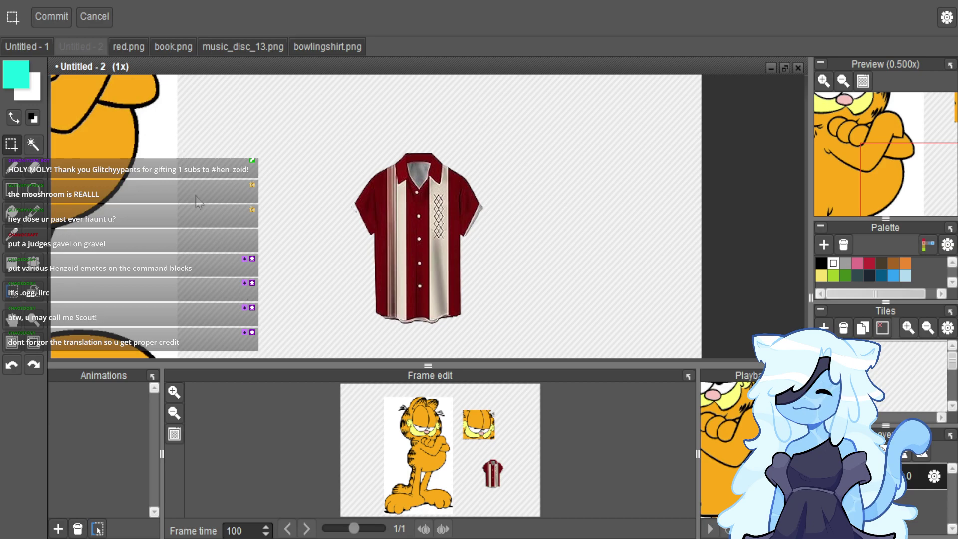
Import polarbear.png as a new document with 16 by 16 tiles.
double_click(195, 137)
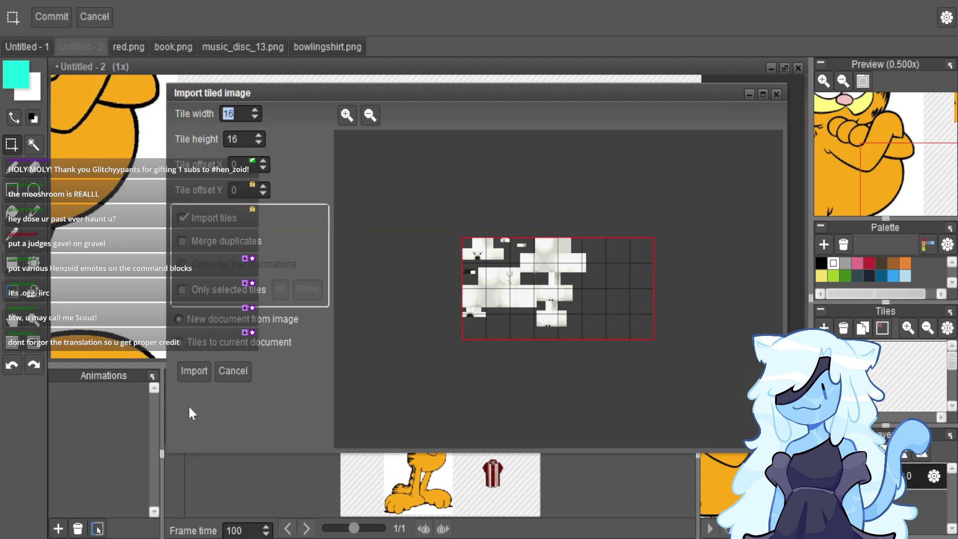
click(194, 370)
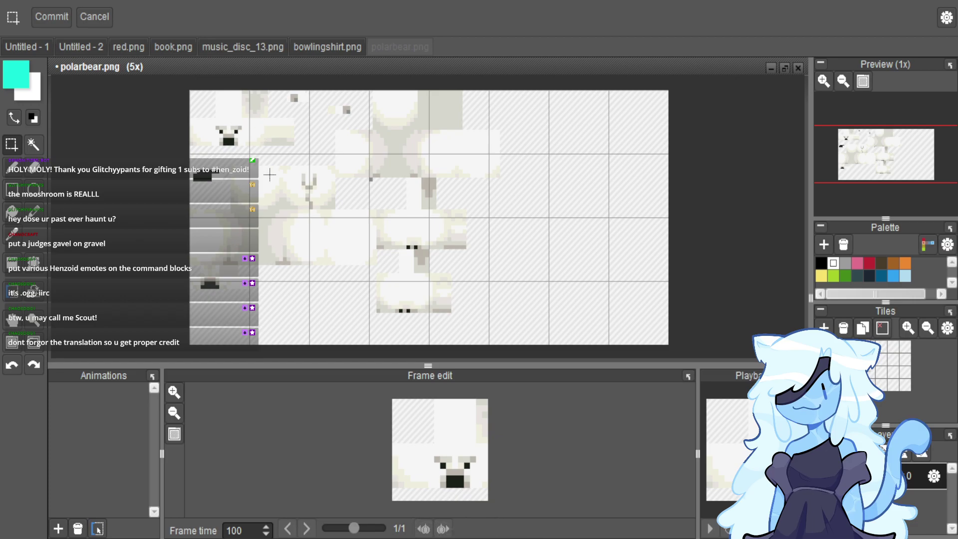
Examine the layout of the polar bear's lower body strip by marking out its sections with trial selections.
scroll(270, 175, up, 1)
scroll(270, 175, down, 1)
scroll(269, 175, up, 1)
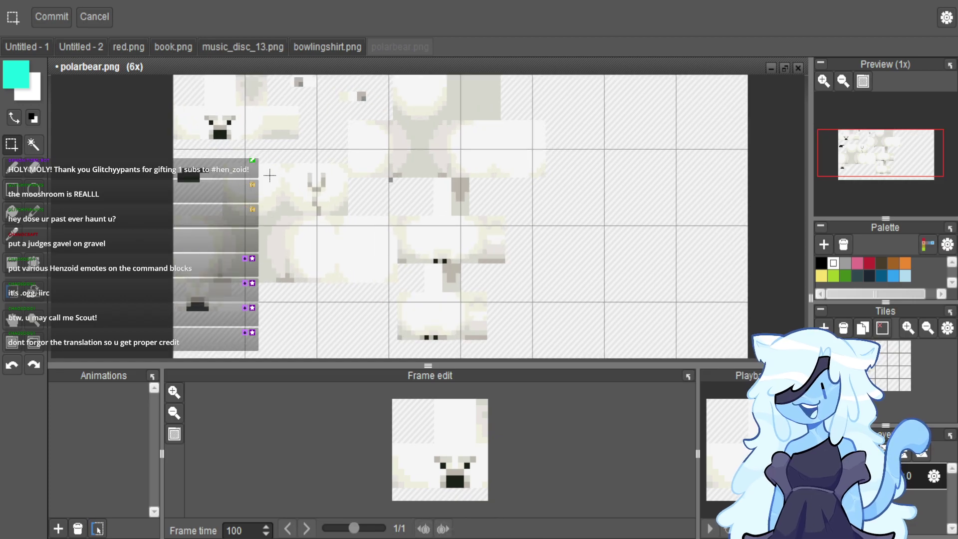
scroll(270, 175, up, 1)
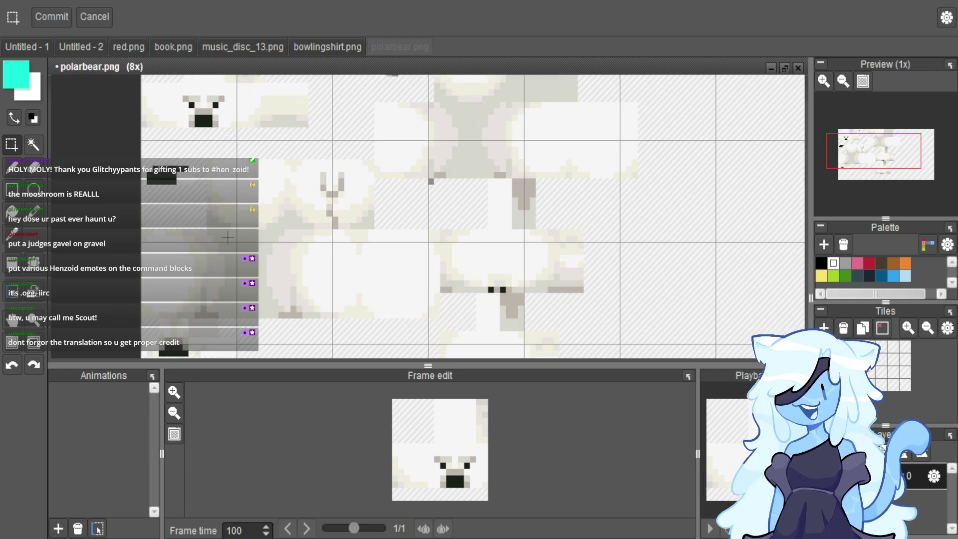
drag(142, 232, 316, 298)
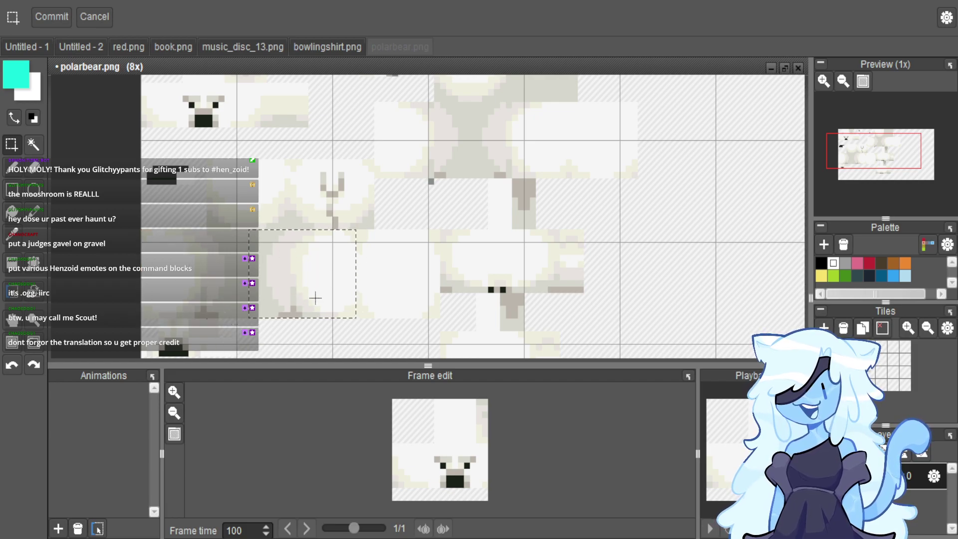
click(360, 236)
drag(360, 232, 430, 324)
click(391, 214)
drag(142, 231, 356, 319)
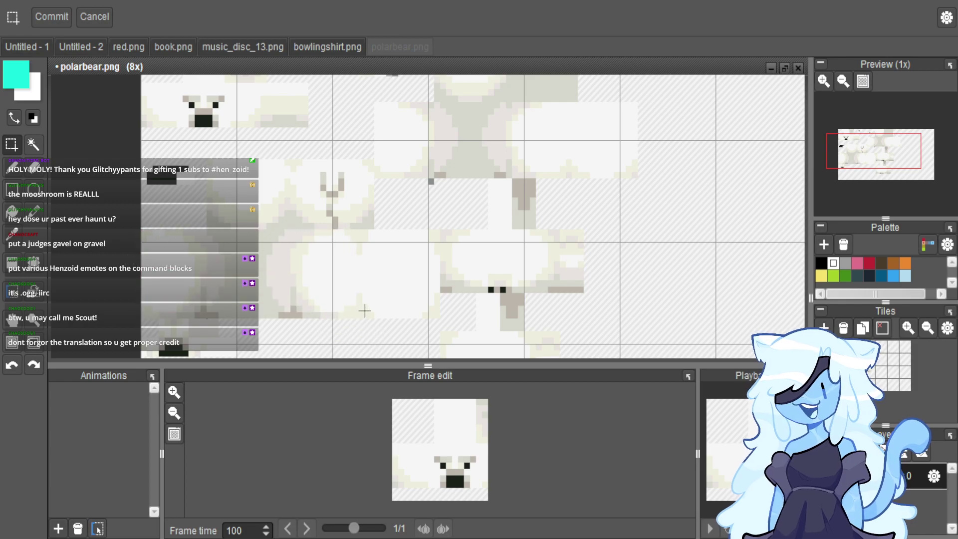
Copy the torso area of the shirt in bowlingshirt.png, without the sleeves and collar, and paste it into polarbear.png.
click(322, 46)
click(642, 198)
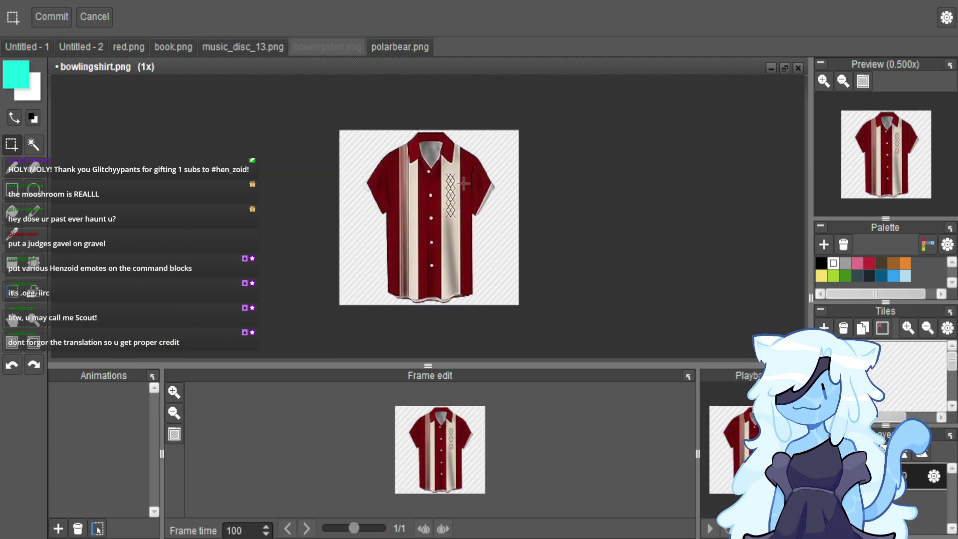
drag(388, 162, 469, 290)
key(ctrl+c)
click(389, 49)
key(ctrl+v)
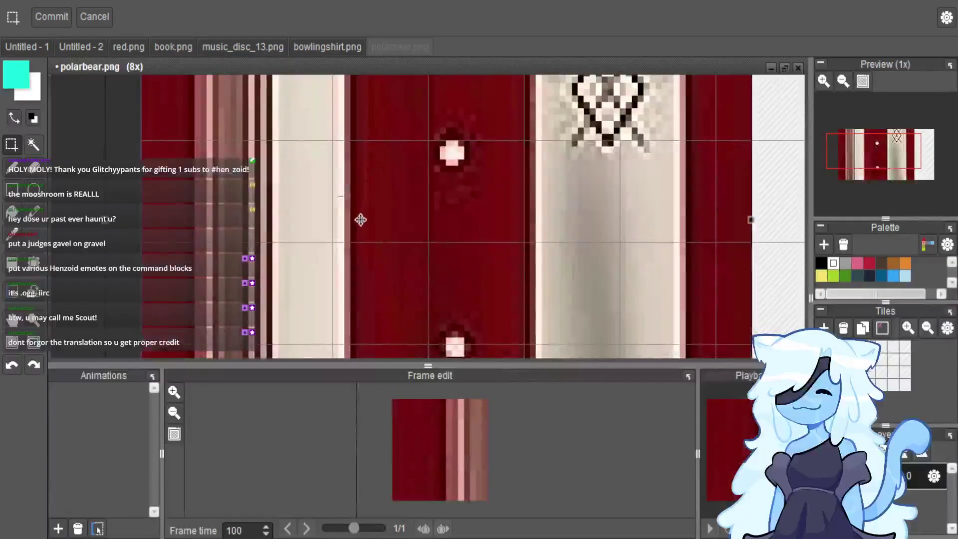
Shrink the pasted shirt, turn it sideways and stretch it over the polar bear's lower body strip from the texture's left edge.
scroll(360, 212, down, 4)
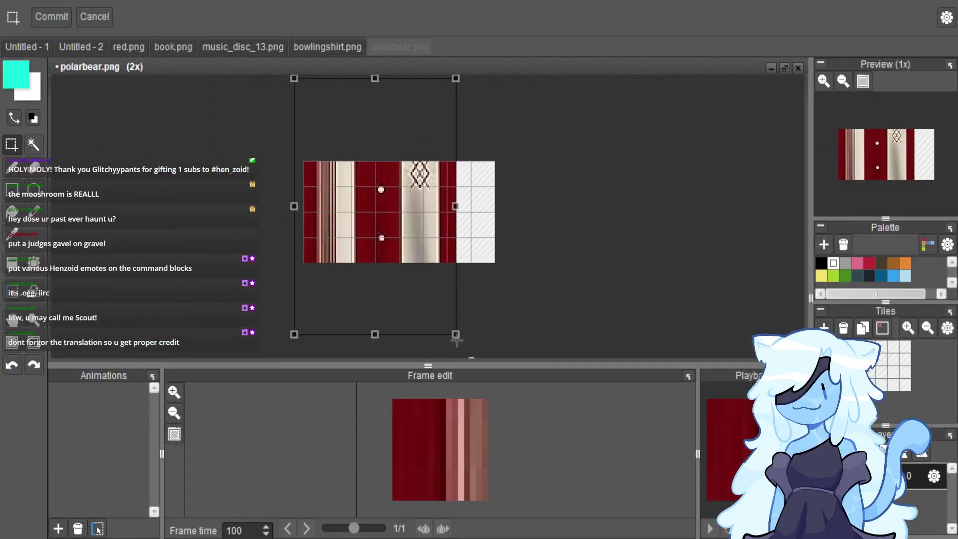
drag(456, 335, 332, 214)
scroll(344, 233, up, 3)
drag(356, 154, 420, 242)
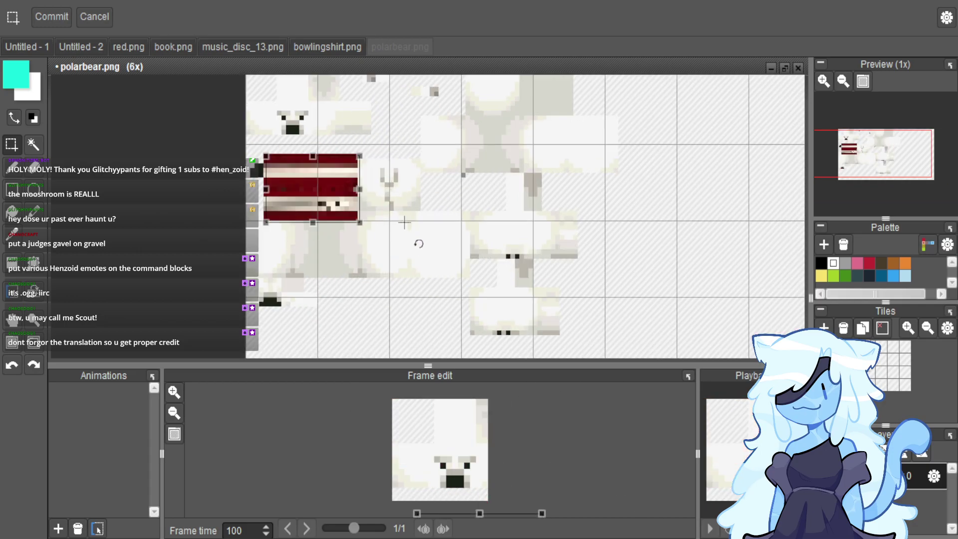
drag(352, 226, 425, 282)
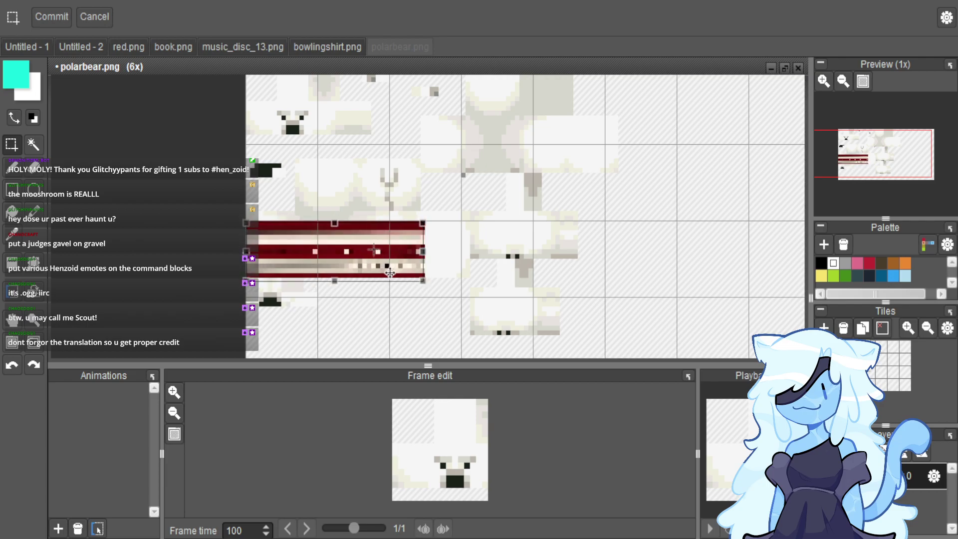
drag(351, 244, 351, 233)
click(419, 185)
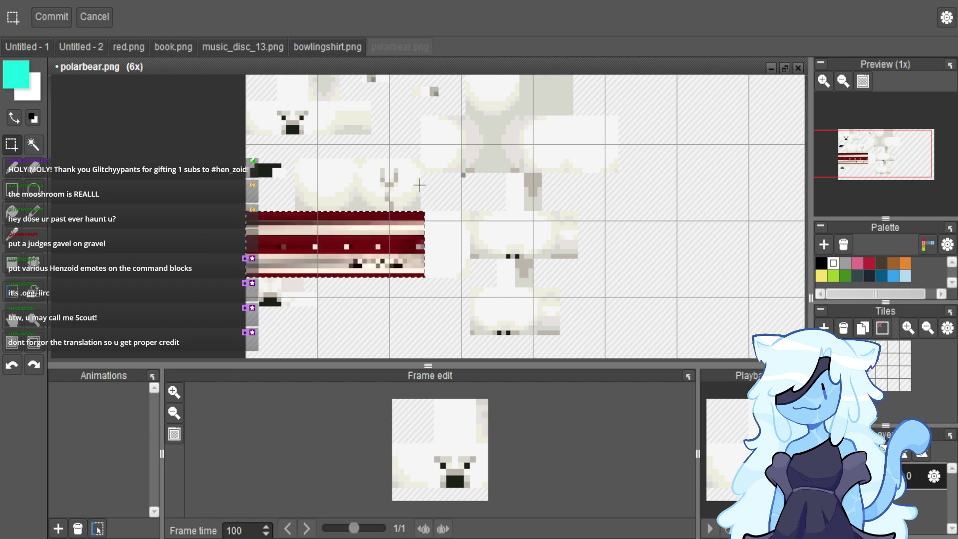
Extend the shirt pattern over the remaining white end of the lower body strip and deselect it.
scroll(416, 227, up, 2)
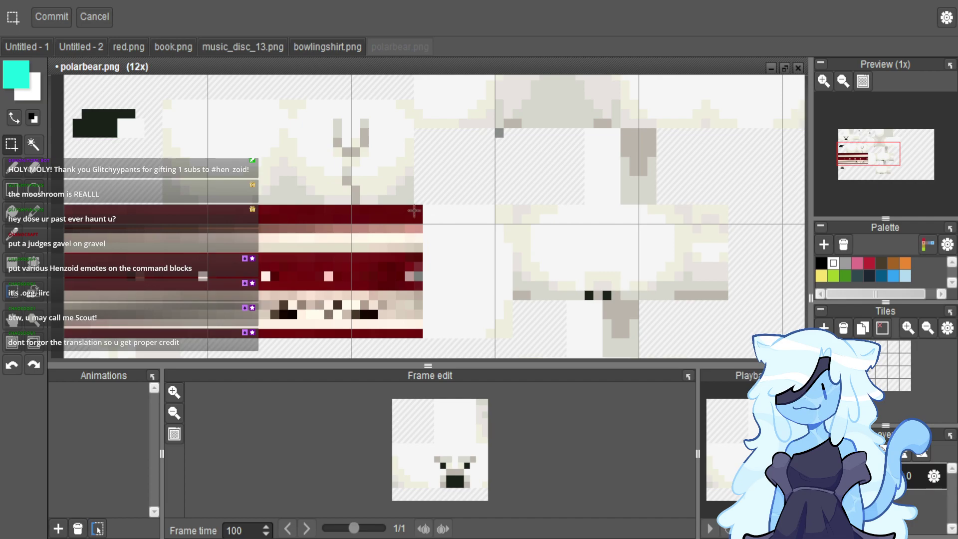
mouse_move(416, 210)
mouse_down()
mouse_move(358, 342)
mouse_move(461, 313)
mouse_move(468, 331)
mouse_up()
click(561, 265)
scroll(514, 283, down, 2)
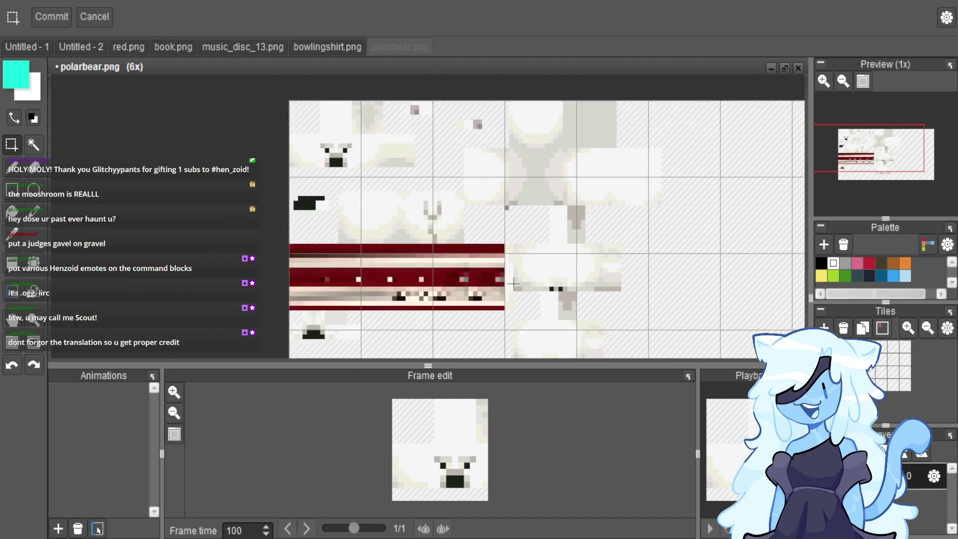
Cover the white body patch directly above the shirt strip with plain dark red shirt fabric, fitted to the patch's full height.
scroll(363, 255, up, 2)
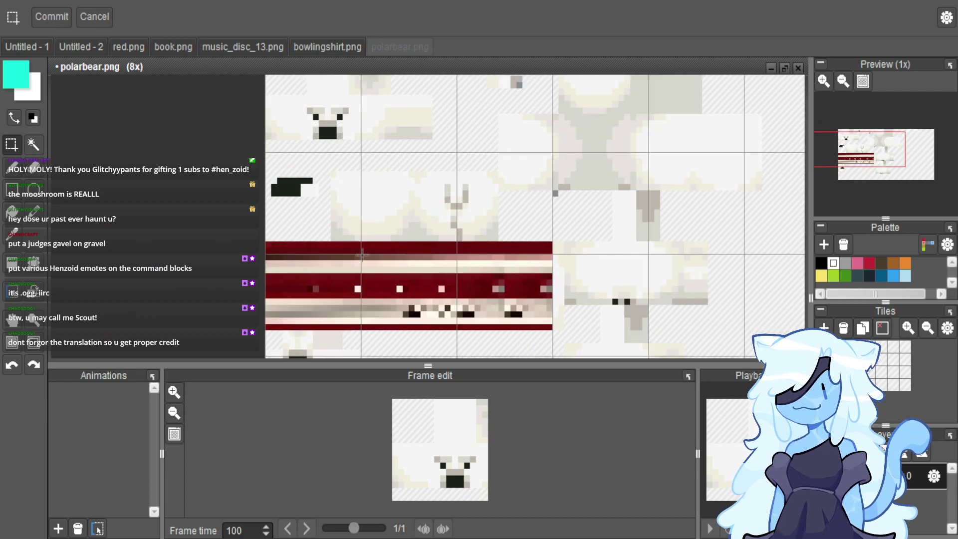
drag(331, 243, 499, 172)
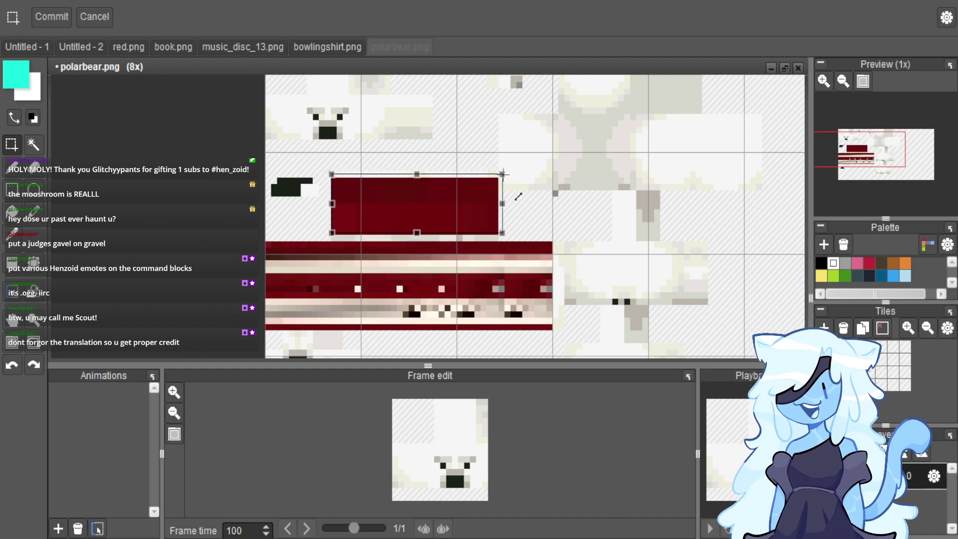
scroll(499, 172, up, 3)
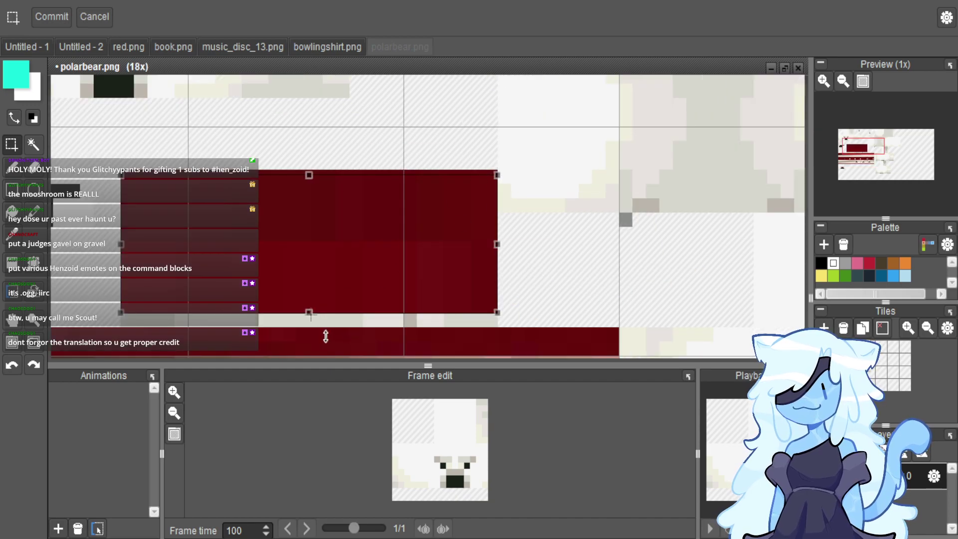
drag(309, 312, 309, 320)
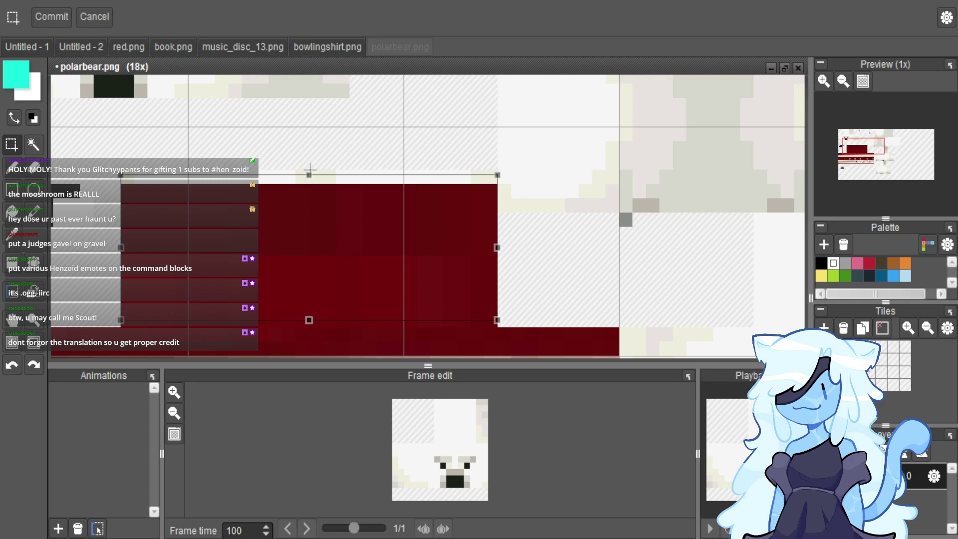
drag(324, 193, 321, 178)
click(318, 153)
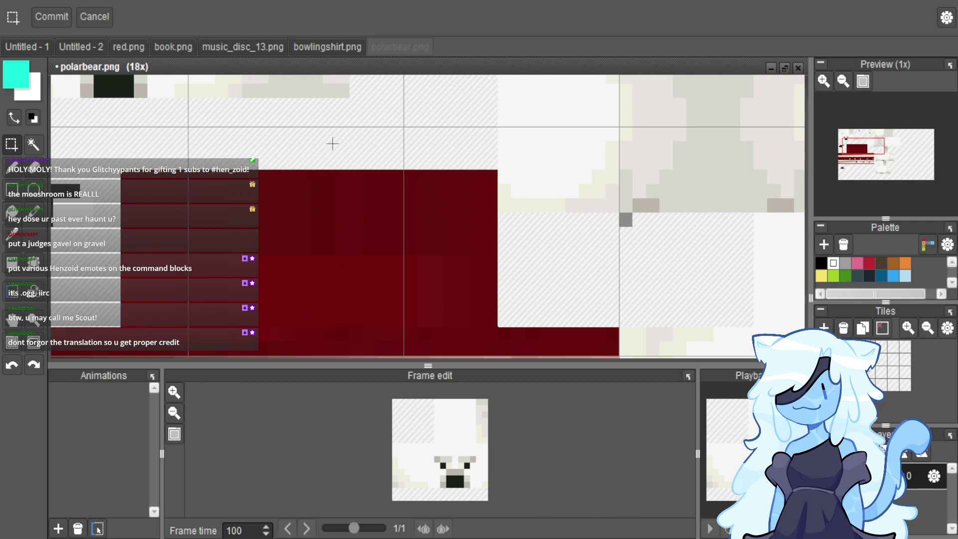
Export the entire texture as polarbear.png to TMRP\assets\minecraft\textures\entity\bear and close the export dialog.
scroll(332, 144, down, 5)
scroll(332, 144, down, 2)
scroll(332, 179, up, 1)
key(ctrl+a)
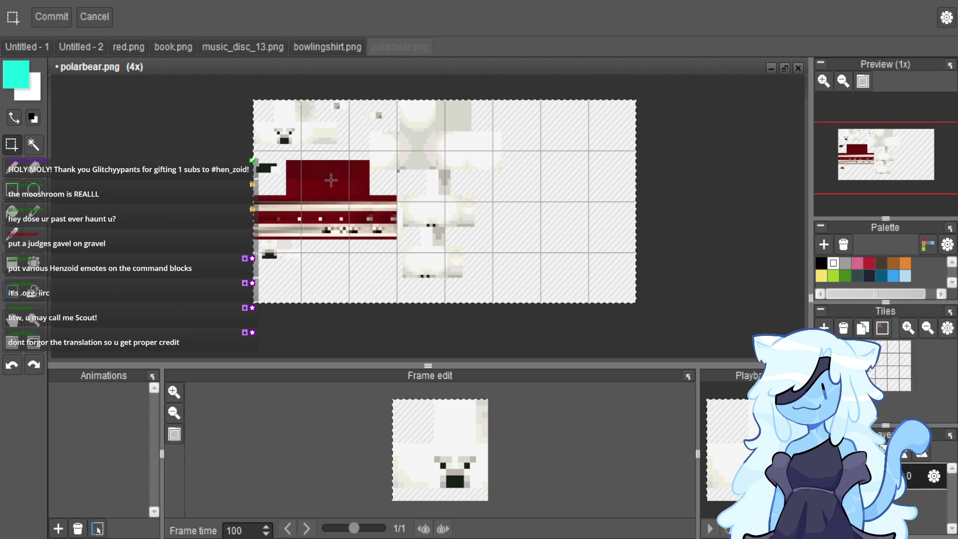
key(ctrl+e)
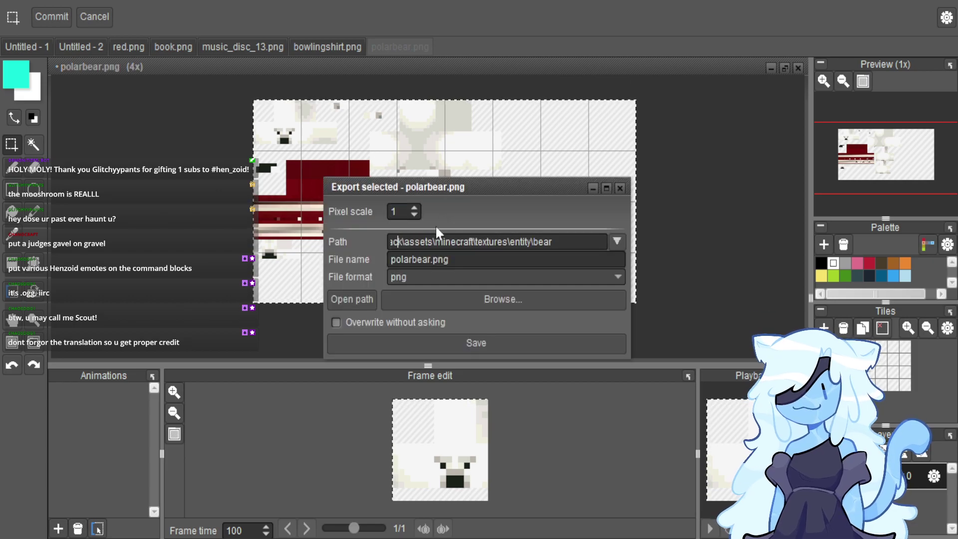
text(s\1.18.1p)
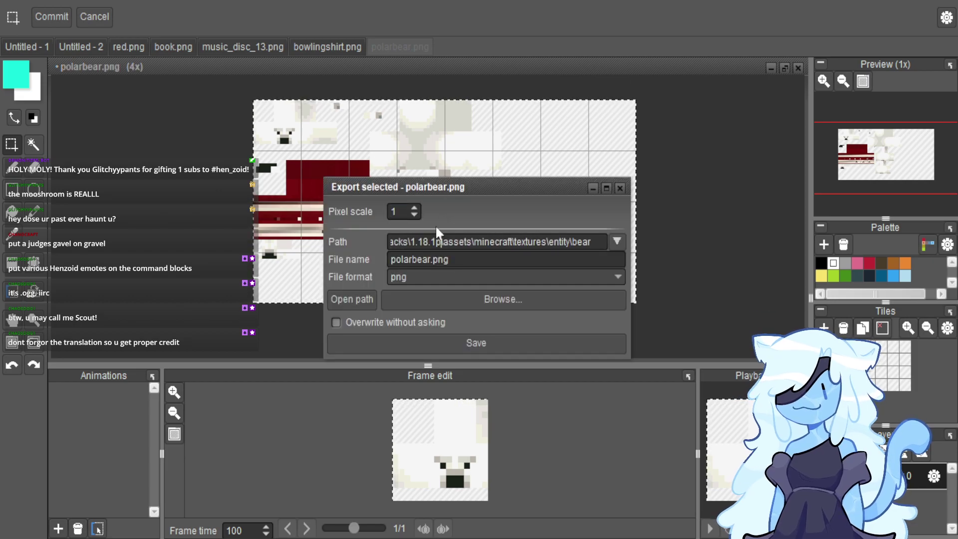
key(BackSpace)
key(BackSpace)
key(BackSpace)
key(BackSpace)
text(TMRP)
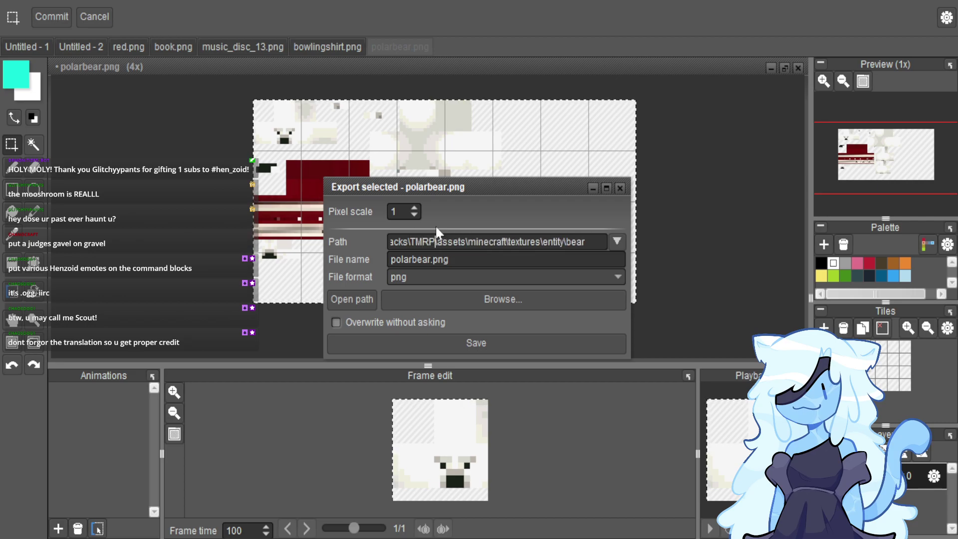
key(Return)
click(620, 188)
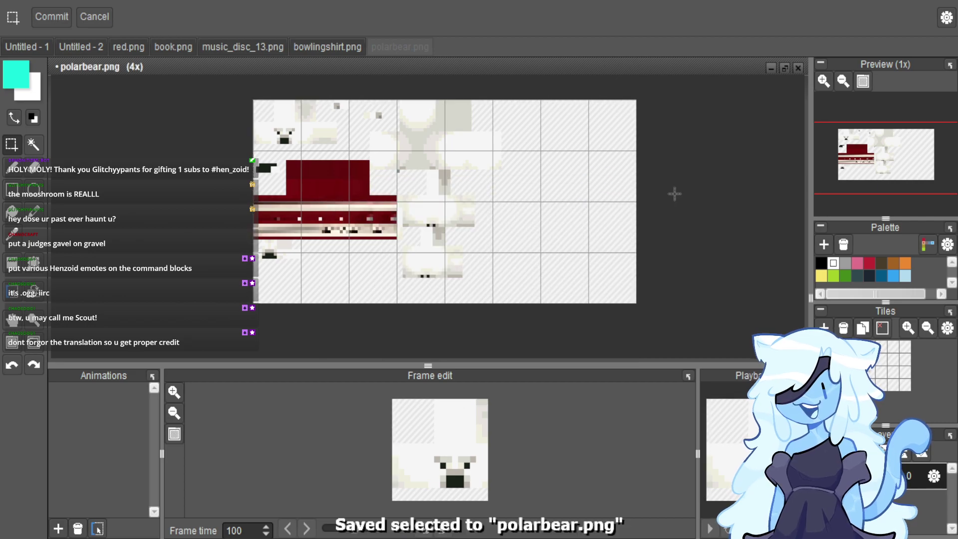
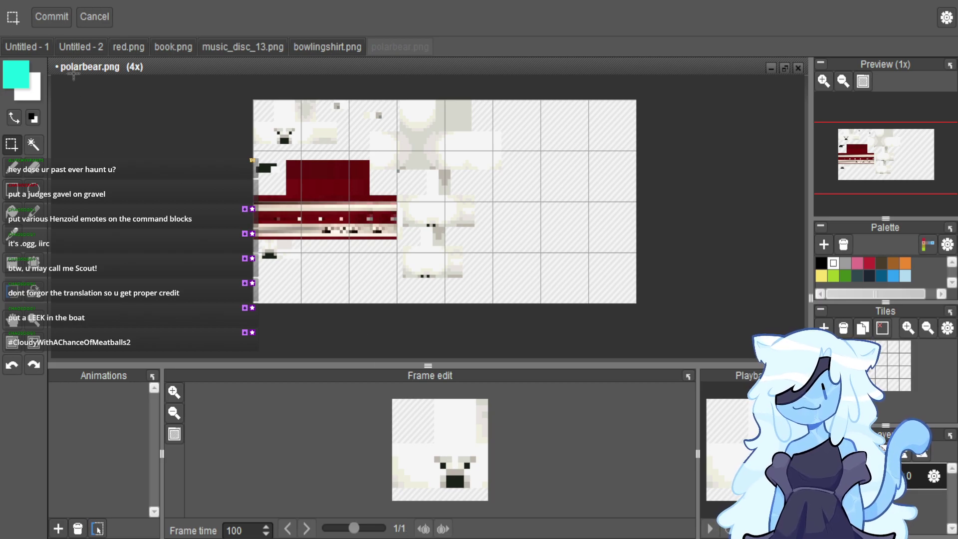
In Untitled - 2, clear the Garfield and shirt artwork and paste the cartoon onion boy image in its place.
click(70, 43)
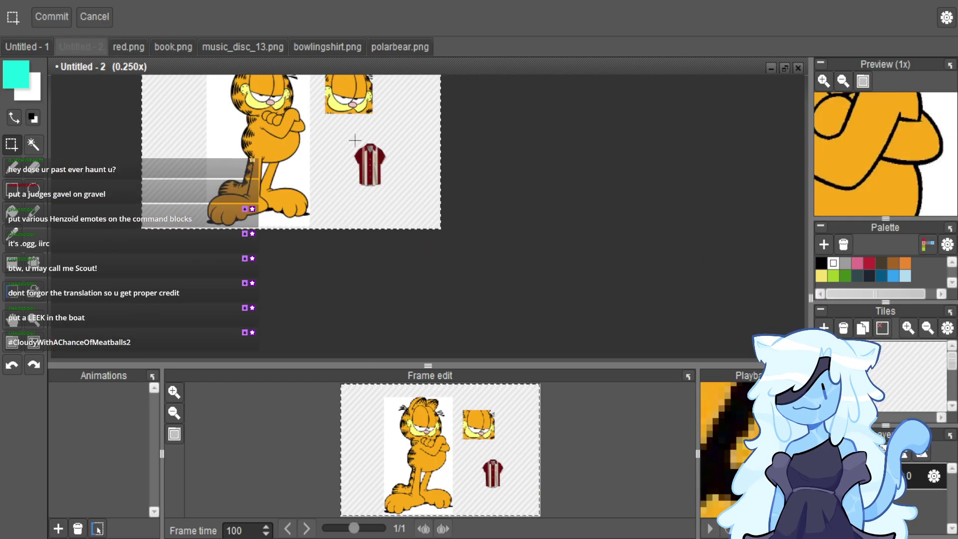
key(Delete)
key(ctrl+v)
scroll(340, 115, up, 2)
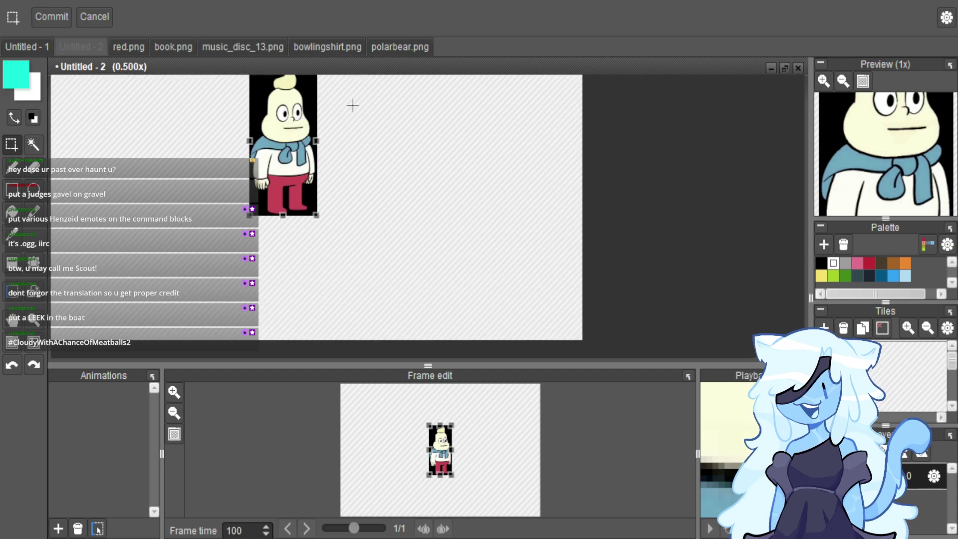
scroll(330, 150, down, 1)
scroll(334, 131, up, 2)
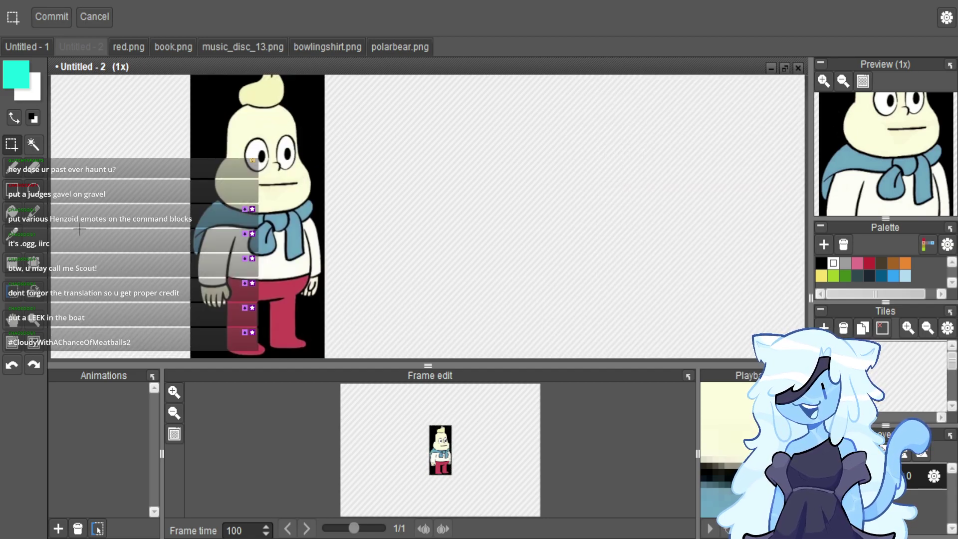
Remove the contiguous black background around the onion boy with the magic wand and deselect the area.
key(w)
click(209, 121)
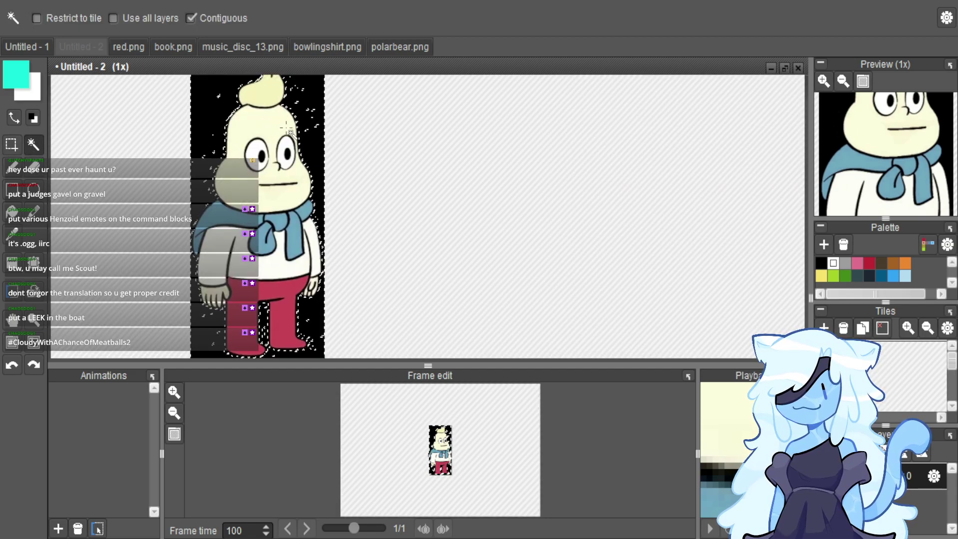
scroll(298, 132, down, 1)
key(Delete)
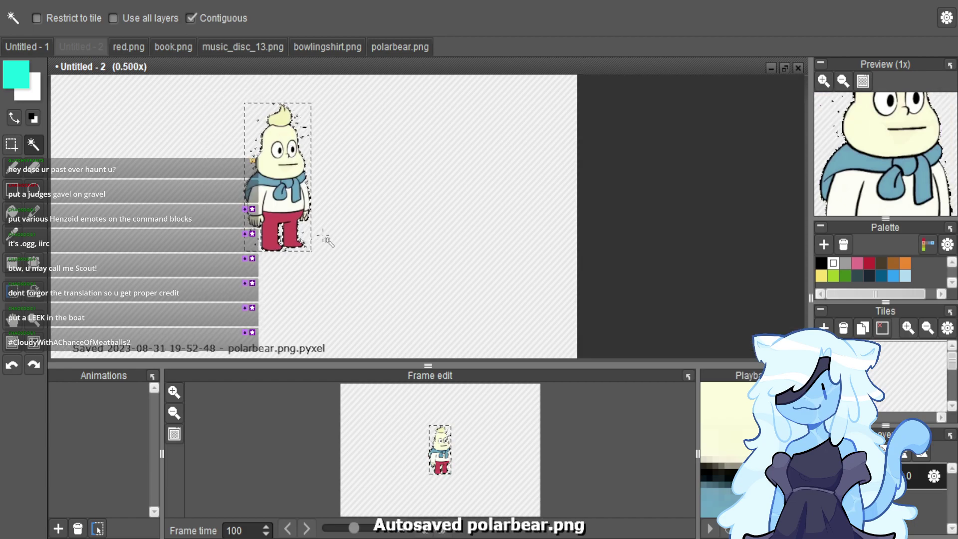
key(s)
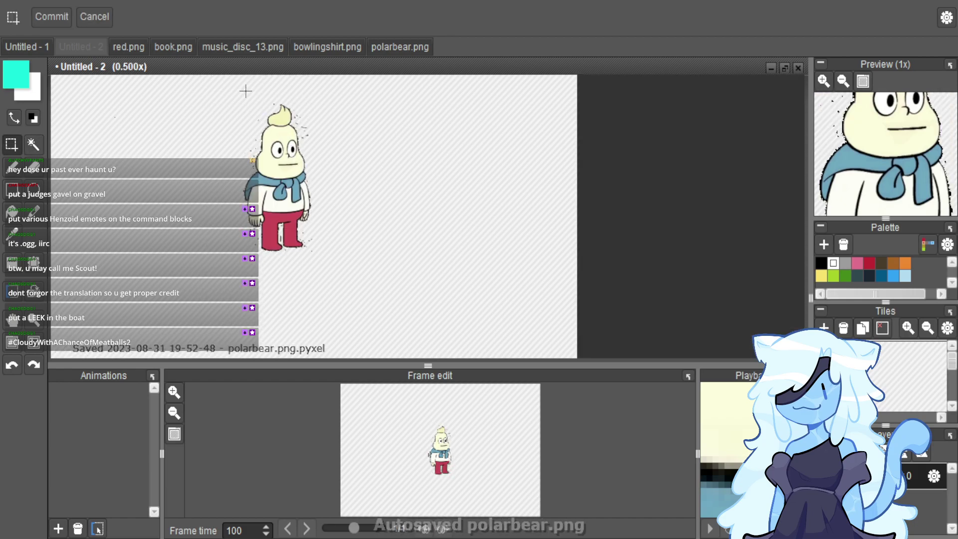
Erase the stray black specks on the left side of the onion boy's head and shoulder with a size 14 eraser.
scroll(250, 106, up, 2)
key(e)
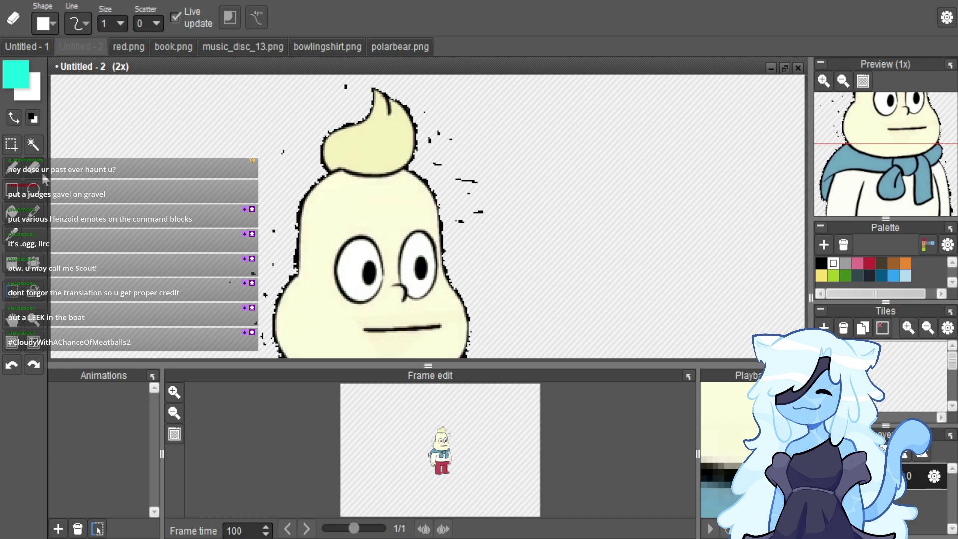
key(s)
key(e)
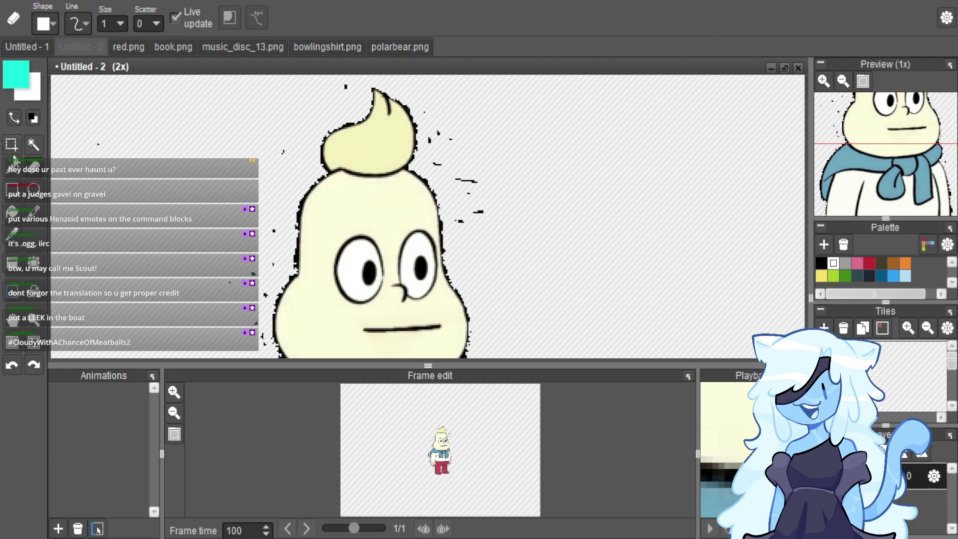
key(s)
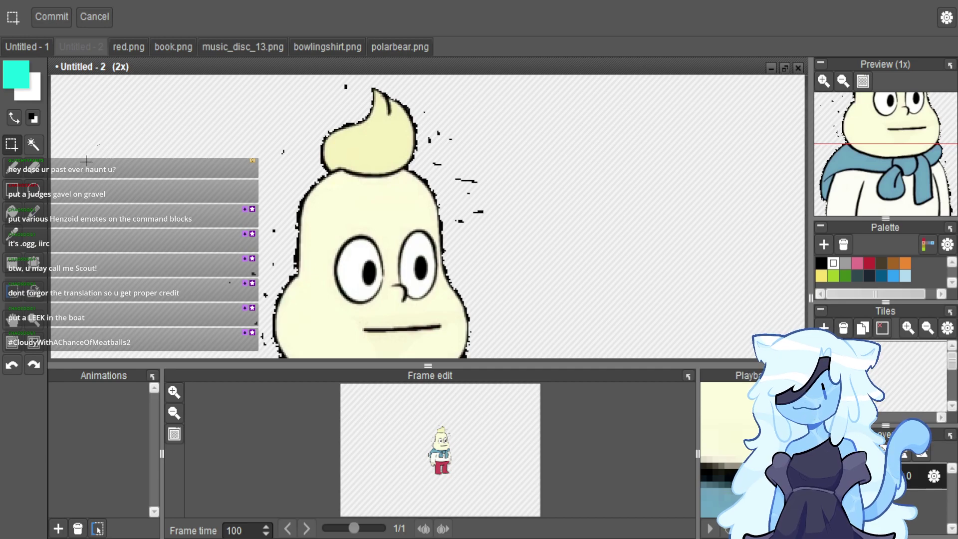
click(33, 168)
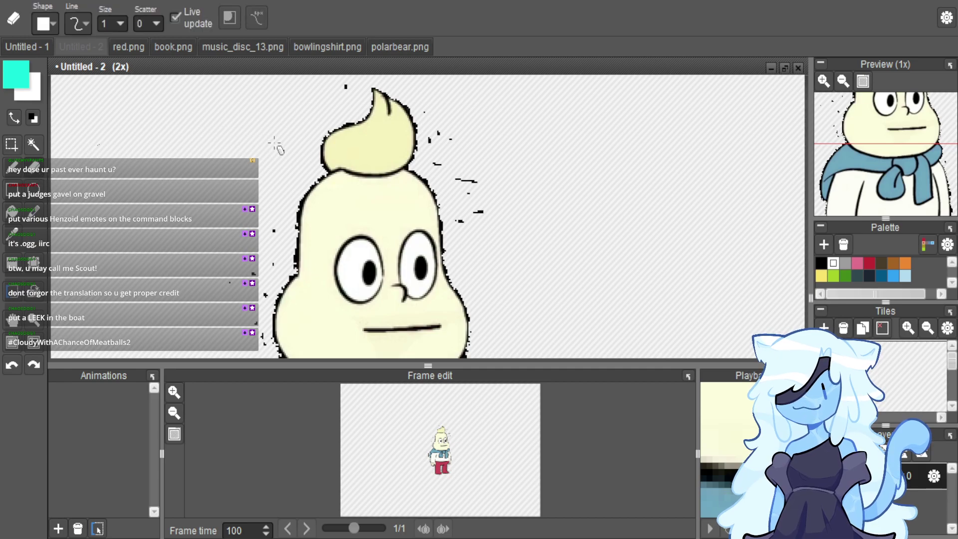
scroll(286, 160, up, 2)
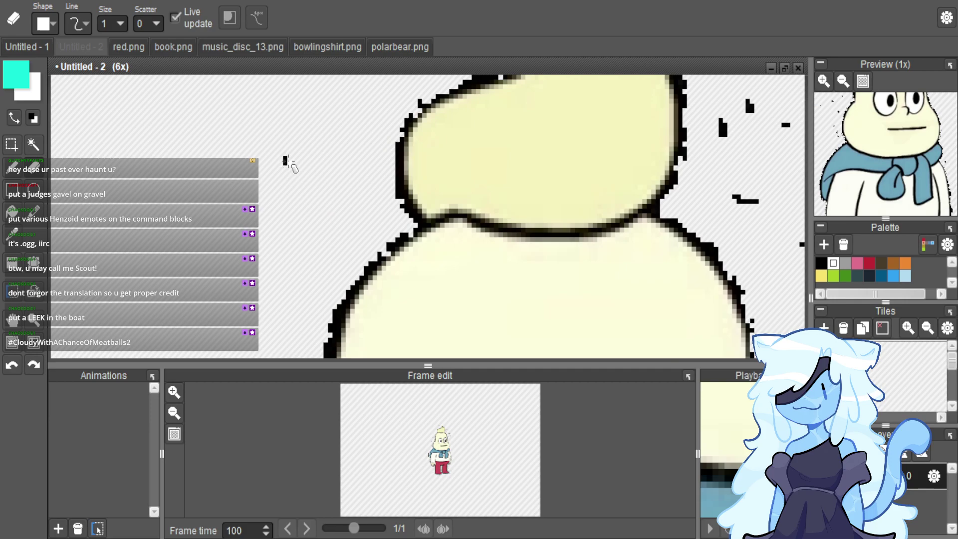
scroll(277, 157, down, 1)
drag(119, 25, 132, 30)
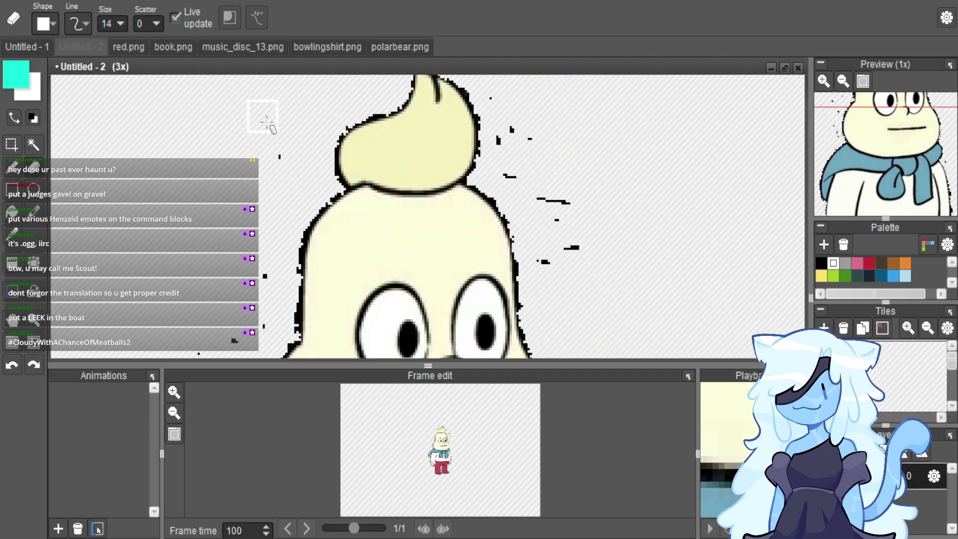
scroll(281, 156, down, 3)
scroll(290, 199, up, 2)
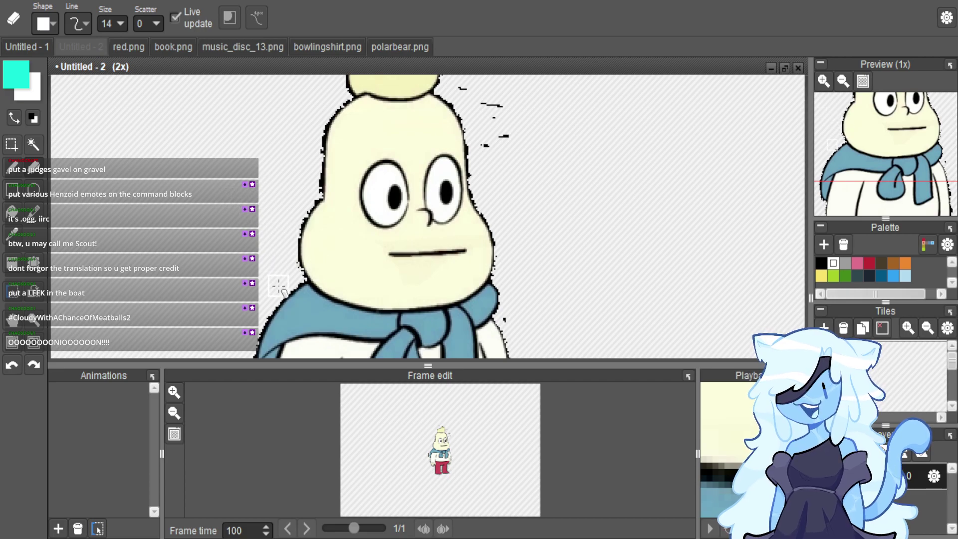
scroll(479, 210, down, 3)
scroll(449, 174, up, 4)
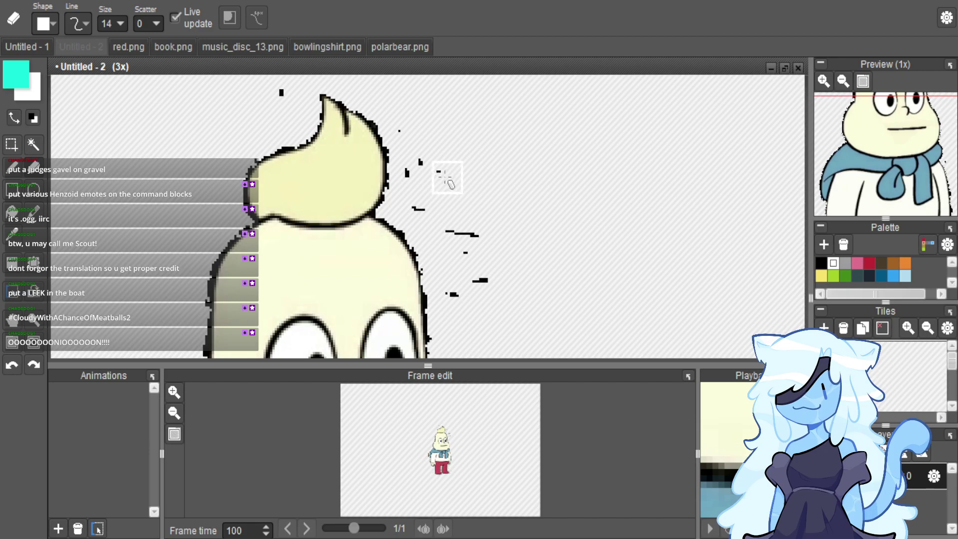
Erase the stray black specks on the right side of the onion boy's hair and head.
mouse_move(418, 191)
mouse_down()
mouse_move(492, 276)
mouse_move(475, 279)
mouse_move(457, 263)
mouse_move(466, 300)
mouse_move(462, 229)
mouse_move(406, 137)
mouse_up()
scroll(299, 125, down, 3)
scroll(368, 166, up, 2)
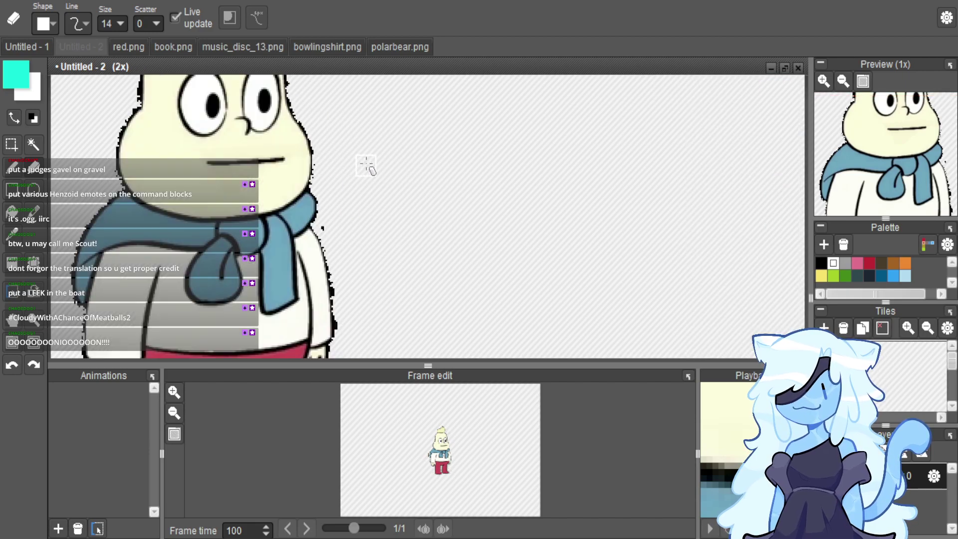
scroll(339, 239, down, 3)
scroll(349, 241, up, 3)
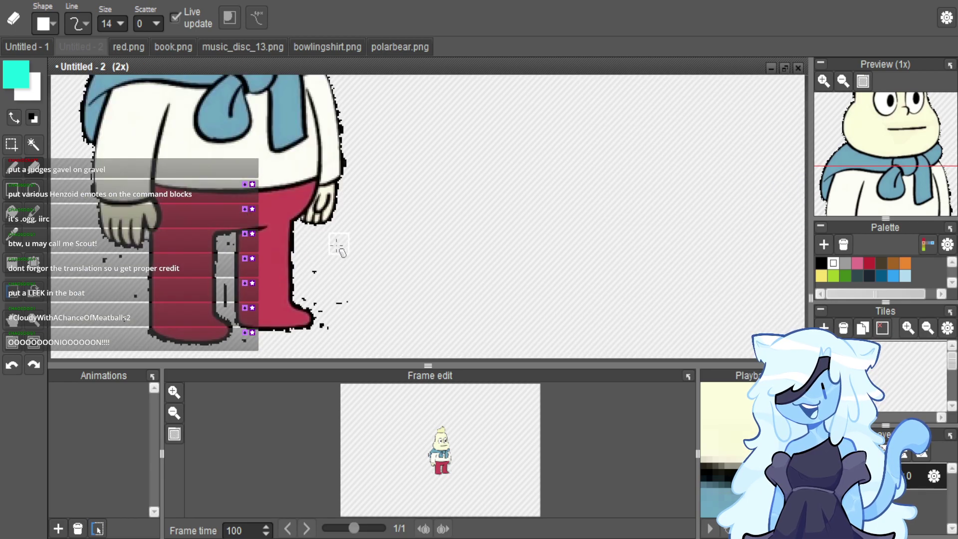
Clear the leftover black specks around the onion boy's feet, between his legs and beside his left-hand leg.
mouse_move(320, 287)
mouse_down()
mouse_move(336, 332)
mouse_move(361, 297)
mouse_move(343, 327)
mouse_move(349, 305)
mouse_move(330, 331)
mouse_up()
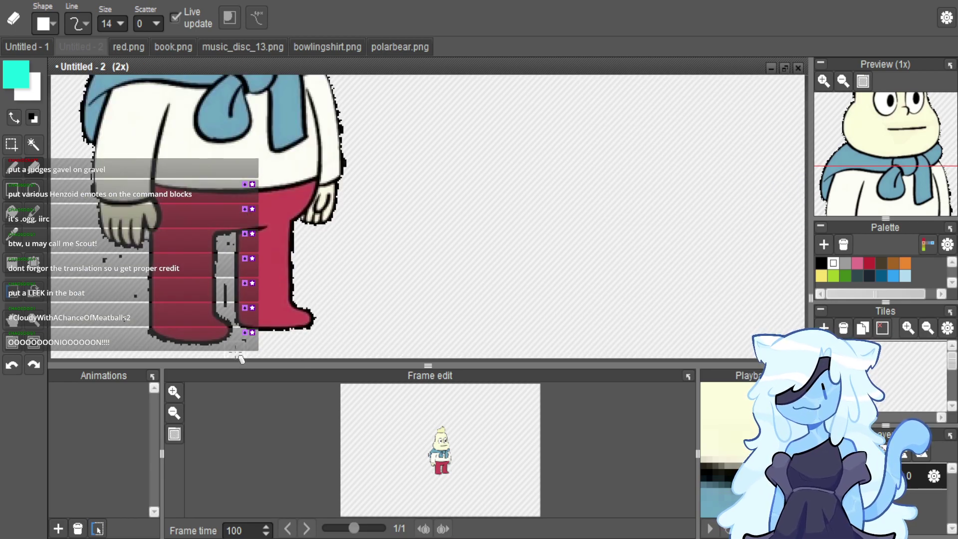
mouse_move(232, 327)
mouse_down()
mouse_move(222, 298)
mouse_move(226, 306)
mouse_move(227, 255)
mouse_up()
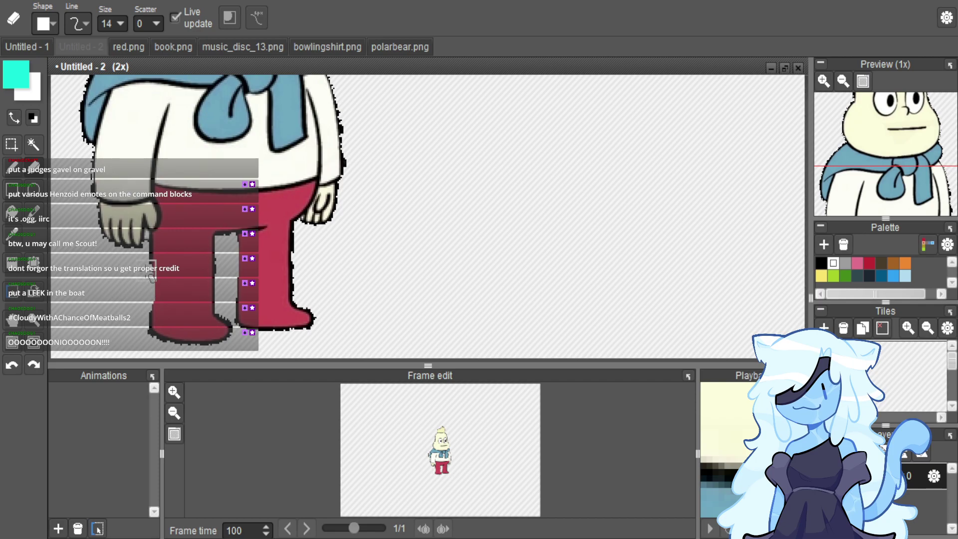
scroll(145, 272, up, 1)
key(m)
mouse_move(151, 220)
mouse_down()
mouse_move(210, 245)
mouse_move(213, 288)
mouse_move(192, 299)
mouse_move(181, 340)
mouse_up()
scroll(180, 267, down, 1)
click(211, 304)
scroll(211, 304, down, 2)
scroll(167, 295, up, 4)
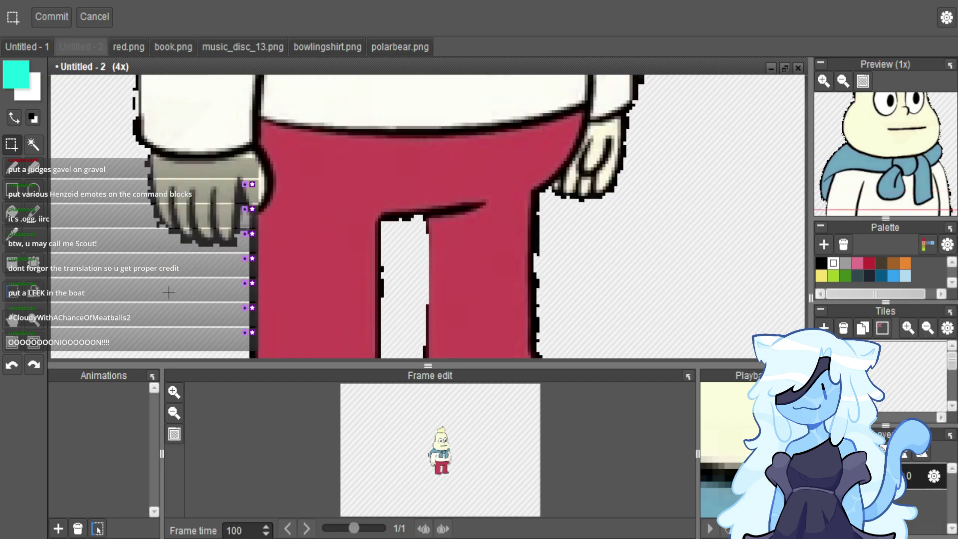
Select the whole onion boy and scale him down to a small pixelated sprite.
scroll(187, 285, down, 3)
scroll(187, 283, down, 3)
scroll(187, 284, up, 1)
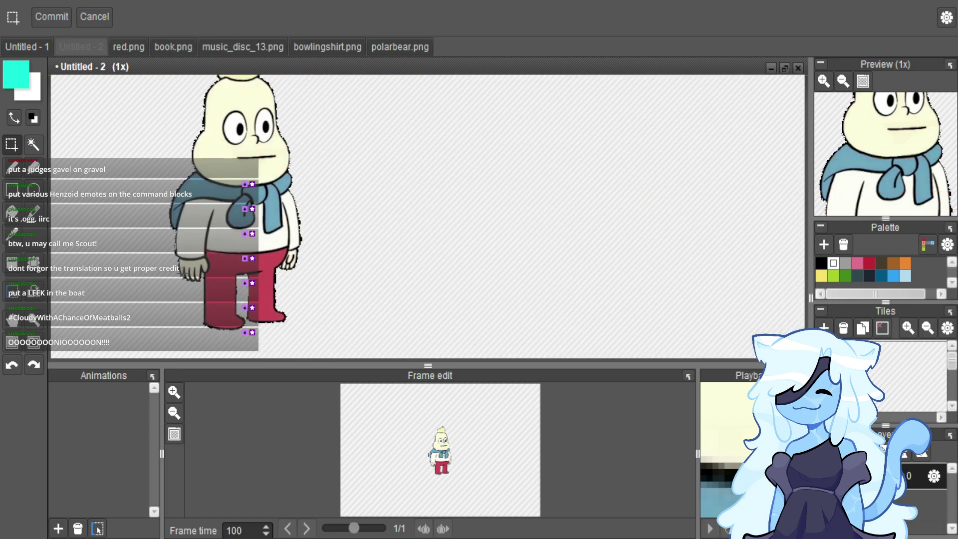
scroll(187, 284, down, 1)
drag(166, 152, 271, 303)
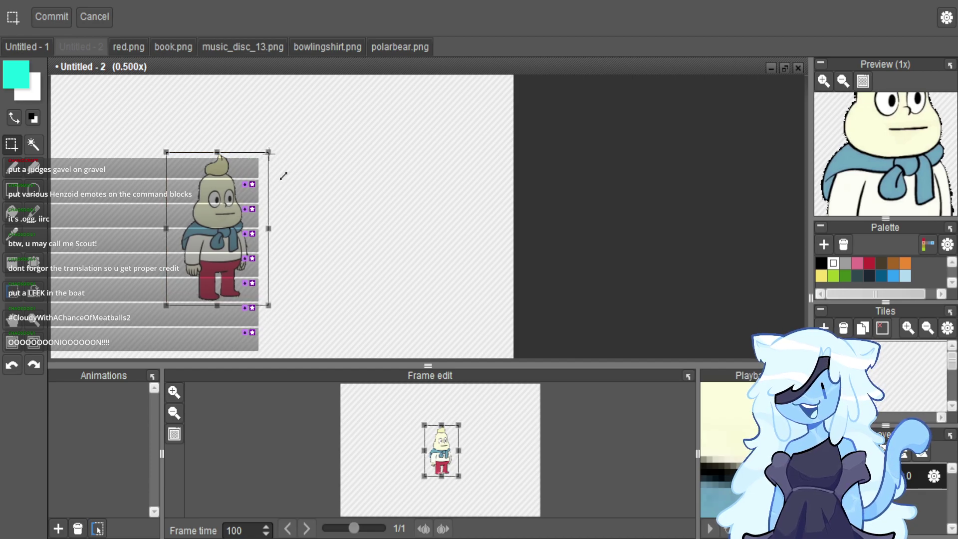
drag(282, 176, 222, 243)
scroll(222, 243, up, 3)
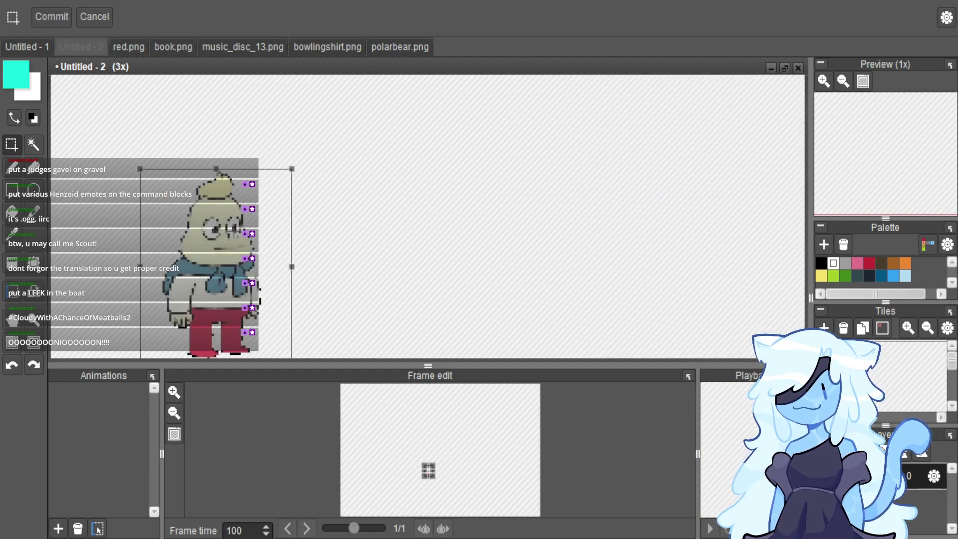
drag(293, 168, 311, 134)
scroll(321, 160, down, 1)
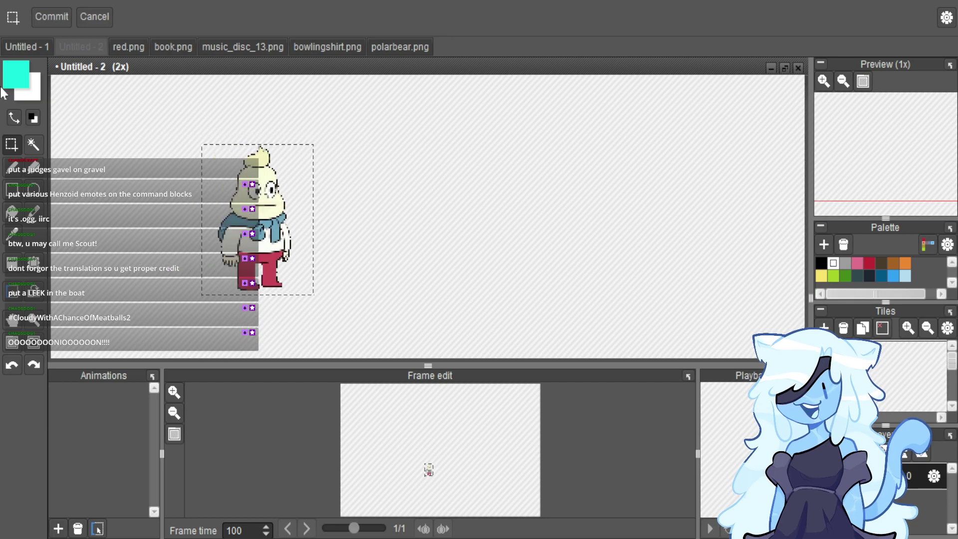
Paste the shrunken onion boy into Untitled - 1 and place him on the empty grid beside the red Journal 3 cover.
click(40, 44)
scroll(407, 272, up, 2)
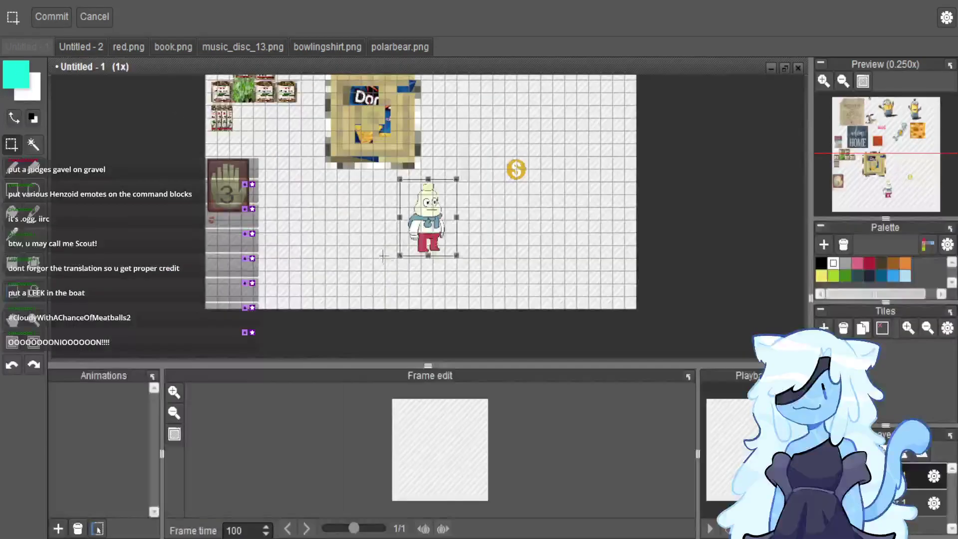
drag(394, 257, 303, 230)
scroll(282, 223, up, 2)
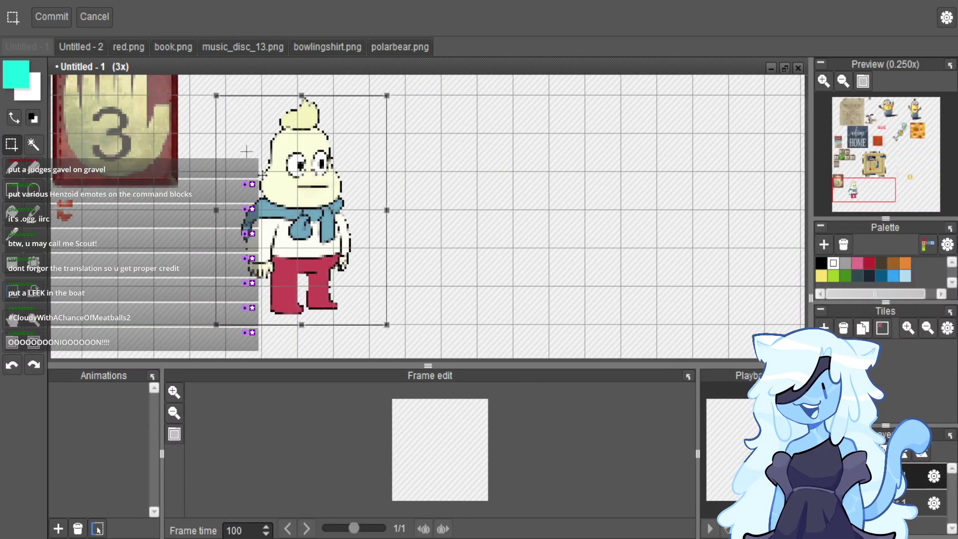
drag(290, 151, 333, 168)
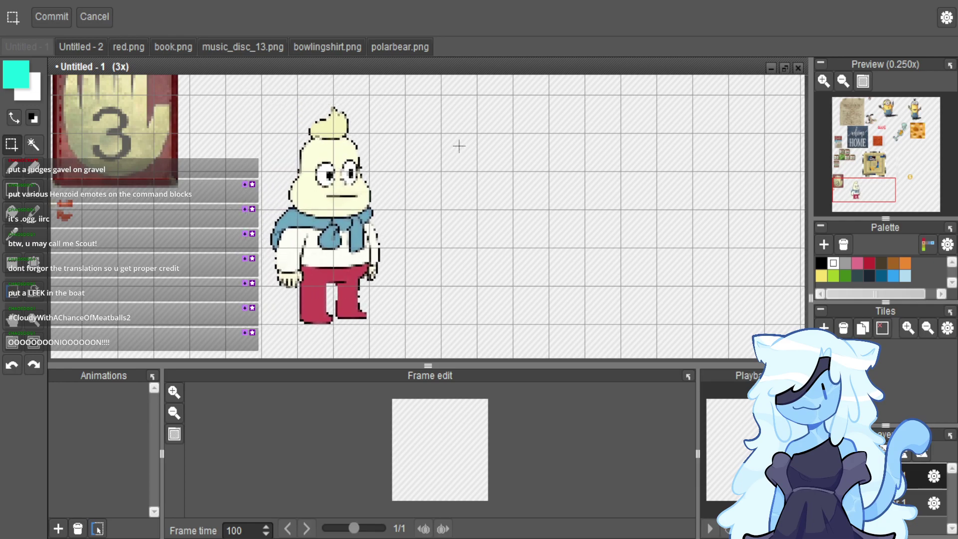
Select the grid area around the onion boy and export it as carrot_stage_7.png to TMRP\assets\minecraft\textures\block.
drag(191, 97, 474, 323)
click(503, 313)
drag(440, 325, 233, 112)
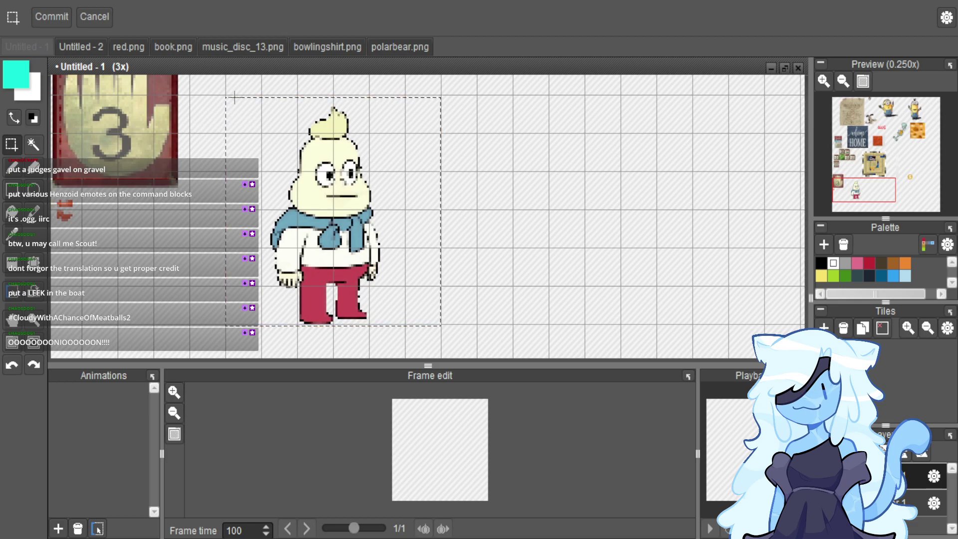
key(ctrl+e)
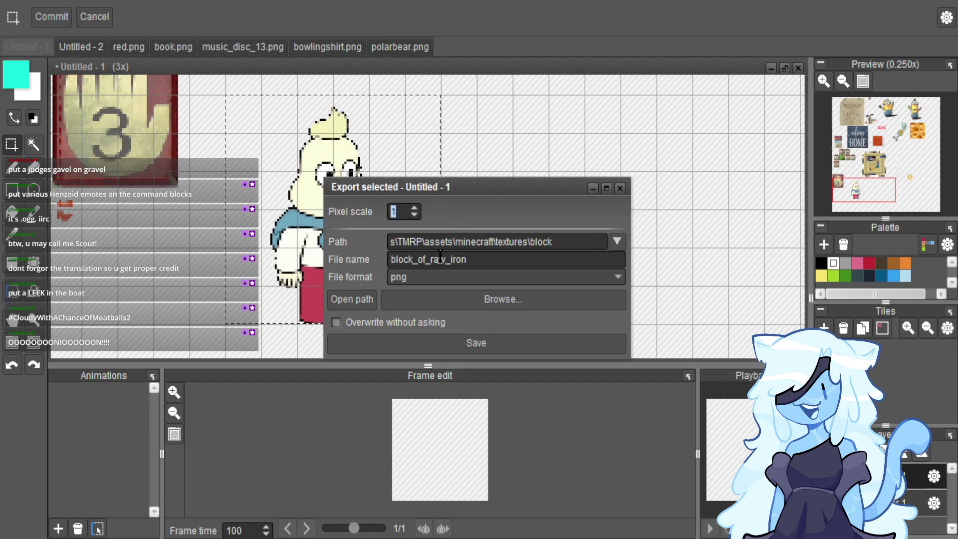
double_click(590, 258)
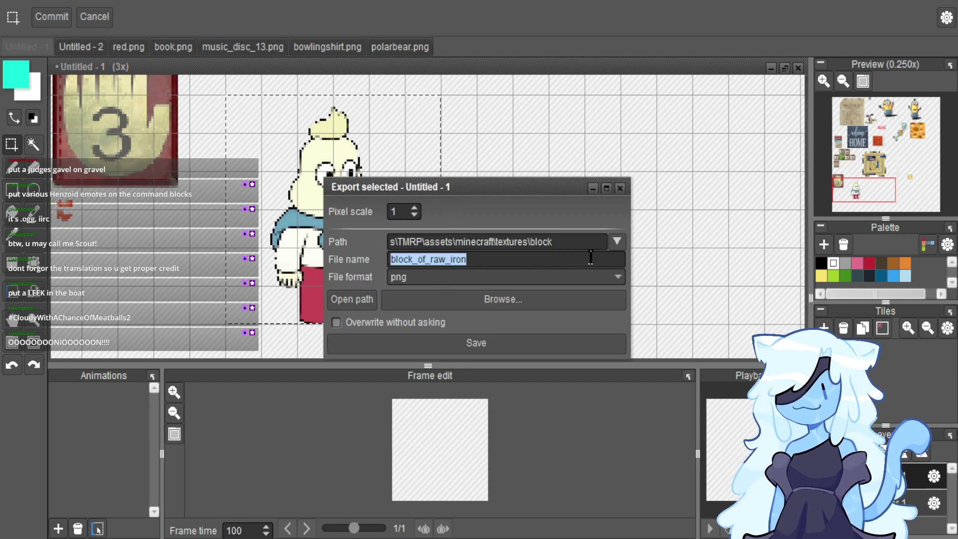
text(carrot)
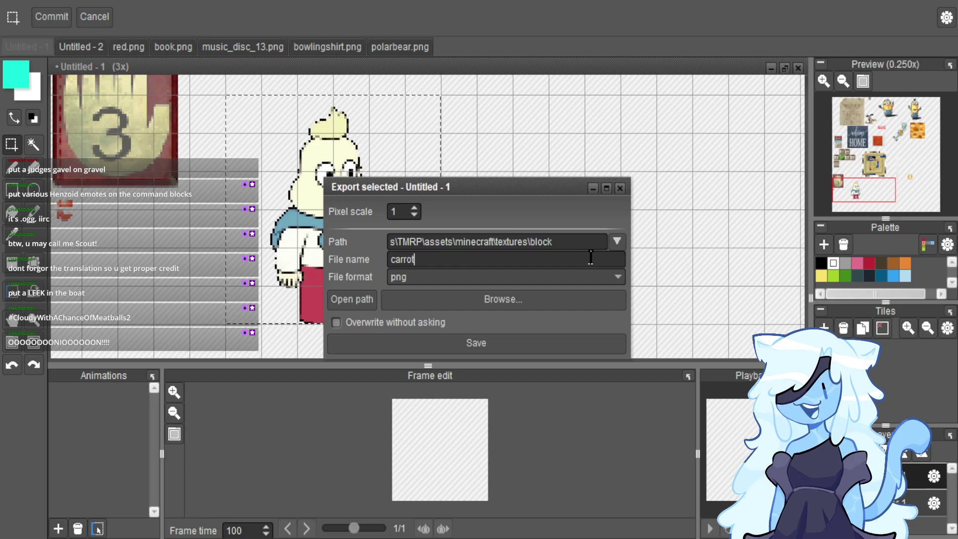
text(_stage_7)
key(Return)
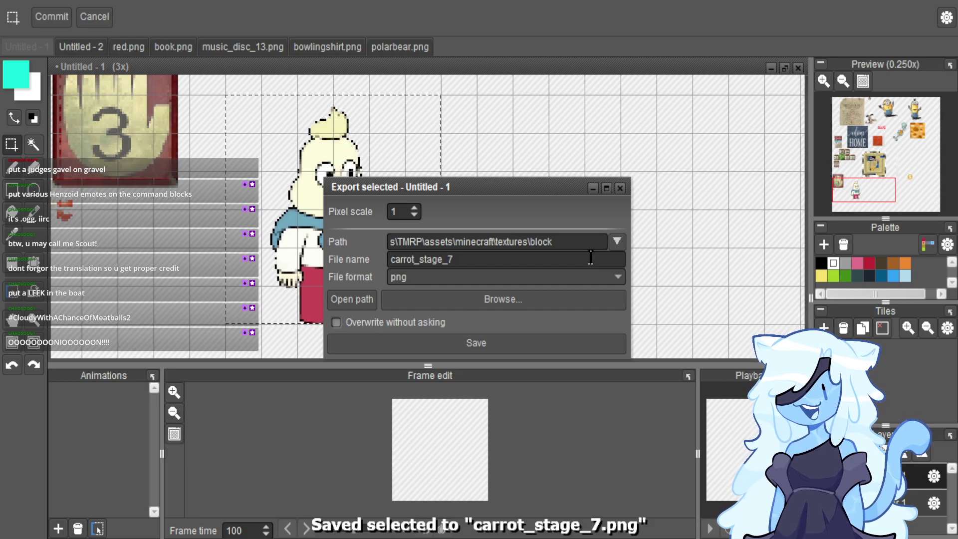
Export the same selection as carrot.png to TMRP\assets\minecraft\textures\item and close the export dialog.
key(BackSpace)
key(BackSpace)
key(BackSpace)
key(BackSpace)
key(BackSpace)
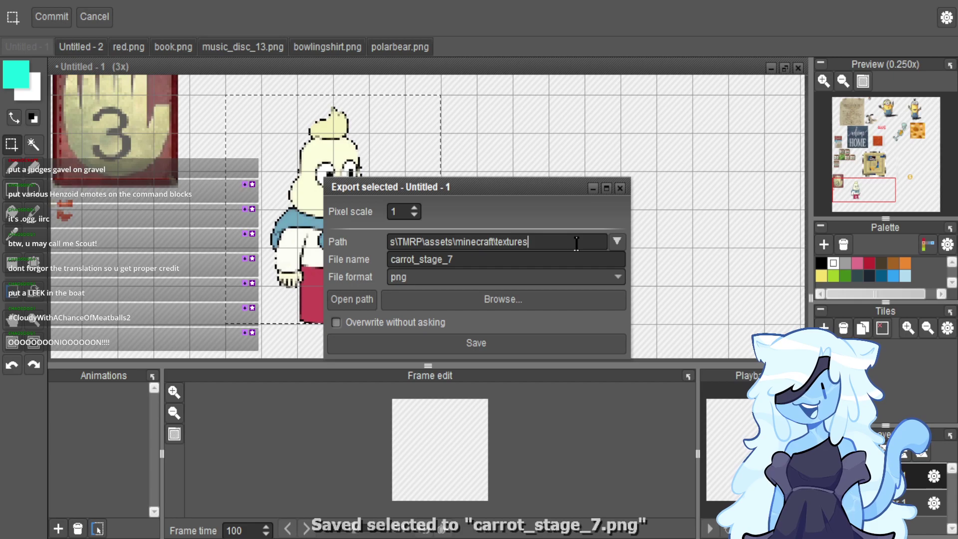
text(ite,)
key(BackSpace)
text(m)
key(Tab)
text(carror)
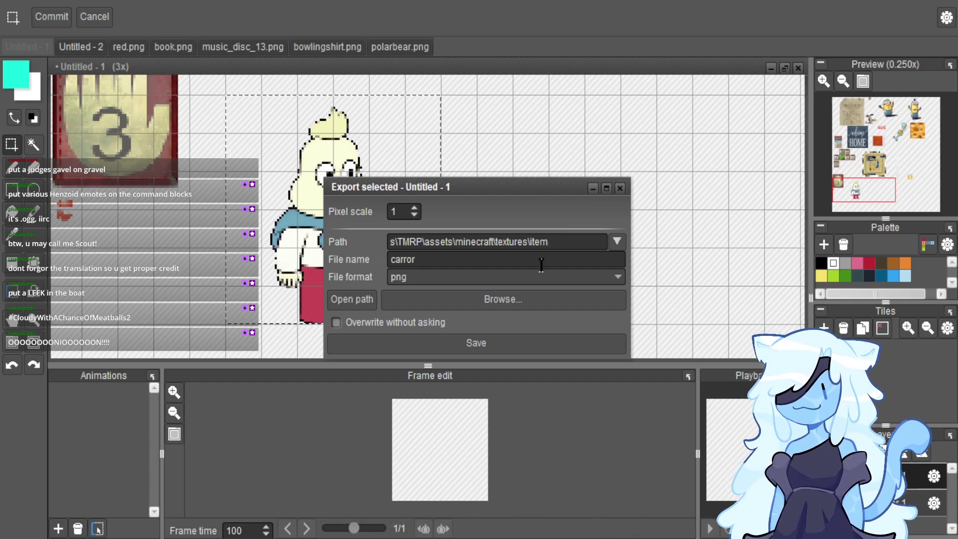
key(BackSpace)
text(t)
key(Return)
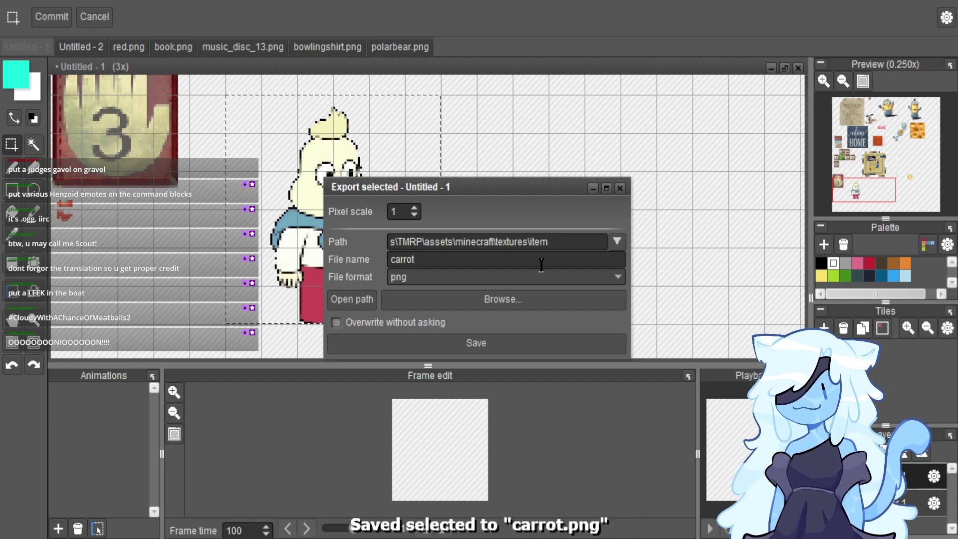
click(619, 189)
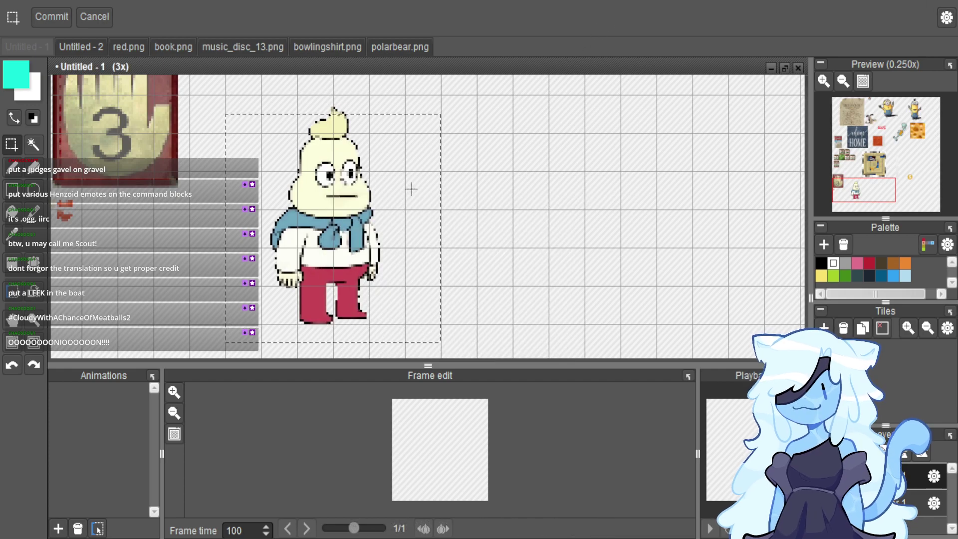
Lower the onion boy in the grid, select the grid area, and set its export to carrot_stage_6 in TMRP\assets\minecraft\textures\block.
drag(384, 164, 384, 195)
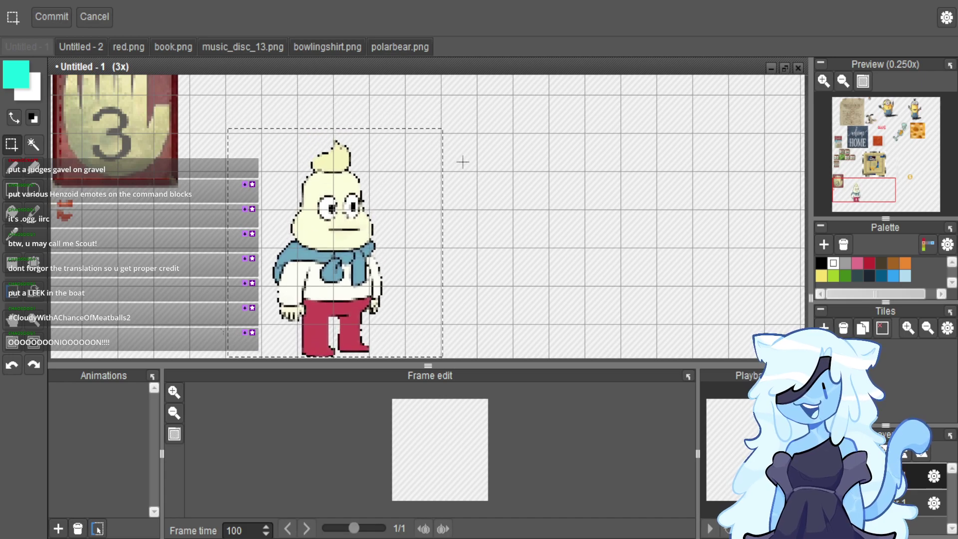
drag(441, 96, 226, 321)
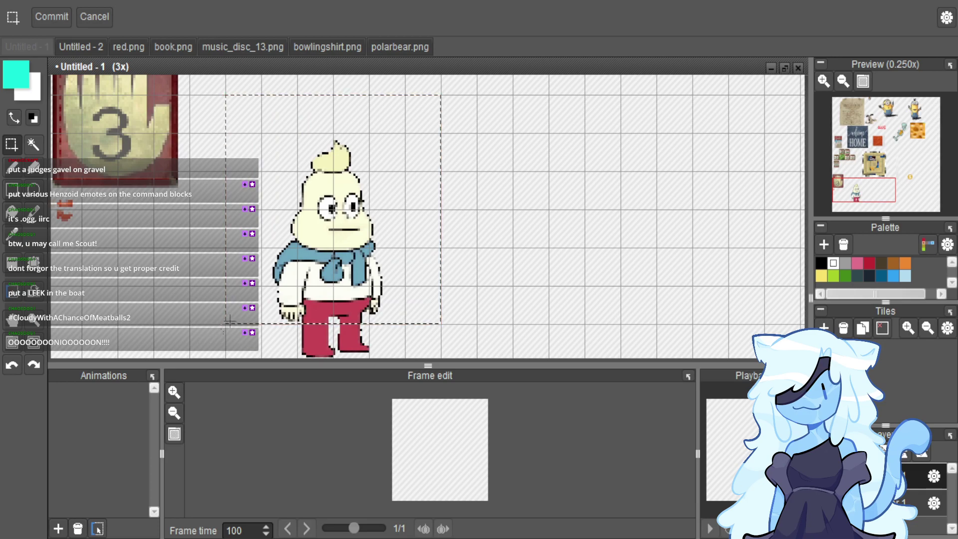
key(ctrl+e)
click(466, 258)
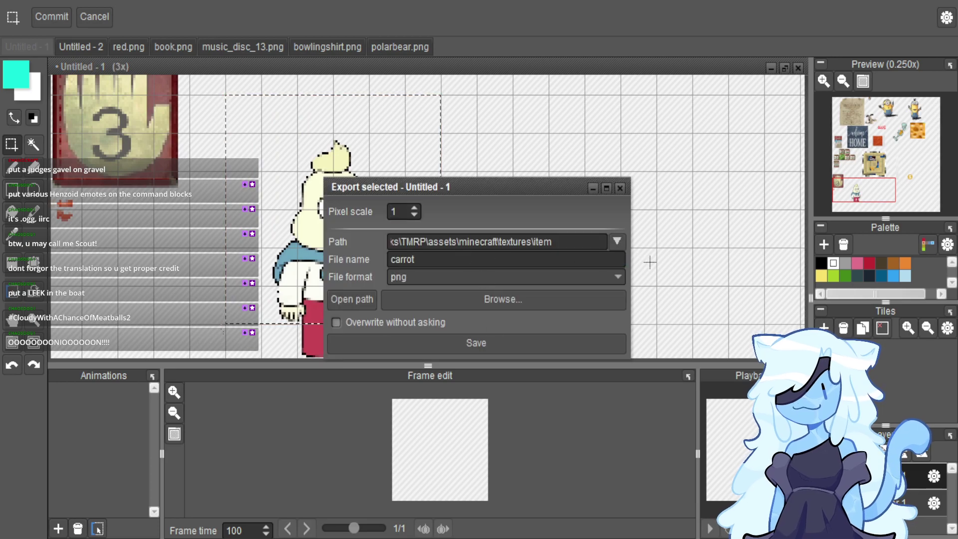
click(617, 242)
click(595, 264)
text(_stage_0)
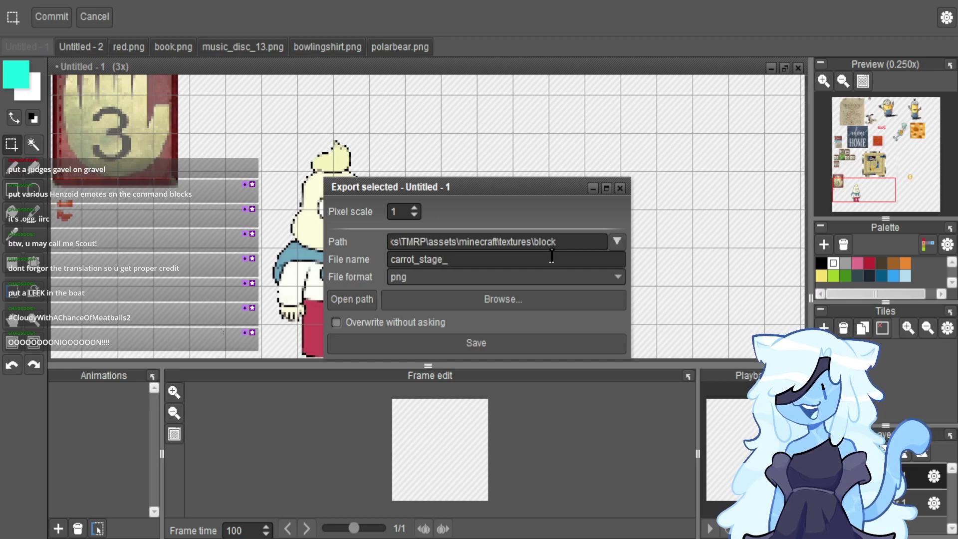
key(Return)
click(477, 281)
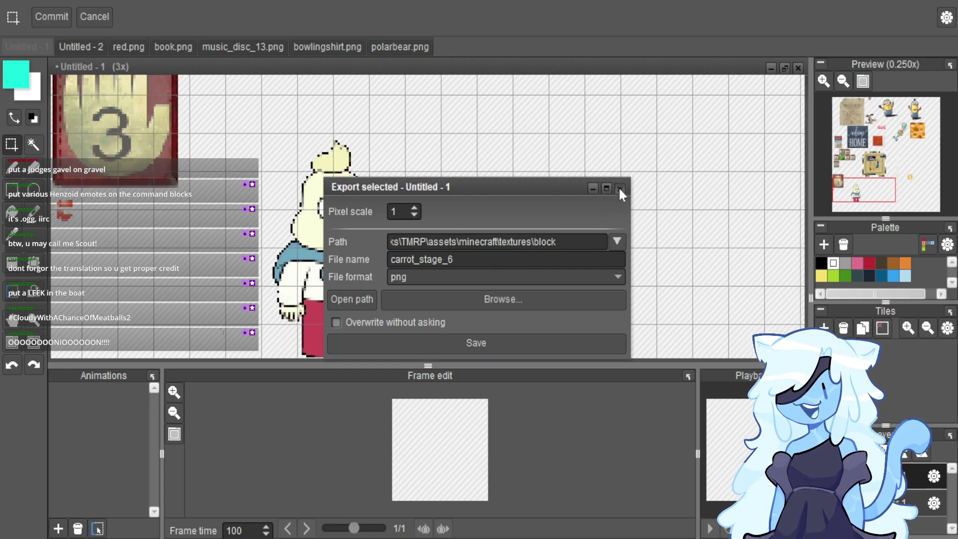
click(620, 187)
Reselect the grid area around the lowered onion boy and export it as carrot_stage_6.png to the block textures folder.
drag(227, 96, 441, 323)
key(ctrl+shift+e)
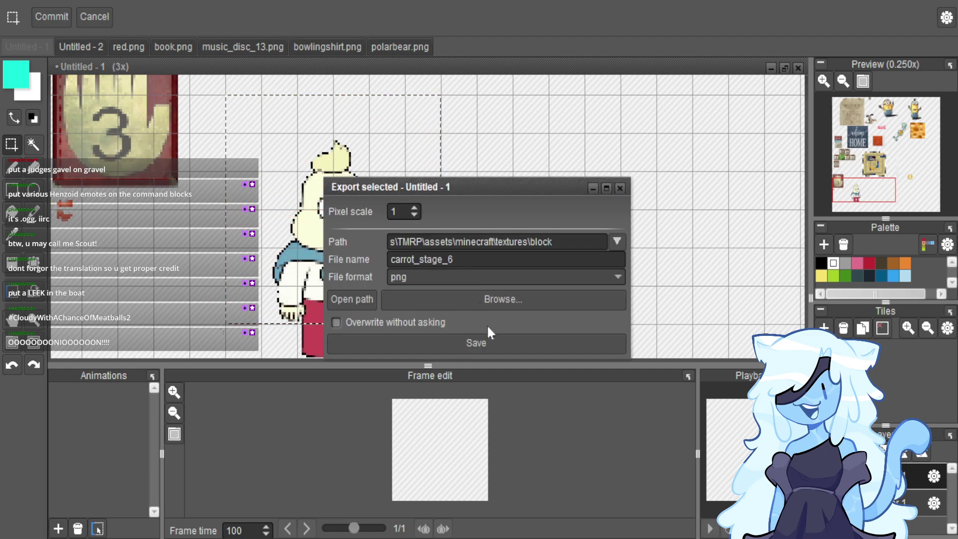
key(Return)
click(619, 188)
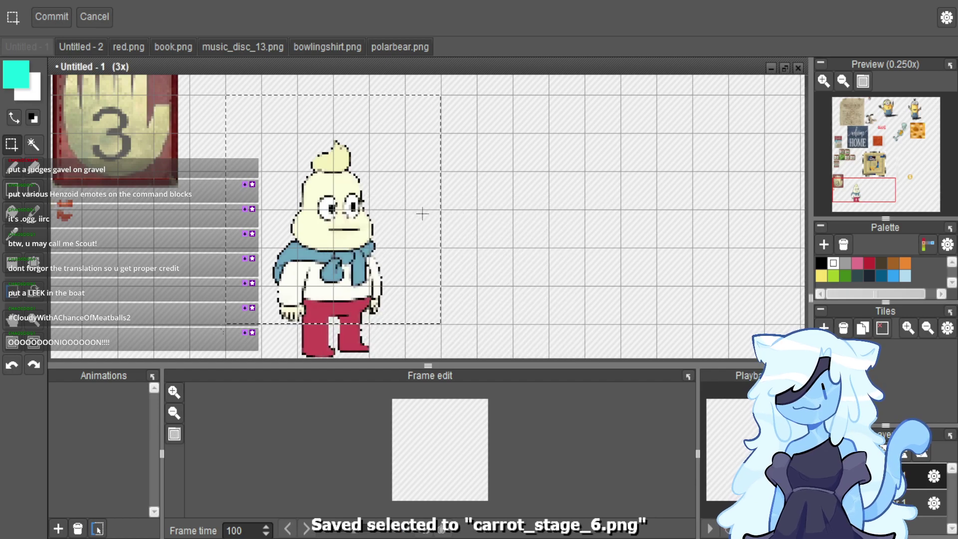
Lower the onion boy further and export the same grid area as carrot_stage_5.png to the block textures folder.
drag(409, 203, 413, 244)
click(475, 228)
click(250, 128)
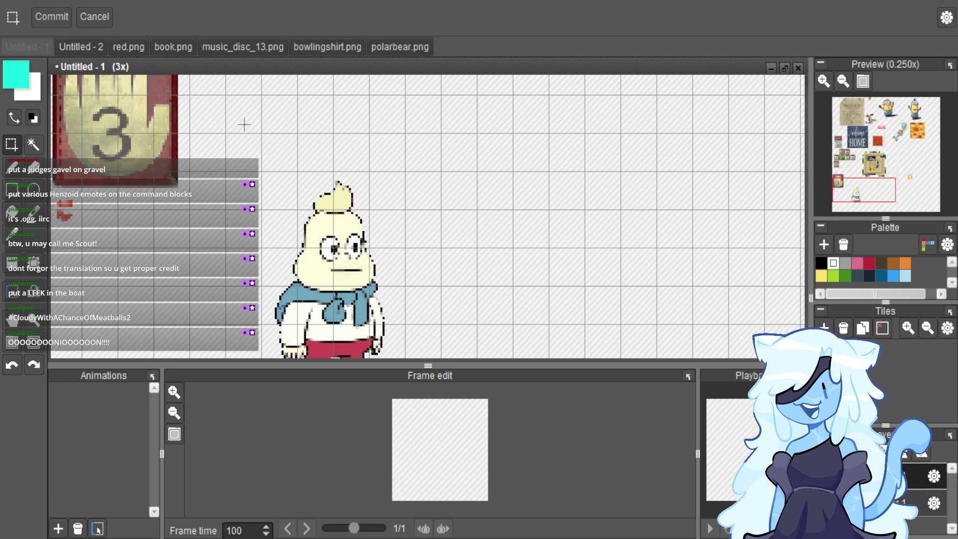
drag(224, 98, 396, 228)
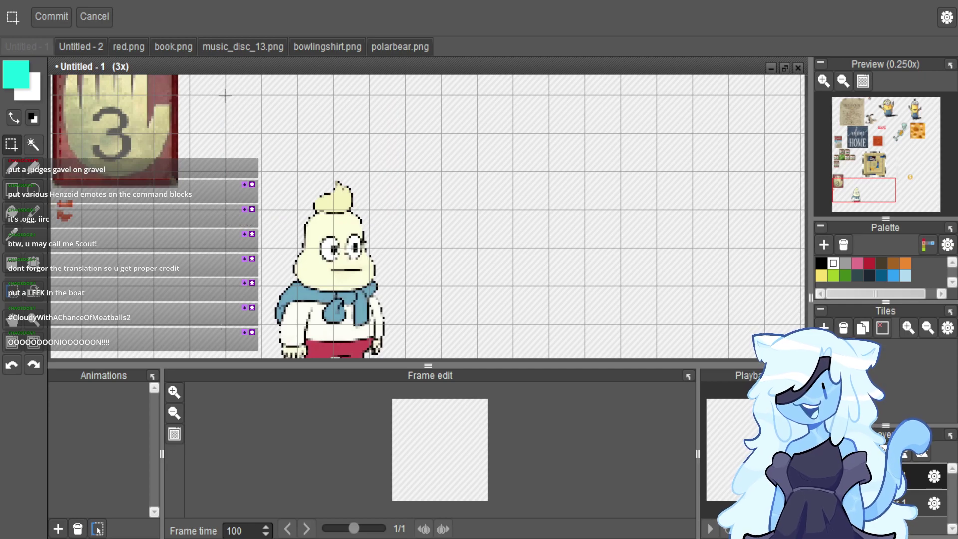
drag(225, 94, 440, 322)
key(ctrl+shift+e)
click(481, 260)
key(BackSpace)
text(5)
key(Return)
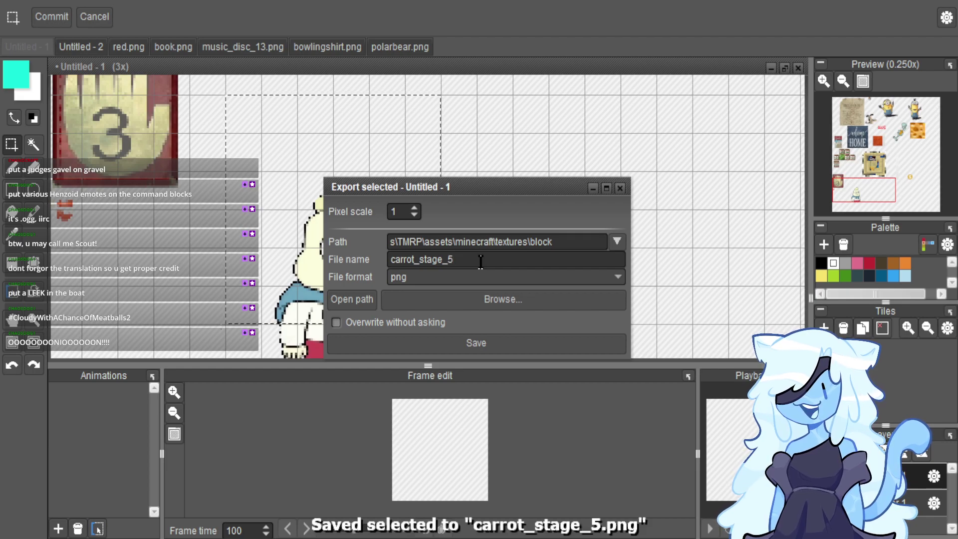
click(621, 188)
Shift the onion boy down until only his head and shoulders remain in the grid area, and export it as carrot_stage_4.png.
drag(349, 225, 352, 257)
click(500, 169)
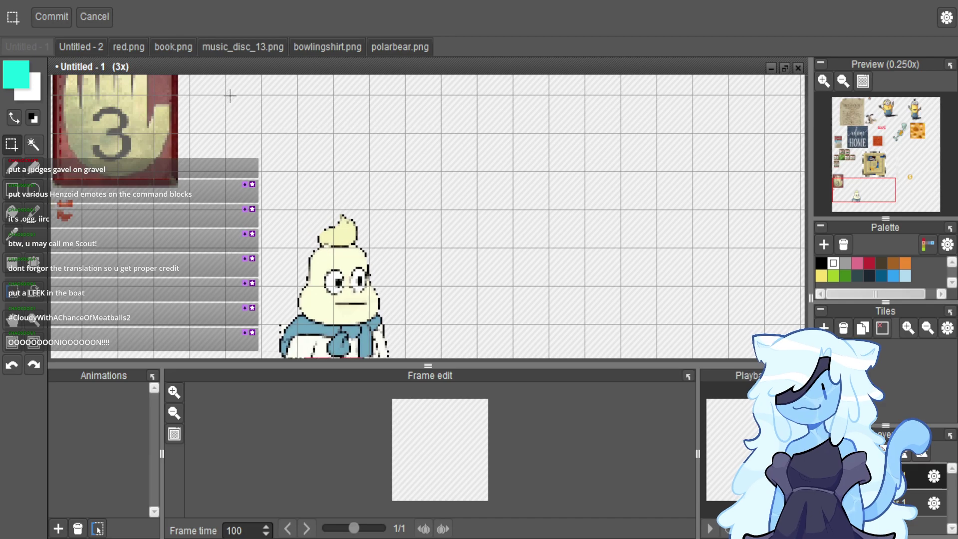
drag(226, 95, 437, 322)
key(ctrl+e)
click(475, 261)
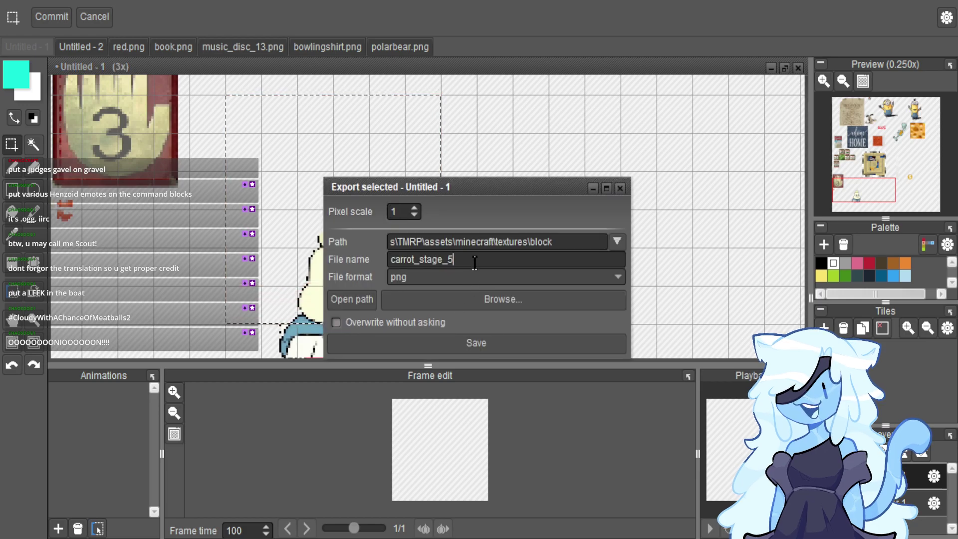
key(BackSpace)
text(4)
key(Return)
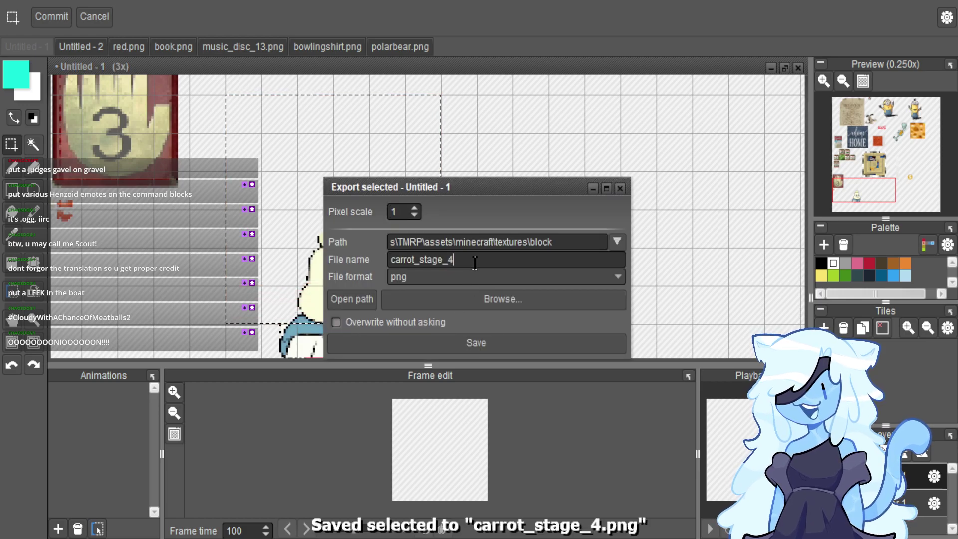
click(620, 188)
Sink the onion boy's head to mouth level at the grid area's lower edge and export that area as carrot_stage_3.png.
drag(393, 245, 386, 272)
click(556, 280)
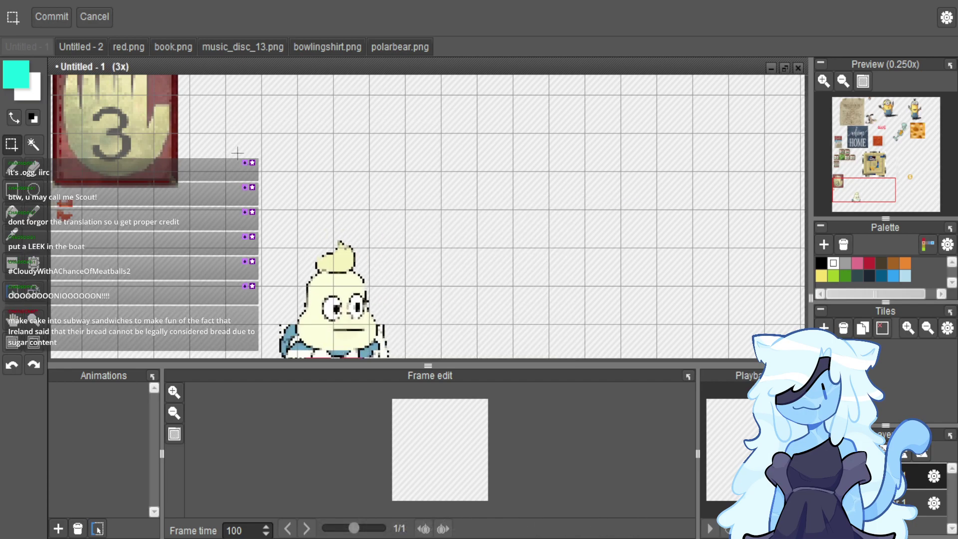
drag(226, 95, 441, 323)
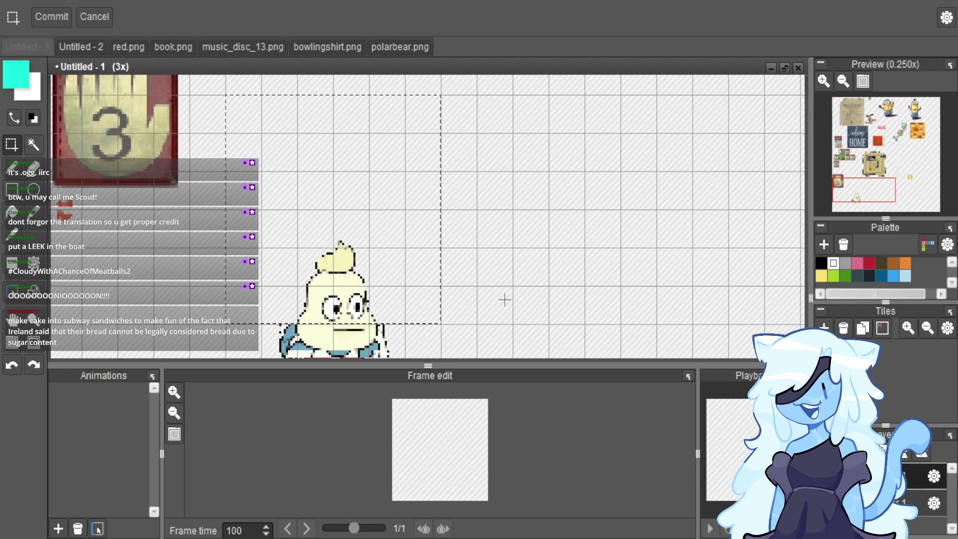
key(ctrl+e)
click(463, 260)
key(BackSpace)
text(3)
key(Return)
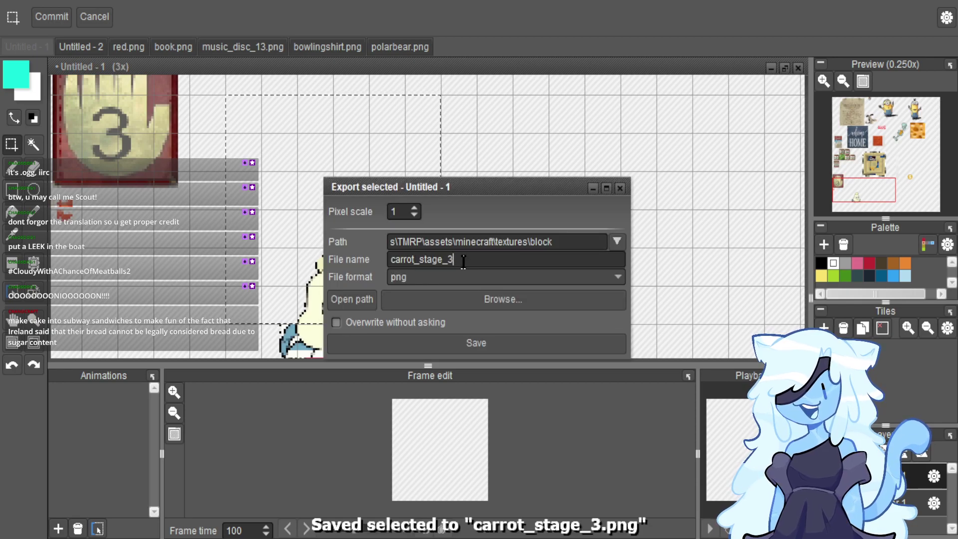
click(620, 187)
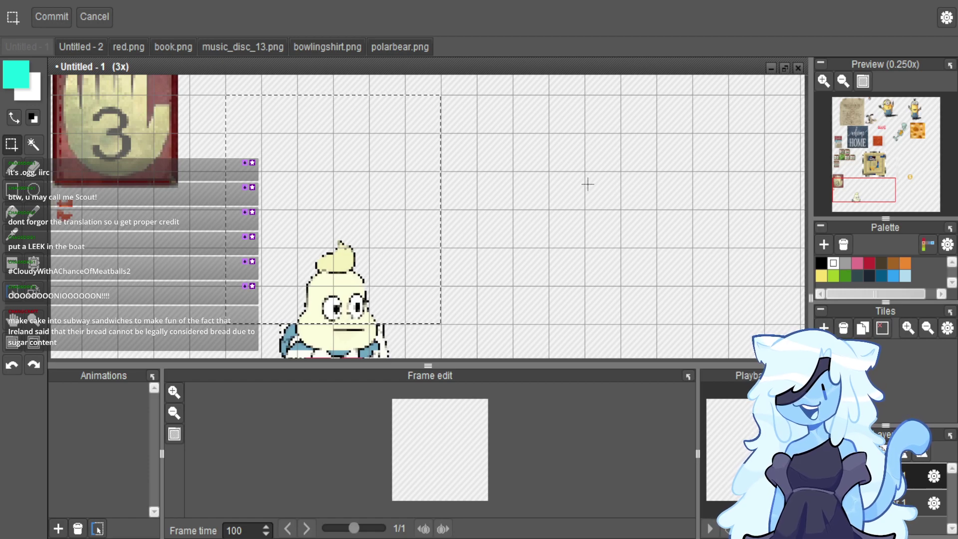
Sink the onion boy's head to eye level at the grid area's lower edge and export that area as carrot_stage_2.png.
drag(376, 217, 369, 247)
click(552, 270)
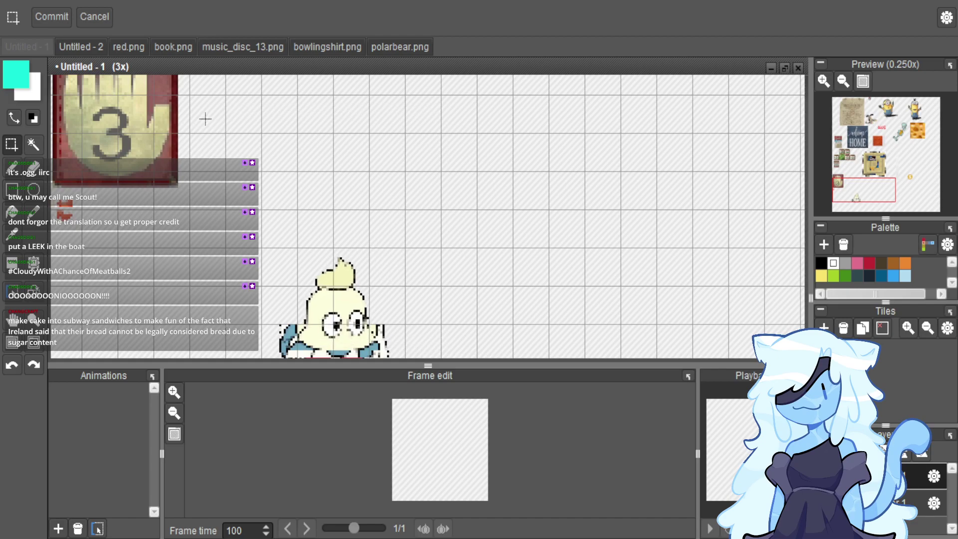
drag(226, 95, 441, 322)
key(ctrl+shift+e)
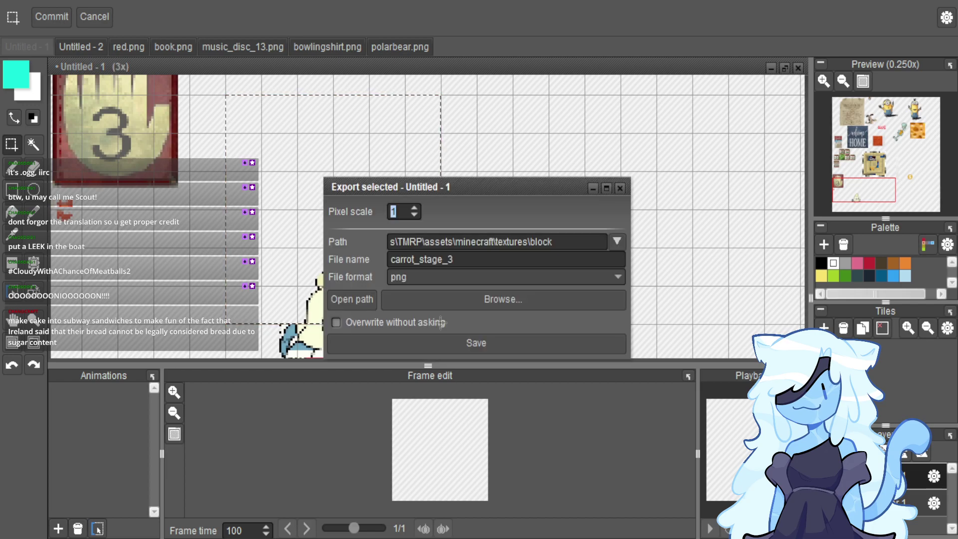
click(464, 259)
key(BackSpace)
text(2)
key(Return)
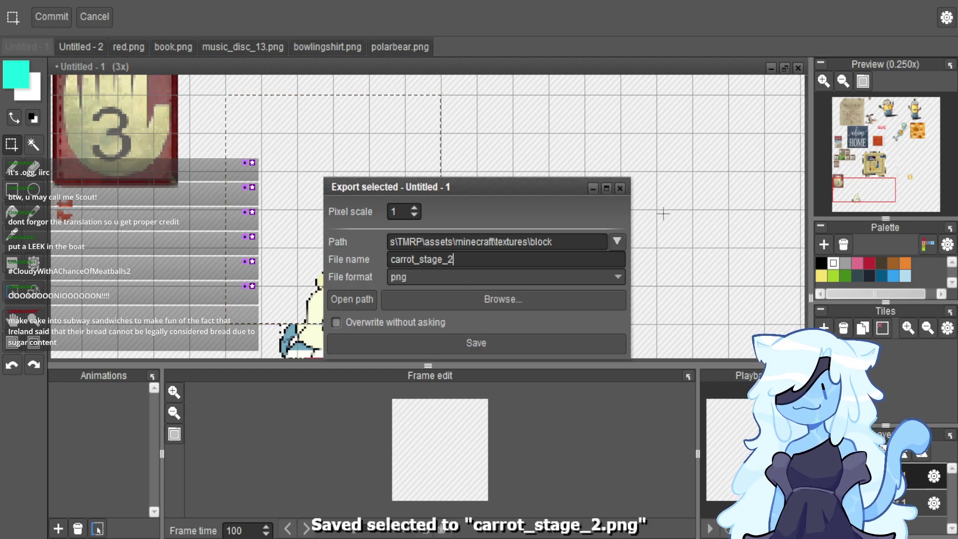
click(620, 188)
Lower the head until only its top is inside the grid area, and export that area as carrot_stage_1.png.
drag(382, 258, 381, 273)
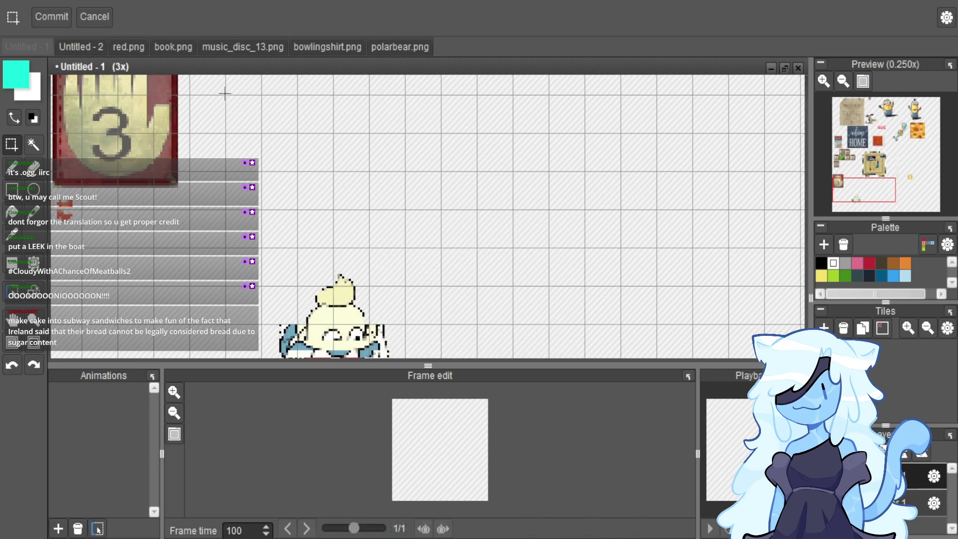
drag(227, 98, 308, 197)
drag(225, 95, 351, 207)
drag(246, 118, 441, 323)
key(ctrl+shift+e)
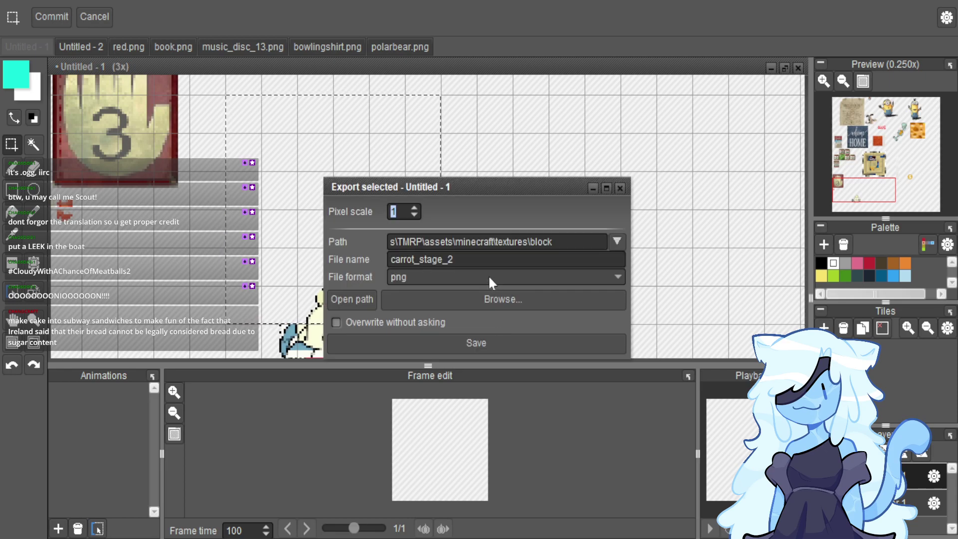
key(BackSpace)
text(1)
key(Return)
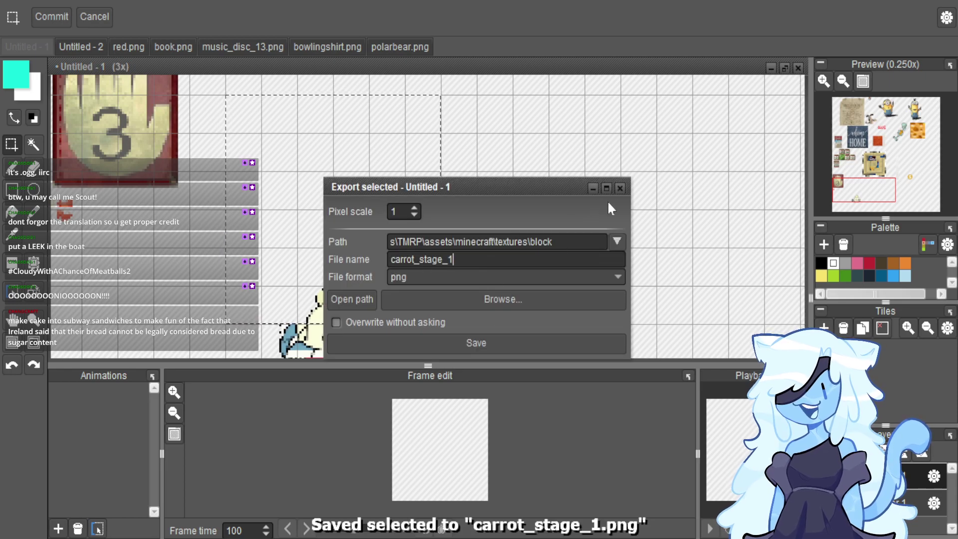
click(620, 190)
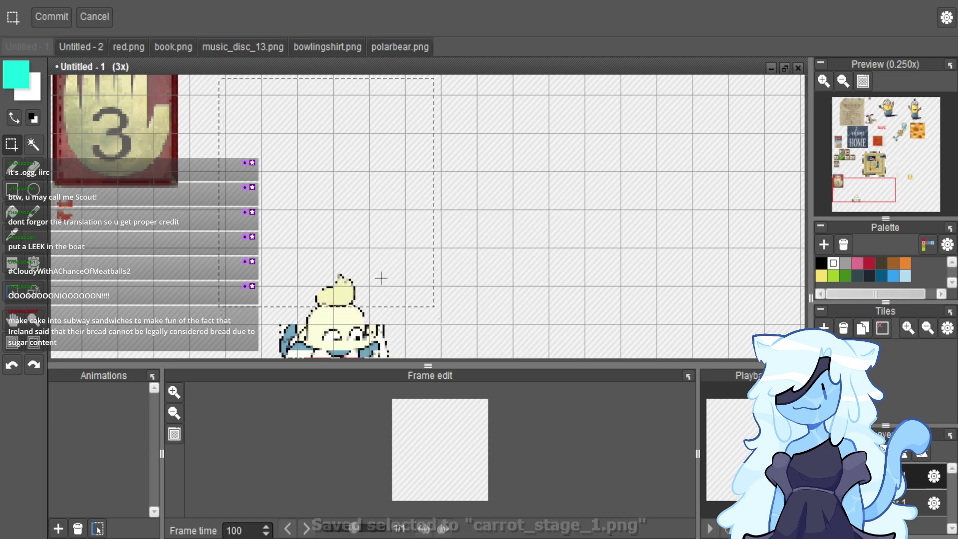
Position the selection frame so only the tip of the onion boy's hair is inside, and export it as carrot_stage_0.png.
scroll(385, 277, down, 1)
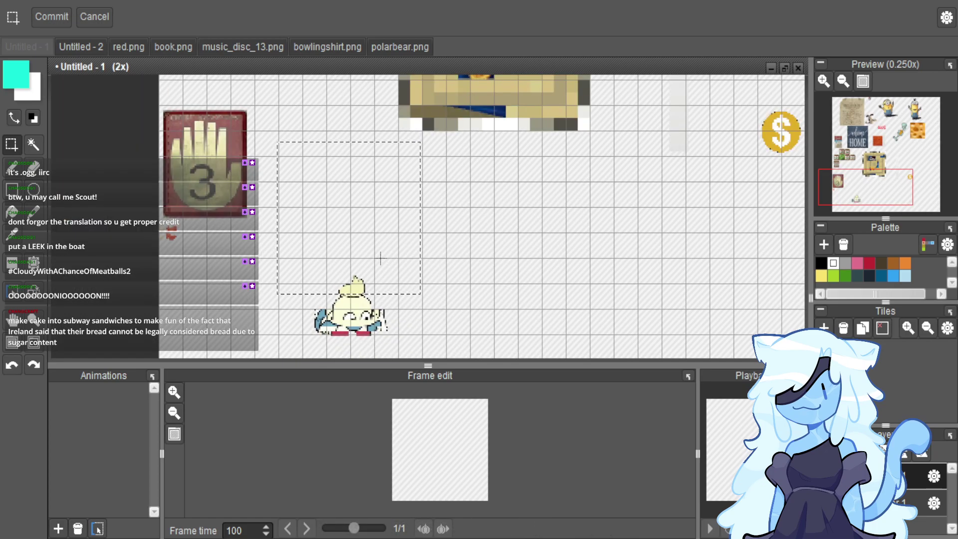
drag(383, 258, 382, 259)
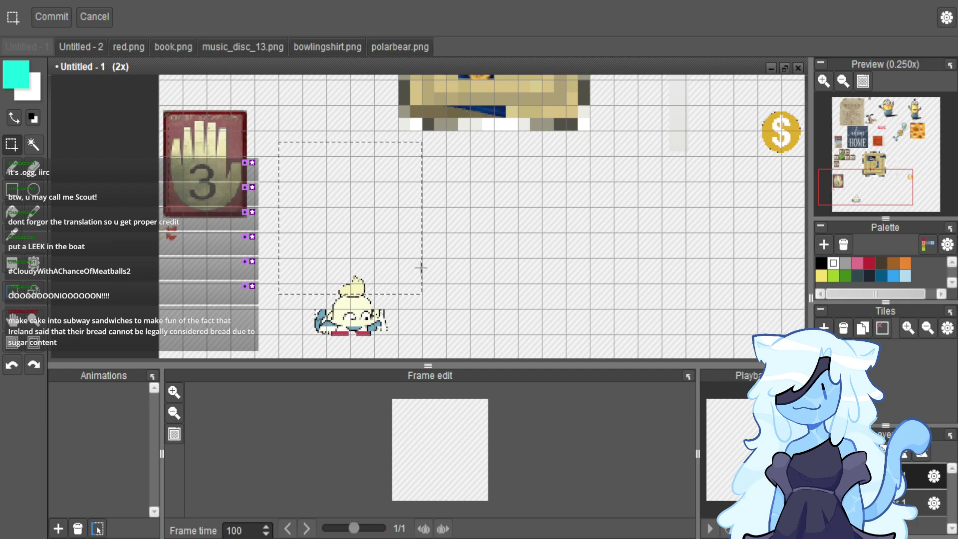
key(ctrl+e)
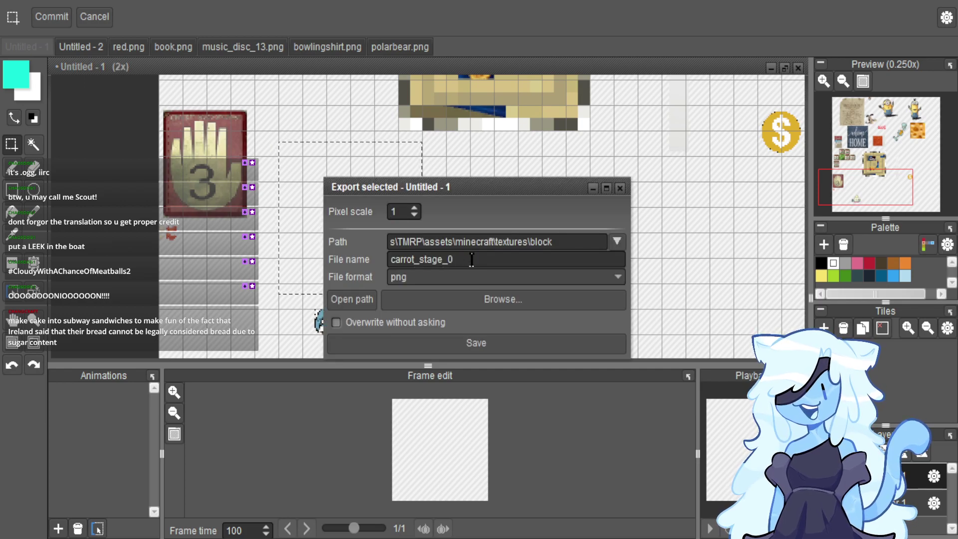
key(Return)
click(620, 188)
click(616, 198)
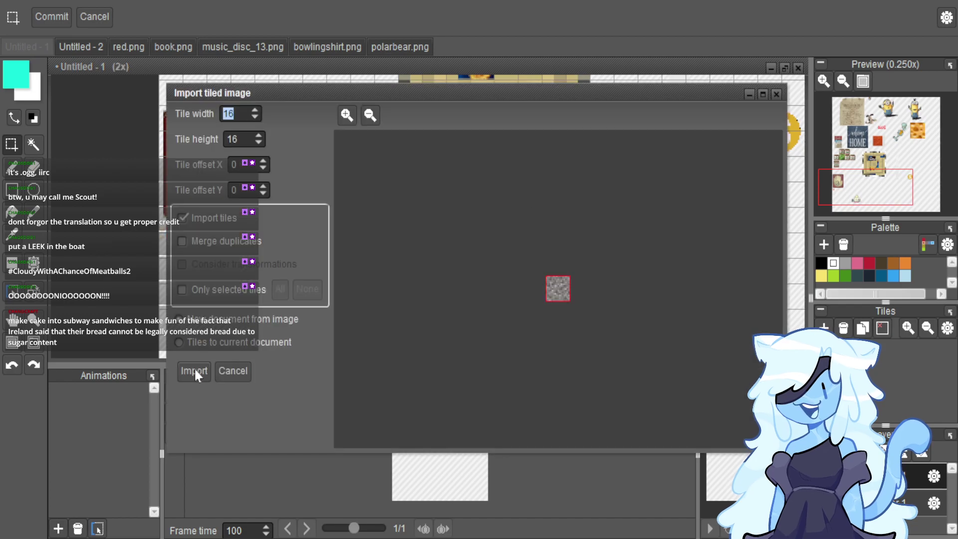
Import gravel.png with 16 x 16 tiles and resample its tile size to 112 x 112.
click(194, 371)
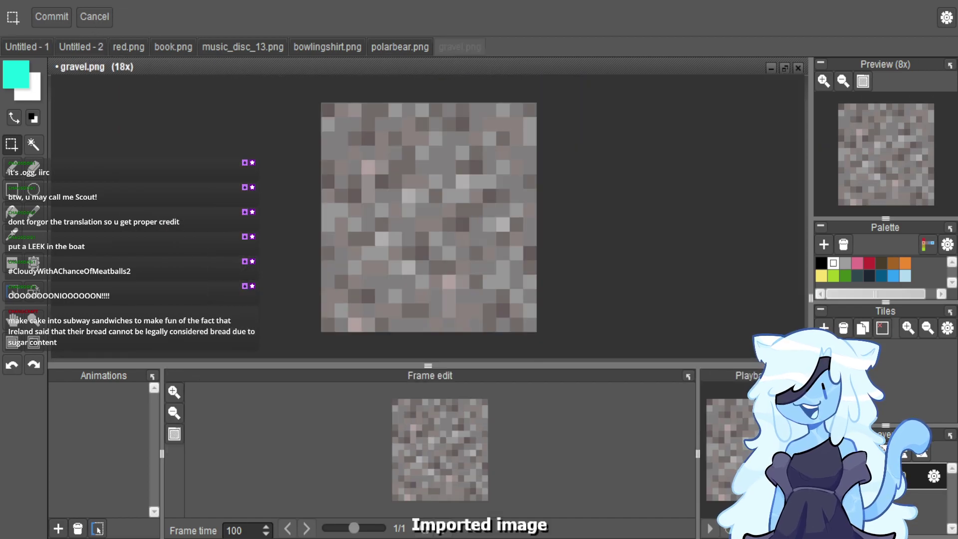
click(140, 31)
text(112)
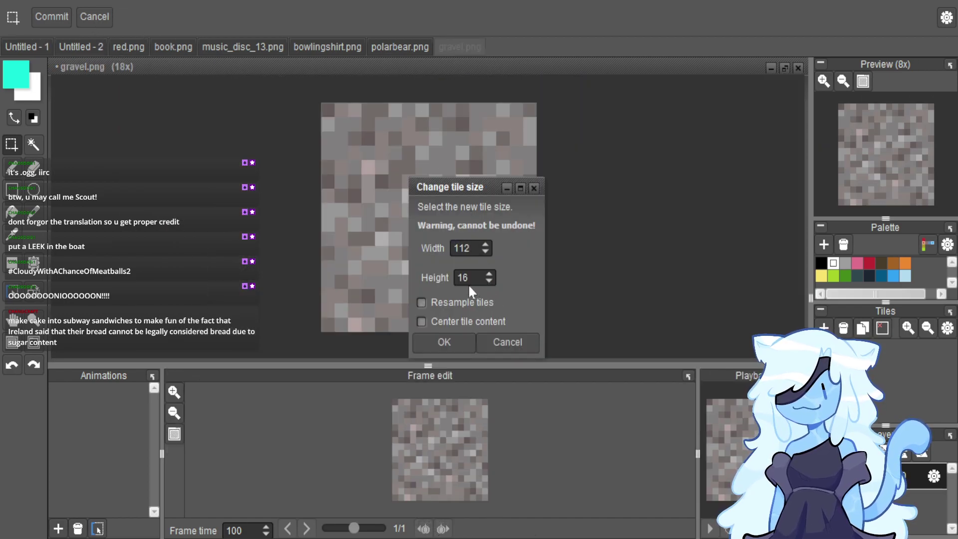
text(112)
click(465, 298)
click(472, 342)
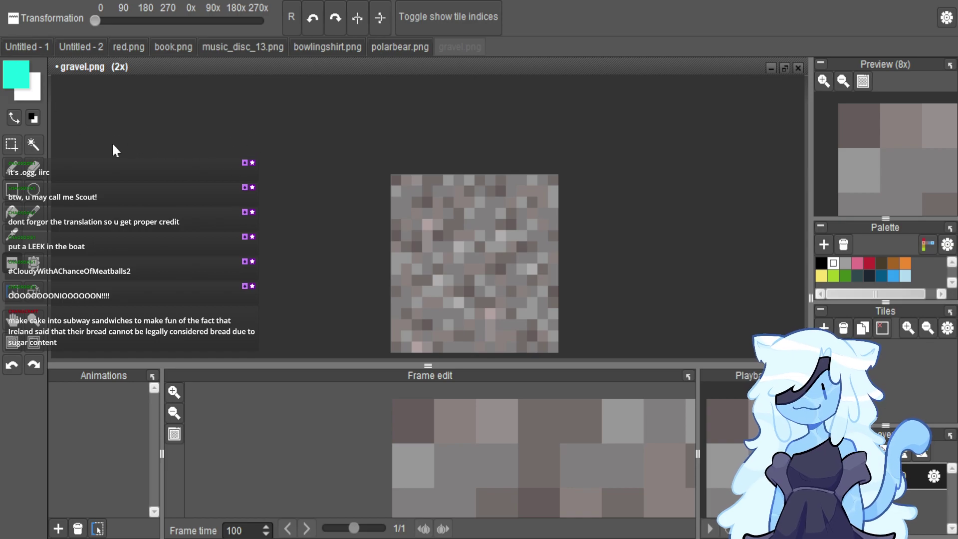
Open gavel.png and paste the gavel image into gravel.png.
double_click(172, 109)
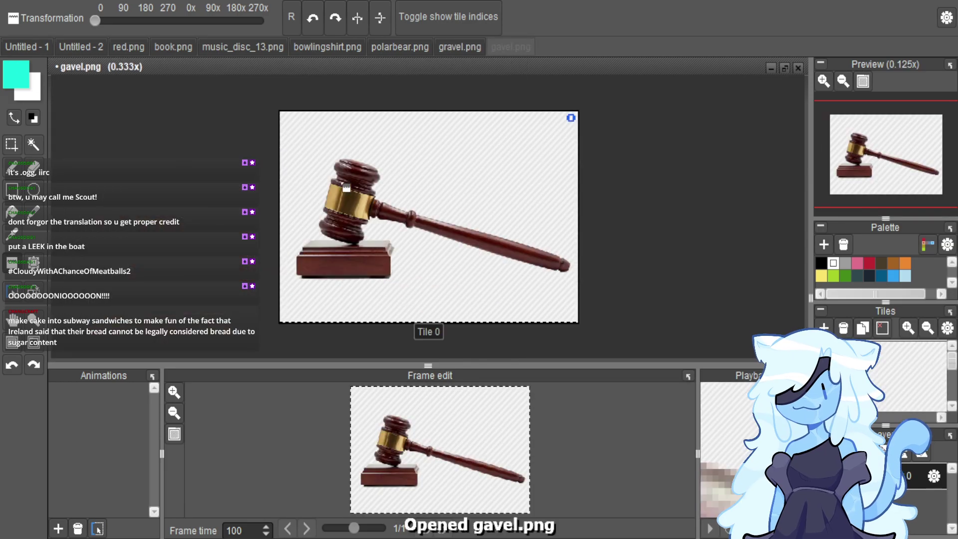
click(443, 47)
key(ctrl+v)
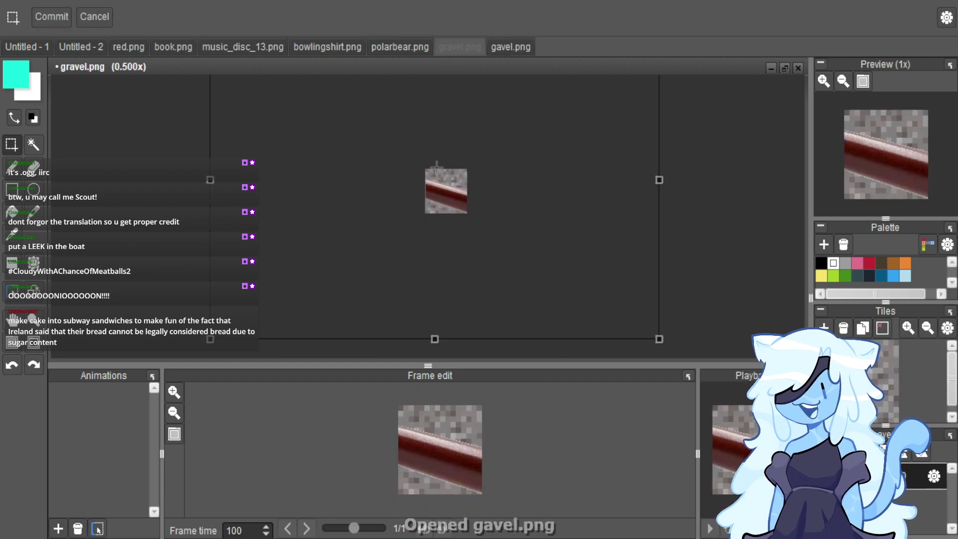
Scale the pasted gavel down and align it so the whole gavel fits over the gravel tile.
drag(659, 340, 425, 136)
drag(372, 120, 588, 268)
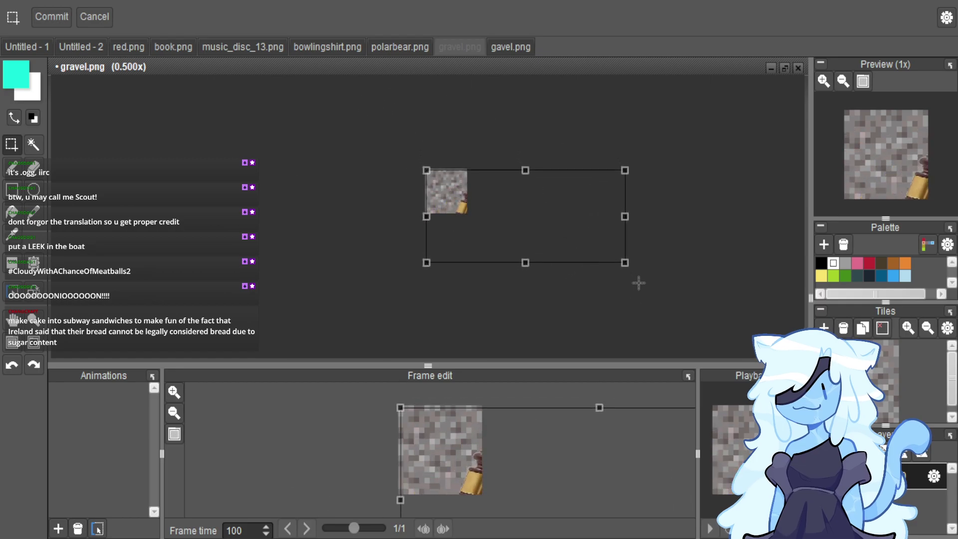
drag(641, 288, 484, 250)
scroll(474, 225, up, 3)
scroll(470, 331, down, 1)
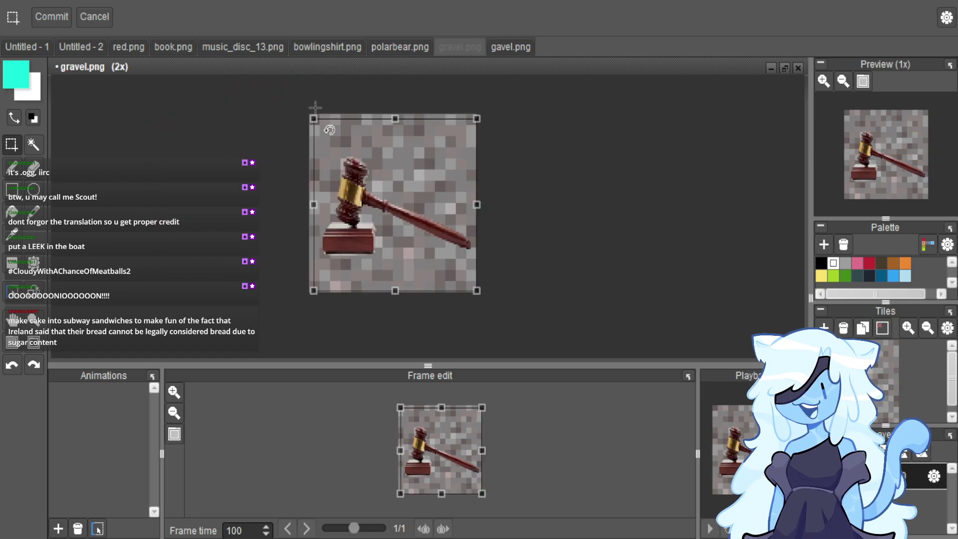
Reduce the pasted gavel's height, centre it on the gravel tile and rotate it about 30 degrees clockwise so the handle slopes diagonally downward.
drag(314, 118, 321, 184)
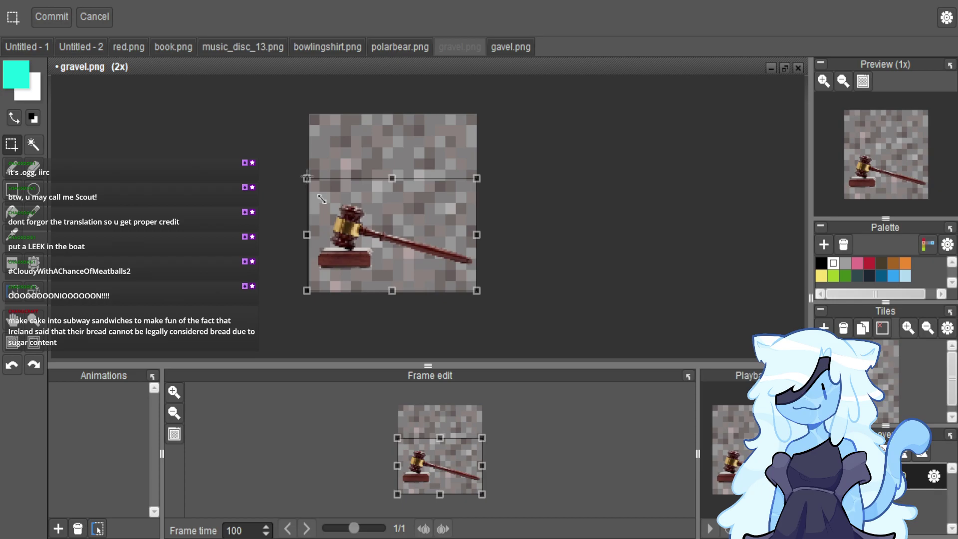
drag(438, 265, 439, 238)
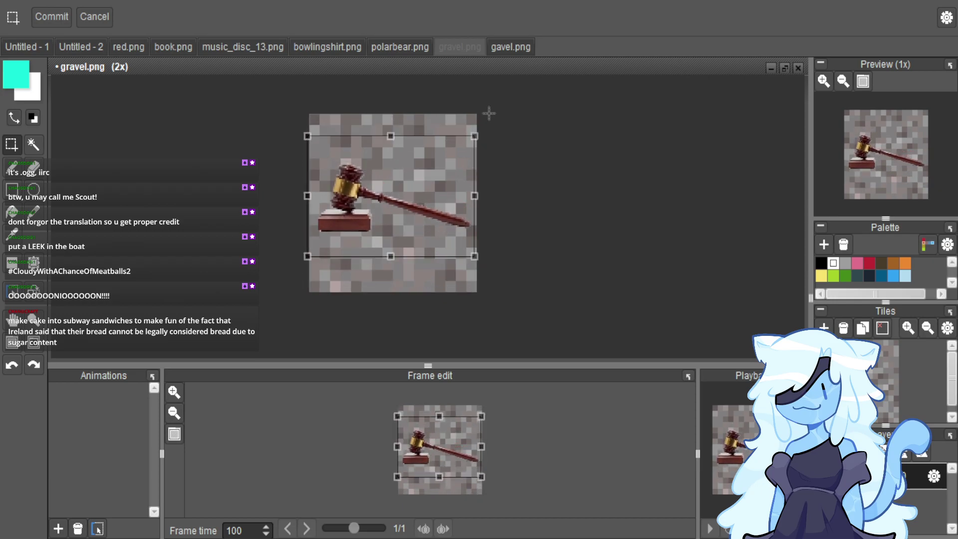
drag(483, 149, 514, 194)
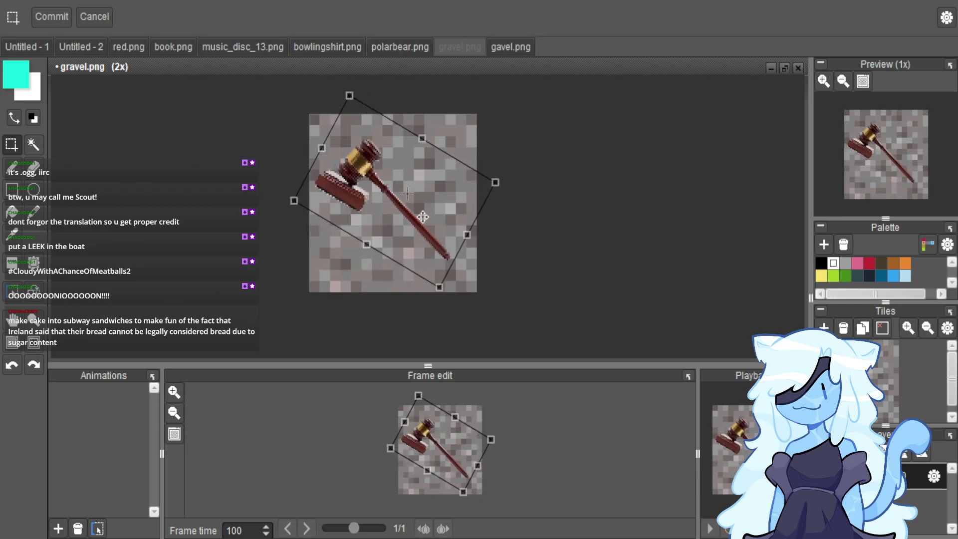
click(554, 218)
Export the whole gravel tile as gravel.png into the TMRP pack's assets\minecraft\textures\block folder.
key(ctrl+a)
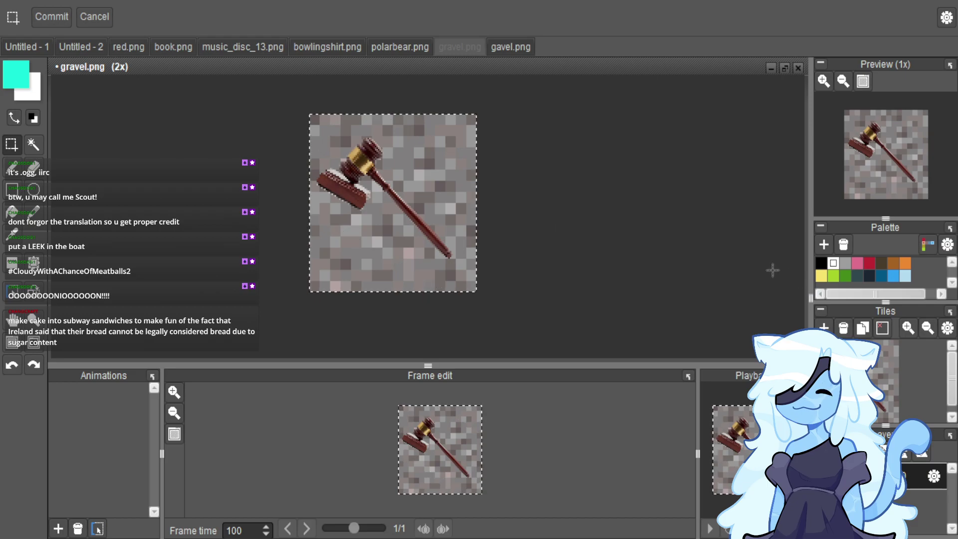
key(ctrl+e)
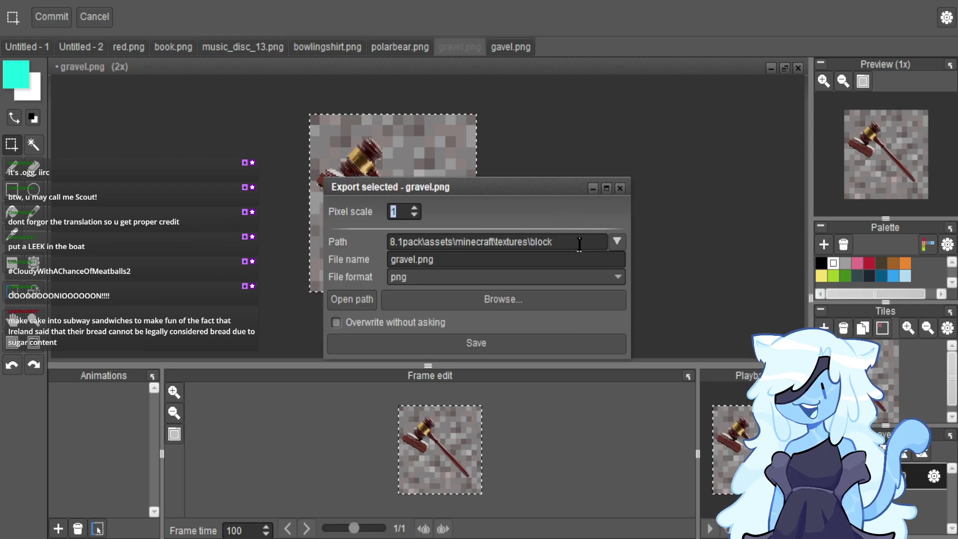
key(BackSpace)
key(BackSpace)
key(BackSpace)
key(BackSpace)
key(BackSpace)
key(BackSpace)
key(BackSpace)
key(BackSpace)
key(BackSpace)
key(BackSpace)
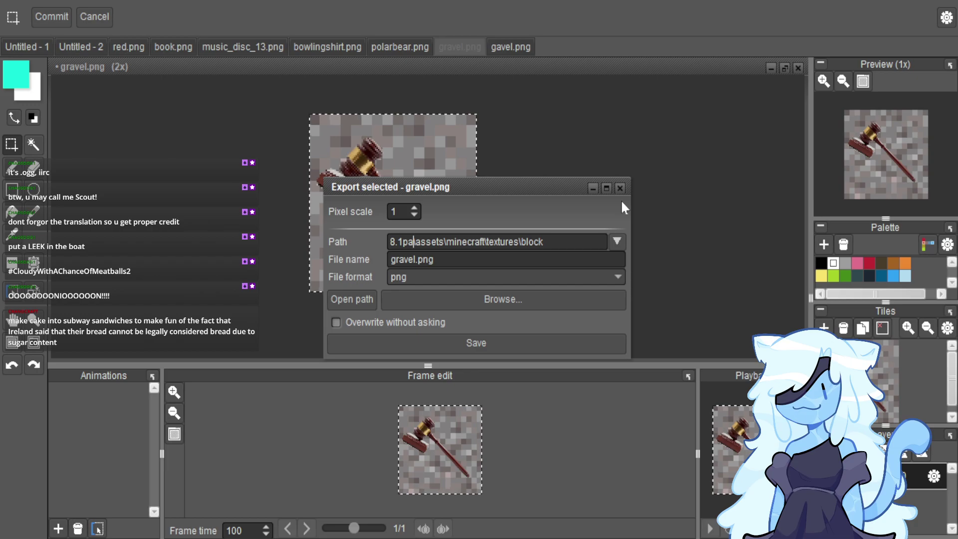
text(TMRP\)
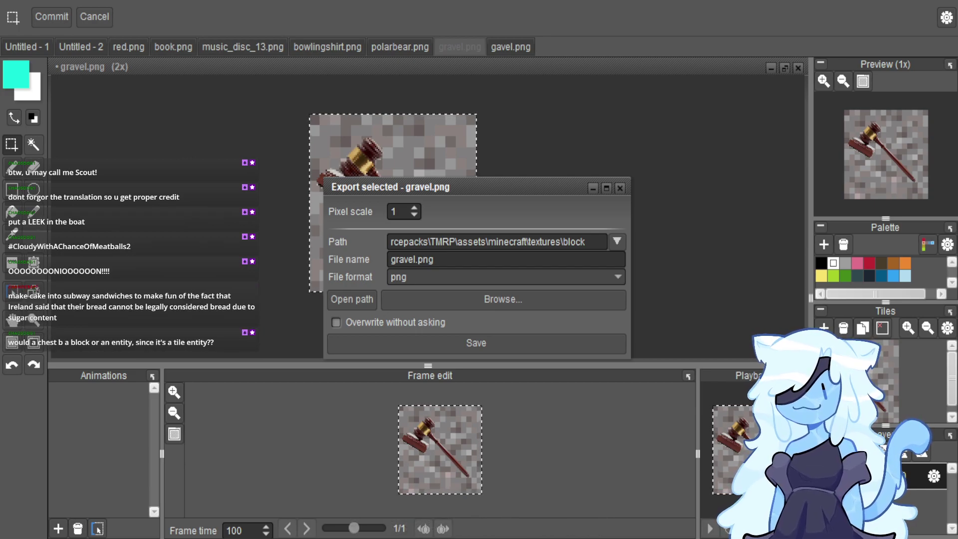
click(620, 188)
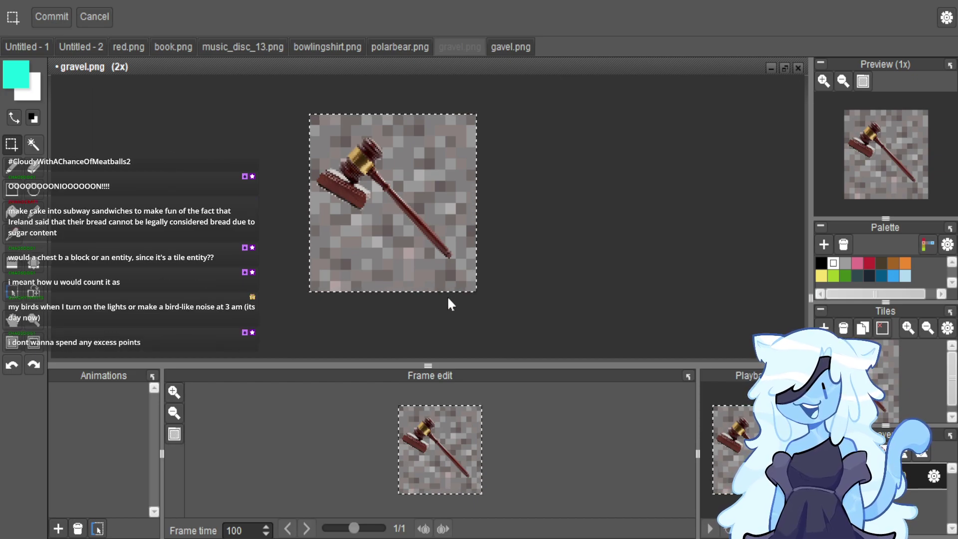
Import the back, front, side and conditional chain_command_block images with 16 x 16 tiles.
key(ctrl+shift+o)
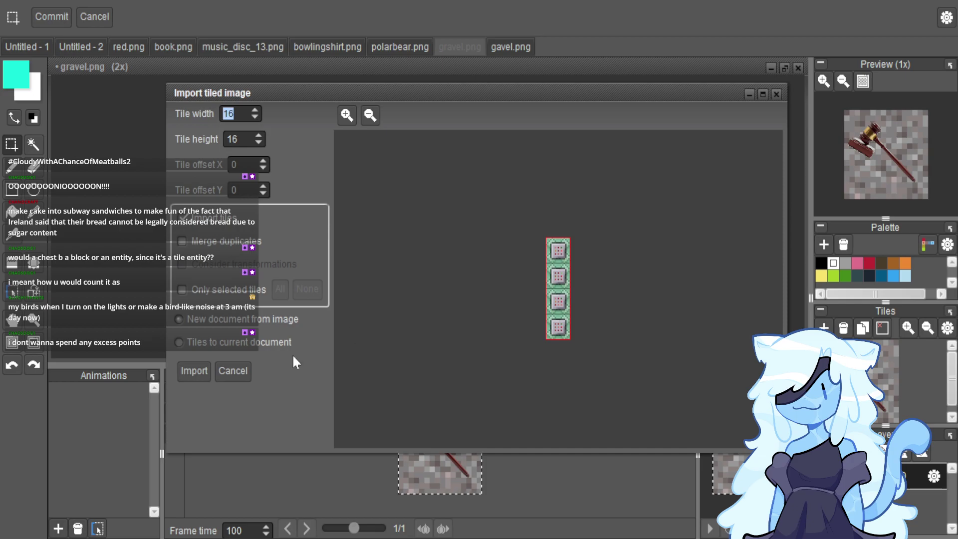
click(195, 372)
click(195, 372)
click(195, 372)
click(195, 372)
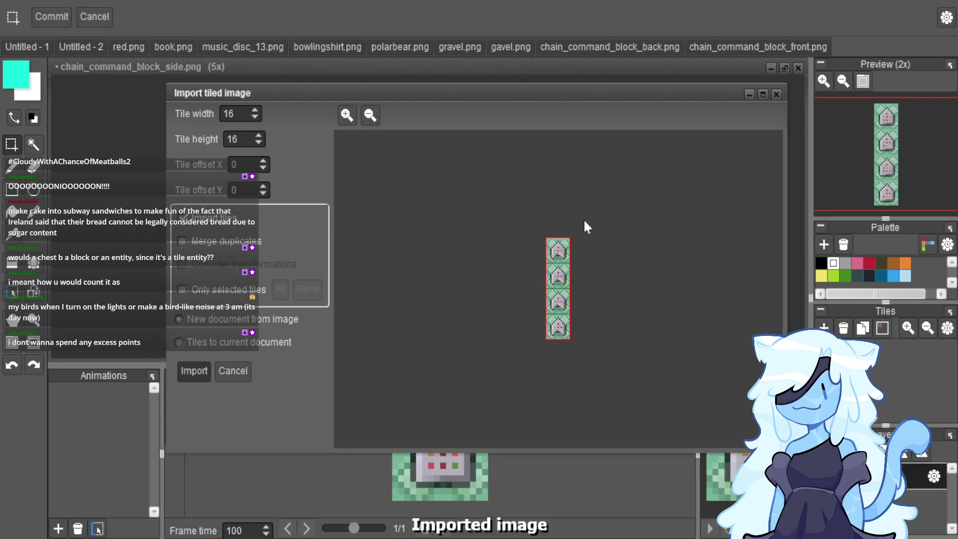
Close gavel.png and gravel.png without saving changes.
click(532, 48)
click(799, 68)
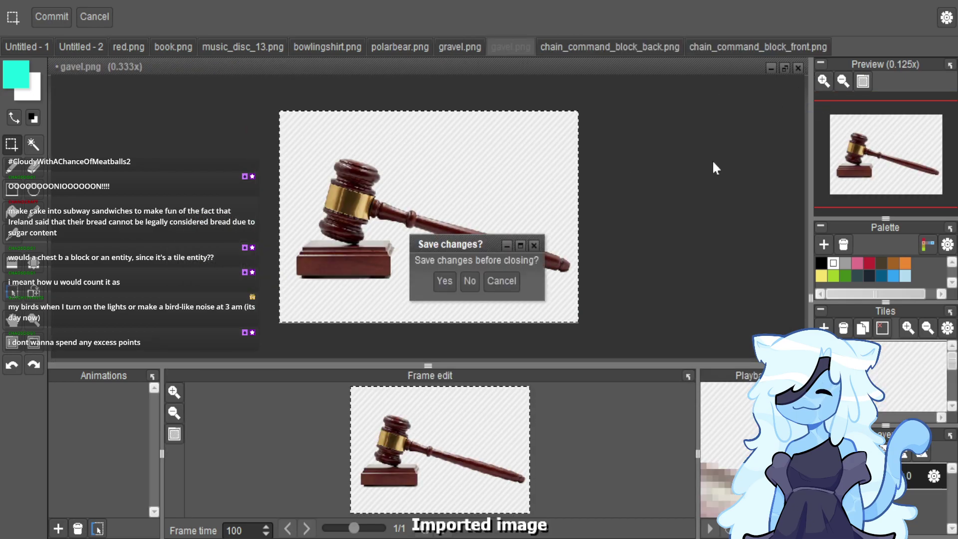
click(464, 283)
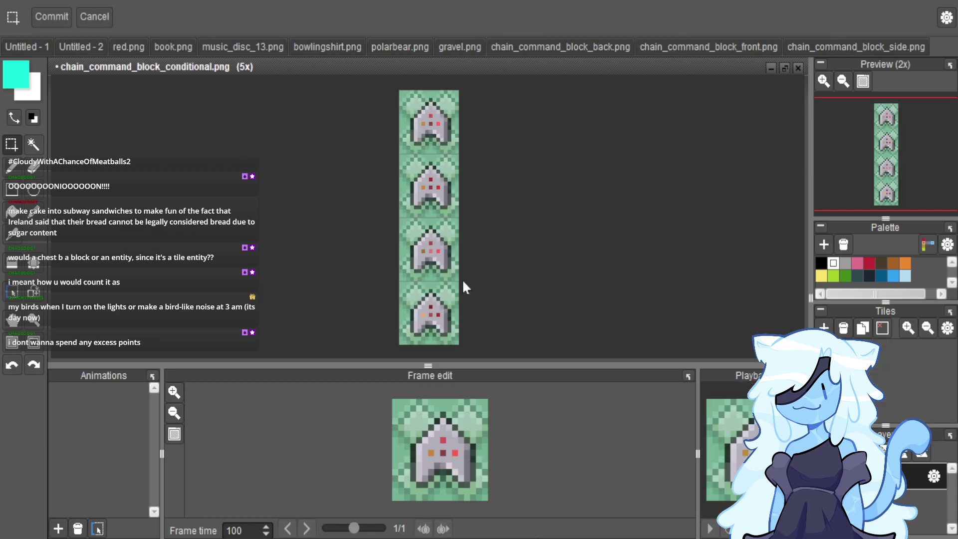
click(476, 46)
click(798, 67)
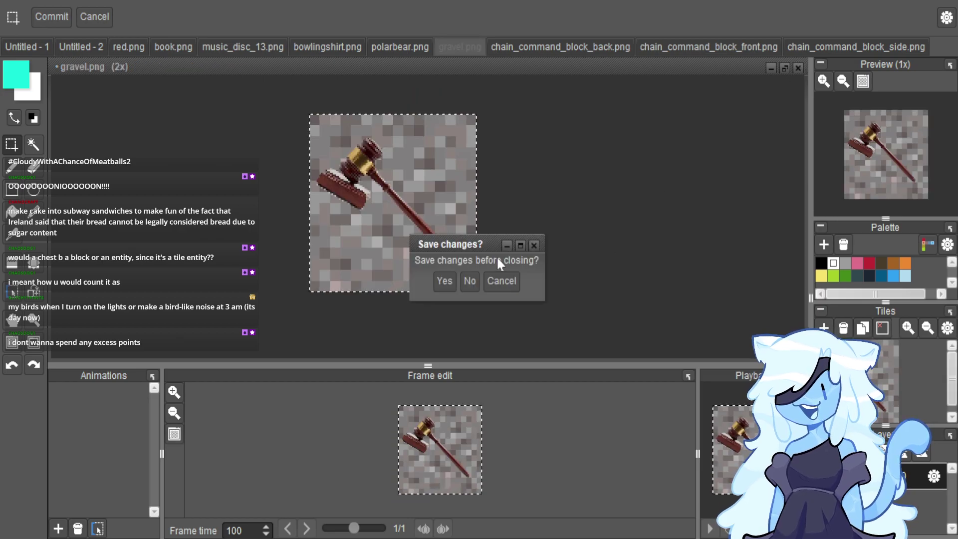
click(476, 274)
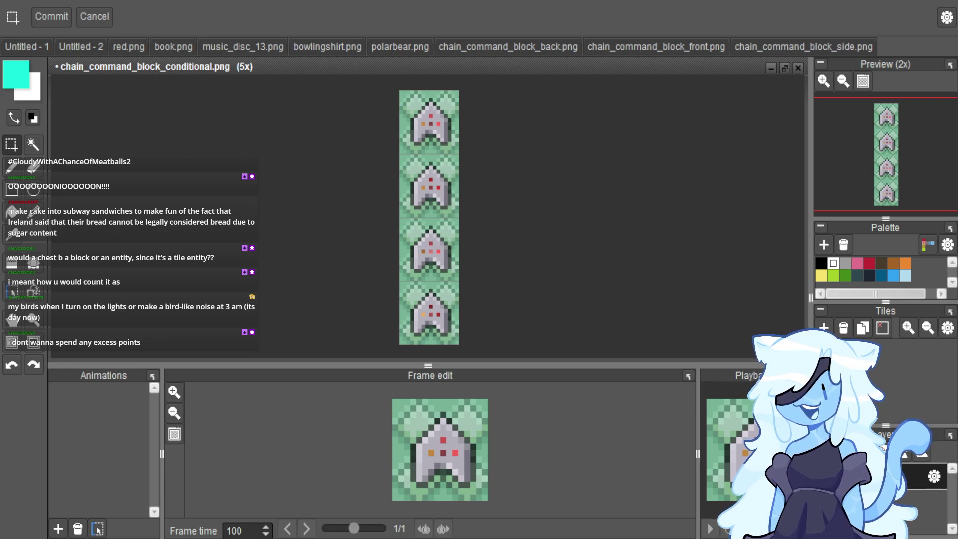
Resample the tile size of chain_command_block_conditional.png to 112 x 112.
scroll(526, 153, down, 1)
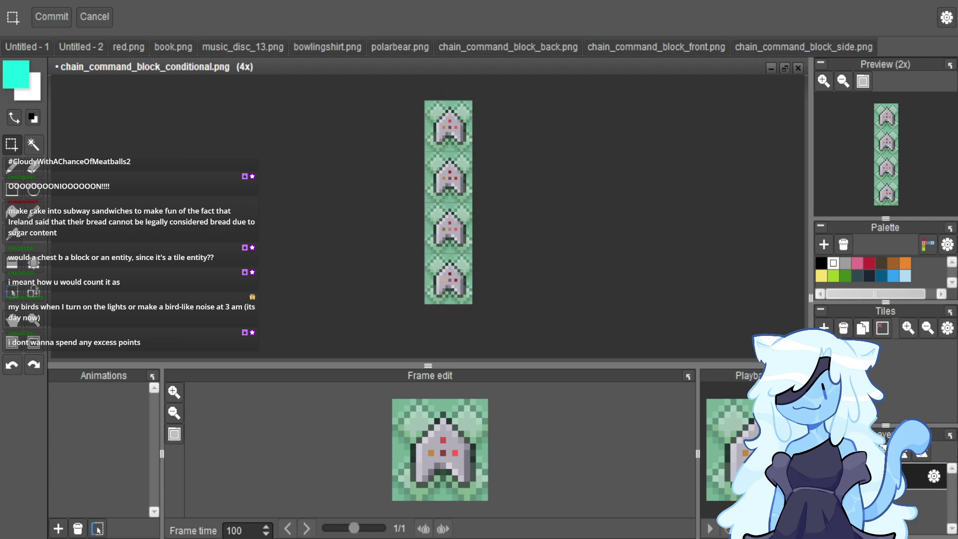
click(141, 22)
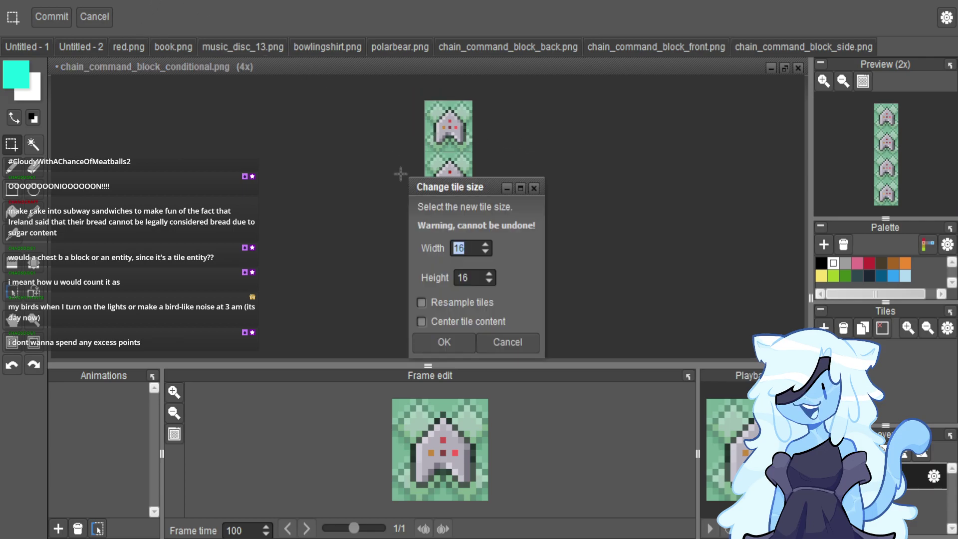
text(112)
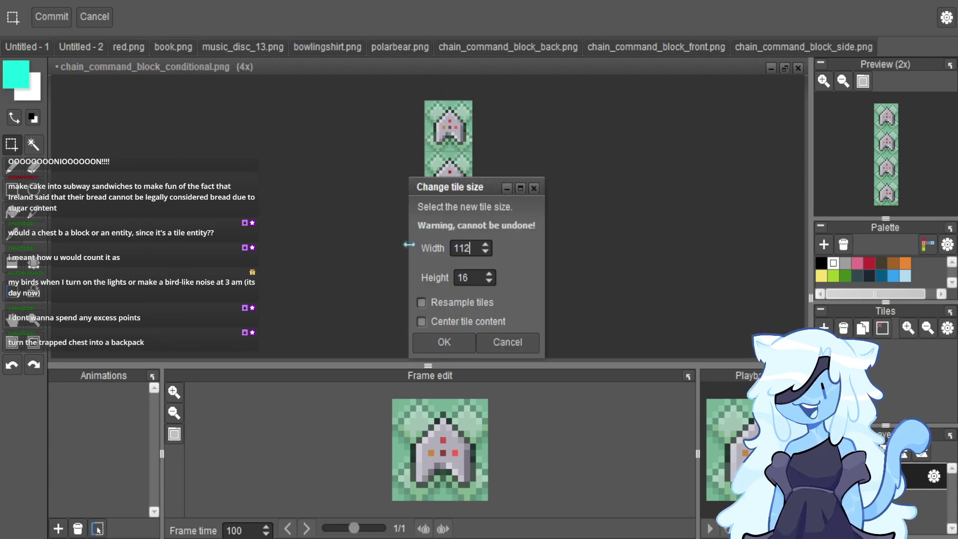
double_click(457, 277)
text(112)
click(455, 307)
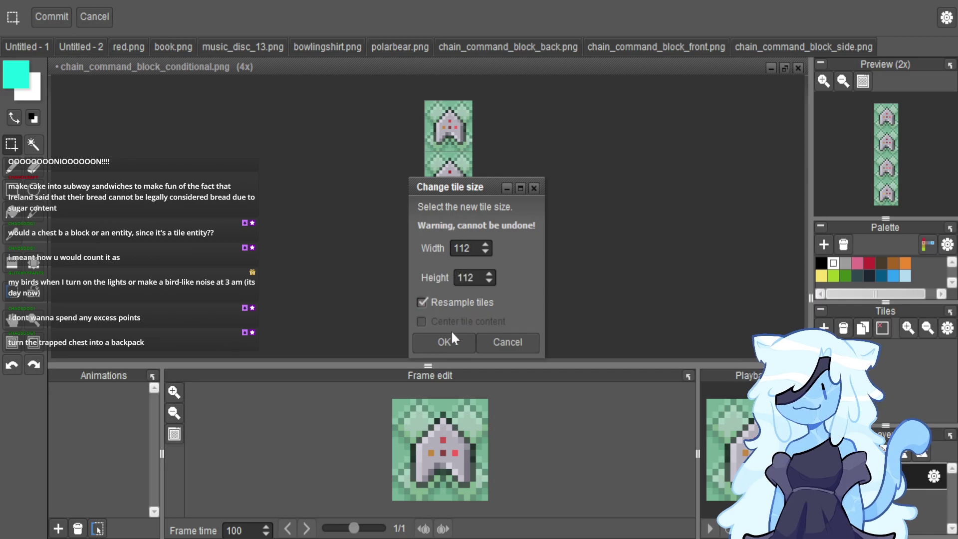
click(450, 344)
scroll(433, 152, down, 5)
scroll(448, 127, up, 1)
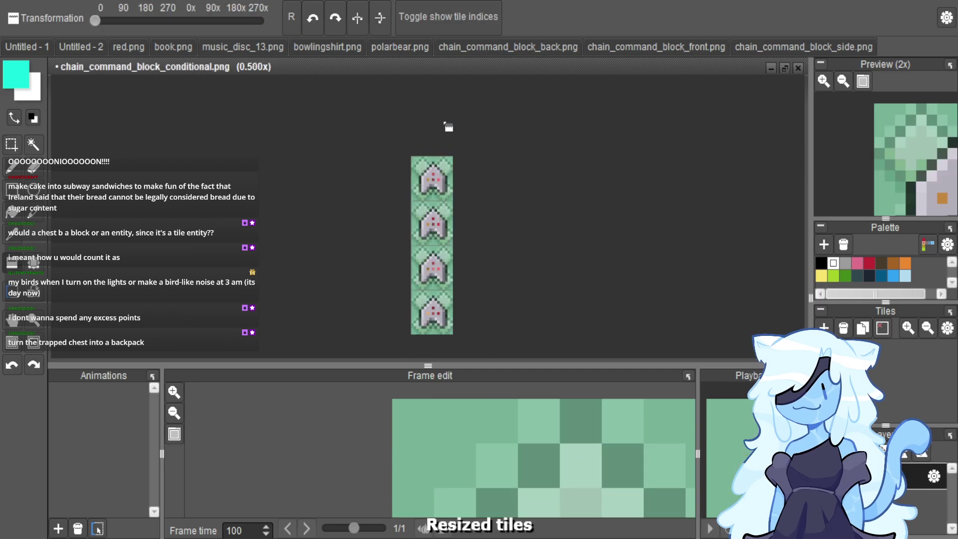
Resample the tile size of chain_command_block_back.png to 112 x 112.
click(483, 48)
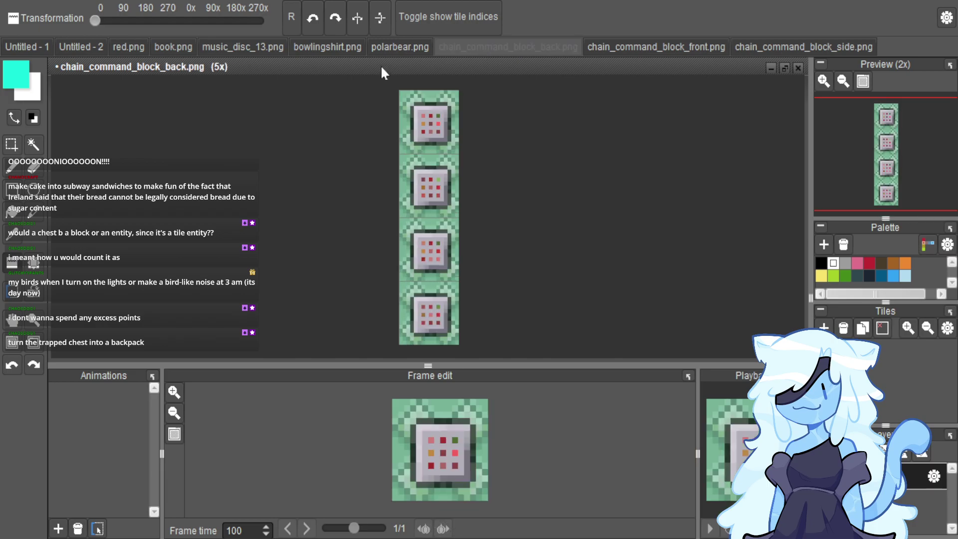
click(154, 21)
text(112)
key(Tab)
text(112)
click(483, 301)
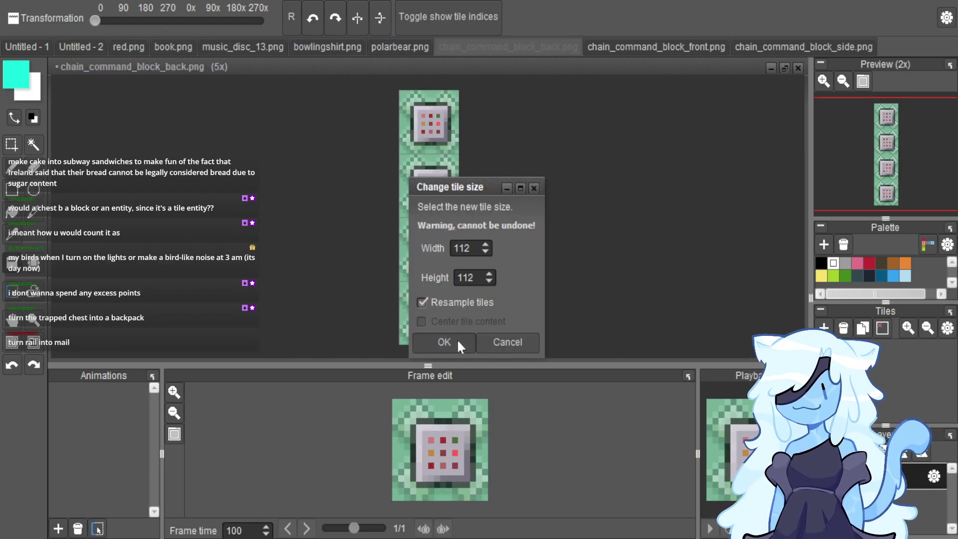
click(457, 339)
Resample the tile size of chain_command_block_front.png to 112 x 112.
click(618, 51)
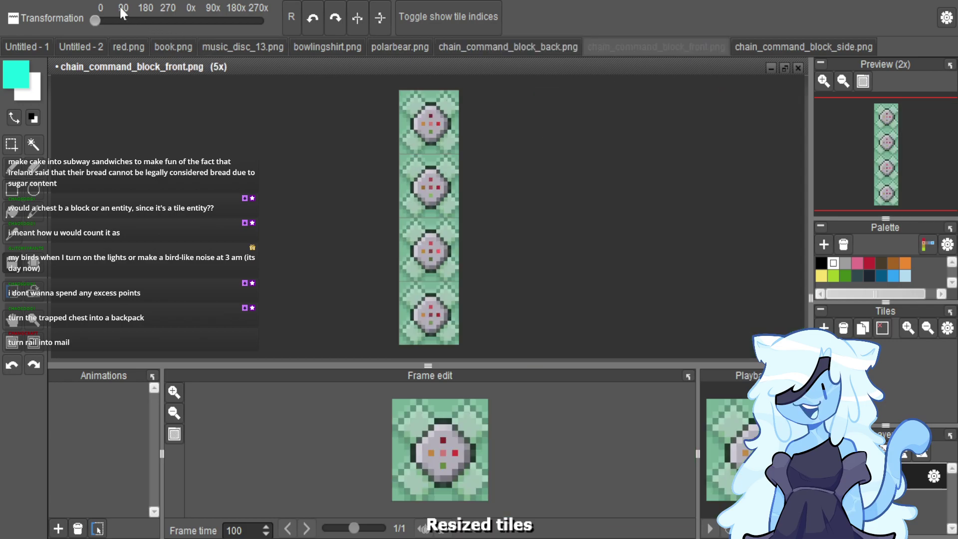
click(150, 24)
text(112)
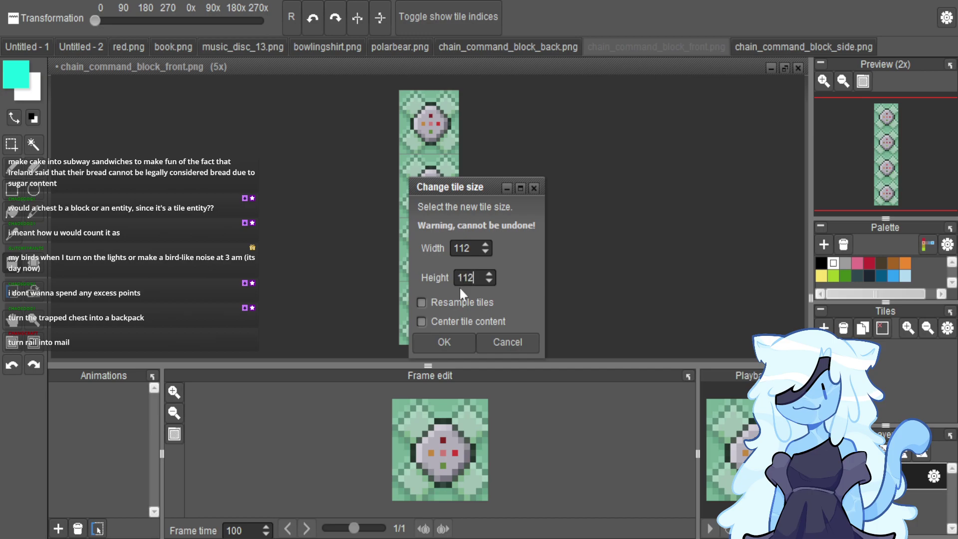
click(448, 301)
click(446, 339)
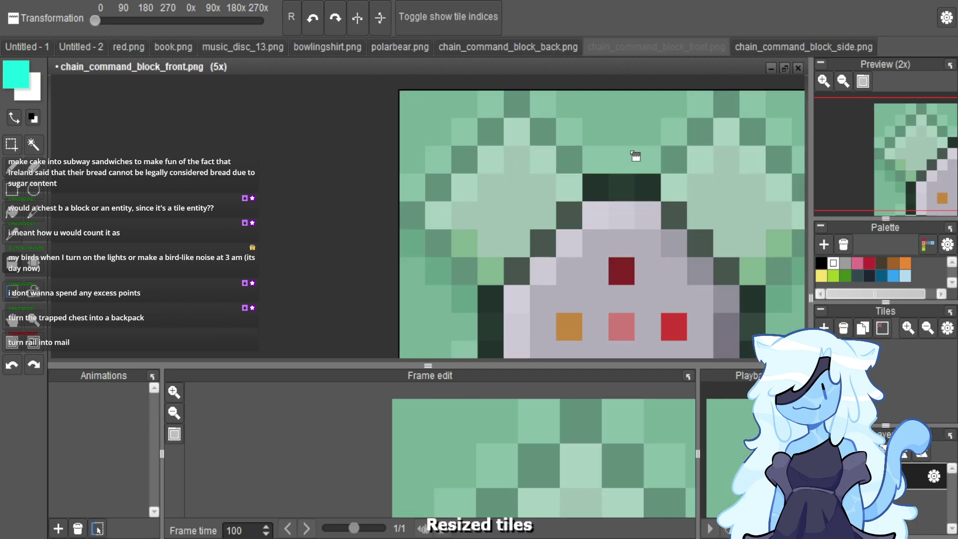
Resample the tile size of chain_command_block_side.png to 112 x 112.
click(737, 46)
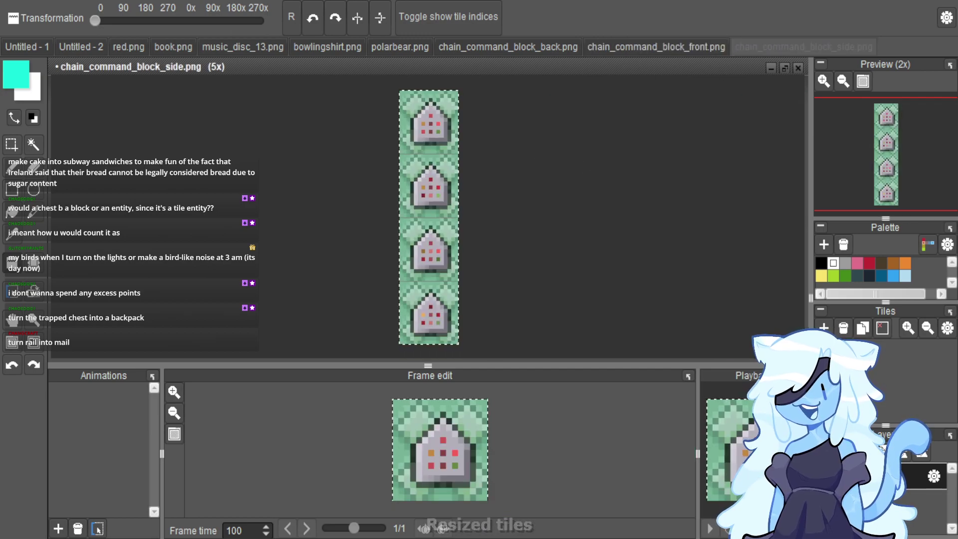
click(154, 35)
double_click(468, 277)
text(112)
click(463, 301)
click(444, 340)
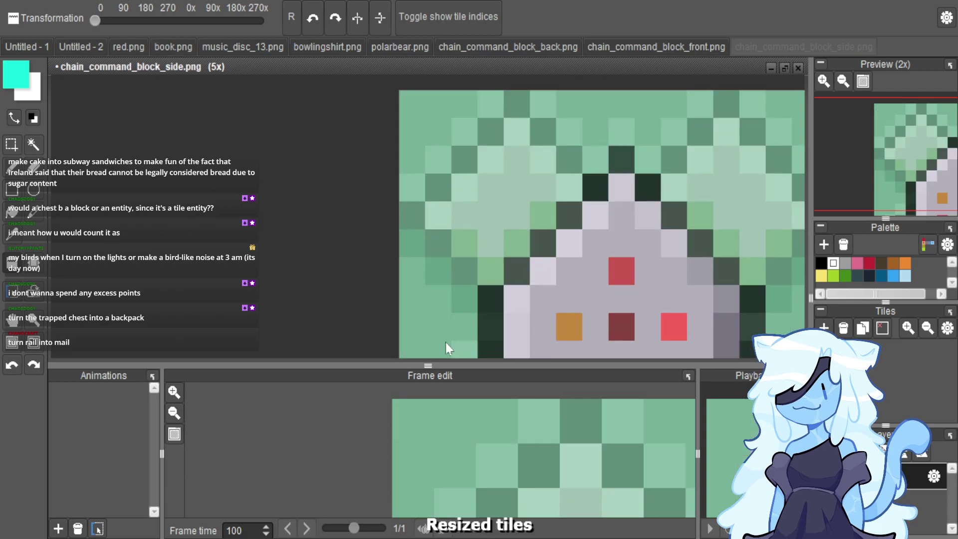
Close polarbear.png, bowlingshirt.png, music_disc_13.png and book.png without saving changes.
click(410, 47)
click(799, 68)
click(469, 282)
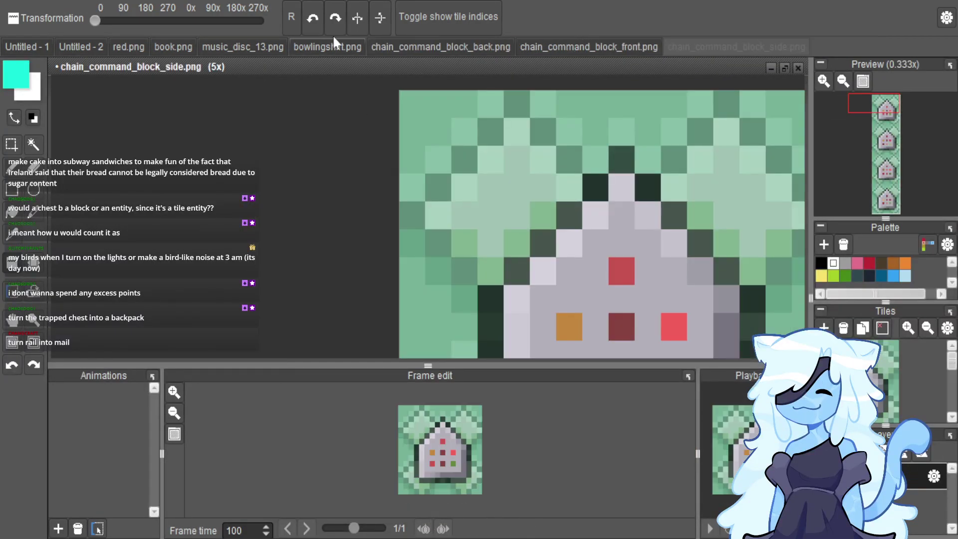
click(337, 46)
click(798, 67)
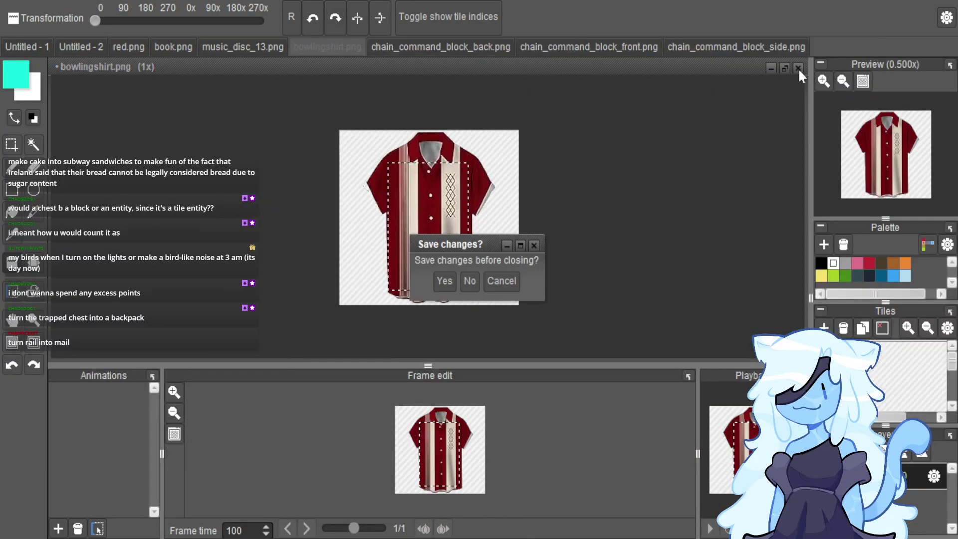
click(469, 281)
click(256, 46)
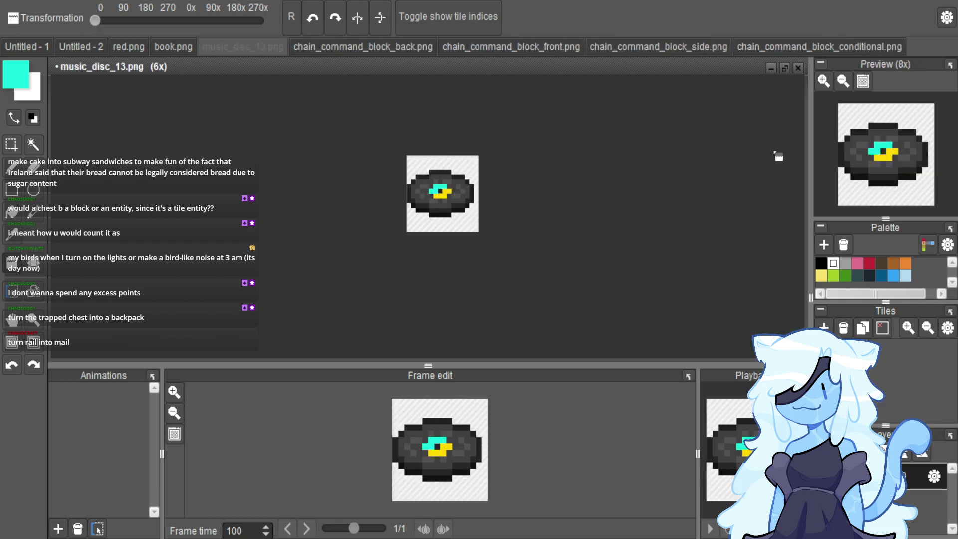
click(798, 68)
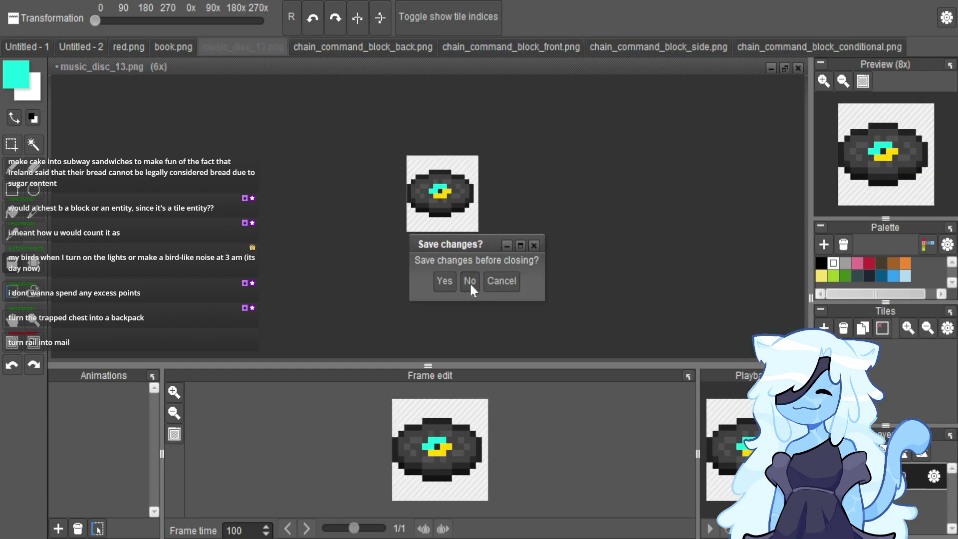
click(470, 281)
click(173, 46)
click(798, 68)
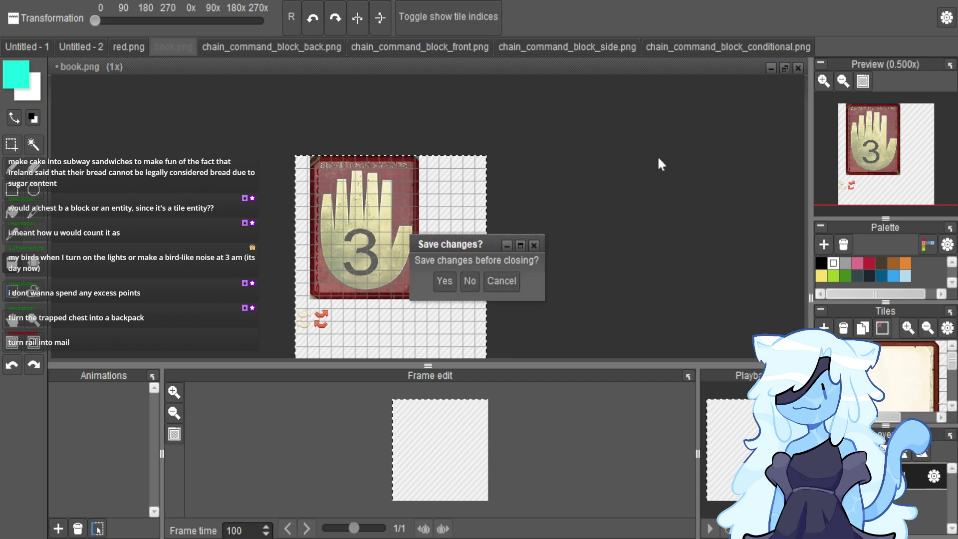
click(471, 282)
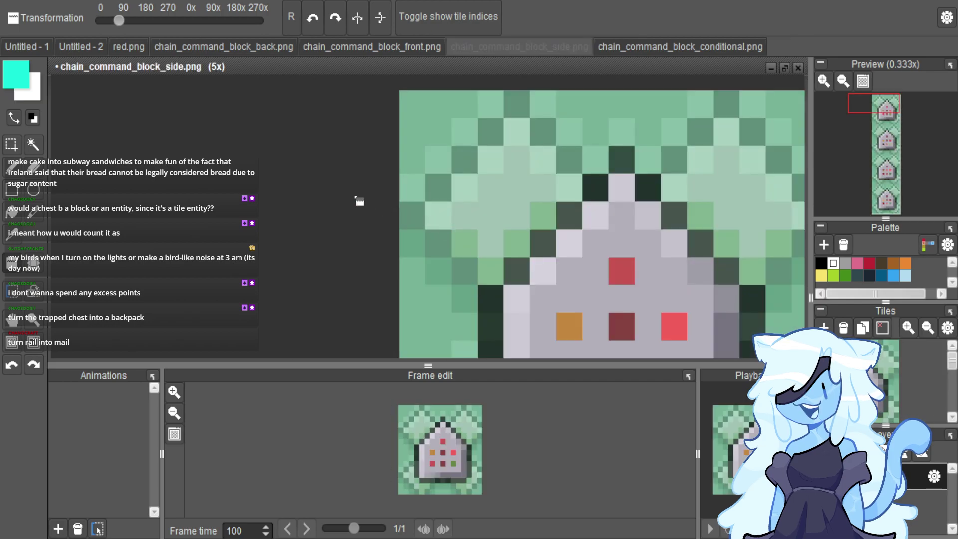
Open the love 112.png, sip 112.png, raid 112.png and cry 112.png emote images alongside the chain command block textures.
scroll(398, 190, down, 3)
click(383, 47)
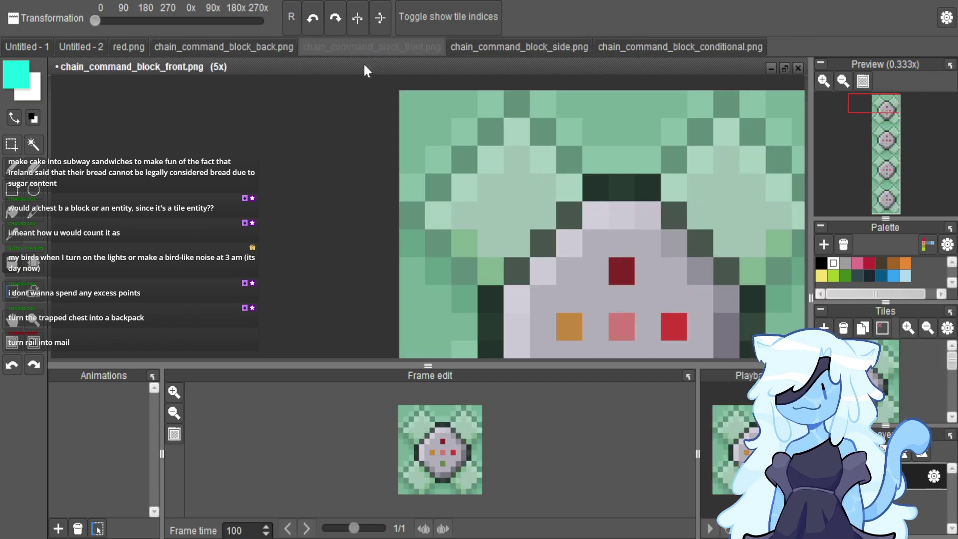
click(252, 46)
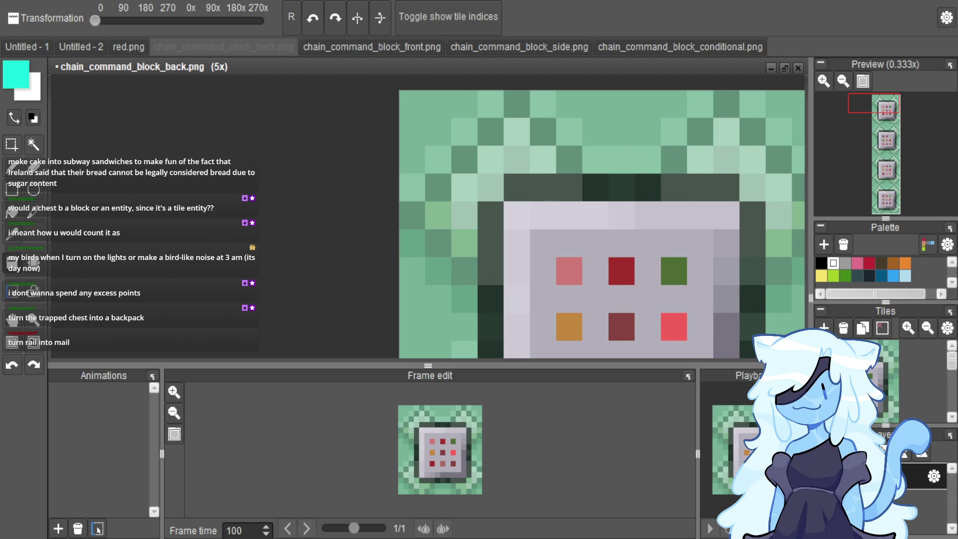
drag(642, 383, 517, 275)
scroll(407, 241, down, 3)
scroll(398, 236, up, 1)
key(ctrl+a)
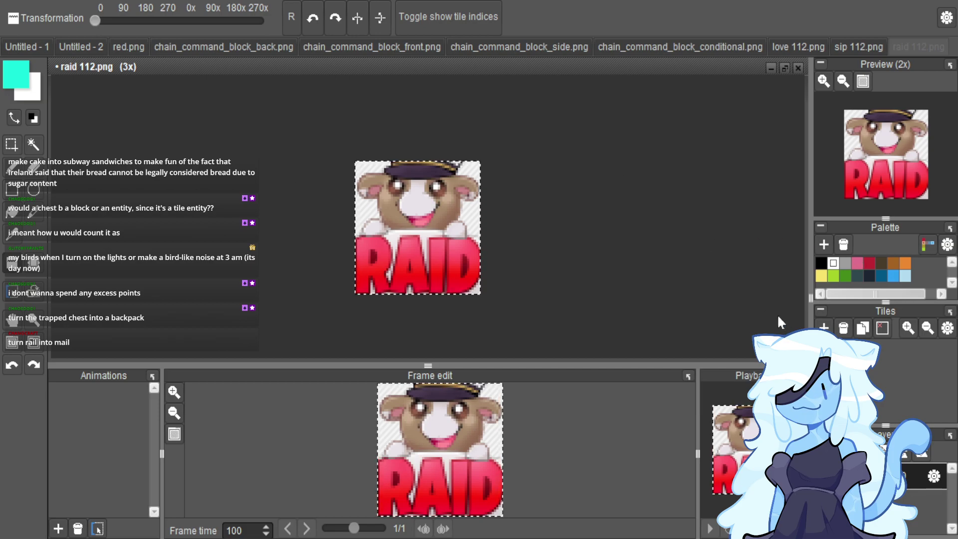
double_click(492, 233)
scroll(152, 204, down, 1)
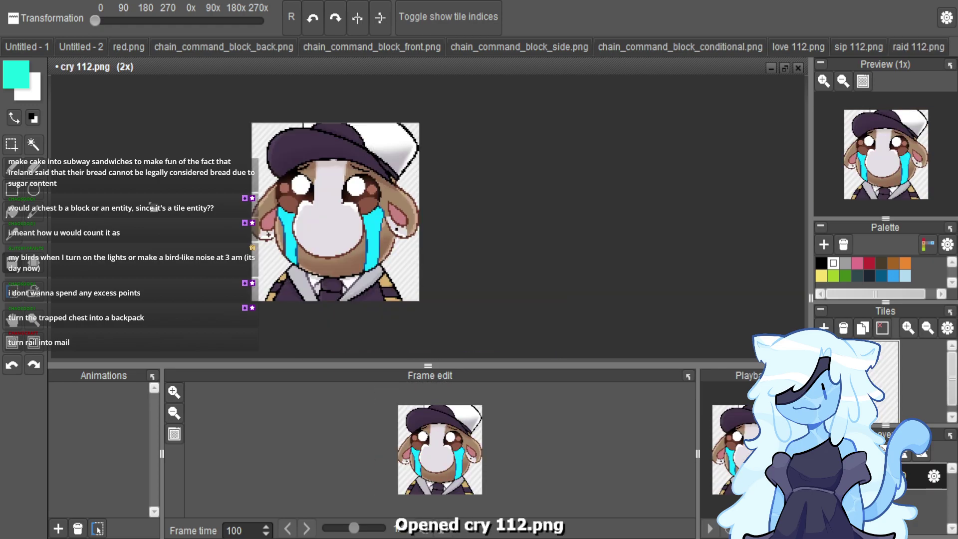
Copy the whole cry 112.png image and place it over the first tile of chain_command_block_back.png.
click(11, 145)
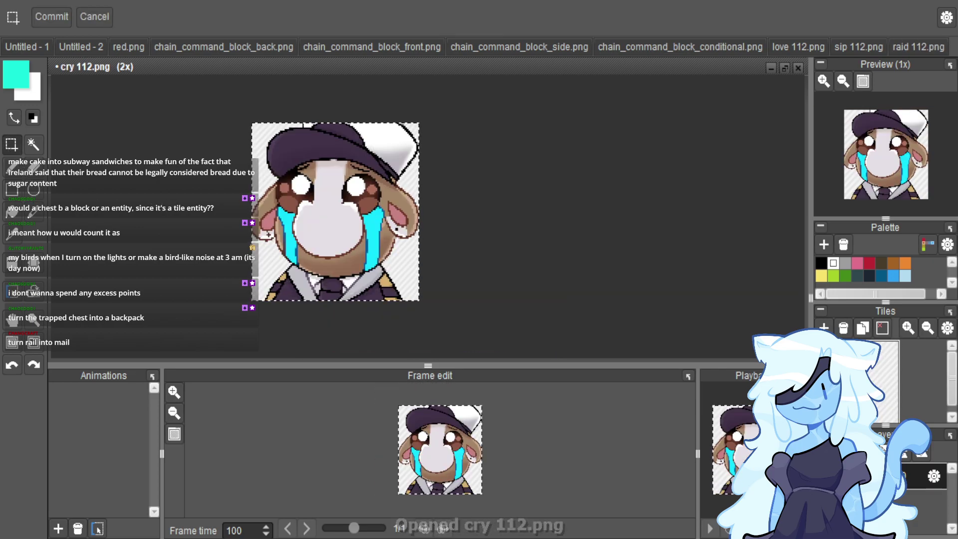
click(265, 50)
scroll(328, 113, down, 4)
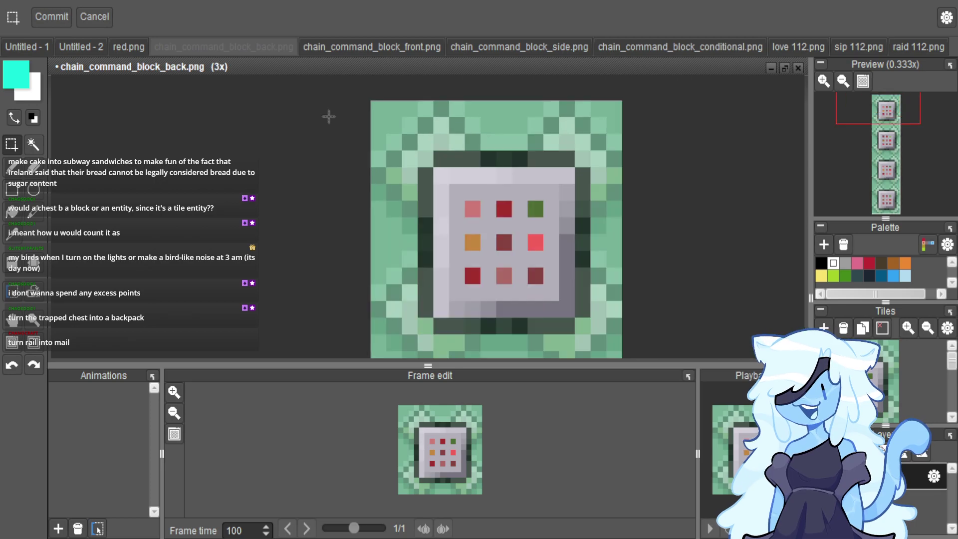
key(ctrl+v)
scroll(389, 144, up, 2)
drag(389, 144, 373, 144)
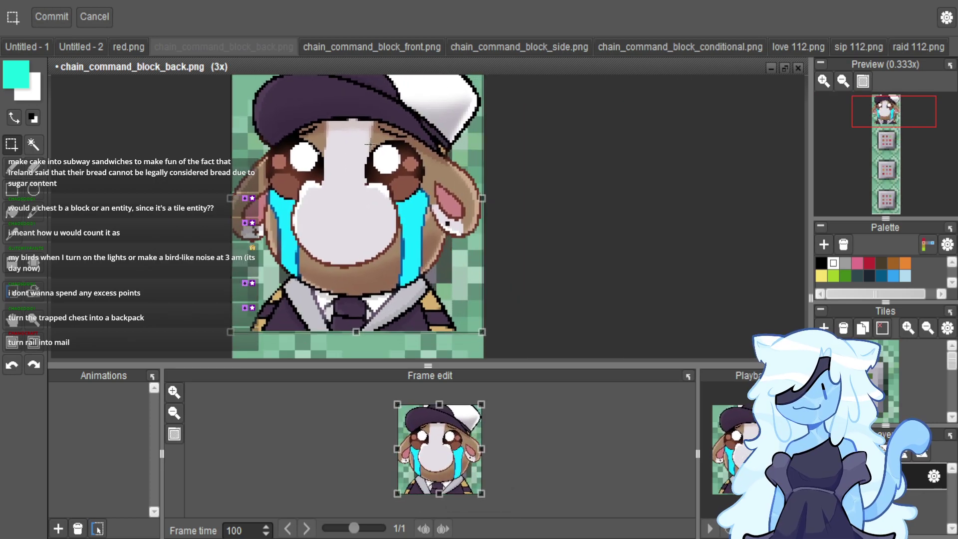
scroll(373, 144, down, 3)
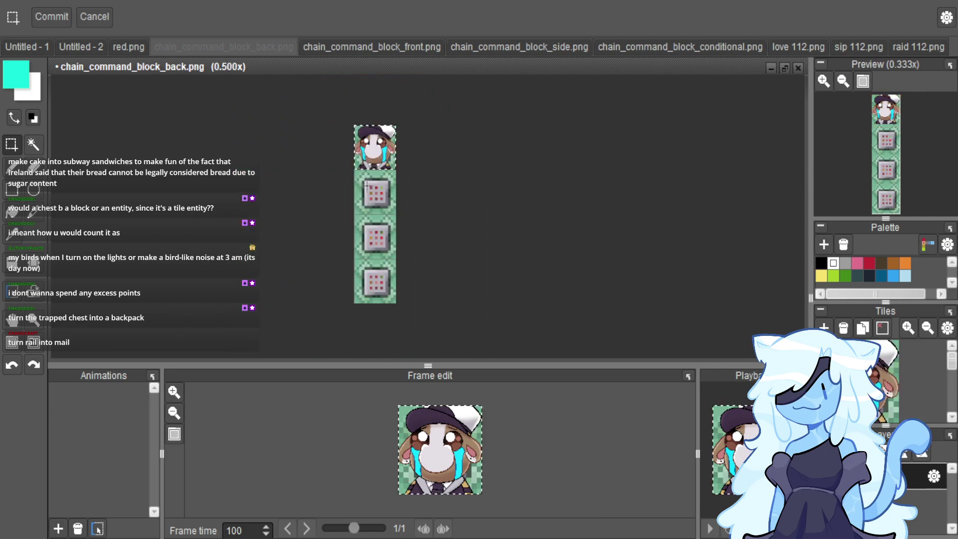
Place another copy of the crying emote over the second tile of the chain_command_block_back.png strip.
drag(387, 192, 387, 237)
scroll(380, 235, up, 2)
scroll(357, 260, down, 1)
scroll(356, 258, up, 2)
drag(335, 197, 353, 207)
scroll(552, 312, down, 3)
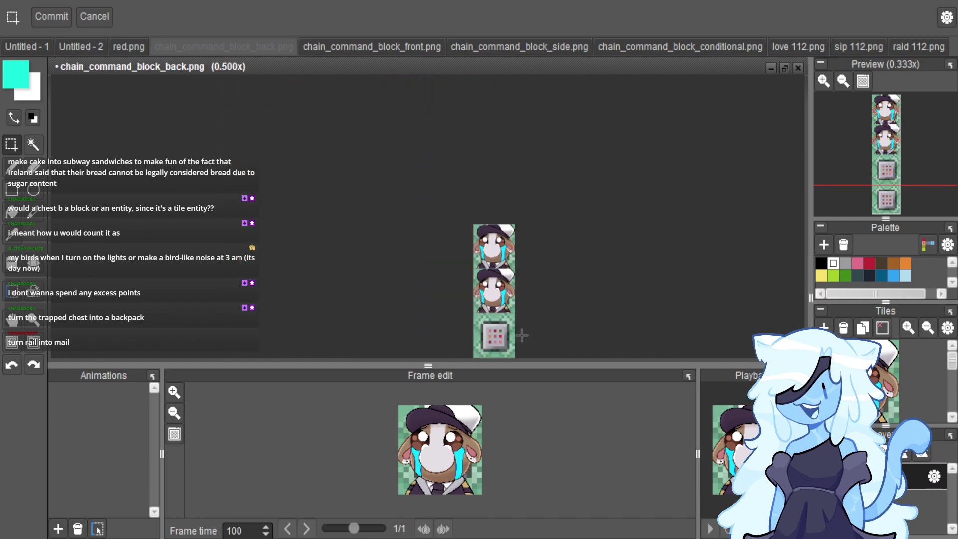
scroll(521, 259, up, 2)
scroll(515, 263, down, 1)
Select the first crying emote tile and export the selection as chain_command_block_back.png to the TMRP pack's block textures folder.
drag(384, 133, 493, 252)
key(ctrl+e)
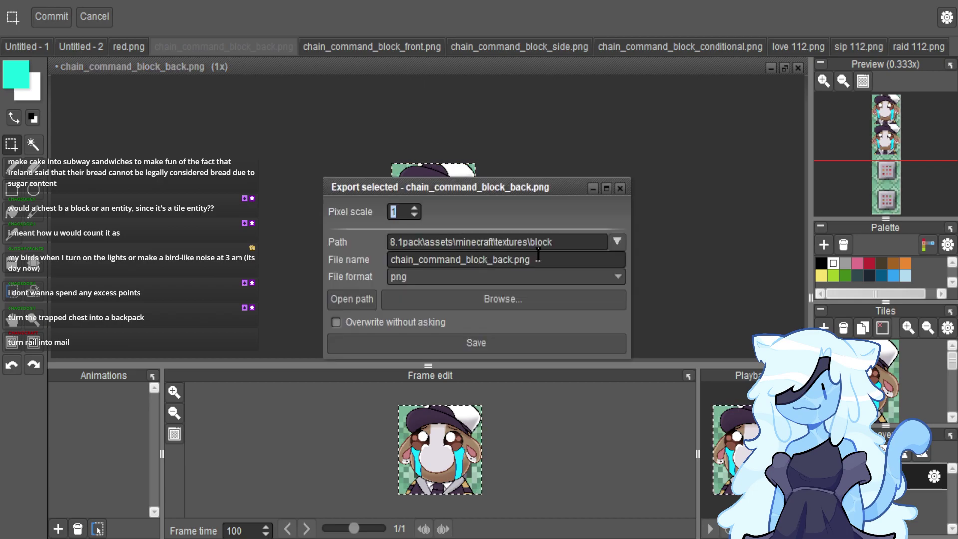
key(BackSpace)
key(BackSpace)
key(BackSpace)
key(BackSpace)
key(BackSpace)
key(BackSpace)
key(BackSpace)
key(BackSpace)
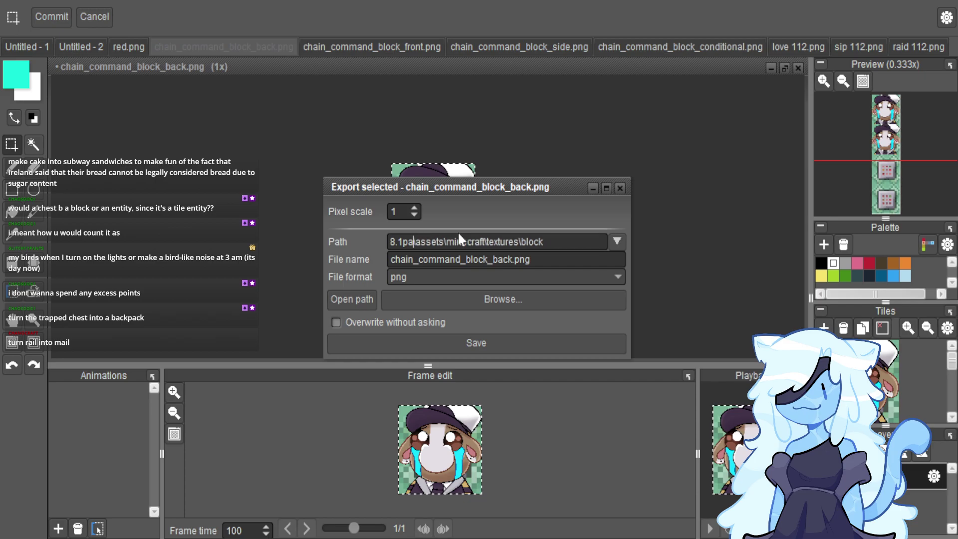
key(BackSpace)
key(BackSpace)
text(TMRP)
key(Return)
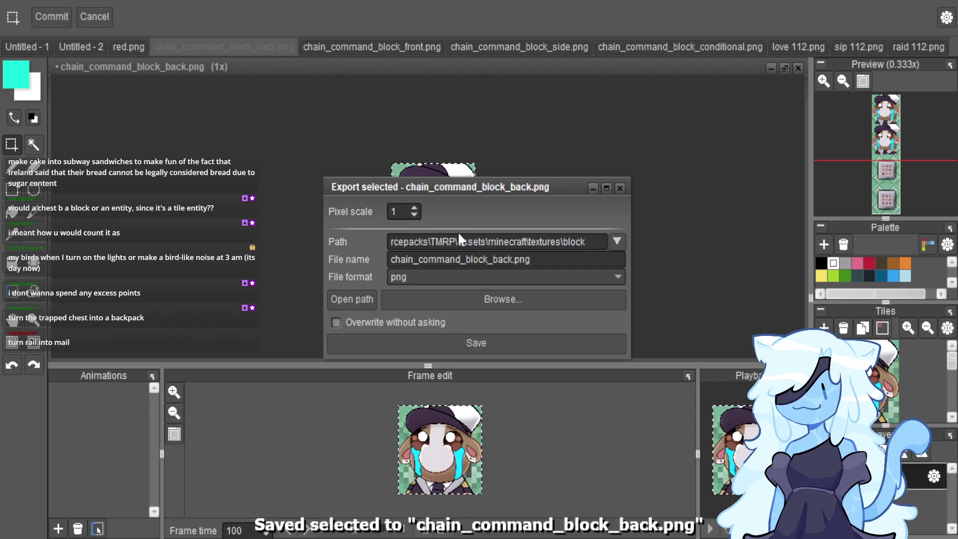
click(619, 188)
Copy the raid 112.png image and close chain_command_block_back.png without saving changes.
click(403, 46)
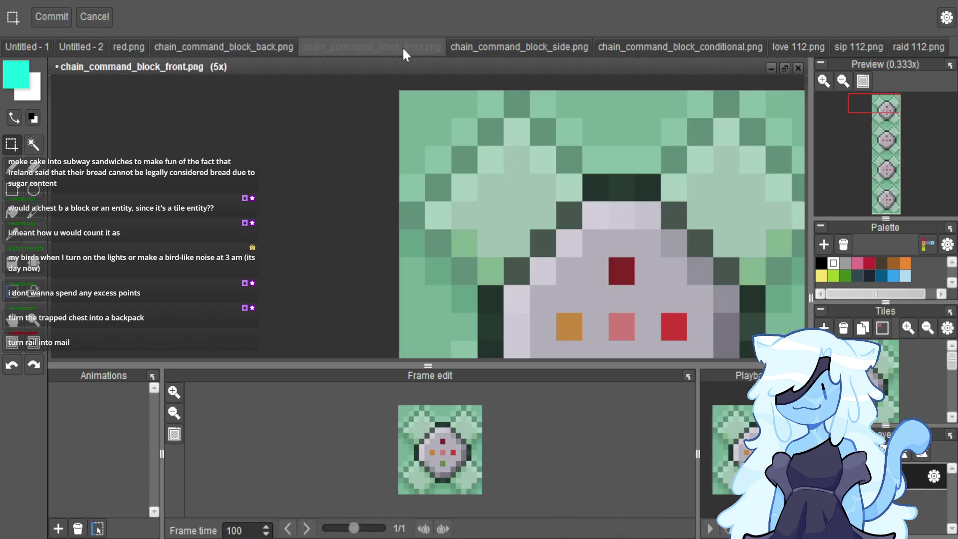
click(916, 56)
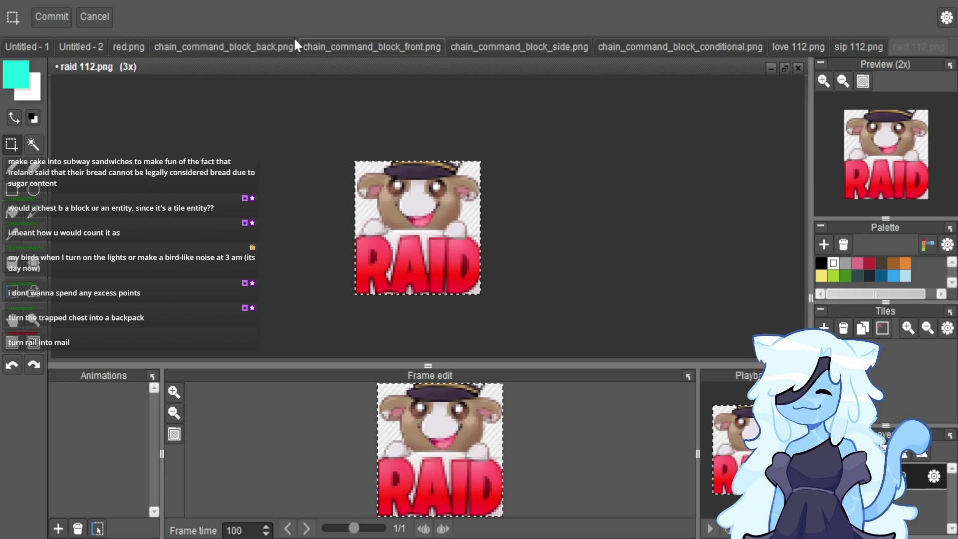
click(260, 47)
click(799, 68)
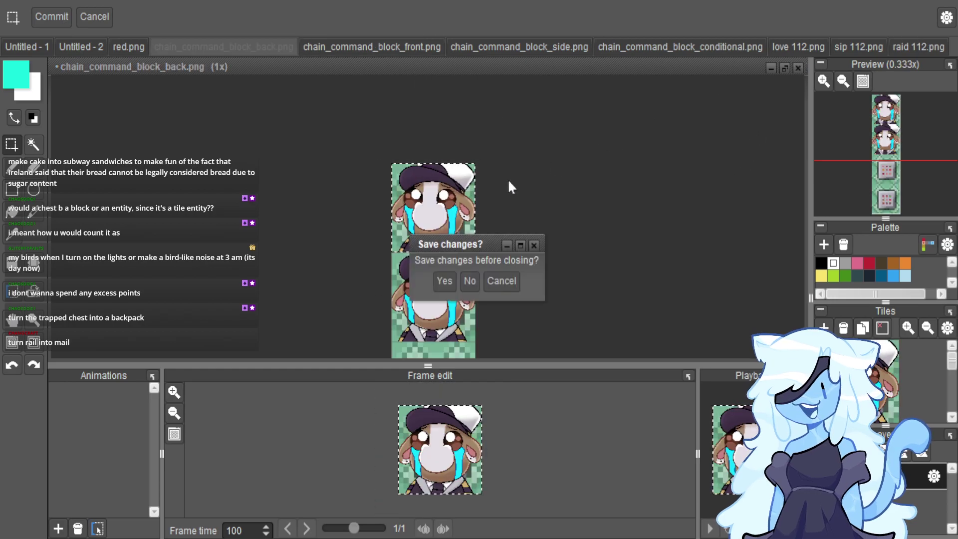
click(468, 280)
Paste the RAID emote into chain_command_block_front.png and enlarge it to cover the first tile.
click(226, 50)
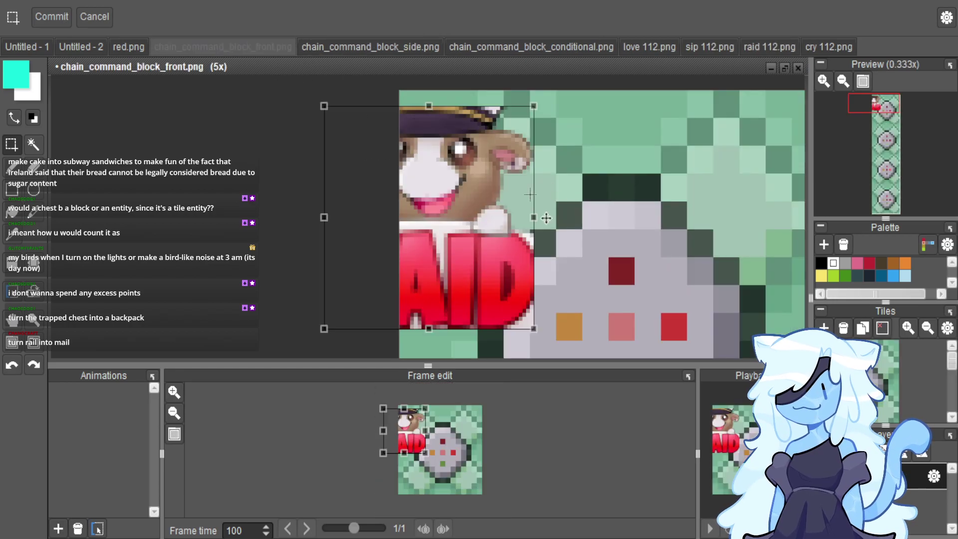
scroll(559, 198, down, 3)
drag(446, 215, 544, 323)
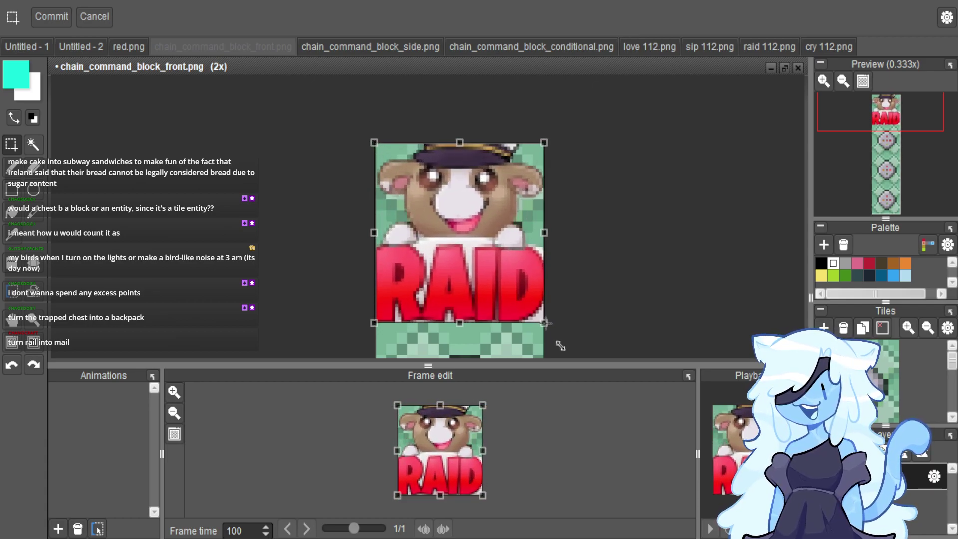
scroll(597, 286, down, 2)
scroll(553, 231, up, 1)
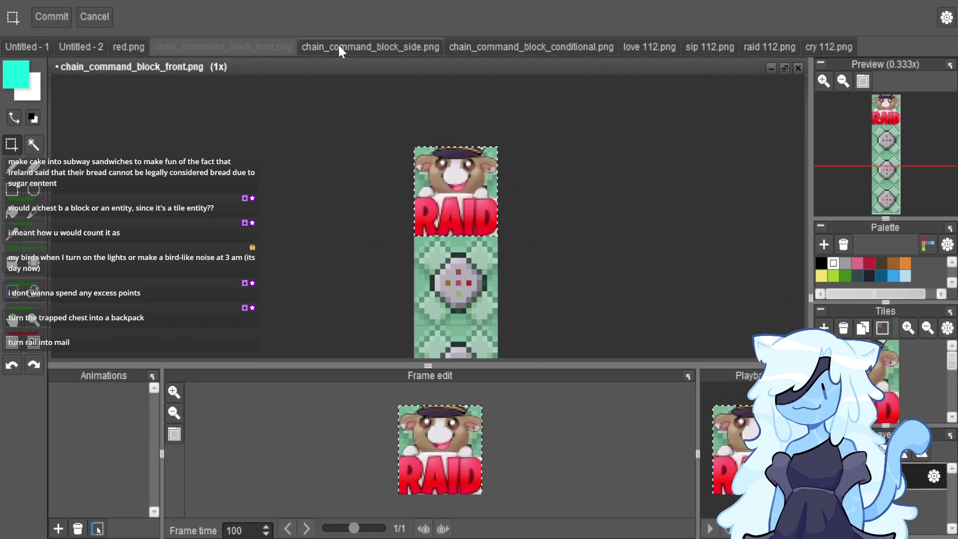
Undo the committed RAID emote, try placing it slightly lower on the first tile, and undo that placement too.
key(ctrl+z)
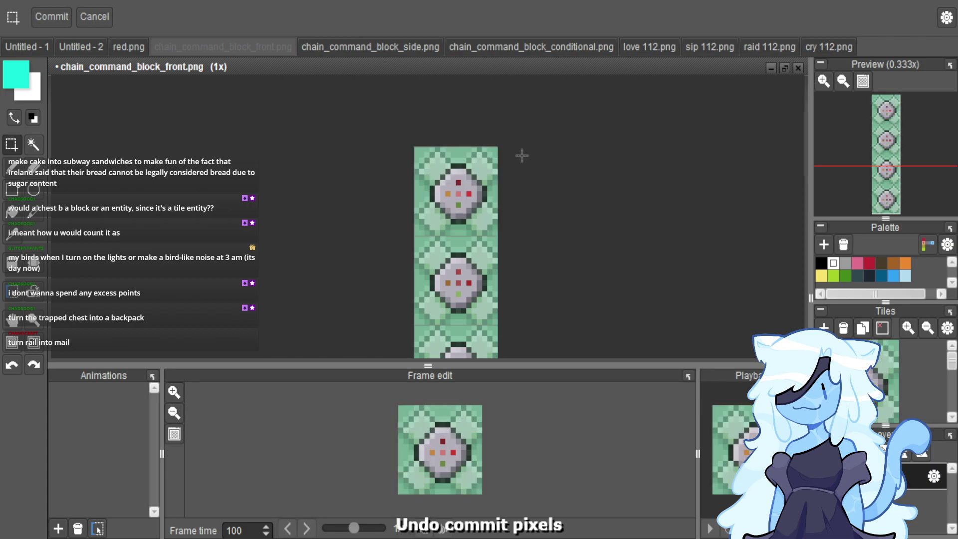
scroll(462, 216, up, 1)
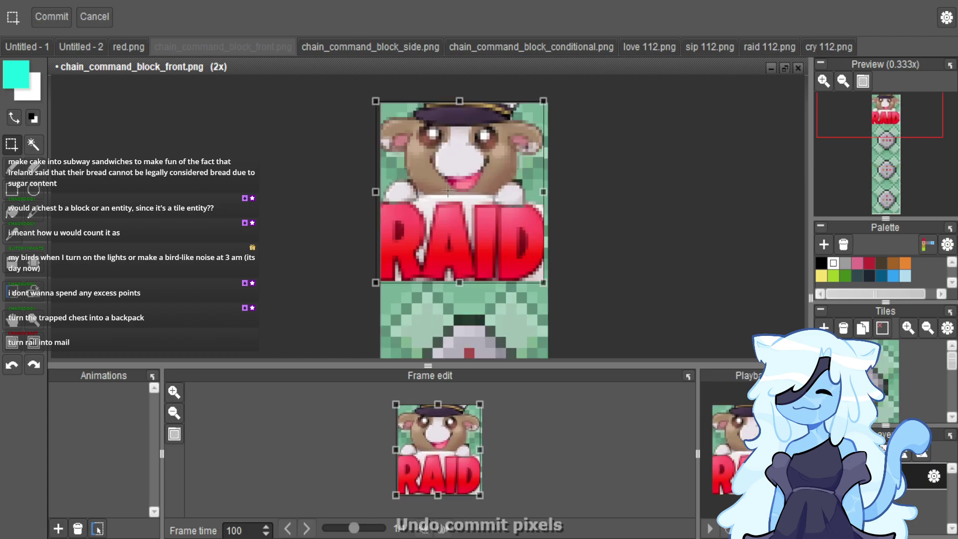
drag(450, 190, 450, 192)
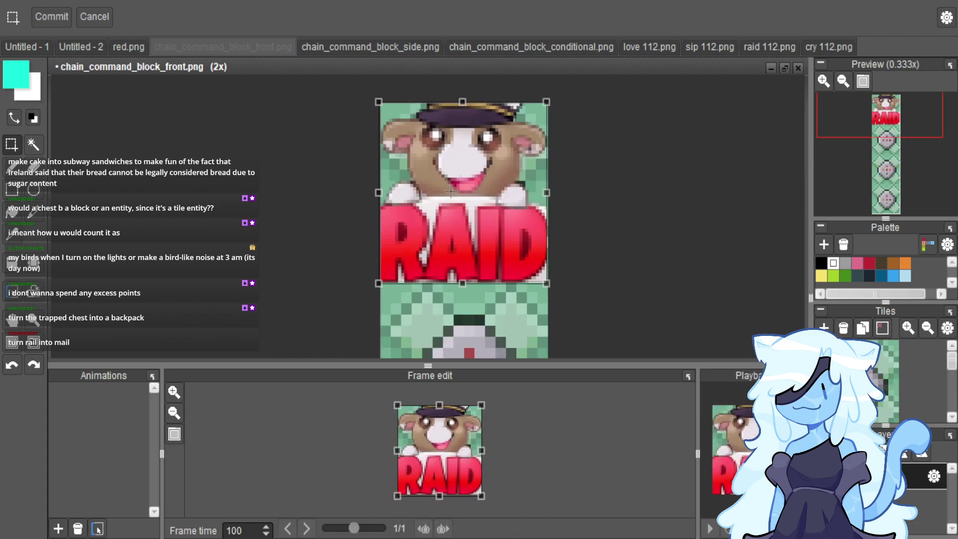
drag(521, 199, 523, 203)
click(572, 176)
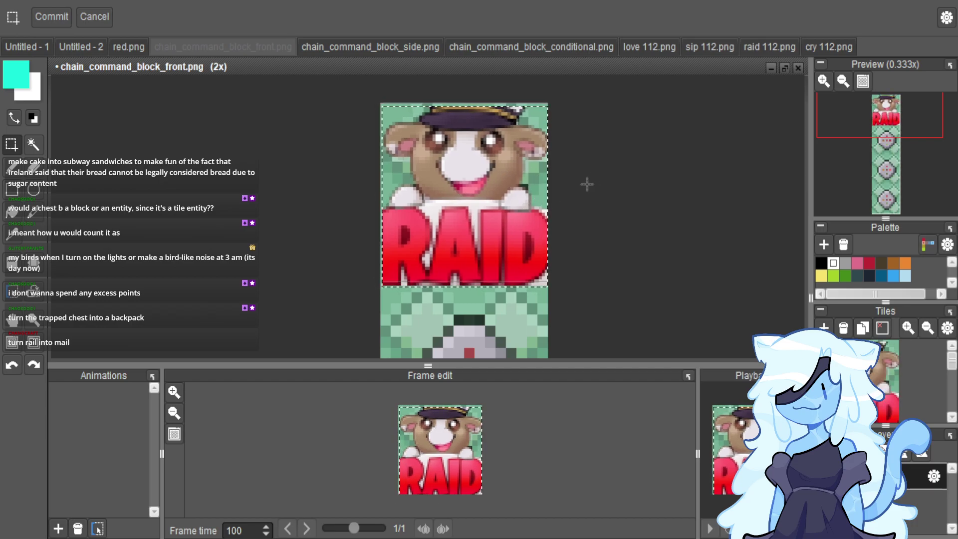
key(ctrl+z)
Paste the enlarged RAID emote again over the first tile, slightly below the strip's upper edge, and commit it.
key(ctrl+v)
drag(433, 248, 469, 229)
scroll(409, 144, up, 3)
drag(362, 92, 363, 95)
scroll(373, 119, down, 3)
click(530, 169)
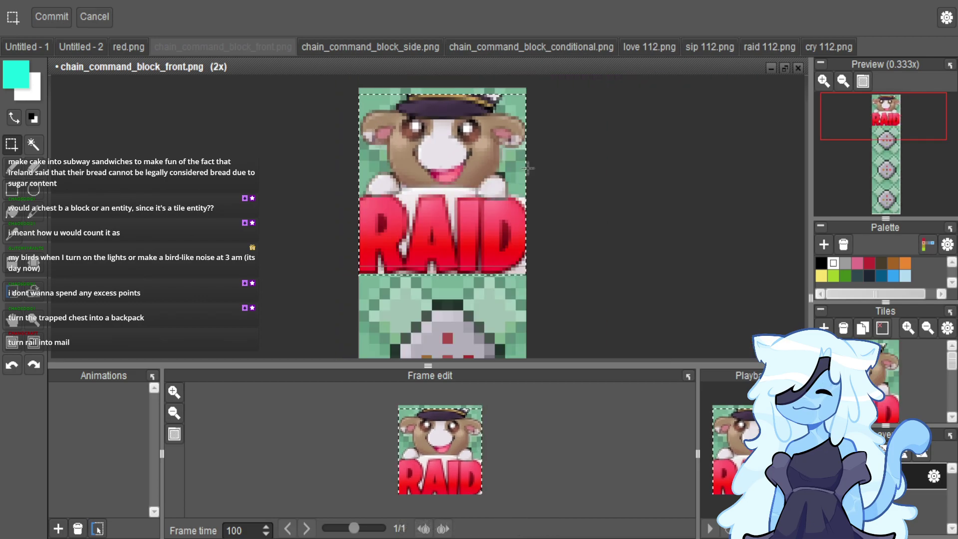
Export the selected RAID emote area as chain_command_block_front.png to the TMRP pack's block textures folder.
key(ctrl+e)
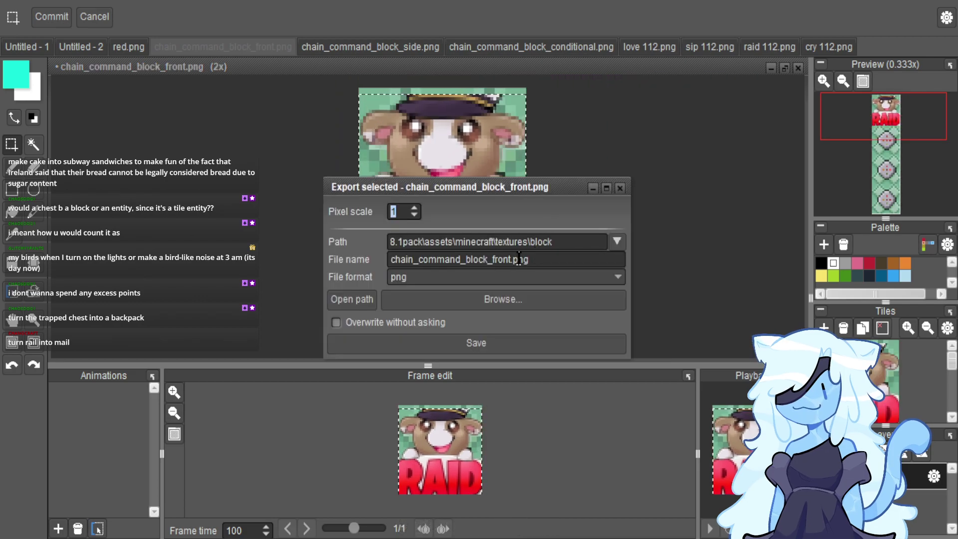
click(430, 242)
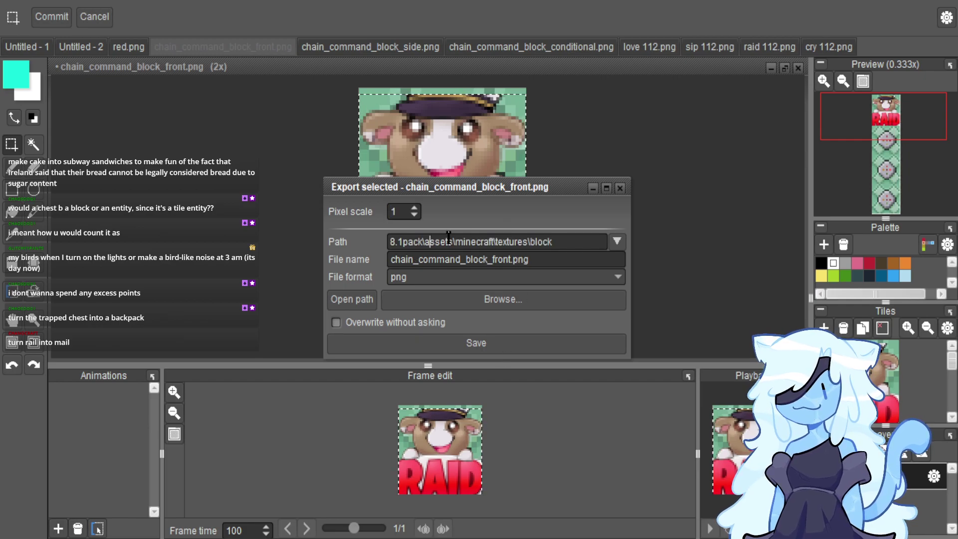
key(Left)
key(Left)
key(BackSpace)
key(BackSpace)
key(BackSpace)
key(BackSpace)
key(BackSpace)
key(BackSpace)
key(BackSpace)
key(BackSpace)
key(BackSpace)
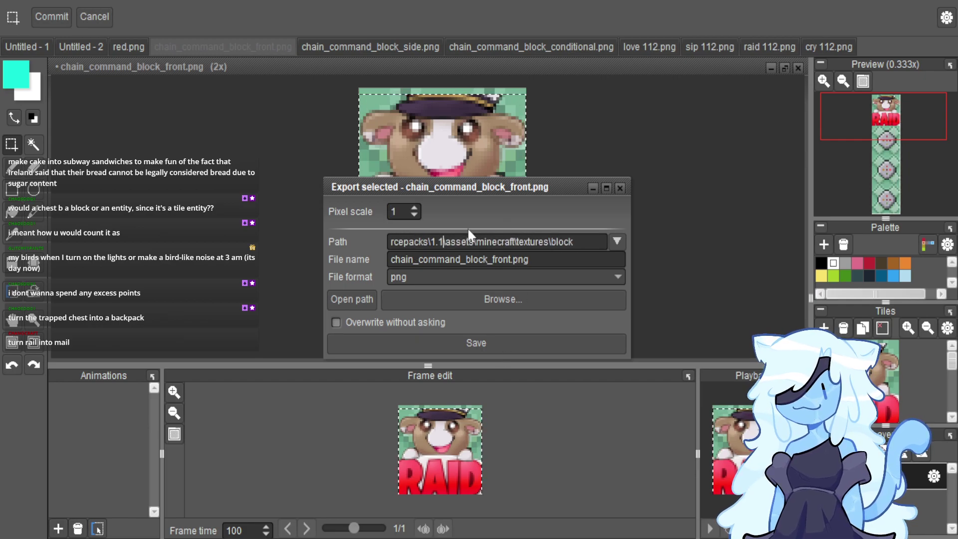
text(TMRP)
key(Return)
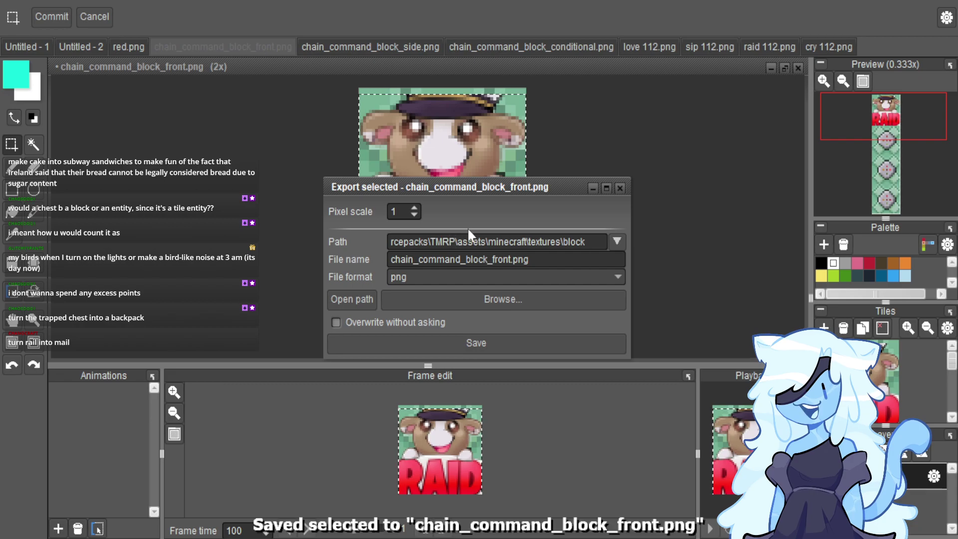
click(620, 188)
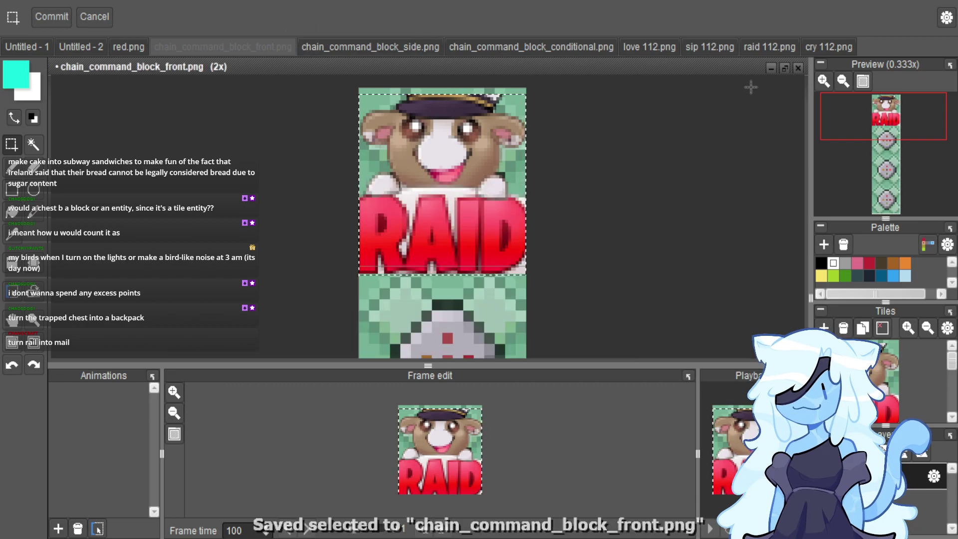
Close chain_command_block_front.png without saving changes and copy the sip 112.png image.
click(798, 67)
key(n)
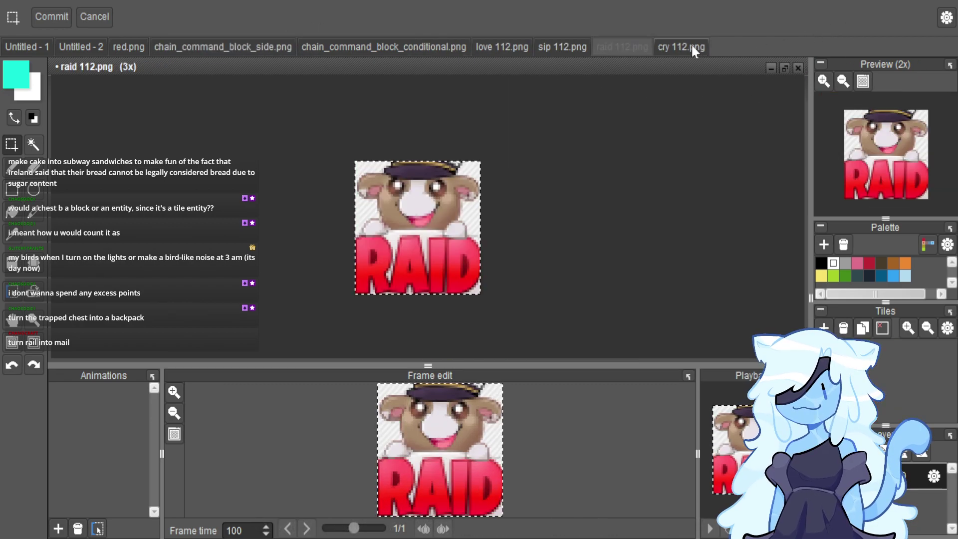
click(560, 46)
scroll(552, 120, down, 3)
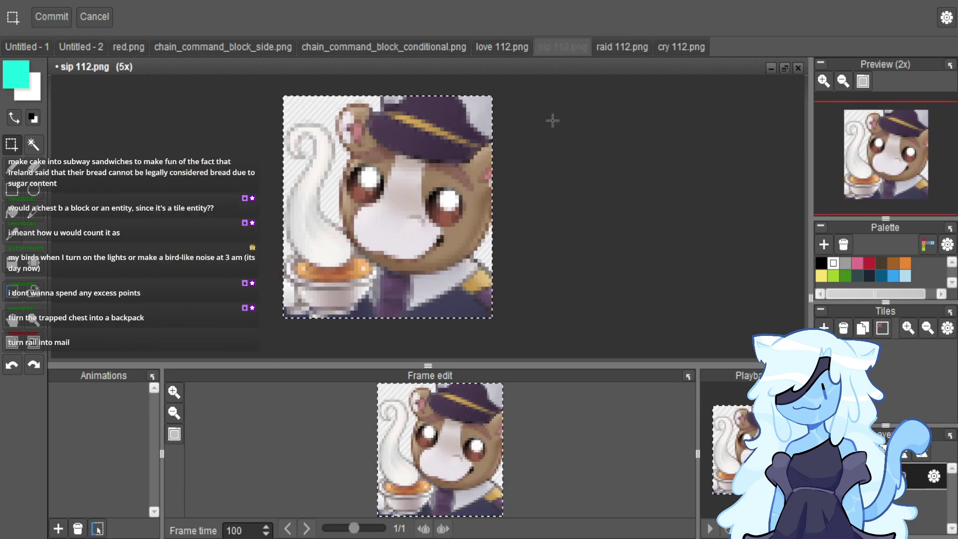
Paste the sip emote into chain_command_block_side.png, enlarge it to cover the first tile, and commit it.
click(259, 44)
key(ctrl+v)
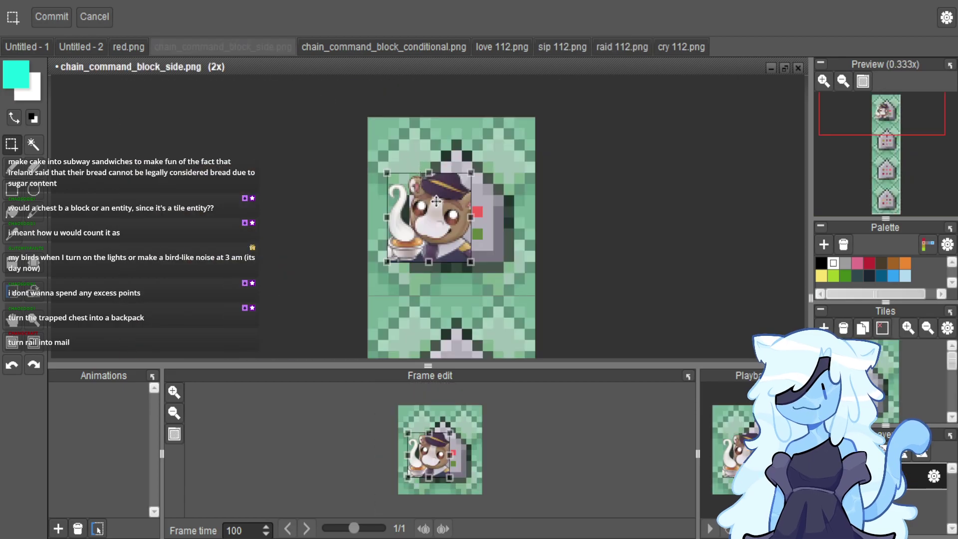
drag(429, 226, 412, 174)
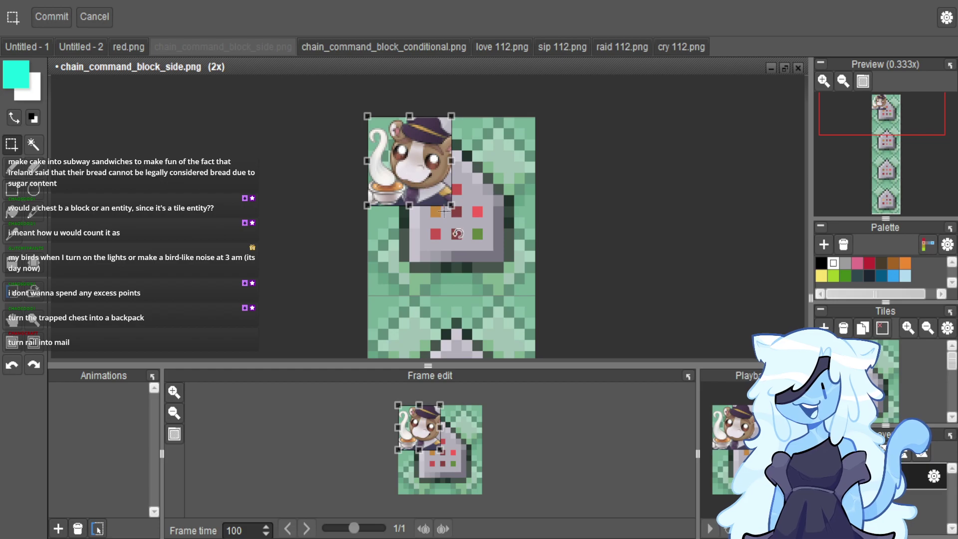
drag(452, 205, 537, 296)
key(Return)
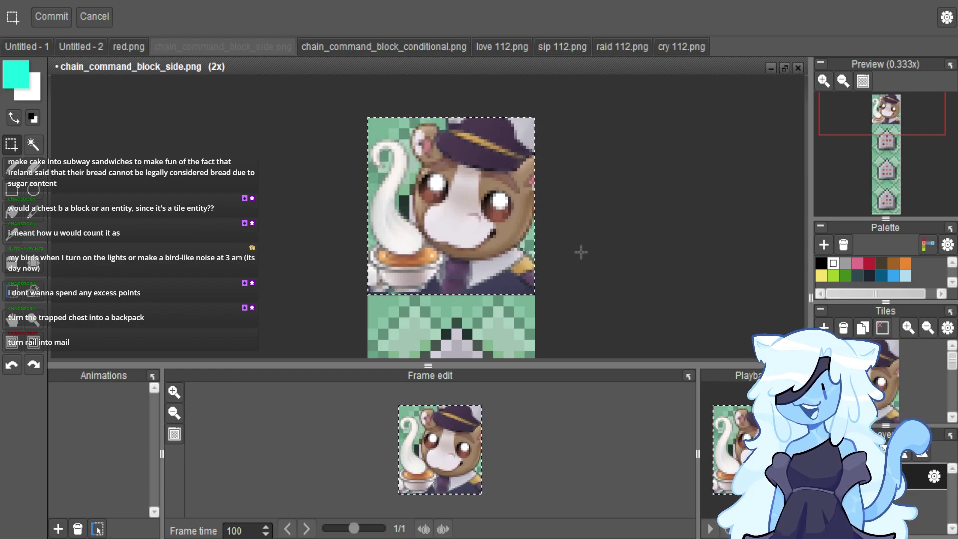
Export the selected sip emote area as chain_command_block_side.png to the TMRP pack's block textures folder.
key(ctrl+e)
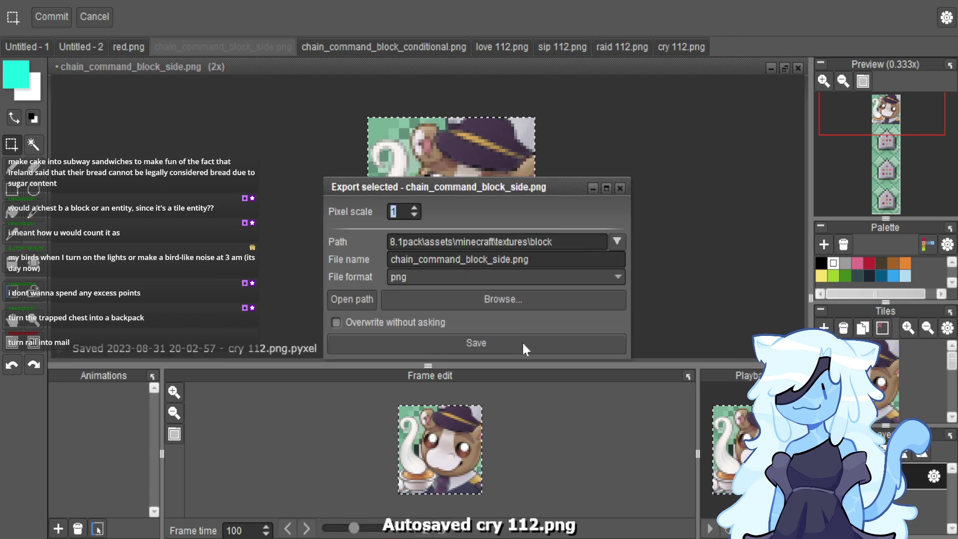
click(426, 244)
key(BackSpace)
key(BackSpace)
key(BackSpace)
key(BackSpace)
key(BackSpace)
key(BackSpace)
key(BackSpace)
key(BackSpace)
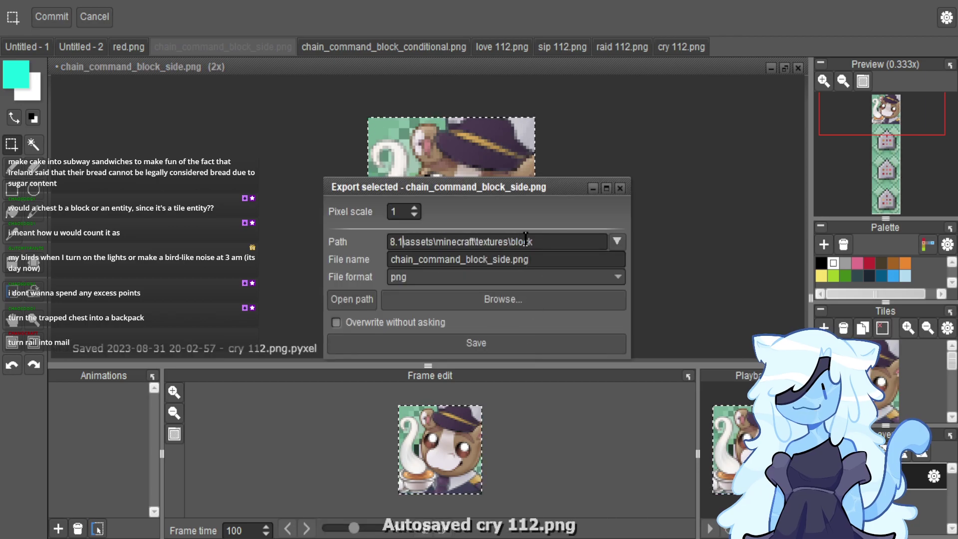
key(BackSpace)
text(TMRP)
key(Return)
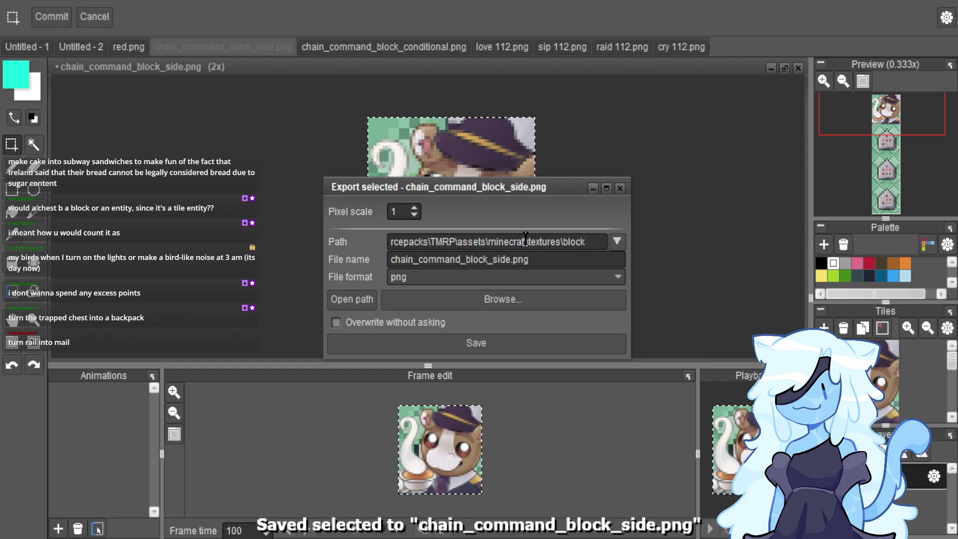
click(620, 188)
Close chain_command_block_side.png without saving changes and copy the love 112.png image for chain_command_block_conditional.png.
click(799, 68)
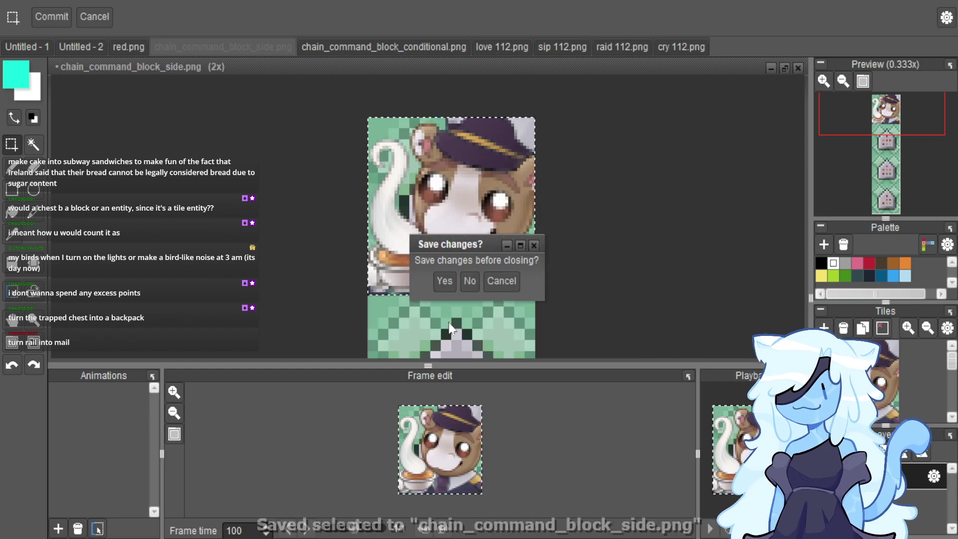
click(469, 282)
click(351, 49)
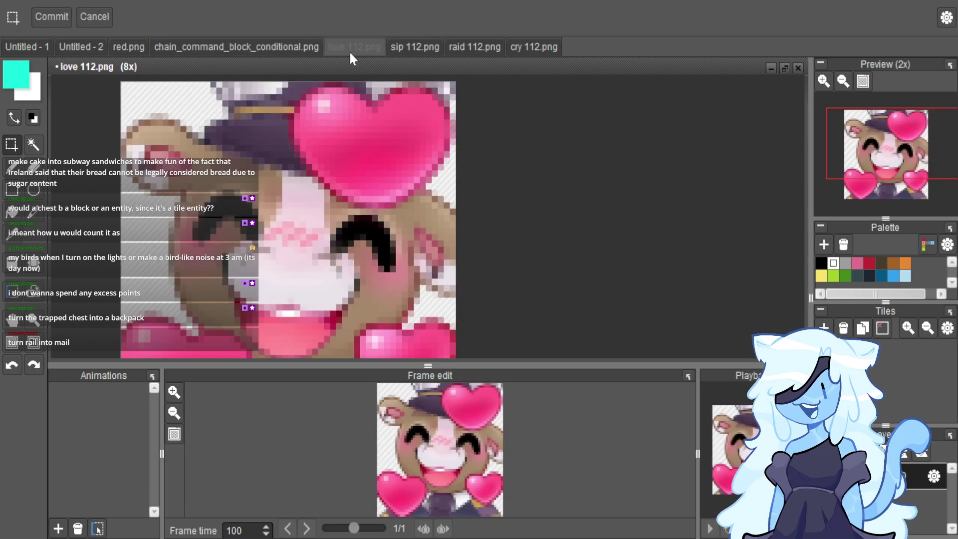
click(277, 46)
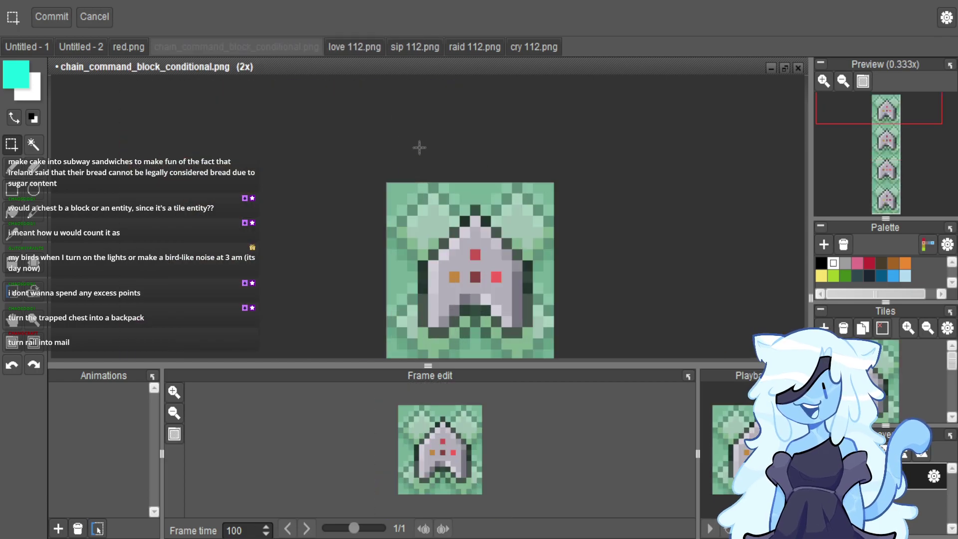
Paste the love emote into chain_command_block_conditional.png, align it with the strip's upper-left corner, and enlarge it to cover the first tile.
scroll(420, 147, down, 1)
key(ctrl+v)
scroll(431, 183, up, 2)
scroll(431, 184, up, 1)
drag(405, 207, 402, 170)
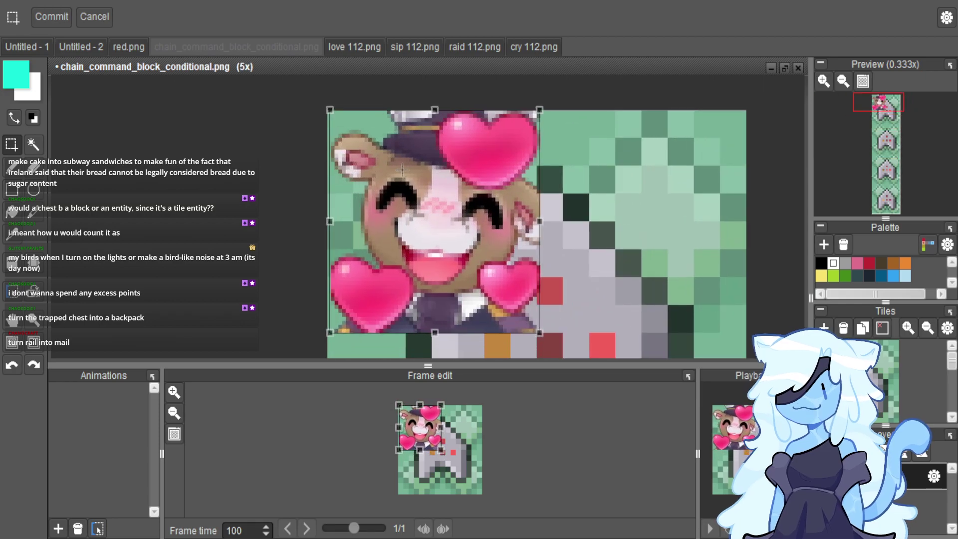
scroll(402, 170, down, 2)
scroll(445, 230, down, 1)
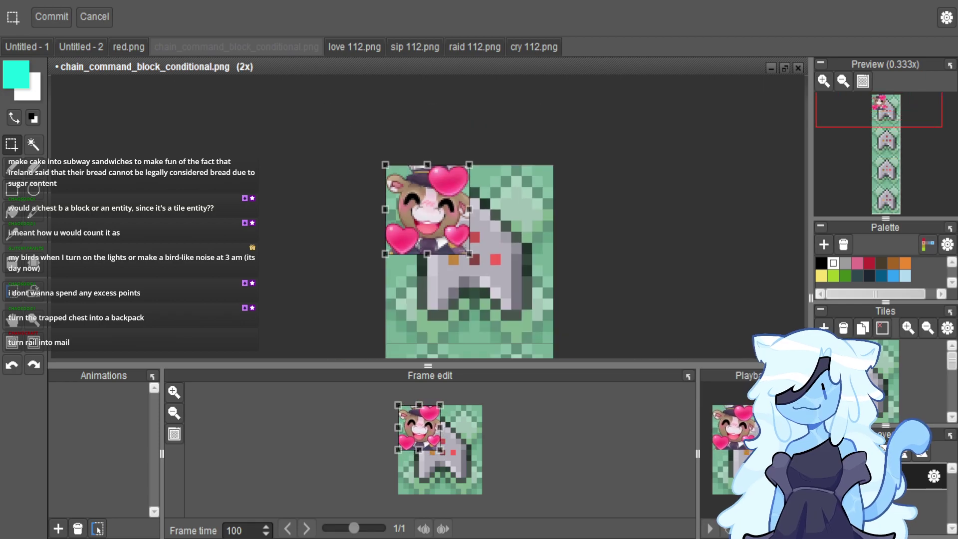
drag(485, 279, 574, 328)
Export the selected love emote area as chain_command_block_conditional.png to the TMRP pack's block textures folder.
key(ctrl+e)
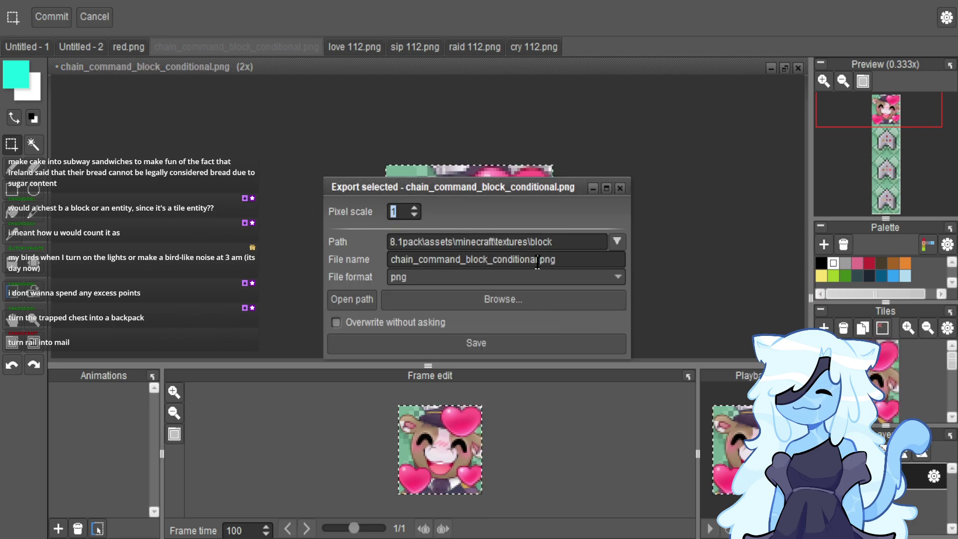
key(BackSpace)
key(BackSpace)
key(BackSpace)
key(BackSpace)
key(BackSpace)
key(BackSpace)
key(BackSpace)
key(BackSpace)
key(BackSpace)
key(BackSpace)
text(TMRP\)
key(Return)
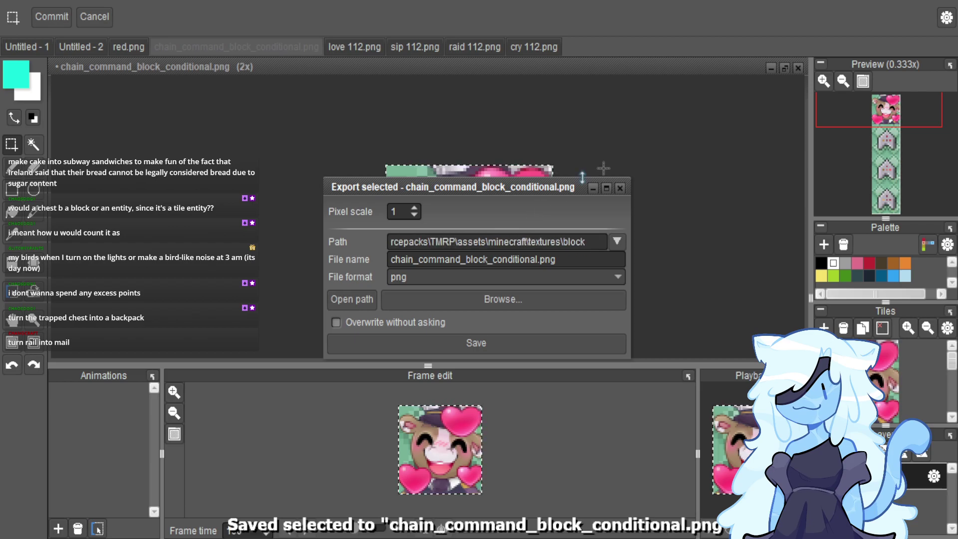
click(620, 186)
Paste the finished love emote tile into the Untitled - 1 canvas, in the empty area below the chest artwork, and commit it.
scroll(497, 159, down, 1)
key(ctrl+z)
click(32, 46)
key(ctrl+v)
drag(400, 213, 514, 261)
click(440, 190)
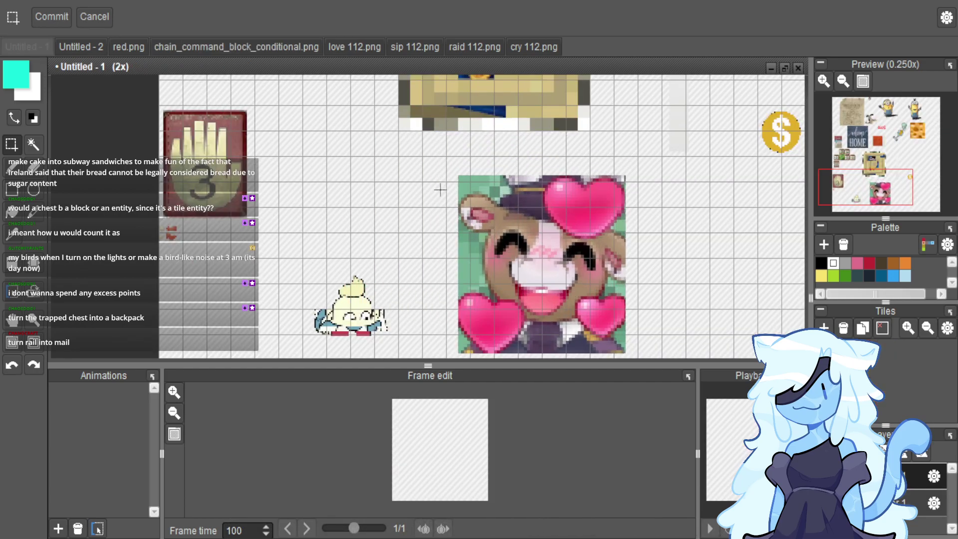
Close chain_command_block_conditional.png without saving changes and import the boat texture oak.png as an image.
click(234, 49)
click(798, 67)
click(469, 281)
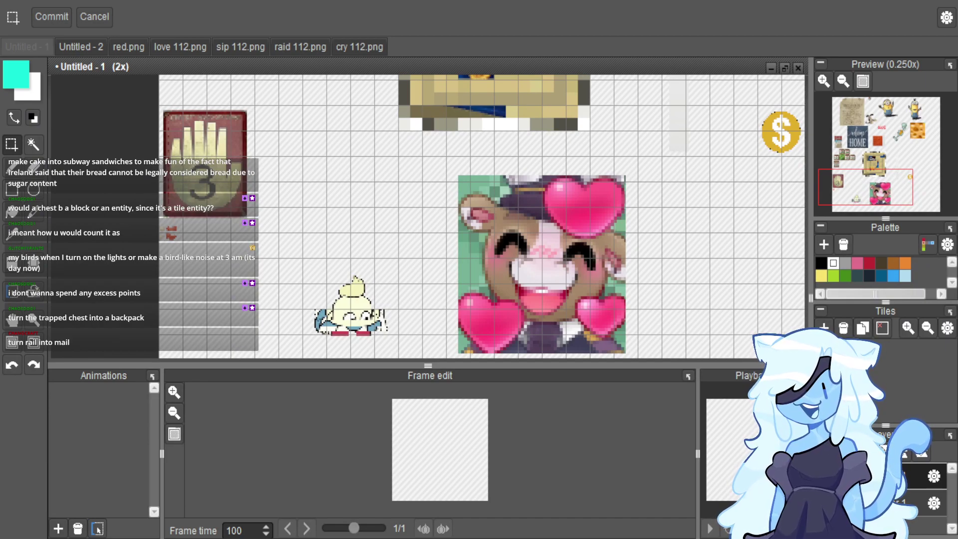
scroll(383, 143, down, 2)
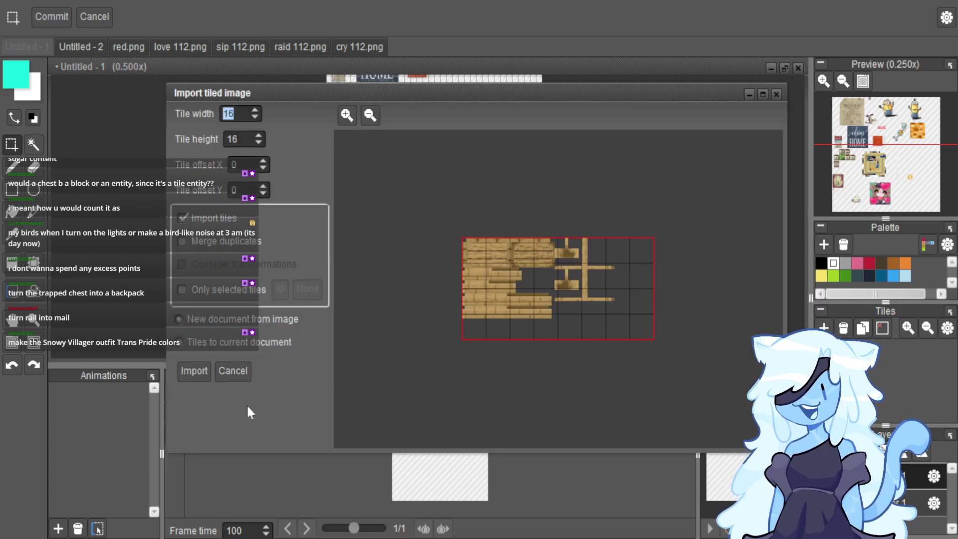
click(193, 368)
click(193, 372)
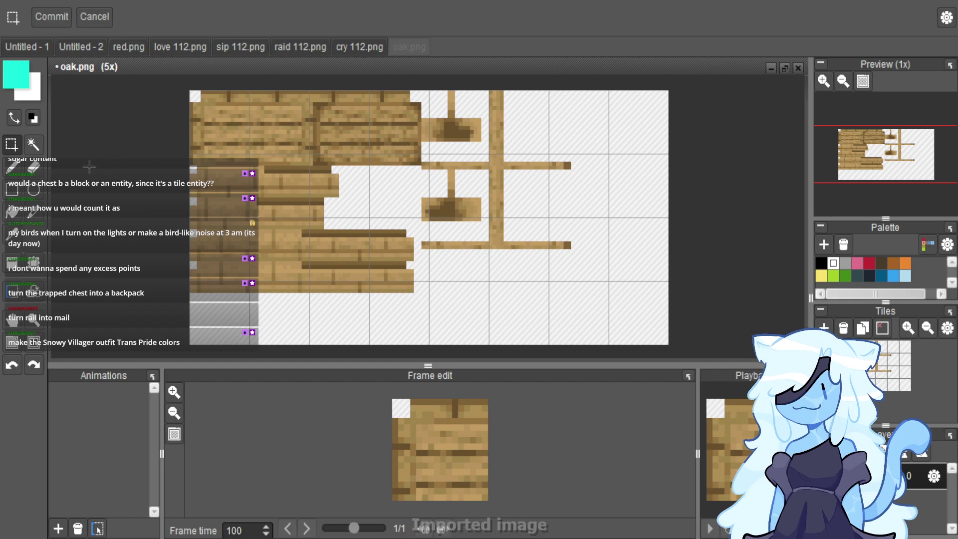
Select a rectangle inside the first wooden panel of oak.png.
drag(213, 111, 308, 170)
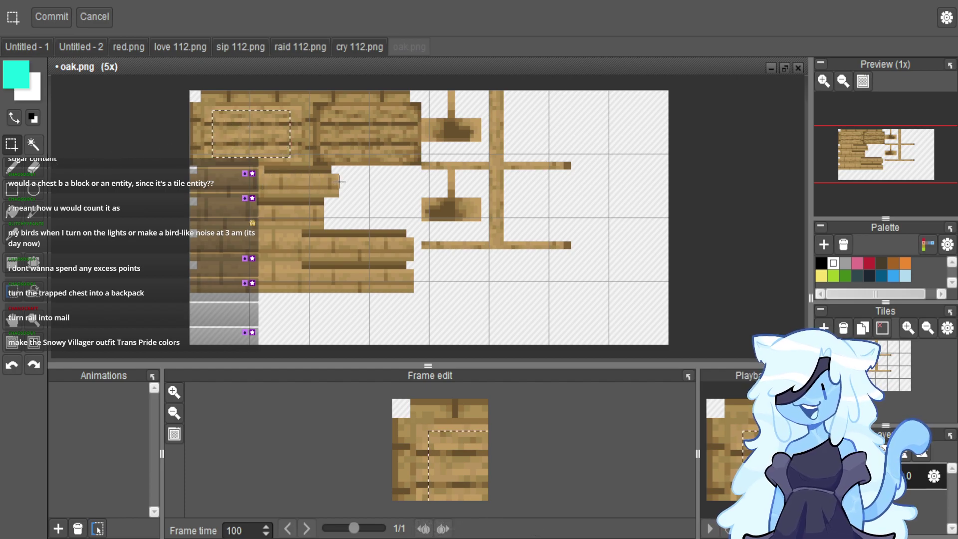
scroll(308, 170, down, 1)
scroll(308, 169, up, 1)
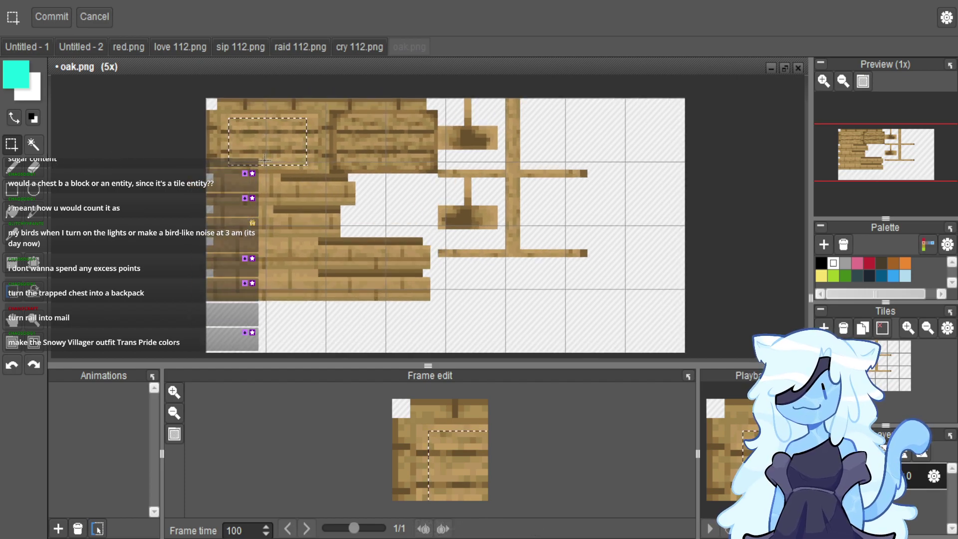
scroll(221, 116, up, 2)
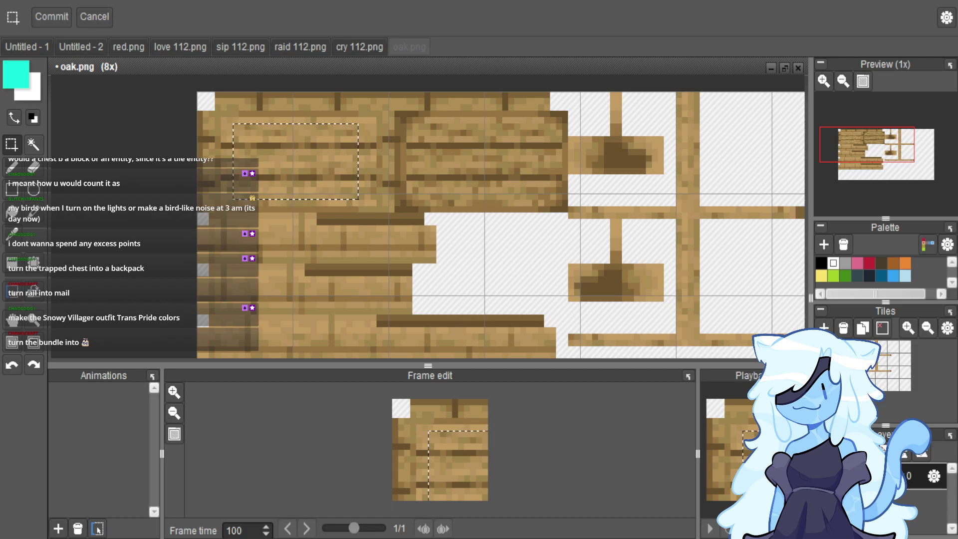
Try pasting the cry 112.png emote into oak.png and undo it.
click(80, 44)
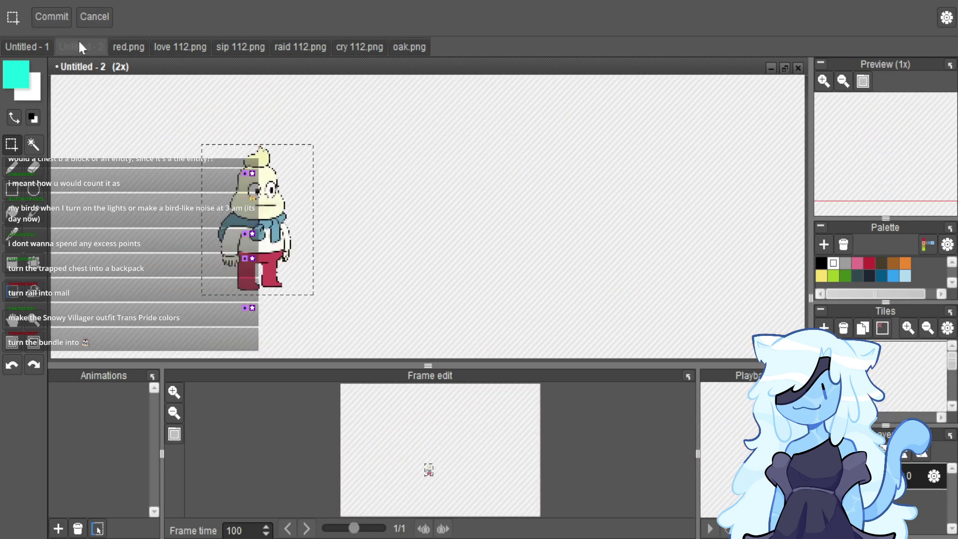
click(410, 49)
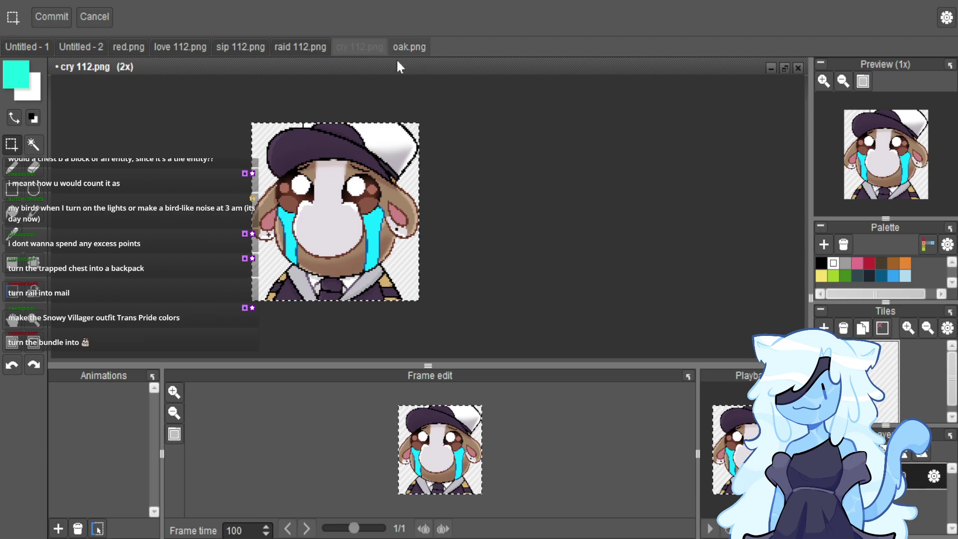
key(ctrl+v)
scroll(391, 190, down, 3)
key(ctrl+z)
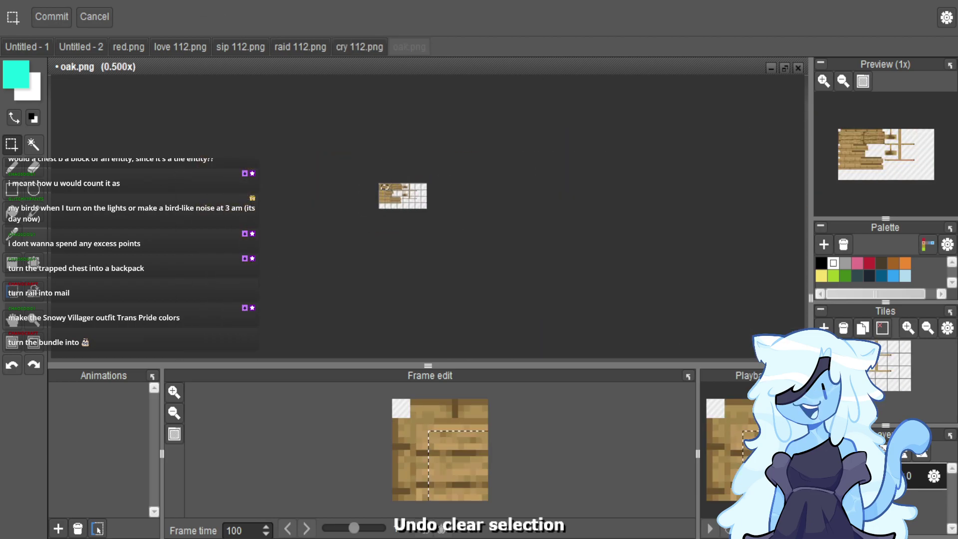
scroll(327, 186, up, 2)
scroll(396, 182, down, 1)
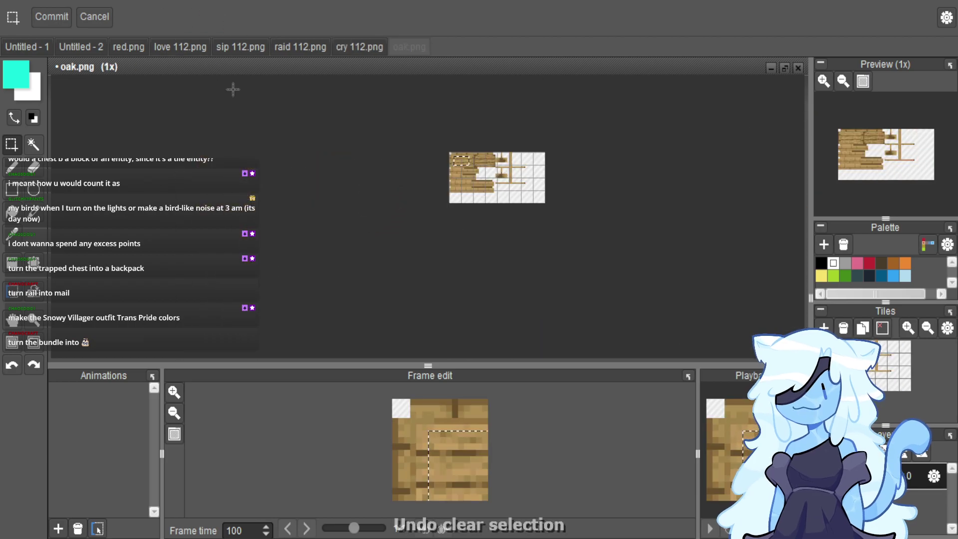
Change the tile size of oak.png to 112 by 112 with the tiles resampled.
click(142, 26)
text(112)
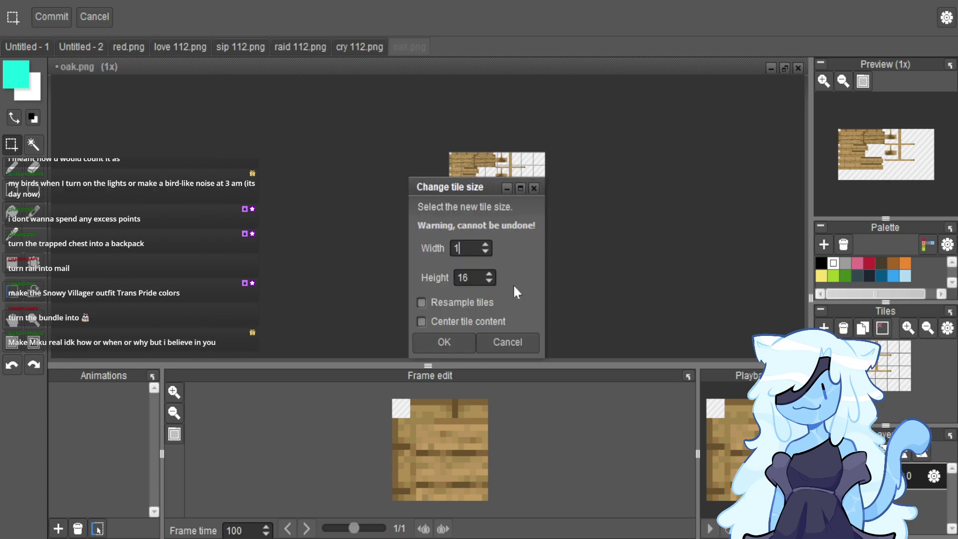
double_click(472, 278)
text(112)
click(471, 304)
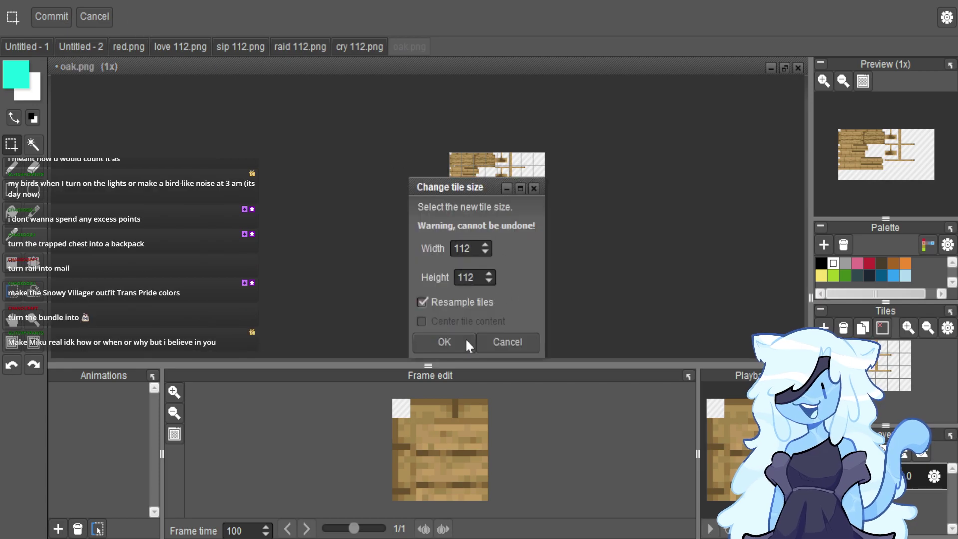
click(465, 337)
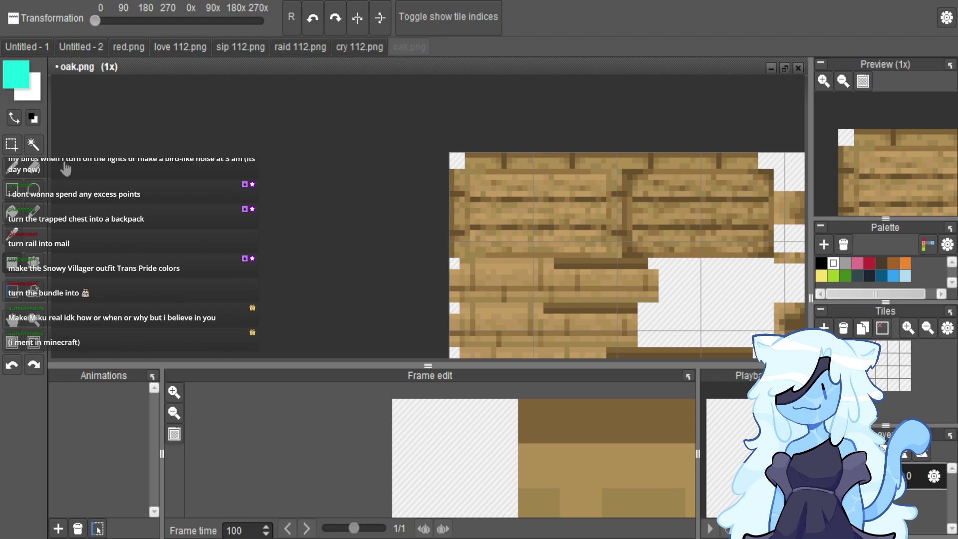
Open leekpng.png and paste the leek image into oak.png.
double_click(174, 118)
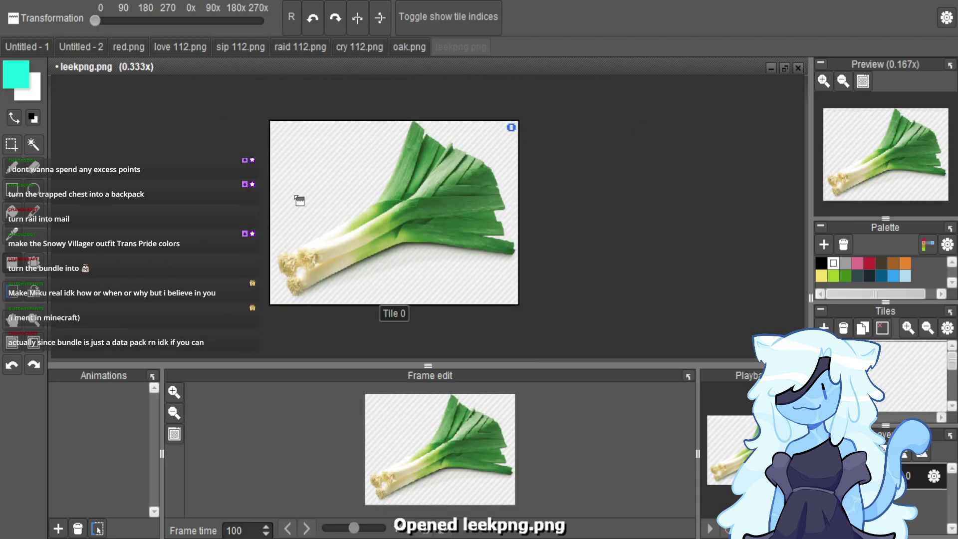
click(402, 46)
key(ctrl+v)
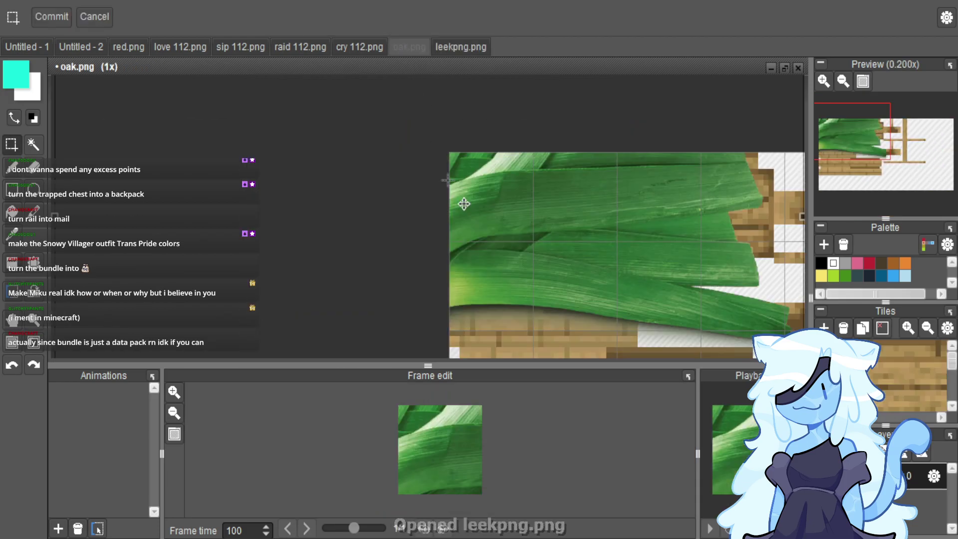
Shrink the pasted leek to fit the first wooden panel of the boat texture, place it there, and commit it.
scroll(464, 203, down, 2)
drag(462, 210, 616, 285)
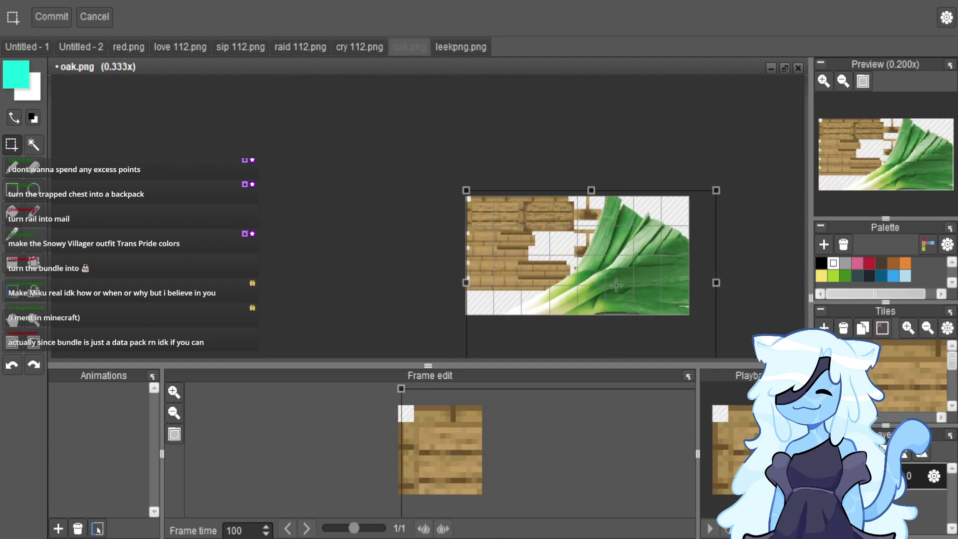
scroll(711, 340, down, 1)
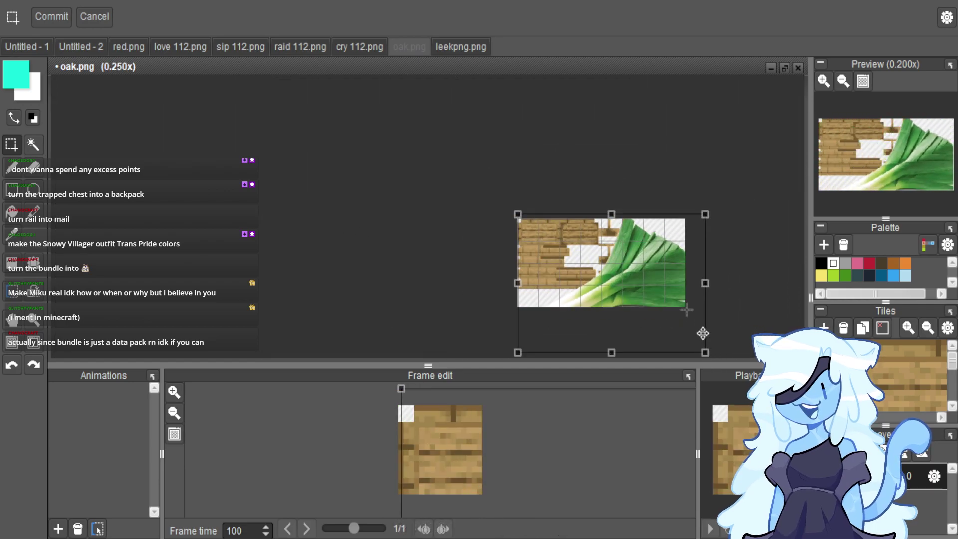
scroll(703, 334, down, 1)
scroll(701, 337, down, 1)
drag(701, 337, 589, 282)
scroll(601, 264, up, 4)
scroll(602, 264, up, 1)
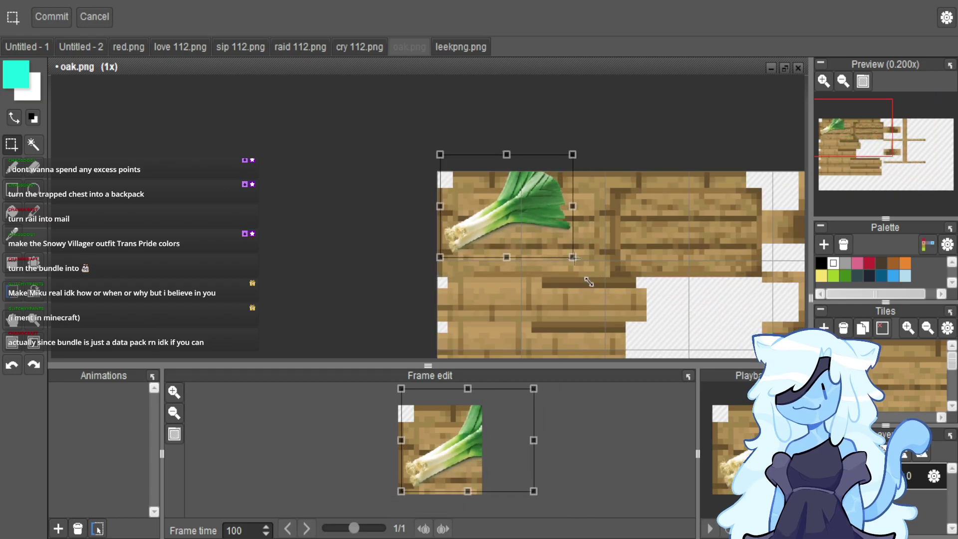
drag(517, 231, 544, 254)
click(609, 215)
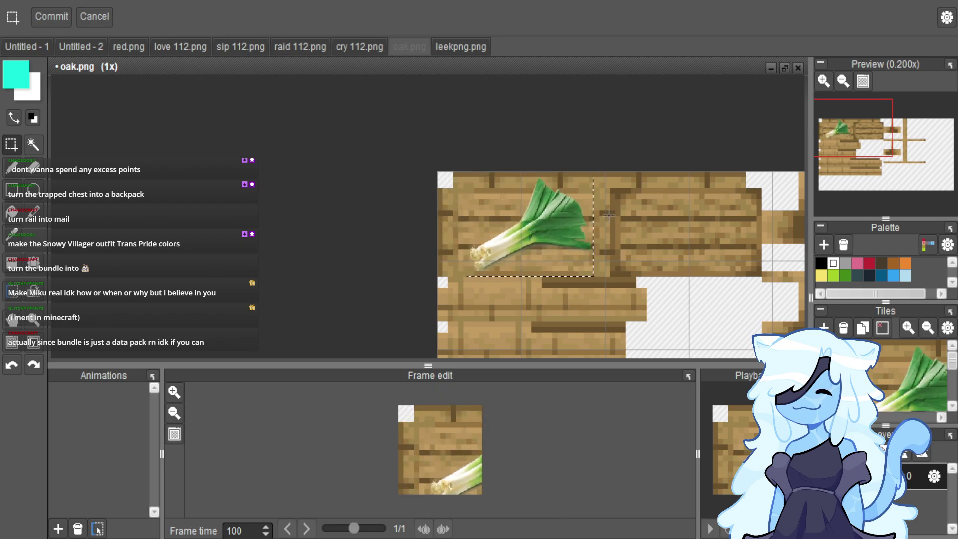
Export the whole texture as oak.png to the TMRP pack's textures\entity\boat folder and close oak.png without saving changes.
scroll(549, 210, down, 2)
scroll(494, 202, up, 3)
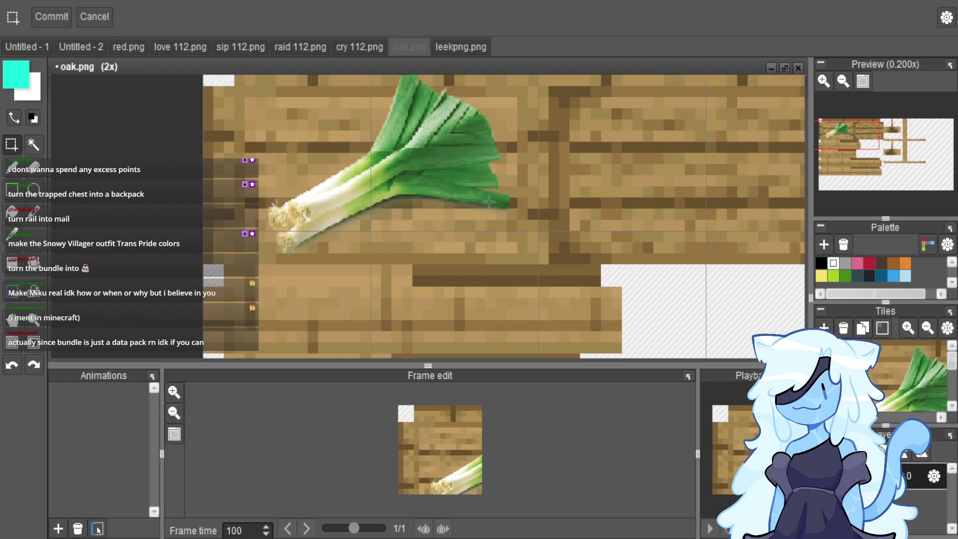
scroll(489, 201, down, 4)
key(ctrl+shift+e)
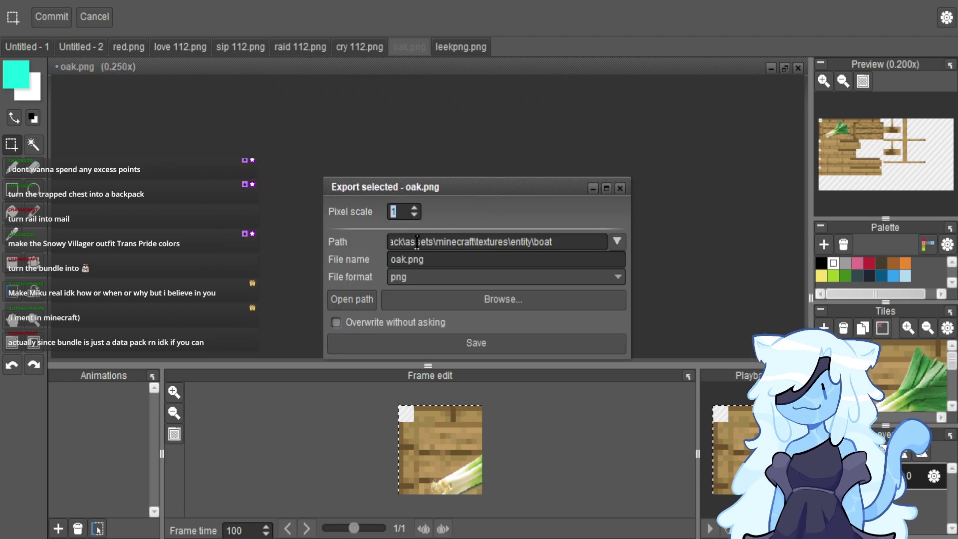
click(398, 242)
text(ks\TMRP)
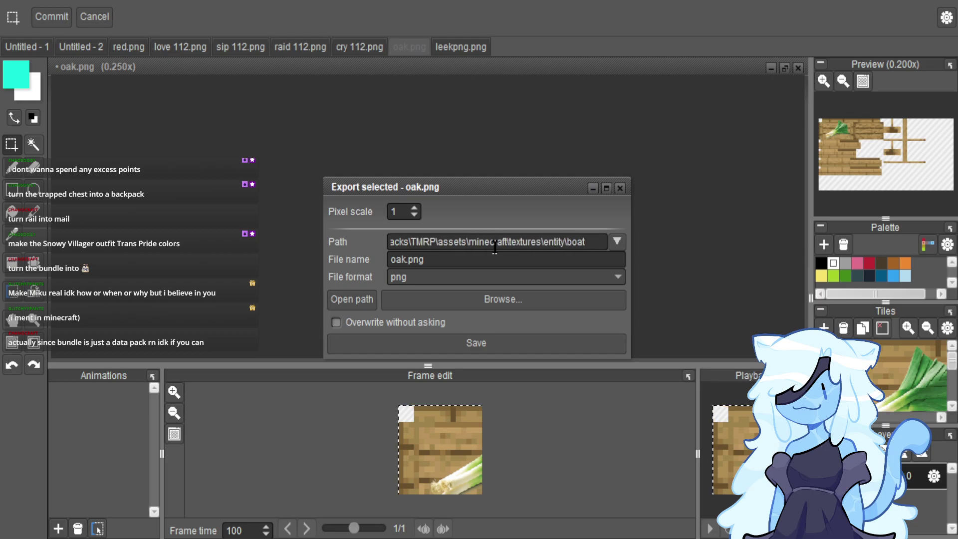
click(620, 188)
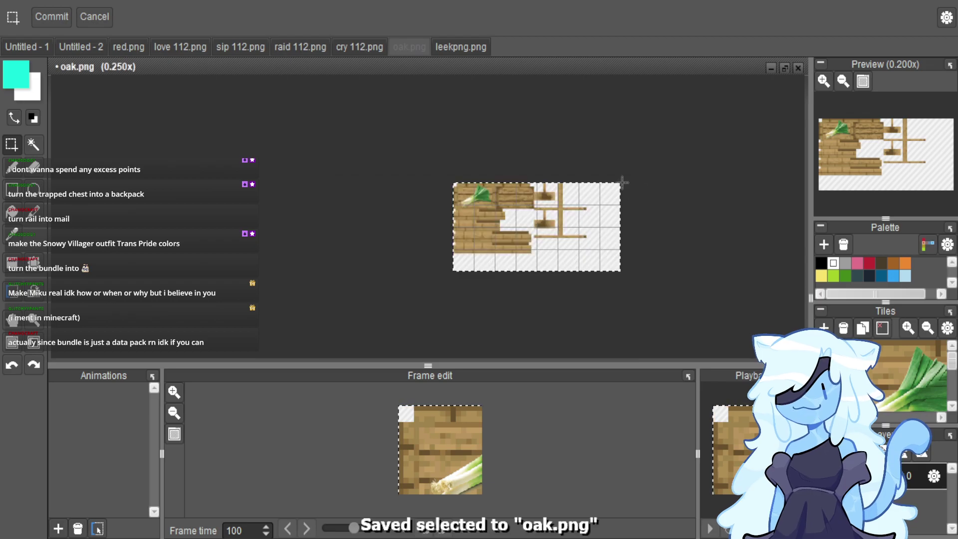
click(798, 68)
click(465, 280)
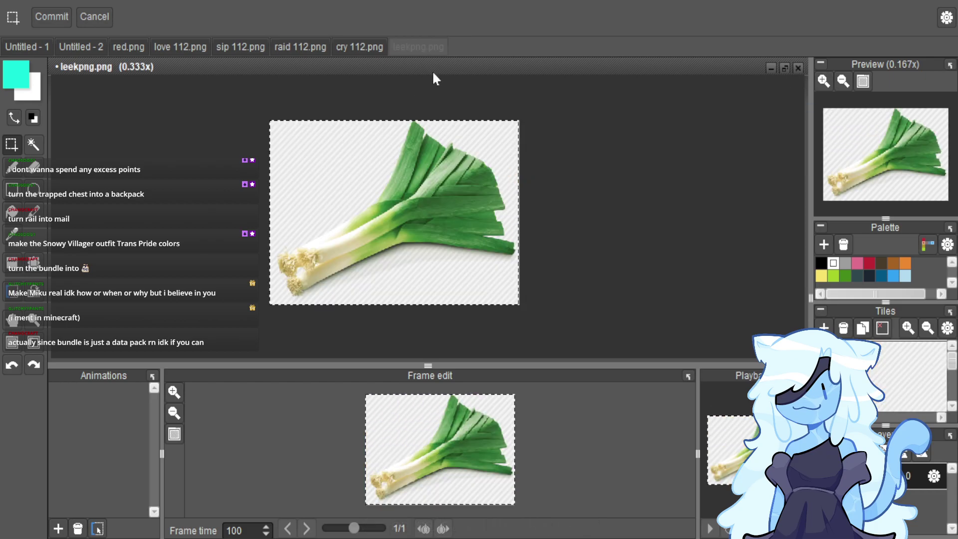
Close leekpng.png without saving, and import cake_inner.png, cake_side.png, cake_top.png and cake_bottom.png as new documents with 16 by 16 tiles.
click(798, 68)
click(466, 280)
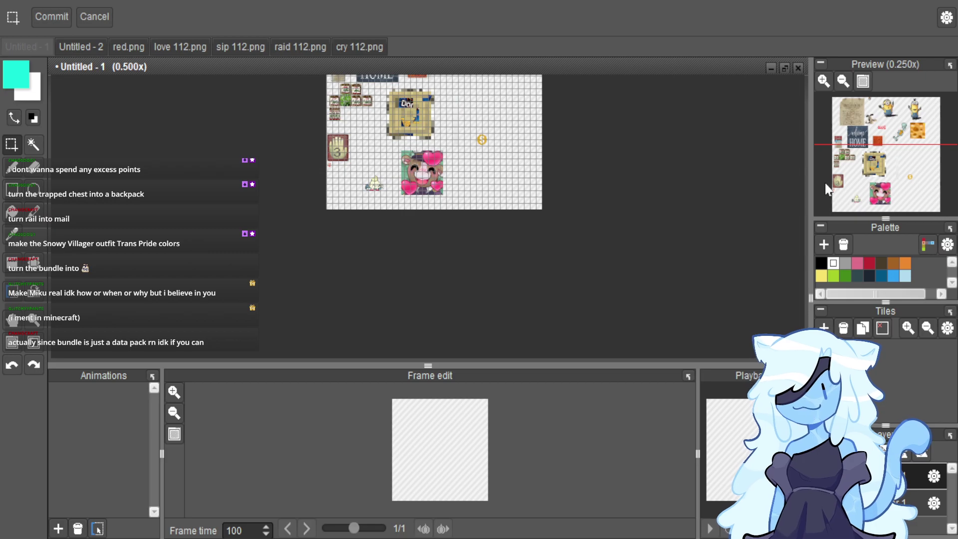
double_click(589, 197)
click(194, 368)
click(195, 371)
click(194, 371)
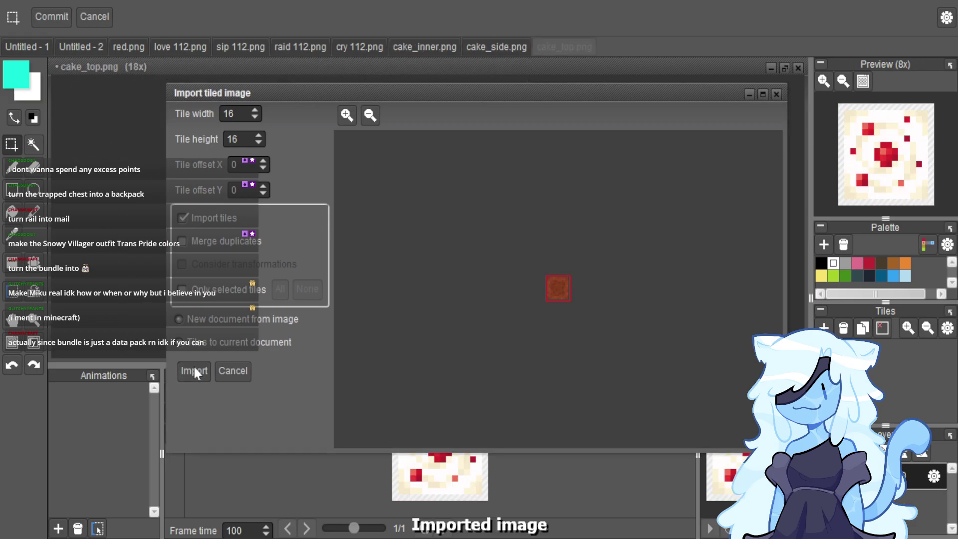
click(195, 371)
click(194, 371)
Close the love 112.png and sip 112.png documents without saving changes.
click(180, 46)
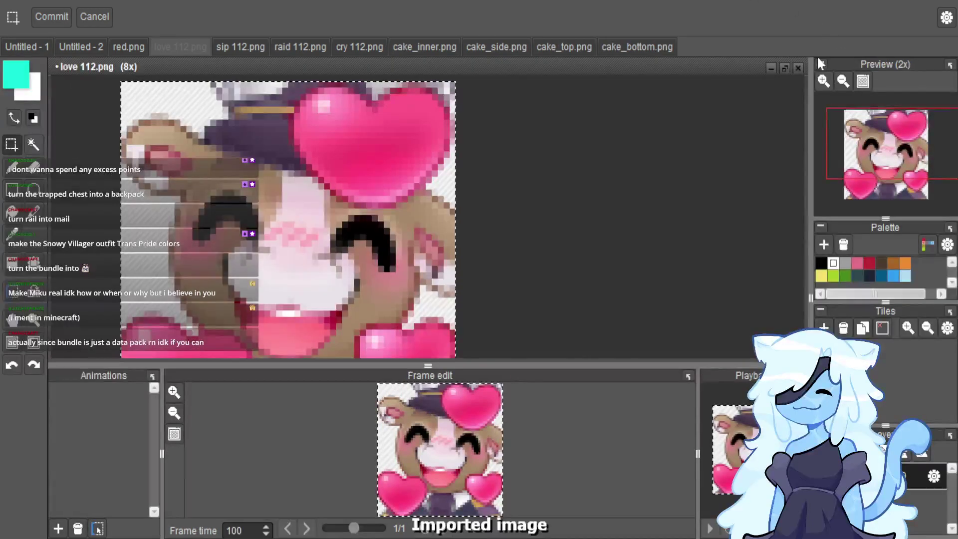
click(799, 67)
click(469, 282)
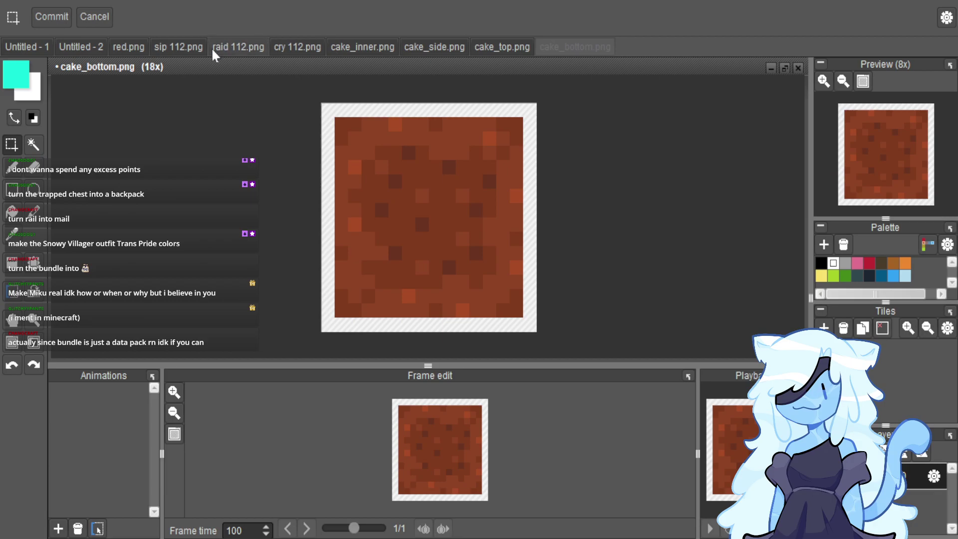
click(211, 47)
click(194, 47)
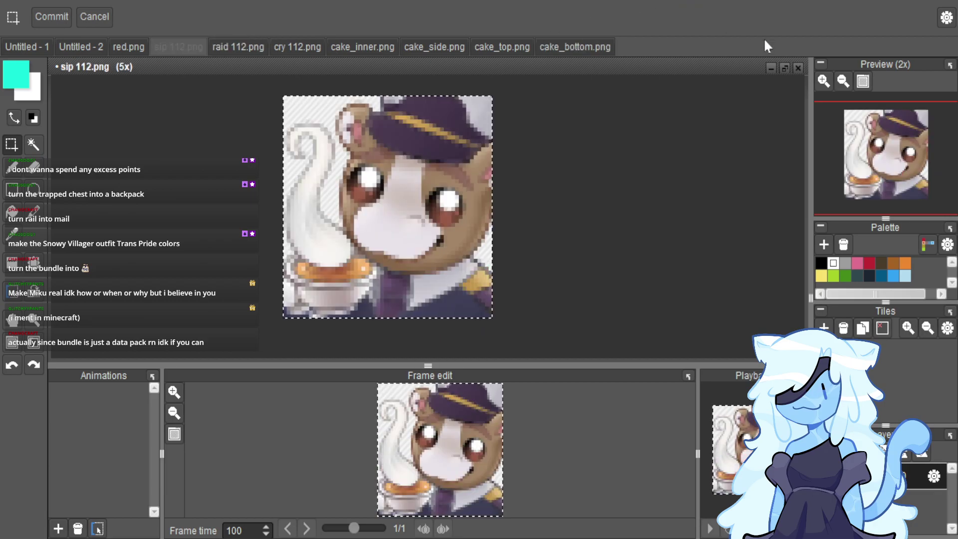
click(798, 68)
click(469, 281)
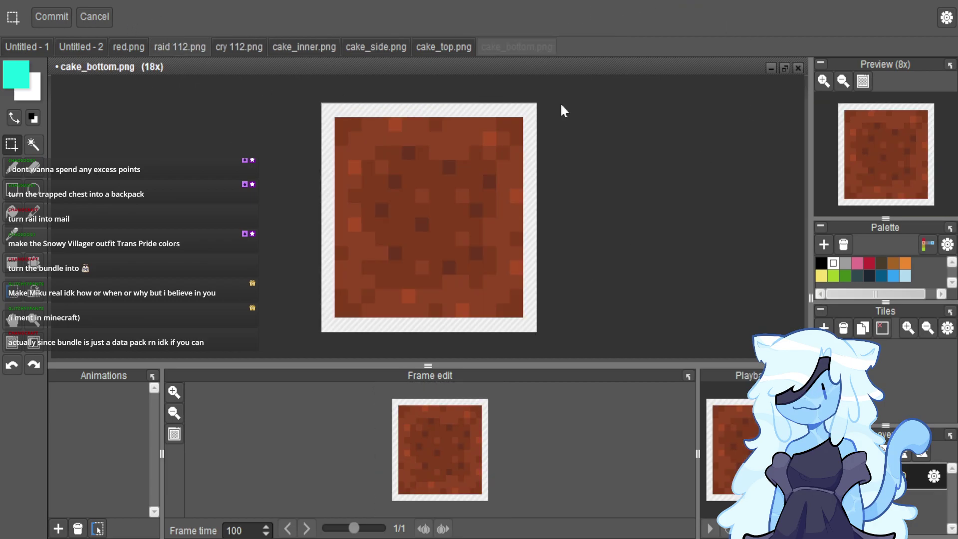
Close the raid 112.png and red.png documents without saving changes.
click(181, 47)
click(798, 68)
click(469, 281)
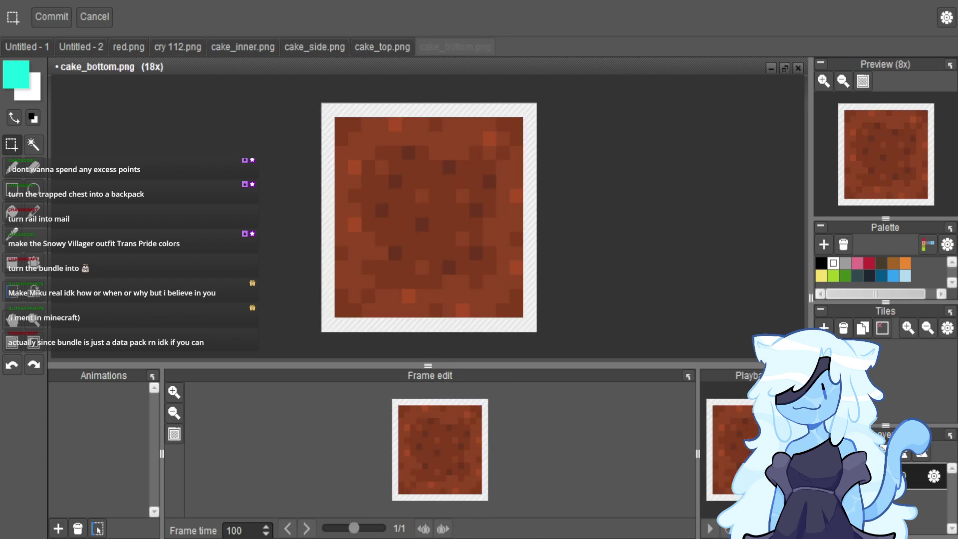
click(222, 48)
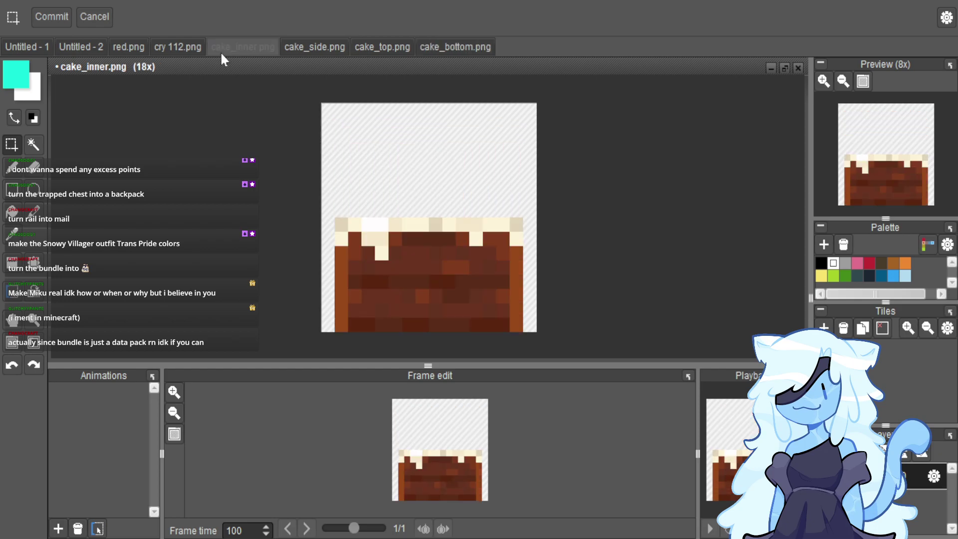
click(128, 47)
click(798, 68)
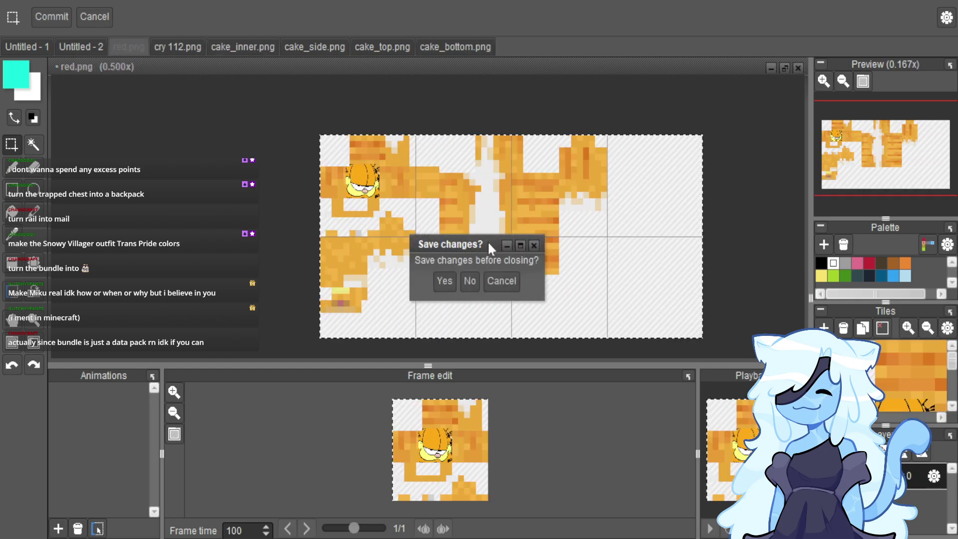
click(469, 281)
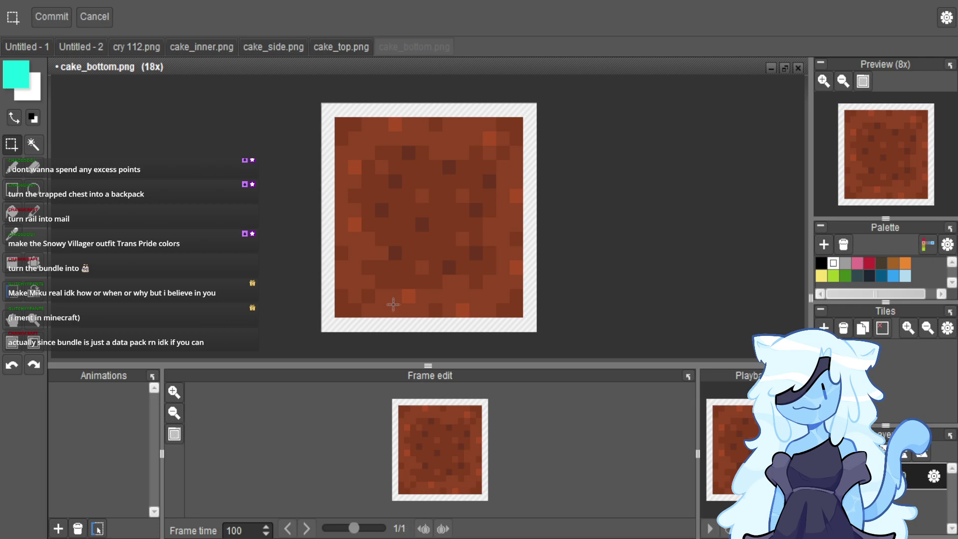
Open the image 3sandwiches.png and bring all three sandwiches into view.
scroll(392, 304, down, 1)
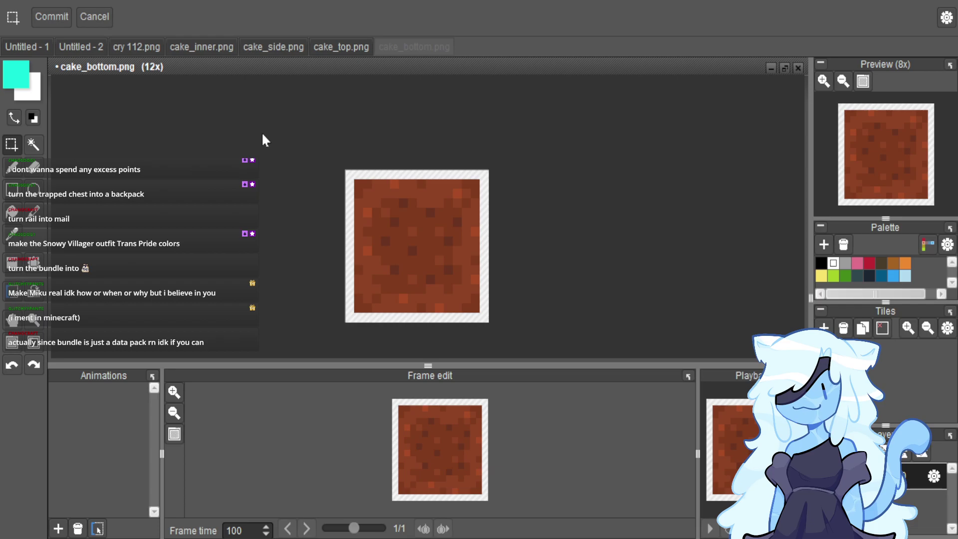
double_click(152, 106)
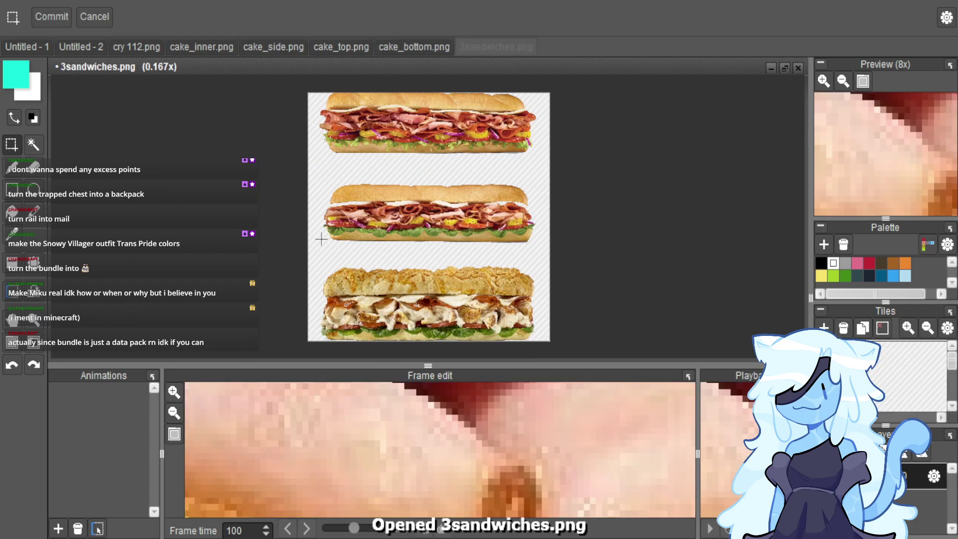
scroll(349, 265, down, 1)
scroll(358, 265, up, 1)
scroll(491, 444, down, 5)
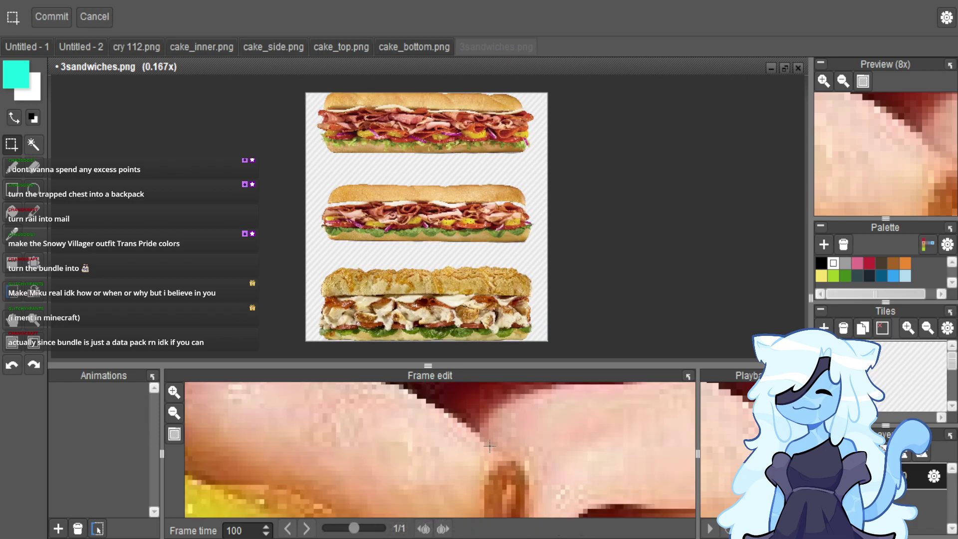
scroll(489, 444, up, 5)
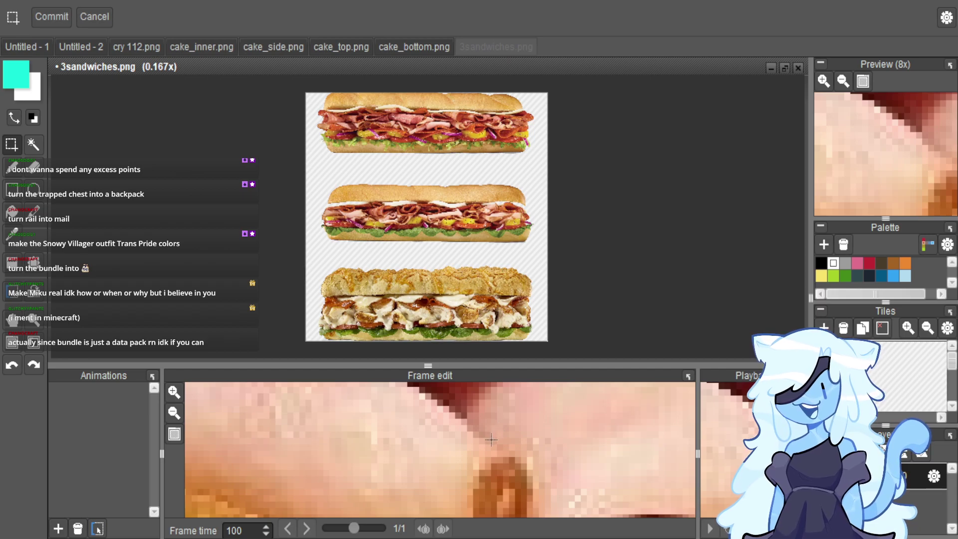
scroll(485, 437, down, 4)
scroll(485, 439, up, 7)
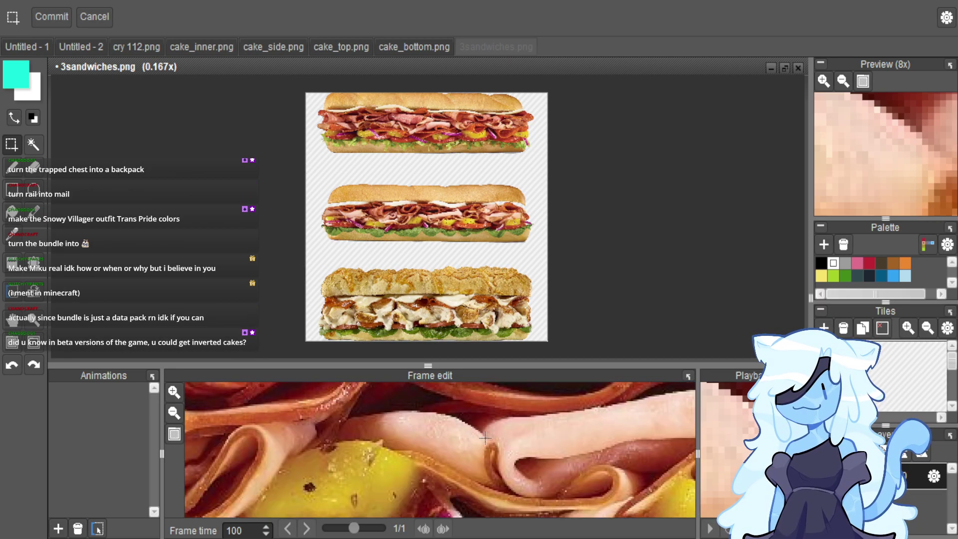
scroll(486, 441, down, 7)
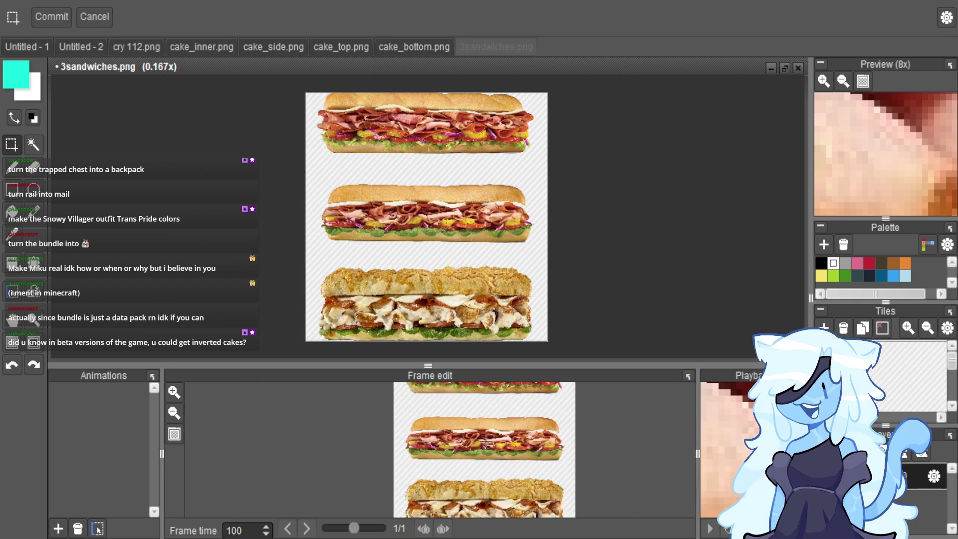
scroll(442, 173, down, 1)
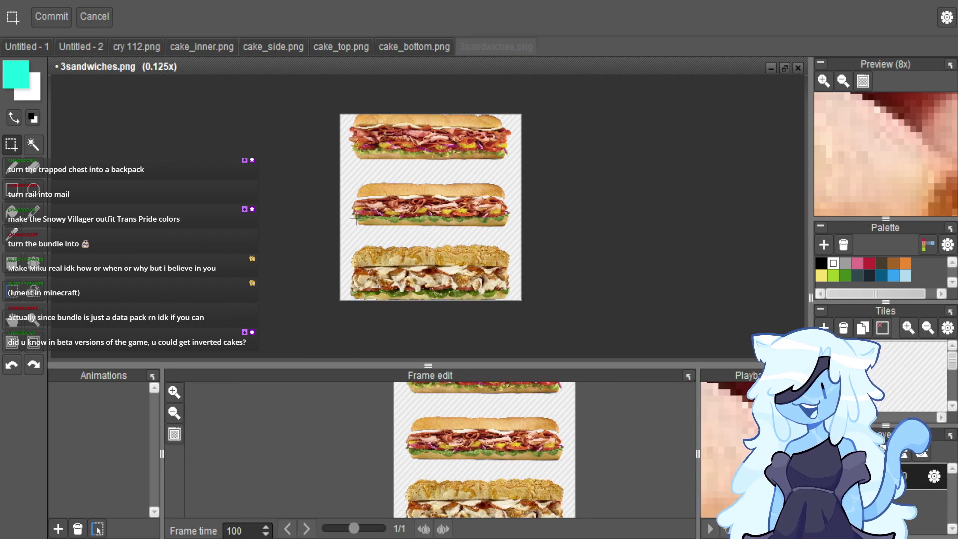
Move the upper two sandwiches down so that all three are stacked directly on one another.
drag(346, 114, 521, 234)
drag(478, 209, 477, 234)
click(572, 200)
drag(365, 120, 511, 202)
click(578, 208)
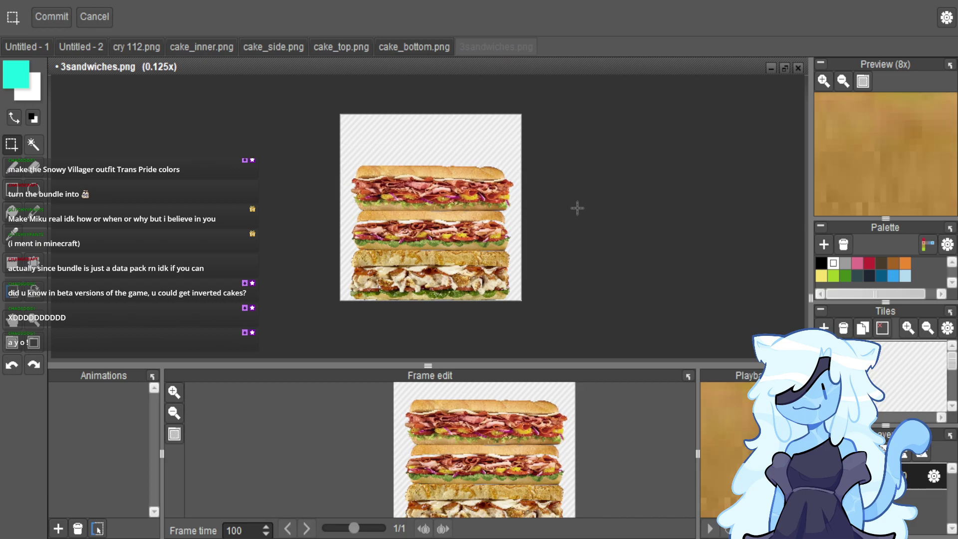
Try to copy the sandwich stack from 3sandwiches.png and paste it into cake_bottom.png.
drag(366, 172, 501, 302)
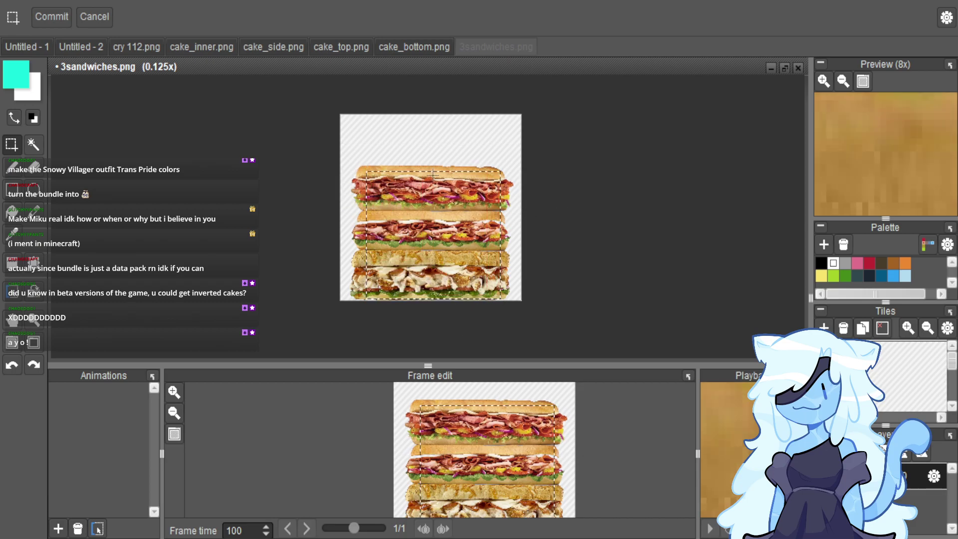
click(399, 48)
key(ctrl+v)
scroll(379, 230, down, 8)
drag(468, 268, 710, 269)
click(460, 205)
scroll(366, 215, up, 3)
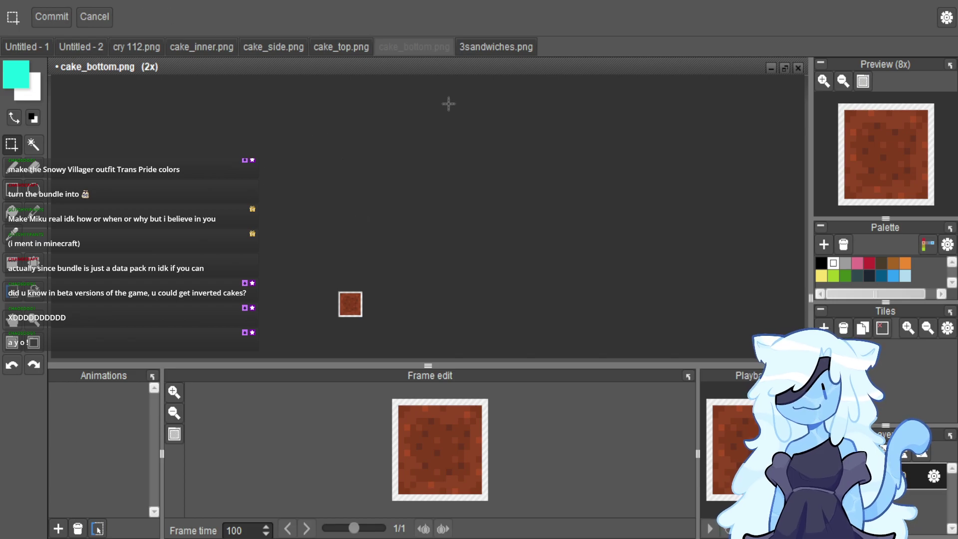
click(489, 45)
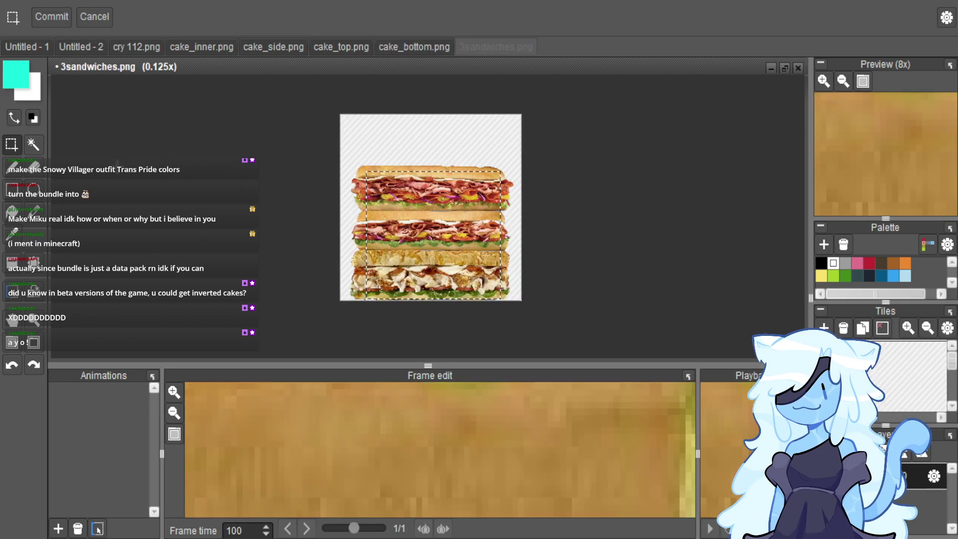
Select a roughly square area in the middle of the sandwich stack, spanning all three sandwiches.
scroll(426, 260, up, 1)
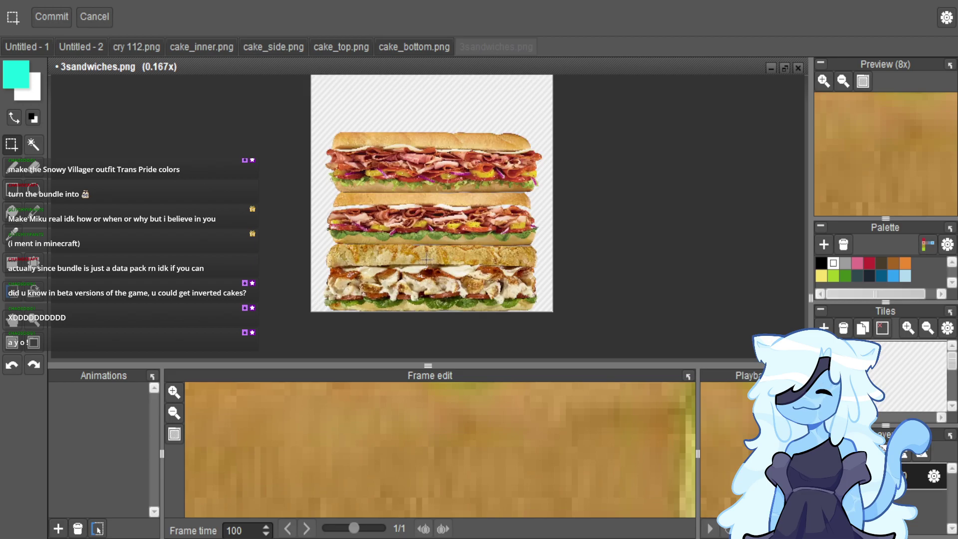
scroll(426, 259, up, 1)
drag(336, 112, 432, 306)
scroll(514, 313, up, 3)
scroll(541, 299, up, 3)
scroll(432, 306, down, 6)
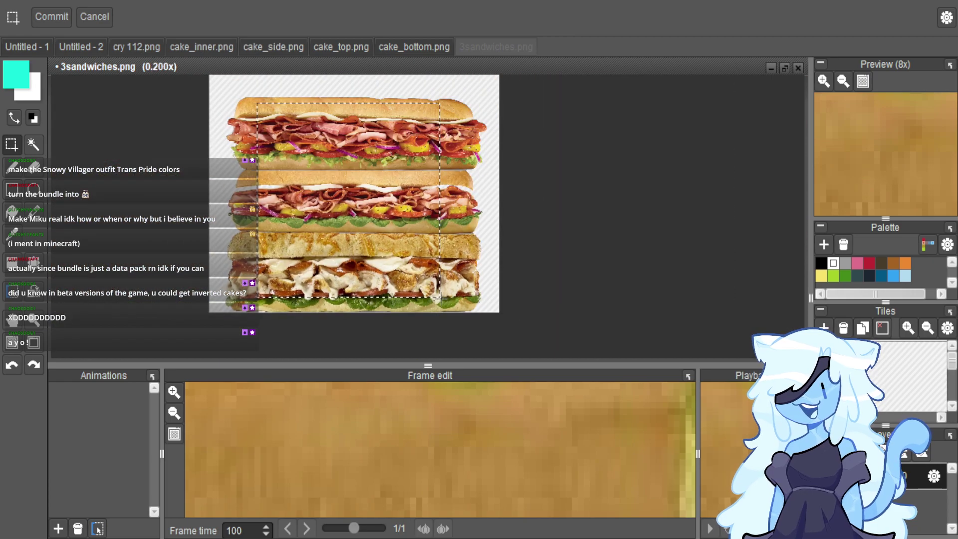
Export the selected area as a PNG named cake_bottom to the TMRP pack's textures\block folder at pixel scale 1.
key(ctrl+shift+e)
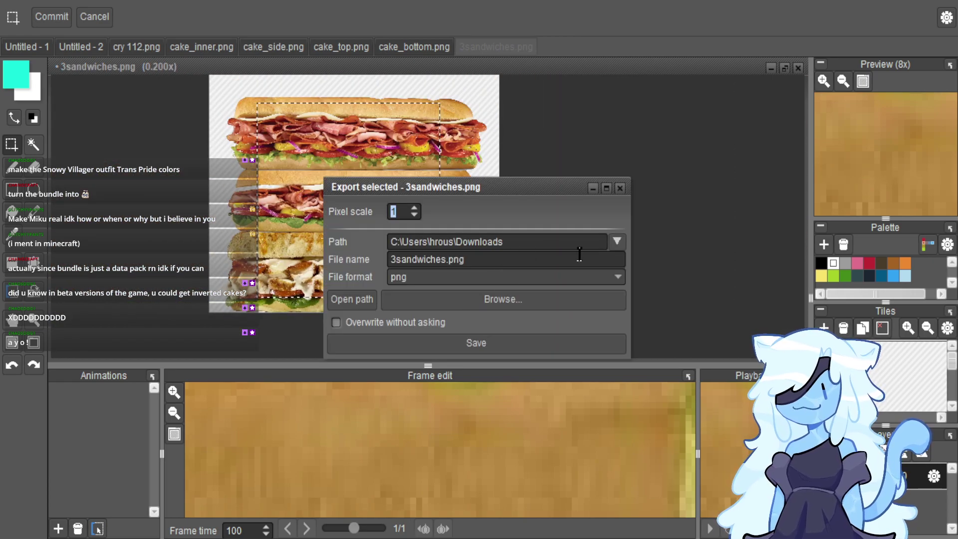
click(618, 242)
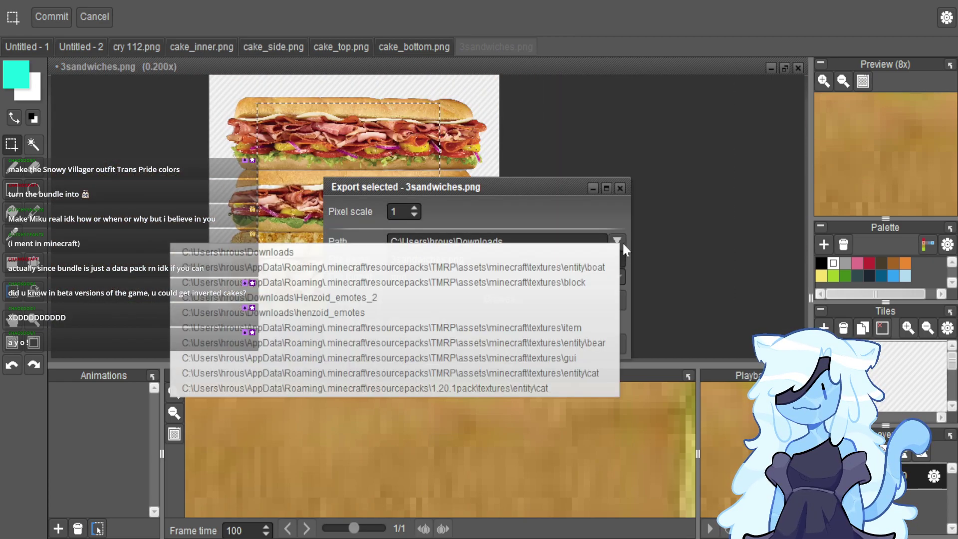
click(596, 282)
click(566, 258)
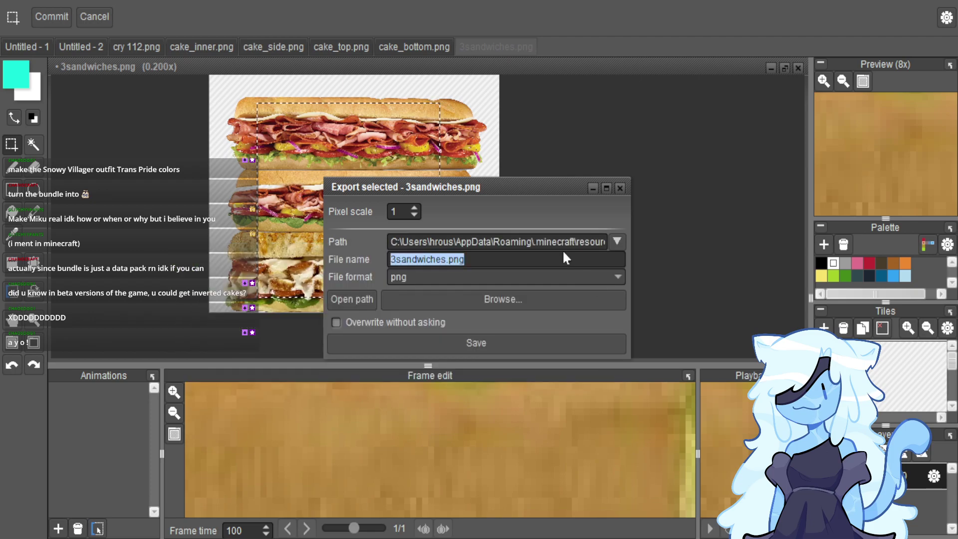
text(cake_bottom)
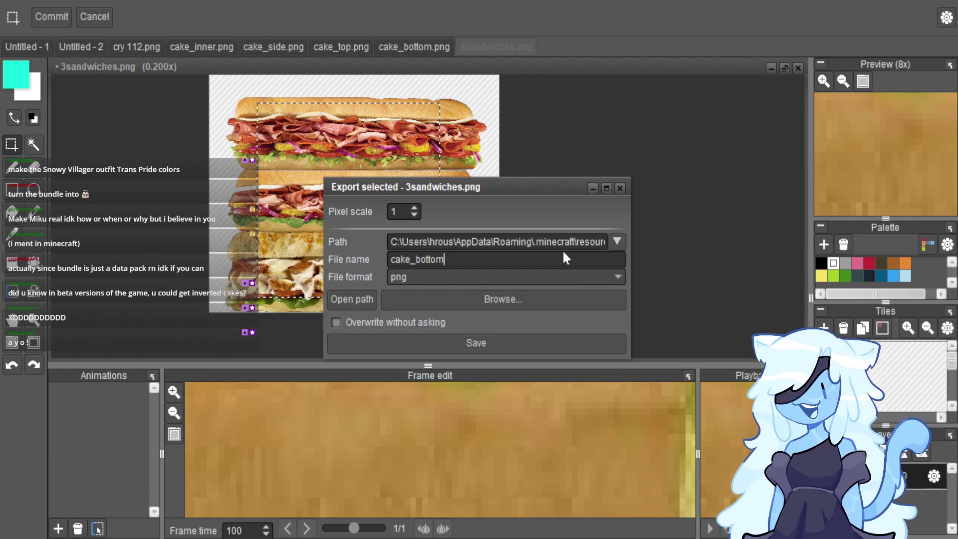
key(Return)
Export the same selection to the same folder as cake_top.
key(BackSpace)
key(BackSpace)
key(BackSpace)
key(BackSpace)
key(BackSpace)
key(BackSpace)
text(top)
key(Return)
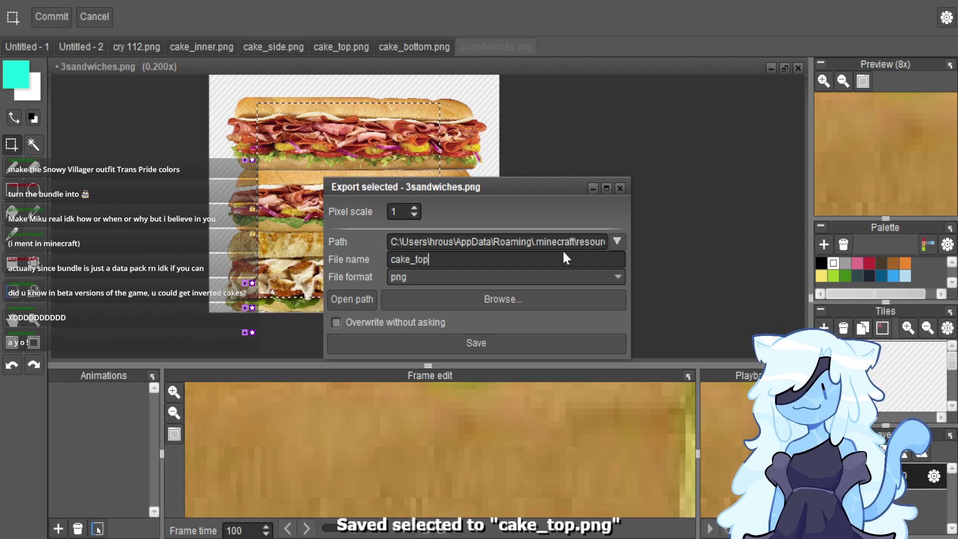
Export the same sandwich selection again under the file name cake_inner.
key(BackSpace)
key(BackSpace)
key(BackSpace)
text(inner)
key(Return)
Export the sandwich selection as cake_side and finish exporting.
key(BackSpace)
key(BackSpace)
key(BackSpace)
key(BackSpace)
key(BackSpace)
text(side)
key(Return)
click(620, 188)
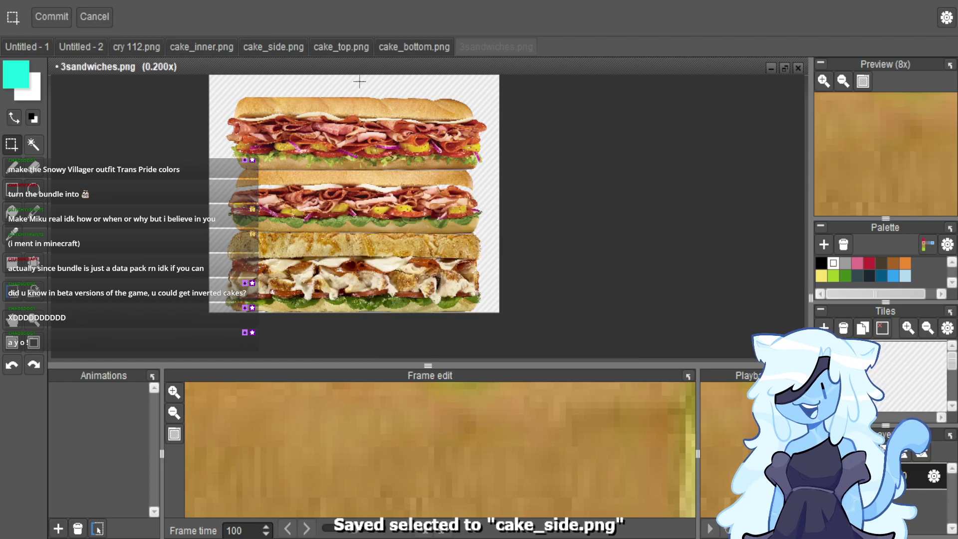
click(199, 48)
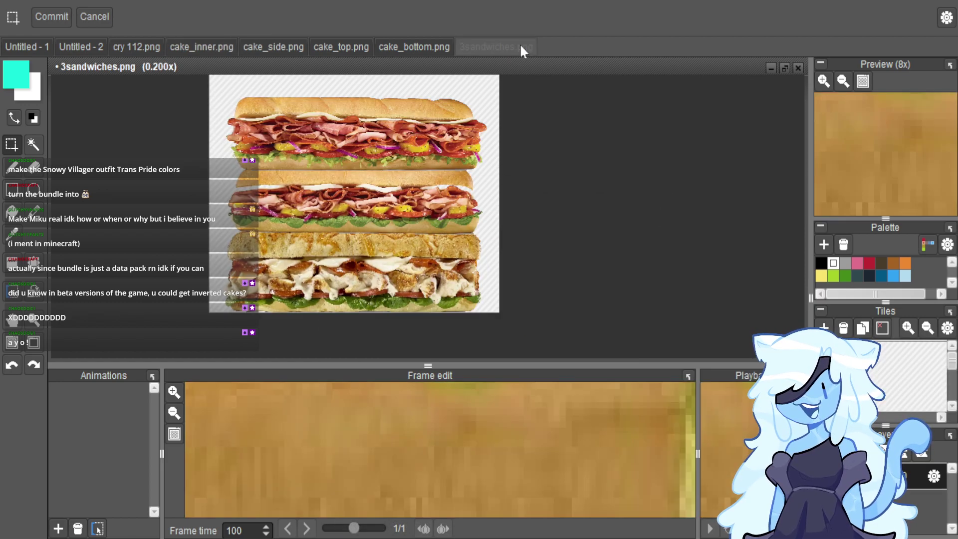
click(519, 47)
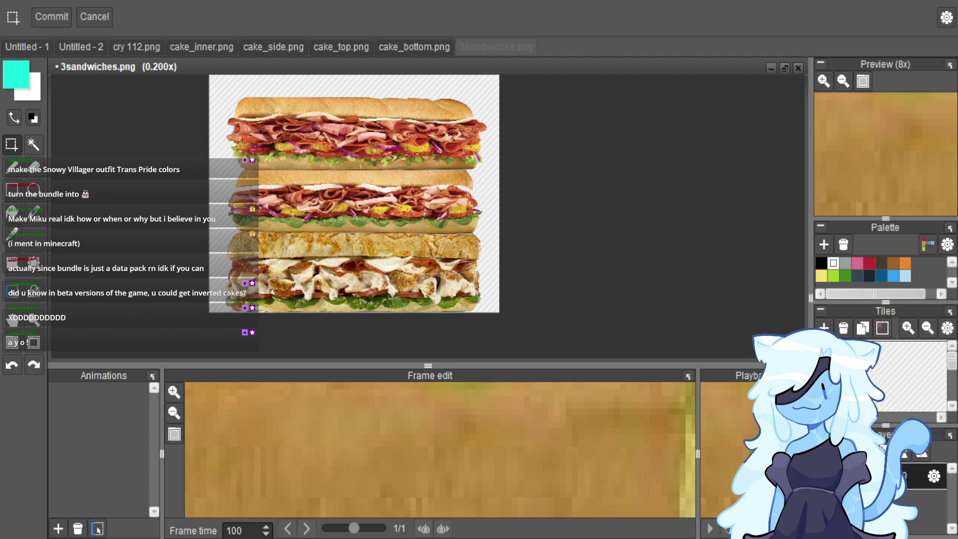
Delete everything on the Untitled - 2 canvas.
click(82, 47)
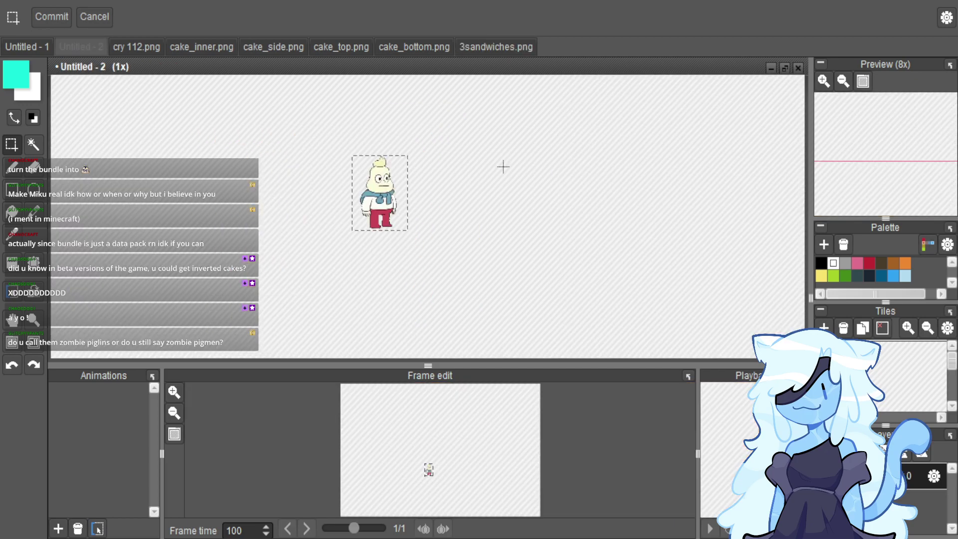
key(ctrl+a)
key(Delete)
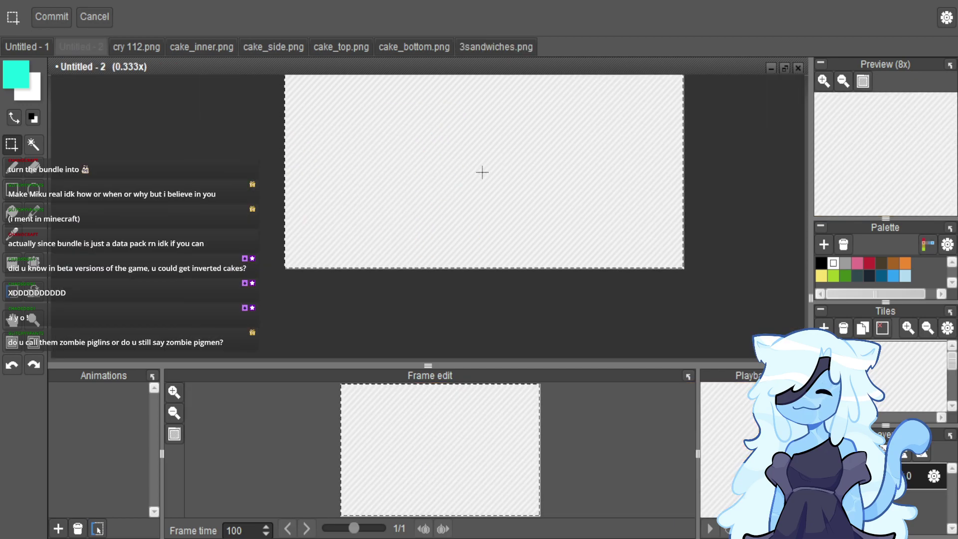
Paste the light blue backpack picture into Untitled - 2 and shrink it to fit inside the canvas.
key(ctrl+v)
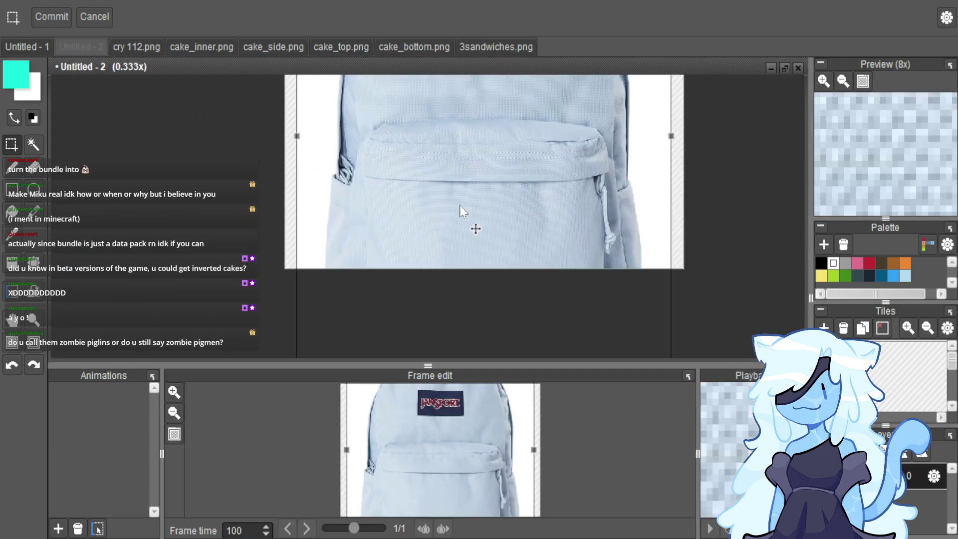
scroll(496, 196, down, 1)
drag(578, 300, 507, 218)
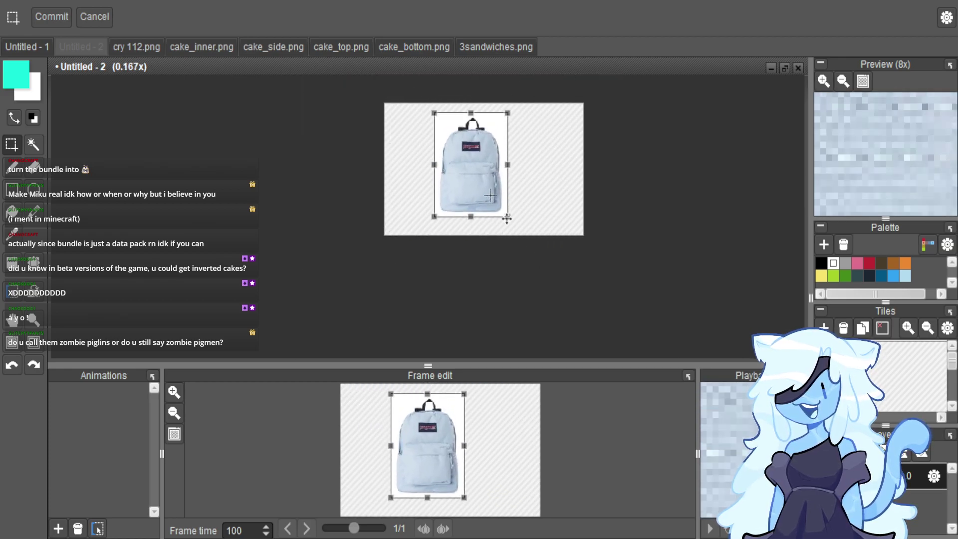
Remove the white background around the backpack with the magic wand and clear the selection.
scroll(507, 132, up, 1)
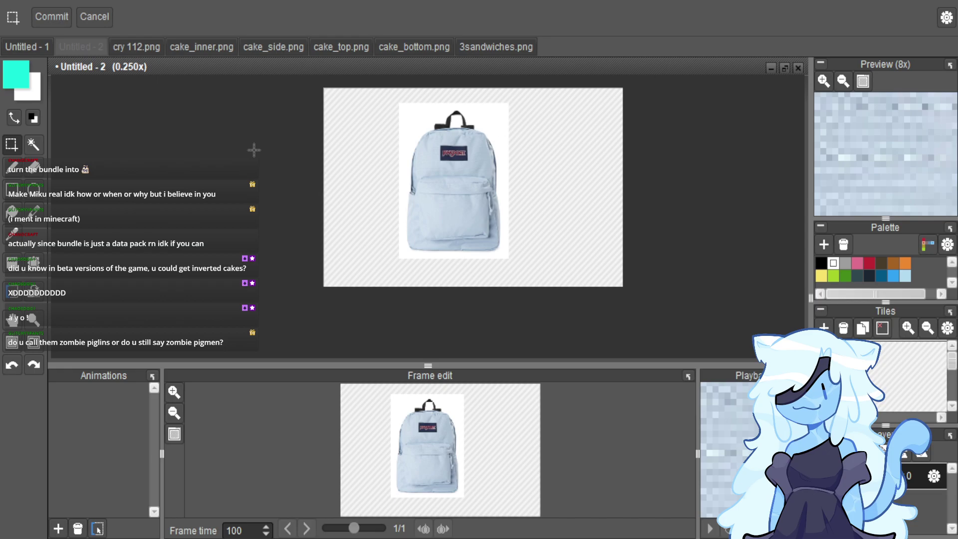
click(33, 145)
click(437, 116)
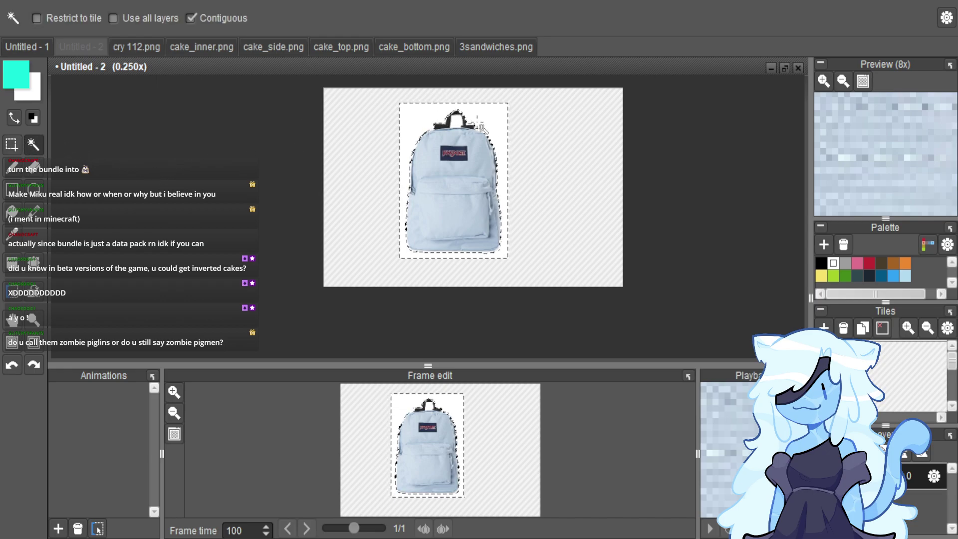
key(Delete)
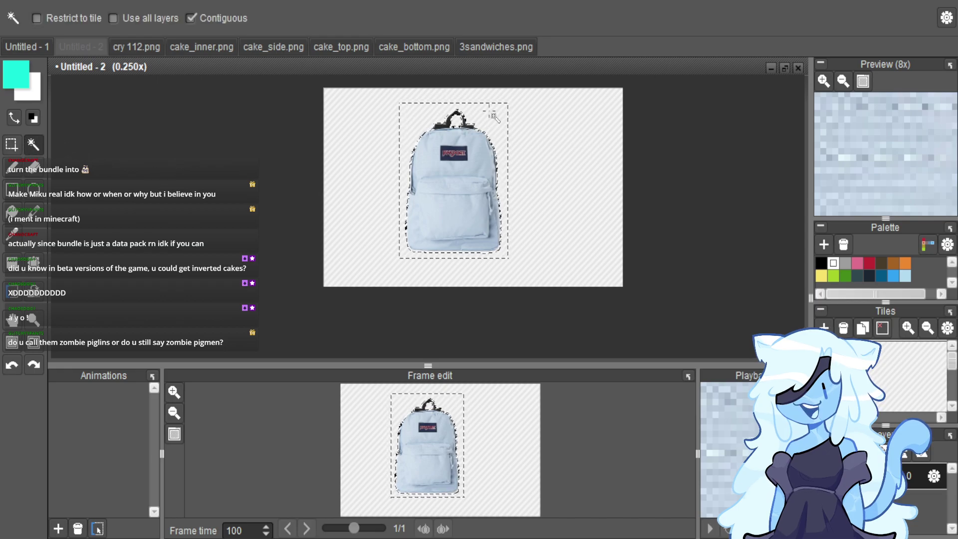
click(13, 146)
click(298, 178)
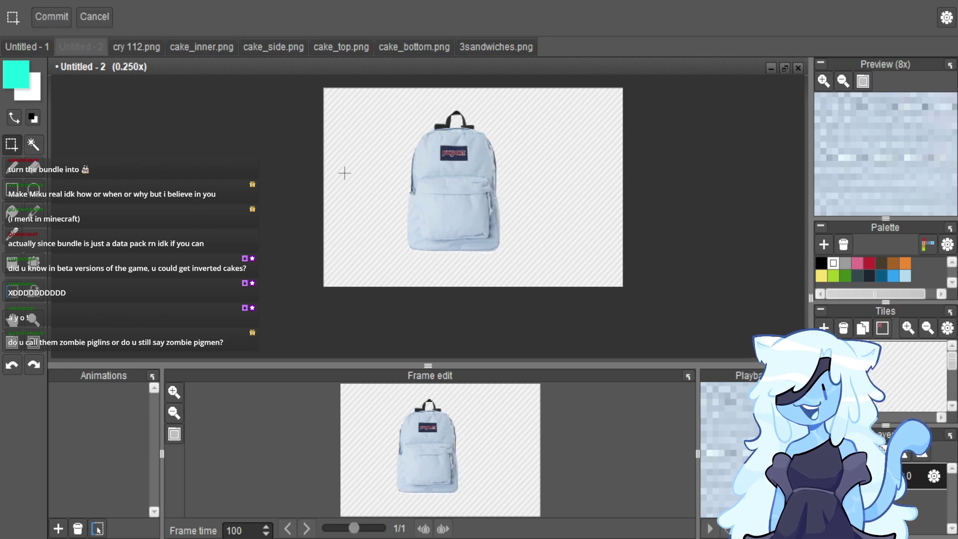
scroll(446, 143, up, 1)
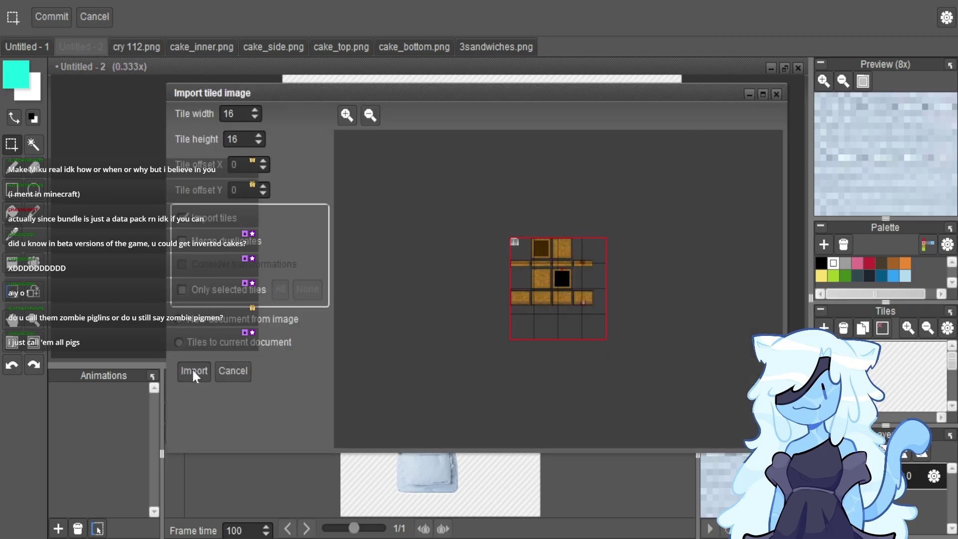
Import trapped.png as a new document with 16 × 16 tiles and change its tile size to 32 × 32 with resampling.
click(192, 367)
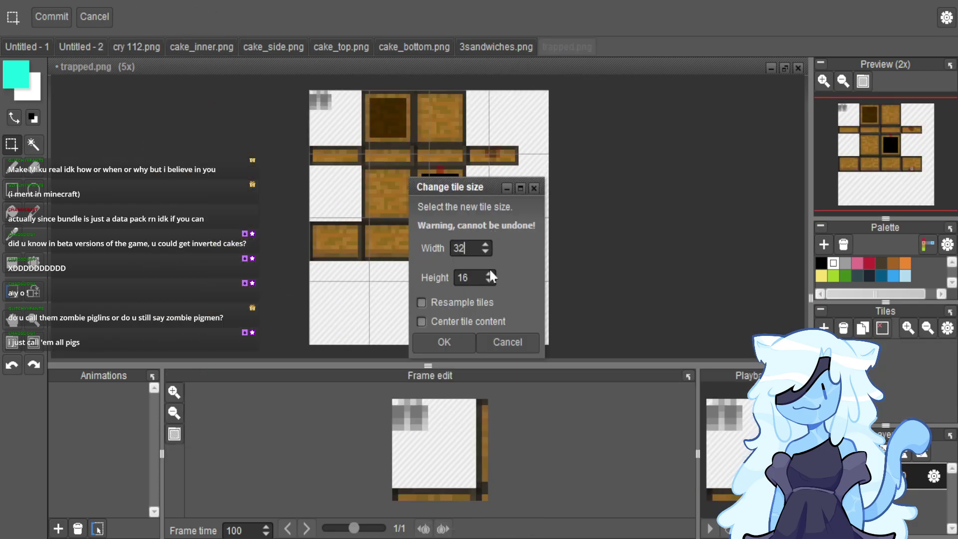
key(BackSpace)
key(BackSpace)
text(32)
click(459, 302)
click(444, 342)
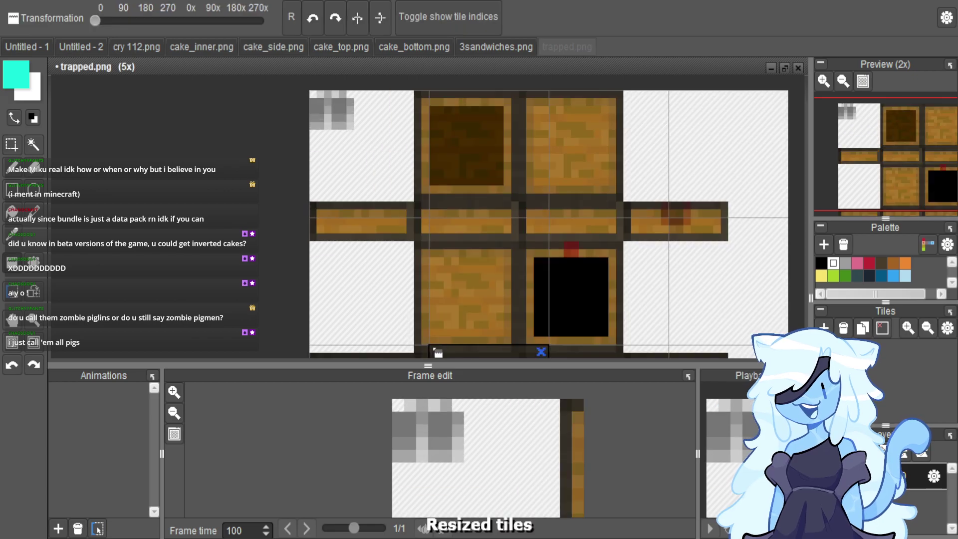
Copy the backpack's front, including the logo patch, from Untitled - 2 and paste it into trapped.png.
click(11, 143)
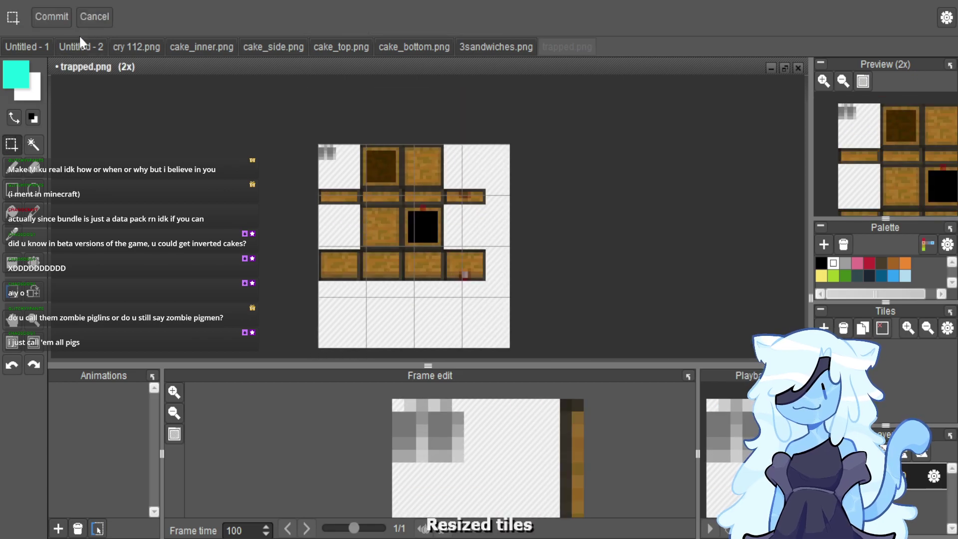
click(88, 46)
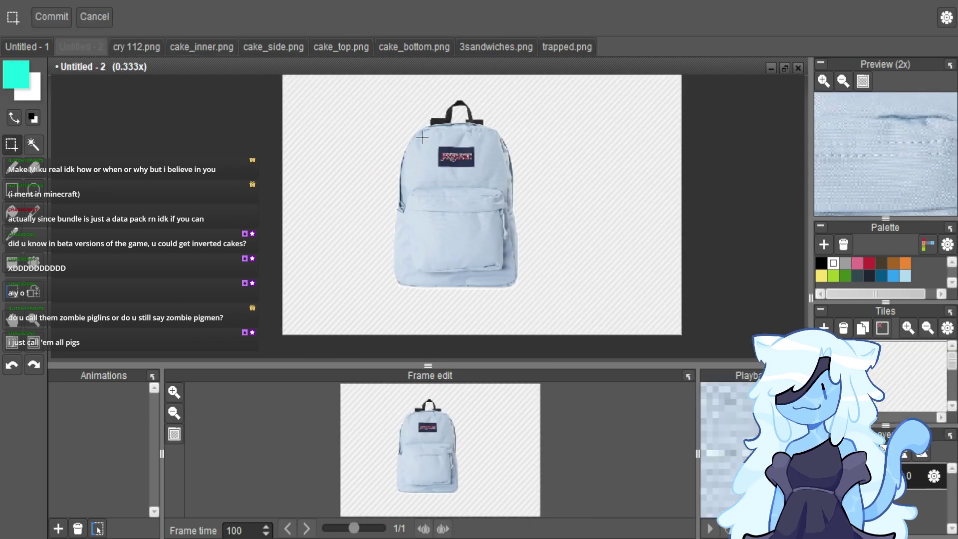
drag(411, 141, 502, 281)
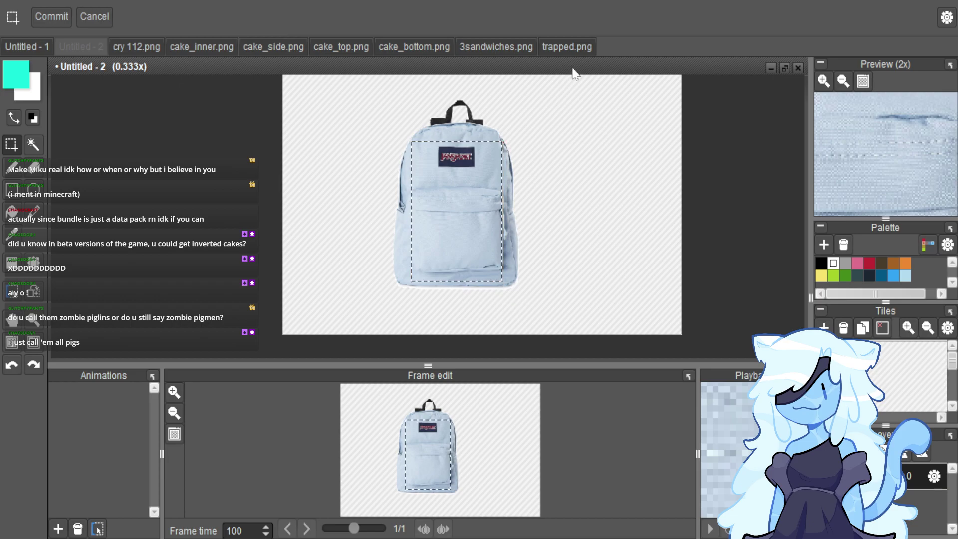
click(569, 48)
key(ctrl+v)
Shrink the pasted backpack front to fit exactly over the second chest side panel in the lowest row.
scroll(415, 208, down, 3)
drag(450, 261, 339, 229)
scroll(404, 193, up, 4)
scroll(382, 226, down, 1)
scroll(363, 248, up, 3)
drag(427, 306, 413, 278)
scroll(399, 254, up, 4)
scroll(415, 286, down, 4)
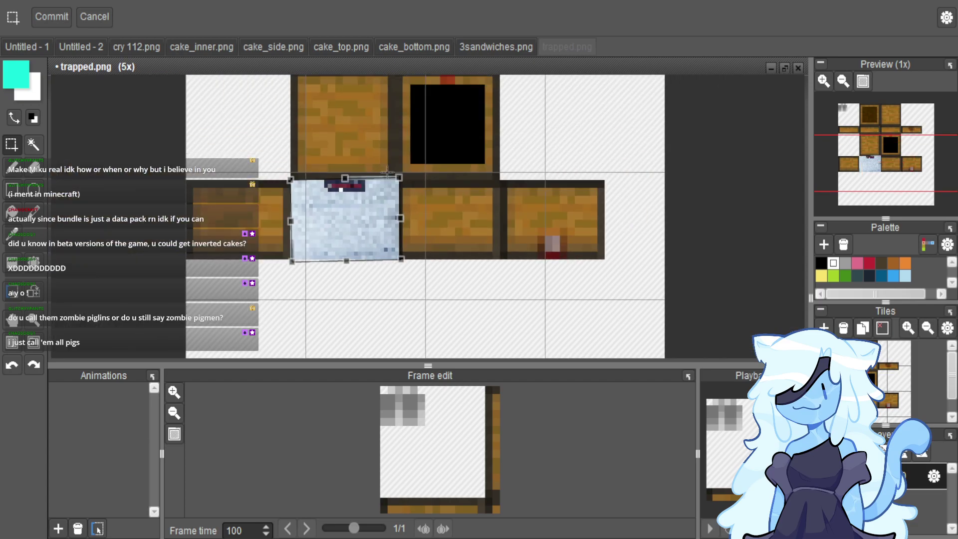
drag(410, 194, 411, 195)
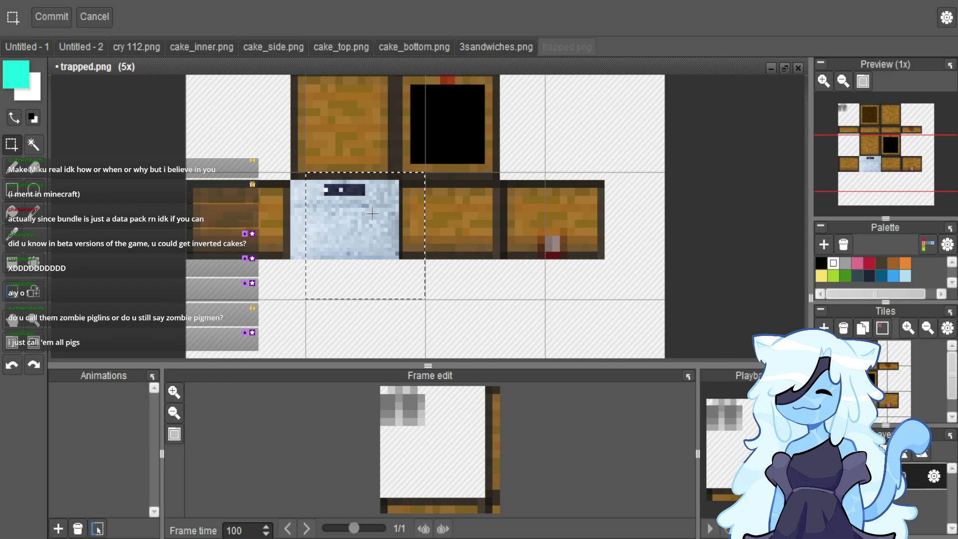
Duplicate the backpack face onto the three remaining side panels in the lowest row of the chest texture.
scroll(338, 205, down, 1)
scroll(338, 205, up, 2)
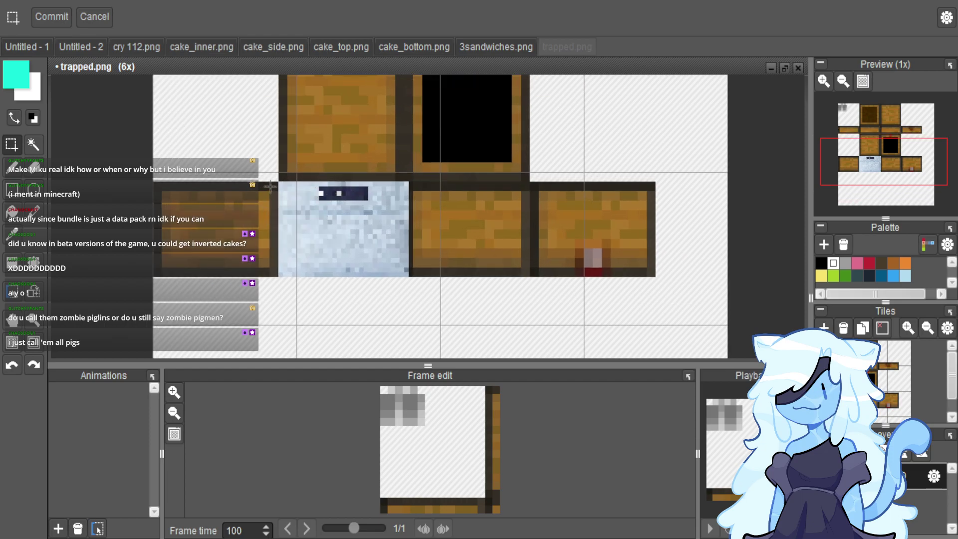
drag(275, 182, 622, 229)
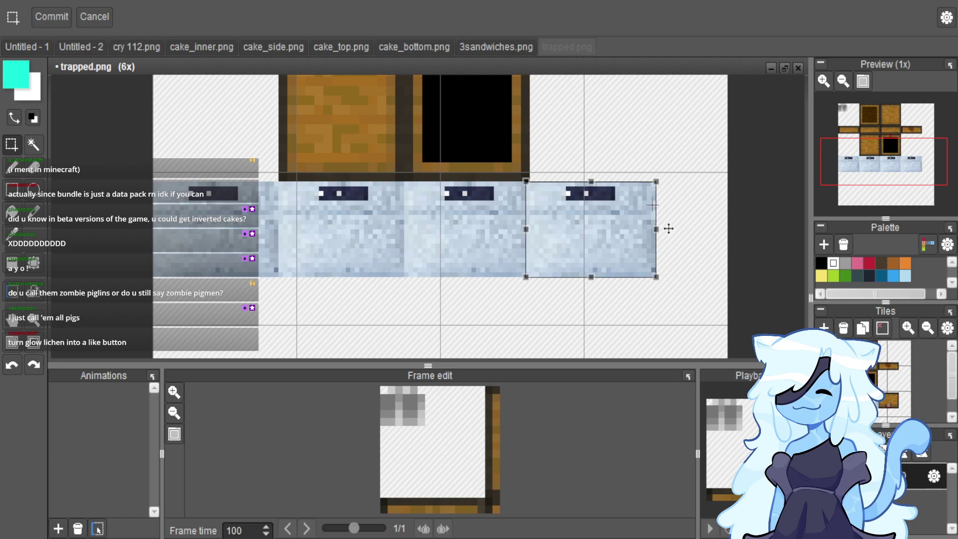
scroll(482, 285, down, 1)
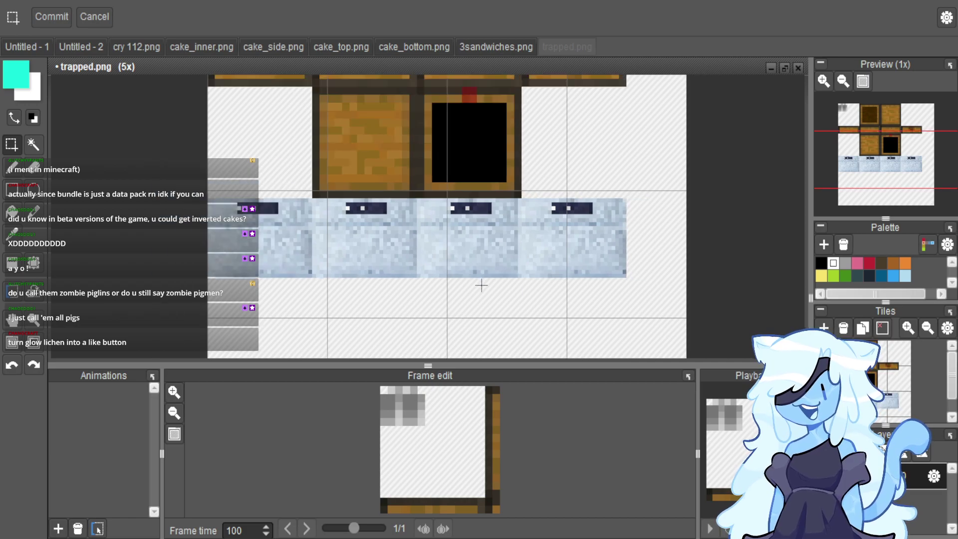
scroll(482, 286, down, 3)
scroll(482, 285, up, 2)
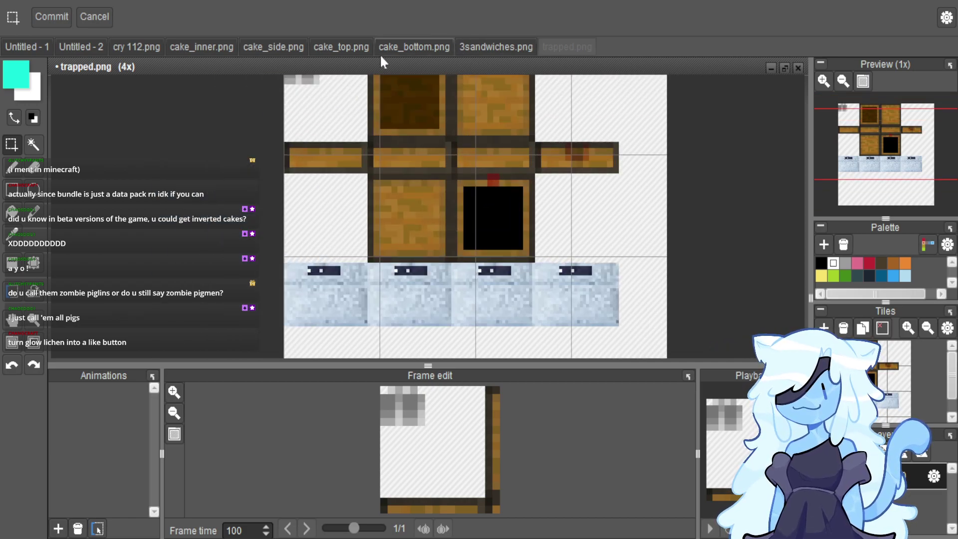
Copy a plain fabric patch beside the backpack's logo in Untitled - 2 and paste it into trapped.png.
click(97, 45)
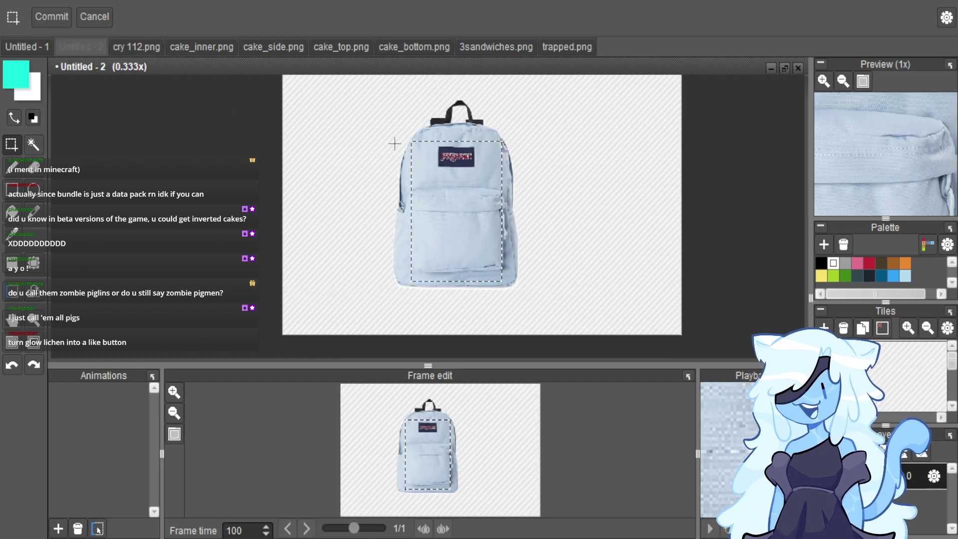
scroll(443, 98, up, 2)
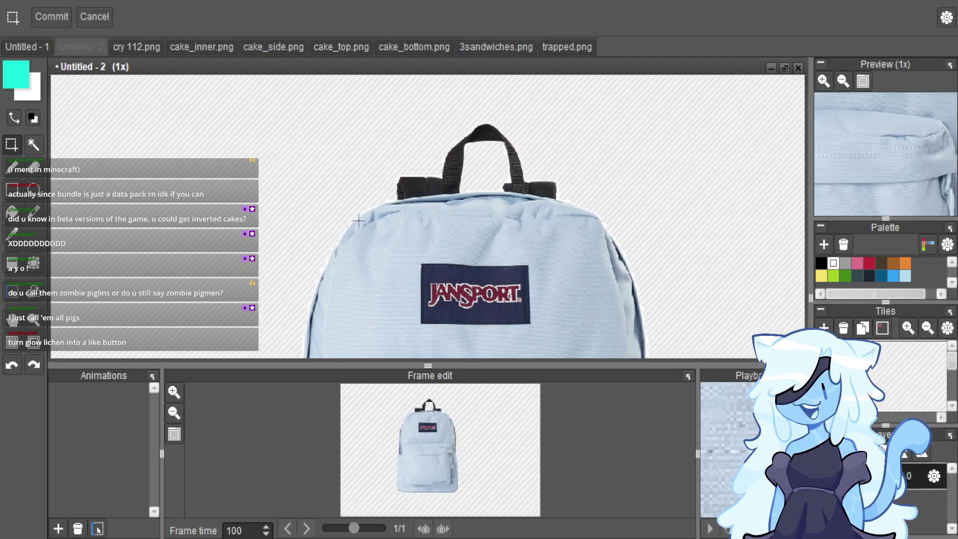
click(390, 219)
drag(390, 219, 439, 262)
click(542, 49)
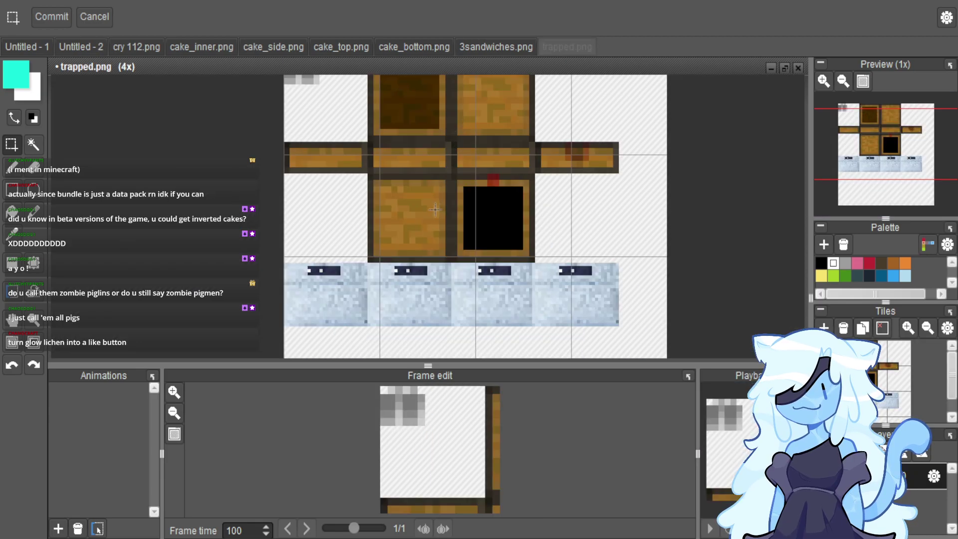
key(ctrl+v)
Move and shrink the pasted fabric patch to cover the wooden panel beside the black panel.
drag(443, 215, 469, 251)
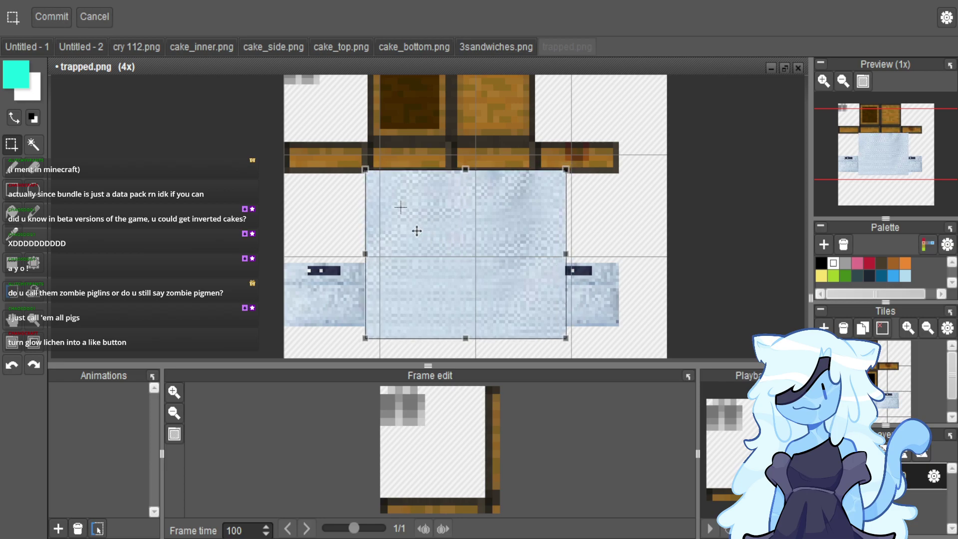
scroll(389, 195, up, 7)
drag(364, 166, 398, 192)
scroll(380, 192, down, 4)
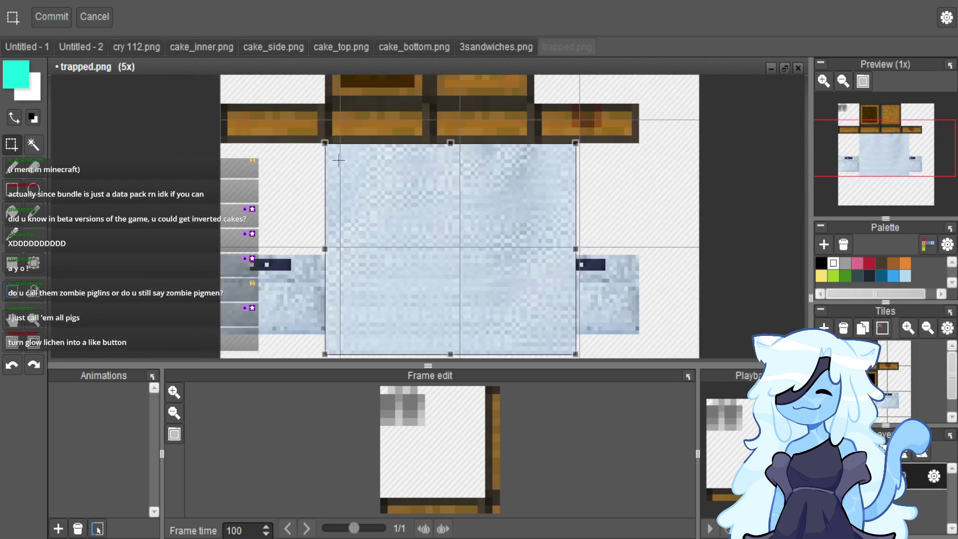
drag(560, 331, 443, 252)
scroll(443, 252, up, 3)
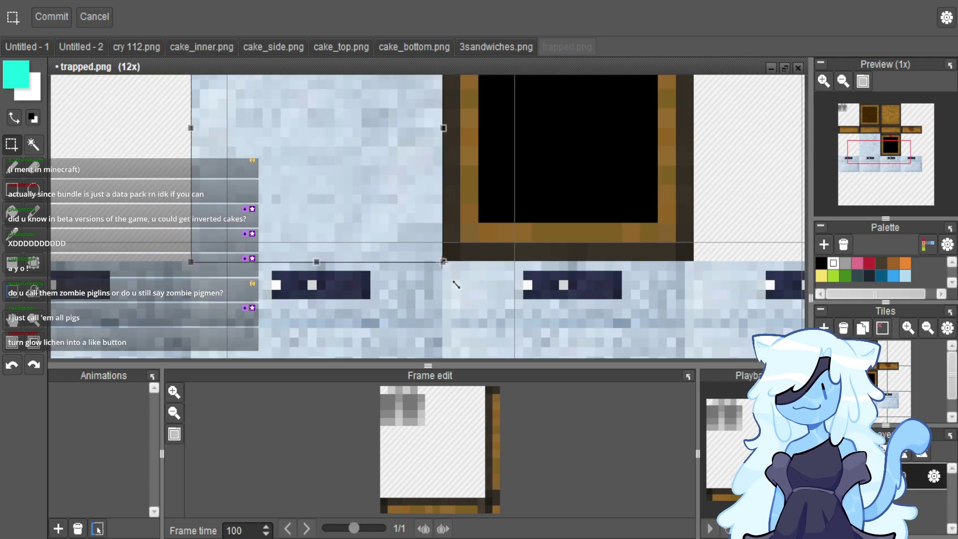
Cover the two large panels in the uppermost row of the chest texture with copies of the fabric patch.
scroll(413, 278, down, 2)
scroll(413, 279, down, 1)
drag(417, 280, 506, 166)
scroll(488, 115, down, 2)
scroll(481, 86, up, 3)
drag(471, 215, 358, 178)
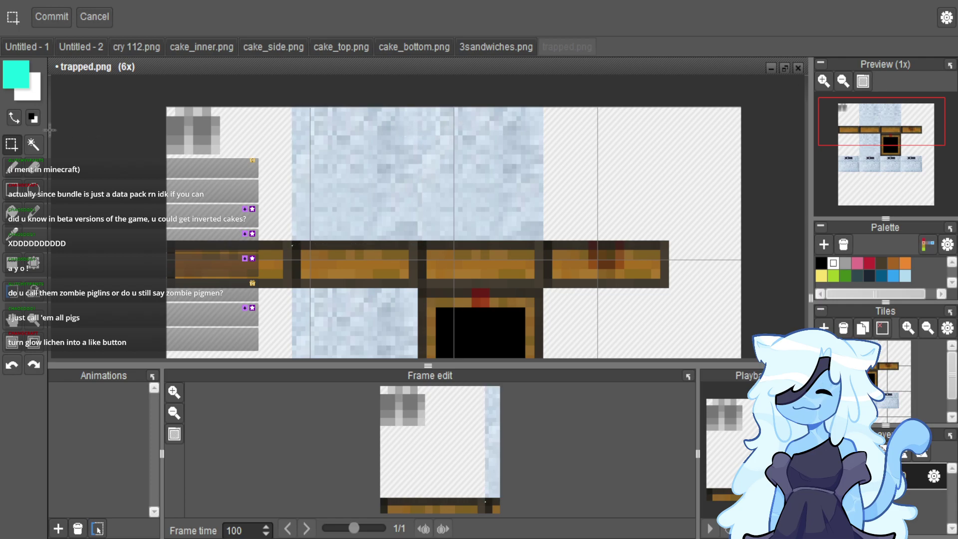
Choose the Rectangle tool and set the foreground colour to a dark greyish green.
click(12, 144)
click(22, 80)
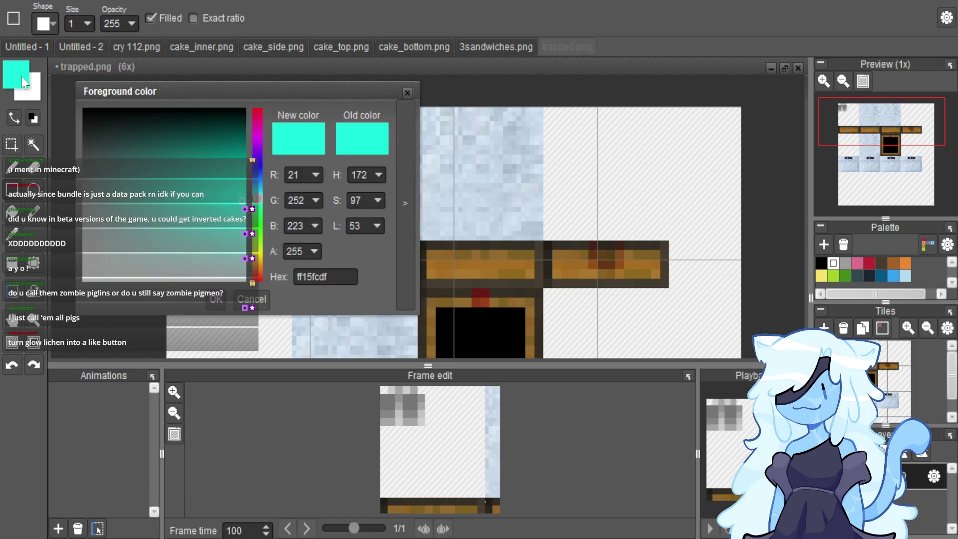
mouse_move(195, 187)
mouse_down()
mouse_move(130, 130)
mouse_move(104, 151)
mouse_up()
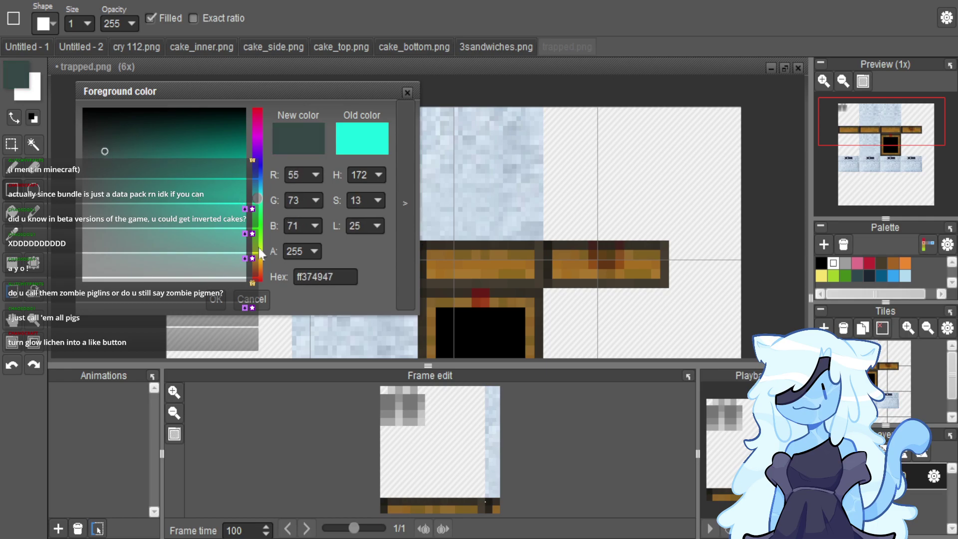
click(257, 262)
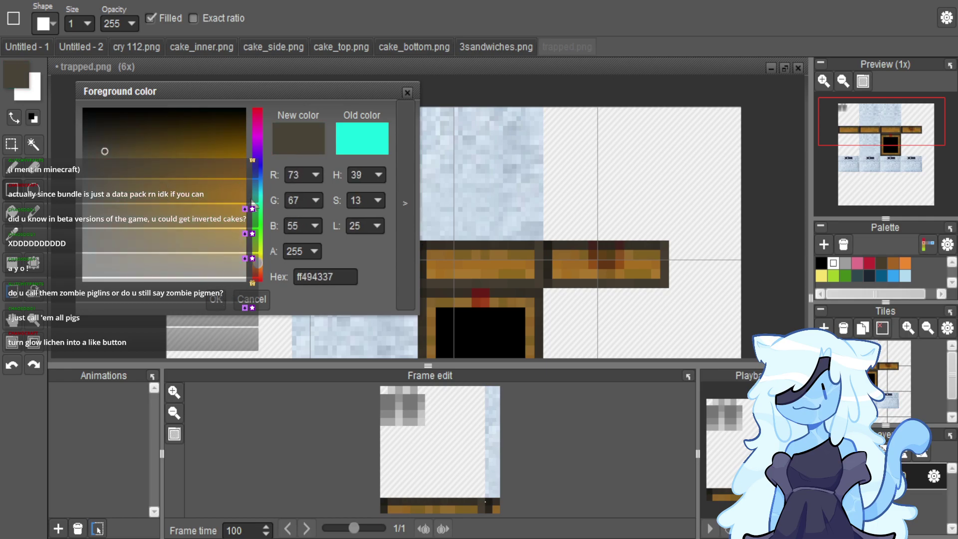
click(257, 202)
click(216, 300)
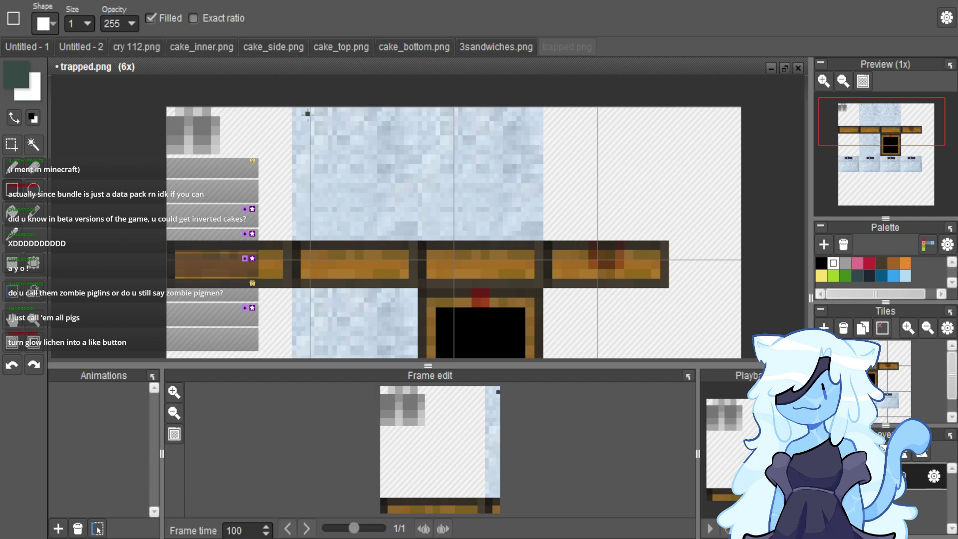
Draw a filled dark green rectangle inside the first fabric panel of the uppermost row, leaving a fabric border around it.
scroll(308, 114, up, 1)
drag(302, 126, 419, 238)
scroll(459, 210, down, 2)
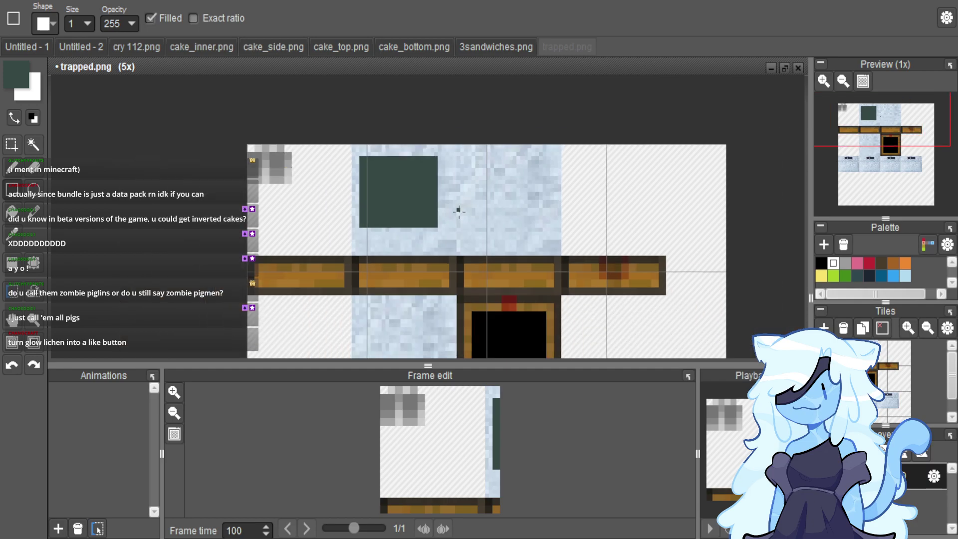
scroll(435, 202, down, 2)
scroll(442, 222, up, 2)
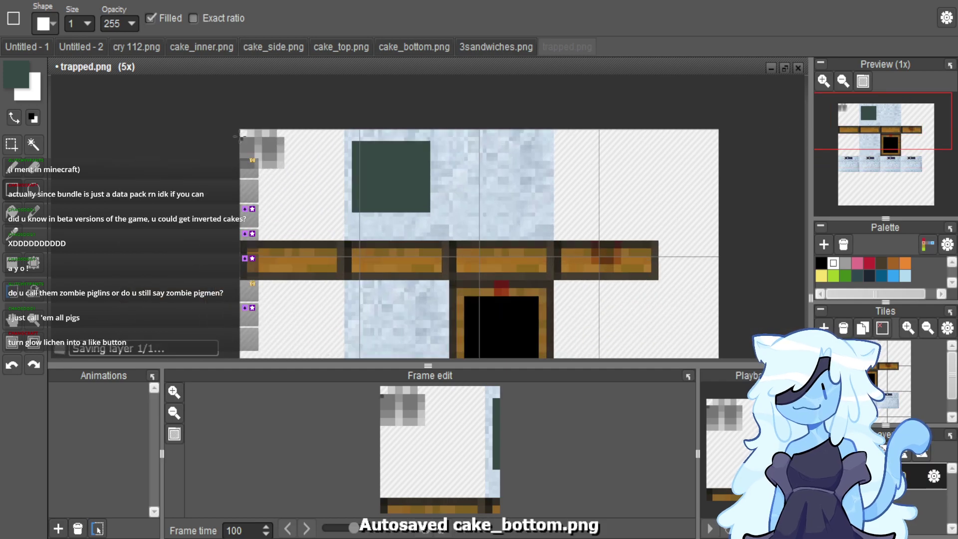
Copy the horizontal band across the top of the backpack's front pocket and paste it into trapped.png.
click(99, 49)
click(11, 149)
scroll(505, 219, down, 2)
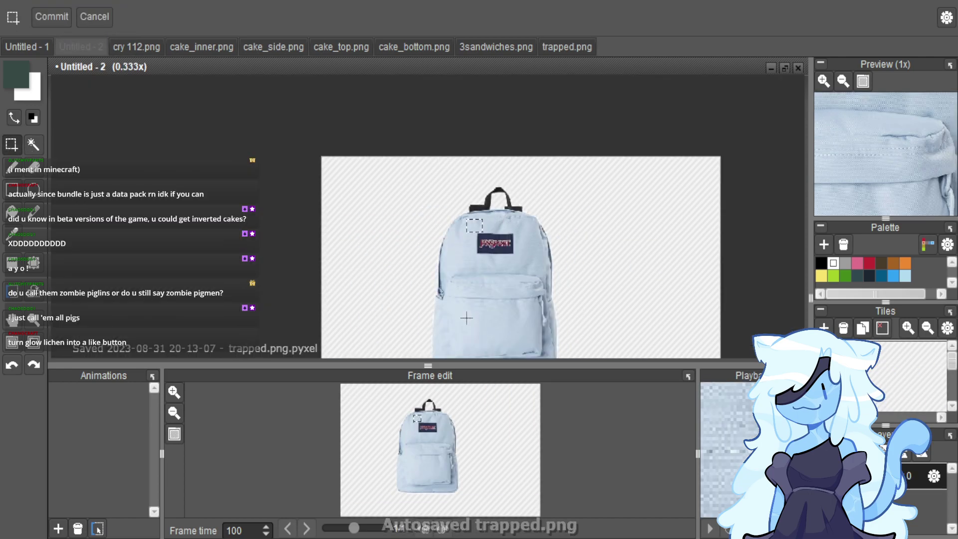
scroll(466, 318, up, 3)
scroll(449, 260, down, 2)
drag(375, 237, 516, 272)
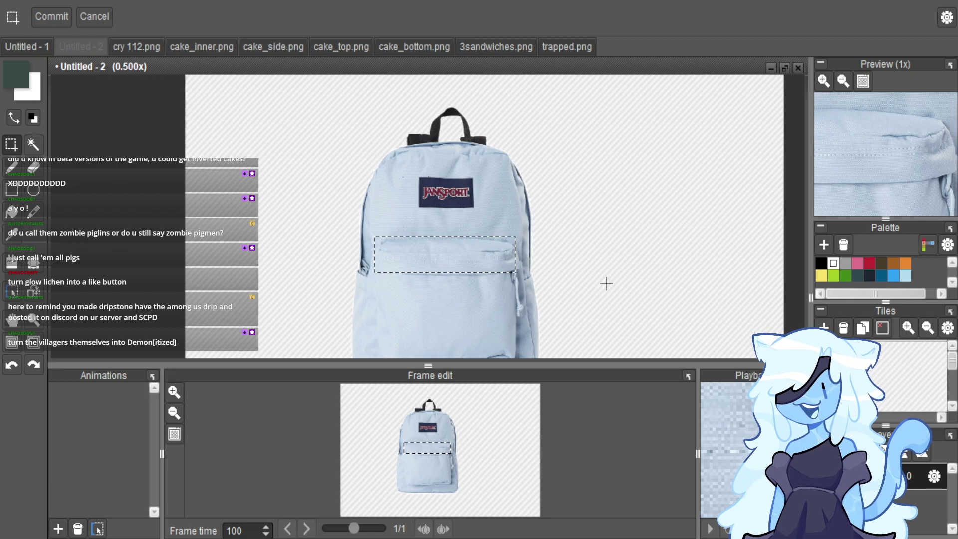
click(557, 48)
click(501, 47)
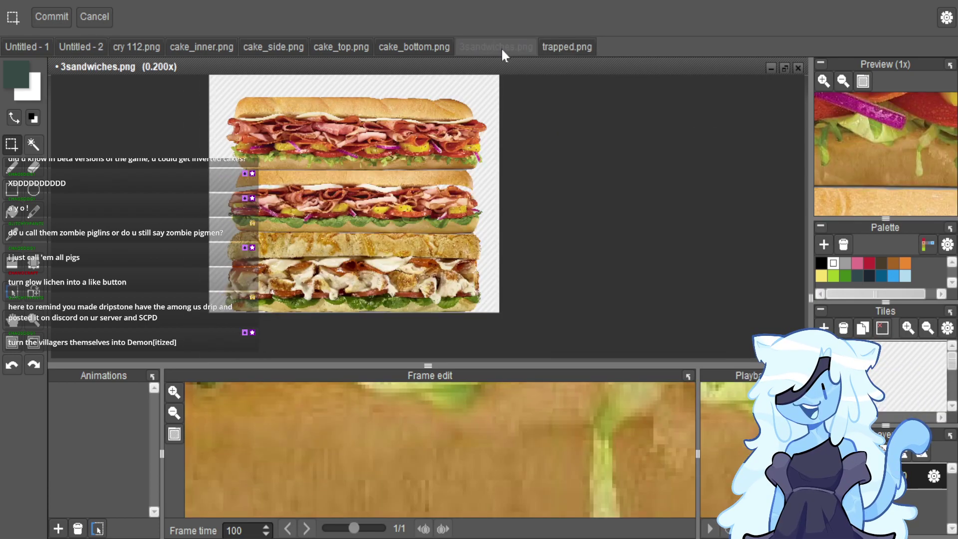
click(567, 47)
key(ctrl+v)
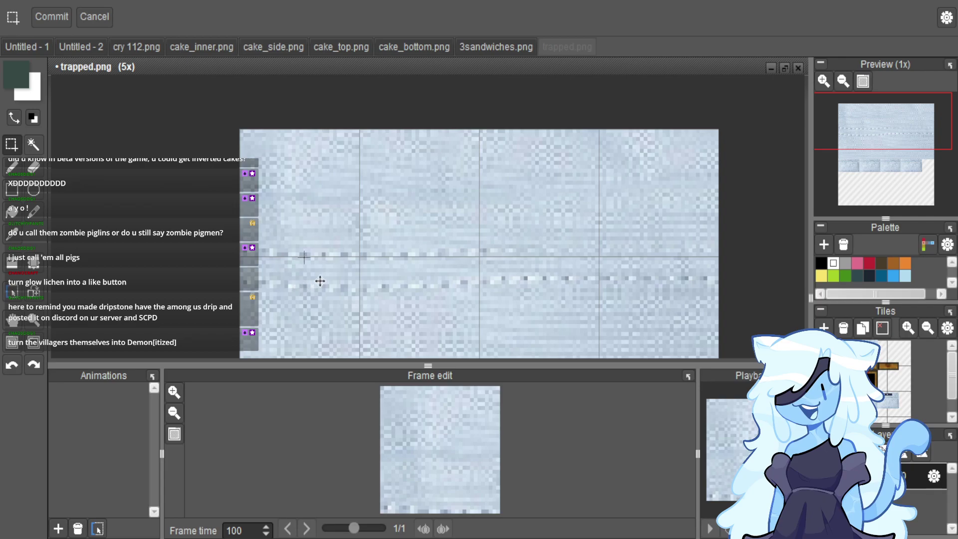
Move and shrink the pasted pocket band to cover the first two narrow wooden strips of the chest texture.
scroll(319, 280, down, 5)
drag(403, 296, 274, 283)
scroll(312, 261, up, 2)
scroll(285, 261, up, 3)
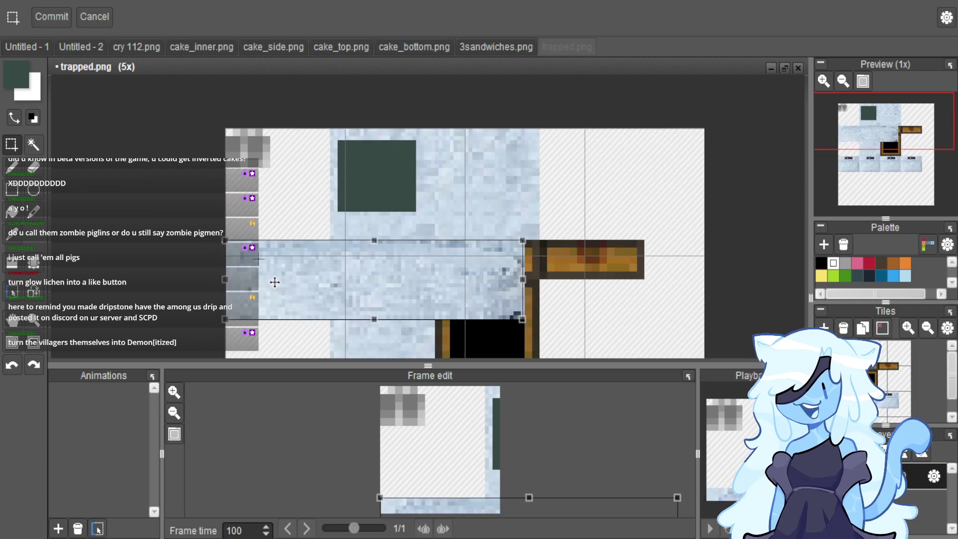
drag(534, 343, 452, 303)
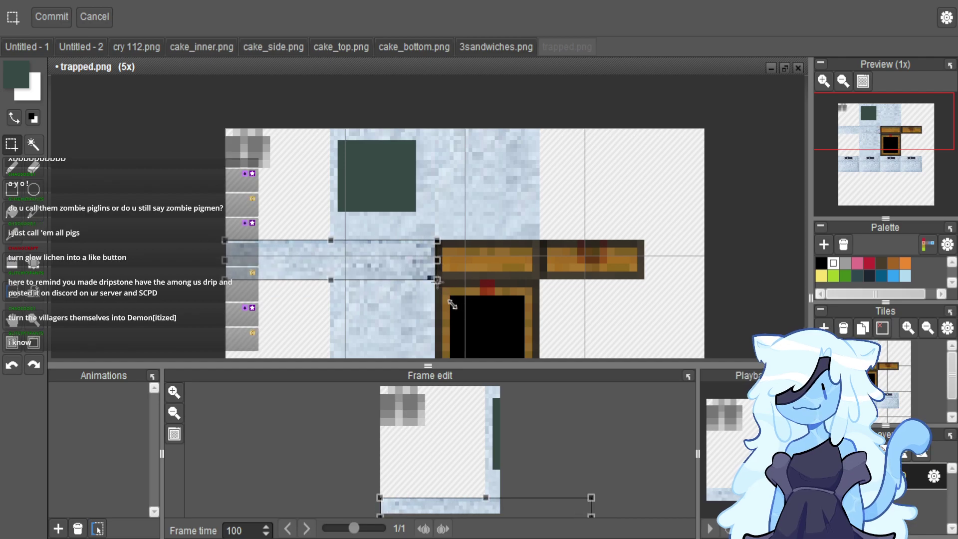
Cover the remaining two narrow wooden strips with the pocket band, and paste the green-rectangle panel over the black-centred chest panel.
drag(333, 280, 543, 282)
click(549, 195)
drag(331, 130, 432, 235)
scroll(440, 148, down, 2)
key(ctrl+c)
key(ctrl+v)
drag(419, 183, 496, 290)
scroll(497, 290, up, 3)
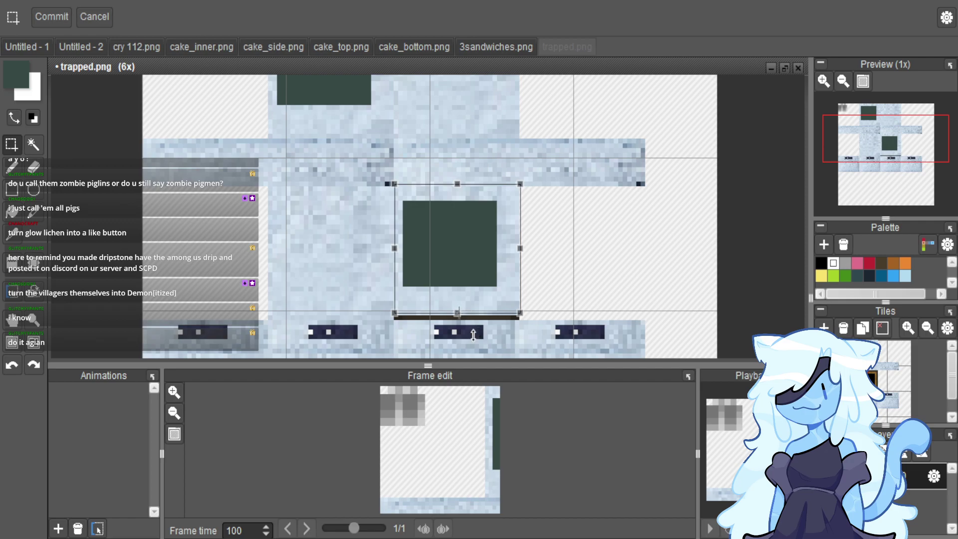
scroll(516, 278, down, 4)
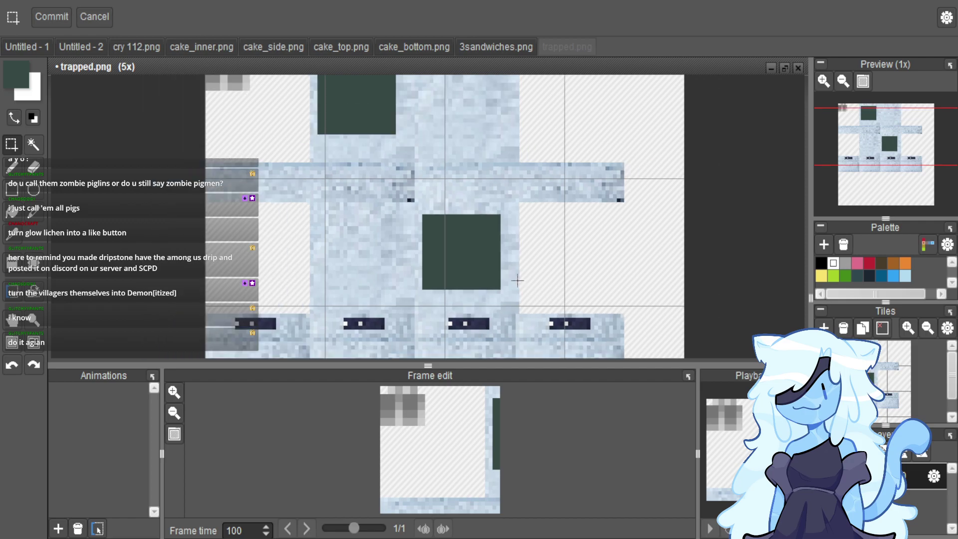
Erase the small grey patch in the corner of trapped.png outside the fabric panels.
scroll(503, 252, down, 2)
scroll(499, 245, up, 5)
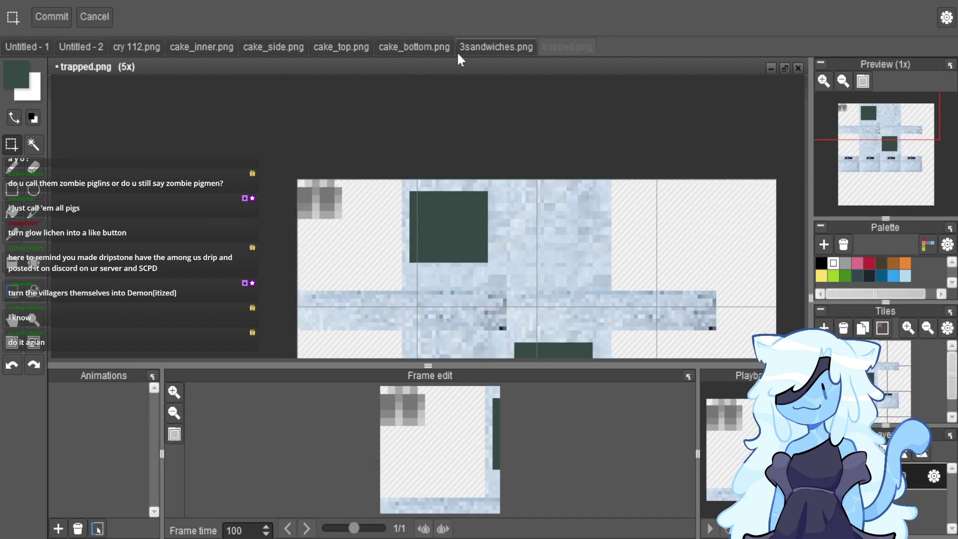
click(75, 46)
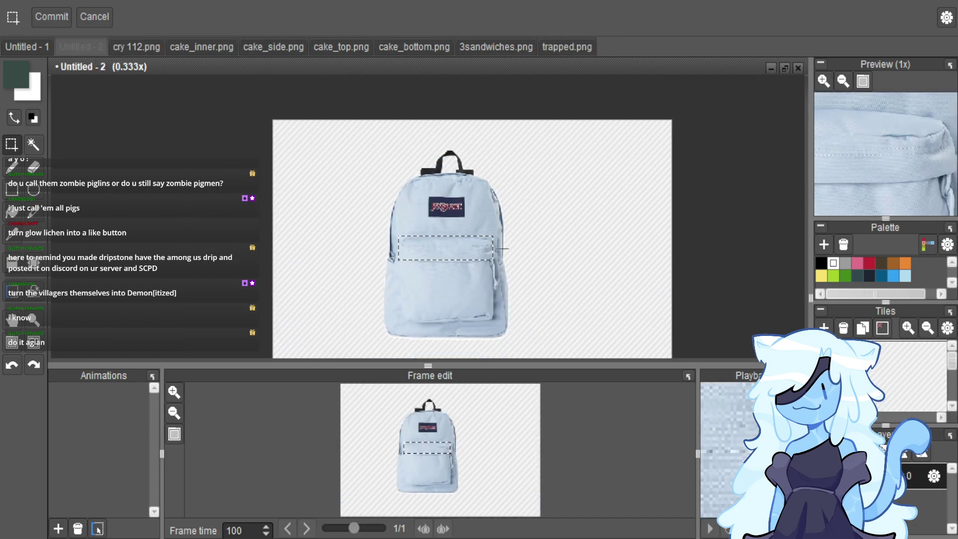
click(549, 52)
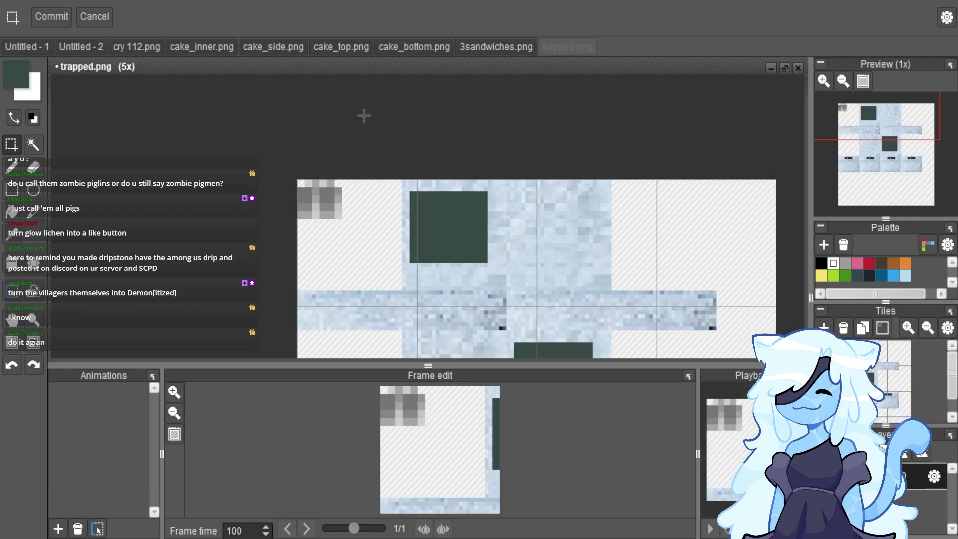
drag(274, 149, 361, 248)
key(Delete)
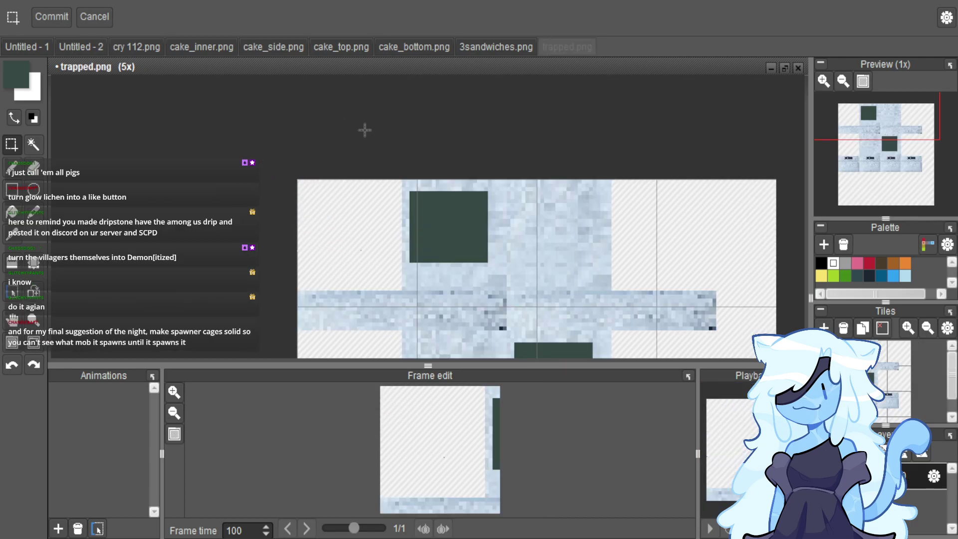
Export the texture as trapped.png at pixel scale 1 to the TMRP pack's assets\minecraft\textures\entity\chest folder.
key(ctrl+shift+e)
drag(402, 242, 552, 242)
click(475, 241)
key(BackSpace)
key(BackSpace)
key(BackSpace)
key(BackSpace)
key(BackSpace)
key(BackSpace)
key(BackSpace)
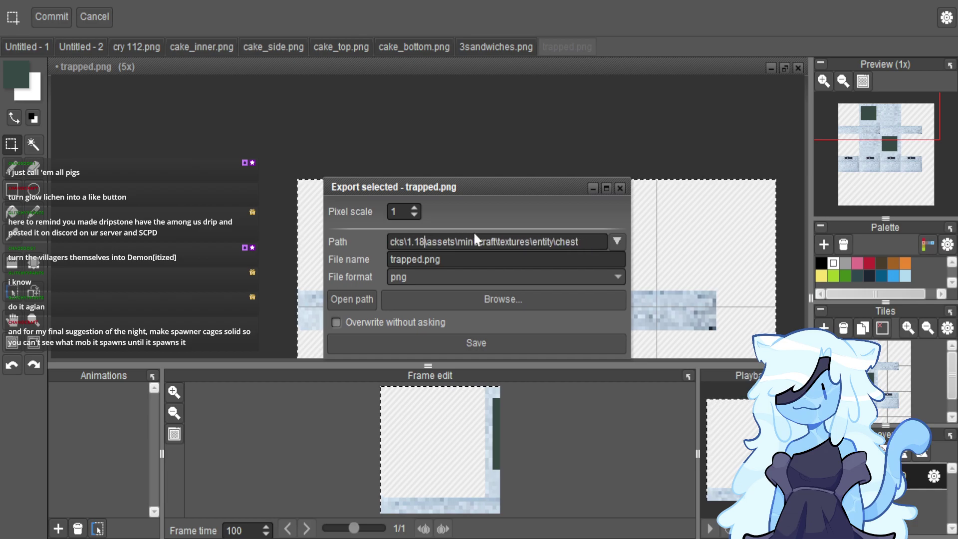
text(TMRP)
key(Return)
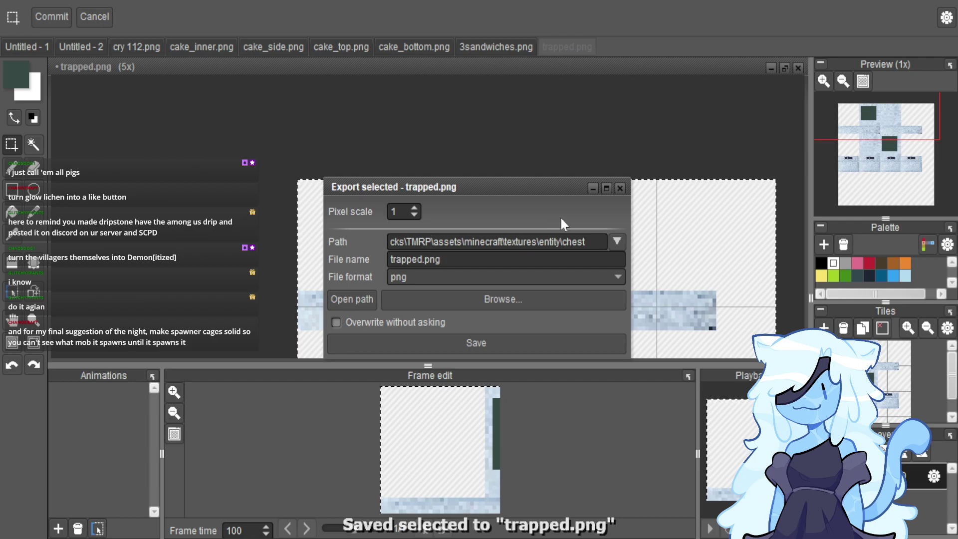
click(620, 187)
click(159, 196)
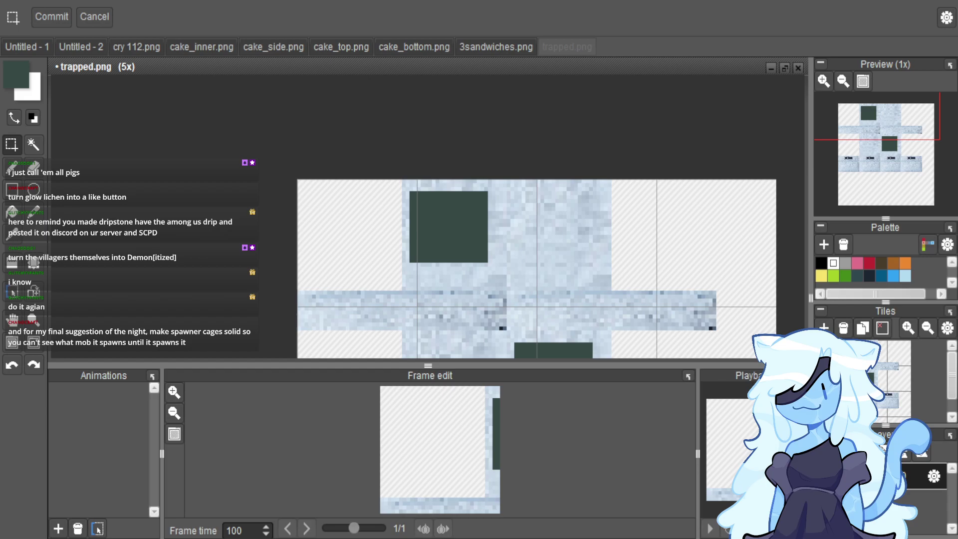
Paste the white envelope picture into Untitled - 2 and shrink it to fit the canvas.
scroll(329, 253, down, 2)
click(85, 49)
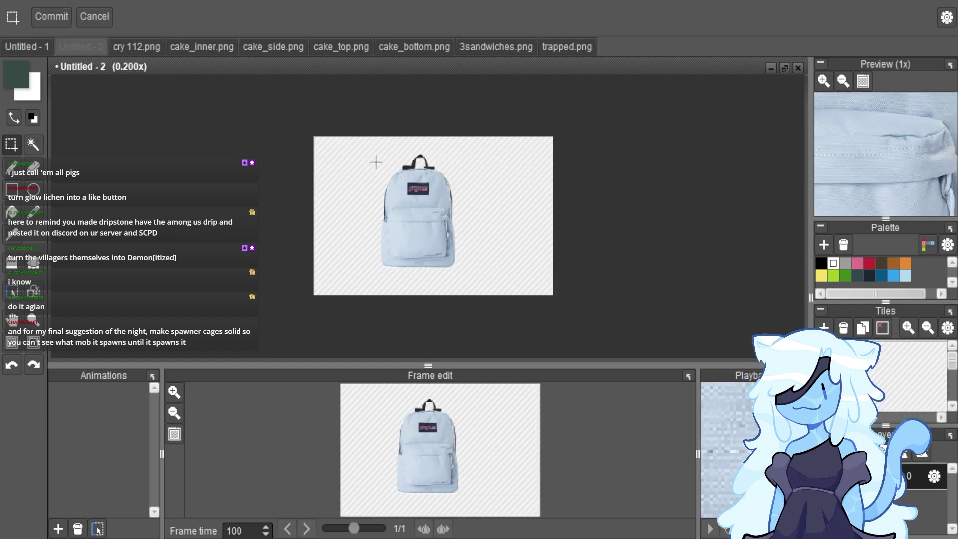
key(ctrl+v)
scroll(415, 161, down, 3)
scroll(415, 159, up, 2)
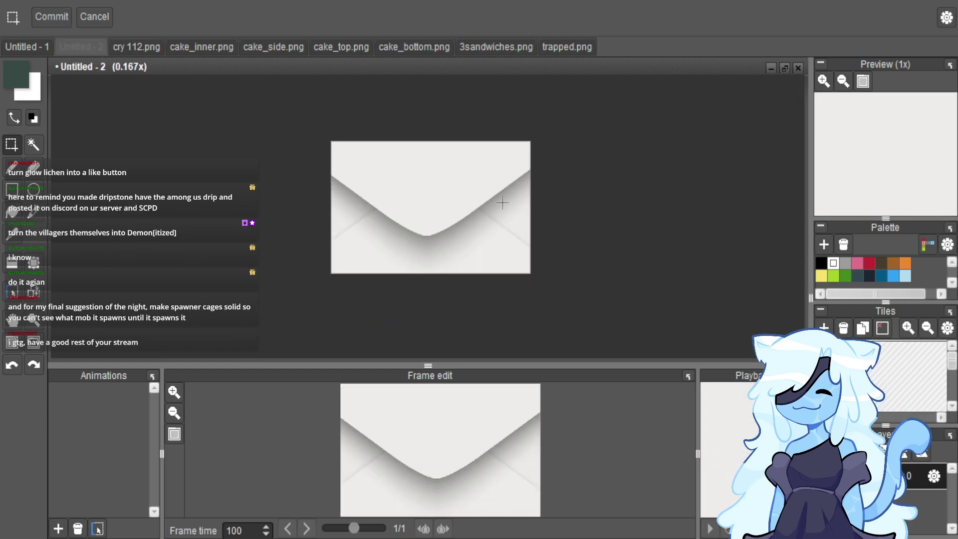
scroll(508, 205, down, 2)
drag(423, 223, 561, 378)
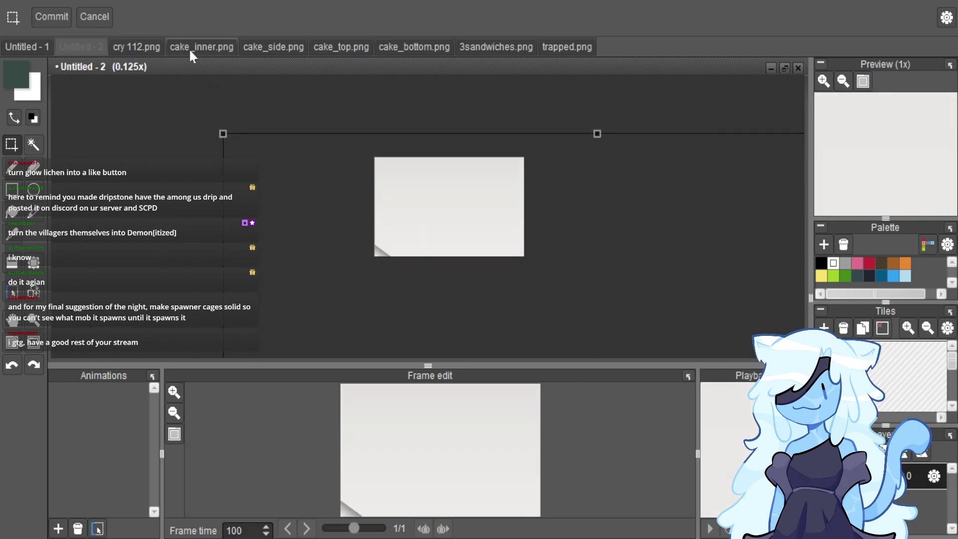
drag(228, 134, 586, 325)
drag(659, 342, 454, 197)
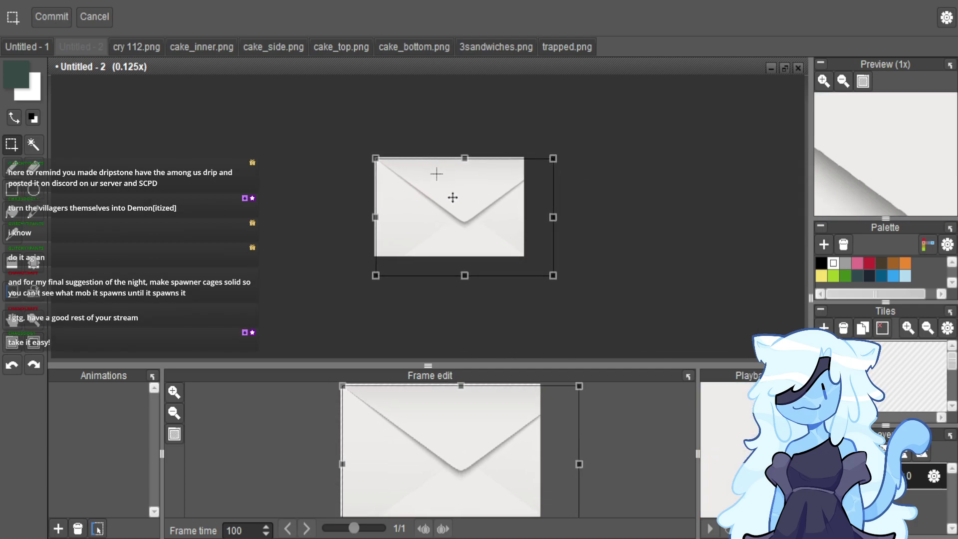
drag(565, 299, 533, 277)
Copy the whole envelope into Untitled - 1 and scale it down in the empty area above the dollar coin.
scroll(542, 209, up, 1)
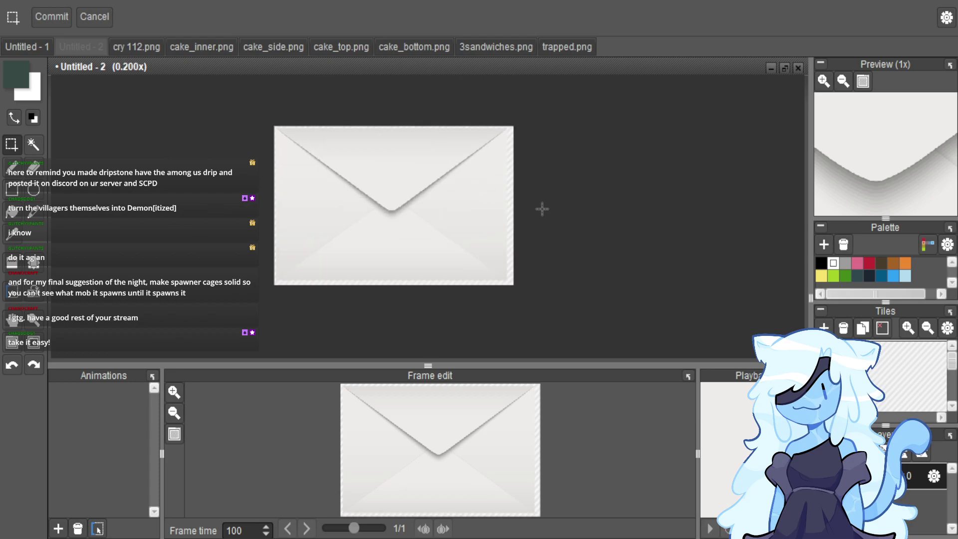
scroll(277, 123, up, 1)
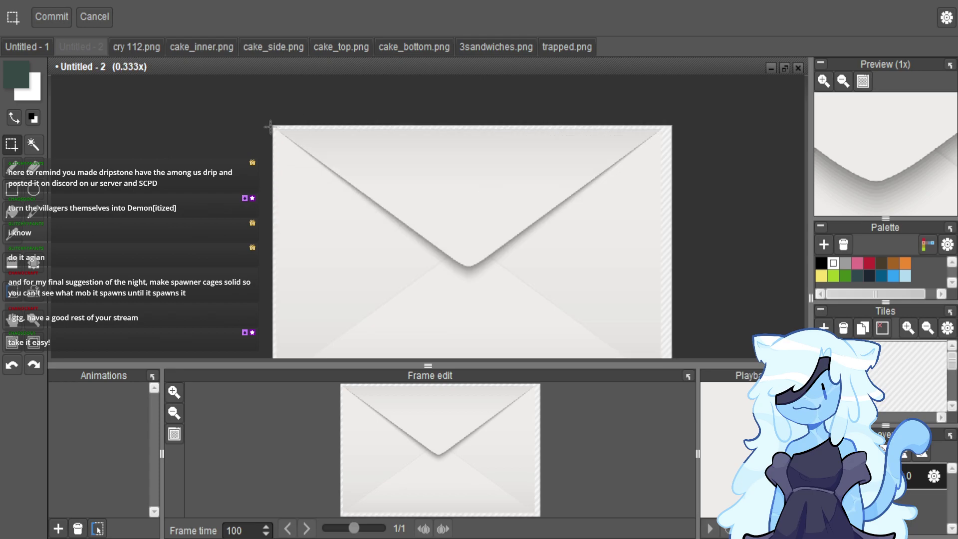
scroll(270, 127, down, 1)
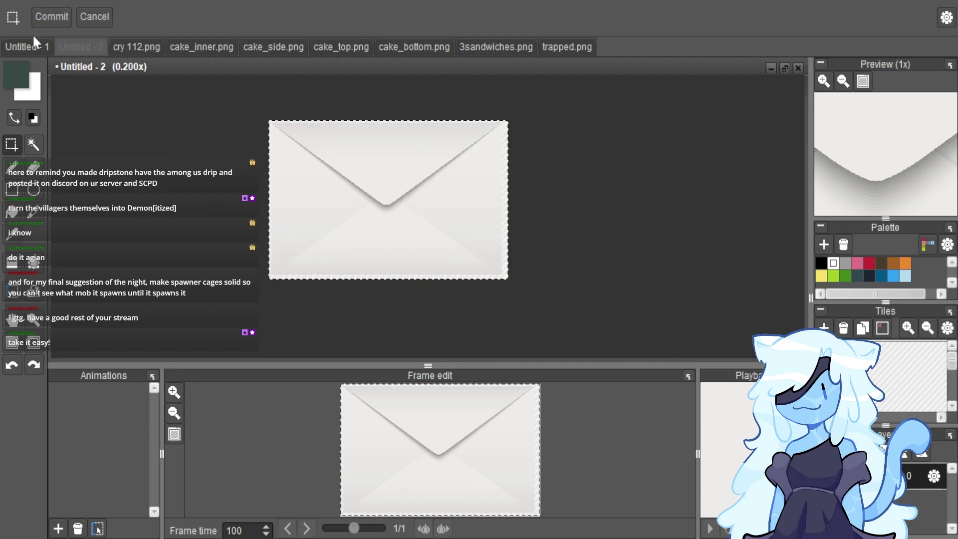
click(29, 46)
scroll(452, 206, down, 1)
drag(437, 191, 484, 191)
drag(561, 262, 463, 208)
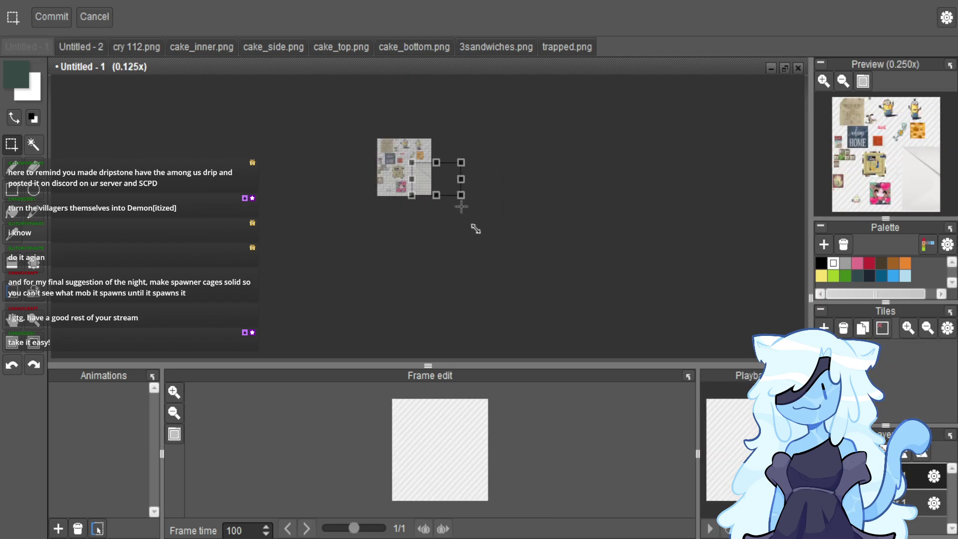
scroll(422, 188, up, 4)
drag(420, 185, 419, 175)
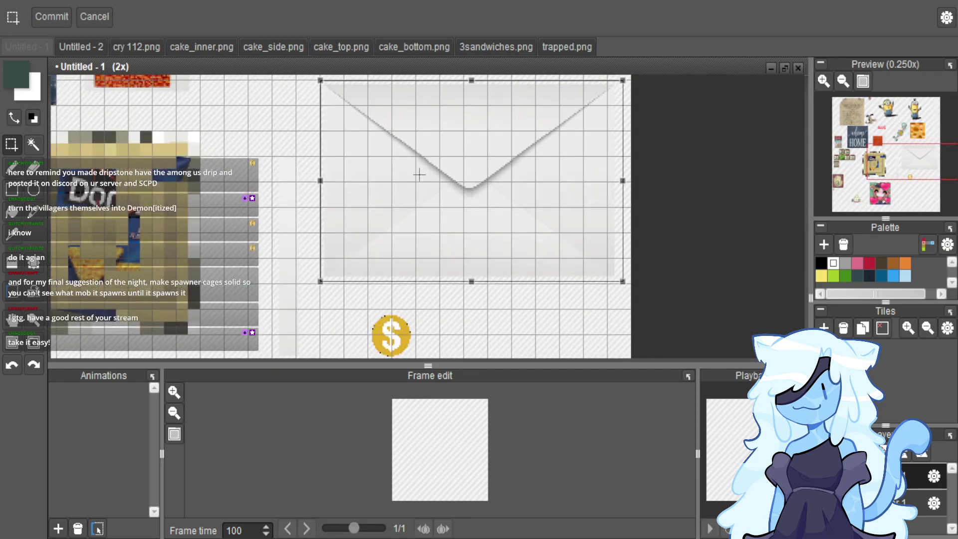
Squeeze the pasted envelope to slightly more than four by four grid tiles and commit it.
scroll(332, 130, down, 2)
scroll(322, 150, up, 6)
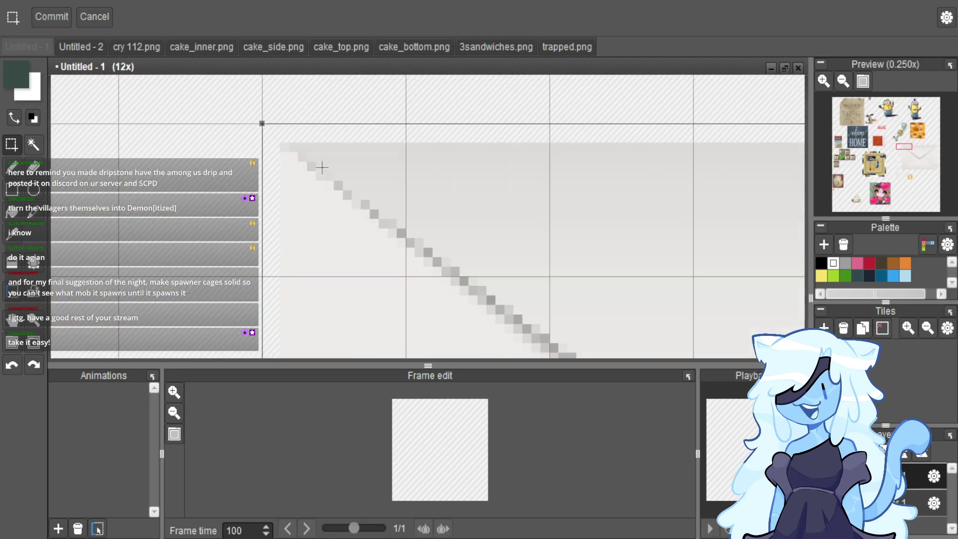
scroll(422, 204, down, 5)
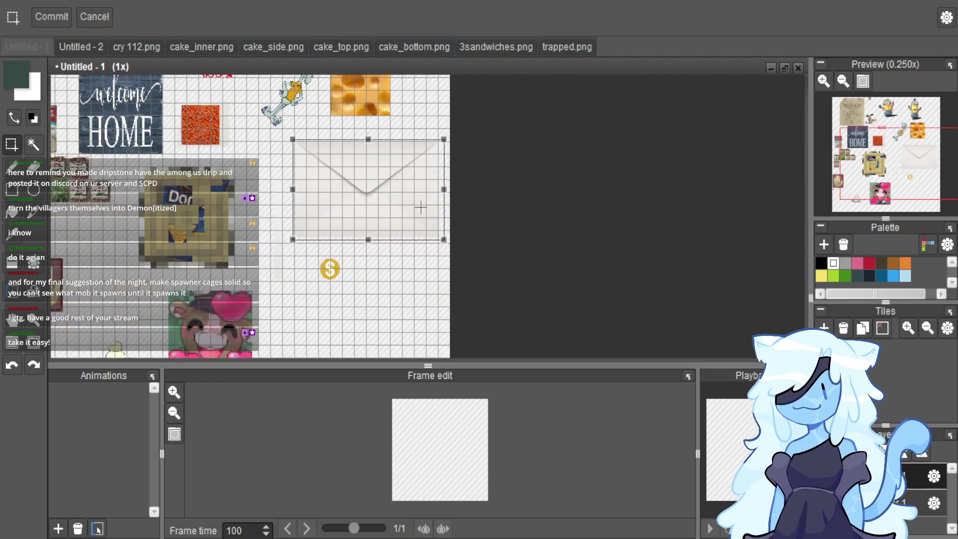
scroll(429, 250, up, 4)
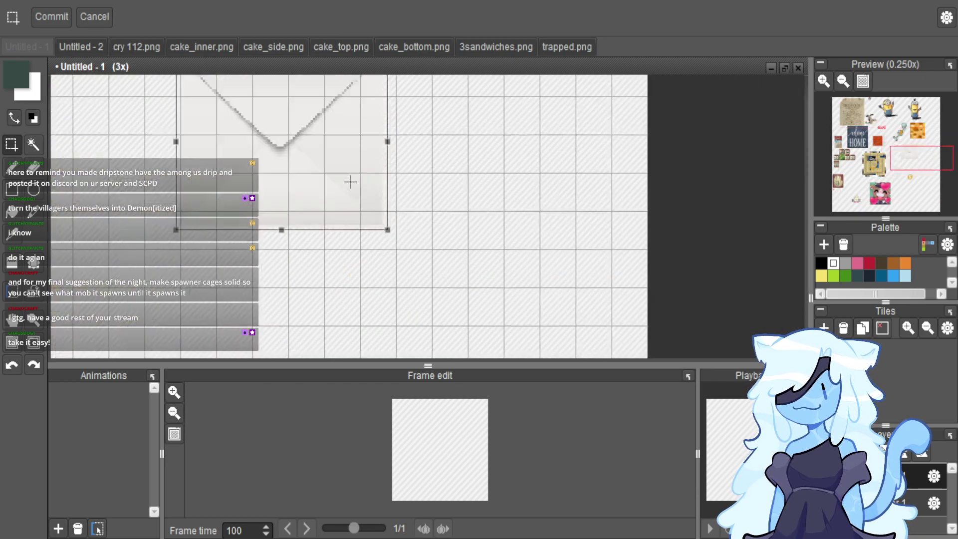
drag(426, 284, 390, 262)
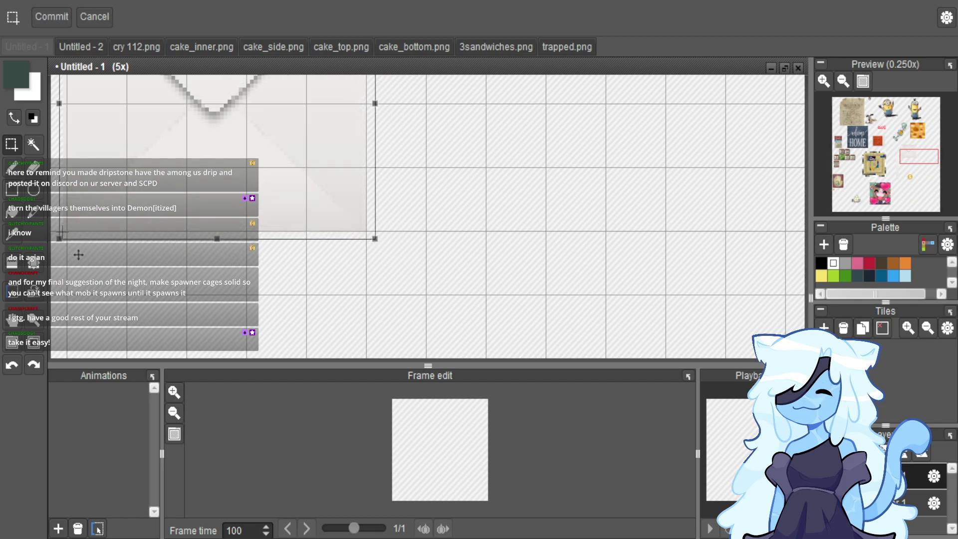
drag(72, 259, 75, 259)
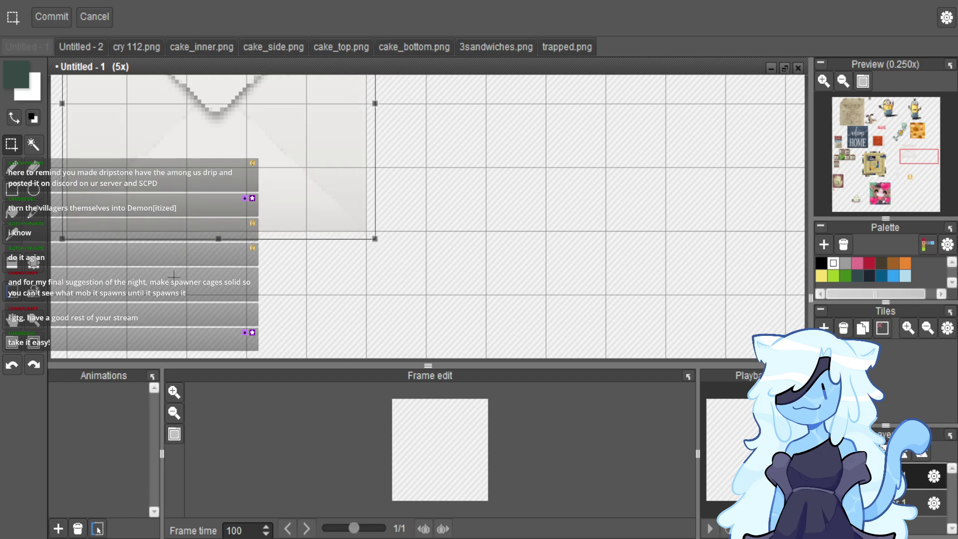
scroll(275, 297, down, 2)
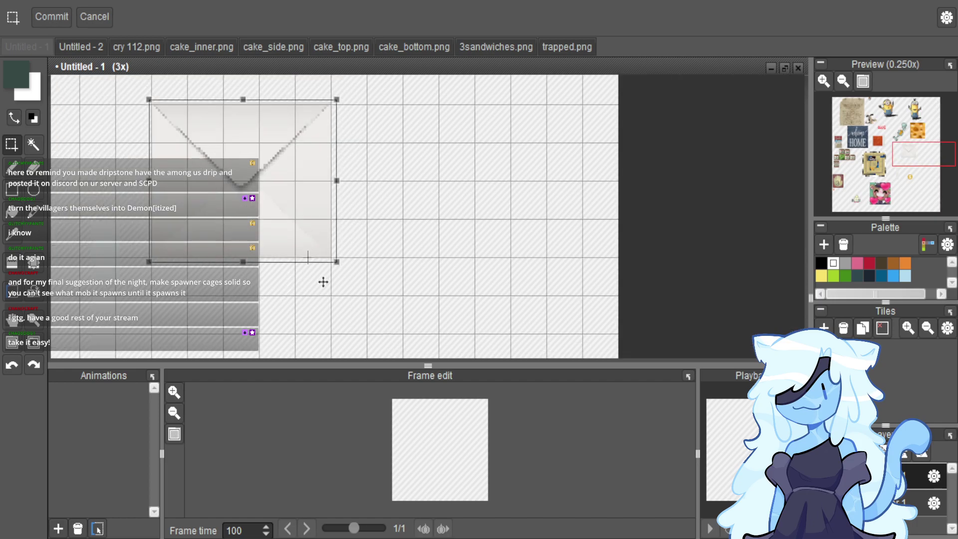
drag(339, 181, 302, 181)
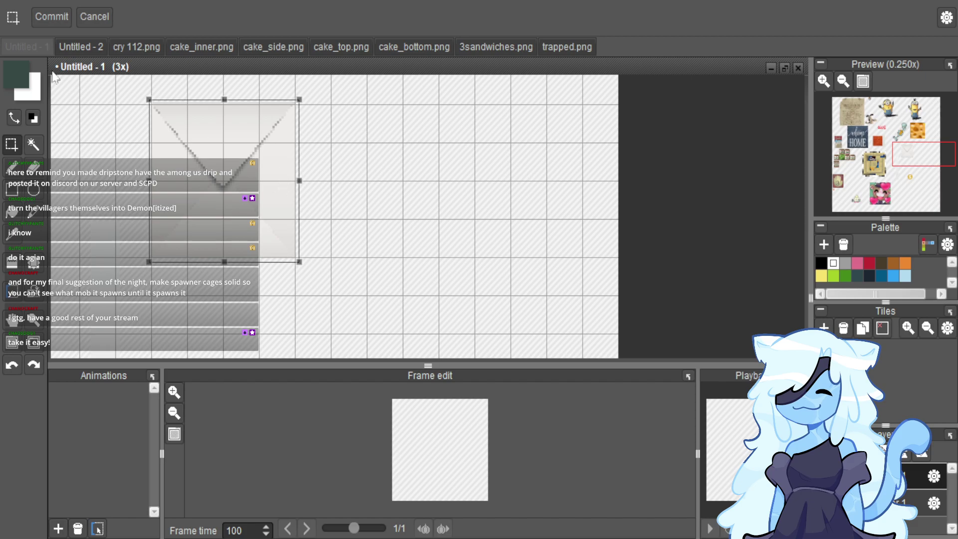
click(392, 170)
Trim the envelope's overhanging edges to the grid lines so it fills exactly four by four tiles.
drag(139, 78, 295, 291)
key(Delete)
key(Delete)
scroll(160, 270, down, 1)
scroll(160, 270, up, 5)
scroll(160, 269, down, 3)
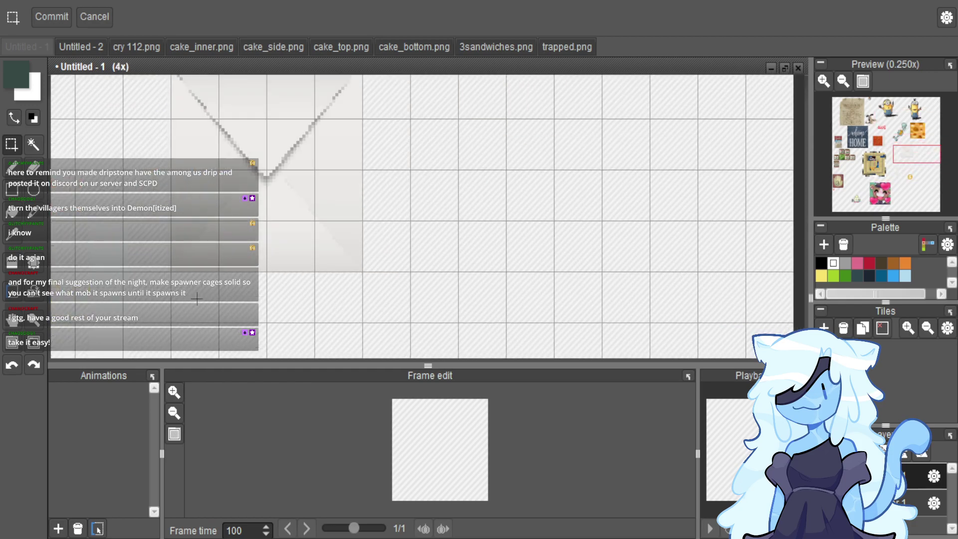
drag(156, 115, 172, 299)
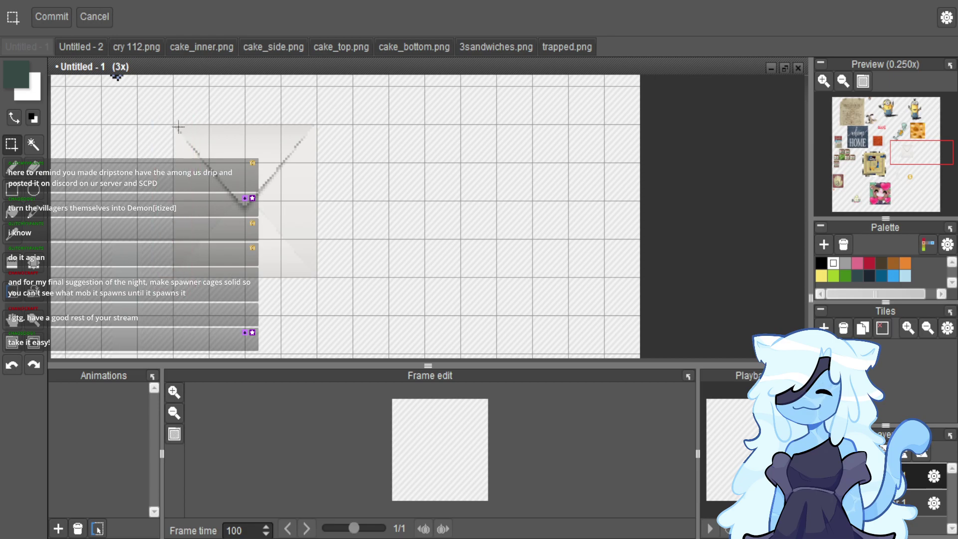
Select the four-by-four-tile envelope and export it as rail.png to the TMRP pack's assets\minecraft\textures\block folder.
scroll(170, 125, up, 3)
scroll(288, 216, down, 6)
drag(180, 125, 398, 291)
scroll(387, 245, up, 3)
key(ctrl+shift+e)
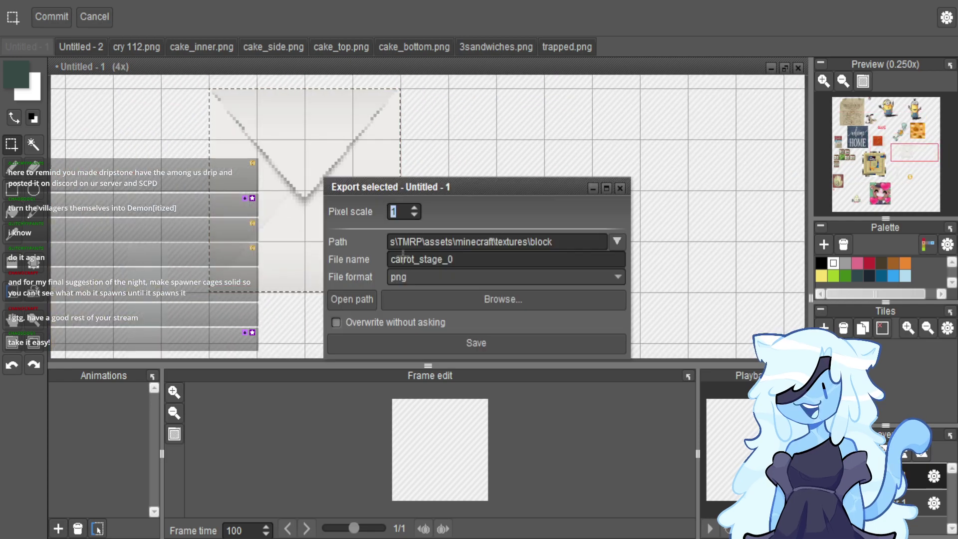
click(567, 267)
text(rail)
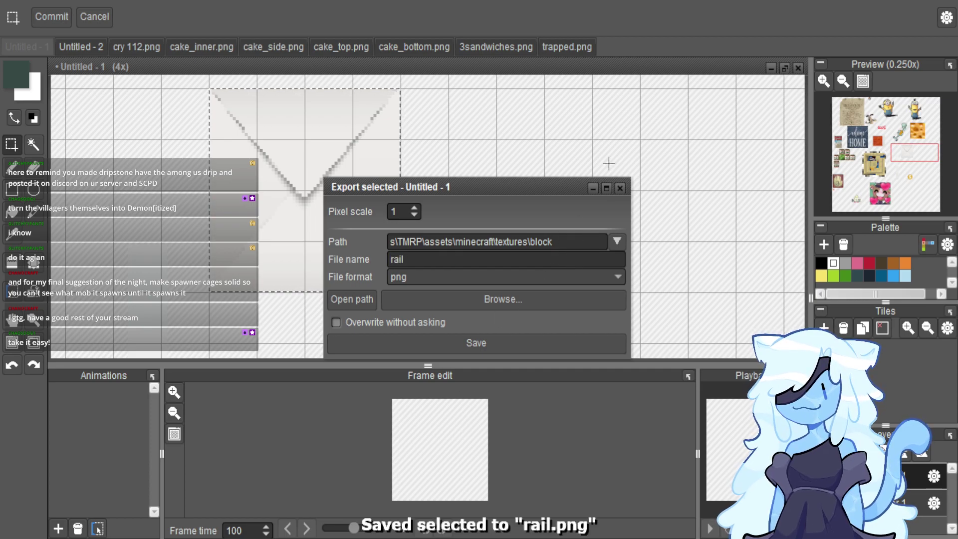
click(619, 188)
click(531, 218)
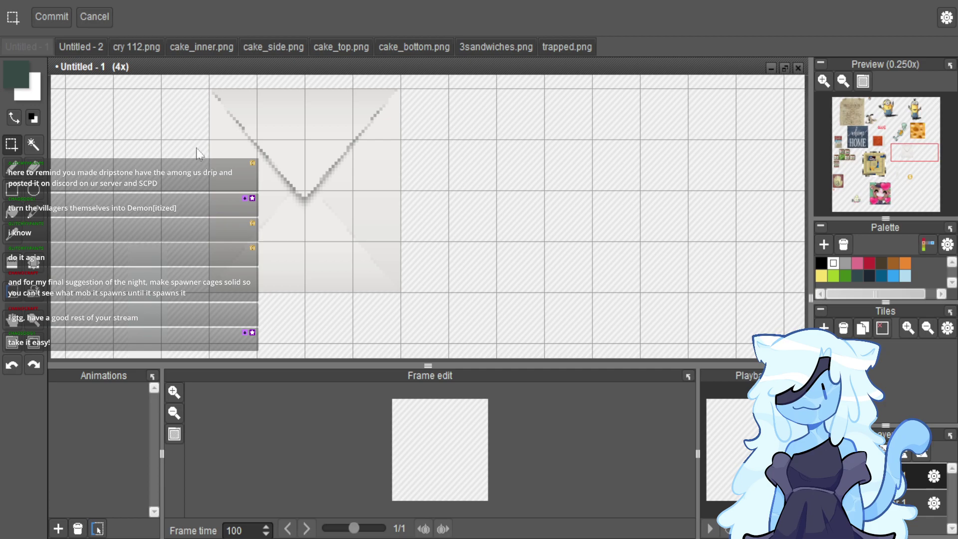
Import snow.png as a new document with 16 by 16 tiles and choose the Pencil tool for painting on it.
double_click(505, 127)
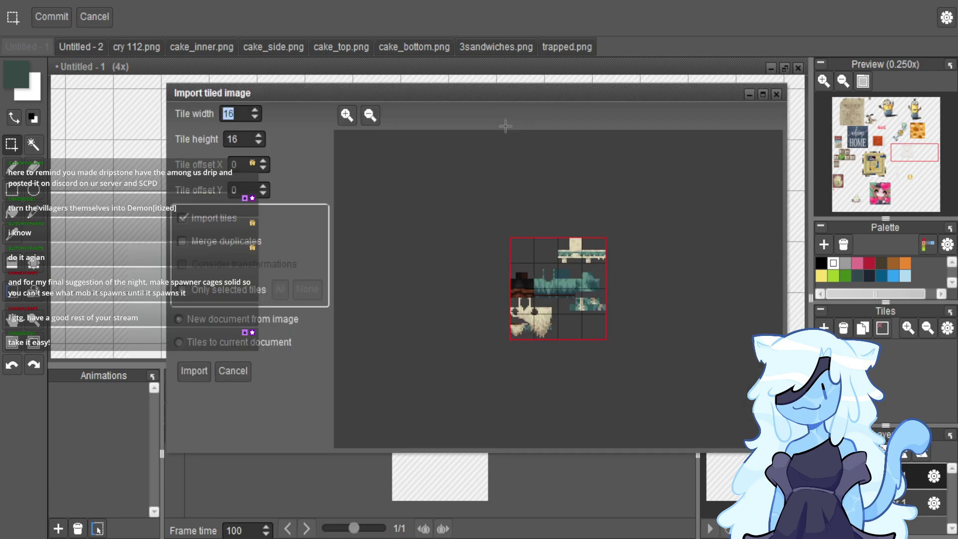
click(196, 372)
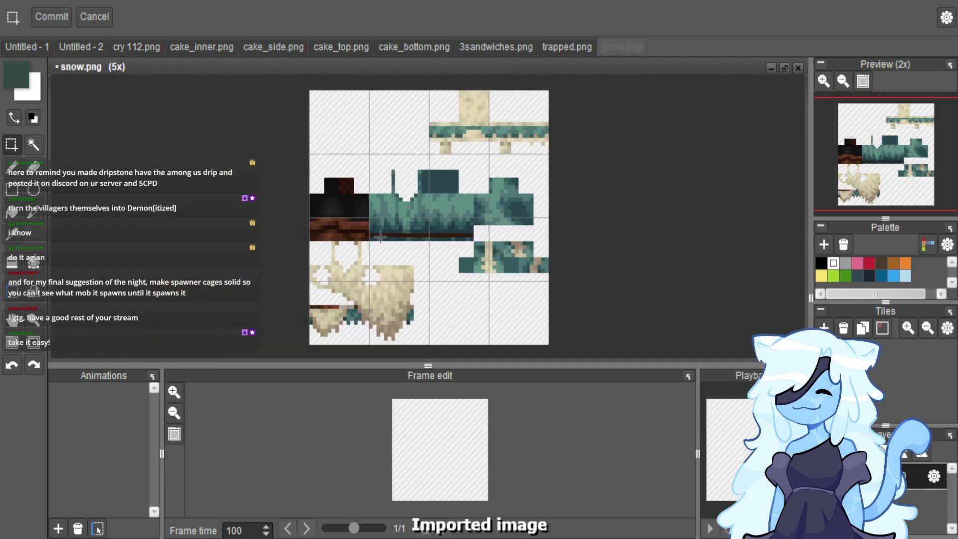
scroll(413, 232, up, 2)
scroll(396, 156, up, 1)
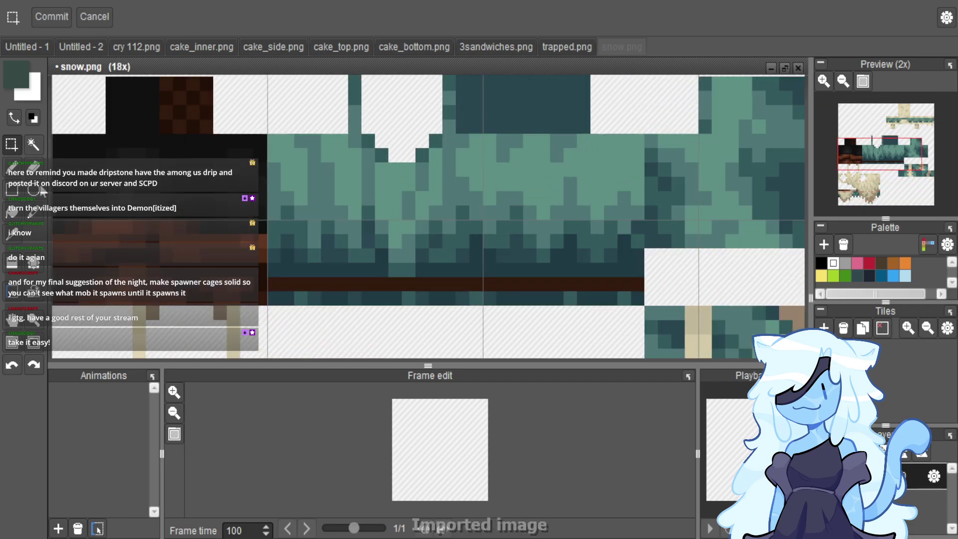
click(15, 169)
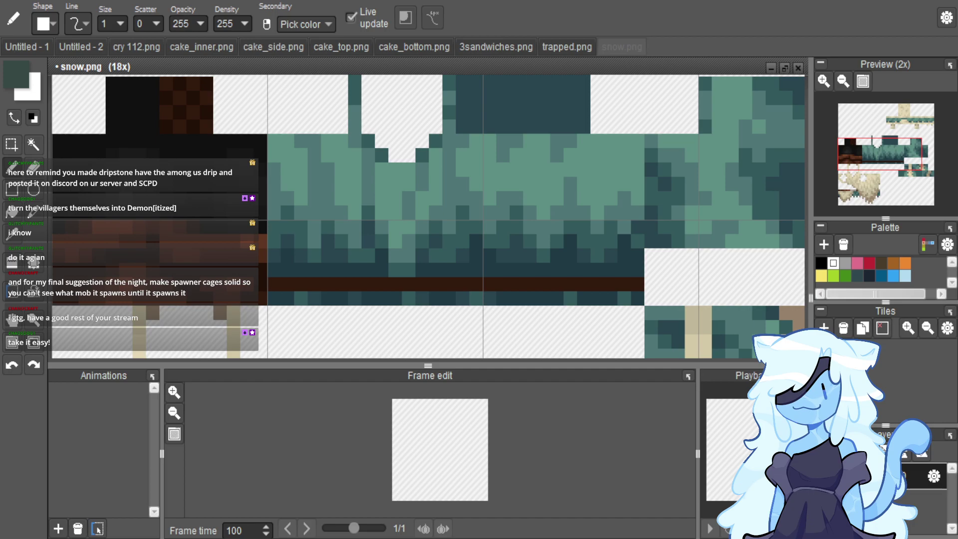
scroll(404, 280, down, 2)
scroll(405, 280, up, 1)
scroll(404, 280, down, 1)
scroll(405, 280, up, 1)
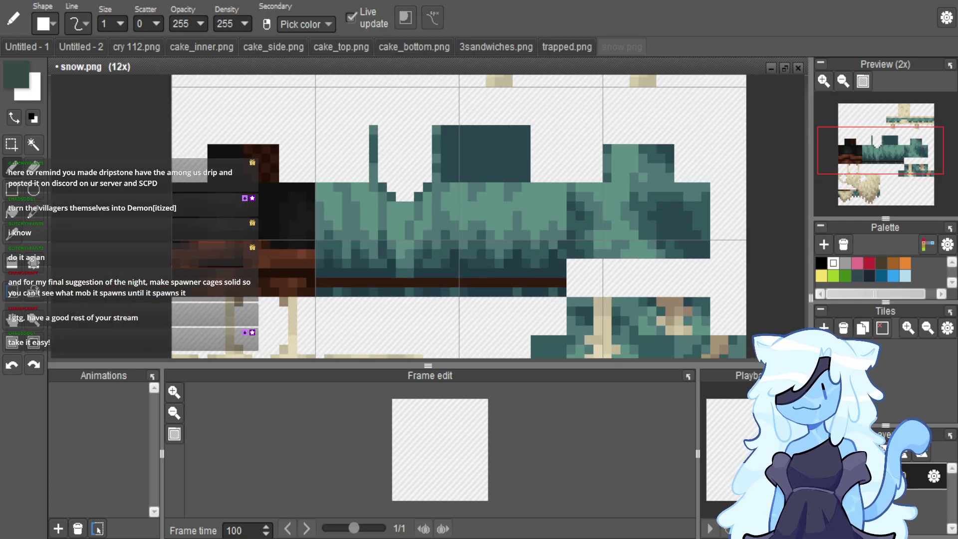
Set the foreground colour to bright cyan and fill a two-pixel band along both the upper and lower edges of the coat strip.
click(20, 75)
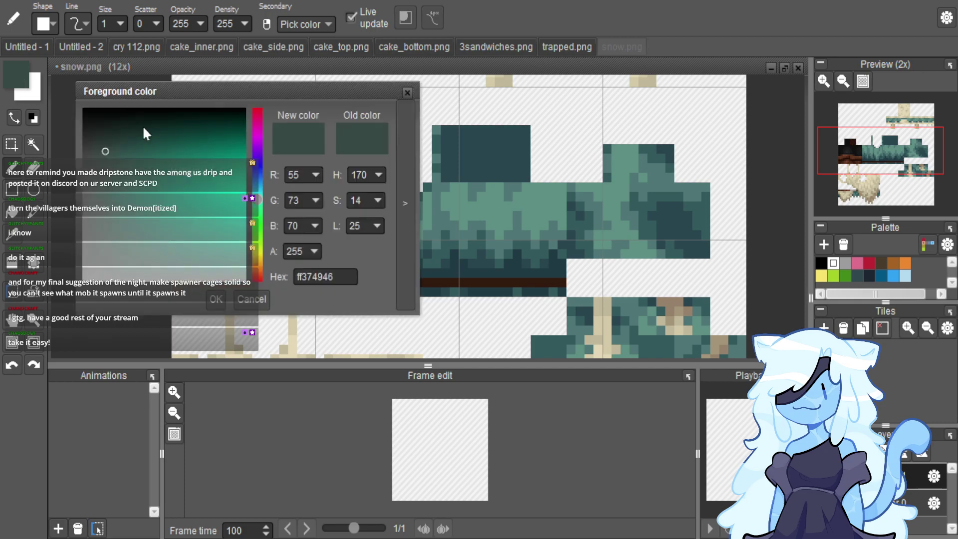
drag(229, 210, 234, 214)
click(220, 298)
click(13, 192)
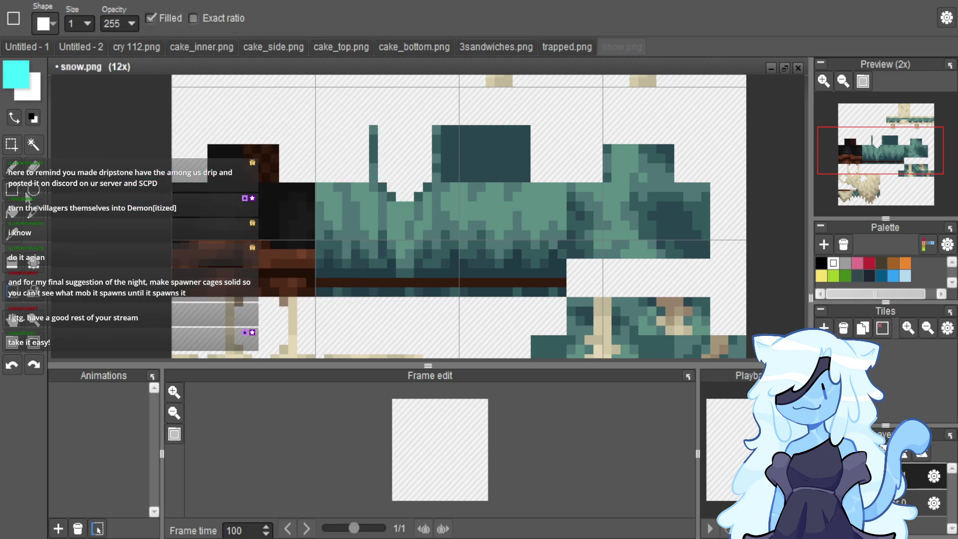
drag(173, 293, 560, 279)
drag(562, 184, 564, 245)
Fill a white stripe two pixels tall across the middle of the coat strip, undoing the thicker first attempt.
click(15, 119)
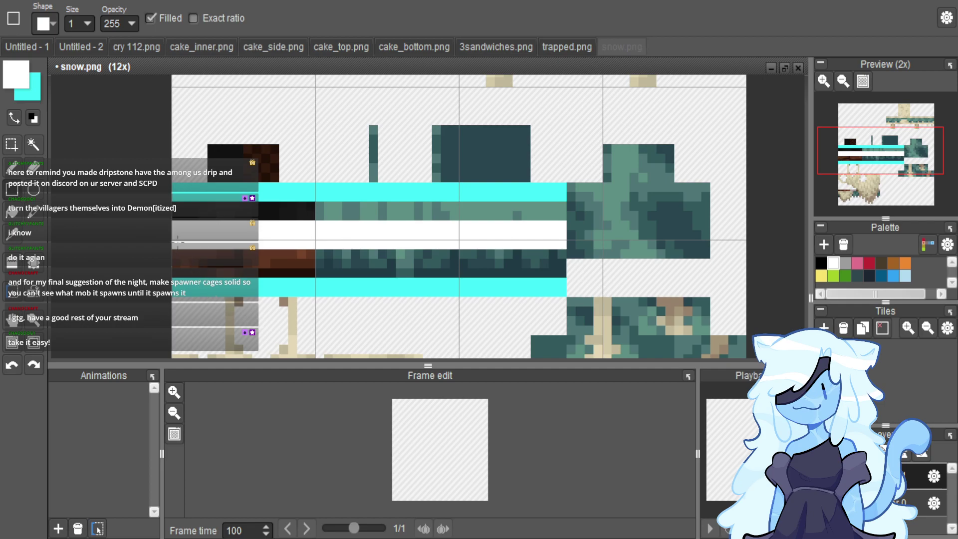
key(ctrl+z)
drag(172, 230, 560, 245)
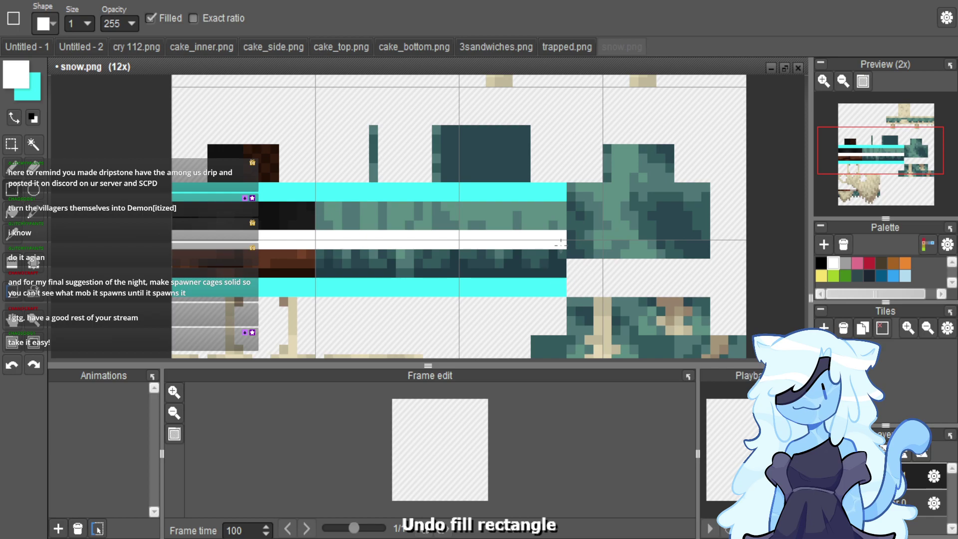
Set the foreground colour to light pink and fill the areas between the white stripe and the cyan bands.
click(16, 75)
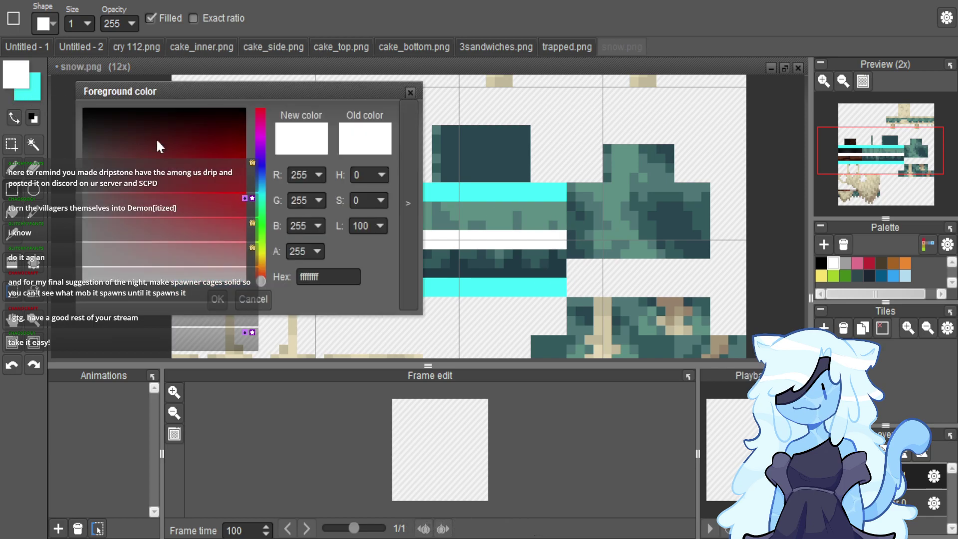
click(260, 137)
mouse_move(199, 219)
mouse_down()
mouse_move(218, 236)
mouse_move(214, 248)
mouse_move(567, 212)
mouse_move(565, 277)
mouse_up()
click(218, 299)
drag(562, 225, 179, 206)
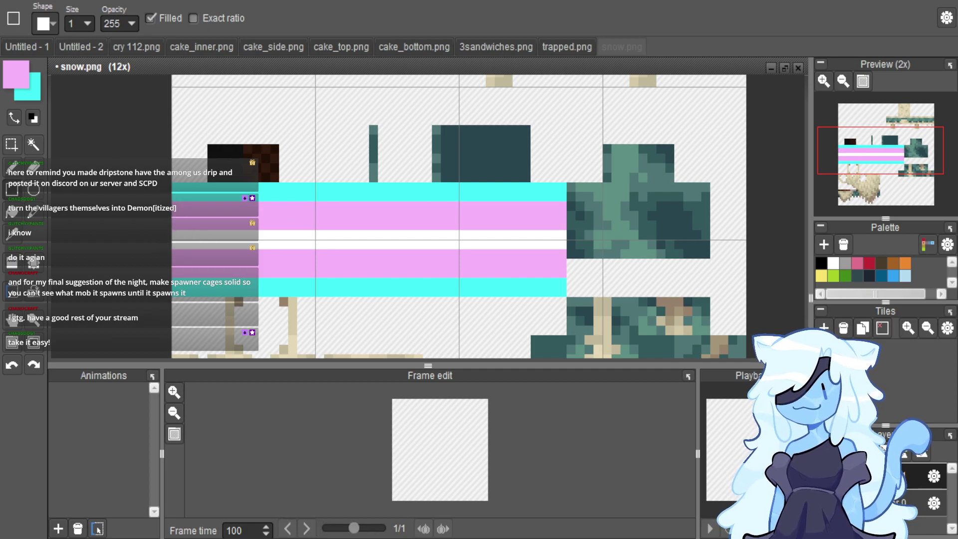
Paste the copied transgender flag image, align it with the coat strip's upper-left corner and resize it to cover the whole striped strip.
scroll(403, 188, down, 2)
key(ctrl+v)
scroll(419, 212, down, 2)
drag(463, 191, 562, 134)
drag(584, 101, 362, 250)
scroll(365, 224, up, 3)
scroll(319, 238, up, 3)
key(Left)
key(Left)
key(Left)
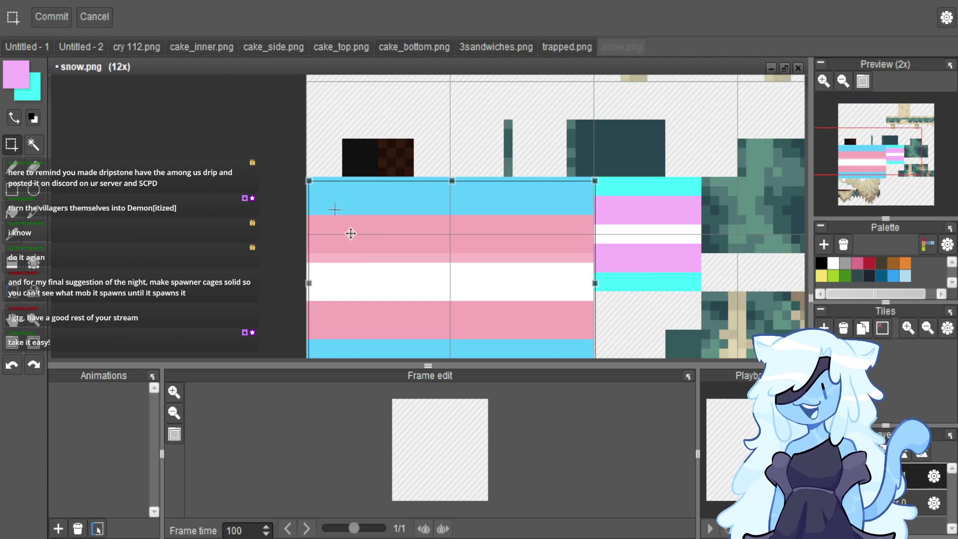
scroll(469, 228, down, 2)
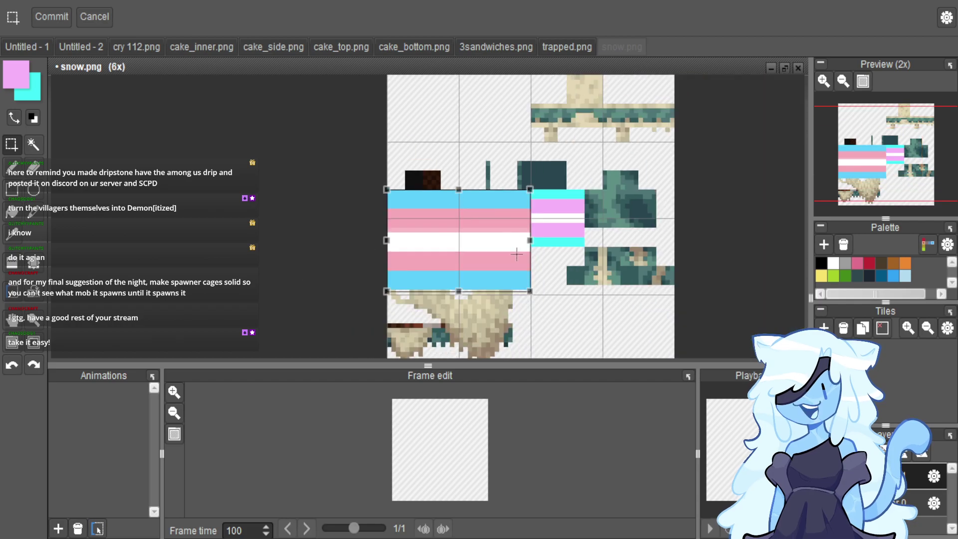
drag(543, 316, 598, 269)
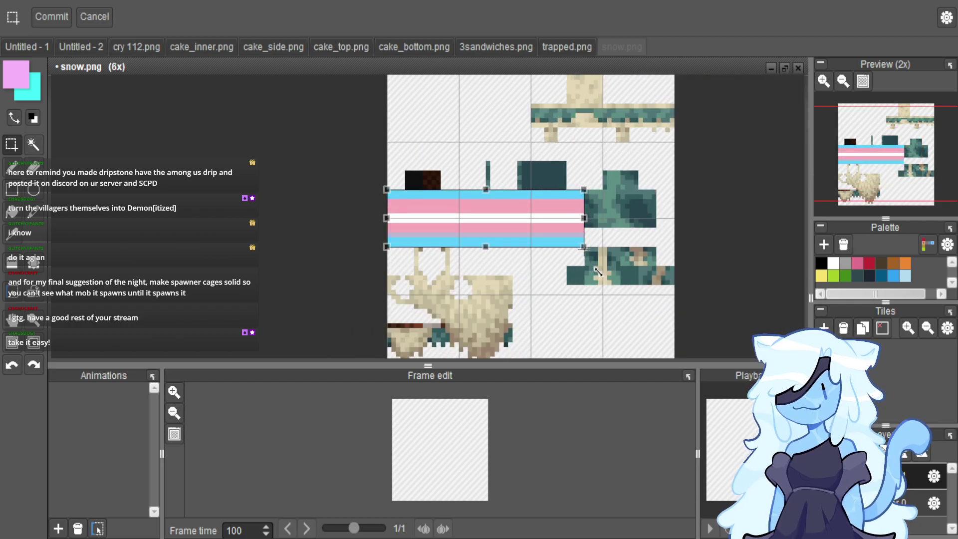
Copy a row of solid blue from the flag's lower stripe and paste it over the blended row above to sharpen the edge.
scroll(499, 210, up, 2)
drag(269, 276, 665, 269)
key(ctrl+c)
key(ctrl+v)
key(Up)
key(Return)
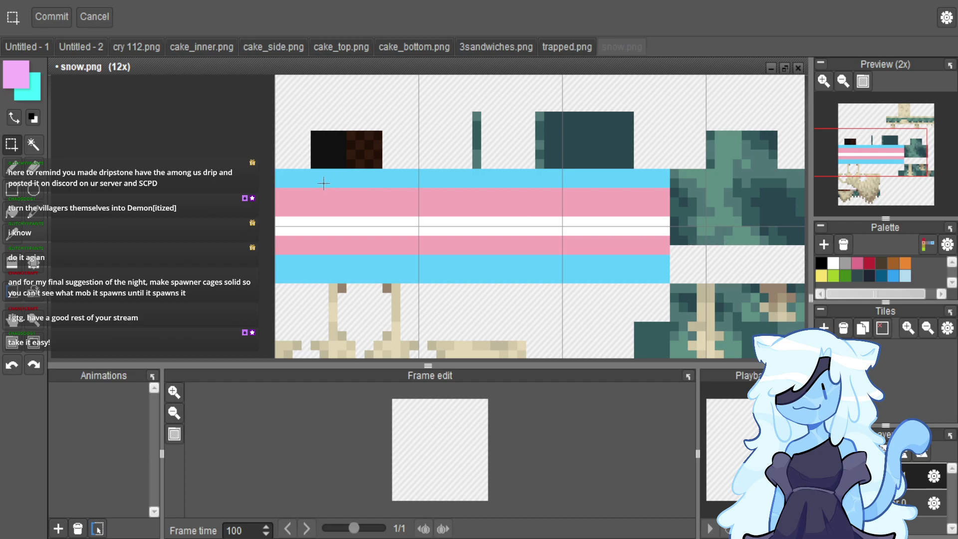
Duplicate the flag beside itself and shrink the copy to one tile wide by half a tile tall over the adjoining teal piece.
drag(275, 171, 671, 284)
scroll(251, 136, down, 2)
drag(346, 196, 545, 197)
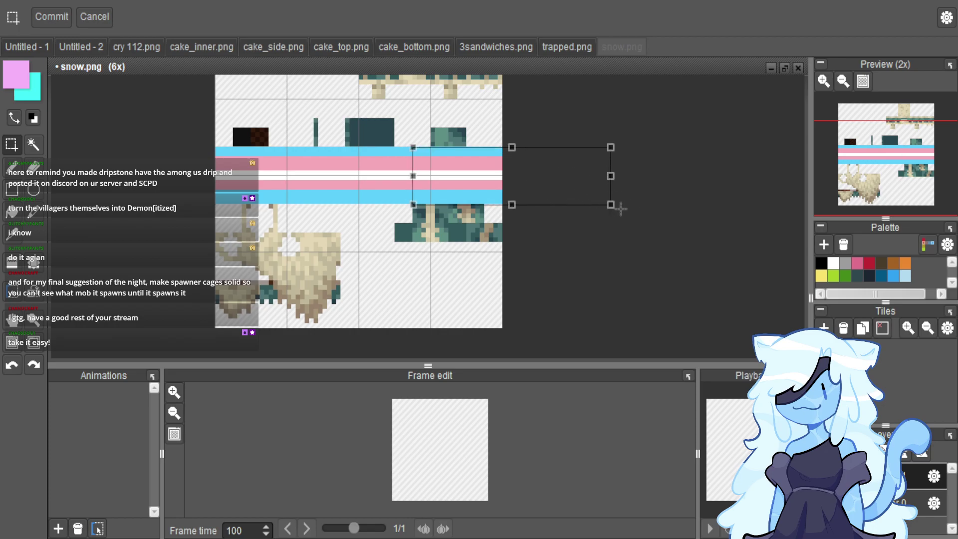
drag(626, 230, 500, 212)
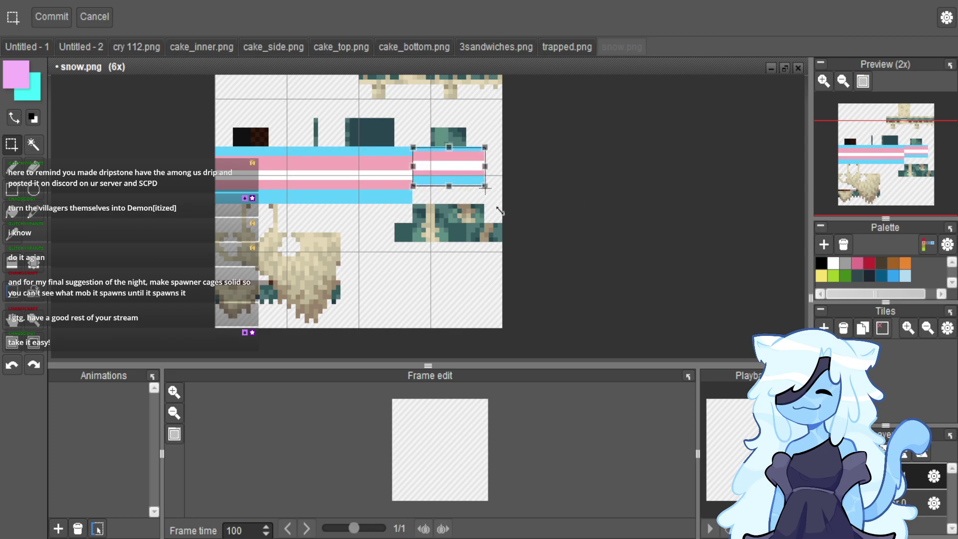
scroll(537, 282, down, 2)
scroll(358, 190, up, 3)
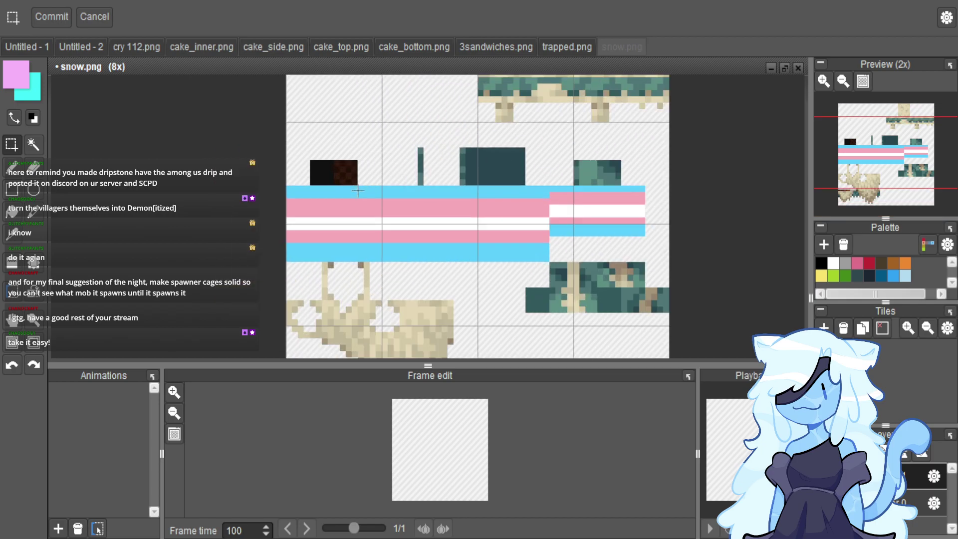
Merge the layers, select the whole canvas and export it as snow.png to the TMRP pack's assets\minecraft\textures\entity\villager\type folder.
click(905, 452)
key(ctrl+a)
key(ctrl+shift+e)
click(407, 243)
key(Left)
key(Left)
key(Left)
key(Left)
key(Left)
key(Left)
key(Left)
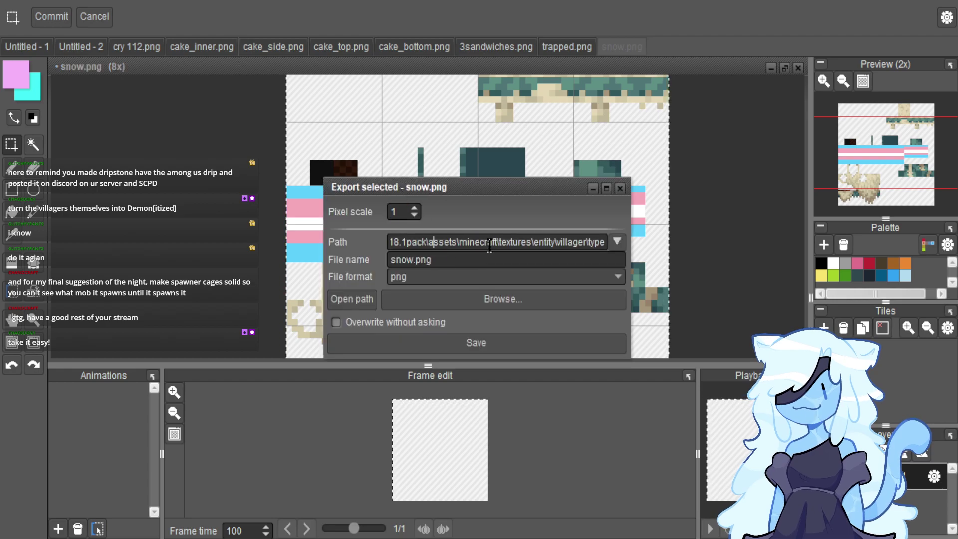
key(BackSpace)
key(BackSpace)
key(BackSpace)
key(BackSpace)
key(BackSpace)
key(BackSpace)
key(BackSpace)
key(BackSpace)
text(TMRP\)
key(Return)
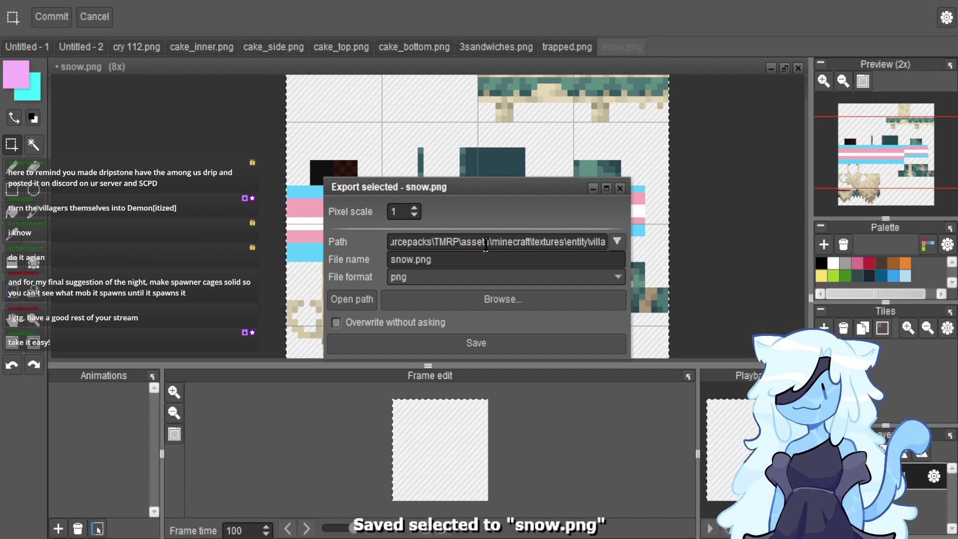
click(620, 188)
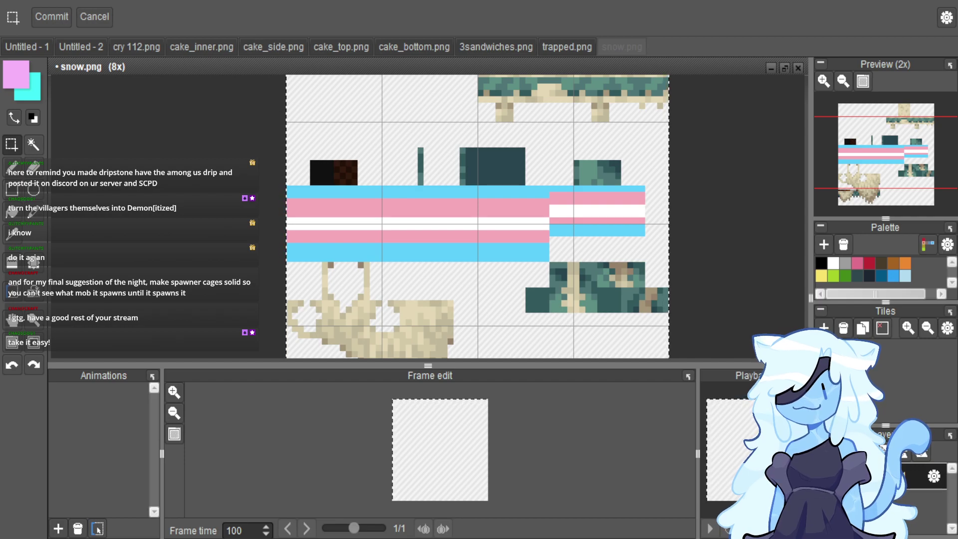
scroll(190, 195, down, 2)
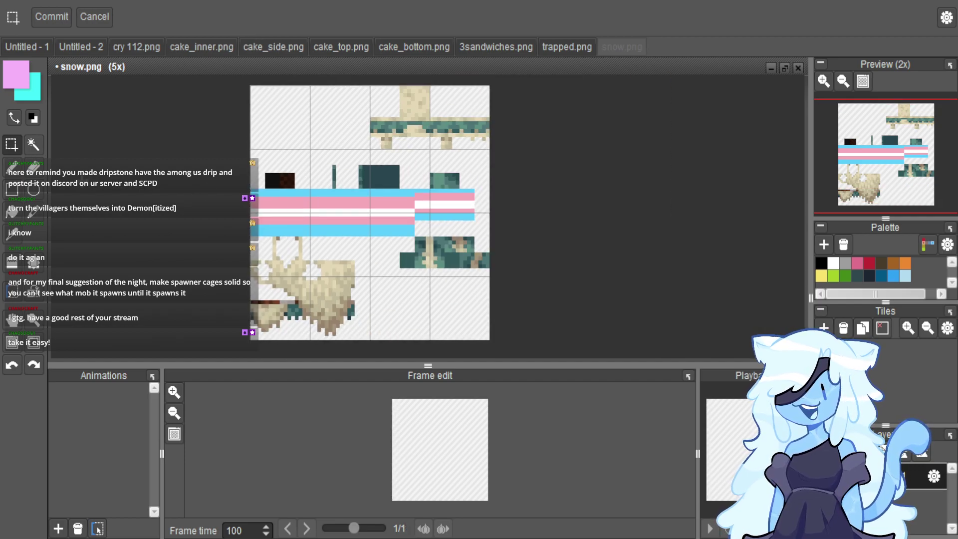
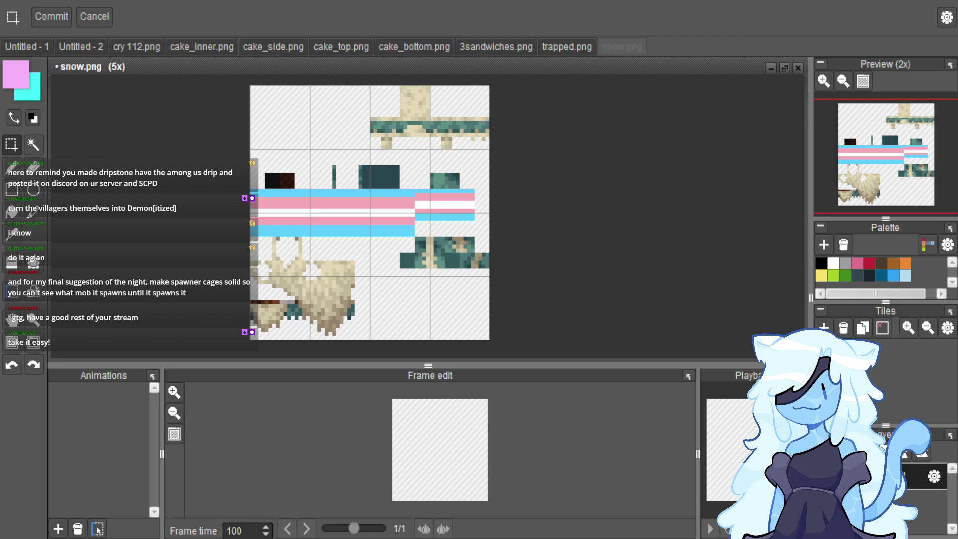
Paste the Hatsune Miku artwork into the Untitled - 2 document and copy a roughly square area around the head.
scroll(351, 249, down, 3)
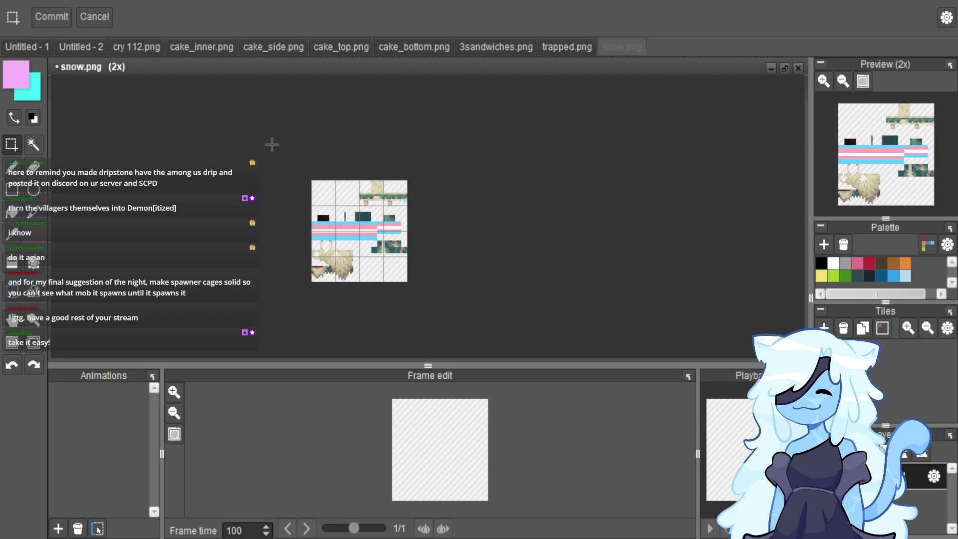
click(80, 47)
key(ctrl+v)
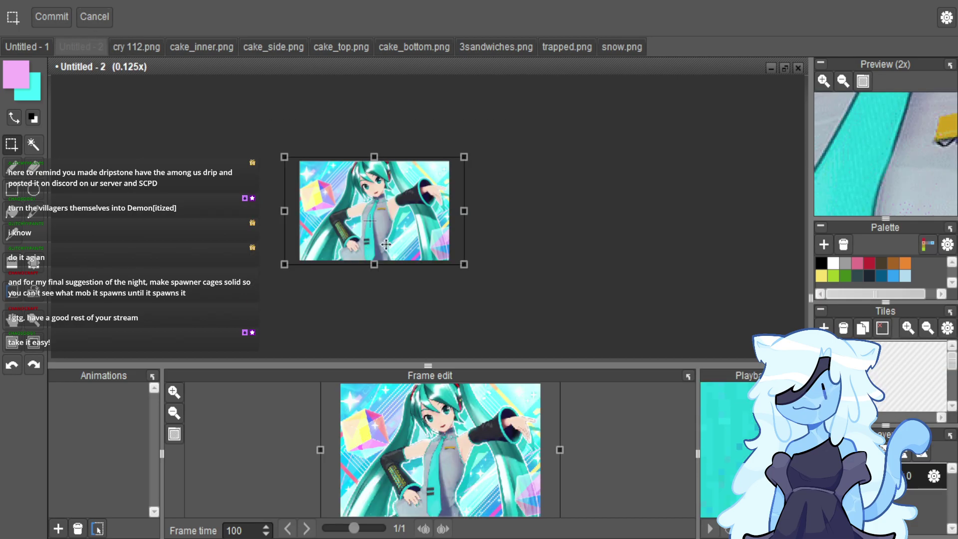
scroll(344, 151, up, 3)
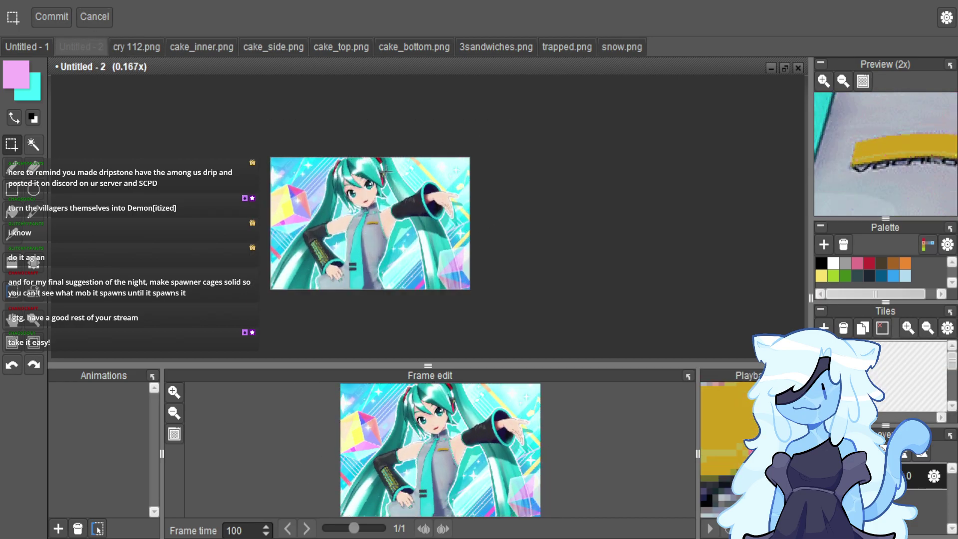
scroll(343, 151, up, 1)
drag(291, 156, 449, 308)
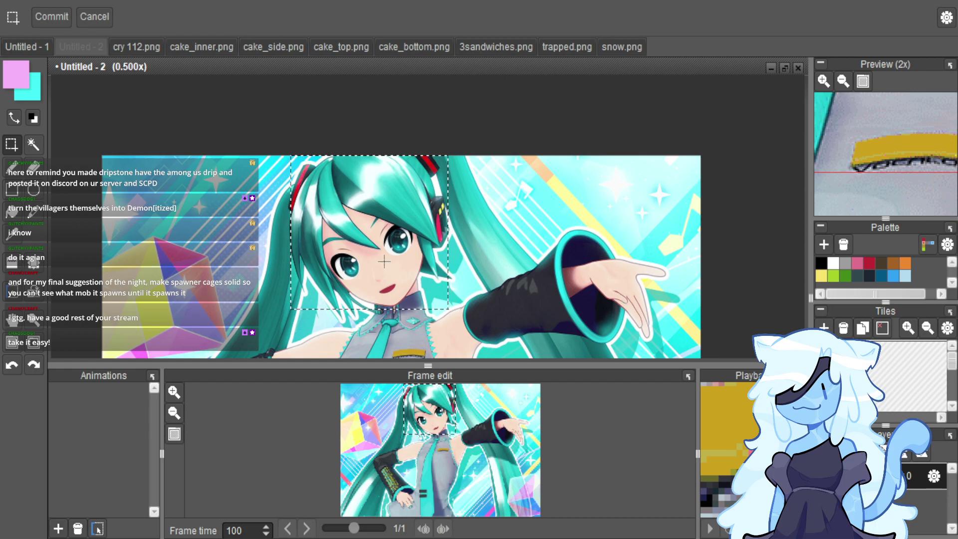
Paste the Miku head into the Untitled - 1 sheet's empty right area and resize it to exactly six by six tiles.
click(21, 47)
scroll(329, 206, down, 6)
key(ctrl+v)
drag(407, 218, 352, 224)
scroll(366, 248, up, 6)
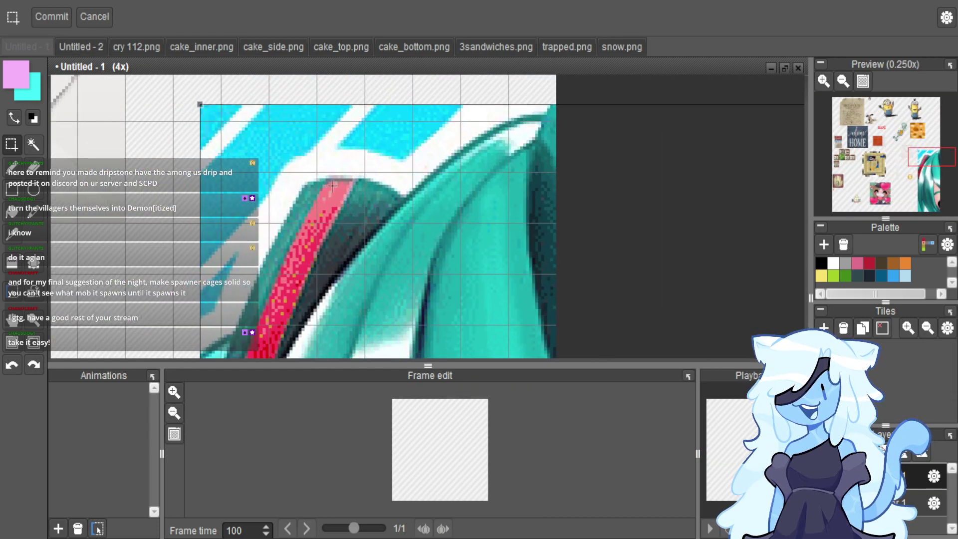
scroll(368, 218, down, 6)
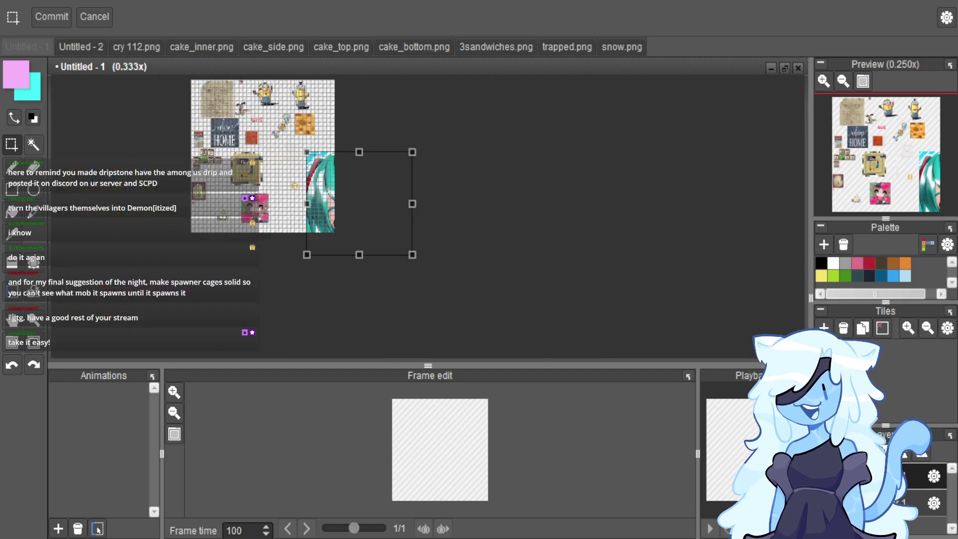
drag(413, 255, 336, 190)
scroll(335, 190, up, 5)
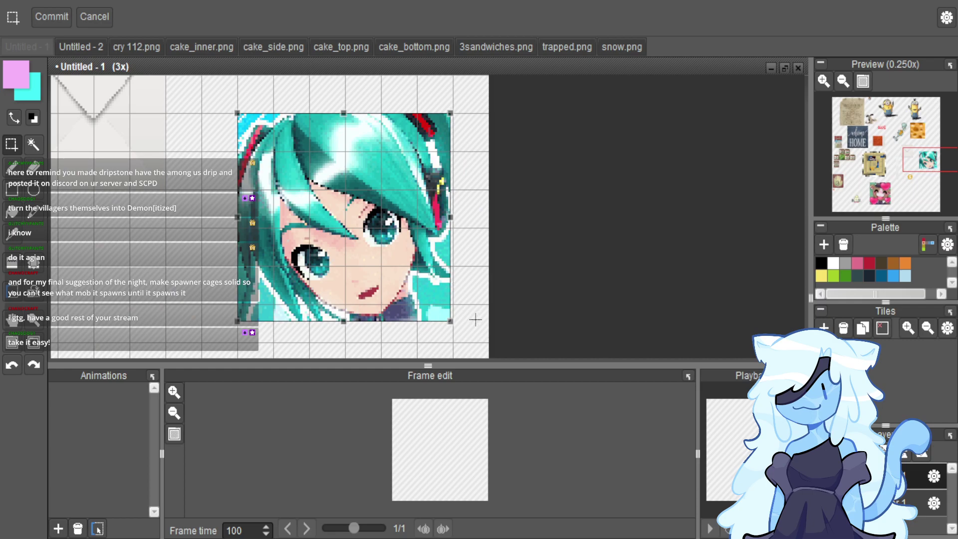
drag(464, 339, 454, 342)
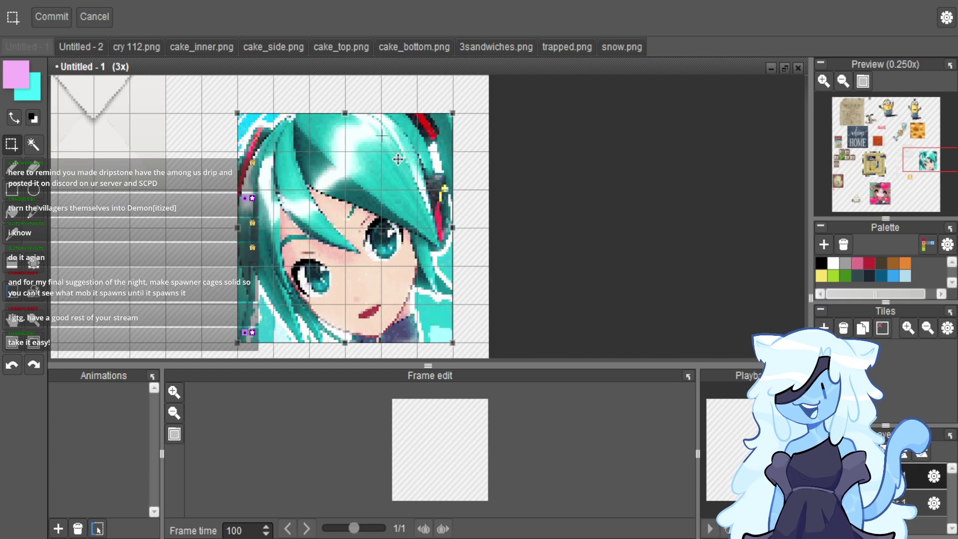
Export the Miku head selection as cobblestone.png to the TMRP pack's assets\minecraft\textures\block folder.
click(295, 96)
key(ctrl+shift+e)
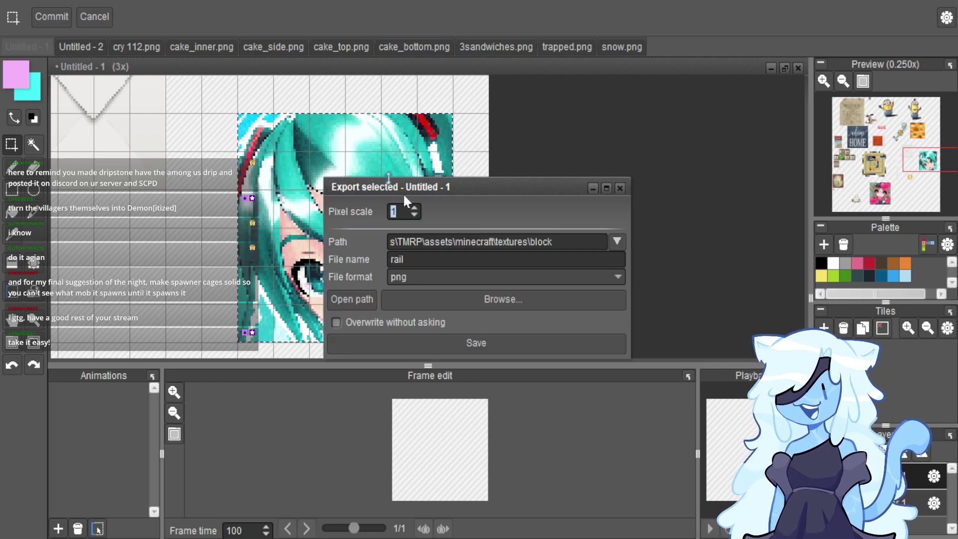
click(585, 255)
text(dobbles)
key(ctrl+a)
text(cobblestone)
key(Return)
click(619, 187)
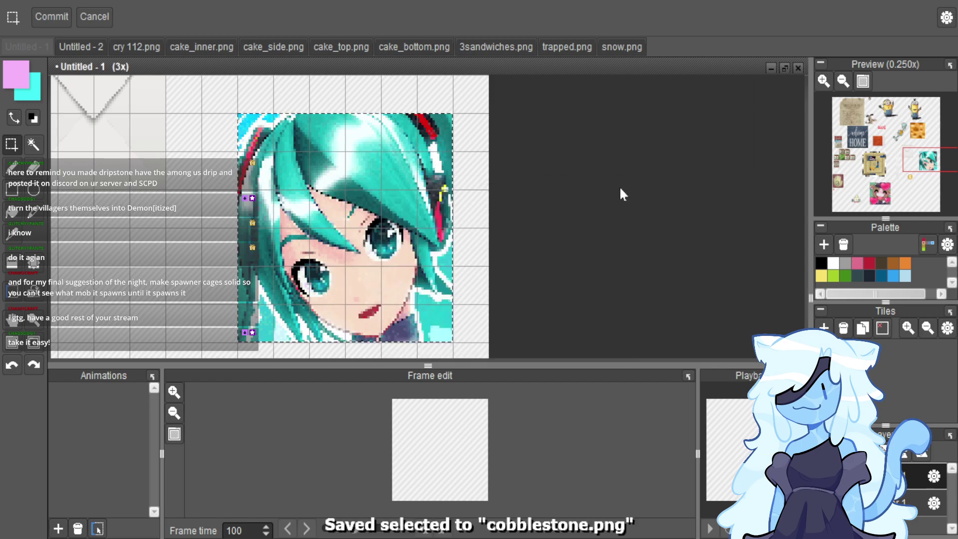
Paste the thumbs-up image below the Miku head and shrink it until it lies entirely within the sheet.
scroll(580, 216, down, 3)
scroll(580, 216, up, 2)
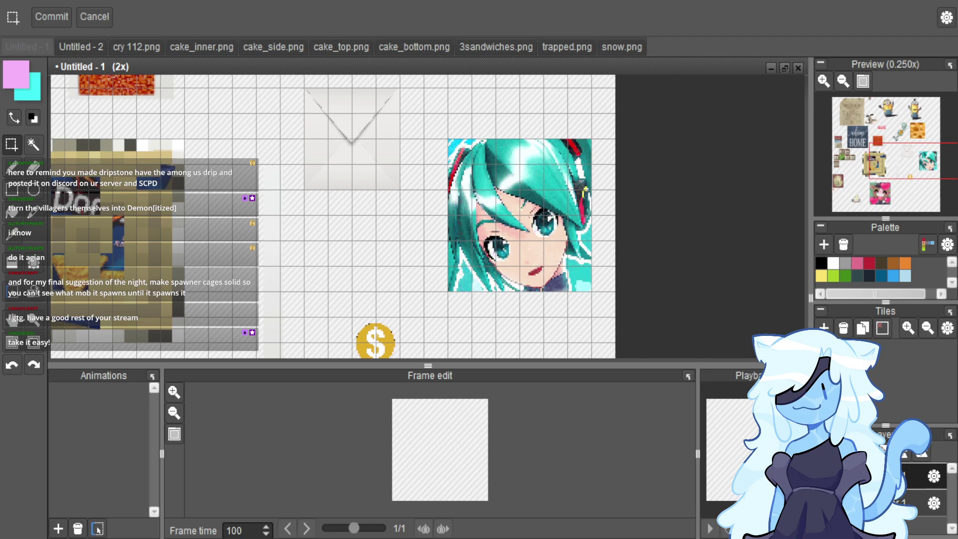
scroll(338, 189, down, 2)
scroll(276, 204, down, 1)
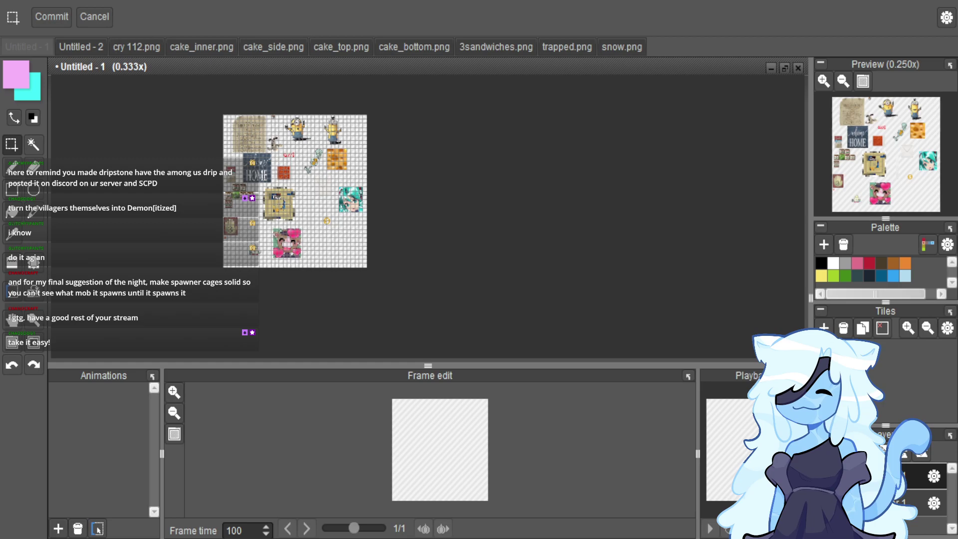
key(ctrl+v)
drag(421, 259, 411, 327)
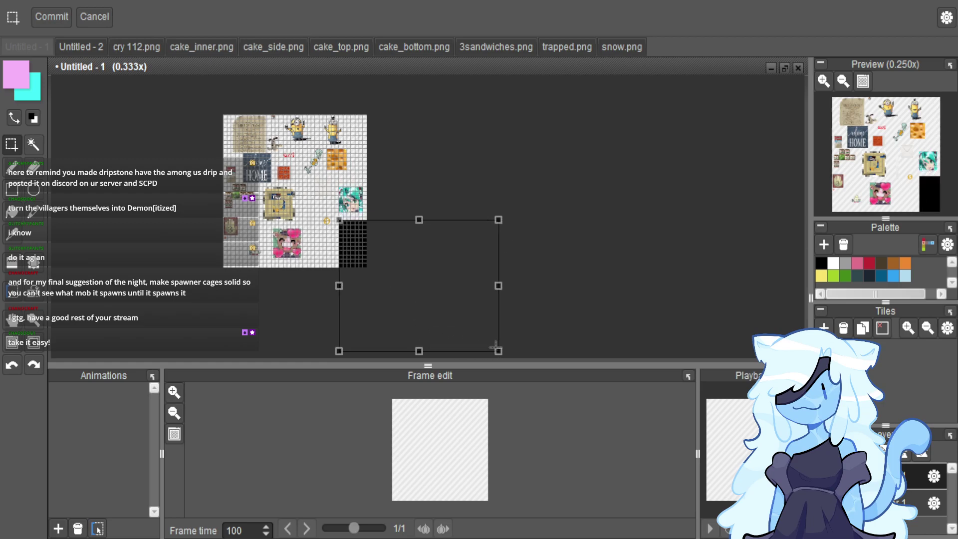
scroll(493, 306, down, 1)
scroll(497, 341, down, 1)
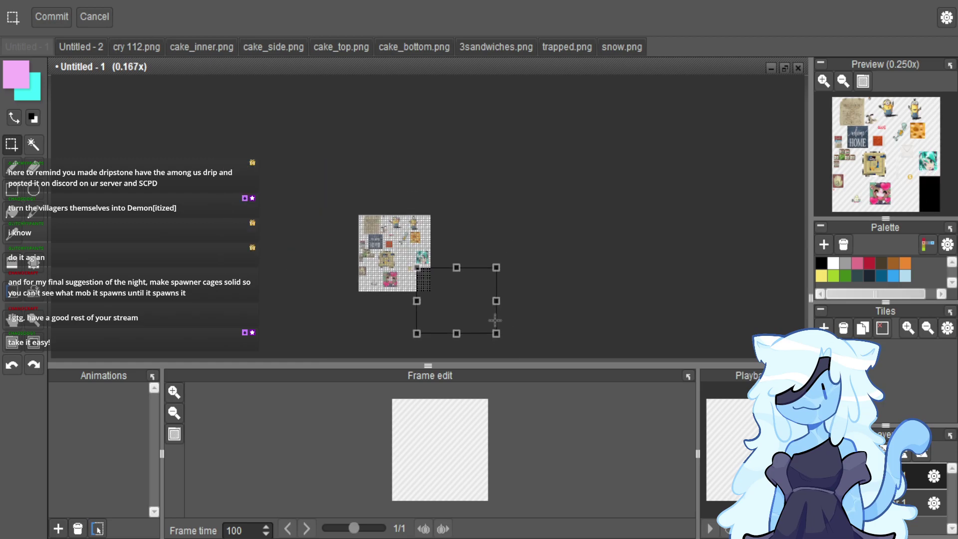
drag(495, 336, 448, 306)
scroll(443, 306, up, 7)
drag(373, 263, 389, 270)
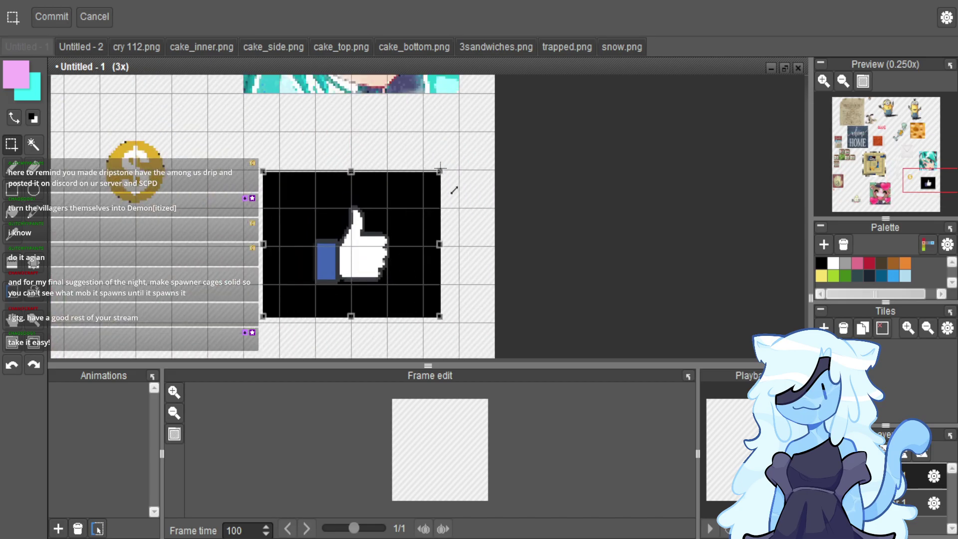
Fine-tune the thumbs-up image's size and position so the hand fits within a two-by-two tile area.
drag(451, 188, 441, 197)
drag(407, 243, 413, 233)
scroll(397, 209, up, 2)
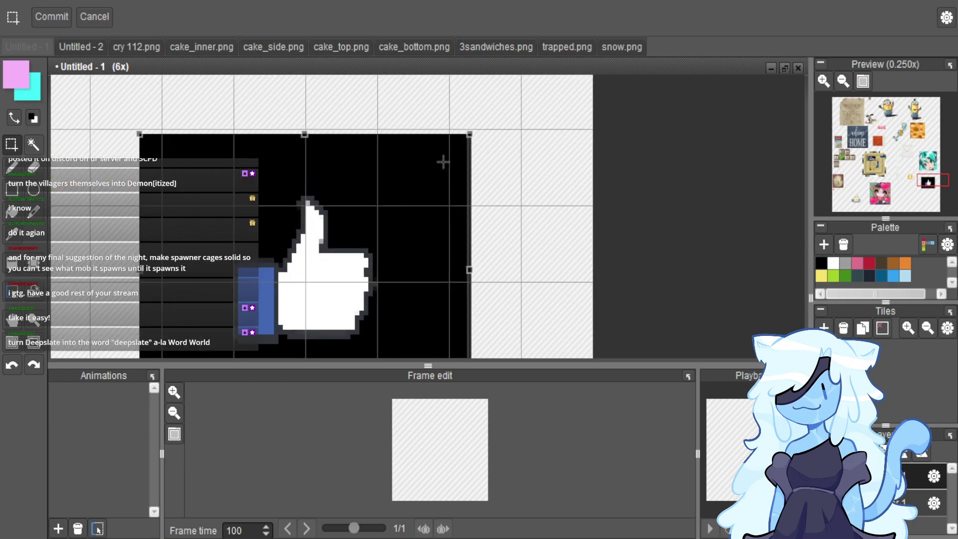
drag(470, 133, 447, 156)
drag(333, 247, 365, 272)
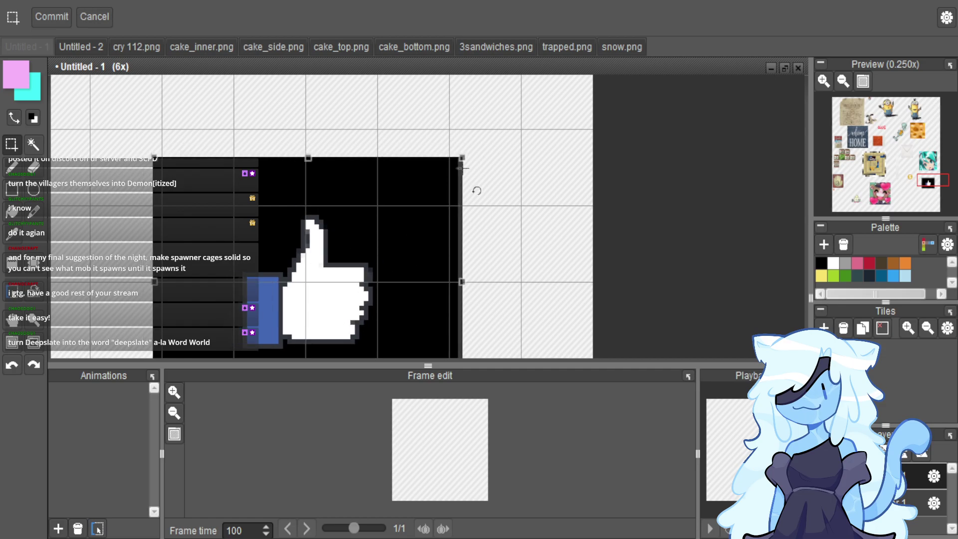
drag(474, 180, 470, 179)
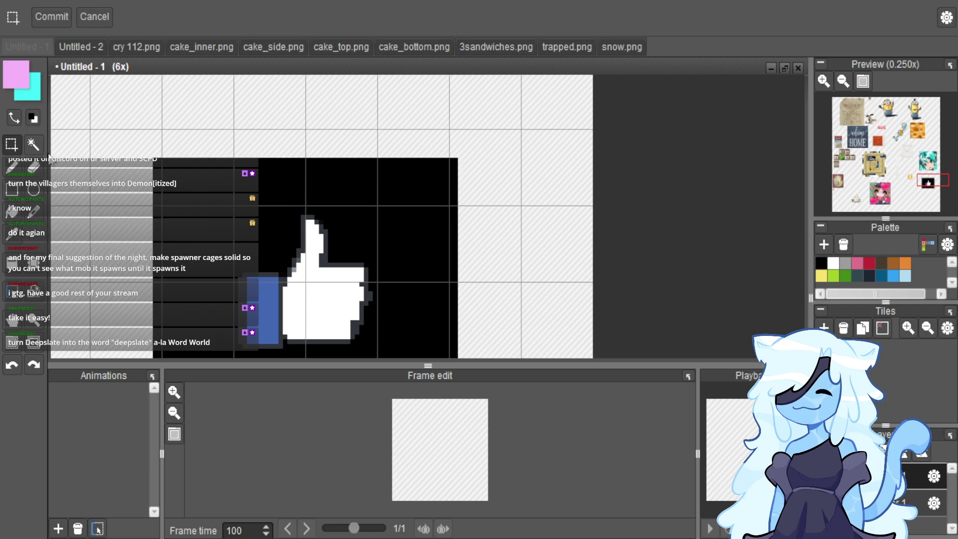
Delete the black background around the thumbs-up with the magic wand and erase the stray pixels at the hand's lower-right corner.
click(33, 144)
click(262, 223)
key(Delete)
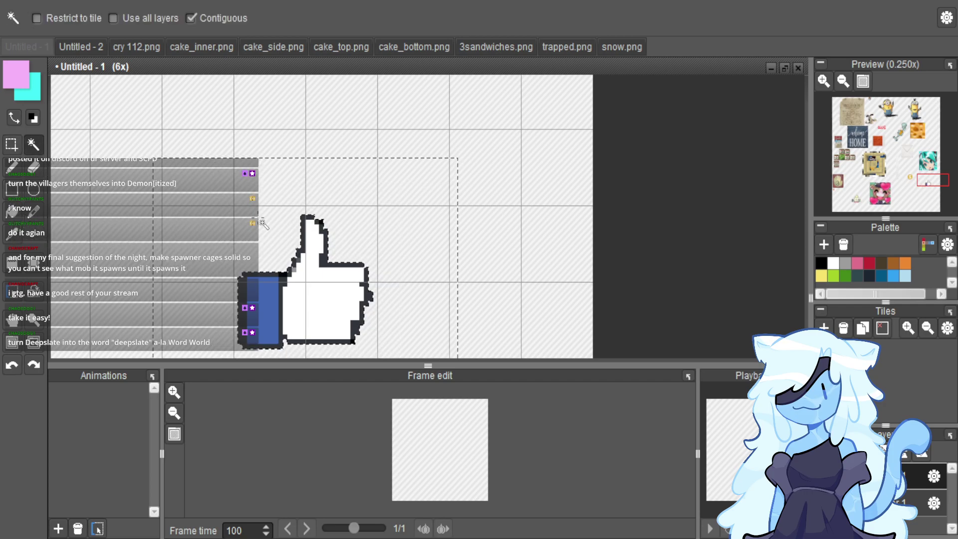
scroll(260, 216, down, 1)
click(16, 149)
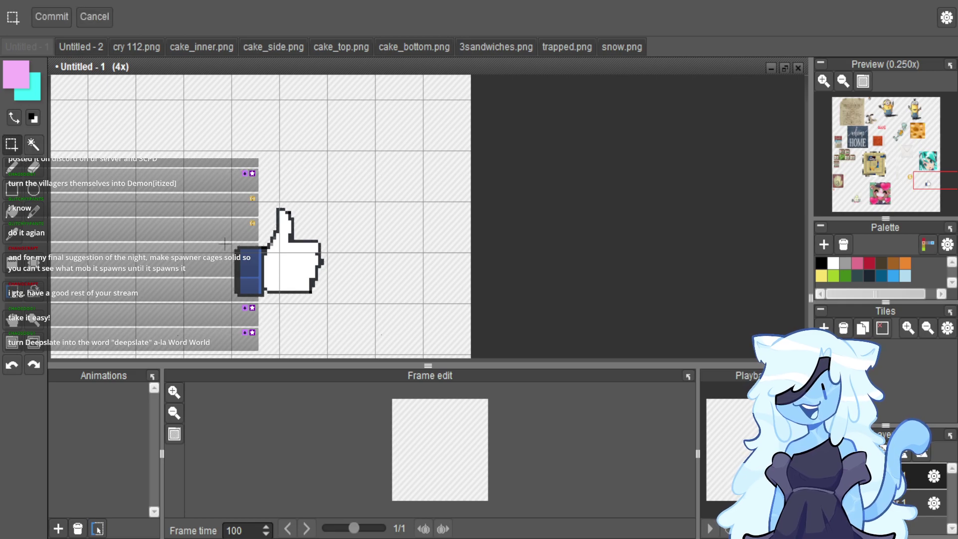
scroll(311, 295, up, 7)
drag(314, 288, 314, 274)
key(Delete)
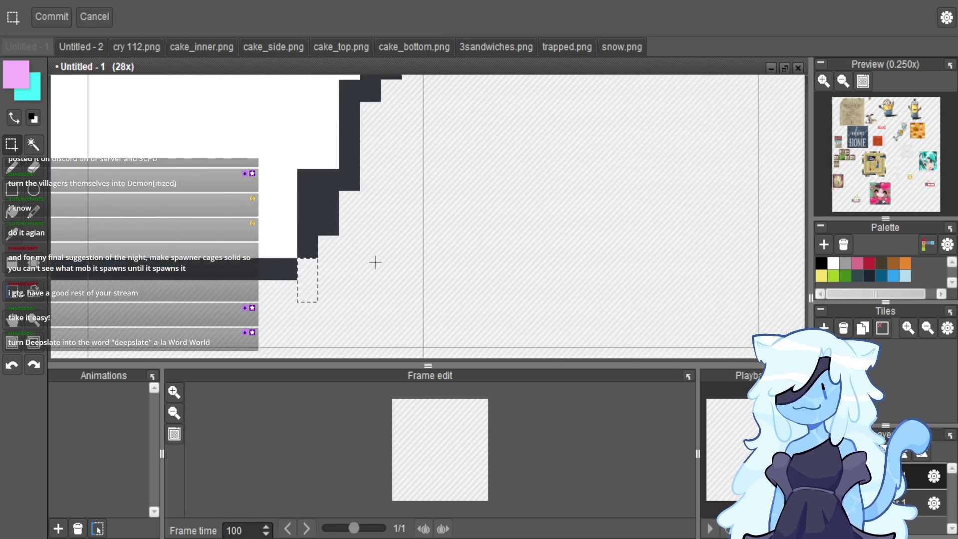
Select the two-by-two tile area around the thumbs-up and export it as glow_lichen.png to the TMRP block textures folder.
scroll(418, 296, down, 3)
drag(419, 310, 233, 107)
key(ctrl+shift+e)
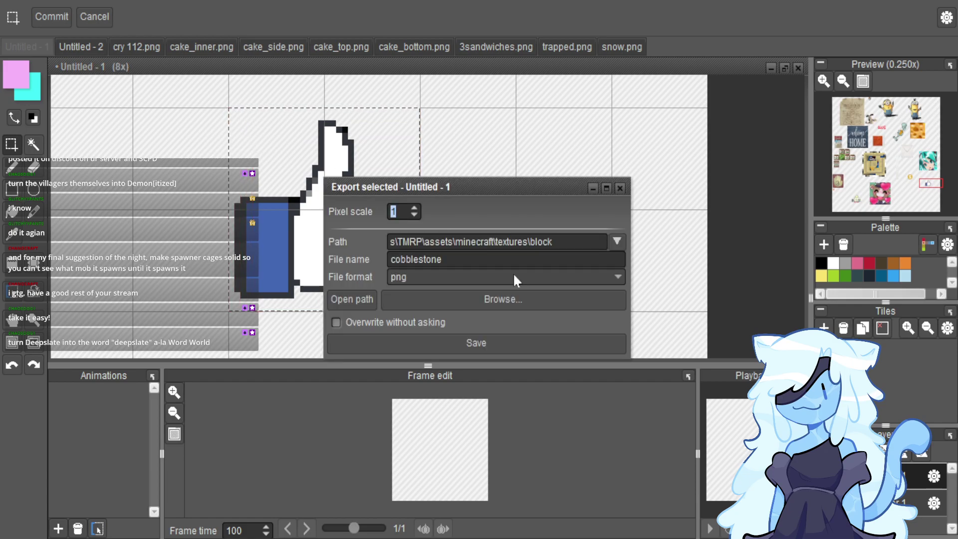
double_click(502, 264)
text(glow_lichen)
key(Return)
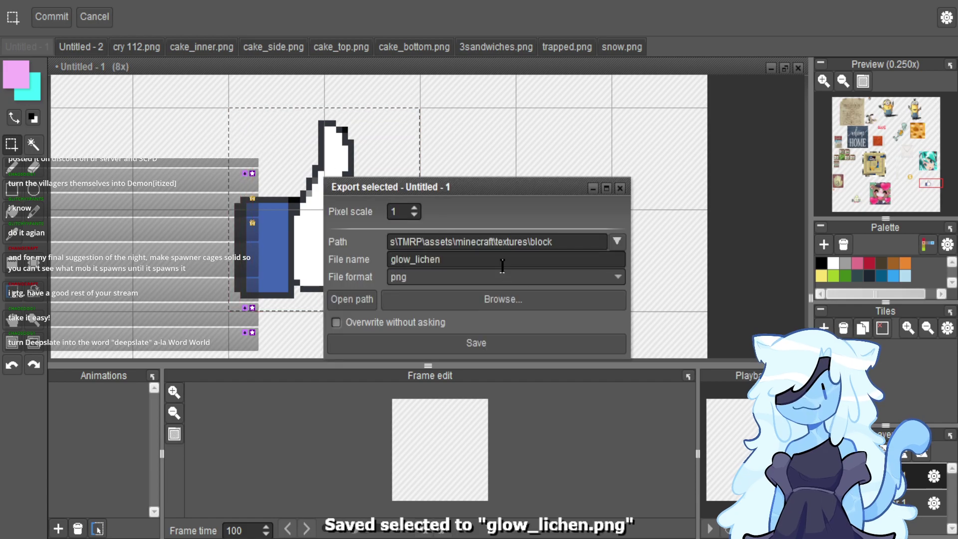
click(620, 188)
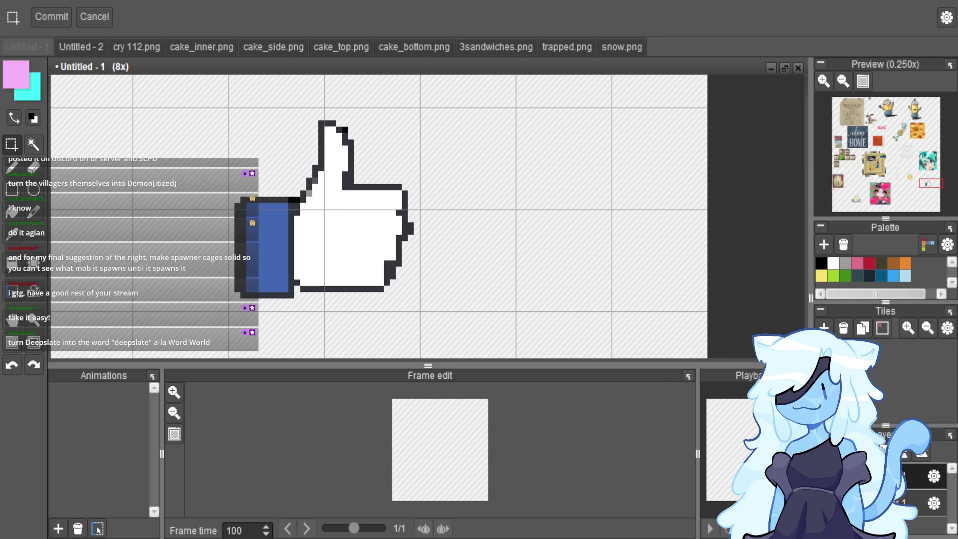
Import spawner.png as a new document with 16 × 16 tiles and activate the pencil.
scroll(360, 244, down, 3)
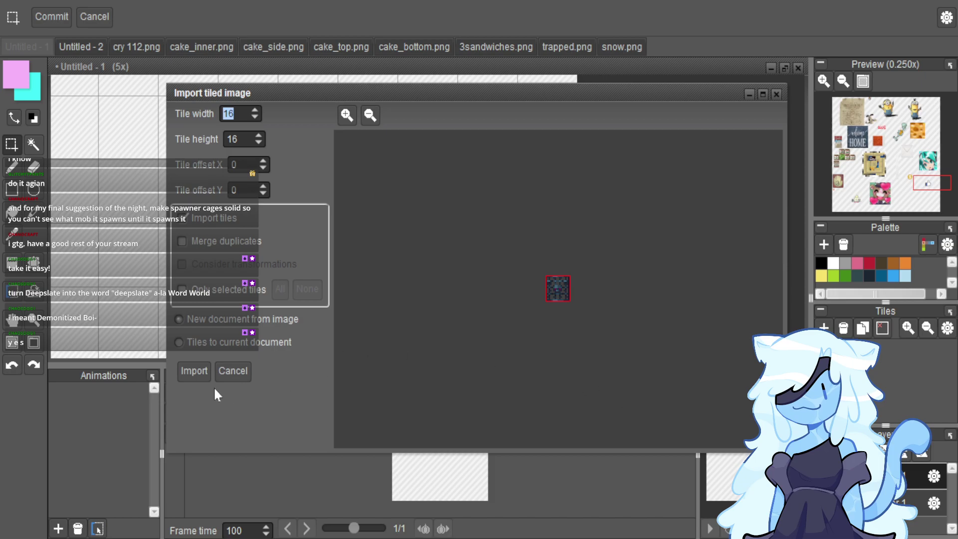
click(201, 374)
click(12, 168)
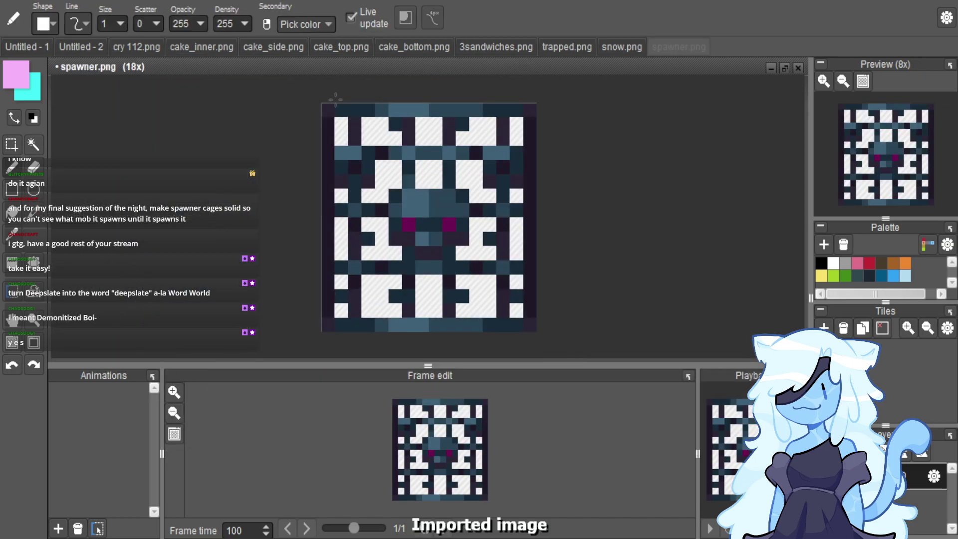
Paint over the cage's upper-left transparent gaps with dark teal and lighter blues sampled from the neighbouring bars.
scroll(336, 114, up, 3)
right_click(363, 106)
drag(348, 136, 349, 165)
mouse_move(404, 122)
mouse_down()
mouse_move(397, 149)
mouse_move(405, 153)
mouse_move(428, 117)
mouse_move(429, 167)
mouse_up()
right_click(433, 113)
right_click(452, 143)
click(458, 161)
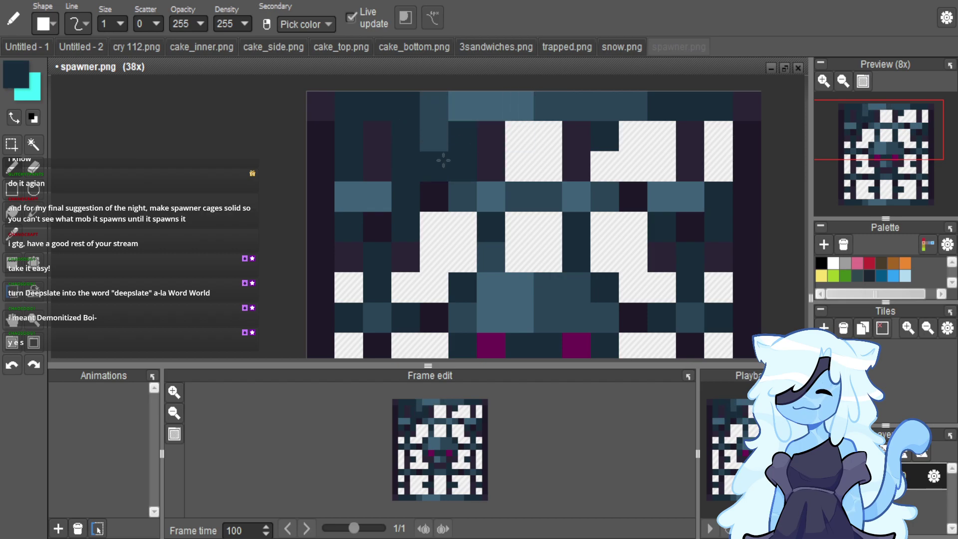
right_click(352, 195)
drag(377, 193, 452, 168)
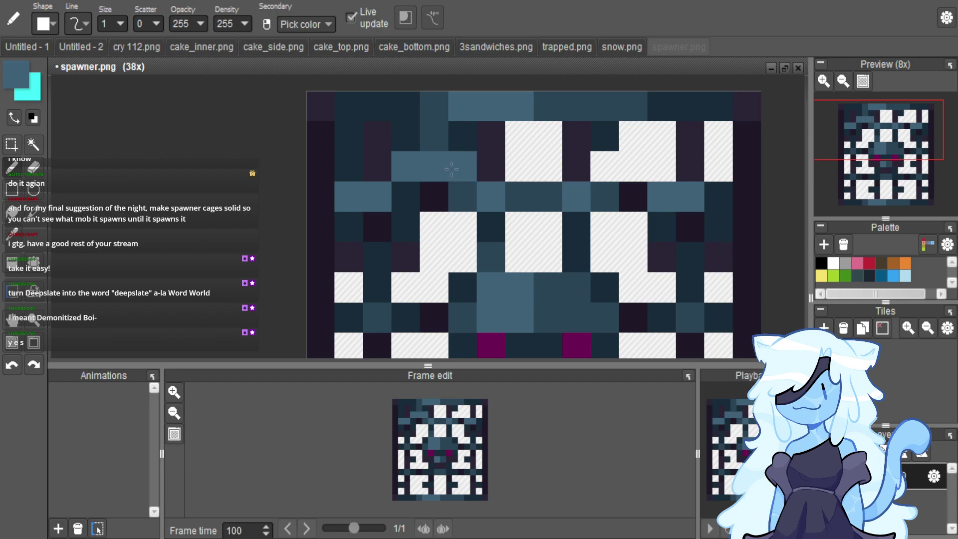
Paint over the transparent gap at the cage's top centre with blue shades sampled from the top bar.
scroll(515, 133, down, 3)
scroll(515, 135, down, 1)
scroll(514, 135, up, 3)
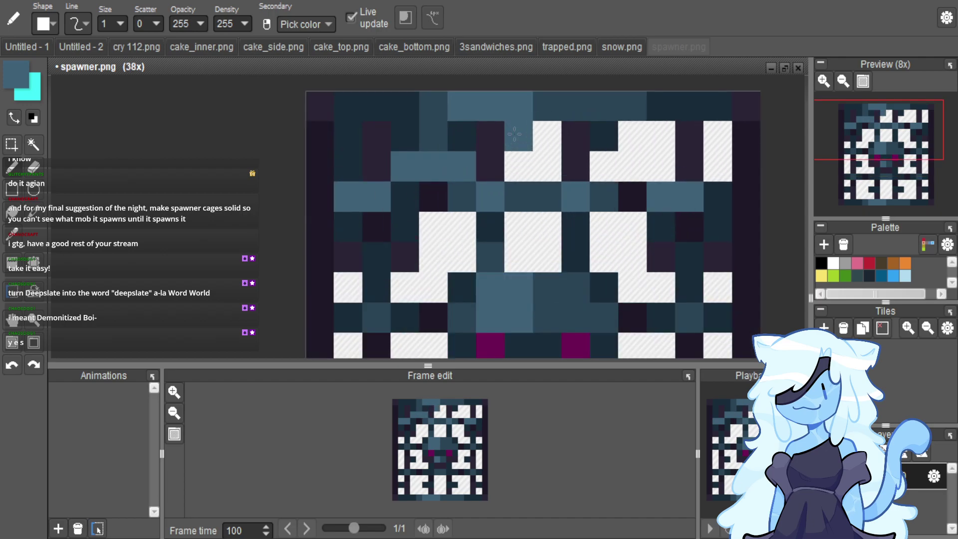
right_click(547, 107)
click(533, 148)
mouse_move(530, 148)
mouse_down()
mouse_move(521, 120)
mouse_move(531, 137)
mouse_move(549, 142)
mouse_move(553, 158)
mouse_move(578, 149)
mouse_move(548, 163)
mouse_up()
Sample the dark teal and paint over the transparent gaps across the cage's upper-right area and right side.
right_click(520, 112)
right_click(605, 134)
mouse_move(606, 152)
mouse_down()
mouse_move(654, 145)
mouse_move(642, 138)
mouse_move(659, 155)
mouse_move(725, 136)
mouse_move(683, 169)
mouse_move(672, 162)
mouse_move(706, 180)
mouse_move(675, 219)
mouse_move(704, 218)
mouse_up()
click(661, 166)
click(718, 135)
click(718, 166)
scroll(718, 166, down, 3)
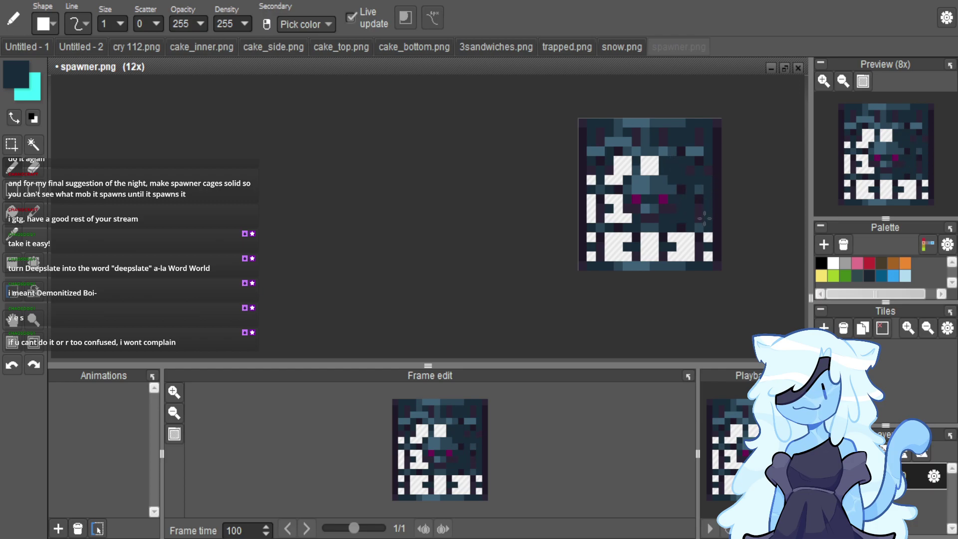
Paint the transparent gaps along the cage's bottom dark teal, from the right edge to the left edge.
click(709, 239)
mouse_move(706, 255)
mouse_down()
mouse_move(632, 255)
mouse_move(682, 211)
mouse_move(586, 215)
mouse_move(544, 204)
mouse_move(555, 247)
mouse_move(569, 230)
mouse_up()
scroll(692, 255, up, 5)
mouse_move(471, 197)
mouse_down()
mouse_move(441, 201)
mouse_move(460, 237)
mouse_move(480, 237)
mouse_move(439, 248)
mouse_up()
click(372, 252)
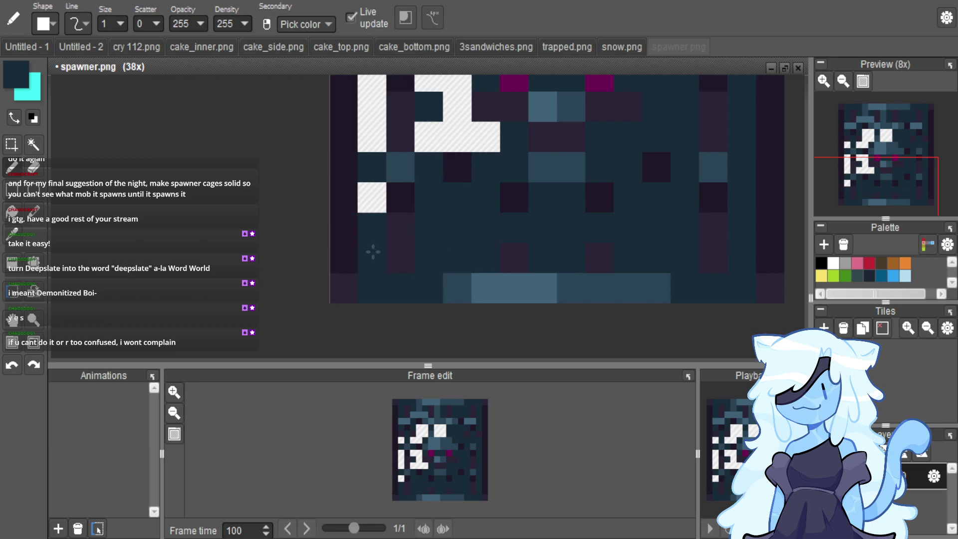
Paint the transparent gaps on the cage's lower-left side, beside the skull's face, dark teal.
click(371, 197)
drag(372, 137, 374, 106)
scroll(374, 107, down, 4)
click(375, 137)
scroll(377, 140, up, 4)
mouse_move(434, 150)
mouse_down()
mouse_move(467, 160)
mouse_move(460, 205)
mouse_move(443, 212)
mouse_move(514, 227)
mouse_up()
scroll(497, 263, down, 3)
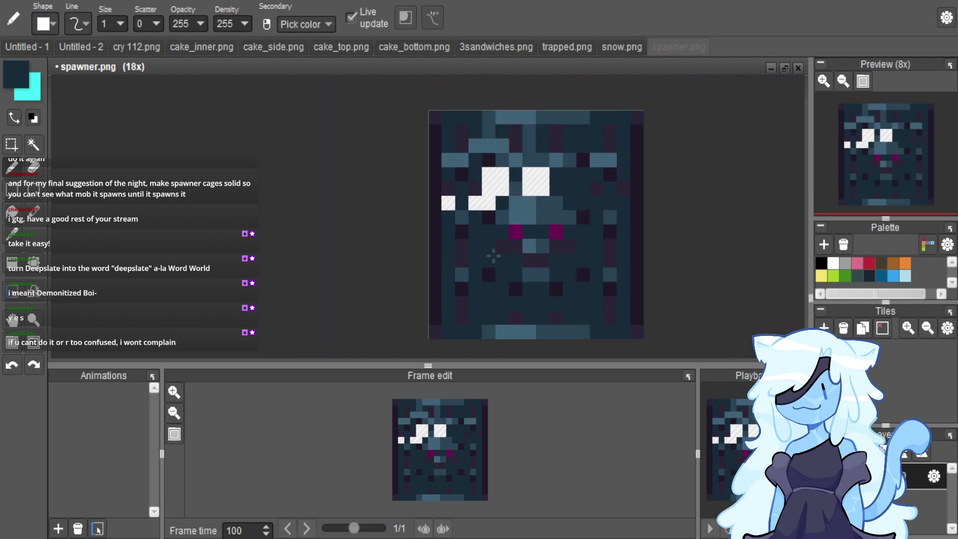
Paint the remaining transparent gaps above the skull and near the left edge dark teal so the cage is solid.
scroll(497, 263, up, 3)
mouse_move(449, 167)
mouse_down()
mouse_move(483, 167)
mouse_move(528, 129)
mouse_move(455, 130)
mouse_up()
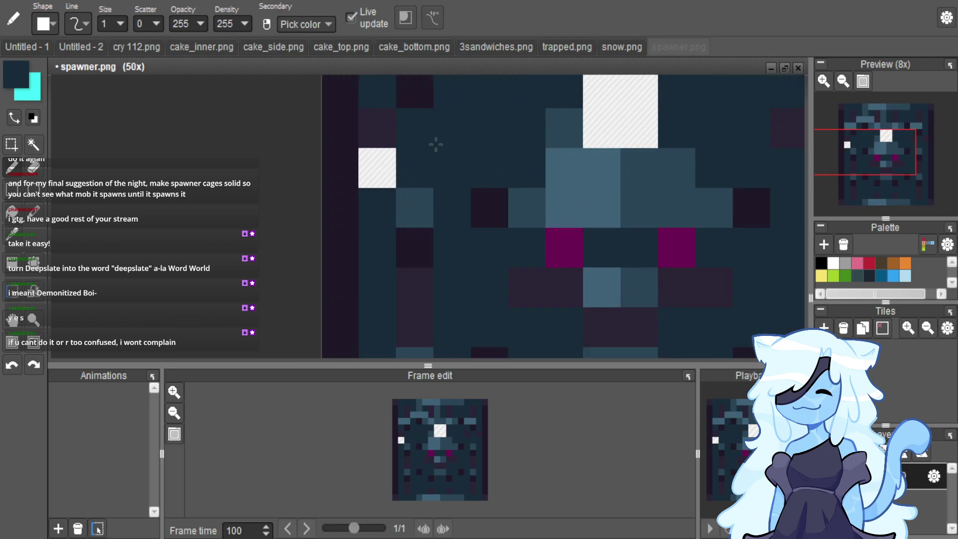
click(374, 172)
scroll(405, 246, down, 2)
drag(510, 164, 534, 164)
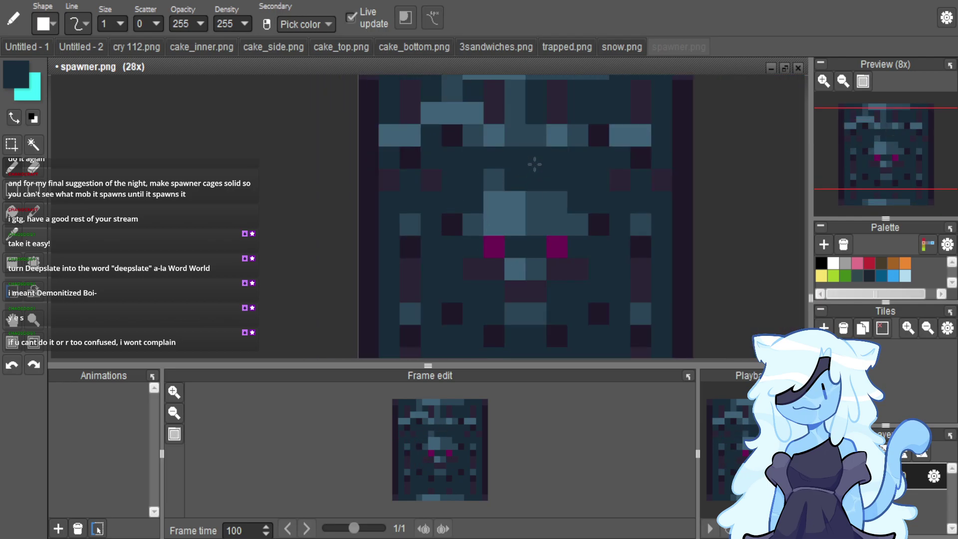
Export the whole spawner texture as spawner.png to the TMRP pack's block textures folder.
scroll(534, 164, down, 5)
key(ctrl+a)
key(ctrl+e)
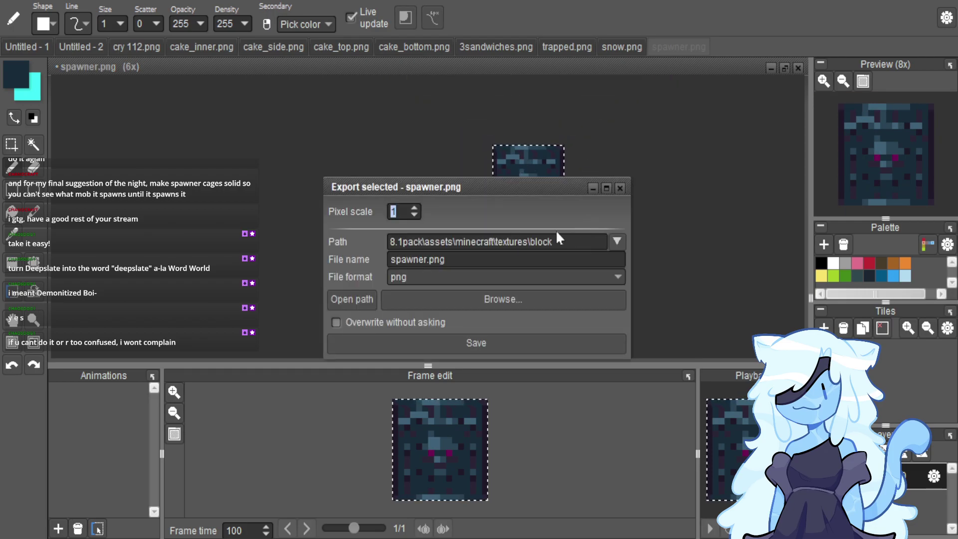
click(422, 246)
key(BackSpace)
key(BackSpace)
key(BackSpace)
key(BackSpace)
key(BackSpace)
key(BackSpace)
key(BackSpace)
key(BackSpace)
key(BackSpace)
key(BackSpace)
text(TMRP)
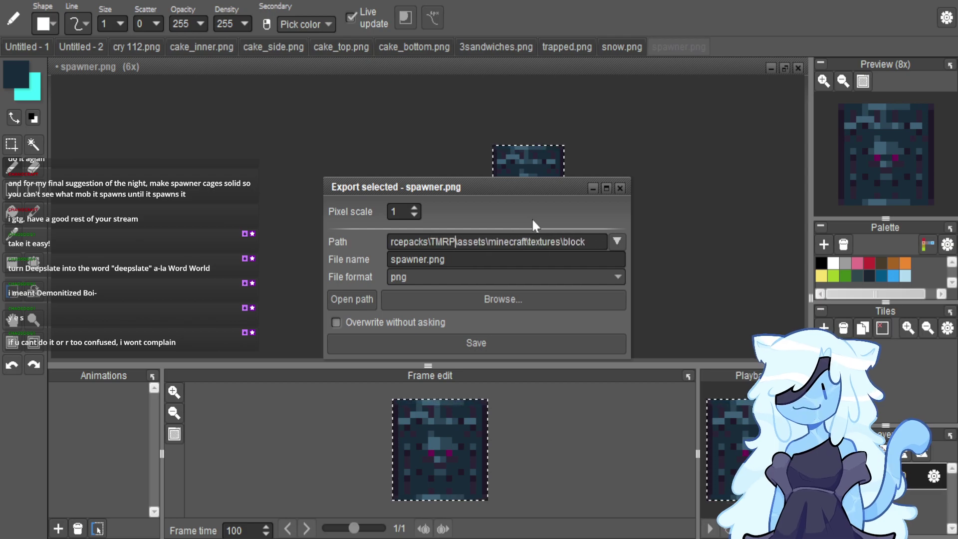
key(Return)
click(618, 188)
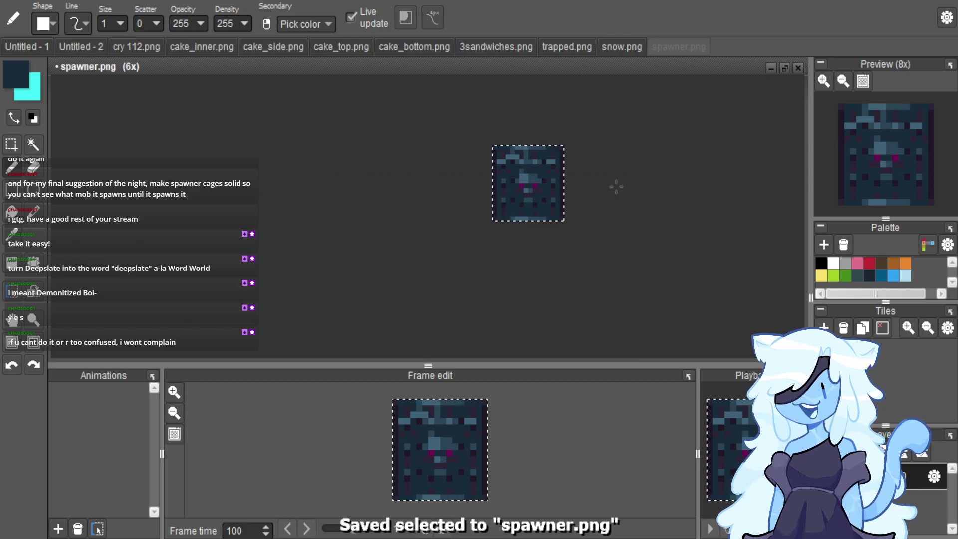
Paste the dark deepslate lettering image onto the Untitled - 1 canvas and move it into the empty area below the thumbs-up.
click(10, 146)
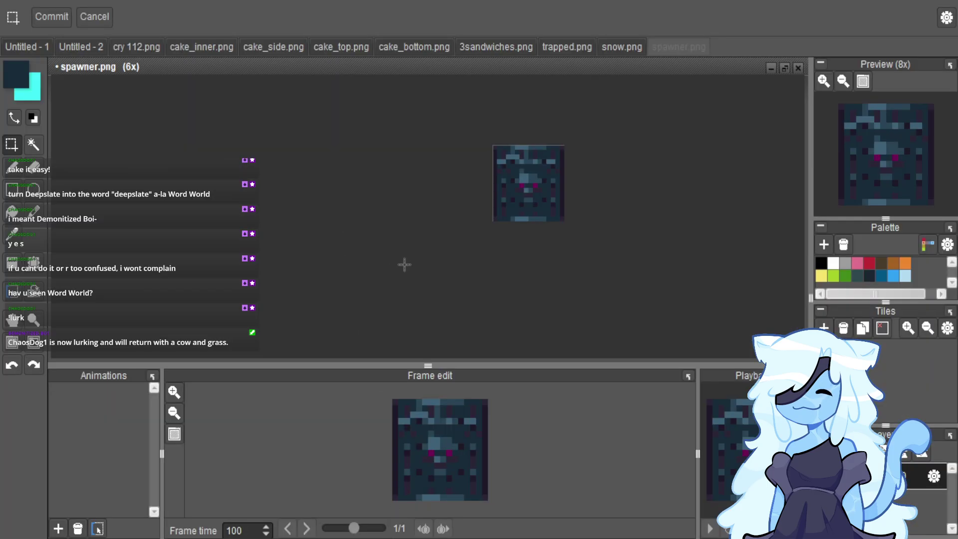
click(90, 46)
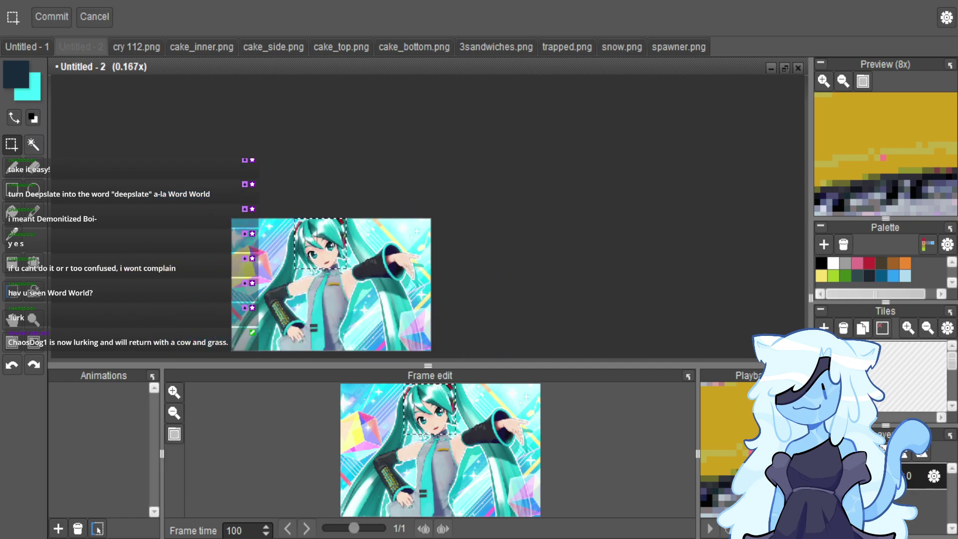
click(39, 49)
scroll(312, 181, down, 3)
key(ctrl+v)
drag(374, 220, 338, 263)
scroll(352, 299, up, 2)
scroll(356, 272, down, 2)
scroll(306, 221, up, 3)
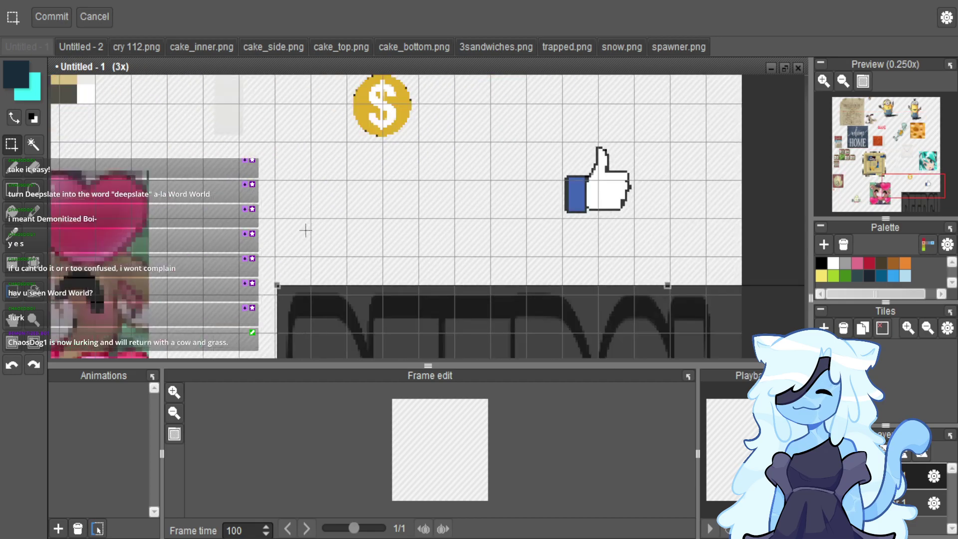
Shrink the pasted deepslate lettering so it fits in the empty lower part of the canvas.
drag(310, 325, 282, 302)
scroll(292, 310, up, 3)
scroll(265, 225, down, 3)
scroll(264, 222, down, 4)
drag(359, 300, 298, 238)
scroll(293, 227, up, 4)
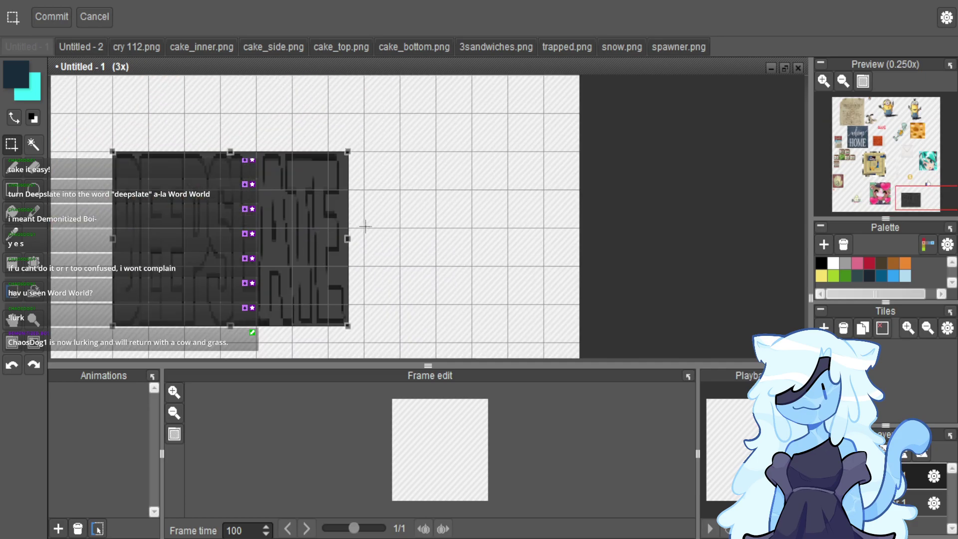
Align the lettering with the canvas bottom and stretch it to seven by seven grid cells.
scroll(364, 226, down, 2)
drag(363, 261, 431, 262)
scroll(354, 278, up, 5)
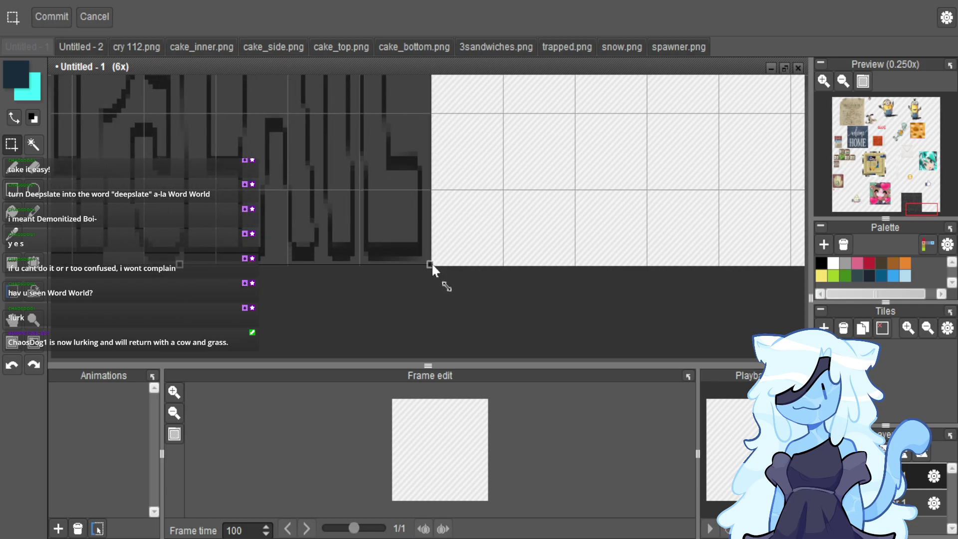
scroll(434, 299, down, 3)
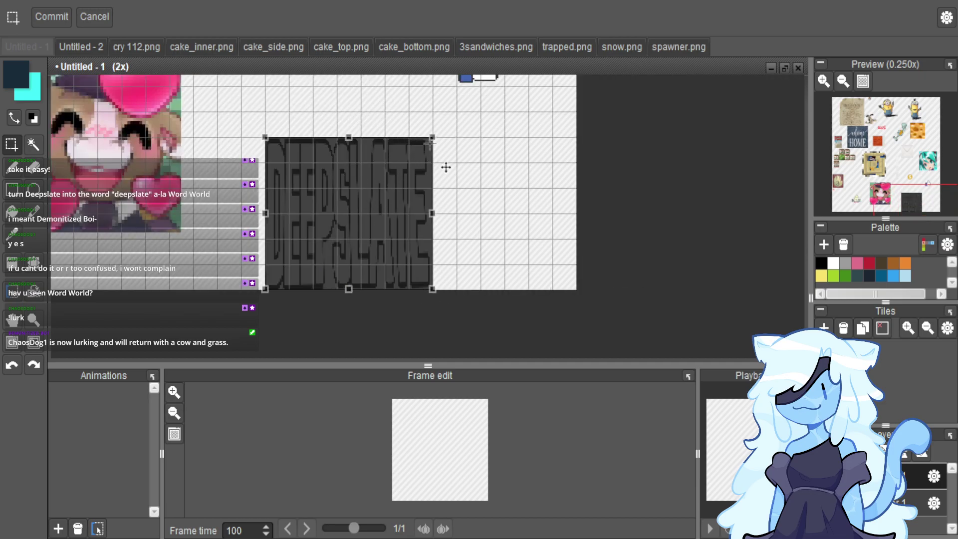
drag(449, 158, 448, 134)
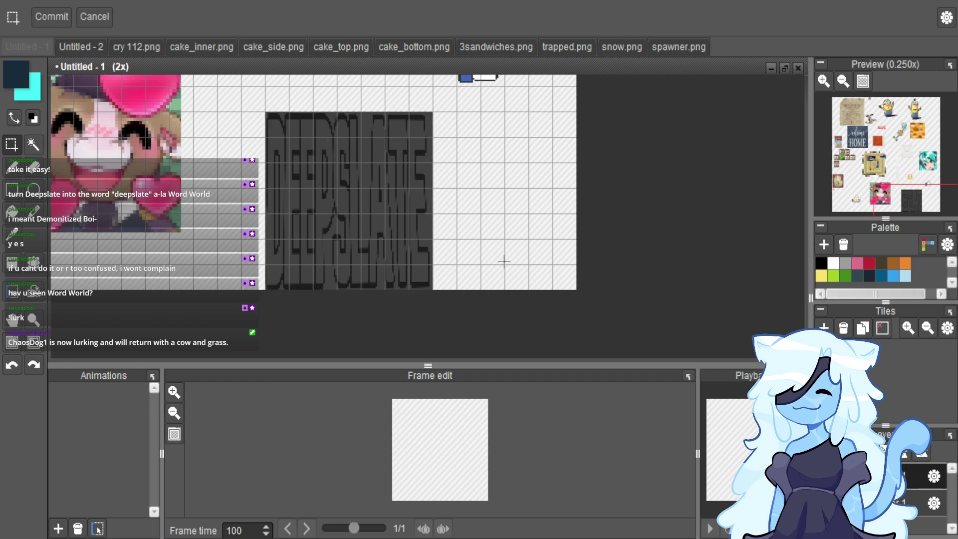
Select the seven-by-seven-cell deepslate lettering block exactly along its edges.
scroll(269, 114, up, 3)
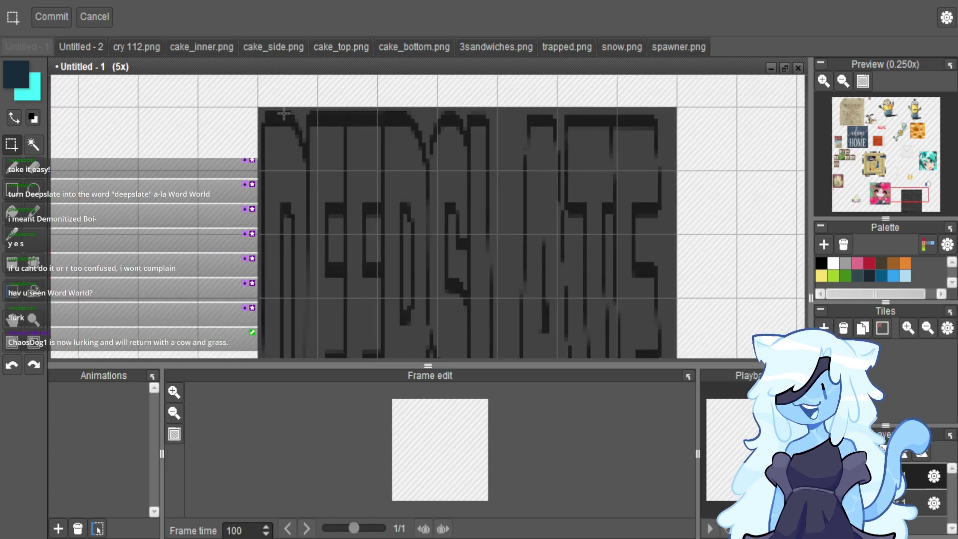
scroll(279, 107, up, 2)
drag(279, 102, 377, 271)
scroll(329, 184, down, 7)
scroll(375, 237, up, 3)
scroll(376, 269, up, 2)
scroll(378, 272, down, 3)
scroll(382, 279, up, 1)
scroll(359, 264, down, 1)
scroll(352, 256, up, 1)
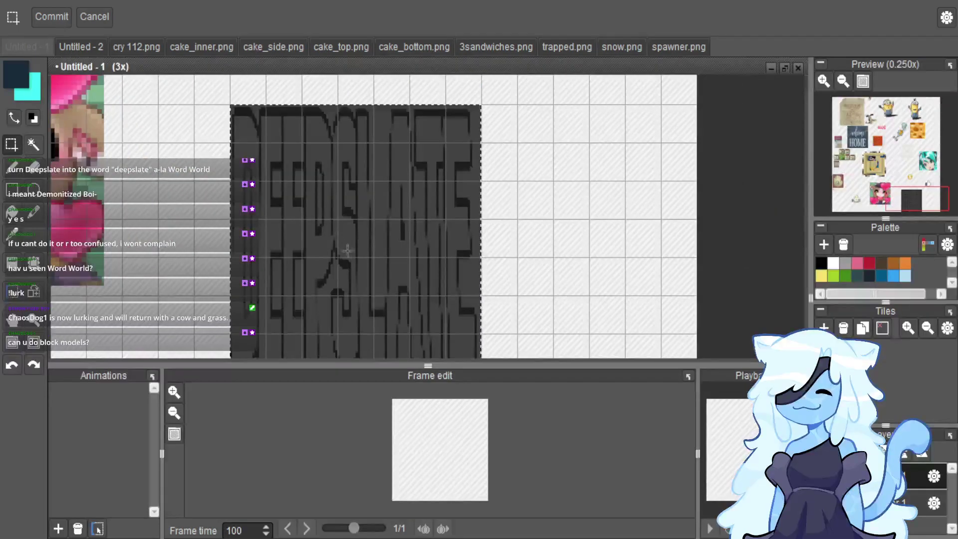
Export the selected lettering to the TMRP block textures folder as deepslate.png and again as deepslate_top.png.
scroll(351, 256, down, 1)
key(ctrl+shift+e)
double_click(462, 256)
text(dee)
key(Return)
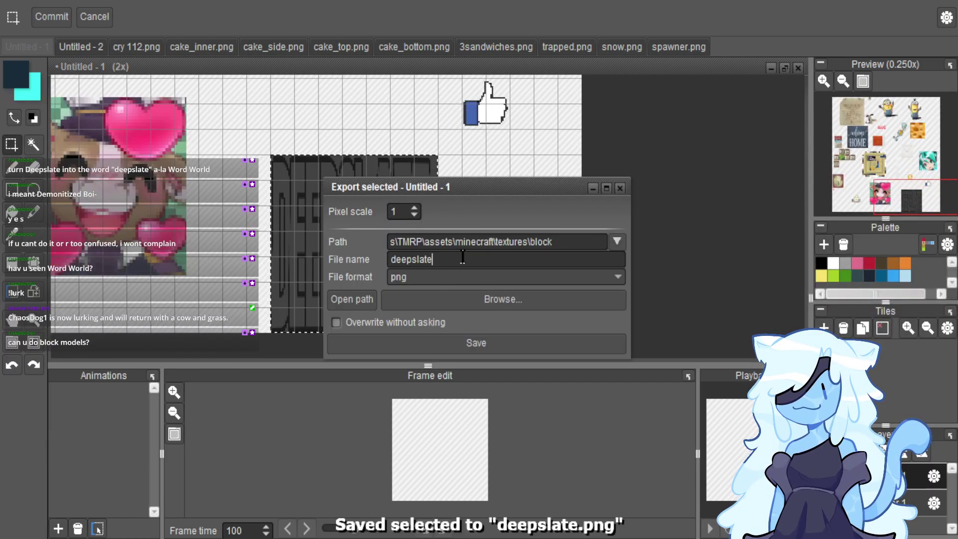
text(pslate_top)
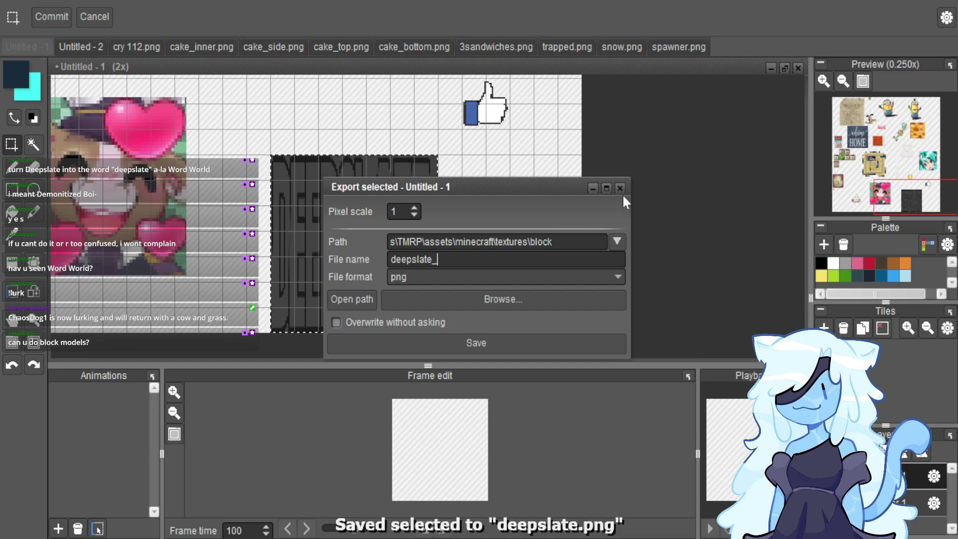
key(Return)
click(620, 188)
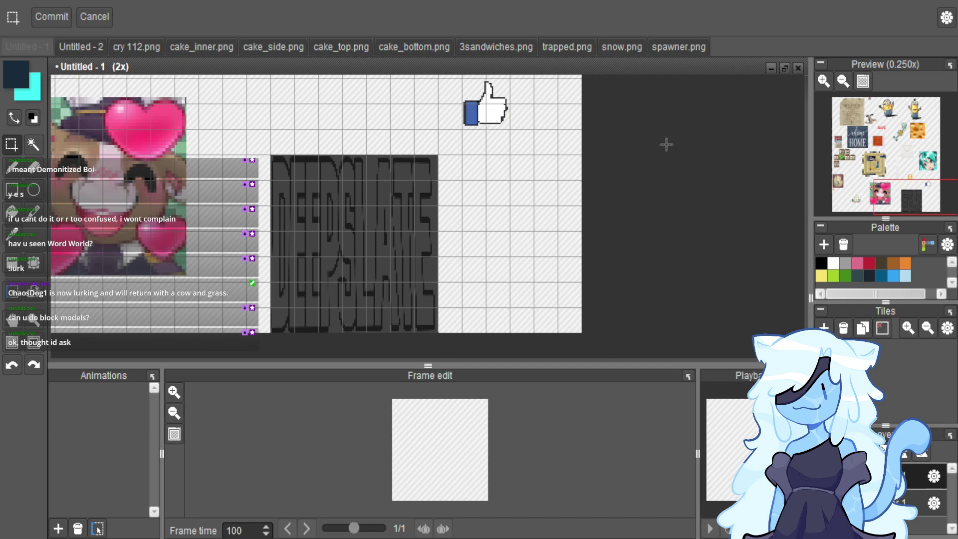
scroll(637, 244, down, 4)
scroll(624, 115, up, 3)
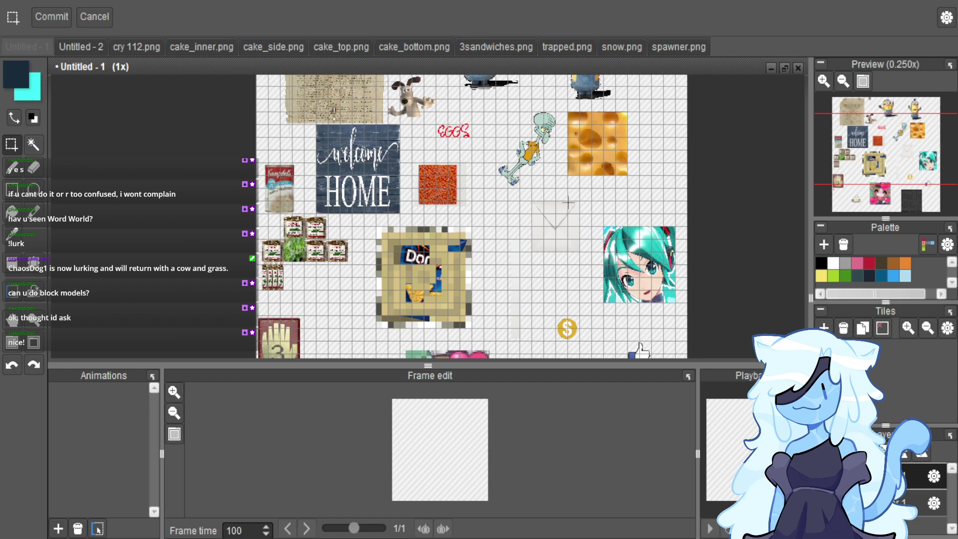
scroll(568, 202, down, 1)
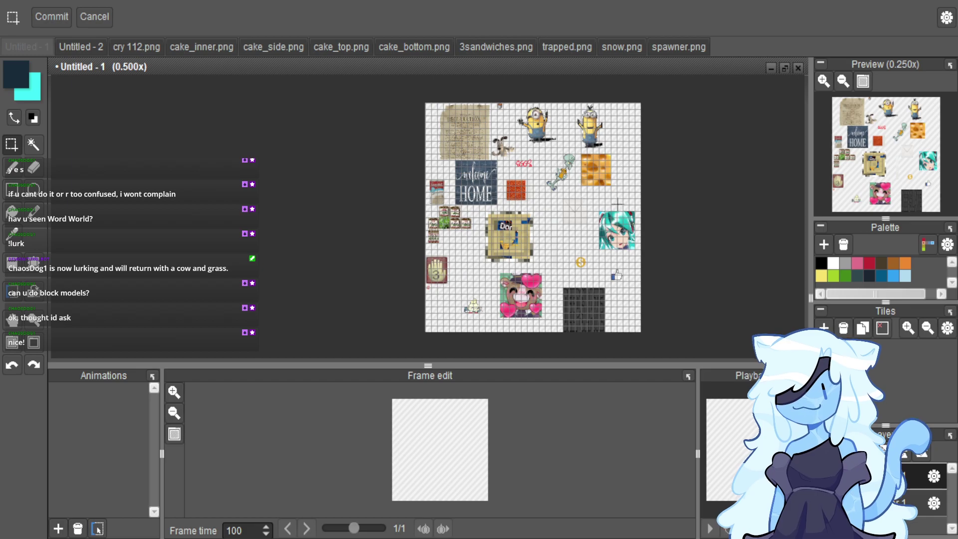
scroll(598, 219, up, 1)
scroll(601, 304, down, 1)
scroll(603, 306, up, 3)
scroll(571, 264, down, 3)
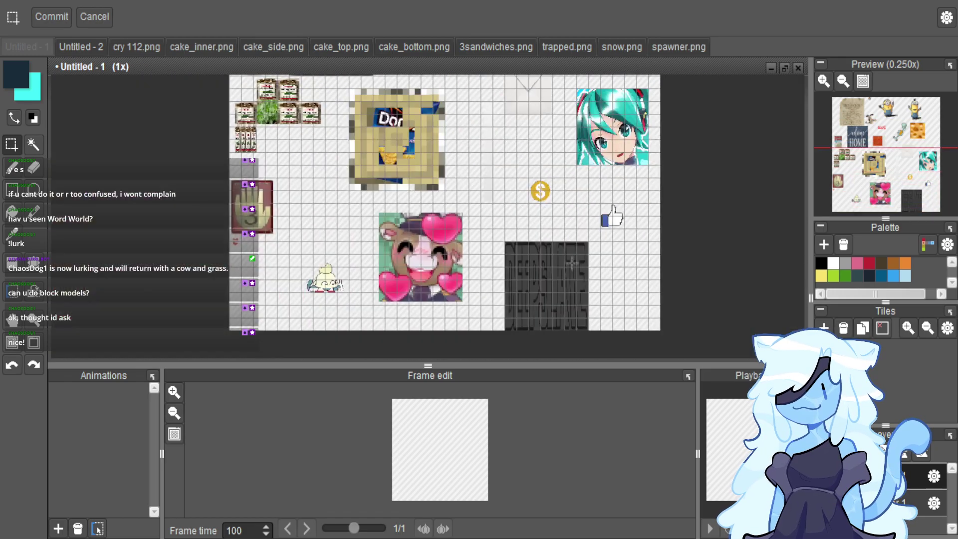
Switch to Minecraft and open the singleplayer world Resourcepack Tetsing.
key(alt+Tab)
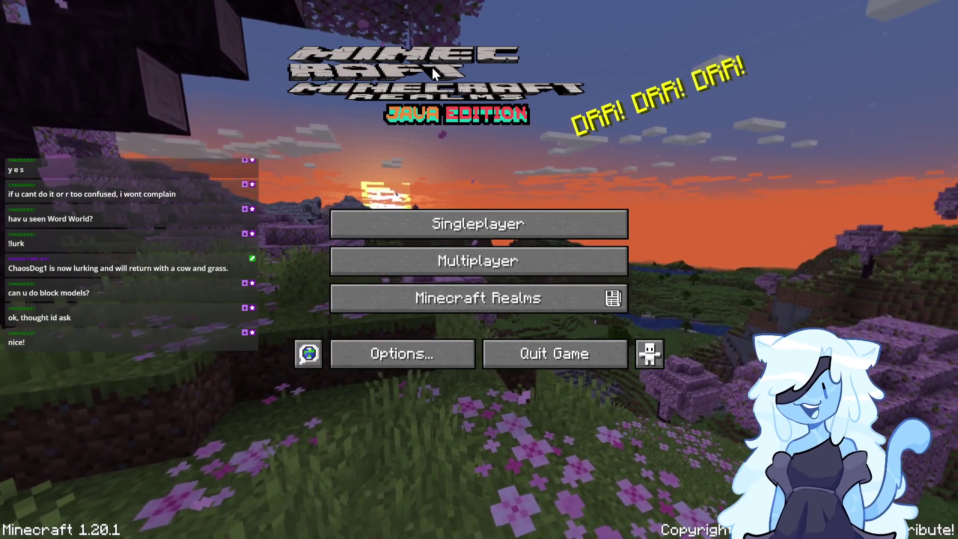
click(510, 223)
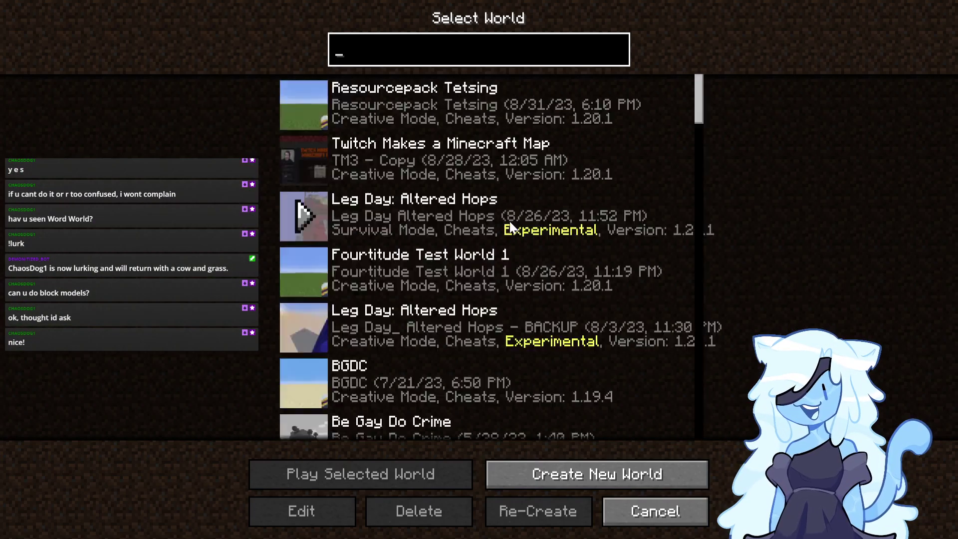
double_click(451, 106)
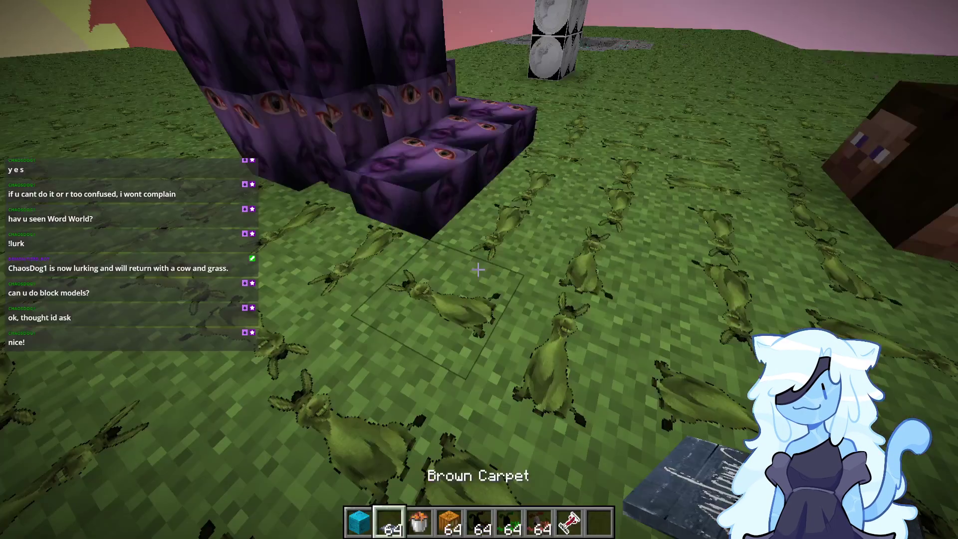
Clear the creative inventory and put a Birch Log in the second hotbar slot.
key(w)
key(space)
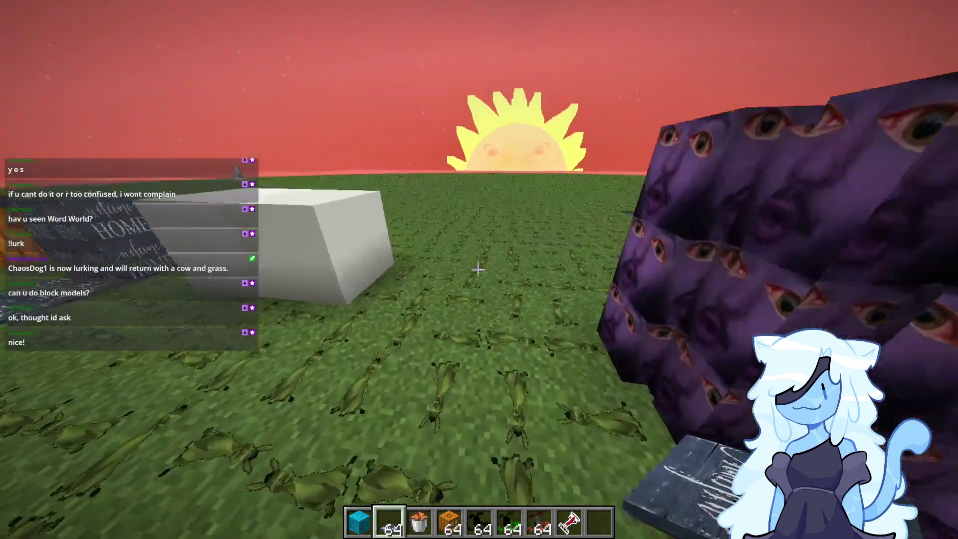
key(e)
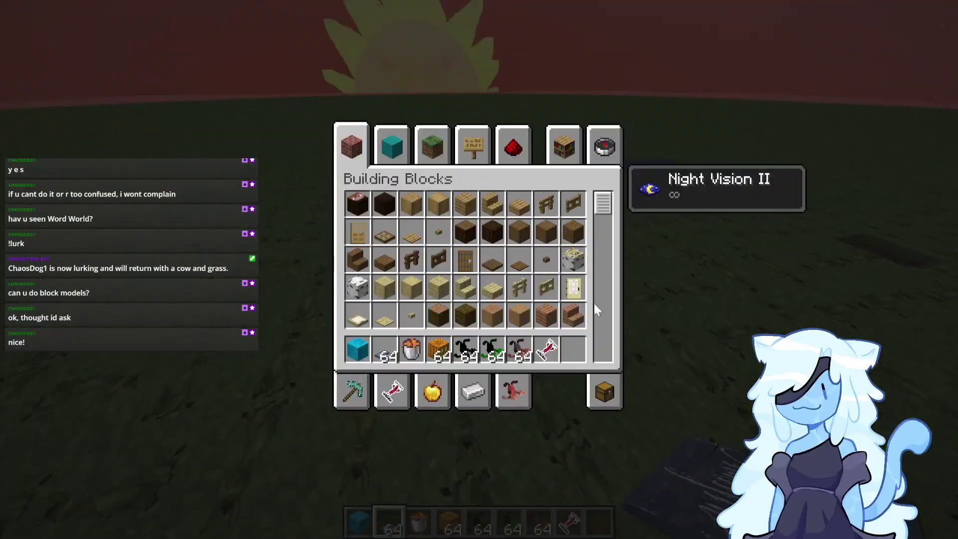
click(605, 394)
click(349, 133)
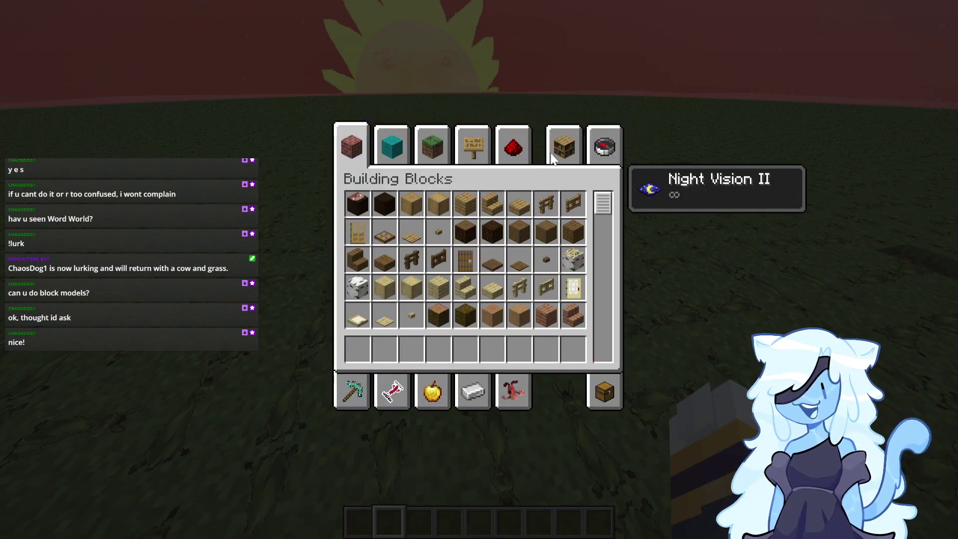
click(579, 259)
click(374, 352)
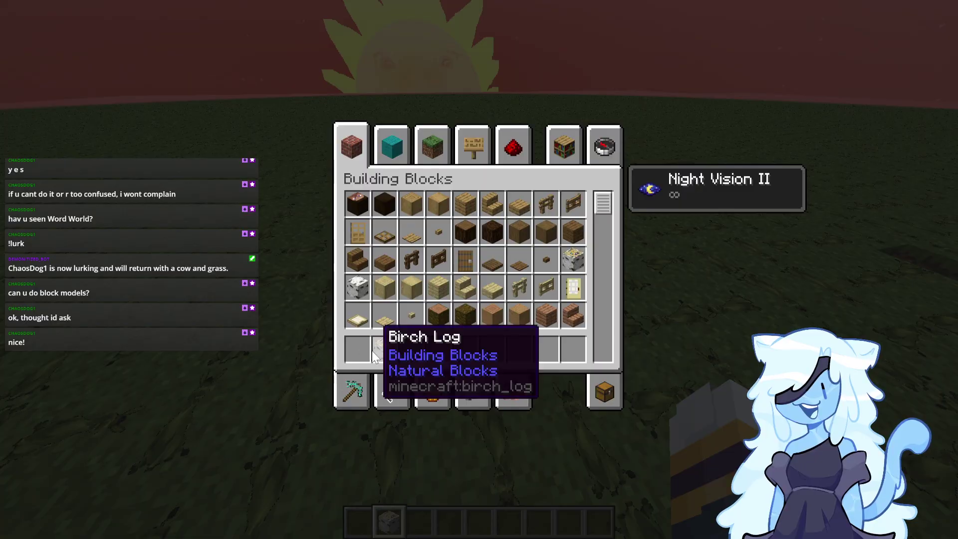
key(e)
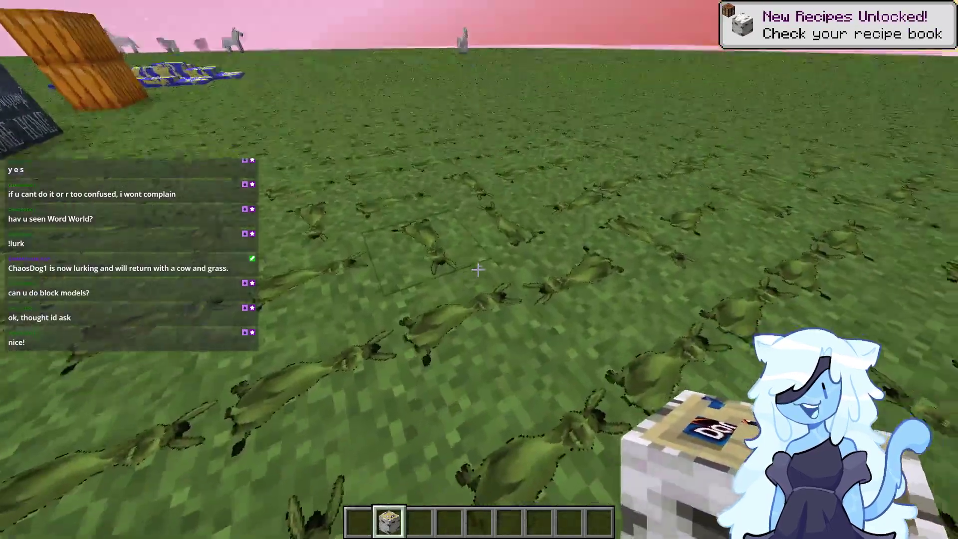
Place four birch logs upright on the grass in a two-by-two square.
right_click(478, 269)
right_click(478, 270)
right_click(478, 270)
right_click(478, 270)
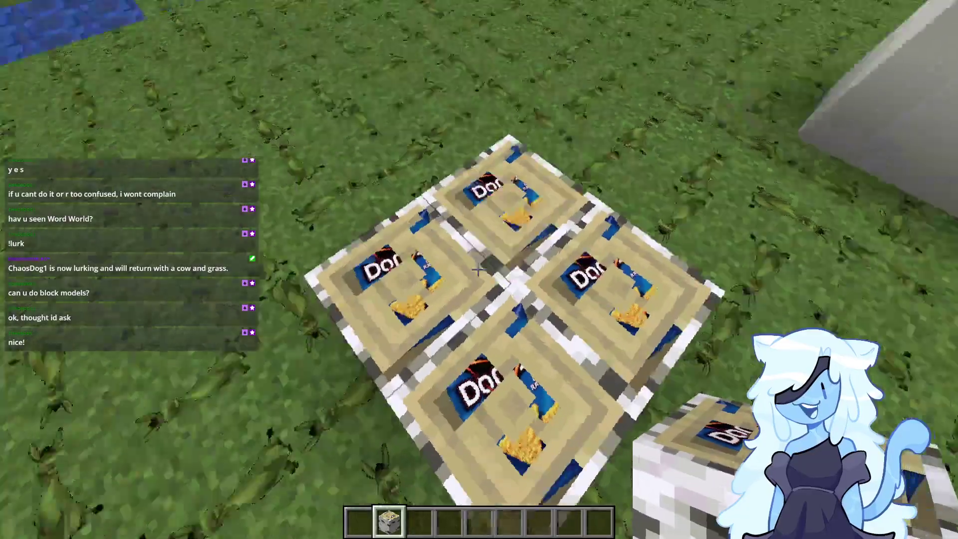
key(e)
key(e)
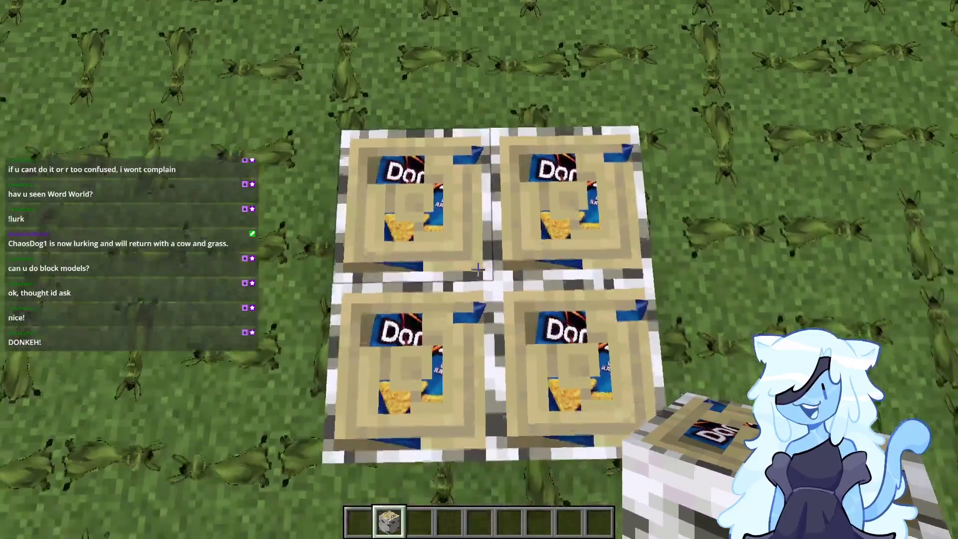
Clear the hotbar and fill its first two slots with stacks of Cobblestone and Cobblestone Stairs.
key(e)
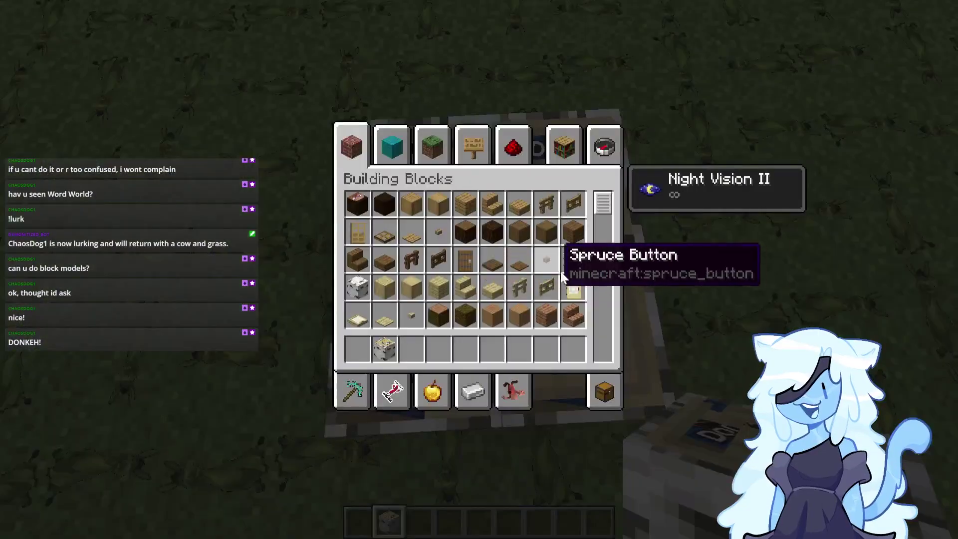
scroll(551, 241, down, 7)
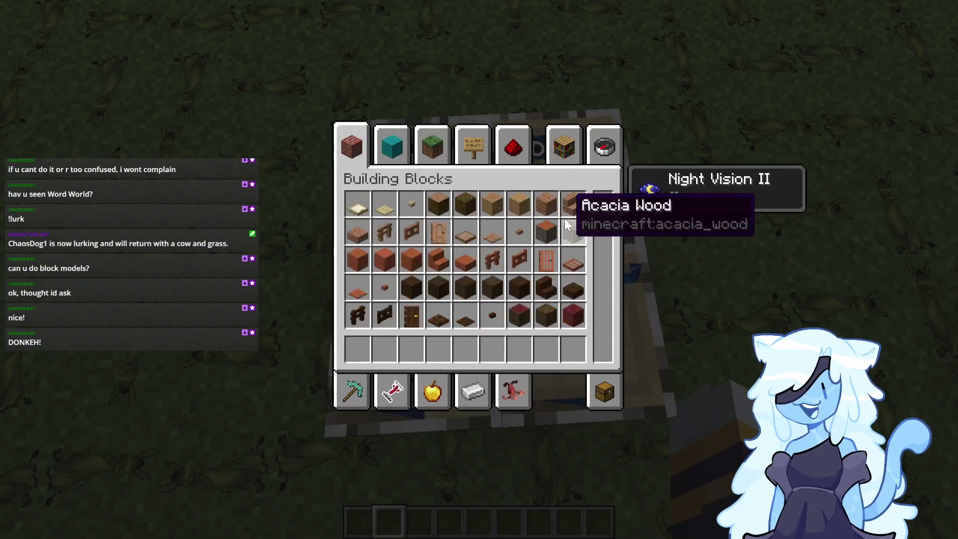
scroll(560, 218, down, 8)
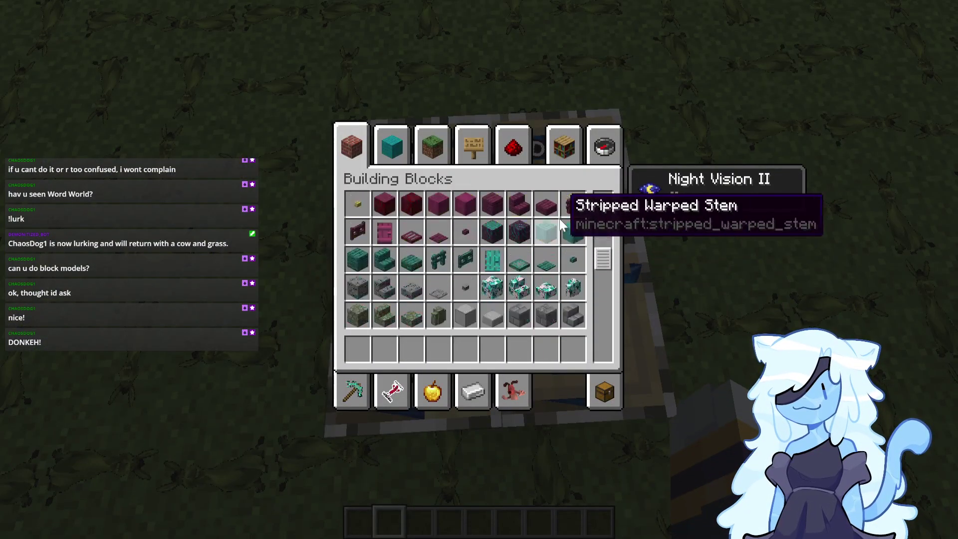
key(1)
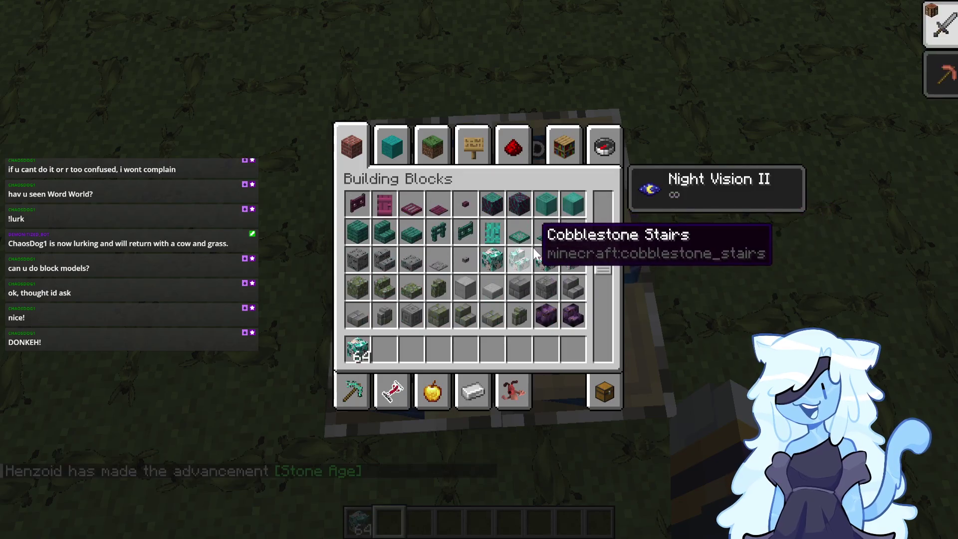
key(2)
key(e)
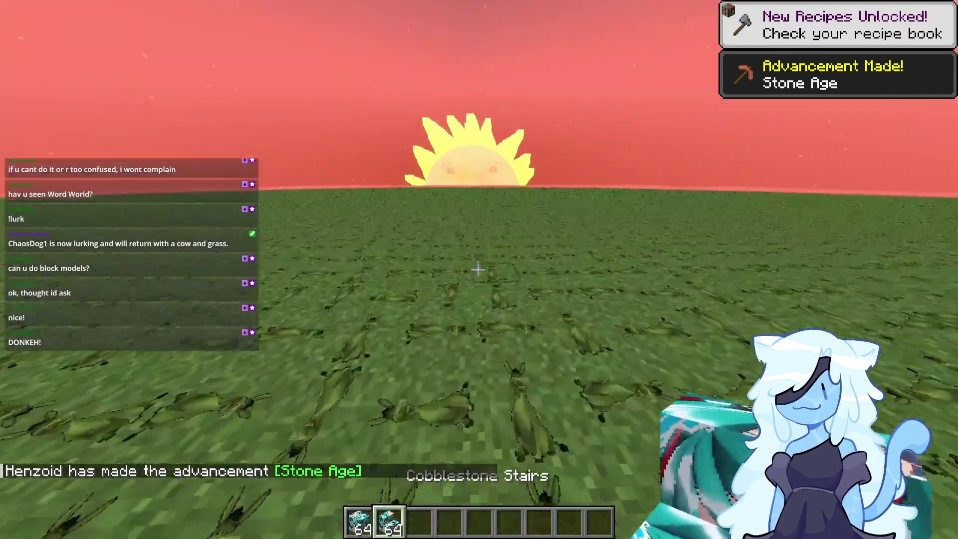
Build a rectangular ring of cobblestone stairs on the grass with an open middle.
right_click(478, 270)
right_click(478, 270)
right_click(478, 270)
right_click(478, 270)
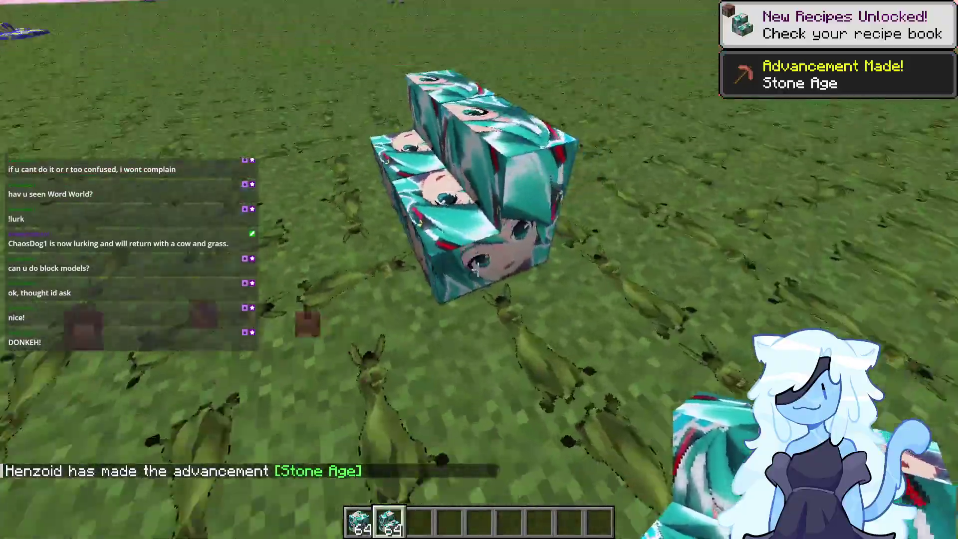
right_click(478, 270)
right_click(478, 270)
right_click(478, 270)
right_click(478, 270)
right_click(478, 270)
right_click(478, 270)
right_click(478, 270)
right_click(477, 268)
Fill the open middle of the stair ring with cobblestone, back away and hide the game interface.
right_click(477, 267)
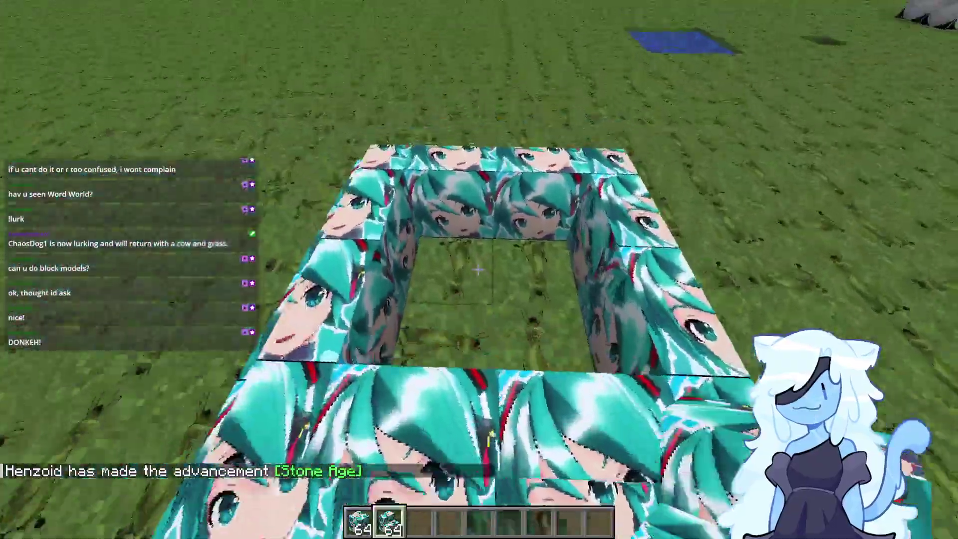
scroll(477, 267, up, 1)
right_click(477, 268)
right_click(477, 267)
right_click(477, 268)
right_click(477, 267)
key(s)
key(F1)
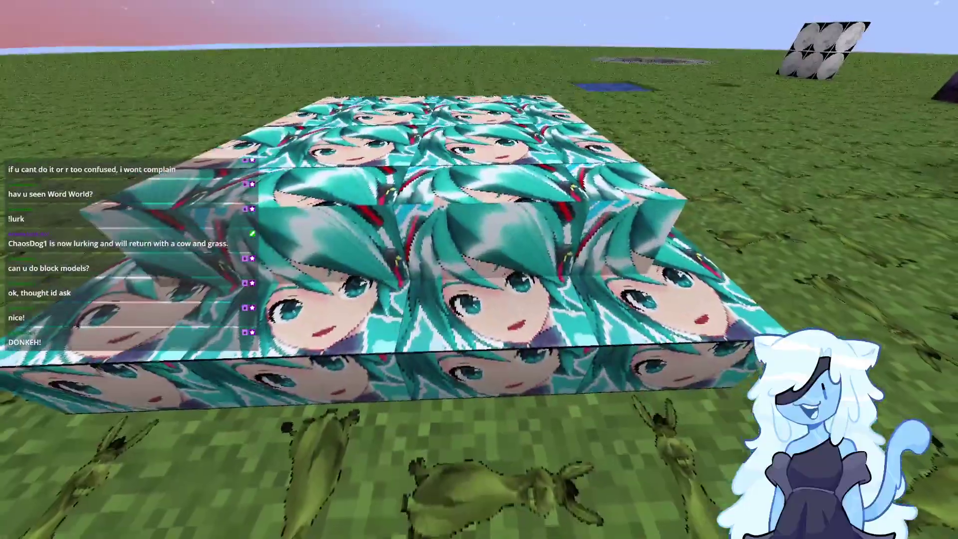
Take game screenshots of the cobblestone and stair structure and of the birch logs with the interface hidden.
key(space)
key(F2)
key(F1)
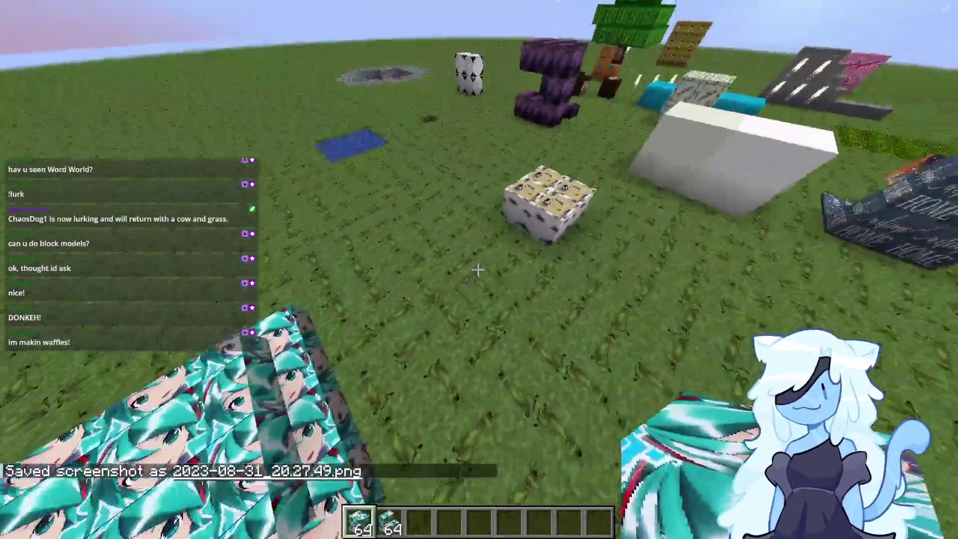
key(F1)
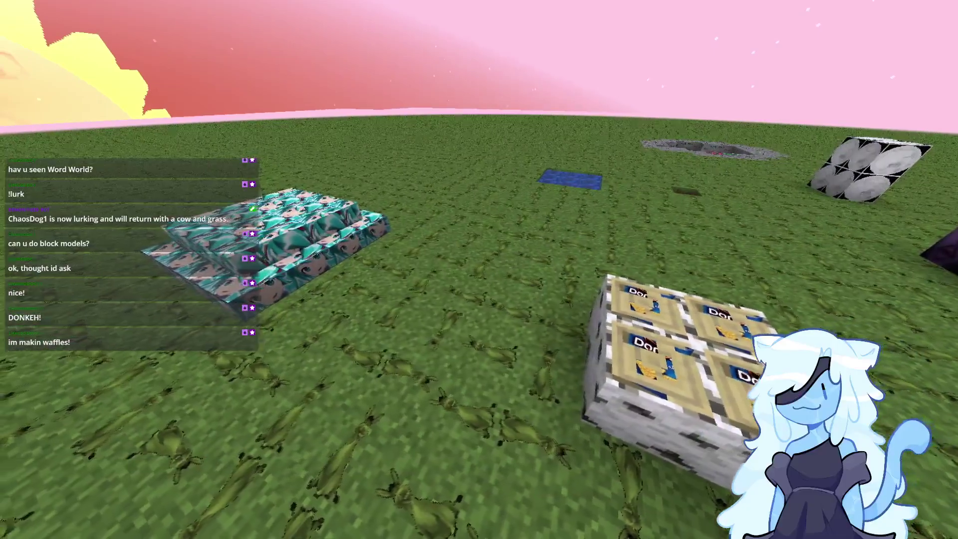
key(F2)
key(F1)
Clear the hotbar and fill its first slot with a stack of End Stone.
key(e)
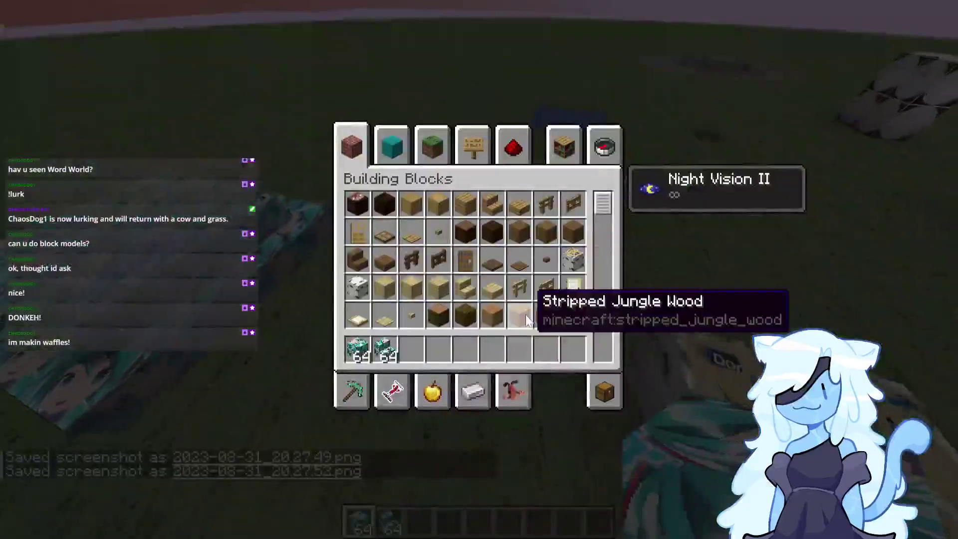
click(610, 393)
click(338, 158)
scroll(562, 232, down, 20)
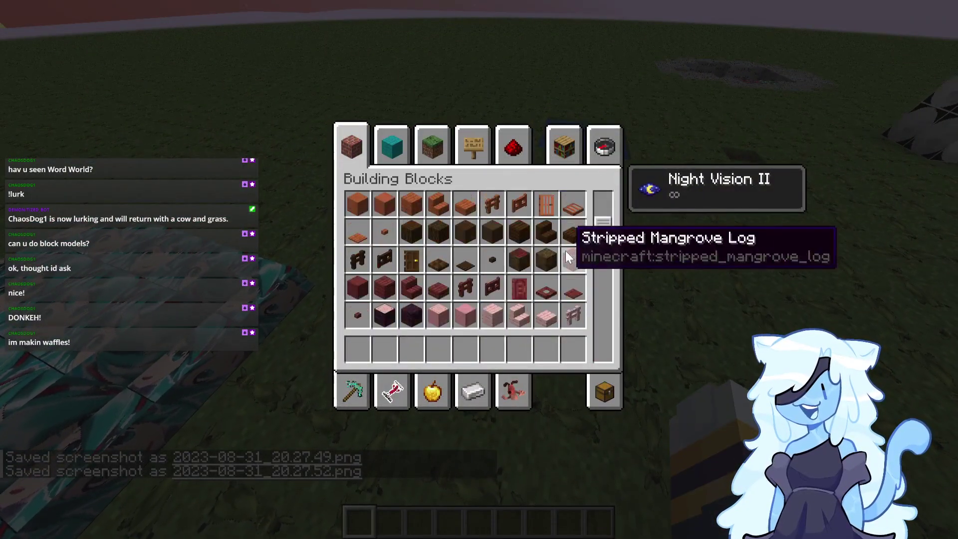
scroll(566, 242, down, 15)
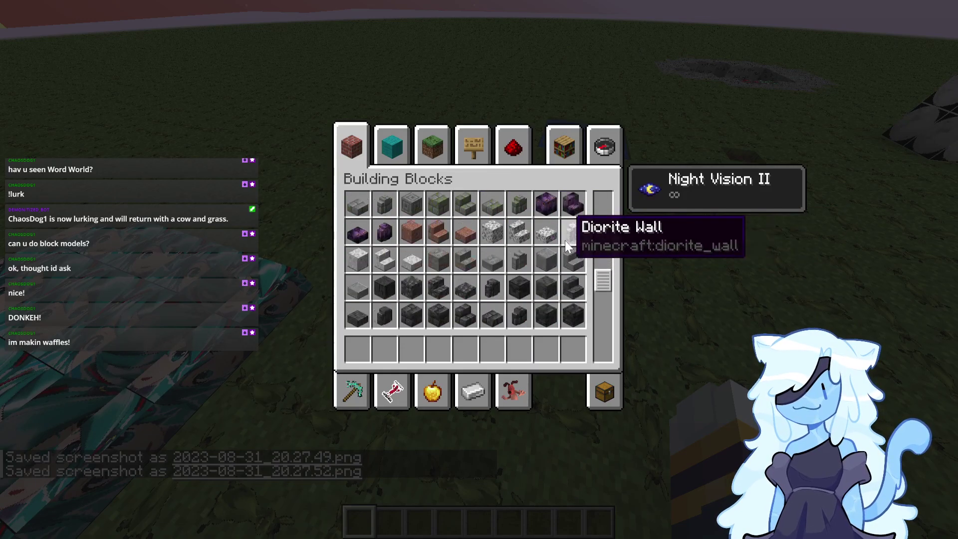
scroll(567, 242, down, 3)
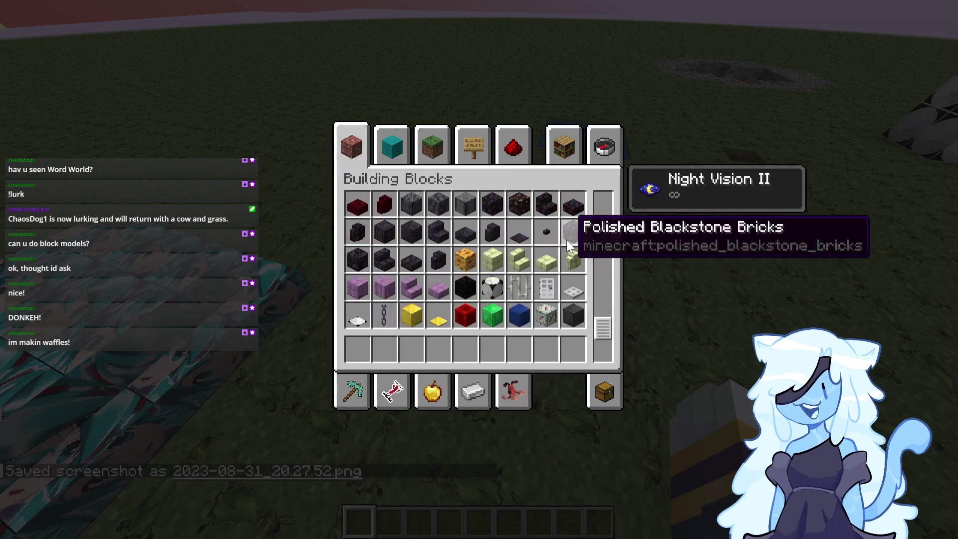
key(1)
scroll(529, 215, down, 7)
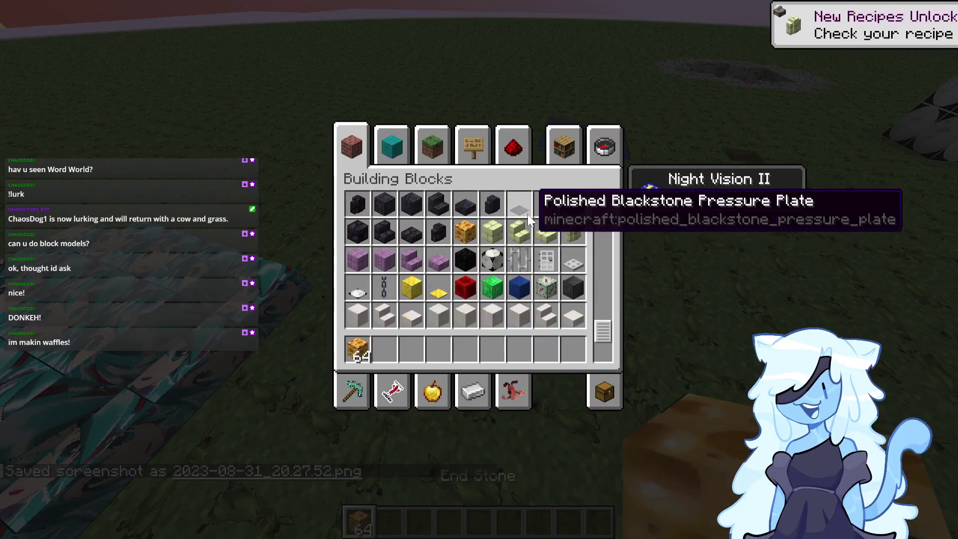
key(e)
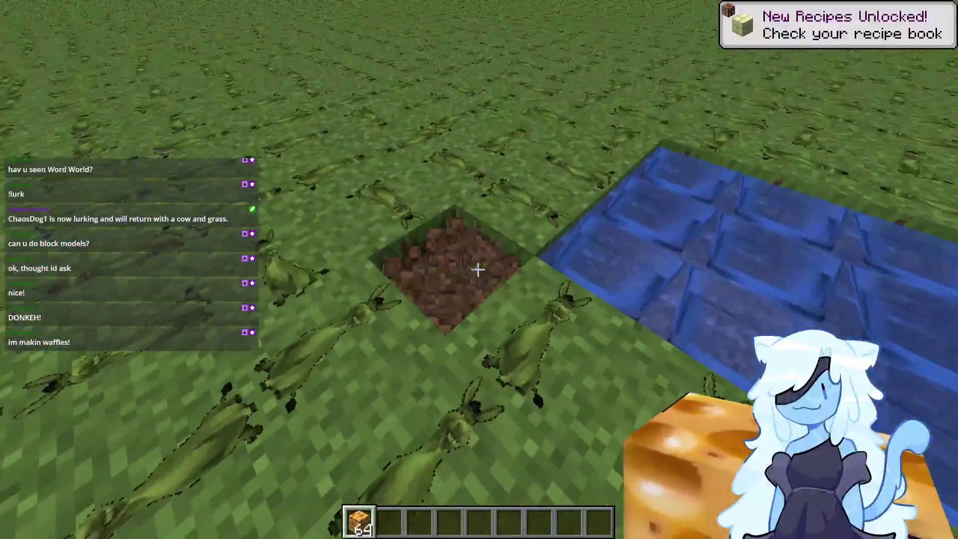
Replace the grass blocks bordering the square blue pool with a flush frame of end stone.
right_click(478, 270)
click(478, 269)
right_click(478, 270)
click(478, 270)
right_click(478, 269)
click(478, 270)
right_click(478, 270)
click(478, 269)
right_click(478, 269)
click(478, 269)
right_click(478, 270)
click(478, 269)
right_click(478, 270)
click(478, 269)
right_click(479, 270)
click(478, 269)
right_click(478, 269)
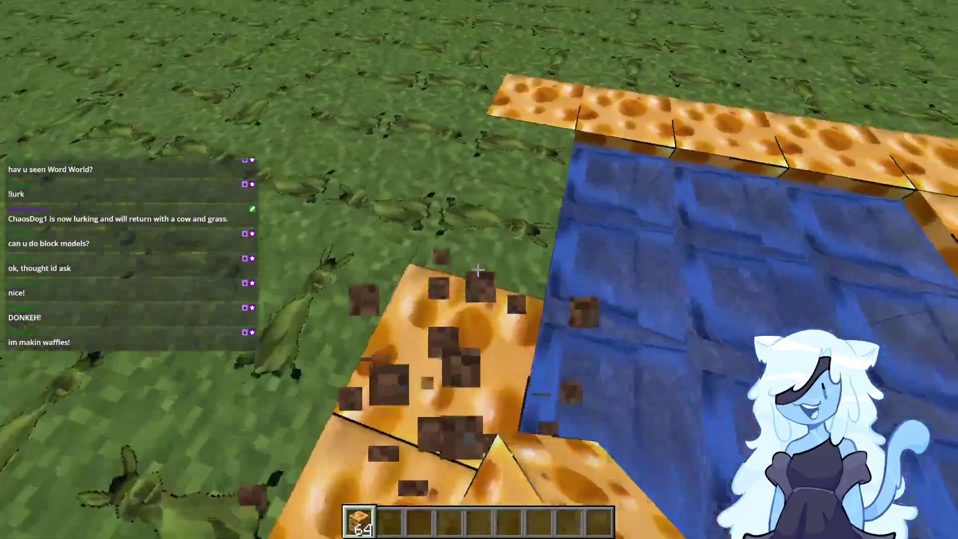
click(478, 269)
right_click(478, 270)
click(478, 269)
right_click(478, 269)
key(s)
key(w)
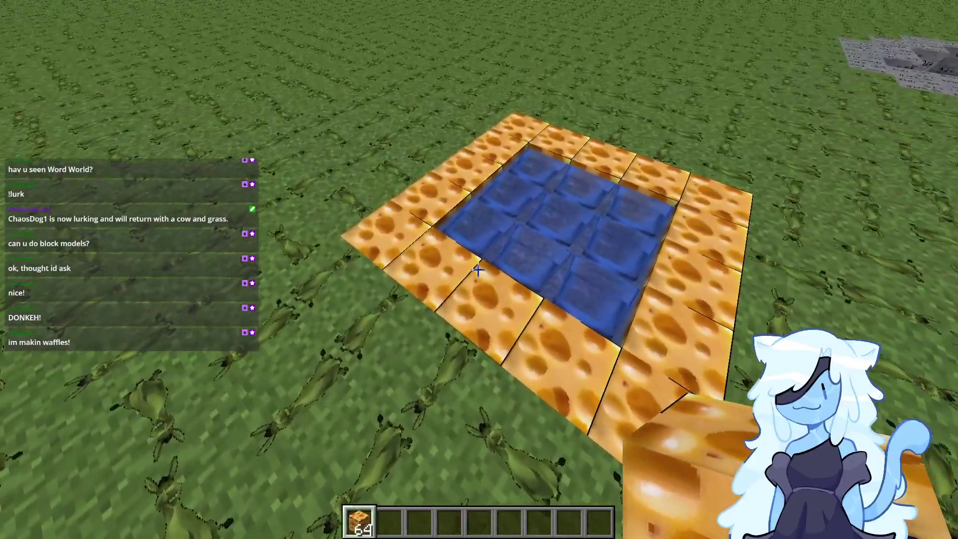
Replace the end stone in the first hotbar slot with a stack of gravel.
key(e)
scroll(554, 215, down, 5)
drag(606, 234, 594, 349)
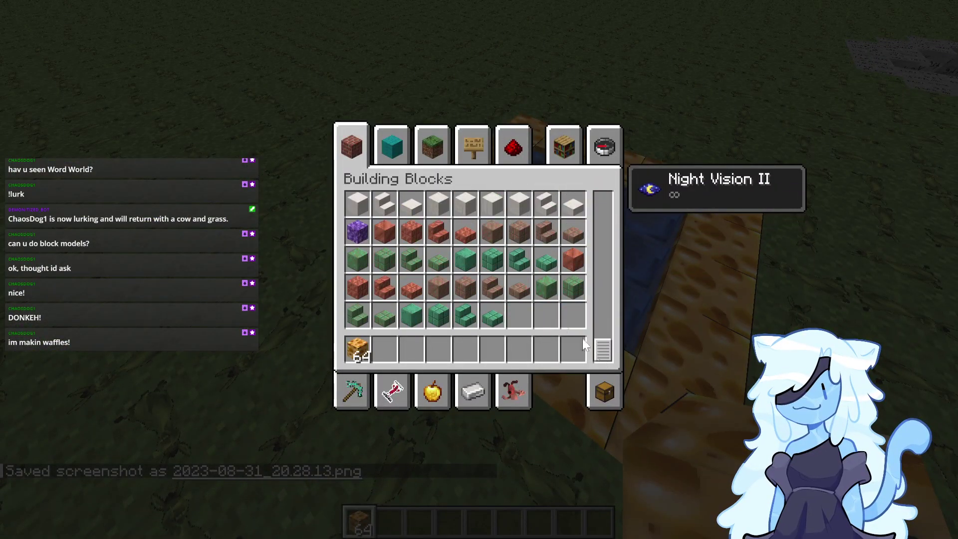
click(400, 133)
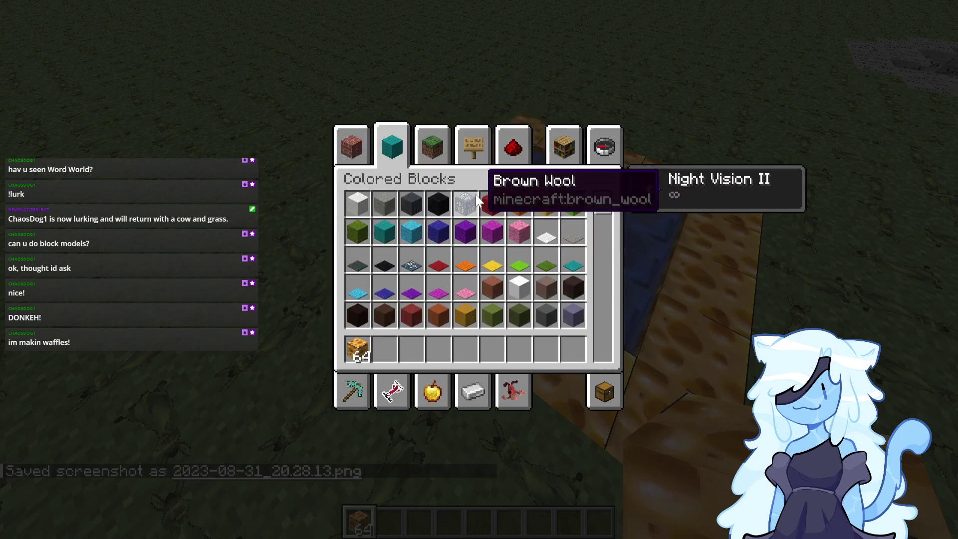
scroll(606, 229, down, 12)
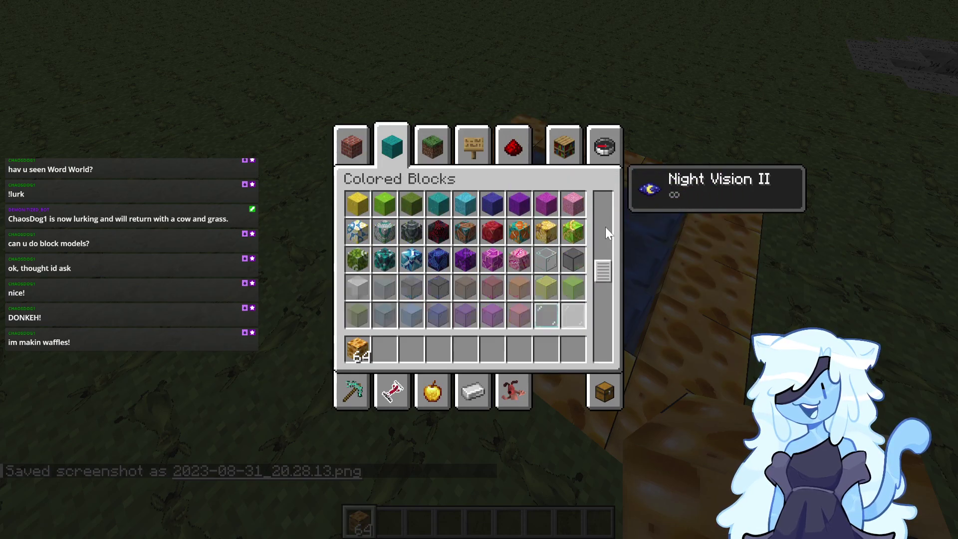
scroll(606, 229, down, 3)
click(418, 136)
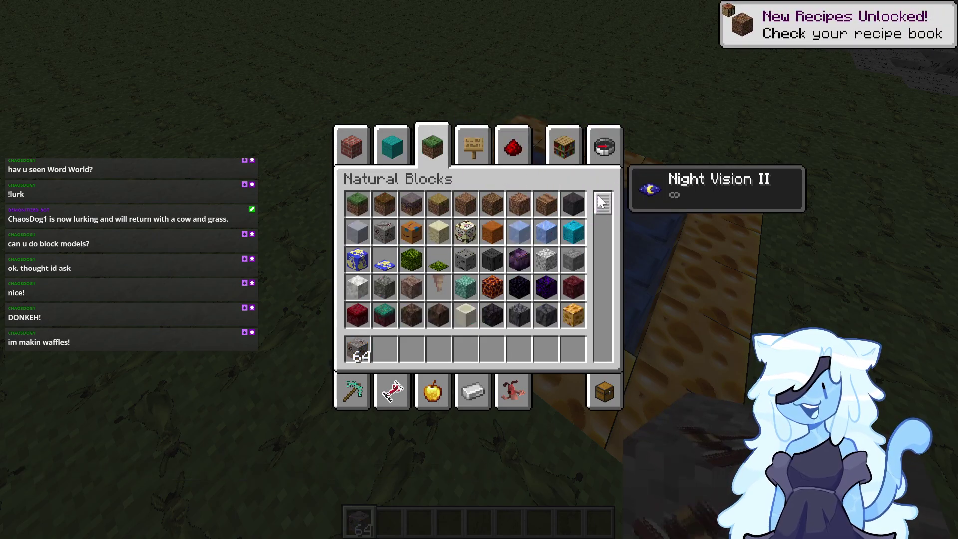
Find Glow Lichen among the natural blocks and put a stack in the second hotbar slot.
scroll(601, 201, down, 1)
scroll(598, 198, down, 7)
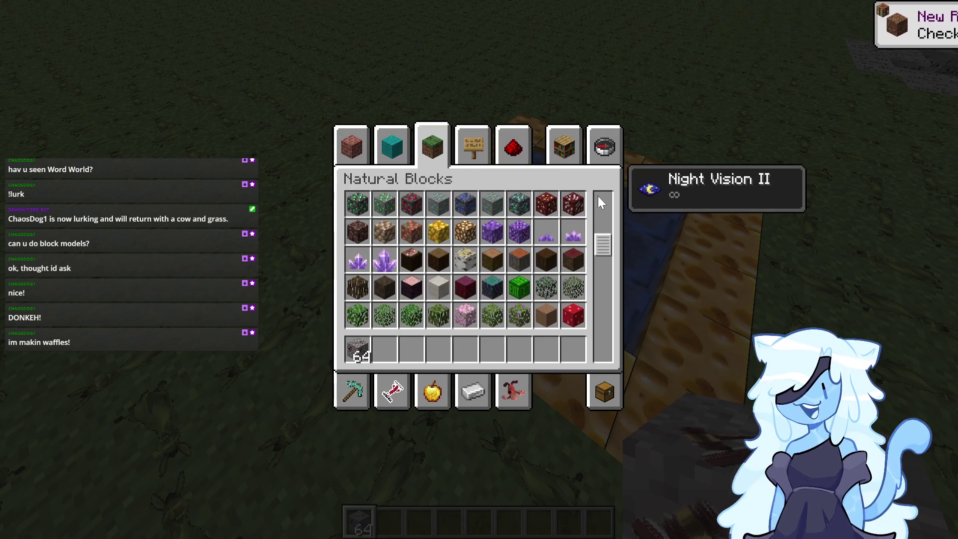
scroll(598, 223, down, 4)
scroll(598, 225, down, 4)
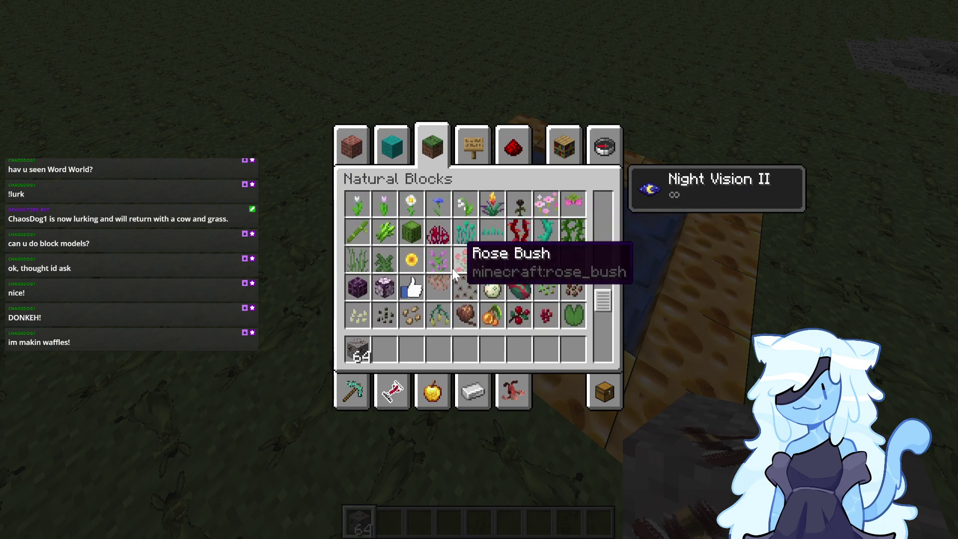
key(2)
Find the lightning rod among the functional blocks and put a stack in the third hotbar slot.
scroll(589, 259, down, 4)
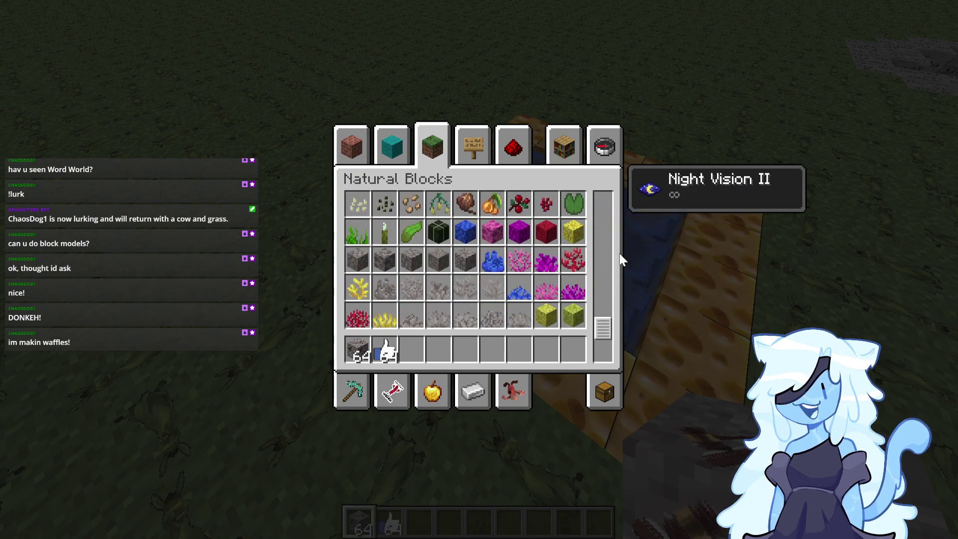
scroll(621, 260, down, 3)
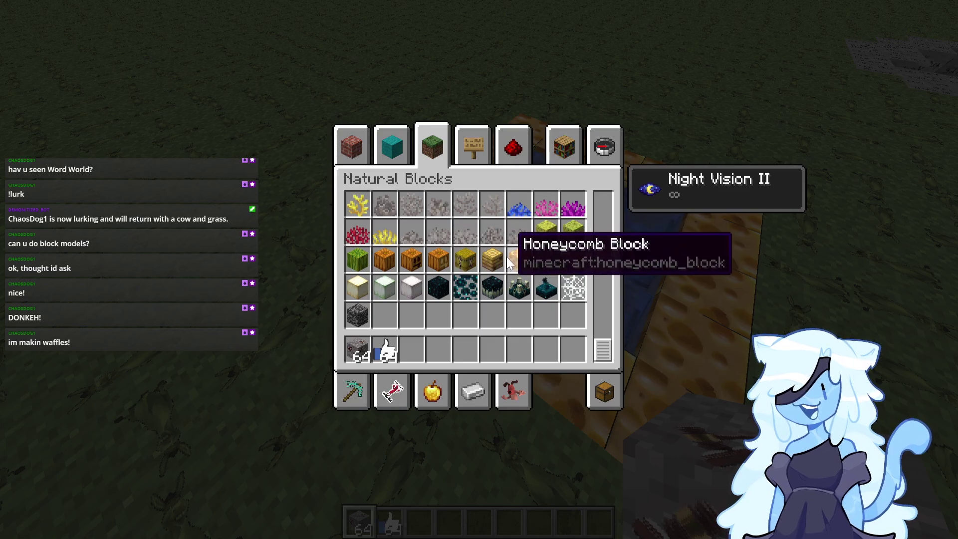
click(475, 149)
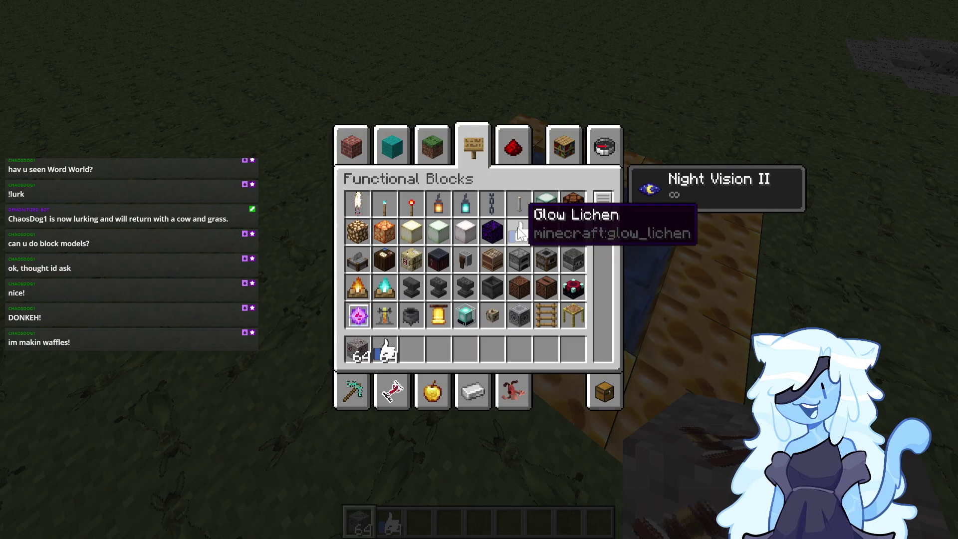
scroll(569, 227, down, 3)
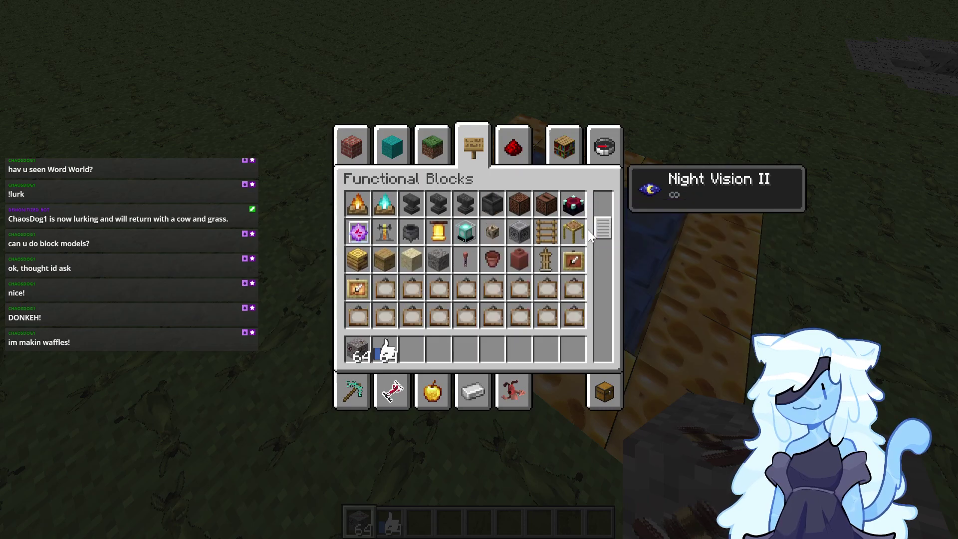
click(468, 263)
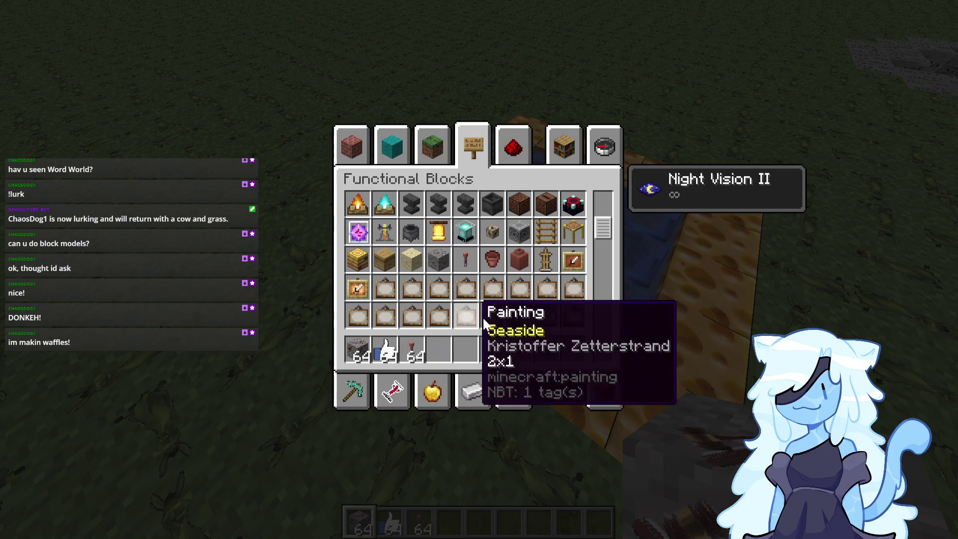
Find Rail among the redstone blocks and put a stack in the fourth hotbar slot.
scroll(550, 247, down, 6)
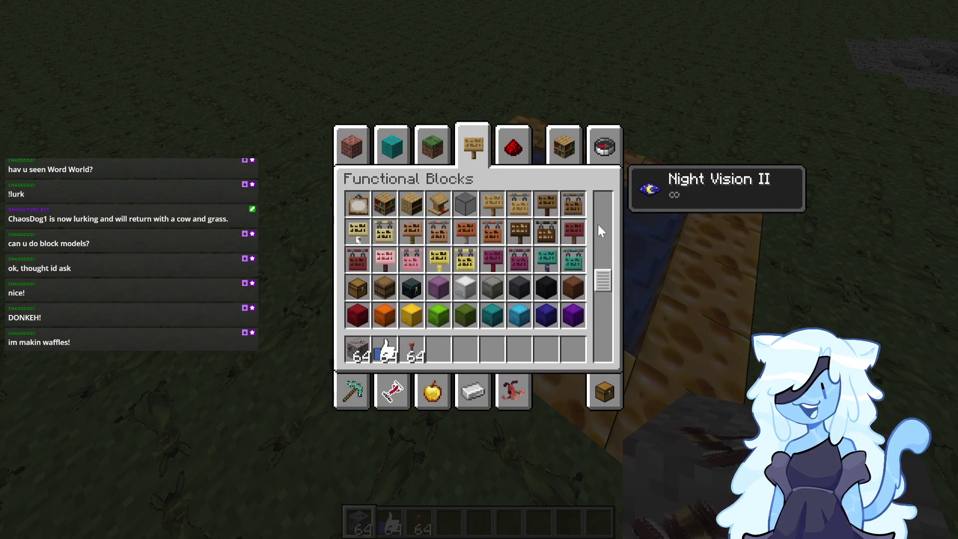
scroll(599, 227, down, 10)
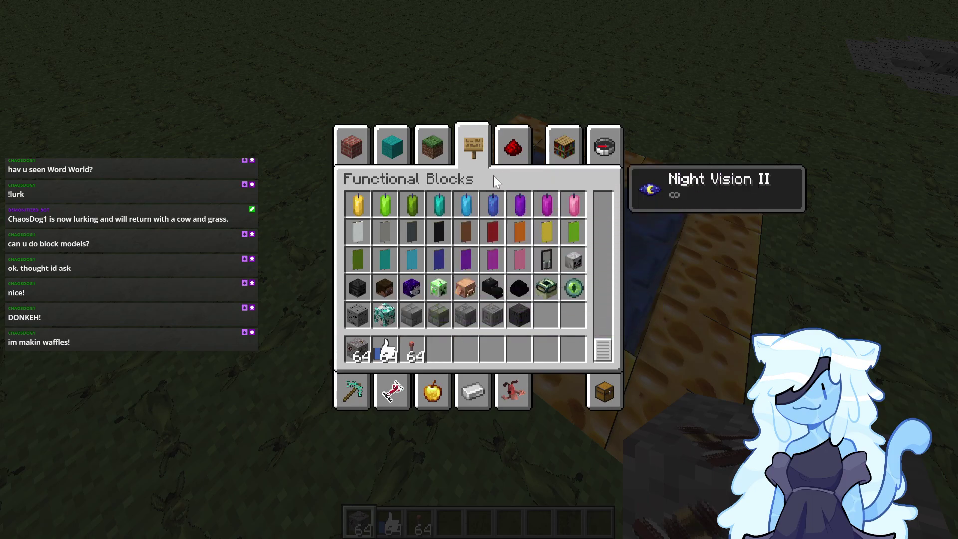
click(513, 126)
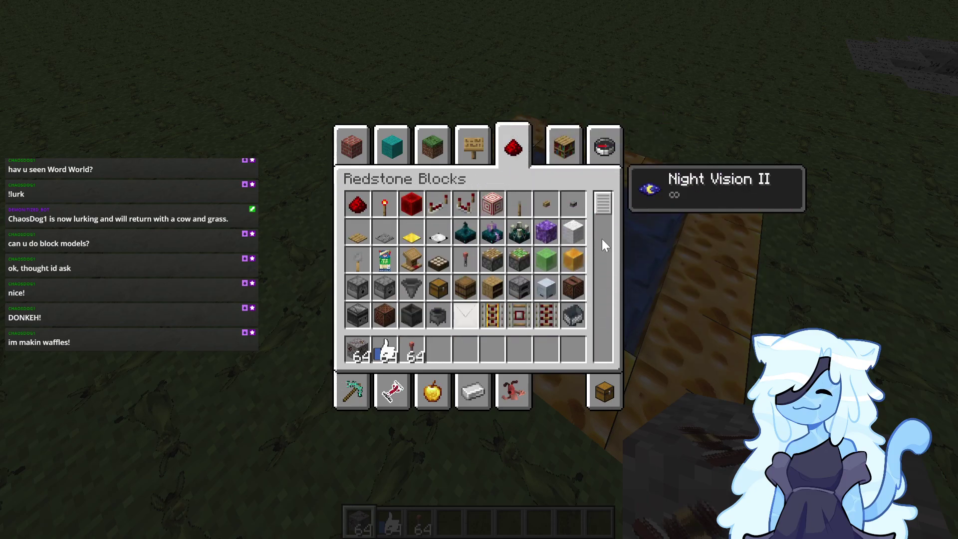
scroll(599, 239, down, 2)
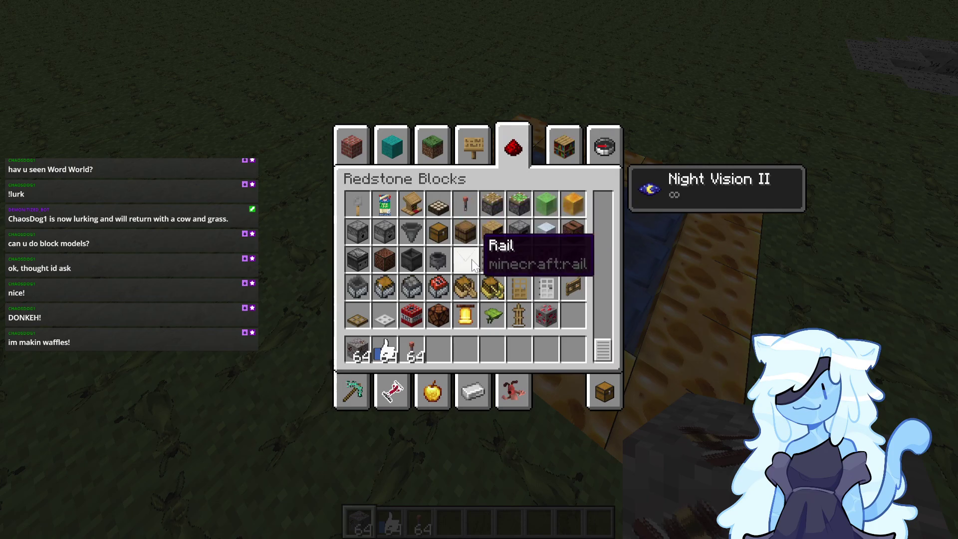
click(446, 355)
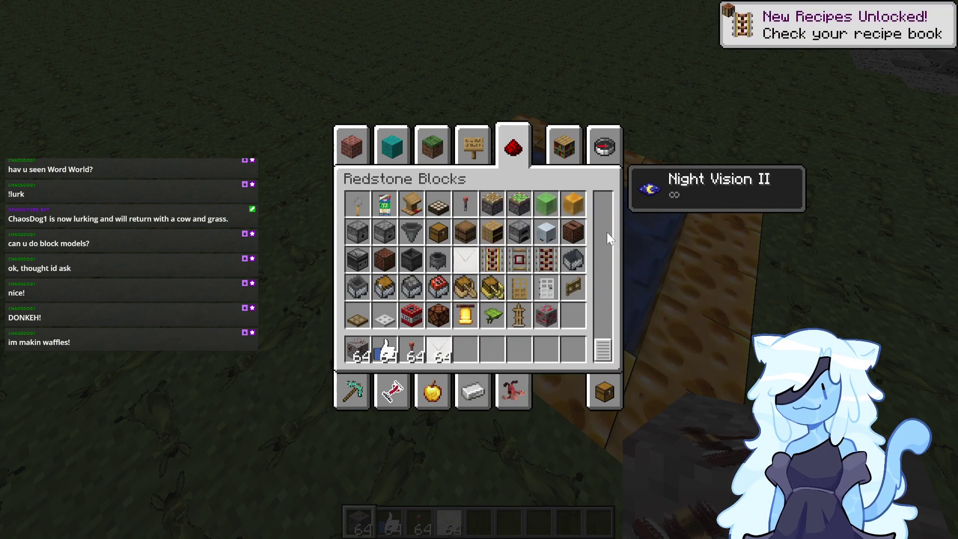
Put the monster spawner in the fifth hotbar slot.
click(527, 384)
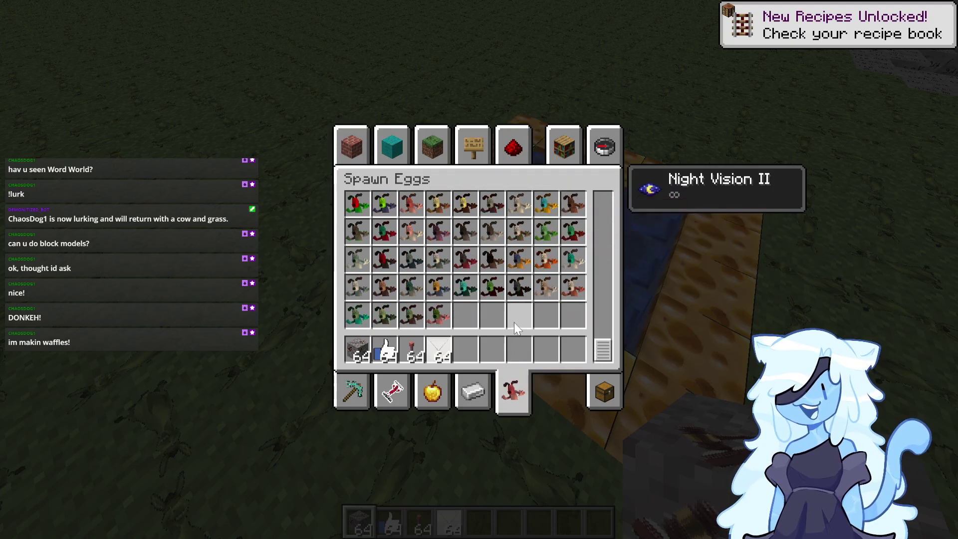
click(353, 197)
click(476, 352)
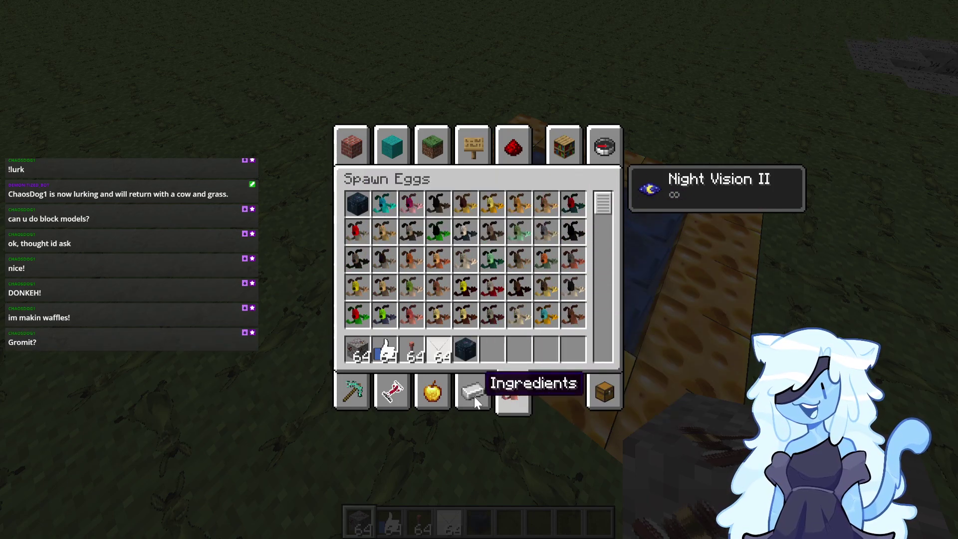
Look through the ingredients and foods, and put a stack of Carrots in the sixth hotbar slot.
click(474, 396)
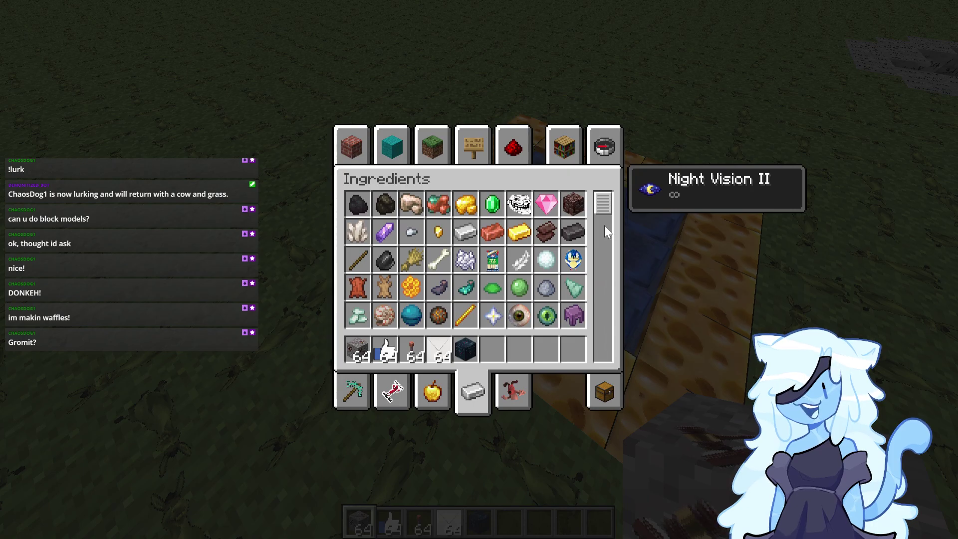
scroll(614, 205, down, 2)
scroll(615, 206, down, 3)
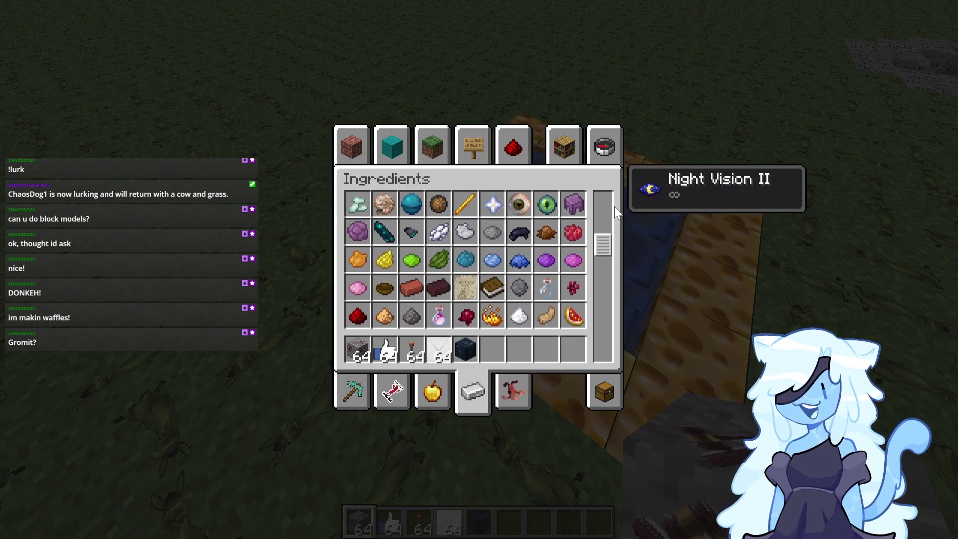
scroll(619, 245, down, 8)
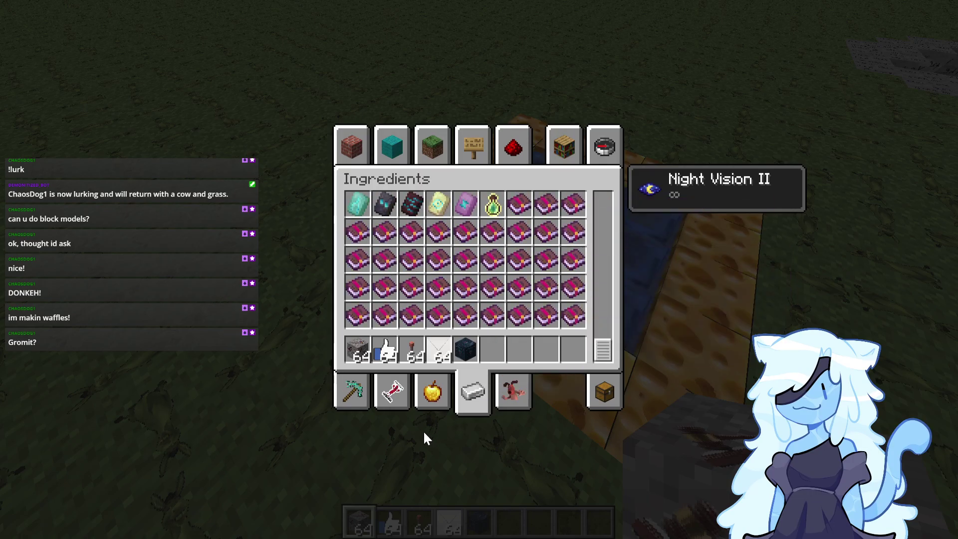
click(435, 405)
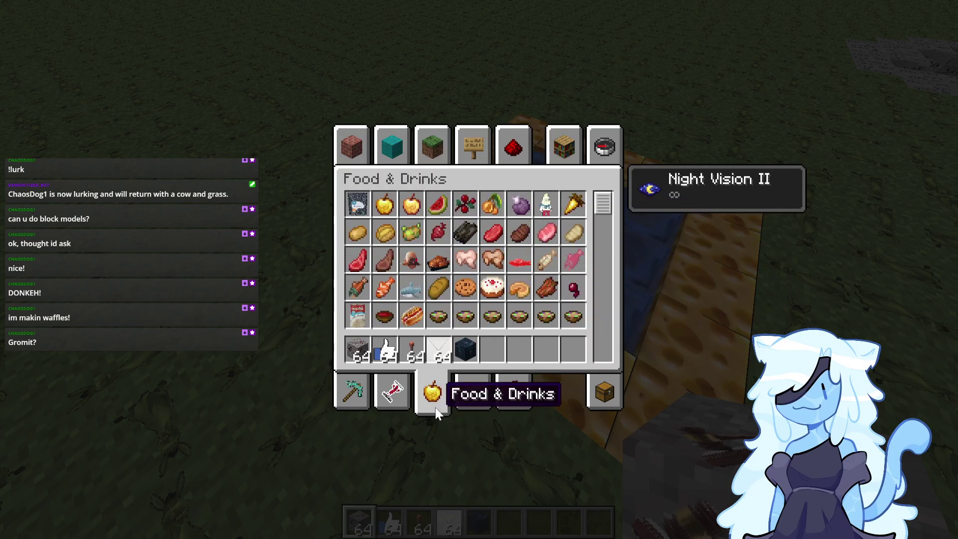
click(556, 202)
click(492, 360)
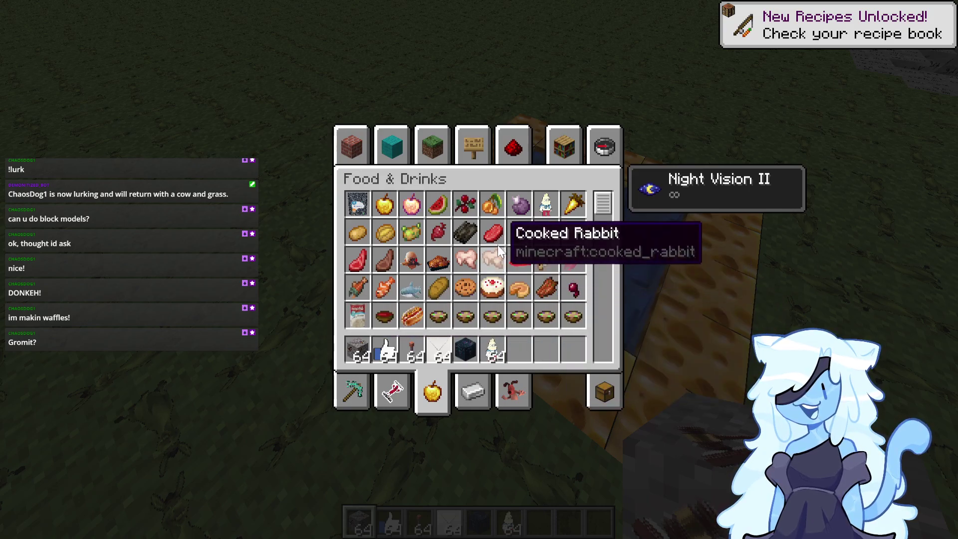
scroll(585, 267, down, 10)
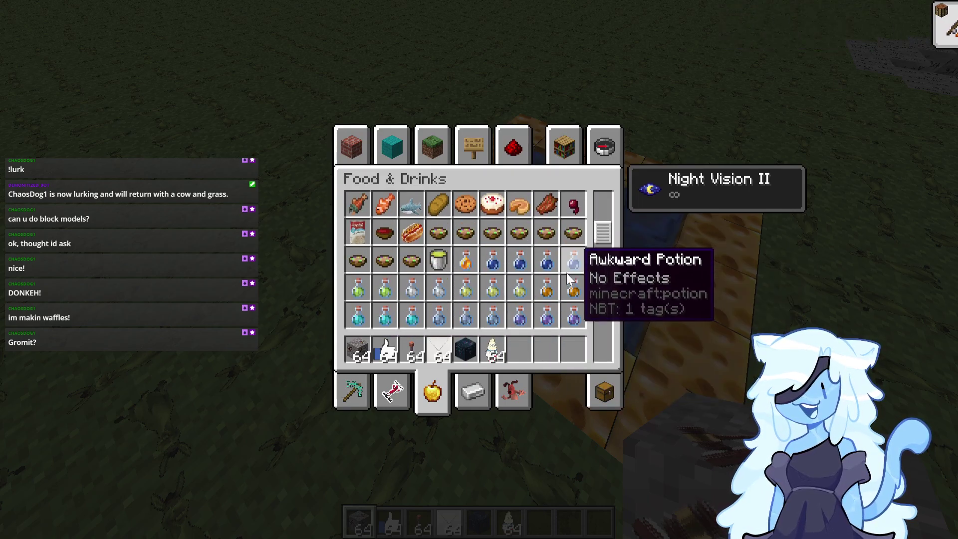
scroll(524, 289, down, 5)
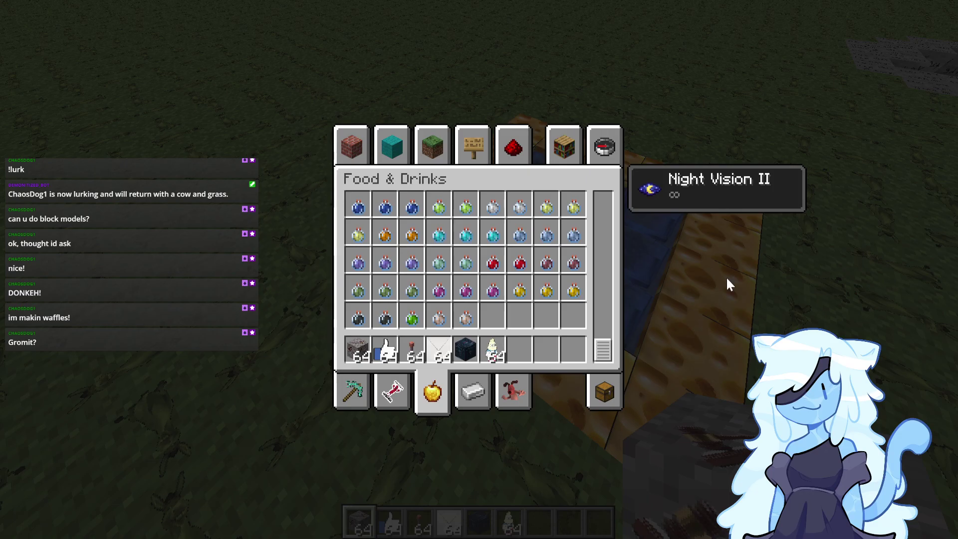
Put the third sword of the combat items in the seventh hotbar slot, and look through the arrows and the tools and utilities.
click(398, 392)
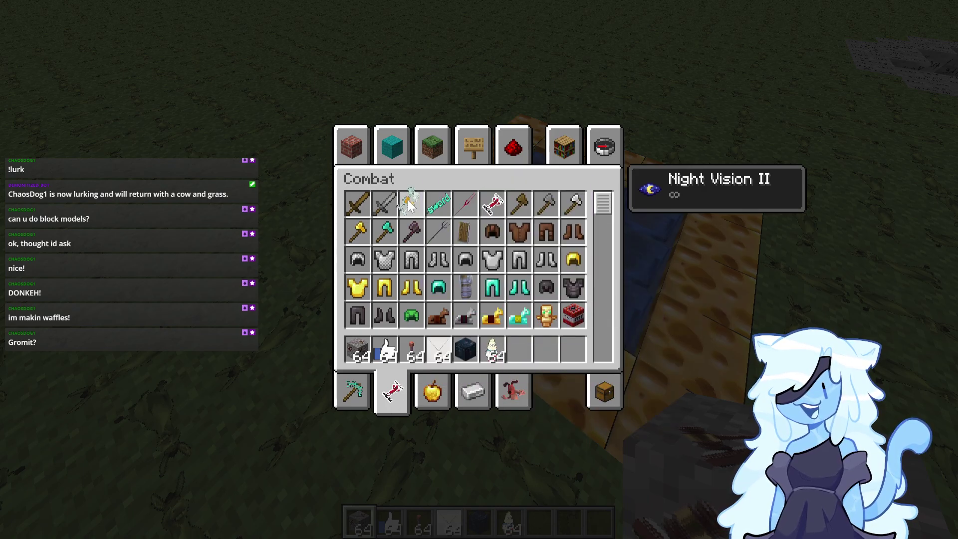
click(523, 348)
scroll(539, 269, down, 5)
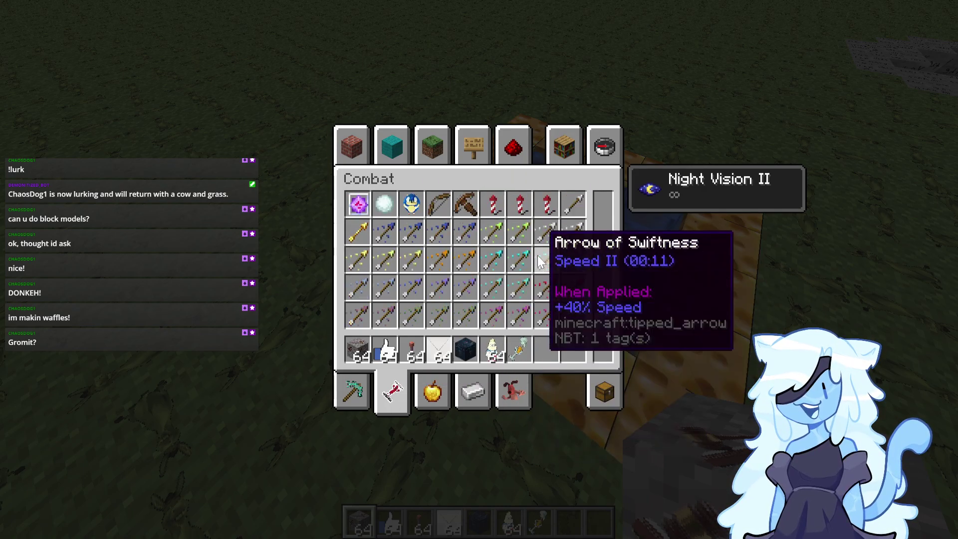
click(353, 394)
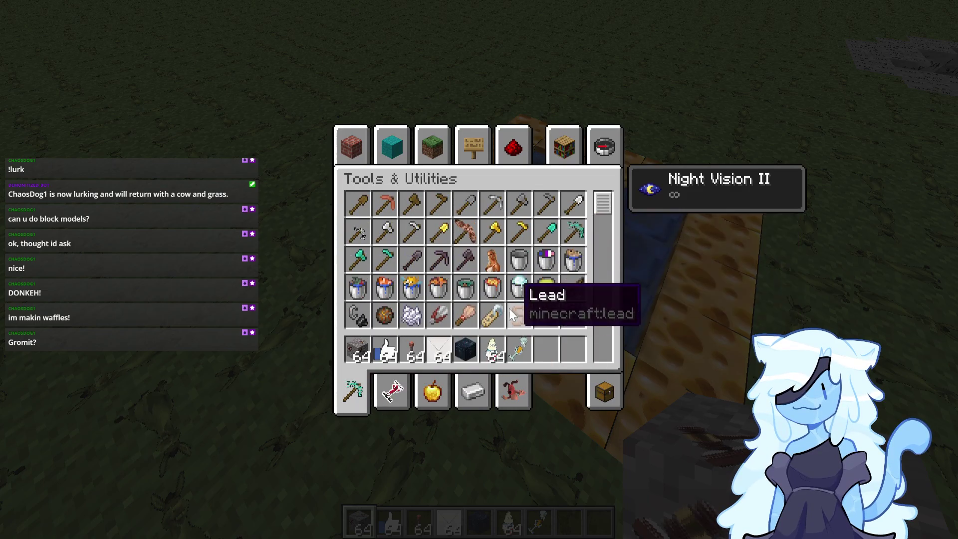
scroll(598, 273, down, 2)
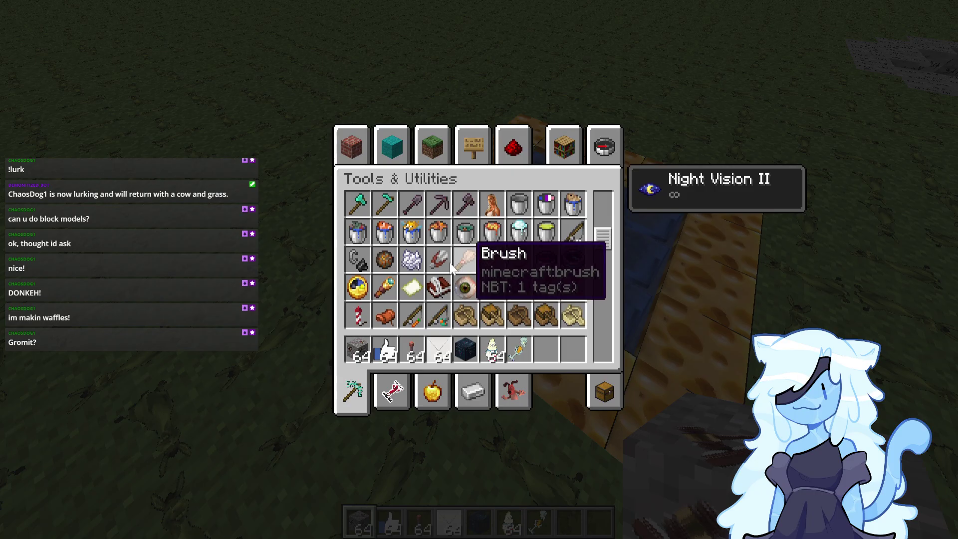
scroll(540, 245, down, 3)
scroll(593, 259, down, 3)
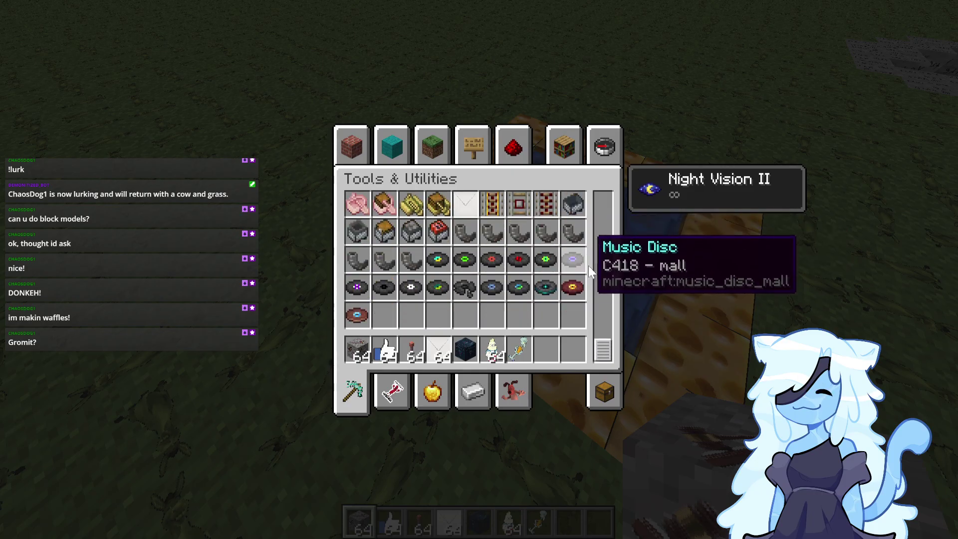
key(e)
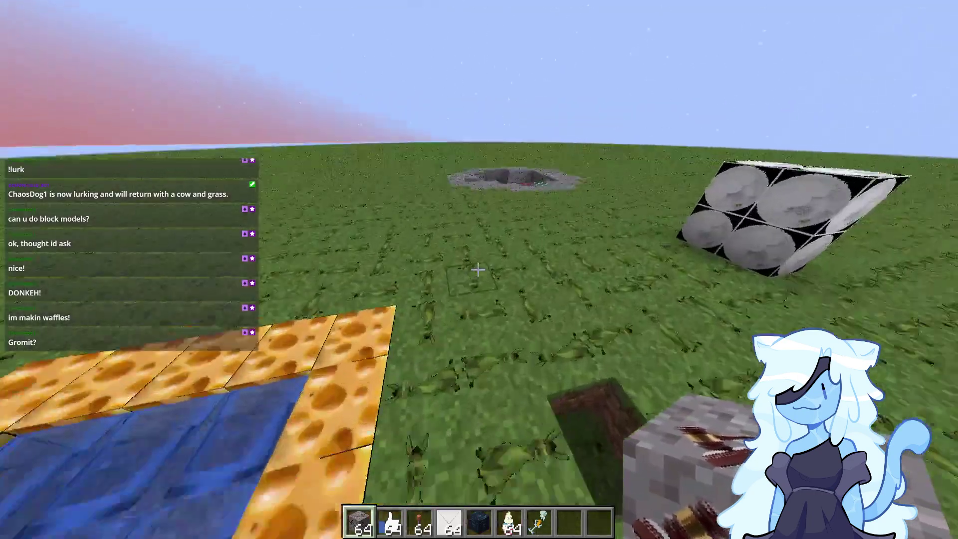
Place several Gravel blocks in a small stepped arrangement beside the purple eye-textured structure.
key(w)
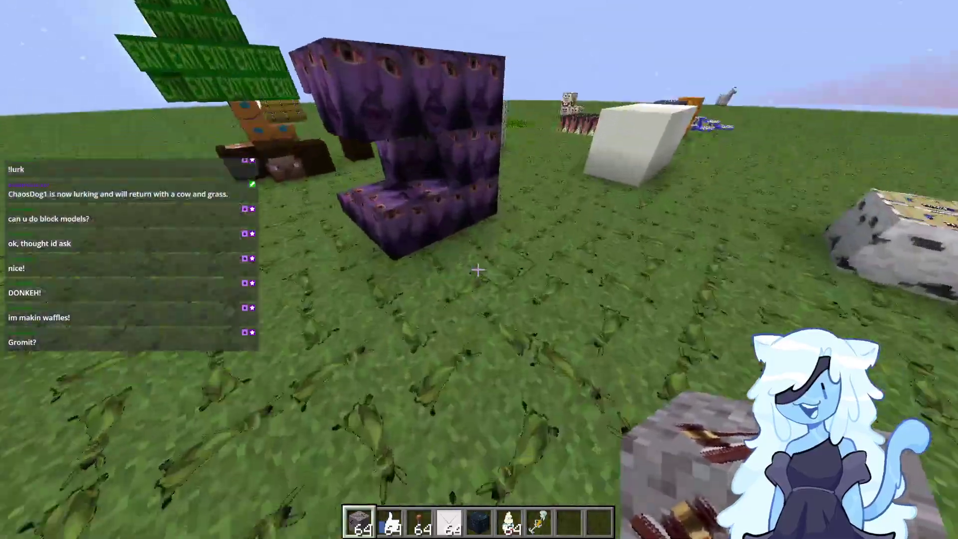
right_click(479, 270)
right_click(479, 269)
key(s)
right_click(478, 269)
right_click(478, 270)
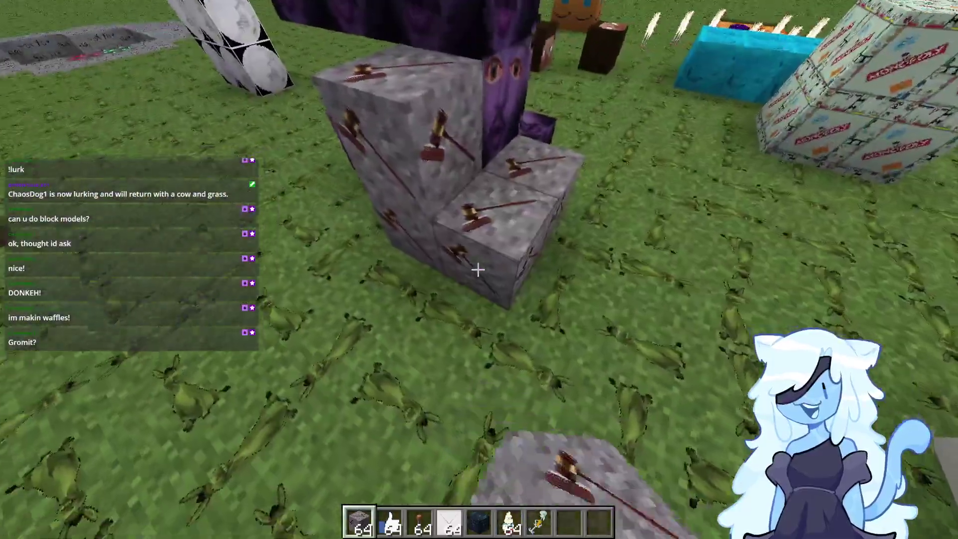
Lay a three-by-four patch of Glow Lichen on the grass near the moon-textured blocks.
key(2)
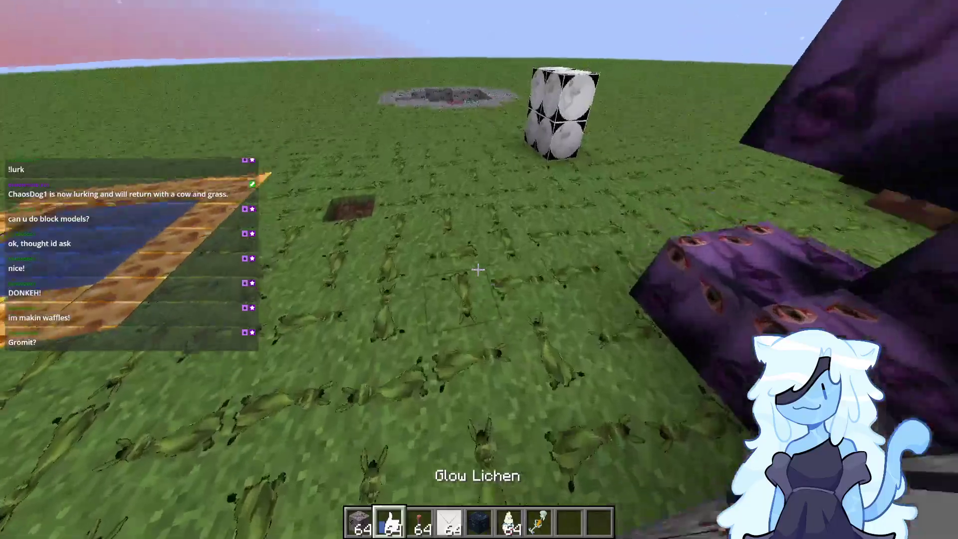
key(w)
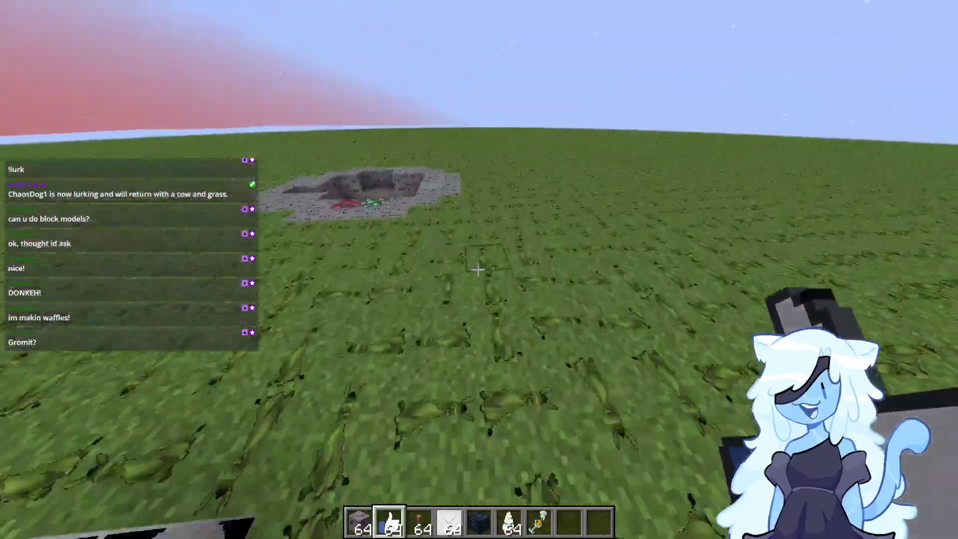
right_click(478, 270)
right_click(478, 269)
right_click(478, 269)
right_click(478, 270)
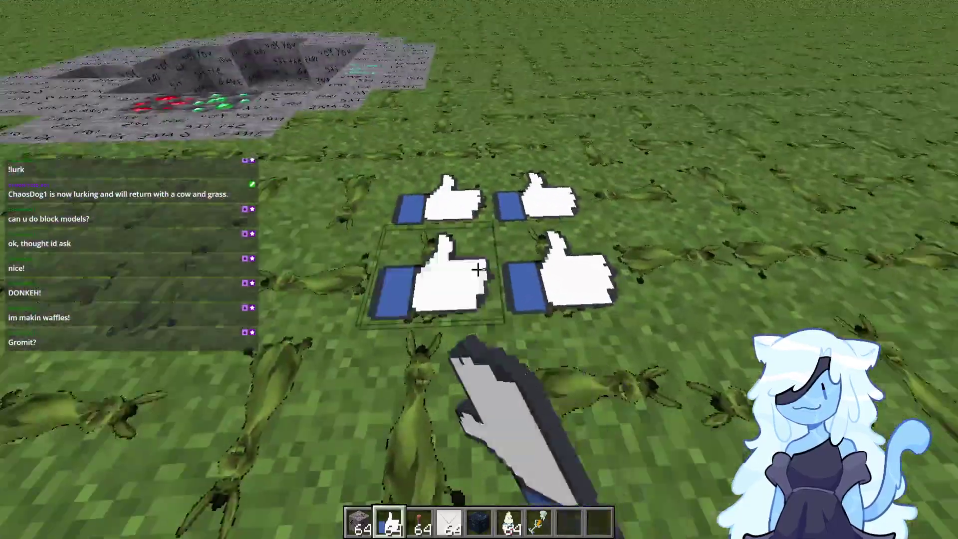
right_click(478, 269)
key(d)
right_click(478, 269)
right_click(478, 270)
right_click(478, 270)
right_click(478, 269)
right_click(478, 269)
right_click(478, 269)
right_click(478, 270)
key(w)
Attach Glow Lichen to an upper moon-textured block and to the lower orange smile box beside the EXIT tree.
right_click(478, 270)
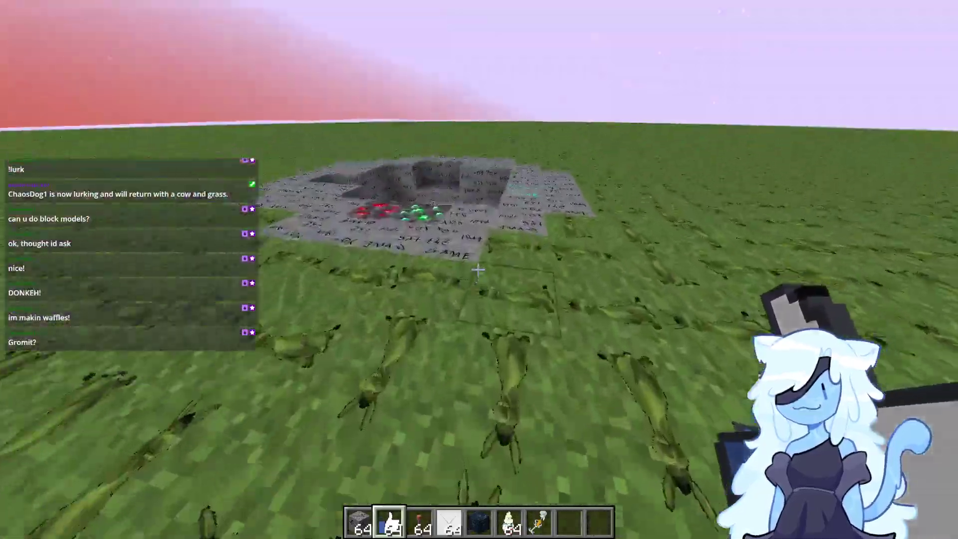
right_click(478, 269)
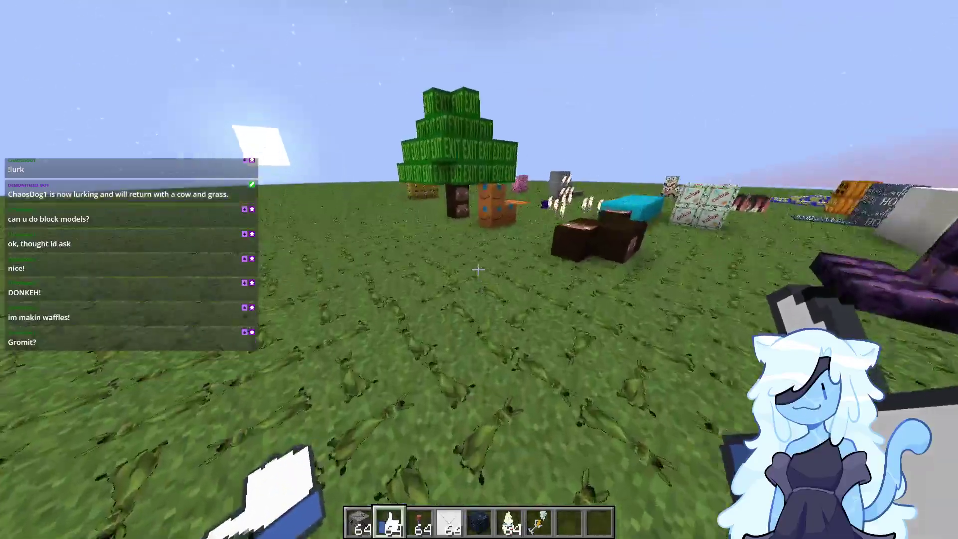
key(w)
right_click(478, 269)
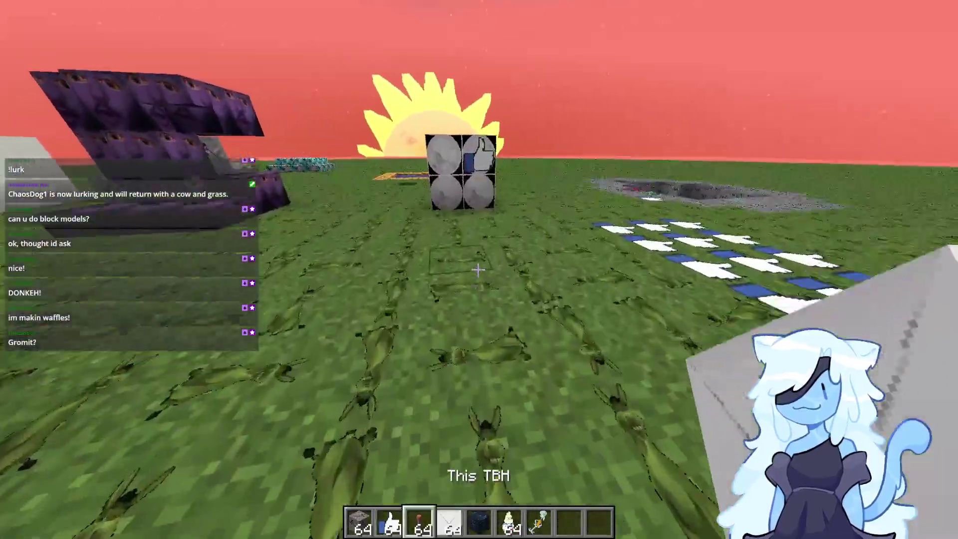
Place a lightning rod on the grass facing the moon-textured blocks and stack more rods on it, three high.
key(3)
right_click(478, 270)
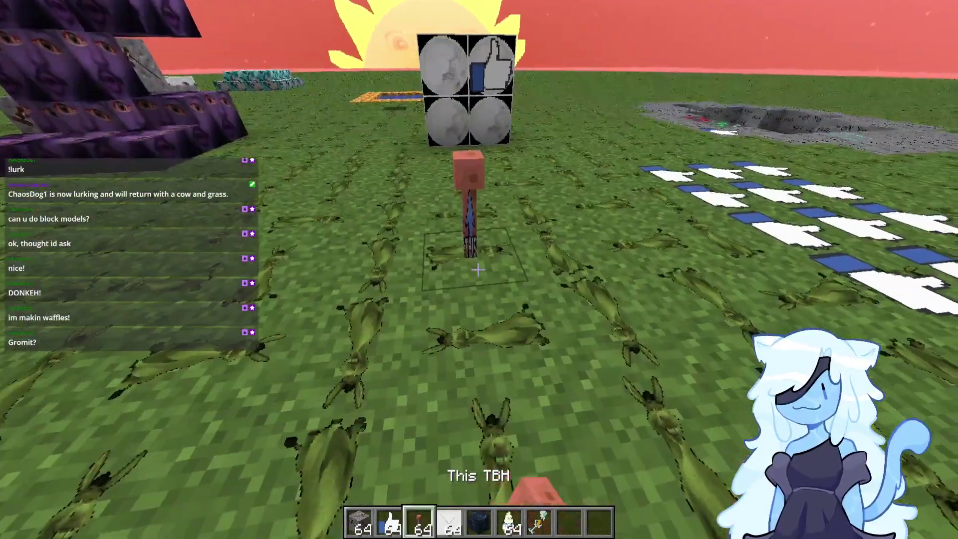
key(w)
key(shift)
key(d)
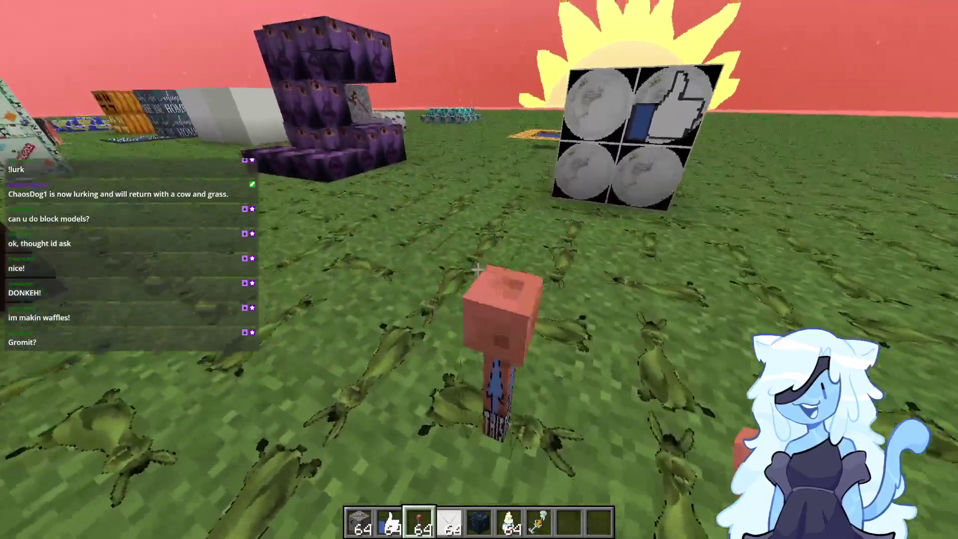
key(a)
right_click(478, 270)
key(space)
right_click(478, 270)
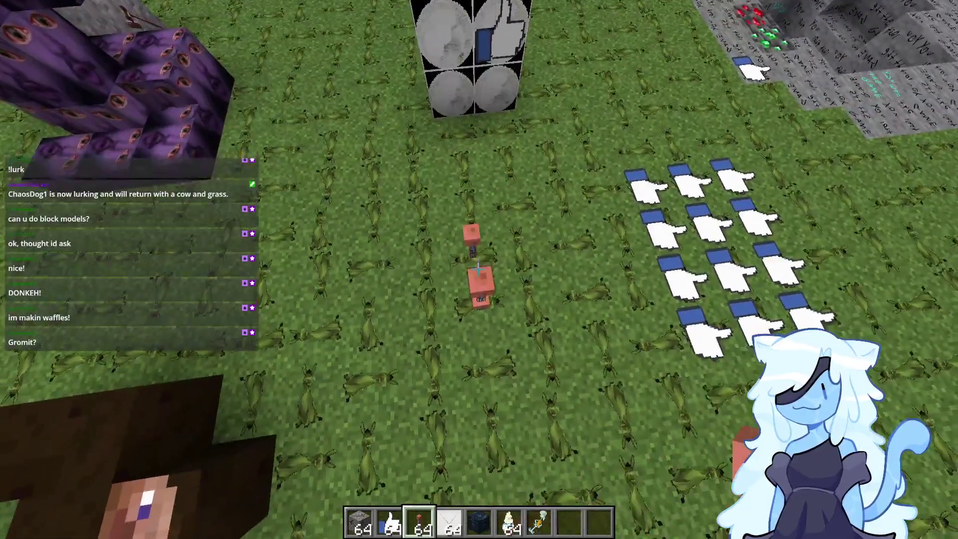
right_click(478, 269)
Break the ground block beside the stacked lightning rods and copy a grass block into the eighth hotbar slot.
key(a)
key(shift)
click(478, 270)
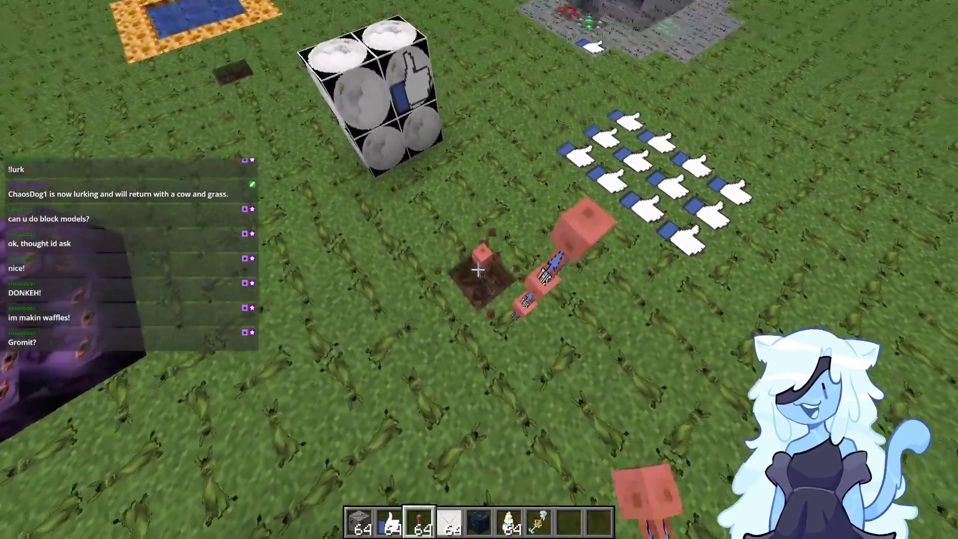
click(478, 269)
key(shift)
key(w)
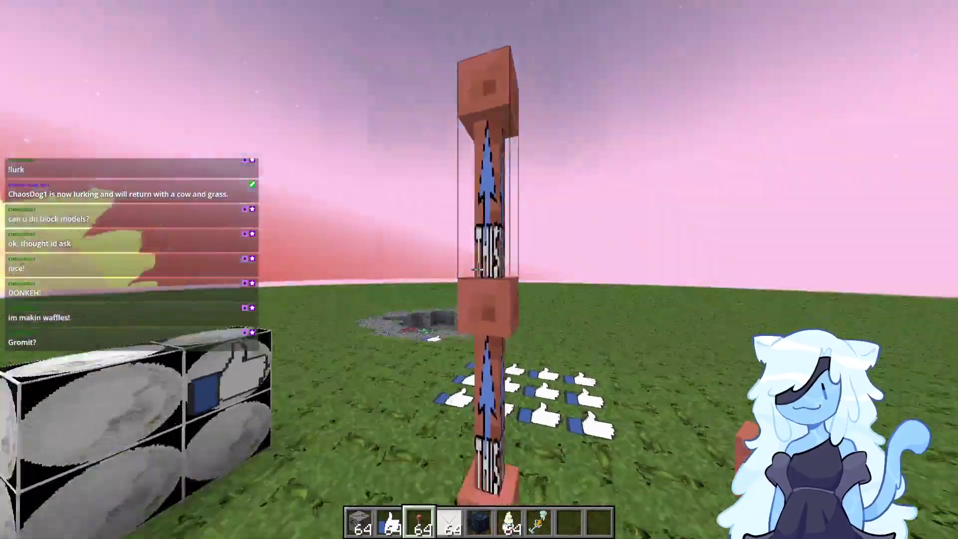
key(w)
middle_click(478, 269)
Lay a straight line of Rail on the grass beyond the Glow Lichen patch.
key(1)
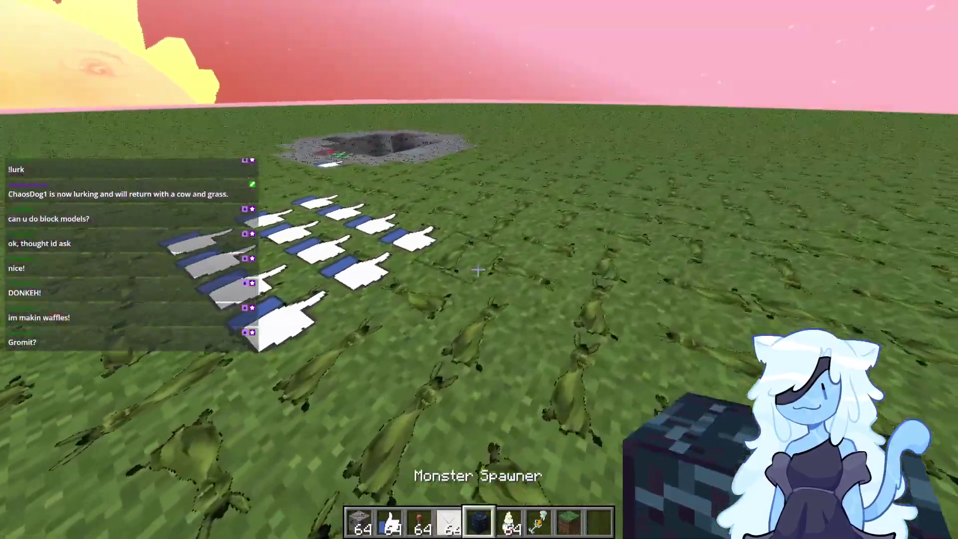
scroll(478, 269, up, 1)
key(w)
right_click(478, 269)
right_click(478, 269)
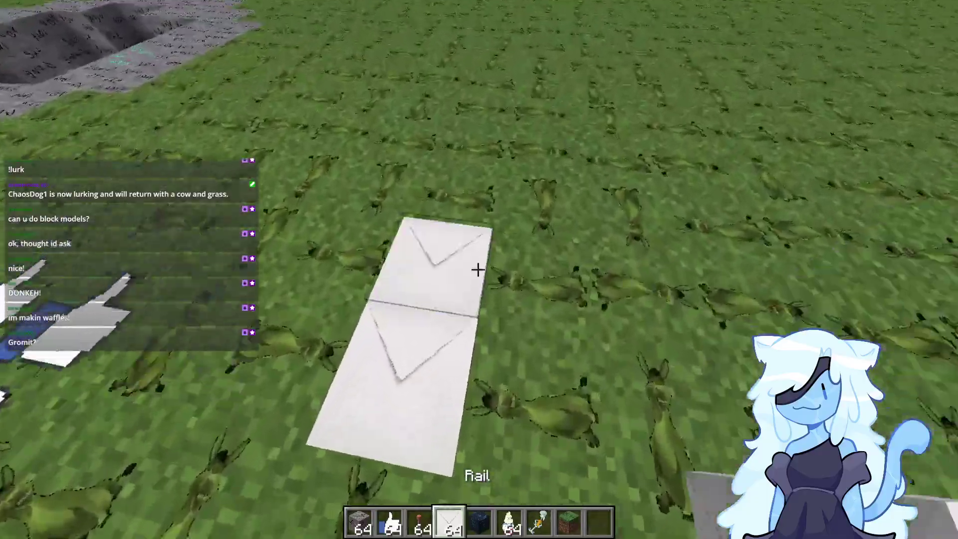
right_click(479, 269)
right_click(478, 270)
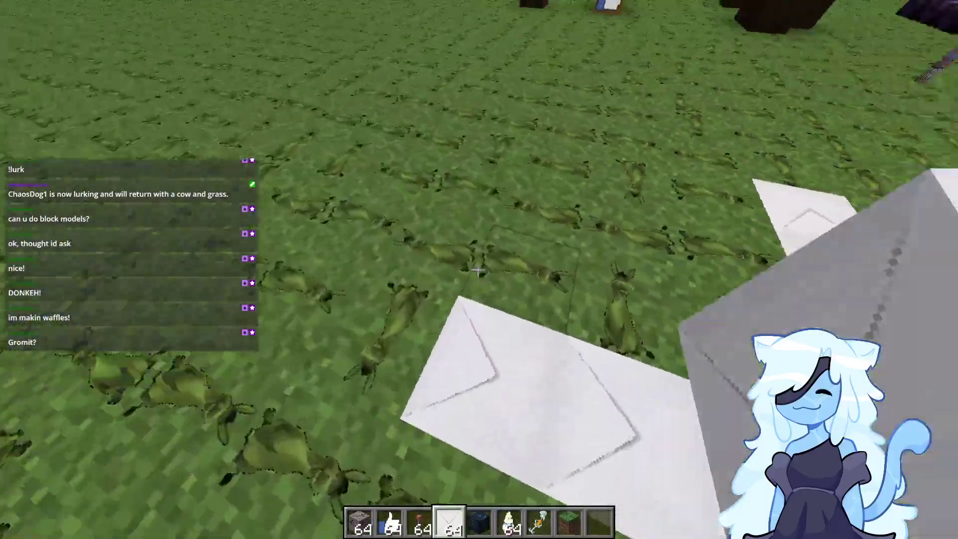
Continue the Rail beside the straight line into a small closed loop with curved corners.
key(a)
right_click(478, 269)
right_click(478, 269)
key(s)
right_click(478, 270)
right_click(478, 269)
key(a)
right_click(478, 269)
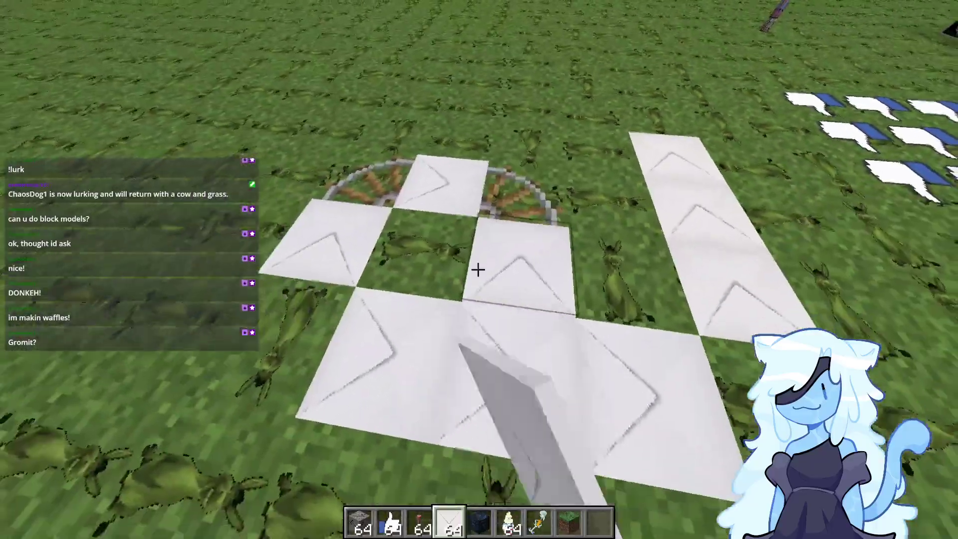
Join the straight line and the loop with a corner Rail, and take a screenshot of the track.
key(d)
key(s)
key(d)
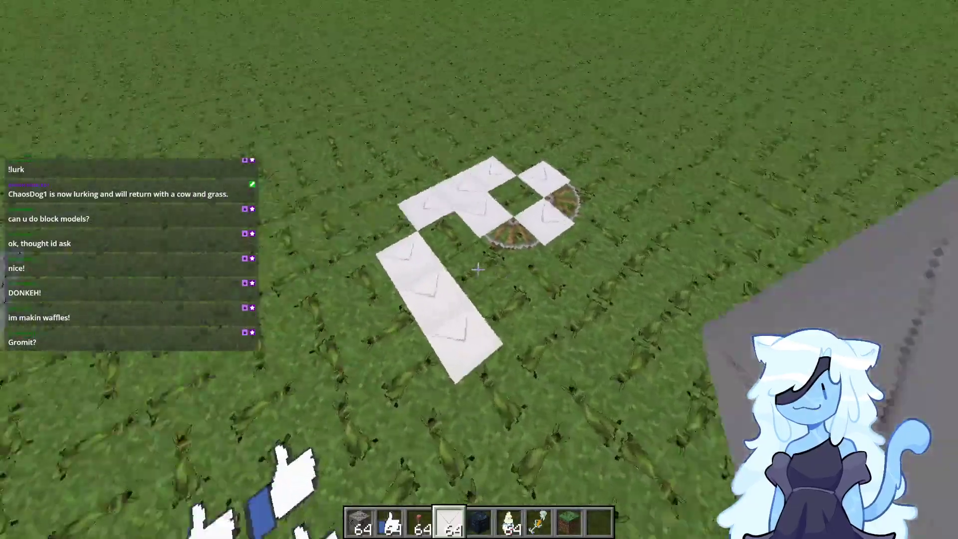
right_click(478, 269)
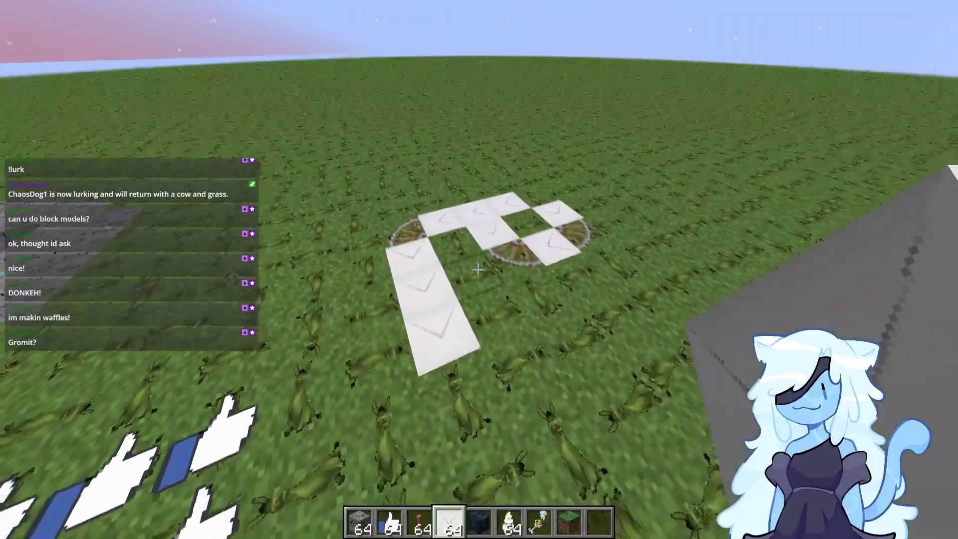
key(F2)
Place a monster spawner on open grass and remove the extra one beside it.
key(5)
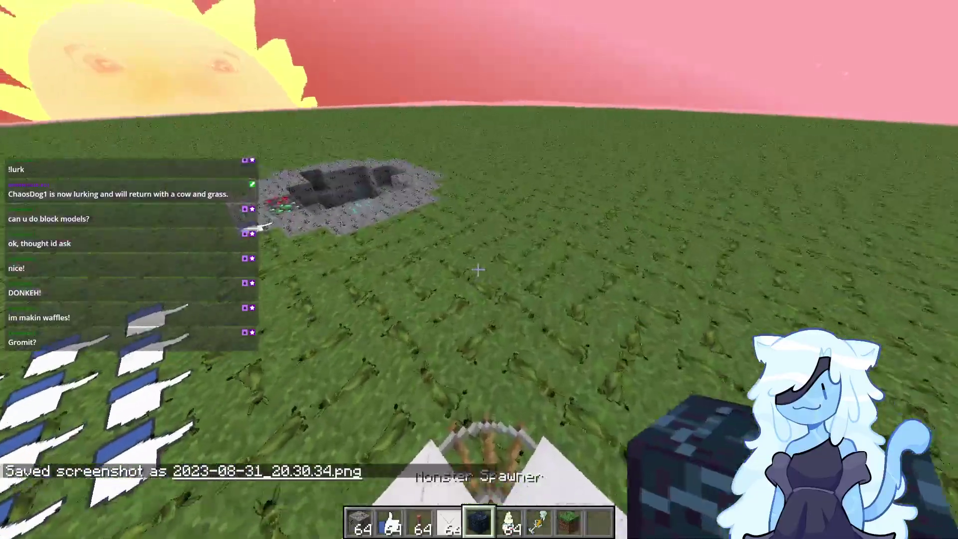
right_click(478, 270)
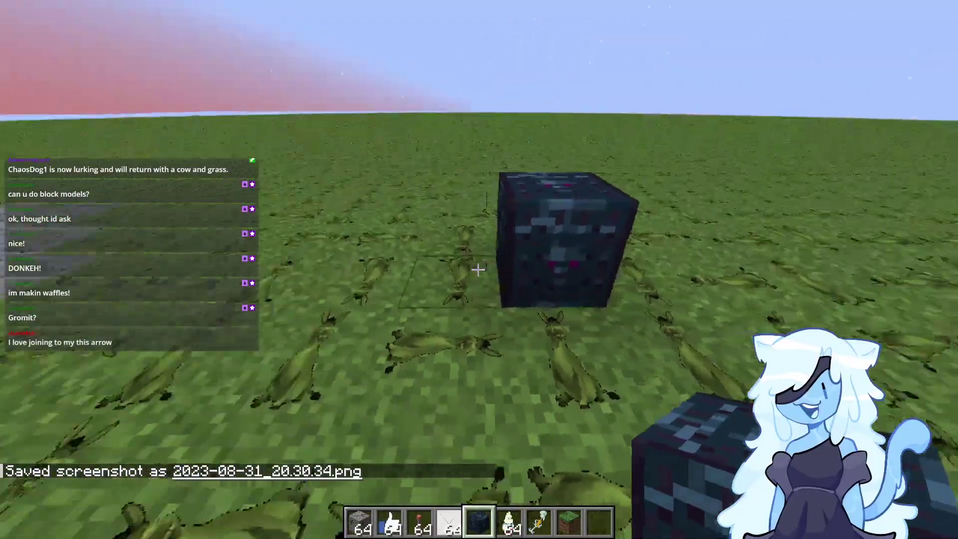
right_click(478, 269)
click(479, 270)
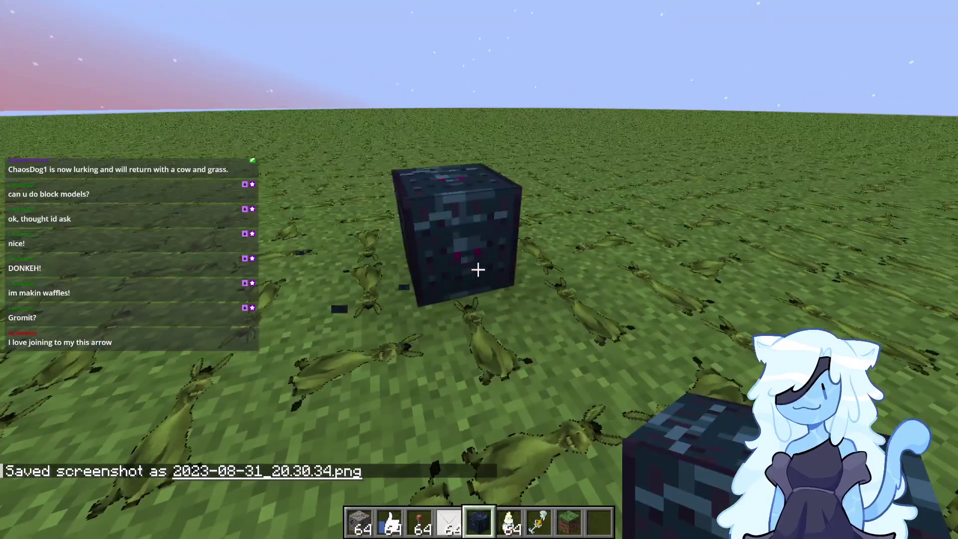
Put the netherite hoe in the second hotbar slot and till the grass in front of the existing red-and-black crops.
key(6)
right_click(478, 270)
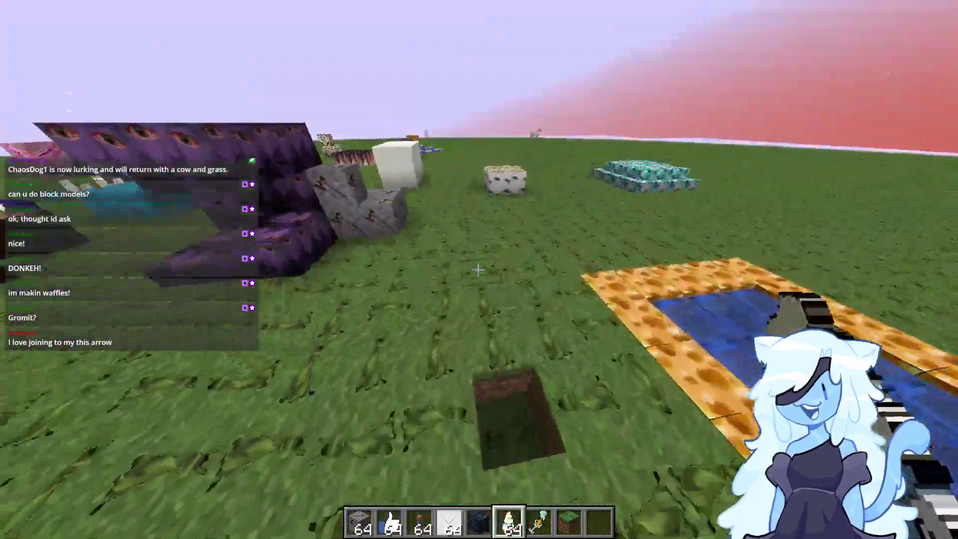
key(w)
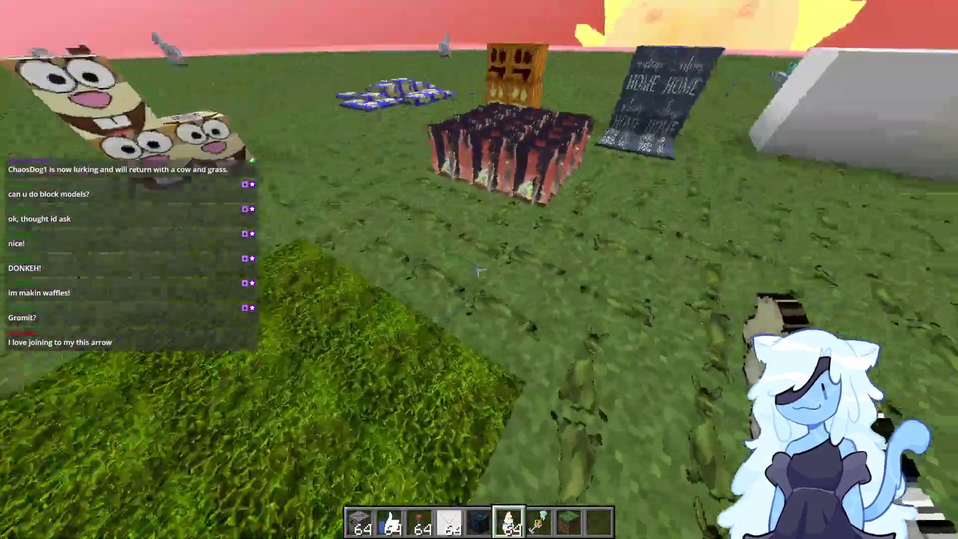
key(e)
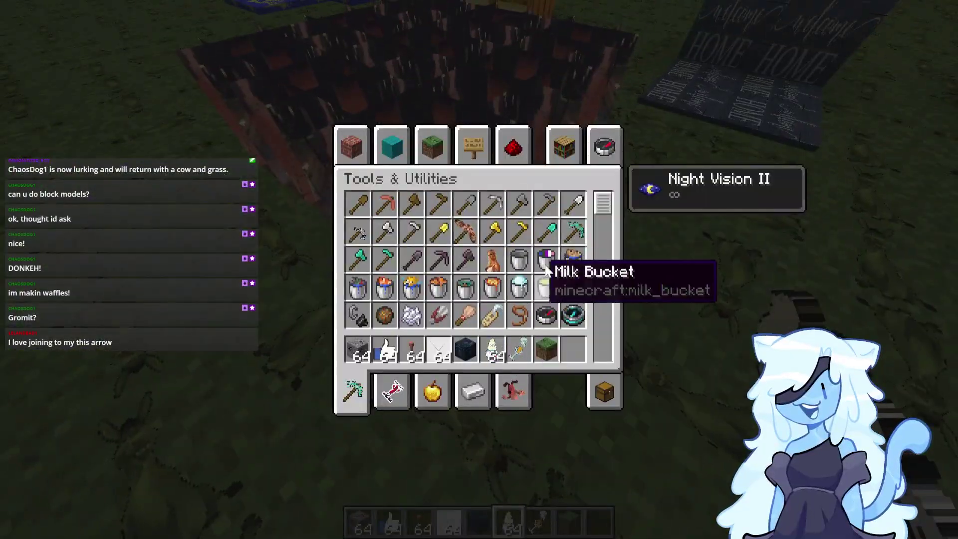
key(e)
key(2)
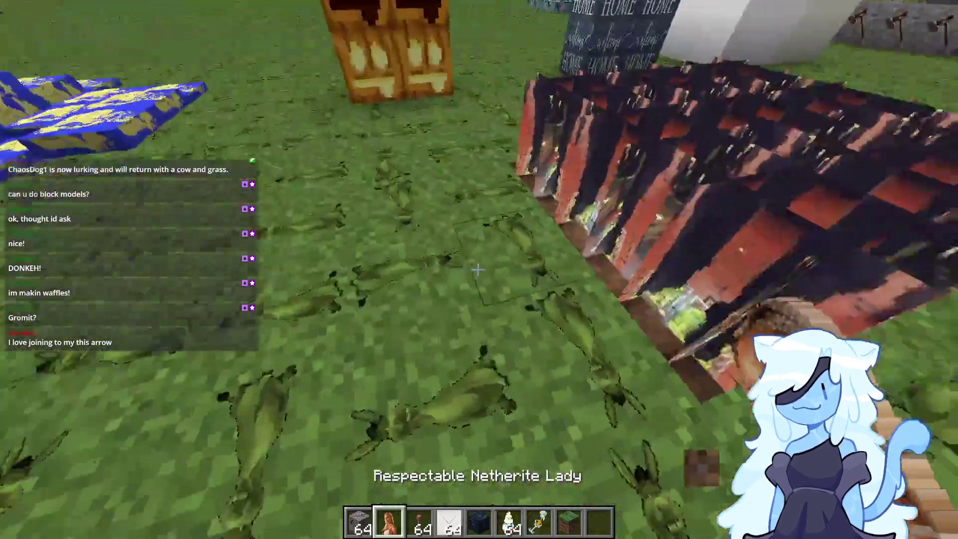
right_click(478, 269)
Plant Carrots across the newly tilled farmland.
right_click(478, 270)
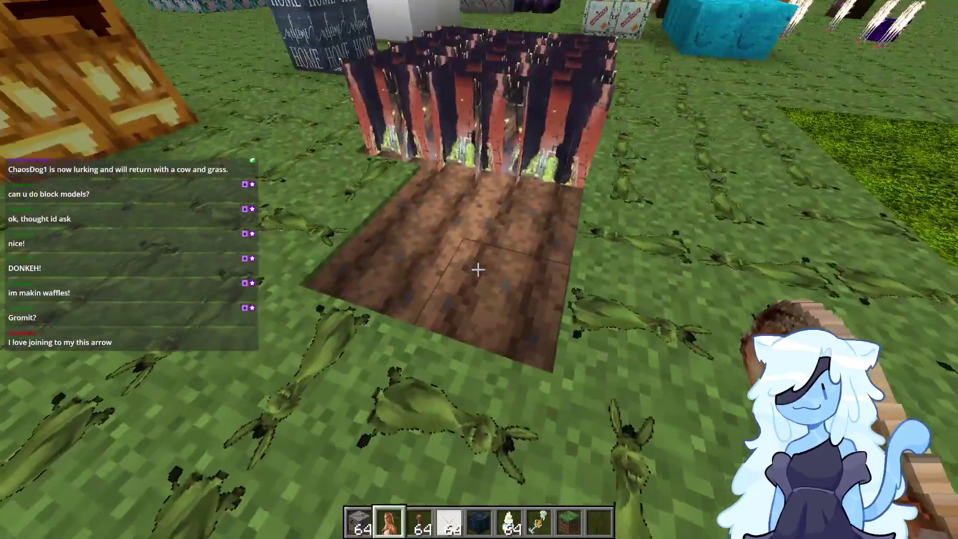
key(6)
right_click(478, 270)
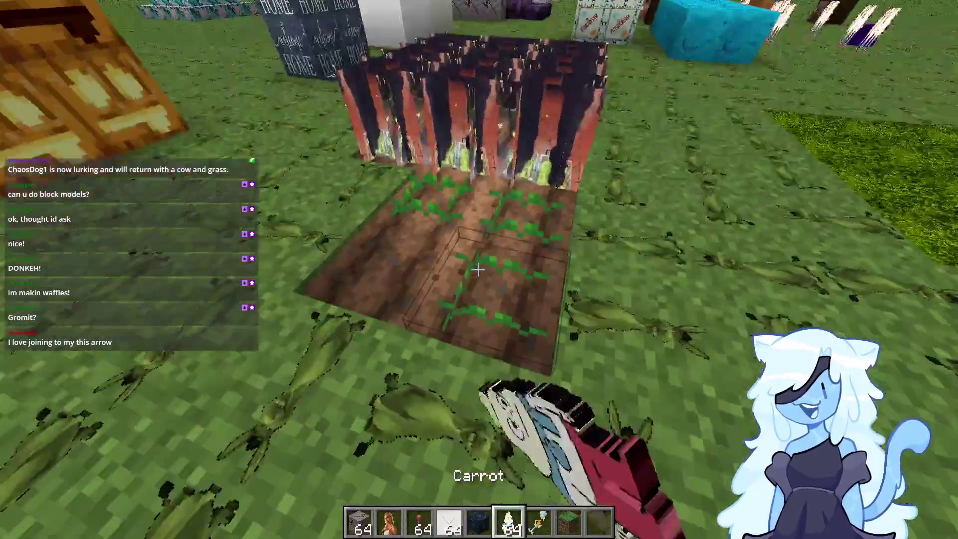
right_click(478, 270)
right_click(478, 270)
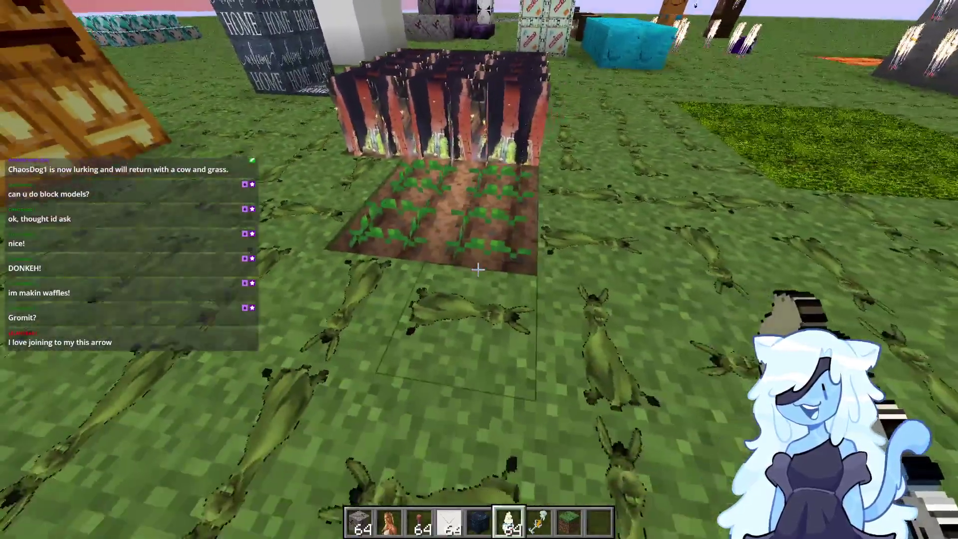
Put Bone Meal in the second hotbar slot and grow all the planted Carrots to full size.
key(e)
key(2)
key(e)
key(2)
right_click(478, 270)
right_click(478, 270)
right_click(478, 270)
right_click(478, 269)
right_click(478, 269)
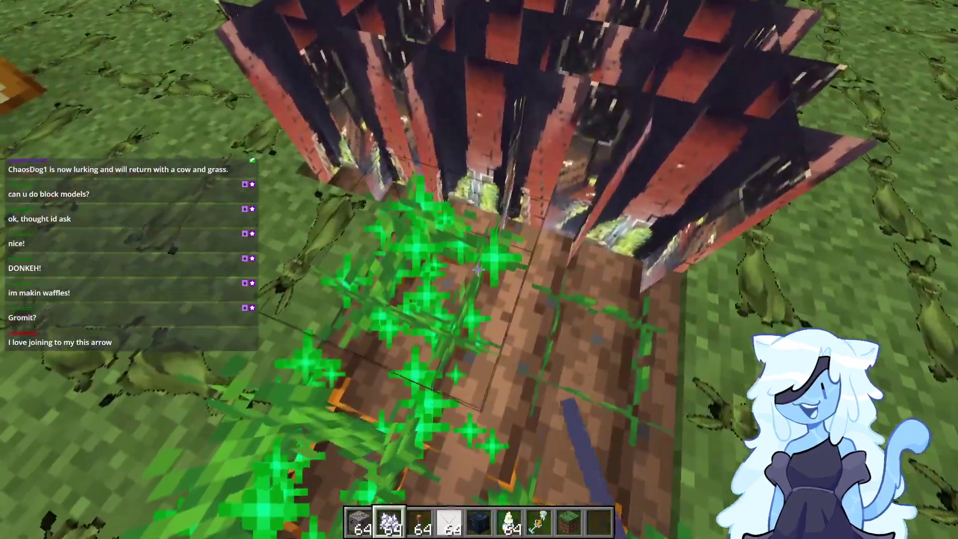
right_click(478, 270)
right_click(478, 269)
Reload the resource packs and take a screenshot of the retextured carrot crops.
key(t)
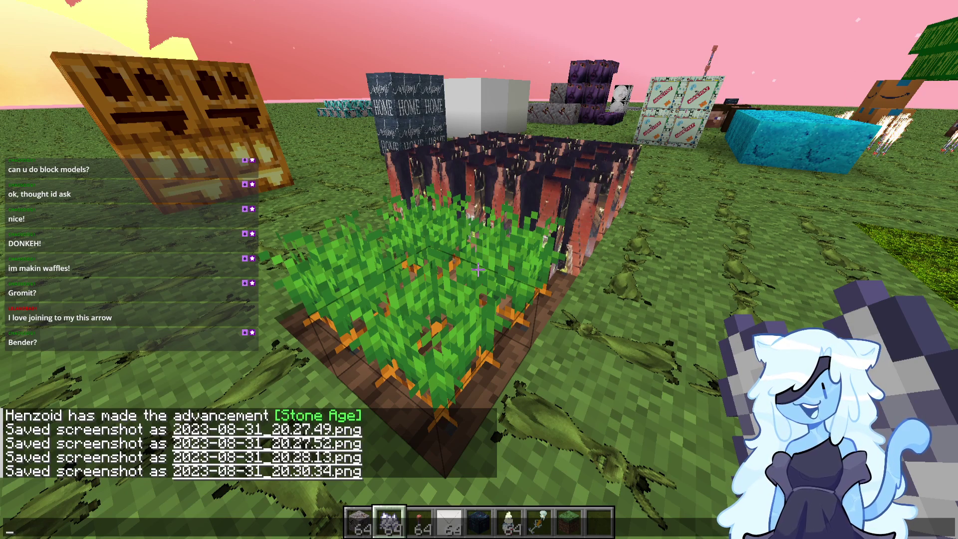
key(Escape)
key(F3+t)
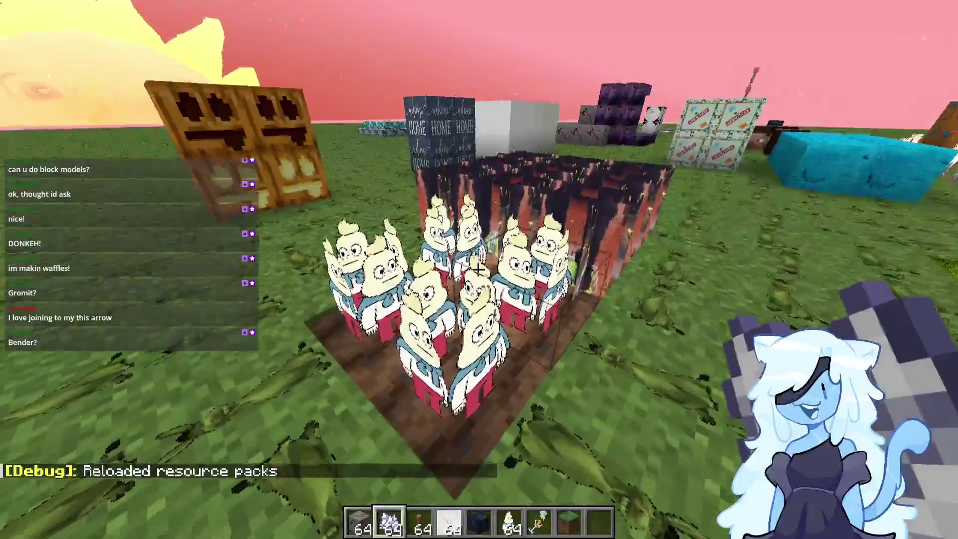
key(a)
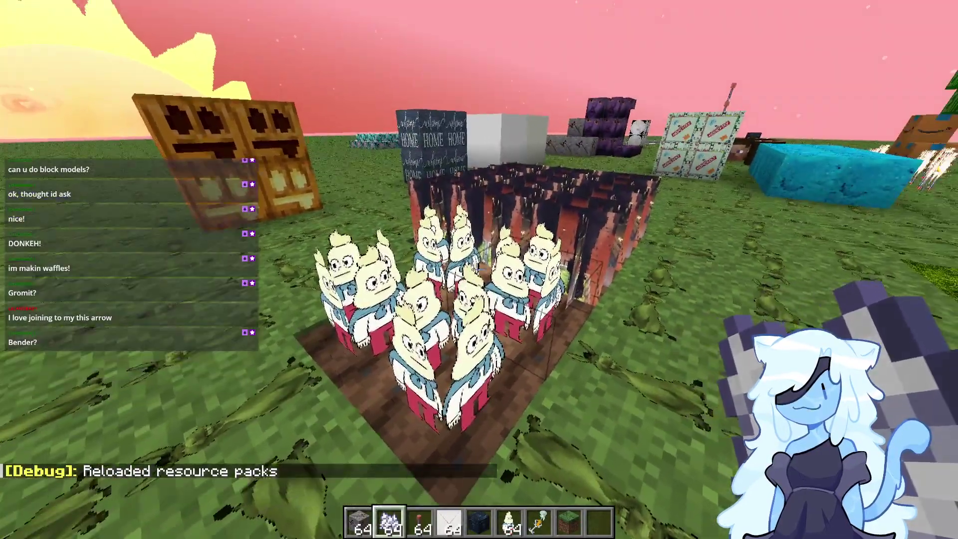
key(a)
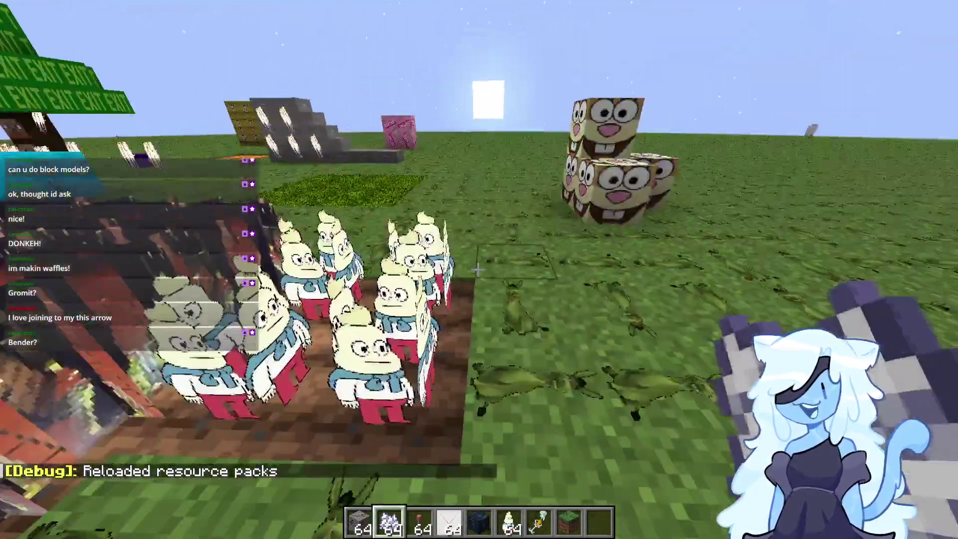
key(F2)
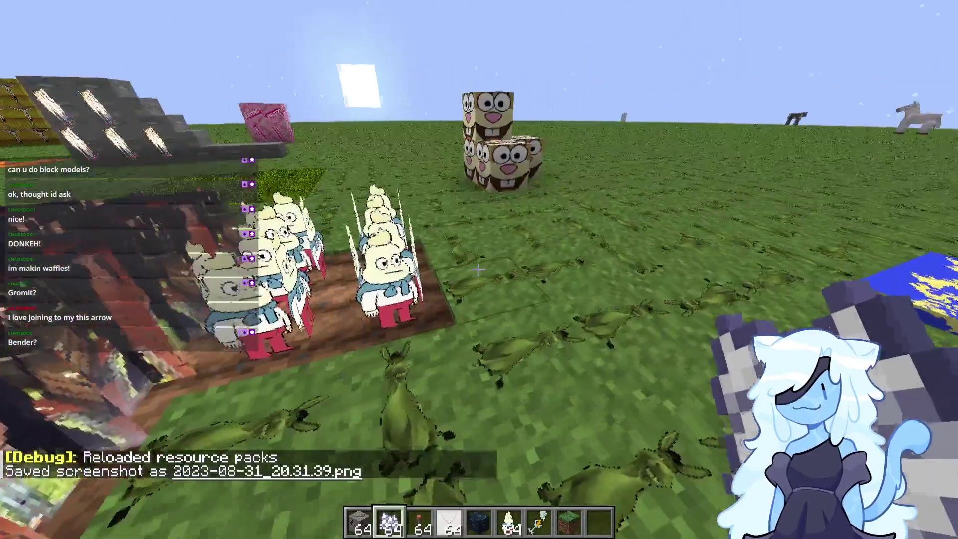
Swap the Iron Sword into the second hotbar slot and look at the character in third person.
key(e)
key(2)
key(e)
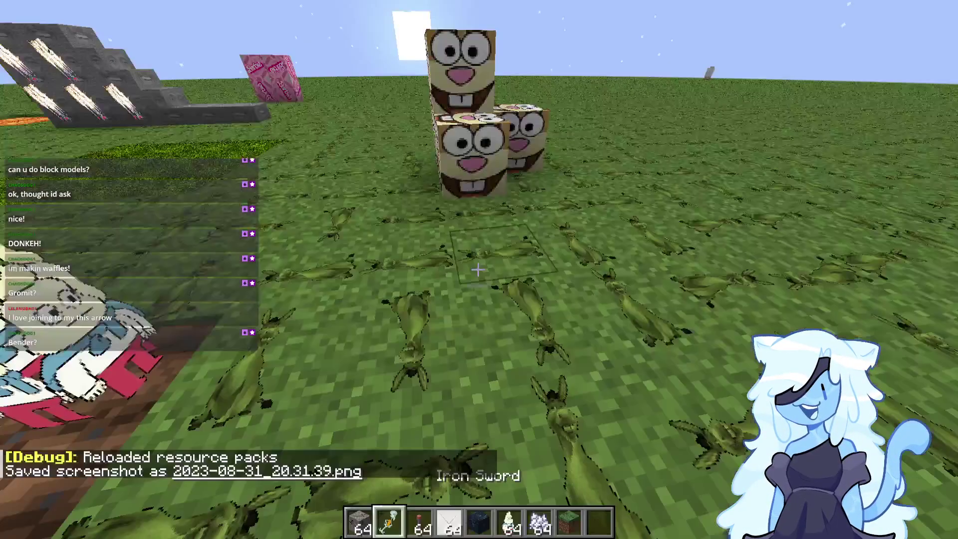
key(F5)
key(F5)
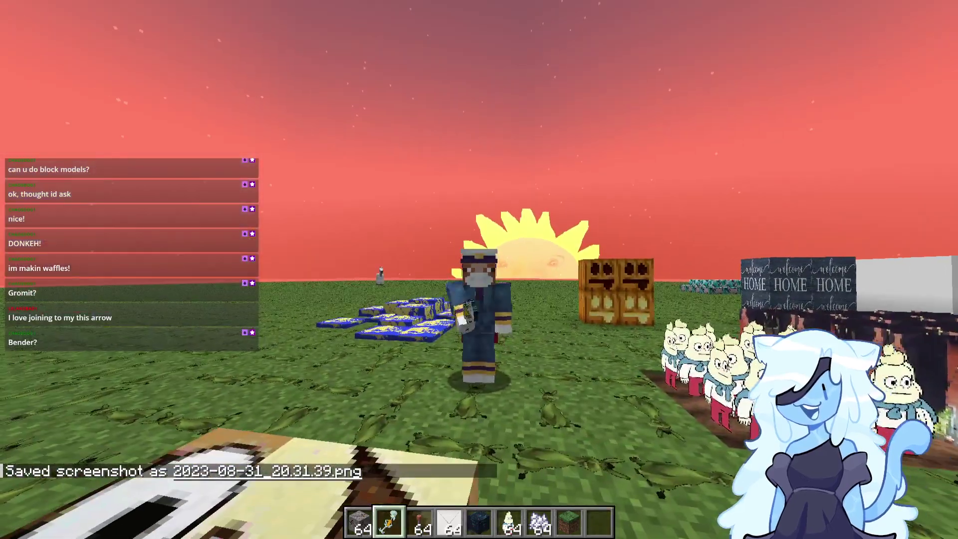
key(F5)
Clear the whole inventory and put a Cake from the food items in the first hotbar slot.
key(e)
click(602, 388)
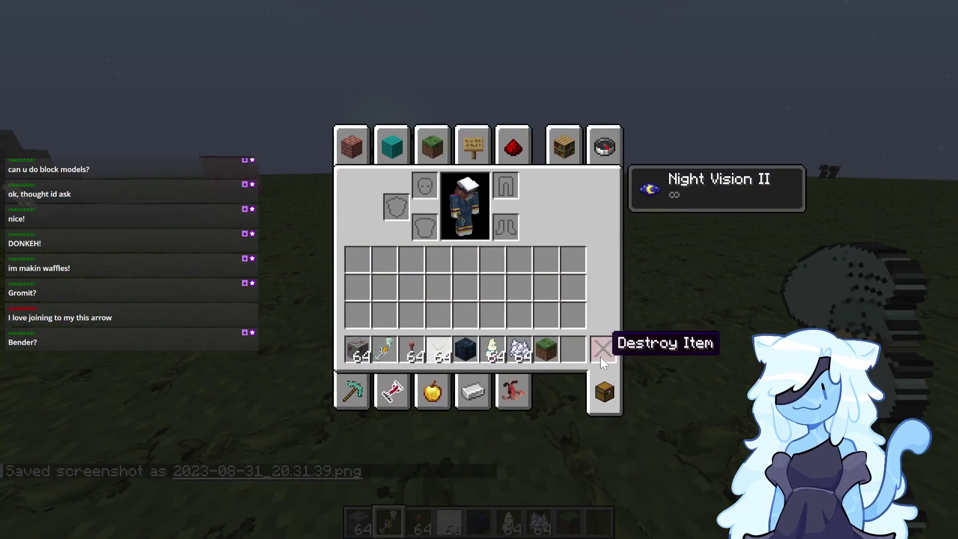
shift+click(600, 358)
click(431, 395)
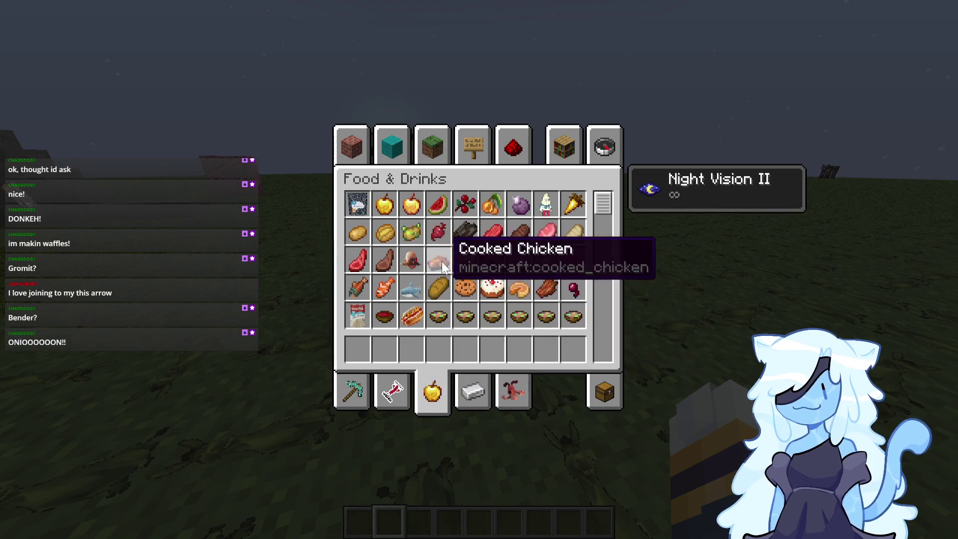
scroll(521, 342, down, 2)
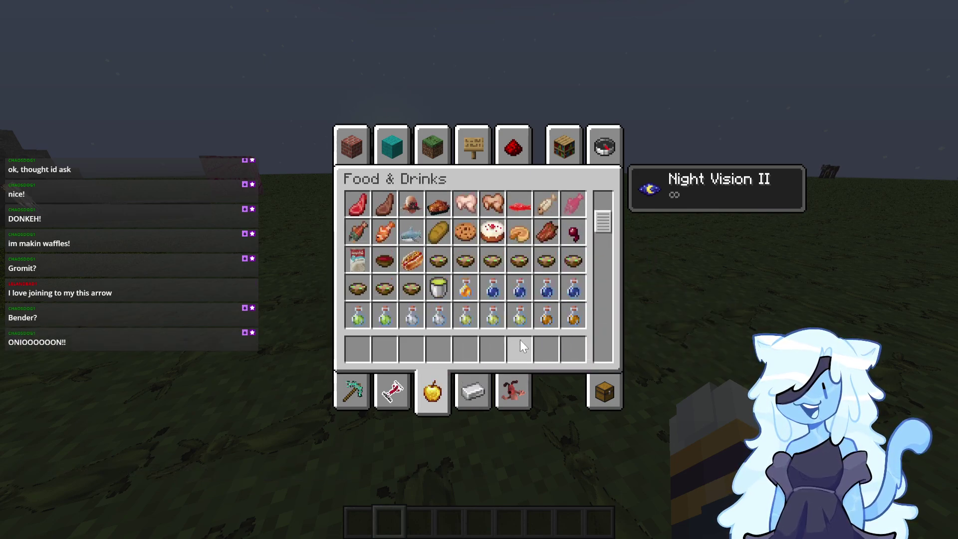
key(1)
key(e)
key(1)
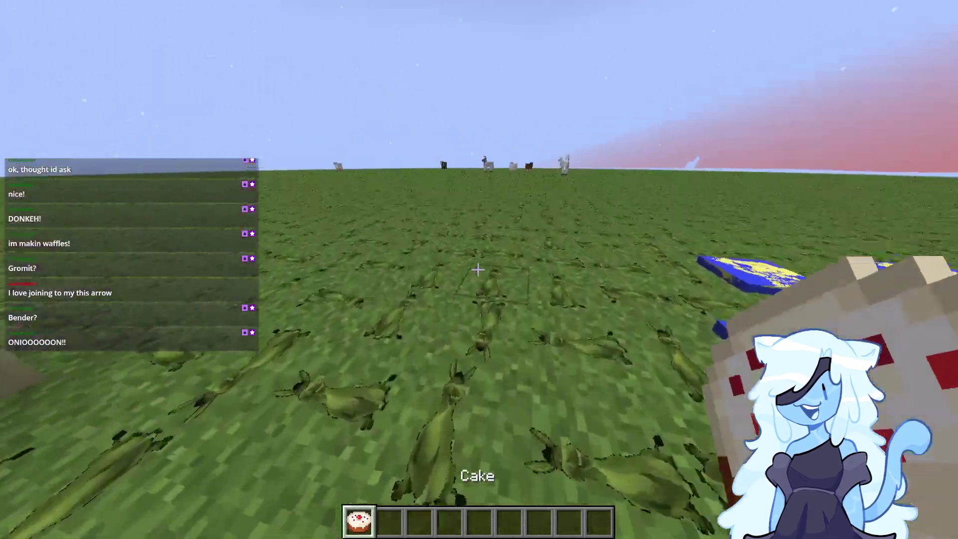
Place Cakes in a three-by-three grid on open grass and take a screenshot of them.
right_click(479, 269)
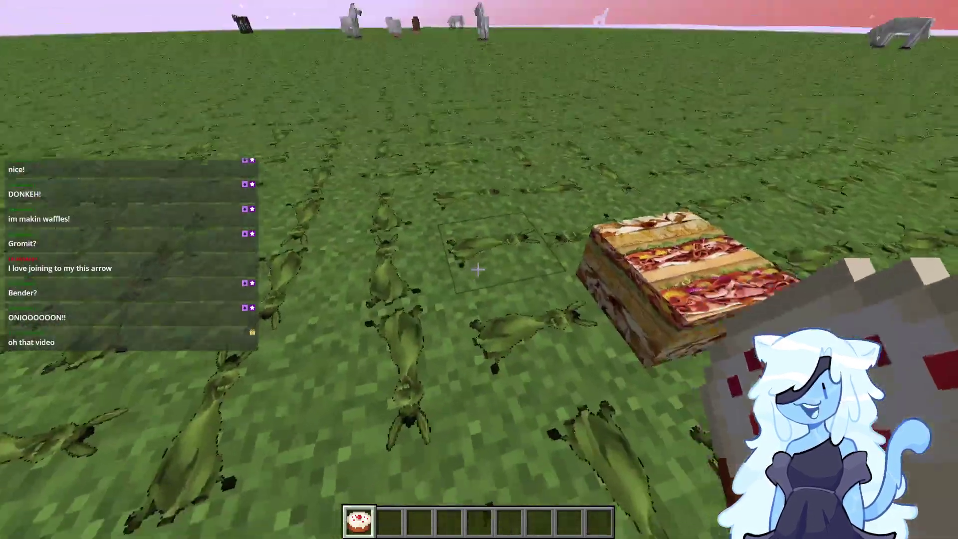
right_click(478, 270)
right_click(478, 269)
right_click(478, 270)
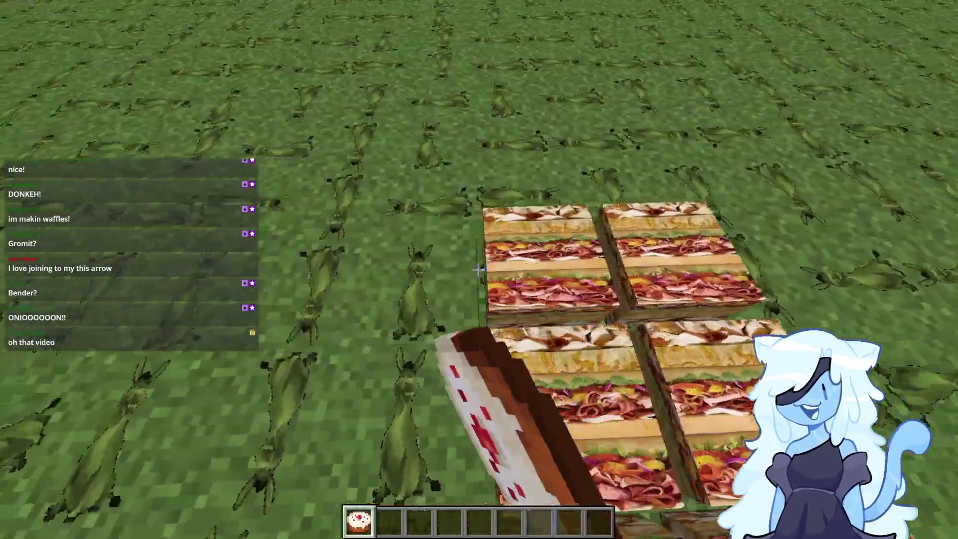
right_click(478, 270)
right_click(478, 269)
key(s)
right_click(478, 269)
key(w)
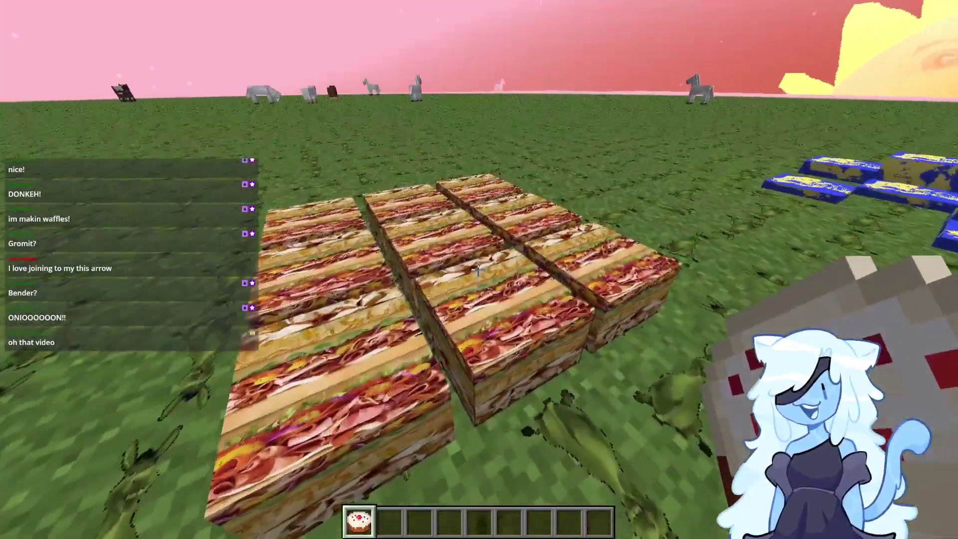
key(F2)
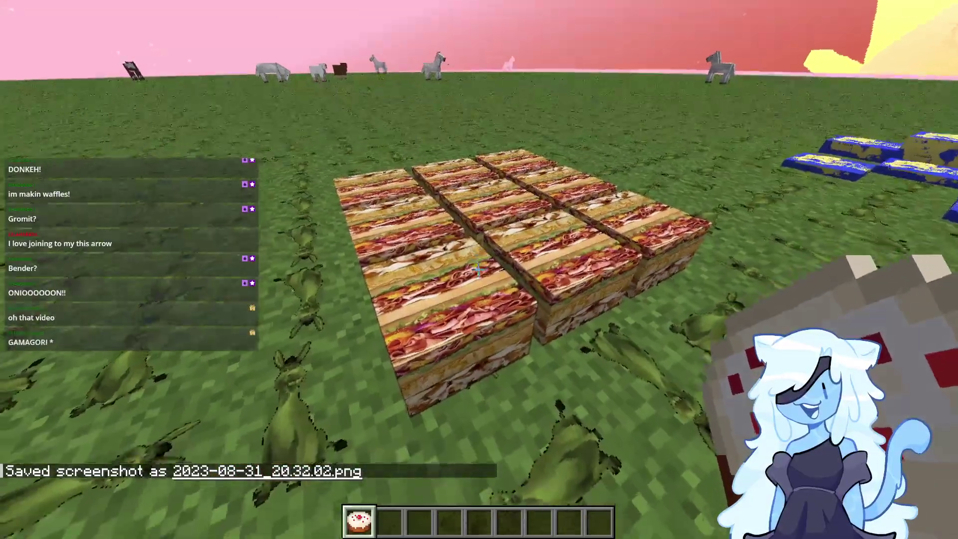
Give the player a Chain Command Block with the give command.
key(e)
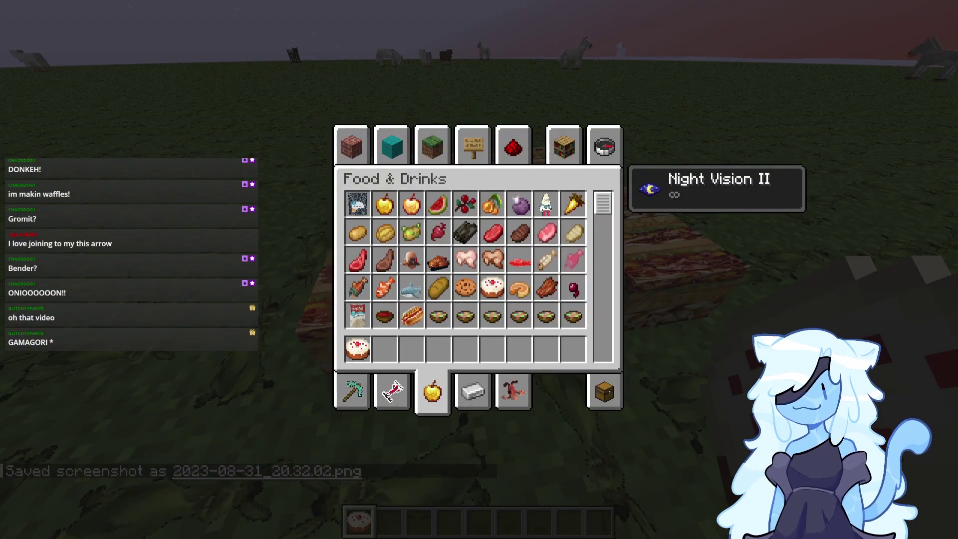
key(e)
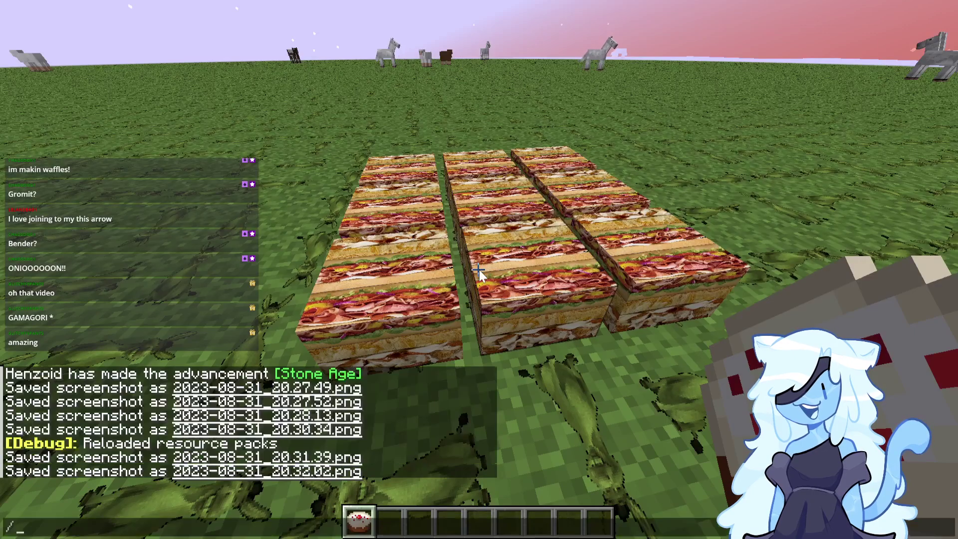
key(Tab)
text(minecraft:chaini)
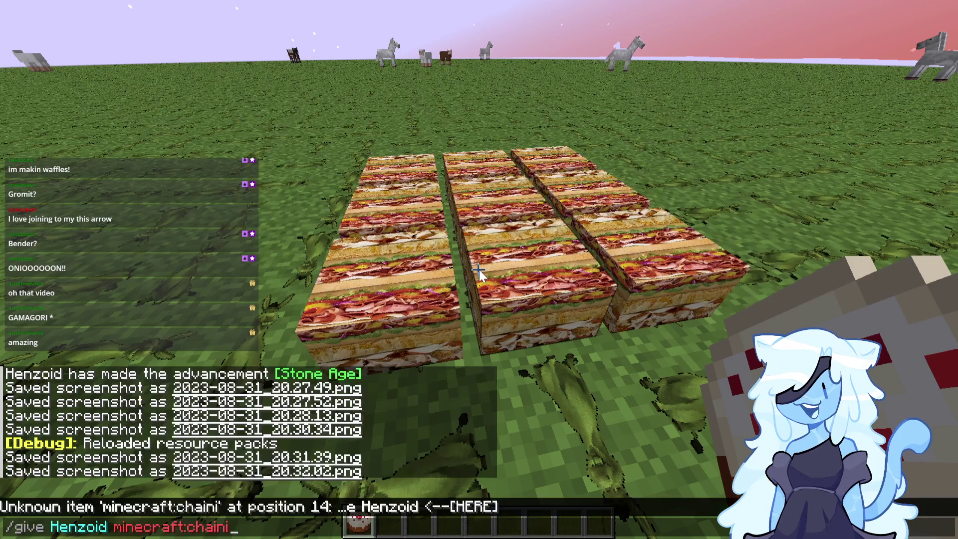
key(Return)
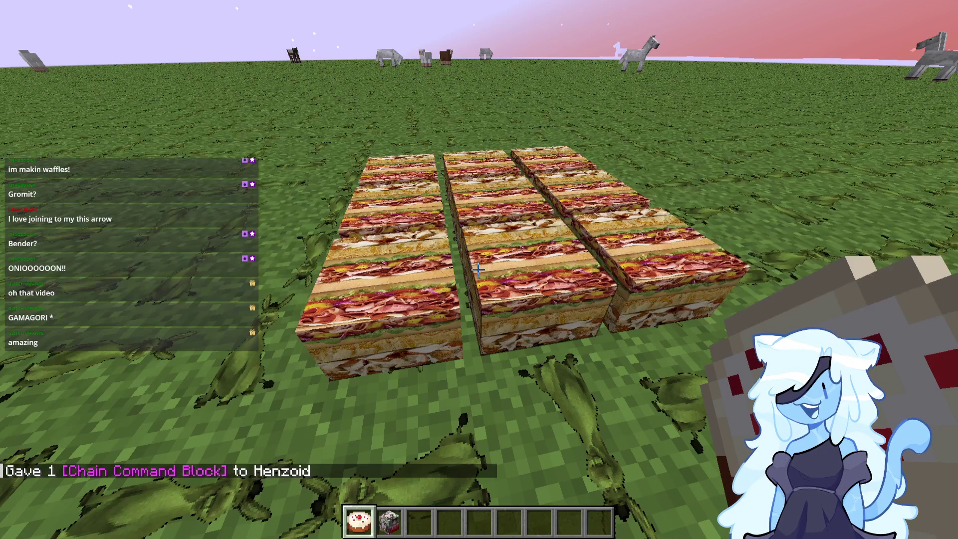
Build an arch of Chain Command Blocks on the grass with two legs and a four-block beam.
key(2)
key(space)
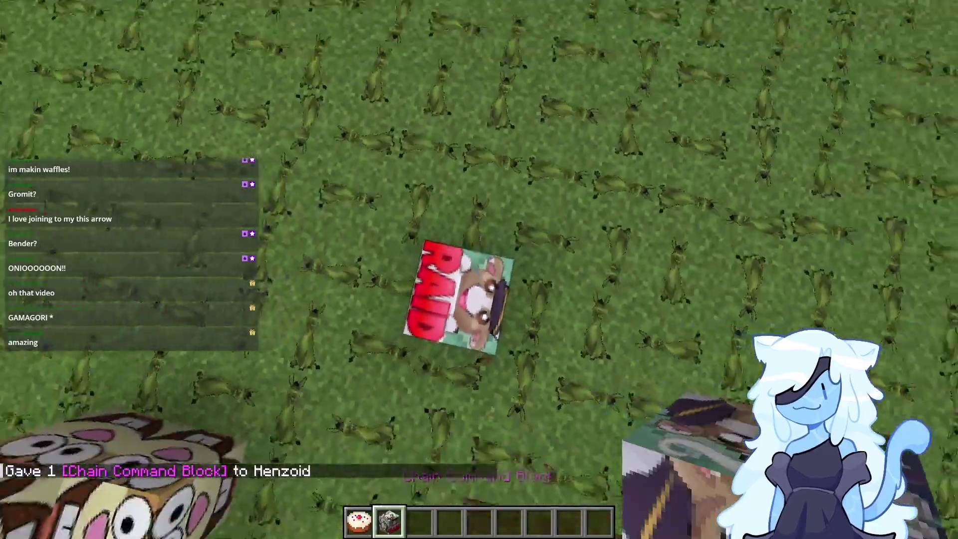
right_click(478, 270)
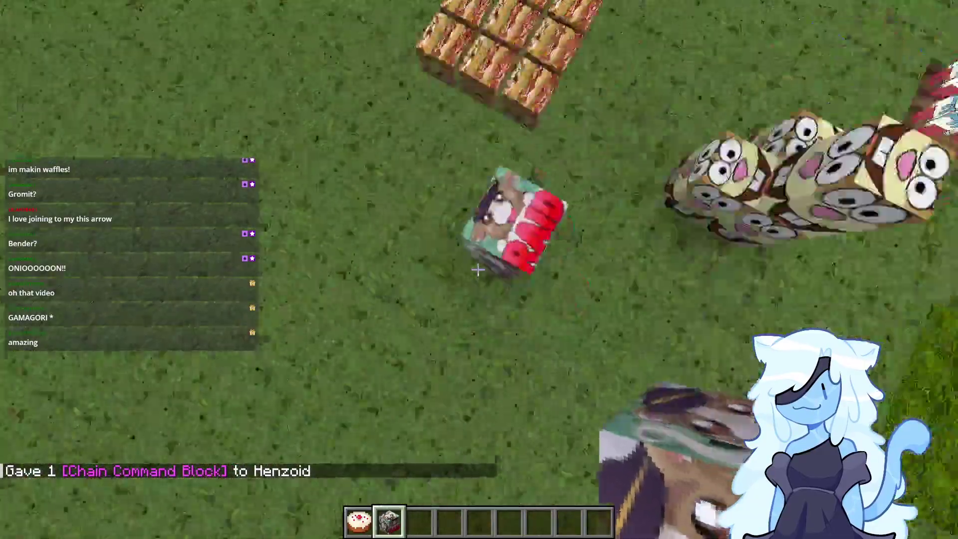
key(s)
key(shift)
right_click(478, 269)
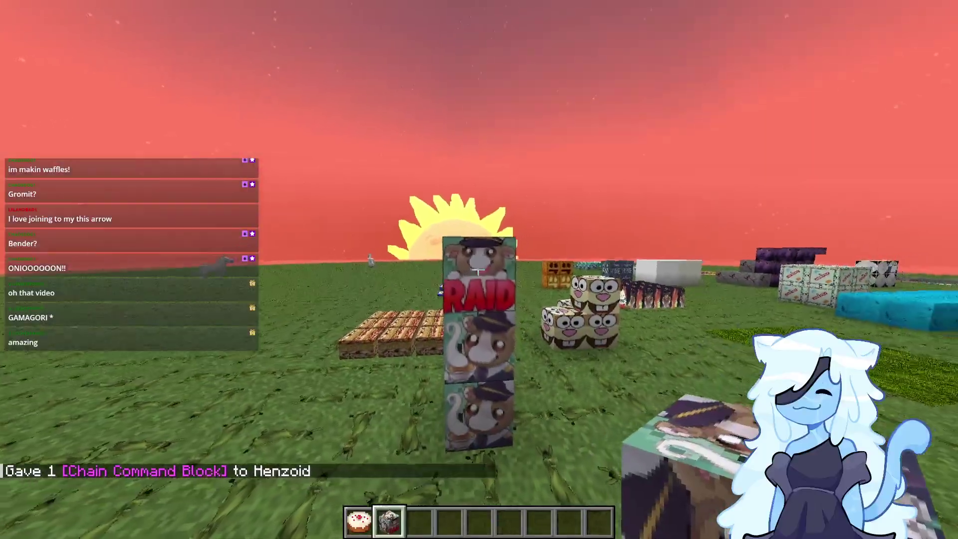
right_click(478, 269)
right_click(478, 269)
right_click(478, 270)
right_click(478, 270)
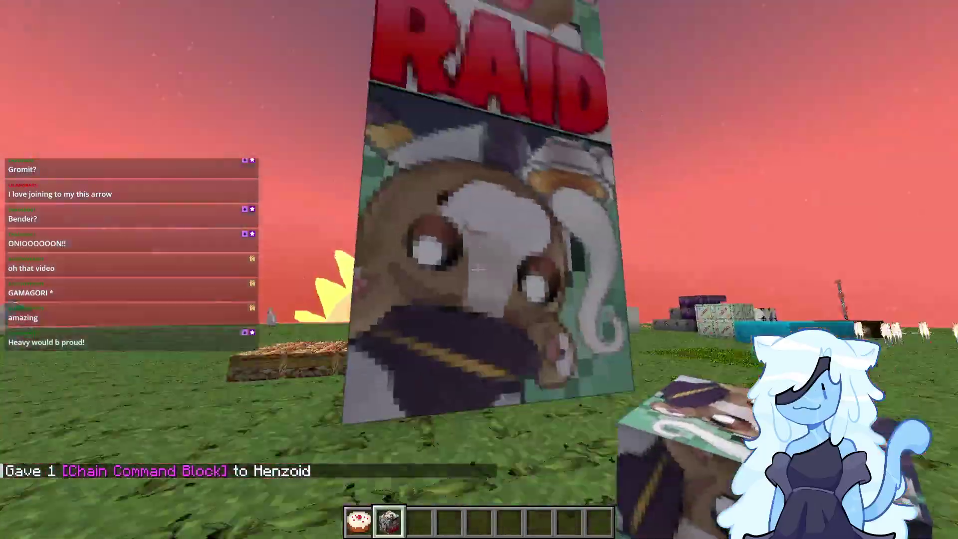
key(a)
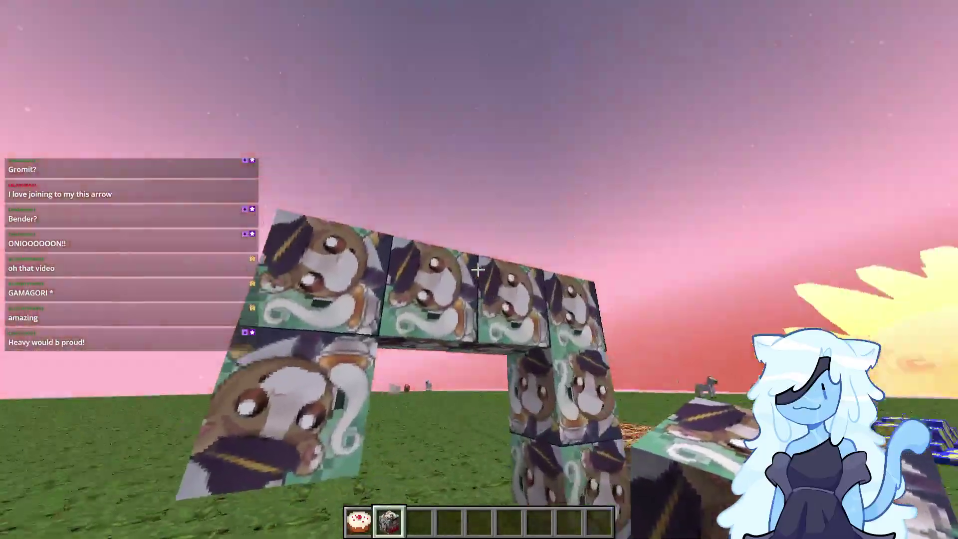
Replace the two middle beam blocks so that their heart pictures face the front.
right_click(479, 269)
click(442, 349)
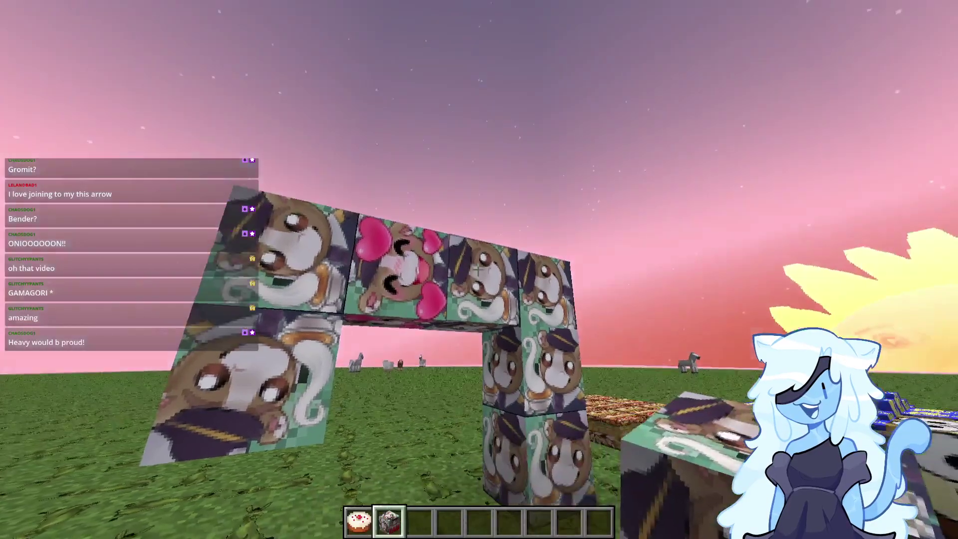
right_click(480, 269)
click(468, 363)
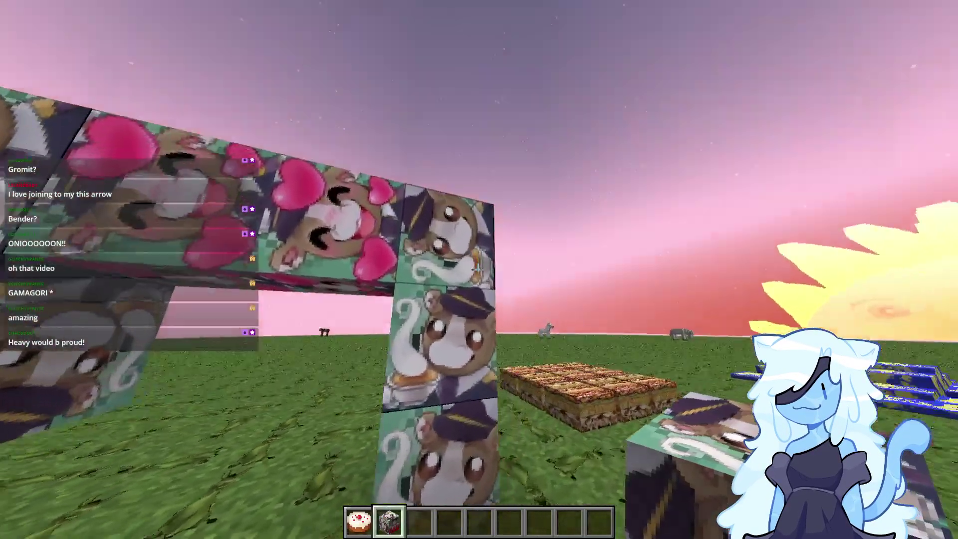
Replace the block below the beam on each leg so that RAID and the crying face point to the front.
key(w)
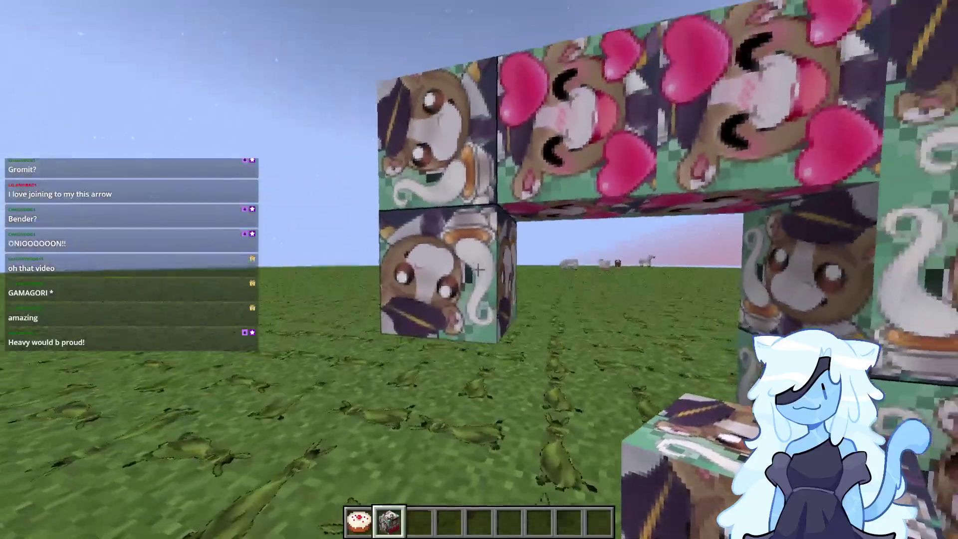
click(478, 269)
key(w)
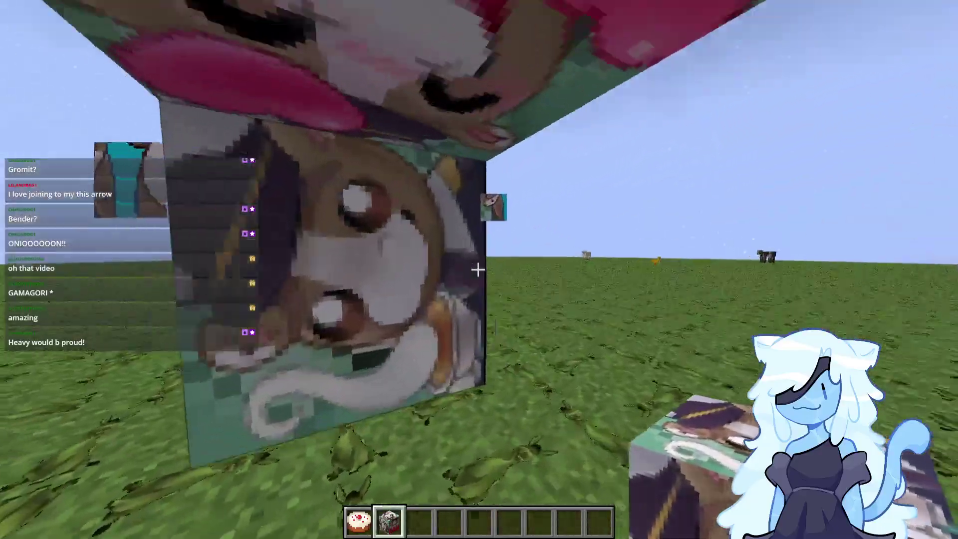
key(s)
key(w)
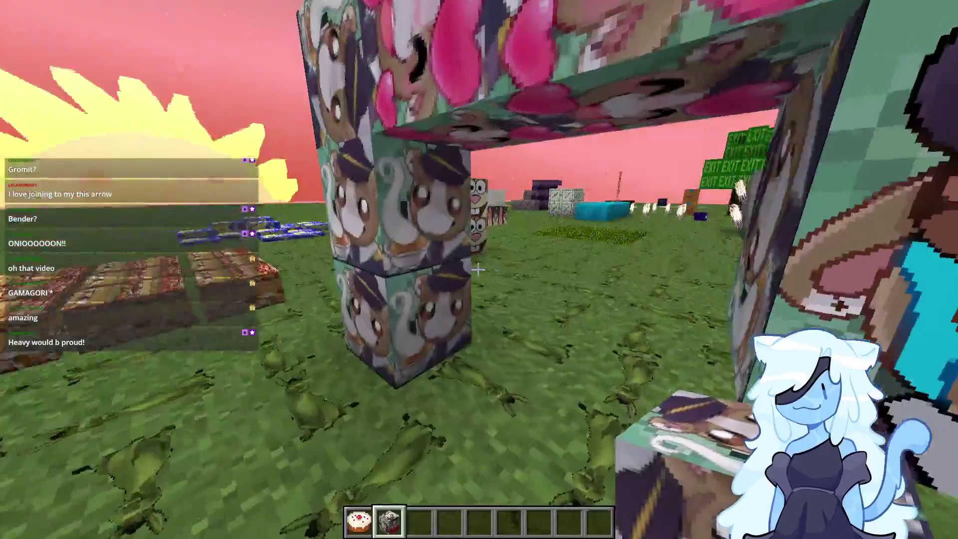
key(a)
click(478, 269)
key(w)
key(s)
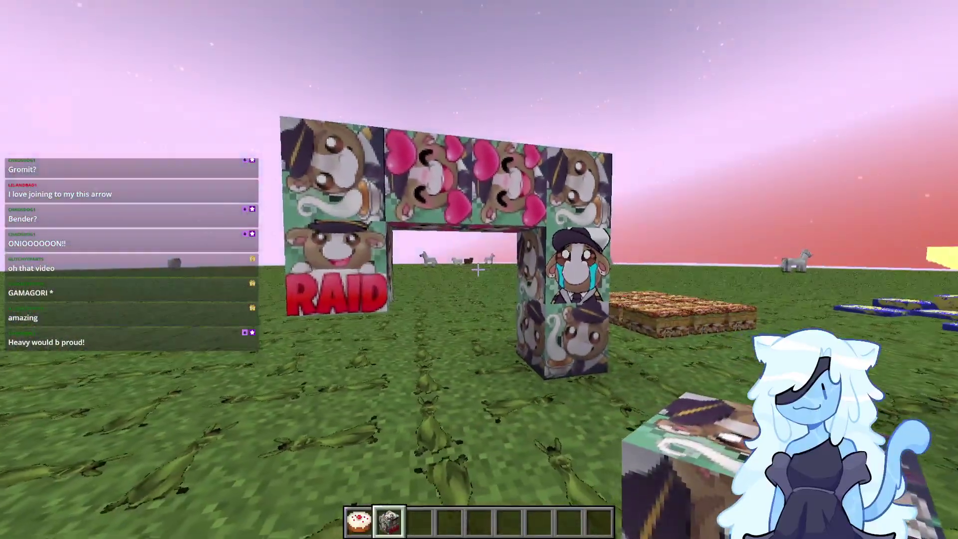
Replace the ground-level block of the three-block leg so that its RAID picture faces outward.
key(w)
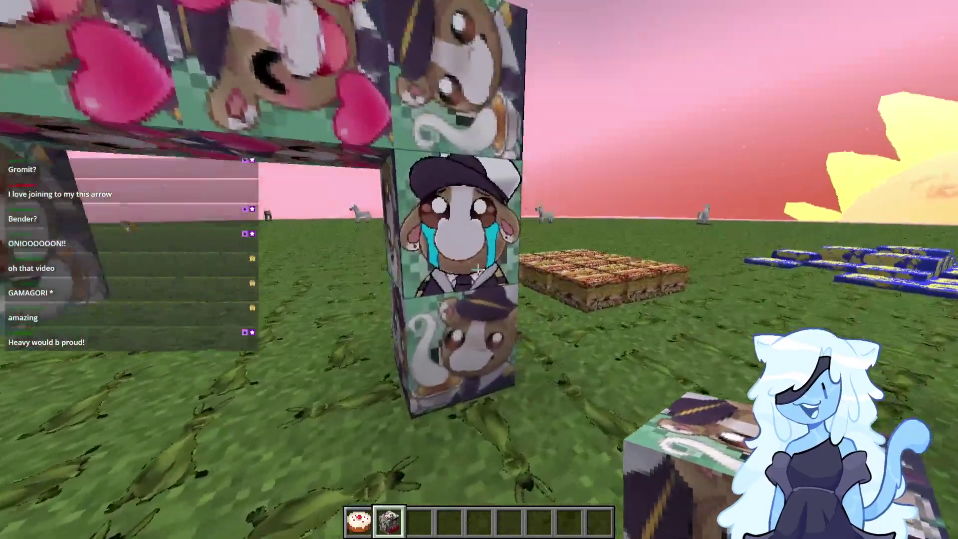
key(s)
key(d)
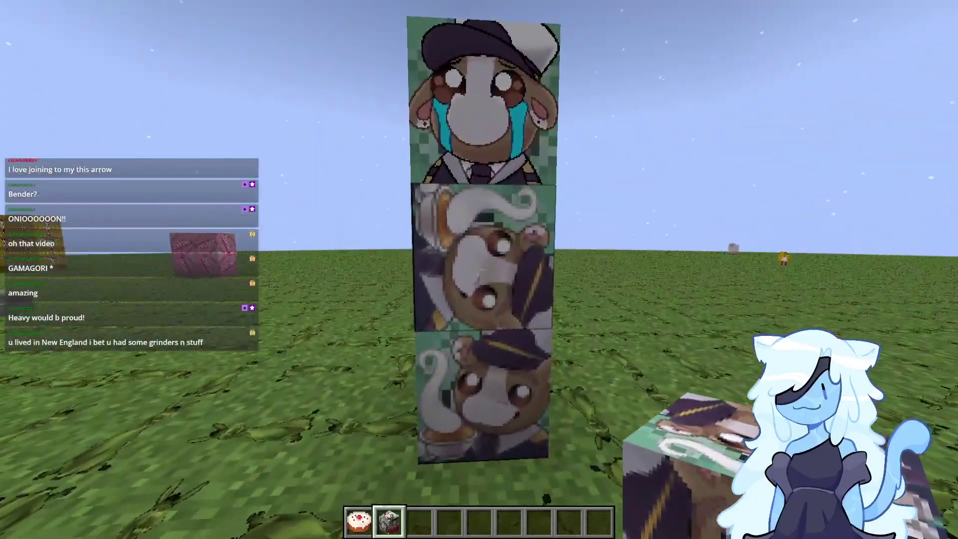
key(d)
key(s)
click(478, 269)
right_click(478, 269)
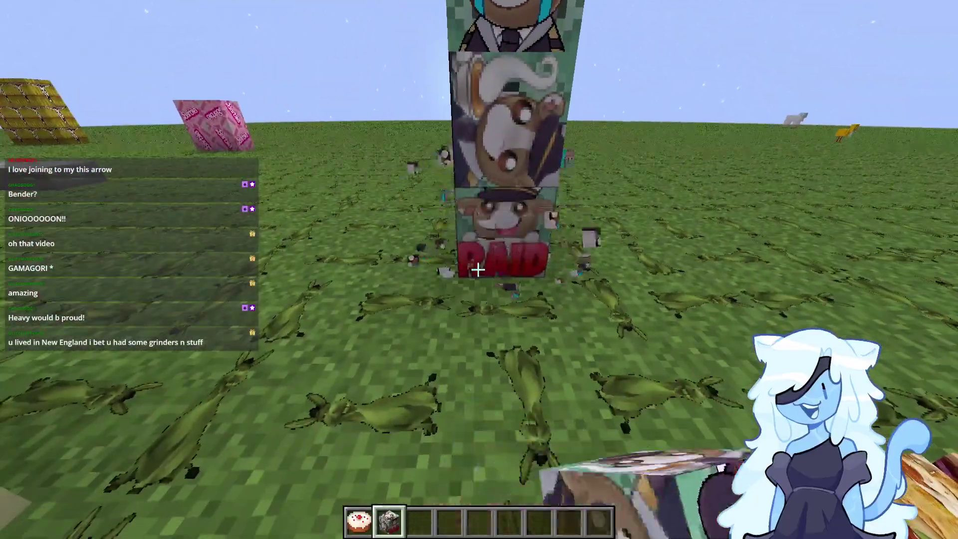
Replace the same leg's ground-level block again to turn its pictures to other sides, and return to the cakes.
key(w)
key(d)
key(s)
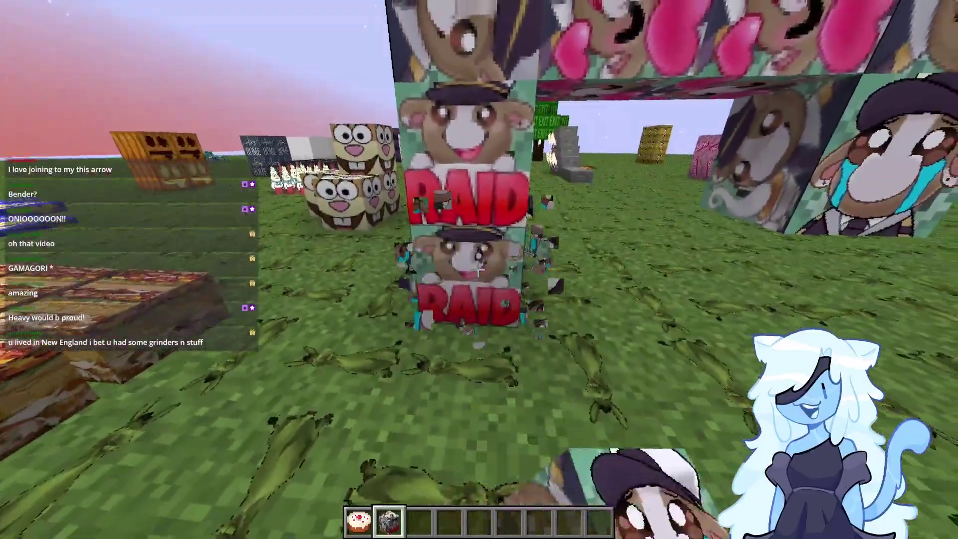
key(w)
key(w)
key(a)
key(s)
click(478, 269)
right_click(478, 269)
key(w)
key(d)
key(w)
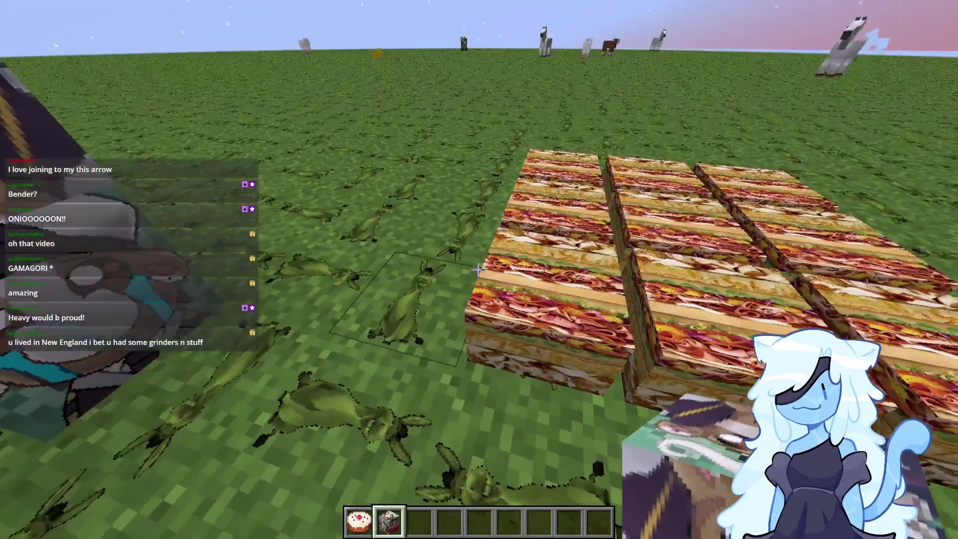
Take a screenshot of the sandwich-textured cakes laid out on the grass.
key(F2)
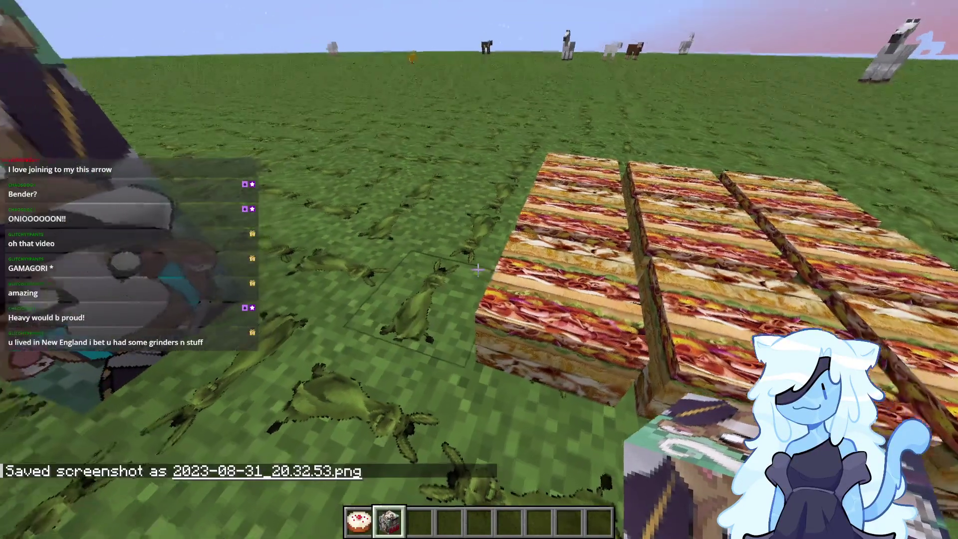
key(t)
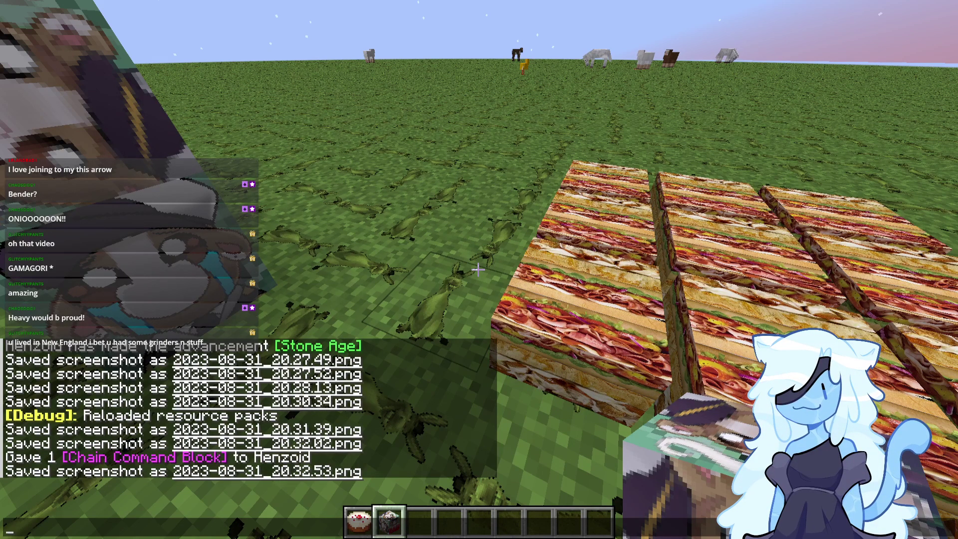
key(Escape)
Search the creative inventory for "book", put a Book and Quill in the third hotbar slot and open it.
key(e)
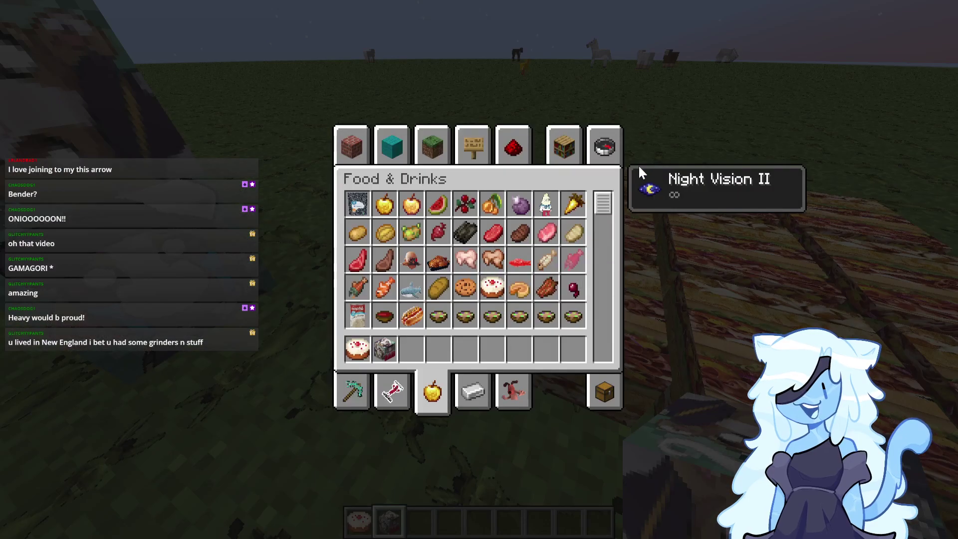
click(620, 155)
text(writ)
key(ctrl+a)
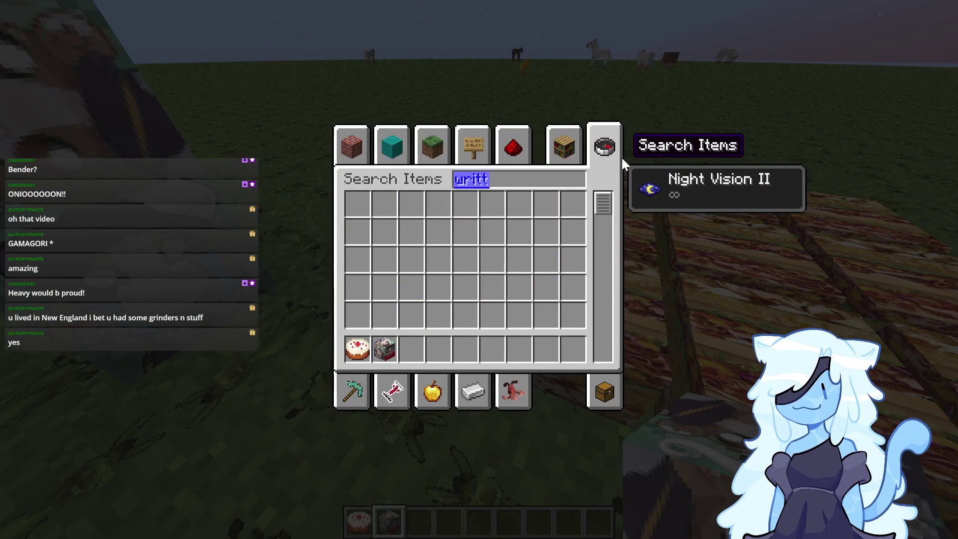
text(book)
key(ctrl+a)
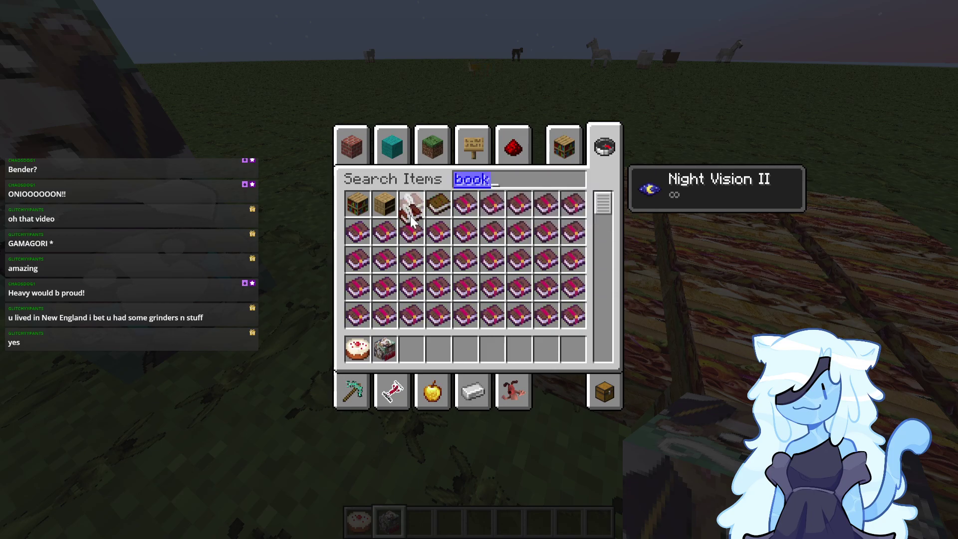
key(Escape)
key(3)
right_click(479, 270)
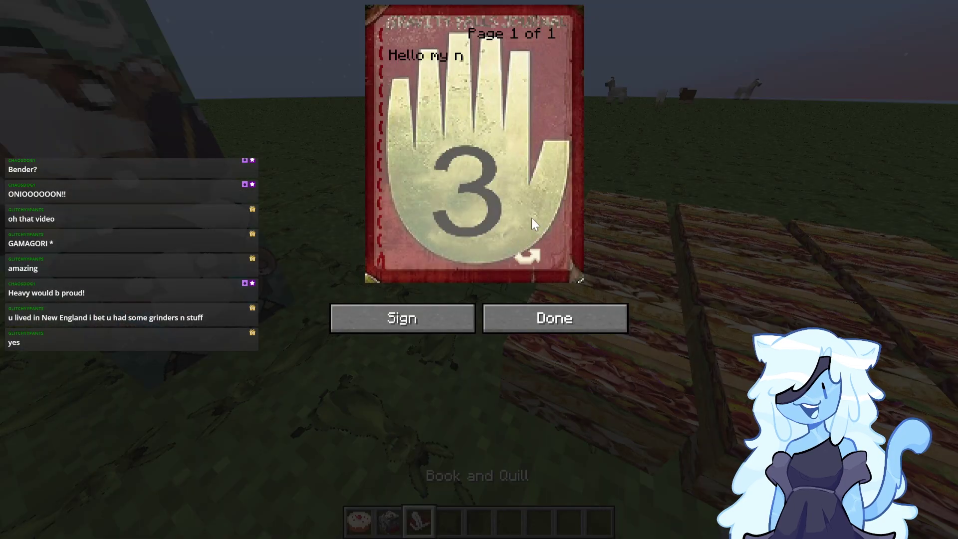
Write "Hello my name is stanley and I'[m actually BILL CIPHER OOOOOOOHHHHHH" on the book's first page.
text(Hello my name is stanley and I'[m actual)
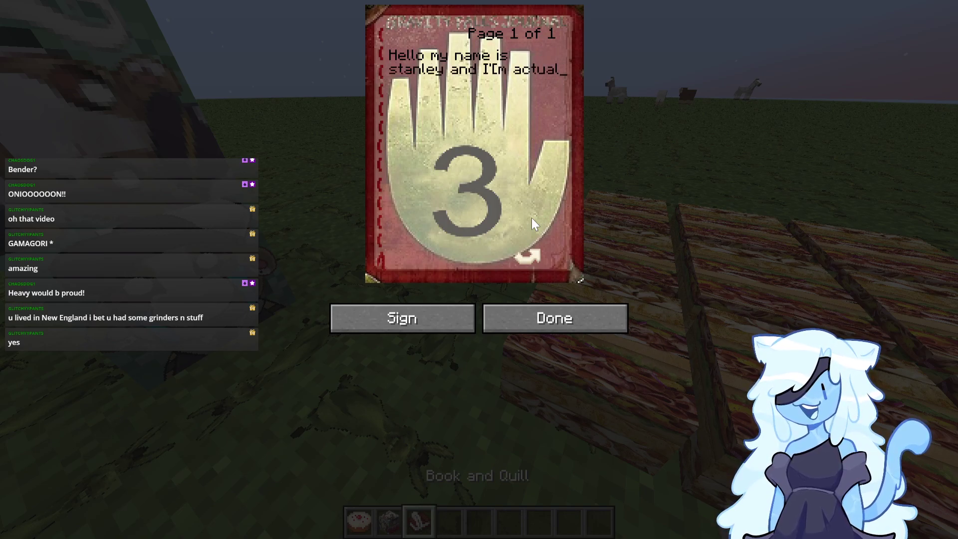
text(ly BILL CIPHE)
key(BackSpace)
key(BackSpace)
text(HER OOOOOOOHHHHHH WOW ALEX HIRSCH IS MA)
Continue the page with "WOW ALEX HIRSCH IS MARRIED TO THE PRSON WHO MADE OWL HOUSE", screenshot it and finish editing the book.
key(BackSpace)
key(BackSpace)
text(IS MARRIED TO THE PRSON)
text( WHO MADE OWL HOUS)
text(E)
key(F2)
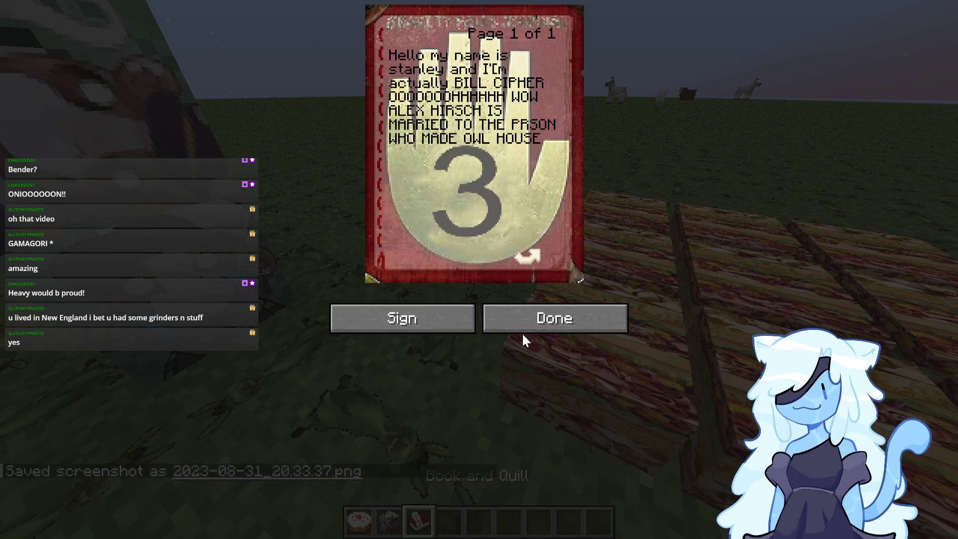
click(523, 325)
Search the creative inventory for "dee" and put Deepslate in the fourth hotbar slot.
key(e)
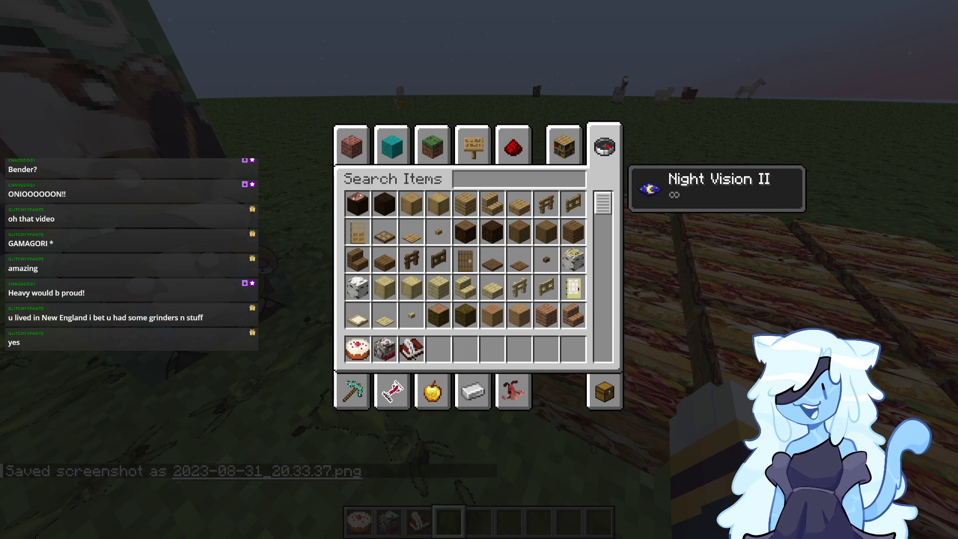
text(dee)
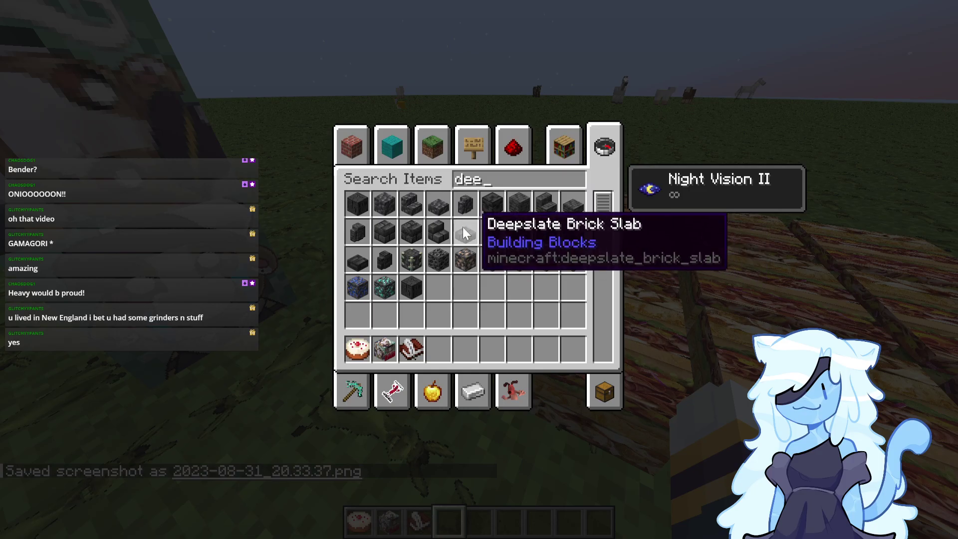
click(366, 205)
click(438, 343)
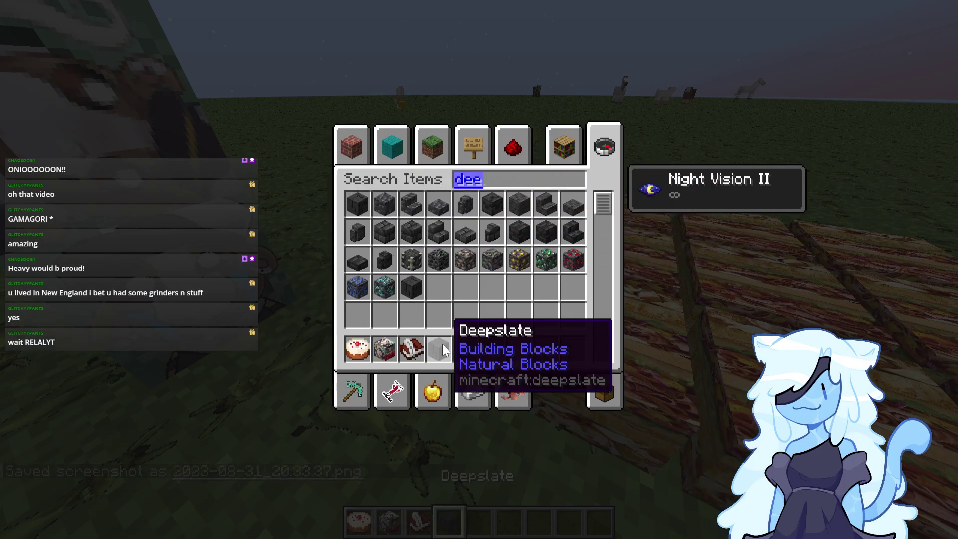
key(e)
Build a two-block-high wall of deepslate on the grass near the cakes.
right_click(478, 269)
key(w)
right_click(478, 269)
key(d)
right_click(478, 270)
right_click(478, 269)
right_click(478, 269)
right_click(478, 270)
key(s)
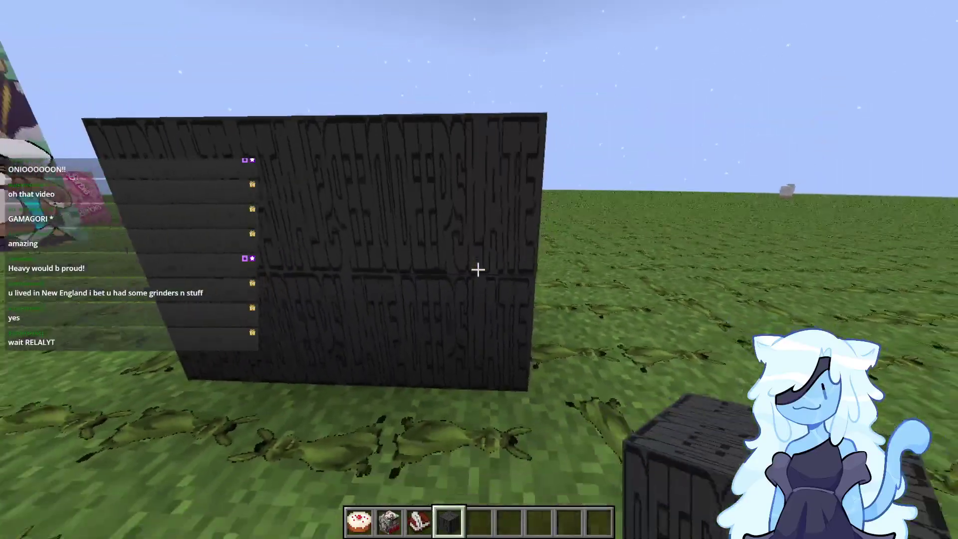
Add more deepslate in front of the wall, turning blocks in different directions to form stepped two-high columns.
right_click(478, 269)
right_click(478, 270)
right_click(478, 269)
right_click(478, 269)
key(s)
right_click(478, 269)
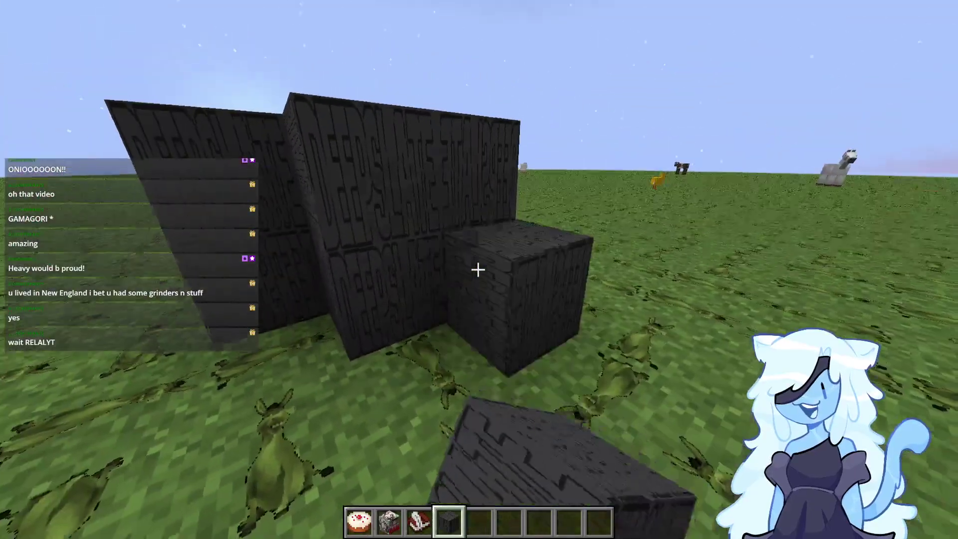
key(a)
right_click(478, 270)
Take a screenshot of the deepslate structure's stepped side and inspect its top from above.
key(w)
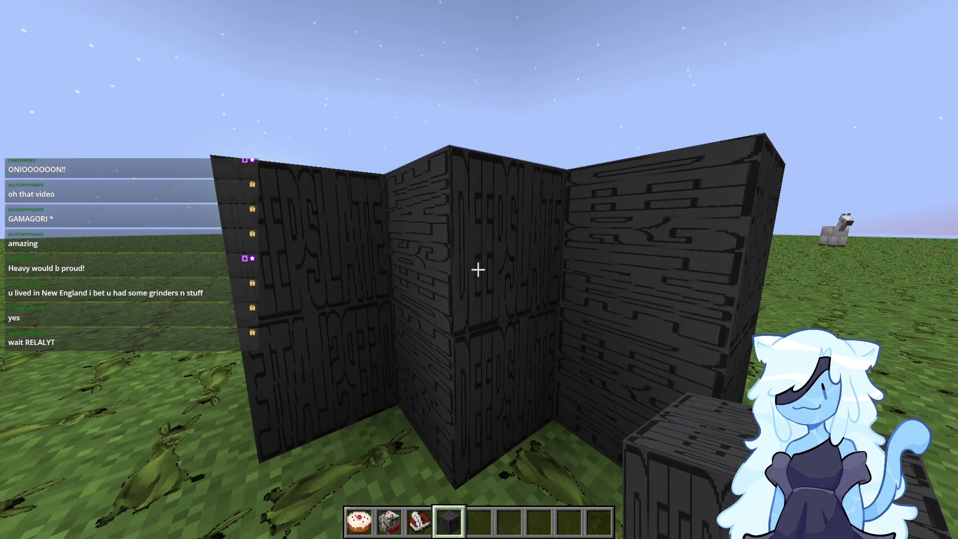
key(space)
key(space)
key(s)
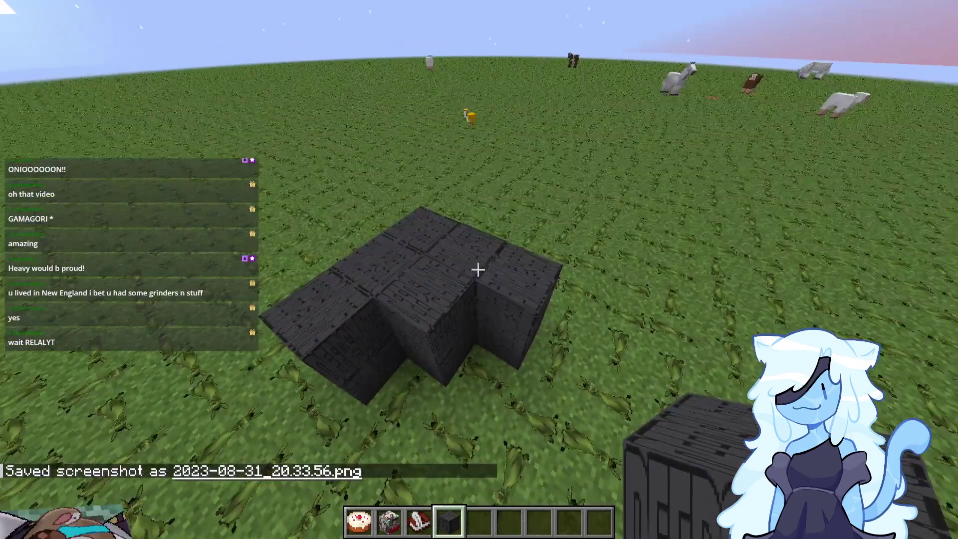
key(shift)
key(t)
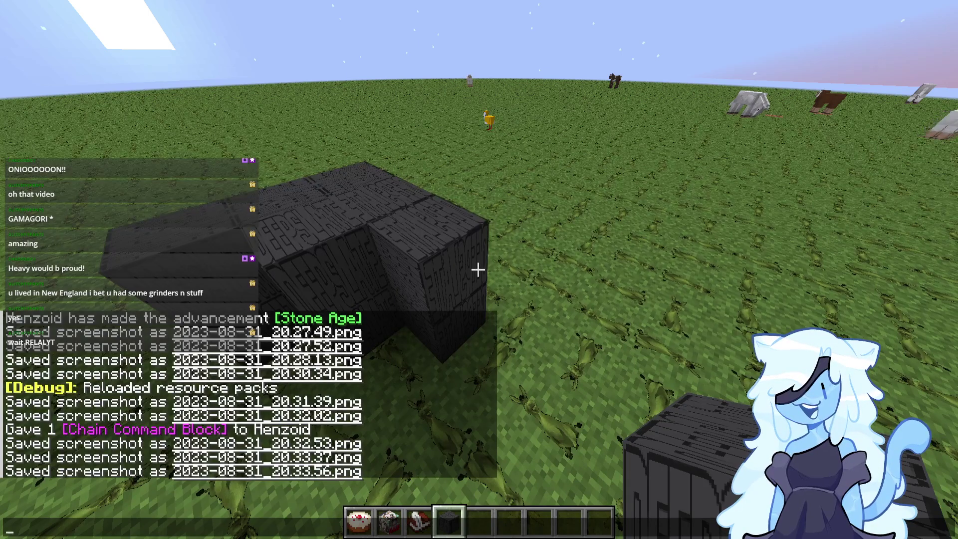
key(Escape)
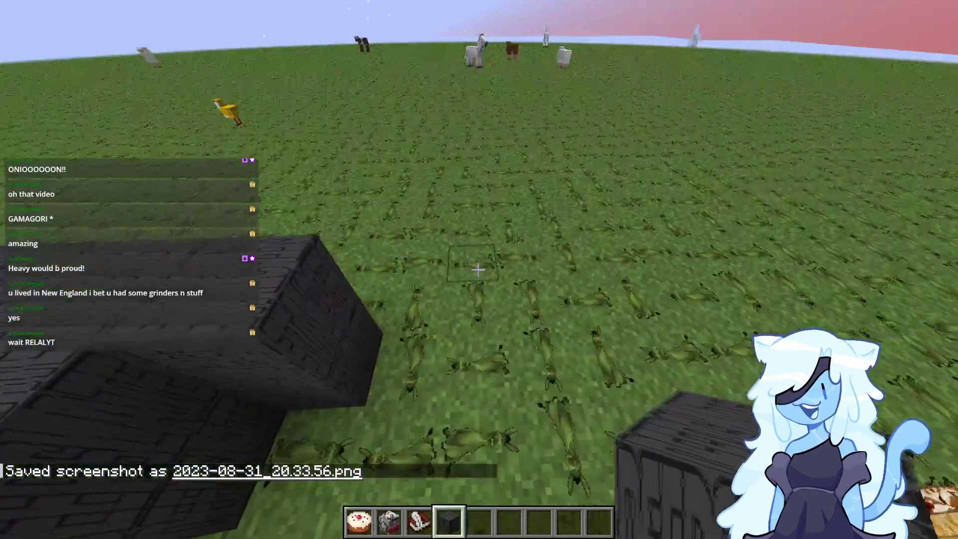
Summon three blazes on the open grass beside the deepslate structure.
key(slash)
text(summon blaze)
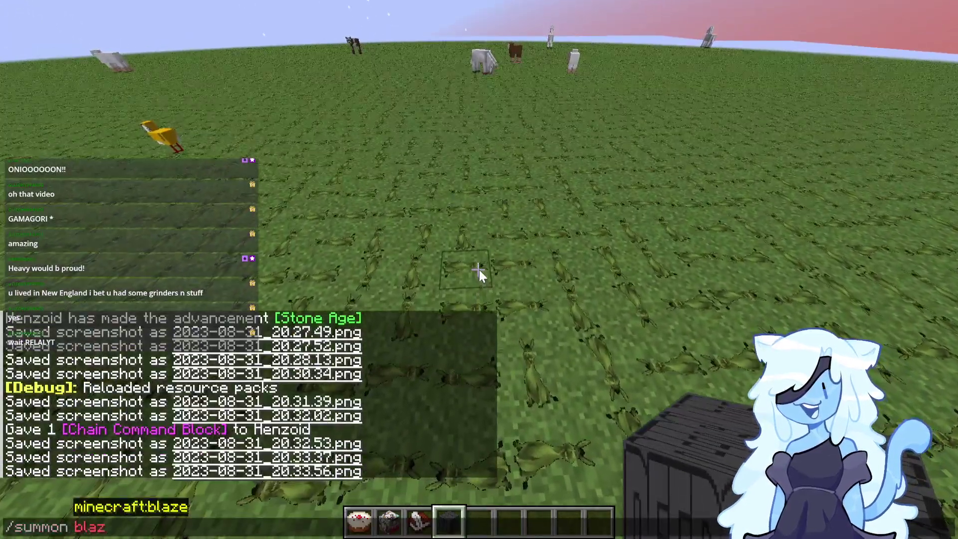
key(Return)
key(t)
key(Up)
key(Return)
key(t)
key(Up)
key(Return)
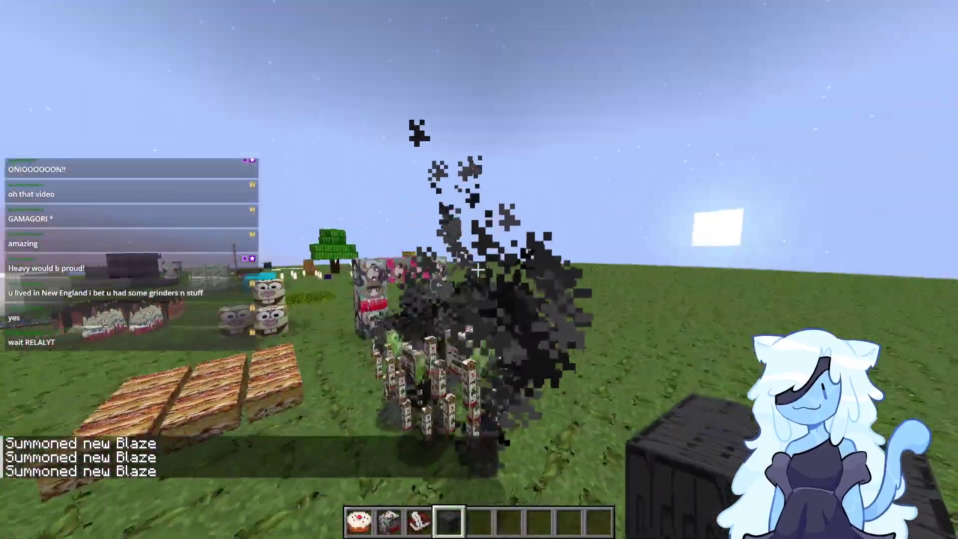
Take a close-up screenshot of a blaze beside the deepslate wall.
key(w)
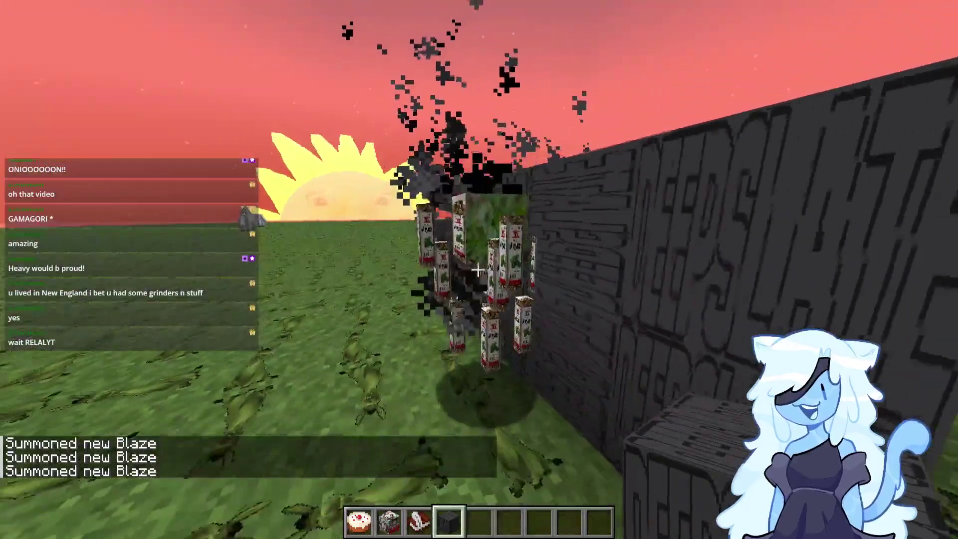
key(F2)
key(t)
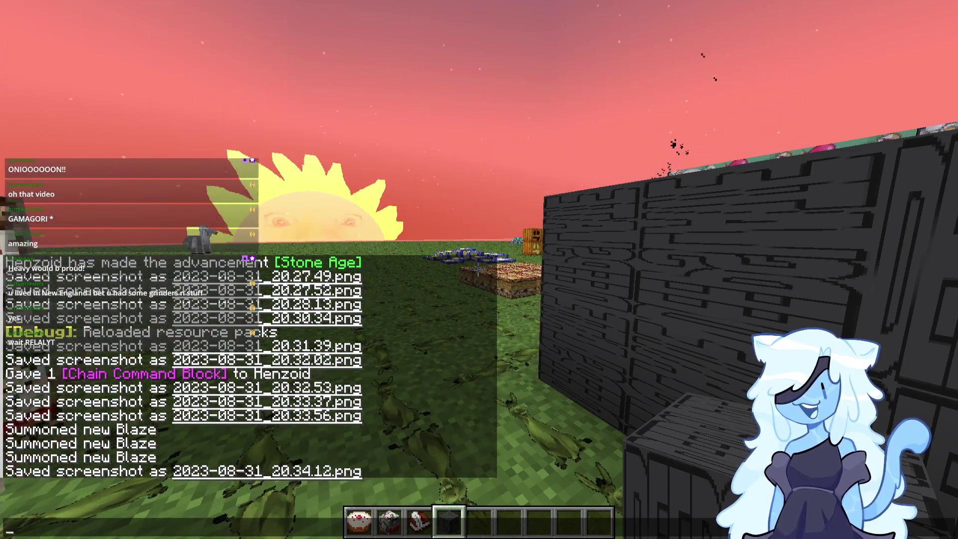
key(Escape)
Summon a sniffer beside the deepslate wall and back away from it.
text(/summon sniffer)
key(Return)
key(s)
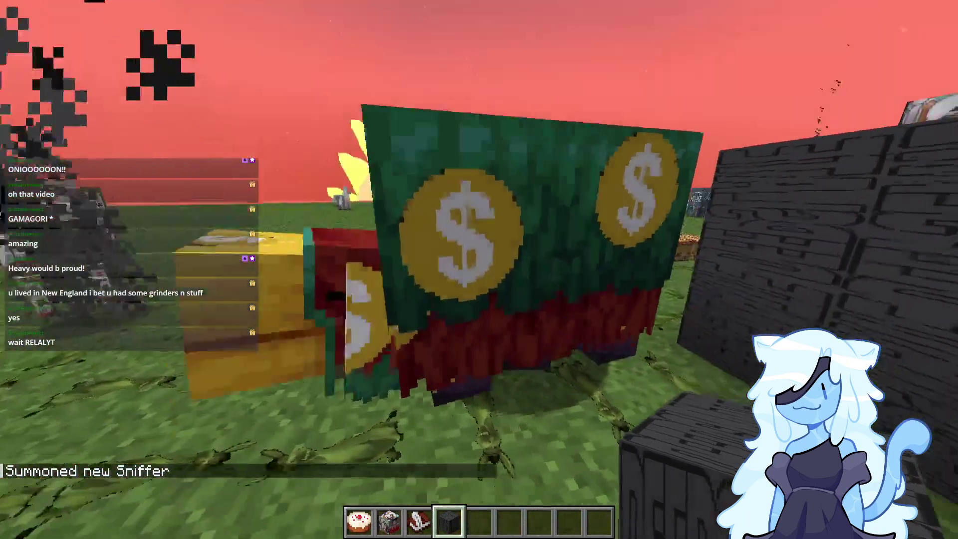
Take one screenshot of the sniffer from its side and another from above its head.
key(a)
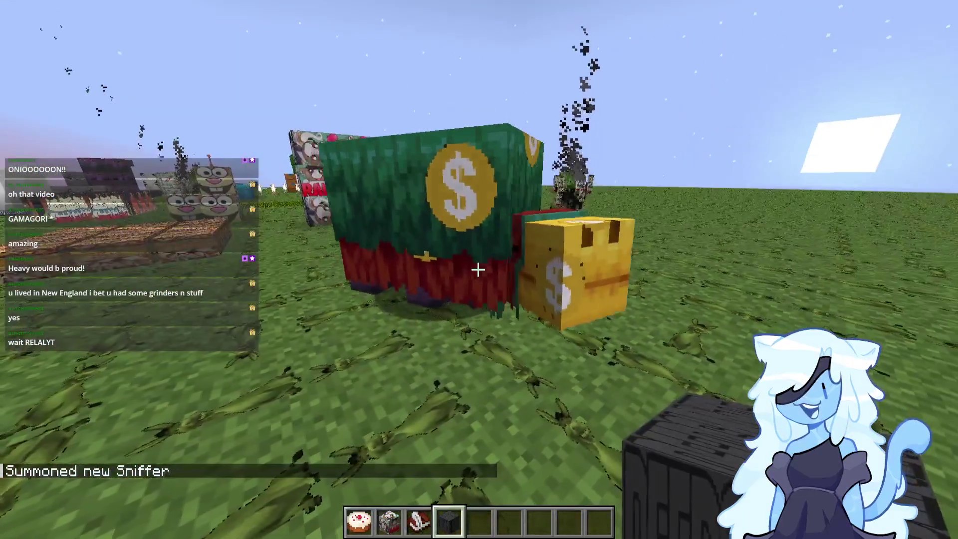
key(F2)
key(w)
key(s)
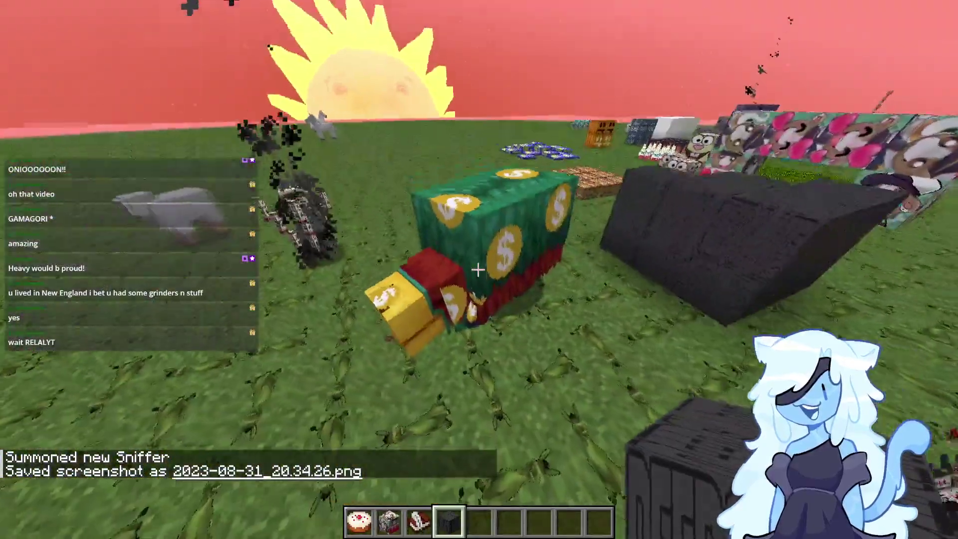
key(F2)
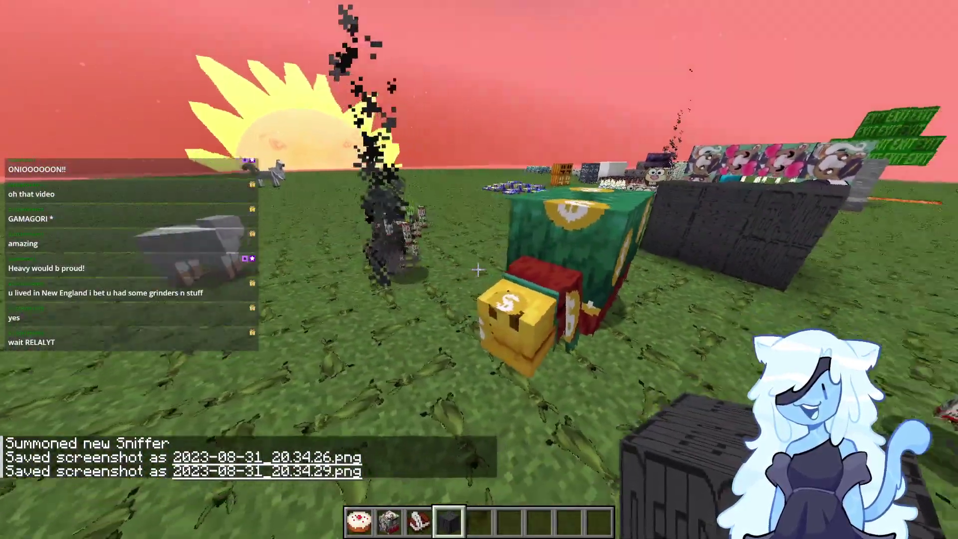
Search the creative inventory for "iron", put a Block of Raw Iron in the fifth hotbar slot and hold it.
key(e)
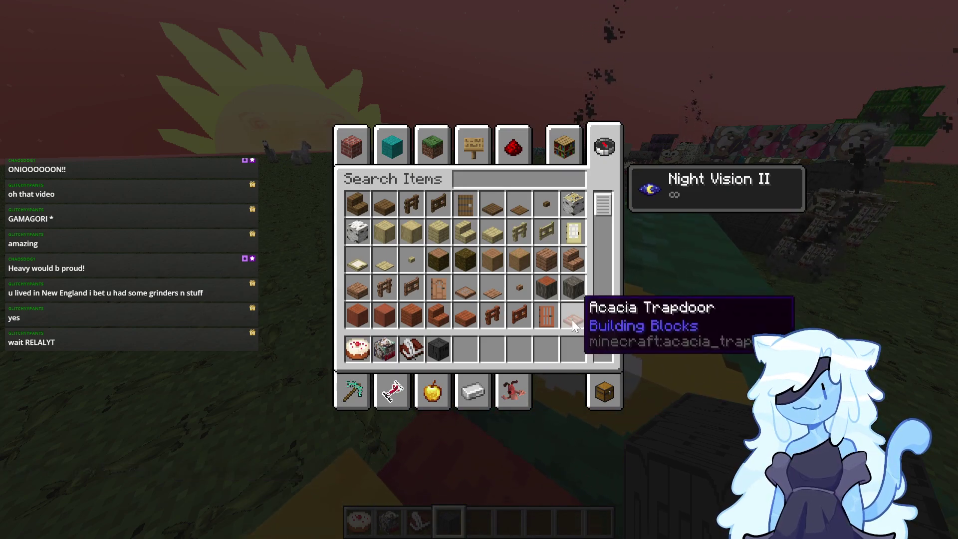
drag(601, 223, 598, 239)
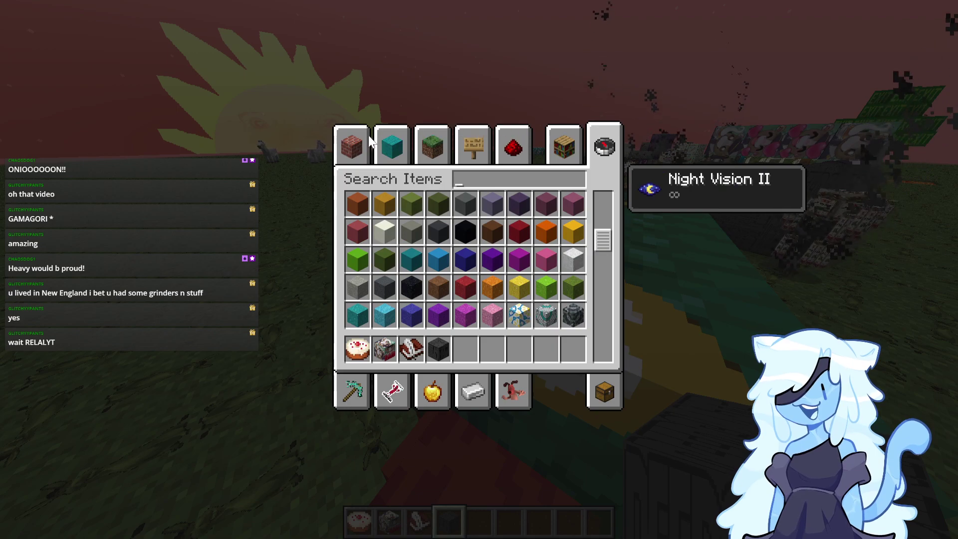
click(352, 145)
scroll(527, 235, down, 8)
scroll(577, 226, down, 4)
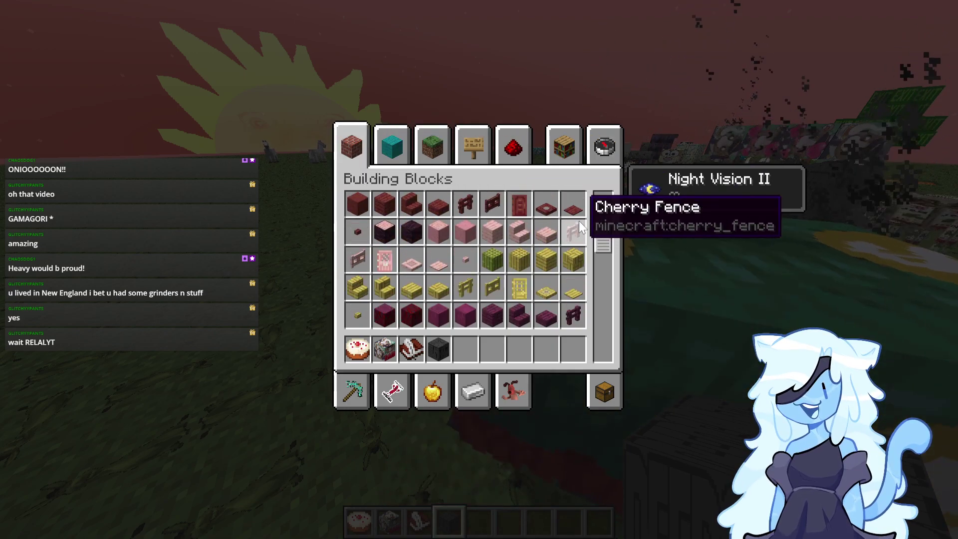
click(596, 158)
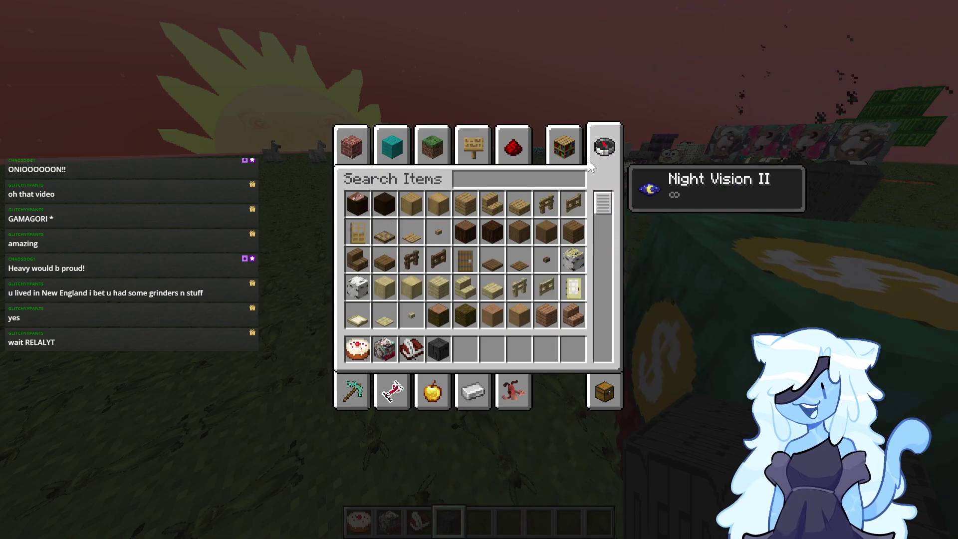
text(iron)
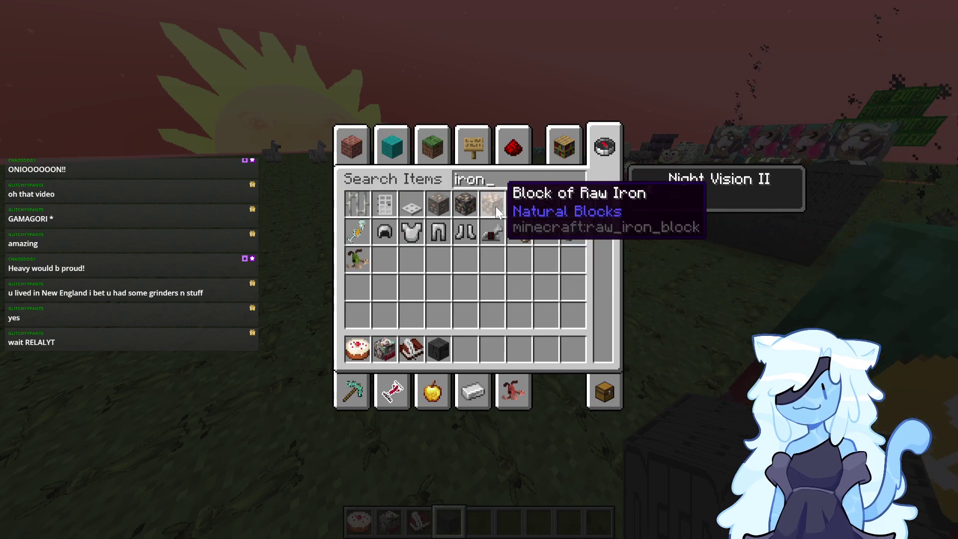
click(494, 204)
click(458, 351)
key(Escape)
key(5)
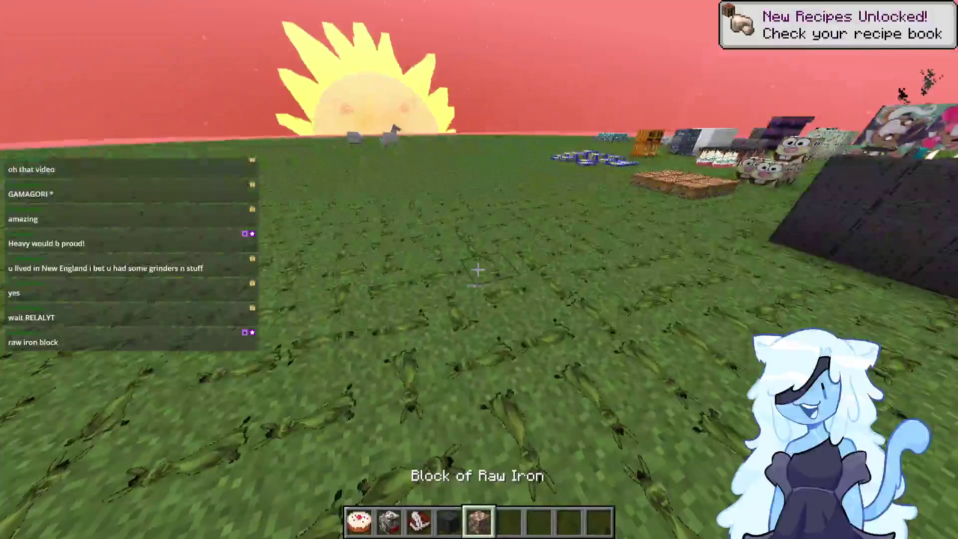
Place a small two-level cluster of raw iron blocks on the grass and reload the resource packs.
right_click(479, 269)
right_click(478, 269)
right_click(479, 269)
right_click(478, 270)
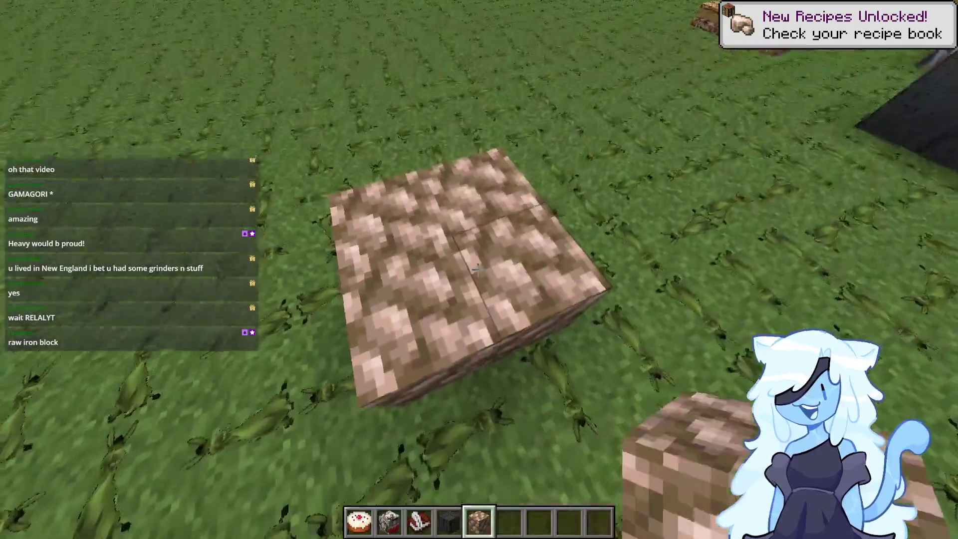
key(t)
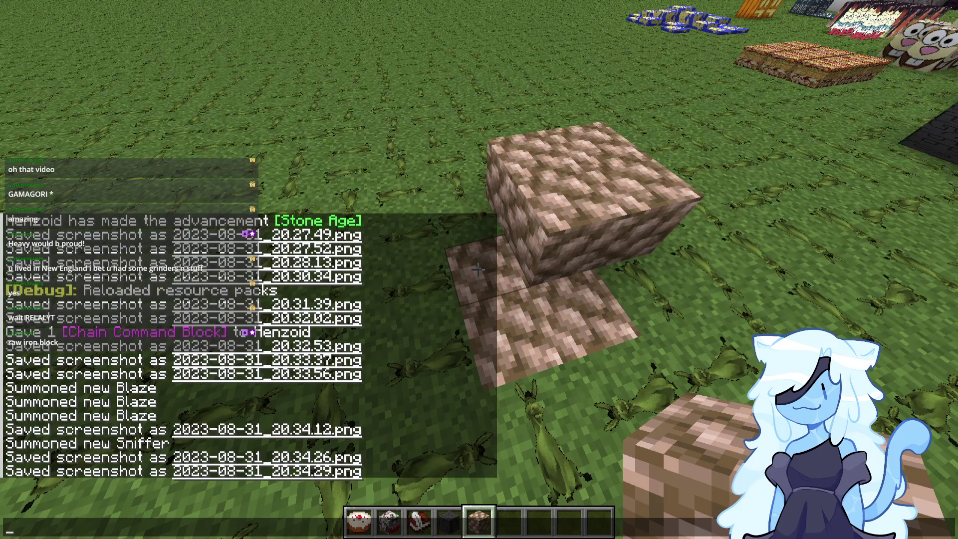
key(Escape)
key(F3+t)
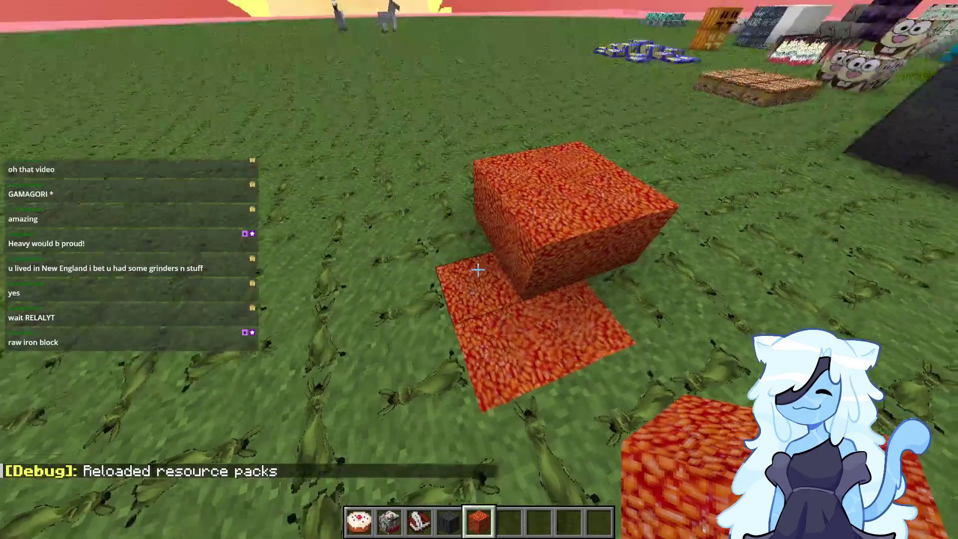
Set the game mode to Survival and walk across the open field past the horses.
key(e)
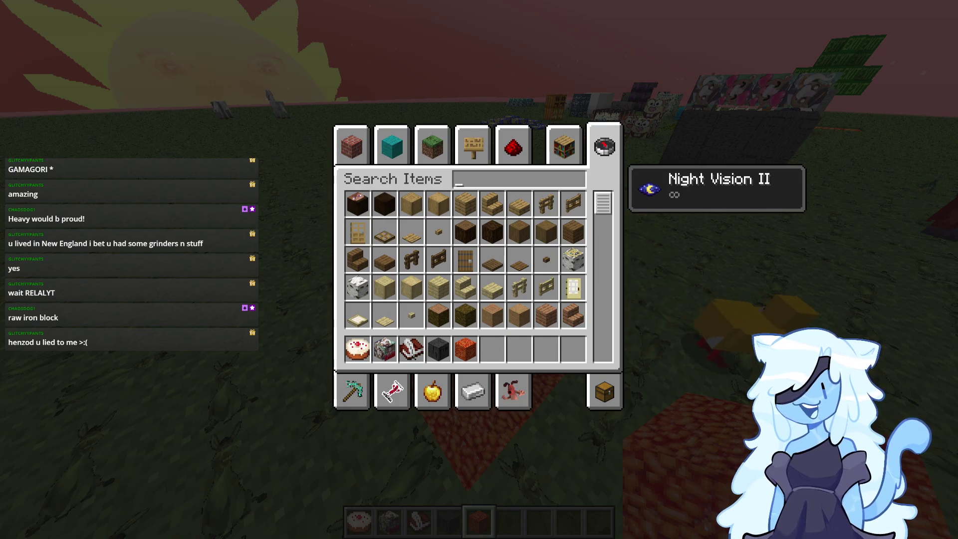
key(Escape)
text(/game)
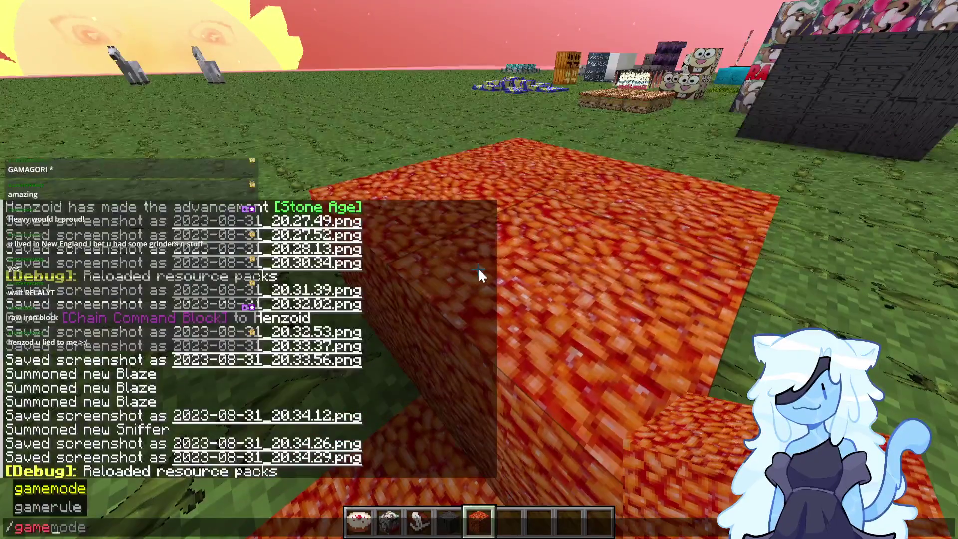
text(mode a)
key(BackSpace)
text(survival)
key(Return)
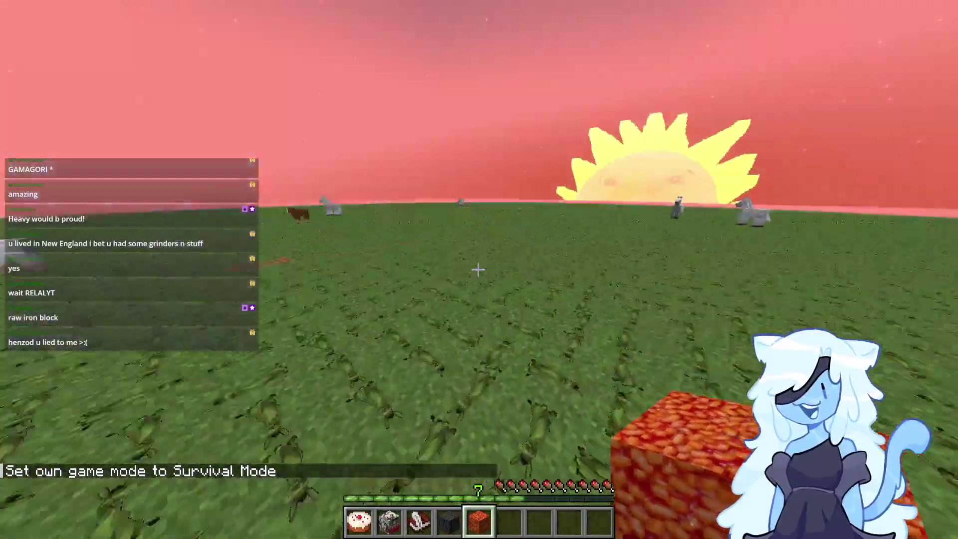
key(w)
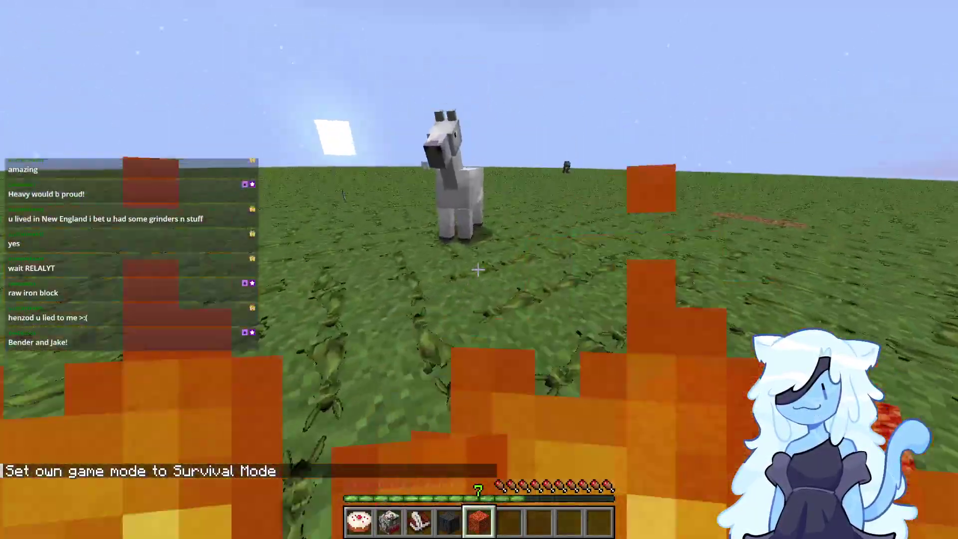
key(w)
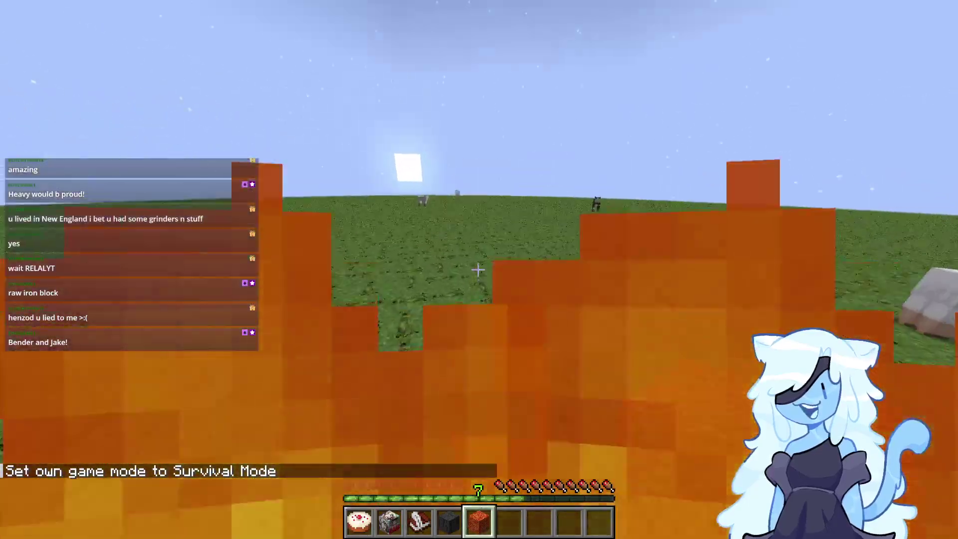
key(w)
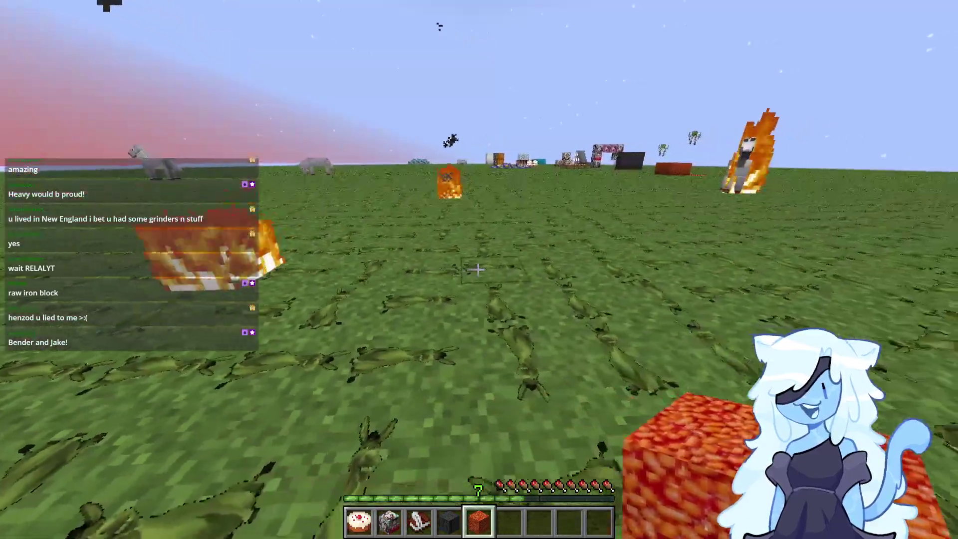
Switch the game mode back to Creative while standing in the field.
key(slash)
text(su)
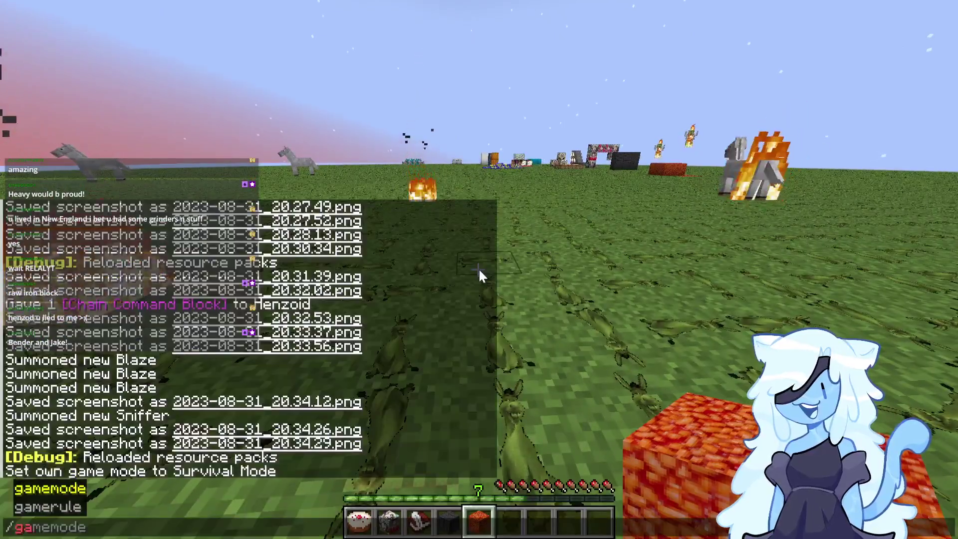
key(Tab)
key(Return)
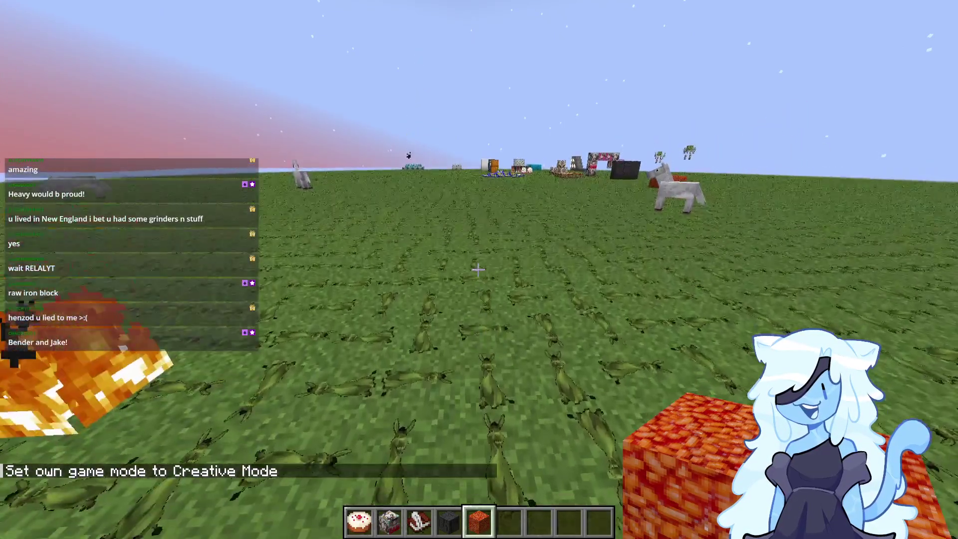
Summon two iron golems on the open grass.
key(slash)
text(summon)
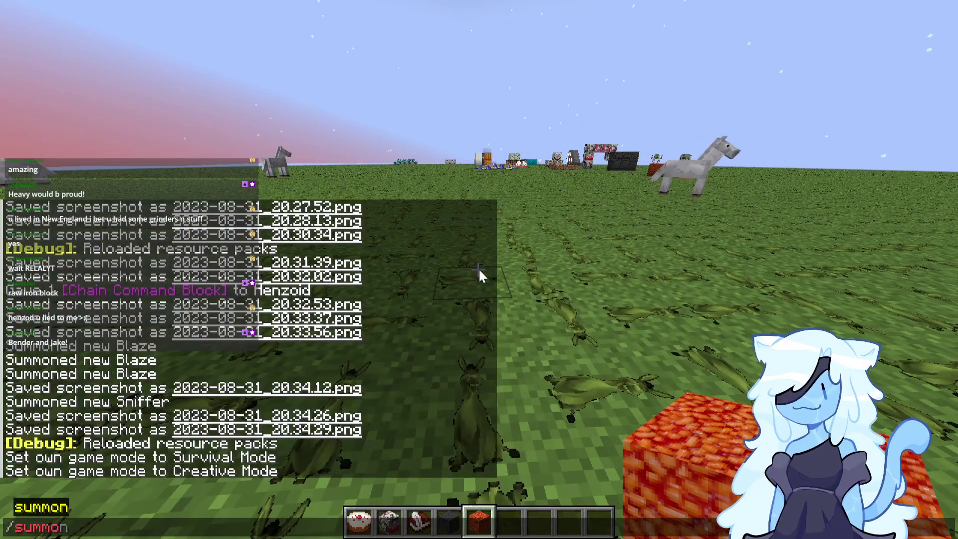
text( ir)
key(Tab)
key(Return)
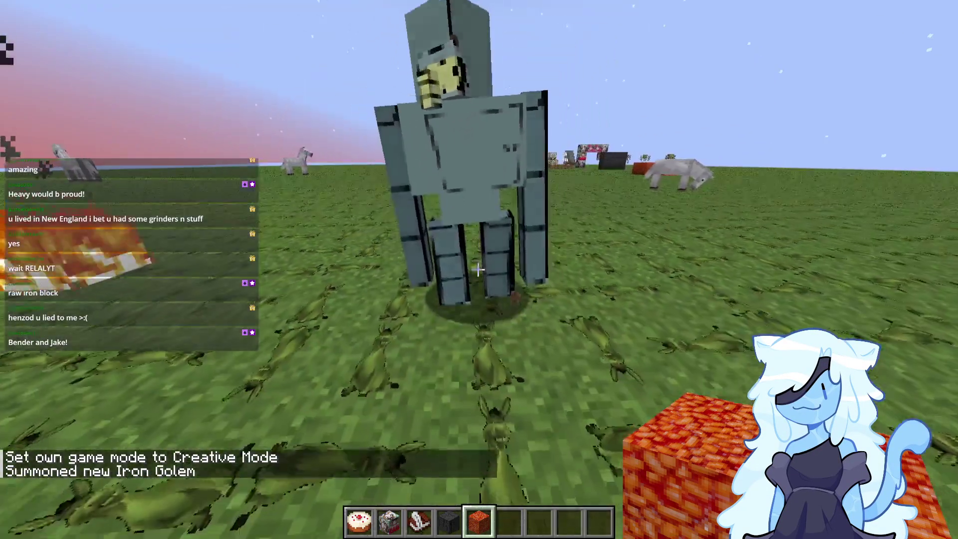
key(t)
key(Up)
key(Return)
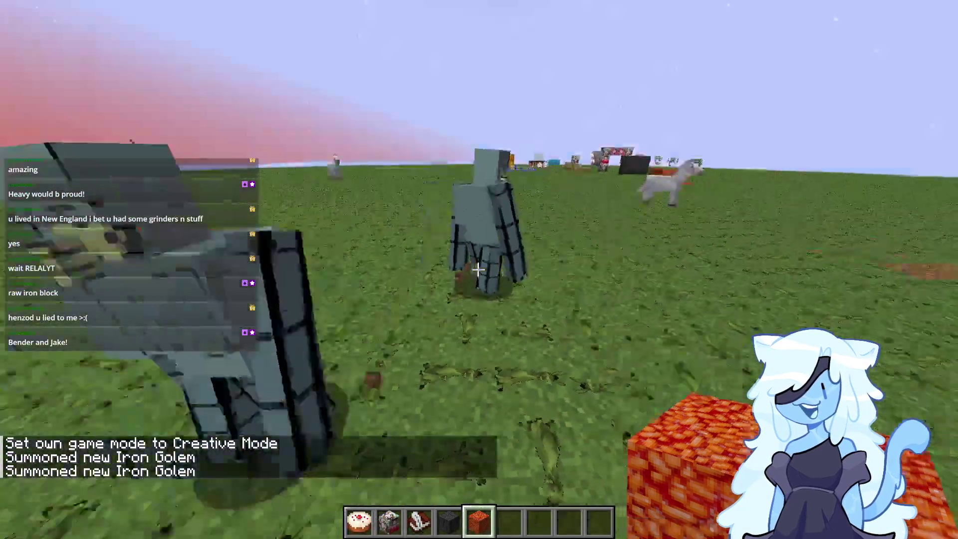
Frame an iron golem from the front, hide the game interface, take one screenshot and show the interface again.
key(shift)
key(a)
key(F1)
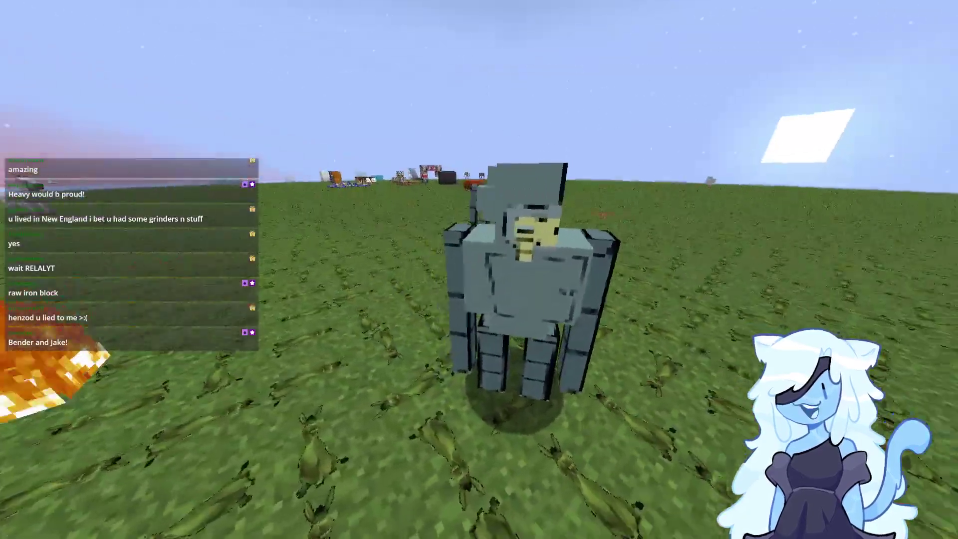
key(d)
key(w)
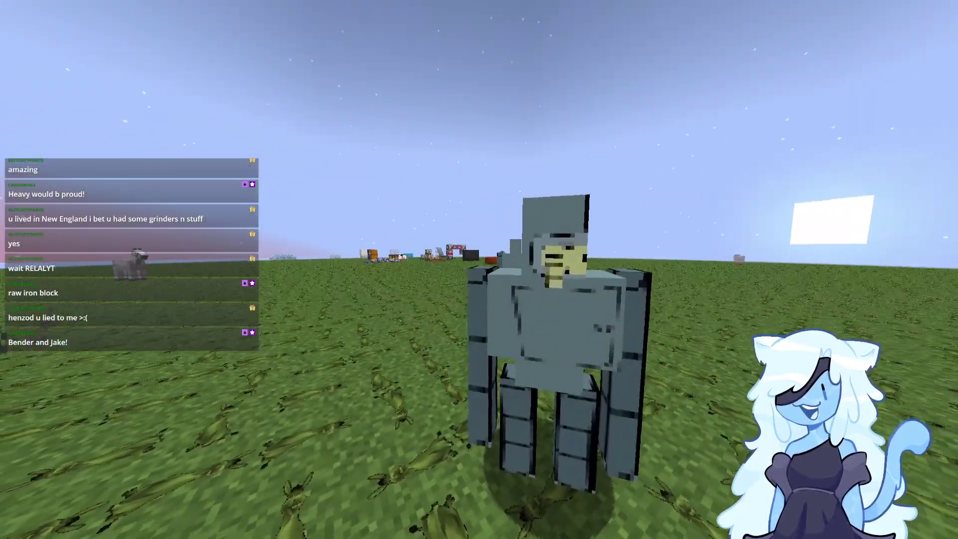
key(F2)
key(F1)
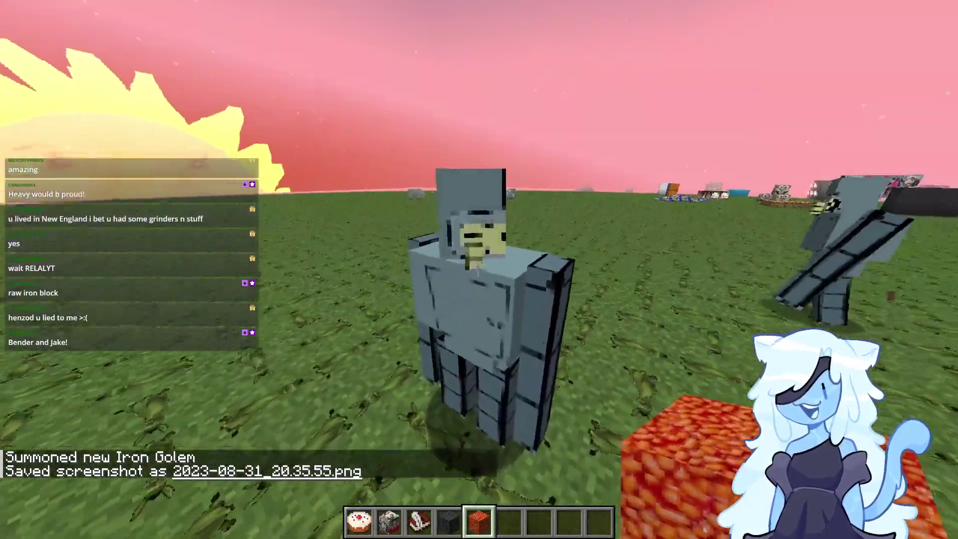
click(478, 271)
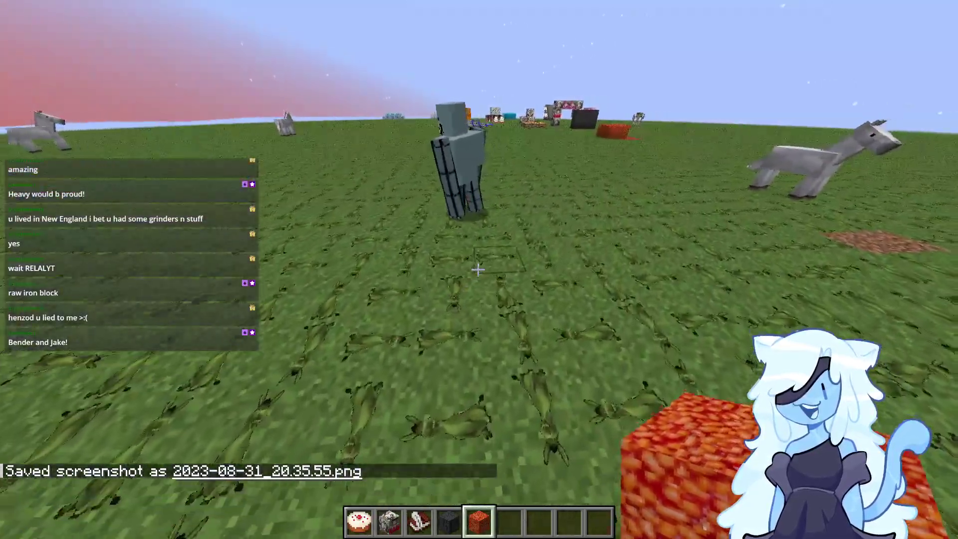
Summon three wolves on the grass near the iron golems.
key(slash)
text(summon wo)
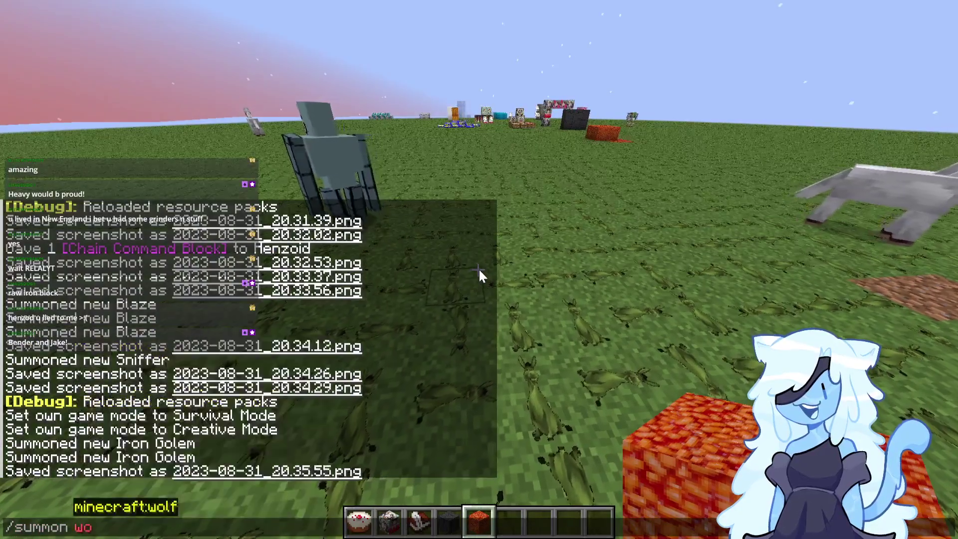
key(Tab)
key(Return)
key(slash)
key(Up)
key(Return)
key(slash)
key(Up)
key(Return)
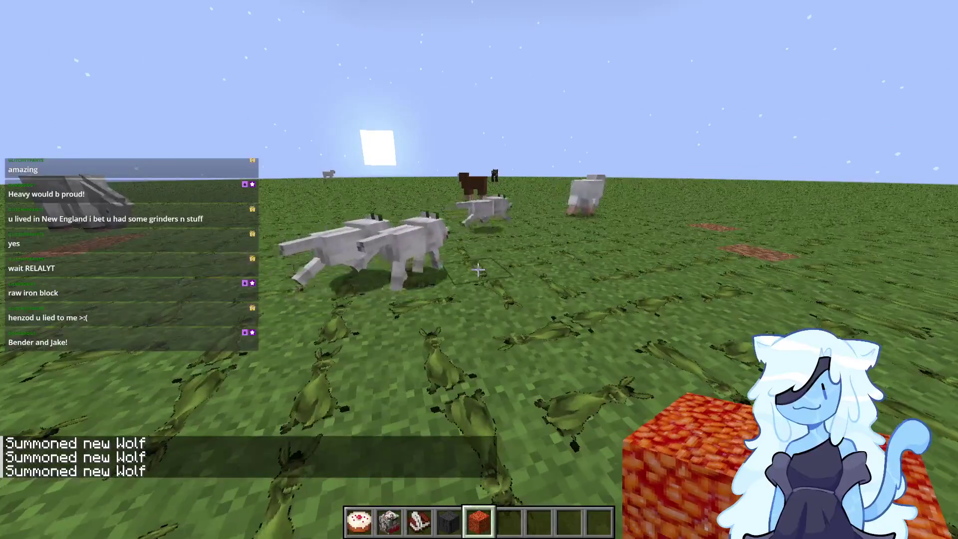
Reload the resource packs and take screenshots of the retextured wolf from different angles, ending on the empty sixth hotbar slot.
key(t)
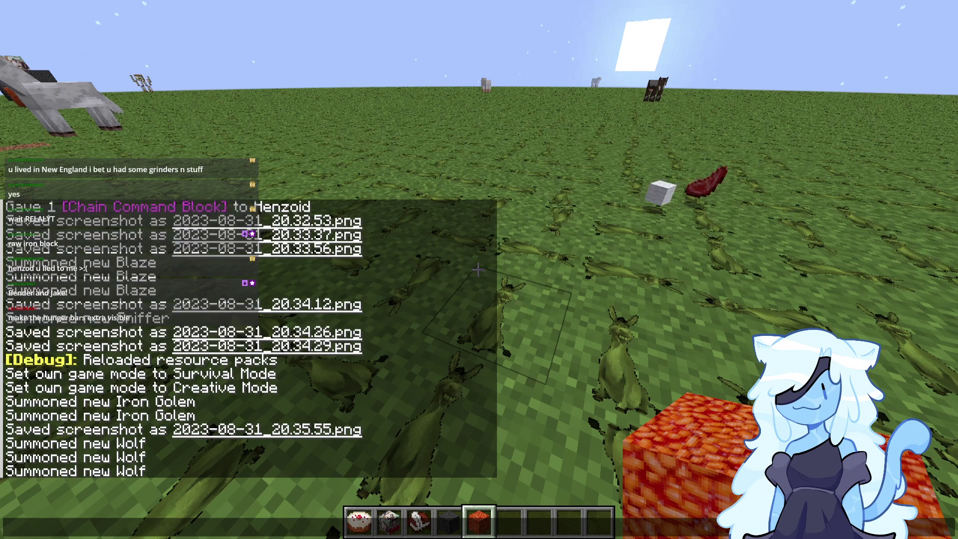
key(Escape)
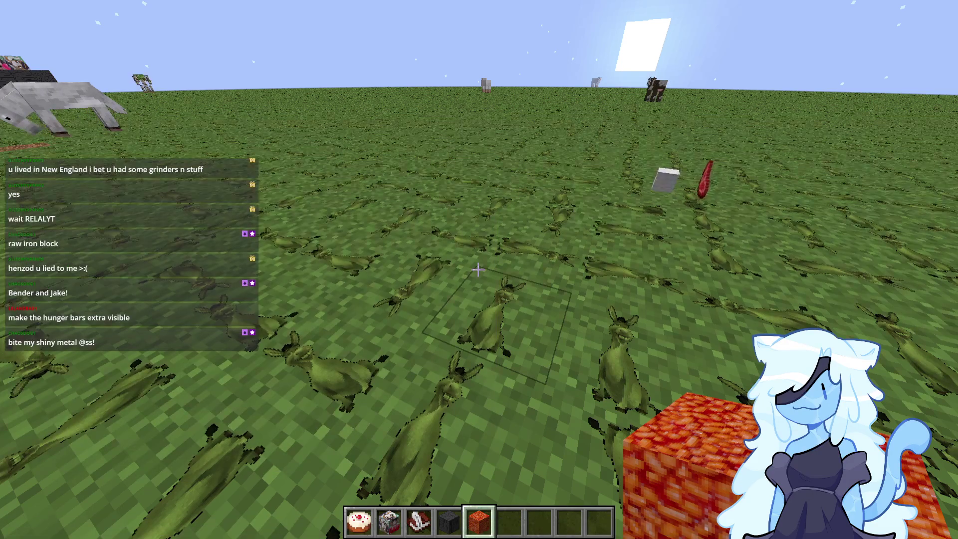
key(F3+t)
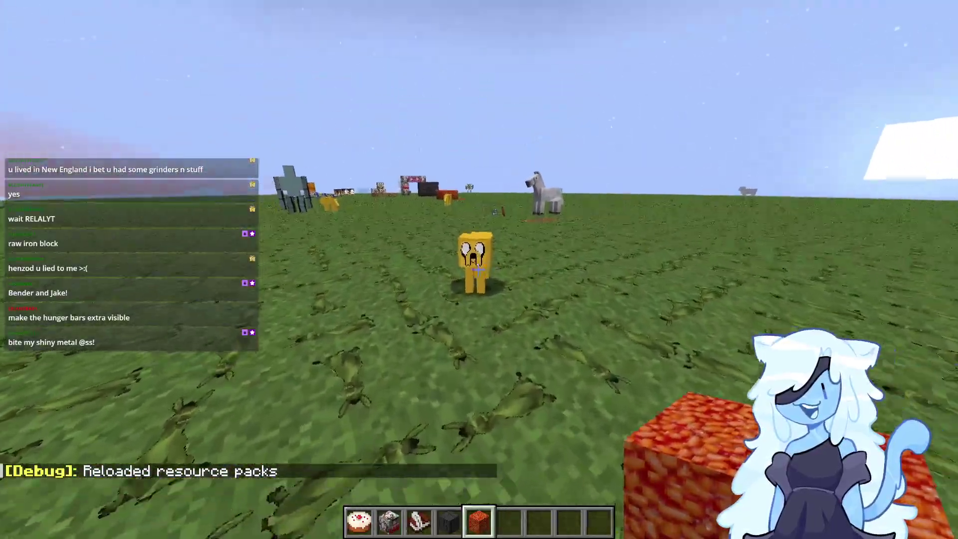
key(F2)
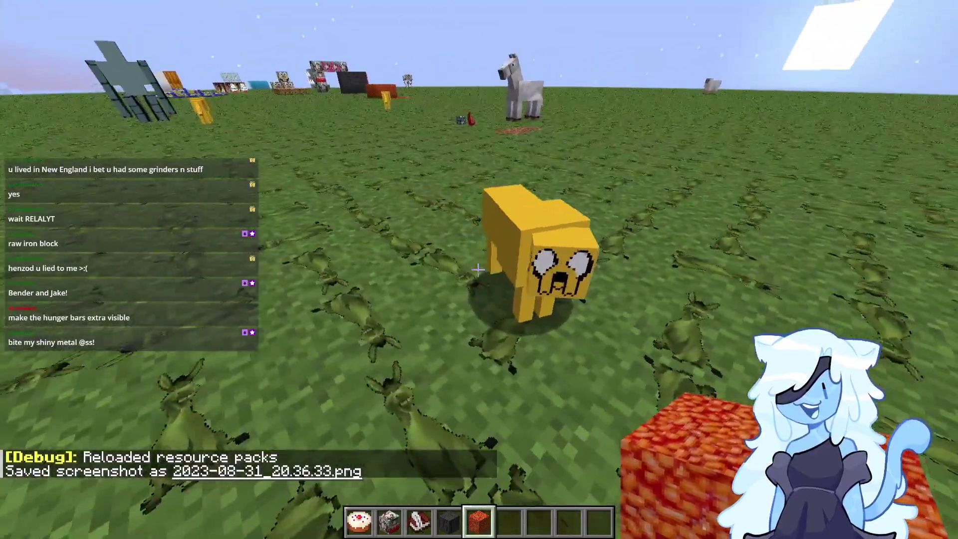
key(F2)
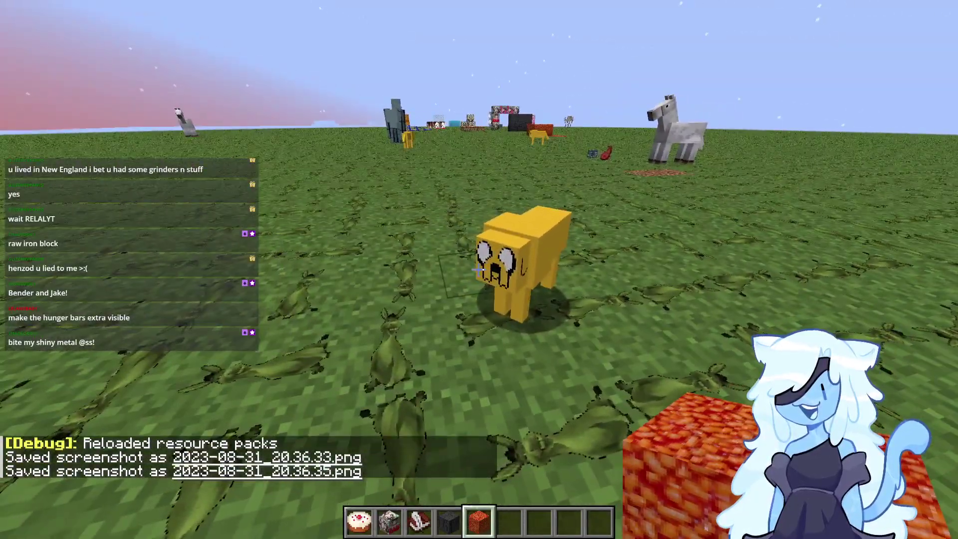
scroll(478, 270, down, 1)
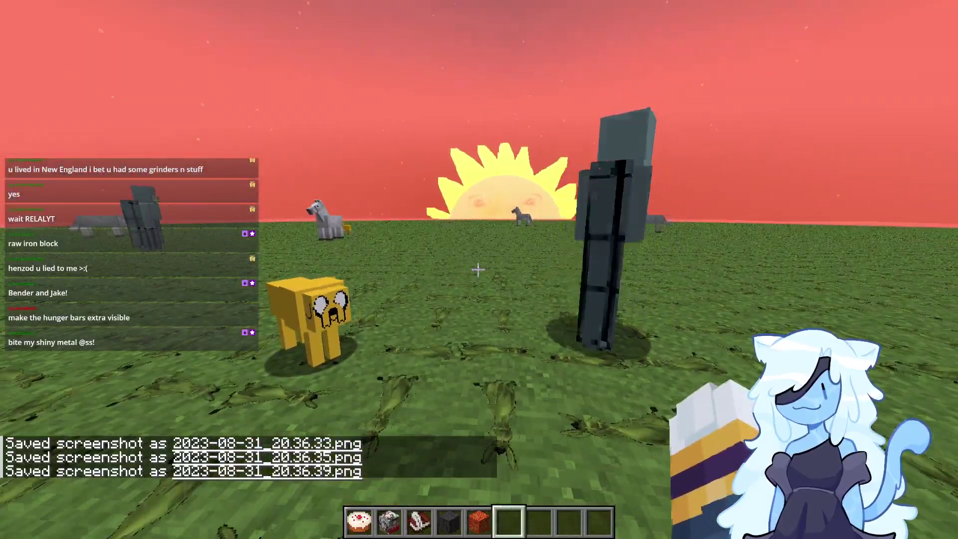
Switch to the pixel editor and import icons.png with 16 × 16 tiles as a new document.
key(t)
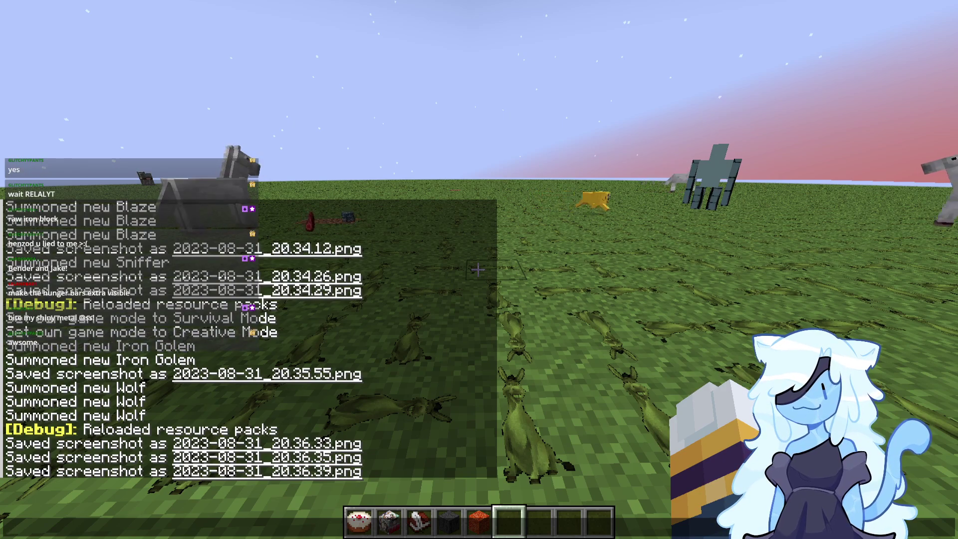
key(alt+Tab)
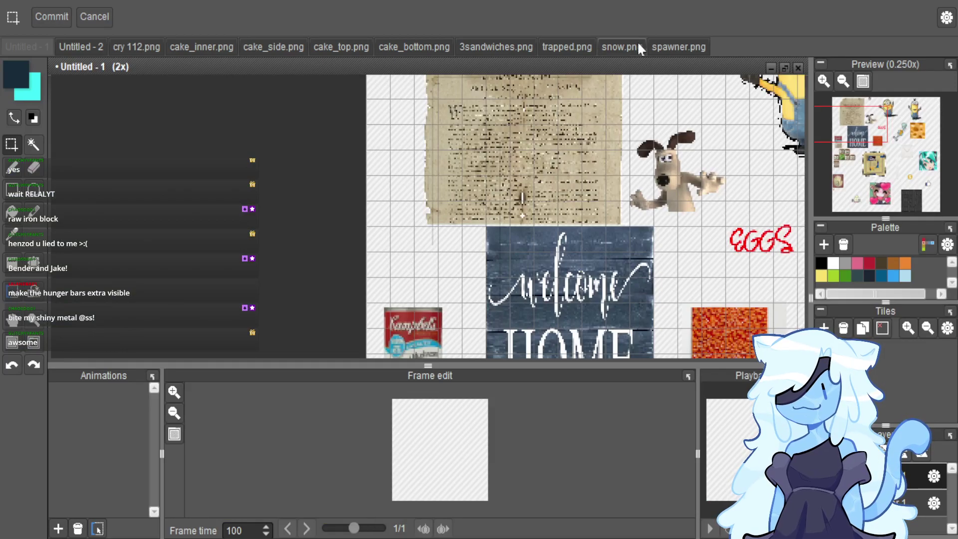
click(66, 48)
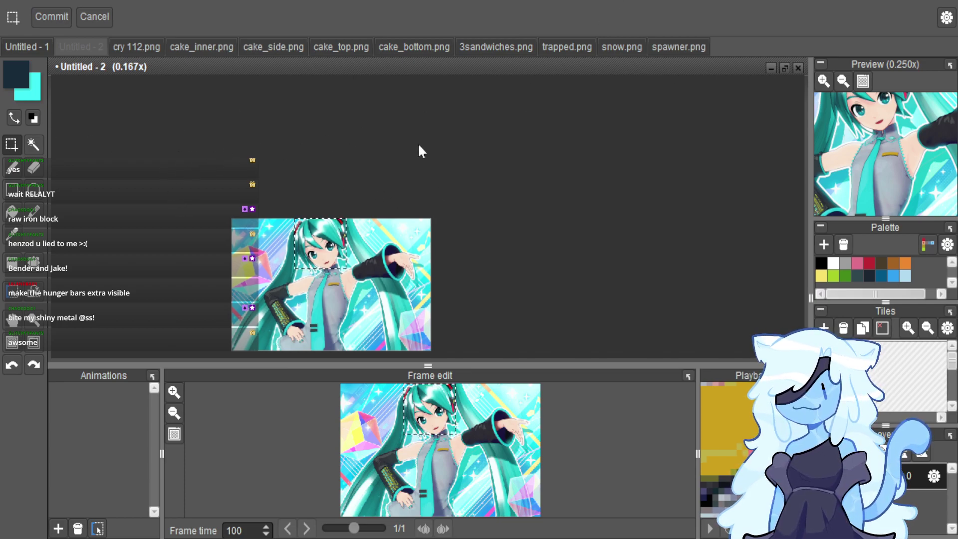
double_click(423, 120)
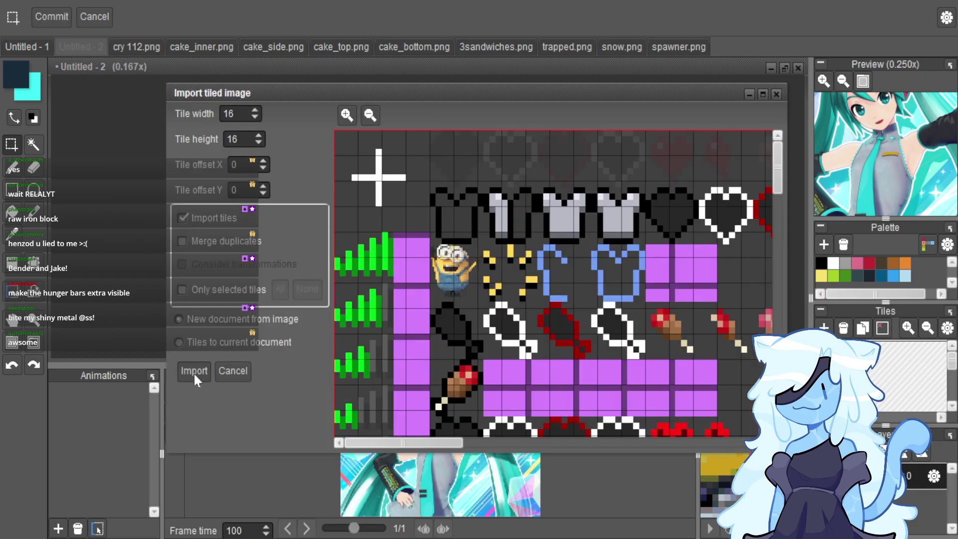
click(193, 371)
Select the full row of hunger icons in icons.png, about 504 × 36 px.
scroll(368, 87, up, 2)
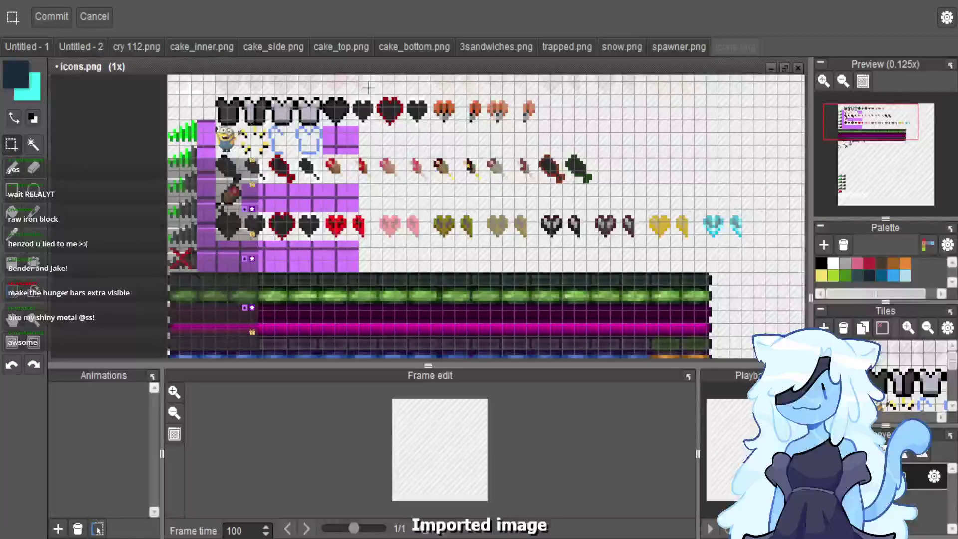
scroll(388, 154, up, 1)
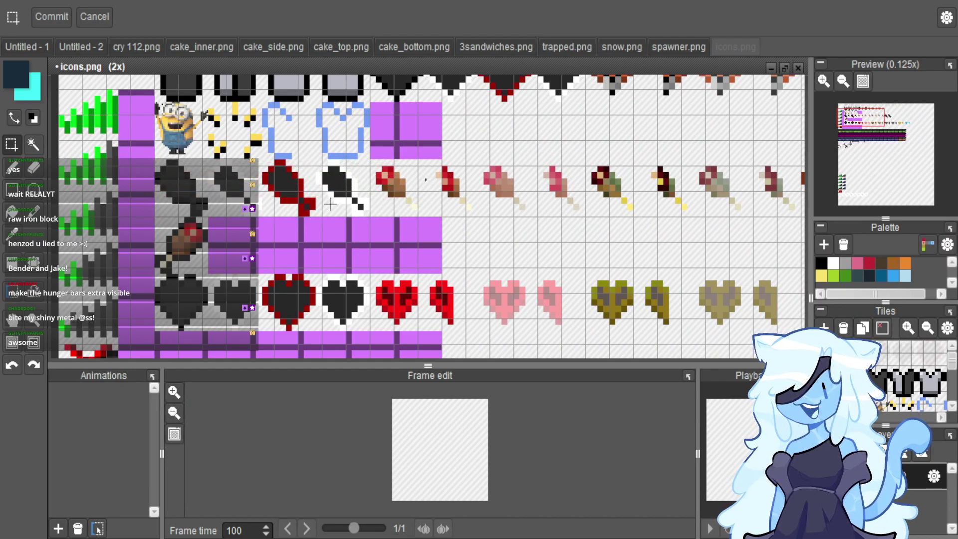
scroll(143, 110, up, 1)
scroll(181, 211, up, 2)
drag(157, 206, 537, 278)
scroll(230, 254, down, 5)
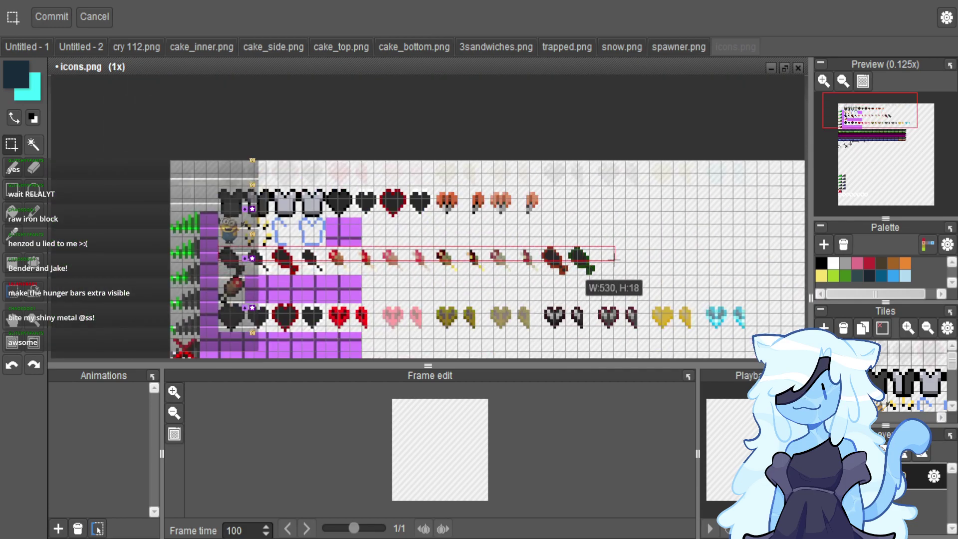
scroll(615, 259, up, 1)
drag(615, 259, 577, 295)
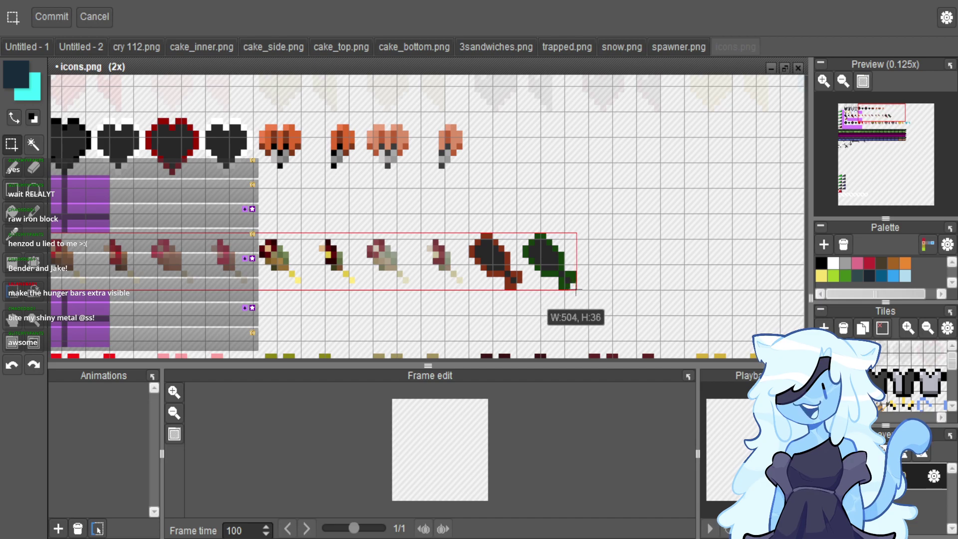
scroll(576, 292, down, 1)
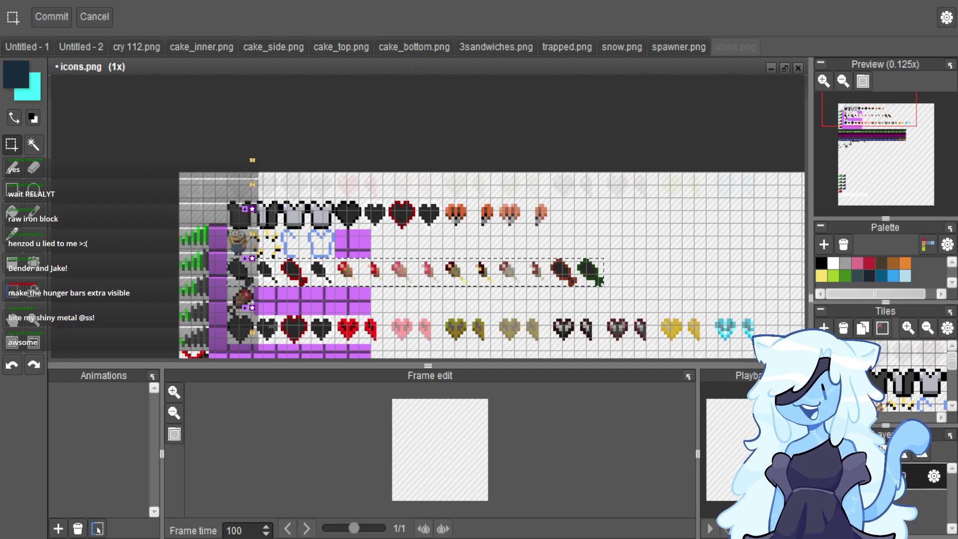
Extend the selection to the hunger row below it and copy both rows onto a new layer.
scroll(244, 324, up, 4)
drag(292, 135, 160, 274)
scroll(398, 254, down, 4)
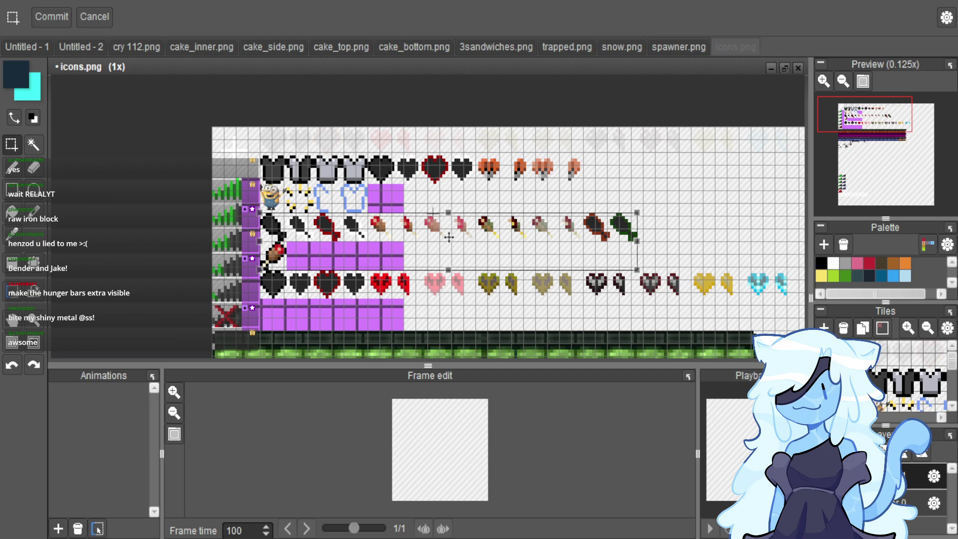
Try a darkening and a brightening blend mode on the new layer holding the copied hunger icons.
scroll(442, 237, up, 1)
click(932, 479)
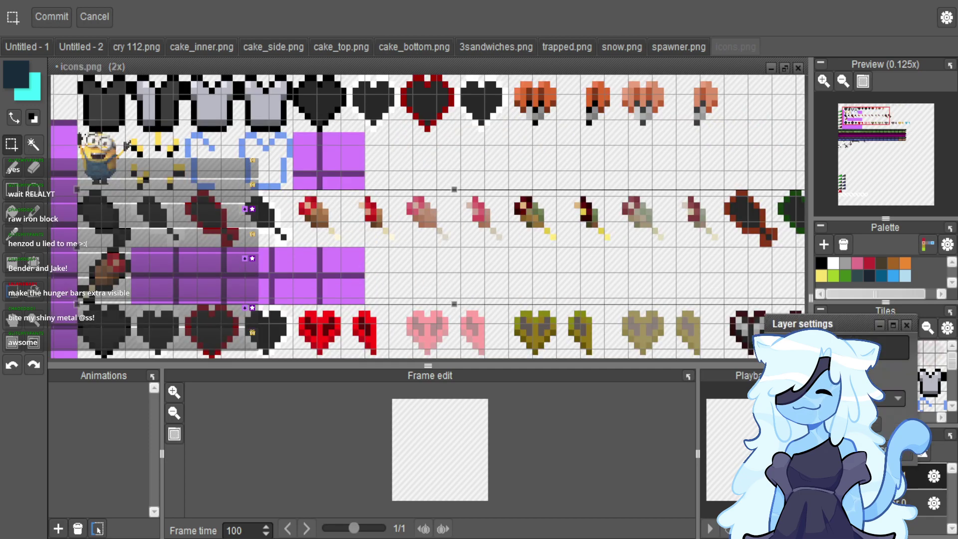
click(882, 424)
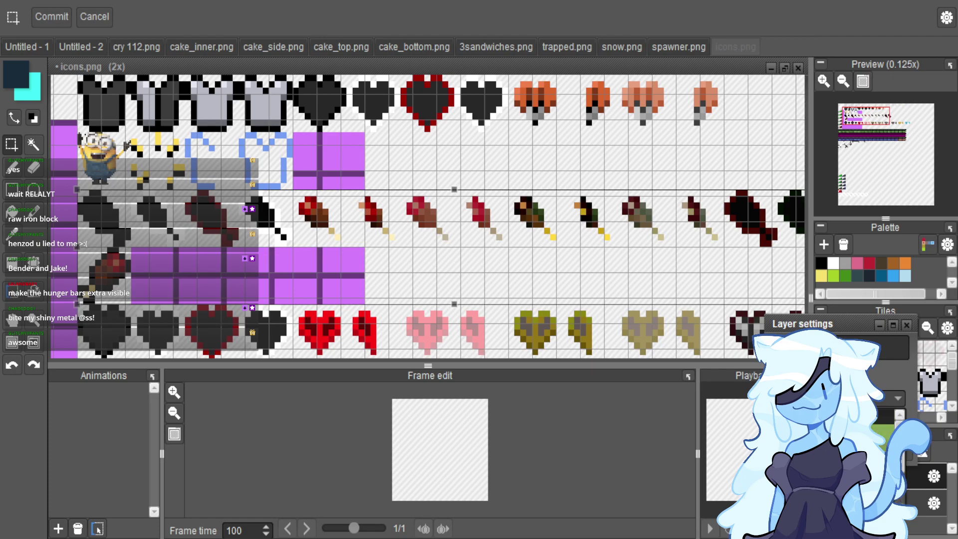
click(883, 434)
scroll(375, 232, down, 2)
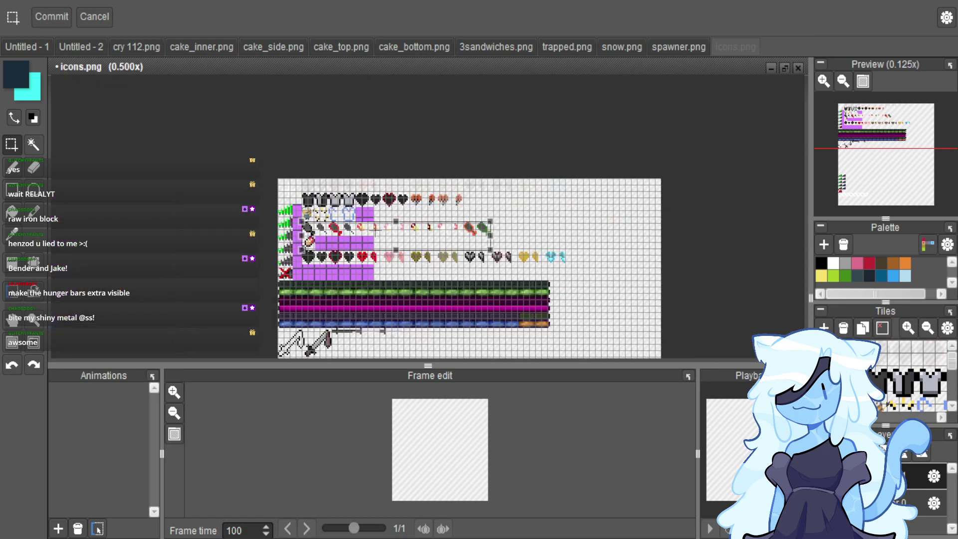
scroll(375, 232, up, 1)
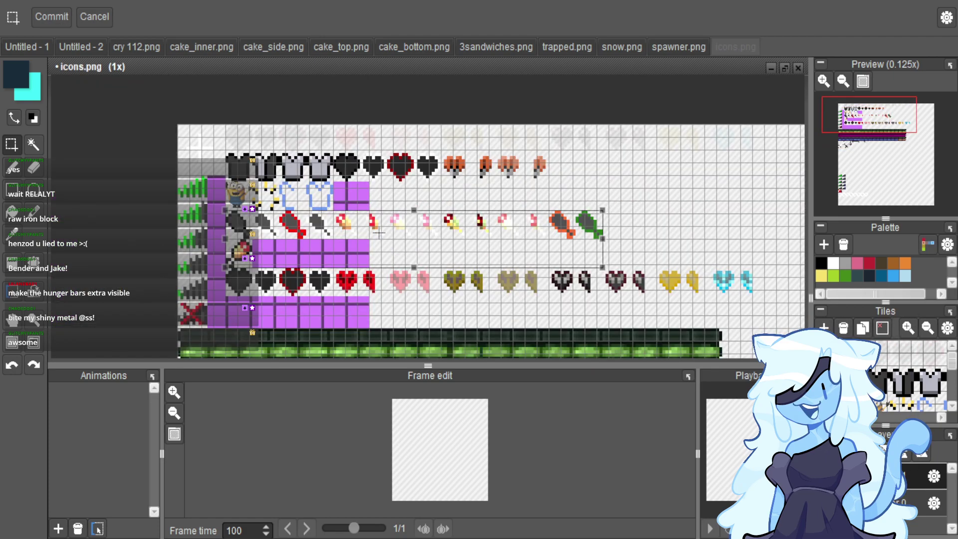
click(918, 458)
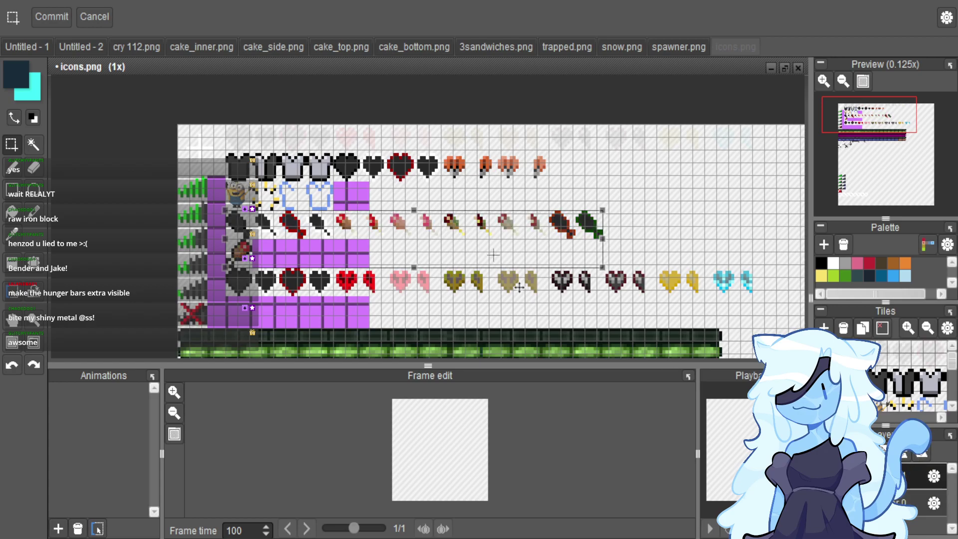
Try two stronger brightening blend modes on the hunger icon layer, then undo the last layer setting change.
click(933, 475)
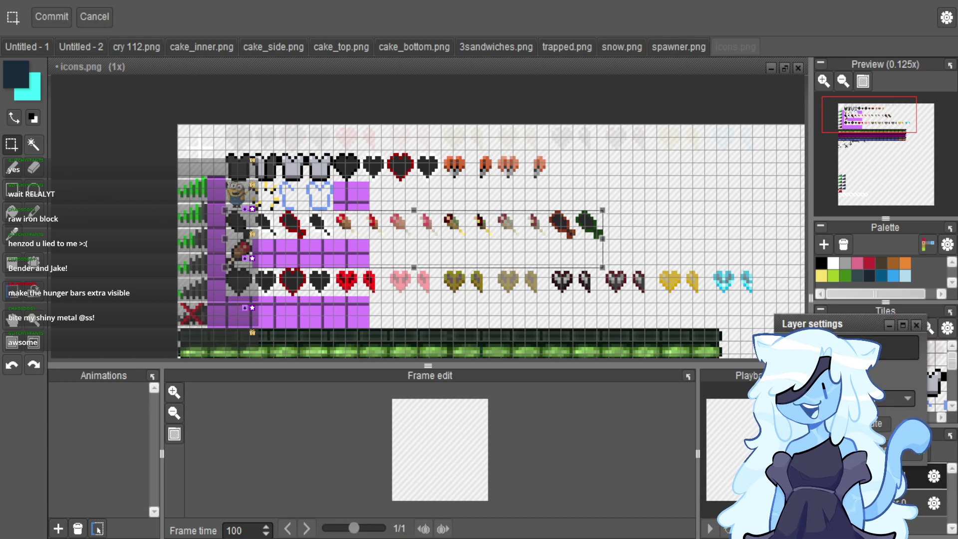
click(883, 444)
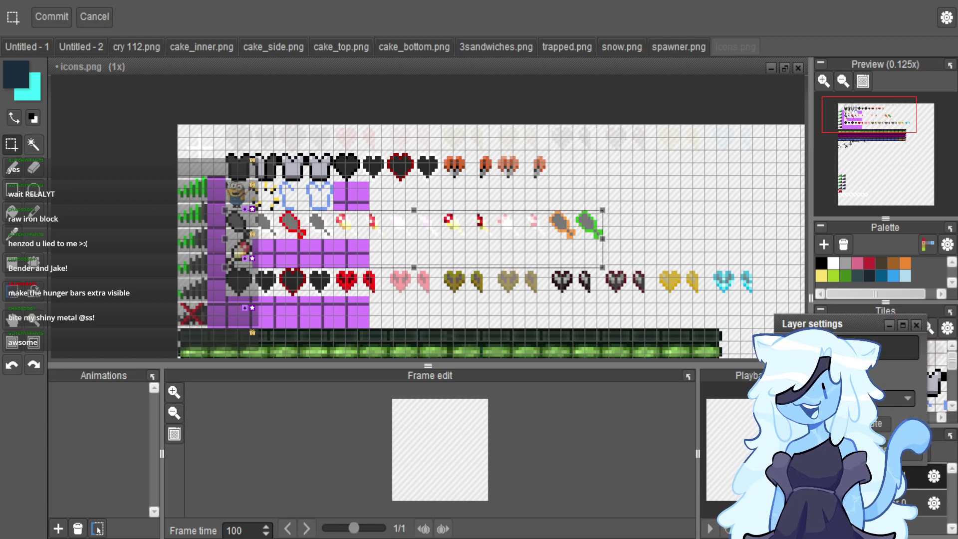
key(Escape)
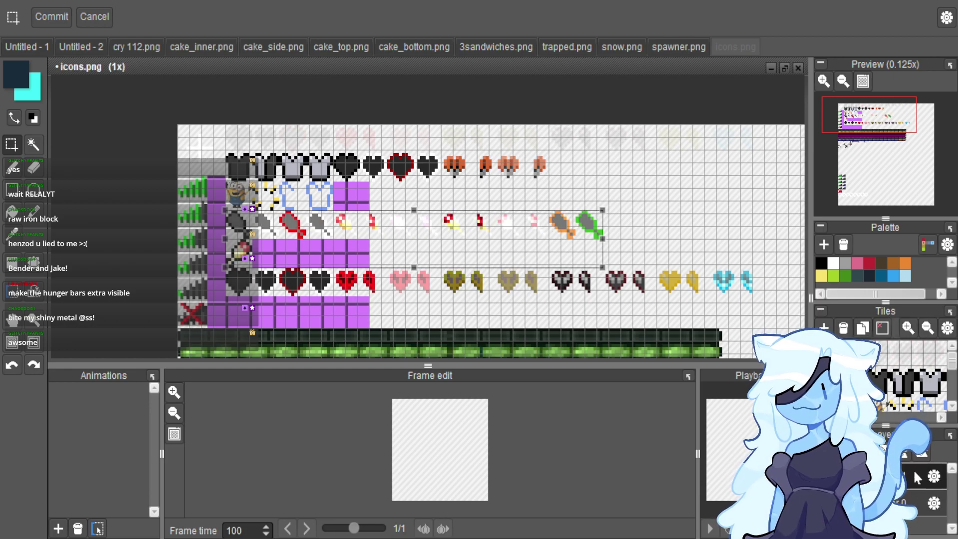
click(920, 456)
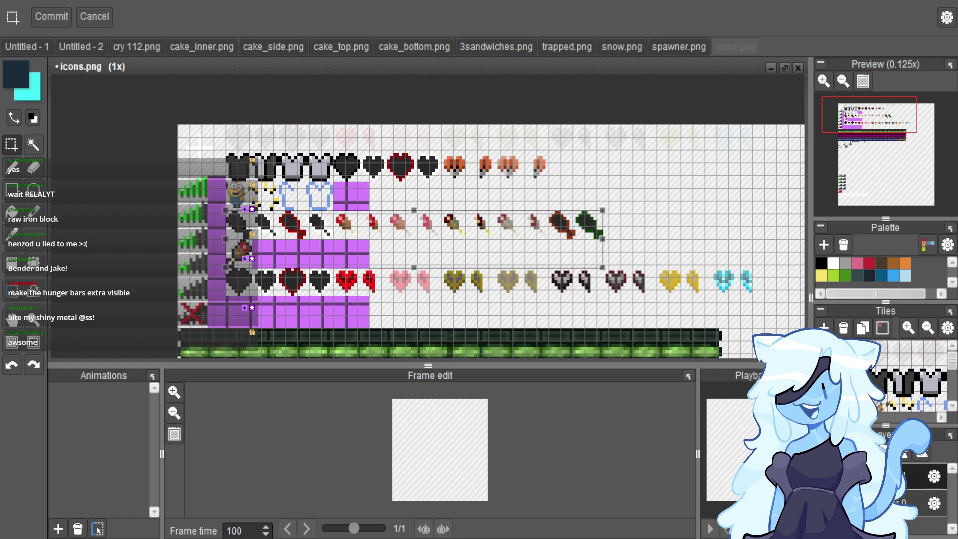
click(937, 480)
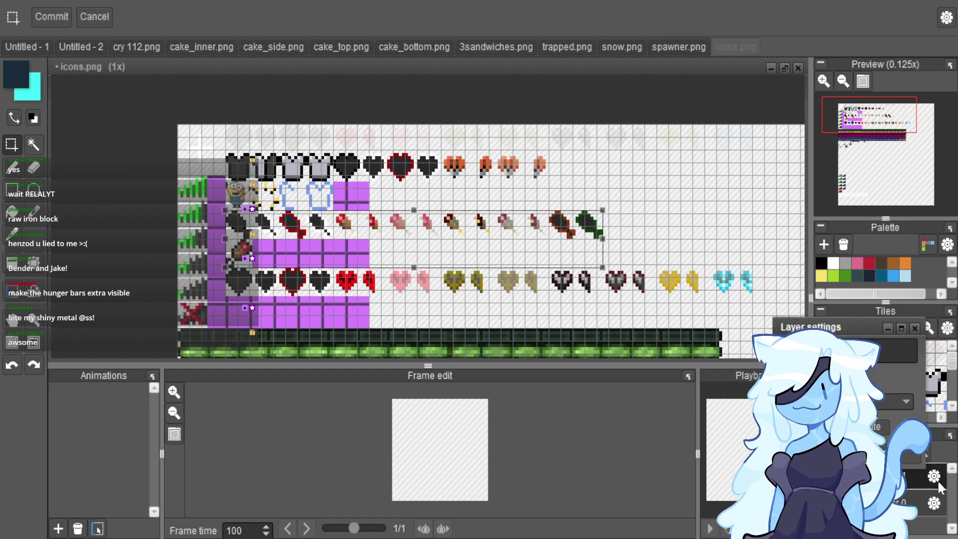
click(880, 447)
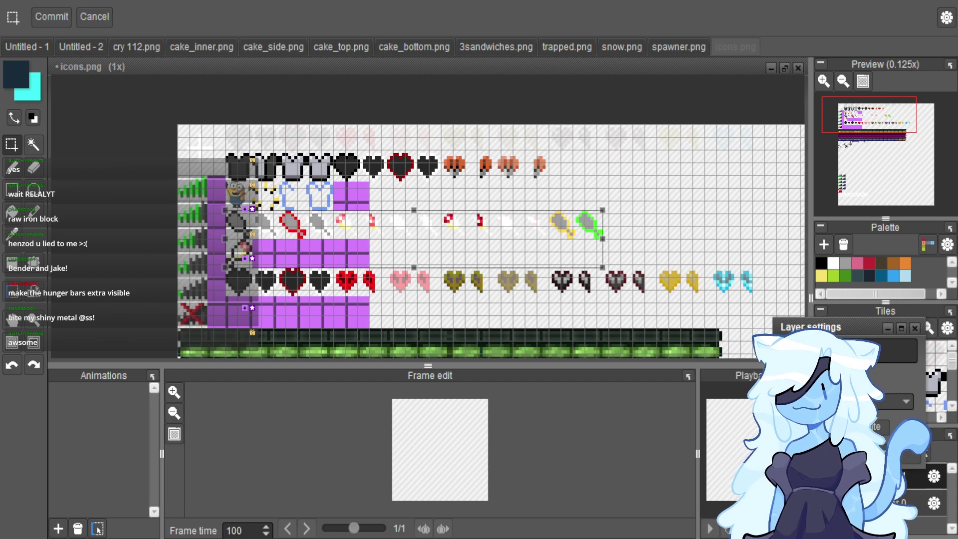
key(Return)
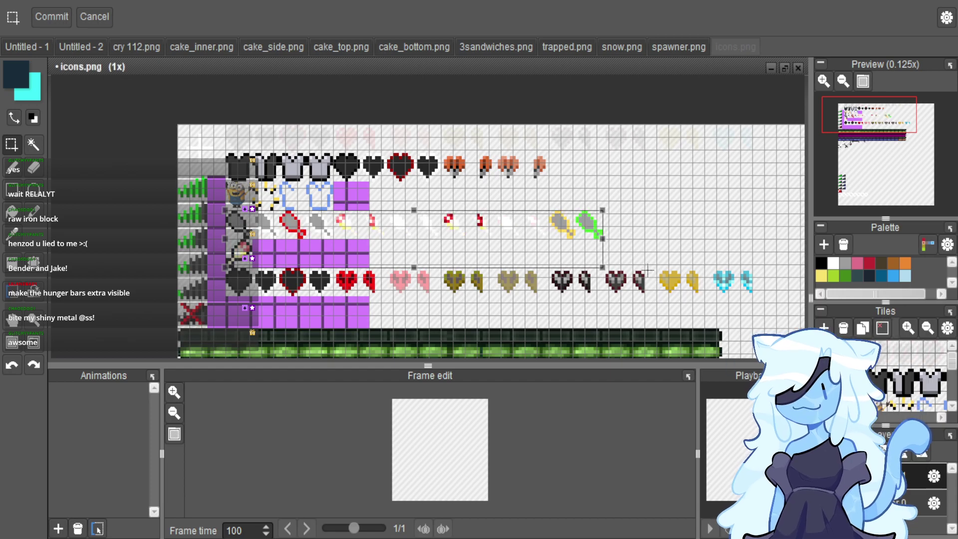
key(ctrl+z)
Examine the hunger, heart and armor icons of icons.png at different magnifications.
scroll(236, 215, up, 1)
scroll(235, 214, down, 2)
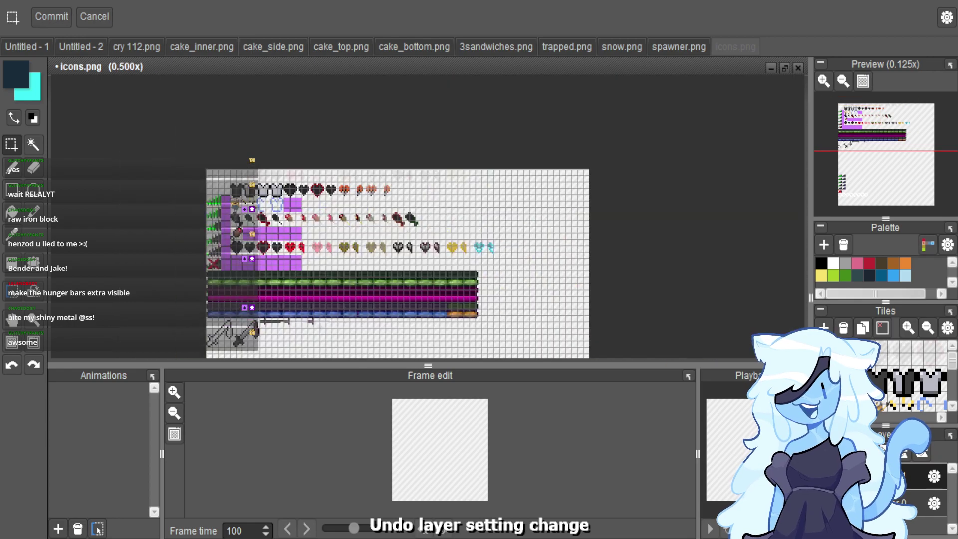
scroll(234, 211, up, 1)
scroll(475, 291, up, 2)
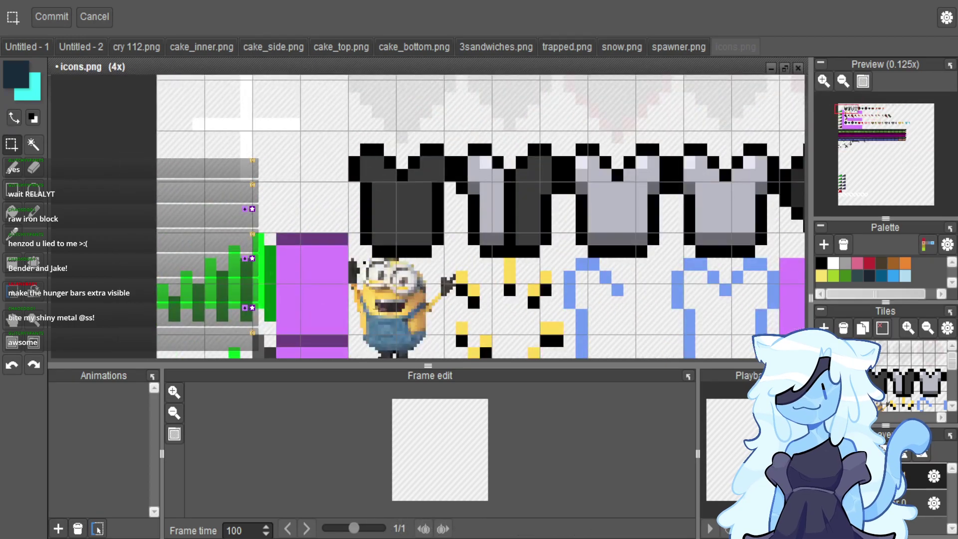
scroll(476, 291, down, 3)
scroll(476, 291, up, 1)
scroll(432, 275, down, 1)
scroll(484, 303, up, 1)
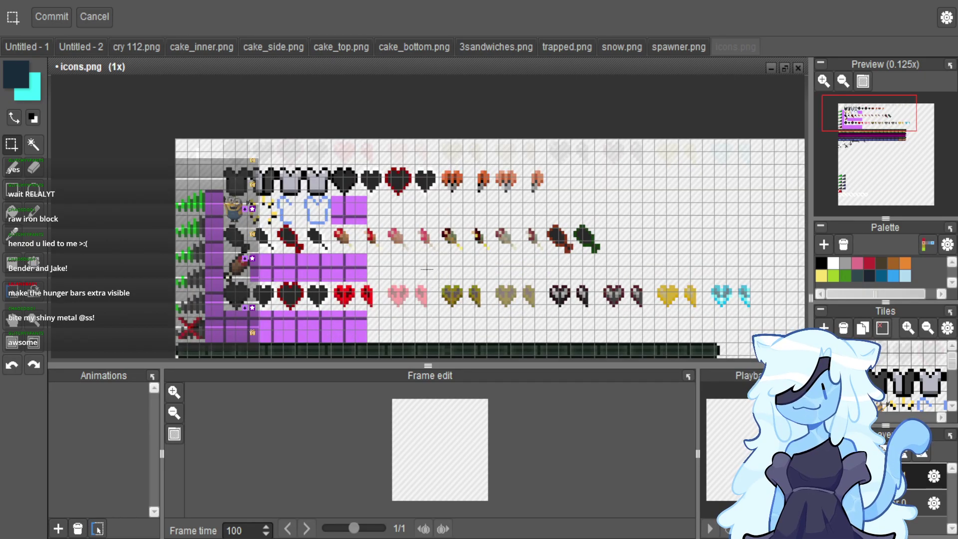
scroll(427, 269, down, 2)
scroll(414, 275, up, 3)
scroll(403, 277, down, 1)
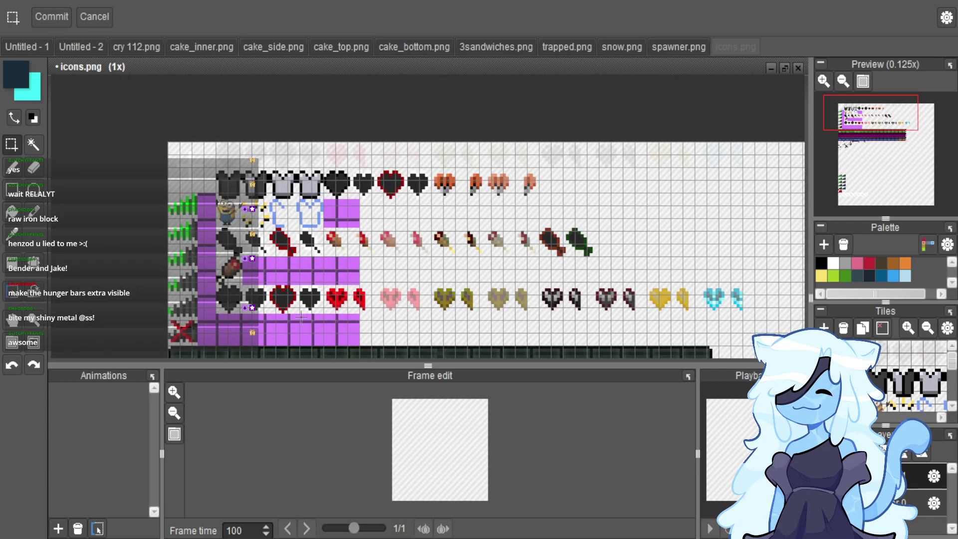
scroll(302, 317, up, 2)
drag(486, 220, 585, 295)
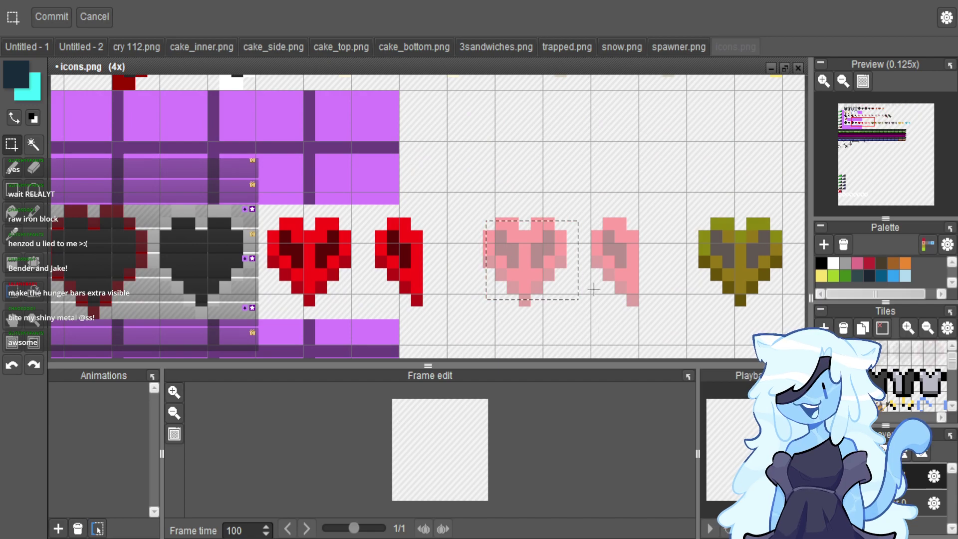
scroll(585, 294, down, 3)
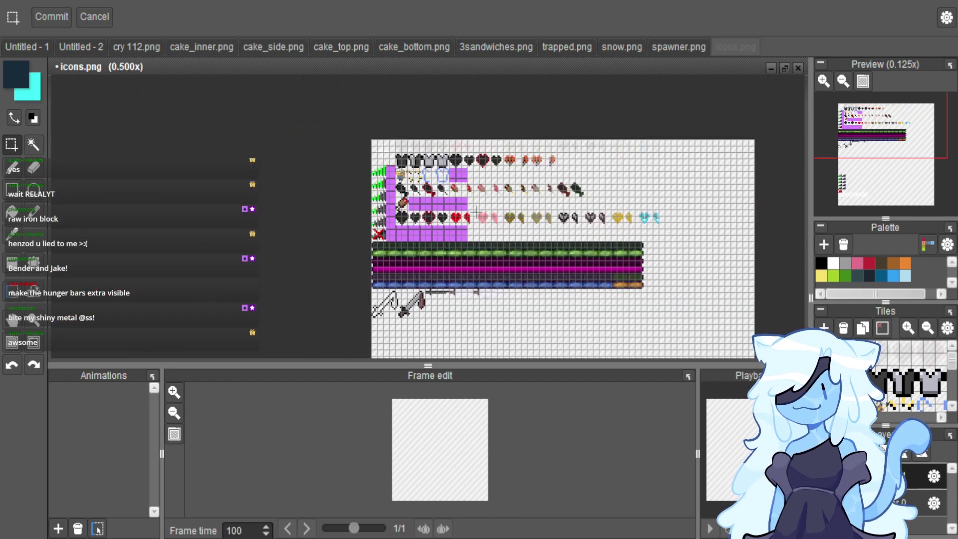
scroll(400, 164, up, 4)
scroll(367, 191, down, 4)
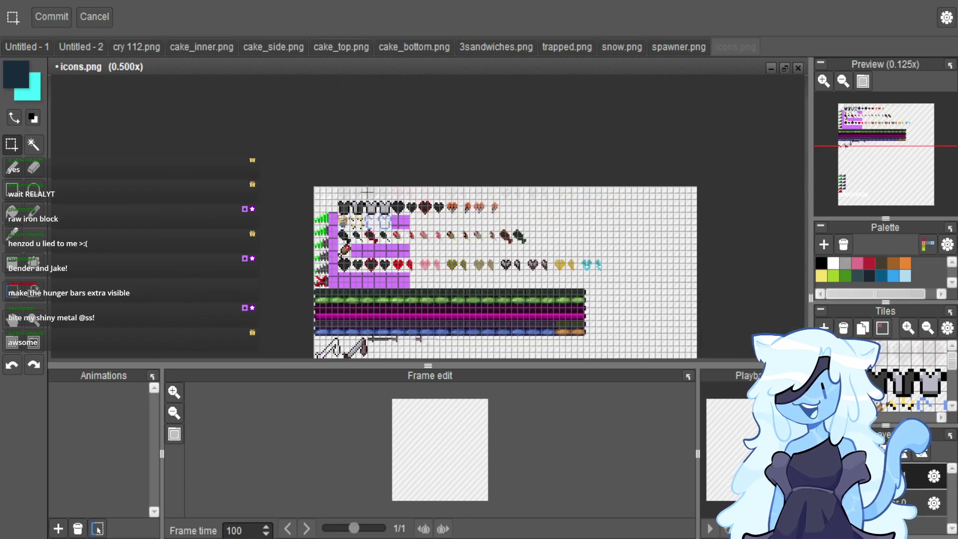
Select the whole canvas and export it as icons.png at pixel scale 1, overwriting the file in TMRP's textures\gui folder.
key(ctrl+e)
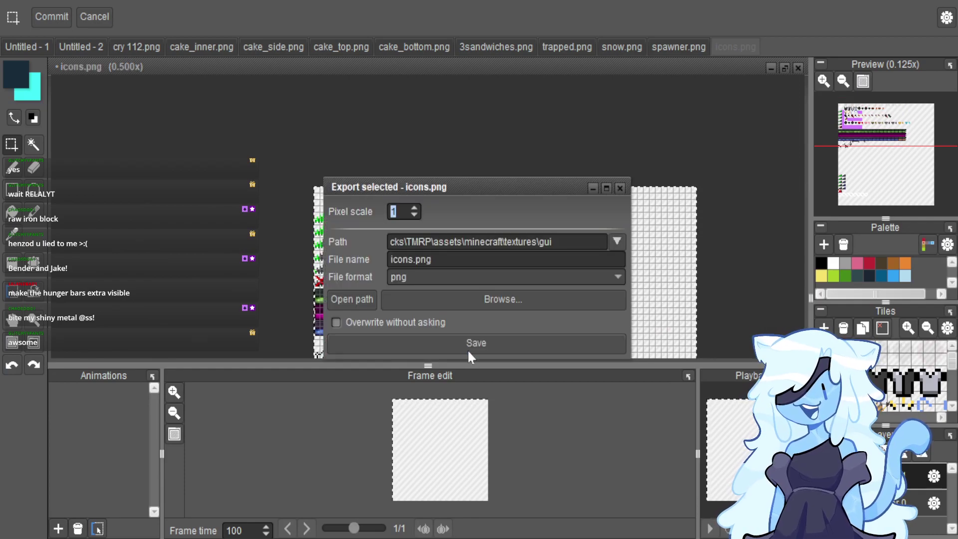
click(468, 349)
click(455, 286)
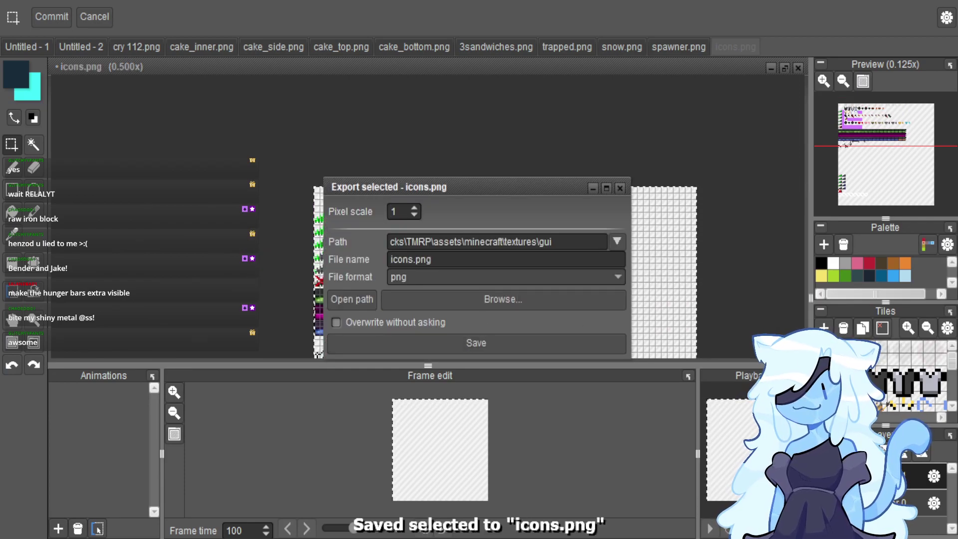
Switch to Minecraft, return to the world and reload the resource packs to load the exported icons.
key(alt+Tab)
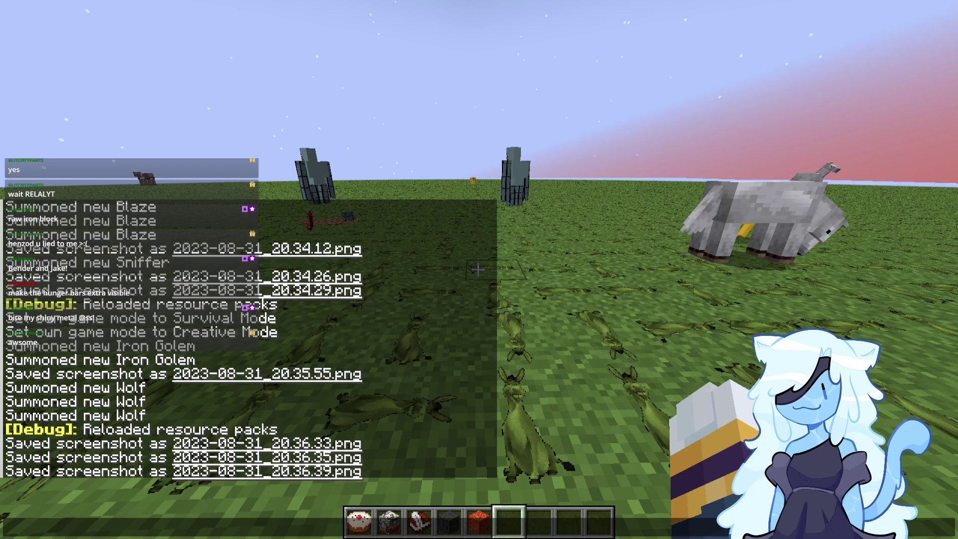
key(Escape)
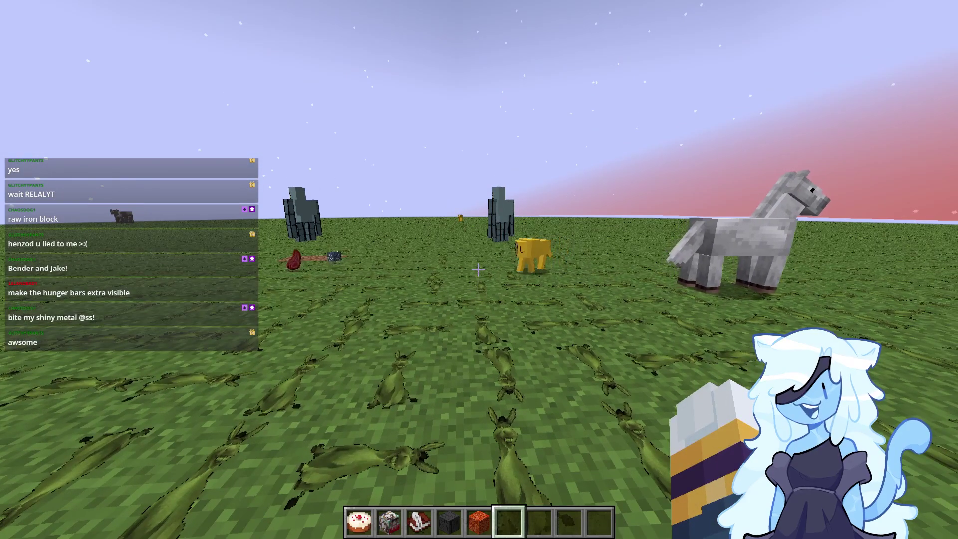
key(F3+t)
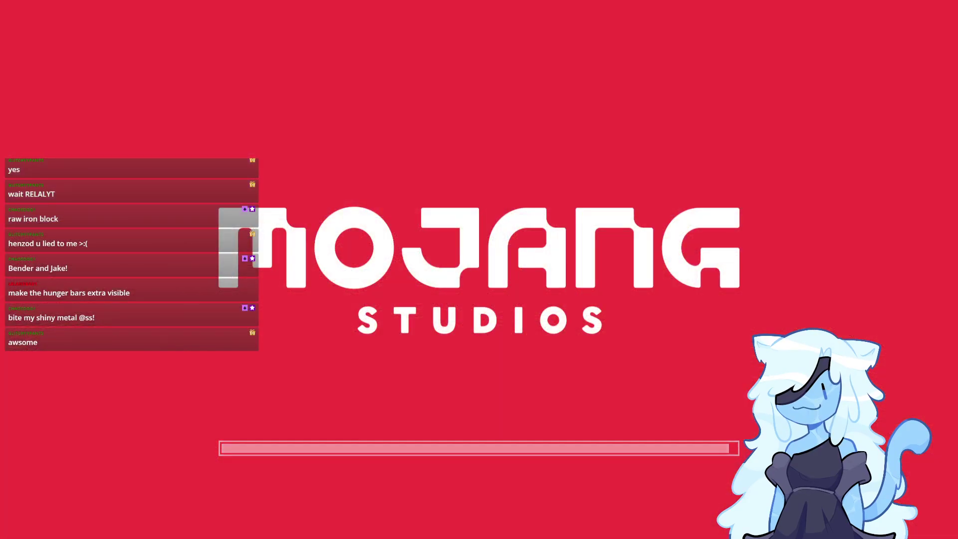
Set the game mode to survival with the gamemode command and reload the resource packs again.
key(slash)
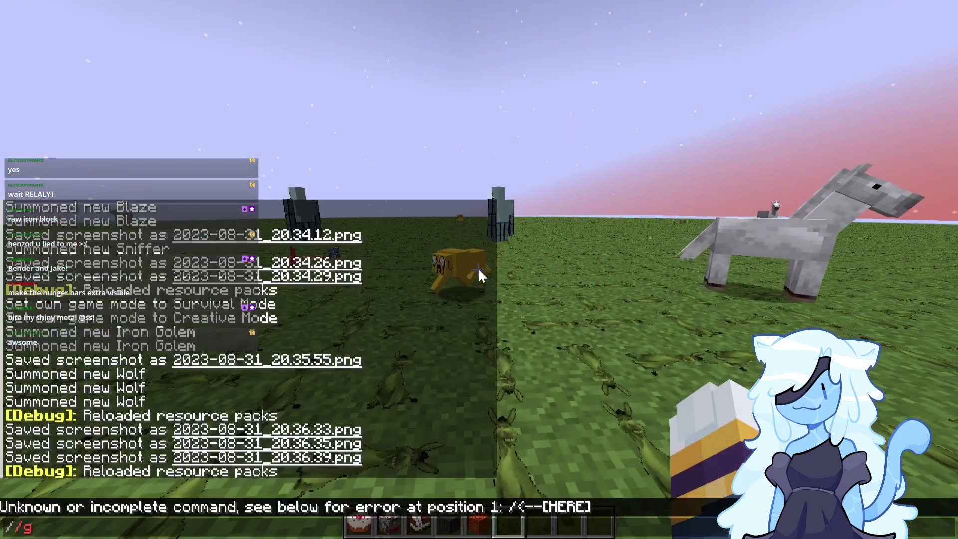
text(gamemode survival)
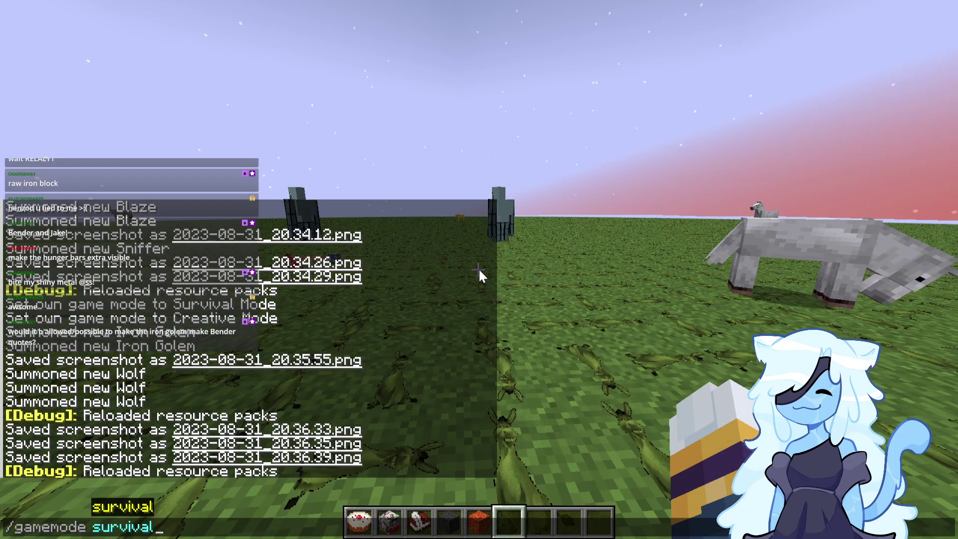
key(Return)
key(F3+t)
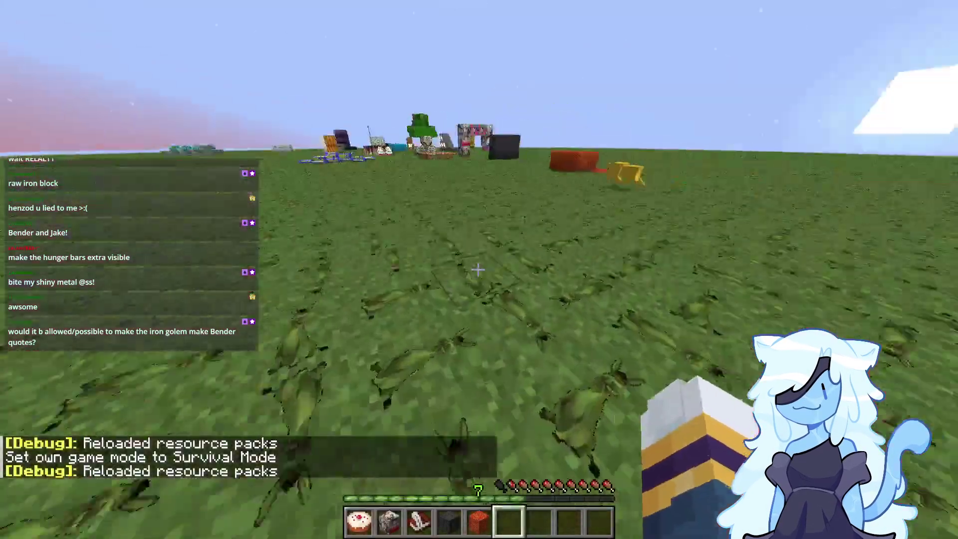
Walk across the field past the sandwich blocks to the crop rows and reload the resource packs there.
key(w)
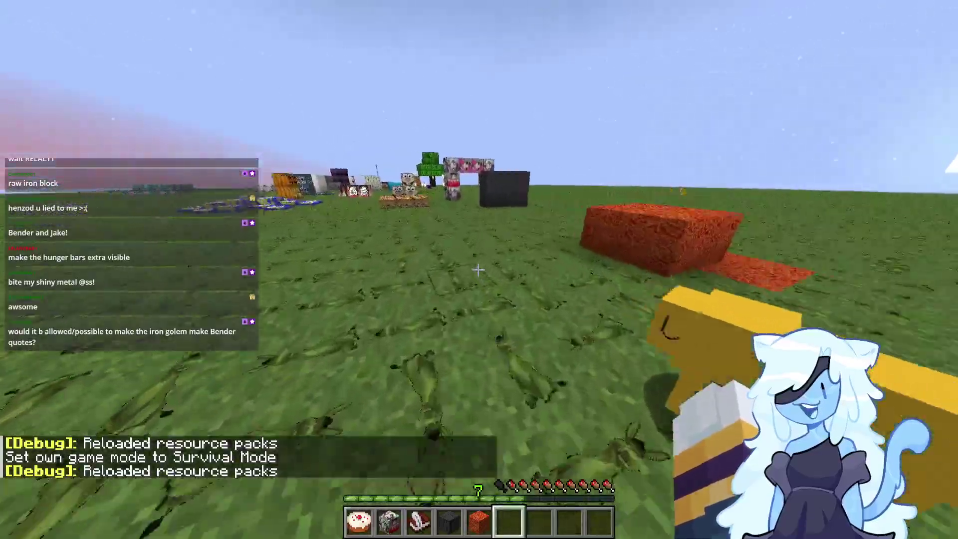
key(w)
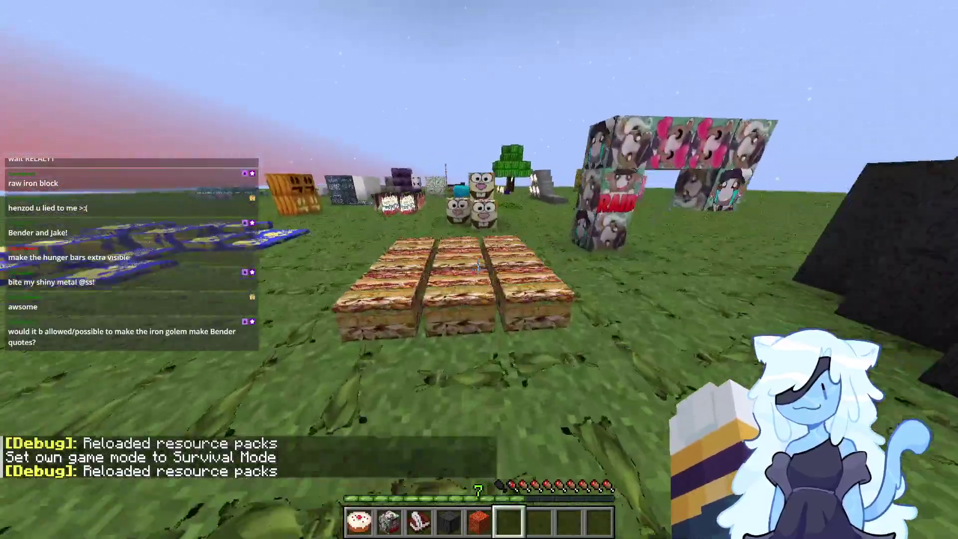
key(w)
key(t)
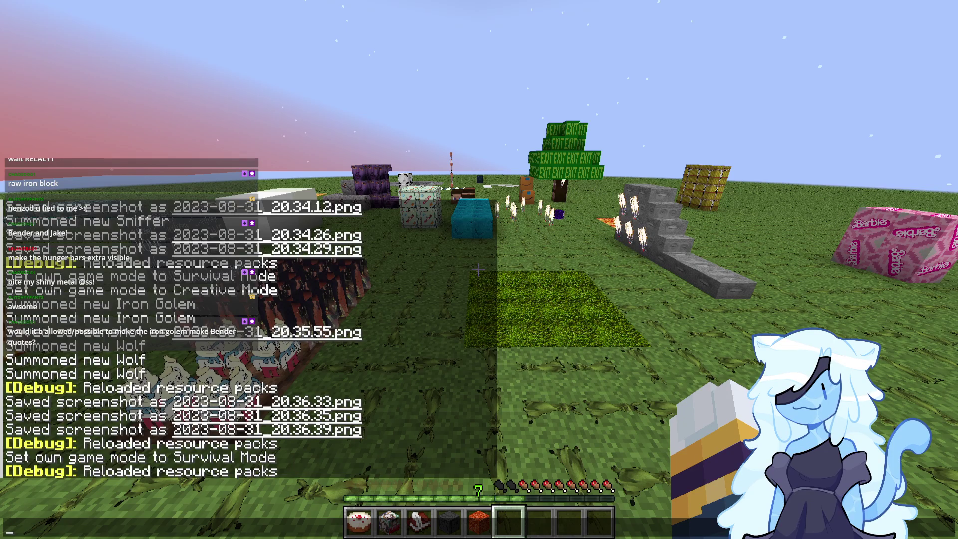
key(Escape)
key(F3+t)
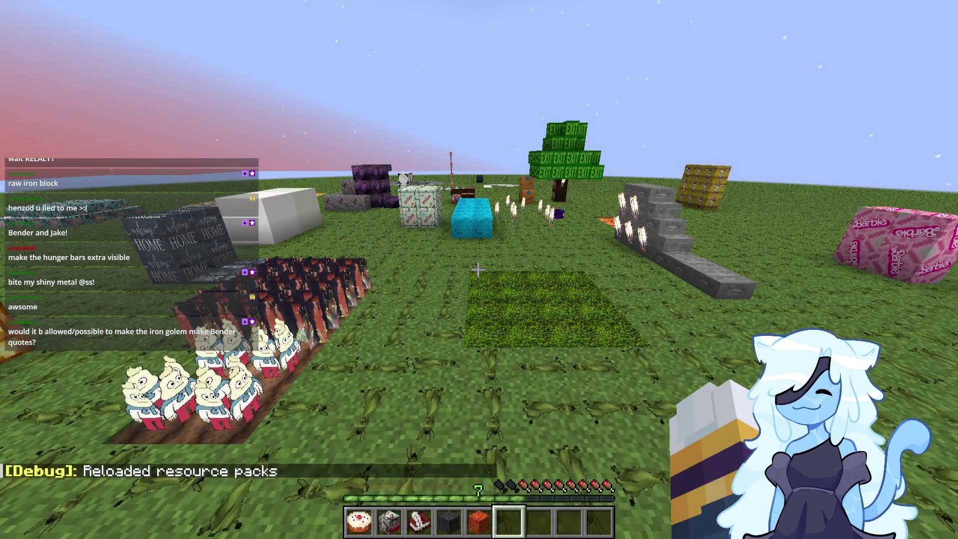
Look at the survival inventory, return to the world and open the chat.
key(e)
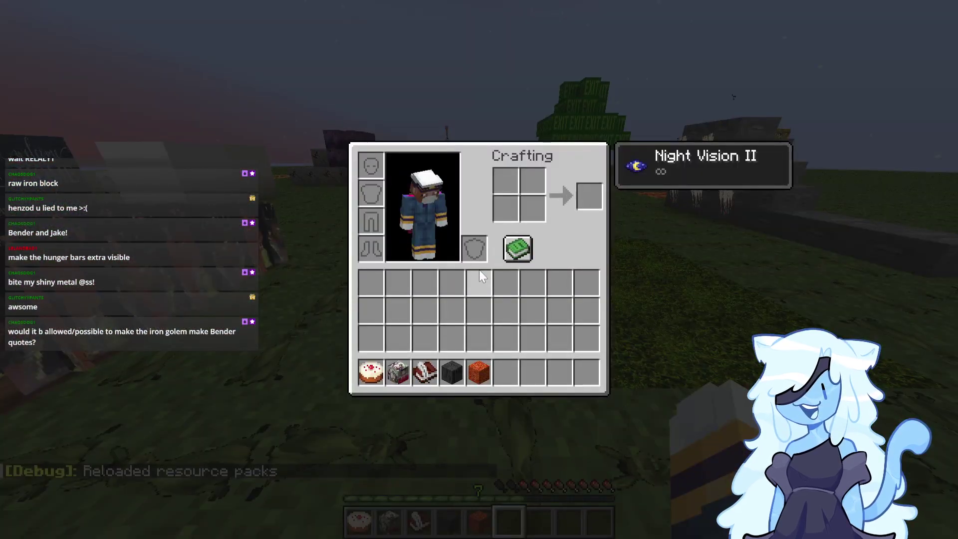
key(e)
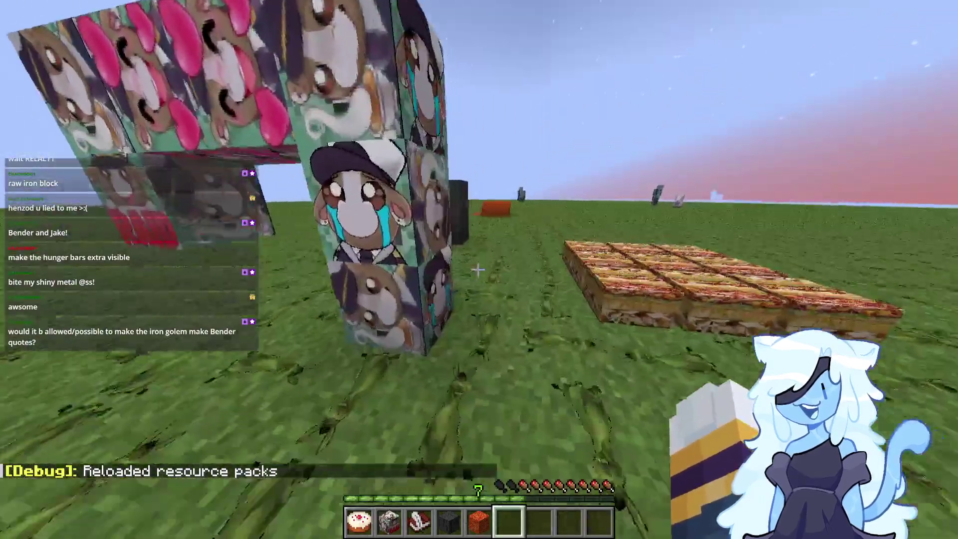
key(t)
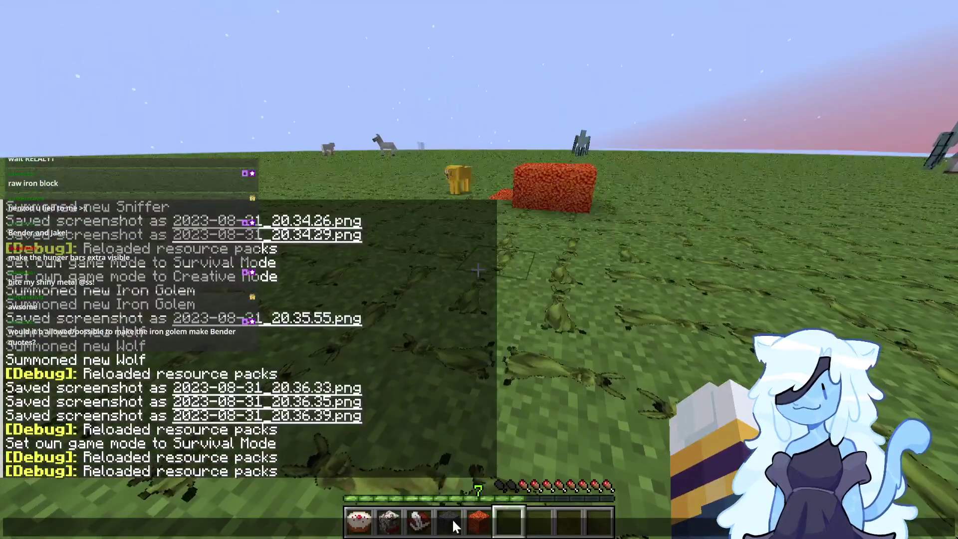
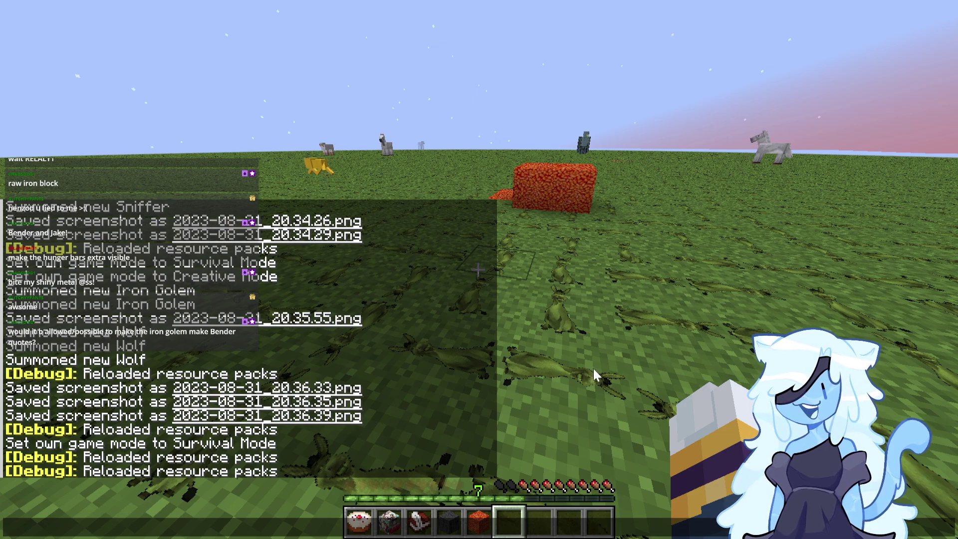
Head back to the placed test blocks and switch the player's game mode to creative.
key(Escape)
key(w)
key(space)
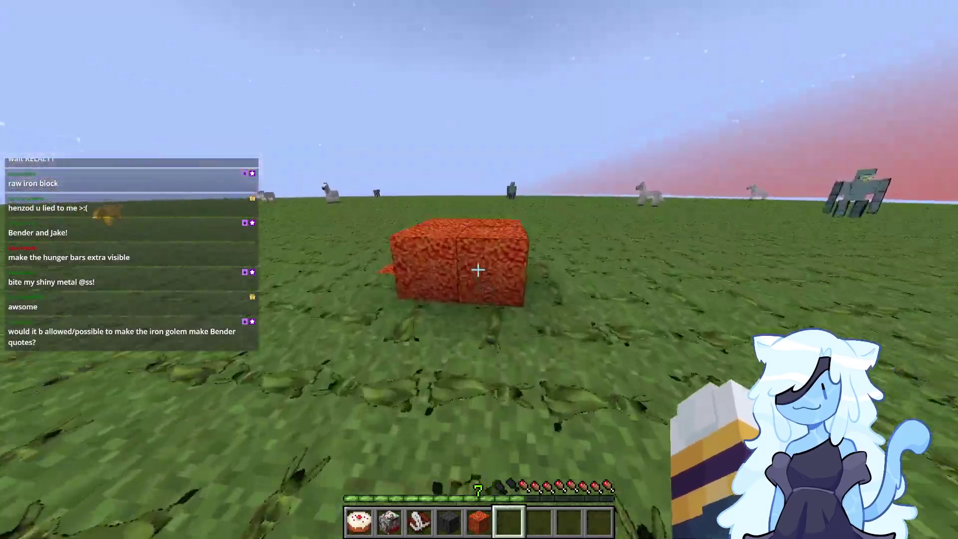
key(w)
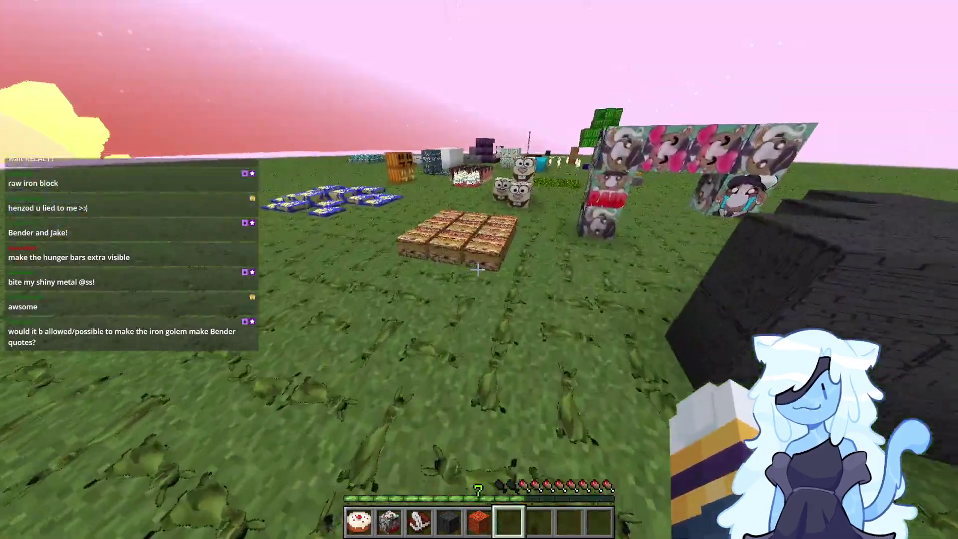
key(slash)
text(gamemode )
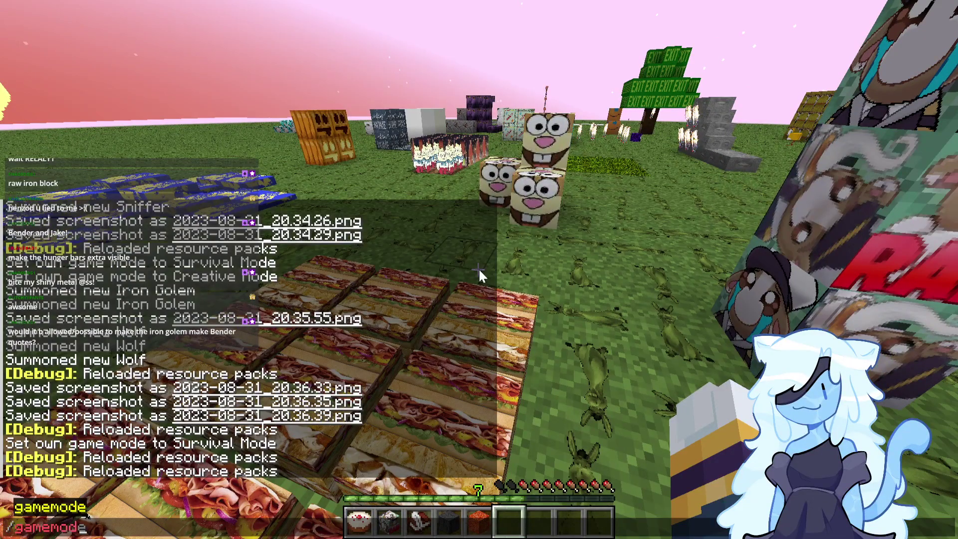
text(creative)
key(Return)
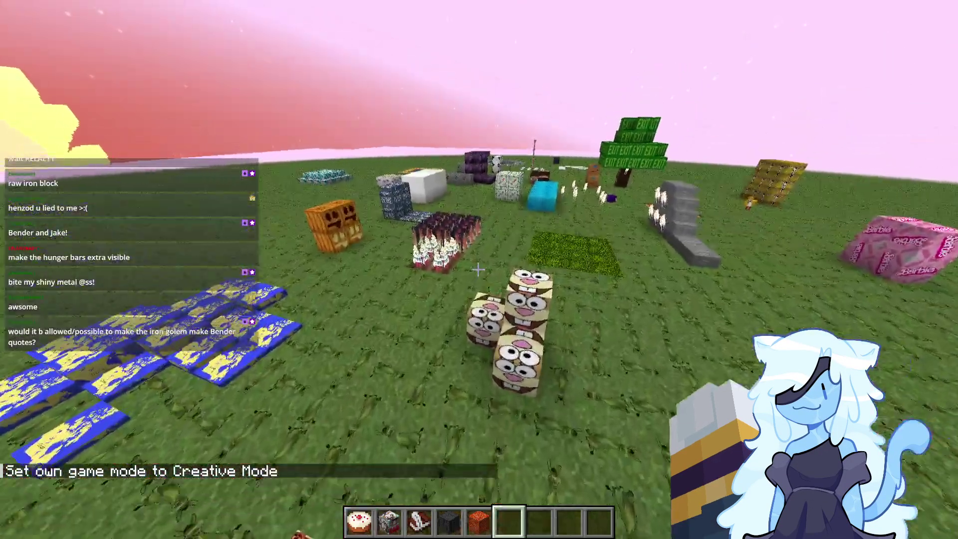
key(e)
drag(599, 243, 610, 327)
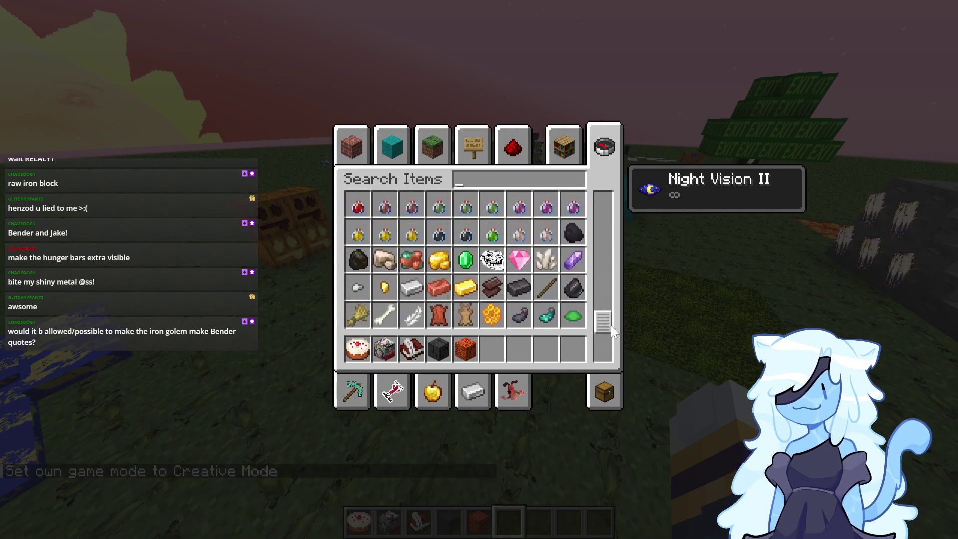
key(Escape)
Summon a Wither at the player's current position.
text(/summon withe)
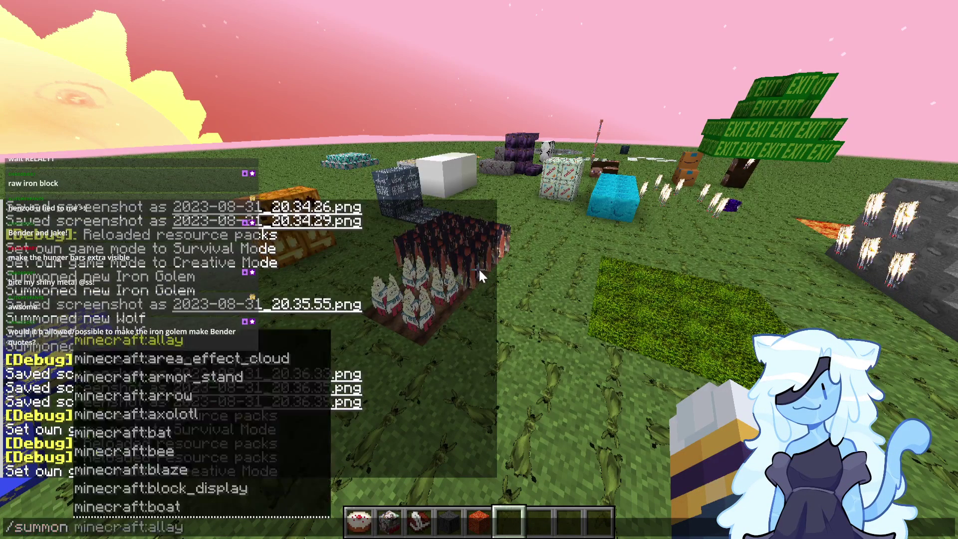
text(r)
key(Return)
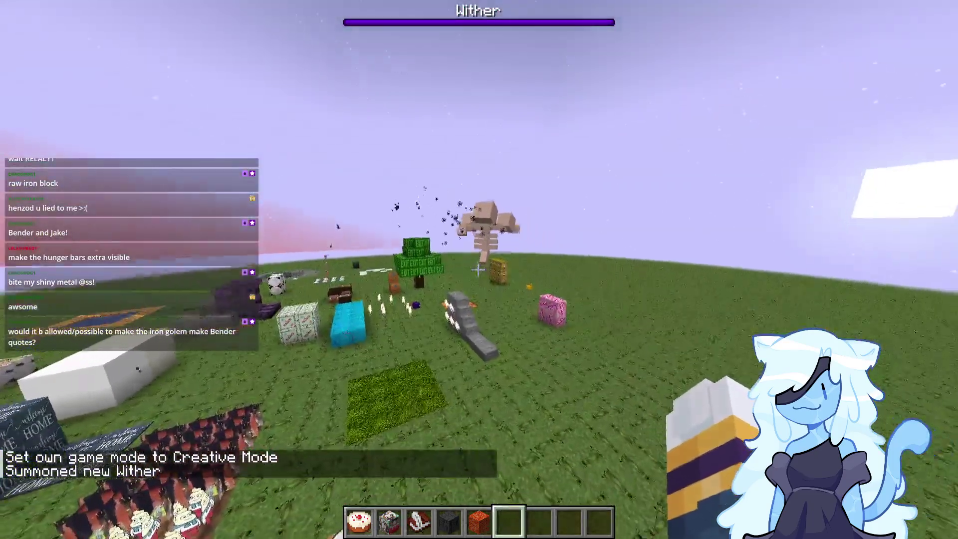
Set the mobGriefing game rule to false.
text(/g)
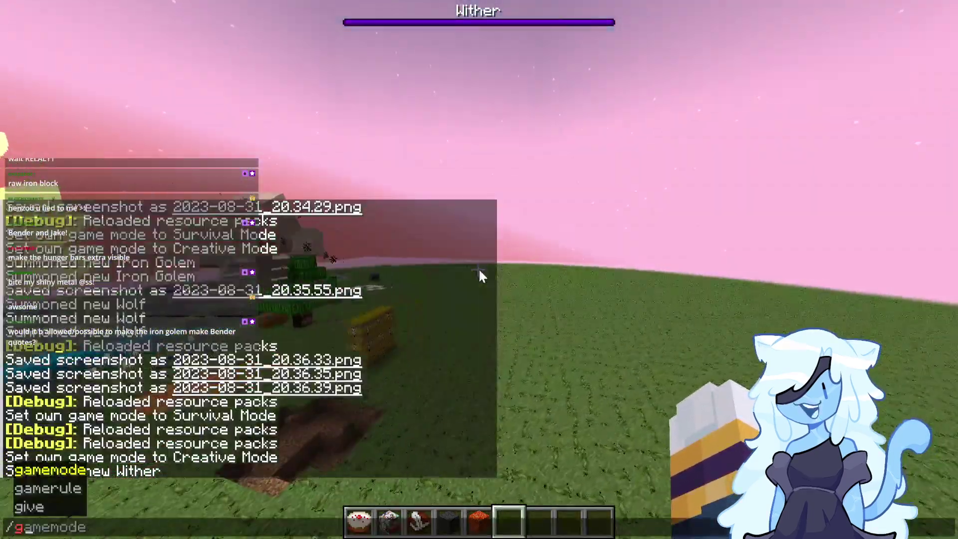
text(amemodeamerule domobGriefing)
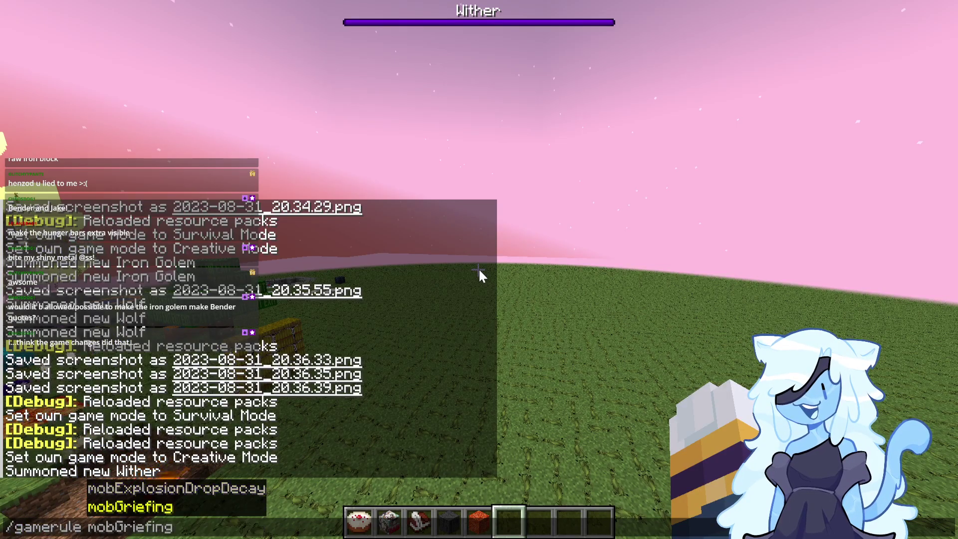
text( false)
key(Return)
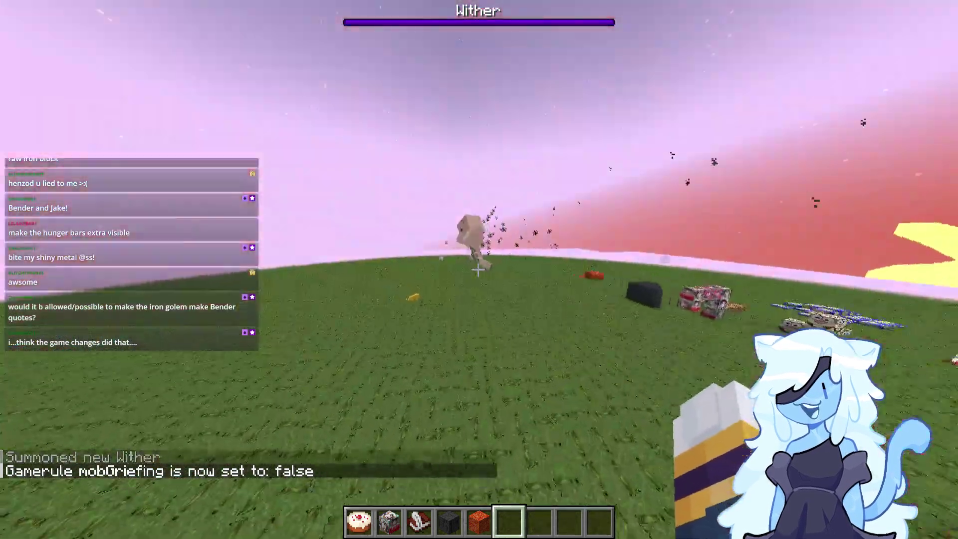
Kill the roaming Wither with a kill command using the selector @e[type=wither].
key(slash)
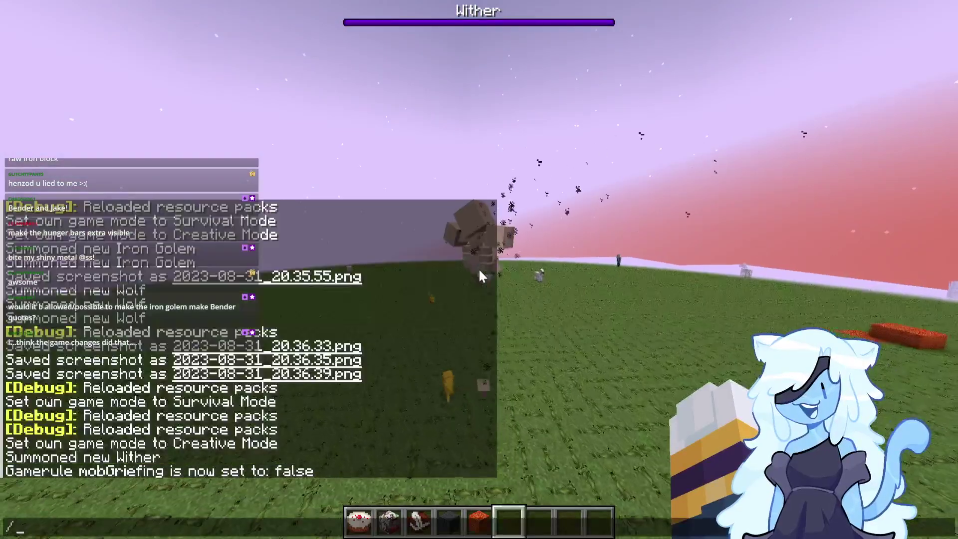
text(kill @e[type=wither])
key(Return)
key(t)
key(Escape)
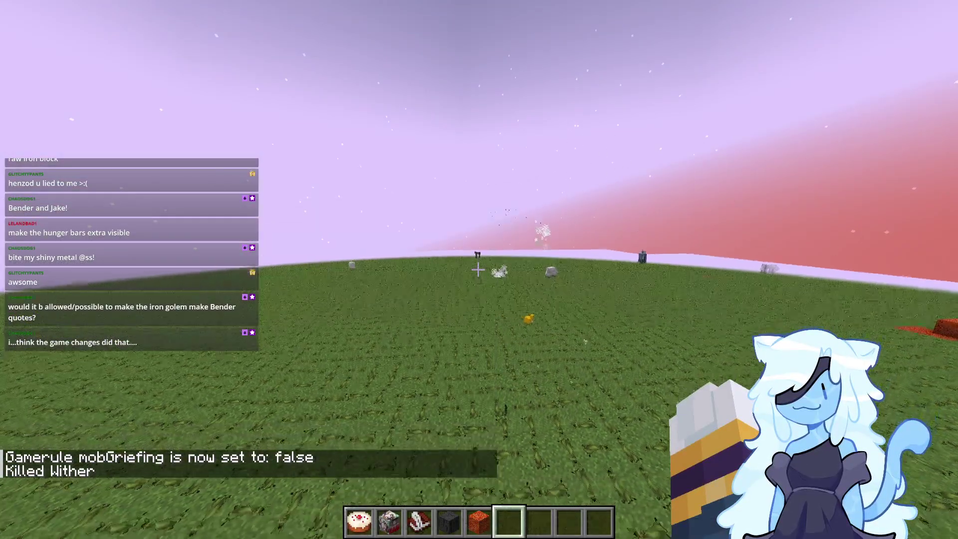
Summon a motionless Wither at the current position (~ ~ ~) with the NBT tag {NoAI:1}.
key(t)
key(Up)
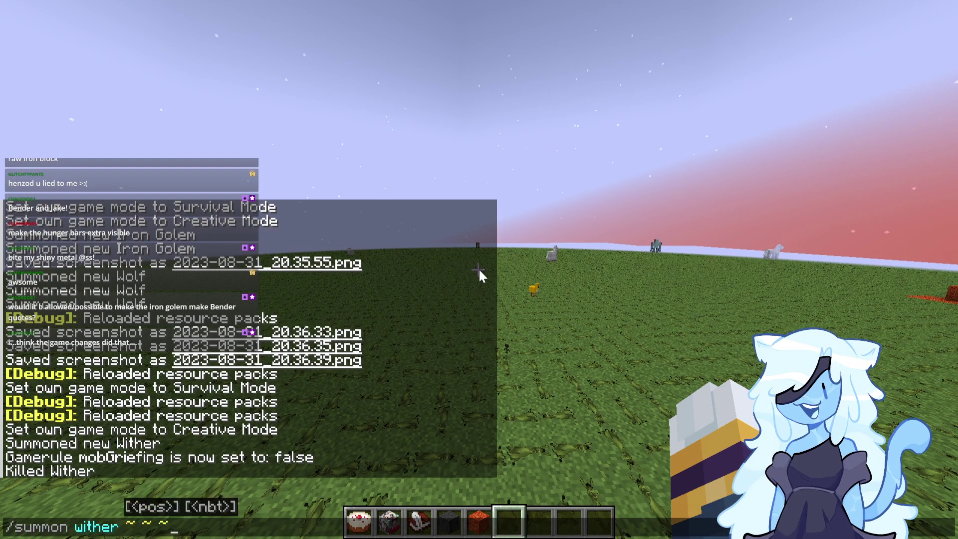
text(1})
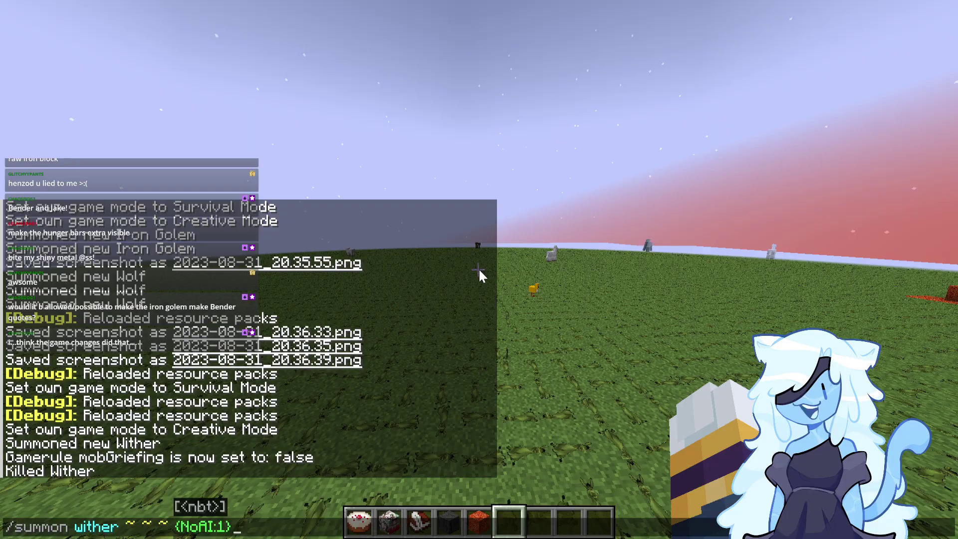
key(Return)
Save an in-game screenshot of the motionless Wither's faces from the front and inspect it up close.
key(a)
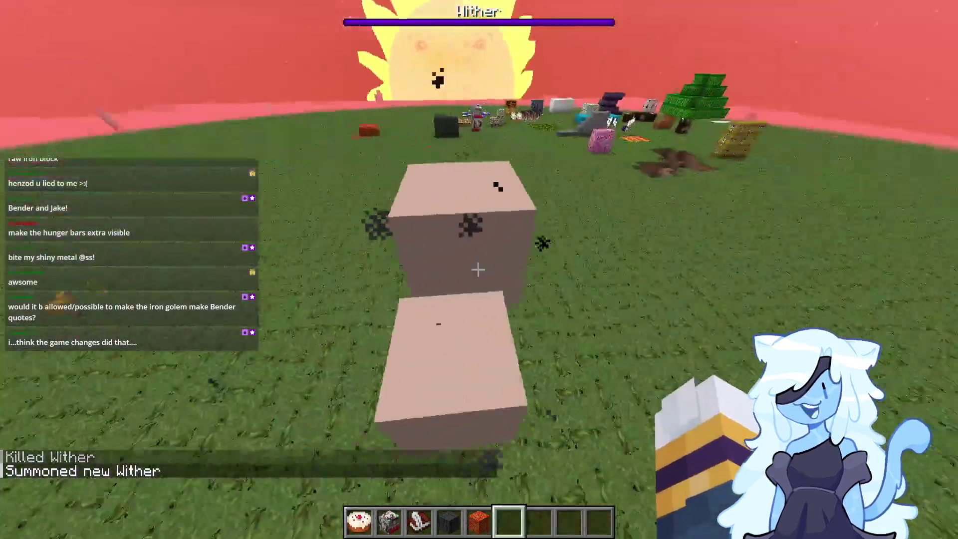
key(F1)
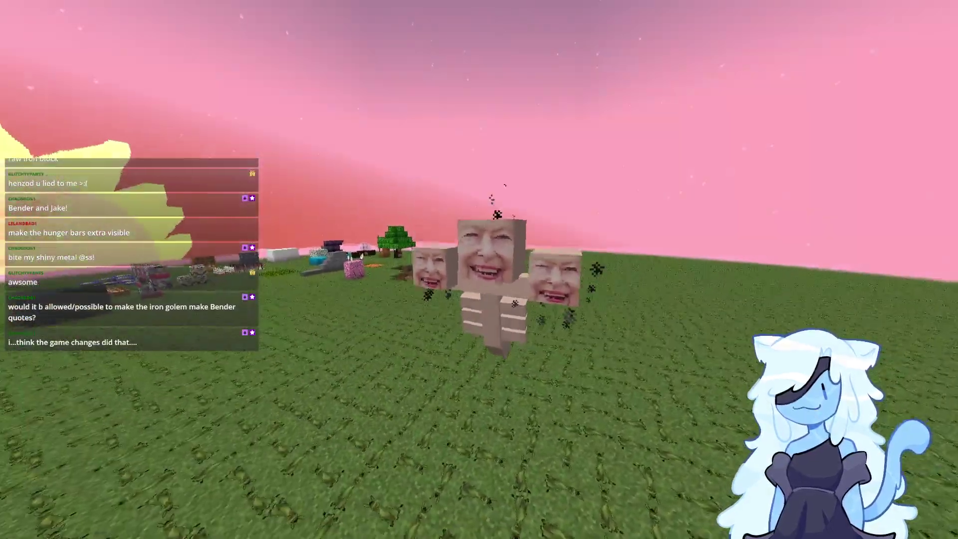
key(F1)
key(w)
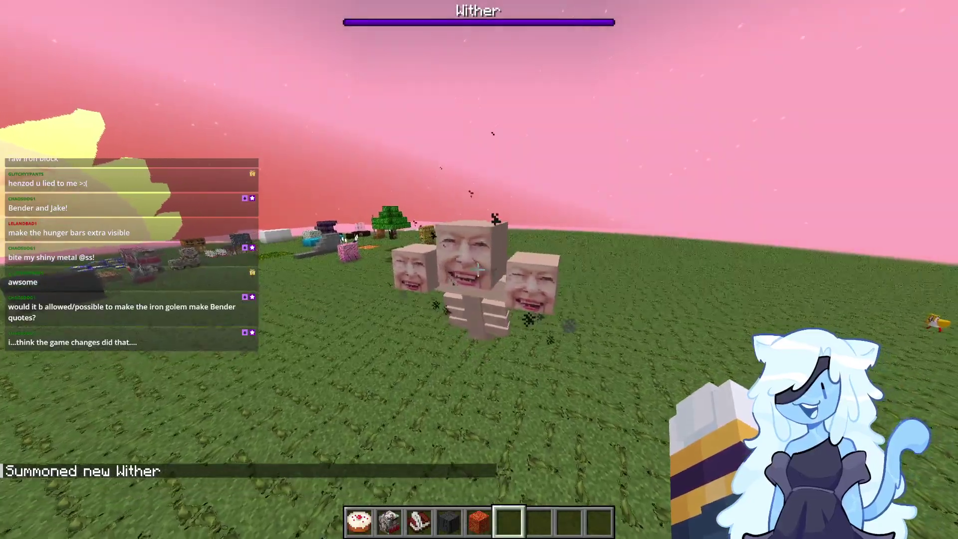
key(F2)
key(s)
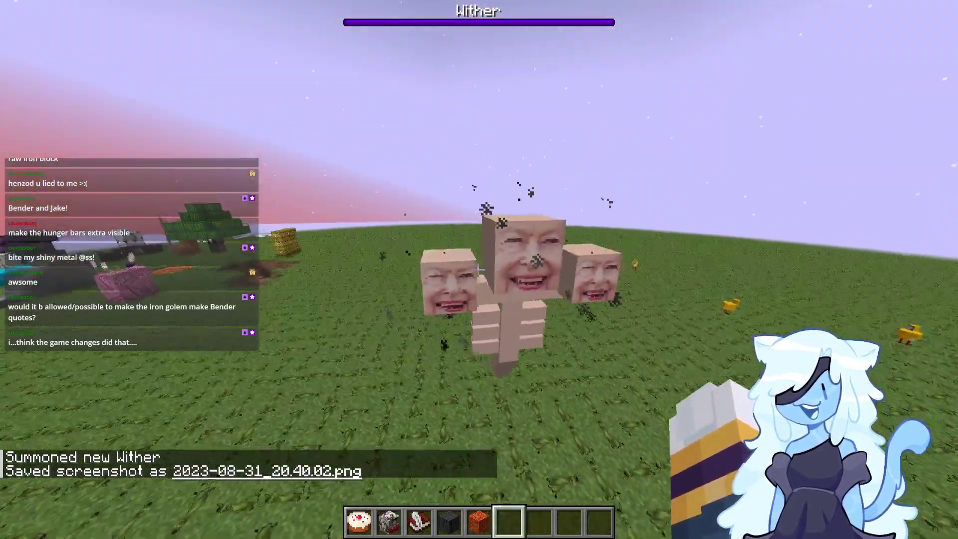
key(w)
key(w)
key(d)
key(s)
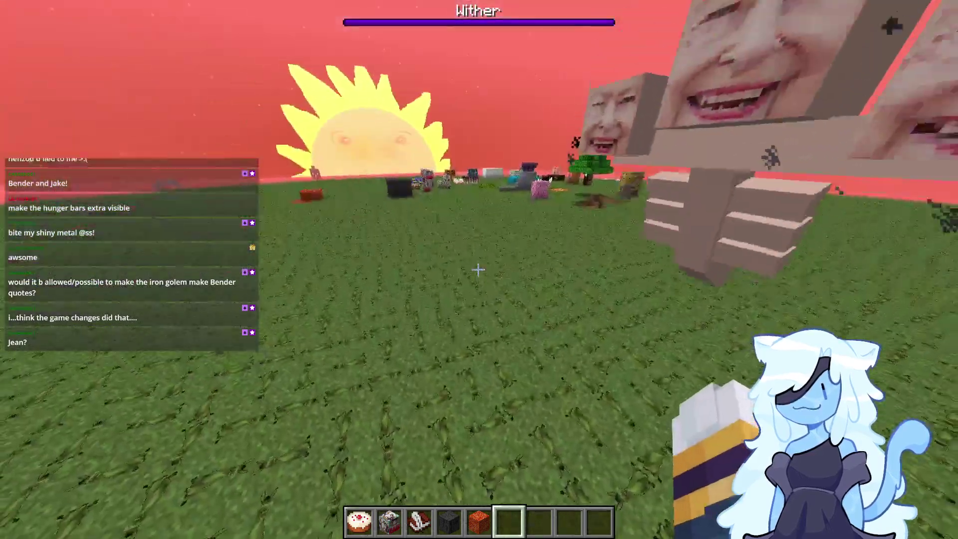
Summon a minecraft:ender_dragon at the current position.
text(/summon end)
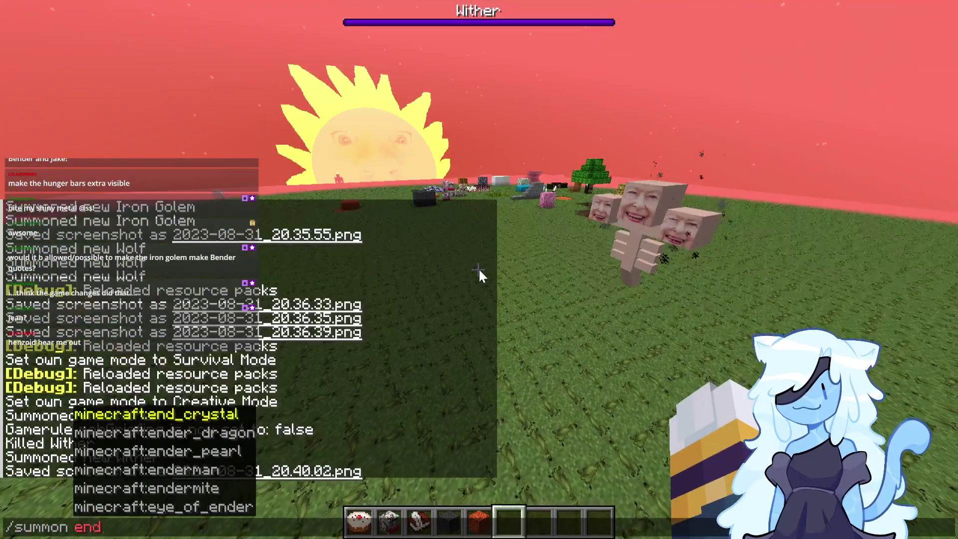
key(Tab)
key(Tab)
key(Return)
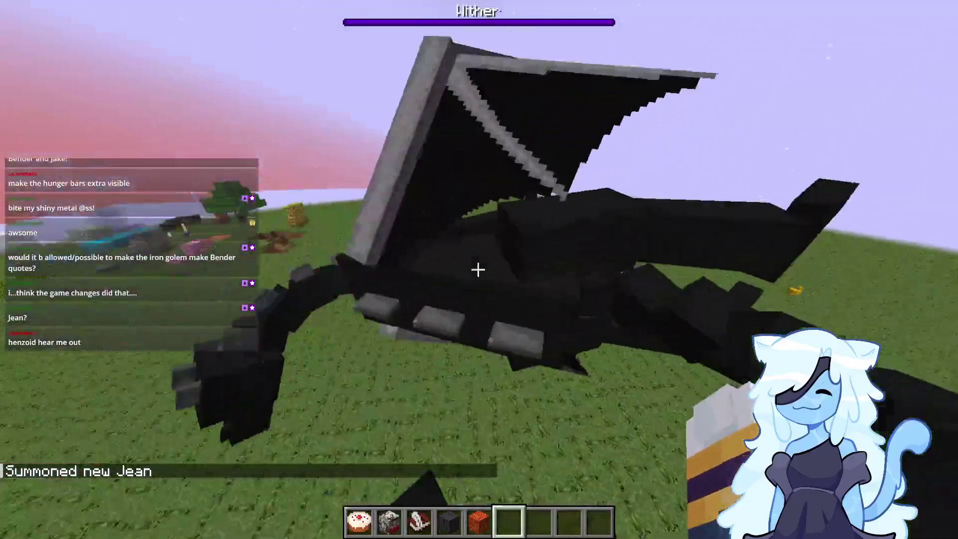
Kill the motionless Wither by reusing the earlier kill command from the chat history.
key(t)
key(Up)
key(Up)
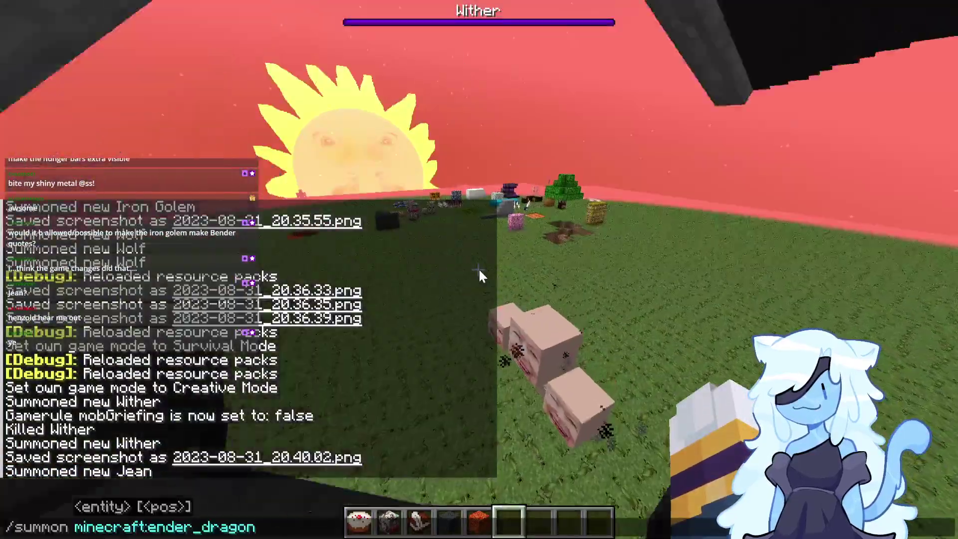
key(Up)
key(Return)
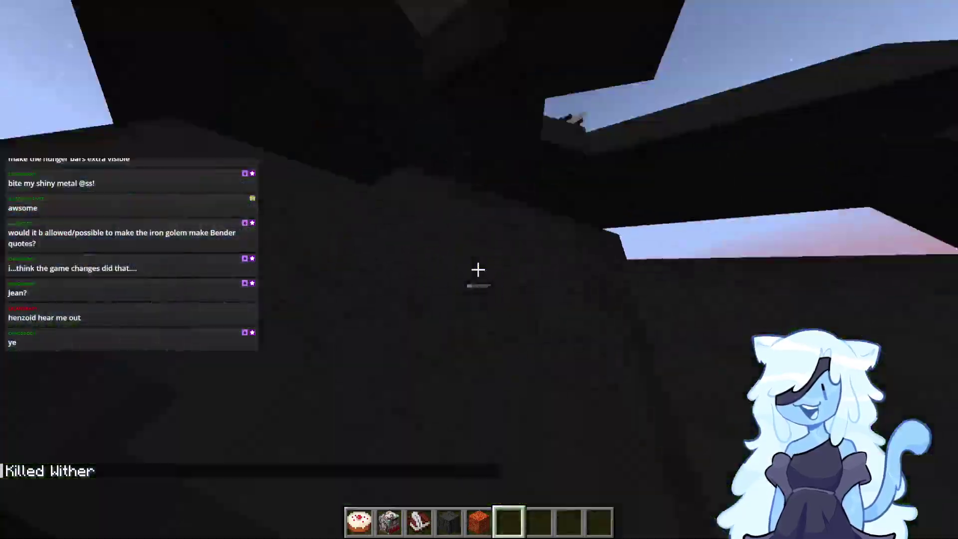
Attack the flying Ender Dragon repeatedly with the bare hand.
click(478, 270)
click(478, 270)
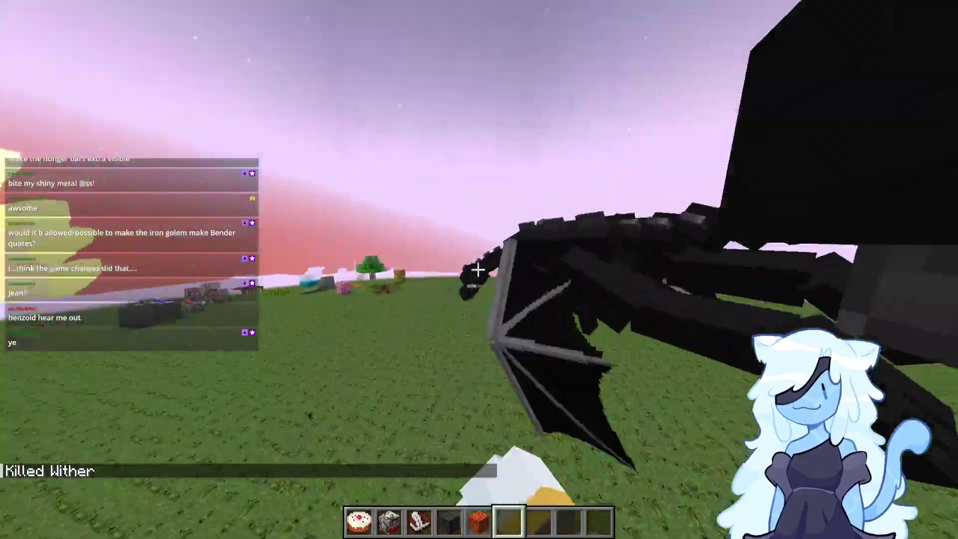
click(478, 270)
click(478, 270)
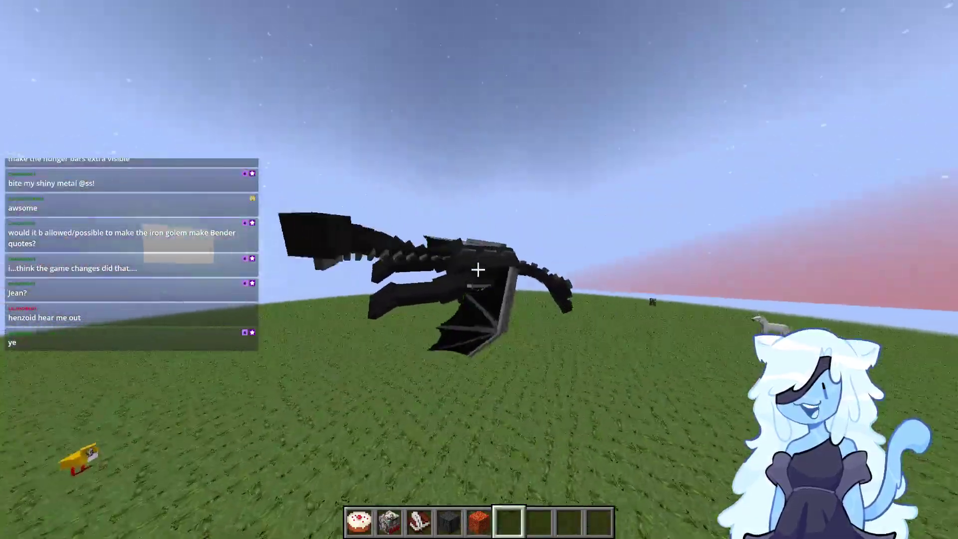
click(478, 270)
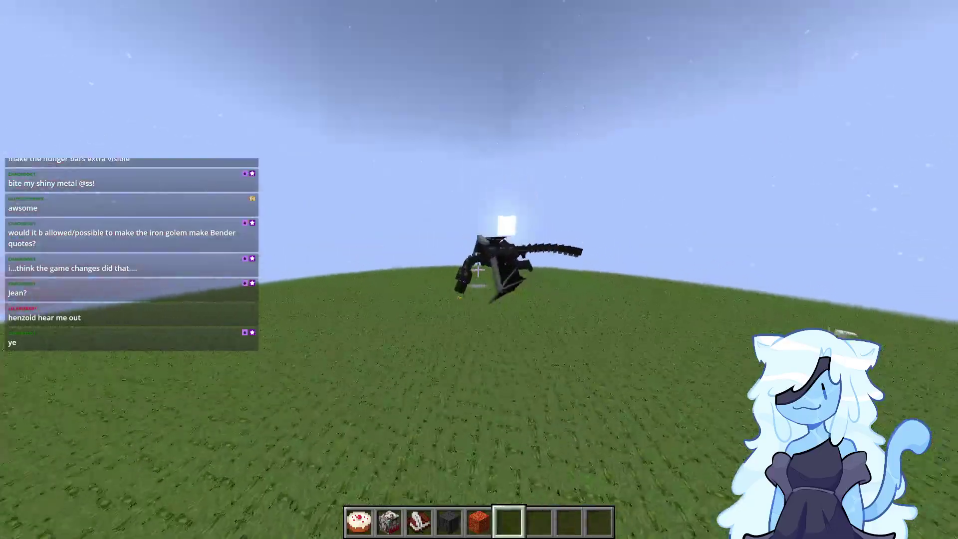
click(478, 269)
click(478, 270)
click(478, 270)
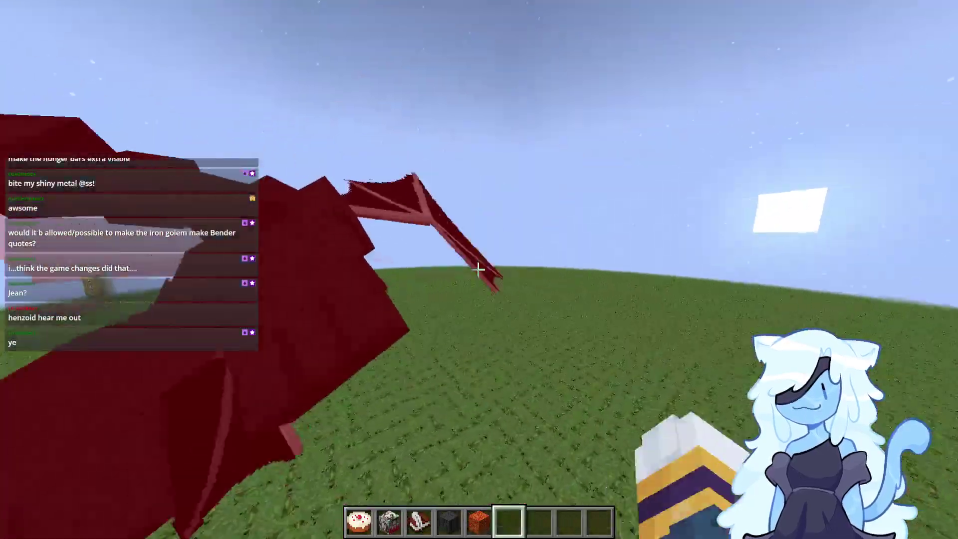
Save and quit to the title screen, and reload the same test world from the singleplayer world list.
key(Escape)
click(484, 308)
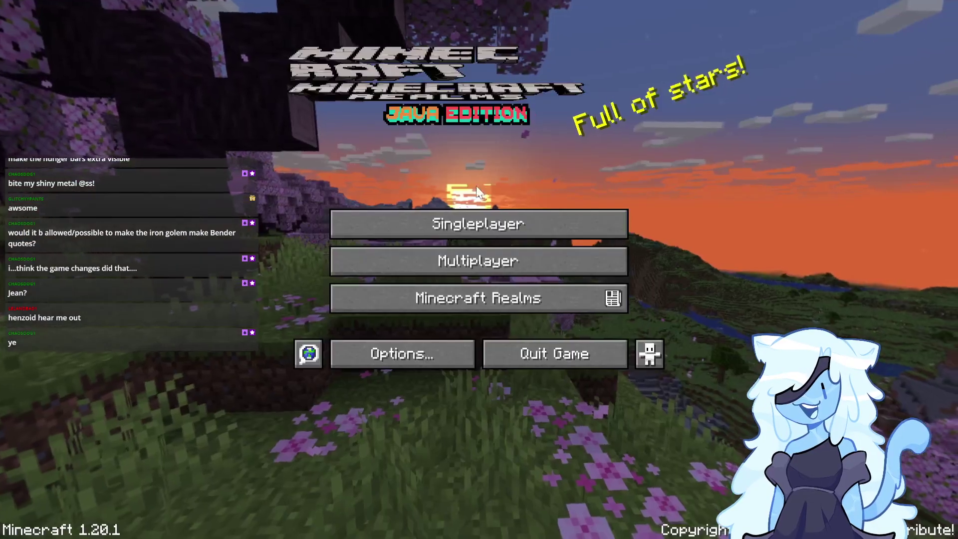
click(473, 220)
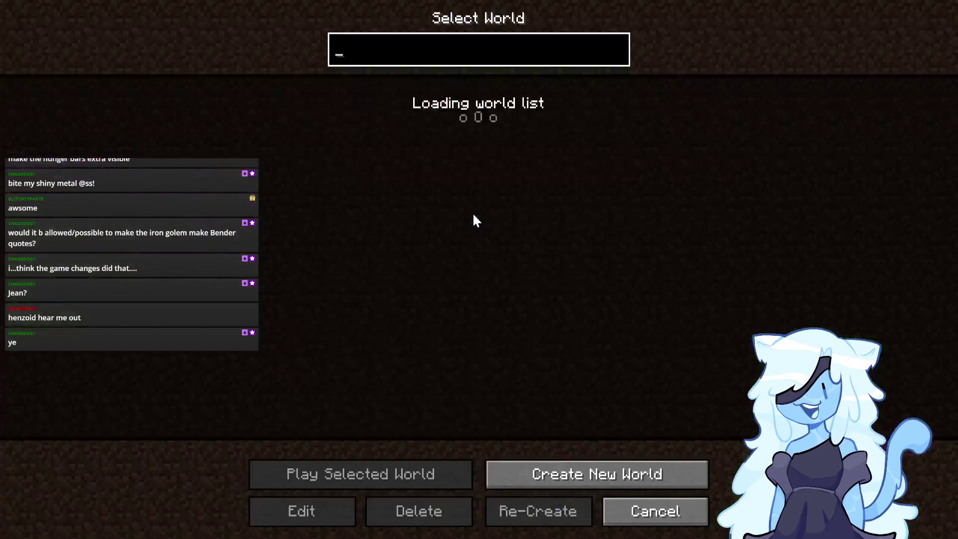
click(460, 116)
click(460, 115)
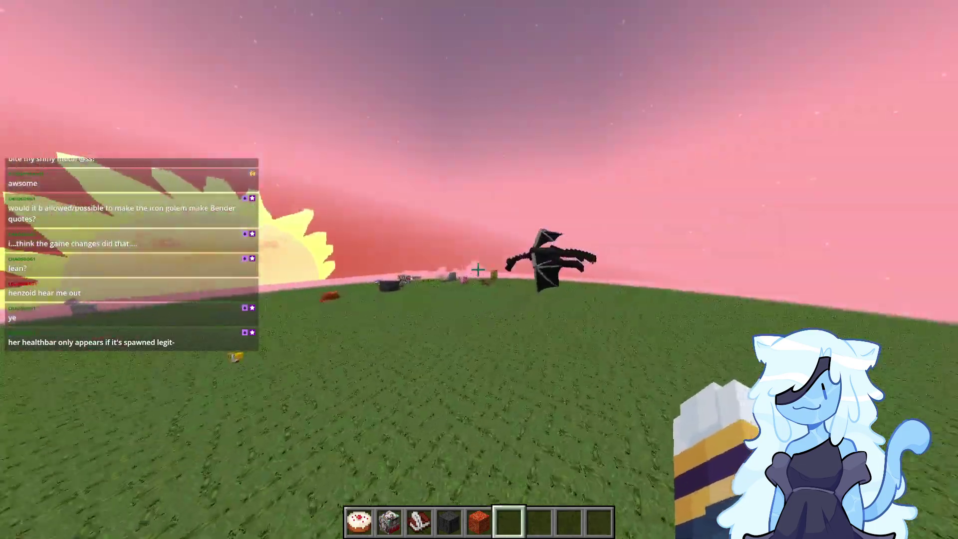
Chase the Ender Dragon in the reloaded world and keep hitting it.
key(w)
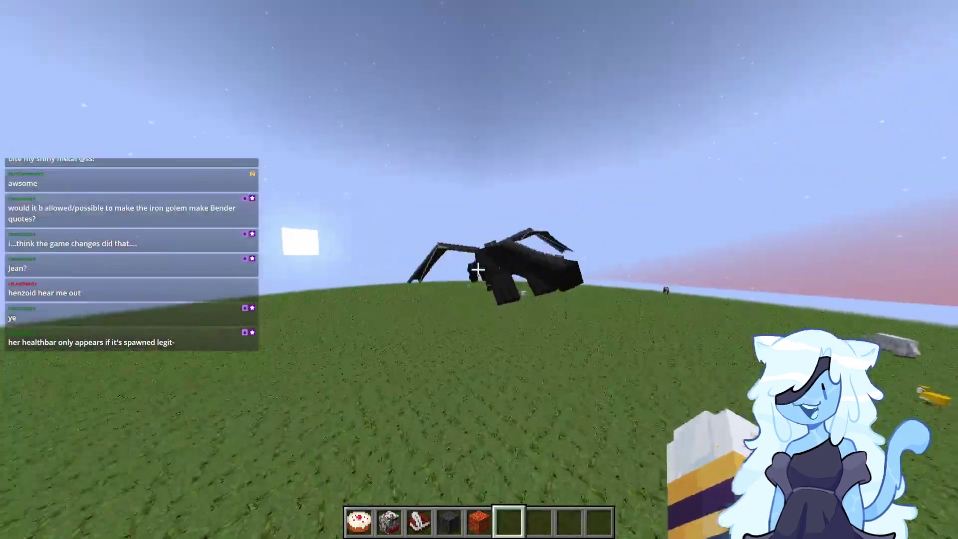
click(478, 271)
click(478, 271)
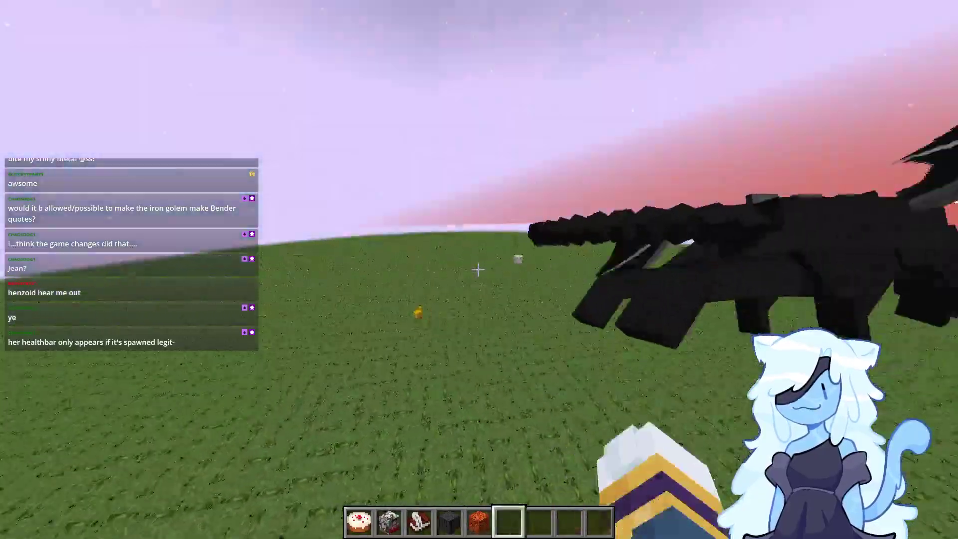
click(478, 271)
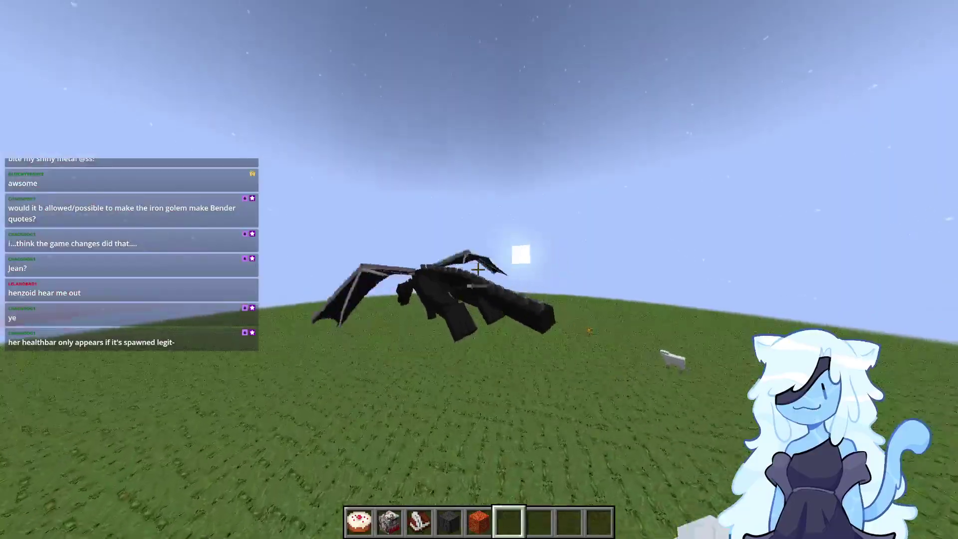
click(478, 269)
click(478, 269)
click(478, 270)
click(478, 270)
click(478, 270)
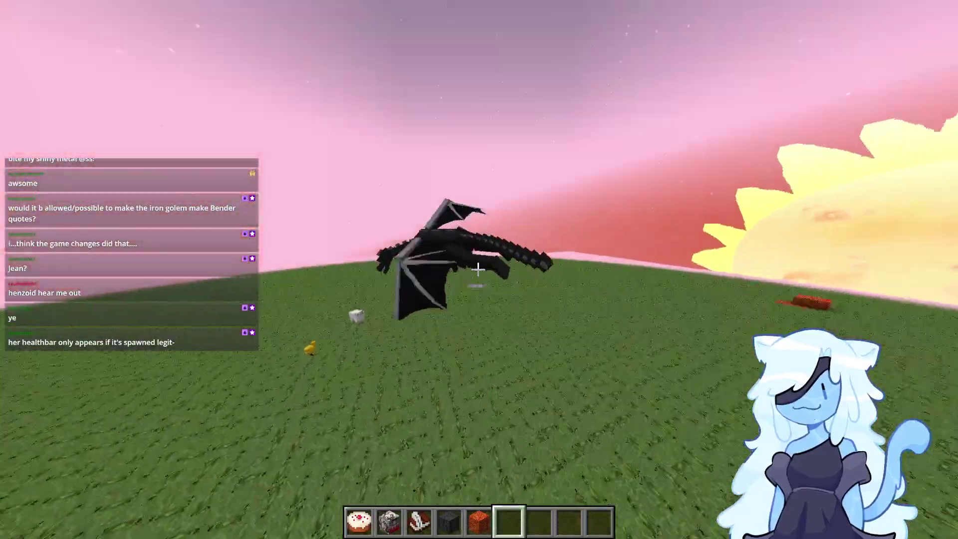
click(478, 269)
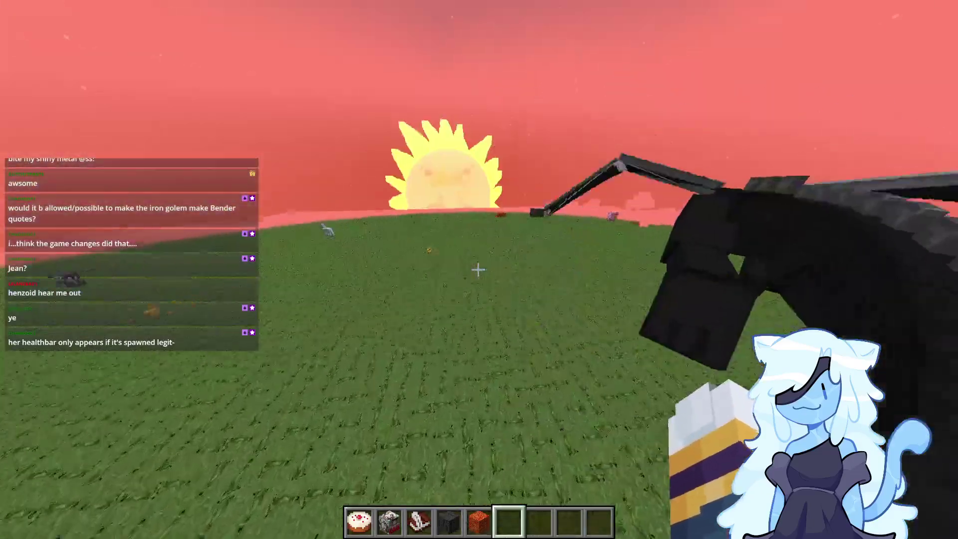
Kill the Ender Dragon with the command /kill @e[type=minecraft:ender_dragon].
text(/kill @e[type=minecraft:end_cry)
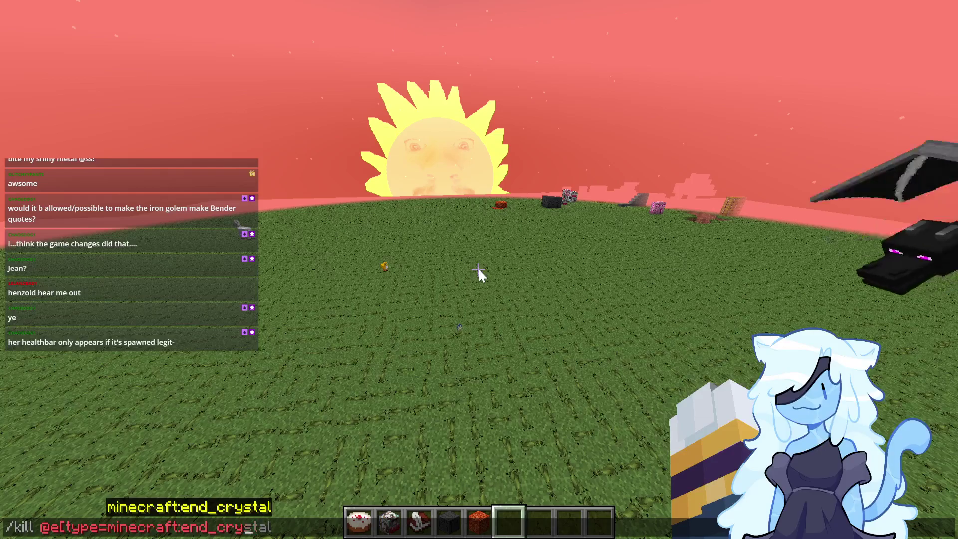
key(BackSpace)
key(BackSpace)
key(BackSpace)
key(BackSpace)
key(BackSpace)
text(er)
key(Tab)
text(])
key(Return)
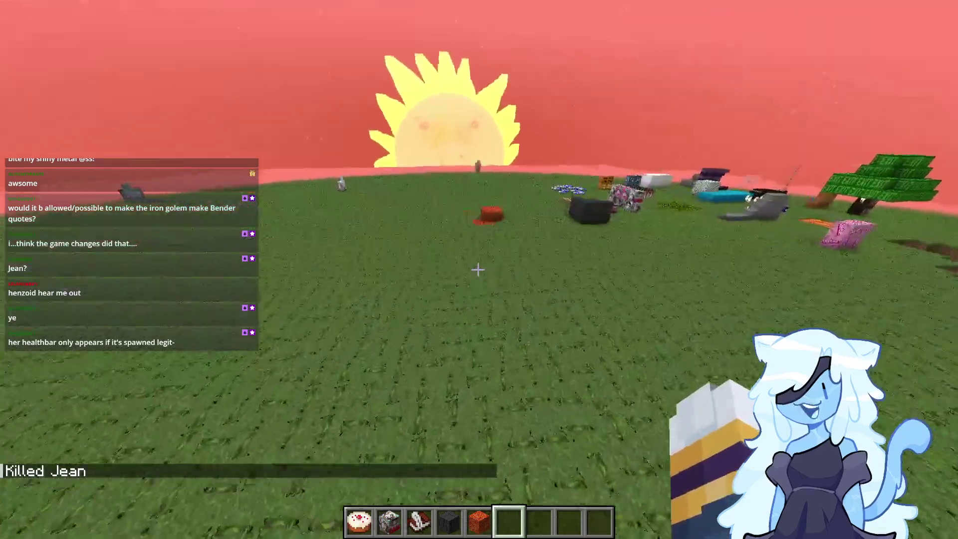
Fly around the display of retextured blocks, from the portal frame past the diamond-blue blocks to the EXIT-textured tree, and examine them.
key(w)
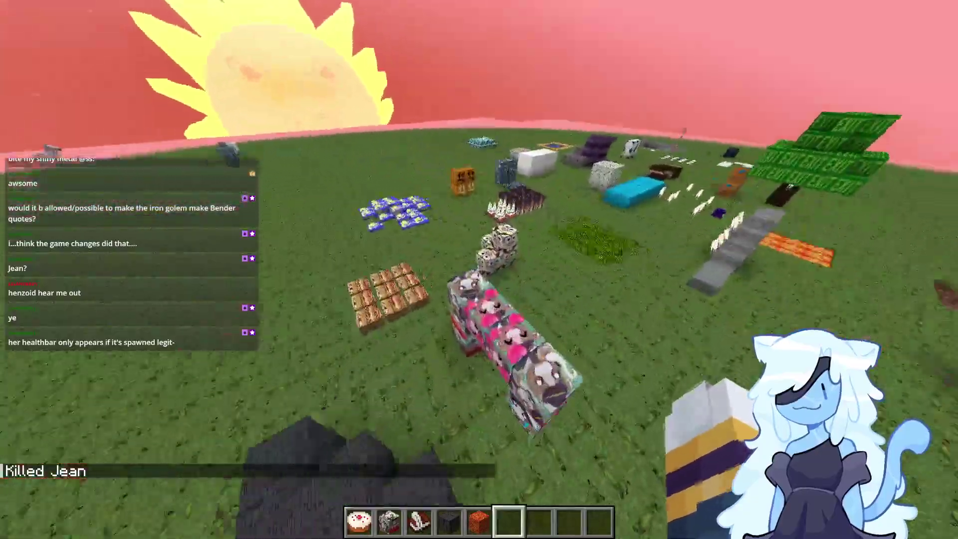
key(w)
key(space)
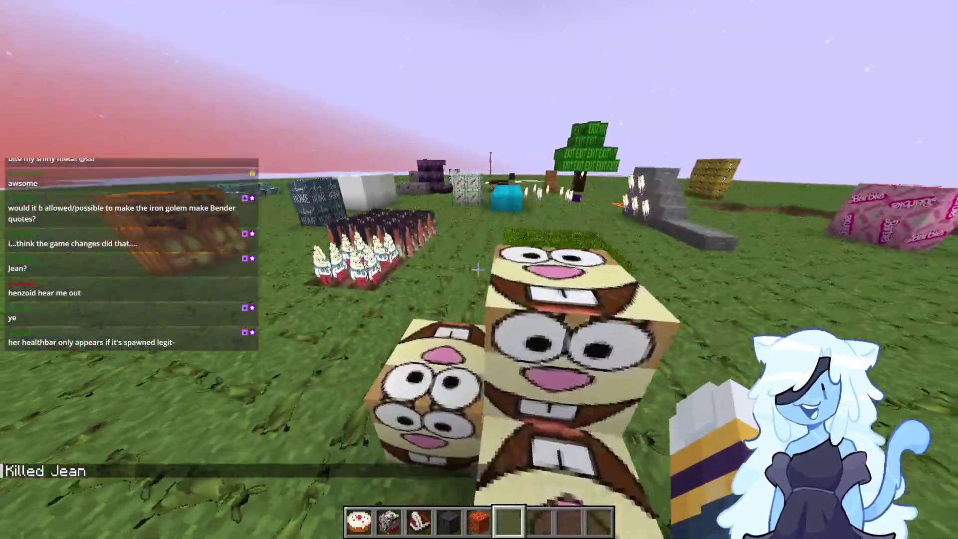
key(w)
key(space)
key(w)
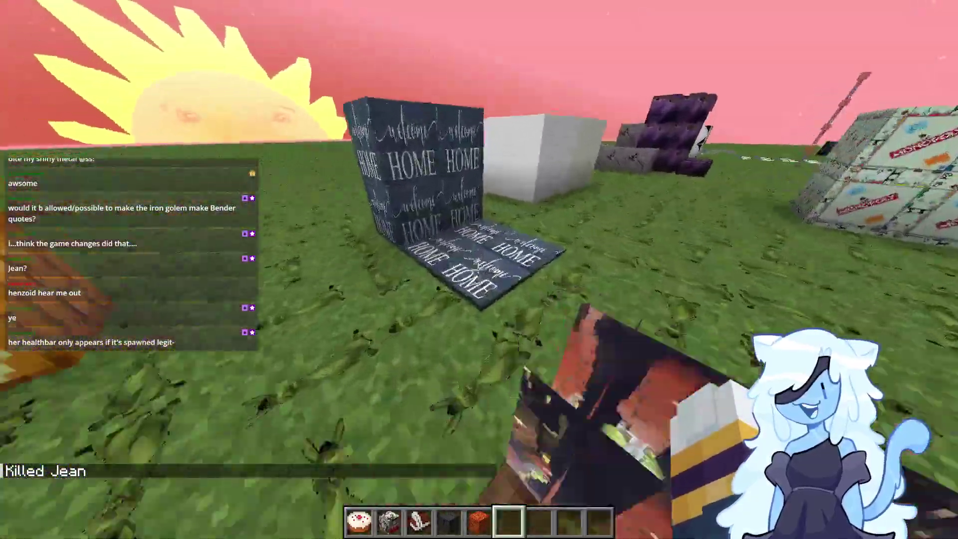
key(w)
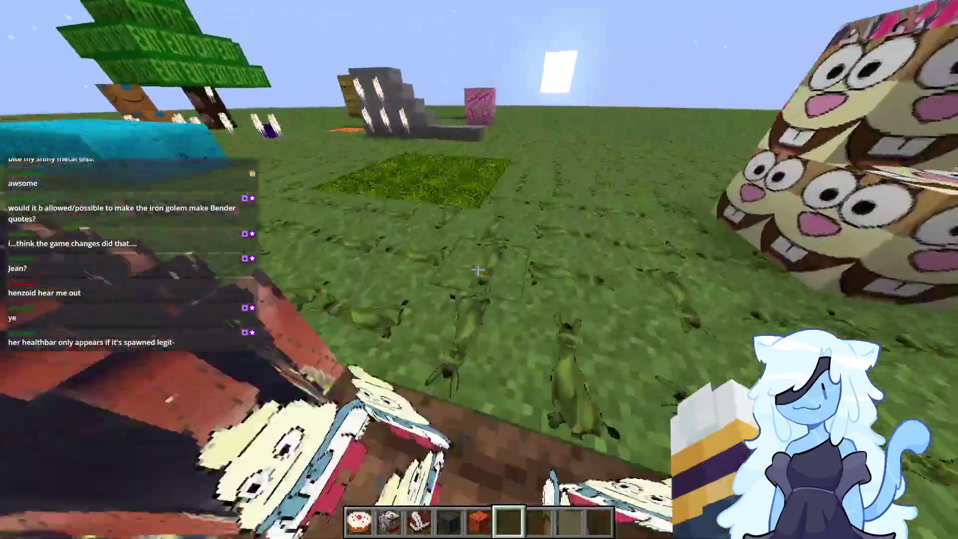
key(w)
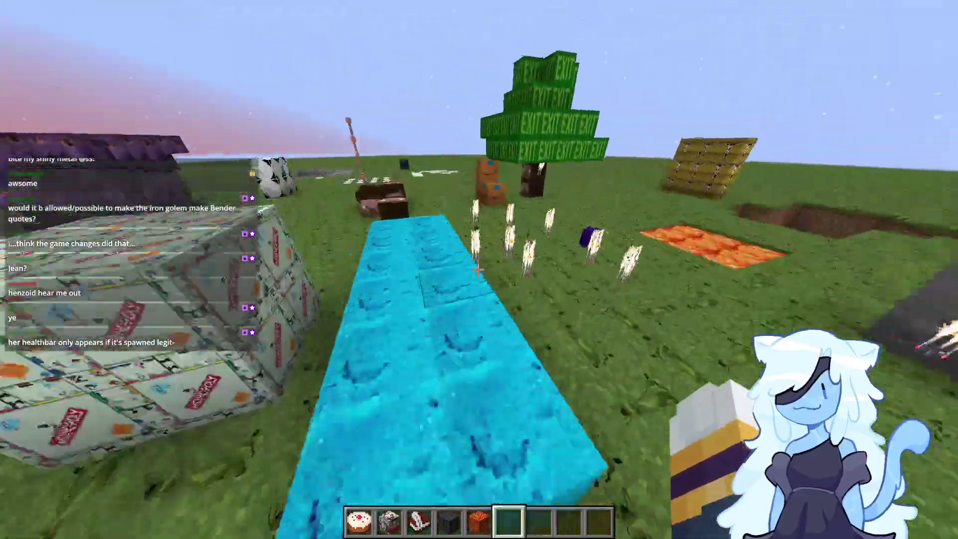
key(w)
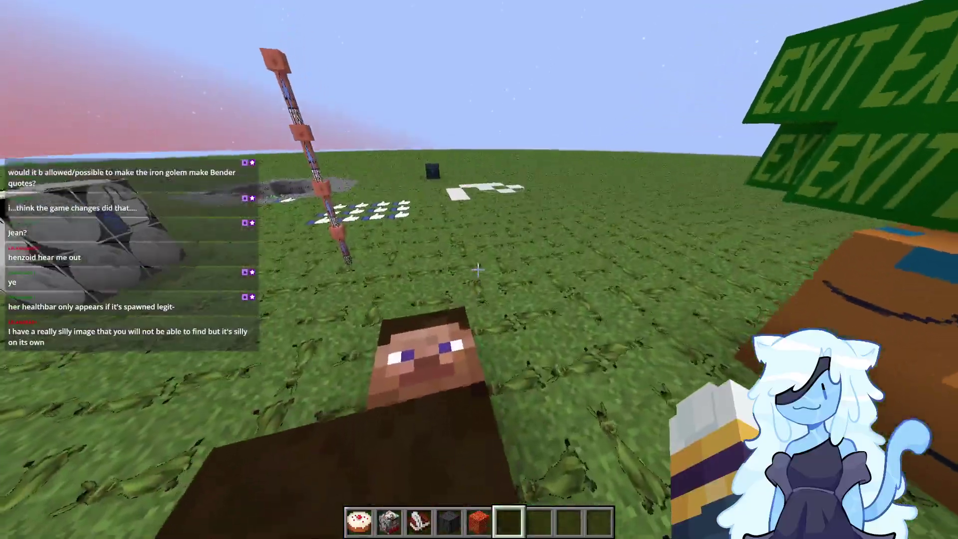
key(w)
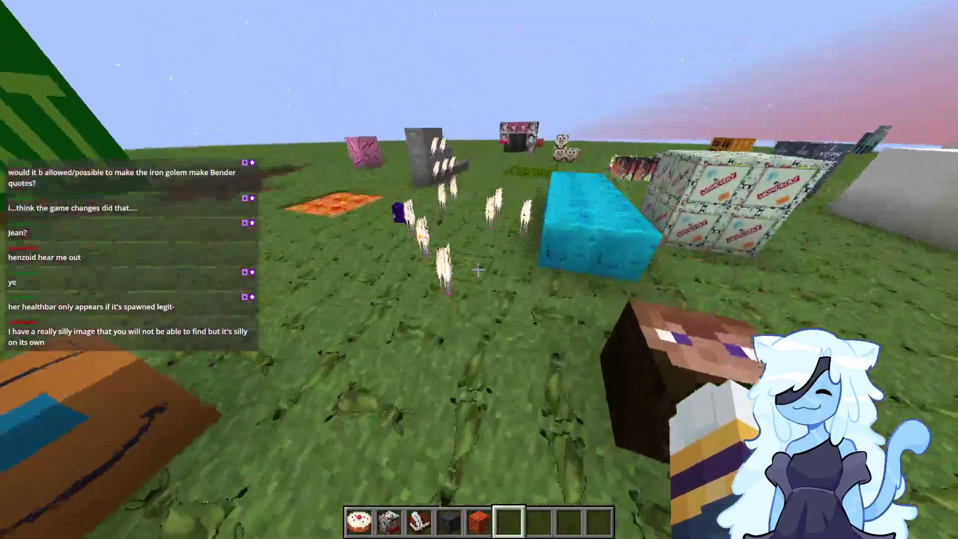
key(w)
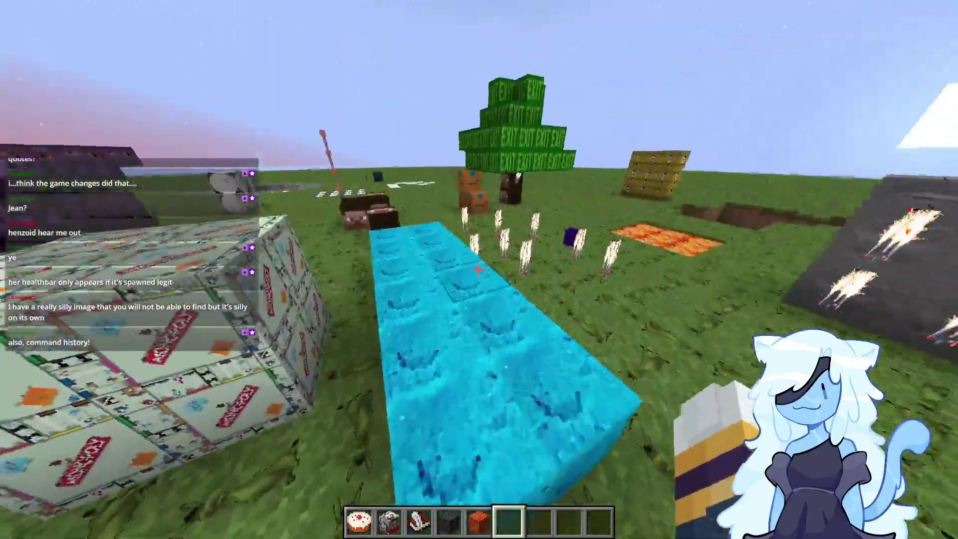
key(w)
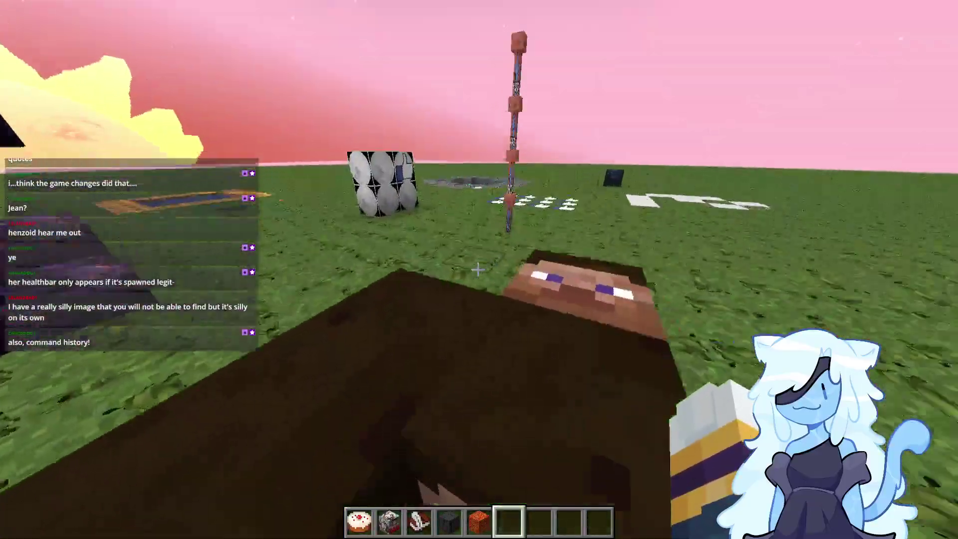
key(w)
key(t)
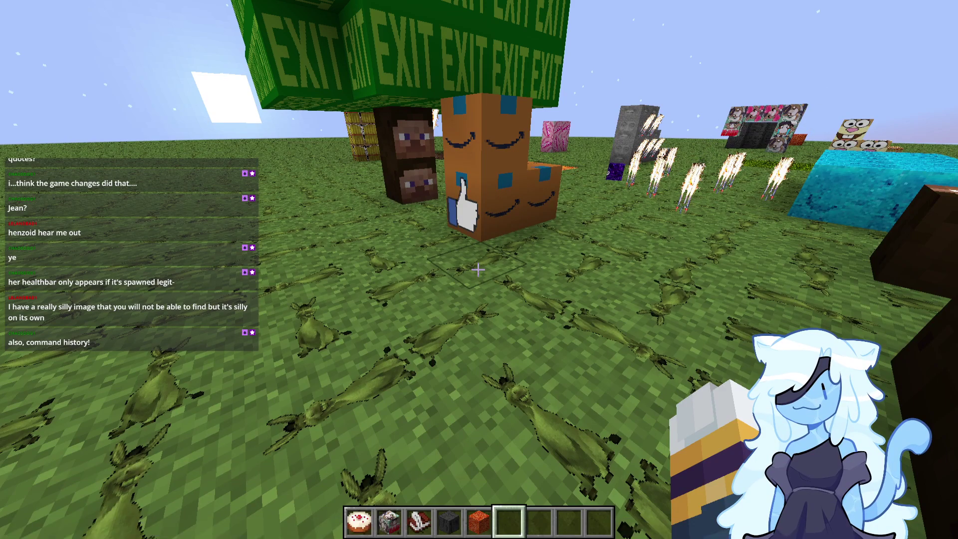
key(Escape)
key(Escape)
key(space)
key(space)
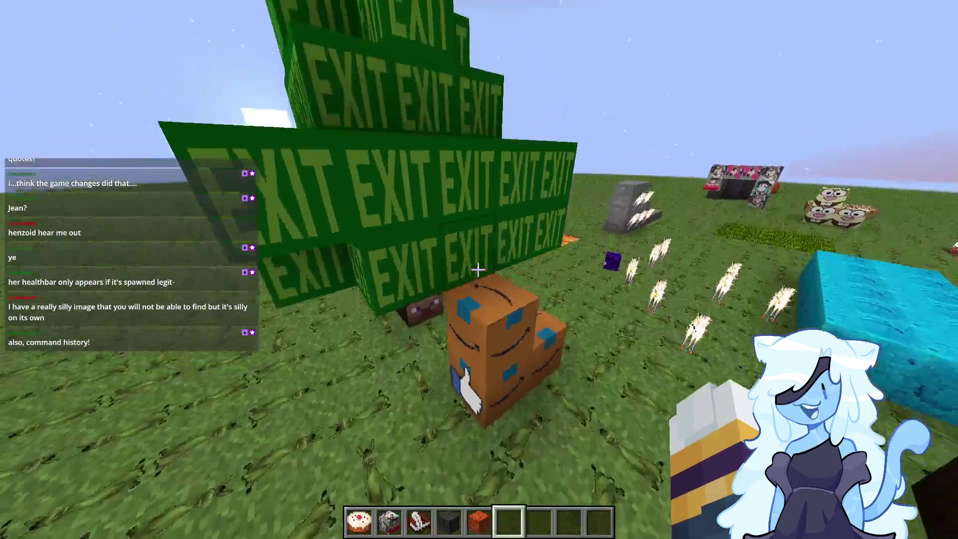
Summon a minecraft:polar_bear with a command while standing on top of the EXIT-textured tree.
key(slash)
key(Up)
key(Return)
key(t)
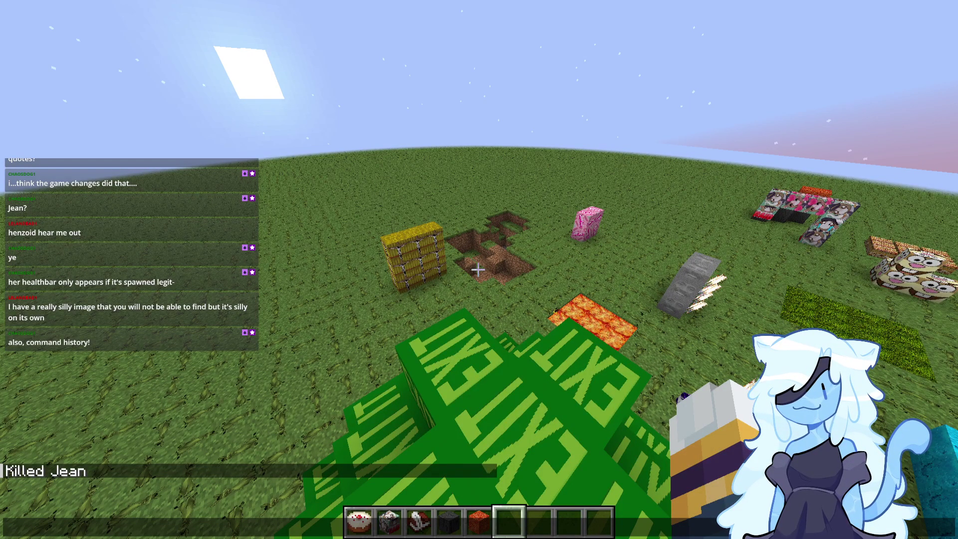
key(Escape)
key(slash)
text(summon minecraft:polar_bear)
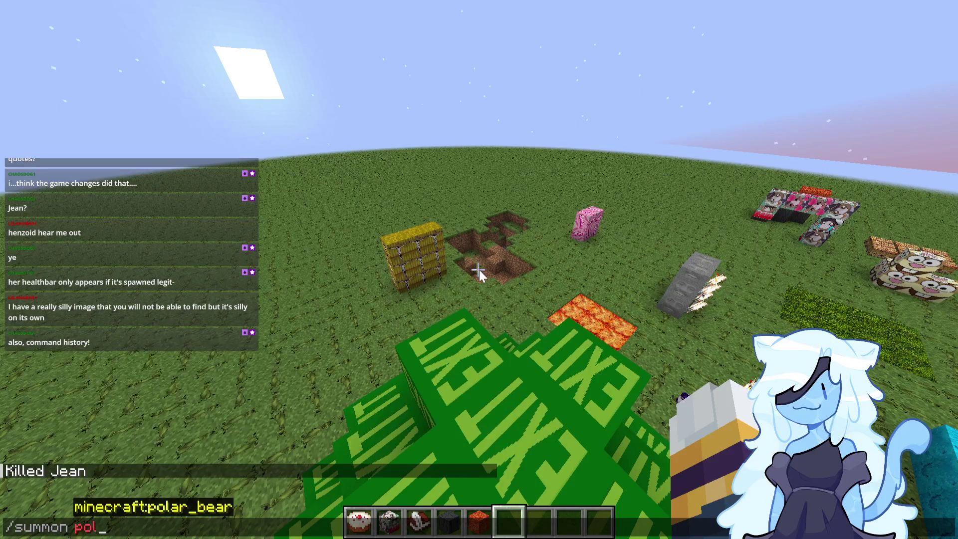
key(Return)
Back away from the polar bear on the treetop, take a screenshot of it and view it from another side.
key(s)
key(d)
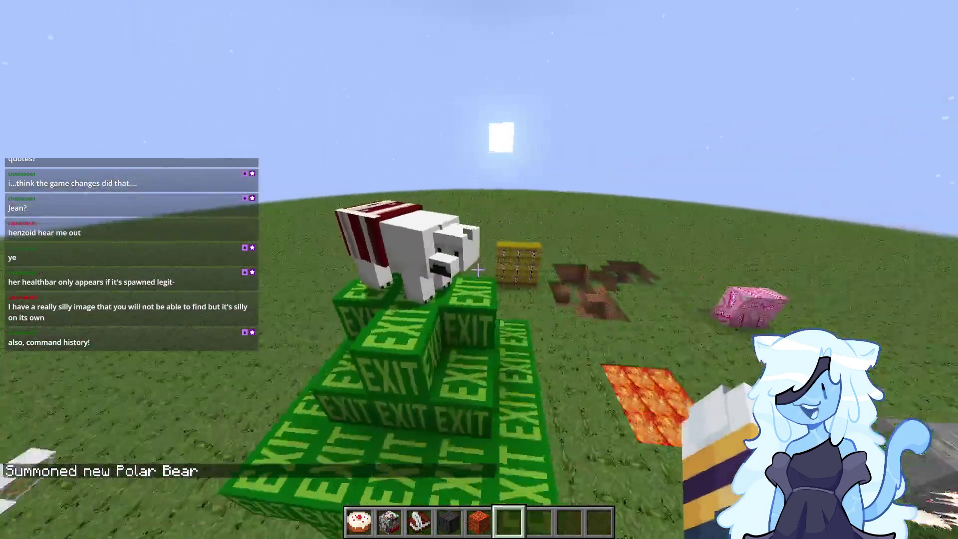
key(F2)
key(w)
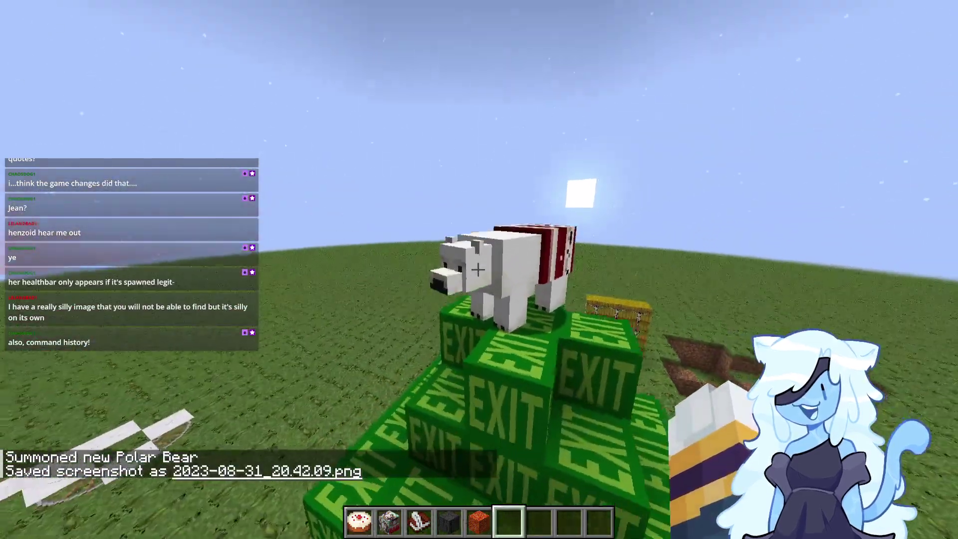
key(s)
key(space)
key(t)
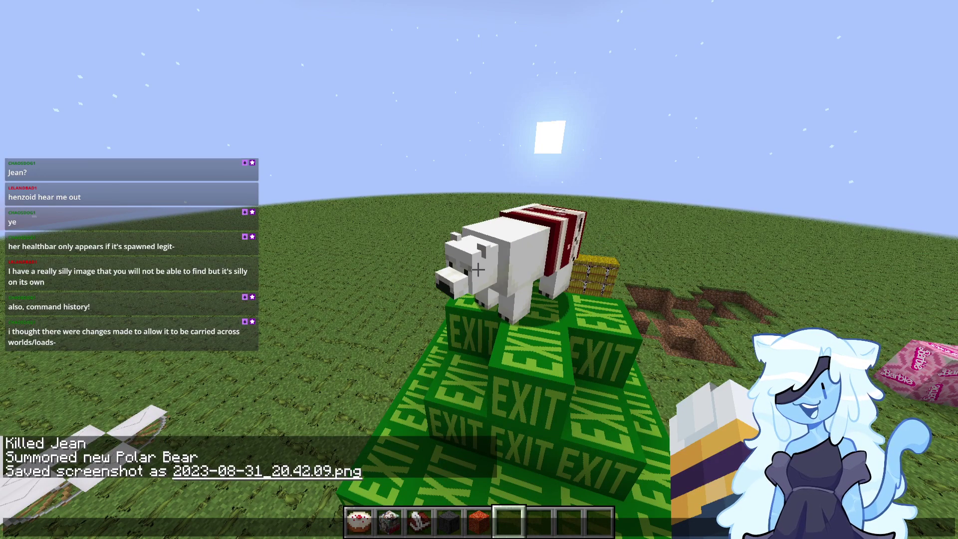
key(Escape)
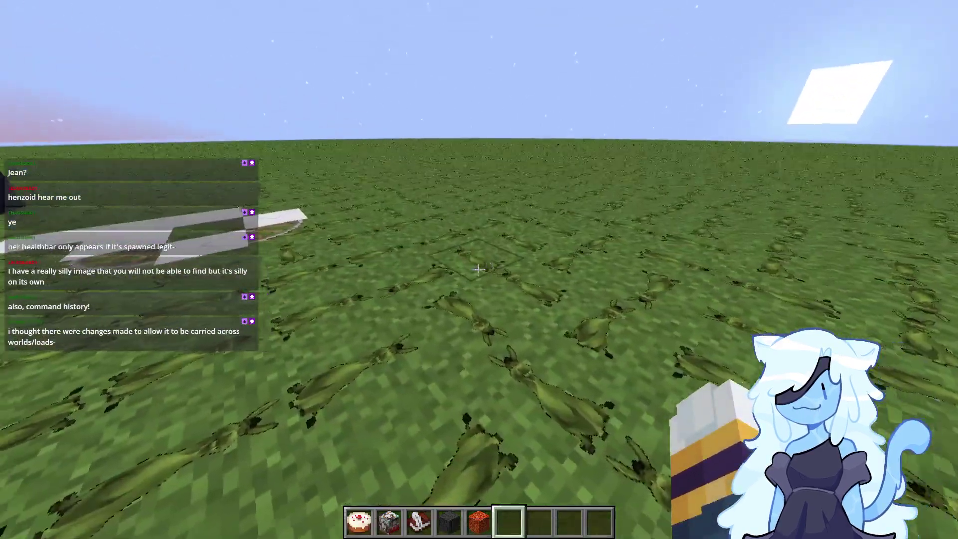
text(/give h)
key(Tab)
text(co)
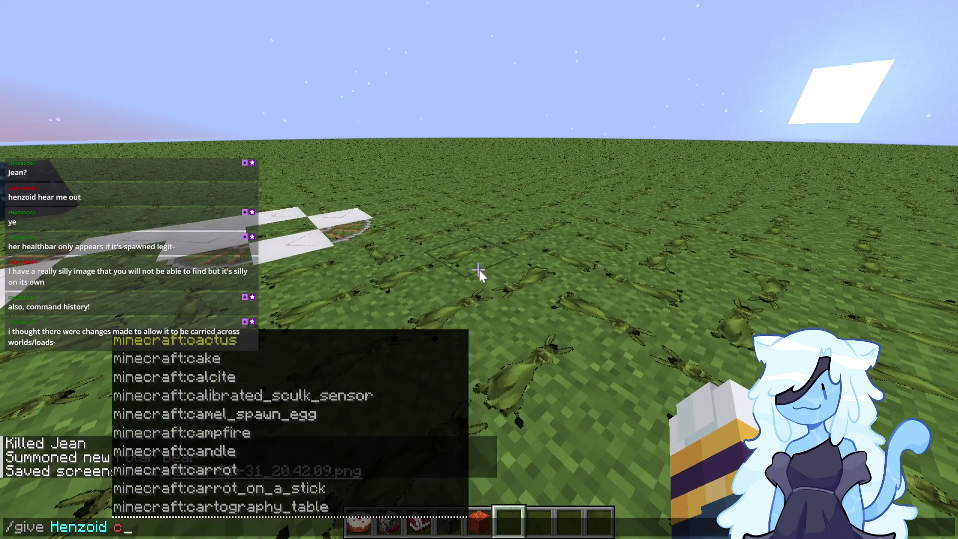
key(Escape)
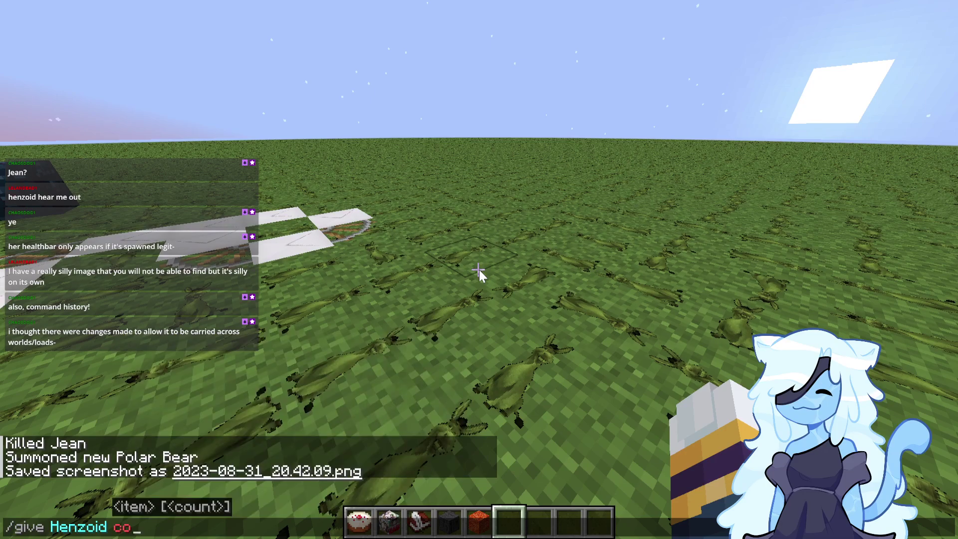
key(Escape)
Search the creative inventory for "cat" and put the Cat Spawn Egg in the sixth hotbar slot.
key(e)
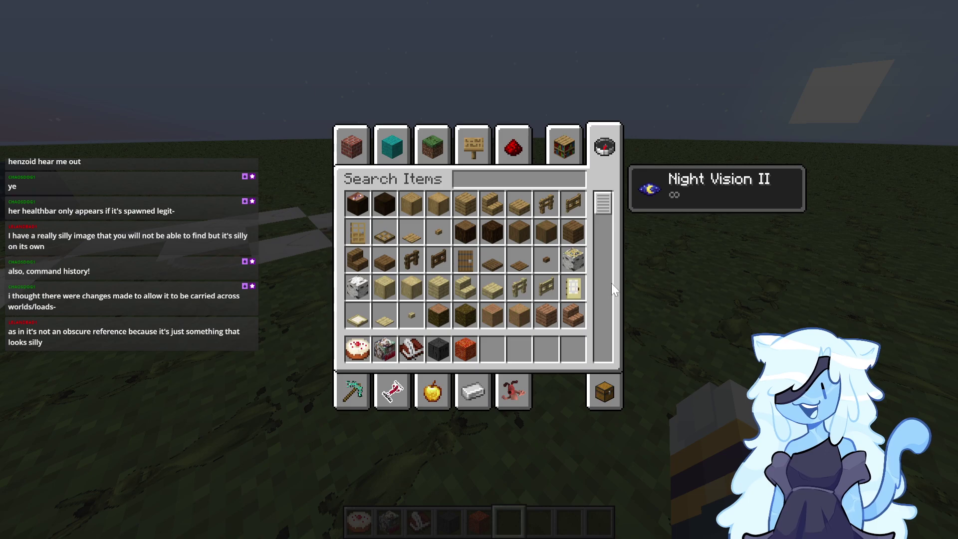
click(499, 385)
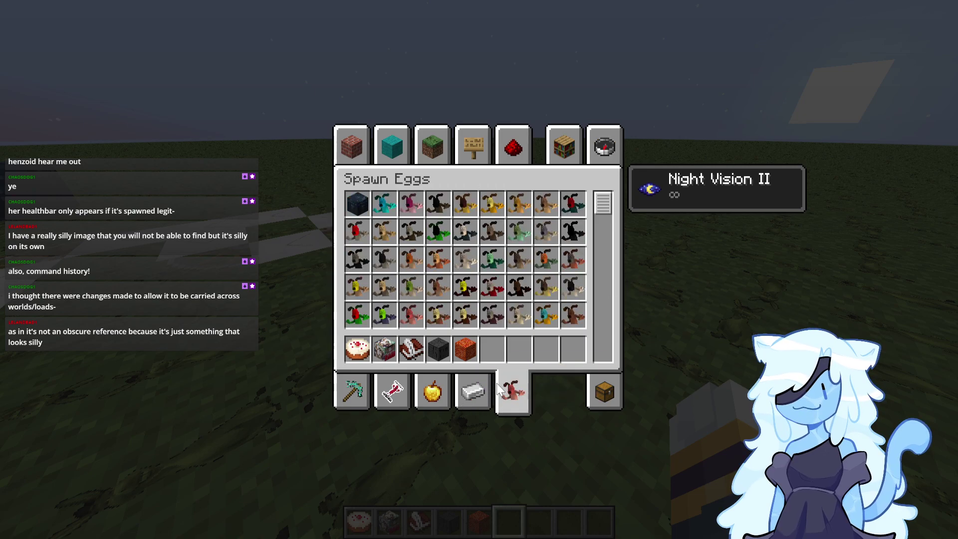
click(604, 146)
text(cat)
key(ctrl+a)
click(493, 349)
key(e)
Spawn a group of cats on the grass with the Cat Spawn Egg and take a screenshot of the orange cat.
right_click(478, 270)
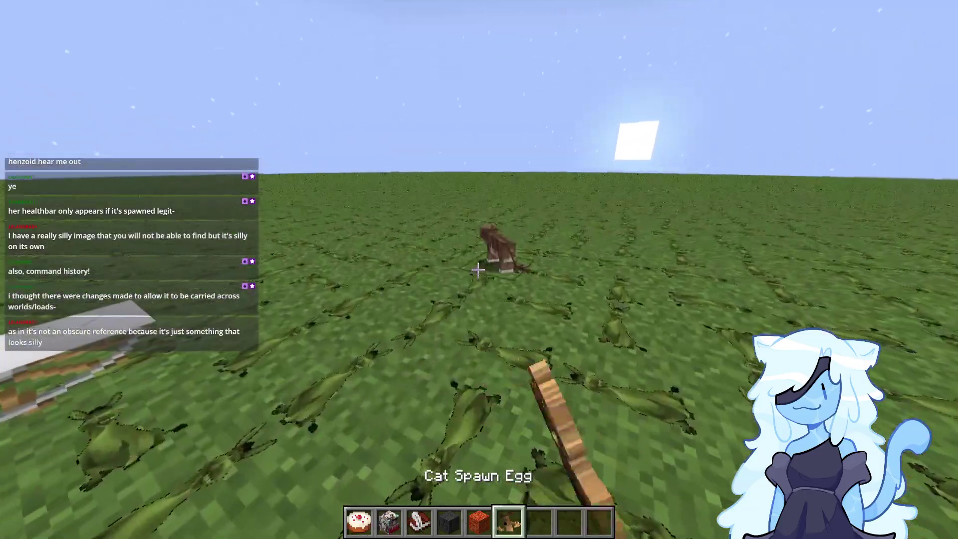
right_click(478, 270)
right_click(478, 270)
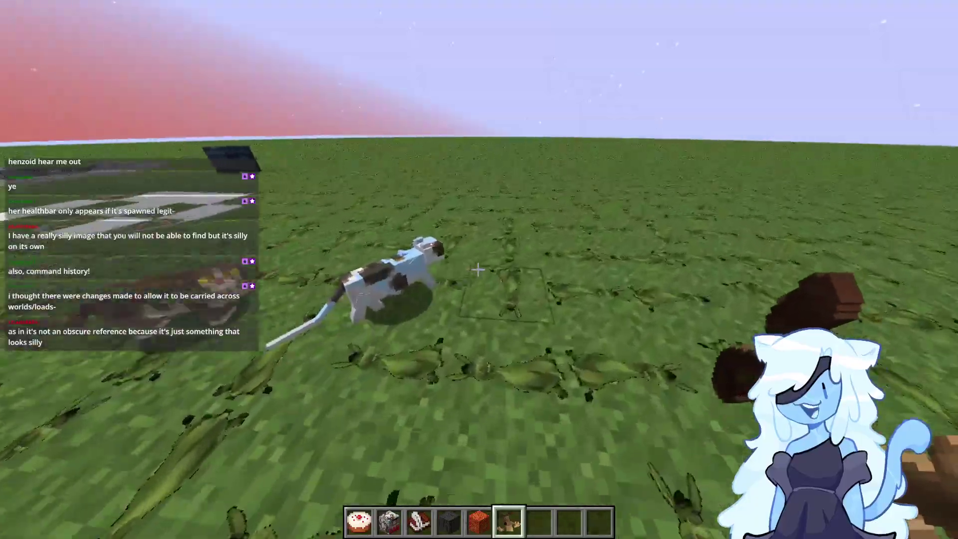
right_click(479, 270)
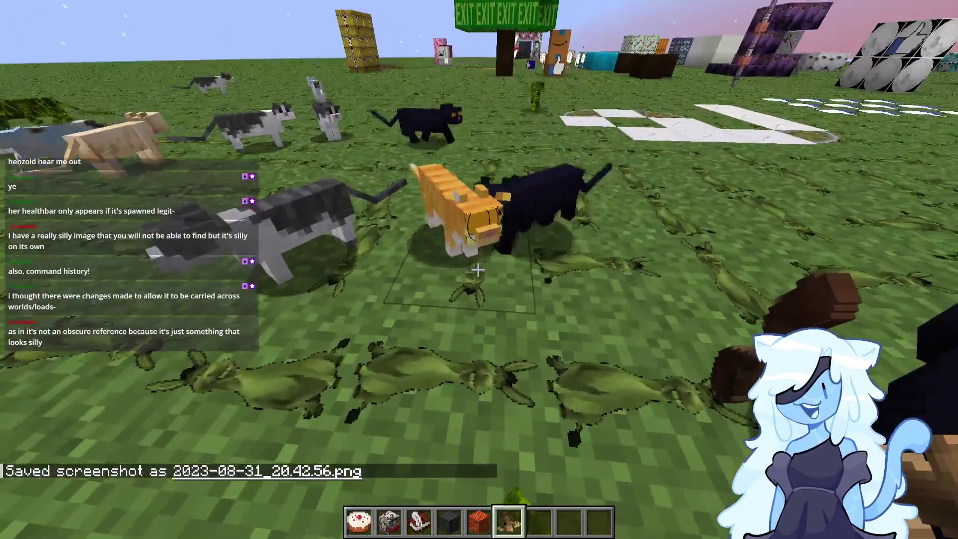
key(F2)
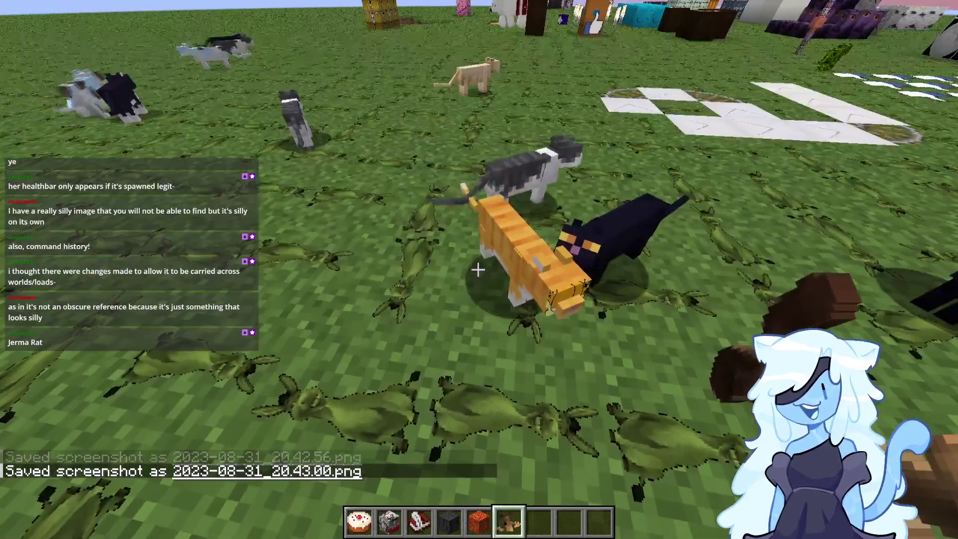
Reload the resource packs and move among the spawned cats to check their textures.
key(t)
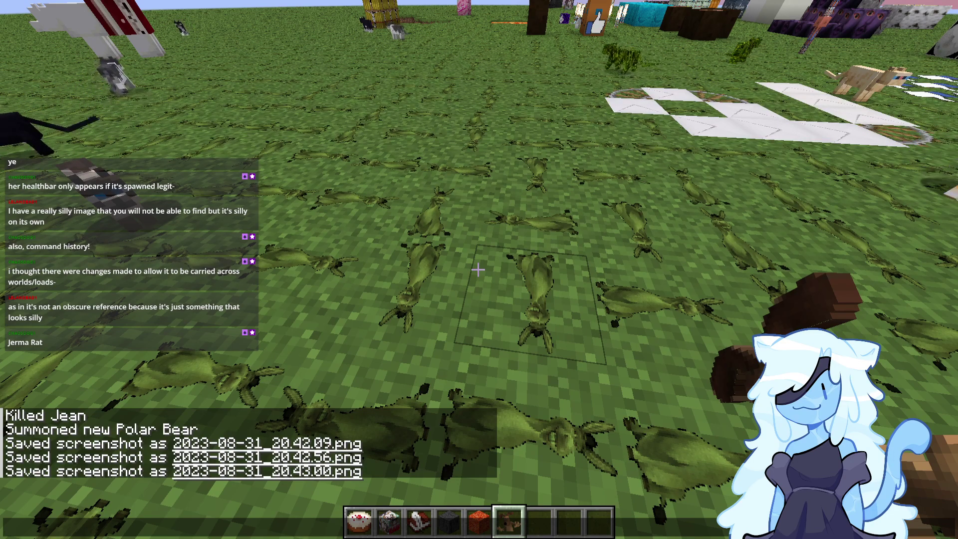
key(Escape)
key(F3+t)
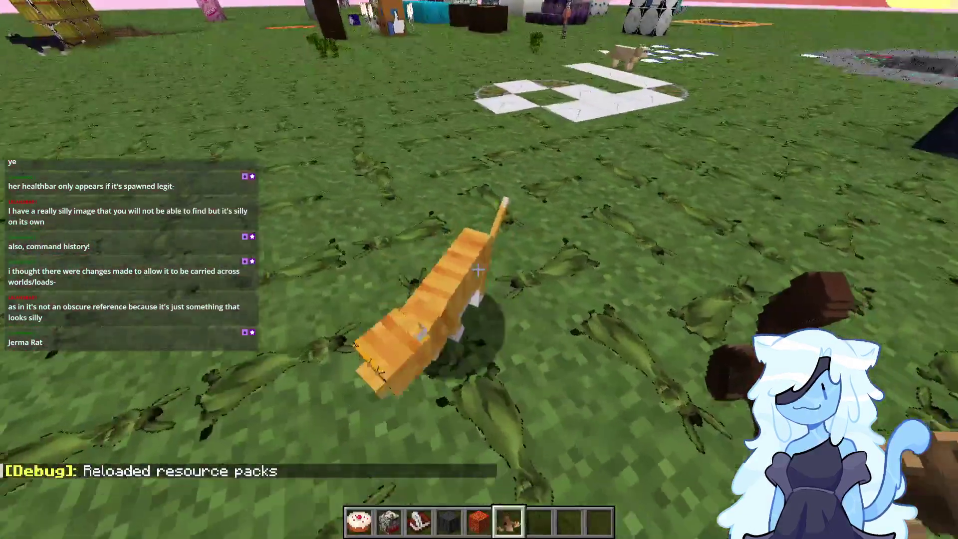
key(s)
key(w)
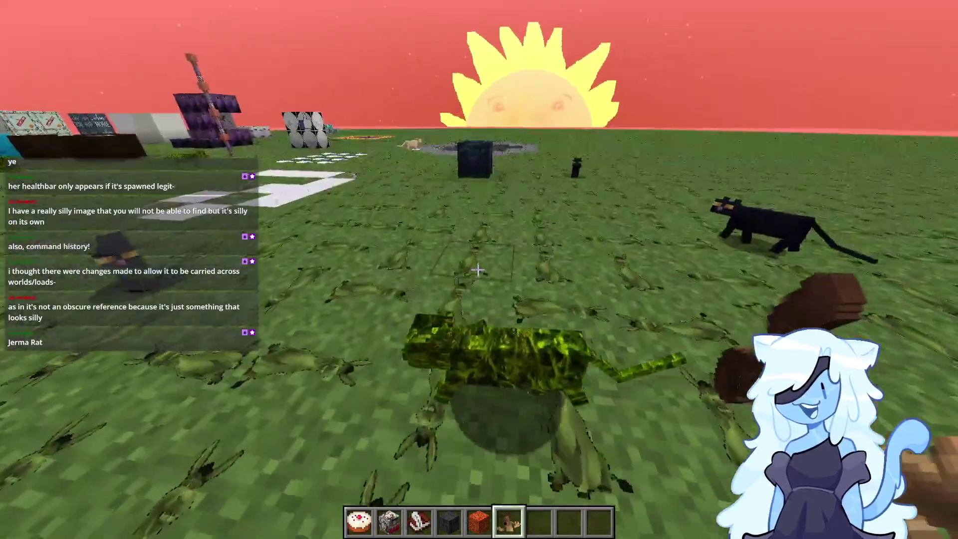
Search the creative inventory for "silv" and put the Silverfish Spawn Egg in the seventh hotbar slot.
scroll(478, 269, down, 1)
text(esilv)
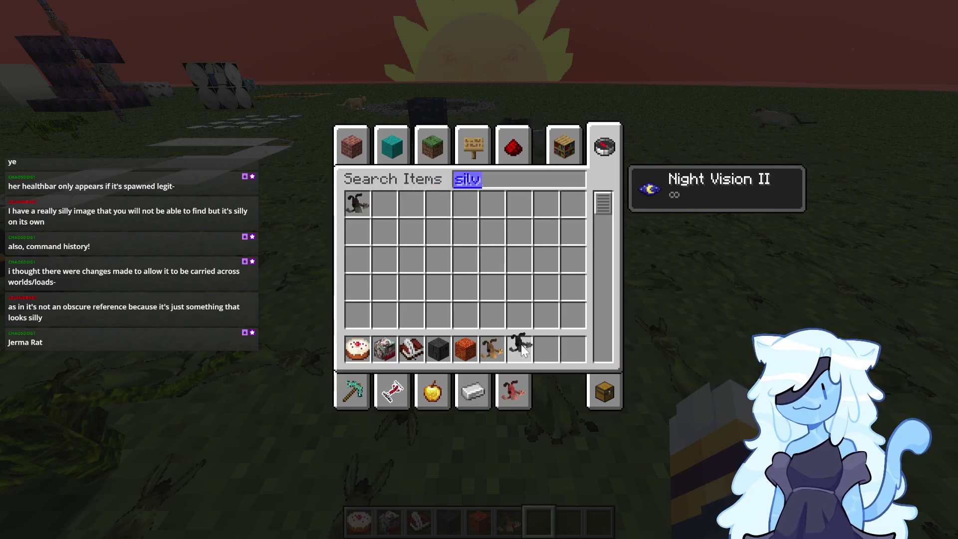
key(Escape)
Spawn several silverfish on the grass near the cats and look over their retextured models.
right_click(479, 270)
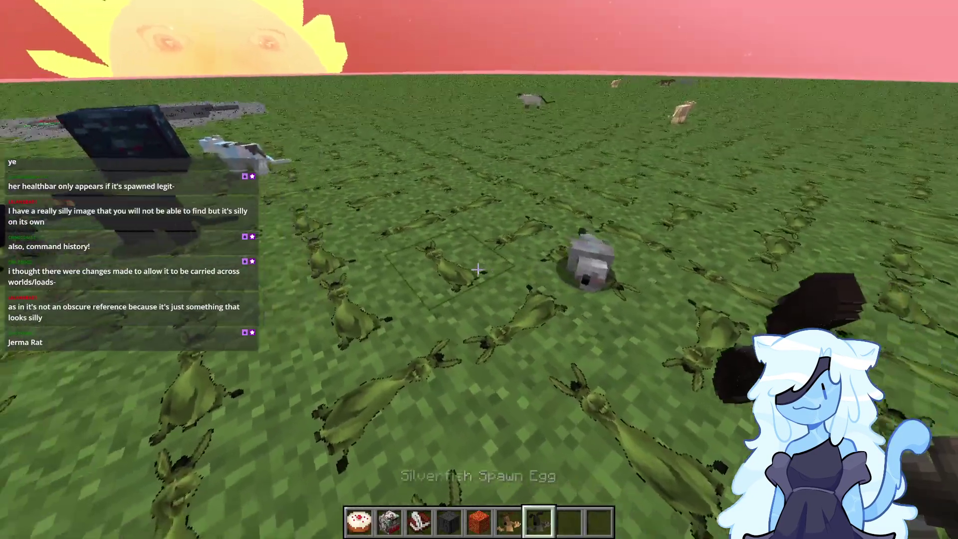
right_click(478, 269)
right_click(478, 269)
right_click(478, 270)
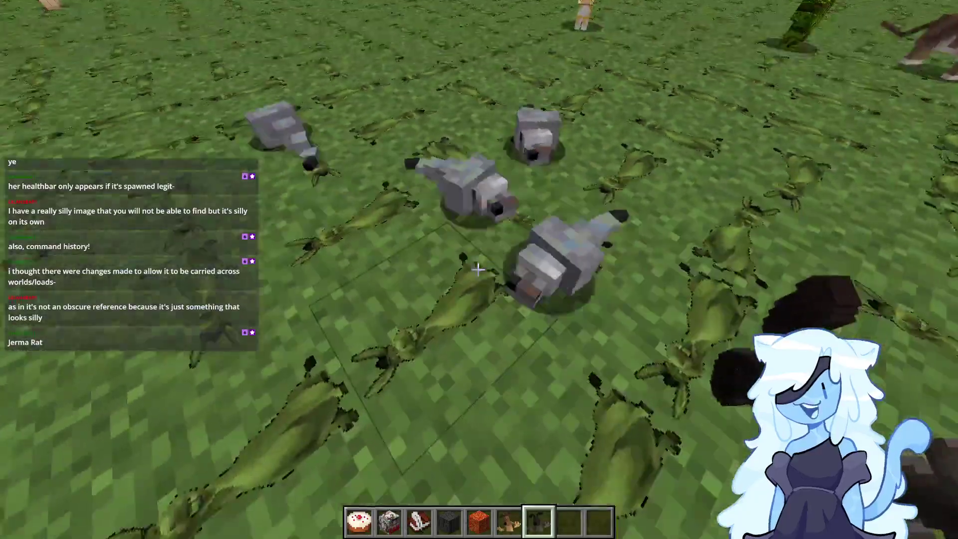
right_click(478, 270)
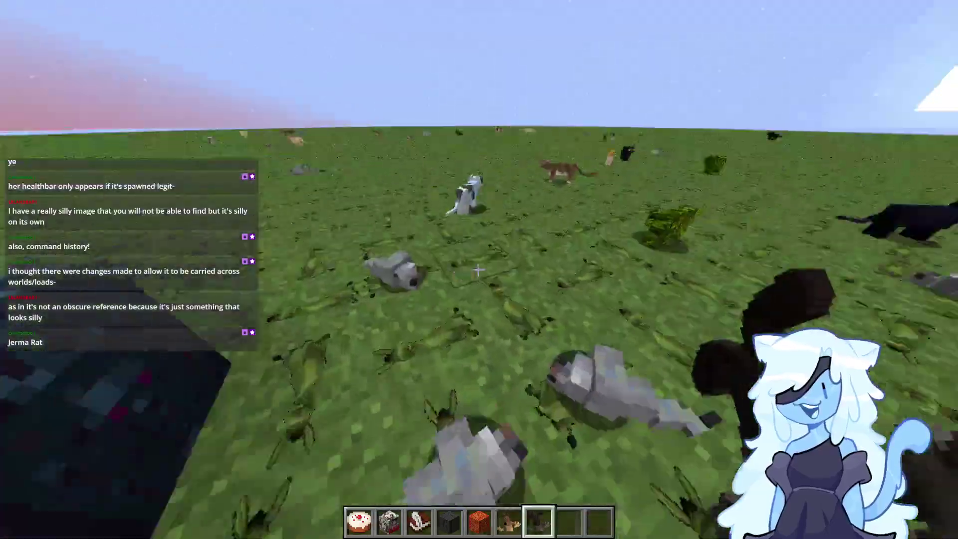
key(e)
key(e)
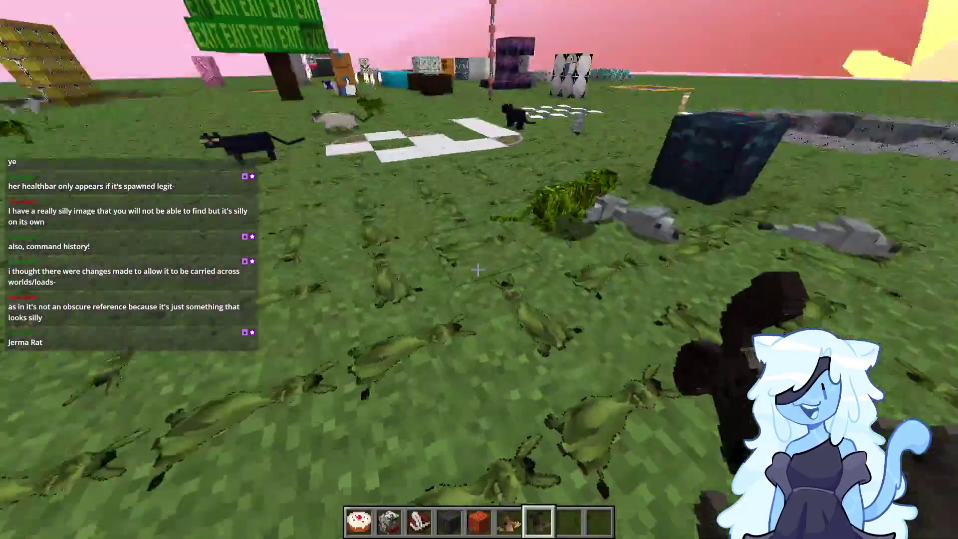
key(t)
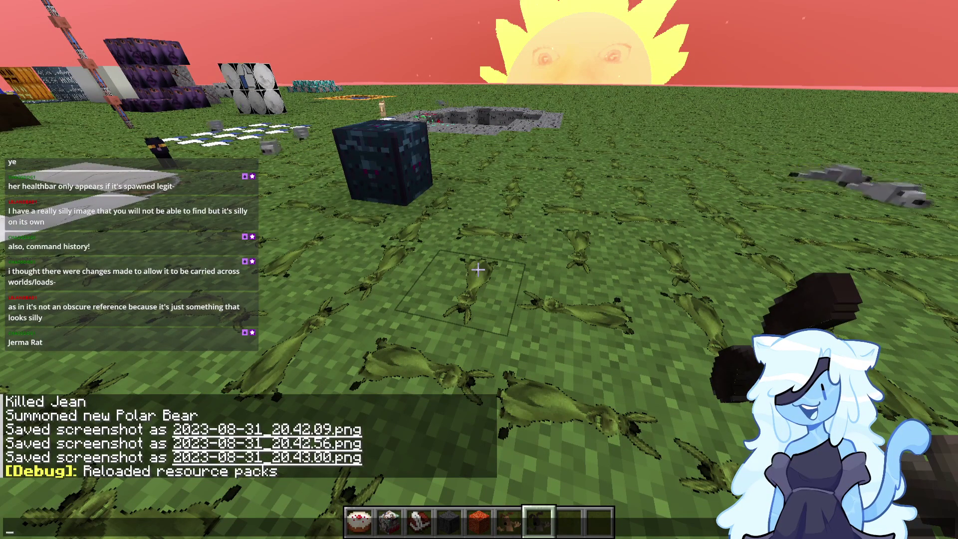
key(Escape)
key(t)
key(Escape)
Search the creative inventory for "trap" and put the Trapped Chest in the eighth hotbar slot.
text(er)
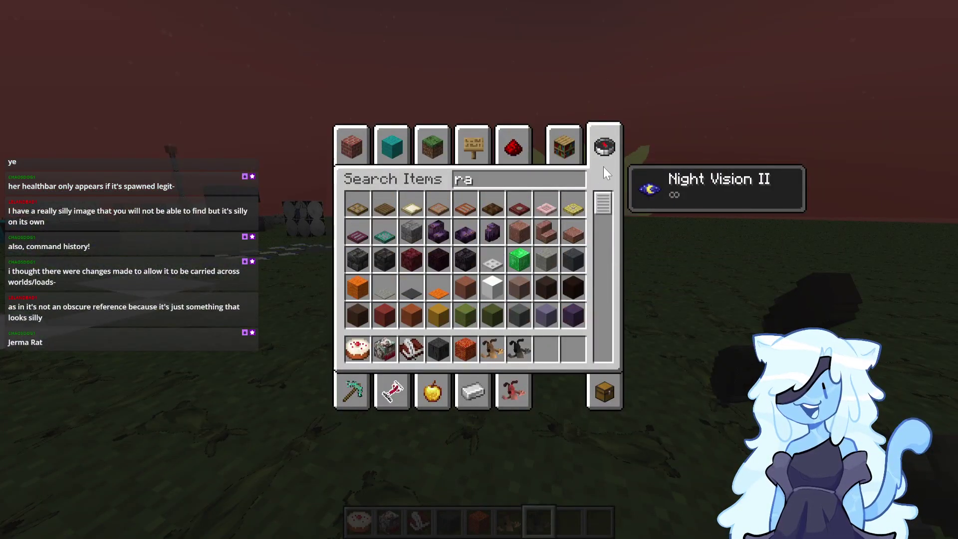
key(BackSpace)
text(trap)
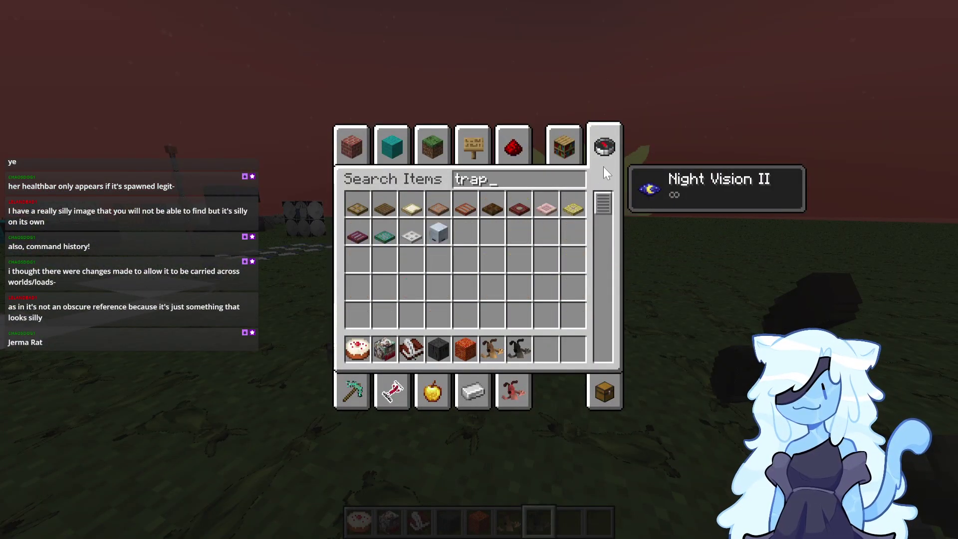
click(441, 235)
click(548, 349)
key(Escape)
Place a trapped chest on the grass and open it to check its retextured model and interface.
scroll(478, 270, down, 1)
right_click(478, 270)
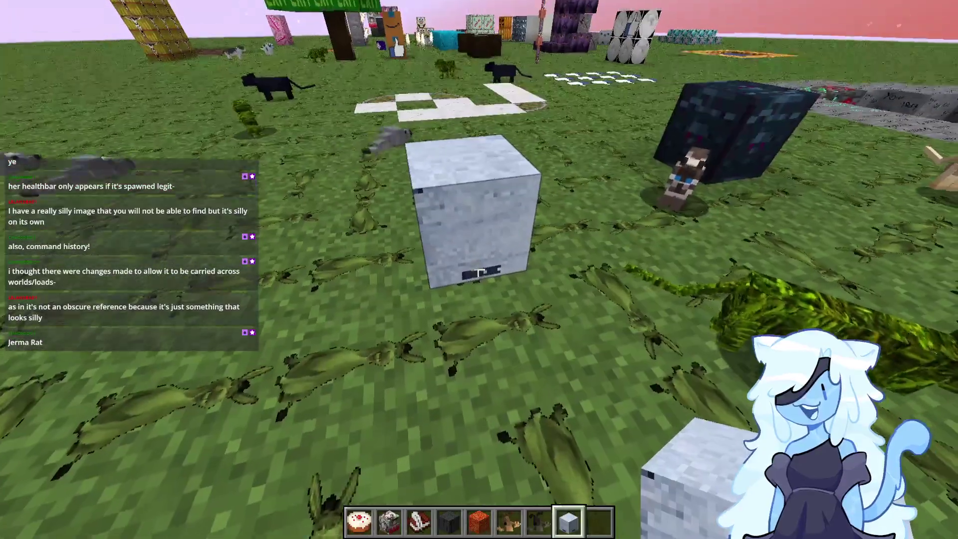
right_click(478, 269)
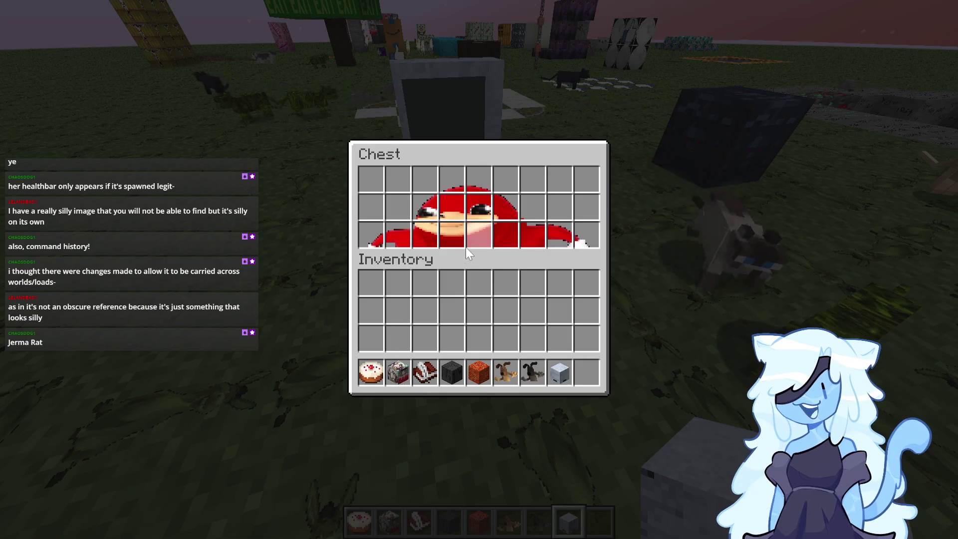
key(e)
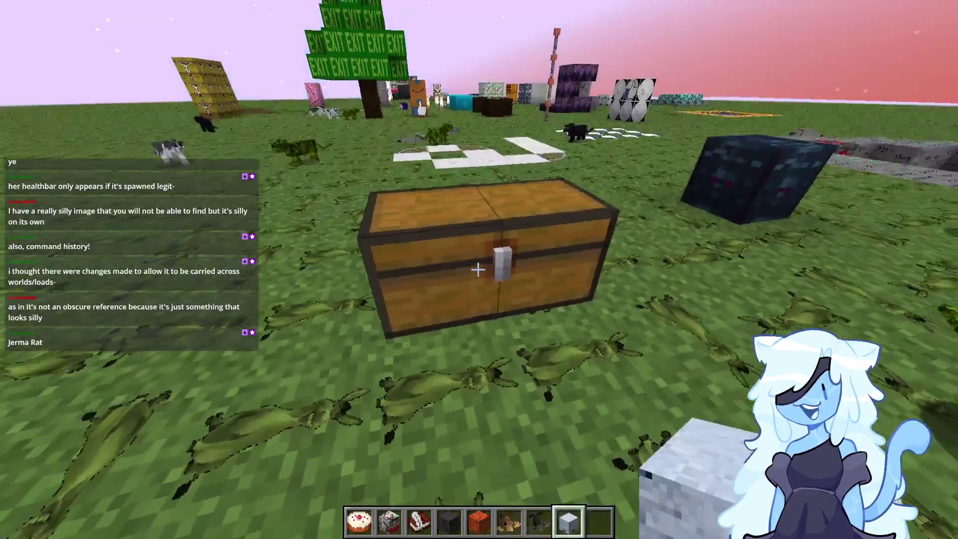
Check the double trapped chest and break one half of it.
right_click(478, 269)
key(e)
click(478, 269)
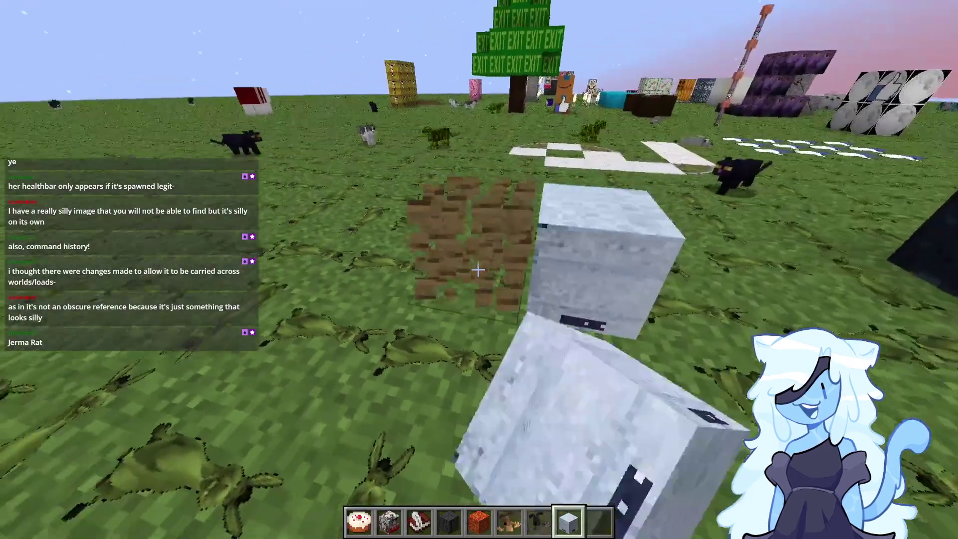
Search the creative inventory for "che", put the Chest in the second hotbar slot and hold it.
text(weo)
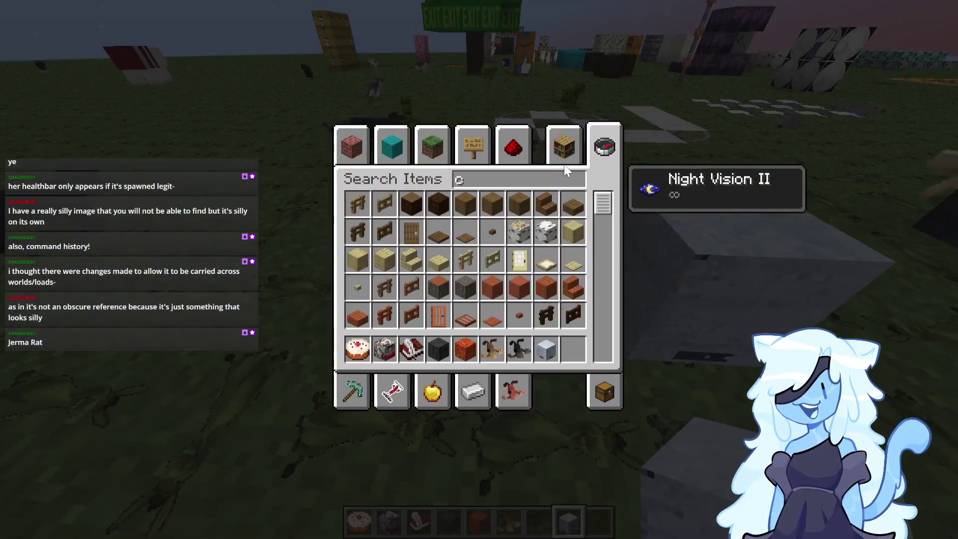
text(he)
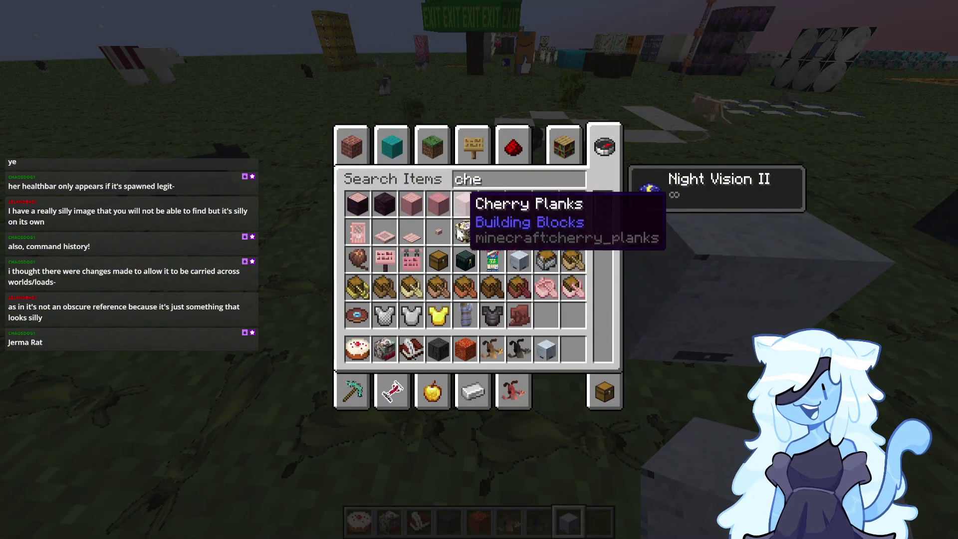
click(438, 259)
click(384, 349)
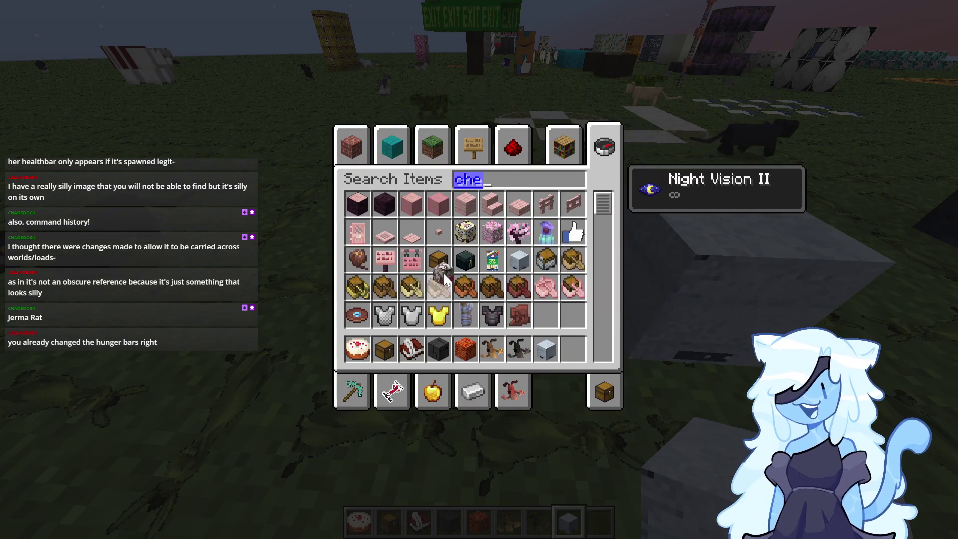
key(Escape)
key(2)
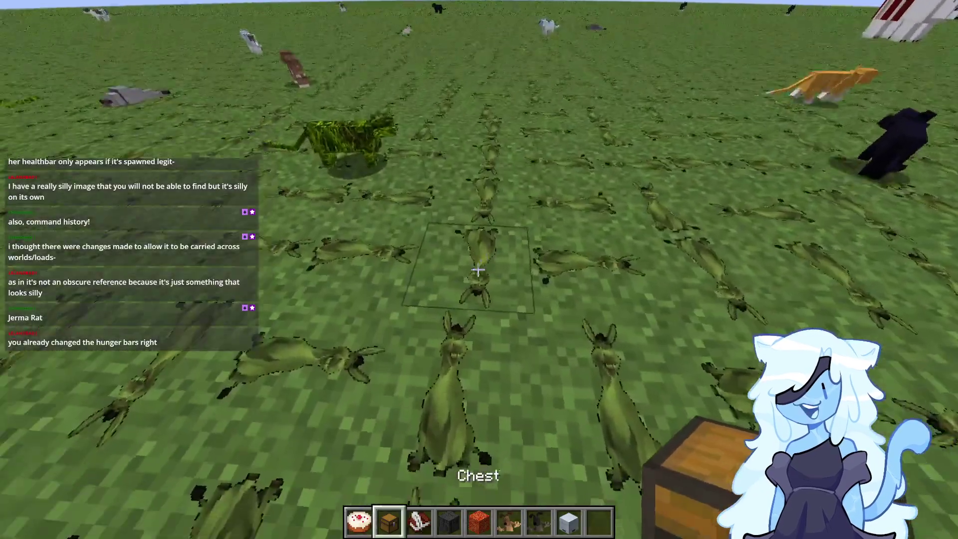
Place chests side by side on the grass and take a screenshot of the open large chest's retextured interface.
right_click(478, 269)
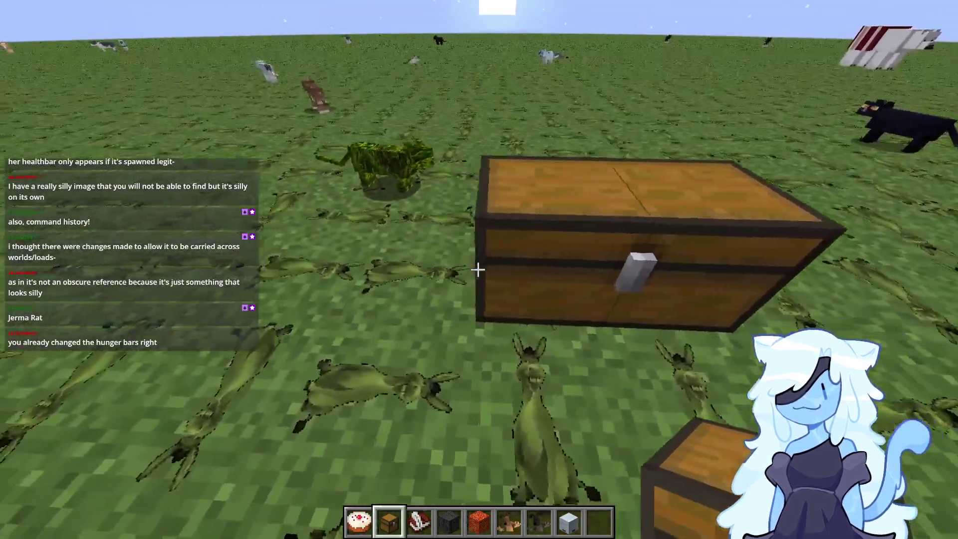
right_click(478, 270)
key(Escape)
right_click(479, 270)
key(F2)
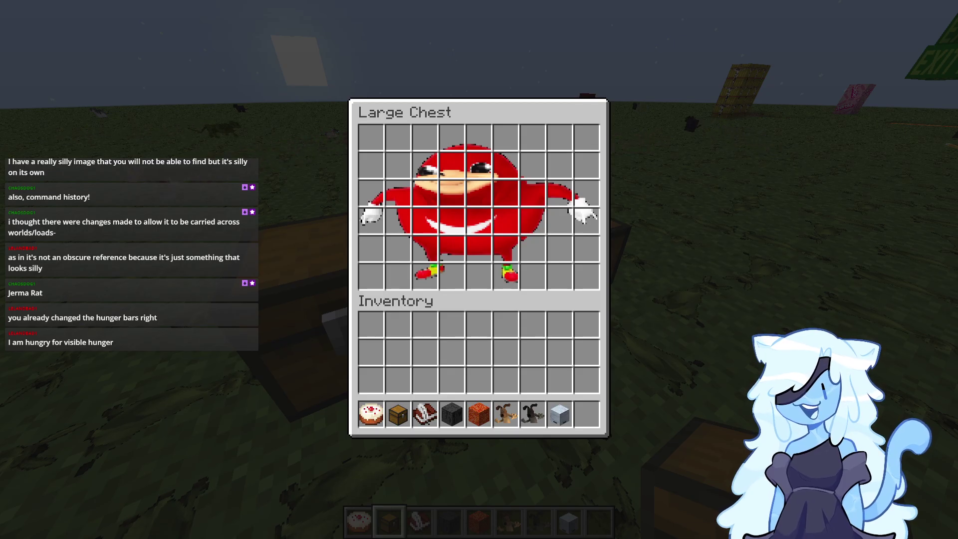
key(e)
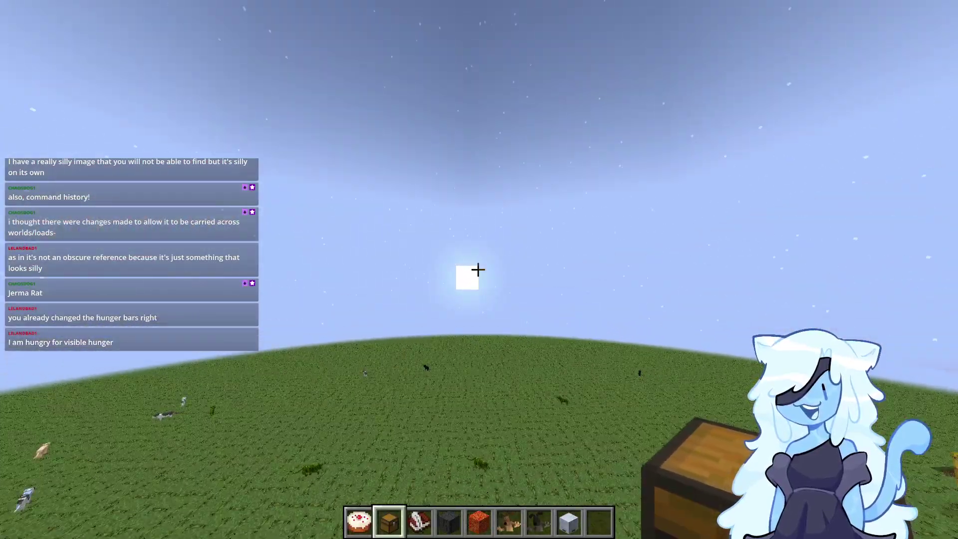
Take a screenshot of the moon above the grass and reload the resource packs.
key(t)
key(F2)
key(Escape)
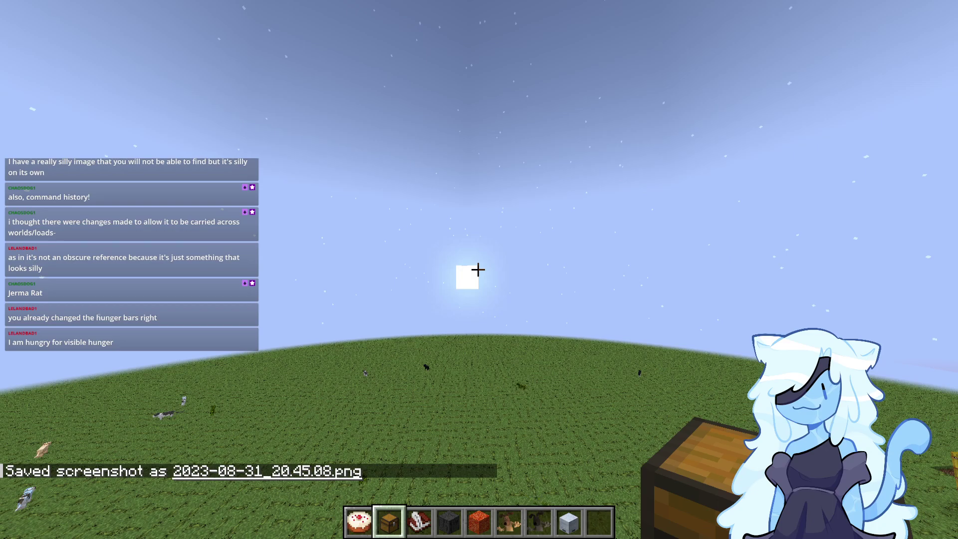
key(F3+t)
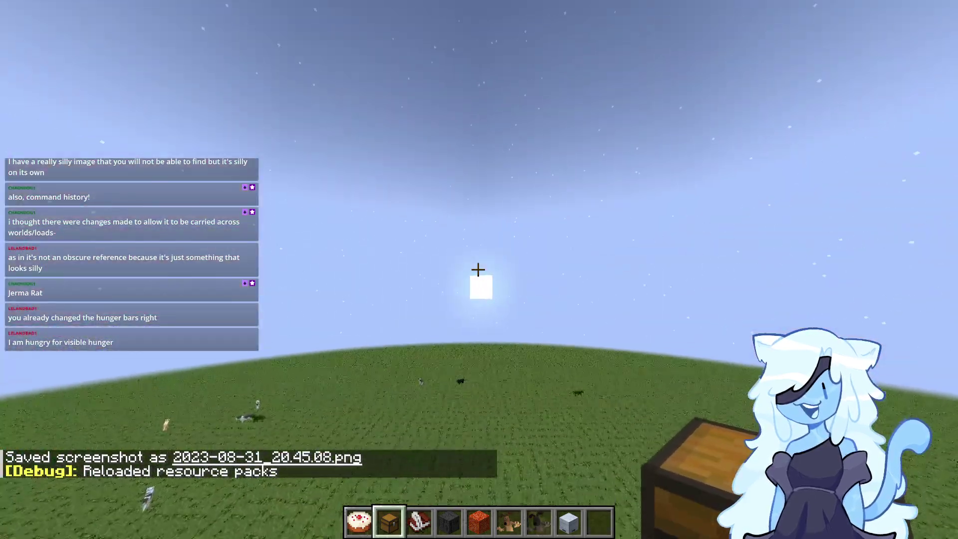
Set the world time to midnight with a command and take a screenshot of the moon overhead.
key(slash)
key(Up)
key(Escape)
key(slash)
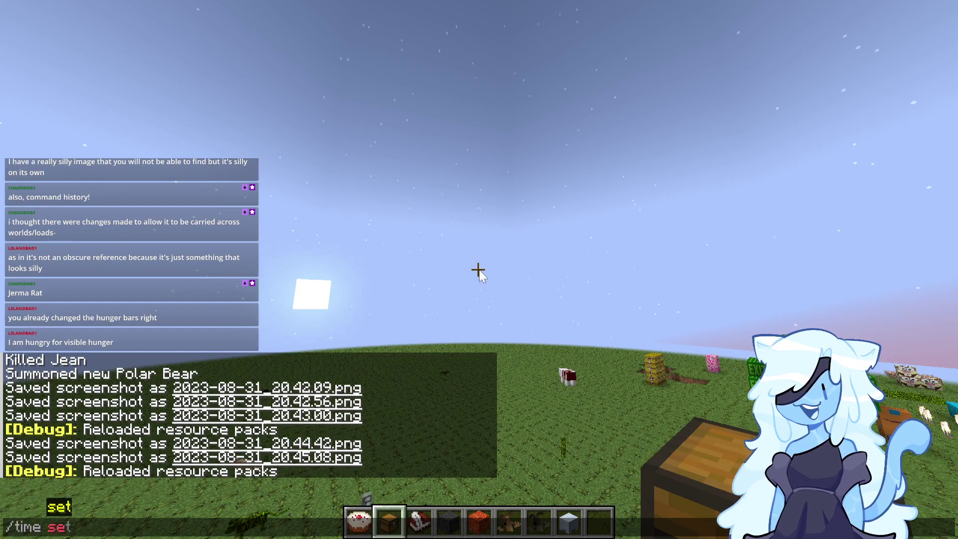
key(Return)
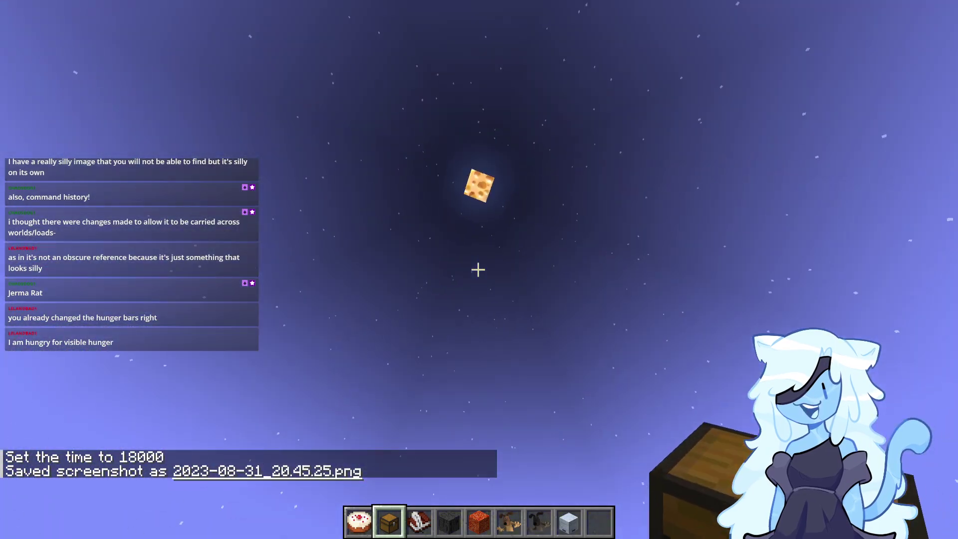
Run the command that sets the world time to 13000.
key(t)
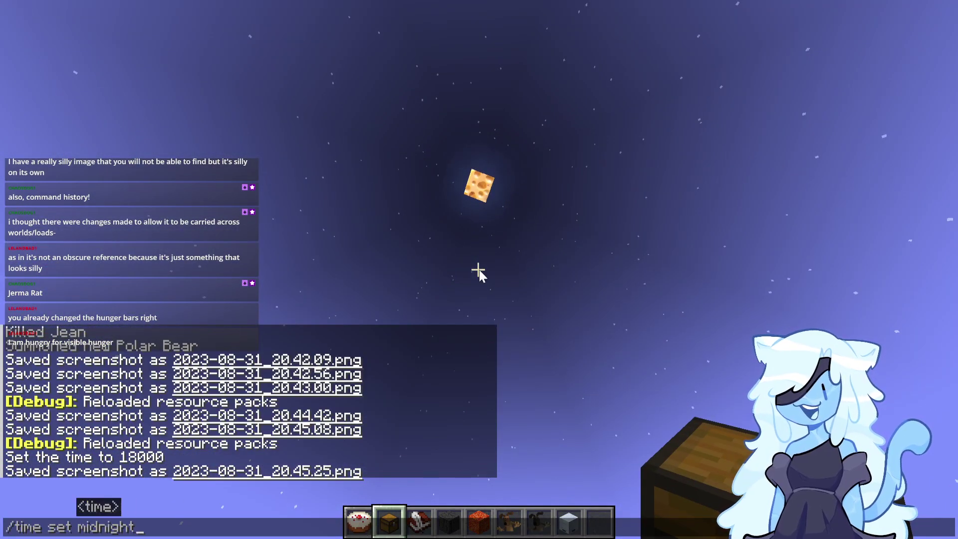
text(/time set mi)
key(BackSpace)
key(BackSpace)
text(13000)
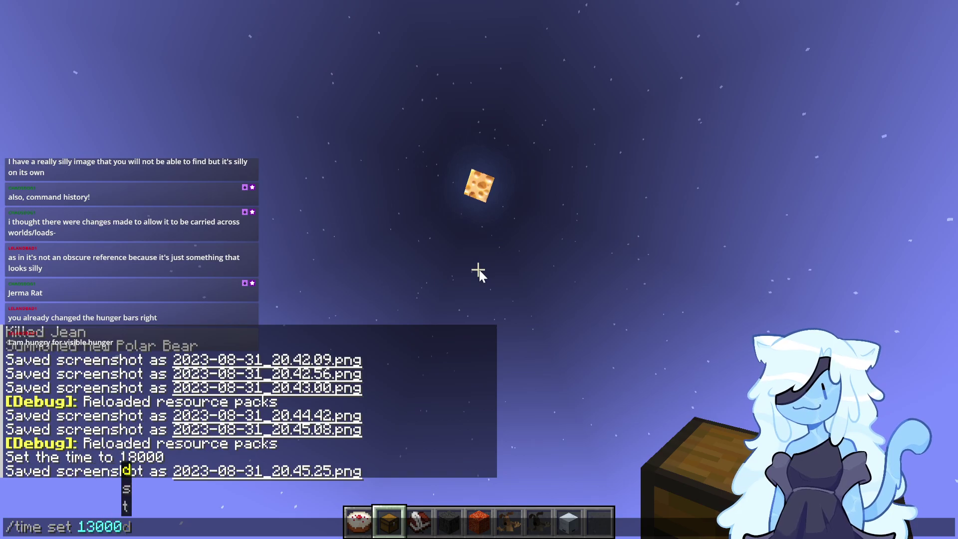
key(Return)
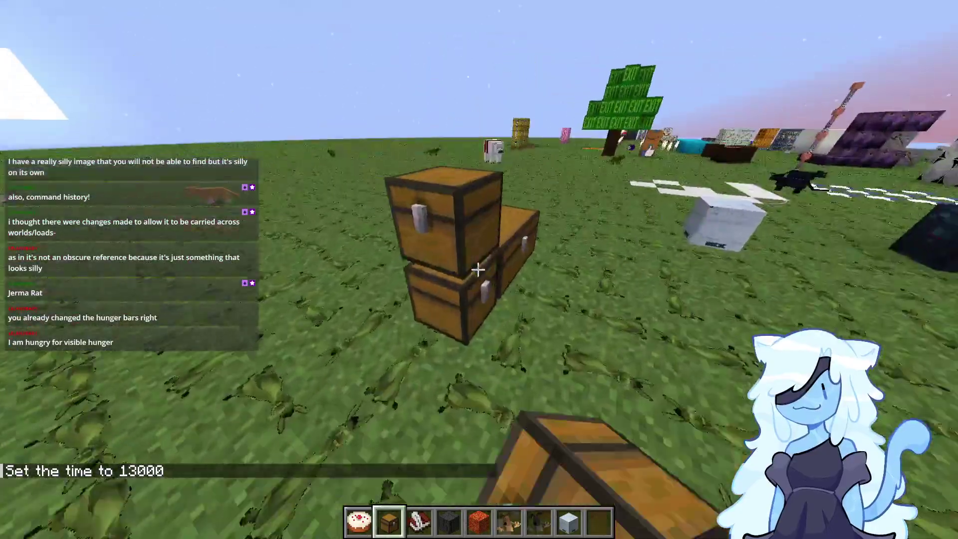
Reopen the large chest on the grass and look over the picture in its interface.
key(Escape)
key(Escape)
right_click(478, 269)
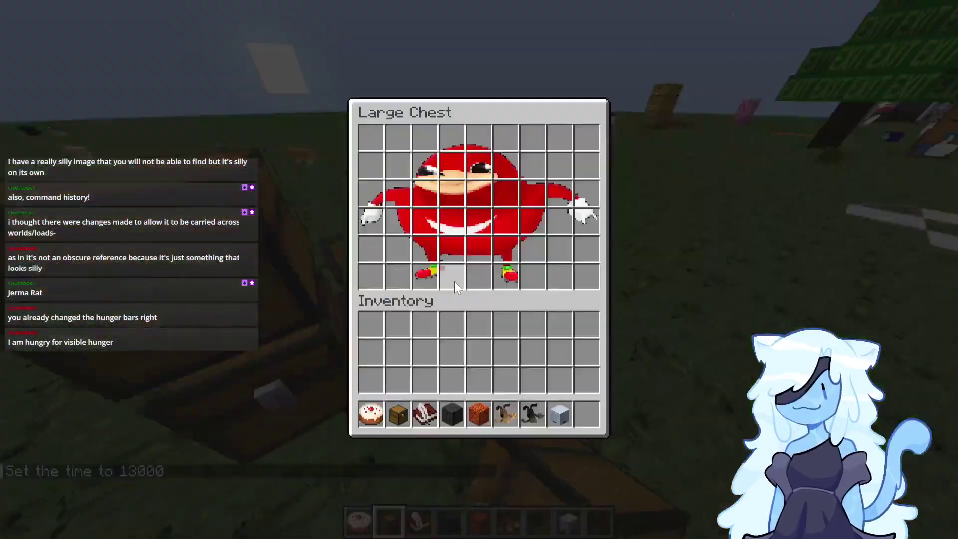
key(Escape)
key(t)
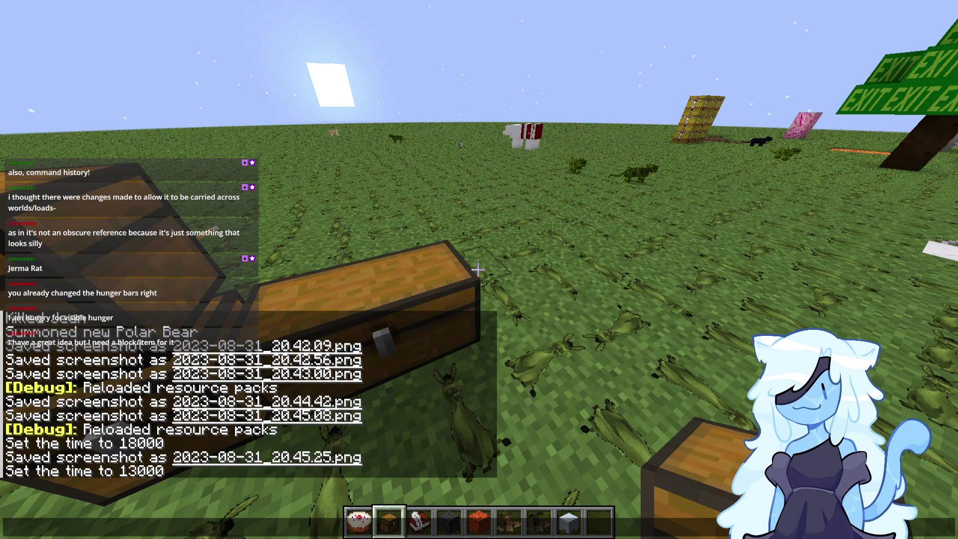
key(Escape)
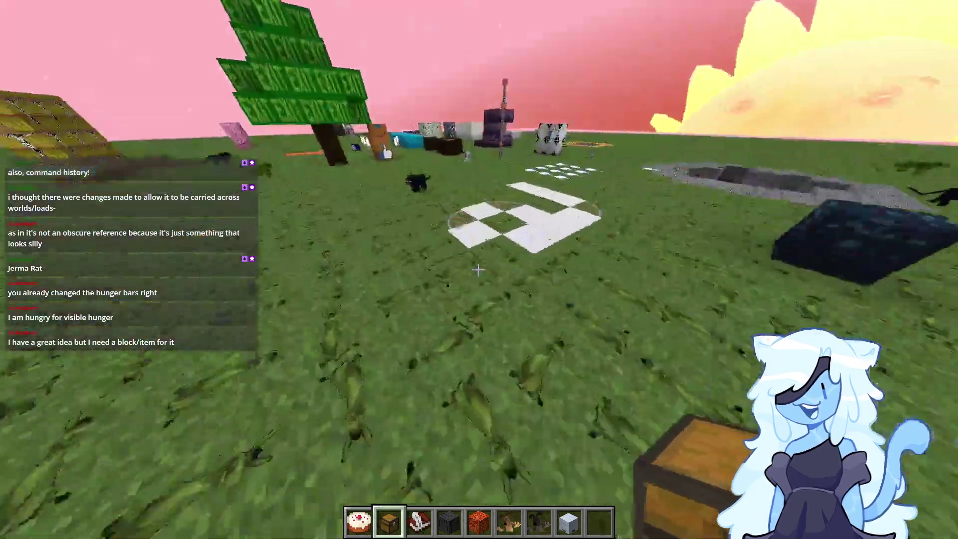
Fly across the field to the cheese-bordered water pool and descend to its surface.
key(w)
key(space)
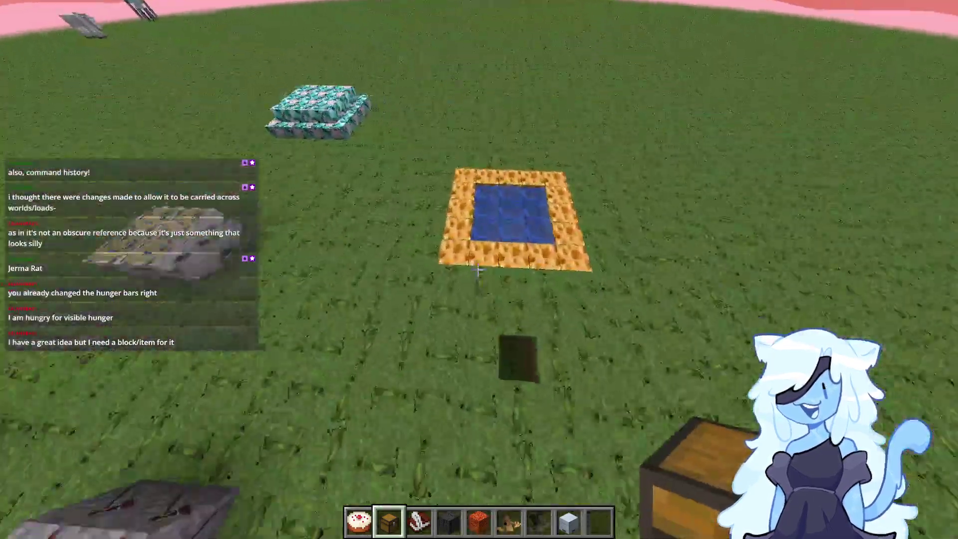
key(shift)
key(space)
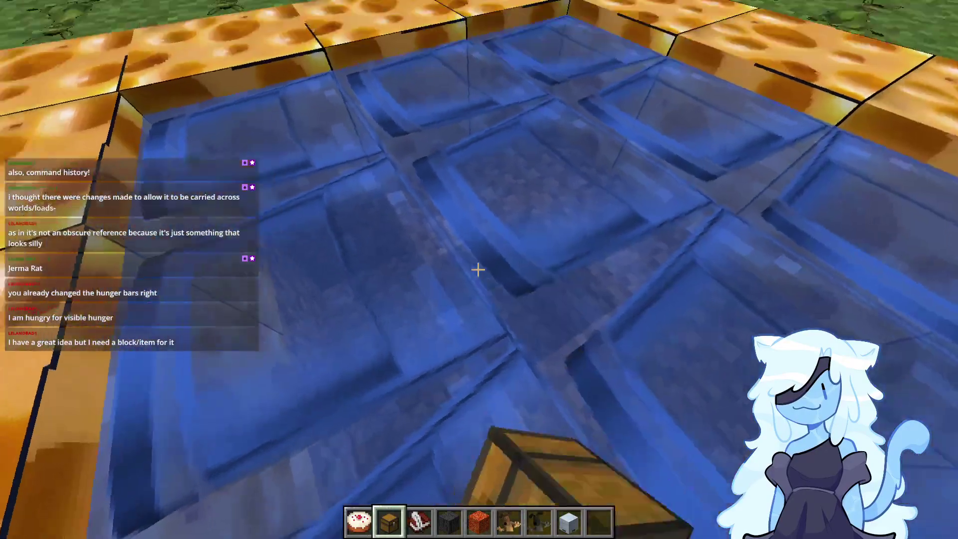
Switch to Survival Mode and stay underwater in the pool to check the retextured air and hunger icons.
key(slash)
text(gamemod)
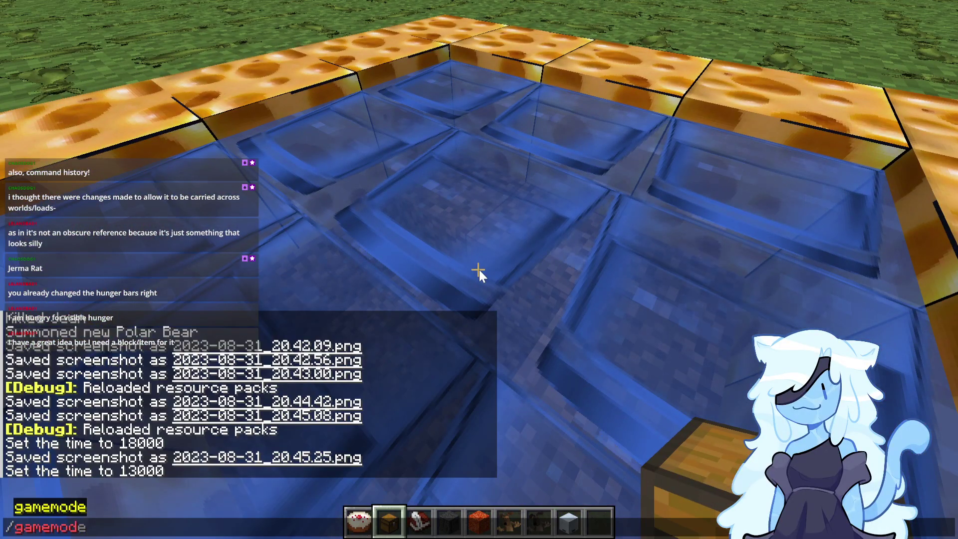
text(e su)
key(Tab)
key(Return)
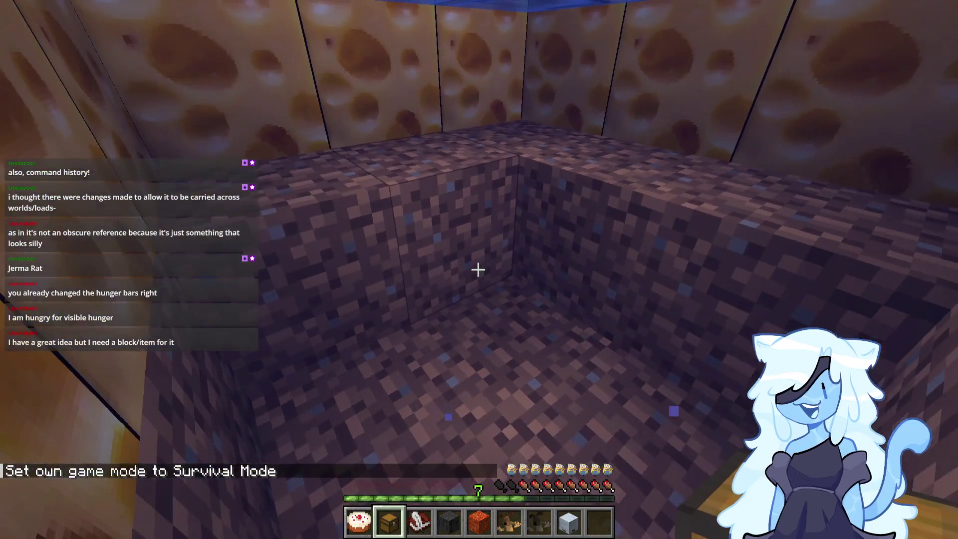
key(w)
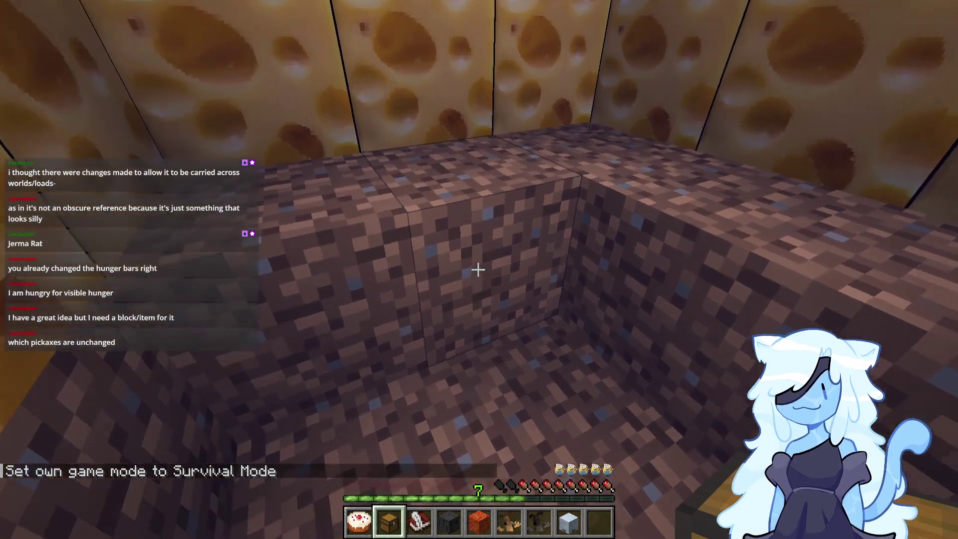
key(space)
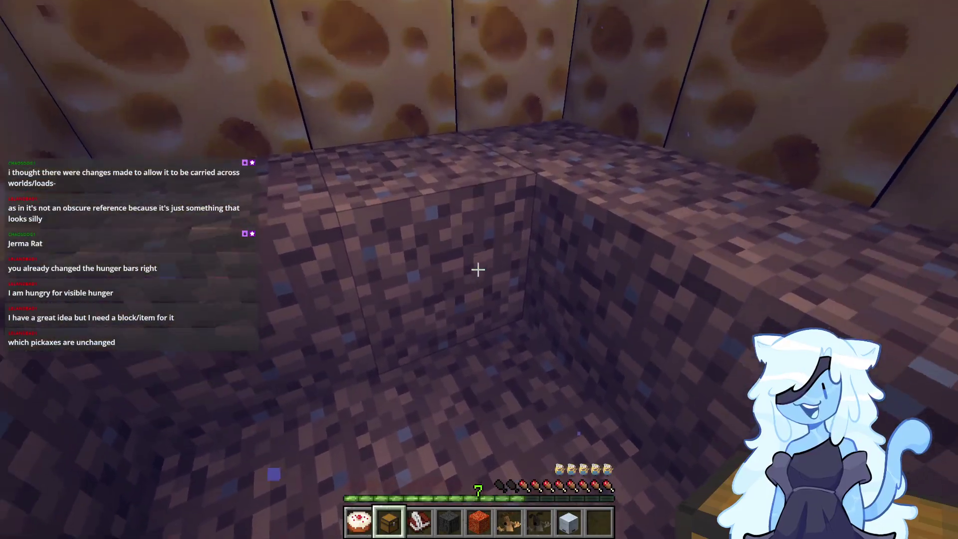
key(e)
key(e)
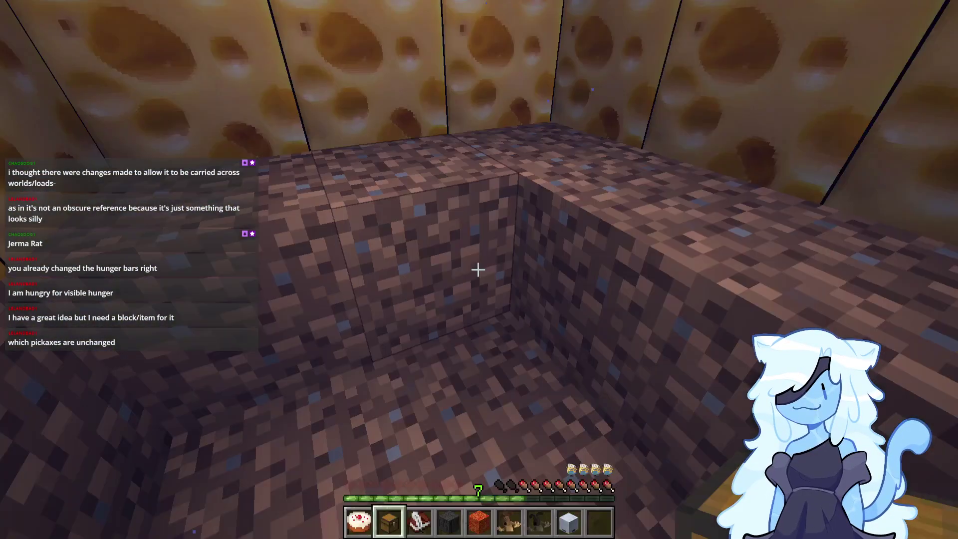
Switch the game mode back to Creative and fly up out of the pool.
key(slash)
text(gamemode cre)
key(Tab)
key(Return)
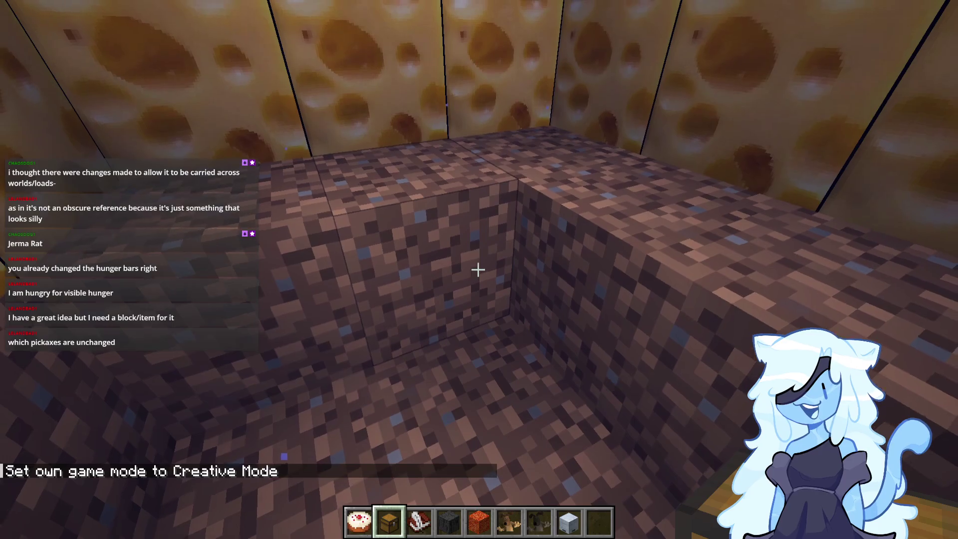
key(space)
key(space)
key(e)
key(Escape)
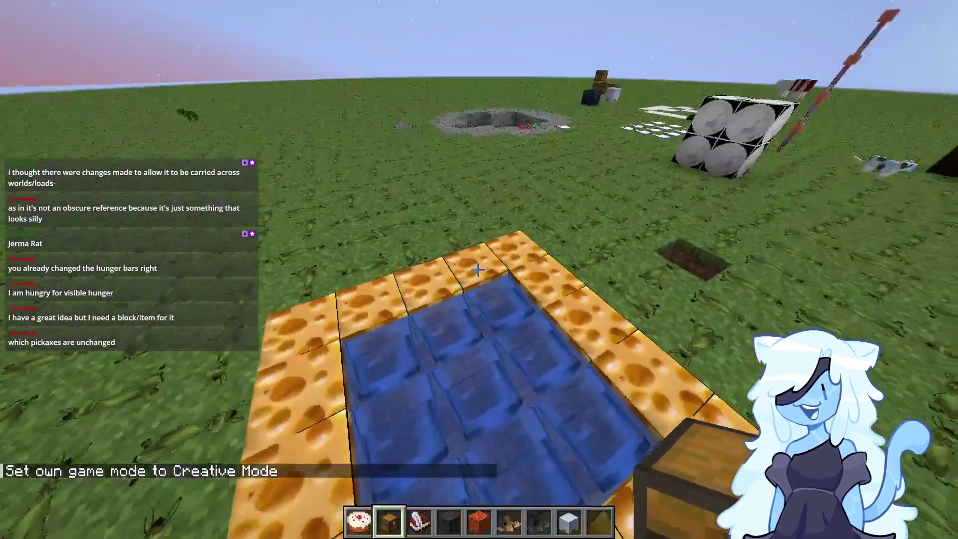
Examine the Combat and Tools & Utilities items in the creative inventory for retextured and unchanged tools.
key(e)
click(406, 394)
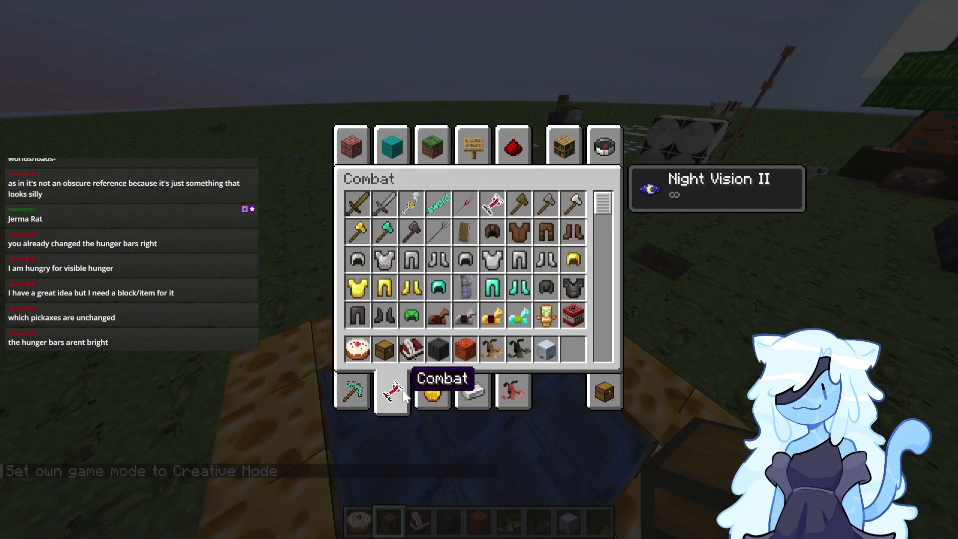
click(365, 400)
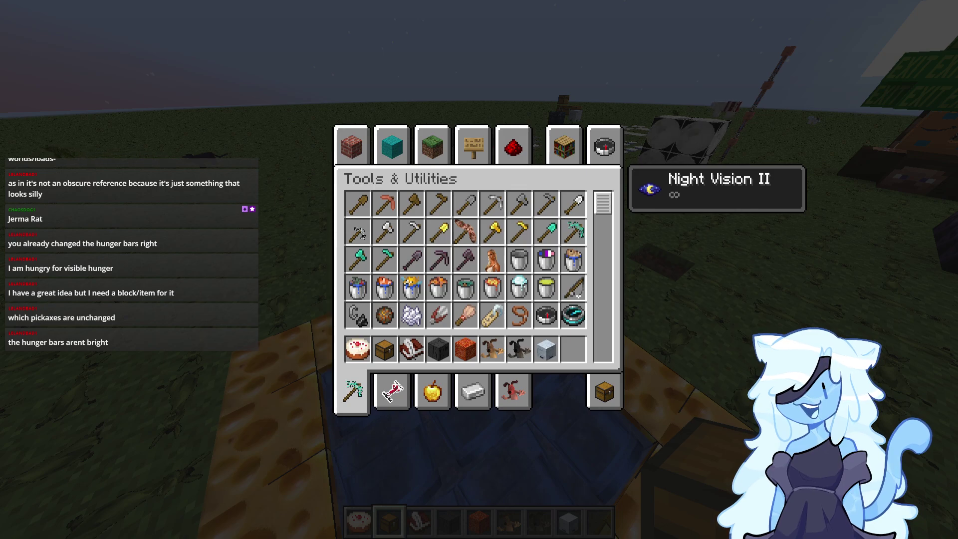
scroll(601, 209, down, 5)
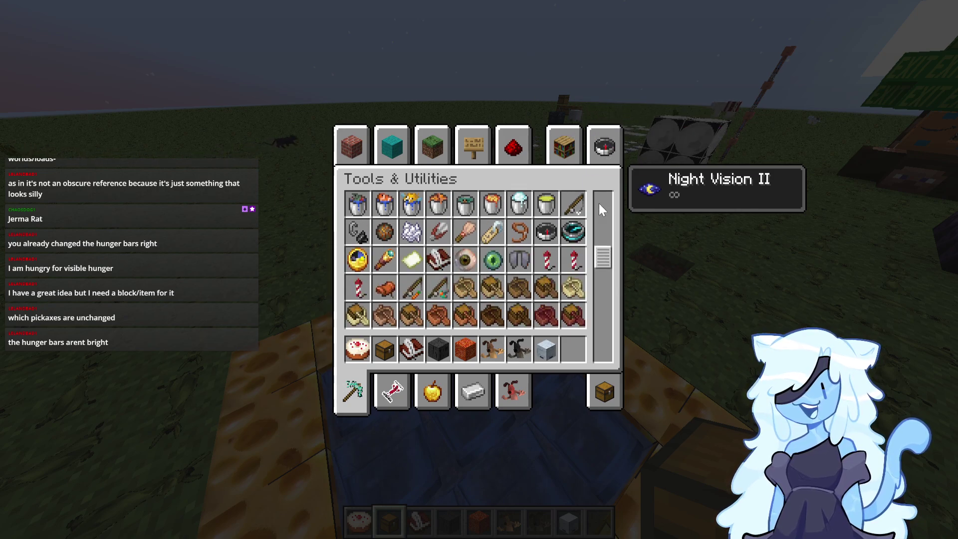
Search the creative items for 13 and put the music disc in the first hotbar slot.
click(599, 152)
text(13)
click(359, 203)
click(358, 350)
key(Escape)
key(t)
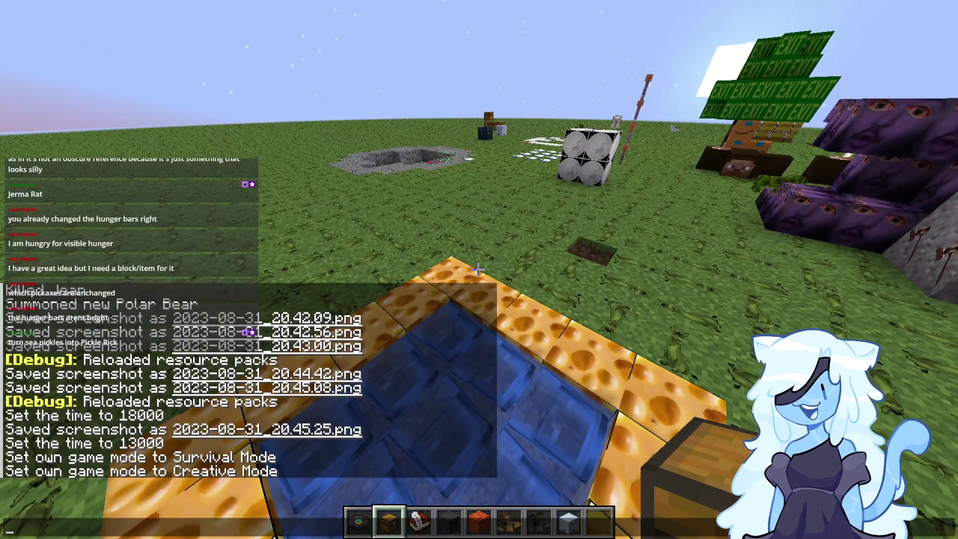
Look over the field around the water pool to check the block textures after the resource pack reload.
key(alt+Tab)
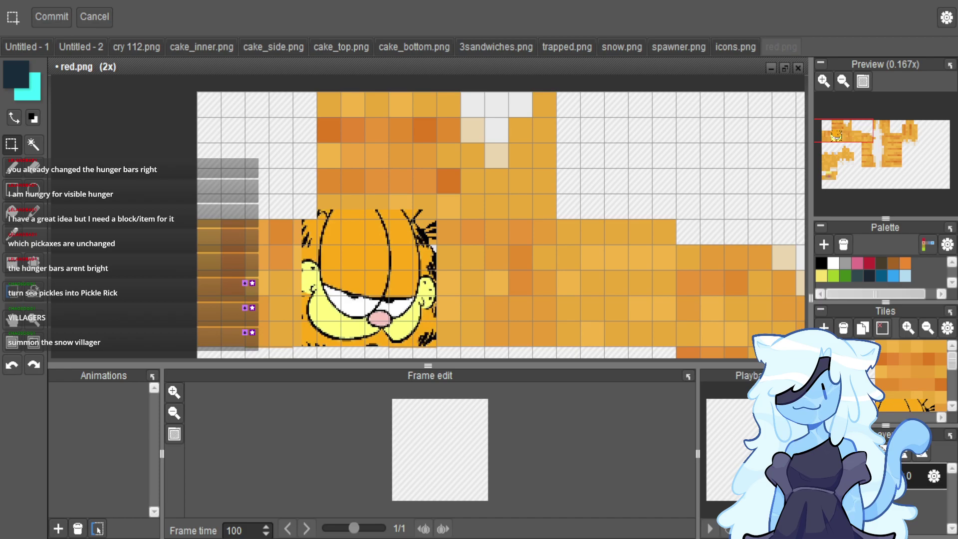
key(alt+Tab)
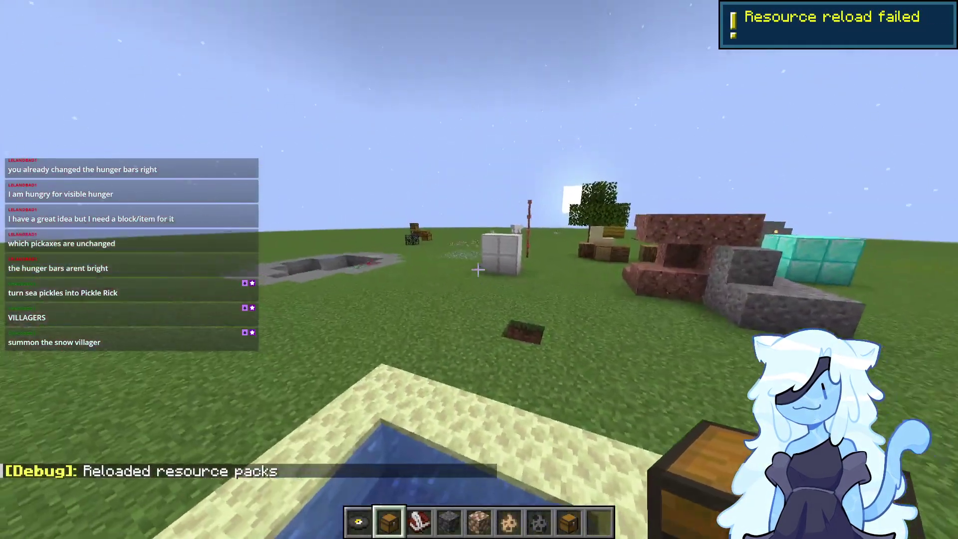
key(Escape)
key(Escape)
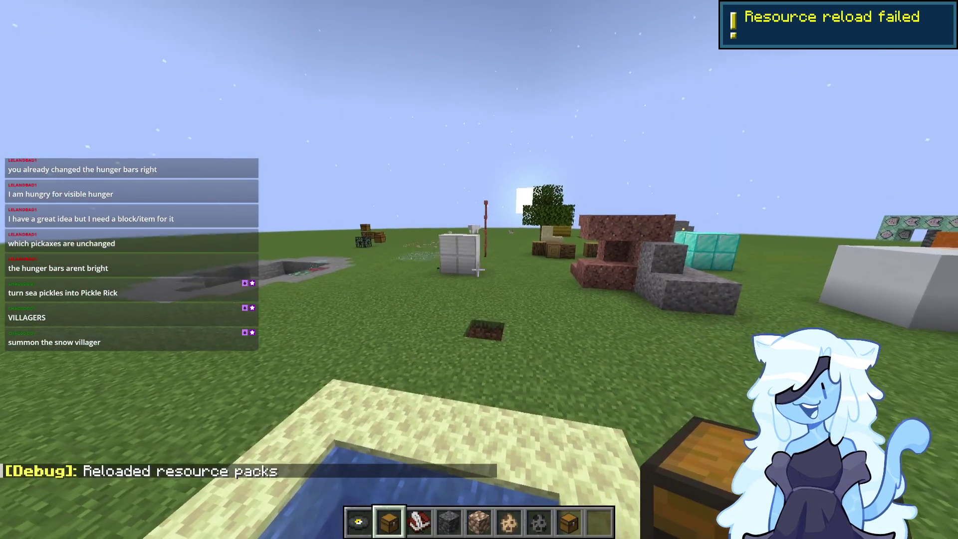
key(Escape)
key(Escape)
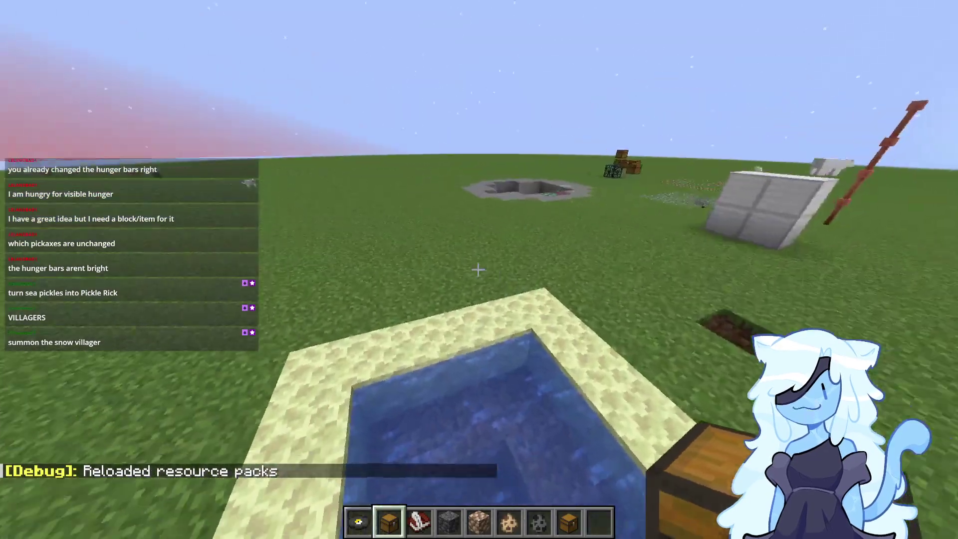
key(Escape)
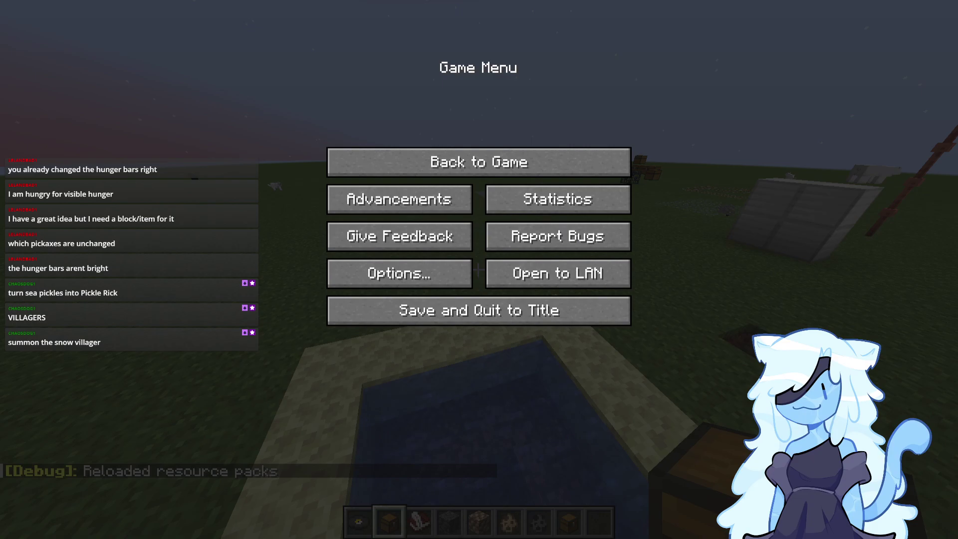
key(Escape)
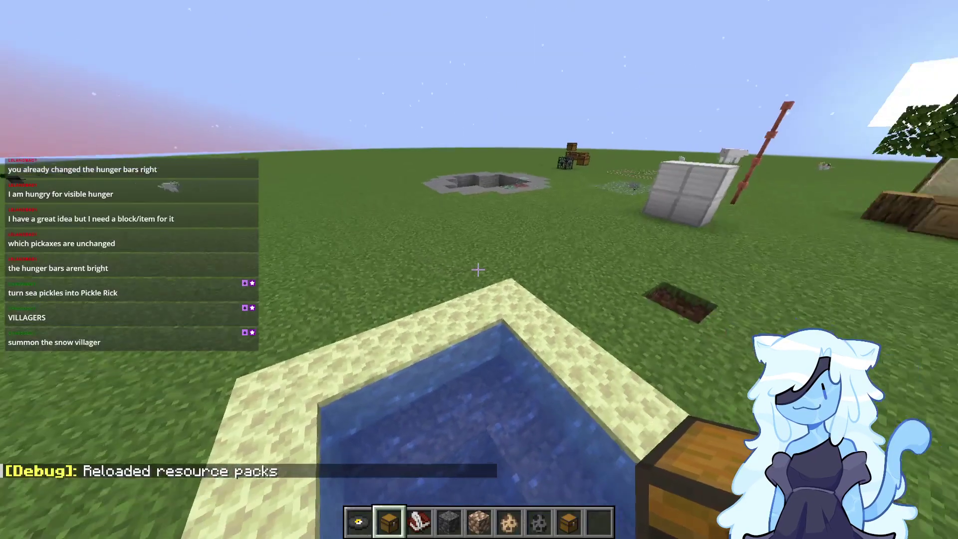
key(Escape)
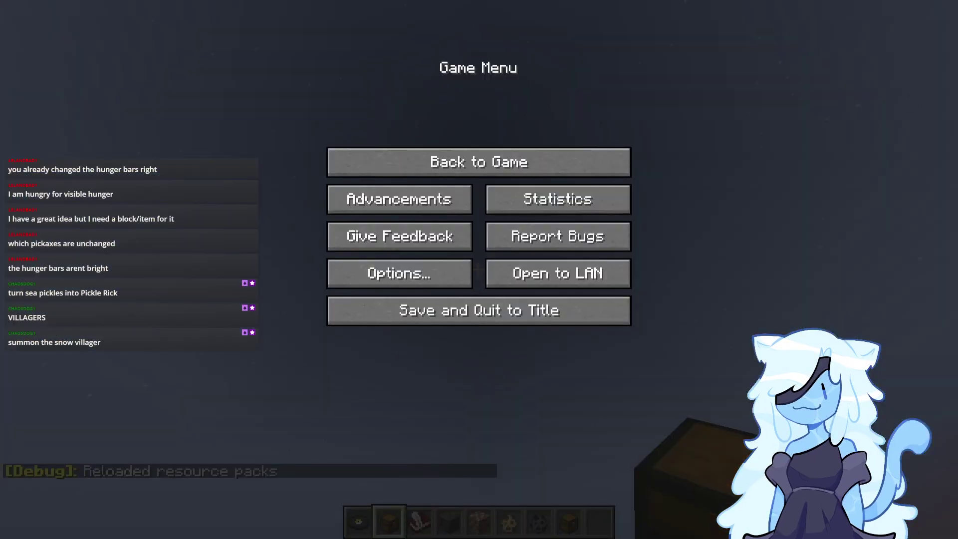
Switch to Pyxel Edit and import the retextured golden pickaxe image as a new document with 16 by 16 tiles.
key(alt+Tab)
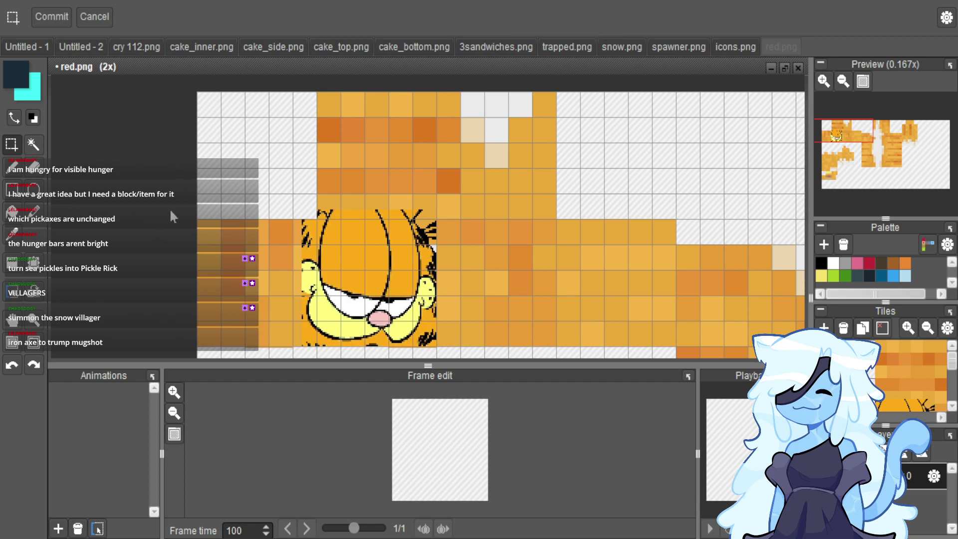
double_click(329, 220)
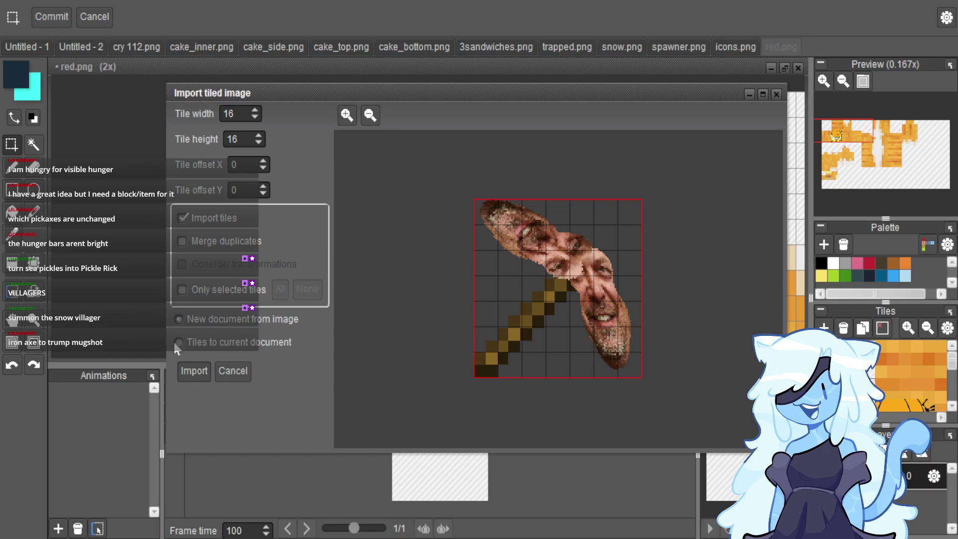
click(194, 370)
Erase the pickaxe head above the wooden handle and paste in the Trump mugshot image.
drag(353, 93, 455, 328)
key(Delete)
key(Delete)
key(ctrl+v)
scroll(569, 311, down, 5)
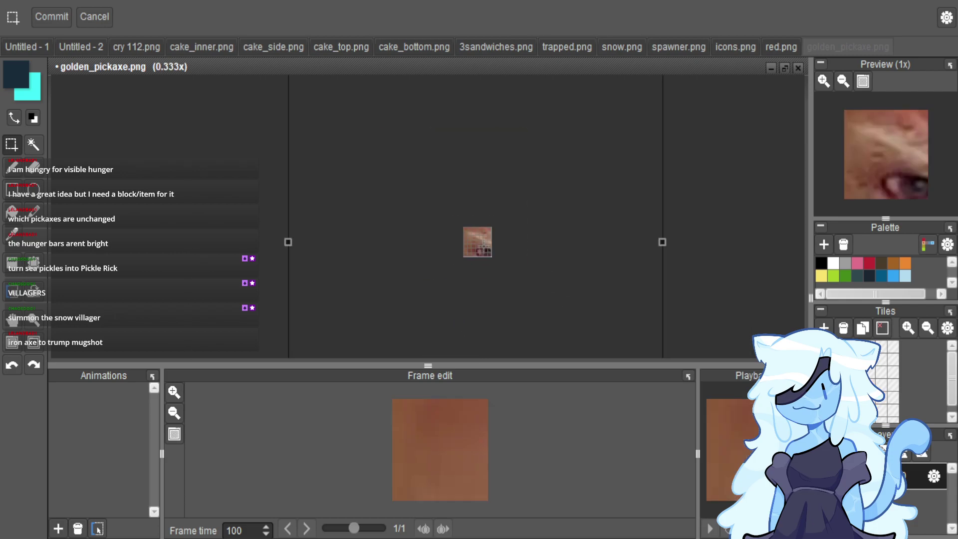
Shrink the pasted mugshot, fit it onto the upper end of the wooden handle and commit its placement.
drag(528, 230, 524, 185)
drag(585, 308, 471, 183)
scroll(509, 244, up, 7)
scroll(509, 245, down, 2)
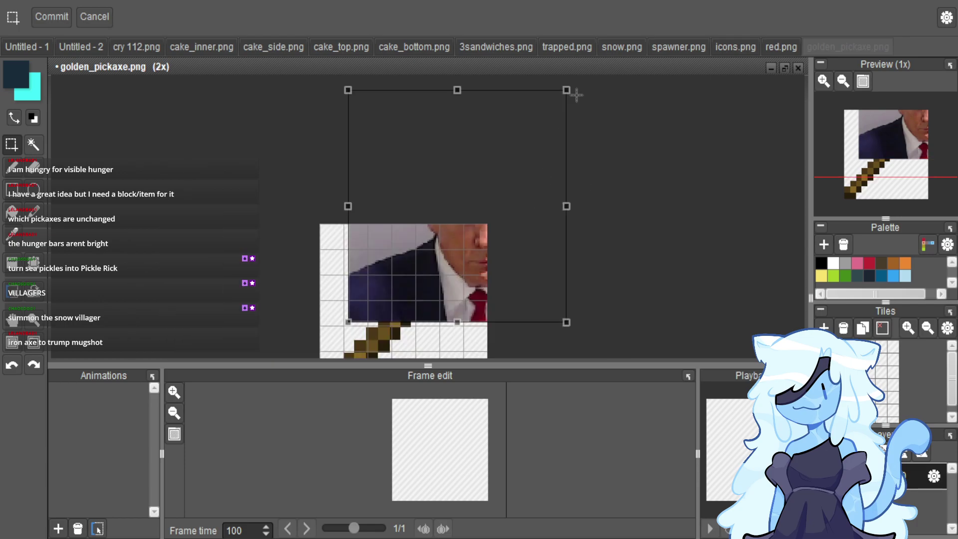
drag(567, 91, 495, 190)
drag(475, 266, 494, 291)
scroll(494, 291, down, 3)
scroll(492, 282, up, 3)
mouse_move(415, 241)
mouse_down()
mouse_move(413, 232)
mouse_move(423, 234)
mouse_up()
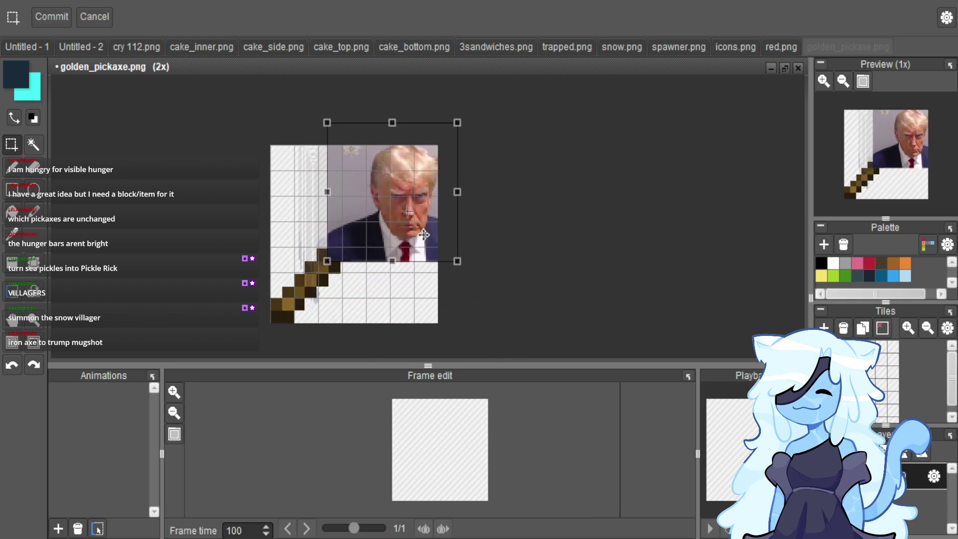
click(482, 215)
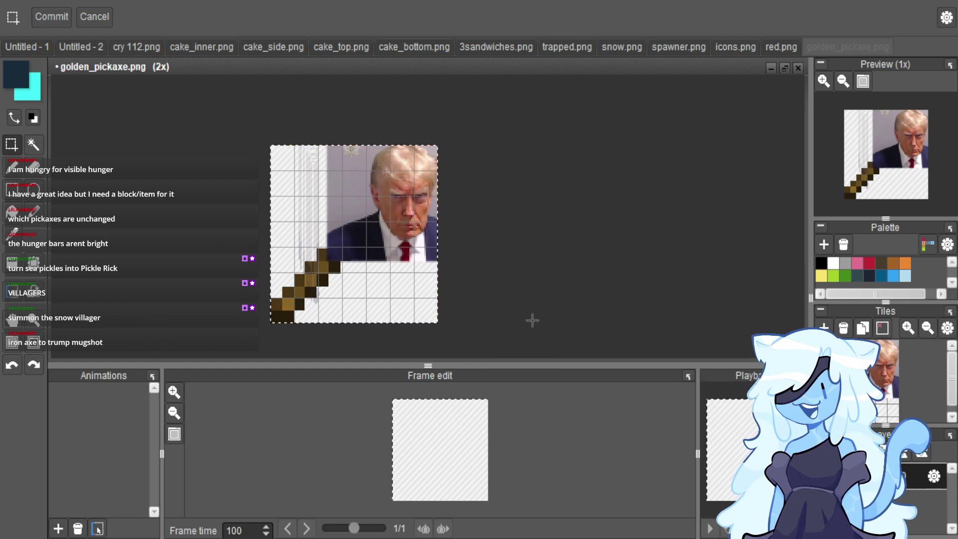
Export the whole canvas as iron_axe in png format to the TMRP pack's item textures folder.
key(ctrl+a)
key(ctrl+e)
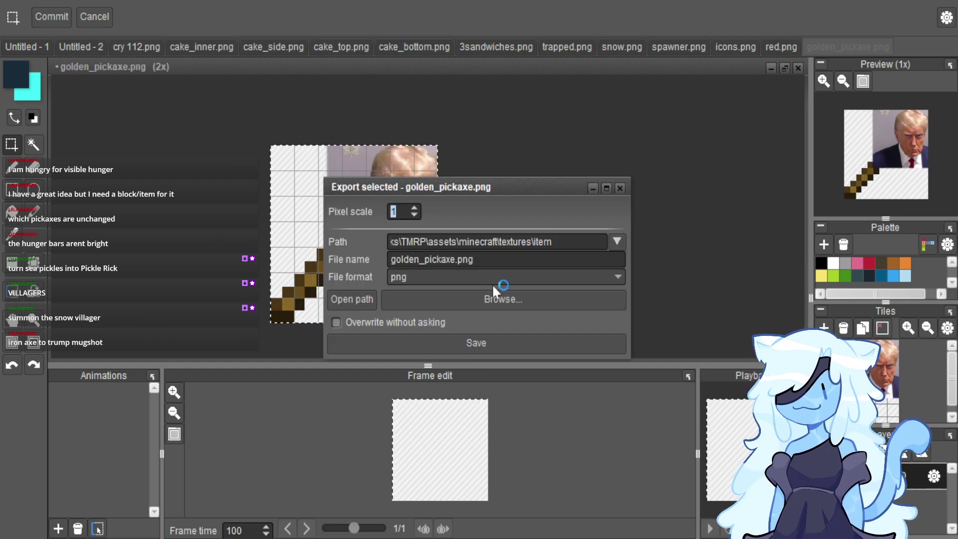
click(491, 261)
key(ctrl+a)
text(iro)
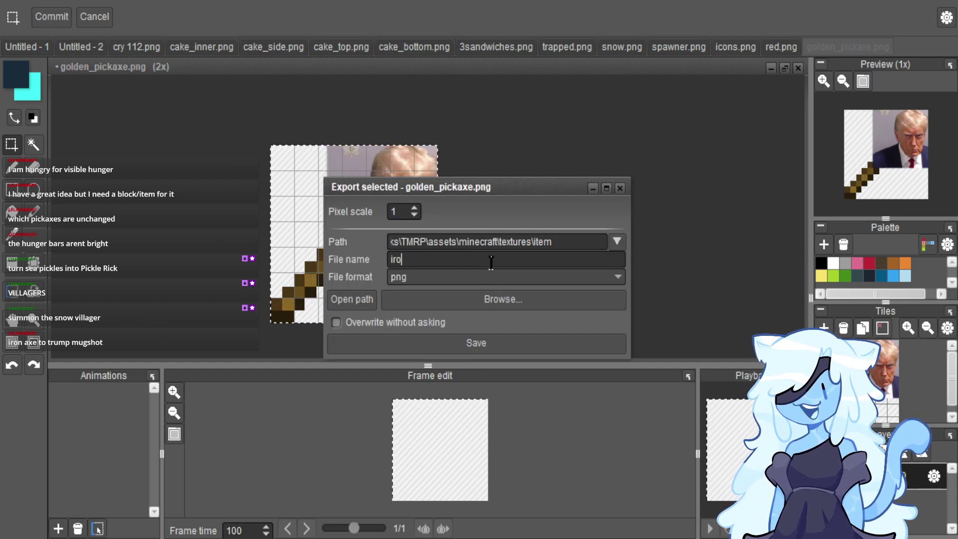
text(n_axe)
key(Return)
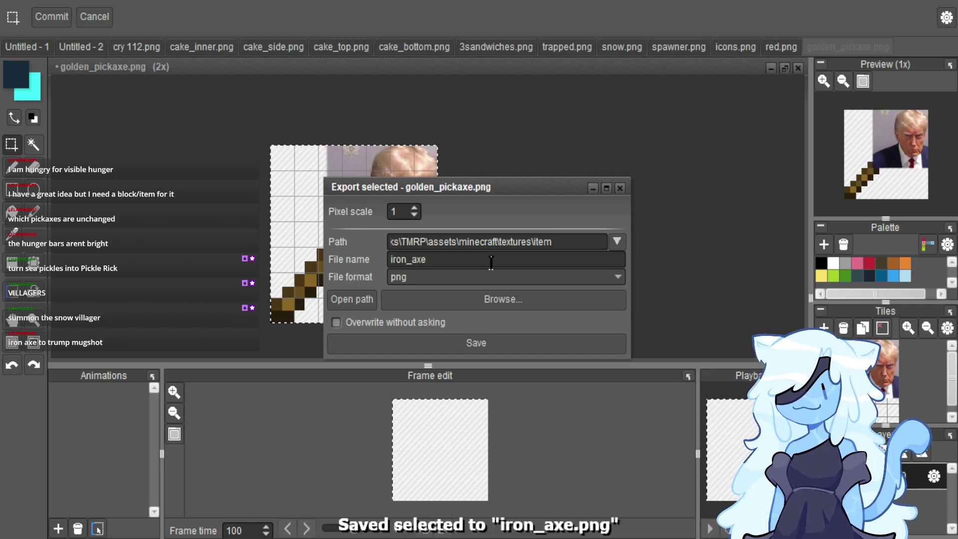
click(620, 188)
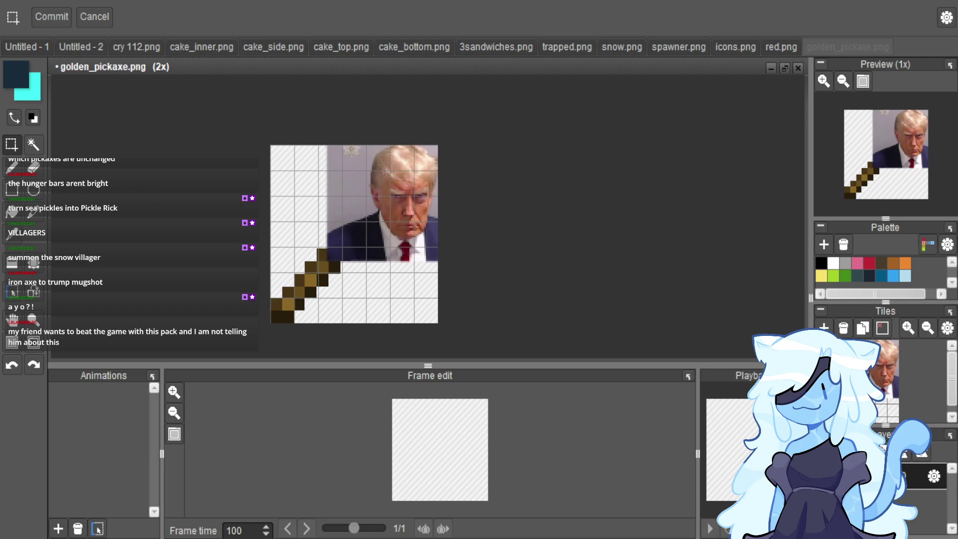
Switch to Minecraft and load the singleplayer world "Resourcepack Tetsing".
key(alt+Tab)
click(461, 220)
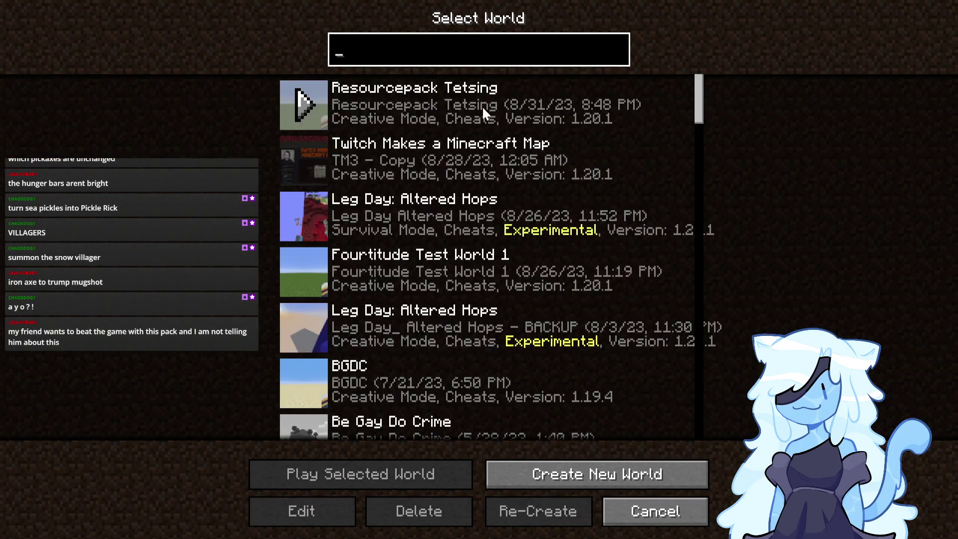
double_click(482, 106)
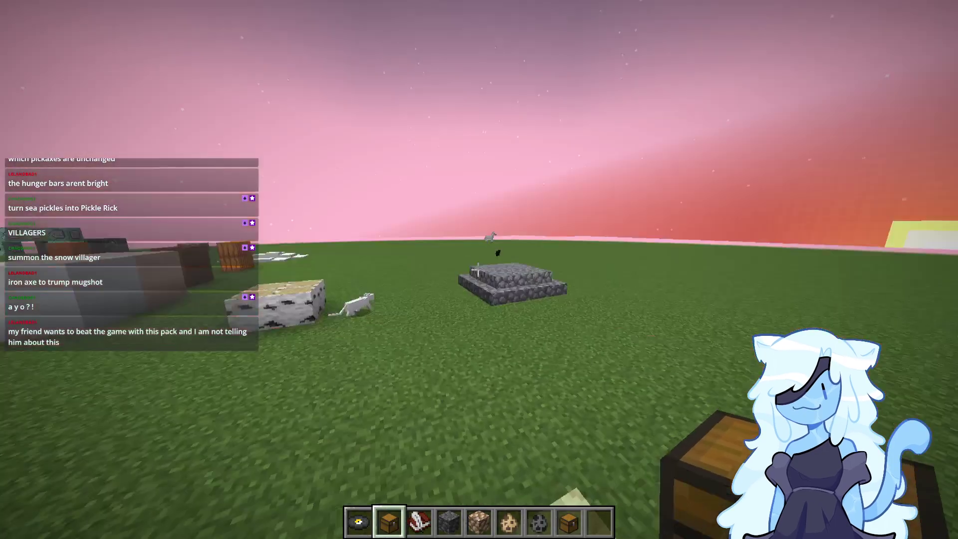
key(w)
Enable the TMRP resource pack above Default, apply it and return to the world.
key(Escape)
click(462, 265)
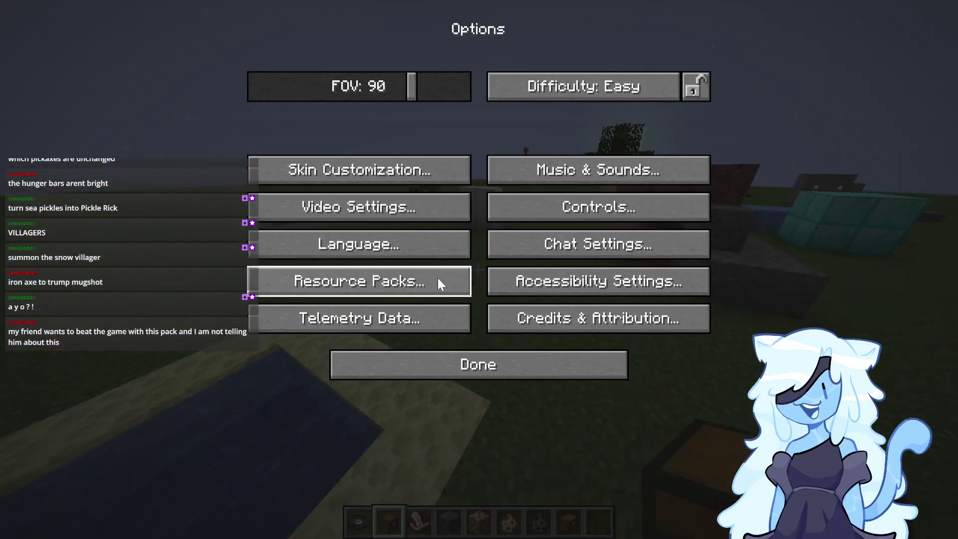
click(439, 276)
drag(467, 100, 508, 349)
click(201, 259)
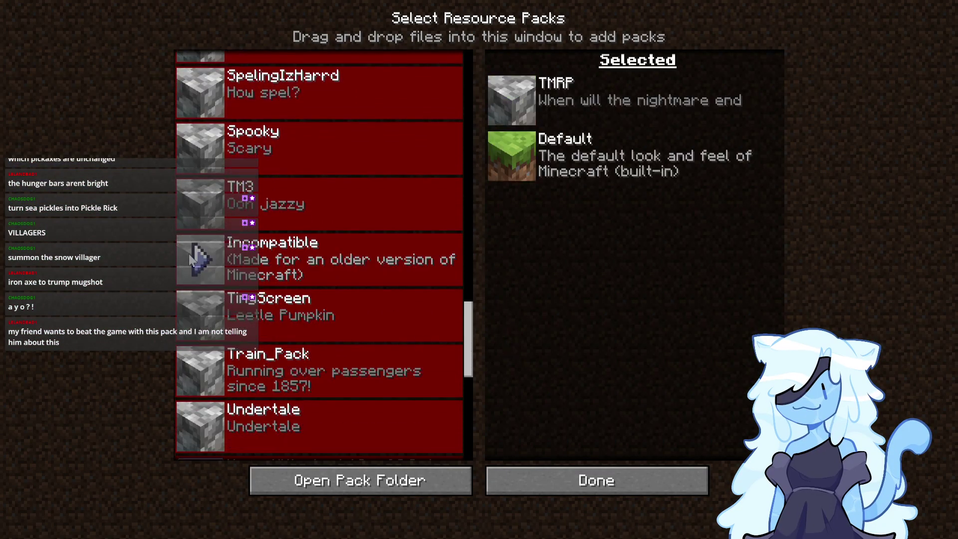
click(648, 495)
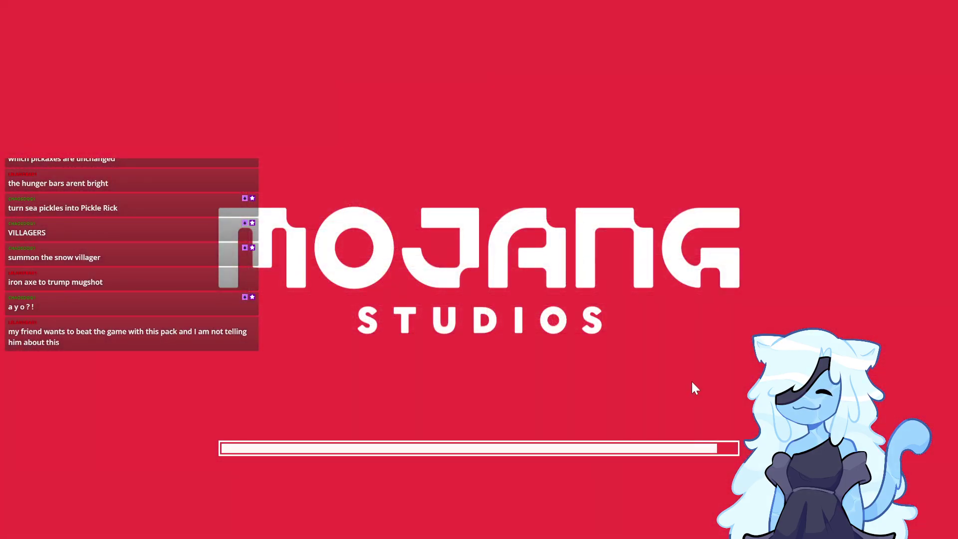
key(Escape)
key(Escape)
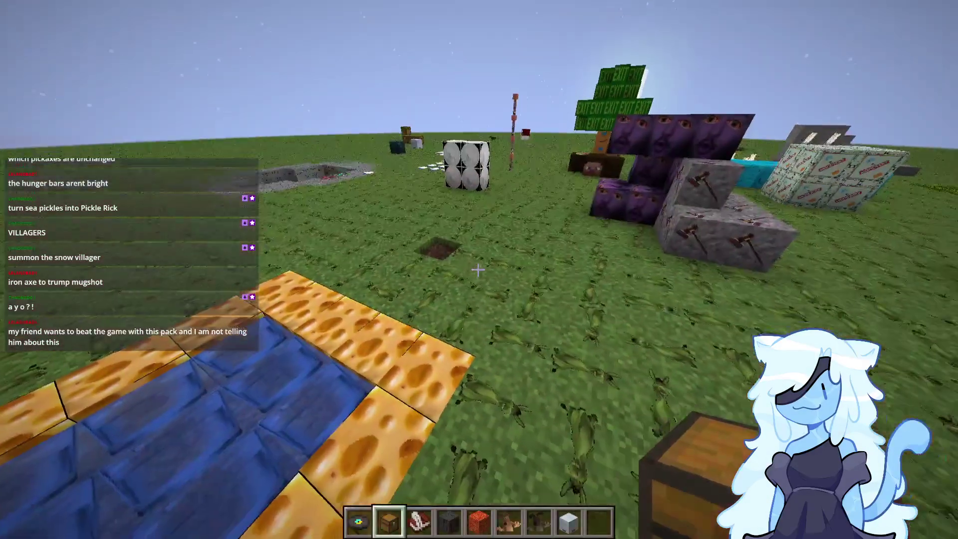
Fly over the field and put the Trump Mugshot Axe from the Combat items in the second hotbar slot.
key(d)
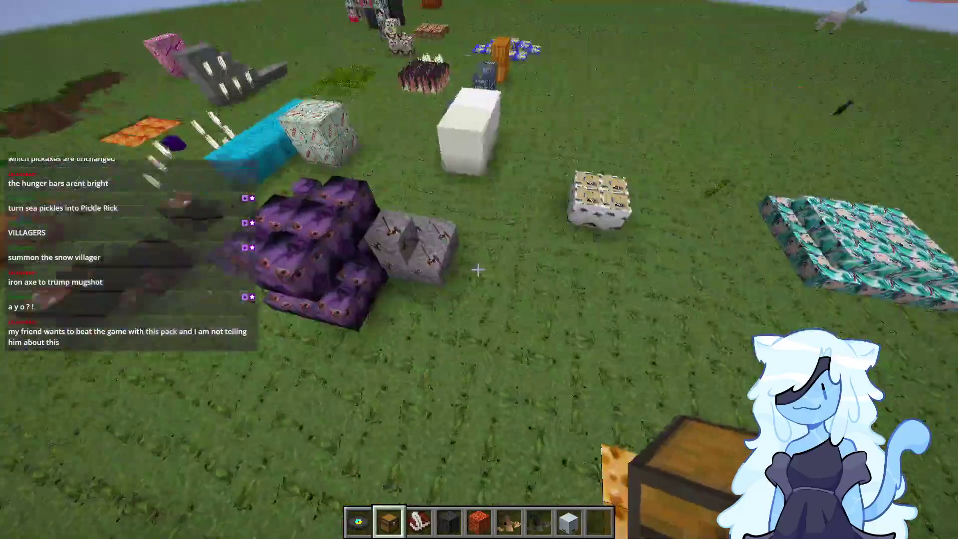
key(w)
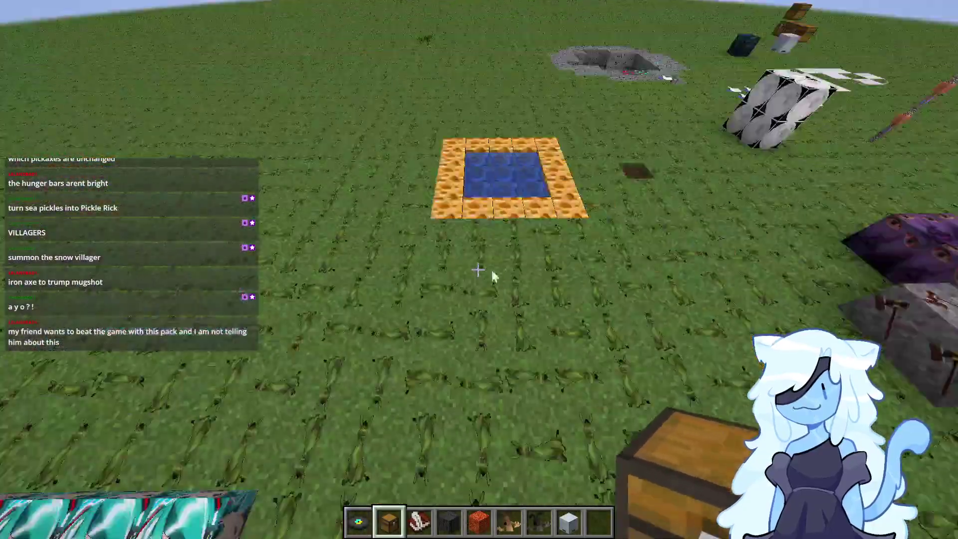
key(e)
click(403, 395)
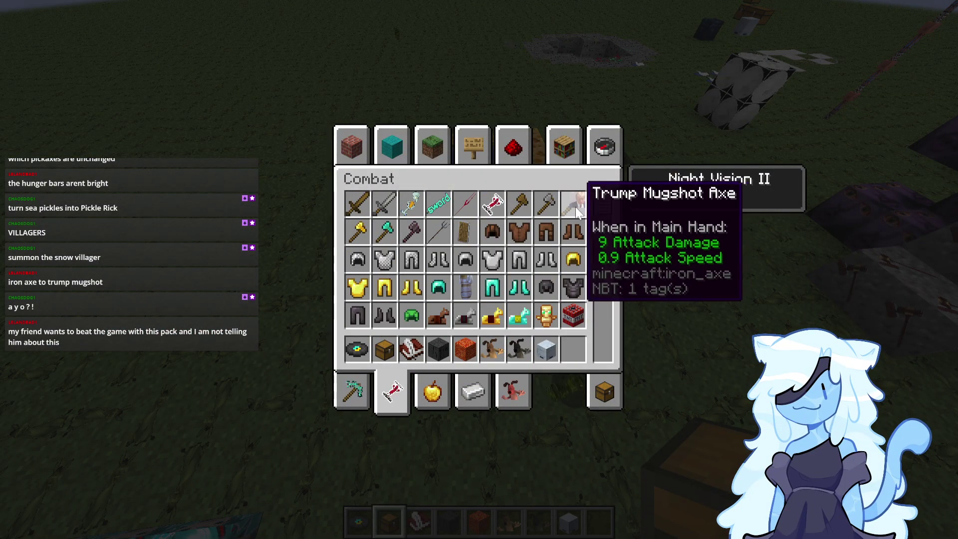
key(2)
key(e)
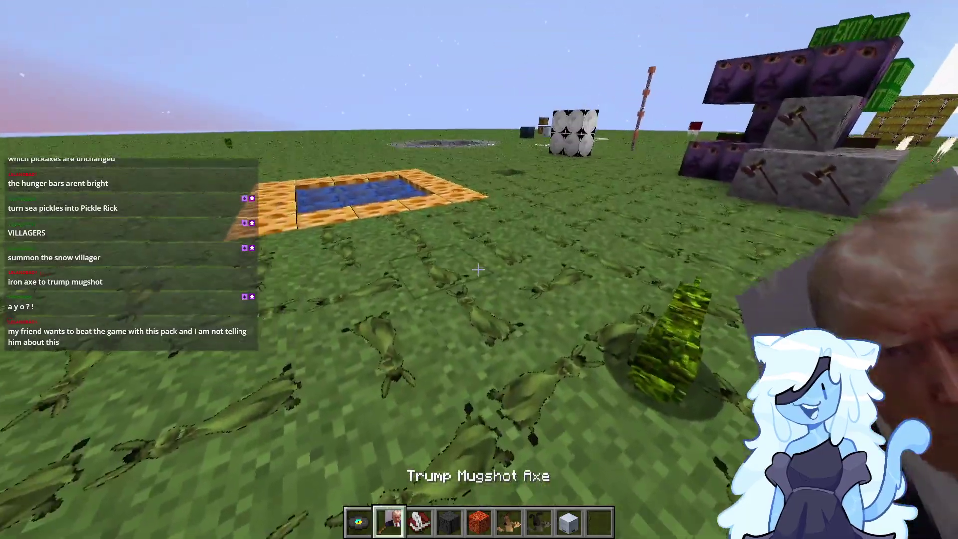
Inspect the held mugshot axe from the third-person views and return to first person.
key(F5)
key(F5)
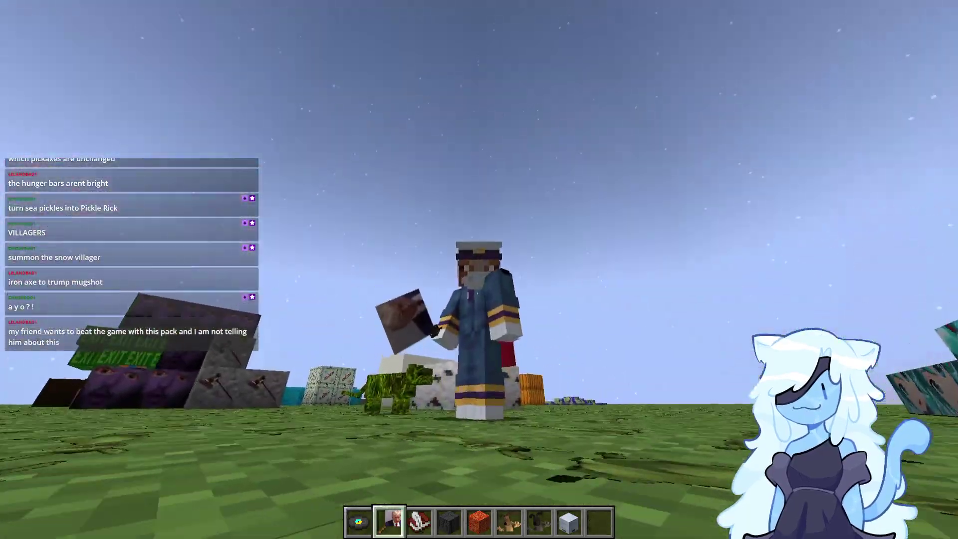
key(F5)
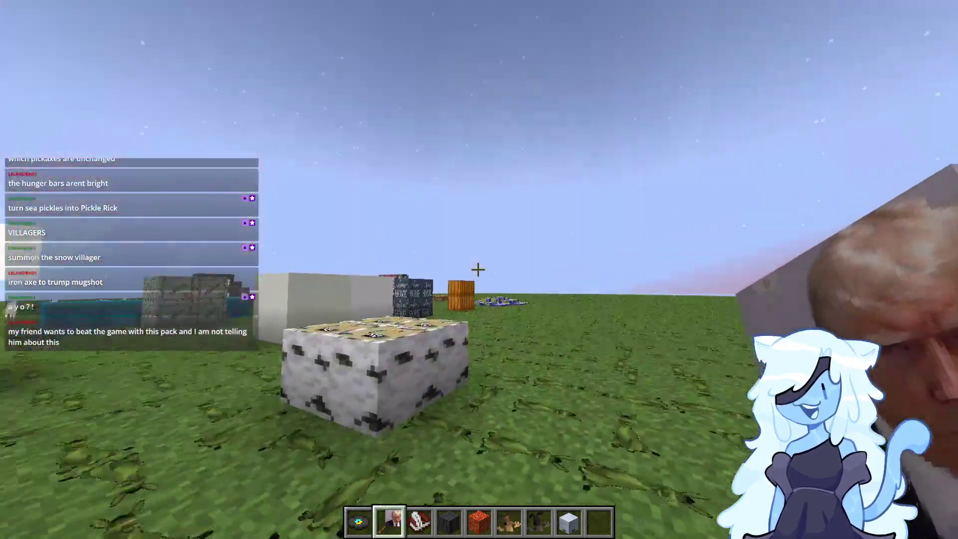
Search the creative items for henzoid and check the music disc's description.
key(e)
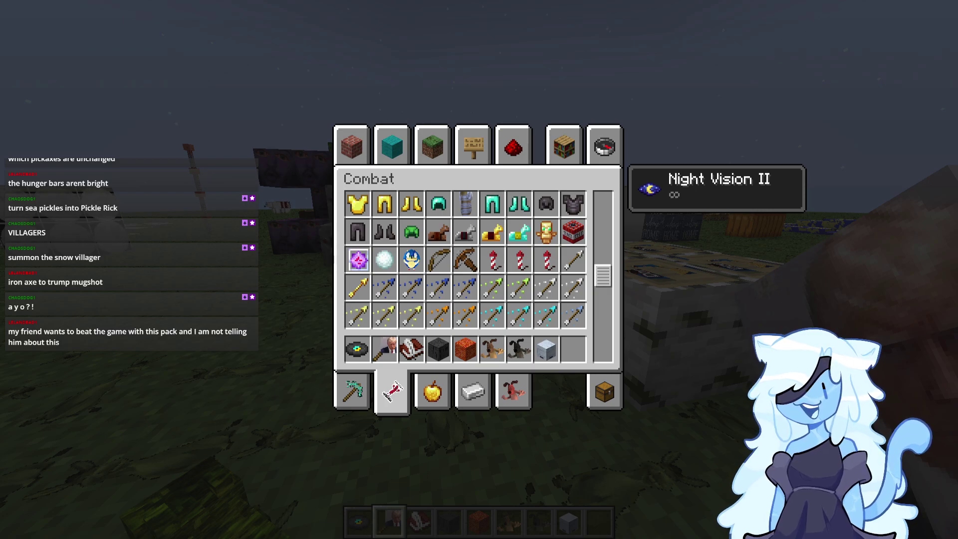
click(608, 128)
text(13)
key(ctrl+a)
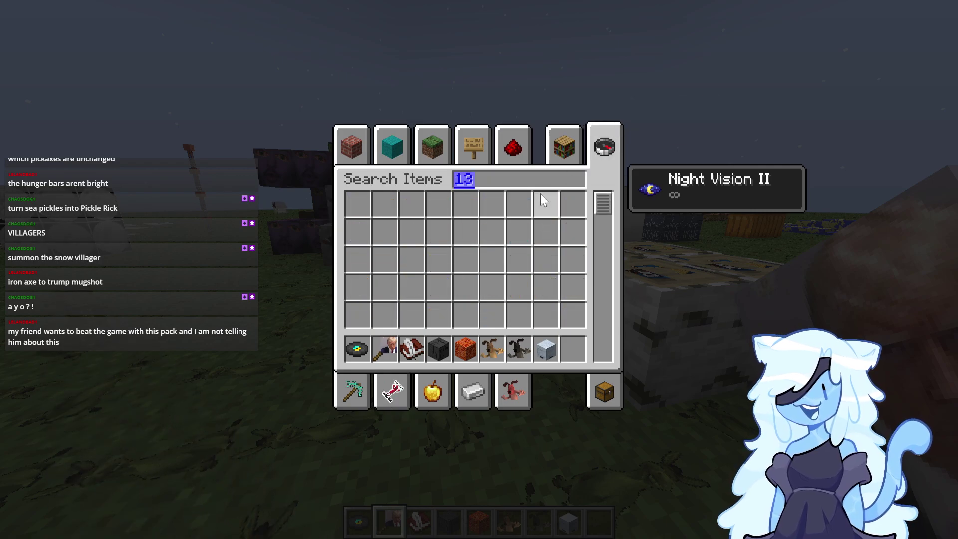
key(BackSpace)
text(henzoid)
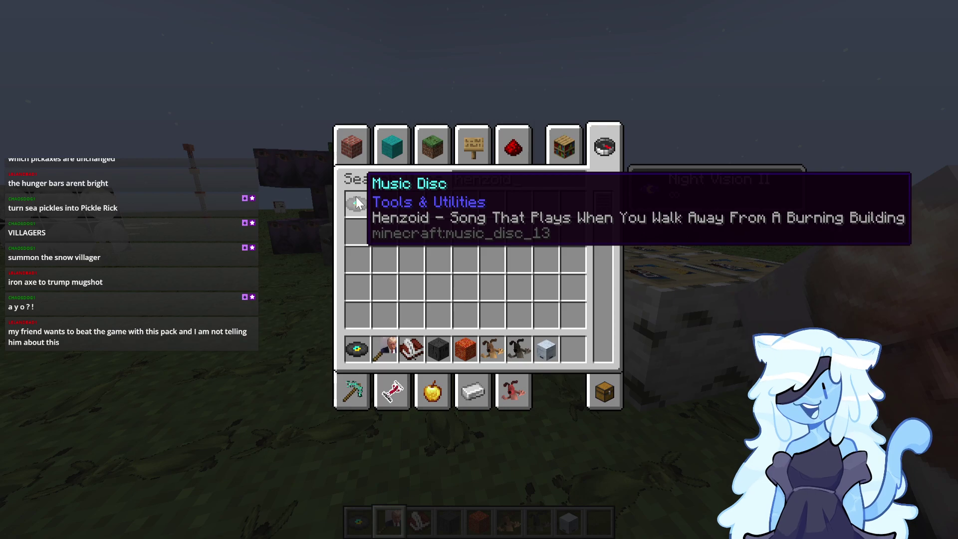
key(Escape)
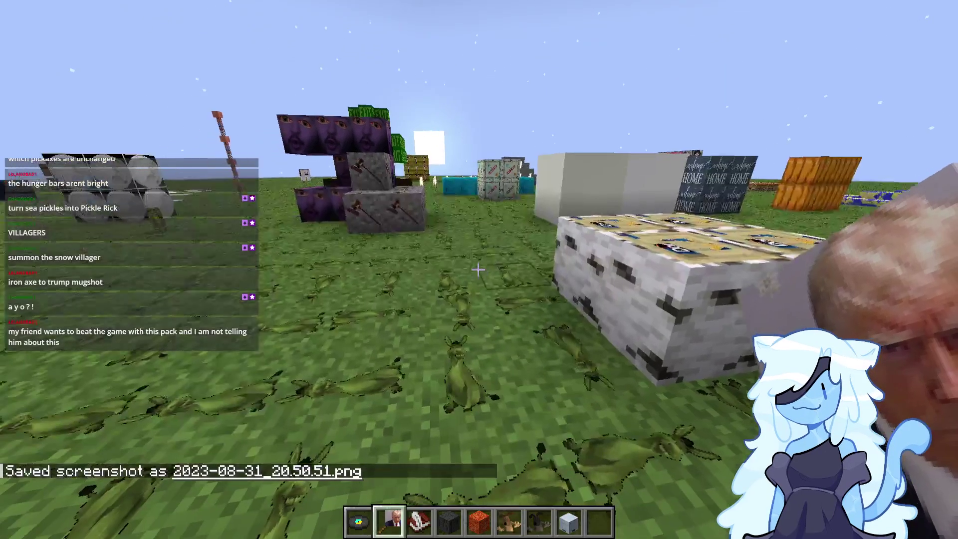
Search for juke, put the jukebox in the second hotbar slot, place it on the grass and select the music disc.
text(ejuke)
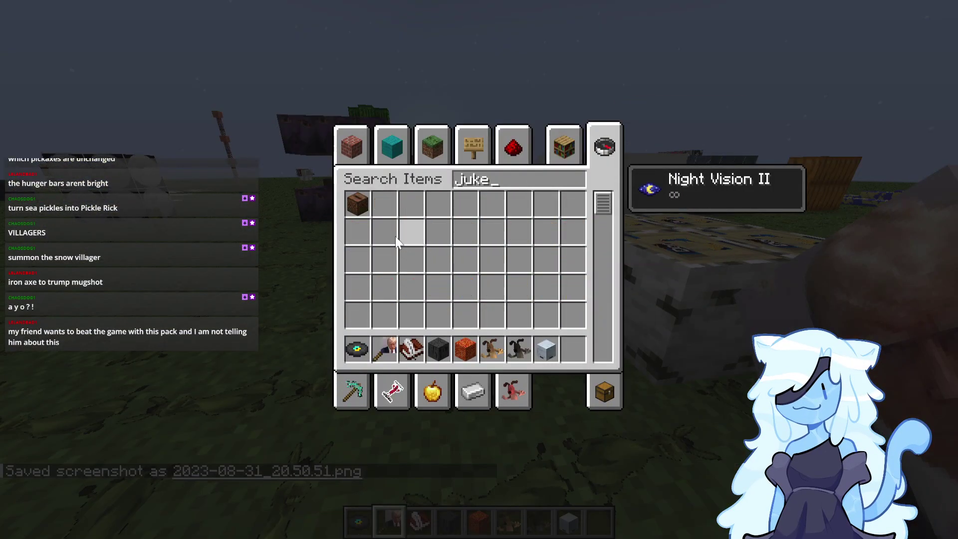
text(2)
key(Escape)
key(1)
key(t)
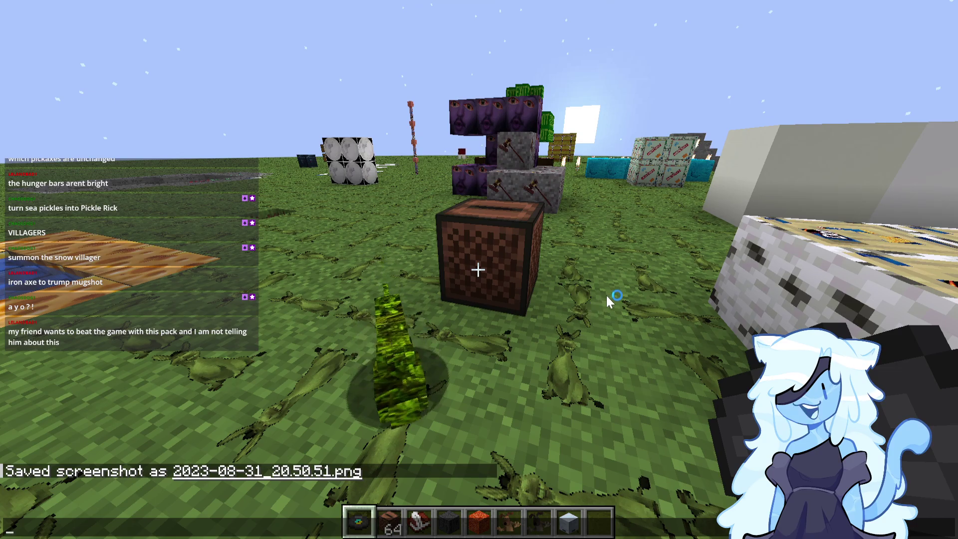
Close the chat, approach the jukebox on the grass and play the Henzoid music disc in it.
key(Escape)
key(w)
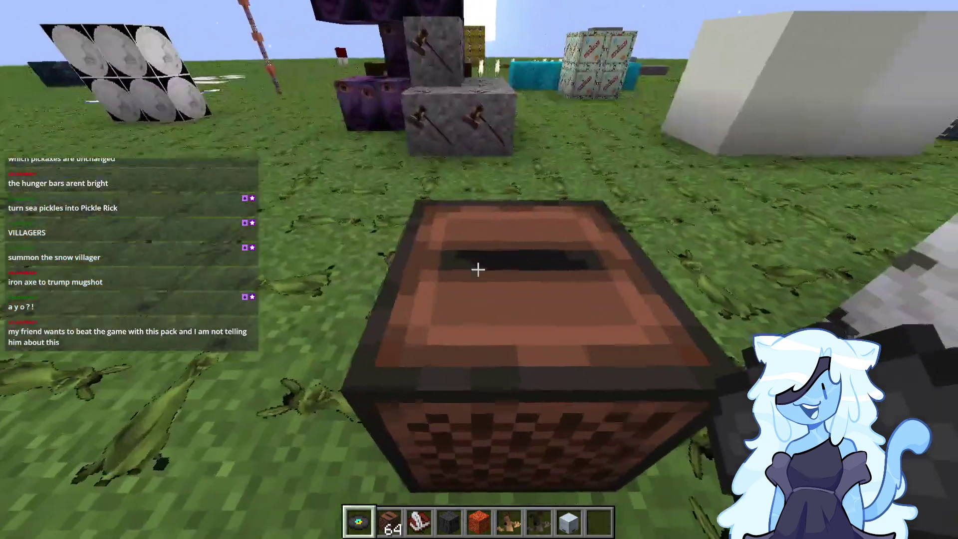
key(s)
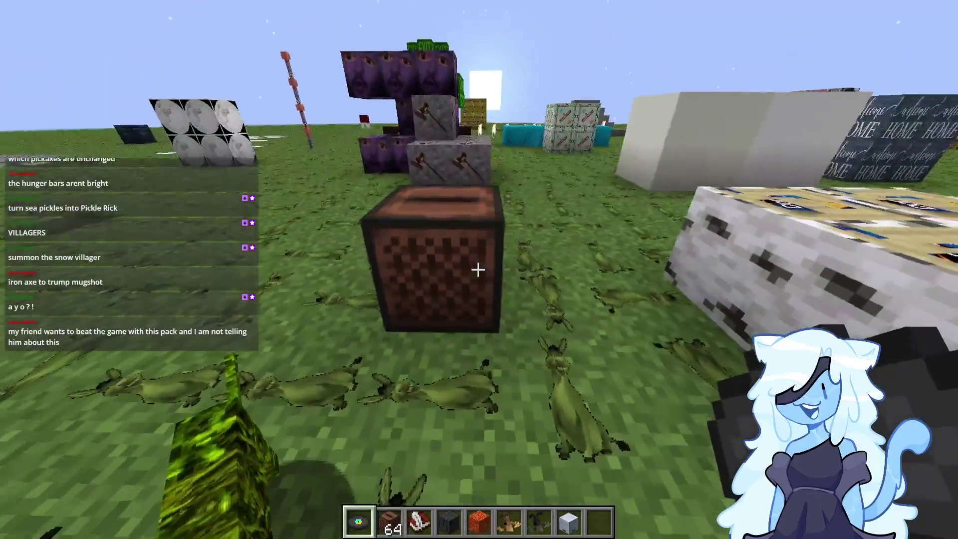
right_click(478, 270)
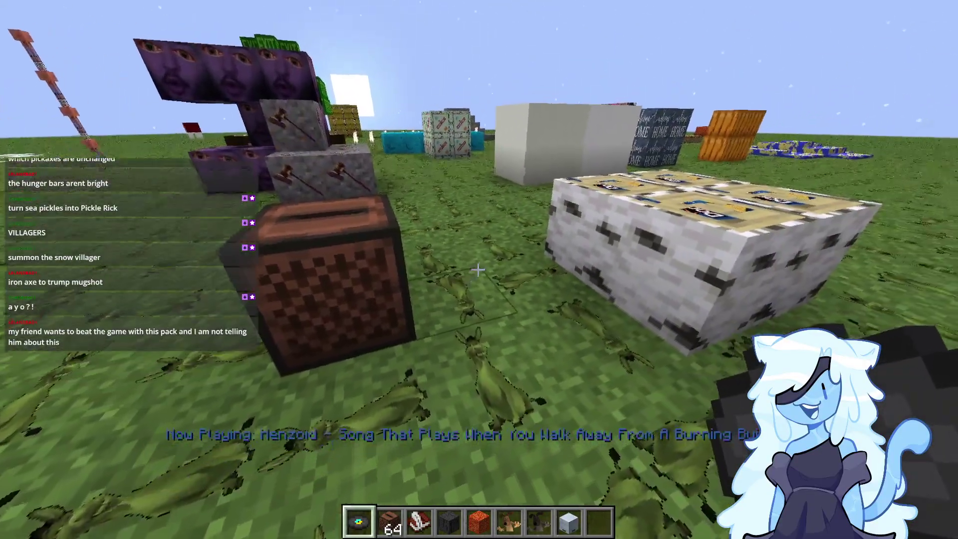
key(F2)
Move around the jukebox and look over the surrounding retextured blocks while the disc plays.
key(d)
key(s)
key(w)
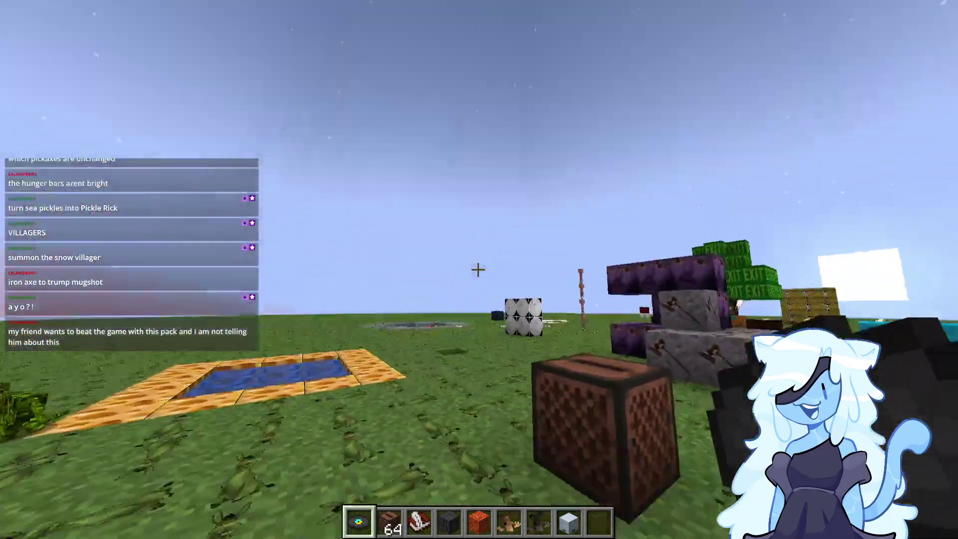
key(w)
key(a)
key(a)
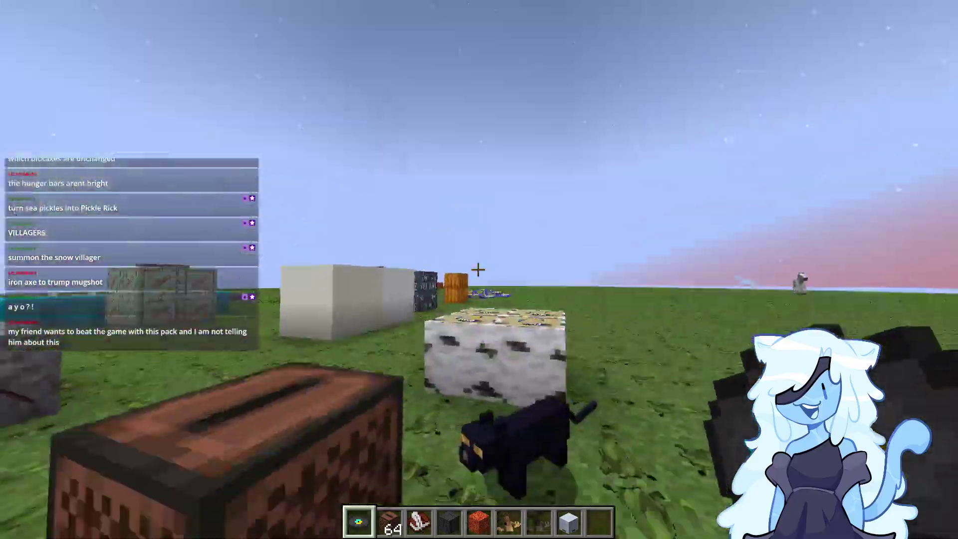
key(d)
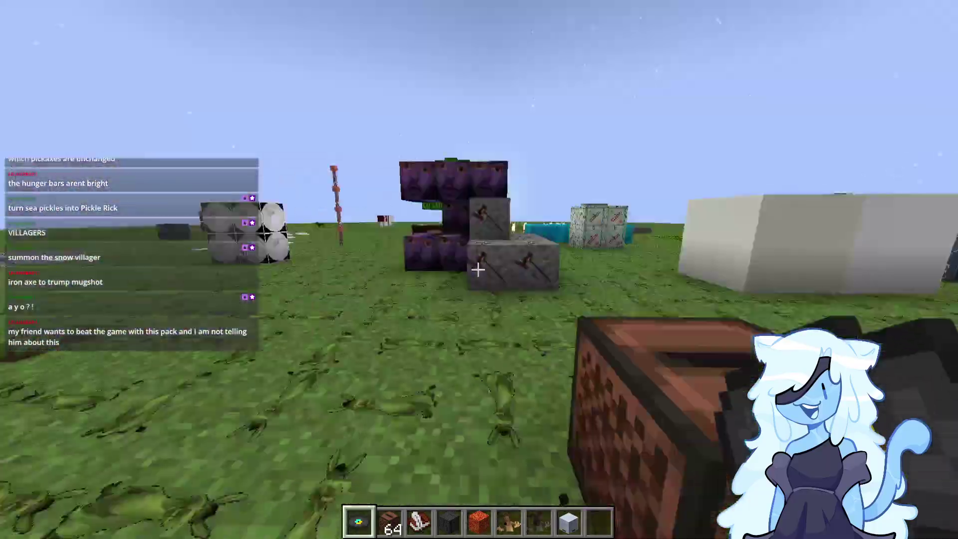